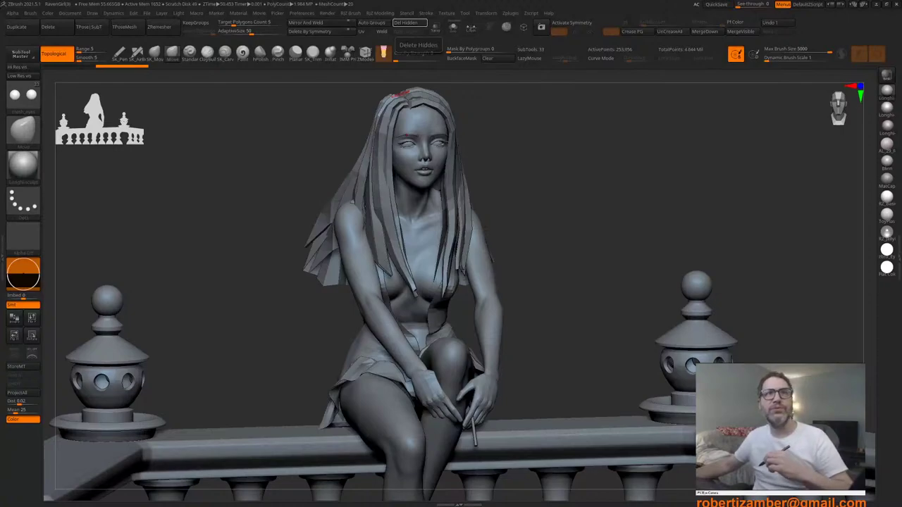
Step: Select the figure's arms subtool and turn on polypaint colour display for all subtools
mouse_move(266, 303)
mouse_down()
mouse_move(381, 310)
mouse_move(267, 316)
mouse_move(282, 321)
mouse_up()
mouse_move(319, 328)
ctrl+right_down()
mouse_move(282, 389)
mouse_move(351, 353)
ctrl+right_up()
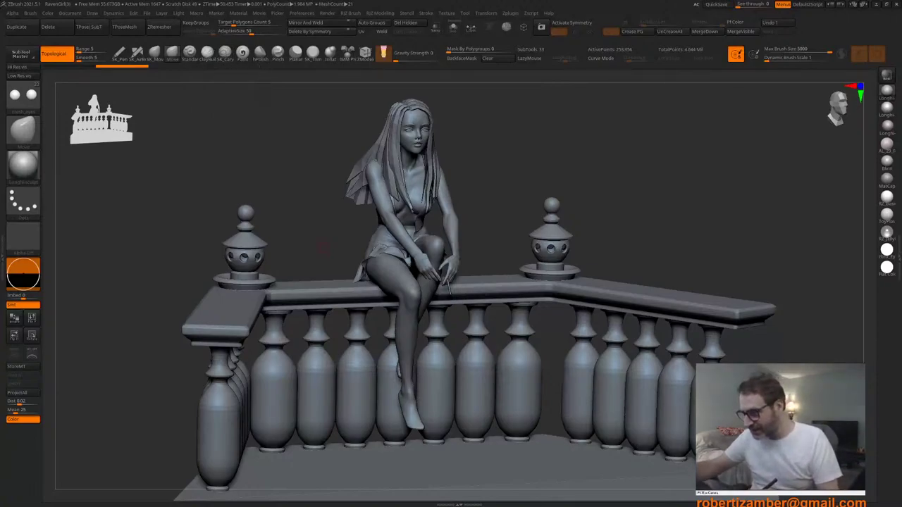
shift+drag(332, 256, 389, 252)
right_click(353, 275)
alt+click(395, 260)
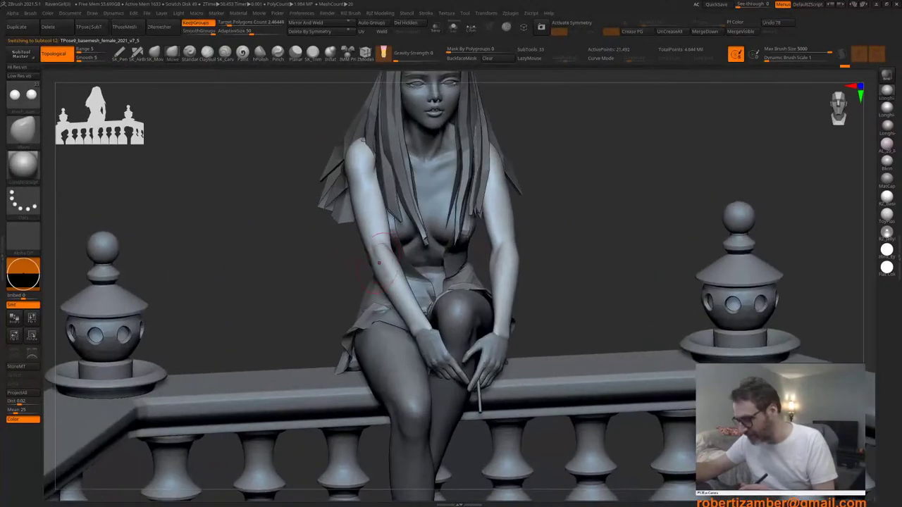
key(t)
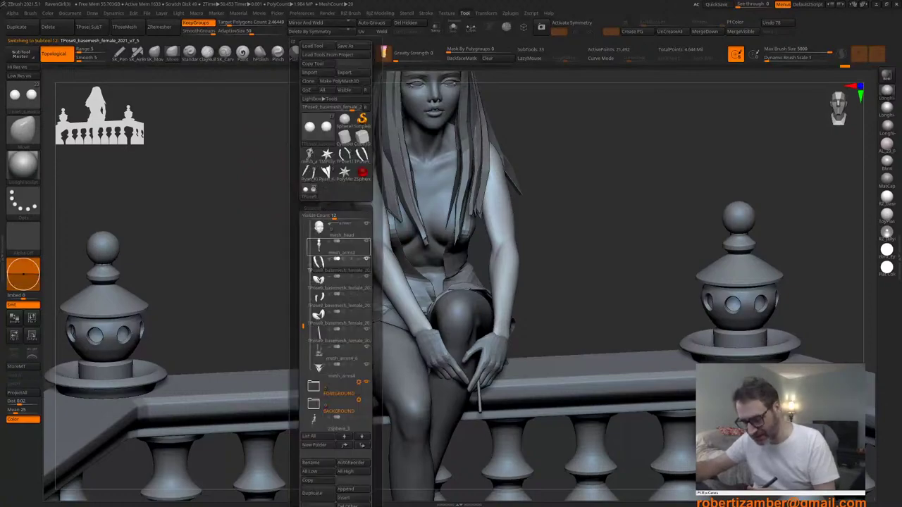
shift+click(358, 278)
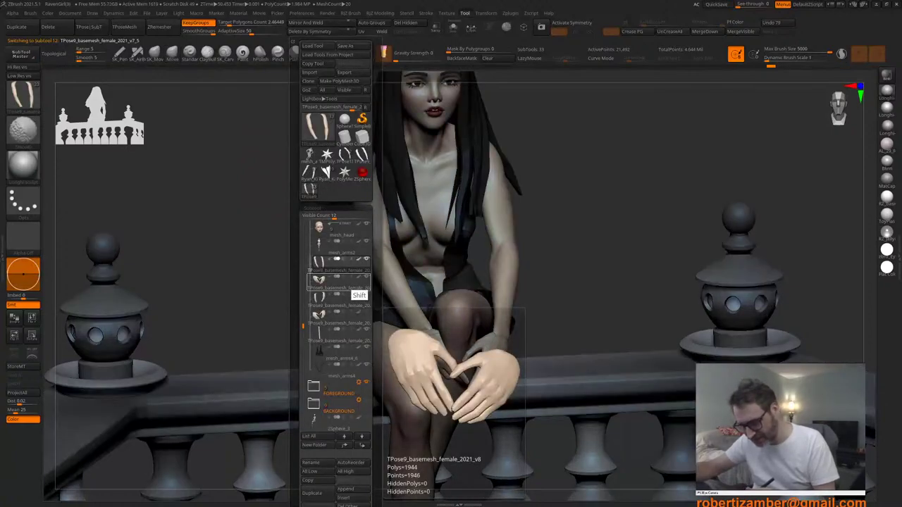
shift+click(358, 278)
shift+click(358, 278)
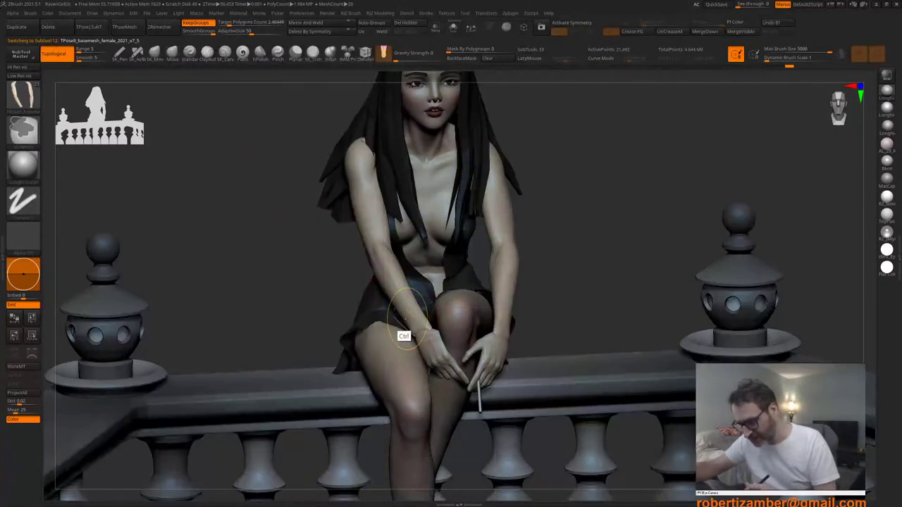
ctrl+right_drag(402, 319, 351, 325)
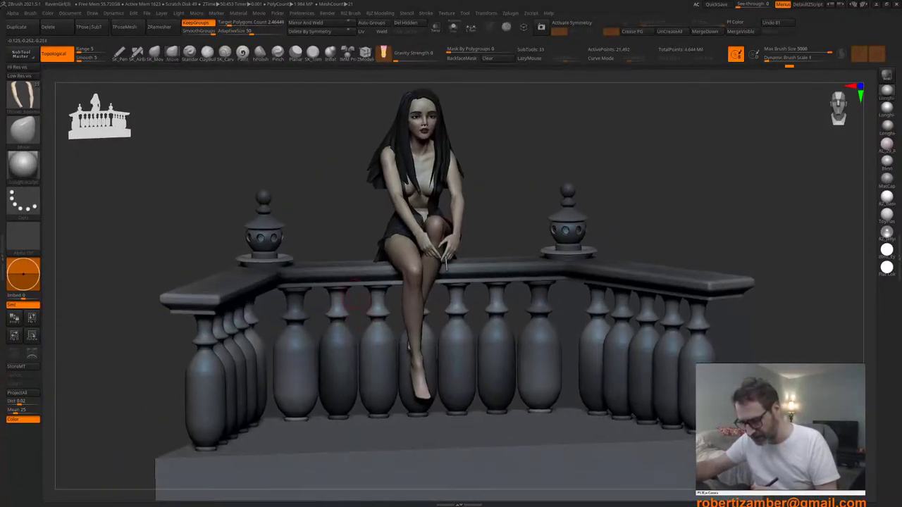
Step: Make the BACKGROUND subtool folder visible so the cathedral walls surround the figure and balcony
key(F1)
drag(315, 327, 315, 358)
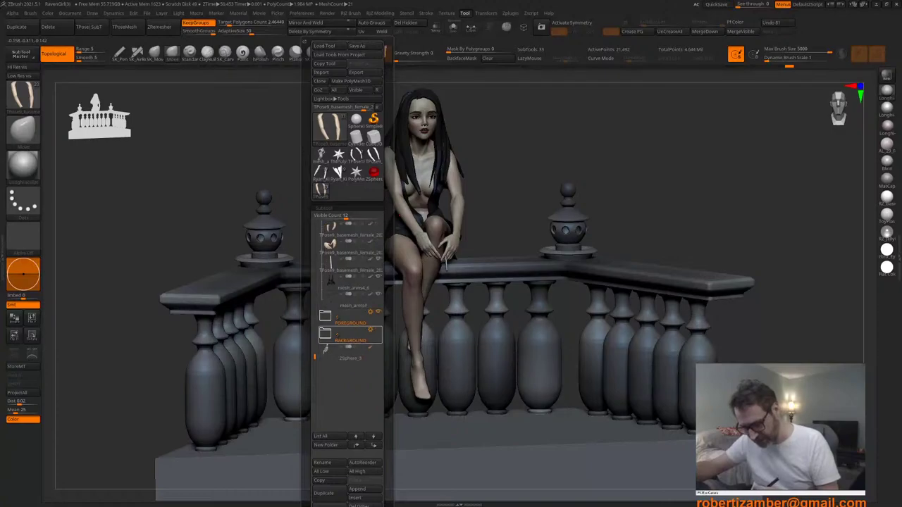
click(378, 330)
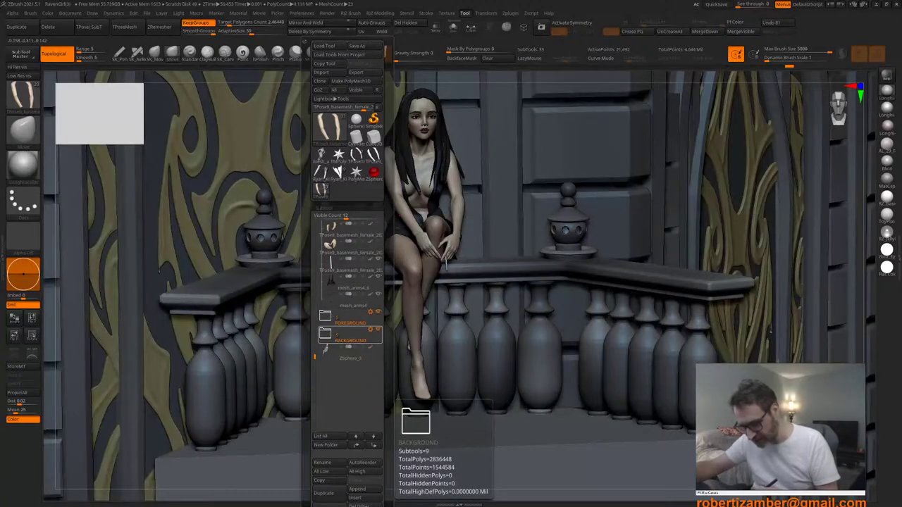
ctrl+right_drag(429, 406, 384, 382)
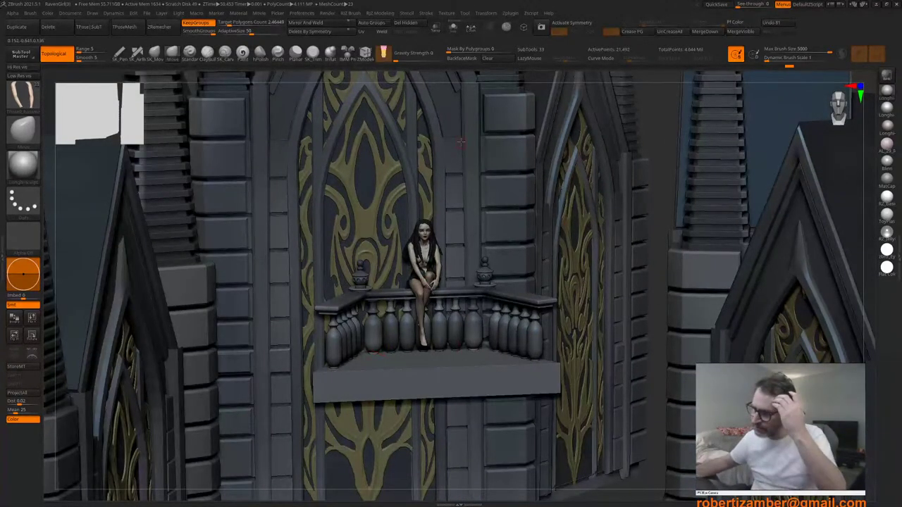
Step: Export all visible subtools as FBX, replacing the existing BLACK_HIREZ file in the RENDER folder
click(487, 12)
click(509, 13)
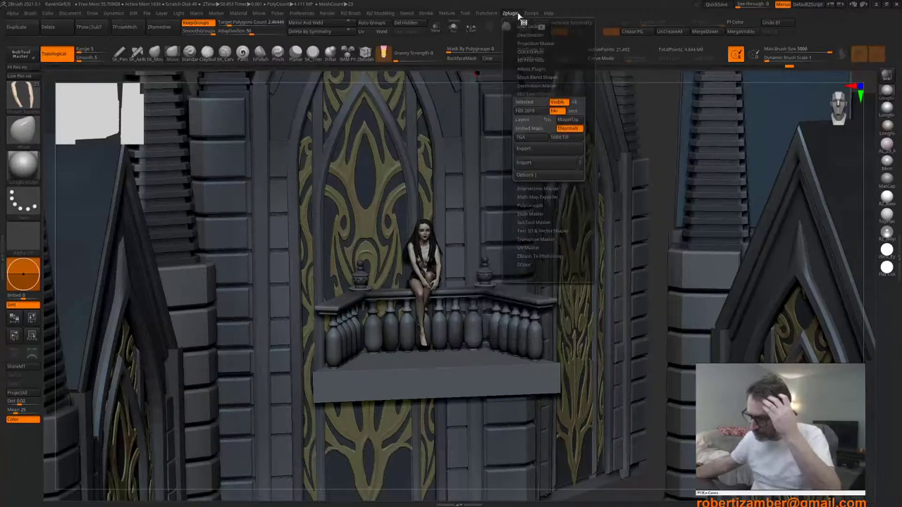
click(525, 148)
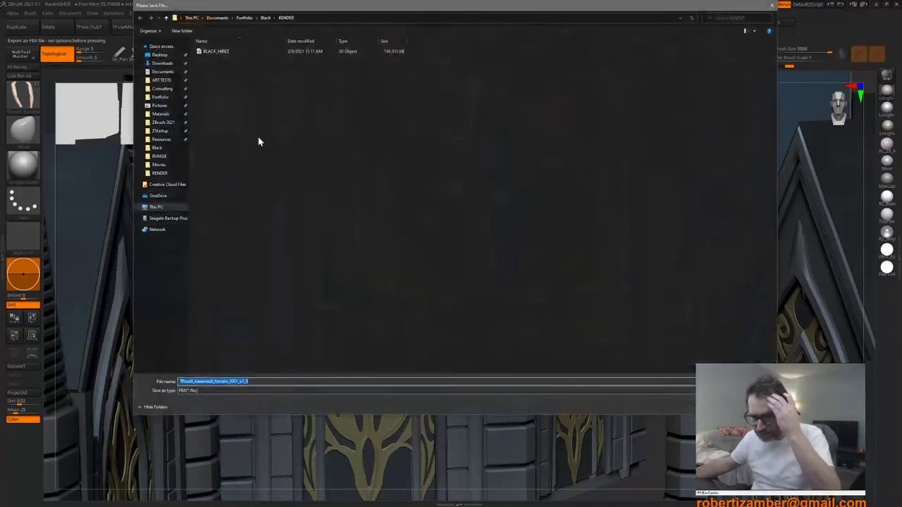
double_click(229, 50)
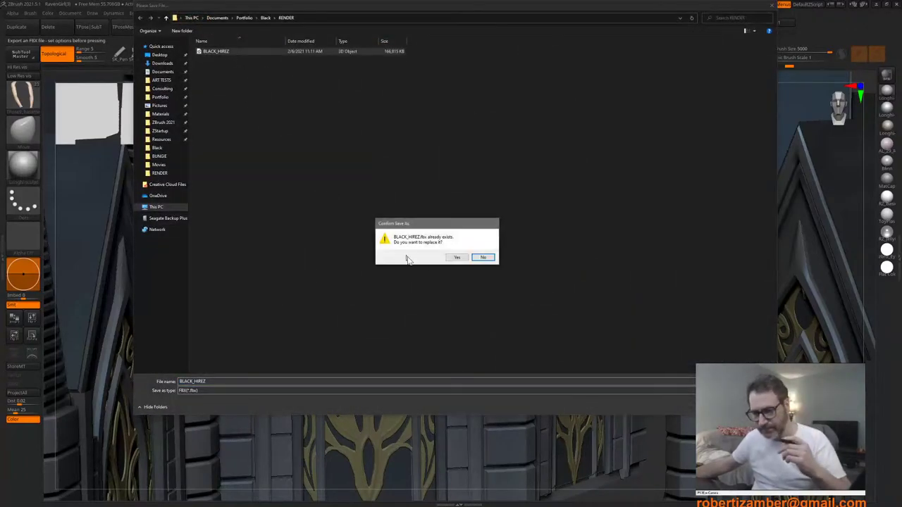
click(455, 258)
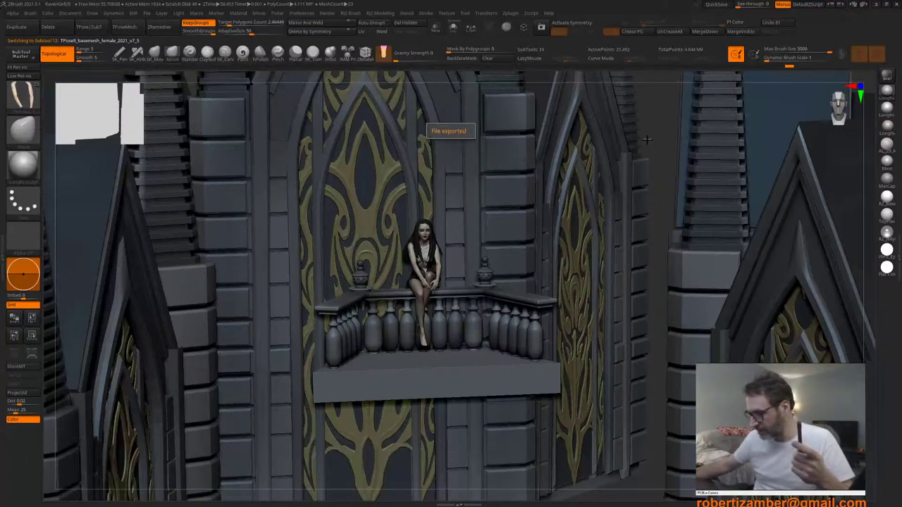
Step: Switch to Marmoset Toolbag and open the recent RavenGirl(REFERENCE)2 scene
drag(648, 137, 652, 137)
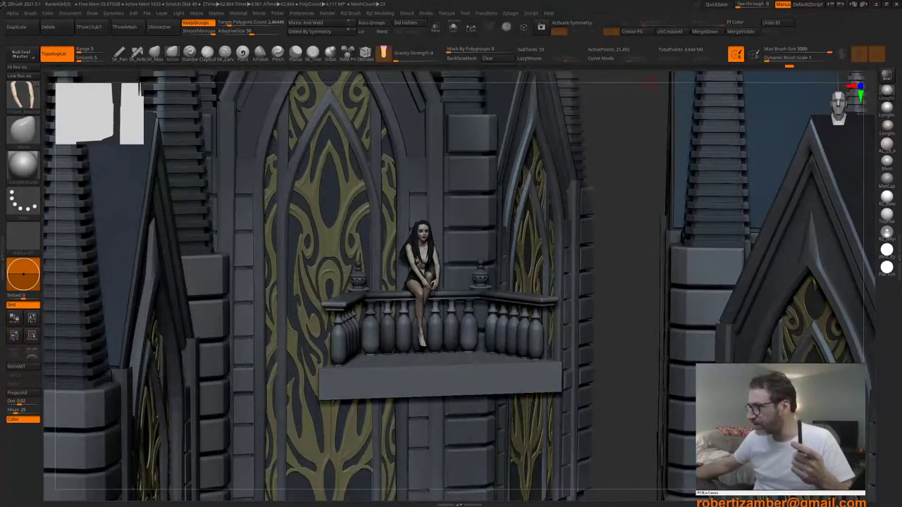
key(alt+Tab)
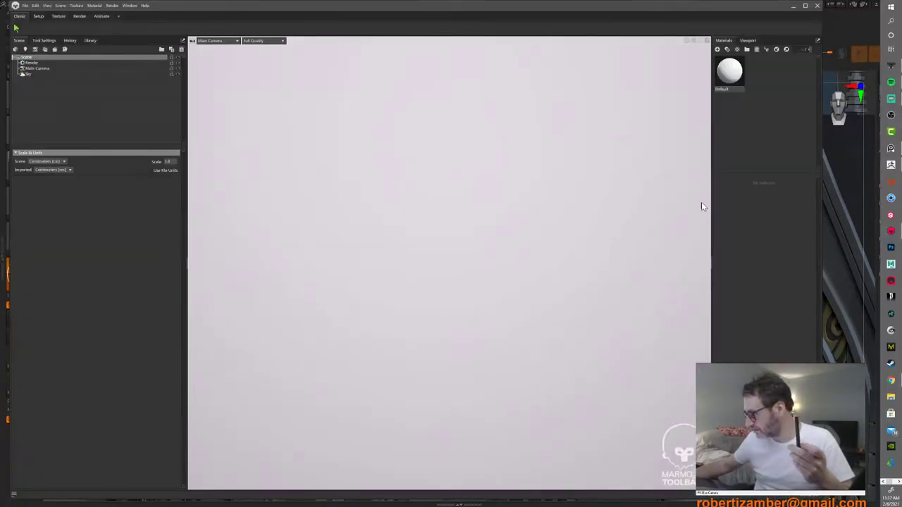
click(26, 6)
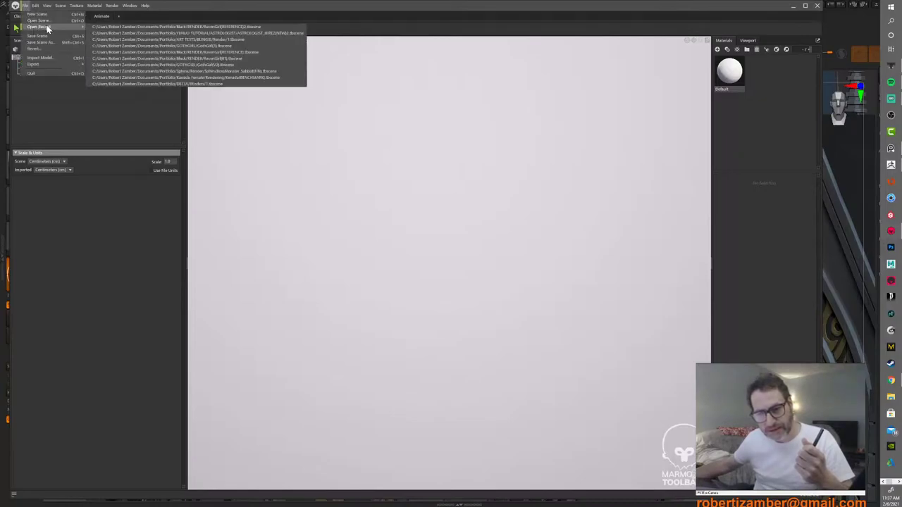
mouse_move(67, 28)
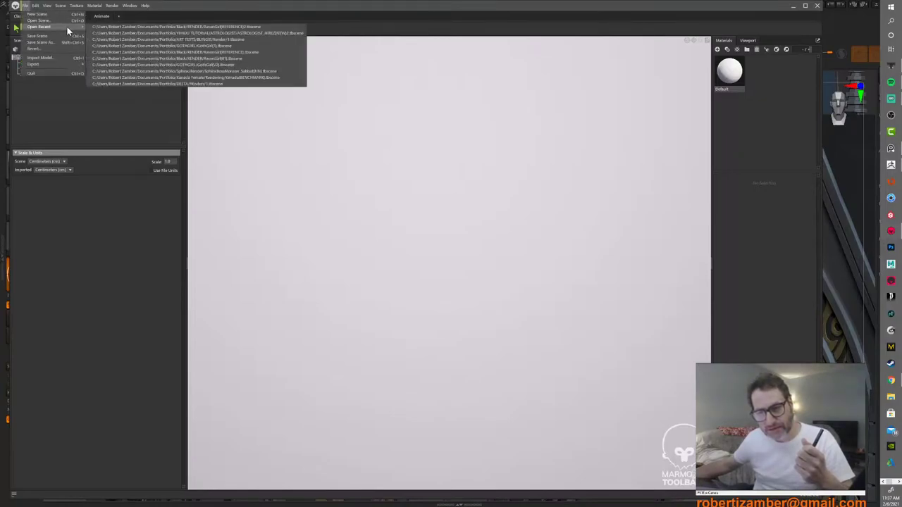
click(113, 25)
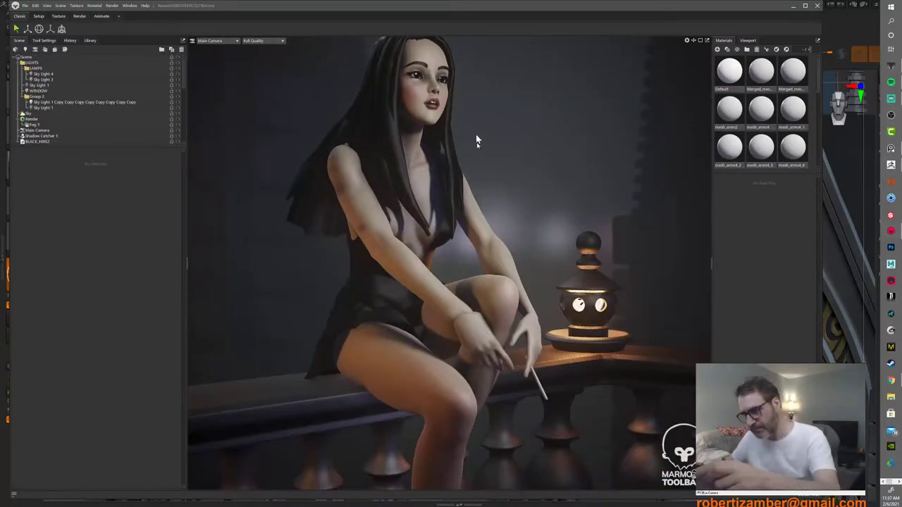
Step: Examine the seated figure, the lamp lighting and the skin material from several camera angles
alt+drag(485, 127, 499, 151)
middle_drag(471, 278, 460, 220)
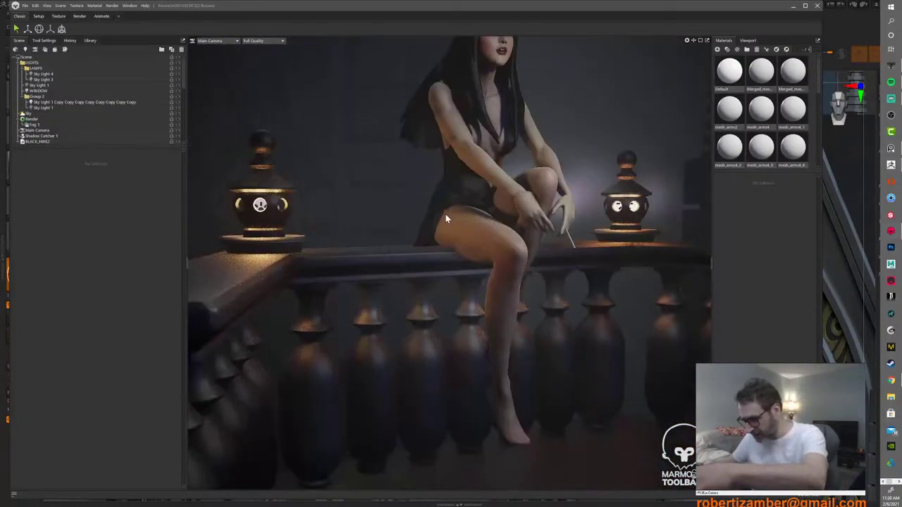
drag(446, 214, 361, 225)
middle_drag(370, 225, 368, 231)
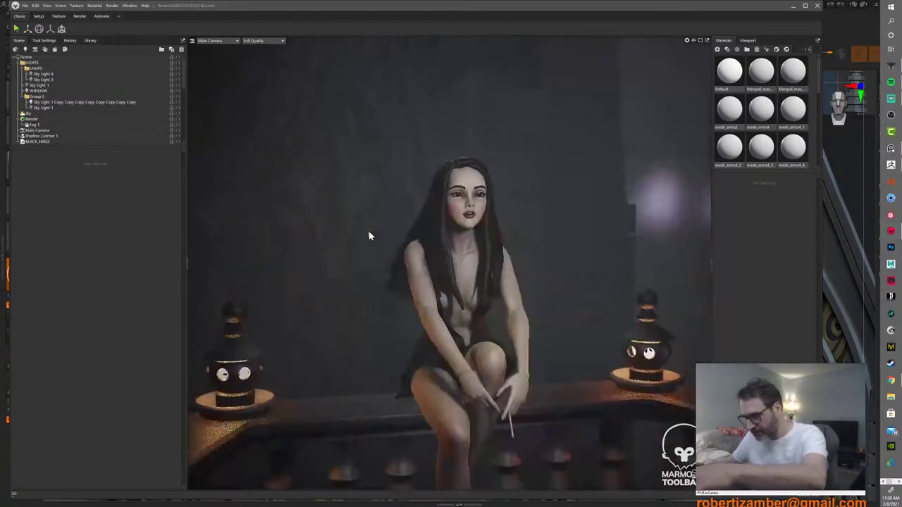
drag(368, 232, 477, 222)
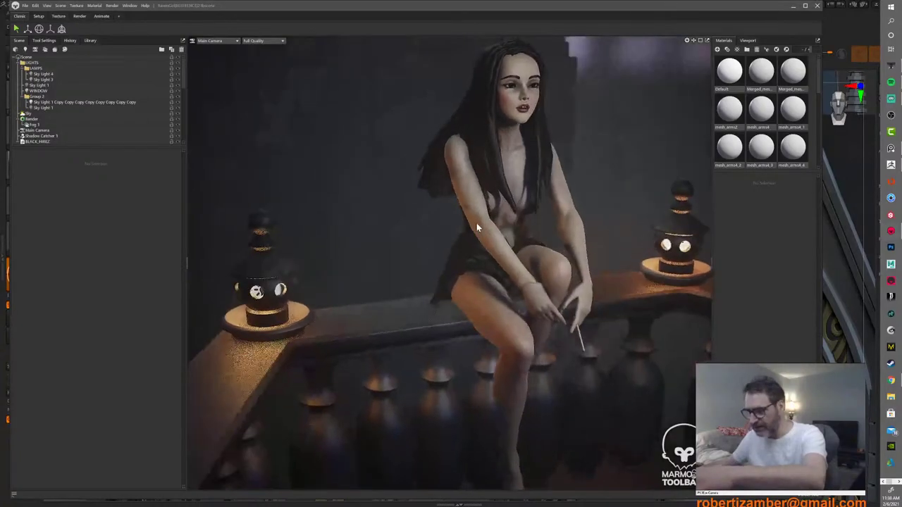
double_click(497, 157)
click(617, 159)
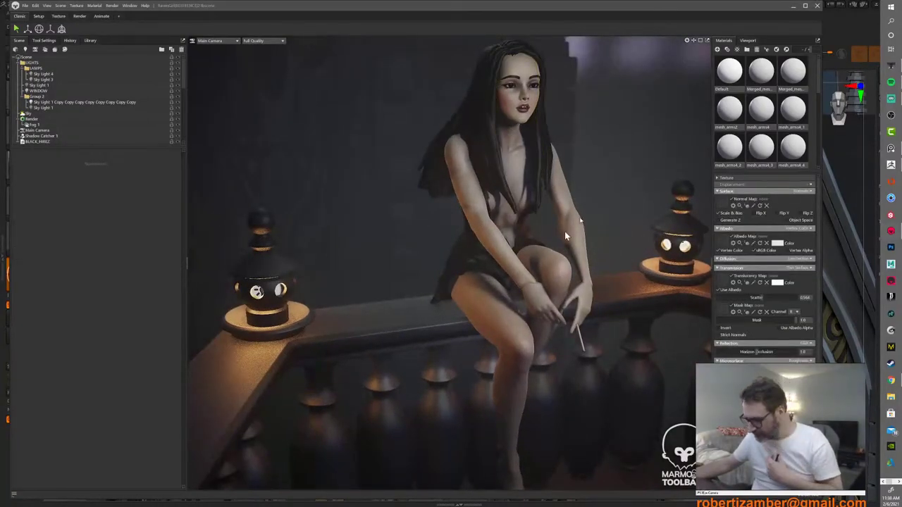
mouse_move(491, 192)
mouse_down()
mouse_move(485, 187)
mouse_move(551, 187)
mouse_move(520, 174)
mouse_move(525, 186)
mouse_move(506, 180)
mouse_move(486, 189)
mouse_up()
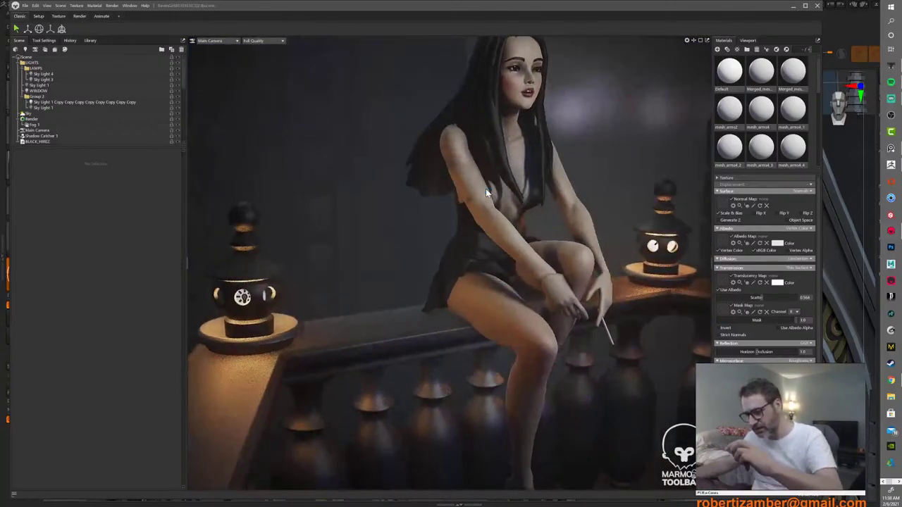
Step: Open the recent RavenGirl(REFERENCE)1 scene
click(25, 5)
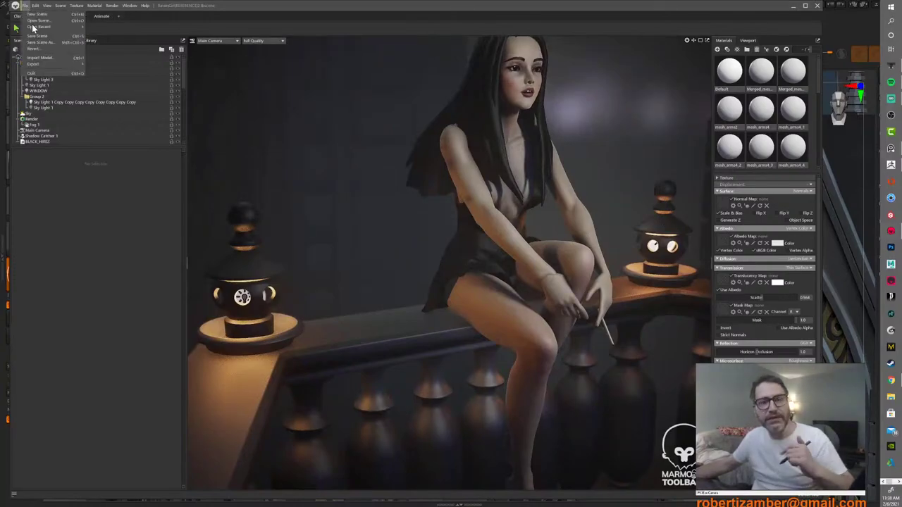
mouse_move(36, 28)
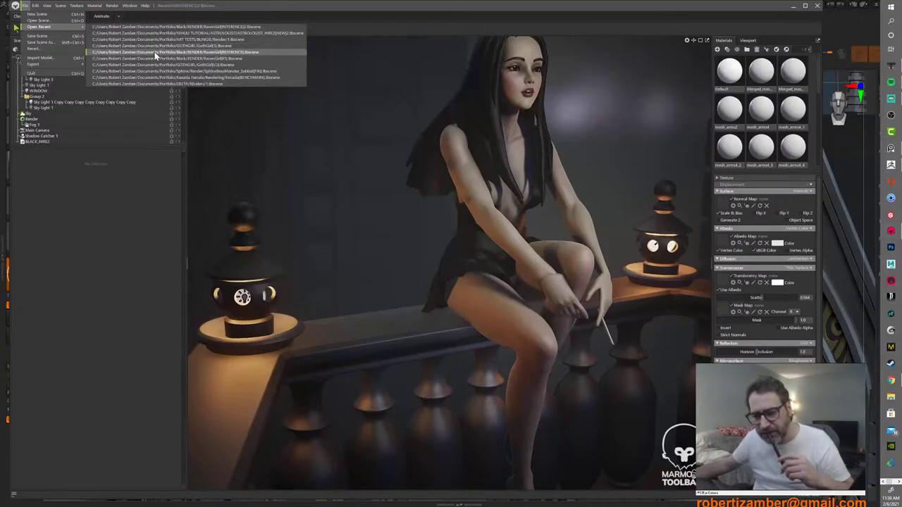
click(155, 53)
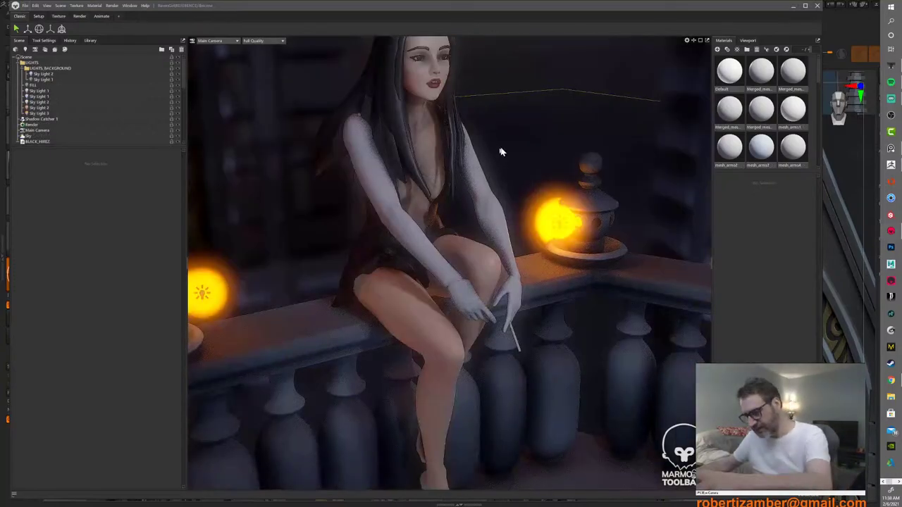
Step: Try the mesh_arms3 material on the figure's arms
click(761, 159)
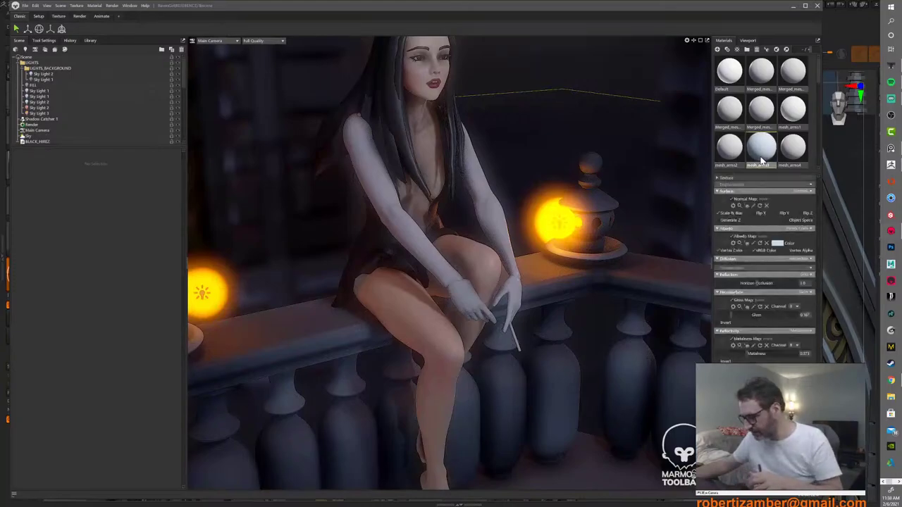
double_click(761, 160)
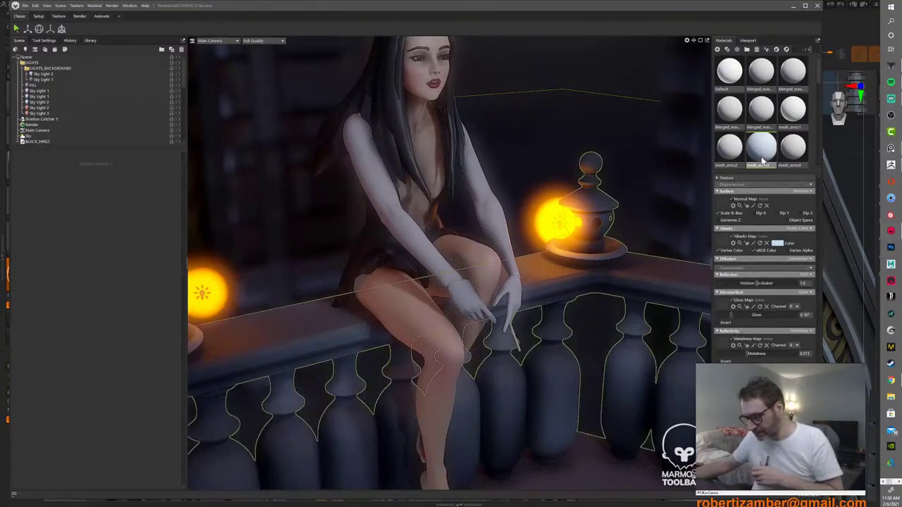
drag(761, 158, 490, 222)
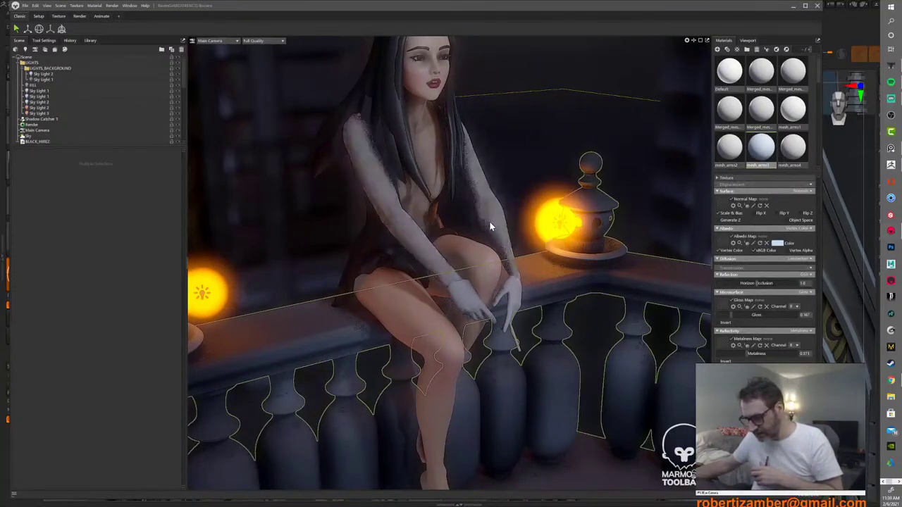
Step: Shrink the material thumbnails to a name list and assign the mesh_arms1 skin material to the figure's arms and hands
click(421, 162)
scroll(775, 154, down, 5)
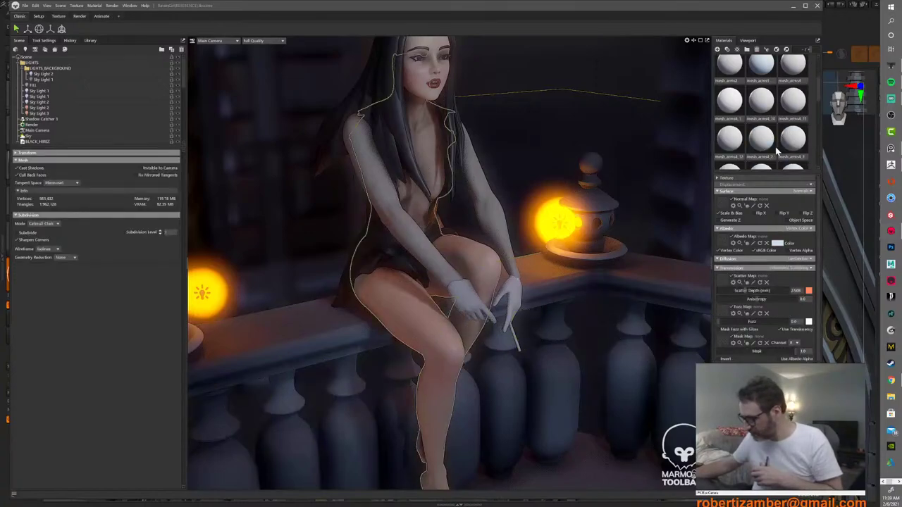
scroll(776, 154, down, 3)
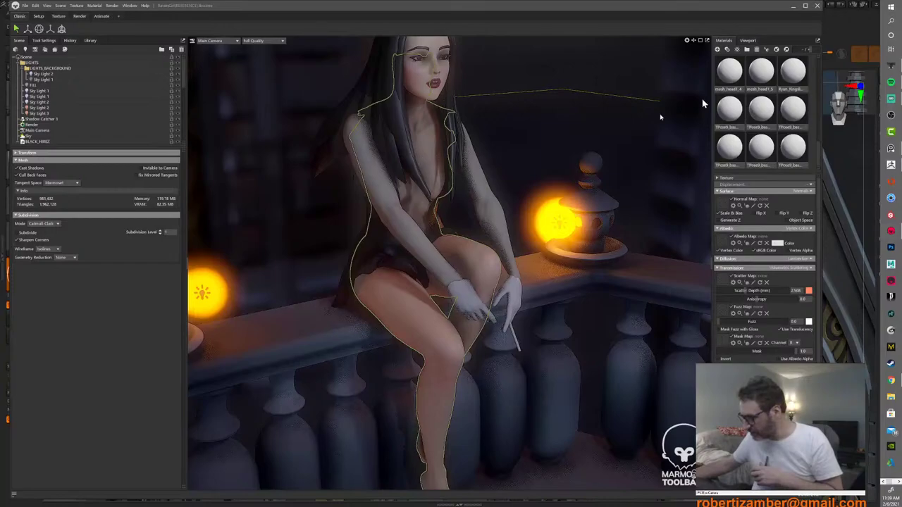
drag(804, 50, 797, 49)
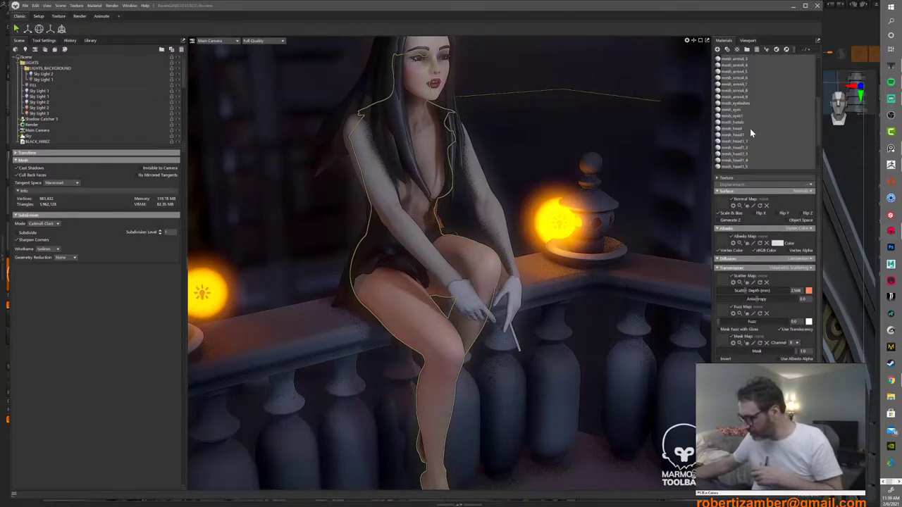
scroll(749, 131, down, 3)
scroll(748, 140, up, 5)
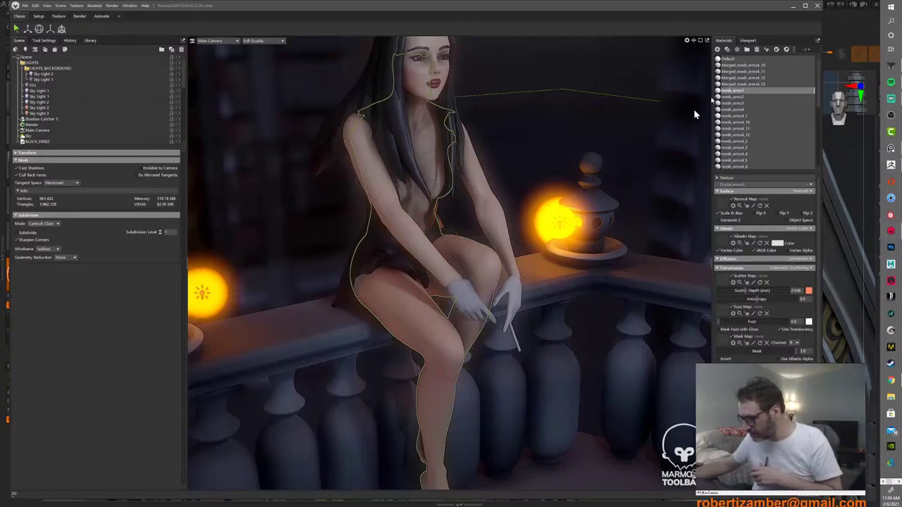
drag(694, 114, 513, 292)
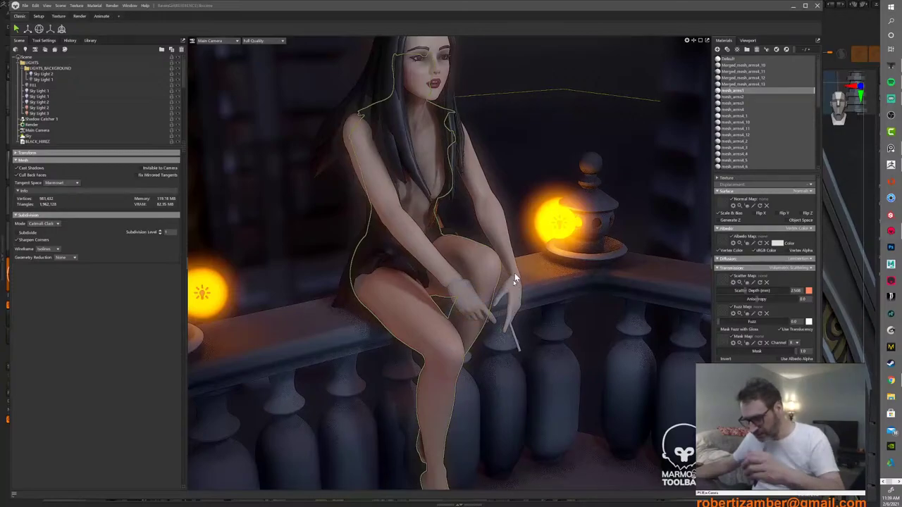
click(514, 149)
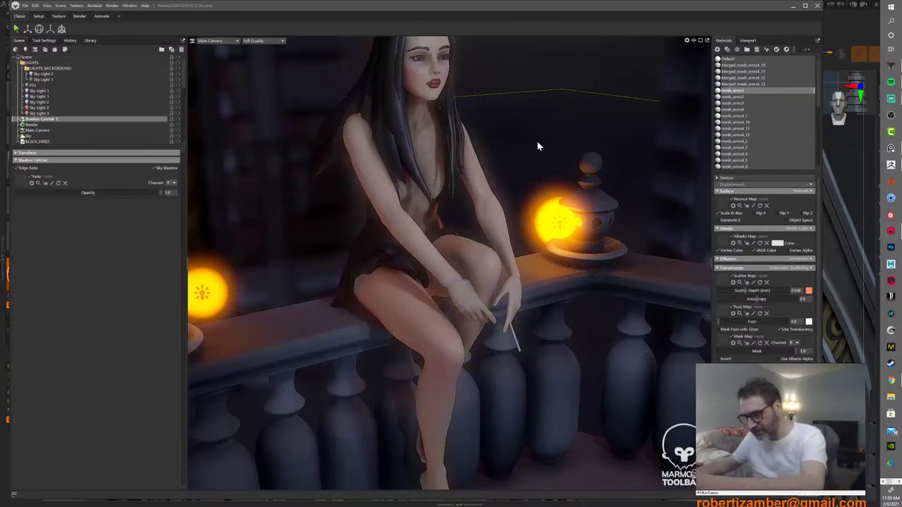
Step: Open the recent RavenGirl(REFERENCE)2 scene in place of the current one
drag(538, 143, 490, 186)
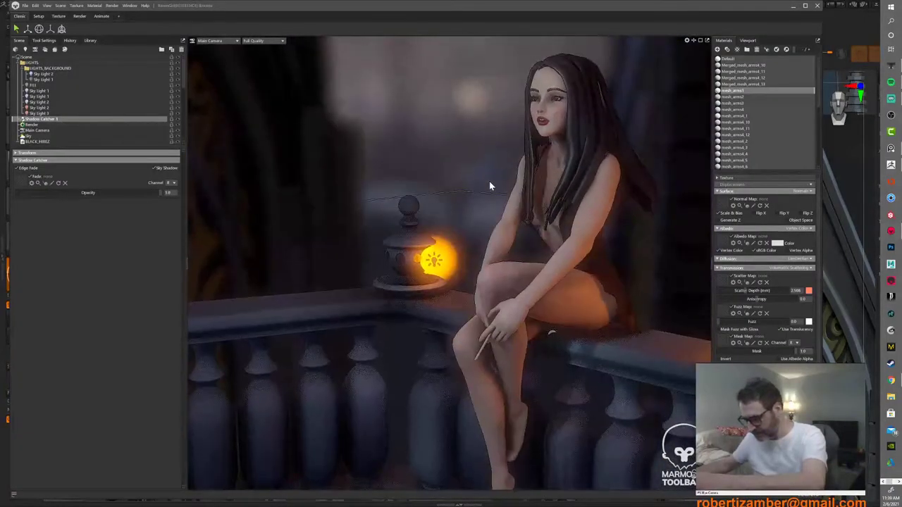
right_drag(496, 191, 508, 195)
mouse_move(508, 195)
mouse_down()
mouse_move(487, 188)
mouse_move(552, 199)
mouse_move(531, 184)
mouse_move(511, 195)
mouse_up()
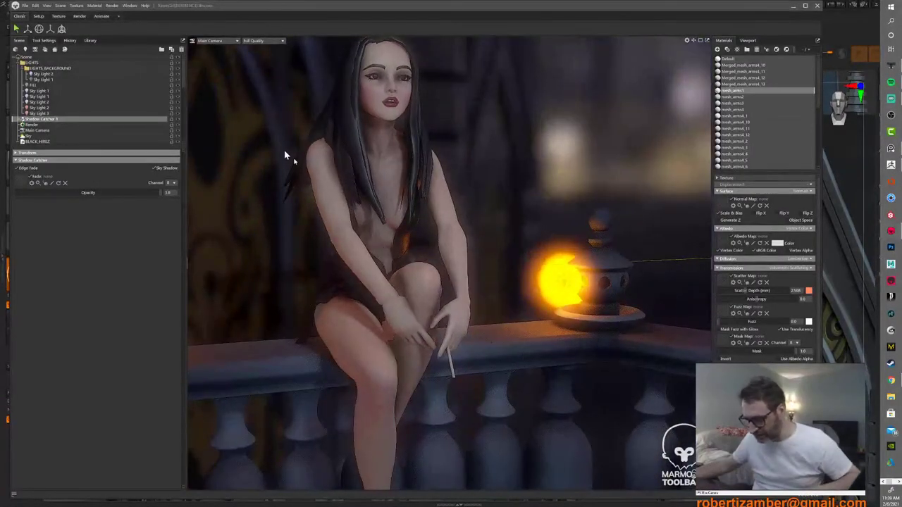
click(24, 5)
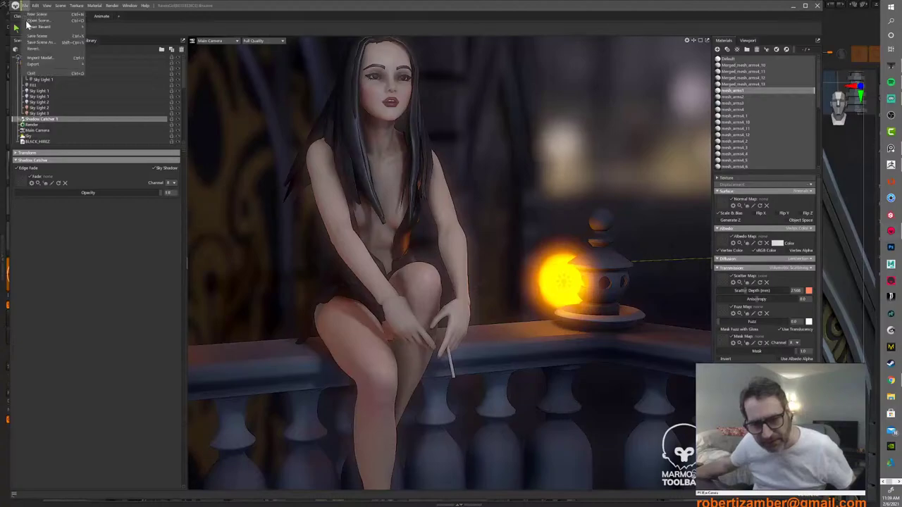
mouse_move(31, 28)
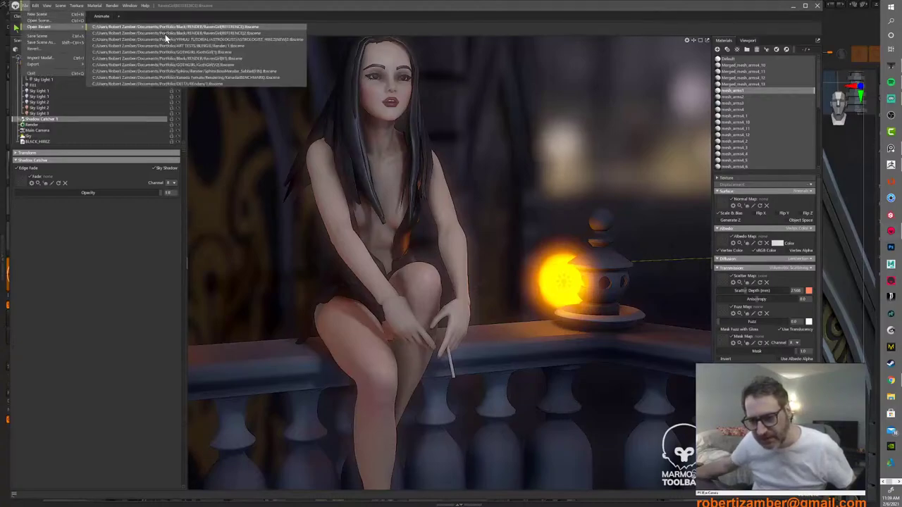
click(165, 33)
click(474, 297)
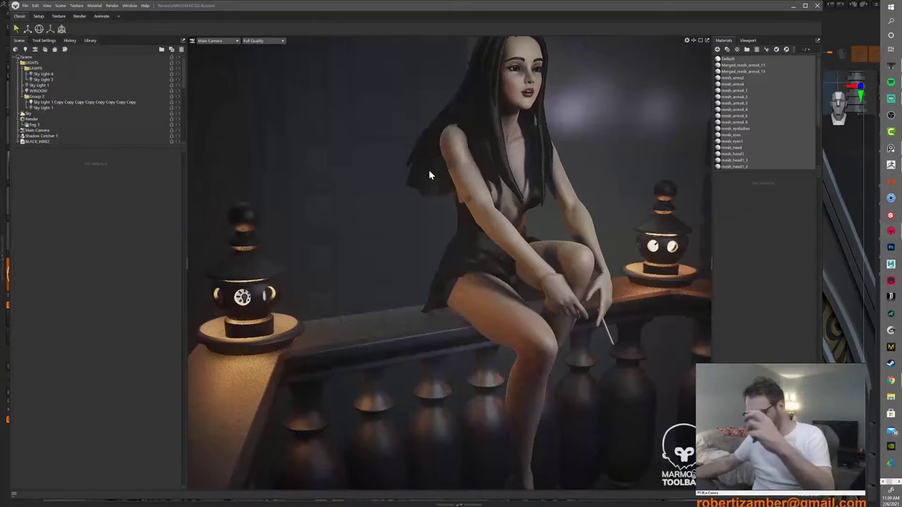
Step: Examine the seated figure, her hair, the lanterns and the background wall from several camera angles
alt+middle_drag(421, 184, 411, 182)
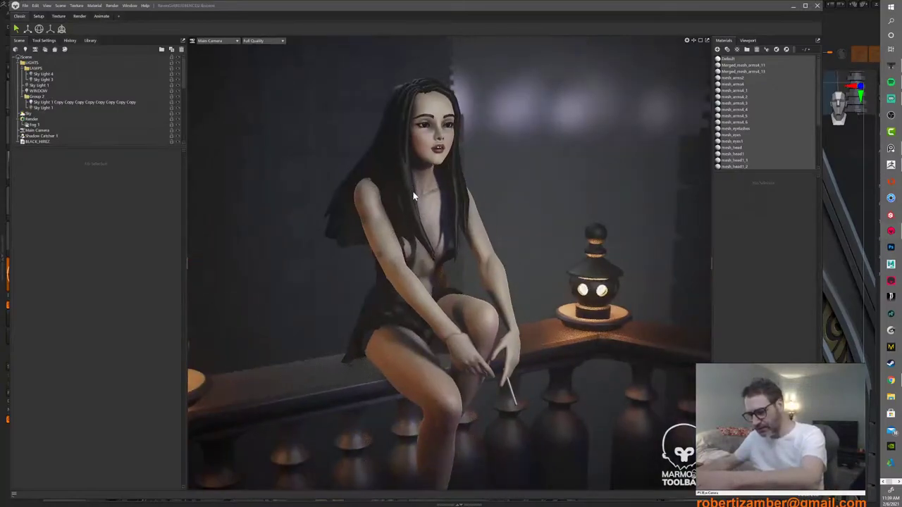
alt+right_drag(414, 192, 417, 197)
alt+drag(416, 198, 416, 203)
alt+middle_drag(429, 201, 432, 201)
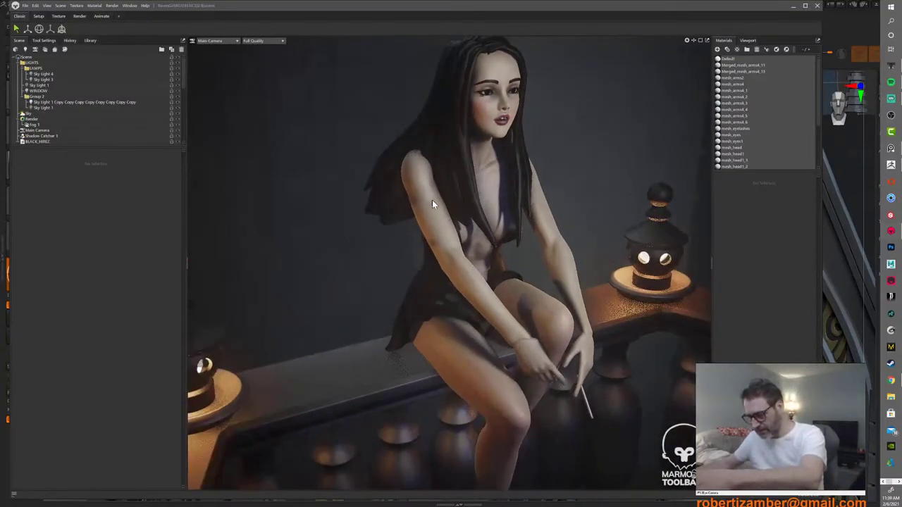
alt+drag(433, 201, 406, 196)
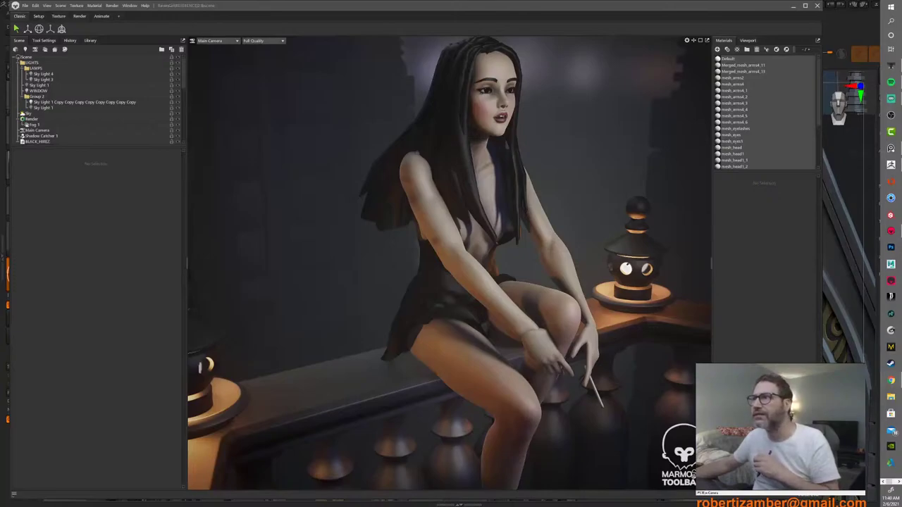
click(390, 122)
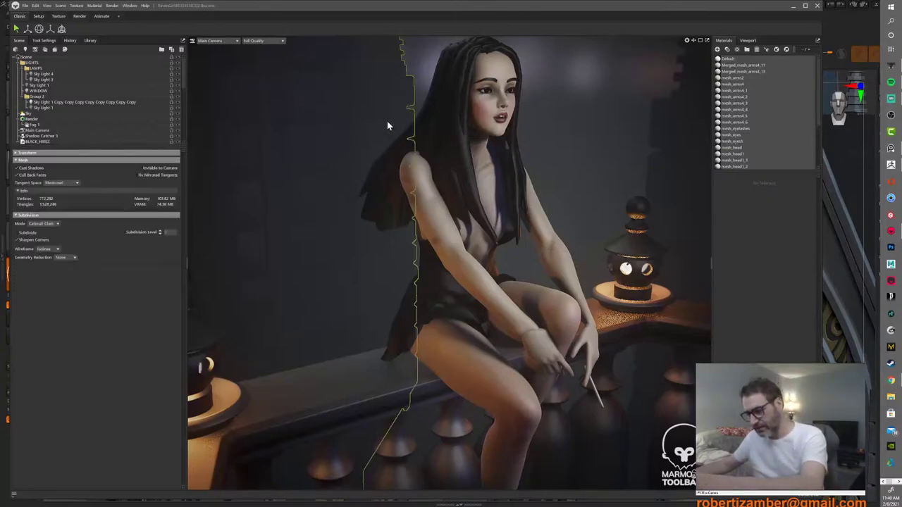
alt+drag(574, 119, 582, 114)
click(584, 115)
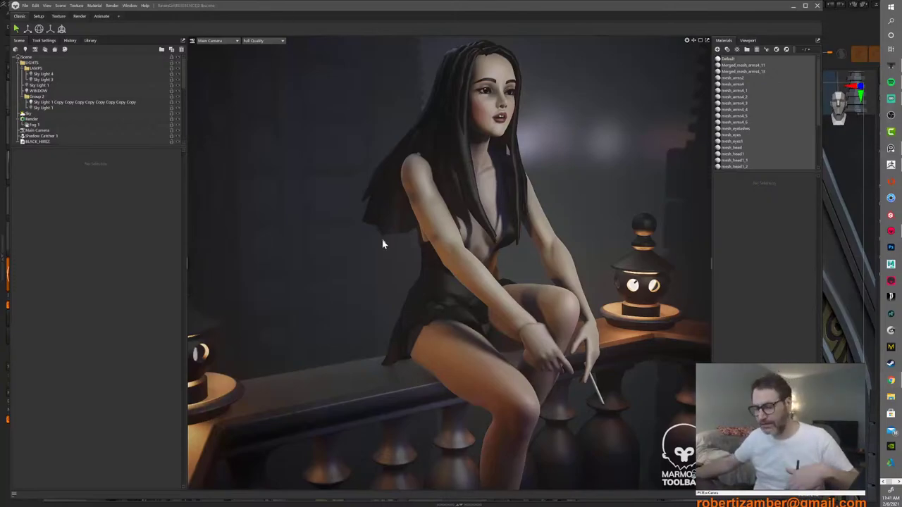
click(400, 170)
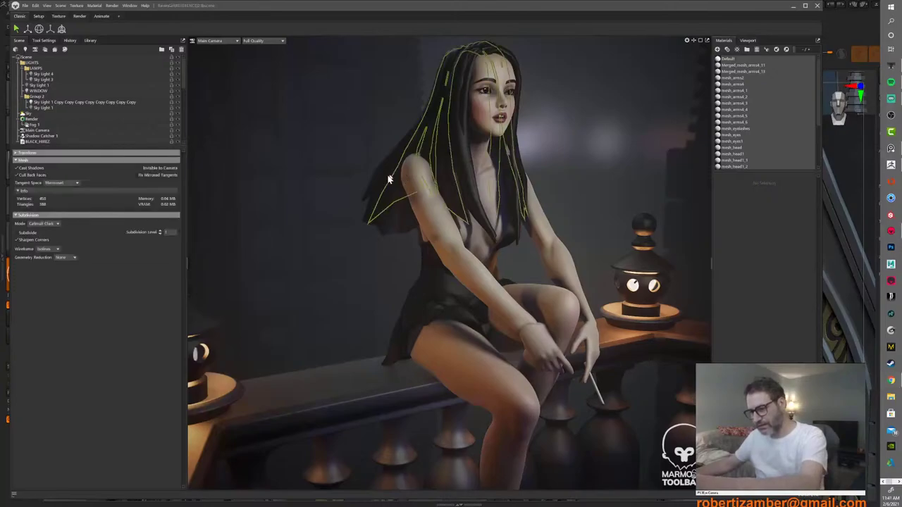
click(619, 152)
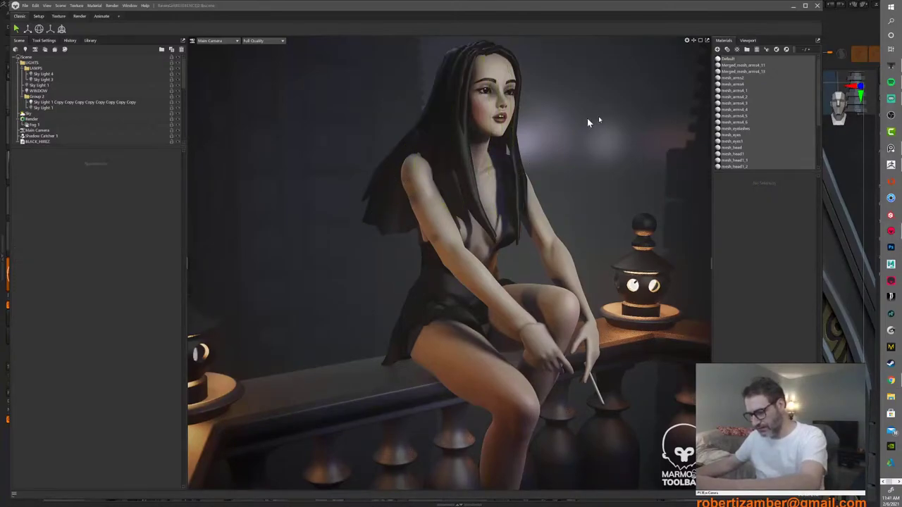
alt+drag(587, 119, 508, 156)
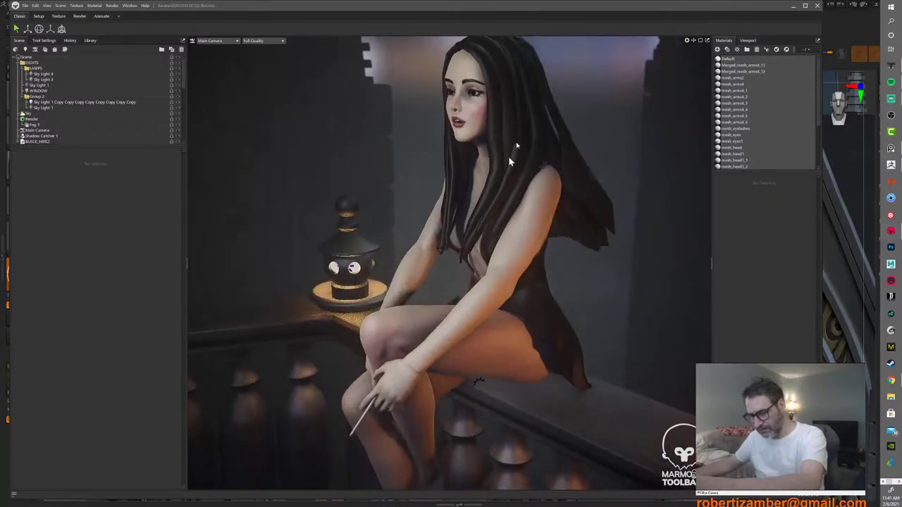
Step: Inspect the lantern's material and check which meshes use the BASEMESH and EYES materials in the Character group
click(344, 251)
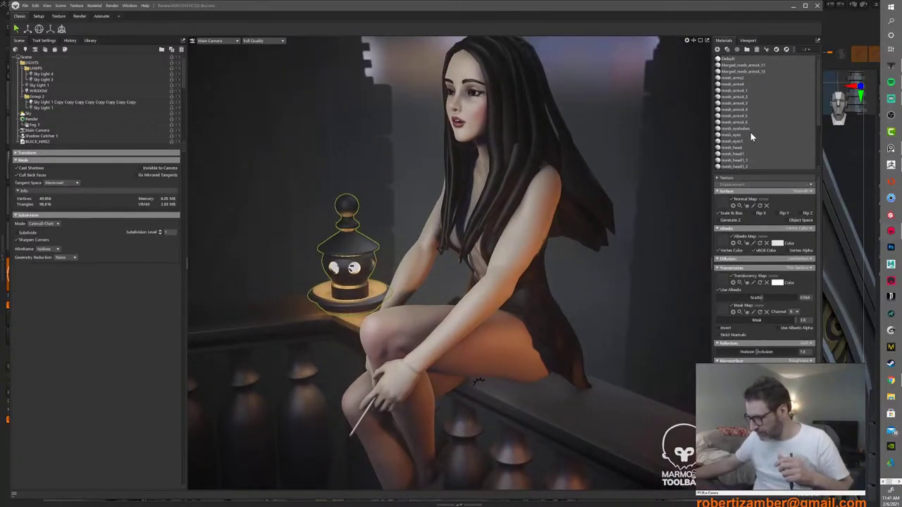
scroll(748, 141, down, 3)
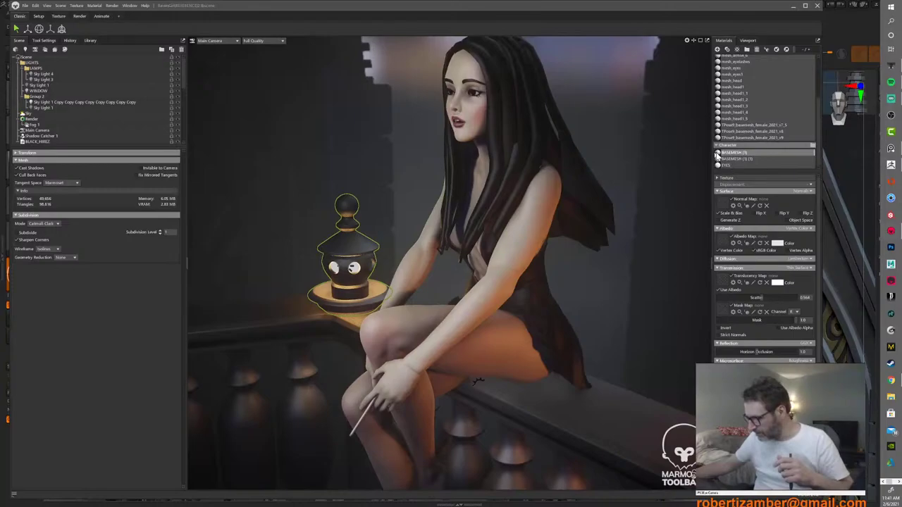
double_click(718, 154)
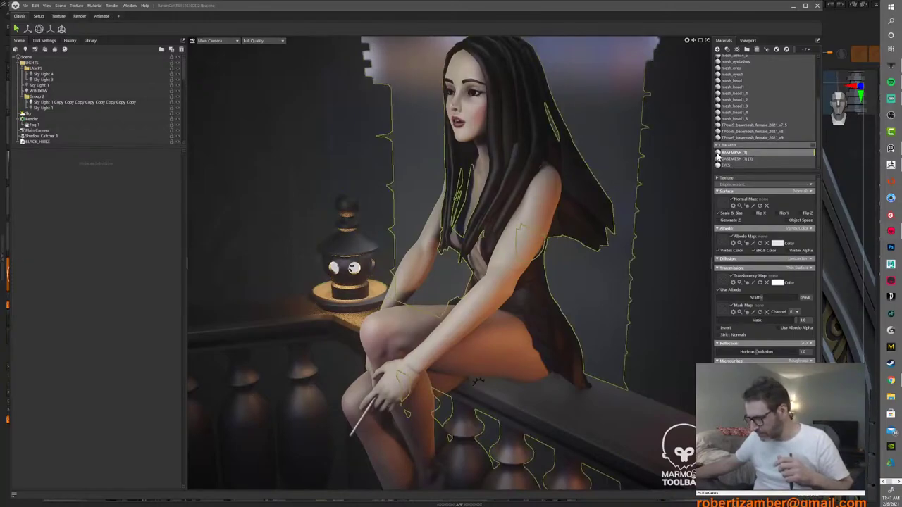
shift+click(719, 165)
click(719, 160)
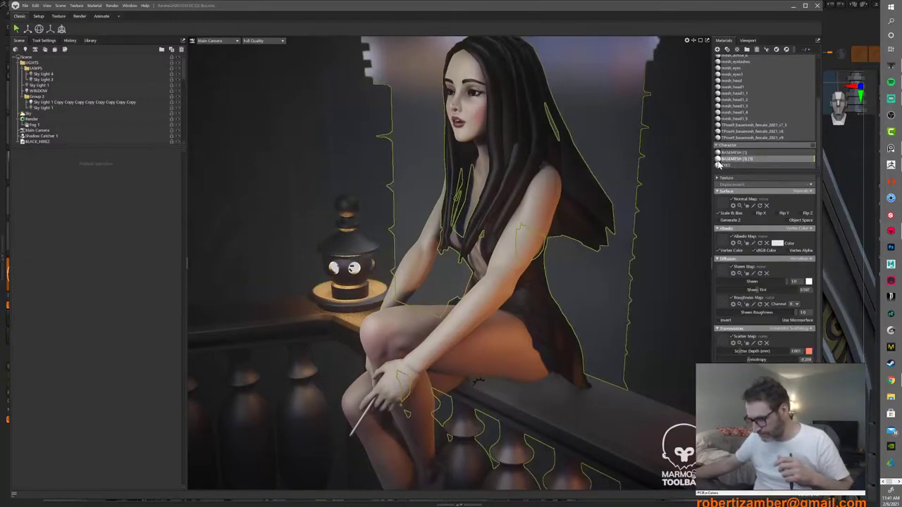
click(719, 167)
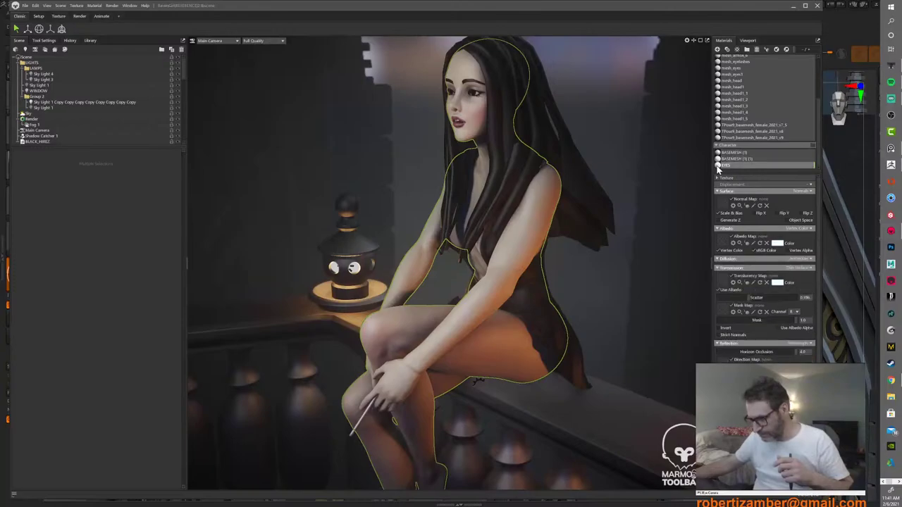
Step: Set the BASEMESH (1) material's albedo color to white and its transmission to None
click(719, 153)
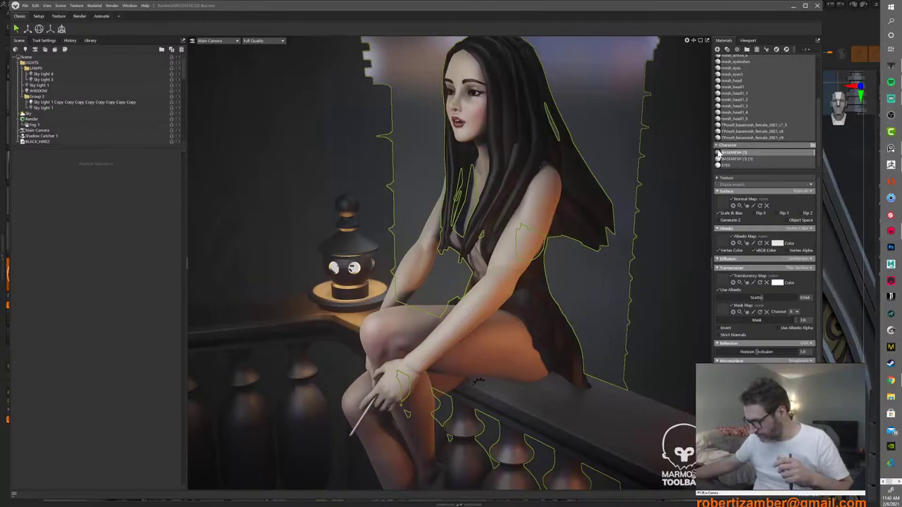
scroll(485, 244, down, 2)
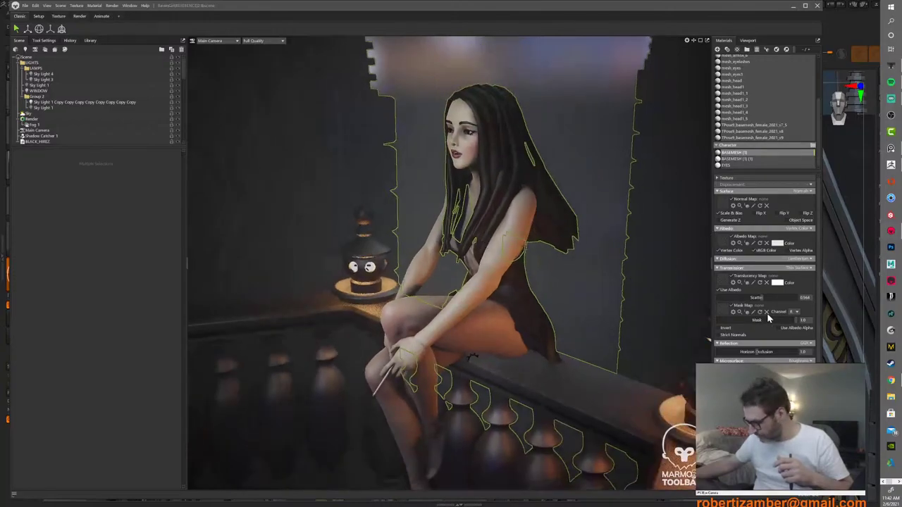
click(778, 244)
drag(335, 216, 322, 197)
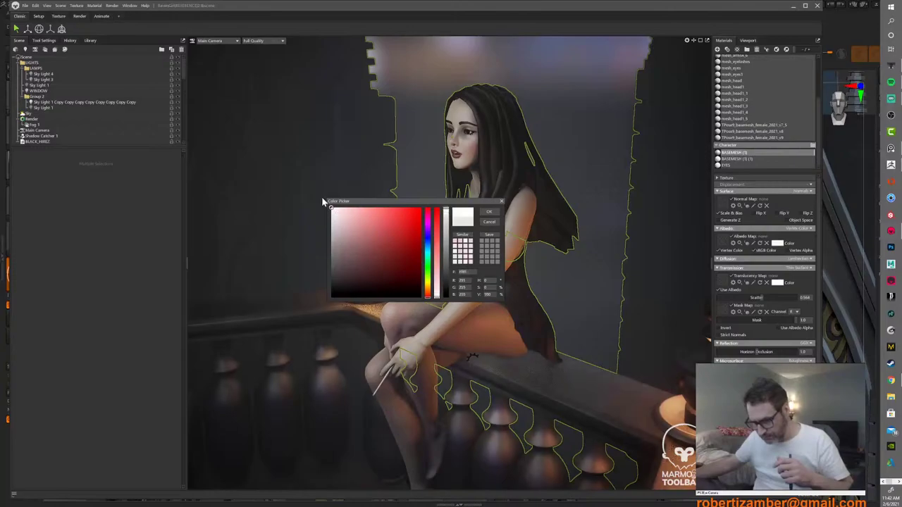
click(491, 213)
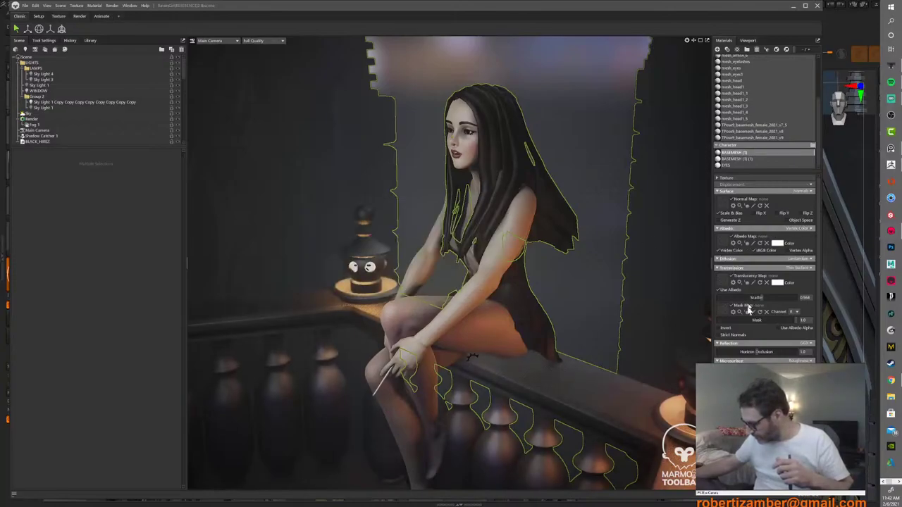
click(795, 270)
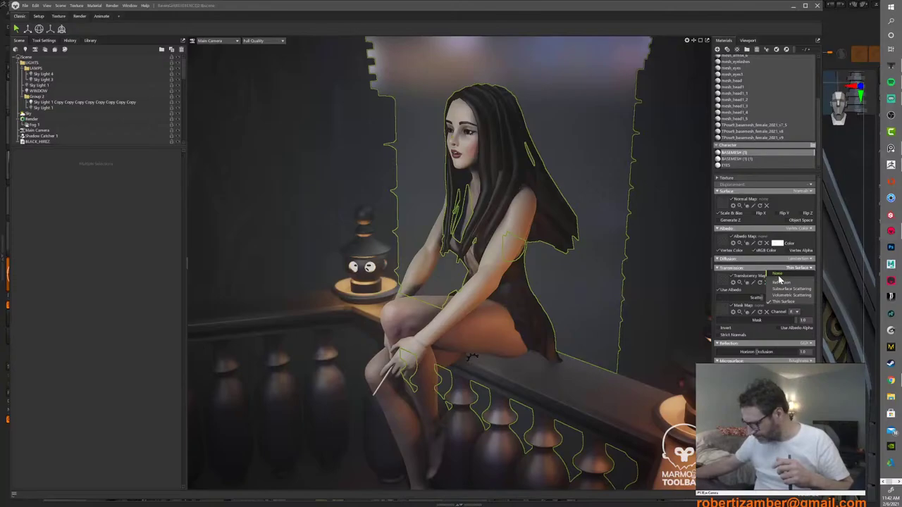
click(778, 275)
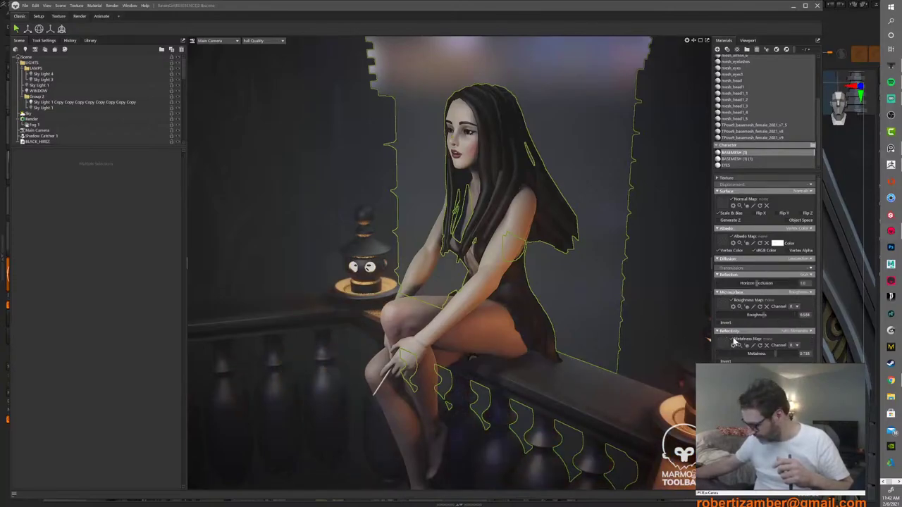
Step: Lower the BASEMESH (1) material's metalness to about 0.12, adjust its specular, and raise its roughness to about 0.78
scroll(737, 344, down, 1)
drag(774, 328, 728, 327)
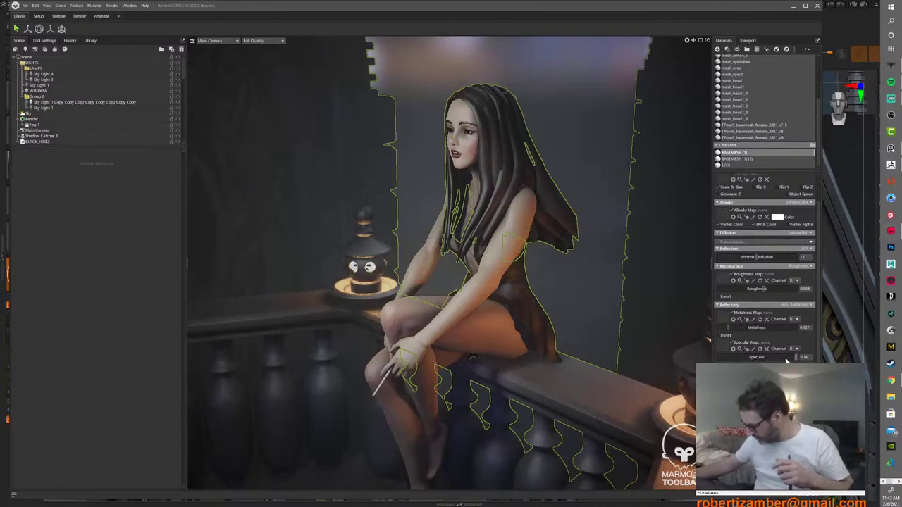
mouse_move(784, 358)
mouse_down()
mouse_move(714, 357)
mouse_move(796, 360)
mouse_up()
scroll(763, 328, up, 2)
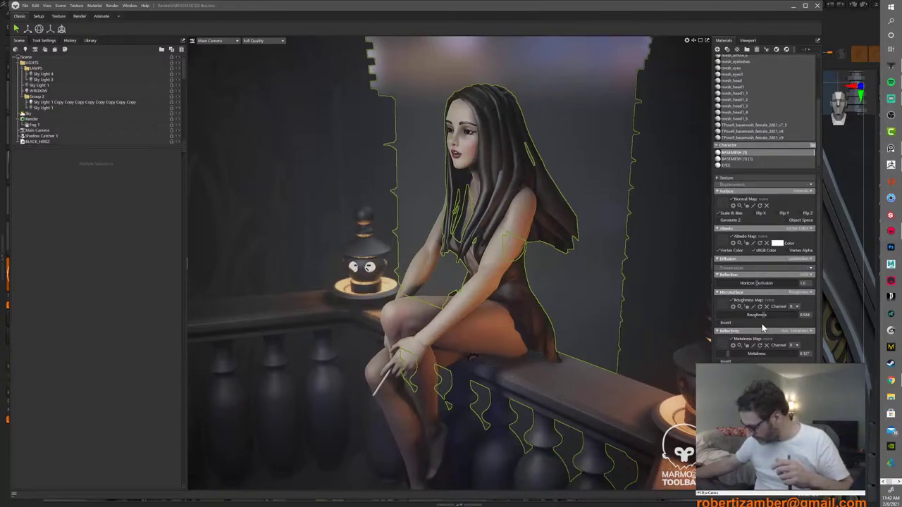
mouse_move(763, 316)
mouse_down()
mouse_move(803, 315)
mouse_move(745, 315)
mouse_move(794, 314)
mouse_move(780, 315)
mouse_up()
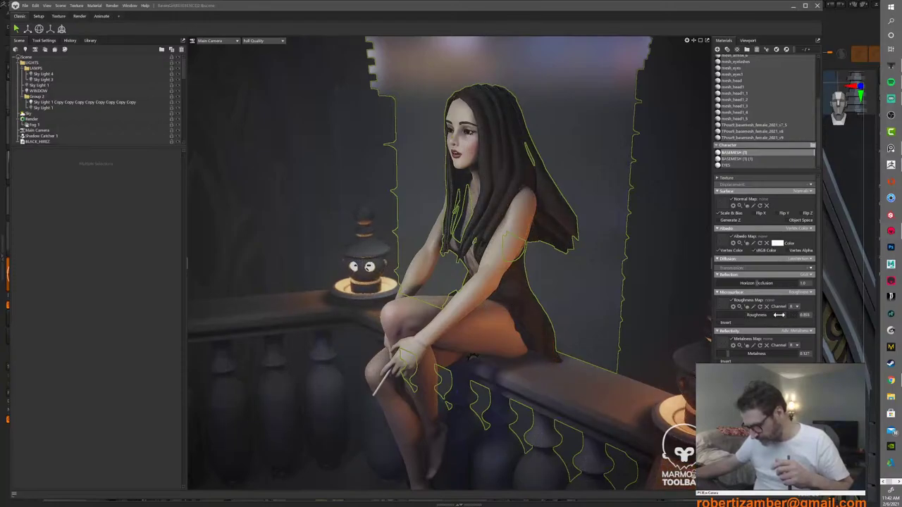
click(567, 103)
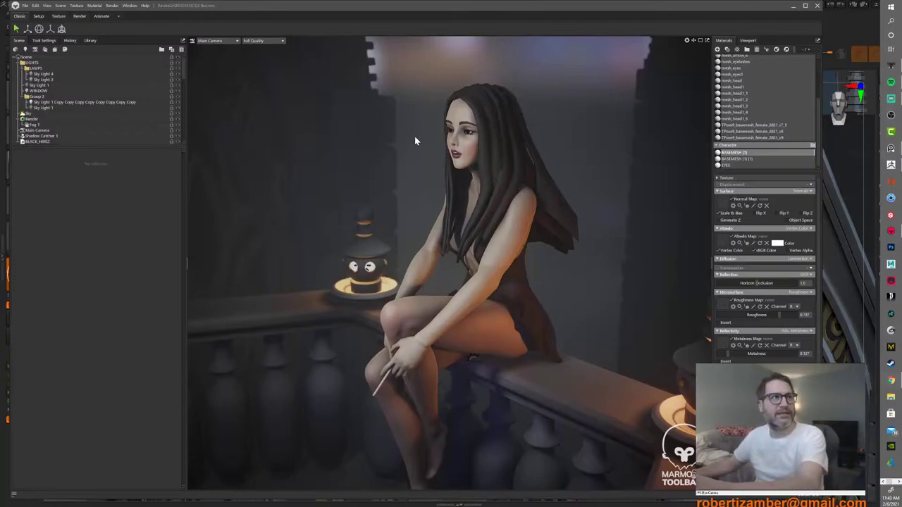
click(385, 151)
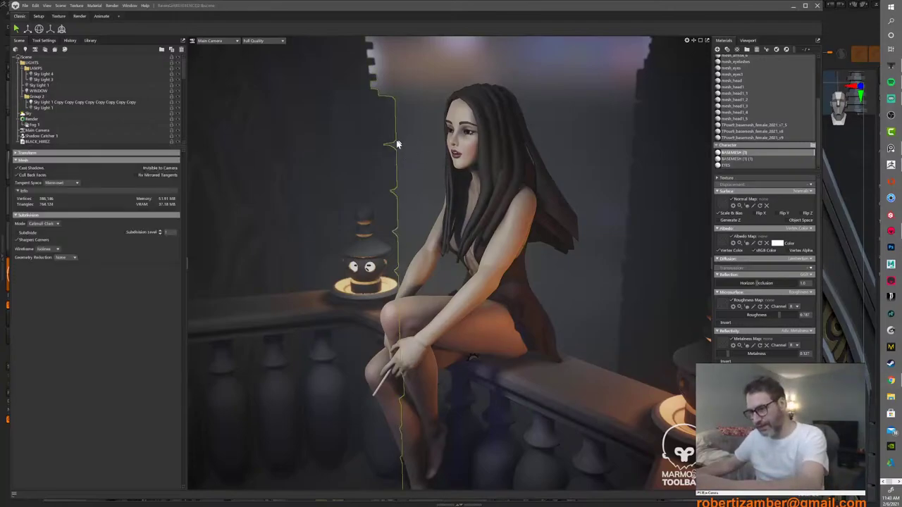
drag(416, 149, 444, 136)
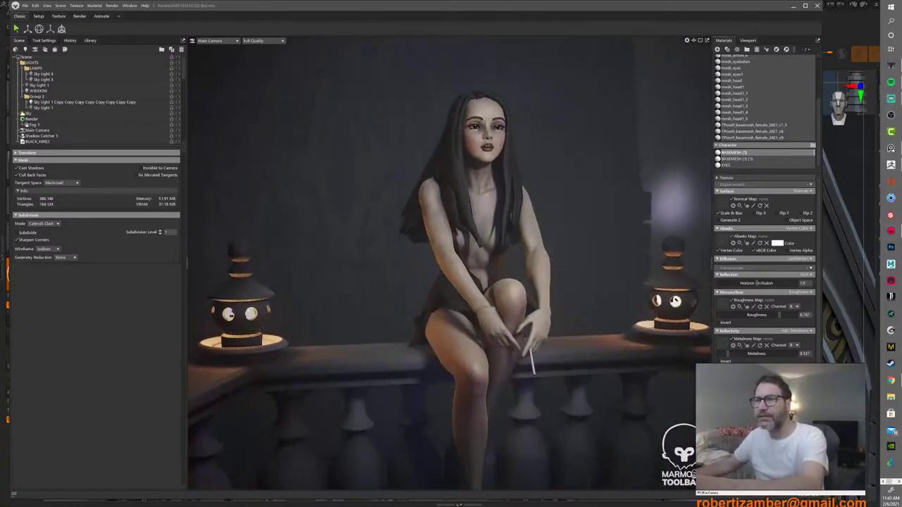
Step: Switch to ZBrush and hide the BACKGROUND subtool folder, leaving the figure and the balustrade
key(alt+Tab)
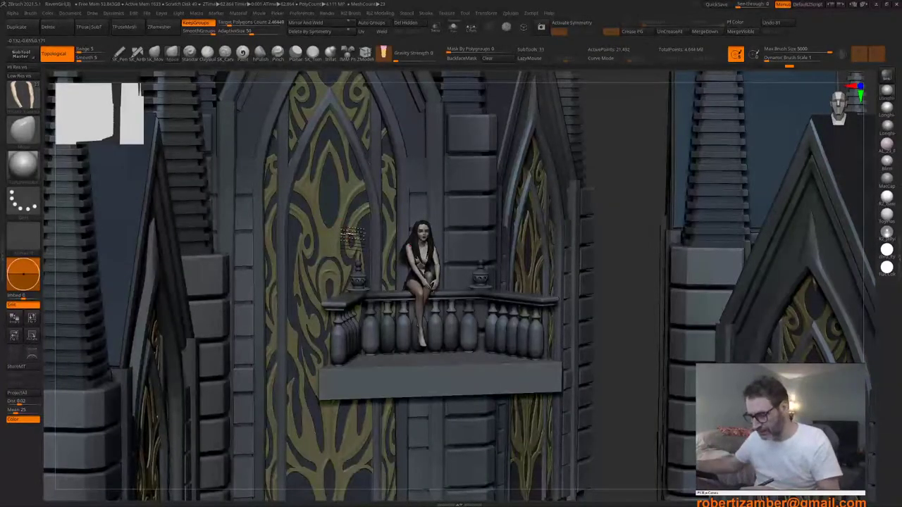
shift+drag(396, 359, 389, 387)
key(n)
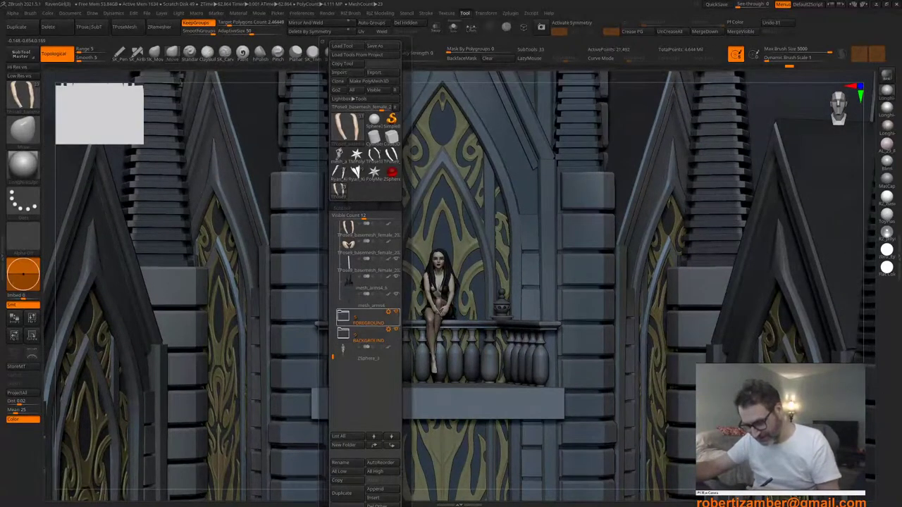
click(396, 313)
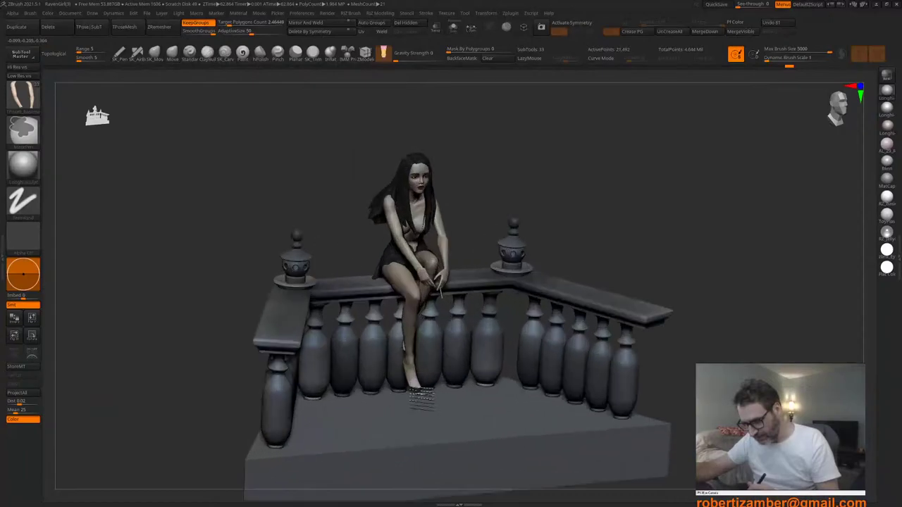
Step: Select the mesh_arms2 body subtool and switch the visible subtools to low resolution
ctrl+right_drag(421, 399, 397, 273)
key(n)
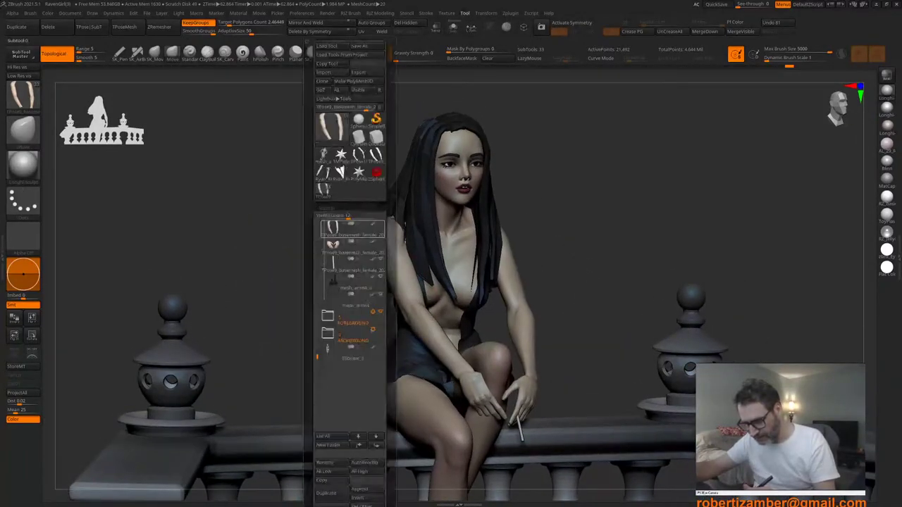
drag(317, 358, 317, 311)
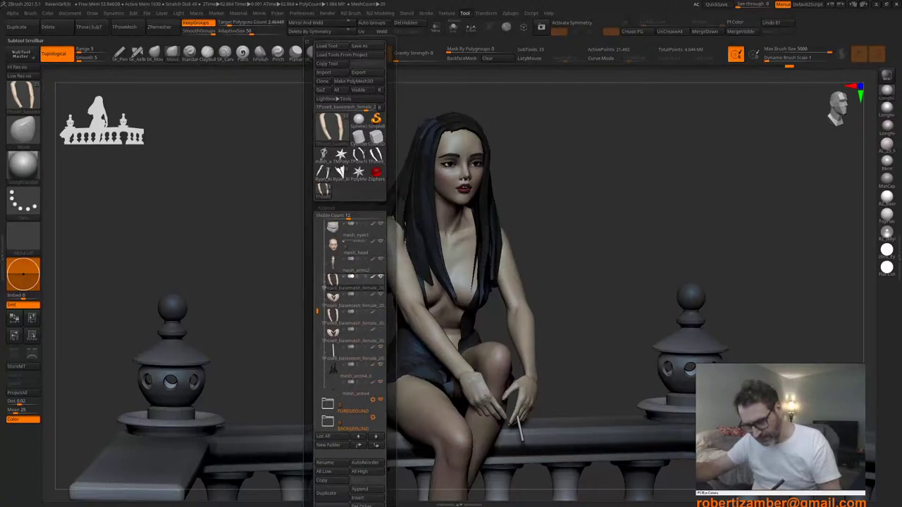
click(354, 265)
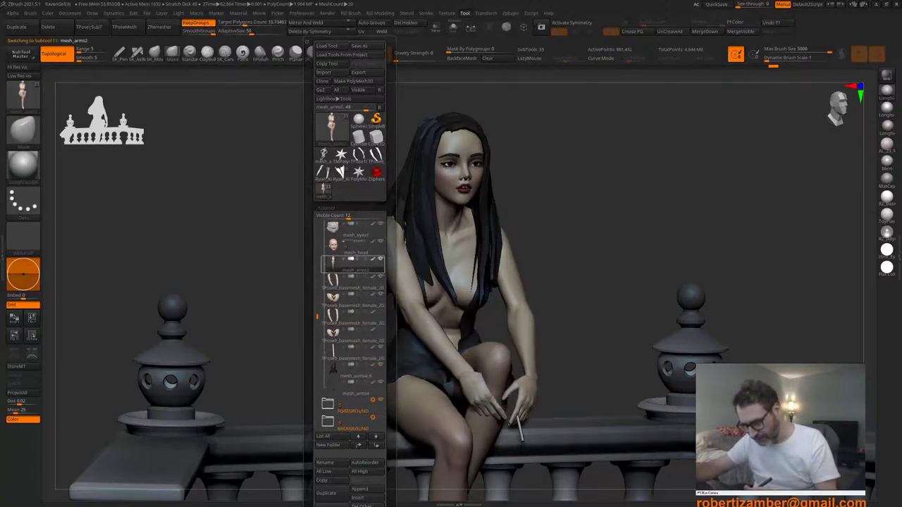
mouse_move(437, 335)
shift+right_down()
mouse_move(381, 347)
mouse_move(458, 339)
mouse_move(472, 381)
shift+right_up()
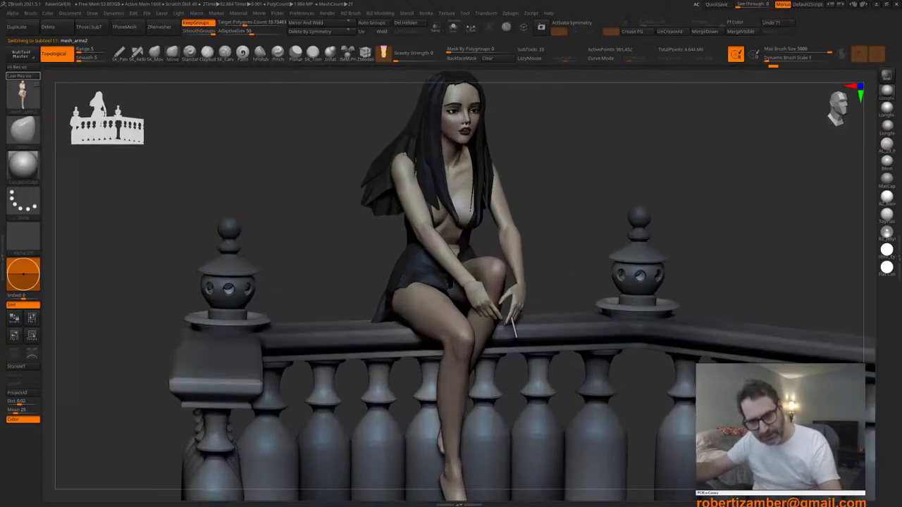
click(24, 75)
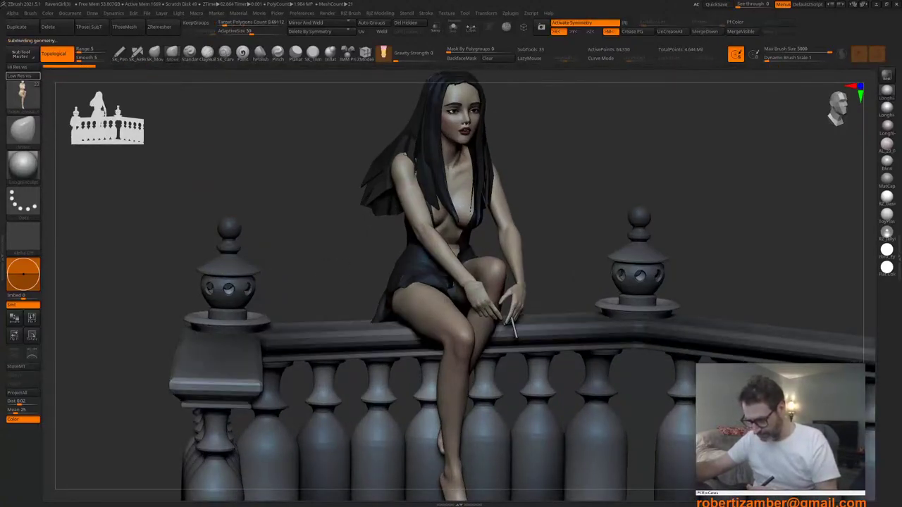
Step: Hide the FOREGROUND folder with the balustrade and select the ZSphere_3 mannequin subtool
drag(371, 304, 342, 235)
key(F1)
drag(308, 316, 308, 359)
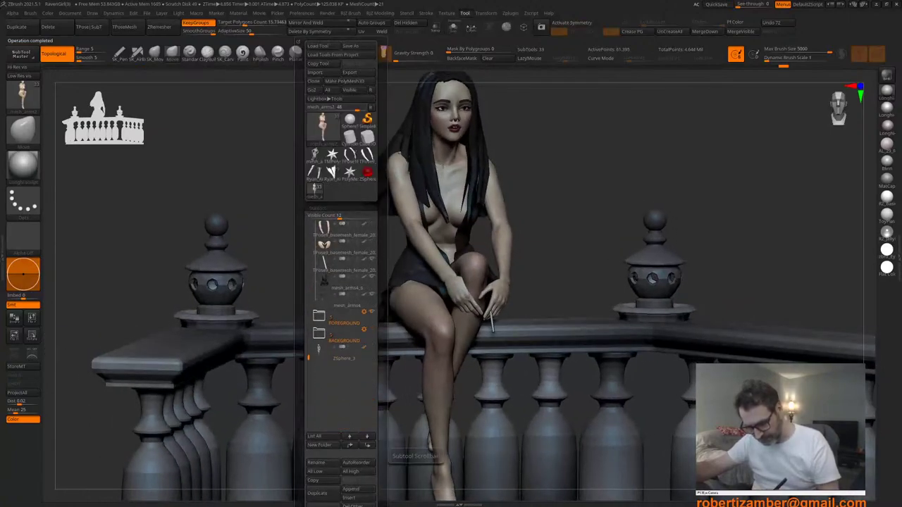
click(372, 329)
drag(394, 342, 386, 358)
key(F1)
click(380, 353)
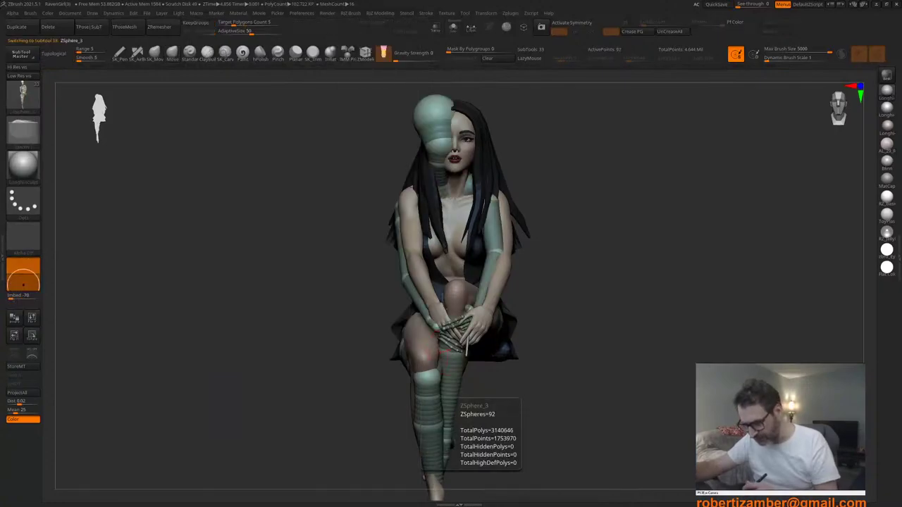
Step: Compare the ZSphere mannequin with the seated character from the front, side and back
alt+right_drag(448, 333, 394, 326)
alt+right_drag(417, 262, 394, 287)
alt+right_drag(363, 237, 375, 266)
right_drag(315, 208, 345, 224)
ctrl+right_drag(283, 319, 306, 293)
alt+right_drag(307, 293, 299, 252)
right_drag(299, 252, 214, 255)
Step: Isolate the ZSphere mannequin with Solo mode and examine its seated pose from several sides
click(453, 28)
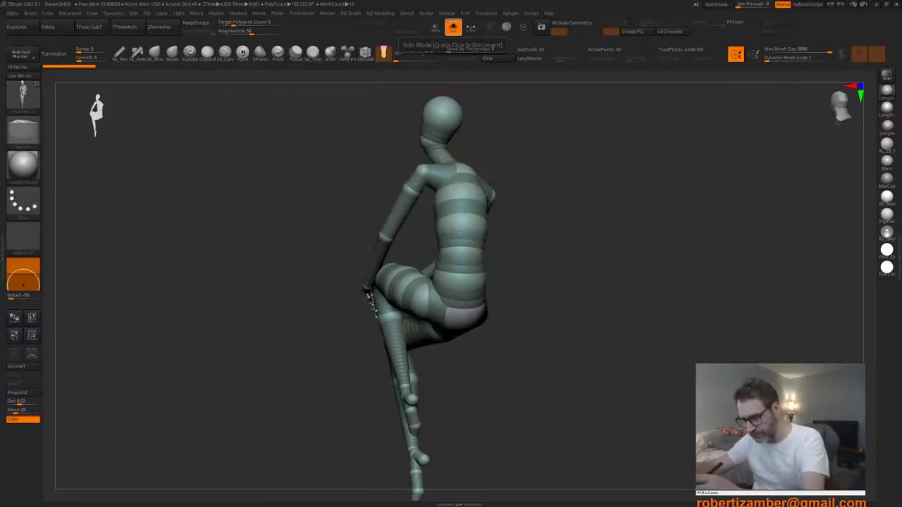
right_drag(432, 243, 363, 296)
alt+right_drag(322, 316, 354, 301)
drag(354, 301, 361, 366)
mouse_move(351, 345)
ctrl+right_down()
mouse_move(428, 362)
mouse_move(354, 328)
mouse_move(405, 343)
mouse_move(379, 346)
ctrl+right_up()
drag(382, 349, 337, 335)
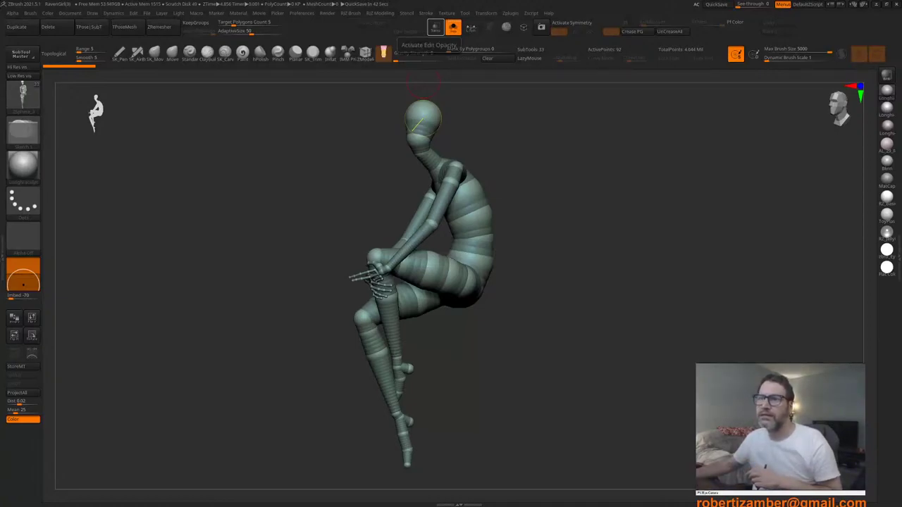
Step: Examine the reference image of the seated bronze statue and compare it with the mannequin's pose from behind
right_drag(540, 0, 533, 261)
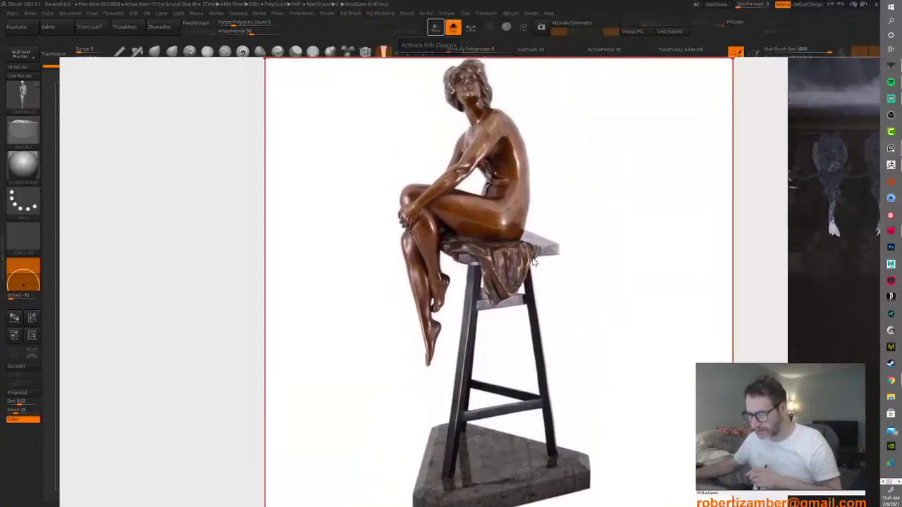
scroll(496, 171, down, 1)
scroll(497, 171, up, 2)
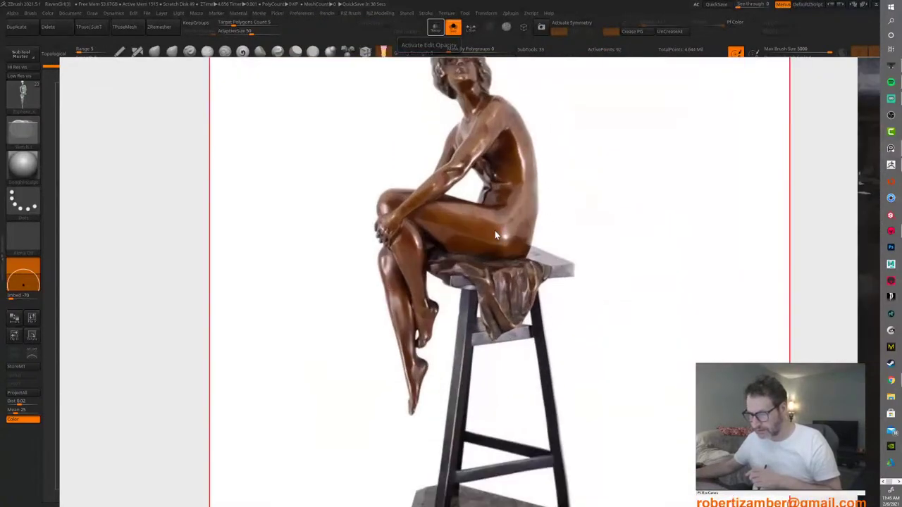
right_drag(496, 234, 496, 0)
drag(585, 158, 552, 148)
mouse_move(364, 343)
mouse_down()
mouse_move(466, 334)
mouse_move(414, 327)
mouse_move(398, 341)
mouse_move(384, 331)
mouse_move(420, 328)
mouse_move(393, 332)
mouse_move(417, 342)
mouse_move(427, 369)
mouse_move(391, 377)
mouse_move(350, 343)
mouse_up()
right_drag(350, 343, 375, 360)
alt+right_drag(329, 317, 383, 330)
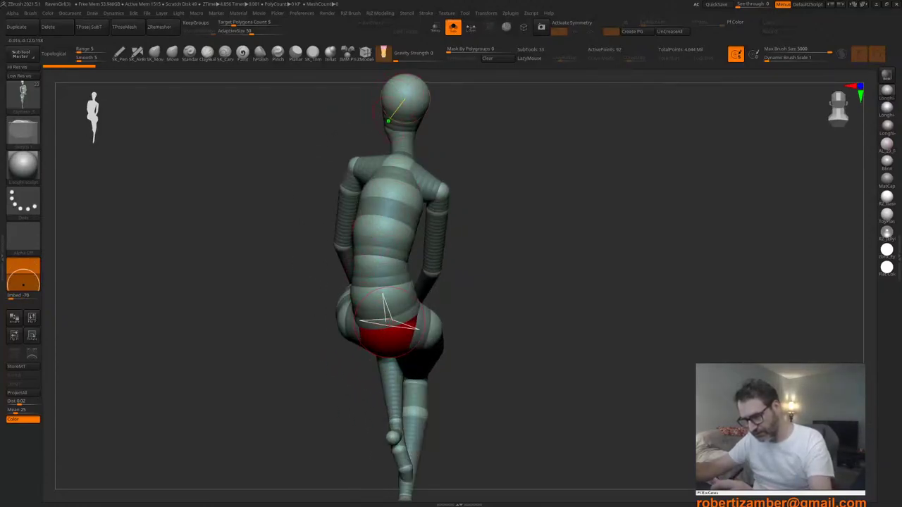
Step: Switch the mannequin to Move mode and nudge its head joint slightly
right_drag(353, 123, 382, 129)
alt+click(375, 143)
key(space)
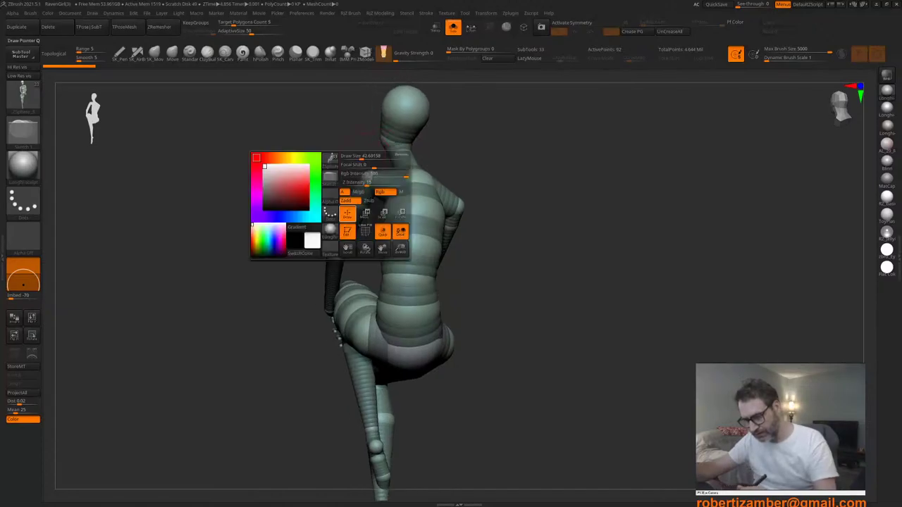
click(365, 214)
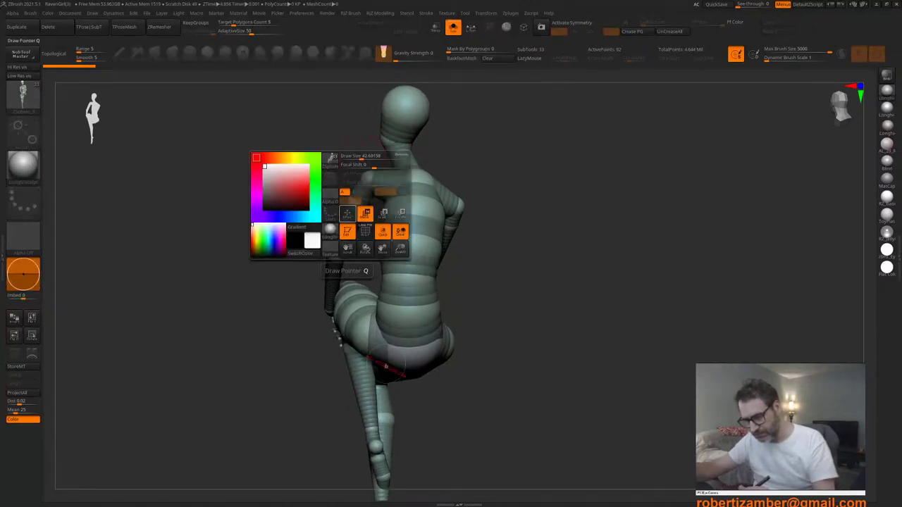
right_drag(393, 147, 358, 145)
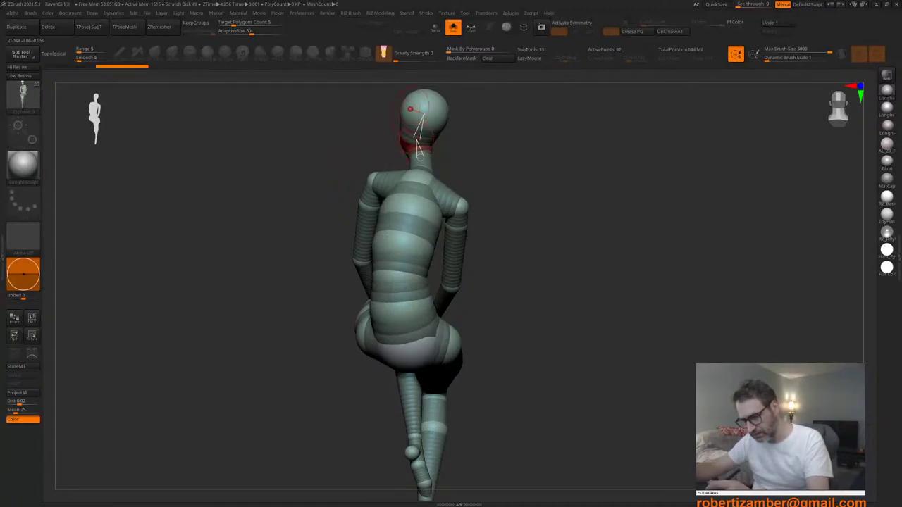
drag(418, 116, 414, 114)
Step: Check the mannequin's spine, hip and thigh segments from the back and the side
right_drag(340, 153, 329, 195)
alt+right_drag(387, 198, 409, 155)
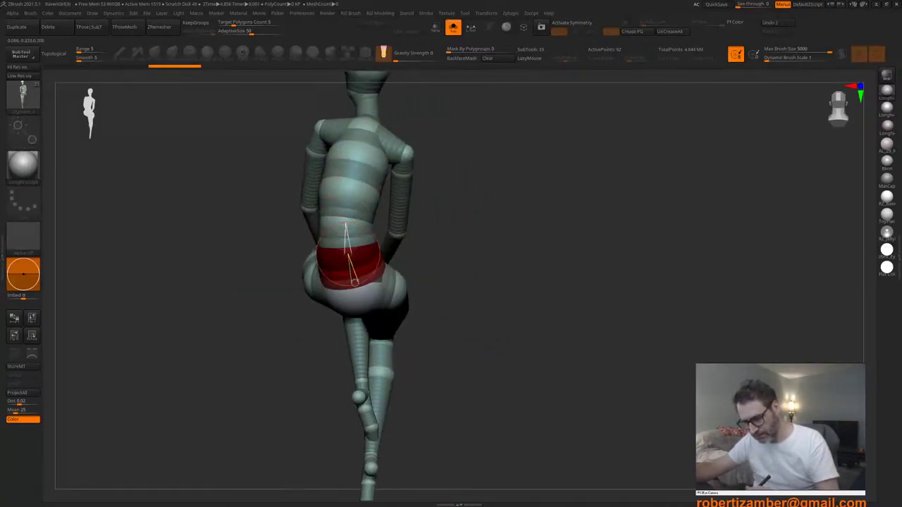
alt+right_drag(344, 175, 369, 249)
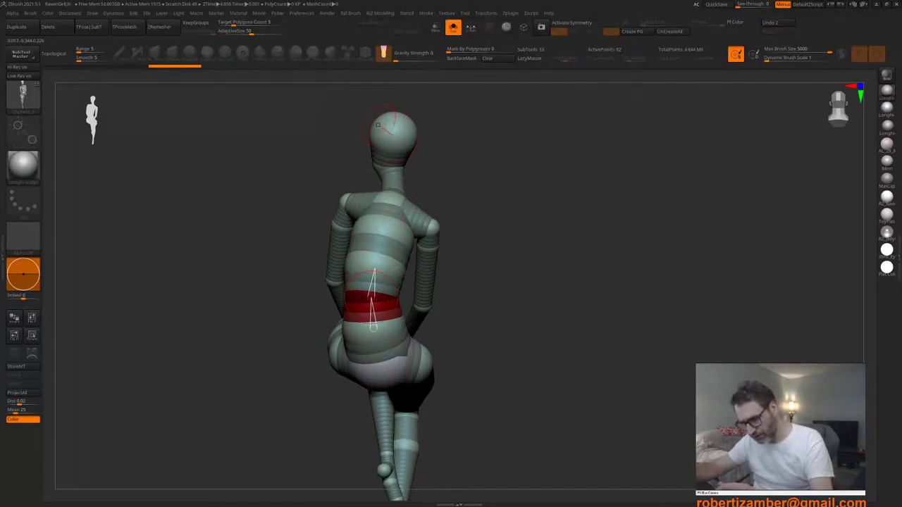
right_drag(413, 379, 367, 374)
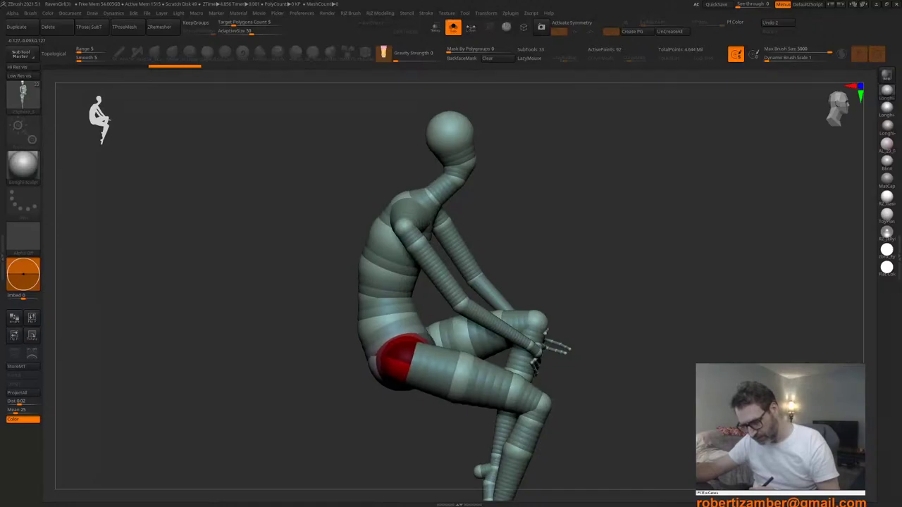
click(454, 390)
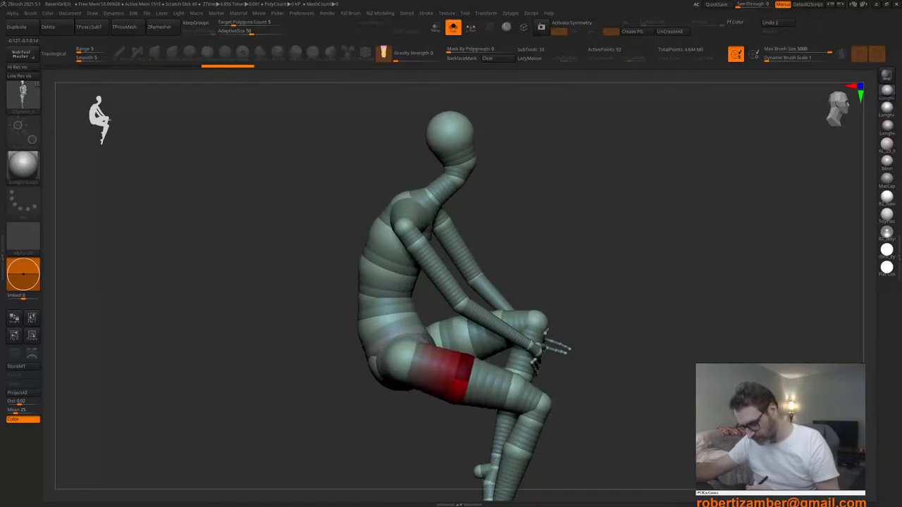
right_drag(438, 386, 348, 312)
Step: Turn off Solo mode, hide the ZSphere mannequin and select the mesh_arms2 subtool in Draw mode
key(n)
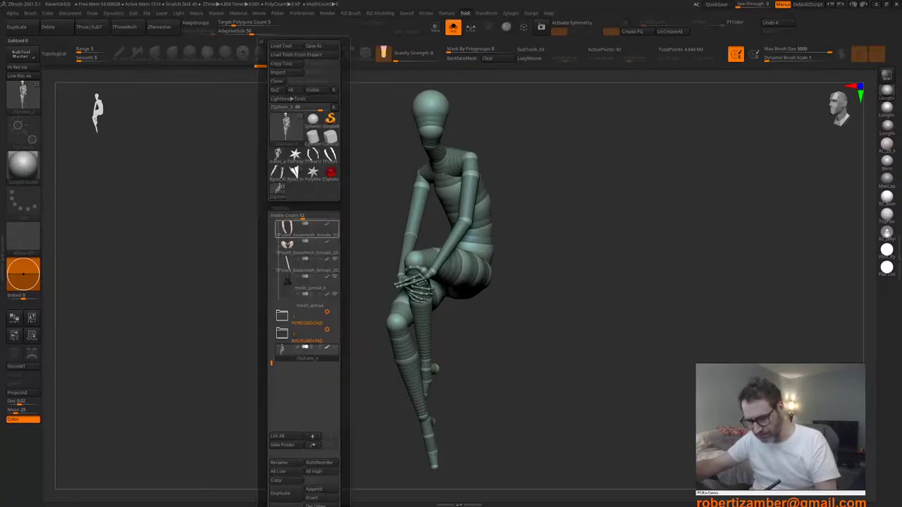
click(453, 28)
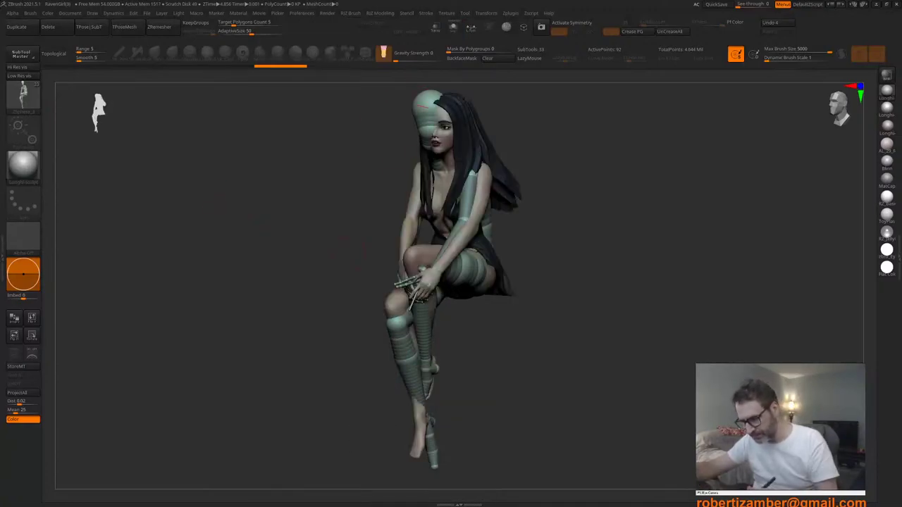
right_drag(316, 305, 345, 304)
key(n)
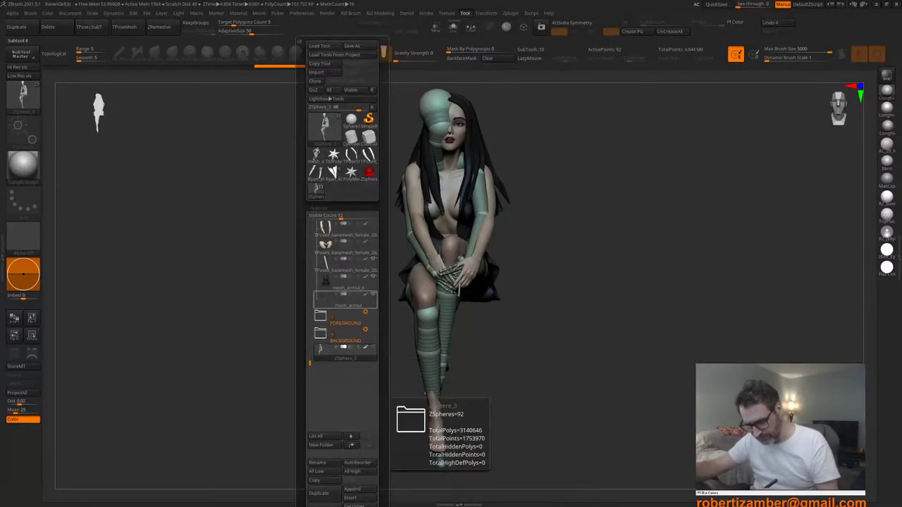
click(347, 301)
mouse_move(405, 304)
alt+right_down()
mouse_move(408, 321)
mouse_move(379, 322)
mouse_move(368, 307)
alt+right_up()
key(q)
mouse_move(364, 223)
right_down()
mouse_move(394, 223)
mouse_move(395, 262)
right_up()
ctrl+right_drag(394, 262, 395, 297)
Step: Turn off the polypaint display on all of the character's subtools
key(n)
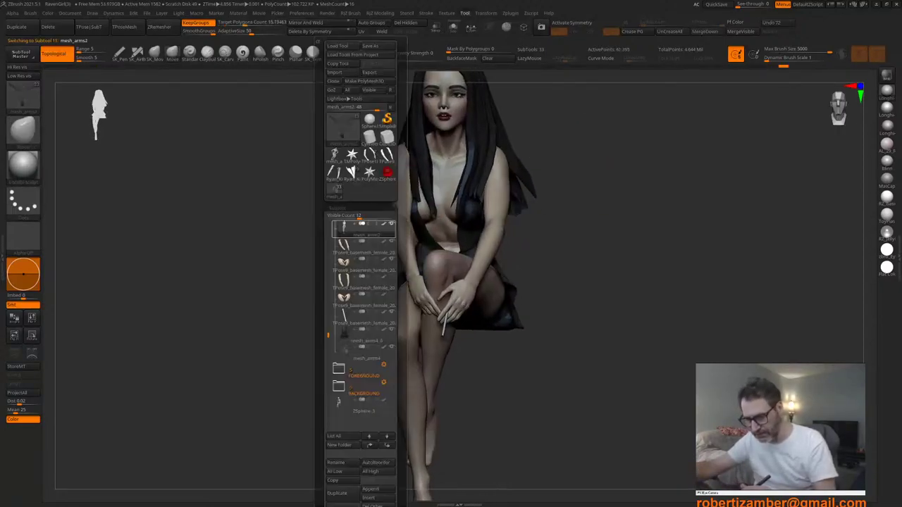
shift+click(383, 259)
right_drag(465, 313, 438, 313)
ctrl+right_drag(393, 370, 385, 322)
mouse_move(385, 323)
right_down()
mouse_move(394, 322)
mouse_move(373, 322)
mouse_move(390, 316)
right_up()
right_drag(390, 315, 423, 334)
alt+right_drag(265, 285, 271, 269)
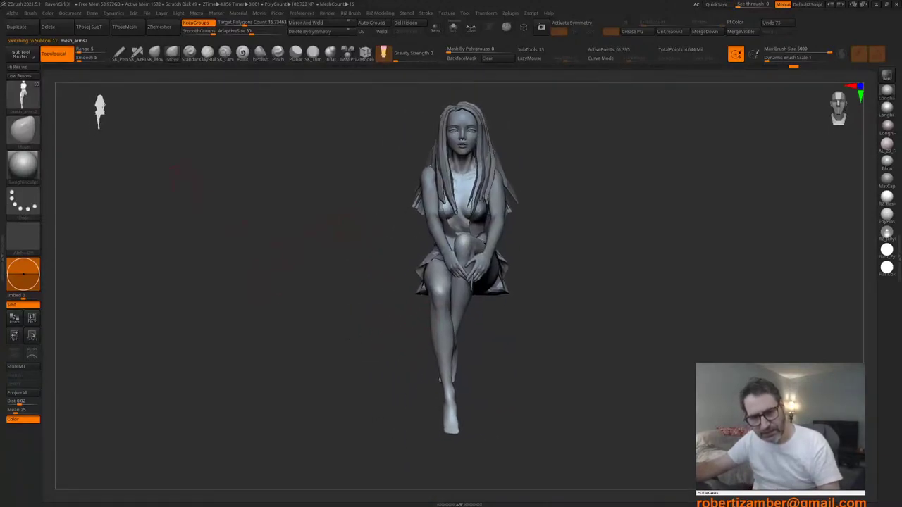
alt+right_drag(172, 193, 202, 224)
right_drag(310, 226, 333, 250)
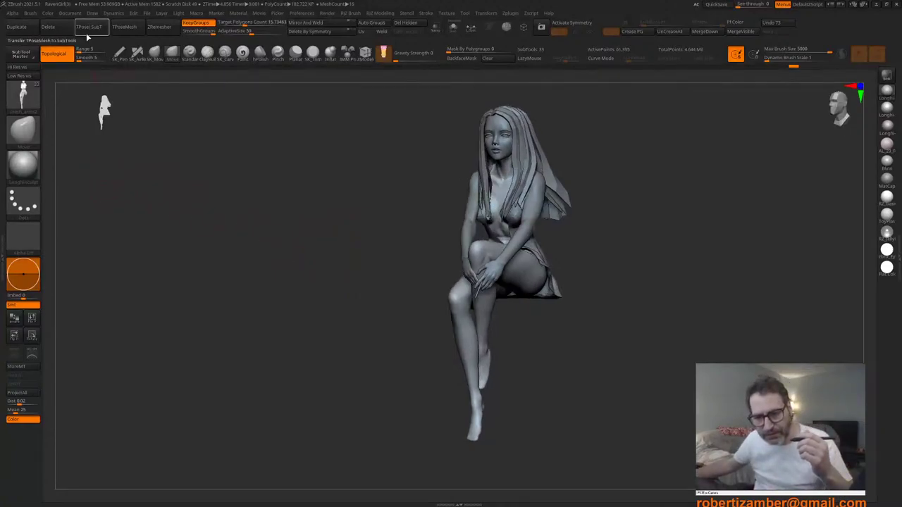
Step: Combine the visible character subtools into a single posing mesh with TPoseMesh
click(88, 28)
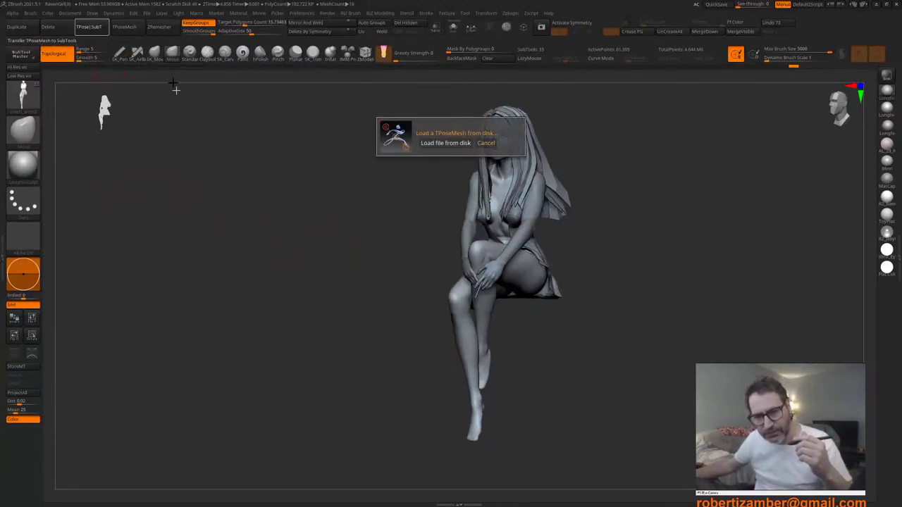
key(Escape)
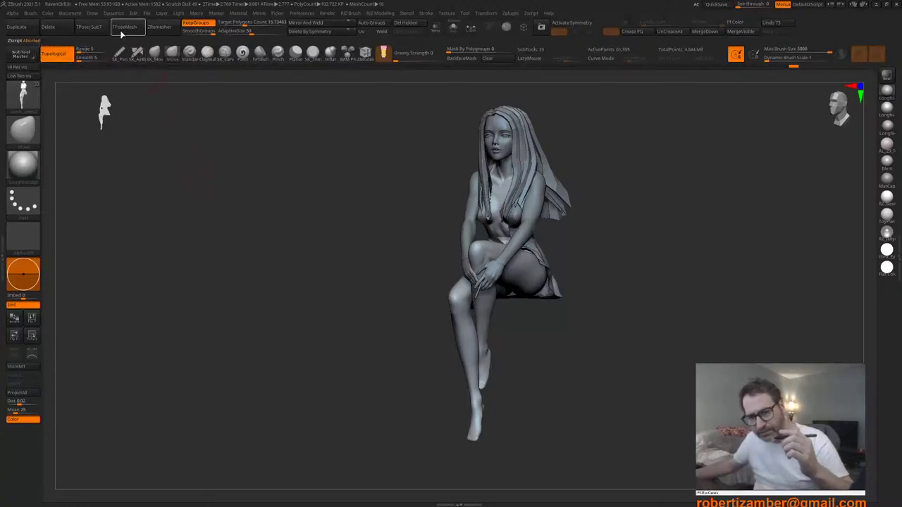
click(122, 28)
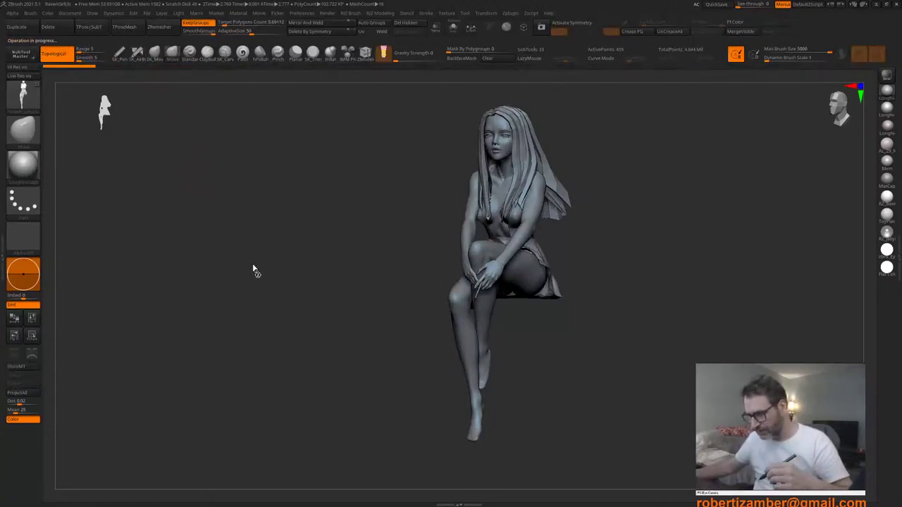
drag(353, 312, 360, 213)
key(F1)
click(384, 350)
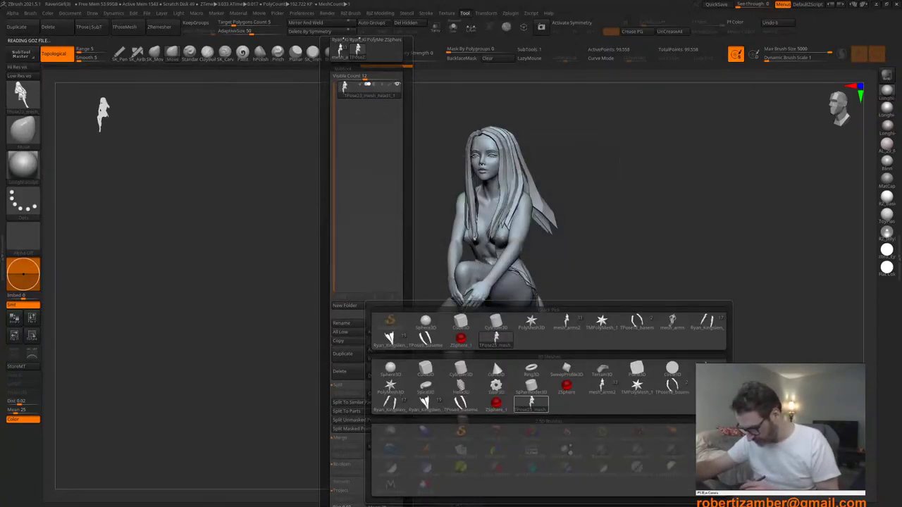
Step: Return to the original multi-subtool character, select its ZSphere mannequin and clone it as a separate tool
key(F1)
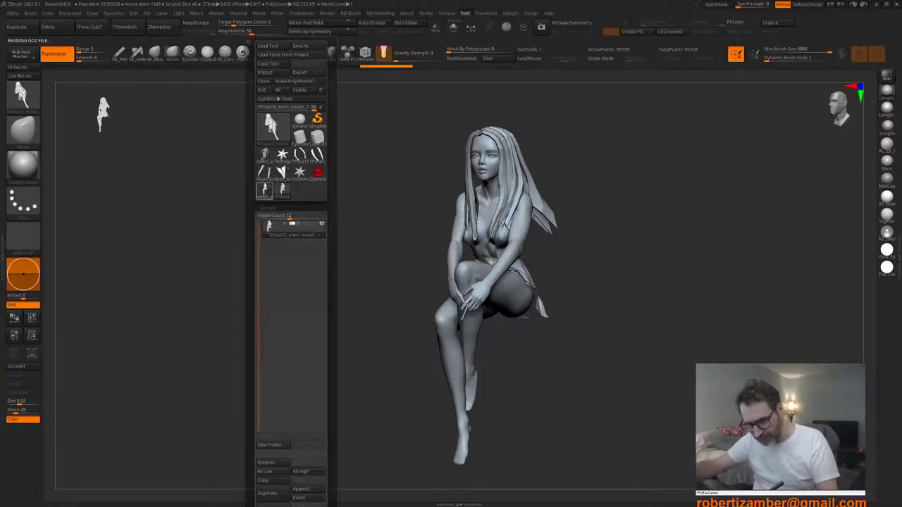
click(294, 405)
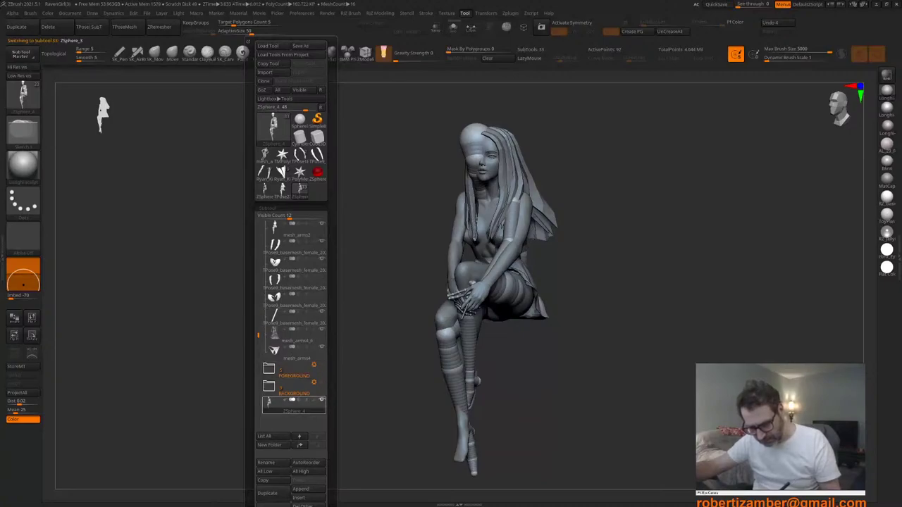
drag(294, 405, 294, 388)
Step: Switch to the combined TPose mesh and append ZSphere_3 to it as a subtool
click(282, 189)
shift+drag(394, 314, 352, 129)
key(F1)
click(368, 301)
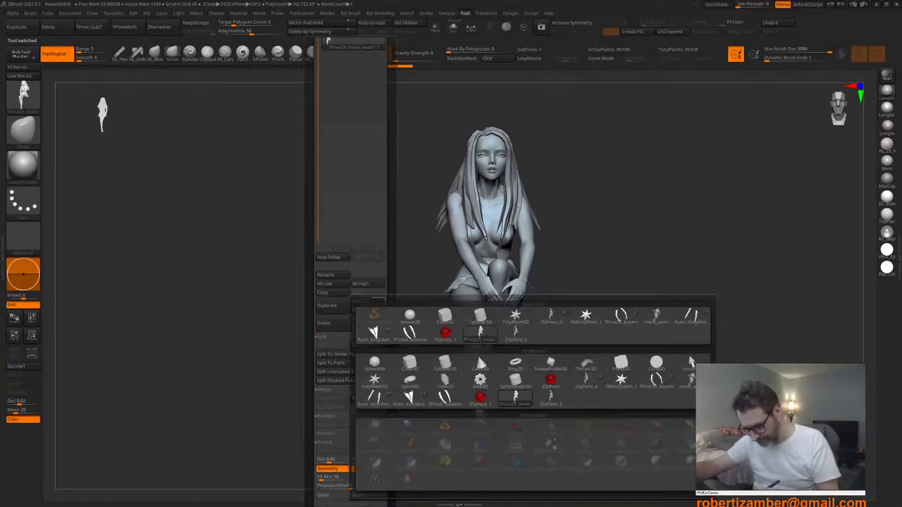
click(550, 398)
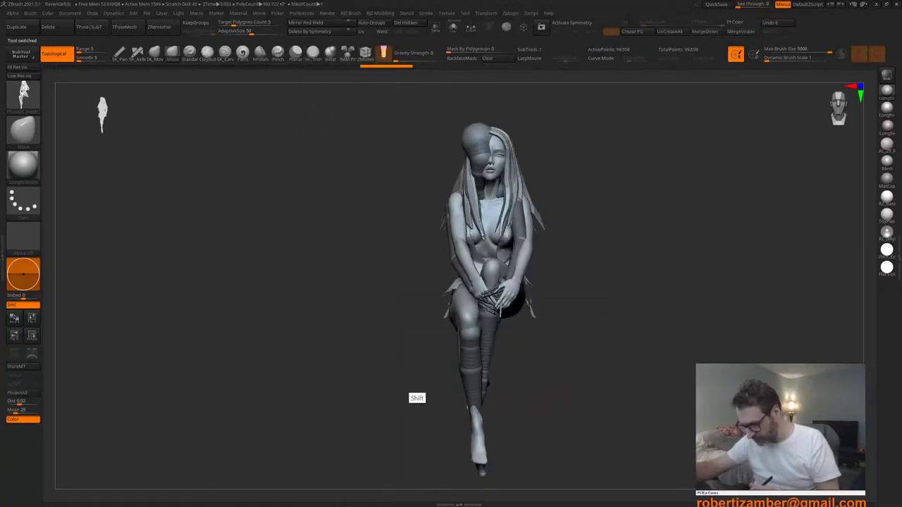
Step: Turn on transparency so the appended mannequin and the combined character mesh can be seen together
alt+drag(415, 391, 381, 393)
drag(406, 356, 378, 358)
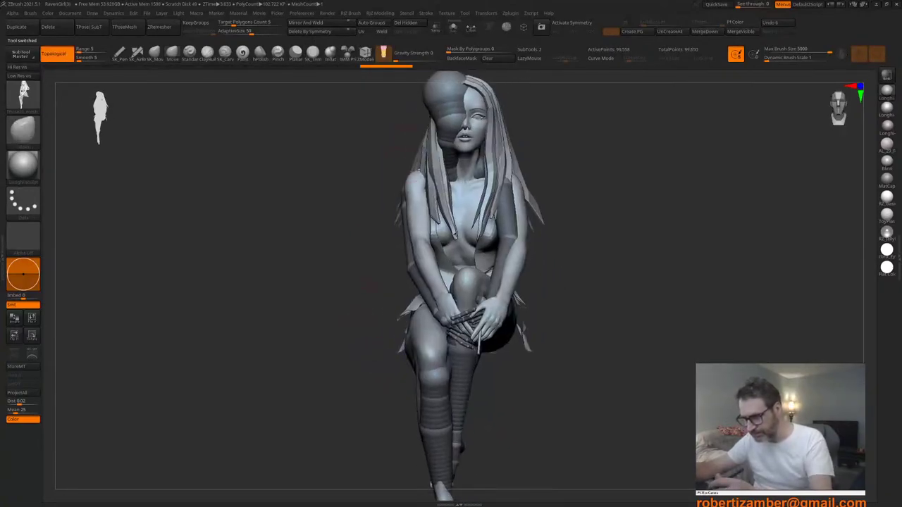
click(453, 29)
click(454, 28)
click(436, 28)
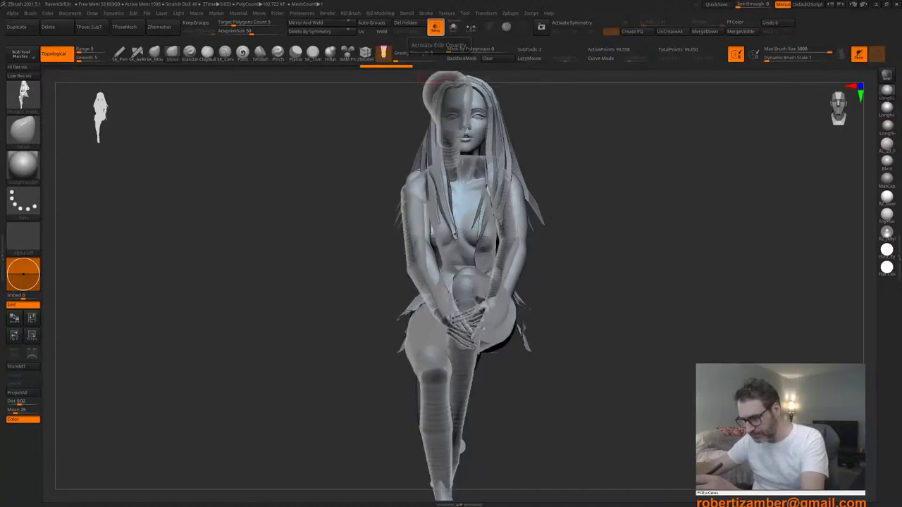
Step: Show the character mesh on its own, isolate its arms, mask the character's right arm and restore full visibility
click(436, 28)
alt+drag(391, 248, 394, 271)
drag(393, 269, 338, 310)
click(436, 29)
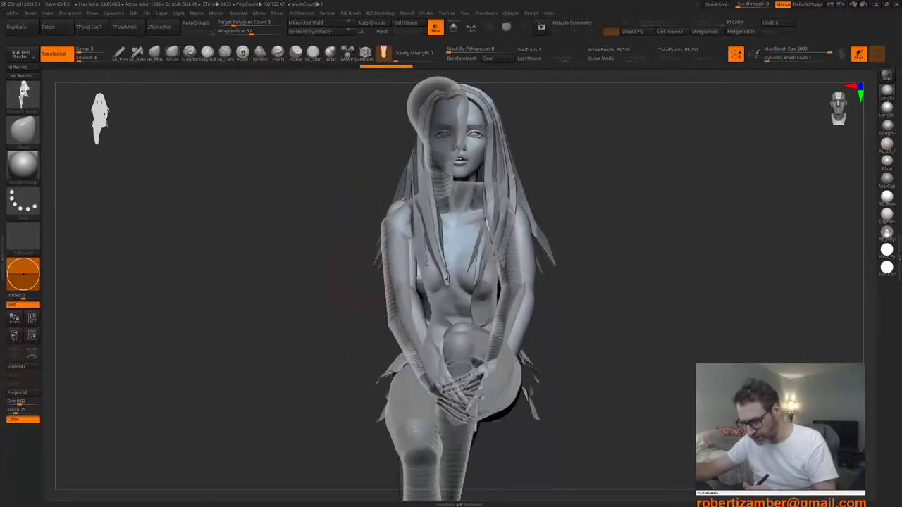
key(space)
drag(361, 262, 387, 272)
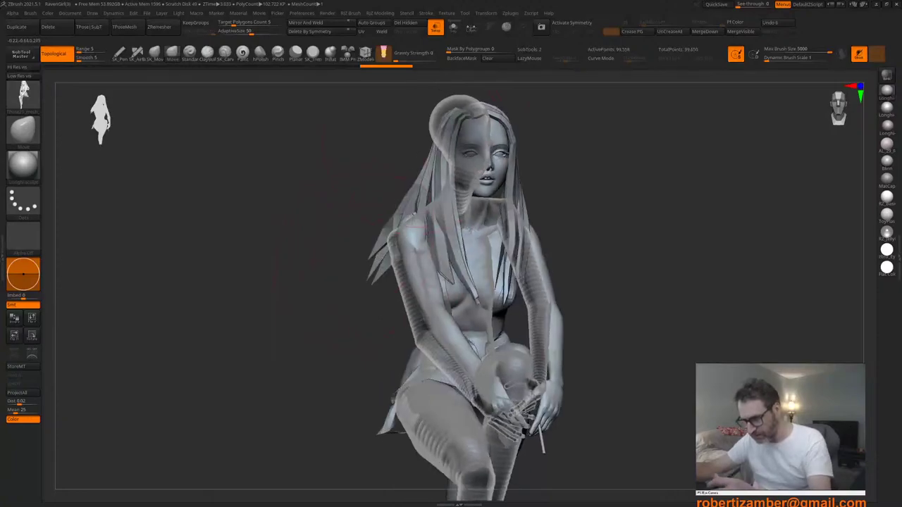
click(453, 28)
shift+drag(375, 230, 397, 233)
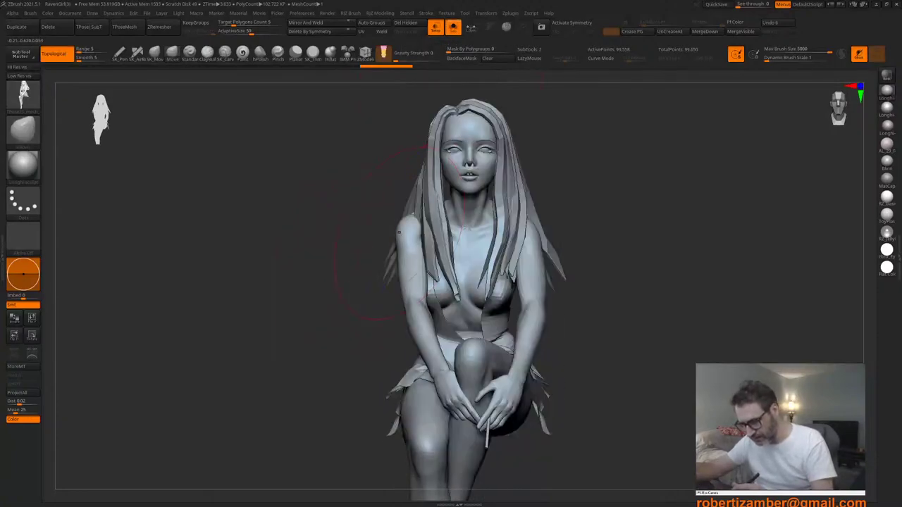
ctrl+shift+click(401, 234)
ctrl+drag(339, 178, 470, 446)
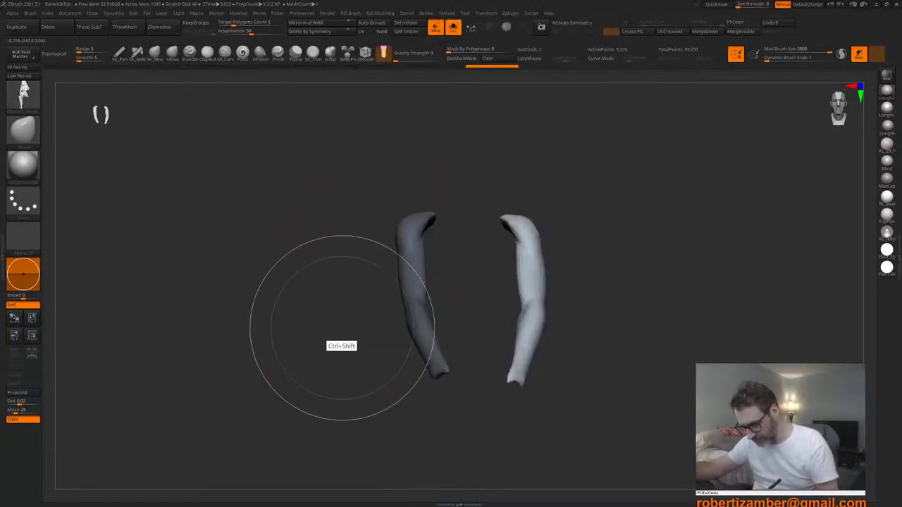
ctrl+shift+click(364, 372)
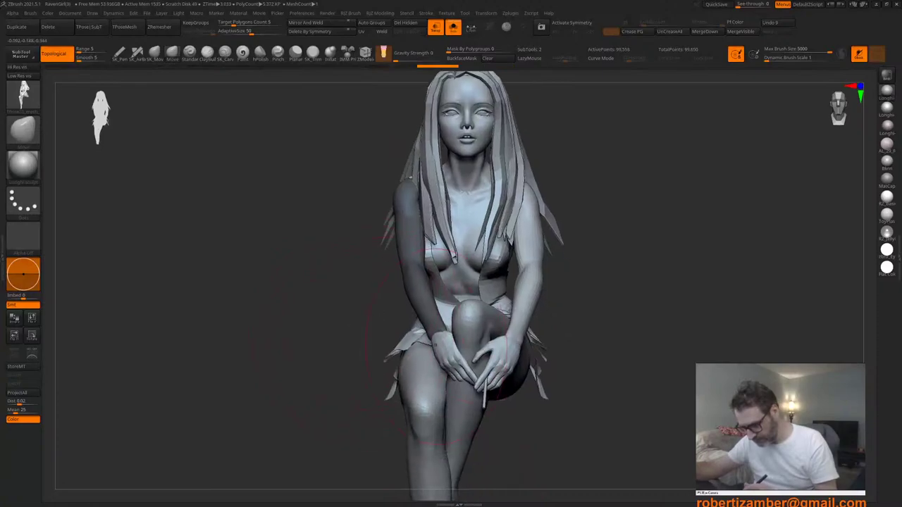
Step: Isolate the two hands and split them into separate polygroups with Auto Groups
ctrl+shift+click(476, 361)
key(shift+d)
drag(378, 284, 409, 194)
key(shift+f)
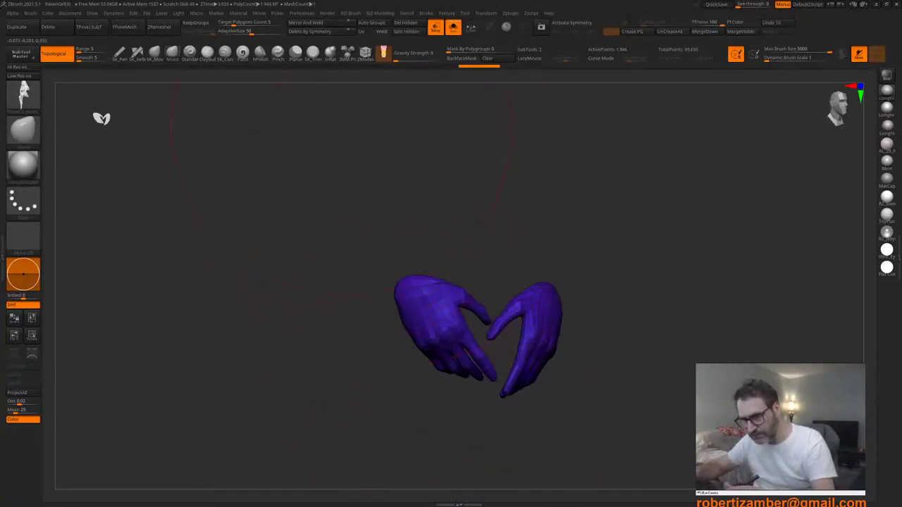
click(374, 24)
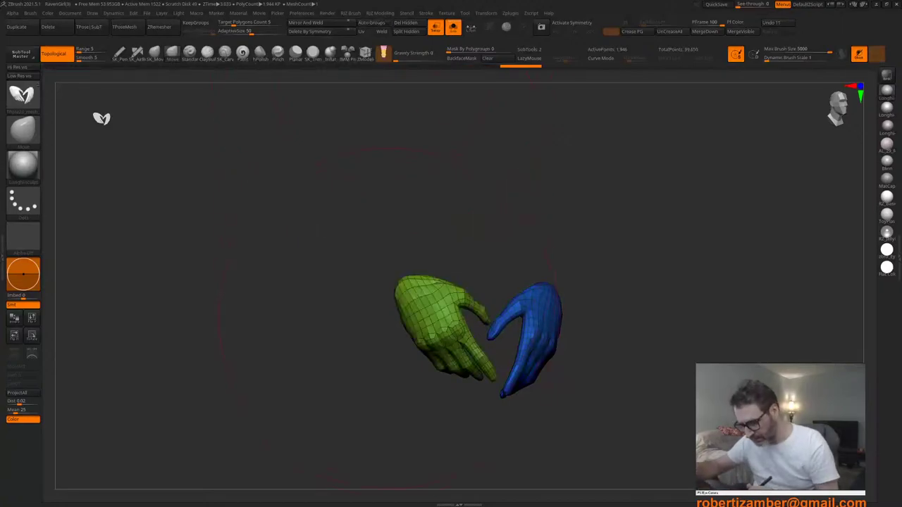
Step: Isolate the character's right hand, mask it completely and unhide the rest of the mesh
ctrl+shift+click(374, 335)
ctrl+shift+click(422, 312)
ctrl+drag(317, 399, 425, 230)
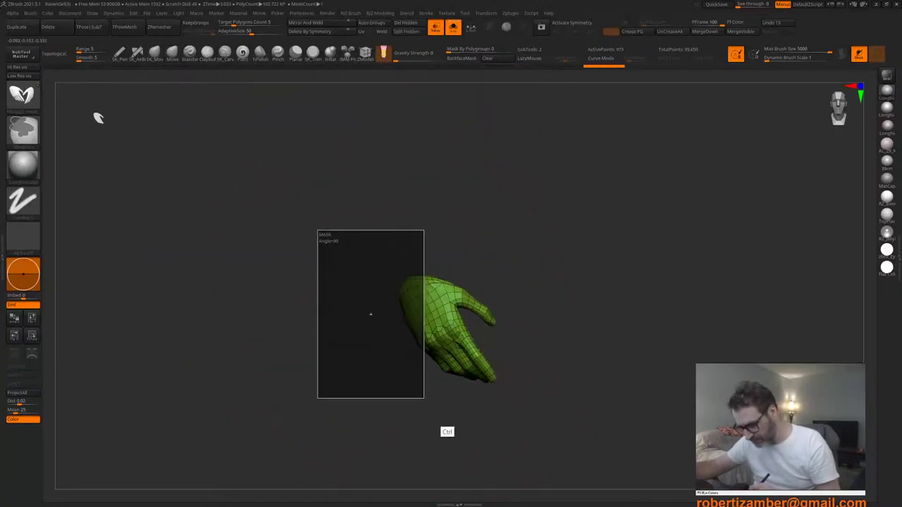
ctrl+drag(424, 398, 525, 417)
ctrl+shift+click(342, 350)
mouse_move(302, 373)
ctrl+right_down()
mouse_move(298, 318)
mouse_move(331, 322)
mouse_move(334, 341)
ctrl+right_up()
key(shift+f)
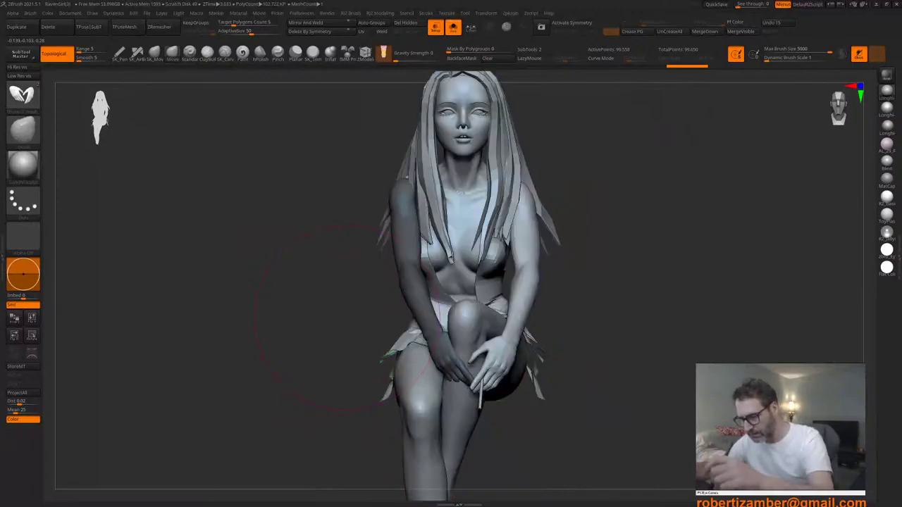
Step: Invert the mask so only the right arm and hand are editable, and bring the mannequin back into view
ctrl+click(322, 276)
alt+right_drag(338, 256, 344, 273)
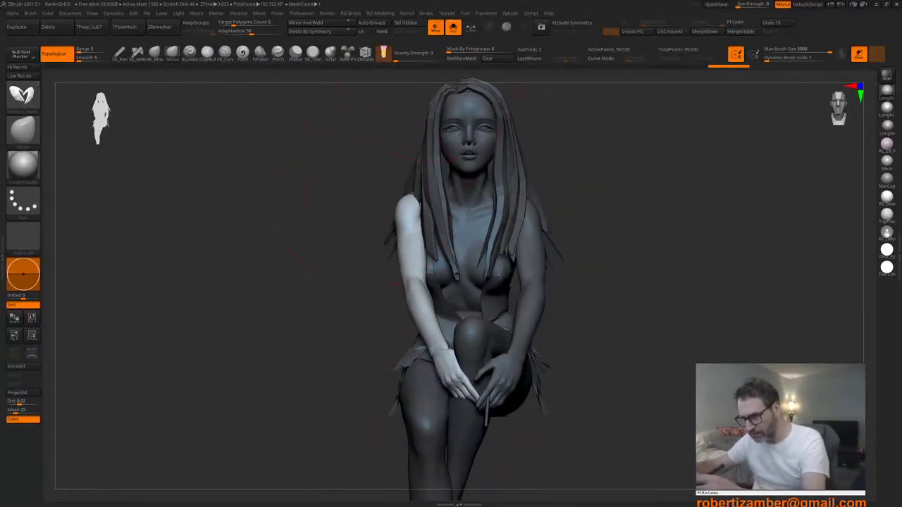
click(453, 27)
alt+right_drag(355, 211, 359, 230)
key(w)
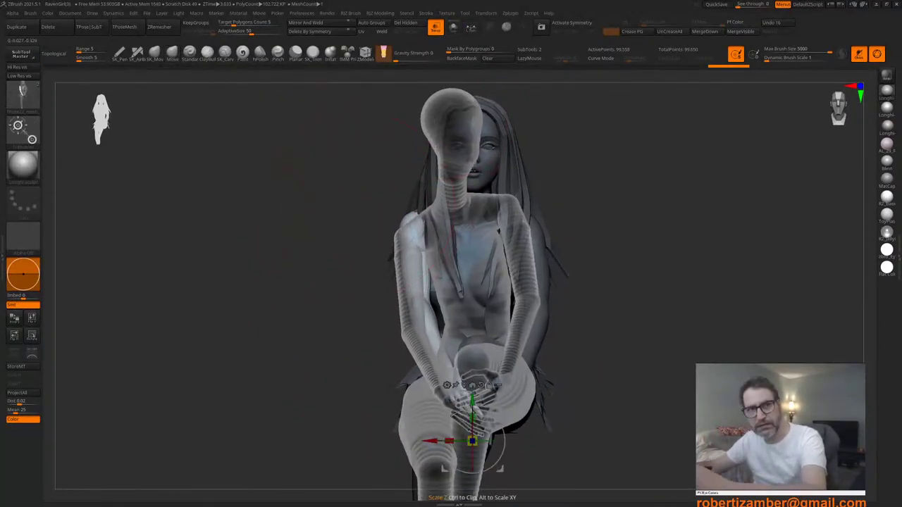
Step: Place the transform gizmo at the character's right shoulder and straighten its orientation
mouse_move(282, 285)
right_down()
mouse_move(364, 296)
mouse_move(356, 280)
mouse_move(385, 284)
mouse_move(377, 310)
right_up()
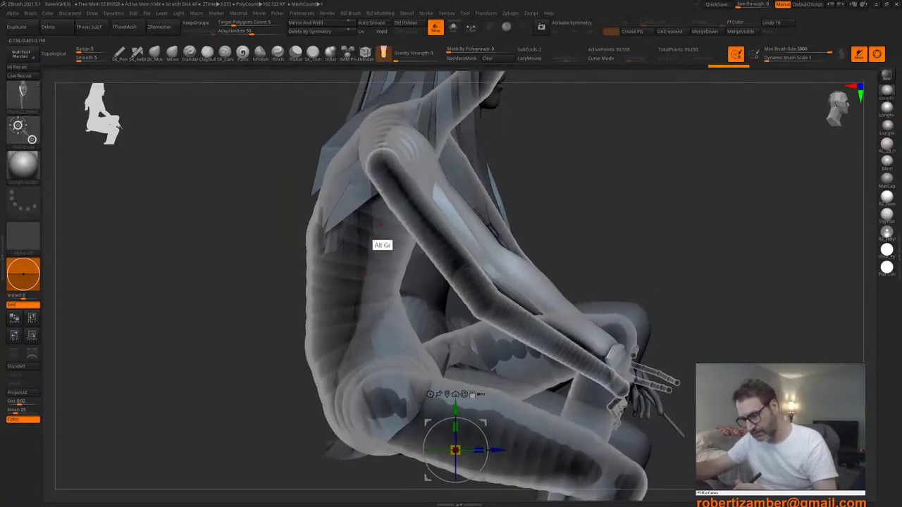
alt+right_drag(381, 226, 384, 256)
right_drag(385, 256, 271, 243)
alt+click(397, 195)
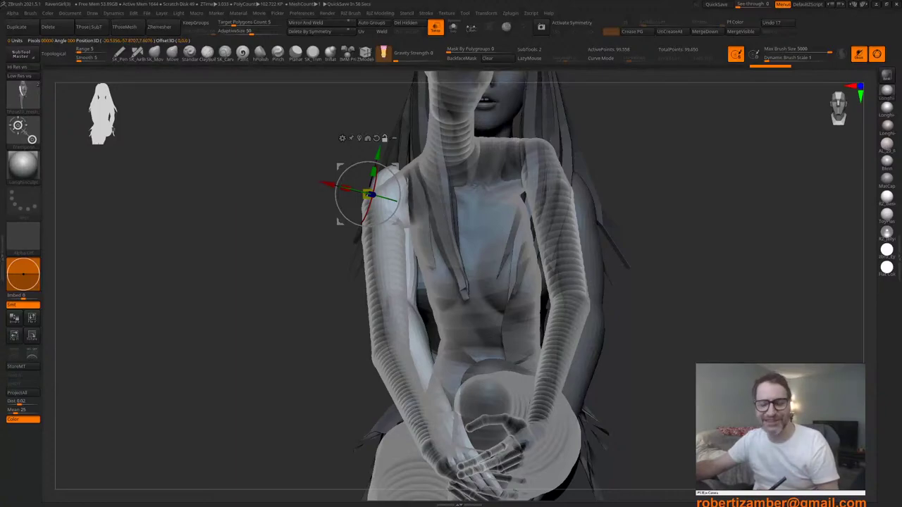
right_drag(373, 258, 410, 262)
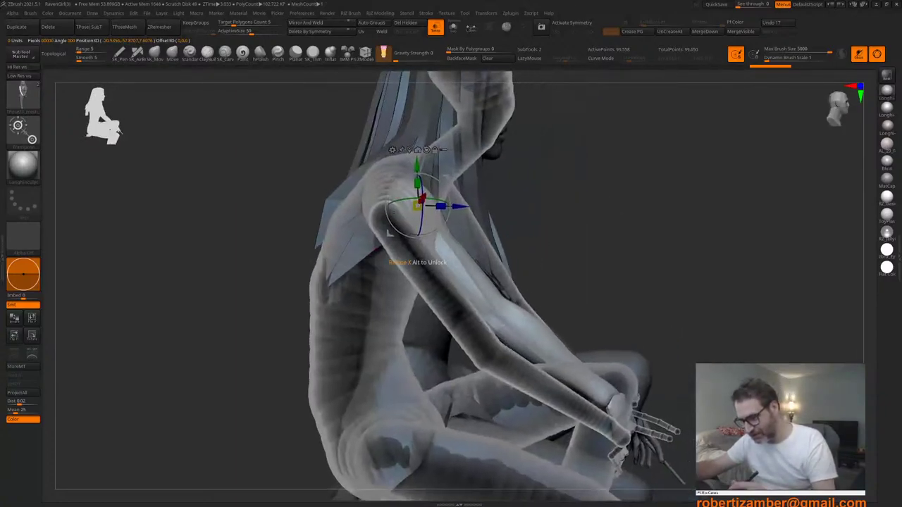
right_drag(465, 262, 392, 263)
alt+click(414, 150)
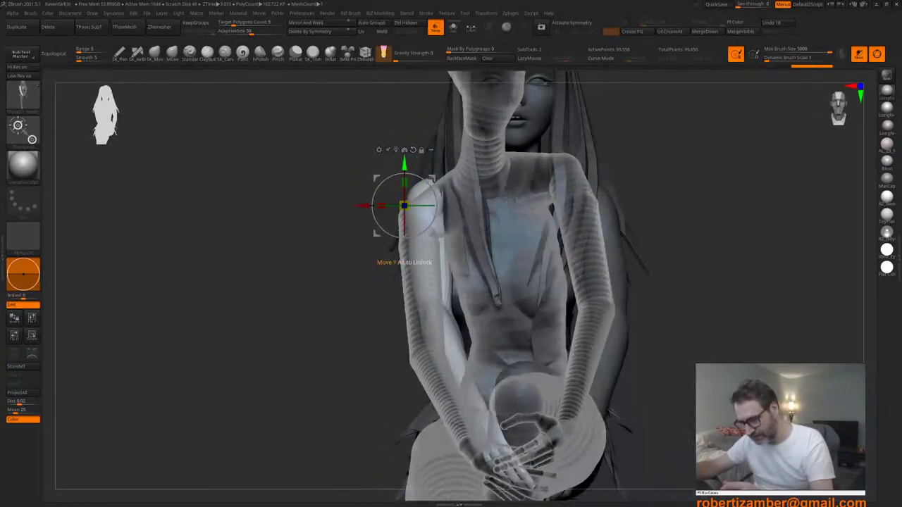
Step: Lower the unmasked right arm by about 0.03 and shift it back towards the mannequin's shoulder
drag(404, 165, 405, 180)
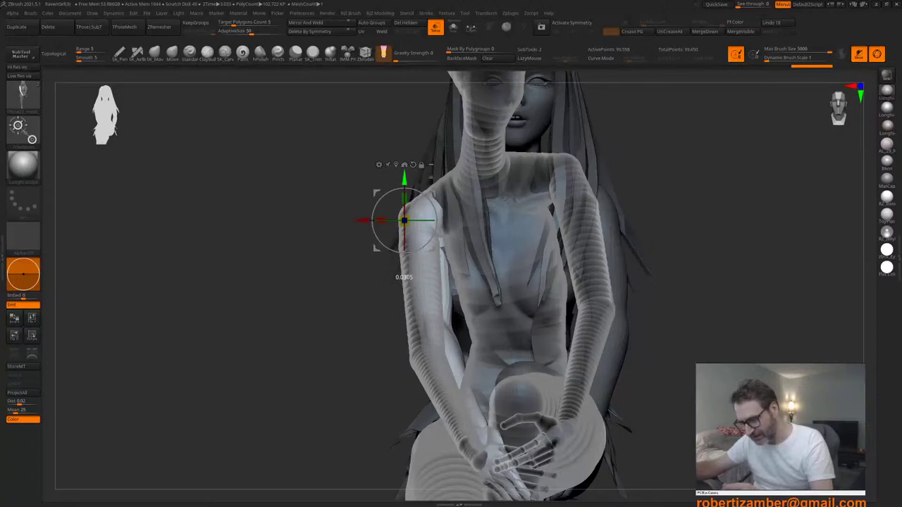
right_drag(375, 266, 396, 270)
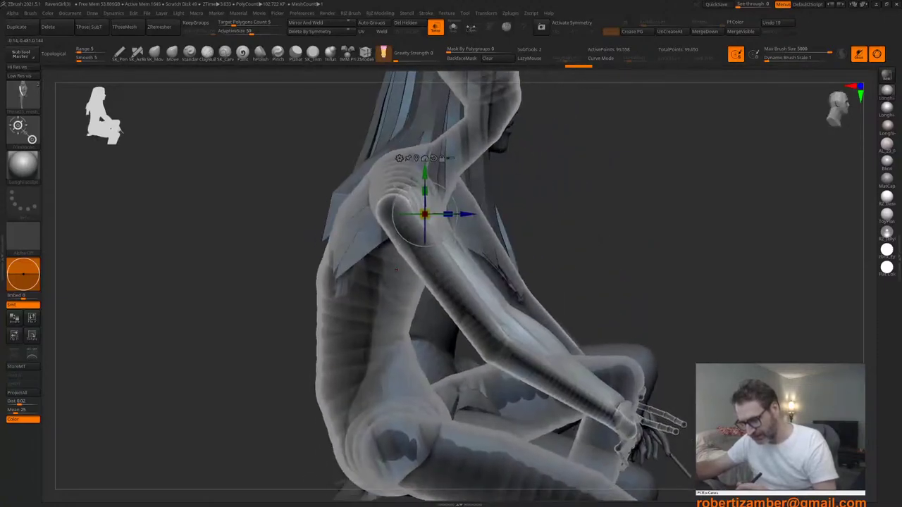
drag(403, 189, 386, 196)
right_drag(413, 296, 351, 294)
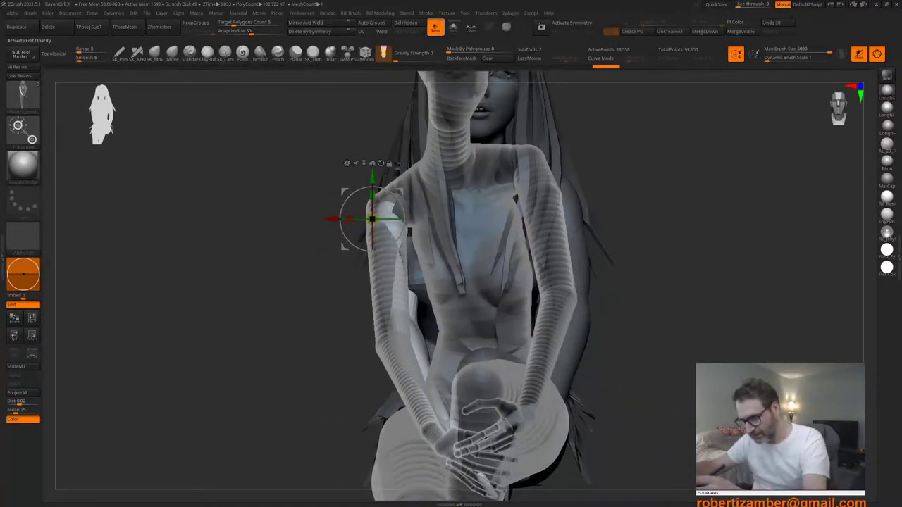
Step: Show the character mesh alone and hide the pair of wavy hair strands framing the face
click(453, 27)
click(454, 26)
click(454, 27)
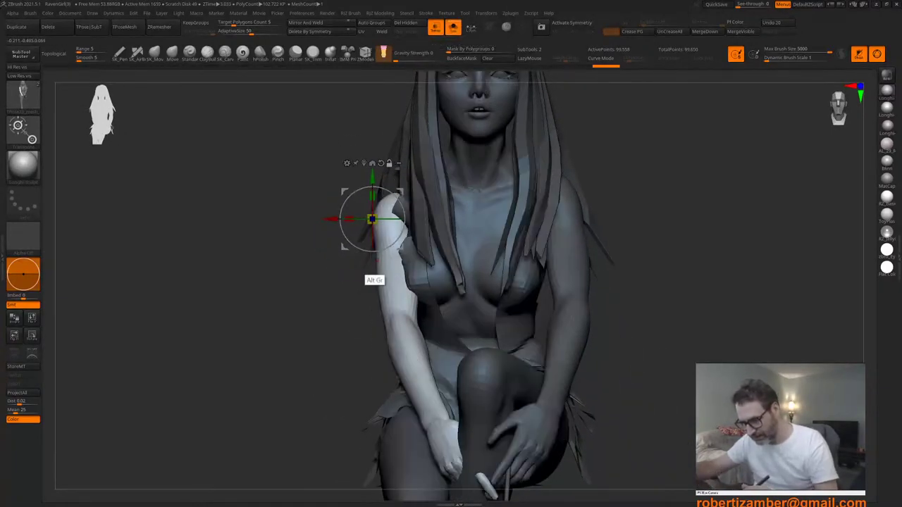
alt+right_drag(367, 272, 345, 308)
mouse_move(345, 309)
right_down()
mouse_move(378, 314)
mouse_move(360, 308)
mouse_move(343, 268)
mouse_move(348, 293)
right_up()
key(q)
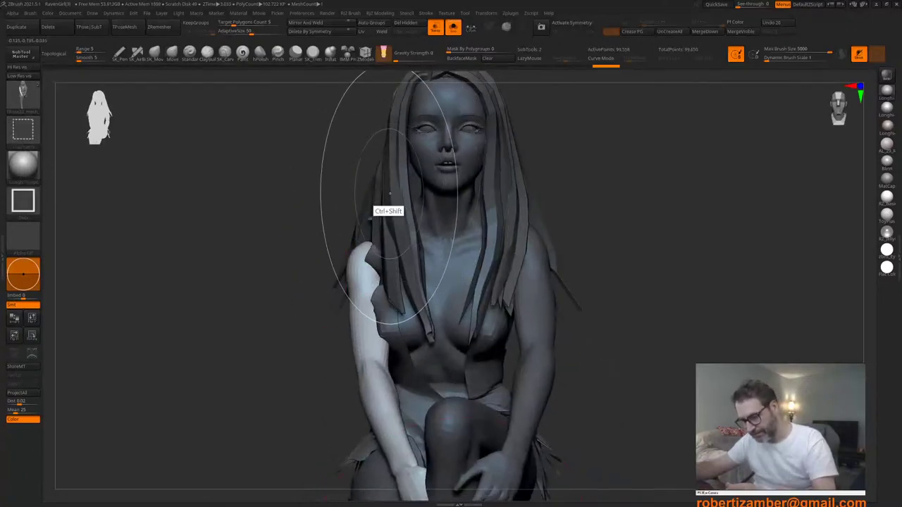
ctrl+shift+click(396, 193)
ctrl+shift+click(393, 192)
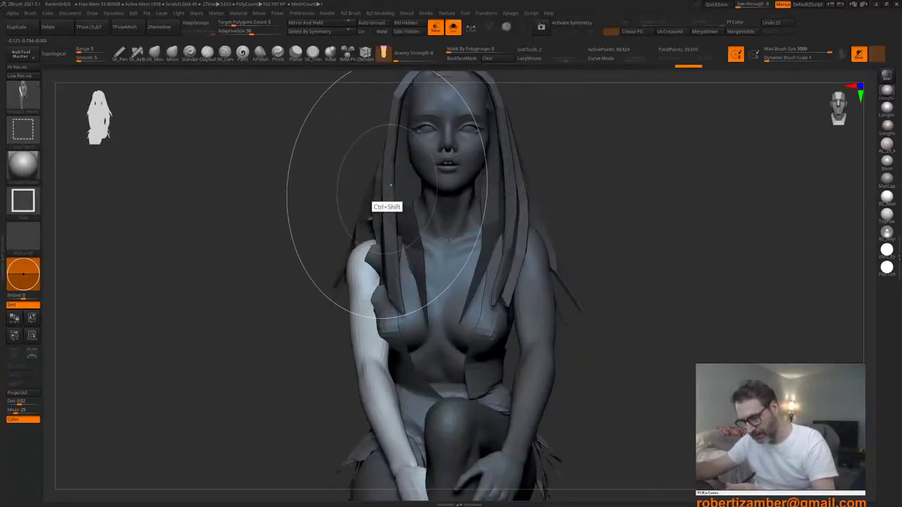
ctrl+shift+click(392, 185)
key(ctrl+z)
key(ctrl+z)
ctrl+shift+click(386, 188)
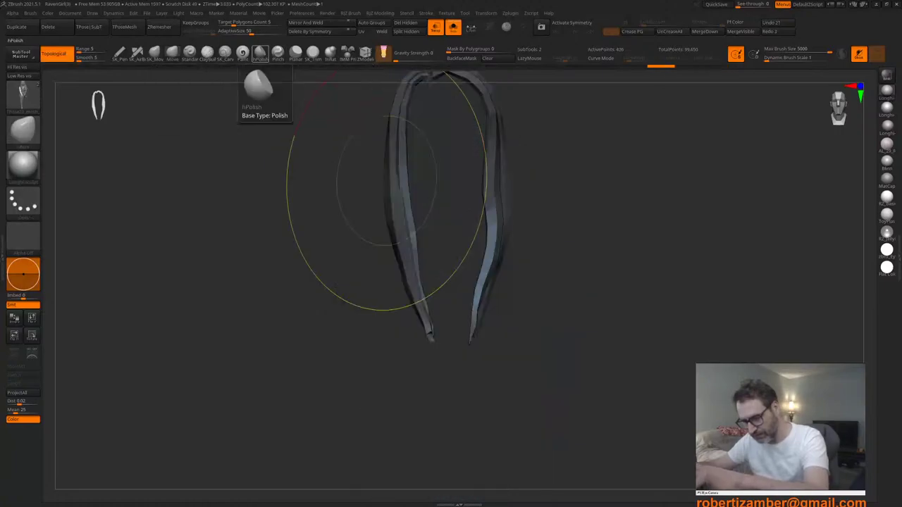
ctrl+shift+click(381, 198)
right_drag(394, 187, 421, 185)
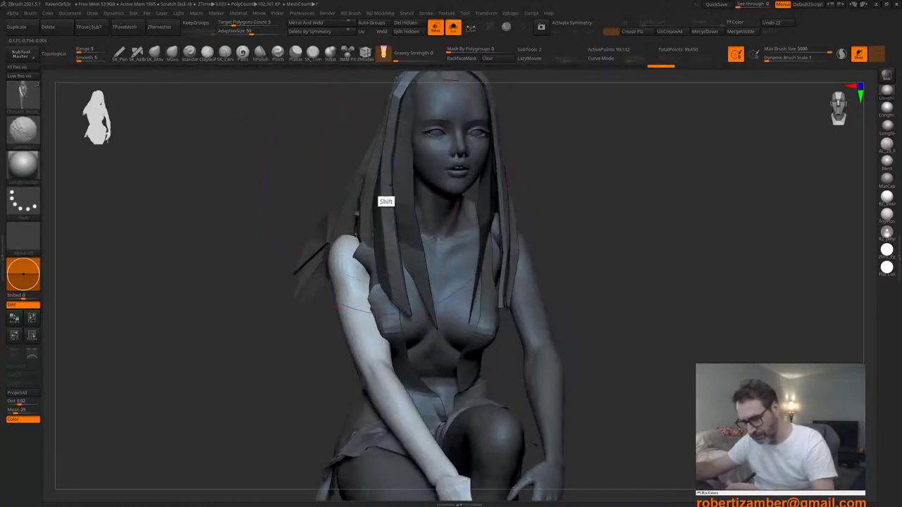
Step: Hide the remaining hair groups so the character's head and shoulders are clear
ctrl+shift+click(388, 182)
ctrl+shift+click(385, 159)
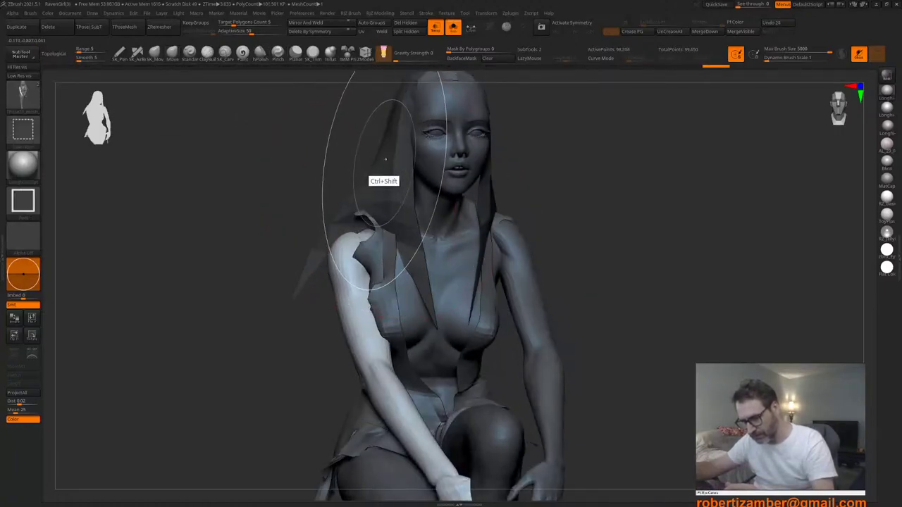
ctrl+shift+click(385, 159)
right_drag(385, 160, 416, 253)
ctrl+shift+click(350, 166)
right_drag(381, 280, 362, 276)
Step: Show the mannequin together with the character in gizmo mode and turn off transparency
click(436, 27)
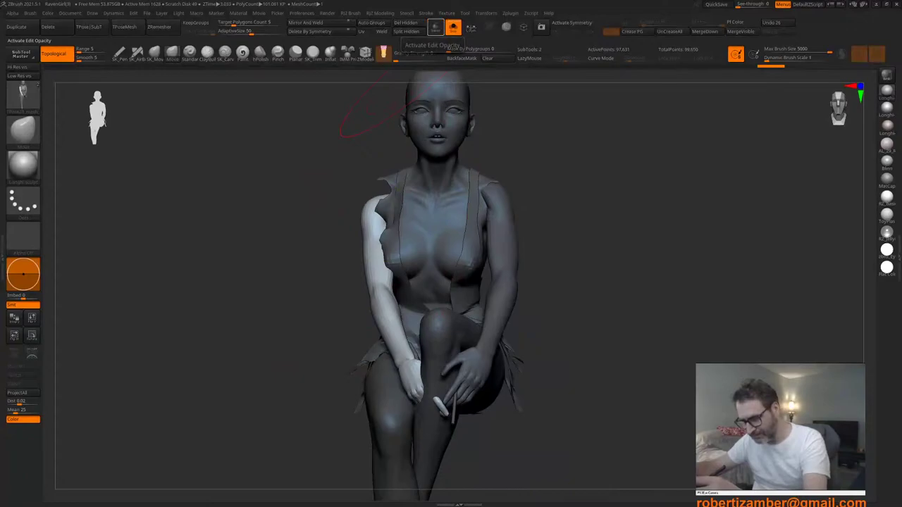
click(435, 28)
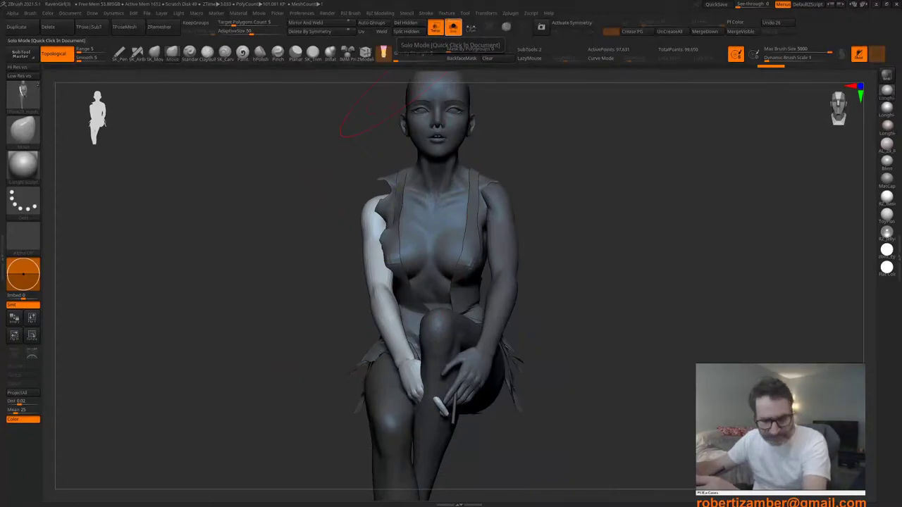
click(453, 27)
click(453, 27)
click(454, 28)
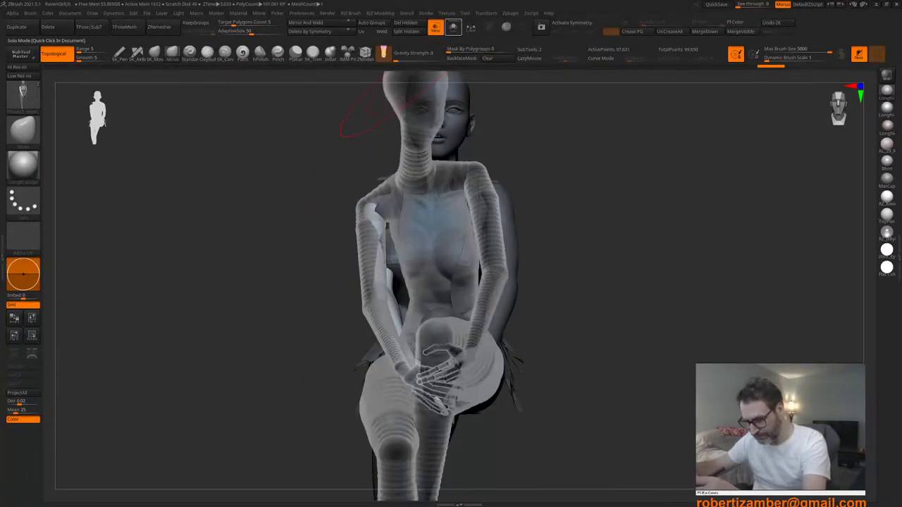
mouse_move(315, 258)
right_down()
mouse_move(368, 253)
mouse_move(338, 244)
mouse_move(337, 215)
right_up()
key(w)
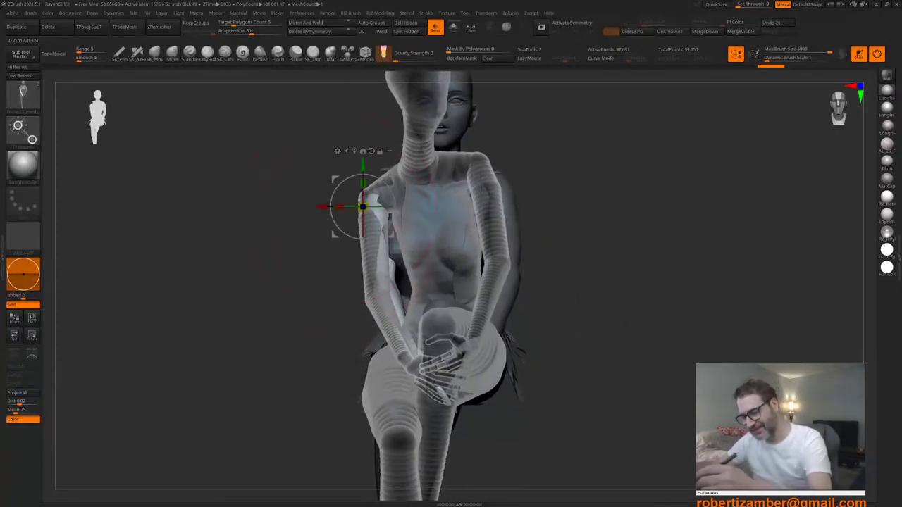
shift+right_drag(362, 168, 347, 203)
click(436, 26)
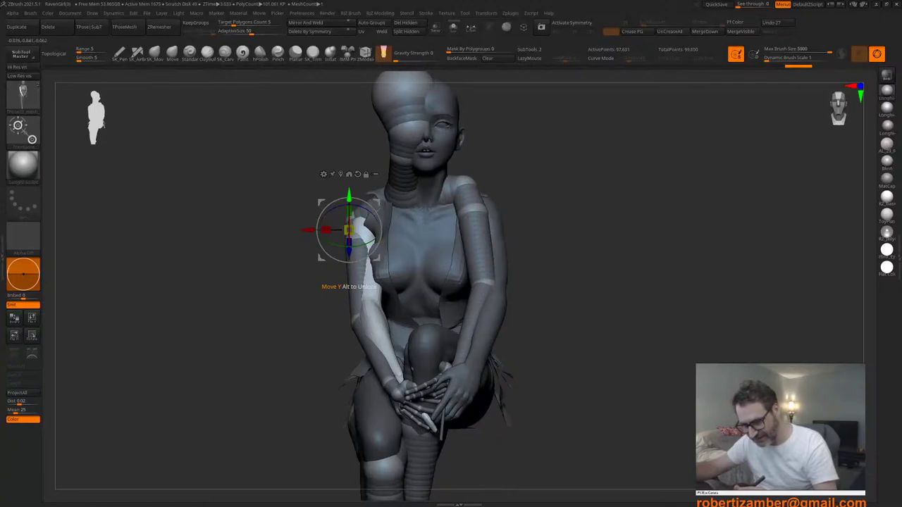
Step: Move the right arm up by about 0.007 and outward by about 0.015 towards the mannequin's arm
drag(349, 196, 348, 195)
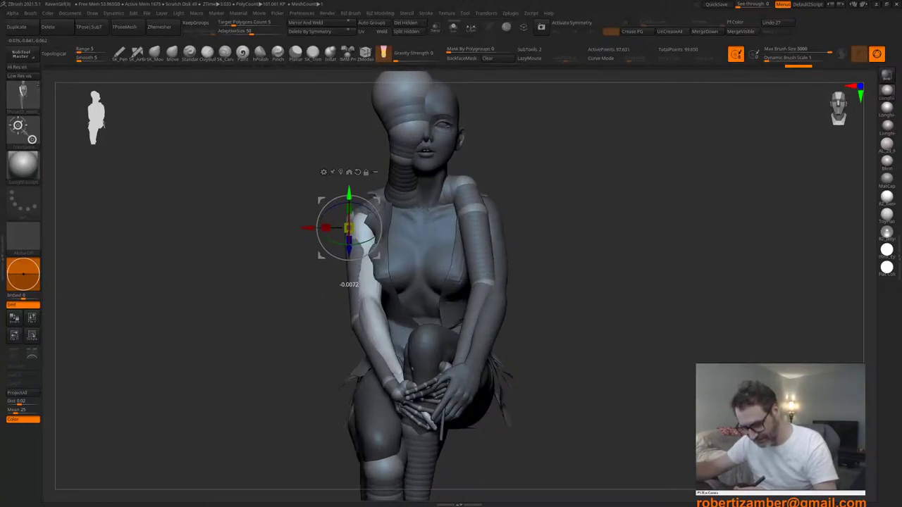
drag(308, 228, 302, 228)
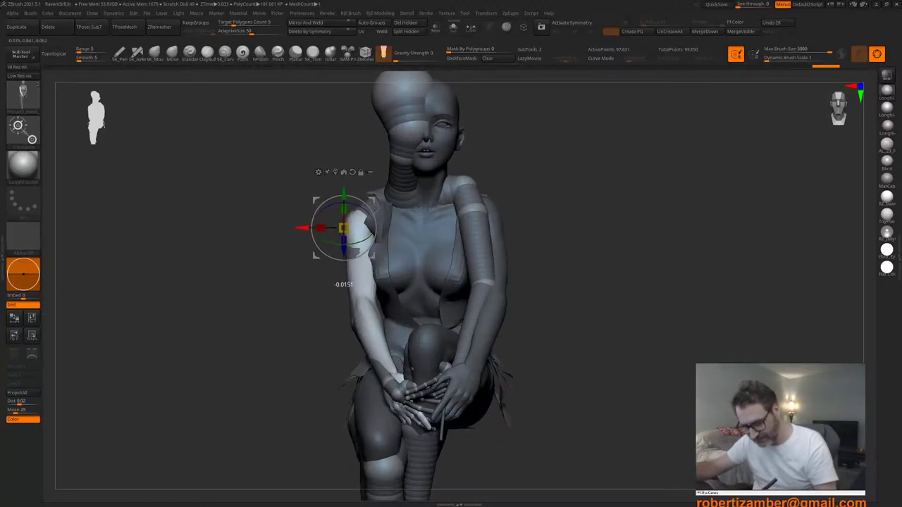
right_drag(304, 227, 353, 229)
Step: Rotate and nudge the right arm from the side to follow the mannequin's arm, and check the character mesh alone
drag(375, 232, 373, 236)
right_drag(342, 229, 331, 228)
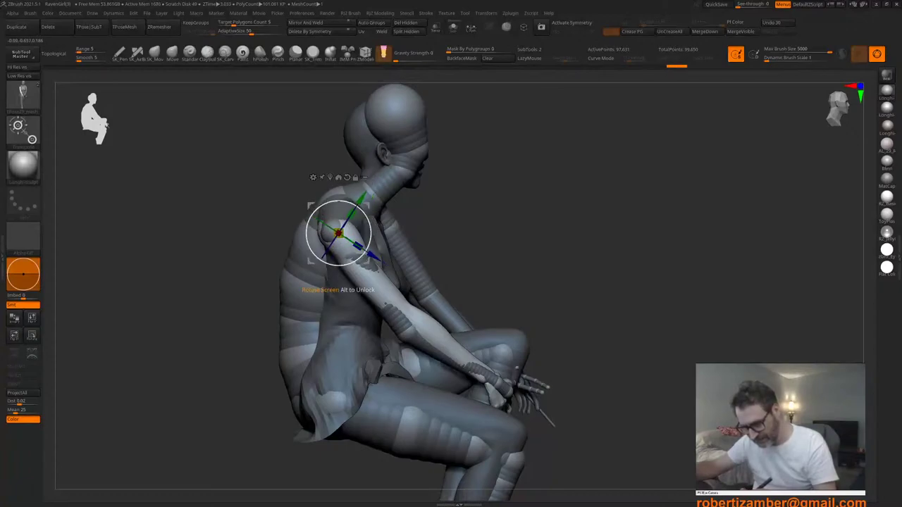
drag(371, 232, 370, 234)
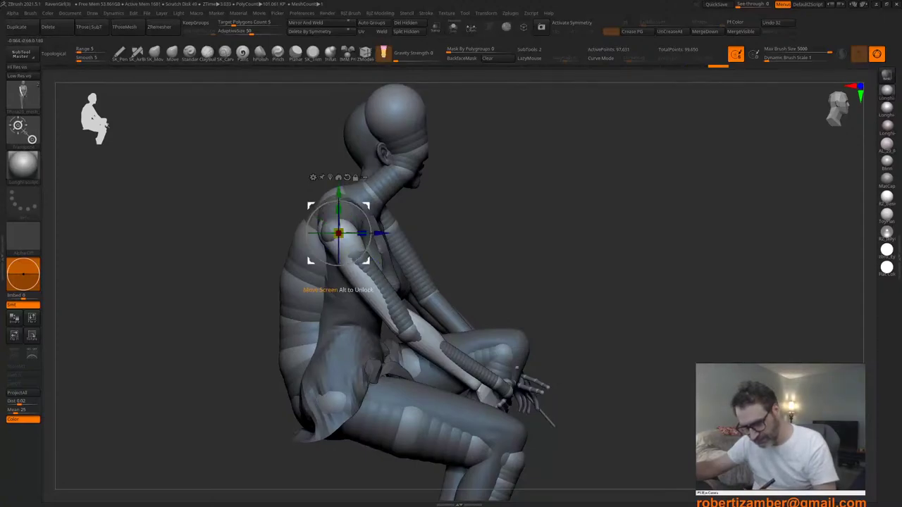
drag(367, 206, 368, 204)
right_drag(368, 203, 278, 206)
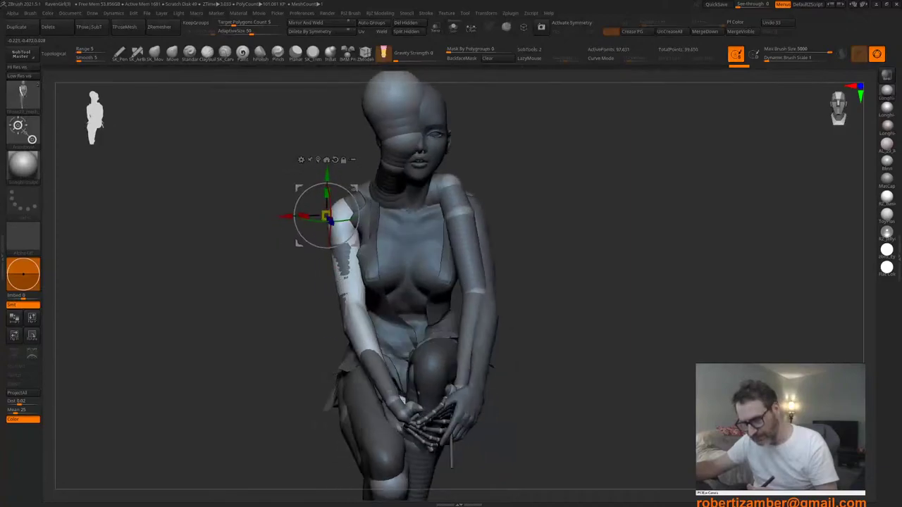
click(454, 28)
right_drag(352, 211, 352, 244)
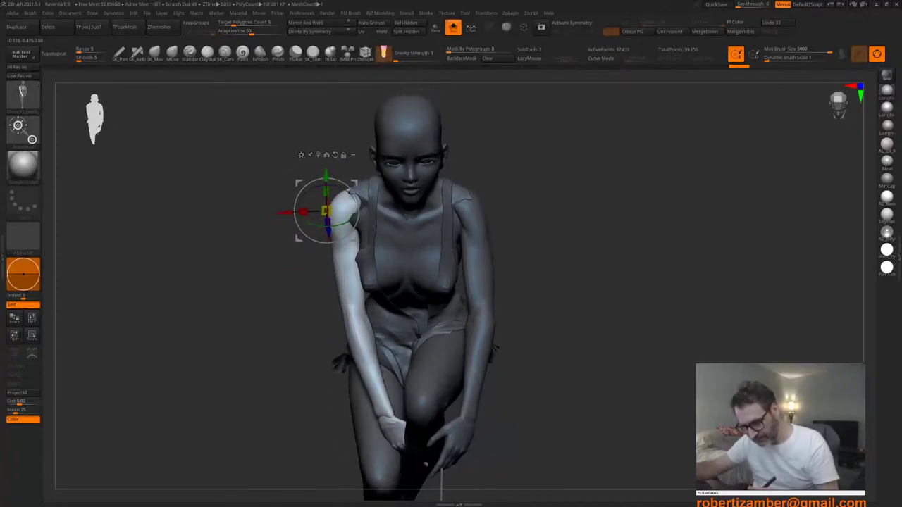
Step: Mask the upper part of the right arm from the front, leaving the forearm and hand free to pose
ctrl+drag(292, 125, 365, 301)
mouse_move(322, 290)
alt+right_down()
mouse_move(339, 291)
mouse_move(330, 269)
alt+right_up()
key(ctrl+1)
click(334, 284)
right_drag(340, 302, 319, 319)
ctrl+drag(276, 165, 311, 299)
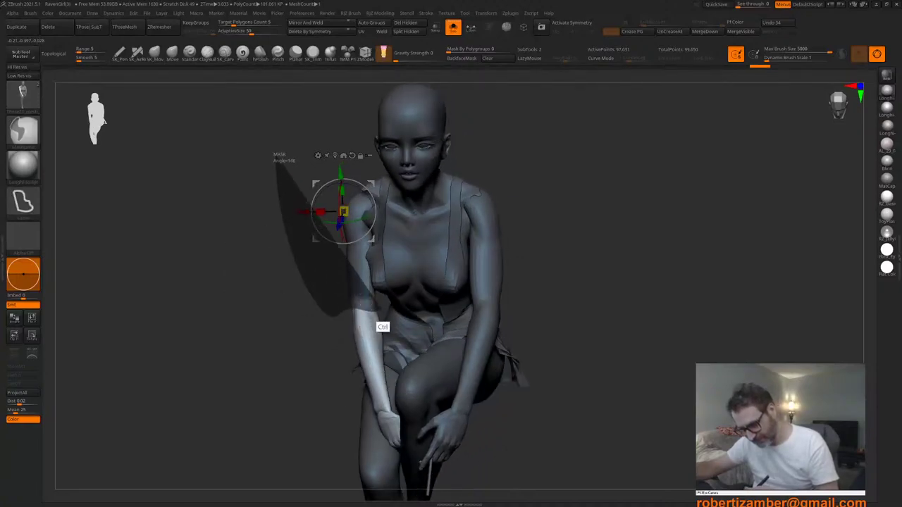
ctrl+drag(373, 308, 371, 233)
Step: Refine the right arm's mask from the side and centre the gizmo on the elbow to rotate the forearm
right_drag(278, 318, 338, 333)
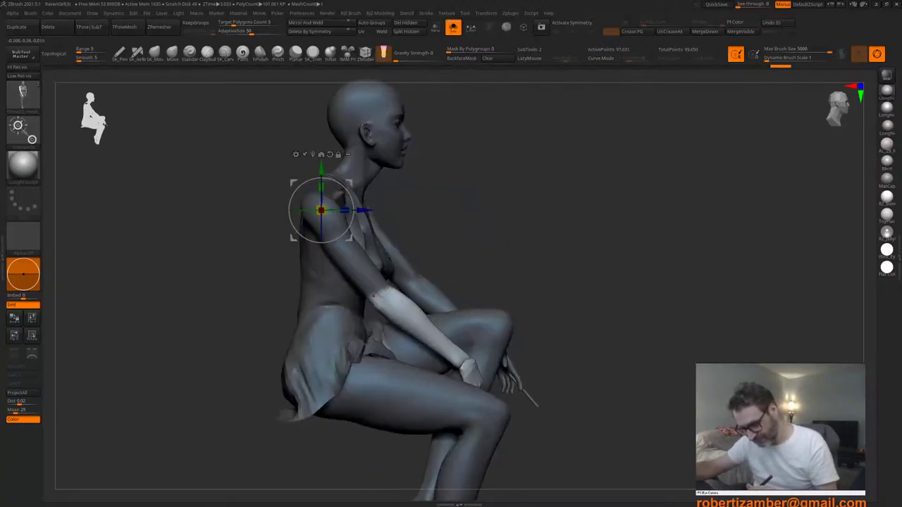
right_drag(373, 297, 364, 335)
mouse_move(253, 168)
ctrl+mouse_down()
mouse_move(265, 275)
mouse_move(369, 321)
mouse_move(401, 271)
ctrl+mouse_up()
mouse_move(373, 277)
right_down()
mouse_move(325, 283)
mouse_move(341, 285)
mouse_move(347, 310)
mouse_move(319, 298)
right_up()
alt+click(360, 299)
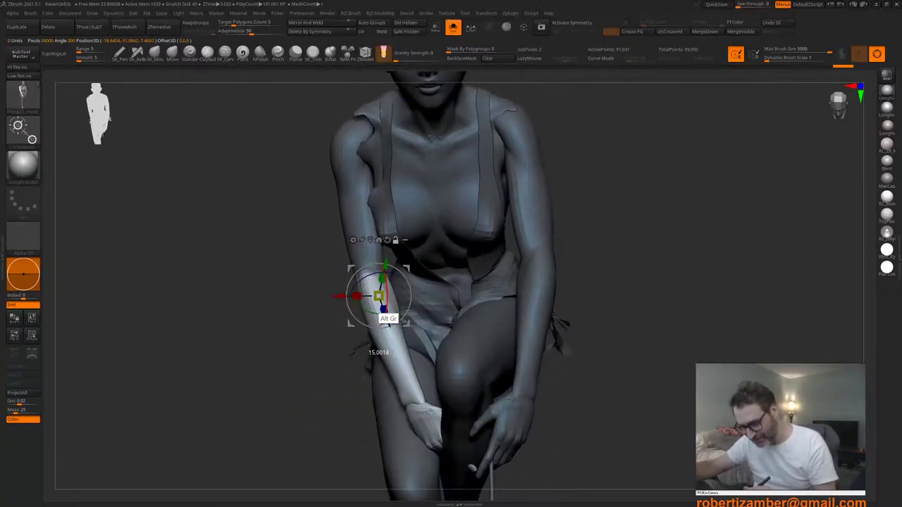
right_drag(382, 326, 420, 327)
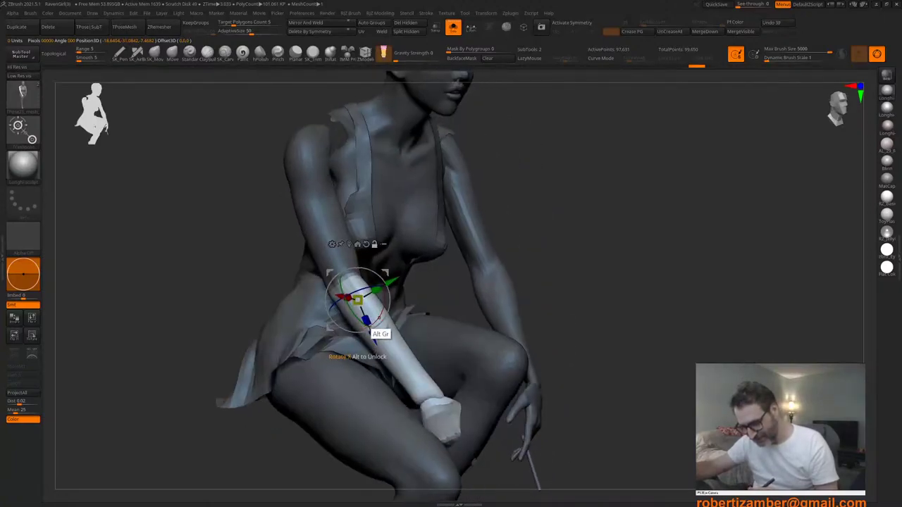
mouse_move(332, 325)
right_down()
mouse_move(359, 334)
mouse_move(317, 318)
right_up()
Step: Show the mannequin again and rotate the right forearm about the elbow towards the mannequin's forearm
click(454, 28)
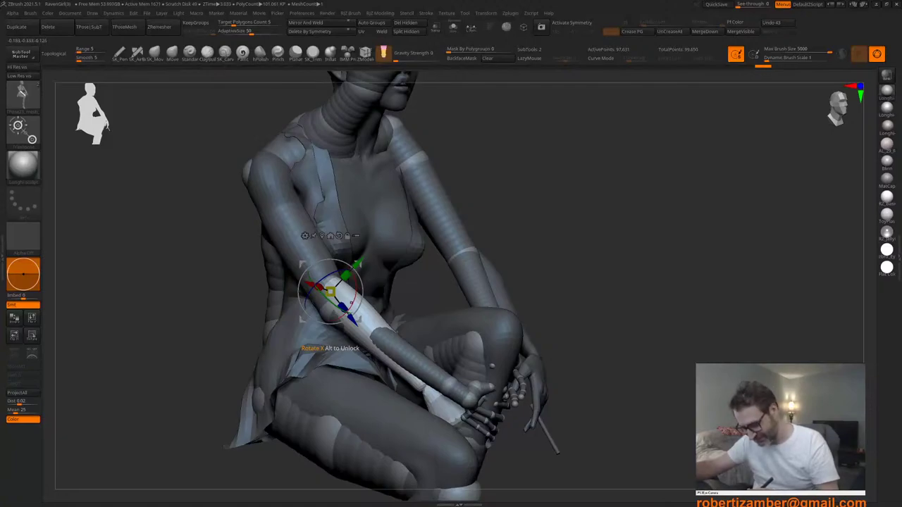
drag(351, 303, 354, 299)
right_drag(345, 300, 336, 299)
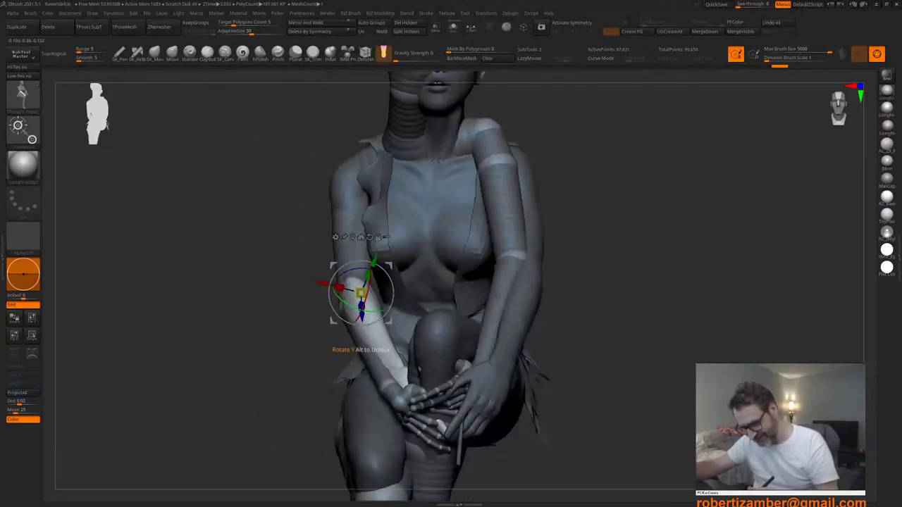
drag(367, 295, 365, 294)
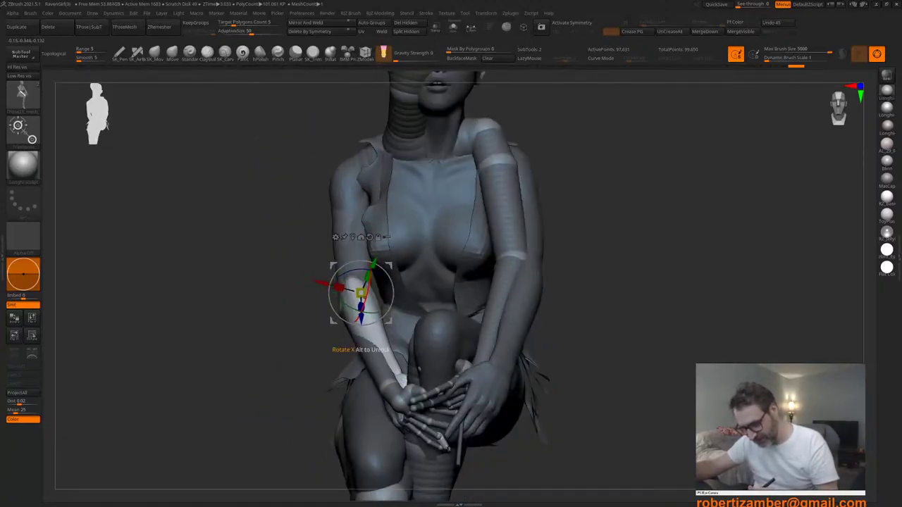
Step: Rotate the right forearm further from front and side so the wrist and hand approach the mannequin's
alt+right_drag(327, 327, 352, 264)
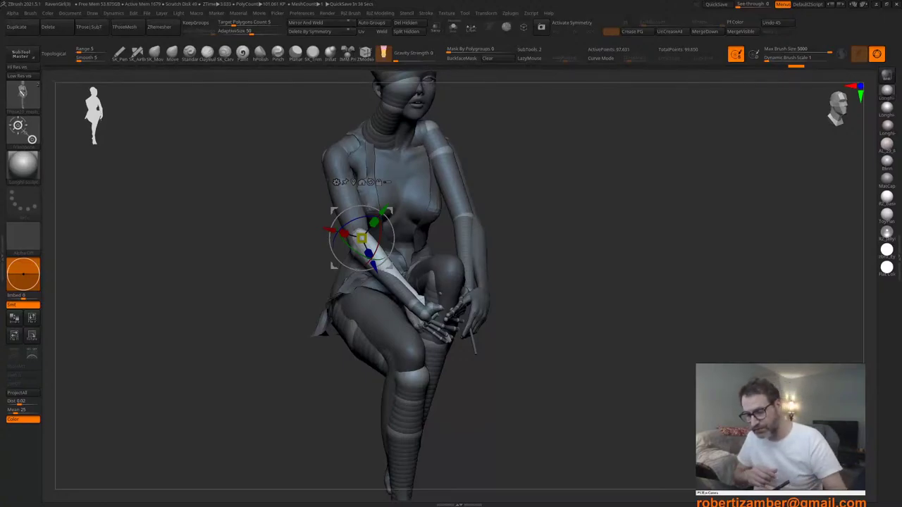
right_drag(304, 303, 272, 333)
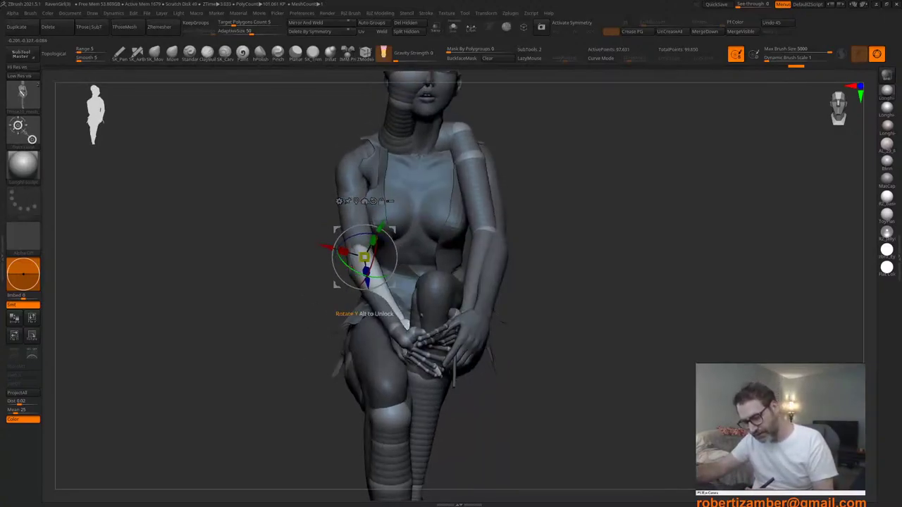
drag(353, 270, 342, 261)
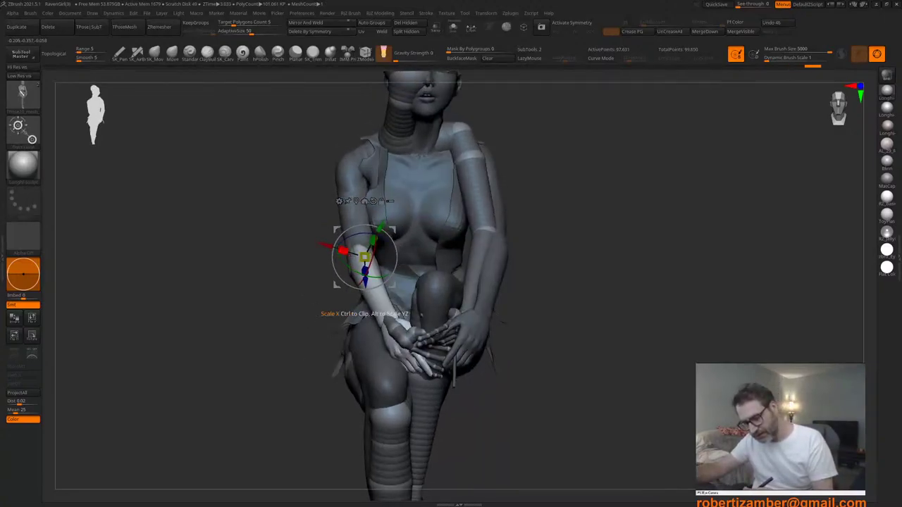
right_drag(351, 257, 391, 265)
drag(391, 265, 392, 270)
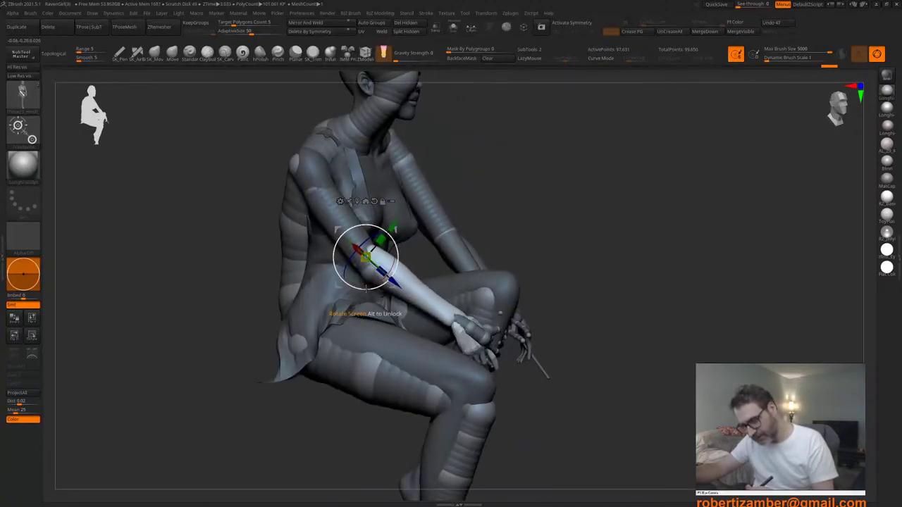
right_drag(395, 265, 370, 252)
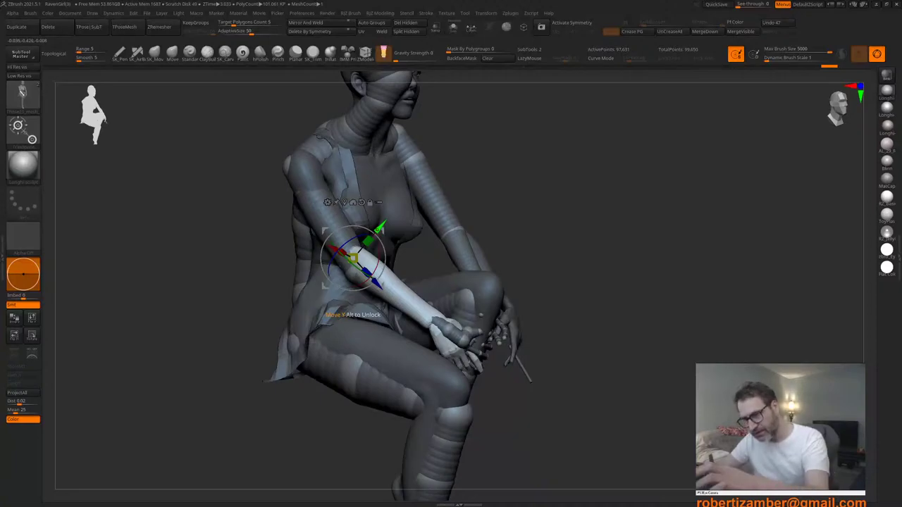
Step: Undo the last forearm rotation, readjust the forearm slightly, and return to showing the character mesh alone
key(ctrl+z)
right_drag(377, 275, 328, 285)
drag(336, 273, 338, 265)
right_drag(286, 296, 348, 299)
click(453, 27)
drag(355, 320, 355, 323)
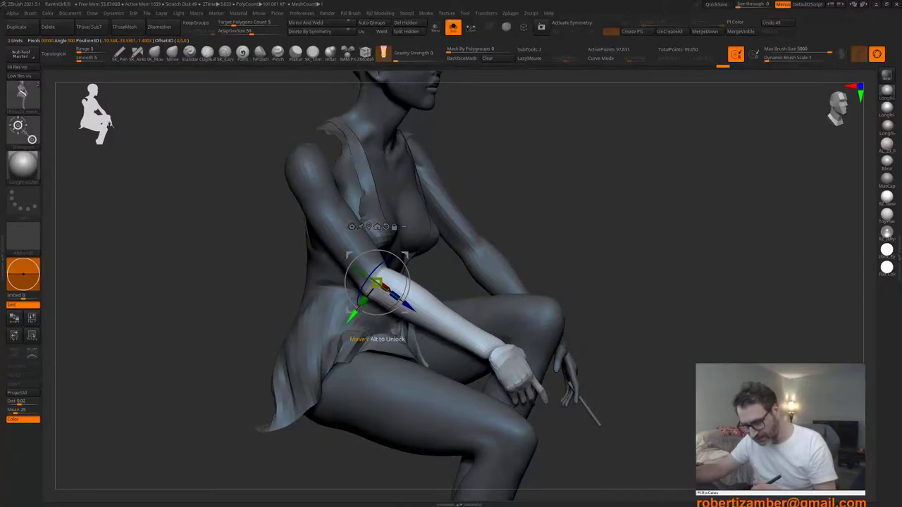
key(ctrl+z)
right_drag(358, 308, 285, 303)
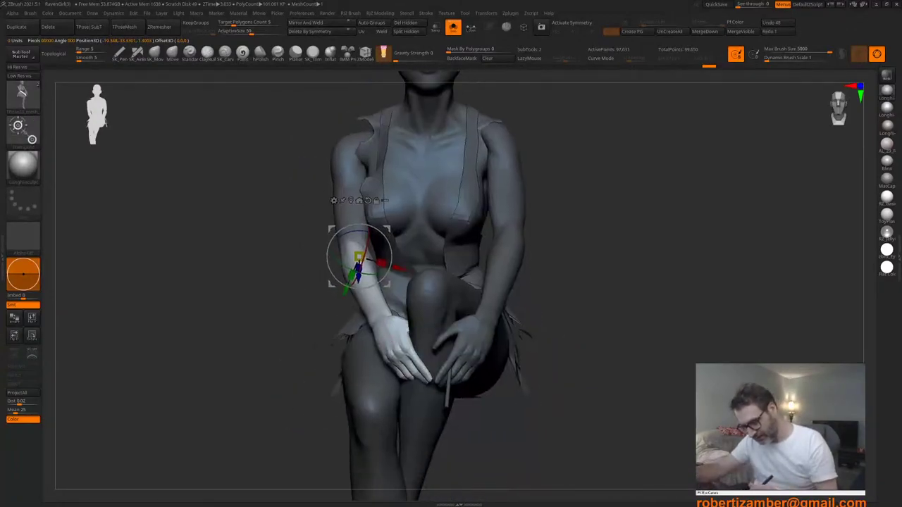
Step: Mask everything except the right hand and align the gizmo at the wrist with the hand's direction
right_drag(331, 320, 390, 343)
ctrl+shift+click(384, 341)
right_drag(346, 390, 389, 395)
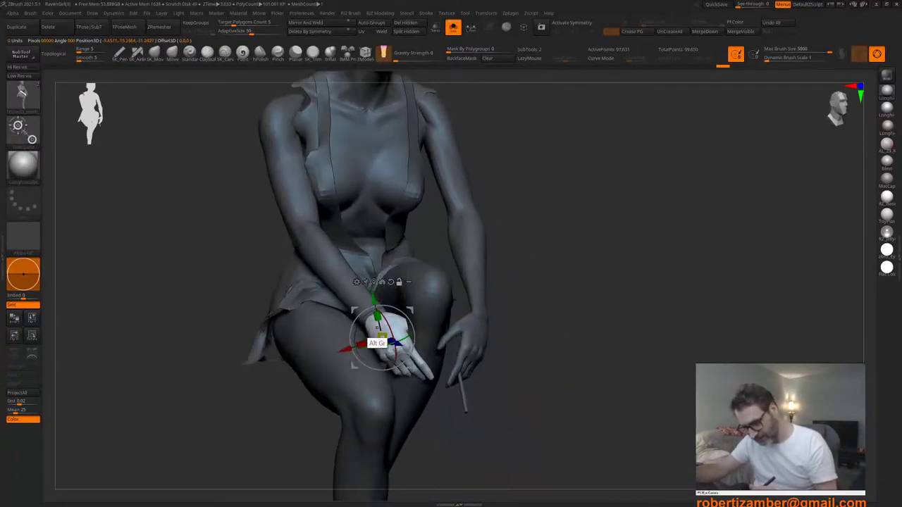
mouse_move(384, 325)
alt+mouse_down()
mouse_move(394, 350)
mouse_move(352, 365)
alt+mouse_up()
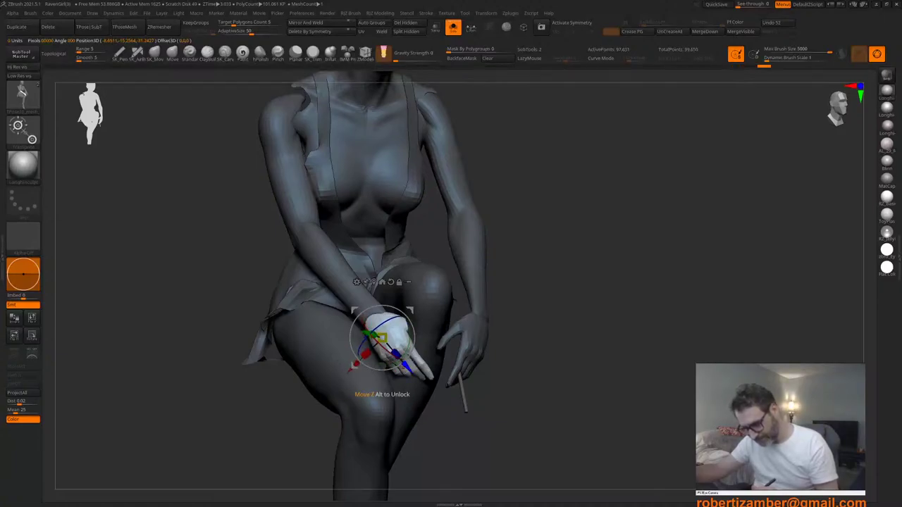
Step: Nudge and rotate the right hand in small amounts so that it rests naturally beside the raised knee
drag(354, 364, 354, 362)
right_drag(359, 367, 361, 338)
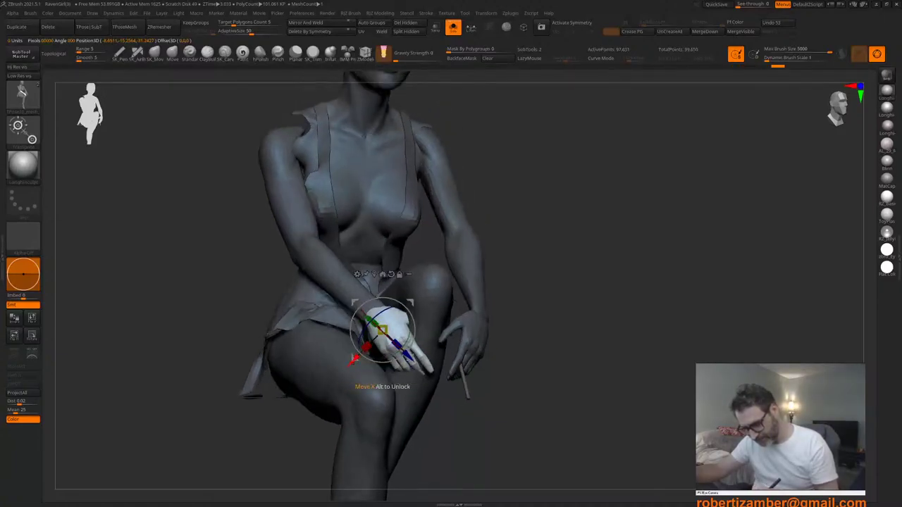
drag(352, 363, 350, 364)
right_drag(394, 330, 363, 326)
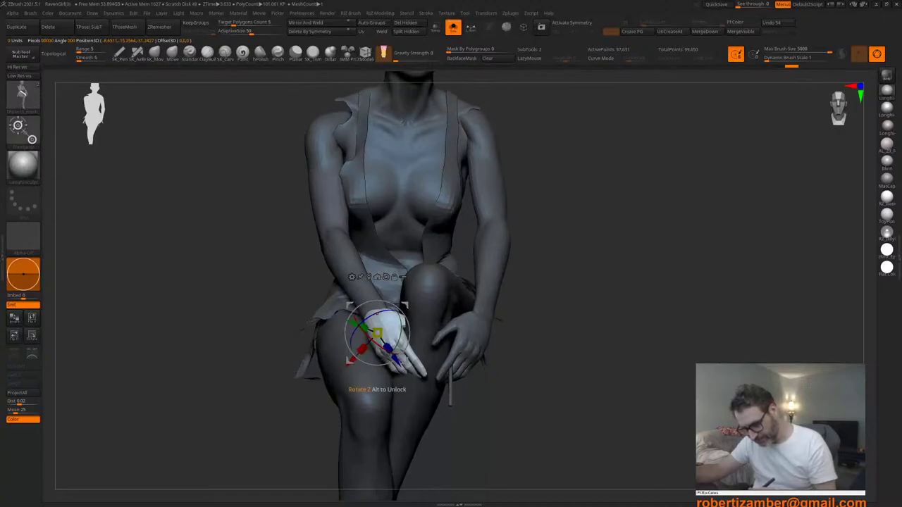
drag(356, 355, 355, 353)
right_drag(367, 334, 347, 323)
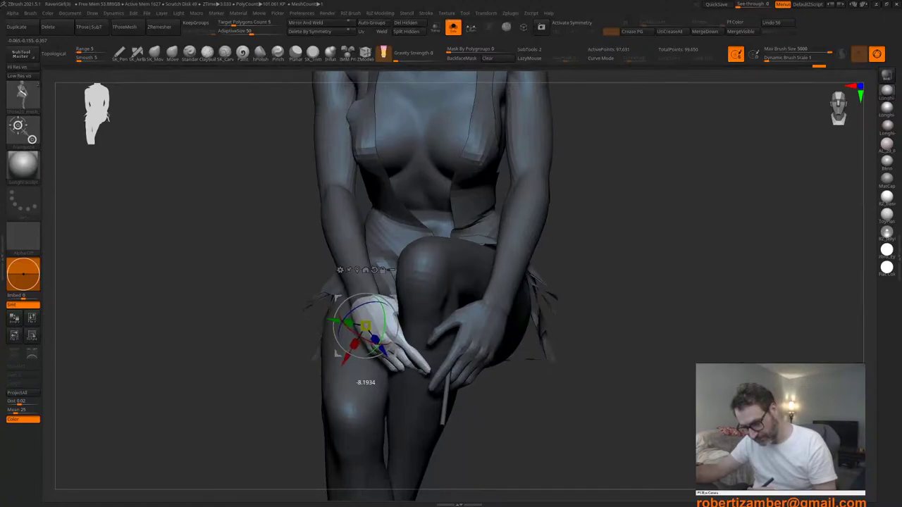
ctrl+right_drag(380, 344, 326, 298)
Step: Return to Draw mode, show the mannequin with the character, and make the ZSphere_4 subtool active
key(q)
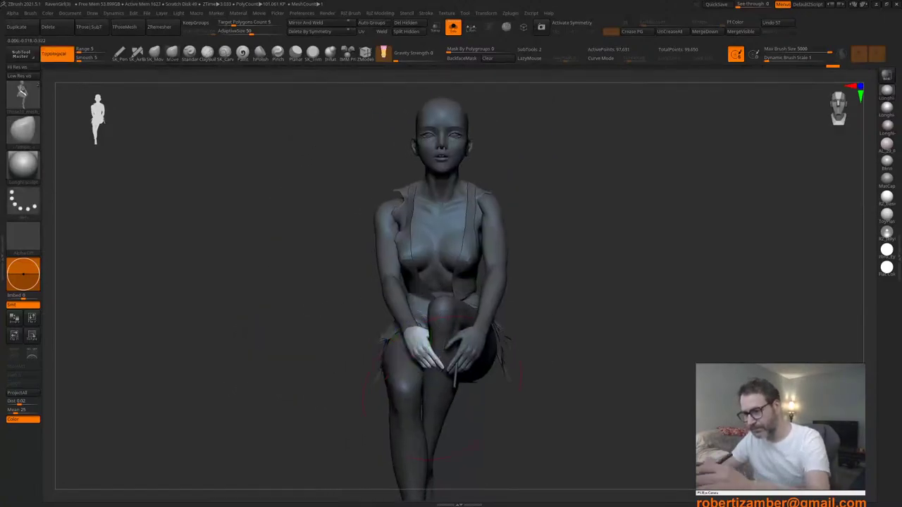
alt+right_drag(423, 275, 412, 266)
click(453, 28)
alt+right_drag(366, 222, 427, 227)
alt+right_drag(347, 240, 341, 208)
key(F1)
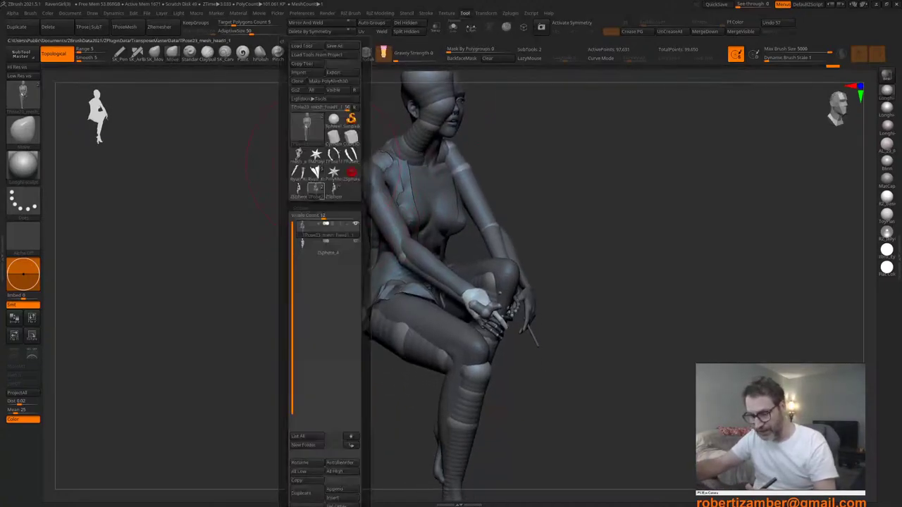
click(327, 247)
Step: Isolate the ZSphere mannequin and examine how its arms and hands are posed around the knee
shift+right_drag(423, 301, 374, 300)
alt+right_drag(354, 239, 292, 284)
click(453, 28)
alt+right_drag(350, 316, 248, 314)
right_drag(248, 315, 317, 303)
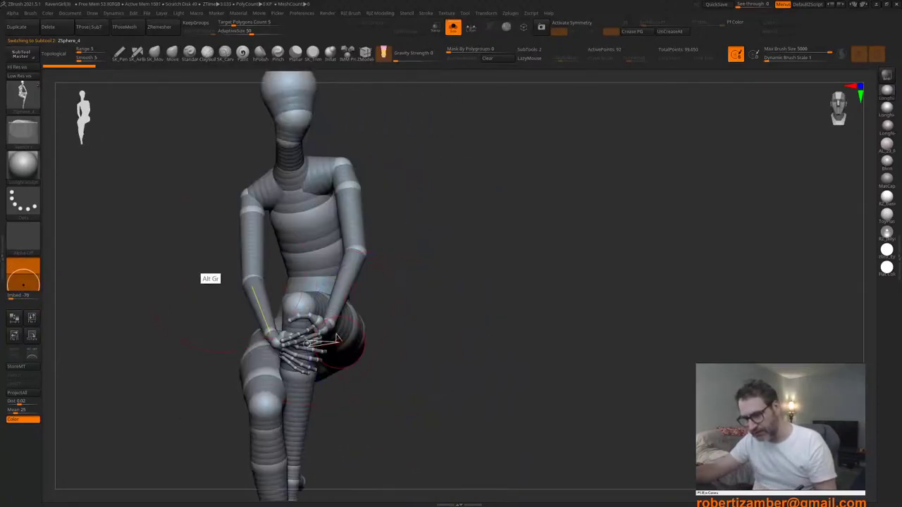
alt+right_drag(209, 278, 341, 282)
mouse_move(341, 282)
right_down()
mouse_move(373, 280)
mouse_move(373, 268)
mouse_move(352, 293)
right_up()
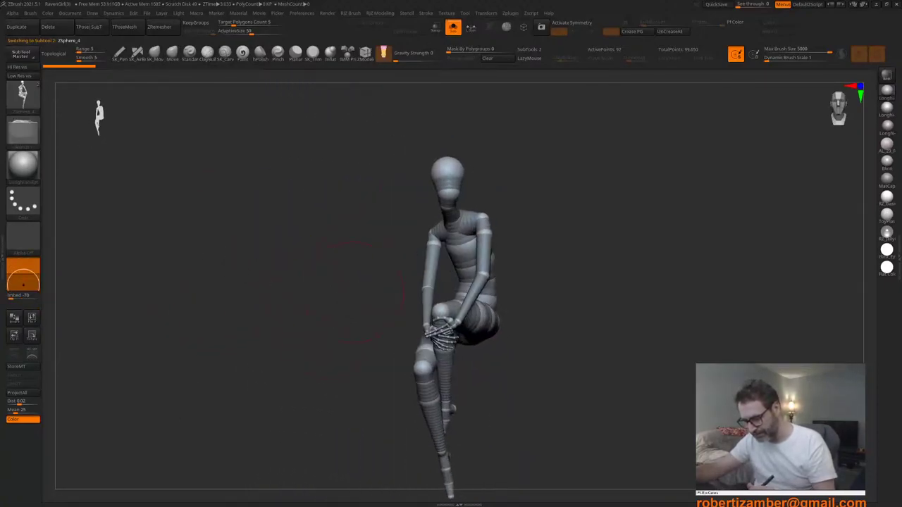
Step: Make the TPose23_mesh_head1_1 subtool active again and compare the character's pose with the mannequin
key(n)
click(347, 232)
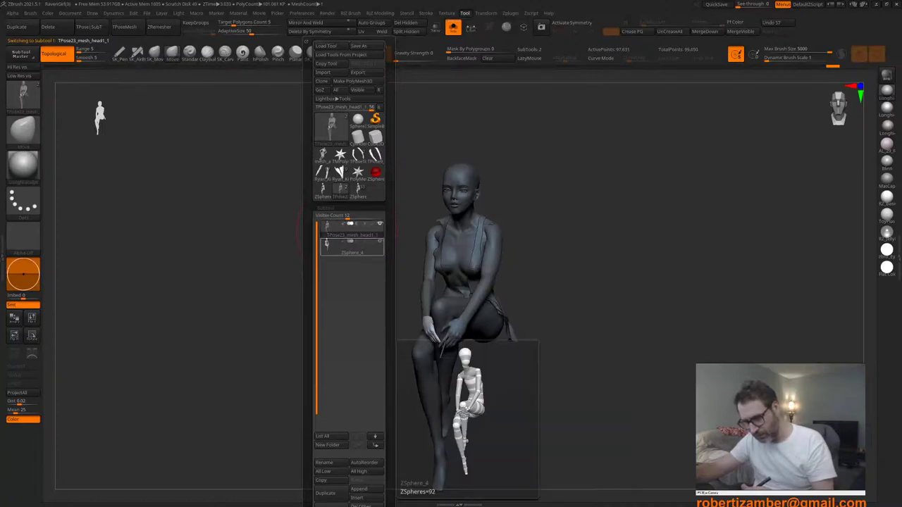
right_drag(360, 281, 409, 280)
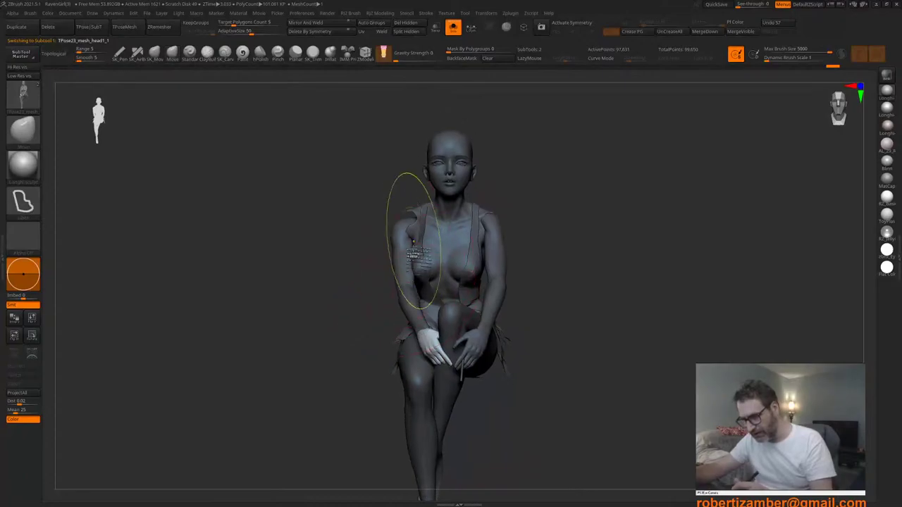
ctrl+right_drag(414, 241, 417, 258)
alt+right_drag(433, 208, 414, 202)
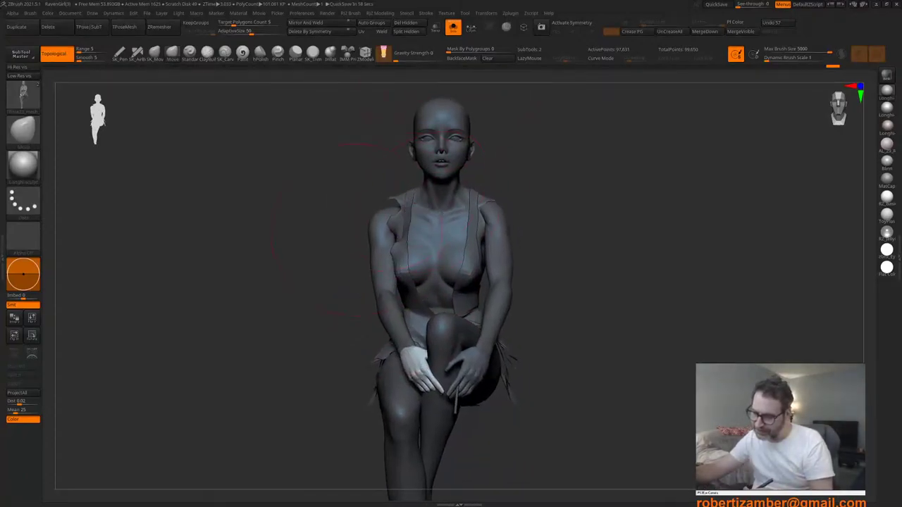
right_drag(382, 280, 362, 270)
key(a)
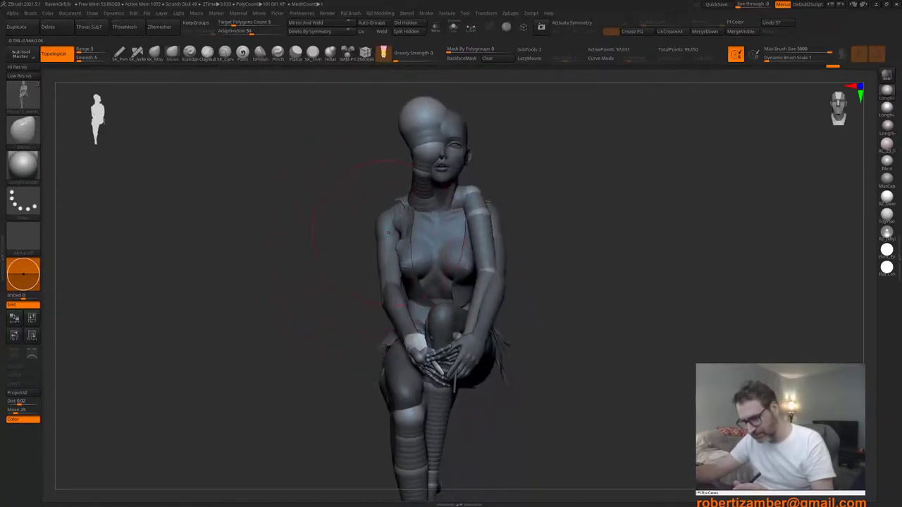
Step: Clear the mask on the character mesh and hide the ZSphere mannequin
mouse_move(389, 233)
alt+right_down()
mouse_move(389, 245)
mouse_move(416, 248)
mouse_move(390, 254)
mouse_move(380, 236)
mouse_move(400, 242)
mouse_move(374, 238)
alt+right_up()
mouse_move(372, 198)
right_down()
mouse_move(325, 196)
mouse_move(335, 243)
right_up()
click(497, 59)
right_drag(339, 275, 363, 282)
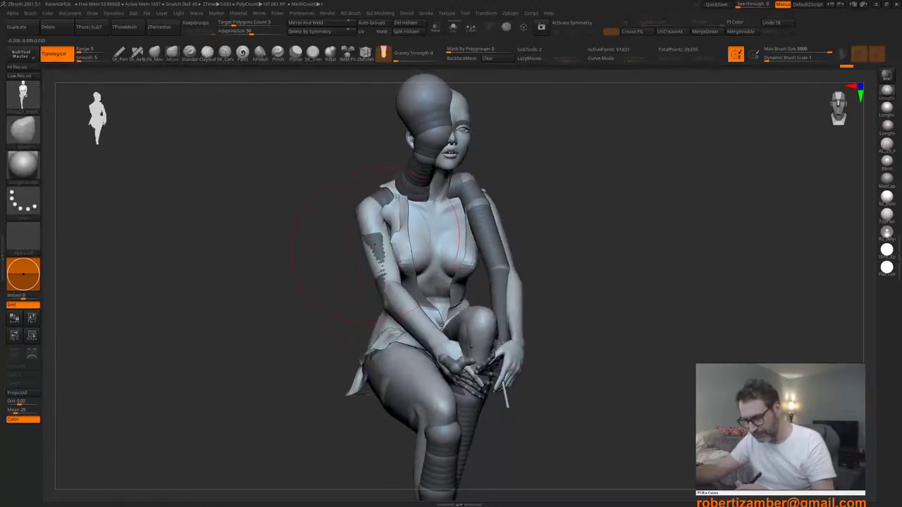
mouse_move(376, 245)
alt+right_down()
mouse_move(387, 219)
mouse_move(377, 244)
mouse_move(373, 233)
alt+right_up()
key(n)
click(390, 241)
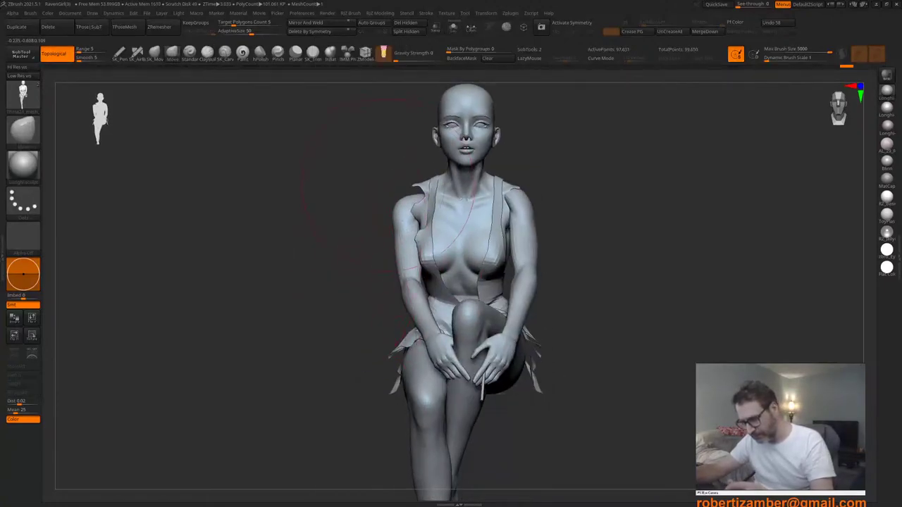
key(ctrl)
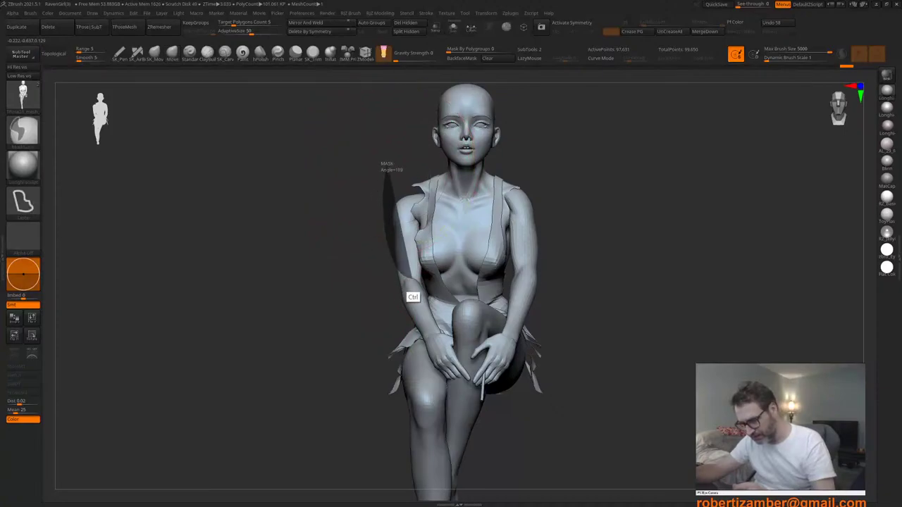
mouse_move(522, 228)
ctrl+mouse_down()
mouse_move(510, 120)
mouse_move(437, 77)
mouse_move(391, 158)
ctrl+mouse_up()
key(ctrl+z)
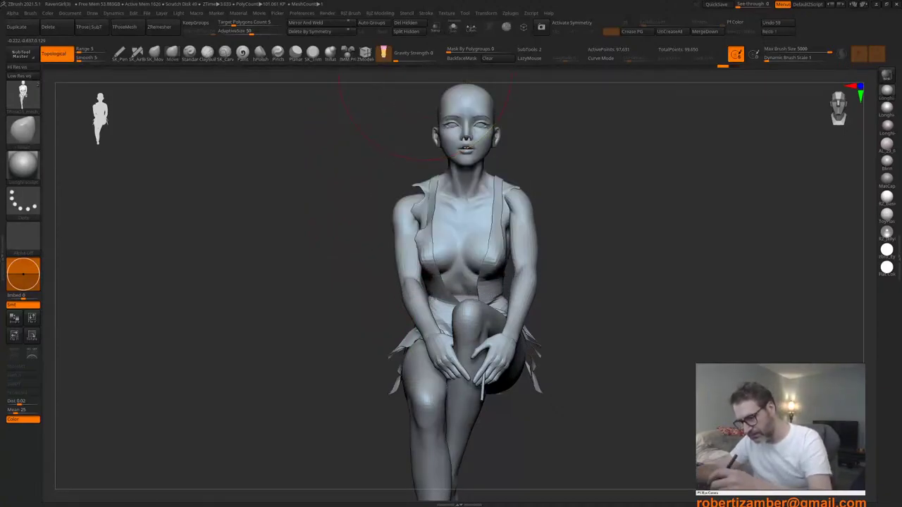
mouse_move(377, 204)
right_down()
mouse_move(375, 158)
mouse_move(390, 191)
right_up()
ctrl+drag(359, 185, 361, 246)
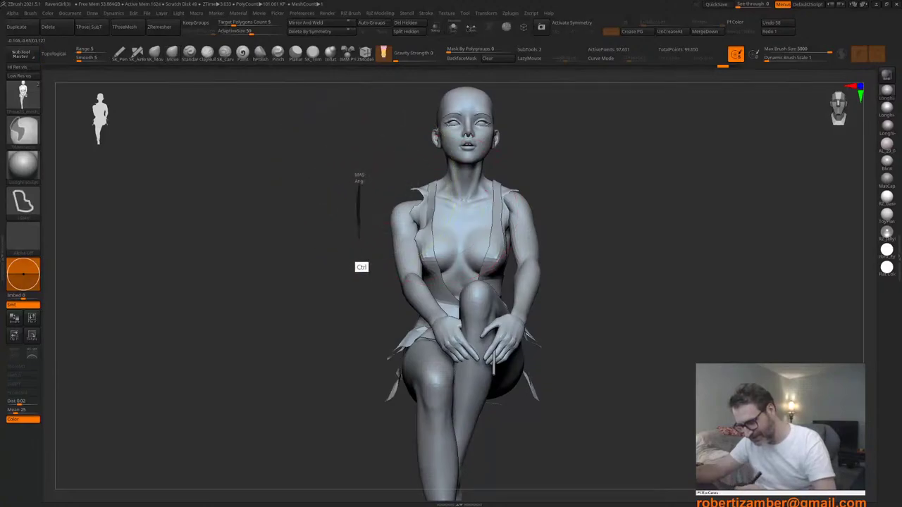
ctrl+drag(399, 274, 398, 263)
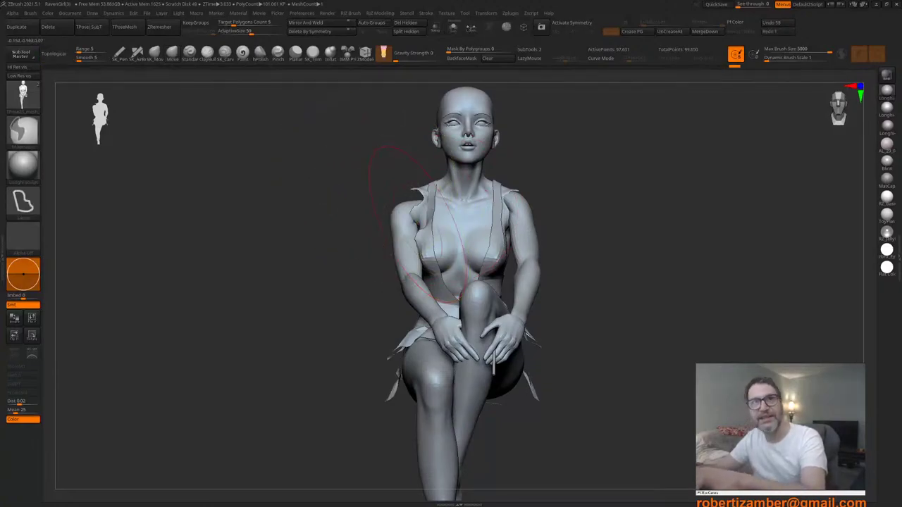
Step: Isolate the arms' polygroup so that only the two arms of the character mesh are displayed
ctrl+shift+click(401, 251)
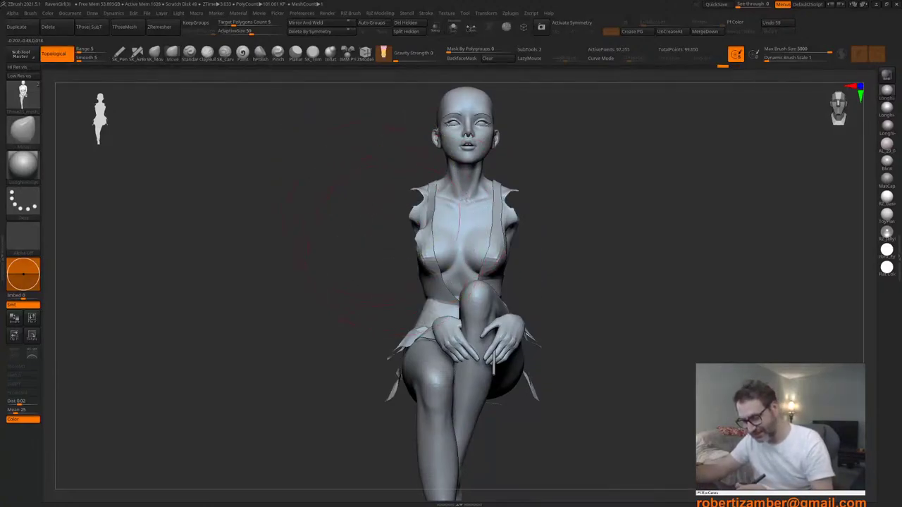
ctrl+shift+click(362, 257)
mouse_move(362, 257)
right_down()
mouse_move(386, 259)
mouse_move(367, 246)
right_up()
ctrl+shift+click(402, 263)
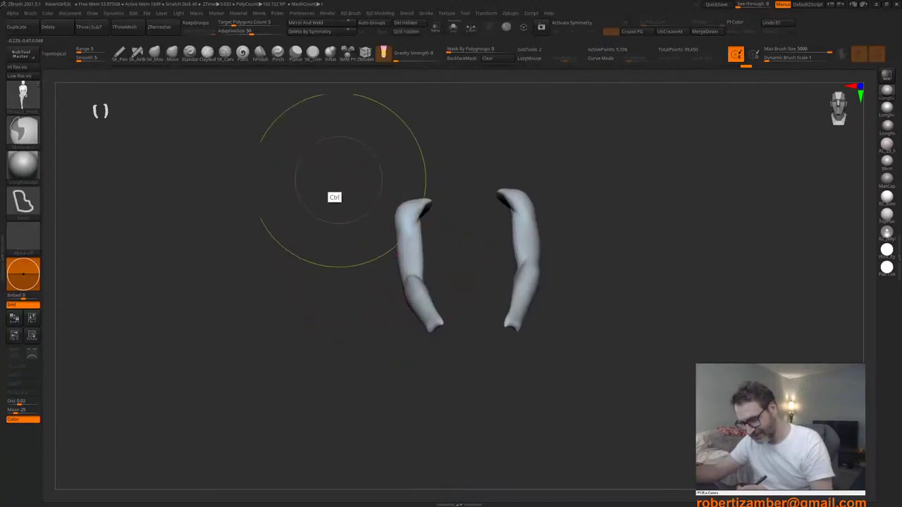
Step: Mask the character's right arm and right hand, isolating each part for masking, and show the whole character again
mouse_move(337, 183)
ctrl+mouse_down()
mouse_move(473, 296)
mouse_move(422, 116)
ctrl+mouse_up()
ctrl+shift+click(348, 250)
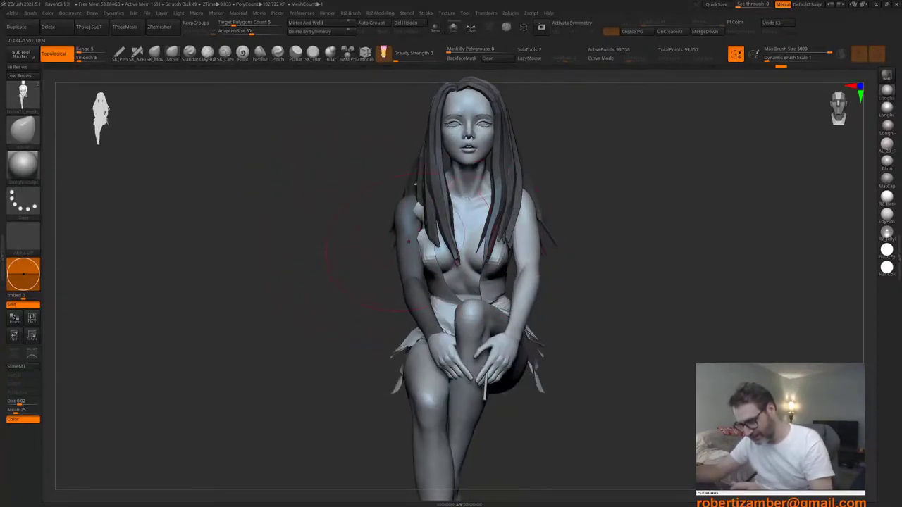
ctrl+shift+click(423, 356)
ctrl+drag(399, 361, 472, 321)
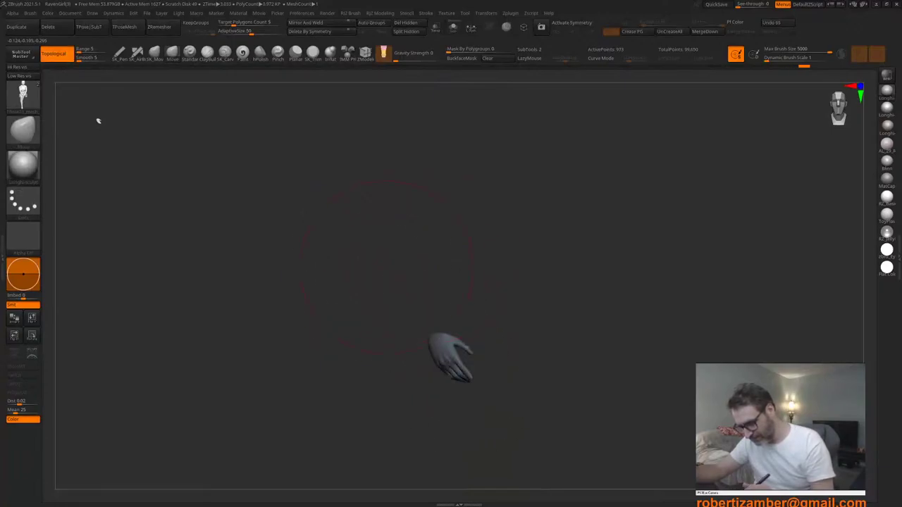
ctrl+shift+click(338, 282)
Step: Hide the hair strands of the character mesh and try to hide the left arm on its own
mouse_move(338, 282)
right_down()
mouse_move(352, 258)
mouse_move(384, 244)
right_up()
ctrl+shift+click(433, 205)
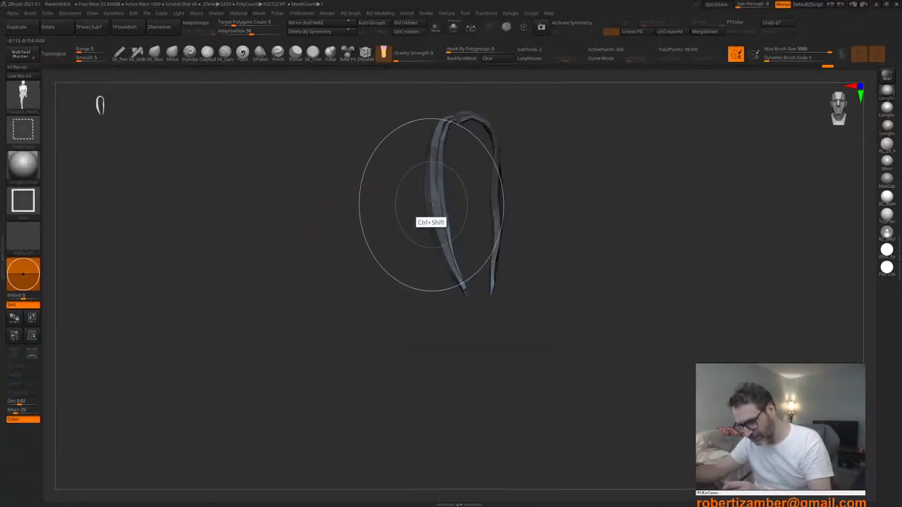
ctrl+shift+click(432, 206)
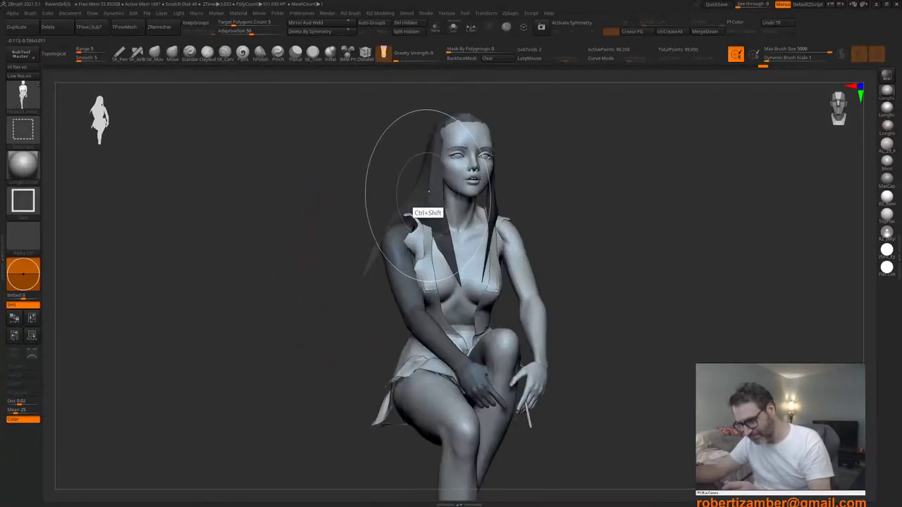
ctrl+shift+click(429, 191)
mouse_move(423, 194)
right_down()
mouse_move(374, 197)
mouse_move(452, 191)
mouse_move(308, 202)
mouse_move(321, 211)
right_up()
ctrl+shift+click(401, 188)
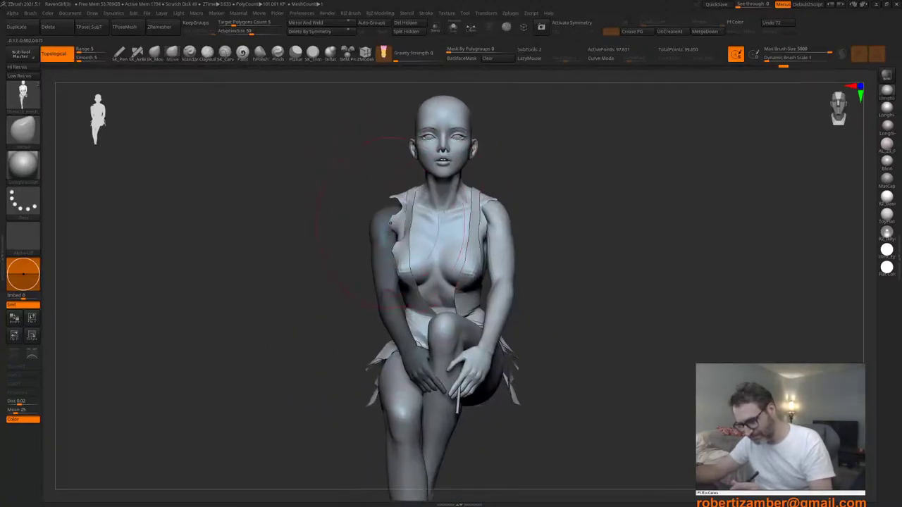
ctrl+shift+click(497, 269)
key(ctrl+z)
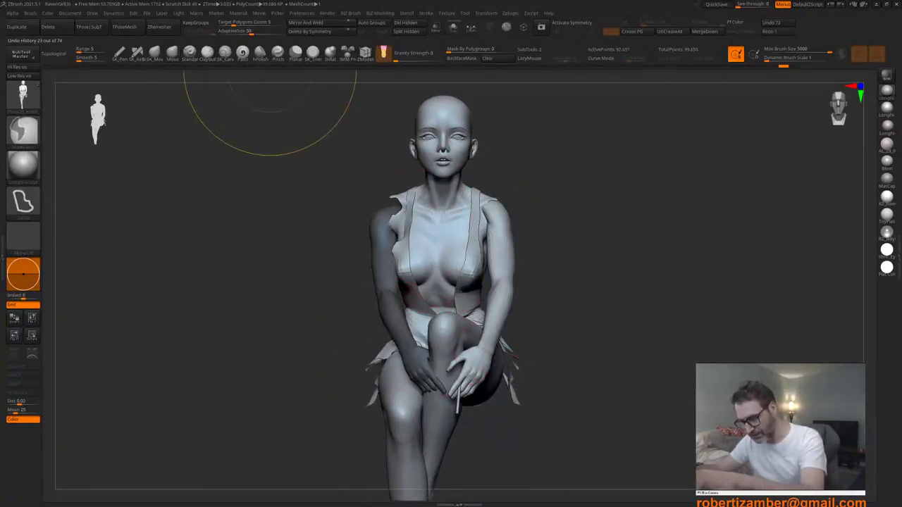
Step: Isolate the two arms, split them into separate polygroups with Auto Groups, and show the whole character again
right_drag(462, 249, 346, 256)
ctrl+shift+click(501, 275)
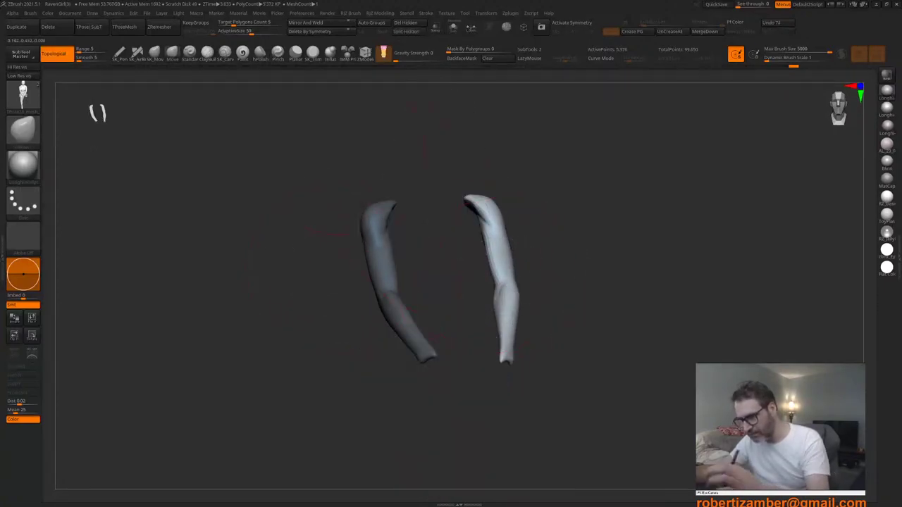
key(shift+f)
ctrl+right_drag(358, 166, 376, 109)
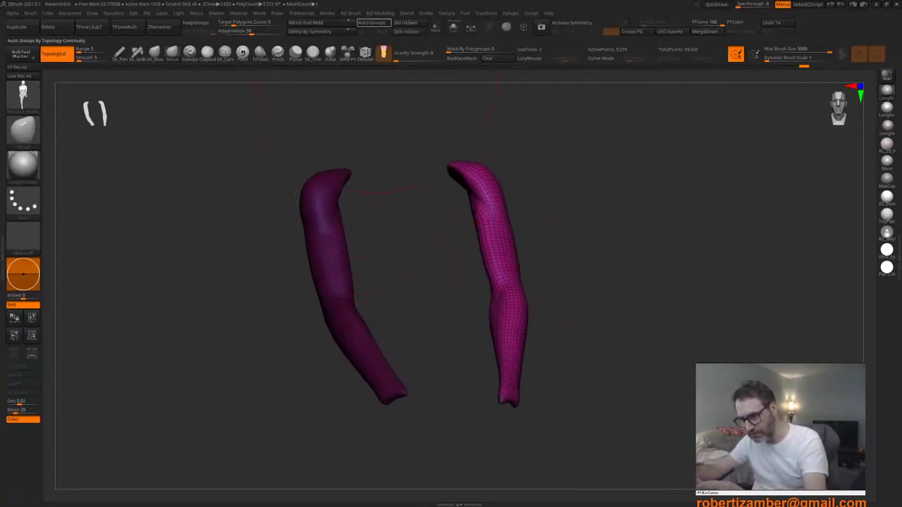
click(371, 23)
right_drag(353, 213, 316, 246)
ctrl+shift+click(226, 246)
ctrl+right_drag(229, 246, 334, 270)
key(shift+f)
Step: Hide the hair strands so the head and shoulders are clear for masking
ctrl+shift+click(384, 183)
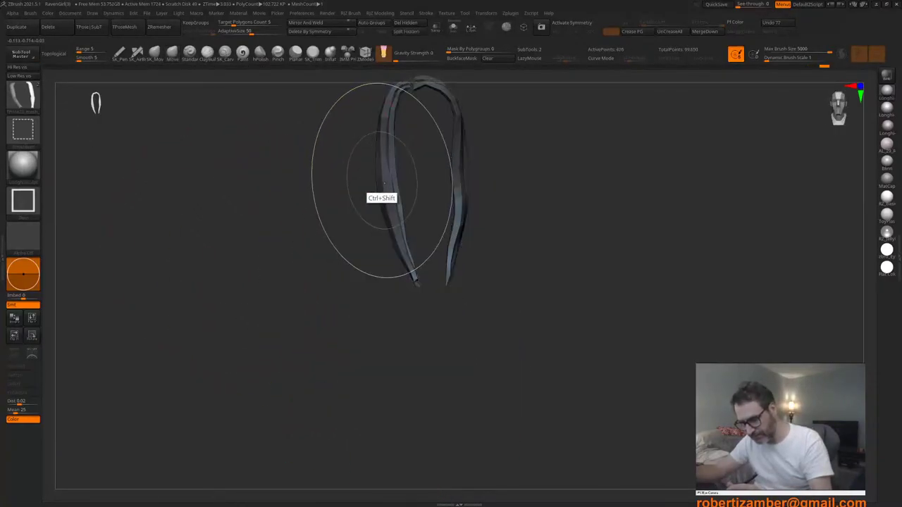
ctrl+shift+click(384, 181)
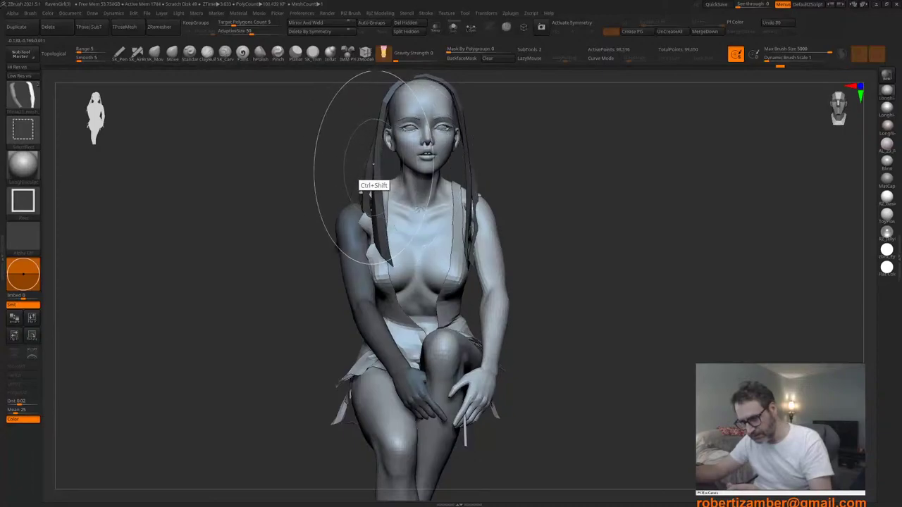
ctrl+shift+click(374, 163)
mouse_move(373, 164)
right_down()
mouse_move(417, 165)
mouse_move(328, 163)
mouse_move(370, 202)
mouse_move(392, 258)
mouse_move(384, 253)
right_up()
Step: Hide the character's left arm, left hand and the thin stick held in that hand
ctrl+shift+click(330, 166)
right_click(390, 250)
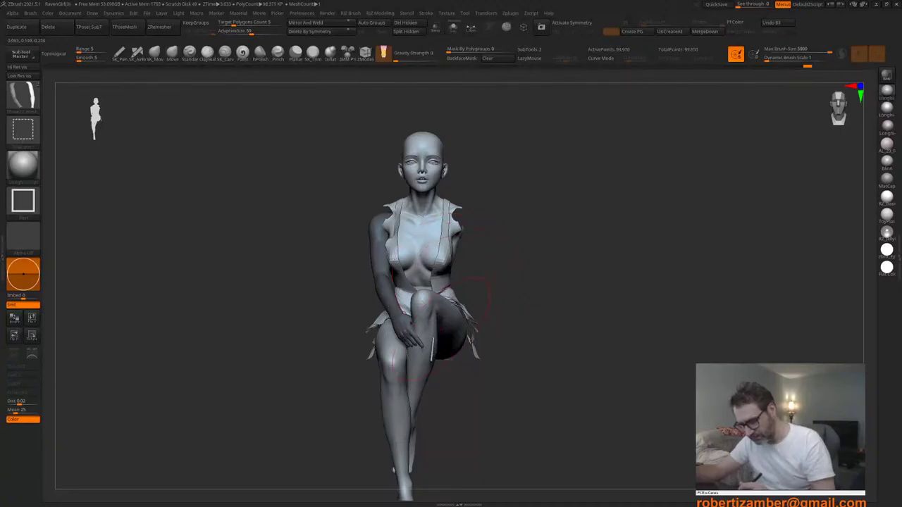
ctrl+right_drag(449, 377, 447, 352)
right_drag(447, 353, 504, 356)
ctrl+shift+click(476, 371)
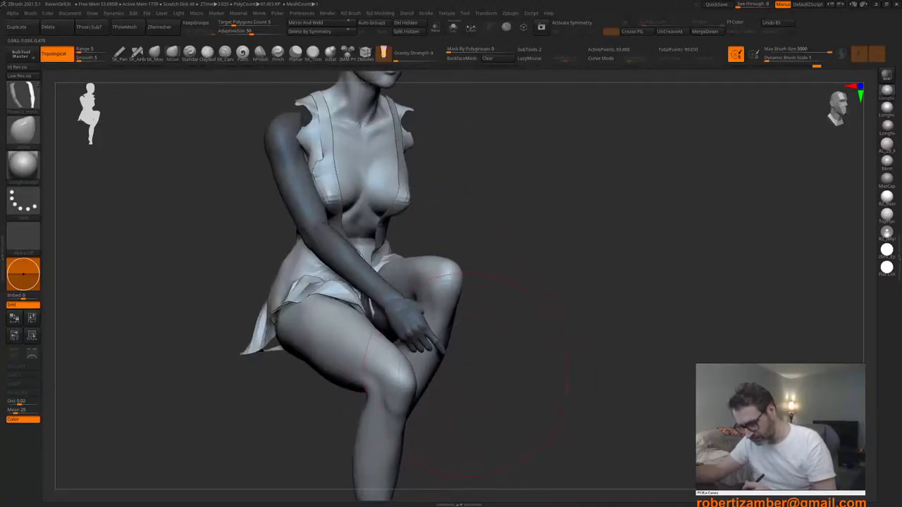
Step: Lasso-mask the torso from the shoulders down to just below the bust and check the mask from behind
mouse_move(465, 300)
right_down()
mouse_move(395, 295)
mouse_move(390, 345)
right_up()
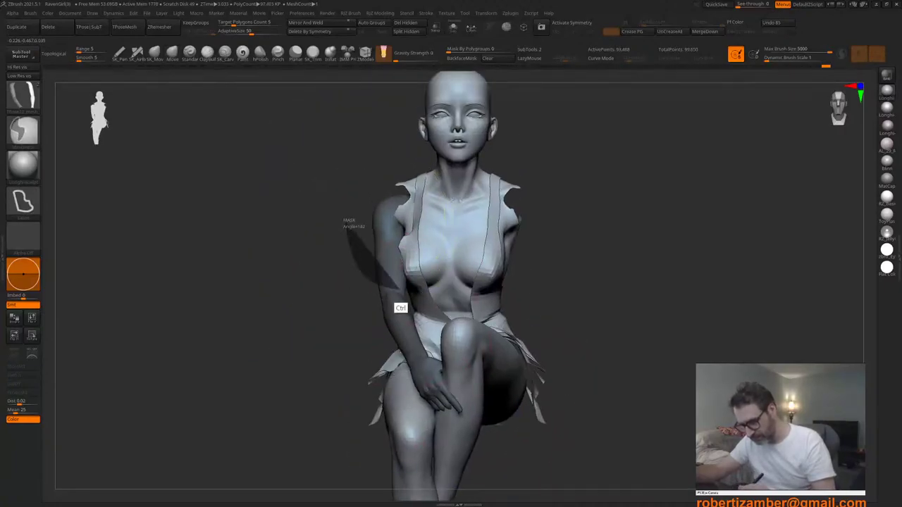
ctrl+drag(503, 303, 529, 210)
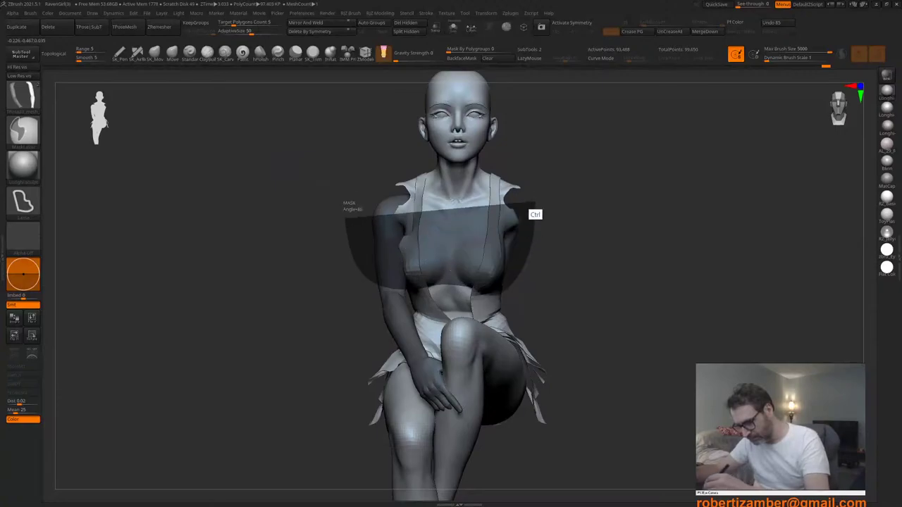
ctrl+drag(411, 190, 409, 190)
mouse_move(399, 185)
right_down()
mouse_move(451, 212)
mouse_move(359, 219)
mouse_move(396, 234)
mouse_move(307, 236)
right_up()
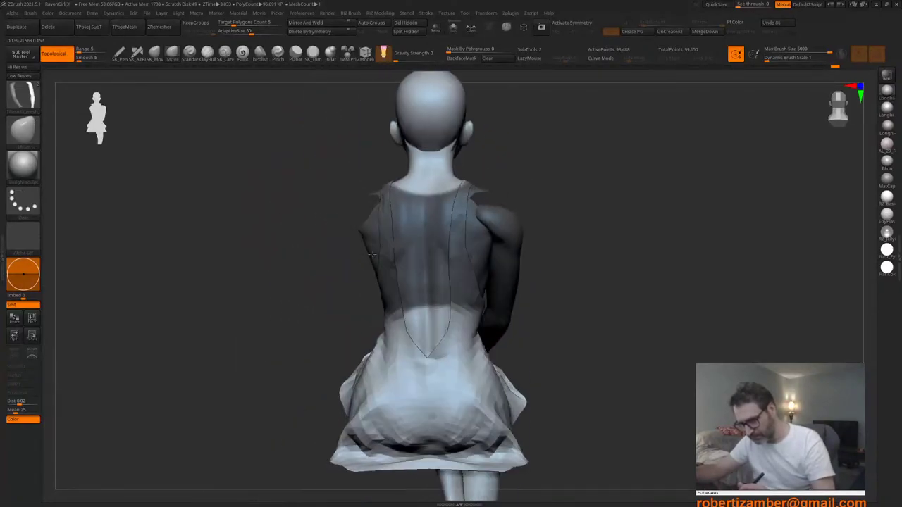
right_drag(415, 244, 307, 255)
mouse_move(377, 310)
right_down()
mouse_move(386, 264)
mouse_move(395, 271)
mouse_move(349, 271)
mouse_move(380, 310)
mouse_move(368, 313)
right_up()
right_click(370, 332)
Step: Extend the mask over the head and neck so the whole upper body is masked
alt+right_drag(346, 189, 359, 191)
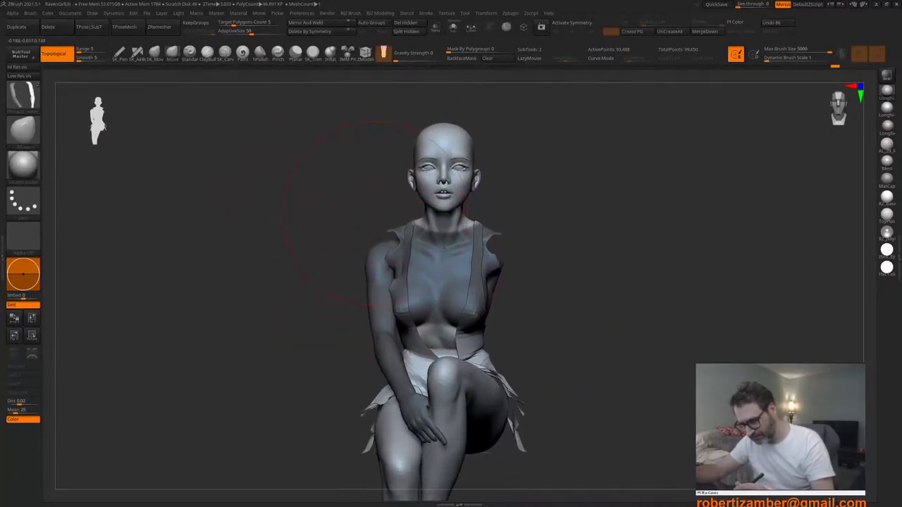
mouse_move(362, 191)
ctrl+mouse_down()
mouse_move(535, 232)
mouse_move(409, 81)
ctrl+mouse_up()
alt+right_drag(328, 310, 335, 287)
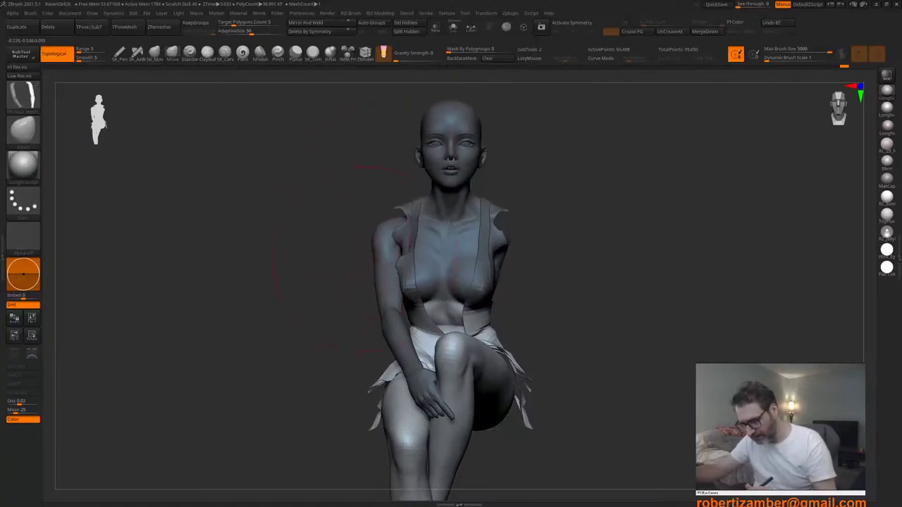
mouse_move(395, 296)
right_down()
mouse_move(414, 296)
mouse_move(405, 296)
right_up()
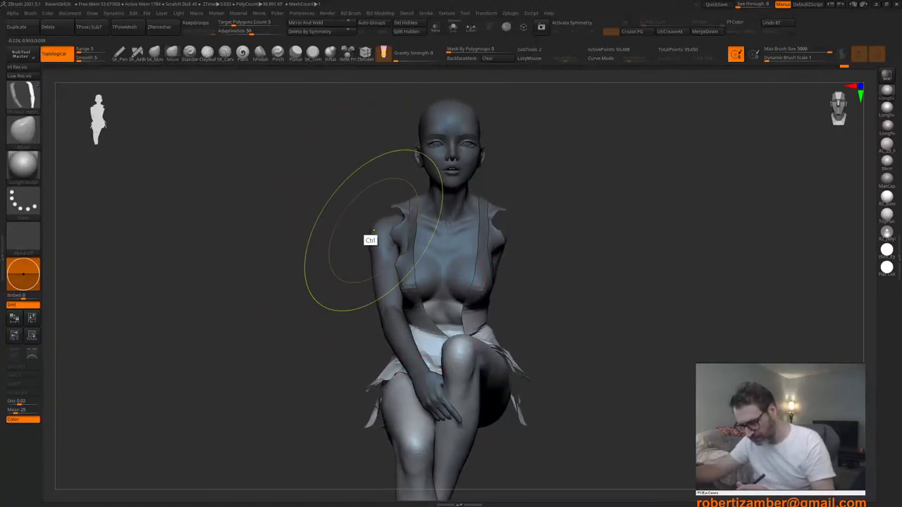
mouse_move(345, 176)
ctrl+mouse_down()
mouse_move(387, 330)
mouse_move(471, 326)
mouse_move(399, 71)
mouse_move(367, 76)
ctrl+mouse_up()
right_drag(326, 245, 345, 245)
alt+right_drag(345, 244, 359, 229)
Step: Switch to the full character tool, make the mesh_head subtool active, and examine the complete figure's pose
key(t)
click(333, 191)
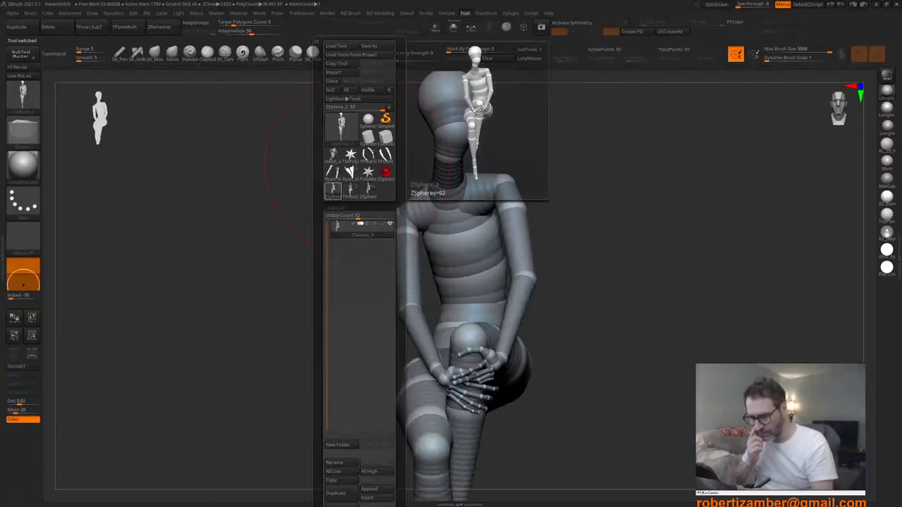
click(368, 190)
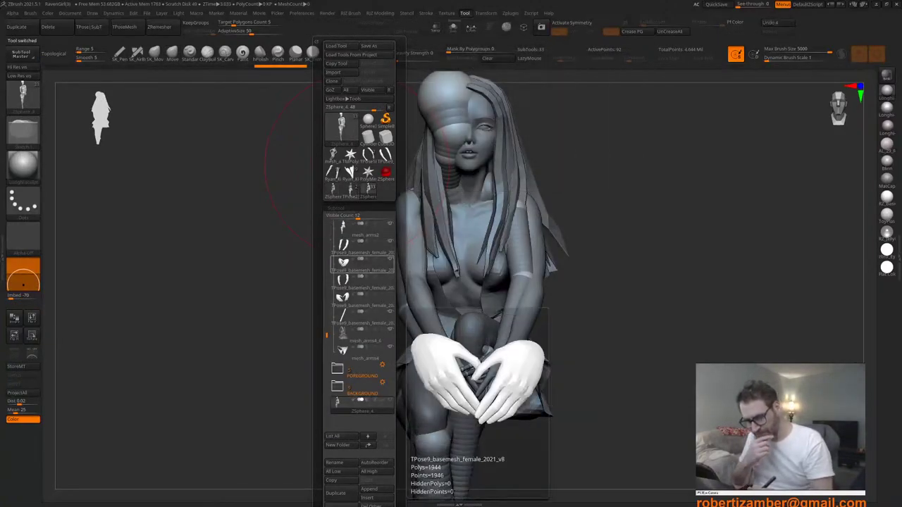
drag(327, 335, 326, 224)
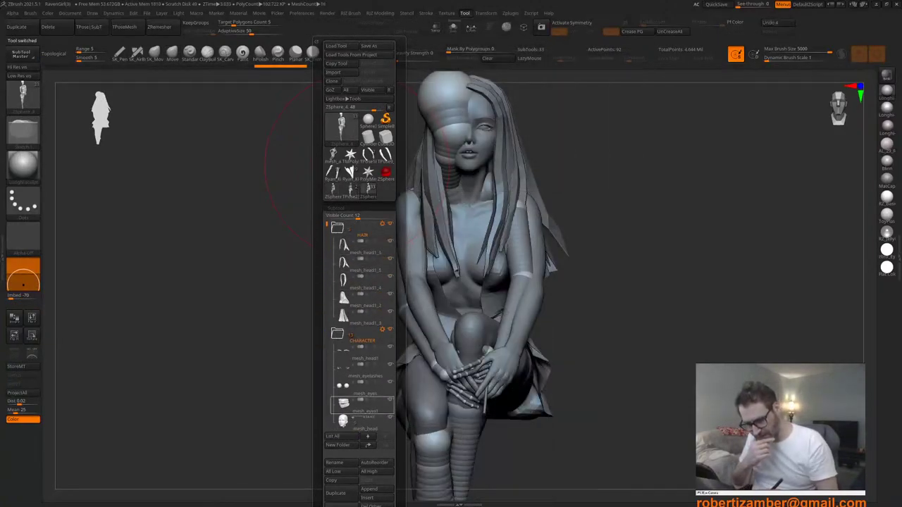
click(358, 424)
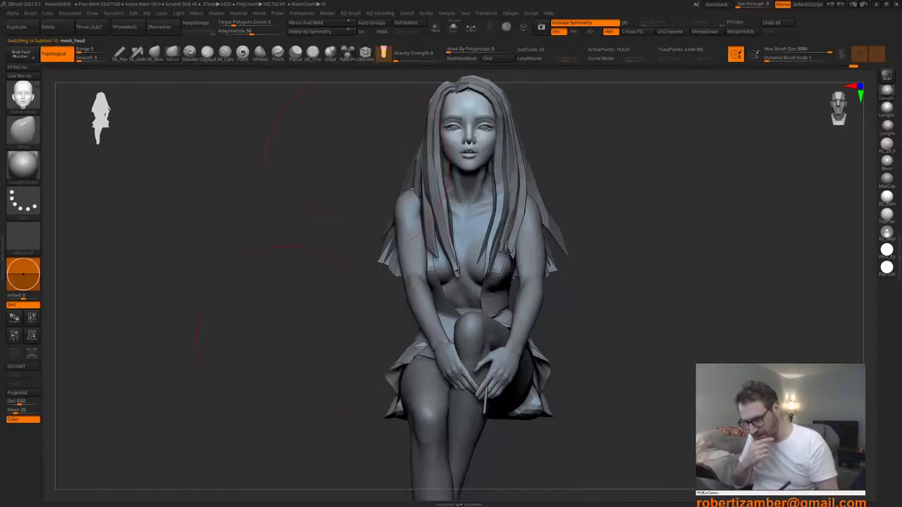
drag(289, 338, 310, 350)
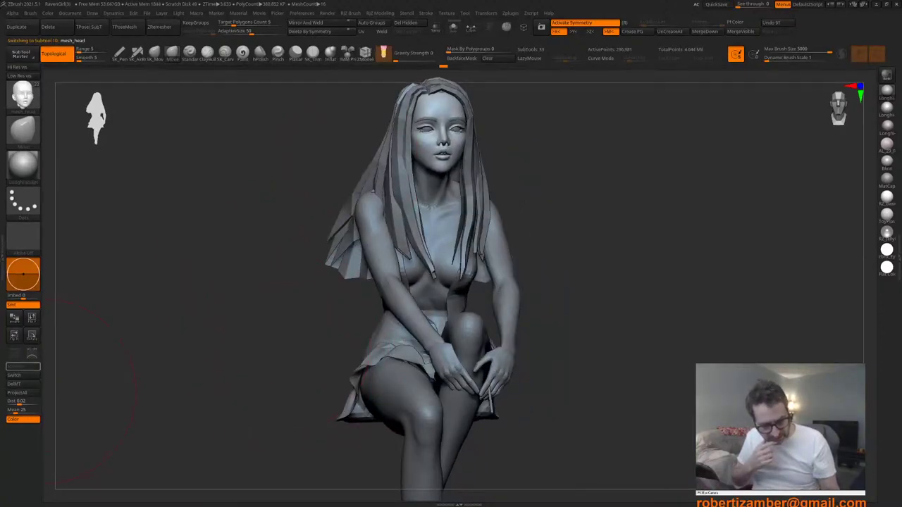
drag(353, 348, 307, 348)
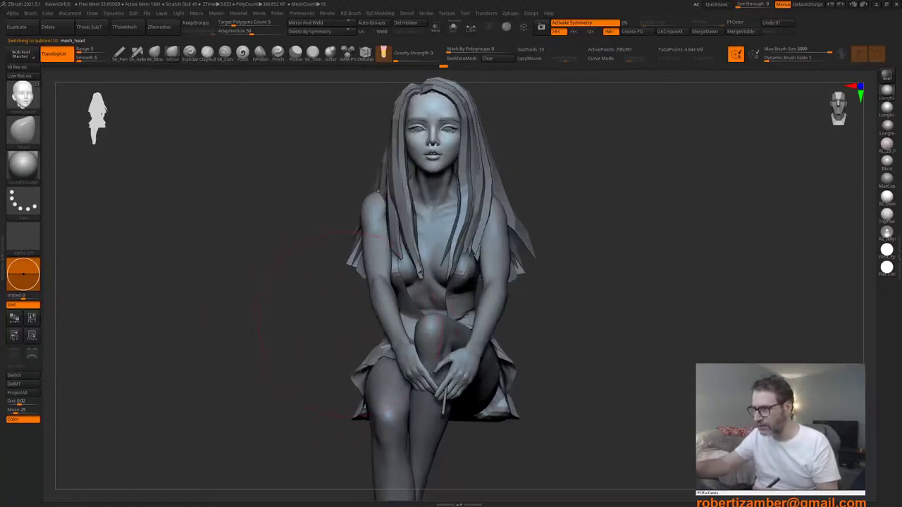
Step: Make the combined TPose mesh active again with all its parts shown, and invert its mask
key(F1)
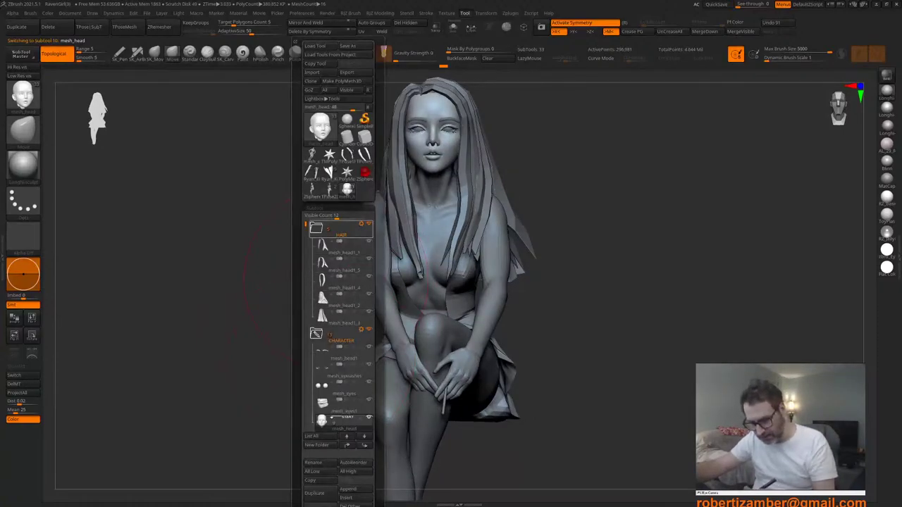
click(329, 190)
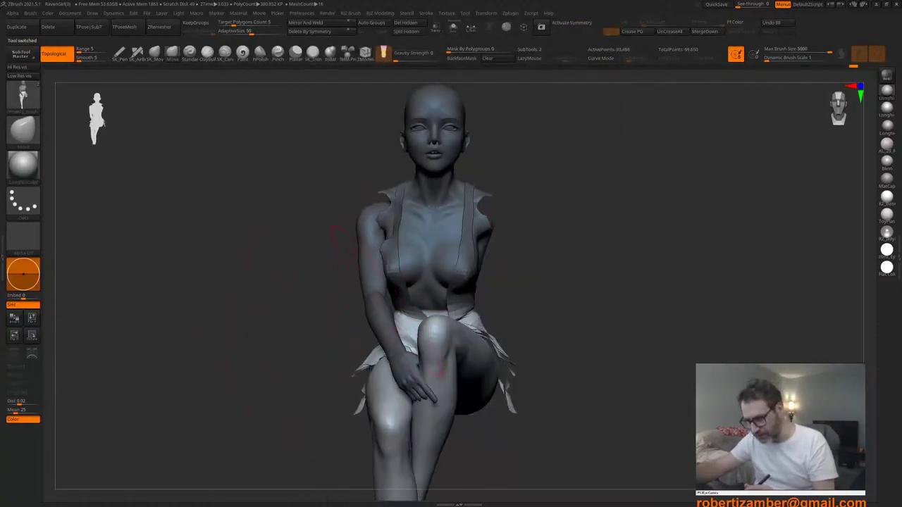
alt+right_drag(381, 300, 399, 304)
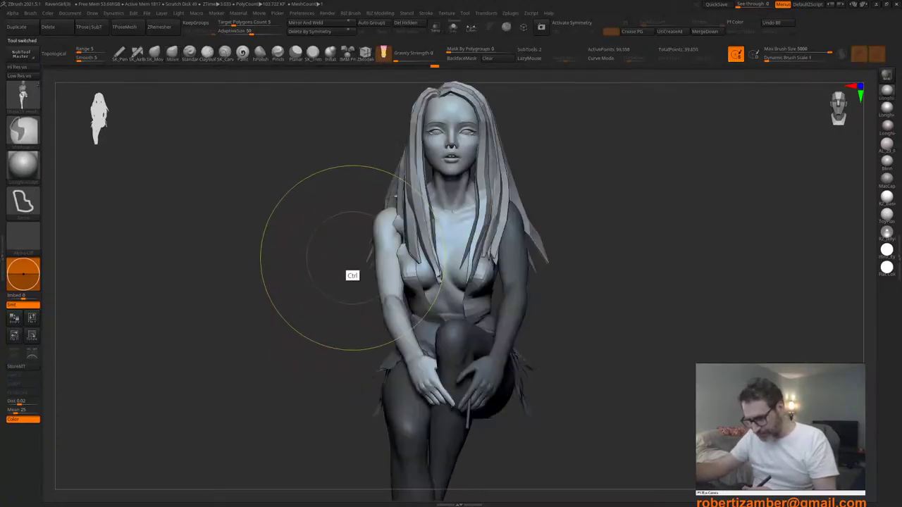
key(ctrl)
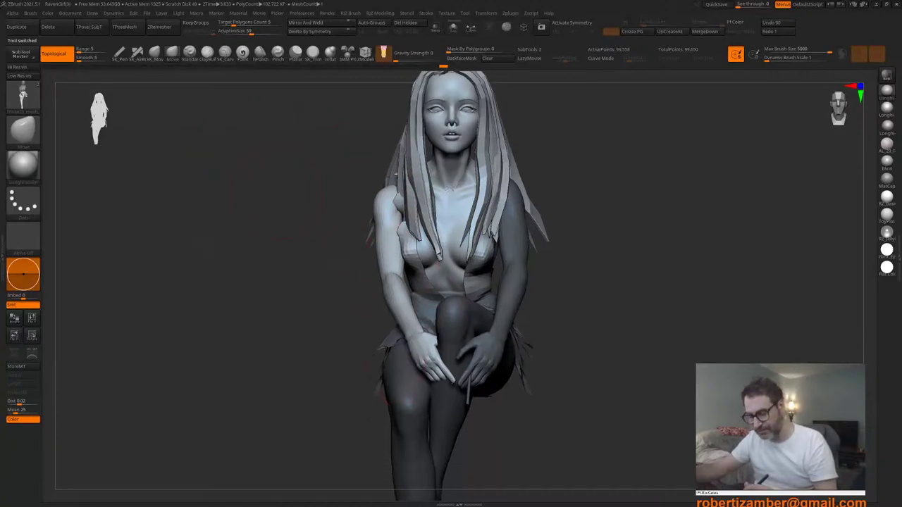
Step: Adjust the mask boundary around the waist and hips with lasso strokes from the side view
drag(282, 310, 445, 354)
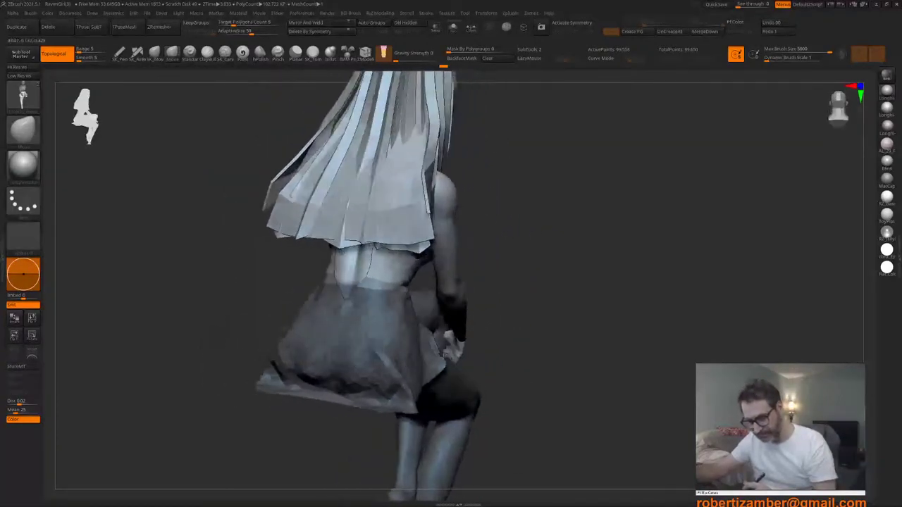
right_drag(445, 355, 416, 358)
mouse_move(331, 349)
alt+right_down()
mouse_move(383, 354)
mouse_move(462, 340)
alt+right_up()
right_drag(462, 381, 408, 380)
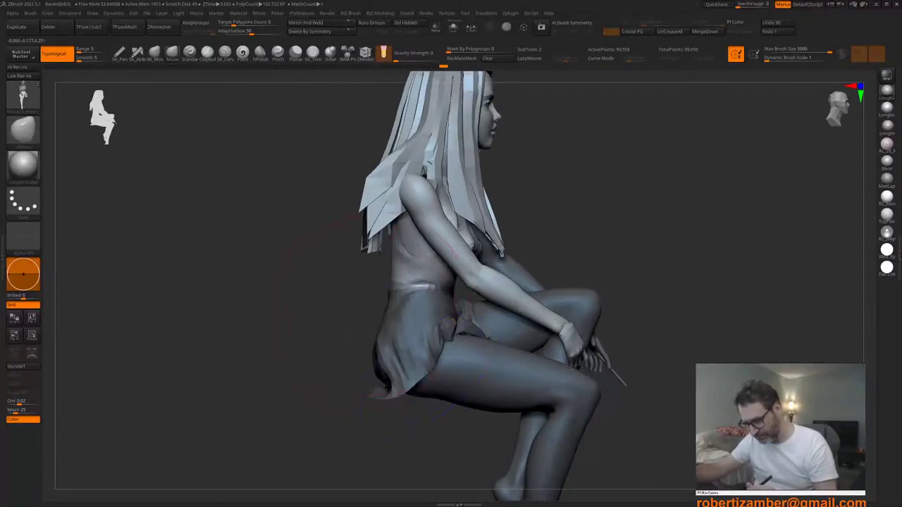
right_drag(324, 331, 352, 313)
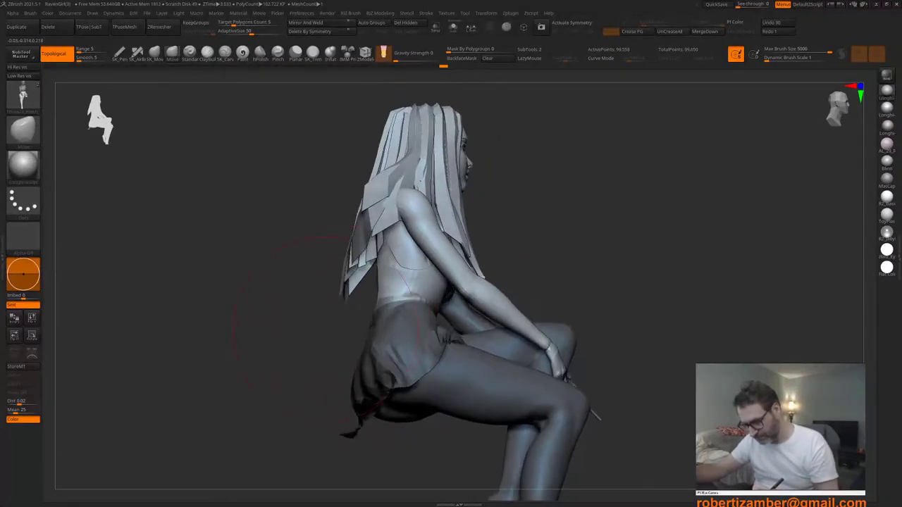
ctrl+drag(366, 444, 448, 324)
ctrl+drag(345, 296, 342, 299)
mouse_move(356, 317)
right_down()
mouse_move(310, 333)
mouse_move(370, 342)
mouse_move(392, 331)
right_up()
mouse_move(251, 196)
ctrl+mouse_down()
mouse_move(303, 353)
mouse_move(346, 322)
mouse_move(373, 320)
mouse_move(479, 155)
mouse_move(250, 177)
ctrl+mouse_up()
right_drag(308, 218, 307, 273)
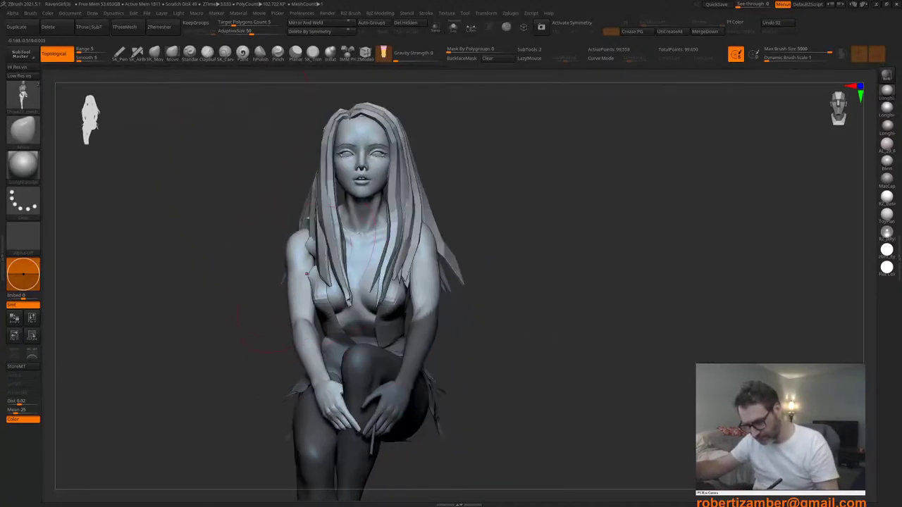
Step: Isolate the left arm, mask it completely, and show the whole character again
ctrl+shift+click(420, 313)
ctrl+drag(347, 224, 513, 212)
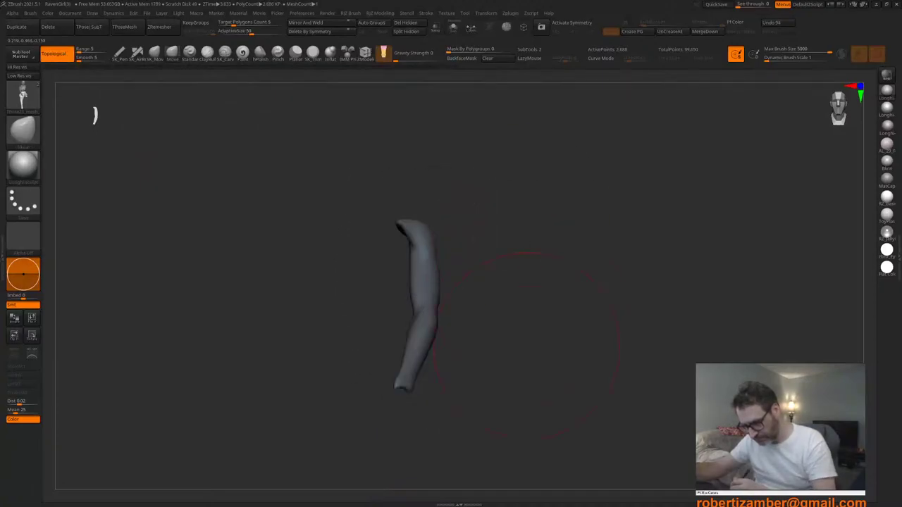
ctrl+shift+click(537, 372)
Step: Isolate the bare body, reshape its mask boundary around the waist with lasso strokes, and show the whole character again
right_drag(374, 303, 411, 301)
mouse_move(339, 310)
right_down()
mouse_move(401, 332)
mouse_move(356, 324)
right_up()
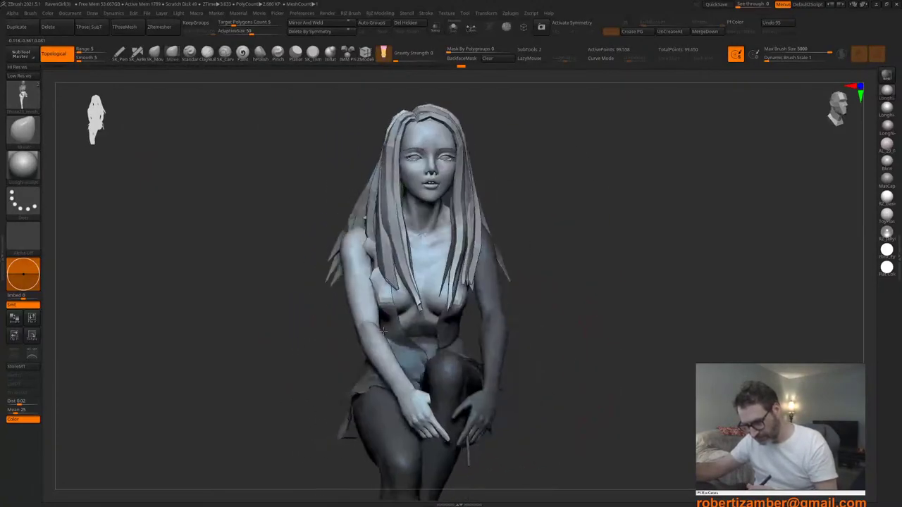
ctrl+shift+click(394, 323)
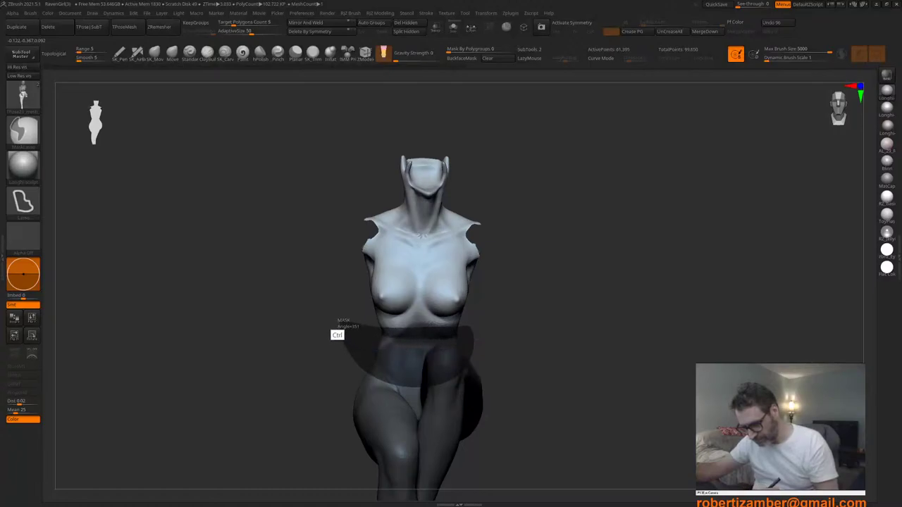
ctrl+drag(340, 321, 341, 322)
mouse_move(300, 320)
right_down()
mouse_move(359, 318)
mouse_move(346, 310)
right_up()
mouse_move(416, 314)
right_down()
mouse_move(419, 323)
mouse_move(378, 324)
mouse_move(412, 328)
mouse_move(385, 341)
right_up()
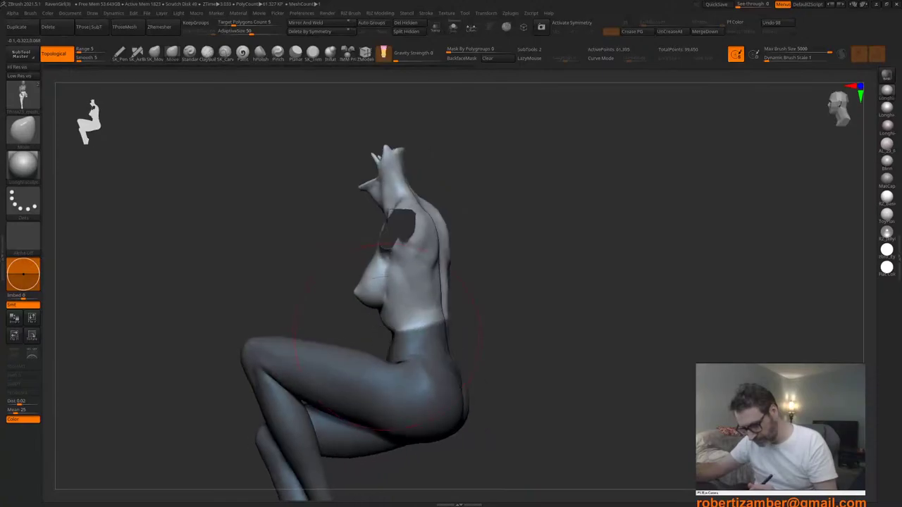
ctrl+drag(422, 324, 375, 338)
mouse_move(371, 338)
right_down()
mouse_move(398, 337)
mouse_move(358, 345)
mouse_move(379, 305)
right_up()
ctrl+shift+click(360, 337)
alt+right_drag(378, 263, 397, 242)
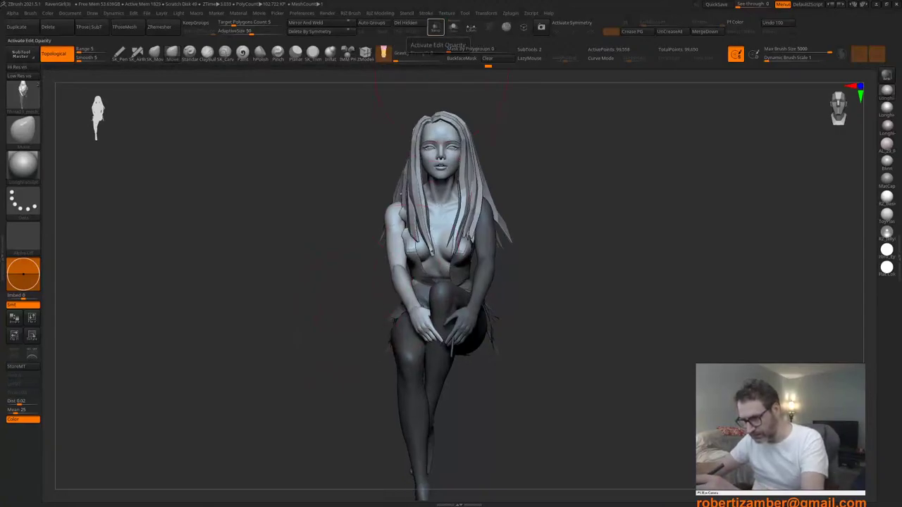
Step: Display the ZSphere_4 subtool together with the character mesh and turn on transparency
click(466, 13)
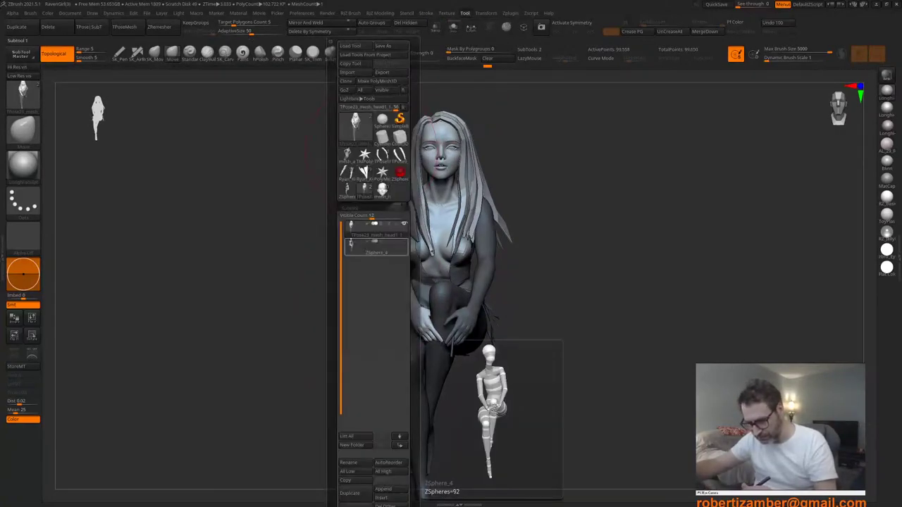
click(404, 241)
alt+right_drag(381, 247, 394, 266)
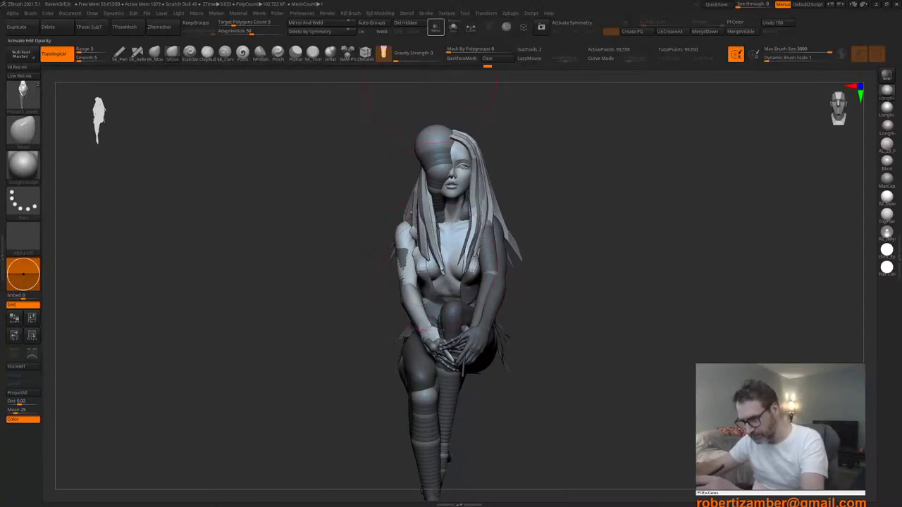
click(435, 27)
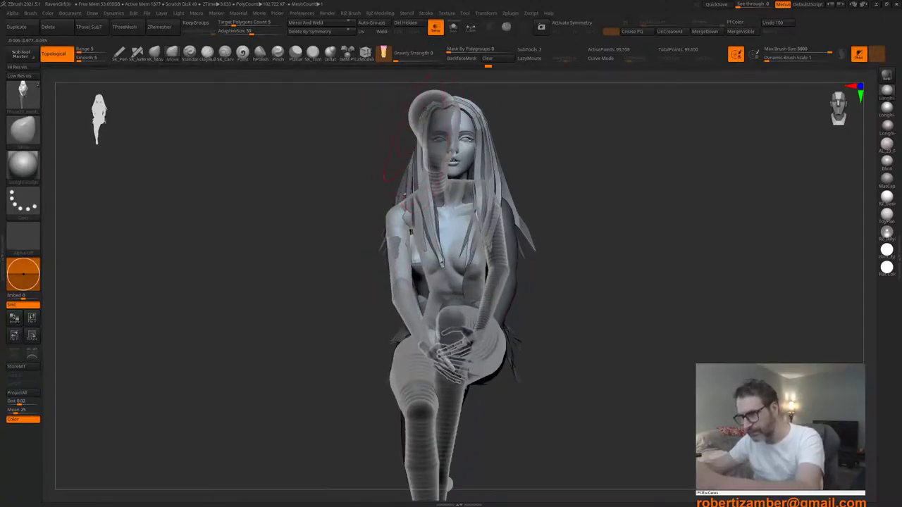
Step: Reposition the transform gizmo at the middle of the abdomen and straighten its axes to the front view
key(w)
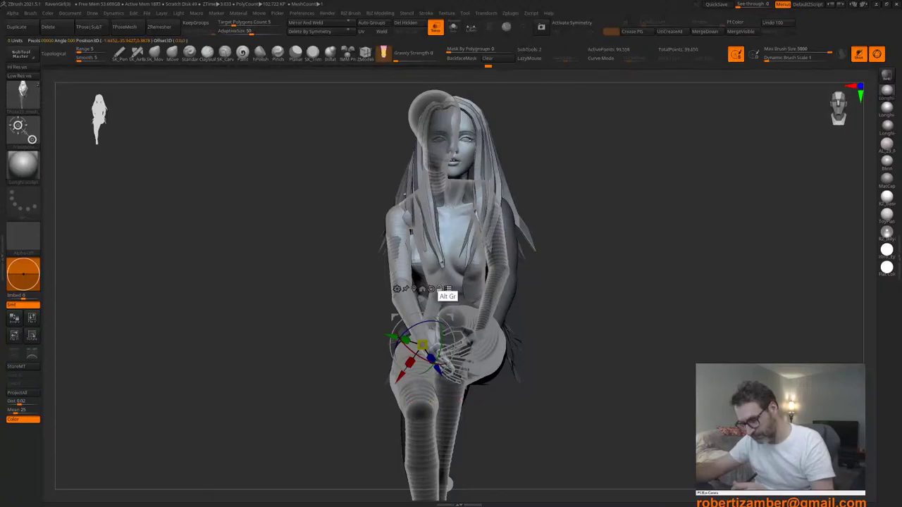
alt+click(448, 278)
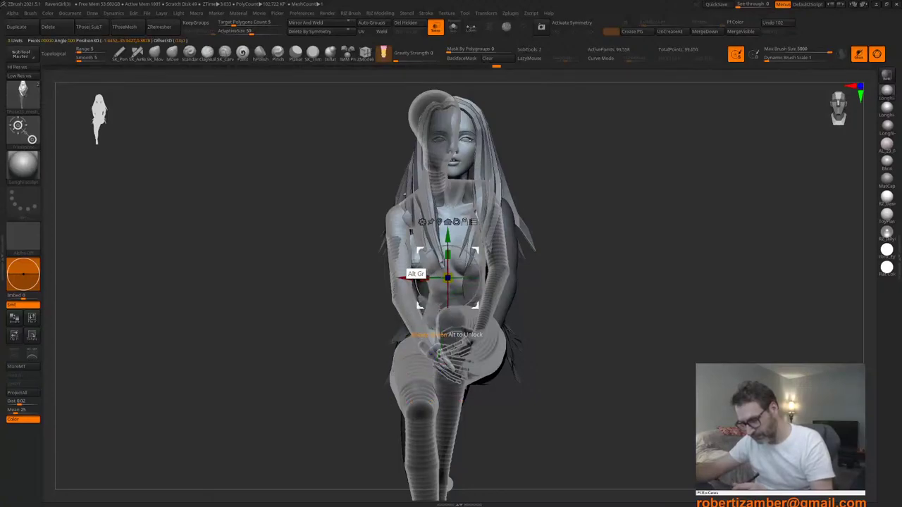
alt+drag(421, 251, 425, 254)
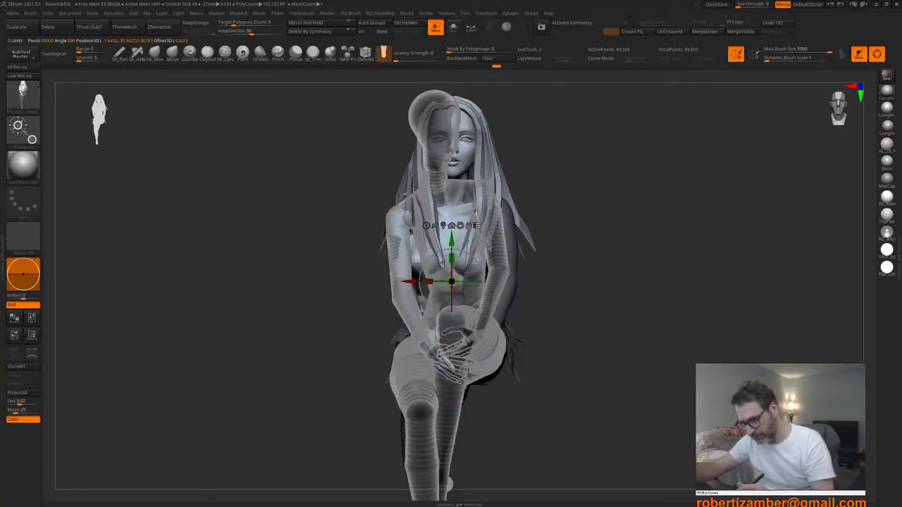
key(q)
Step: Solo the character mesh and mask the right arm and right hand completely, leaving all parts shown
click(453, 27)
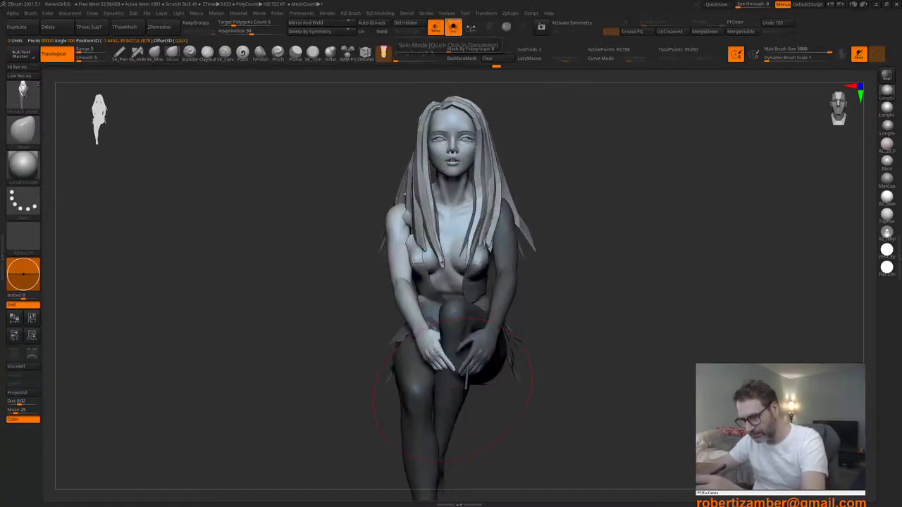
mouse_move(324, 198)
ctrl+mouse_down()
mouse_move(325, 309)
mouse_move(329, 196)
ctrl+mouse_up()
ctrl+shift+click(324, 198)
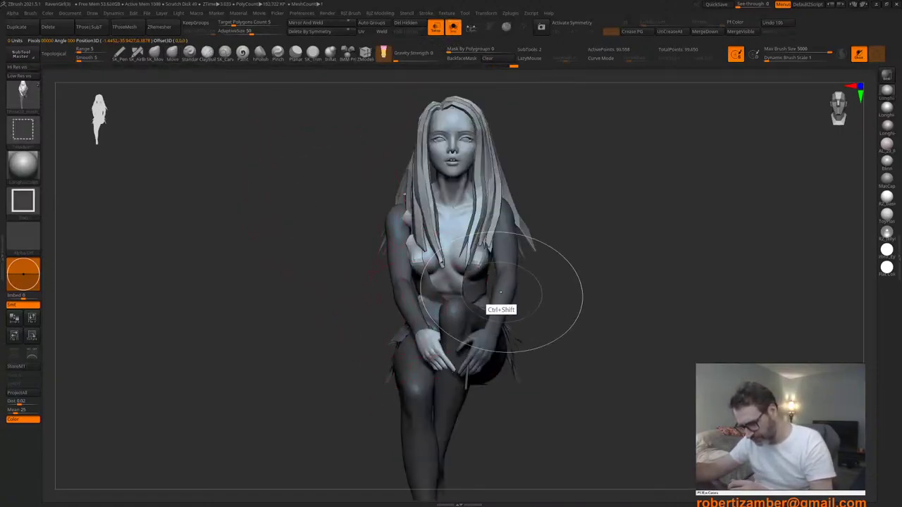
ctrl+shift+click(425, 345)
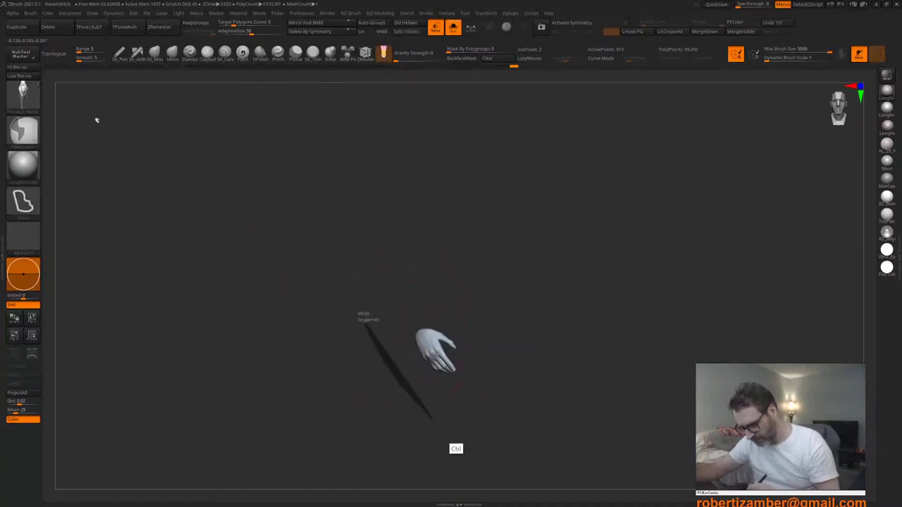
ctrl+shift+click(344, 303)
shift+drag(377, 351, 378, 324)
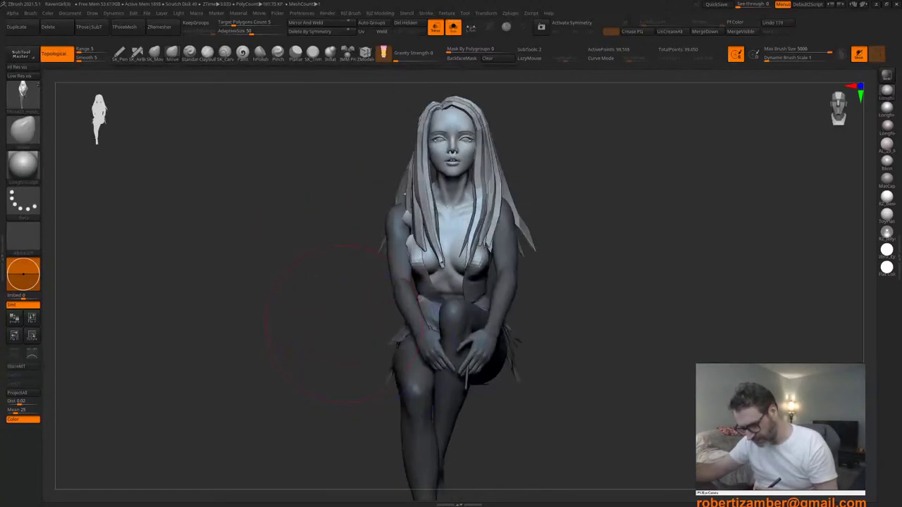
Step: Leave solo display and try rotating the unmasked upper body sideways about 7.5 degrees toward the ZSphere figure's head
click(436, 28)
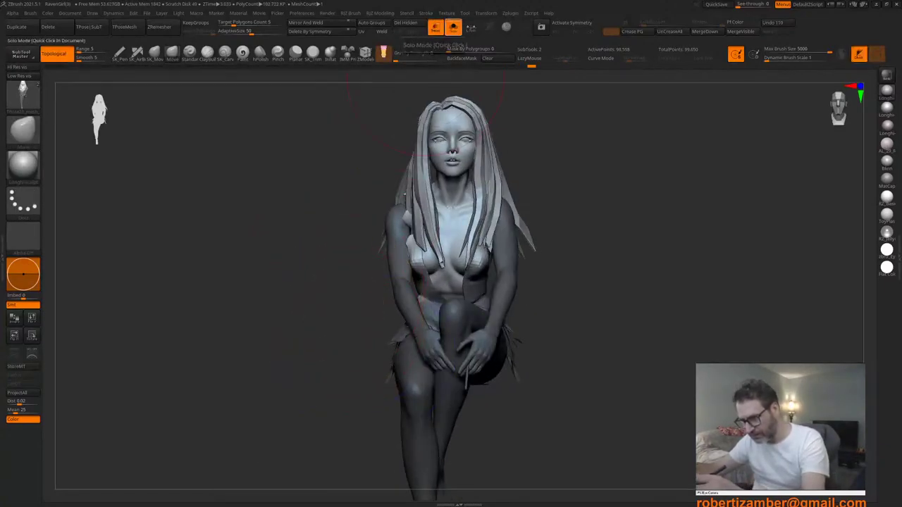
click(453, 28)
alt+drag(334, 225, 349, 232)
key(w)
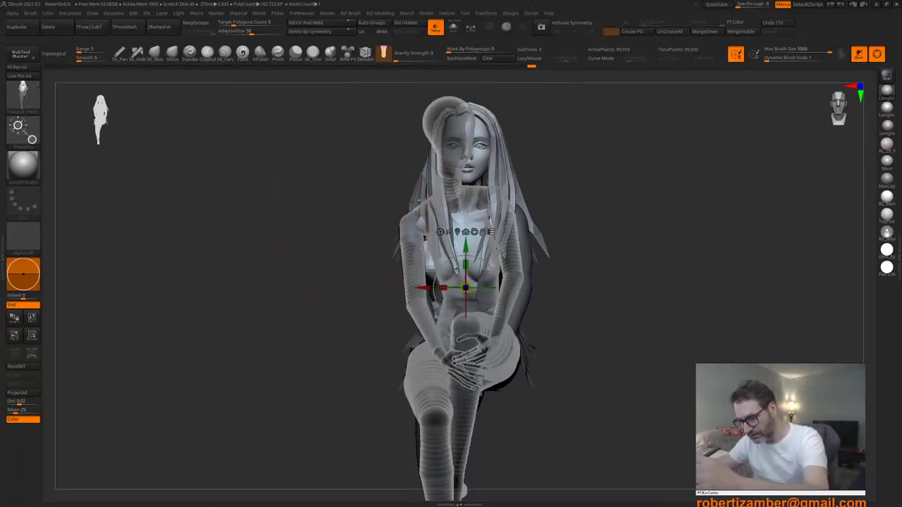
alt+drag(436, 262, 436, 273)
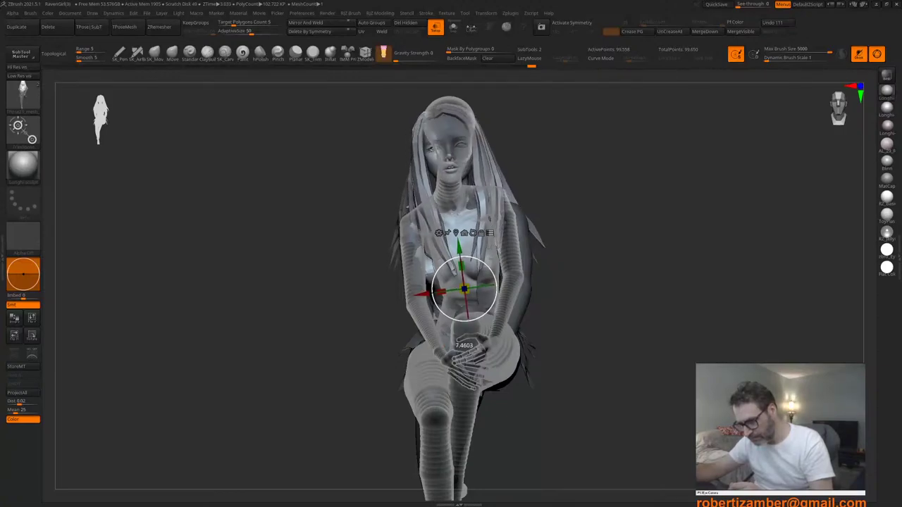
drag(620, 282, 675, 267)
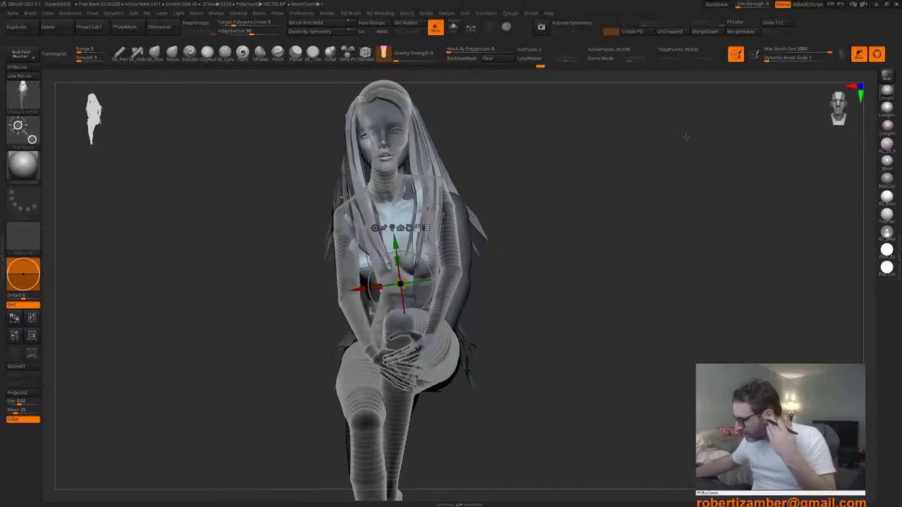
Step: Compare the tilted upper body with the ZSphere figure from several sides, checking it with ghost transparency off and on
click(859, 56)
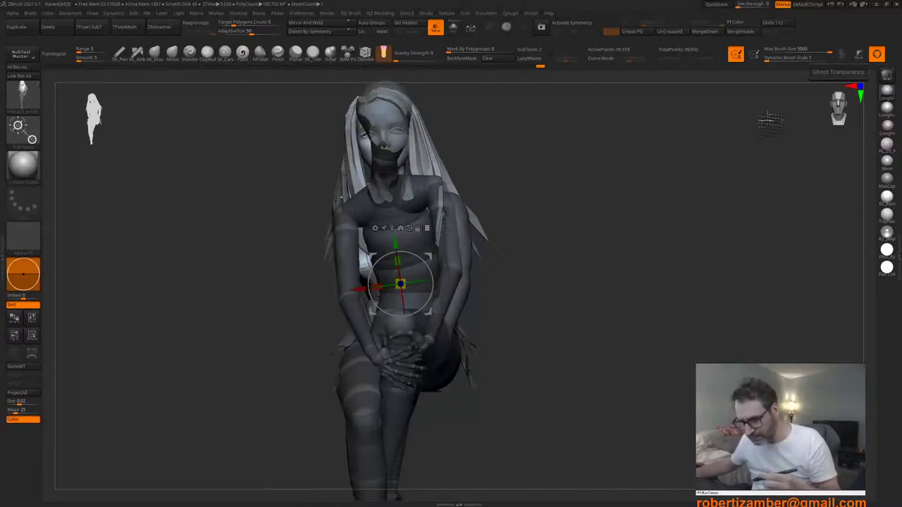
click(860, 55)
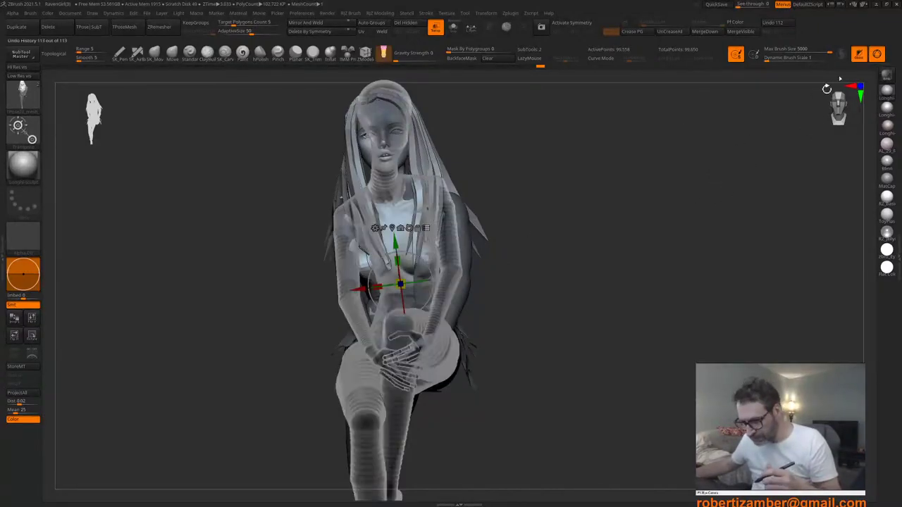
drag(282, 302, 368, 311)
drag(368, 312, 381, 340)
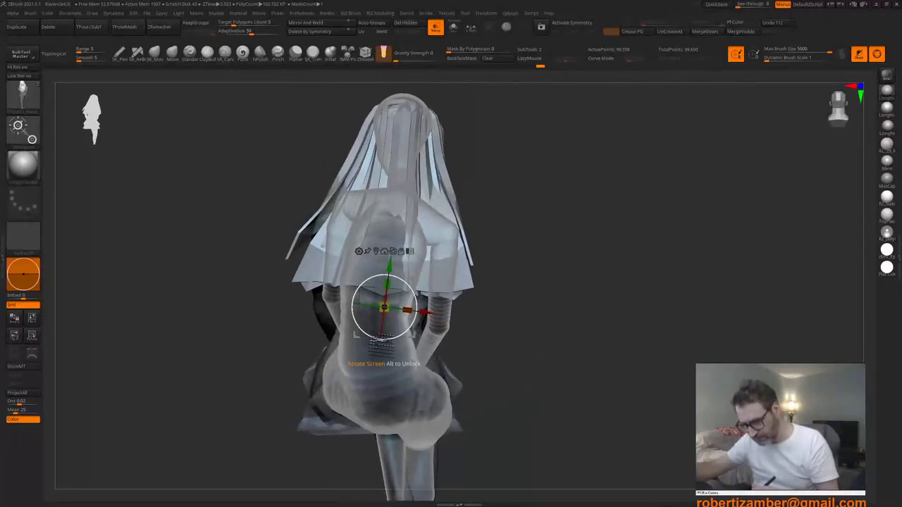
right_drag(376, 339, 339, 338)
alt+right_drag(340, 338, 351, 330)
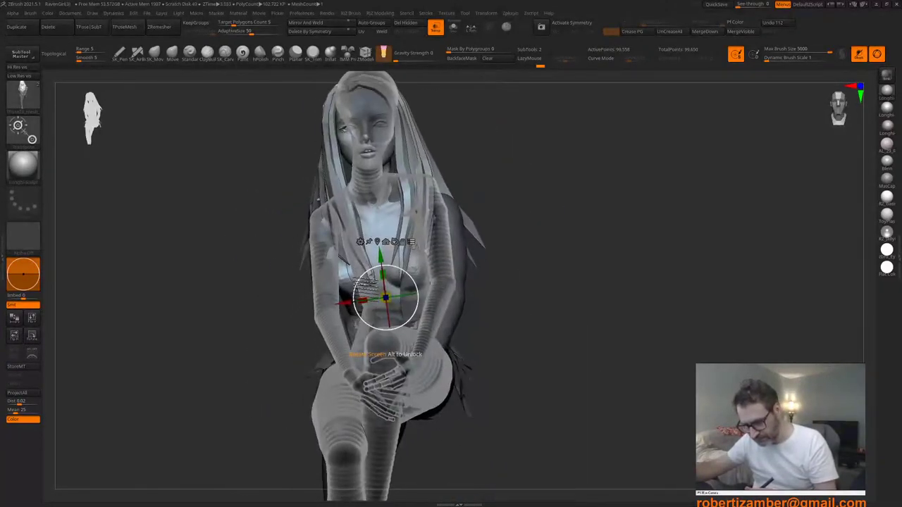
drag(359, 280, 361, 275)
key(ctrl+z)
alt+right_drag(321, 256, 358, 249)
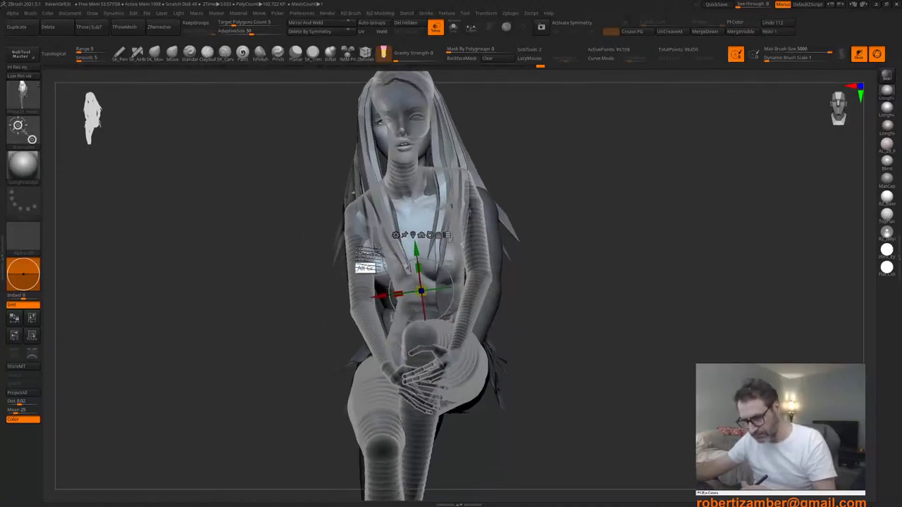
drag(365, 266, 381, 244)
key(q)
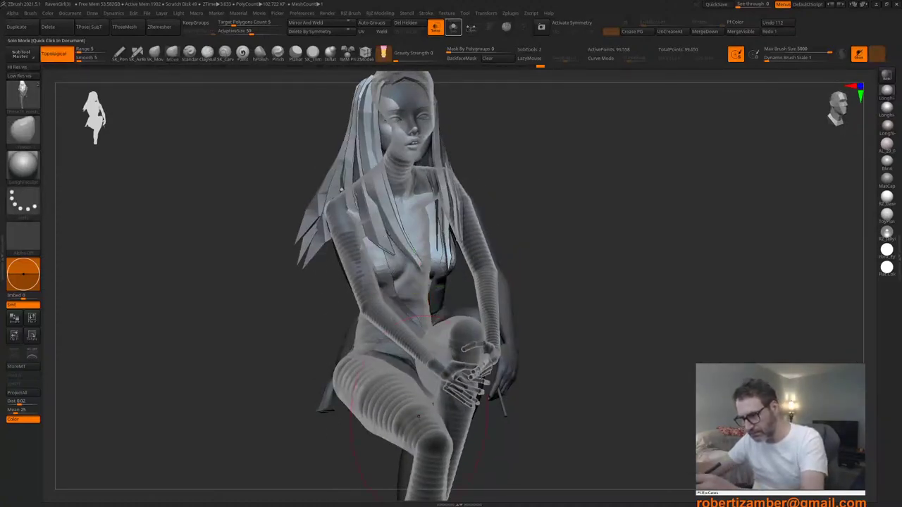
Step: Solo the mesh, isolate the outfit, mask its lower part up to the waist with a softened edge, and show everything again
click(453, 27)
right_drag(307, 347, 359, 345)
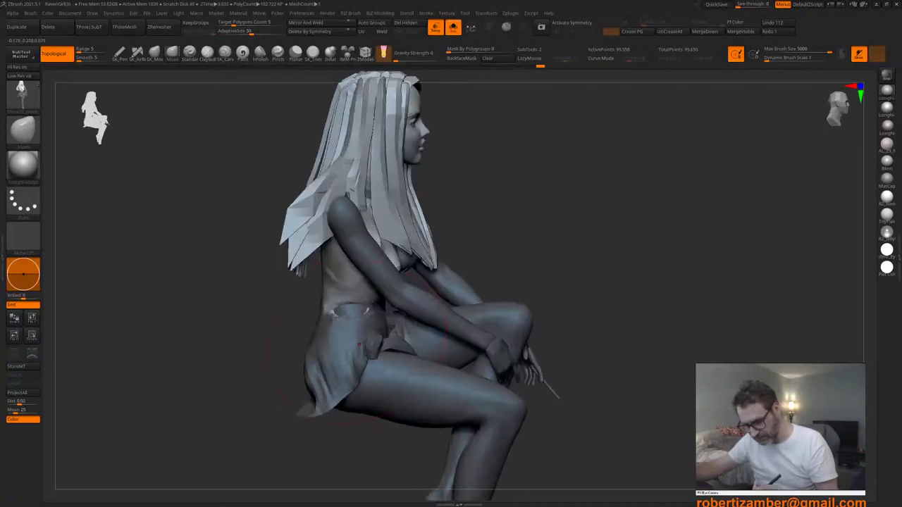
ctrl+shift+click(346, 332)
mouse_move(346, 332)
right_down()
mouse_move(304, 334)
mouse_move(333, 334)
right_up()
mouse_move(278, 318)
ctrl+mouse_down()
mouse_move(392, 385)
mouse_move(384, 298)
mouse_move(290, 285)
ctrl+mouse_up()
ctrl+click(350, 310)
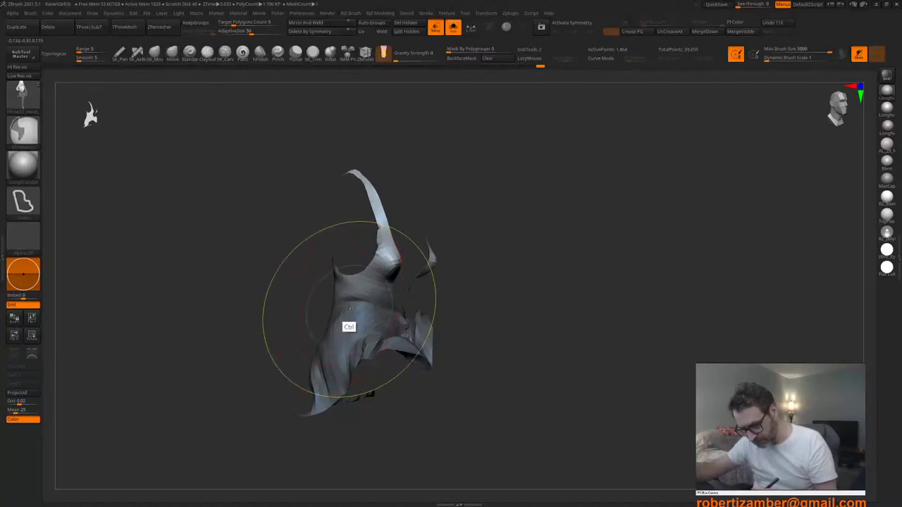
mouse_move(351, 313)
right_down()
mouse_move(316, 313)
mouse_move(340, 317)
right_up()
ctrl+shift+click(316, 313)
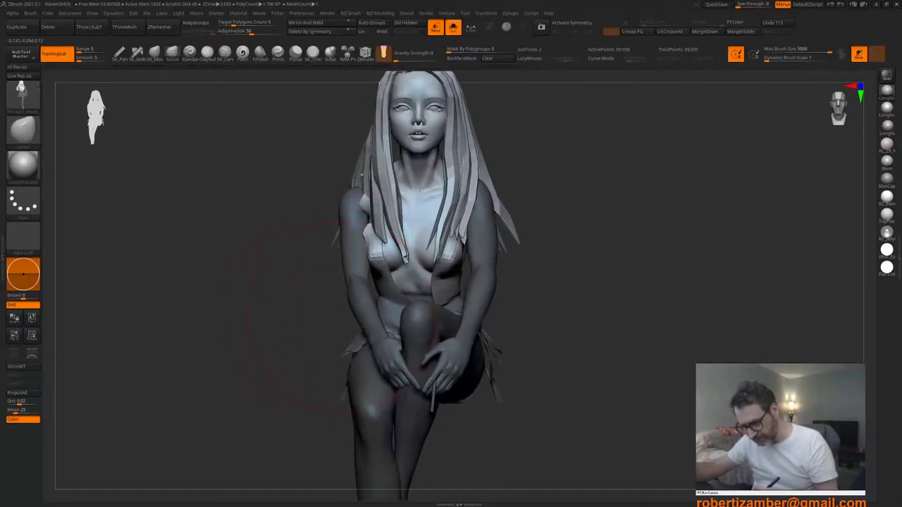
Step: Show the ZSphere figure again and rotate the upper body sideways about 7.2 degrees around the abdomen to match its lean
key(w)
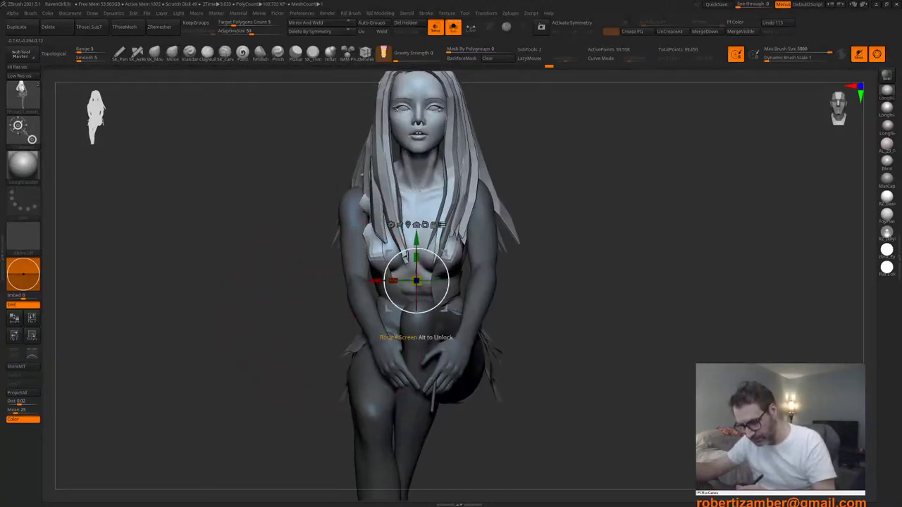
click(453, 26)
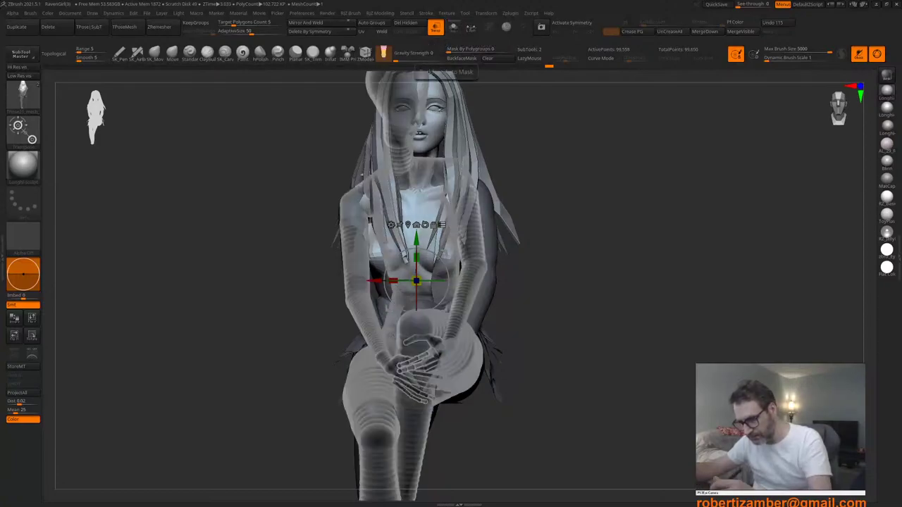
drag(442, 261, 408, 253)
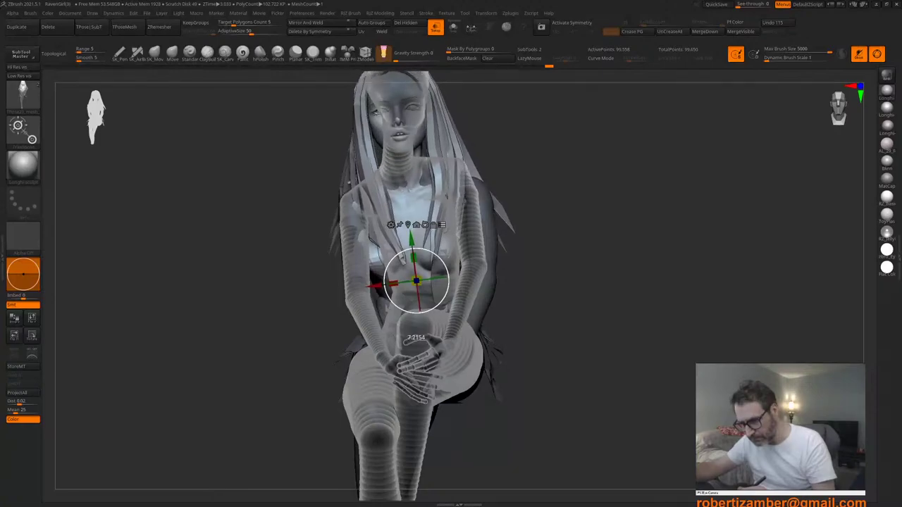
ctrl+right_drag(385, 285, 384, 254)
right_drag(384, 254, 423, 257)
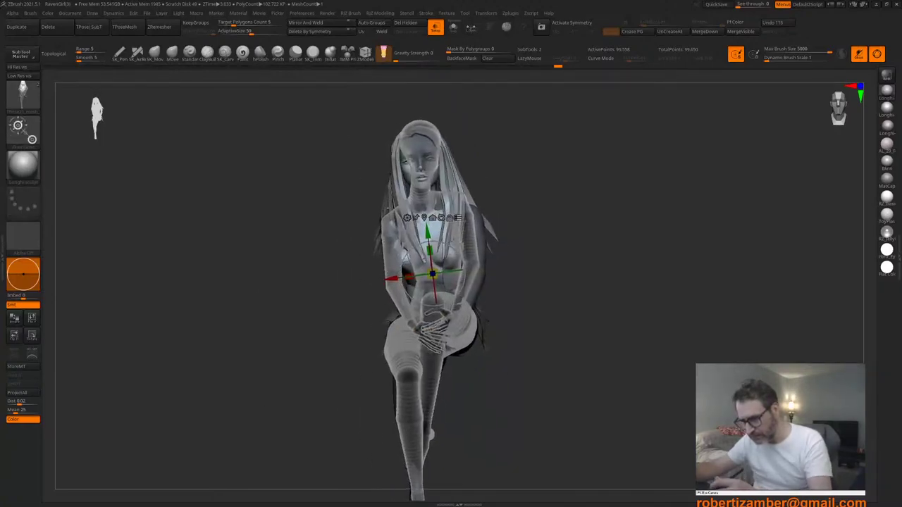
Step: Solo the character mesh and examine the upper-body lean from several angles, comparing it with and without the rotation
click(453, 27)
ctrl+right_drag(433, 176, 433, 201)
click(459, 248)
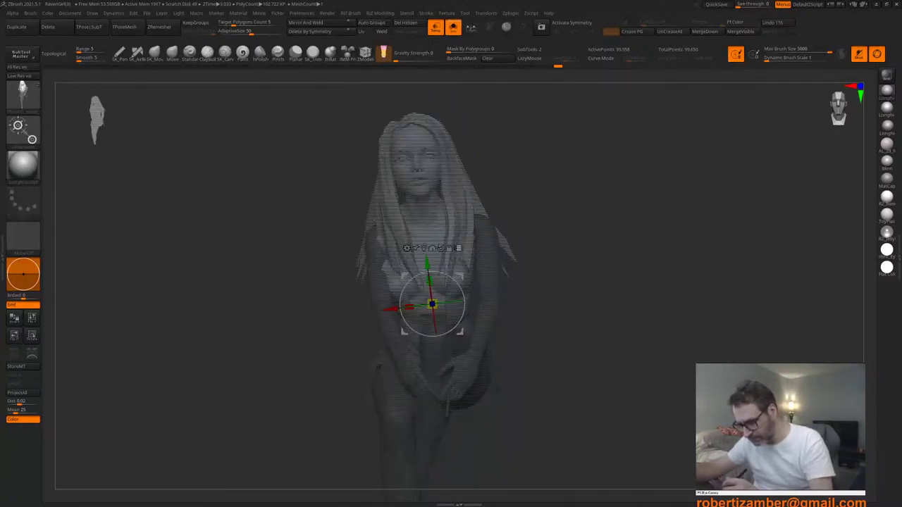
right_drag(424, 235, 441, 234)
right_drag(434, 360, 411, 347)
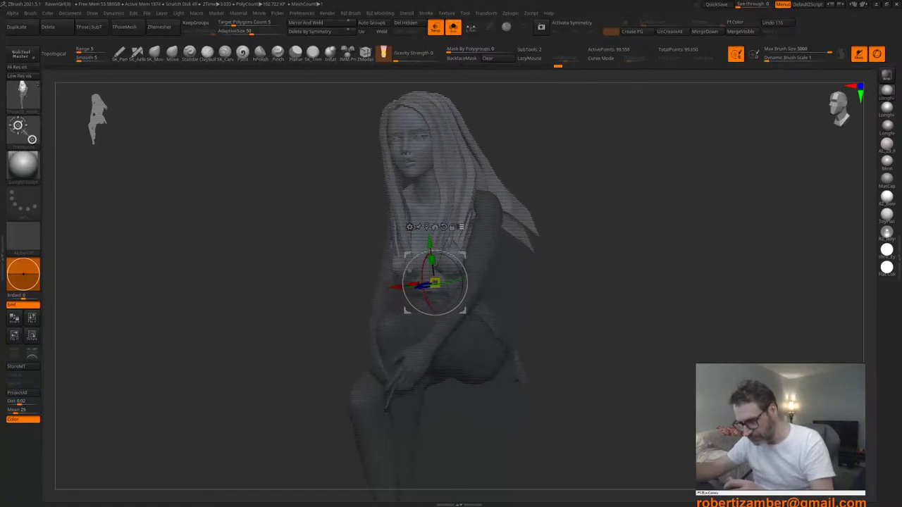
key(ctrl+z)
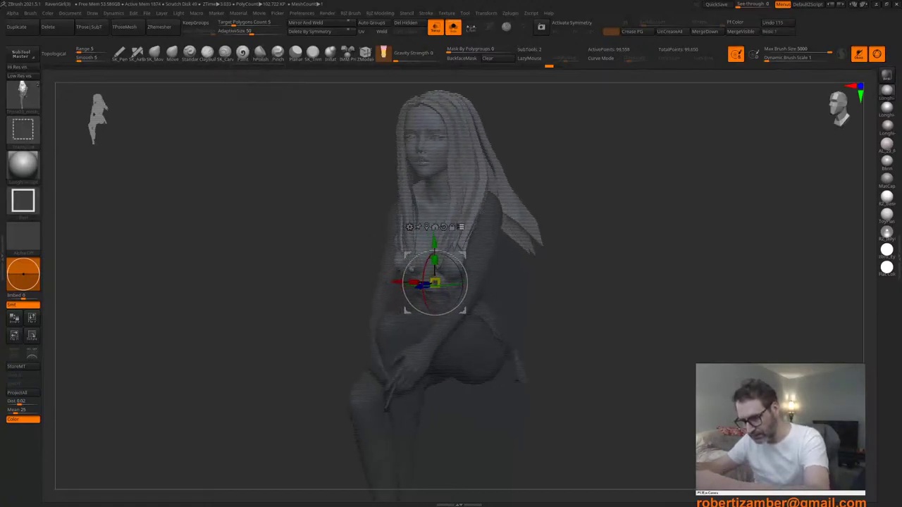
key(ctrl+shift+z)
right_drag(424, 339, 453, 337)
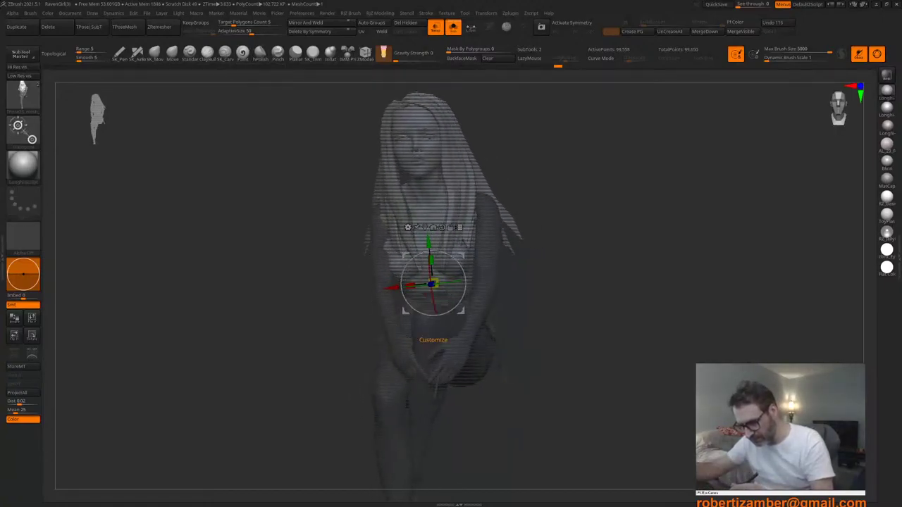
Step: Mask everything except the character's left arm and reset the gizmo's orientation on it
click(408, 227)
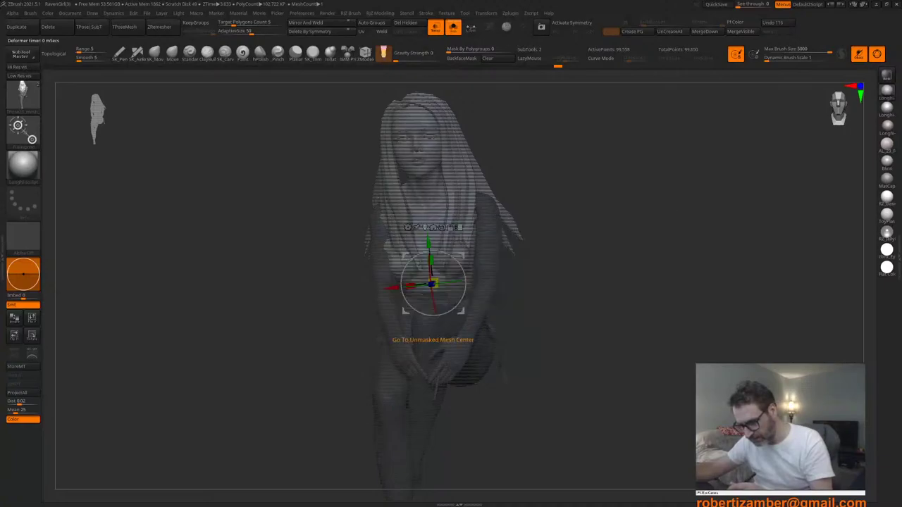
ctrl+right_drag(430, 278, 431, 311)
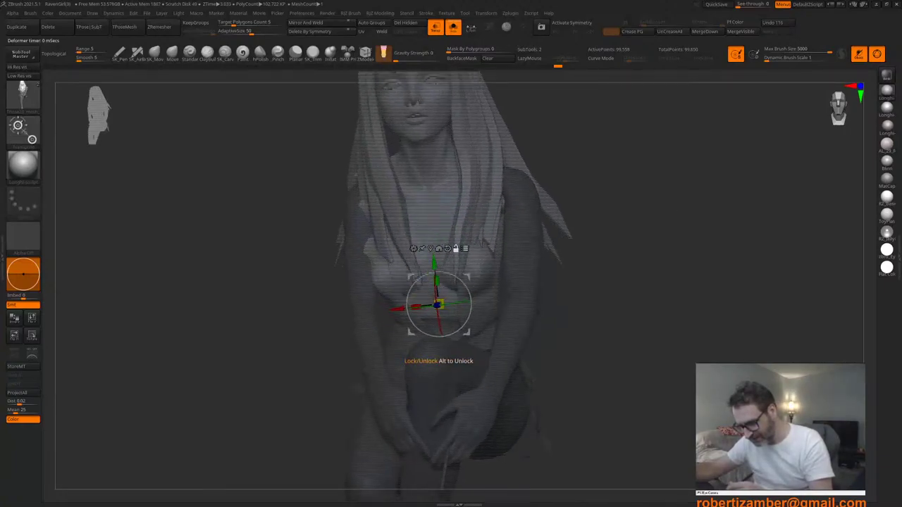
right_drag(455, 248, 437, 250)
click(469, 246)
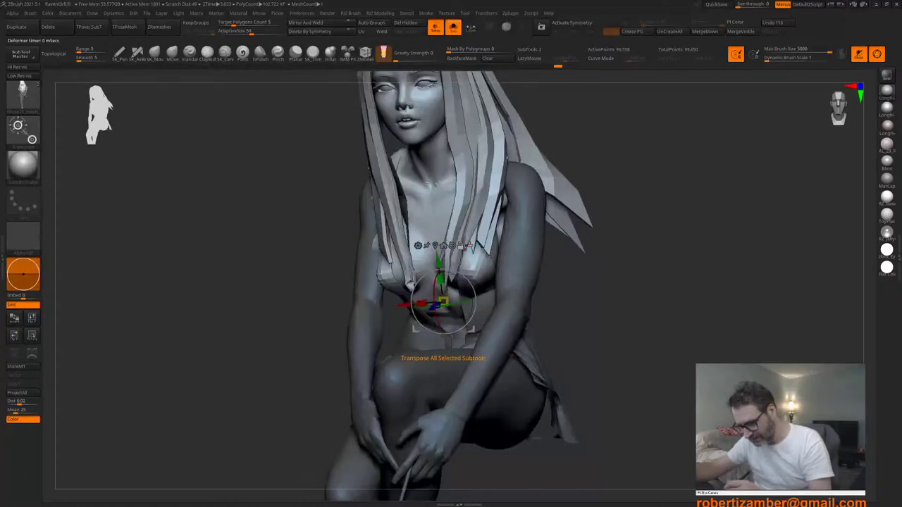
right_drag(405, 300, 428, 294)
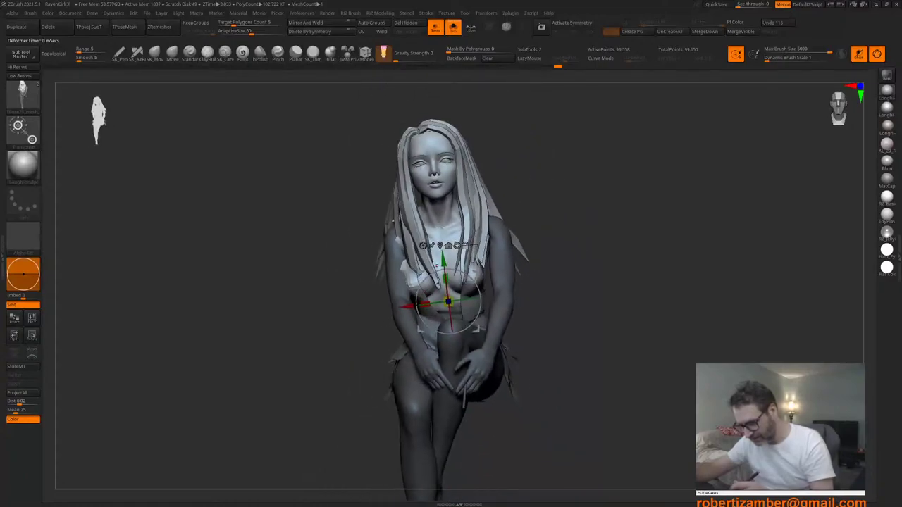
ctrl+click(497, 275)
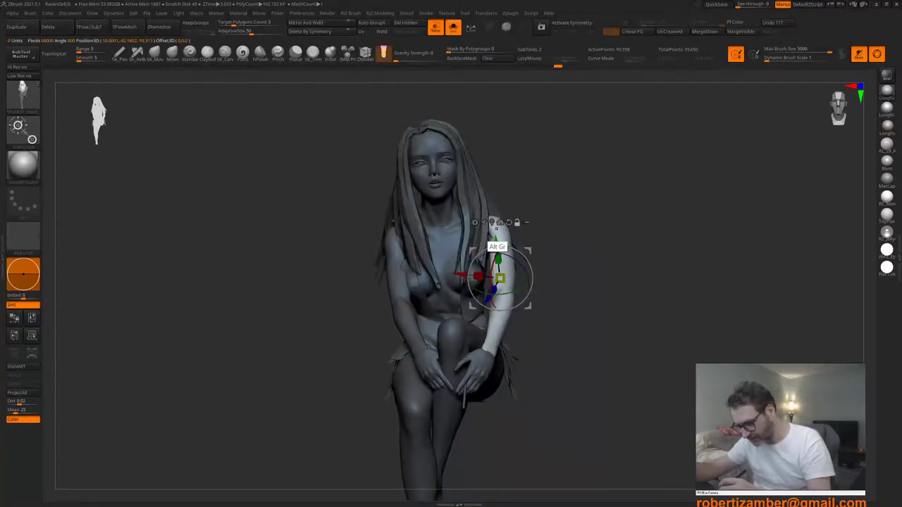
alt+click(508, 223)
Step: Isolate the left hand, clear its mask, and show the whole mesh again with the arm and hand unmasked
mouse_move(471, 270)
right_down()
mouse_move(445, 275)
mouse_move(467, 267)
right_up()
key(q)
ctrl+shift+click(500, 377)
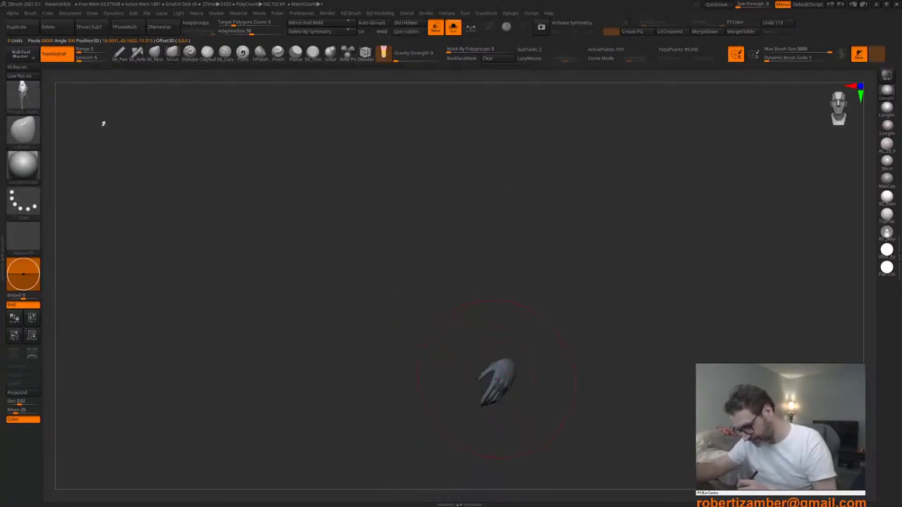
alt+right_drag(520, 412, 511, 366)
mouse_move(530, 381)
ctrl+alt+mouse_down()
mouse_move(466, 400)
mouse_move(557, 333)
mouse_move(557, 346)
ctrl+alt+mouse_up()
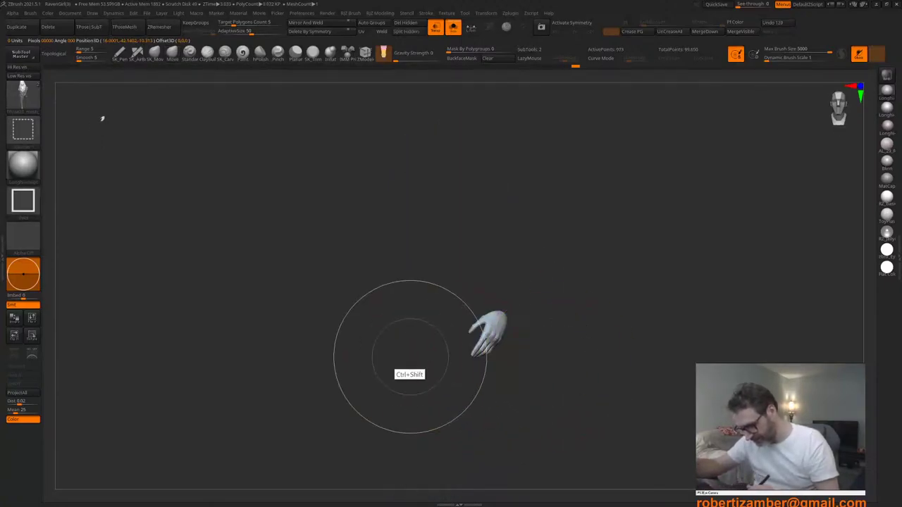
ctrl+shift+click(410, 356)
ctrl+right_drag(402, 337, 397, 395)
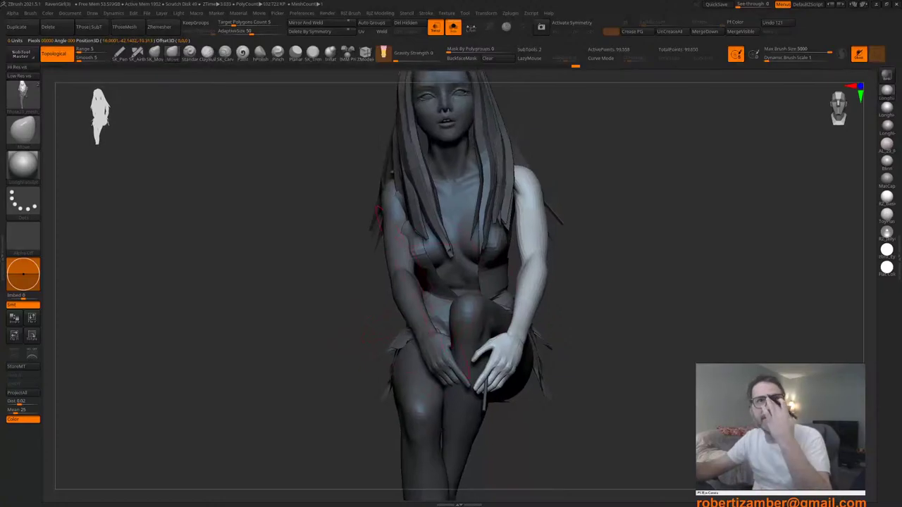
Step: Hide the hair strands group by group, leaving the bald head, body and outfit visible
key(w)
alt+right_drag(445, 224, 440, 252)
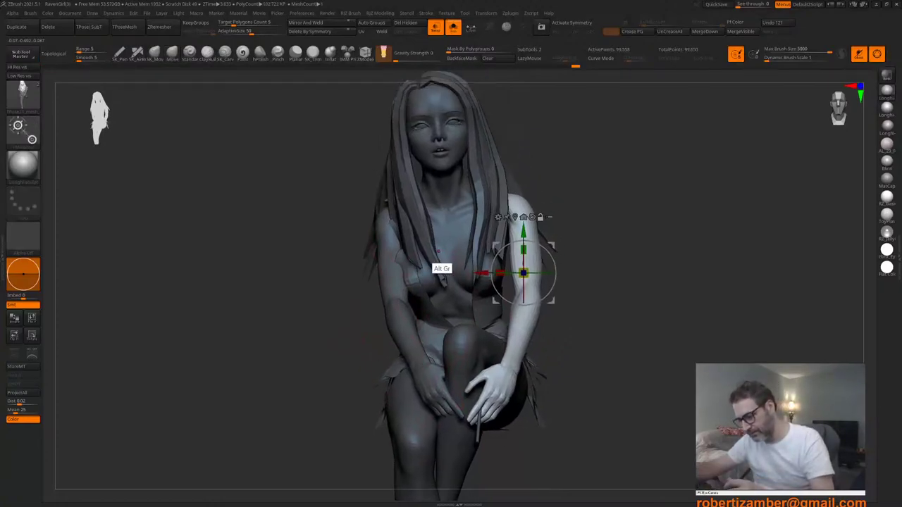
key(q)
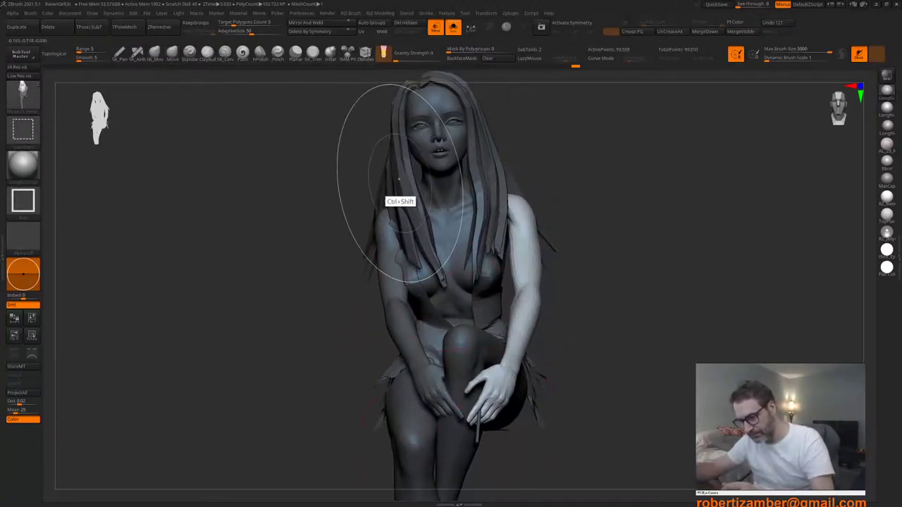
ctrl+shift+click(406, 182)
ctrl+shift+click(403, 180)
ctrl+shift+click(399, 177)
mouse_move(398, 177)
right_down()
mouse_move(414, 177)
mouse_move(379, 170)
mouse_move(387, 189)
right_up()
ctrl+shift+click(394, 176)
ctrl+shift+click(398, 178)
ctrl+shift+click(381, 168)
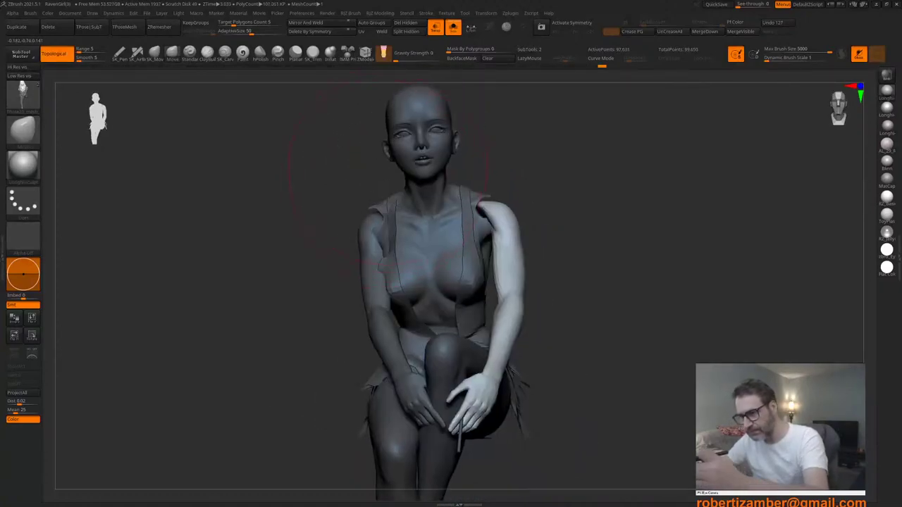
Step: Show the ZSphere figure, place the gizmo at the left wrist, and rotate the arm about 4 degrees to match from the side
key(w)
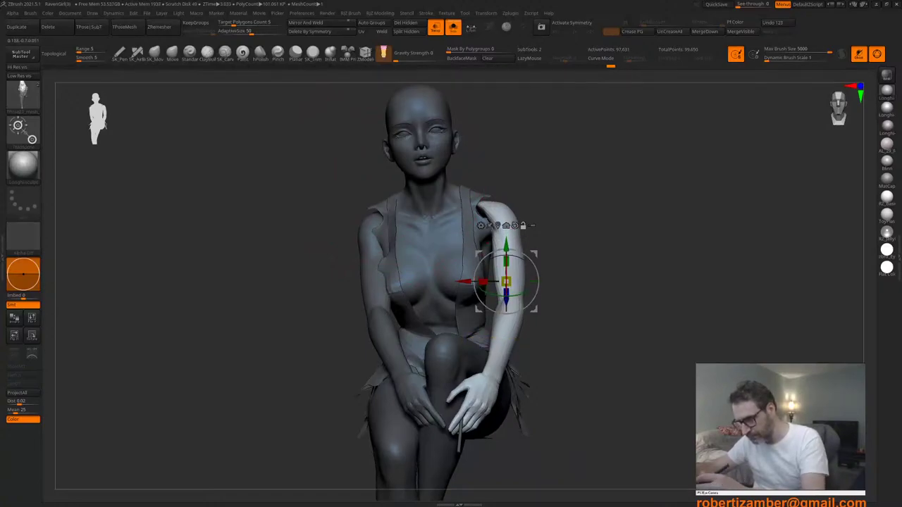
click(453, 26)
right_drag(402, 176, 334, 178)
alt+right_drag(403, 296, 411, 279)
alt+drag(416, 237, 327, 329)
alt+click(364, 301)
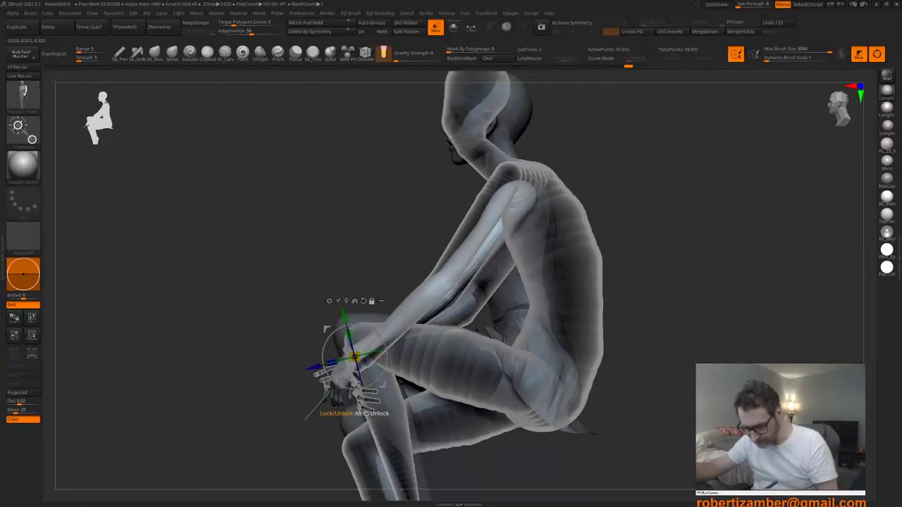
mouse_move(373, 329)
mouse_down()
mouse_move(366, 326)
mouse_move(374, 330)
mouse_up()
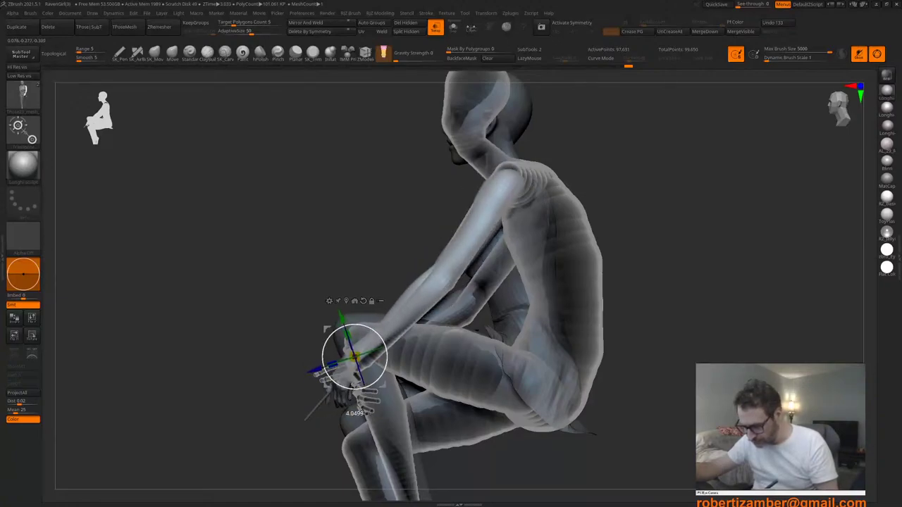
Step: Align the gizmo with the left forearm, rotate the arm inward around the wrist, and nudge it to match the ZSphere arm from the front
right_drag(352, 338, 390, 353)
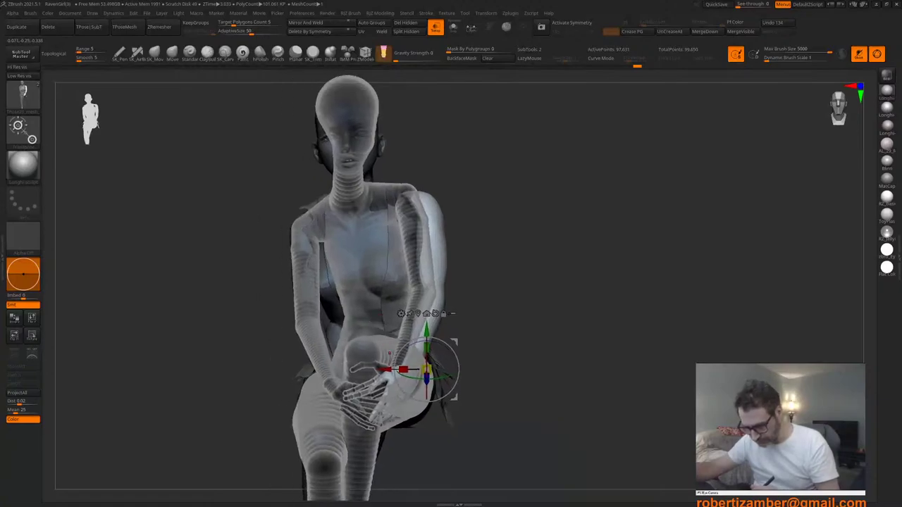
alt+drag(393, 372, 382, 369)
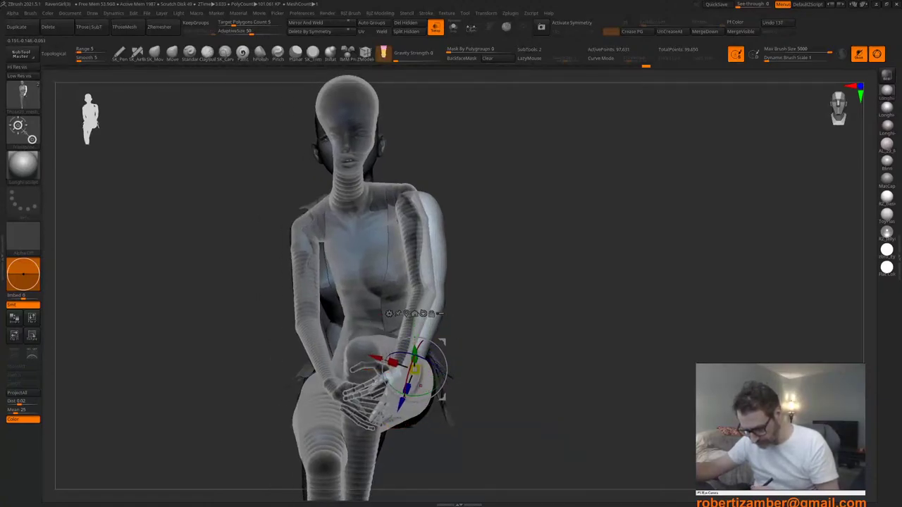
drag(423, 393, 414, 417)
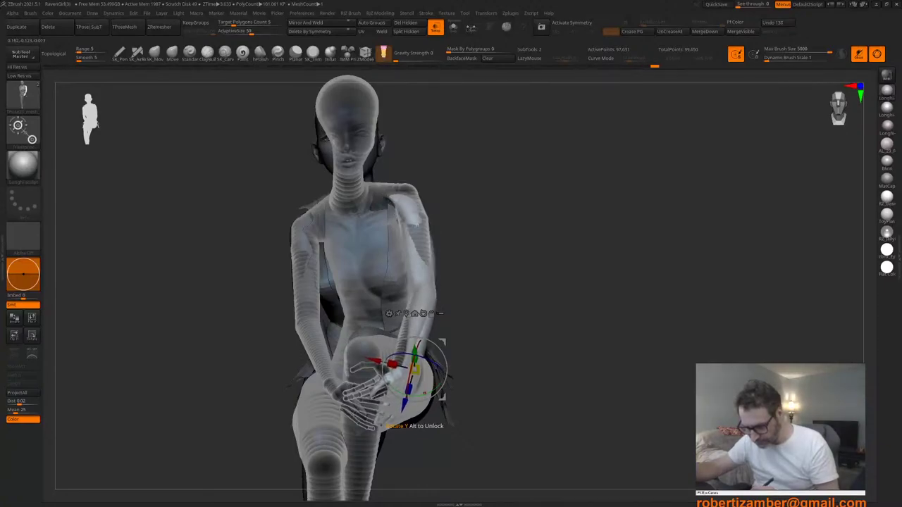
mouse_move(424, 394)
alt+right_down()
mouse_move(432, 376)
mouse_move(440, 399)
alt+right_up()
mouse_move(396, 338)
mouse_down()
mouse_move(408, 326)
mouse_move(405, 341)
mouse_up()
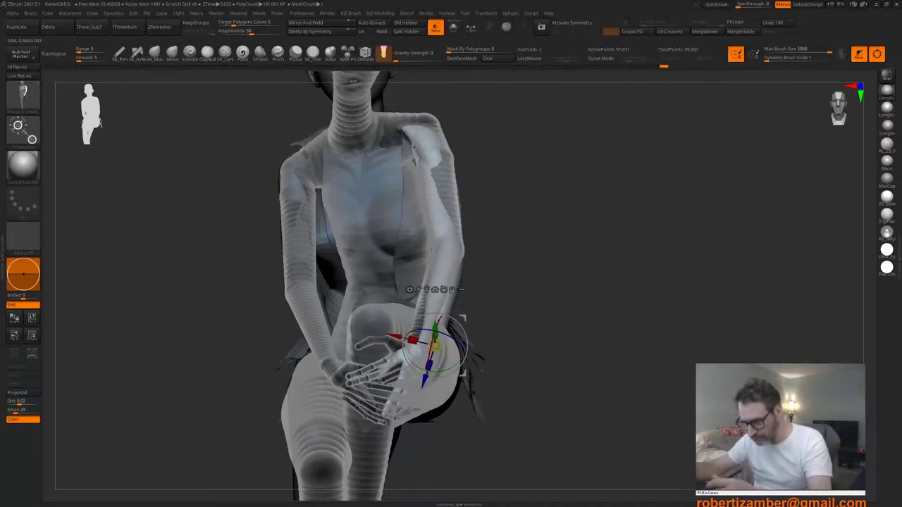
Step: Solo the character mesh, shift the left arm slightly in side view, and clear the mask
click(453, 28)
right_drag(509, 224, 368, 244)
drag(276, 362, 256, 373)
alt+right_drag(277, 292, 453, 279)
key(q)
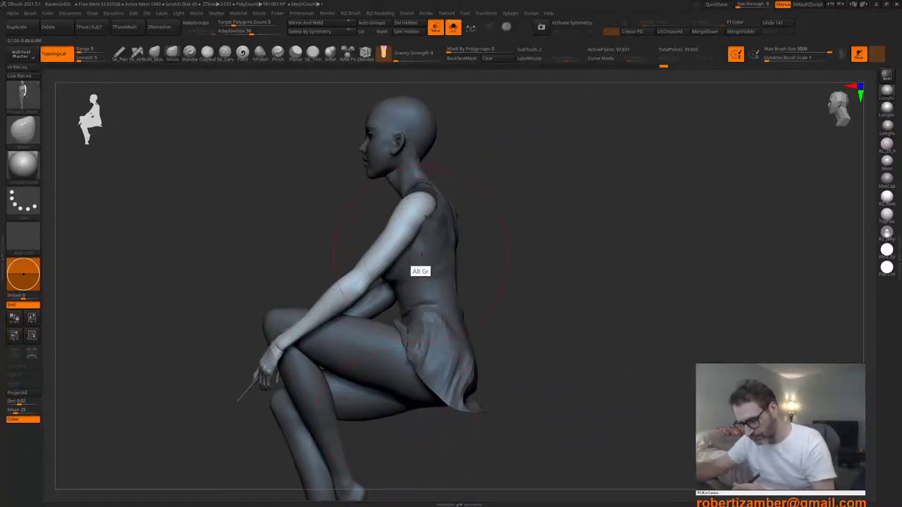
click(489, 58)
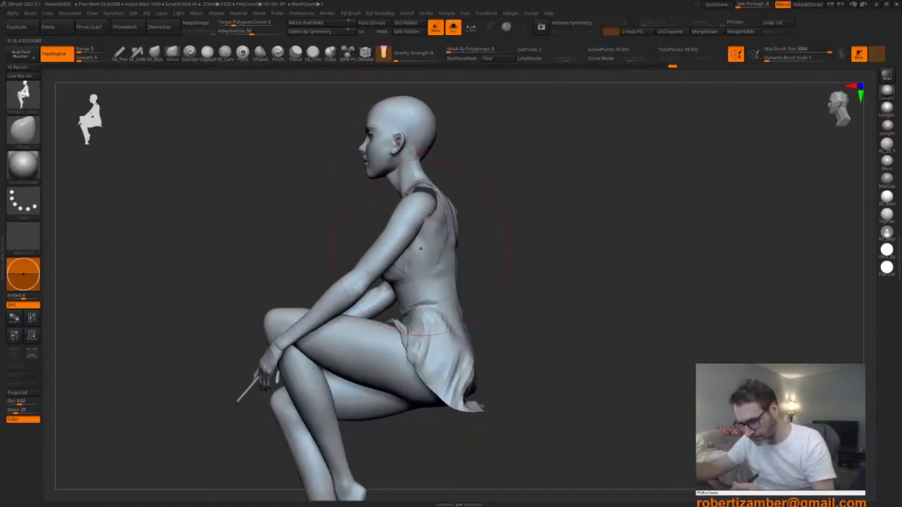
Step: Smooth the back of the left shoulder and reshape it with the Move brush
right_drag(420, 249, 377, 282)
right_click(376, 286)
alt+right_drag(362, 232, 362, 212)
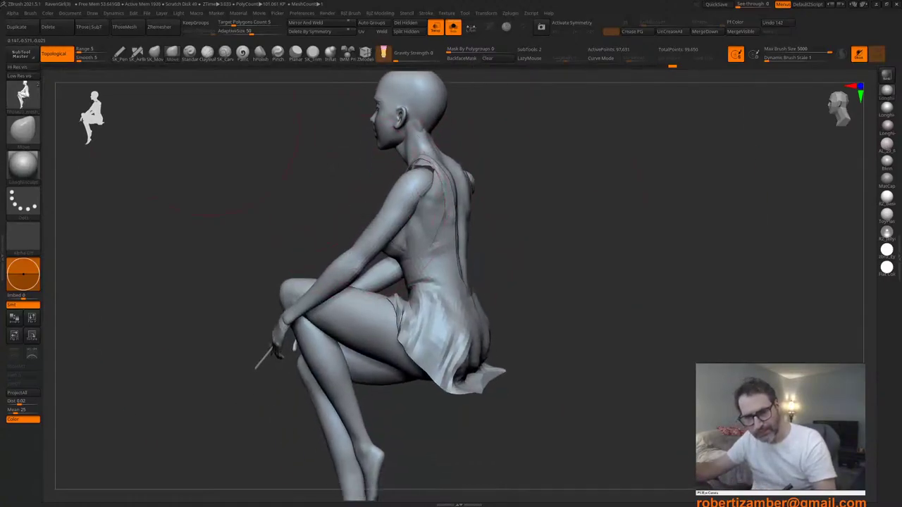
right_click(385, 237)
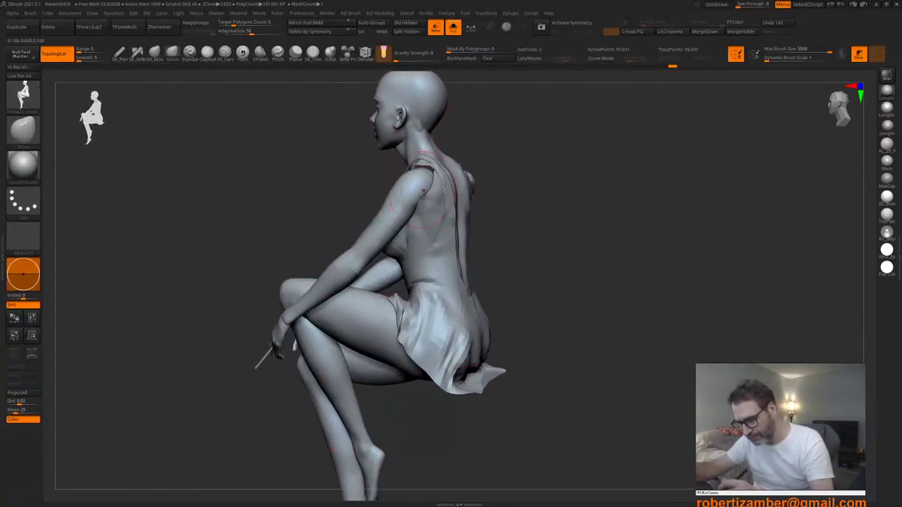
right_click(388, 232)
mouse_move(436, 236)
right_down()
mouse_move(389, 232)
mouse_move(428, 227)
right_up()
shift+drag(421, 173, 425, 179)
drag(392, 124, 397, 122)
shift+right_drag(384, 193, 416, 196)
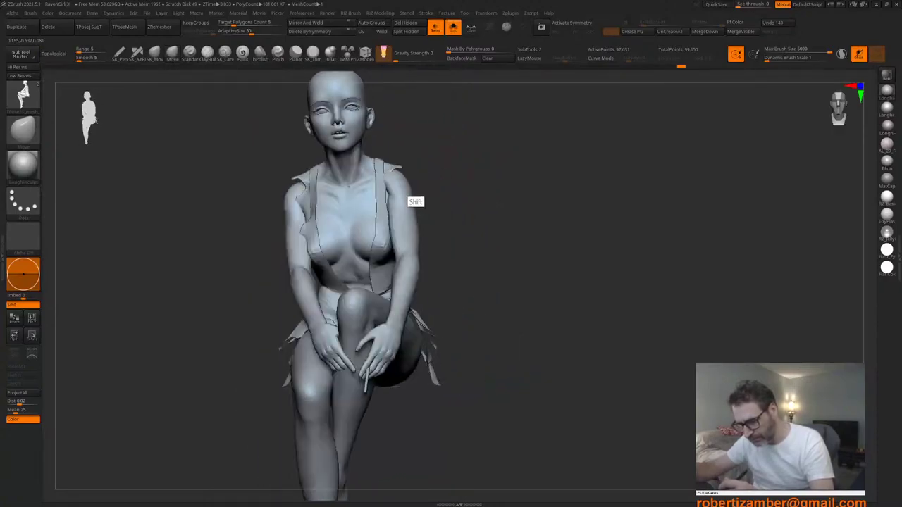
right_click(348, 246)
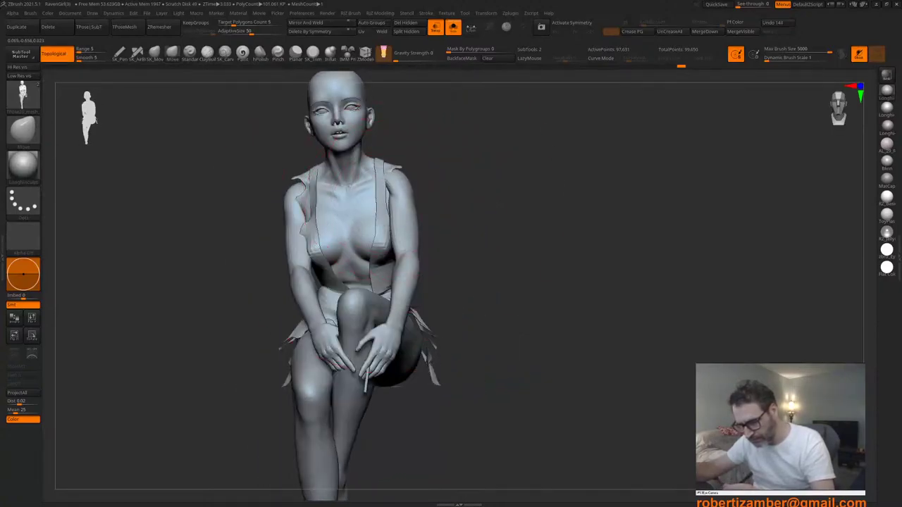
Step: Adjust the Move brush size and refine the left shoulder and upper arm from the front, side and back
key(space)
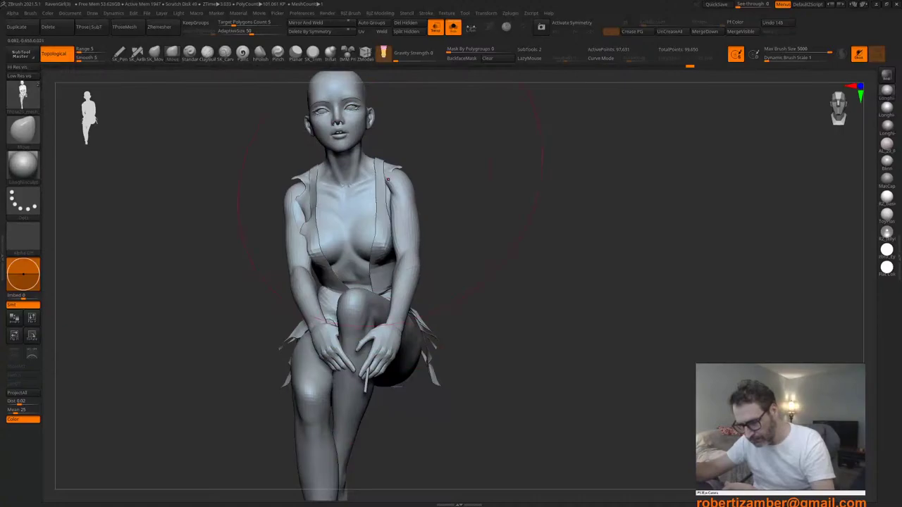
right_drag(388, 236, 351, 232)
right_click(351, 232)
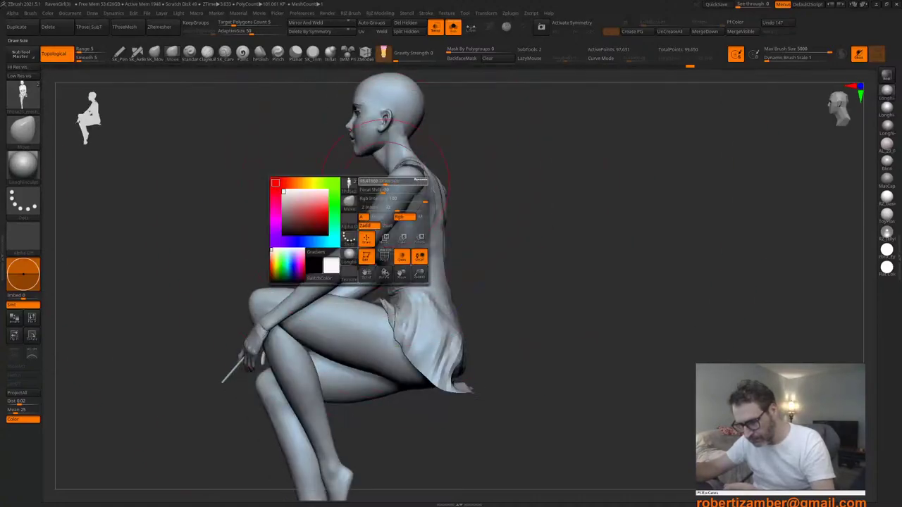
drag(387, 184, 392, 180)
right_drag(394, 236, 356, 244)
right_click(356, 244)
drag(392, 189, 394, 185)
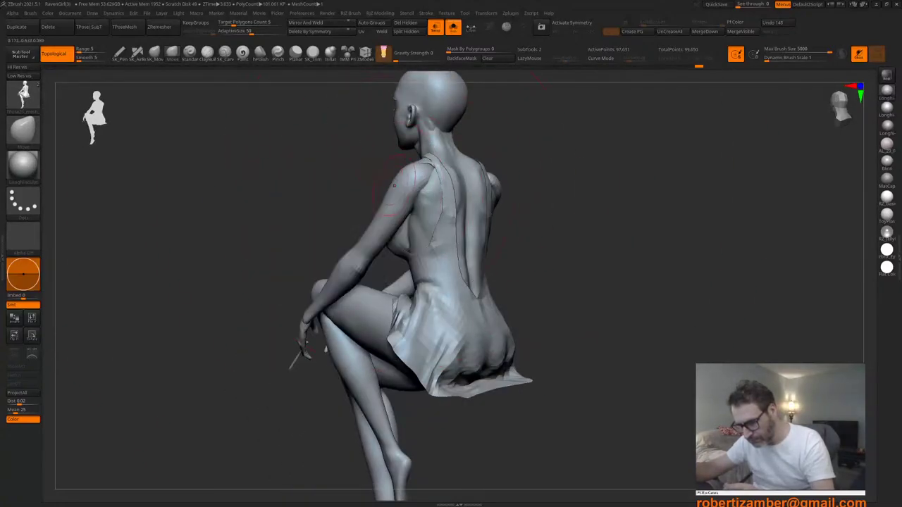
right_drag(388, 189, 358, 191)
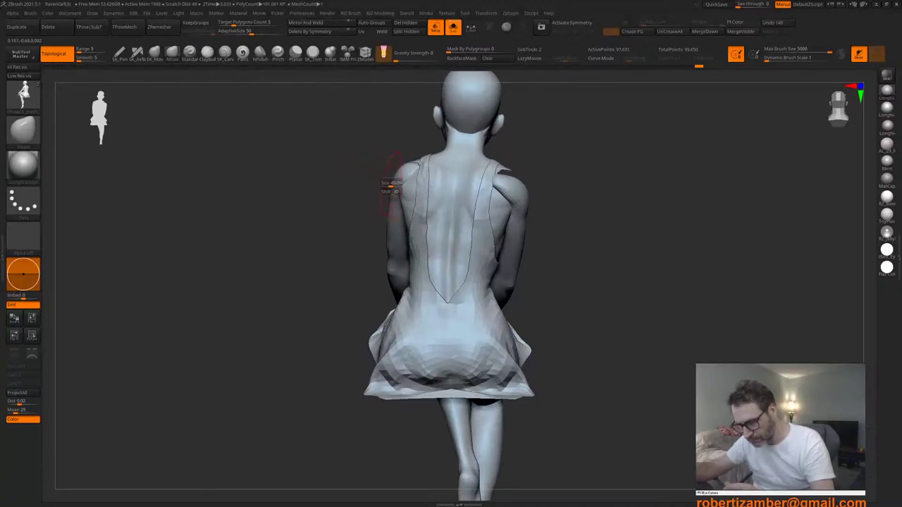
drag(427, 164, 424, 167)
Step: Resize the Move brush and reshape the top of the left shoulder beside the garment strap, working mainly from the front
right_drag(337, 238, 369, 243)
right_click(369, 243)
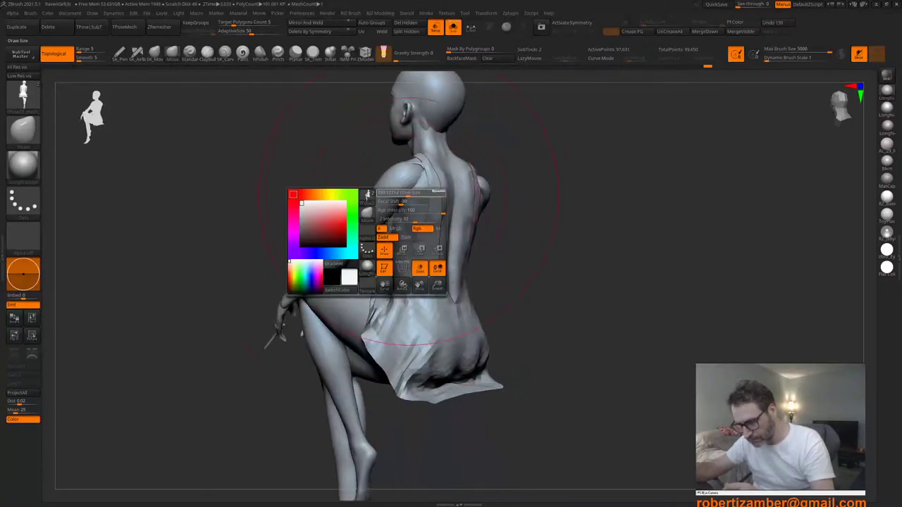
right_drag(400, 196, 345, 216)
right_click(339, 216)
drag(370, 168, 376, 164)
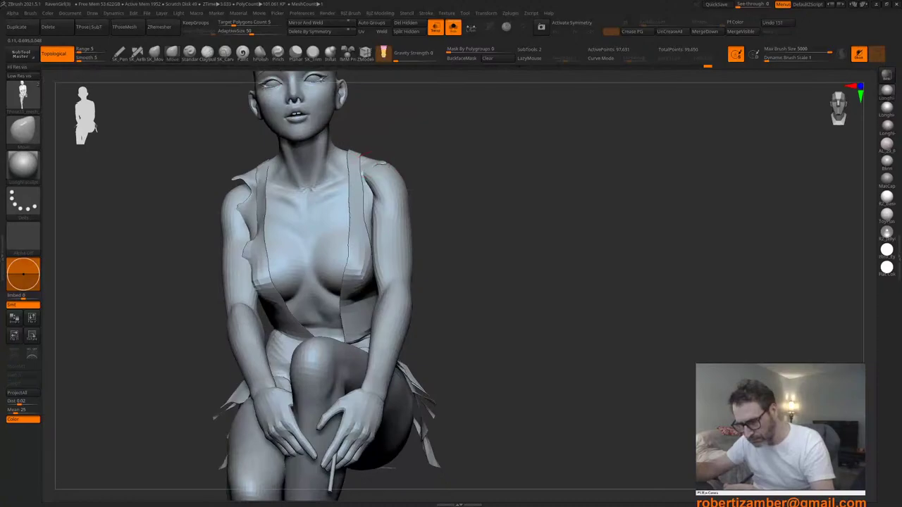
key(space)
drag(383, 162, 384, 167)
mouse_move(451, 162)
ctrl+right_down()
mouse_move(430, 166)
mouse_move(430, 134)
mouse_move(427, 148)
ctrl+right_up()
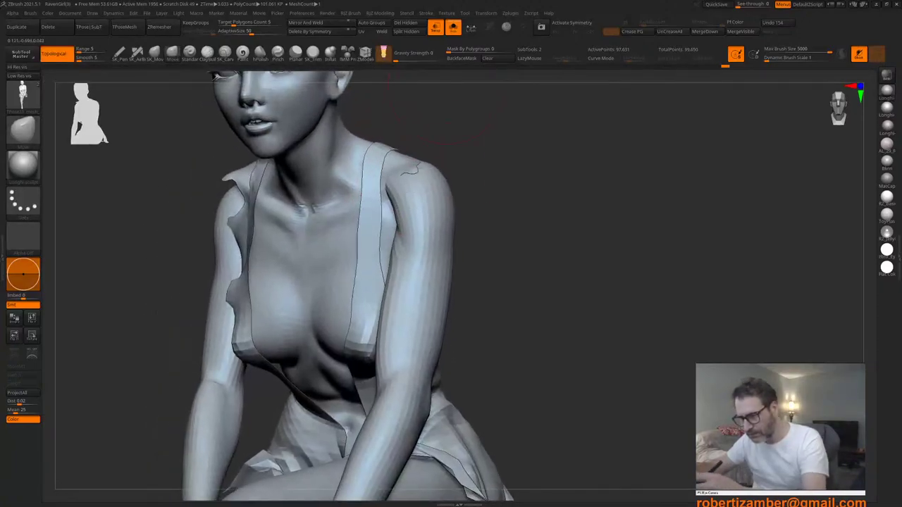
Step: Set Mask By Polygroups to 100 and resize the Move brush to adjust the garment's left shoulder edge with the arm hidden
drag(457, 49, 521, 49)
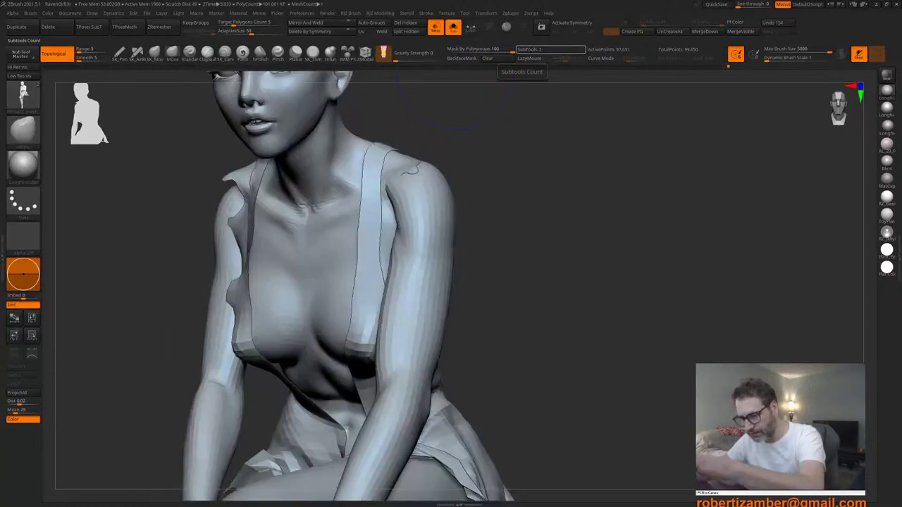
key(space)
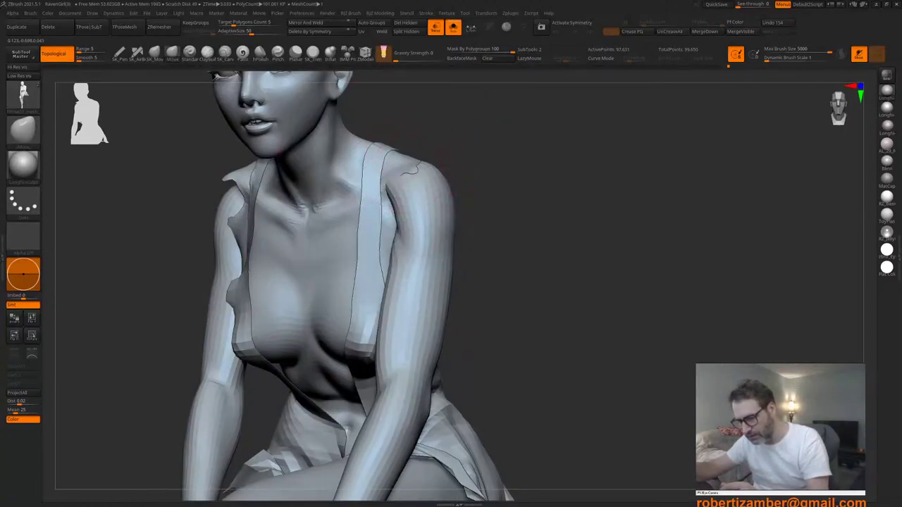
key(space)
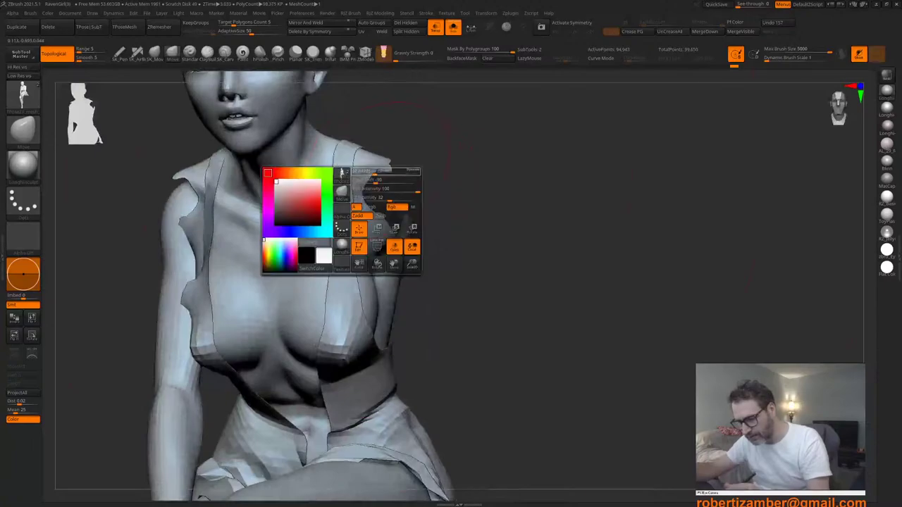
drag(375, 171, 380, 171)
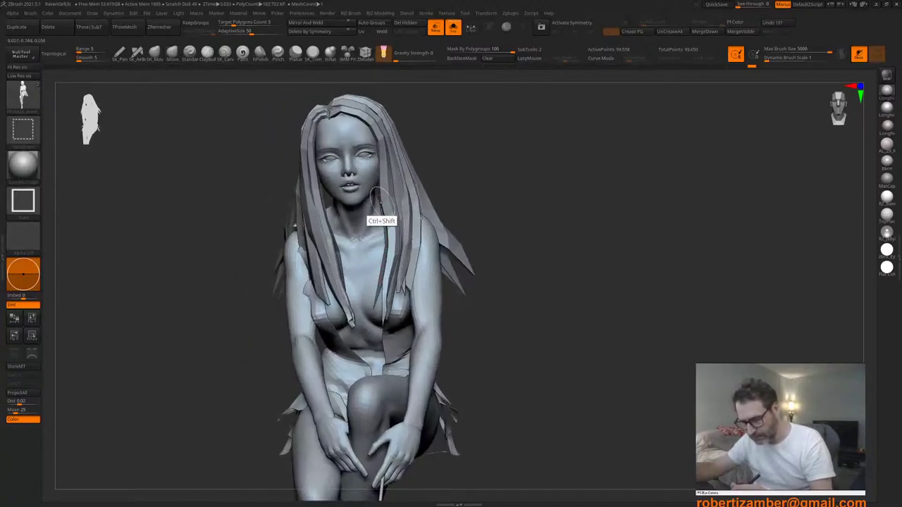
Step: Hide the hair polygroups one by one to expose the head and shoulders, and check the figure from the side and front
ctrl+shift+click(380, 192)
ctrl+shift+click(397, 191)
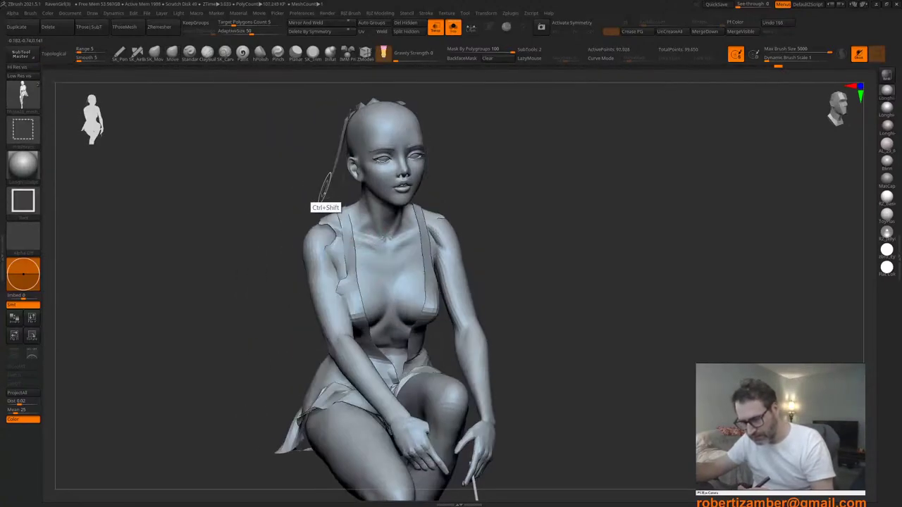
ctrl+shift+click(324, 194)
mouse_move(324, 194)
mouse_down()
mouse_move(318, 203)
mouse_move(356, 198)
mouse_move(322, 272)
mouse_move(332, 266)
mouse_move(296, 275)
mouse_move(345, 260)
mouse_move(326, 251)
mouse_up()
alt+drag(342, 263, 358, 288)
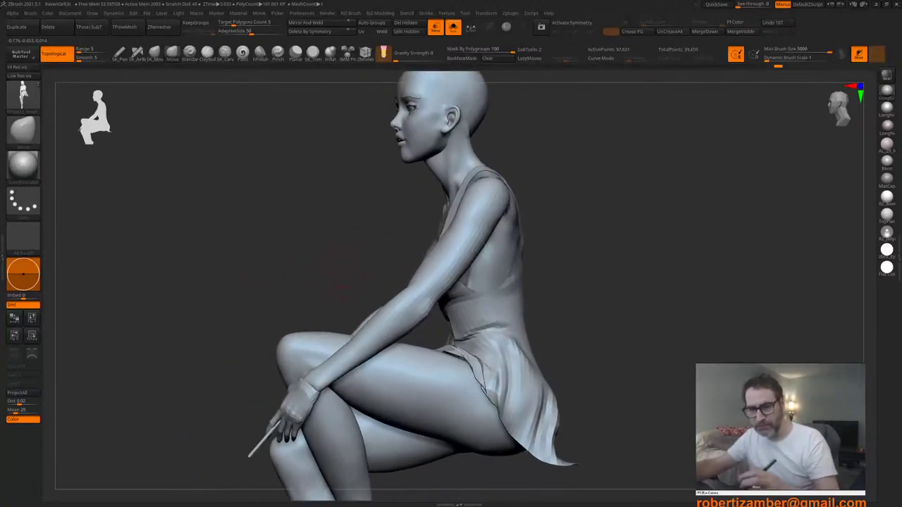
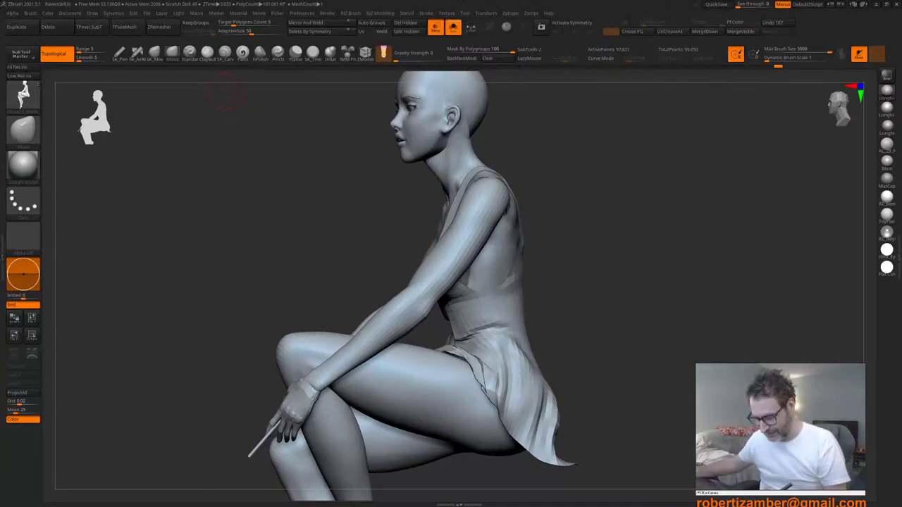
mouse_move(226, 92)
right_down()
mouse_move(416, 141)
mouse_move(451, 162)
right_up()
ctrl+right_drag(454, 247, 451, 162)
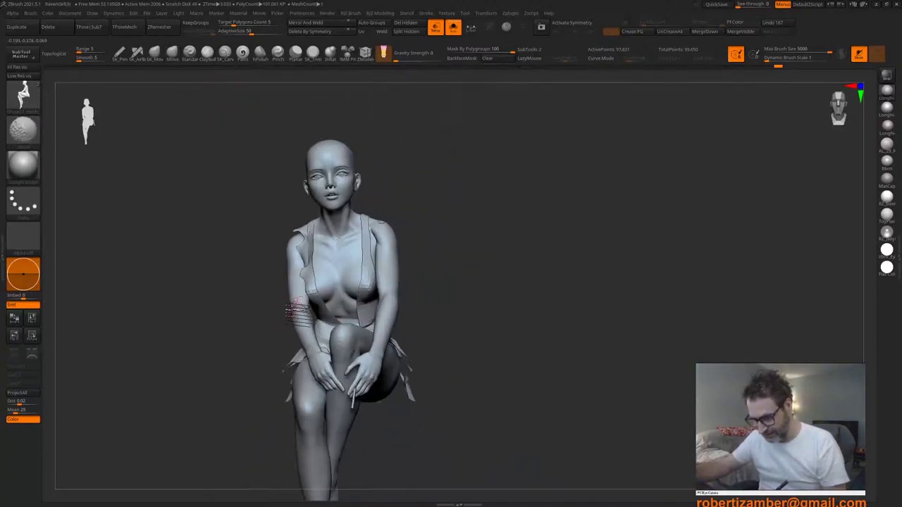
Step: Adjust the Move brush size and display the polygroup wireframe around the shoulders
mouse_move(294, 307)
alt+right_down()
mouse_move(340, 303)
mouse_move(335, 335)
alt+right_up()
key(space)
drag(304, 260, 316, 259)
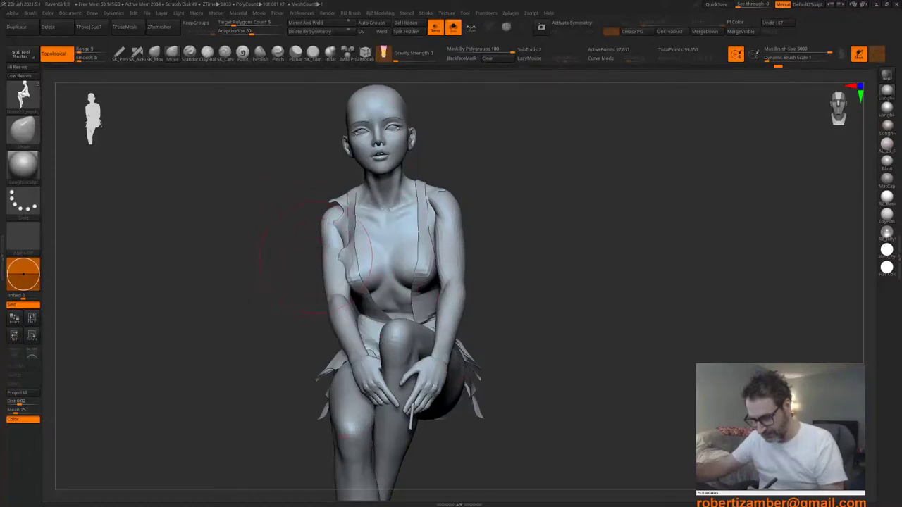
right_drag(316, 257, 326, 277)
key(space)
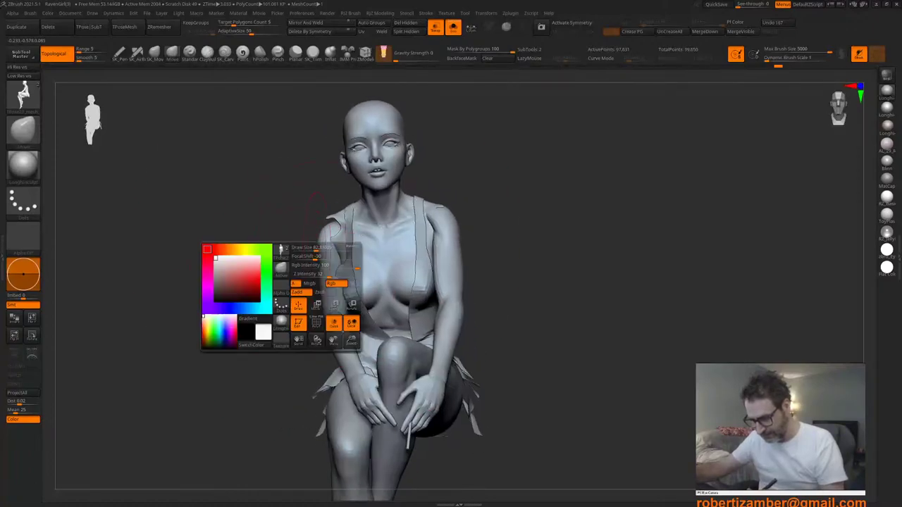
drag(315, 250, 319, 252)
alt+right_drag(319, 255, 330, 250)
ctrl+right_drag(329, 204, 331, 231)
key(space)
key(shift+f)
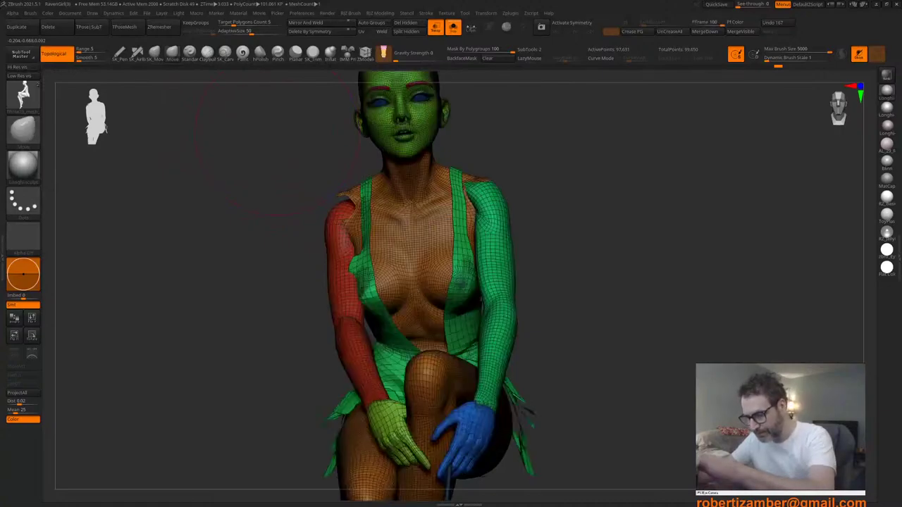
Step: Resize the Move brush and nudge the torso's shoulder edge above the red arm
key(space)
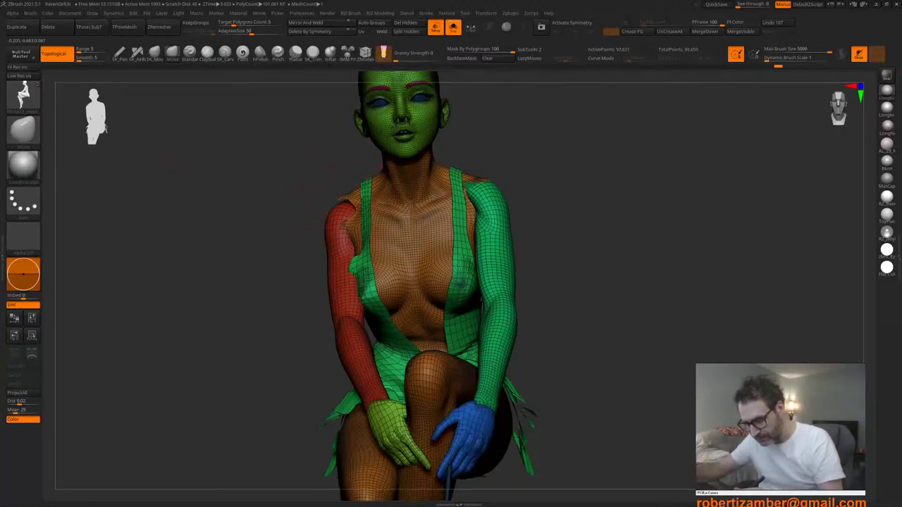
right_drag(337, 205, 367, 204)
key(space)
drag(325, 202, 333, 200)
key(space)
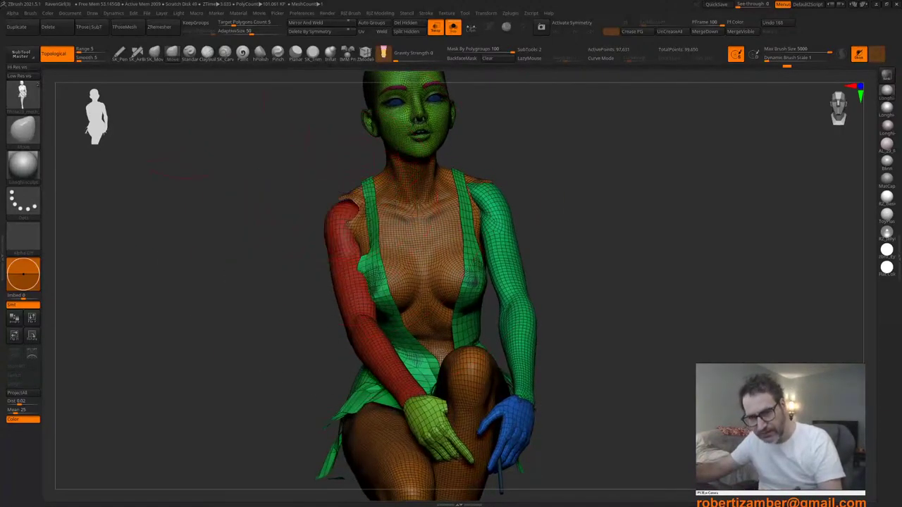
Step: Turn off Topological and set Mask By Polygroups to 0
click(54, 54)
drag(474, 51, 423, 52)
key(space)
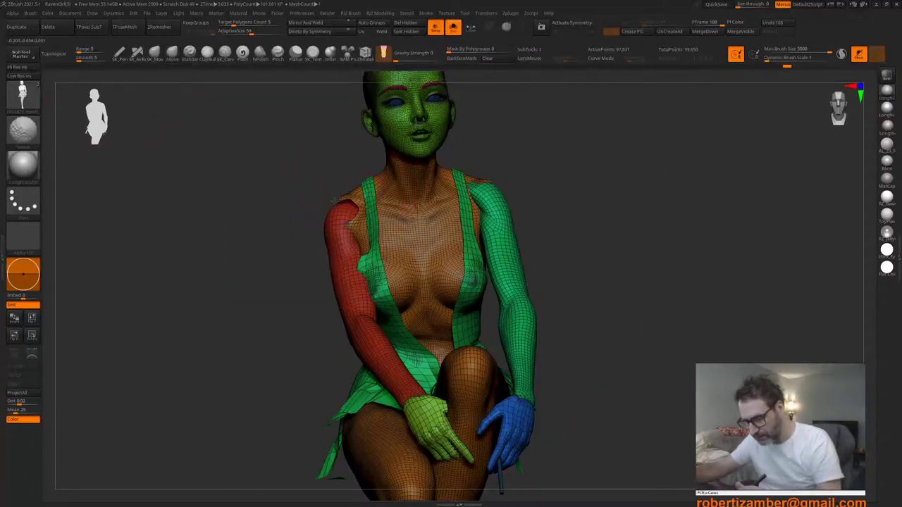
Step: Hide the red arm polygroup and reshape the torso's exposed shoulder edge with the Move brush
right_drag(334, 202, 296, 197)
ctrl+shift+click(338, 248)
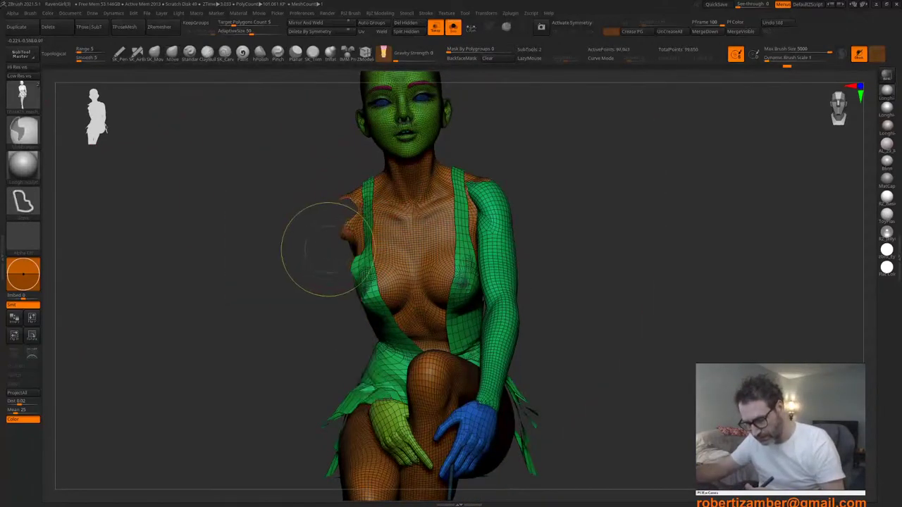
ctrl+click(328, 250)
ctrl+click(283, 254)
key(space)
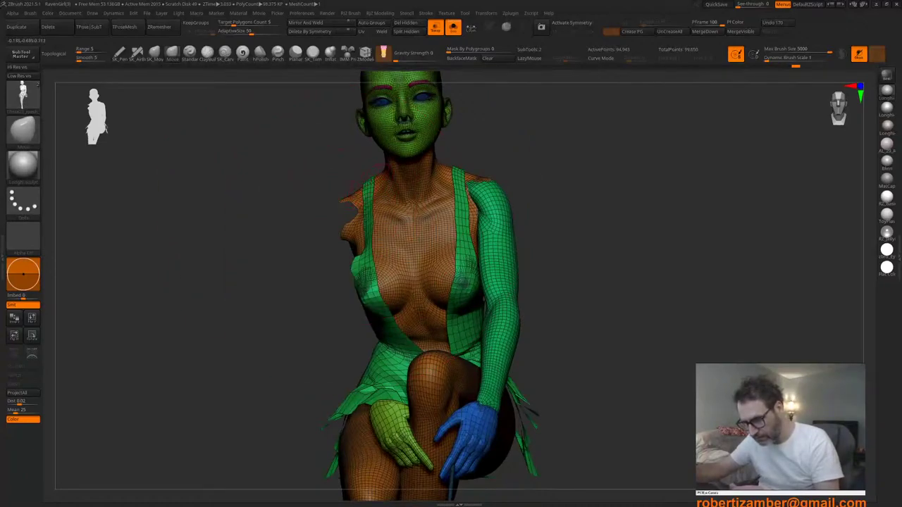
right_drag(358, 210, 205, 232)
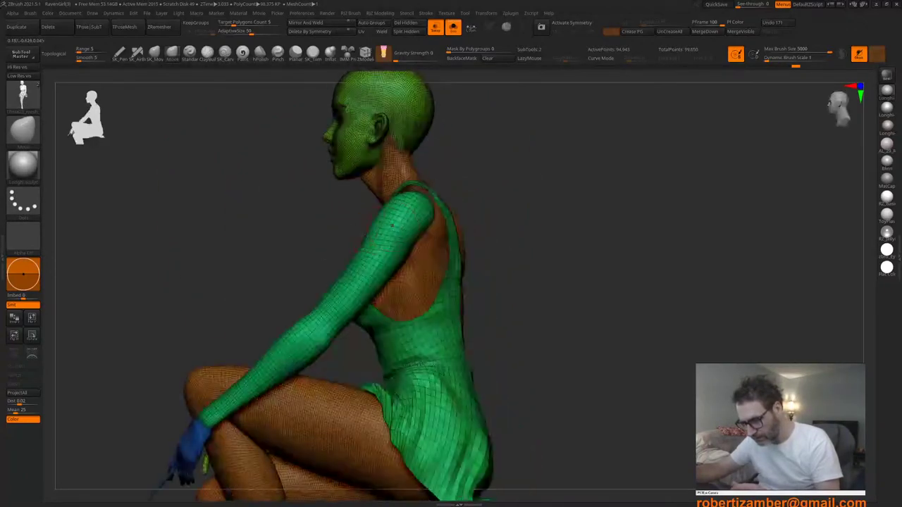
alt+right_drag(379, 239, 391, 229)
Step: Show all hidden hair and arm parts again and check the whole figure from the side and front
ctrl+shift+click(300, 257)
ctrl+right_drag(303, 271, 281, 317)
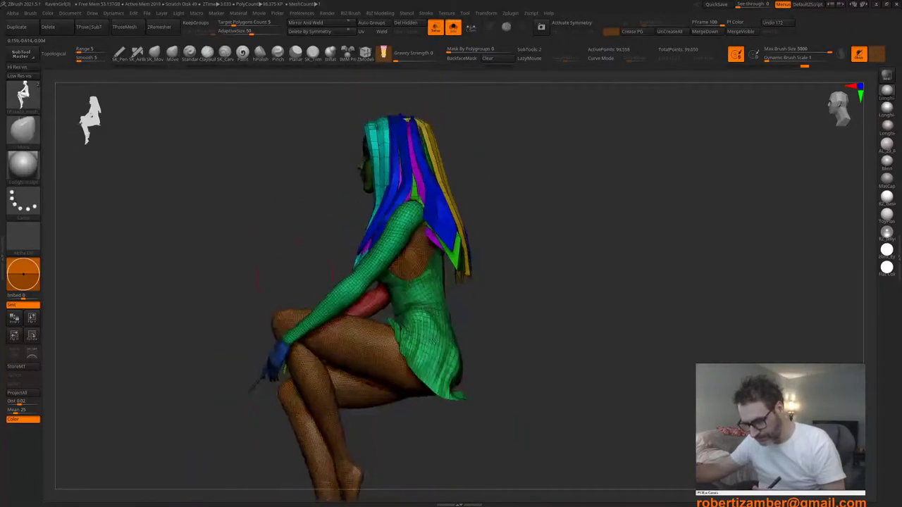
right_drag(176, 321, 123, 279)
right_drag(123, 279, 441, 294)
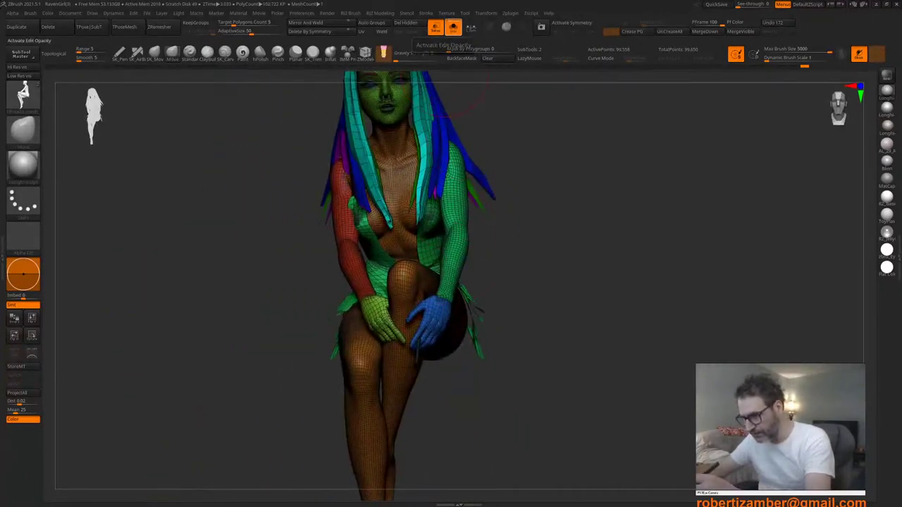
Step: Turn off the polygroup wireframe and toggle Solo mode off and back on to compare the mesh with the ZSphere figure
click(454, 29)
alt+right_drag(288, 201, 286, 265)
key(shift+f)
alt+right_drag(337, 211, 365, 206)
right_drag(365, 206, 364, 236)
alt+right_drag(364, 236, 372, 220)
click(453, 28)
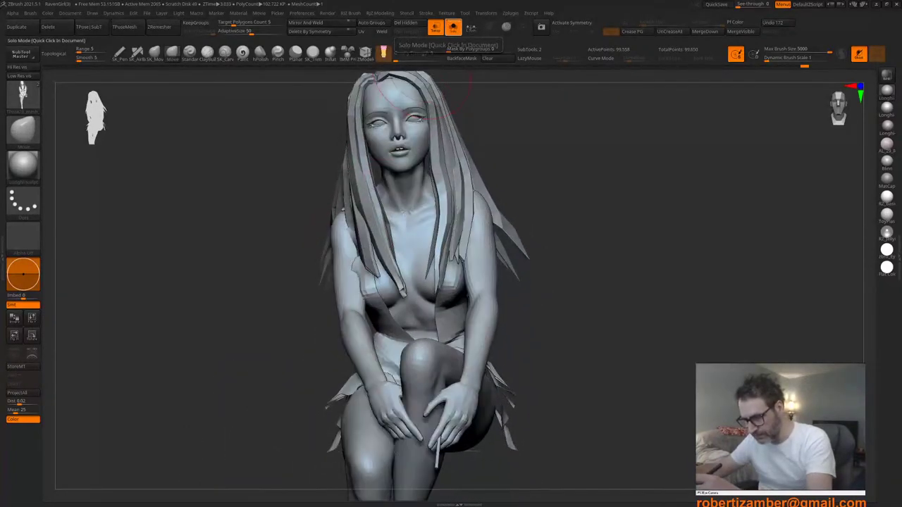
Step: Adjust the Move brush size over the neck and chest
key(space)
drag(398, 191, 404, 192)
mouse_move(401, 193)
right_down()
mouse_move(397, 178)
mouse_move(396, 193)
right_up()
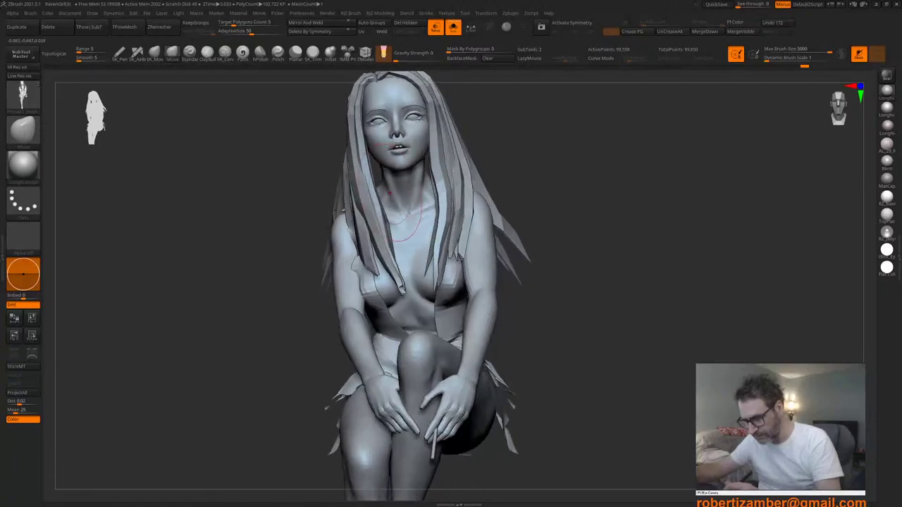
key(space)
drag(404, 193, 396, 194)
right_drag(396, 193, 395, 174)
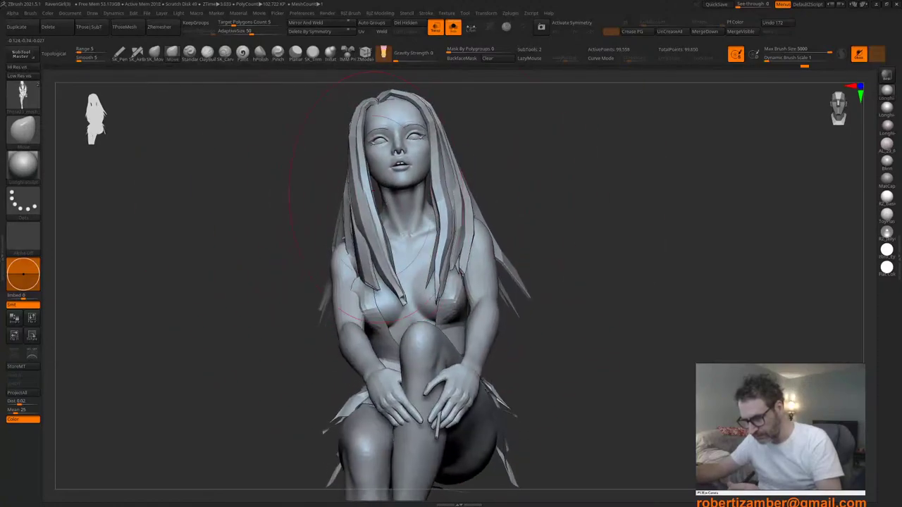
Step: Hide the hair strands framing the face so the head and neck are clear
ctrl+shift+click(356, 199)
ctrl+shift+click(356, 199)
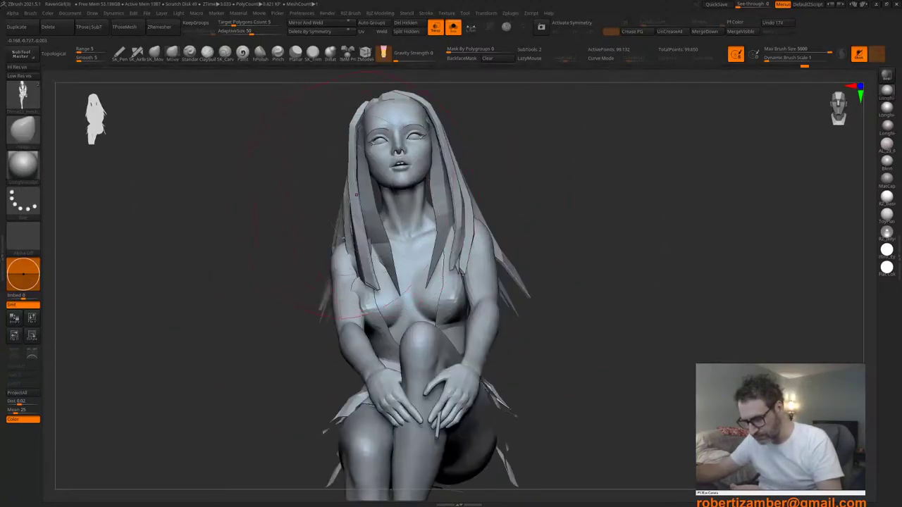
ctrl+shift+click(355, 195)
ctrl+shift+click(353, 194)
ctrl+shift+click(354, 193)
ctrl+shift+click(354, 193)
ctrl+shift+click(359, 194)
Step: Mask the head and neck with a lasso selection
right_drag(360, 206, 358, 173)
ctrl+drag(345, 98, 362, 208)
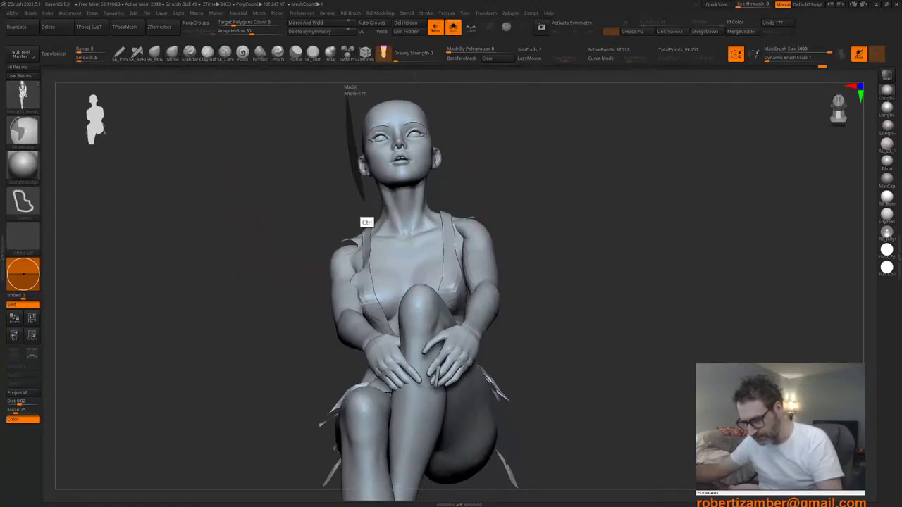
ctrl+drag(431, 207, 425, 79)
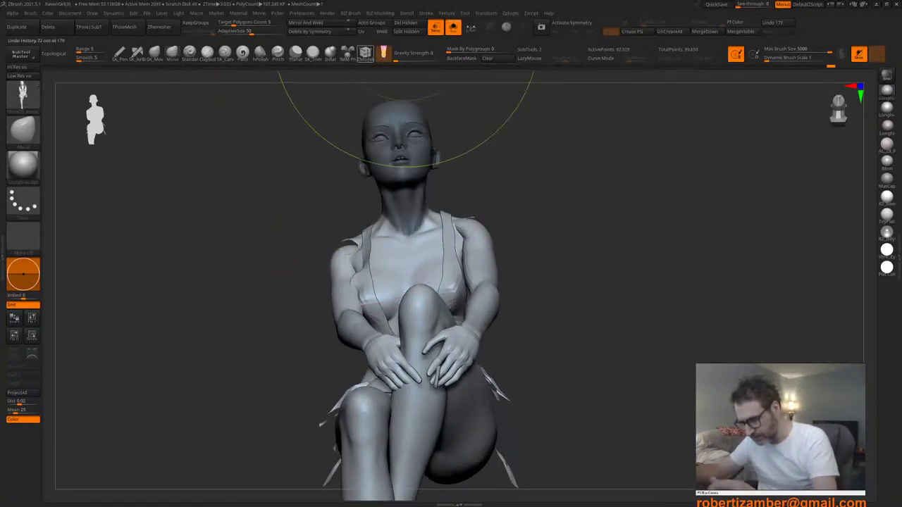
Step: Show the hidden hair again and include it in the head mask
mouse_move(405, 165)
right_down()
mouse_move(465, 212)
mouse_move(431, 243)
right_up()
mouse_move(432, 204)
right_down()
mouse_move(346, 183)
mouse_move(246, 189)
mouse_move(282, 162)
right_up()
mouse_move(335, 214)
right_down()
mouse_move(355, 220)
mouse_move(331, 260)
right_up()
right_click(331, 261)
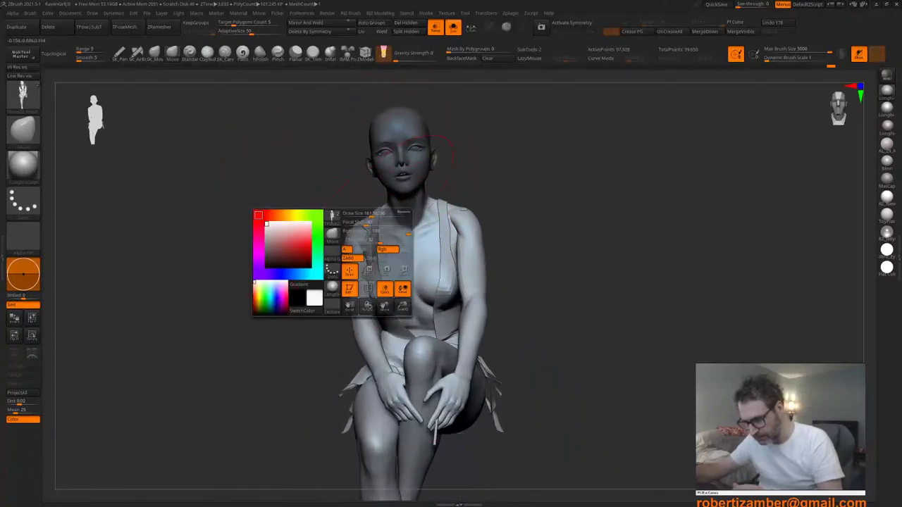
mouse_move(371, 202)
right_down()
mouse_move(388, 194)
mouse_move(384, 243)
mouse_move(377, 211)
mouse_move(427, 232)
right_up()
ctrl+click(377, 185)
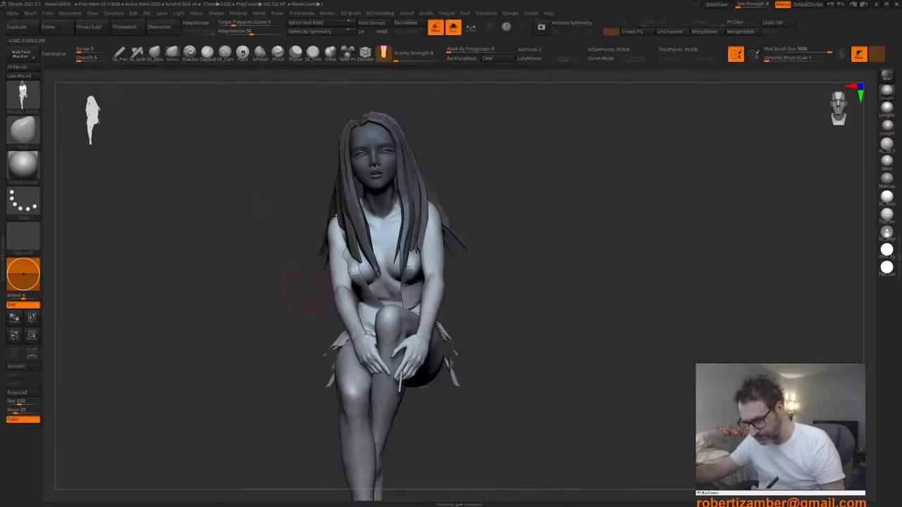
Step: Turn off Solo mode to show the ZSphere figure with the mesh, and invert the mask
alt+drag(306, 283, 325, 267)
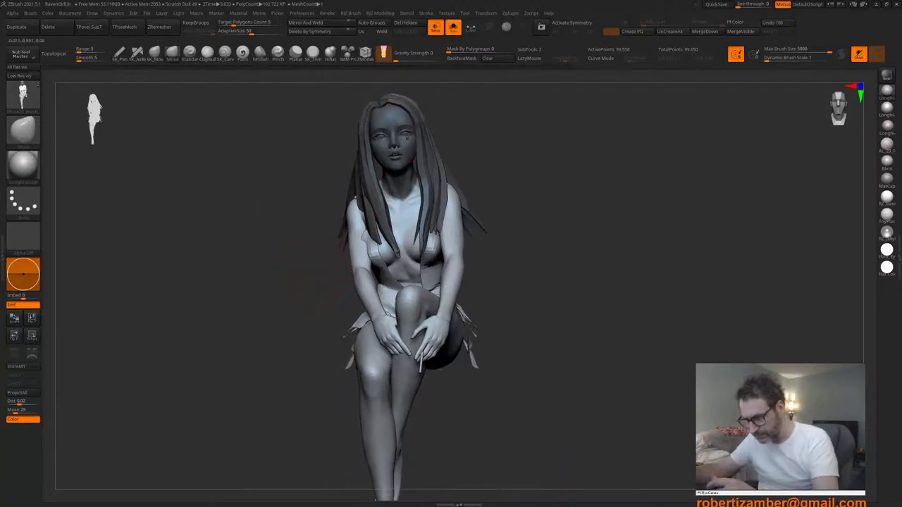
click(453, 27)
mouse_move(339, 162)
alt+mouse_down()
mouse_move(354, 203)
mouse_move(376, 204)
mouse_move(347, 196)
alt+mouse_up()
ctrl+click(328, 174)
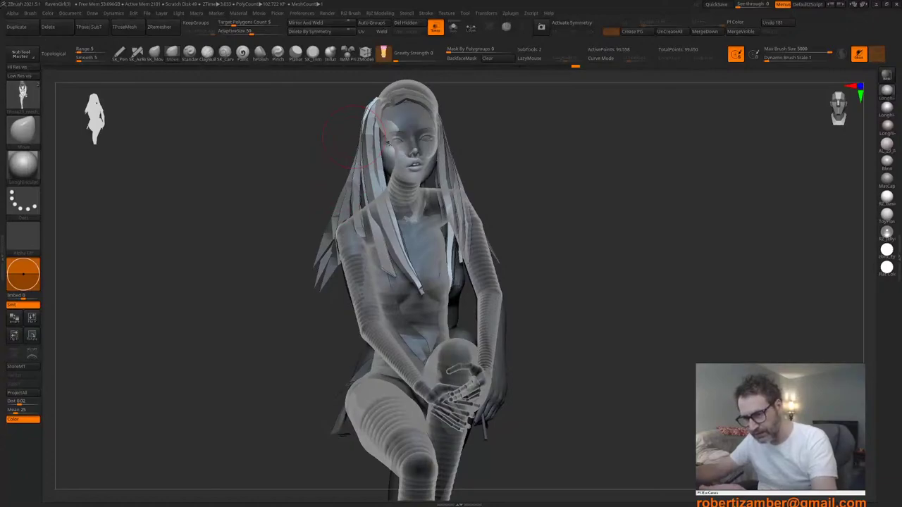
Step: In the Draw preferences, change the ghost transparency colour to a light red after trying a cyan tone
click(301, 13)
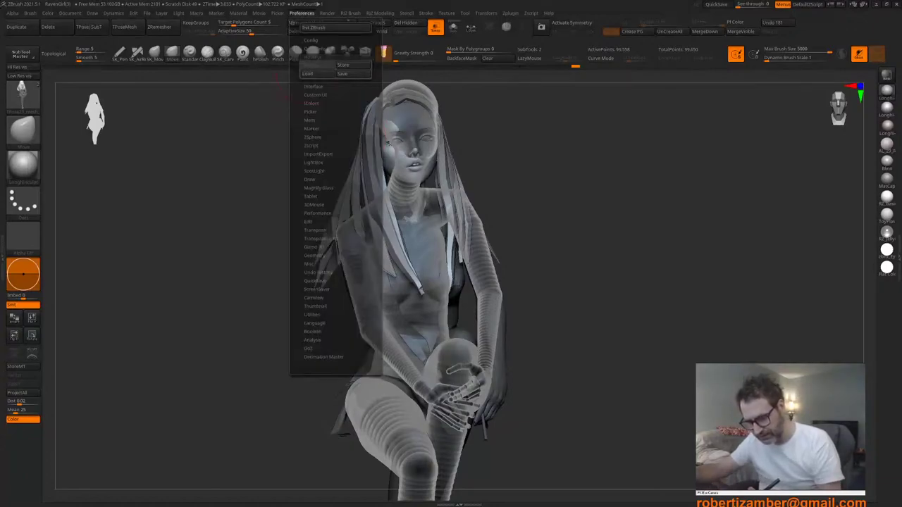
key(shift)
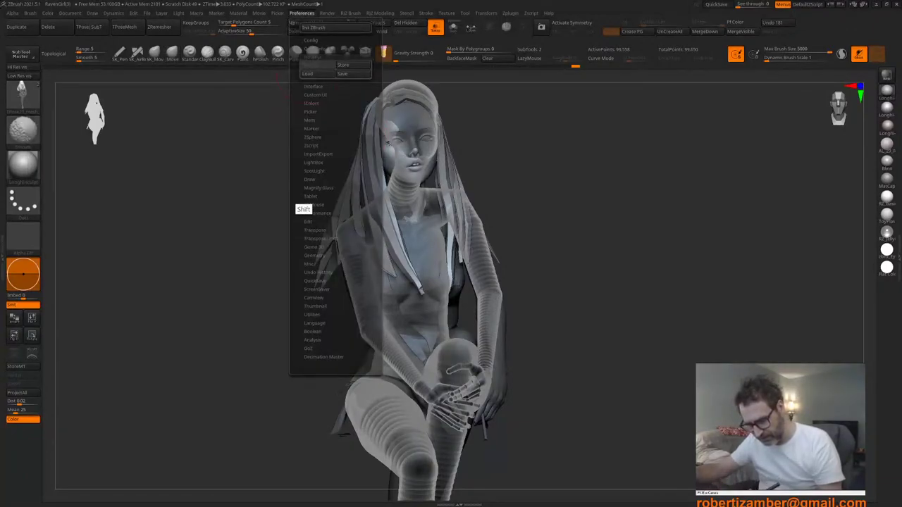
shift+click(310, 180)
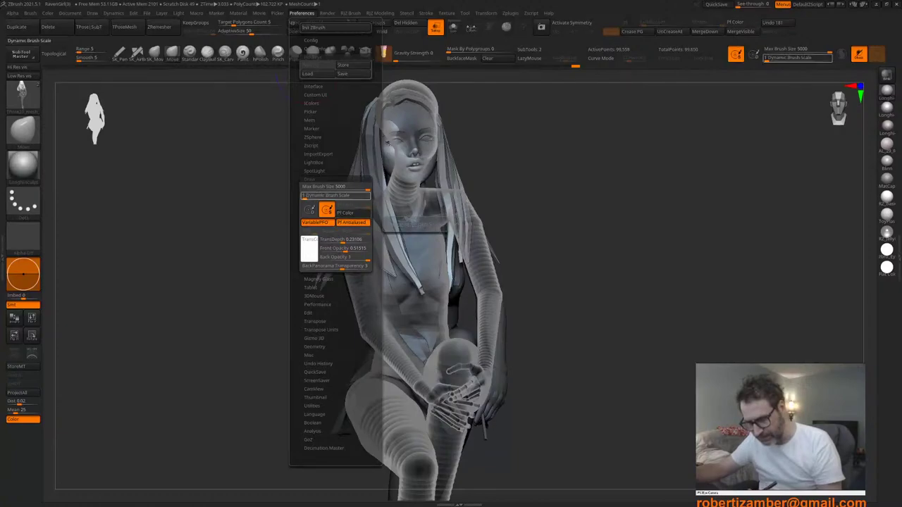
mouse_move(344, 240)
mouse_down()
mouse_move(357, 240)
mouse_move(326, 240)
mouse_move(324, 249)
mouse_move(361, 249)
mouse_move(294, 241)
mouse_up()
click(309, 248)
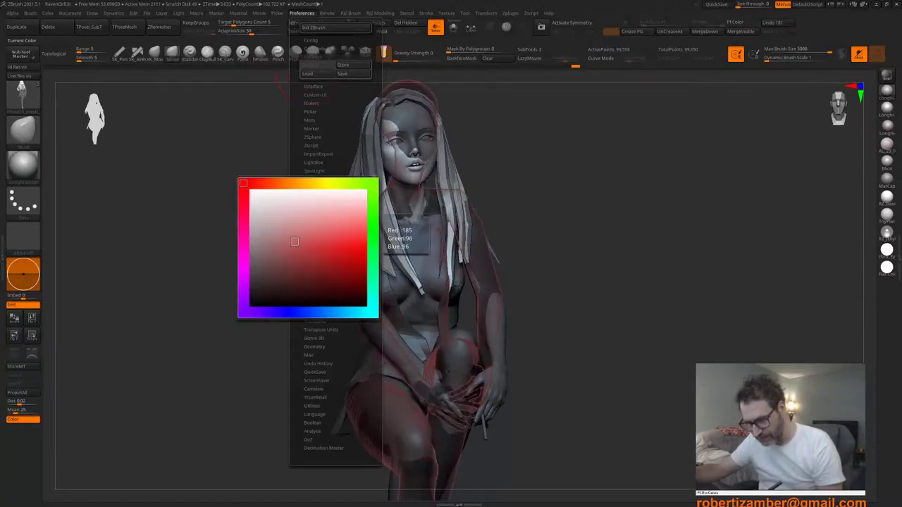
click(348, 313)
mouse_move(338, 241)
mouse_down()
mouse_move(341, 217)
mouse_move(345, 243)
mouse_up()
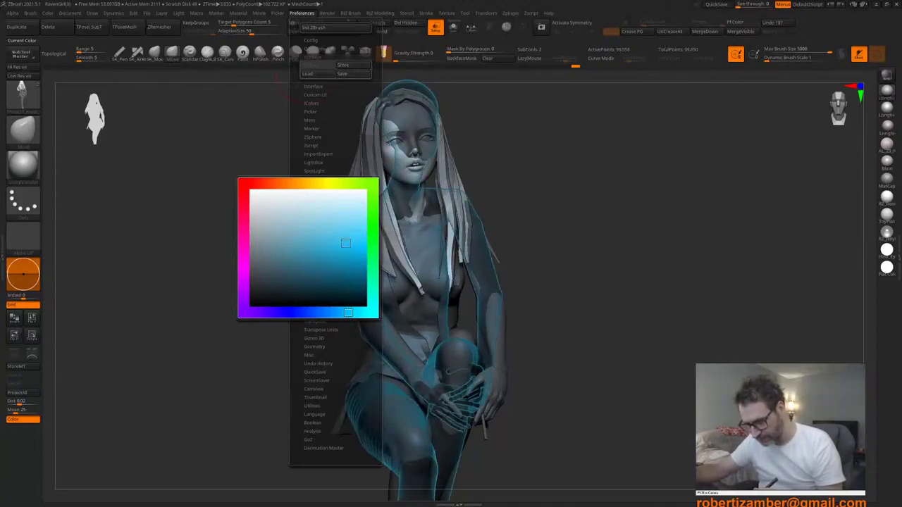
click(243, 191)
click(349, 237)
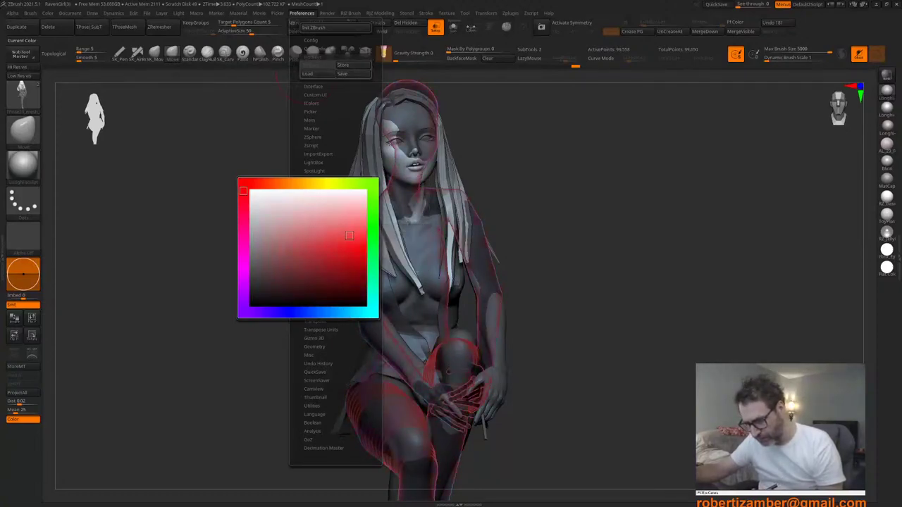
drag(349, 235, 347, 252)
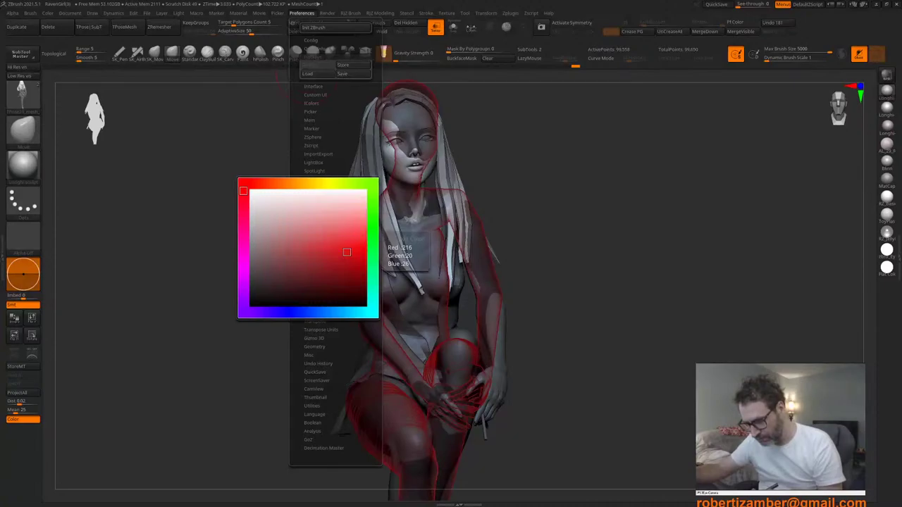
click(351, 218)
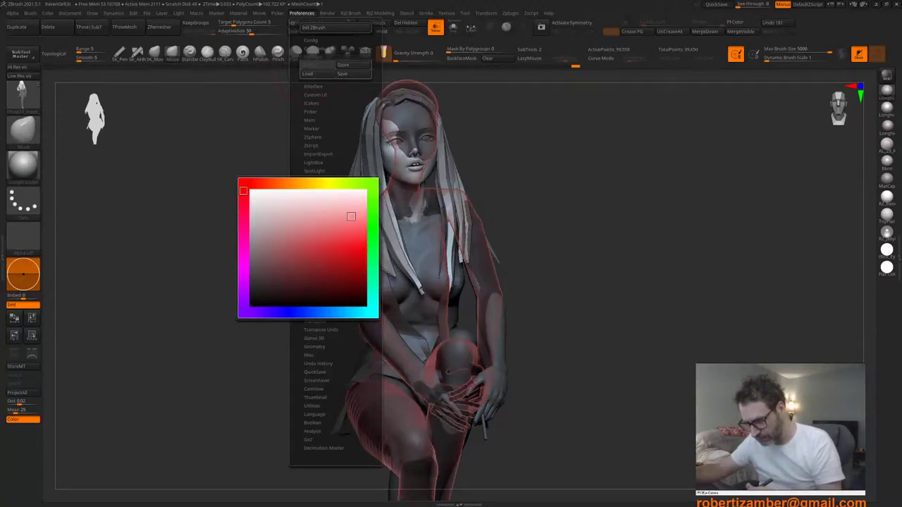
drag(356, 210, 354, 215)
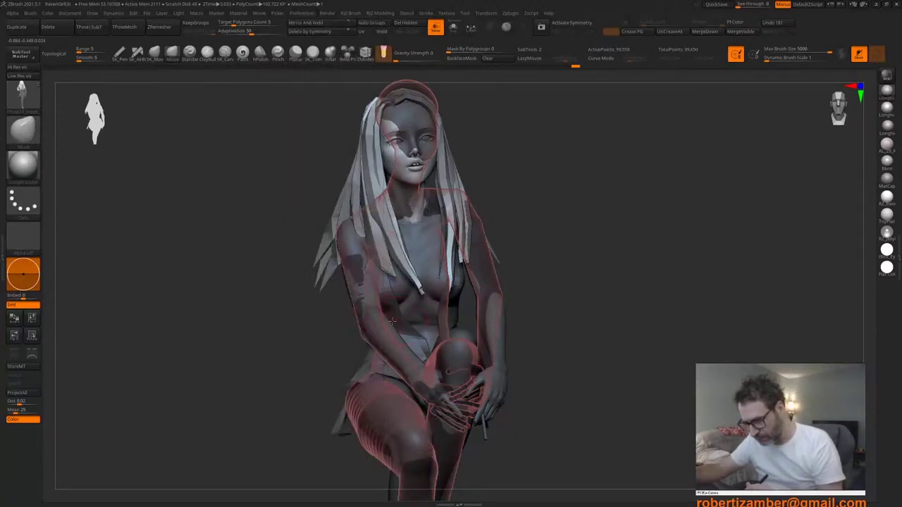
mouse_move(239, 282)
mouse_down()
mouse_move(176, 282)
mouse_move(219, 278)
mouse_move(233, 296)
mouse_move(282, 280)
mouse_up()
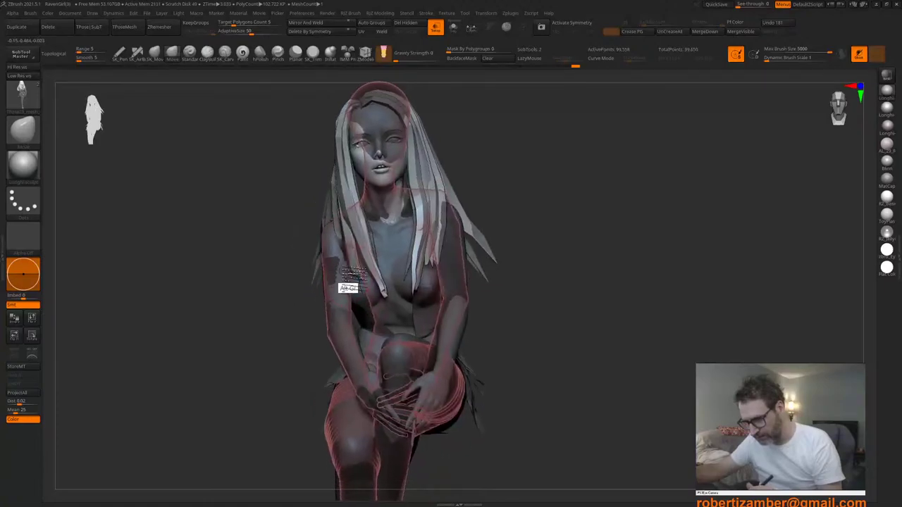
Step: Select the TPose head mesh and centre the transform gizmo at the base of its neck
key(w)
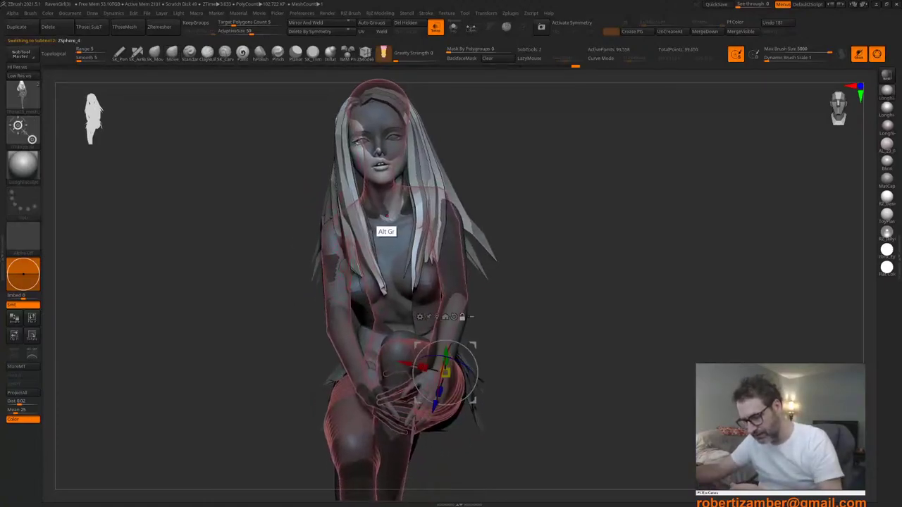
alt+click(387, 215)
alt+click(344, 147)
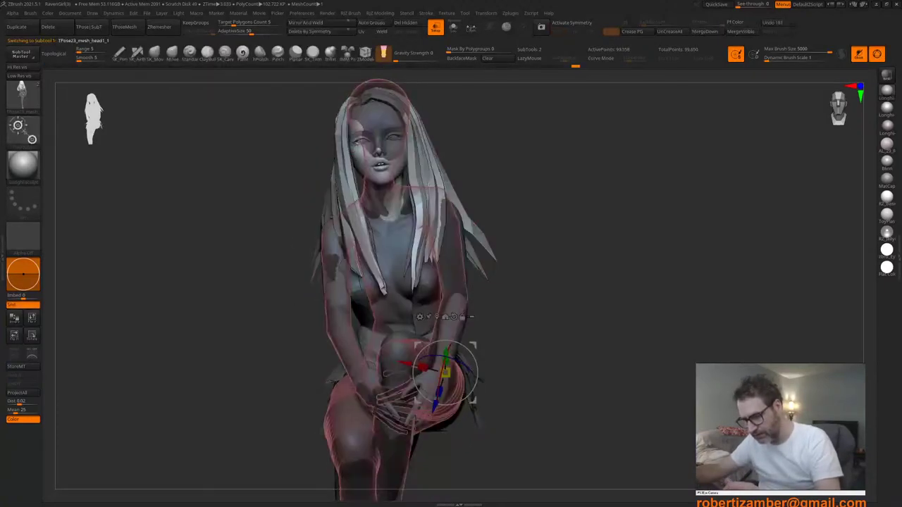
alt+drag(296, 176, 306, 184)
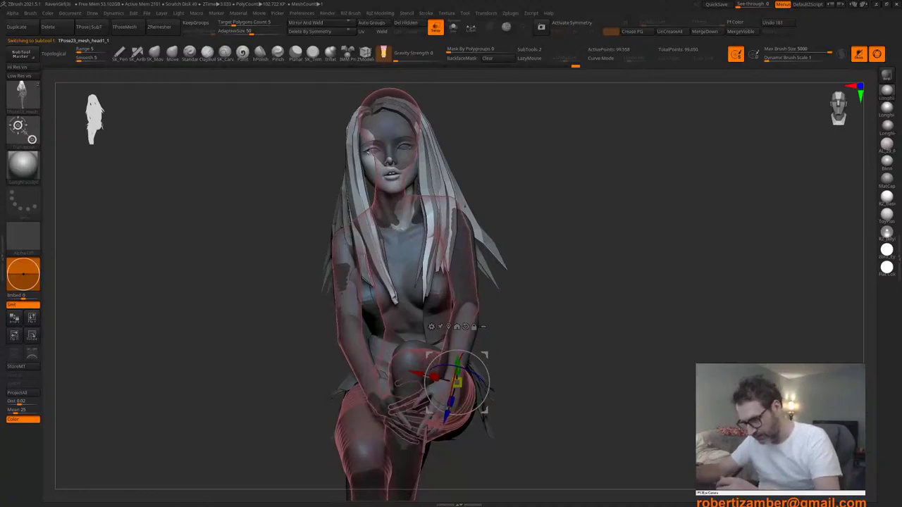
alt+click(448, 327)
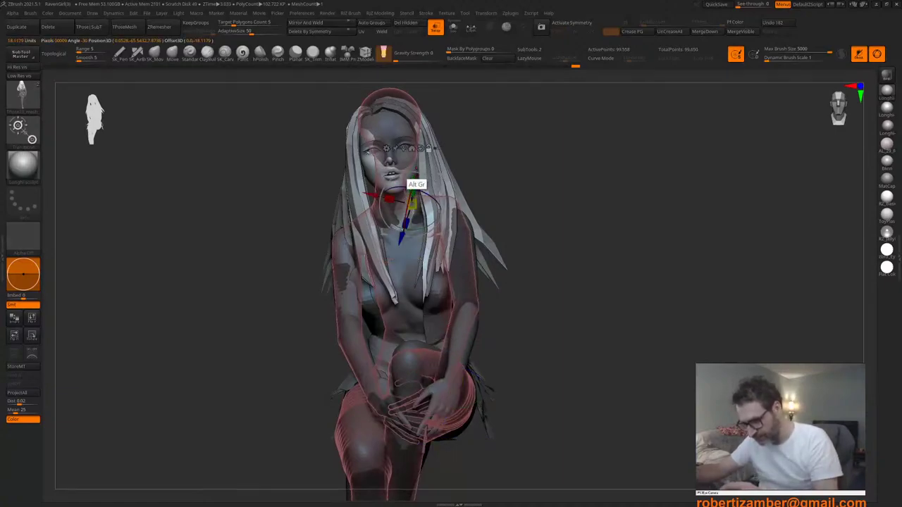
alt+click(424, 146)
Step: Isolate the mesh with Solo mode and realign the gizmo's axes at the base of the neck
ctrl+right_drag(393, 226, 391, 234)
alt+drag(387, 172, 370, 191)
right_drag(373, 202, 394, 212)
click(453, 28)
ctrl+click(381, 211)
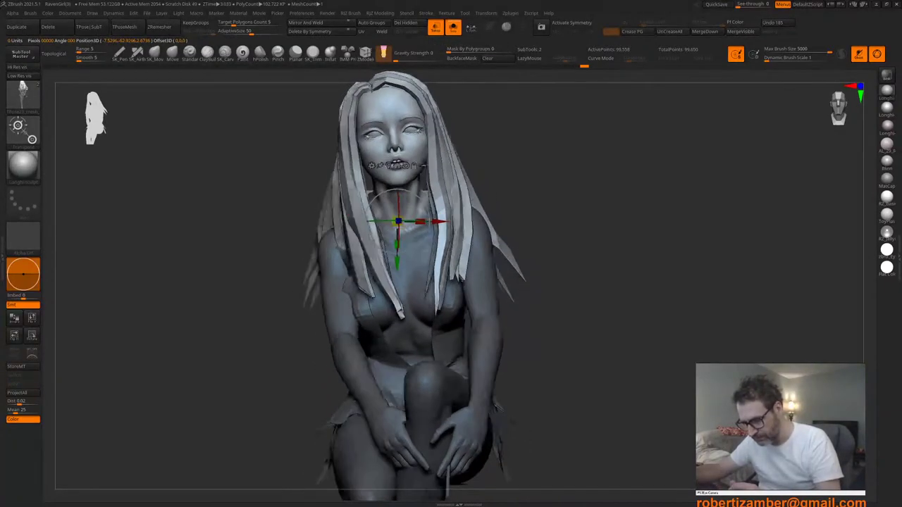
Step: Try to rotate the head upright around the base of the neck
drag(378, 195, 382, 194)
right_drag(394, 206, 381, 207)
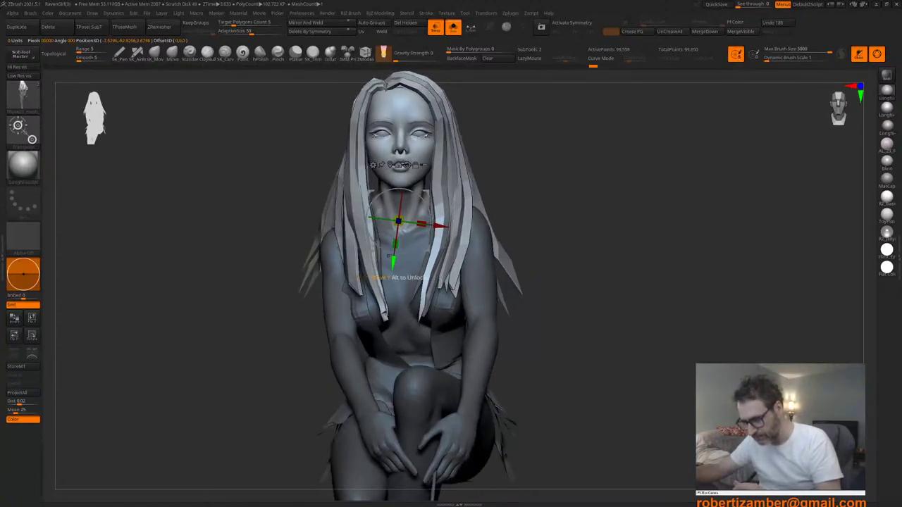
click(454, 27)
click(453, 28)
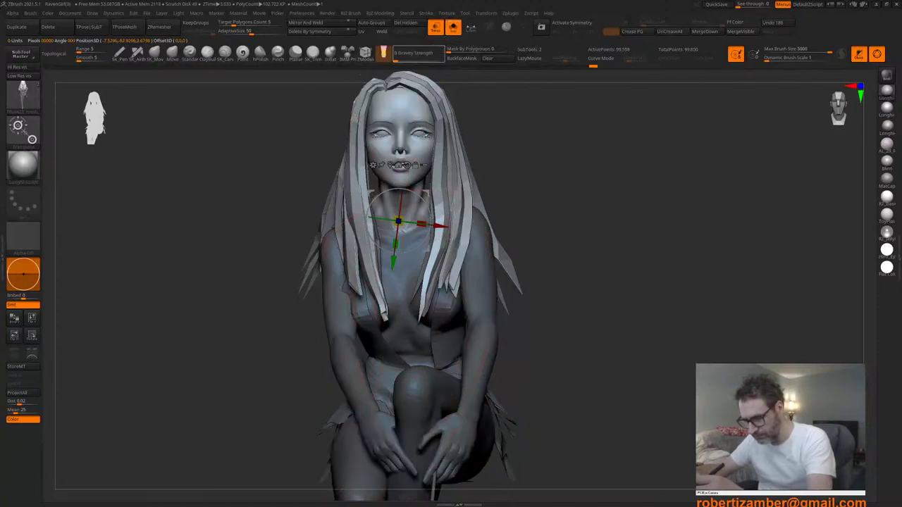
key(ctrl+z)
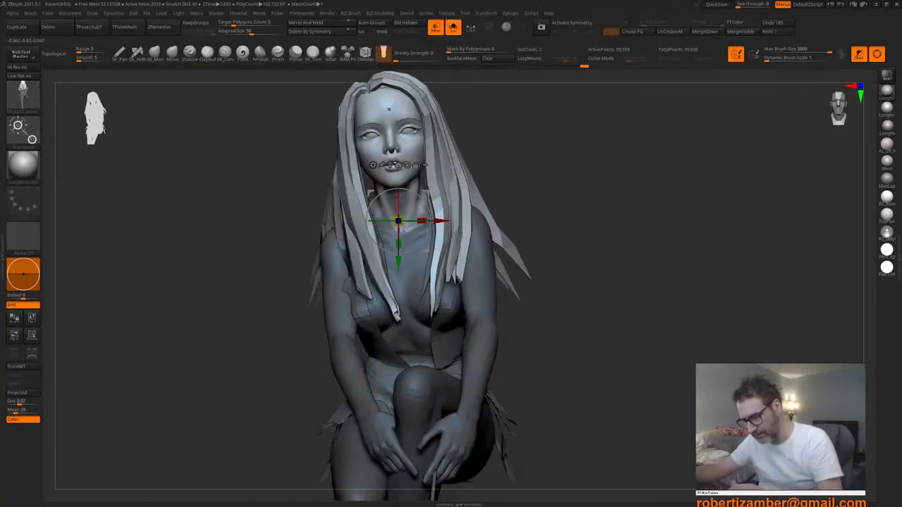
Step: Show the ZSphere figure alongside the mesh and nudge the head slightly sideways along the X axis
right_drag(378, 246, 402, 216)
click(471, 29)
click(471, 28)
click(453, 27)
ctrl+click(401, 220)
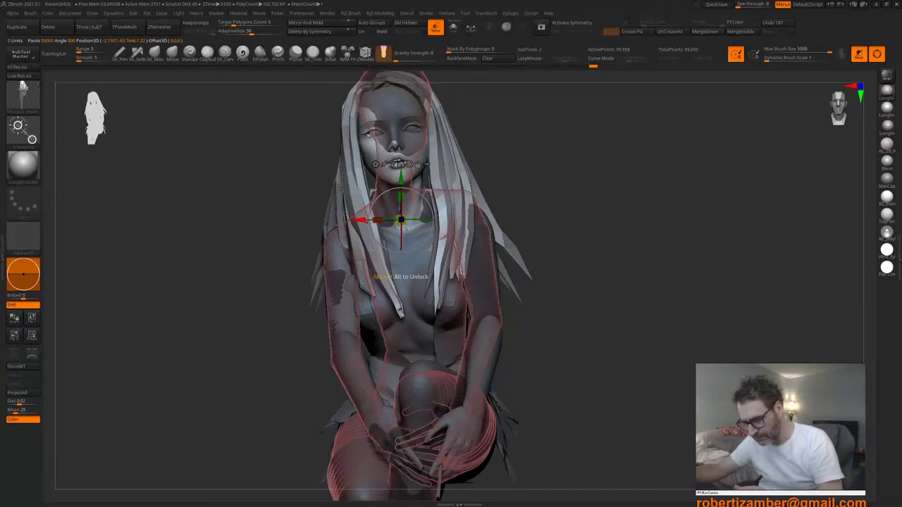
drag(359, 220, 355, 220)
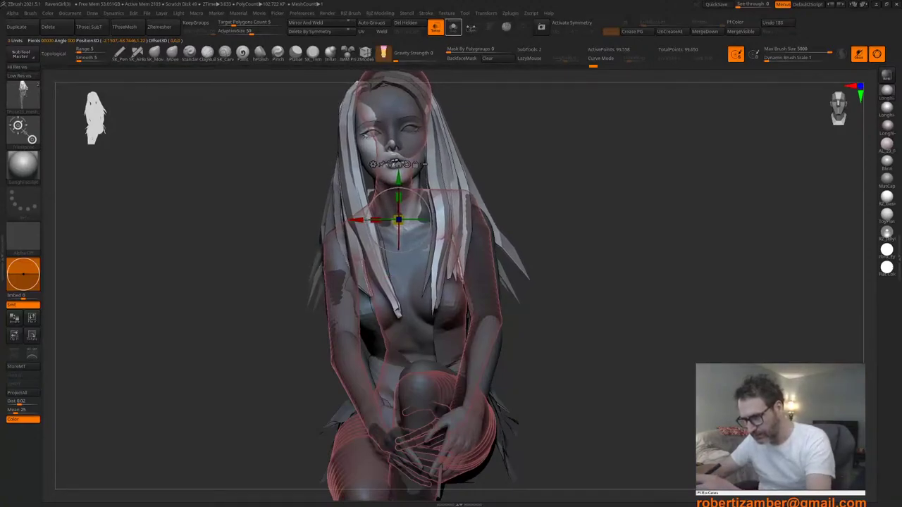
Step: Isolate the mesh in Solo mode and turn the head slightly around the neck
click(454, 27)
drag(364, 221, 362, 222)
key(ctrl+z)
right_drag(385, 272, 379, 294)
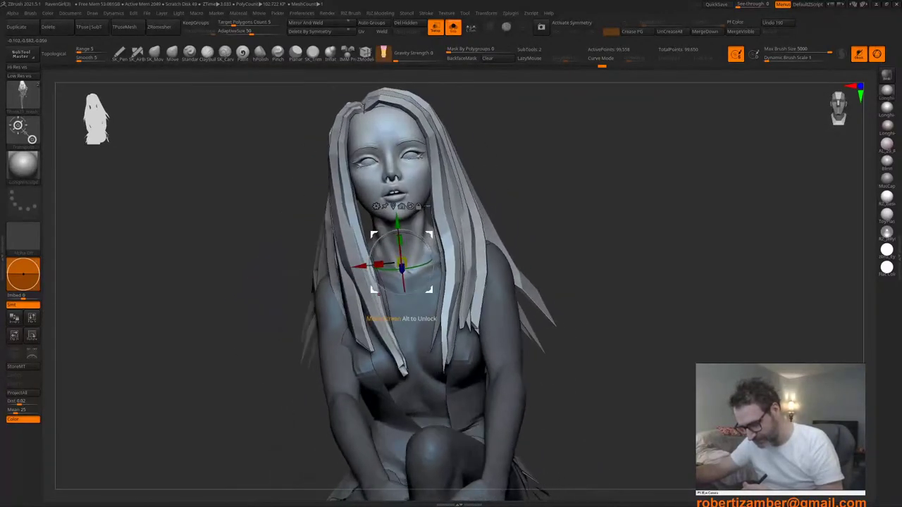
drag(387, 271, 392, 270)
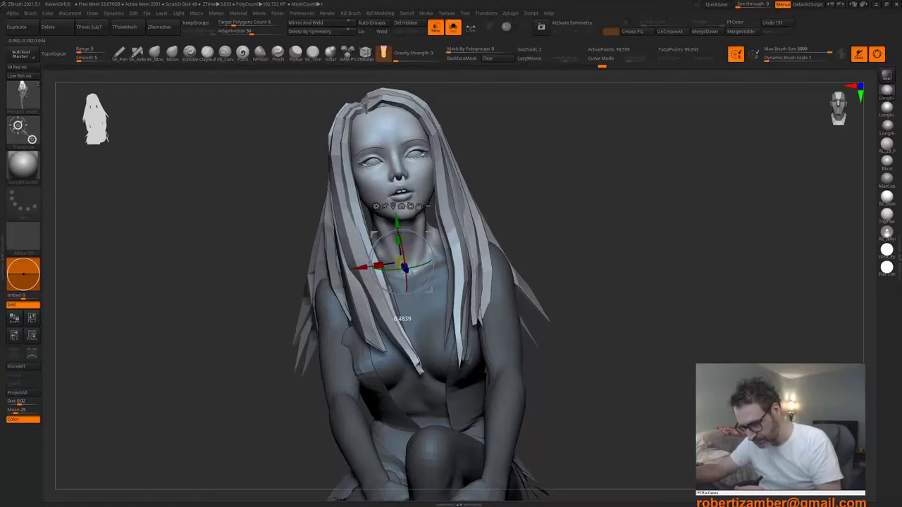
right_drag(379, 252, 358, 255)
Step: Invert the mask and isolate the torso, neck and leg geometry, hiding the head, hair and arms
key(q)
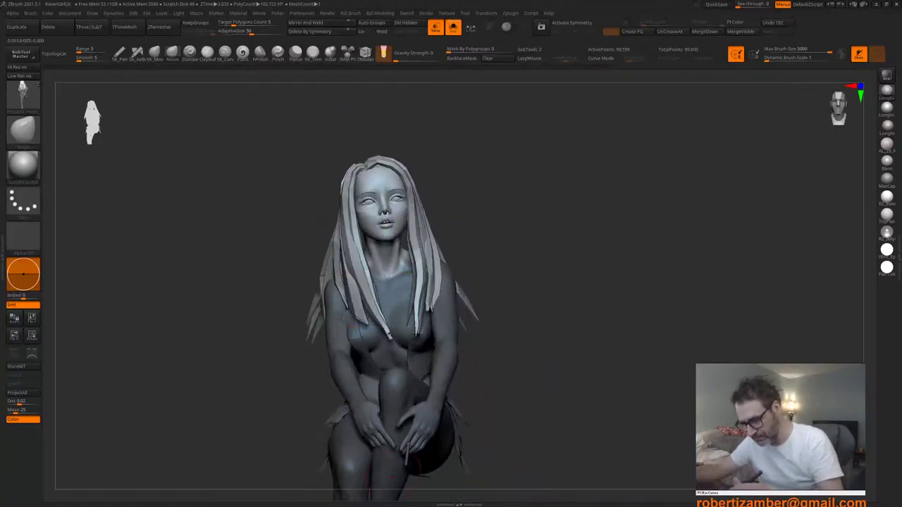
ctrl+click(303, 239)
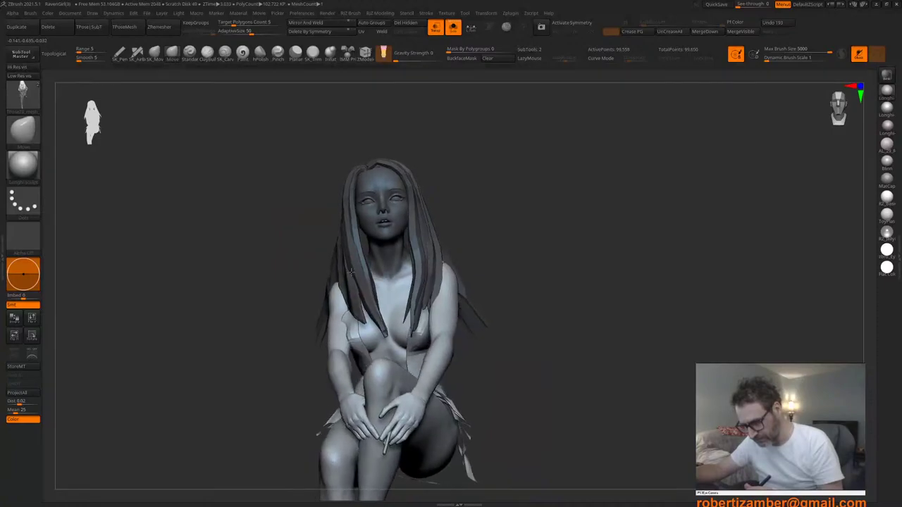
ctrl+shift+click(378, 283)
right_drag(368, 278, 362, 258)
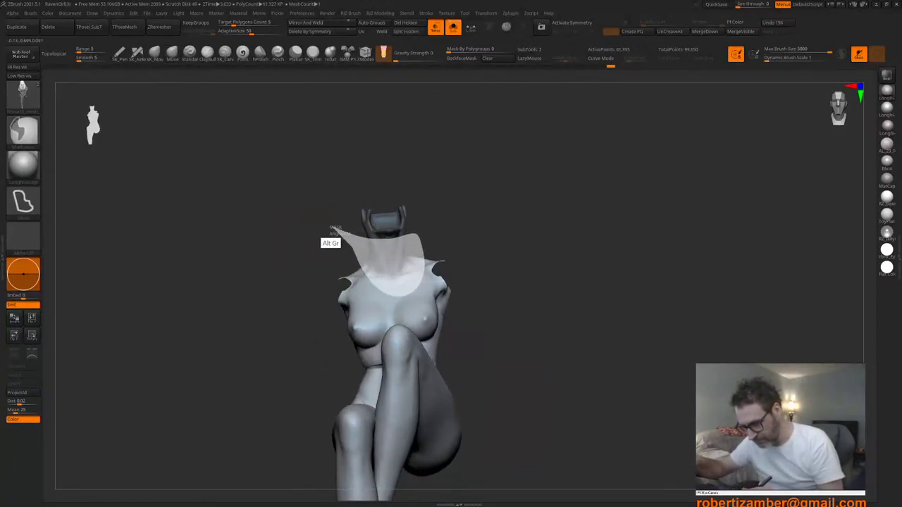
Step: Remove the neck from the mask with a lasso selection and soften the mask's edge
ctrl+alt+drag(333, 227, 331, 227)
mouse_move(339, 231)
right_down()
mouse_move(374, 243)
mouse_move(323, 237)
mouse_move(335, 250)
mouse_move(367, 260)
mouse_move(369, 249)
right_up()
ctrl+click(373, 245)
Step: Show all hidden geometry again and invert the mask so that only the head and hair are editable
ctrl+shift+click(350, 240)
ctrl+click(323, 237)
key(w)
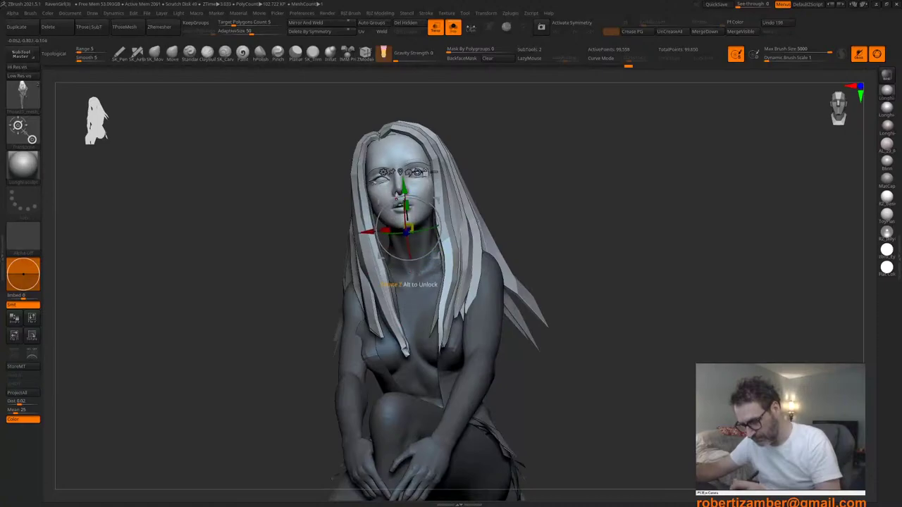
Step: Tilt the head slightly around the gizmo's Z axis
drag(396, 199, 392, 200)
mouse_move(370, 254)
right_down()
mouse_move(384, 252)
mouse_move(372, 261)
right_up()
right_click(363, 287)
alt+right_drag(387, 213, 384, 230)
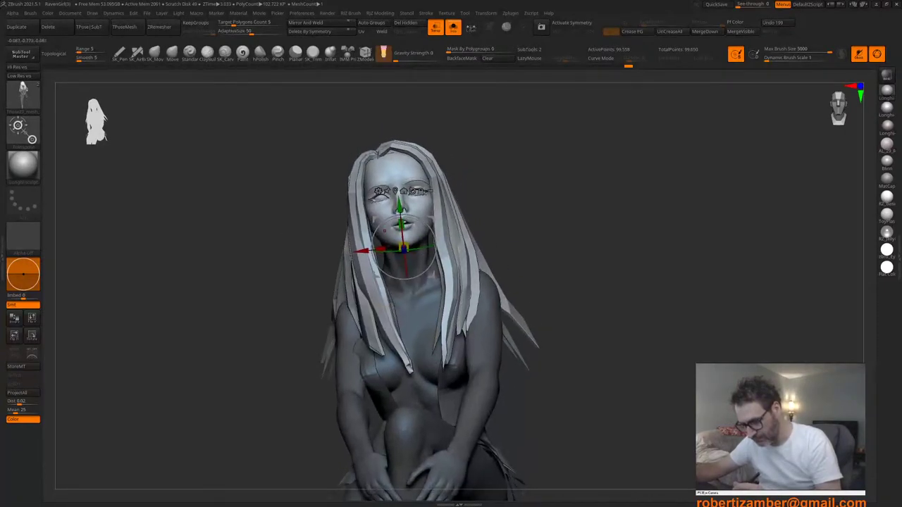
ctrl+click(389, 242)
key(ctrl+z)
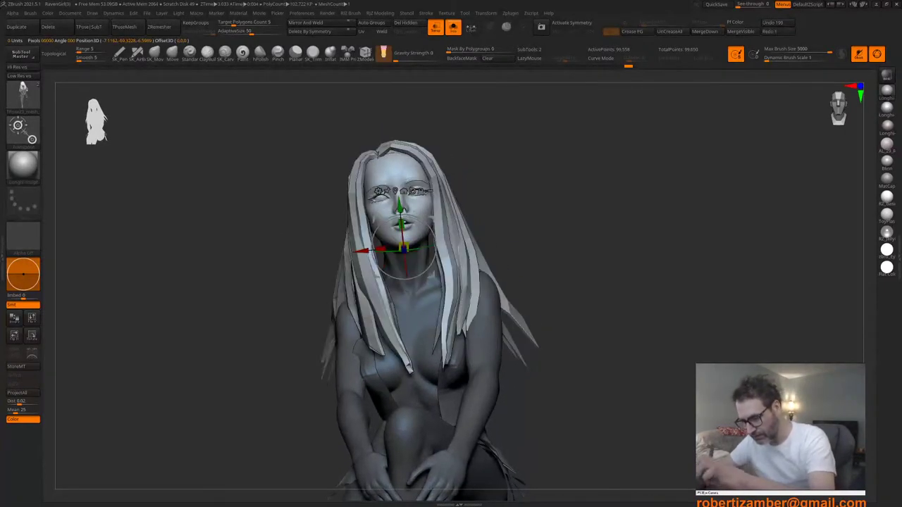
Step: Nudge the head slightly in side view and turn it around the Y axis in front view
right_drag(390, 237, 354, 247)
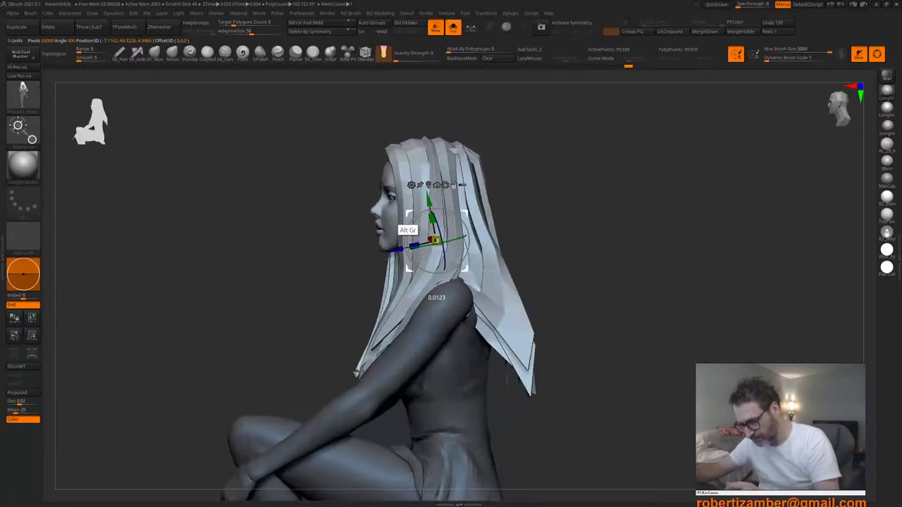
drag(407, 214, 406, 214)
right_drag(335, 272, 368, 272)
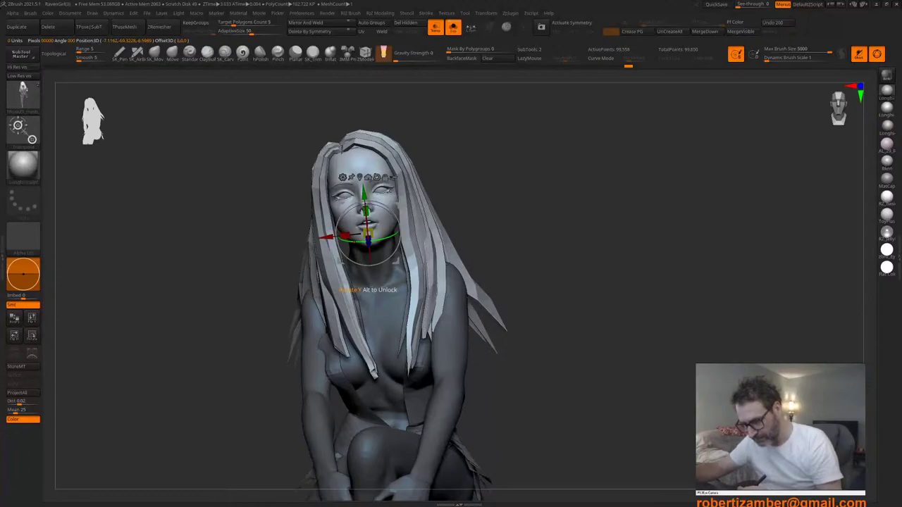
drag(361, 242, 367, 242)
ctrl+right_drag(368, 302, 376, 276)
Step: Show the ZSphere figure again and rotate the head to follow its pose
click(454, 27)
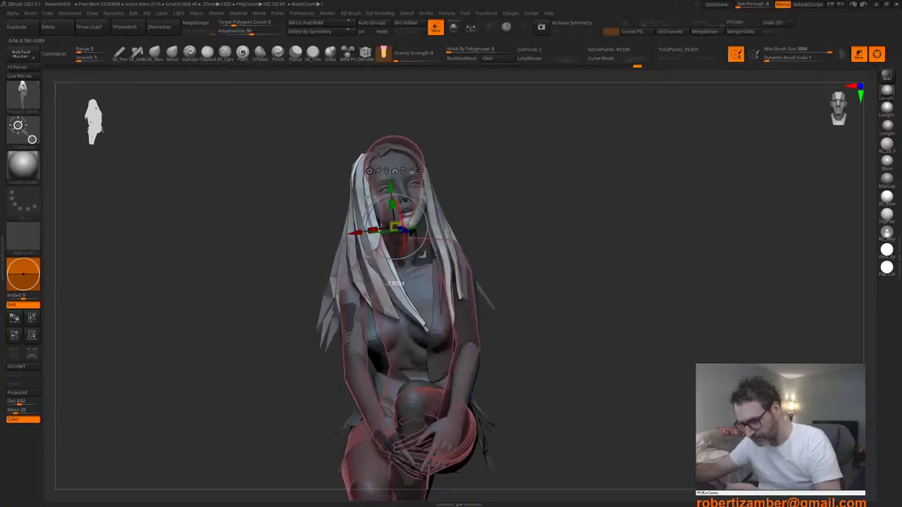
right_drag(392, 282, 367, 280)
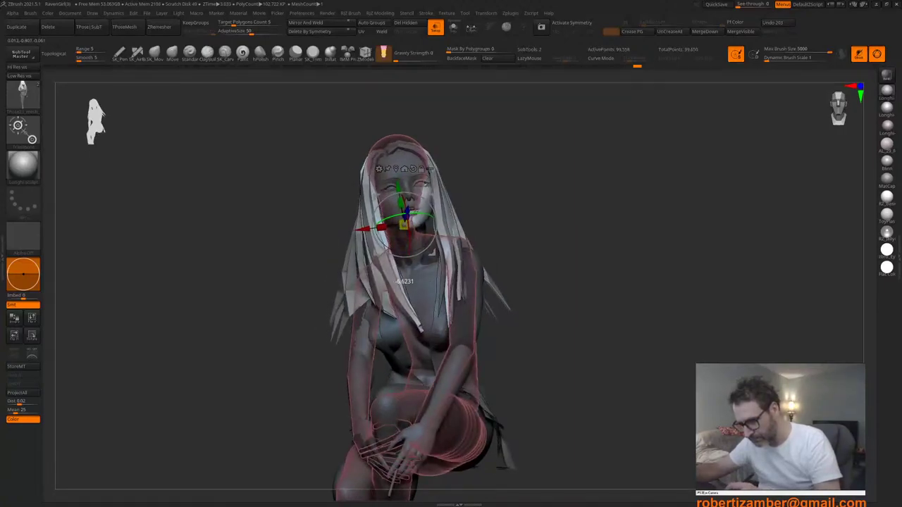
right_drag(355, 246, 380, 231)
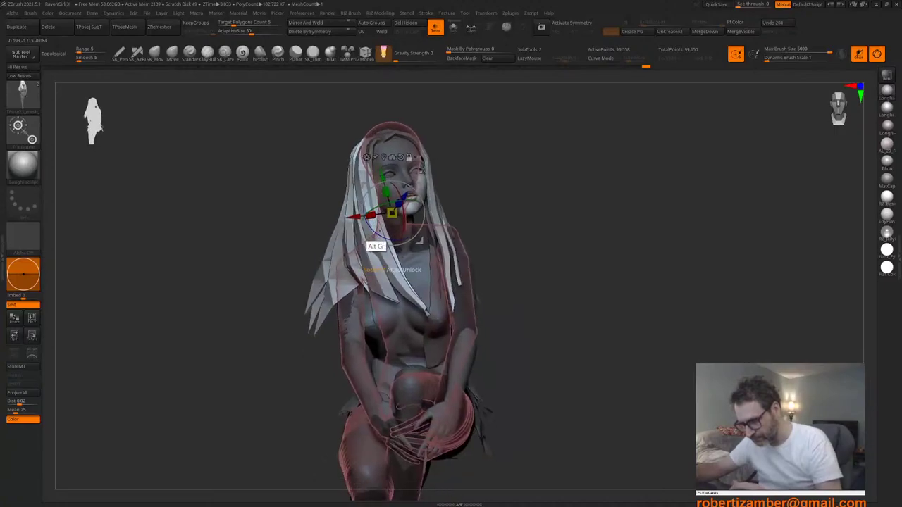
Step: Try to raise the head along the Y axis and move it forward along the Z axis
drag(383, 174, 381, 171)
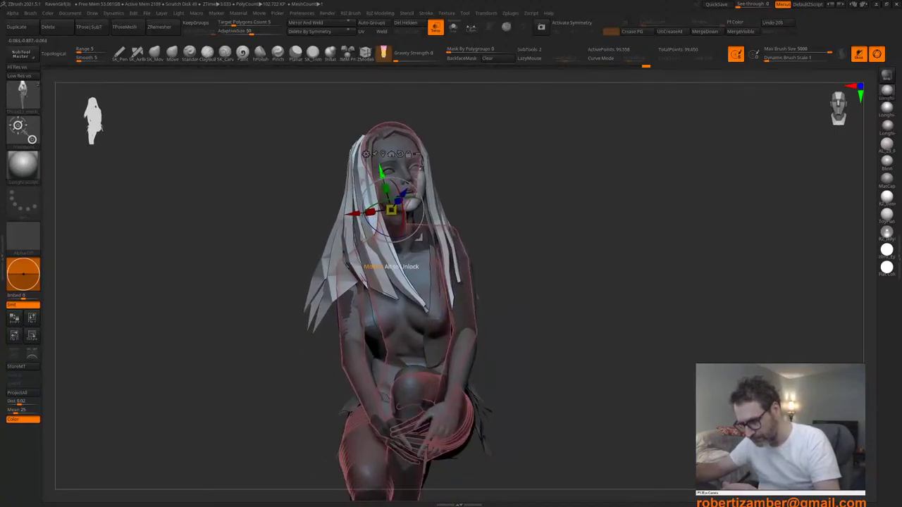
key(ctrl+z)
right_drag(409, 268, 360, 245)
right_click(345, 248)
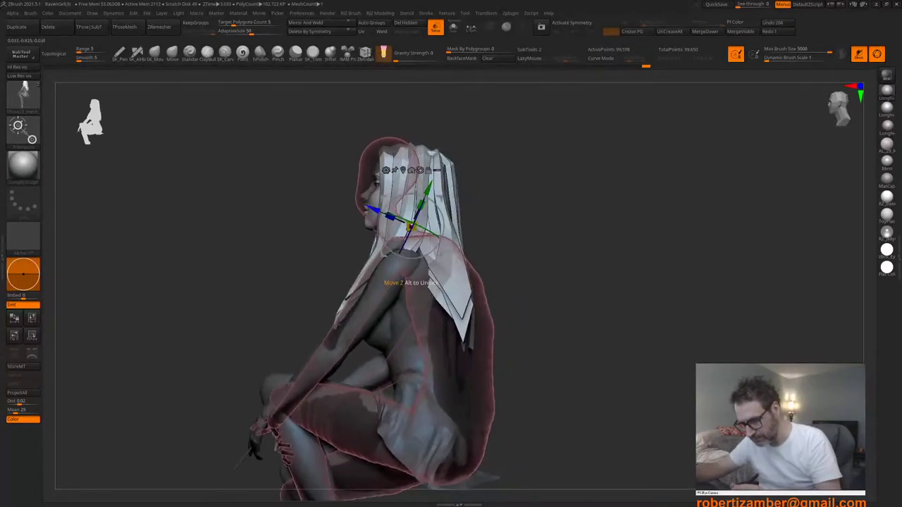
drag(372, 210, 367, 207)
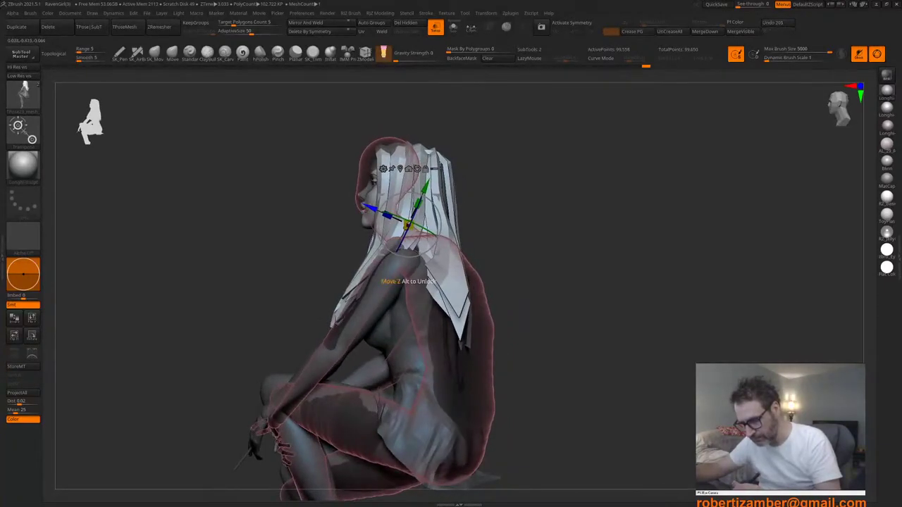
right_drag(368, 210, 417, 223)
right_drag(346, 248, 353, 239)
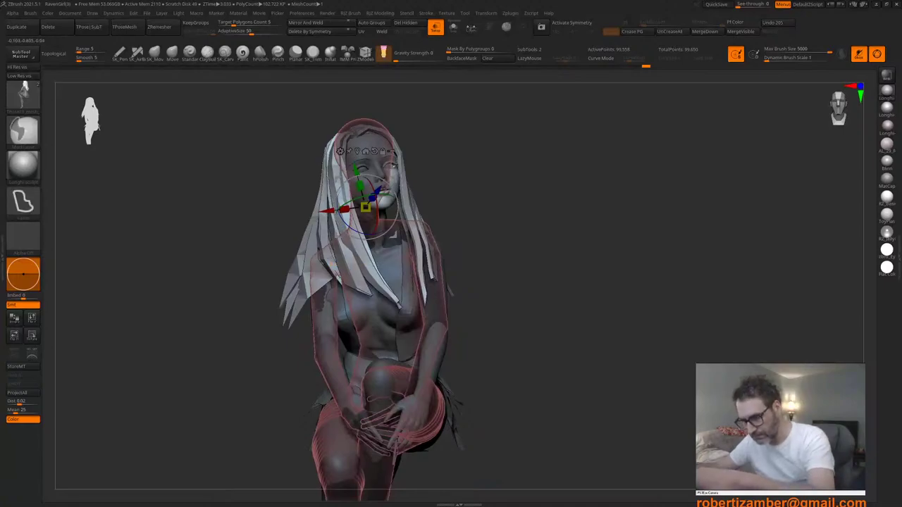
key(ctrl+z)
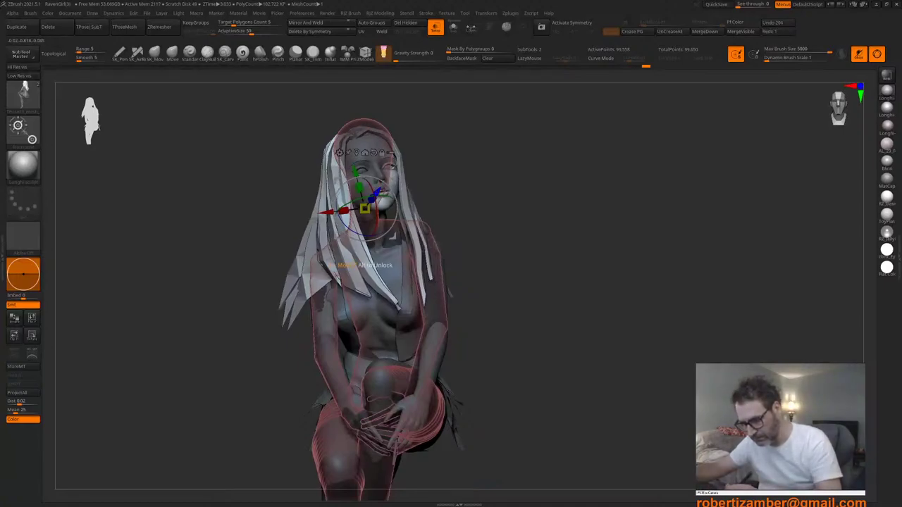
Step: With only the mesh displayed, try to rotate the head in the screen plane
mouse_move(377, 193)
right_down()
mouse_move(344, 192)
mouse_move(405, 189)
mouse_move(389, 195)
mouse_move(394, 209)
mouse_move(367, 195)
right_up()
click(453, 27)
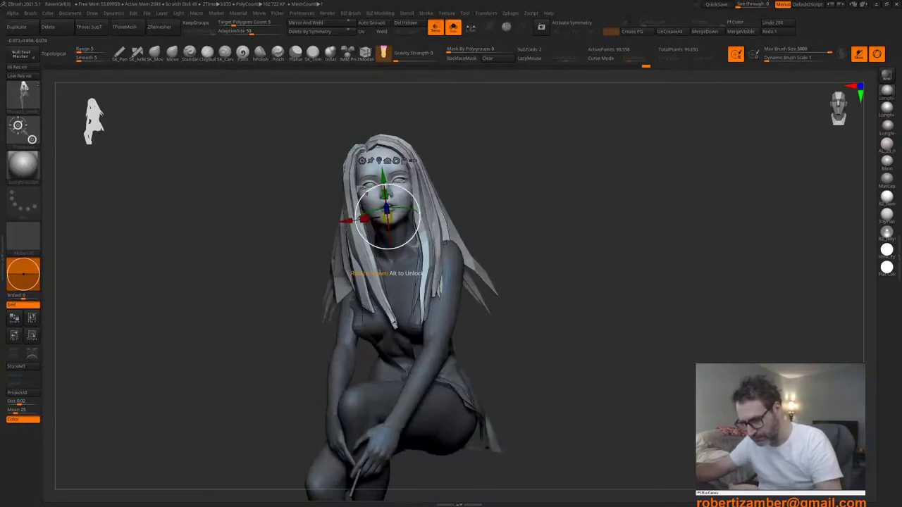
drag(364, 193, 371, 211)
key(ctrl+z)
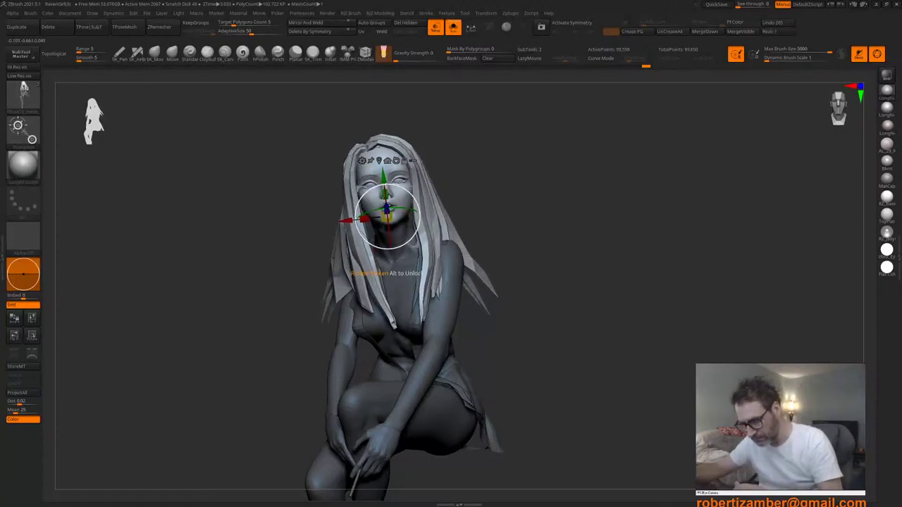
mouse_move(365, 237)
right_down()
mouse_move(370, 209)
mouse_move(367, 229)
mouse_move(389, 239)
mouse_move(375, 218)
mouse_move(384, 219)
right_up()
Step: Step back through the recent head adjustments to compare the earlier pose, and redo them
key(q)
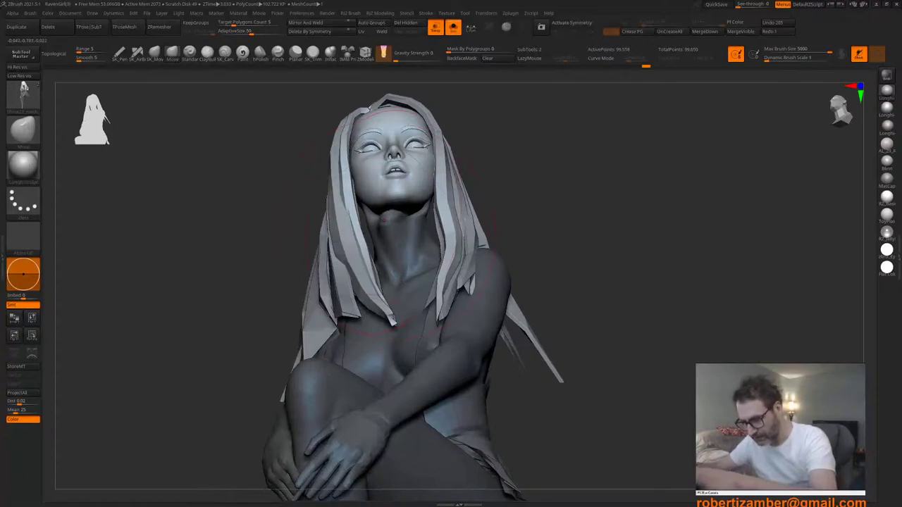
key(ctrl+z)
key(ctrl+z)
key(ctrl+z)
key(ctrl+z)
key(ctrl+z)
key(ctrl+z)
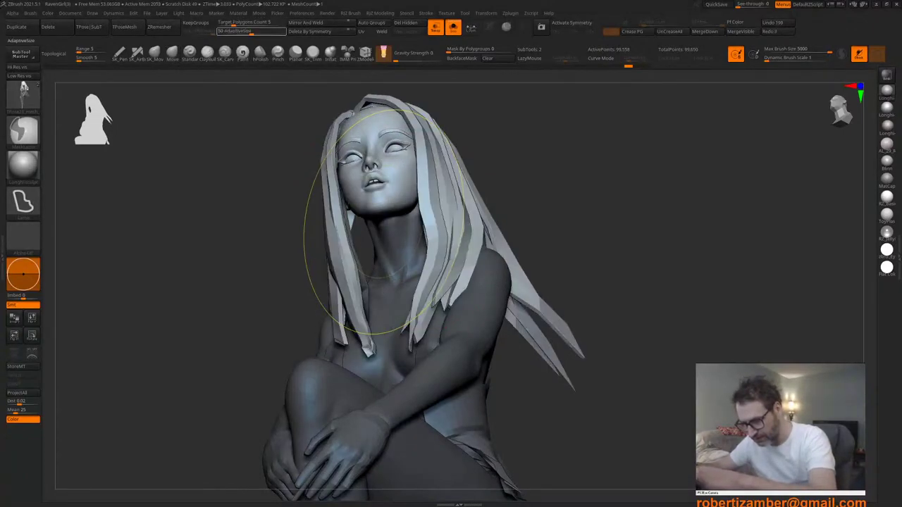
key(ctrl+shift+z)
key(ctrl+shift+z)
key(ctrl+shift+z)
key(ctrl+shift+z)
key(ctrl+shift+z)
key(ctrl+shift+z)
key(ctrl+shift+z)
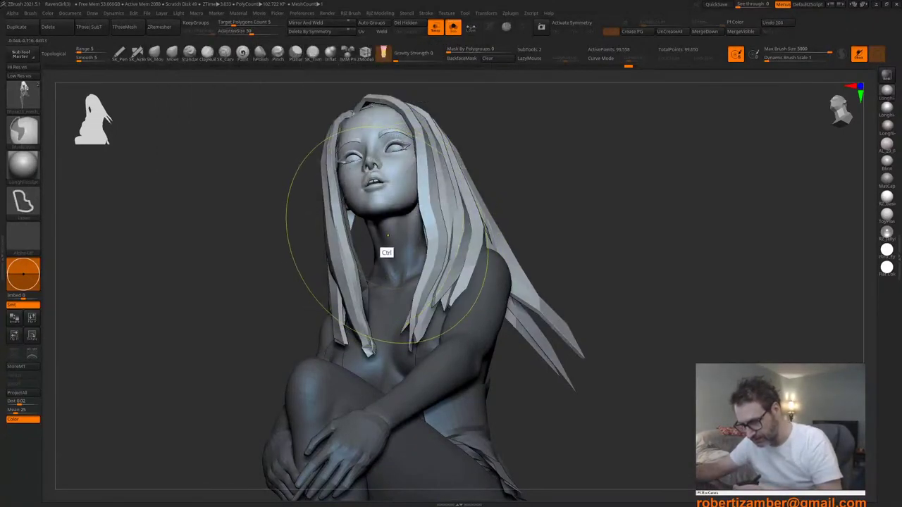
key(ctrl+shift+z)
key(ctrl+shift+z)
key(ctrl+shift+z)
Step: Scale the head uniformly by a small amount and turn off Solo mode to compare it with the ZSphere figure
mouse_move(366, 227)
right_down()
mouse_move(396, 224)
mouse_move(393, 213)
mouse_move(376, 209)
mouse_move(353, 240)
right_up()
key(w)
right_drag(352, 240, 366, 247)
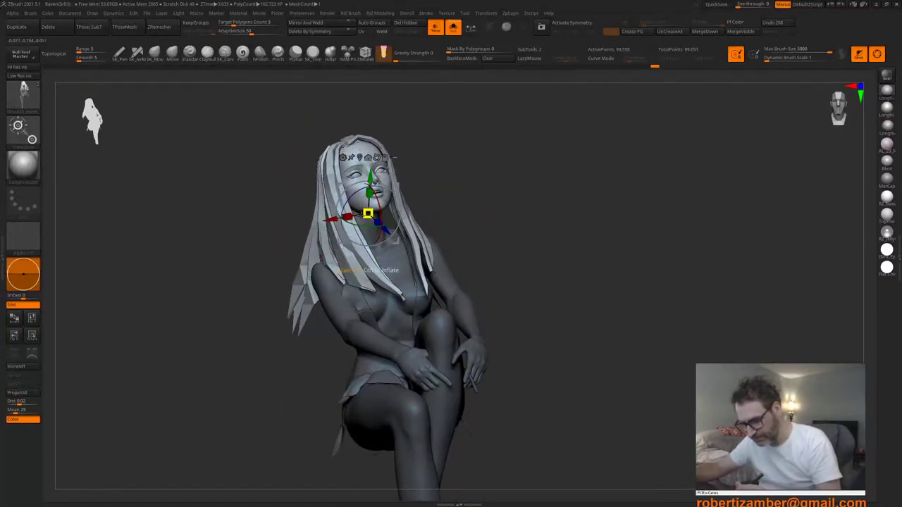
right_drag(363, 213, 364, 188)
drag(361, 213, 362, 217)
right_drag(362, 217, 378, 208)
click(453, 26)
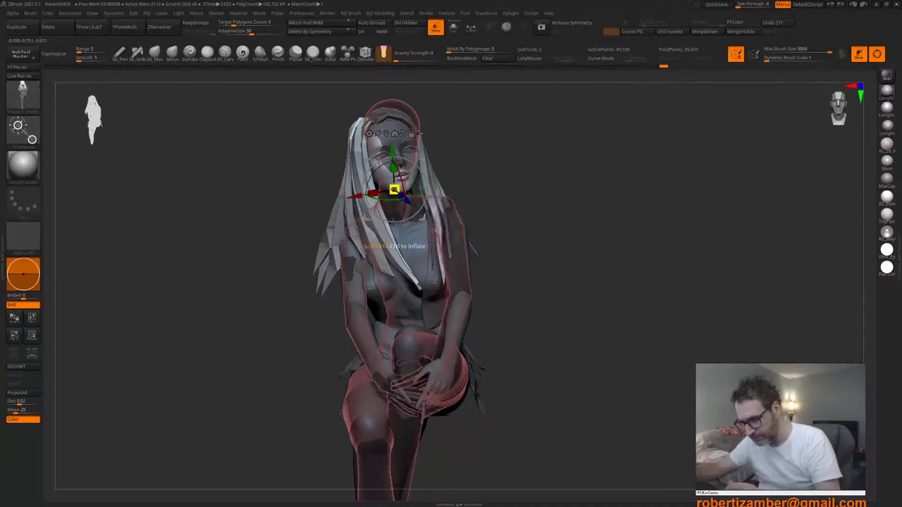
Step: Move and rotate the head slightly to line it up with the ZSphere head, checking the mesh alone in Solo mode
alt+drag(399, 209, 400, 212)
right_drag(400, 211, 395, 238)
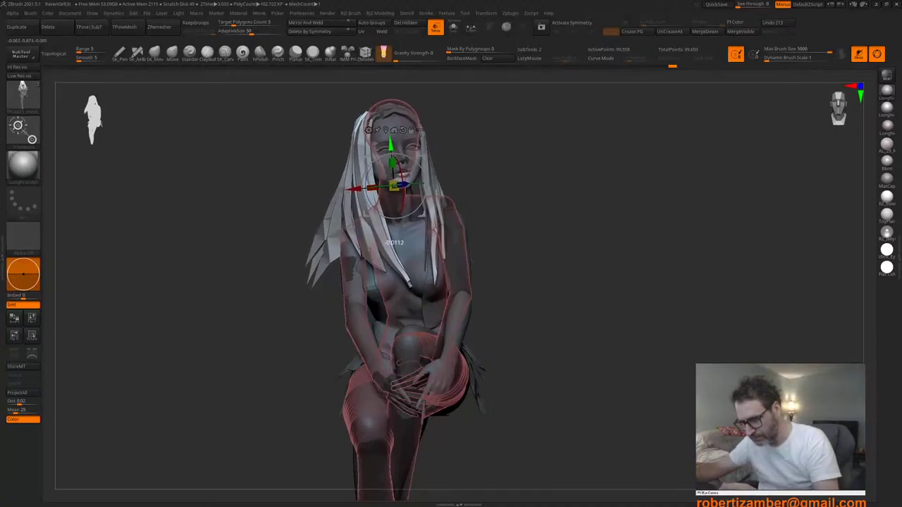
drag(396, 186, 422, 148)
click(453, 28)
click(453, 27)
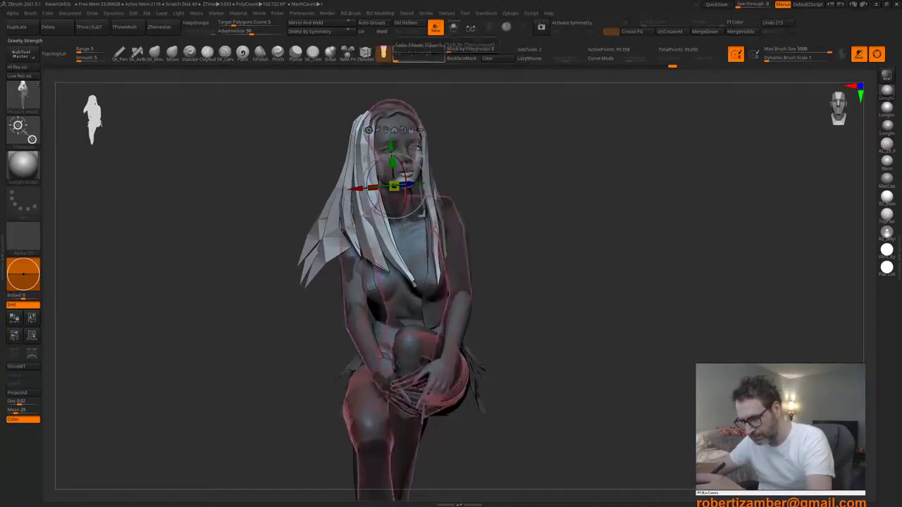
Step: Refine the head's tilt and turn from the side and front views against the ZSphere figure
drag(532, 205, 383, 212)
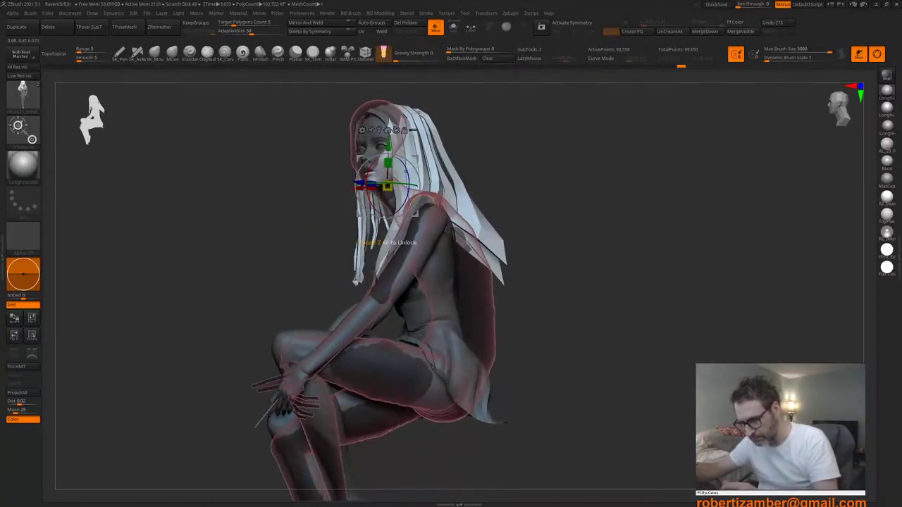
drag(406, 171, 409, 179)
drag(508, 186, 385, 182)
drag(310, 189, 366, 169)
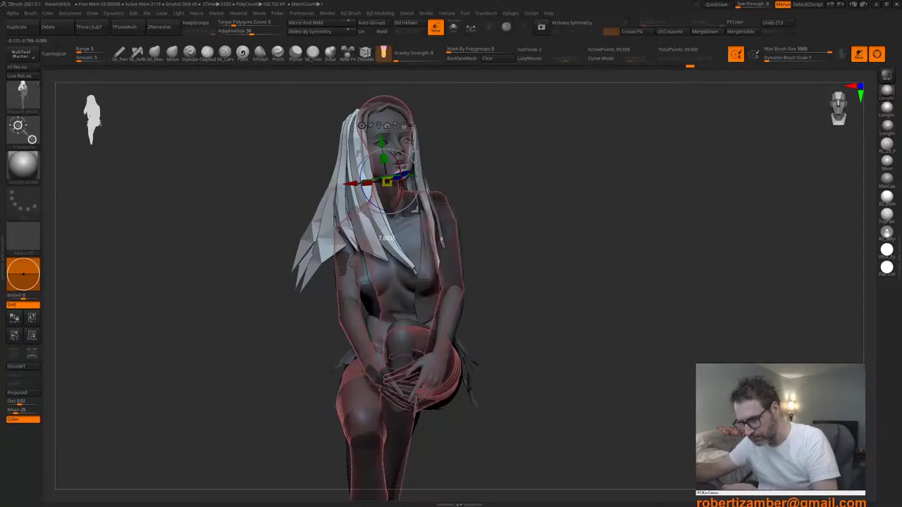
mouse_move(361, 178)
right_down()
mouse_move(338, 168)
mouse_move(377, 170)
mouse_move(358, 170)
right_up()
mouse_move(337, 275)
ctrl+right_down()
mouse_move(326, 241)
mouse_move(349, 201)
ctrl+right_up()
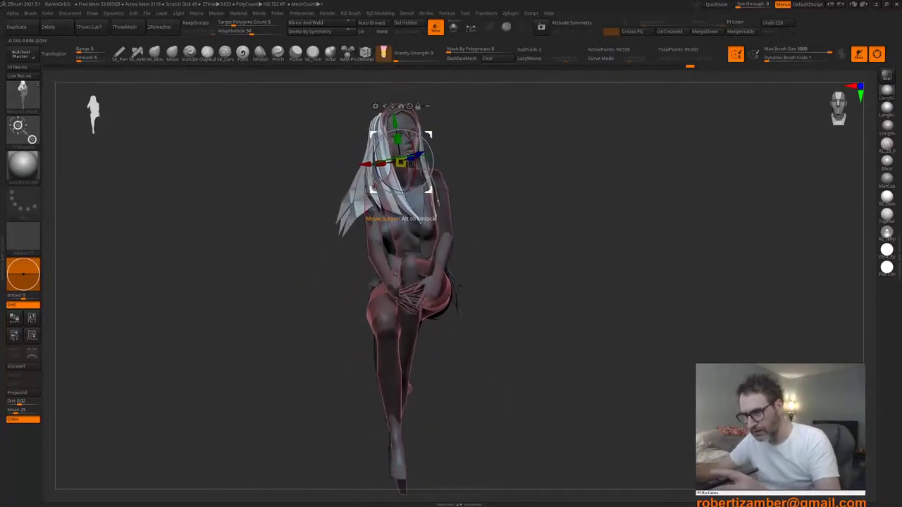
Step: Clear the head mask and display the posed mesh opaque, without the ZSphere figure
key(q)
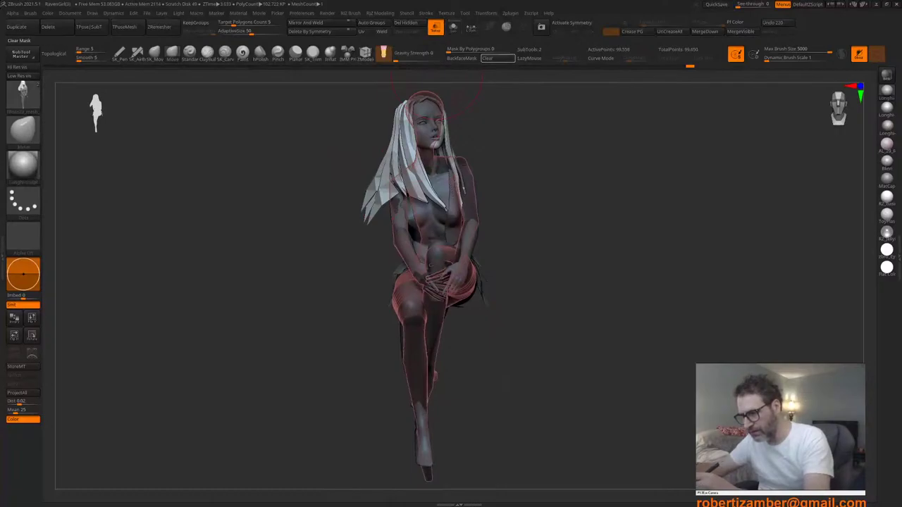
click(498, 59)
alt+right_drag(385, 213, 384, 230)
alt+click(449, 205)
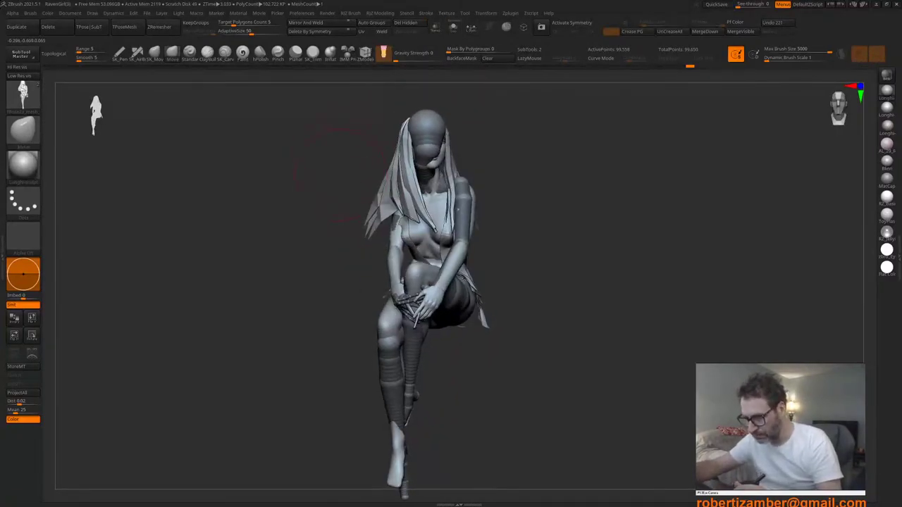
key(n)
click(371, 242)
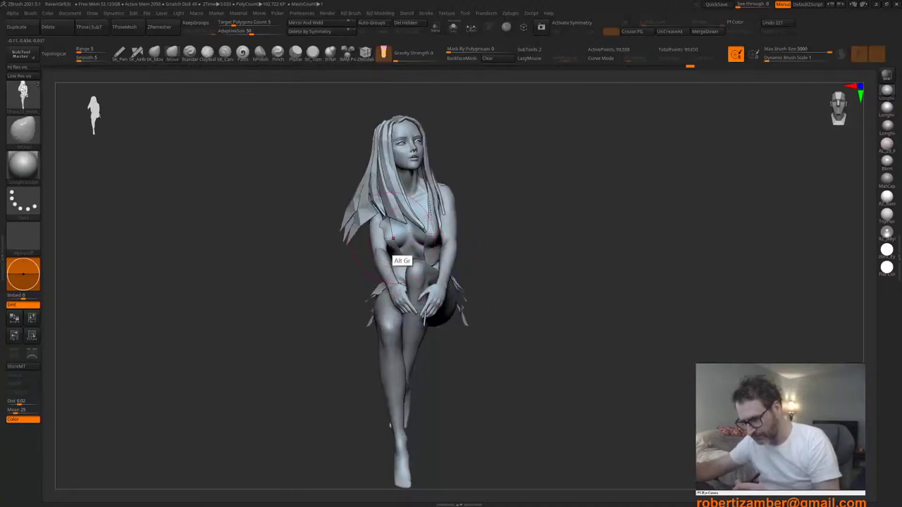
Step: Adjust the neck area and the hair strands beside it from the front with the Move brush, resizing the brush as needed
ctrl+right_drag(393, 252, 399, 296)
right_drag(437, 261, 387, 237)
right_drag(423, 275, 366, 303)
right_click(352, 316)
mouse_move(400, 211)
alt+right_down()
mouse_move(390, 227)
mouse_move(406, 225)
alt+right_up()
right_drag(286, 229, 281, 210)
key(space)
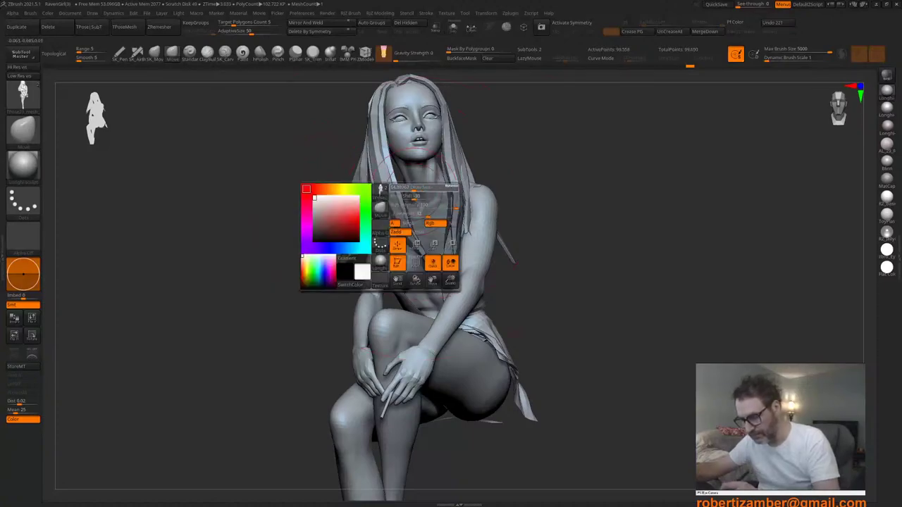
key(space)
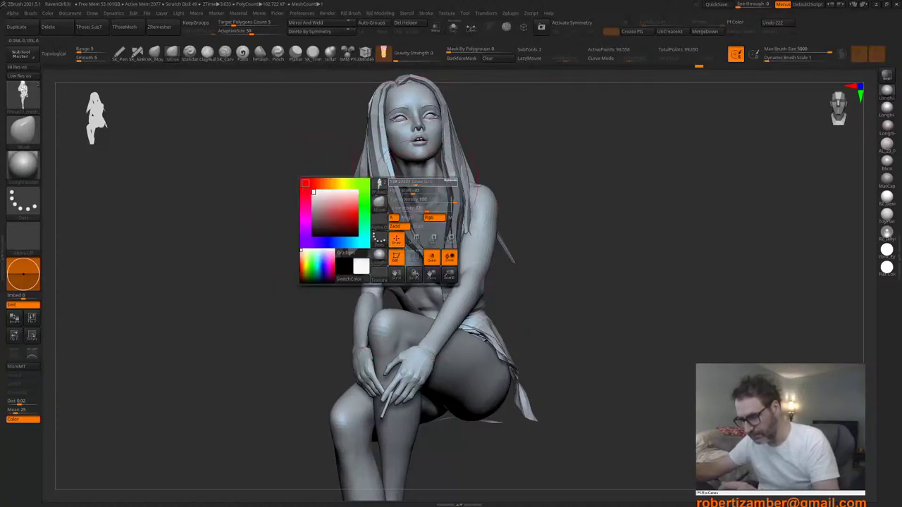
drag(380, 175, 373, 180)
key(space)
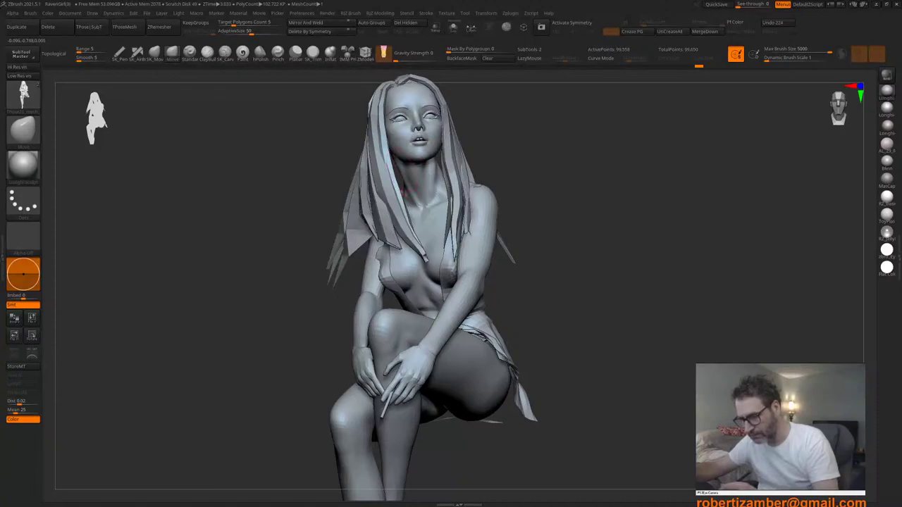
right_drag(403, 172, 423, 180)
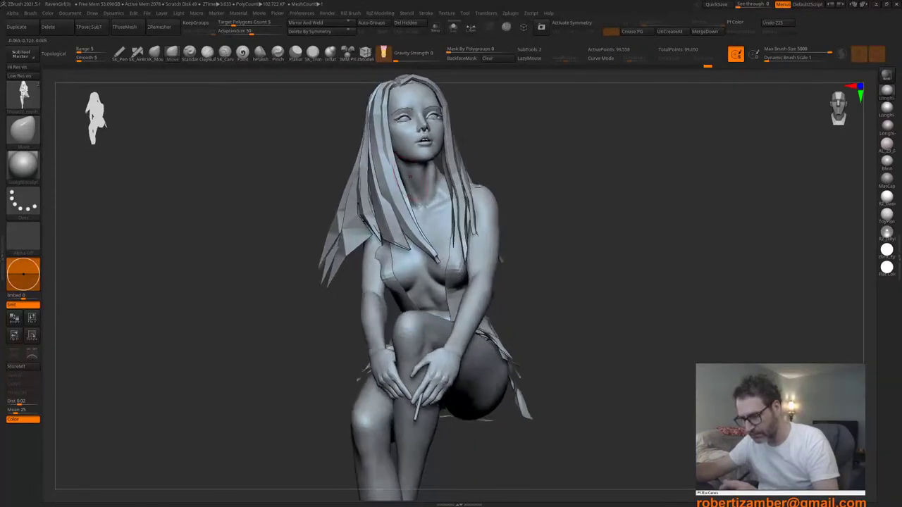
drag(395, 227, 387, 234)
right_click(387, 234)
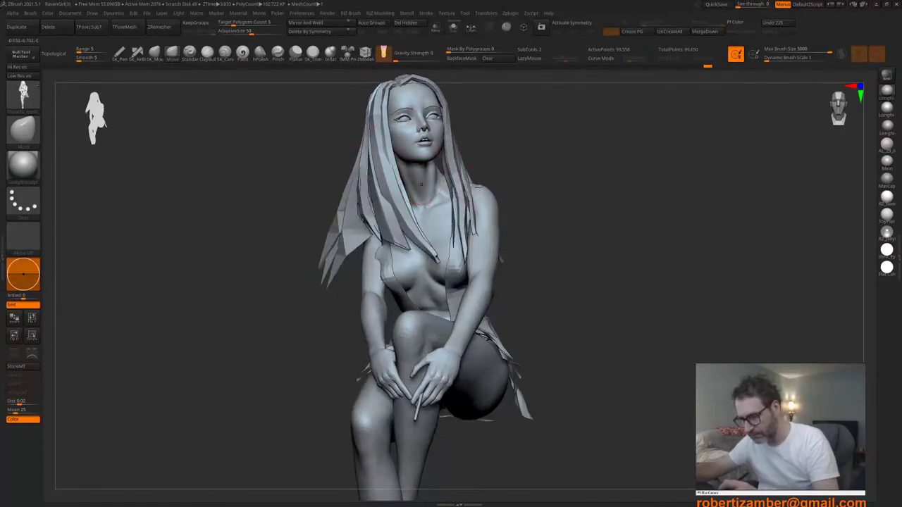
Step: Reshape the hair around the figure's left shoulder from the side with the Move brush at varying draw sizes
right_drag(422, 185, 363, 187)
key(space)
drag(461, 201, 459, 209)
right_drag(462, 210, 427, 211)
key(space)
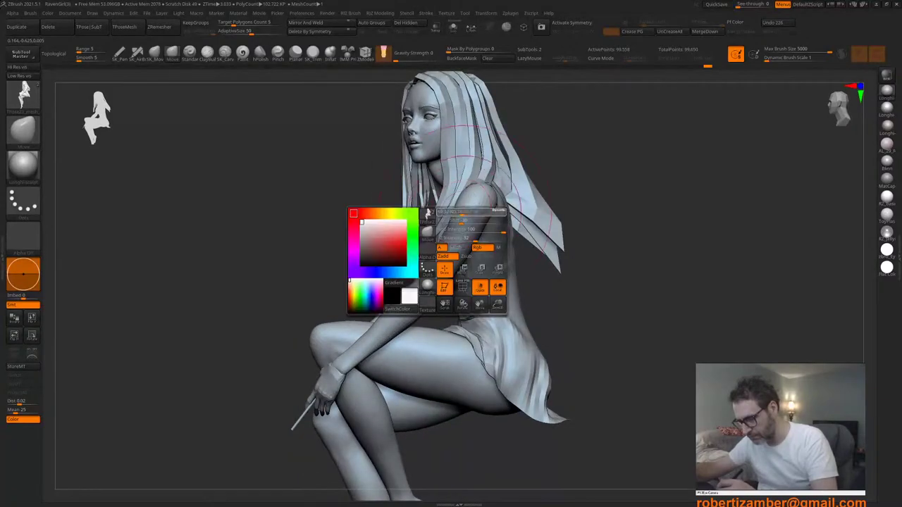
drag(463, 212, 459, 215)
right_drag(456, 224, 427, 222)
key(space)
drag(458, 211, 459, 221)
Step: Adjust the loose hair beside the figure's right arm from the front with a resized Move brush
right_drag(359, 250, 421, 261)
mouse_move(395, 289)
ctrl+right_down()
mouse_move(362, 263)
mouse_move(375, 243)
ctrl+right_up()
key(space)
drag(362, 255, 368, 251)
key(space)
Step: Hide the hair strand groups one after another so that only the bald head and body stay displayed
ctrl+shift+click(347, 222)
ctrl+shift+click(349, 225)
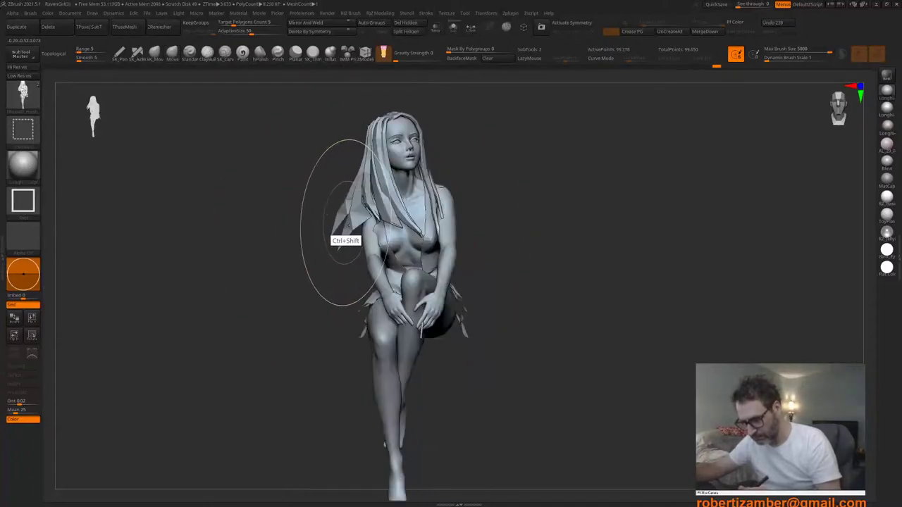
mouse_move(348, 225)
right_down()
mouse_move(370, 225)
mouse_move(384, 210)
mouse_move(350, 210)
right_up()
ctrl+shift+click(352, 210)
mouse_move(389, 182)
right_down()
mouse_move(353, 179)
mouse_move(404, 180)
right_up()
ctrl+shift+click(357, 177)
ctrl+shift+click(352, 180)
ctrl+shift+click(350, 182)
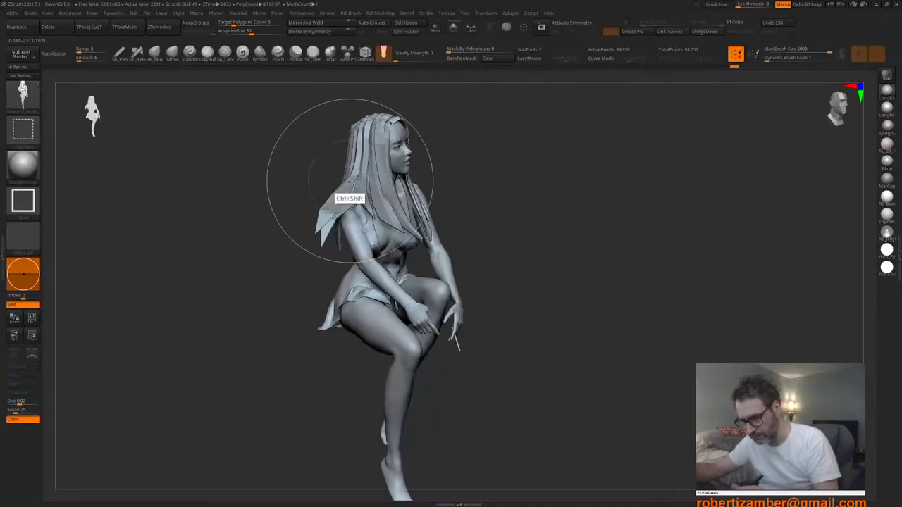
right_drag(349, 179, 308, 174)
ctrl+shift+click(343, 173)
ctrl+shift+click(375, 182)
right_drag(375, 182, 162, 184)
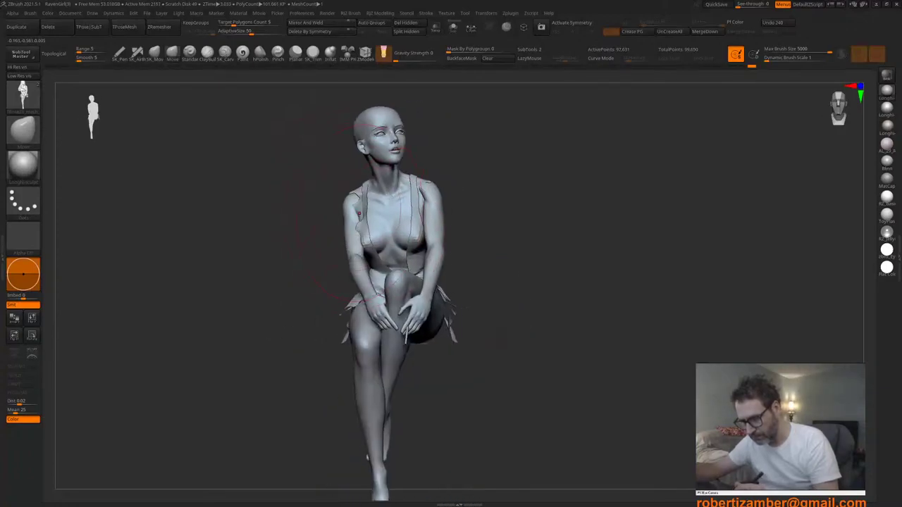
Step: Show the ZSphere figure again and compare its back, shoulders and head with the mesh from the side
right_click(314, 255)
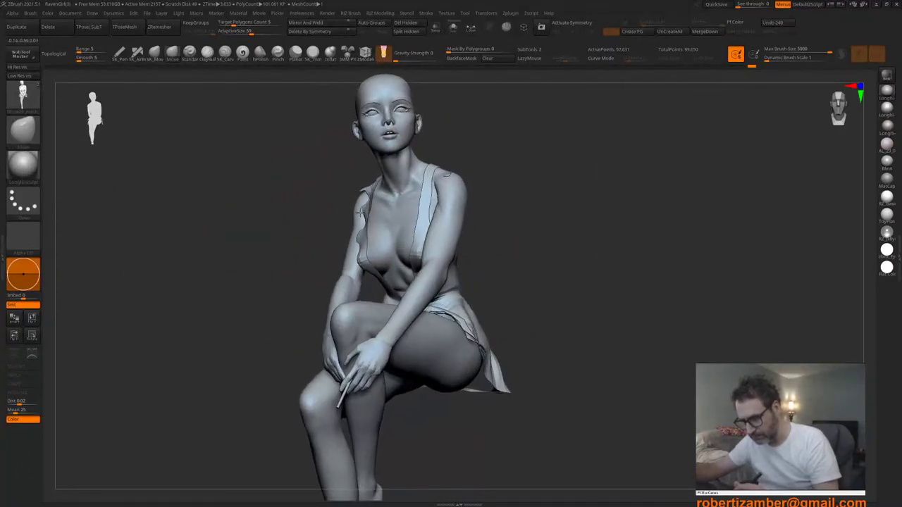
mouse_move(310, 268)
right_down()
mouse_move(367, 264)
mouse_move(368, 254)
mouse_move(366, 292)
mouse_move(408, 280)
right_up()
click(453, 27)
click(436, 27)
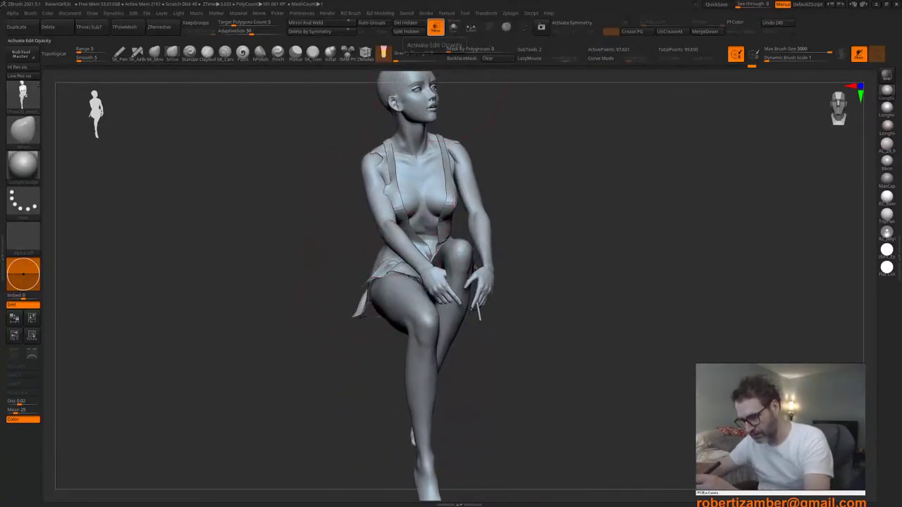
key(F1)
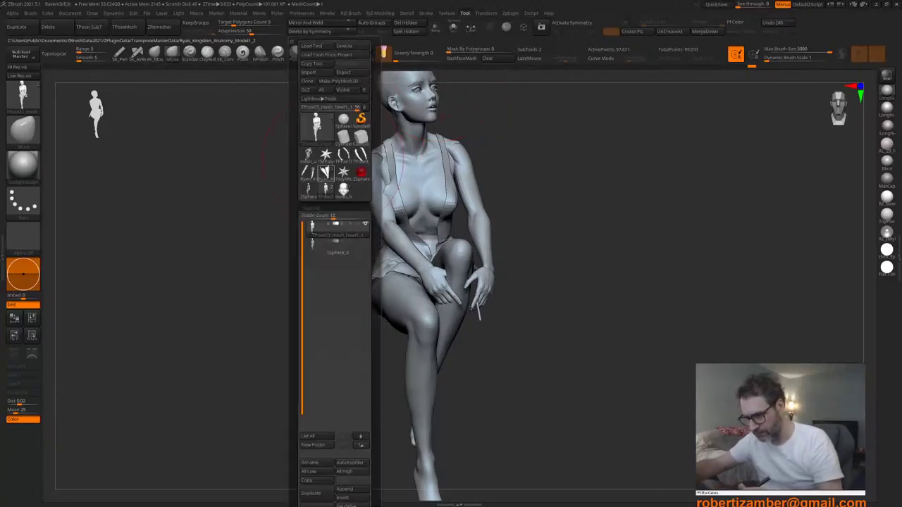
click(365, 242)
right_drag(359, 303, 380, 347)
alt+right_drag(358, 276, 371, 283)
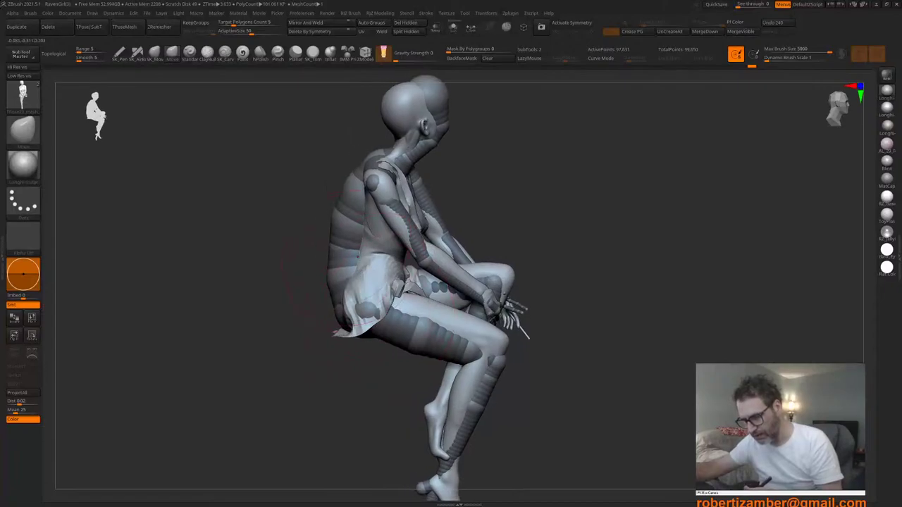
right_click(311, 311)
right_click(350, 261)
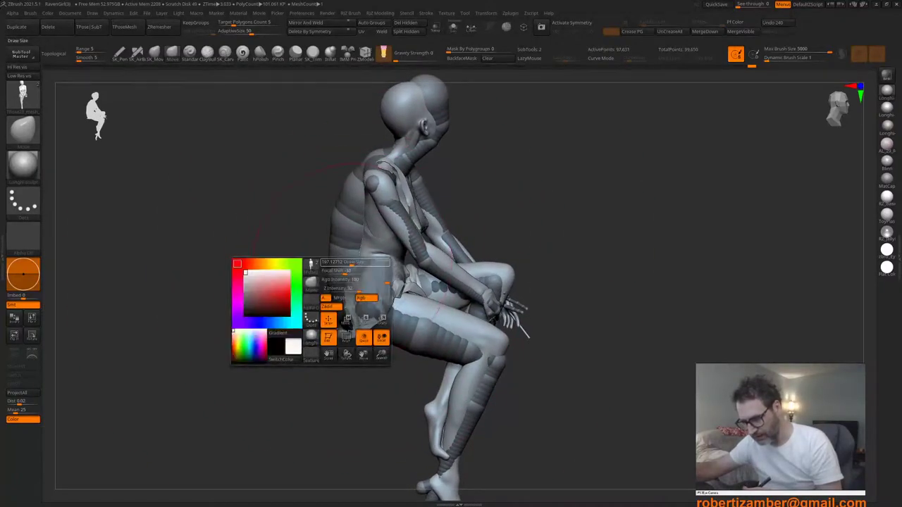
right_drag(352, 264, 329, 263)
right_click(317, 311)
Step: In Solo mode with Topological auto-masking on, reshape the figure's right shoulder from the side with a large Move brush
click(453, 26)
right_click(329, 246)
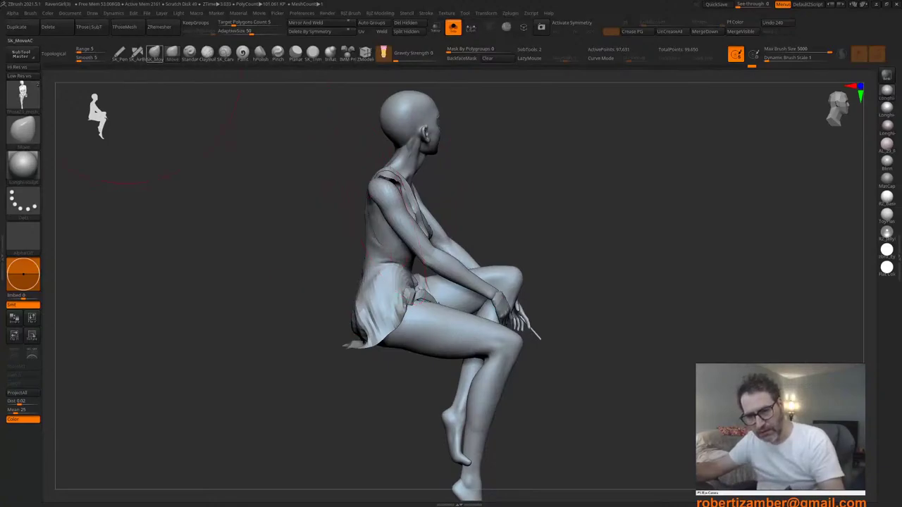
click(53, 53)
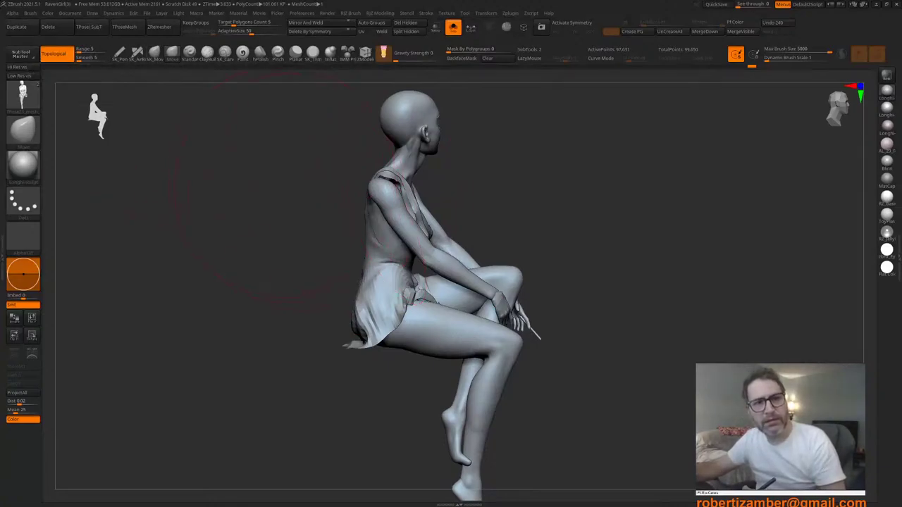
right_click(299, 260)
click(354, 212)
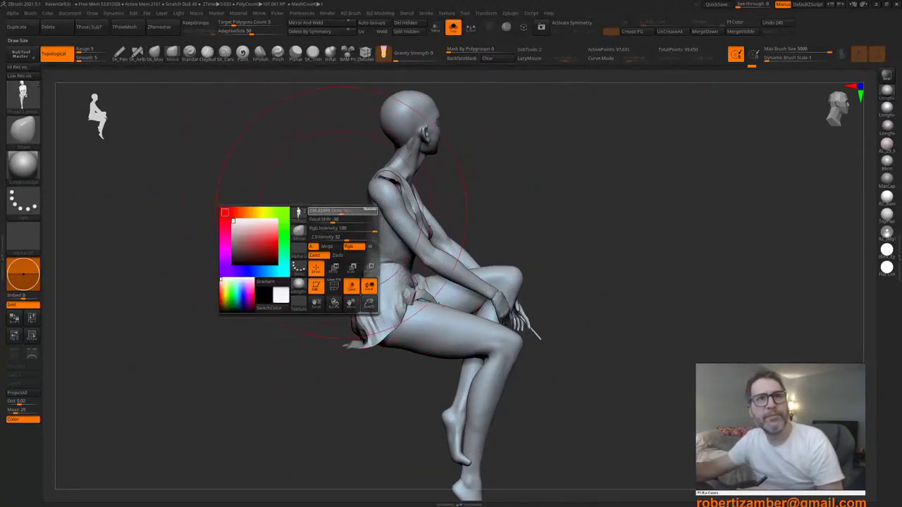
key(s)
key(s)
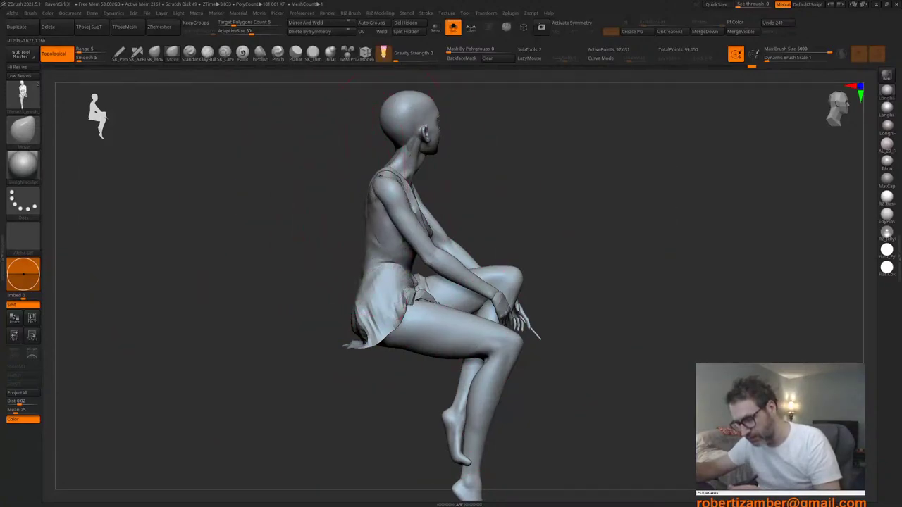
Step: Refine the outline of the figure's right shoulder and upper chest from the front with a resized Move brush
right_drag(378, 186, 362, 212)
key(s)
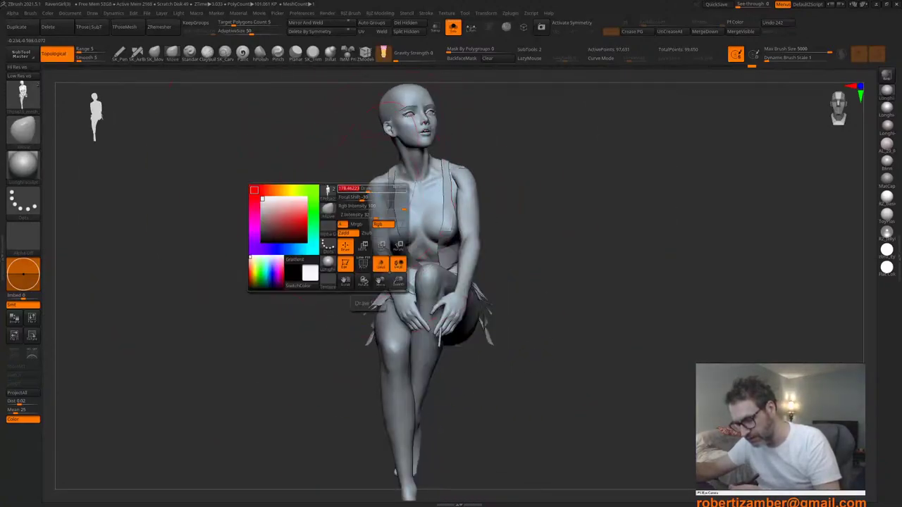
drag(376, 189, 372, 191)
key(s)
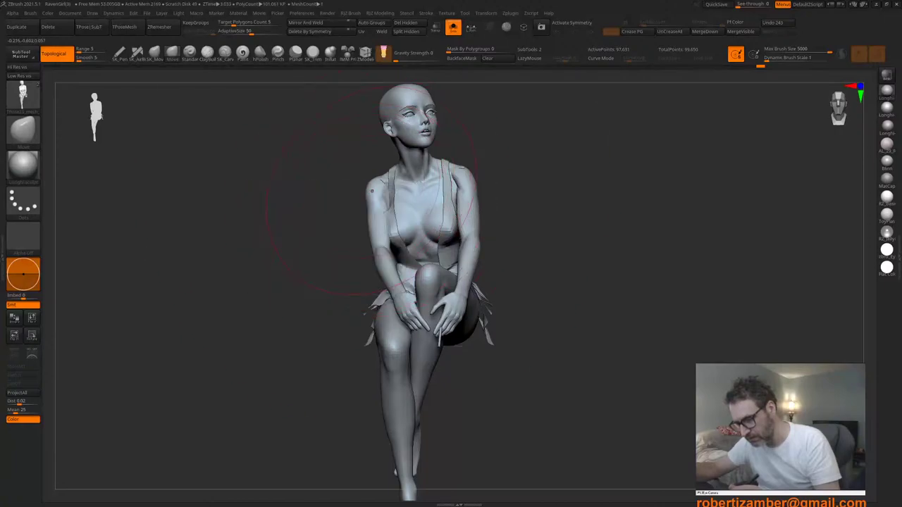
right_click(426, 185)
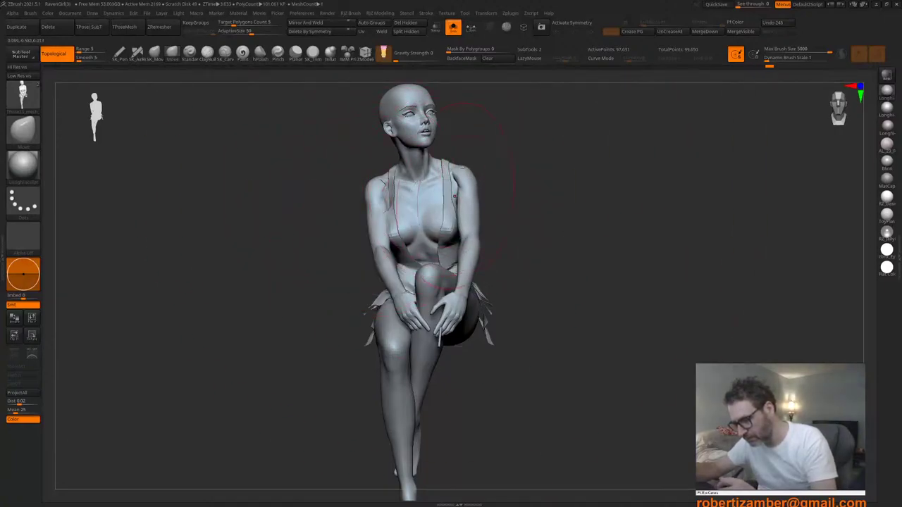
Step: Reshape the figure's left shoulder and upper arm from the side with the Move brush, reducing its draw size
right_drag(455, 197, 417, 196)
key(space)
drag(451, 186, 468, 189)
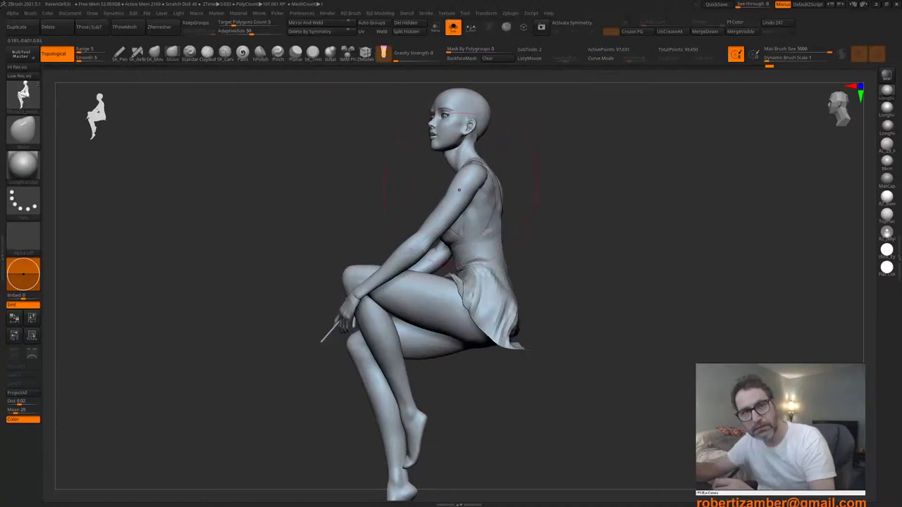
key(space)
right_drag(461, 191, 441, 195)
key(space)
key(space)
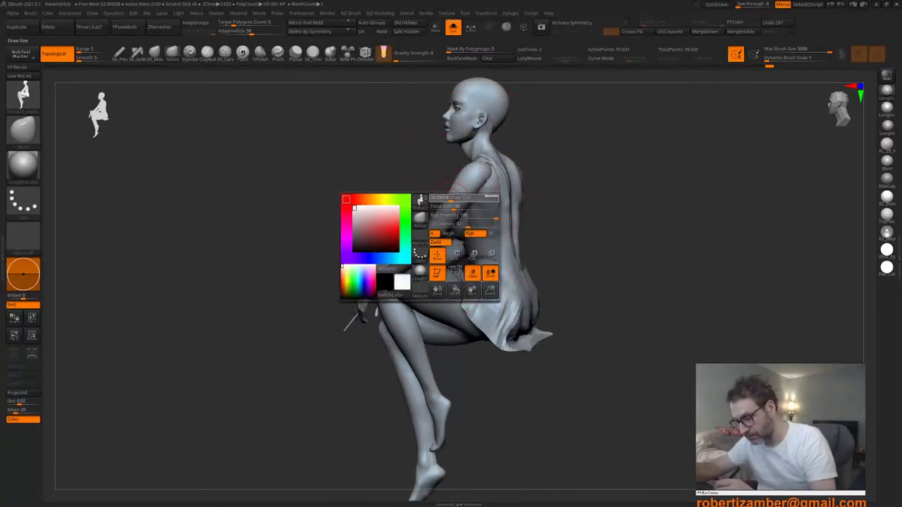
drag(449, 201, 451, 201)
Step: Adjust both shoulders and the inner left upper arm from the front with the Move brush
right_drag(452, 201, 479, 202)
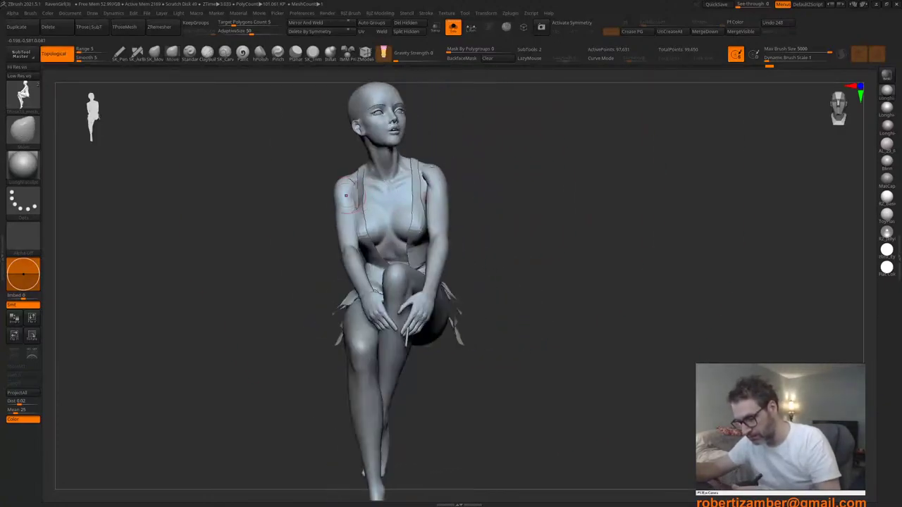
key(space)
drag(421, 177, 428, 172)
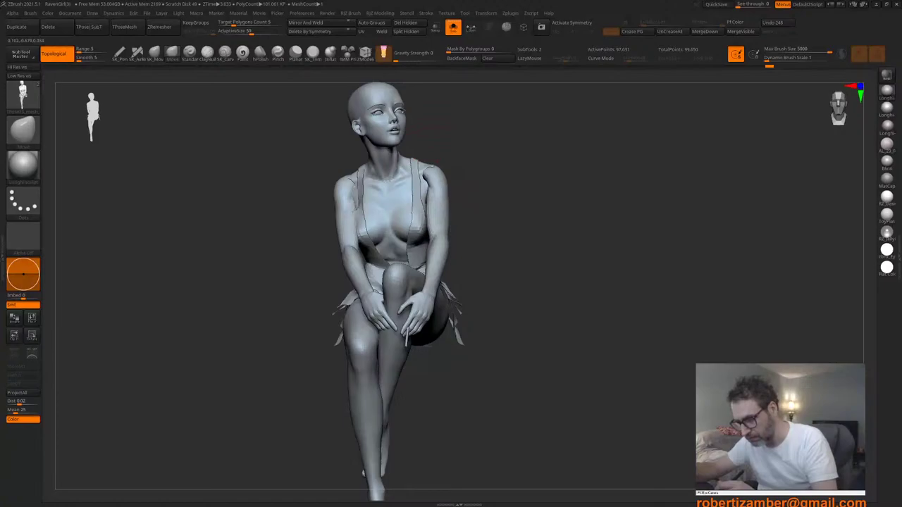
key(space)
drag(424, 199, 429, 199)
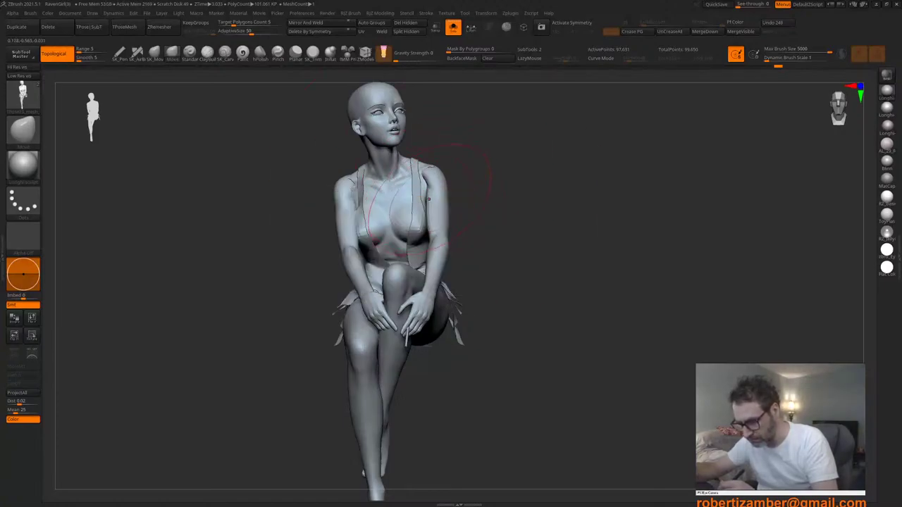
Step: Refine the left shoulder and arm from a three-quarter view with a resized Move brush
right_drag(446, 285, 407, 295)
key(space)
drag(439, 249, 462, 235)
key(space)
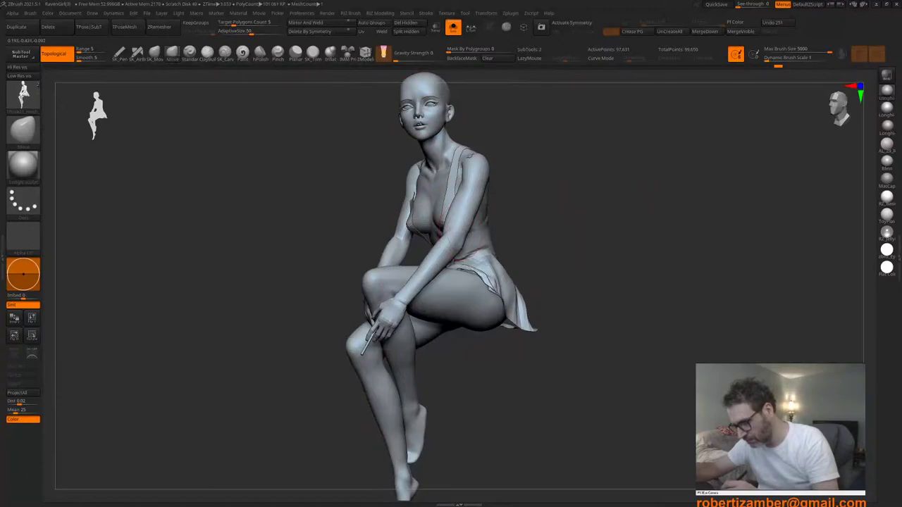
Step: Smooth the torso beside the figure's left arm, and nudge the right shoulder from a rear three-quarter view with a resized Move brush
right_drag(463, 233, 502, 235)
shift+drag(447, 218, 446, 232)
key(space)
right_drag(296, 229, 381, 223)
right_drag(310, 191, 359, 189)
key(space)
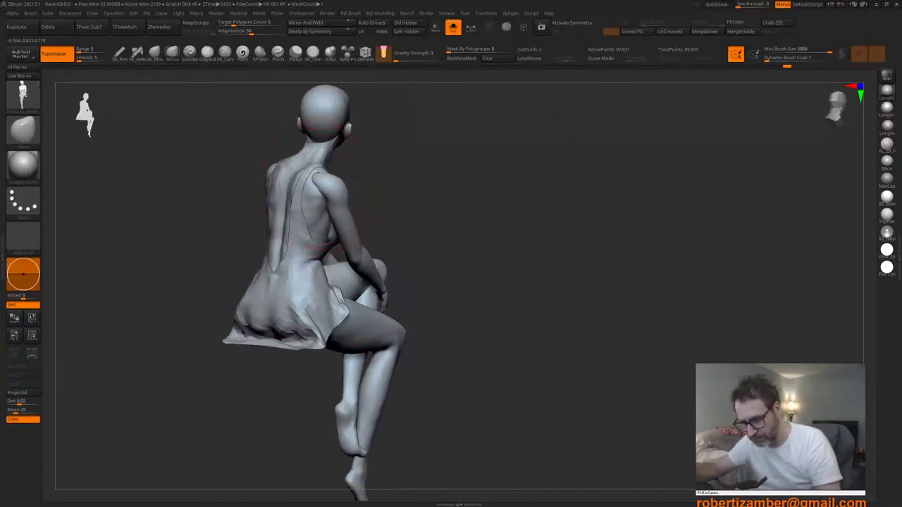
drag(312, 187, 315, 183)
Step: Reshape the figure's right shoulder and shoulder blade from behind with the Move brush, varying its draw size
right_drag(310, 186, 340, 186)
key(space)
drag(339, 186, 325, 185)
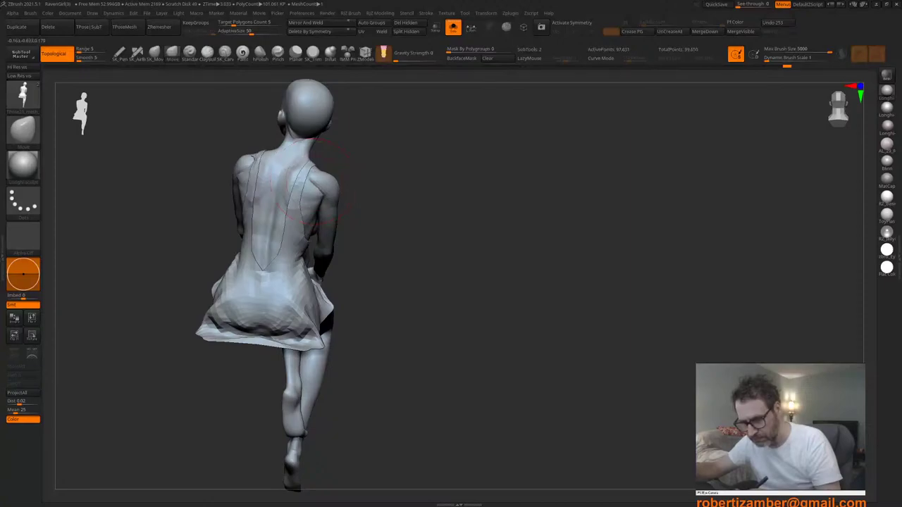
right_drag(317, 181, 302, 179)
key(space)
drag(304, 179, 322, 177)
key(space)
mouse_move(310, 180)
mouse_down()
mouse_move(334, 182)
mouse_move(317, 180)
mouse_up()
mouse_move(317, 180)
right_down()
mouse_move(286, 182)
mouse_move(284, 224)
mouse_move(313, 285)
mouse_move(350, 280)
mouse_move(325, 300)
mouse_move(351, 291)
mouse_move(338, 259)
mouse_move(327, 272)
right_up()
key(space)
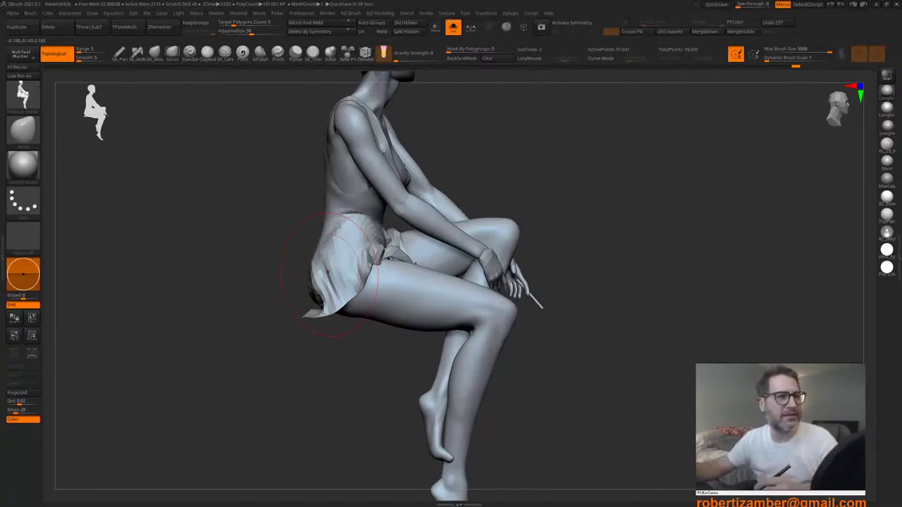
Step: Activate the gizmo in side view, relocate its pivot to the figure's hips, and undo the trial transform of the mesh
alt+right_drag(371, 276, 356, 248)
key(space)
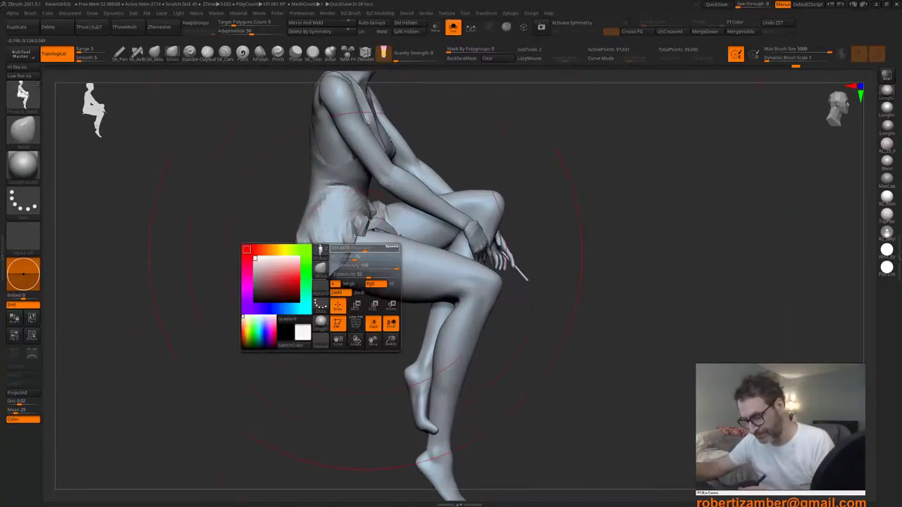
drag(361, 255, 358, 256)
mouse_move(358, 256)
ctrl+right_down()
mouse_move(356, 274)
mouse_move(332, 257)
mouse_move(358, 270)
mouse_move(361, 282)
mouse_move(288, 278)
mouse_move(344, 286)
ctrl+right_up()
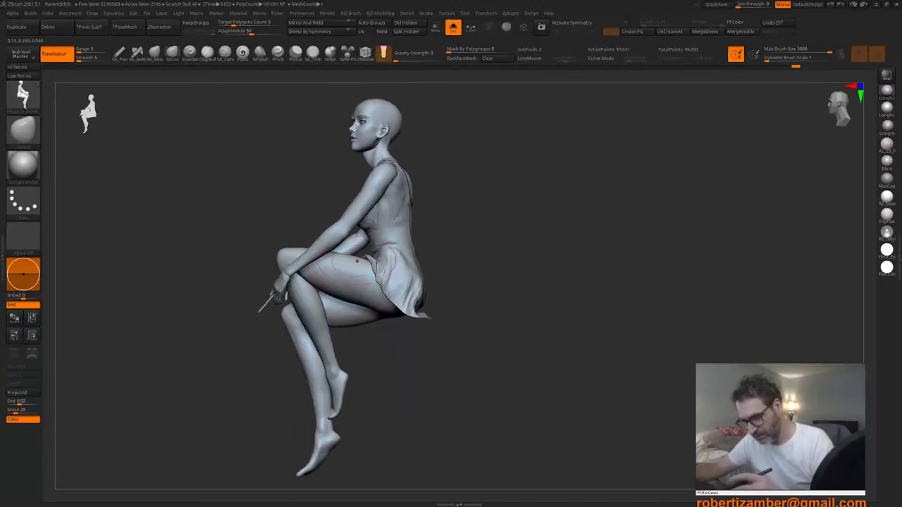
key(w)
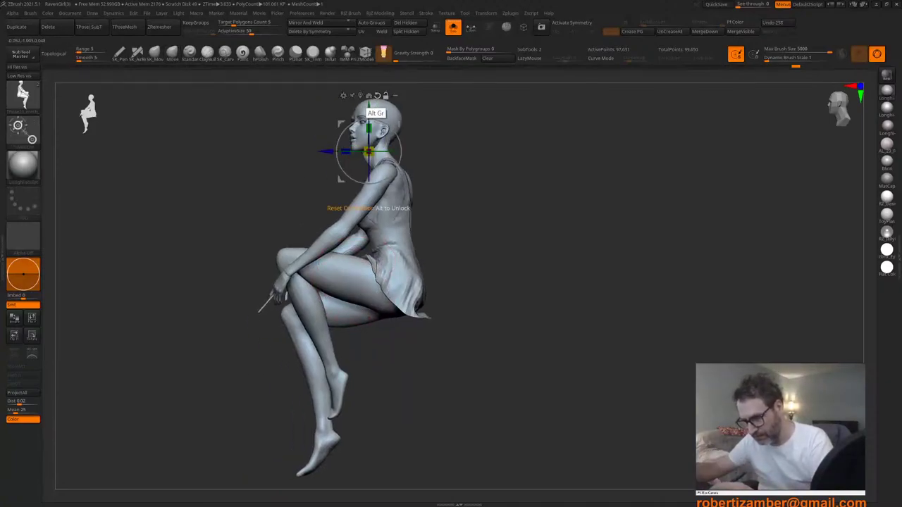
alt+drag(338, 140, 373, 281)
mouse_move(337, 358)
shift+mouse_down()
mouse_move(375, 358)
mouse_move(341, 360)
shift+mouse_up()
alt+drag(340, 316, 339, 308)
shift+drag(364, 200, 325, 201)
key(ctrl+z)
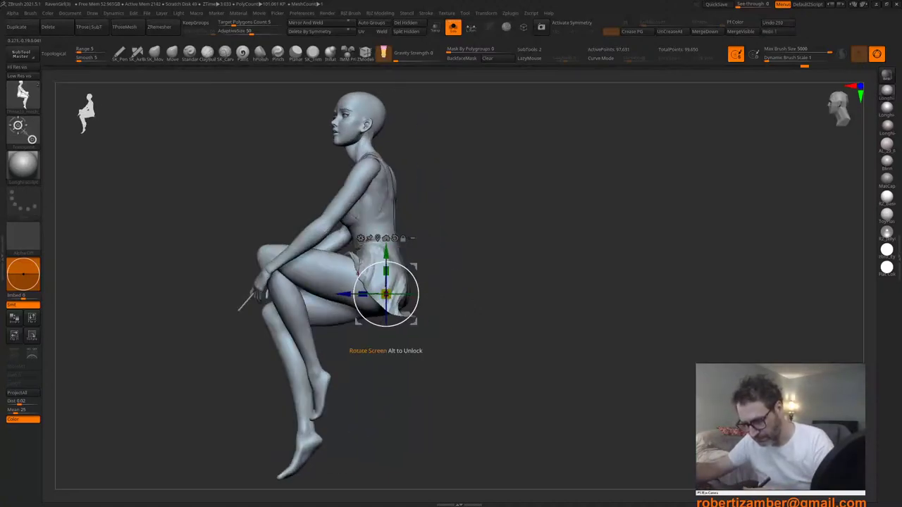
Step: Turn off Solo to show the ZSphere figure, and shift and tilt the mesh about its hips to match it from the side
click(453, 28)
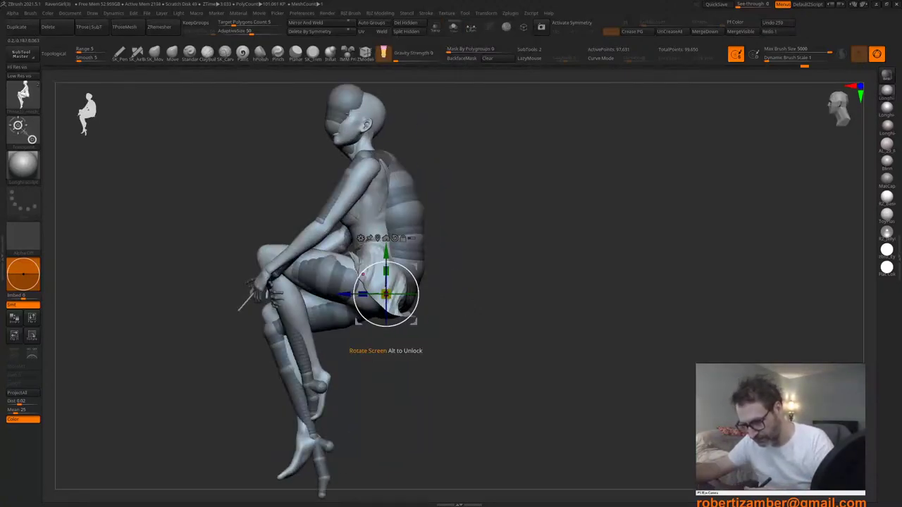
drag(345, 293, 353, 294)
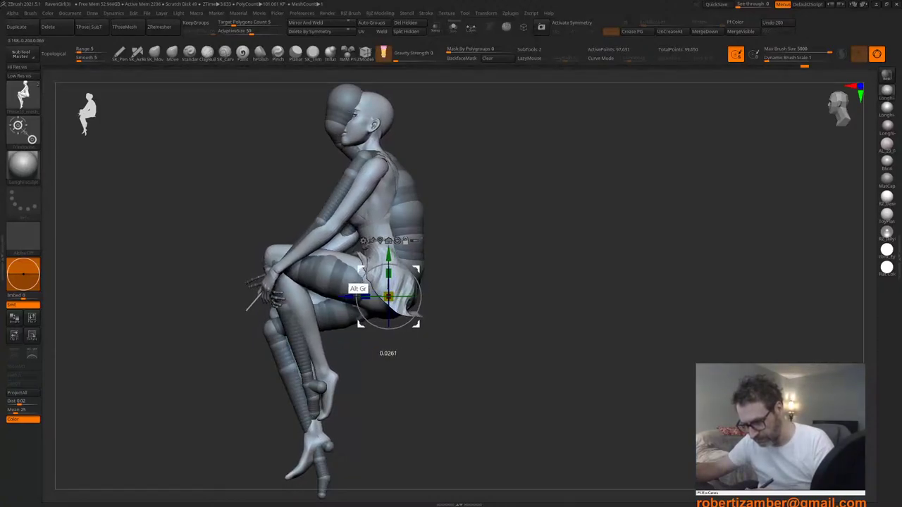
drag(357, 295, 357, 297)
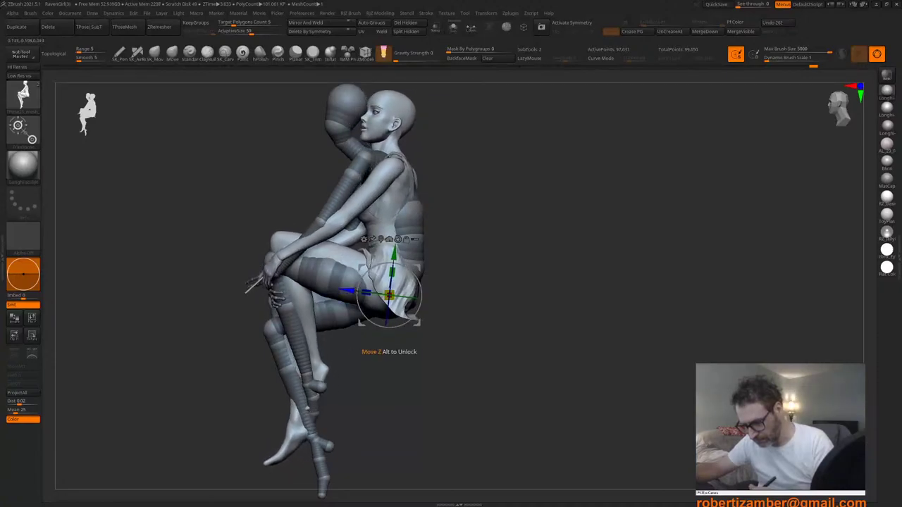
shift+right_drag(338, 321, 317, 317)
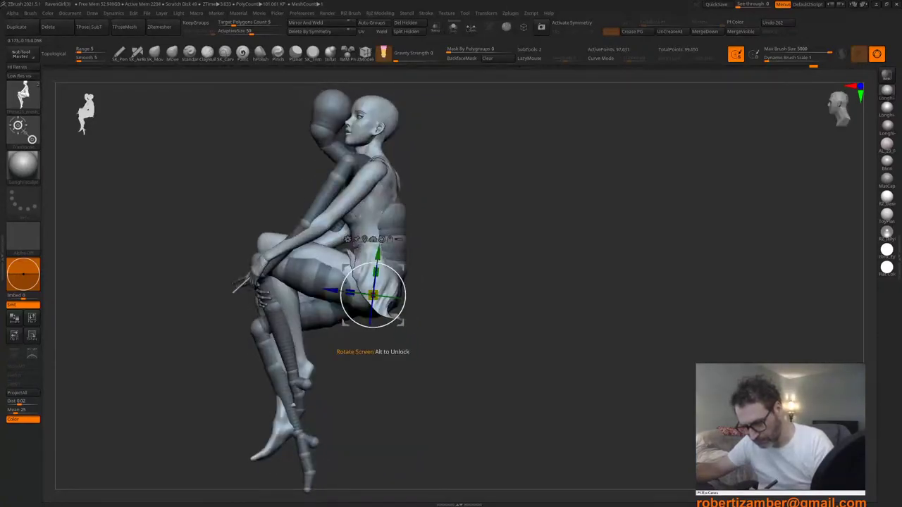
drag(343, 308, 345, 310)
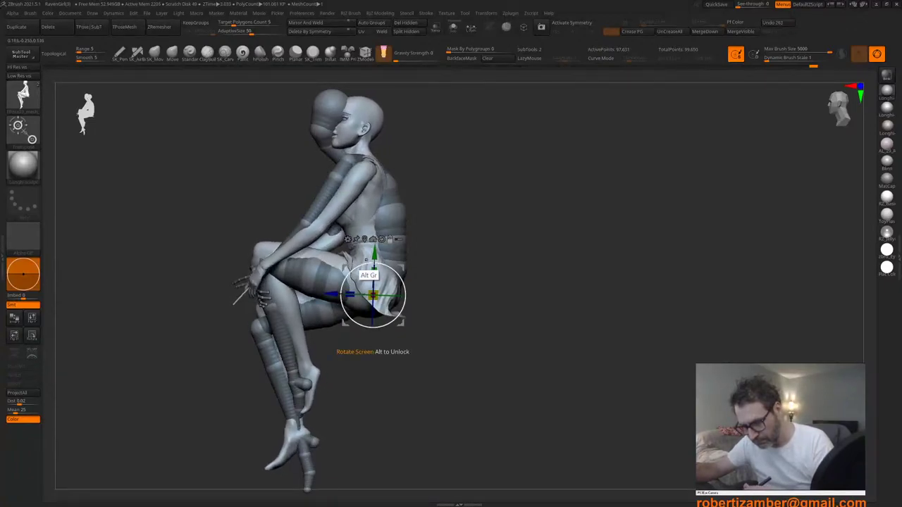
Step: Try to shift the posed mesh downward, undo it, and try moving it farther back from the ZSphere rig
drag(370, 256, 370, 260)
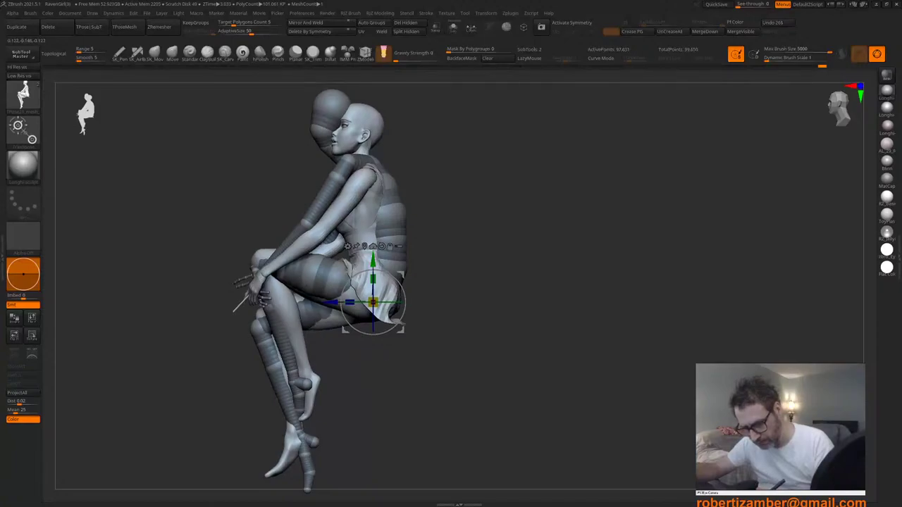
drag(310, 332, 409, 341)
drag(317, 353, 240, 353)
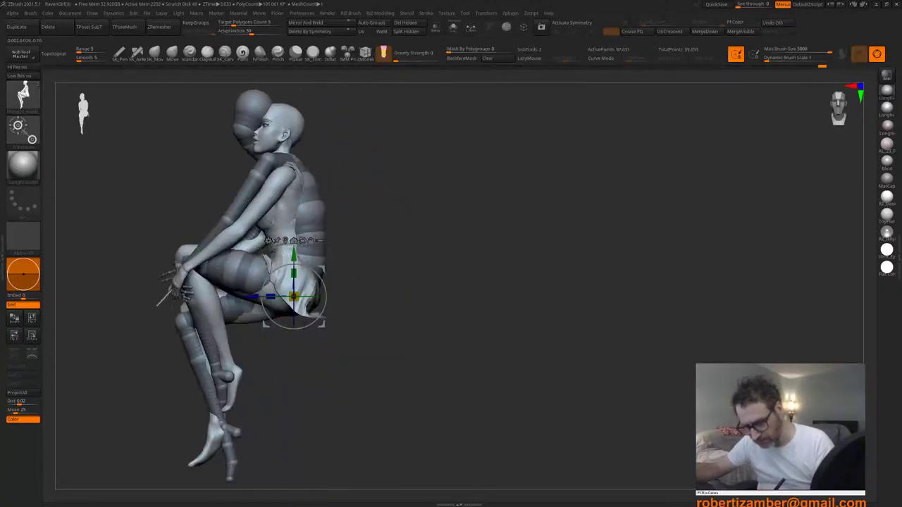
key(ctrl+z)
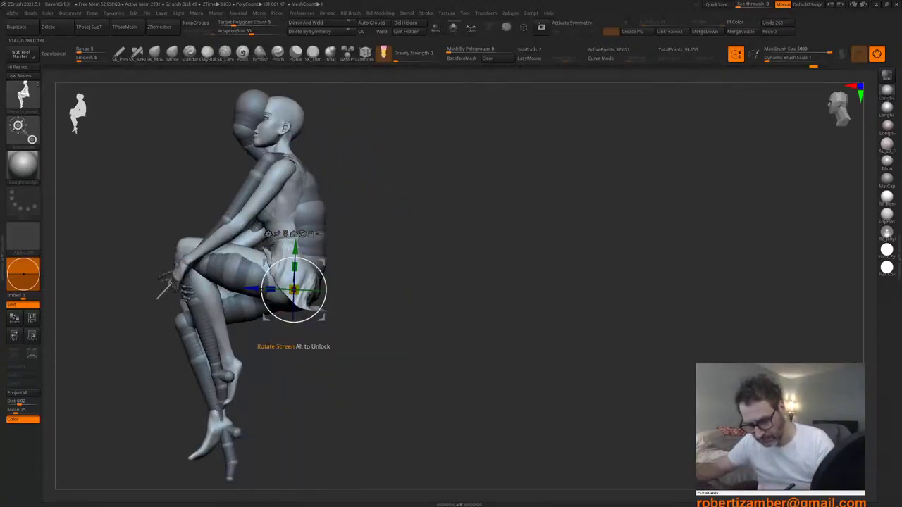
drag(252, 289, 260, 289)
alt+right_drag(260, 299, 324, 296)
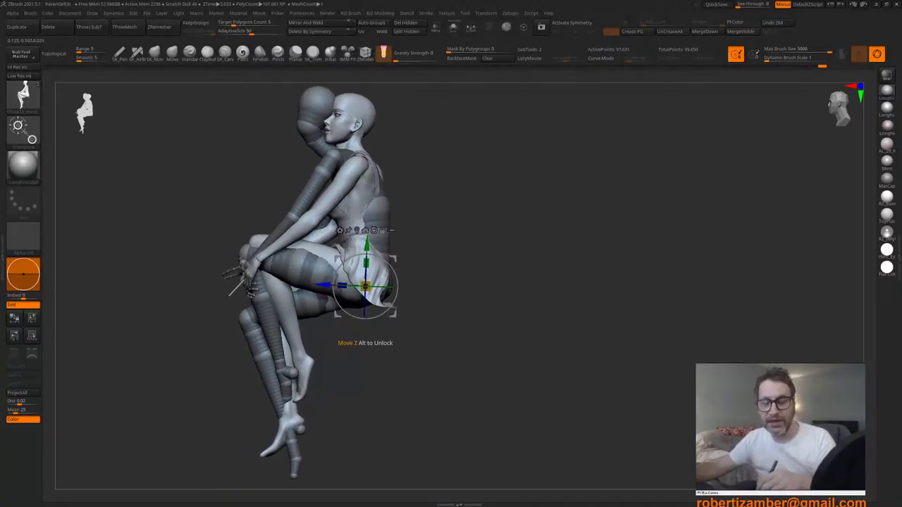
alt+right_drag(275, 247, 307, 262)
shift+right_drag(237, 248, 336, 240)
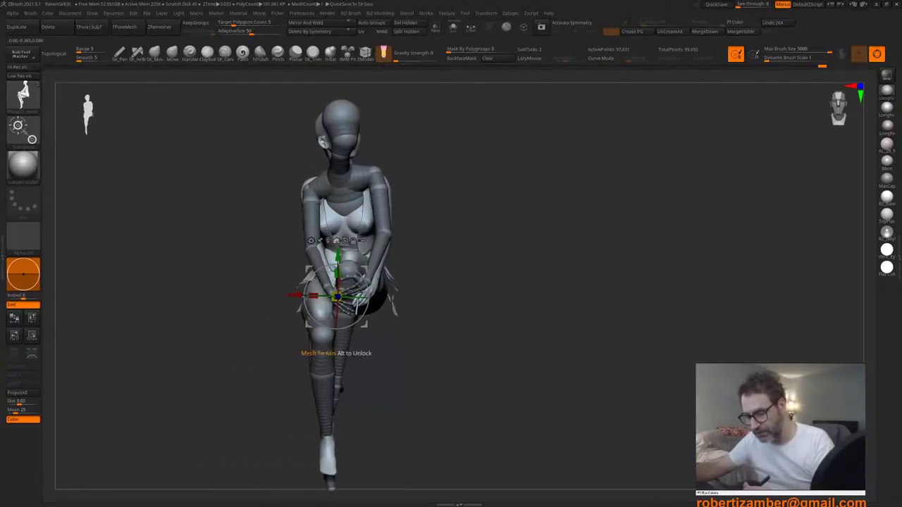
Step: Select the ZSphere_4 subtool and examine its pose alone from several angles, then show the mesh with it again
key(n)
click(311, 245)
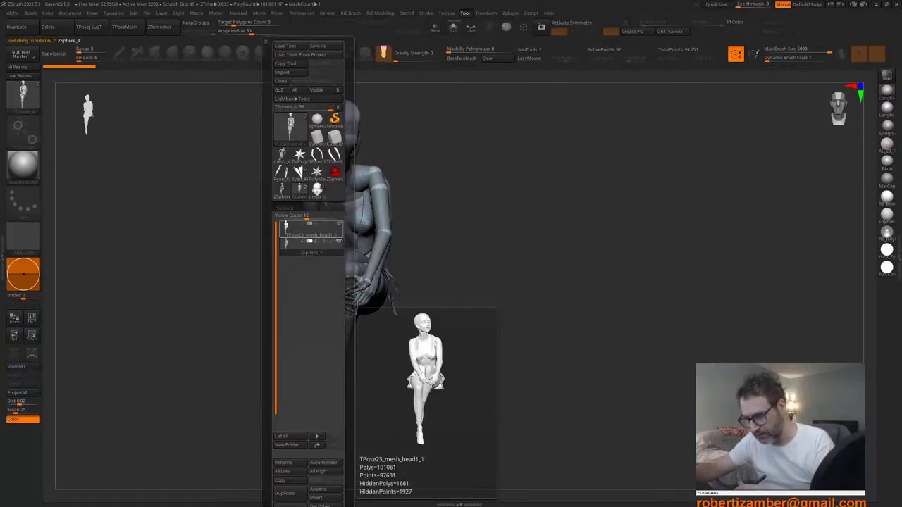
mouse_move(313, 248)
right_down()
mouse_move(307, 283)
mouse_move(318, 258)
right_up()
click(453, 27)
mouse_move(255, 247)
right_down()
mouse_move(301, 252)
mouse_move(270, 264)
mouse_move(288, 253)
mouse_move(257, 258)
right_up()
right_drag(333, 264, 282, 271)
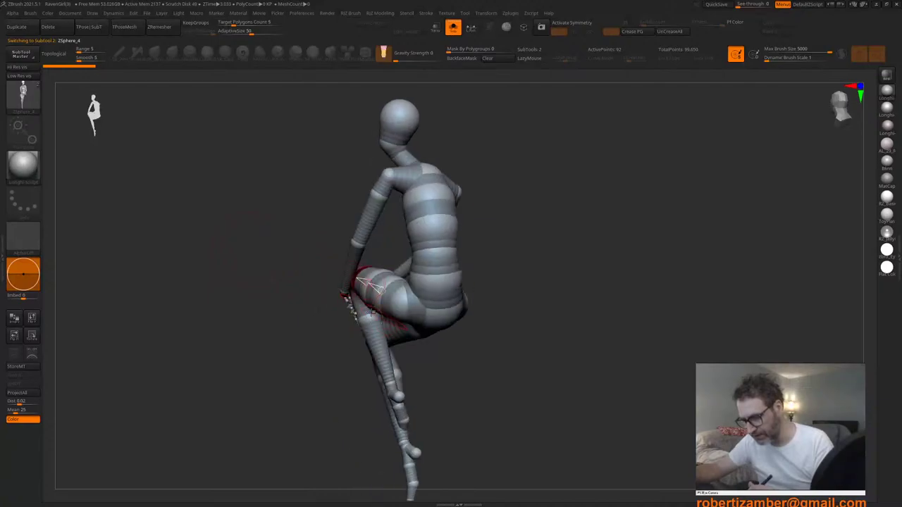
right_drag(358, 284, 310, 296)
right_drag(378, 312, 331, 302)
drag(331, 302, 333, 345)
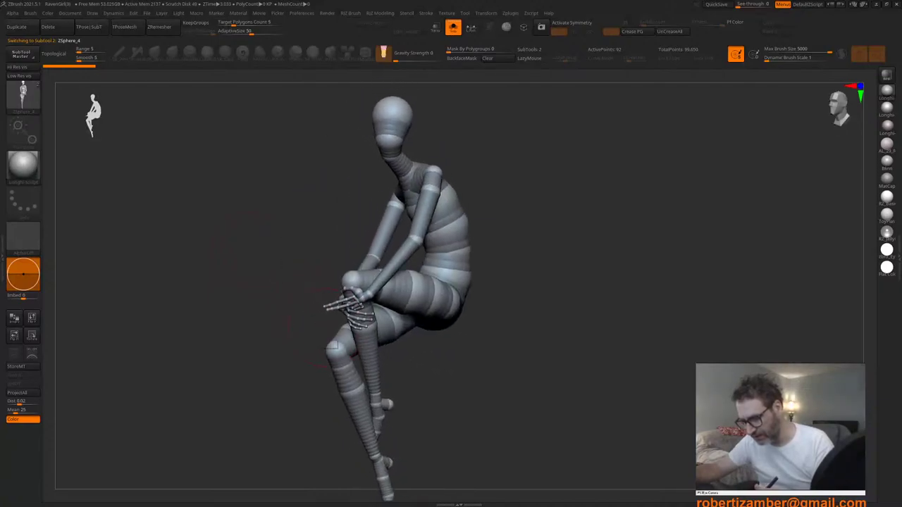
click(454, 27)
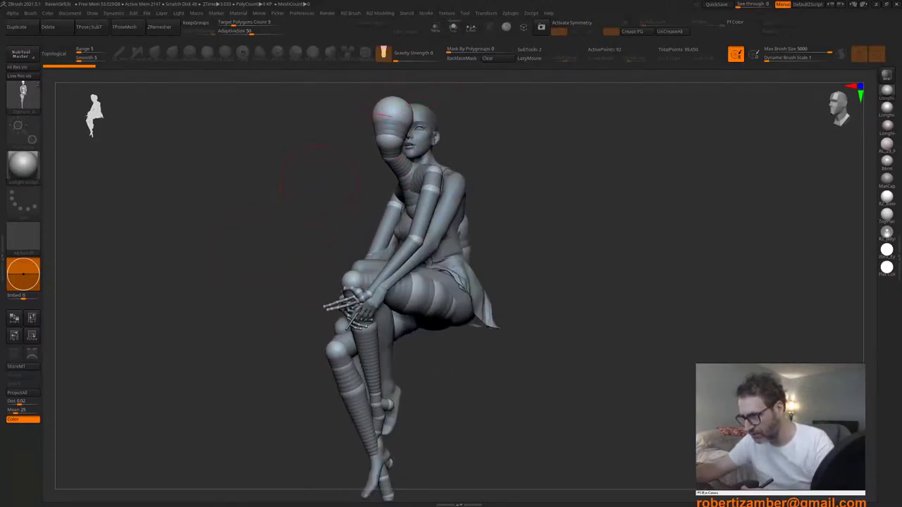
Step: Reselect the TPose23_mesh_head1_1 subtool and try shifting it slightly farther back from the ZSphere rig
key(n)
click(319, 226)
drag(465, 362, 408, 362)
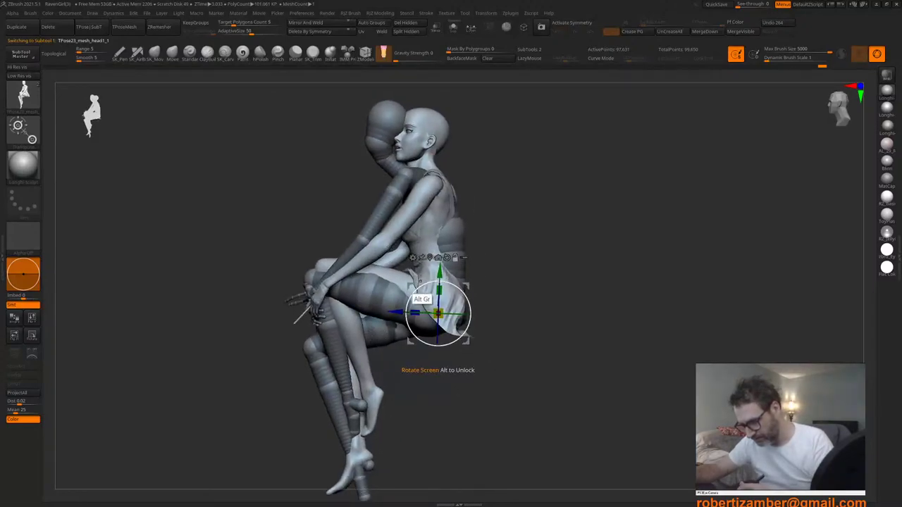
drag(397, 314, 399, 313)
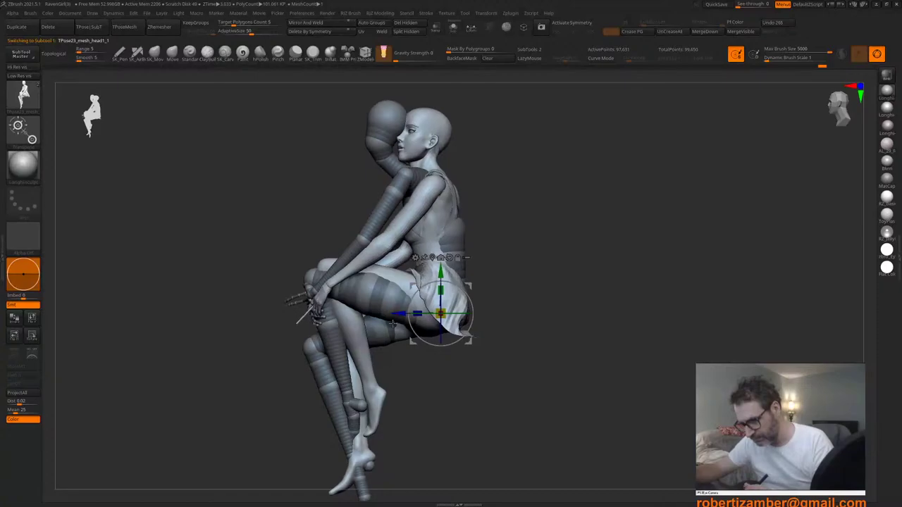
drag(409, 361, 398, 344)
drag(441, 303, 445, 303)
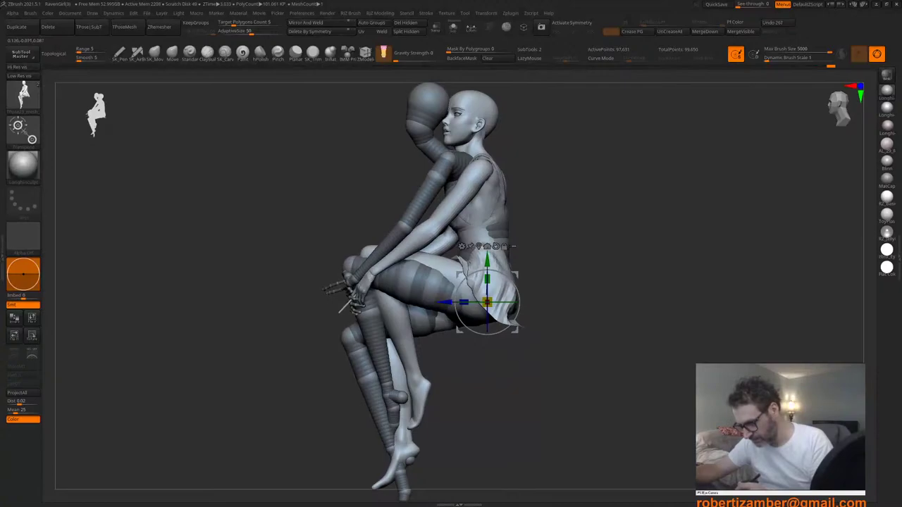
drag(460, 286, 425, 304)
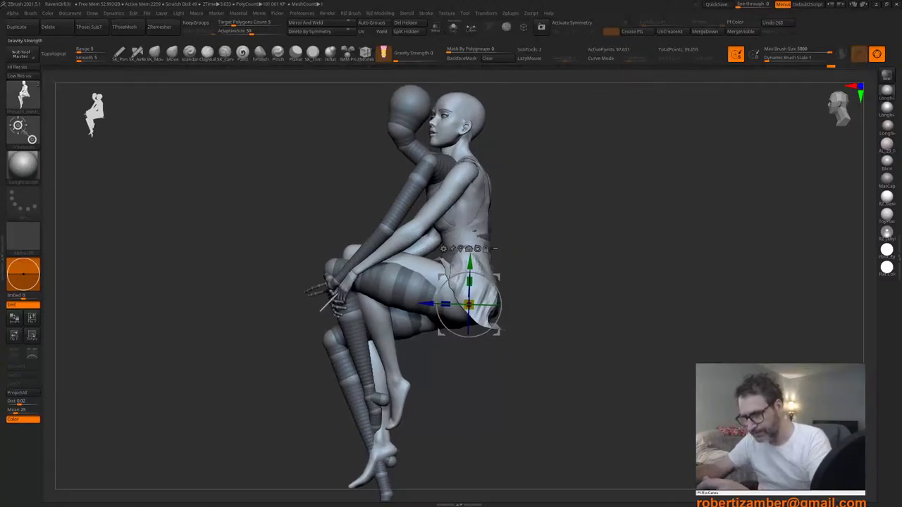
Step: Show only the posed mesh in Solo mode and return to Draw mode
click(453, 27)
right_drag(418, 210, 413, 219)
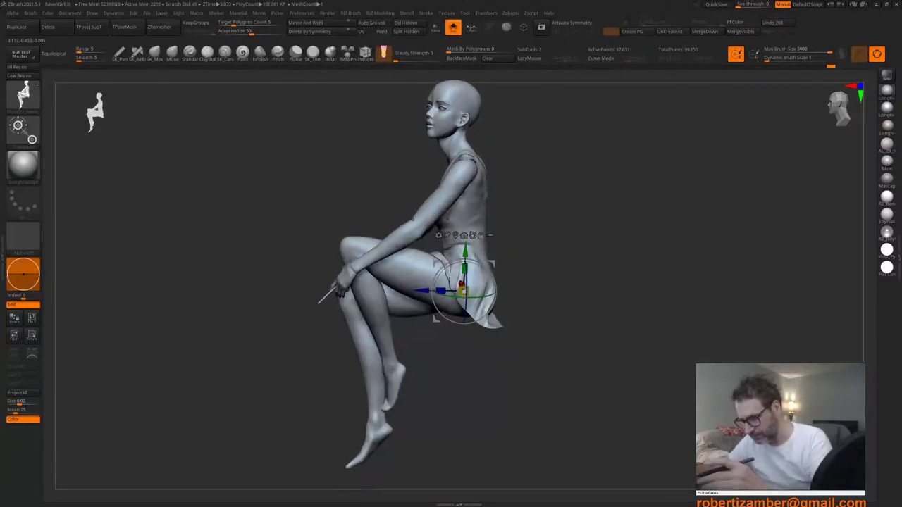
key(q)
mouse_move(337, 228)
right_down()
mouse_move(395, 247)
mouse_move(371, 272)
right_up()
drag(372, 269, 393, 282)
right_click(396, 281)
right_drag(393, 282, 372, 277)
drag(373, 278, 369, 243)
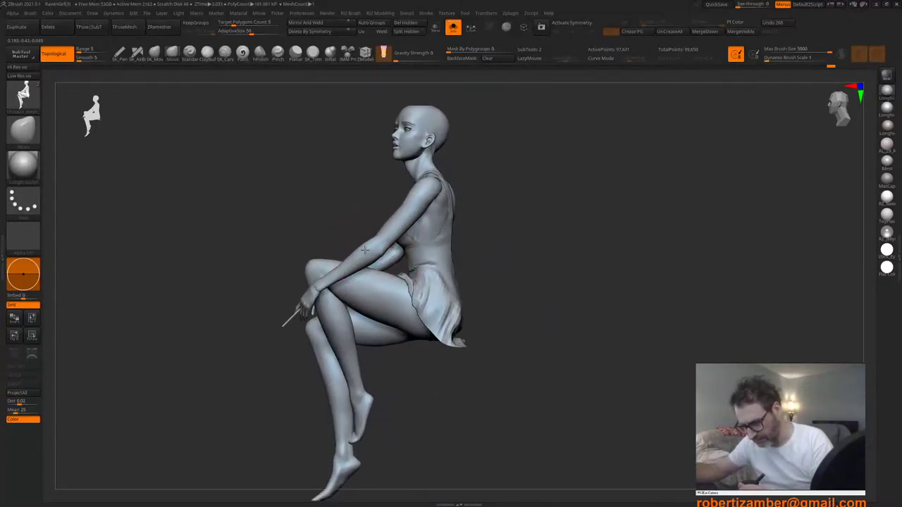
Step: Try hiding the arms, hands and cigarette of the posed mesh
right_click(365, 243)
key(ctrl+shift)
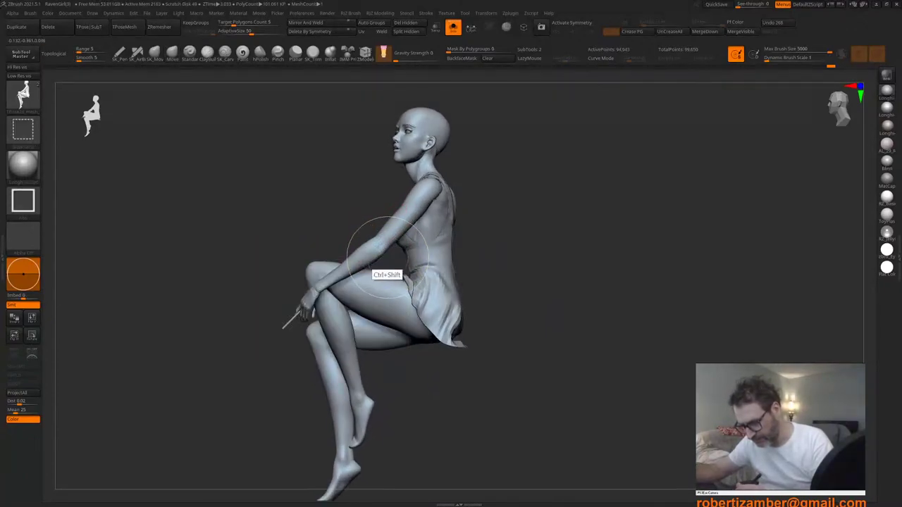
ctrl+shift+click(366, 244)
ctrl+shift+click(305, 303)
right_drag(310, 328, 335, 334)
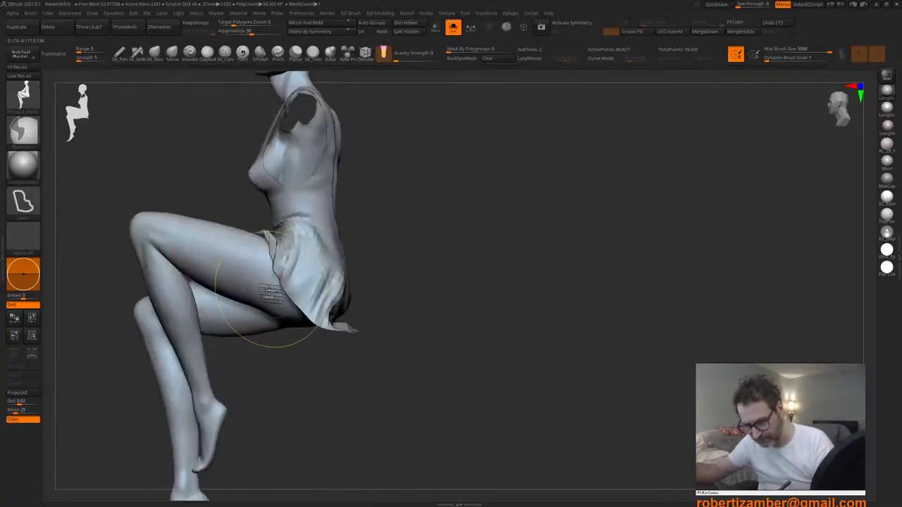
Step: Try masking the head and torso with a lasso and revealing all hidden parts of the mesh
mouse_move(275, 289)
ctrl+right_down()
mouse_move(282, 233)
mouse_move(296, 244)
ctrl+right_up()
ctrl+drag(297, 211, 305, 266)
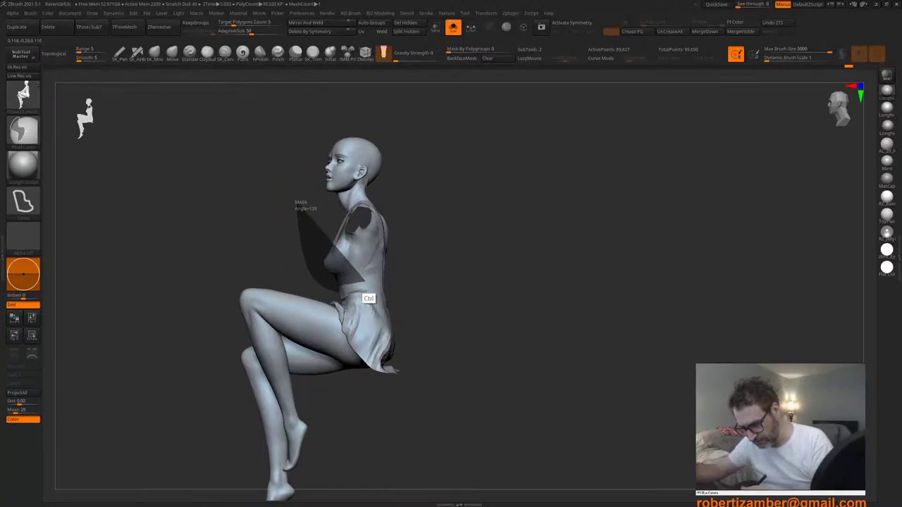
mouse_move(365, 281)
ctrl+mouse_down()
mouse_move(392, 124)
mouse_move(283, 158)
ctrl+mouse_up()
ctrl+shift+click(284, 234)
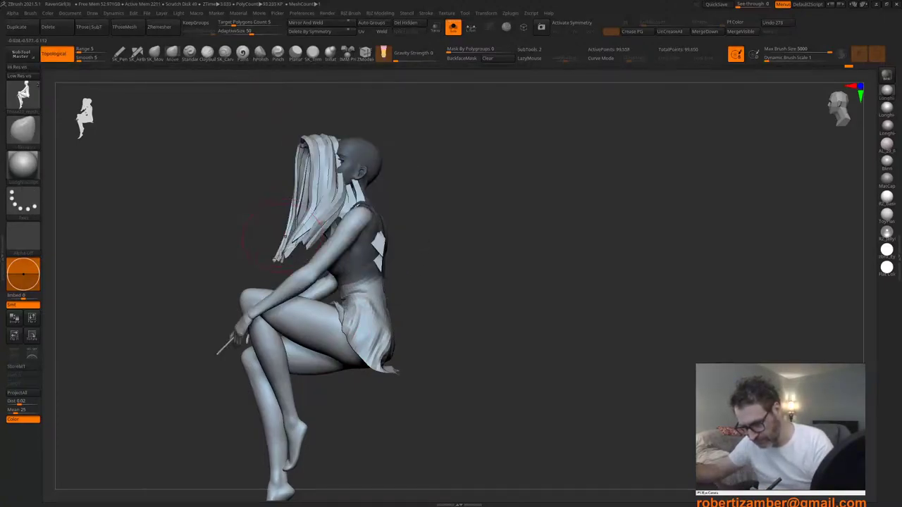
mouse_move(285, 237)
right_down()
mouse_move(373, 240)
mouse_move(282, 232)
right_up()
ctrl+right_drag(310, 162, 379, 227)
Step: Undo the masking, the hiding of body parts and the earlier moves of the posed mesh
key(ctrl+z)
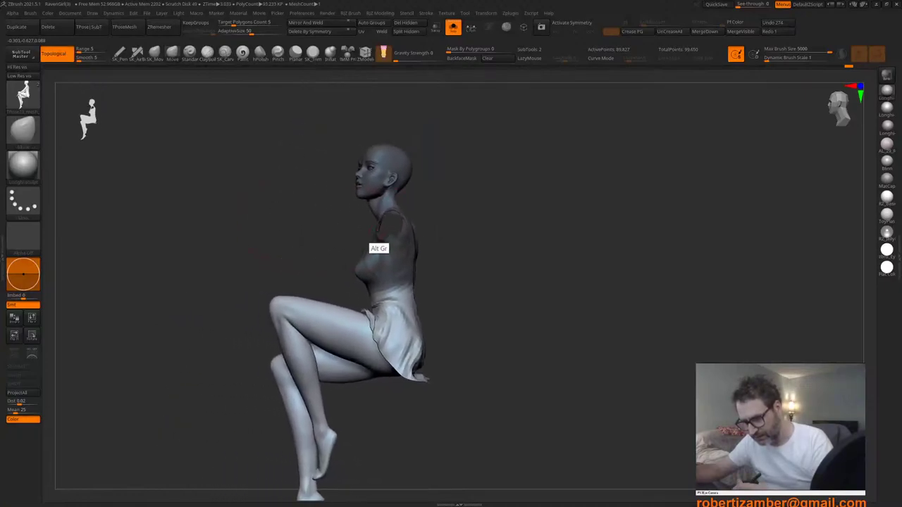
key(ctrl+z)
key(ctrl+z)
key(ctrl+z)
key(ctrl+z)
key(ctrl+z)
key(ctrl+z)
key(ctrl+z)
key(ctrl+z)
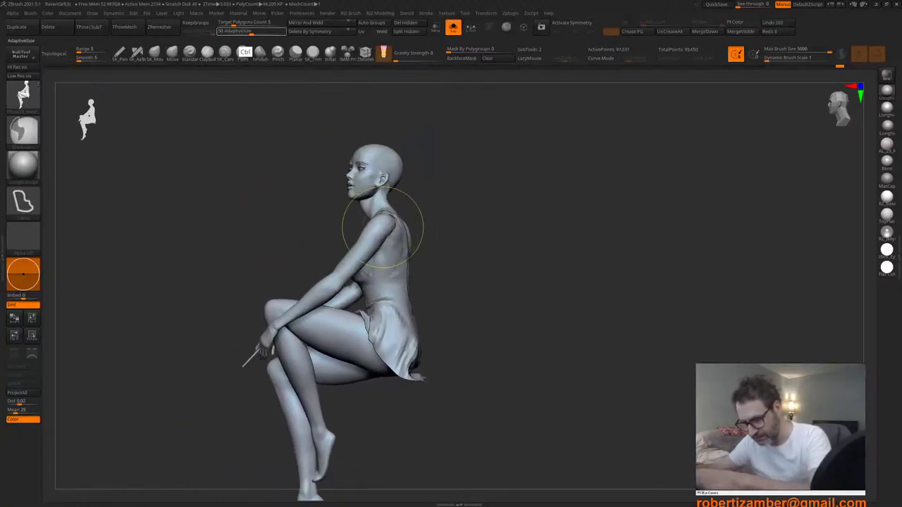
key(ctrl+z)
key(ctrl+z)
key(ctrl+z)
key(ctrl+z)
key(ctrl+z)
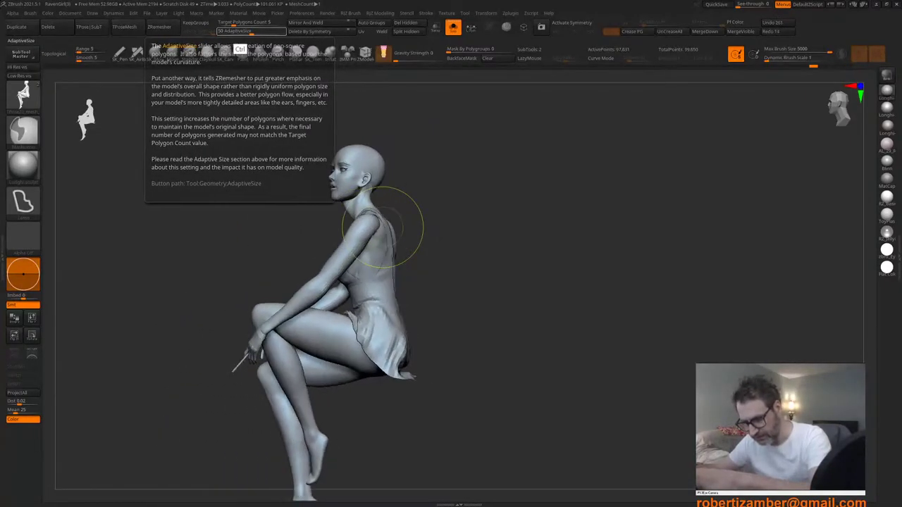
Step: Reveal the hidden hair, then undo that and further earlier changes to the mesh
ctrl+shift+click(272, 218)
right_drag(261, 224, 308, 224)
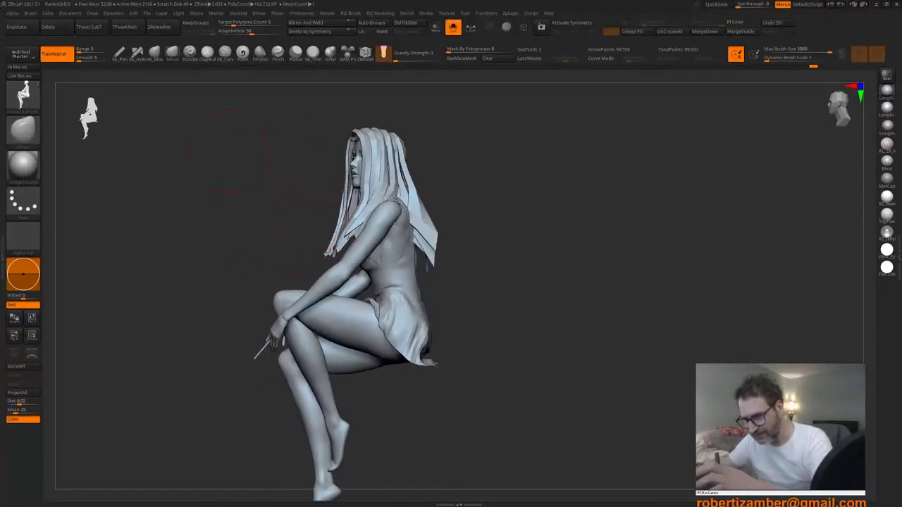
key(ctrl+z)
key(ctrl+z)
key(ctrl+z)
key(ctrl+z)
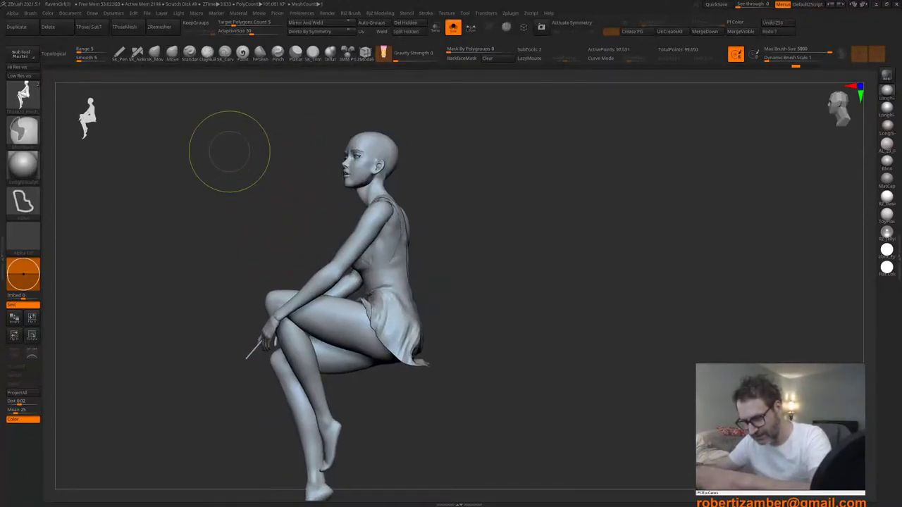
Step: Reveal the mesh's hidden hair and turn off Solo mode to show the ZSphere rig alongside it
ctrl+shift+click(300, 173)
mouse_move(286, 224)
right_down()
mouse_move(342, 231)
mouse_move(286, 241)
mouse_move(290, 225)
mouse_move(331, 222)
mouse_move(306, 239)
mouse_move(350, 240)
right_up()
click(454, 26)
click(454, 27)
click(453, 26)
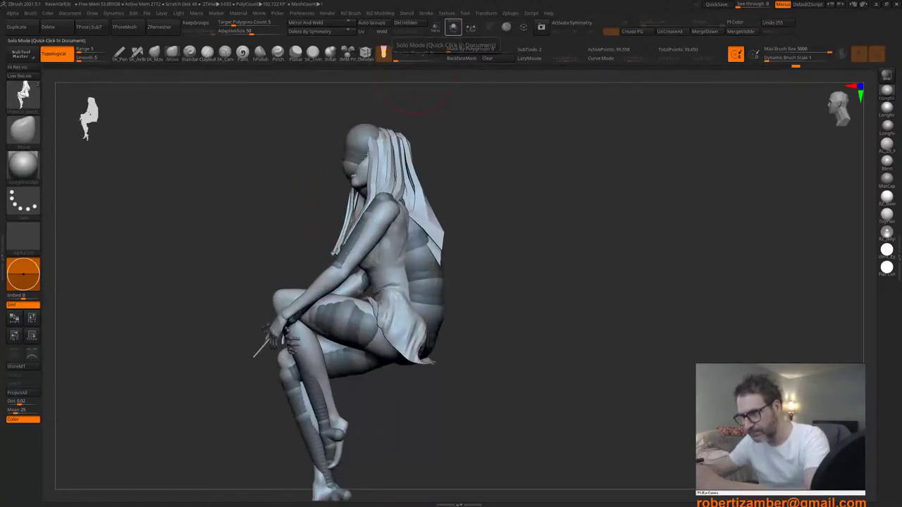
Step: Move the complete mesh, including the hair, about 0.115 backward from the ZSphere rig, then return to Draw mode
key(w)
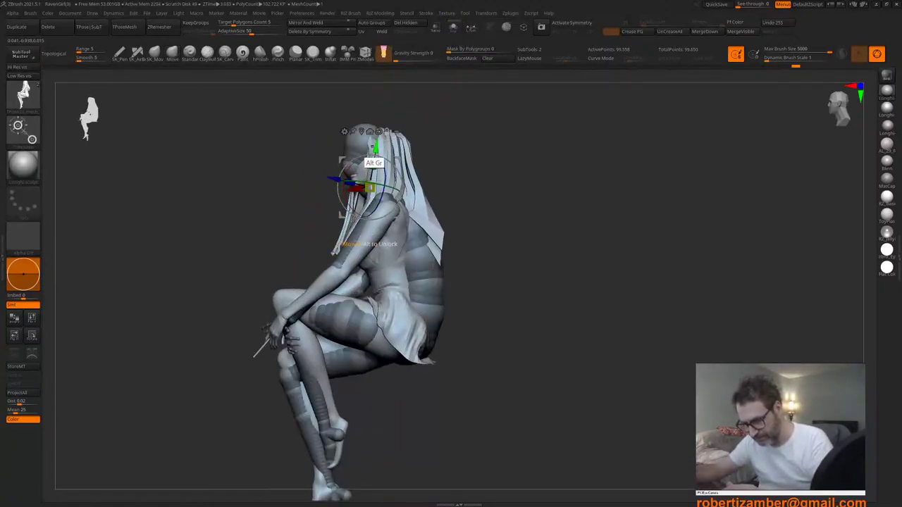
drag(328, 188, 346, 188)
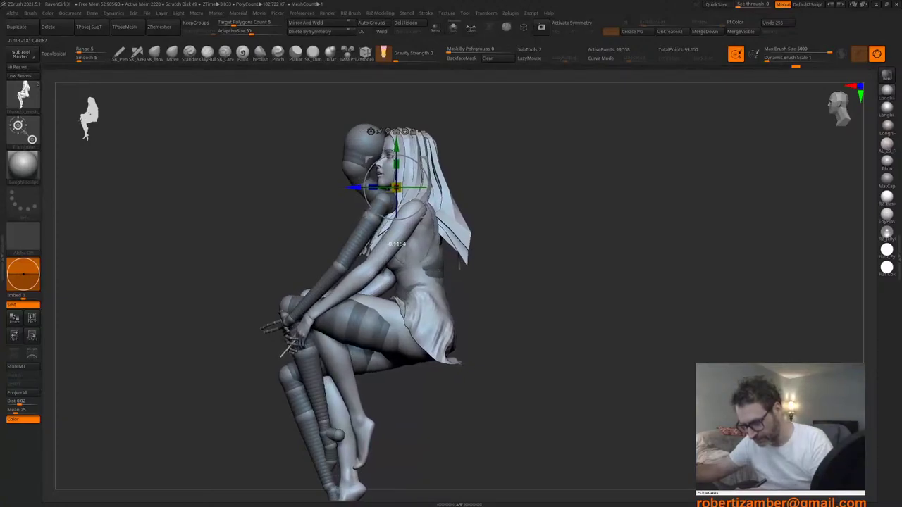
mouse_move(332, 231)
right_down()
mouse_move(426, 229)
mouse_move(339, 240)
mouse_move(344, 248)
right_up()
key(q)
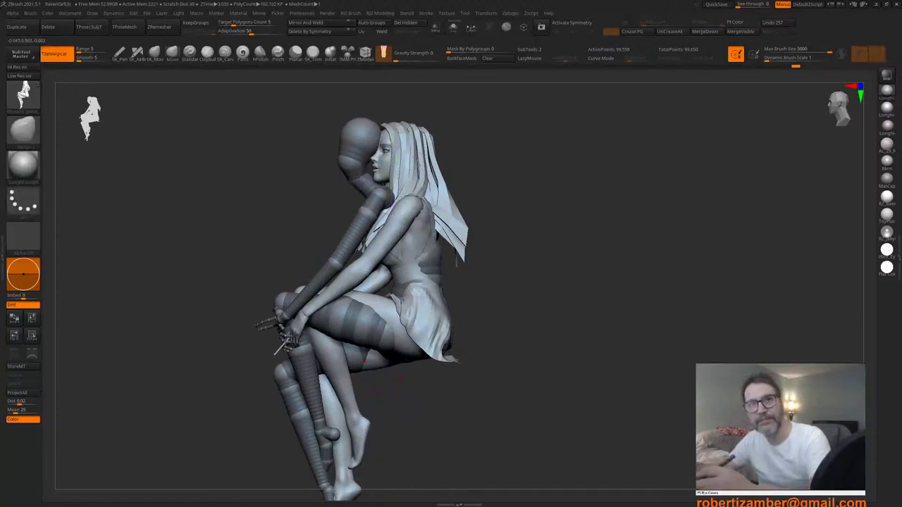
Step: Solo the posed mesh, isolate and mask its left arm, and reveal the remaining parts
mouse_move(345, 213)
ctrl+right_down()
mouse_move(354, 243)
mouse_move(374, 226)
ctrl+right_up()
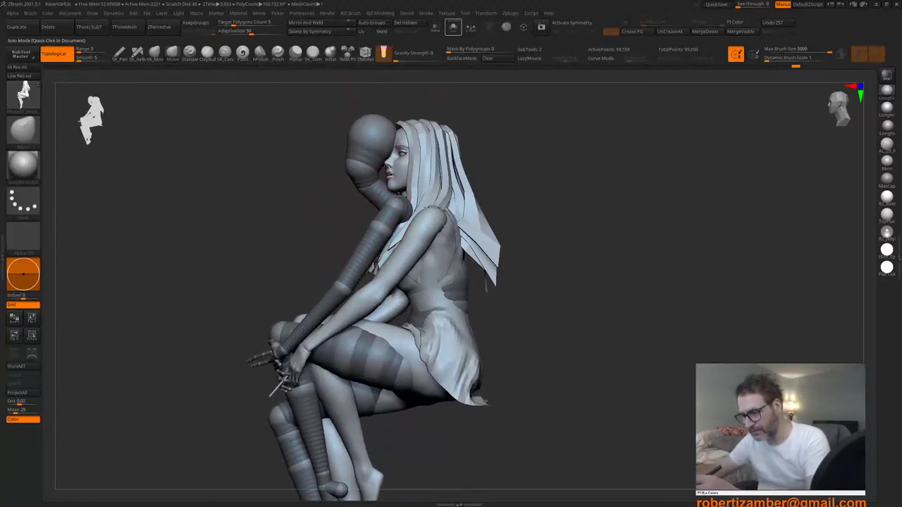
click(454, 28)
ctrl+shift+click(379, 281)
mouse_move(290, 181)
ctrl+mouse_down()
mouse_move(261, 224)
mouse_move(428, 423)
mouse_move(431, 150)
ctrl+mouse_up()
ctrl+shift+click(295, 220)
right_drag(295, 219, 377, 225)
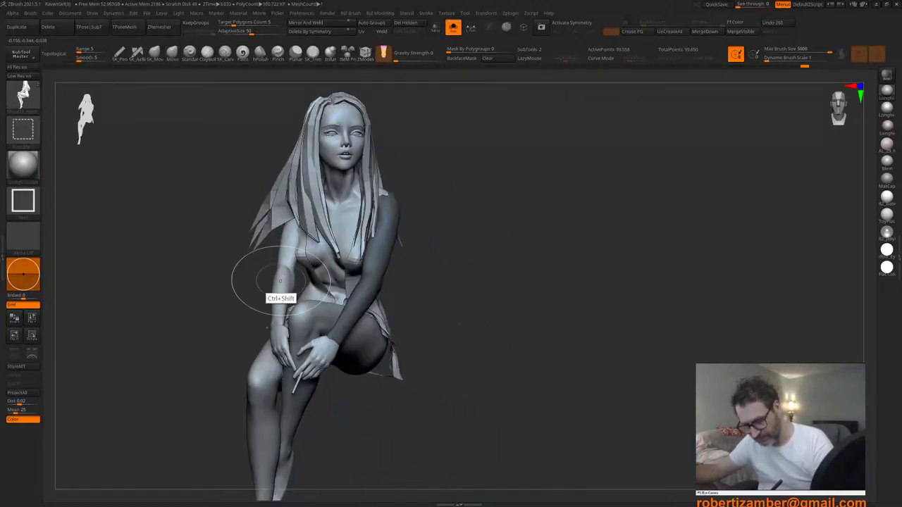
Step: Isolate and mask the figure's right arm, then reveal the remaining parts
ctrl+shift+click(302, 263)
mouse_move(241, 198)
ctrl+mouse_down()
mouse_move(252, 343)
mouse_move(275, 52)
mouse_move(271, 59)
ctrl+mouse_up()
ctrl+shift+click(184, 229)
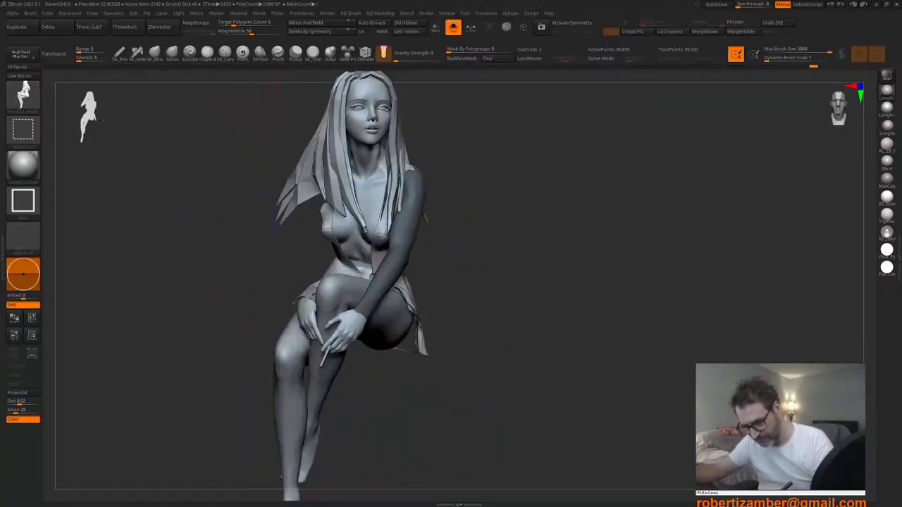
right_drag(169, 236, 215, 238)
Step: Isolate and mask the figure's right hand, then show the whole mesh again
ctrl+shift+click(333, 317)
right_drag(324, 314, 275, 303)
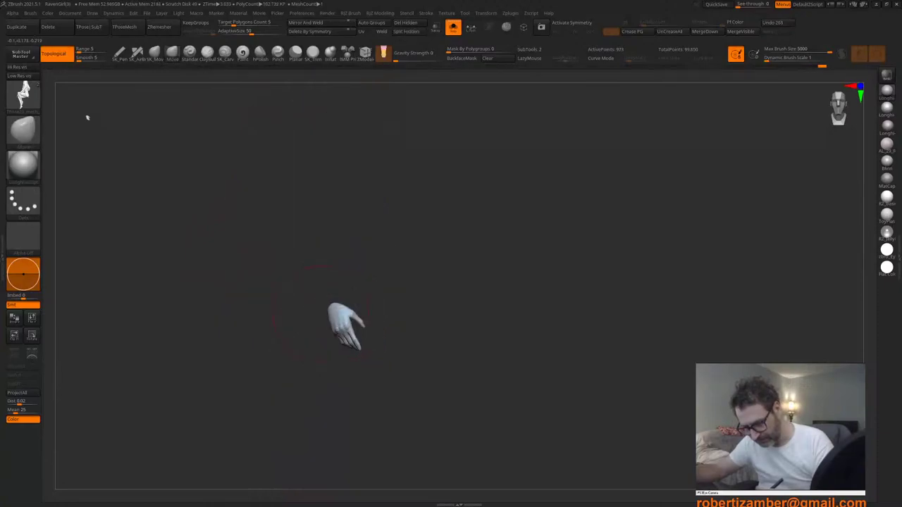
mouse_move(300, 279)
ctrl+mouse_down()
mouse_move(407, 395)
mouse_move(321, 247)
ctrl+mouse_up()
ctrl+shift+click(270, 255)
right_drag(270, 257, 212, 258)
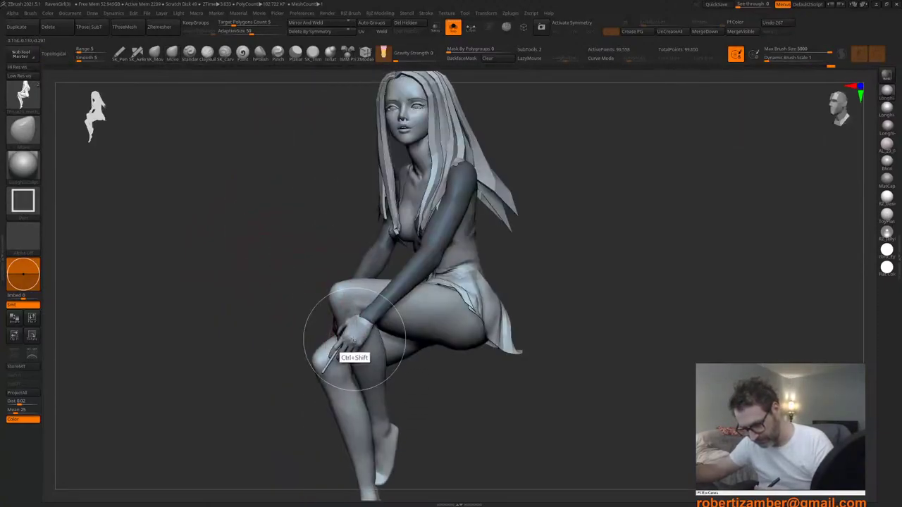
Step: Isolate and mask the figure's left hand, then bring back the rest of the mesh with that hand hidden
ctrl+shift+click(348, 341)
right_drag(321, 317, 293, 317)
mouse_move(297, 287)
ctrl+mouse_down()
mouse_move(292, 358)
mouse_move(388, 299)
ctrl+mouse_up()
ctrl+shift+click(349, 336)
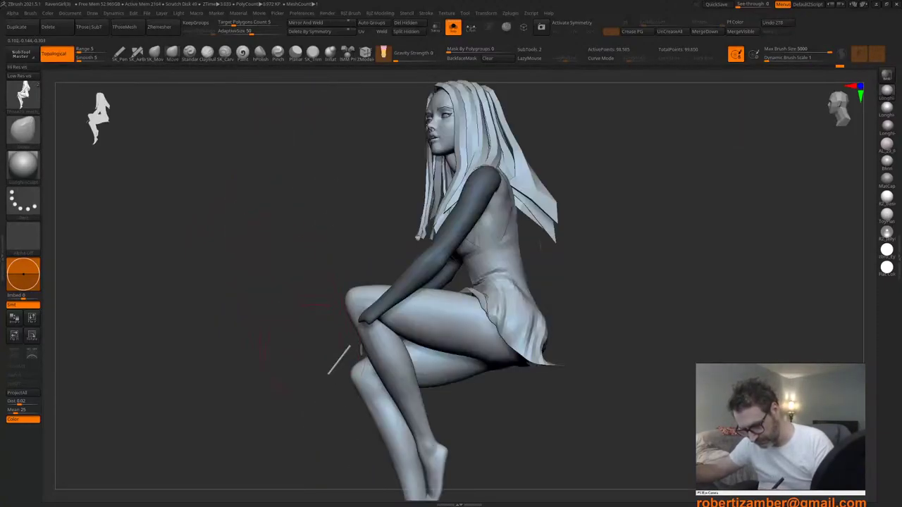
Step: Isolate and mask the thin stick held in the left hand, then show the whole mesh
ctrl+right_drag(333, 317, 338, 358)
ctrl+shift+click(337, 363)
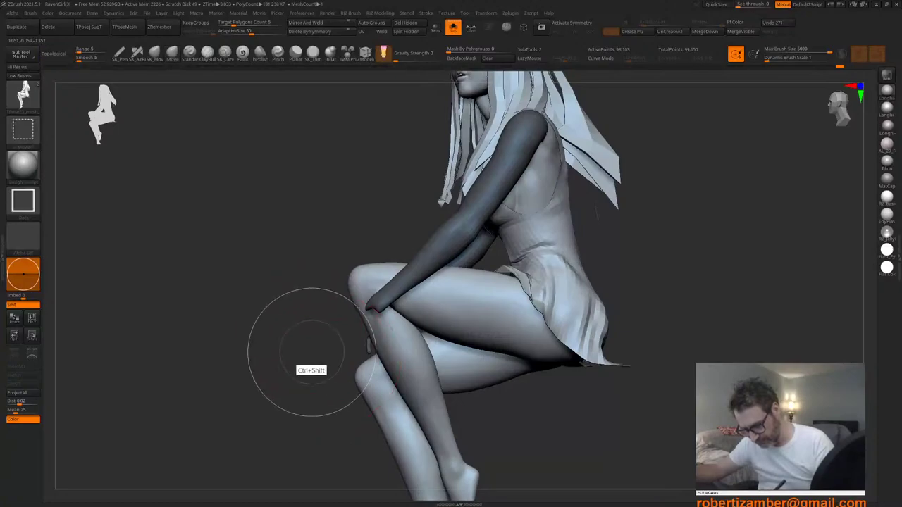
ctrl+shift+click(310, 353)
ctrl+shift+click(330, 372)
mouse_move(295, 329)
ctrl+mouse_down()
mouse_move(344, 434)
mouse_move(375, 341)
ctrl+mouse_up()
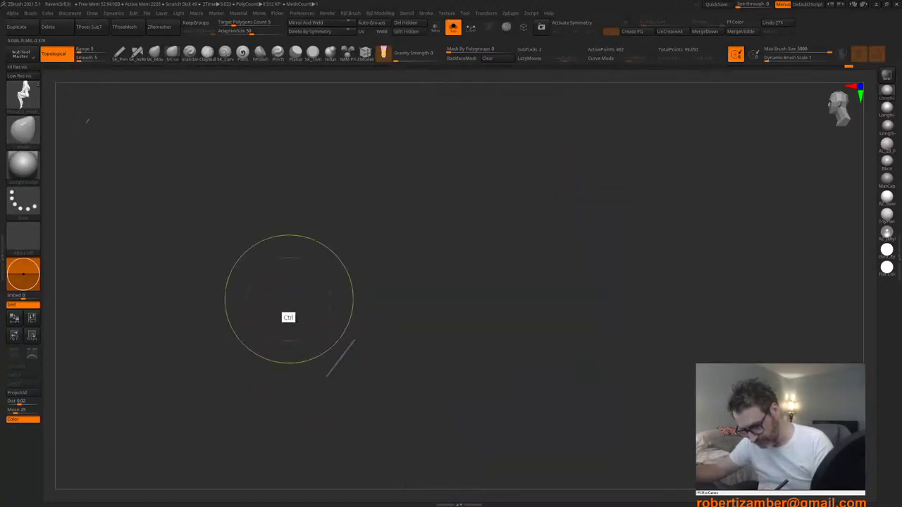
ctrl+shift+click(289, 301)
Step: Lasso-mask the upper body, head and hair from the side, then invert the mask to protect the legs and skirt
mouse_move(318, 370)
ctrl+right_down()
mouse_move(319, 334)
mouse_move(298, 322)
ctrl+right_up()
mouse_move(298, 323)
right_down()
mouse_move(458, 306)
mouse_move(225, 297)
mouse_move(227, 309)
right_up()
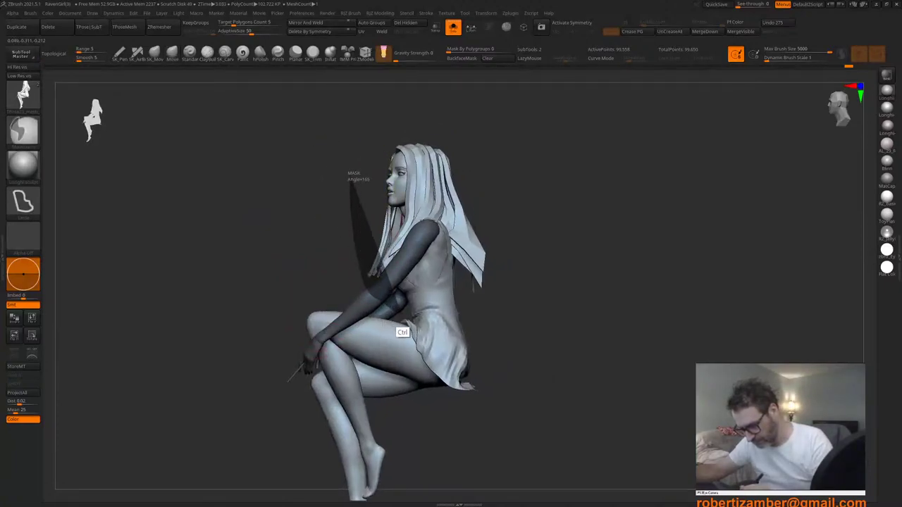
mouse_move(417, 310)
ctrl+mouse_down()
mouse_move(520, 297)
mouse_move(409, 79)
ctrl+mouse_up()
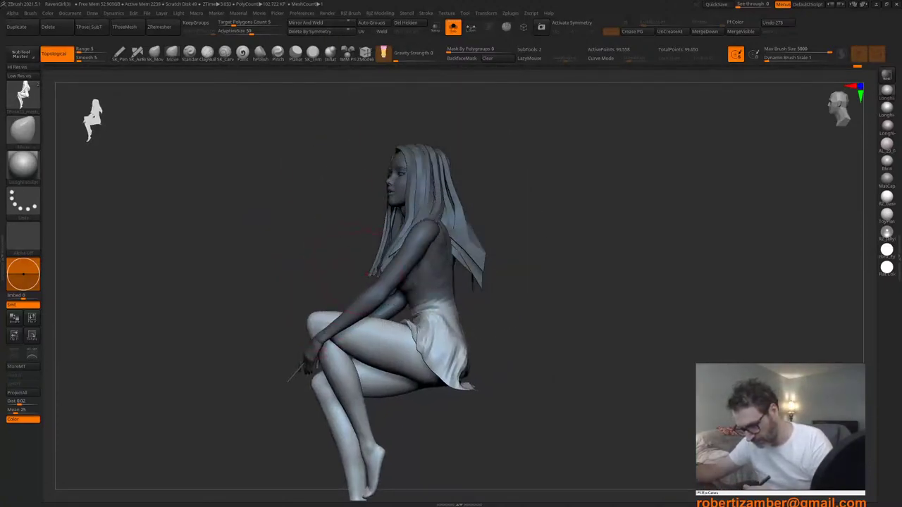
key(ctrl+shift)
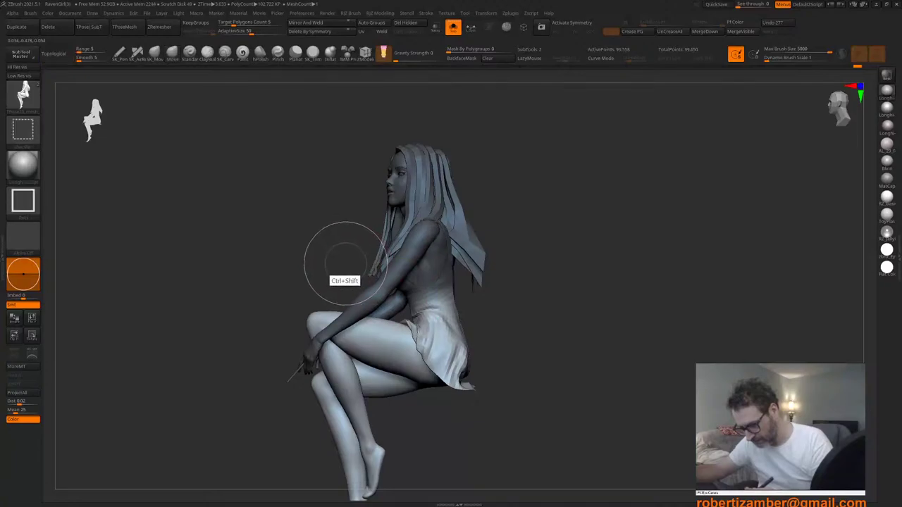
ctrl+click(350, 261)
alt+right_drag(355, 257, 362, 224)
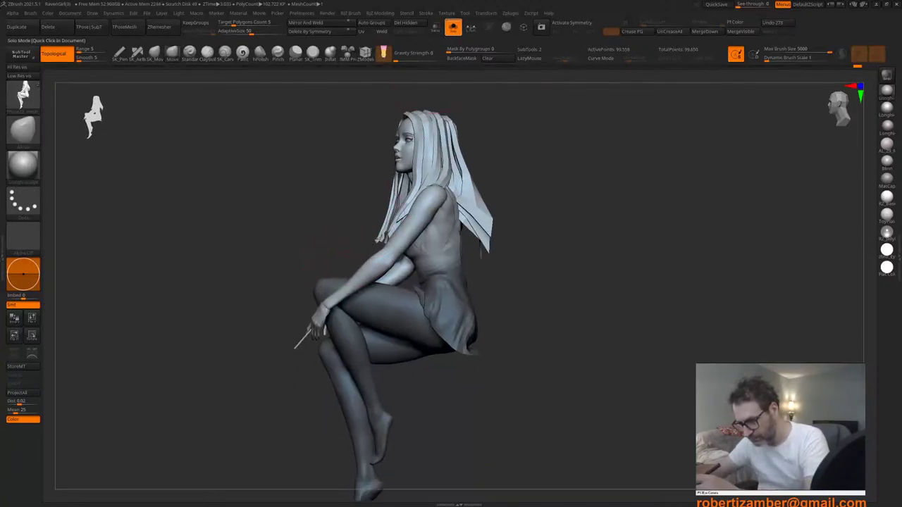
Step: Show the ZSphere rig alongside the mesh and place the transform gizmo's pivot at the centre of the waist
click(453, 27)
alt+right_drag(366, 178, 362, 185)
key(w)
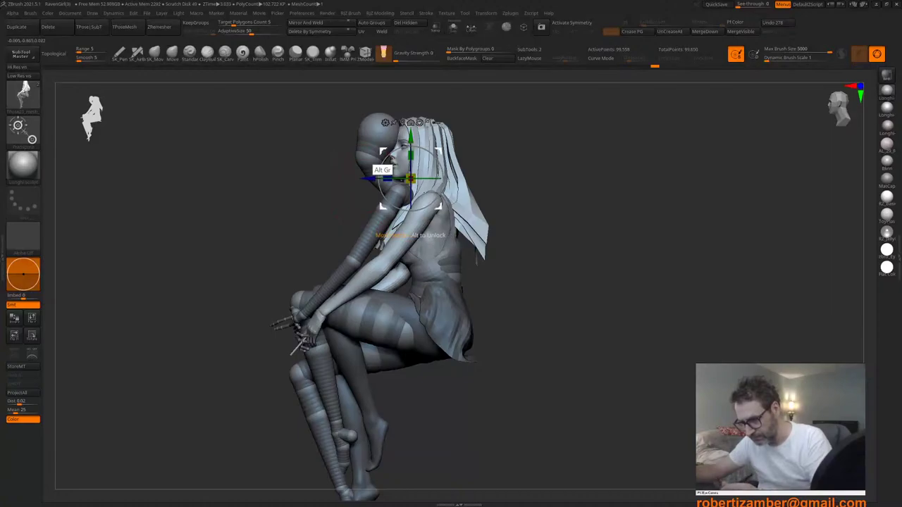
alt+drag(384, 151, 409, 247)
right_drag(415, 257, 374, 266)
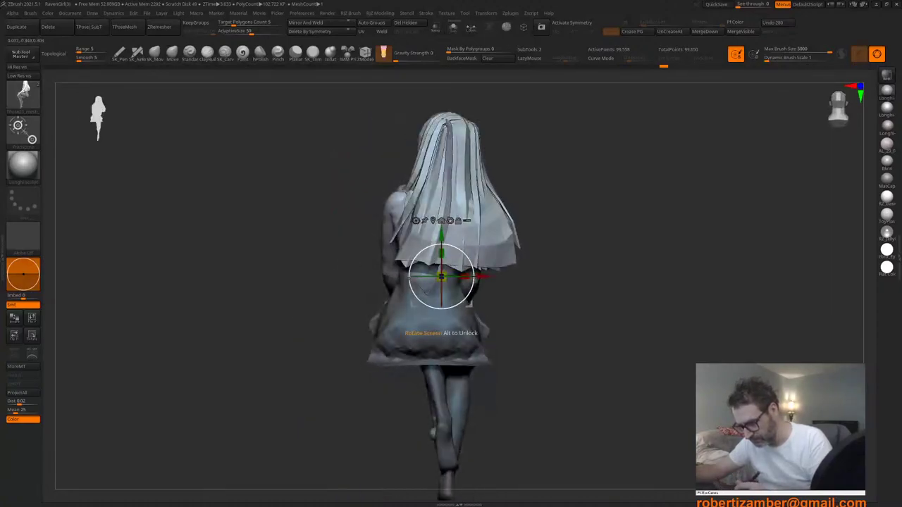
alt+drag(475, 277, 460, 282)
right_drag(389, 312, 480, 299)
alt+right_drag(516, 270, 445, 290)
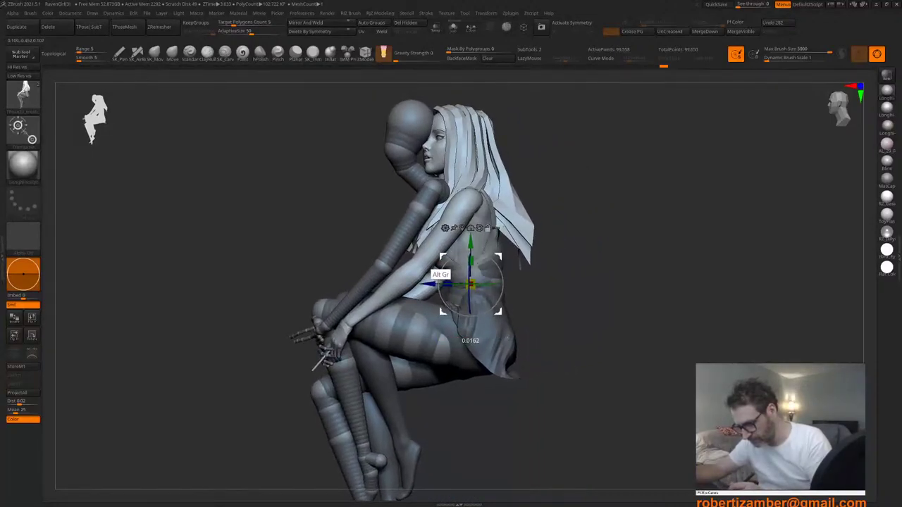
Step: Try rotating the upper body about 13 degrees forward around the waist, check it in Solo mode, and undo the rotation
drag(497, 267, 493, 261)
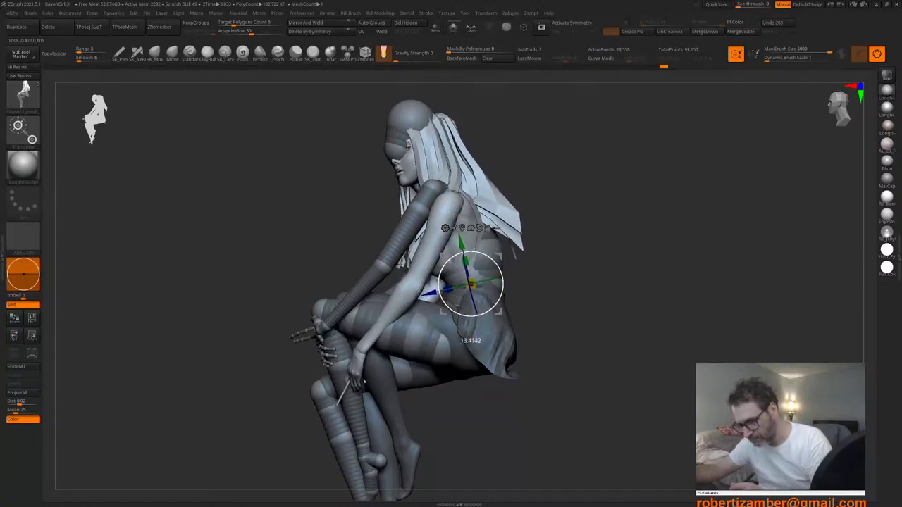
mouse_move(410, 282)
right_down()
mouse_move(460, 287)
mouse_move(409, 285)
mouse_move(425, 281)
right_up()
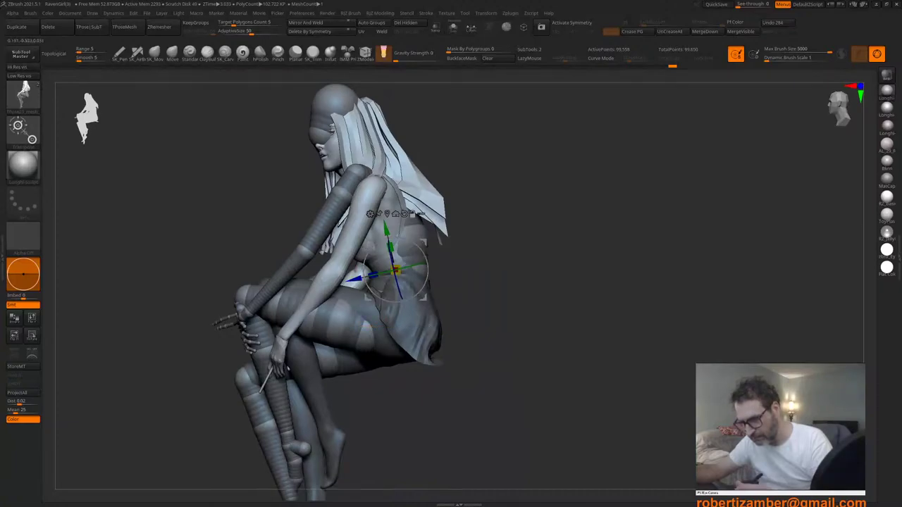
alt+right_drag(369, 326, 413, 310)
click(453, 27)
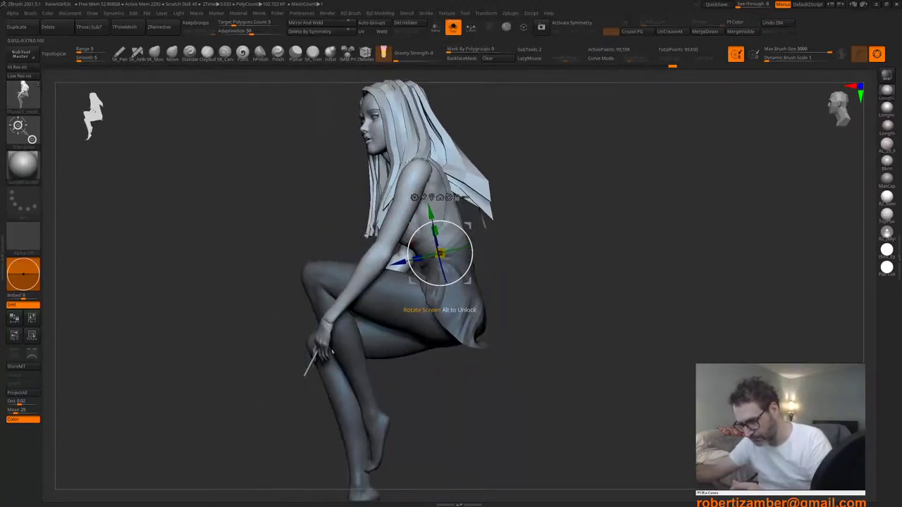
key(ctrl+z)
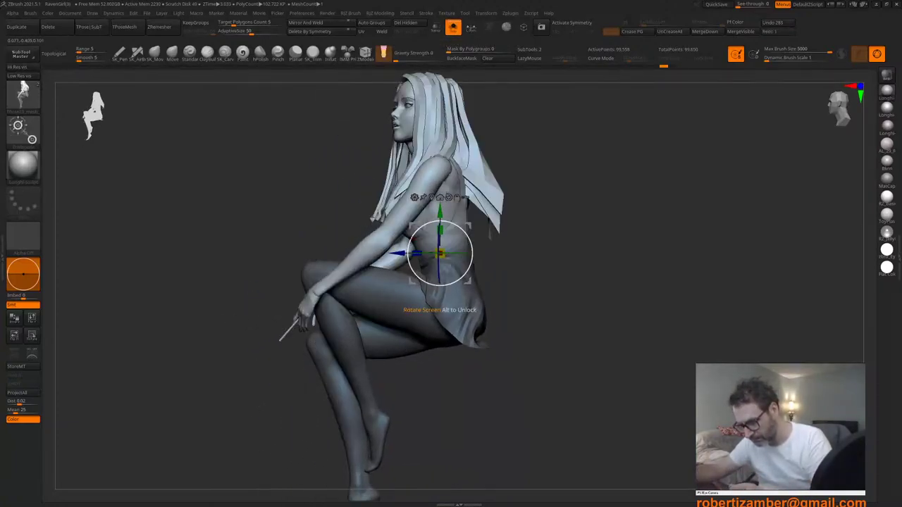
Step: Tilt the upper body slightly forward around the waist, then extend the mask up the lower back and raise the gizmo pivot
drag(413, 238, 411, 243)
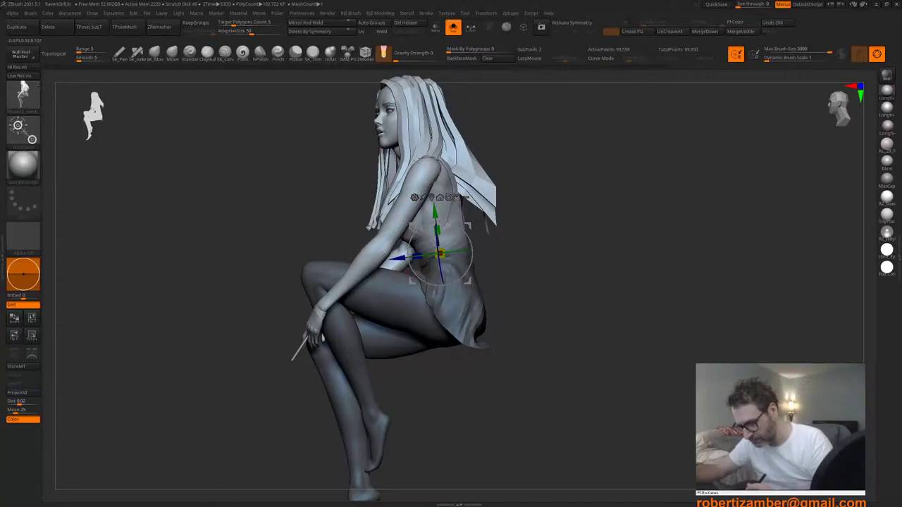
right_drag(427, 369, 429, 409)
ctrl+drag(497, 377, 464, 232)
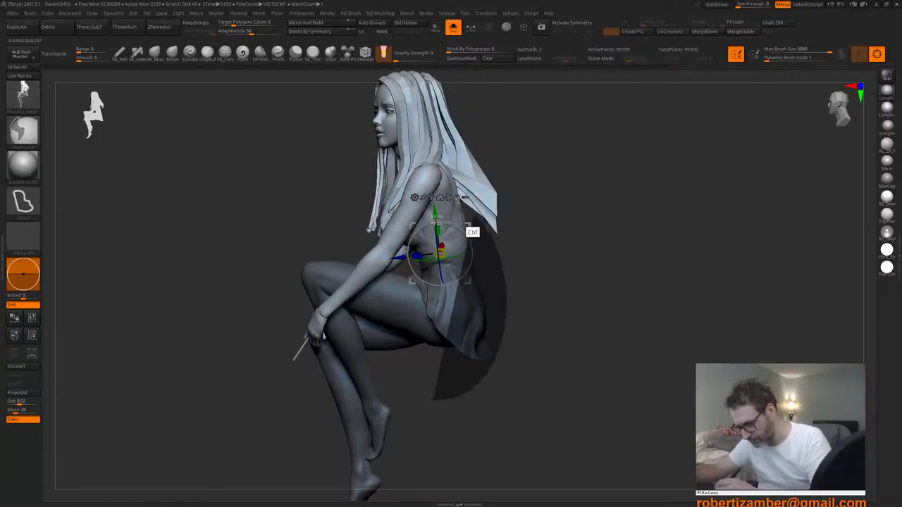
ctrl+drag(412, 250, 410, 274)
right_drag(417, 360, 417, 332)
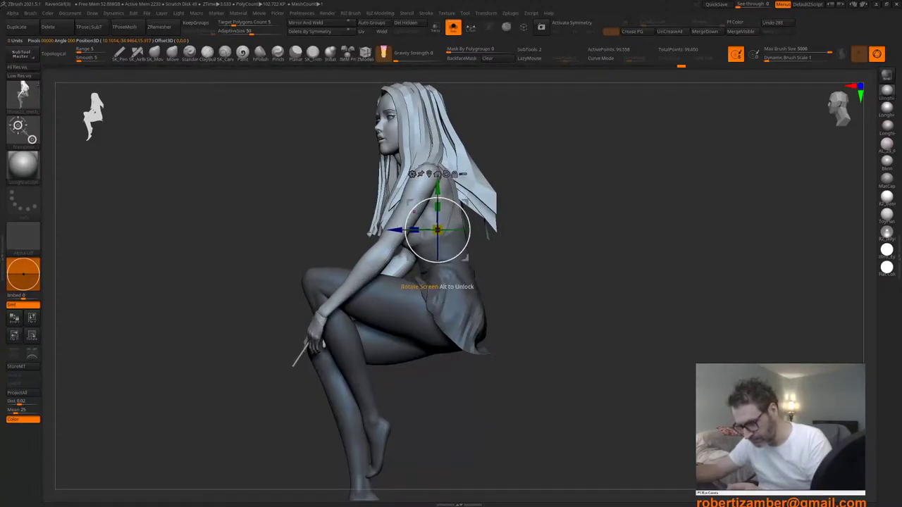
Step: Rotate the unmasked upper torso further forward around the raised pivot, then return to Draw mode and clear the mask
drag(414, 211, 410, 217)
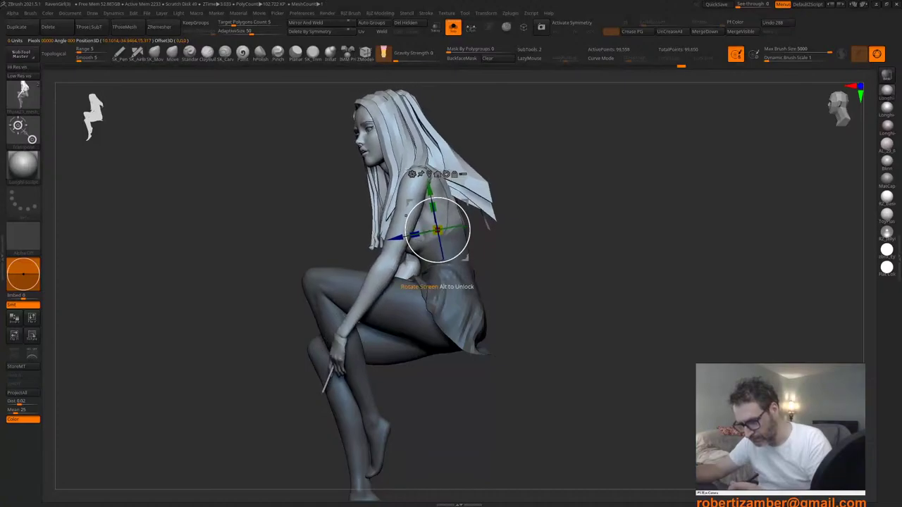
drag(338, 329, 494, 271)
drag(332, 271, 377, 261)
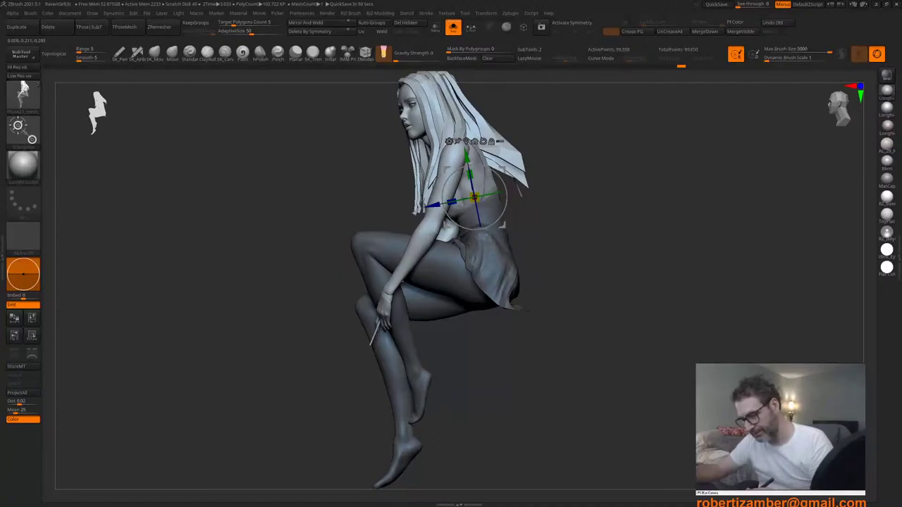
alt+right_drag(395, 263, 388, 288)
mouse_move(388, 288)
alt+right_down()
mouse_move(353, 287)
mouse_move(370, 294)
alt+right_up()
key(q)
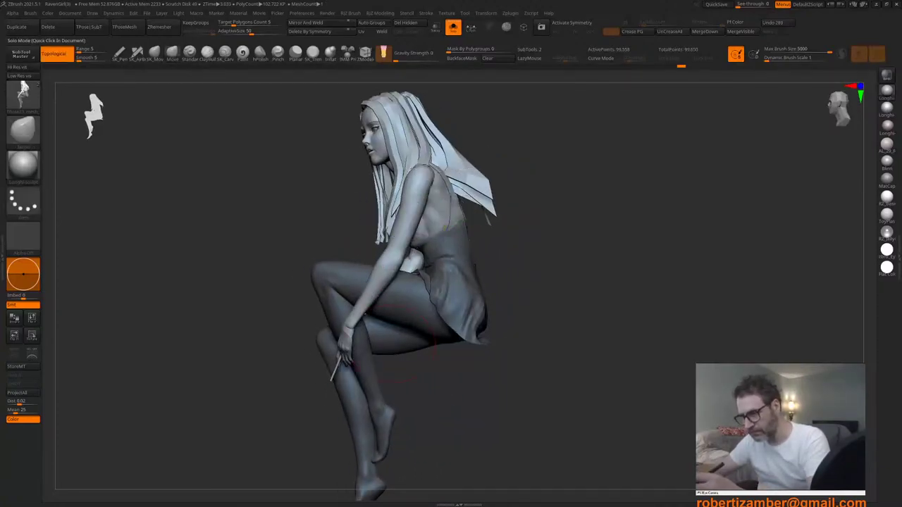
alt+right_drag(433, 103, 439, 127)
click(498, 58)
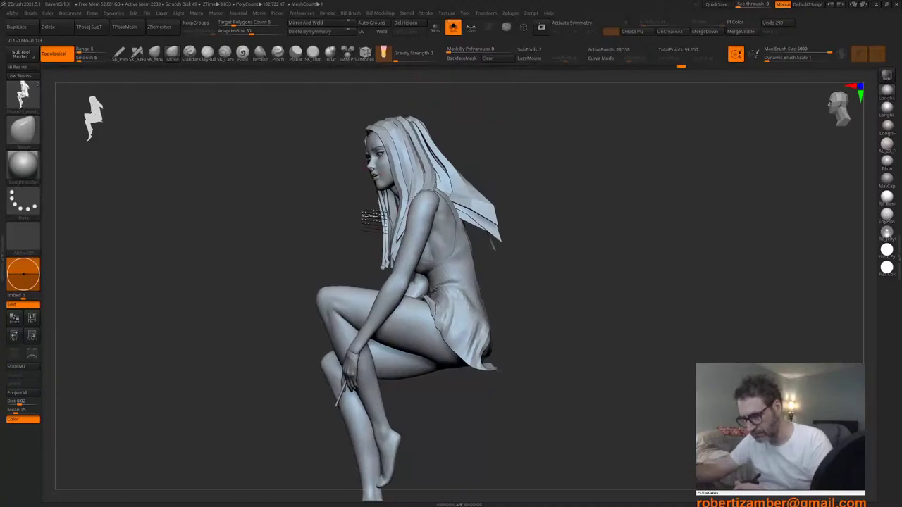
Step: Compare the bent pose with the ZSphere rig, then hide the rig and examine the mesh from several angles
alt+right_drag(416, 169, 425, 172)
click(453, 27)
right_drag(347, 224, 341, 227)
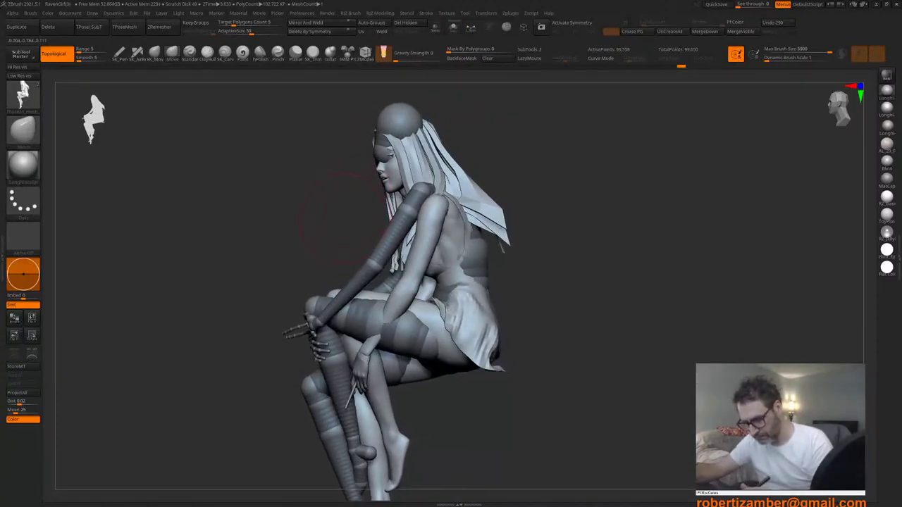
key(n)
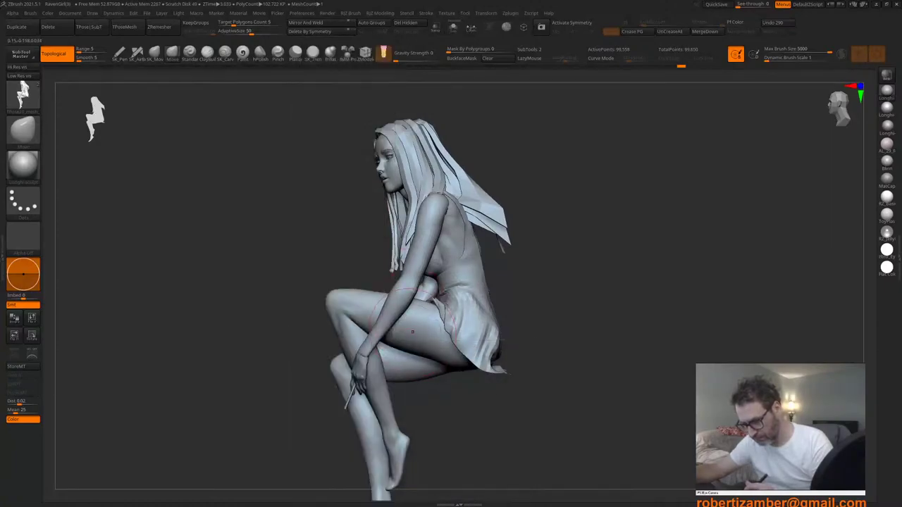
right_drag(437, 296, 507, 302)
alt+right_drag(332, 367, 342, 303)
right_drag(409, 299, 349, 296)
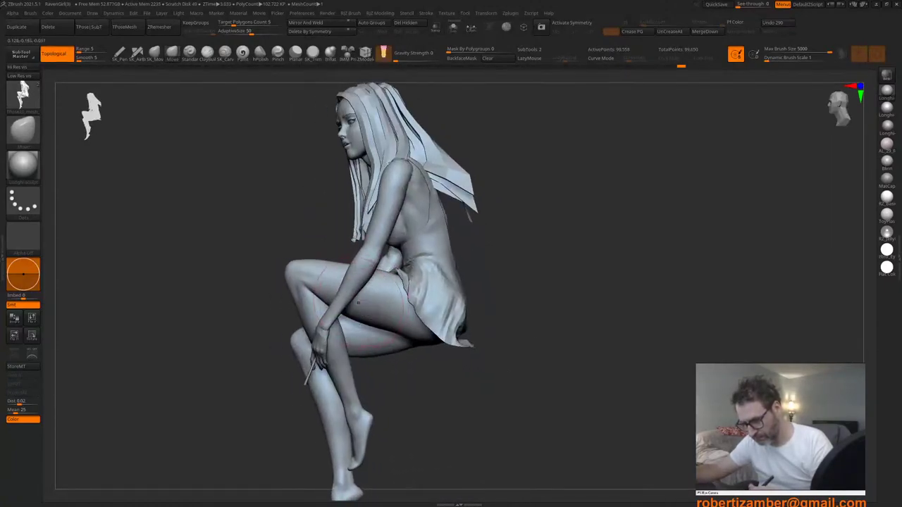
right_click(341, 312)
alt+right_drag(325, 169, 337, 167)
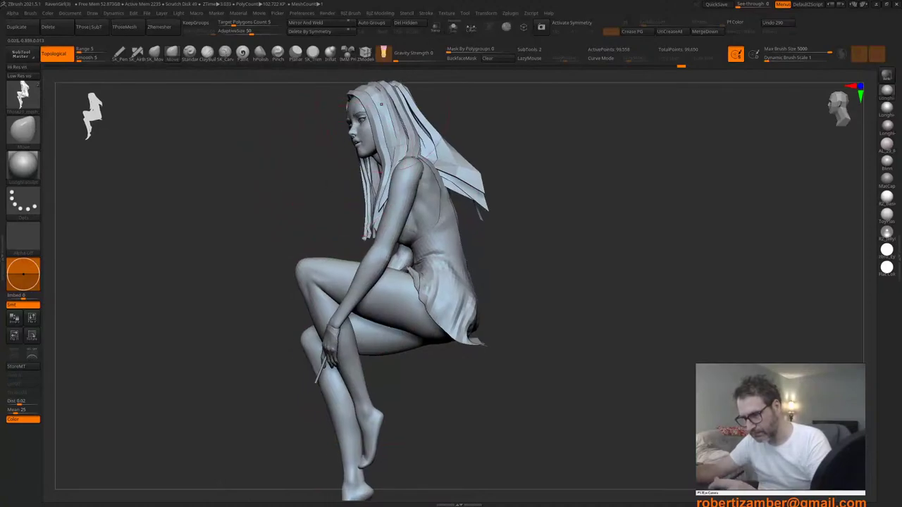
Step: Show the ZSphere rig again and rotate the whole mesh about 4.8 degrees backward around a reset gizmo placed at the hips
click(453, 28)
key(n)
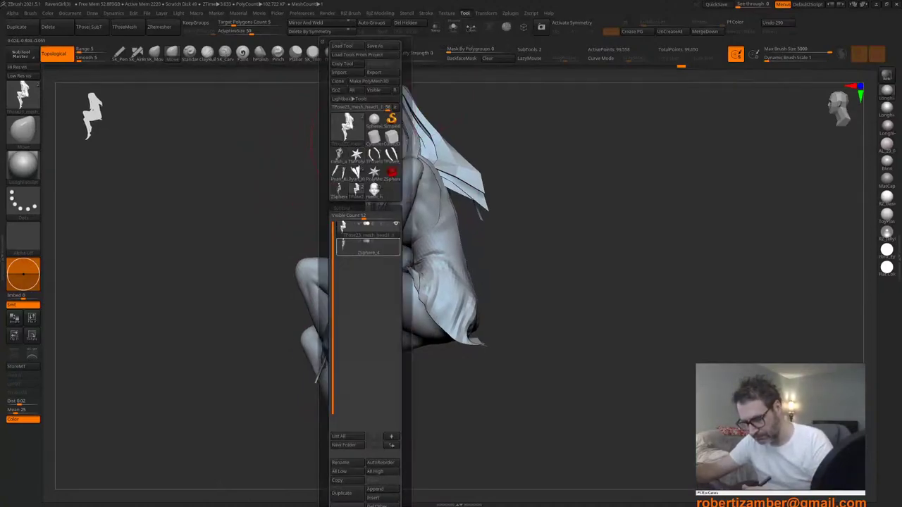
click(396, 242)
key(w)
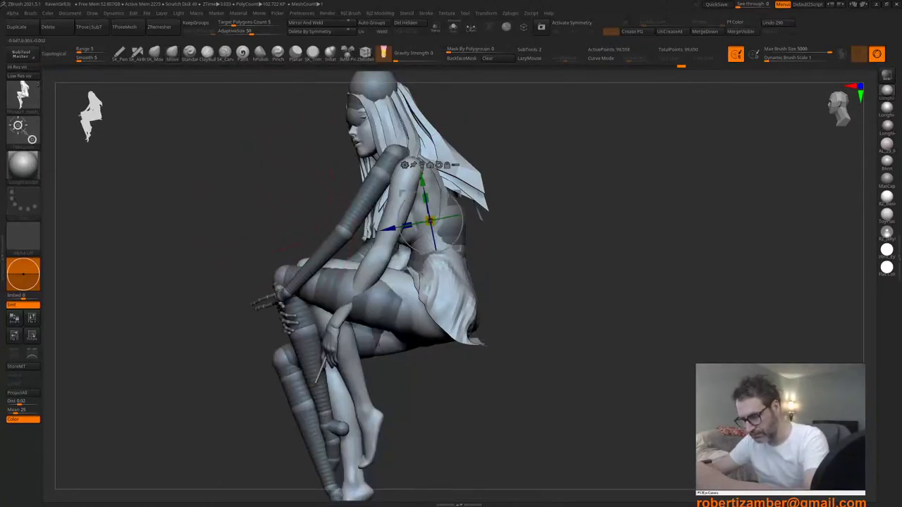
alt+click(438, 165)
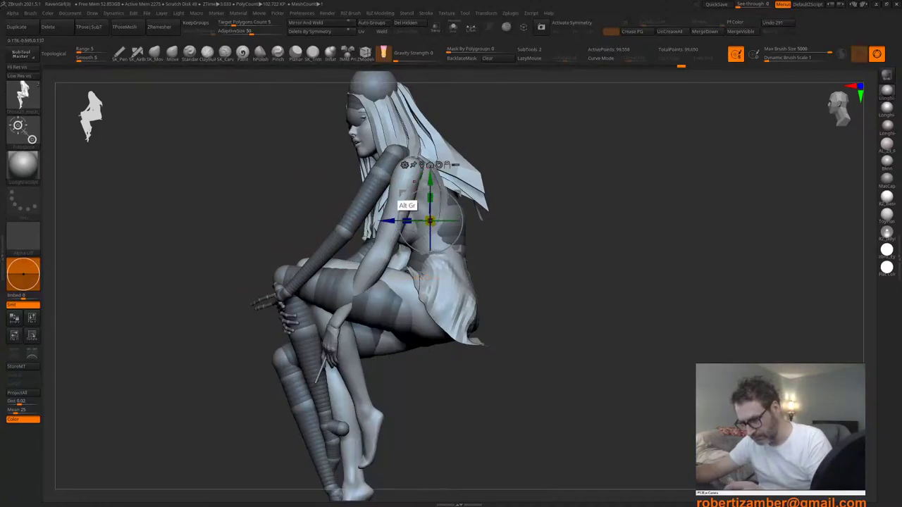
alt+drag(402, 194, 411, 312)
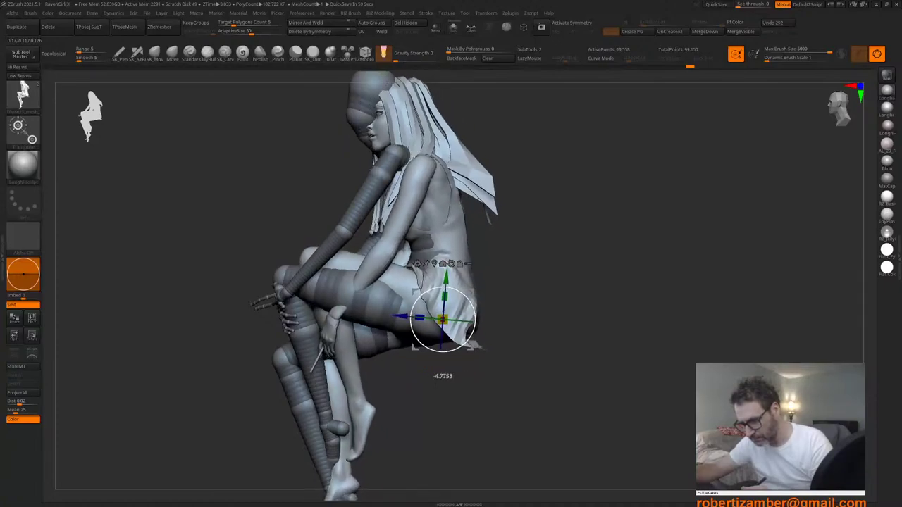
key(ctrl+z)
key(ctrl+shift+z)
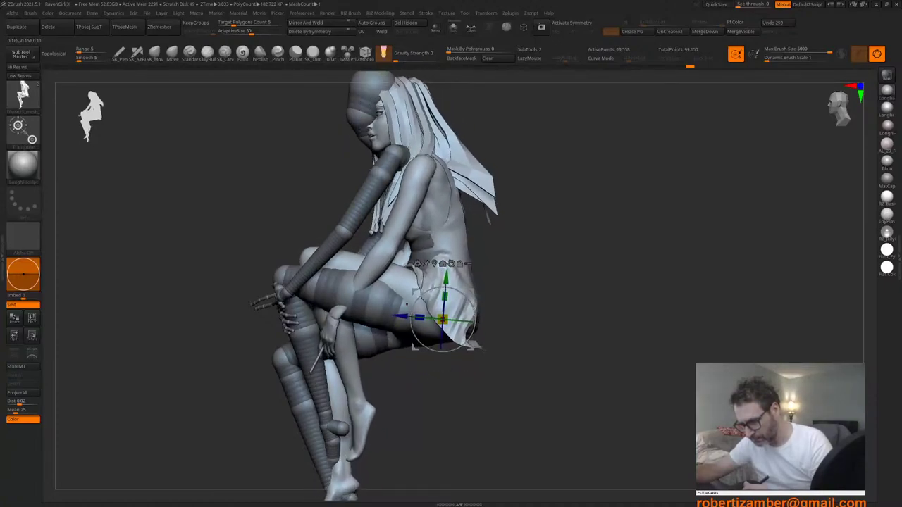
Step: Move the whole mesh slightly forward along Z toward the rig and tilt it back about 4.3 degrees around the hips
right_drag(407, 305, 368, 276)
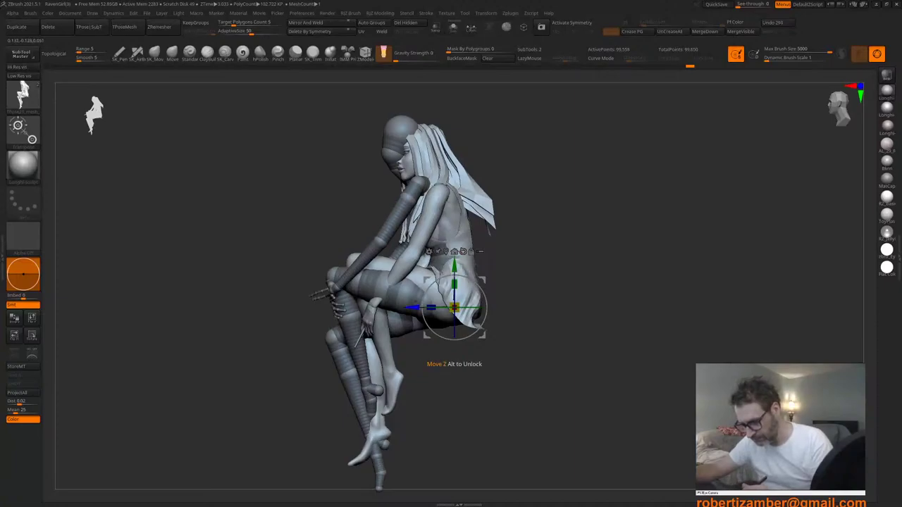
drag(413, 307, 406, 307)
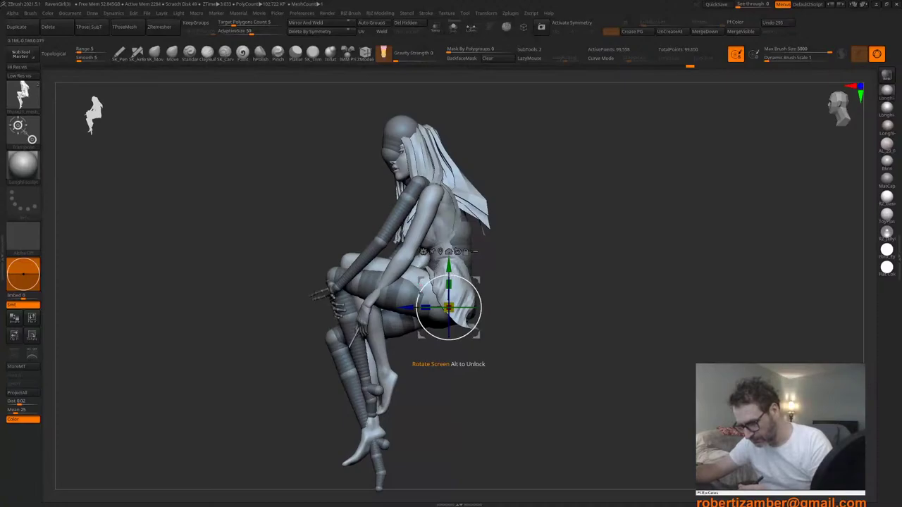
drag(481, 311, 481, 309)
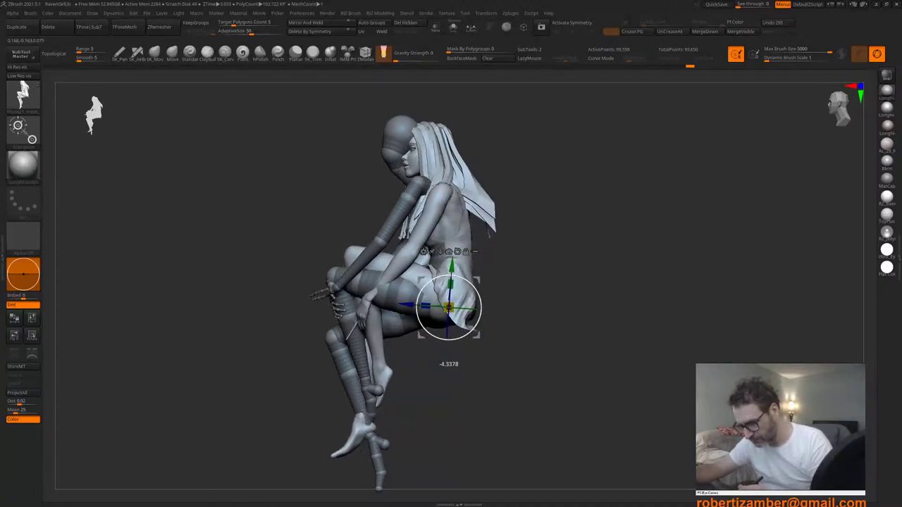
right_drag(389, 317, 451, 362)
drag(442, 332, 453, 327)
ctrl+right_drag(453, 328, 339, 351)
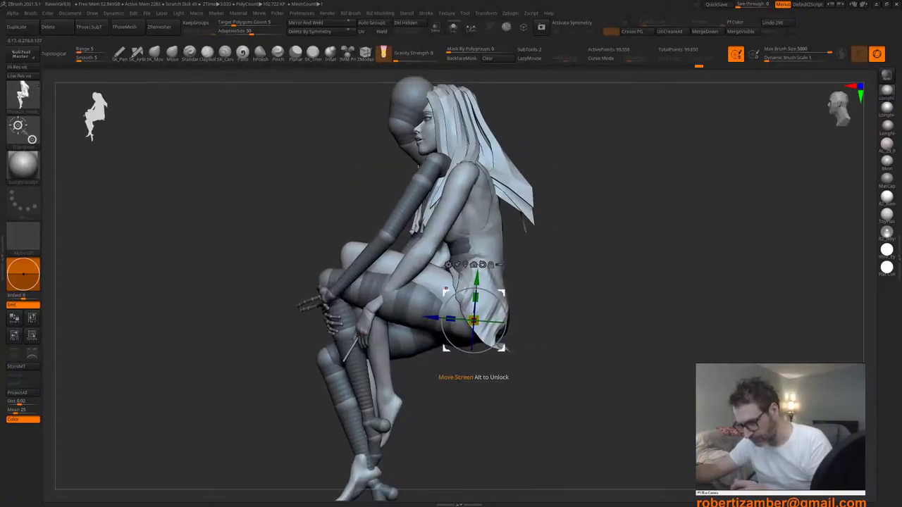
Step: Solo the character mesh and check its adjusted pose from the front
click(454, 28)
right_drag(317, 257, 382, 259)
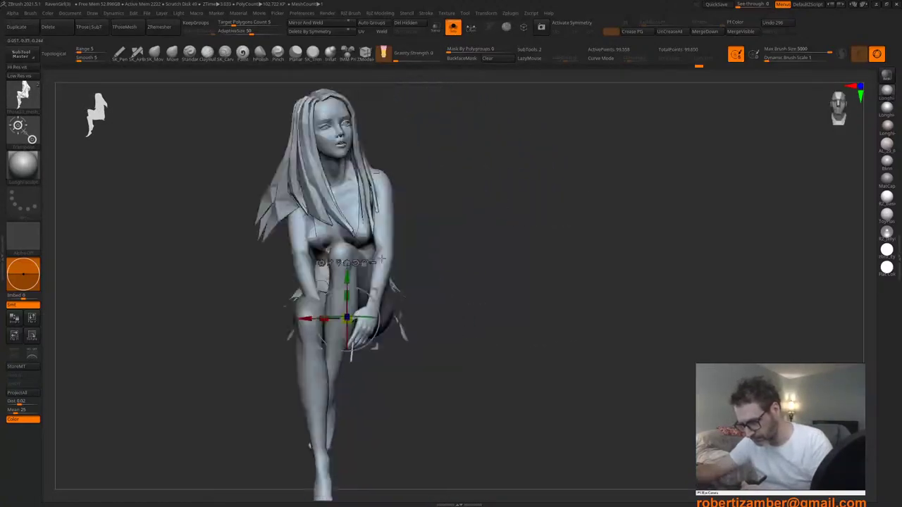
Step: Mask the character mesh except for the polygroup of her left arm
alt+right_drag(302, 272, 364, 275)
right_drag(314, 289, 358, 291)
right_drag(357, 303, 319, 311)
mouse_move(399, 335)
alt+right_down()
mouse_move(397, 315)
mouse_move(388, 343)
alt+right_up()
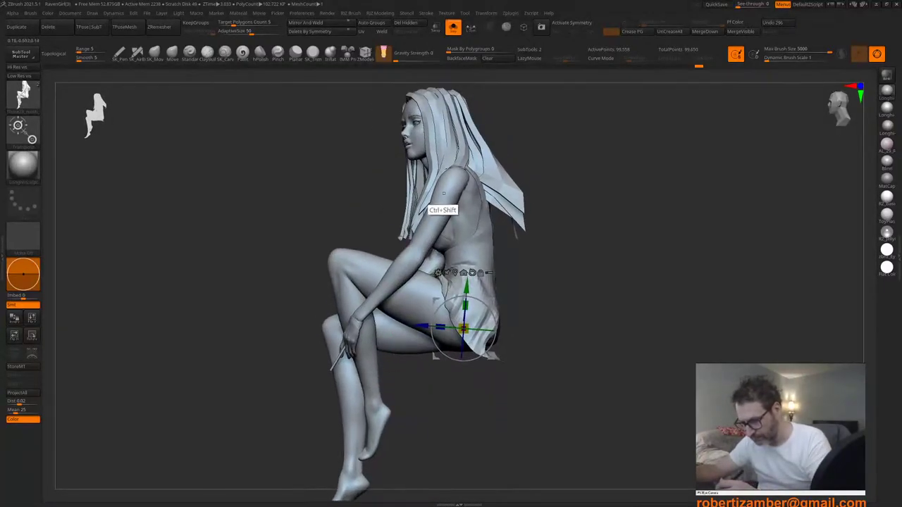
ctrl+shift+click(444, 187)
key(q)
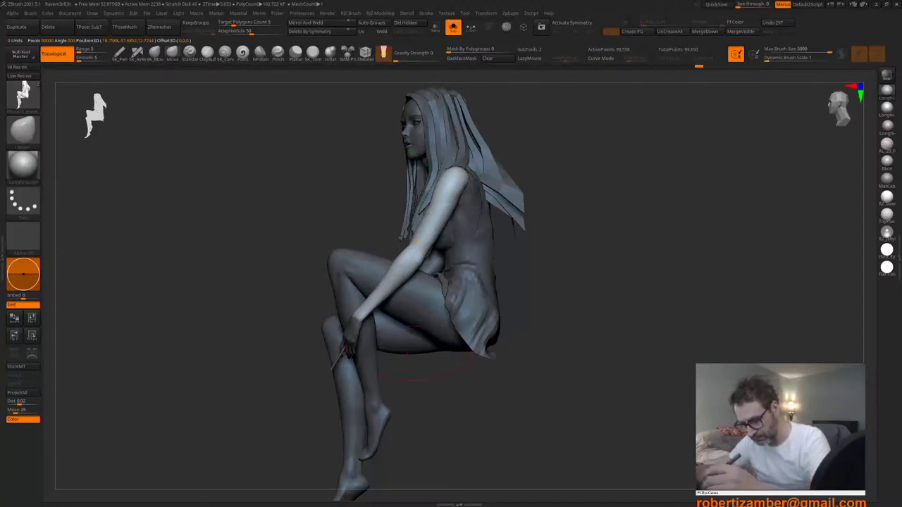
Step: Isolate the left hand and the thin rod it holds in turn, clear their masks, and show the whole mesh again
ctrl+shift+click(350, 327)
mouse_move(295, 286)
ctrl+alt+mouse_down()
mouse_move(334, 249)
mouse_move(303, 253)
ctrl+alt+mouse_up()
ctrl+shift+click(290, 340)
ctrl+right_drag(316, 369, 333, 370)
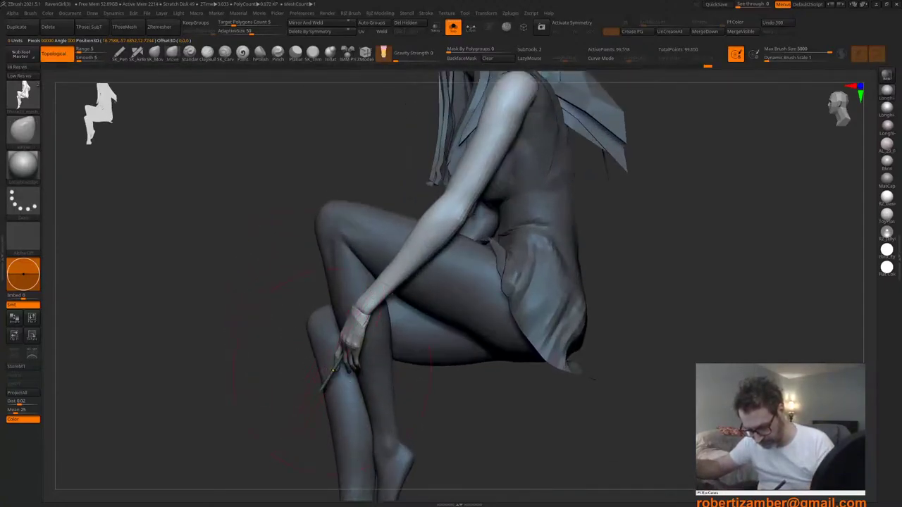
ctrl+shift+click(333, 370)
ctrl+alt+drag(272, 321, 384, 337)
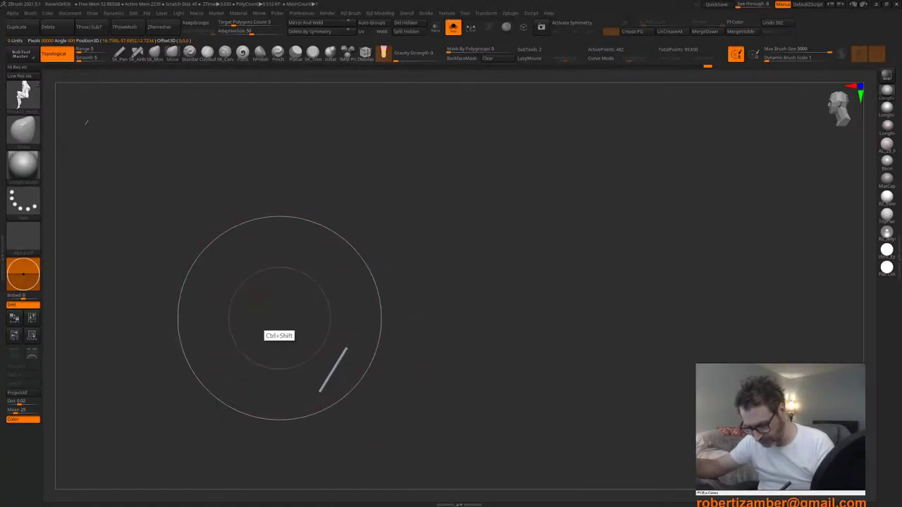
ctrl+shift+click(280, 318)
mouse_move(280, 316)
ctrl+right_down()
mouse_move(278, 296)
mouse_move(289, 303)
ctrl+right_up()
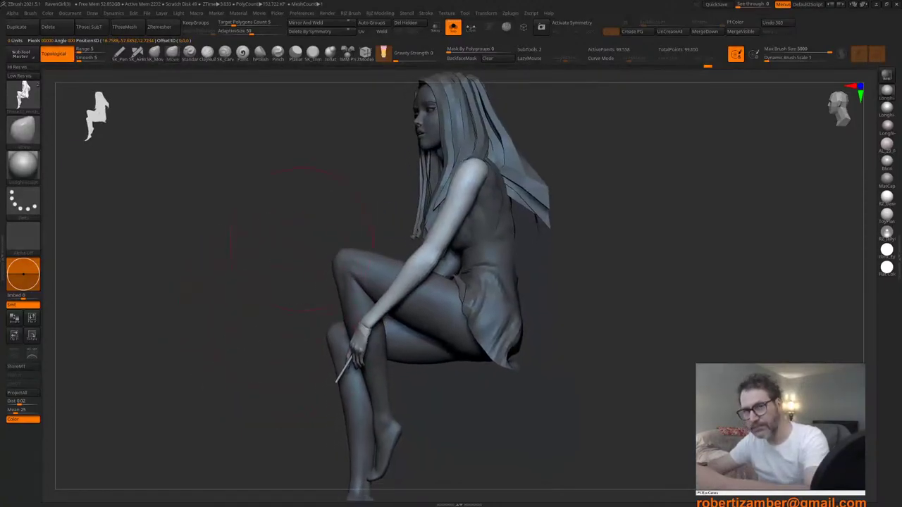
Step: Set a reset gizmo at the left shoulder, show the ZSphere rig, and rotate the left arm about 8.2 degrees forward toward it
key(w)
alt+right_drag(303, 240, 296, 225)
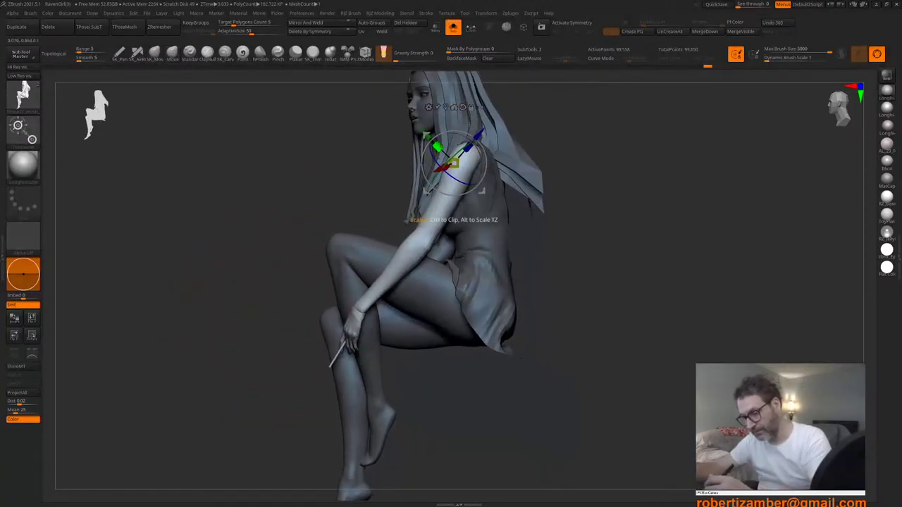
alt+click(462, 107)
alt+drag(427, 135, 437, 130)
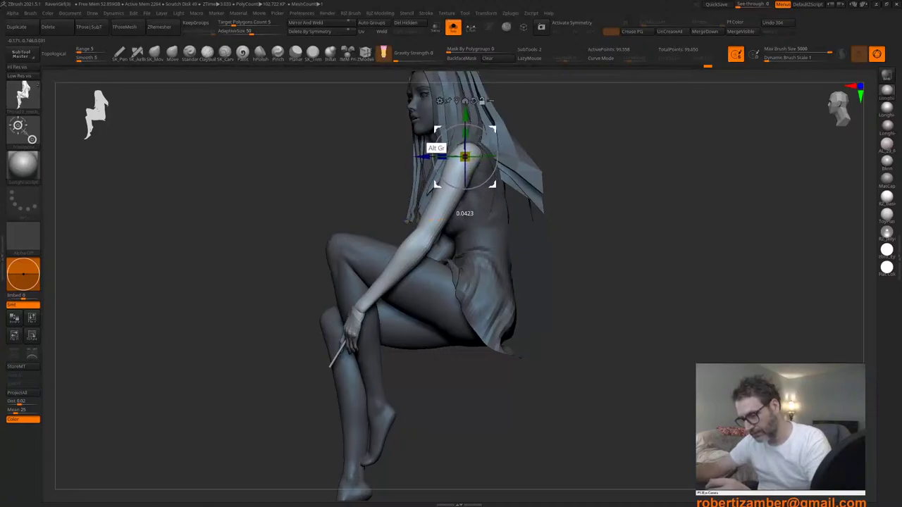
alt+right_drag(380, 135, 375, 150)
click(454, 27)
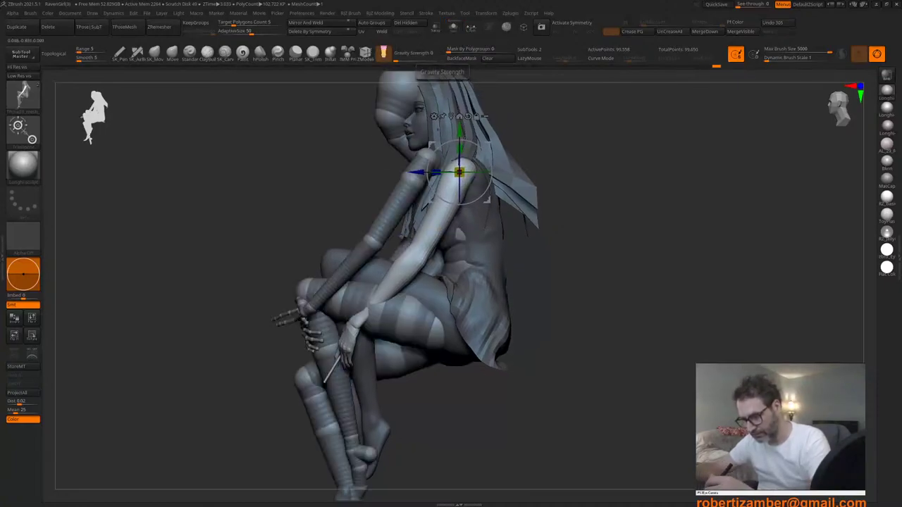
drag(435, 198, 459, 173)
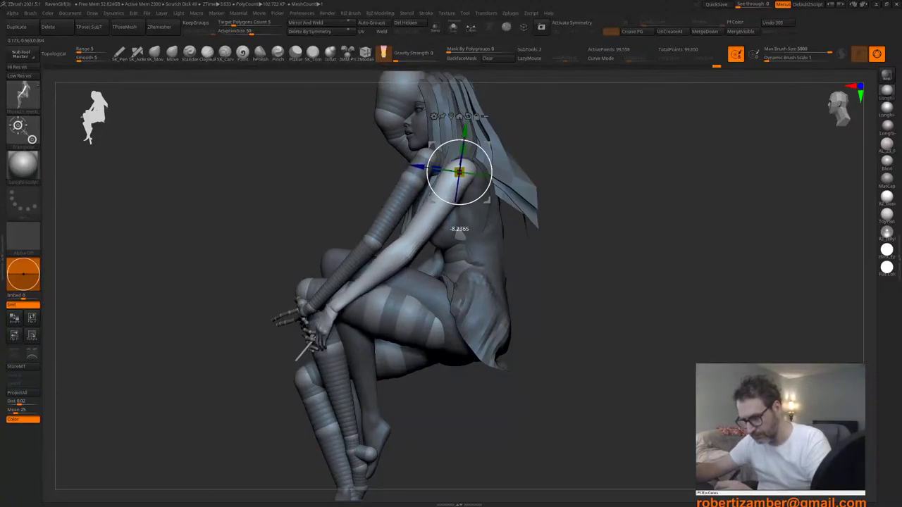
right_drag(427, 204, 483, 222)
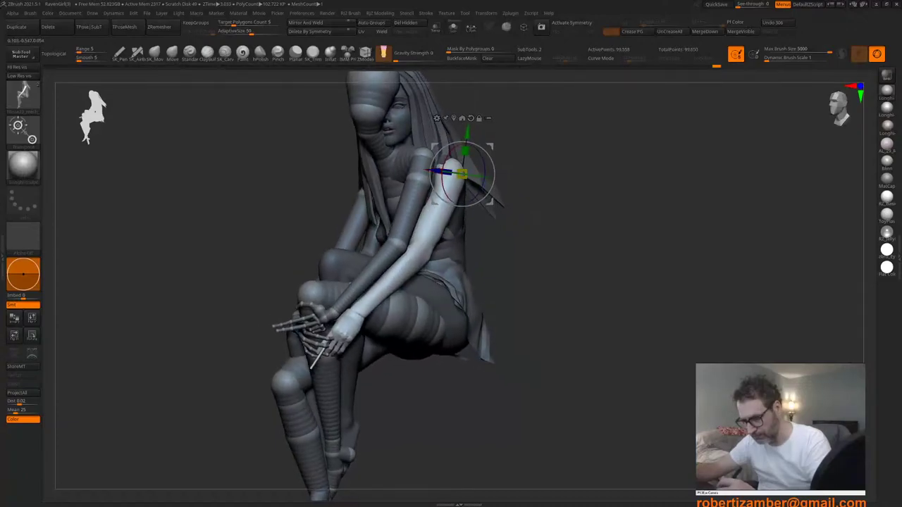
Step: Solo the mesh, reshape the left shoulder and arm with the Move brush, and clear the mask
mouse_move(338, 204)
right_down()
mouse_move(390, 207)
mouse_move(316, 203)
mouse_move(358, 241)
mouse_move(375, 241)
mouse_move(351, 231)
mouse_move(377, 242)
mouse_move(368, 256)
right_up()
key(q)
click(454, 27)
key(space)
drag(432, 204, 420, 190)
key(space)
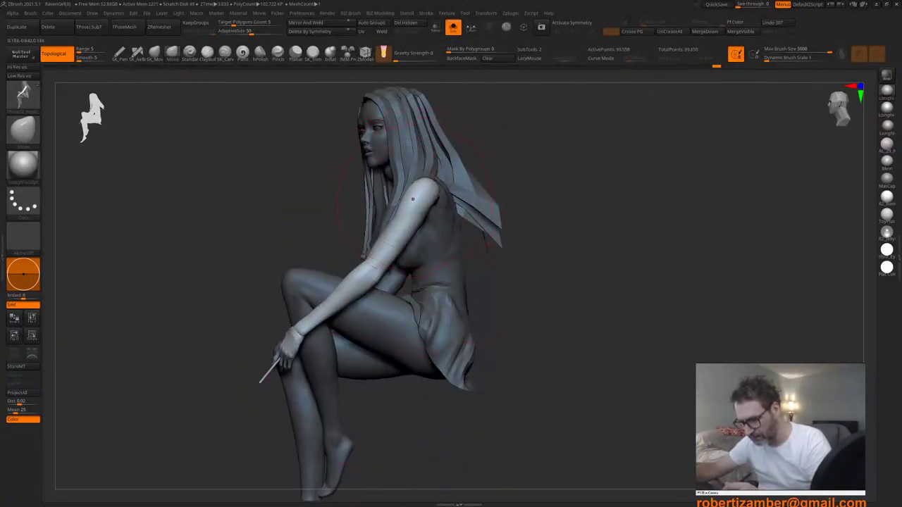
key(space)
drag(404, 239, 389, 238)
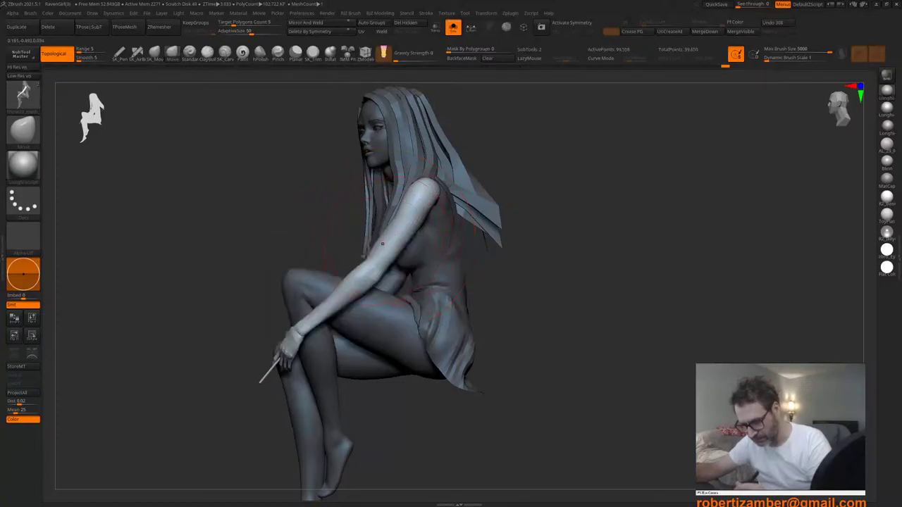
right_drag(319, 303, 336, 316)
key(space)
key(space)
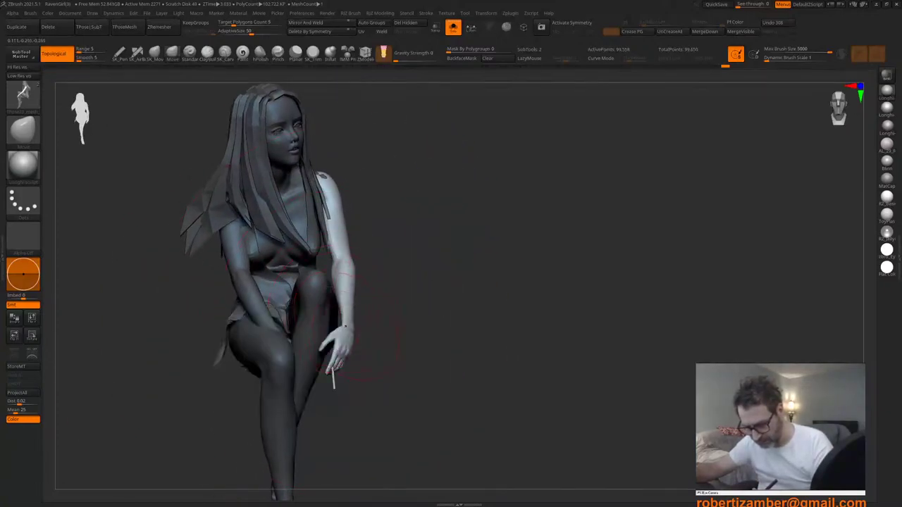
key(space)
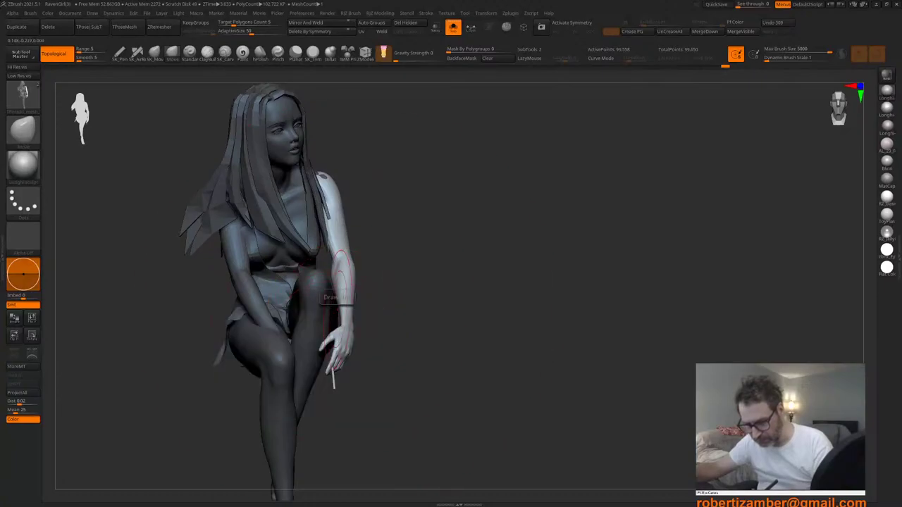
mouse_move(346, 306)
right_down()
mouse_move(319, 304)
mouse_move(345, 309)
right_up()
alt+right_drag(285, 290, 310, 240)
right_drag(295, 276, 324, 288)
click(496, 59)
Step: Hide the hair pieces covering the shoulders and isolate the character's right arm
ctrl+shift+click(311, 186)
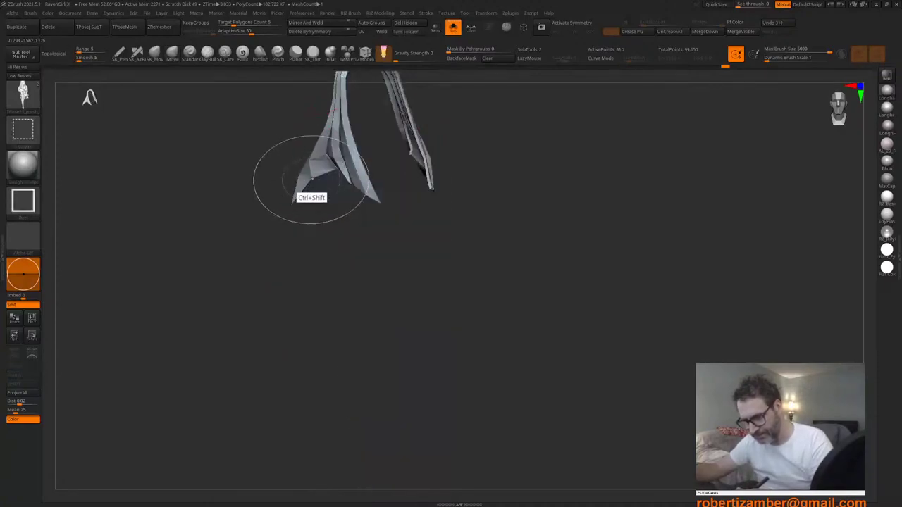
ctrl+shift+click(313, 185)
right_drag(315, 181, 338, 179)
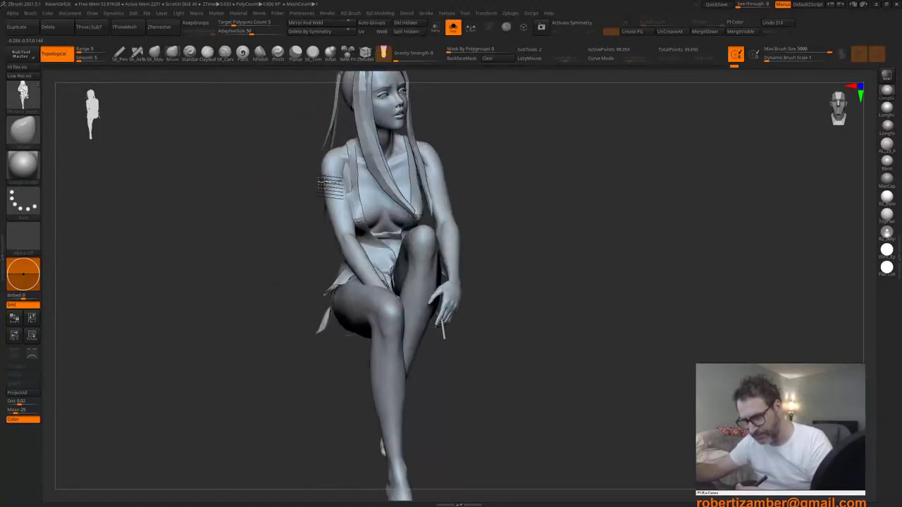
ctrl+shift+click(367, 148)
alt+right_drag(367, 148, 366, 173)
right_drag(365, 174, 323, 173)
ctrl+shift+click(341, 164)
ctrl+shift+click(332, 213)
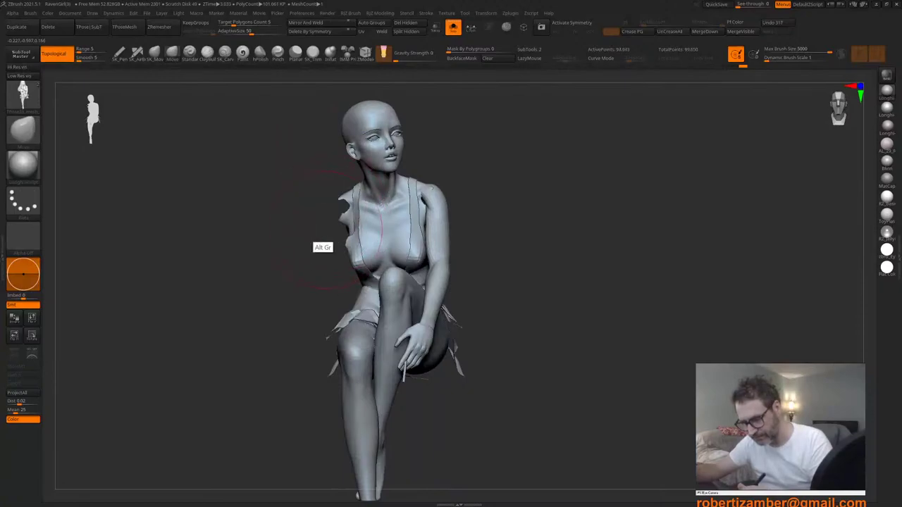
alt+right_drag(319, 230, 332, 206)
ctrl+shift+click(317, 224)
ctrl+shift+click(353, 233)
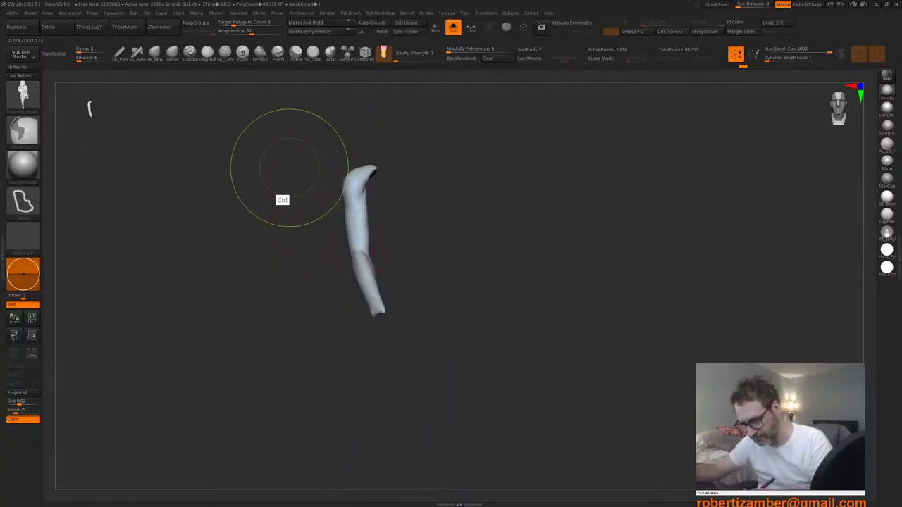
Step: Mask the right arm and its hand, show the whole mesh, and invert the mask so only they stay editable
mouse_move(292, 172)
ctrl+mouse_down()
mouse_move(424, 196)
mouse_move(414, 181)
ctrl+mouse_up()
ctrl+shift+click(290, 197)
right_drag(290, 197, 409, 350)
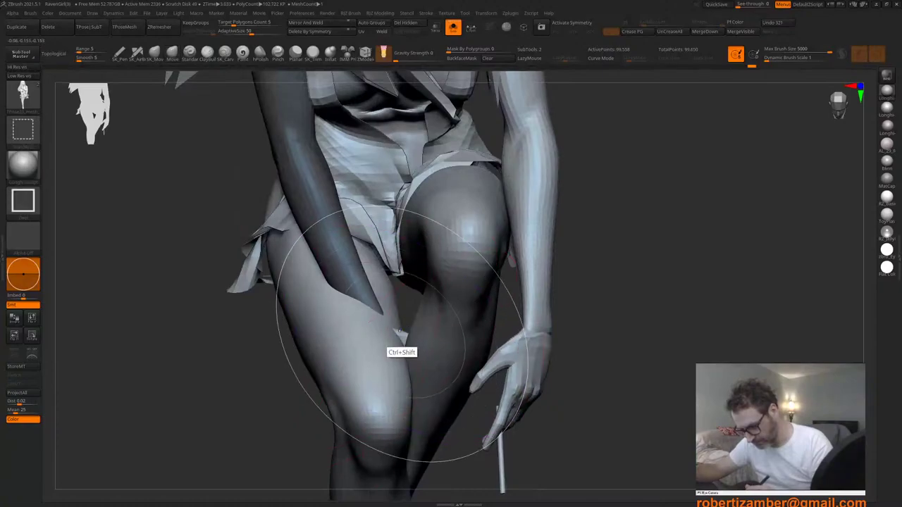
ctrl+shift+click(401, 336)
mouse_move(323, 284)
ctrl+mouse_down()
mouse_move(498, 381)
mouse_move(483, 356)
ctrl+mouse_up()
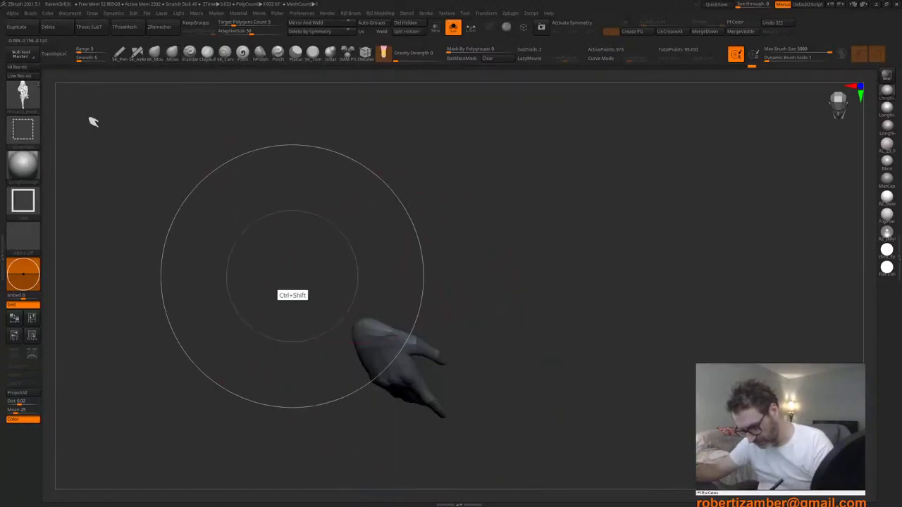
ctrl+shift+click(292, 275)
mouse_move(320, 302)
ctrl+right_down()
mouse_move(303, 236)
mouse_move(353, 225)
mouse_move(315, 318)
ctrl+right_up()
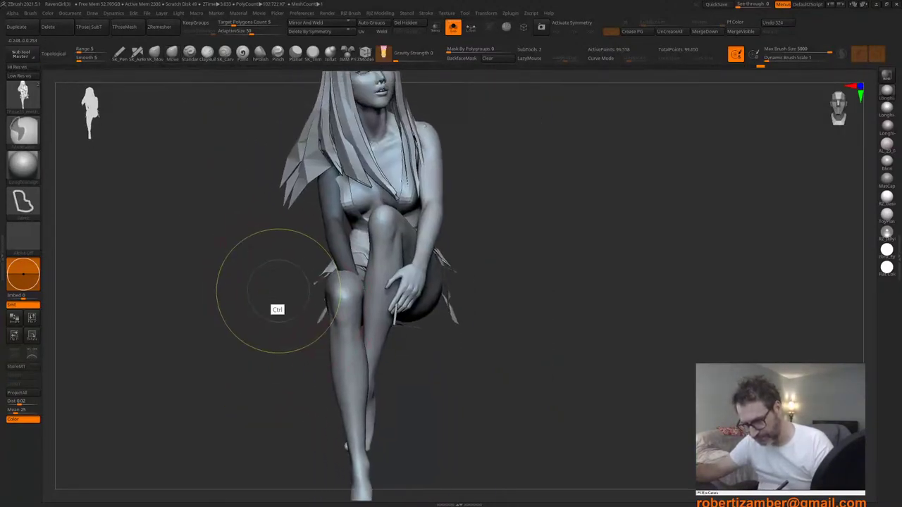
ctrl+click(275, 291)
right_drag(273, 295, 303, 312)
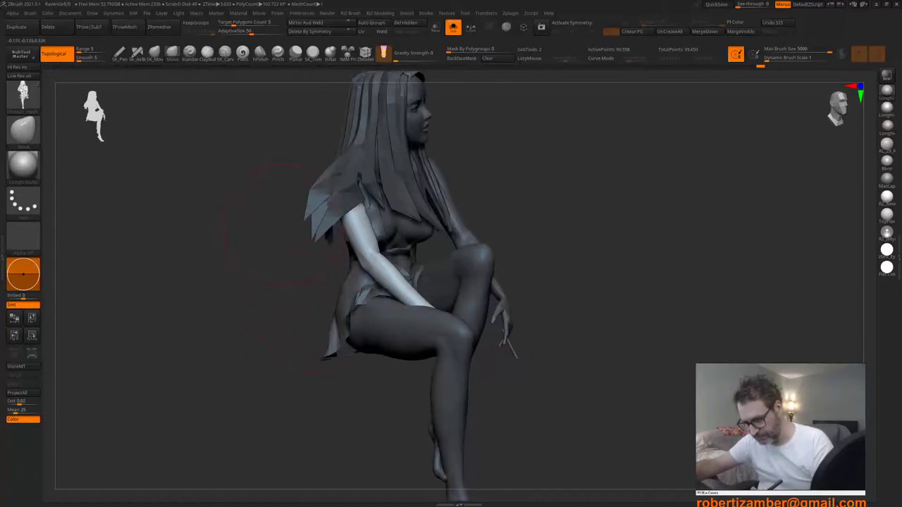
Step: Hide the hair strands that cover the right shoulder from the side
ctrl+shift+click(314, 206)
ctrl+shift+click(313, 205)
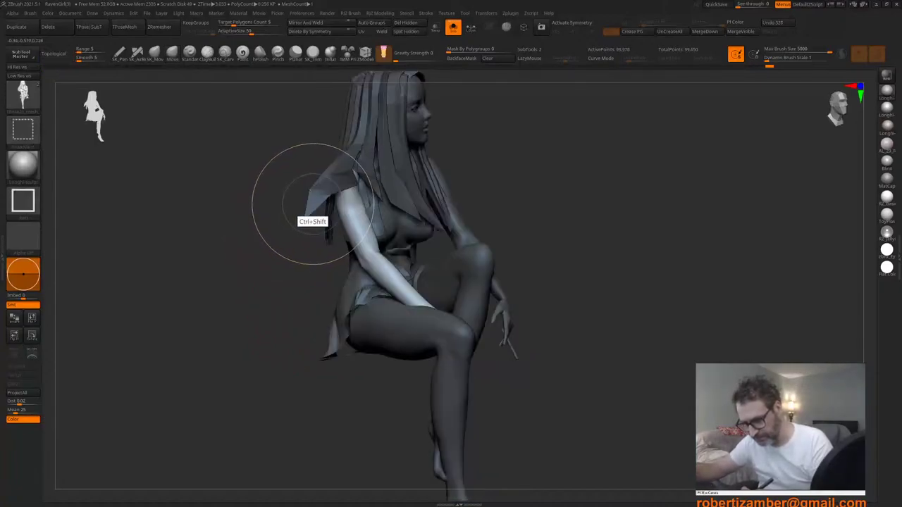
ctrl+shift+click(313, 203)
ctrl+shift+click(326, 211)
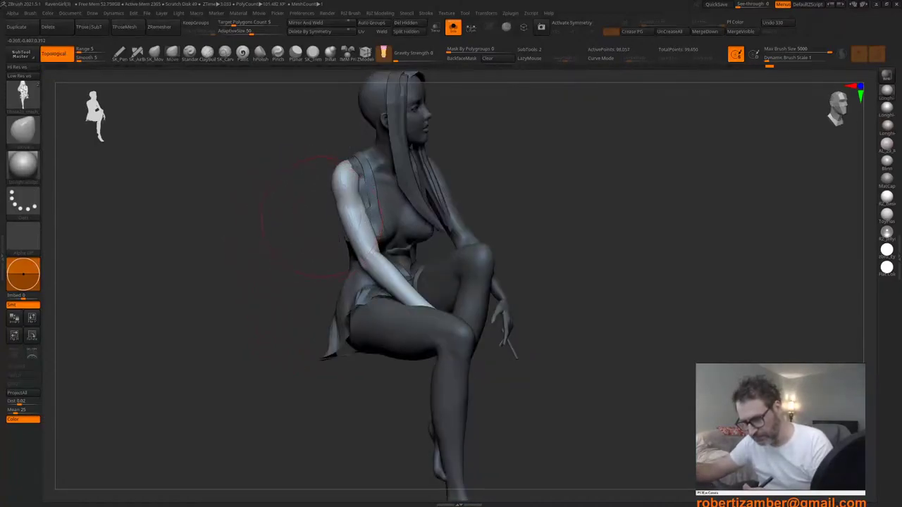
mouse_move(321, 213)
alt+right_down()
mouse_move(314, 228)
mouse_move(322, 261)
mouse_move(317, 251)
alt+right_up()
Step: Show the ZSphere rig and rotate the right arm about 11.4 degrees forward around a gizmo at the shoulder
click(453, 26)
key(w)
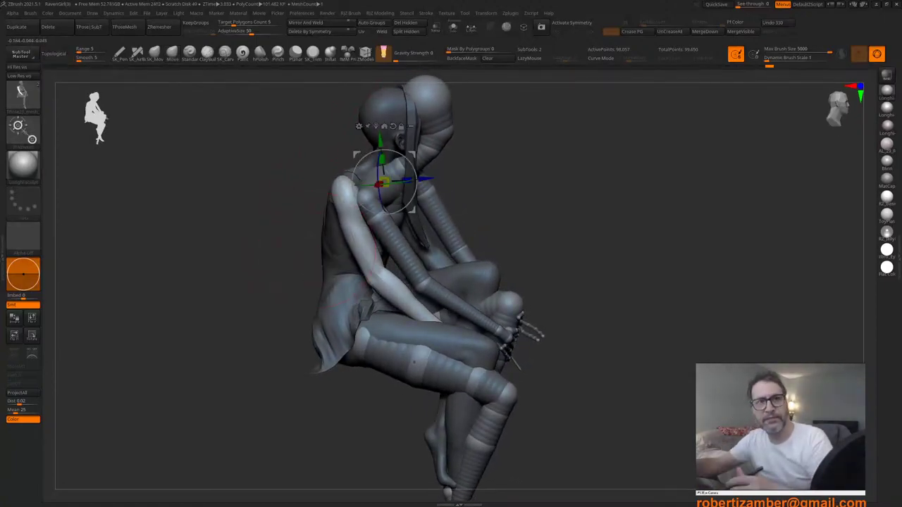
right_drag(333, 244, 350, 236)
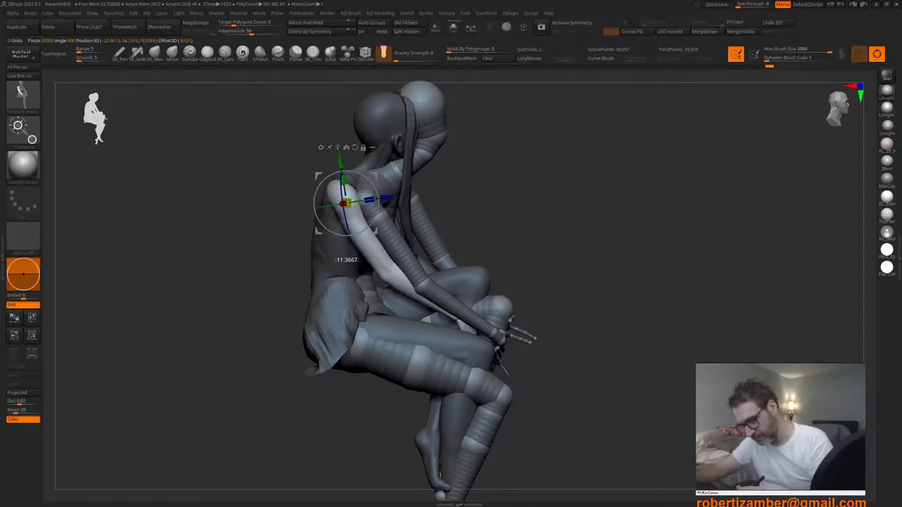
right_drag(383, 192, 363, 182)
right_drag(376, 258, 354, 263)
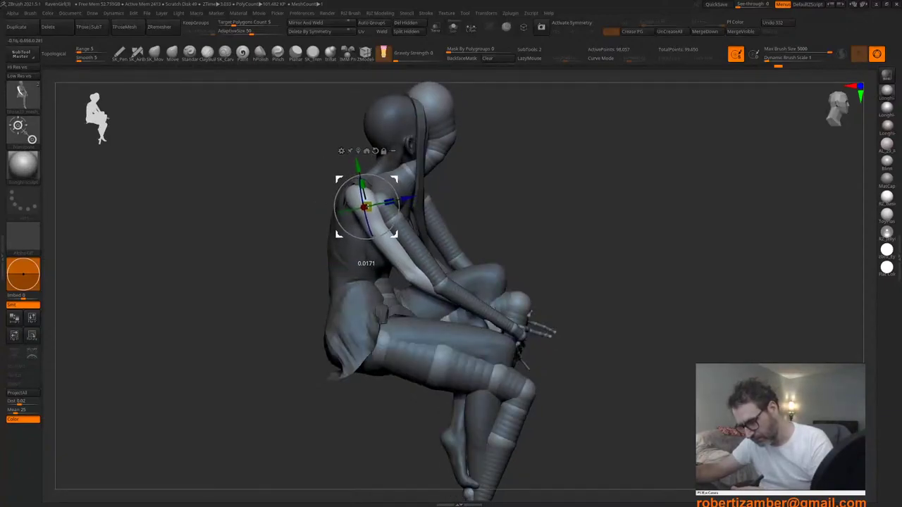
Step: Fine-tune the right arm's position and rotation at the shoulder to follow the rig's arm
drag(339, 237, 338, 236)
right_drag(338, 239, 325, 239)
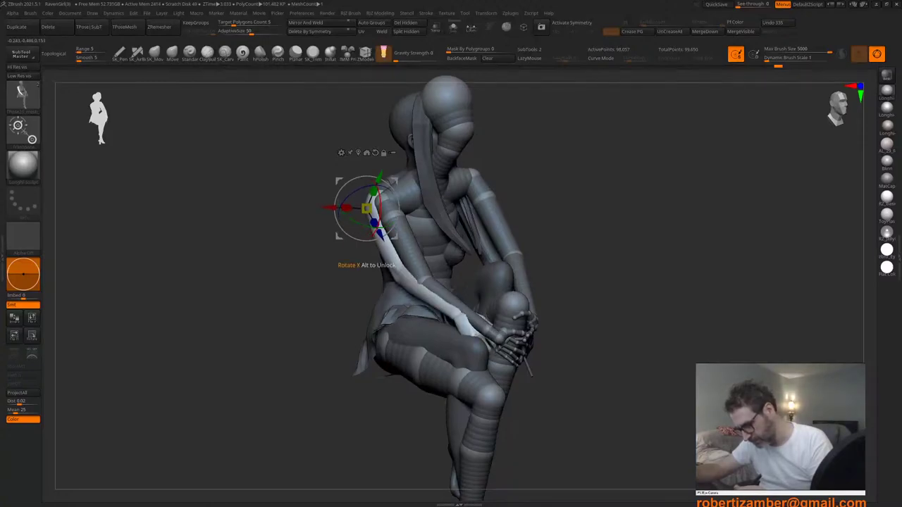
drag(344, 232, 343, 234)
mouse_move(342, 234)
right_down()
mouse_move(375, 234)
mouse_move(379, 244)
mouse_move(342, 236)
right_up()
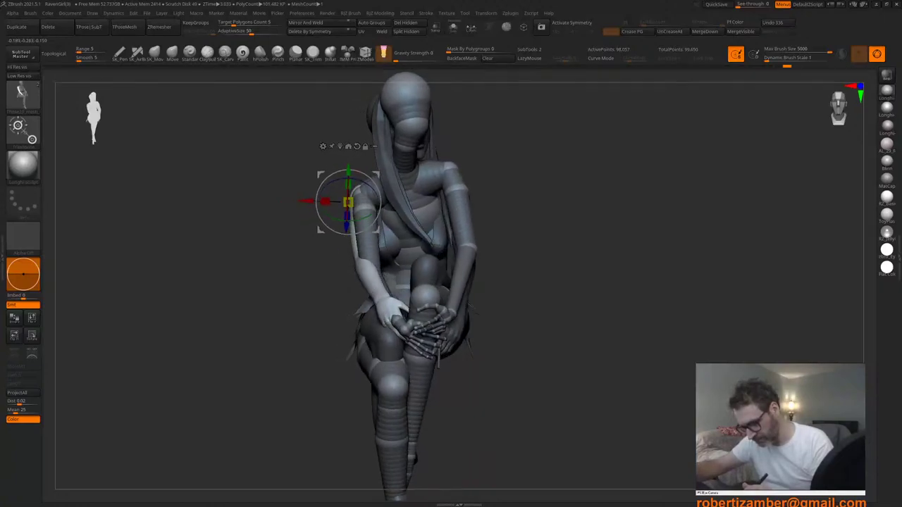
Step: Solo the mesh and rotate the right arm about 6.1 degrees inward around the gizmo's Y axis, bringing the hand toward the raised knee
click(453, 26)
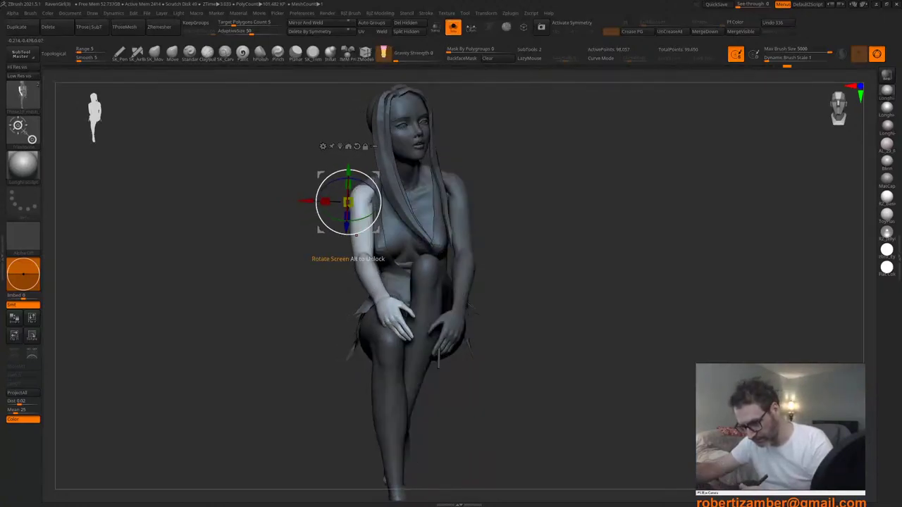
drag(356, 220, 360, 219)
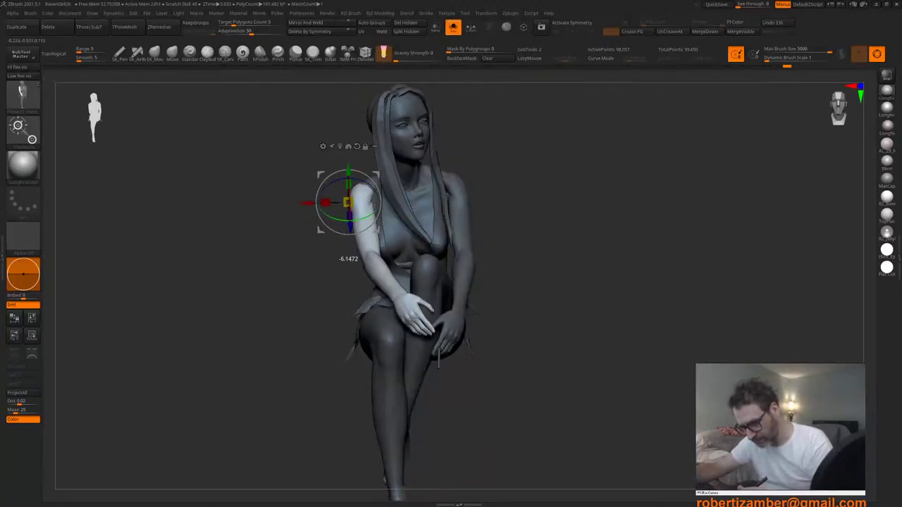
right_drag(320, 229, 353, 231)
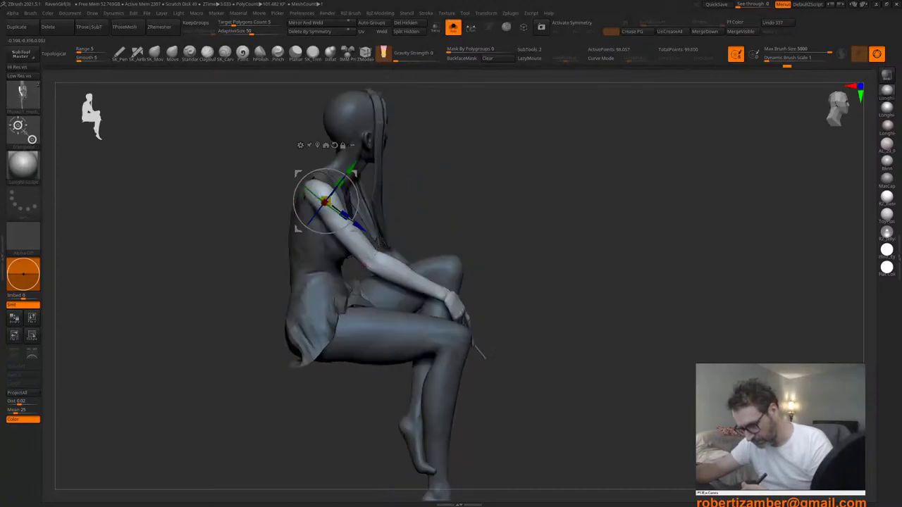
alt+right_drag(356, 278, 351, 290)
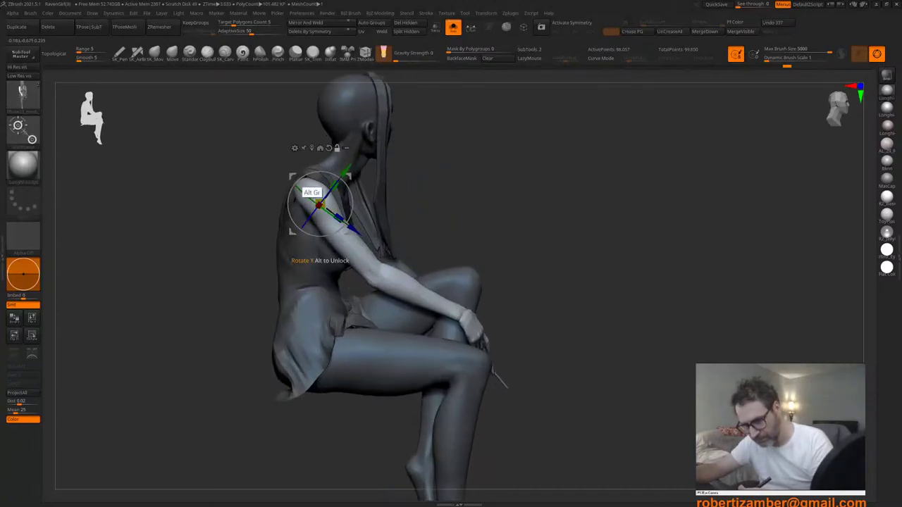
Step: Realign the gizmo at the right shoulder and clear the mask from the mesh
drag(293, 178, 292, 174)
right_drag(320, 232, 298, 279)
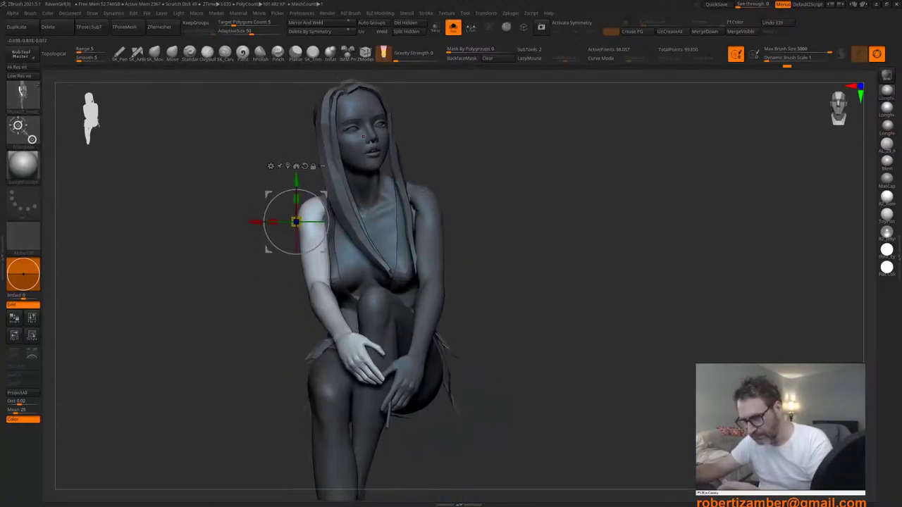
click(498, 58)
mouse_move(402, 207)
alt+right_down()
mouse_move(354, 220)
mouse_move(382, 225)
mouse_move(347, 248)
mouse_move(383, 228)
mouse_move(373, 262)
mouse_move(346, 246)
mouse_move(381, 238)
alt+right_up()
key(q)
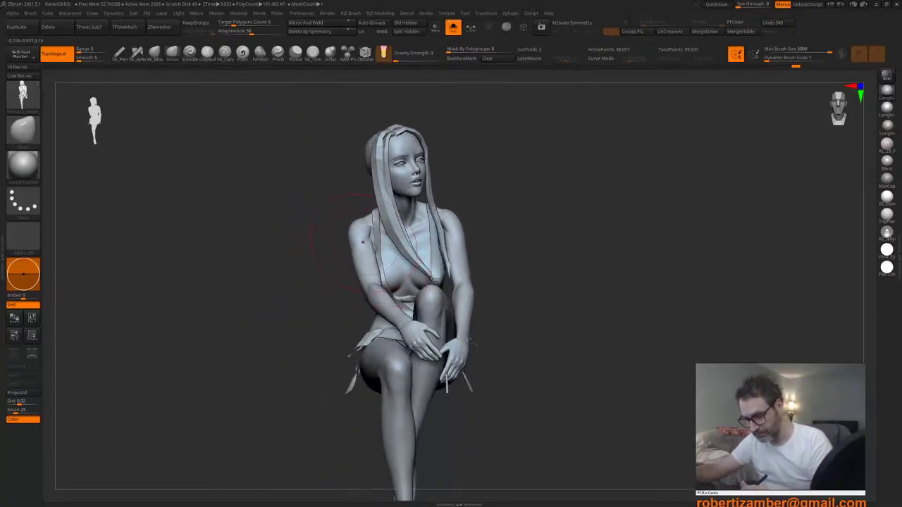
Step: Resize the Move brush and nudge the right shoulder and upper arm contour from the front with topological masking
key(space)
click(359, 240)
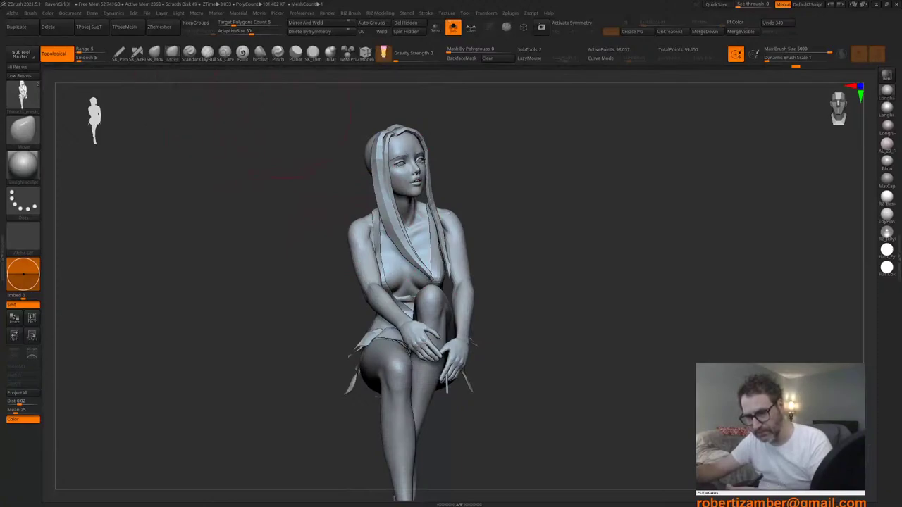
key(space)
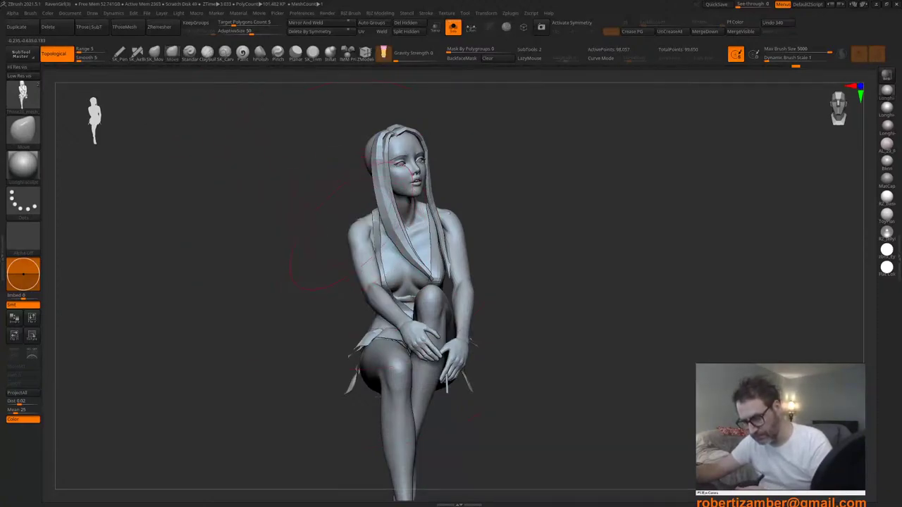
drag(427, 218, 422, 220)
drag(344, 238, 331, 238)
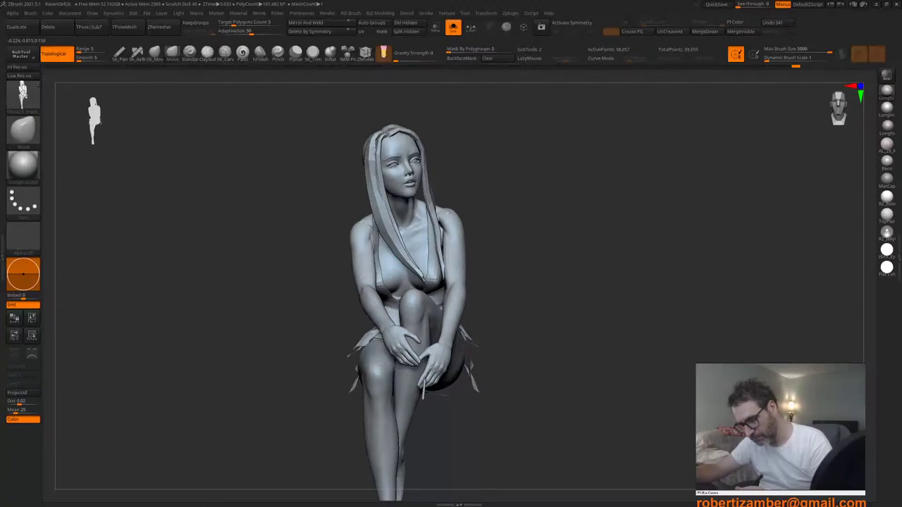
Step: Refine the back of the right shoulder from the side with a resized Move brush
mouse_move(260, 231)
mouse_down()
mouse_move(361, 225)
mouse_move(334, 220)
mouse_up()
key(space)
drag(338, 227, 334, 219)
key(space)
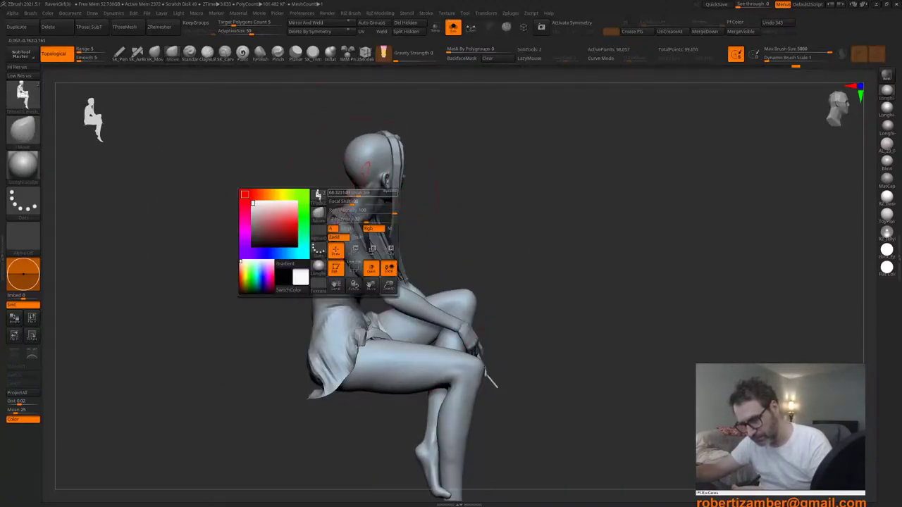
drag(421, 182, 303, 194)
mouse_move(310, 214)
right_down()
mouse_move(296, 213)
mouse_move(374, 213)
mouse_move(359, 201)
right_up()
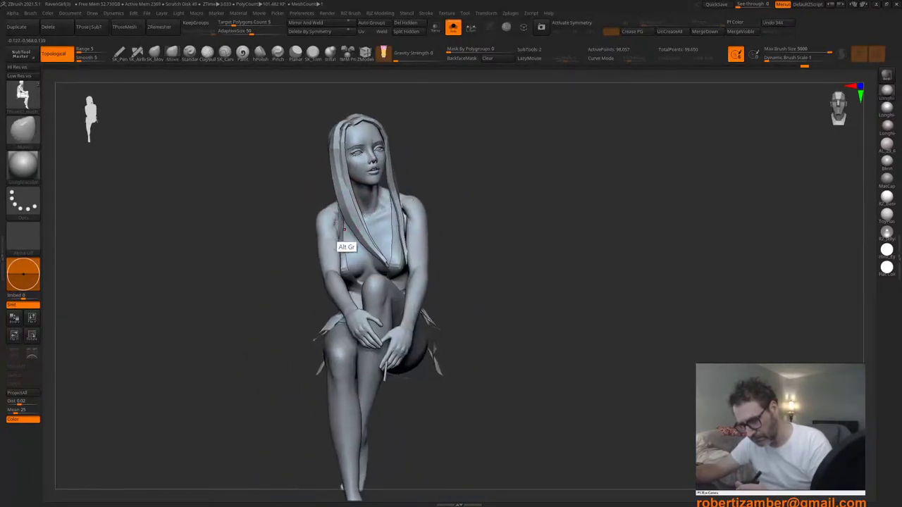
Step: Reshape the top of the left shoulder with the Move brush and hide the hair strands covering it
right_drag(420, 255, 382, 255)
right_click(382, 256)
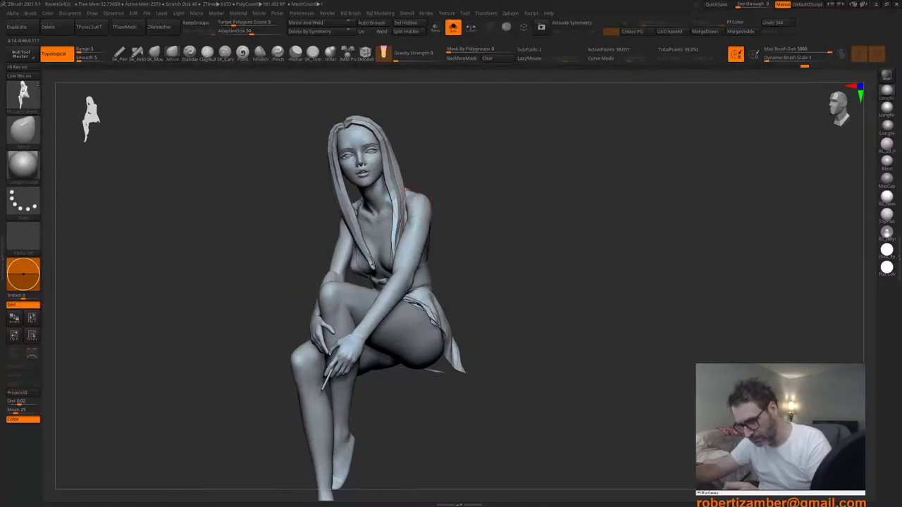
right_drag(392, 205, 407, 203)
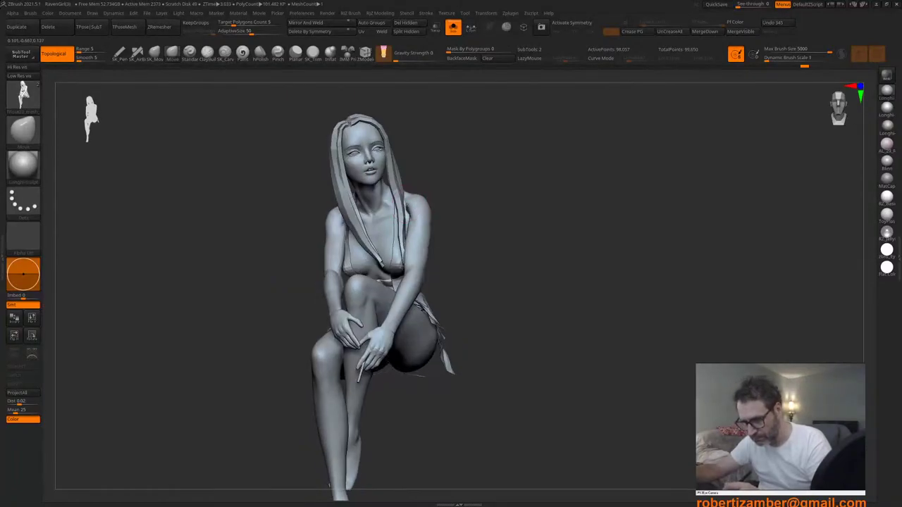
drag(407, 205, 409, 207)
right_drag(414, 212, 381, 218)
right_click(381, 219)
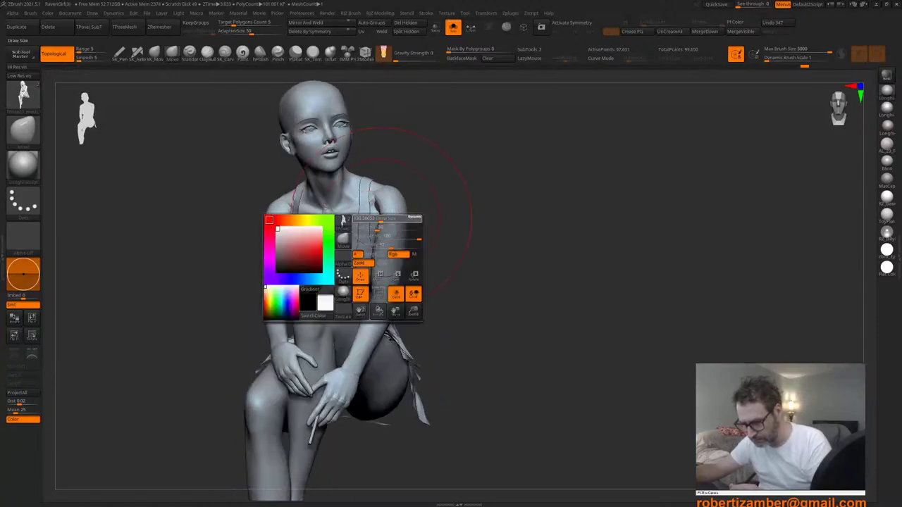
drag(381, 218, 388, 203)
mouse_move(392, 206)
right_down()
mouse_move(417, 218)
mouse_move(401, 240)
mouse_move(381, 233)
right_up()
Step: Isolate parts of the mesh by polygroup and mask everything except the torso area beside the left shoulder
ctrl+shift+click(345, 241)
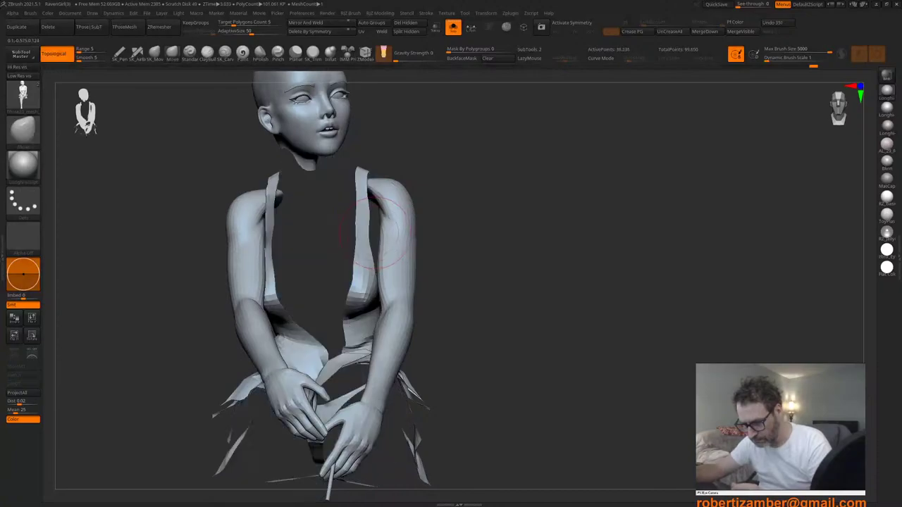
ctrl+shift+click(326, 252)
right_drag(346, 256, 348, 193)
ctrl+shift+click(323, 228)
mouse_move(393, 145)
ctrl+mouse_down()
mouse_move(406, 186)
mouse_move(321, 200)
mouse_move(369, 121)
ctrl+mouse_up()
ctrl+shift+click(393, 153)
ctrl+click(465, 307)
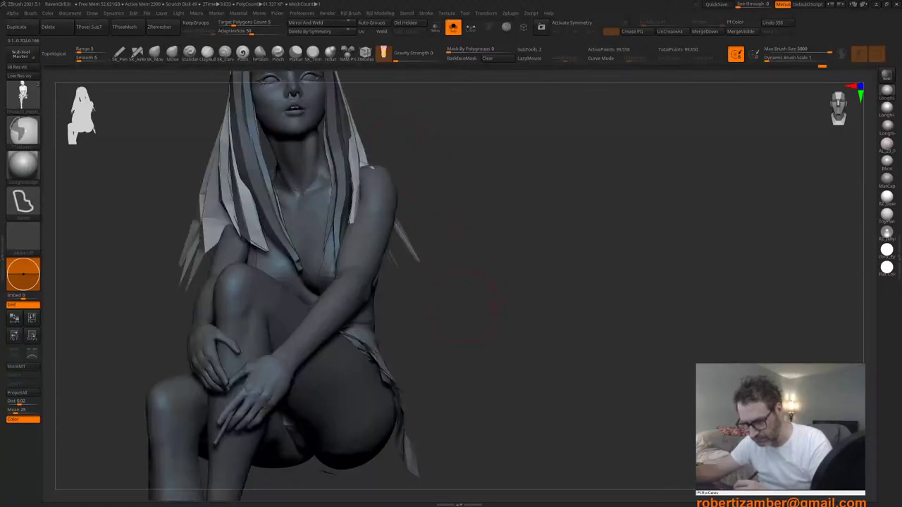
Step: Hide the hair strands hanging in front of the chest and left shoulder
ctrl+shift+click(338, 183)
ctrl+shift+click(338, 183)
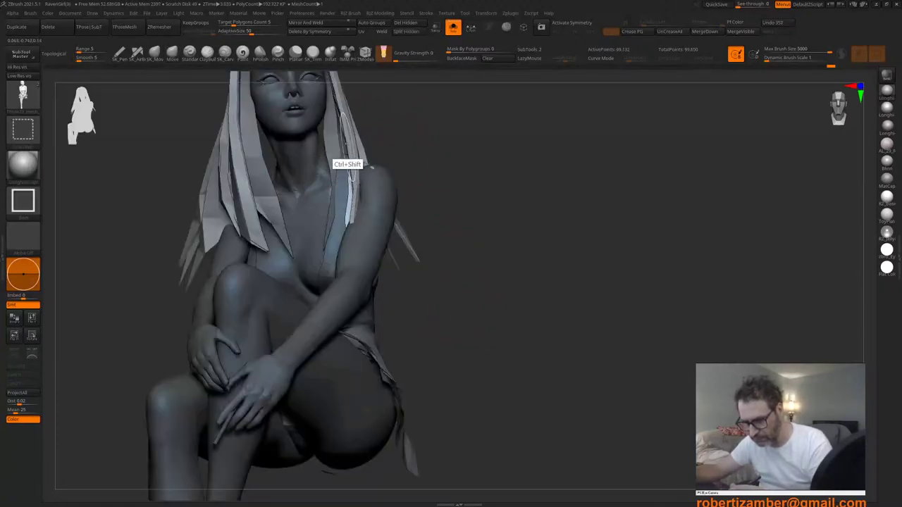
ctrl+shift+click(347, 150)
ctrl+shift+click(337, 134)
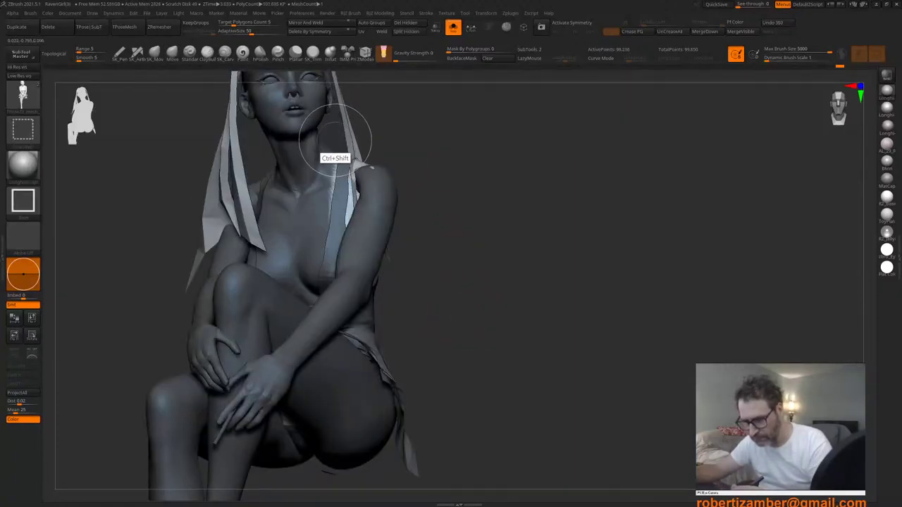
ctrl+shift+click(351, 141)
Step: Reshape the unmasked area between the left strap and armpit with the Move brush, and clear the mask
right_drag(304, 176, 363, 208)
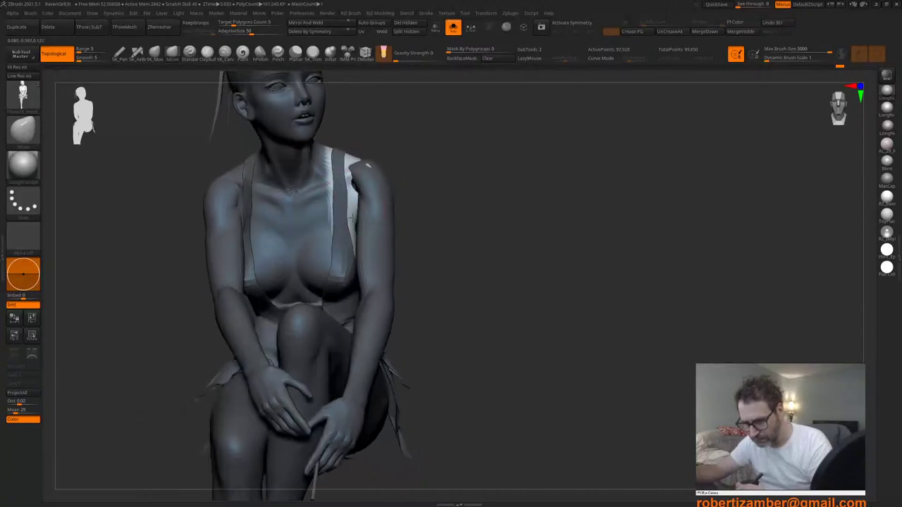
key(space)
key(space)
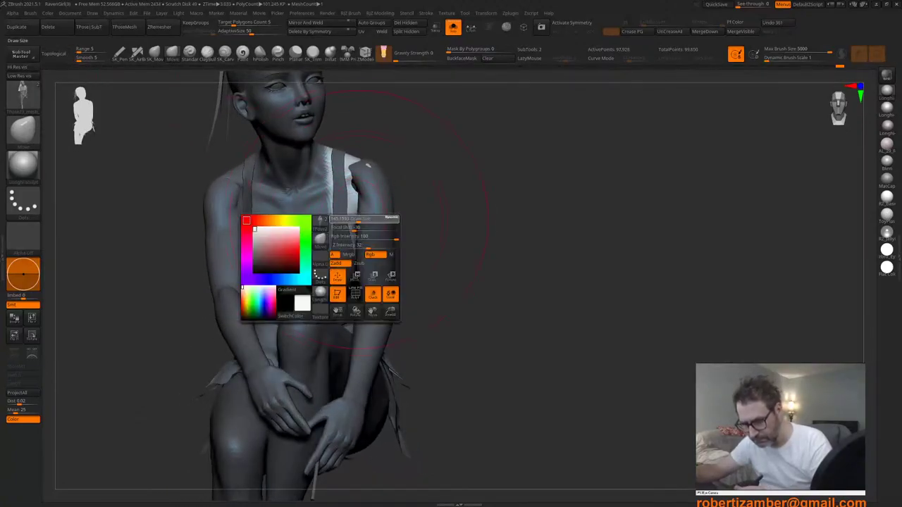
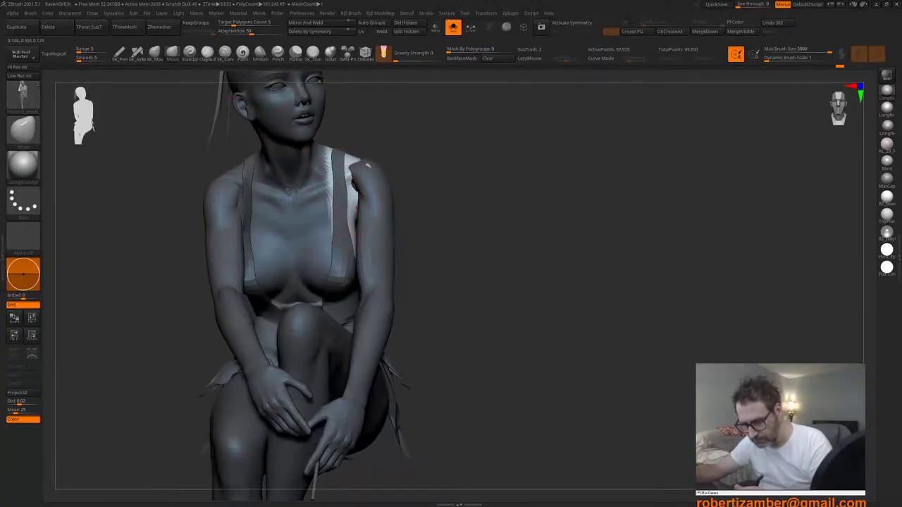
mouse_move(356, 202)
right_down()
mouse_move(366, 211)
mouse_move(346, 214)
mouse_move(358, 201)
right_up()
key(space)
key(space)
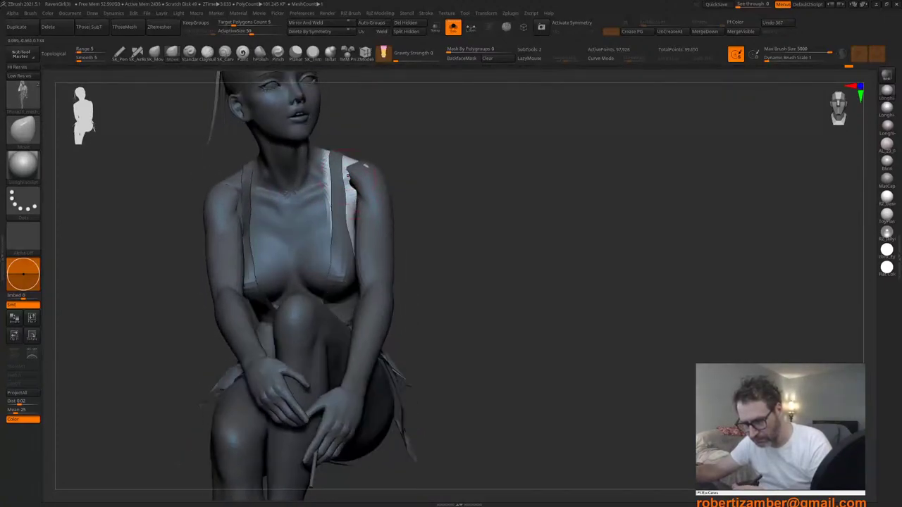
key(space)
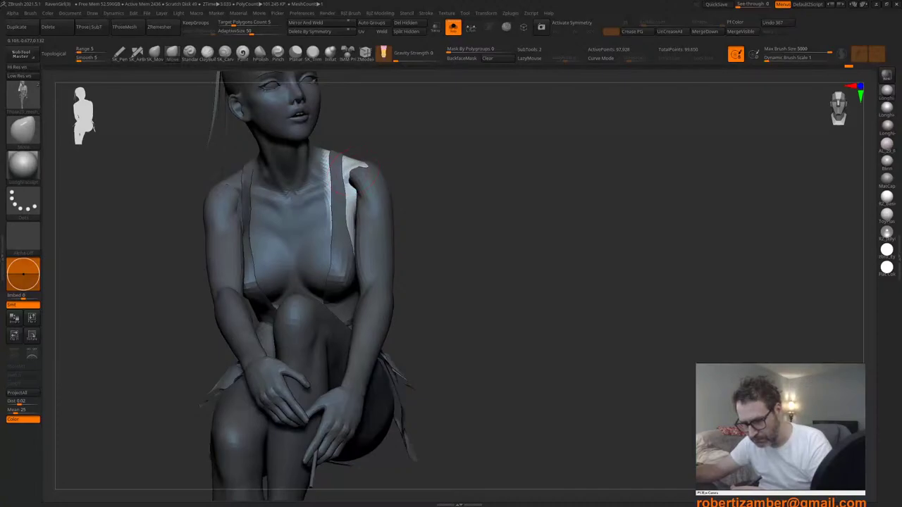
alt+right_drag(308, 208, 322, 215)
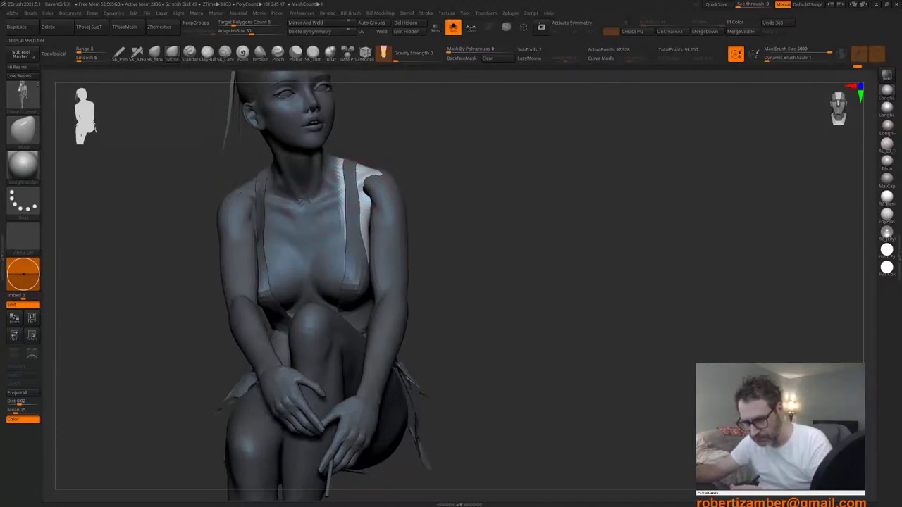
ctrl+right_drag(364, 189, 358, 152)
mouse_move(345, 229)
ctrl+right_down()
mouse_move(353, 266)
mouse_move(370, 247)
ctrl+right_up()
ctrl+click(353, 265)
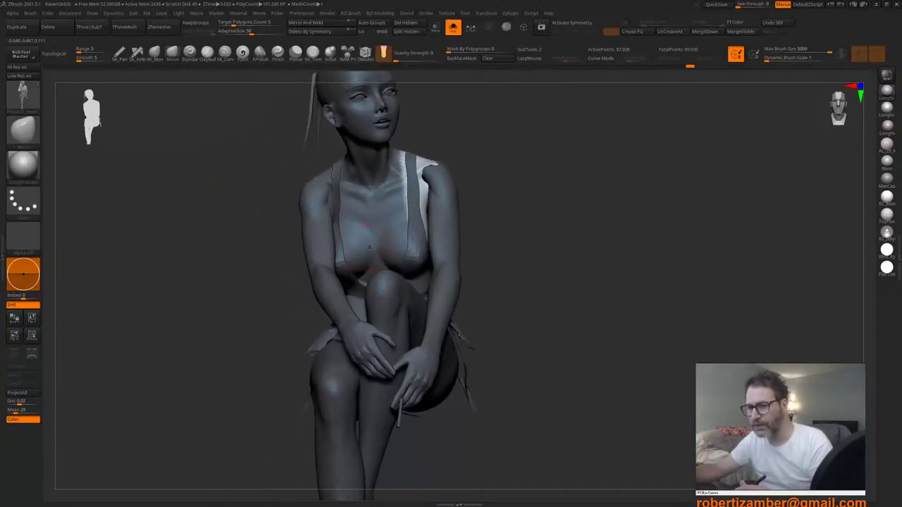
click(498, 58)
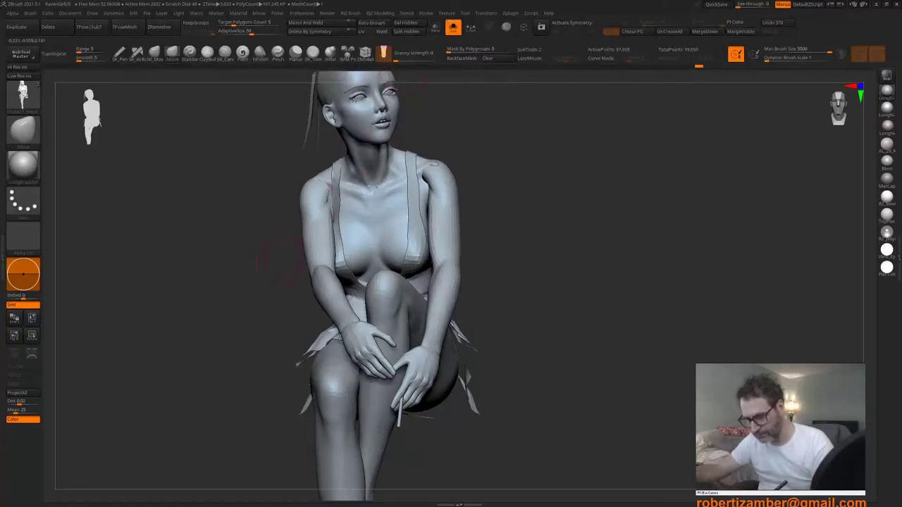
Step: Adjust the left armpit and inner upper arm with a resized, topologically masked Move brush
right_click(392, 224)
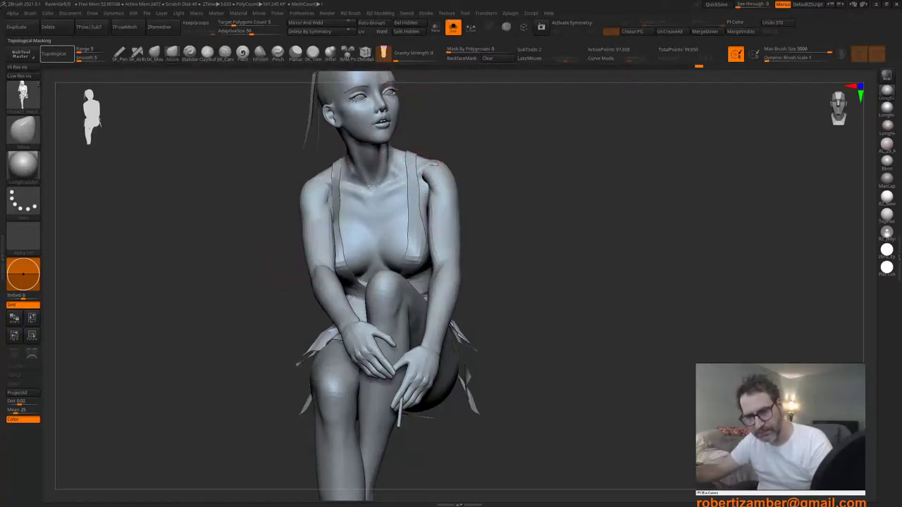
key(space)
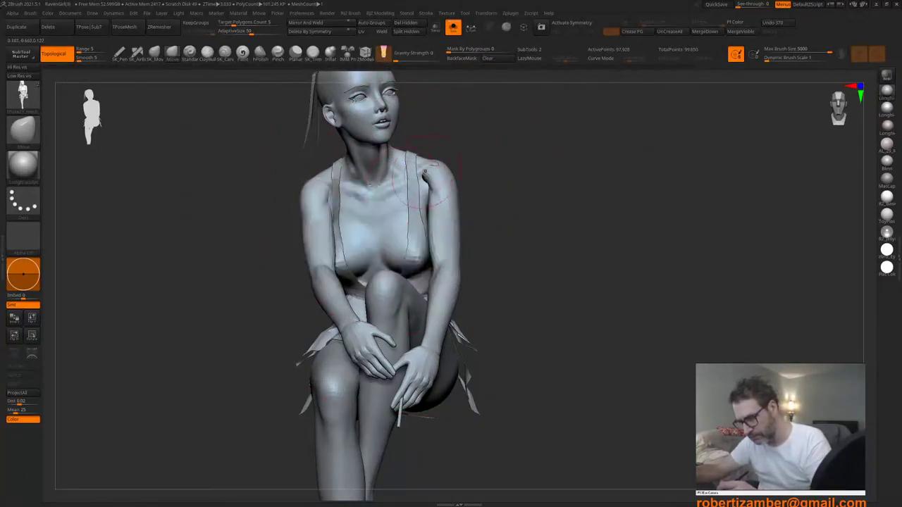
key(space)
drag(438, 210, 432, 209)
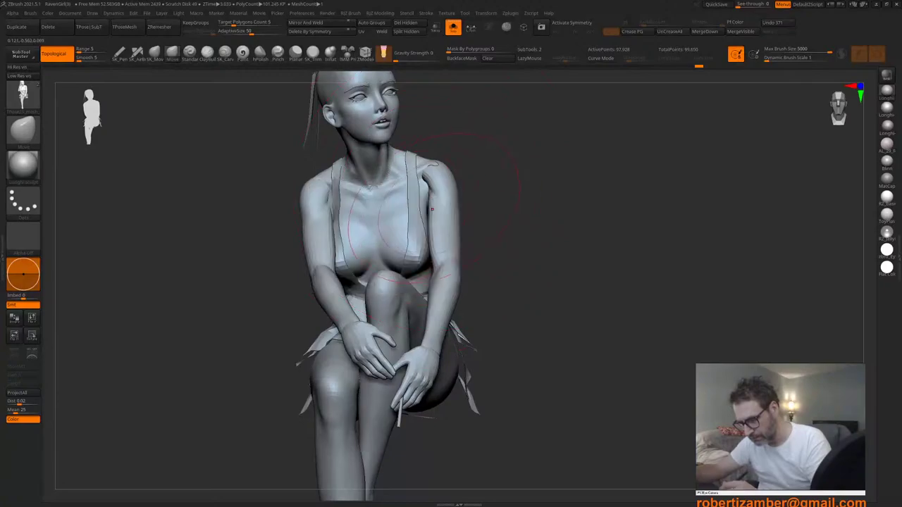
drag(504, 225, 638, 230)
key(ctrl+z)
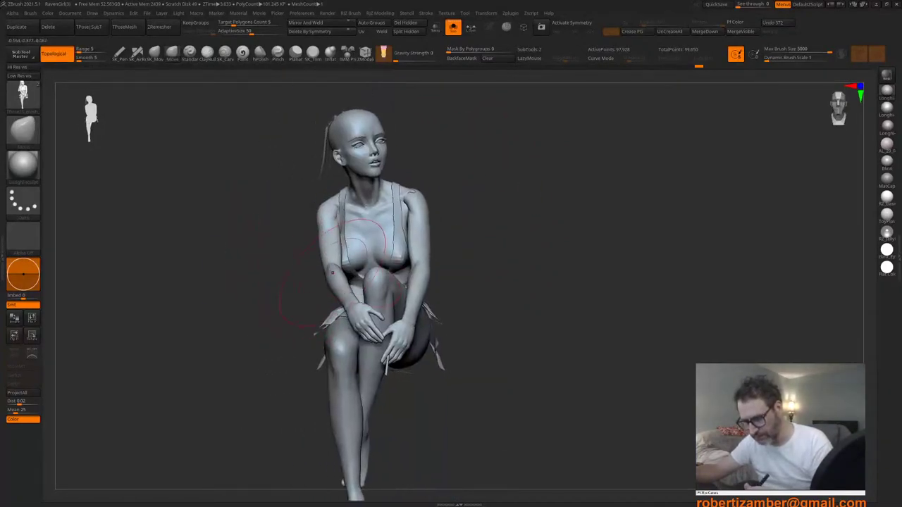
Step: Compare the arms and torso with the ZSphere rig and return to the soloed mesh
drag(303, 215, 384, 197)
mouse_move(384, 197)
right_down()
mouse_move(409, 195)
mouse_move(371, 183)
mouse_move(336, 207)
mouse_move(354, 207)
mouse_move(408, 261)
mouse_move(391, 281)
mouse_move(375, 282)
right_up()
click(453, 27)
key(space)
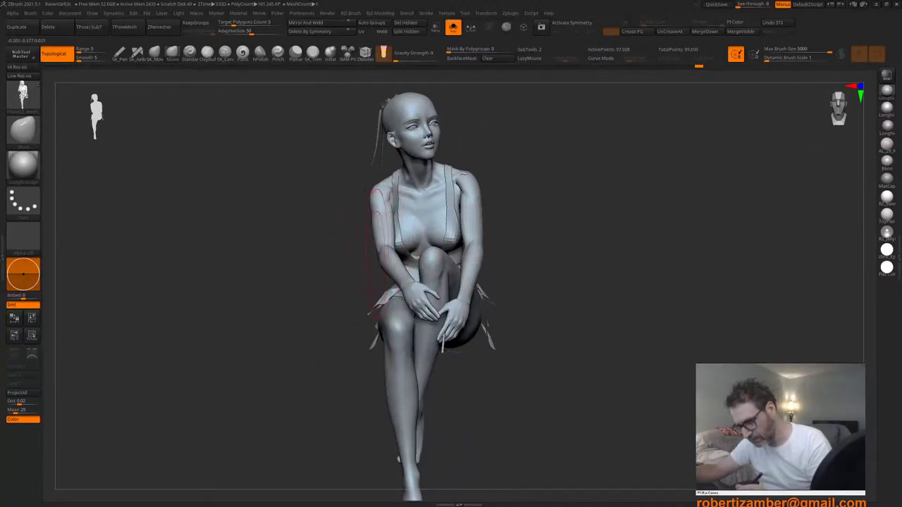
right_click(344, 306)
mouse_move(431, 284)
right_down()
mouse_move(402, 286)
mouse_move(400, 307)
mouse_move(396, 292)
mouse_move(409, 291)
right_up()
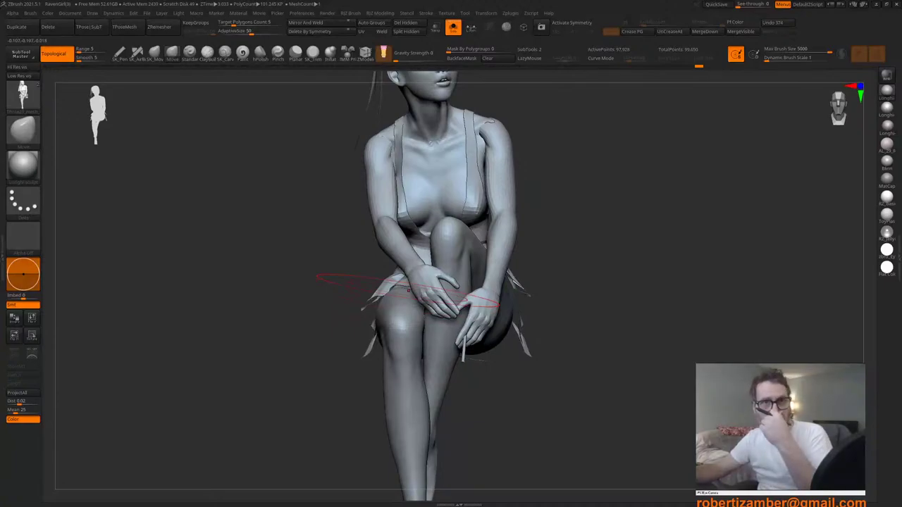
Step: Adjust the waist and right hip area with the Move brush at different sizes, and undo the last stroke
key(space)
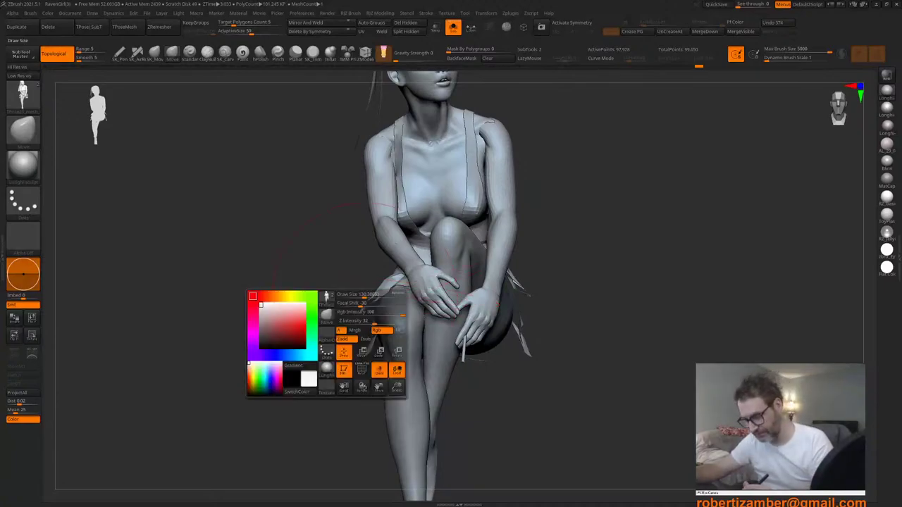
right_drag(355, 290, 395, 290)
mouse_move(384, 291)
ctrl+right_down()
mouse_move(379, 270)
mouse_move(345, 289)
ctrl+right_up()
key(space)
mouse_move(344, 292)
mouse_down()
mouse_move(351, 291)
mouse_move(329, 323)
mouse_up()
key(space)
right_drag(352, 322, 327, 322)
key(space)
drag(330, 322, 335, 322)
right_drag(338, 296, 365, 290)
key(space)
drag(365, 290, 374, 289)
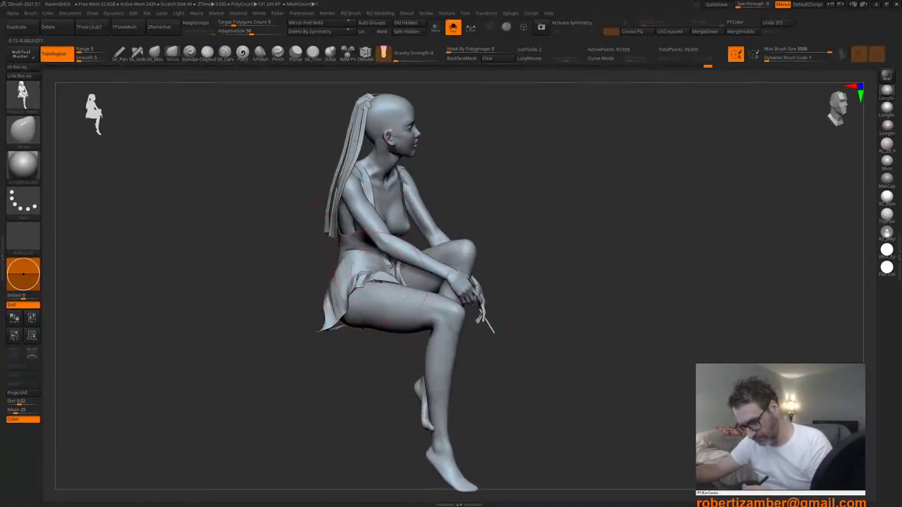
key(ctrl+z)
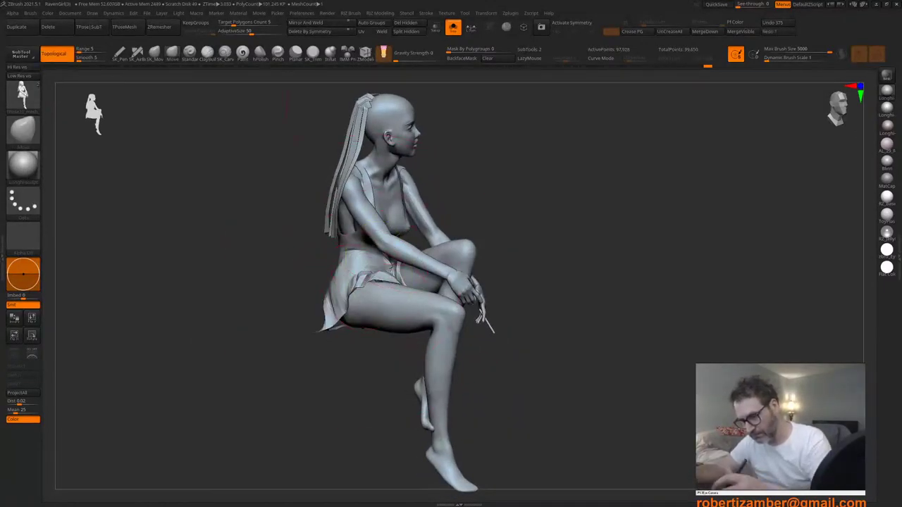
Step: Examine the seated pose, arms and hand placement on the knee from several low angles
alt+right_drag(377, 192, 382, 235)
mouse_move(381, 235)
right_down()
mouse_move(332, 233)
mouse_move(402, 237)
right_up()
right_drag(402, 236, 395, 198)
right_click(368, 242)
right_drag(369, 242, 379, 227)
right_click(379, 227)
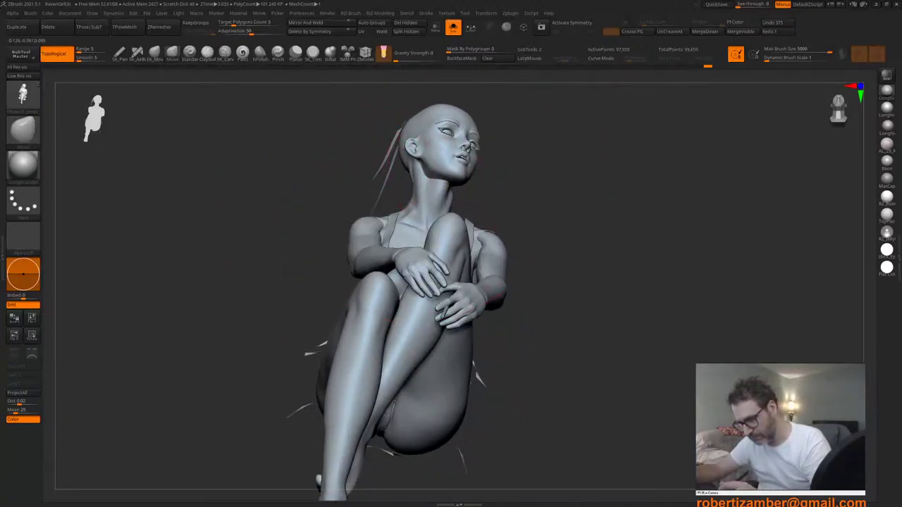
key(ctrl+z)
right_drag(360, 205, 381, 228)
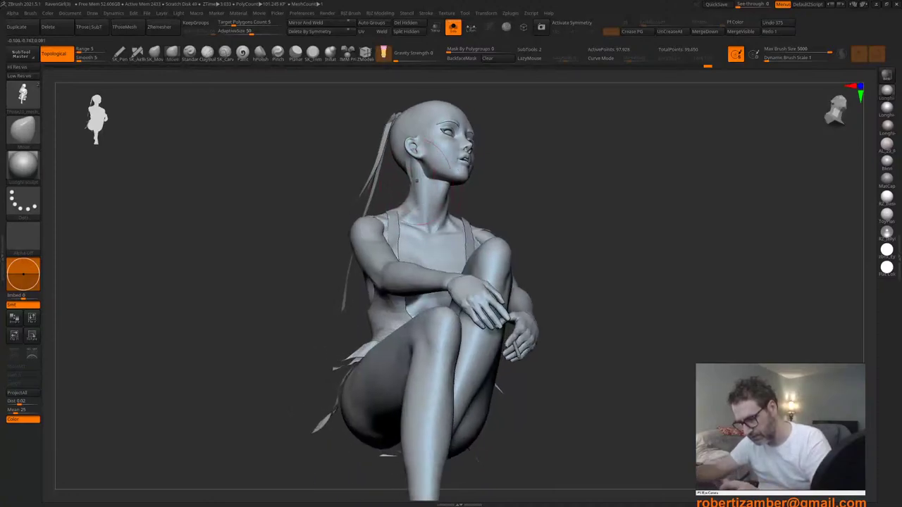
right_click(381, 228)
right_drag(414, 177, 359, 177)
right_click(414, 177)
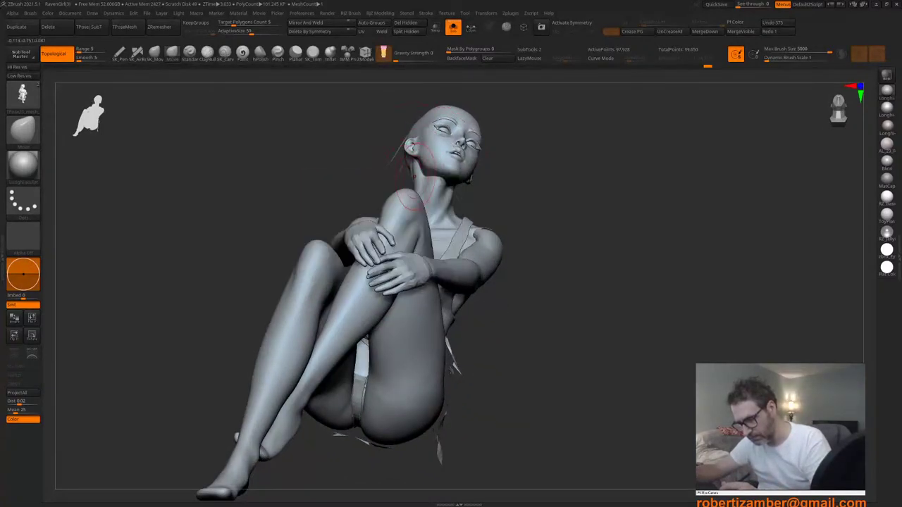
drag(416, 174, 414, 169)
right_drag(415, 169, 414, 200)
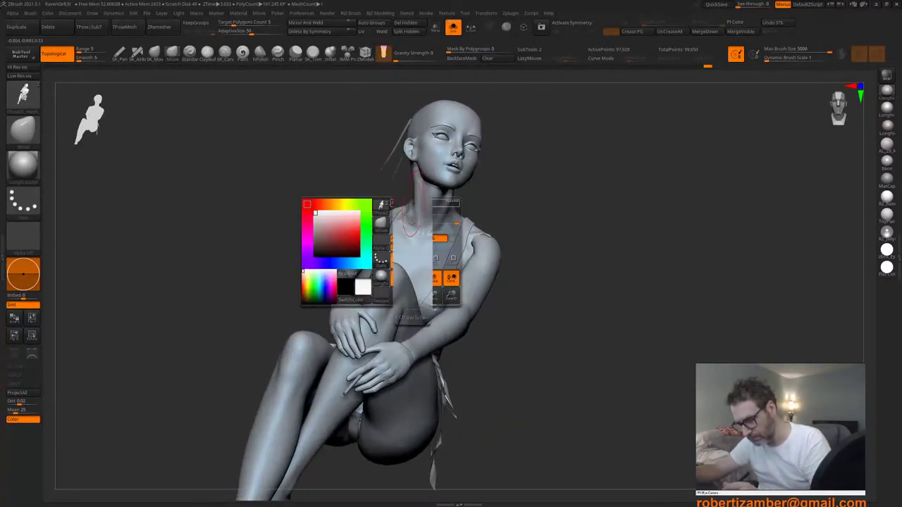
Step: Refine the neck and right shoulder with the Move brush and show the ZSphere rig with the mesh
drag(429, 194, 426, 199)
mouse_move(426, 199)
right_down()
mouse_move(360, 202)
mouse_move(356, 209)
mouse_move(422, 215)
mouse_move(352, 219)
mouse_move(346, 266)
mouse_move(359, 219)
mouse_move(404, 222)
right_up()
right_click(361, 226)
right_click(403, 221)
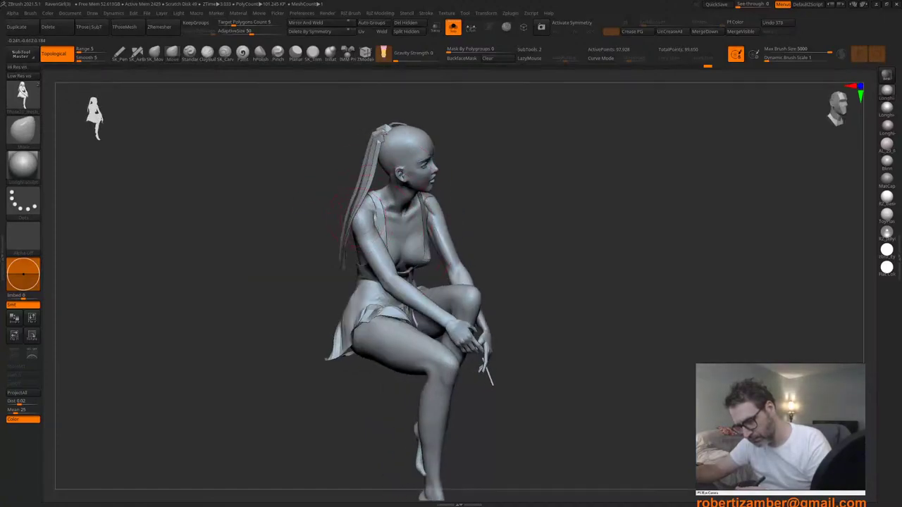
drag(356, 222, 360, 224)
mouse_move(361, 224)
right_down()
mouse_move(338, 237)
mouse_move(354, 247)
mouse_move(357, 227)
mouse_move(352, 234)
mouse_move(365, 243)
mouse_move(325, 217)
mouse_move(332, 227)
mouse_move(361, 212)
right_up()
click(454, 29)
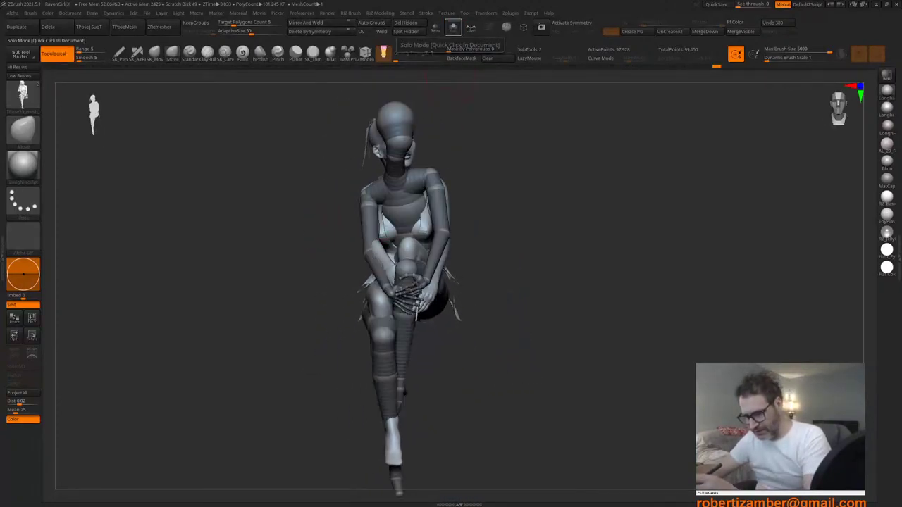
Step: Reveal the character's hidden hair strands and clear the mask from the whole mesh
mouse_move(430, 212)
right_down()
mouse_move(362, 211)
mouse_move(383, 214)
right_up()
right_drag(282, 221, 299, 235)
right_click(364, 197)
alt+right_drag(364, 197, 378, 204)
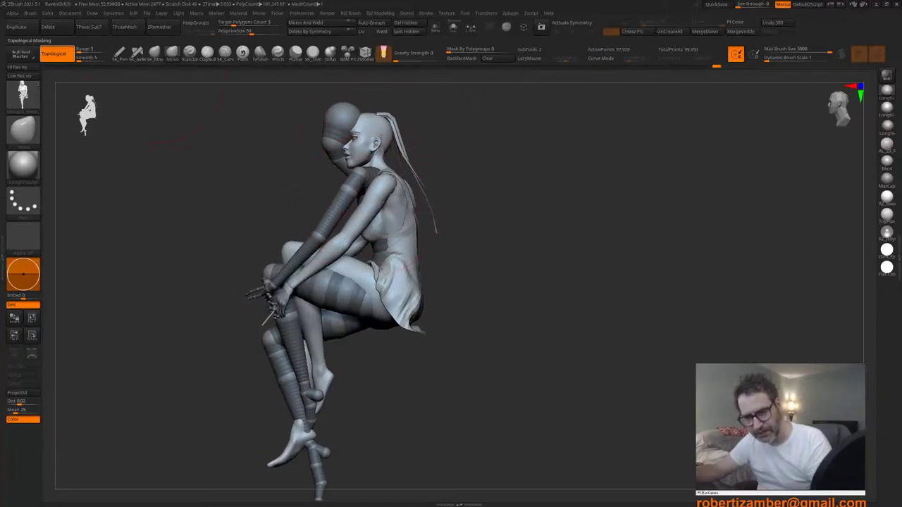
right_drag(324, 147, 327, 149)
alt+right_drag(327, 149, 329, 171)
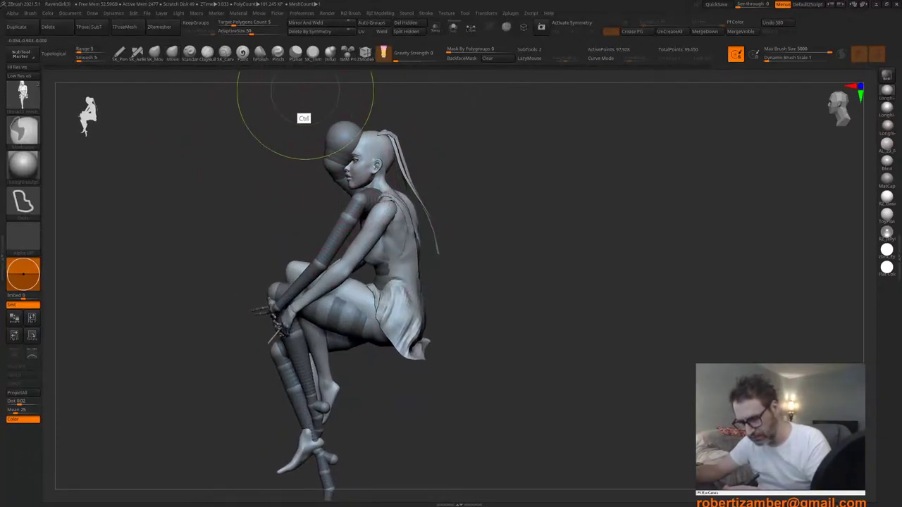
ctrl+drag(306, 103, 403, 100)
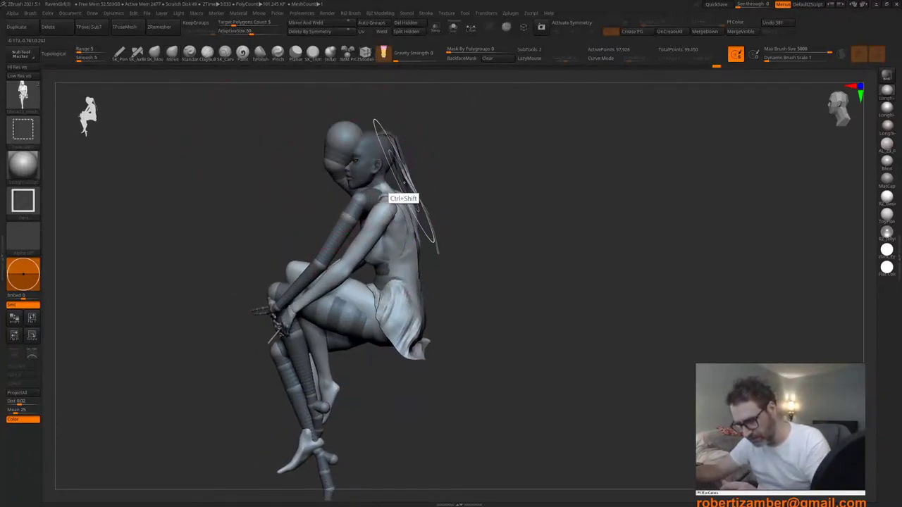
ctrl+shift+click(297, 197)
right_drag(298, 198, 341, 203)
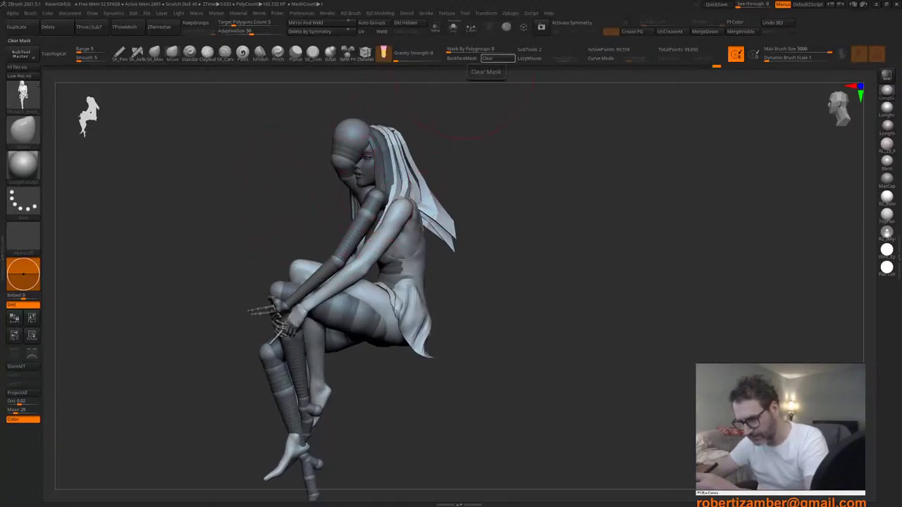
click(487, 59)
Step: Isolate and mask two of the hair strand groups in turn, showing the full character again after each
right_drag(326, 256, 349, 265)
right_click(349, 264)
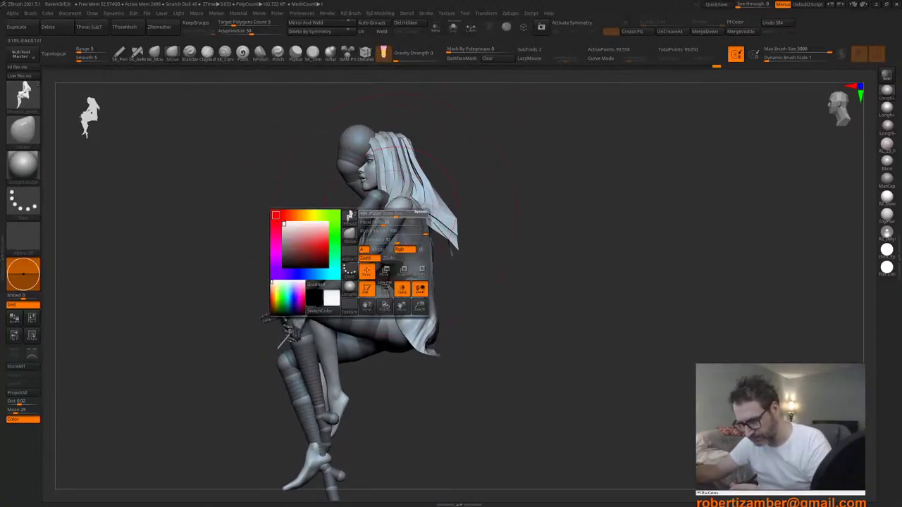
ctrl+shift+click(437, 222)
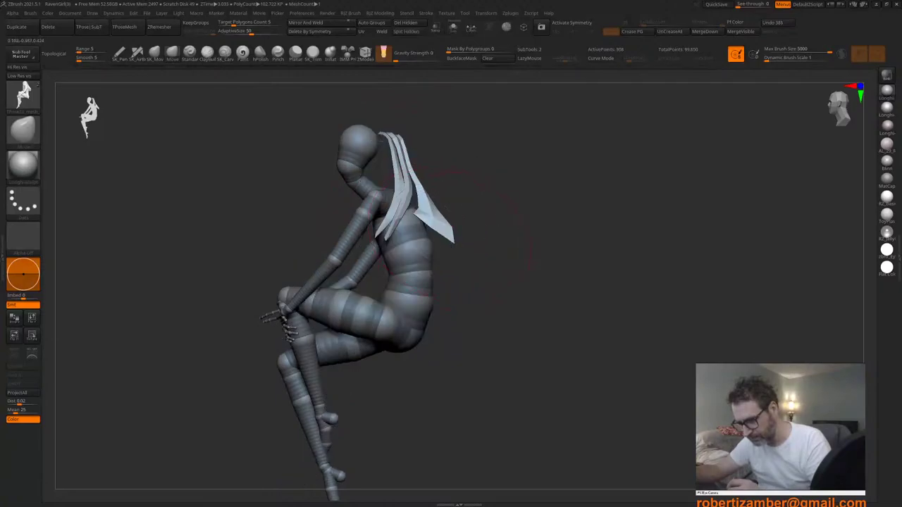
mouse_move(482, 281)
ctrl+mouse_down()
mouse_move(357, 329)
mouse_move(462, 97)
mouse_move(468, 106)
ctrl+mouse_up()
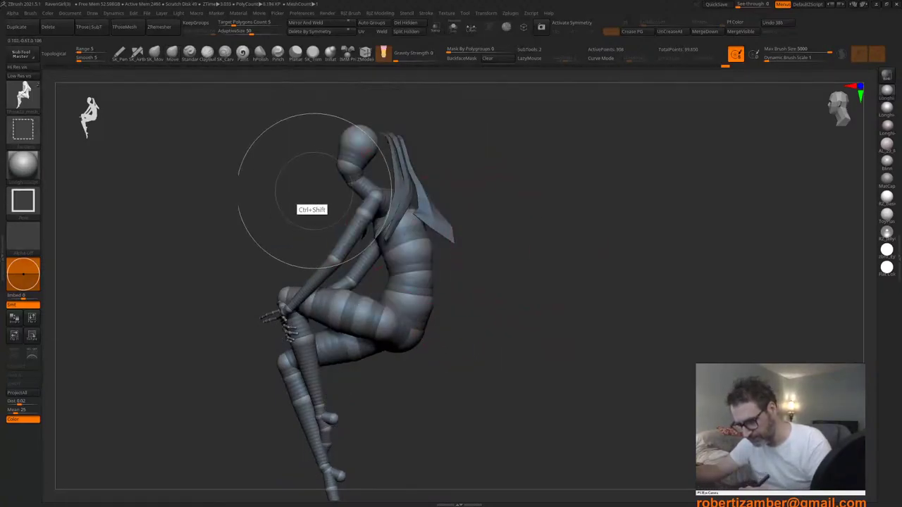
ctrl+shift+click(312, 191)
ctrl+right_drag(370, 188, 395, 211)
ctrl+shift+click(397, 184)
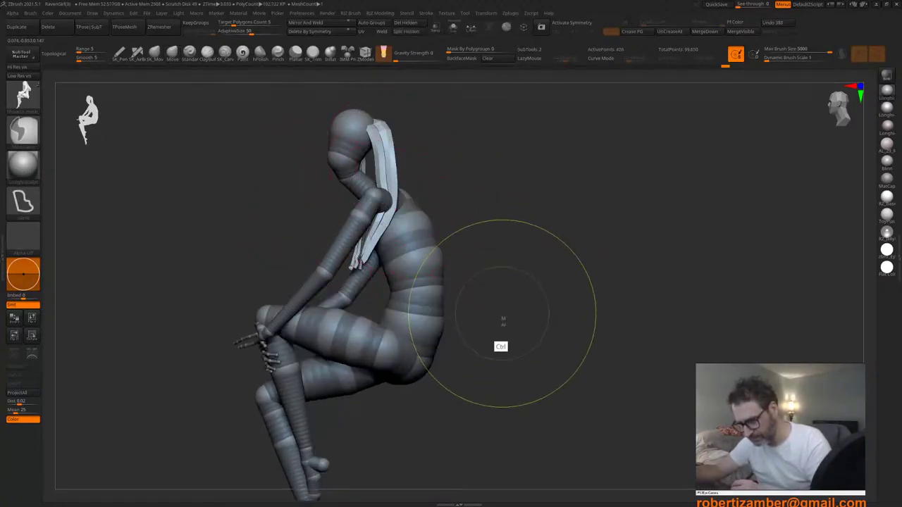
mouse_move(501, 316)
ctrl+mouse_down()
mouse_move(284, 111)
mouse_move(468, 149)
ctrl+mouse_up()
ctrl+shift+click(438, 155)
right_drag(439, 155, 418, 184)
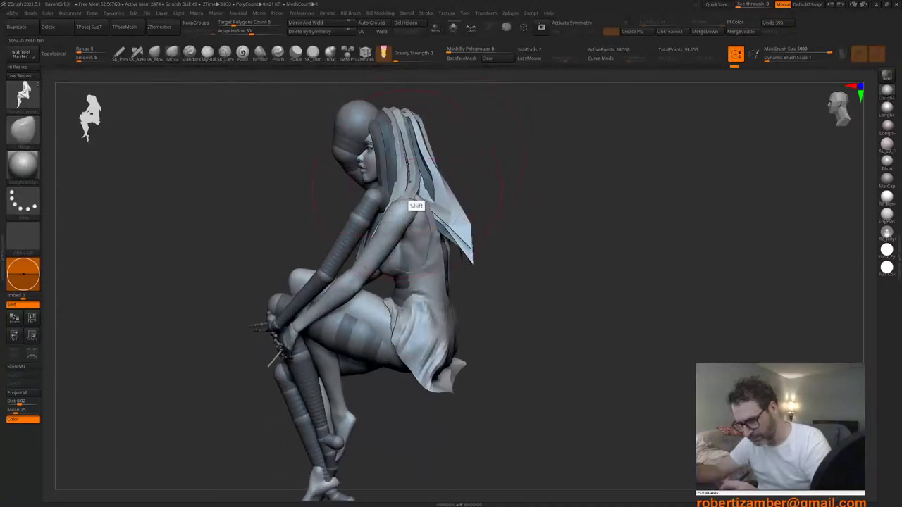
Step: Mask the next strand group and the broad hair cap underneath by isolating each, and unhide the whole character
ctrl+shift+click(414, 185)
mouse_move(517, 328)
ctrl+mouse_down()
mouse_move(302, 107)
mouse_move(471, 144)
ctrl+mouse_up()
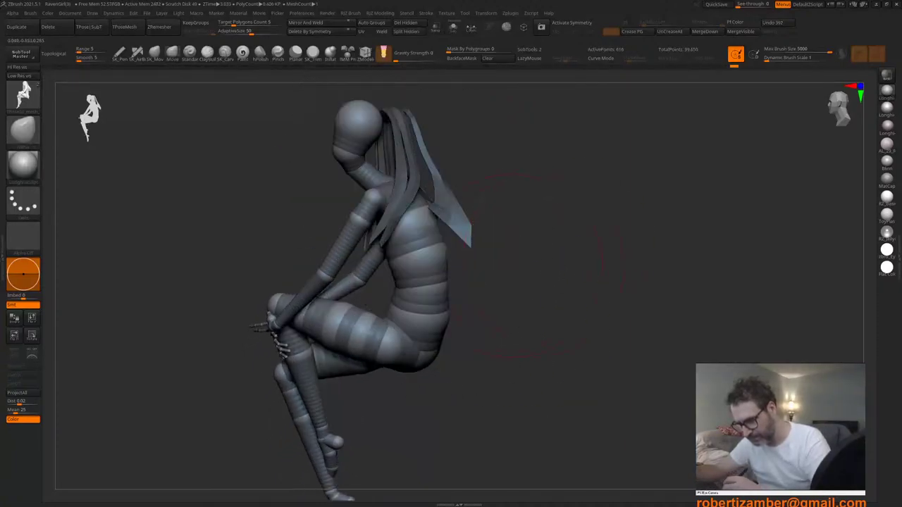
ctrl+shift+click(294, 211)
ctrl+shift+click(470, 255)
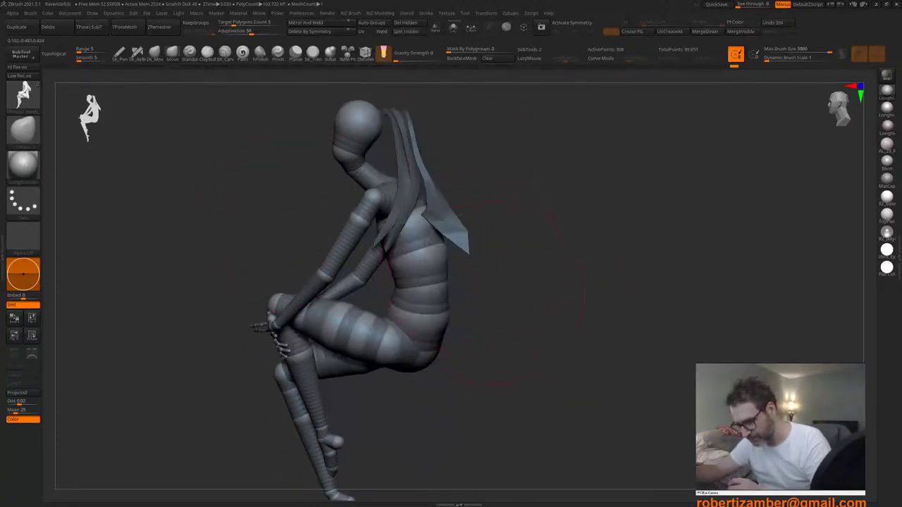
ctrl+shift+click(486, 303)
ctrl+shift+click(472, 265)
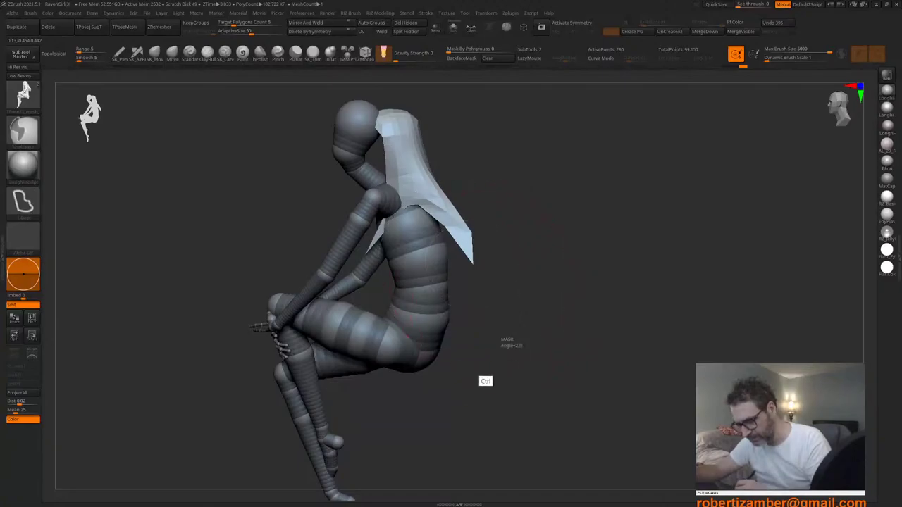
mouse_move(516, 337)
ctrl+mouse_down()
mouse_move(359, 88)
mouse_move(541, 147)
ctrl+mouse_up()
ctrl+shift+click(297, 219)
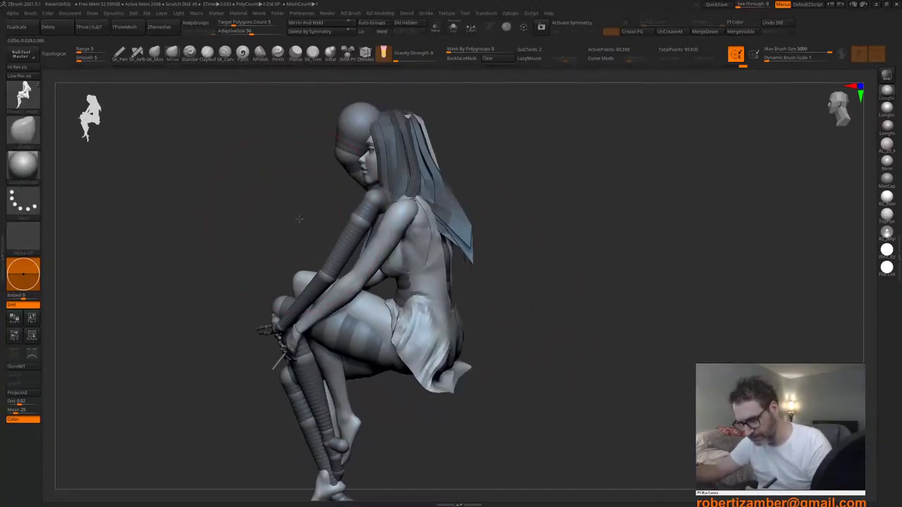
Step: Isolate the remaining strand group at the back of the head, mask it and unhide the whole character
drag(299, 218, 252, 216)
ctrl+shift+click(439, 138)
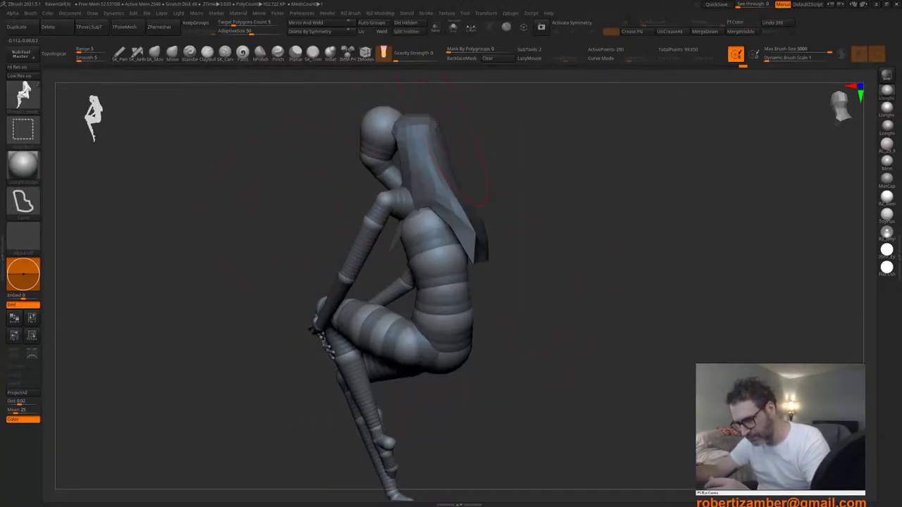
ctrl+shift+click(340, 173)
drag(340, 173, 268, 173)
ctrl+shift+click(418, 124)
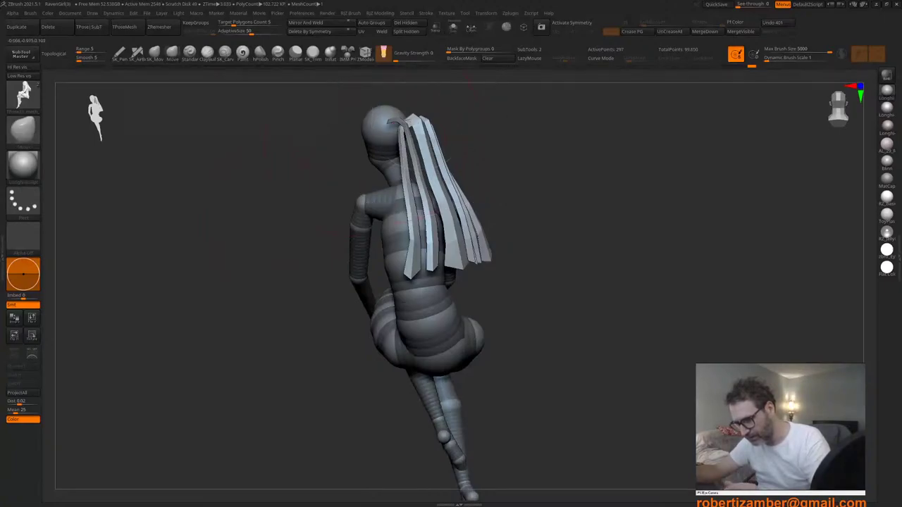
mouse_move(296, 133)
ctrl+mouse_down()
mouse_move(498, 406)
mouse_move(455, 82)
ctrl+mouse_up()
ctrl+shift+click(285, 210)
drag(356, 217, 169, 226)
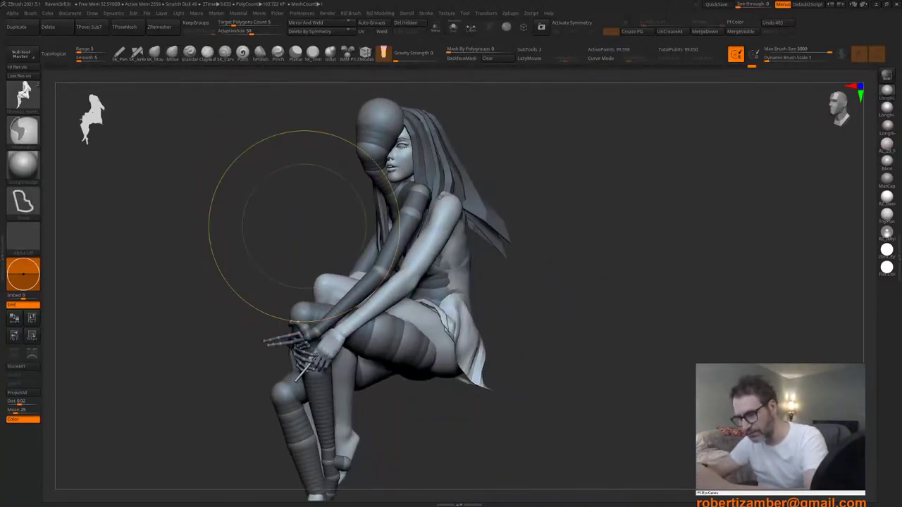
Step: Combine the masked hair into a single polygroup and mask everything on the mesh except the hair
key(ctrl+w)
drag(305, 225, 360, 235)
ctrl+shift+click(396, 176)
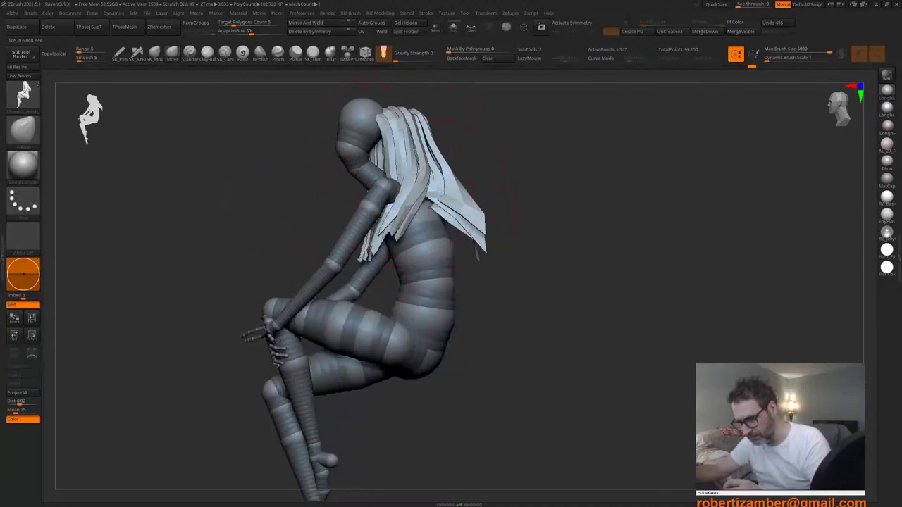
mouse_move(521, 332)
ctrl+mouse_down()
mouse_move(310, 359)
mouse_move(569, 176)
mouse_move(567, 190)
ctrl+mouse_up()
ctrl+shift+click(285, 208)
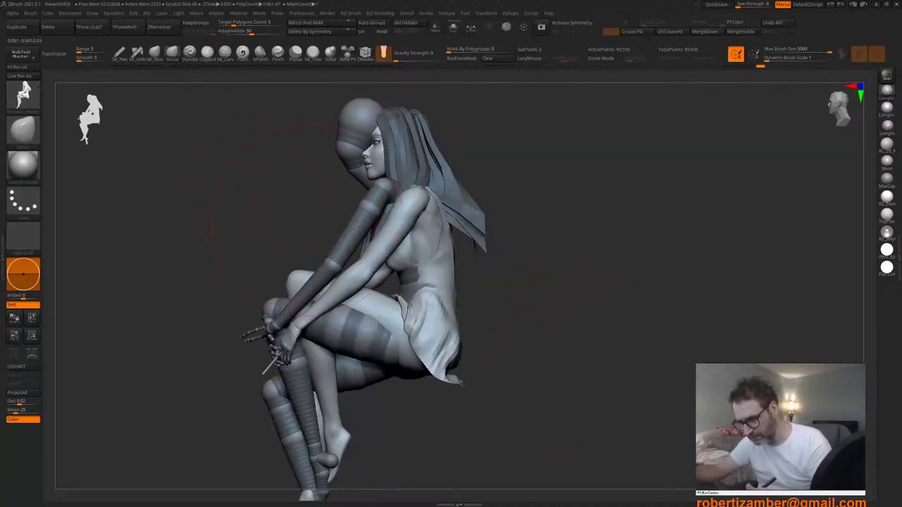
alt+drag(306, 221, 305, 220)
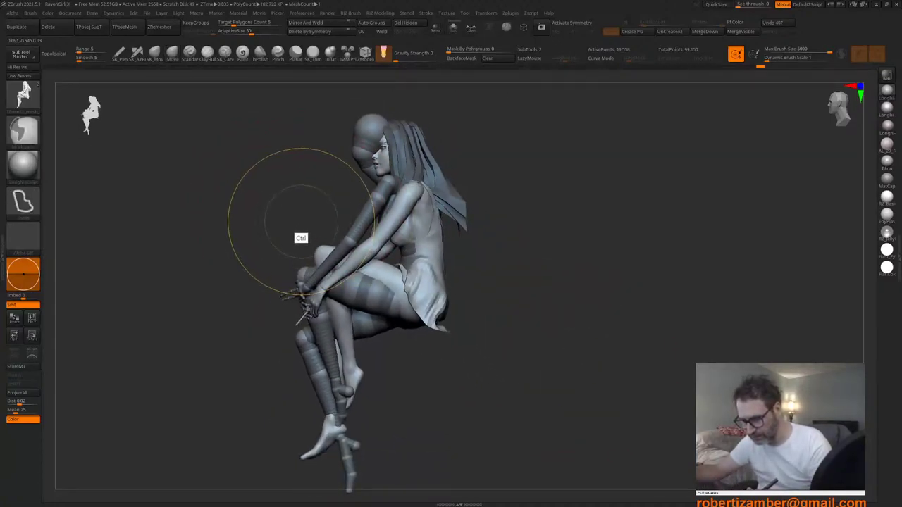
ctrl+click(302, 220)
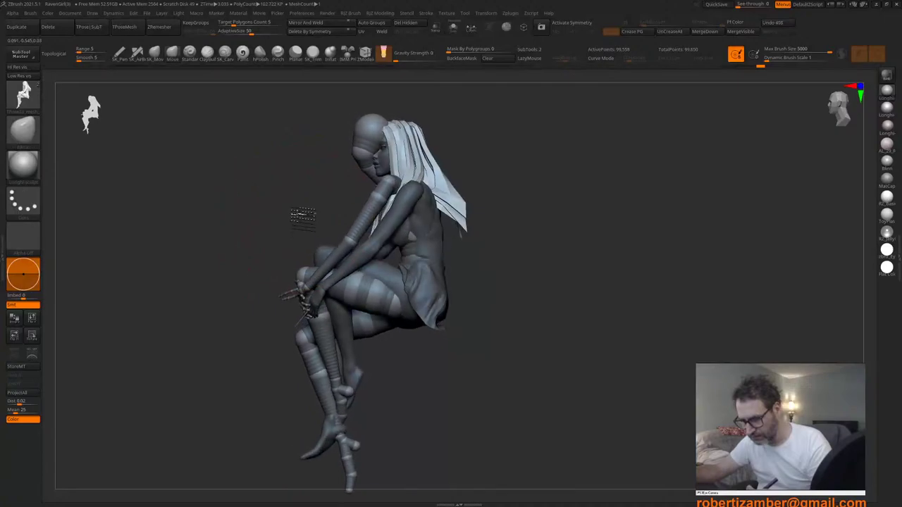
Step: Reshape the hair around the head and shoulder from the side with the Move brush at different draw sizes
ctrl+right_drag(299, 214, 312, 236)
right_click(346, 269)
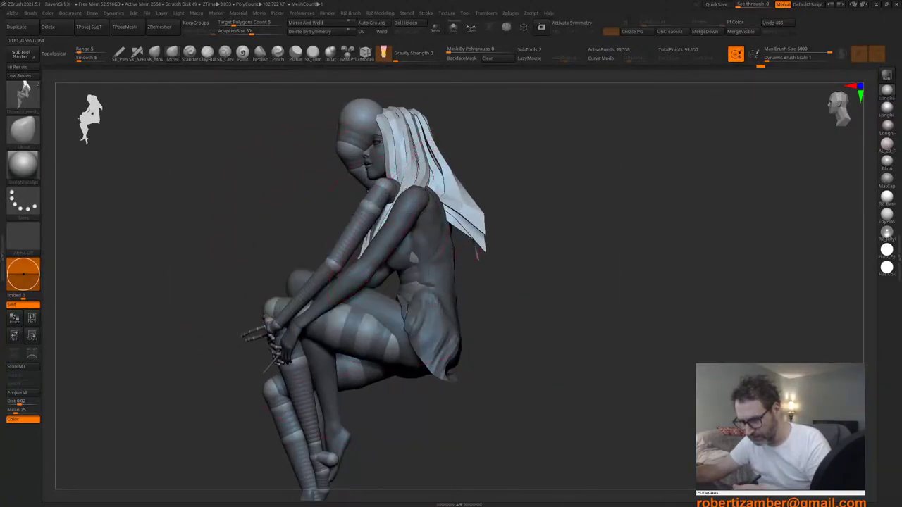
right_drag(383, 215, 356, 261)
right_click(356, 262)
drag(356, 262, 359, 262)
right_click(359, 262)
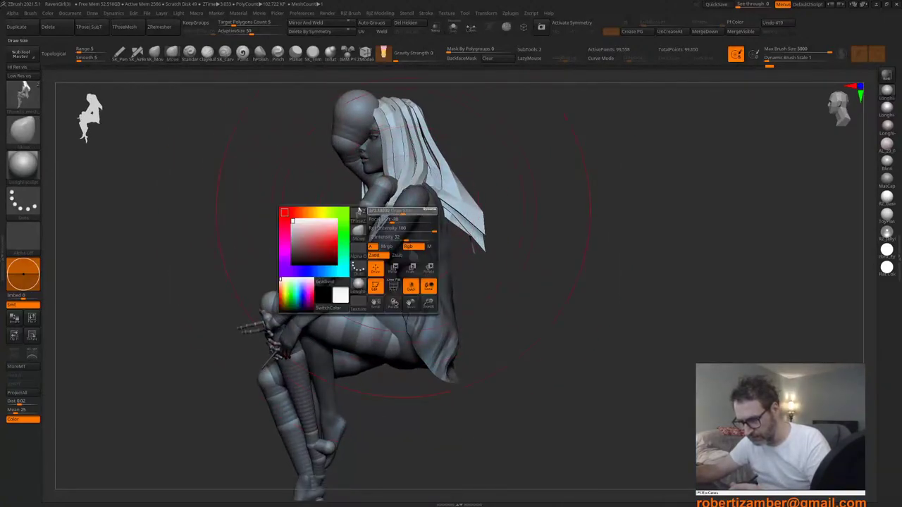
right_click(403, 267)
drag(438, 224, 448, 224)
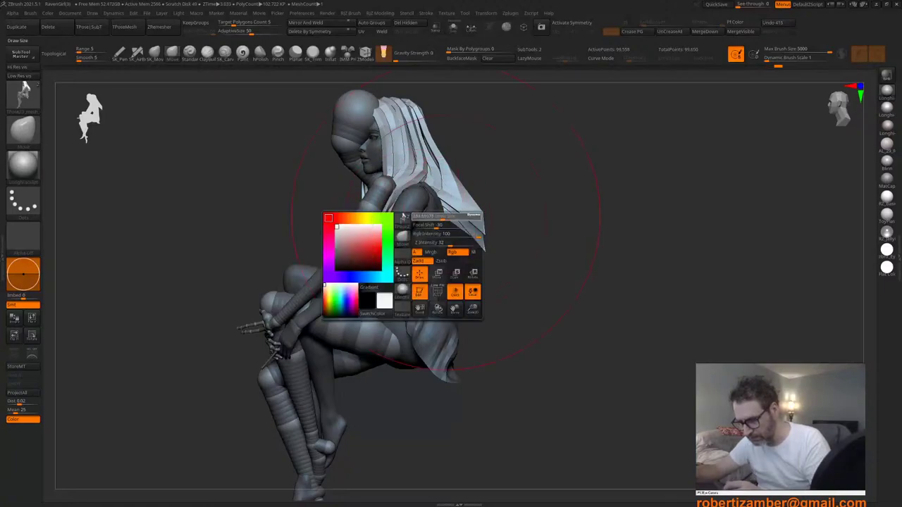
right_drag(479, 222, 435, 207)
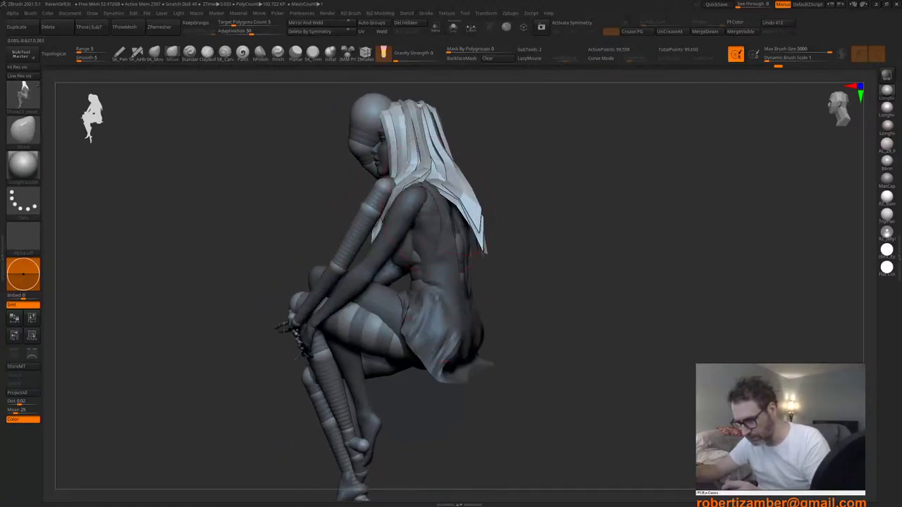
Step: Adjust how the hair falls over the shoulder and upper back with the Move brush from rear and three-quarter angles
right_click(403, 250)
drag(439, 208, 447, 208)
mouse_move(384, 214)
right_down()
mouse_move(448, 209)
mouse_move(349, 211)
right_up()
right_click(400, 255)
drag(429, 210, 438, 210)
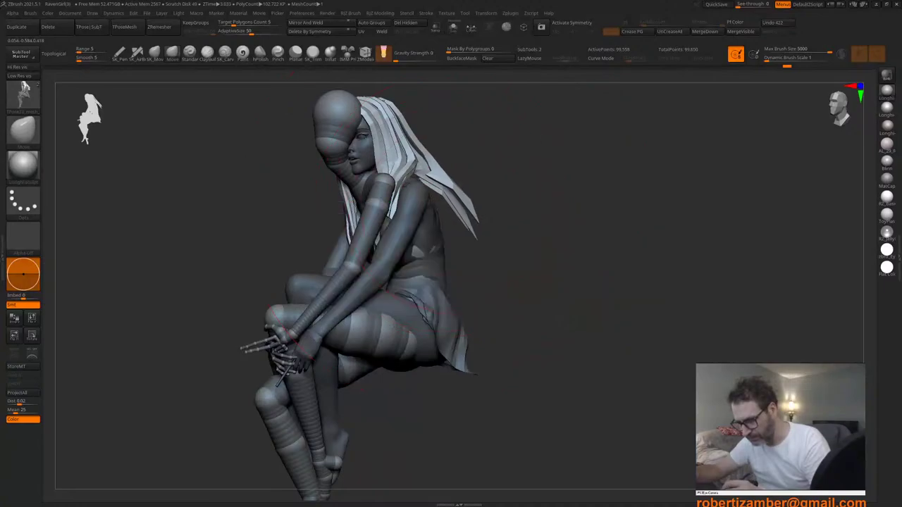
drag(443, 177, 436, 178)
right_drag(358, 210, 429, 185)
right_click(370, 207)
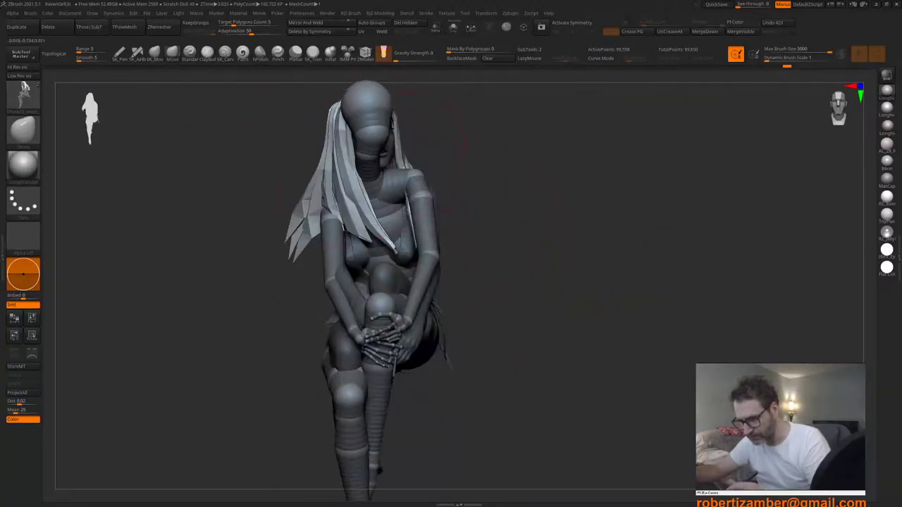
Step: Shift the long strands on the character's right side with the Move brush, working from the front
right_click(292, 224)
drag(337, 175, 330, 175)
drag(324, 145, 333, 144)
drag(310, 205, 317, 203)
right_click(310, 227)
drag(350, 178, 341, 178)
right_drag(380, 185, 354, 176)
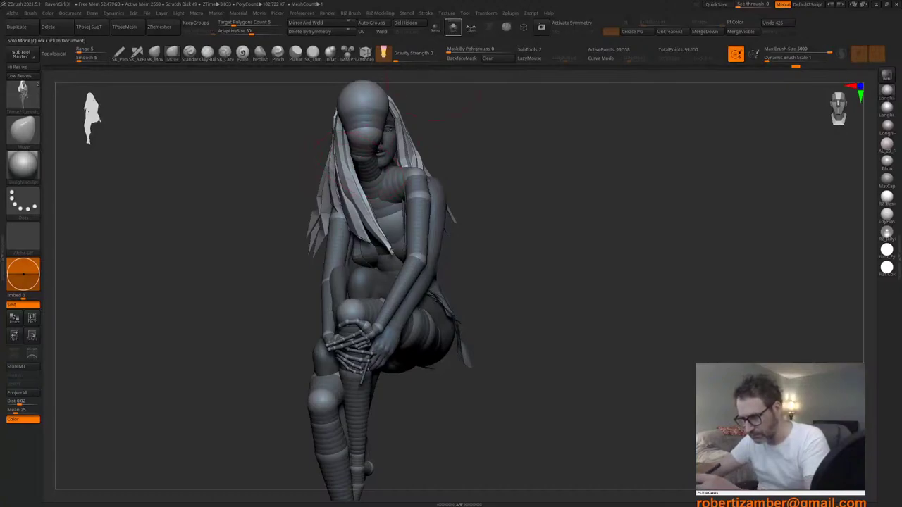
Step: Solo the character mesh to hide the ZSphere rig and refine the front hair strands with the Move brush
click(453, 27)
right_click(310, 225)
drag(360, 178, 357, 177)
key(space)
key(space)
drag(332, 220, 380, 236)
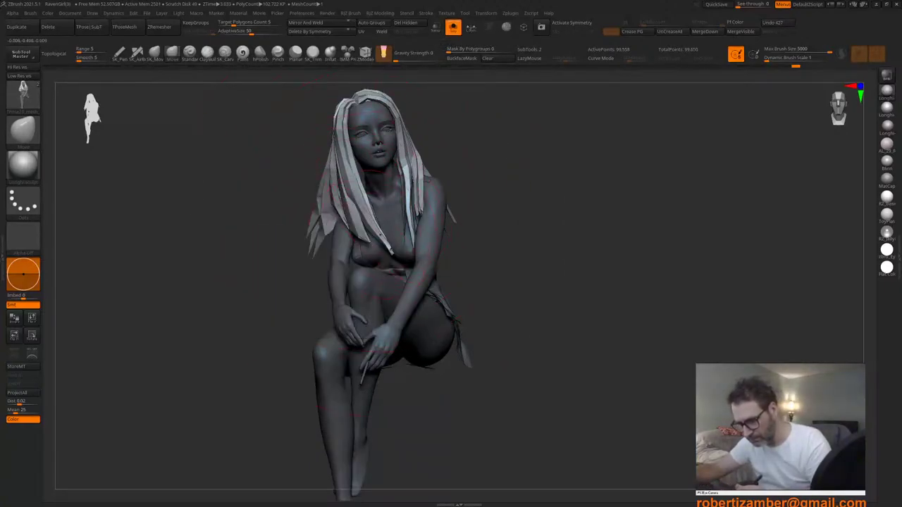
right_drag(366, 236, 369, 230)
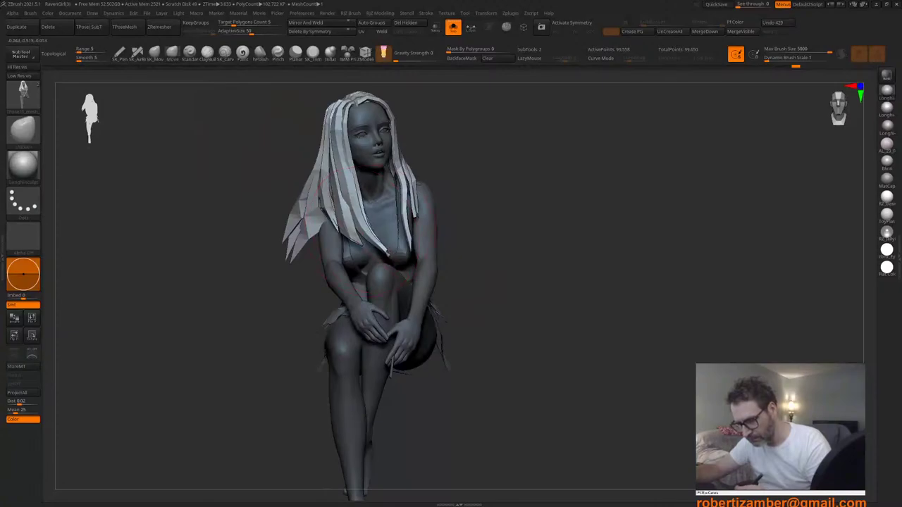
Step: Change the Move brush's draw size and adjust the strands hanging over the chest and shoulders
key(space)
drag(367, 233, 345, 221)
mouse_move(345, 221)
right_down()
mouse_move(322, 217)
mouse_move(418, 209)
mouse_move(370, 227)
right_up()
key(space)
drag(370, 230, 376, 230)
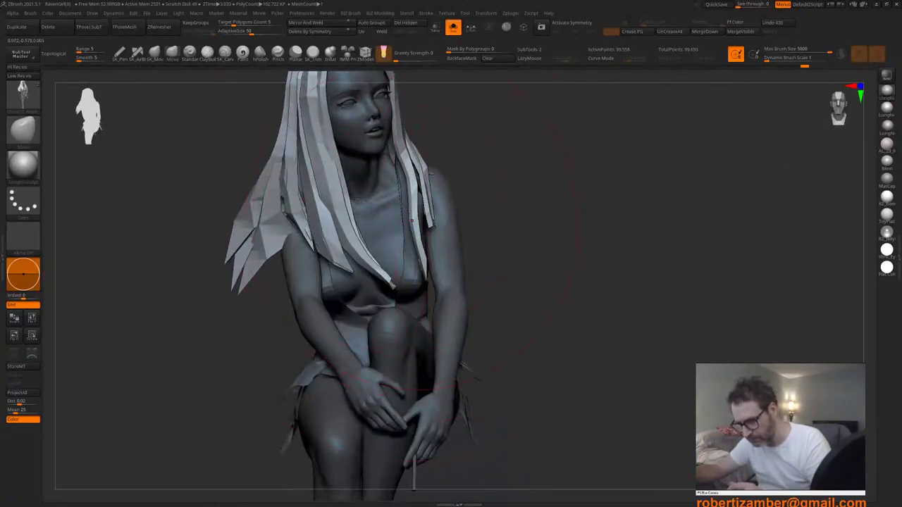
drag(395, 263, 389, 248)
Step: Nudge the strands beside the face and left shoulder with the Move brush from a three-quarter view
ctrl+right_drag(389, 248, 368, 238)
key(space)
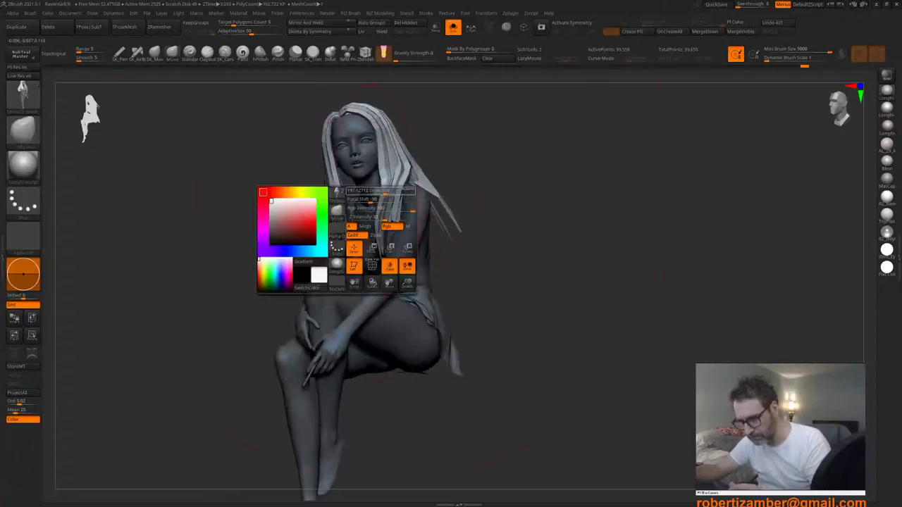
drag(368, 238, 370, 237)
drag(410, 189, 407, 196)
right_drag(366, 209, 387, 205)
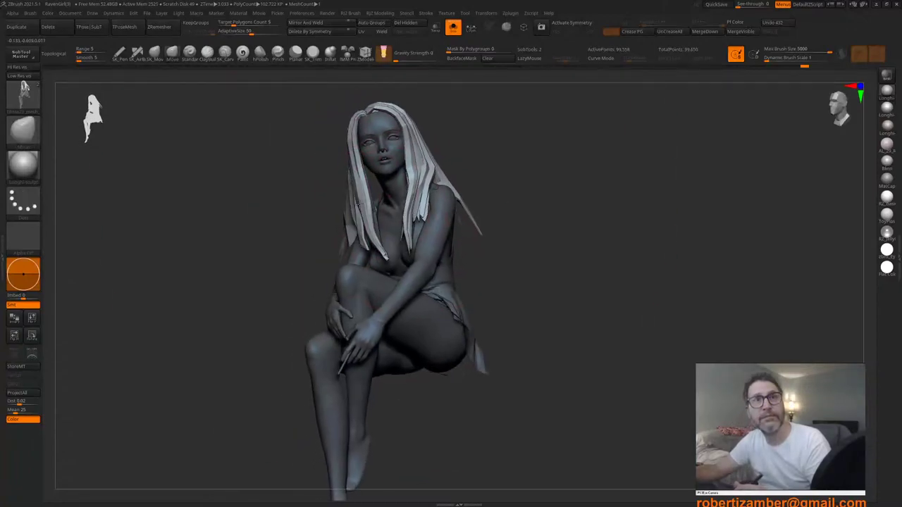
key(space)
drag(358, 208, 362, 207)
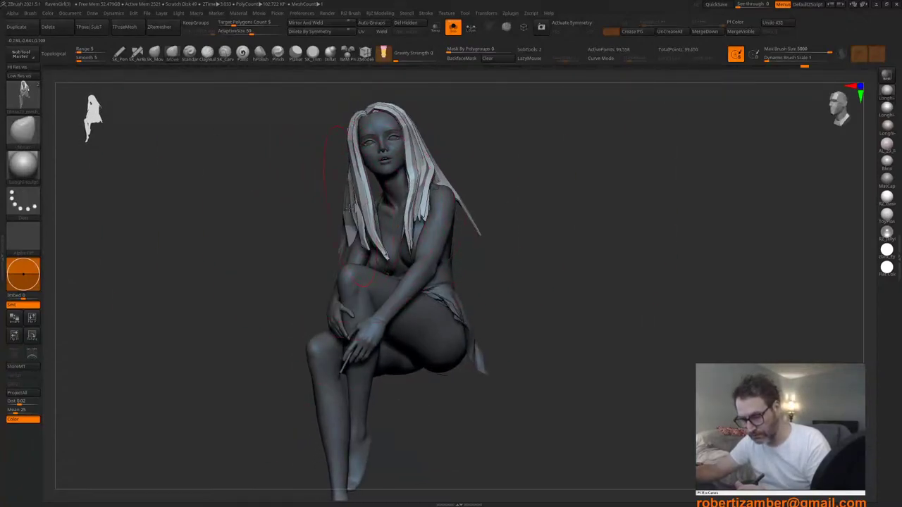
Step: Shape the loose strands at the back and right side of the hair with the Move brush from several angles
right_click(303, 251)
right_drag(282, 233, 402, 240)
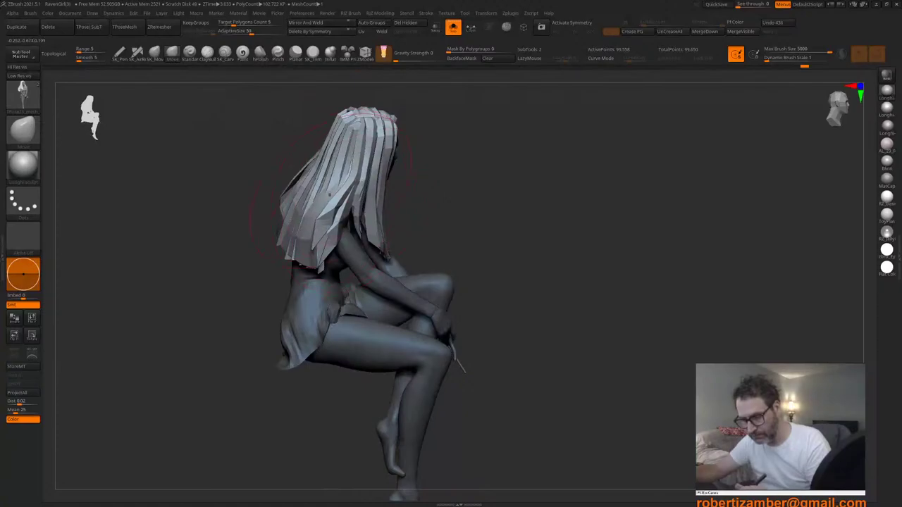
right_drag(329, 194, 317, 242)
drag(264, 243, 271, 243)
mouse_move(272, 243)
right_down()
mouse_move(180, 233)
mouse_move(264, 266)
mouse_move(299, 240)
right_up()
drag(280, 232, 275, 235)
right_drag(275, 236, 230, 279)
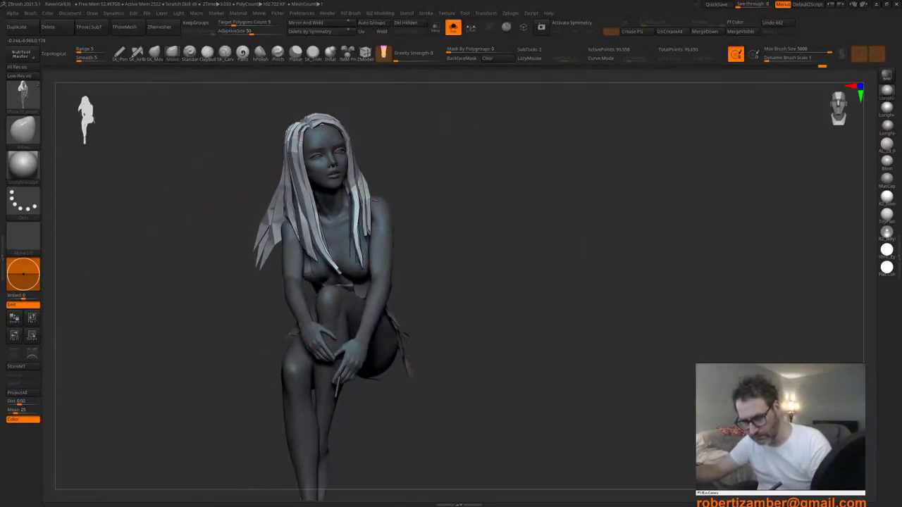
Step: Adjust the hair strands hanging over the left side of the chest with the Move brush, checking front and three-quarter views
mouse_move(270, 243)
right_down()
mouse_move(275, 232)
mouse_move(258, 299)
right_up()
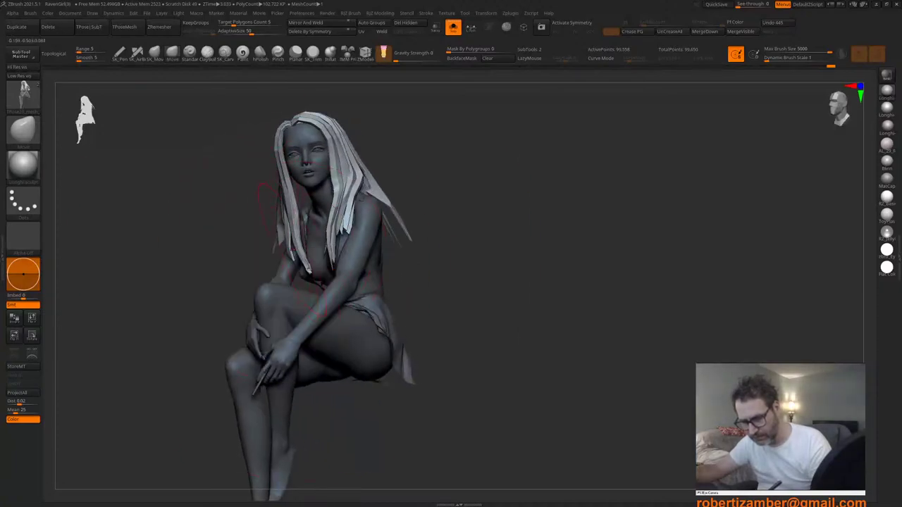
shift+right_drag(264, 224, 299, 218)
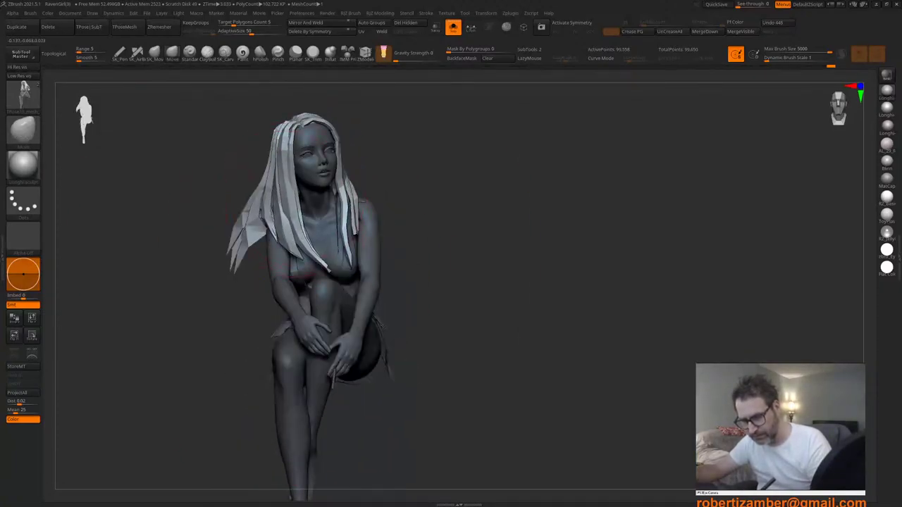
right_click(307, 293)
drag(337, 239, 346, 258)
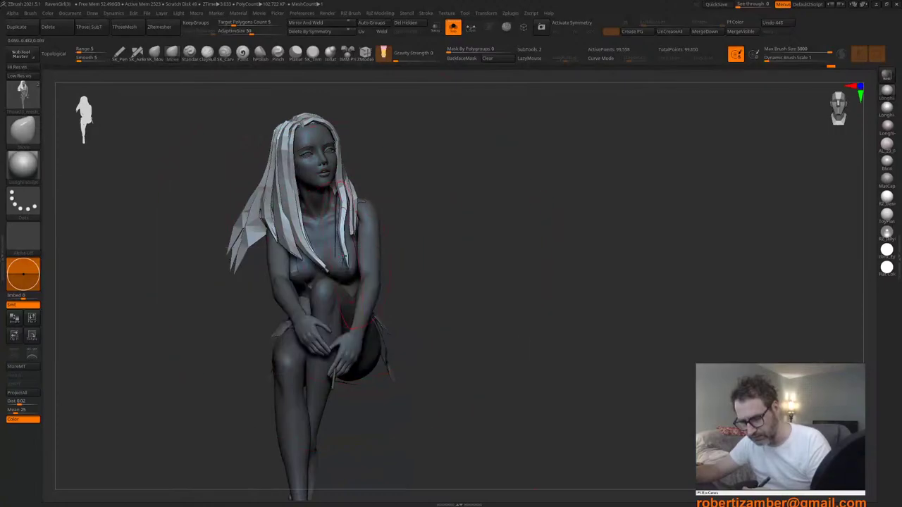
right_drag(344, 258, 296, 263)
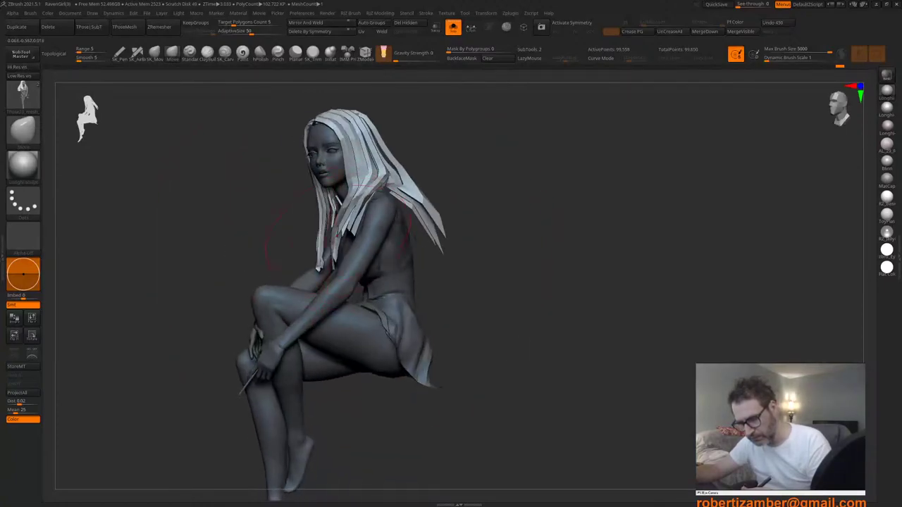
Step: Reshape the loose strands behind the left shoulder with the Move brush from a side view
right_drag(363, 272, 372, 276)
right_click(372, 280)
drag(411, 229, 430, 246)
right_click(387, 295)
right_drag(335, 261, 398, 210)
Step: Compare the mesh with the rig using transparency, solo the mesh again and clear its mask
click(453, 28)
alt+right_drag(400, 154, 423, 219)
click(436, 28)
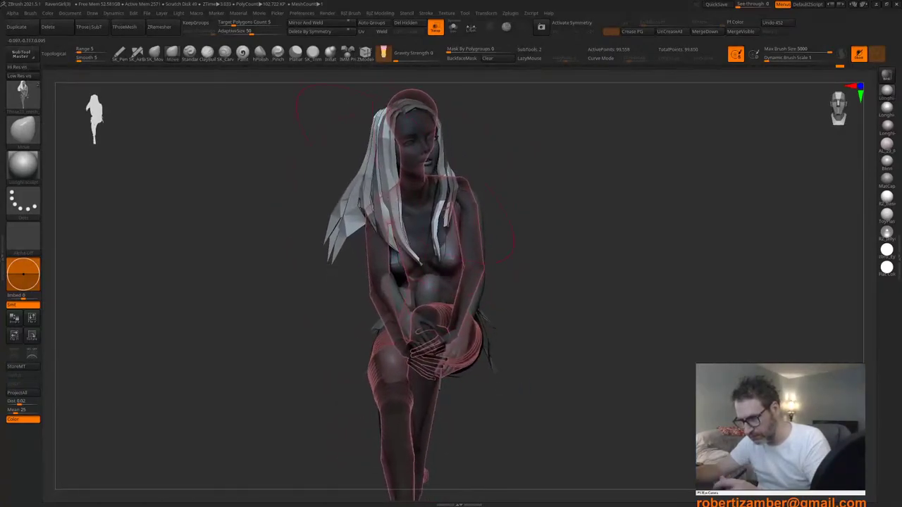
click(454, 29)
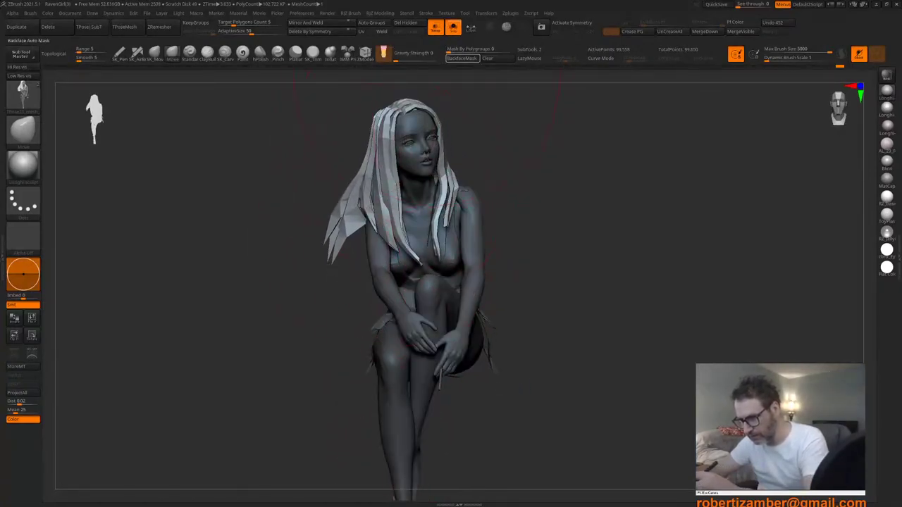
click(489, 58)
right_drag(386, 243, 388, 267)
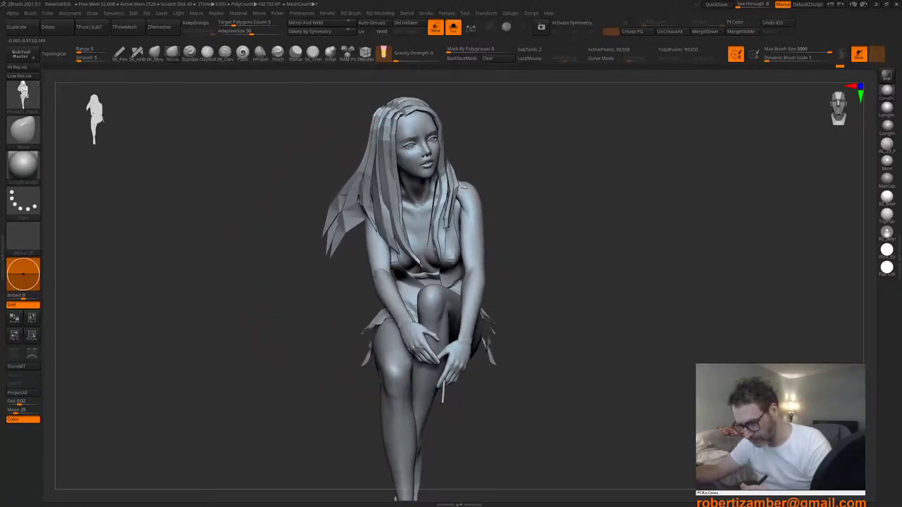
Step: Isolate the character's right arm and right hand polygroups, mask them, and show the whole mesh again
ctrl+shift+click(375, 257)
mouse_move(288, 190)
ctrl+mouse_down()
mouse_move(479, 356)
mouse_move(287, 157)
ctrl+mouse_up()
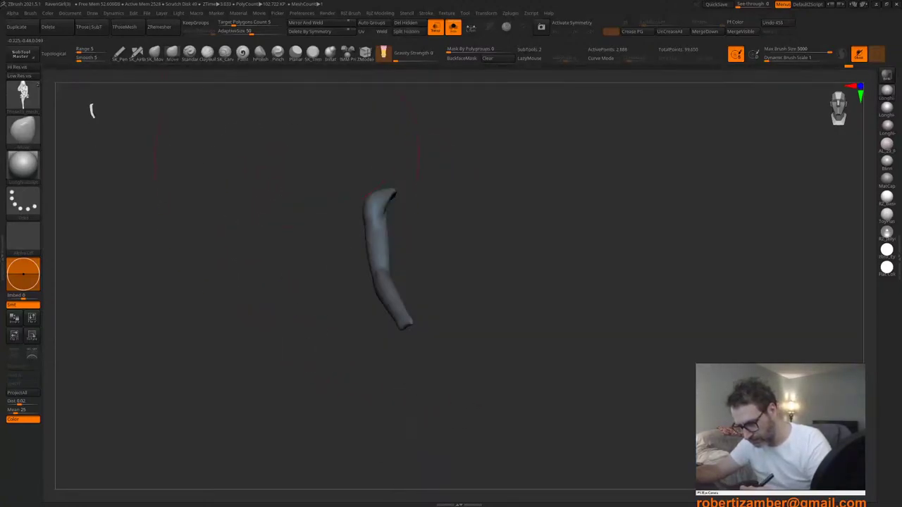
key(ctrl+z)
key(ctrl+z)
ctrl+shift+click(411, 340)
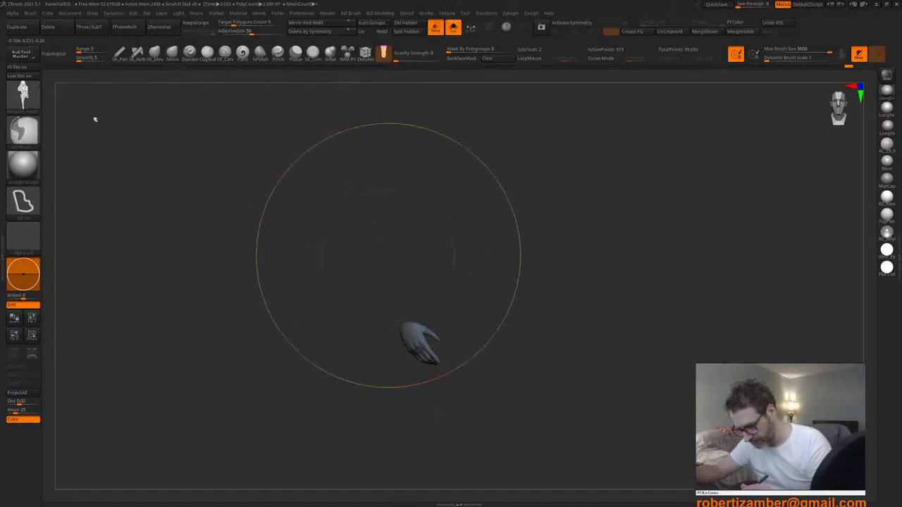
ctrl+shift+click(95, 119)
Step: Isolate and mask the left arm and left hand polygroups in turn, and restore the full mesh
ctrl+shift+click(460, 265)
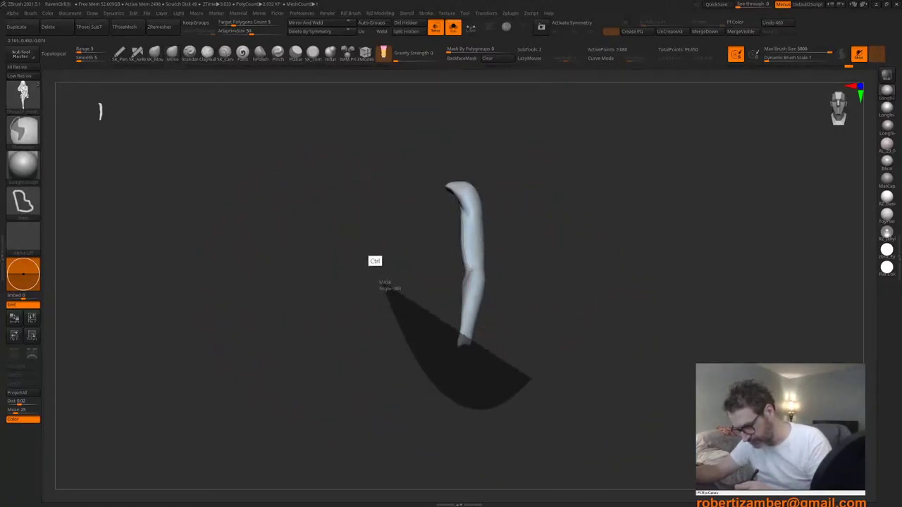
mouse_move(384, 283)
ctrl+mouse_down()
mouse_move(574, 242)
mouse_move(564, 289)
ctrl+mouse_up()
ctrl+shift+click(411, 306)
ctrl+shift+click(463, 361)
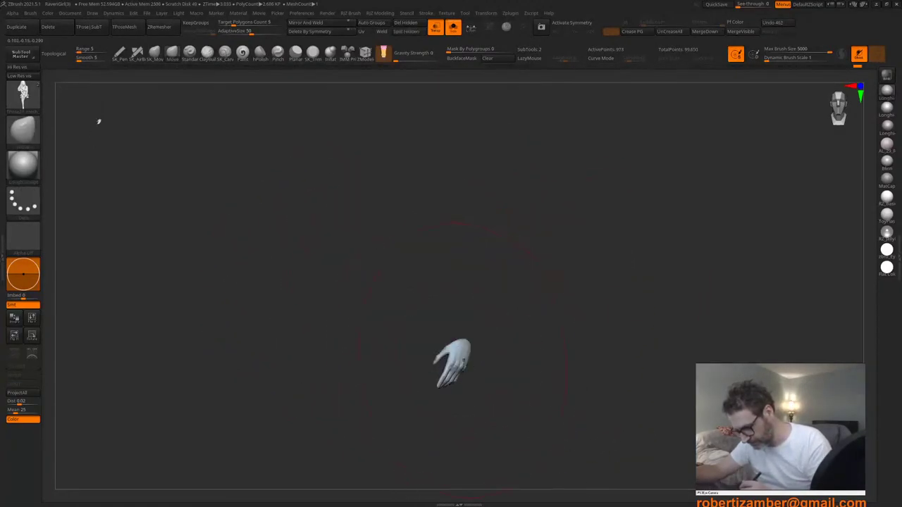
mouse_move(497, 409)
ctrl+mouse_down()
mouse_move(502, 314)
mouse_move(523, 370)
ctrl+mouse_up()
ctrl+shift+click(518, 331)
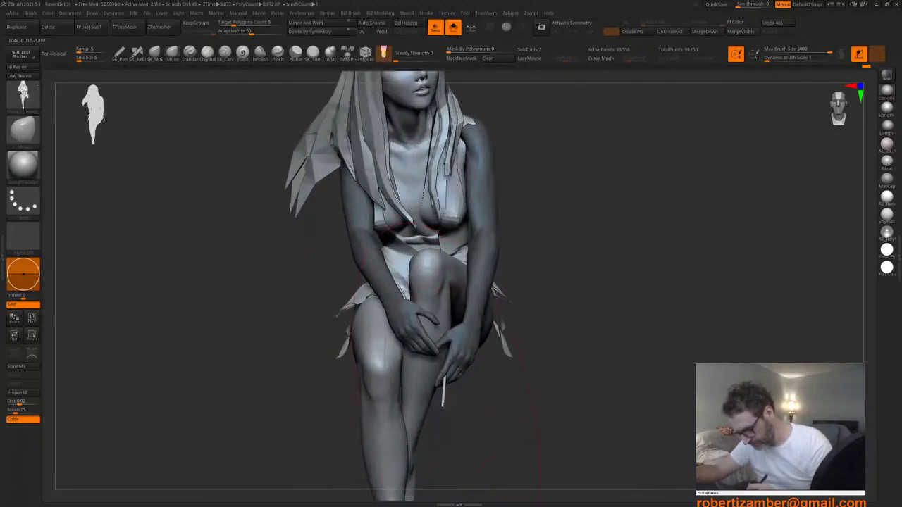
Step: Mask the thin stick held in the left hand, and invert the mask so only the arms, hands and stick are editable
ctrl+shift+click(443, 400)
ctrl+drag(447, 444, 452, 445)
ctrl+shift+click(497, 383)
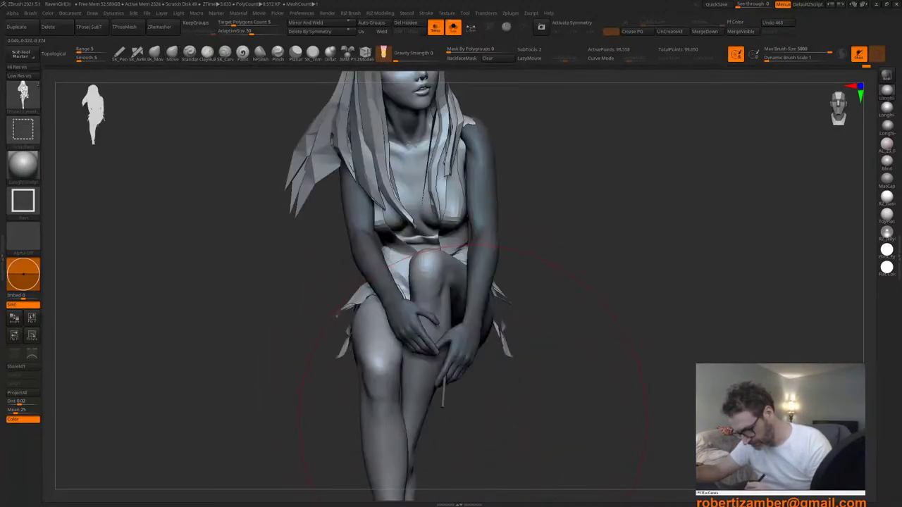
ctrl+right_drag(405, 391, 396, 338)
ctrl+click(354, 307)
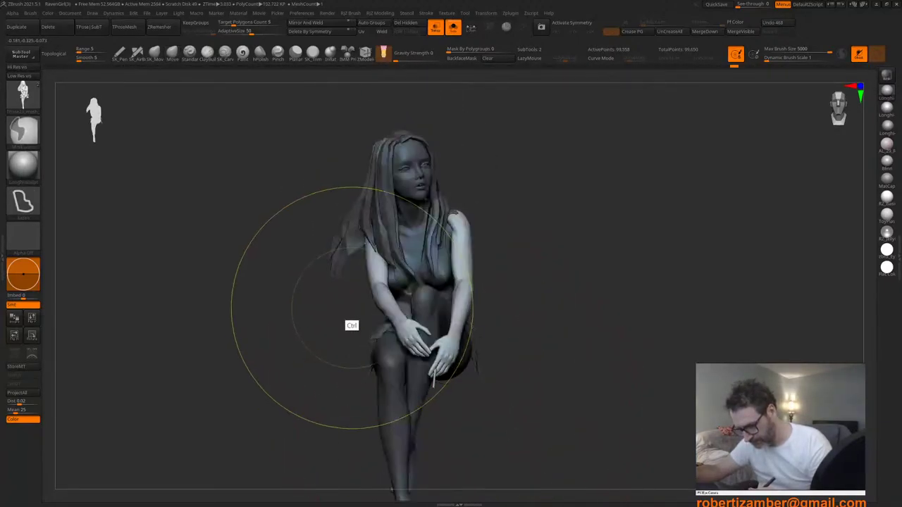
ctrl+click(350, 327)
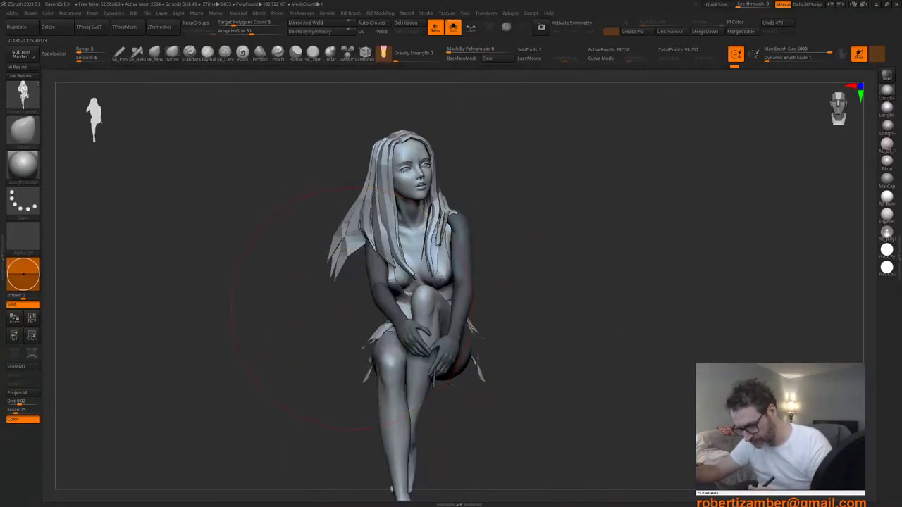
ctrl+click(363, 298)
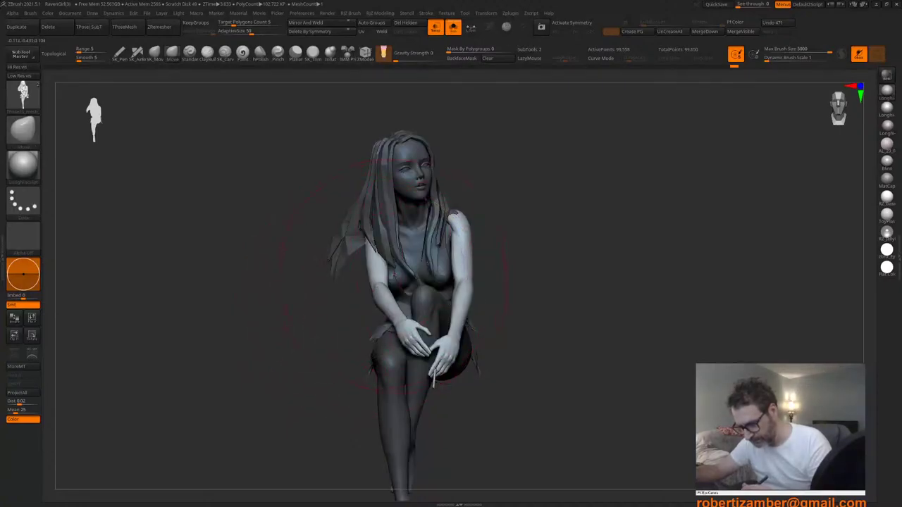
Step: Unmask the head, hair and torso with a lasso from the side, keeping the legs and skirt masked
mouse_move(391, 286)
right_down()
mouse_move(448, 286)
mouse_move(424, 287)
right_up()
right_drag(368, 301, 358, 301)
mouse_move(282, 303)
right_down()
mouse_move(345, 305)
mouse_move(324, 304)
right_up()
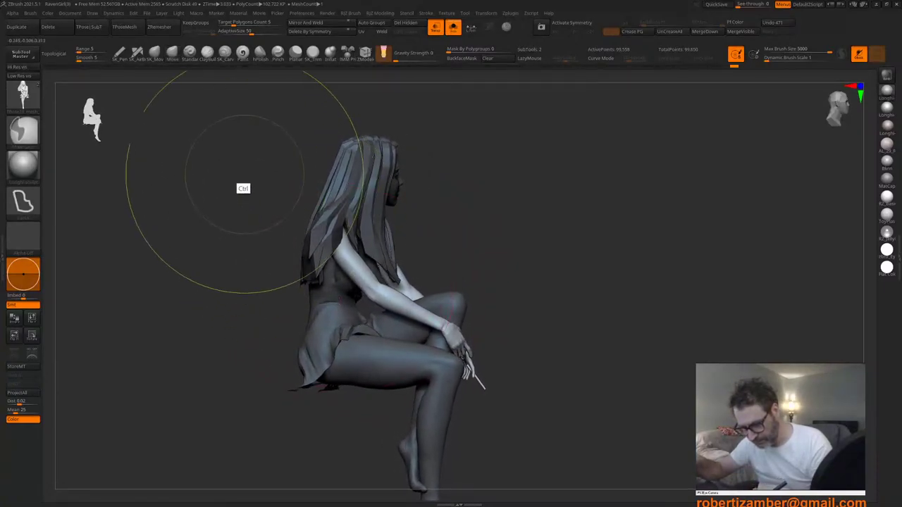
mouse_move(271, 271)
ctrl+alt+mouse_down()
mouse_move(322, 287)
mouse_move(447, 117)
mouse_move(438, 112)
ctrl+alt+mouse_up()
right_drag(339, 306, 282, 306)
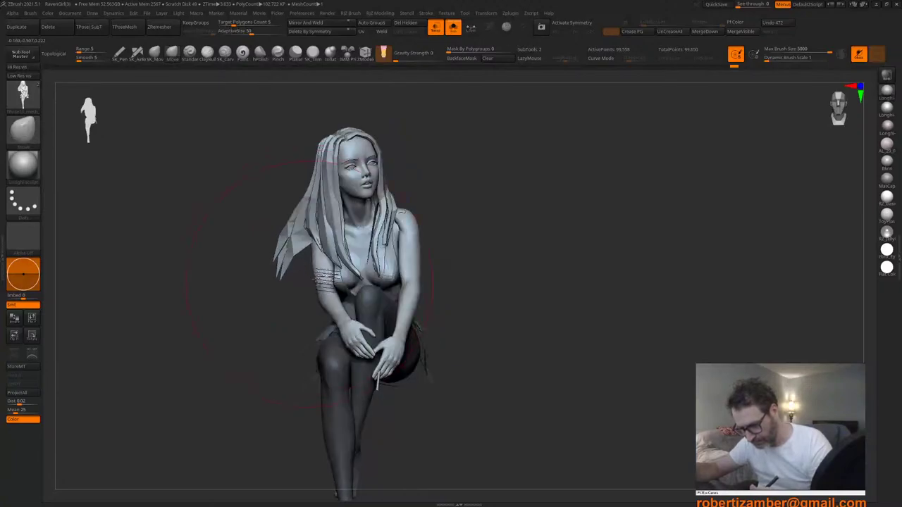
Step: Activate the transform gizmo and place its pivot at the character's waist
alt+right_drag(315, 280, 336, 267)
key(w)
mouse_move(377, 290)
right_down()
mouse_move(371, 304)
mouse_move(384, 288)
mouse_move(378, 284)
right_up()
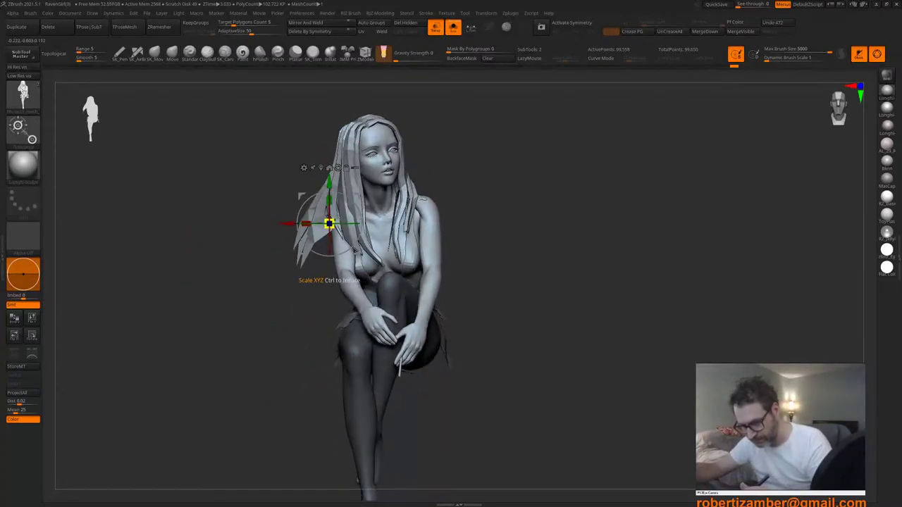
alt+right_drag(329, 223, 353, 236)
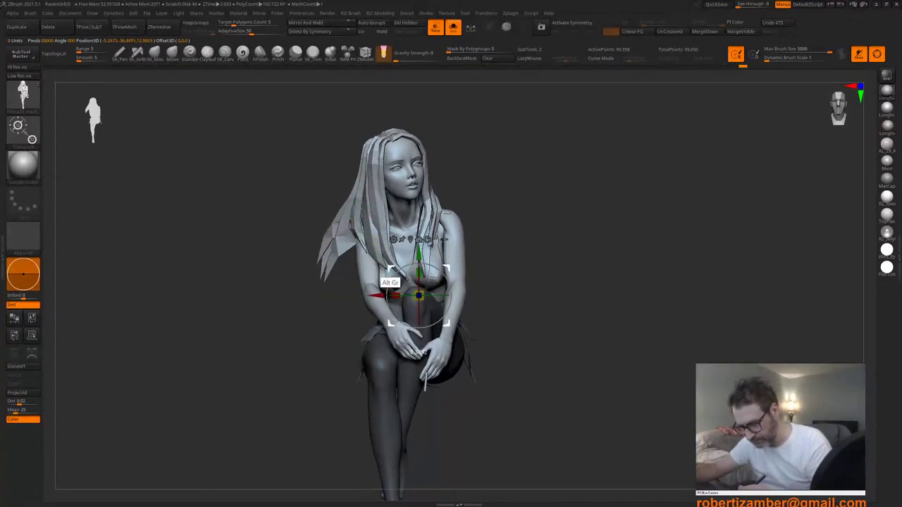
right_drag(383, 269, 378, 288)
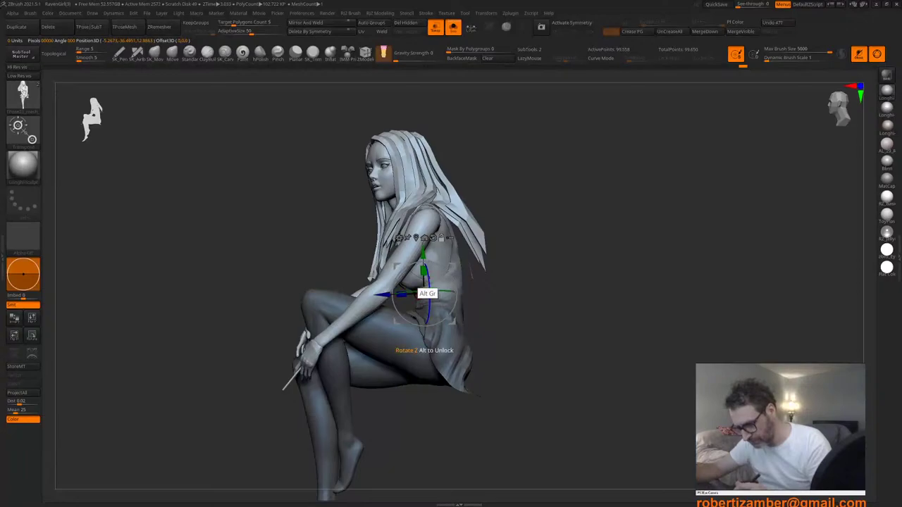
Step: Show the rig again, reposition the unmasked upper body against it with the gizmo, and undo the last adjustment
click(453, 27)
right_drag(416, 243, 406, 247)
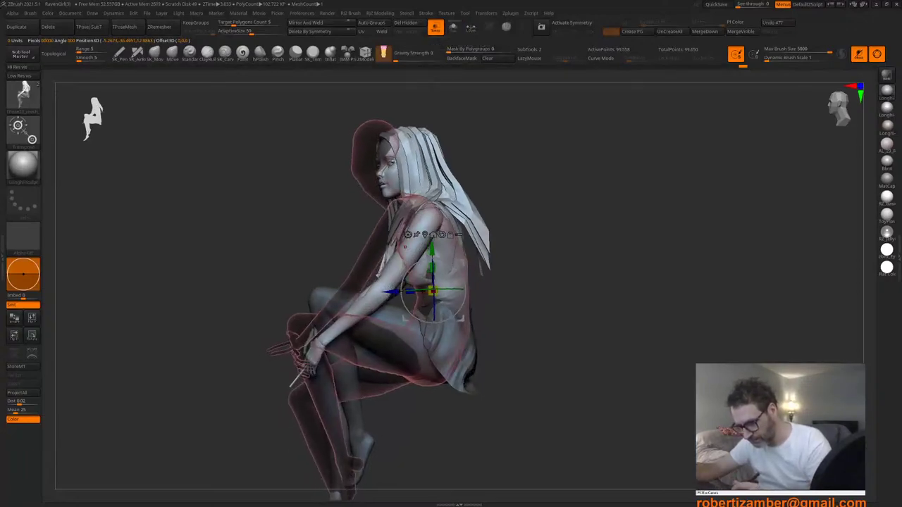
drag(431, 250, 431, 247)
right_drag(361, 306, 355, 312)
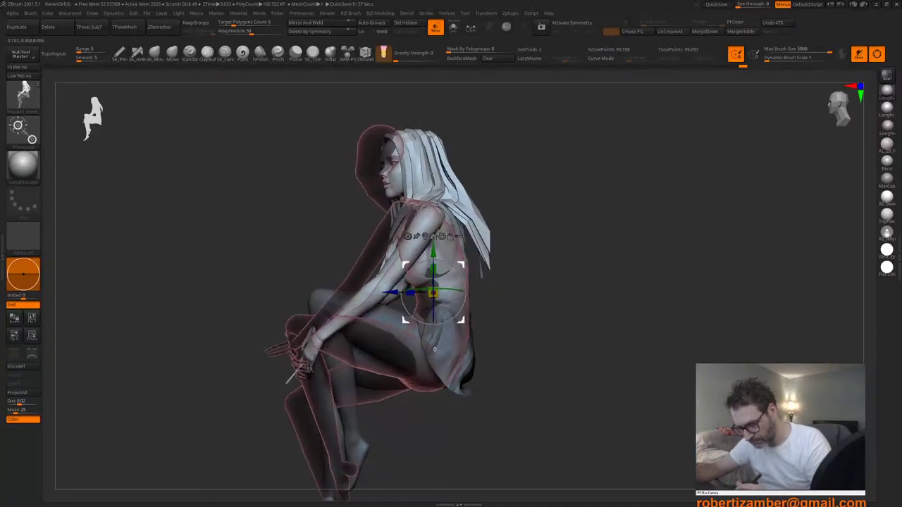
right_click(355, 312)
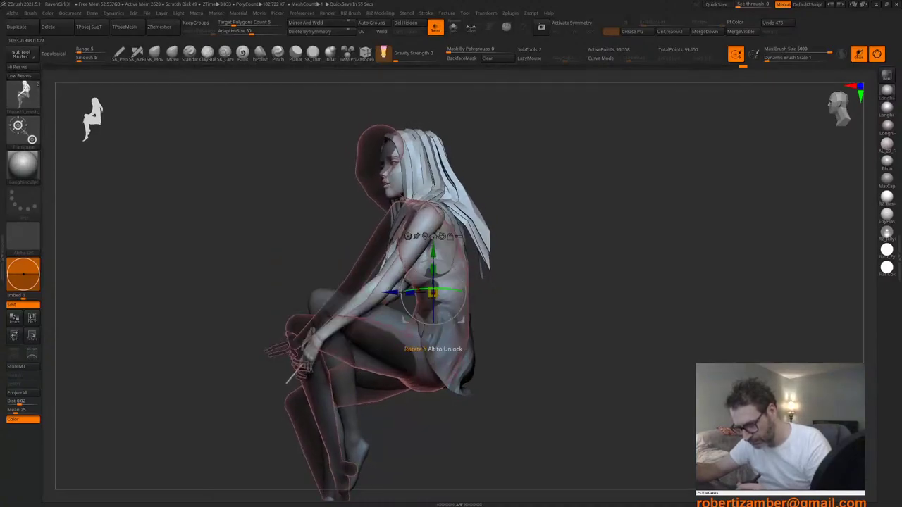
right_drag(404, 291, 458, 302)
drag(392, 290, 396, 290)
right_drag(396, 289, 372, 276)
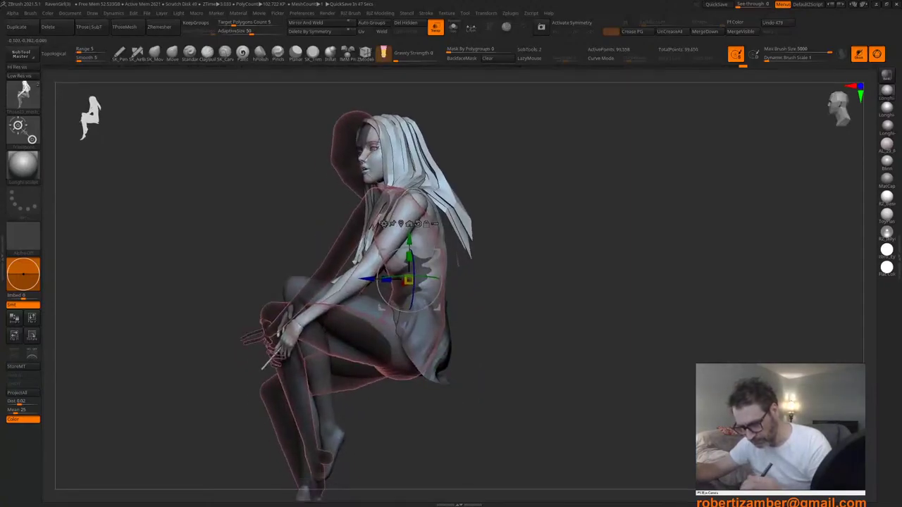
key(ctrl+z)
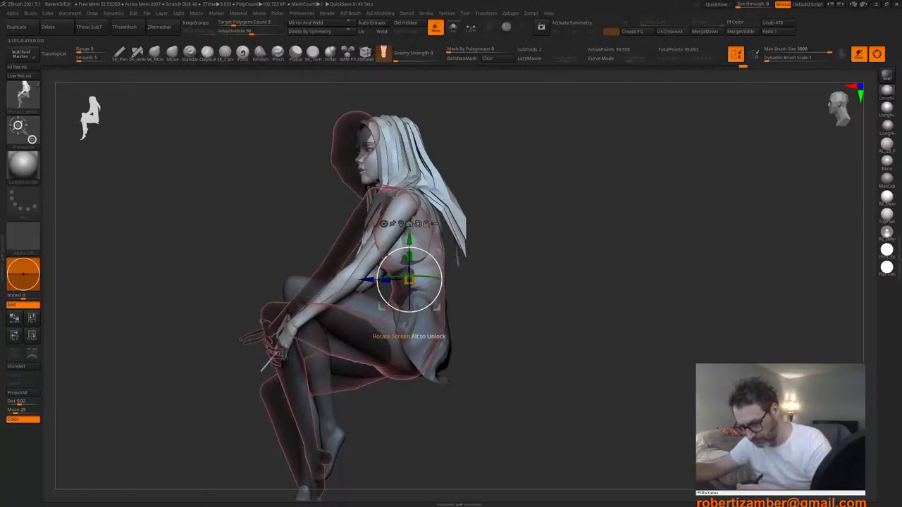
Step: Shift the gizmo's pivot toward the lower back and rotate the upper body slightly in the side view
drag(407, 240, 407, 240)
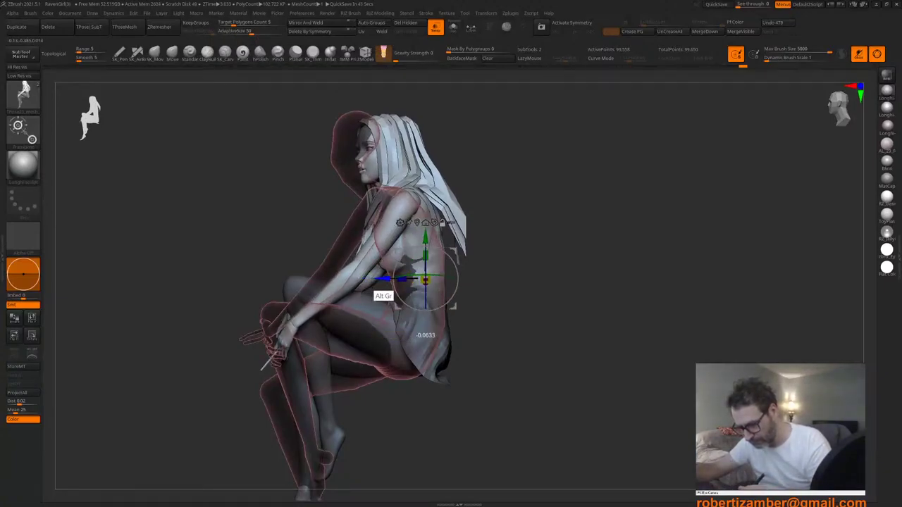
alt+right_drag(381, 281, 363, 290)
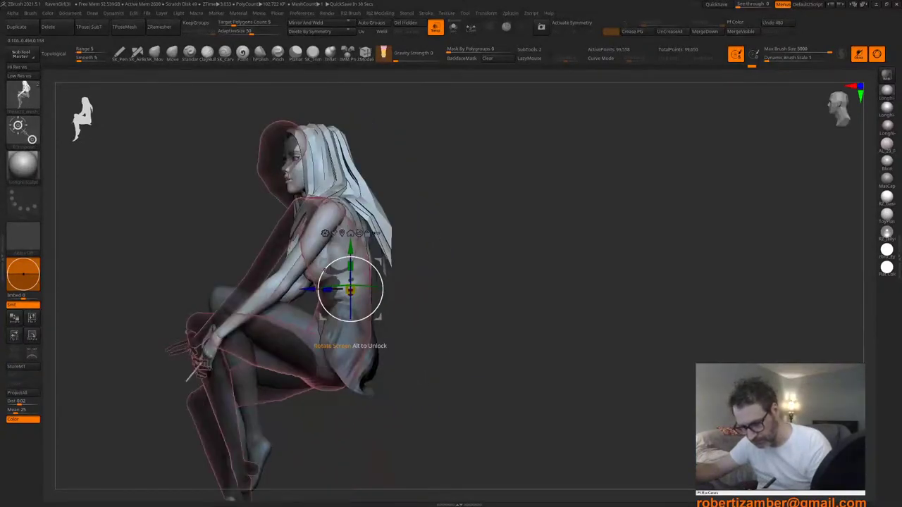
drag(325, 270, 323, 272)
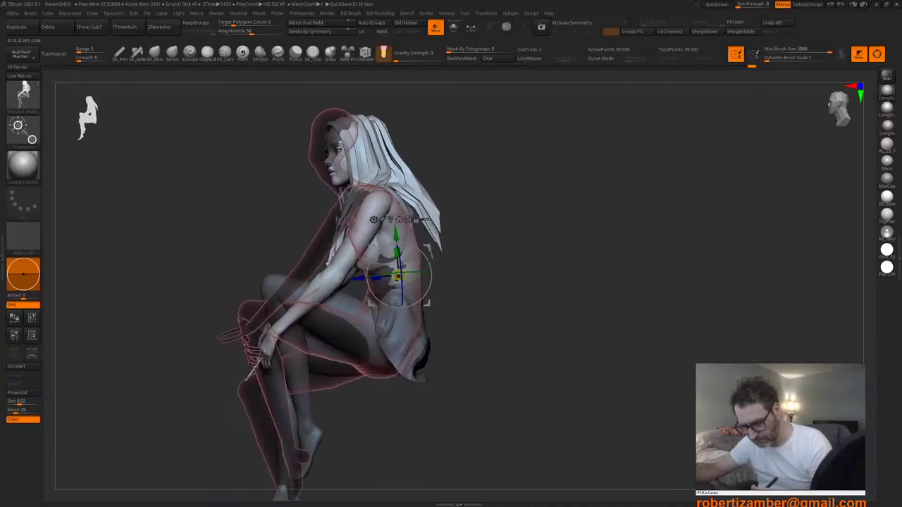
Step: Return to the Move brush, check the pose against the rig from several angles, and undo the last adjustment
drag(269, 289, 349, 253)
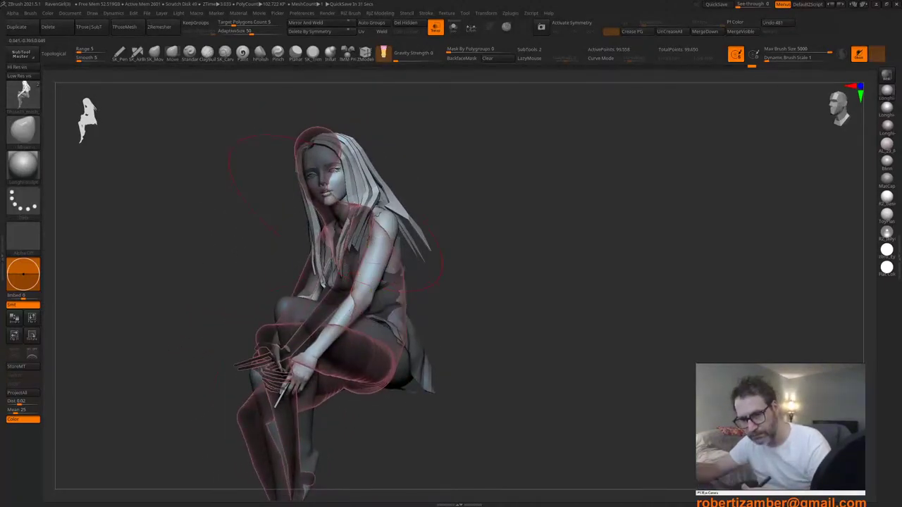
drag(282, 282, 381, 240)
right_click(381, 238)
right_drag(416, 240, 381, 221)
right_click(379, 236)
right_click(389, 222)
key(ctrl+z)
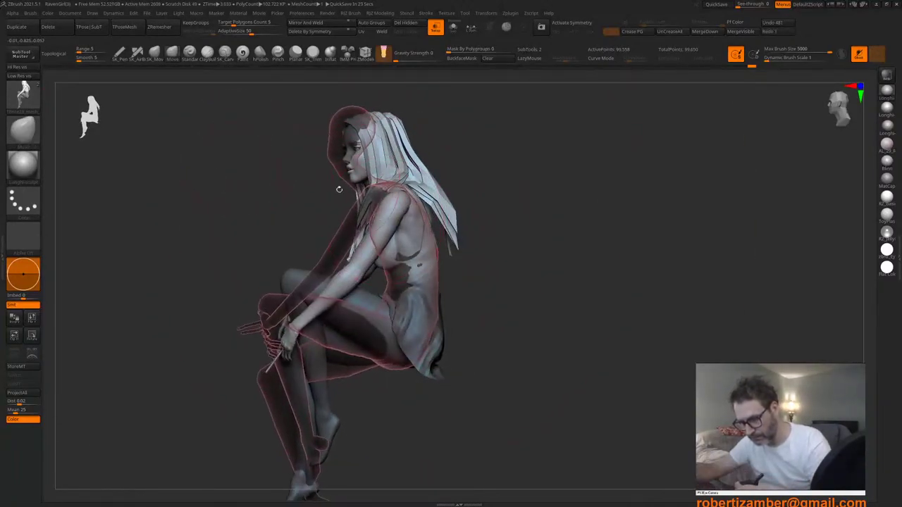
Step: Mask the head and upper hair with a lasso from the side, and solo the character mesh
alt+right_drag(338, 188, 344, 219)
mouse_move(336, 213)
ctrl+mouse_down()
mouse_move(384, 201)
mouse_move(331, 73)
mouse_move(321, 77)
ctrl+mouse_up()
click(453, 27)
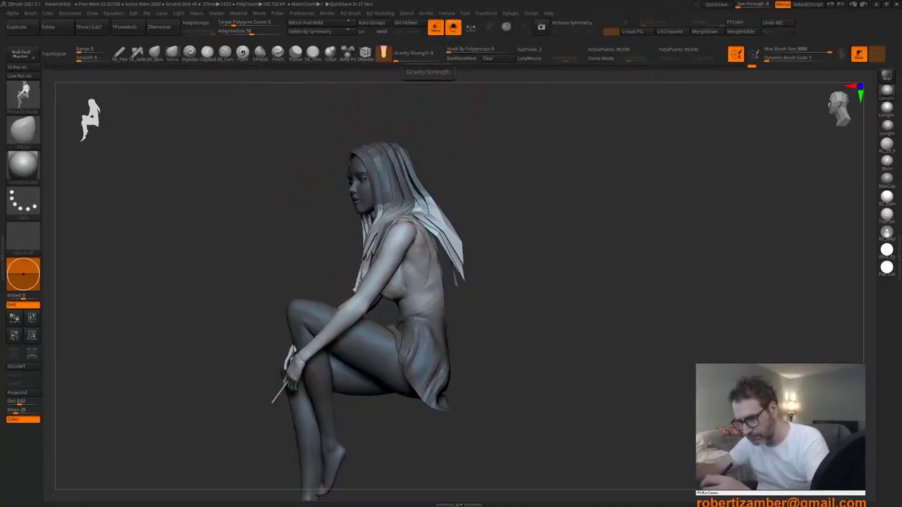
right_drag(327, 289, 326, 305)
mouse_move(322, 131)
ctrl+mouse_down()
mouse_move(365, 249)
mouse_move(447, 196)
mouse_move(335, 129)
ctrl+mouse_up()
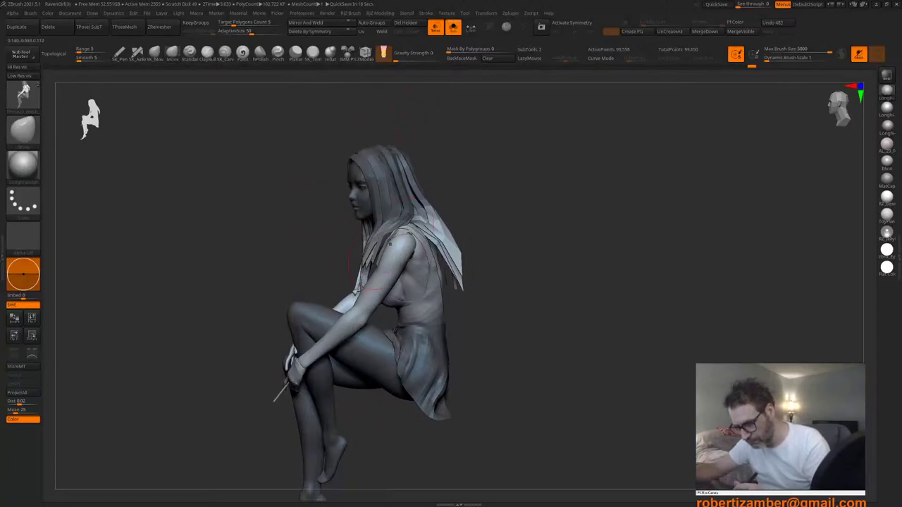
Step: Reshape the left shoulder and upper arm in the side view with the Move brush, adjusting the brush as needed
right_drag(346, 284, 357, 297)
key(space)
drag(388, 249, 402, 248)
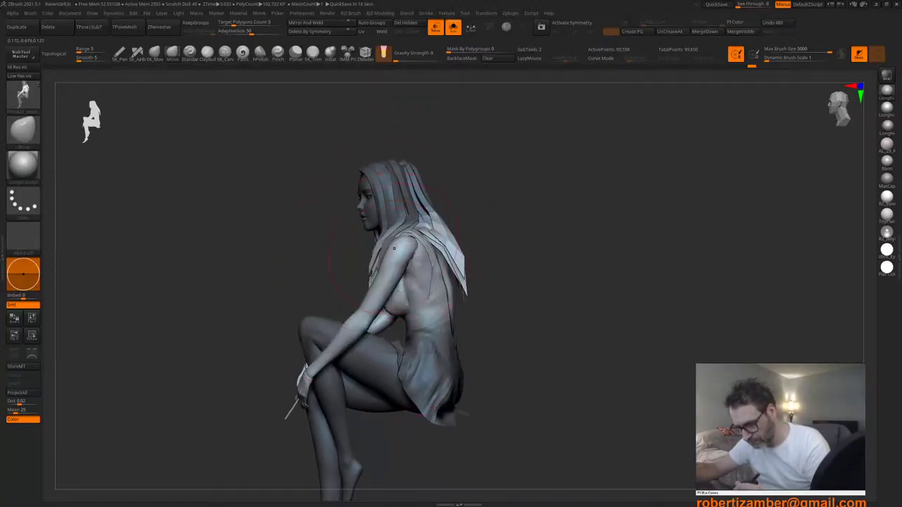
right_drag(394, 248, 388, 258)
key(space)
drag(361, 301, 368, 302)
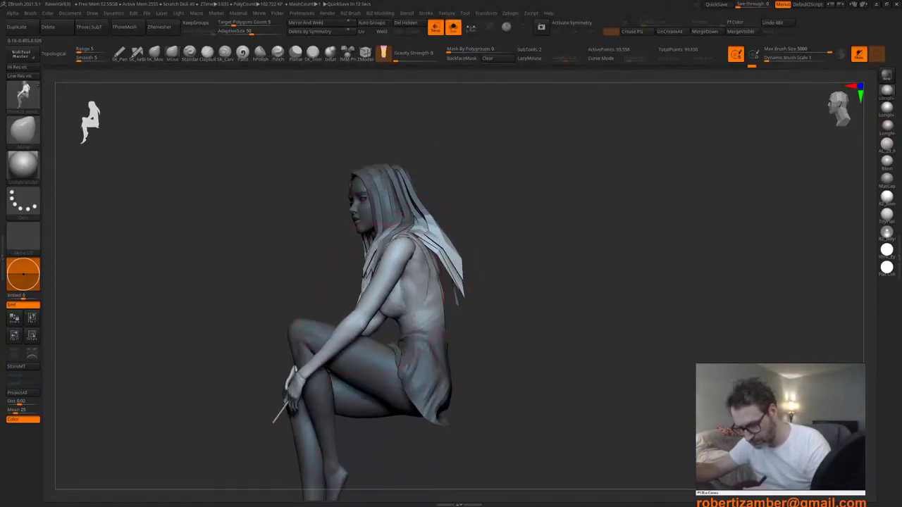
Step: Clear the current mask and lasso-mask the head and upper hair from the front view
mouse_move(310, 297)
right_down()
mouse_move(383, 298)
mouse_move(298, 294)
mouse_move(337, 290)
mouse_move(349, 258)
right_up()
key(1)
key(space)
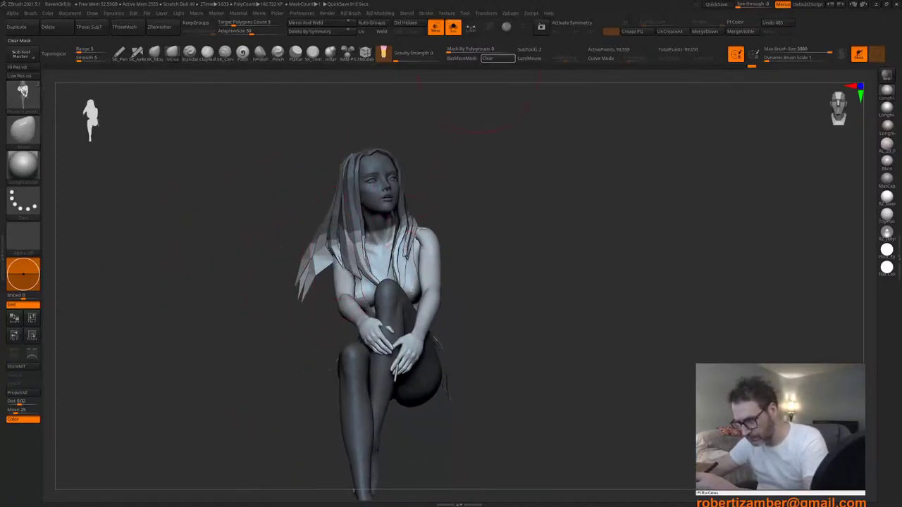
click(487, 59)
ctrl+right_drag(370, 185, 366, 219)
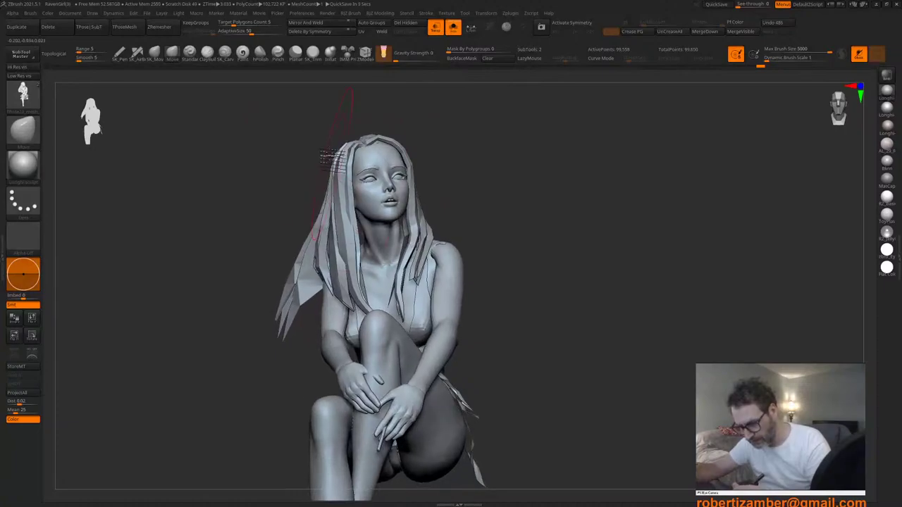
key(ctrl)
mouse_move(386, 265)
ctrl+mouse_down()
mouse_move(435, 180)
mouse_move(301, 114)
ctrl+mouse_up()
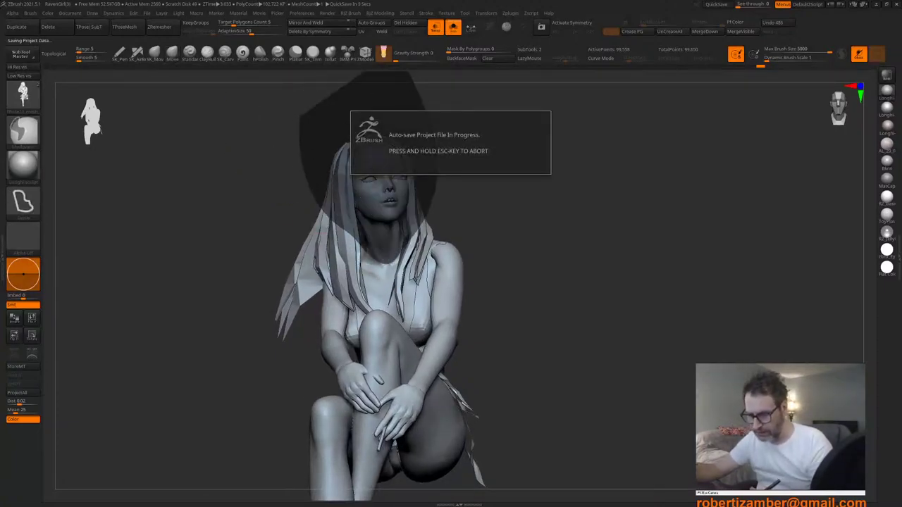
Step: Hide the hair polygroup so the character's back and shoulders are exposed from behind
right_drag(371, 285, 325, 288)
right_drag(416, 341, 390, 341)
right_click(389, 341)
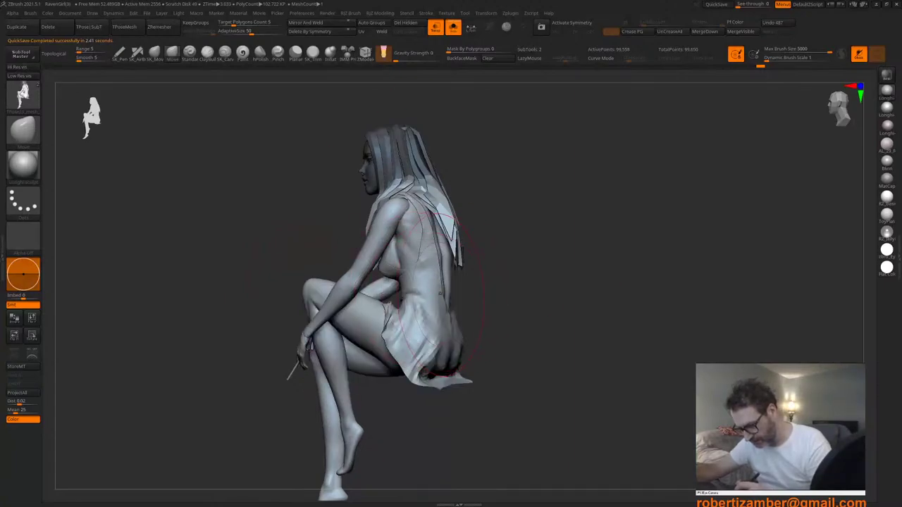
right_drag(504, 307, 406, 341)
right_click(406, 341)
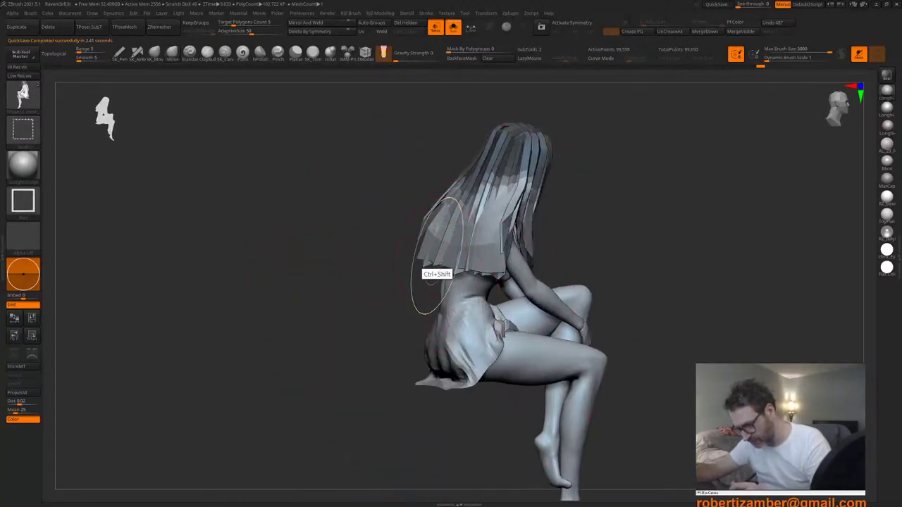
ctrl+shift+click(437, 256)
ctrl+shift+click(437, 257)
Step: Reshape the upper back and shoulder blades with the Move brush, adjusting the brush size between strokes
right_drag(427, 261, 461, 270)
key(space)
mouse_move(440, 269)
mouse_down()
mouse_move(449, 269)
mouse_move(442, 250)
mouse_up()
right_drag(451, 262, 404, 287)
key(space)
drag(404, 289, 397, 289)
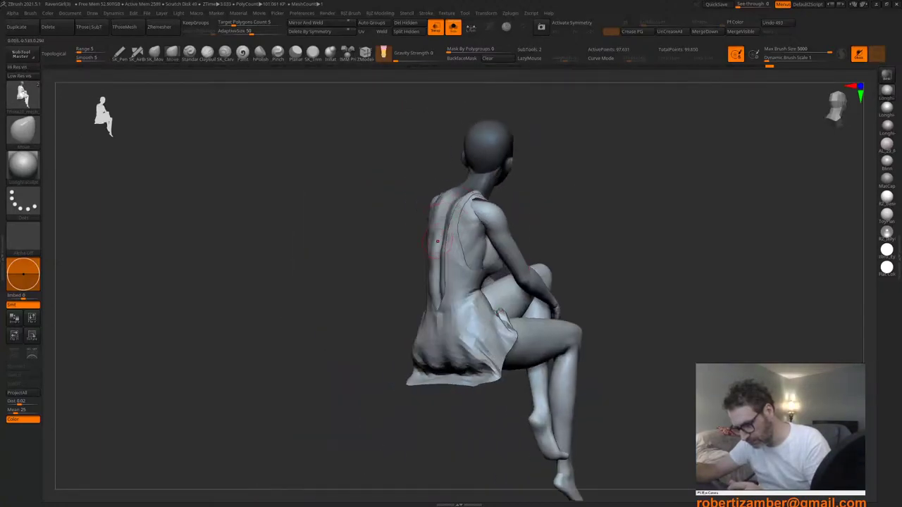
drag(439, 237, 442, 239)
right_drag(449, 240, 433, 246)
key(space)
drag(433, 255, 444, 254)
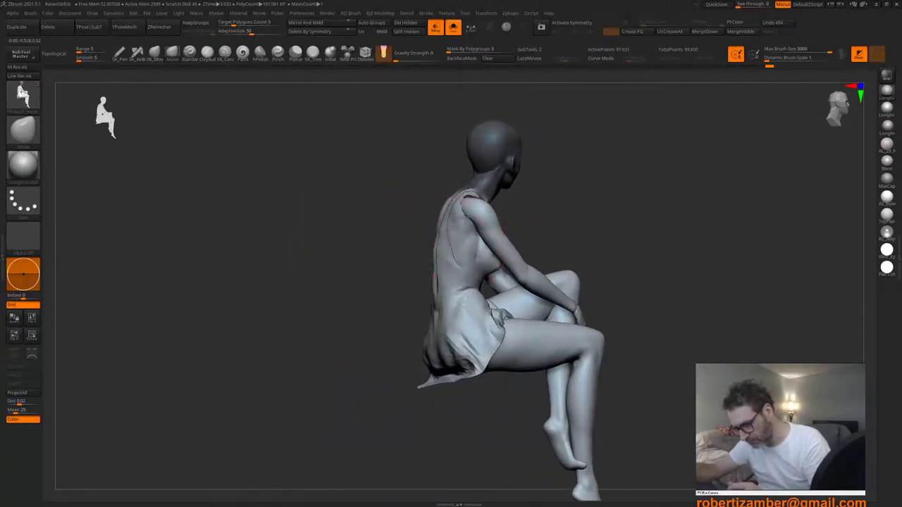
Step: Refine the back contour from several angles with a larger Move brush, and undo the last adjustment
right_drag(423, 262, 458, 270)
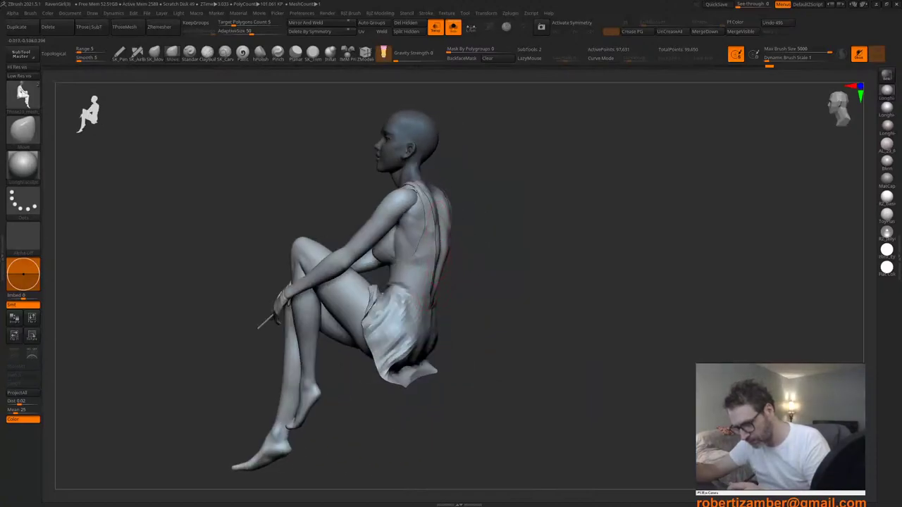
right_drag(459, 269, 405, 273)
key(space)
drag(397, 274, 407, 274)
right_drag(416, 268, 396, 273)
key(space)
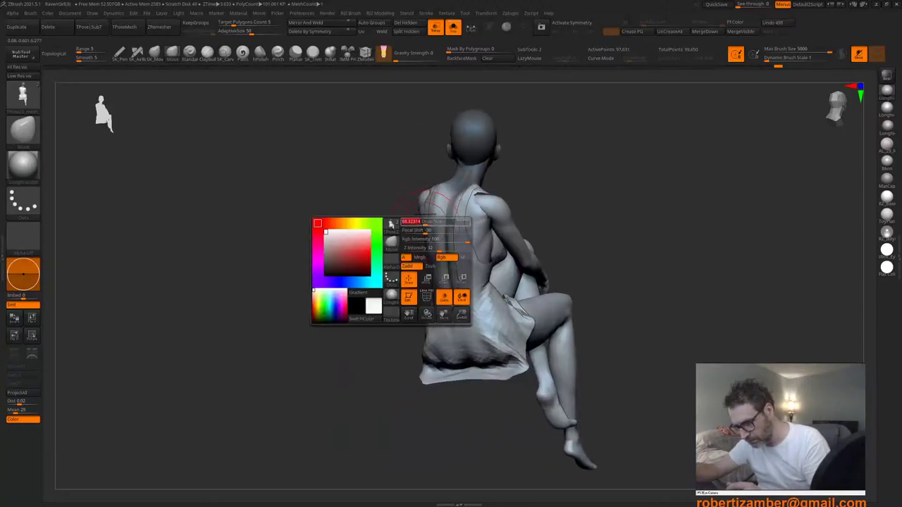
drag(418, 222, 427, 222)
mouse_move(459, 225)
right_down()
mouse_move(432, 222)
mouse_move(425, 236)
mouse_move(449, 237)
mouse_move(443, 211)
mouse_move(487, 213)
right_up()
key(ctrl+z)
Step: Isolate the hair to mask it completely, unhide the figure, and invert the mask so head and hair stay editable
alt+right_drag(395, 309, 359, 254)
ctrl+shift+click(354, 255)
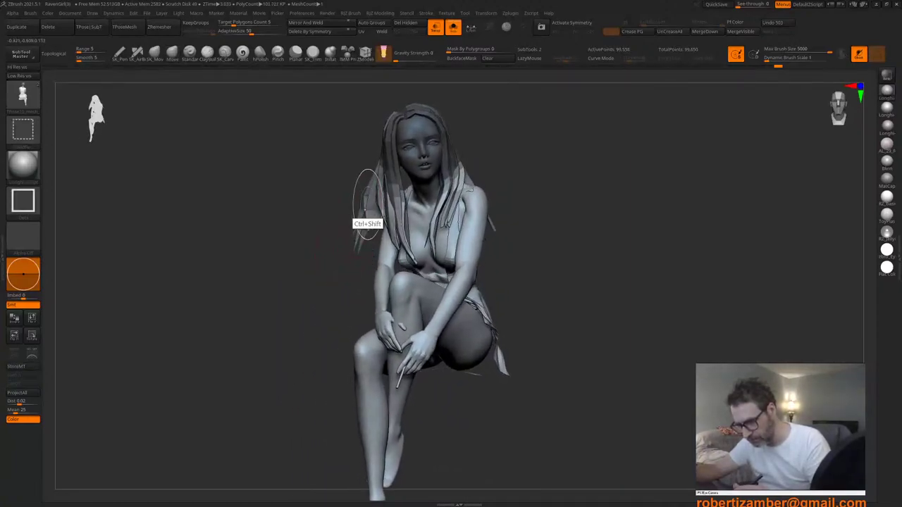
ctrl+shift+click(367, 204)
mouse_move(288, 160)
ctrl+mouse_down()
mouse_move(562, 257)
mouse_move(338, 92)
ctrl+mouse_up()
ctrl+shift+click(274, 212)
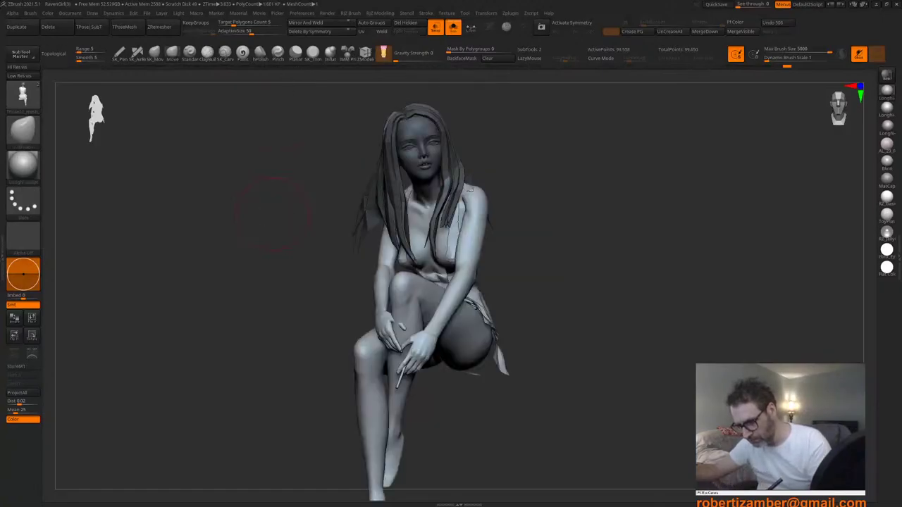
ctrl+click(284, 227)
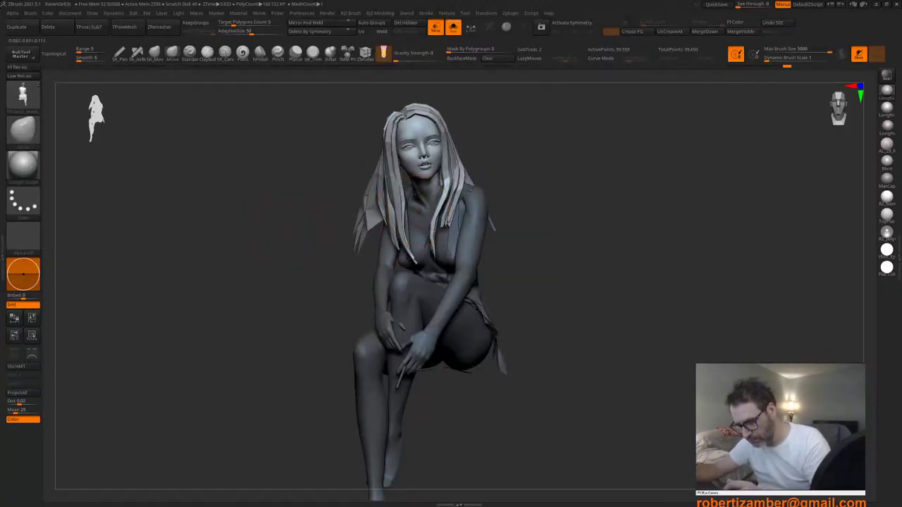
Step: Isolate the torso polygroup, lasso-mask the upper back, and unmask the side of the neck in front
ctrl+shift+click(423, 217)
mouse_move(423, 217)
right_down()
mouse_move(274, 215)
mouse_move(428, 262)
mouse_move(409, 296)
mouse_move(356, 310)
mouse_move(377, 317)
mouse_move(363, 328)
right_up()
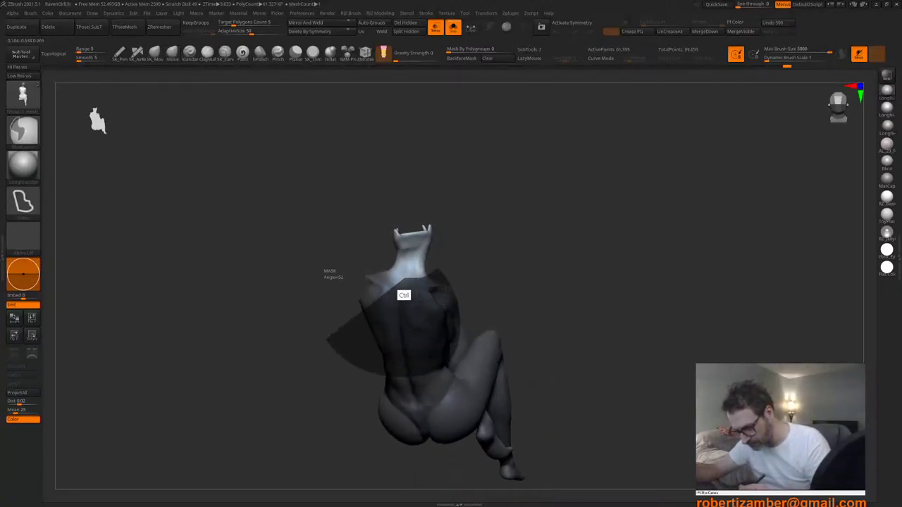
ctrl+drag(327, 339, 328, 322)
mouse_move(430, 285)
right_down()
mouse_move(308, 310)
mouse_move(314, 290)
right_up()
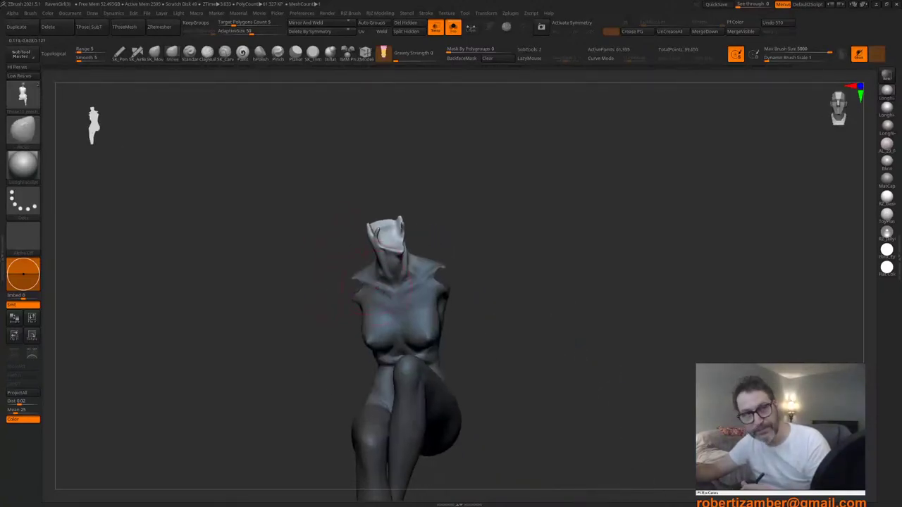
mouse_move(377, 289)
right_down()
mouse_move(387, 261)
mouse_move(387, 289)
right_up()
mouse_move(386, 289)
right_down()
mouse_move(375, 248)
mouse_move(358, 264)
right_up()
ctrl+alt+drag(349, 193, 365, 259)
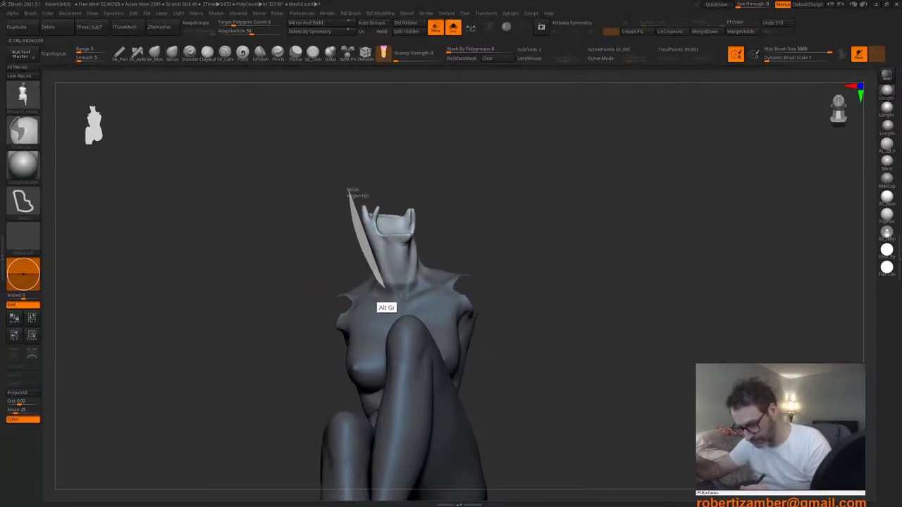
Step: Extend the lasso mask over the shoulder and upper back up to the neck base, checking it from all sides
mouse_move(427, 271)
right_down()
mouse_move(387, 280)
mouse_move(419, 277)
right_up()
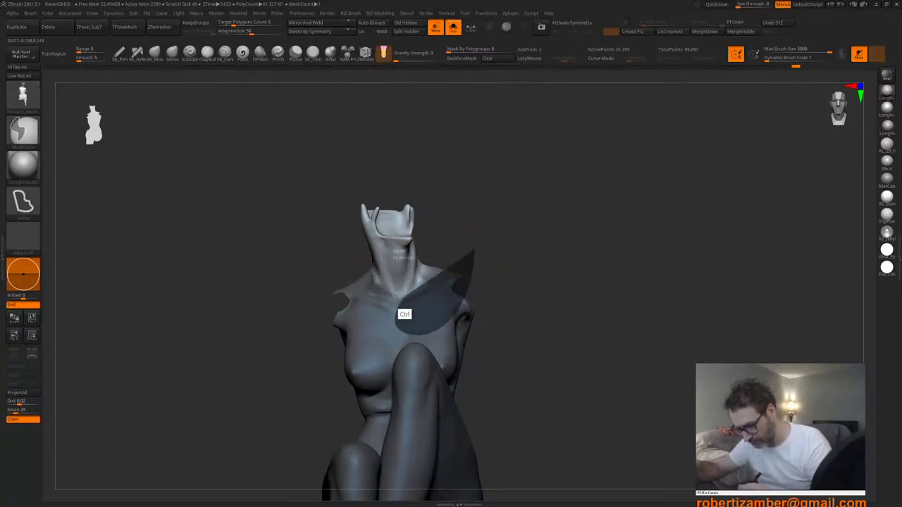
ctrl+drag(423, 254, 427, 243)
drag(497, 280, 369, 284)
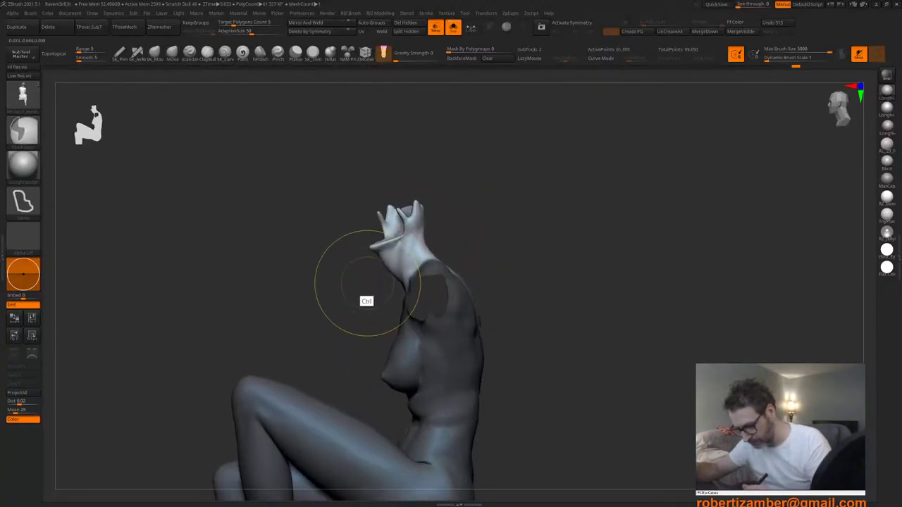
mouse_move(423, 285)
mouse_down()
mouse_move(395, 286)
mouse_move(345, 317)
mouse_up()
drag(423, 326, 385, 326)
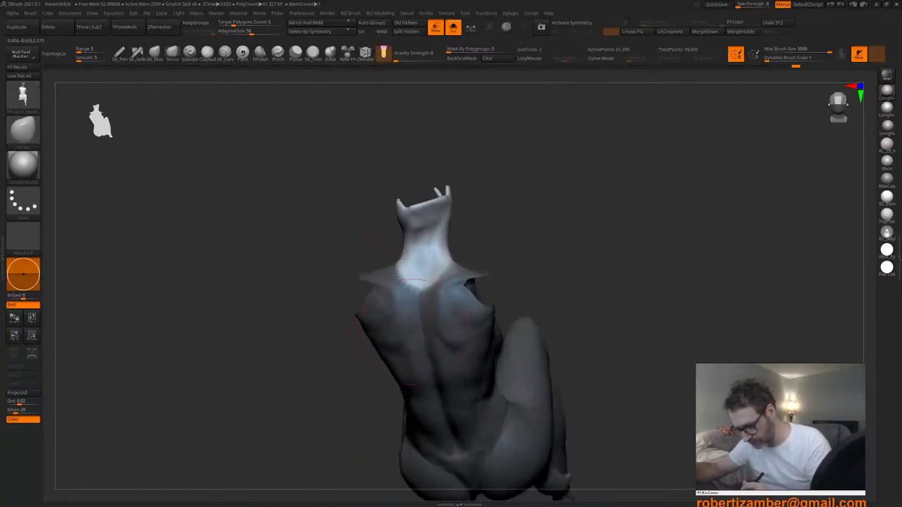
mouse_move(344, 356)
ctrl+mouse_down()
mouse_move(372, 390)
mouse_move(476, 317)
ctrl+mouse_up()
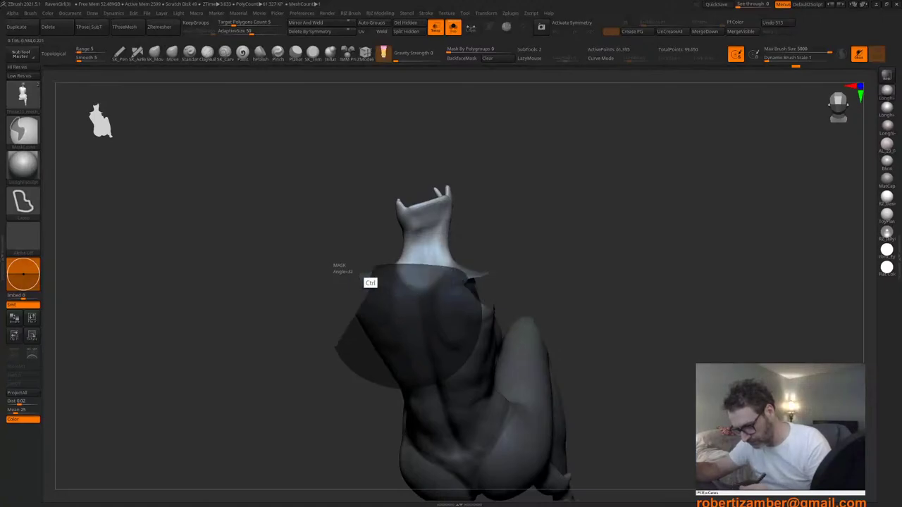
ctrl+drag(371, 265, 363, 274)
mouse_move(380, 232)
mouse_down()
mouse_move(310, 222)
mouse_move(296, 232)
mouse_up()
drag(395, 302, 303, 307)
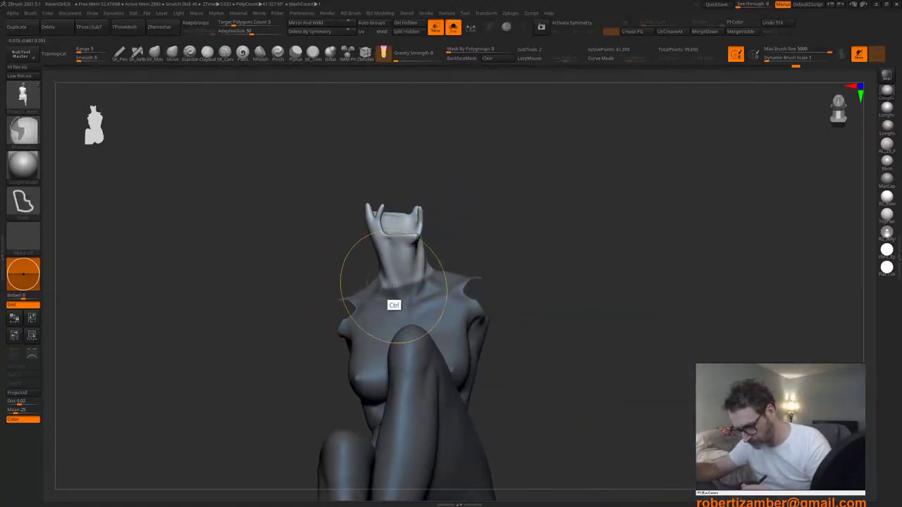
mouse_move(397, 288)
right_down()
mouse_move(310, 300)
mouse_move(403, 303)
right_up()
Step: Unhide the whole figure and place the transform gizmo's pivot at the neck base, oriented to the head
ctrl+shift+click(422, 345)
mouse_move(423, 345)
ctrl+right_down()
mouse_move(363, 346)
mouse_move(399, 283)
mouse_move(412, 227)
ctrl+right_up()
right_drag(412, 227, 392, 232)
key(w)
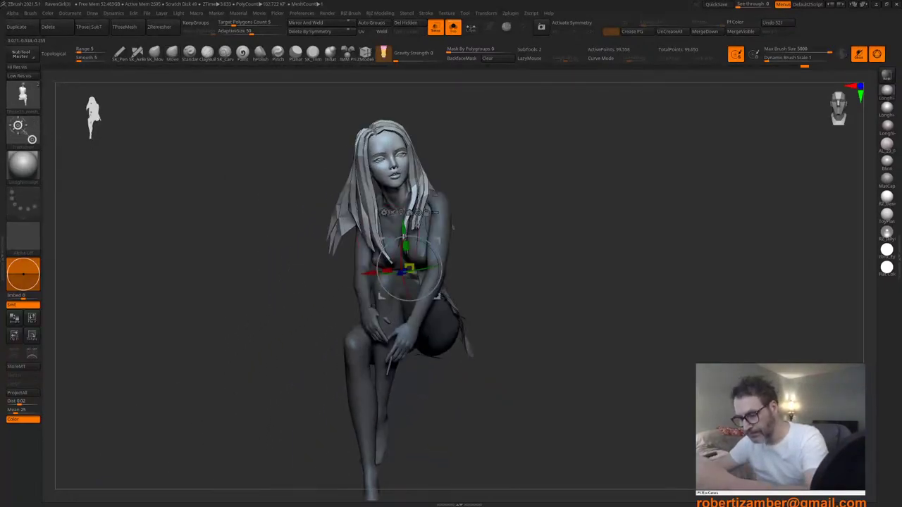
alt+drag(405, 238, 392, 175)
right_drag(392, 175, 352, 211)
alt+drag(383, 177, 356, 184)
right_drag(352, 212, 399, 223)
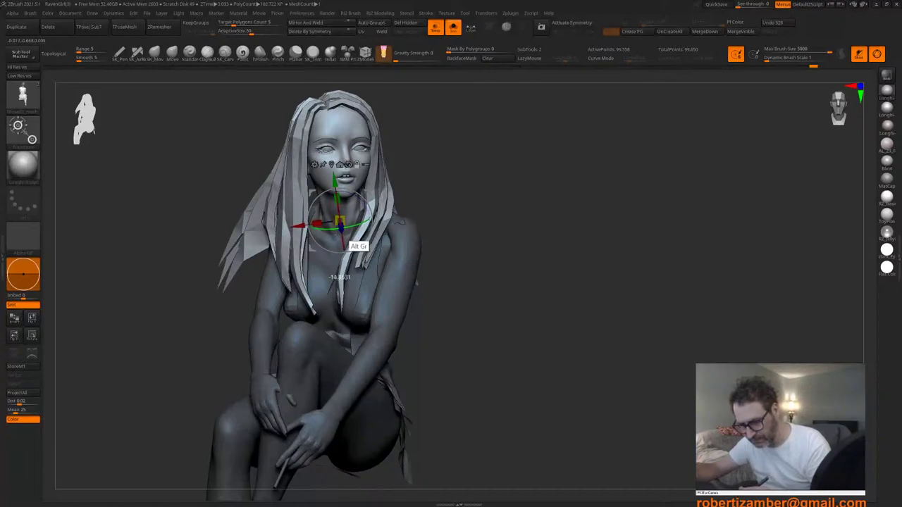
right_drag(398, 223, 358, 222)
Step: Compare the head with the rig in the side view, turn off transparency, and solo the character mesh again
click(453, 27)
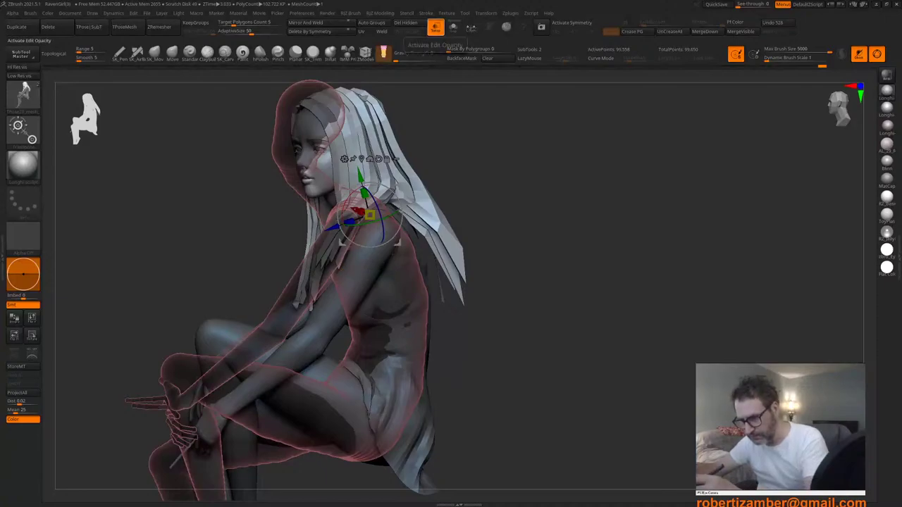
click(436, 27)
click(453, 26)
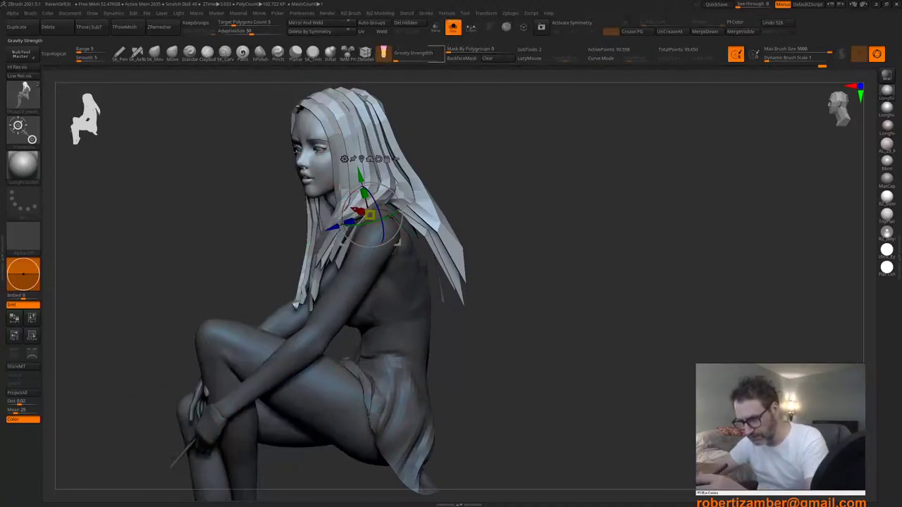
right_drag(308, 227, 396, 228)
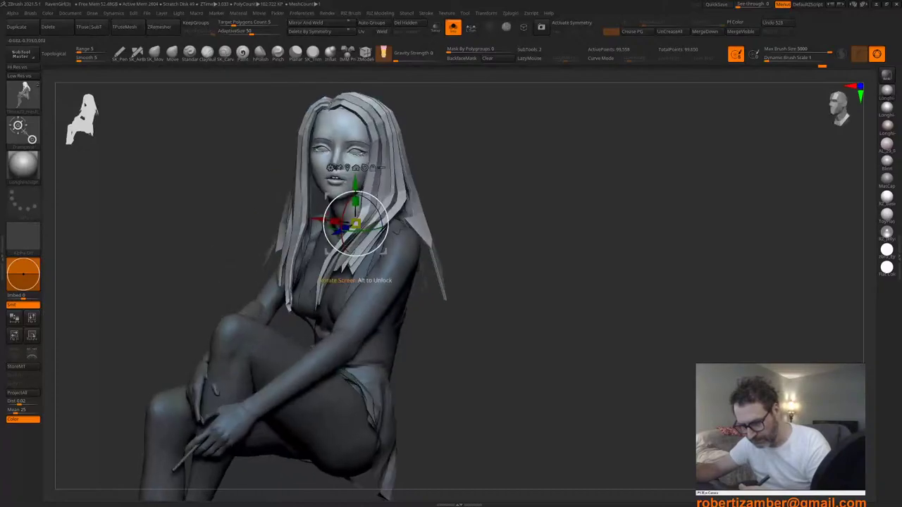
right_drag(323, 282, 354, 241)
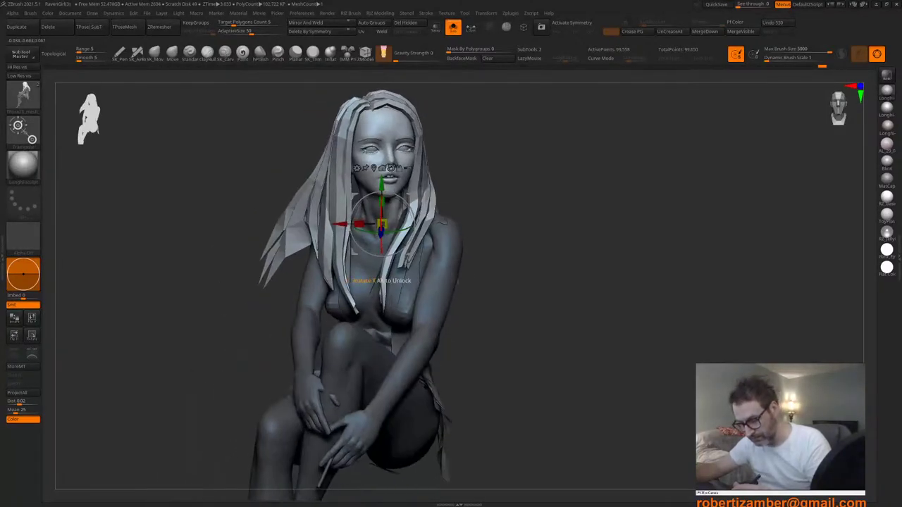
Step: Tilt the head back in two small gizmo rotations, starting with about 8 degrees, and compare it with the rig
drag(381, 242, 381, 236)
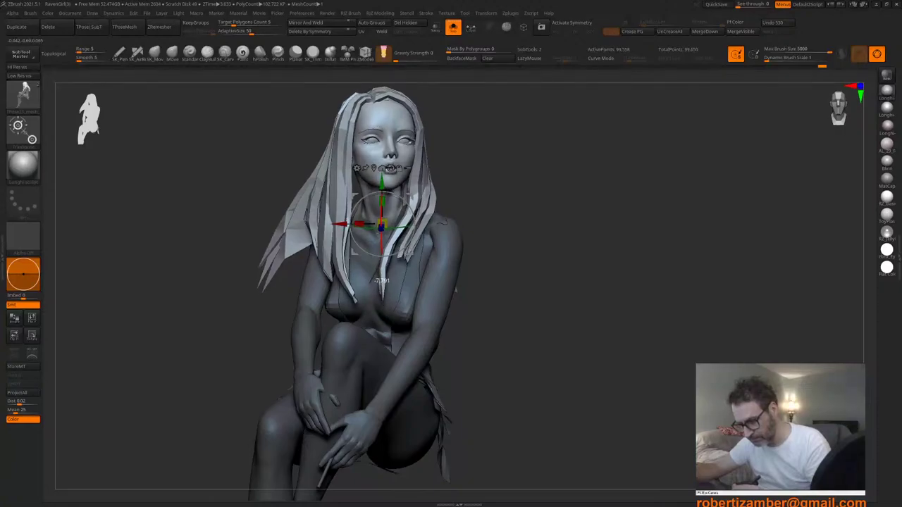
mouse_move(371, 231)
right_down()
mouse_move(341, 235)
mouse_move(386, 238)
right_up()
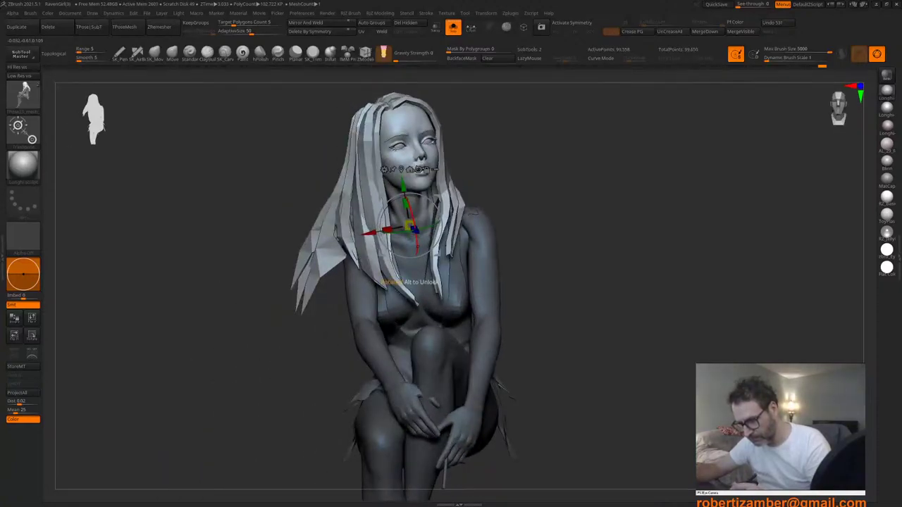
drag(417, 248, 417, 243)
right_drag(416, 244, 378, 204)
click(453, 27)
click(454, 27)
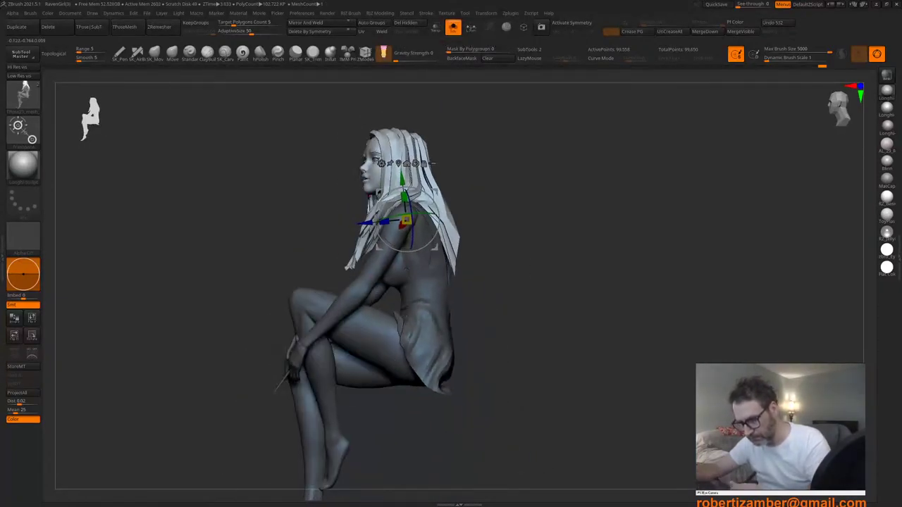
right_drag(316, 278, 384, 234)
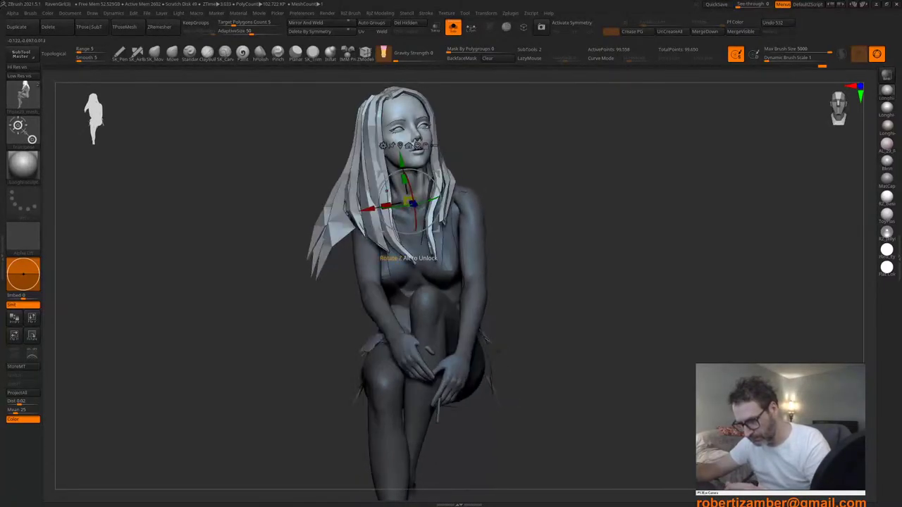
drag(386, 191, 387, 182)
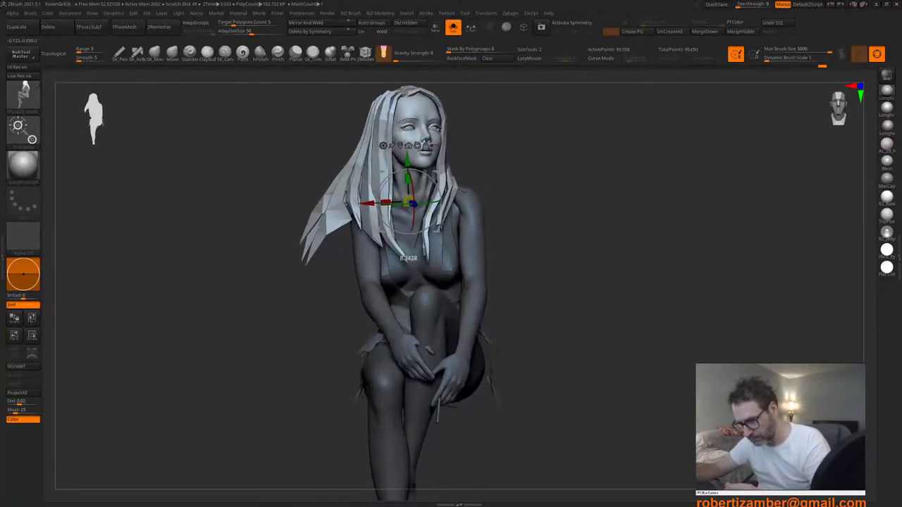
key(ctrl+z)
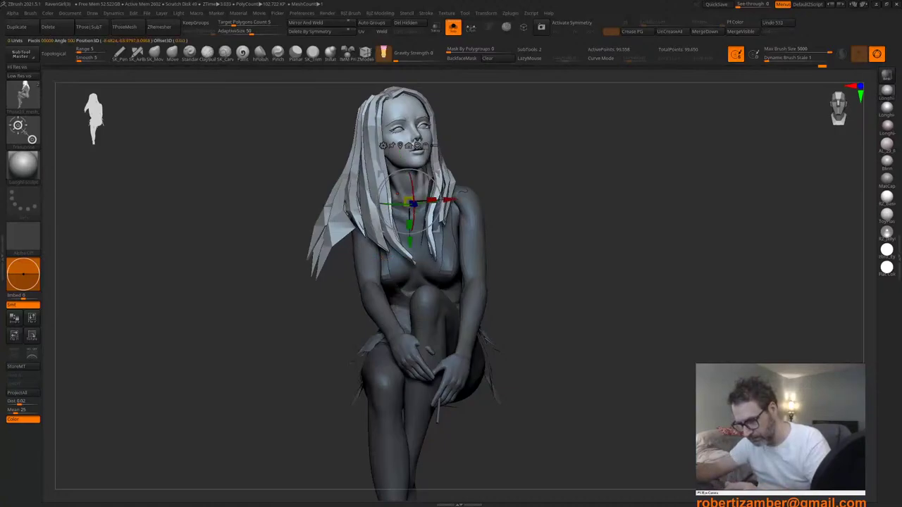
Step: Rotate the head and hair slightly with the gizmo and inspect the new angle from the front
right_drag(397, 192, 385, 197)
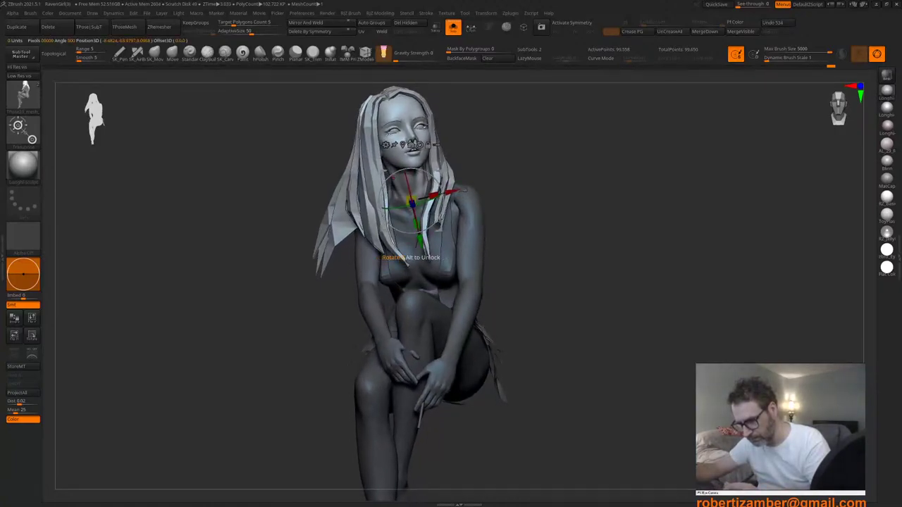
drag(393, 177, 397, 174)
right_drag(394, 188, 405, 206)
right_drag(464, 204, 387, 169)
Step: Mask the figure's body and lower hair so the head stays free, and place the transform gizmo at the chin
mouse_move(269, 287)
ctrl+mouse_down()
mouse_move(451, 375)
mouse_move(462, 161)
ctrl+mouse_up()
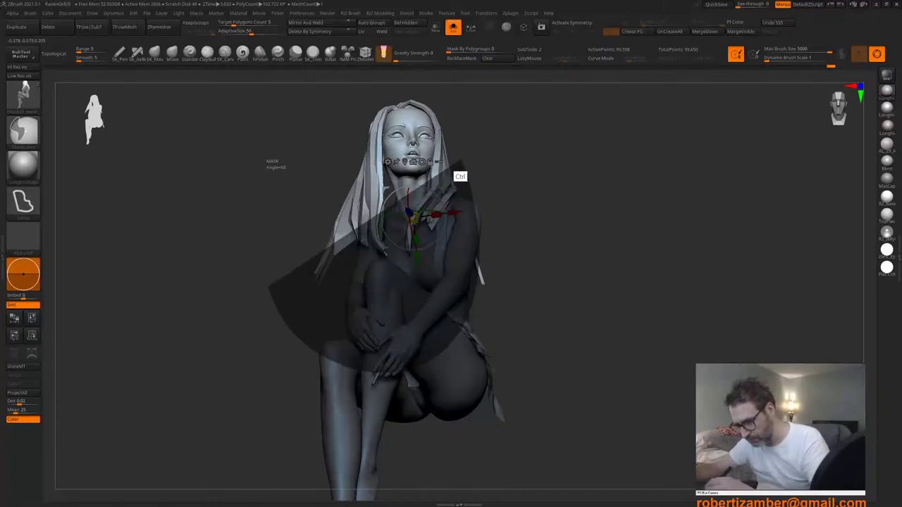
ctrl+drag(399, 186, 270, 135)
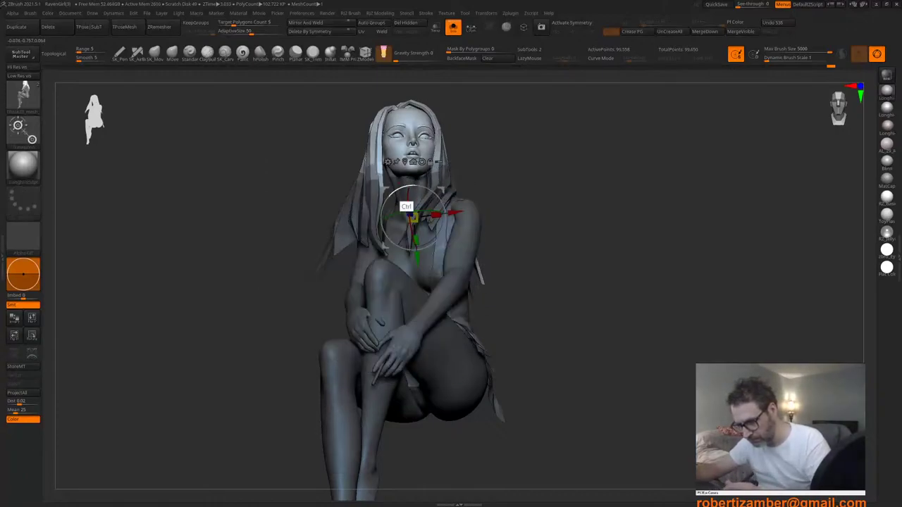
alt+click(422, 162)
right_drag(432, 160, 442, 203)
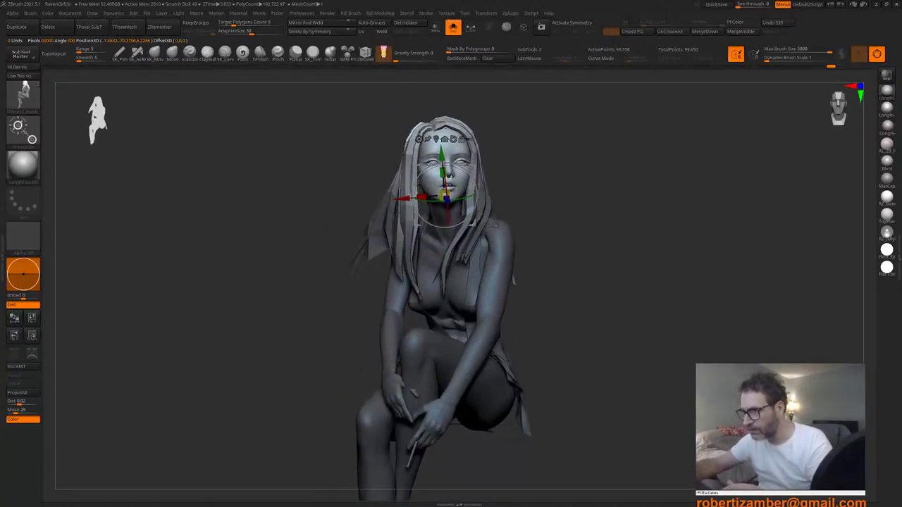
Step: Switch to the full-detail character tool, select mesh_head, and store a fresh morph target for it
key(F1)
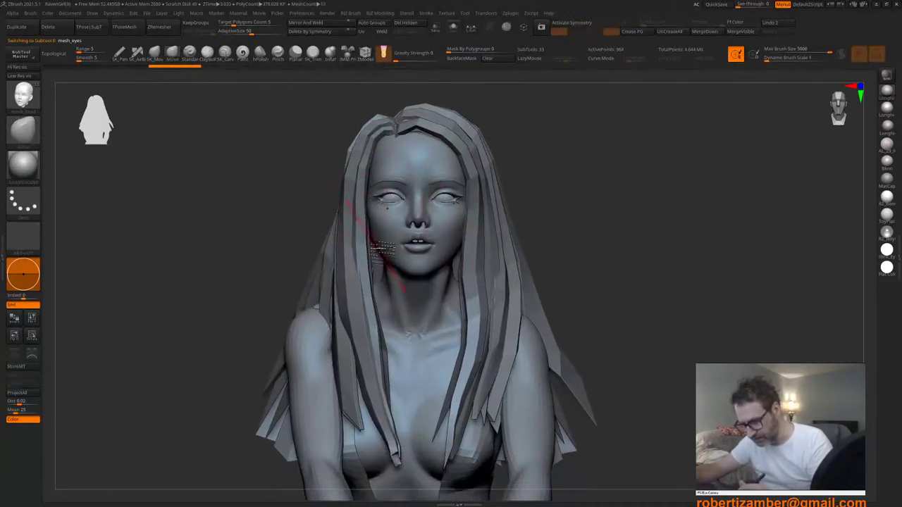
ctrl+right_drag(385, 248, 278, 286)
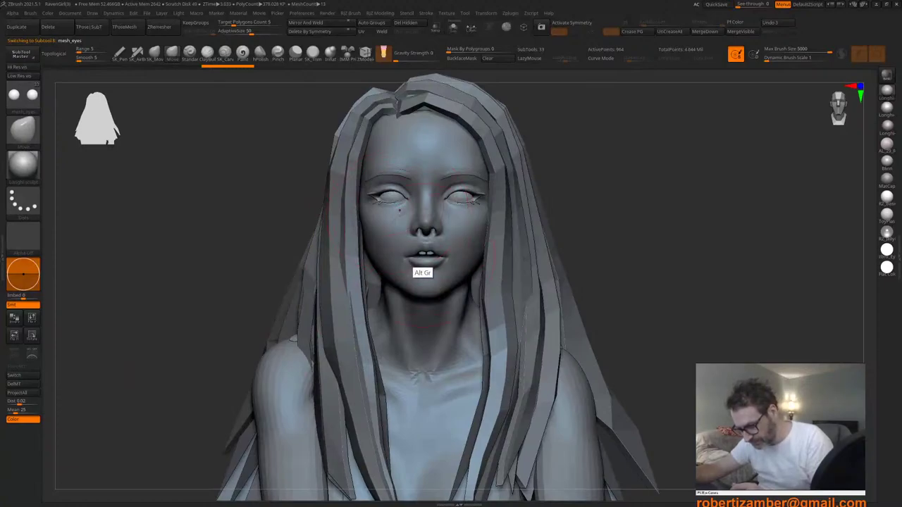
alt+click(416, 258)
ctrl+right_drag(427, 276, 385, 324)
right_click(385, 325)
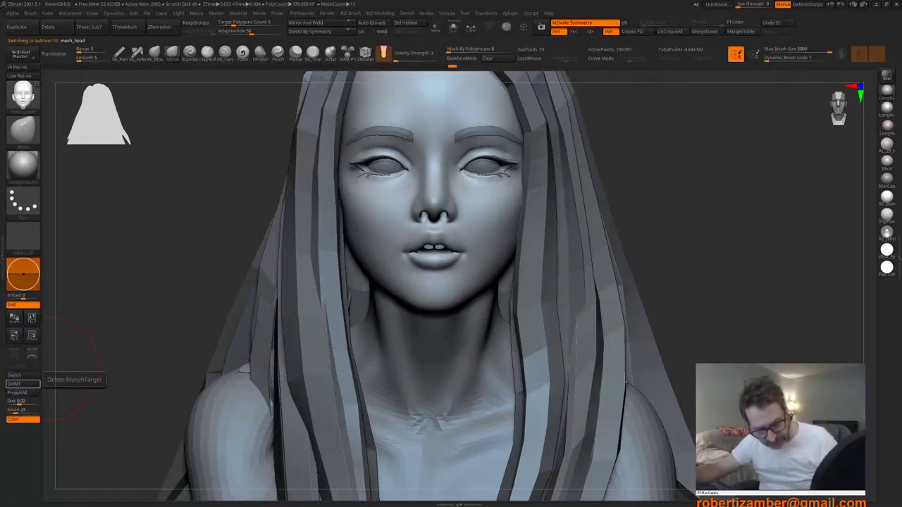
alt+right_drag(400, 269, 396, 282)
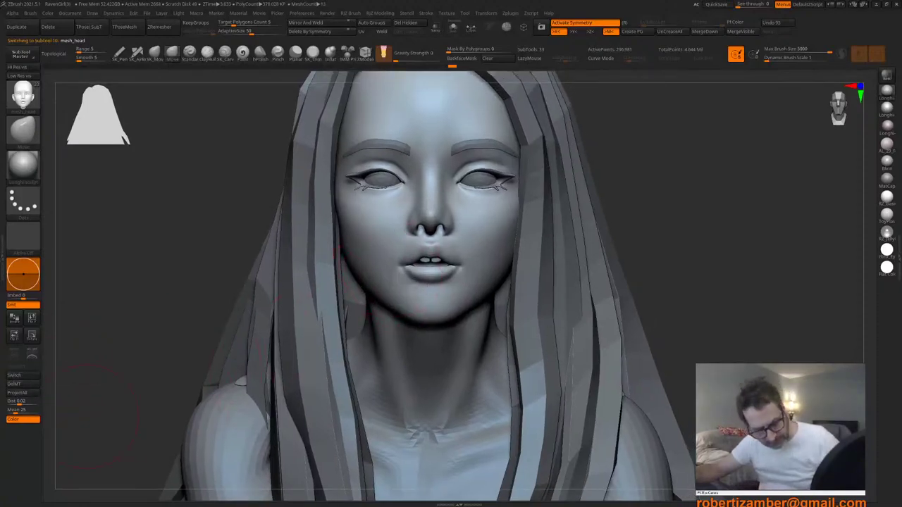
click(23, 367)
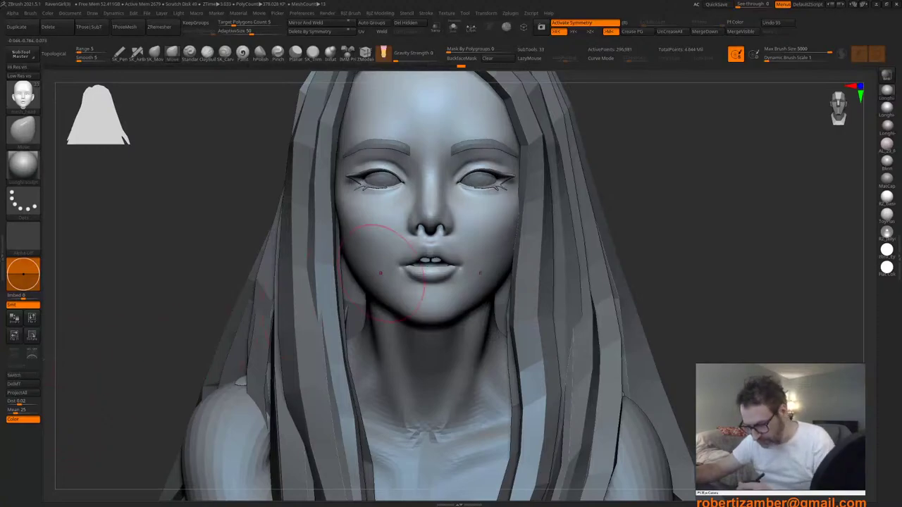
Step: Select the teeth subtool mesh_eyes1 and replace its stored morph target with a new one
alt+click(430, 261)
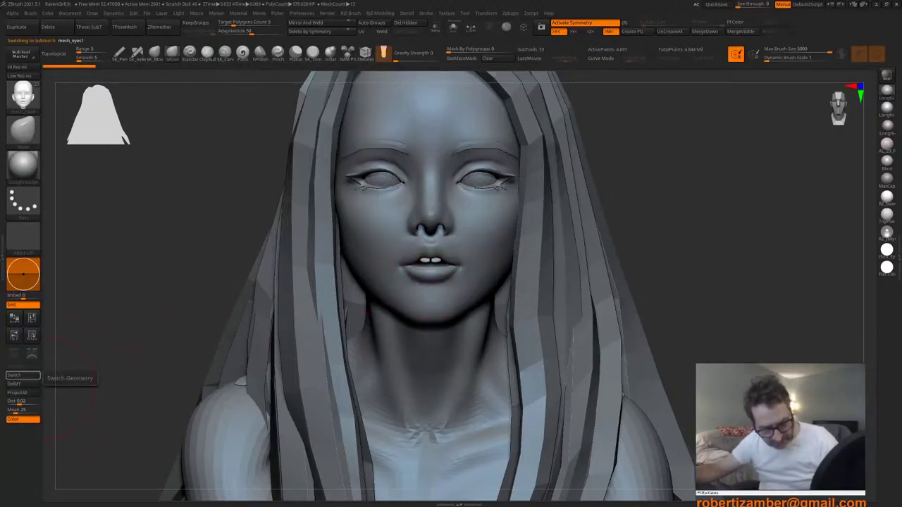
click(23, 384)
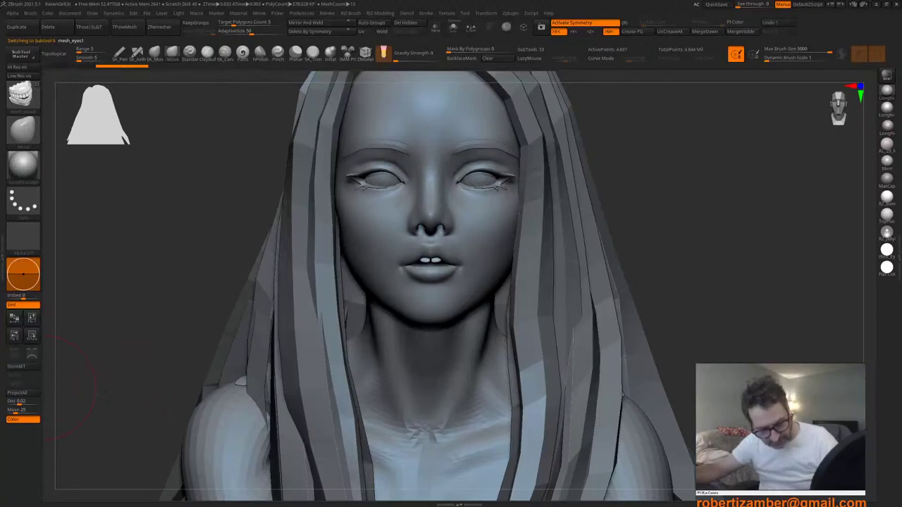
click(23, 367)
alt+right_drag(375, 195, 377, 215)
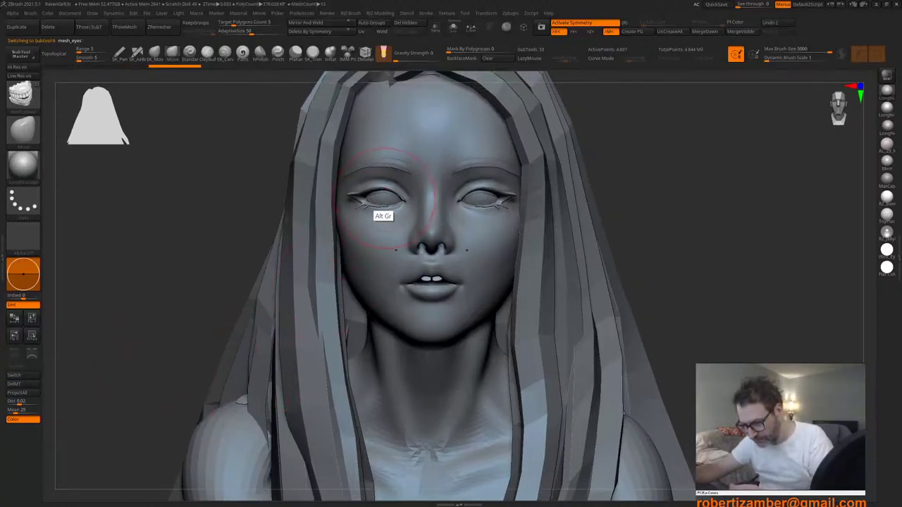
Step: Select the eyeballs subtool mesh_eyes, compare it with its morph target, and replace that target with a new one
alt+drag(138, 375, 151, 358)
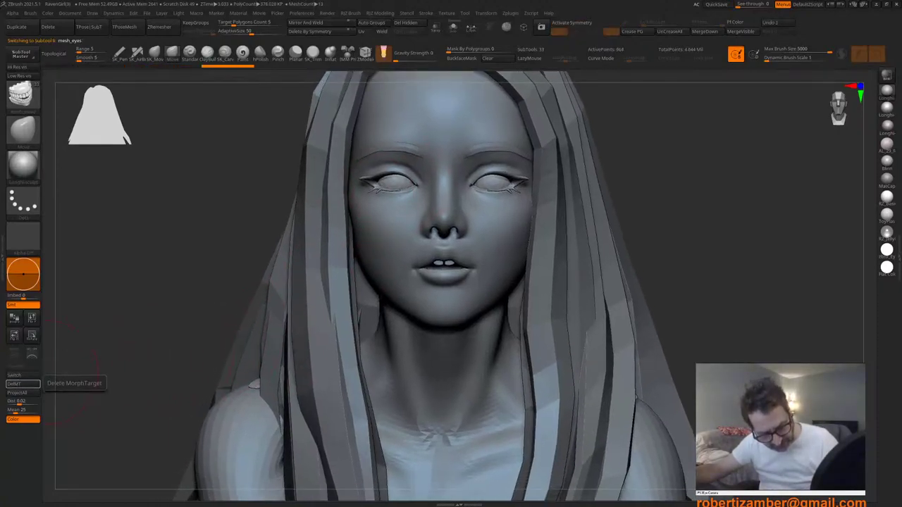
click(35, 375)
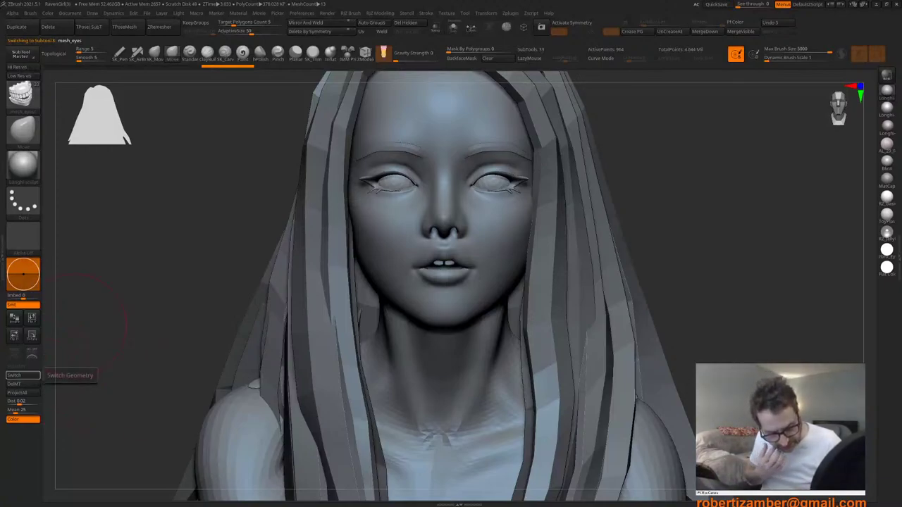
click(25, 384)
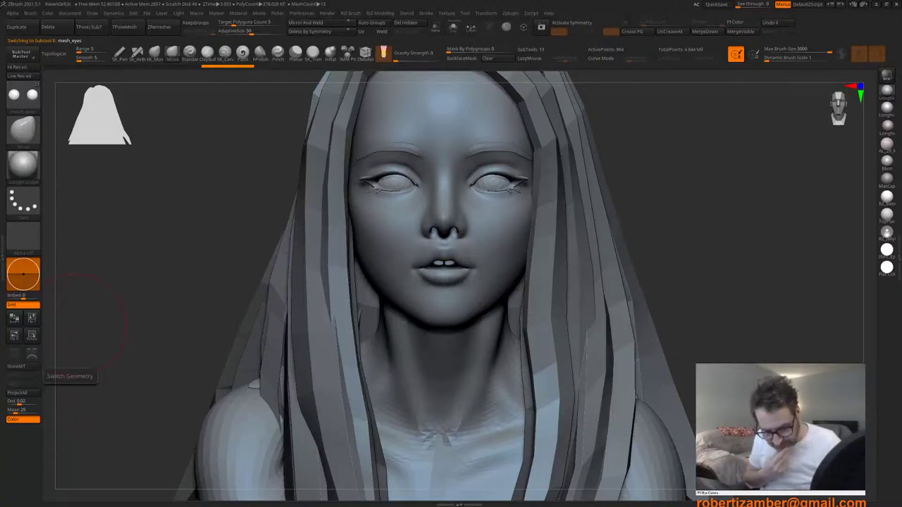
click(25, 366)
click(26, 376)
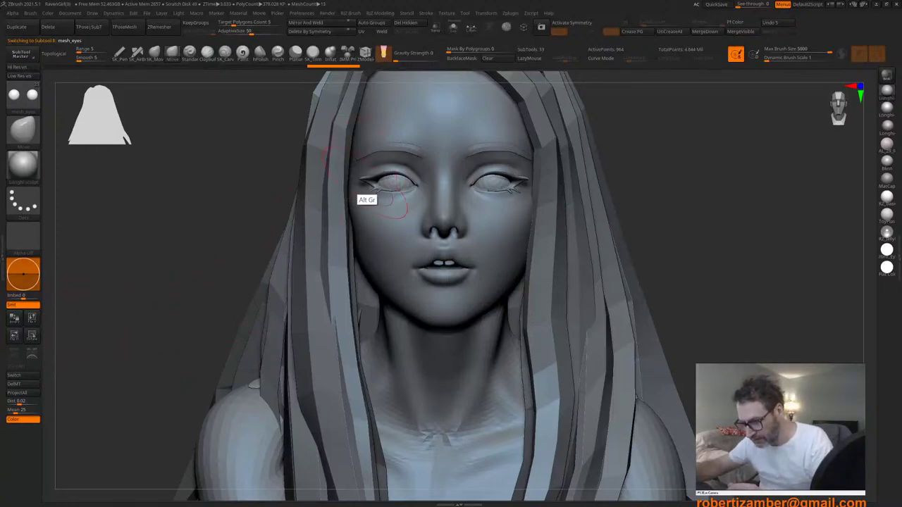
Step: Store a morph target for the eyelashes and another for the eyebrows
alt+click(365, 180)
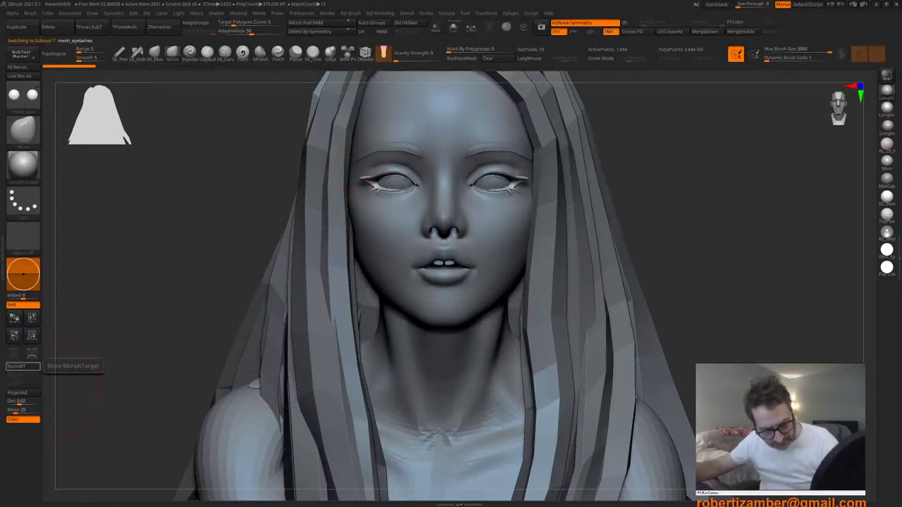
click(25, 366)
alt+click(394, 146)
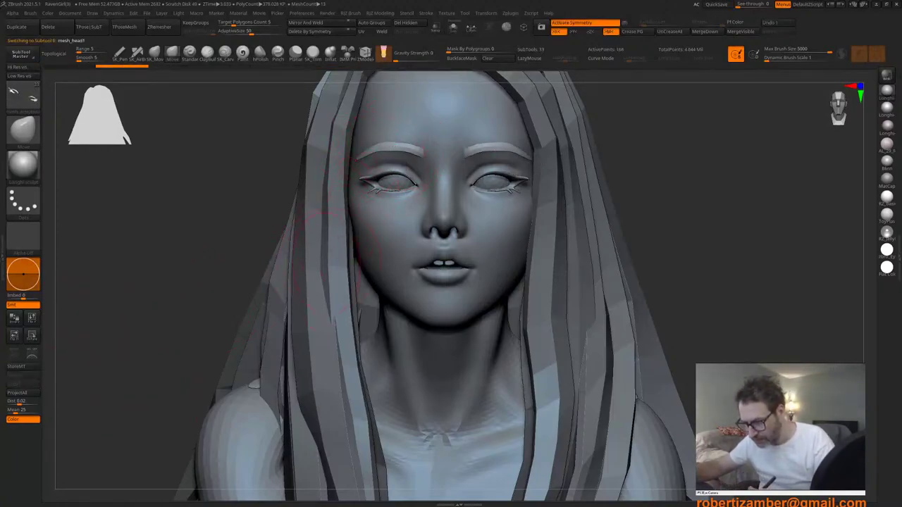
click(24, 366)
Step: Select the front hair strands mesh_head1_4 and store a morph target for them
right_drag(381, 386, 330, 358)
alt+click(330, 266)
right_drag(330, 266, 352, 315)
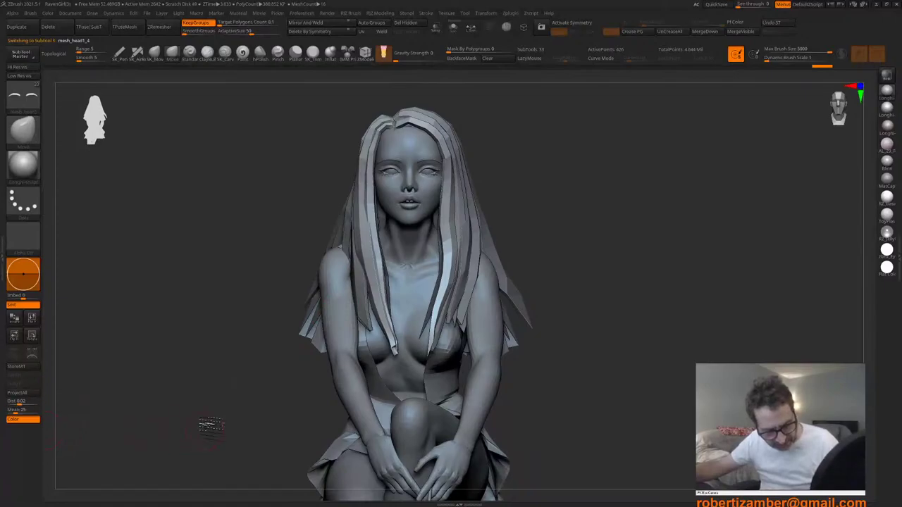
alt+right_drag(211, 426, 192, 405)
click(23, 366)
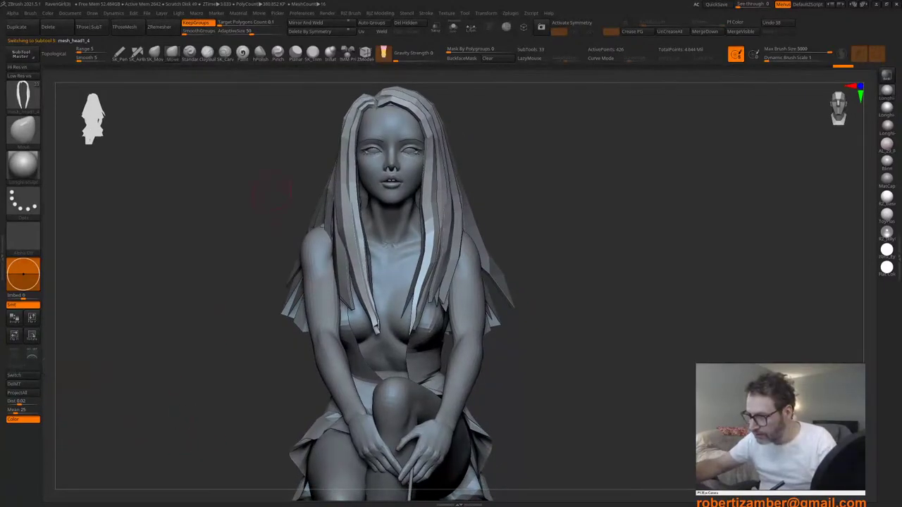
Step: Store a morph target for each of the hair subtools mesh_head1_1 and mesh_head1_5
key(n)
drag(241, 251, 240, 224)
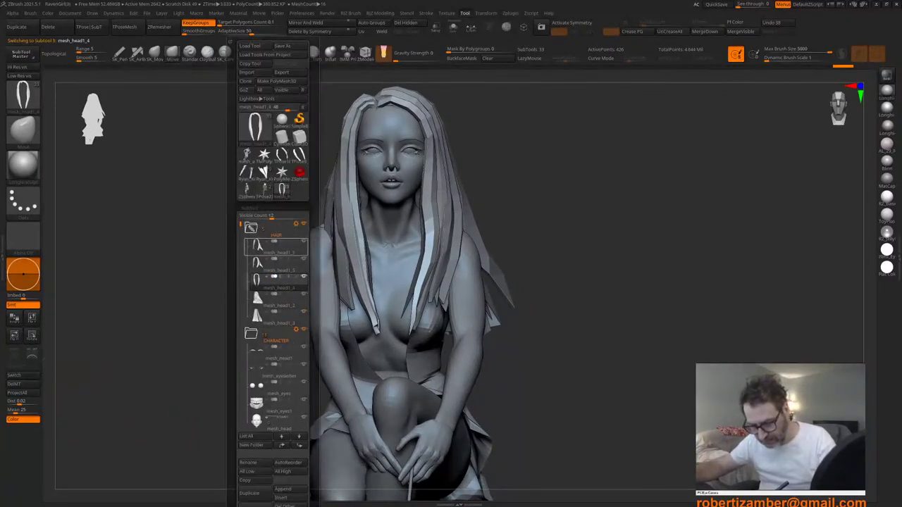
click(275, 247)
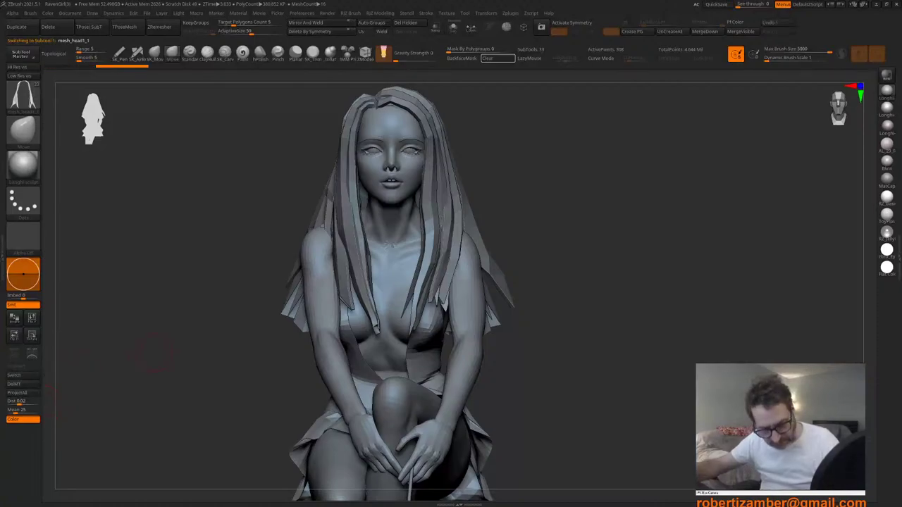
key(t)
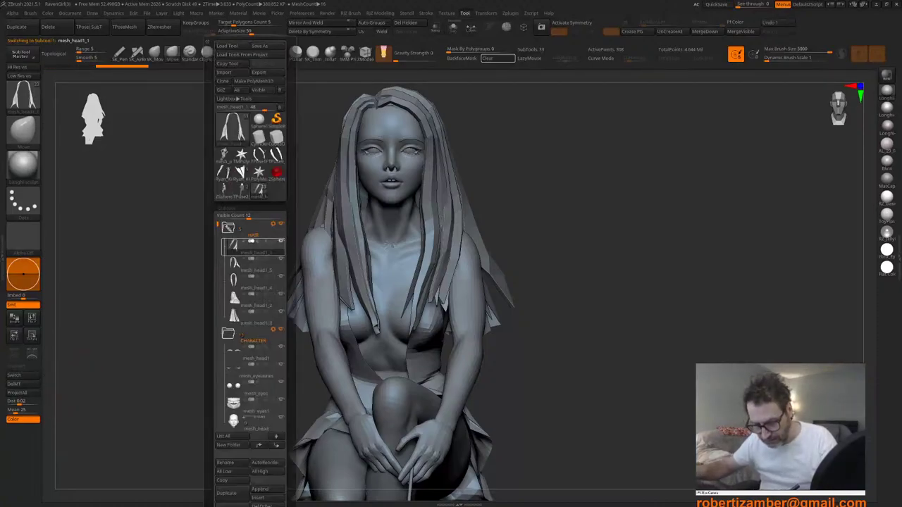
click(258, 265)
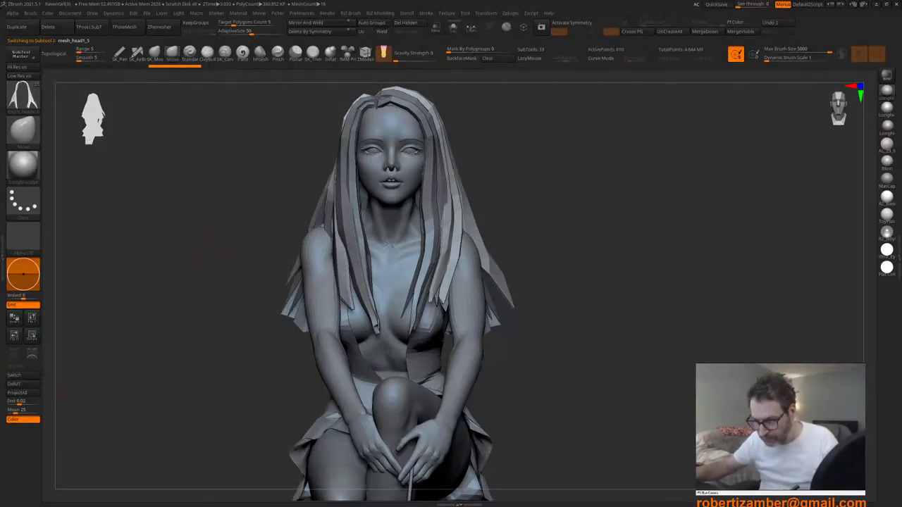
Step: Select the hair subtool mesh_head1_4, delete its morph target, and store it again
key(t)
click(247, 281)
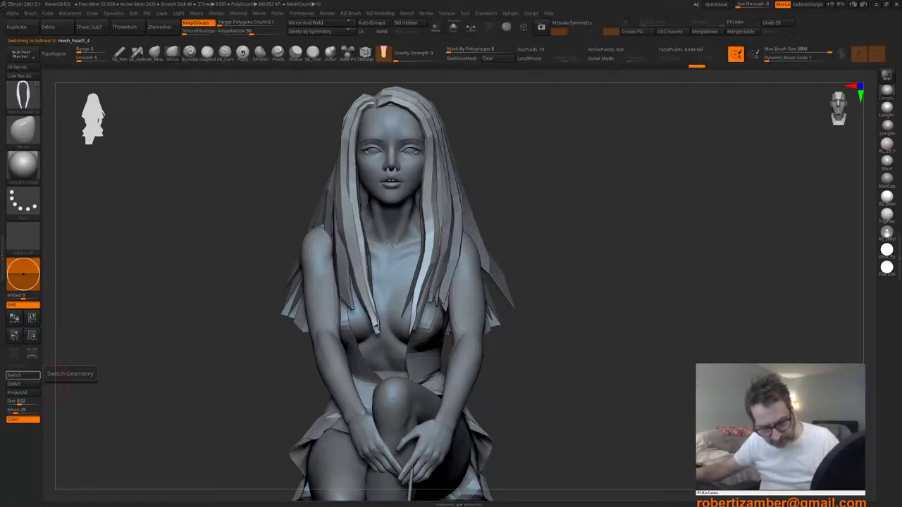
click(34, 384)
click(34, 366)
Step: Solo the back hair piece mesh_head1_2, store a morph target for mesh_head1_3, and show the whole character again
key(Down)
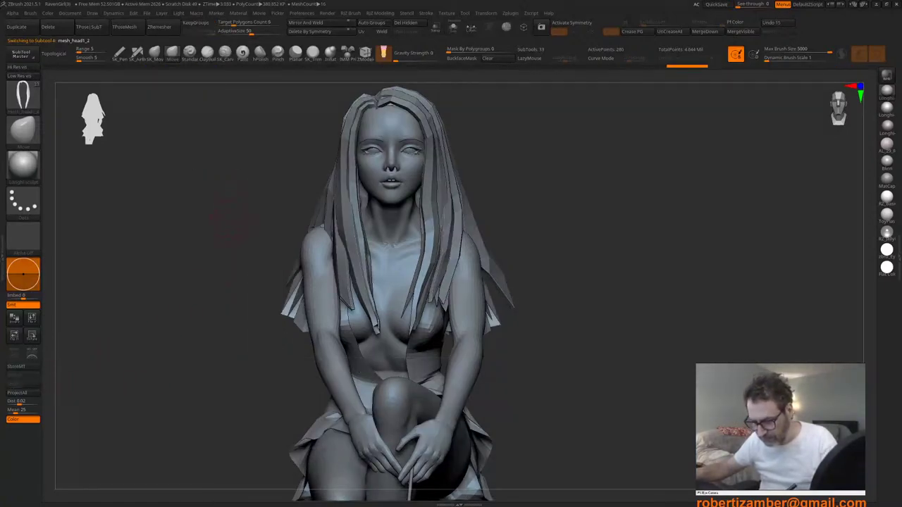
click(453, 28)
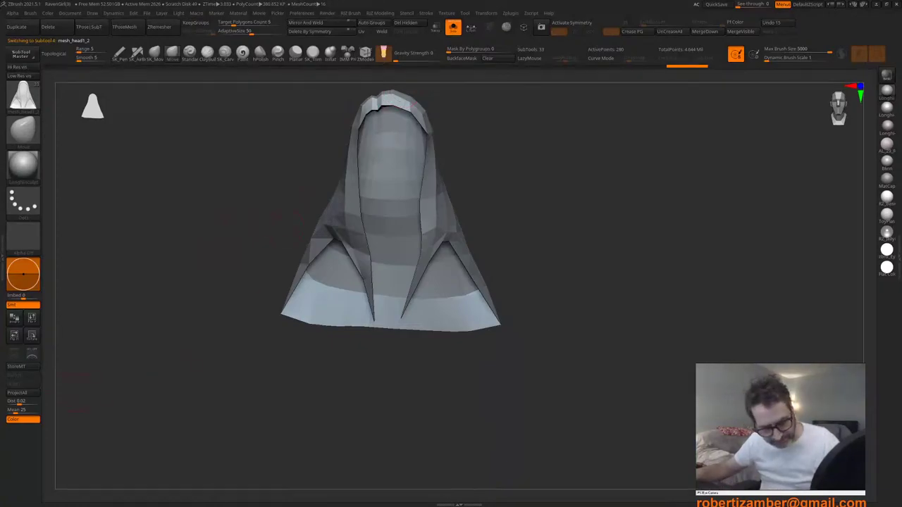
key(Down)
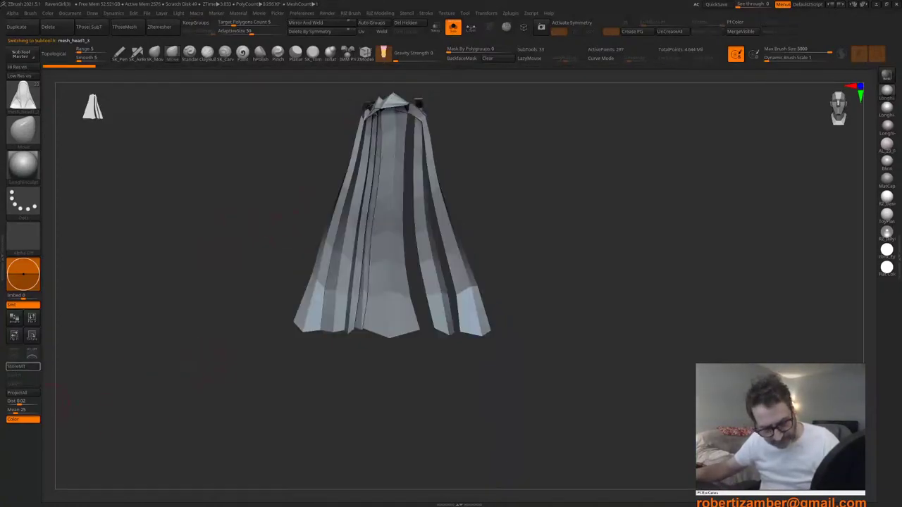
click(24, 367)
key(Down)
key(Up)
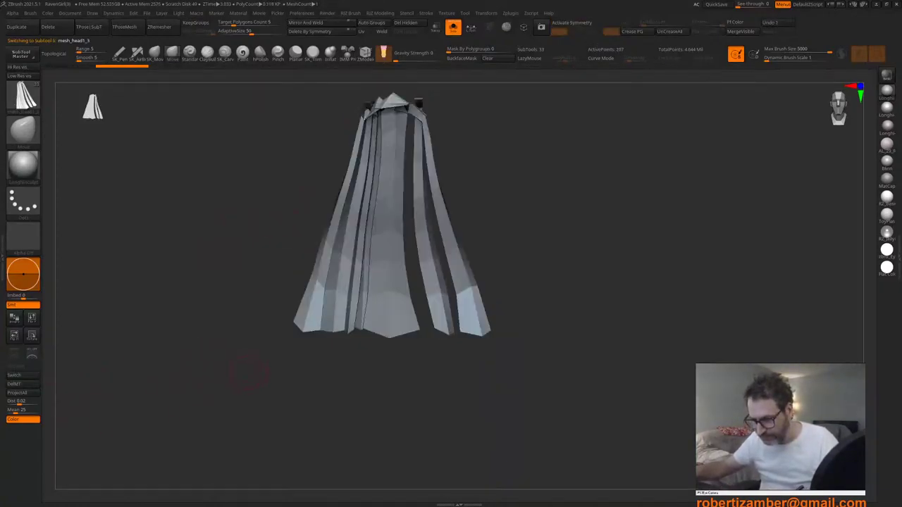
click(453, 27)
Step: Switch to the TPose23_mesh_head1_1 posing tool and solo the character mesh in a side view
ctrl+right_drag(333, 413, 352, 301)
right_drag(303, 331, 374, 362)
drag(377, 363, 352, 345)
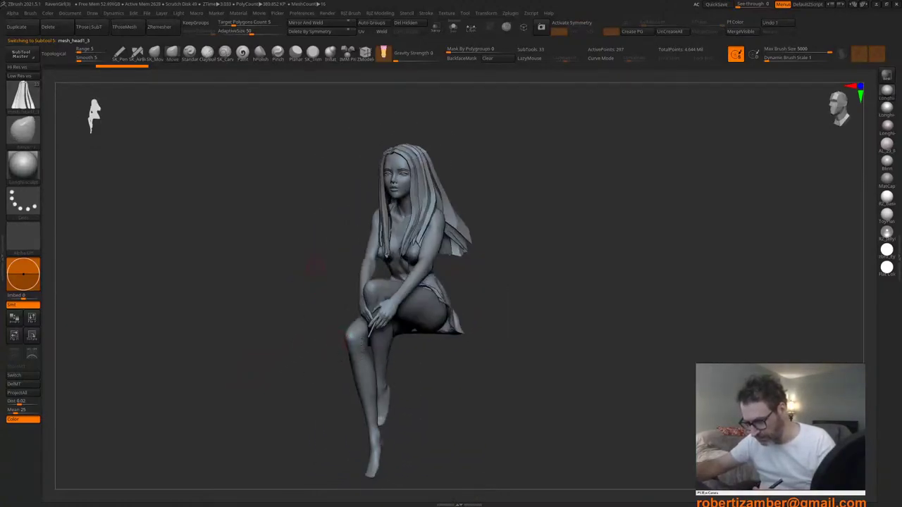
right_drag(315, 265, 333, 287)
key(F1)
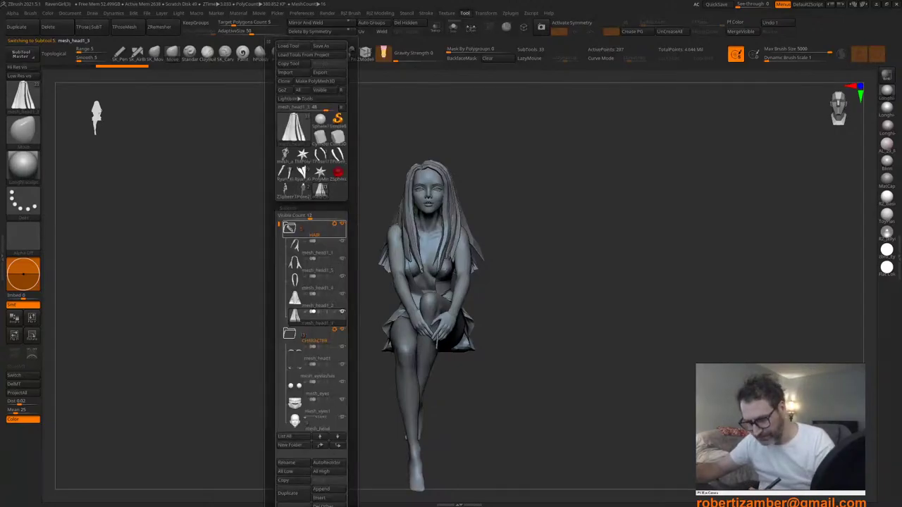
click(303, 191)
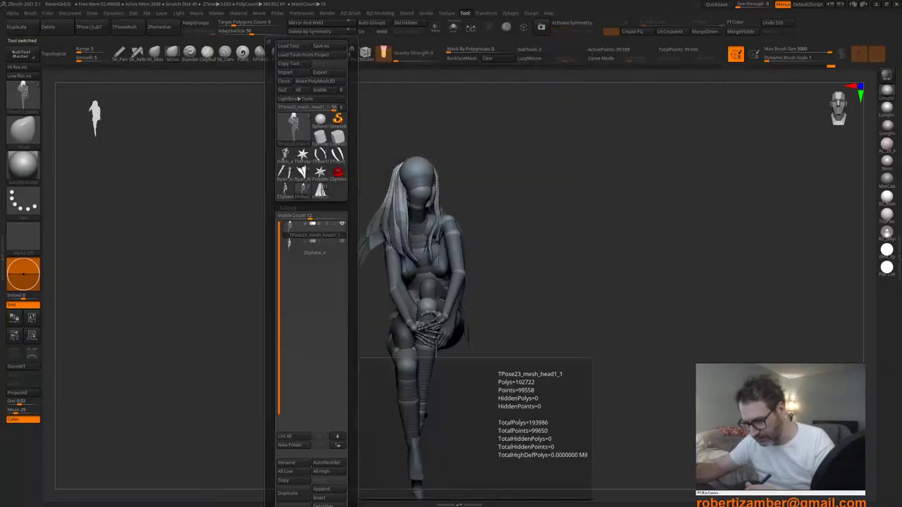
right_drag(418, 279, 364, 282)
alt+right_drag(366, 243, 456, 289)
click(453, 27)
mouse_move(377, 291)
right_down()
mouse_move(420, 292)
mouse_move(319, 285)
mouse_move(375, 301)
right_up()
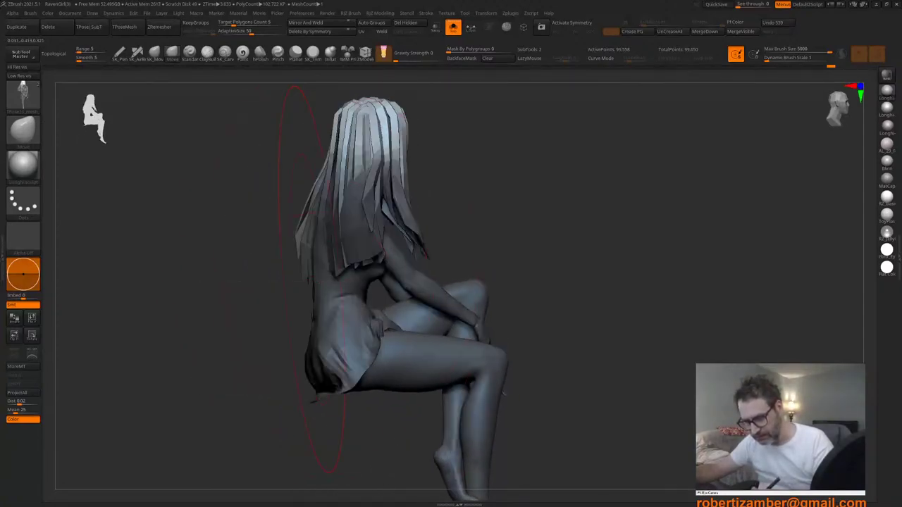
Step: Clear the current mask and remask the body so that the hair stays free
click(492, 59)
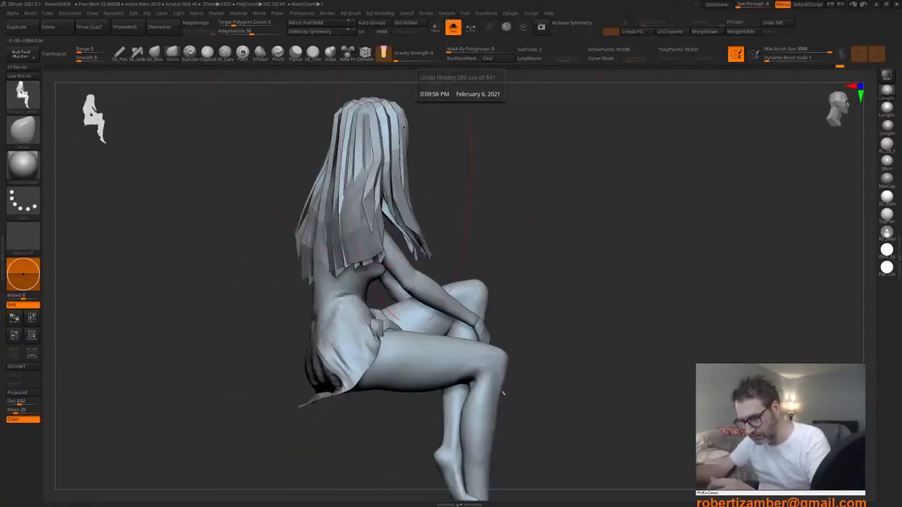
ctrl+shift+click(344, 250)
mouse_move(326, 349)
ctrl+mouse_down()
mouse_move(227, 186)
mouse_move(302, 21)
mouse_move(250, 120)
ctrl+mouse_up()
ctrl+shift+click(219, 224)
alt+right_drag(244, 231, 273, 233)
ctrl+click(277, 238)
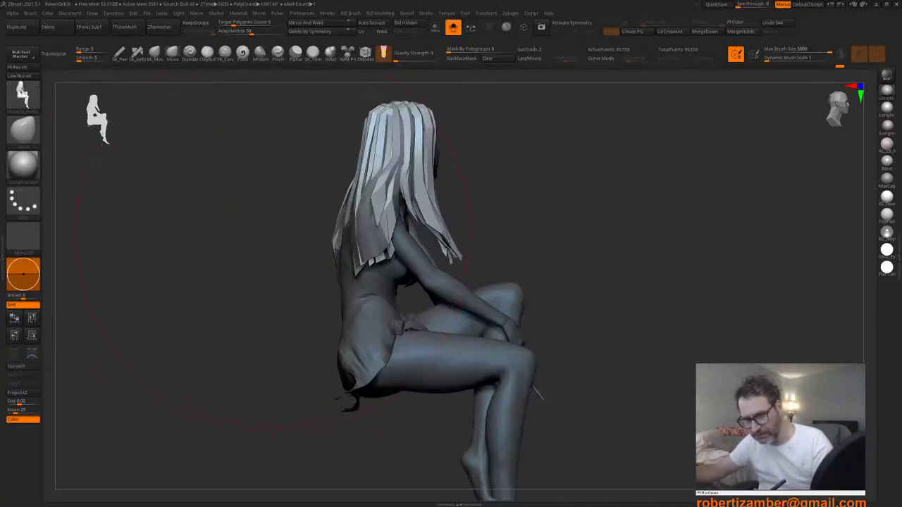
Step: Reshape the long hair behind the back with the Move brush, adjusting the brush size between side and front views
key(space)
drag(337, 262, 326, 266)
key(space)
key(space)
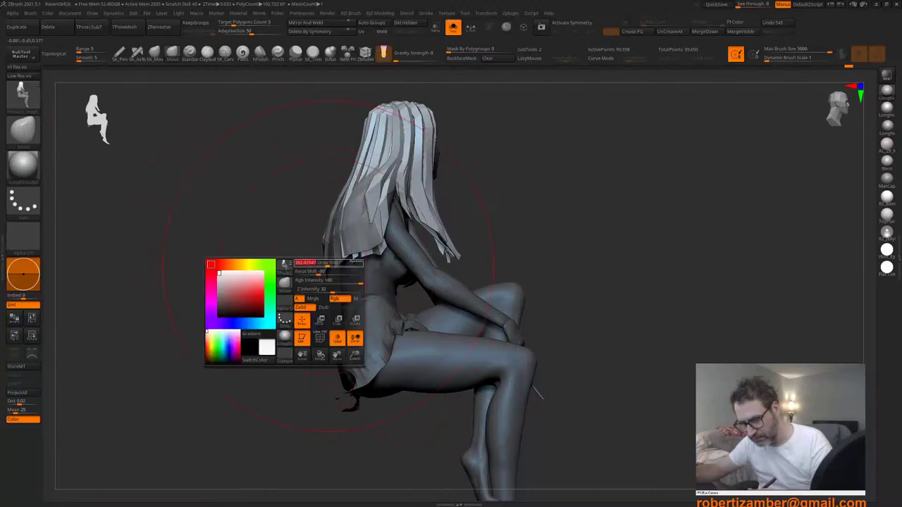
right_drag(282, 263, 329, 262)
drag(329, 261, 335, 261)
right_drag(282, 261, 335, 261)
key(space)
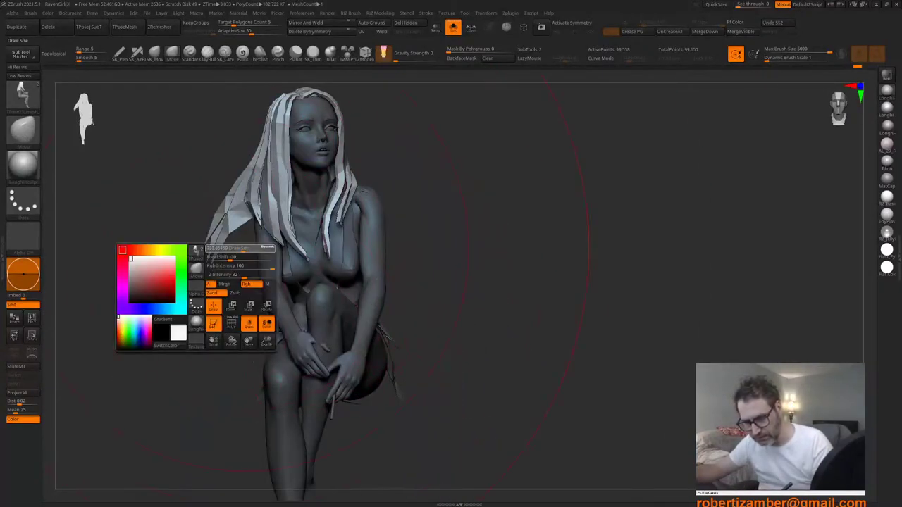
Step: Refine the lower ends of the back hair with the Move brush from a rear view
right_drag(204, 258, 286, 243)
right_drag(382, 272, 391, 303)
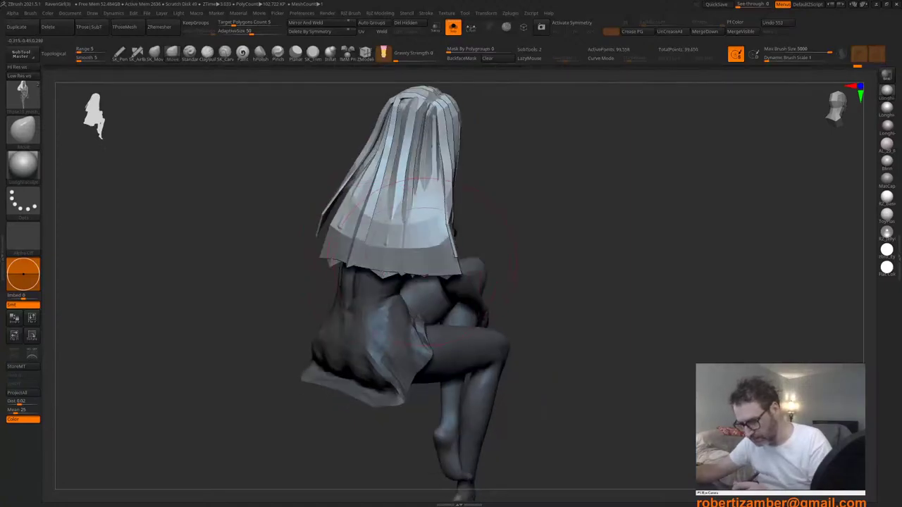
key(space)
key(ctrl+z)
drag(366, 258, 377, 257)
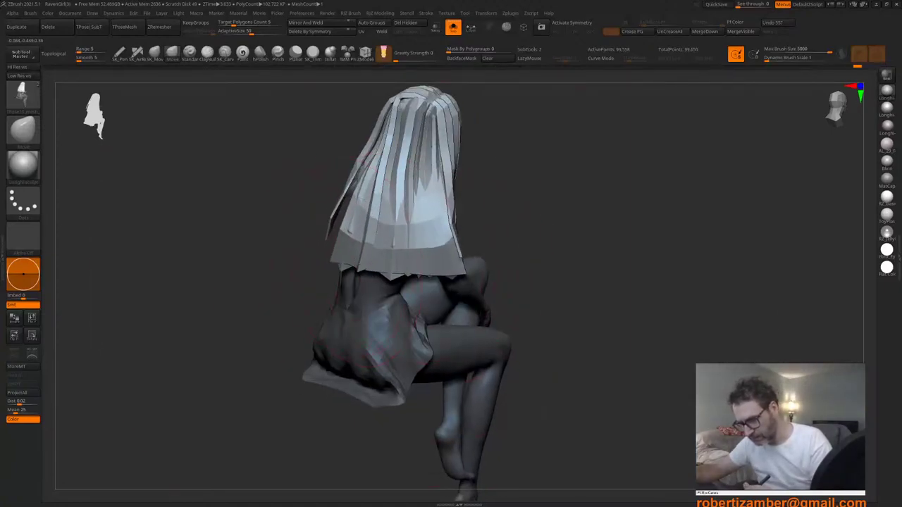
right_drag(303, 257, 328, 257)
drag(327, 256, 332, 256)
drag(396, 254, 403, 254)
right_drag(403, 256, 470, 289)
Step: Adjust the hair strands framing the face and shoulders with a resized Move brush
key(space)
drag(492, 203, 511, 203)
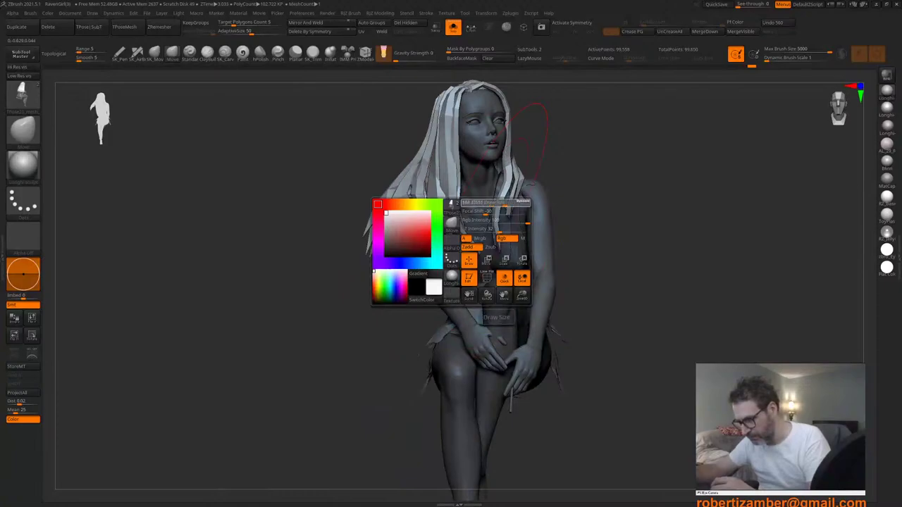
right_drag(509, 240, 452, 251)
key(space)
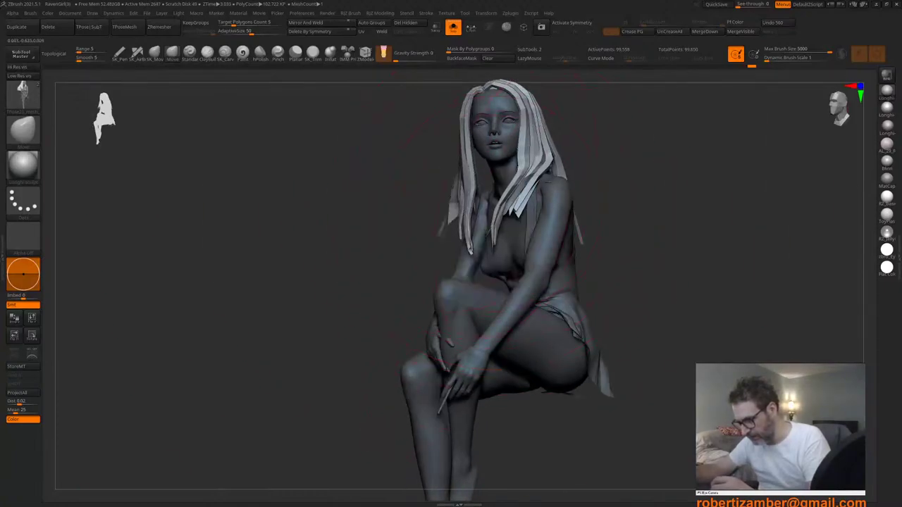
key(space)
drag(437, 176, 522, 164)
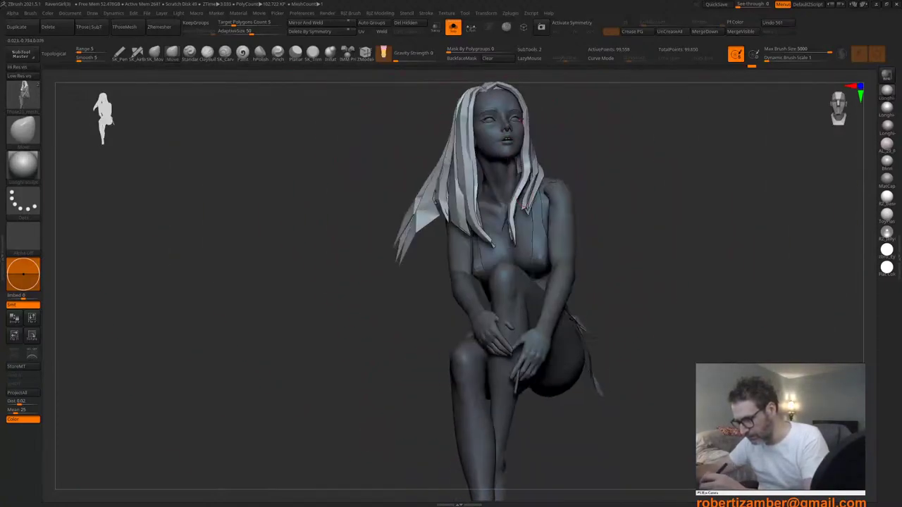
right_drag(525, 147, 523, 157)
key(space)
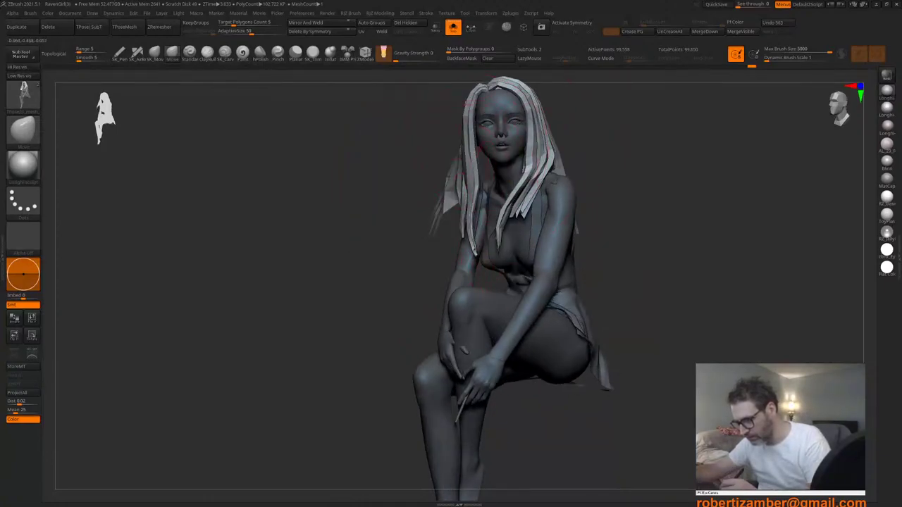
mouse_move(431, 233)
shift+right_down()
mouse_move(473, 241)
mouse_move(395, 292)
mouse_move(419, 300)
mouse_move(409, 282)
mouse_move(452, 321)
shift+right_up()
mouse_move(451, 321)
right_down()
mouse_move(413, 330)
mouse_move(395, 311)
right_up()
drag(402, 351, 388, 339)
mouse_move(389, 339)
right_down()
mouse_move(373, 342)
mouse_move(376, 322)
mouse_move(358, 326)
mouse_move(374, 335)
right_up()
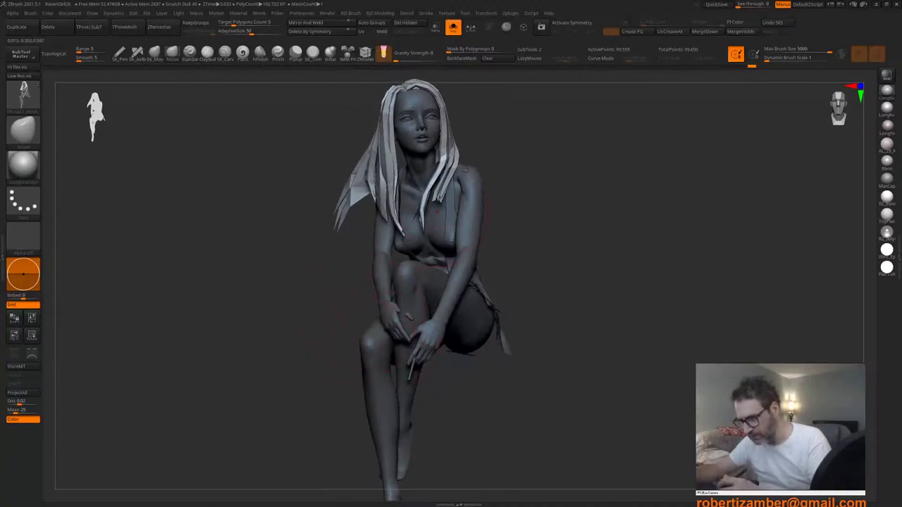
Step: Clear the body mask and check the unmasked figure from the side
click(497, 59)
mouse_move(353, 303)
right_down()
mouse_move(368, 303)
mouse_move(354, 310)
right_up()
mouse_move(355, 311)
alt+right_down()
mouse_move(360, 282)
mouse_move(353, 301)
mouse_move(354, 282)
mouse_move(314, 295)
mouse_move(374, 314)
alt+right_up()
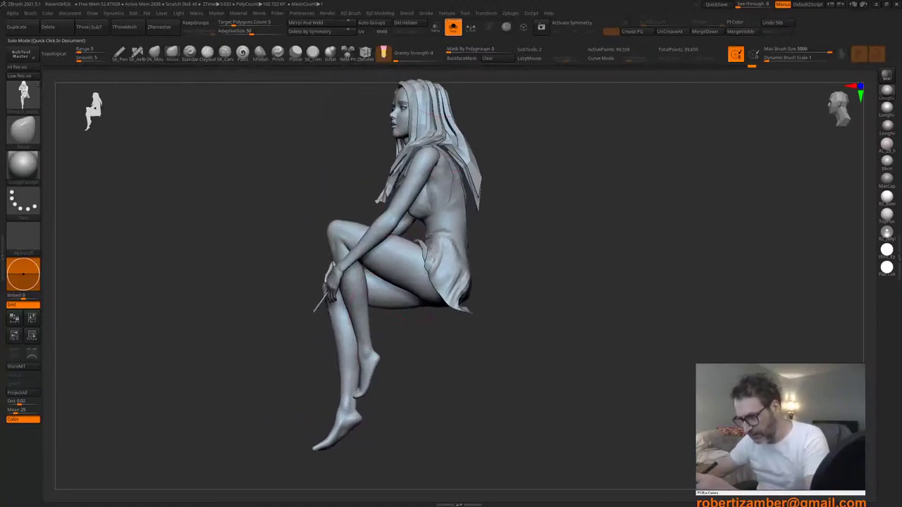
click(454, 27)
click(454, 26)
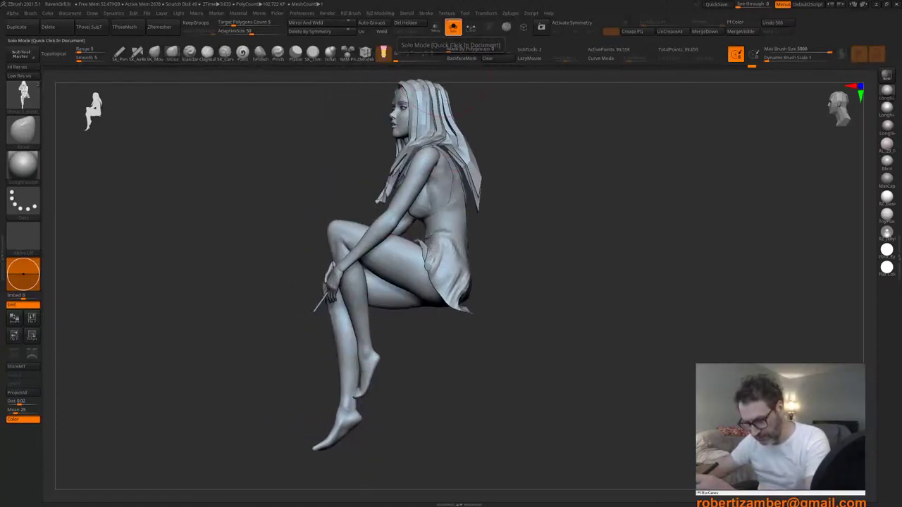
click(453, 27)
click(454, 27)
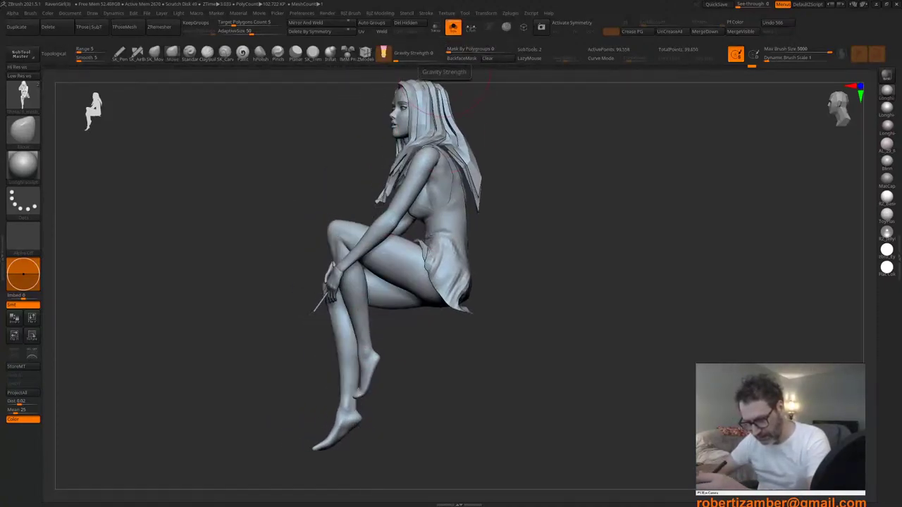
Step: Turn on topological masking and reposition the hand resting on the knee with a resized Move brush
mouse_move(345, 289)
right_down()
mouse_move(387, 290)
mouse_move(345, 289)
right_up()
alt+right_drag(345, 289, 361, 304)
right_drag(358, 346, 310, 330)
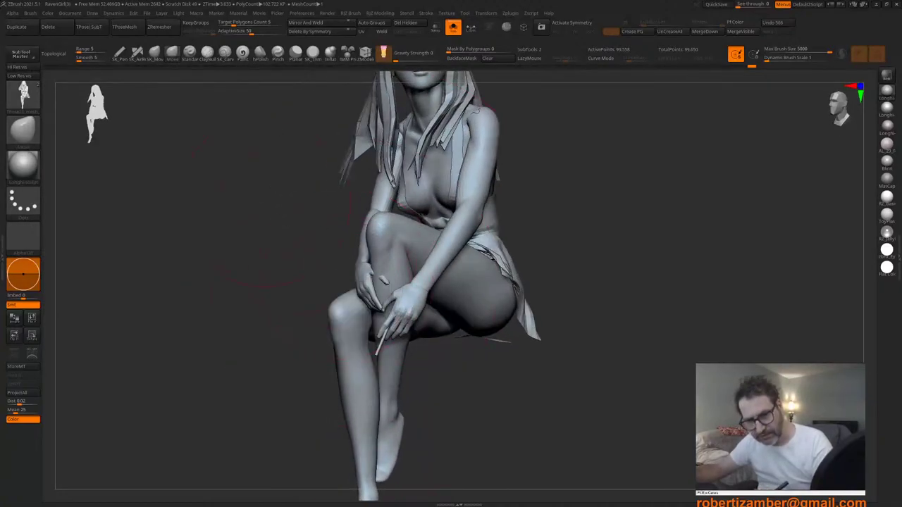
right_drag(384, 330, 341, 332)
right_click(340, 331)
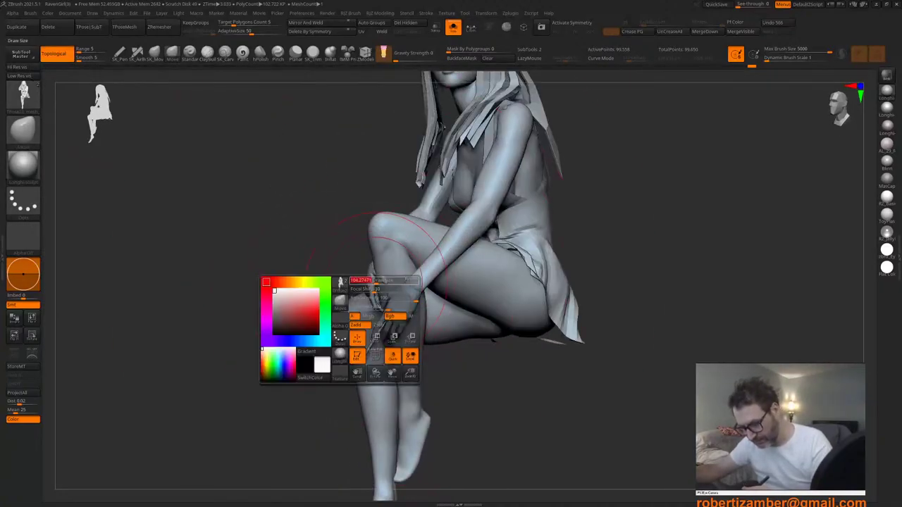
right_click(340, 329)
drag(387, 275, 377, 276)
right_click(340, 328)
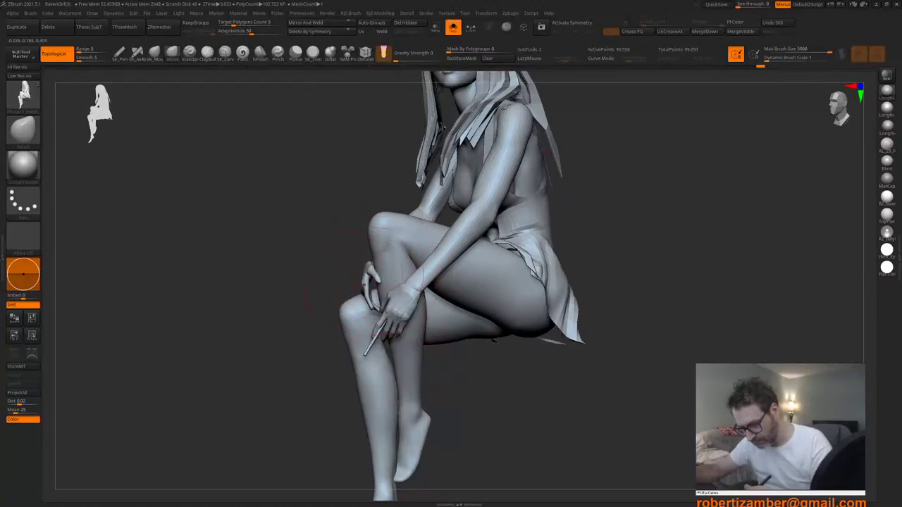
mouse_move(302, 340)
right_down()
mouse_move(423, 337)
mouse_move(398, 338)
right_up()
drag(363, 286, 366, 284)
right_drag(366, 284, 426, 286)
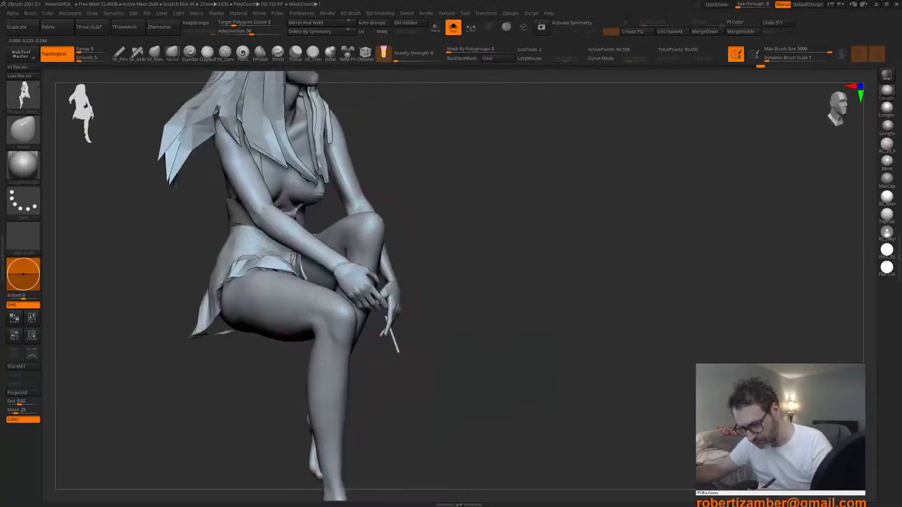
Step: Refine how the wrists and crossed hands rest over the legs with the Move brush, checking from several angles
drag(358, 270, 361, 272)
right_drag(395, 286, 424, 282)
right_click(303, 327)
right_click(358, 274)
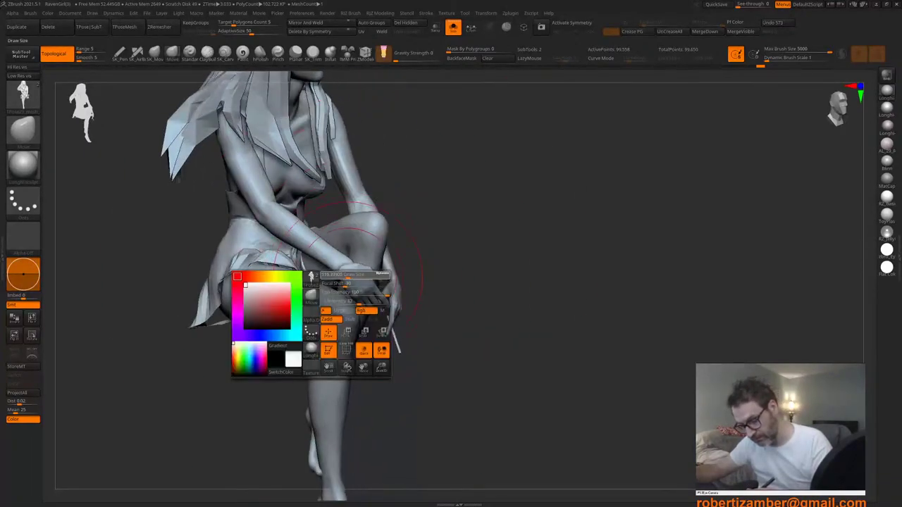
drag(360, 274, 343, 272)
right_drag(342, 273, 282, 280)
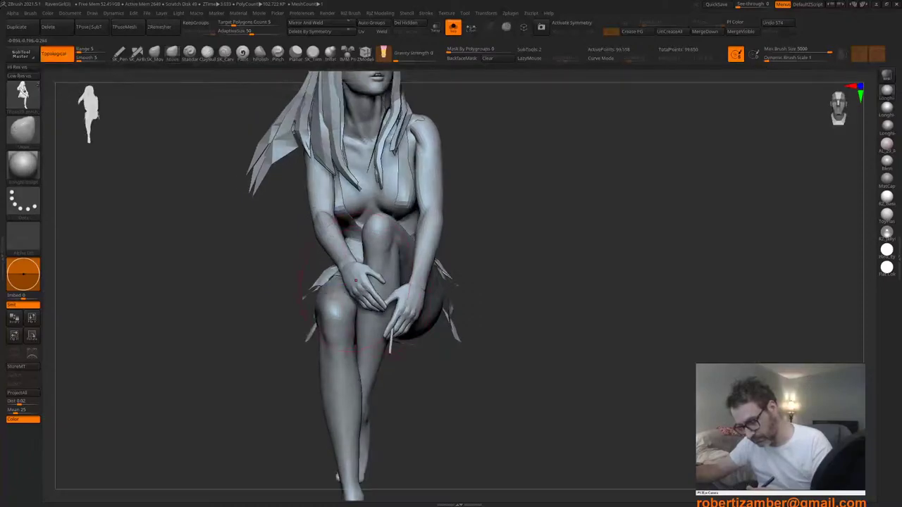
ctrl+right_drag(356, 281, 451, 313)
right_click(381, 332)
right_click(361, 346)
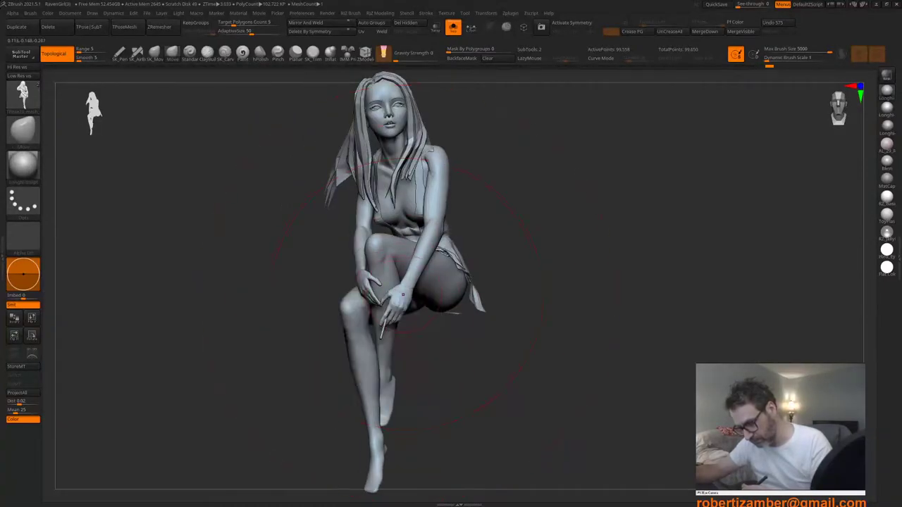
right_drag(411, 293, 451, 298)
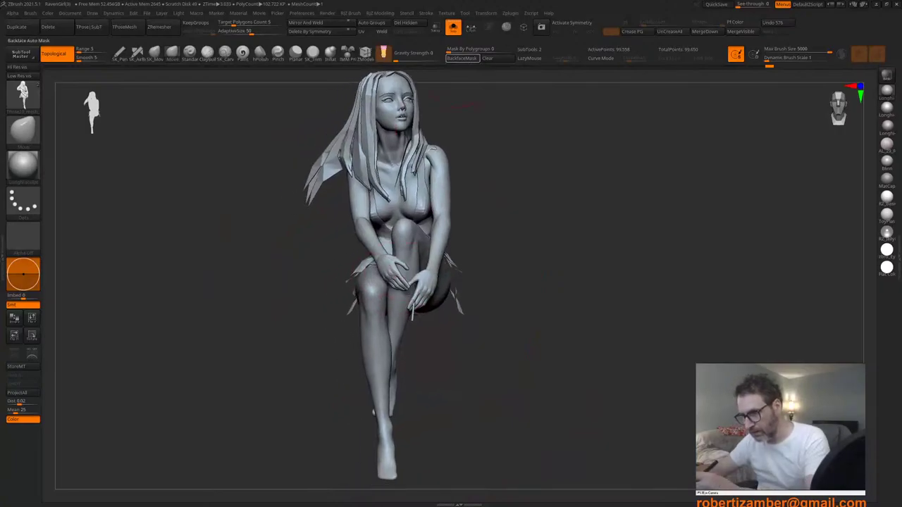
Step: Delete the ZSphere_4 subtool from the posing tool, skipping the undo warning until the next restart
key(F1)
click(310, 247)
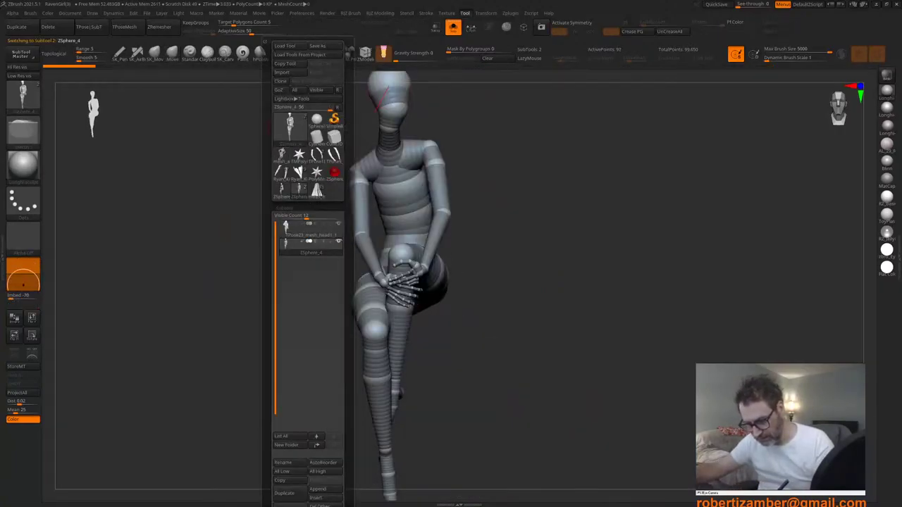
drag(290, 458, 290, 303)
click(289, 355)
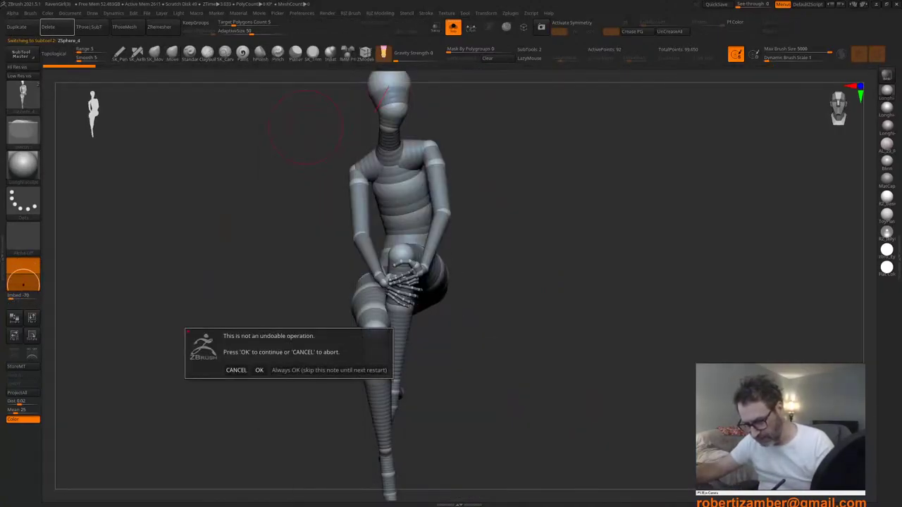
click(329, 370)
key(F1)
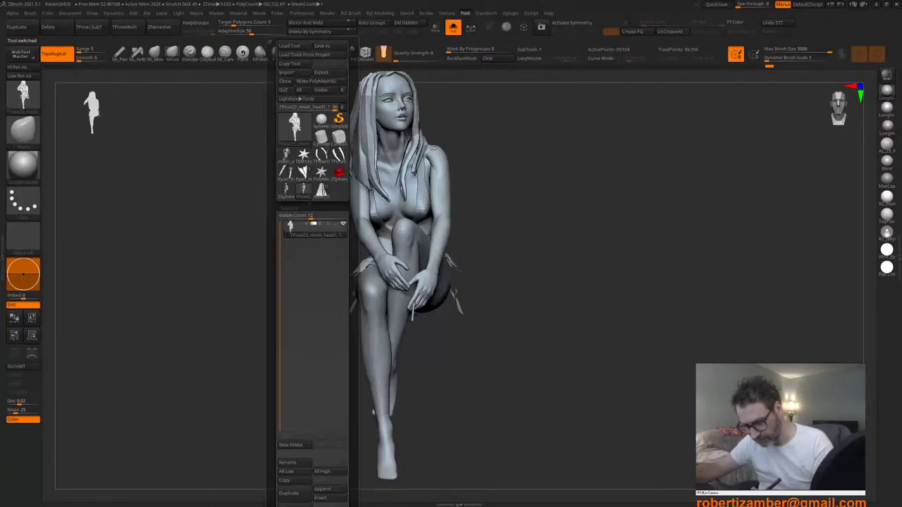
Step: Transfer the pose to the full-detail subtools and show the whole character
mouse_move(394, 296)
right_down()
mouse_move(372, 289)
mouse_move(363, 307)
mouse_move(377, 294)
right_up()
click(91, 27)
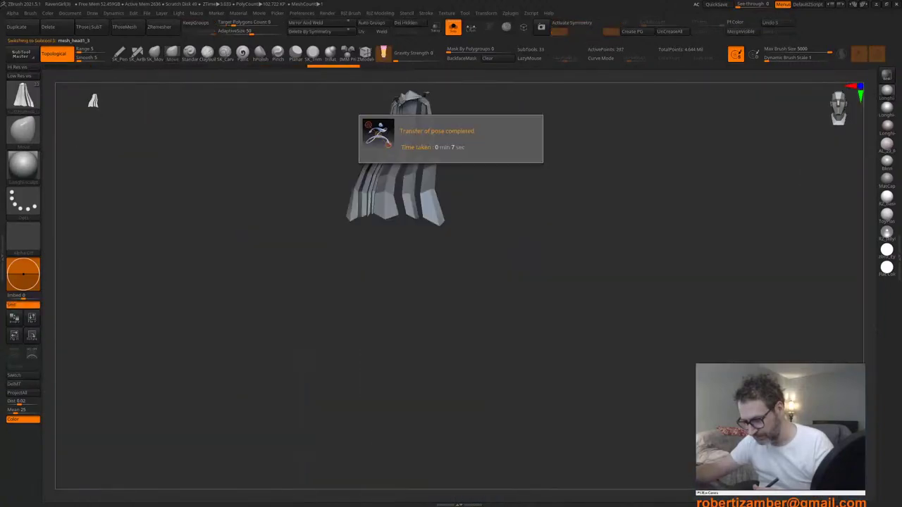
click(454, 27)
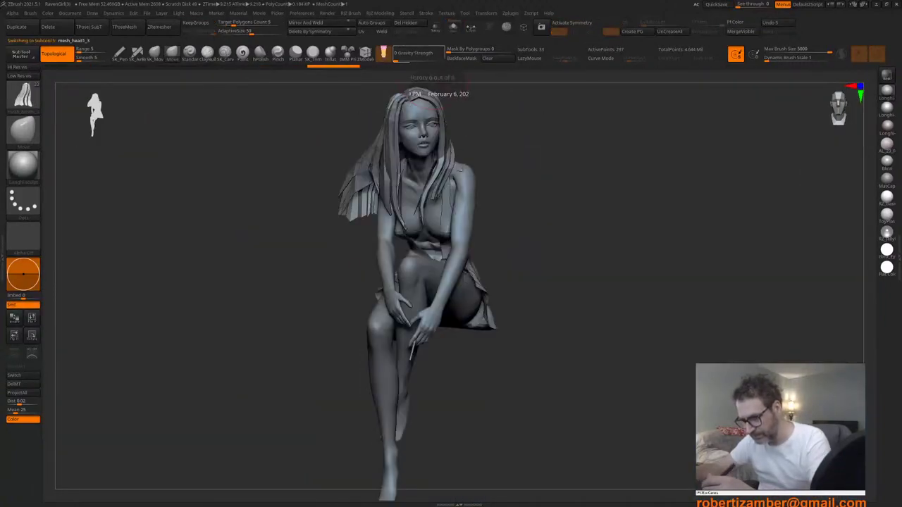
drag(364, 273, 313, 321)
right_click(311, 327)
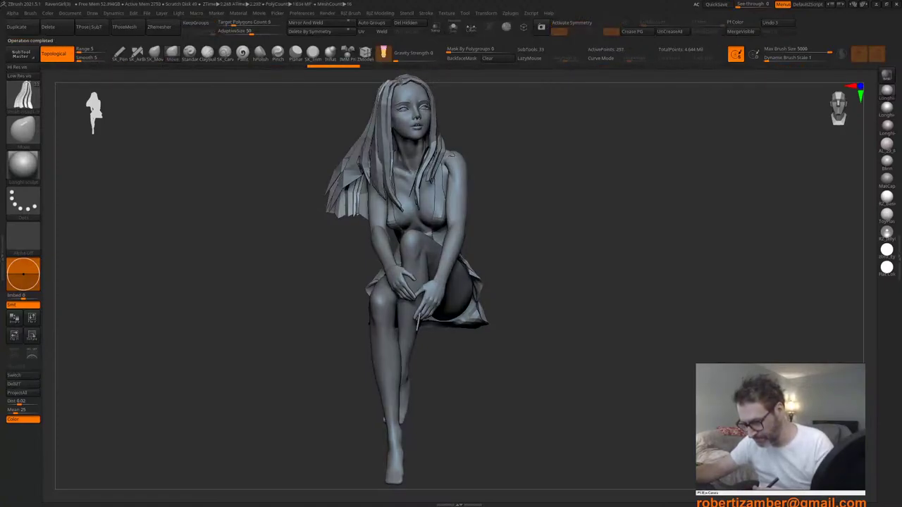
drag(319, 323, 344, 326)
Step: Display the painted colors on all of the character's subtools
key(F1)
shift+click(342, 278)
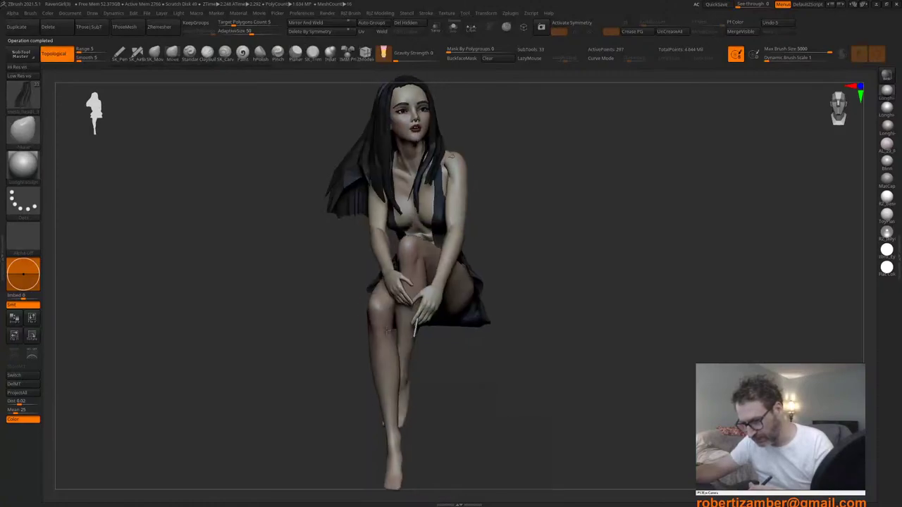
drag(426, 326, 363, 337)
Step: Make the FOREGROUND and BACKGROUND folders visible and view the character seated on the balcony railing
key(F1)
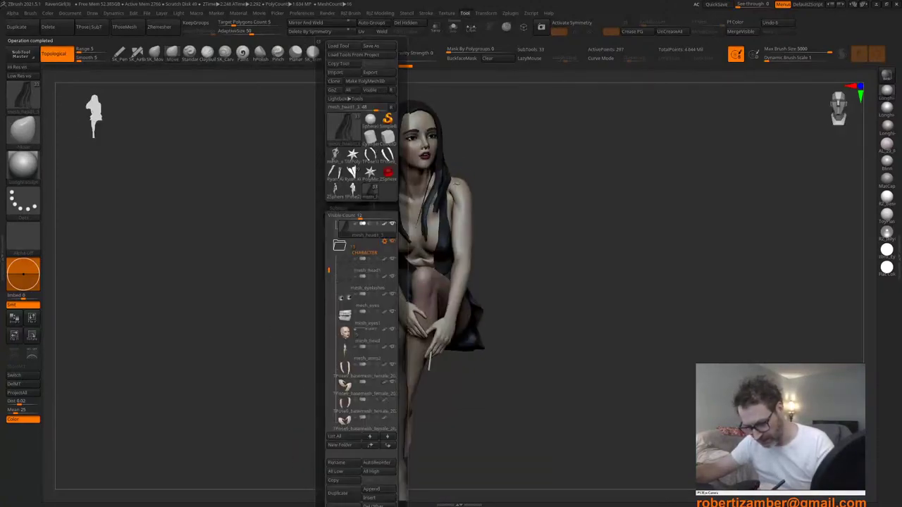
drag(329, 271, 329, 351)
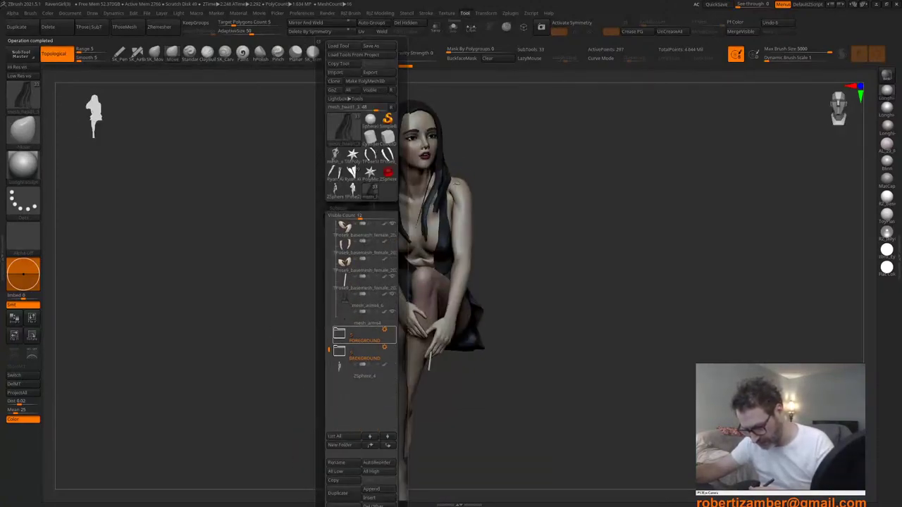
click(393, 330)
click(393, 348)
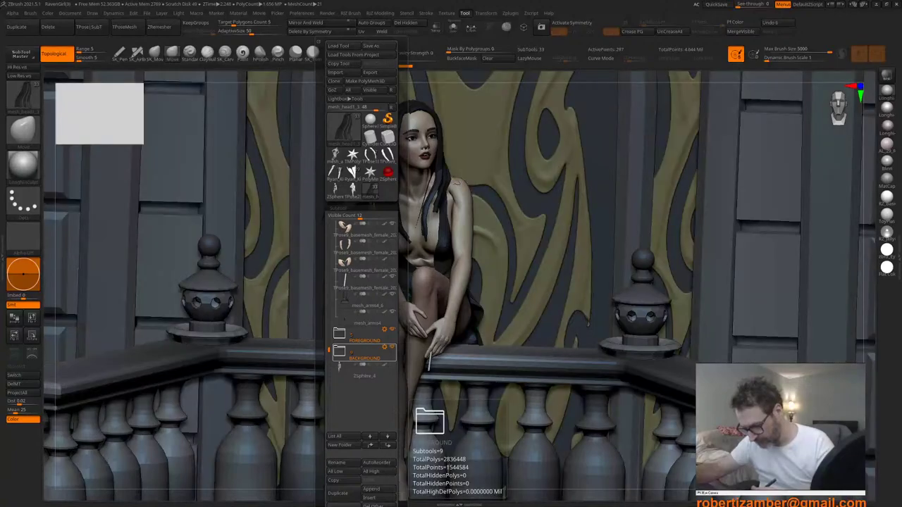
mouse_move(423, 401)
ctrl+right_down()
mouse_move(393, 362)
mouse_move(431, 363)
mouse_move(396, 340)
mouse_move(504, 210)
ctrl+right_up()
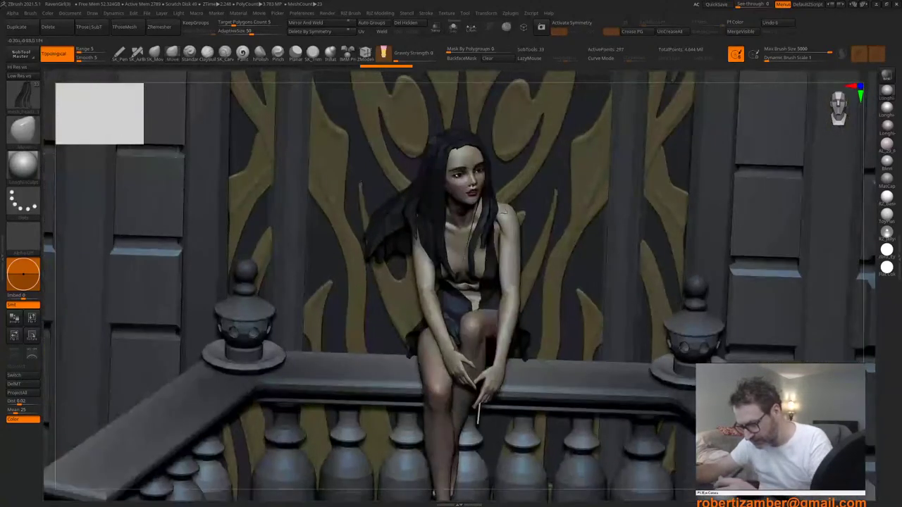
right_drag(430, 160, 444, 175)
mouse_move(373, 278)
ctrl+right_down()
mouse_move(439, 346)
mouse_move(398, 323)
mouse_move(417, 238)
ctrl+right_up()
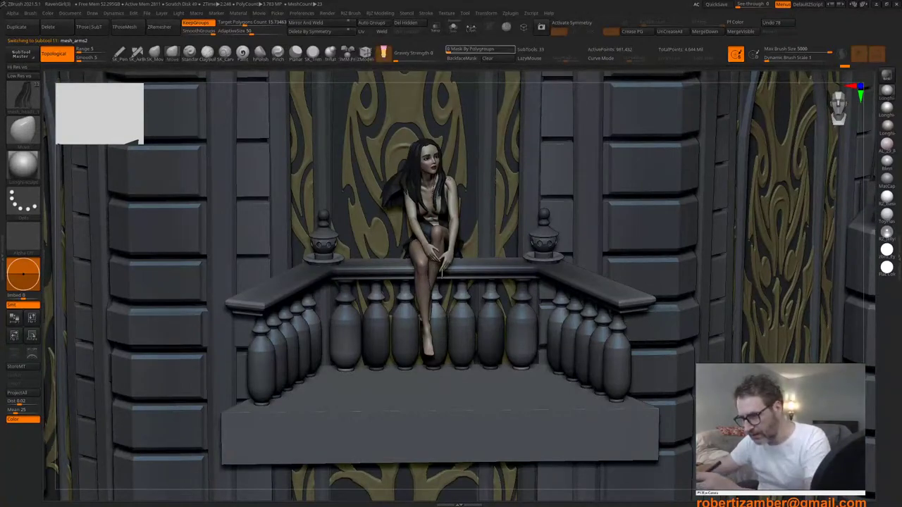
Step: Solo the body subtool mesh_arms2 and lower it by two subdivision levels
click(453, 28)
mouse_move(448, 158)
ctrl+right_down()
mouse_move(457, 224)
mouse_move(435, 223)
ctrl+right_up()
alt+right_drag(435, 222, 425, 247)
key(space)
drag(426, 247, 415, 246)
key(shift+d)
key(shift+d)
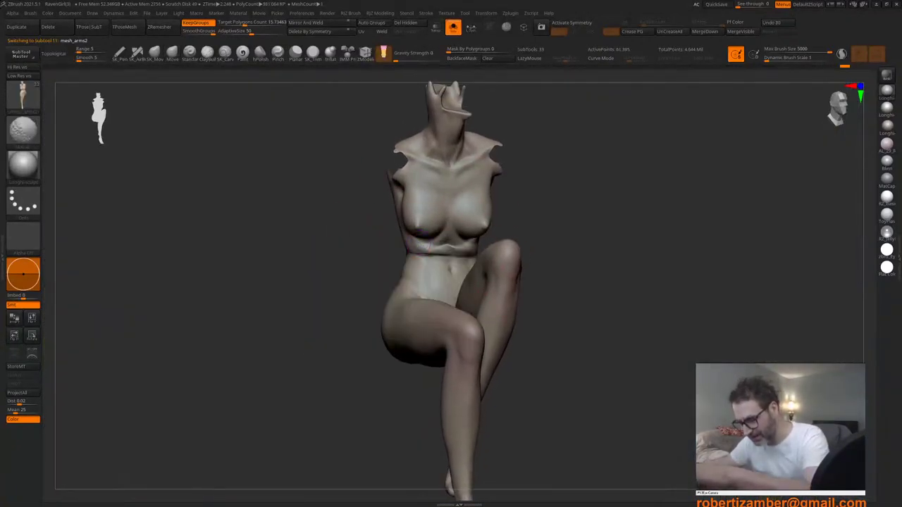
Step: Reshape the body's waist and the crease below the breasts with the topological Move brush, smoothing the folds and the torso's side
right_drag(444, 242, 418, 245)
key(space)
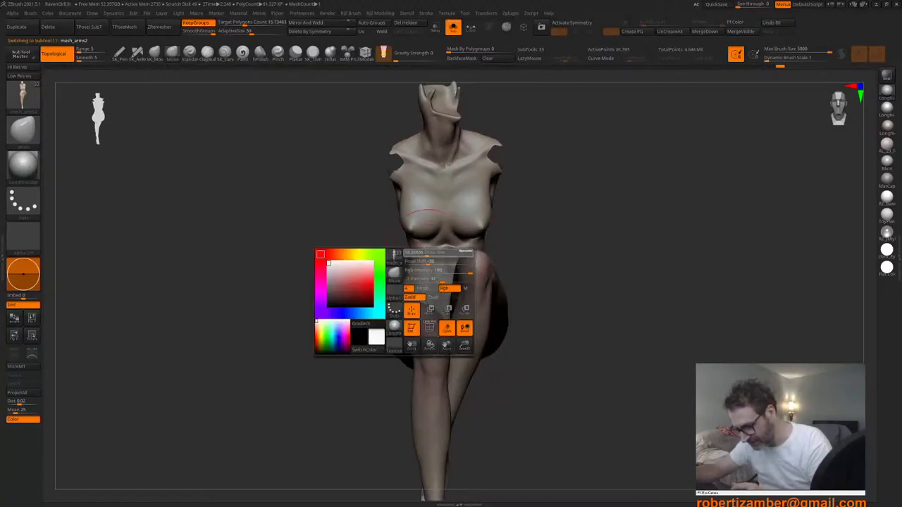
drag(417, 246, 451, 246)
right_drag(451, 249, 423, 248)
shift+drag(457, 255, 466, 251)
right_drag(466, 251, 434, 249)
shift+drag(470, 246, 471, 245)
right_drag(484, 233, 489, 232)
key(space)
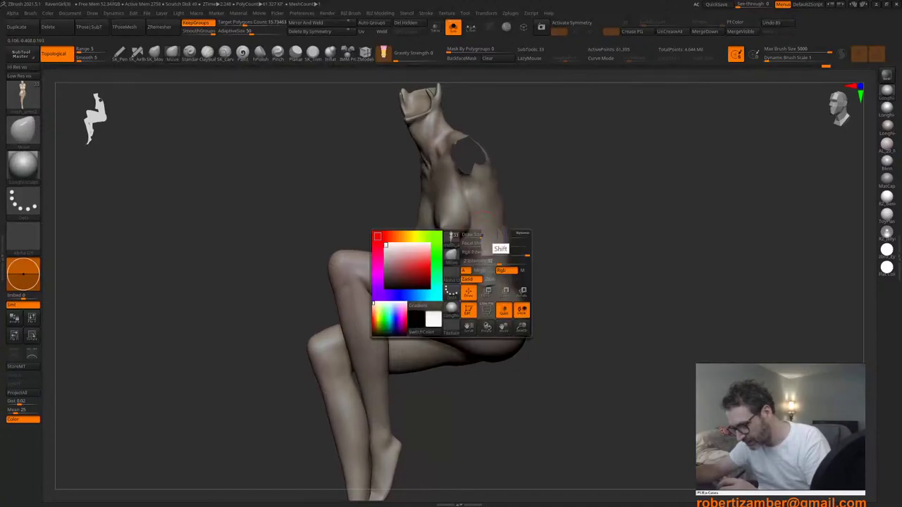
drag(497, 232, 494, 232)
right_drag(495, 266, 484, 266)
shift+drag(494, 267, 498, 272)
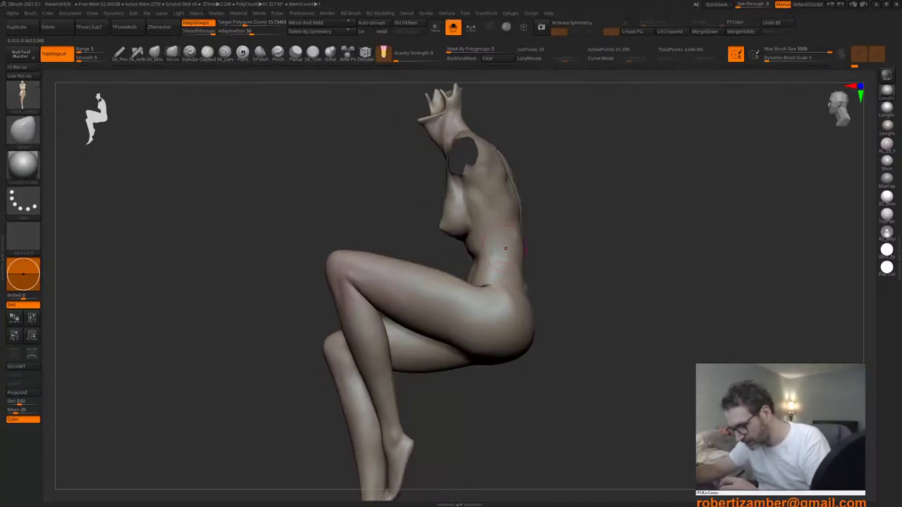
Step: Adjust the brush size, then refine and smooth the contour of the lower back and waist above the hips
mouse_move(498, 272)
right_down()
mouse_move(453, 270)
mouse_move(474, 310)
right_up()
key(space)
drag(473, 310, 458, 303)
key(space)
drag(458, 306, 464, 306)
key(space)
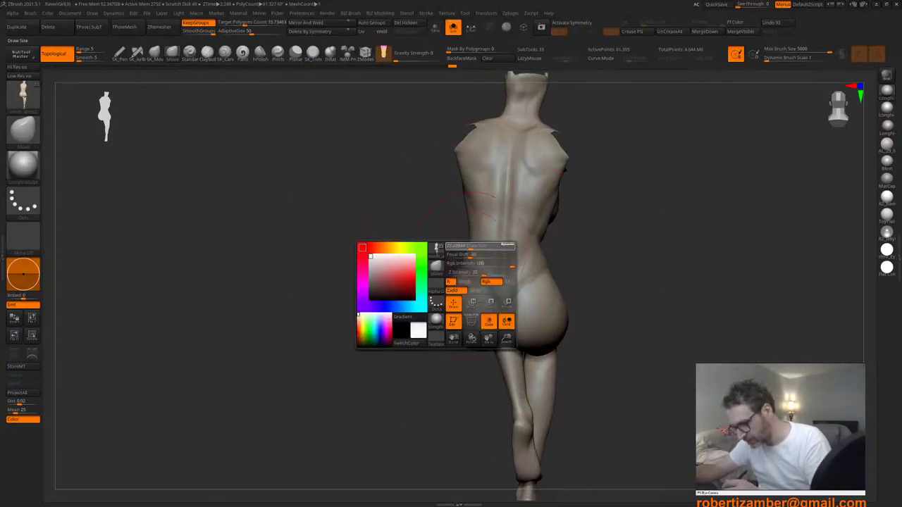
right_drag(487, 251, 455, 240)
key(space)
shift+drag(458, 244, 462, 241)
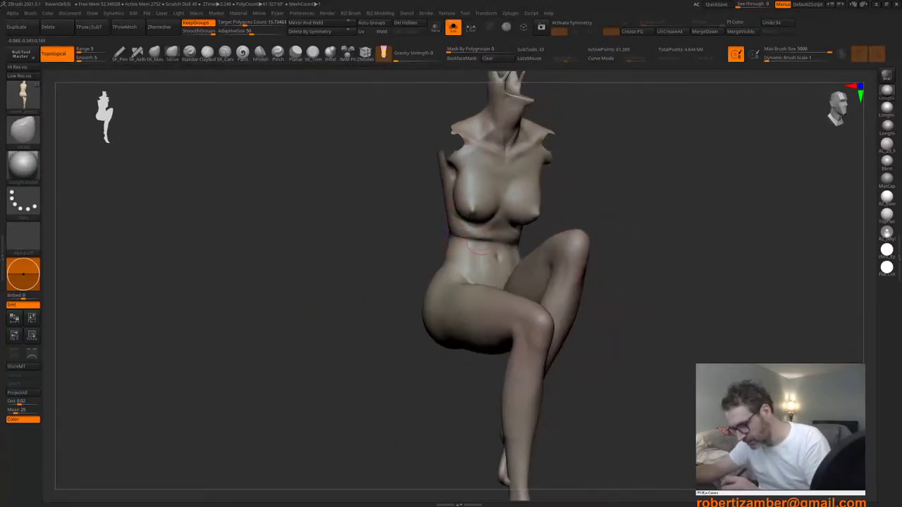
Step: Move and smooth the remaining folds across the abdomen and both sides of the waist
right_drag(519, 238, 493, 244)
drag(513, 239, 505, 241)
right_drag(473, 241, 496, 236)
shift+drag(494, 235, 488, 239)
mouse_move(474, 239)
right_down()
mouse_move(487, 236)
mouse_move(489, 247)
right_up()
drag(466, 247, 458, 238)
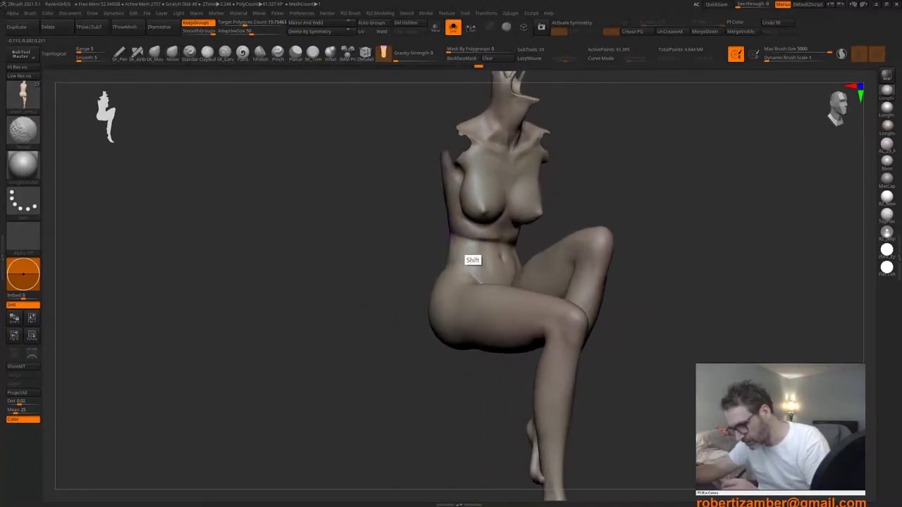
shift+right_drag(474, 261, 491, 261)
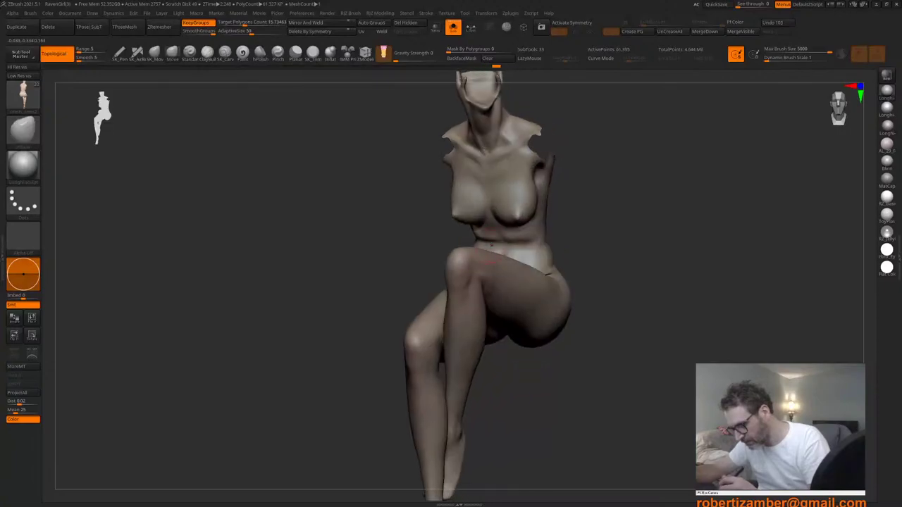
drag(491, 248, 501, 236)
right_drag(495, 251, 530, 252)
drag(484, 255, 486, 249)
right_click(502, 262)
mouse_move(482, 255)
right_down()
mouse_move(503, 261)
mouse_move(473, 259)
mouse_move(445, 276)
mouse_move(416, 318)
right_up()
Step: Leave solo mode to show the balcony scene and set all visible subtools to their highest subdivision level
click(453, 28)
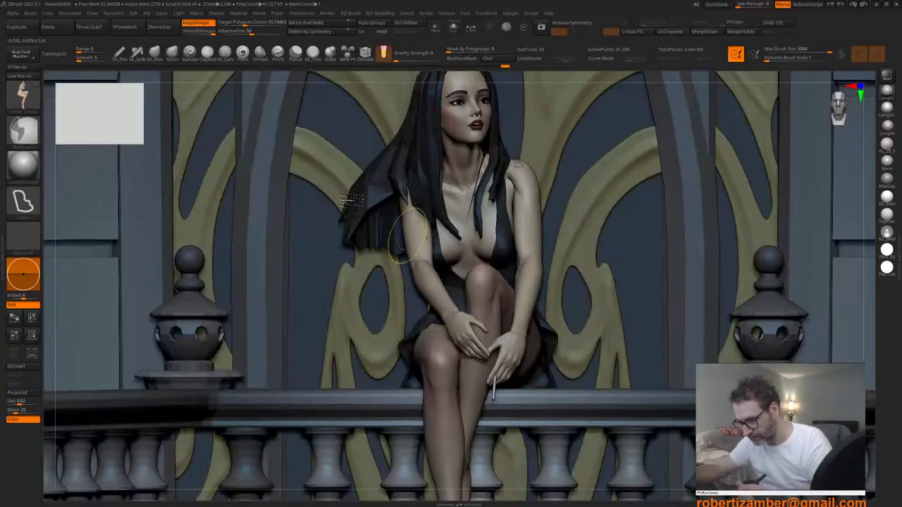
ctrl+right_drag(348, 199, 242, 217)
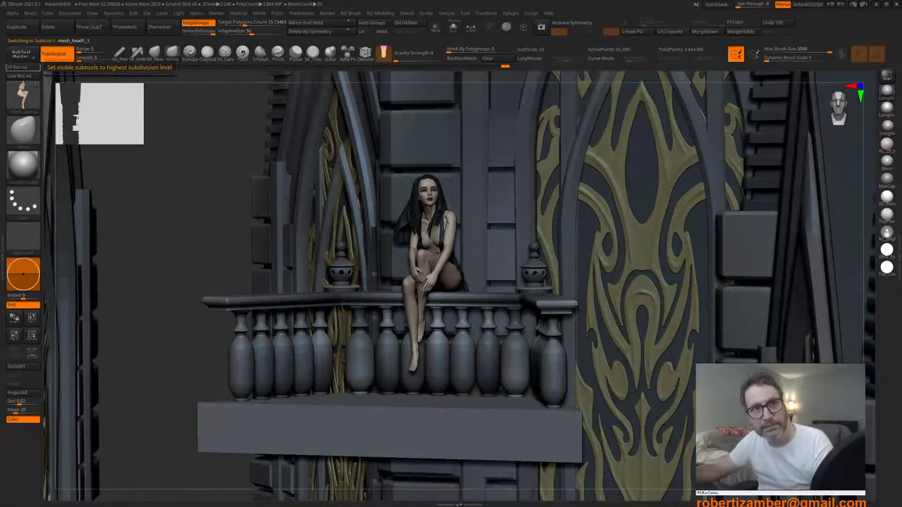
click(23, 67)
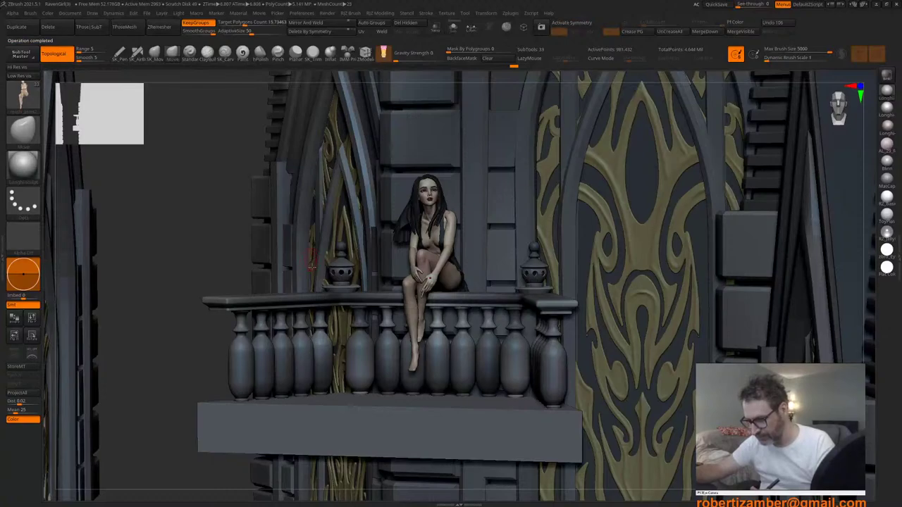
Step: Reshape the hair around the crown on the subtools mesh_head1_4 and mesh_head1_2 with the Move brush
right_drag(311, 267, 347, 237)
ctrl+right_drag(436, 314, 398, 316)
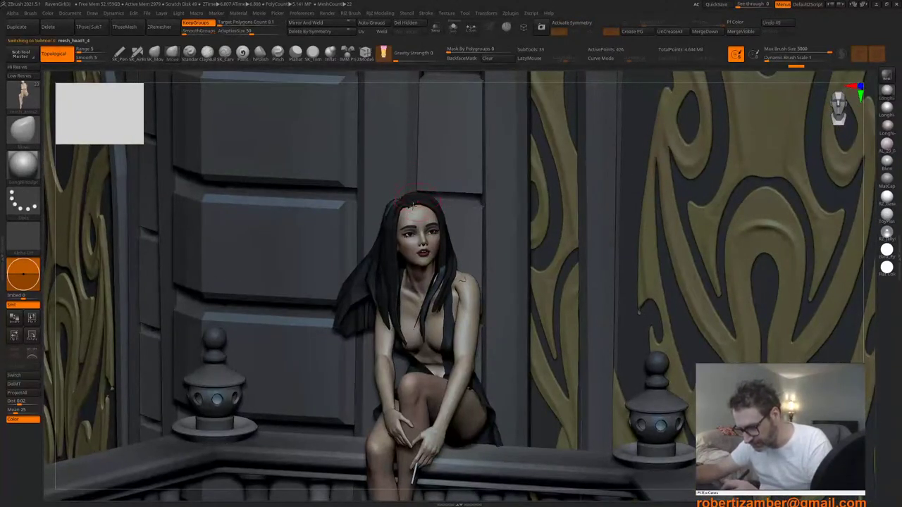
mouse_move(413, 206)
right_down()
mouse_move(416, 173)
mouse_move(405, 206)
right_up()
key(space)
drag(409, 206, 420, 206)
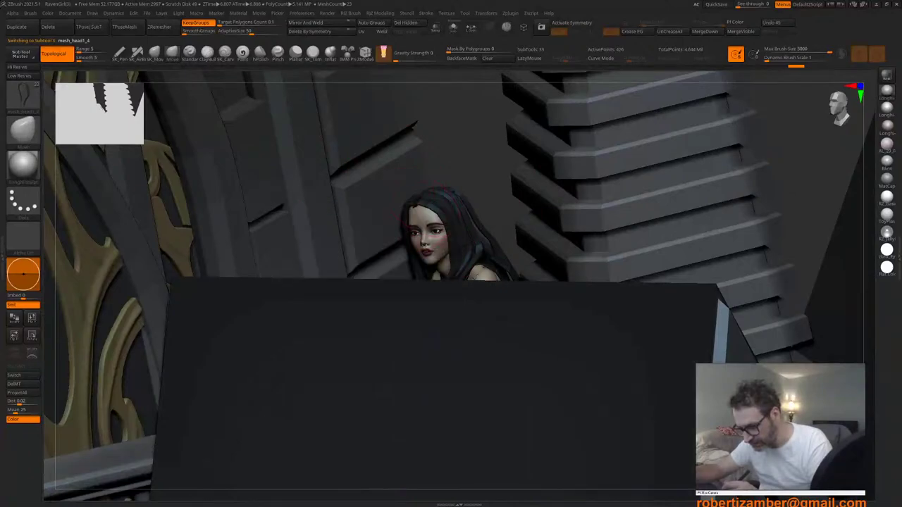
mouse_move(421, 213)
right_down()
mouse_move(431, 229)
mouse_move(428, 206)
mouse_move(419, 207)
right_up()
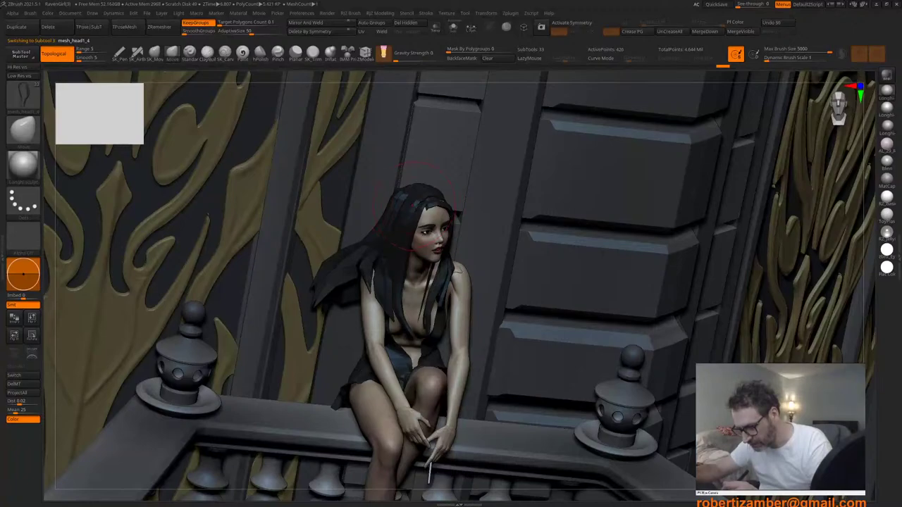
mouse_move(420, 208)
right_down()
mouse_move(430, 224)
mouse_move(423, 194)
mouse_move(421, 225)
right_up()
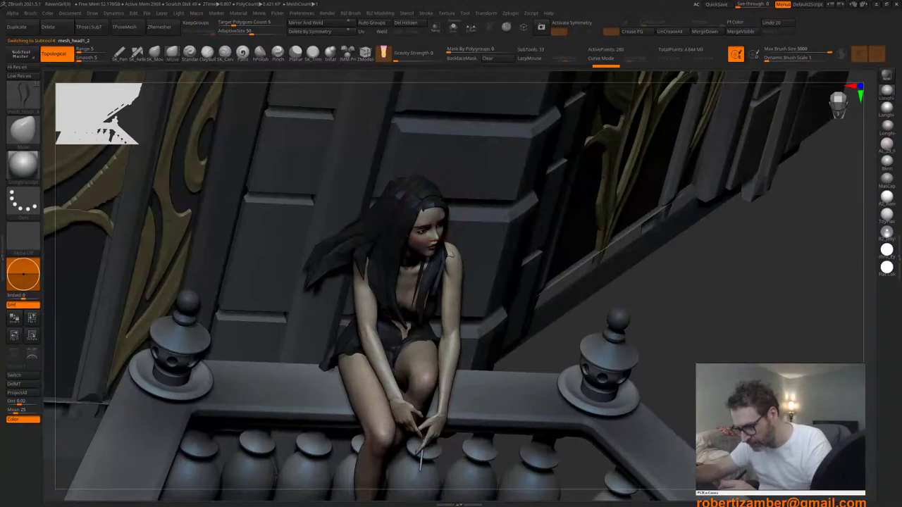
drag(423, 203, 423, 198)
mouse_move(423, 199)
right_down()
mouse_move(416, 209)
mouse_move(432, 239)
right_up()
Step: Adjust the volume and fall of the hair around the face and shoulders, varying the Move brush size
right_drag(504, 262, 459, 268)
right_click(459, 269)
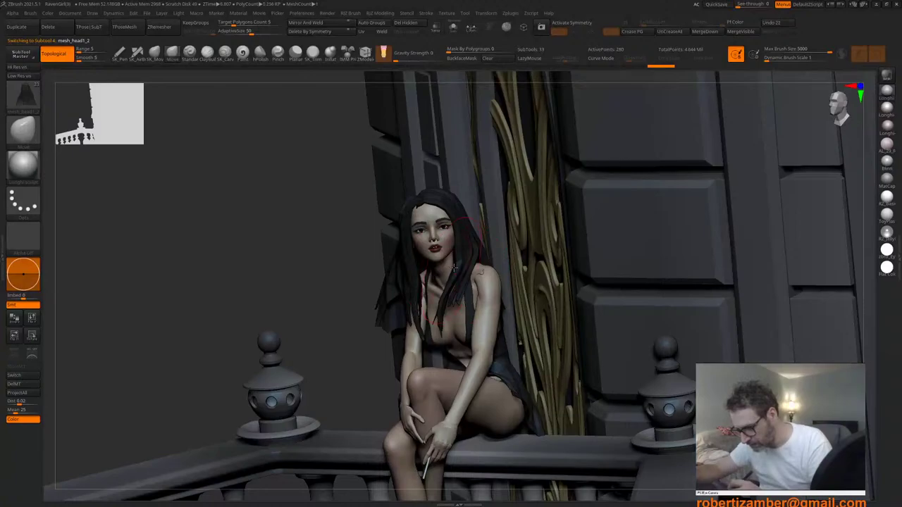
right_drag(454, 268, 404, 278)
right_click(404, 279)
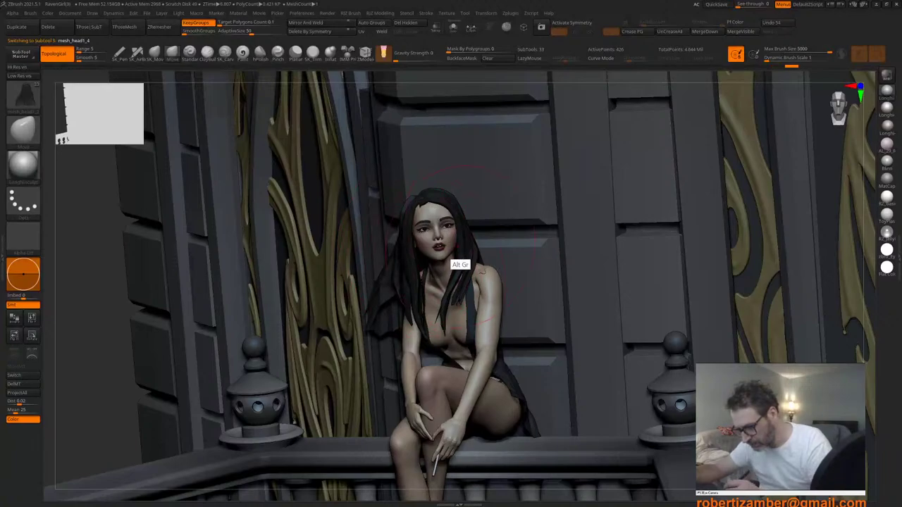
drag(484, 272, 480, 272)
right_click(410, 203)
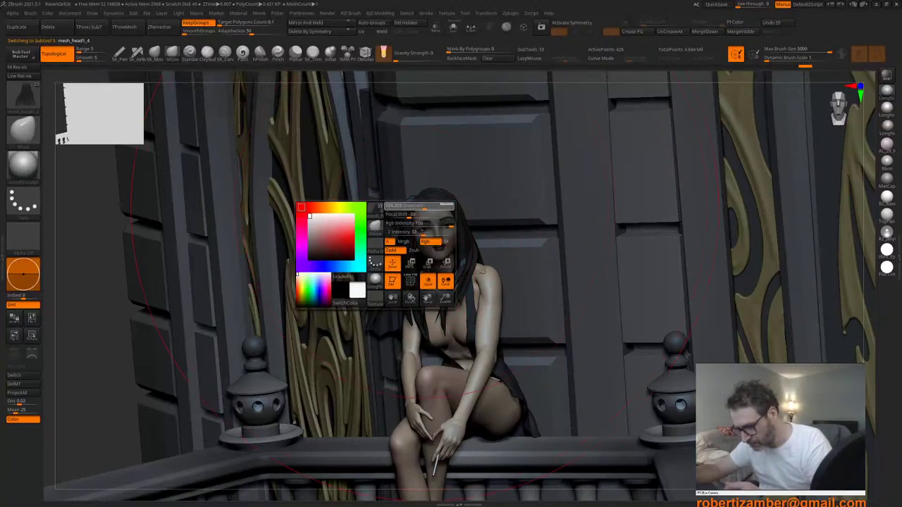
right_drag(486, 215, 421, 209)
right_click(421, 209)
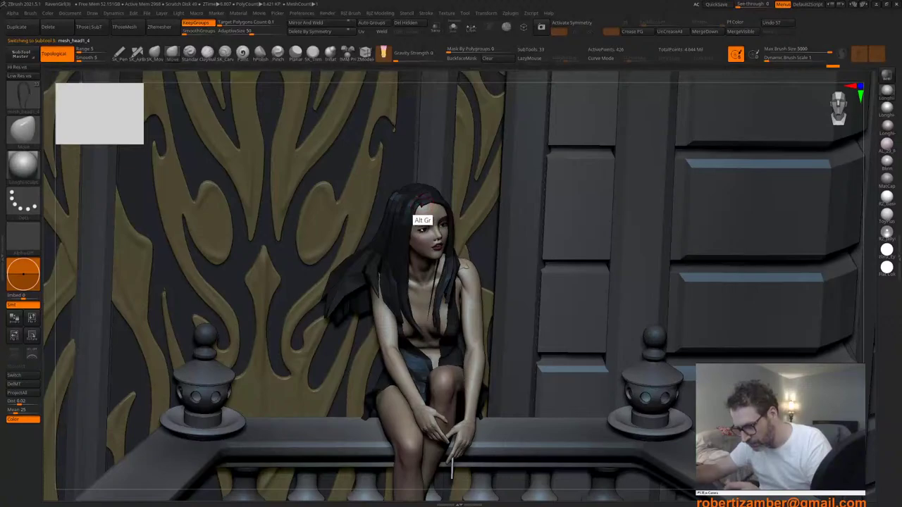
Step: Refine the hair shape along the forehead and top of the head on mesh_head1_4
ctrl+right_drag(420, 205, 425, 250)
right_click(425, 250)
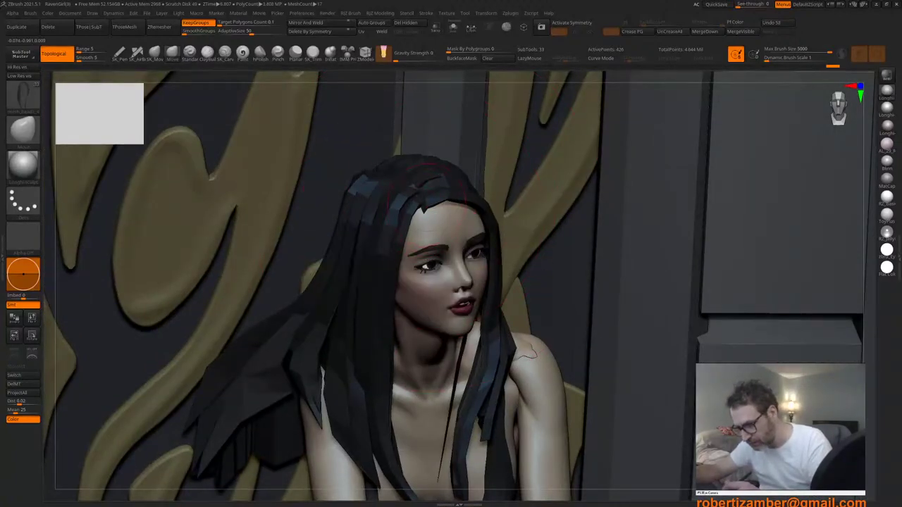
right_drag(458, 271, 425, 251)
right_click(425, 251)
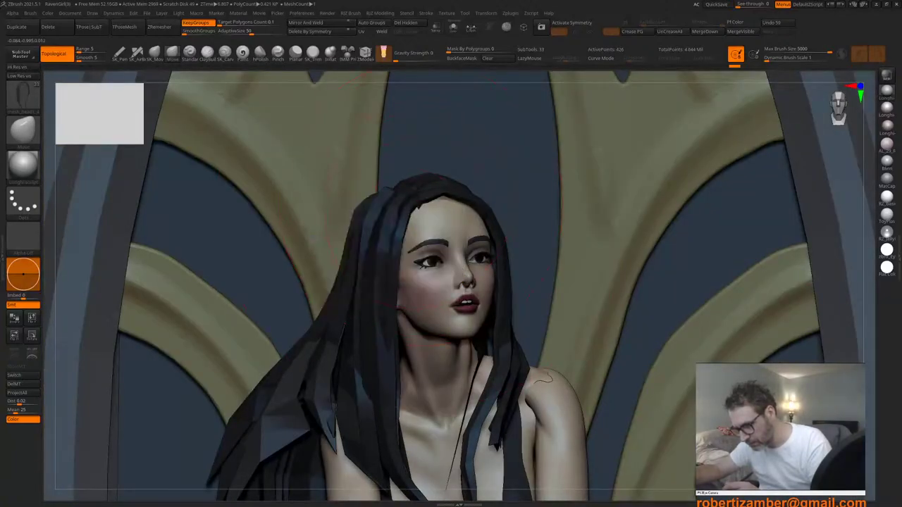
Step: Export the visible subtools as an FBX file to the RENDER folder, overwriting BLACK_HIREZ
mouse_move(343, 185)
ctrl+right_down()
mouse_move(387, 338)
mouse_move(357, 296)
mouse_move(358, 312)
mouse_move(379, 322)
mouse_move(363, 317)
ctrl+right_up()
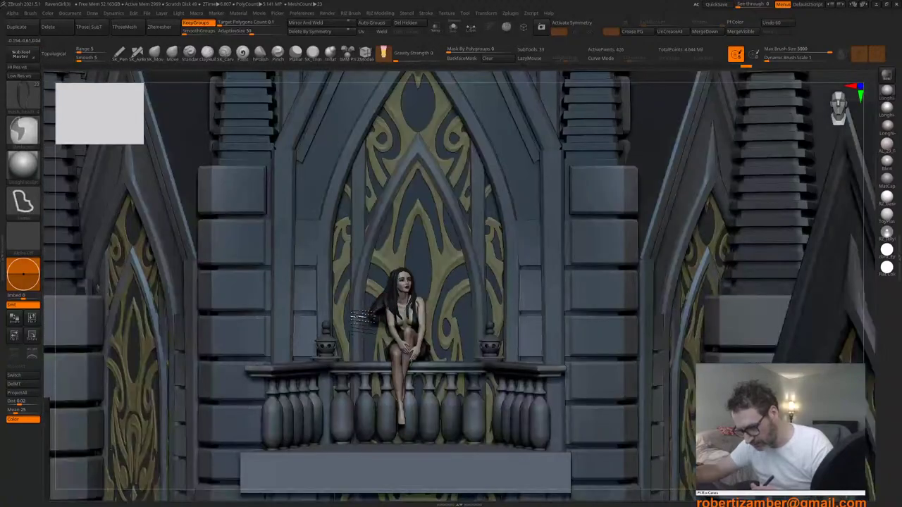
mouse_move(365, 359)
alt+right_down()
mouse_move(384, 296)
mouse_move(366, 323)
mouse_move(404, 331)
alt+right_up()
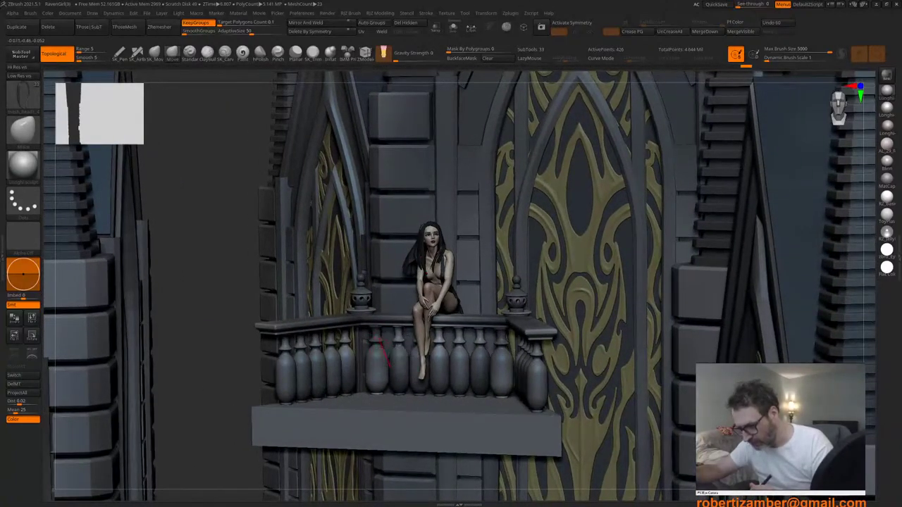
alt+right_drag(385, 351, 380, 360)
click(510, 12)
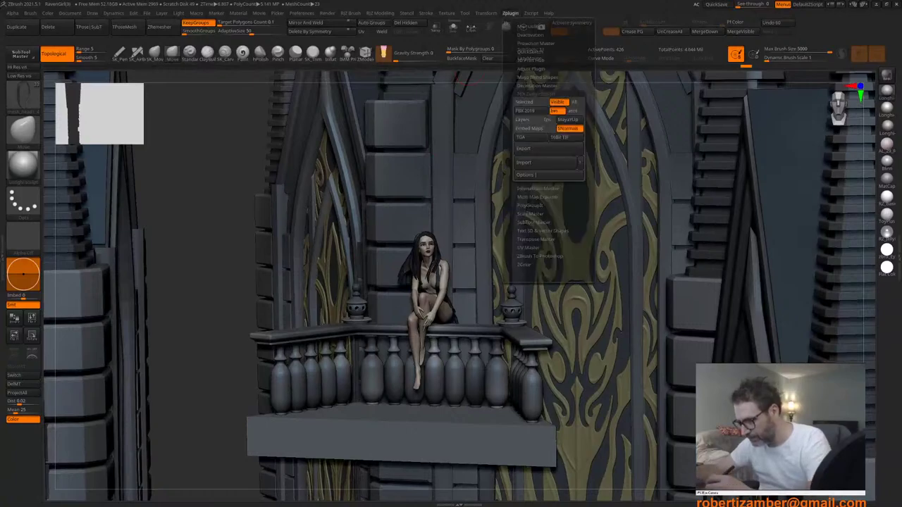
click(548, 148)
double_click(216, 52)
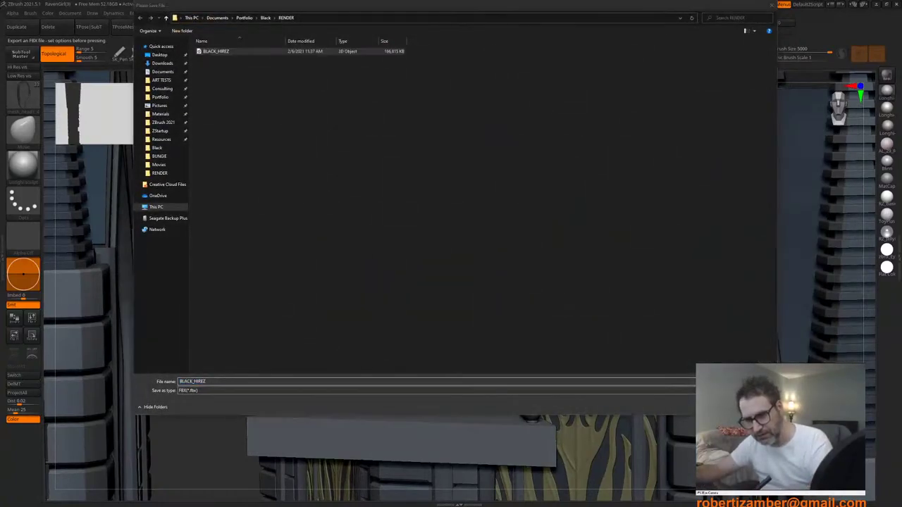
click(457, 258)
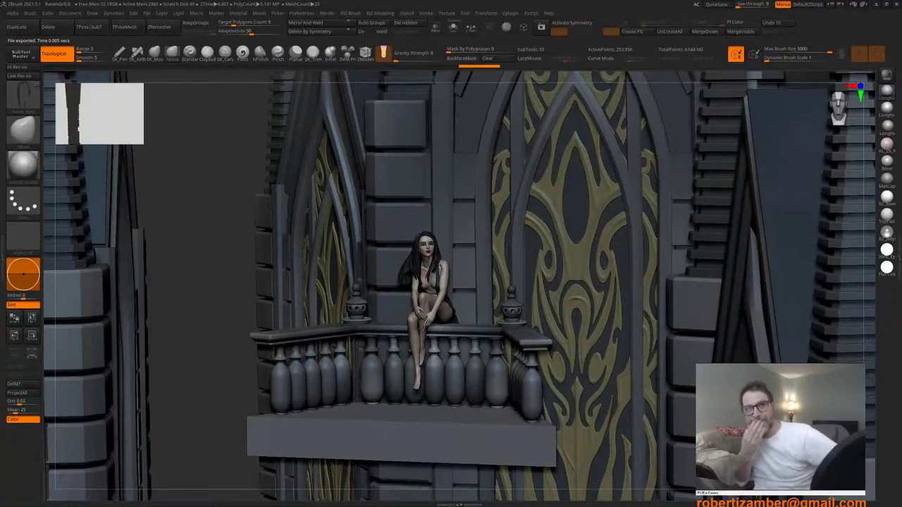
key(x)
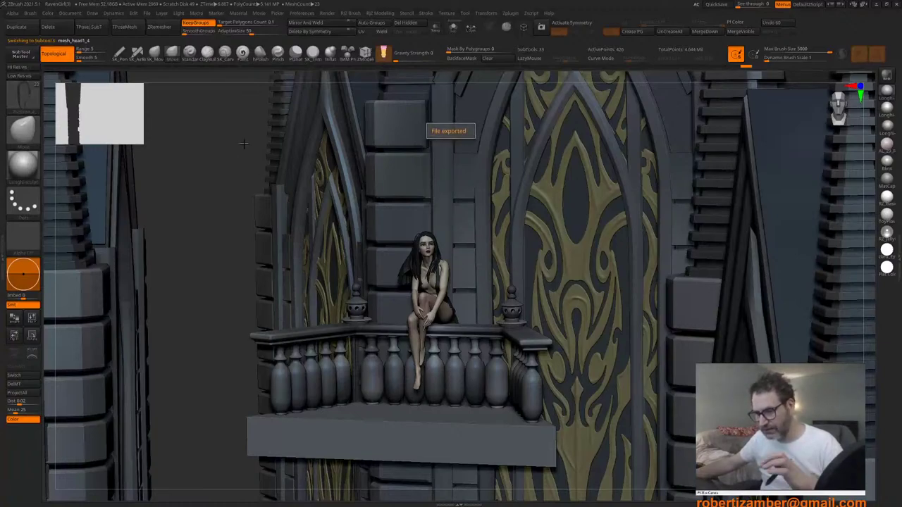
drag(244, 144, 311, 119)
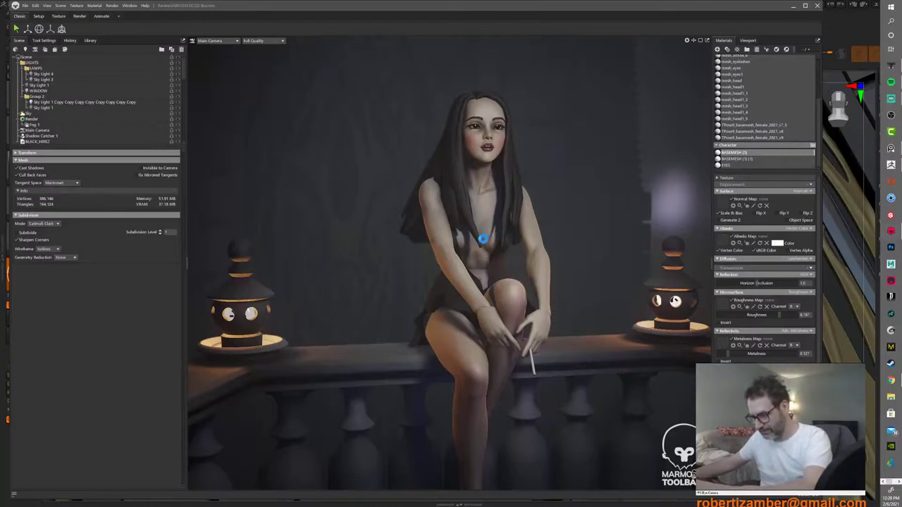
Step: Switch to Marmoset Toolbag and examine the updated character's pose, hair and legs on the lit balcony from several angles
alt+drag(452, 233, 512, 224)
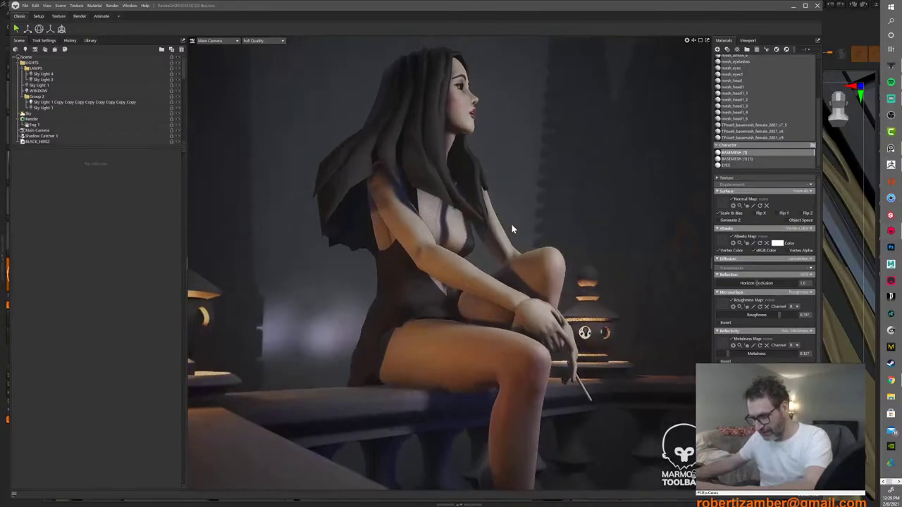
scroll(487, 208, down, 3)
middle_drag(489, 265, 484, 207)
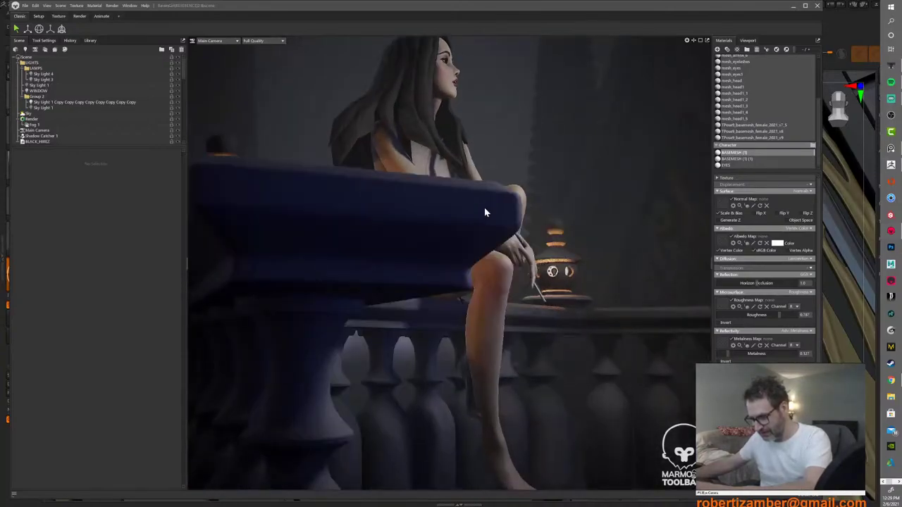
drag(484, 207, 485, 210)
middle_drag(477, 145, 498, 203)
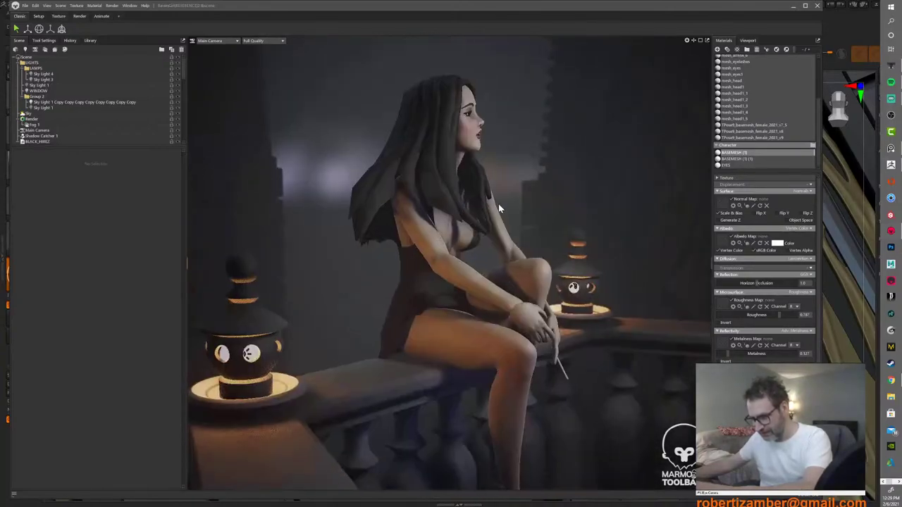
drag(499, 204, 444, 217)
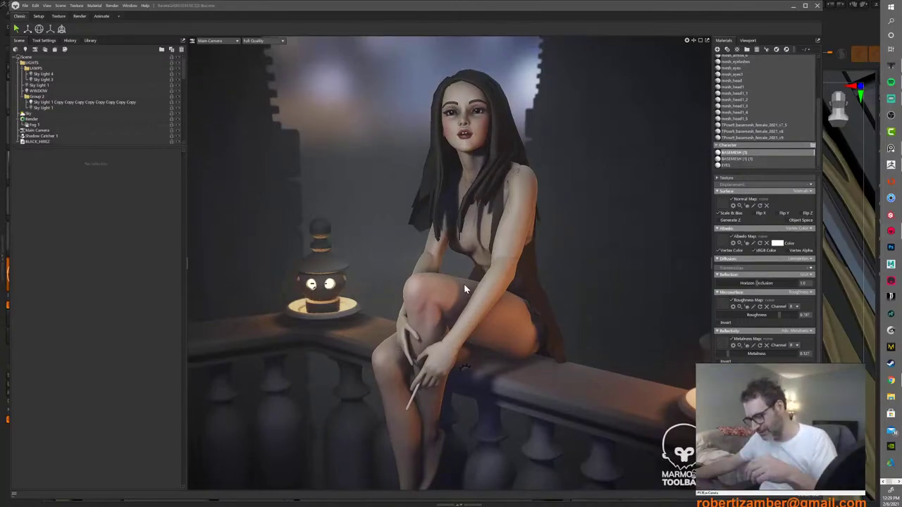
drag(467, 210, 482, 211)
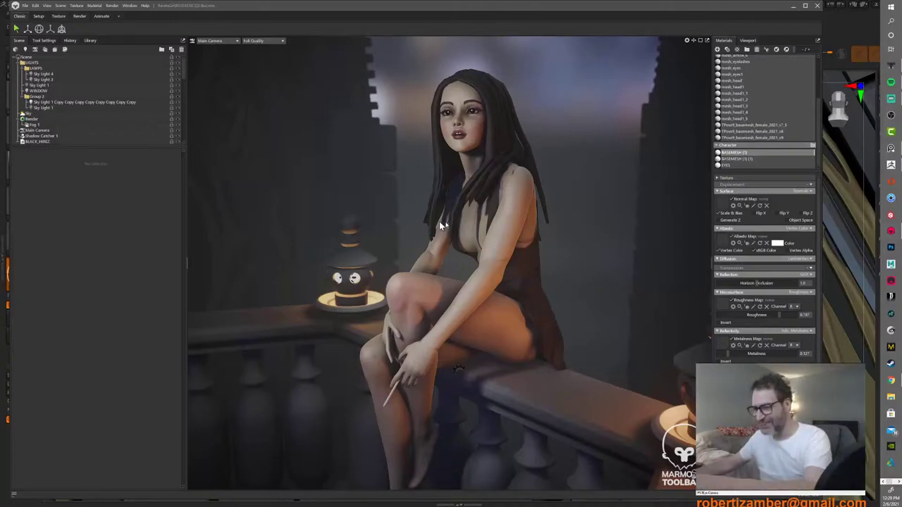
drag(454, 223, 482, 203)
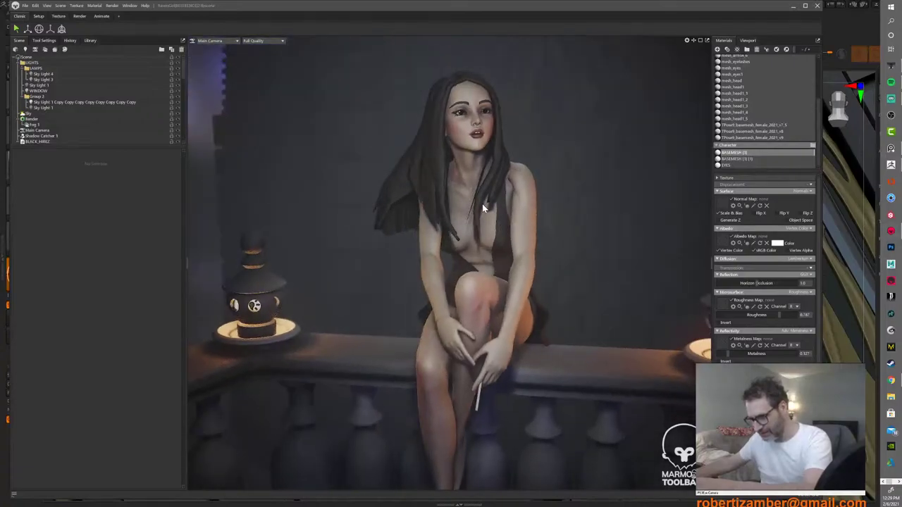
right_drag(482, 204, 480, 194)
middle_drag(487, 262, 482, 194)
drag(472, 195, 473, 196)
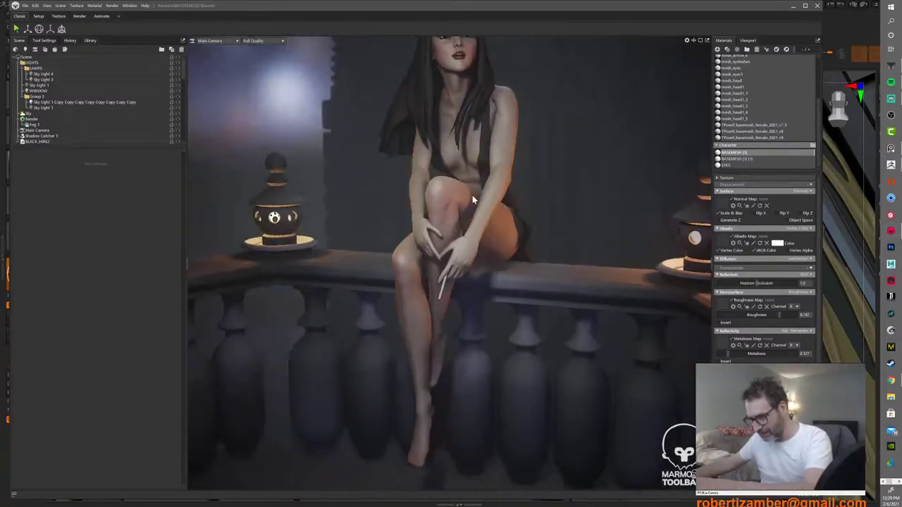
middle_drag(473, 197, 479, 205)
drag(482, 211, 550, 212)
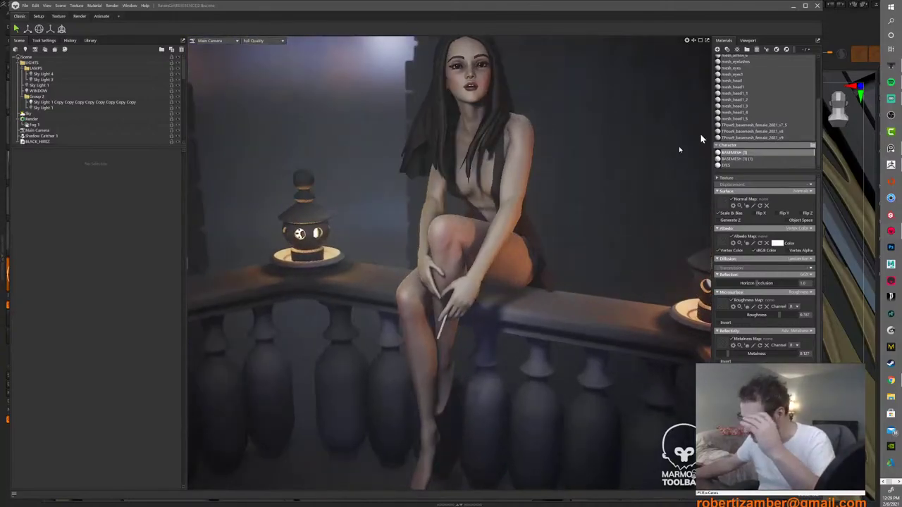
scroll(762, 132, up, 3)
scroll(759, 125, up, 2)
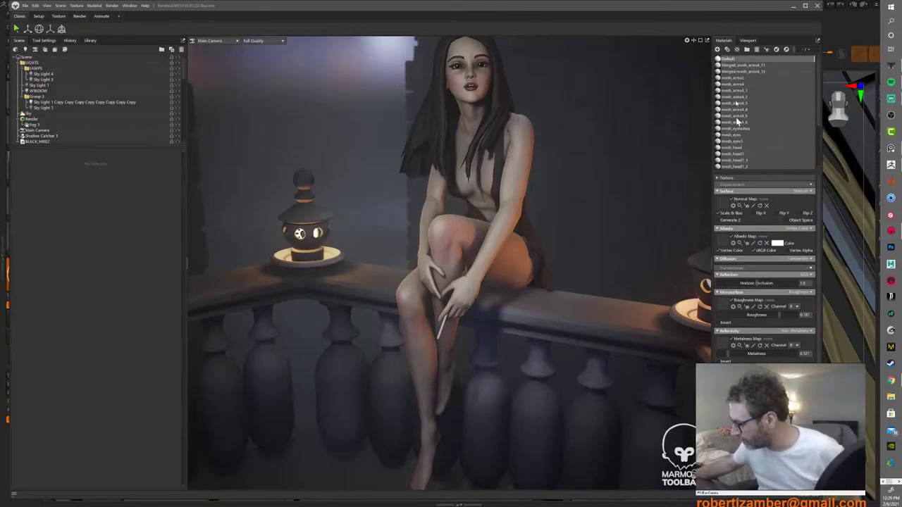
scroll(740, 155, down, 5)
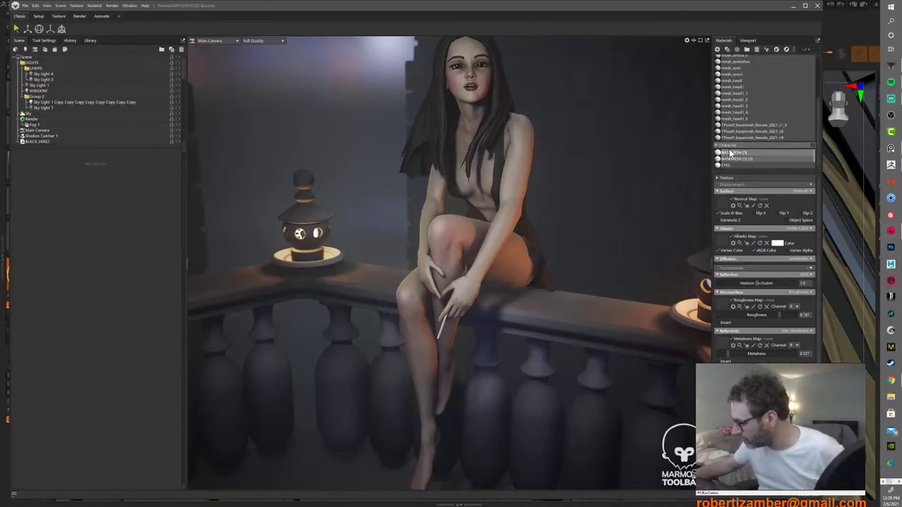
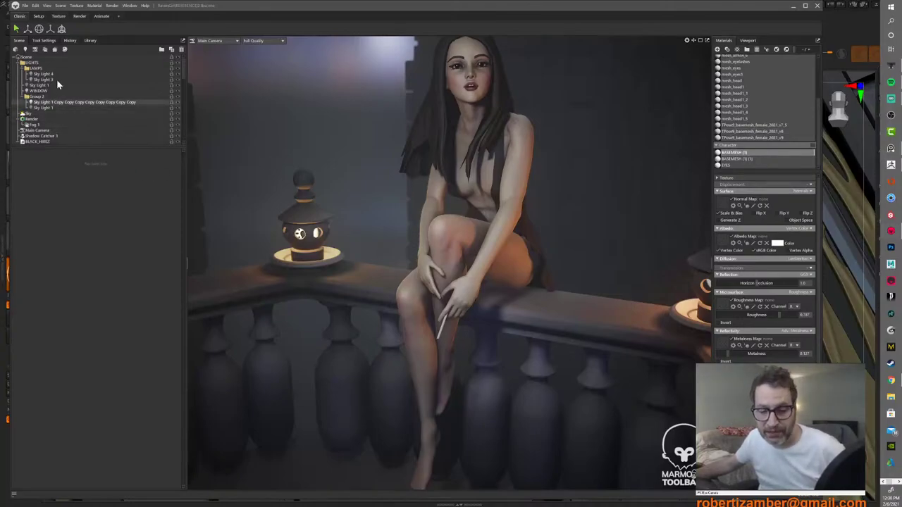
Step: Switch Sky Light 4, Sky Light 3 and the WINDOW light off and on individually to compare their lighting, and inspect the WINDOW light's brightness
click(178, 74)
click(178, 74)
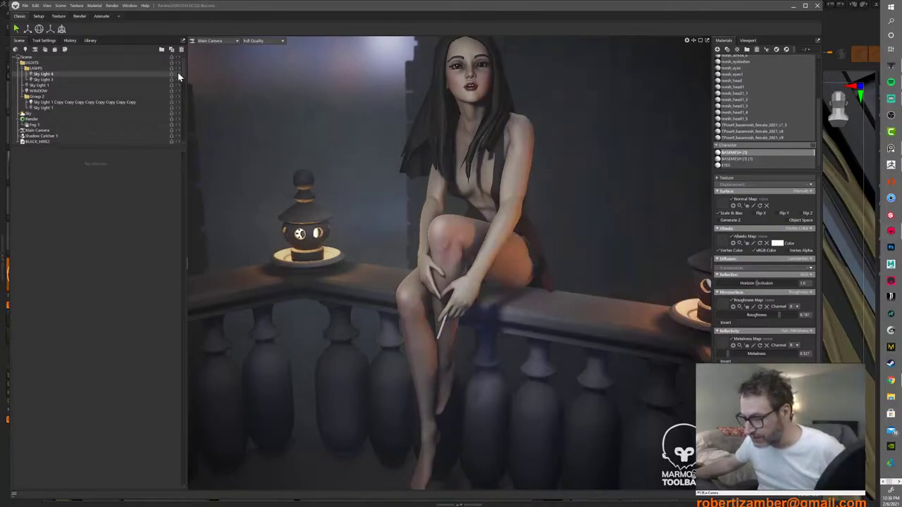
click(177, 79)
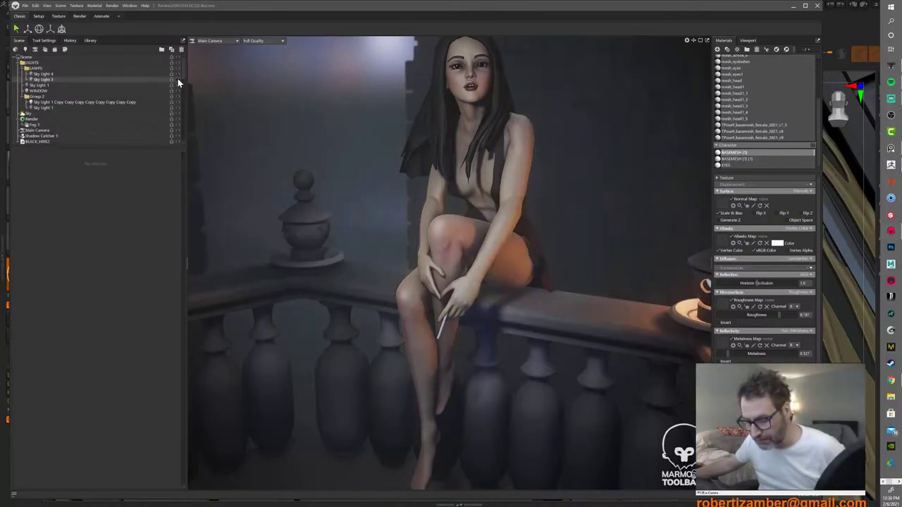
click(178, 79)
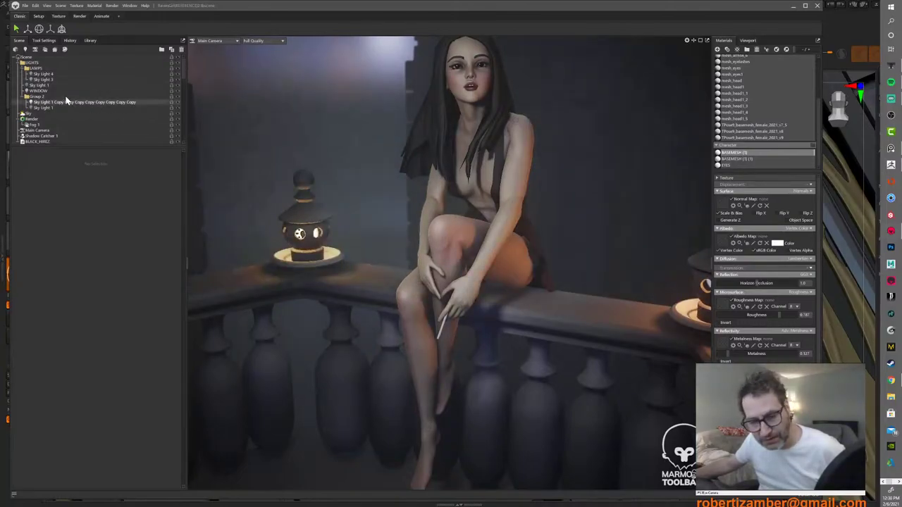
click(178, 90)
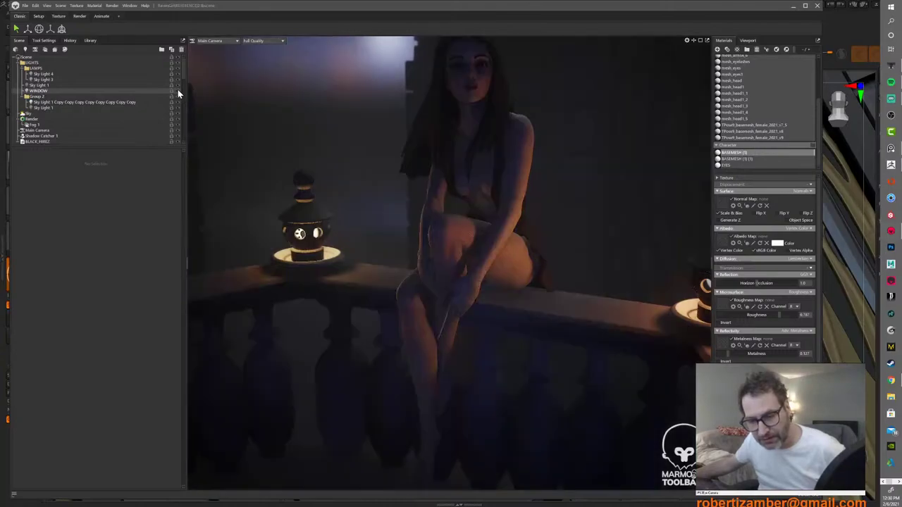
click(177, 90)
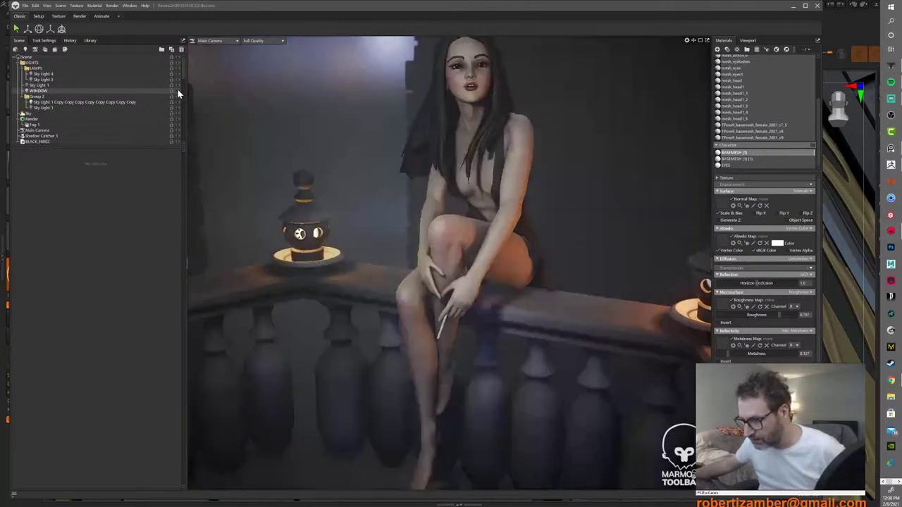
click(141, 91)
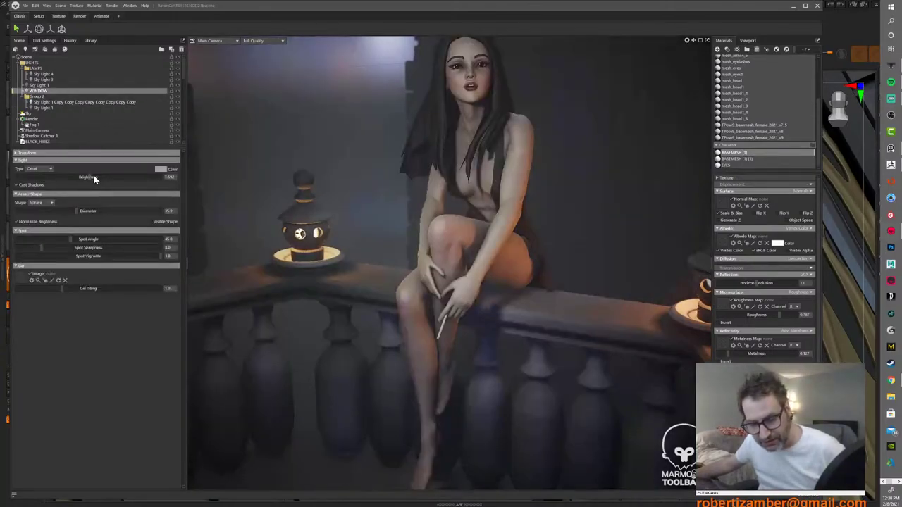
drag(90, 176, 91, 176)
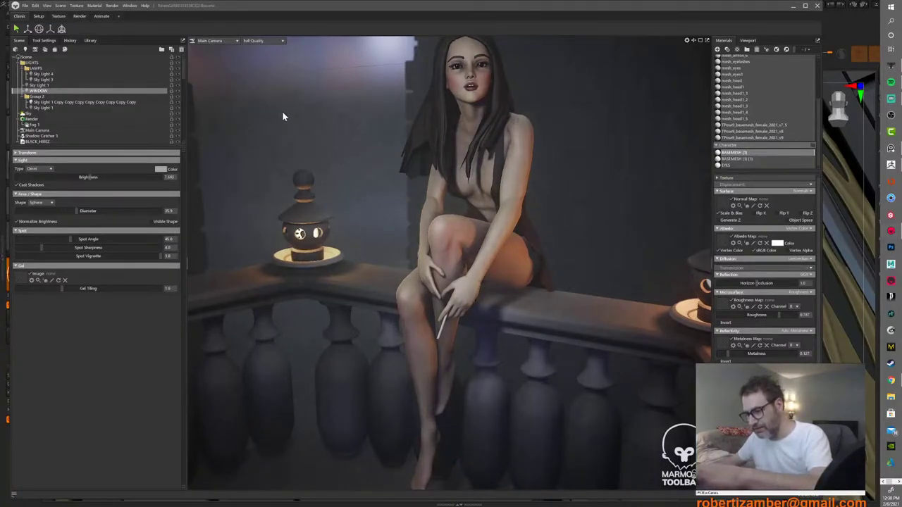
alt+drag(282, 122, 304, 124)
alt+drag(313, 124, 322, 123)
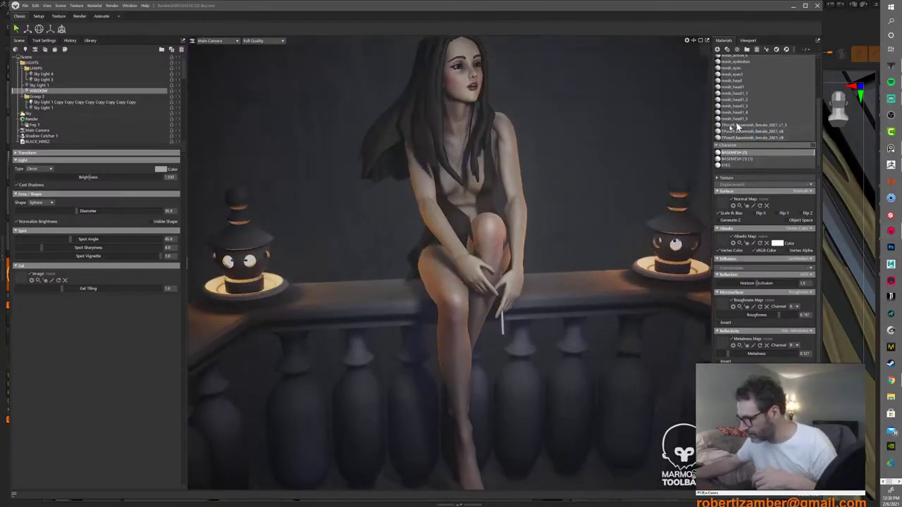
Step: Assign the Default material to the whole BLACK_HIREZ model
scroll(750, 117, up, 3)
click(721, 71)
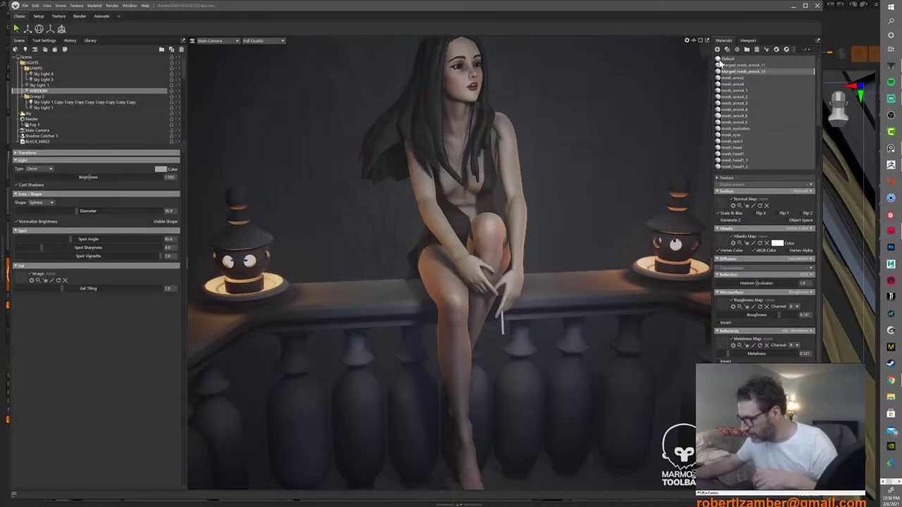
click(719, 59)
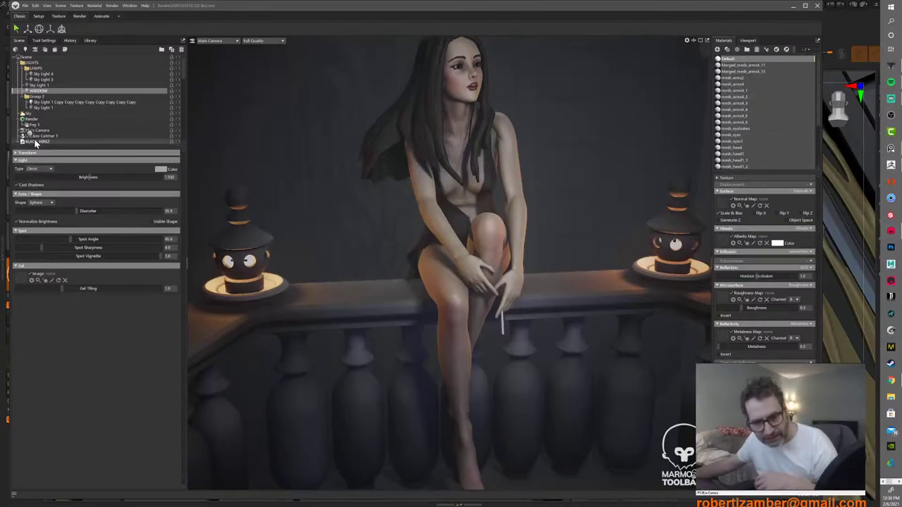
click(66, 141)
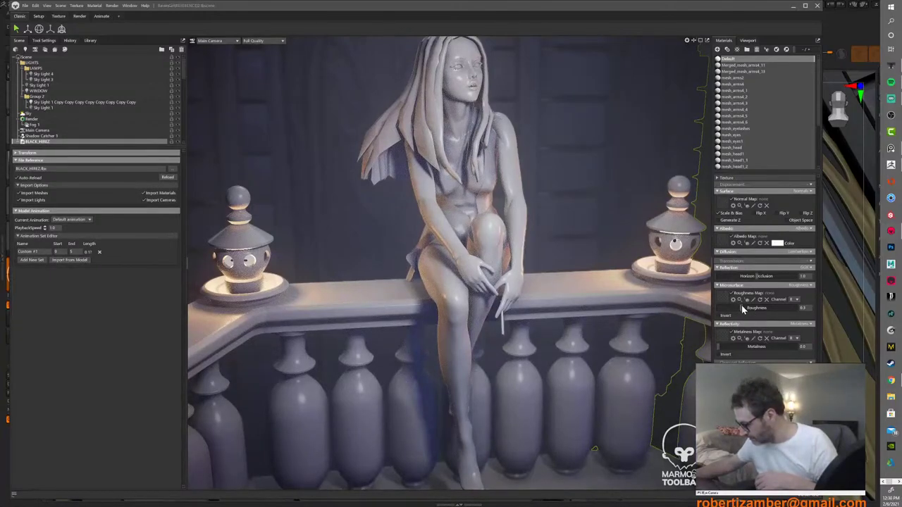
Step: Raise the Default material's roughness to about 0.77, set its albedo colour to light grey and check the model from the side
drag(741, 307, 778, 308)
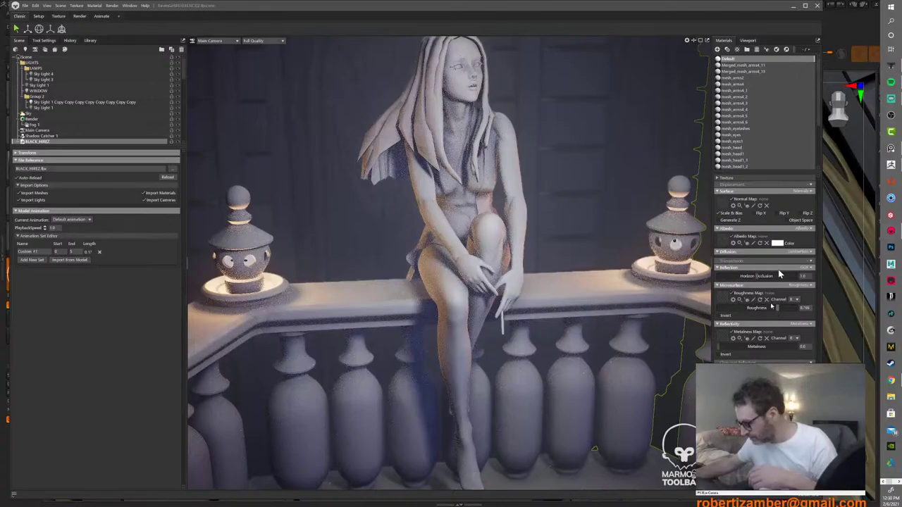
click(777, 244)
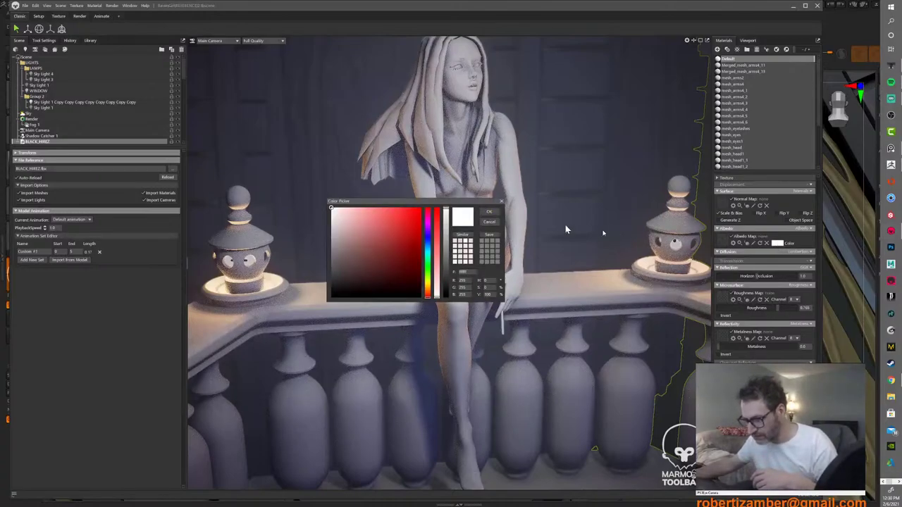
mouse_move(337, 221)
mouse_down()
mouse_move(329, 253)
mouse_move(329, 222)
mouse_move(325, 232)
mouse_up()
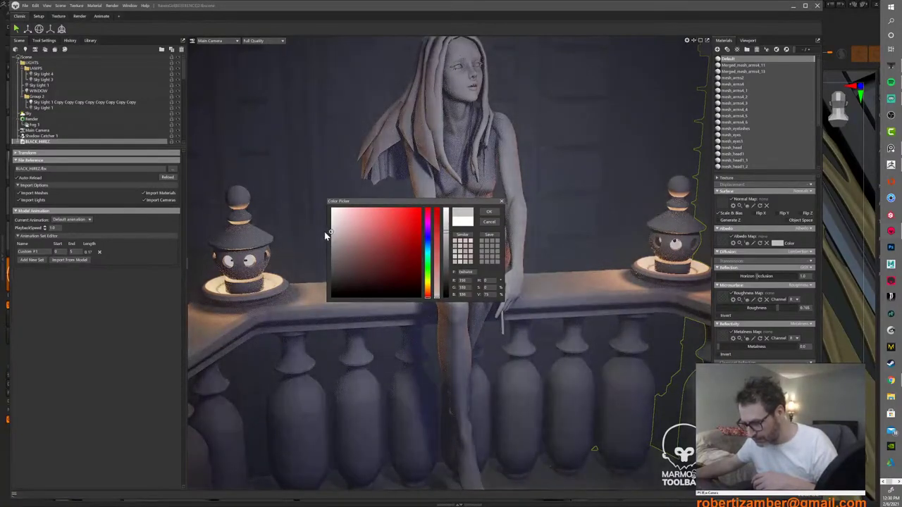
click(493, 213)
alt+drag(442, 196, 344, 194)
scroll(439, 184, down, 1)
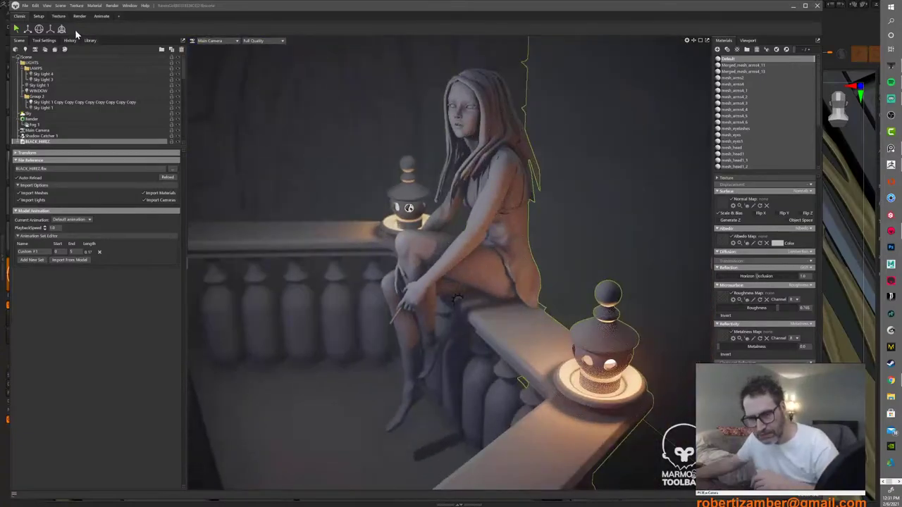
Step: Reopen the most recently used RavenGirl scene, discarding the unsaved material changes
click(27, 6)
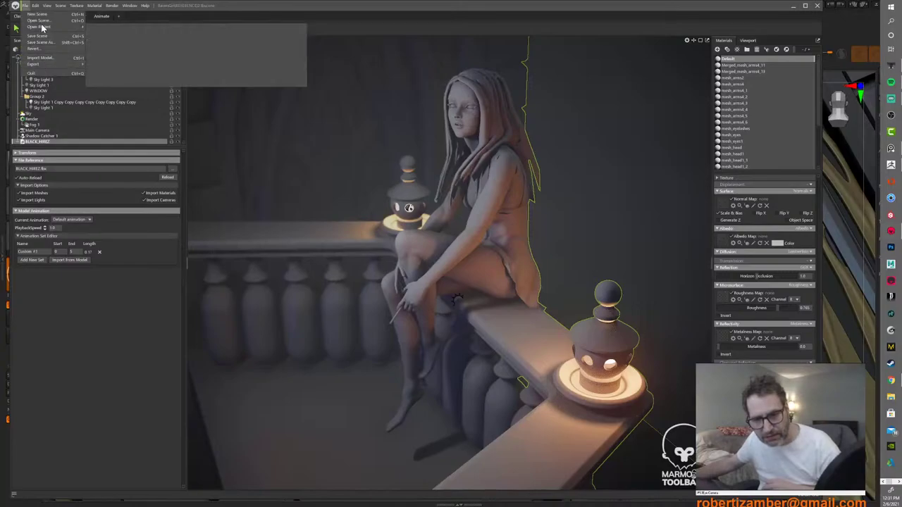
mouse_move(44, 28)
click(150, 28)
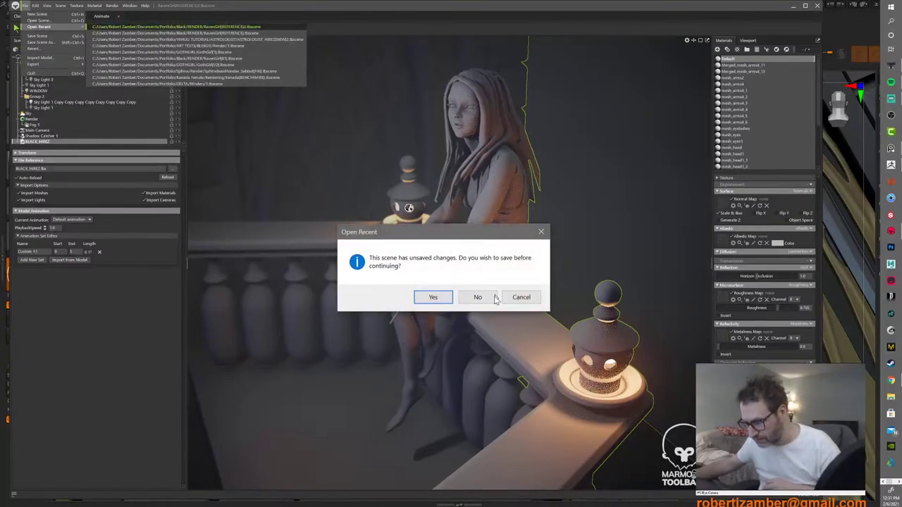
click(475, 297)
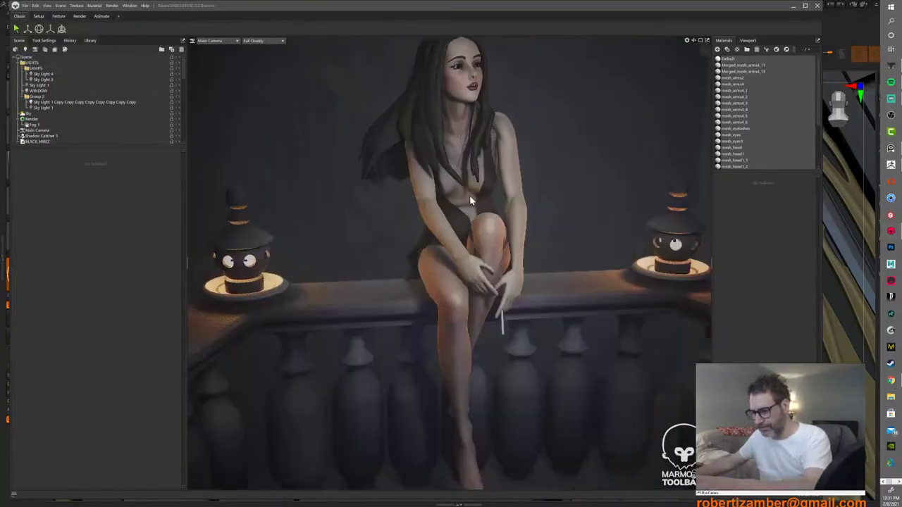
Step: Compare the character and balcony with Fog 1 switched off and on, viewing them from the side
alt+drag(470, 196, 491, 189)
alt+middle_drag(490, 201, 482, 260)
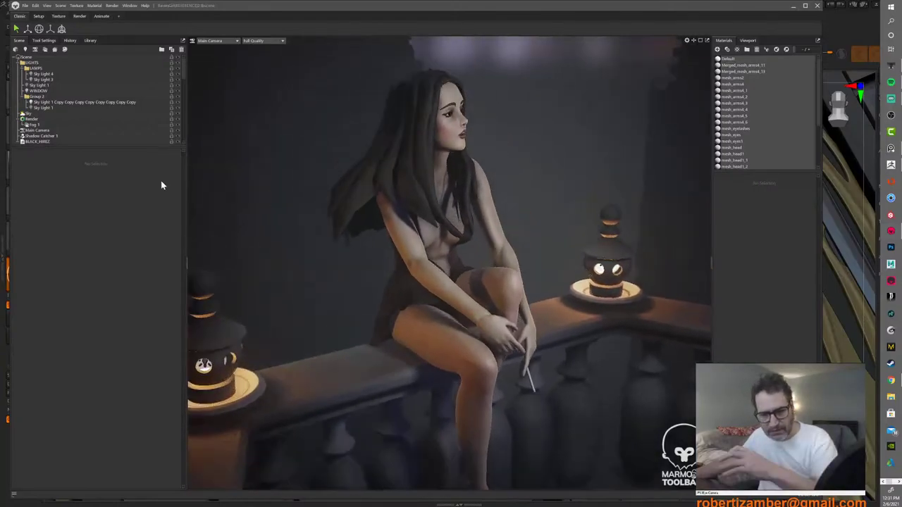
click(178, 124)
click(178, 124)
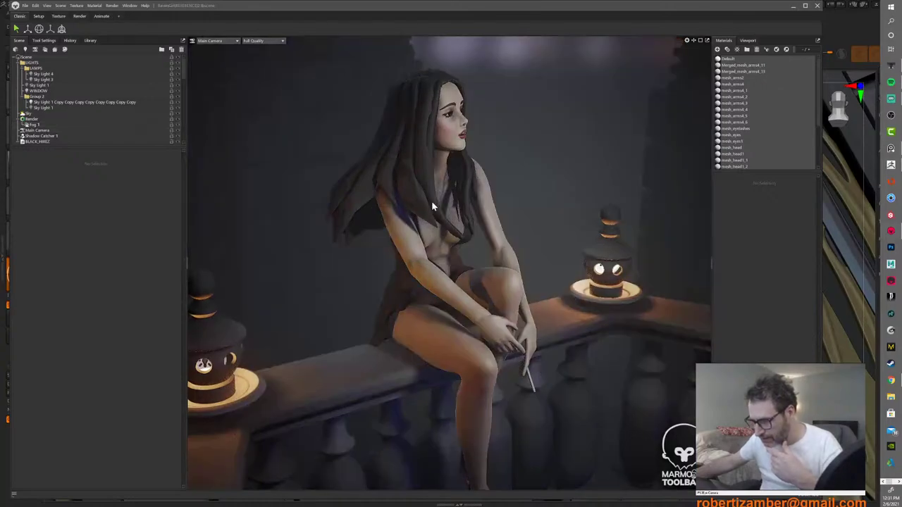
drag(431, 201, 376, 188)
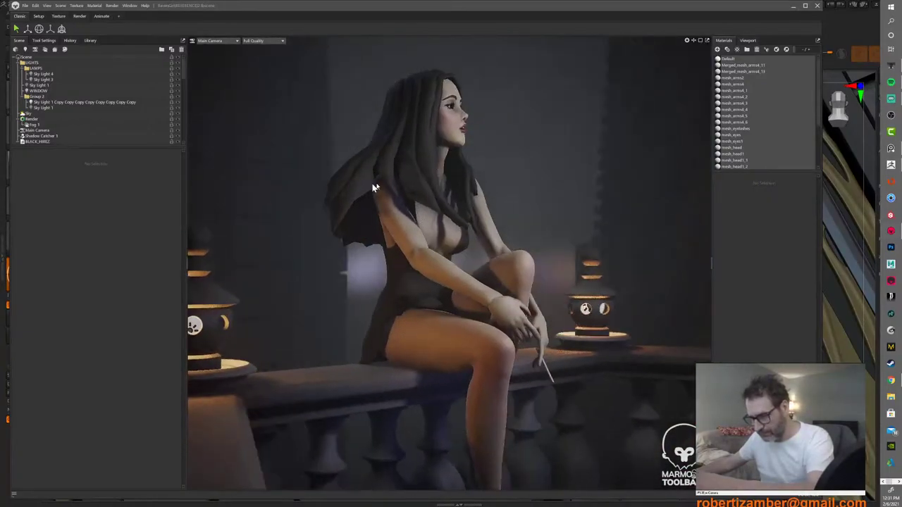
click(179, 124)
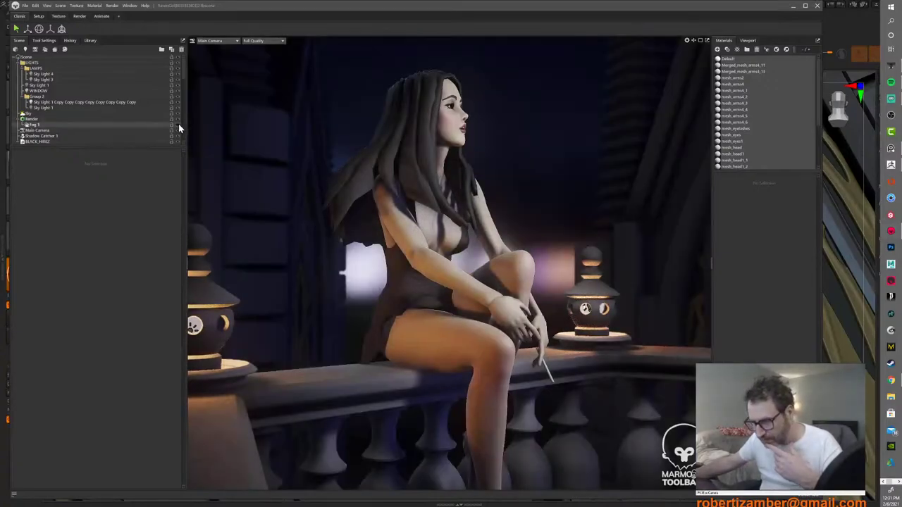
click(179, 125)
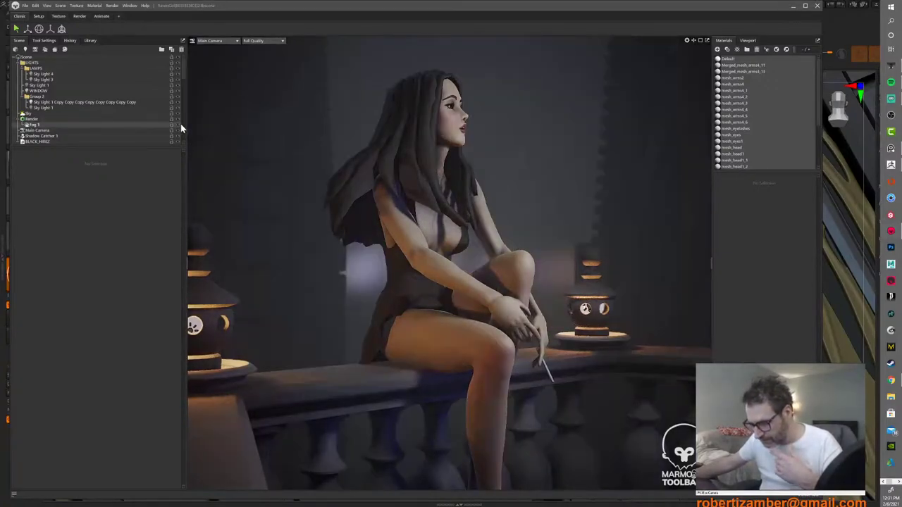
click(180, 125)
click(179, 125)
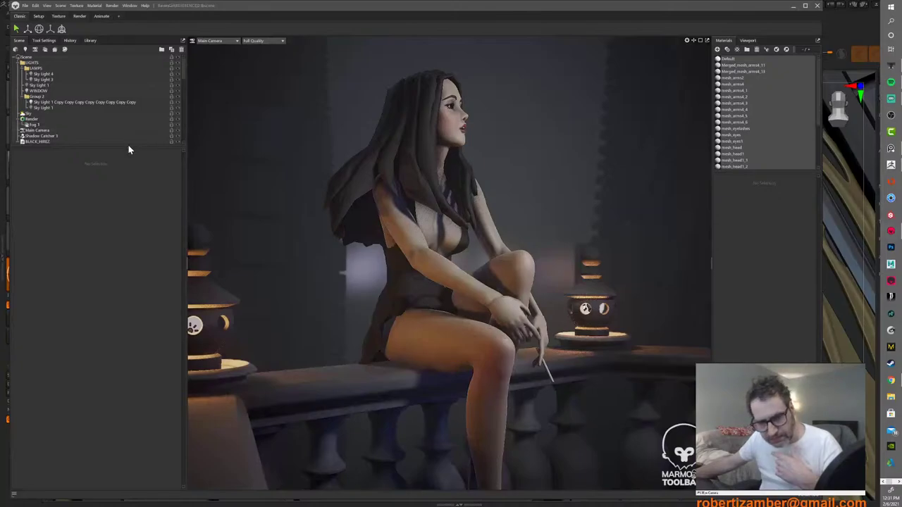
Step: Open the Sky object's light and backdrop settings and examine the character against the backdrop from the front
click(61, 114)
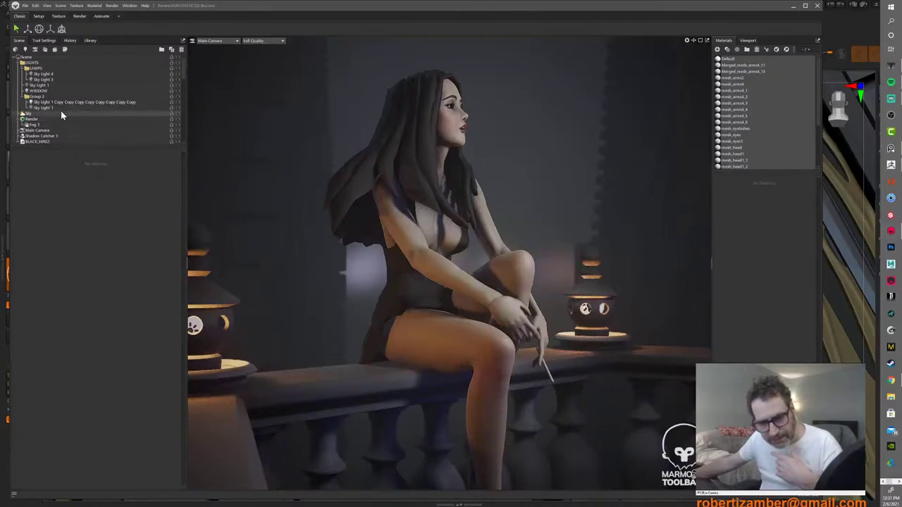
click(180, 115)
click(180, 119)
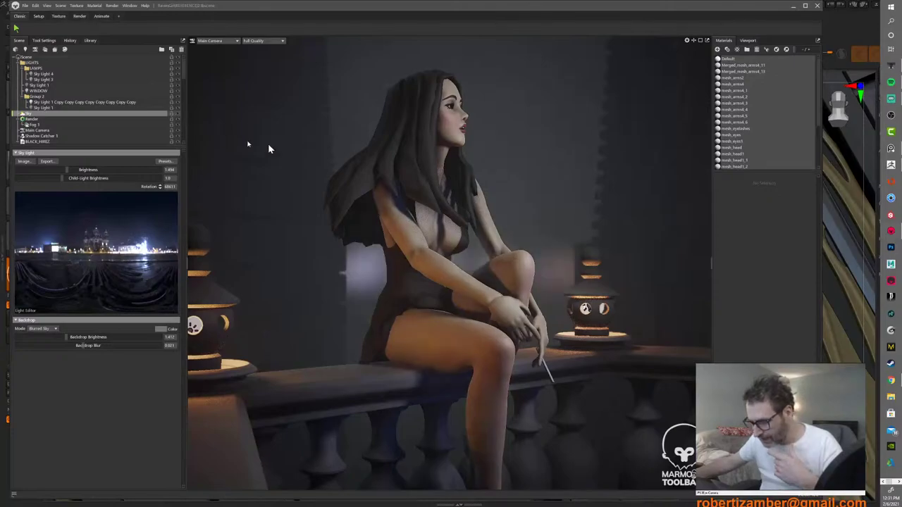
alt+drag(395, 148, 337, 166)
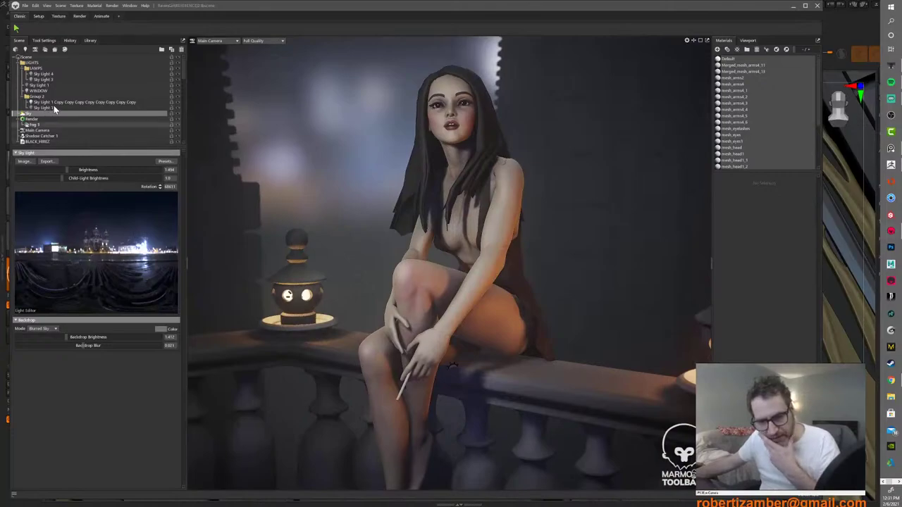
Step: Collapse the LAMPS group and enable Visible Shape for the WINDOW light, viewing the scene from behind the character
click(22, 68)
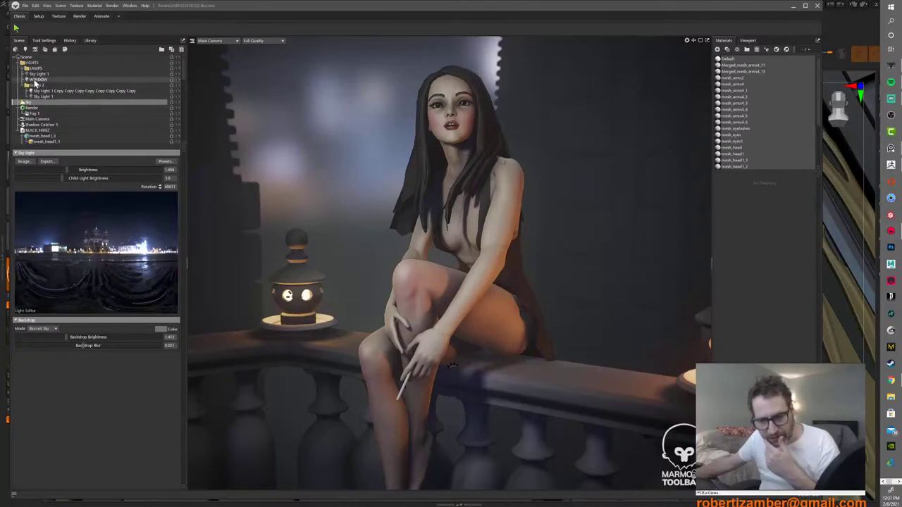
click(91, 83)
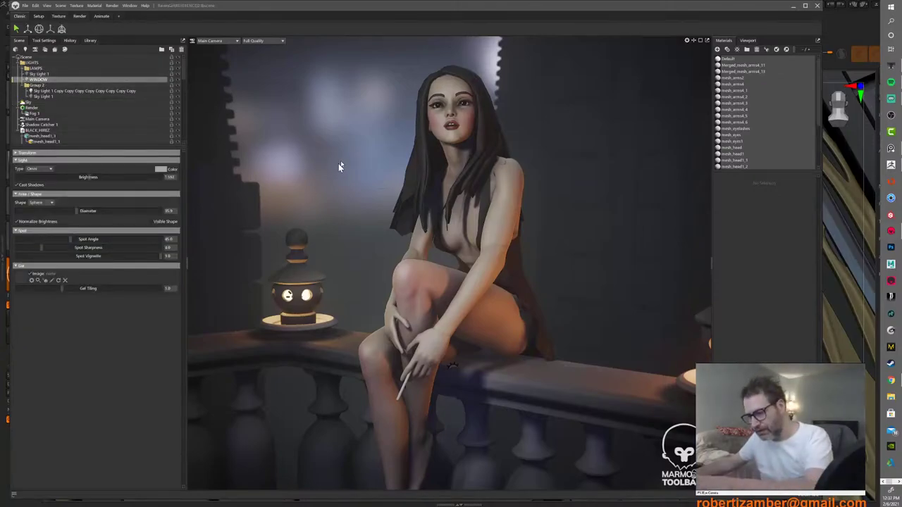
alt+drag(339, 165, 269, 147)
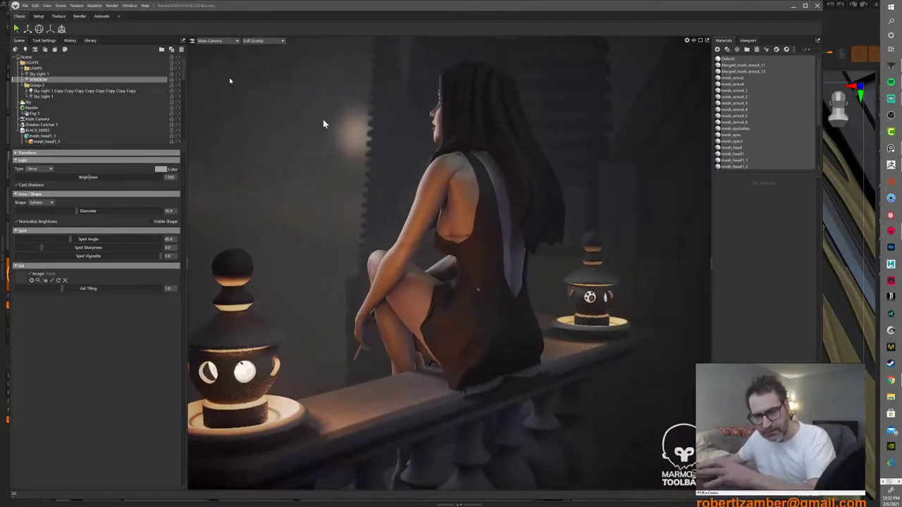
click(687, 41)
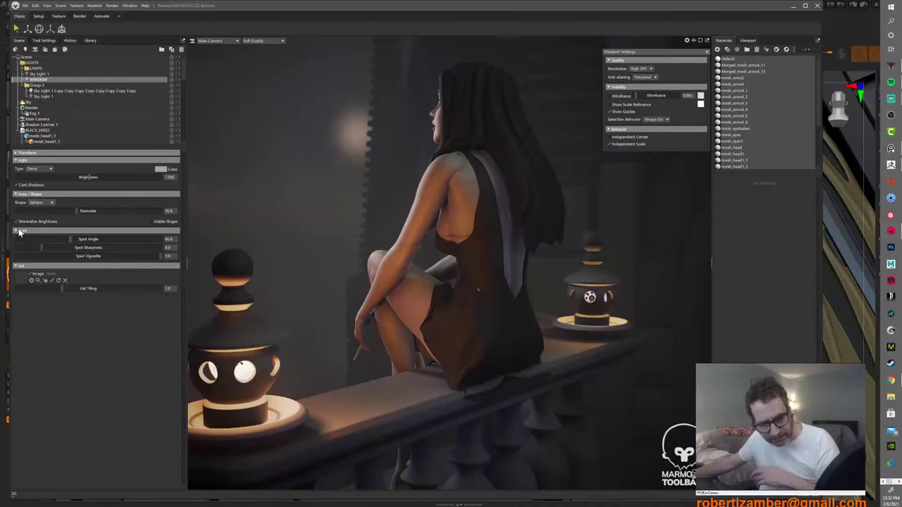
click(151, 221)
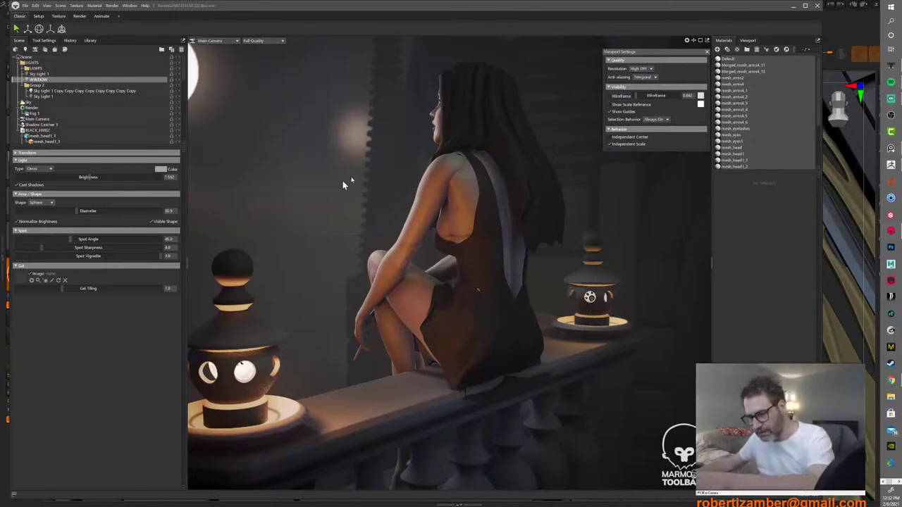
Step: Examine the character and balcony lighting from the front and close the viewport settings
mouse_move(343, 181)
mouse_down()
mouse_move(291, 167)
mouse_move(256, 171)
mouse_move(254, 157)
mouse_move(241, 153)
mouse_move(395, 181)
mouse_move(315, 183)
mouse_move(327, 187)
mouse_up()
scroll(322, 152, down, 4)
right_drag(327, 187, 345, 207)
drag(345, 207, 330, 211)
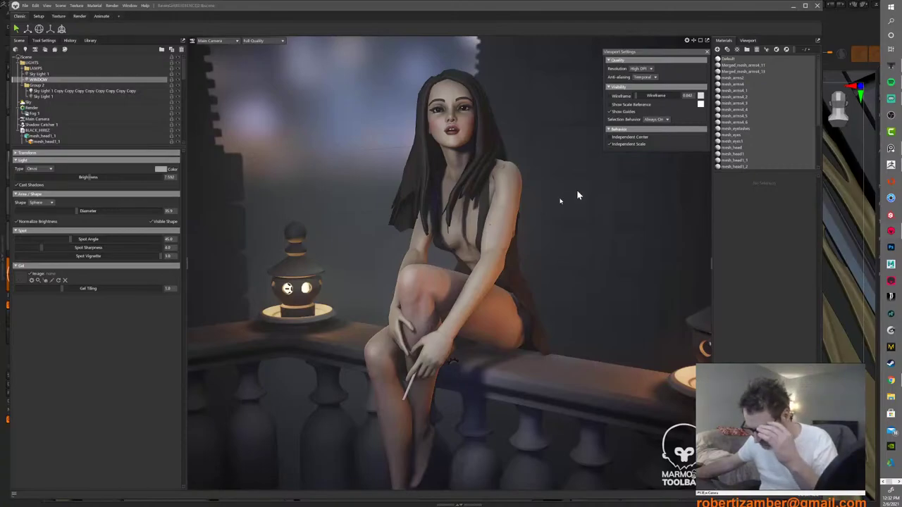
click(708, 52)
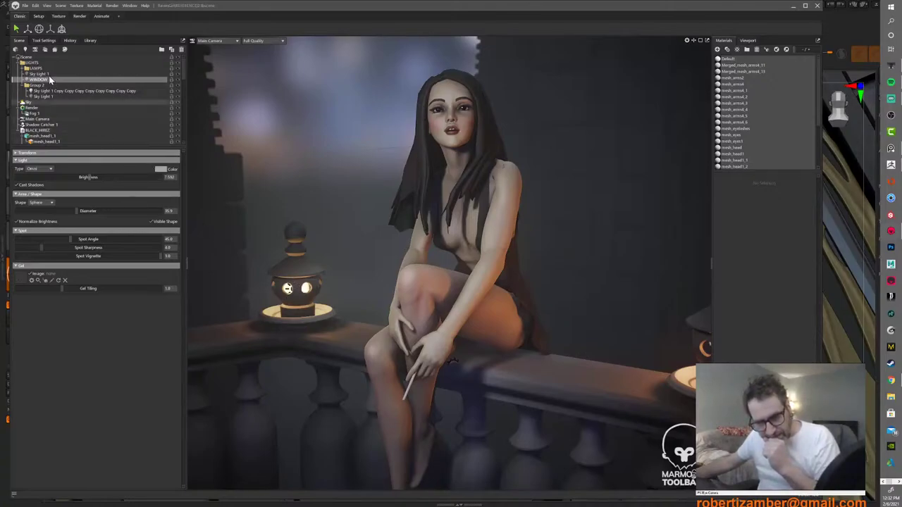
Step: Expand the LAMPS group and set Sky Light 4's color to a more saturated orange with hue 25, saturation 62% and value 54%
click(23, 68)
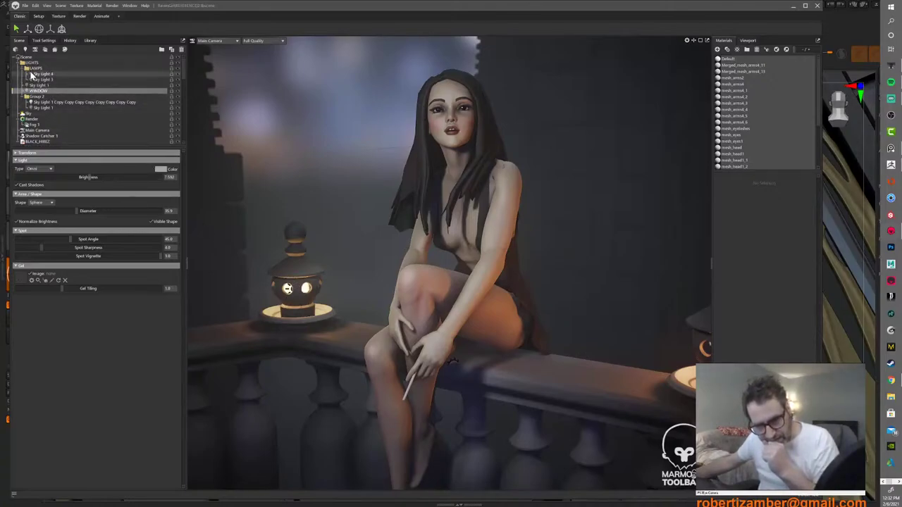
click(32, 73)
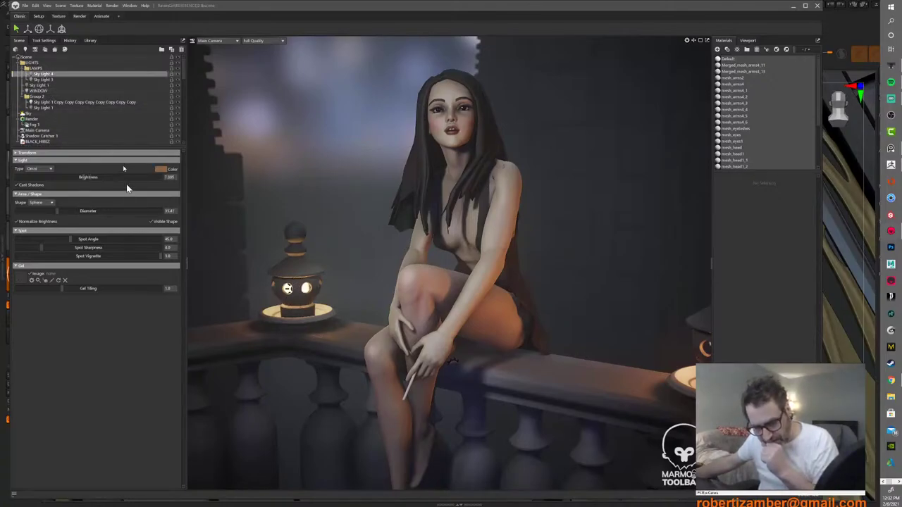
click(161, 170)
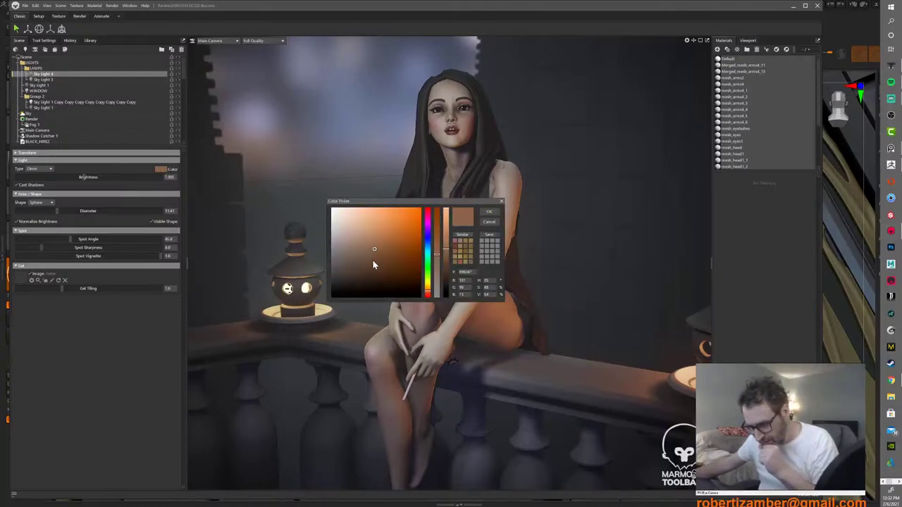
mouse_move(372, 259)
mouse_down()
mouse_move(390, 250)
mouse_move(371, 250)
mouse_move(387, 249)
mouse_up()
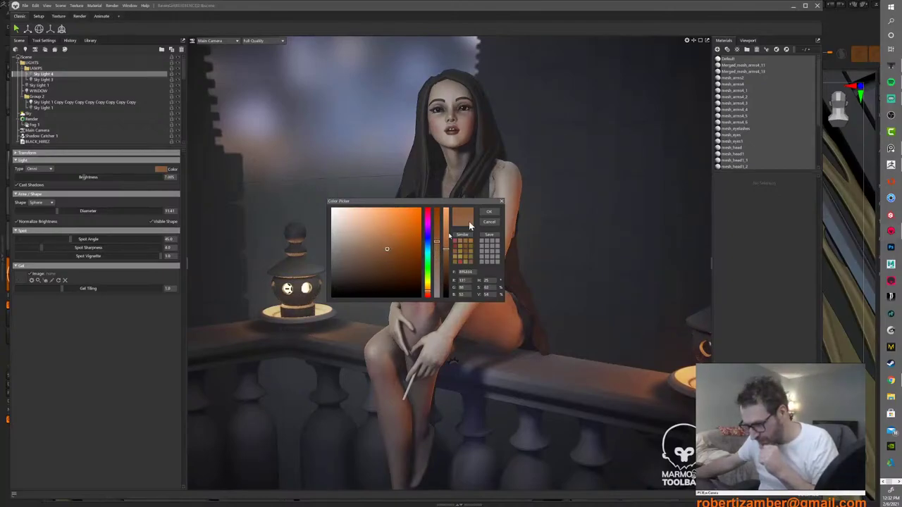
click(488, 211)
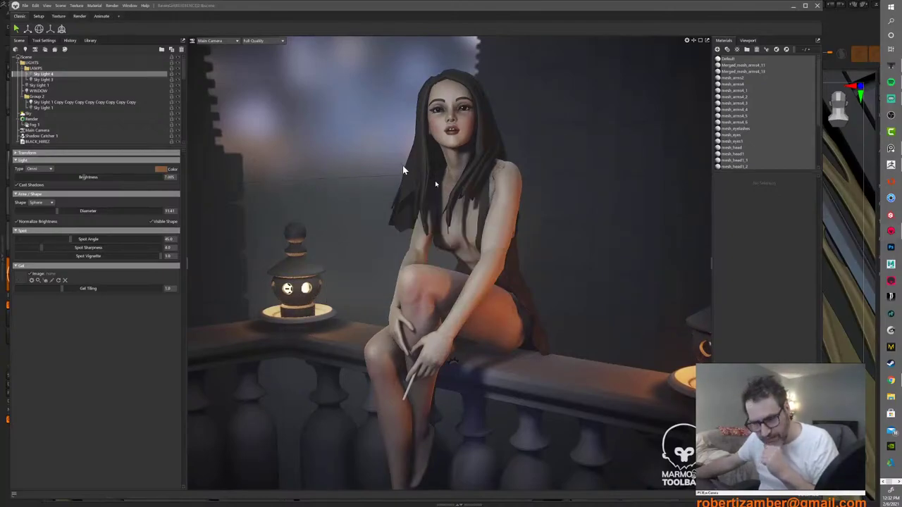
Step: Set the color of the second light in the LAMPS group to a deeper orange with hue 25, saturation 75% and value 60%
click(46, 81)
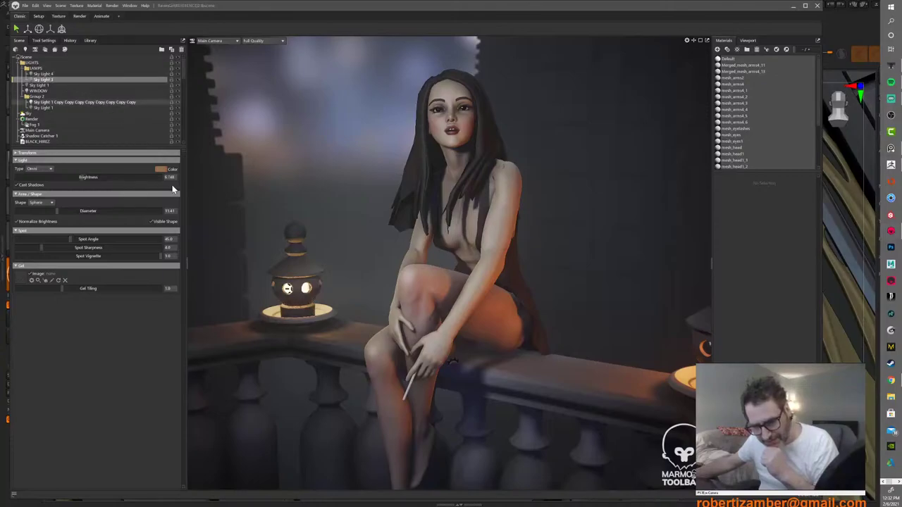
click(161, 170)
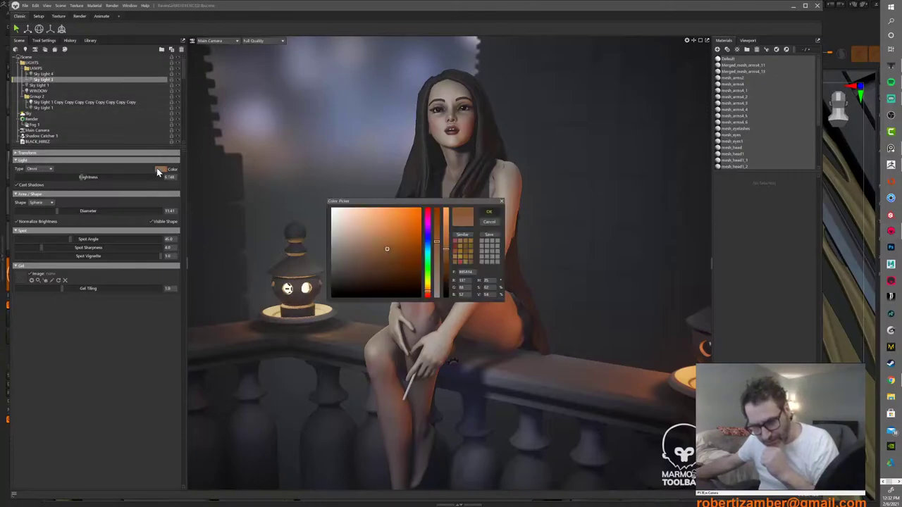
mouse_move(392, 245)
mouse_down()
mouse_move(382, 246)
mouse_move(395, 246)
mouse_up()
click(396, 247)
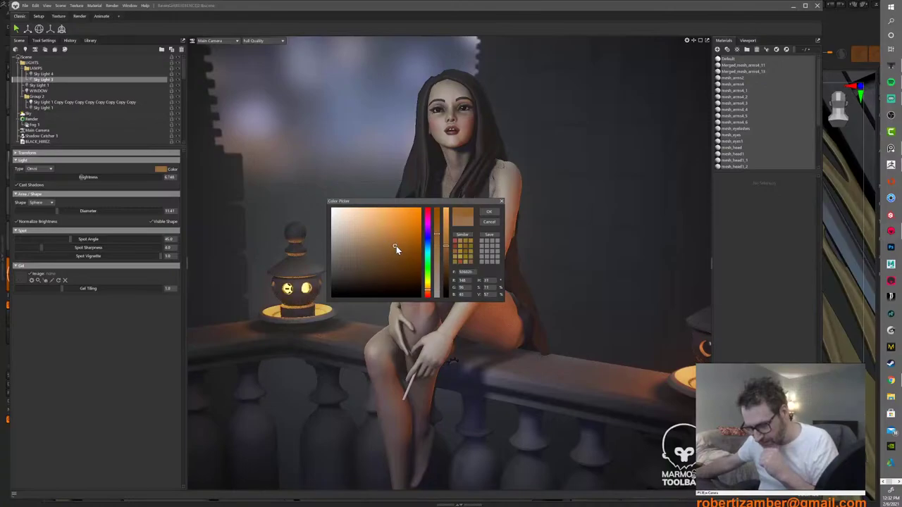
click(428, 292)
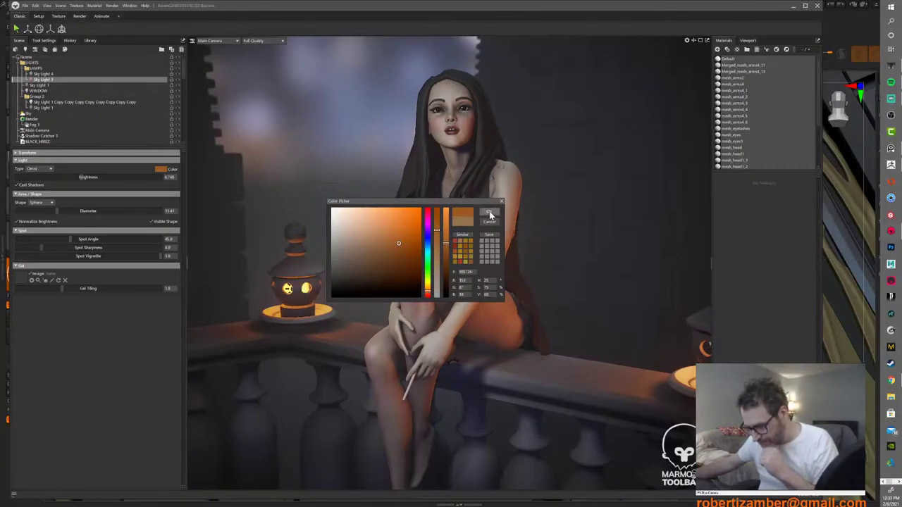
click(490, 214)
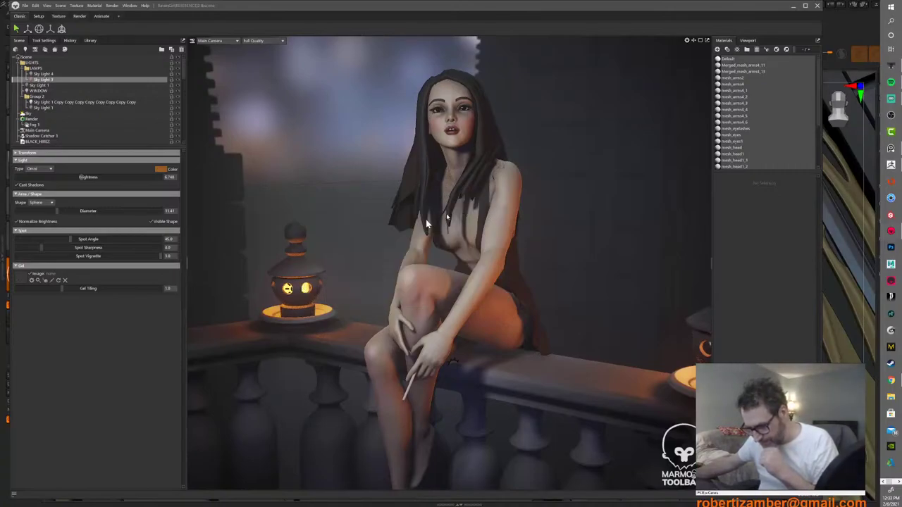
Step: Deselect the light, check the lamp glow on the character from both sides, and quit the program
click(366, 252)
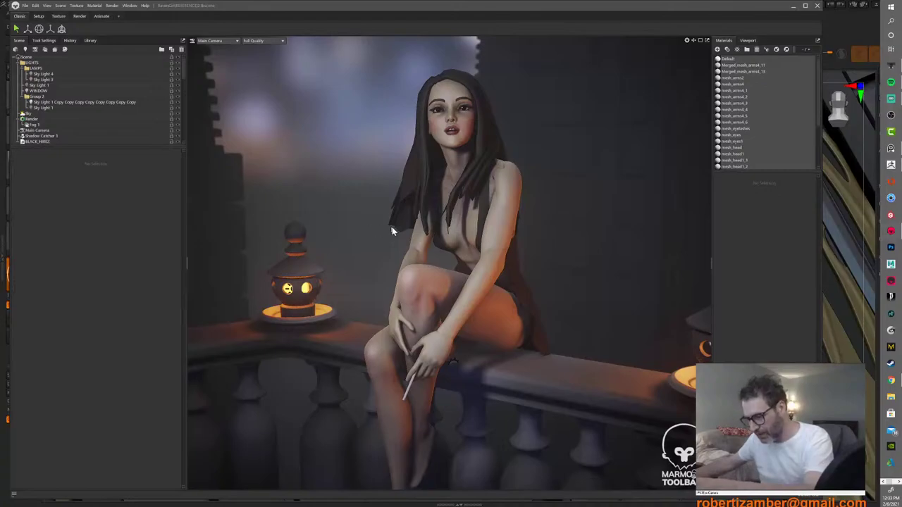
alt+drag(392, 228, 366, 202)
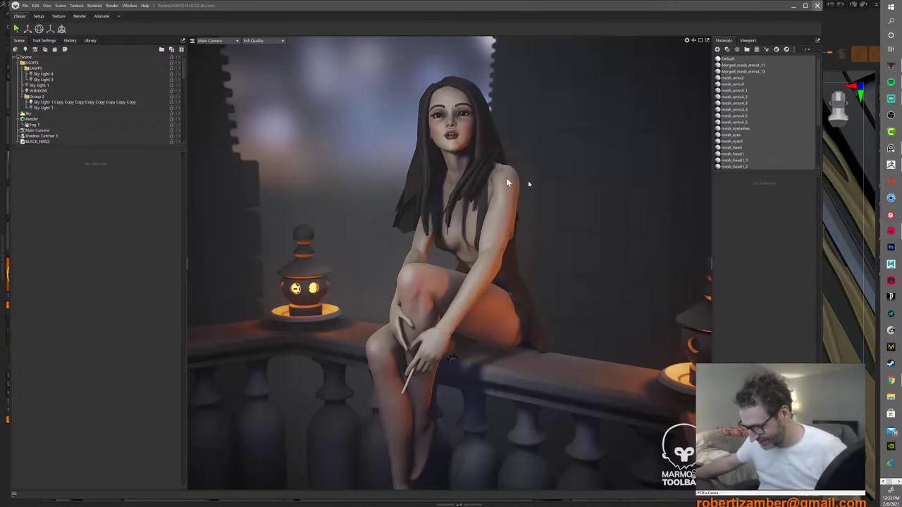
alt+drag(458, 197, 482, 198)
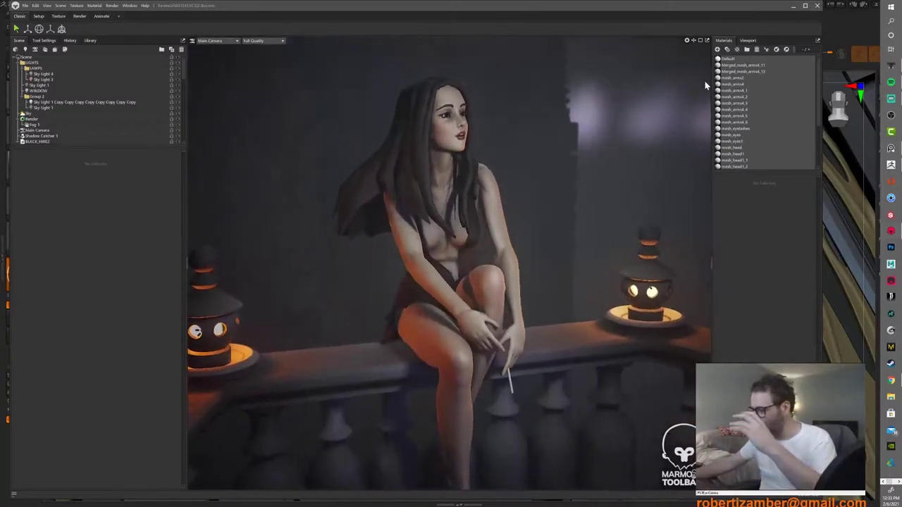
click(818, 7)
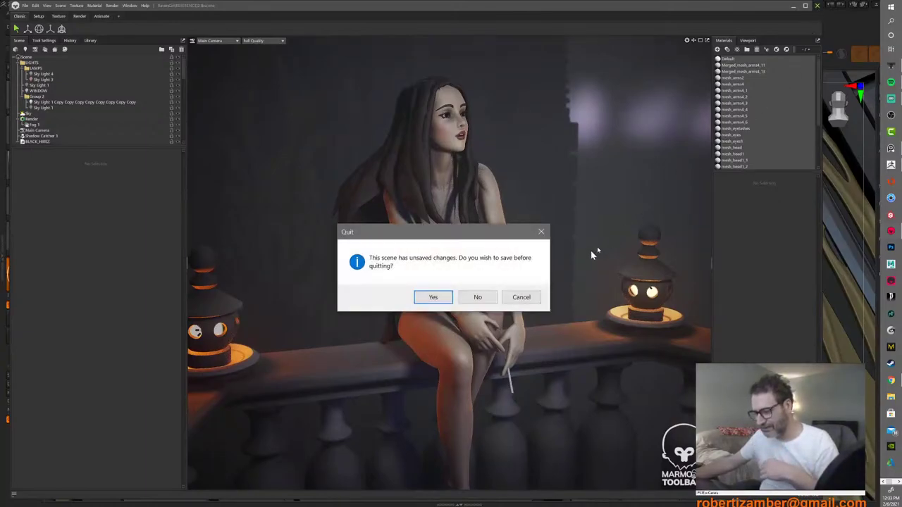
Step: Cancel quitting the unsaved scene and examine the bronze statue of the seated figure on the reference board
click(525, 297)
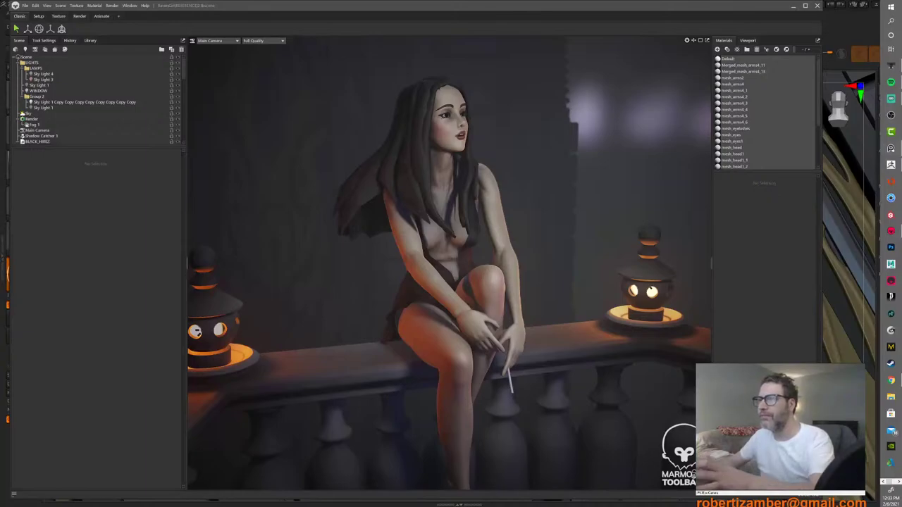
right_drag(462, 0, 474, 186)
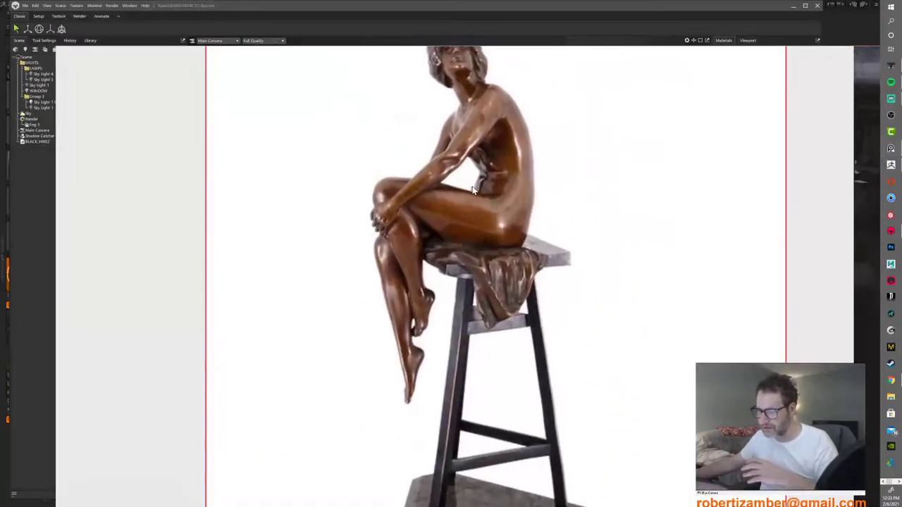
scroll(475, 186, down, 3)
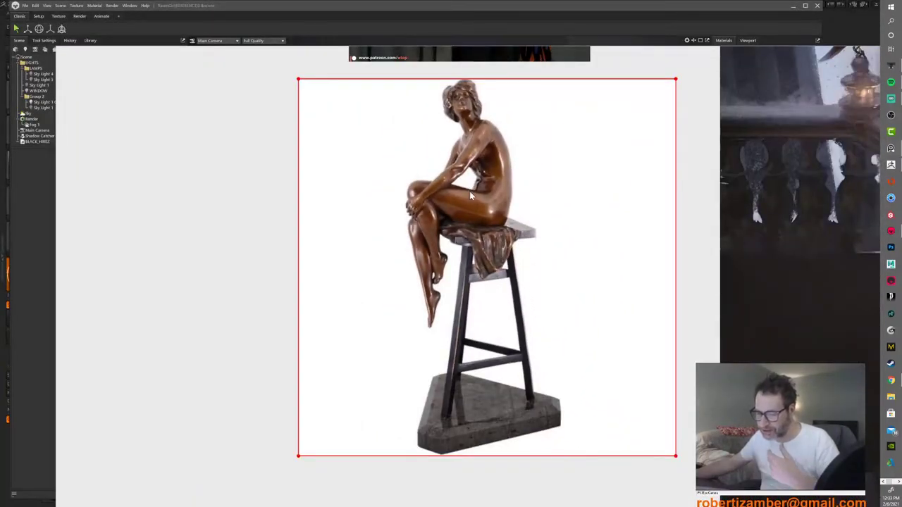
scroll(477, 193, down, 1)
scroll(486, 169, up, 1)
middle_drag(479, 162, 462, 202)
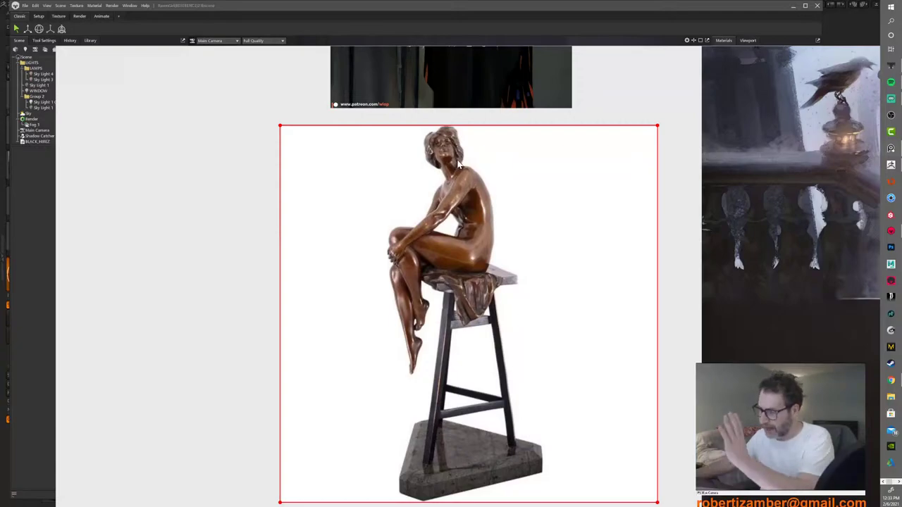
Step: Examine the WLOP painting of the woman in black by the snowy balustrade, including its lantern, ravens and neighbouring artwork
scroll(458, 163, down, 3)
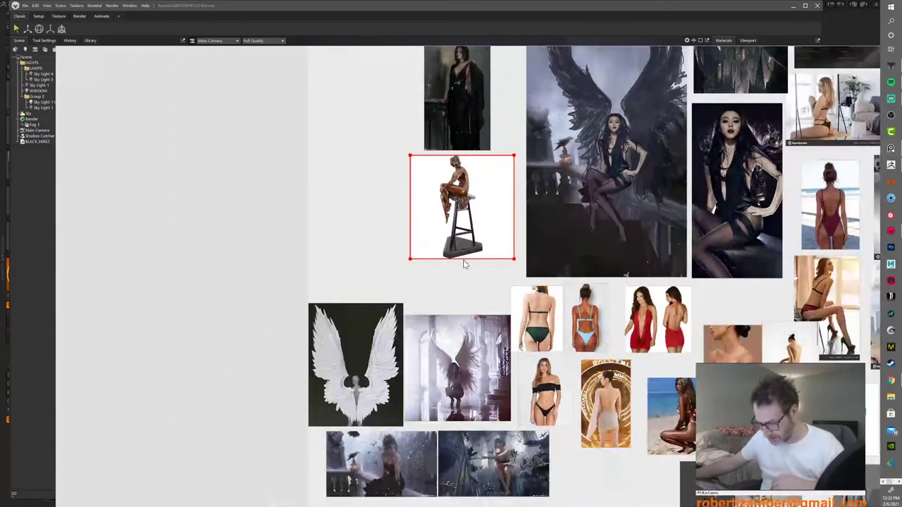
middle_drag(423, 270, 390, 135)
scroll(373, 333, up, 5)
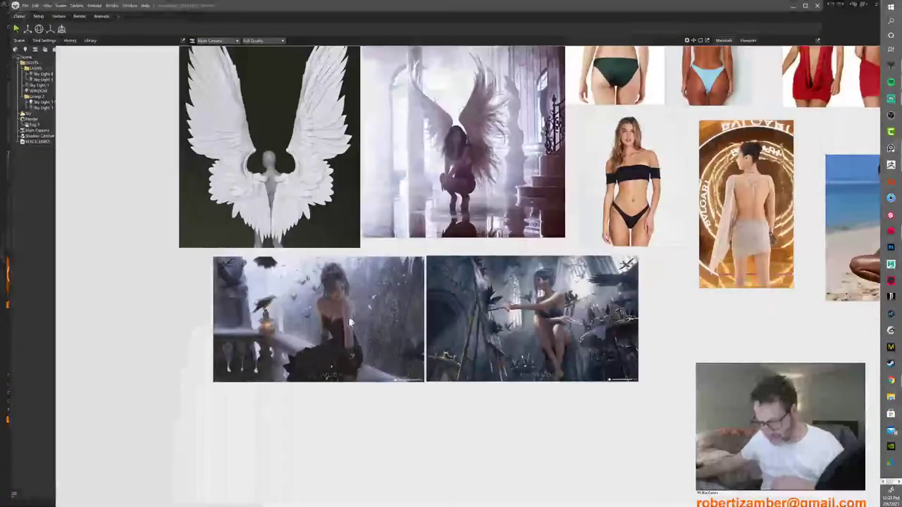
middle_drag(342, 305, 401, 274)
double_click(381, 276)
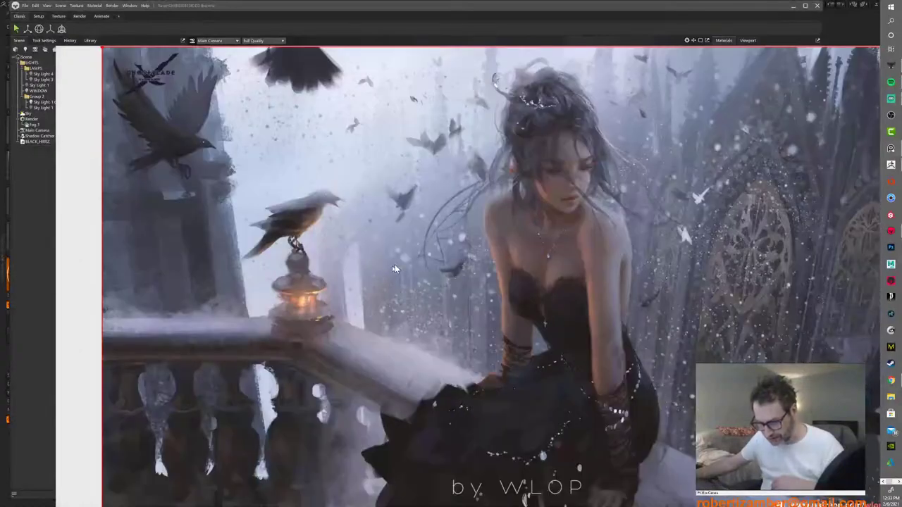
scroll(413, 257, down, 5)
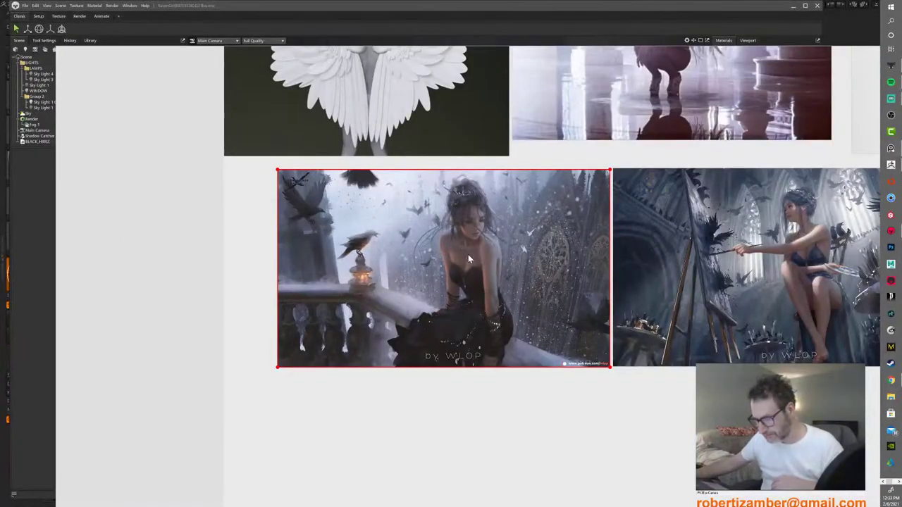
middle_drag(468, 255, 384, 249)
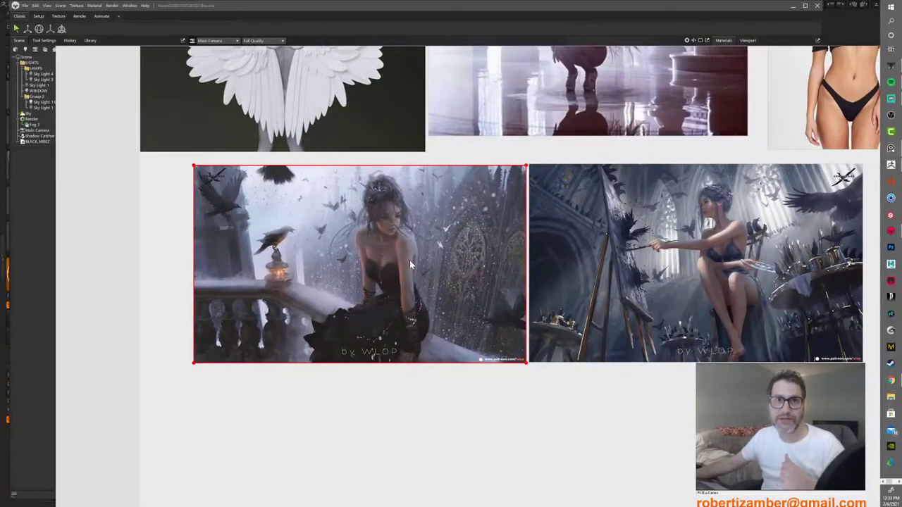
mouse_move(624, 240)
middle_down()
mouse_move(526, 236)
mouse_move(616, 231)
middle_up()
middle_drag(376, 269, 377, 311)
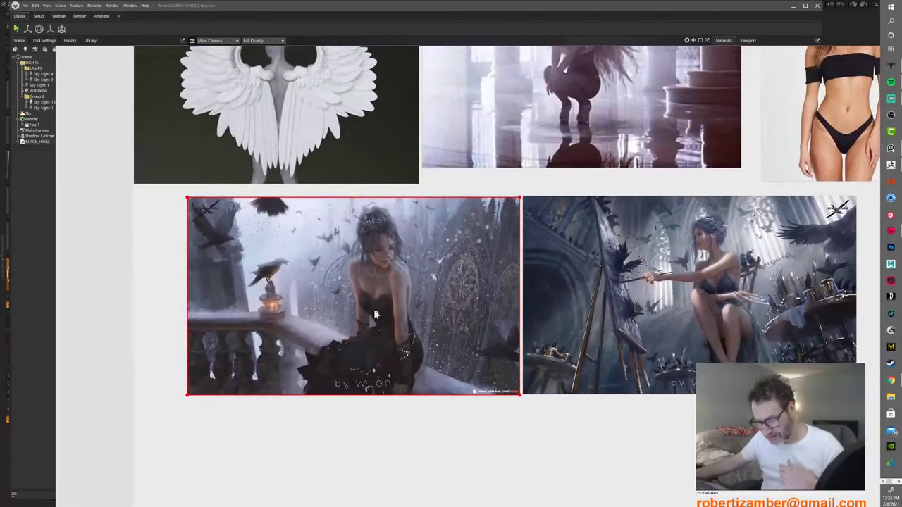
scroll(351, 316, up, 1)
scroll(341, 317, down, 2)
scroll(320, 328, up, 1)
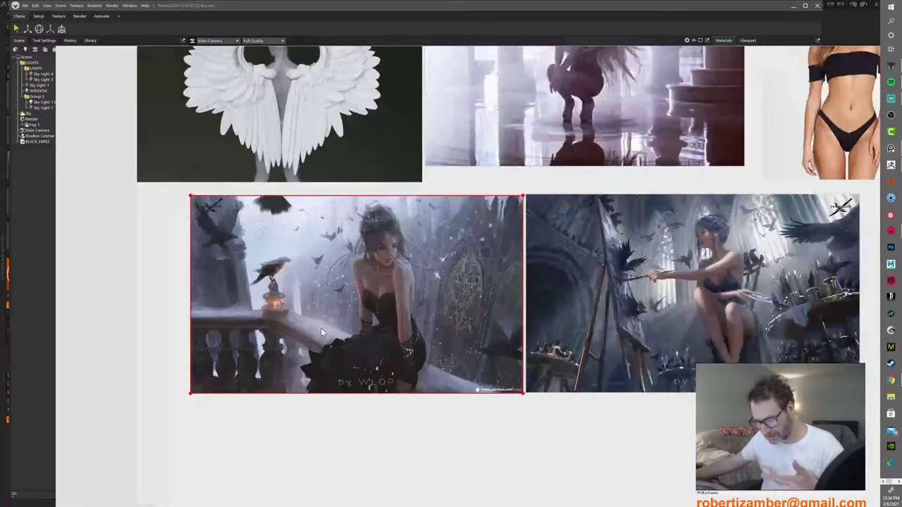
scroll(336, 327, down, 1)
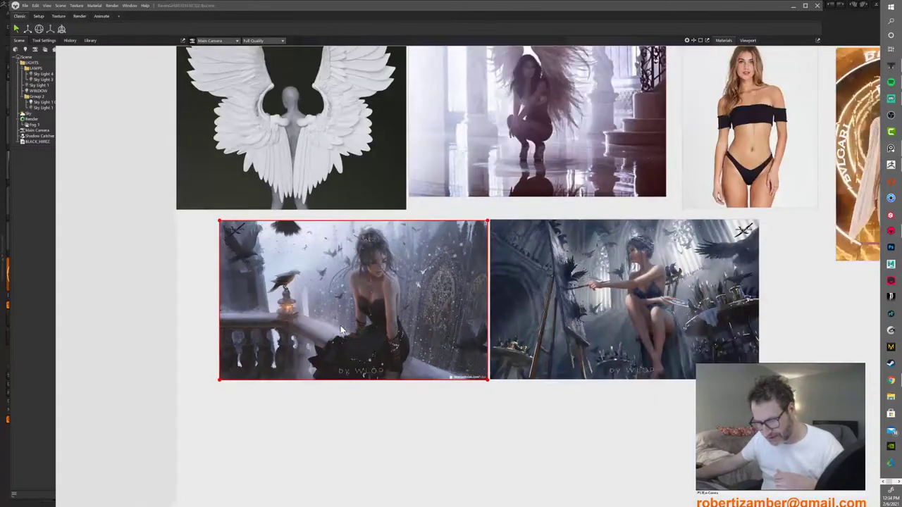
scroll(325, 329, up, 1)
scroll(324, 325, down, 1)
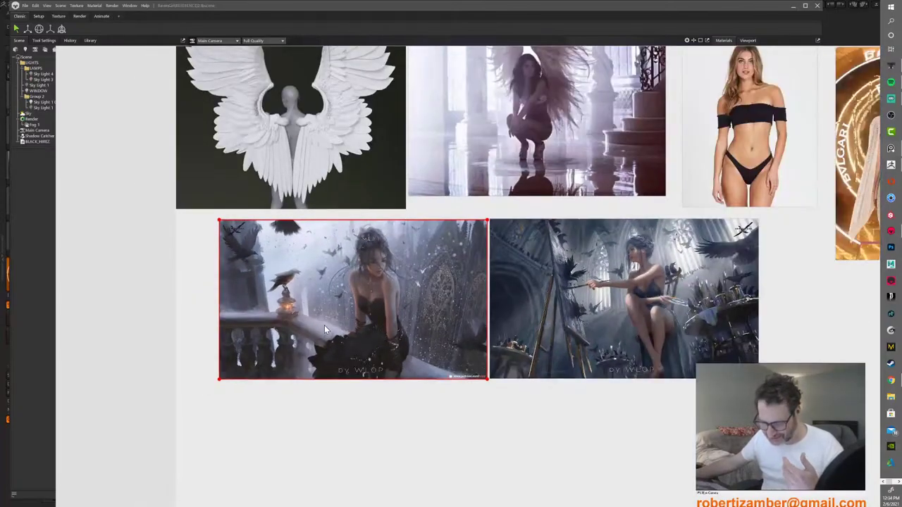
scroll(325, 324, up, 2)
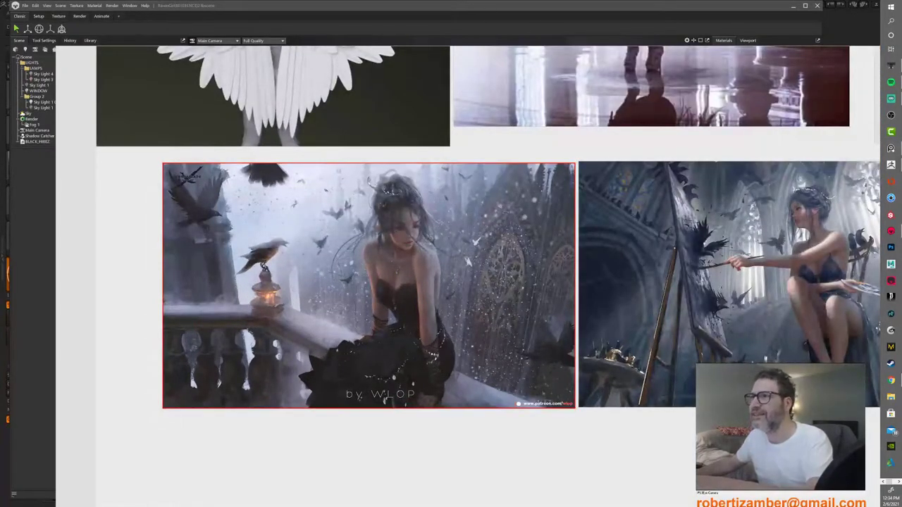
Step: Switch to the Marmoset Toolbag render, inspect the seated figure and lanterns from both sides, and close the program
click(462, 17)
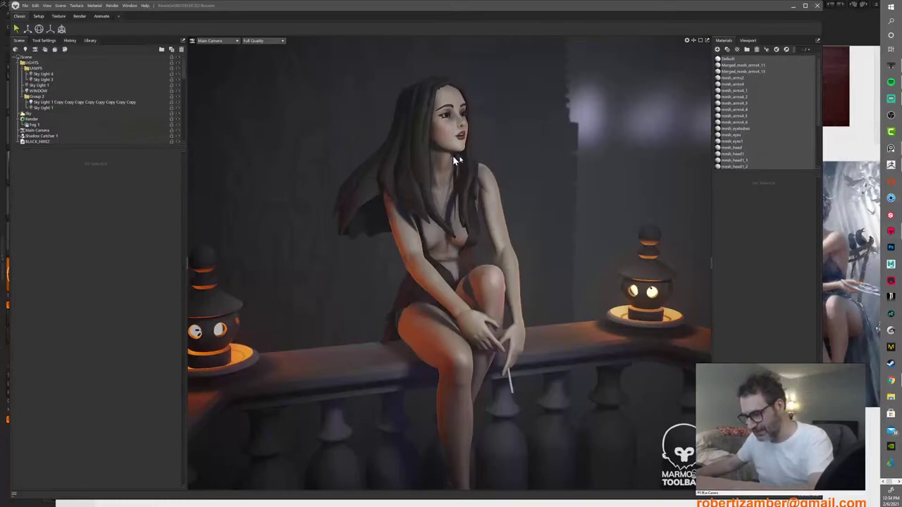
alt+drag(452, 155, 416, 155)
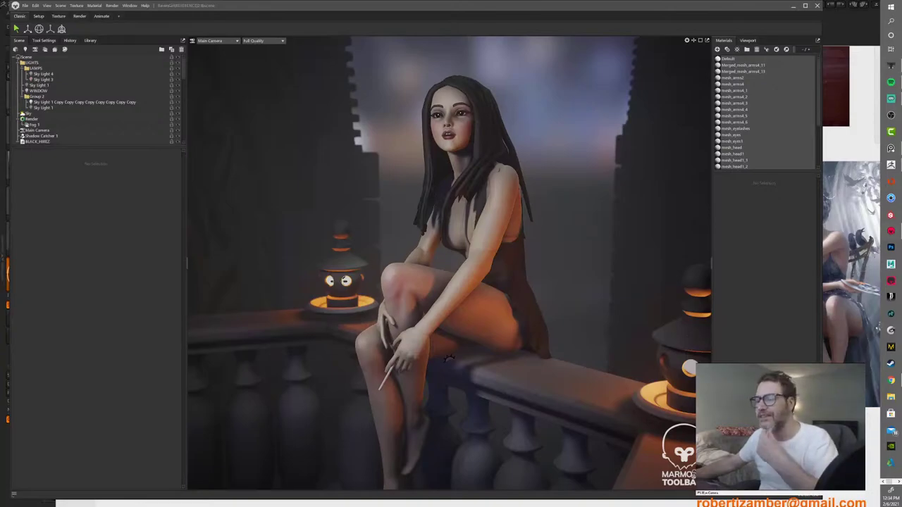
drag(429, 240, 552, 224)
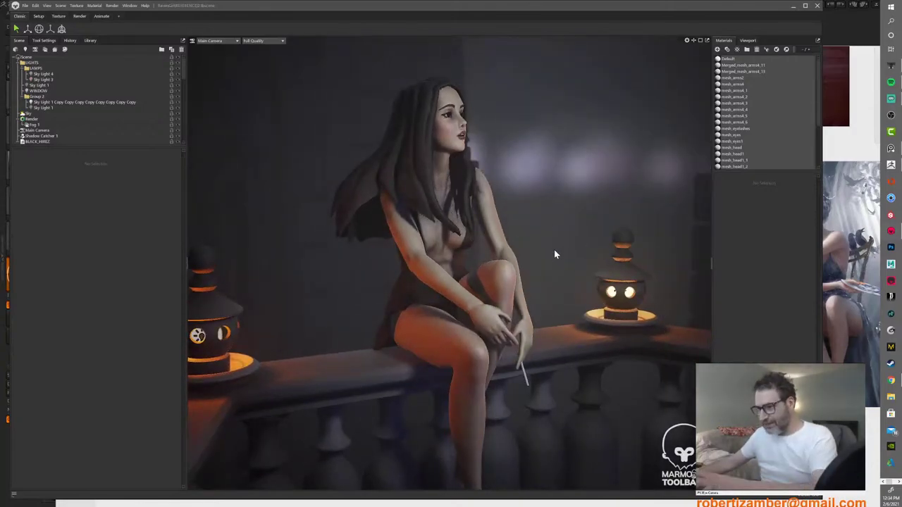
click(818, 7)
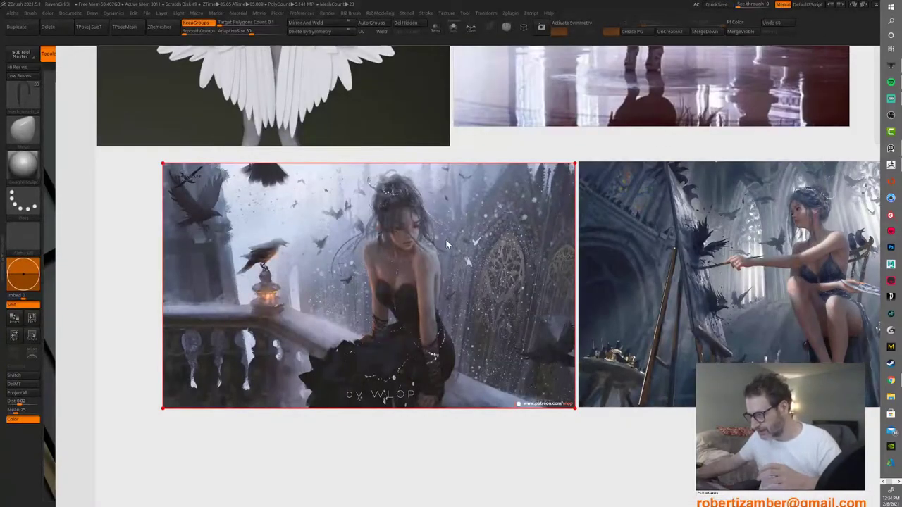
Step: Browse the reference board from the wing images to the dark-winged woman painting and examine its pose and balustrade composition
middle_drag(447, 239, 437, 301)
scroll(438, 302, down, 2)
middle_drag(540, 160, 487, 300)
scroll(524, 243, down, 1)
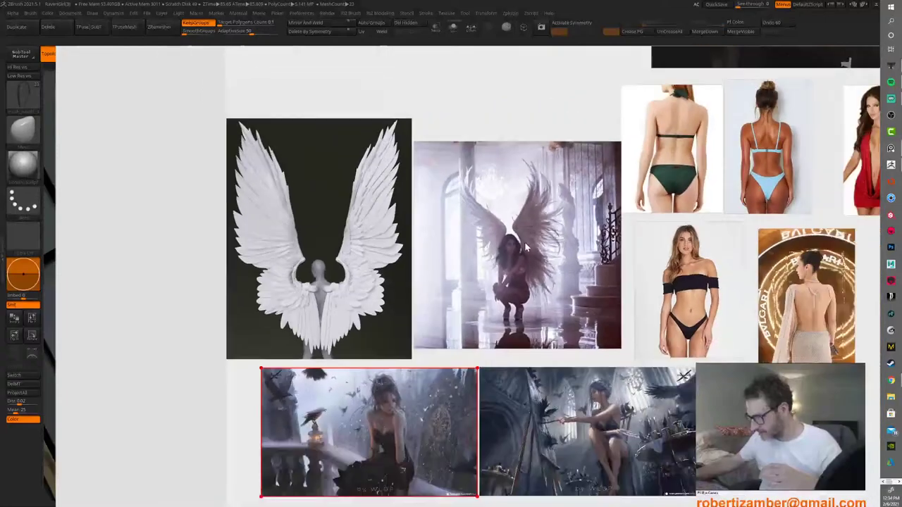
middle_drag(525, 242, 489, 406)
middle_drag(497, 235, 447, 373)
middle_drag(469, 252, 394, 330)
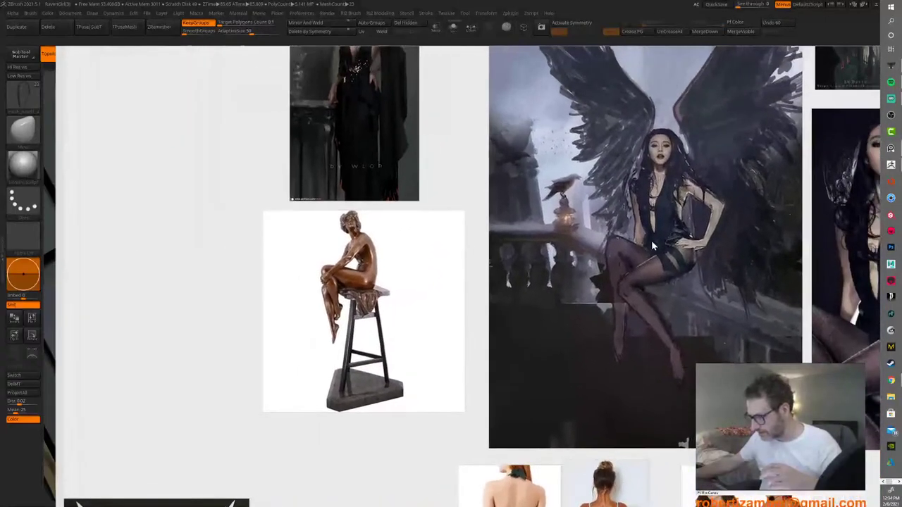
middle_drag(652, 240, 469, 241)
scroll(494, 245, down, 2)
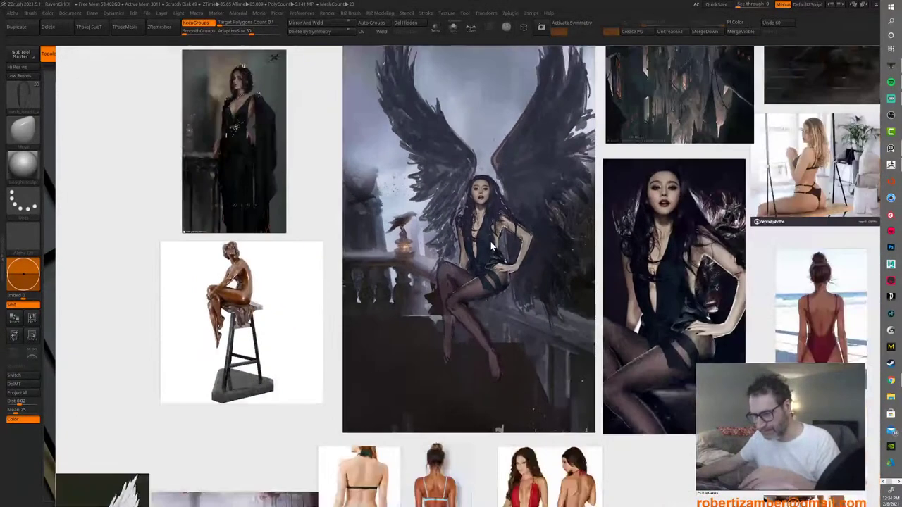
scroll(494, 245, up, 1)
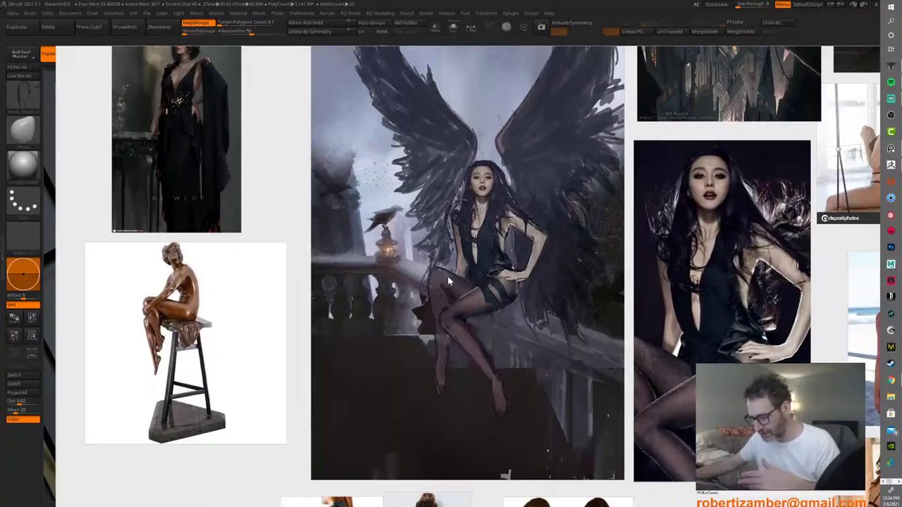
scroll(466, 268, down, 1)
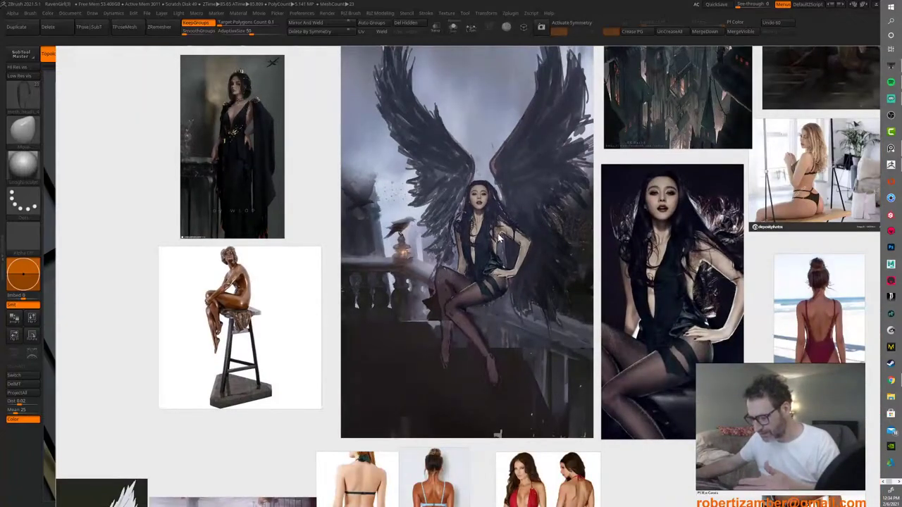
scroll(482, 243, up, 1)
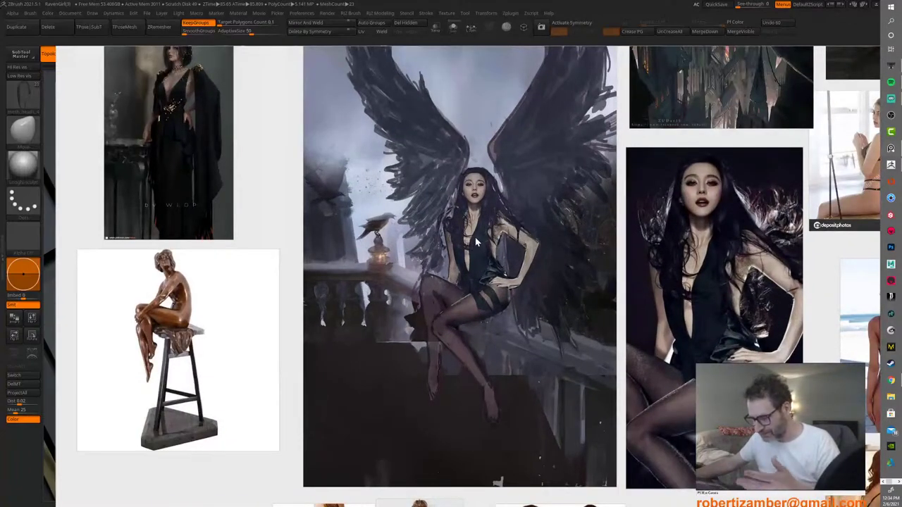
scroll(478, 241, down, 1)
scroll(482, 232, up, 1)
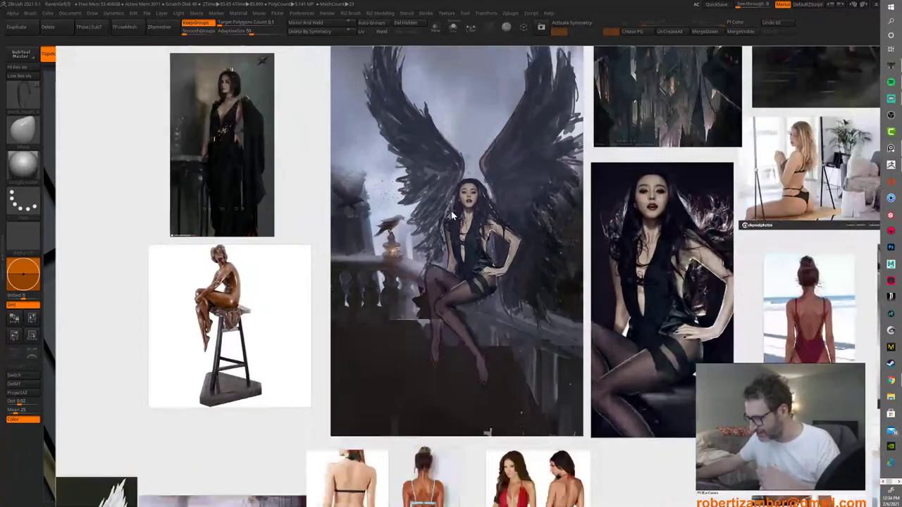
scroll(452, 220, down, 1)
Step: Compare the dark-winged woman painting with the adjacent photo of the seated woman in black, checking pose, hair and outfit
double_click(477, 232)
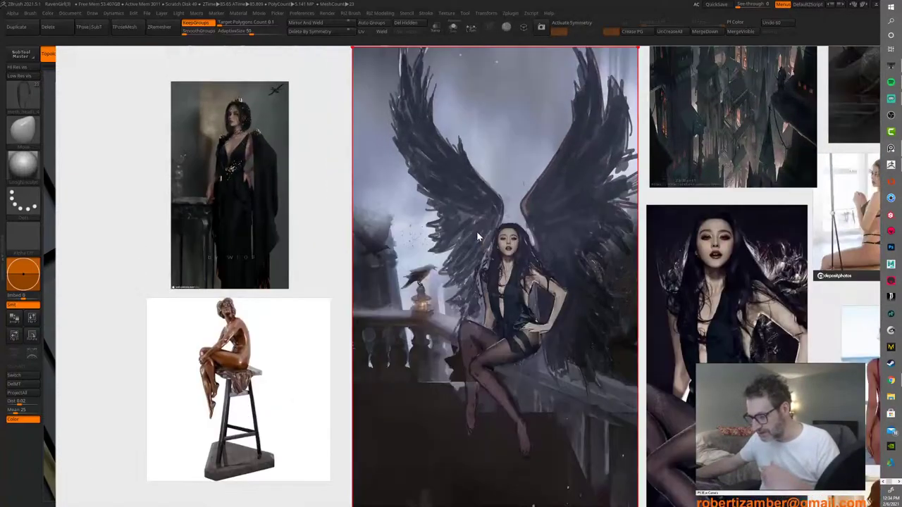
double_click(721, 277)
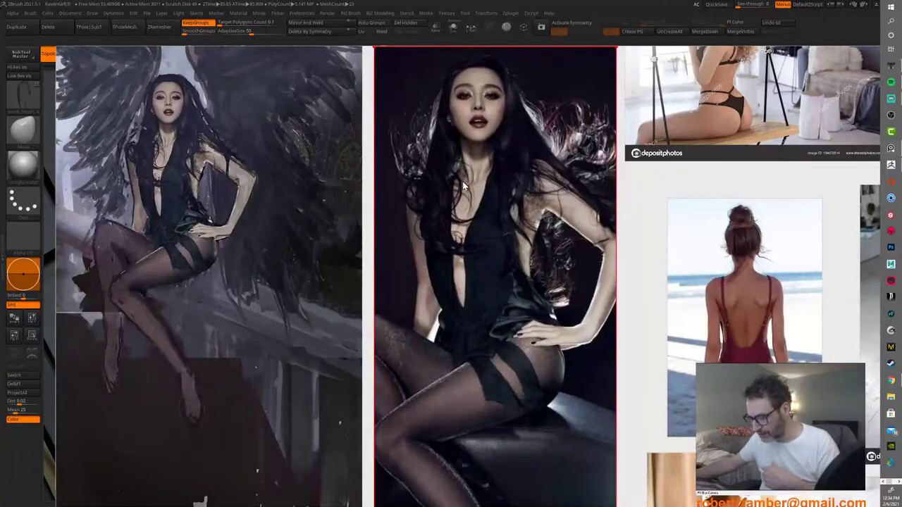
scroll(463, 185, down, 1)
scroll(464, 188, up, 1)
scroll(475, 180, down, 1)
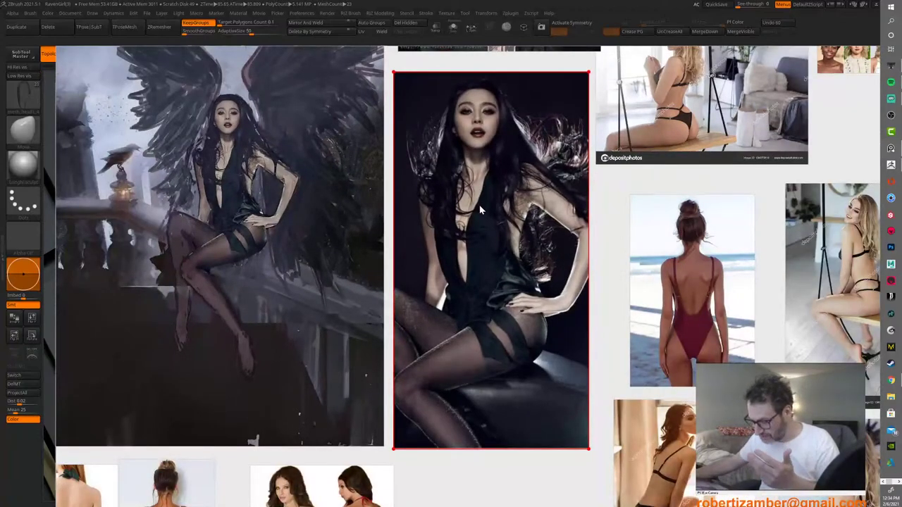
middle_drag(480, 192, 482, 215)
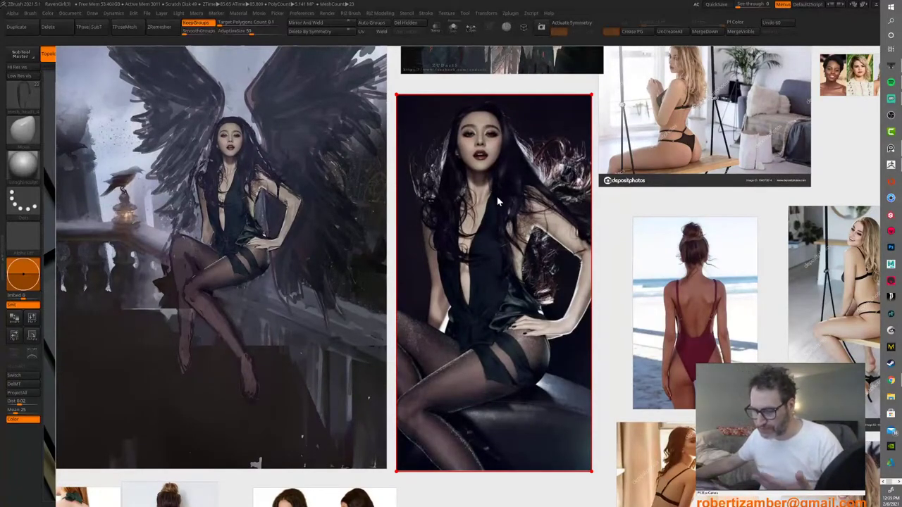
scroll(497, 197, down, 2)
scroll(497, 196, up, 1)
scroll(497, 196, down, 1)
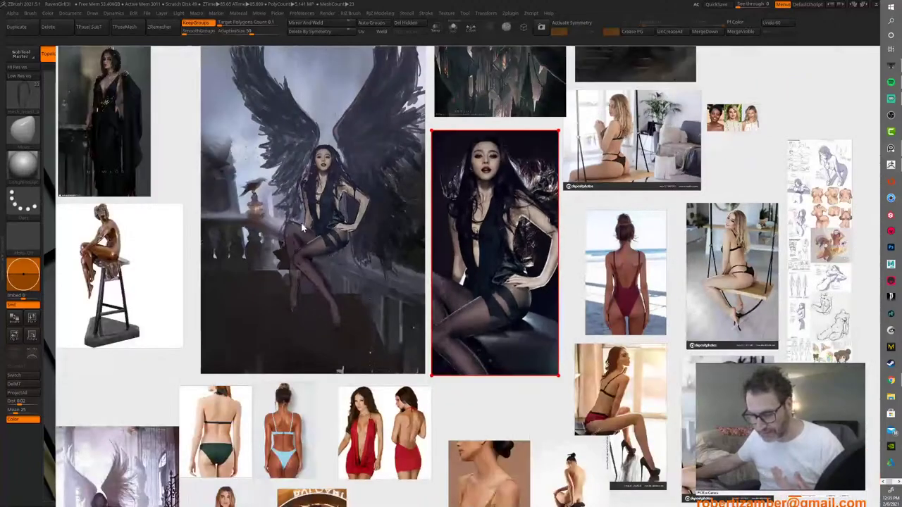
scroll(489, 268, up, 2)
scroll(488, 240, down, 1)
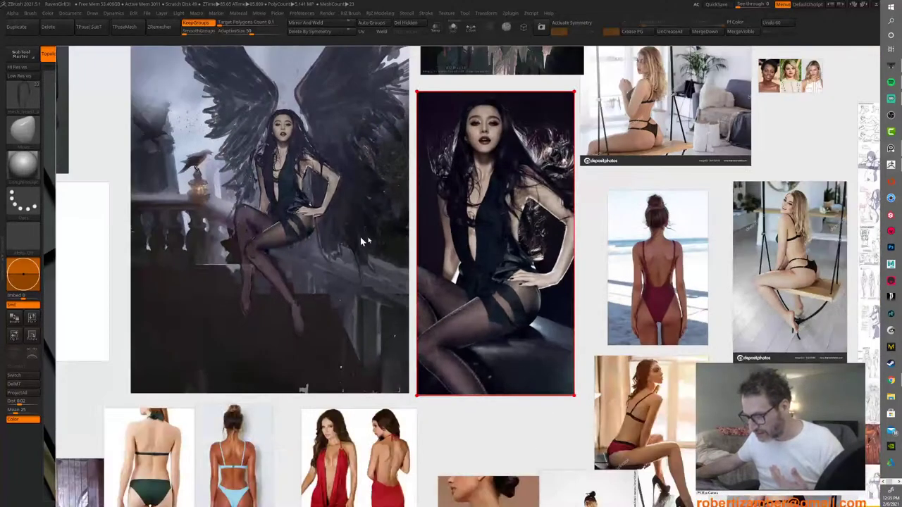
scroll(495, 226, down, 1)
scroll(495, 222, up, 1)
scroll(496, 222, up, 1)
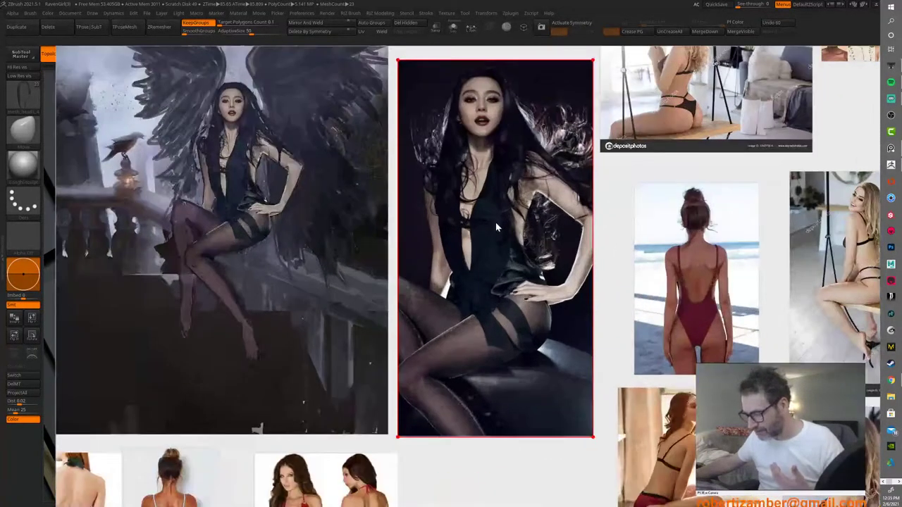
scroll(495, 222, down, 1)
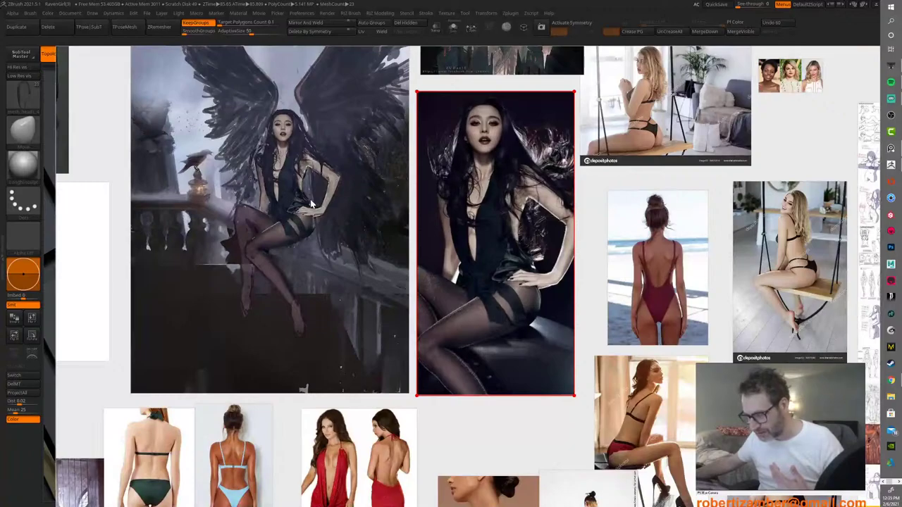
middle_drag(312, 203, 360, 218)
scroll(339, 205, down, 1)
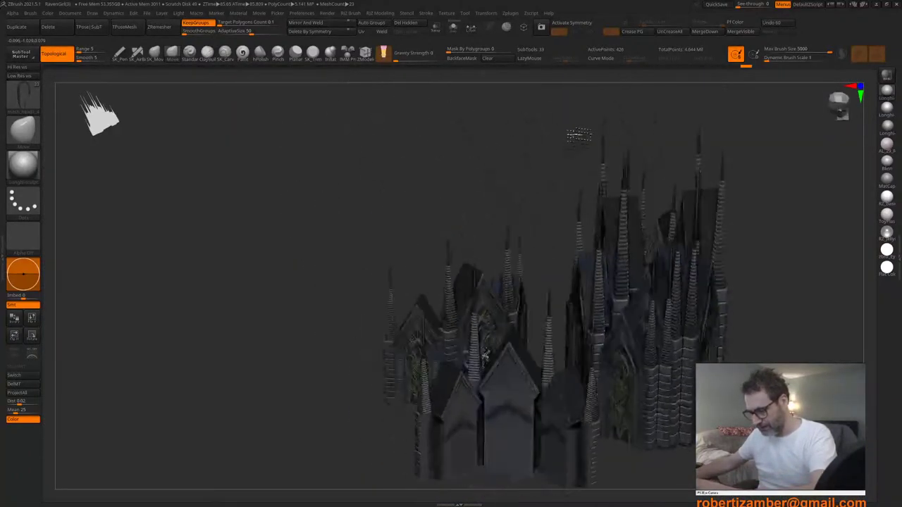
Step: Hide the BACKGROUND folder in the cathedral scene while keeping the FOREGROUND folder visible
drag(580, 135, 477, 143)
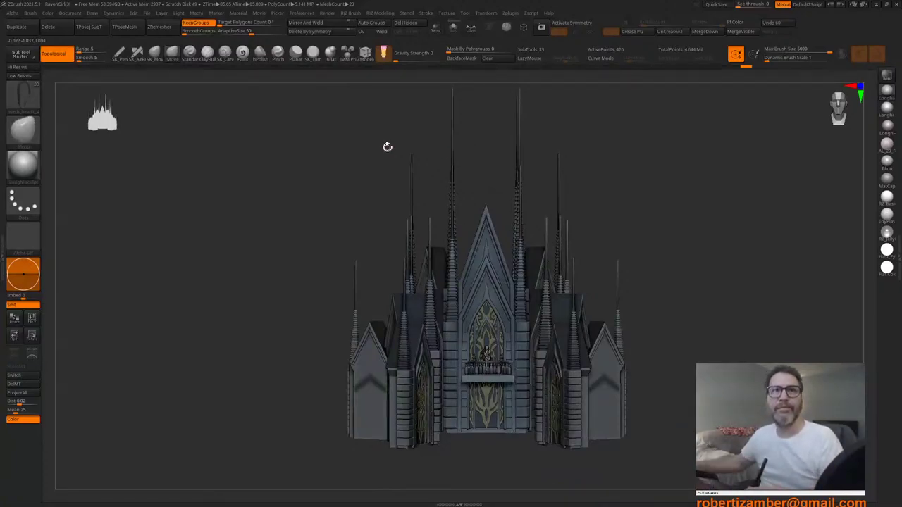
mouse_move(371, 315)
ctrl+right_down()
mouse_move(391, 335)
mouse_move(343, 271)
ctrl+right_up()
key(n)
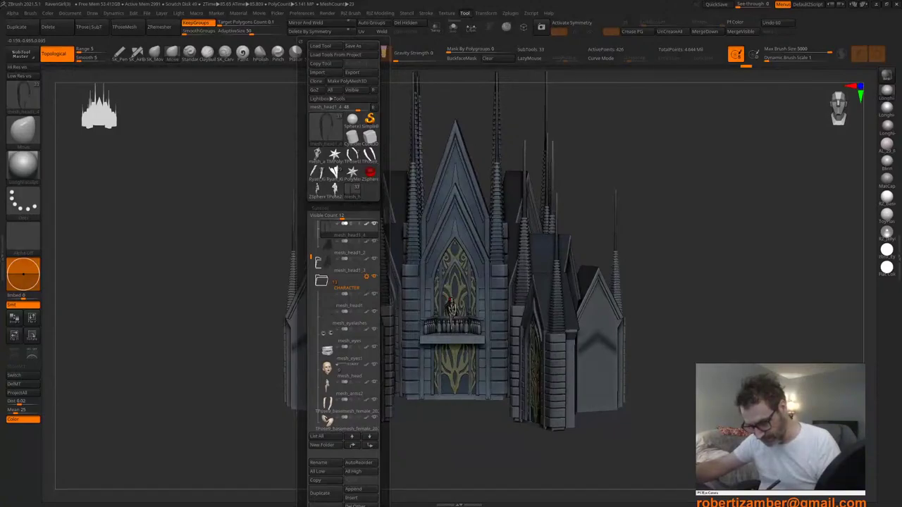
drag(311, 258, 310, 334)
click(374, 365)
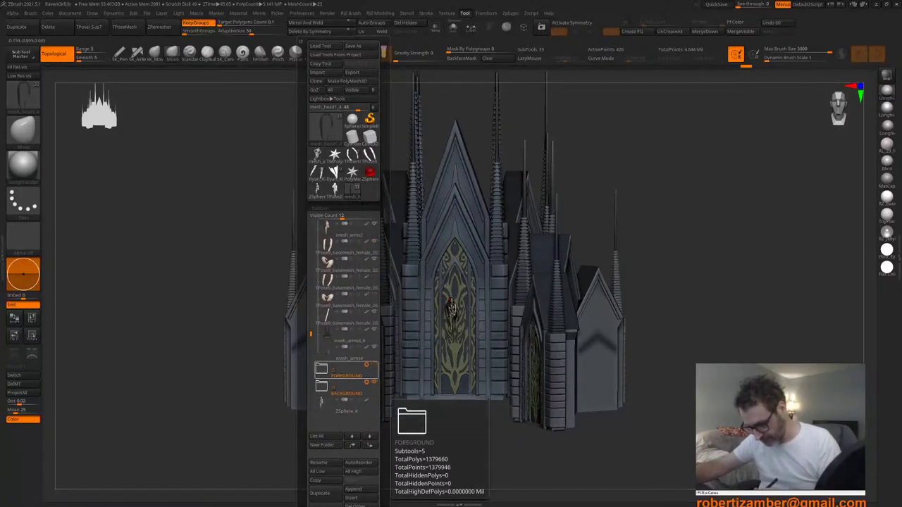
click(374, 366)
click(375, 382)
Step: Inspect the seated figure, her hair and pose, and the balustrade with its lanterns from several angles and distances
alt+right_drag(417, 363, 403, 397)
right_drag(358, 365, 416, 372)
alt+click(345, 233)
ctrl+right_drag(442, 187, 446, 202)
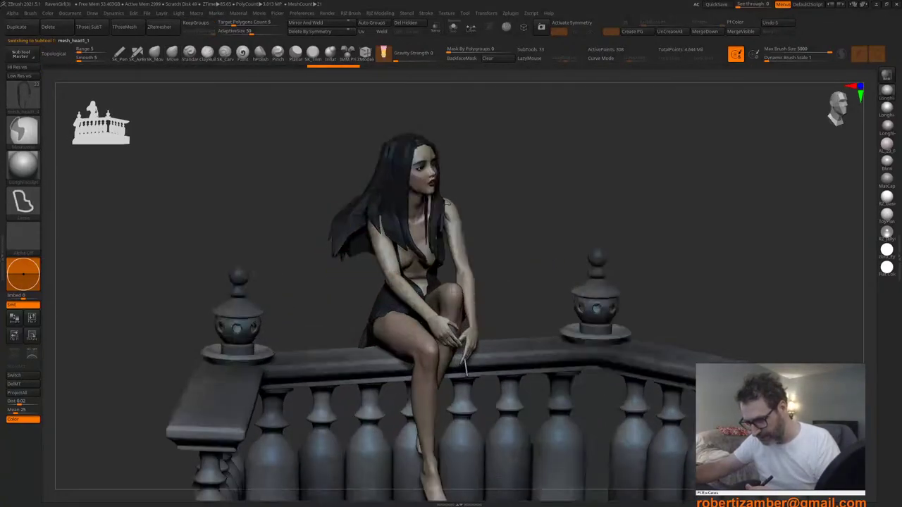
mouse_move(374, 262)
right_down()
mouse_move(334, 279)
mouse_move(351, 292)
mouse_move(326, 326)
mouse_move(278, 309)
mouse_move(328, 306)
right_up()
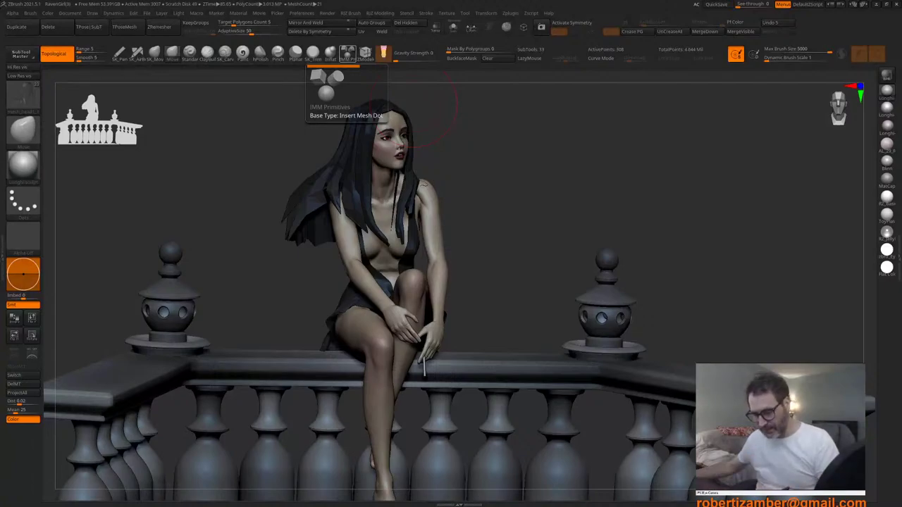
mouse_move(282, 294)
mouse_down()
mouse_move(303, 304)
mouse_move(276, 308)
mouse_move(295, 328)
mouse_move(321, 267)
mouse_up()
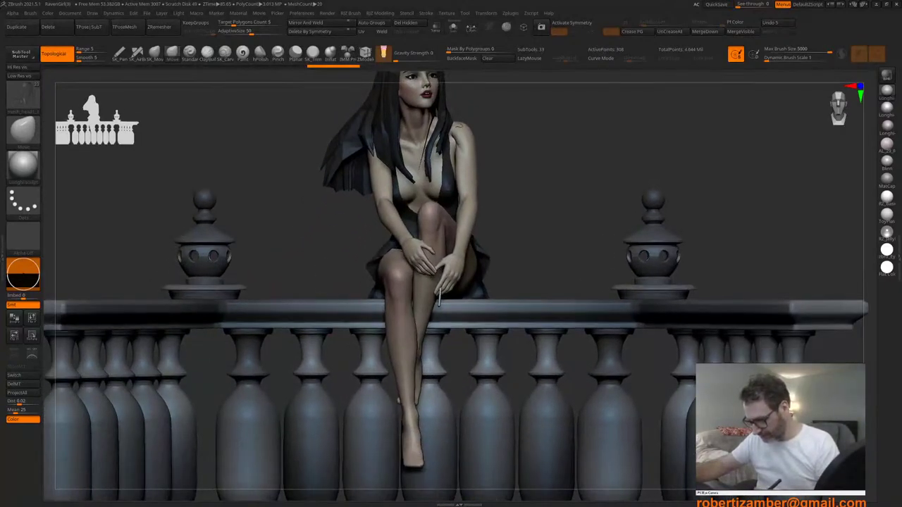
ctrl+shift+drag(296, 354, 368, 316)
mouse_move(324, 359)
alt+mouse_down()
mouse_move(314, 344)
mouse_move(330, 346)
mouse_move(327, 386)
alt+mouse_up()
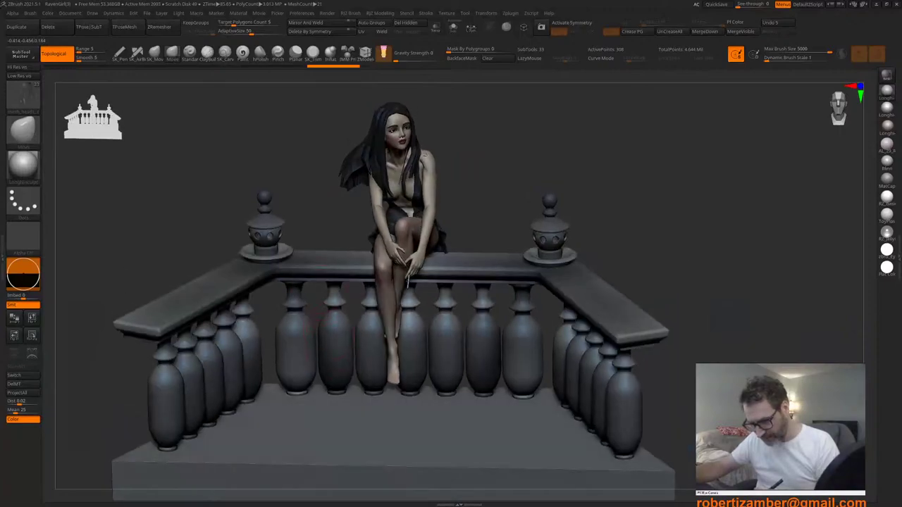
Step: Make the balustrade's handrail the active subtool and assign its whole surface to a single polygroup
alt+click(311, 271)
alt+right_drag(314, 305, 352, 240)
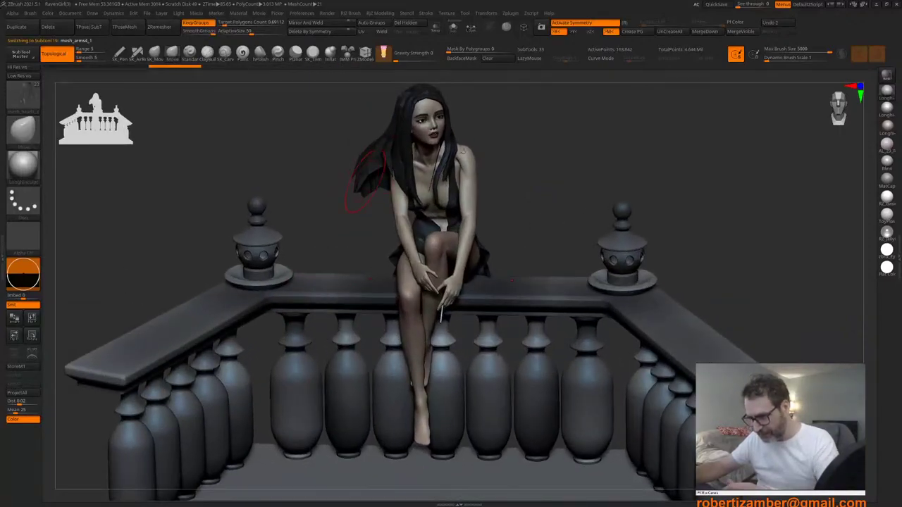
click(497, 59)
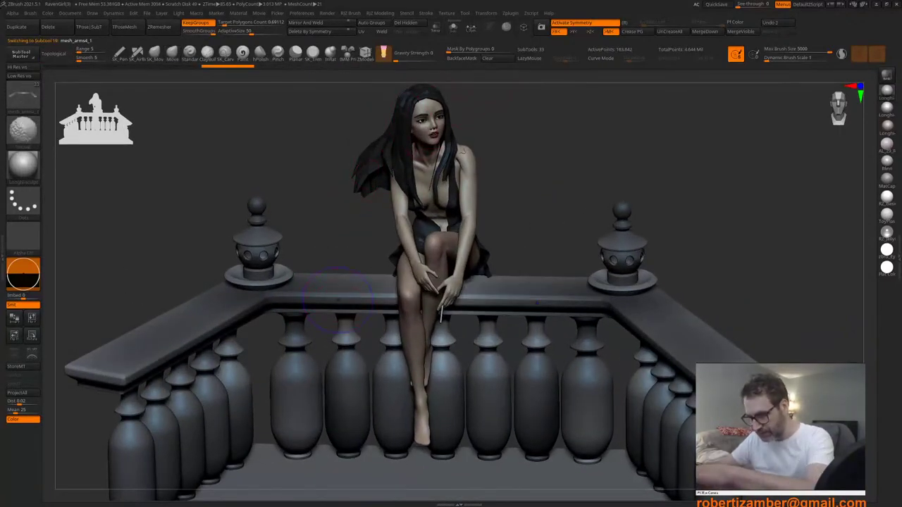
key(shift+f)
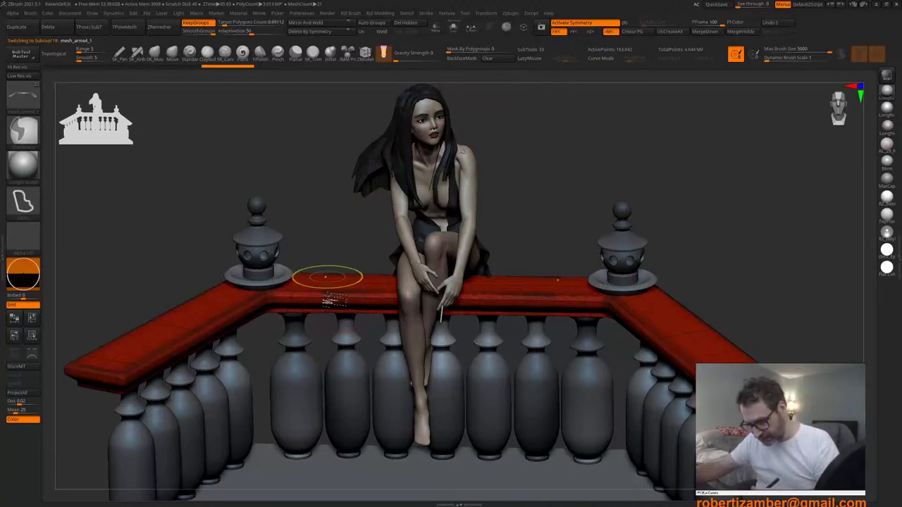
key(ctrl+w)
ctrl+right_drag(328, 278, 340, 387)
mouse_move(340, 351)
ctrl+right_down()
mouse_move(340, 244)
mouse_move(352, 240)
ctrl+right_up()
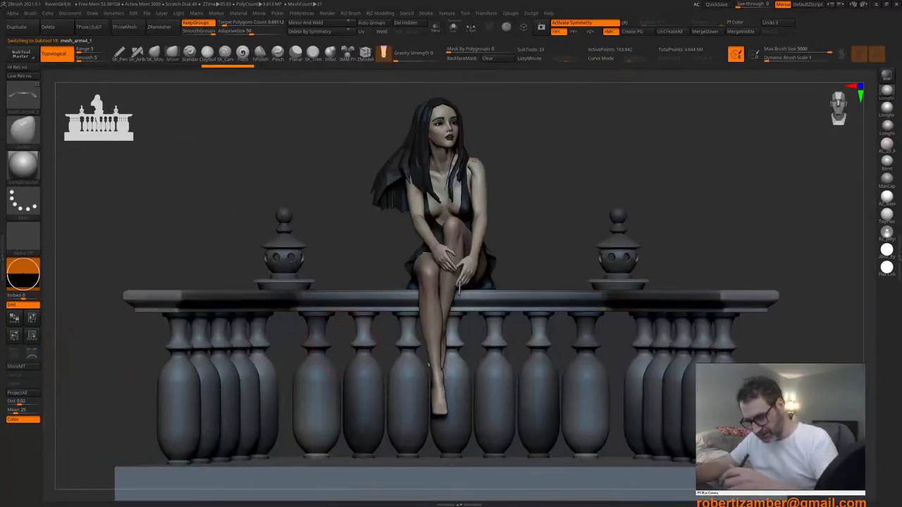
right_drag(338, 297, 329, 302)
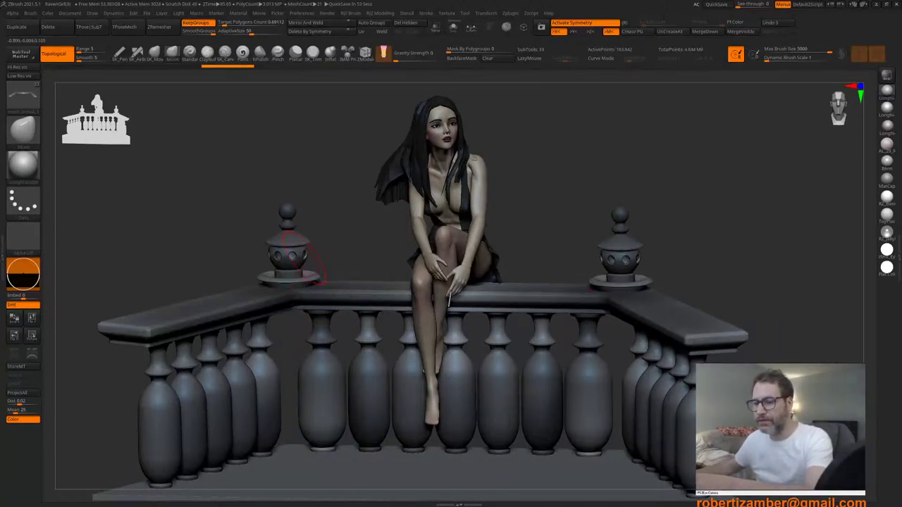
Step: Switch to the reference board and examine the raven lantern and balustrade in the dark-winged woman painting
right_drag(268, 0, 342, 182)
scroll(353, 216, up, 5)
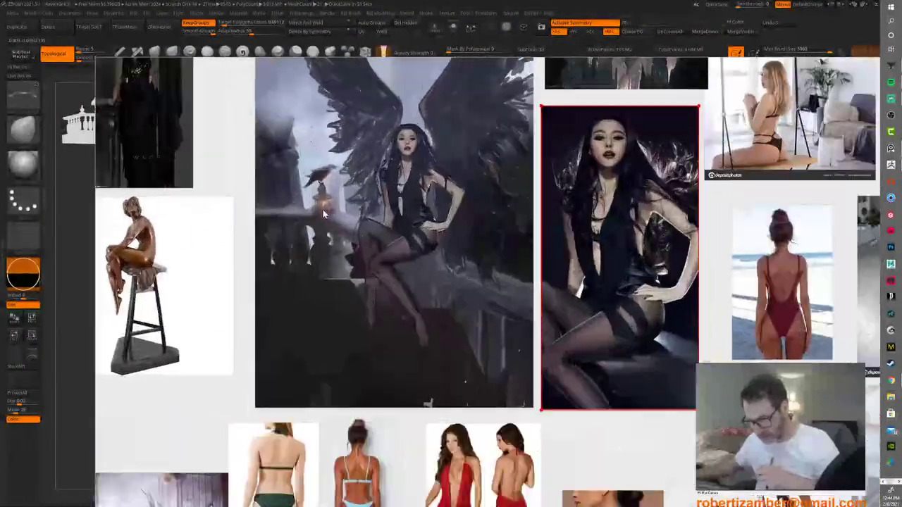
scroll(297, 222, down, 4)
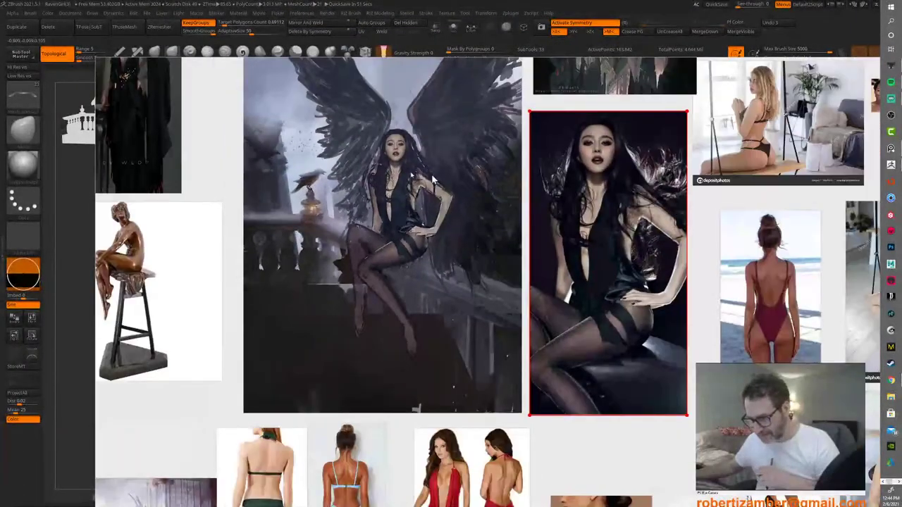
scroll(361, 208, down, 5)
Step: Examine the snow-covered railing, lantern and balusters in the WLOP painting, and return to ZBrush
double_click(202, 432)
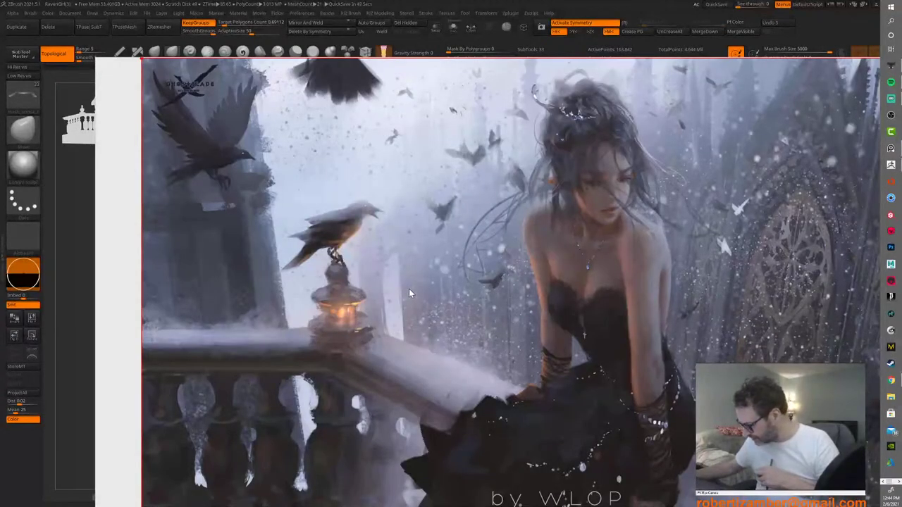
scroll(412, 276, down, 2)
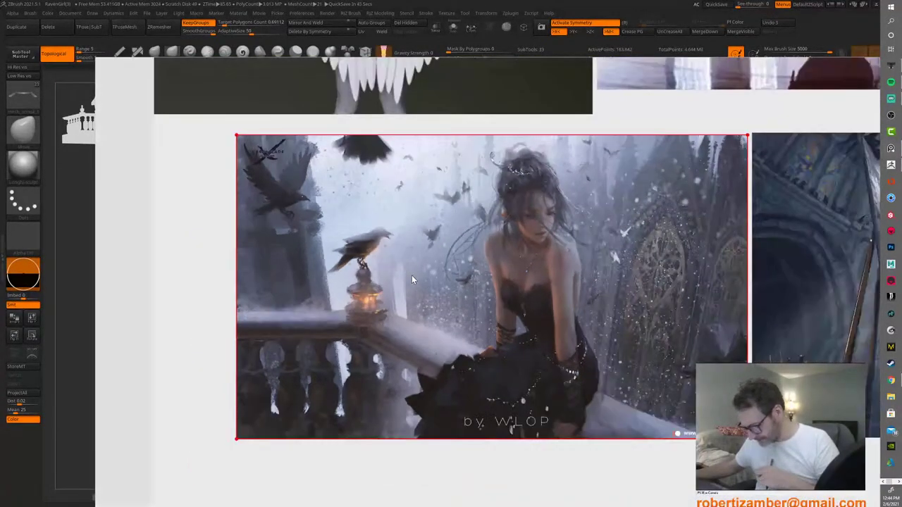
scroll(406, 279, down, 2)
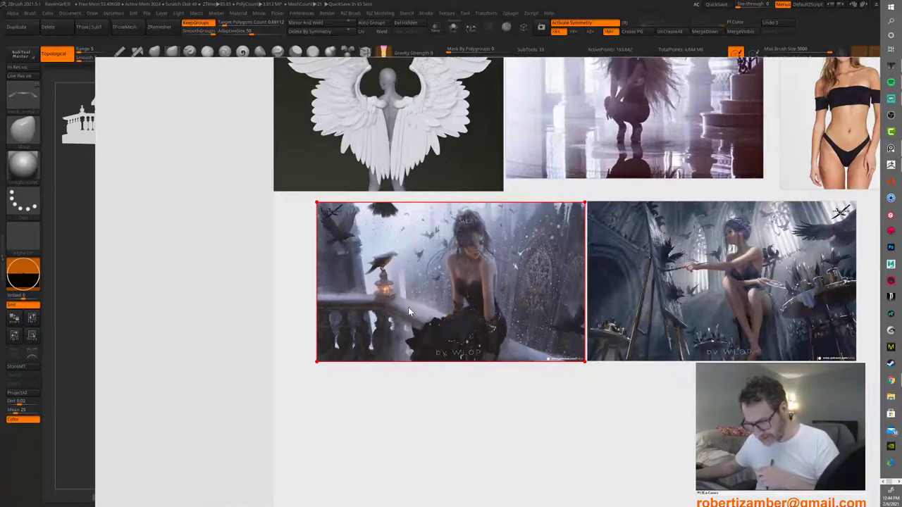
scroll(366, 301, up, 5)
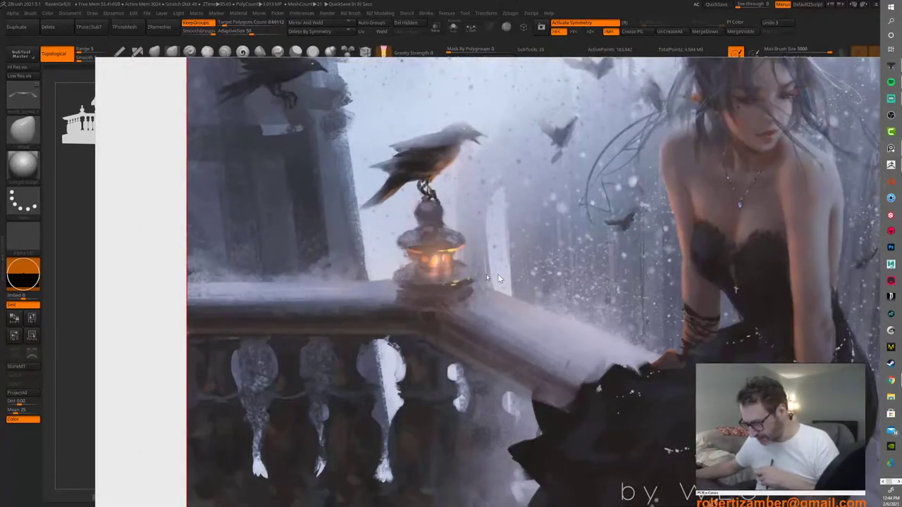
scroll(529, 275, down, 3)
scroll(399, 282, down, 3)
scroll(411, 263, up, 3)
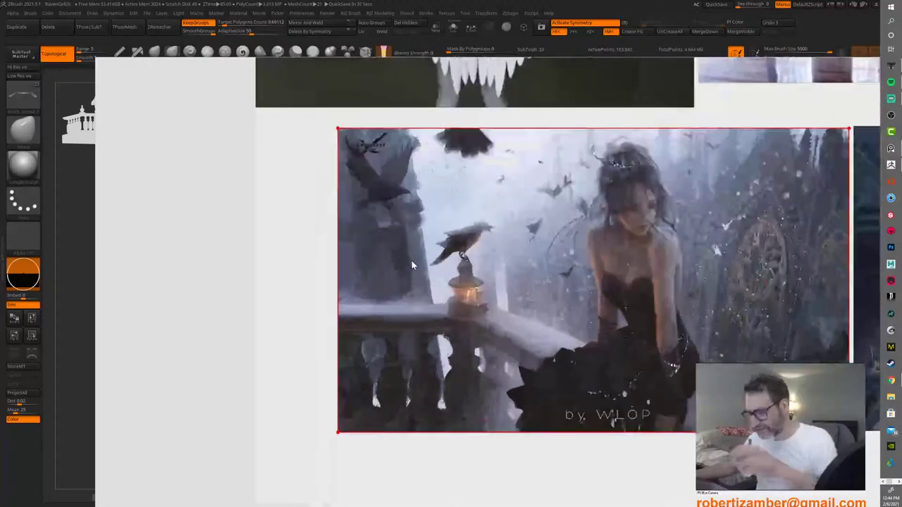
mouse_move(429, 226)
right_down()
mouse_move(469, 0)
mouse_move(479, 0)
right_up()
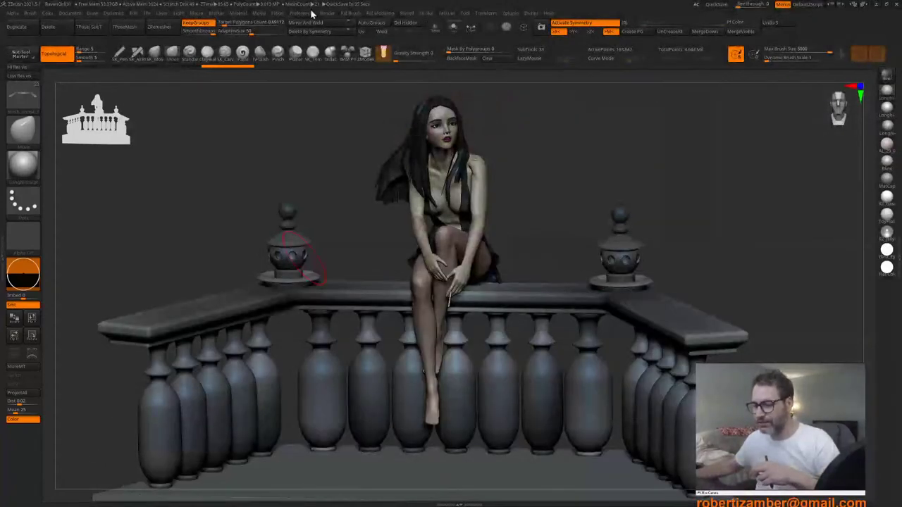
Step: Try to mask a section of the handrail between the lantern and the seated figure
drag(284, 122, 351, 320)
right_drag(345, 332, 302, 378)
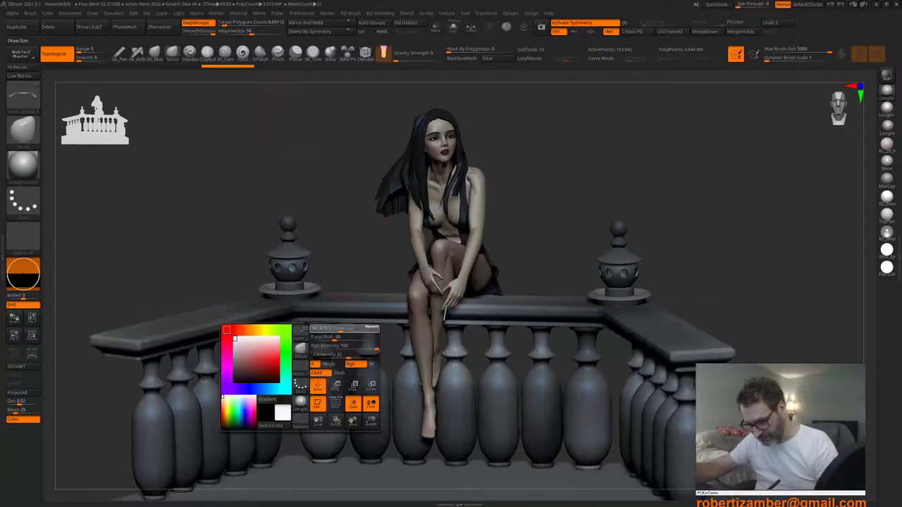
right_drag(339, 326, 303, 354)
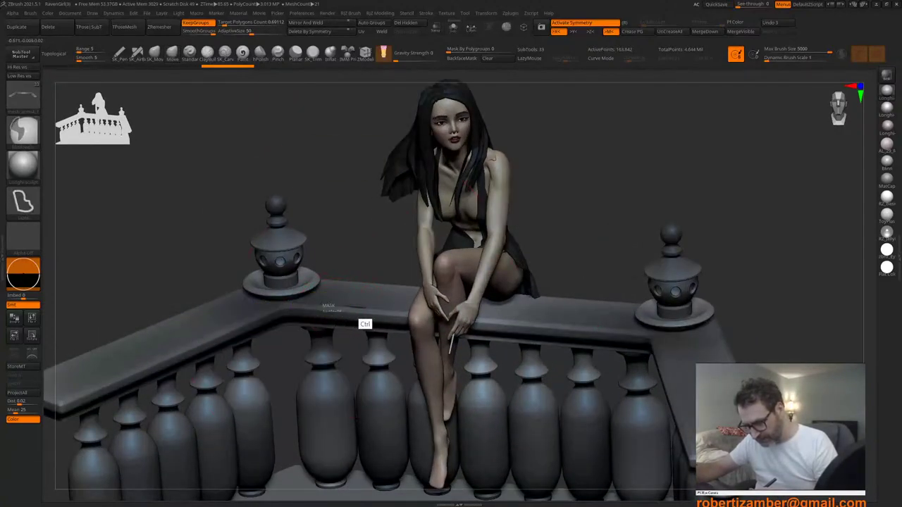
ctrl+drag(352, 309, 322, 302)
key(ctrl+z)
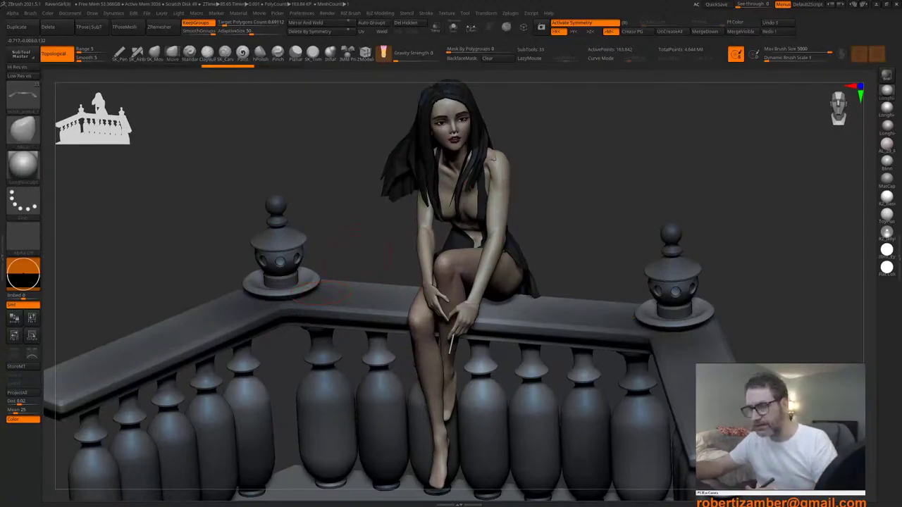
Step: Paint a symmetrical mask over the top surface of the handrail, covering the back section and the side arms
mouse_move(352, 294)
right_down()
mouse_move(352, 303)
mouse_move(342, 298)
right_up()
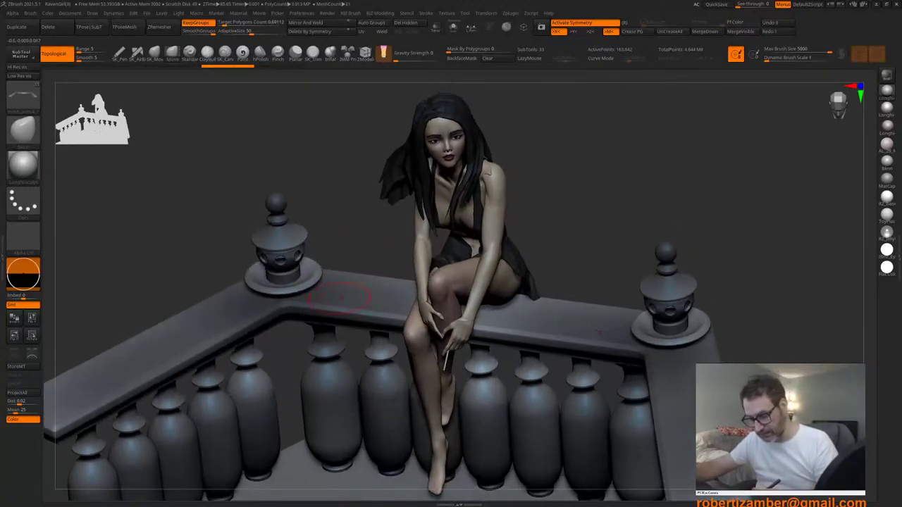
mouse_move(341, 299)
ctrl+mouse_down()
mouse_move(392, 301)
mouse_move(393, 290)
ctrl+mouse_up()
mouse_move(347, 314)
ctrl+mouse_down()
mouse_move(336, 294)
mouse_move(314, 312)
mouse_move(223, 327)
mouse_move(245, 312)
mouse_move(216, 332)
ctrl+mouse_up()
alt+right_drag(238, 321, 351, 260)
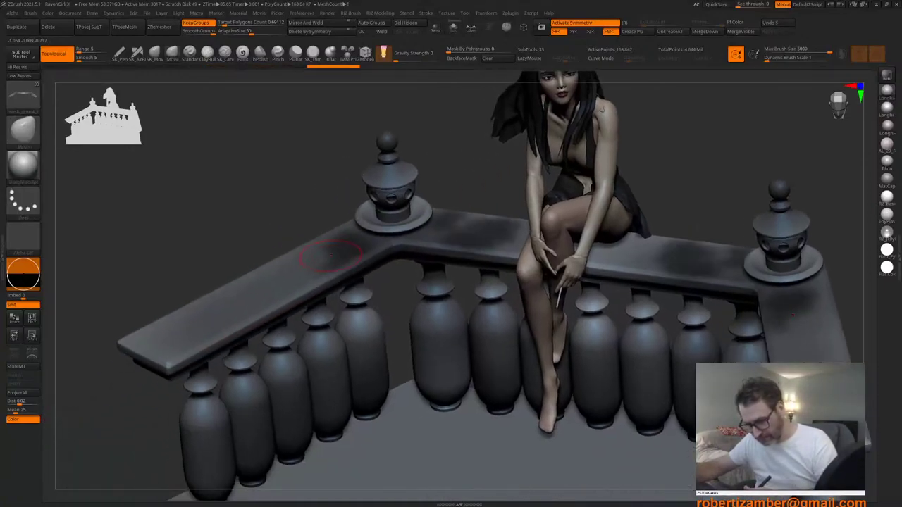
ctrl+drag(348, 255, 330, 269)
mouse_move(275, 291)
ctrl+mouse_down()
mouse_move(314, 264)
mouse_move(338, 226)
mouse_move(289, 266)
mouse_move(217, 300)
mouse_move(158, 353)
mouse_move(309, 279)
ctrl+mouse_up()
mouse_move(309, 280)
ctrl+mouse_down()
mouse_move(143, 347)
mouse_move(342, 232)
mouse_move(203, 313)
mouse_move(248, 298)
mouse_move(174, 354)
mouse_move(289, 296)
mouse_move(358, 255)
mouse_move(205, 336)
mouse_move(134, 348)
mouse_move(335, 238)
ctrl+mouse_up()
ctrl+drag(486, 247, 502, 255)
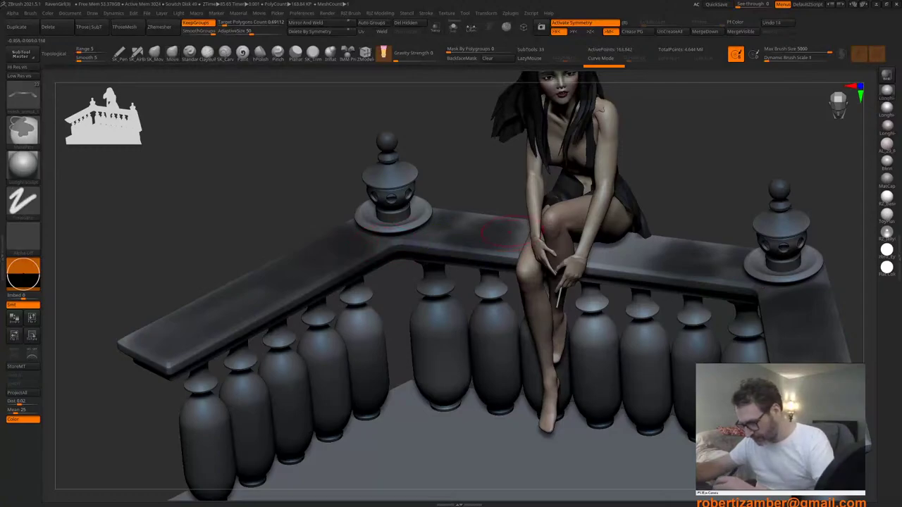
Step: Extend the painted mask across the rail top around the lantern base and beside the seated figure's legs
ctrl+right_drag(459, 270, 388, 269)
mouse_move(386, 332)
shift+right_down()
mouse_move(362, 334)
mouse_move(400, 304)
mouse_move(409, 312)
mouse_move(392, 334)
mouse_move(439, 362)
mouse_move(387, 393)
mouse_move(387, 408)
shift+right_up()
ctrl+right_drag(422, 314, 456, 296)
ctrl+drag(388, 260, 351, 282)
right_drag(346, 278, 358, 256)
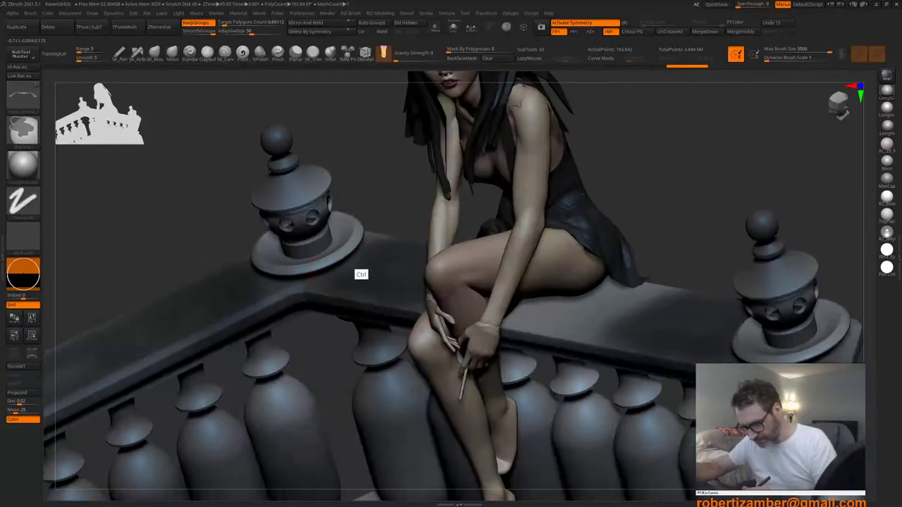
mouse_move(360, 261)
ctrl+mouse_down()
mouse_move(308, 294)
mouse_move(234, 259)
ctrl+mouse_up()
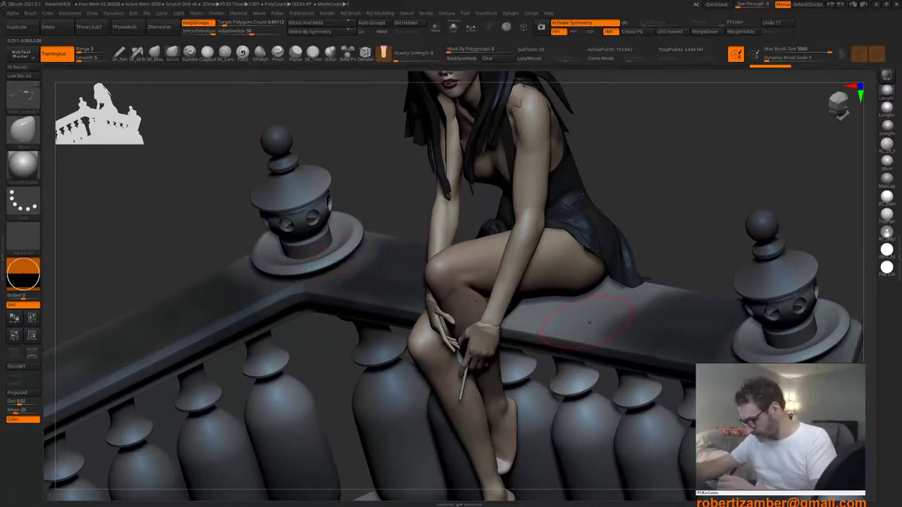
key(ctrl)
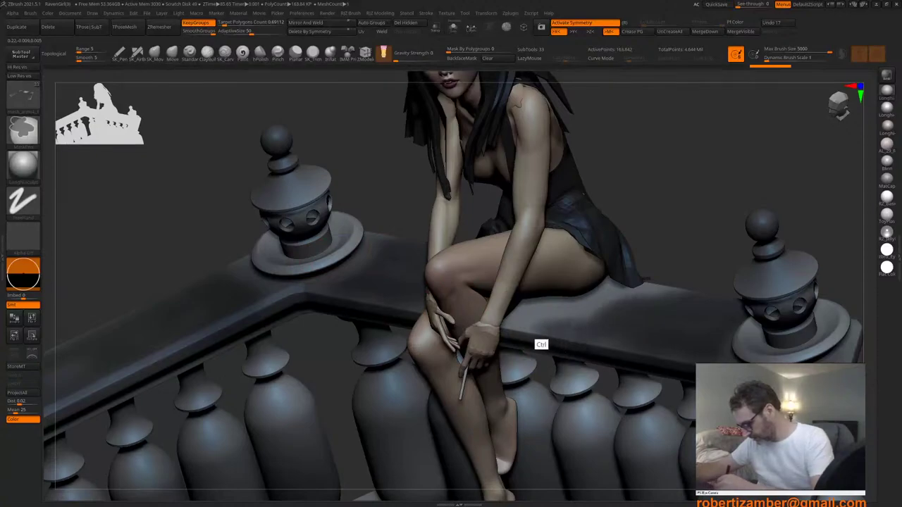
ctrl+drag(538, 335, 501, 315)
Step: Check the mask's coverage along the handrail's corners, side arms and back section from several angles
ctrl+right_drag(525, 344, 405, 319)
alt+right_drag(427, 366, 472, 304)
mouse_move(413, 331)
right_down()
mouse_move(379, 347)
mouse_move(406, 380)
mouse_move(359, 365)
mouse_move(394, 382)
right_up()
mouse_move(279, 304)
right_down()
mouse_move(294, 310)
mouse_move(289, 334)
right_up()
alt+right_drag(204, 360, 251, 322)
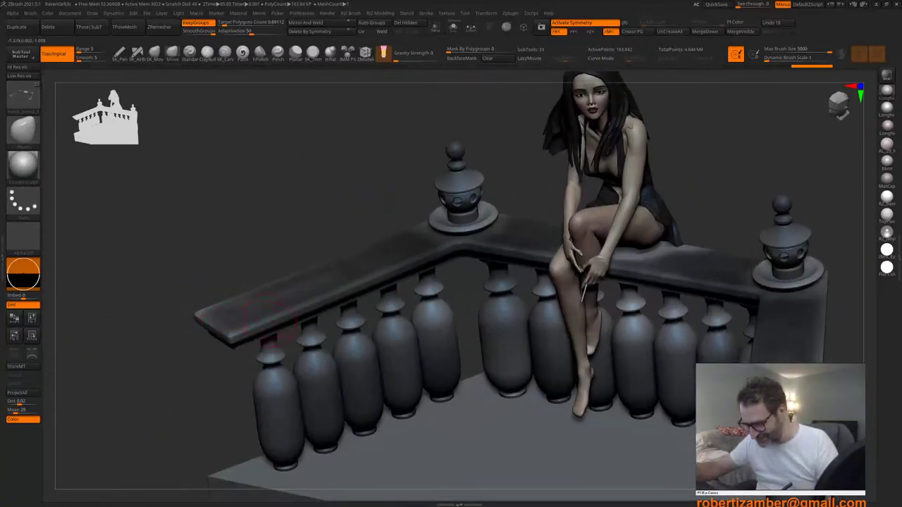
alt+right_drag(321, 348, 291, 344)
alt+right_drag(361, 376, 317, 386)
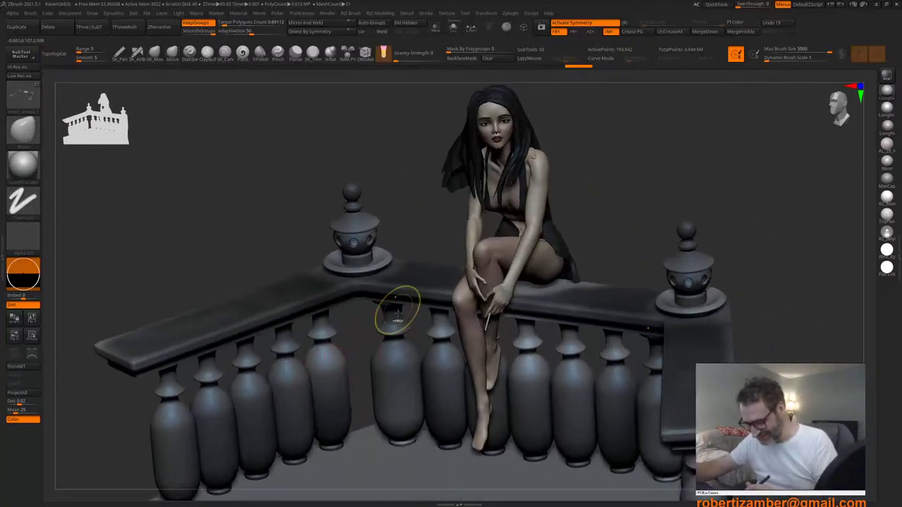
Step: Refine the mask's boundary along the handrail's inner front edge and at the outer end of the side arm
ctrl+right_drag(397, 312, 420, 288)
key(ctrl)
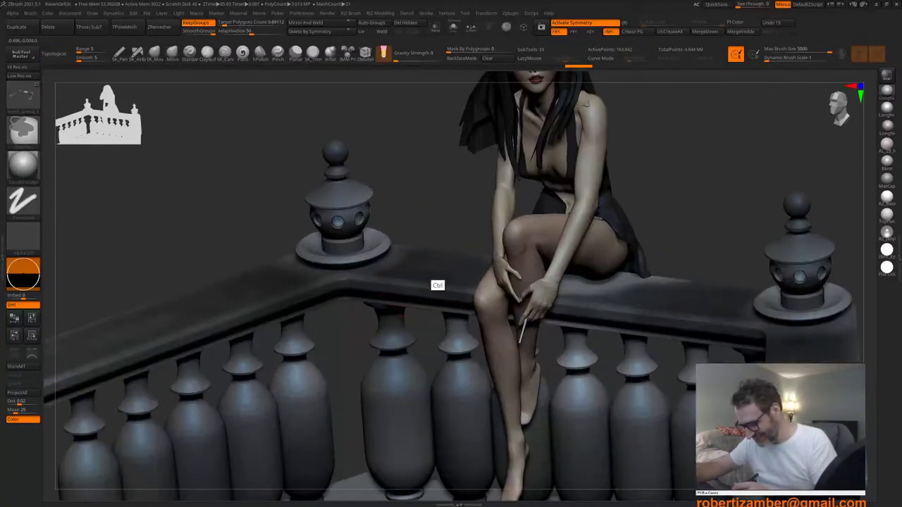
ctrl+alt+click(389, 301)
ctrl+alt+click(448, 299)
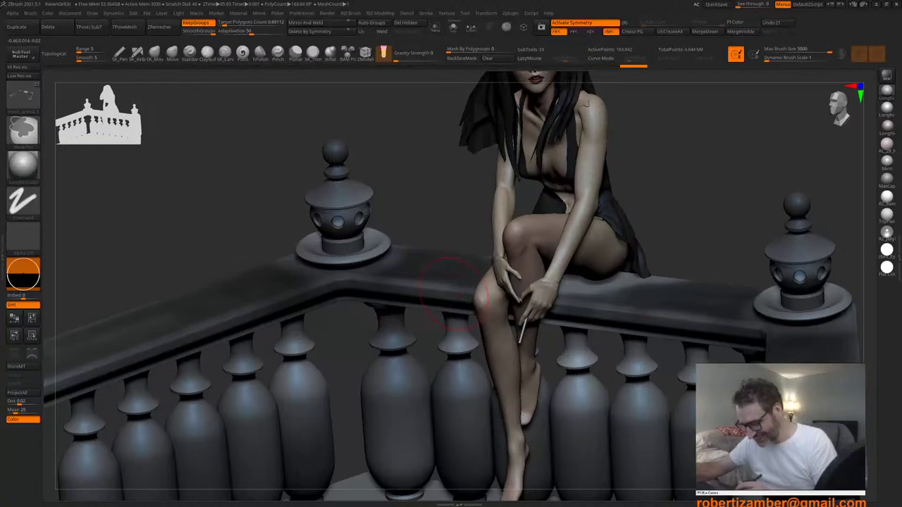
ctrl+drag(352, 292, 279, 327)
alt+right_drag(289, 319, 399, 280)
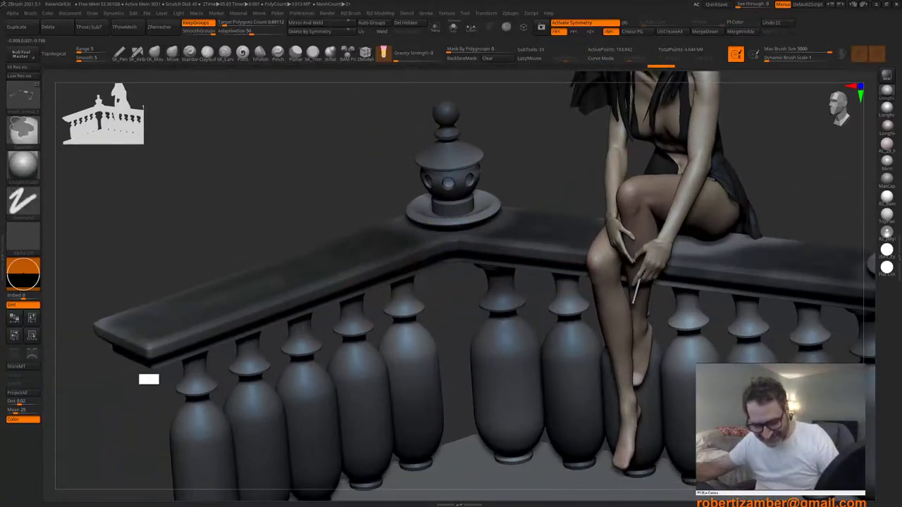
ctrl+drag(140, 337, 175, 320)
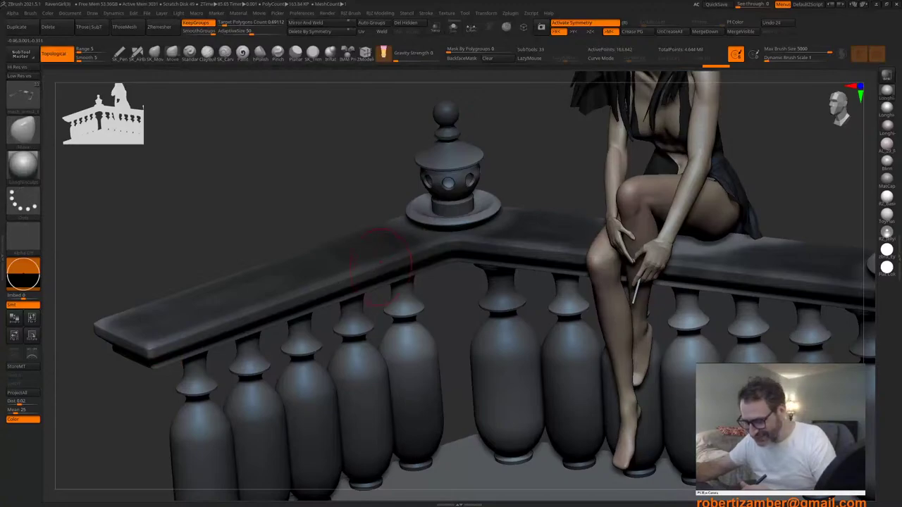
Step: Preview an extraction from the mask on the handrail's top surface and inspect its coverage from the front
mouse_move(398, 242)
alt+right_down()
mouse_move(341, 318)
mouse_move(370, 356)
mouse_move(383, 324)
mouse_move(337, 330)
alt+right_up()
key(2)
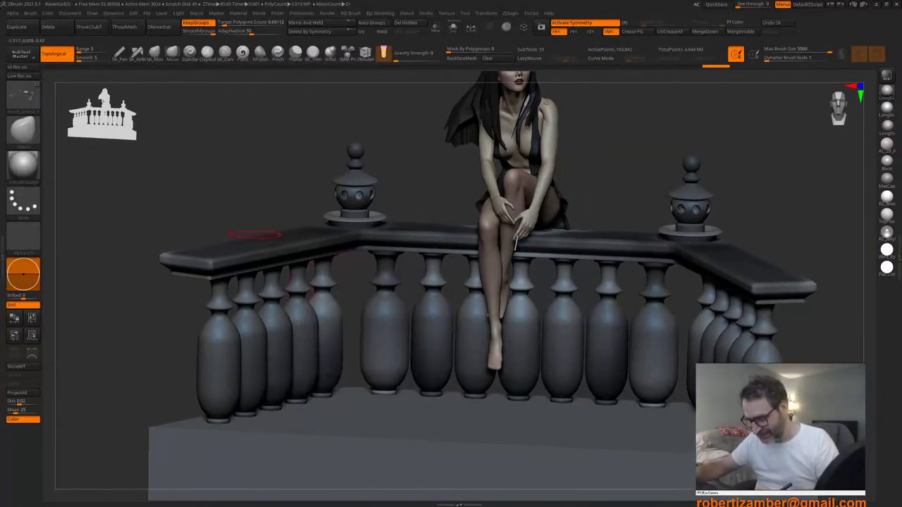
key(1)
drag(350, 454, 350, 365)
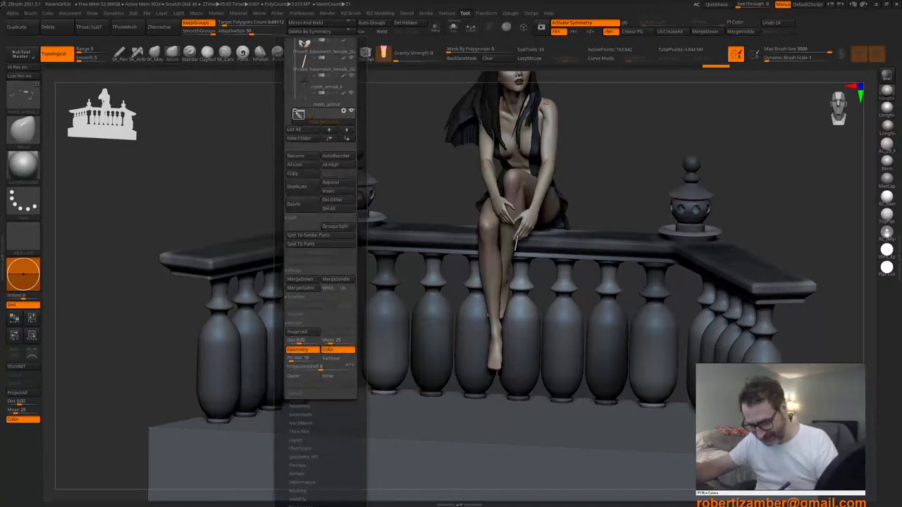
key(2)
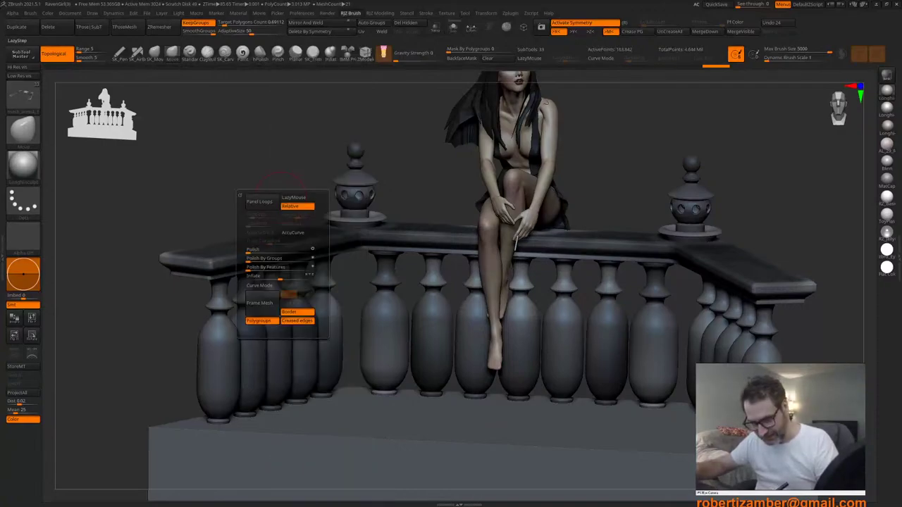
key(3)
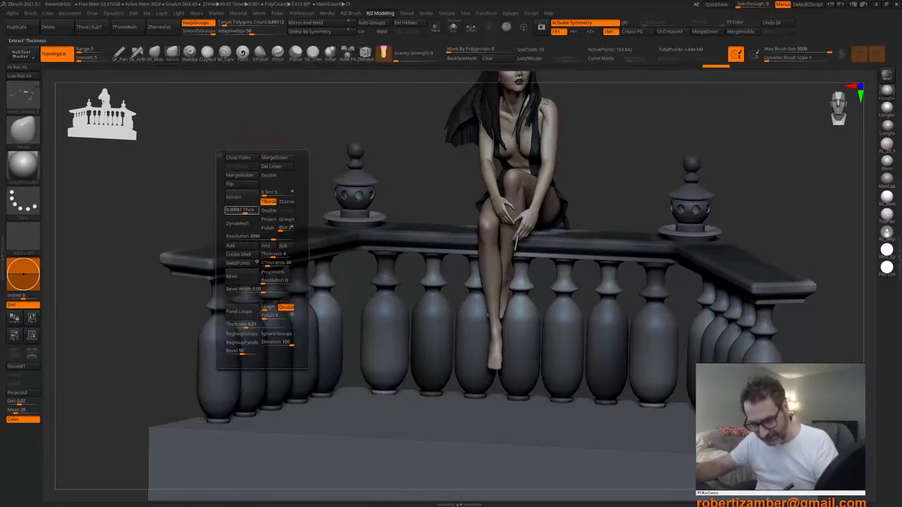
click(238, 198)
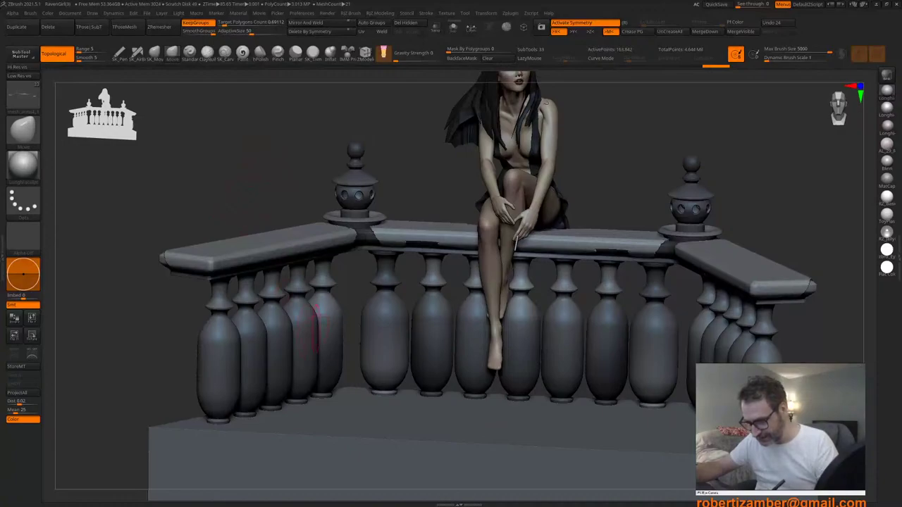
right_drag(328, 359, 357, 305)
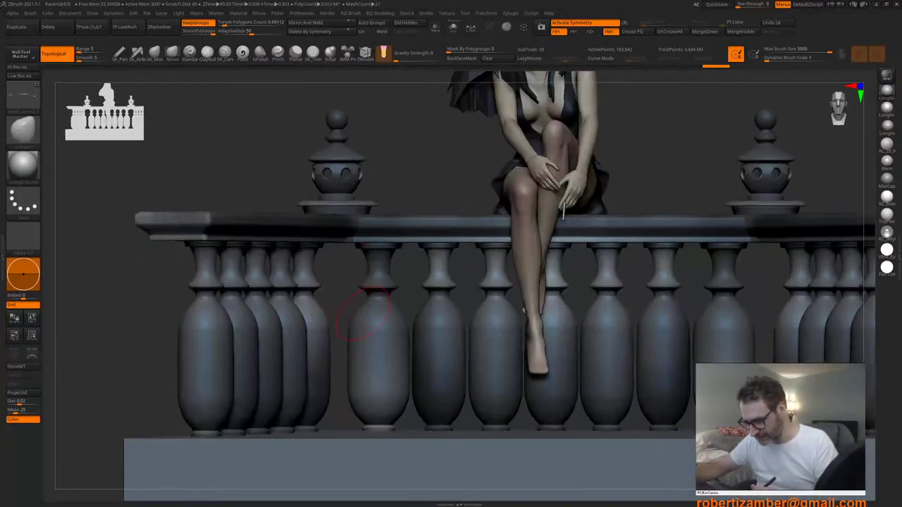
Step: Repeat the extraction preview of the handrail's mask and inspect the side arms and back section from a raised front view
ctrl+right_drag(372, 344, 343, 347)
key(3)
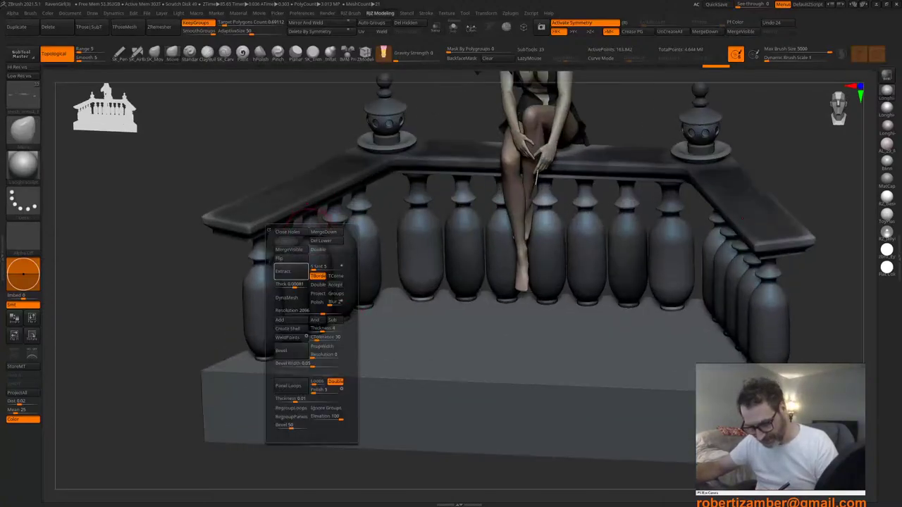
click(283, 271)
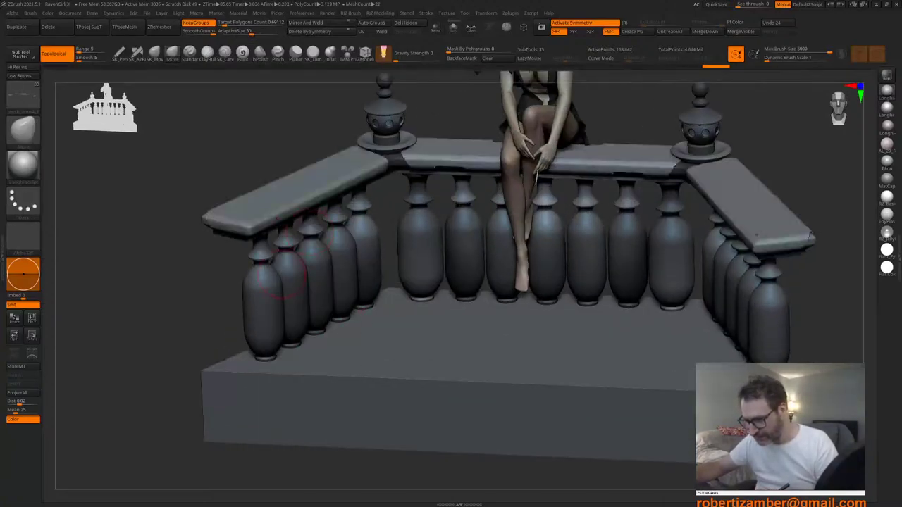
right_drag(297, 322, 294, 310)
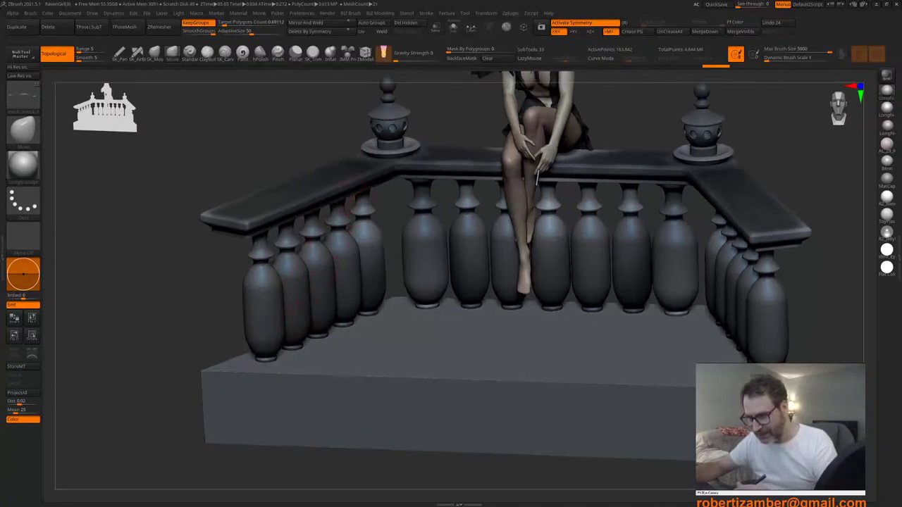
Step: Isolate the handrail and touch up its mask along the inner front edge of the back section
click(453, 27)
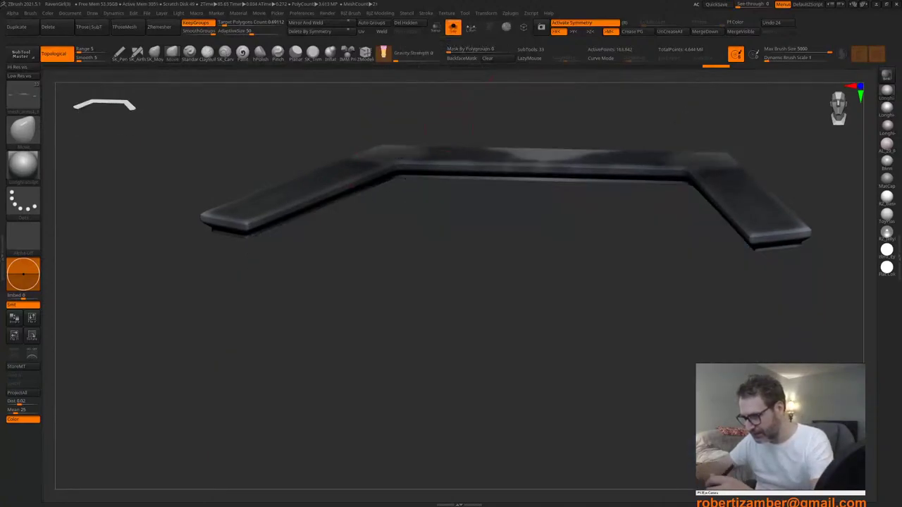
alt+right_drag(451, 204, 345, 314)
mouse_move(425, 272)
ctrl+alt+mouse_down()
mouse_move(465, 263)
mouse_move(531, 275)
mouse_move(401, 271)
ctrl+alt+mouse_up()
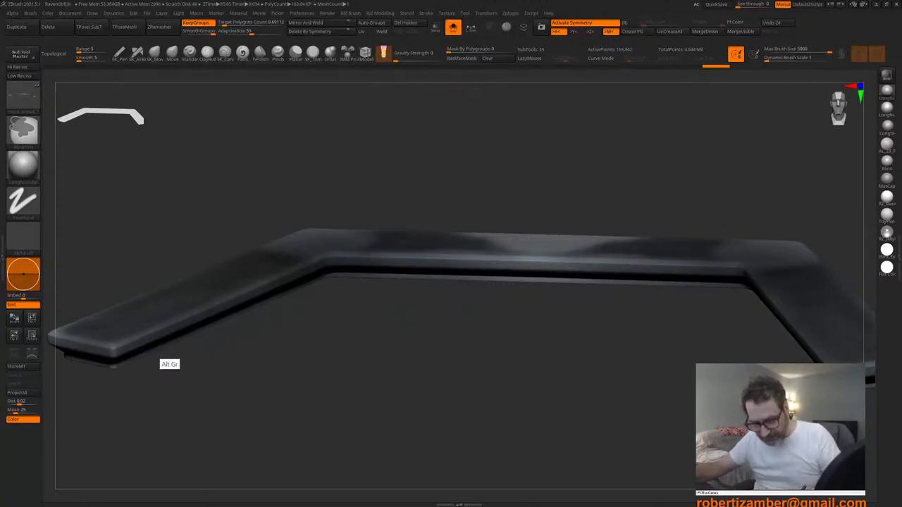
mouse_move(184, 401)
shift+right_down()
mouse_move(237, 387)
mouse_move(268, 294)
shift+right_up()
mouse_move(310, 165)
right_down()
mouse_move(329, 303)
mouse_move(335, 321)
mouse_move(344, 304)
mouse_move(346, 339)
right_up()
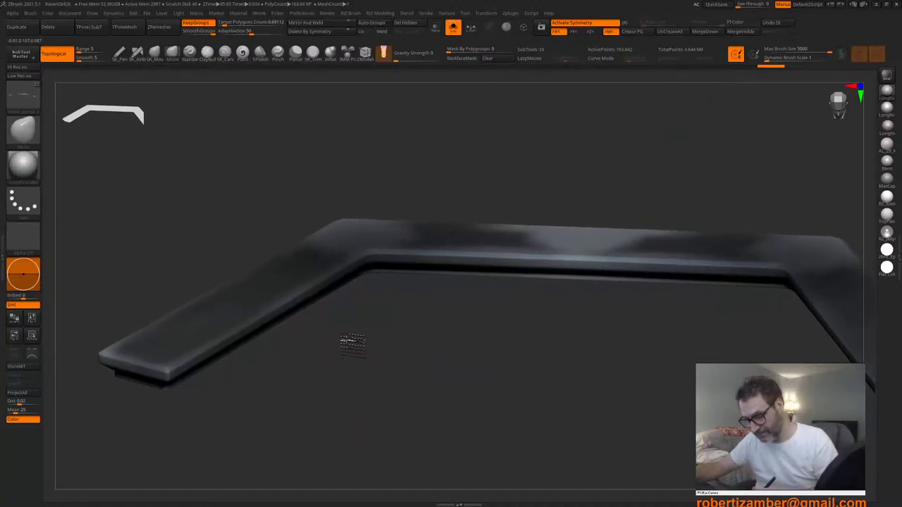
Step: Set the extraction thickness to 0.01 and preview the extraction on the handrail, then return to the isolated rail
right_drag(282, 264, 270, 211)
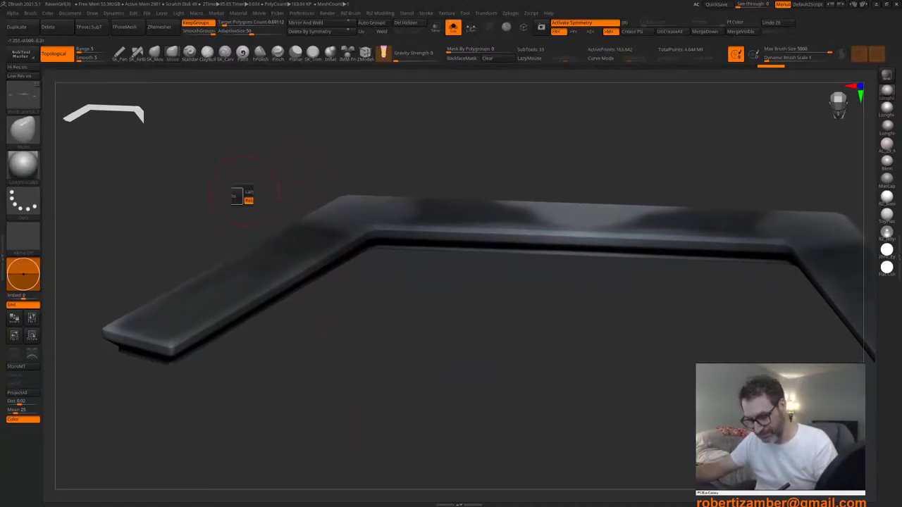
key(2)
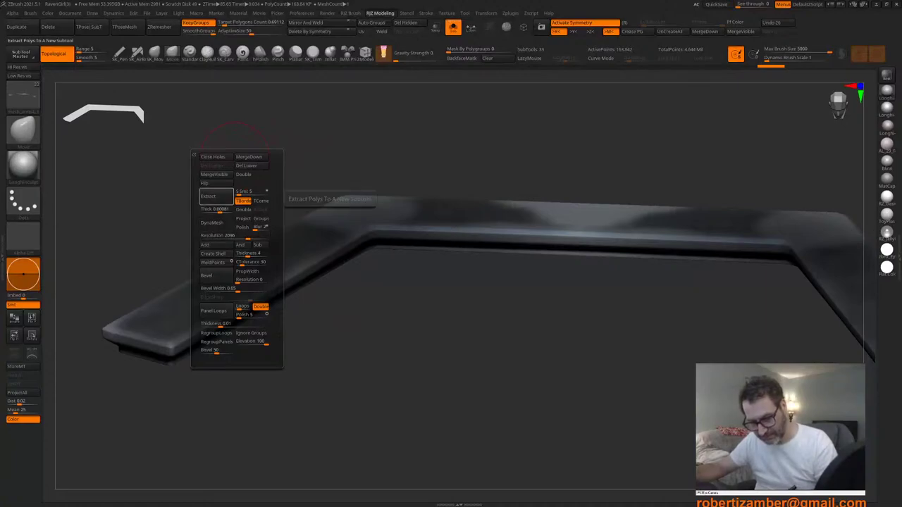
click(216, 210)
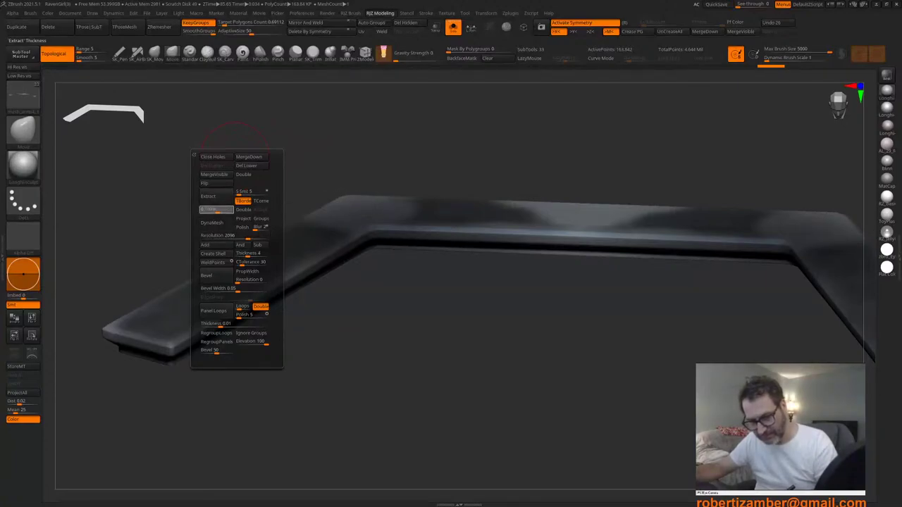
text(.01)
click(216, 198)
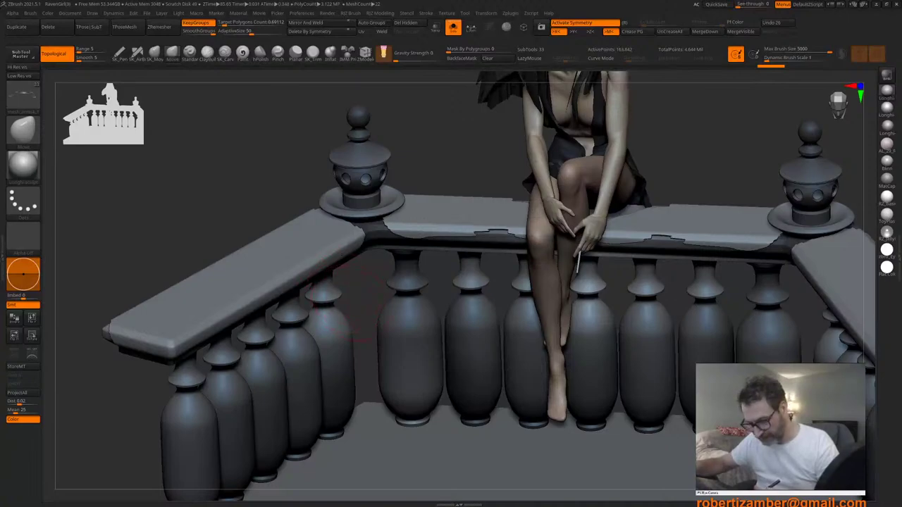
click(380, 354)
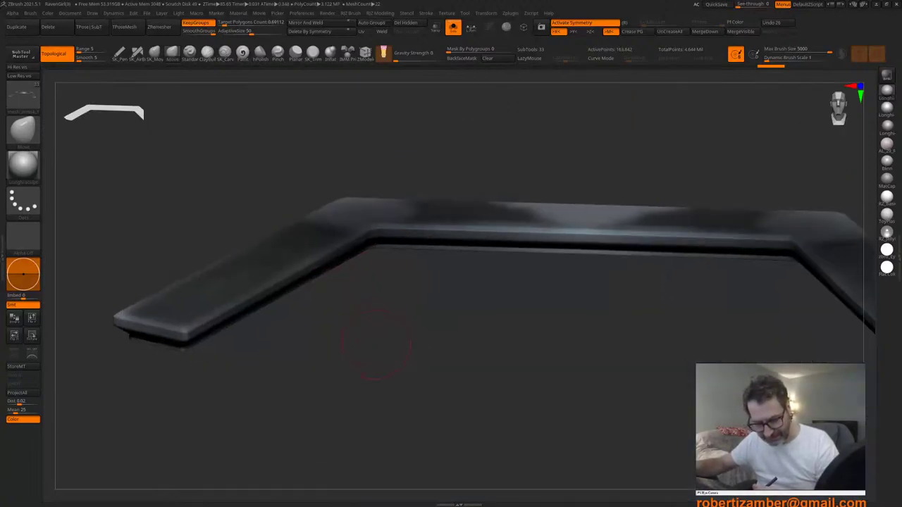
Step: Trim the handrail's mask along the side arm's inner edge and the front edge of the back section
drag(346, 297, 247, 313)
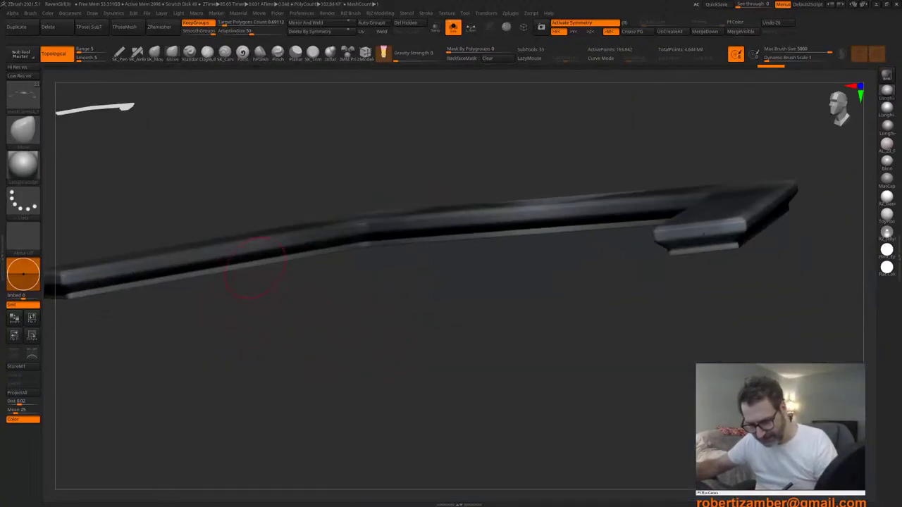
right_click(249, 268)
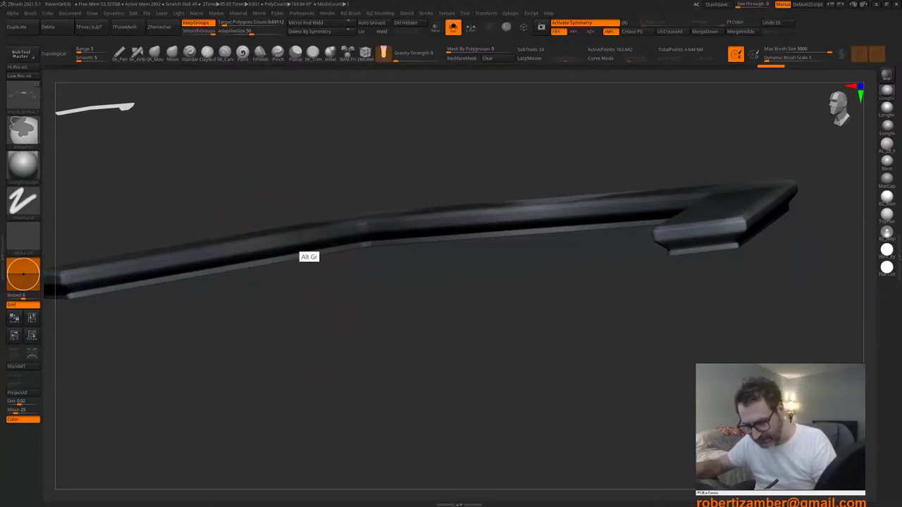
mouse_move(233, 272)
mouse_down()
mouse_move(270, 270)
mouse_move(301, 299)
mouse_up()
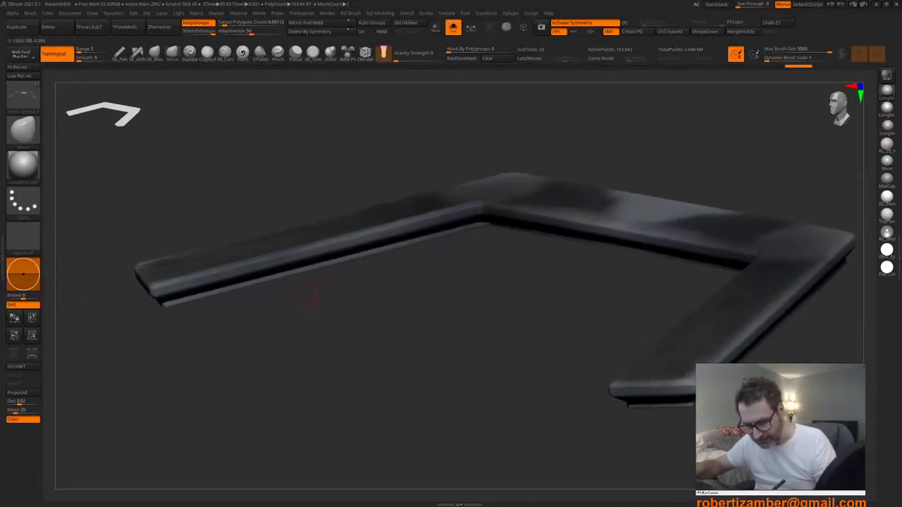
right_click(216, 325)
key(ctrl+alt)
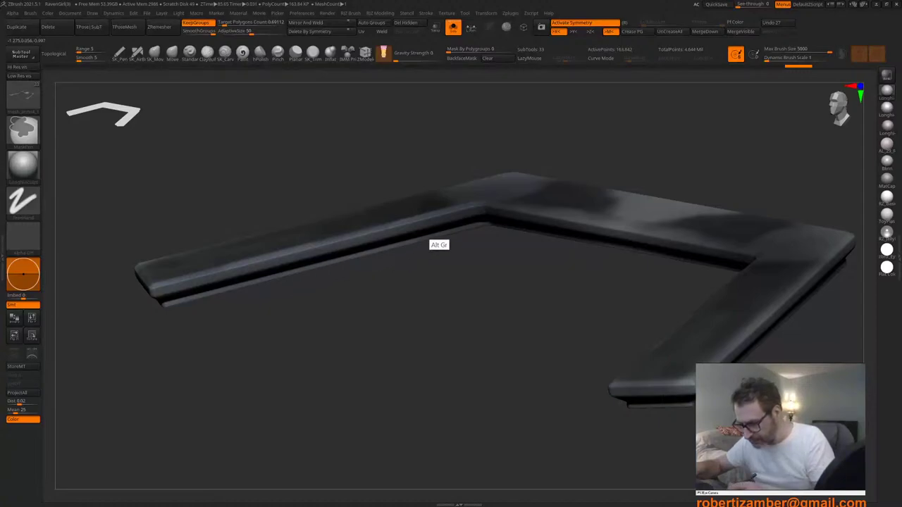
ctrl+alt+drag(530, 228, 556, 236)
mouse_move(529, 248)
alt+mouse_down()
mouse_move(350, 268)
mouse_move(370, 275)
mouse_move(436, 259)
alt+mouse_up()
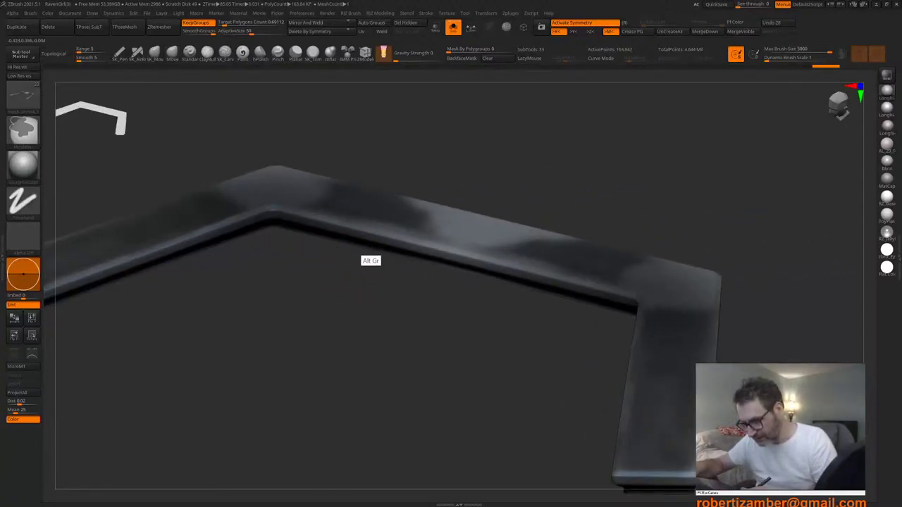
Step: Refine the mask around the handrail's inner corner, along the side arm and at its outer end
alt+drag(604, 340, 434, 325)
ctrl+right_drag(444, 308, 447, 345)
right_drag(447, 345, 455, 292)
ctrl+drag(455, 294, 459, 328)
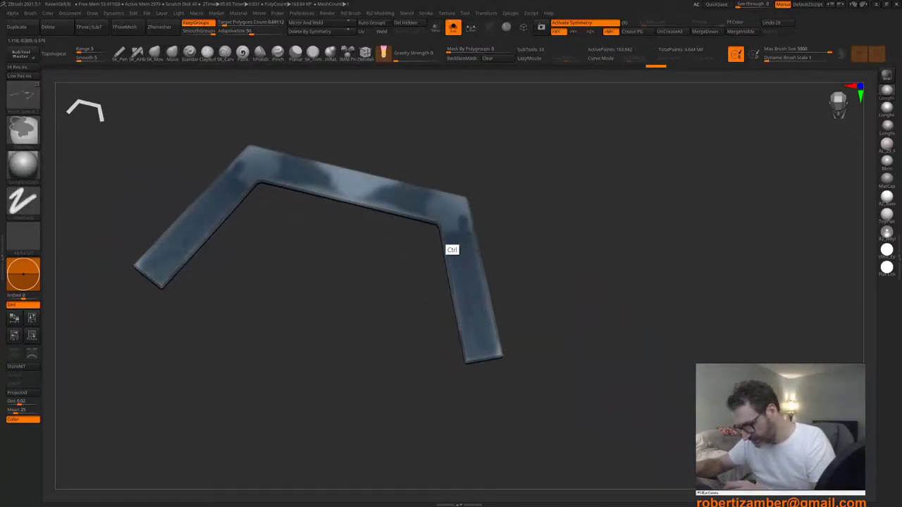
ctrl+drag(451, 232, 448, 212)
right_drag(435, 254, 437, 262)
ctrl+right_drag(437, 262, 439, 282)
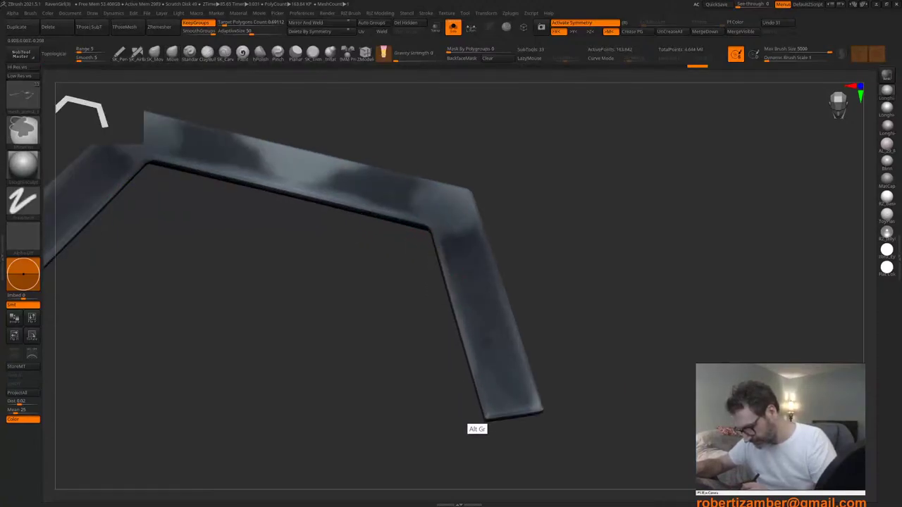
right_drag(477, 417, 481, 403)
drag(484, 413, 485, 409)
Step: Extract the masked handrail top and accept the result as a new subtool
drag(374, 325, 414, 269)
key(1)
click(345, 314)
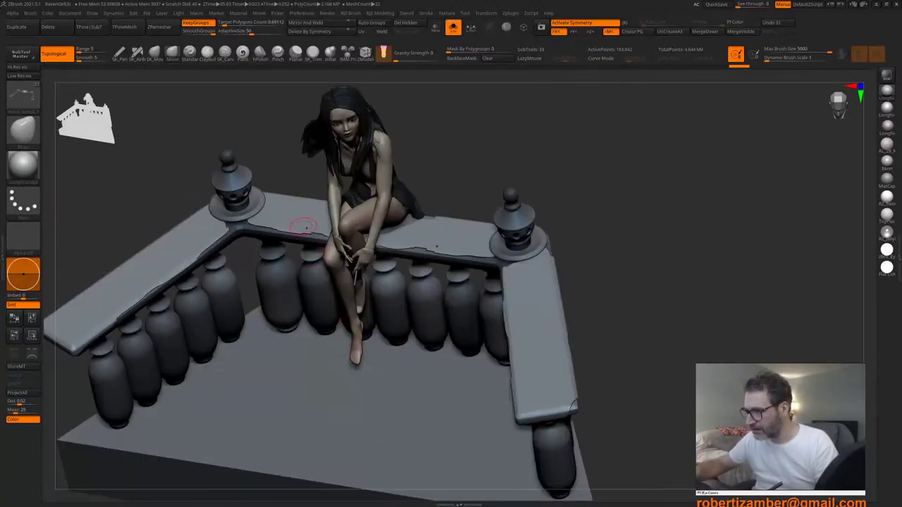
key(m)
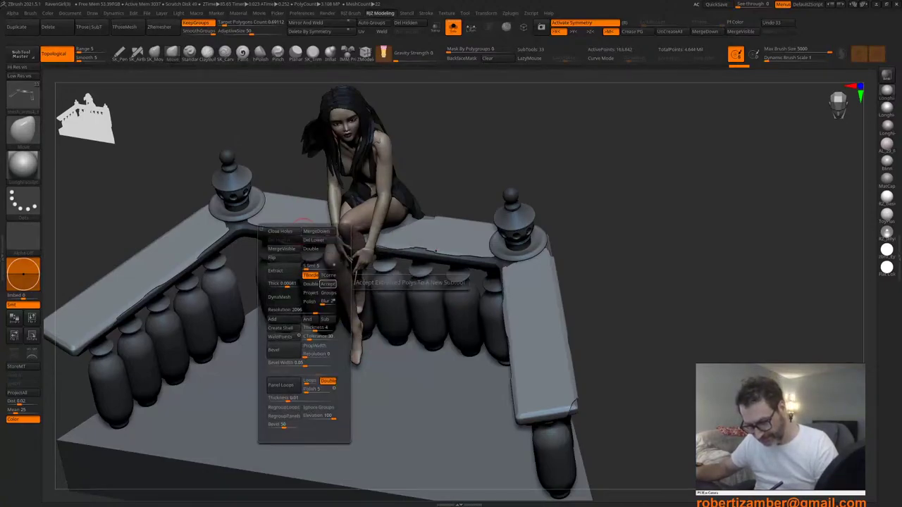
click(329, 284)
Step: Frame the extracted handrail layer in isolation and clear its mask
drag(394, 363, 370, 344)
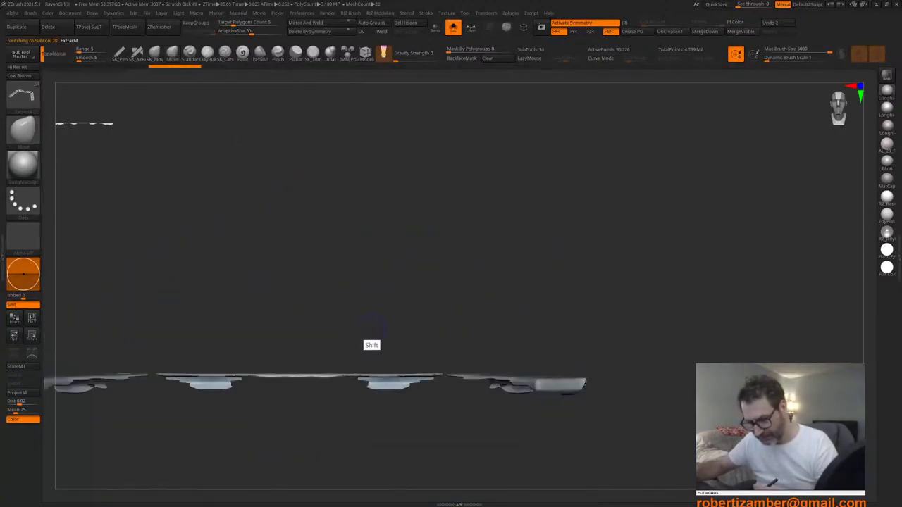
alt+drag(274, 363, 379, 281)
drag(373, 303, 345, 326)
click(488, 58)
alt+drag(420, 286, 399, 335)
ctrl+right_drag(399, 335, 399, 359)
Step: Switch to the Inflate brush, adjust its size, and smooth the jagged stepped edges on the extracted back section
key(b)
key(i)
key(n)
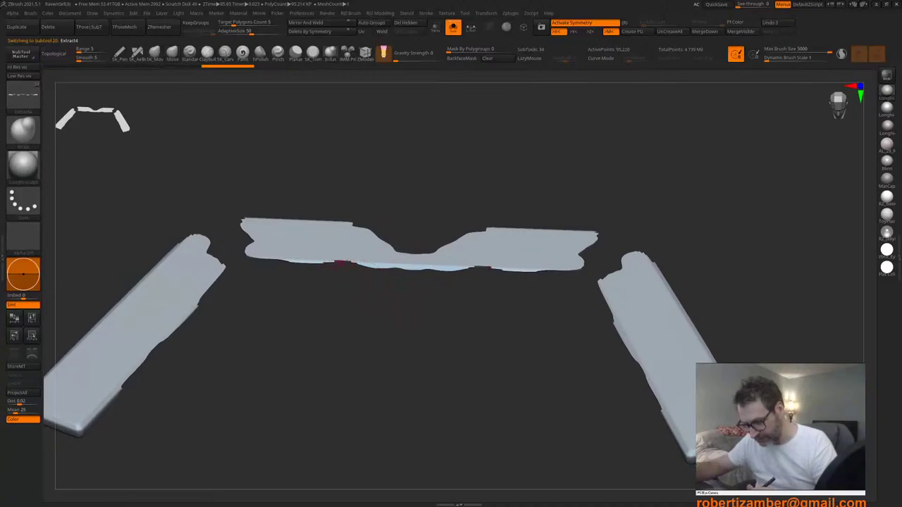
right_drag(343, 257, 342, 262)
key(space)
mouse_move(343, 259)
mouse_down()
mouse_move(295, 260)
mouse_move(377, 271)
mouse_move(369, 262)
mouse_up()
right_drag(370, 262, 345, 225)
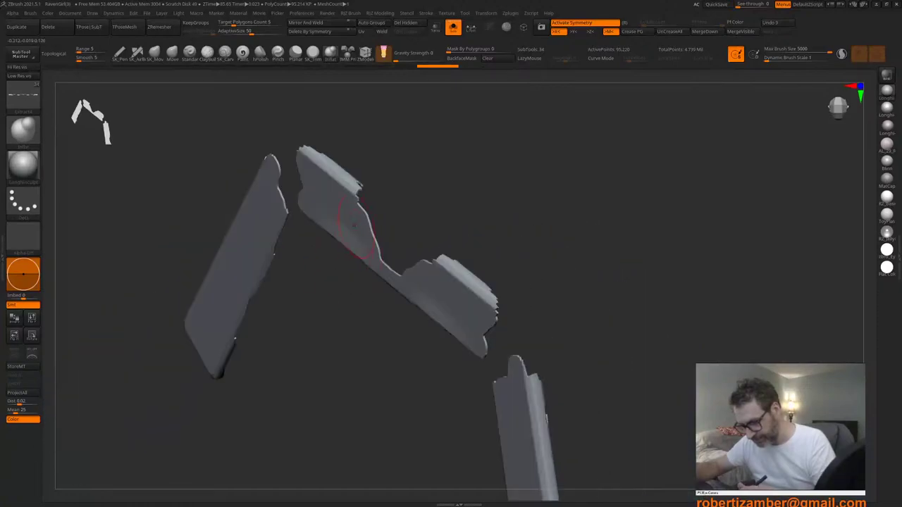
shift+drag(356, 188, 344, 186)
right_drag(344, 186, 346, 179)
mouse_move(346, 180)
shift+mouse_down()
mouse_move(347, 167)
mouse_move(341, 172)
shift+mouse_up()
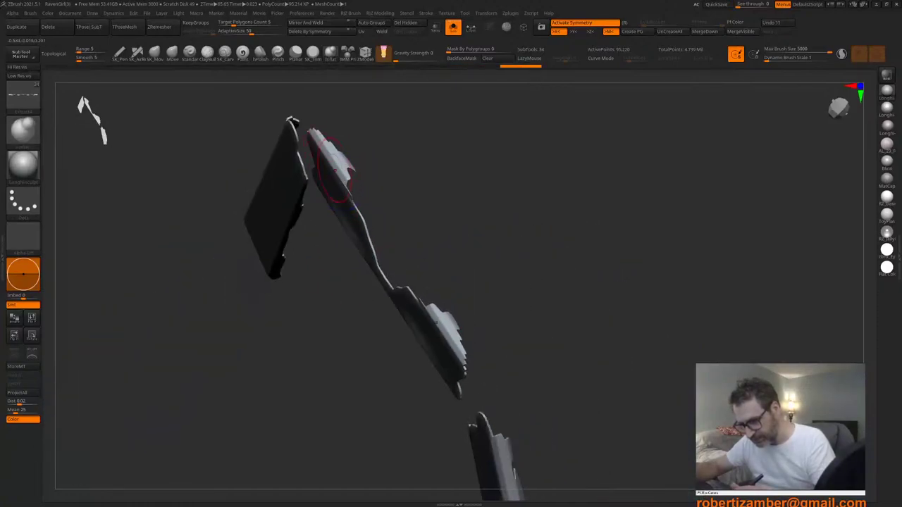
right_drag(339, 172, 347, 166)
shift+drag(342, 172, 347, 169)
mouse_move(347, 169)
right_down()
mouse_move(351, 217)
mouse_move(337, 236)
mouse_move(321, 209)
mouse_move(355, 292)
right_up()
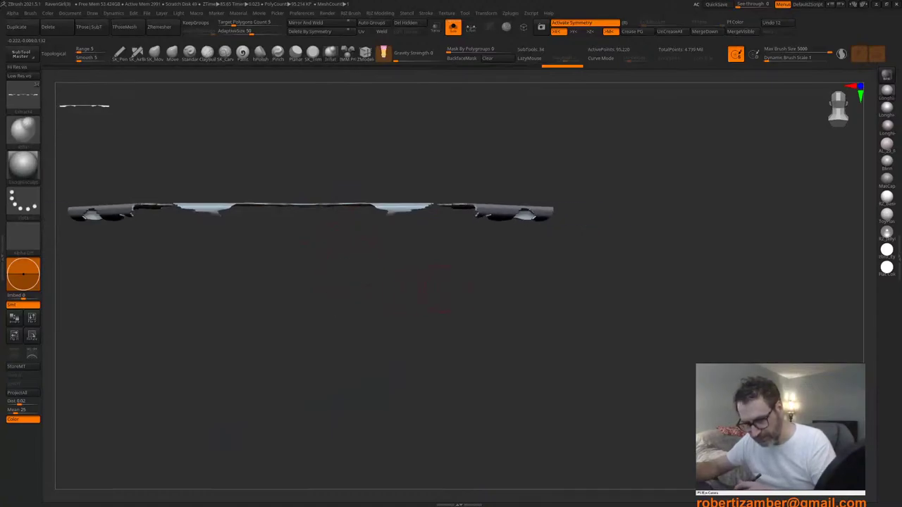
Step: Hide the portions hanging below the extracted layer's flat top and delete the hidden geometry
ctrl+shift+drag(455, 290, 168, 208)
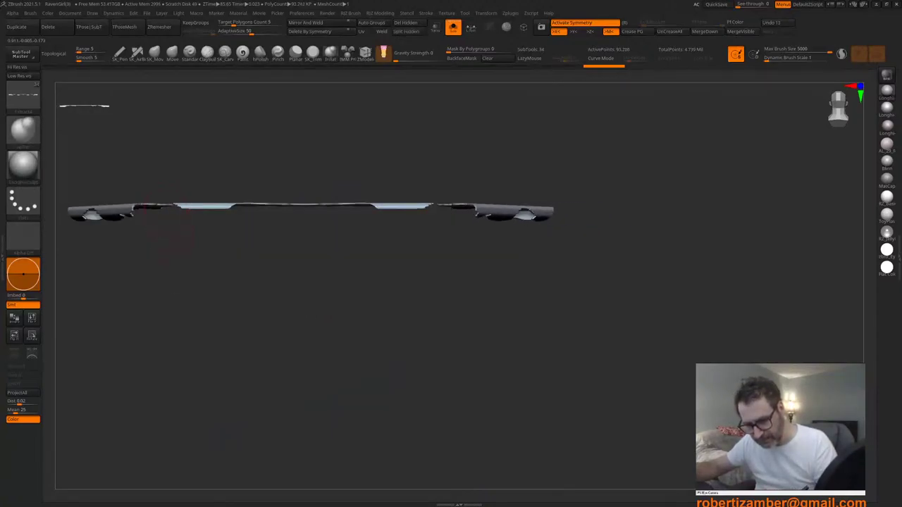
alt+right_drag(211, 257, 338, 285)
ctrl+alt+shift+drag(283, 274, 155, 235)
alt+right_drag(292, 316, 320, 328)
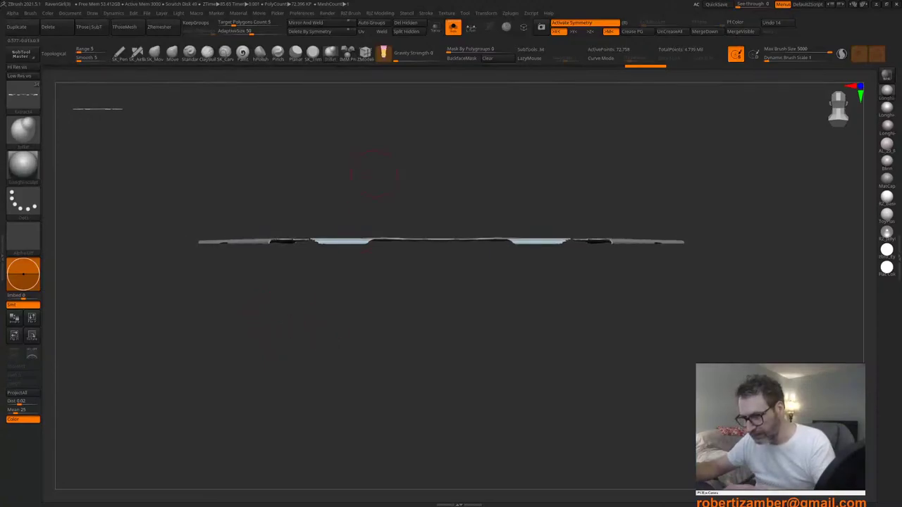
click(406, 23)
Step: Close the open holes left on the underside of the trimmed handrail layer
drag(313, 286, 330, 224)
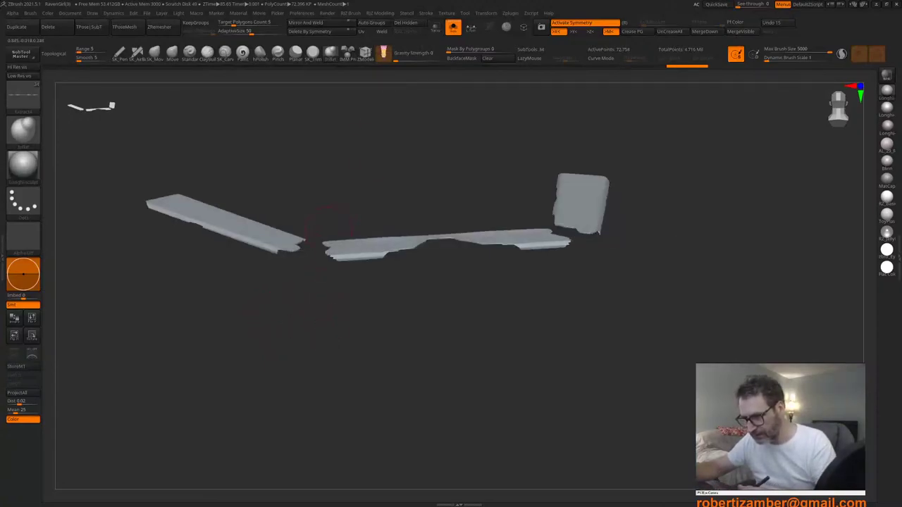
key(3)
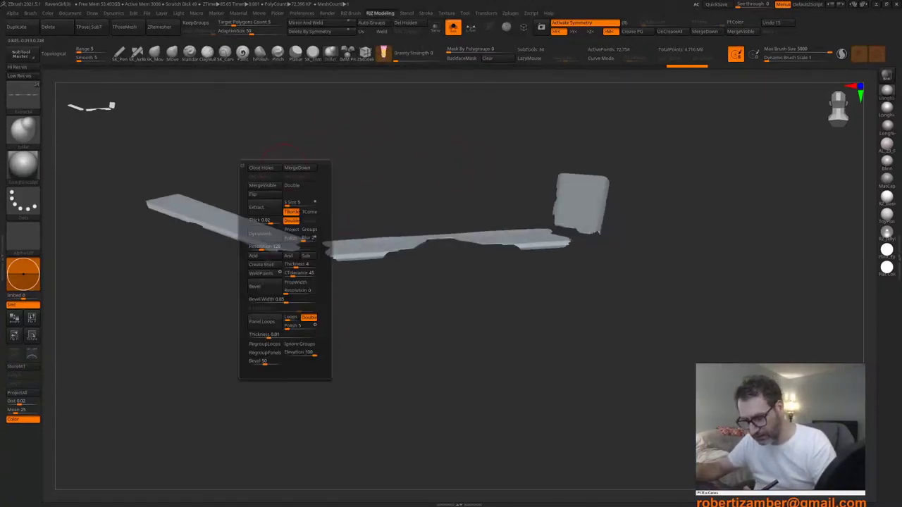
key(1)
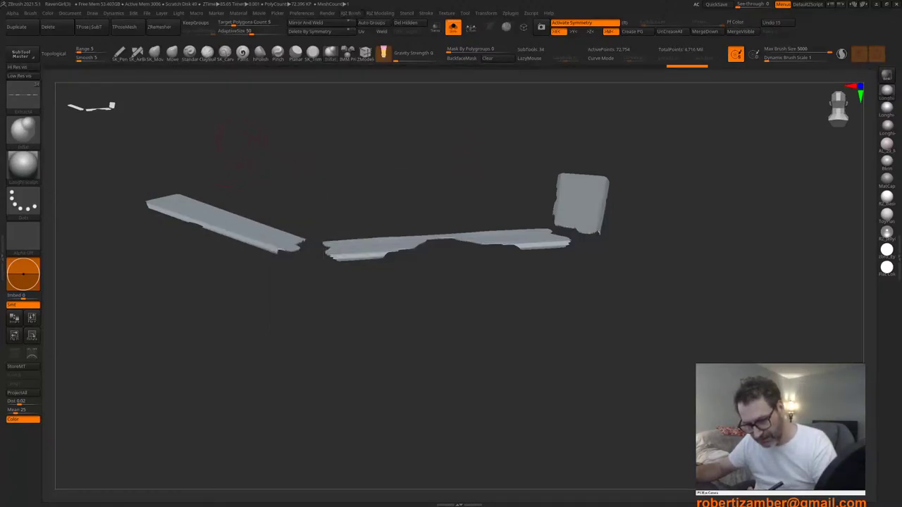
key(3)
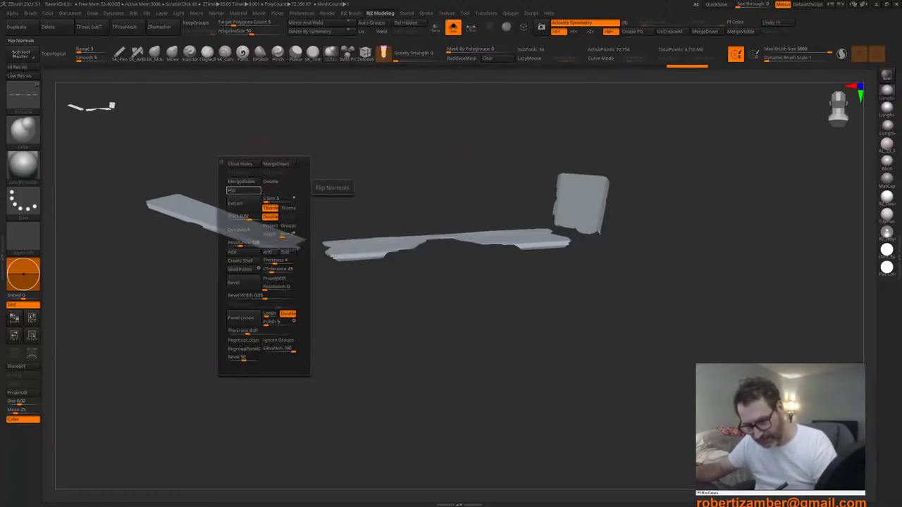
mouse_move(331, 328)
mouse_down()
mouse_move(332, 281)
mouse_move(338, 326)
mouse_move(388, 342)
mouse_move(389, 361)
mouse_move(353, 377)
mouse_up()
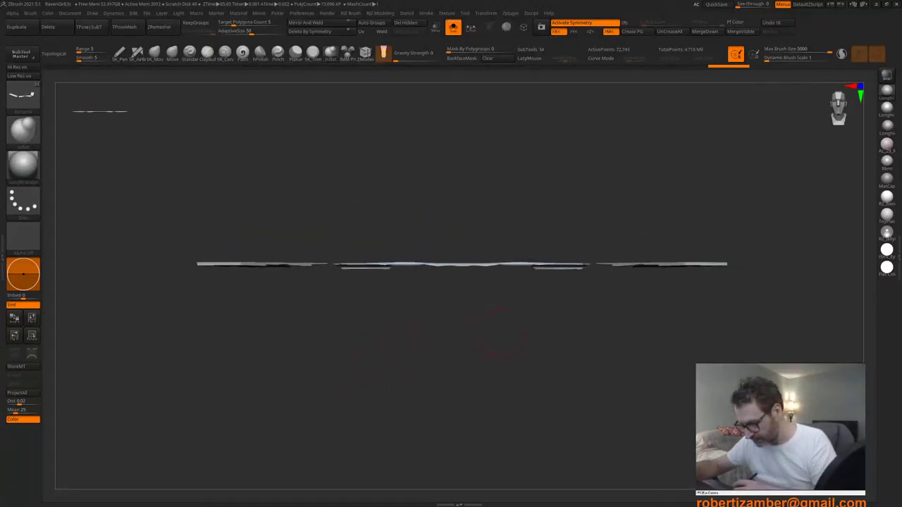
Step: Hide the leftover pieces beneath the handrail layer's flat top and delete the hidden geometry
mouse_move(531, 327)
ctrl+shift+mouse_down()
mouse_move(419, 323)
mouse_move(342, 266)
ctrl+shift+mouse_up()
alt+drag(364, 309, 394, 363)
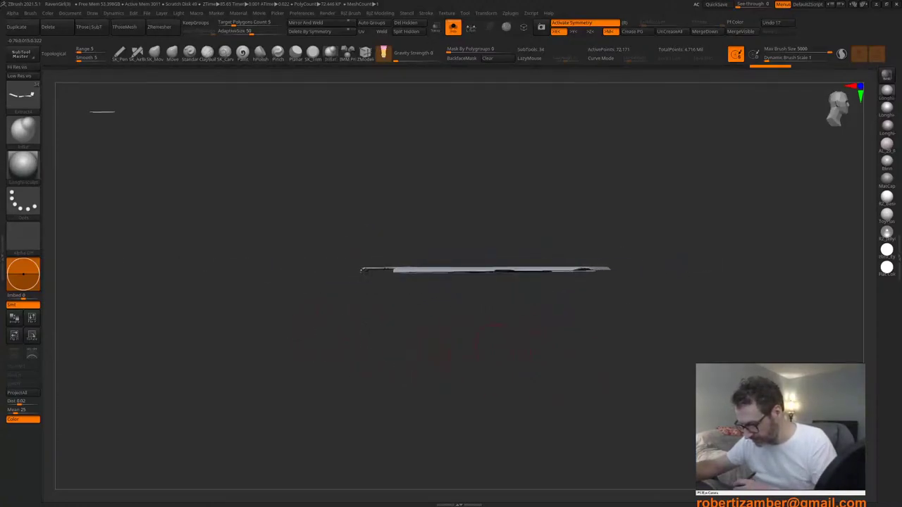
mouse_move(629, 363)
ctrl+shift+mouse_down()
mouse_move(272, 287)
mouse_move(272, 270)
mouse_move(275, 299)
mouse_move(288, 304)
ctrl+shift+mouse_up()
alt+drag(288, 304, 286, 273)
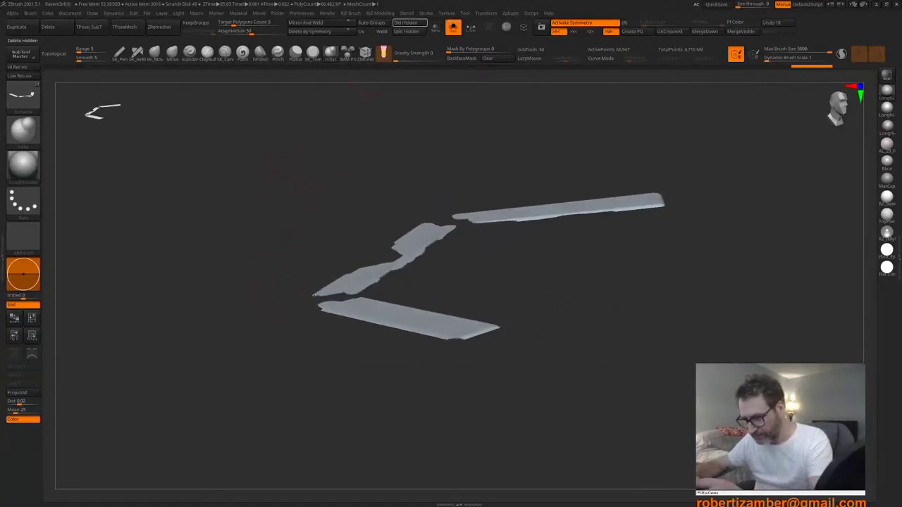
click(406, 23)
Step: Close the newly cut openings and DynaMesh the handrail layer at resolution 776
key(3)
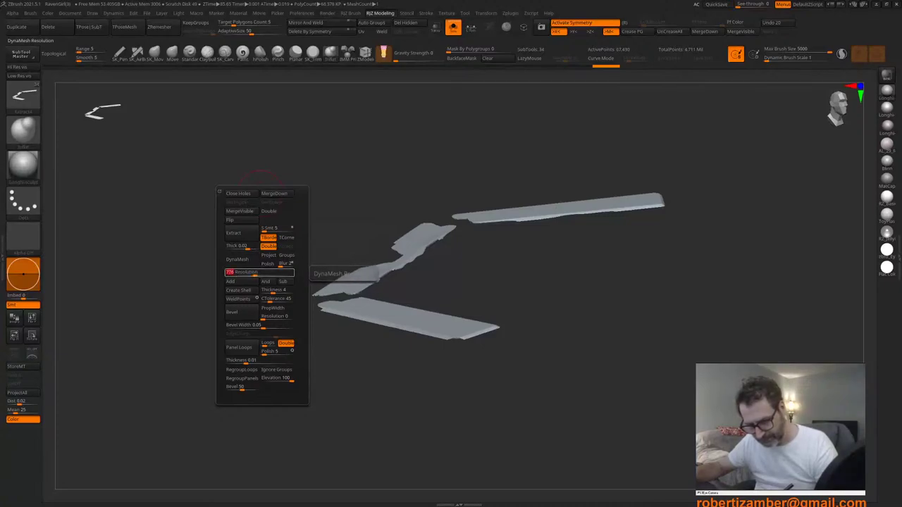
click(242, 260)
mouse_move(399, 292)
mouse_down()
mouse_move(357, 309)
mouse_move(409, 282)
mouse_move(415, 303)
mouse_move(395, 335)
mouse_up()
key(space)
drag(329, 320, 342, 311)
alt+right_drag(334, 315, 304, 287)
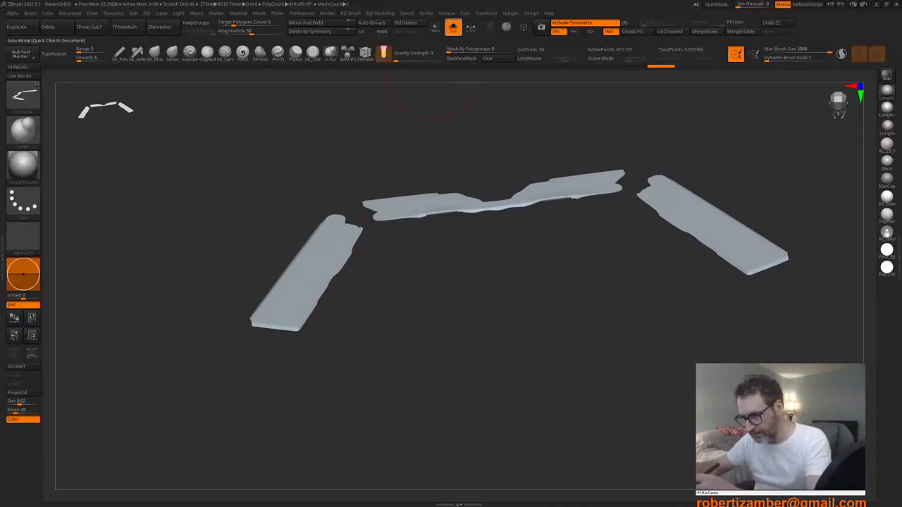
Step: Bring back the full scene and examine how the snow layer sits on the handrail around the seated figure
click(454, 28)
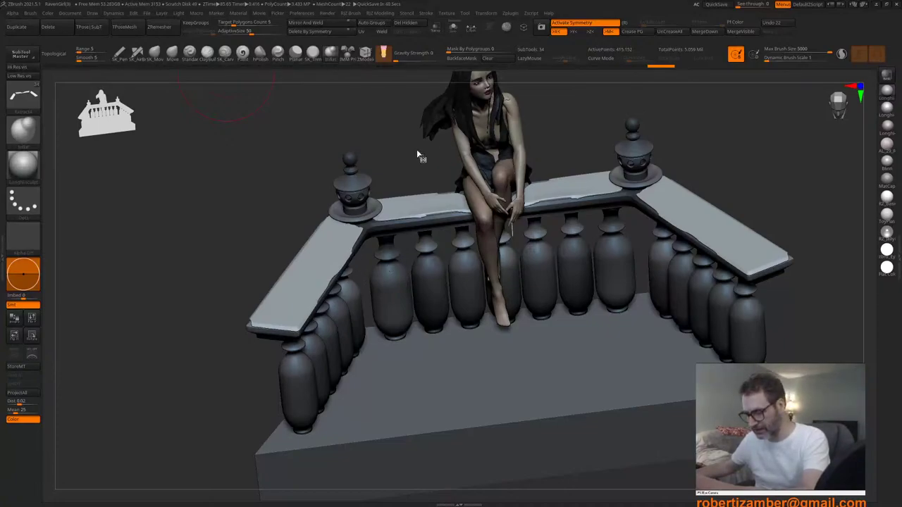
drag(417, 150, 449, 149)
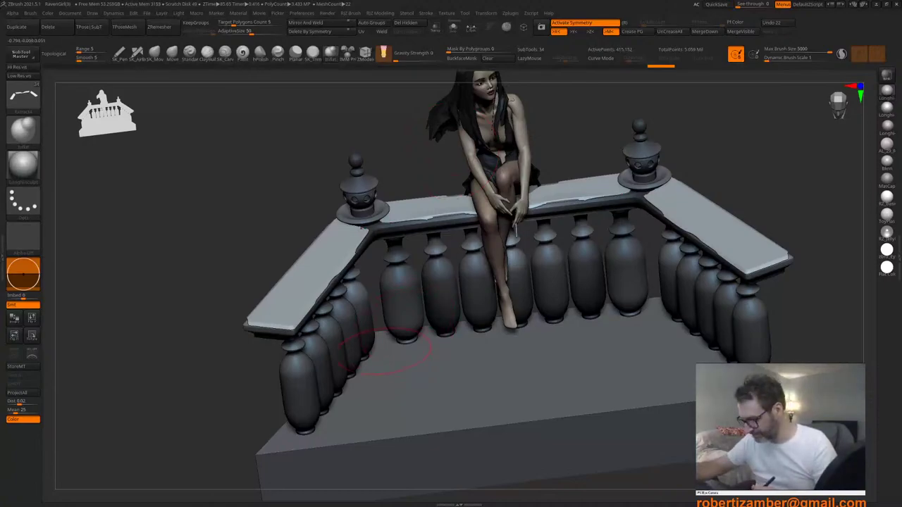
mouse_move(351, 363)
right_down()
mouse_move(332, 358)
mouse_move(347, 303)
mouse_move(354, 361)
mouse_move(339, 356)
right_up()
mouse_move(361, 316)
right_down()
mouse_move(366, 328)
mouse_move(353, 361)
right_up()
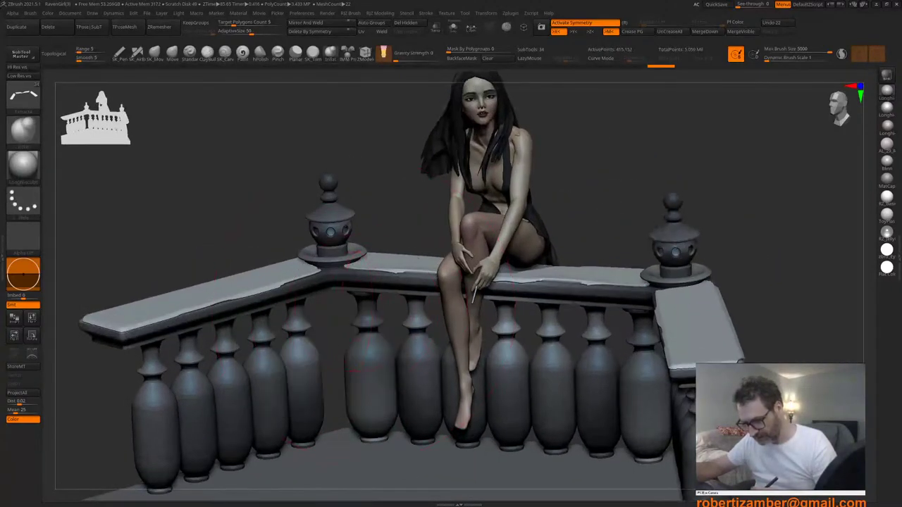
alt+right_drag(334, 316, 347, 304)
alt+right_drag(415, 154, 404, 176)
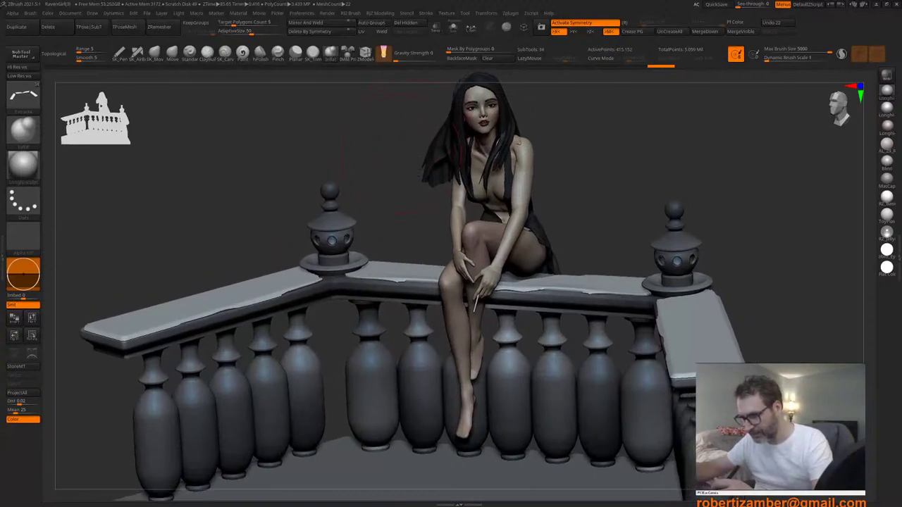
Step: Isolate the snow layer and smooth the rough edges along its back section, adjusting the brush size between strokes
click(453, 27)
right_drag(364, 309, 341, 328)
key(space)
mouse_move(386, 276)
mouse_down()
mouse_move(371, 276)
mouse_move(443, 285)
mouse_up()
key(shift)
shift+drag(509, 314, 444, 290)
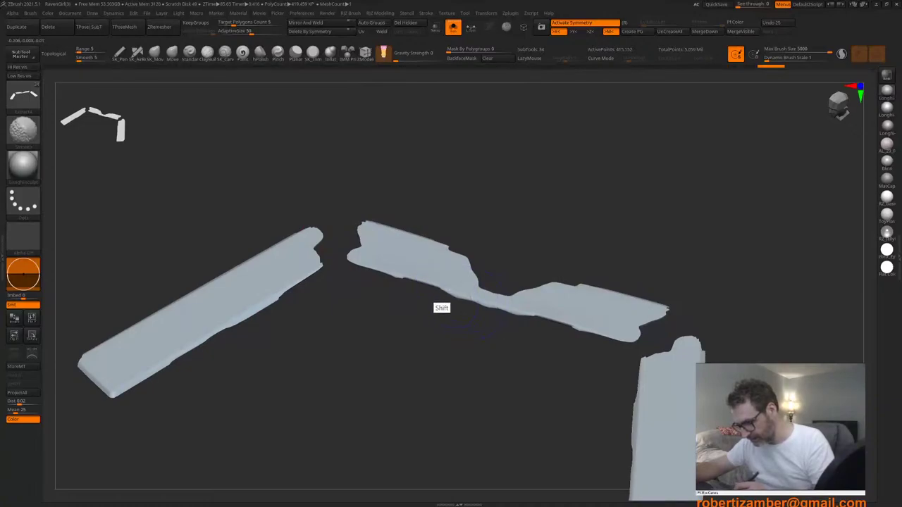
right_drag(443, 292, 442, 315)
key(space)
key(shift)
shift+drag(440, 248, 368, 212)
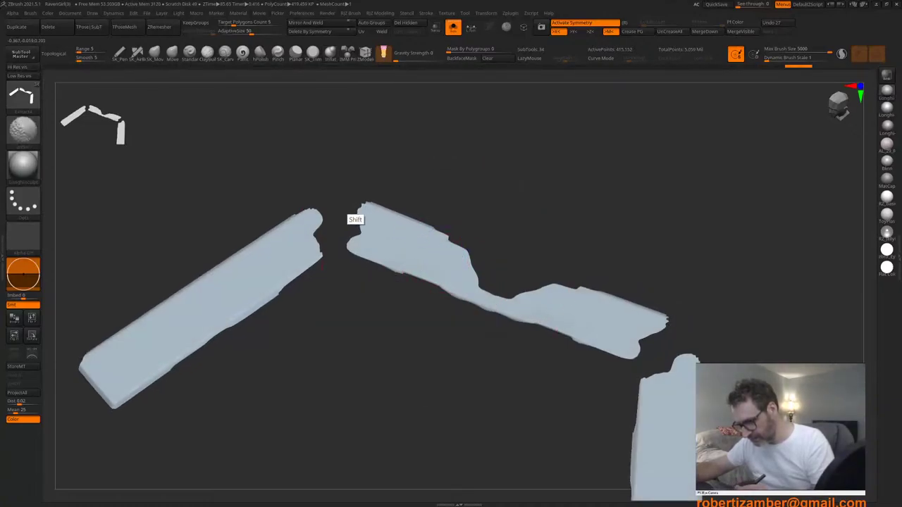
Step: Fill the whole snow layer with a near-white colour, RGB 248, 248, 248
alt+right_drag(298, 260, 347, 236)
mouse_move(347, 235)
ctrl+right_down()
mouse_move(298, 275)
mouse_move(298, 243)
ctrl+right_up()
key(c)
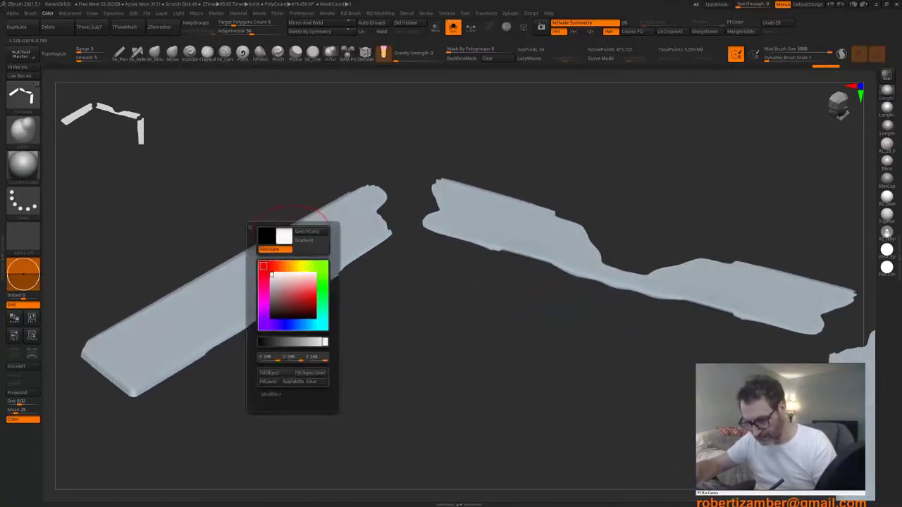
click(274, 374)
mouse_move(358, 381)
right_down()
mouse_move(355, 346)
mouse_move(363, 375)
right_up()
alt+right_drag(364, 335, 374, 345)
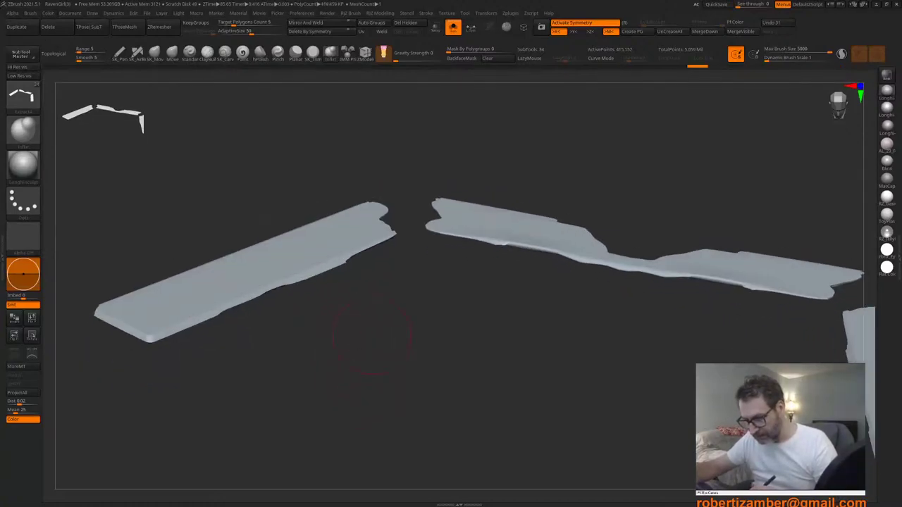
Step: Show the full scene again, then collapse the CHARACTER subtool folder and hide it
click(453, 26)
key(t)
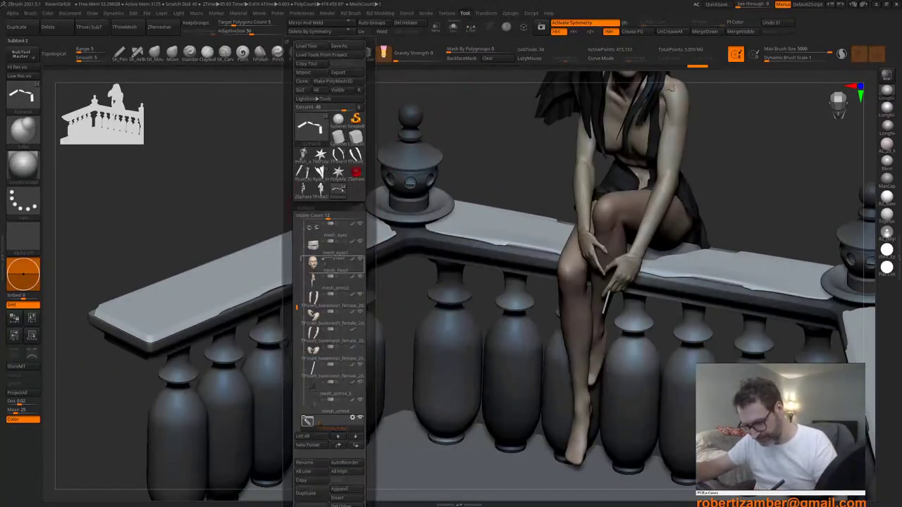
drag(297, 308, 296, 271)
click(307, 263)
click(360, 259)
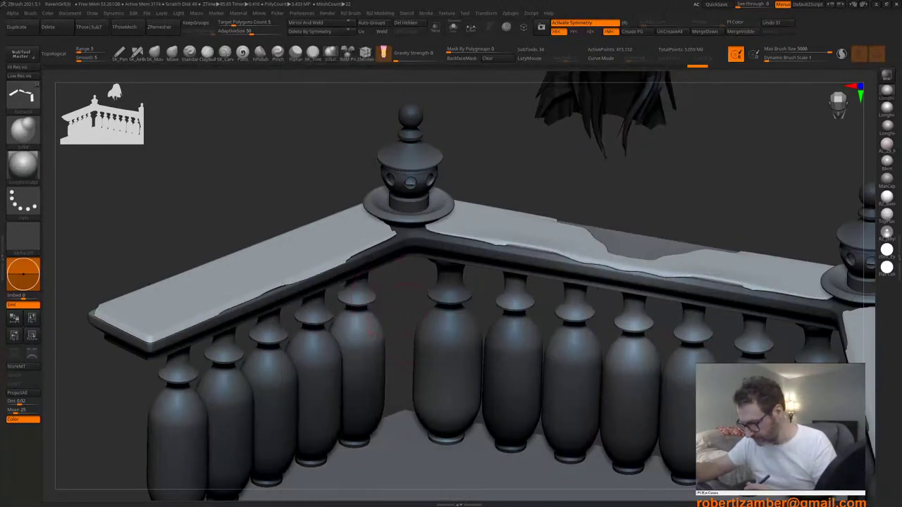
Step: Hide the HAIR subtool folder and collapse it so only the balcony parts are shown
key(t)
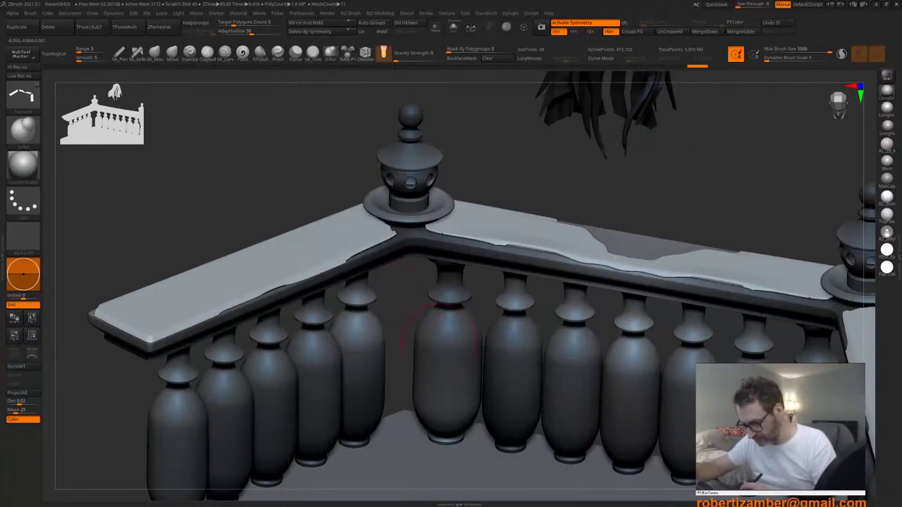
ctrl+right_drag(449, 360, 394, 344)
key(t)
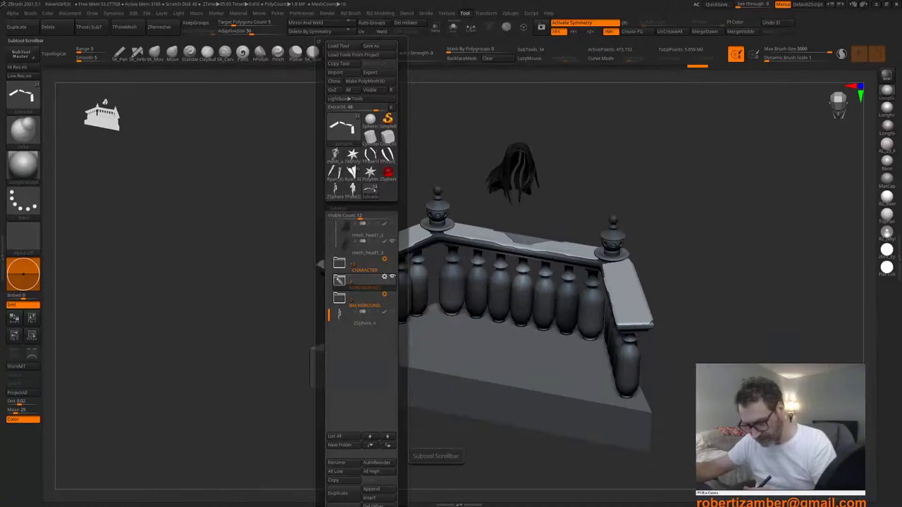
drag(329, 315, 330, 228)
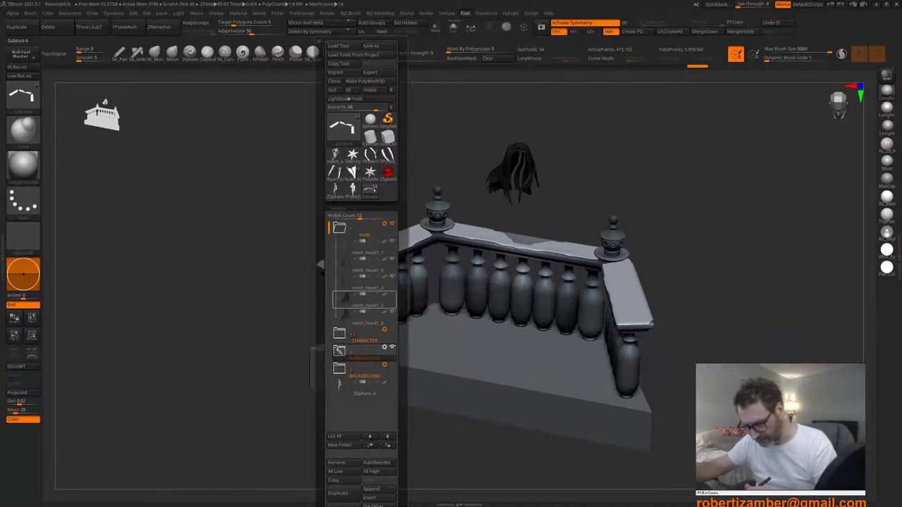
click(393, 223)
click(340, 228)
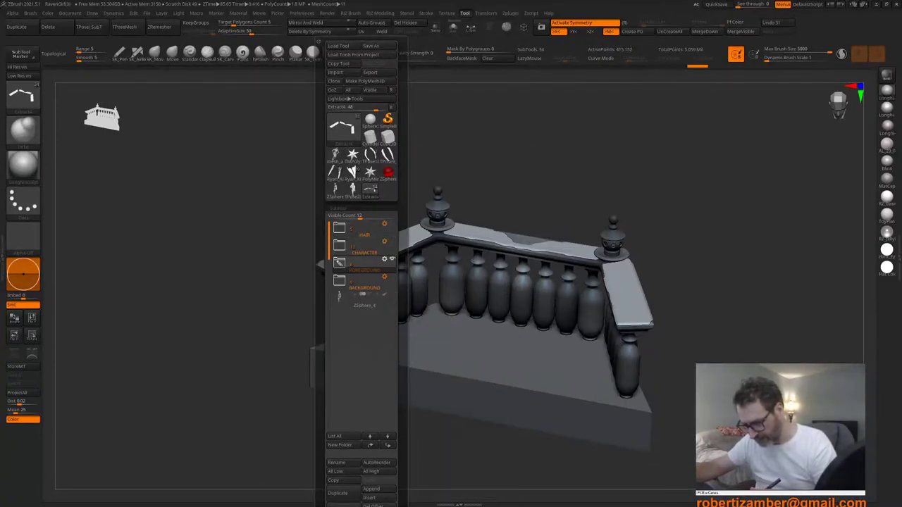
right_drag(340, 317, 377, 349)
mouse_move(377, 349)
right_down()
mouse_move(369, 322)
mouse_move(379, 317)
mouse_move(371, 324)
mouse_move(393, 339)
mouse_move(421, 337)
right_up()
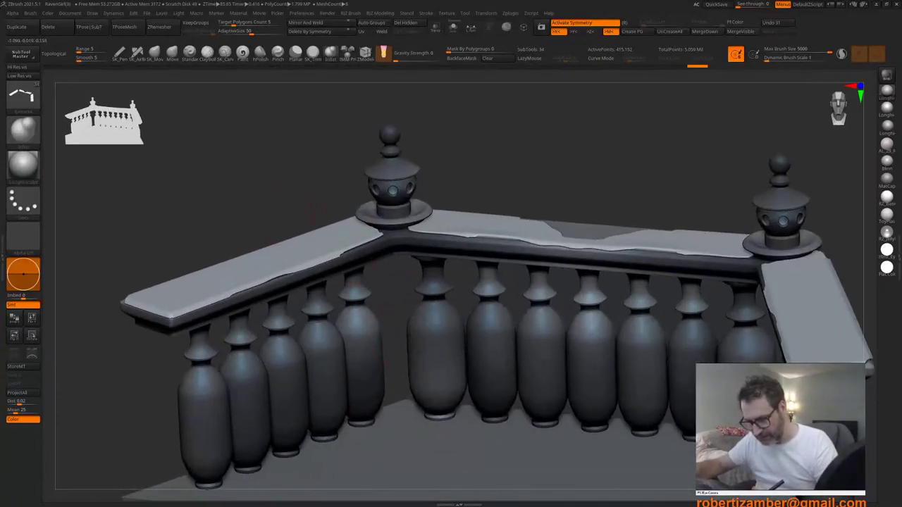
key(space)
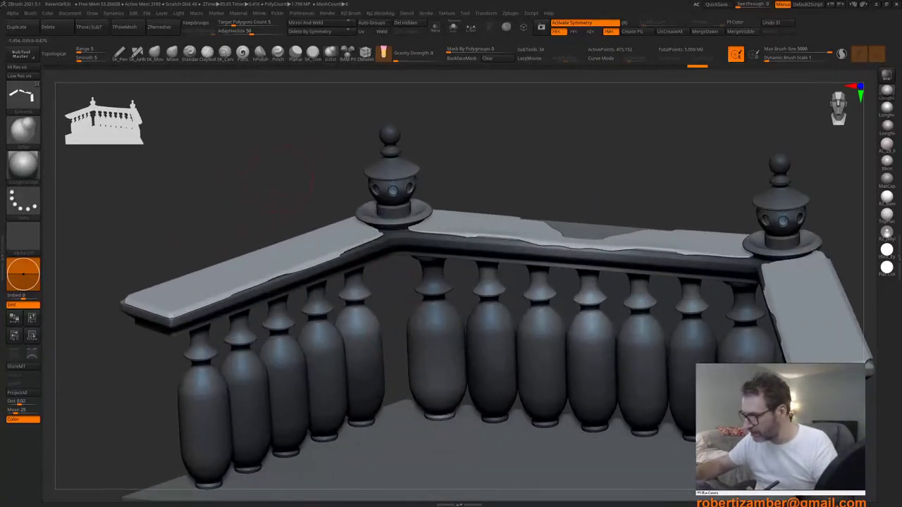
key(F1)
shift+click(279, 209)
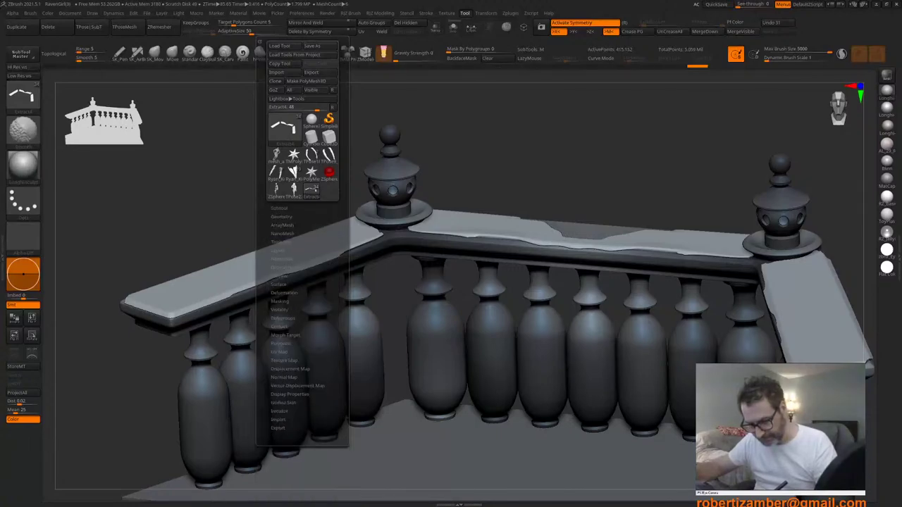
drag(310, 232, 310, 212)
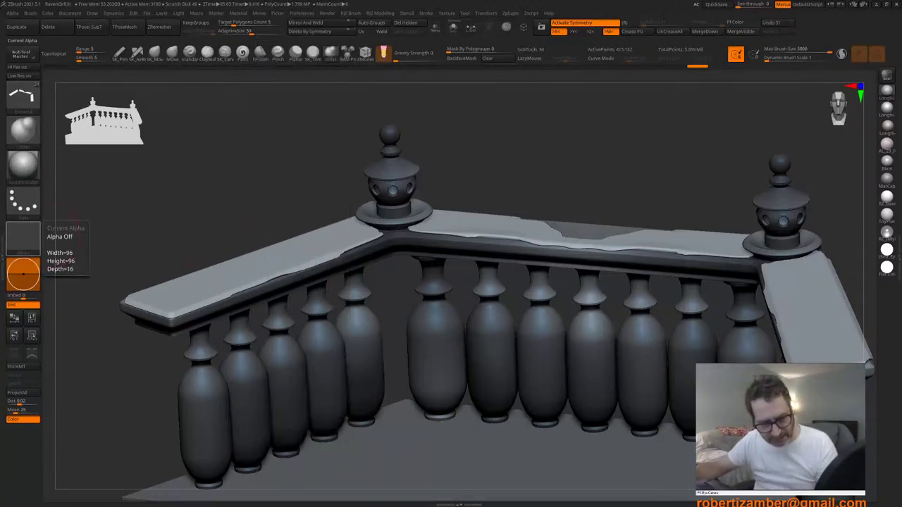
Step: Expand the tool's Surface settings and open the noise editor for the snow layer
click(3, 258)
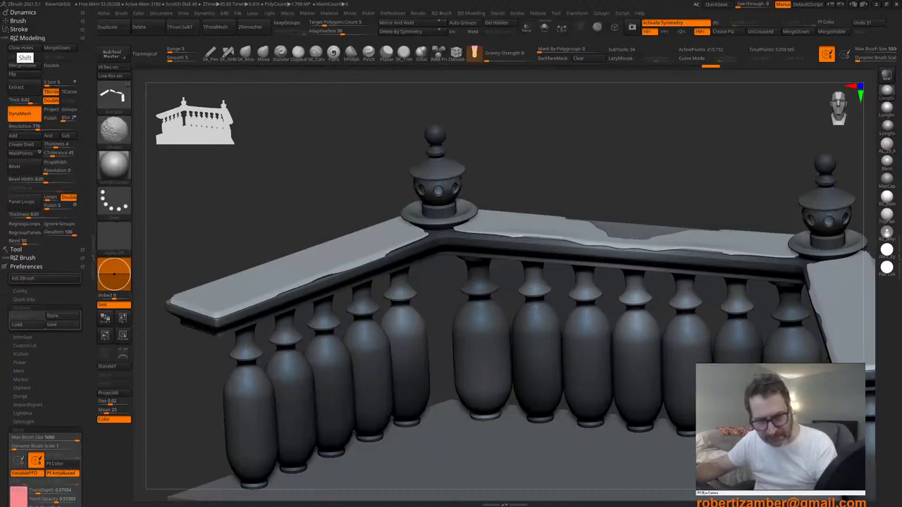
shift+click(17, 39)
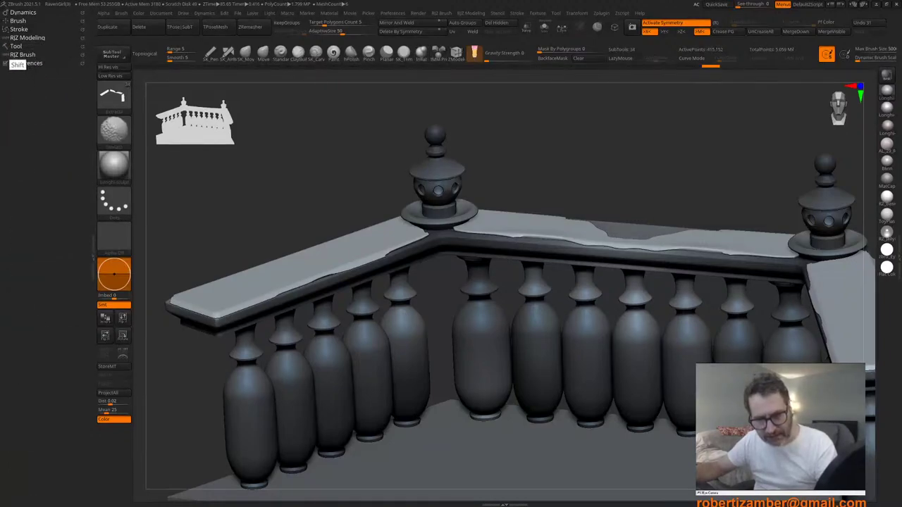
shift+click(15, 47)
drag(67, 236, 67, 151)
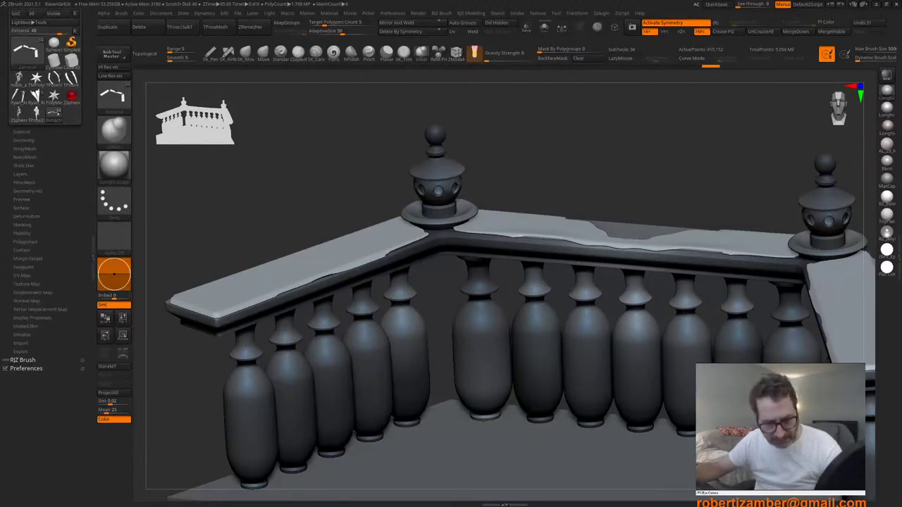
shift+click(19, 209)
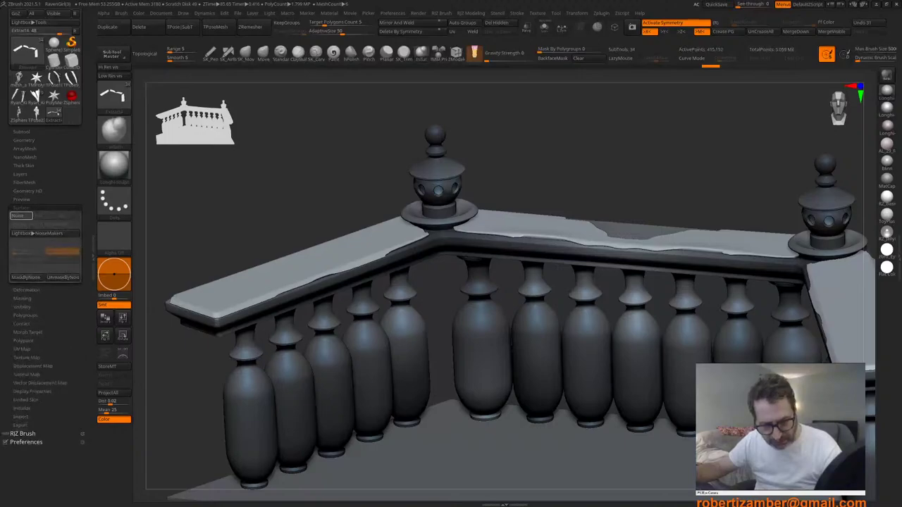
click(21, 216)
Step: Set the snow layer's noise scale to about 3.73 and check the texture in the noise preview
mouse_move(138, 323)
mouse_down()
mouse_move(124, 374)
mouse_move(127, 333)
mouse_up()
ctrl+right_drag(123, 293, 128, 314)
alt+right_drag(152, 286, 164, 359)
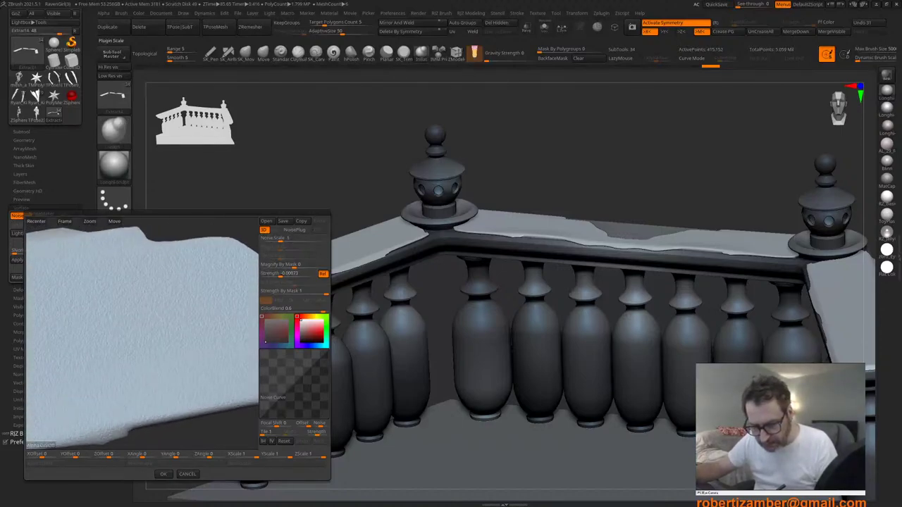
drag(273, 240, 286, 239)
mouse_move(143, 363)
mouse_down()
mouse_move(148, 337)
mouse_move(149, 369)
mouse_up()
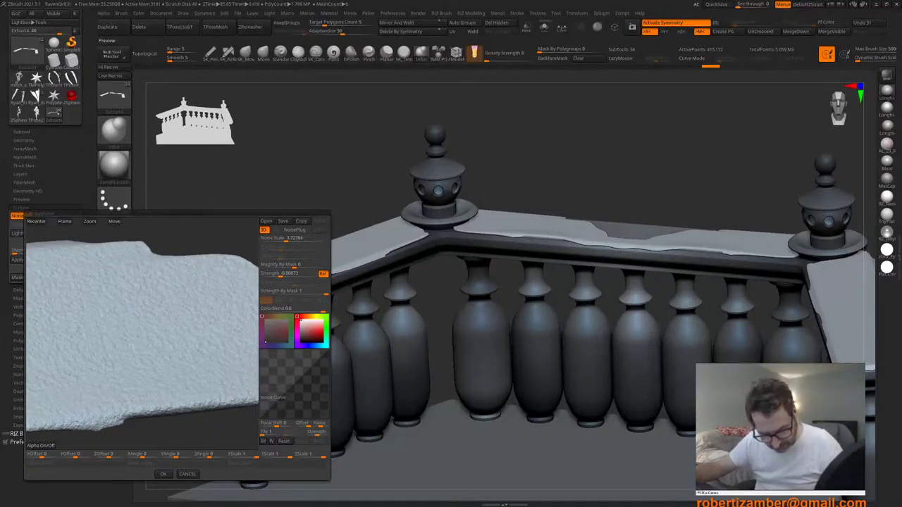
Step: Shape the noise curve with added control points so the surface noise breaks into stronger clumps
mouse_move(291, 380)
mouse_down()
mouse_move(288, 366)
mouse_move(297, 392)
mouse_up()
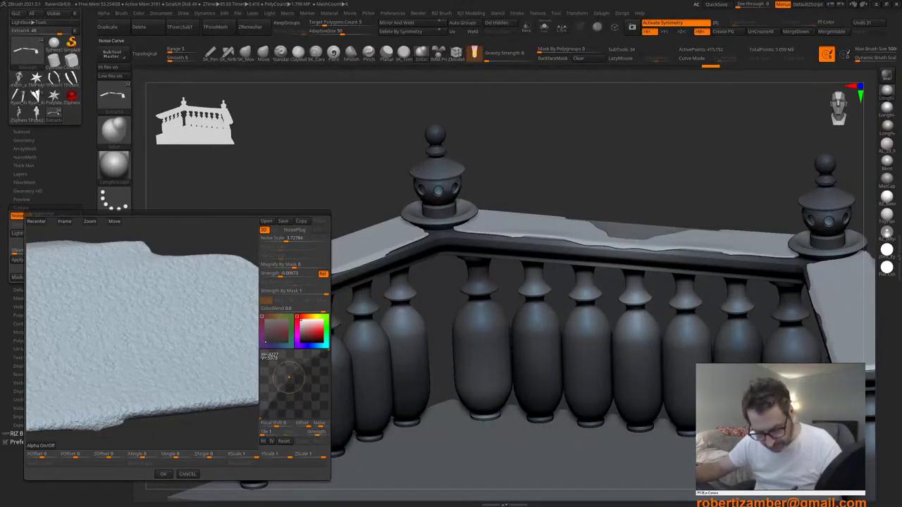
mouse_move(274, 401)
mouse_down()
mouse_move(285, 402)
mouse_move(280, 396)
mouse_move(283, 410)
mouse_move(282, 401)
mouse_up()
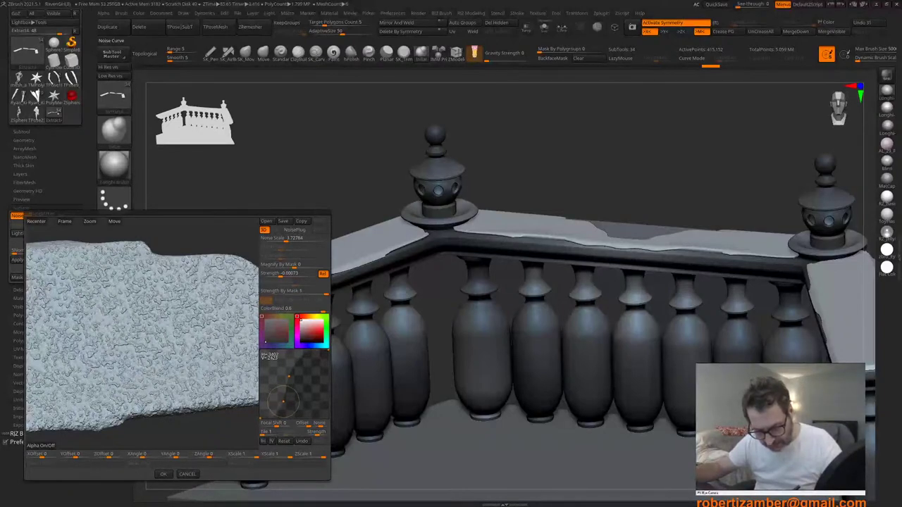
drag(297, 365, 297, 368)
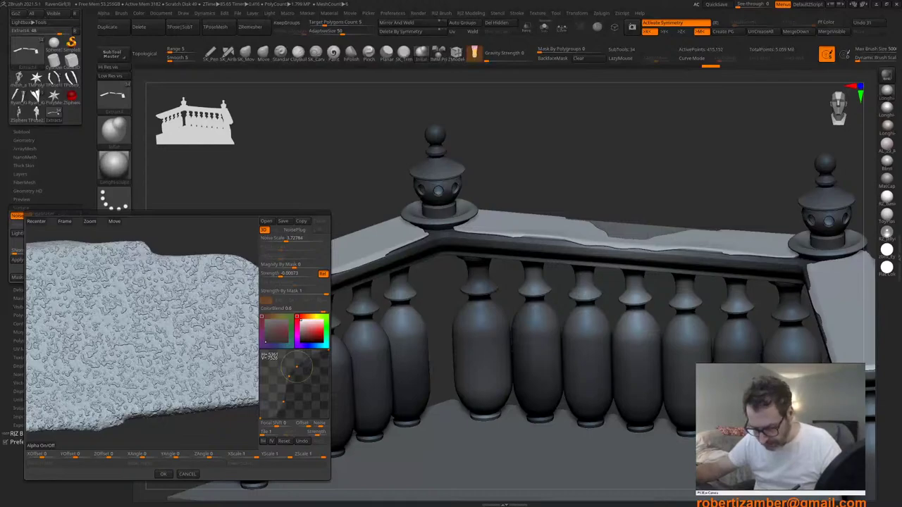
drag(283, 402, 280, 401)
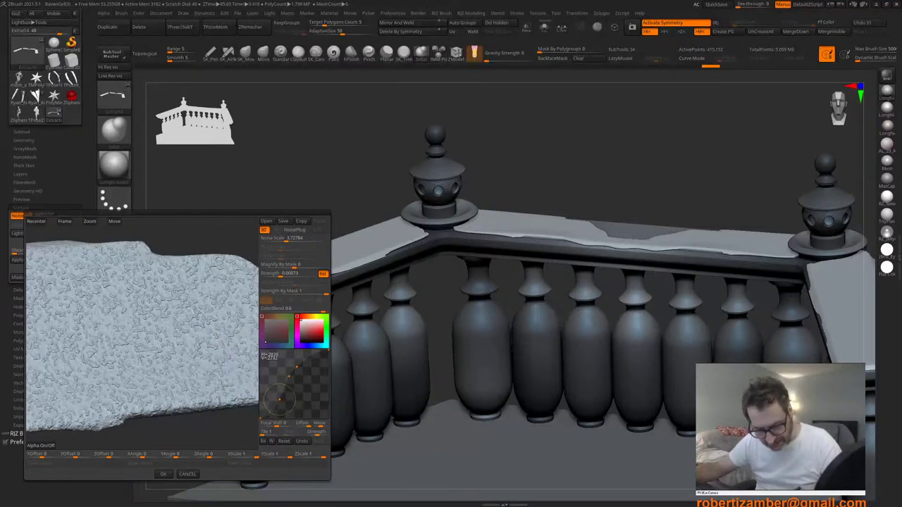
Step: Set the noise strength to about -0.0025 and accept the surface noise on the snow layer
drag(141, 352, 138, 299)
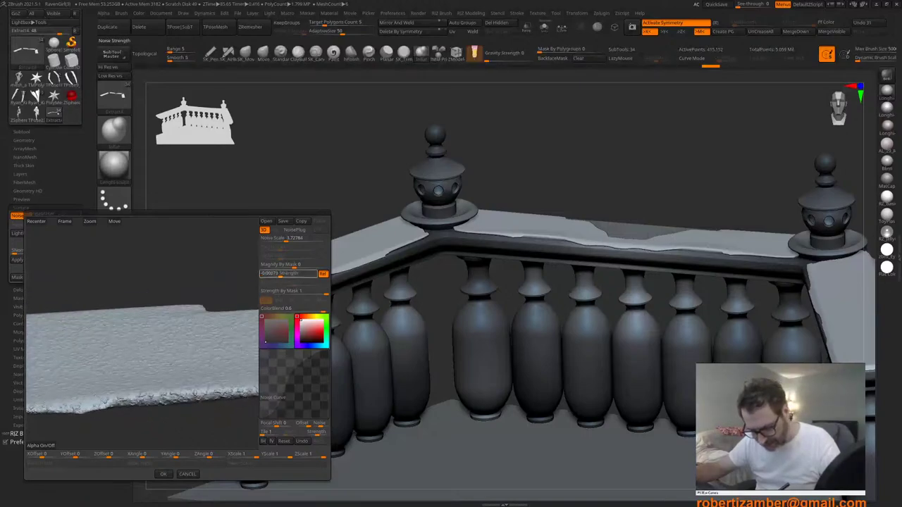
drag(280, 274, 279, 274)
mouse_move(152, 374)
alt+mouse_down()
mouse_move(191, 349)
mouse_move(195, 335)
mouse_move(149, 382)
alt+mouse_up()
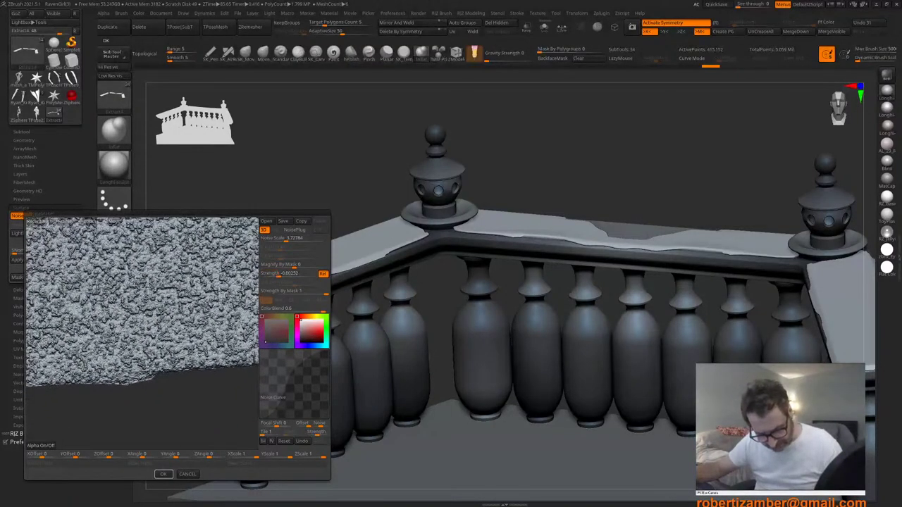
click(163, 474)
right_drag(336, 395, 304, 386)
ctrl+right_drag(296, 352, 227, 305)
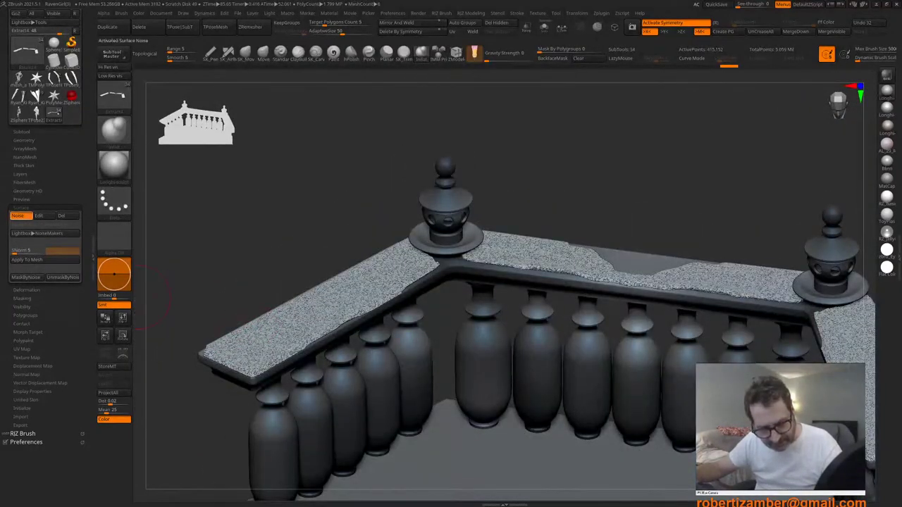
Step: Reopen the noise settings, raise the noise curve's middle, and tint the noise a very light cyan with ColorBlend at 1
click(39, 216)
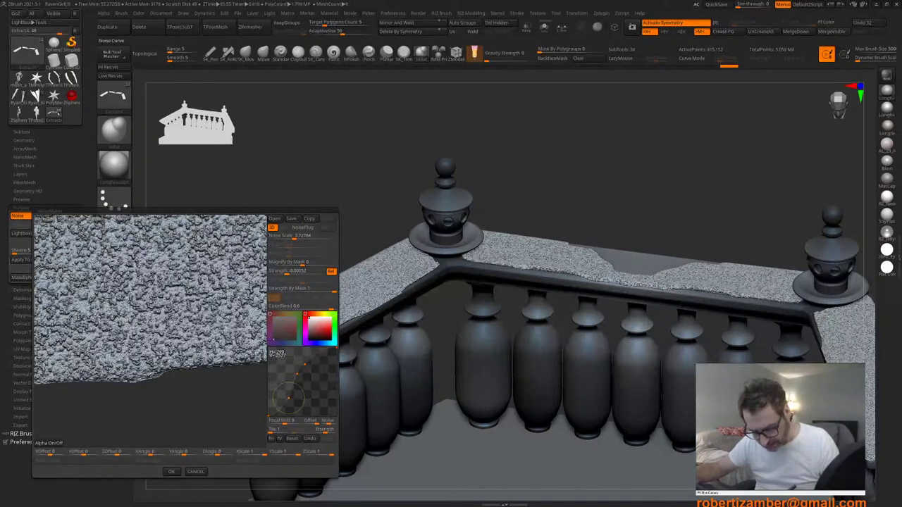
mouse_move(297, 374)
mouse_down()
mouse_move(301, 357)
mouse_move(295, 377)
mouse_move(302, 358)
mouse_move(308, 368)
mouse_up()
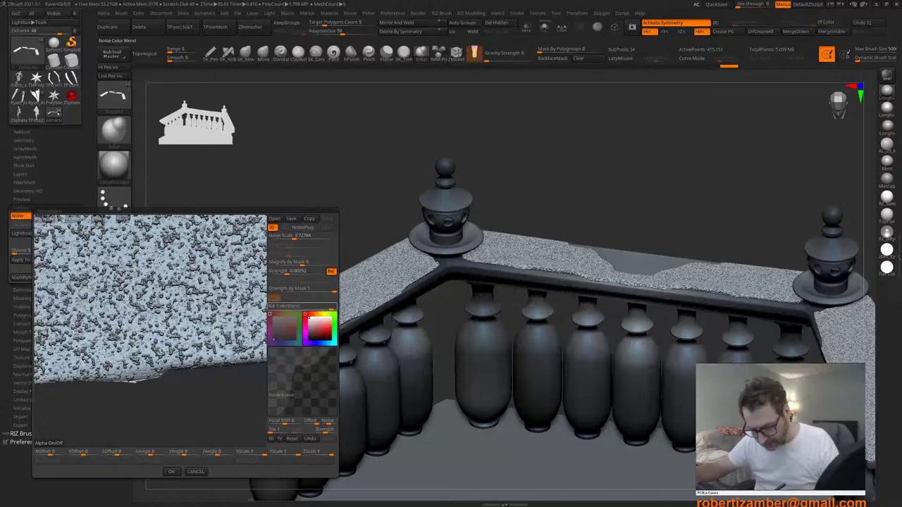
mouse_move(332, 307)
mouse_down()
mouse_move(303, 307)
mouse_move(336, 308)
mouse_up()
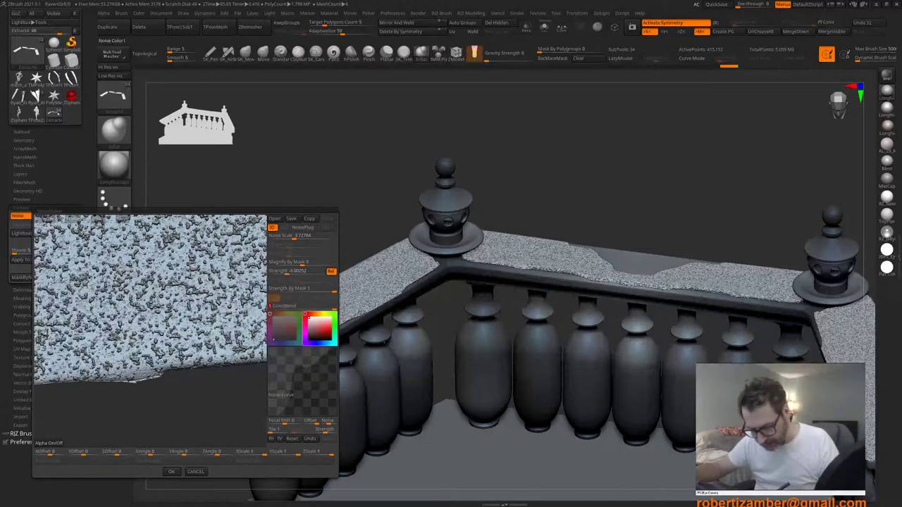
click(331, 343)
click(308, 320)
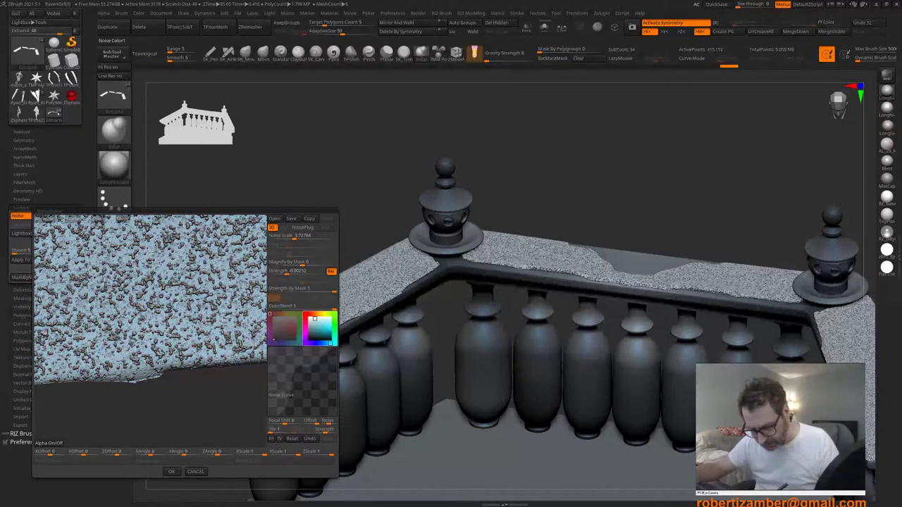
Step: Set the noise strength to 0.00205 and the noise scale to about 4.01, and accept the noise on the snow layer
drag(332, 289, 292, 289)
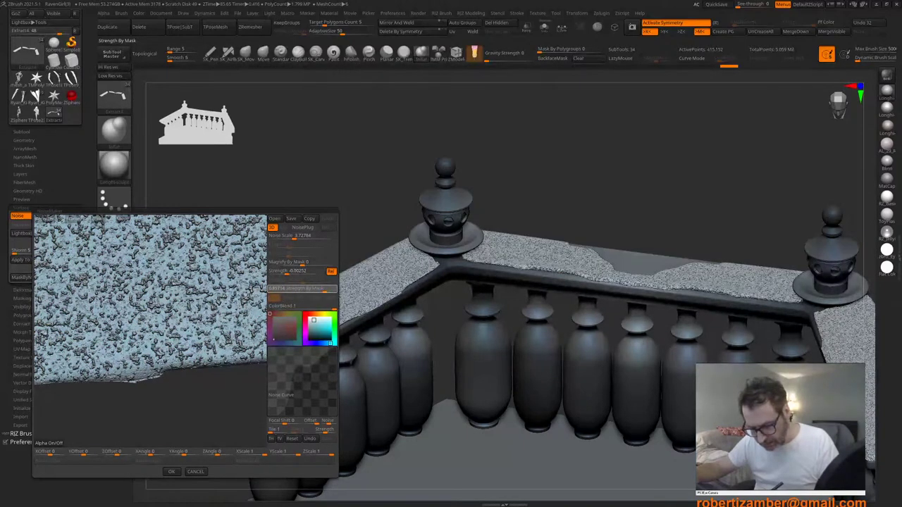
drag(287, 273, 306, 272)
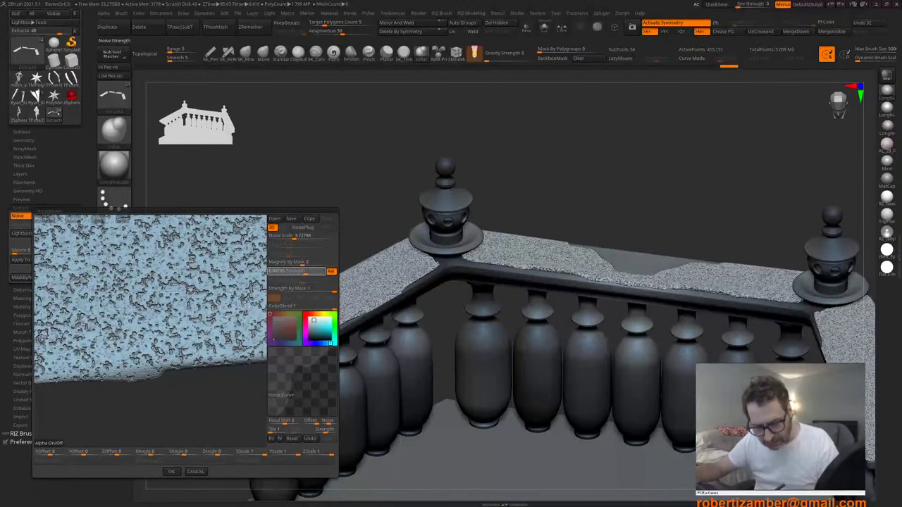
drag(294, 238, 294, 237)
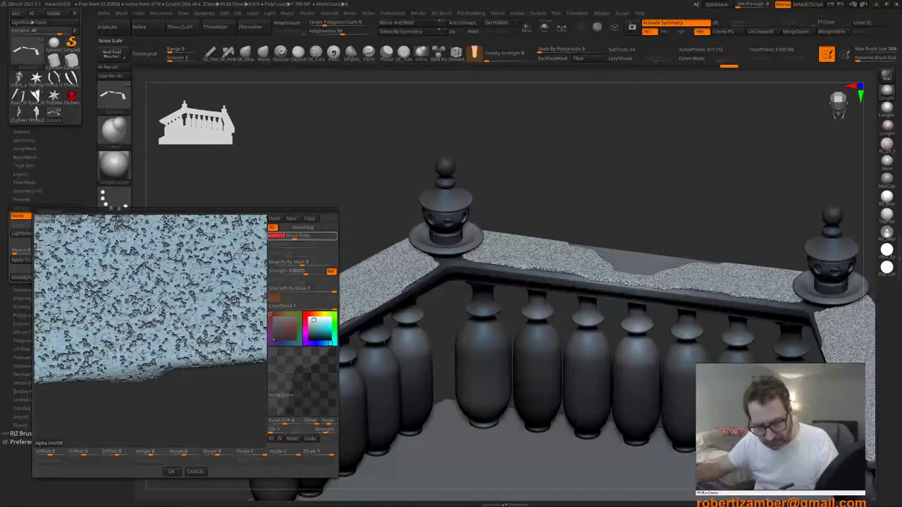
click(172, 472)
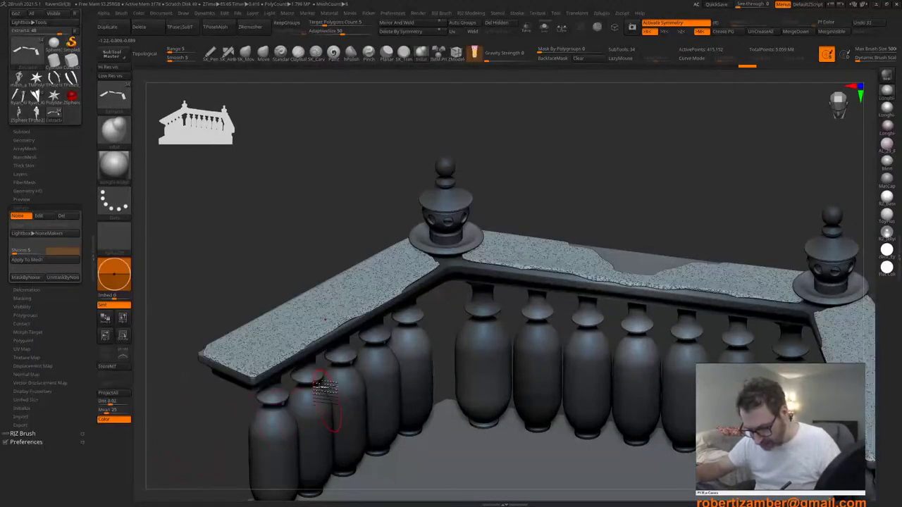
alt+right_drag(324, 390, 319, 371)
right_drag(261, 332, 258, 356)
ctrl+right_drag(258, 310, 271, 354)
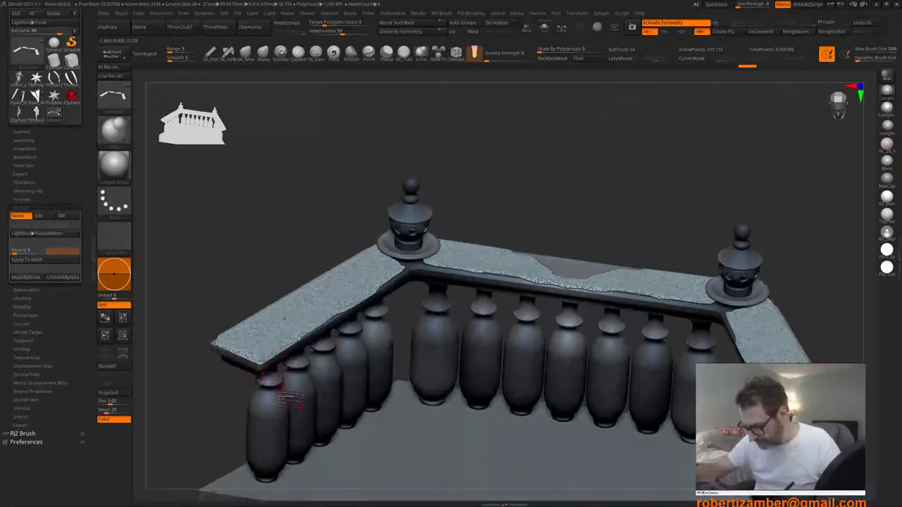
alt+right_drag(291, 398, 321, 416)
right_drag(329, 378, 323, 356)
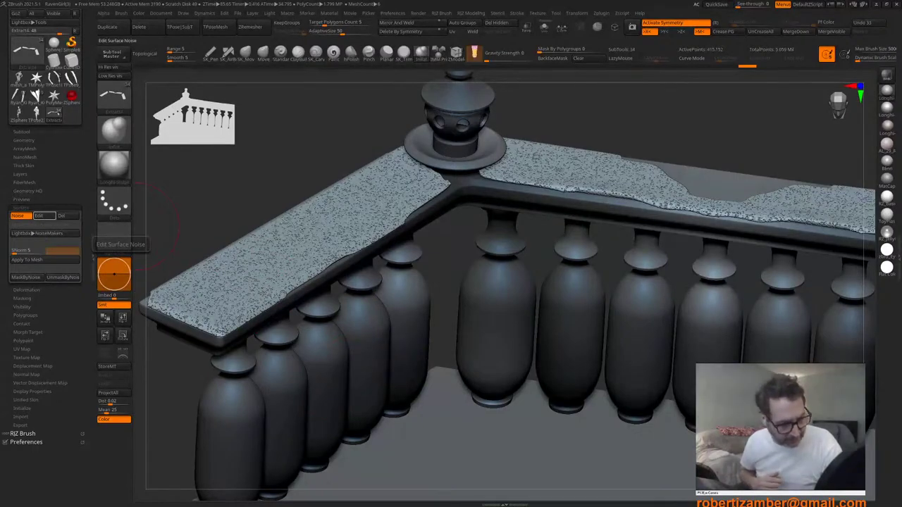
Step: Reset the noise curve, reshape it with its middle pulled low towards the high end, and accept the edited noise
click(43, 215)
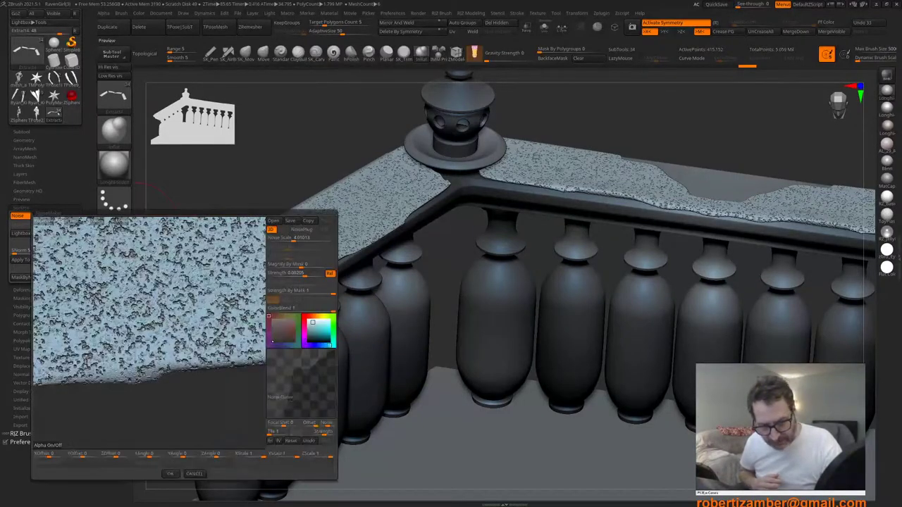
drag(181, 412, 182, 376)
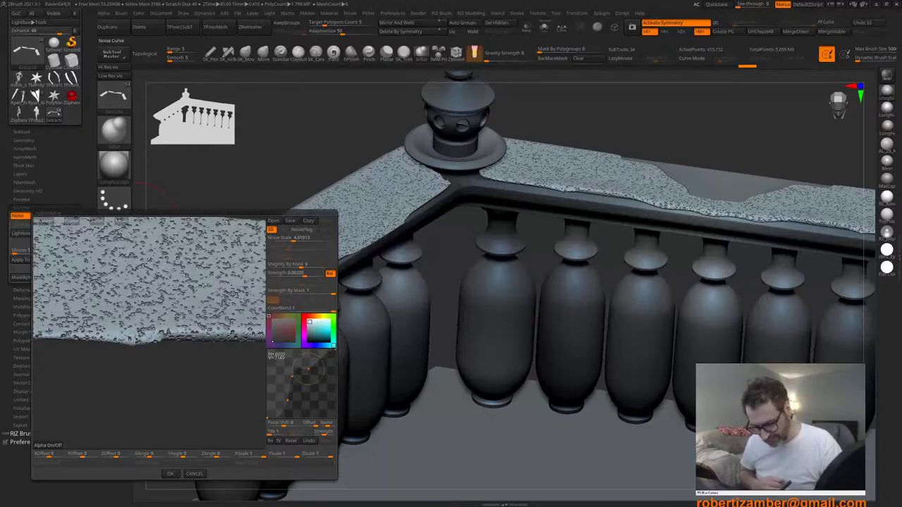
click(291, 442)
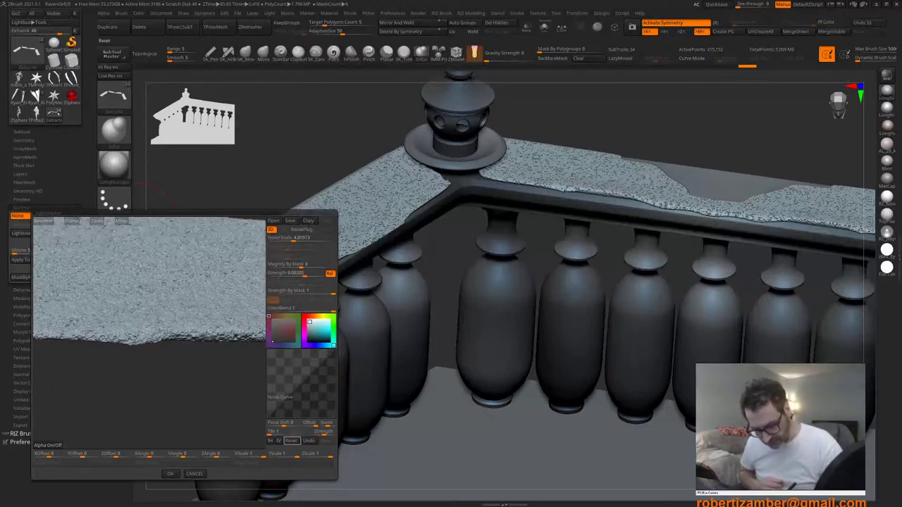
drag(145, 395, 164, 410)
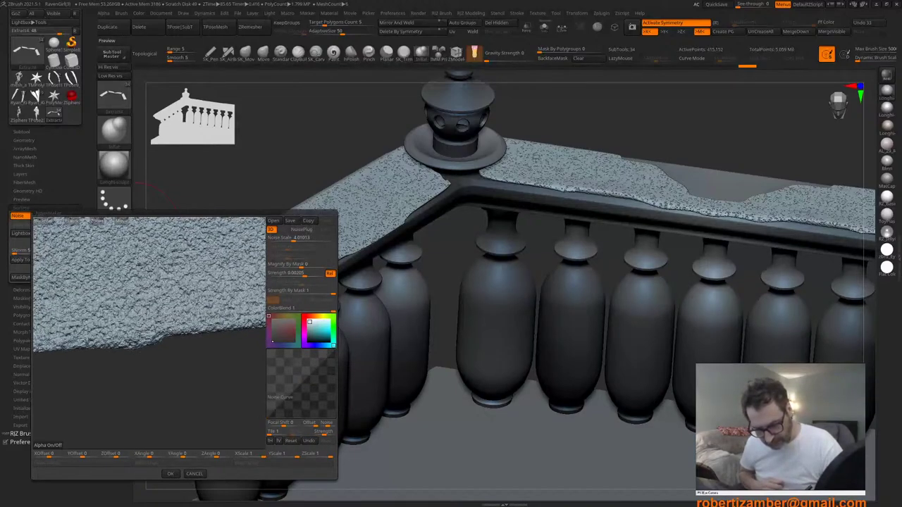
drag(300, 385, 324, 387)
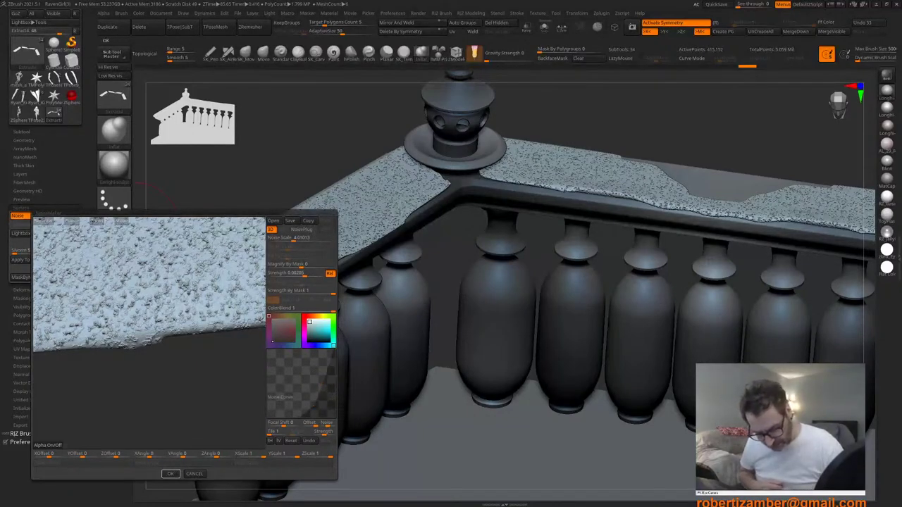
click(170, 474)
drag(318, 403, 296, 316)
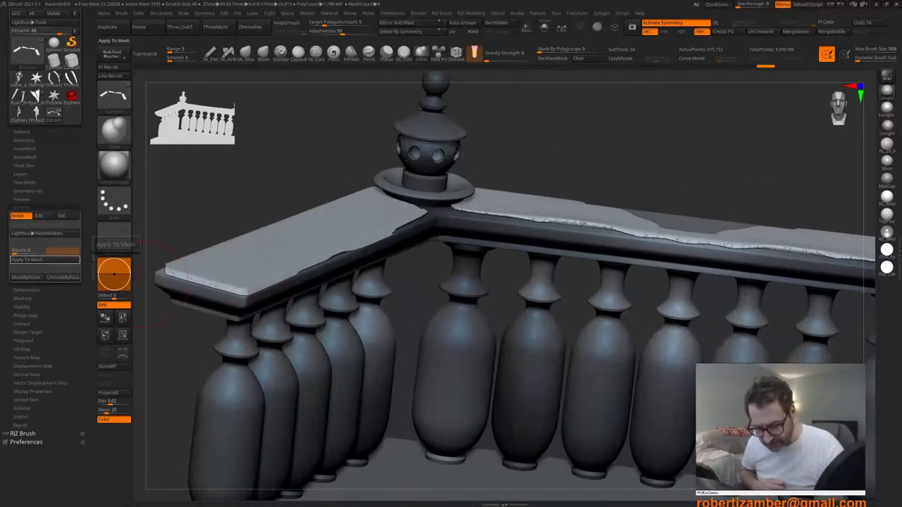
Step: Try applying the noise to the snow mesh, including with a strength of about 0.038, and undo each application
click(50, 260)
key(ctrl+z)
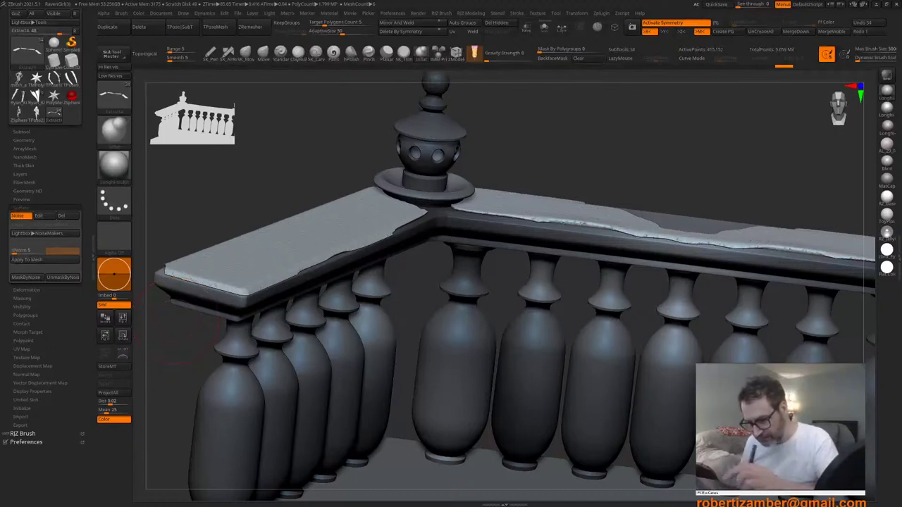
click(39, 215)
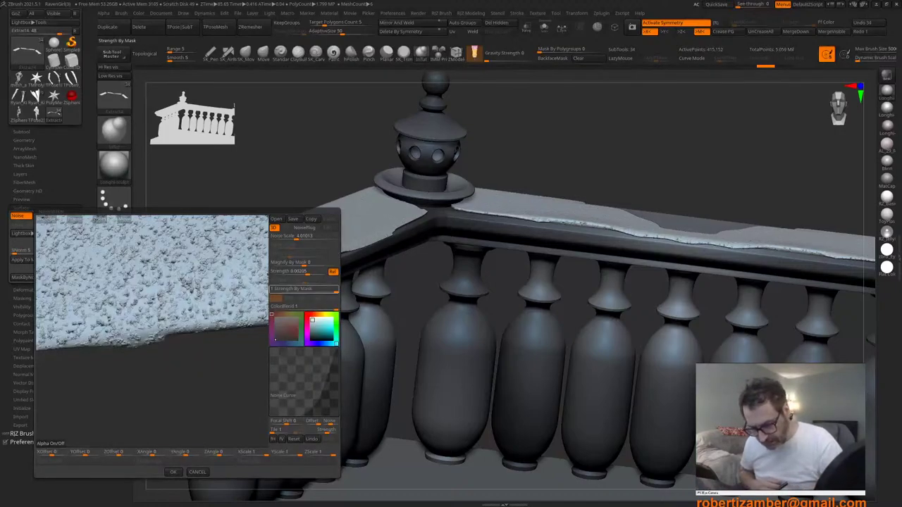
drag(308, 273, 314, 273)
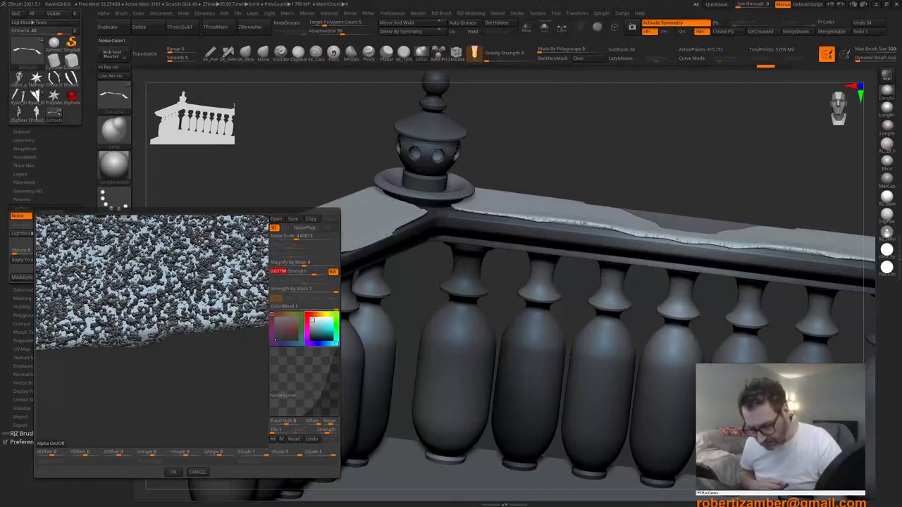
click(174, 472)
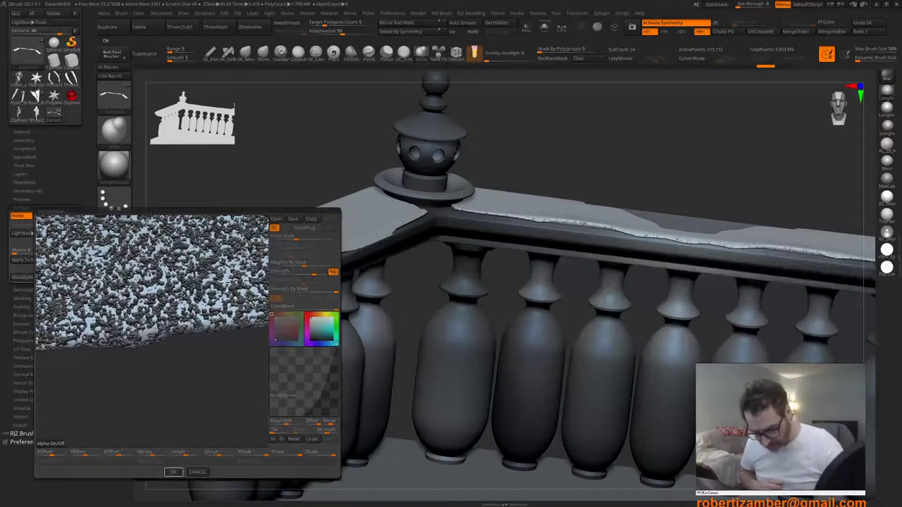
drag(200, 317, 243, 358)
click(28, 260)
mouse_move(242, 359)
right_down()
mouse_move(209, 292)
mouse_move(252, 358)
right_up()
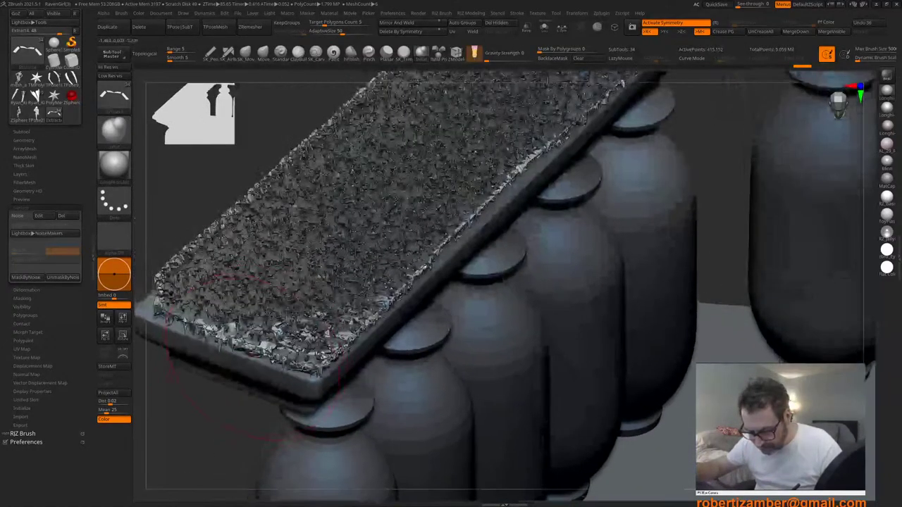
mouse_move(222, 401)
right_down()
mouse_move(218, 384)
mouse_move(215, 393)
right_up()
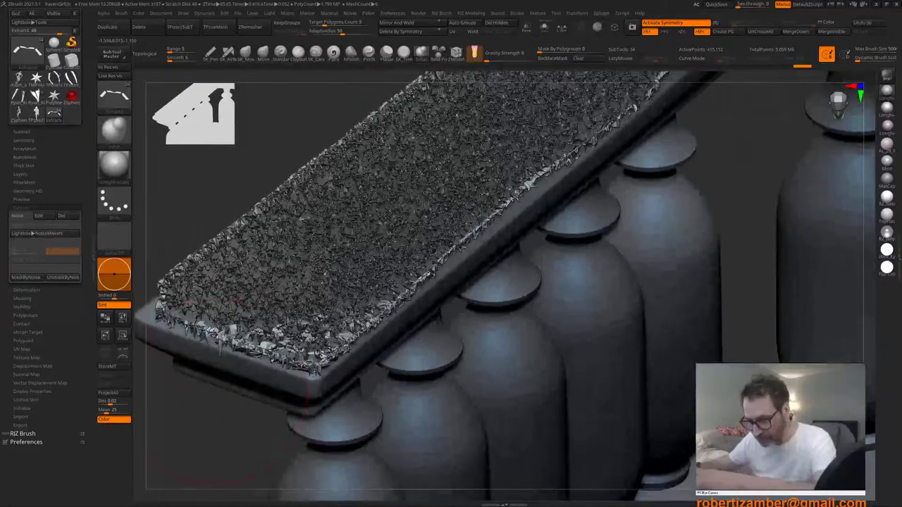
key(ctrl+z)
Step: Set the noise strength to 0.00444 and noise scale to 2.75304, adjust the noise curve's low point slightly, and accept the snow noise
click(40, 216)
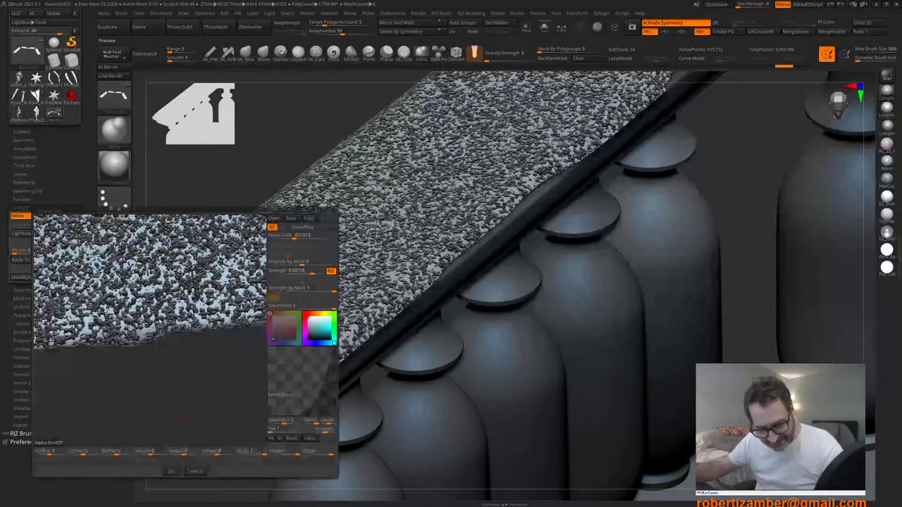
mouse_move(312, 272)
mouse_down()
mouse_move(284, 272)
mouse_move(317, 271)
mouse_move(307, 272)
mouse_up()
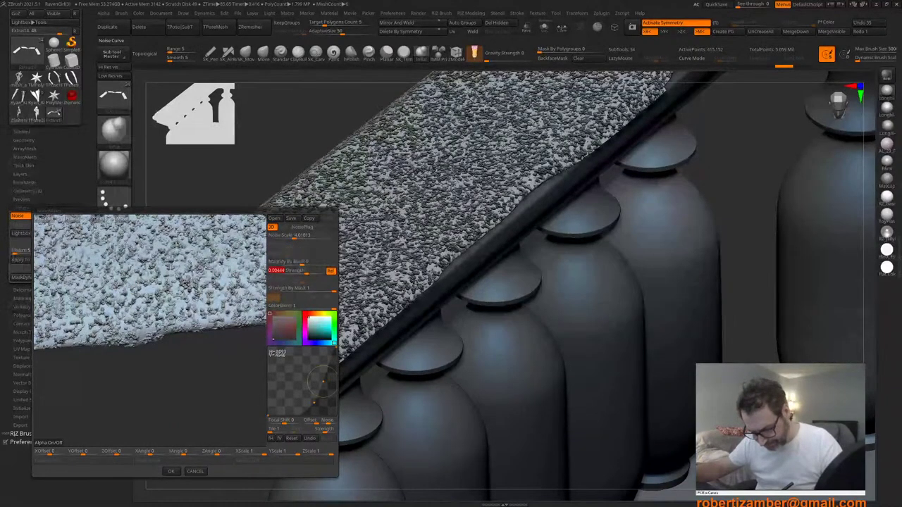
drag(314, 403, 316, 403)
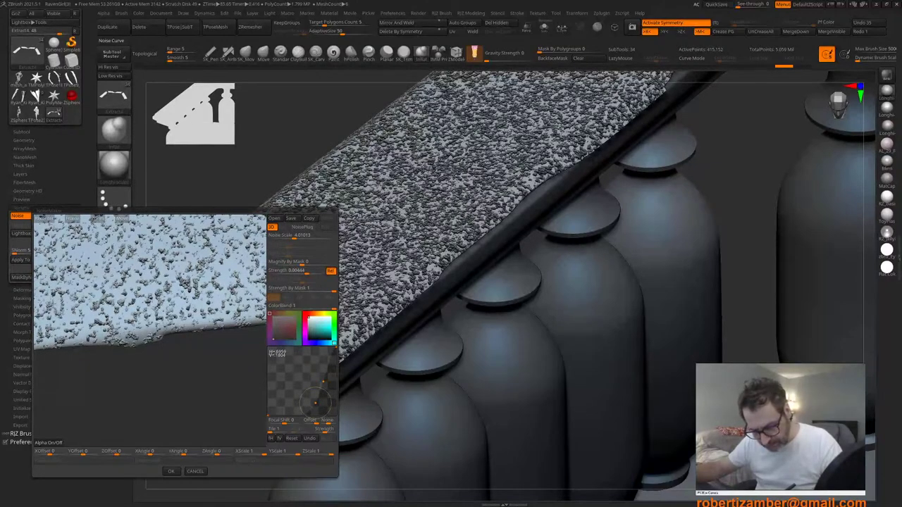
mouse_move(295, 237)
mouse_down()
mouse_move(303, 237)
mouse_move(291, 237)
mouse_up()
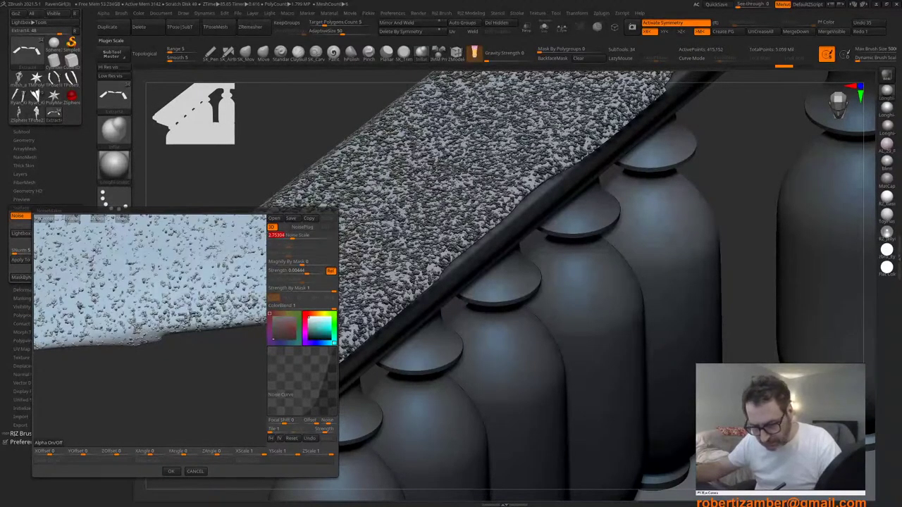
click(171, 471)
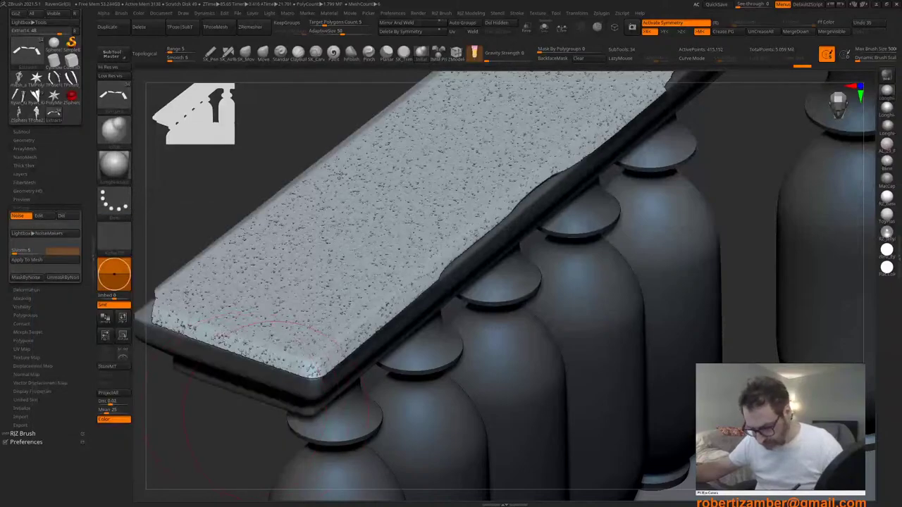
Step: Try applying the noise to the snow mesh and undo the application
mouse_move(277, 419)
mouse_down()
mouse_move(286, 429)
mouse_move(270, 418)
mouse_move(269, 428)
mouse_up()
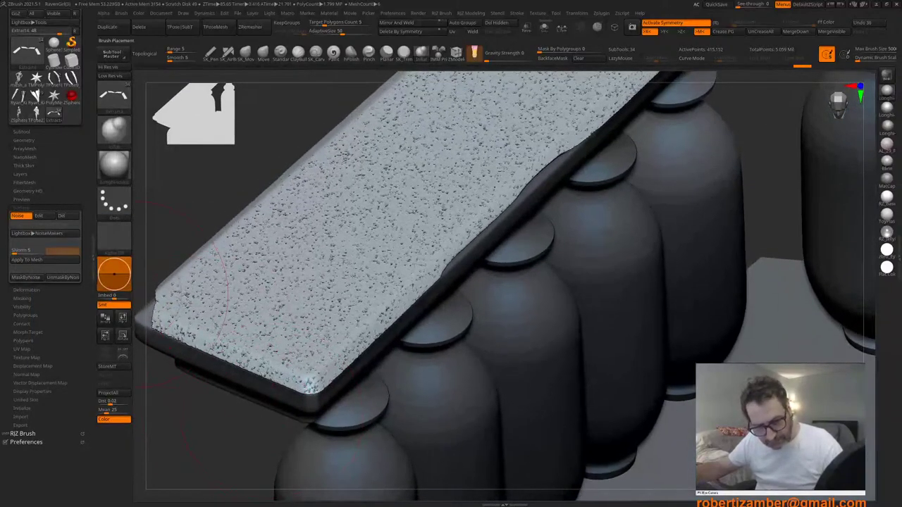
click(28, 259)
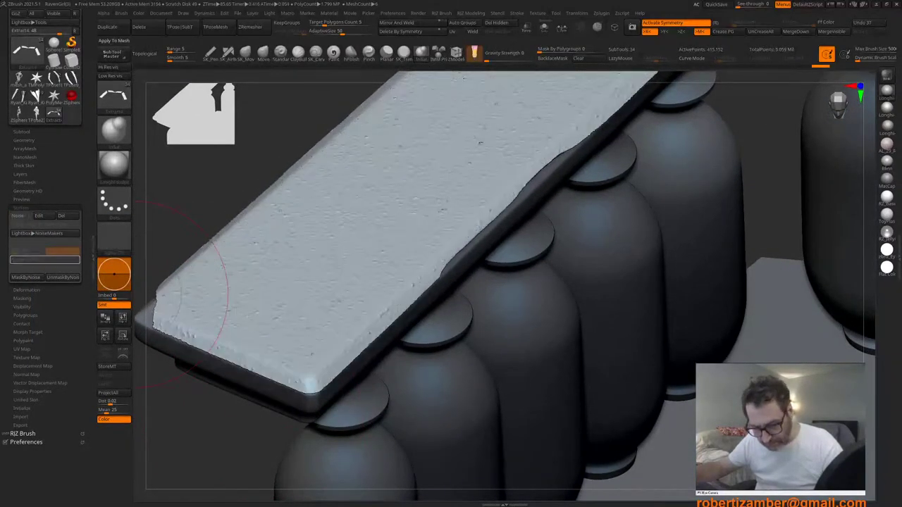
key(ctrl)
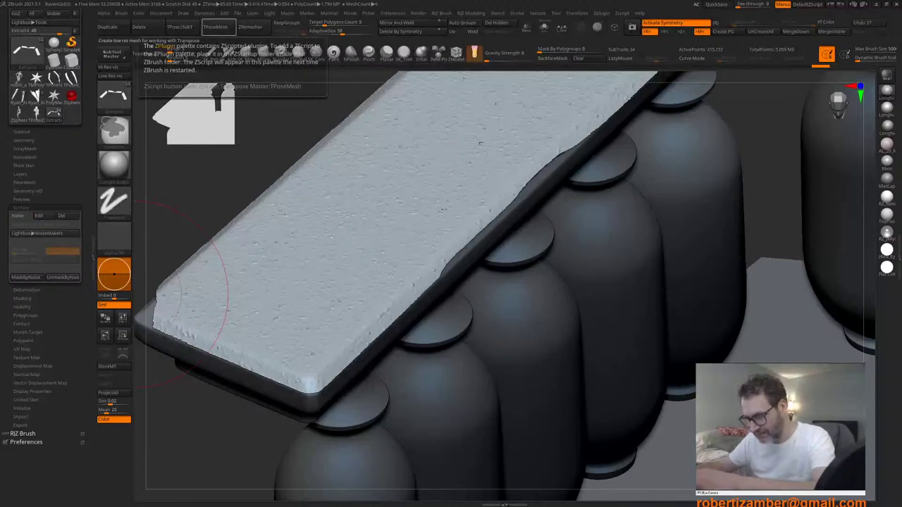
key(ctrl+z)
Step: Reopen the noise settings, turn off relative strength, and set the noise strength to 0.01357
click(39, 217)
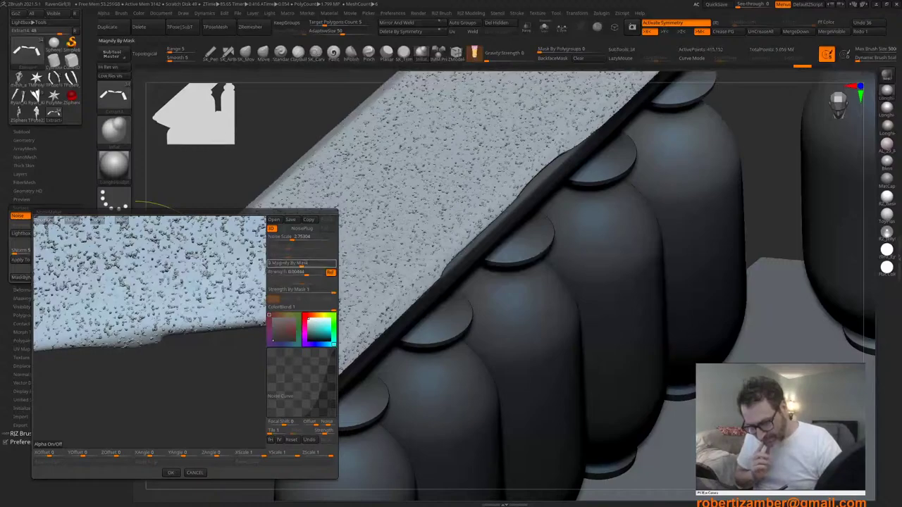
mouse_move(301, 265)
mouse_down()
mouse_move(320, 290)
mouse_move(314, 273)
mouse_move(297, 273)
mouse_move(309, 273)
mouse_up()
click(330, 273)
click(309, 273)
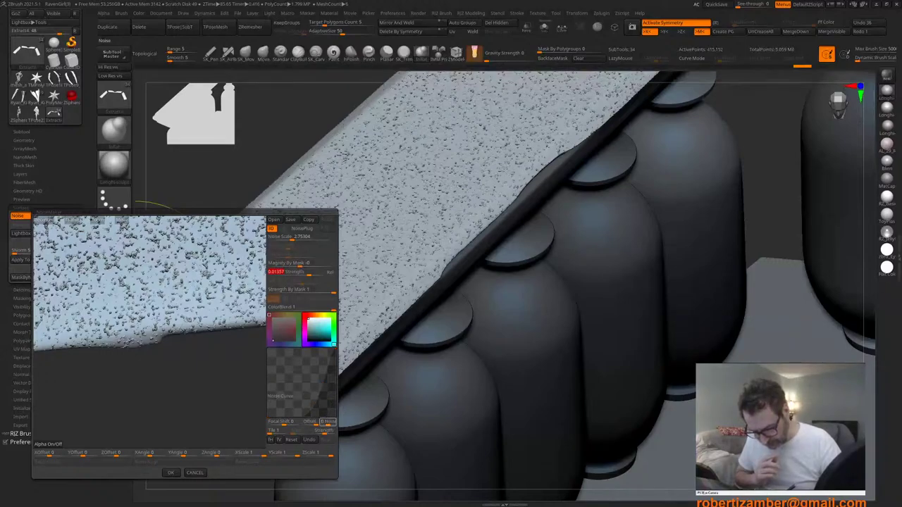
drag(327, 424, 324, 424)
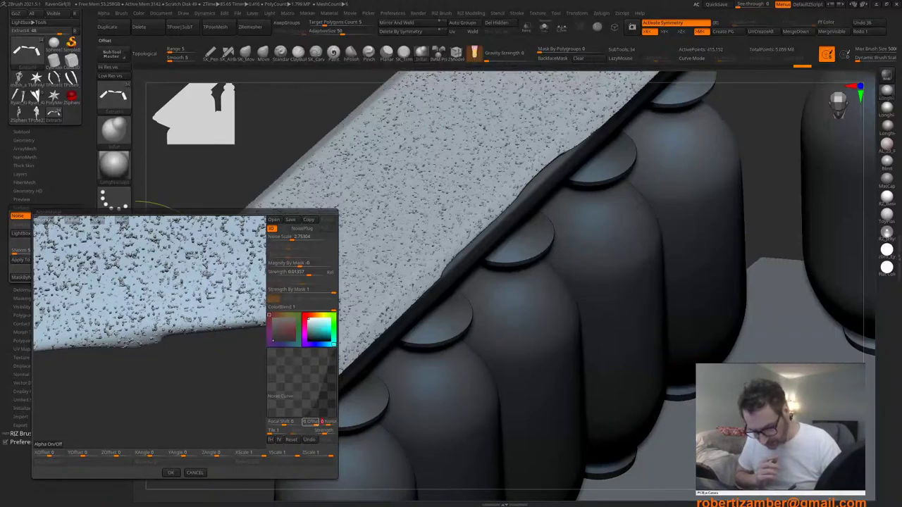
Step: Set the noise curve's offset to about -0.0312, accept it, and try applying the noise to the snow mesh
drag(316, 424, 315, 424)
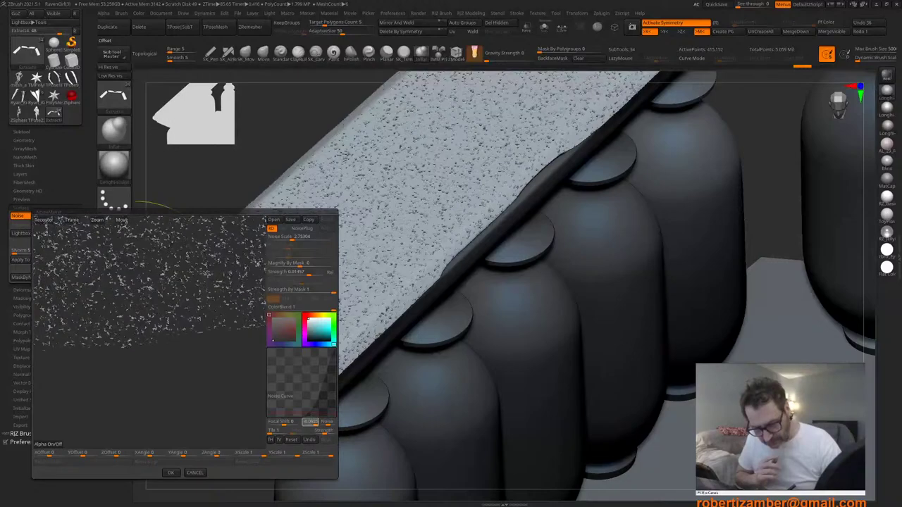
drag(315, 424, 314, 424)
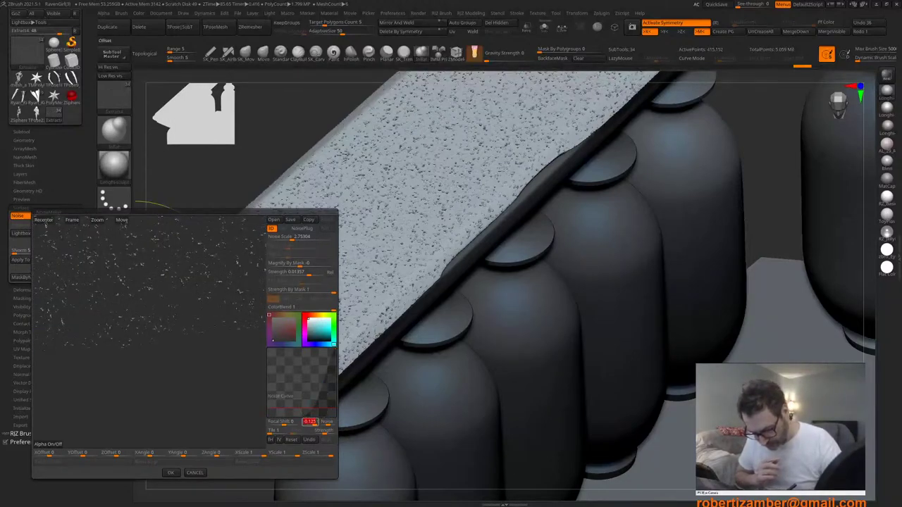
drag(314, 423, 315, 423)
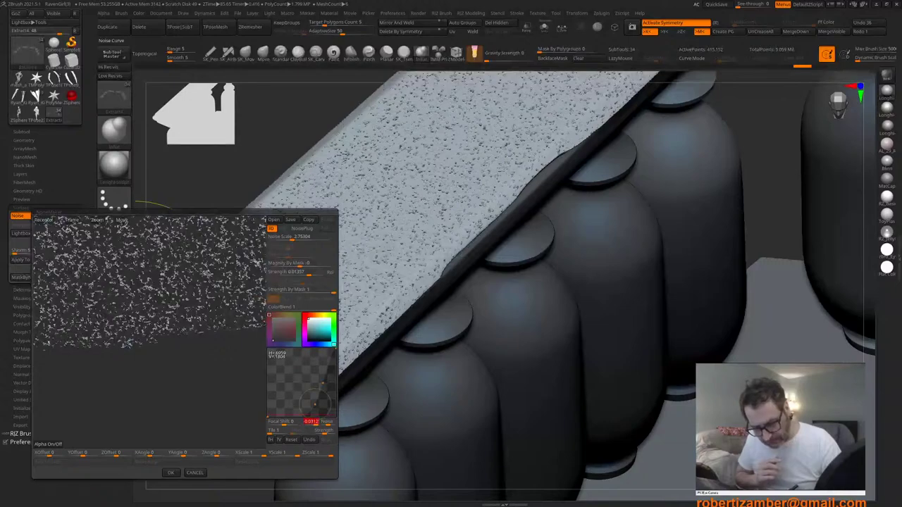
click(171, 473)
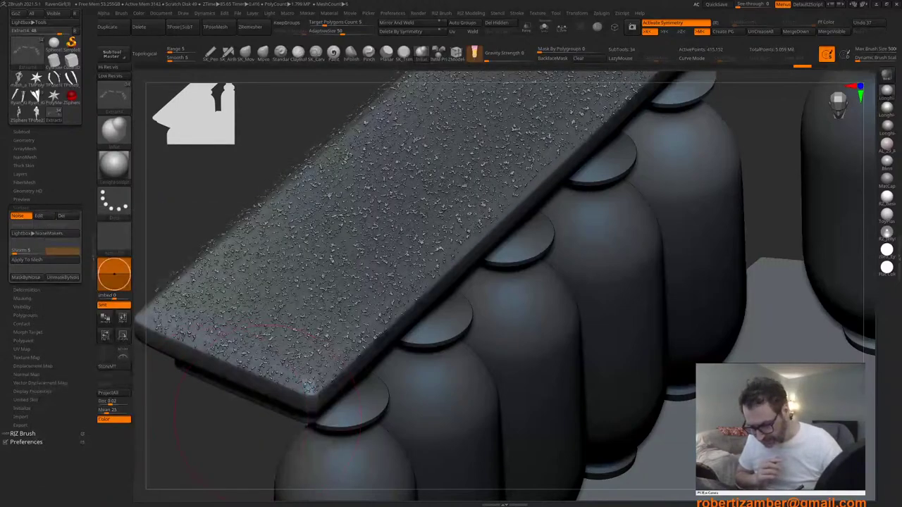
drag(261, 424, 276, 411)
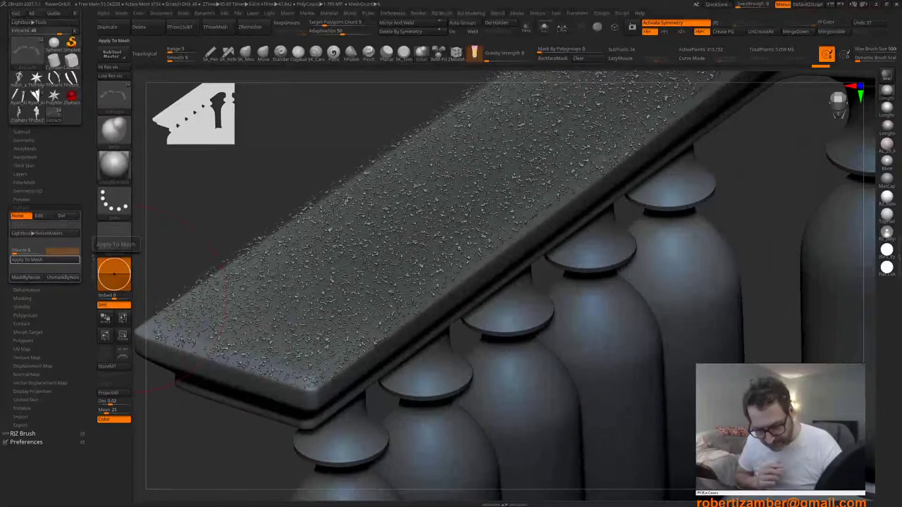
click(45, 259)
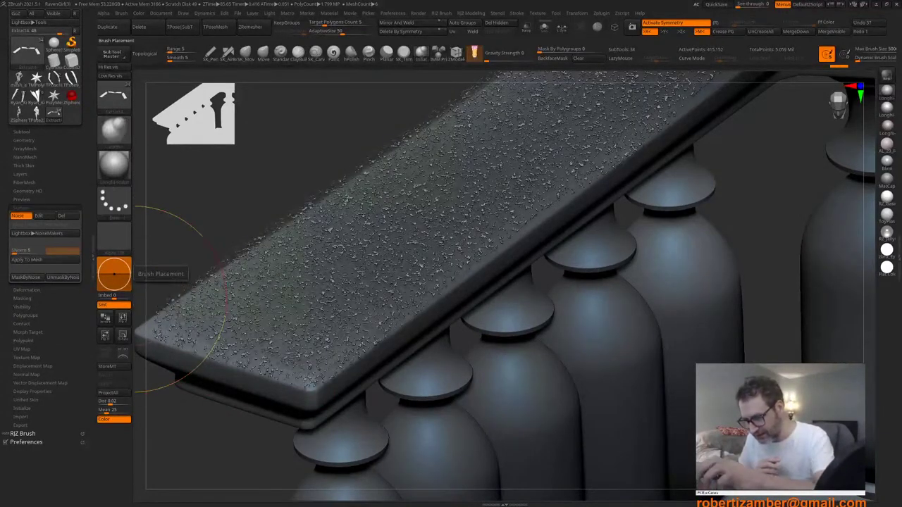
Step: Try applying the noise to the snow mesh with a strength of 0.5 and undo the application
click(42, 215)
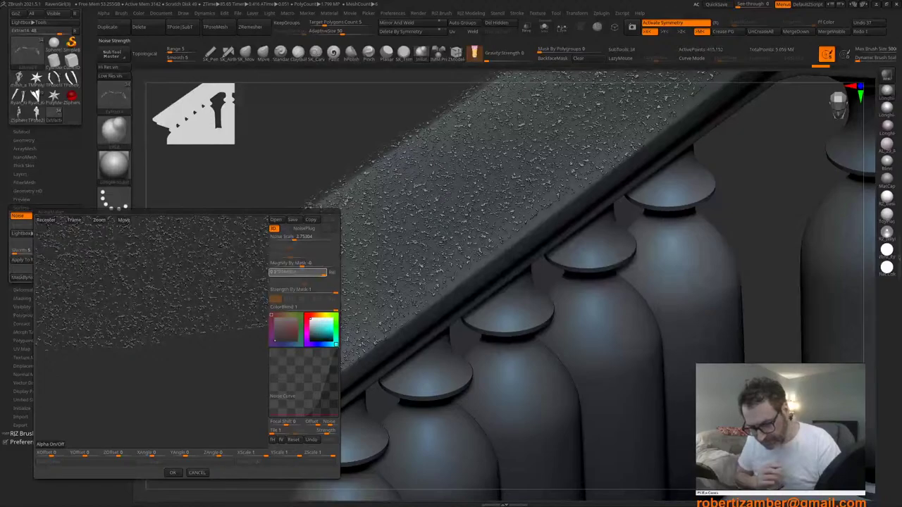
key(Return)
click(173, 473)
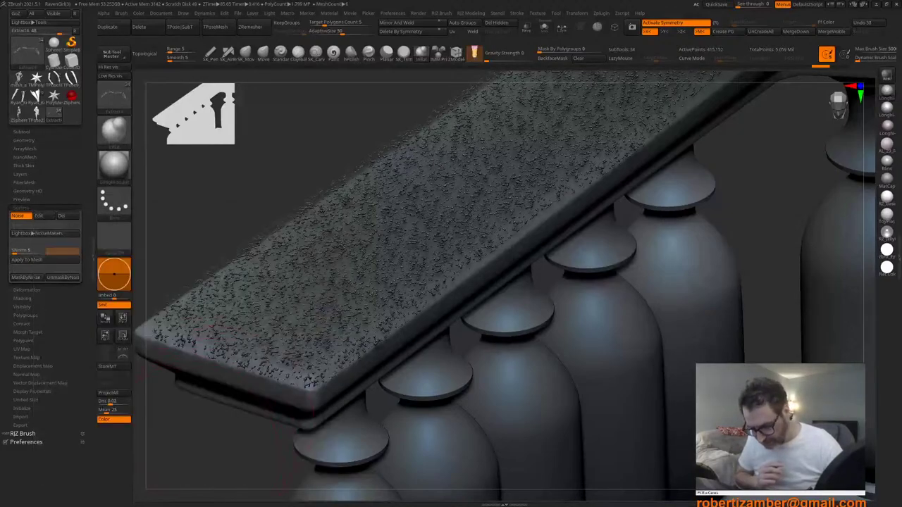
click(45, 260)
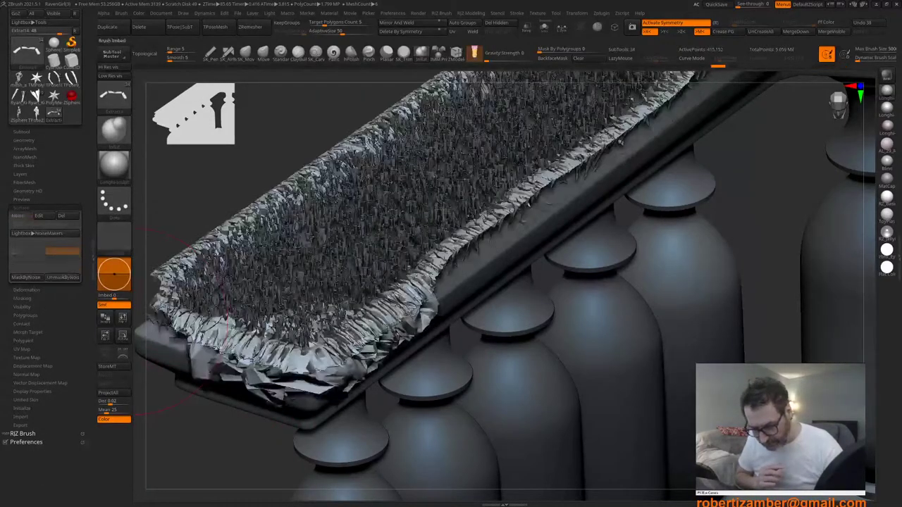
drag(236, 455, 265, 363)
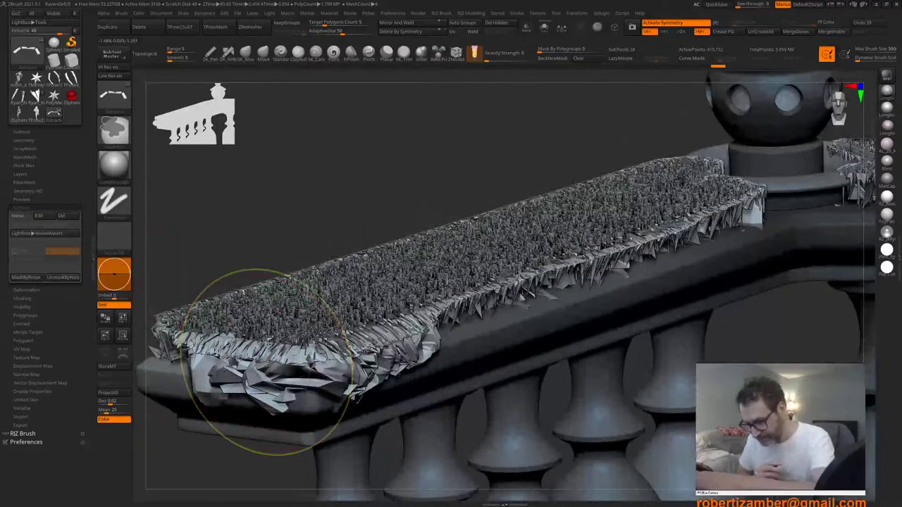
key(ctrl+z)
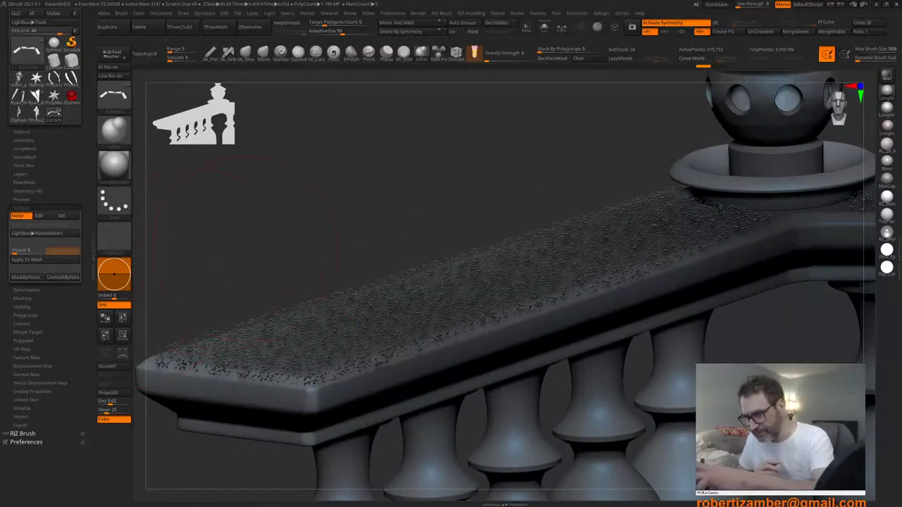
Step: Subdivide the snow mesh and undo the excess subdivision, keeping one additional level
key(ctrl)
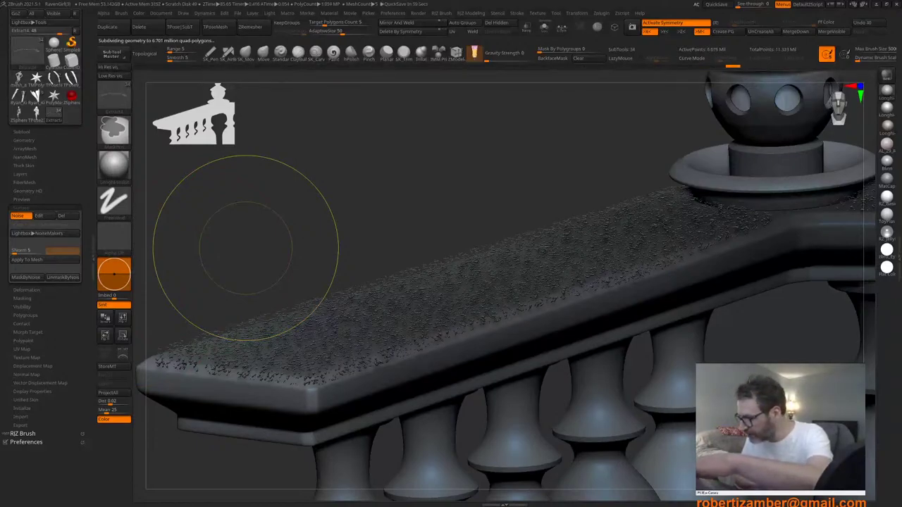
key(ctrl+z)
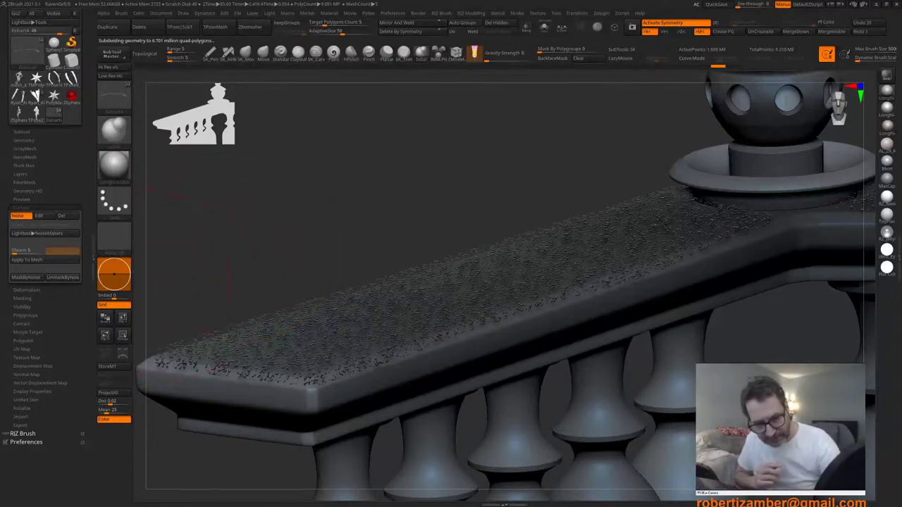
Step: Set the noise ColorBlend to 0 and the noise strength to about 0.0053, and accept the noise on the snow layer
click(39, 215)
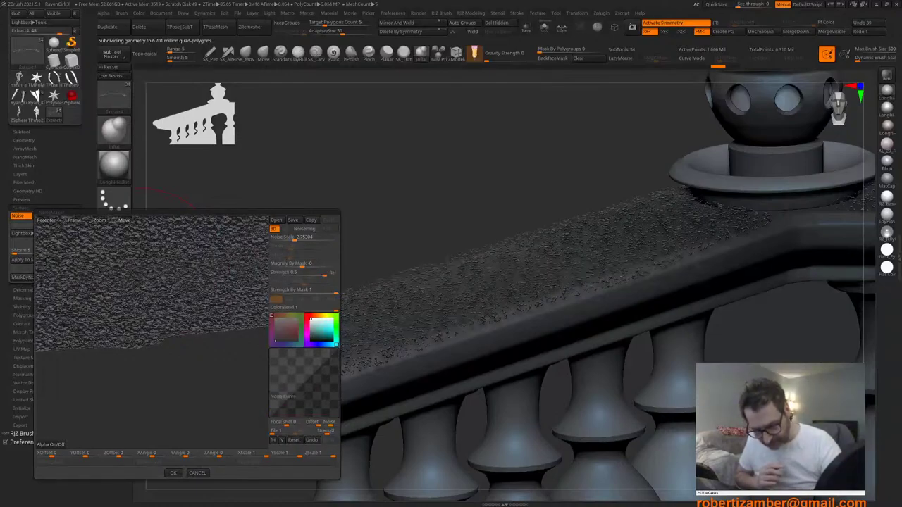
drag(177, 336, 177, 328)
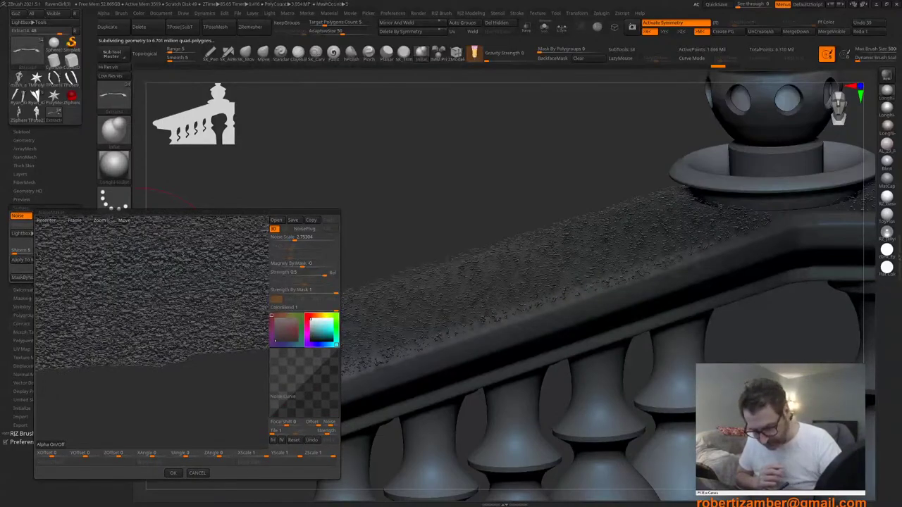
click(305, 308)
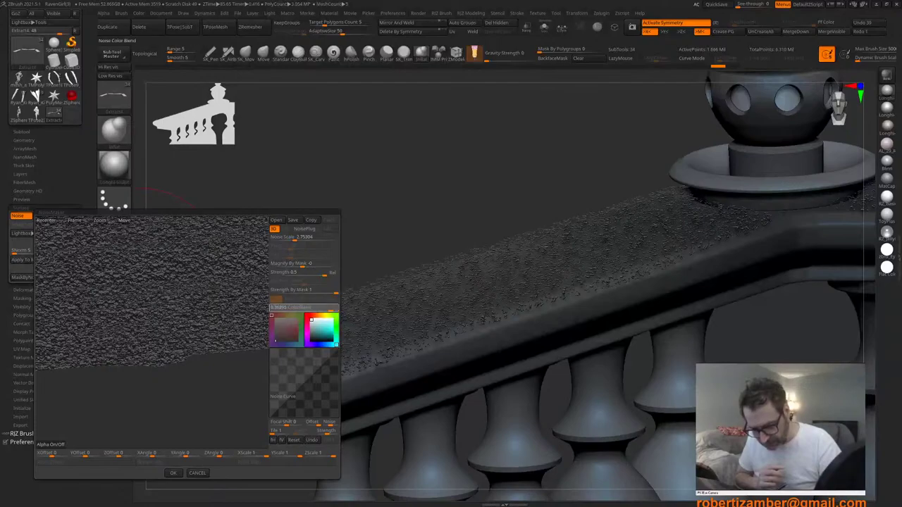
text(0)
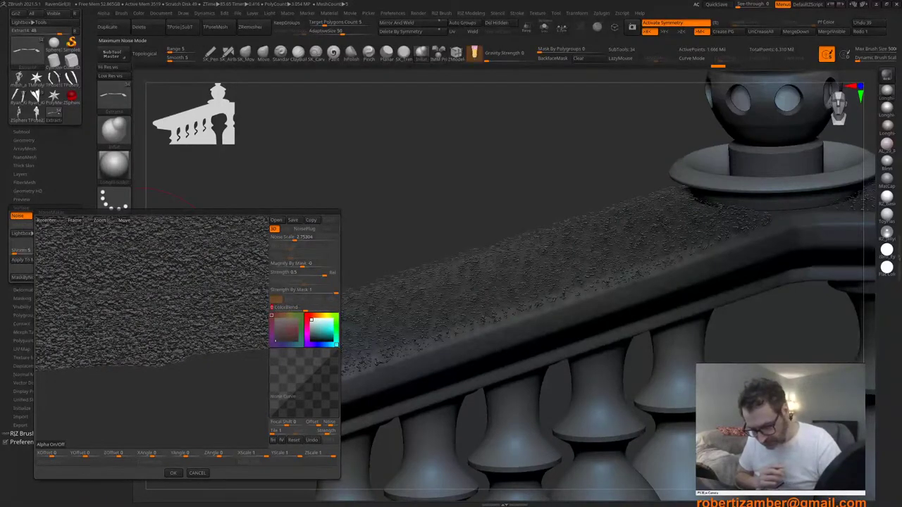
drag(324, 273, 309, 273)
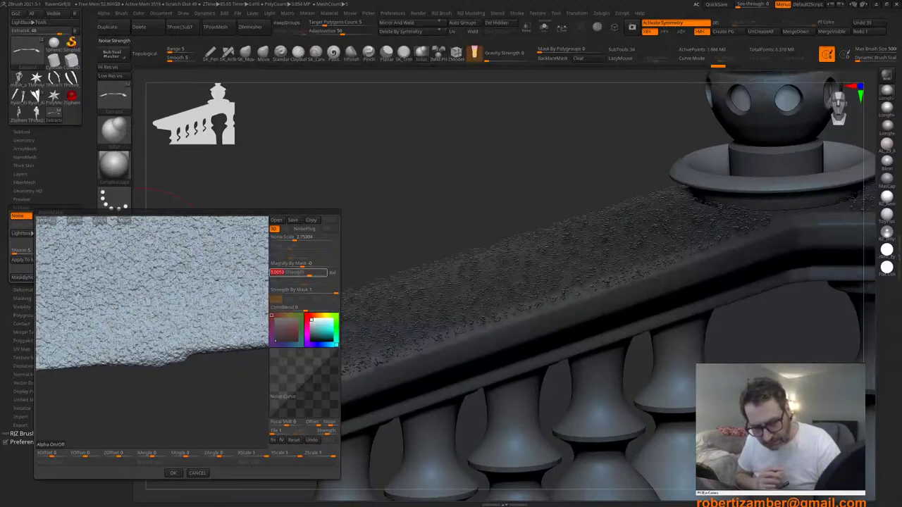
click(173, 473)
Step: Apply the surface noise to the subdivided snow mesh on the handrail
mouse_move(306, 414)
right_down()
mouse_move(286, 445)
mouse_move(304, 417)
mouse_move(303, 368)
mouse_move(304, 390)
mouse_move(273, 387)
right_up()
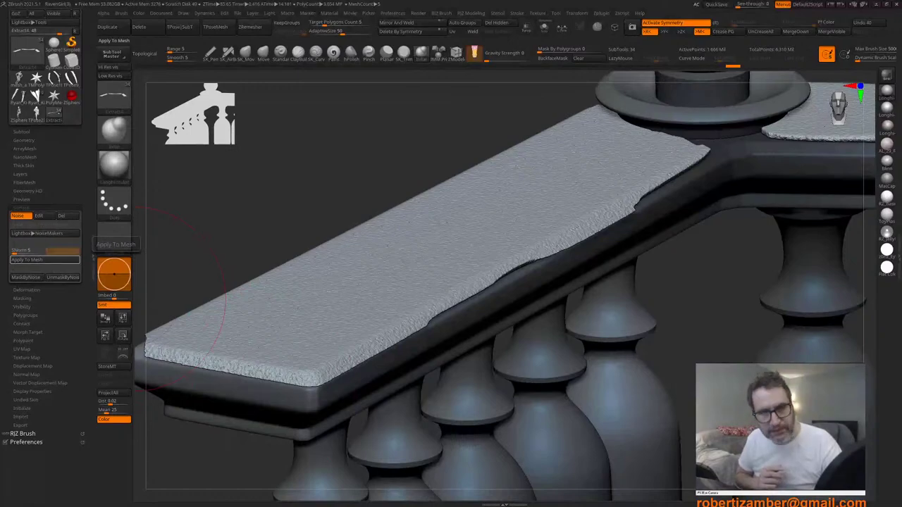
click(45, 259)
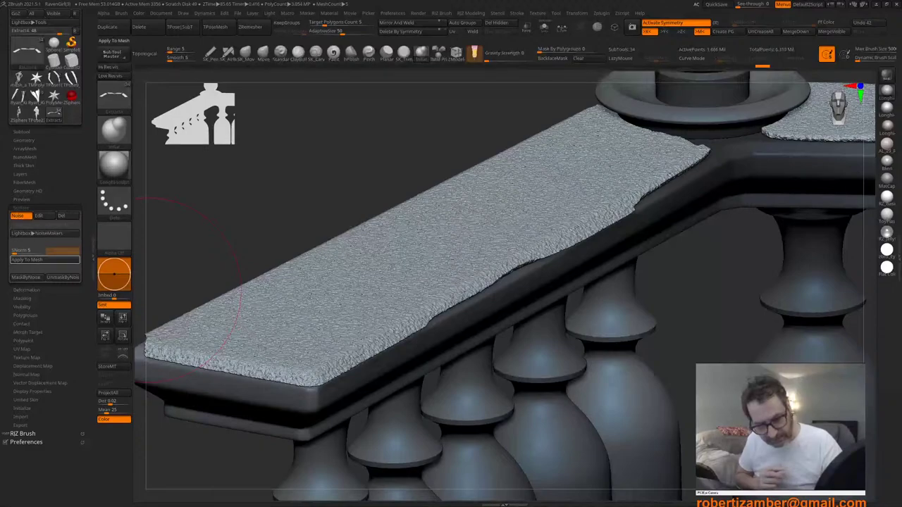
click(44, 259)
Step: Move the snow layer down slightly so it sinks into the top of the balcony handrail
right_drag(236, 324, 332, 342)
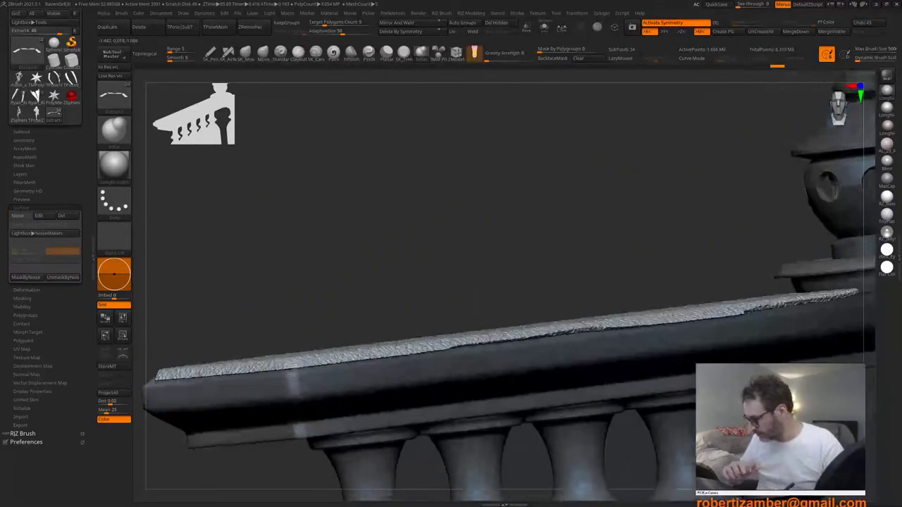
ctrl+right_drag(268, 358, 262, 305)
right_drag(320, 413, 373, 416)
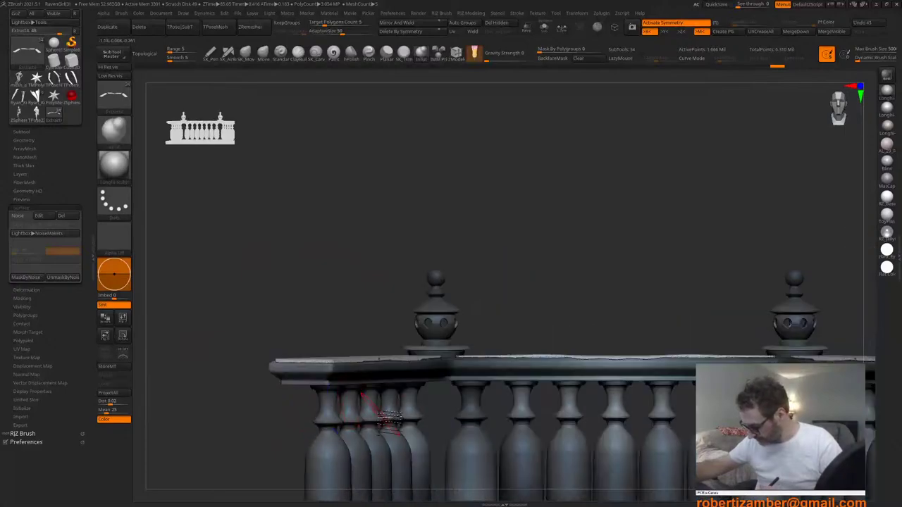
mouse_move(357, 371)
alt+right_down()
mouse_move(272, 273)
mouse_move(303, 366)
mouse_move(344, 361)
alt+right_up()
key(w)
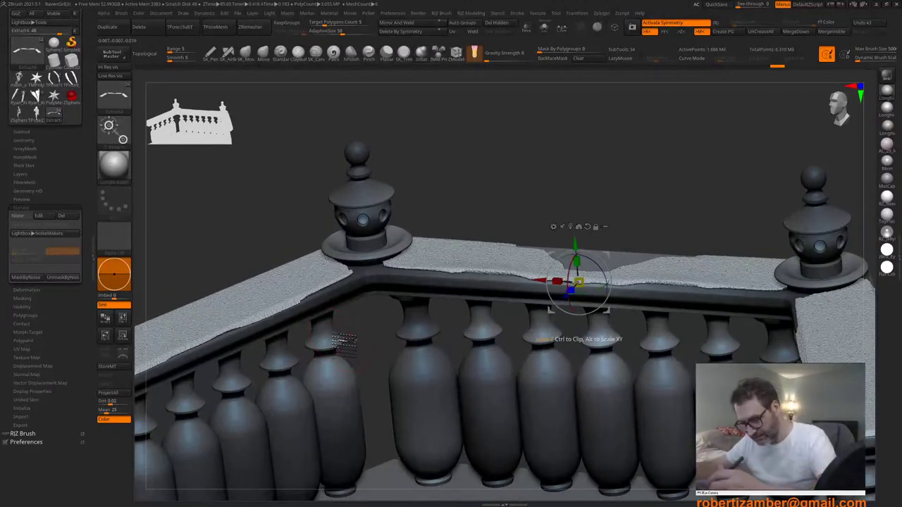
ctrl+right_drag(443, 257, 459, 272)
alt+right_drag(460, 273, 386, 268)
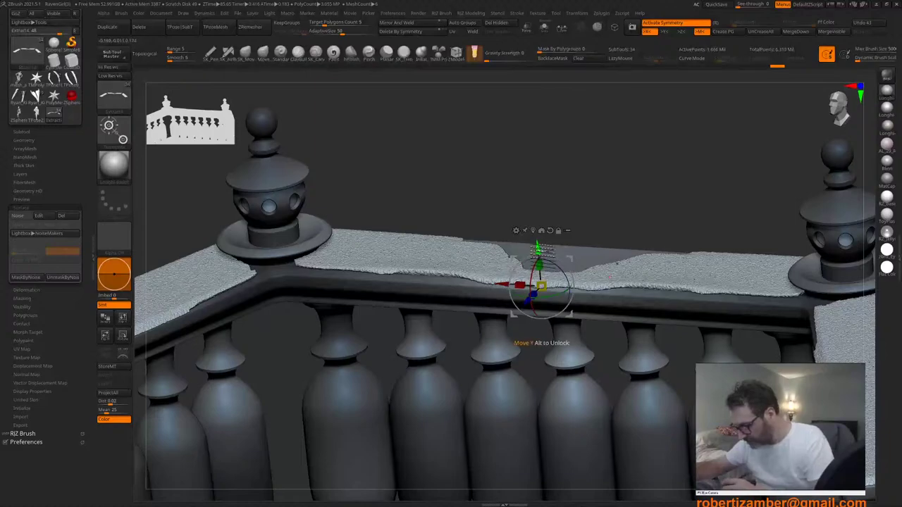
drag(540, 250, 540, 251)
alt+right_drag(387, 342, 592, 315)
alt+right_drag(394, 381, 436, 366)
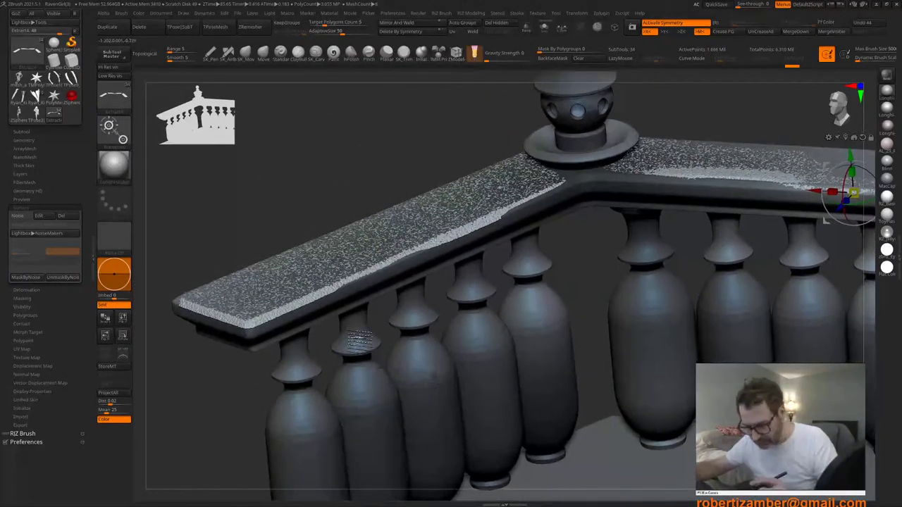
Step: Turn the surface noise back on and apply it again to the lowered snow mesh
key(q)
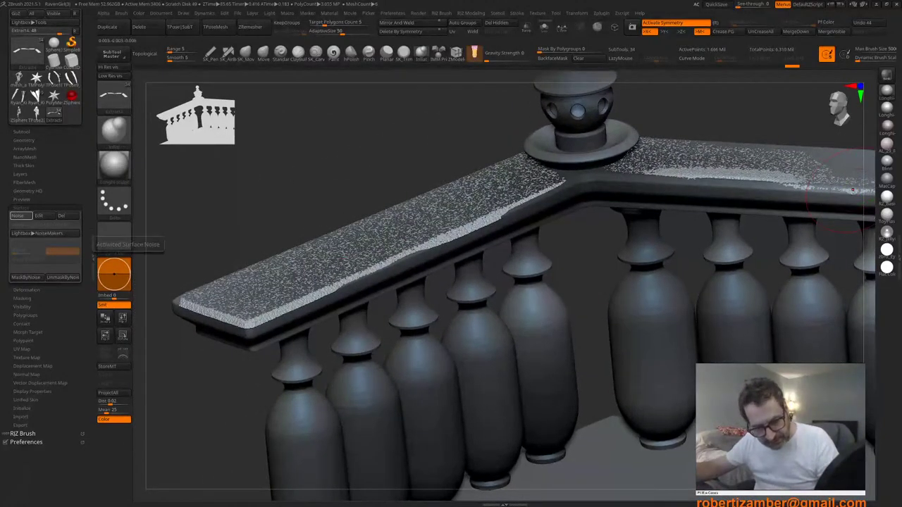
click(21, 216)
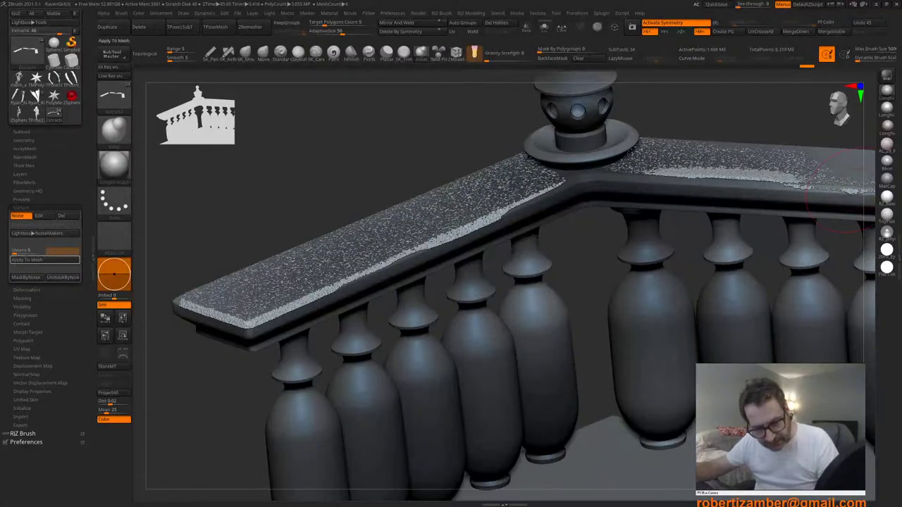
click(45, 260)
right_drag(282, 310, 272, 358)
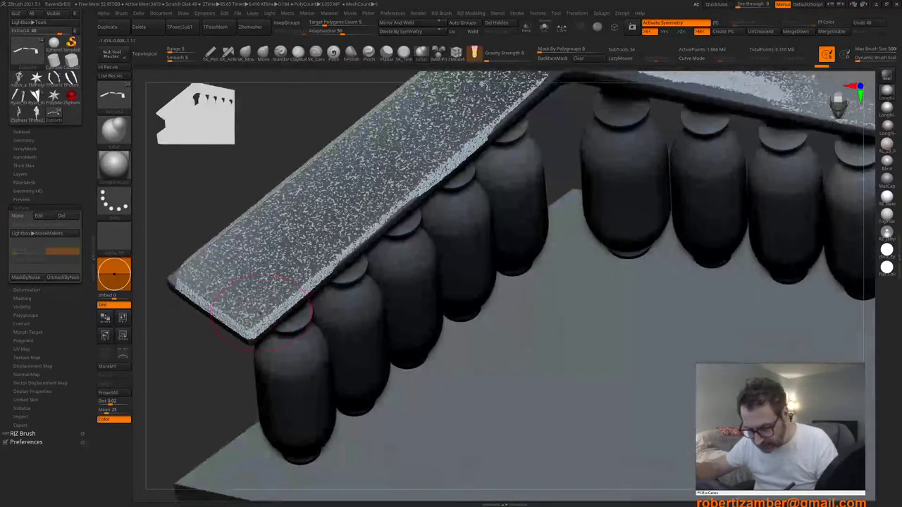
Step: Try building up a patch of snow at the near end of the left handrail section and undo the stroke
right_drag(224, 315, 227, 287)
key(space)
drag(246, 291, 235, 275)
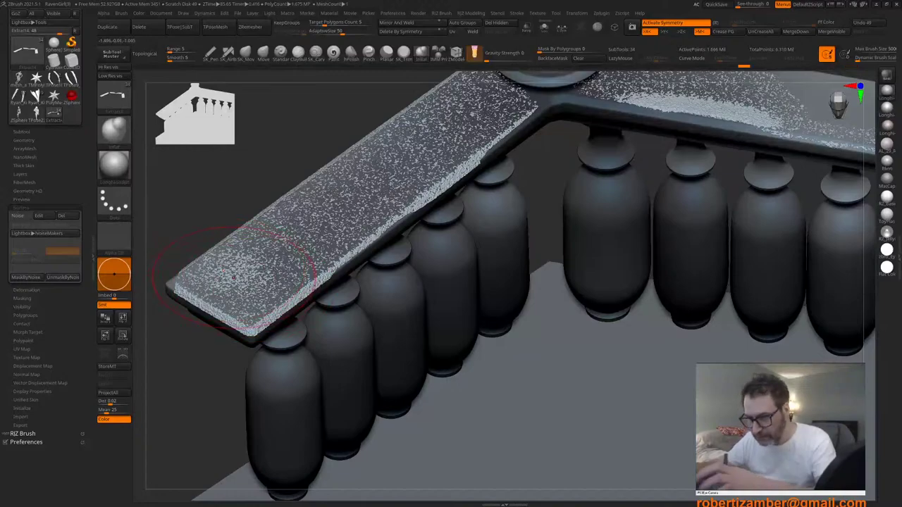
key(ctrl+z)
Step: Adjust the brush and build up uneven patches of snow along the left handrail section up to the corner post
key(space)
drag(326, 291, 317, 290)
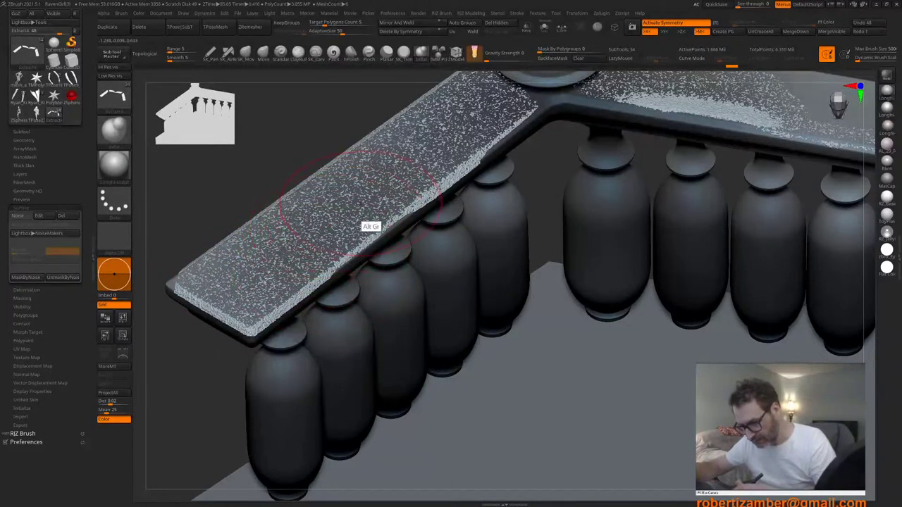
alt+right_drag(361, 203, 329, 242)
key(space)
click(378, 215)
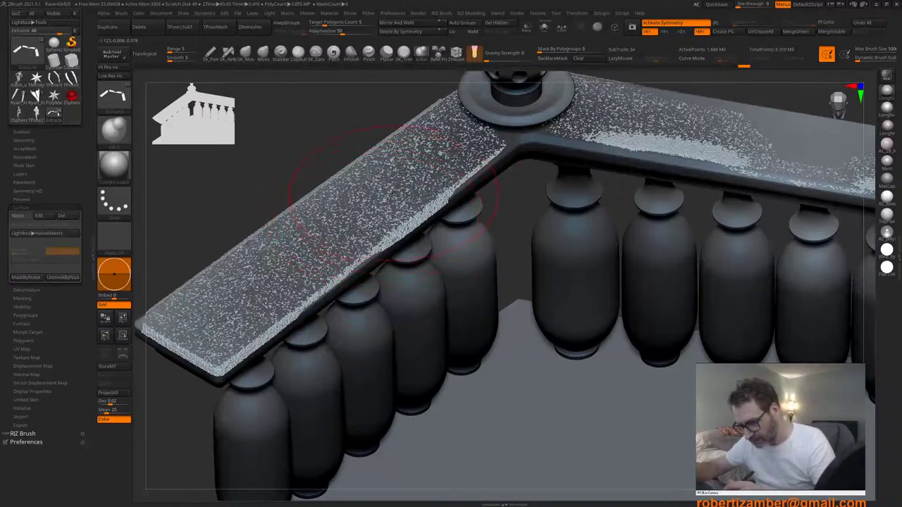
drag(403, 176, 421, 172)
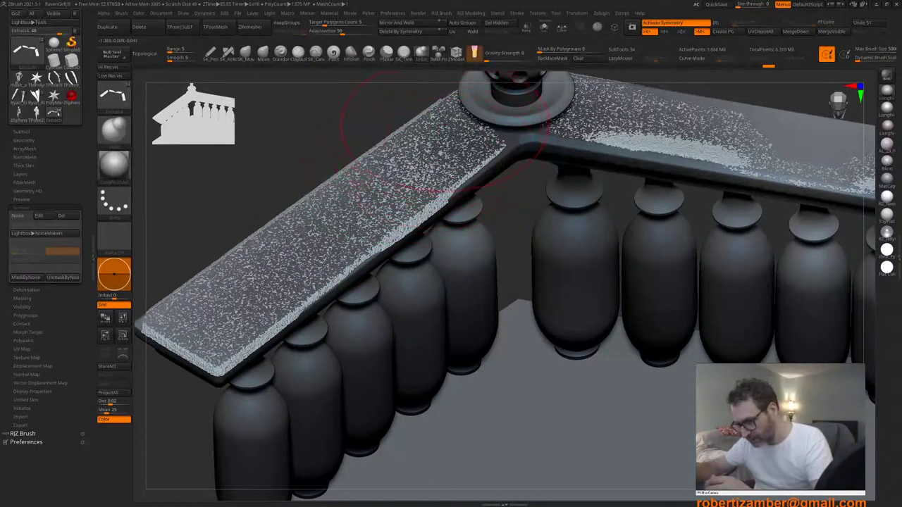
mouse_move(480, 146)
mouse_down()
mouse_move(460, 148)
mouse_move(445, 120)
mouse_up()
drag(398, 151, 259, 279)
Step: Build up patches of snow on the middle handrail section between the two urn posts
ctrl+right_drag(375, 363, 296, 367)
ctrl+right_drag(409, 201, 431, 174)
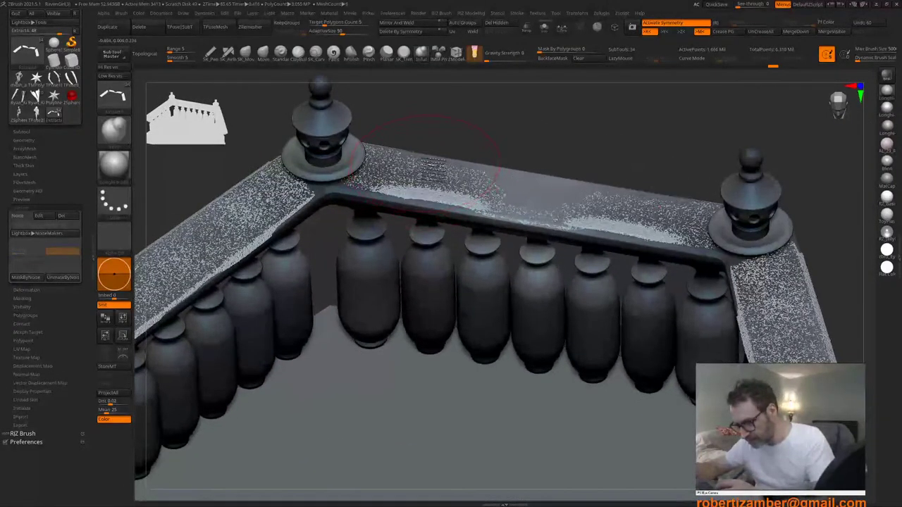
drag(463, 168, 438, 160)
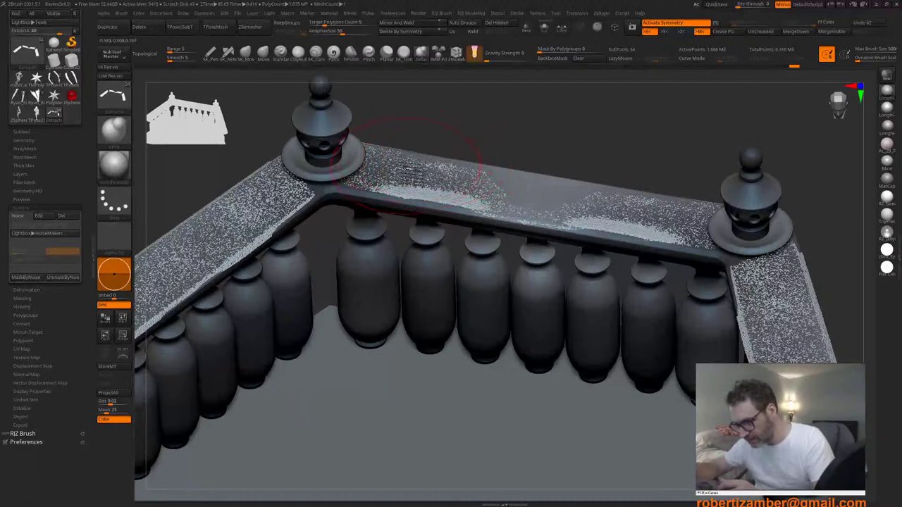
drag(376, 180, 381, 179)
right_drag(381, 179, 402, 144)
drag(423, 167, 390, 113)
mouse_move(356, 137)
mouse_down()
mouse_move(339, 123)
mouse_move(328, 134)
mouse_up()
ctrl+right_drag(333, 229, 394, 187)
mouse_move(443, 212)
mouse_down()
mouse_move(439, 197)
mouse_move(403, 169)
mouse_up()
drag(399, 182, 396, 169)
drag(436, 211, 430, 197)
Step: Build up patches of snow along the right handrail section
alt+right_drag(580, 338, 433, 225)
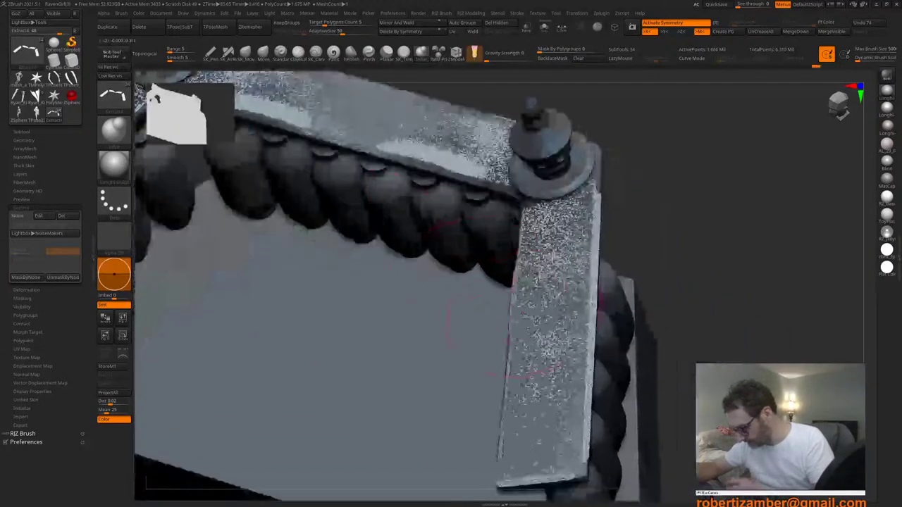
drag(554, 261, 550, 239)
mouse_move(538, 360)
mouse_down()
mouse_move(532, 328)
mouse_move(556, 351)
mouse_up()
alt+right_drag(513, 403, 554, 362)
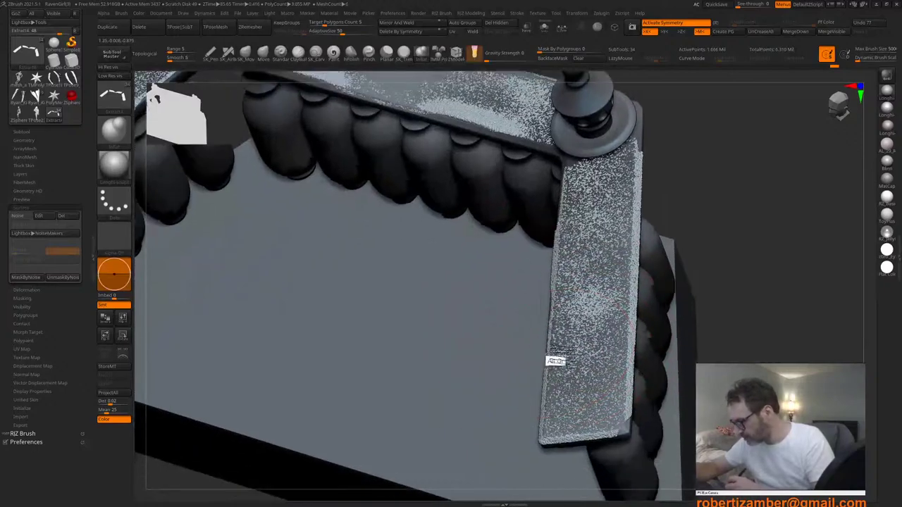
Step: Try inflating the whole snow mesh with an Inflate value of 1 and undo it
key(1)
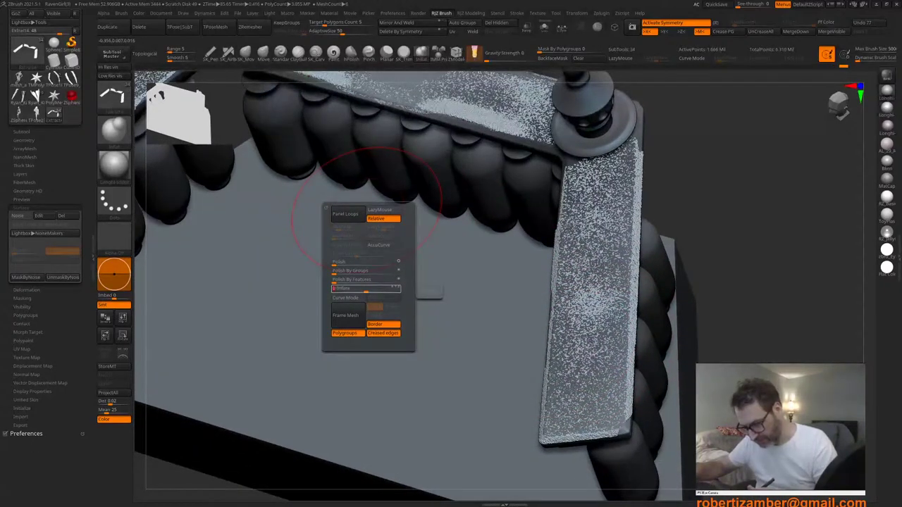
key(Return)
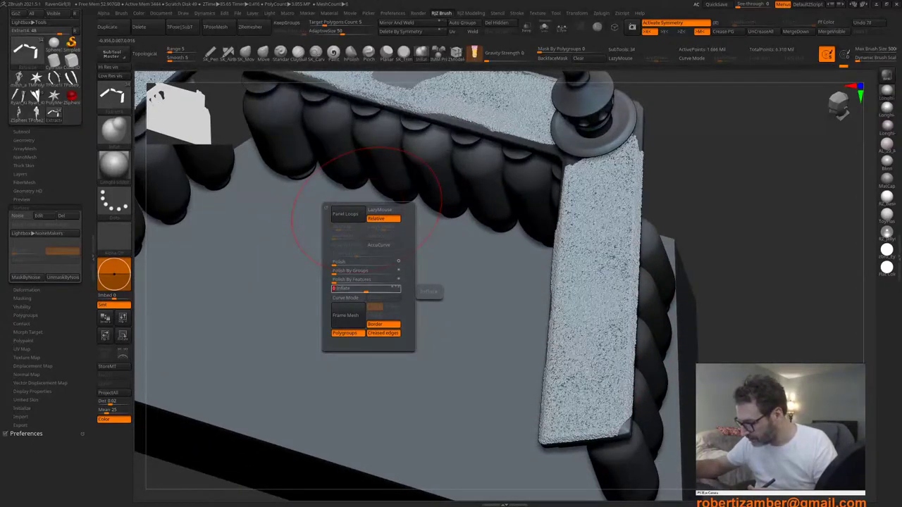
key(ctrl+z)
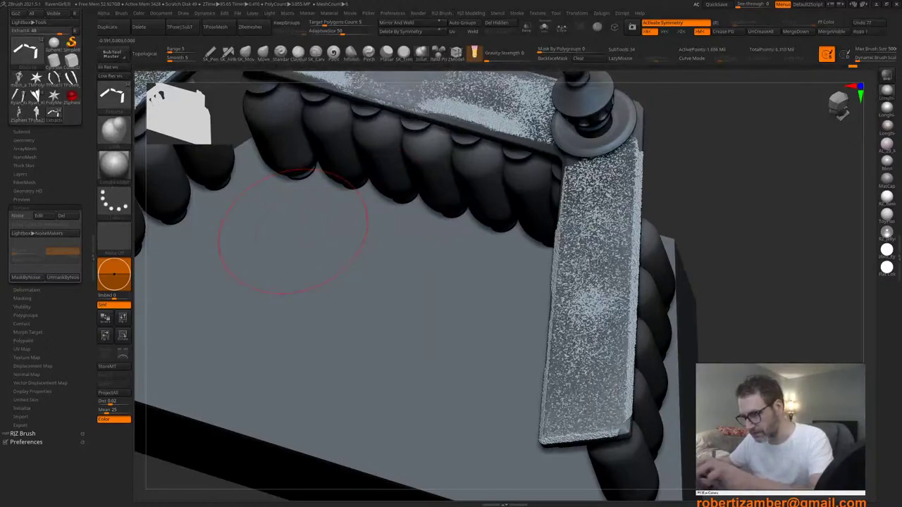
Step: Inflate the whole snow mesh with an Inflate value of 0.3 and check the result on the full balcony
key(space)
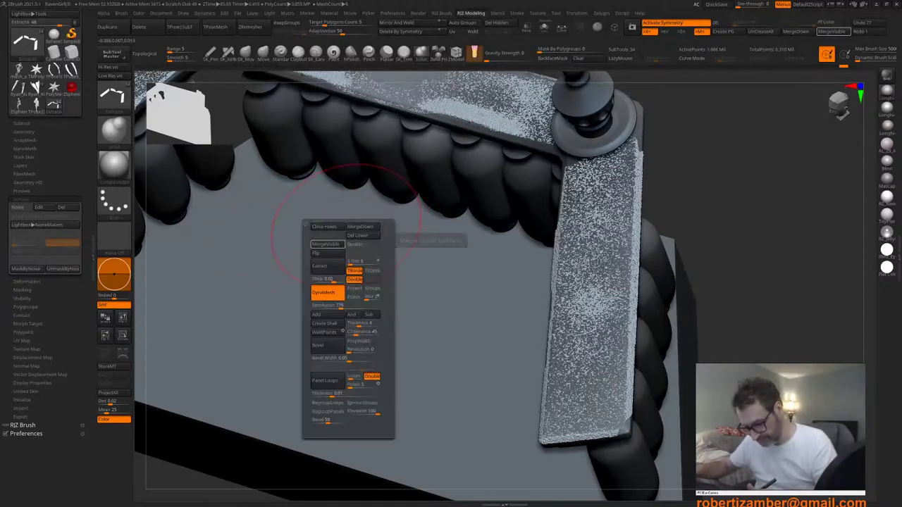
key(space)
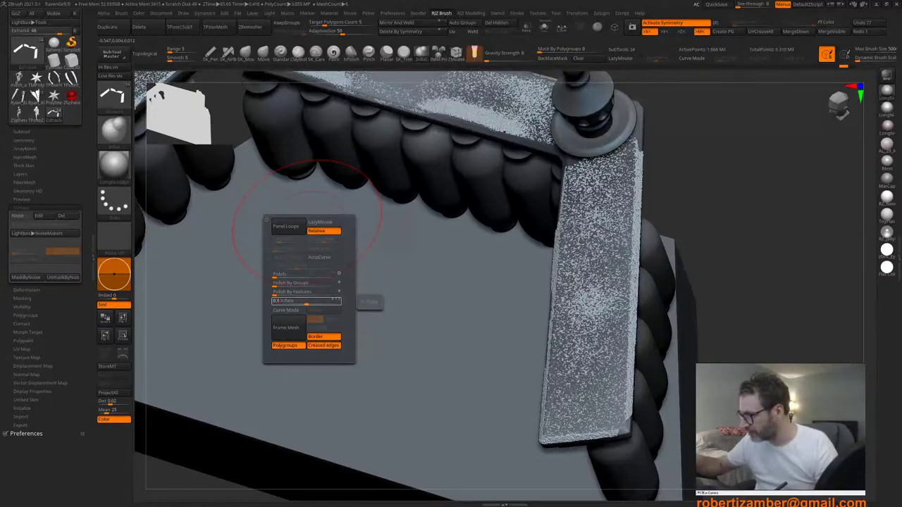
key(Return)
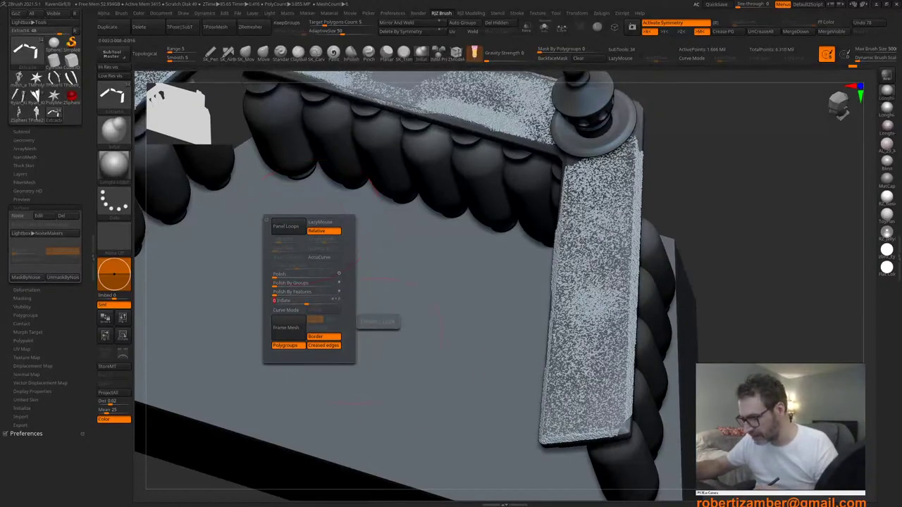
alt+drag(274, 303, 462, 409)
alt+drag(375, 355, 438, 352)
key(space)
drag(337, 270, 324, 268)
drag(321, 345, 334, 314)
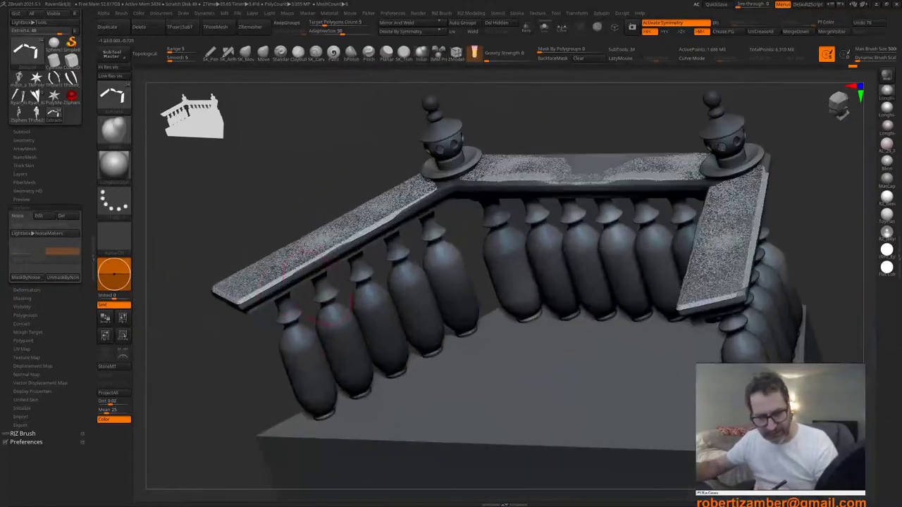
Step: Save the current noise settings as Noise1 in the Black project's RESOUCES folder, replacing the existing file
click(39, 216)
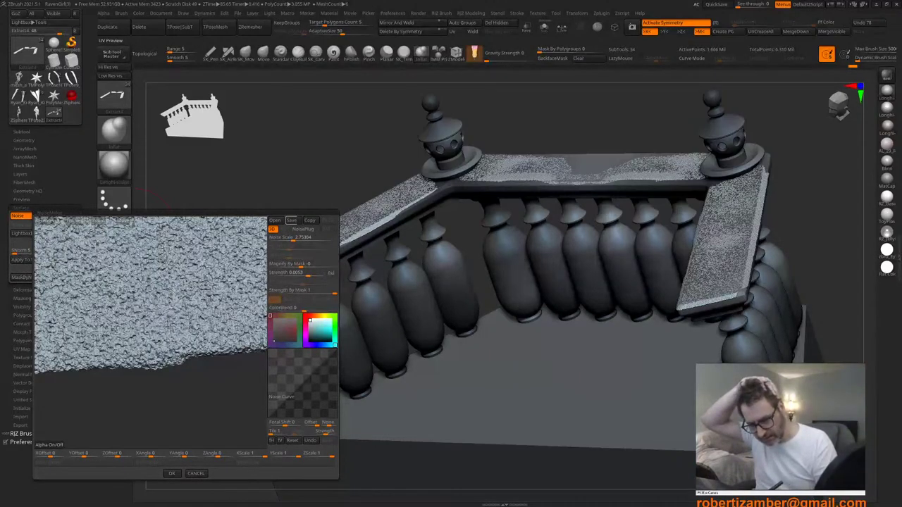
click(291, 221)
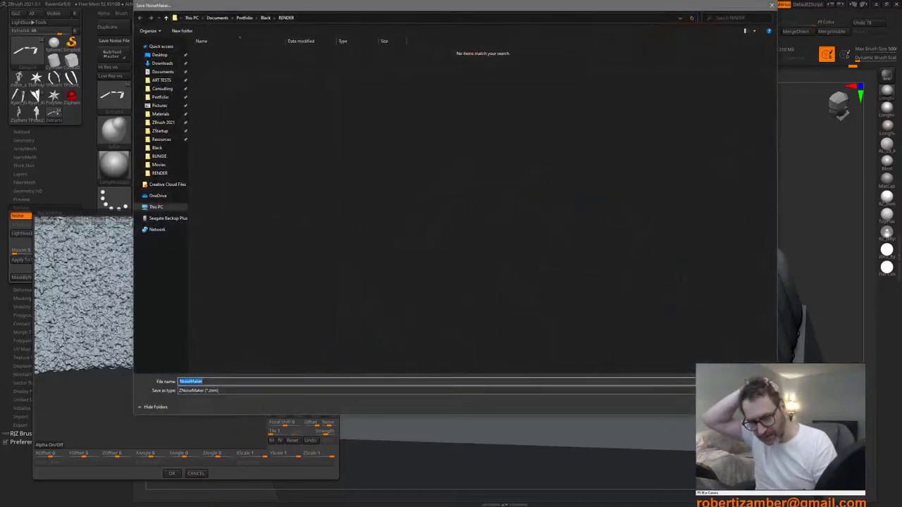
click(157, 149)
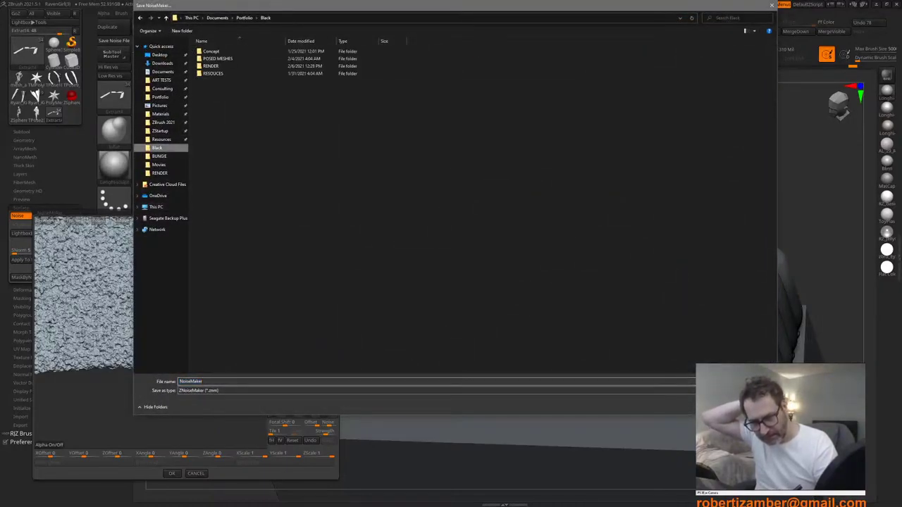
double_click(213, 74)
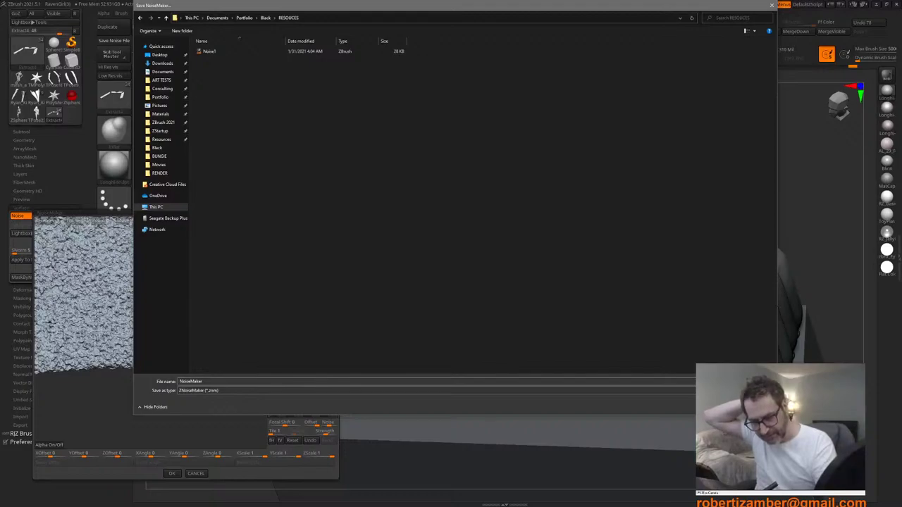
double_click(209, 51)
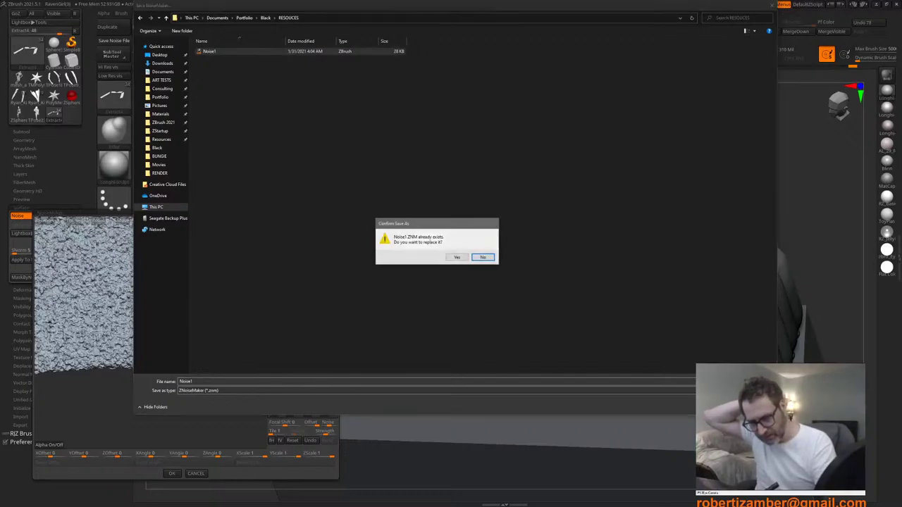
click(457, 258)
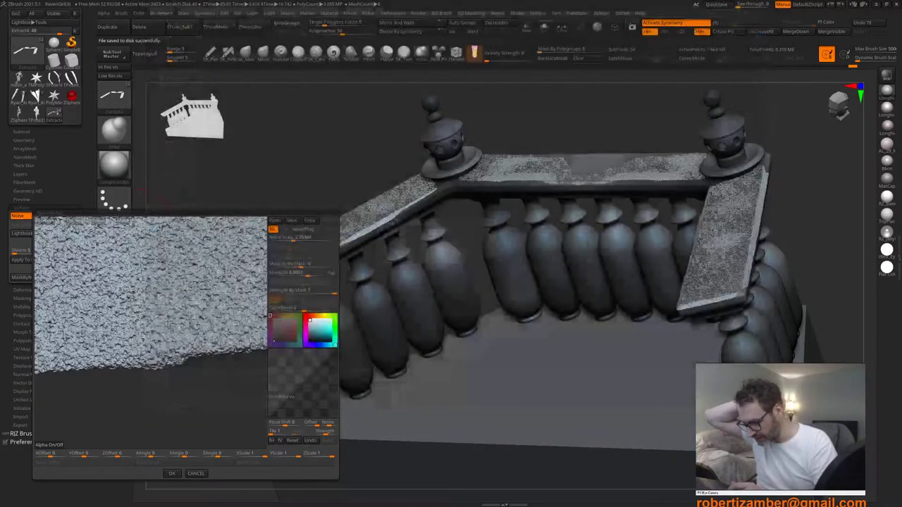
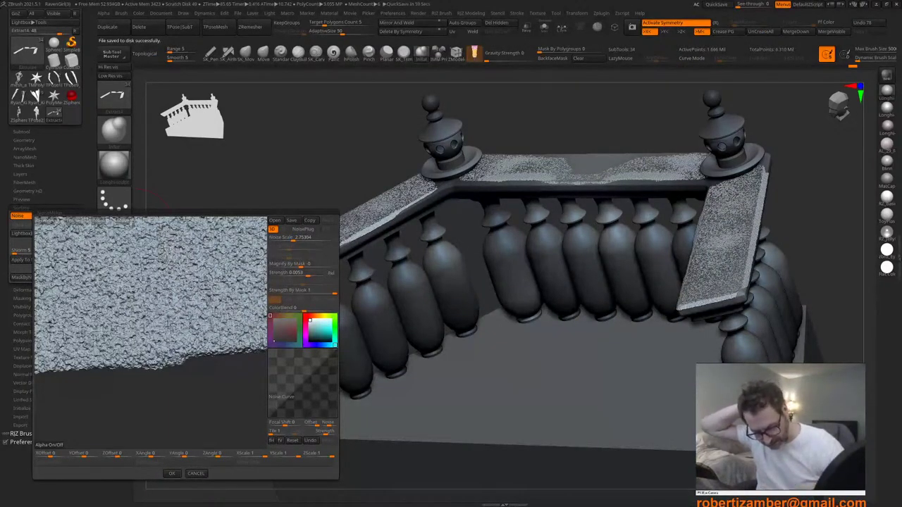
Step: Save the noise settings over the Noise1 file once more and accept the noise settings
click(292, 220)
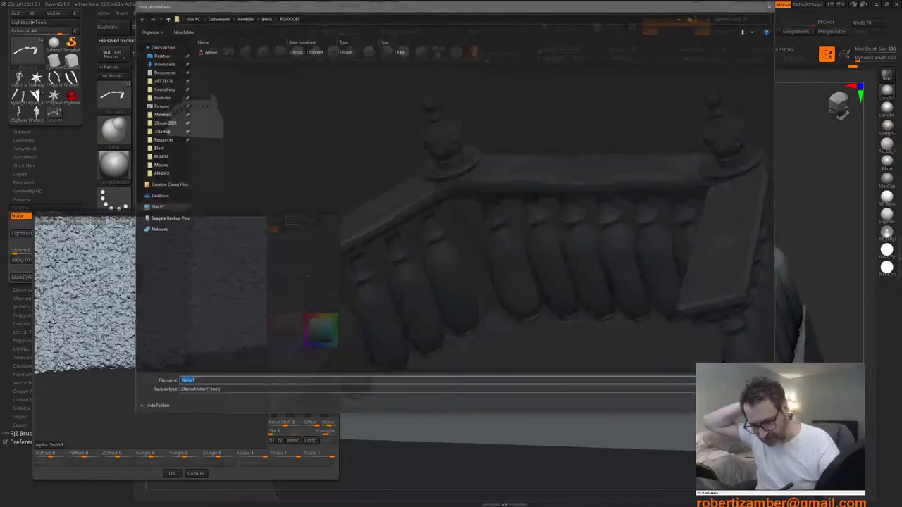
double_click(210, 51)
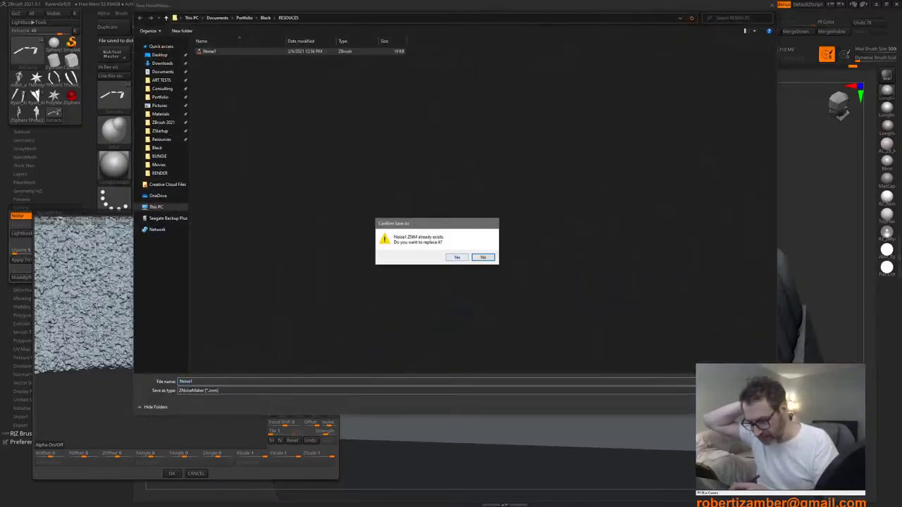
click(457, 257)
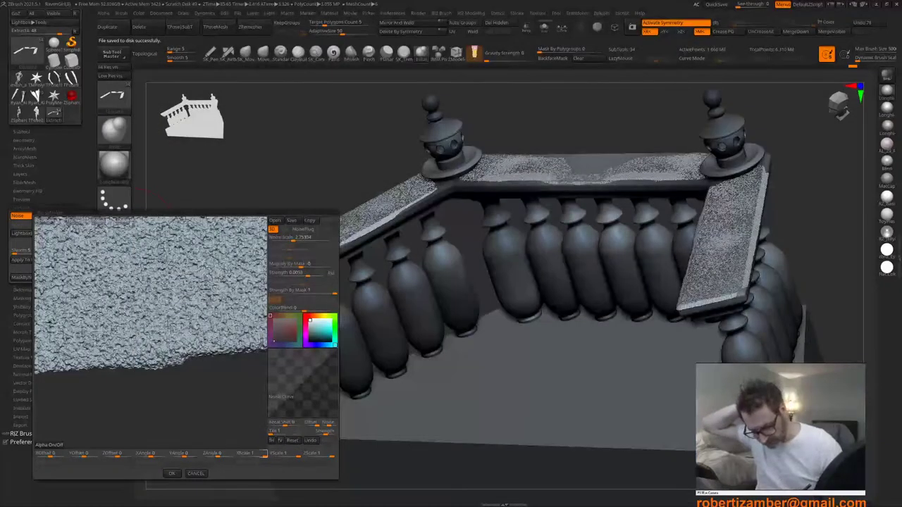
click(171, 473)
Step: Select the urn ornaments subtool and begin masking the sloping lid of the corner urn
right_drag(297, 430, 407, 382)
right_click(329, 329)
alt+click(377, 185)
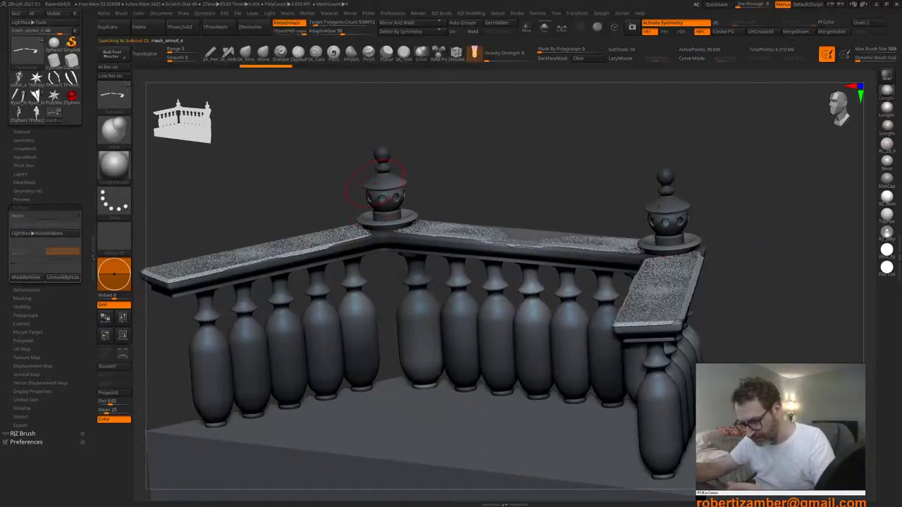
ctrl+right_drag(381, 186, 343, 243)
right_click(341, 244)
right_click(339, 238)
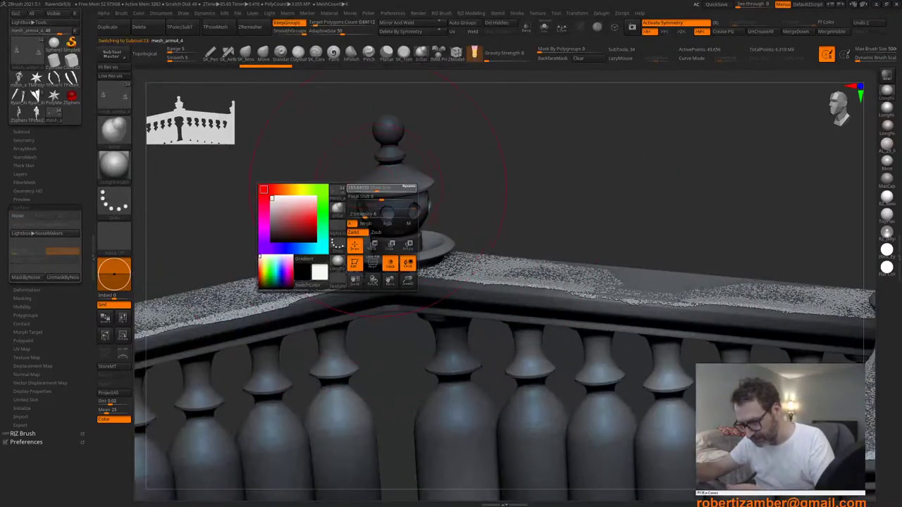
ctrl+drag(374, 183, 390, 186)
right_drag(410, 183, 389, 224)
ctrl+drag(402, 195, 425, 158)
right_drag(430, 168, 446, 164)
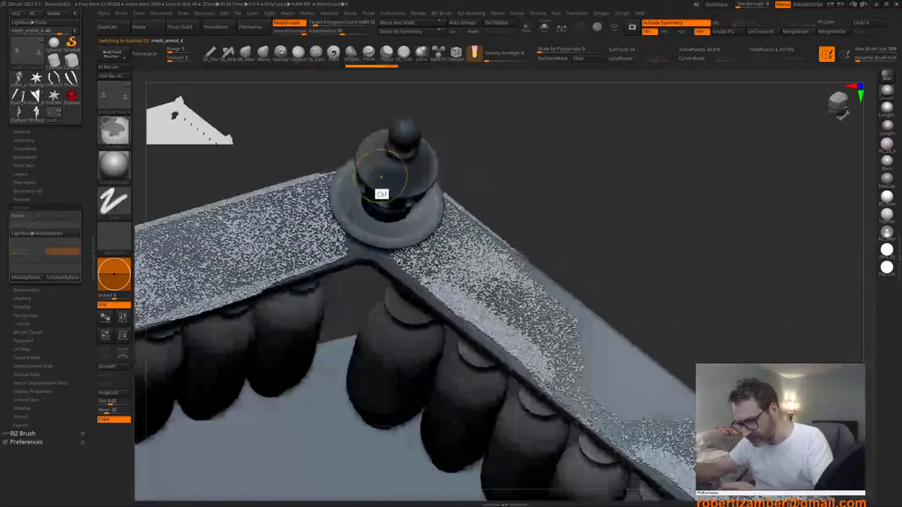
ctrl+drag(381, 194, 375, 151)
Step: Mask the rest of the urn's lid from several angles, adjusting the brush size for the narrower areas
mouse_move(374, 151)
right_down()
mouse_move(409, 157)
mouse_move(389, 174)
mouse_move(380, 213)
right_up()
right_click(379, 214)
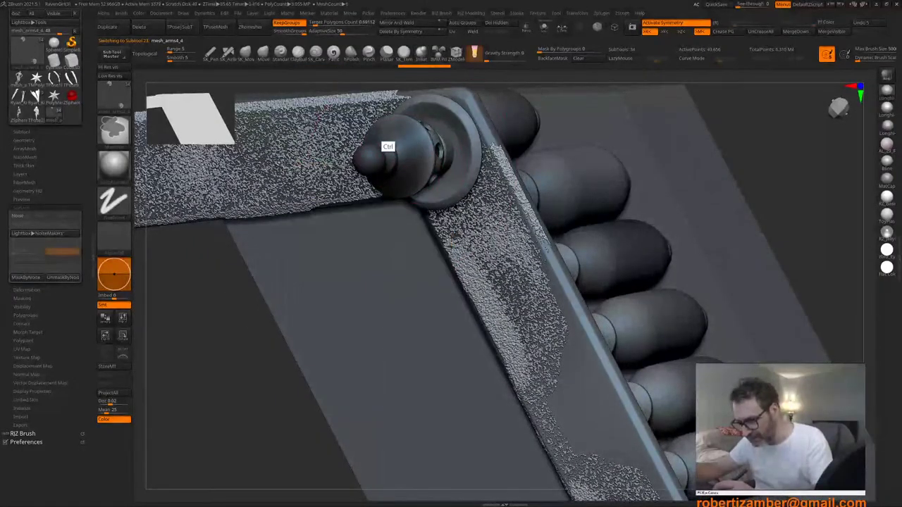
ctrl+drag(384, 131, 377, 166)
mouse_move(377, 166)
right_down()
mouse_move(387, 200)
mouse_move(376, 162)
right_up()
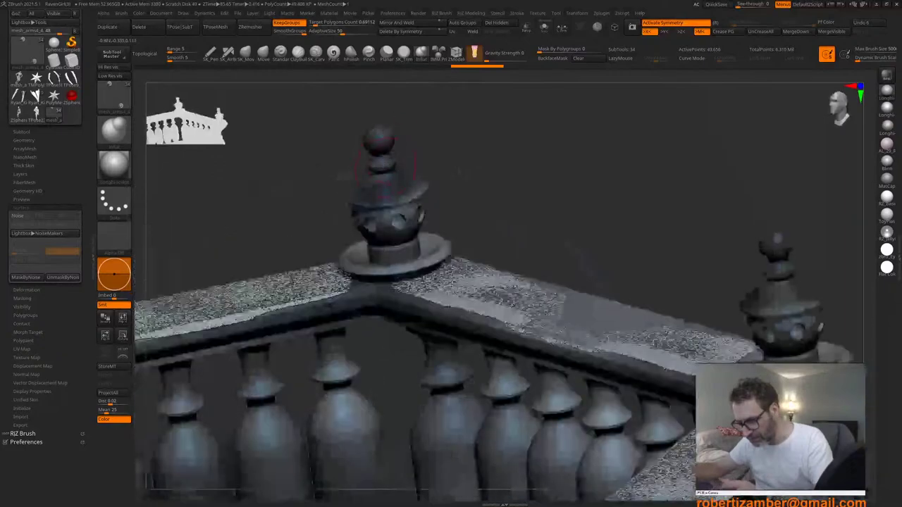
ctrl+drag(346, 195, 416, 192)
right_drag(416, 192, 389, 206)
ctrl+drag(385, 198, 418, 185)
right_drag(408, 156, 356, 173)
right_click(353, 174)
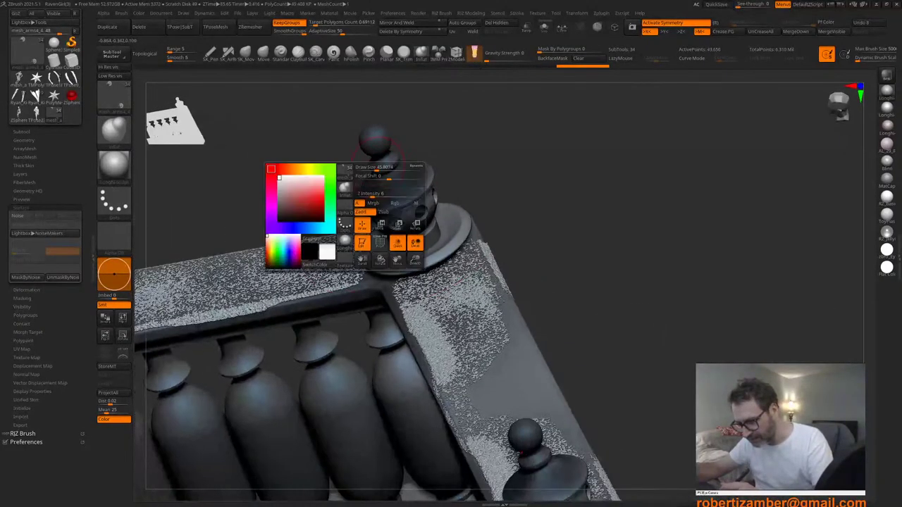
ctrl+drag(363, 166, 409, 168)
right_drag(369, 169, 380, 150)
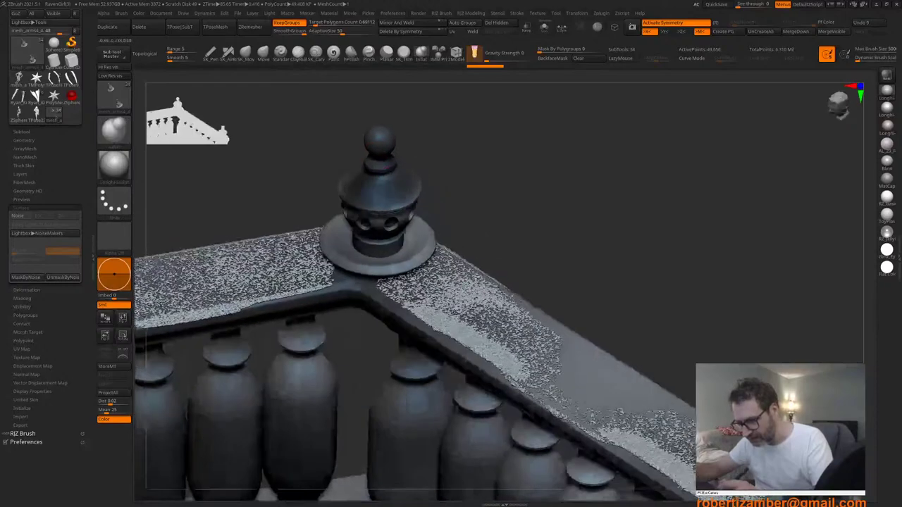
Step: Mask the upper part of the ball finial on the corner urn
ctrl+drag(365, 139, 395, 138)
right_drag(388, 126, 367, 127)
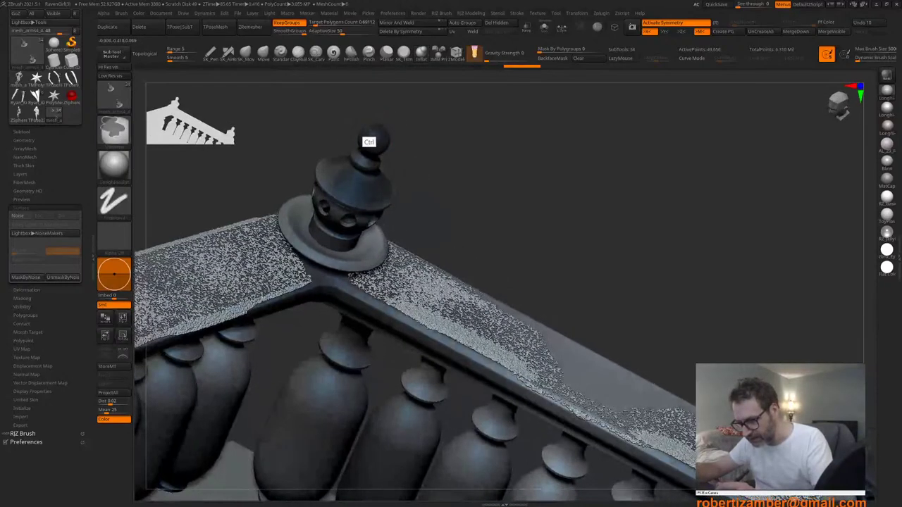
ctrl+drag(368, 124, 390, 130)
mouse_move(358, 117)
right_down()
mouse_move(348, 120)
mouse_move(374, 136)
right_up()
ctrl+drag(378, 138, 392, 144)
right_drag(378, 151, 429, 191)
right_click(346, 221)
right_drag(360, 176, 395, 166)
right_click(345, 220)
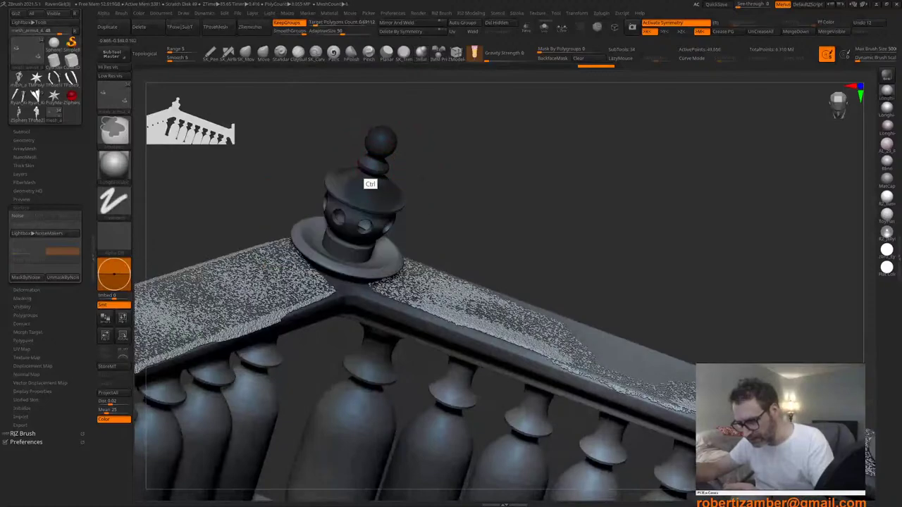
Step: Fill the mask gaps around the finial and neck, and clean up the mask along the urn lid's edge
ctrl+drag(370, 182, 361, 158)
right_drag(361, 156, 396, 180)
ctrl+drag(389, 151, 383, 140)
right_drag(383, 141, 352, 146)
ctrl+drag(352, 169, 364, 143)
right_drag(363, 142, 392, 157)
ctrl+alt+drag(346, 188, 366, 194)
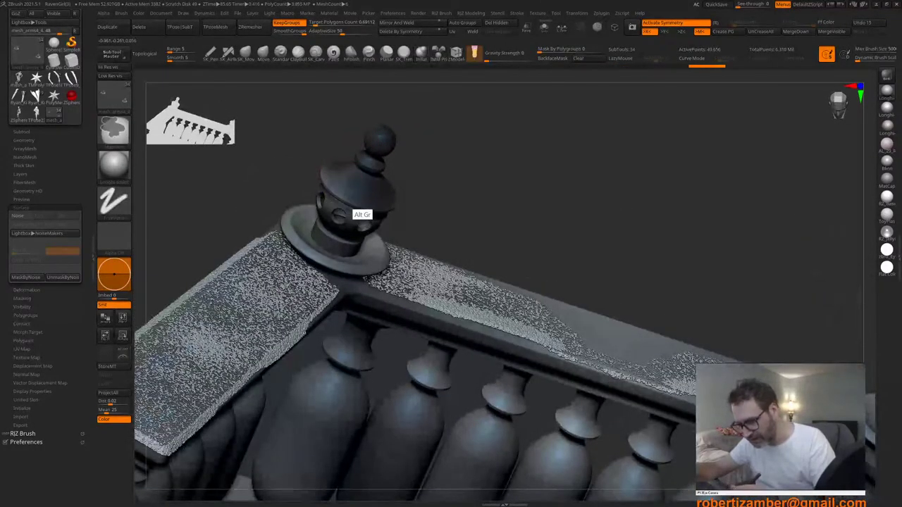
right_drag(362, 199, 338, 224)
right_click(340, 227)
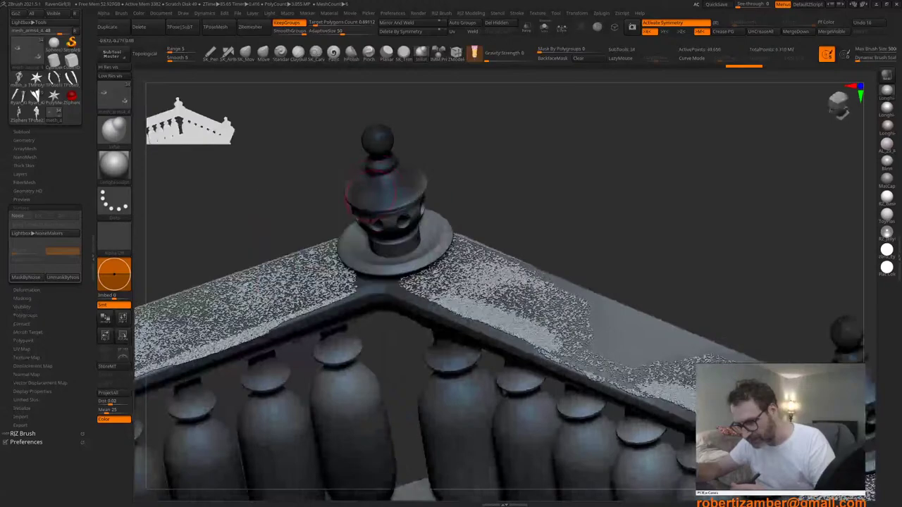
mouse_move(375, 189)
ctrl+mouse_down()
mouse_move(354, 181)
mouse_move(352, 208)
ctrl+mouse_up()
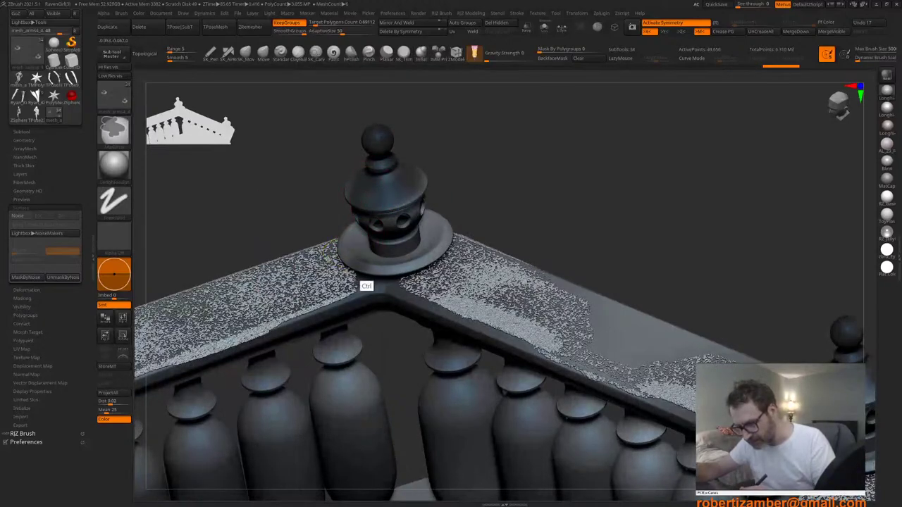
Step: Mask the round base plate of the corner urn all the way around
mouse_move(405, 265)
ctrl+mouse_down()
mouse_move(378, 268)
mouse_move(344, 243)
ctrl+mouse_up()
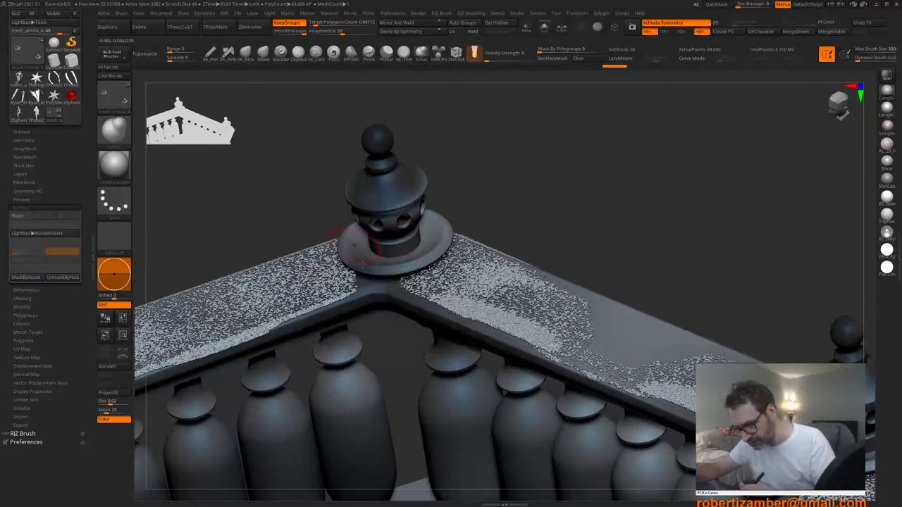
mouse_move(346, 232)
right_down()
mouse_move(359, 259)
mouse_move(337, 229)
right_up()
right_click(360, 265)
ctrl+right_drag(347, 260, 362, 282)
ctrl+drag(358, 258, 377, 286)
right_drag(377, 285, 399, 282)
right_click(396, 283)
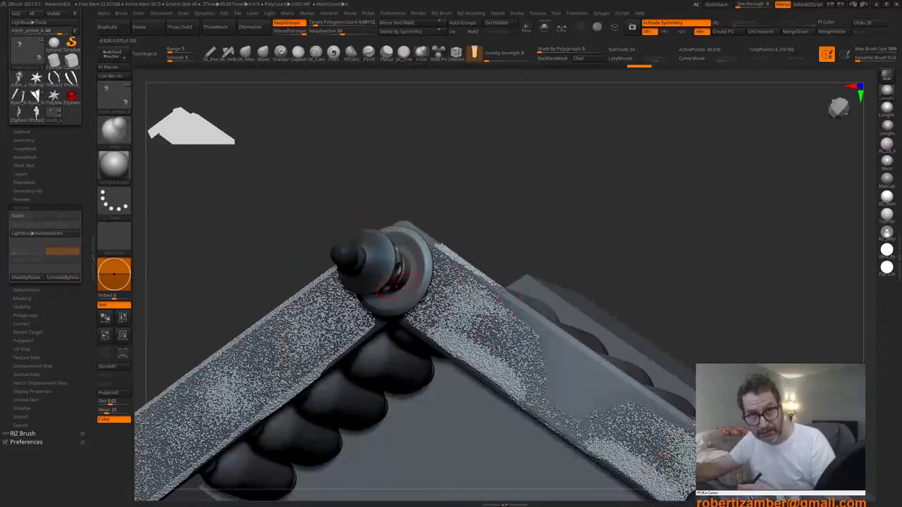
ctrl+drag(398, 295, 406, 295)
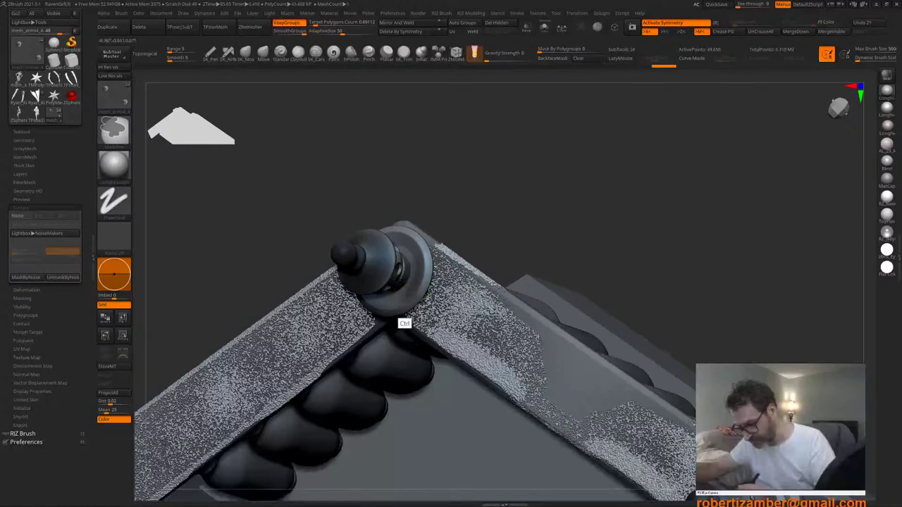
right_drag(396, 301, 380, 246)
ctrl+drag(395, 233, 403, 257)
right_drag(403, 257, 341, 231)
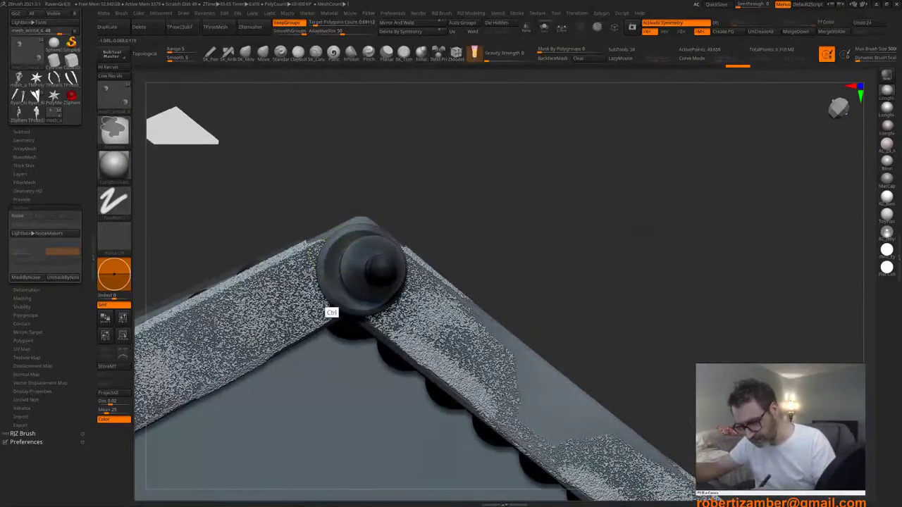
mouse_move(323, 303)
right_down()
mouse_move(309, 245)
mouse_move(340, 294)
mouse_move(364, 279)
mouse_move(357, 334)
right_up()
Step: Try extracting snow shells from the masked urn areas at two different thicknesses and discard both previews
key(2)
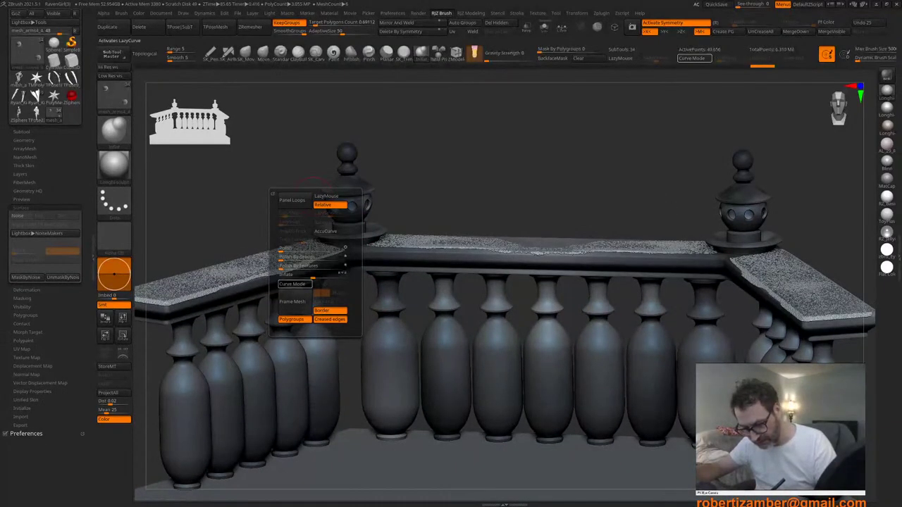
key(3)
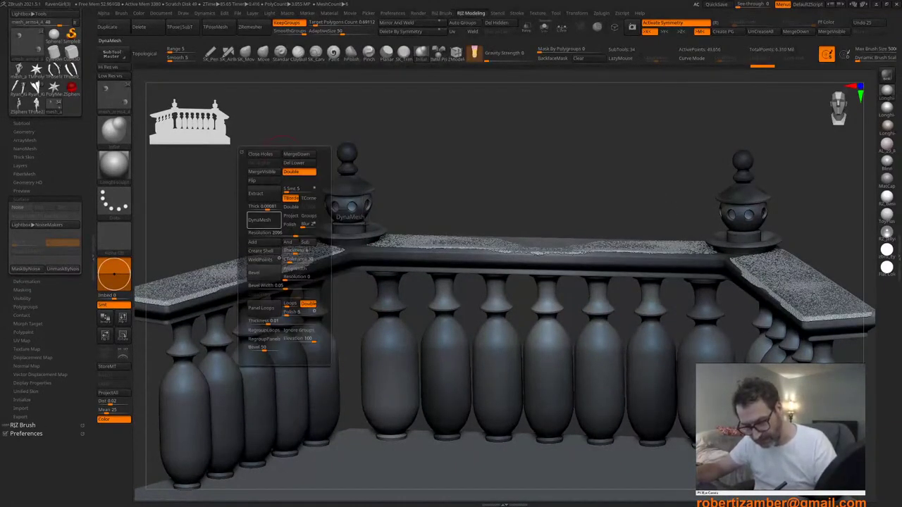
click(259, 194)
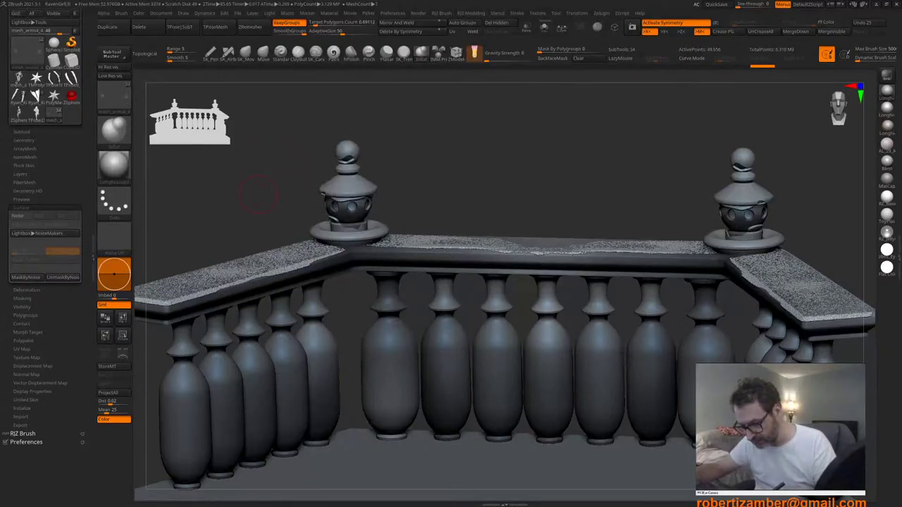
drag(265, 211, 274, 216)
key(3)
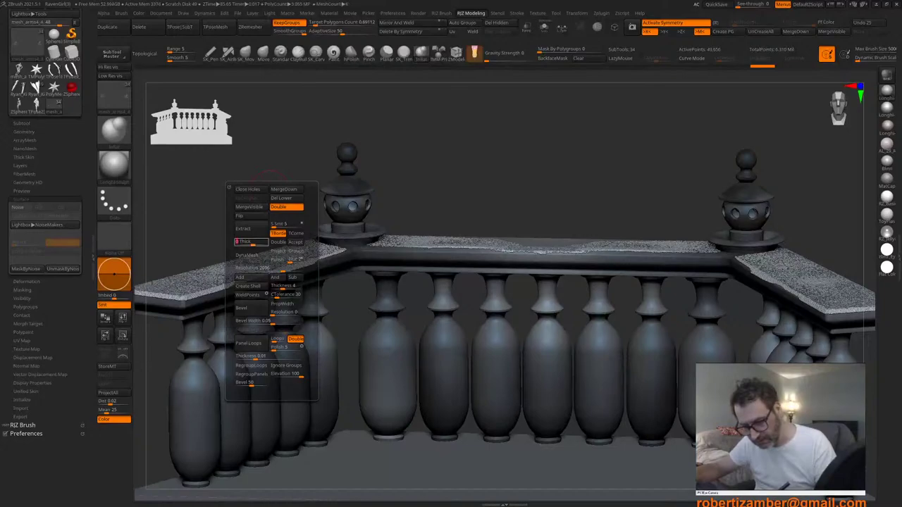
click(247, 229)
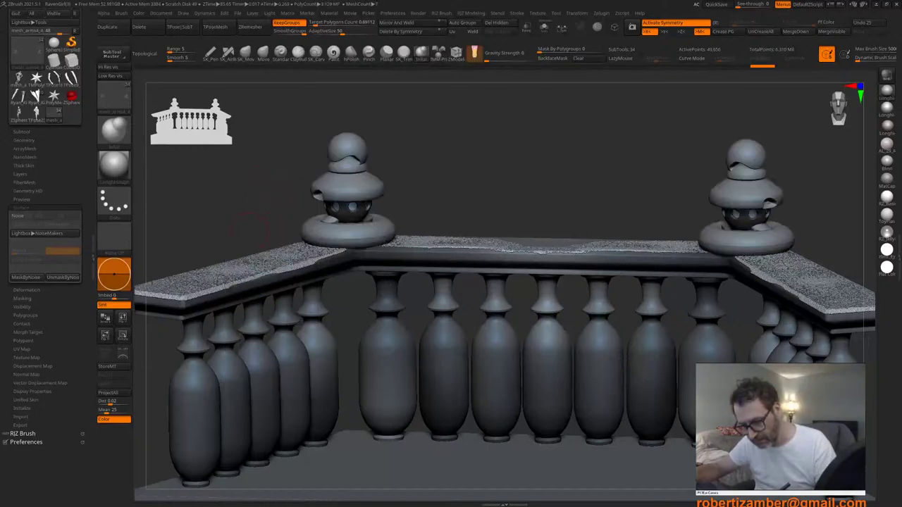
drag(258, 235, 262, 240)
Step: Extract a thinner snow shell from the masked urn areas, accept it as a subtool and clear its mask
key(space)
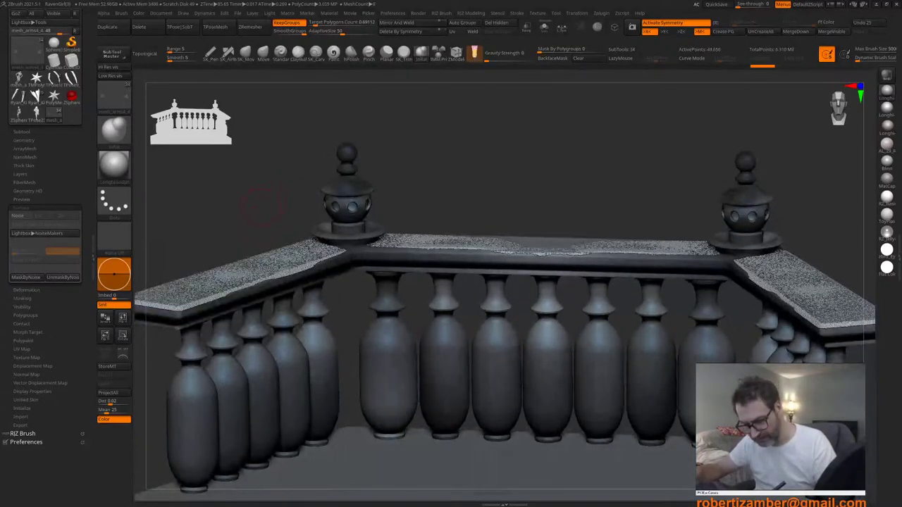
key(2)
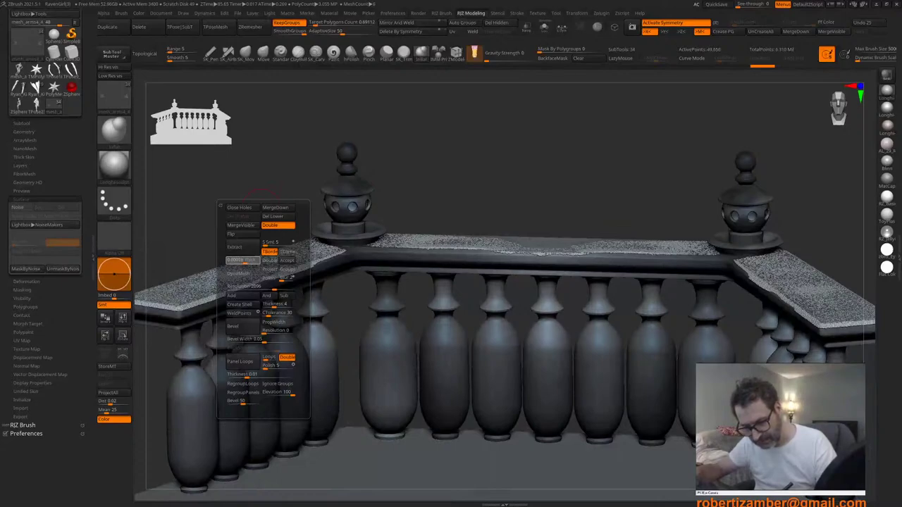
click(243, 261)
click(242, 248)
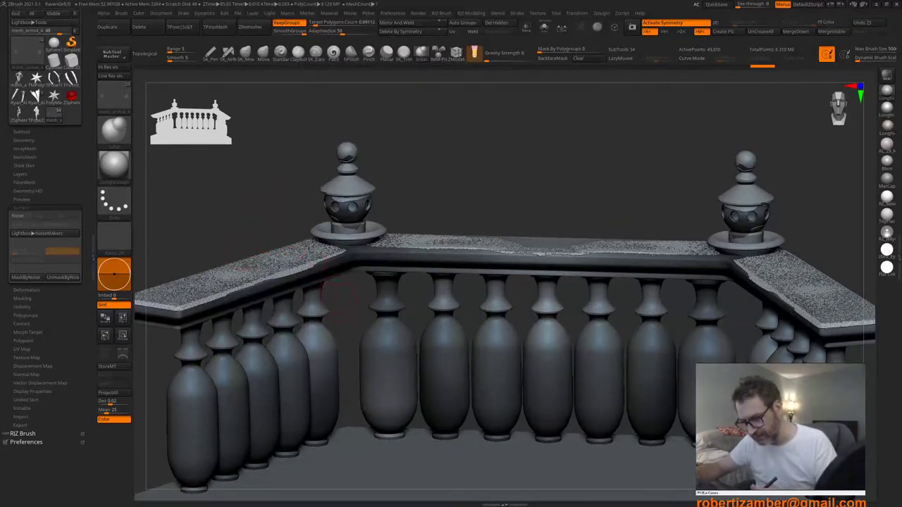
key(shift+m)
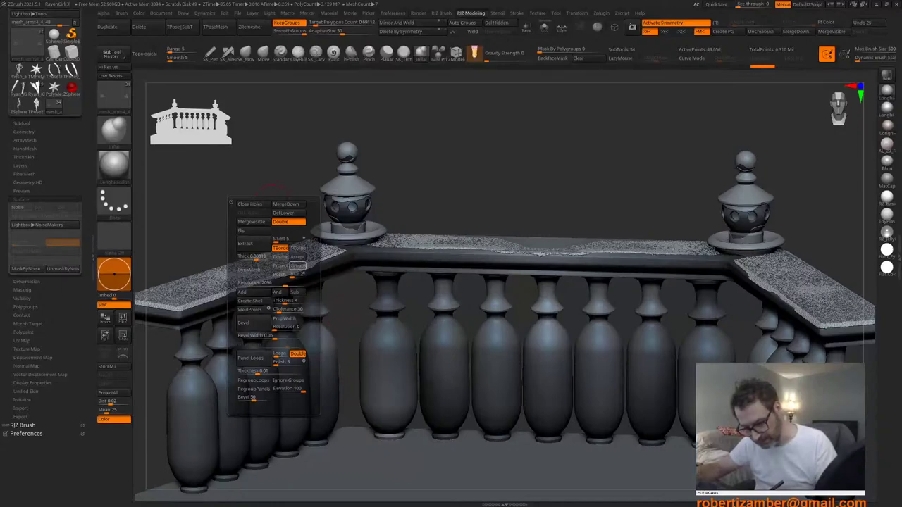
click(297, 258)
alt+right_drag(345, 289, 347, 258)
click(582, 58)
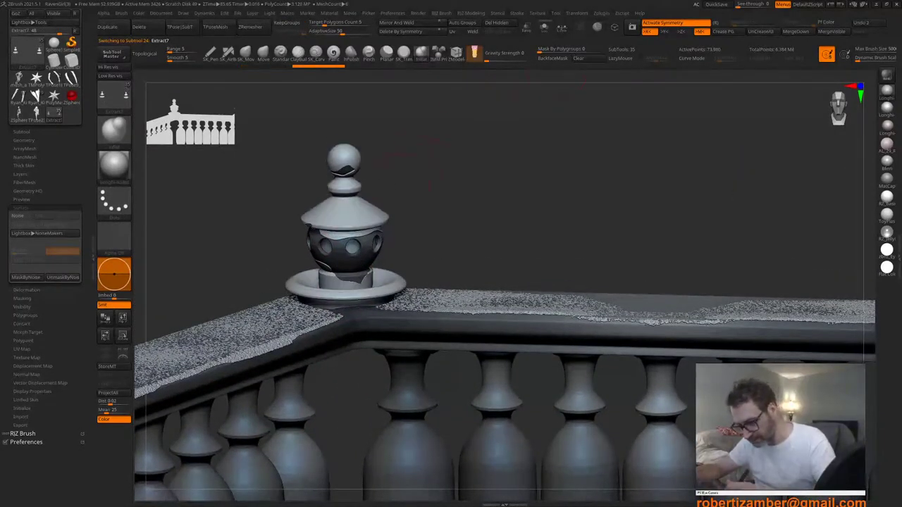
Step: Try smoothing the lower rim of the extracted snow shell on the urn's lid and undo the strokes
key(space)
key(shift)
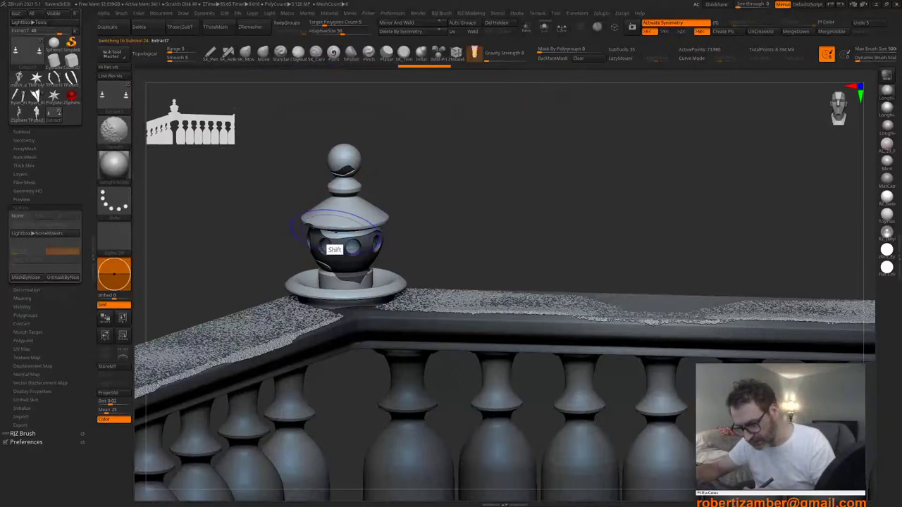
shift+drag(309, 240, 326, 224)
right_drag(353, 243, 300, 248)
key(space)
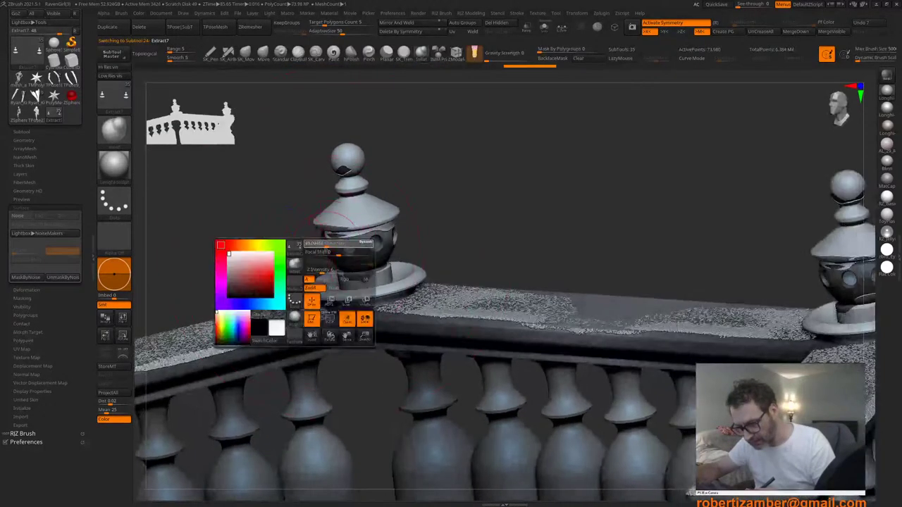
key(shift)
shift+drag(325, 238, 317, 232)
key(ctrl+z)
key(ctrl+z)
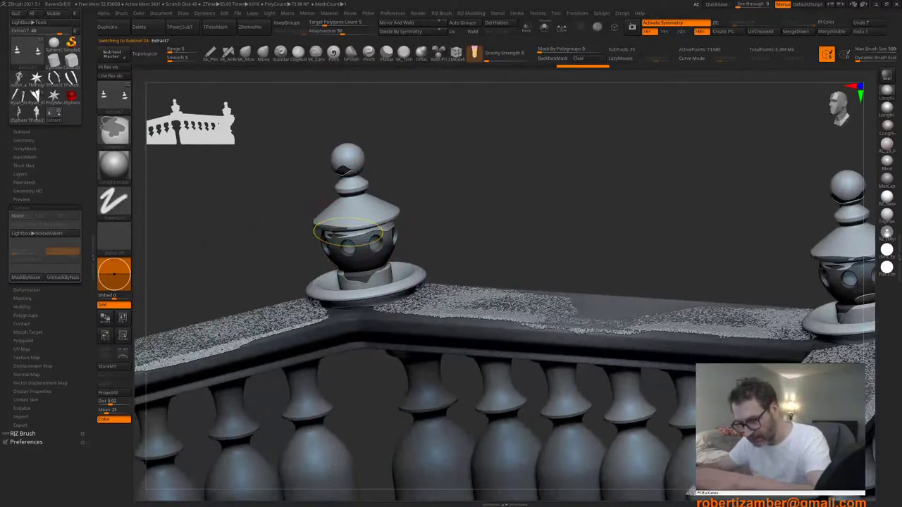
Step: Try smoothing the snow shell around the urn's base plate and undo the strokes
mouse_move(317, 234)
right_down()
mouse_move(345, 230)
mouse_move(314, 246)
mouse_move(299, 293)
right_up()
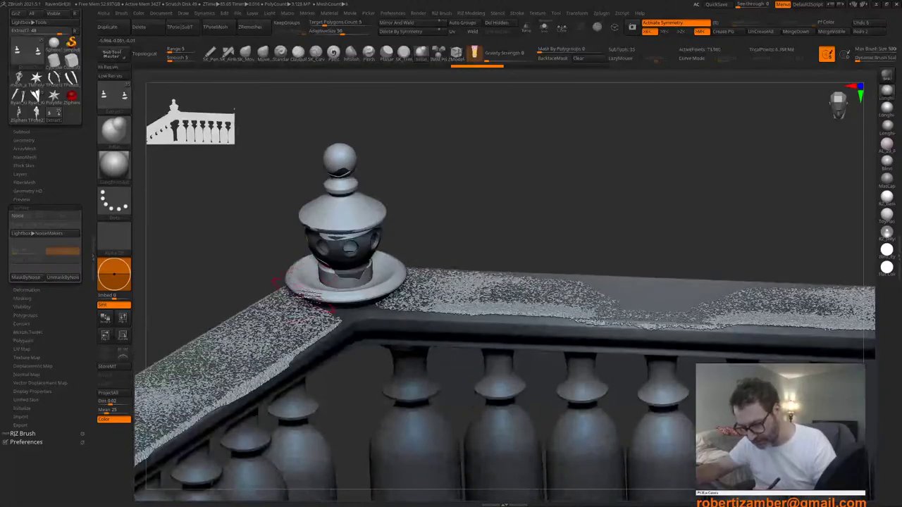
shift+drag(304, 297, 306, 295)
right_drag(305, 291, 312, 274)
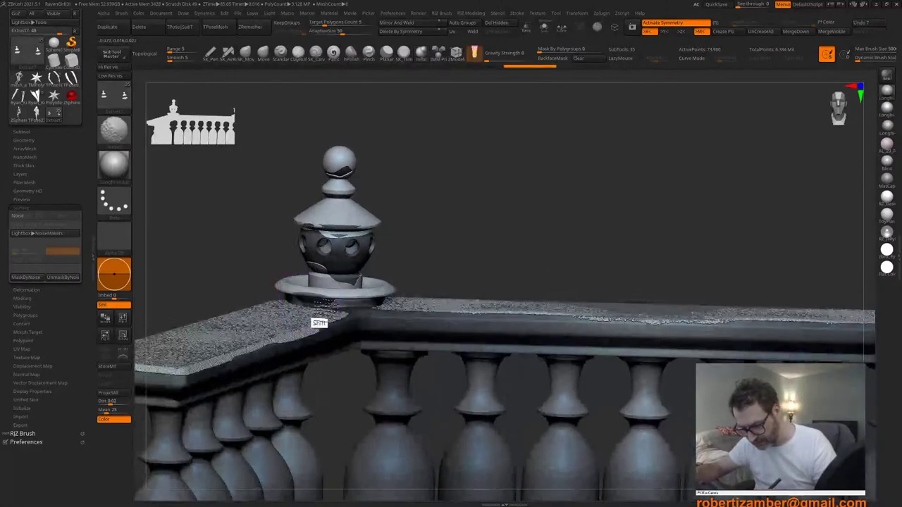
mouse_move(319, 318)
shift+mouse_down()
mouse_move(353, 322)
mouse_move(352, 308)
shift+mouse_up()
key(ctrl+z)
key(ctrl+z)
key(ctrl+z)
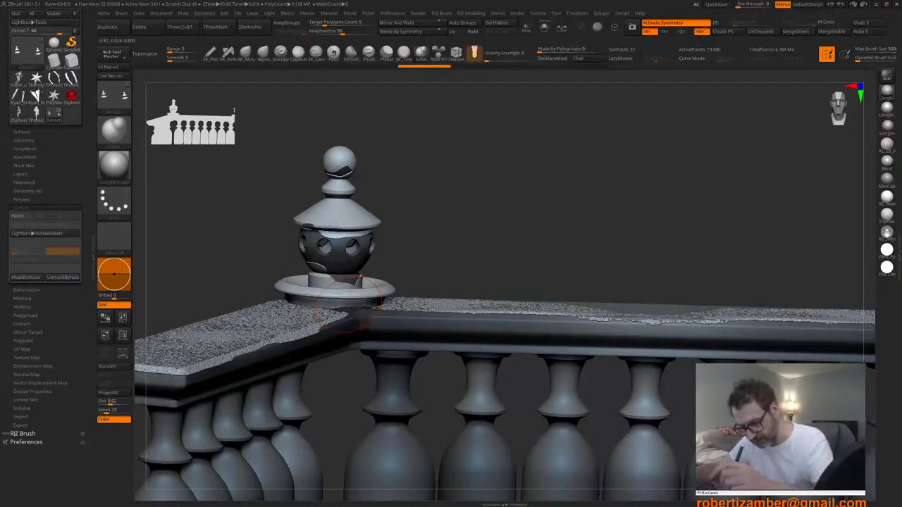
right_drag(332, 295, 322, 309)
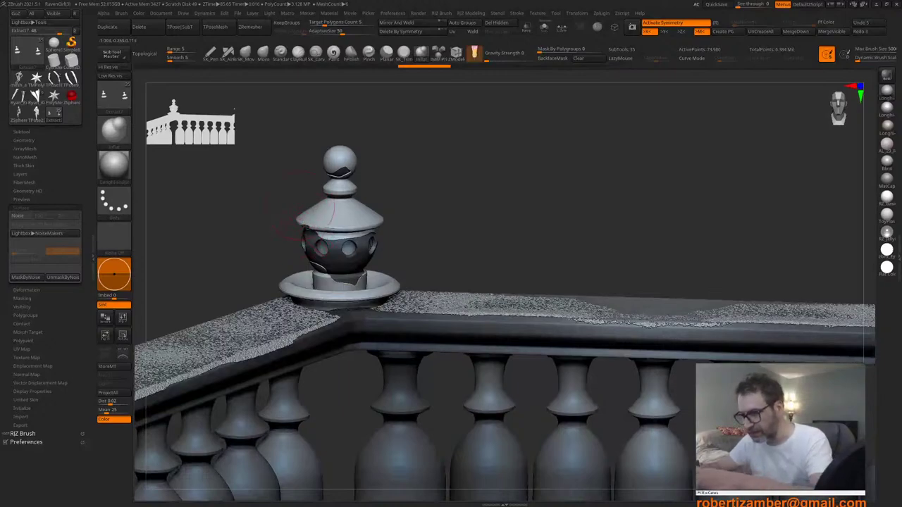
Step: Subdivide the extracted snow shell once, try converting it to a DynaMesh and undo the conversion
ctrl+click(299, 205)
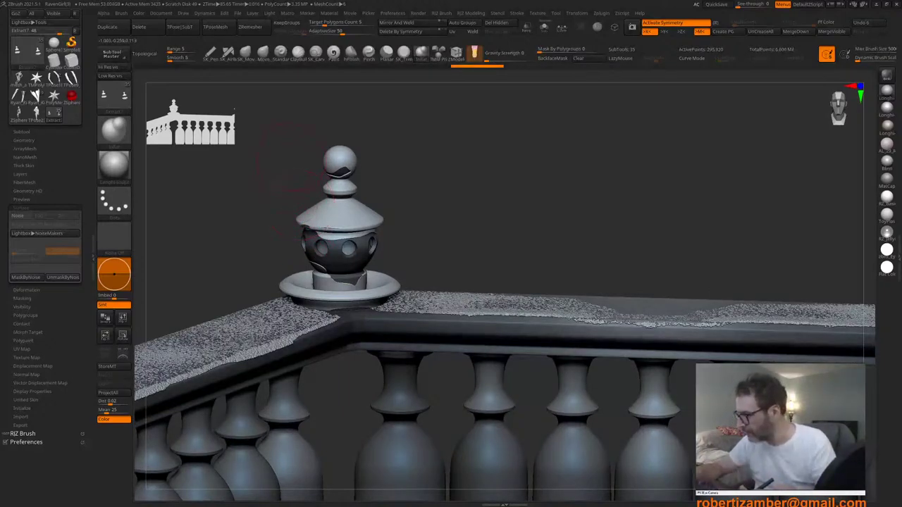
key(2)
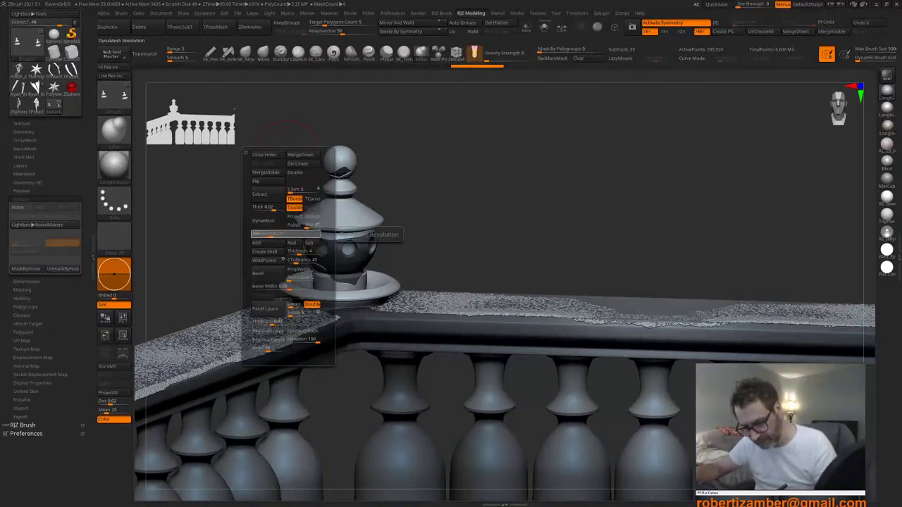
click(263, 220)
click(230, 238)
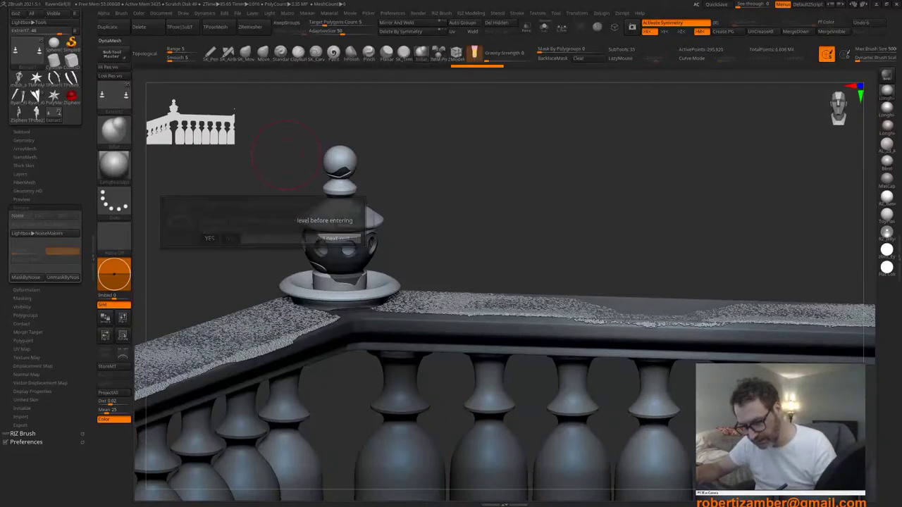
mouse_move(266, 236)
mouse_down()
mouse_move(276, 268)
mouse_move(269, 235)
mouse_up()
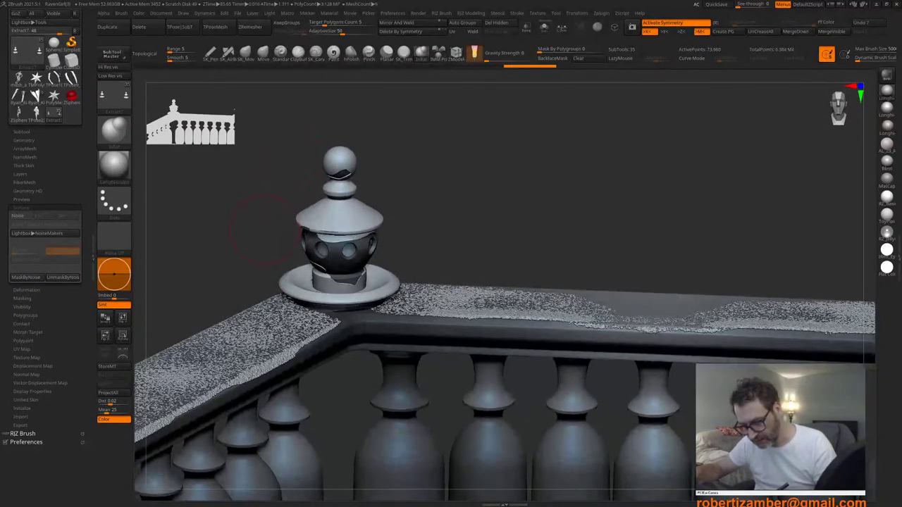
key(ctrl+z)
Step: Delete the snow shell's lower subdivision levels and convert it to a DynaMesh
key(2)
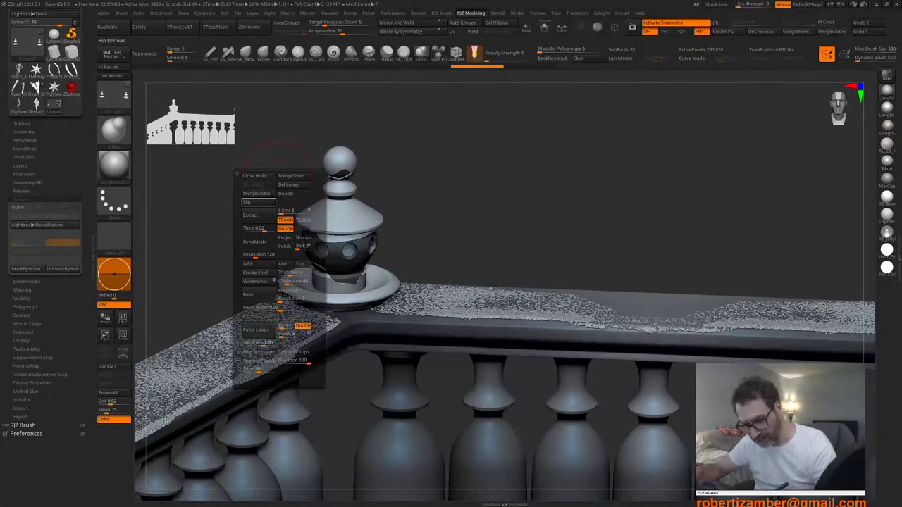
key(1)
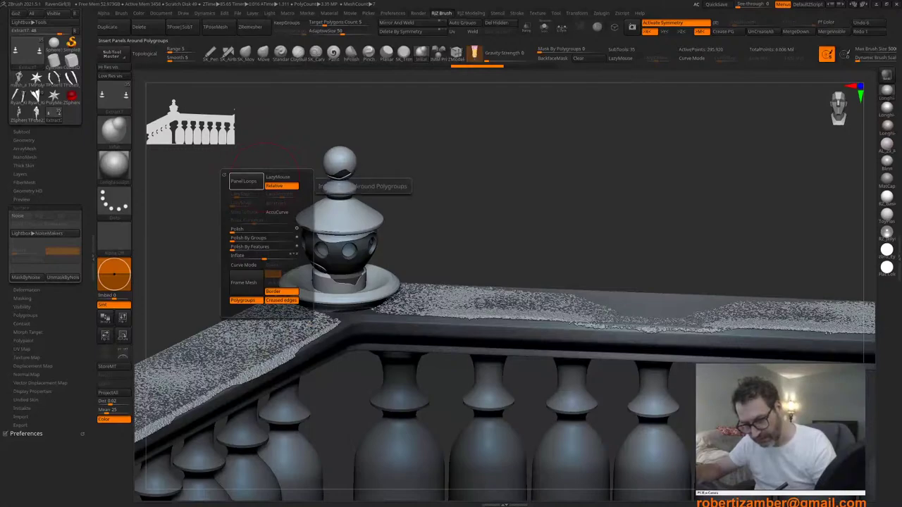
key(2)
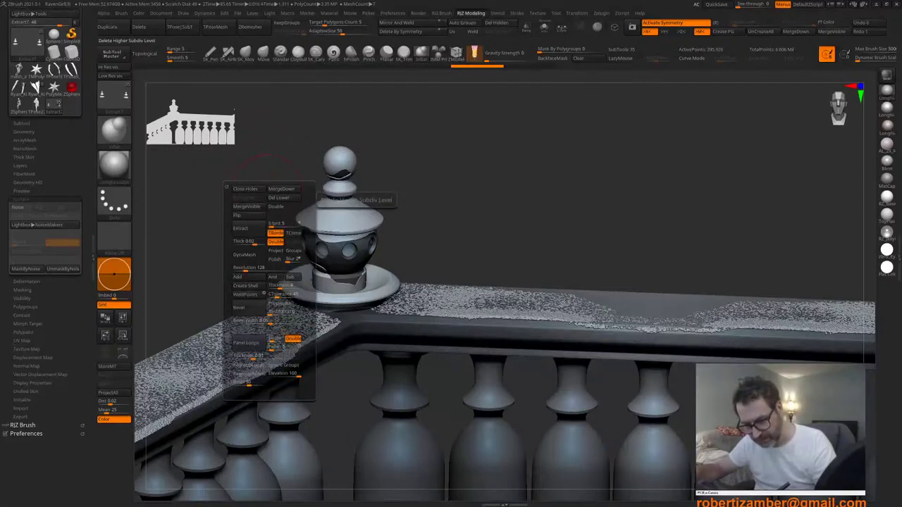
click(284, 199)
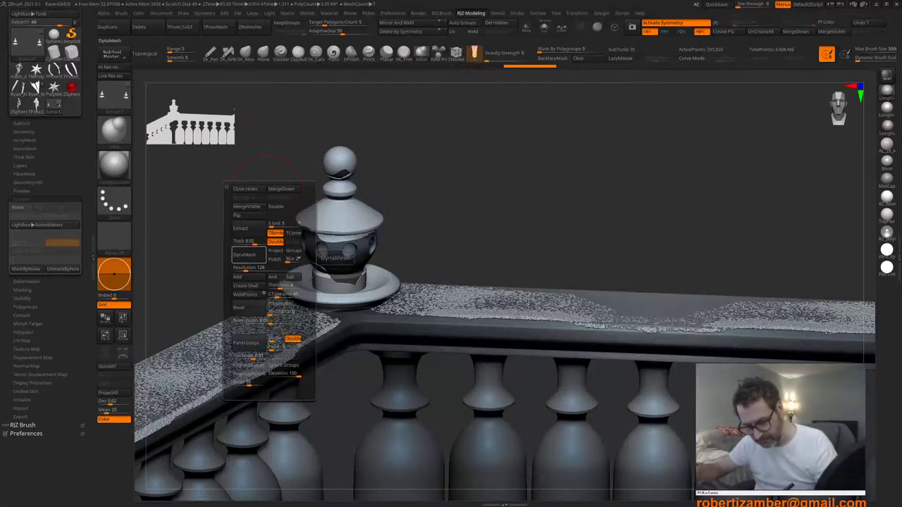
click(249, 268)
click(248, 257)
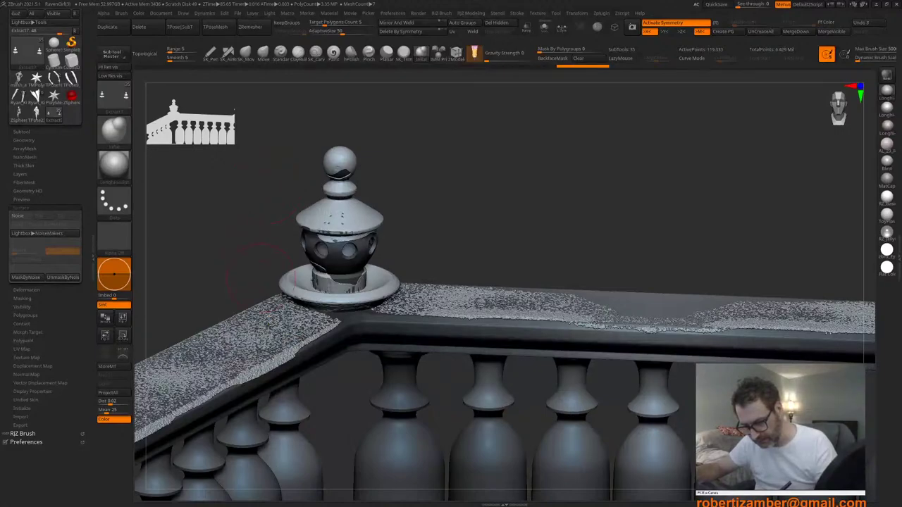
Step: Add surface noise to the urns' snow shell by loading the saved Noise1 preset and accept it
drag(262, 277, 262, 287)
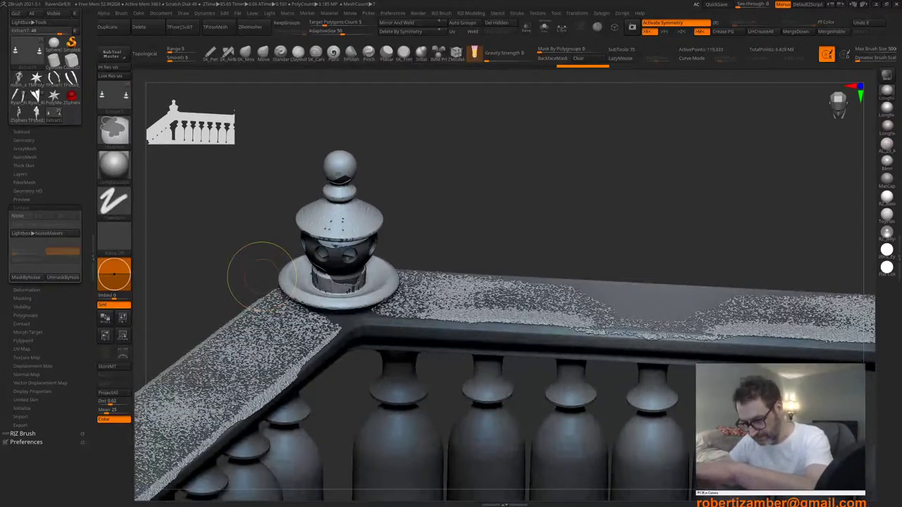
drag(260, 276, 264, 250)
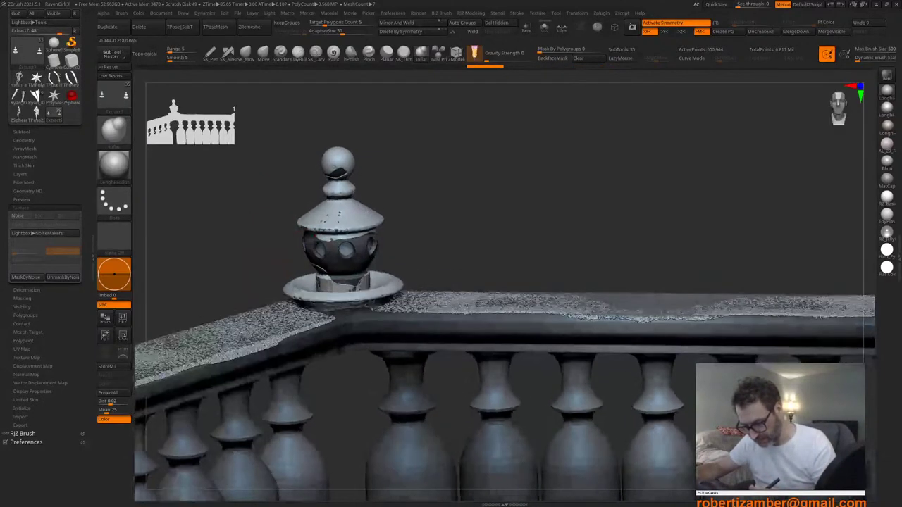
ctrl+right_drag(297, 248, 320, 264)
right_click(289, 289)
alt+right_drag(269, 232, 282, 249)
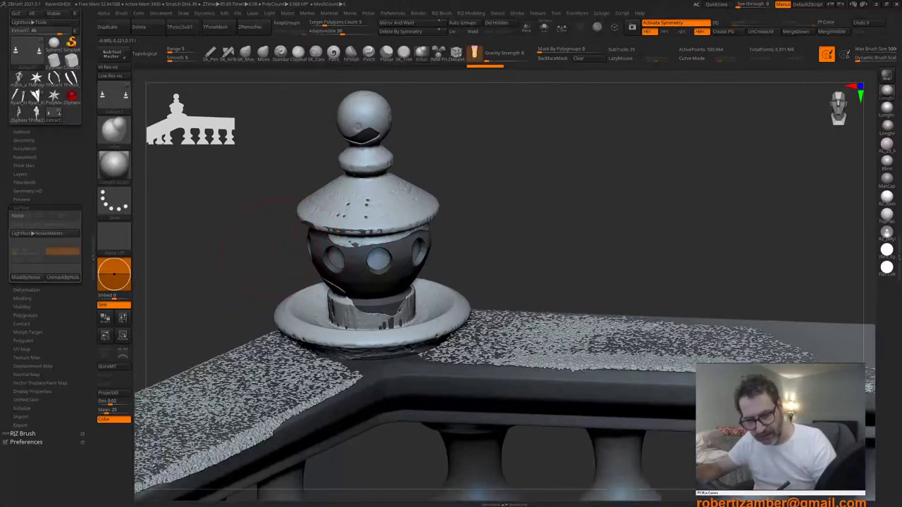
click(21, 216)
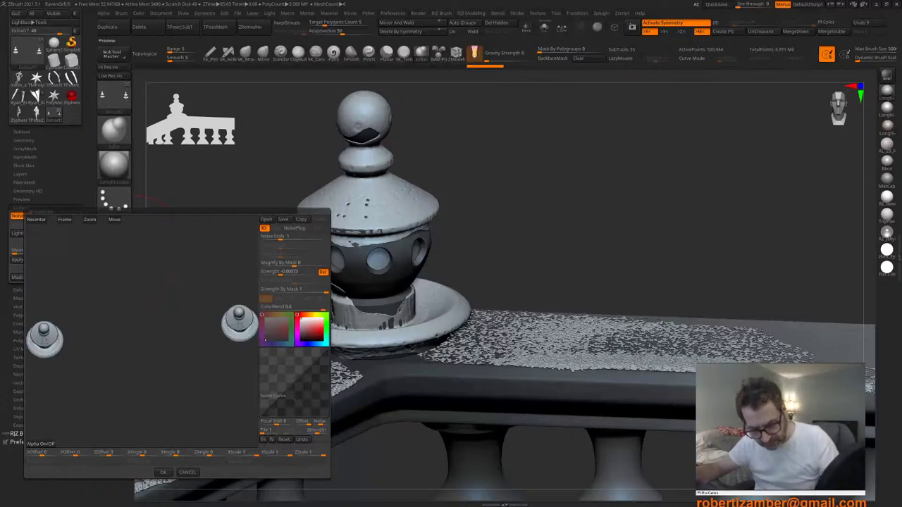
alt+right_drag(146, 381, 187, 365)
right_drag(106, 361, 107, 335)
right_drag(107, 335, 124, 369)
click(291, 236)
click(267, 220)
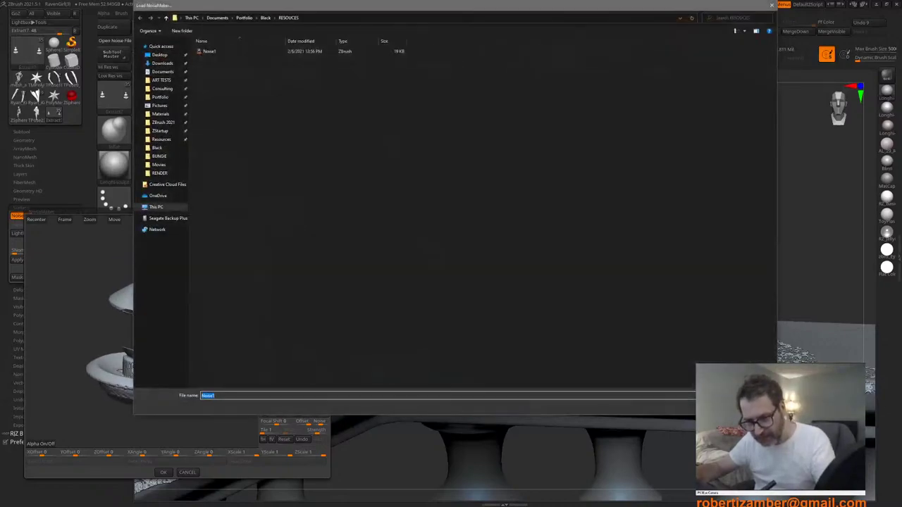
double_click(210, 51)
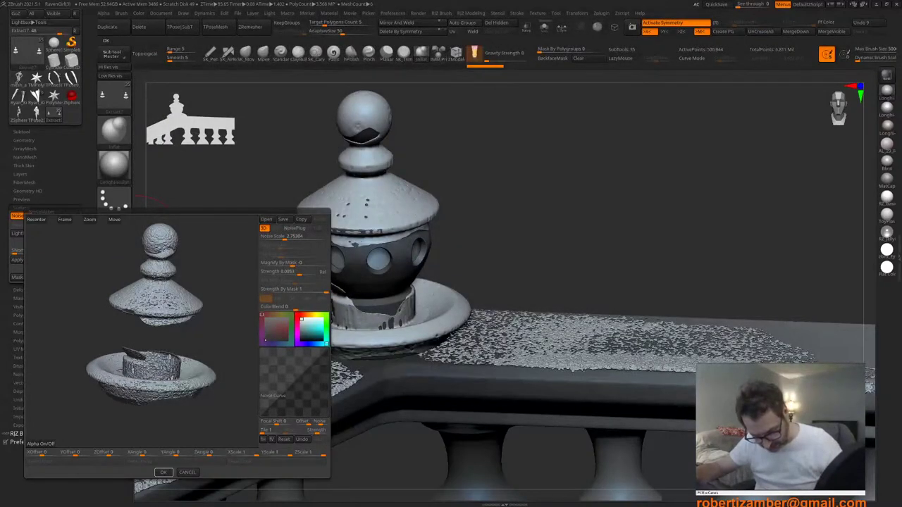
click(164, 472)
right_click(164, 472)
Step: Apply the surface noise permanently to the snow shell's mesh
right_drag(332, 375, 261, 286)
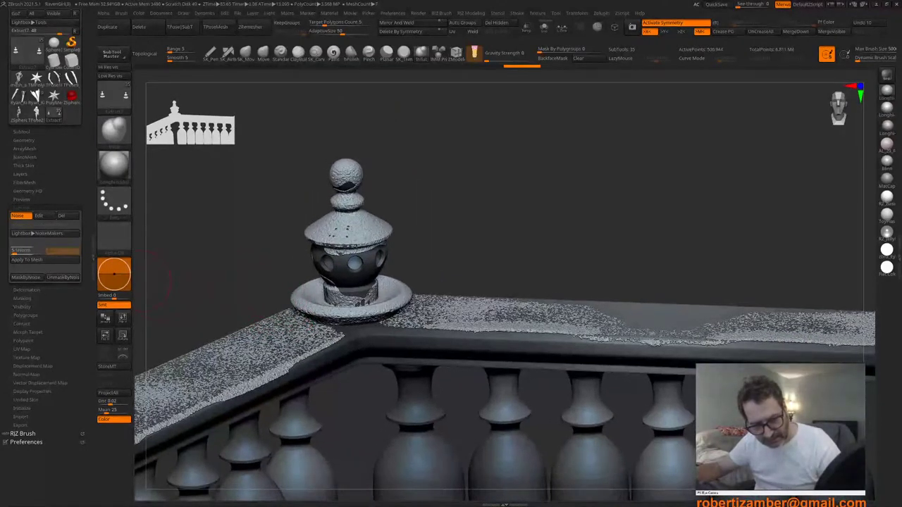
click(45, 260)
click(45, 260)
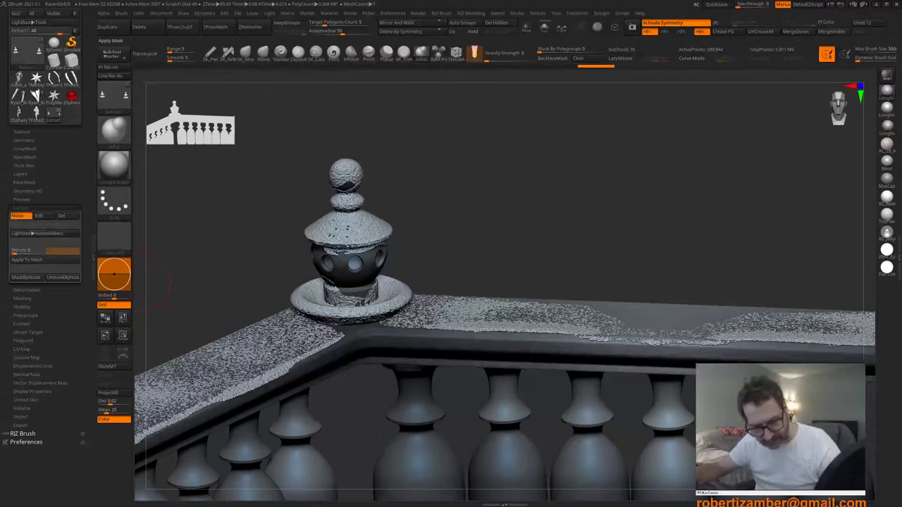
click(45, 260)
Step: Centre the move gizmo on the urn lid's snow shell, try lowering the whole shell along Y and undo the move
ctrl+right_drag(299, 221, 308, 258)
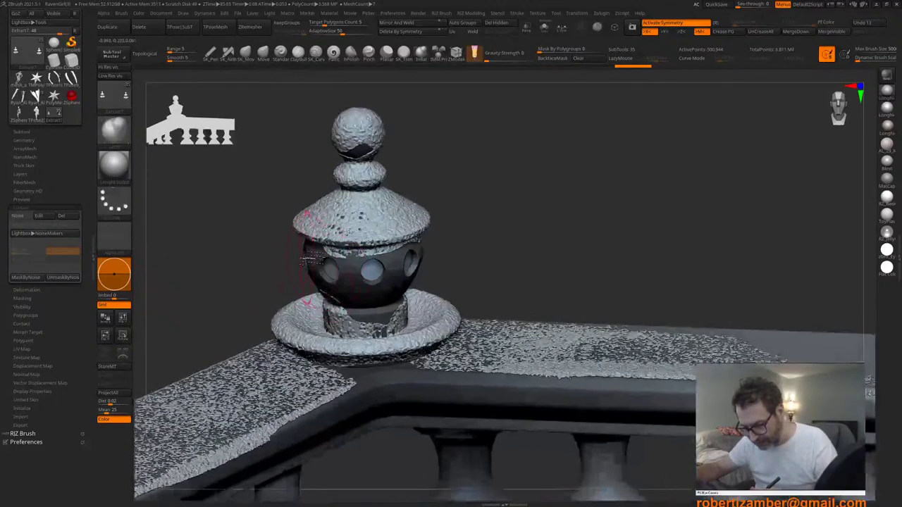
key(space)
key(w)
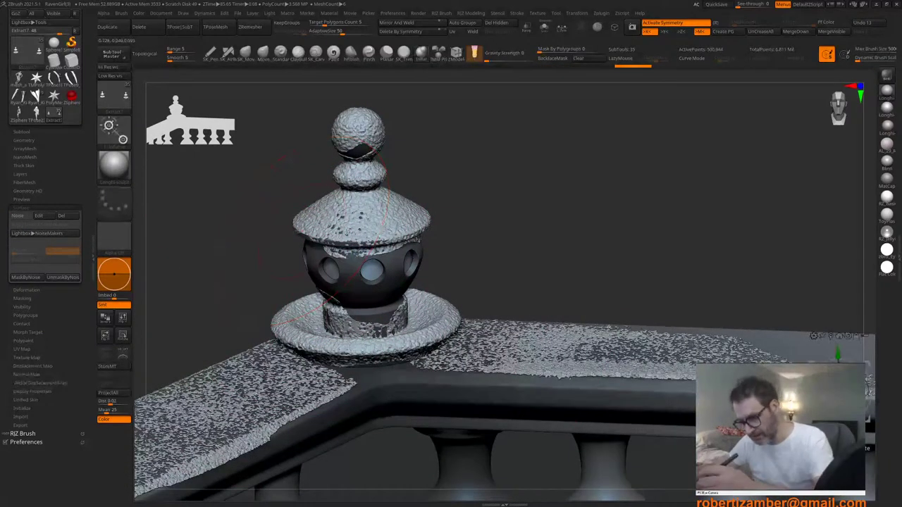
alt+click(352, 218)
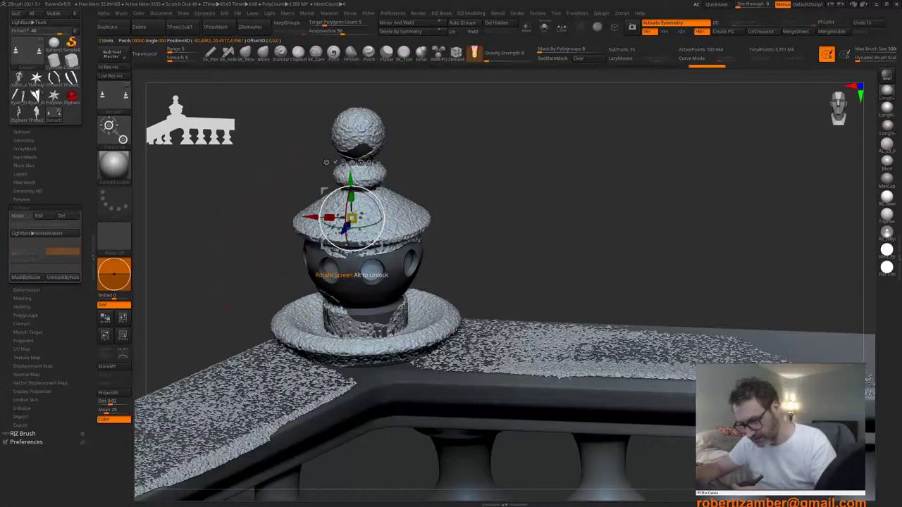
drag(351, 180, 351, 181)
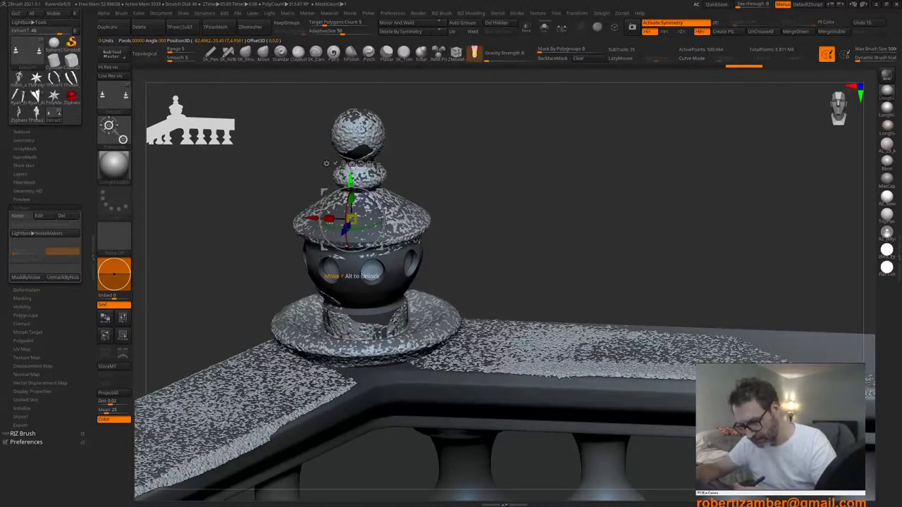
alt+right_drag(323, 191, 317, 231)
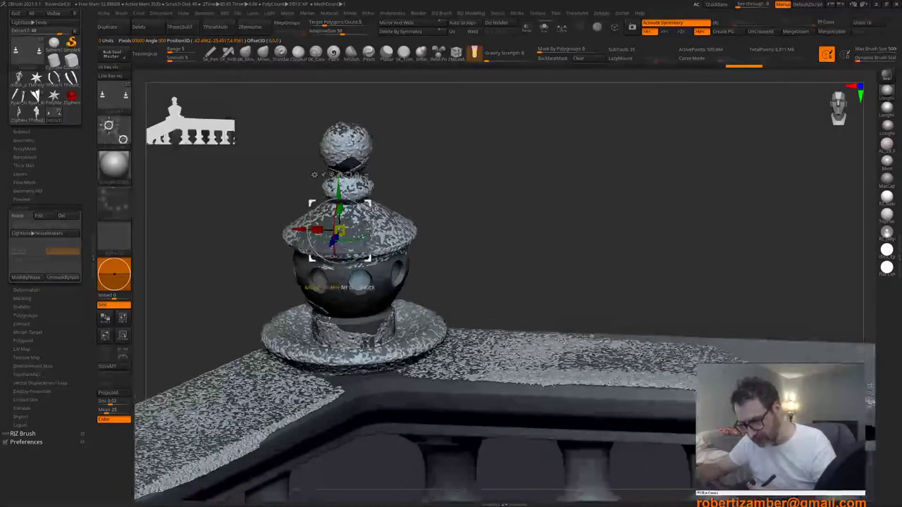
key(ctrl+z)
Step: Mask the sphere on top of the urn and lower the rest of the snow shell along Y by about 0.002
ctrl+drag(292, 88, 402, 168)
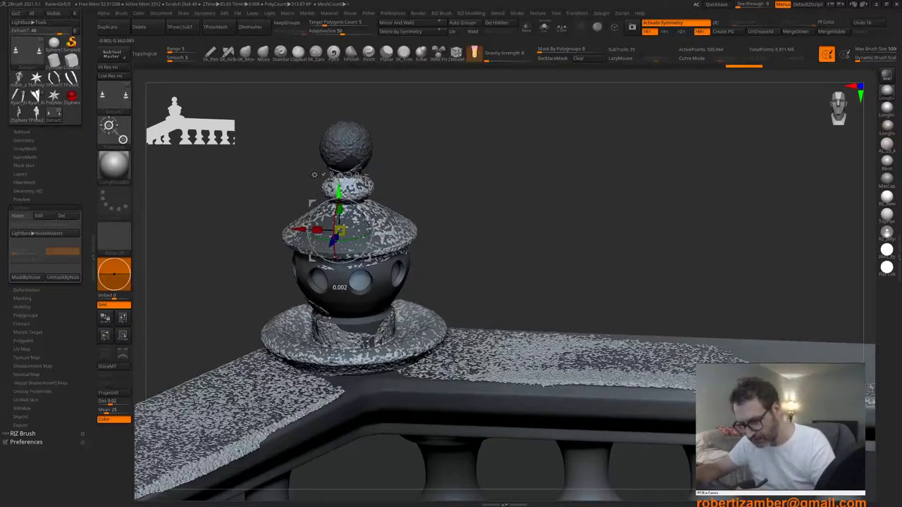
mouse_move(273, 281)
ctrl+right_down()
mouse_move(272, 211)
mouse_move(283, 195)
ctrl+right_up()
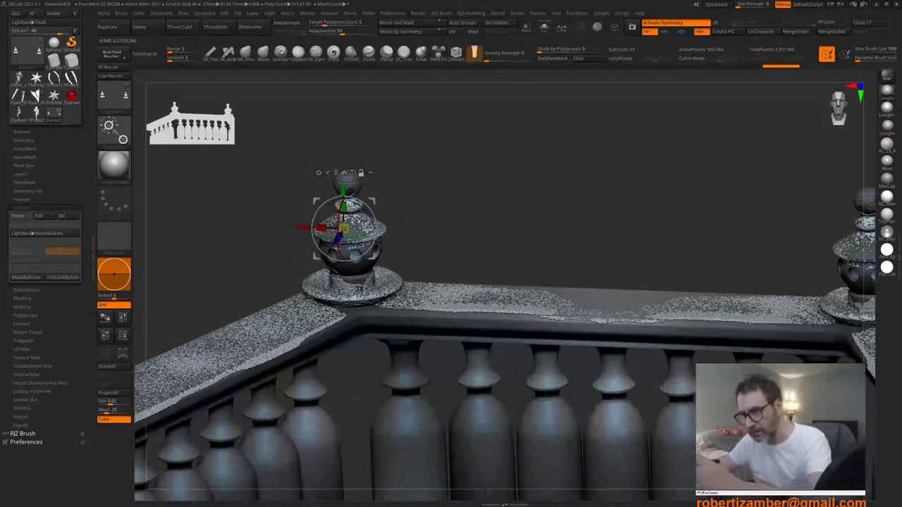
key(q)
Step: Build up snow along the lower rim of the urn's lid with ClayBuildup brush strokes
ctrl+right_drag(312, 228, 307, 273)
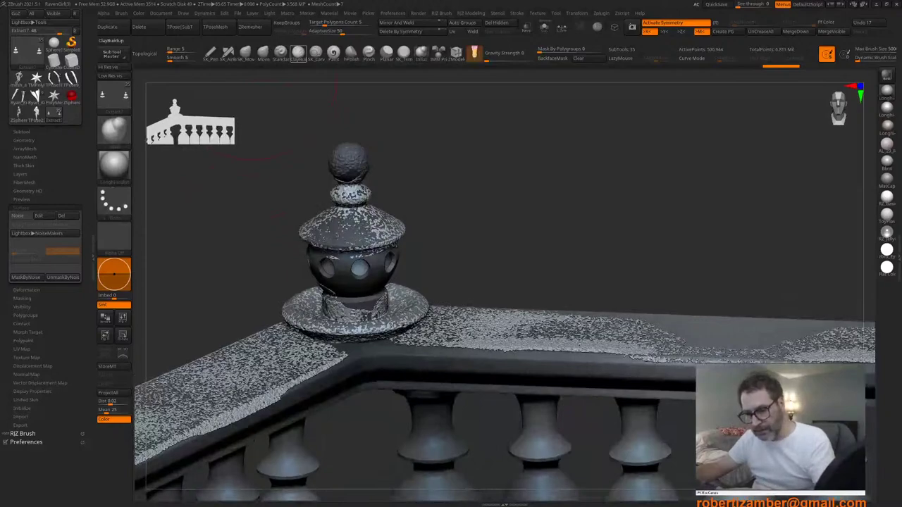
click(298, 54)
right_click(347, 308)
right_click(347, 313)
right_drag(334, 310, 385, 282)
drag(395, 292, 409, 288)
right_drag(377, 291, 367, 283)
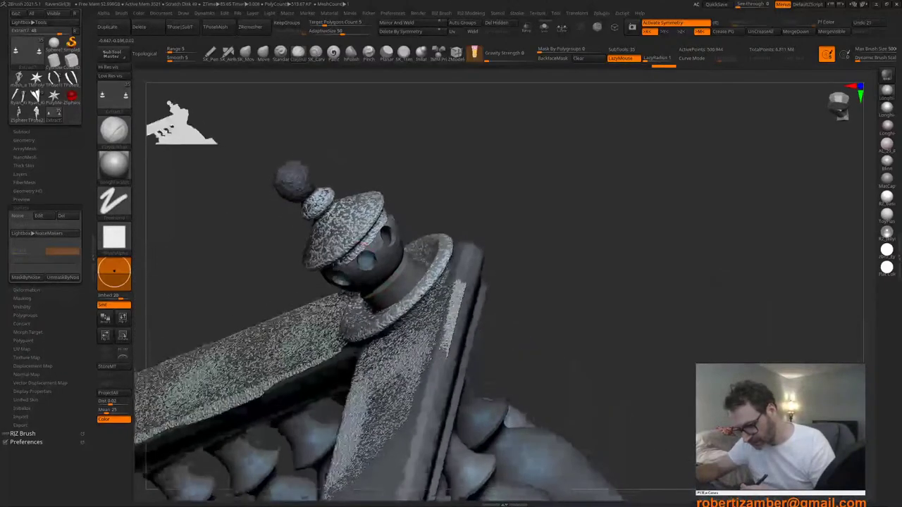
drag(330, 279, 343, 282)
mouse_move(342, 282)
right_down()
mouse_move(363, 260)
mouse_move(329, 269)
right_up()
drag(346, 254, 337, 262)
right_drag(337, 262, 308, 268)
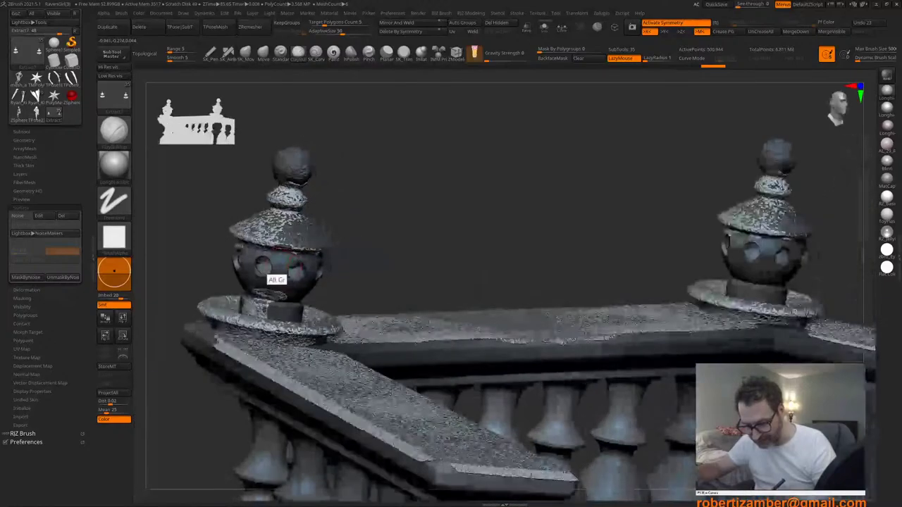
Step: Add ClayBuildup strokes under the lid rim on the urn's outer side and undo the last stroke
drag(247, 268, 238, 252)
right_drag(237, 252, 273, 261)
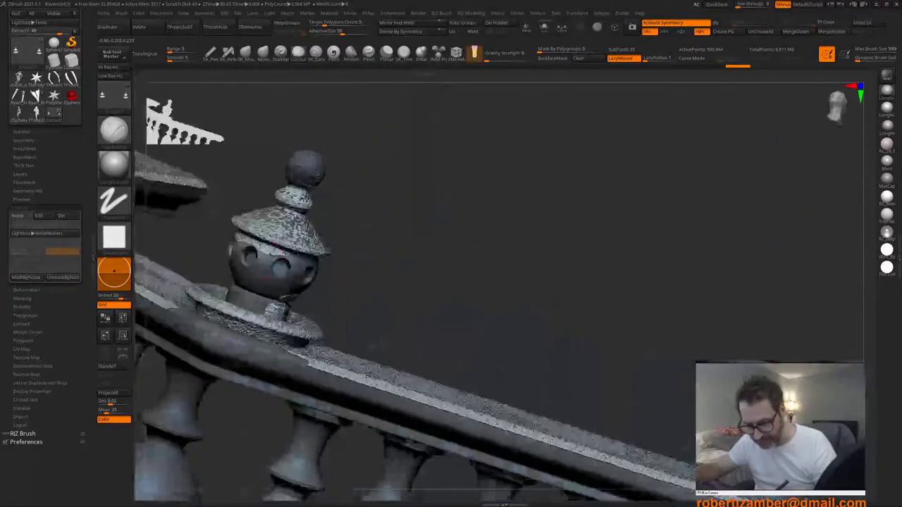
drag(281, 269, 277, 265)
right_drag(277, 265, 243, 261)
key(ctrl+z)
right_click(244, 261)
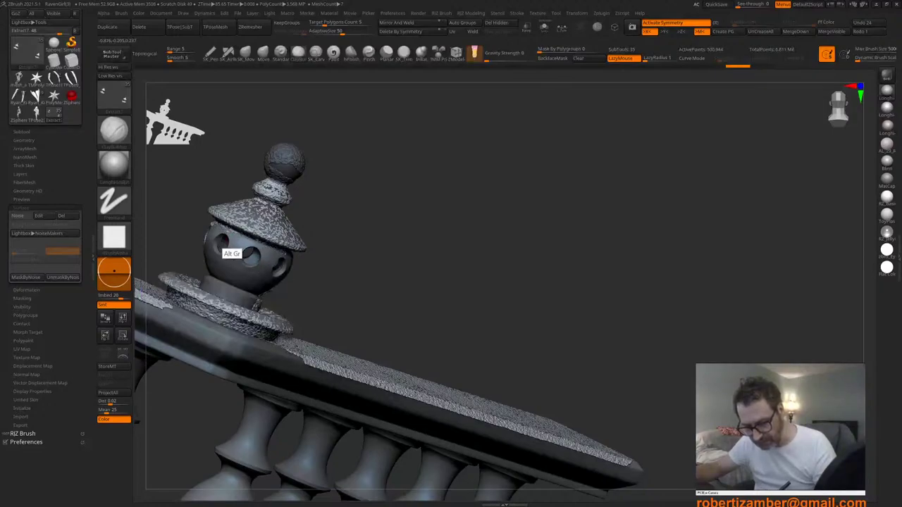
Step: Continue the ClayBuildup strokes around the rest of the urn's lid rim, undoing the final stroke
right_drag(252, 262, 302, 308)
drag(302, 307, 285, 311)
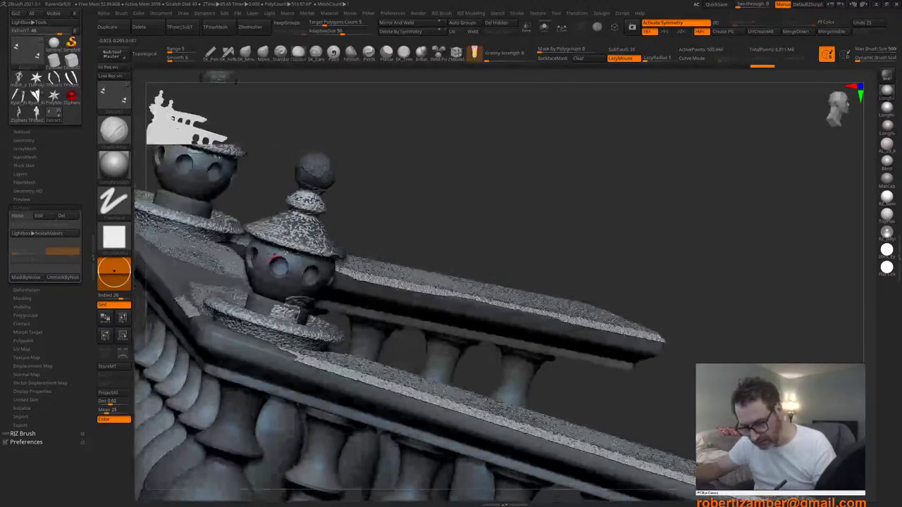
mouse_move(285, 312)
right_down()
mouse_move(277, 256)
mouse_move(248, 333)
mouse_move(264, 318)
right_up()
right_click(265, 317)
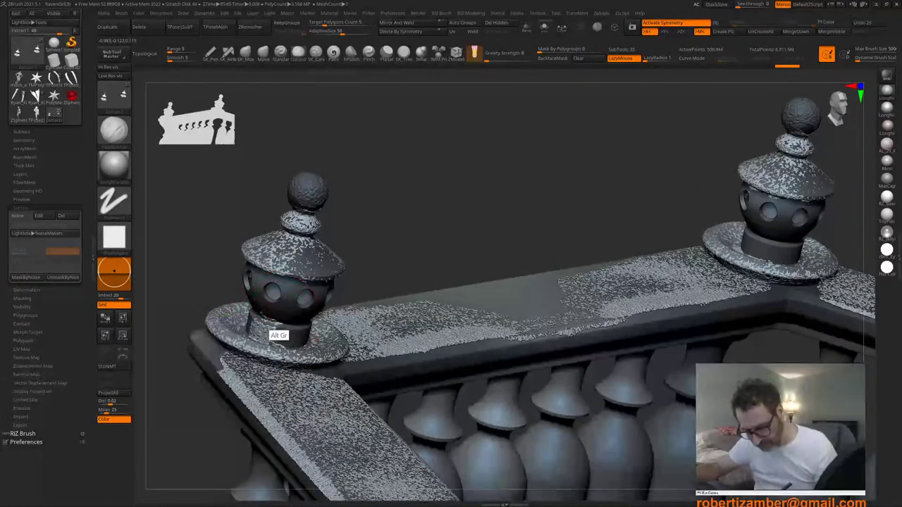
mouse_move(284, 343)
right_down()
mouse_move(300, 322)
mouse_move(393, 327)
mouse_move(296, 275)
right_up()
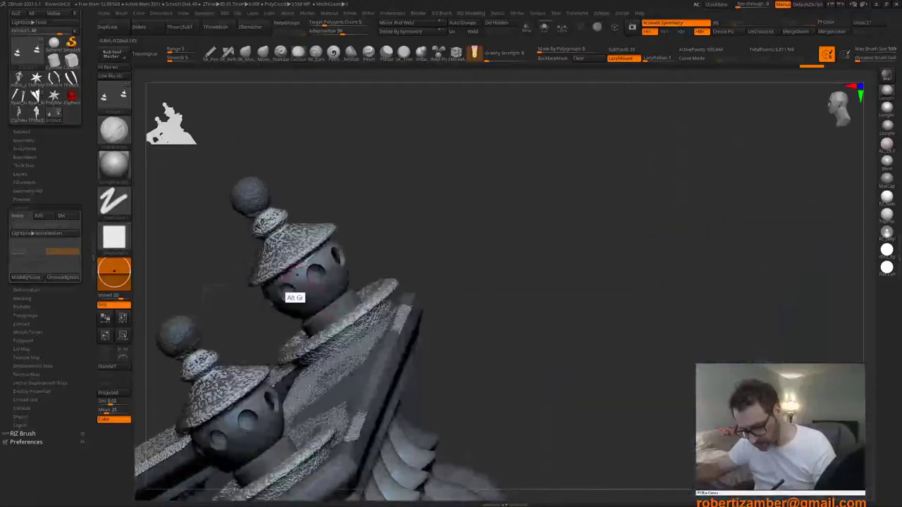
drag(289, 277, 280, 279)
right_drag(281, 279, 375, 332)
key(ctrl+z)
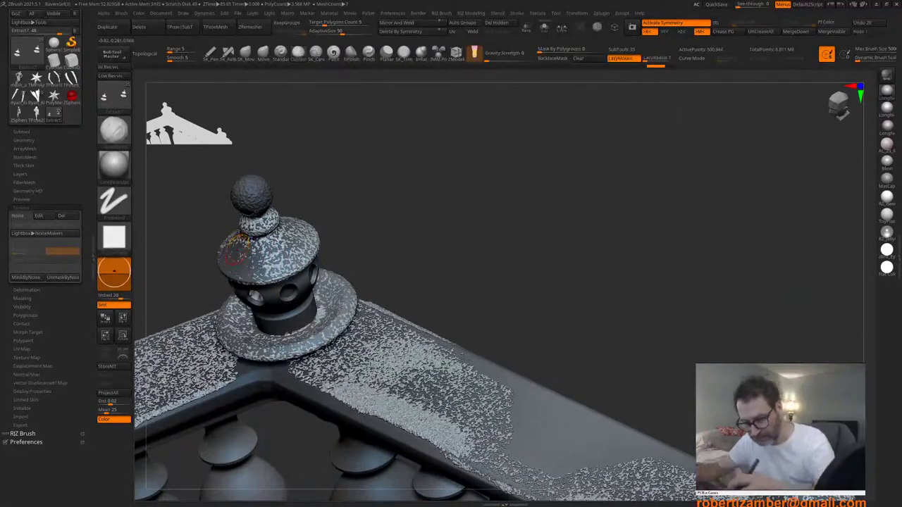
Step: Clear the mask from the sphere on top of the urn's snow shell
right_drag(243, 258, 267, 182)
alt+right_drag(409, 156, 473, 172)
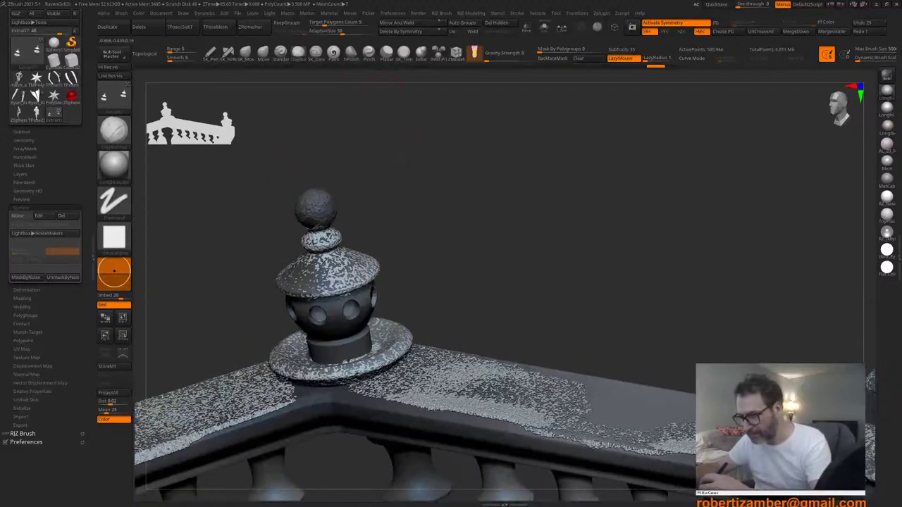
click(580, 58)
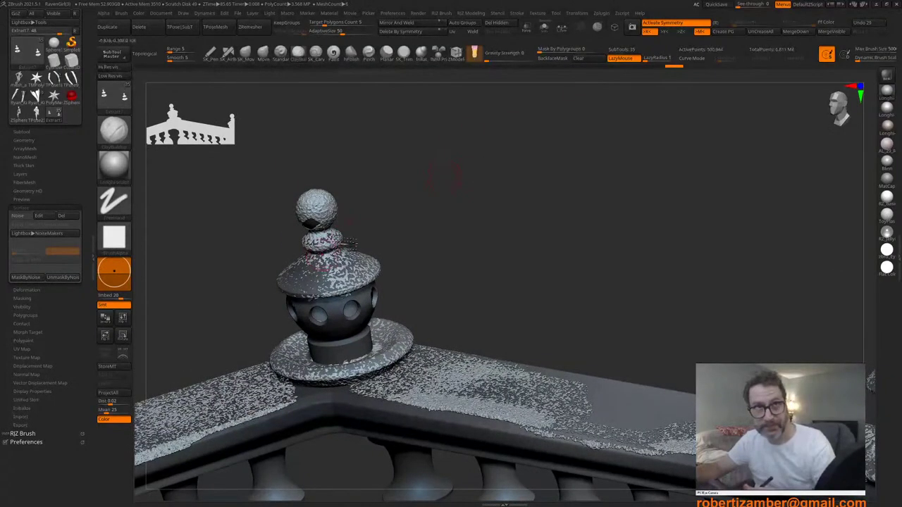
alt+right_drag(347, 244, 363, 260)
right_click(318, 290)
ctrl+alt+click(342, 210)
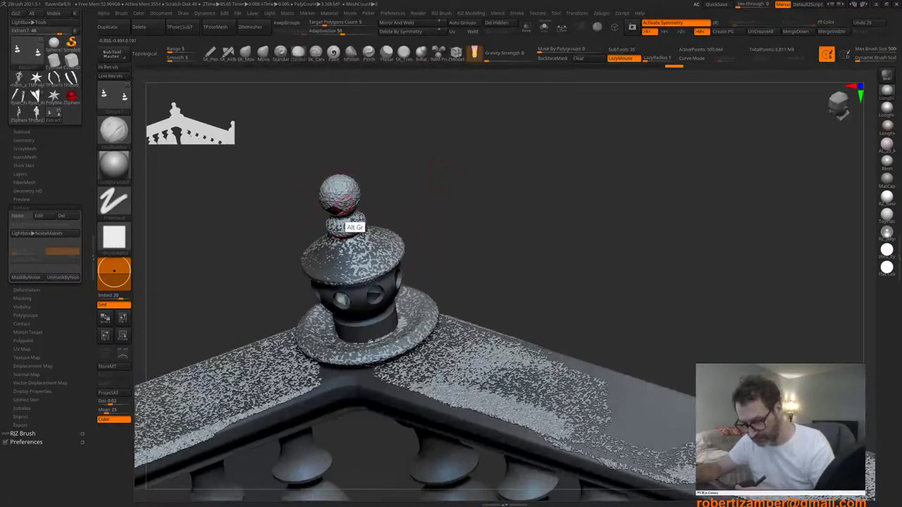
key(ctrl+z)
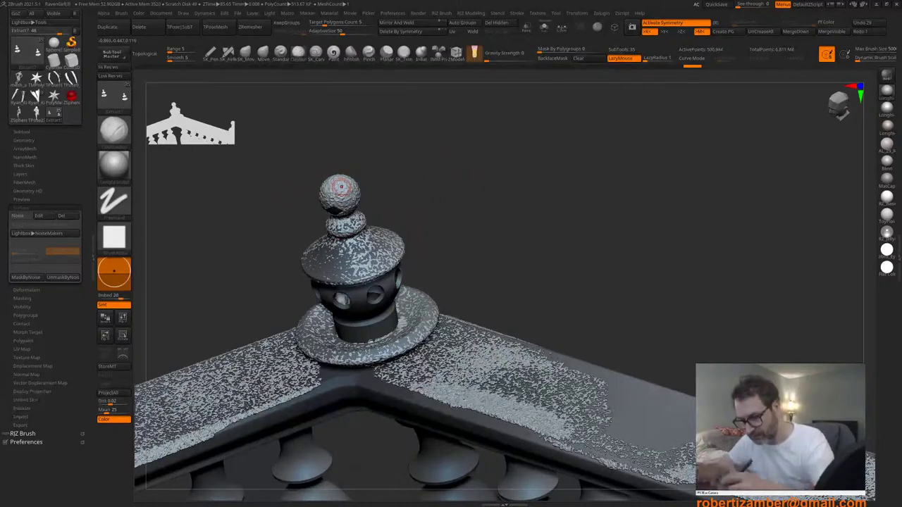
Step: Mask the snow on the sphere atop the urn and invert the mask so only the sphere's snow stays editable
mouse_move(340, 198)
ctrl+right_down()
mouse_move(343, 225)
mouse_move(339, 217)
ctrl+right_up()
drag(345, 218, 330, 206)
right_drag(329, 204, 325, 198)
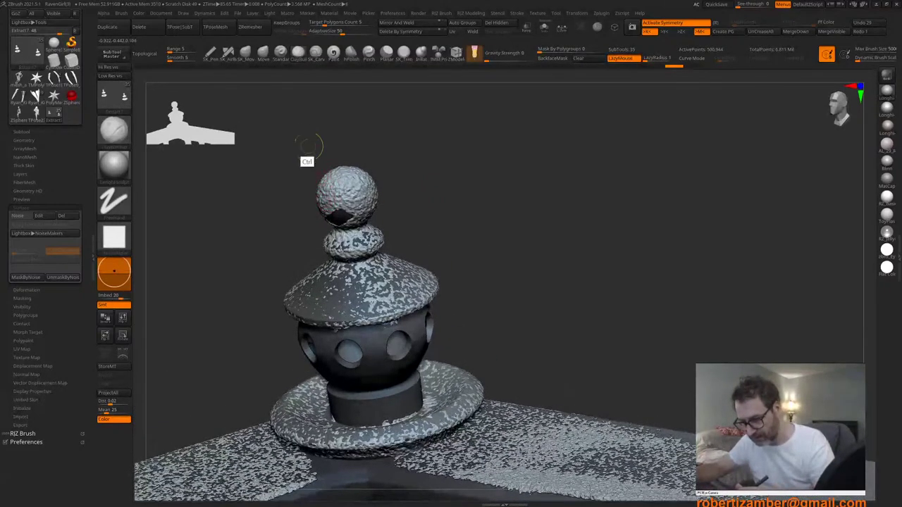
ctrl+drag(297, 130, 399, 219)
ctrl+click(272, 209)
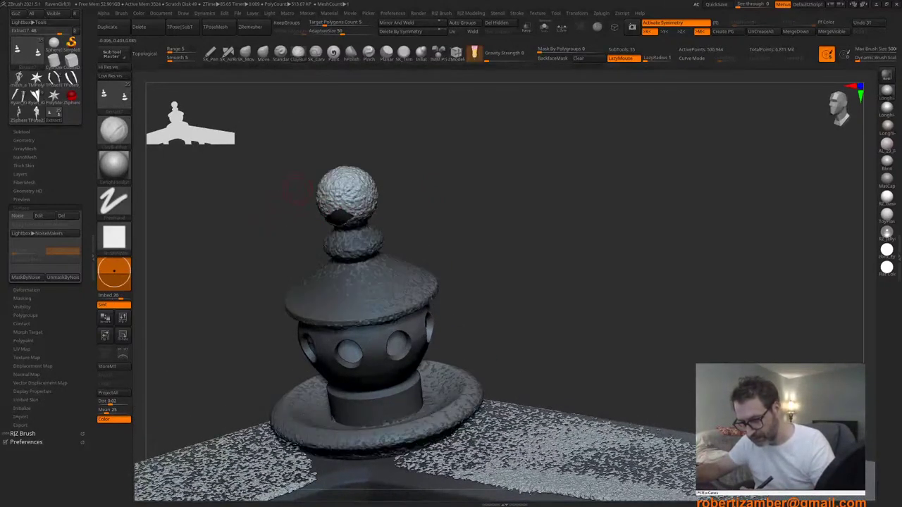
Step: Centre the transform gizmo on the unmasked snow sphere and nudge that snow slightly downward
key(w)
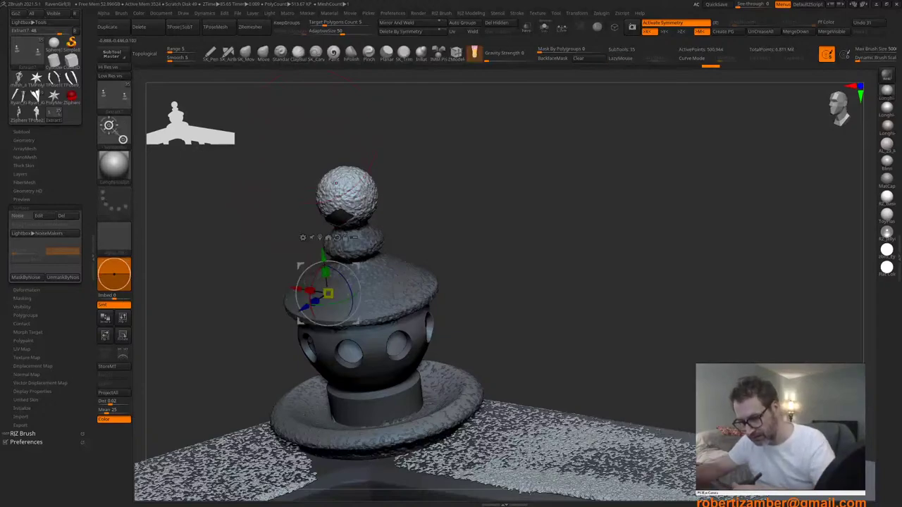
shift+right_drag(330, 200, 324, 205)
alt+drag(294, 283, 294, 177)
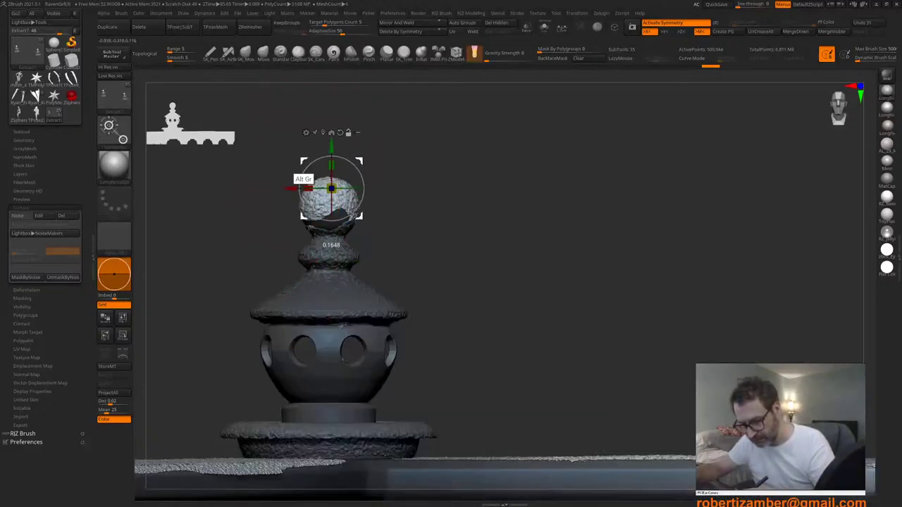
right_drag(294, 173, 284, 179)
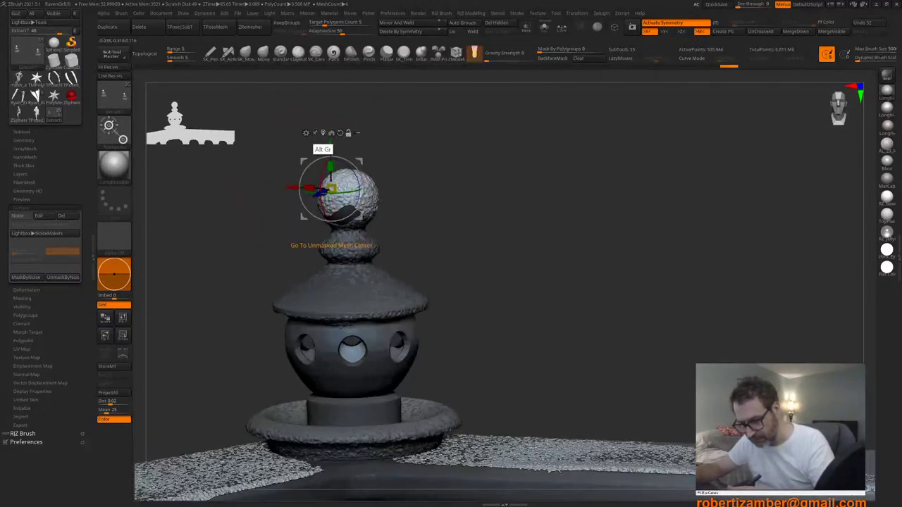
alt+click(323, 133)
right_drag(384, 134, 343, 159)
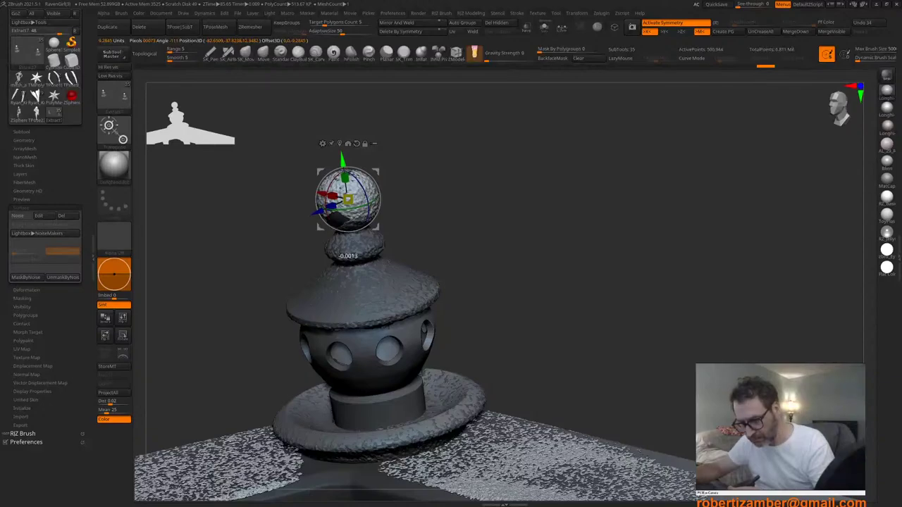
Step: Push the snow inward around the bare patch on the sphere's lower front with a smaller Move brush
key(q)
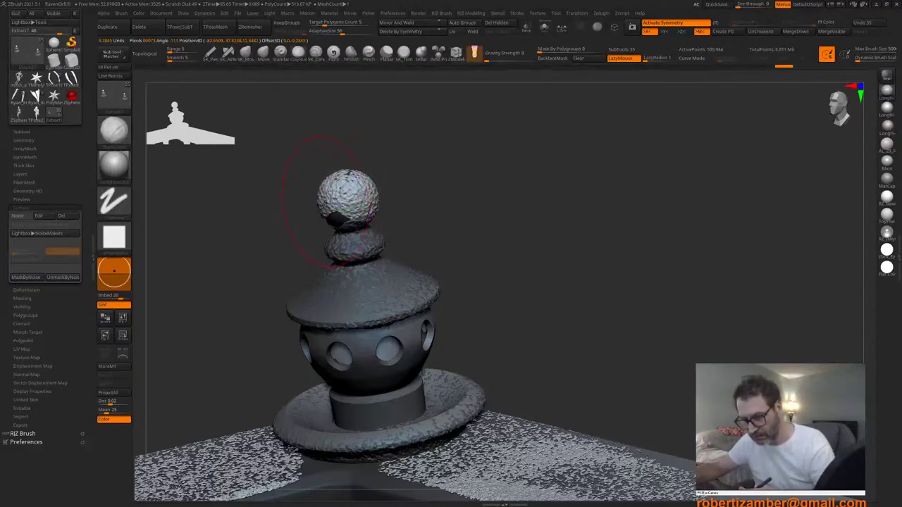
click(263, 55)
key(space)
mouse_move(350, 217)
mouse_down()
mouse_move(341, 218)
mouse_move(342, 201)
mouse_up()
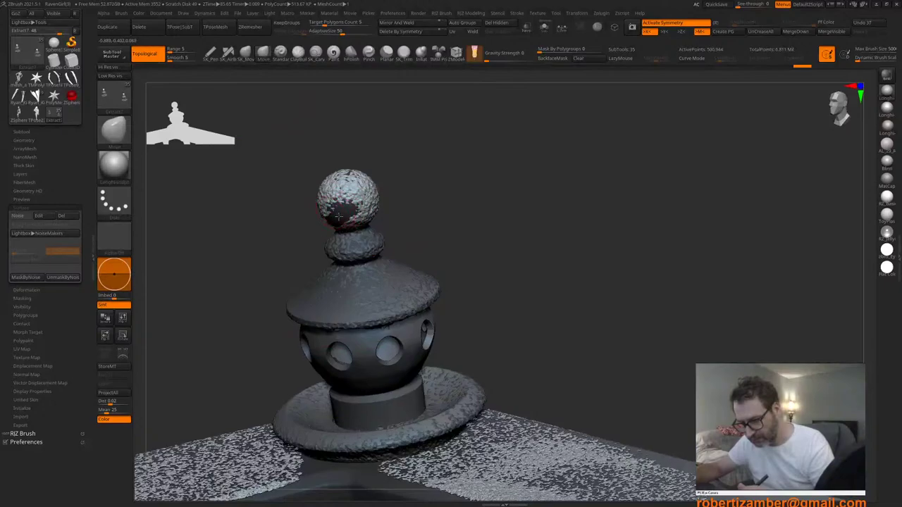
right_drag(317, 205, 340, 201)
alt+drag(334, 196, 323, 203)
right_drag(310, 209, 321, 205)
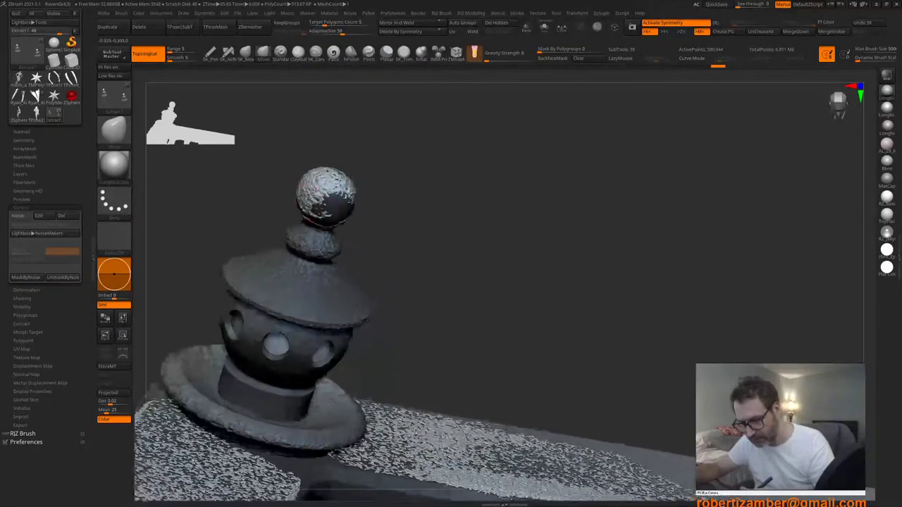
alt+drag(316, 203, 306, 197)
right_drag(303, 196, 338, 201)
alt+drag(302, 198, 290, 201)
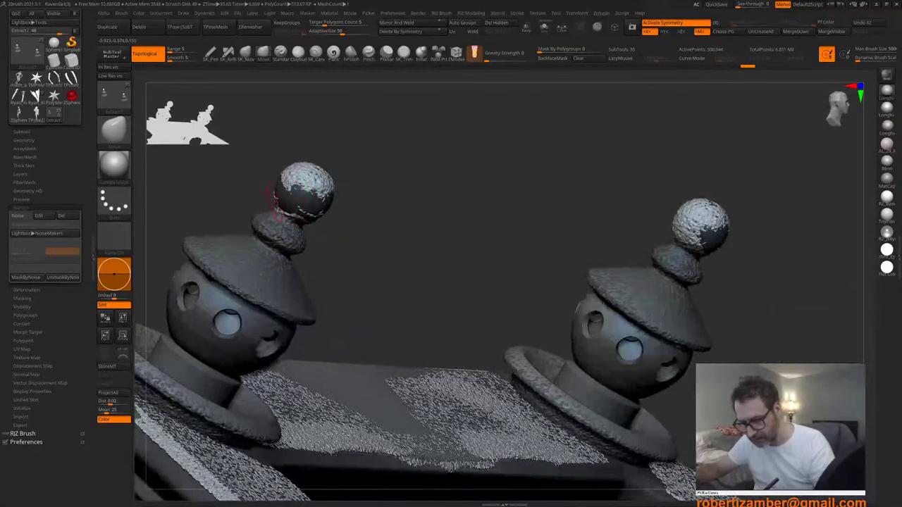
Step: Continue the inward Move brush strokes around the sphere's lower side to extend the uncovered stone area
right_drag(278, 205, 316, 208)
alt+drag(303, 210, 296, 206)
right_drag(298, 206, 333, 206)
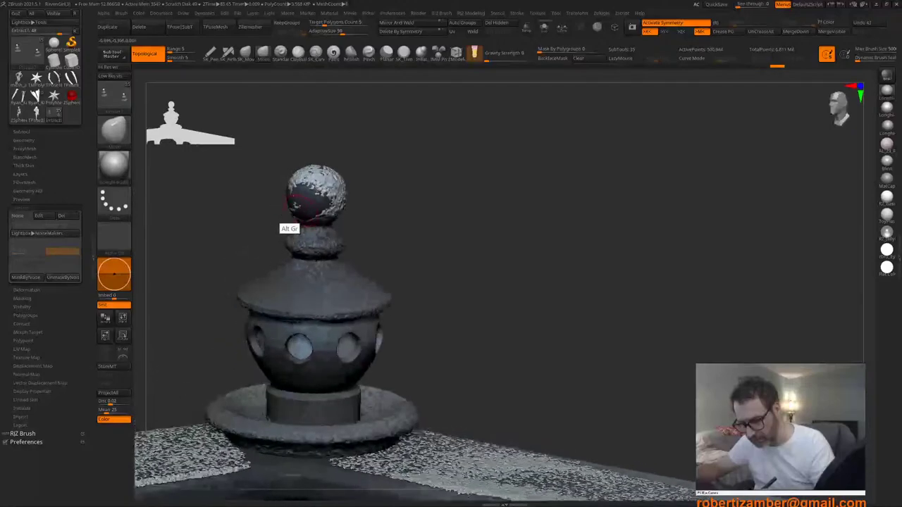
alt+drag(304, 206, 298, 203)
right_drag(303, 205, 335, 205)
alt+drag(333, 198, 326, 203)
right_click(337, 206)
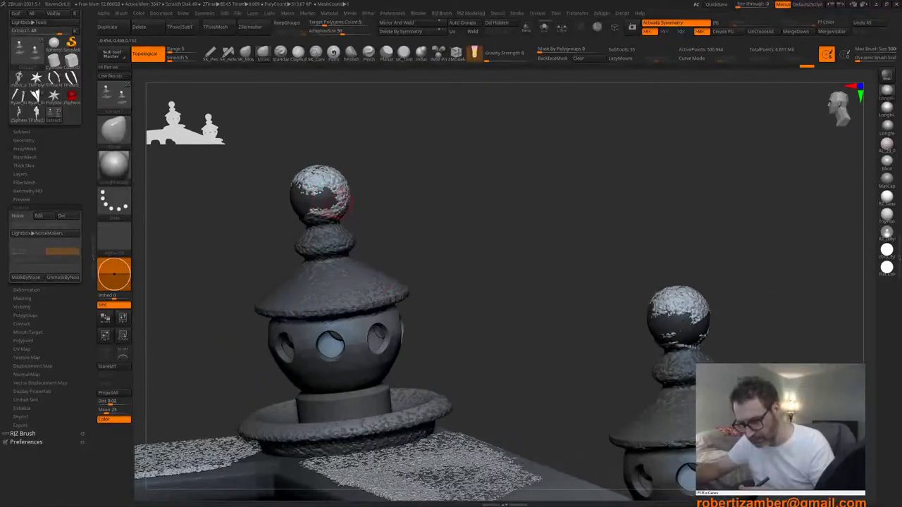
mouse_move(336, 208)
right_down()
mouse_move(348, 205)
mouse_move(347, 213)
right_up()
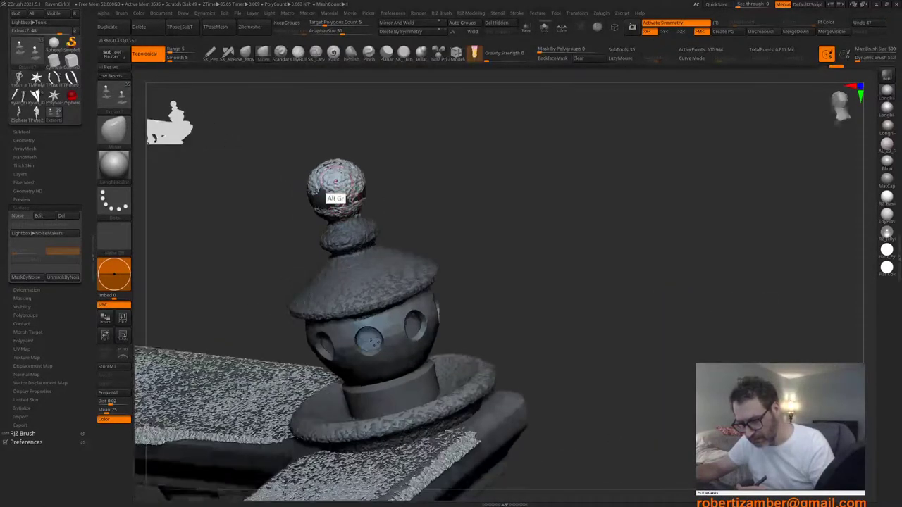
Step: Shape the snow edge on the remaining sides of the sphere with Move brush strokes
alt+drag(336, 198, 331, 195)
right_drag(336, 193, 346, 206)
right_click(343, 185)
alt+drag(333, 197, 322, 186)
right_click(323, 182)
right_drag(334, 182, 300, 190)
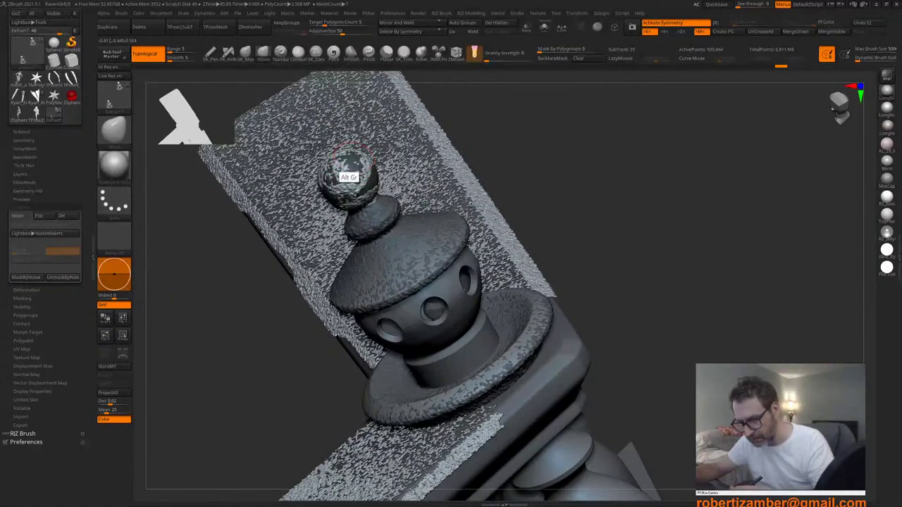
Step: Clear the mask from the urns' snow shell
mouse_move(327, 228)
right_down()
mouse_move(411, 256)
mouse_move(402, 204)
mouse_move(356, 277)
mouse_move(335, 232)
mouse_move(329, 256)
mouse_move(337, 241)
right_up()
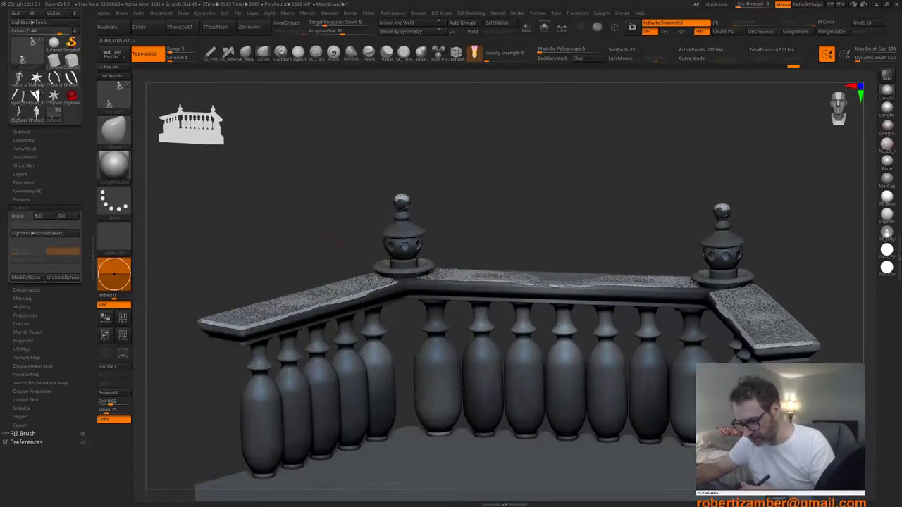
click(589, 59)
ctrl+right_drag(387, 384, 364, 328)
Step: Show the CHARACTER and HAIR subtool folders and collapse the side tray to check the figure with the snowy balcony
key(F1)
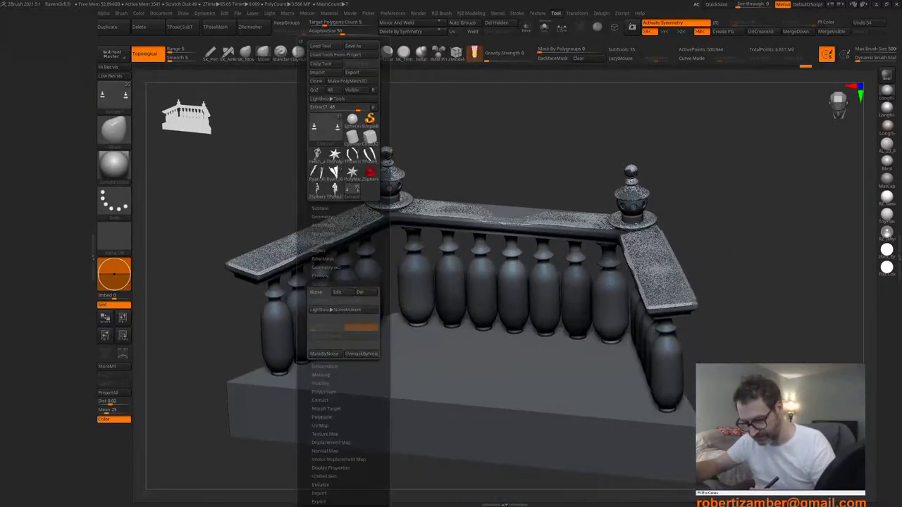
shift+click(320, 209)
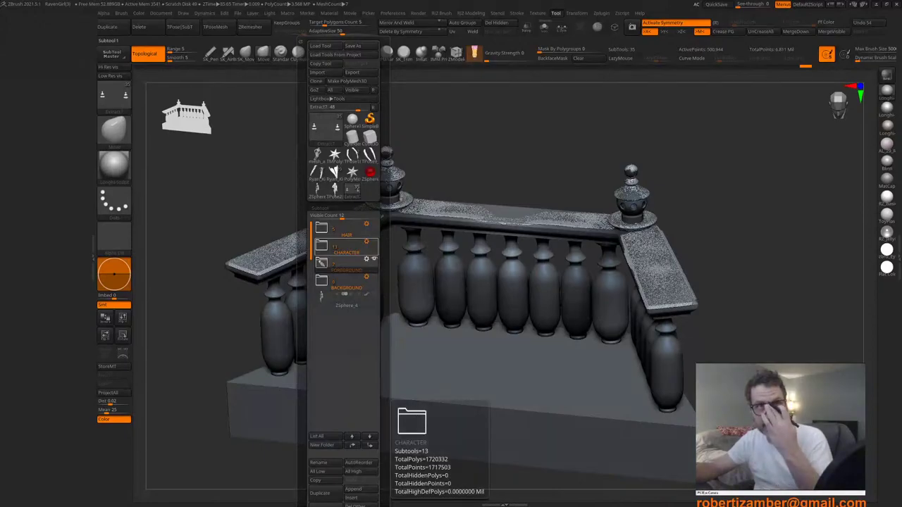
click(374, 242)
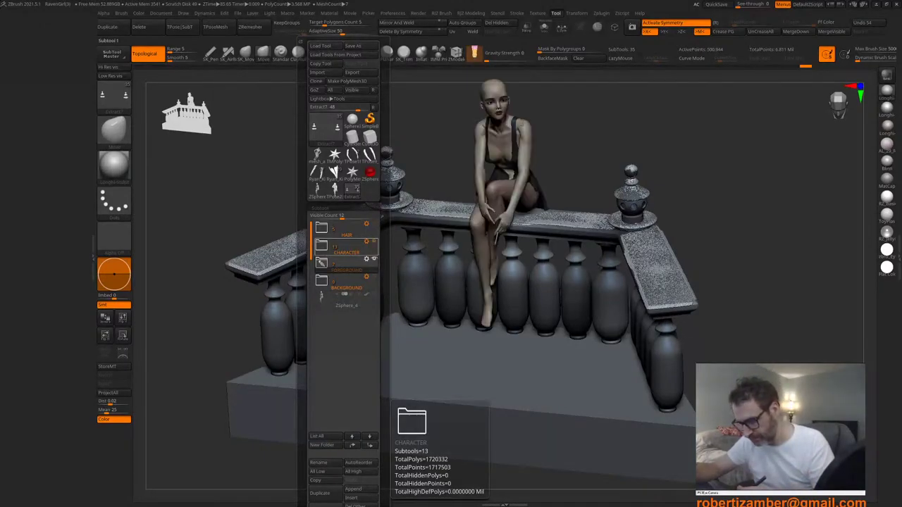
click(375, 224)
right_drag(411, 345, 423, 328)
click(94, 258)
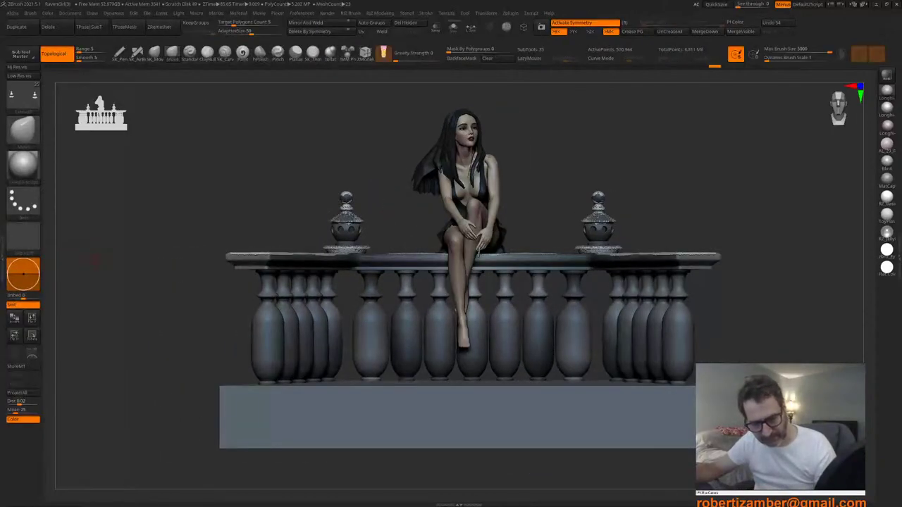
ctrl+right_drag(312, 351, 358, 377)
right_drag(357, 377, 359, 351)
drag(359, 363, 358, 327)
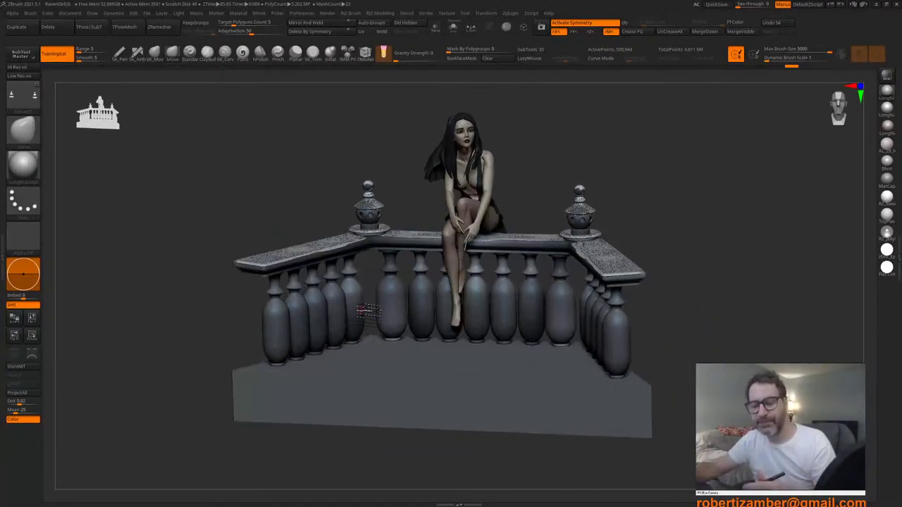
Step: Switch to the Cube3D primitive, display its polyframe and convert it to a PolyMesh3D
key(F1)
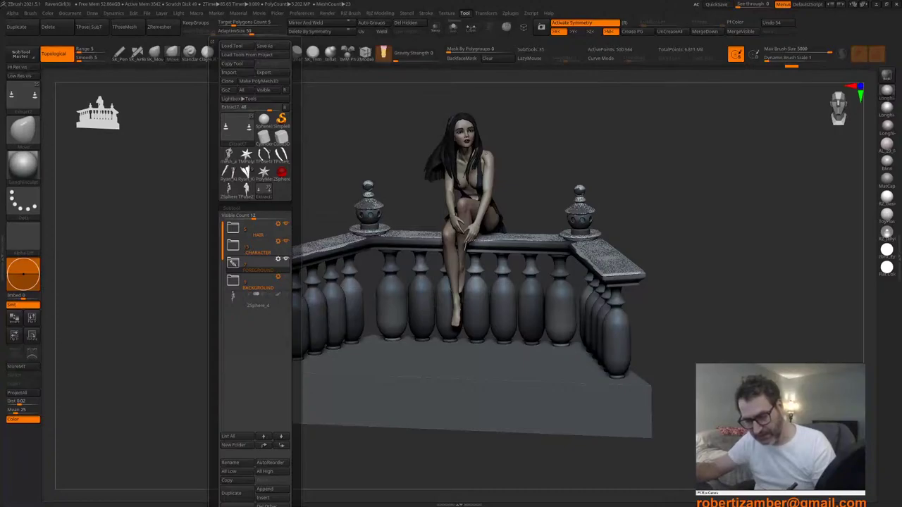
shift+right_drag(408, 337, 373, 291)
right_drag(361, 300, 402, 356)
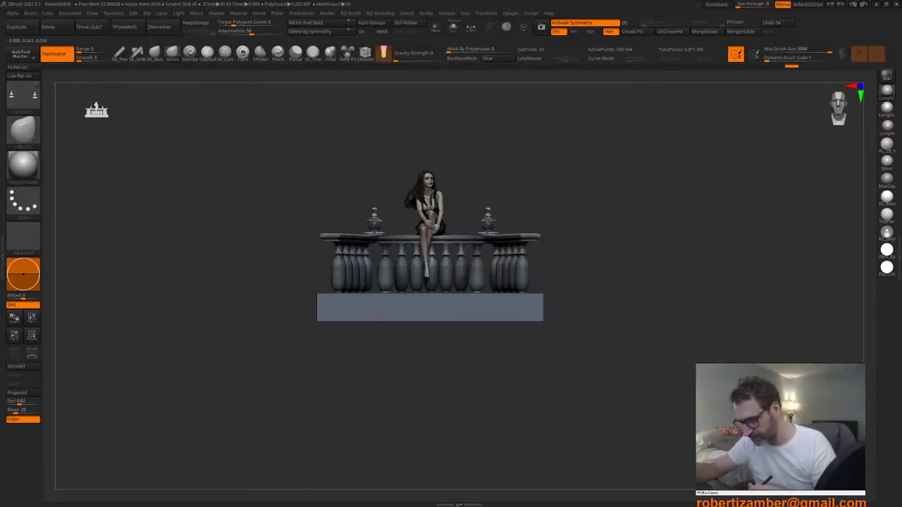
alt+right_drag(355, 236, 362, 273)
key(F1)
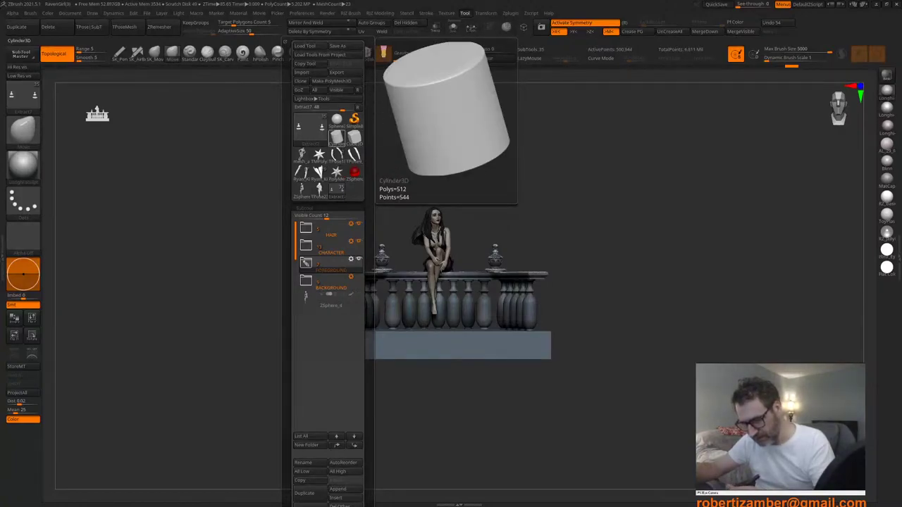
click(355, 137)
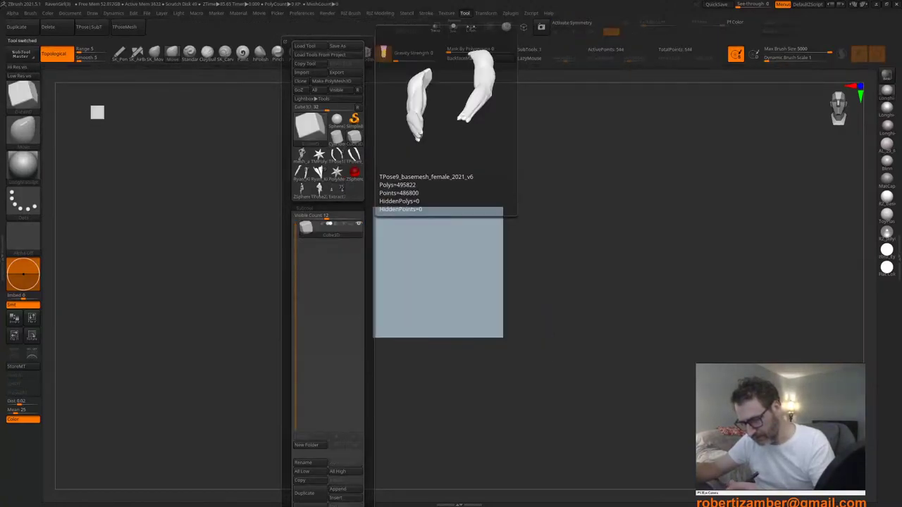
mouse_move(371, 284)
right_down()
mouse_move(403, 283)
mouse_move(387, 293)
mouse_move(371, 260)
right_up()
key(shift+f)
key(w)
key(F1)
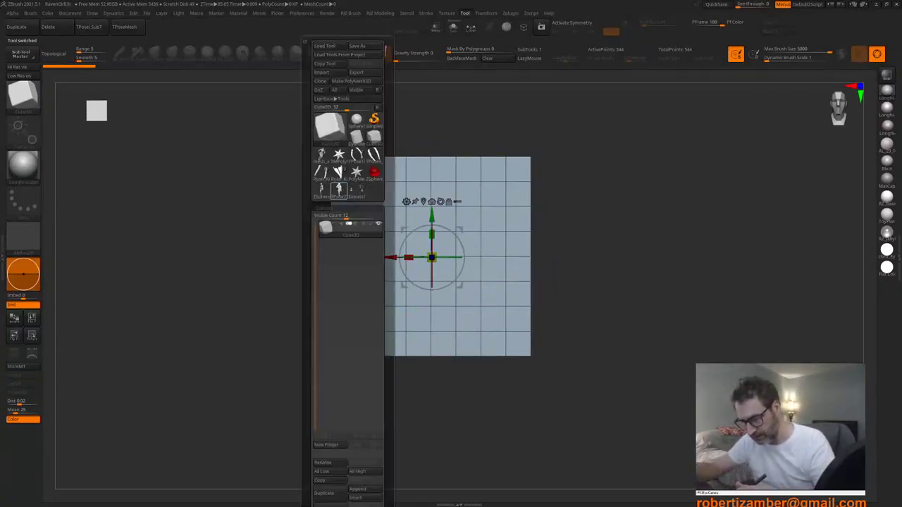
click(359, 81)
Step: Rotate the cube by -90 degrees with the gizmo so a regular quad-grid face points upward
right_drag(429, 280, 406, 281)
key(w)
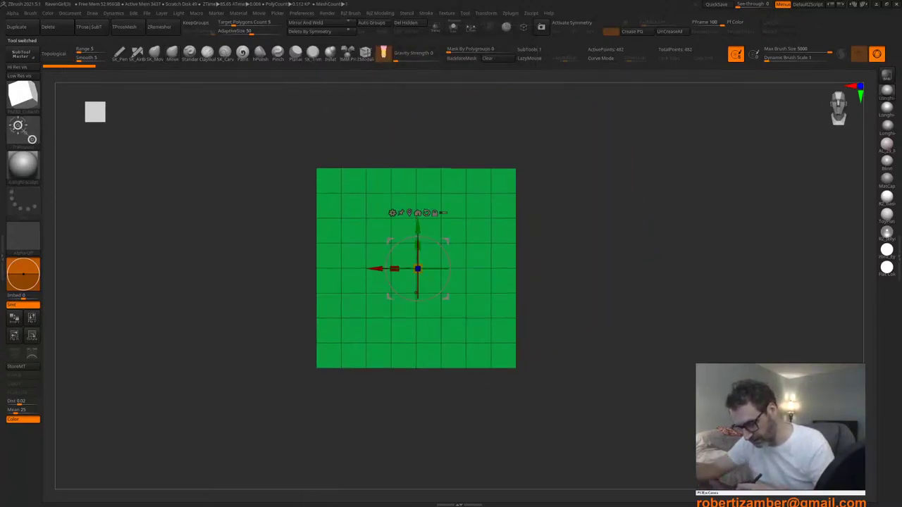
shift+drag(416, 296, 414, 258)
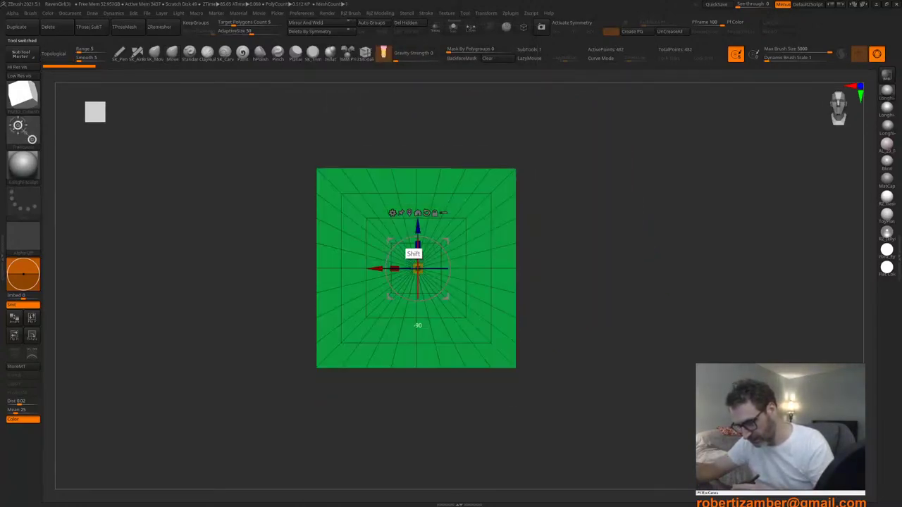
right_drag(404, 244, 348, 270)
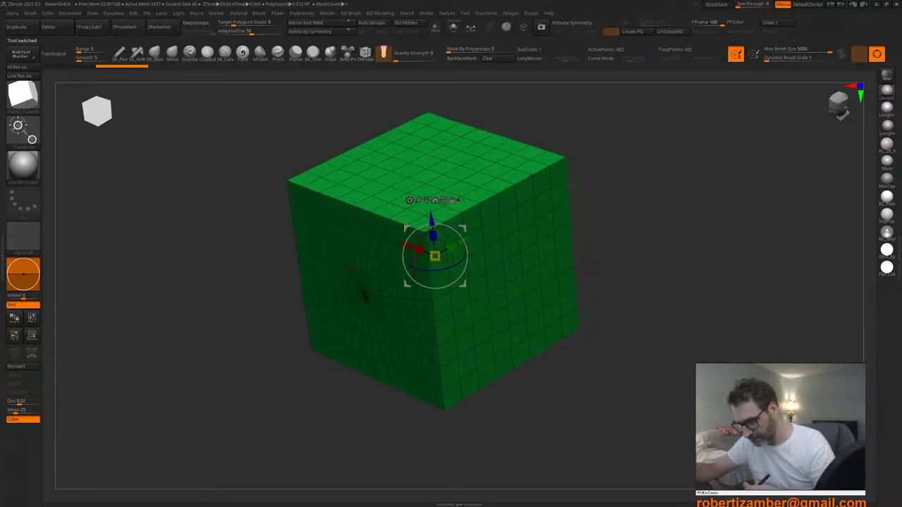
Step: Mark the polygons of the cube's upper face as a separate polygroup with ZModeler and isolate that face
key(q)
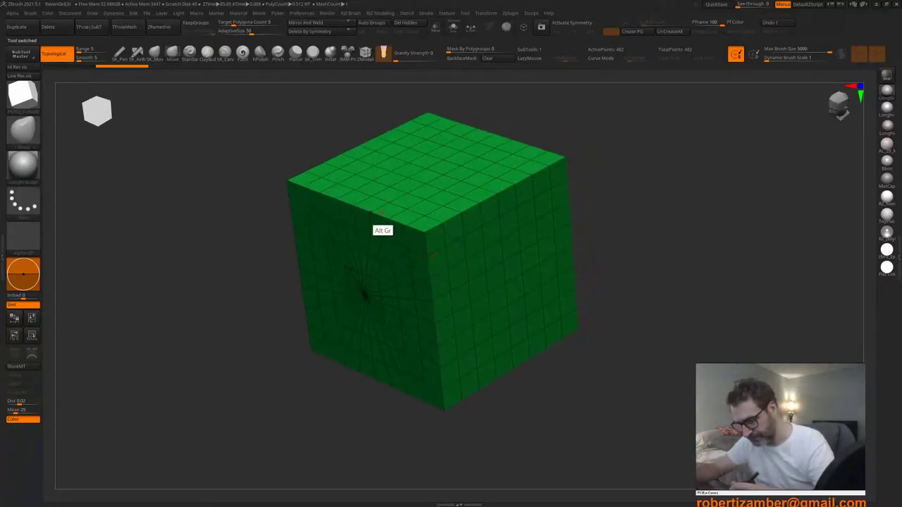
right_drag(371, 213, 369, 259)
click(365, 53)
right_drag(403, 227, 405, 252)
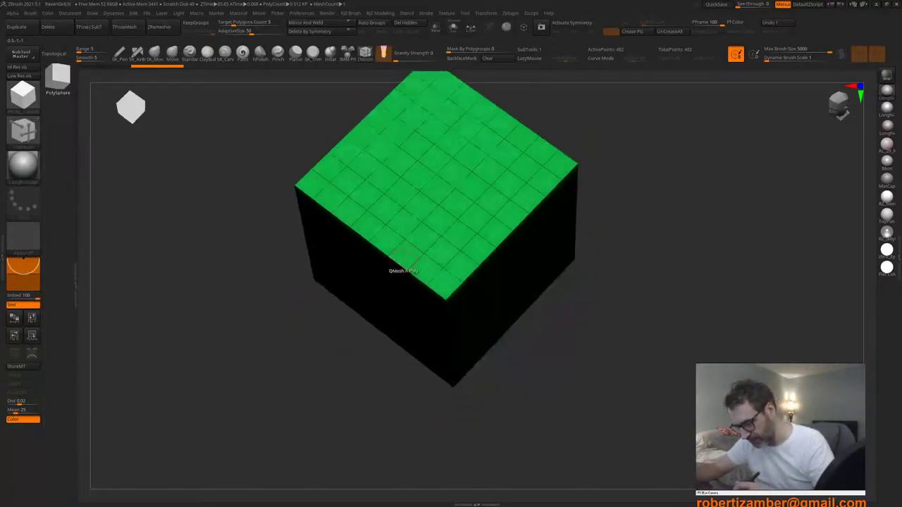
mouse_move(439, 283)
alt+mouse_down()
mouse_move(321, 200)
mouse_move(473, 252)
mouse_move(348, 158)
mouse_move(435, 208)
mouse_move(500, 215)
mouse_move(383, 129)
mouse_move(489, 193)
mouse_move(507, 175)
mouse_move(417, 92)
mouse_move(519, 153)
mouse_move(537, 174)
alt+mouse_up()
ctrl+shift+click(405, 198)
right_drag(400, 165, 401, 186)
Step: Delete the cube's hidden faces and subdivide the remaining plane to 4.194 million polygons
click(406, 23)
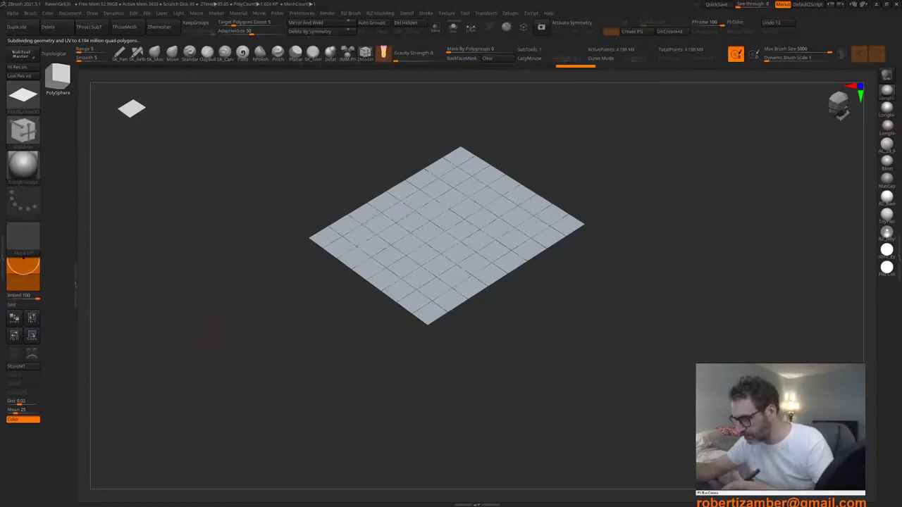
mouse_move(296, 218)
mouse_down()
mouse_move(299, 232)
mouse_move(295, 222)
mouse_up()
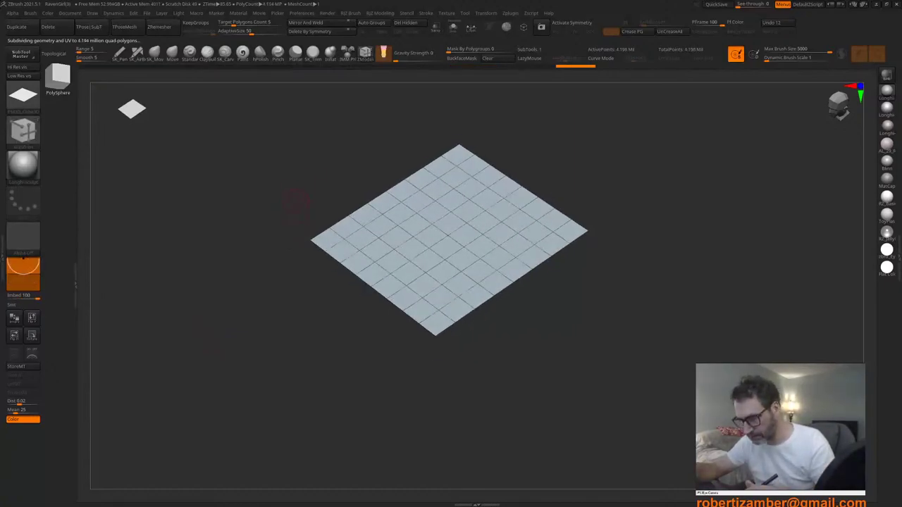
key(shift+f)
key(shift+f)
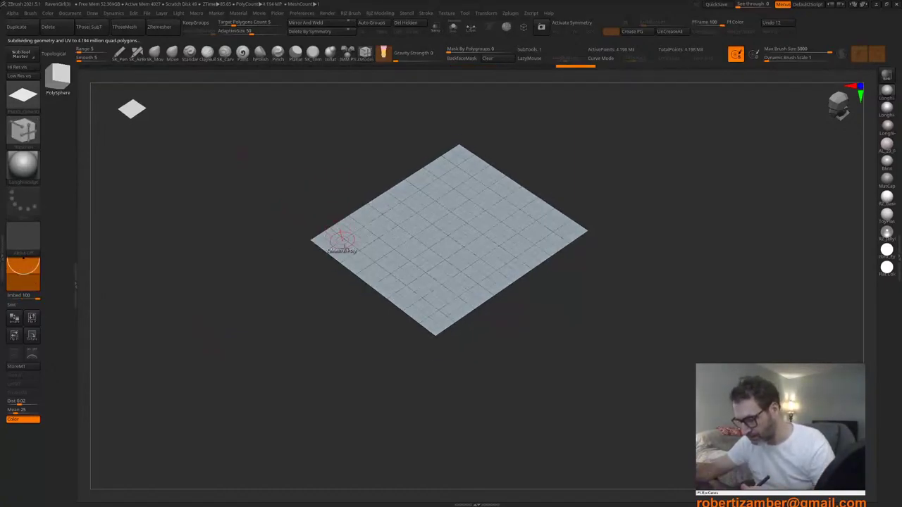
Step: Try to delete the lower subdivision levels of the 4.194-million-polygon plane
right_drag(343, 238, 346, 214)
key(2)
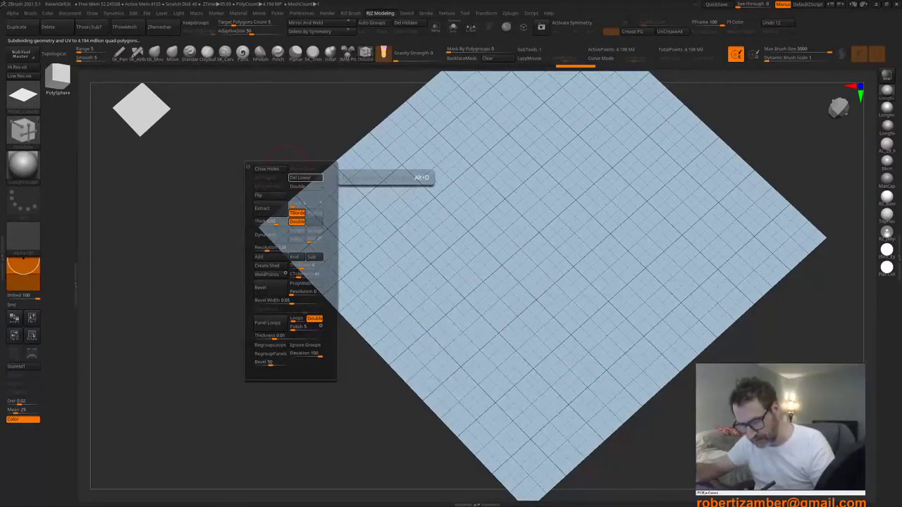
click(305, 178)
mouse_move(386, 285)
ctrl+right_down()
mouse_move(407, 329)
mouse_move(344, 244)
mouse_move(352, 240)
ctrl+right_up()
key(shift+f)
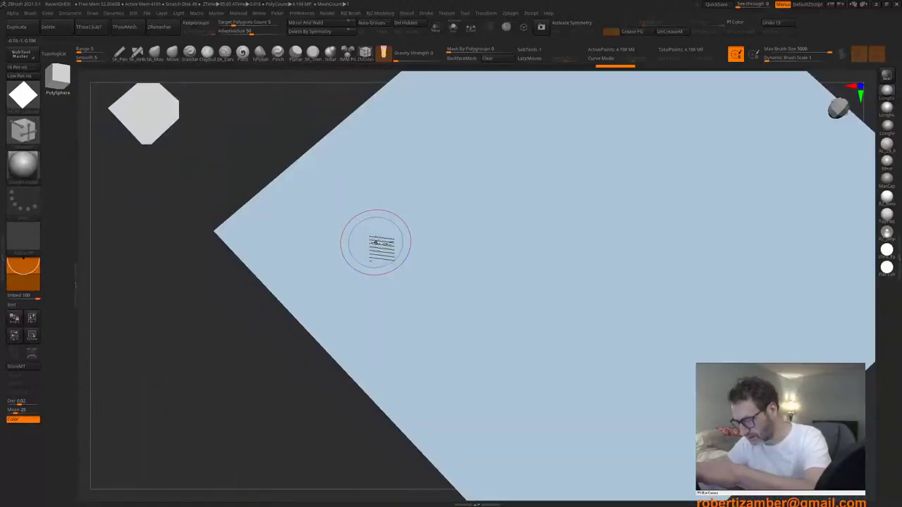
key(shift+f)
Step: Undo the deletion of the lower levels and the plane's last subdivision
key(ctrl+z)
key(ctrl+z)
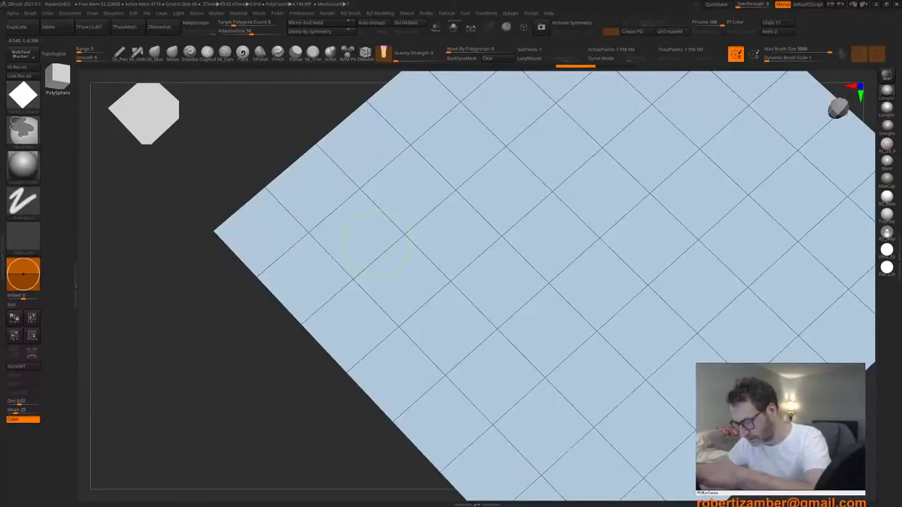
key(shift+f)
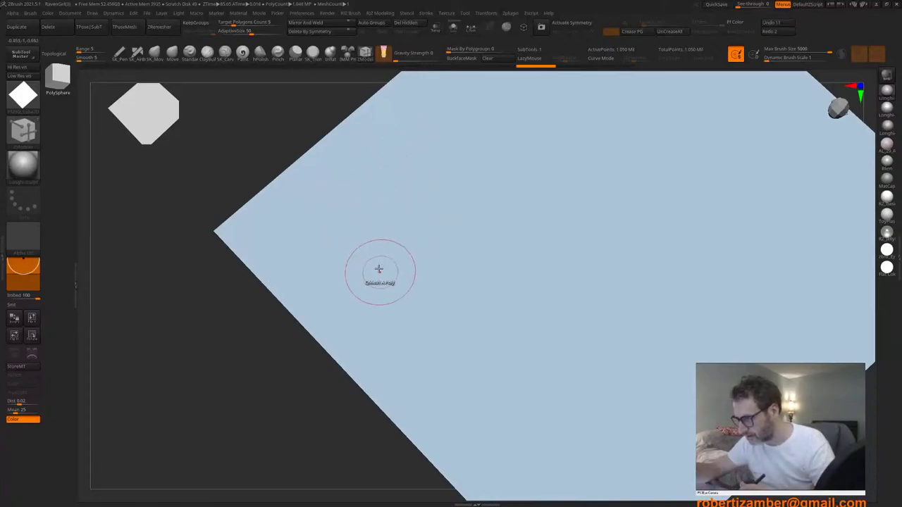
Step: Step the plane down to its lowest subdivision level so only the coarse quad grid is active
mouse_move(379, 270)
right_down()
mouse_move(382, 256)
mouse_move(343, 276)
mouse_move(362, 306)
mouse_move(350, 324)
mouse_move(349, 283)
right_up()
key(shift+f)
key(shift+d)
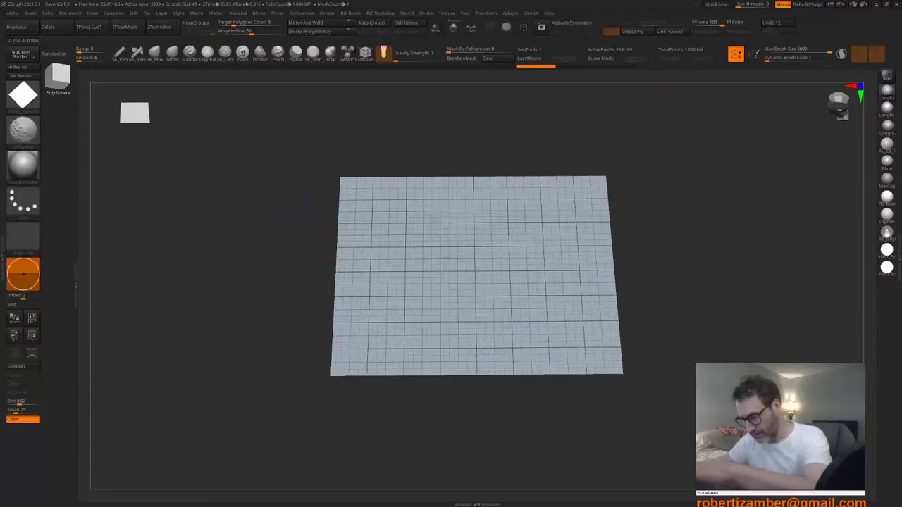
key(shift+d)
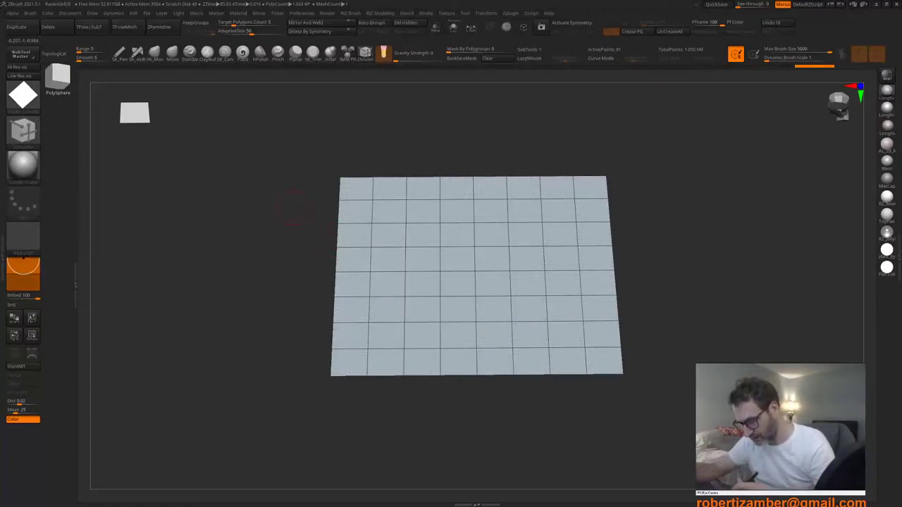
shift+right_drag(292, 206, 321, 268)
mouse_move(374, 341)
shift+right_down()
mouse_move(381, 314)
mouse_move(364, 308)
mouse_move(369, 397)
mouse_move(361, 248)
mouse_move(355, 293)
mouse_move(332, 262)
mouse_move(350, 306)
mouse_move(345, 320)
shift+right_up()
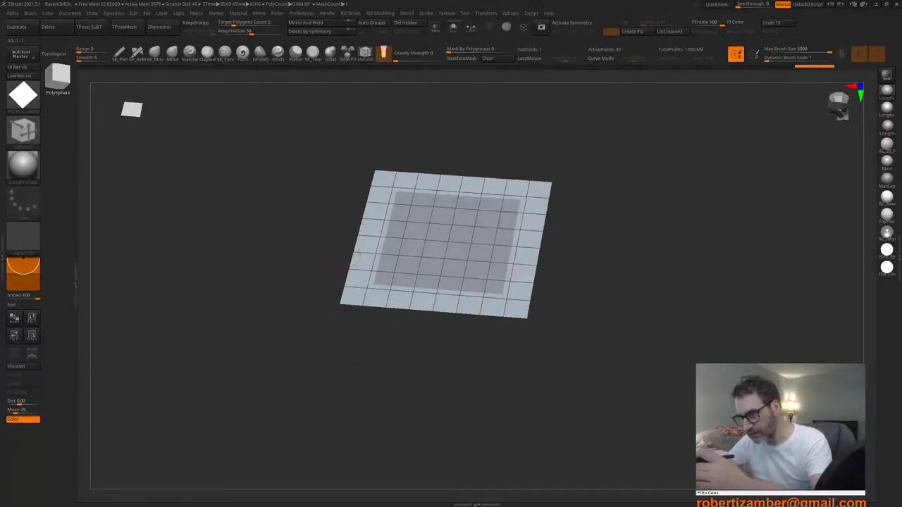
Step: Move the gizmo's pivot up from the former cube's centre onto the flat plane
key(w)
right_drag(352, 259, 330, 265)
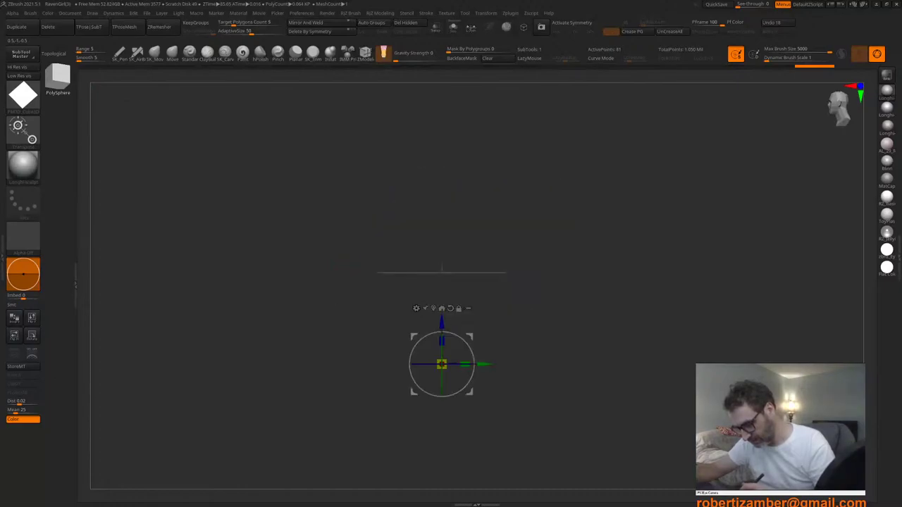
alt+drag(442, 322, 425, 220)
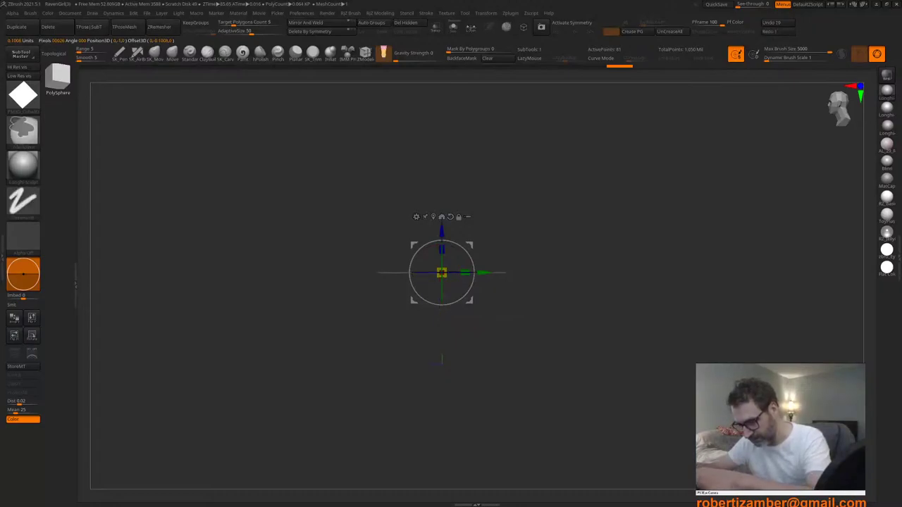
key(ctrl+z)
shift+drag(364, 221, 364, 277)
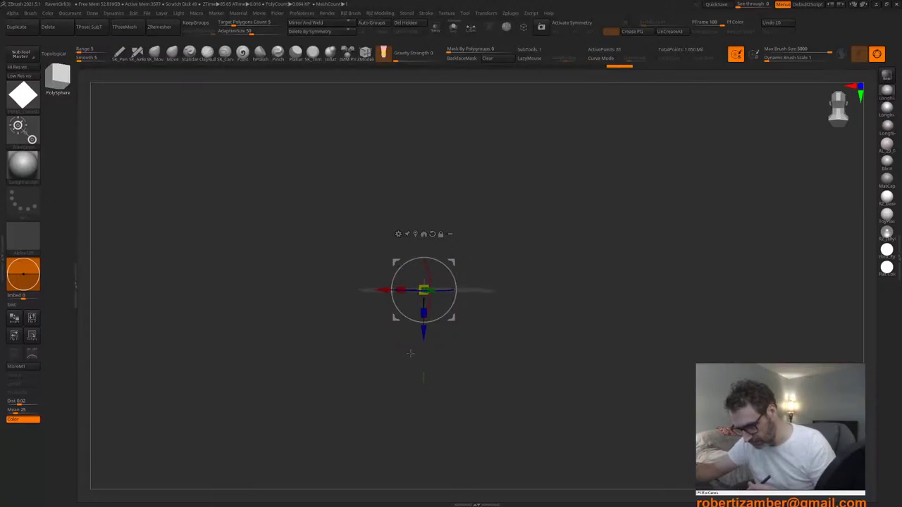
drag(410, 353, 401, 159)
mouse_move(392, 250)
mouse_down()
mouse_move(371, 208)
mouse_move(385, 310)
mouse_move(406, 241)
mouse_up()
key(ctrl+z)
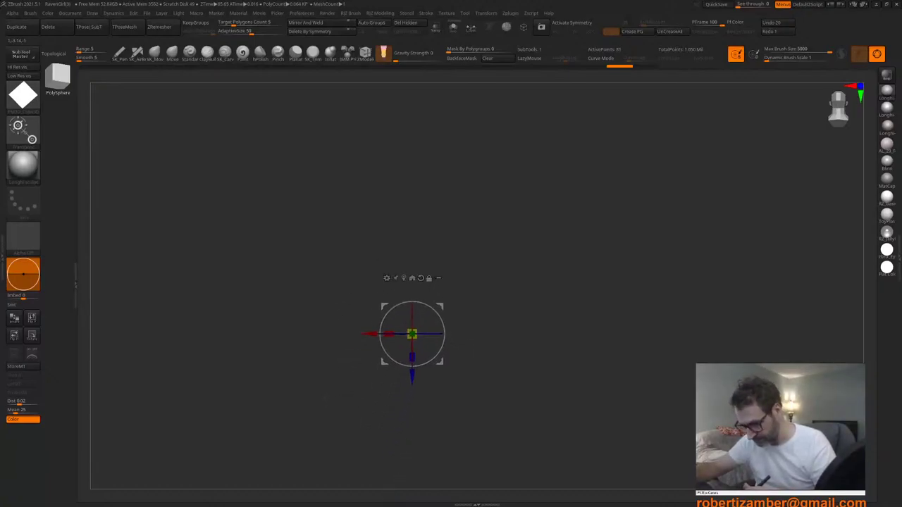
drag(342, 282, 358, 216)
Step: Switch back to the multi-subtool balcony model and face it from the front
key(n)
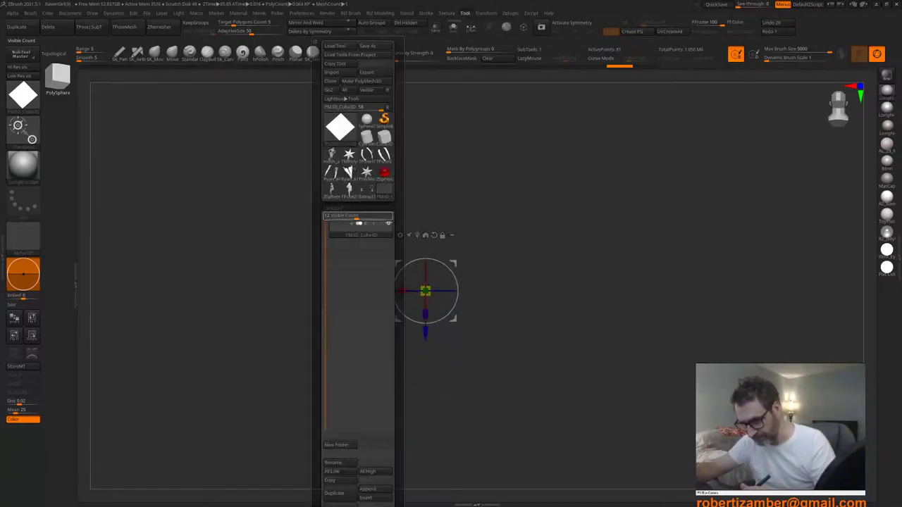
click(367, 190)
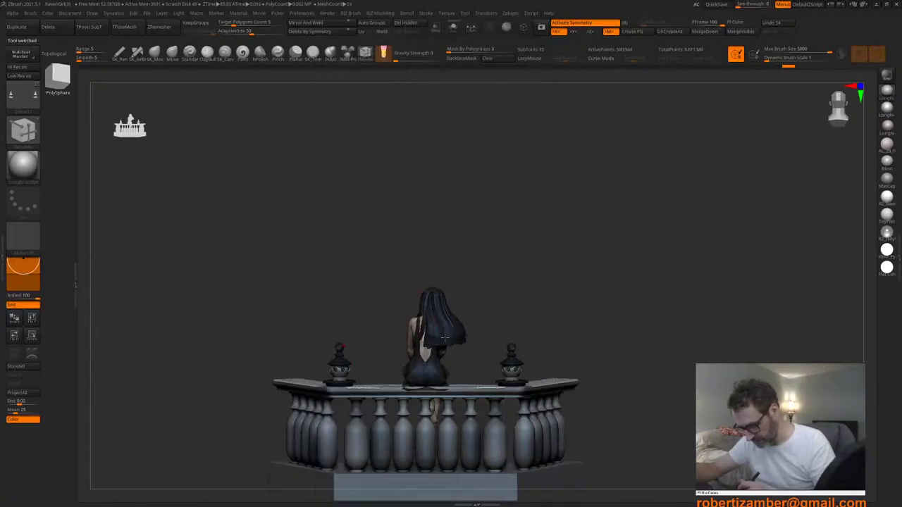
shift+drag(372, 335, 455, 344)
alt+drag(396, 356, 380, 231)
shift+drag(338, 330, 453, 343)
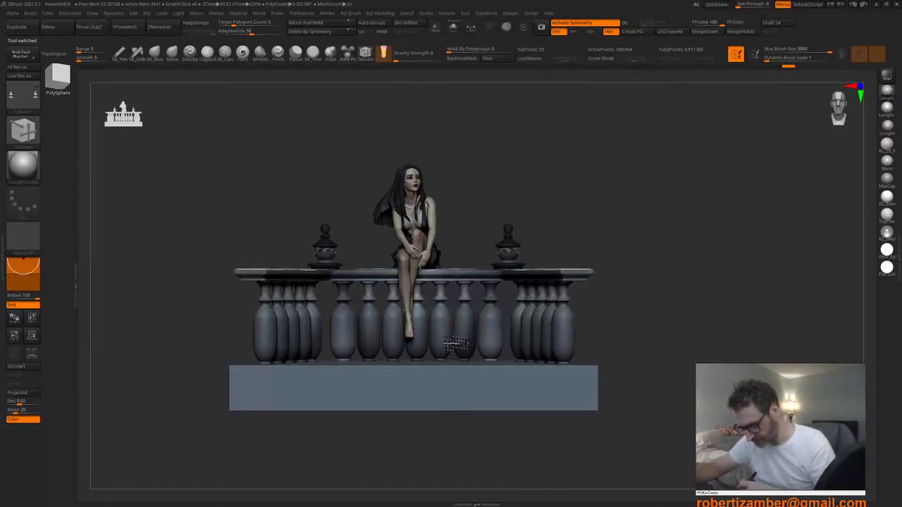
alt+drag(325, 260, 346, 262)
Step: Append the PM3D_Cube3D plane to the balcony model as a new subtool
key(n)
drag(304, 294, 303, 219)
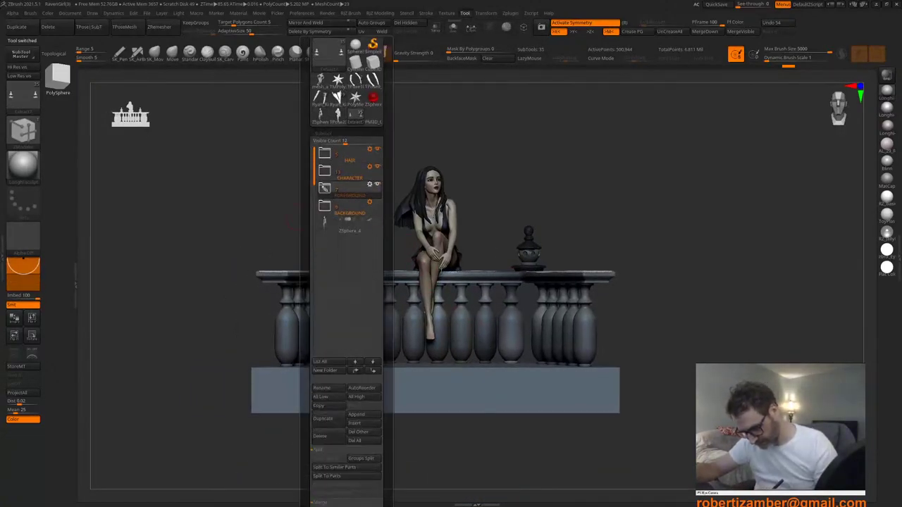
click(356, 414)
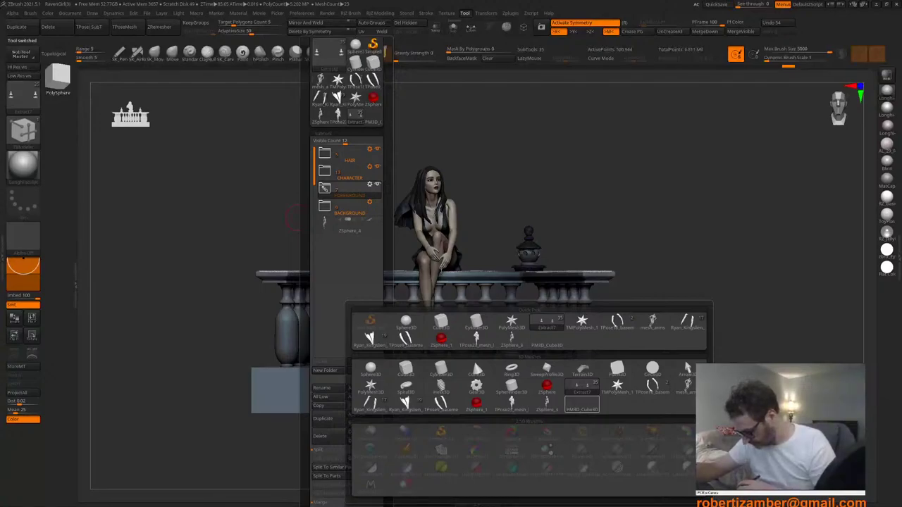
click(583, 405)
drag(414, 437, 406, 381)
alt+right_drag(398, 317, 395, 360)
key(w)
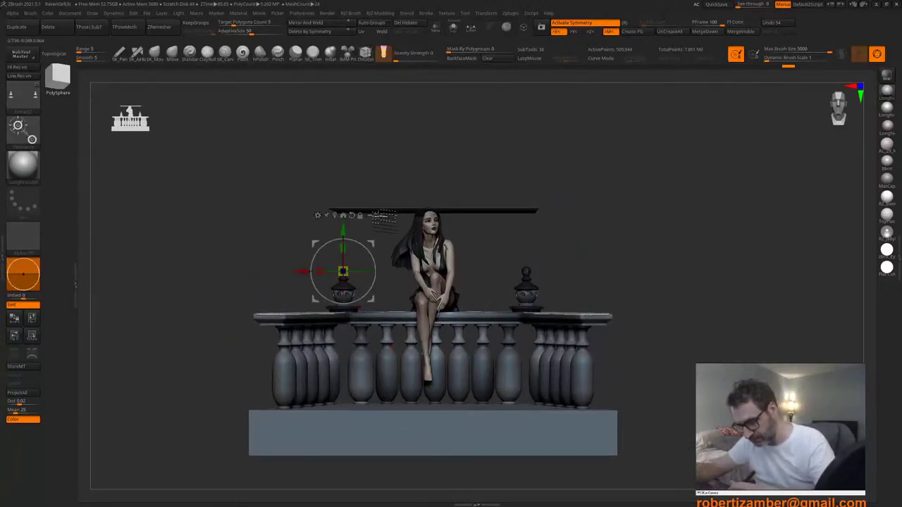
alt+right_drag(385, 219, 379, 246)
drag(337, 254, 336, 138)
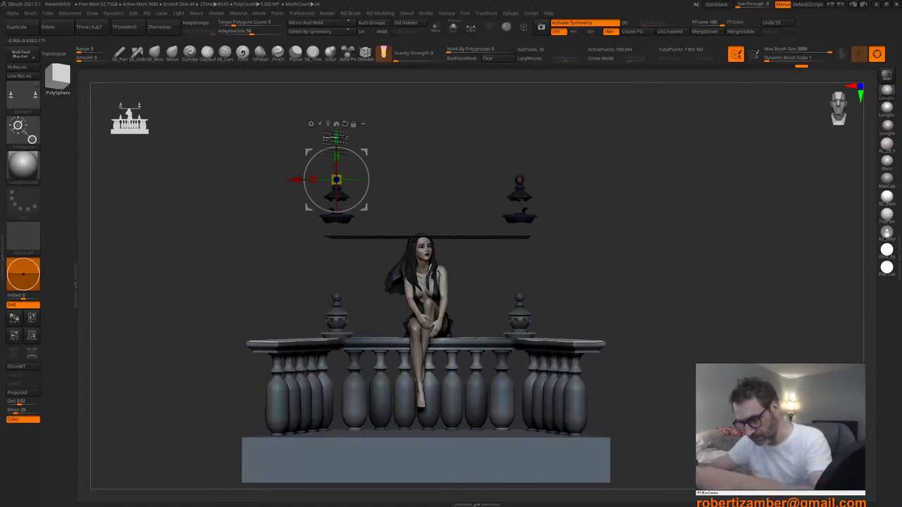
key(ctrl+z)
mouse_move(365, 236)
right_down()
mouse_move(370, 206)
mouse_move(370, 236)
right_up()
Step: Select the appended plane, raise it above the seated figure and scale it slightly wider than the balcony base
alt+click(367, 210)
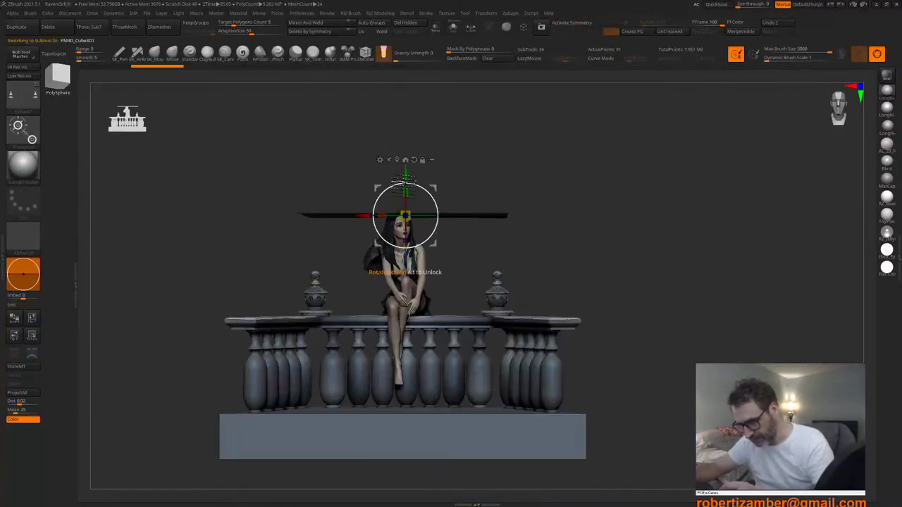
drag(405, 172, 405, 75)
ctrl+right_drag(343, 210, 340, 159)
right_drag(340, 159, 392, 285)
right_drag(395, 227, 389, 208)
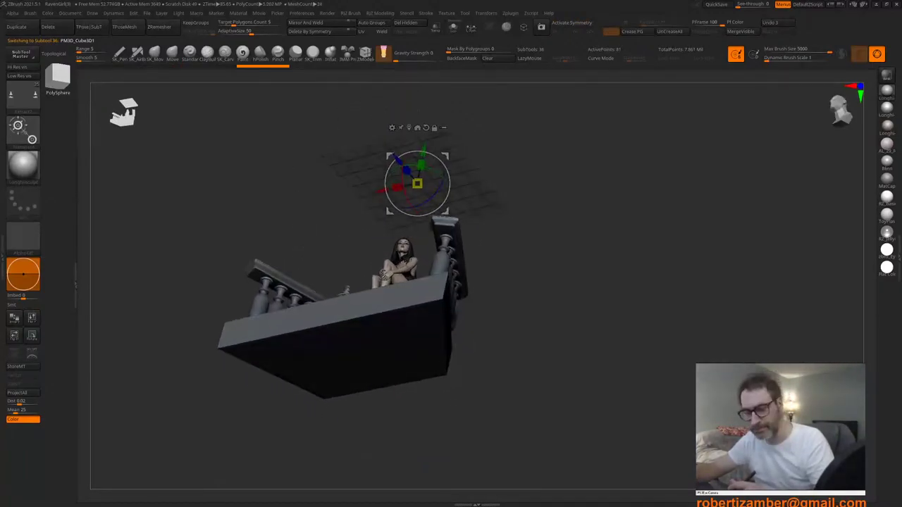
right_drag(399, 276, 385, 297)
drag(417, 141, 417, 134)
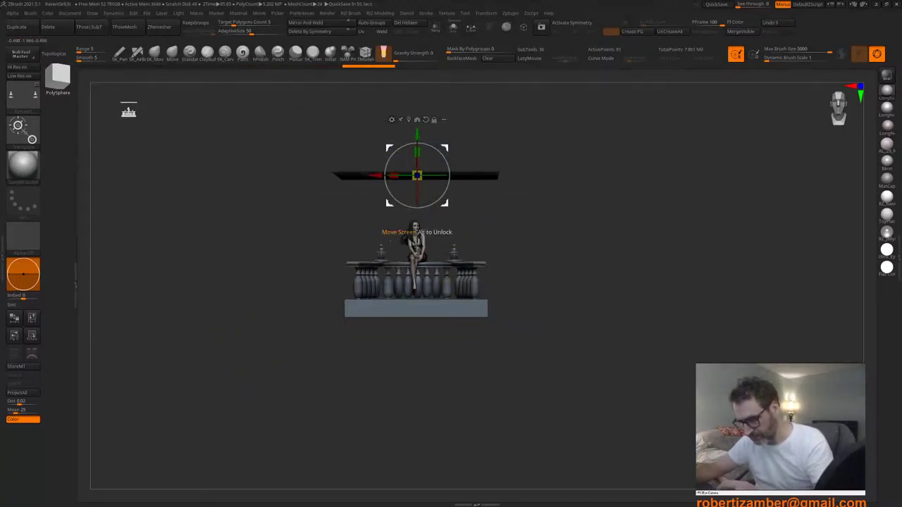
key(p)
alt+right_drag(417, 176, 366, 285)
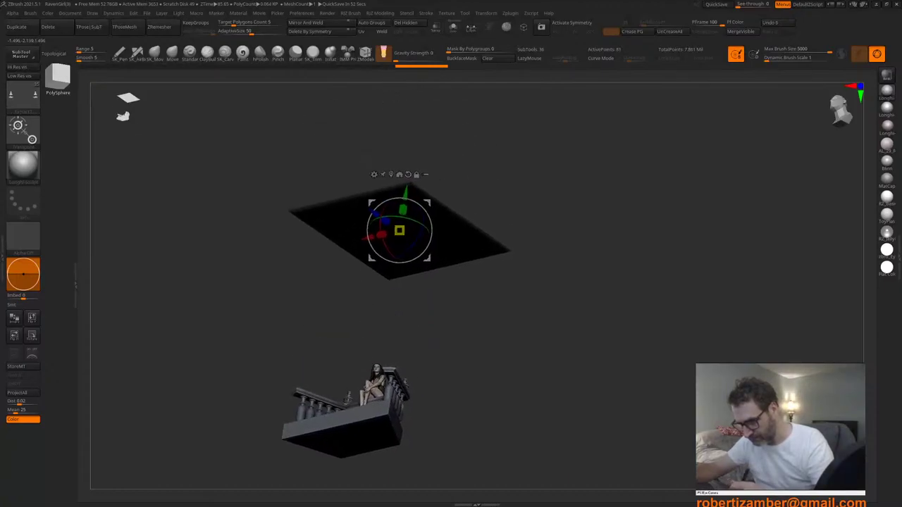
Step: Raise the plane much higher over the balcony and enlarge it to about one and a half times the base's width
drag(405, 196, 419, 98)
shift+right_drag(394, 239, 360, 214)
key(p)
alt+right_drag(392, 153, 391, 188)
mouse_move(391, 189)
right_down()
mouse_move(397, 172)
mouse_move(401, 258)
mouse_move(405, 200)
right_up()
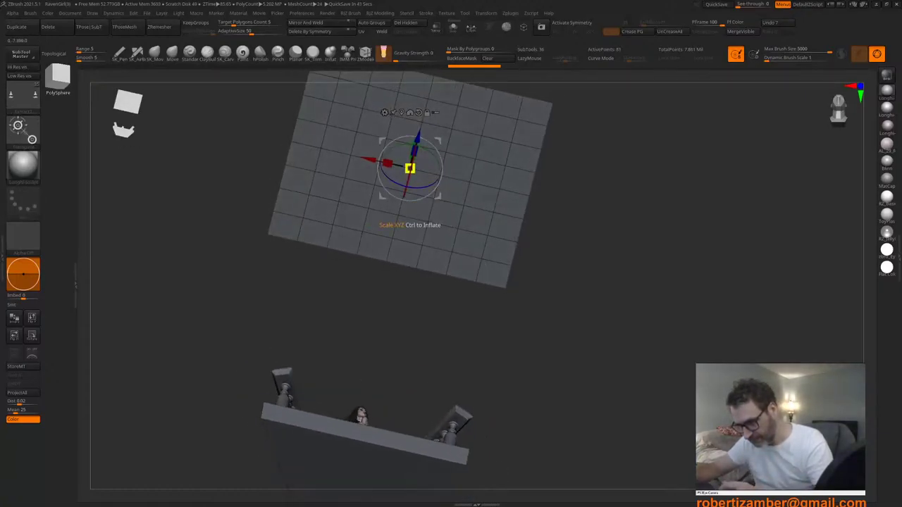
drag(411, 169, 426, 169)
right_drag(376, 272, 136, 121)
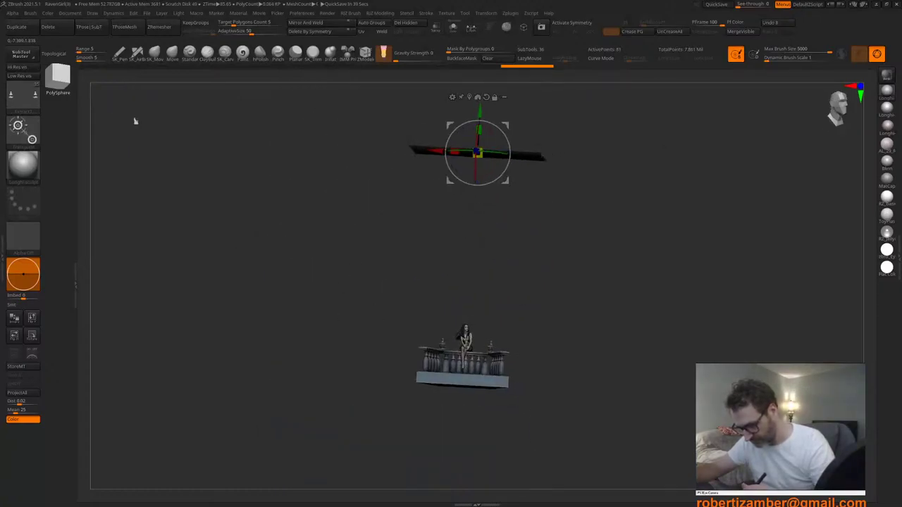
Step: Return from the gizmo to draw mode and pick the ZModeler brush for working on the plane's underside
right_drag(341, 283, 378, 279)
alt+right_drag(378, 279, 356, 289)
ctrl+right_drag(356, 289, 372, 300)
key(q)
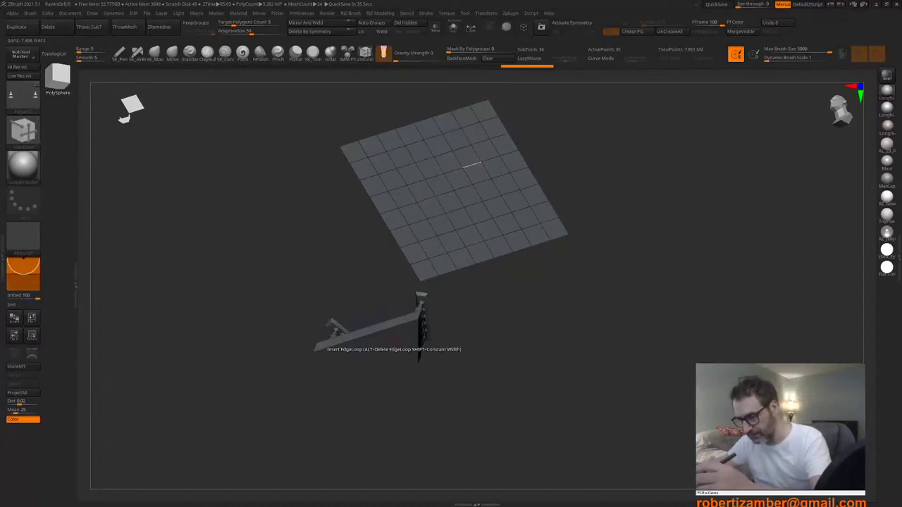
alt+right_drag(363, 235, 356, 261)
right_drag(414, 139, 346, 75)
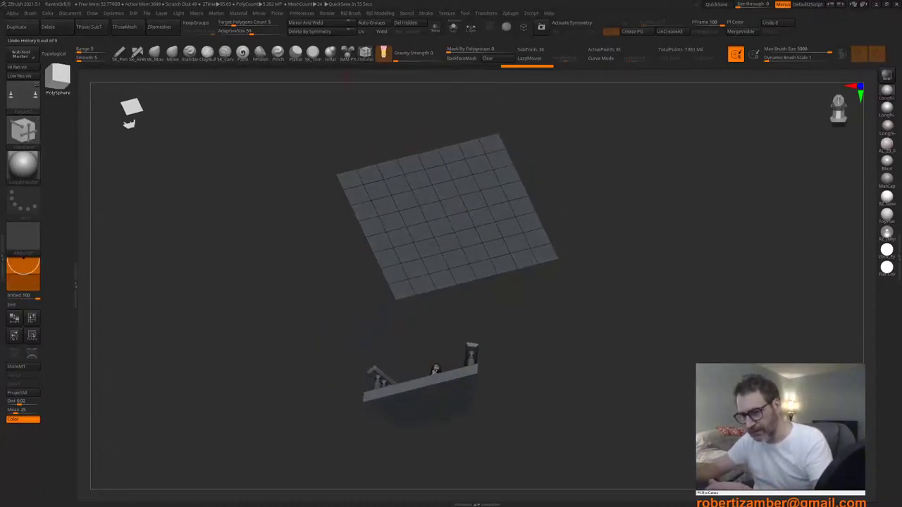
alt+right_drag(335, 115, 317, 129)
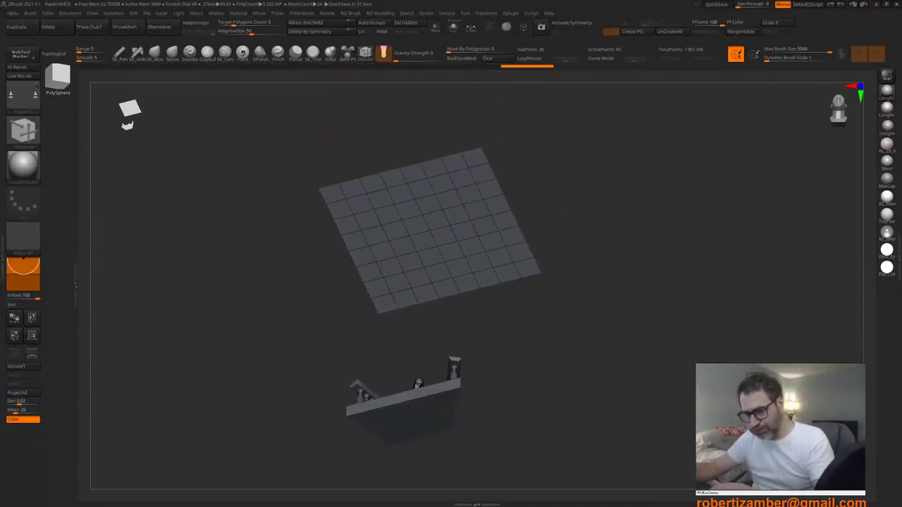
right_drag(337, 163, 324, 182)
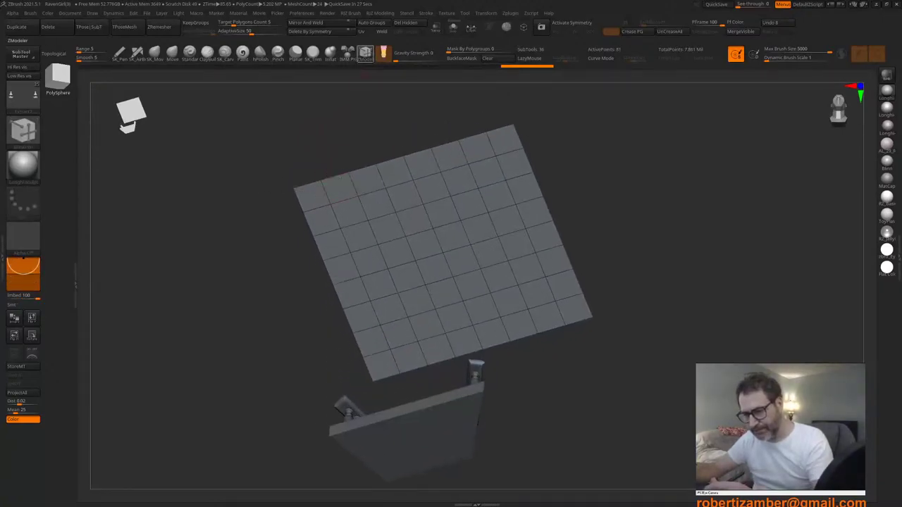
click(365, 54)
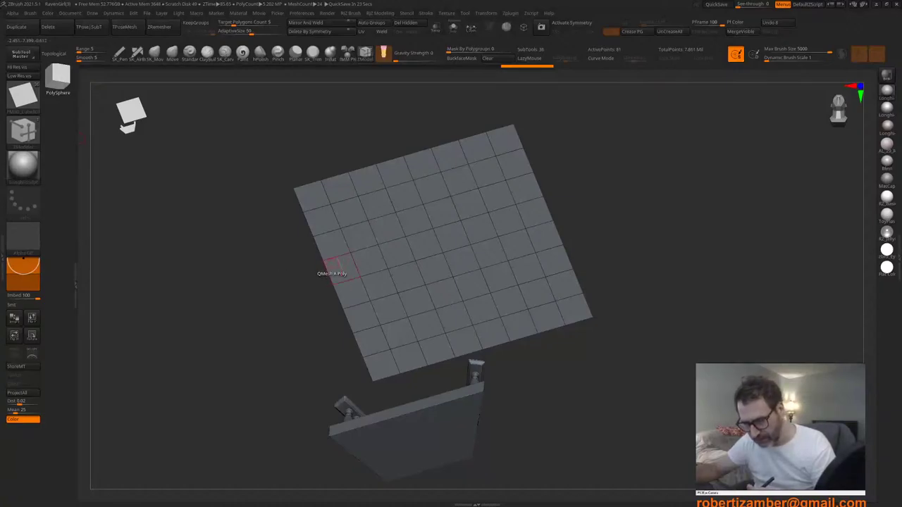
Step: Set the ZModeler polygon action to Insert NanoMesh with All Polygons as its target
alt+right_drag(332, 265, 332, 279)
right_drag(322, 246, 307, 230)
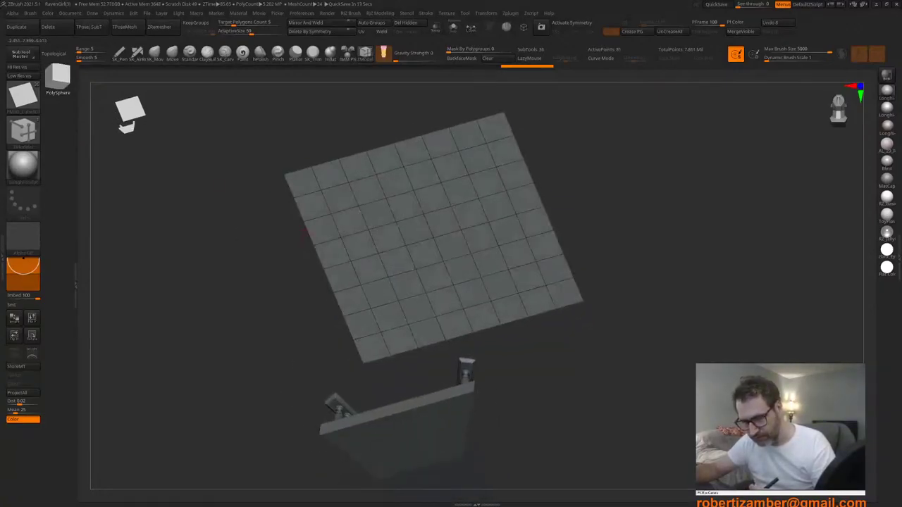
key(space)
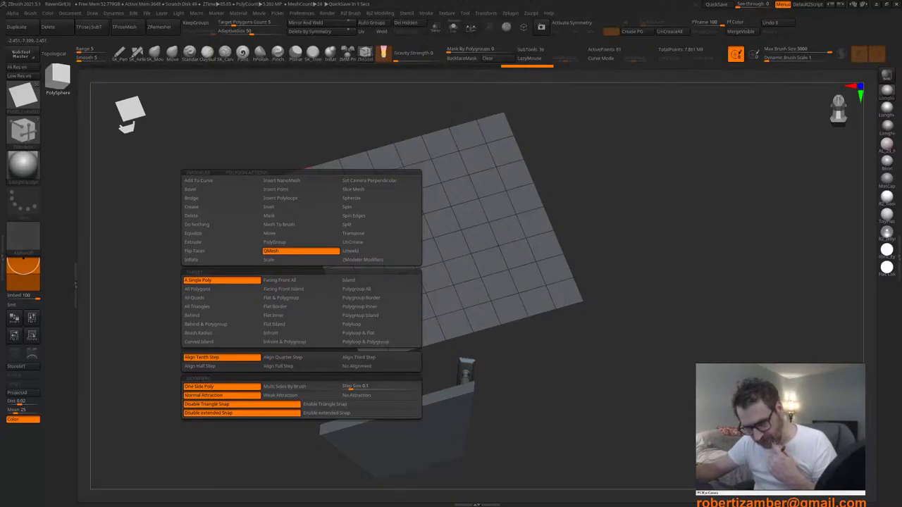
click(301, 180)
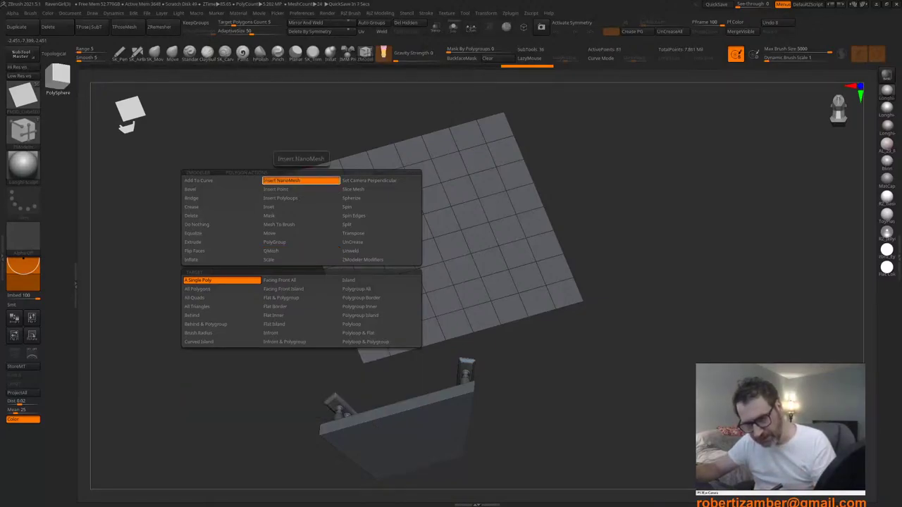
drag(275, 205, 303, 184)
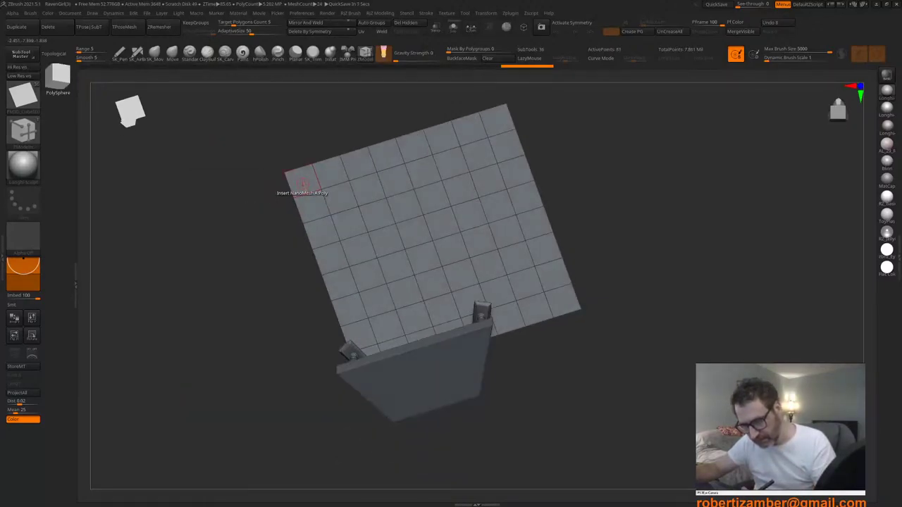
key(space)
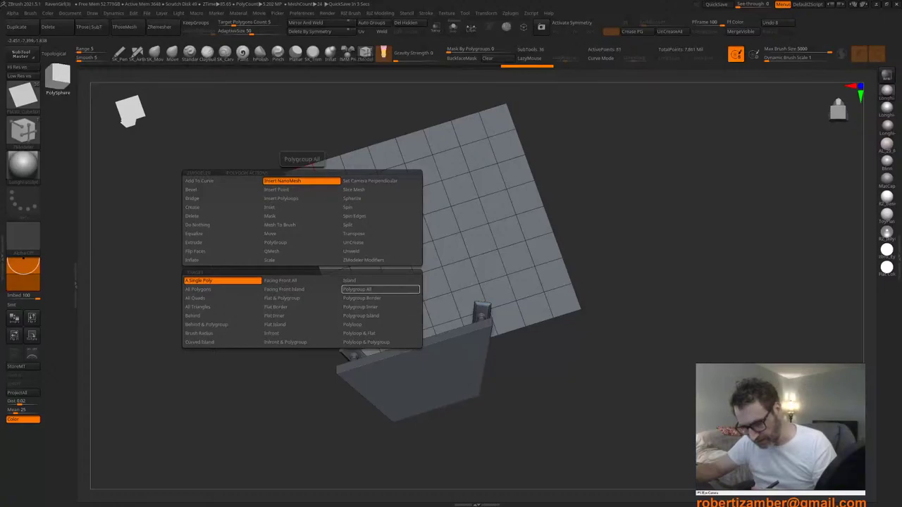
click(211, 290)
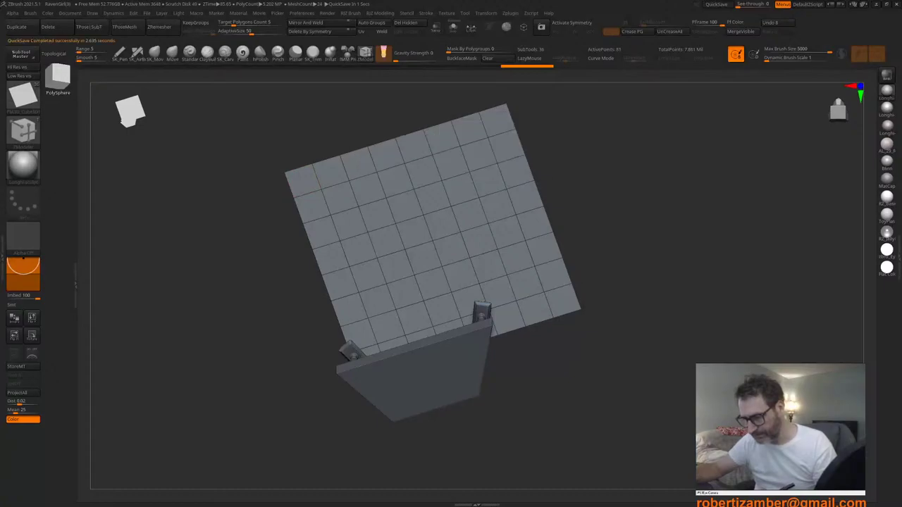
Step: Insert cube NanoMesh instances across all polygons on the underside of the plane above the balcony
drag(223, 220, 238, 234)
key(2)
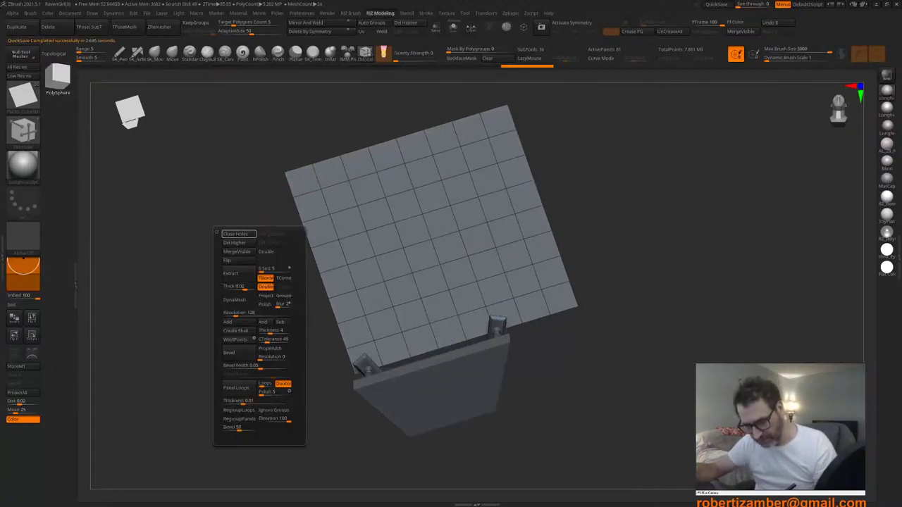
click(300, 183)
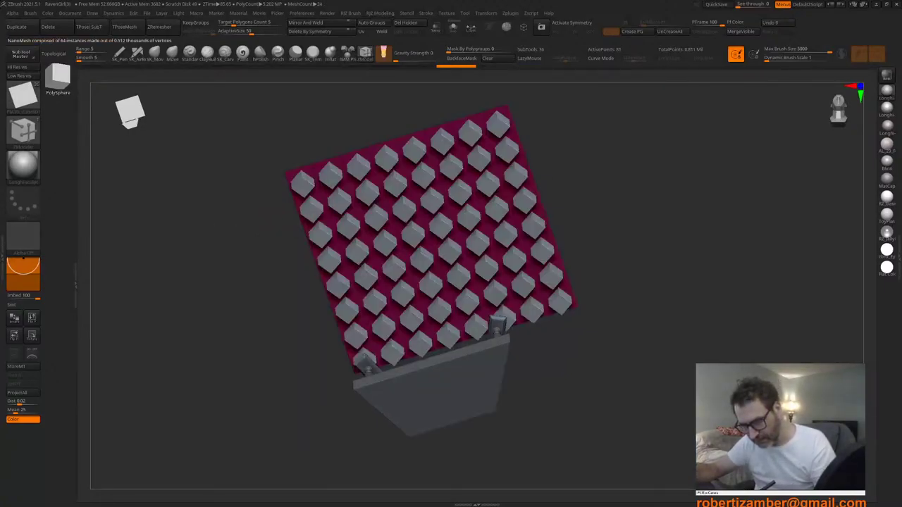
mouse_move(303, 190)
mouse_down()
mouse_move(308, 203)
mouse_move(303, 194)
mouse_move(317, 189)
mouse_up()
right_drag(318, 189, 314, 175)
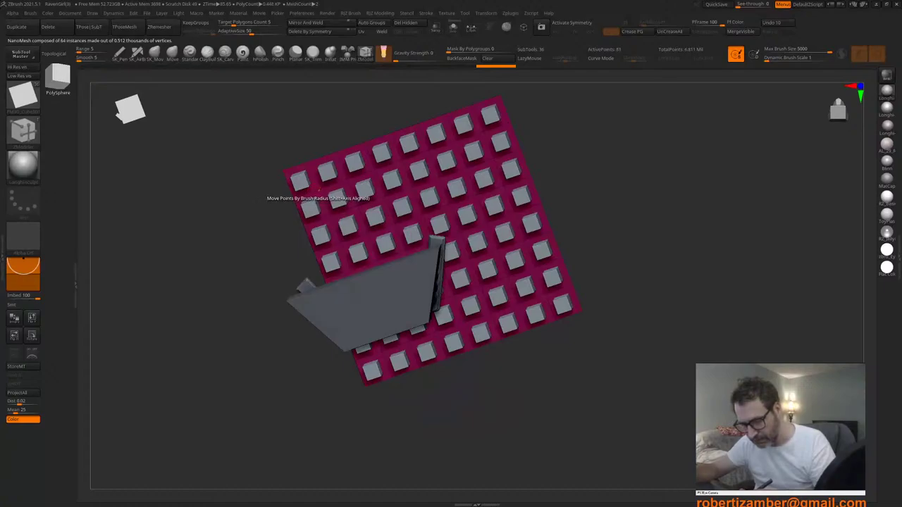
key(ctrl+z)
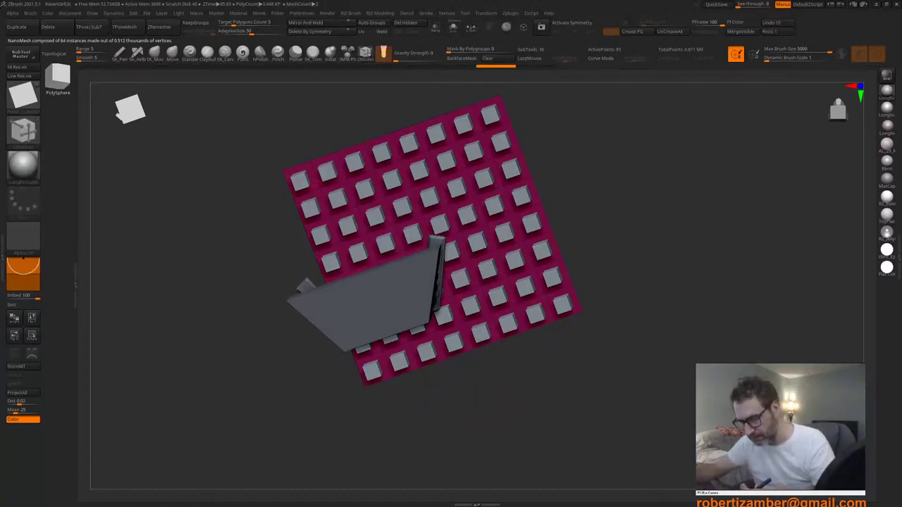
Step: Subdivide the NanoMesh plane repeatedly up to subdivision level 6 to multiply the cubes
mouse_move(317, 191)
right_down()
mouse_move(308, 209)
mouse_move(289, 194)
right_up()
key(ctrl+d)
key(ctrl+d)
key(ctrl+d)
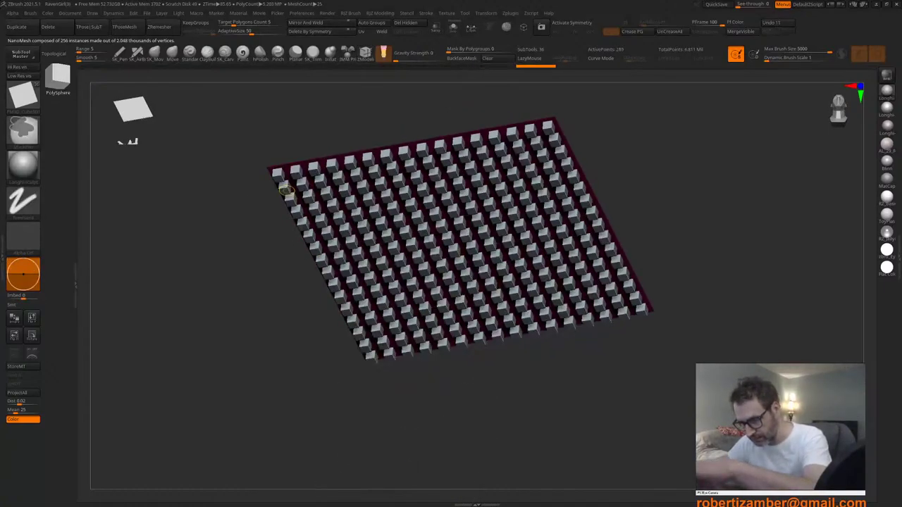
key(ctrl+d)
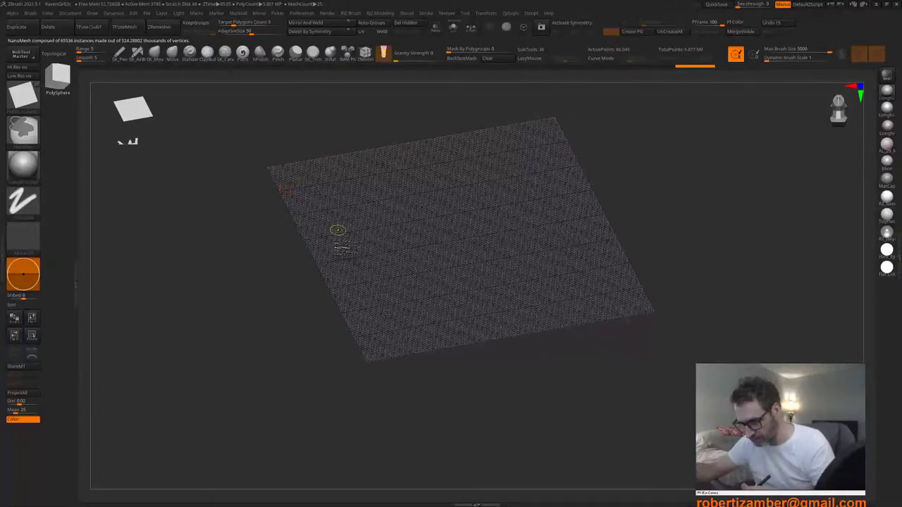
Step: Try one further subdivision of the NanoMesh plane and check its density against the balcony below
key(ctrl+d)
mouse_move(366, 273)
ctrl+right_down()
mouse_move(346, 272)
mouse_move(350, 245)
mouse_move(363, 290)
mouse_move(350, 287)
mouse_move(351, 302)
mouse_move(308, 276)
ctrl+right_up()
key(ctrl+d)
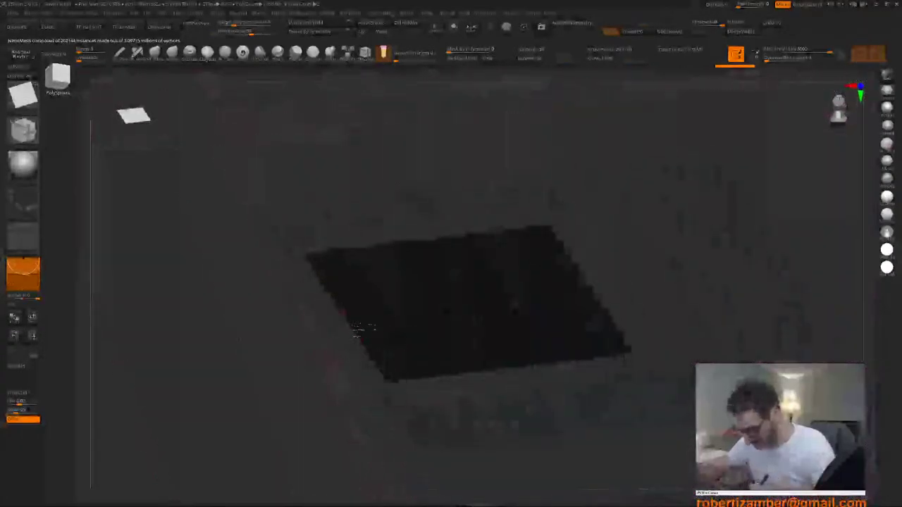
alt+right_drag(353, 374, 344, 233)
drag(346, 232, 352, 275)
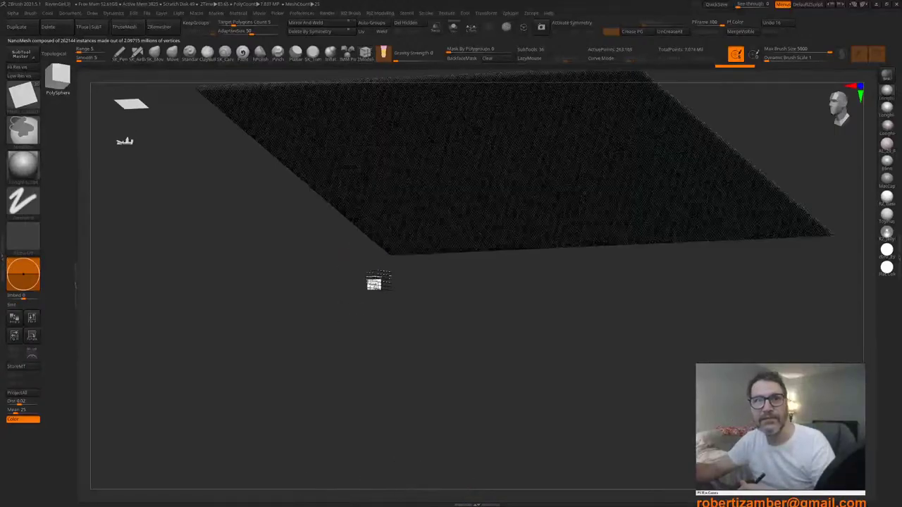
mouse_move(378, 280)
ctrl+right_down()
mouse_move(368, 274)
mouse_move(352, 314)
mouse_move(362, 246)
mouse_move(377, 332)
ctrl+right_up()
ctrl+right_drag(374, 257, 339, 211)
ctrl+right_drag(260, 199, 289, 173)
alt+right_drag(338, 338, 327, 186)
mouse_move(334, 294)
ctrl+right_down()
mouse_move(344, 276)
mouse_move(312, 277)
ctrl+right_up()
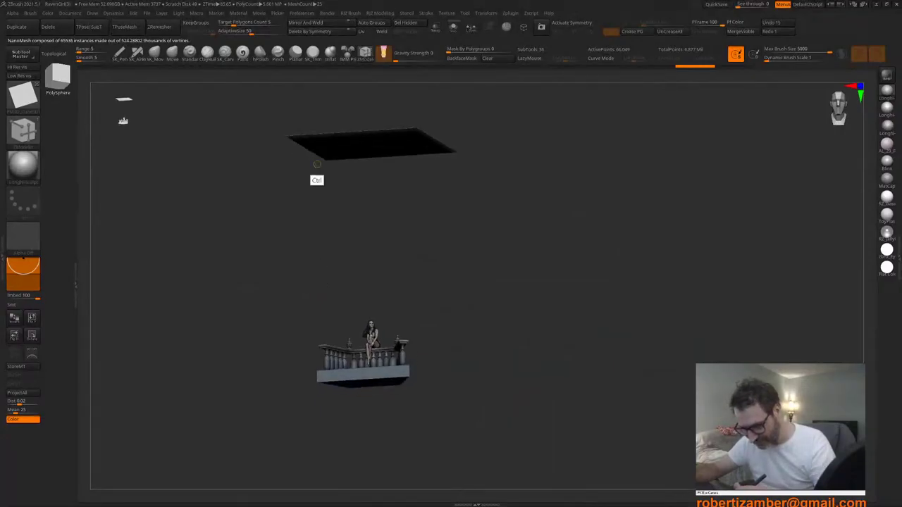
Step: Convert the plane's NanoMesh cubes to real geometry with Convert BPR To Geo
ctrl+right_drag(318, 164, 361, 318)
ctrl+right_drag(363, 240, 335, 319)
key(t)
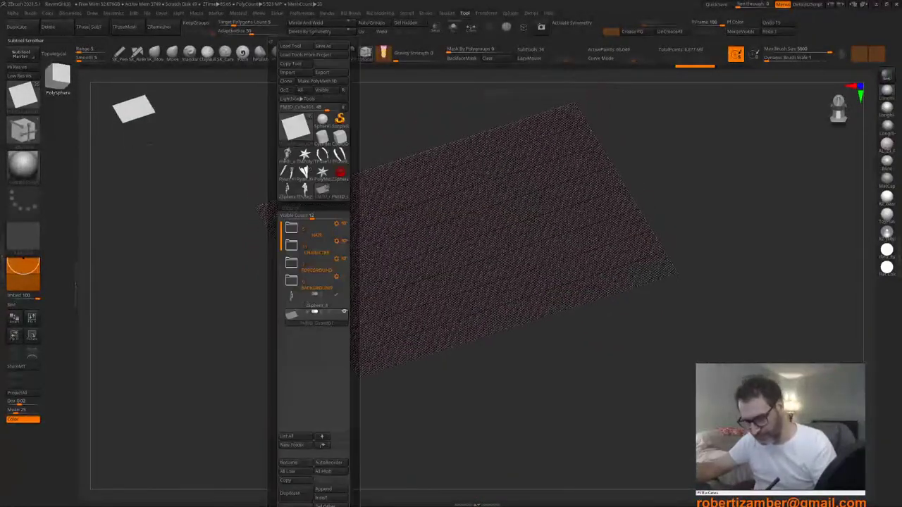
drag(355, 405, 355, 8)
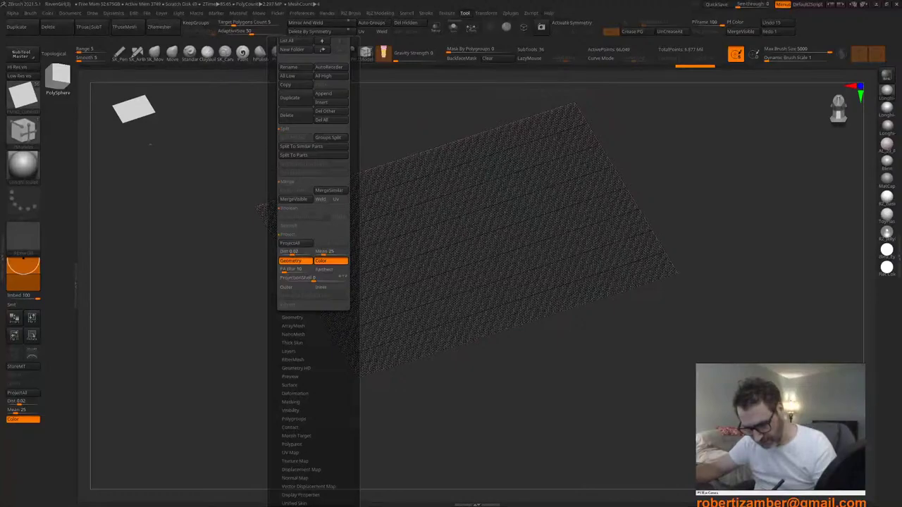
drag(355, 317, 355, 233)
shift+click(292, 232)
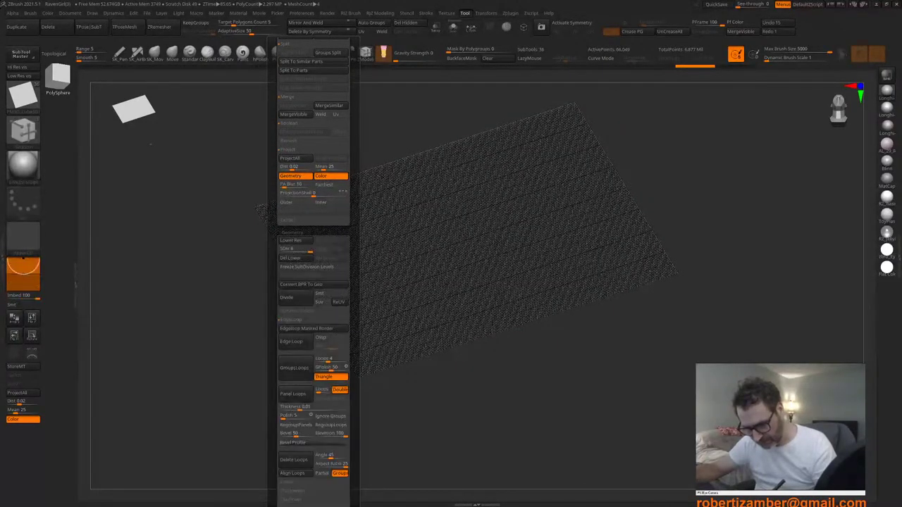
drag(355, 285, 355, 230)
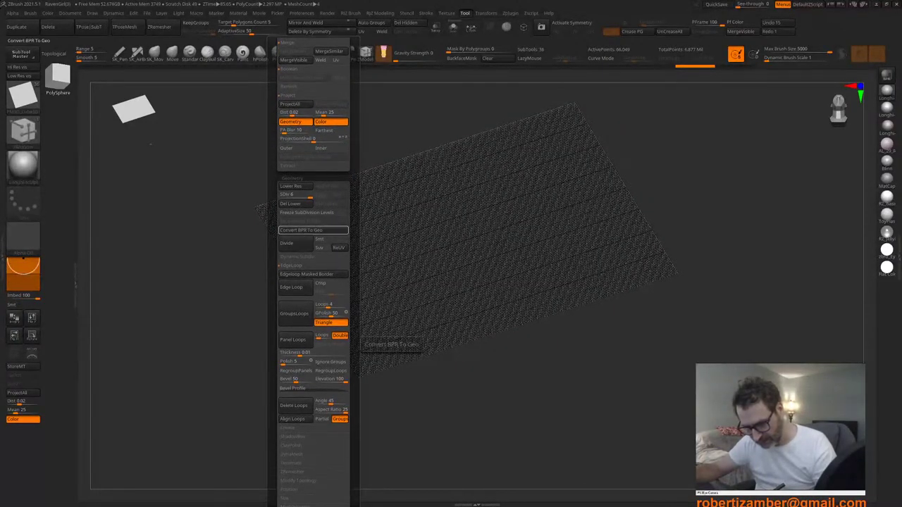
click(314, 230)
Step: Hide the base plane's polygroup and delete the hidden geometry, keeping only the grid of cubes
mouse_move(326, 236)
ctrl+right_down()
mouse_move(351, 312)
mouse_move(317, 247)
mouse_move(426, 365)
ctrl+right_up()
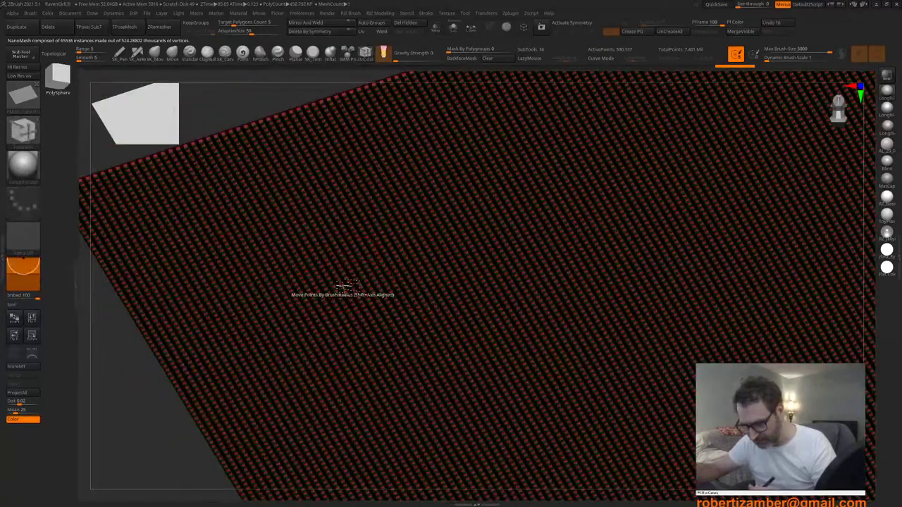
right_drag(343, 286, 385, 293)
mouse_move(169, 204)
alt+right_down()
mouse_move(272, 247)
mouse_move(239, 264)
mouse_move(224, 305)
alt+right_up()
ctrl+shift+click(196, 217)
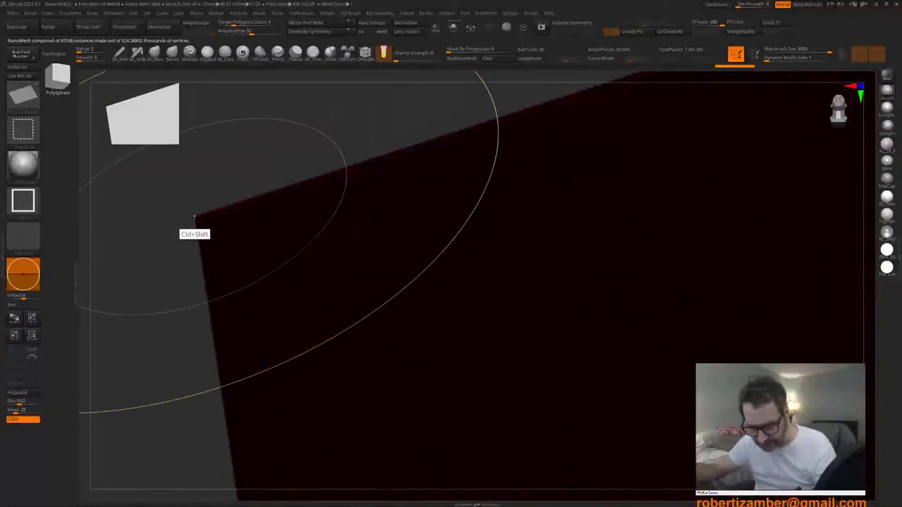
ctrl+shift+click(196, 218)
mouse_move(302, 312)
ctrl+right_down()
mouse_move(277, 309)
mouse_move(299, 279)
ctrl+right_up()
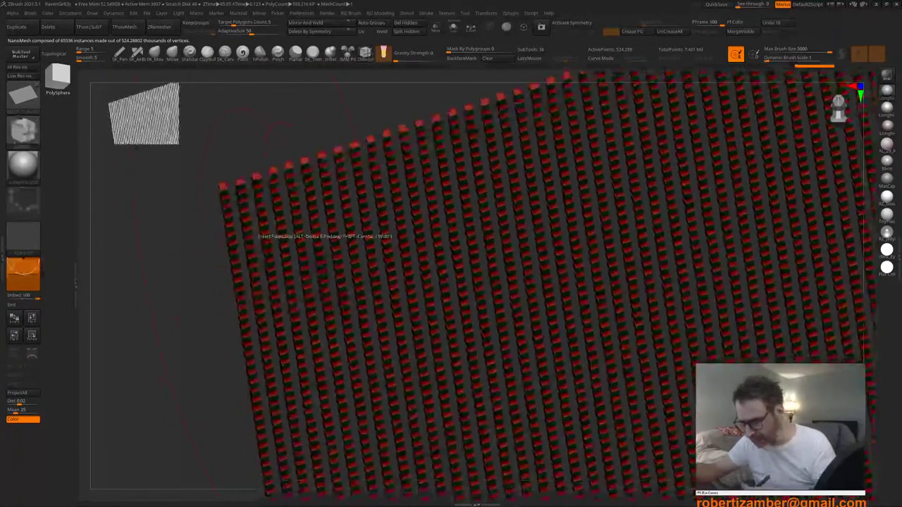
Step: Enable Smt smoothing and subdivide the cubes to round them into small spheres
key(ctrl+d)
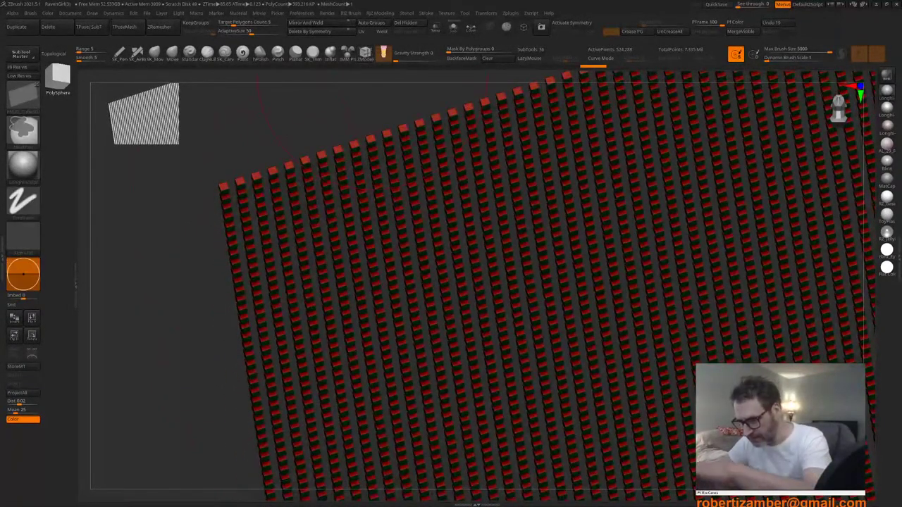
key(ctrl+z)
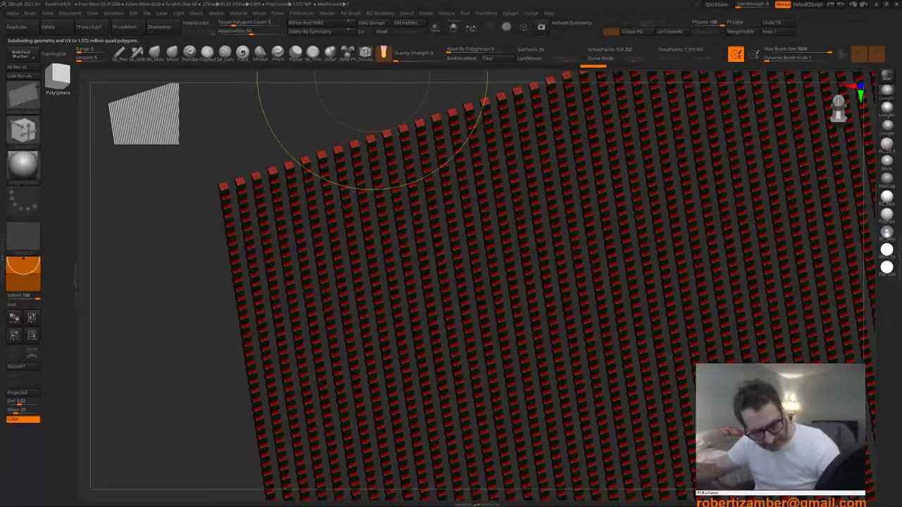
click(23, 305)
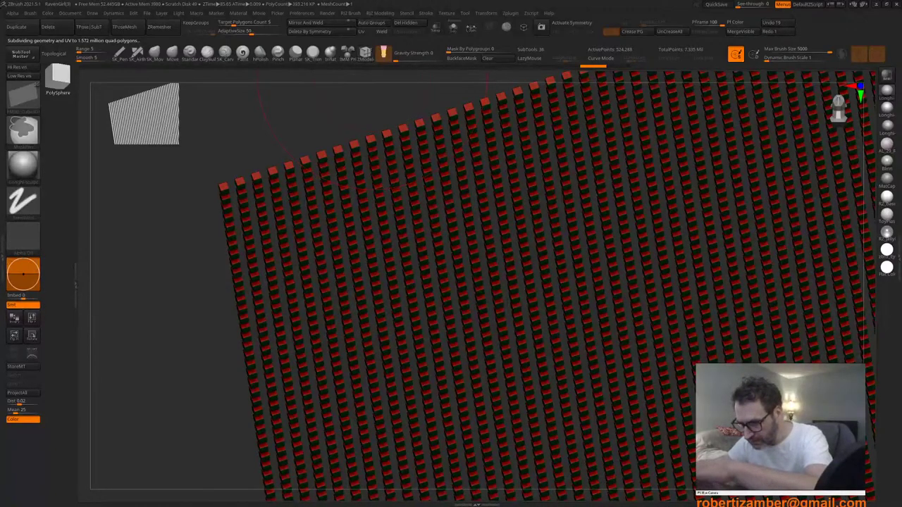
key(ctrl+d)
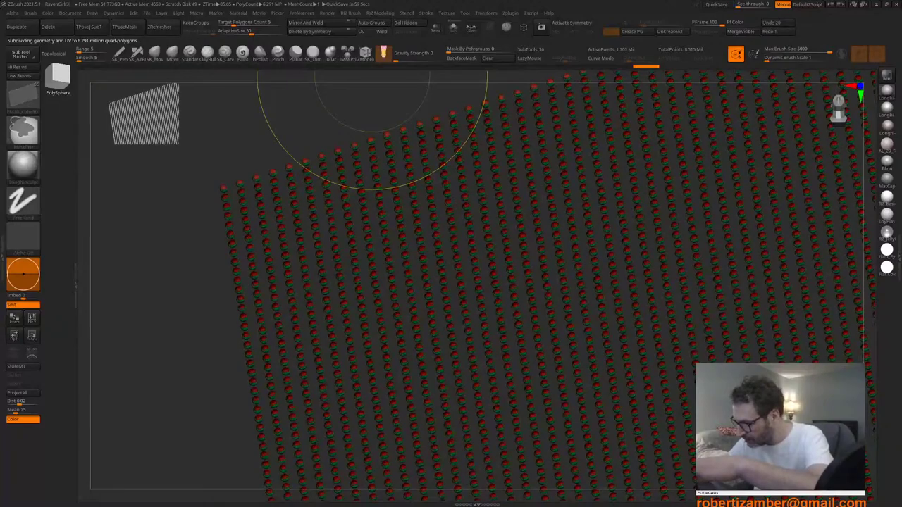
Step: Fill the entire grid of small spheres with the near-white colour
mouse_move(307, 269)
right_down()
mouse_move(332, 267)
mouse_move(320, 279)
mouse_move(342, 364)
mouse_move(321, 235)
mouse_move(358, 338)
mouse_move(357, 362)
mouse_move(354, 345)
right_up()
drag(354, 344, 342, 312)
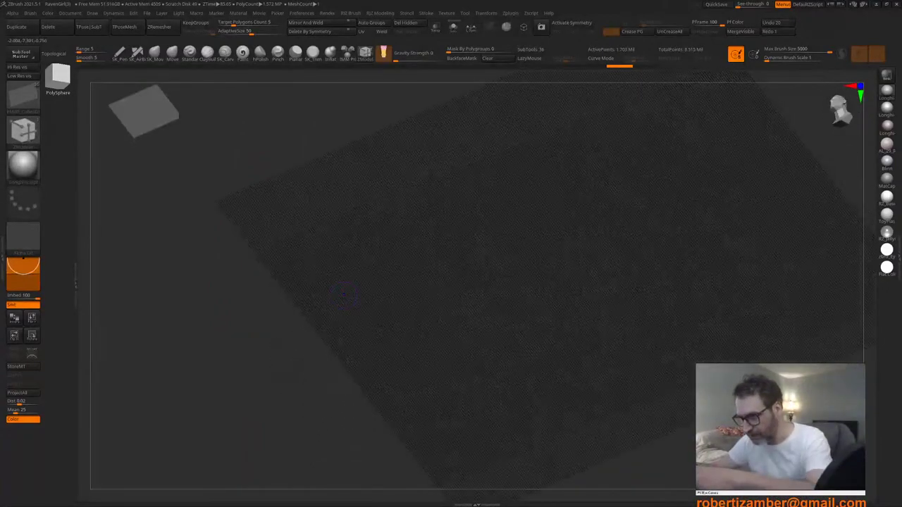
key(c)
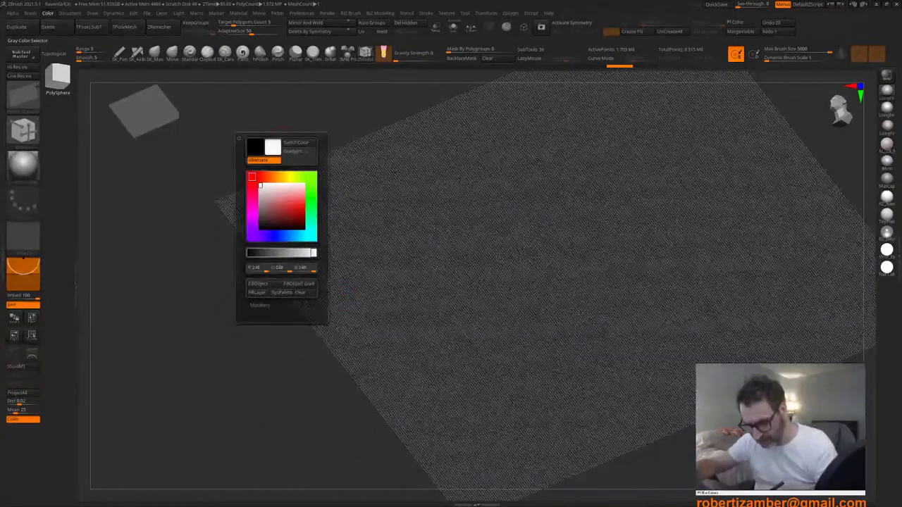
click(299, 283)
Step: Lower Gravity Strength slightly, set Max Simulation Points to 1000, and run the Dynamics simulation on the spheres above the balcony
ctrl+right_drag(315, 257, 357, 396)
mouse_move(345, 352)
alt+right_down()
mouse_move(344, 239)
mouse_move(337, 306)
alt+right_up()
click(113, 13)
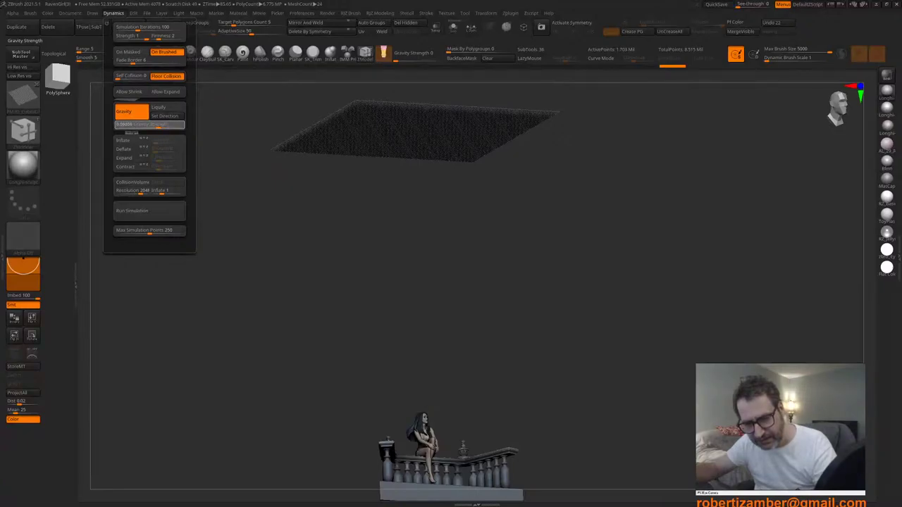
click(156, 125)
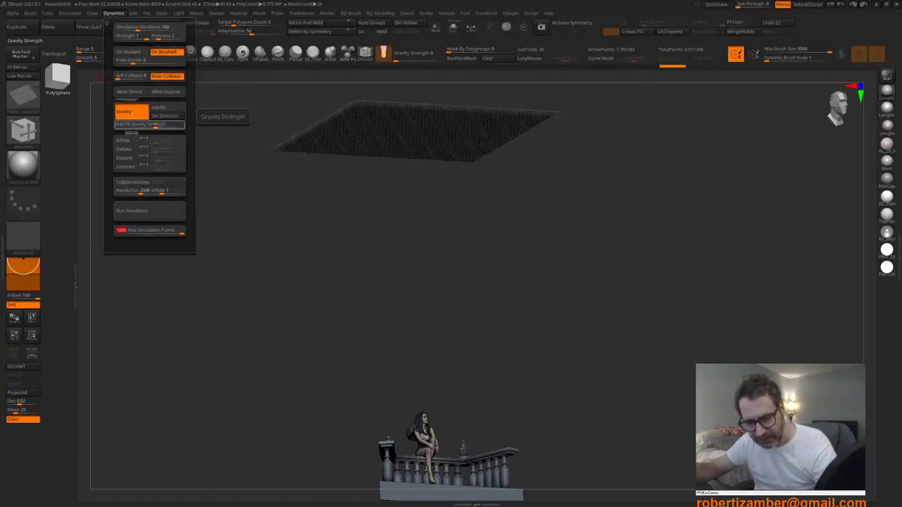
click(150, 210)
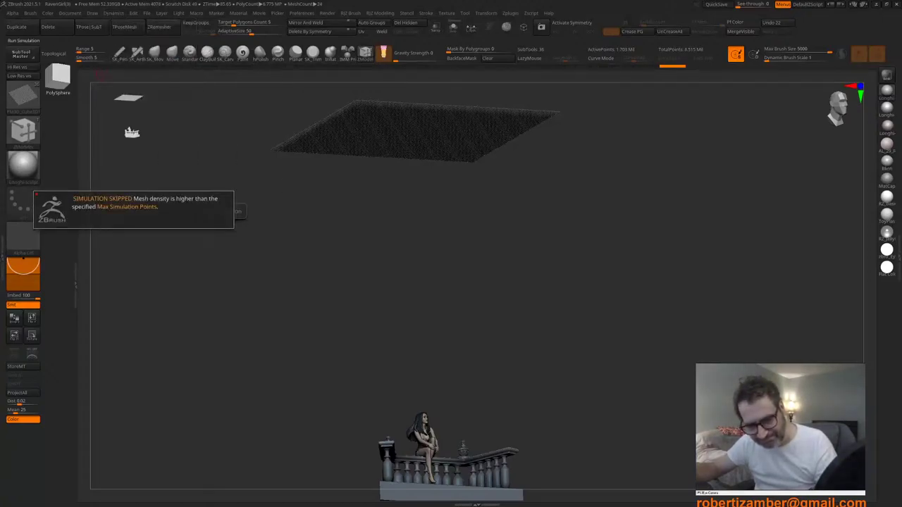
Step: Run the Dynamics simulation on the dense sphere grid again
mouse_move(297, 227)
alt+right_down()
mouse_move(289, 289)
mouse_move(330, 214)
mouse_move(347, 253)
mouse_move(327, 287)
mouse_move(348, 272)
mouse_move(343, 252)
alt+right_up()
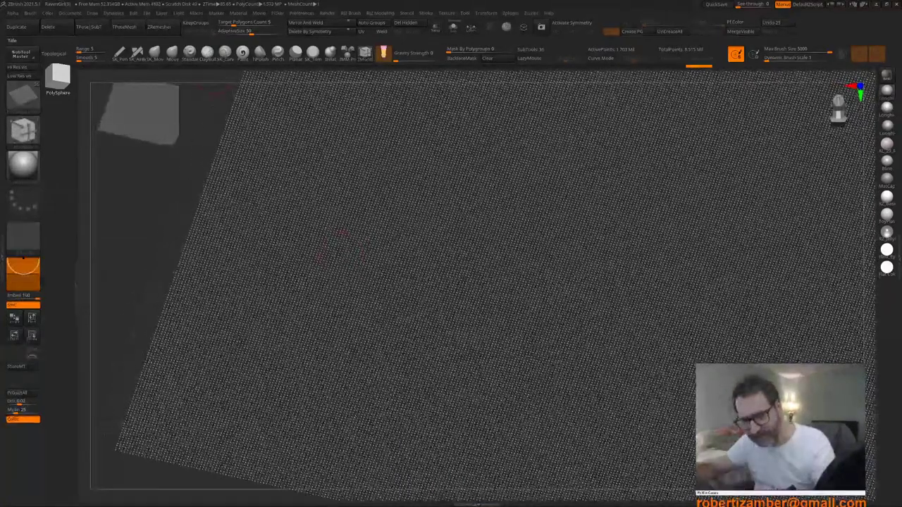
click(114, 14)
click(150, 210)
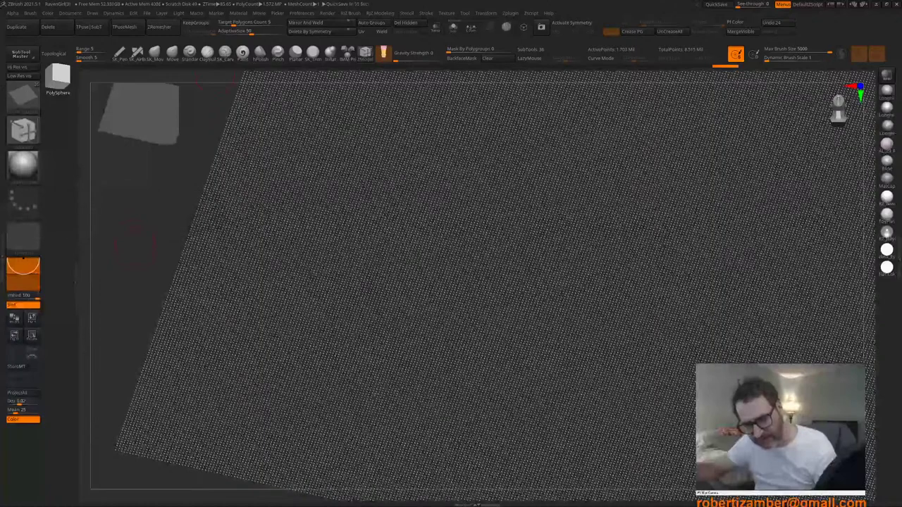
Step: Look through the Draw, Performance and Geometry settings in the preferences
mouse_move(169, 226)
ctrl+right_down()
mouse_move(183, 255)
mouse_move(171, 249)
mouse_move(197, 243)
mouse_move(201, 264)
ctrl+right_up()
click(302, 13)
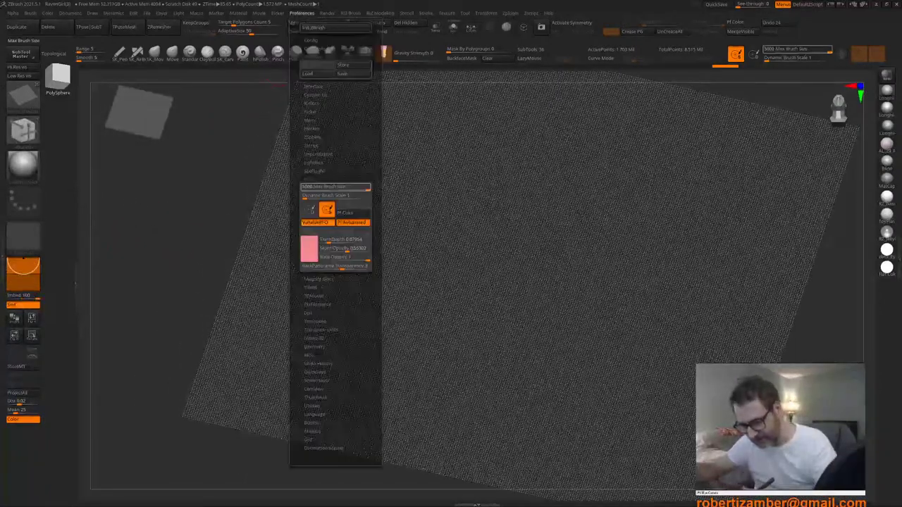
shift+click(308, 180)
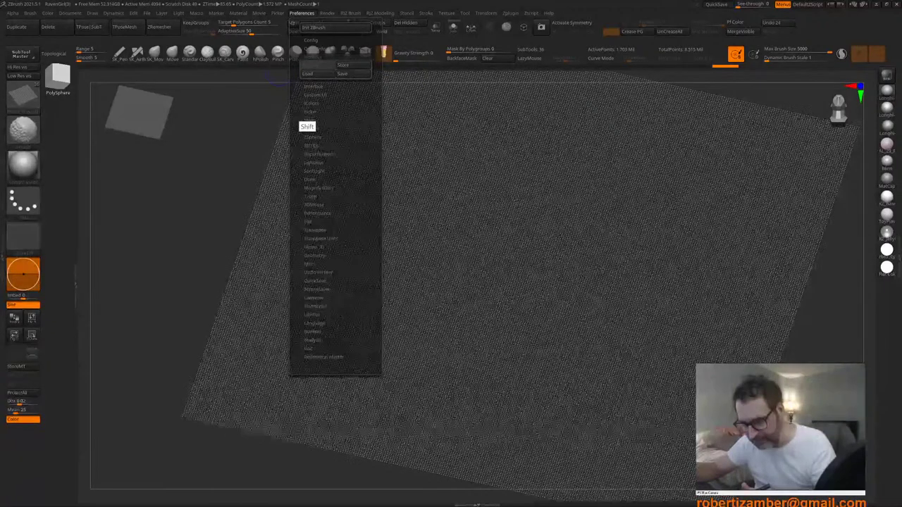
alt+drag(216, 231, 445, 278)
click(302, 13)
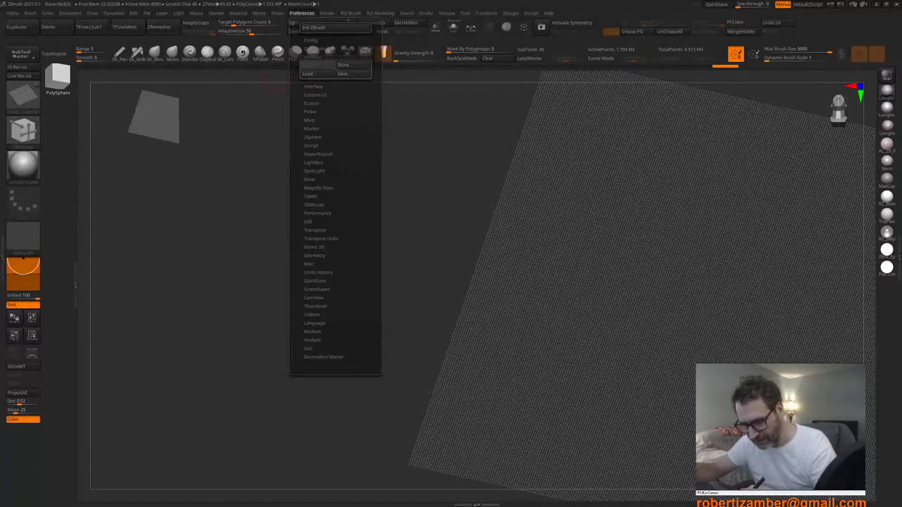
click(317, 213)
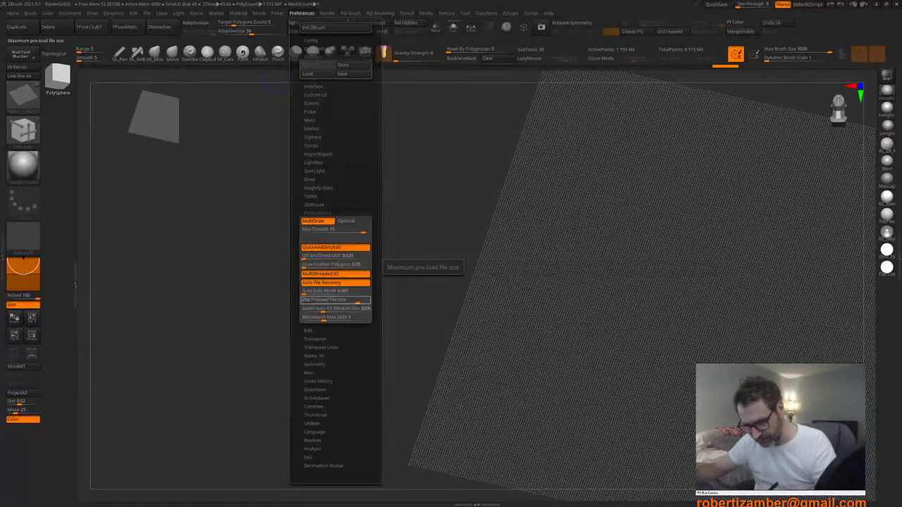
key(shift)
shift+click(317, 213)
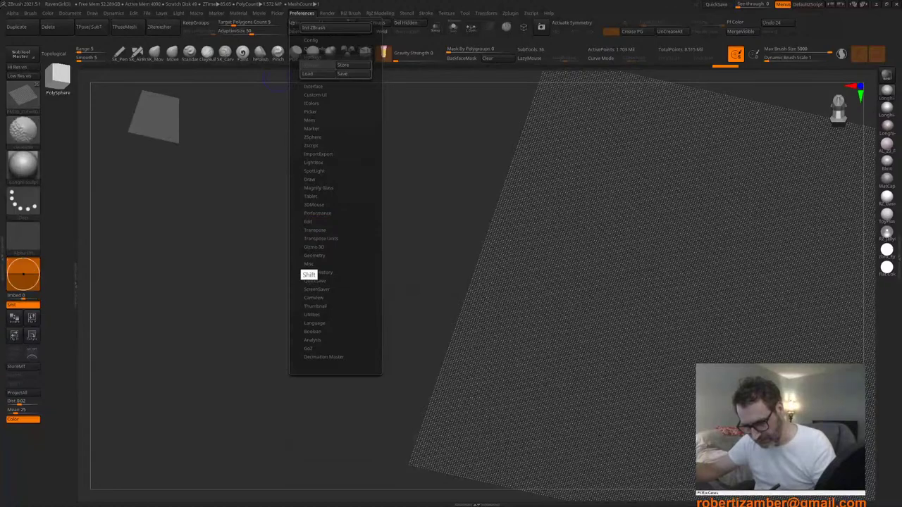
click(314, 256)
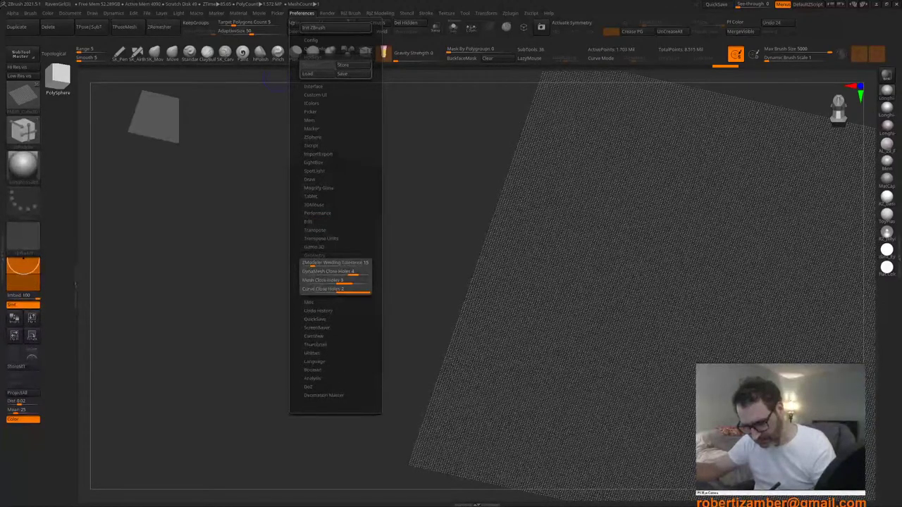
drag(356, 331, 203, 331)
mouse_move(354, 267)
alt+right_down()
mouse_move(323, 285)
mouse_move(386, 273)
mouse_move(384, 345)
mouse_move(312, 246)
mouse_move(339, 272)
mouse_move(350, 351)
mouse_move(339, 344)
mouse_move(351, 282)
mouse_move(341, 254)
alt+right_up()
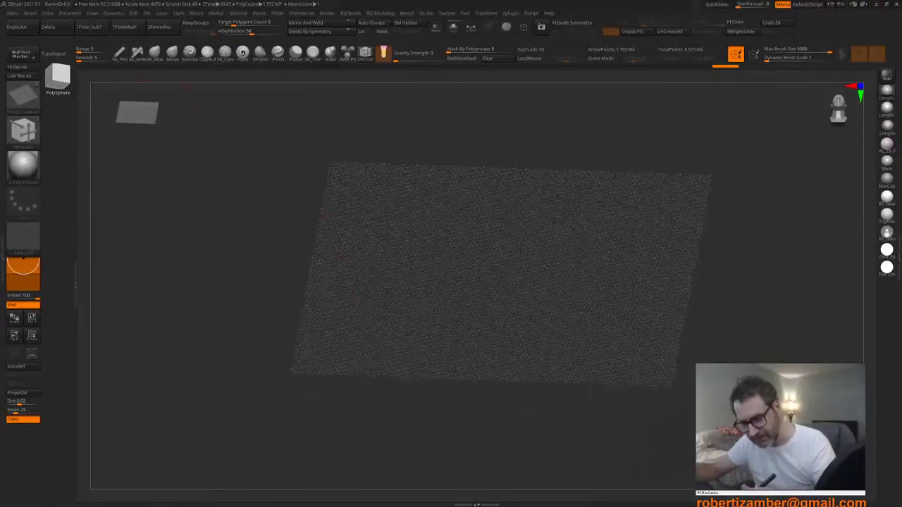
Step: Undo the latest edits to the dense grid, back to the plane with live NanoMesh cube instances
mouse_move(326, 214)
alt+right_down()
mouse_move(318, 172)
mouse_move(289, 205)
mouse_move(291, 194)
alt+right_up()
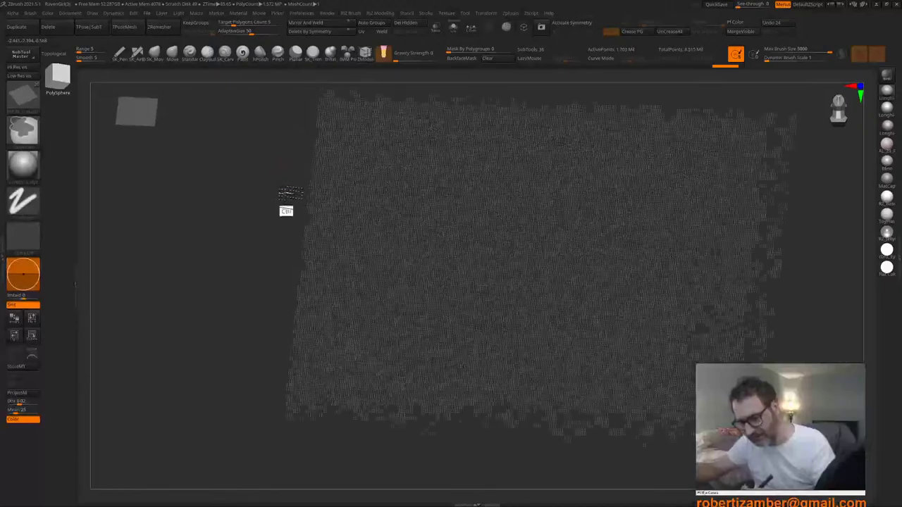
key(ctrl+z)
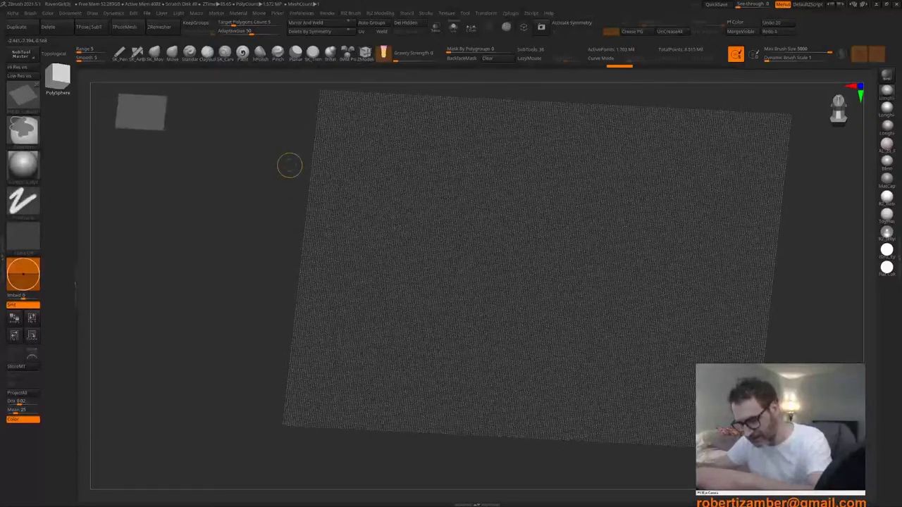
key(ctrl+z)
key(ctrl+z)
key(ctrl+z)
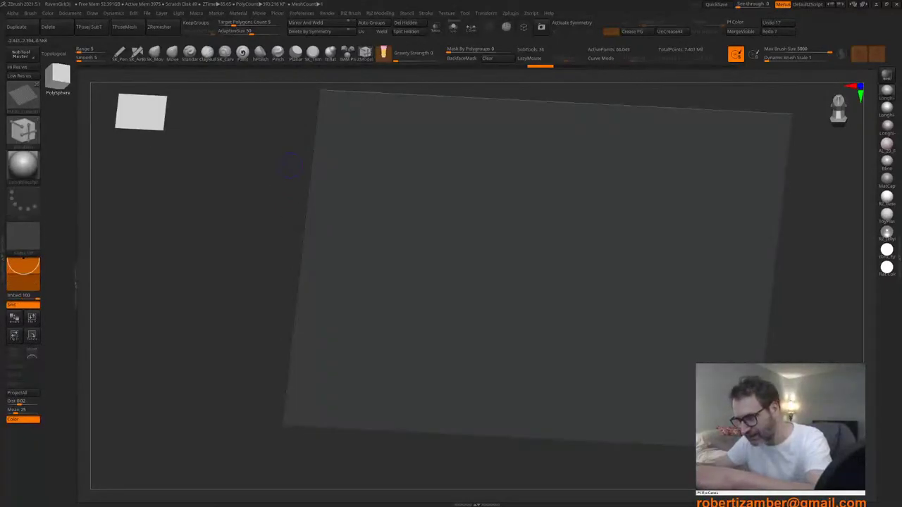
key(ctrl+z)
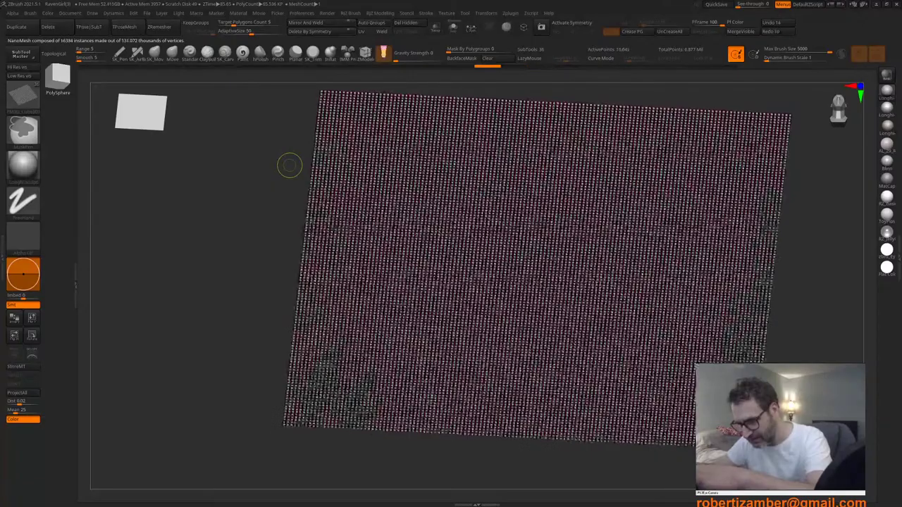
key(ctrl+z)
Step: Try dividing the NanoMesh plane by one more subdivision, and undo that division
ctrl+right_drag(343, 218, 348, 244)
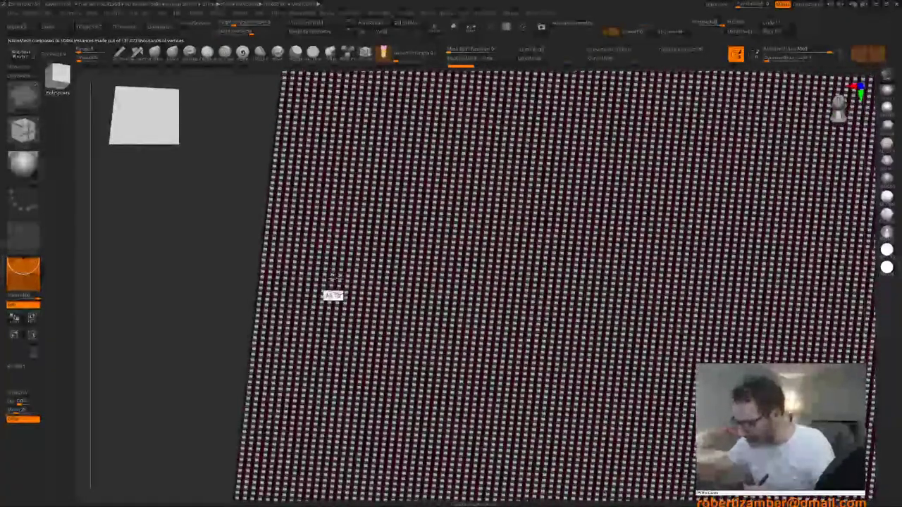
right_drag(333, 296, 334, 264)
mouse_move(334, 169)
ctrl+right_down()
mouse_move(335, 247)
mouse_move(334, 215)
mouse_move(334, 228)
ctrl+right_up()
ctrl+right_drag(334, 228, 334, 261)
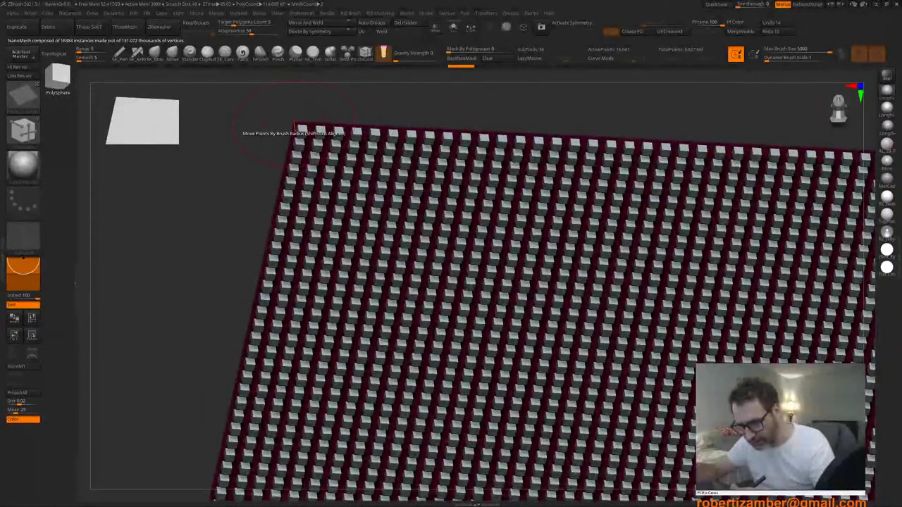
mouse_move(208, 265)
alt+right_down()
mouse_move(225, 248)
mouse_move(191, 259)
mouse_move(234, 298)
mouse_move(246, 303)
mouse_move(237, 274)
mouse_move(246, 288)
alt+right_up()
alt+drag(247, 289, 251, 277)
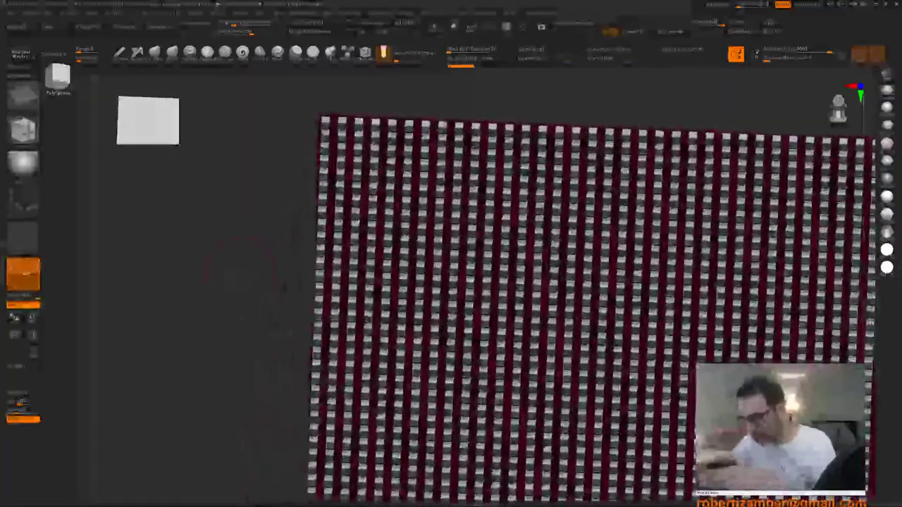
key(ctrl+d)
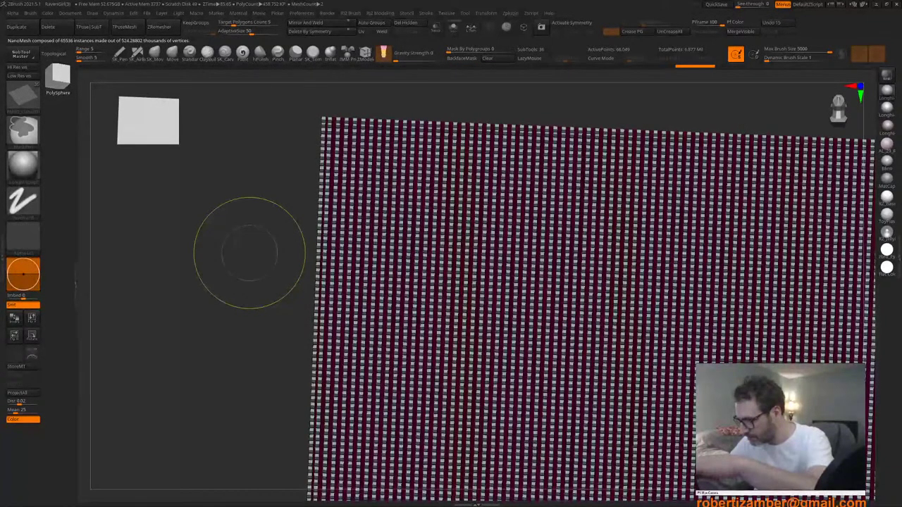
key(ctrl+z)
drag(291, 250, 296, 256)
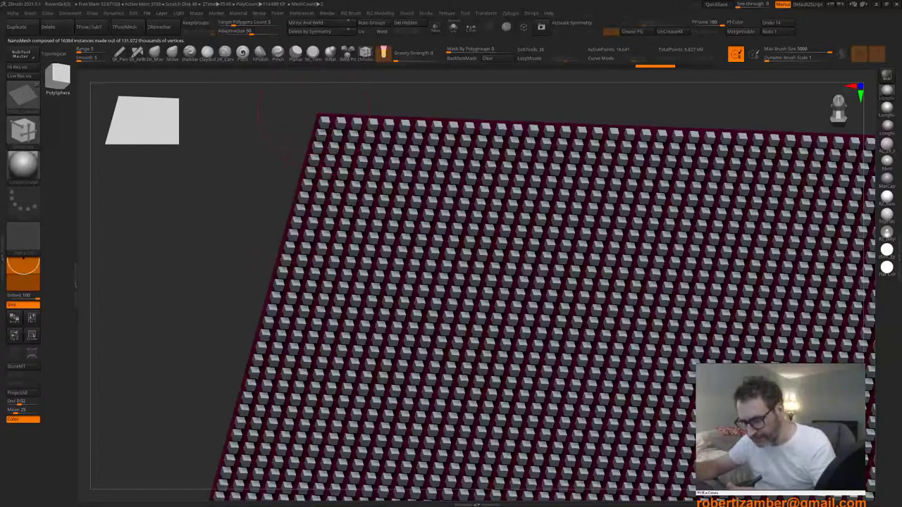
key(ctrl+d)
key(ctrl+d)
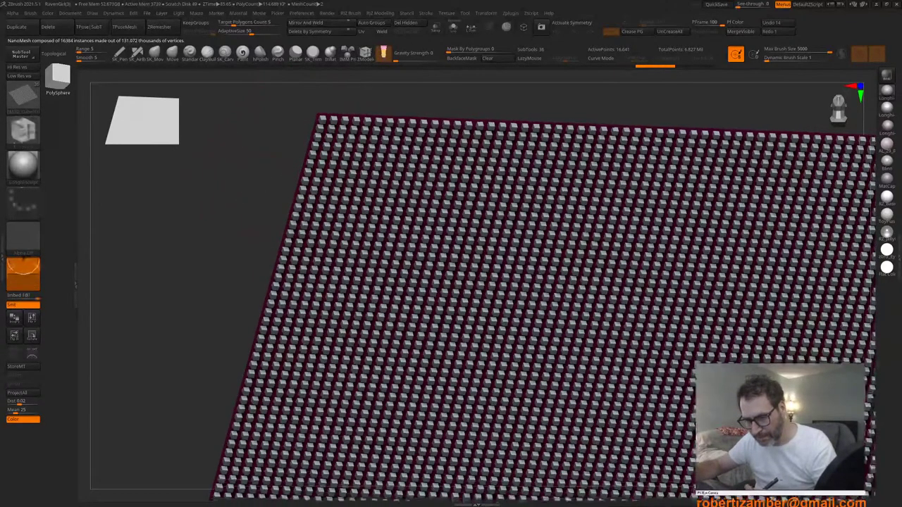
Step: Run a dynamics simulation with gravity and floor collision on the NanoMesh plane
click(114, 13)
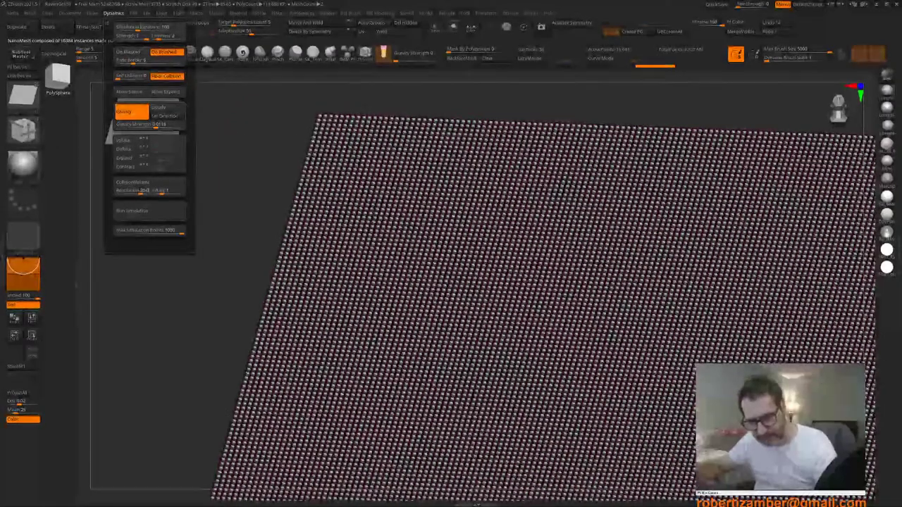
click(150, 211)
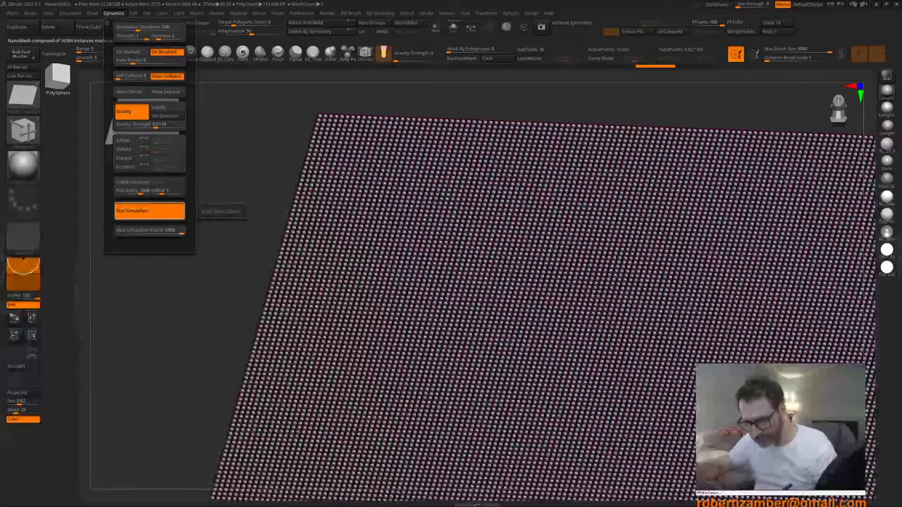
drag(211, 273, 246, 276)
drag(185, 256, 240, 257)
Step: Raise the dynamics gravity strength to about 12.6
click(114, 14)
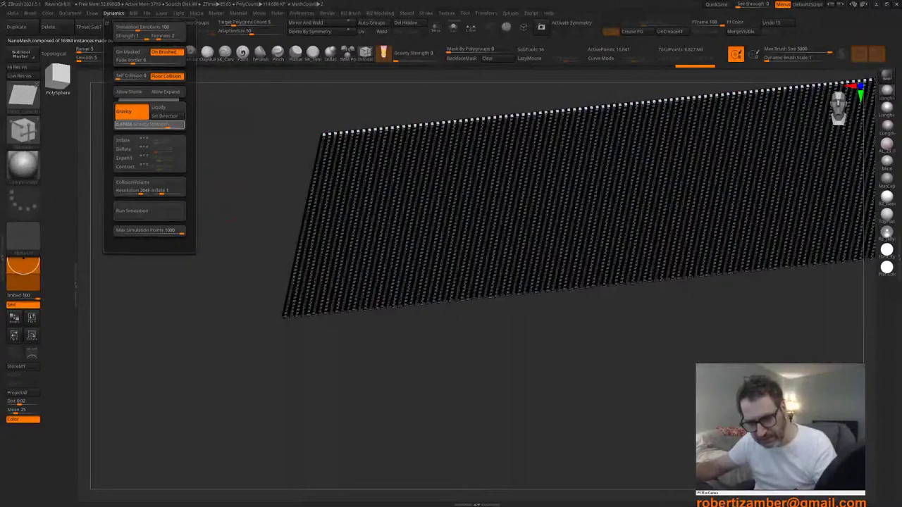
drag(168, 125, 171, 125)
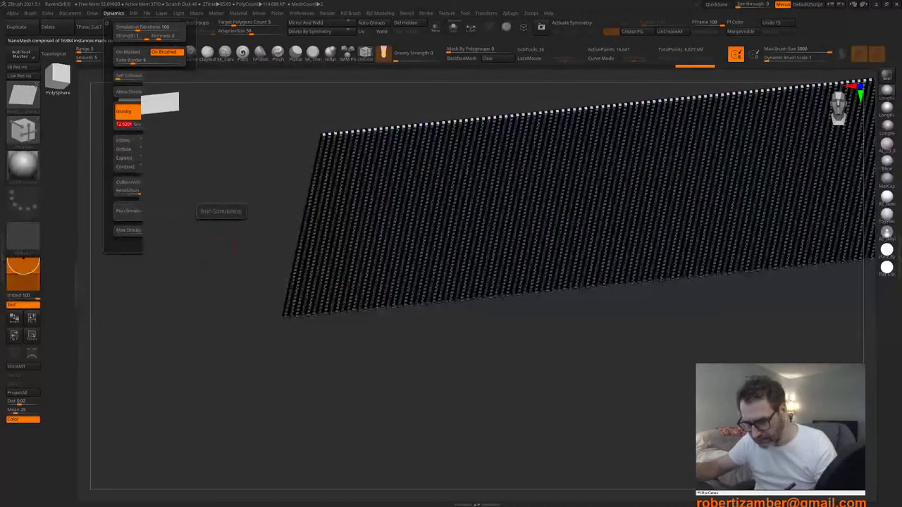
shift+drag(229, 271, 251, 278)
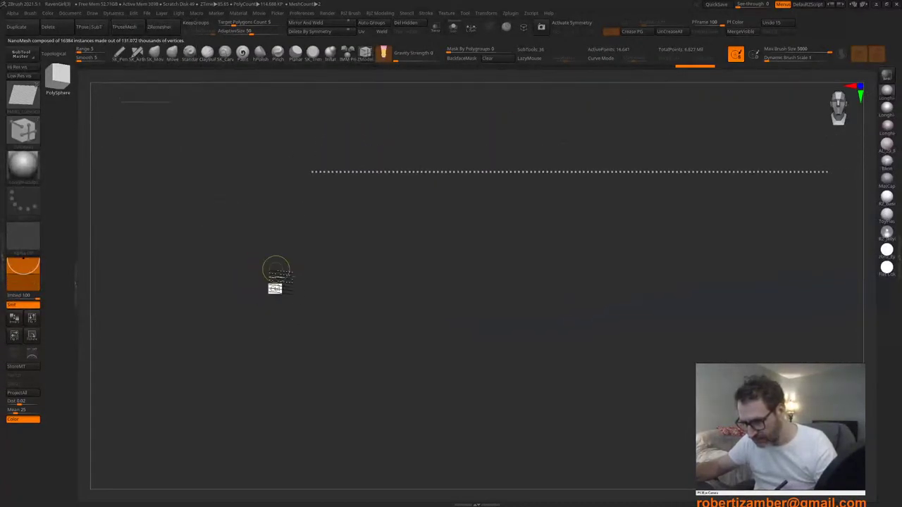
Step: Run the gravity simulation on the NanoMesh plane above the balcony scene, stop it and undo the plane's fall
alt+right_drag(283, 273, 266, 266)
ctrl+right_drag(266, 266, 187, 209)
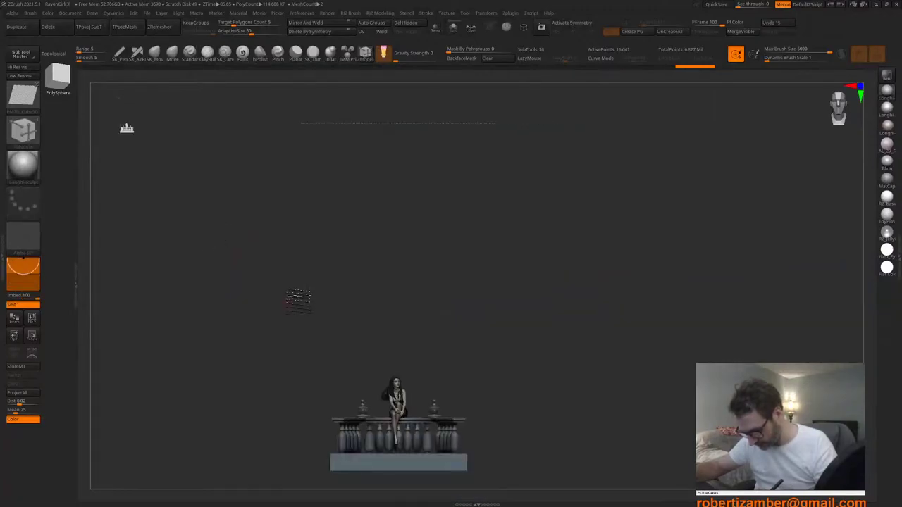
alt+right_drag(298, 301, 316, 280)
click(114, 13)
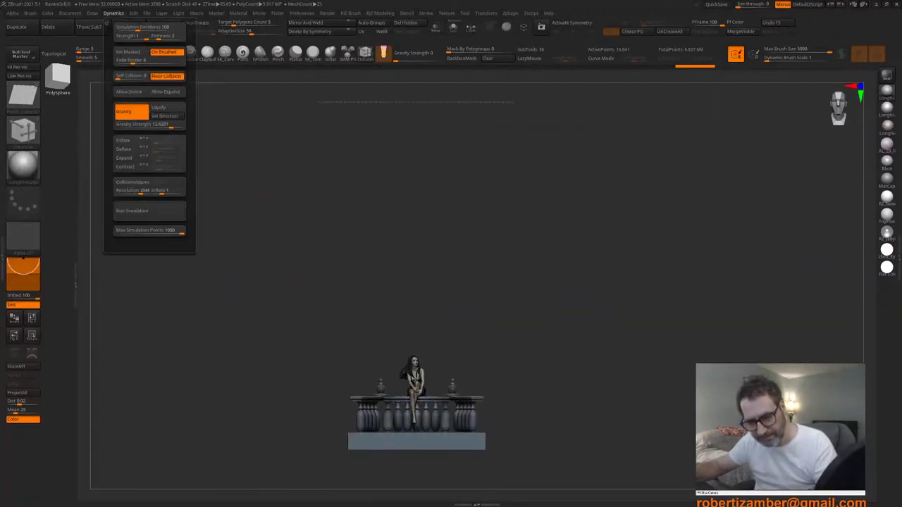
click(149, 211)
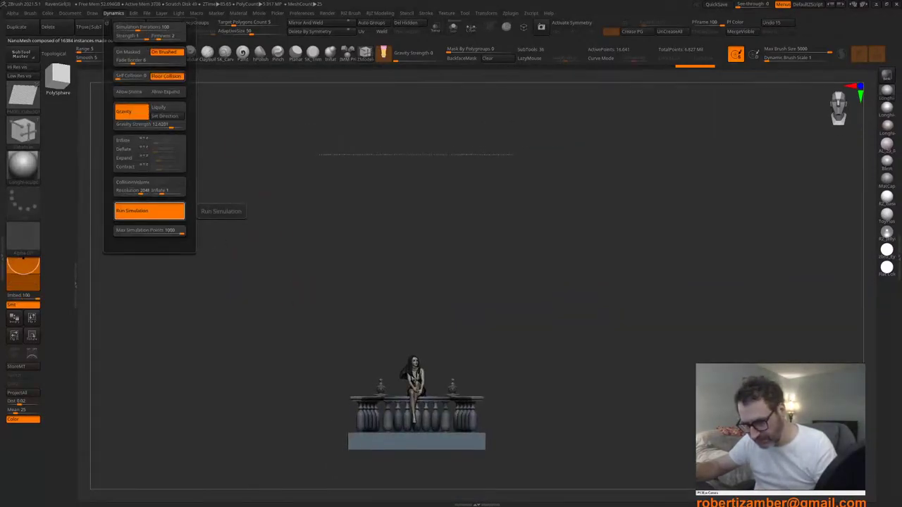
click(149, 210)
right_drag(293, 280, 285, 314)
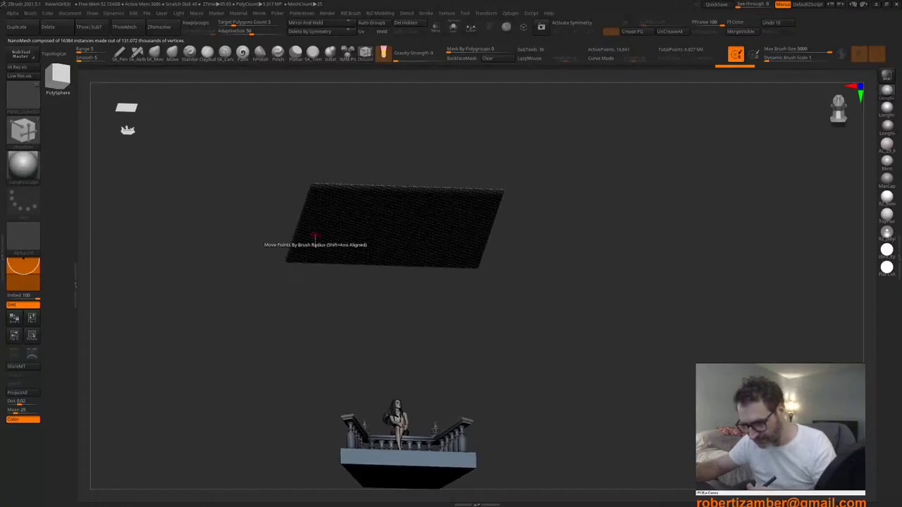
mouse_move(315, 235)
ctrl+right_down()
mouse_move(311, 277)
mouse_move(322, 248)
mouse_move(315, 222)
mouse_move(324, 238)
ctrl+right_up()
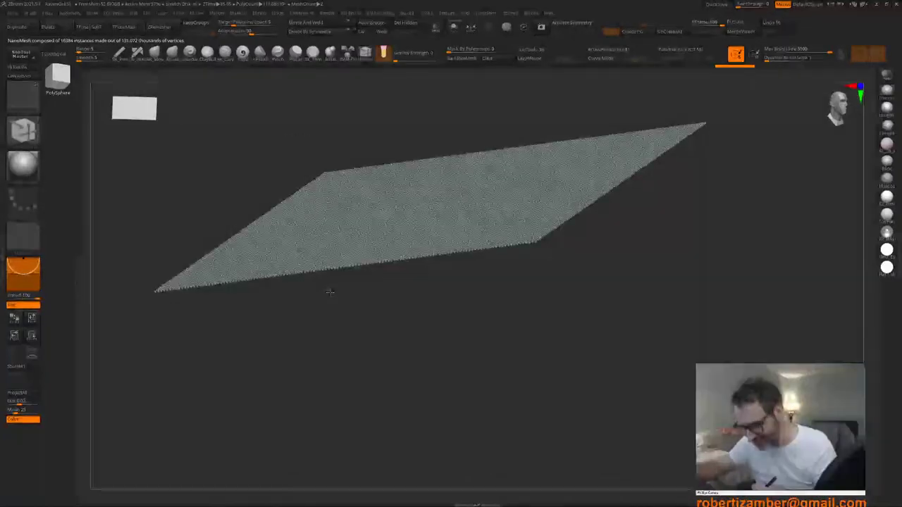
right_drag(330, 292, 312, 281)
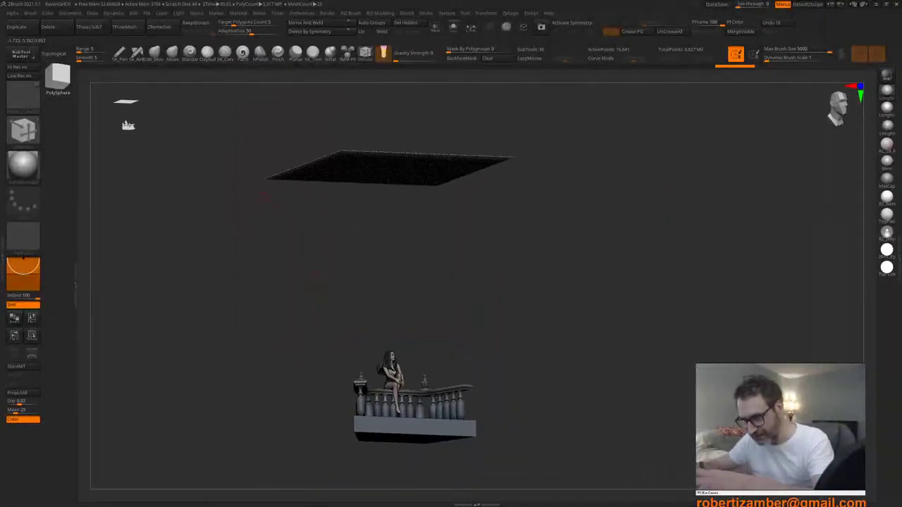
key(ctrl+z)
right_drag(264, 198, 304, 233)
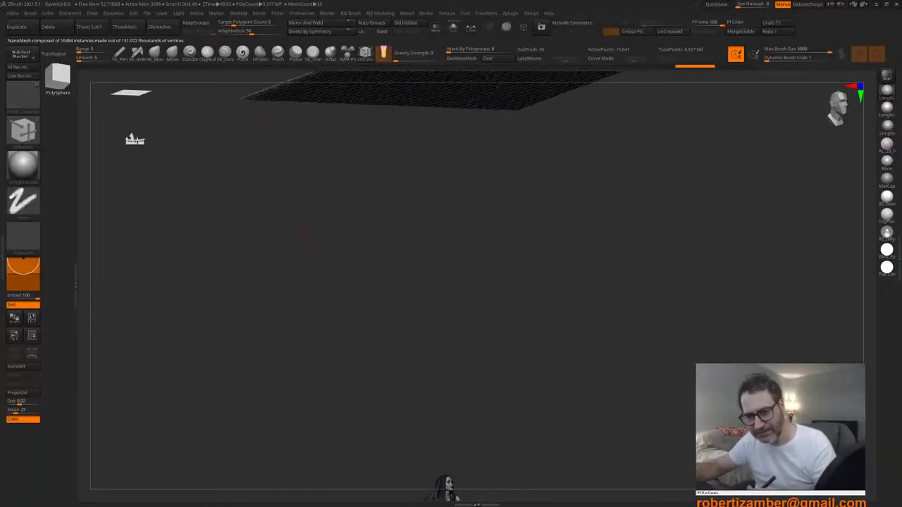
key(2)
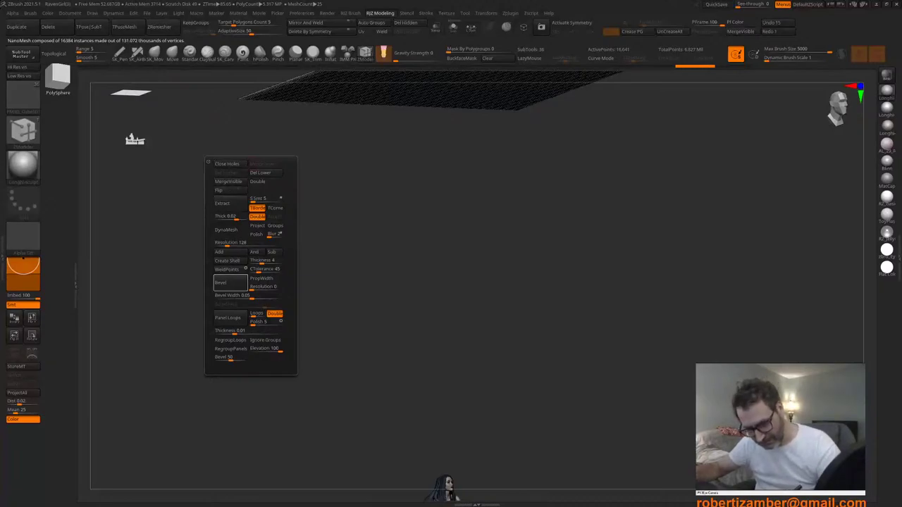
mouse_move(274, 301)
ctrl+alt+right_down()
mouse_move(299, 295)
mouse_move(283, 313)
mouse_move(290, 333)
mouse_move(295, 300)
mouse_move(282, 311)
ctrl+alt+right_up()
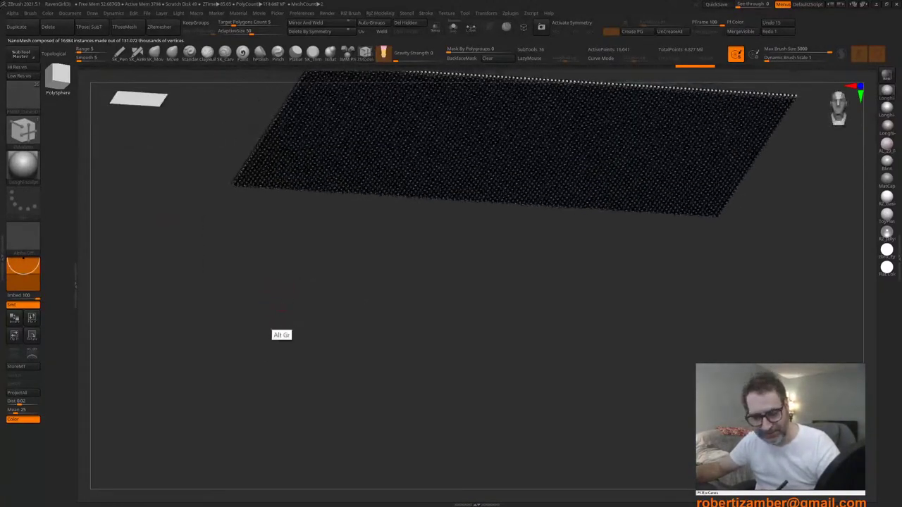
key(1)
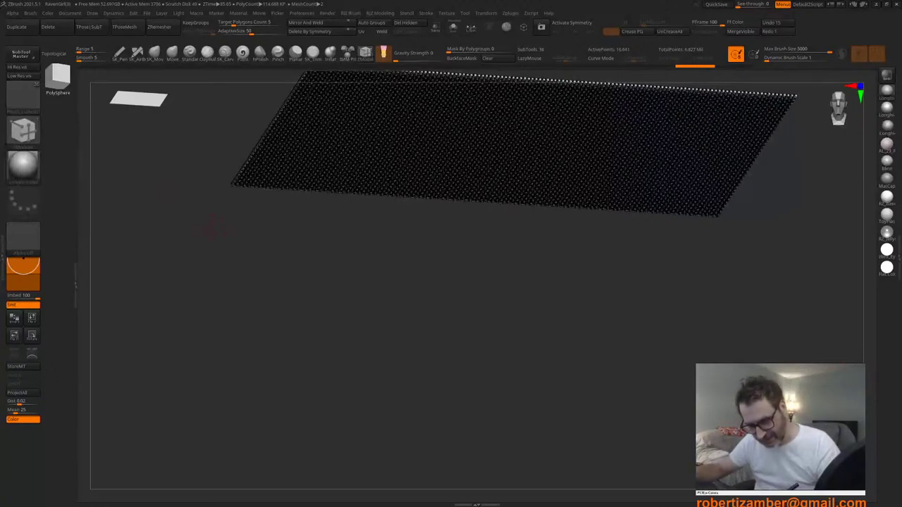
key(2)
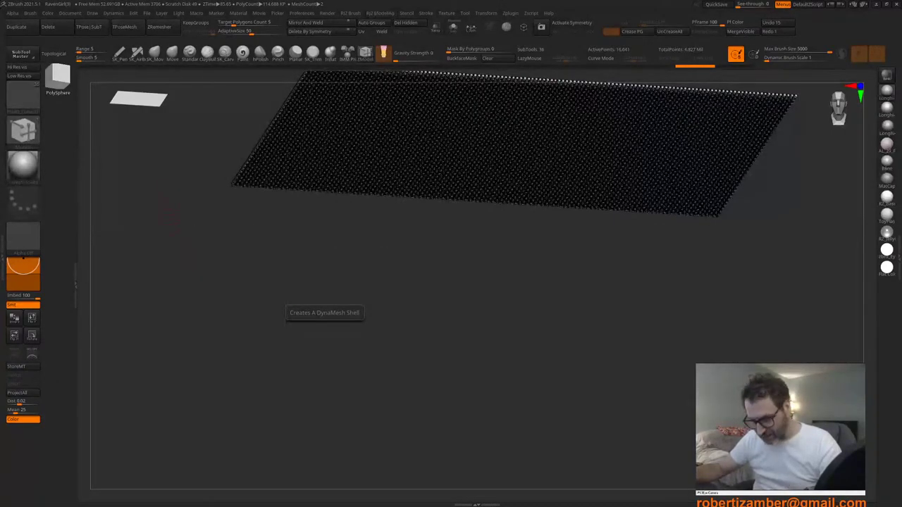
Step: Convert the plane's NanoMesh instances to real geometry with Convert BPR To Geo
key(3)
drag(301, 283, 301, 104)
drag(301, 395, 301, 162)
scroll(259, 282, down, 4)
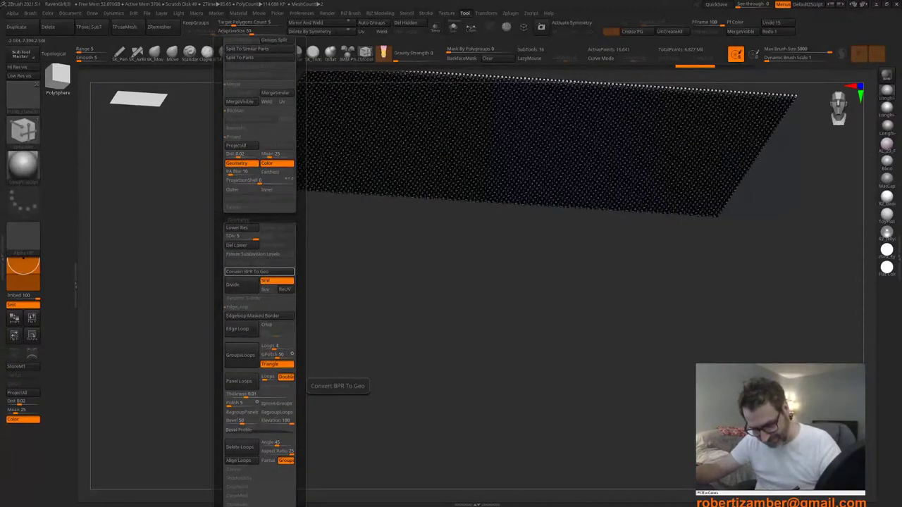
click(259, 272)
alt+drag(338, 284, 316, 385)
mouse_move(316, 240)
ctrl+right_down()
mouse_move(308, 246)
mouse_move(313, 265)
mouse_move(301, 209)
mouse_move(306, 215)
mouse_move(280, 266)
mouse_move(369, 244)
ctrl+right_up()
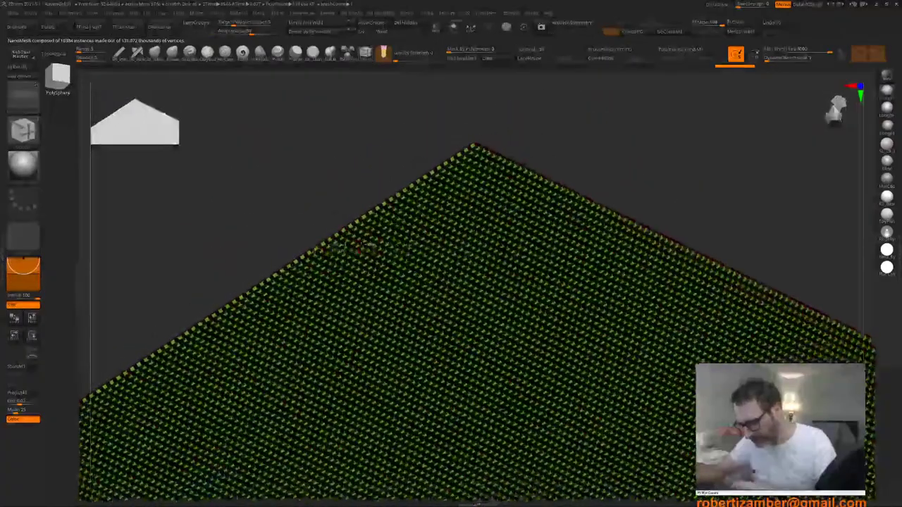
Step: Check whether individual cubes in the converted plane can be isolated by polygroup
ctrl+right_drag(475, 193, 476, 203)
ctrl+shift+click(484, 138)
ctrl+shift+click(484, 139)
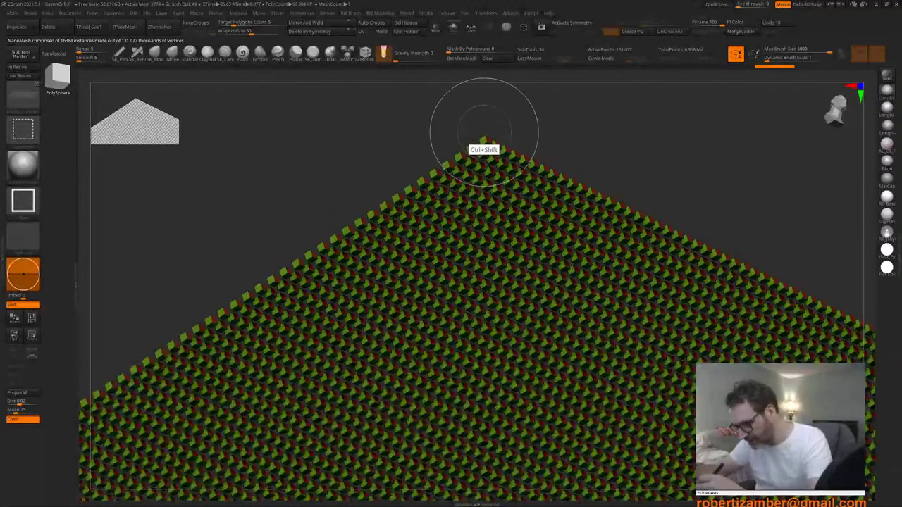
ctrl+right_drag(426, 113, 413, 198)
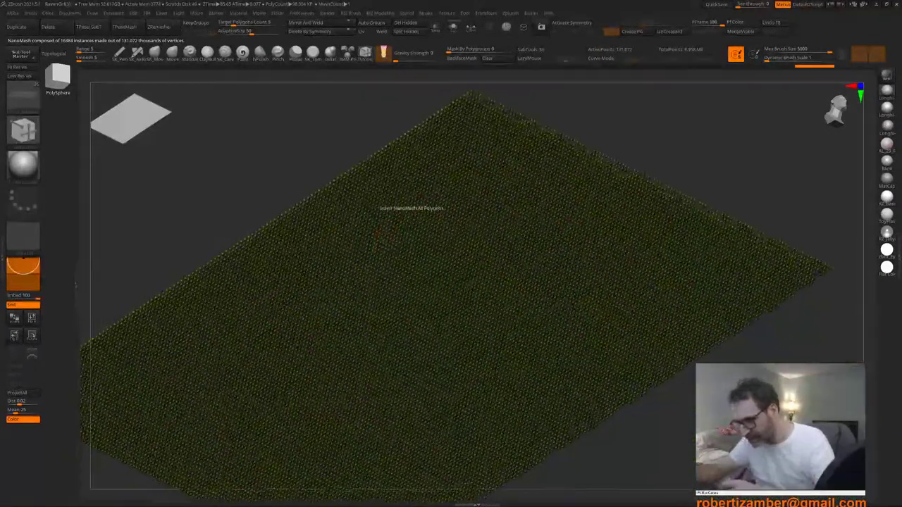
alt+right_drag(354, 195, 366, 176)
click(408, 23)
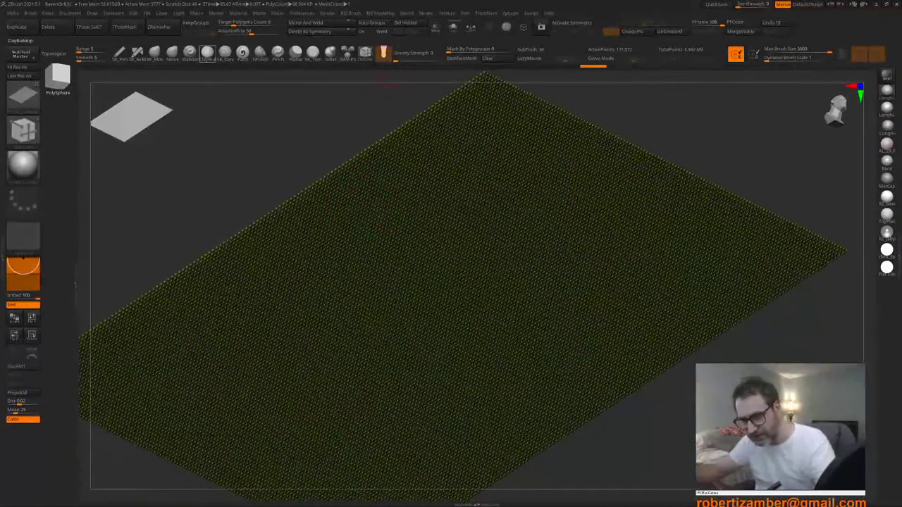
Step: Run the gravity simulation on the converted cube plane and stop it after a short fall
click(113, 13)
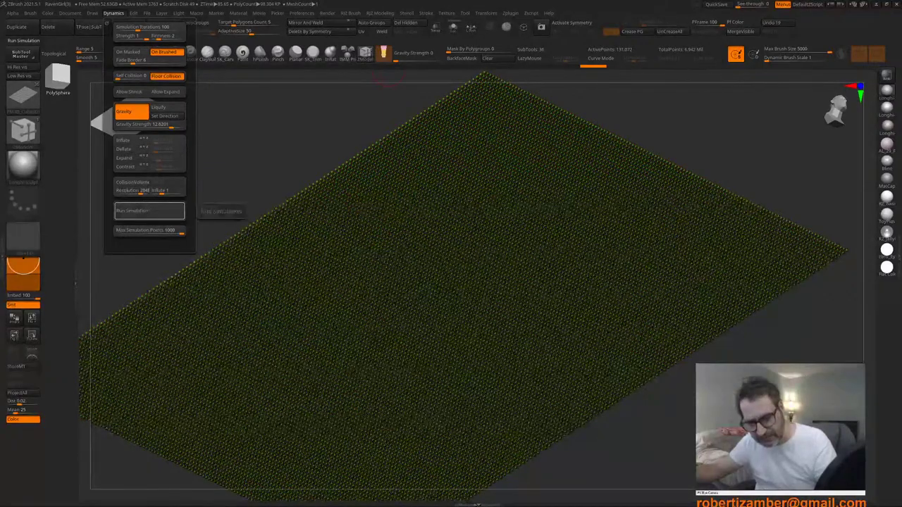
click(150, 211)
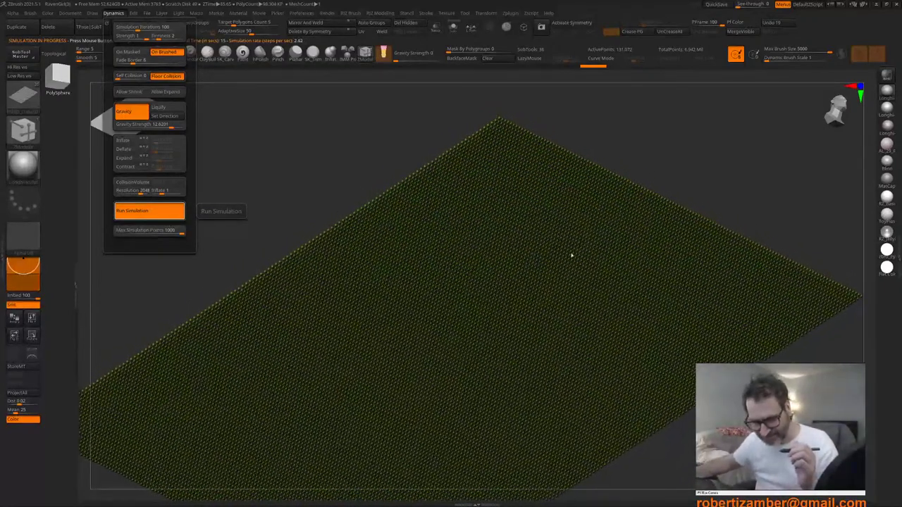
click(326, 146)
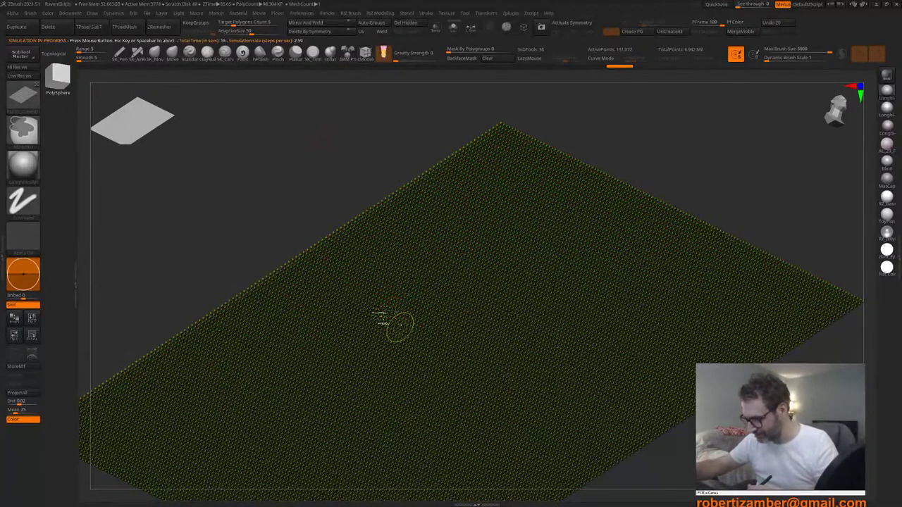
Step: Enable Liquify and Collision Volume in the dynamics settings, run the simulation on the cube plane and stop it
ctrl+right_drag(399, 324, 339, 361)
alt+right_drag(359, 270, 346, 311)
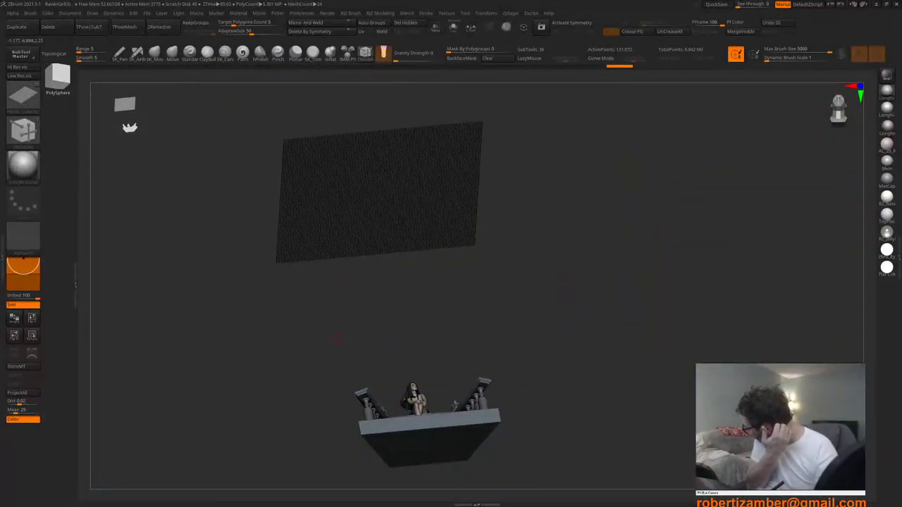
drag(329, 334, 310, 352)
alt+right_drag(310, 352, 334, 254)
mouse_move(342, 277)
mouse_down()
mouse_move(322, 299)
mouse_move(322, 267)
mouse_move(325, 282)
mouse_up()
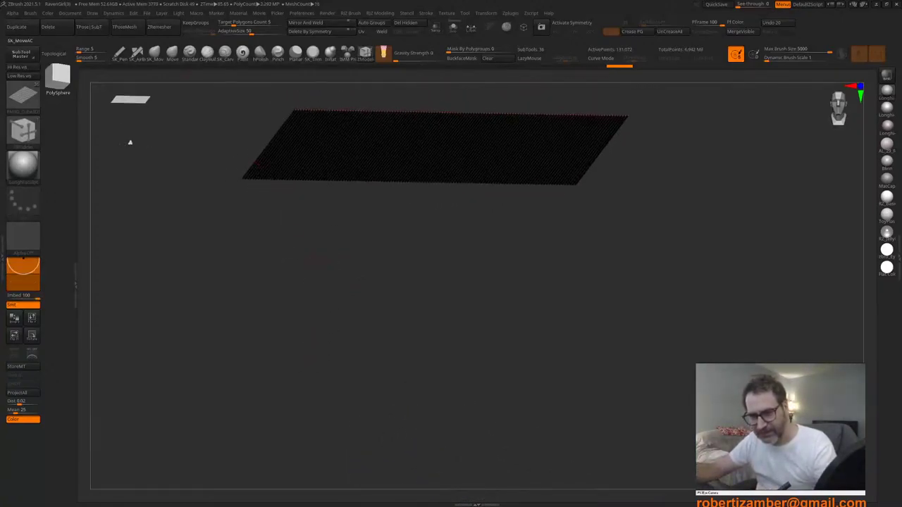
click(114, 13)
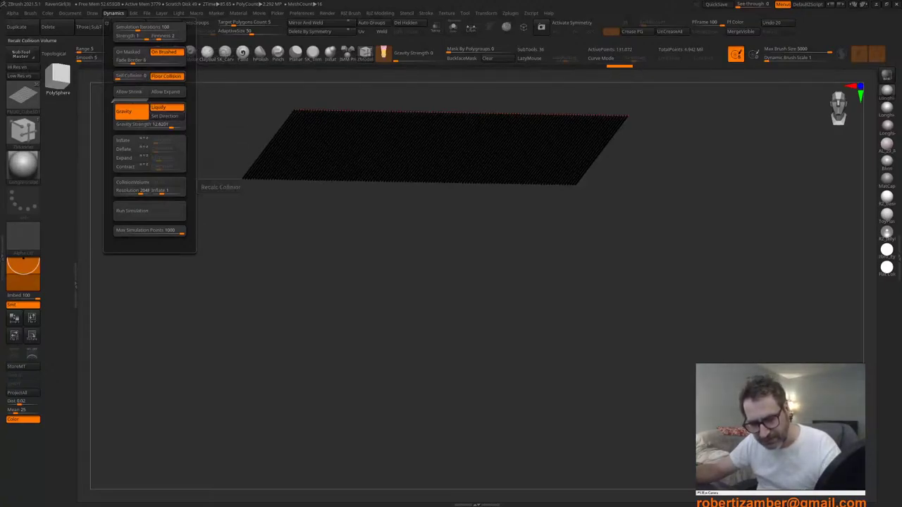
click(134, 183)
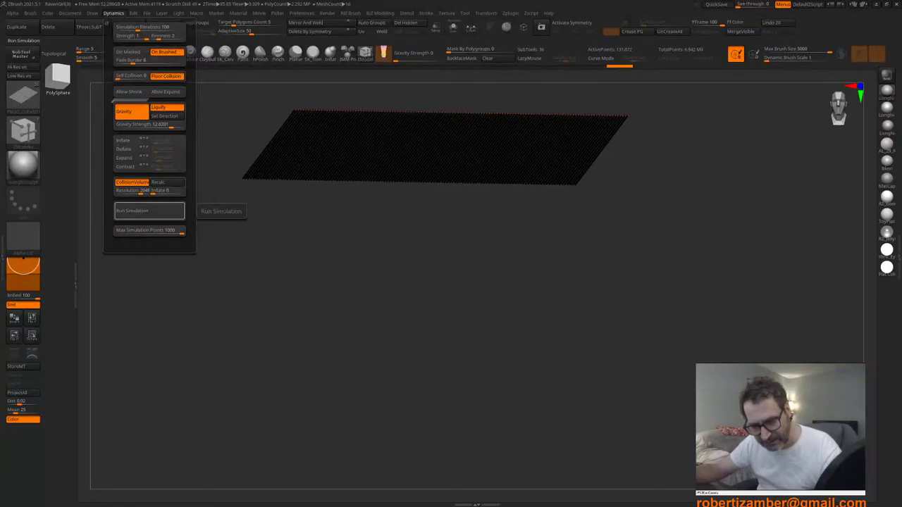
click(150, 210)
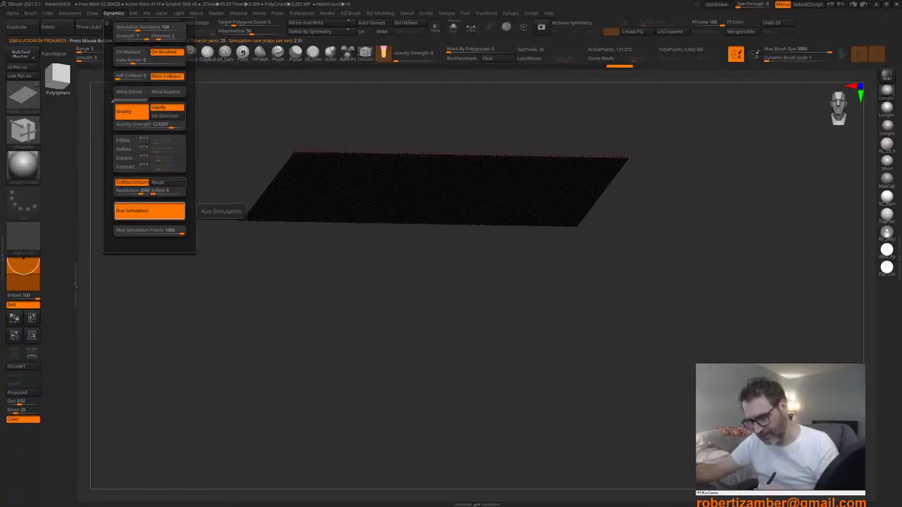
click(303, 349)
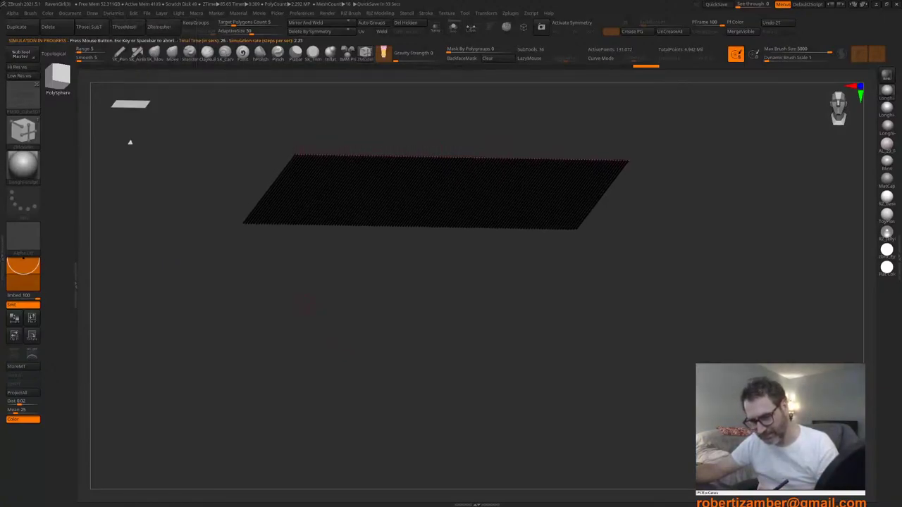
Step: Move the cube plane down with the gizmo so it hangs closer above the seated figure
drag(303, 349, 311, 324)
drag(284, 319, 321, 285)
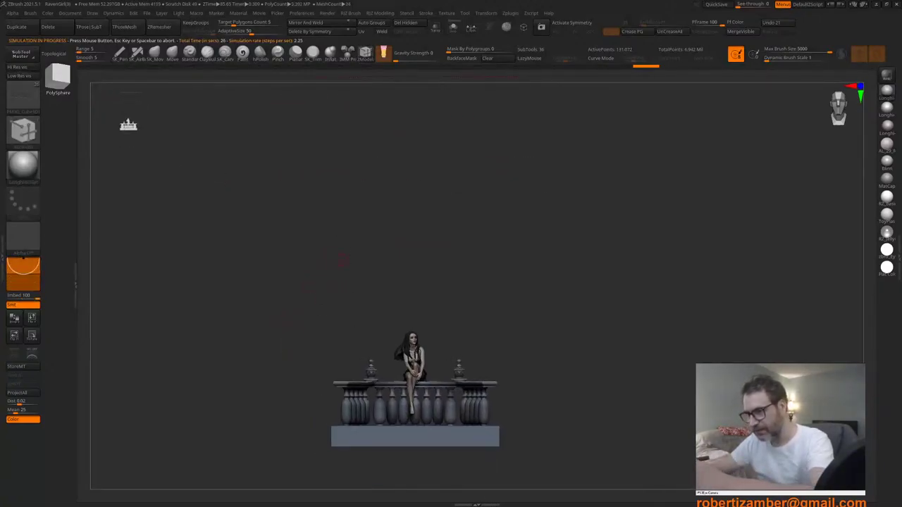
key(w)
mouse_move(355, 235)
alt+mouse_down()
mouse_move(385, 202)
mouse_move(383, 215)
alt+mouse_up()
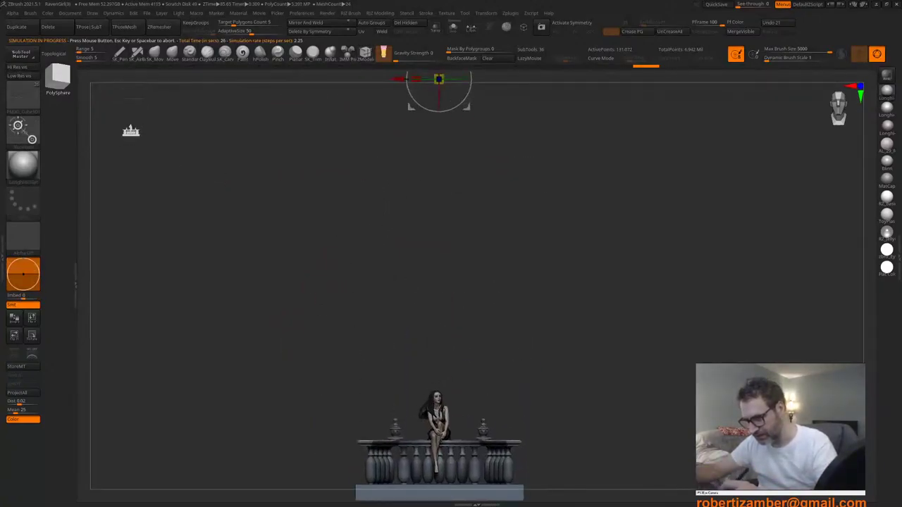
drag(432, 146, 395, 126)
drag(348, 292, 329, 249)
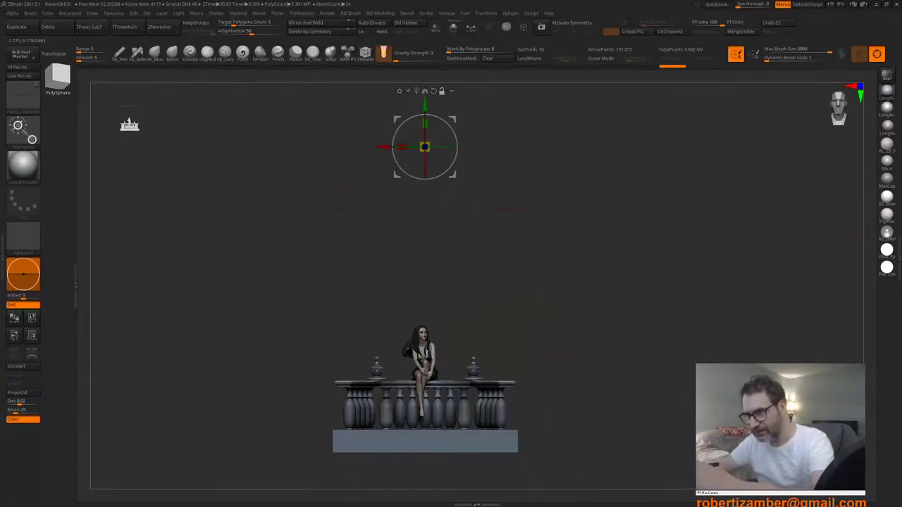
key(q)
Step: Try the ClothWind brush on the cube plane and undo the strokes
alt+drag(250, 235, 258, 208)
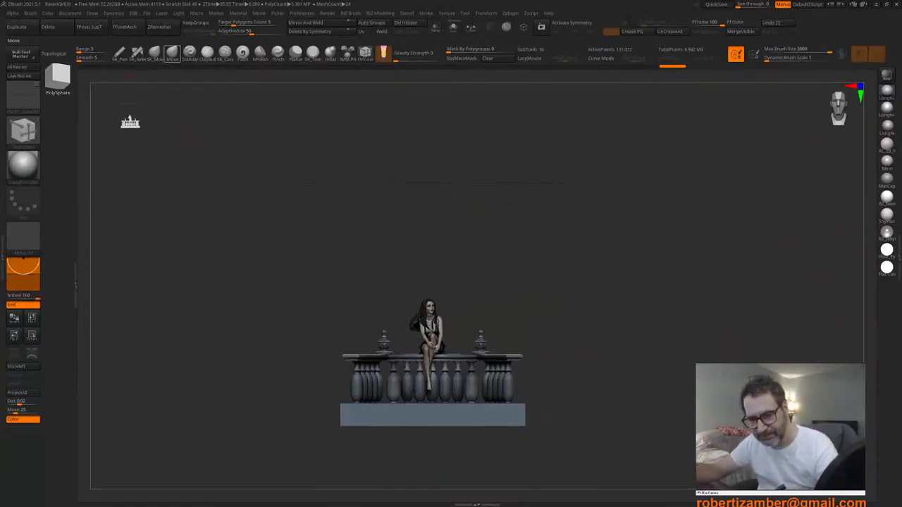
click(173, 55)
key(b)
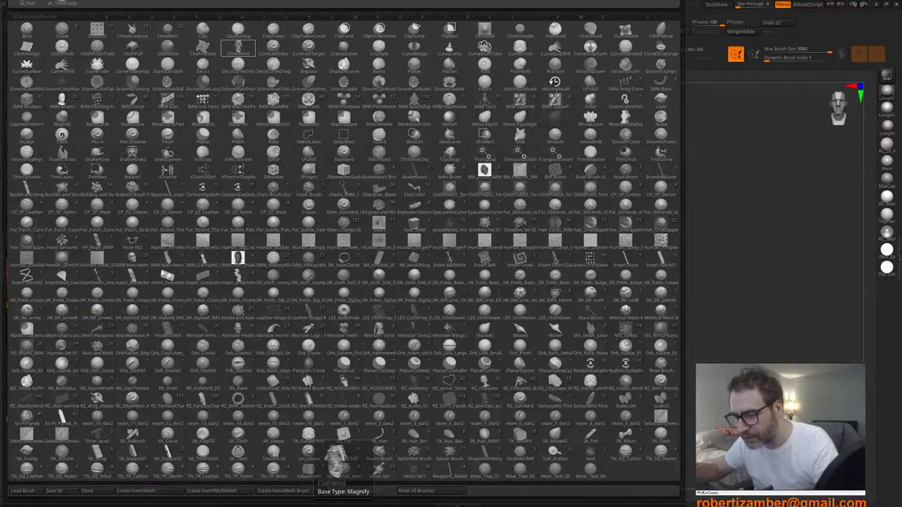
click(238, 48)
key(space)
drag(344, 193, 342, 195)
drag(373, 254, 365, 220)
key(ctrl+z)
key(ctrl+z)
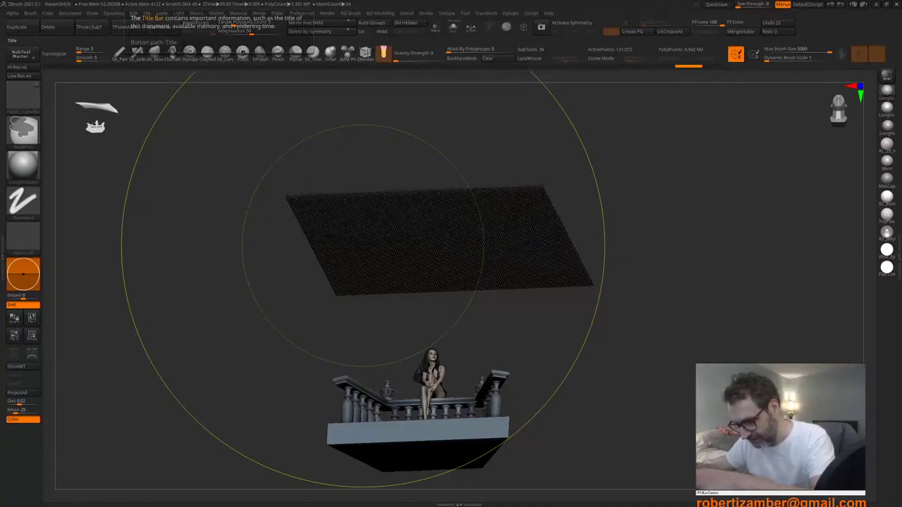
key(ctrl+z)
key(ctrl+z)
key(ctrl+shift+z)
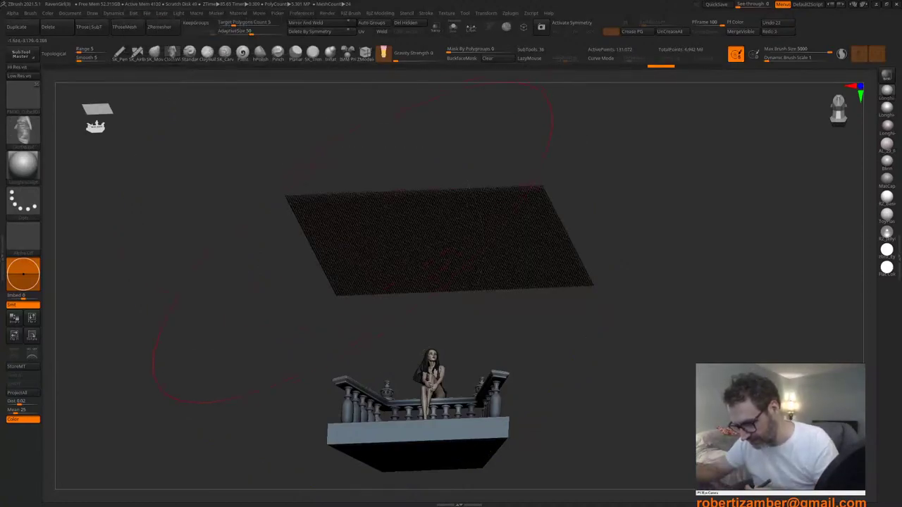
Step: Assign a separate polygroup to each cube with Auto Groups, isolate one cube as a check and restore the whole plane
shift+drag(354, 305, 372, 28)
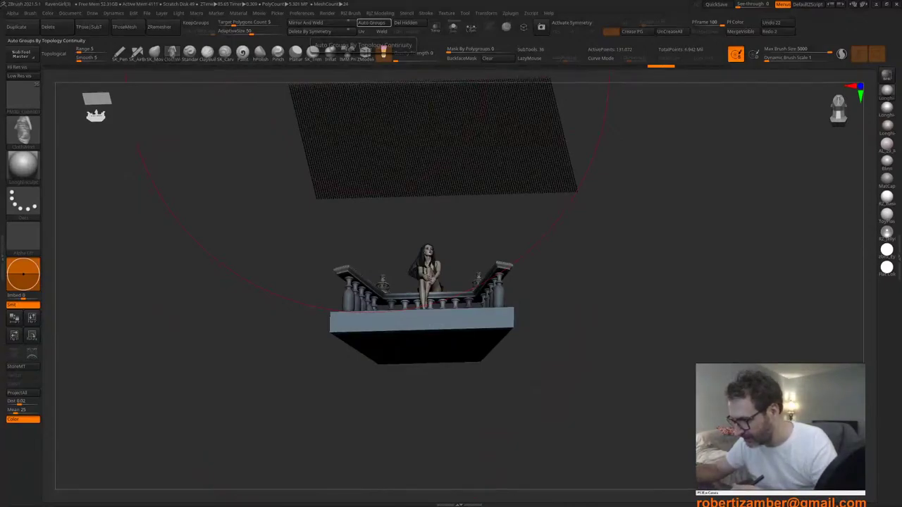
click(371, 24)
mouse_move(346, 192)
alt+right_down()
mouse_move(340, 233)
mouse_move(361, 242)
mouse_move(353, 201)
alt+right_up()
ctrl+right_drag(317, 137, 364, 188)
ctrl+shift+click(364, 188)
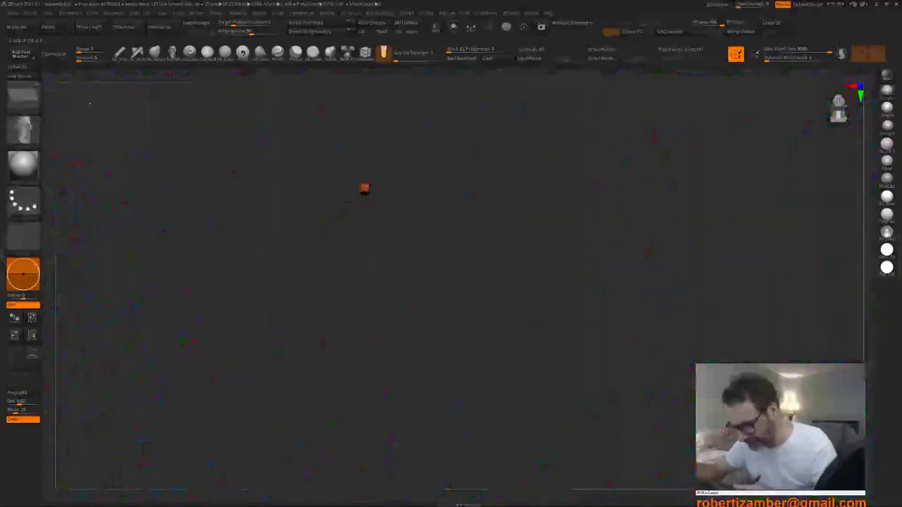
ctrl+shift+click(365, 189)
ctrl+right_drag(267, 142, 322, 241)
ctrl+shift+click(334, 287)
Step: Select the ClothSlide brush and pull the middle of the cube plane down into a sagging, cloth-like fold
mouse_move(331, 292)
right_down()
mouse_move(329, 266)
mouse_move(323, 287)
right_up()
key(b)
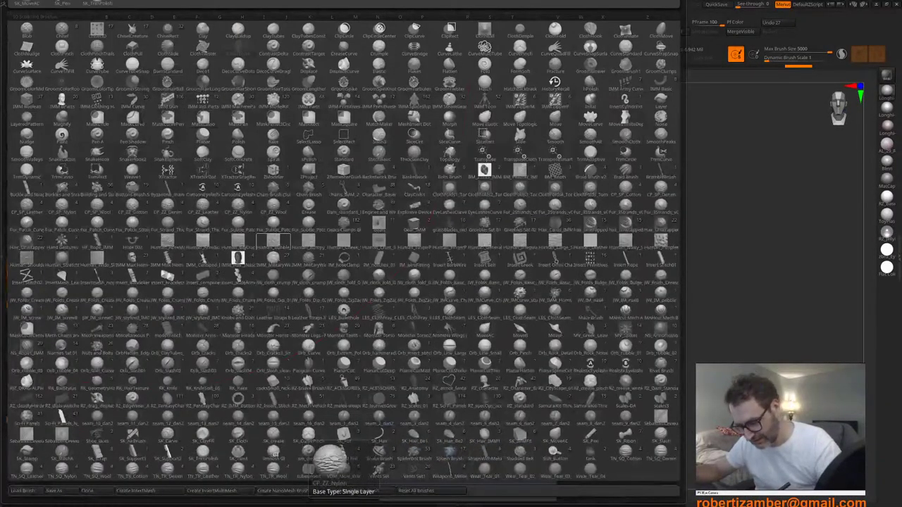
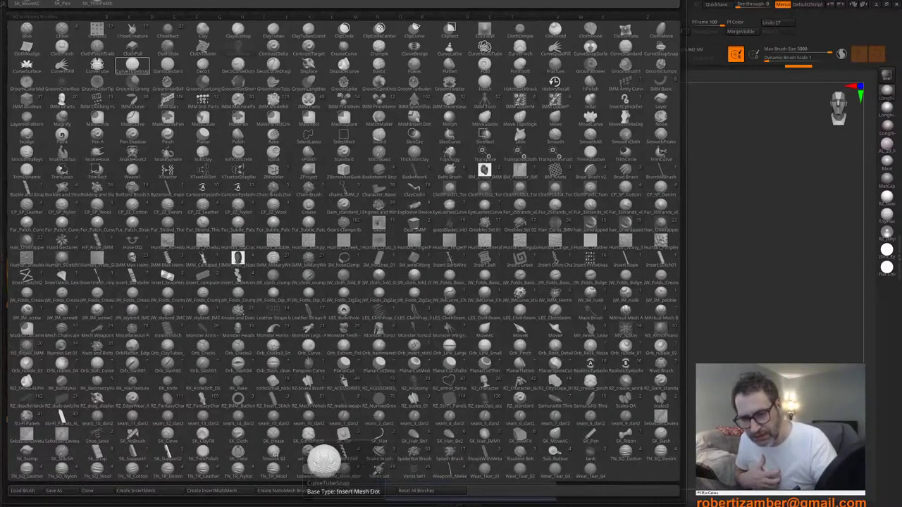
click(167, 48)
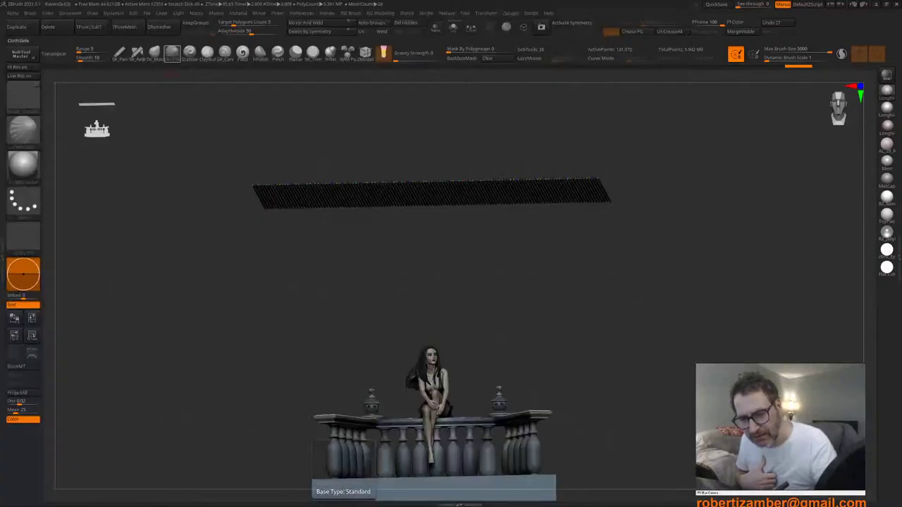
key(space)
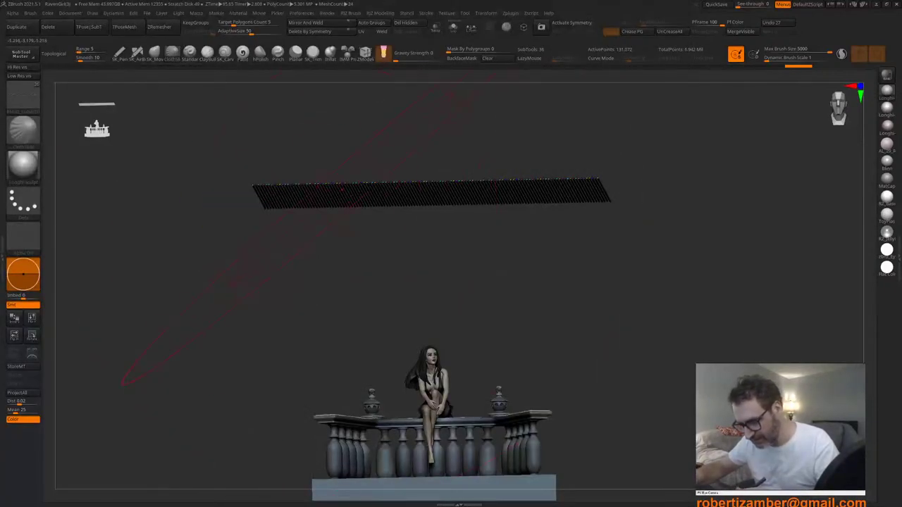
drag(335, 191, 346, 290)
mouse_move(346, 291)
right_down()
mouse_move(334, 270)
mouse_move(275, 247)
right_up()
key(space)
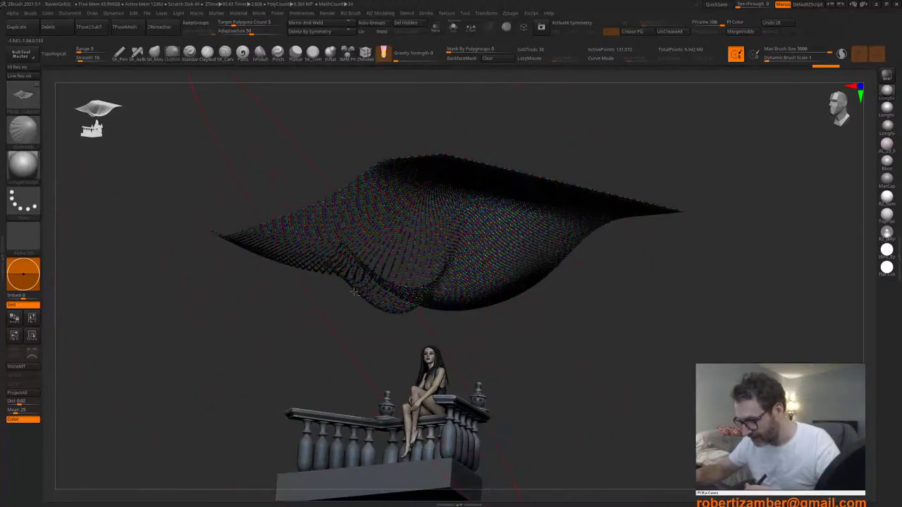
mouse_move(354, 292)
alt+right_down()
mouse_move(318, 232)
mouse_move(387, 233)
alt+right_up()
drag(338, 247, 361, 295)
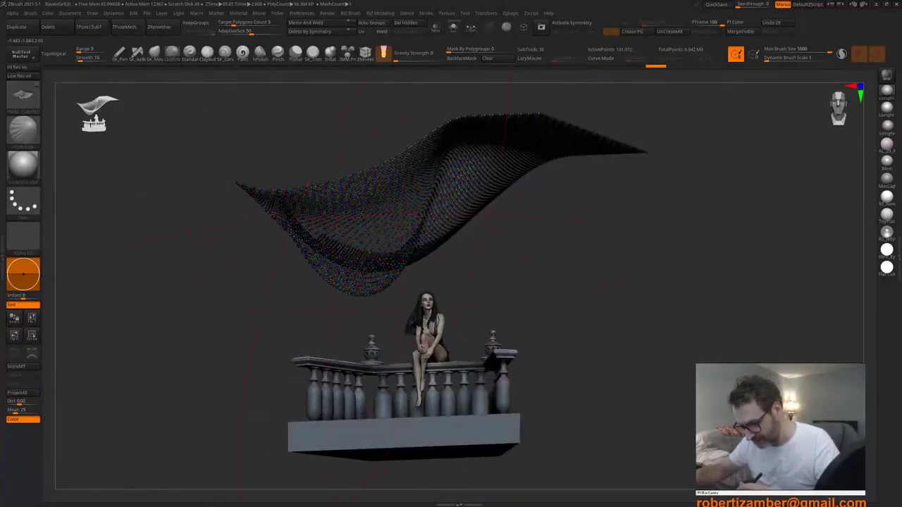
drag(409, 197, 385, 282)
Step: Shape the draped plane from several angles with ClothSlide, lowering its folds and lifting its far end above the balcony
key(space)
mouse_move(444, 231)
mouse_down()
mouse_move(433, 225)
mouse_move(427, 247)
mouse_move(435, 264)
mouse_up()
mouse_move(394, 236)
right_down()
mouse_move(380, 281)
mouse_move(359, 255)
mouse_move(331, 282)
mouse_move(361, 242)
mouse_move(309, 206)
mouse_move(299, 244)
mouse_move(379, 235)
right_up()
key(space)
key(space)
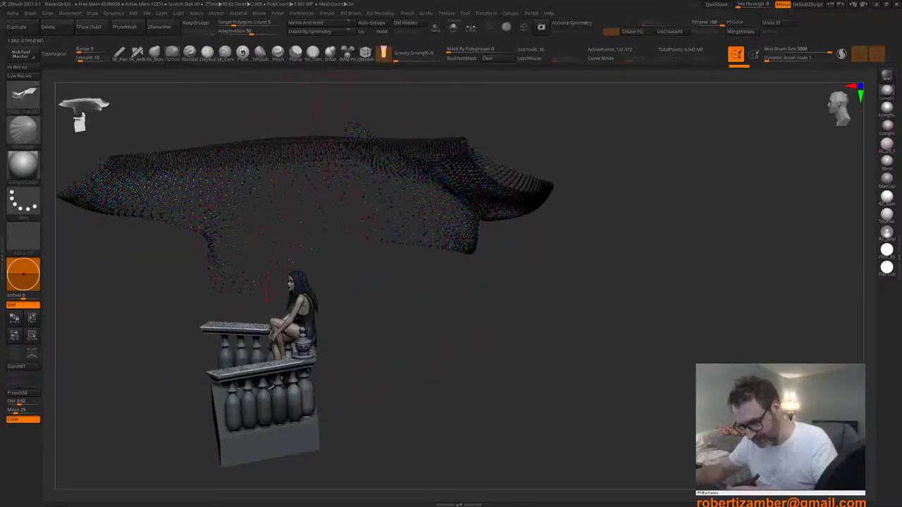
drag(316, 159, 285, 141)
mouse_move(332, 214)
right_down()
mouse_move(374, 226)
mouse_move(301, 204)
right_up()
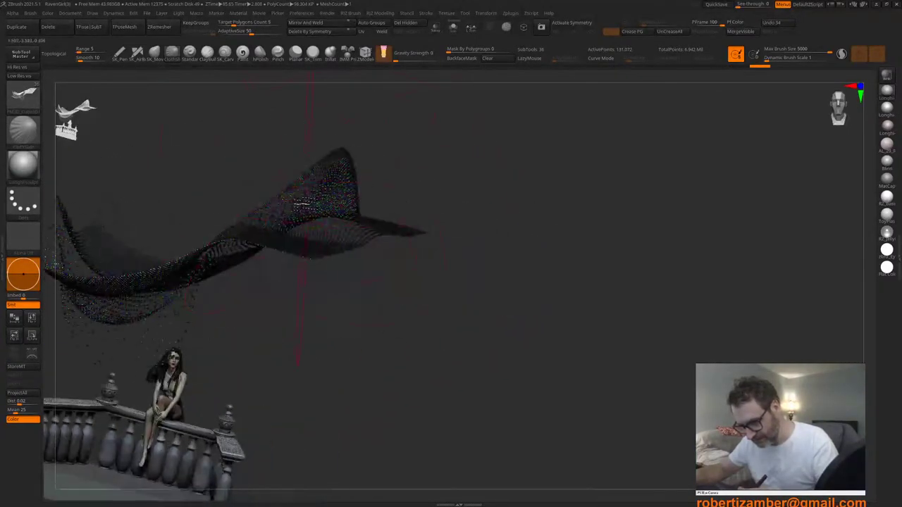
drag(302, 204, 313, 170)
Step: Set Mask By Polygroups to 100 for brushing the draped cube plane
mouse_move(305, 262)
ctrl+right_down()
mouse_move(244, 226)
mouse_move(226, 240)
mouse_move(367, 191)
mouse_move(338, 278)
mouse_move(334, 331)
ctrl+right_up()
right_drag(334, 332, 341, 246)
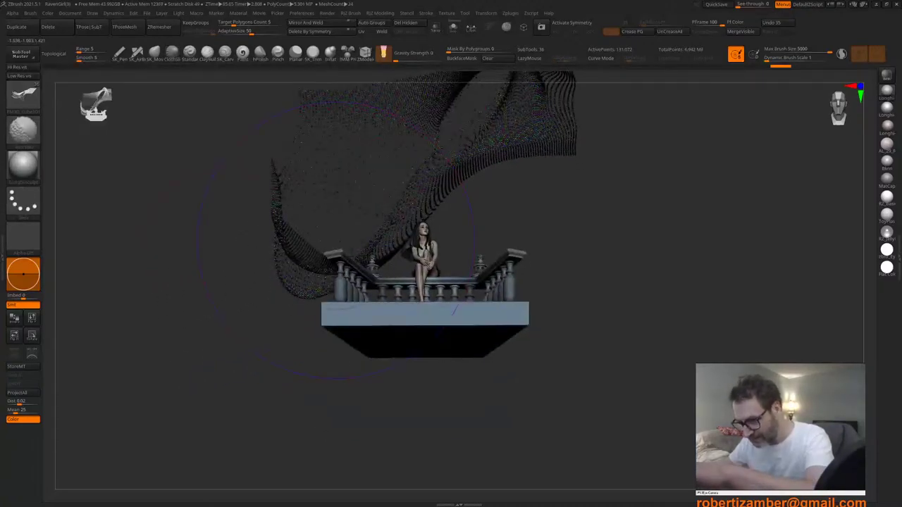
key(shift+f)
key(shift+f)
right_drag(336, 241, 367, 240)
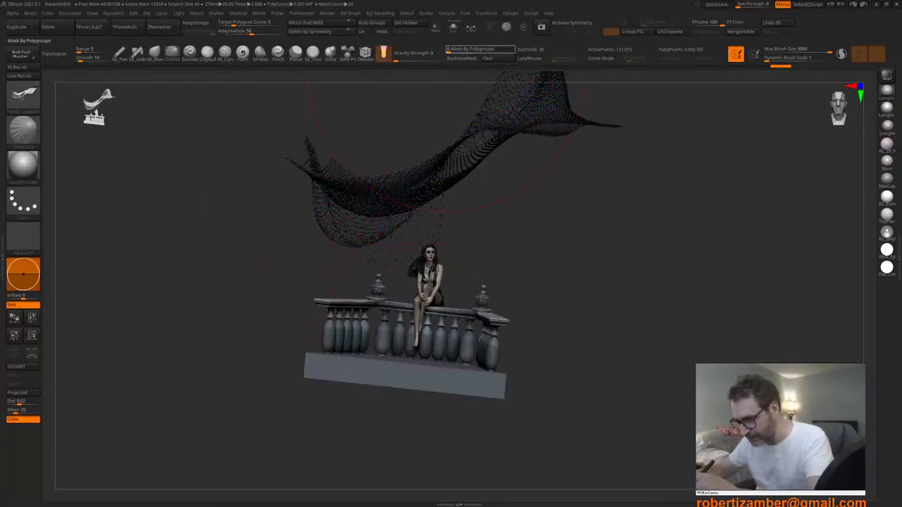
right_drag(455, 201, 400, 207)
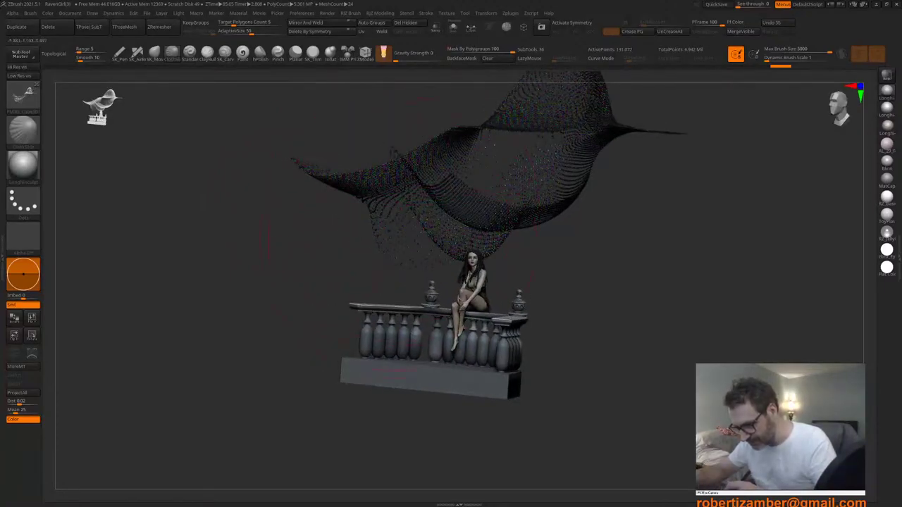
Step: Rework the folds of the draped cube plane with ClothSlide strokes from the front, the side and behind the balcony
right_drag(407, 241, 424, 208)
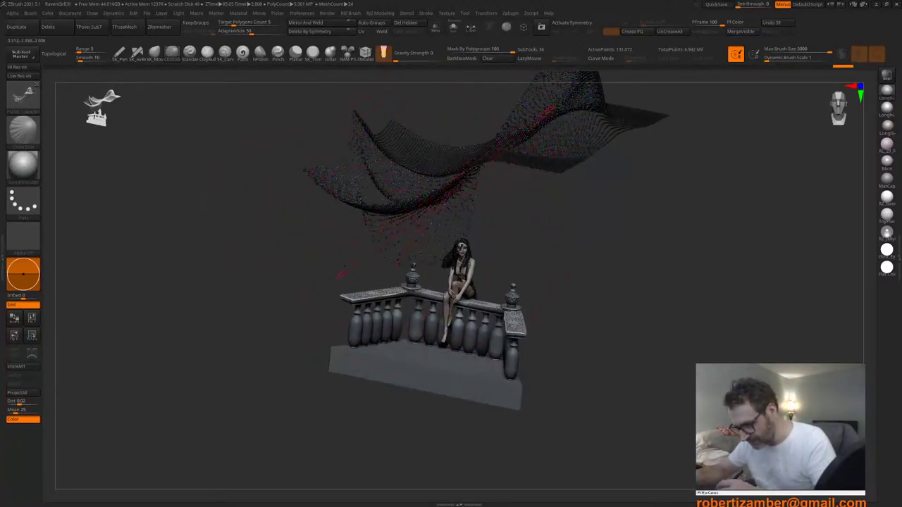
right_drag(427, 266, 257, 238)
right_click(387, 250)
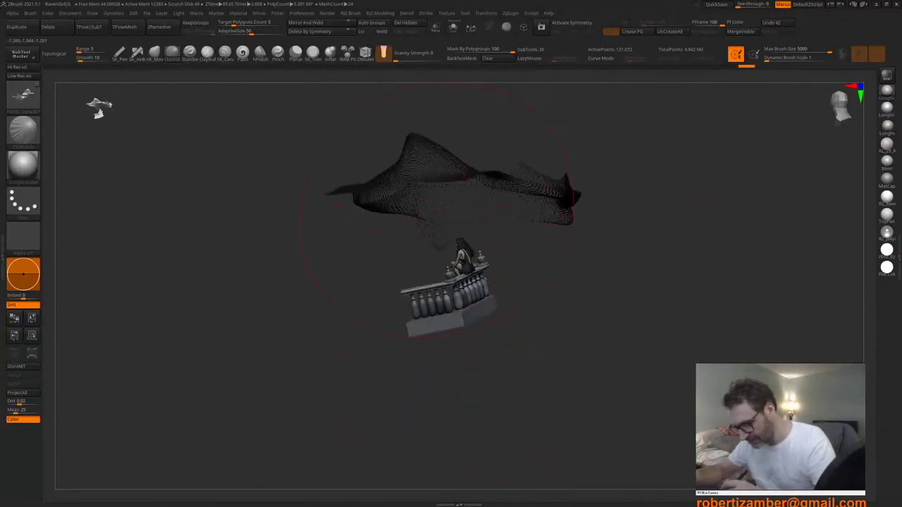
right_drag(435, 214, 411, 222)
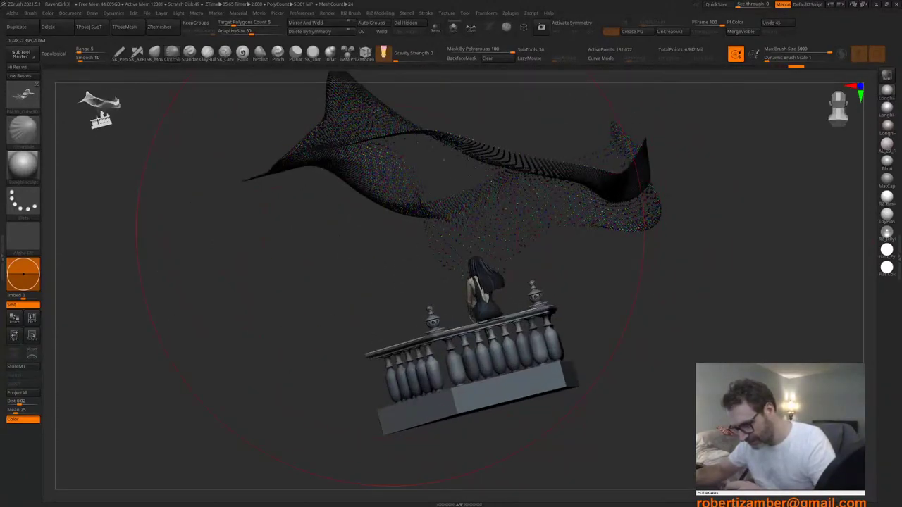
right_drag(377, 260, 424, 252)
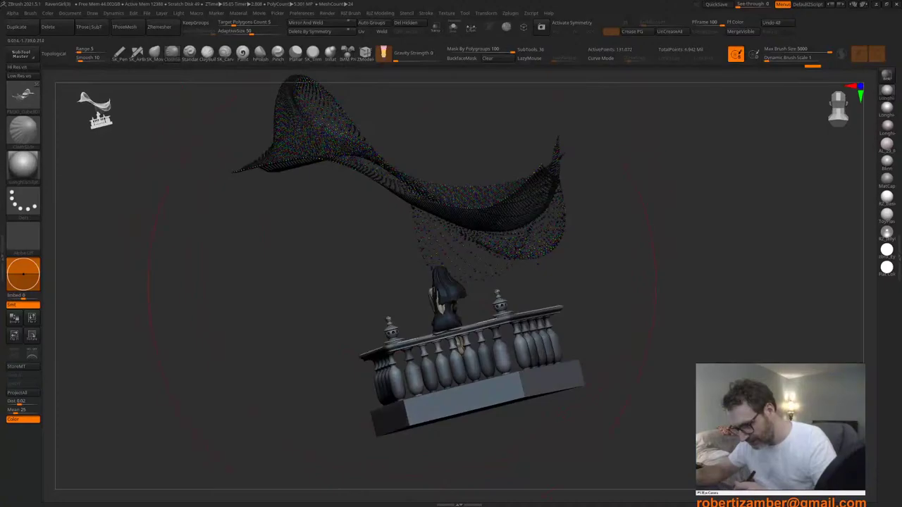
mouse_move(402, 287)
right_down()
mouse_move(446, 249)
mouse_move(423, 272)
mouse_move(398, 255)
mouse_move(425, 258)
mouse_move(465, 213)
right_up()
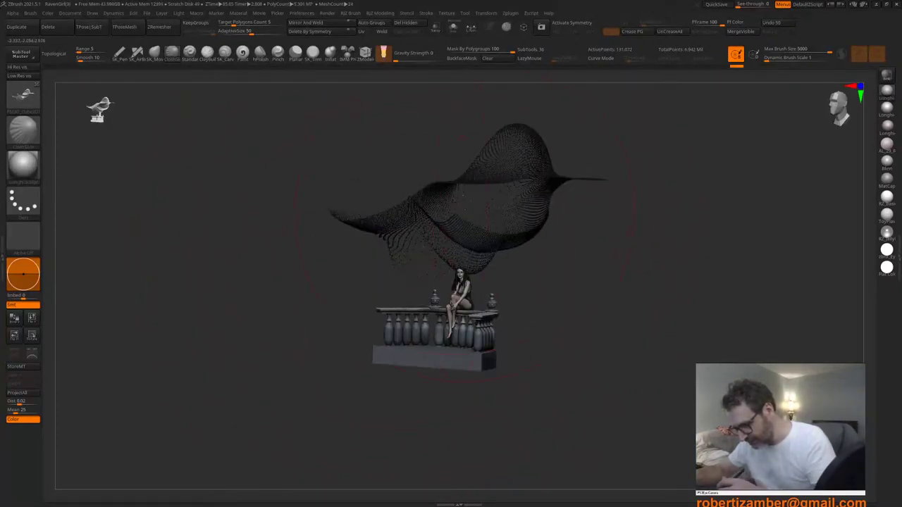
Step: Slide the middle of the cloth and its hanging fold into a longer diagonal sweep above the seated figure
drag(458, 237, 440, 225)
right_drag(415, 233, 454, 236)
drag(395, 247, 416, 229)
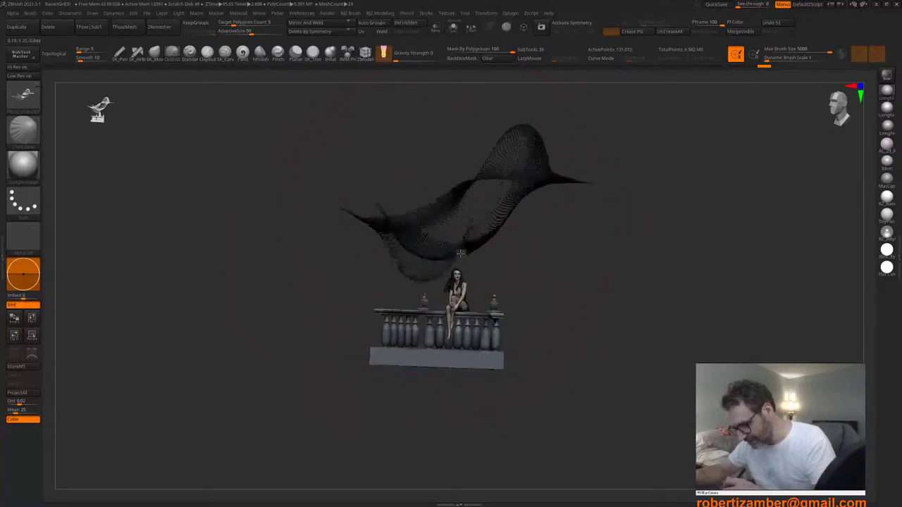
mouse_move(416, 222)
right_down()
mouse_move(458, 217)
mouse_move(437, 191)
mouse_move(416, 186)
right_up()
drag(416, 187, 430, 201)
right_drag(430, 201, 394, 215)
drag(393, 215, 399, 213)
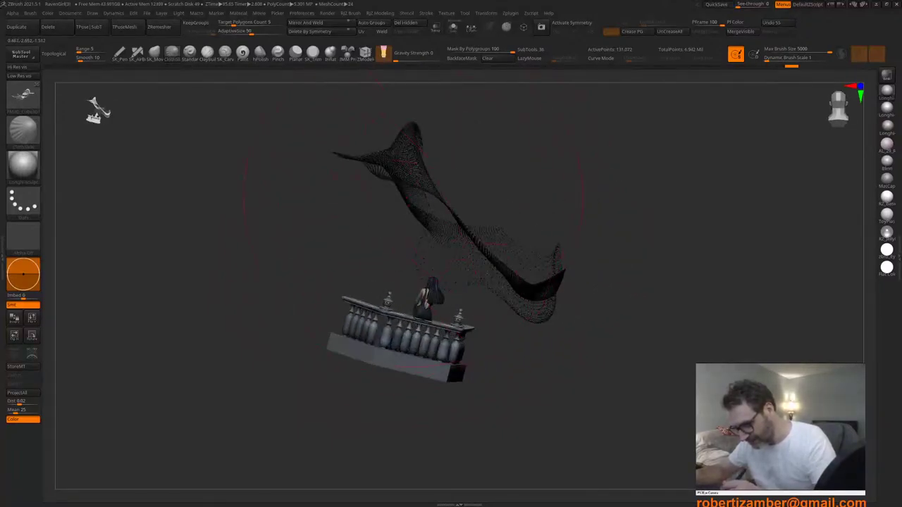
right_drag(414, 198, 395, 205)
drag(409, 222, 417, 230)
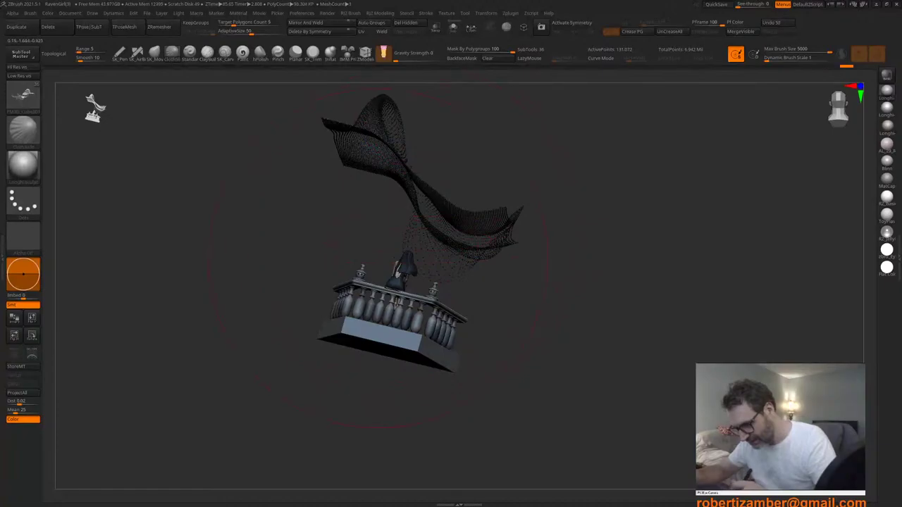
Step: Adjust the ClothSlide draw size and reshape the low hanging fold beside the figure from the front
mouse_move(378, 258)
right_down()
mouse_move(363, 248)
mouse_move(390, 252)
right_up()
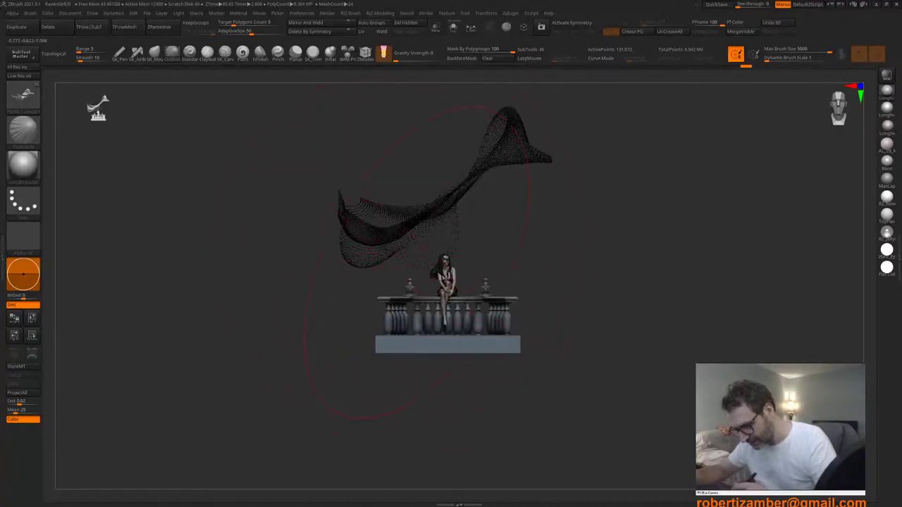
drag(417, 263, 407, 257)
ctrl+right_drag(406, 257, 347, 312)
key(space)
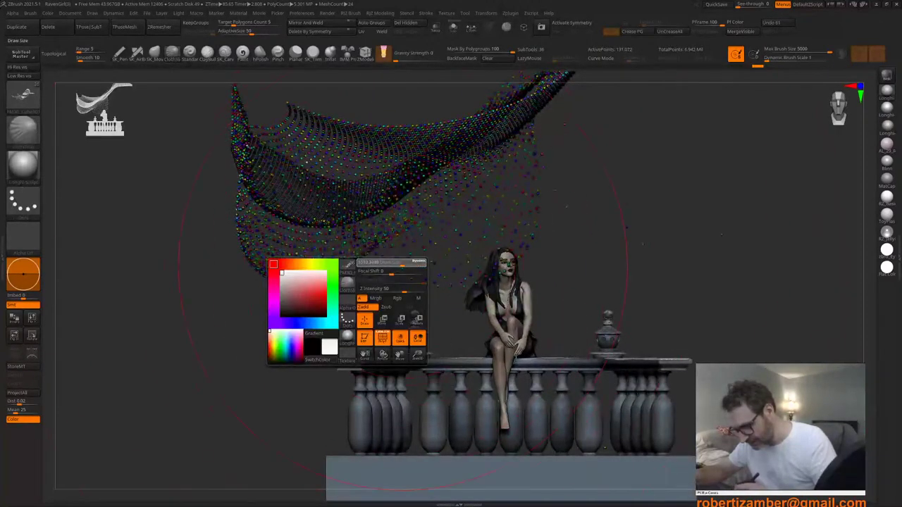
drag(403, 265, 406, 265)
mouse_move(407, 264)
right_down()
mouse_move(414, 301)
mouse_move(416, 241)
right_up()
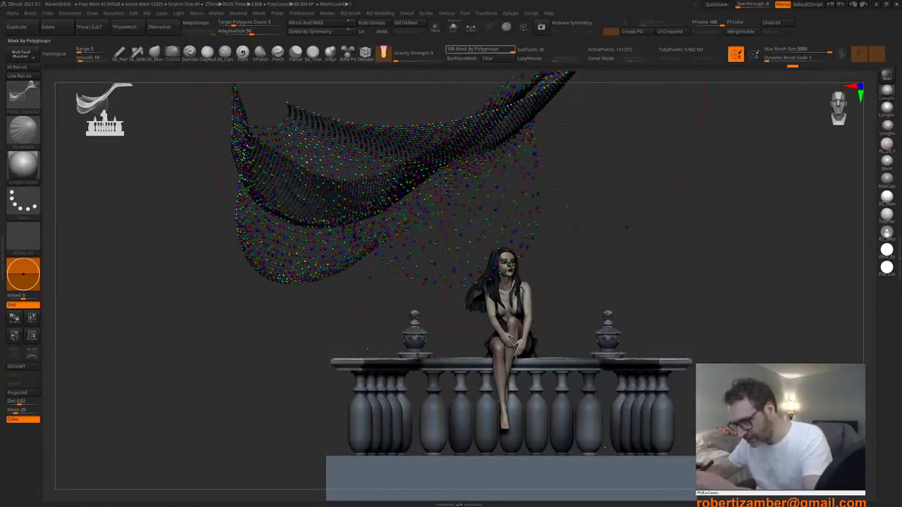
Step: Lower Mask By Polygroups to 21, try pulling the cloth's middle and near end with ClothSlide, and undo the trial strokes
ctrl+right_drag(409, 244, 418, 167)
key(space)
drag(419, 164, 420, 244)
drag(487, 141, 493, 190)
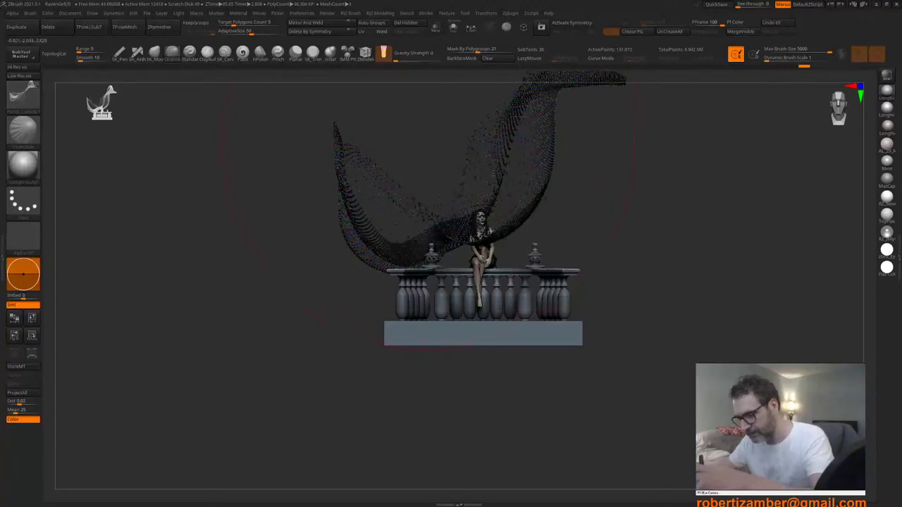
key(ctrl+z)
key(ctrl+z)
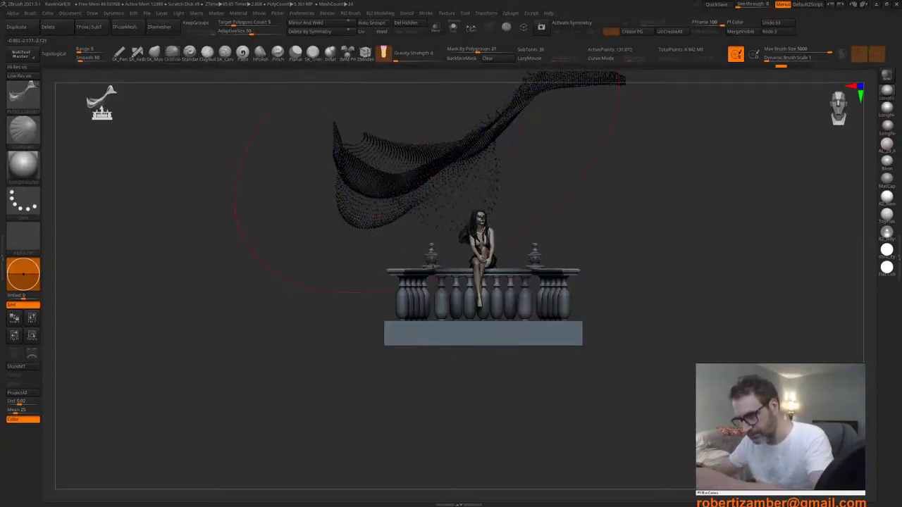
key(ctrl+shift+z)
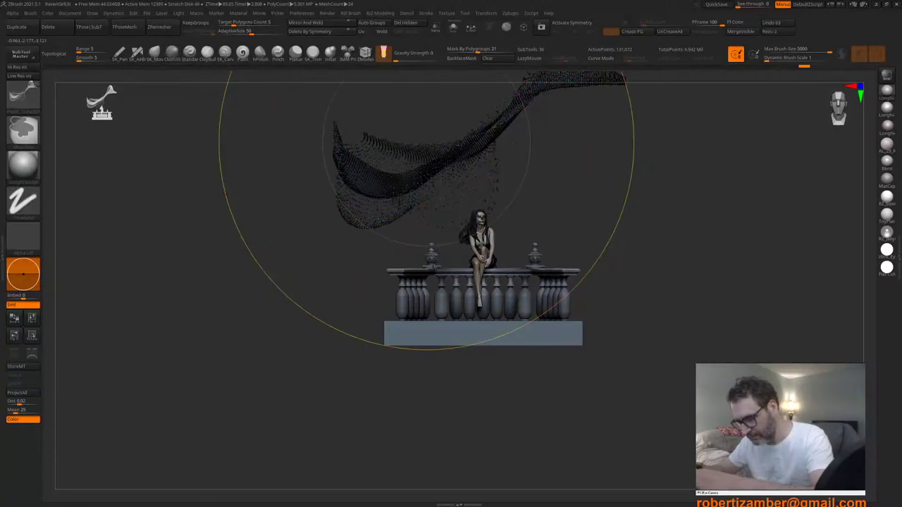
drag(359, 164, 319, 182)
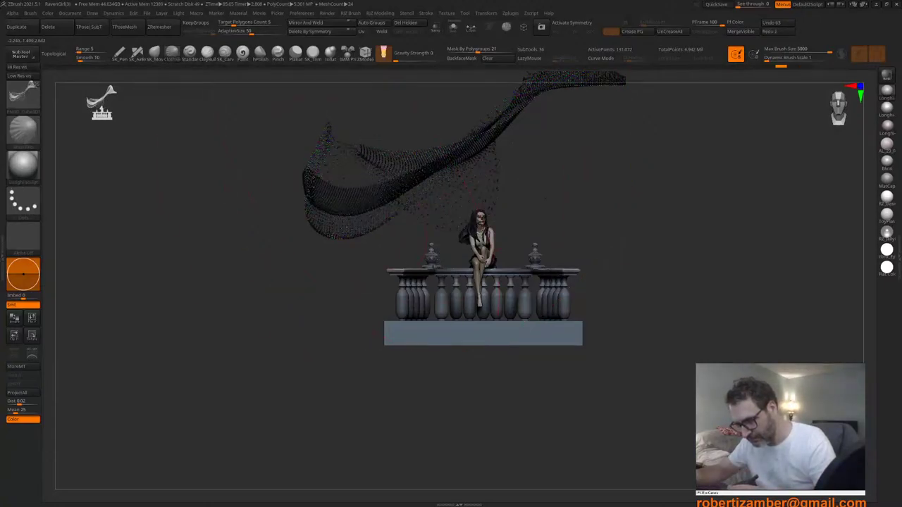
key(ctrl+z)
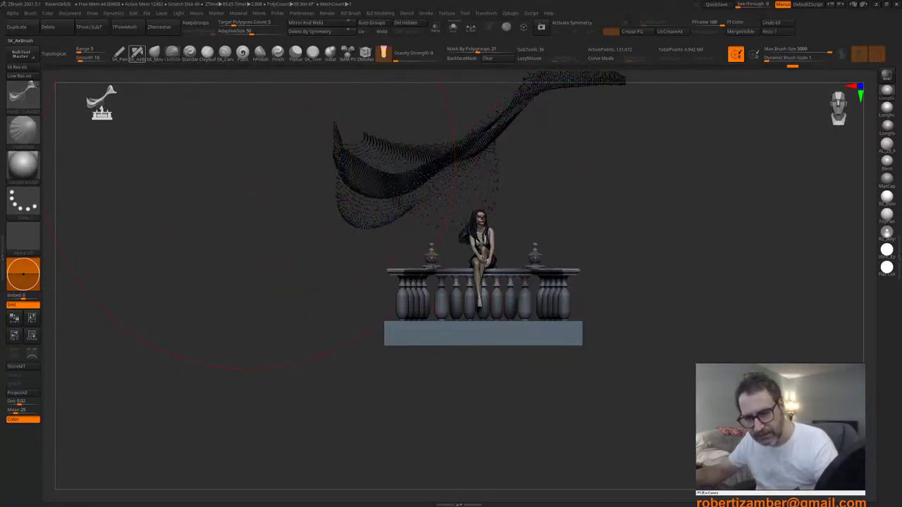
Step: Select the ClothPull brush, adjust its draw size and pull the cloth's low hanging fold slightly upward
key(b)
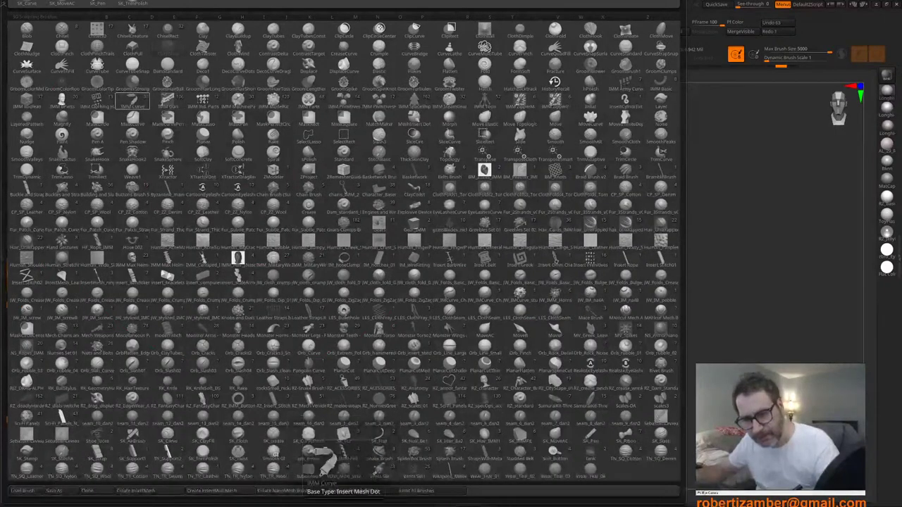
click(132, 47)
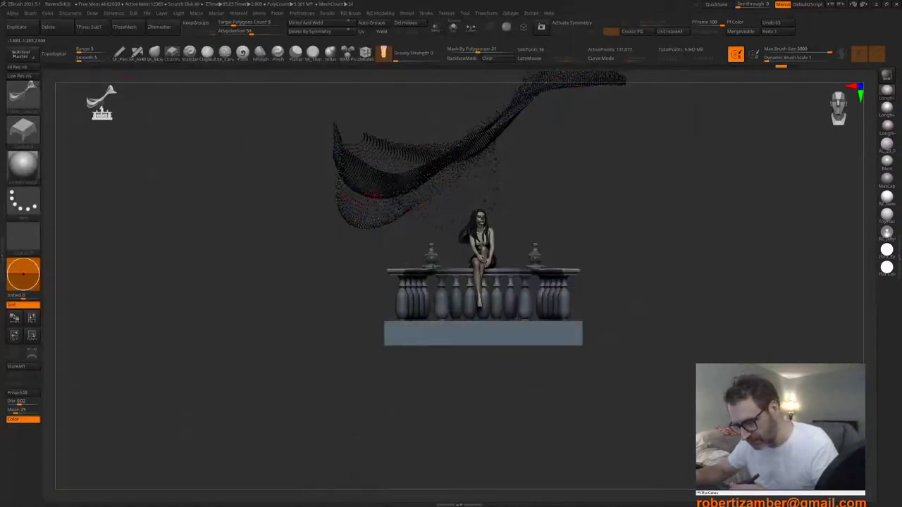
click(375, 210)
key(space)
mouse_move(378, 220)
mouse_down()
mouse_move(386, 230)
mouse_move(382, 210)
mouse_up()
key(space)
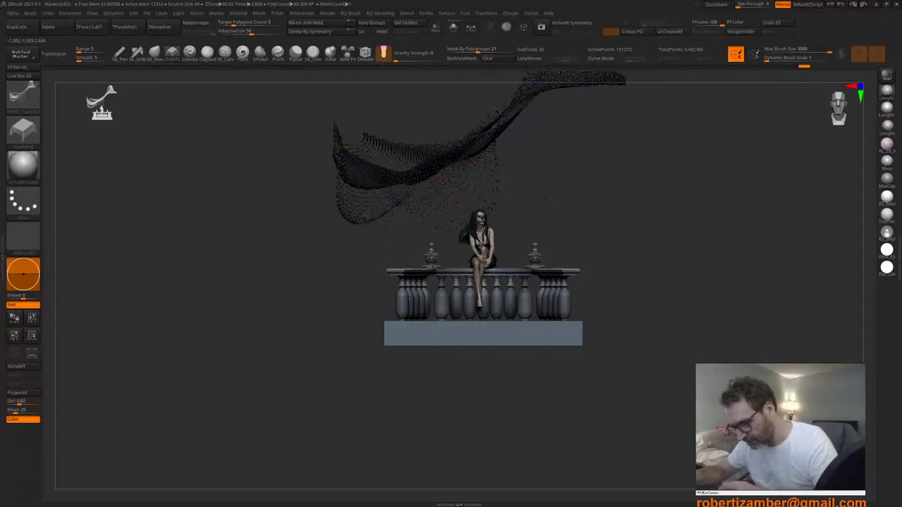
Step: Set Mask By Polygroups to 75 and pull the cloth's folds and back edge into shape with ClothPull
drag(635, 282, 543, 257)
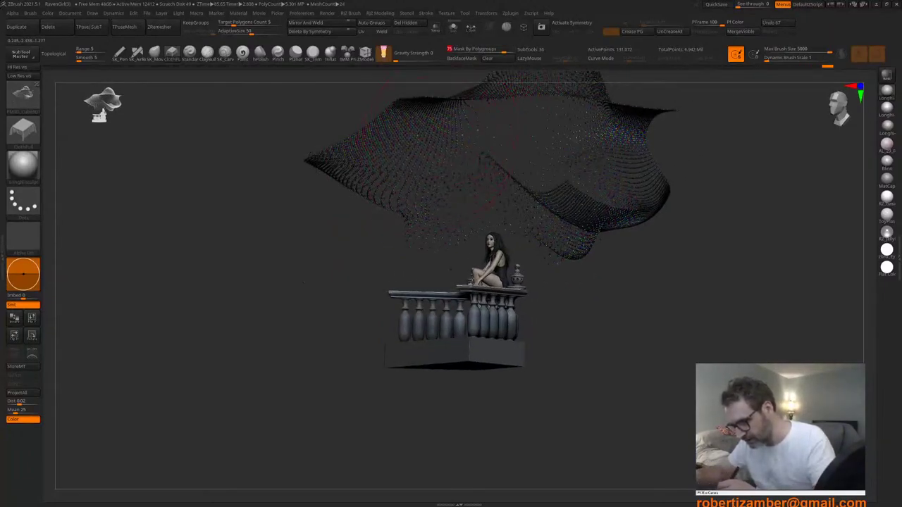
drag(304, 282, 540, 345)
alt+drag(460, 202, 377, 170)
mouse_move(409, 236)
mouse_down()
mouse_move(364, 233)
mouse_move(394, 246)
mouse_up()
ctrl+right_drag(405, 233, 415, 268)
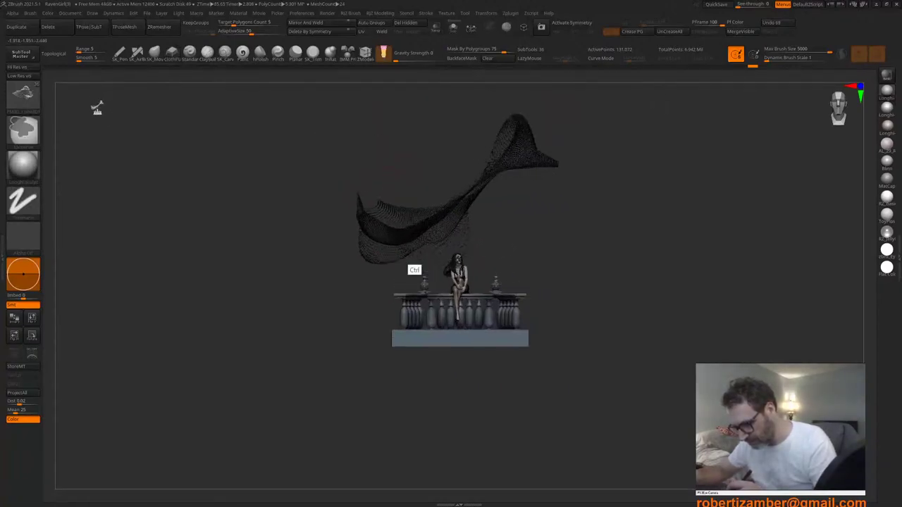
right_click(356, 273)
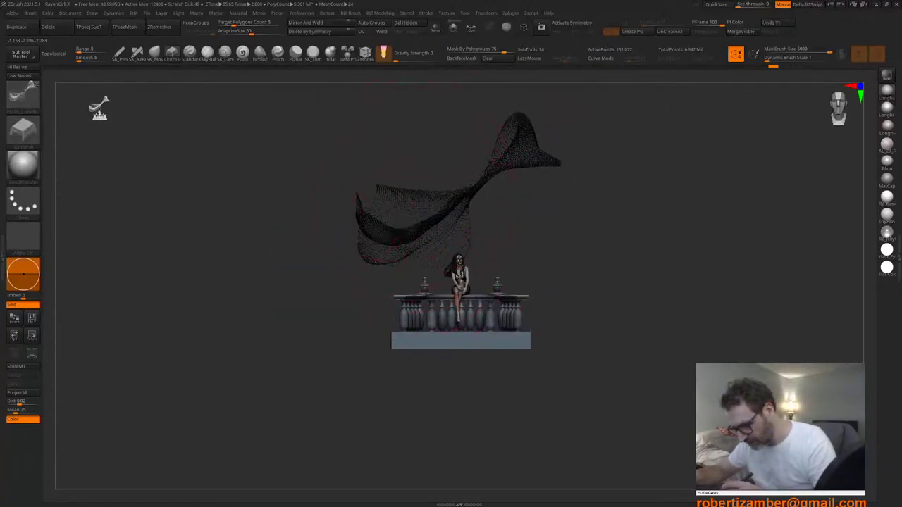
drag(416, 271, 363, 272)
right_click(363, 271)
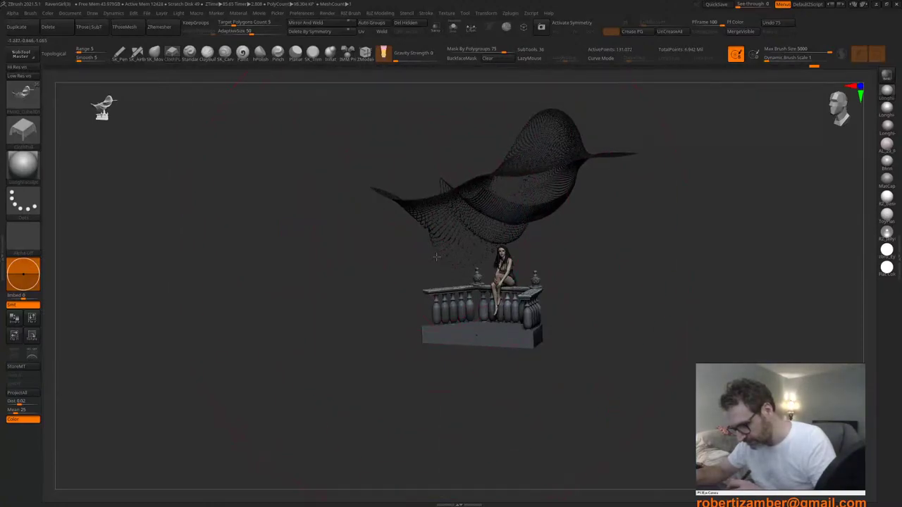
Step: Adjust the ClothPull draw size and reshape the middle of the cloth directly above the figure
mouse_move(437, 257)
shift+mouse_down()
mouse_move(459, 236)
mouse_move(423, 234)
shift+mouse_up()
right_click(416, 200)
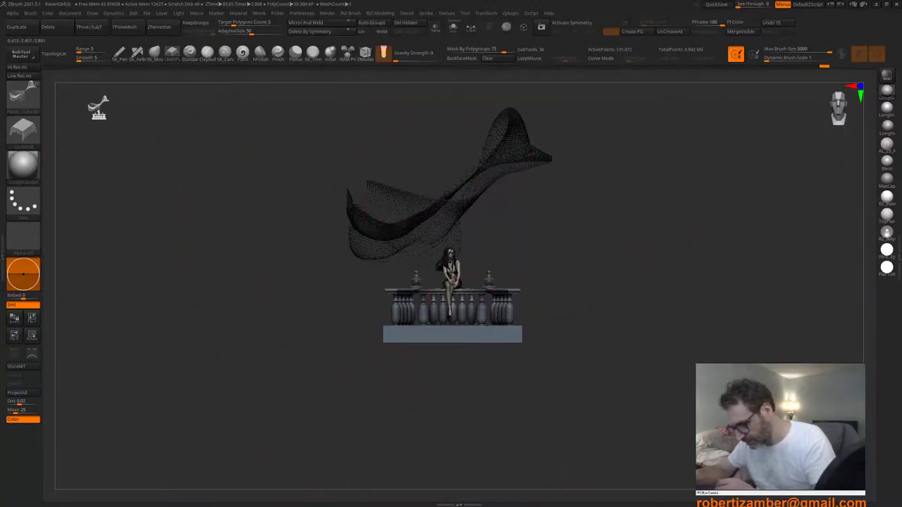
key(space)
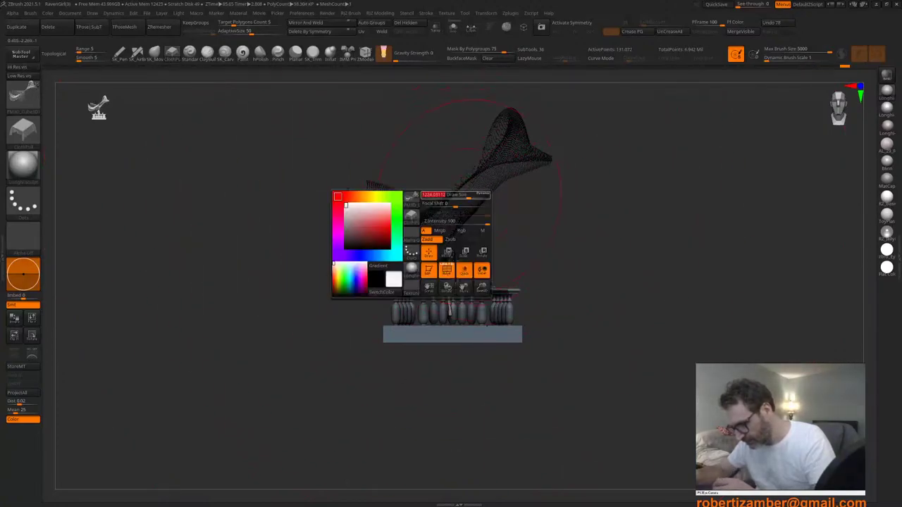
key(space)
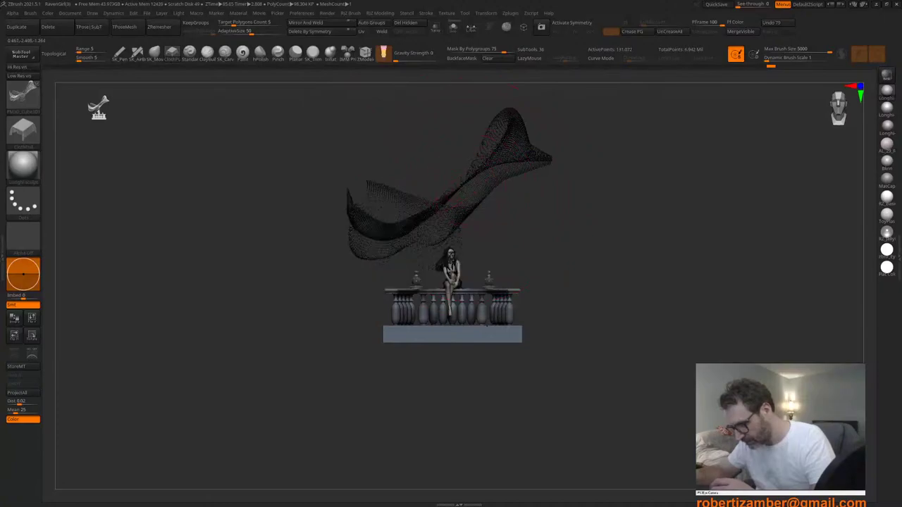
right_drag(353, 248, 416, 247)
key(space)
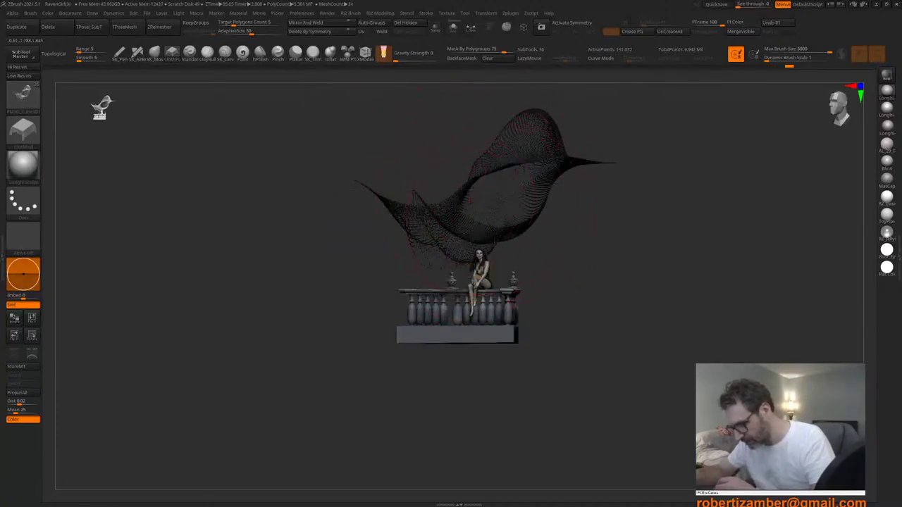
Step: Refine the cloth's near end and middle folds with ClothPull strokes from several angles around the balcony
right_drag(585, 243, 439, 244)
right_click(439, 244)
mouse_move(557, 238)
right_down()
mouse_move(416, 230)
mouse_move(413, 251)
mouse_move(392, 217)
right_up()
right_click(392, 212)
drag(385, 213, 392, 213)
mouse_move(417, 195)
alt+right_down()
mouse_move(389, 233)
mouse_move(403, 221)
alt+right_up()
right_click(403, 221)
drag(403, 221, 408, 221)
right_drag(367, 225, 400, 351)
alt+right_drag(361, 292, 356, 303)
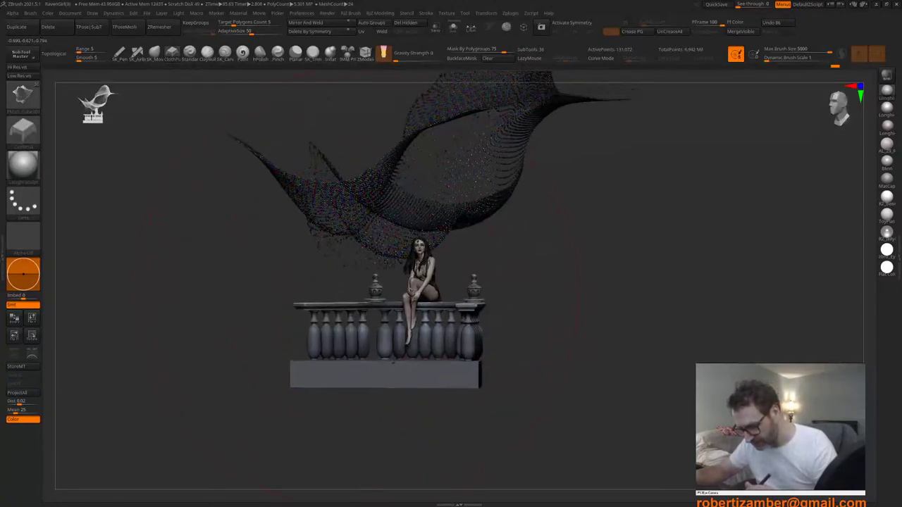
right_click(283, 313)
mouse_move(283, 313)
alt+right_down()
mouse_move(227, 334)
mouse_move(244, 338)
alt+right_up()
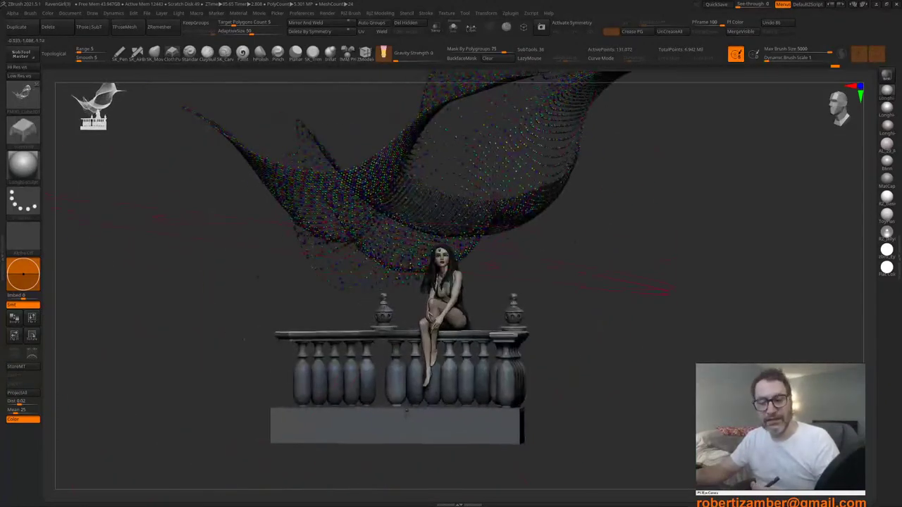
right_drag(248, 253, 271, 251)
Step: Select the ClothMove brush, adjust its draw size and move the cloth's folds above the figure
key(b)
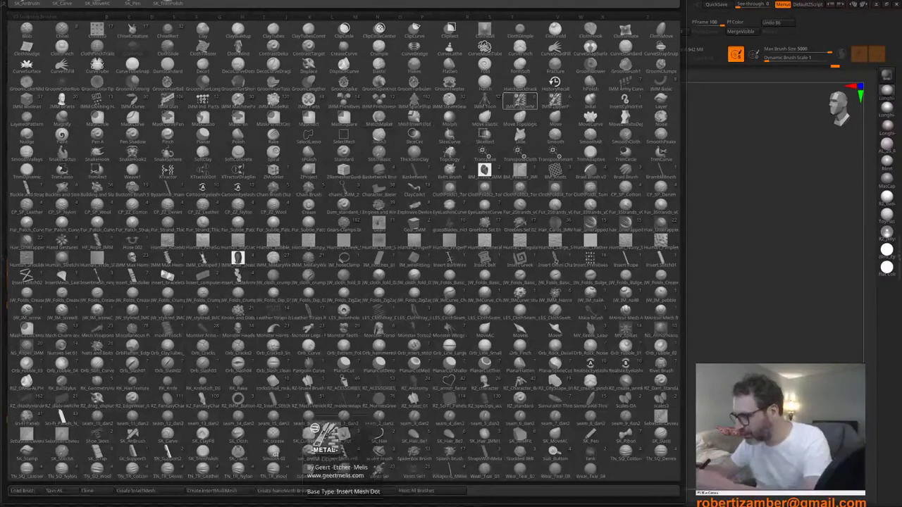
click(335, 461)
shift+right_drag(303, 280, 329, 279)
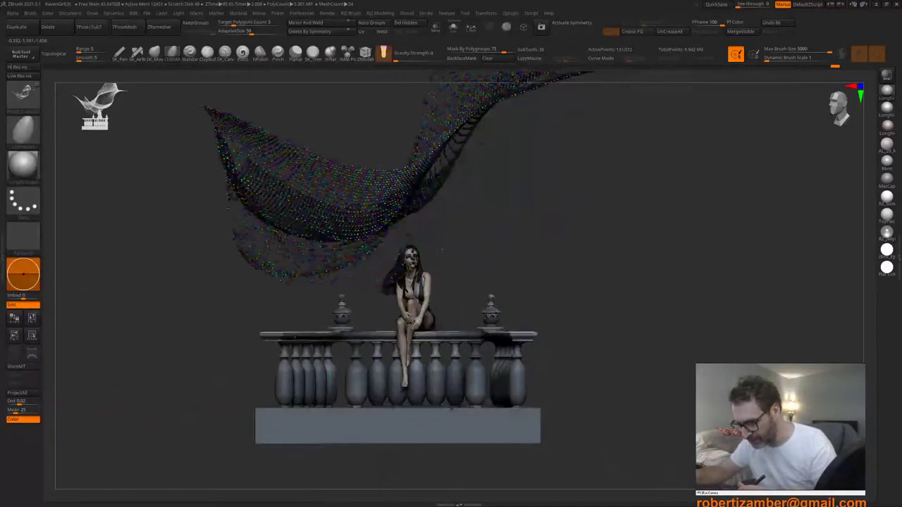
right_click(329, 279)
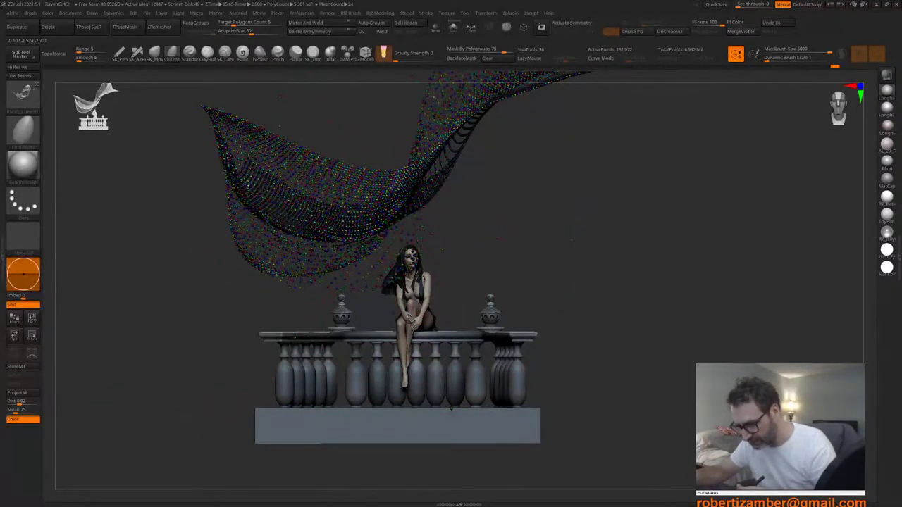
right_drag(366, 230, 283, 276)
right_click(283, 276)
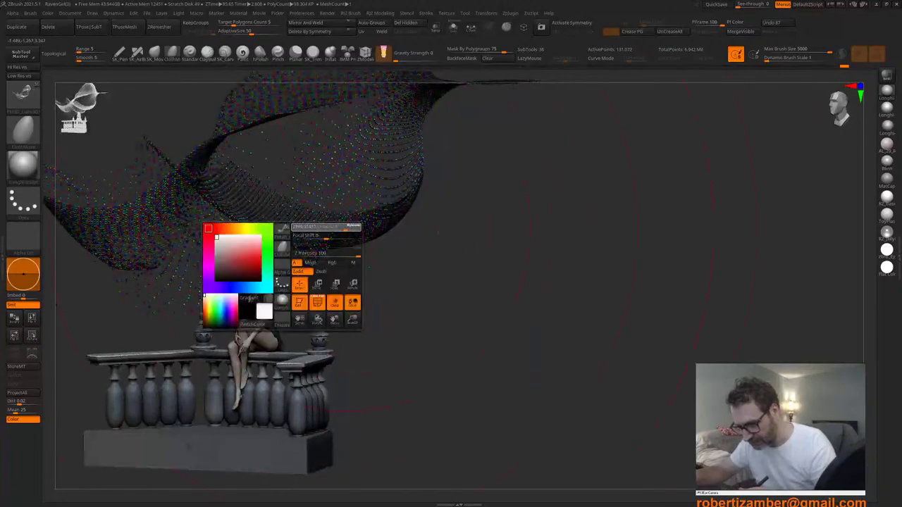
drag(361, 237, 355, 250)
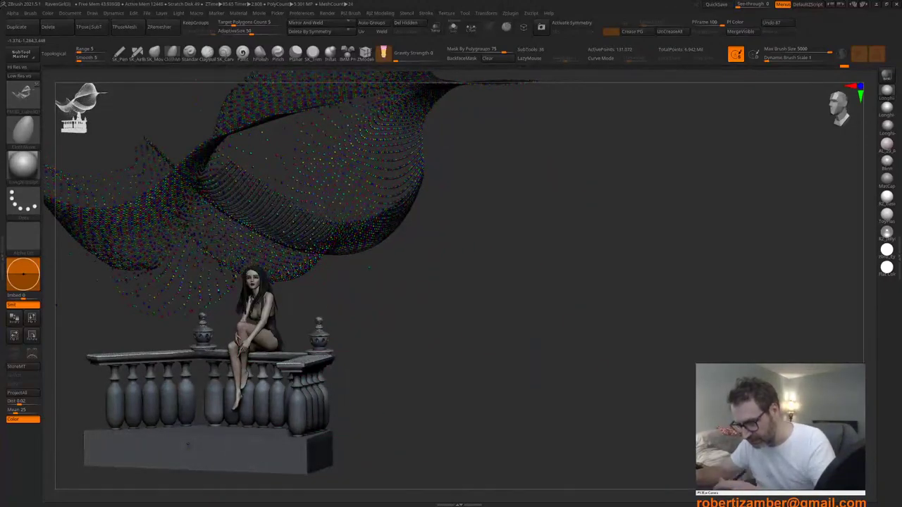
Step: Set Mask By Polygroups to 100 for moving the cloth's cubes with the ClothMove brush
click(515, 51)
alt+right_drag(299, 245, 284, 326)
right_click(284, 326)
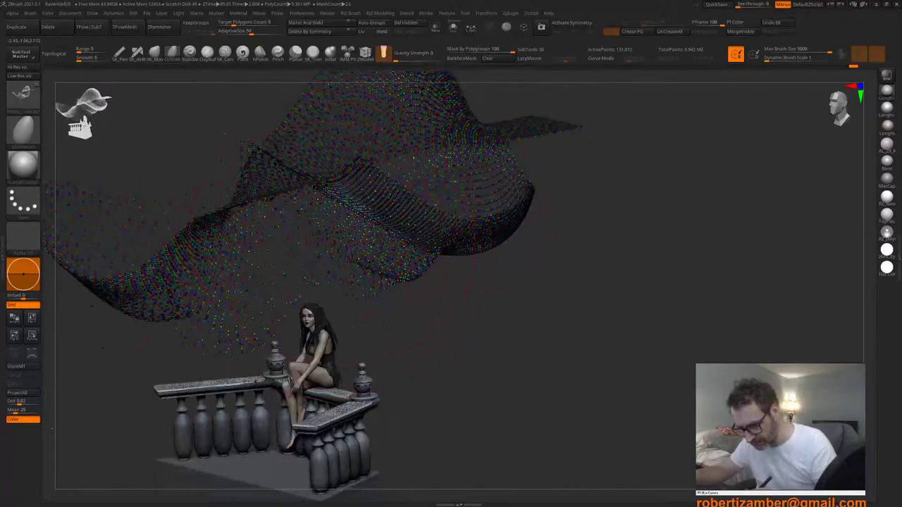
Step: Set Mask By Polygroups to 0 and reshape the cloth above the figure with ClothMove strokes
ctrl+right_drag(285, 352, 249, 279)
right_click(248, 278)
click(449, 51)
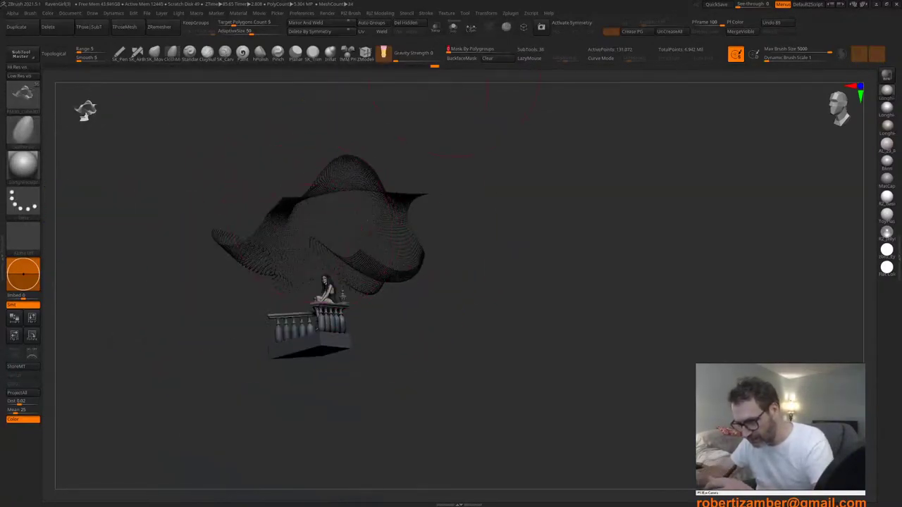
right_click(274, 235)
drag(335, 183, 333, 169)
right_drag(316, 171, 344, 204)
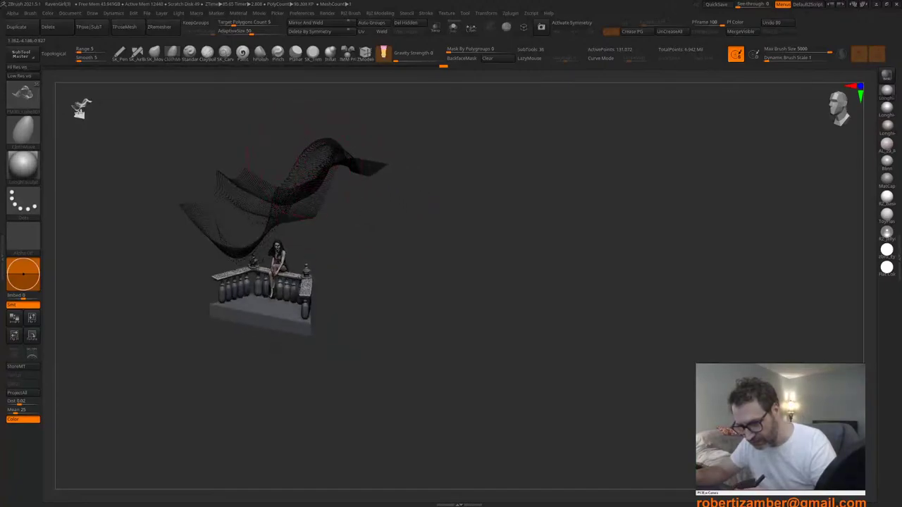
drag(311, 159, 324, 193)
Step: Pull the cloth's hanging lower fold beside the balcony downward with the ClothMove brush, checking it from several angles
alt+right_drag(308, 205, 385, 247)
mouse_move(385, 247)
right_down()
mouse_move(353, 194)
mouse_move(334, 210)
mouse_move(329, 243)
right_up()
ctrl+right_drag(330, 243, 348, 310)
alt+right_drag(326, 272, 360, 189)
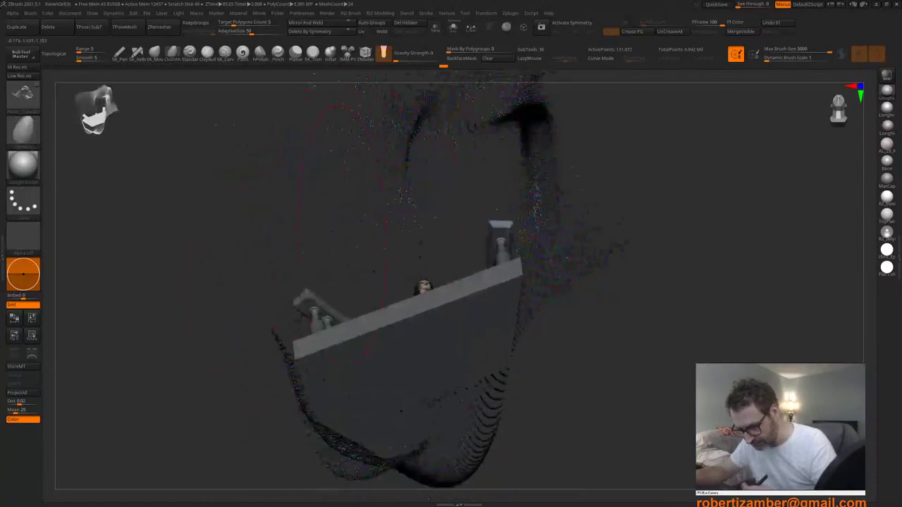
right_drag(343, 234, 309, 309)
right_click(305, 310)
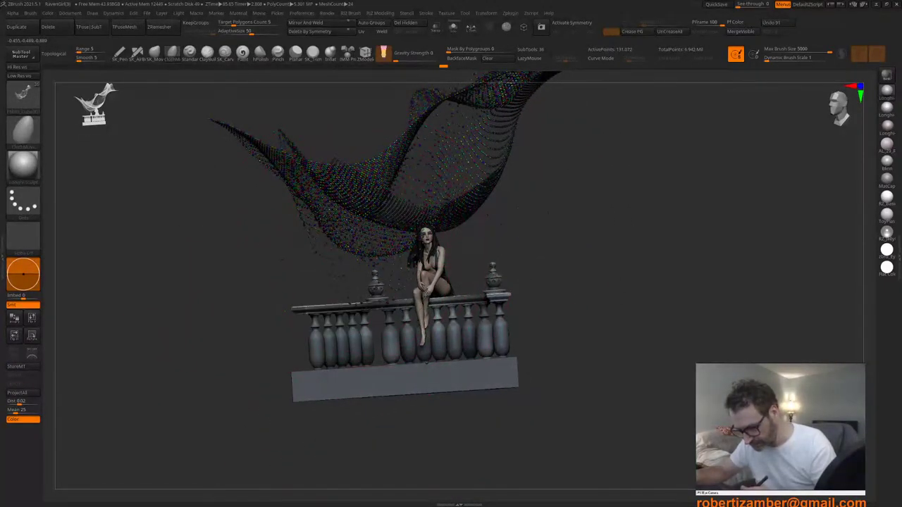
right_click(315, 311)
right_drag(353, 300, 273, 292)
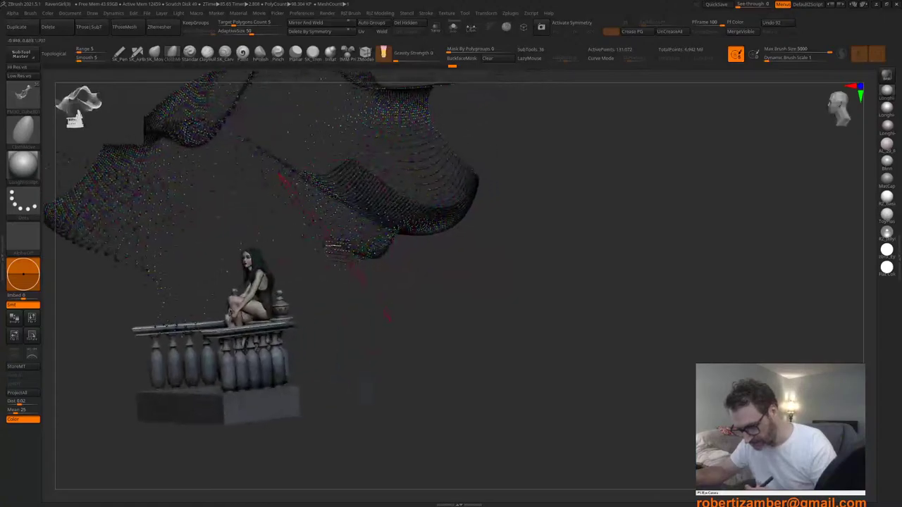
right_click(273, 292)
drag(318, 243, 328, 246)
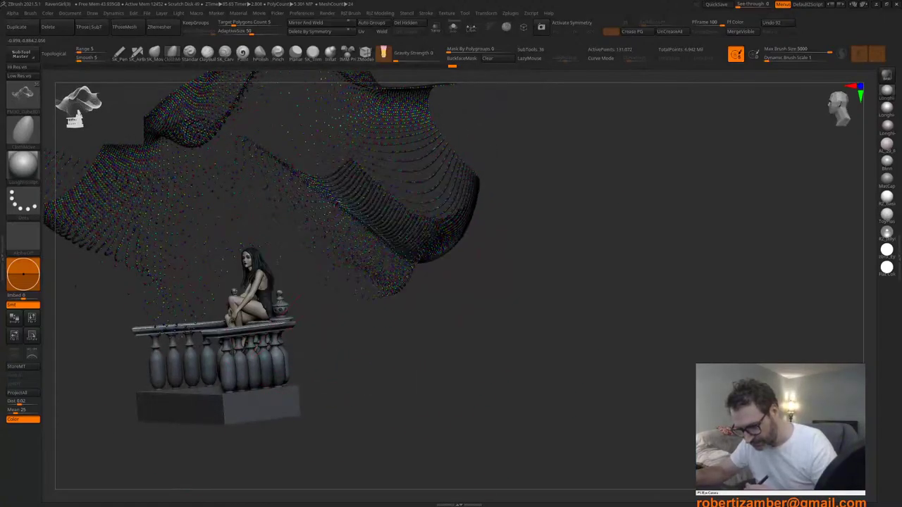
Step: Stretch the cloth's lower side down behind the balcony railing with the ClothMove brush
right_drag(314, 284, 359, 306)
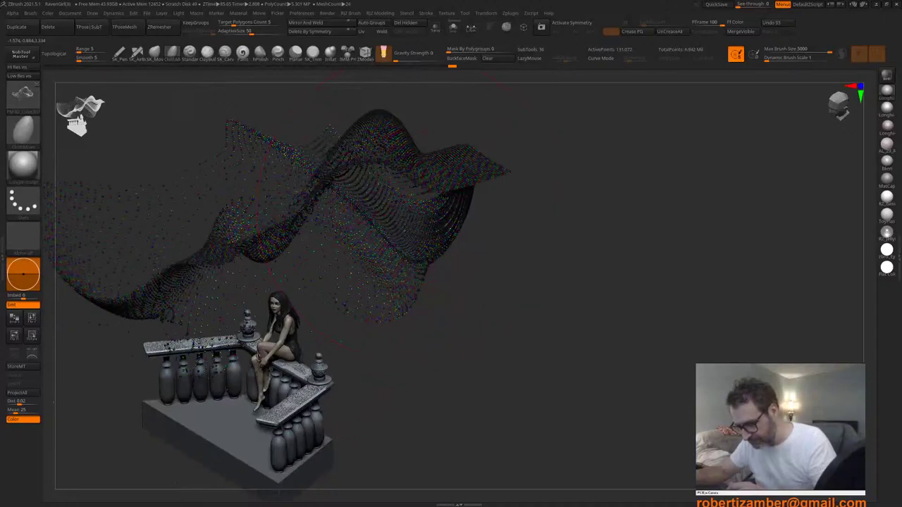
drag(408, 203, 402, 229)
mouse_move(441, 310)
right_down()
mouse_move(369, 275)
mouse_move(465, 300)
right_up()
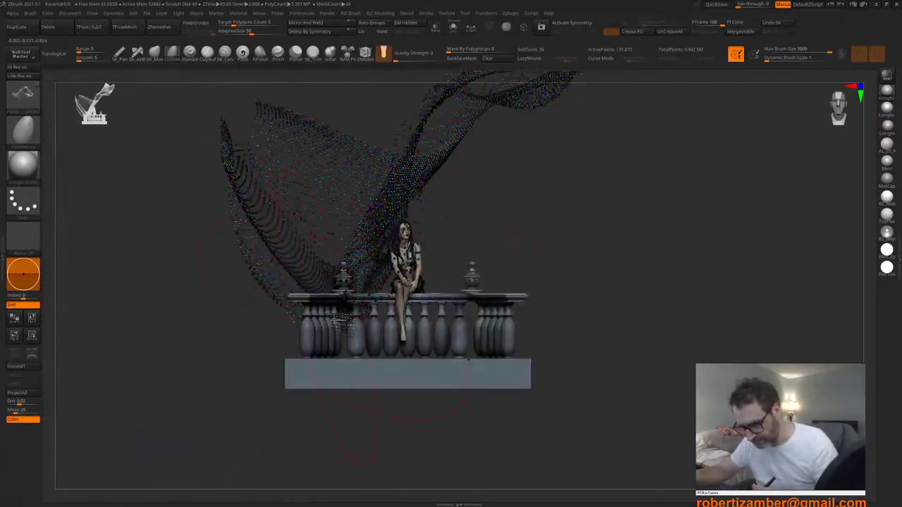
Step: Hide the PolyFrame colours on the cubes around the seated figure
ctrl+right_drag(359, 279, 344, 355)
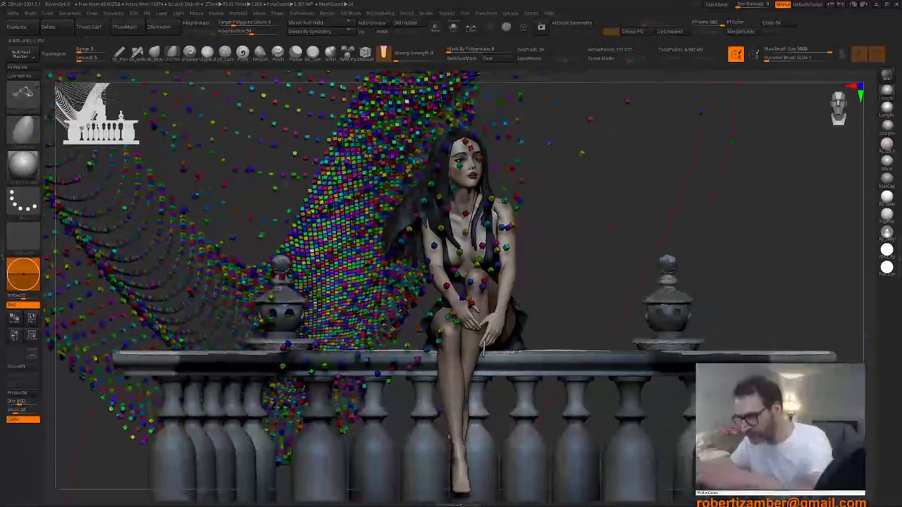
key(shift+f)
Step: Try subdividing the cloth's cubes twice, and undo both subdivisions
key(ctrl+d)
key(ctrl+d)
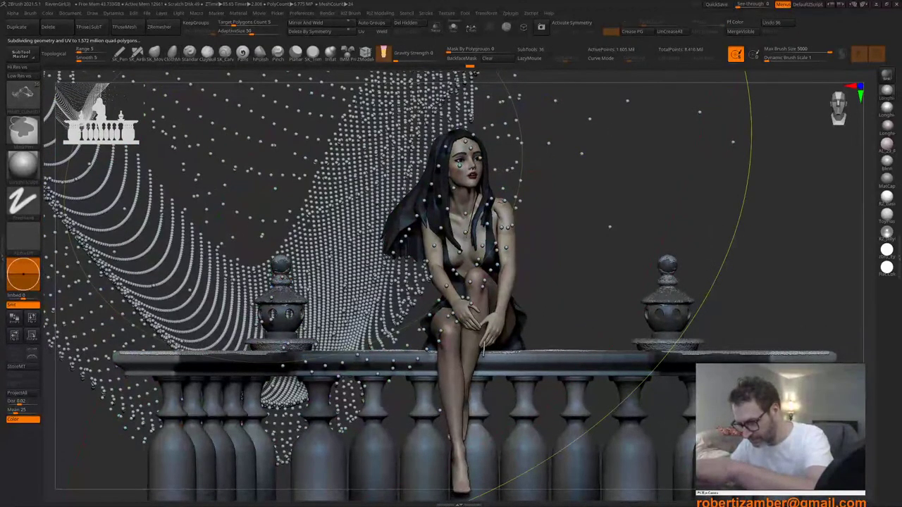
key(ctrl+z)
key(ctrl+z)
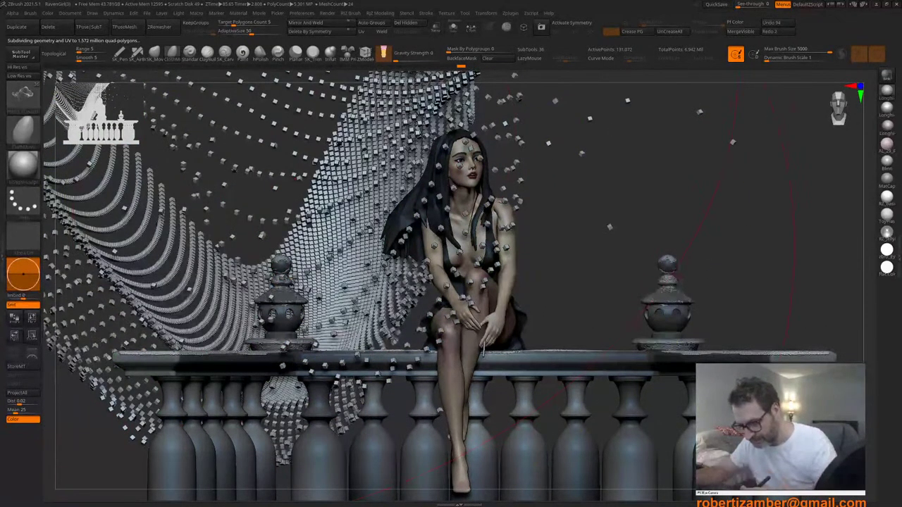
Step: Hide individual cubes of the cloth beside the figure and show the whole cloth again
mouse_move(318, 258)
ctrl+right_down()
mouse_move(318, 232)
mouse_move(324, 266)
ctrl+right_up()
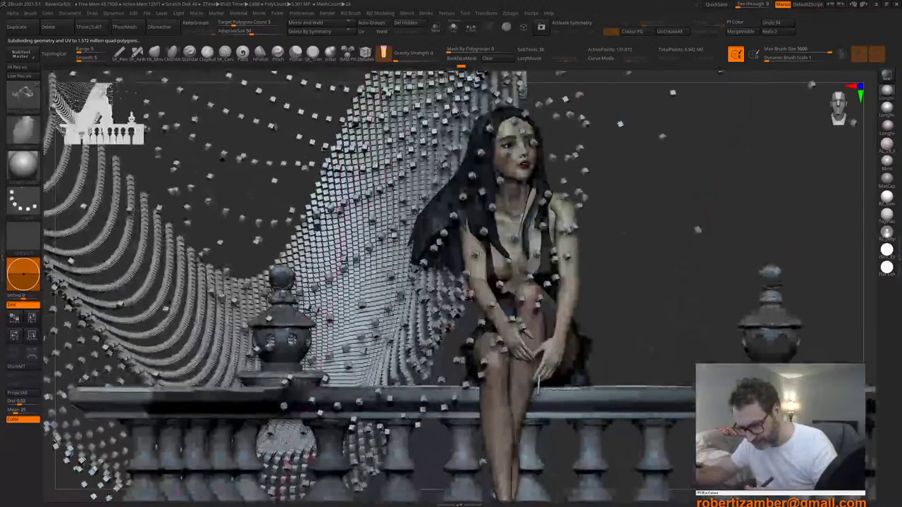
ctrl+shift+click(336, 247)
ctrl+shift+click(336, 247)
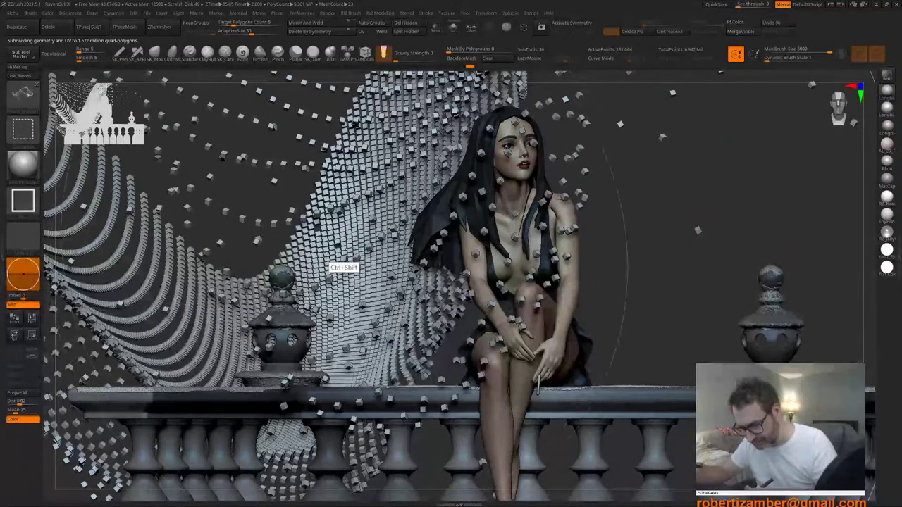
ctrl+shift+click(335, 252)
ctrl+shift+click(331, 255)
ctrl+shift+click(324, 268)
ctrl+shift+click(315, 269)
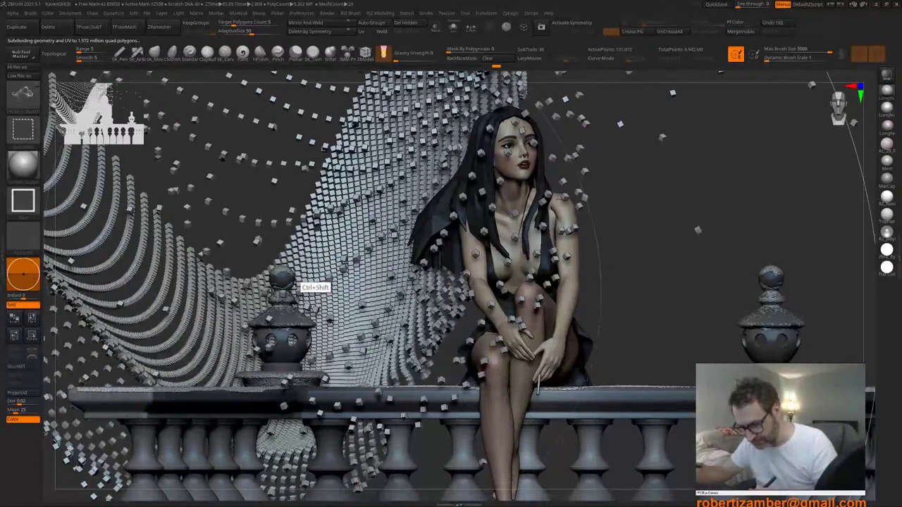
ctrl+shift+click(315, 271)
ctrl+right_drag(274, 221, 271, 185)
ctrl+shift+click(265, 251)
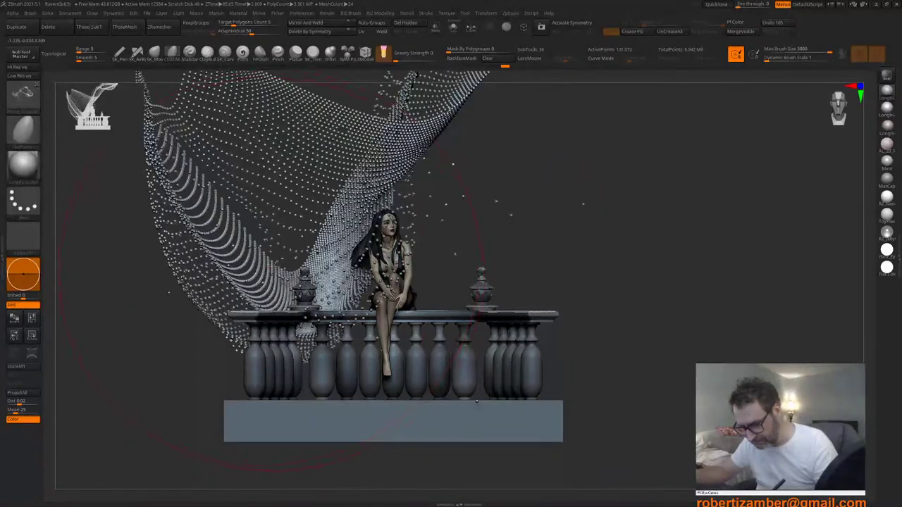
Step: Raise the cloth's back edge and spread its lower folds beside the figure, adjusting the ClothMove draw size between strokes
alt+right_drag(266, 251, 354, 284)
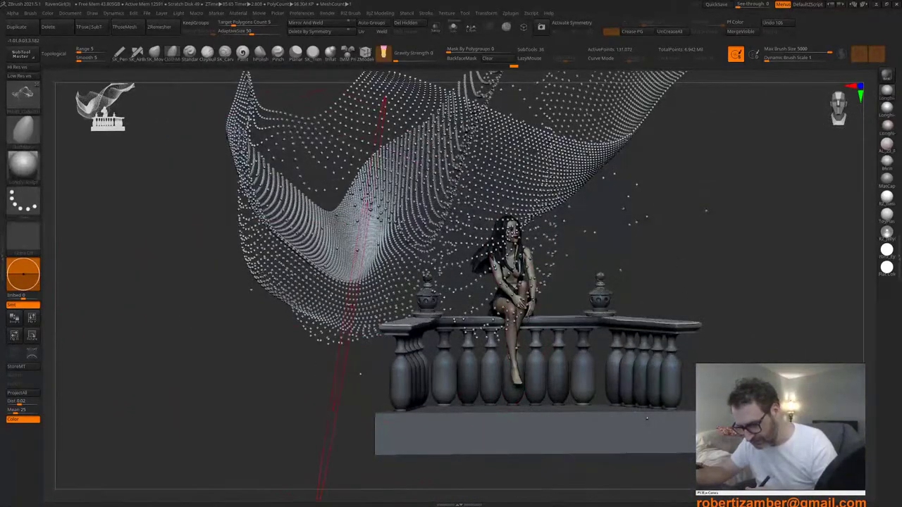
drag(361, 247, 367, 239)
mouse_move(367, 282)
ctrl+right_down()
mouse_move(365, 236)
mouse_move(350, 246)
ctrl+right_up()
key(space)
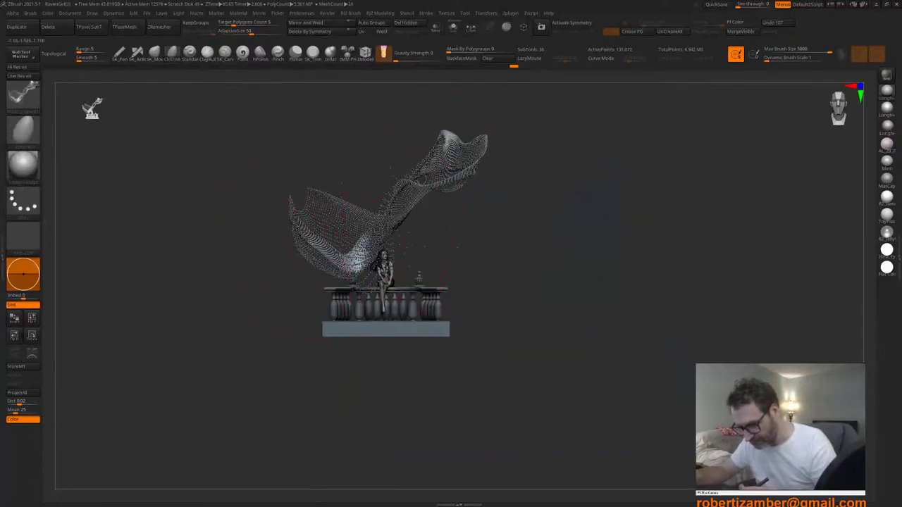
drag(346, 205, 344, 179)
key(space)
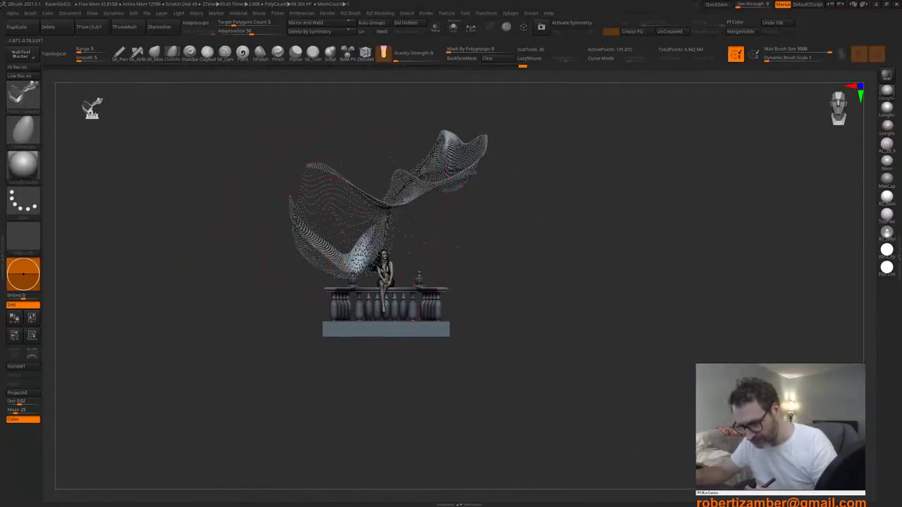
mouse_move(328, 255)
mouse_down()
mouse_move(296, 250)
mouse_move(313, 242)
mouse_move(270, 237)
mouse_up()
key(space)
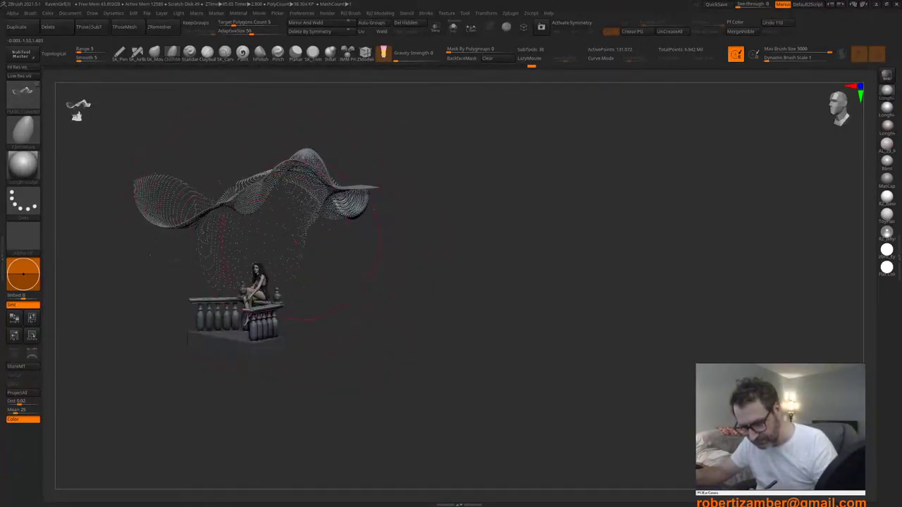
Step: Move the folds and far end of the cloth above the balcony with ClothMove strokes from the side and front
drag(314, 220, 331, 210)
drag(331, 296, 380, 304)
alt+drag(319, 320, 367, 327)
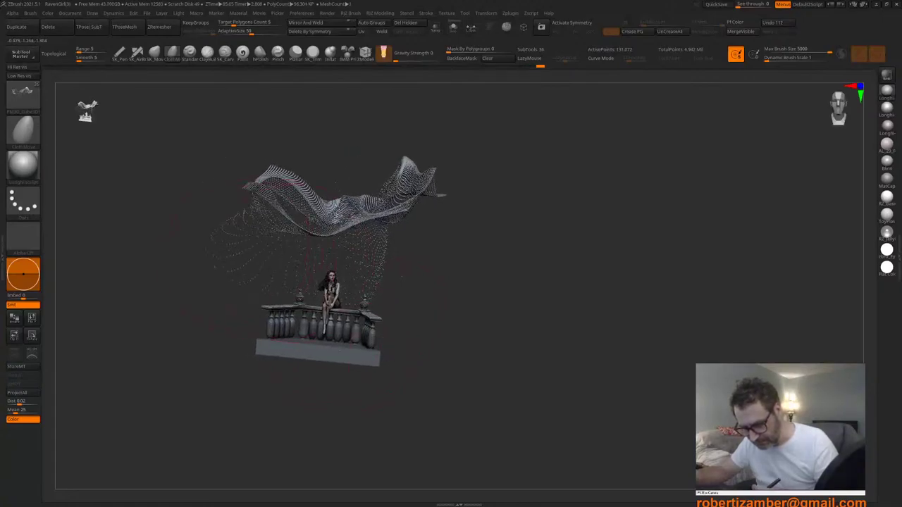
mouse_move(159, 283)
mouse_down()
mouse_move(266, 269)
mouse_move(280, 253)
mouse_move(277, 295)
mouse_move(261, 297)
mouse_move(360, 314)
mouse_move(303, 302)
mouse_move(285, 318)
mouse_move(305, 265)
mouse_up()
mouse_move(423, 166)
mouse_down()
mouse_move(409, 193)
mouse_move(405, 159)
mouse_up()
key(space)
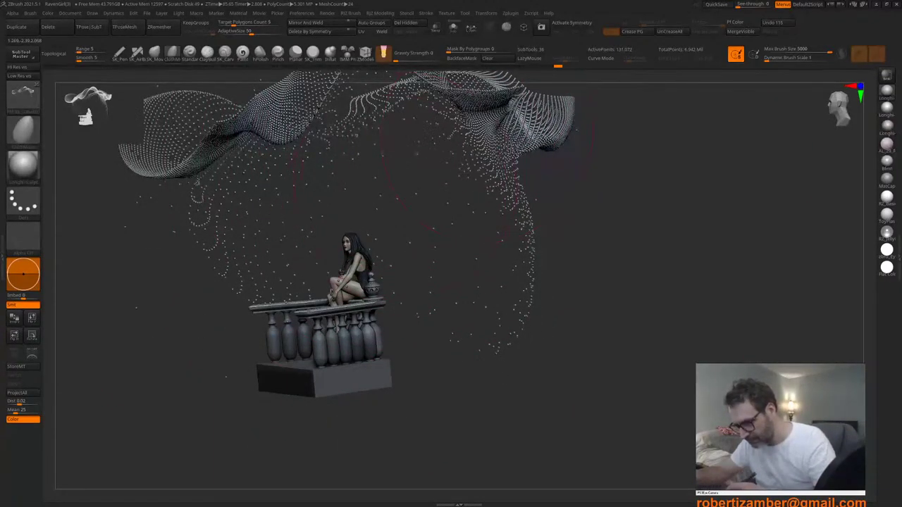
Step: Refine the cloth's curve around the figure with ClothMove strokes from the side, front and back of the balcony
drag(387, 217, 406, 219)
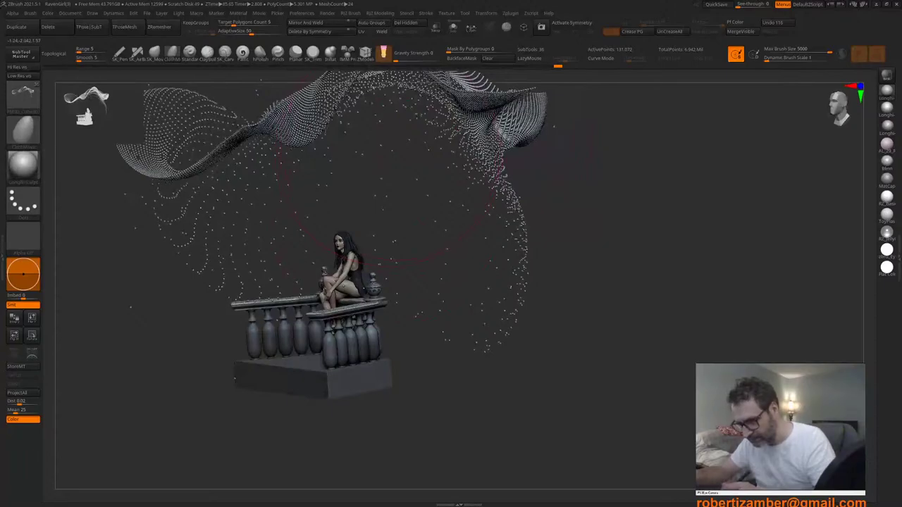
drag(390, 152, 451, 156)
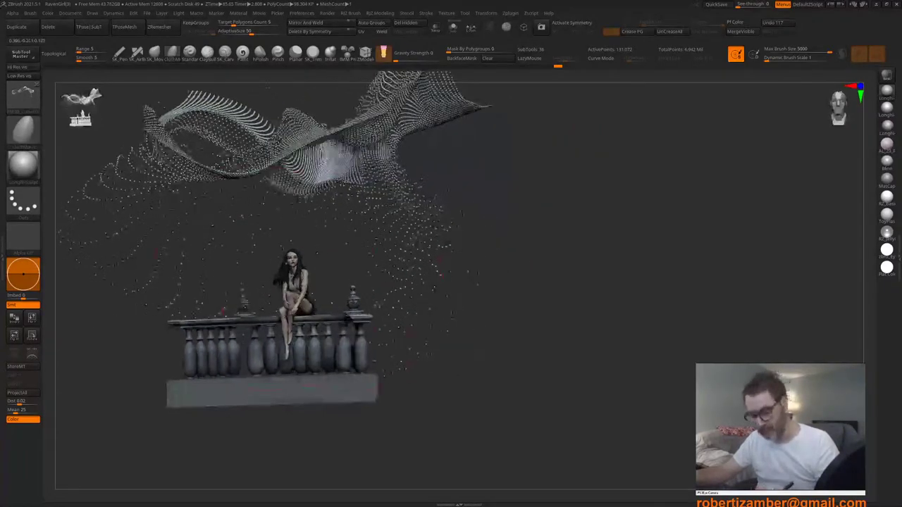
mouse_move(240, 286)
alt+right_down()
mouse_move(364, 285)
mouse_move(317, 314)
mouse_move(346, 300)
mouse_move(337, 298)
mouse_move(419, 292)
alt+right_up()
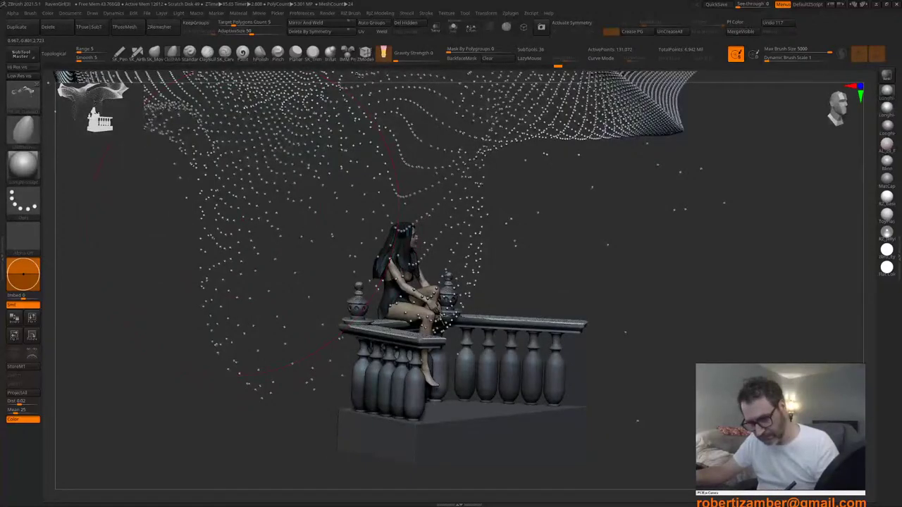
mouse_move(269, 279)
ctrl+right_down()
mouse_move(215, 256)
mouse_move(288, 278)
mouse_move(219, 272)
mouse_move(248, 285)
mouse_move(347, 289)
ctrl+right_up()
right_click(346, 290)
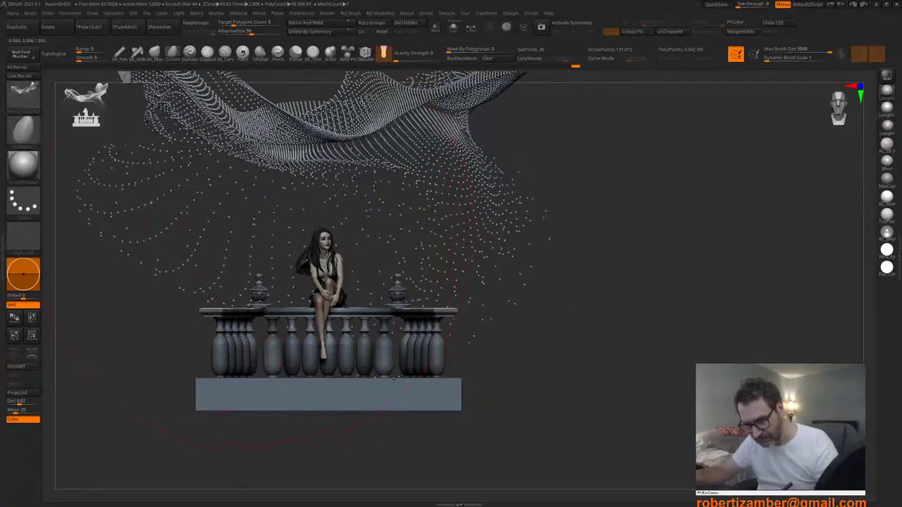
Step: Try reshaping the middle of the cloth above the figure with a resized ClothMove brush
mouse_move(261, 211)
right_down()
mouse_move(338, 229)
mouse_move(238, 260)
mouse_move(218, 254)
right_up()
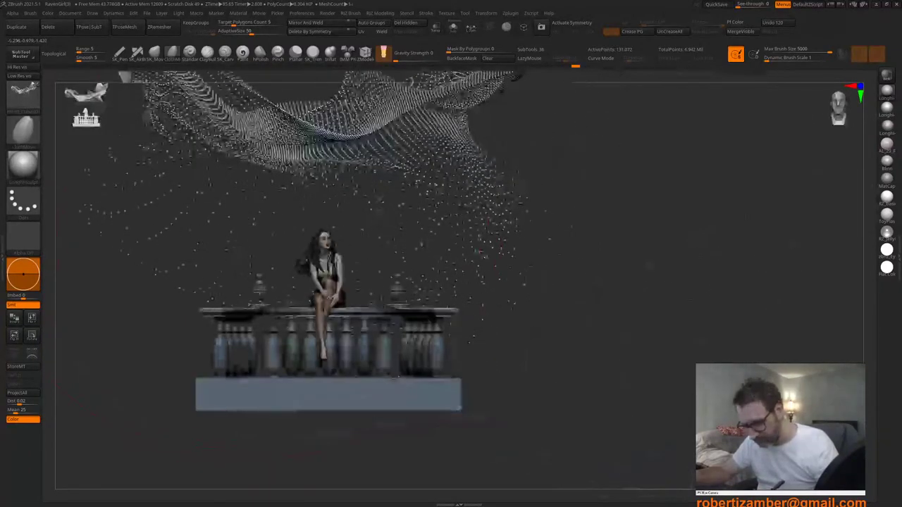
key(space)
drag(325, 185, 311, 185)
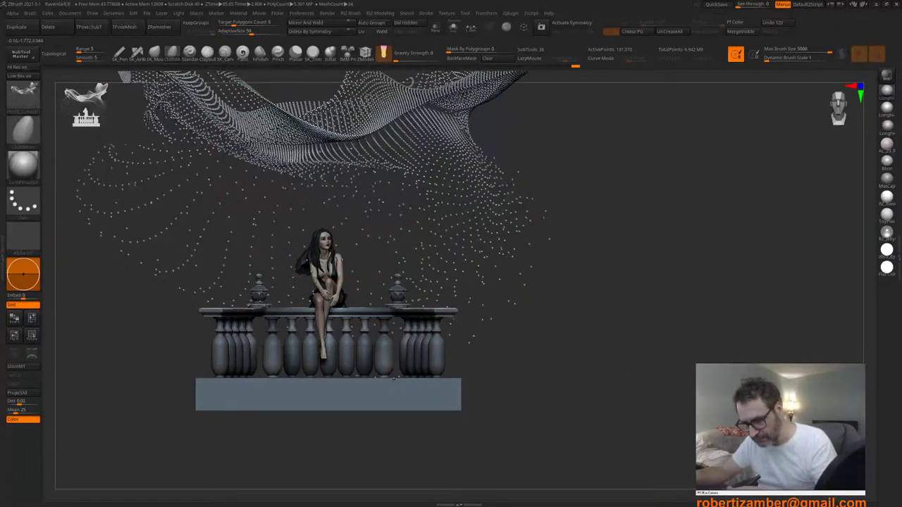
ctrl+right_drag(286, 271, 231, 251)
right_click(231, 251)
right_drag(244, 205, 298, 213)
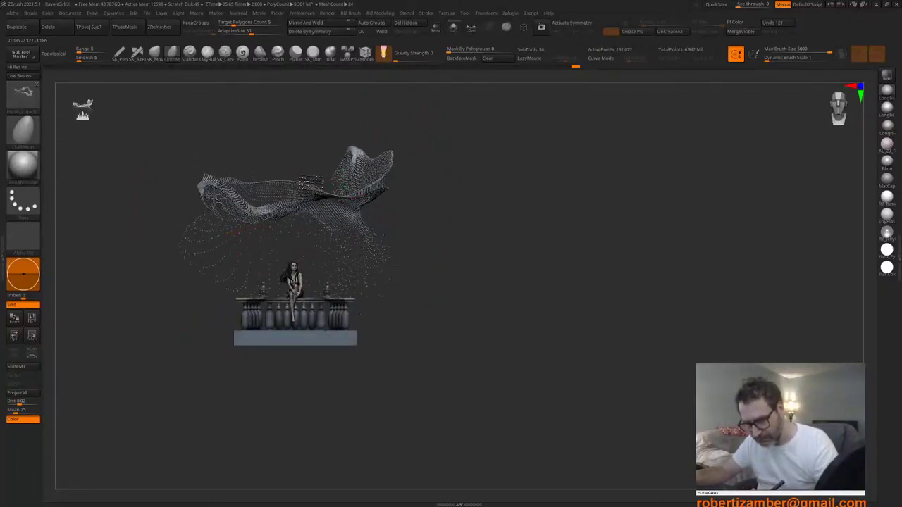
right_click(204, 256)
alt+right_drag(241, 194, 307, 215)
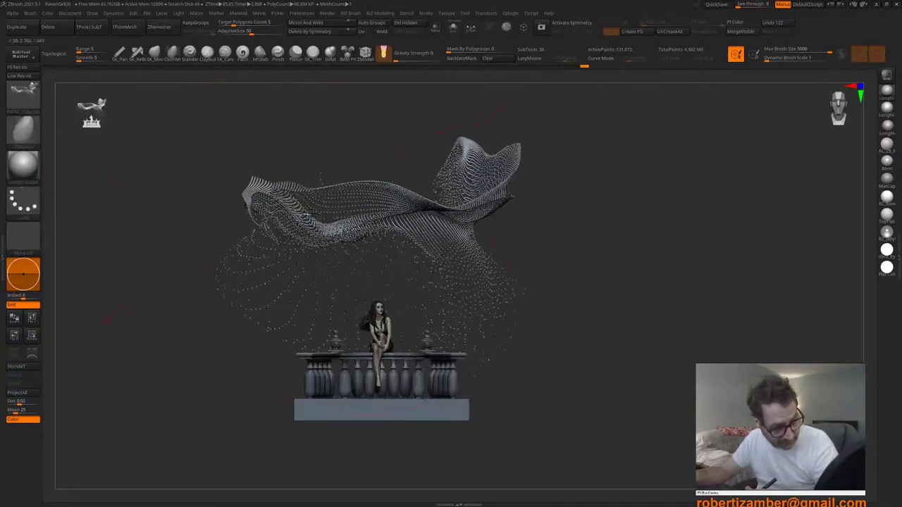
right_click(237, 265)
right_click(225, 260)
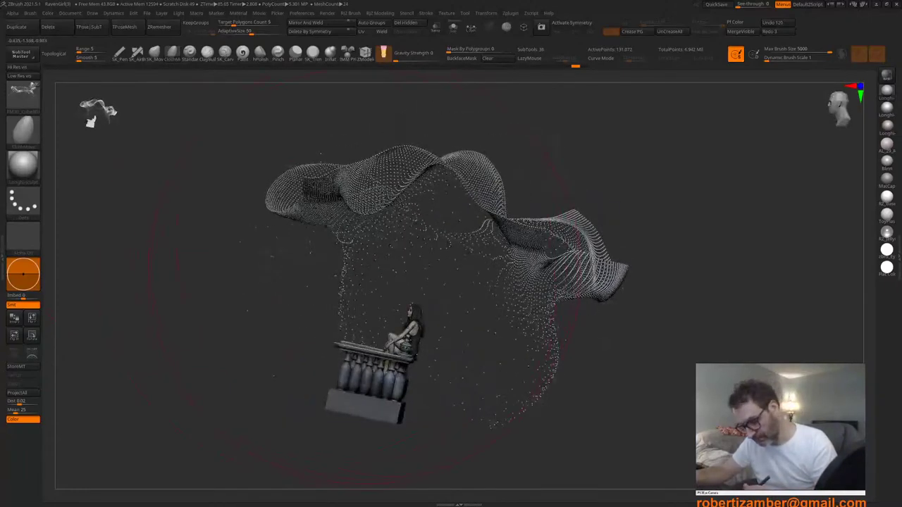
Step: Move the cloth's middle section above the figure and adjust the ClothMove draw size
right_drag(366, 273, 282, 275)
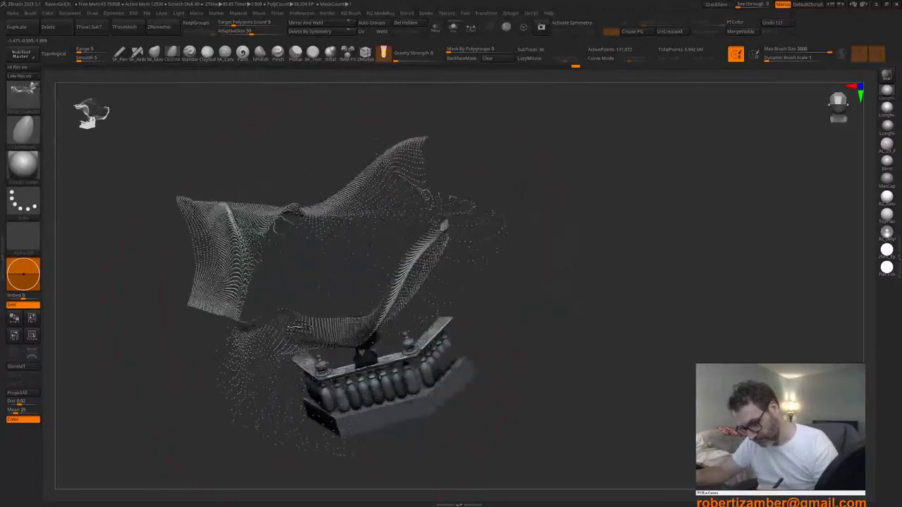
key(space)
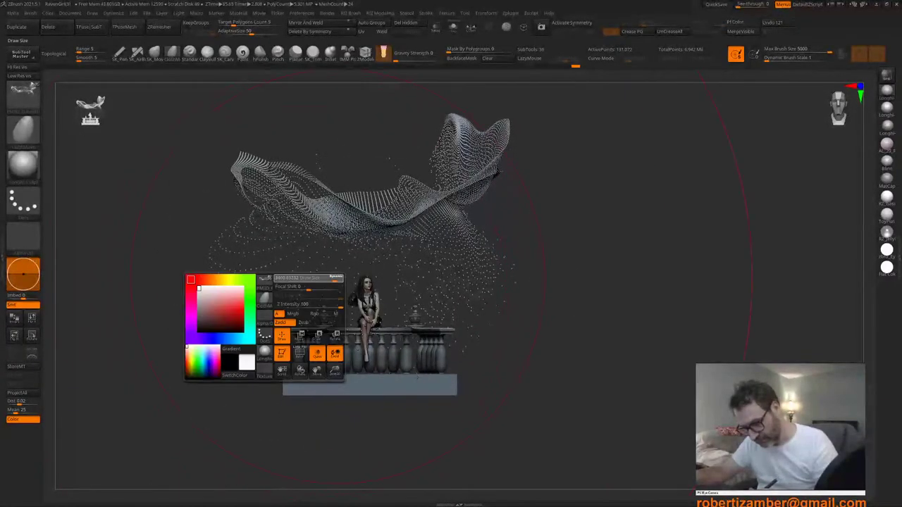
mouse_move(338, 278)
mouse_down()
mouse_move(324, 277)
mouse_move(348, 255)
mouse_up()
key(space)
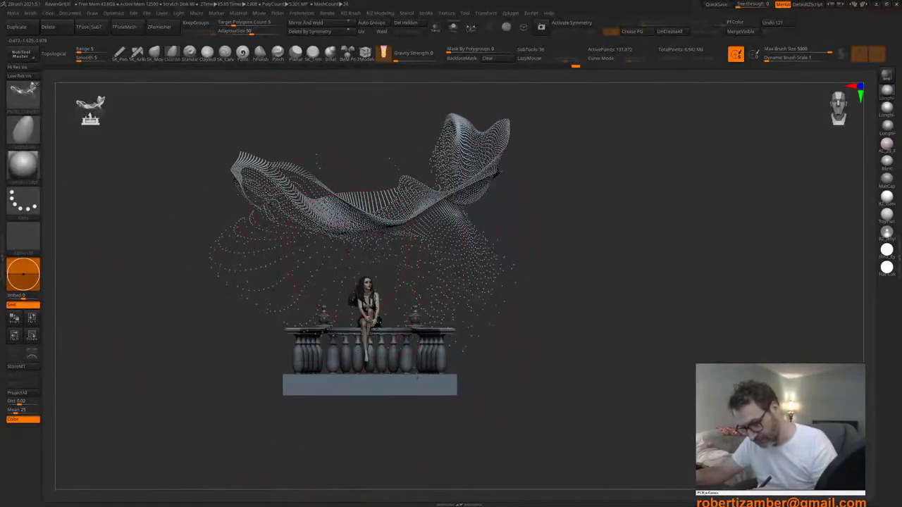
drag(522, 303, 353, 430)
Step: Move the cloth's folds around the balcony with a resized ClothMove brush, working from the front, above and side
key(space)
right_drag(273, 319, 250, 337)
right_click(250, 337)
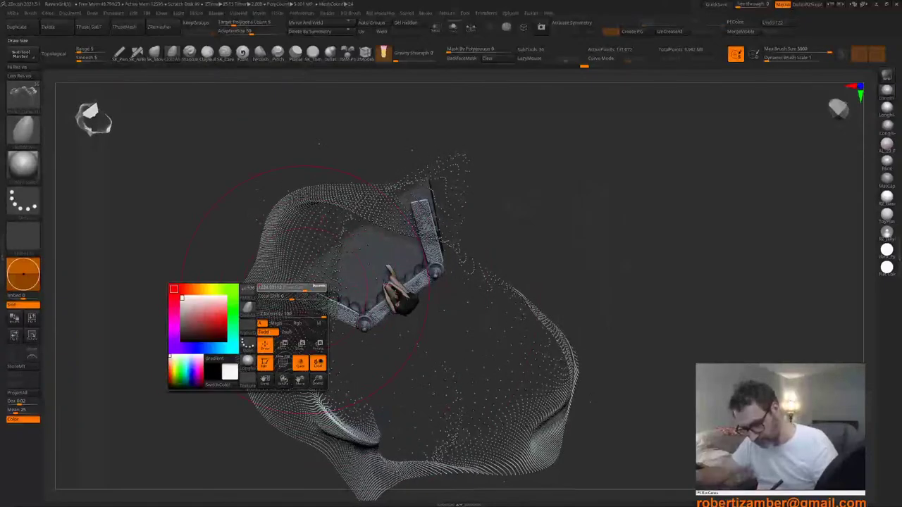
key(space)
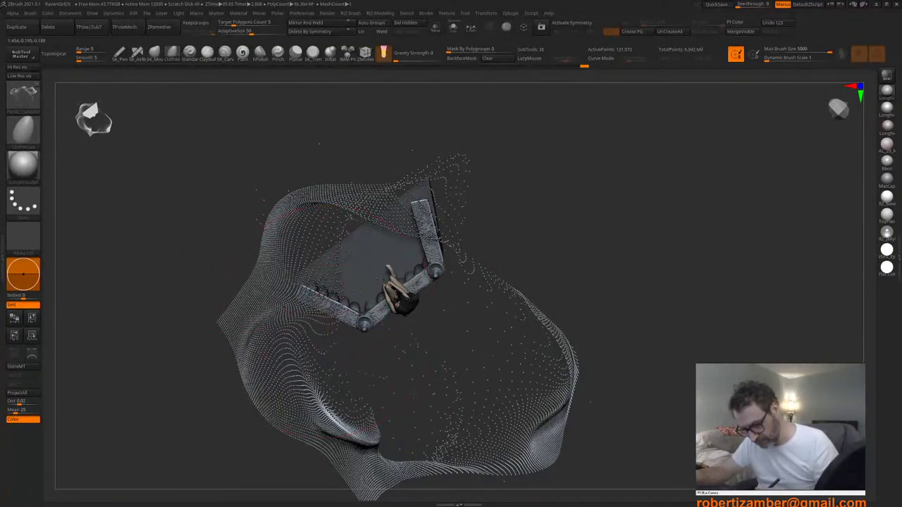
mouse_move(353, 352)
right_down()
mouse_move(301, 225)
mouse_move(254, 303)
mouse_move(391, 321)
right_up()
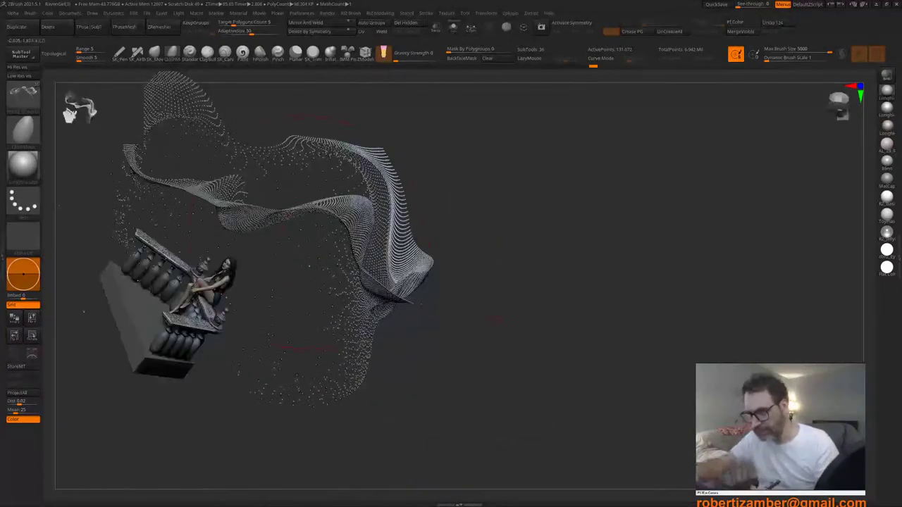
Step: Raise the brush's Elasticity Strength and Elasticity Auto Off settings
key(F3)
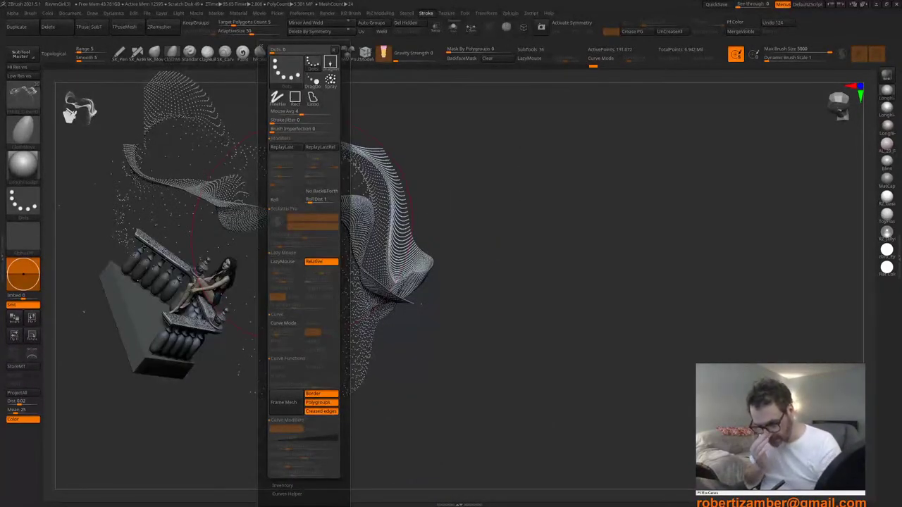
key(F2)
drag(271, 387, 271, 331)
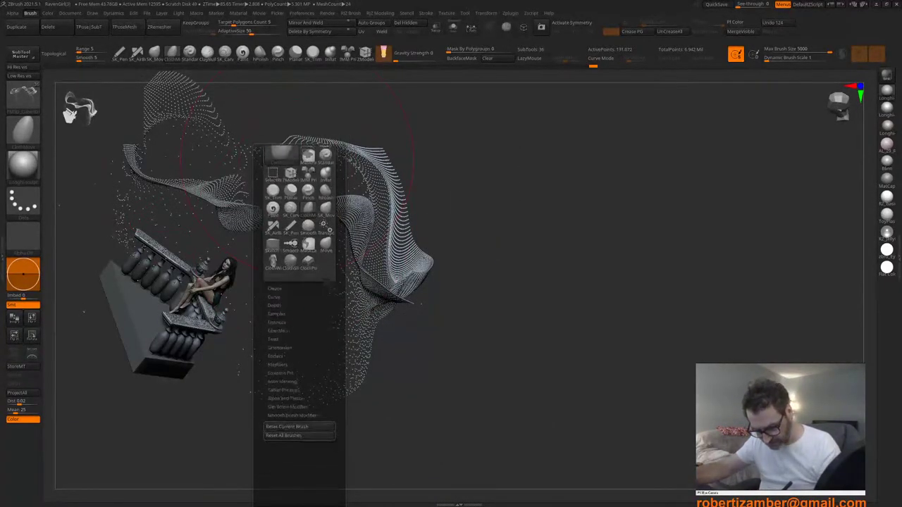
click(277, 319)
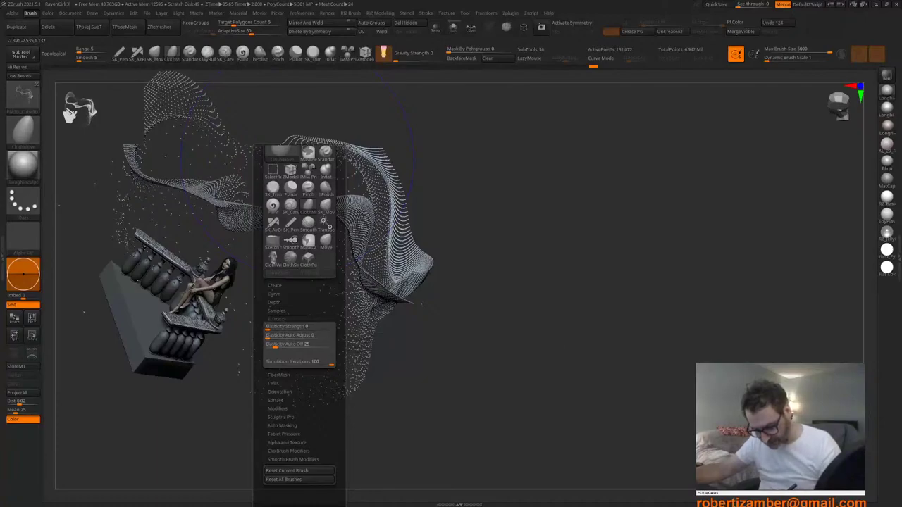
click(288, 344)
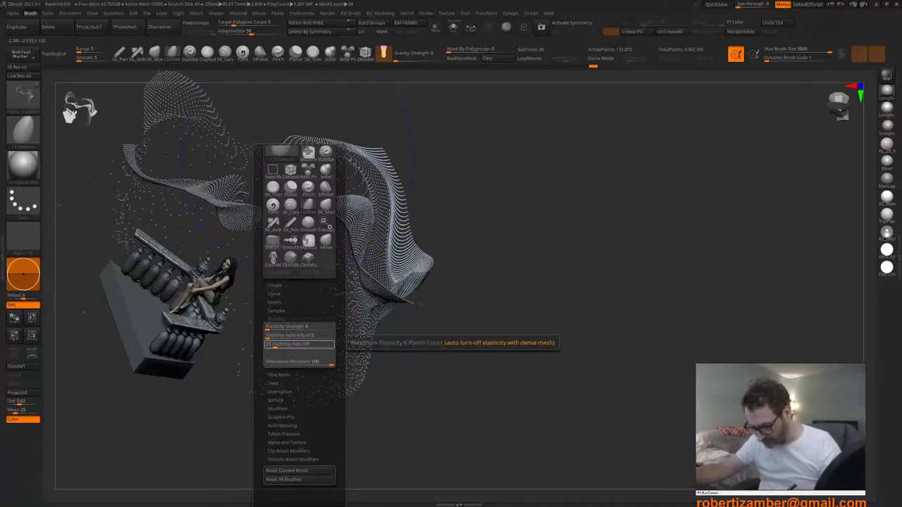
key(ctrl)
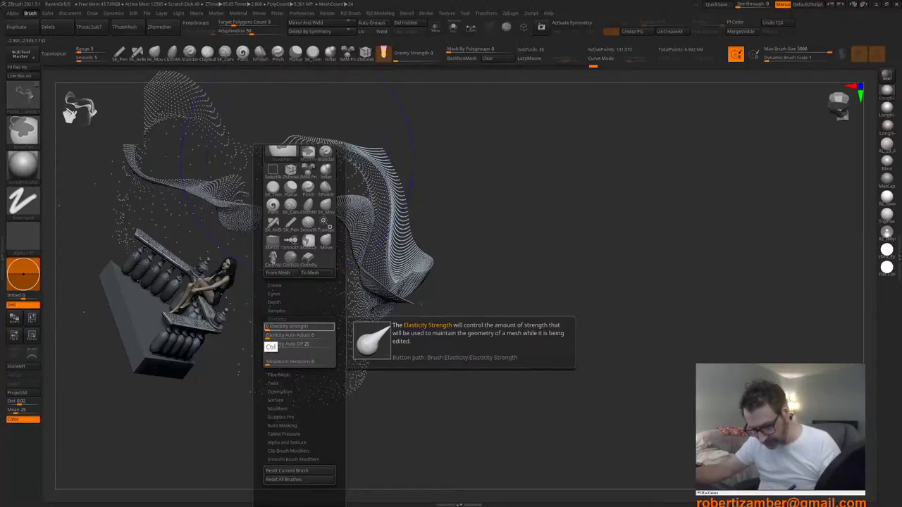
ctrl+drag(269, 327, 287, 328)
mouse_move(271, 337)
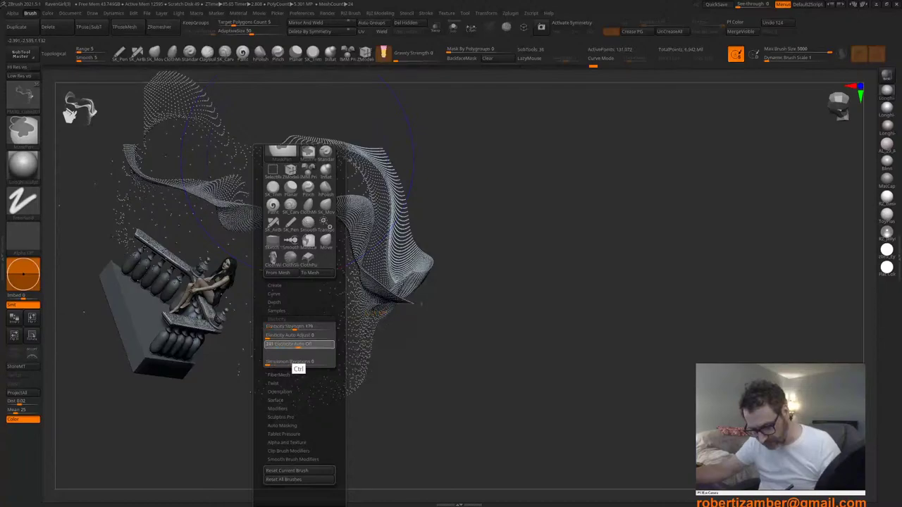
Step: Resize the brush and reshape the cloth's middle and front folds above the figure with ClothMove strokes
key(space)
click(324, 309)
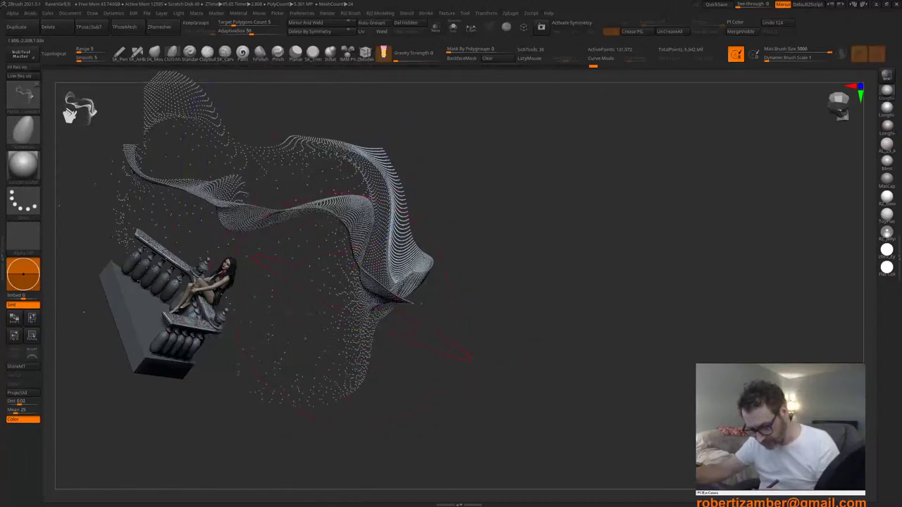
drag(377, 299, 367, 321)
mouse_move(423, 345)
mouse_down()
mouse_move(344, 338)
mouse_move(282, 367)
mouse_move(303, 349)
mouse_move(346, 360)
mouse_up()
shift+drag(349, 304, 381, 337)
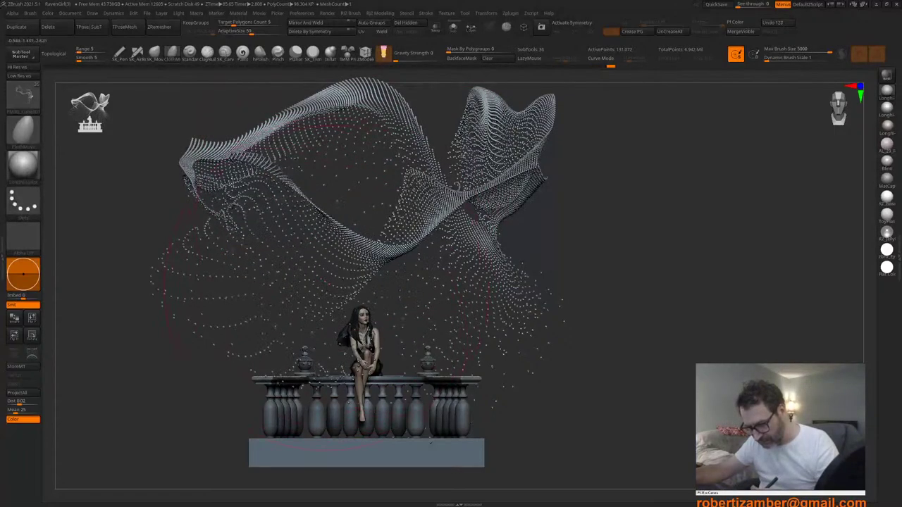
mouse_move(326, 283)
mouse_down()
mouse_move(367, 296)
mouse_move(177, 282)
mouse_up()
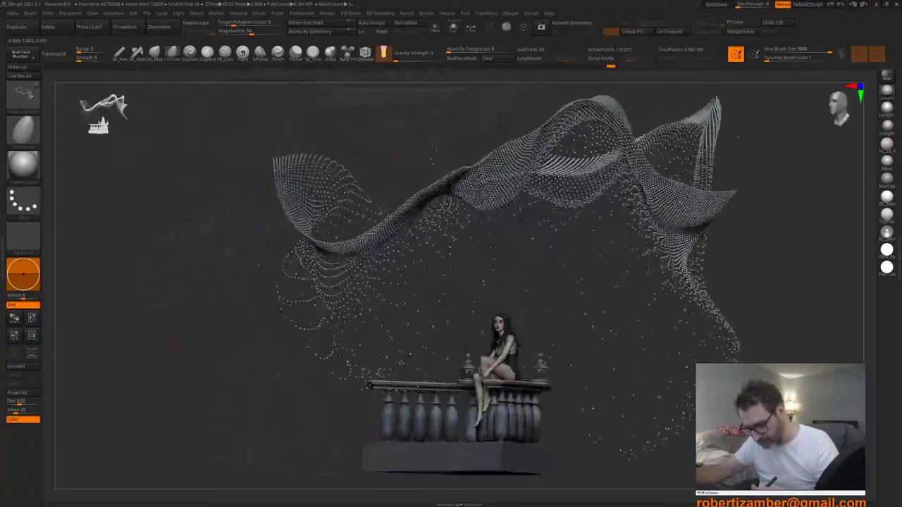
drag(176, 345, 205, 349)
drag(358, 296, 384, 289)
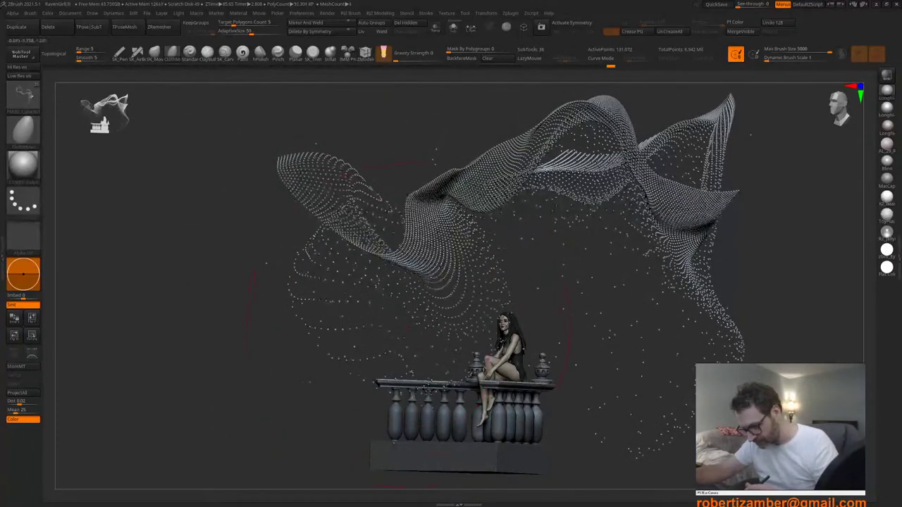
mouse_move(393, 335)
mouse_down()
mouse_move(444, 346)
mouse_move(353, 349)
mouse_up()
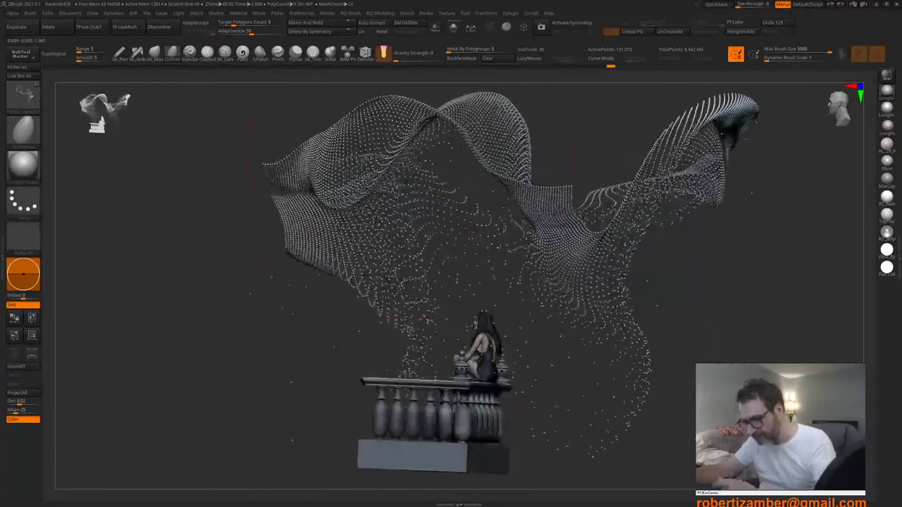
Step: Set Mask By Polygroups to 100 and adjust the cloth's folds with ClothMove from the front, below and side
drag(456, 51, 523, 54)
mouse_move(296, 346)
mouse_down()
mouse_move(353, 335)
mouse_move(424, 350)
mouse_up()
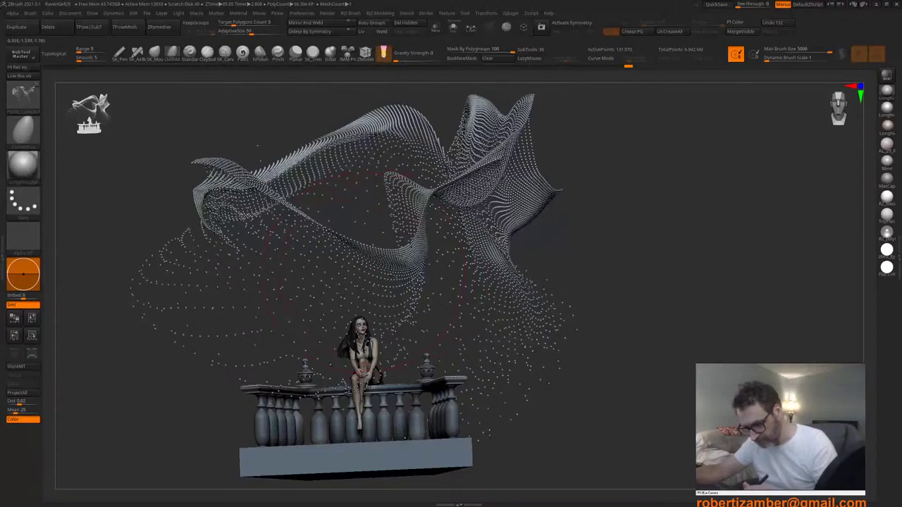
right_drag(383, 232, 391, 196)
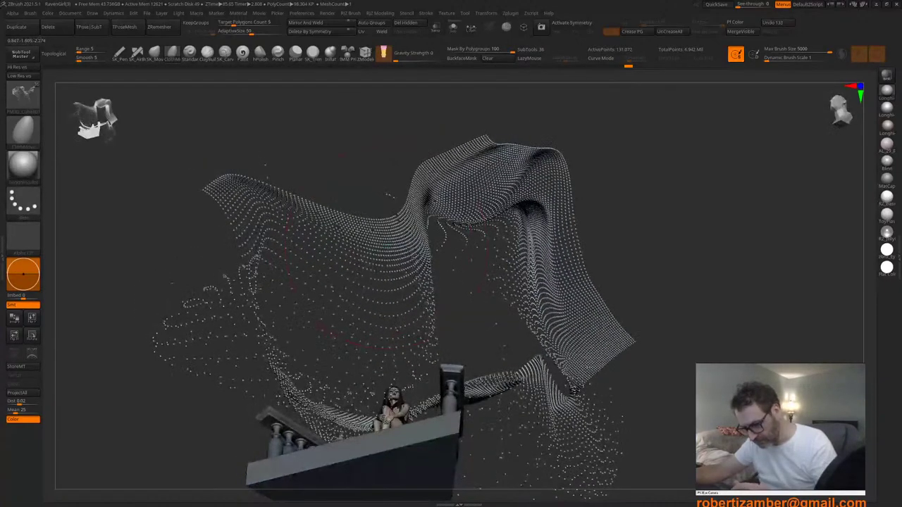
mouse_move(387, 250)
right_down()
mouse_move(423, 252)
mouse_move(376, 248)
right_up()
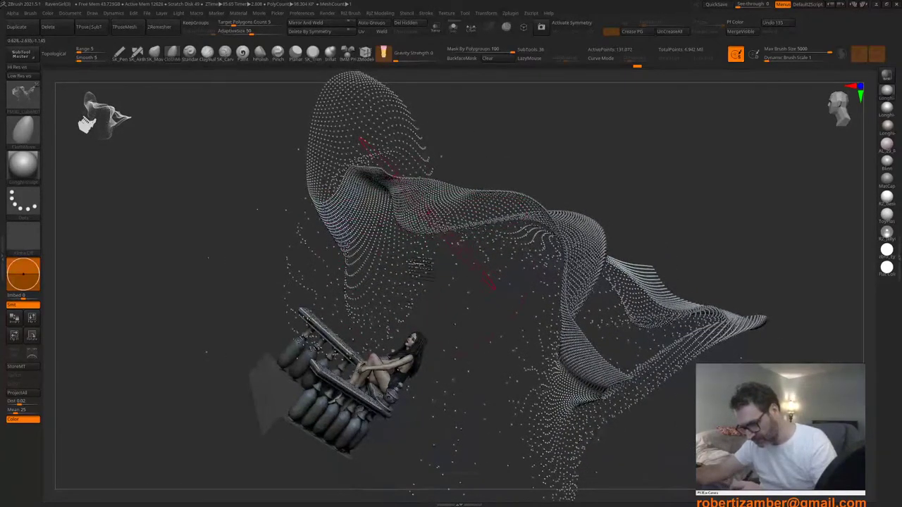
right_click(418, 312)
mouse_move(418, 312)
right_down()
mouse_move(521, 300)
mouse_move(585, 311)
mouse_move(502, 294)
right_up()
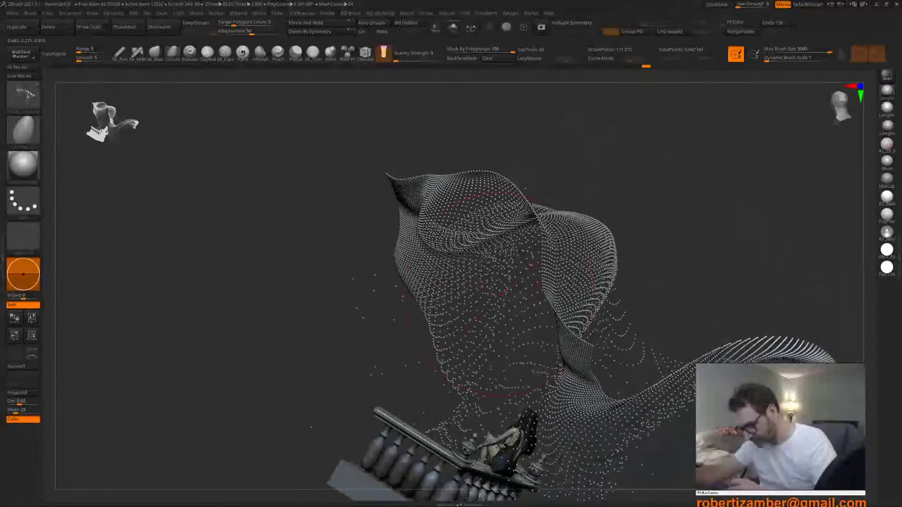
mouse_move(455, 333)
right_down()
mouse_move(530, 319)
mouse_move(534, 289)
right_up()
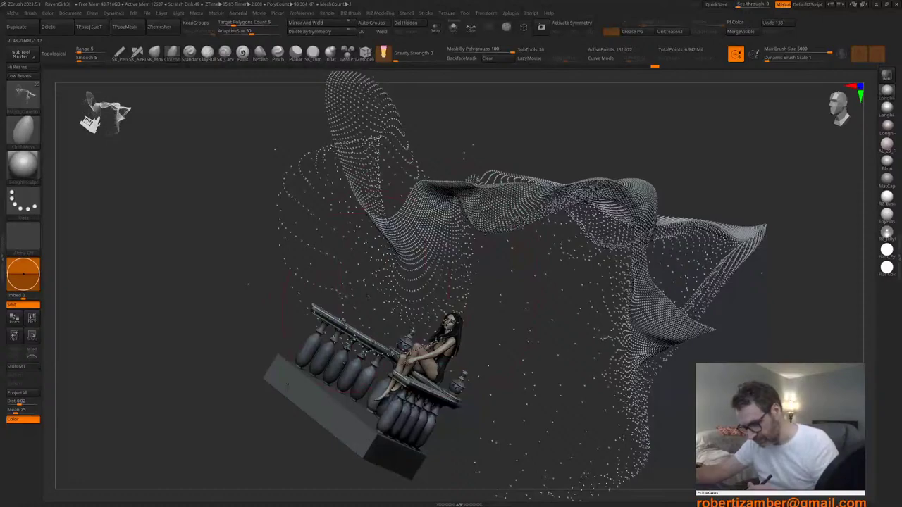
right_drag(451, 318, 629, 325)
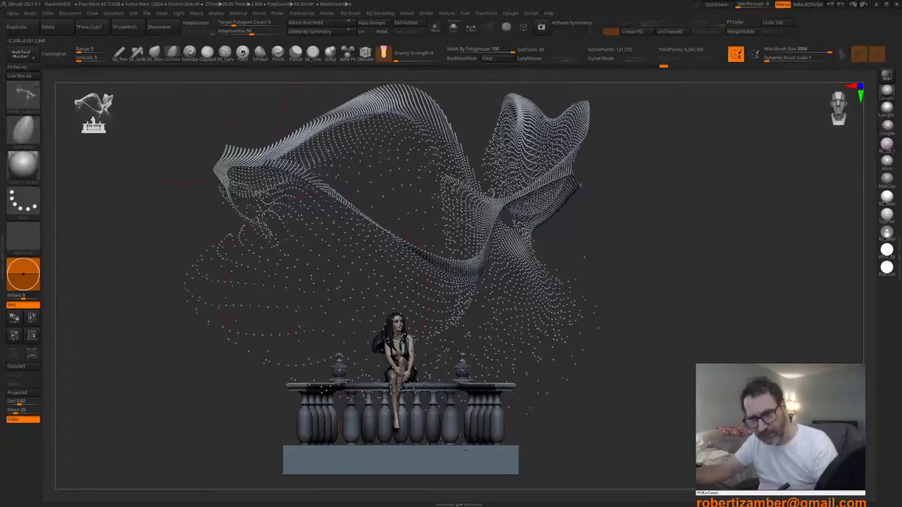
Step: Run the cloth simulation, and rerun it with Simulation Iterations at 385 and Gravity Strength at about 62
mouse_move(113, 14)
click(150, 210)
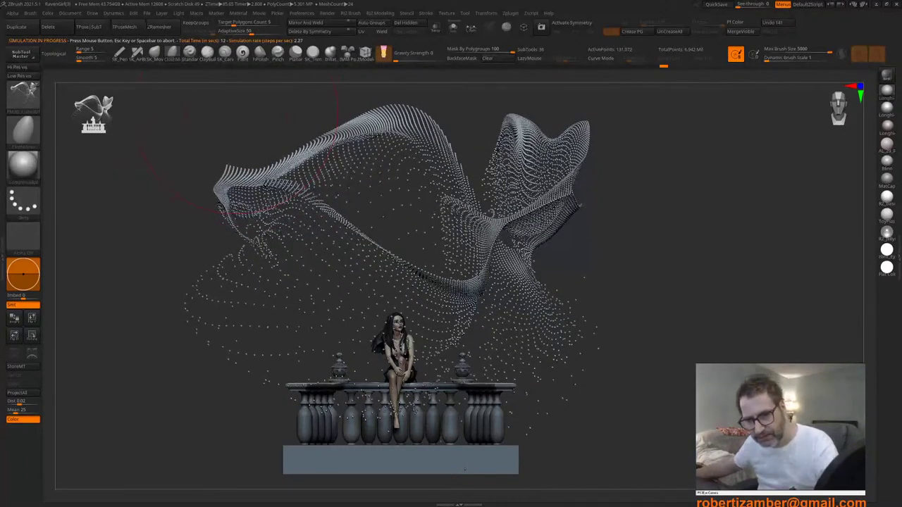
click(113, 13)
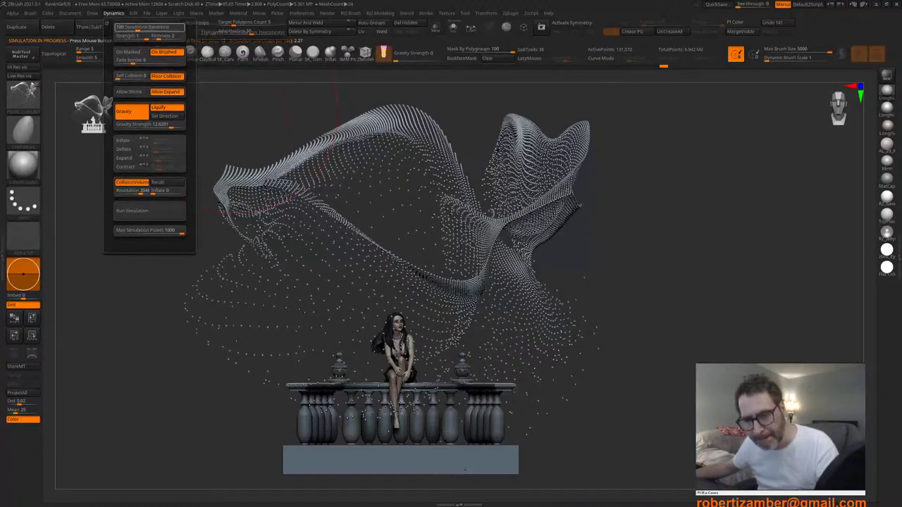
drag(138, 29, 150, 29)
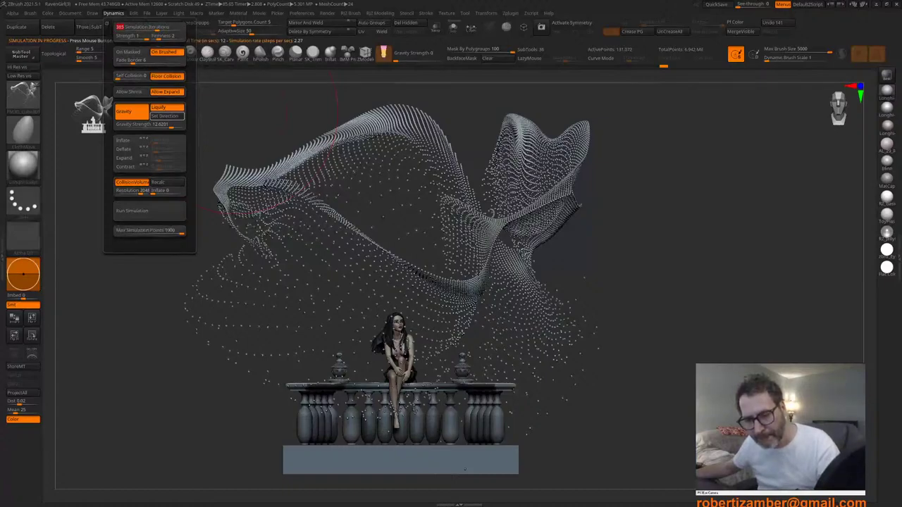
drag(171, 126, 175, 126)
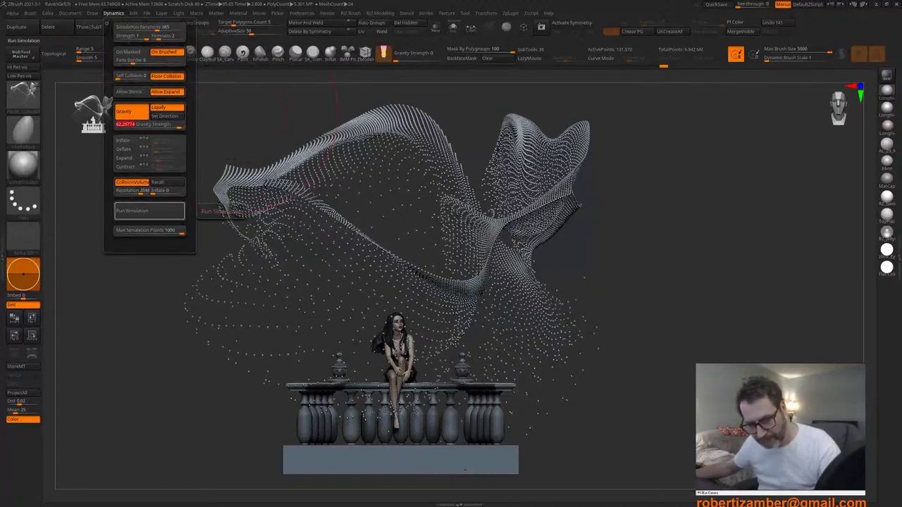
click(150, 211)
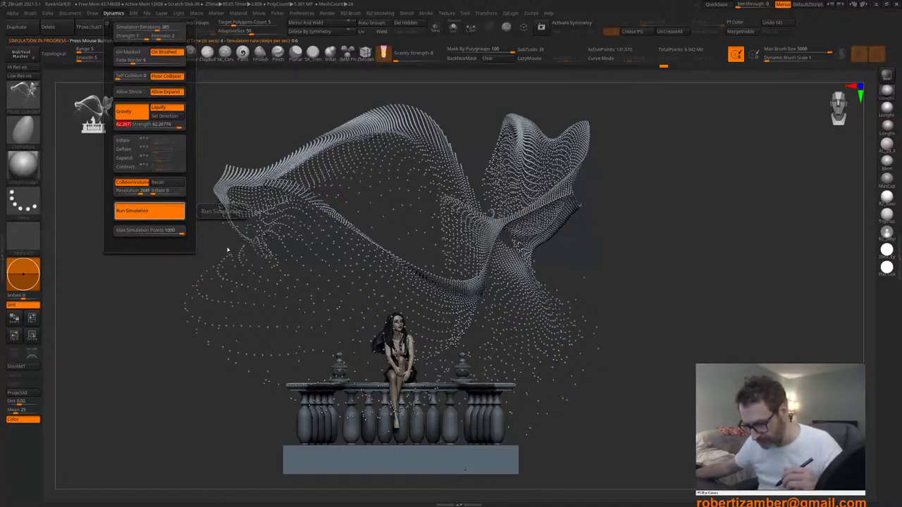
right_drag(229, 248, 214, 245)
Step: Run the cloth simulation with fewer iterations, Allow Shrink and Allow Expand off, and Expand enabled at amount 1
click(114, 13)
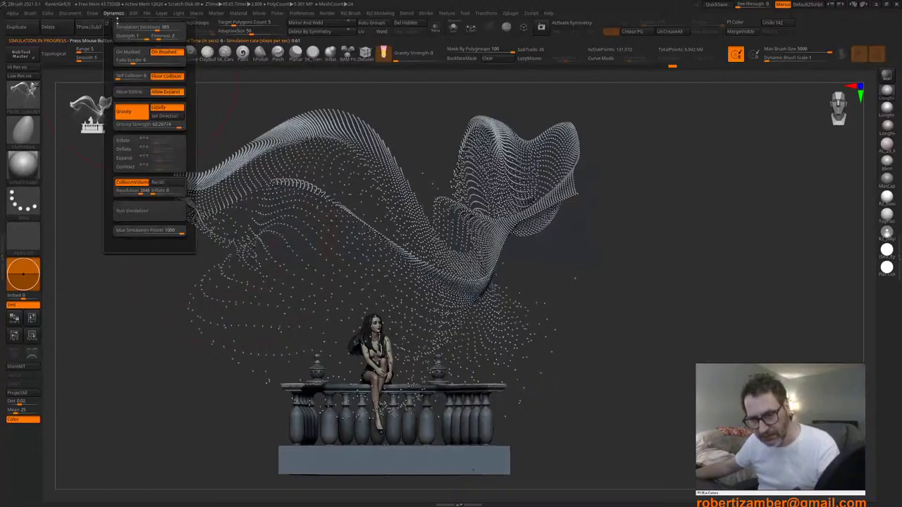
click(138, 29)
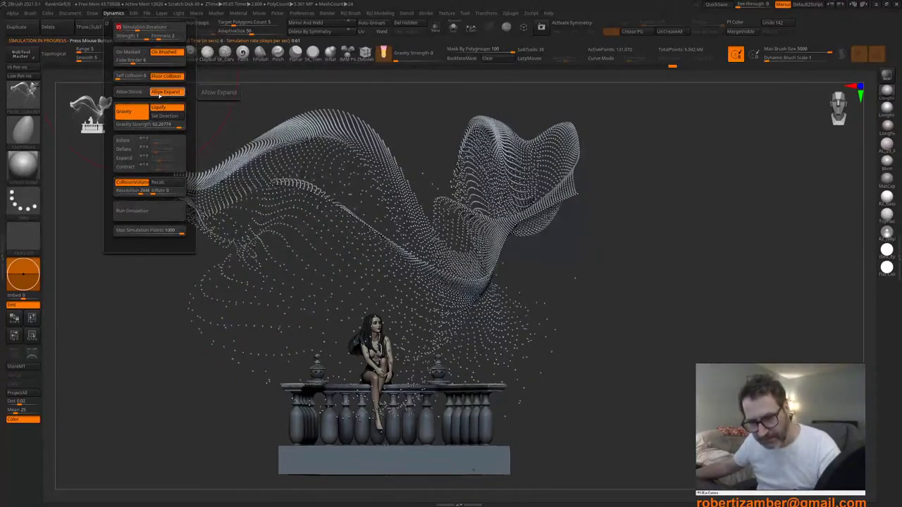
click(127, 93)
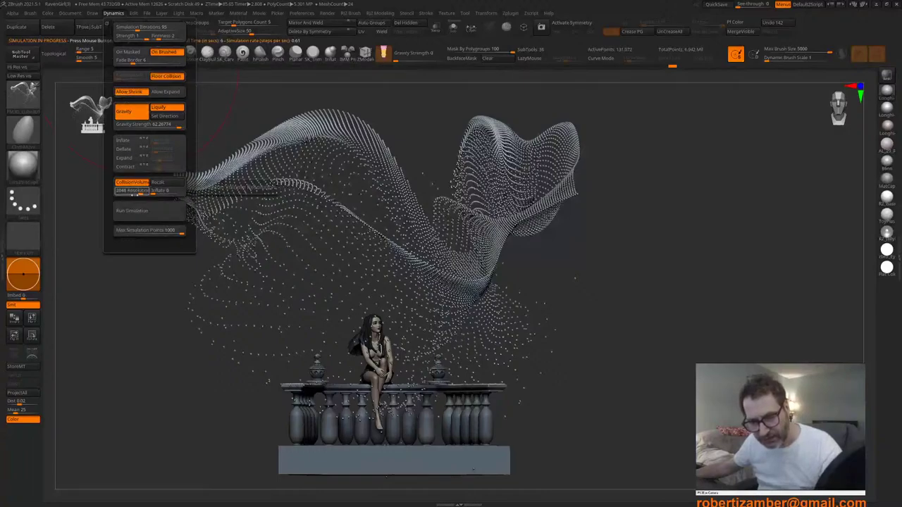
click(127, 159)
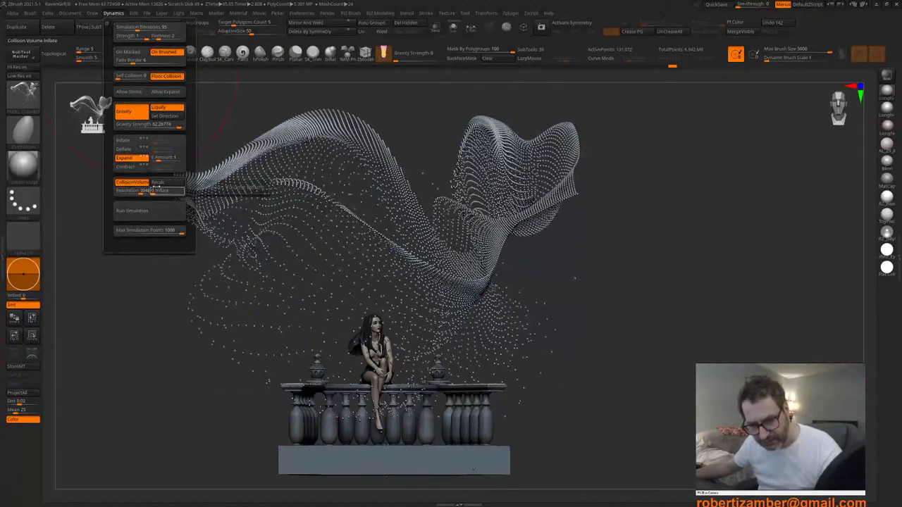
click(141, 215)
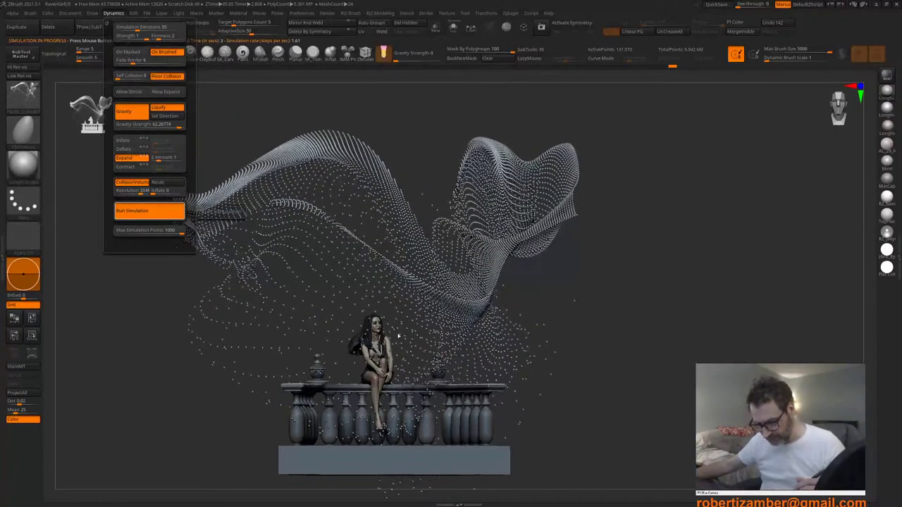
mouse_move(163, 422)
mouse_down()
mouse_move(217, 420)
mouse_move(121, 423)
mouse_move(152, 423)
mouse_up()
Step: Set Mask By Polygroups to 25 and lift the cloth's middle fold above the figure with ClothMove strokes
key(space)
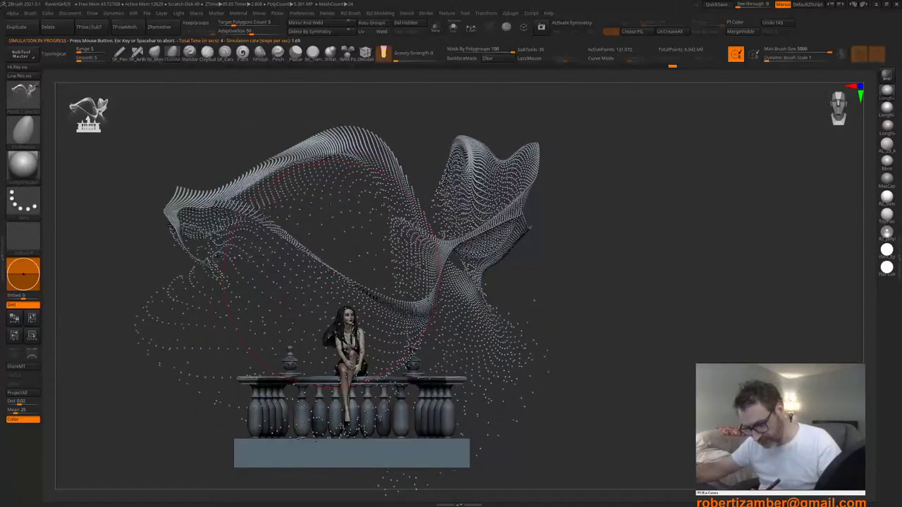
key(space)
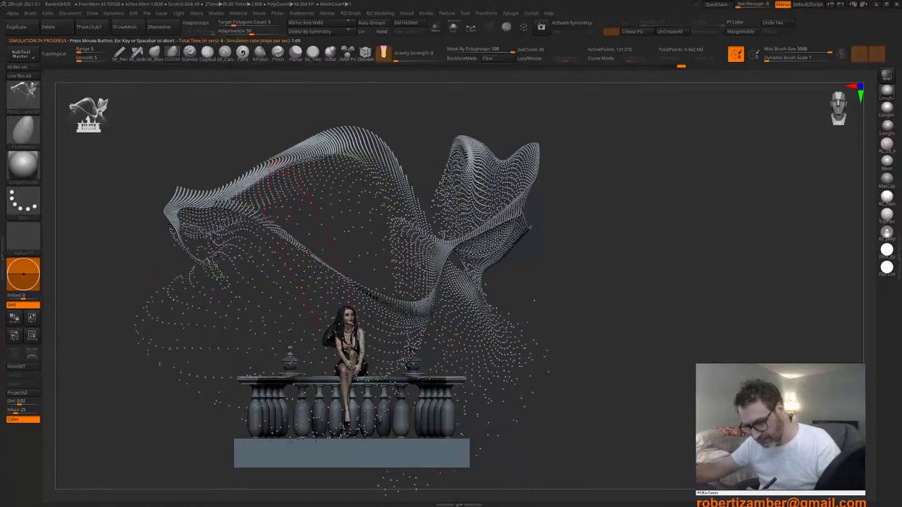
click(480, 49)
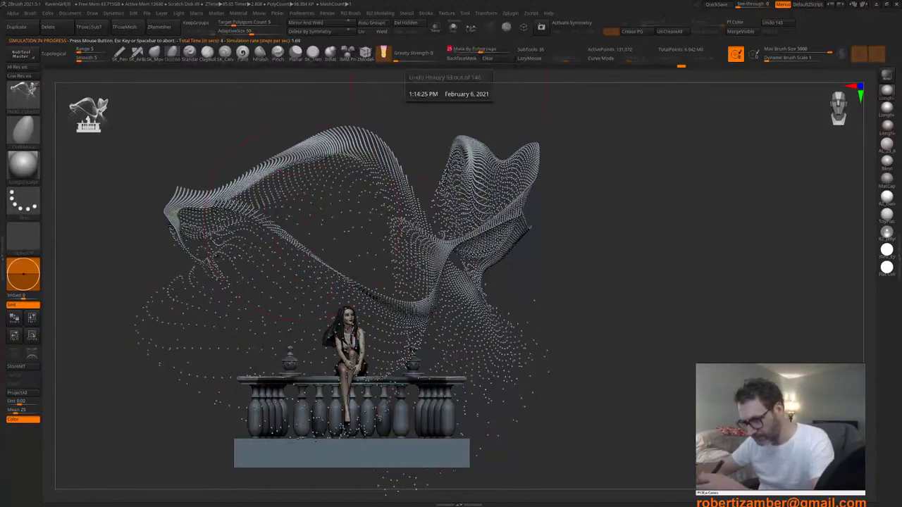
key(space)
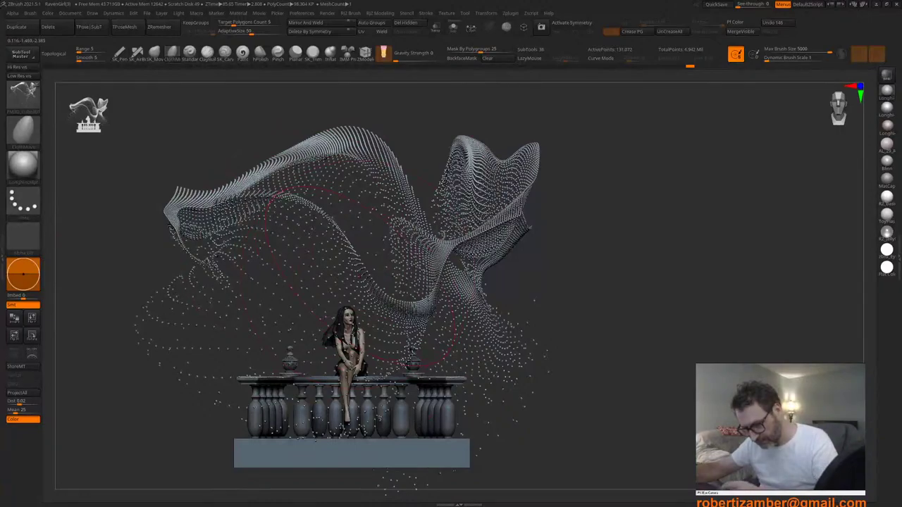
key(space)
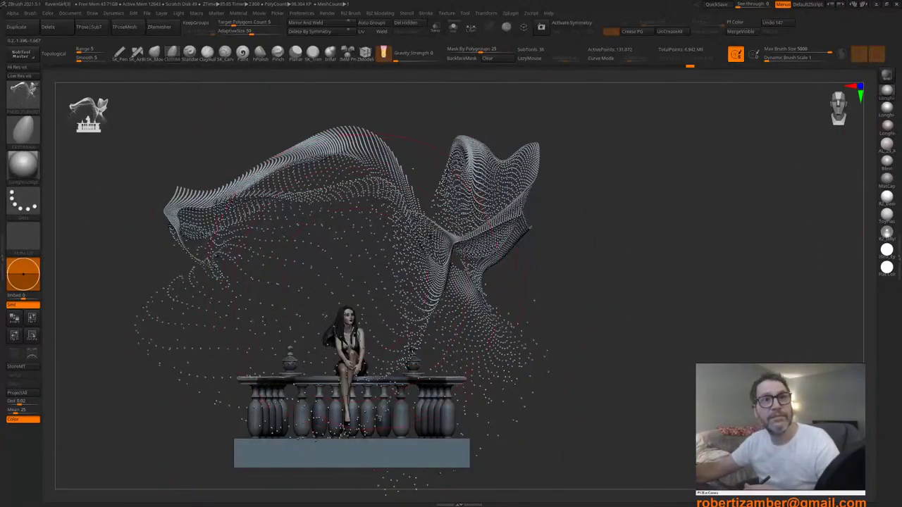
Step: Raise the cloth's left tip and pull the lower fold on its right side outward with ClothMove strokes from the front
key(space)
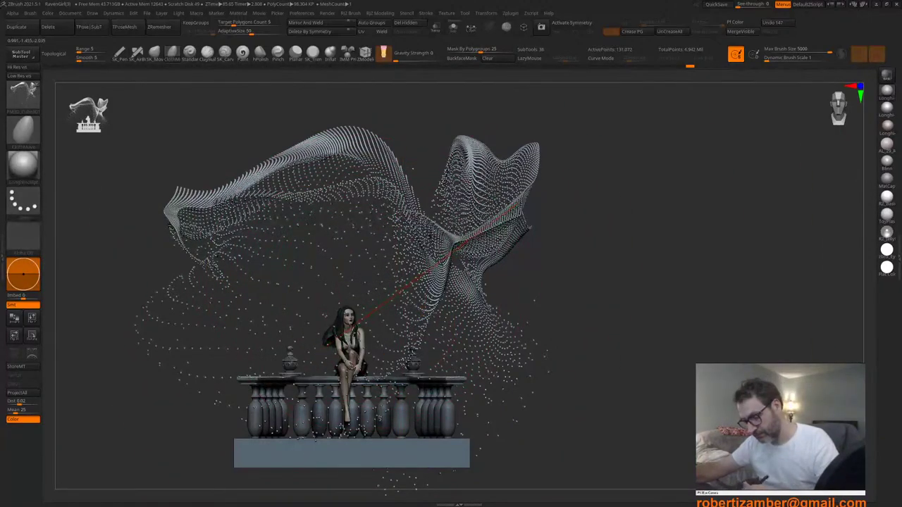
drag(442, 264, 468, 268)
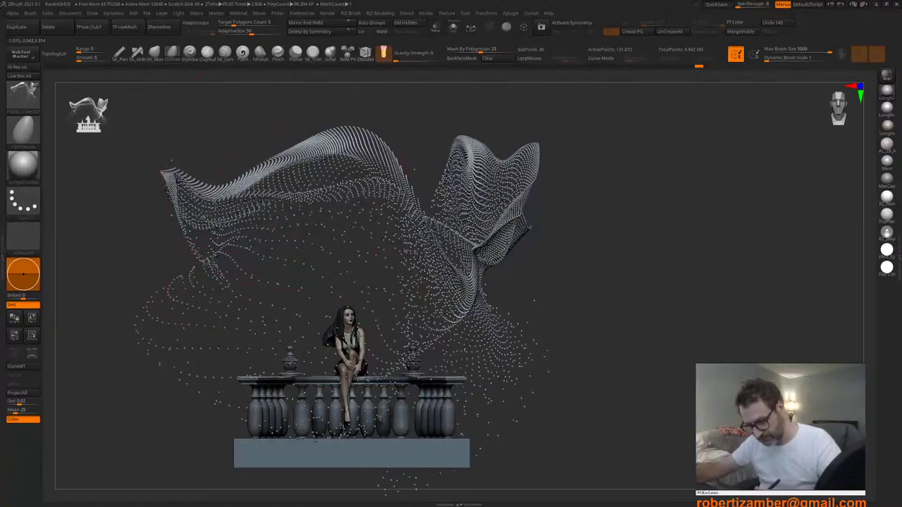
mouse_move(635, 282)
mouse_down()
mouse_move(578, 311)
mouse_move(534, 282)
mouse_up()
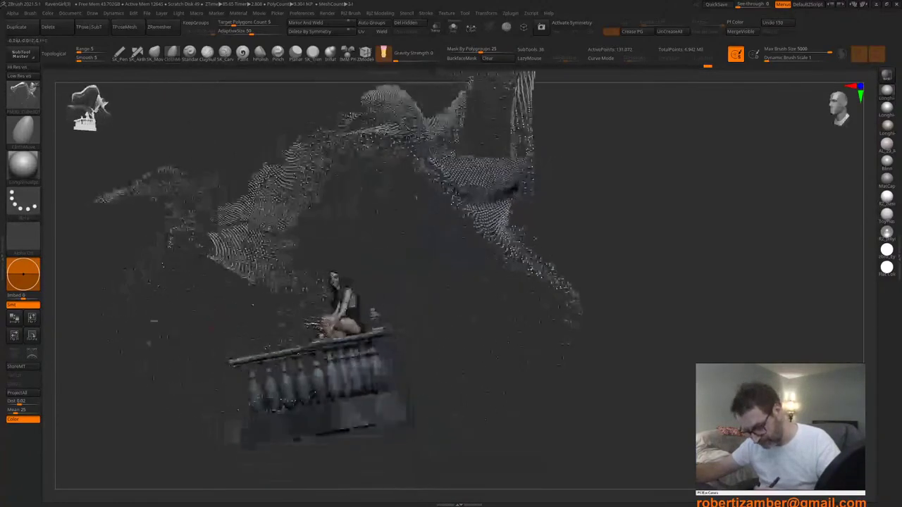
right_click(253, 359)
mouse_move(254, 352)
right_down()
mouse_move(292, 324)
mouse_move(307, 292)
mouse_move(302, 312)
right_up()
ctrl+drag(349, 150, 493, 281)
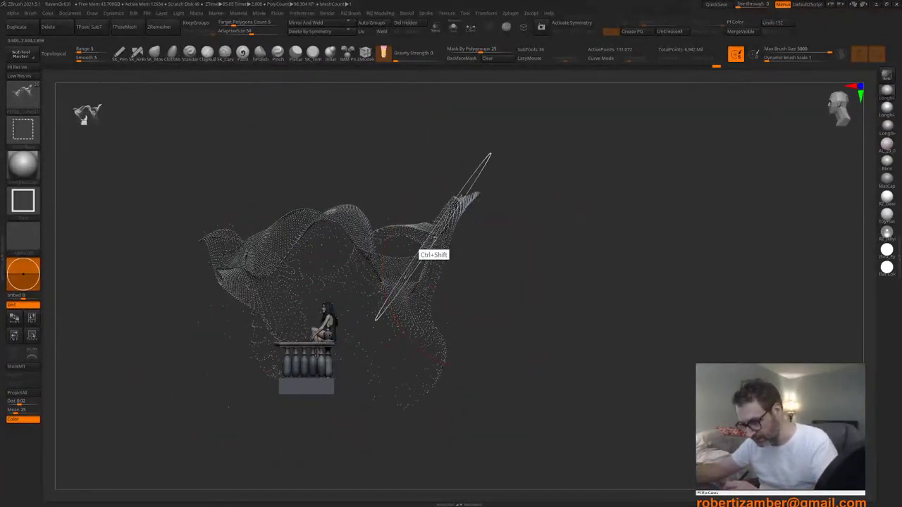
ctrl+shift+click(434, 237)
ctrl+shift+click(433, 238)
alt+right_drag(289, 272, 330, 268)
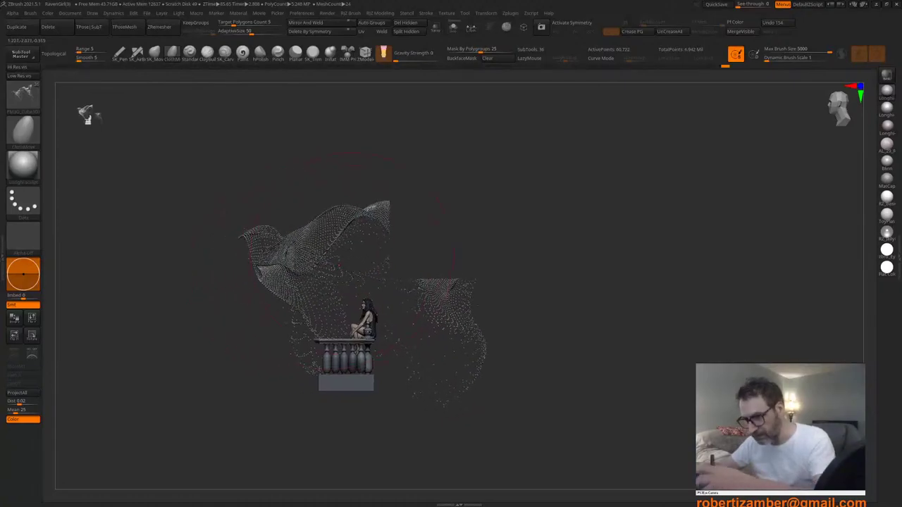
key(ctrl+z)
key(ctrl+z)
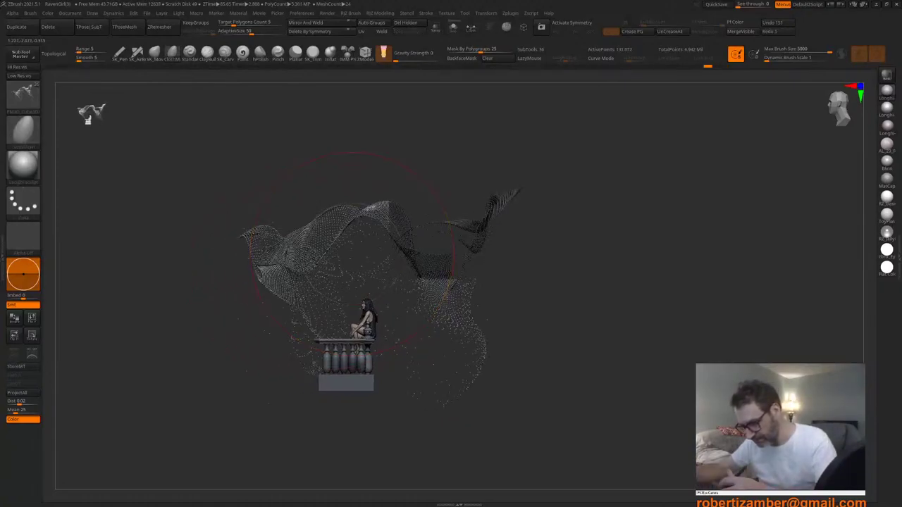
ctrl+right_drag(419, 246, 428, 150)
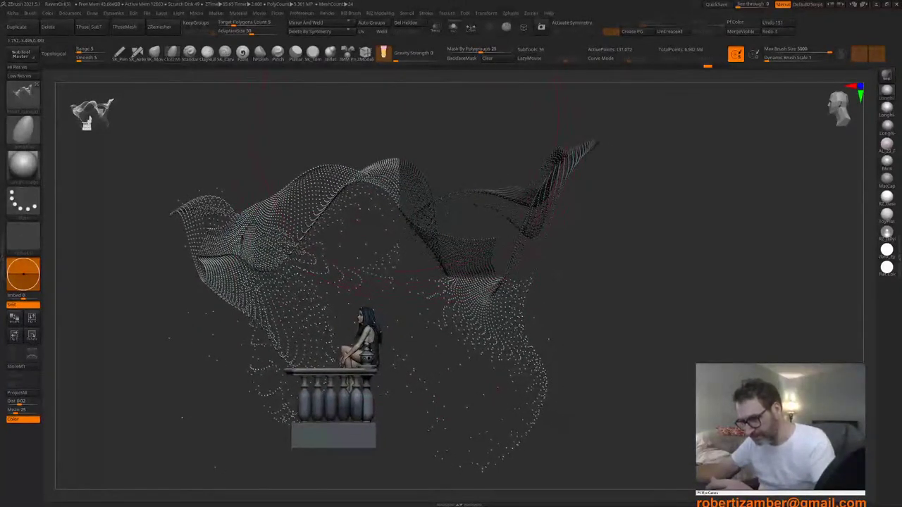
click(489, 59)
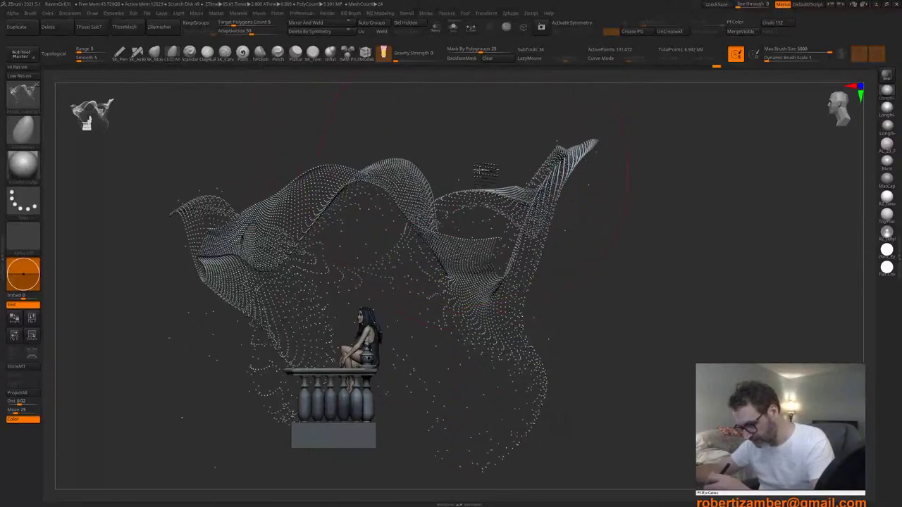
Step: Reshape the cloth's folds behind the figure with ClothMove strokes from below and the side, undoing one stroke before continuing
right_drag(471, 240, 498, 216)
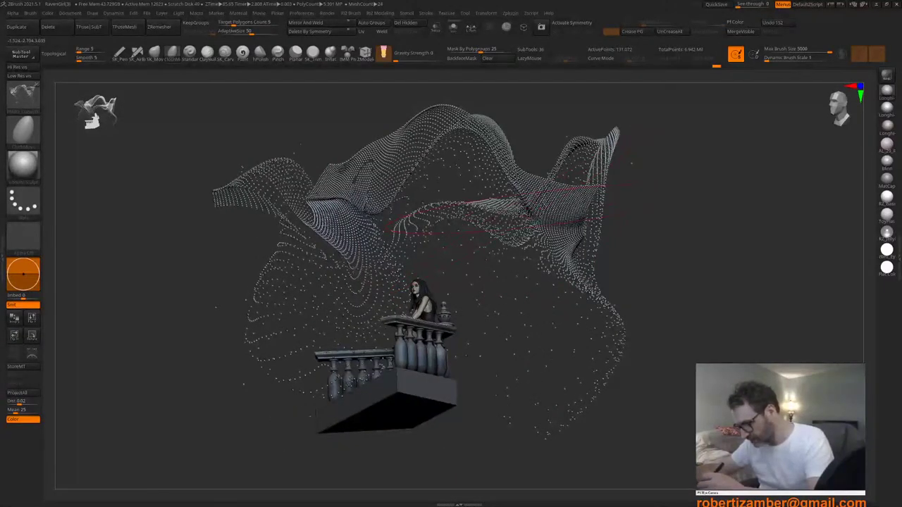
drag(512, 209, 523, 176)
right_drag(543, 201, 498, 242)
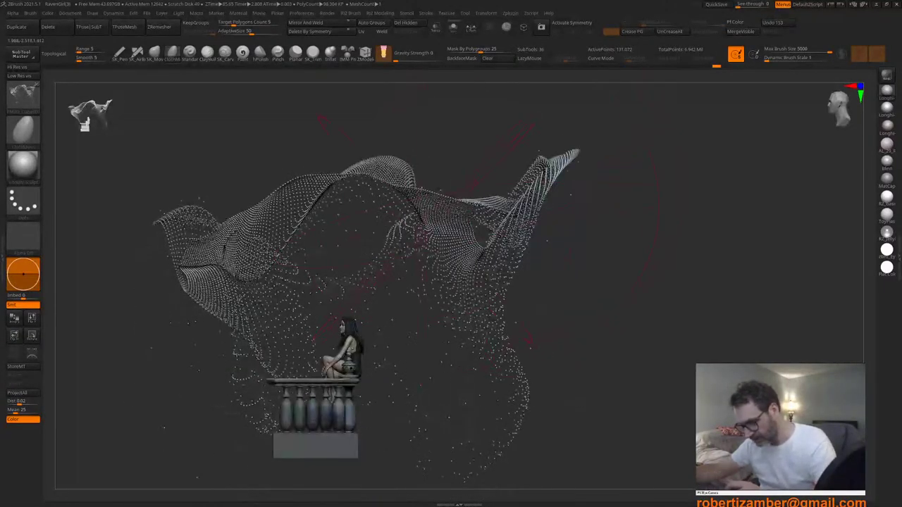
drag(432, 218, 422, 243)
right_click(284, 283)
right_drag(334, 225, 290, 201)
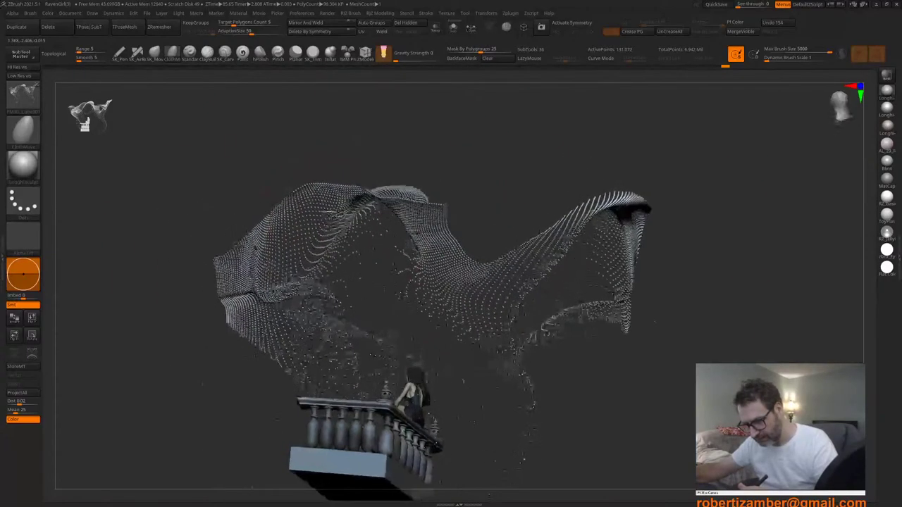
key(ctrl+z)
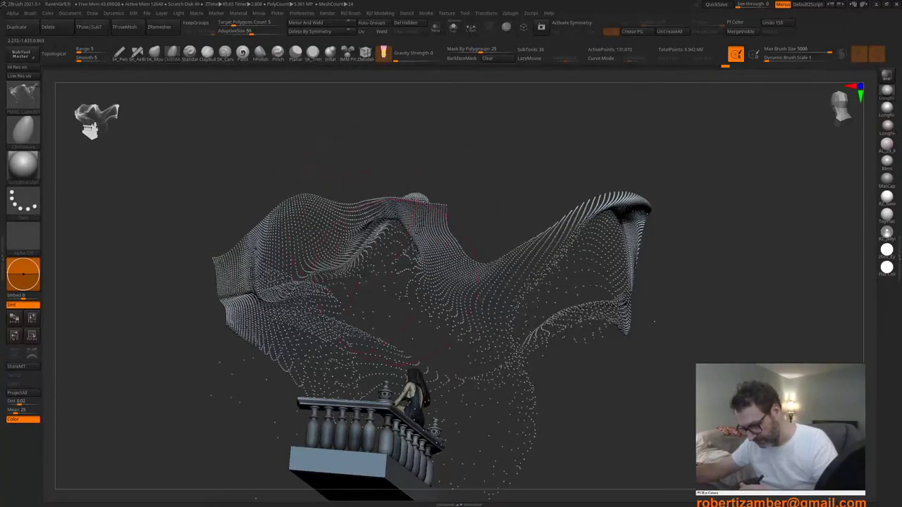
drag(427, 243, 445, 296)
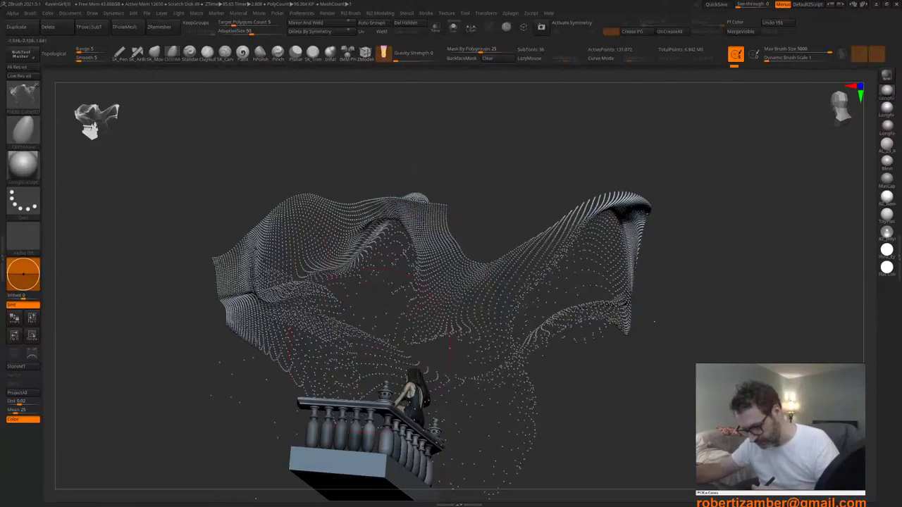
Step: Adjust the cloth's inner left fold and lower right section with ClothMove strokes from the front
right_drag(423, 282, 564, 292)
alt+drag(370, 381, 564, 331)
key(space)
click(233, 300)
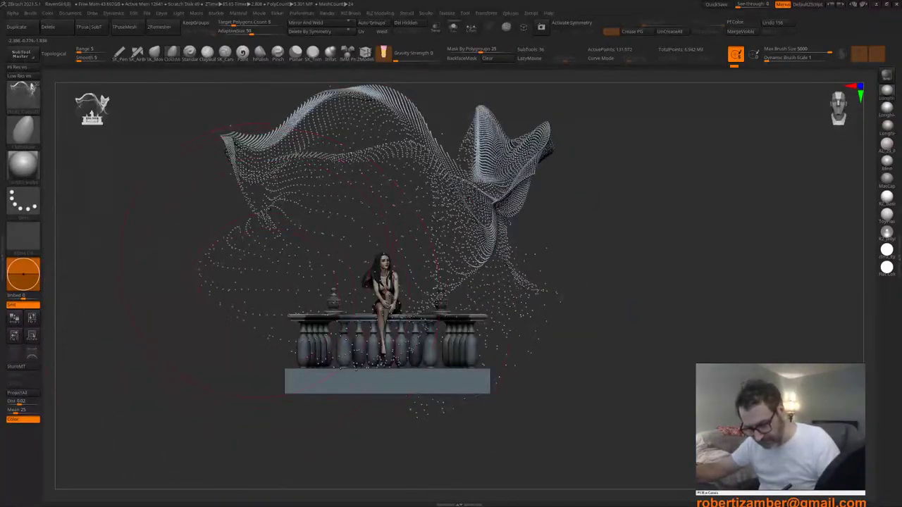
right_drag(294, 262, 331, 296)
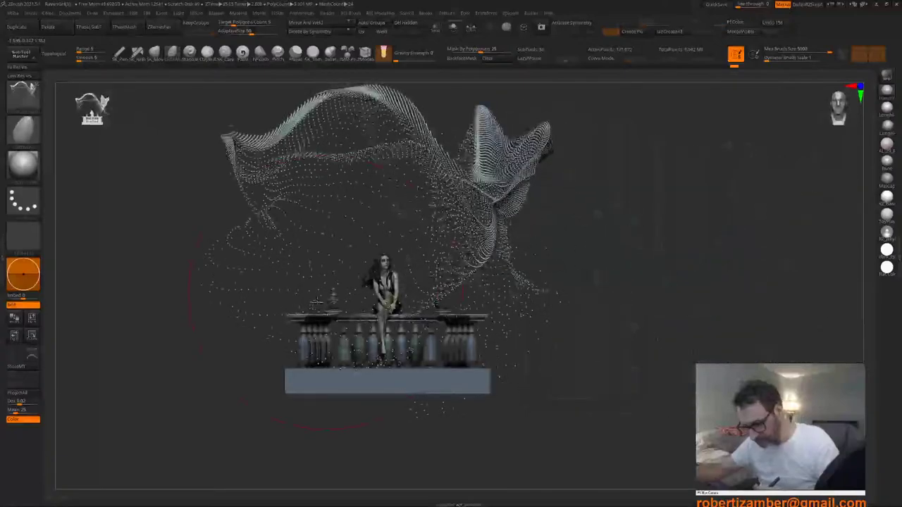
alt+right_drag(304, 217, 285, 243)
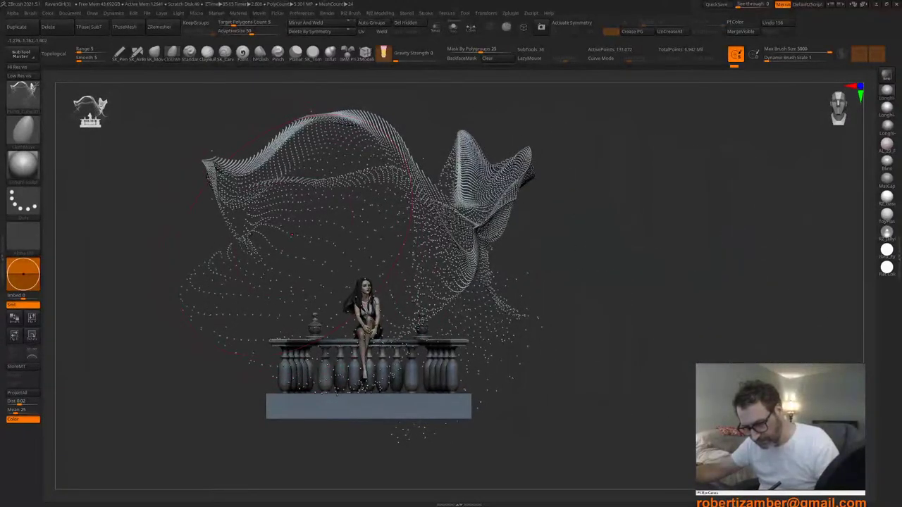
drag(292, 234, 306, 255)
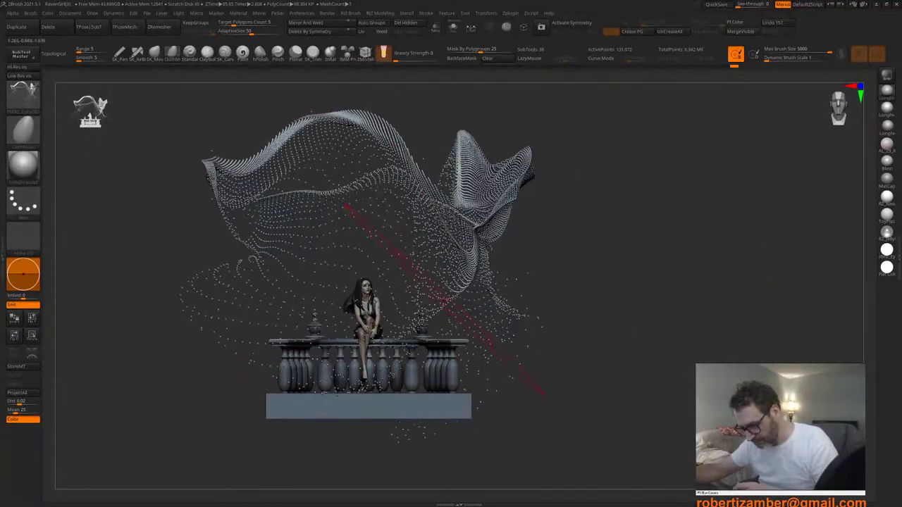
drag(434, 289, 439, 296)
Step: Mask the crest of the cloth's tall fold from the side, undoing the first mask drawn on the middle peak
mouse_move(398, 258)
right_down()
mouse_move(367, 275)
mouse_move(326, 278)
mouse_move(310, 261)
mouse_move(311, 344)
mouse_move(322, 312)
mouse_move(337, 372)
mouse_move(310, 352)
right_up()
alt+right_drag(297, 314, 365, 293)
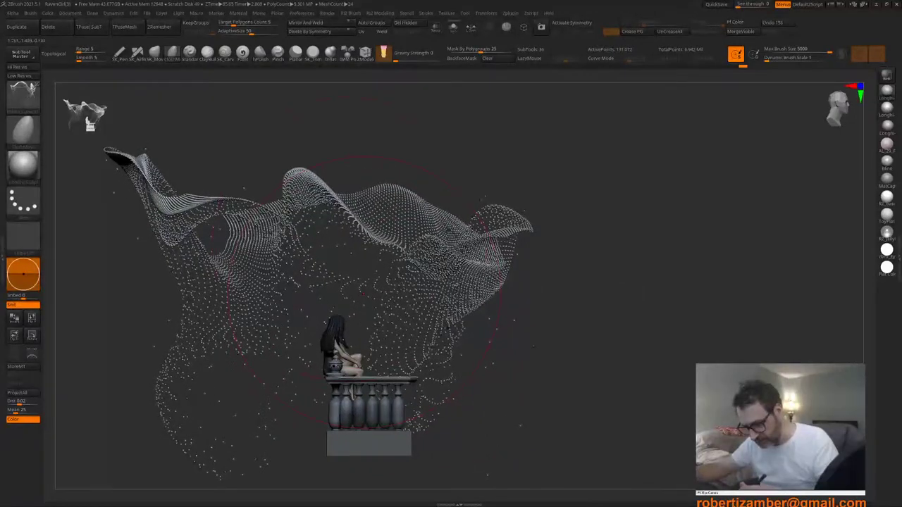
ctrl+drag(270, 126, 327, 215)
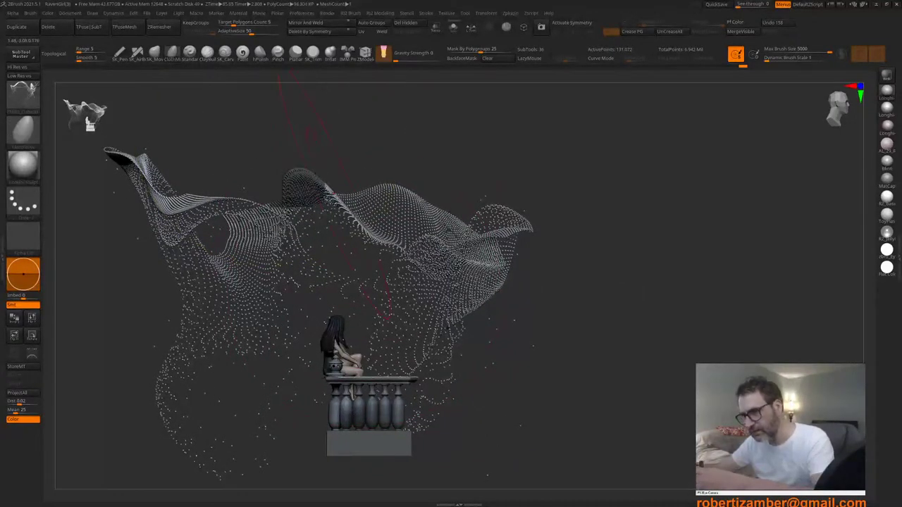
key(ctrl+z)
mouse_move(301, 144)
ctrl+mouse_down()
mouse_move(372, 219)
mouse_move(413, 80)
ctrl+mouse_up()
alt+right_drag(279, 196, 329, 197)
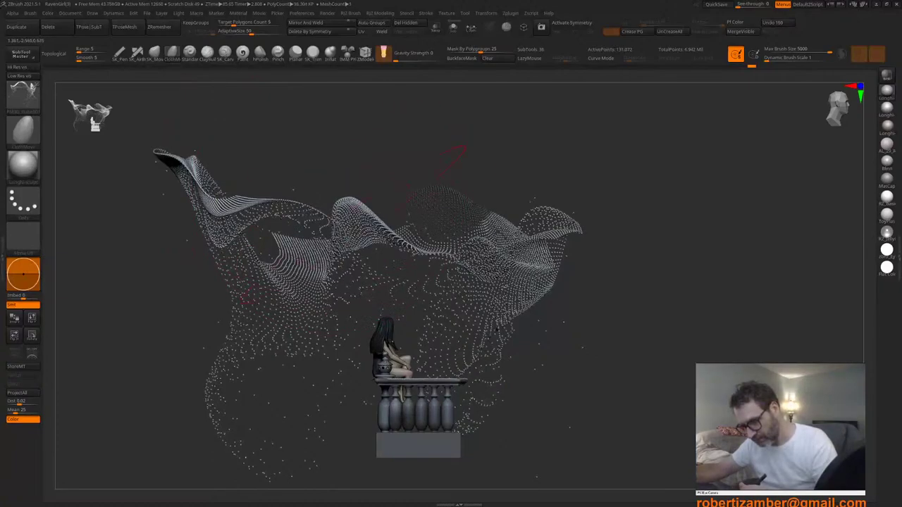
Step: Add the cloth's middle peak and its upper outer corner to the masking using lasso masks from different angles
mouse_move(354, 222)
right_down()
mouse_move(316, 248)
mouse_move(358, 273)
mouse_move(337, 236)
right_up()
right_click(303, 282)
mouse_move(327, 193)
ctrl+mouse_down()
mouse_move(362, 310)
mouse_move(416, 211)
ctrl+mouse_up()
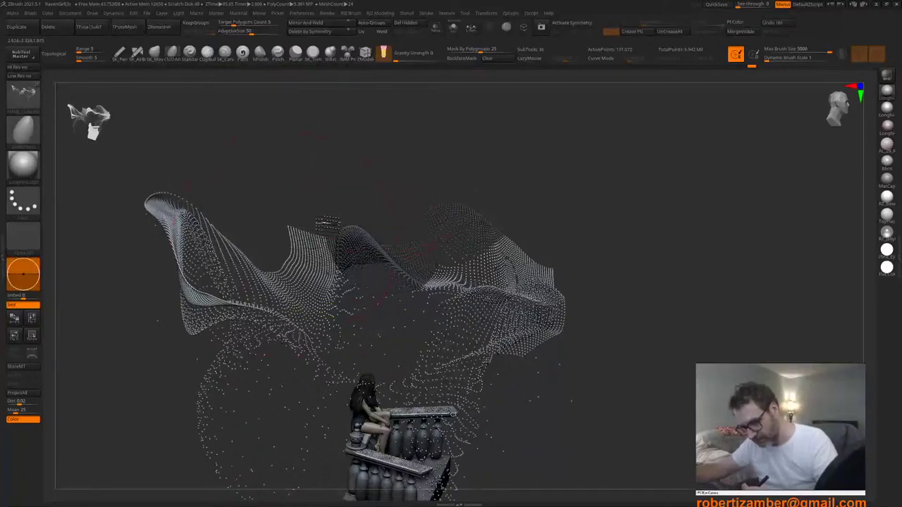
alt+right_drag(328, 225, 392, 197)
mouse_move(334, 199)
right_down()
mouse_move(370, 204)
mouse_move(339, 134)
right_up()
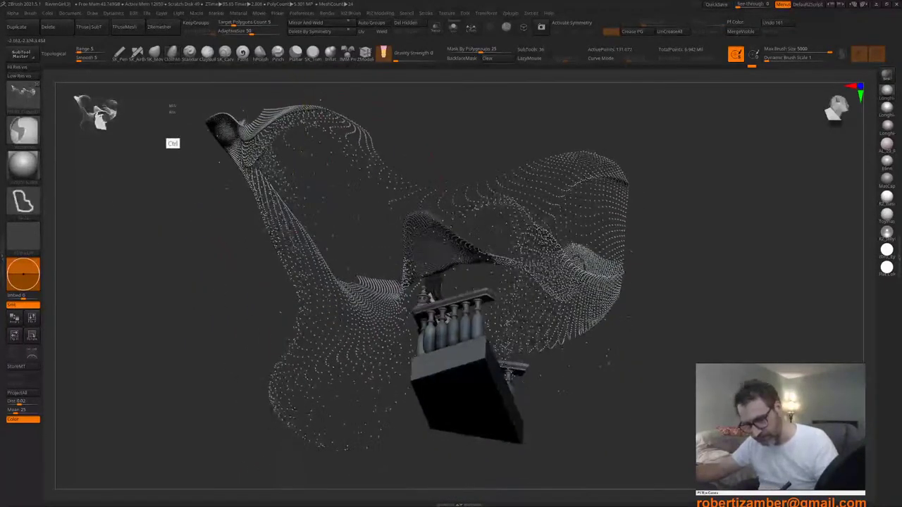
mouse_move(169, 107)
ctrl+mouse_down()
mouse_move(373, 105)
mouse_move(325, 74)
ctrl+mouse_up()
Step: Turn the masked cubes into their own polygroup and hide that group
key(ctrl+w)
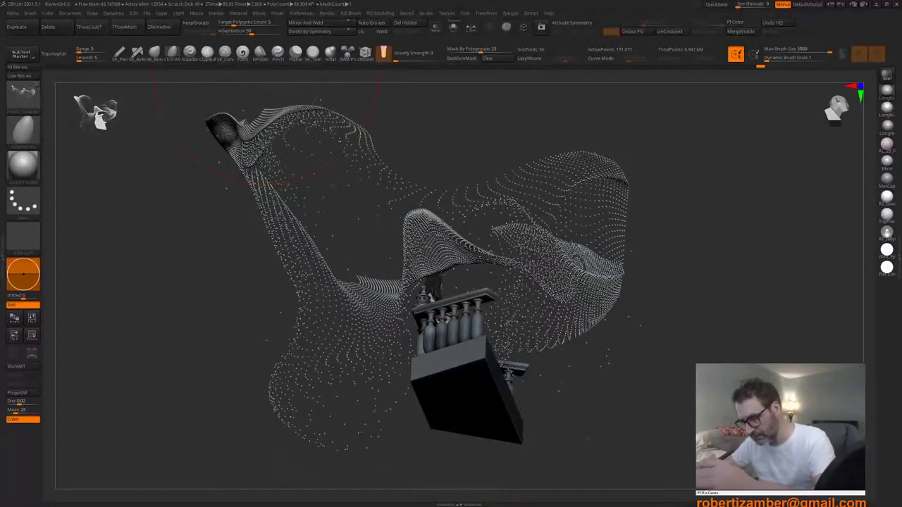
ctrl+shift+click(238, 135)
ctrl+shift+click(239, 136)
right_drag(250, 134, 278, 204)
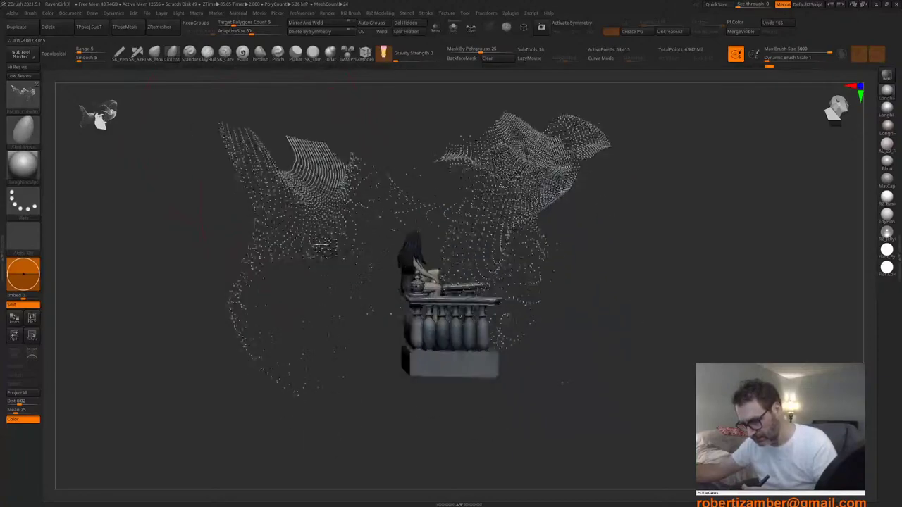
Step: Lasso-mask another section of the upper fold behind the figure and hide it
mouse_move(349, 117)
right_down()
mouse_move(332, 117)
mouse_move(334, 141)
mouse_move(293, 169)
right_up()
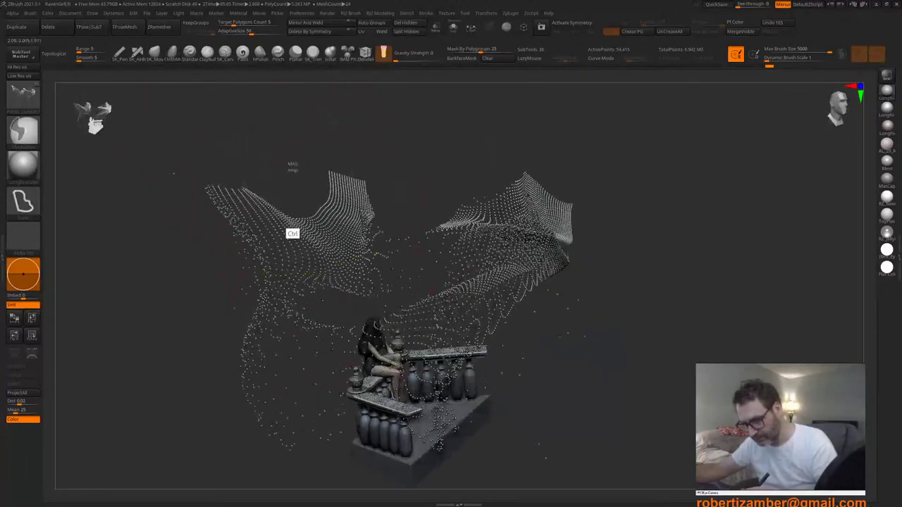
mouse_move(300, 162)
ctrl+mouse_down()
mouse_move(341, 103)
mouse_move(332, 95)
ctrl+mouse_up()
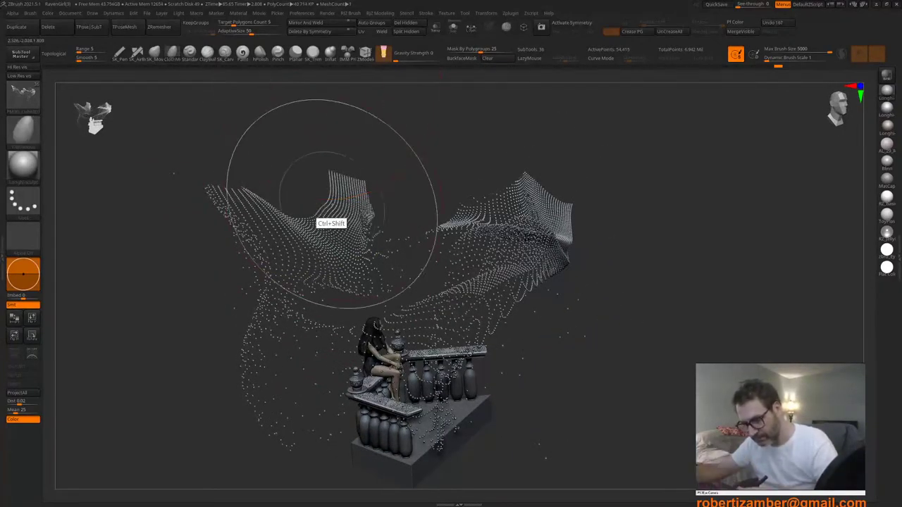
ctrl+shift+click(344, 203)
Step: Mask the outer fold on the cloth's right side from below, make it a separate polygroup and hide it
right_drag(344, 203, 282, 144)
right_drag(335, 229, 283, 238)
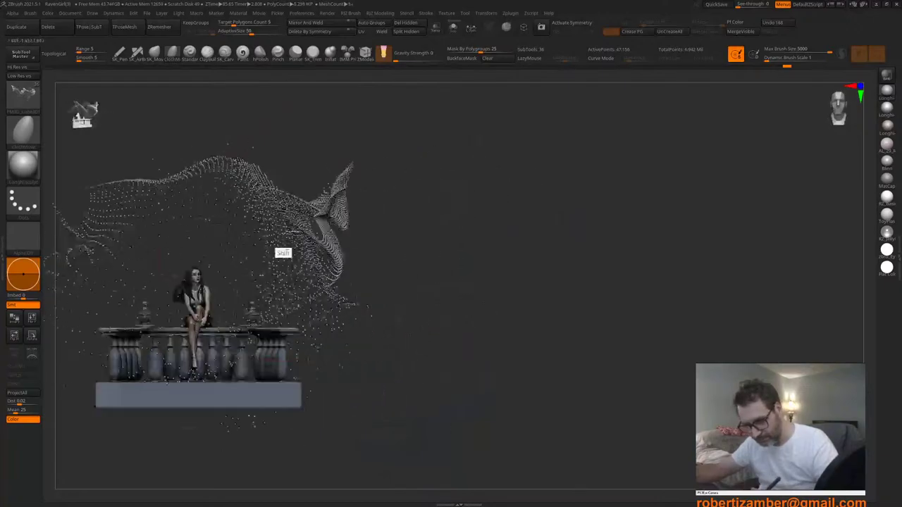
alt+right_drag(240, 307, 353, 312)
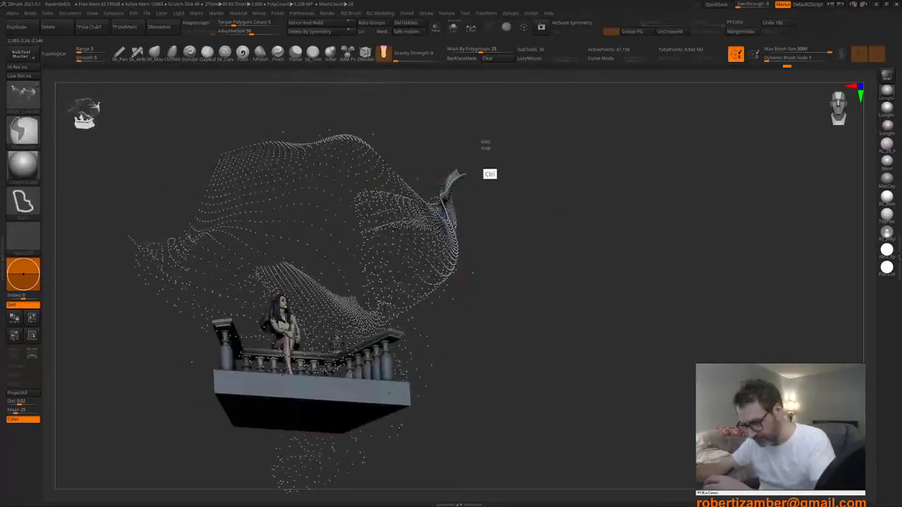
ctrl+drag(482, 141, 426, 97)
key(ctrl+w)
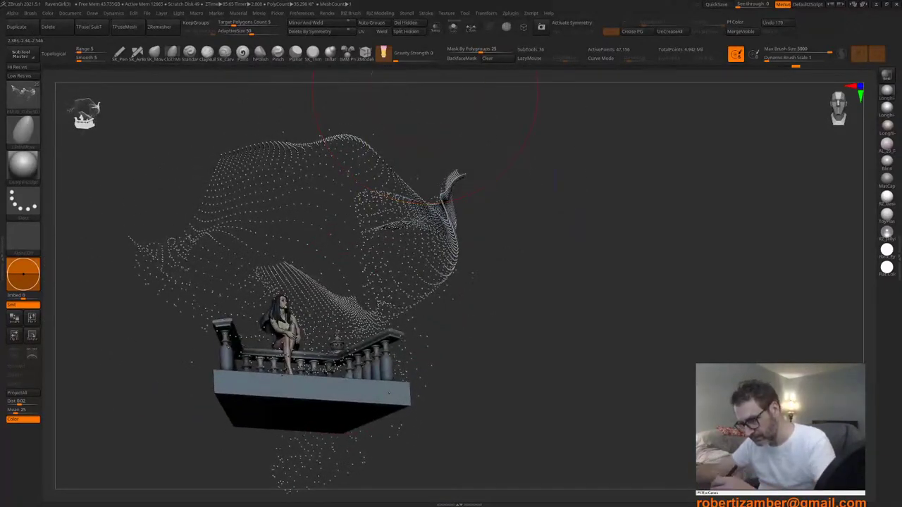
ctrl+shift+click(440, 216)
Step: Delete the hidden parts of the cloth with Del Hidden
right_drag(434, 220, 379, 288)
alt+right_drag(262, 317, 423, 314)
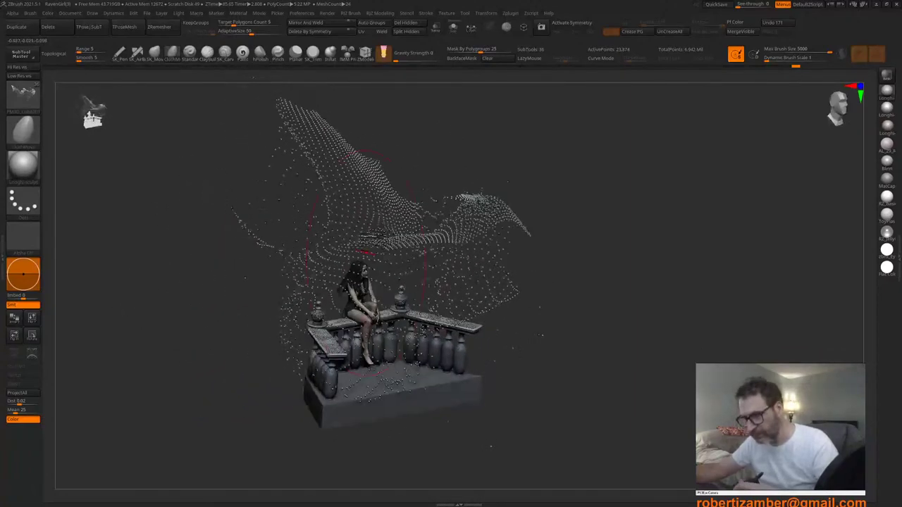
click(407, 22)
right_drag(275, 278, 373, 278)
key(w)
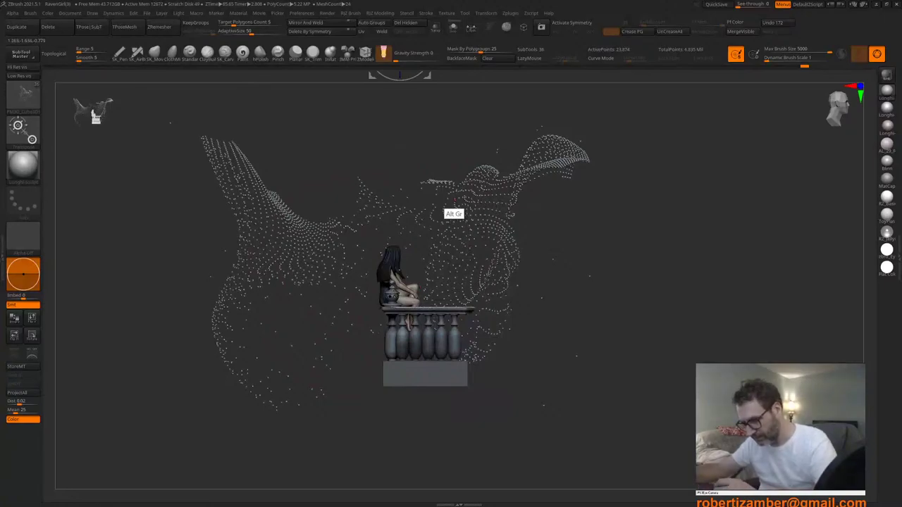
alt+click(484, 169)
alt+right_drag(484, 169, 407, 234)
alt+click(483, 130)
alt+drag(348, 273, 384, 233)
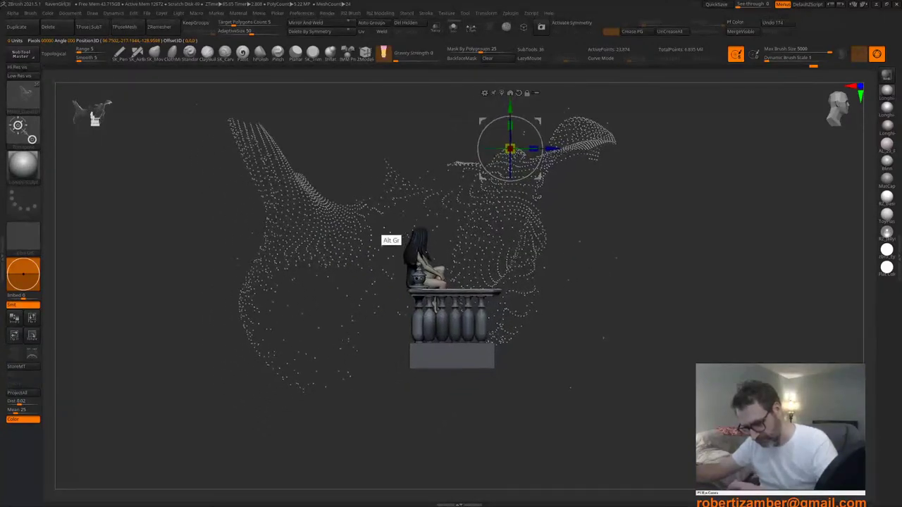
key(q)
alt+drag(178, 239, 192, 244)
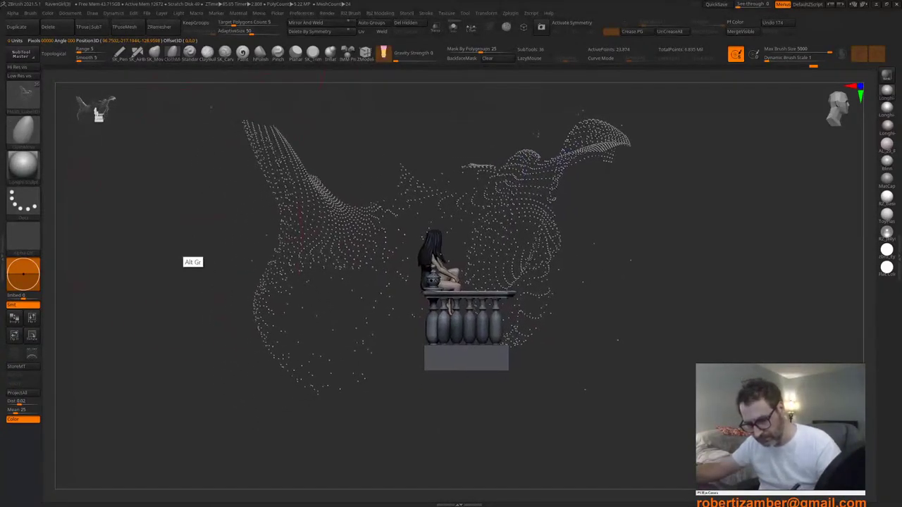
Step: Lasso-mask several patches on the cloth's left fold, hide them and delete them with Del Hidden
key(ctrl)
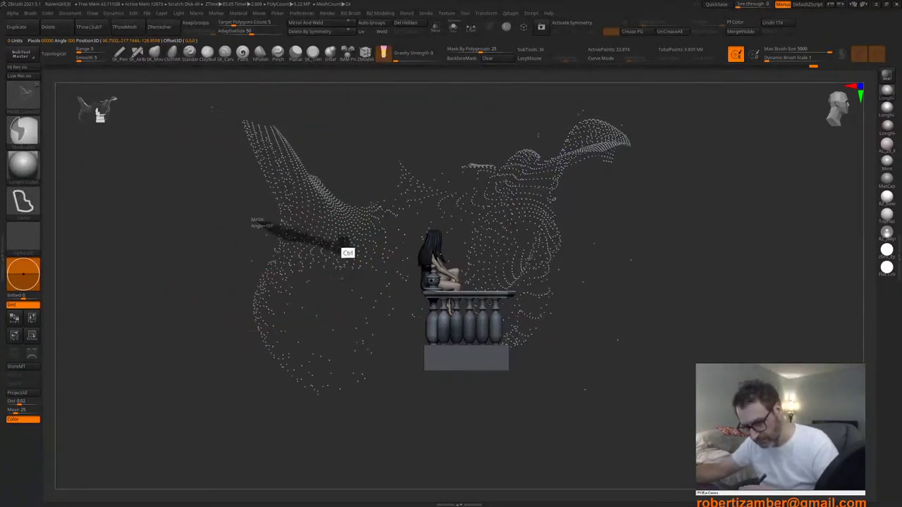
ctrl+drag(345, 240, 336, 246)
mouse_move(236, 164)
ctrl+mouse_down()
mouse_move(312, 213)
mouse_move(282, 98)
ctrl+mouse_up()
mouse_move(328, 160)
ctrl+mouse_down()
mouse_move(364, 179)
mouse_move(359, 170)
ctrl+mouse_up()
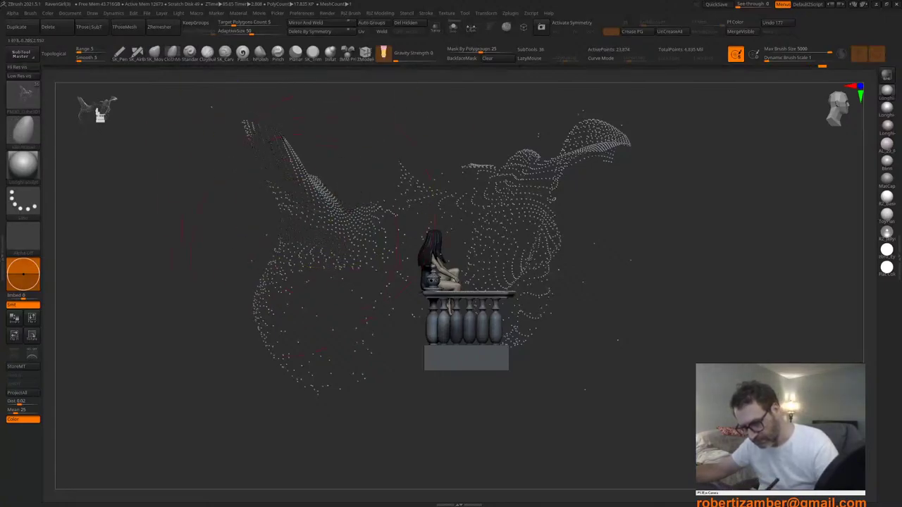
drag(233, 303, 148, 335)
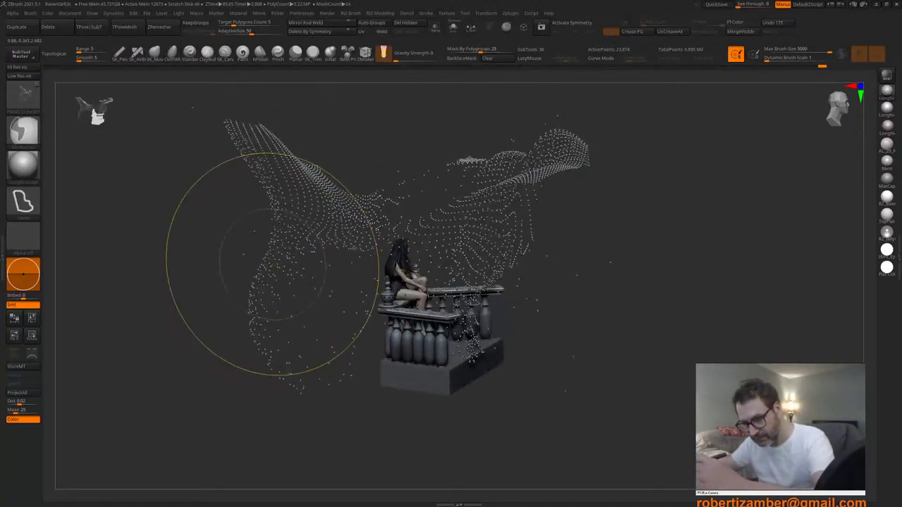
ctrl+right_drag(275, 187, 280, 230)
ctrl+shift+click(281, 230)
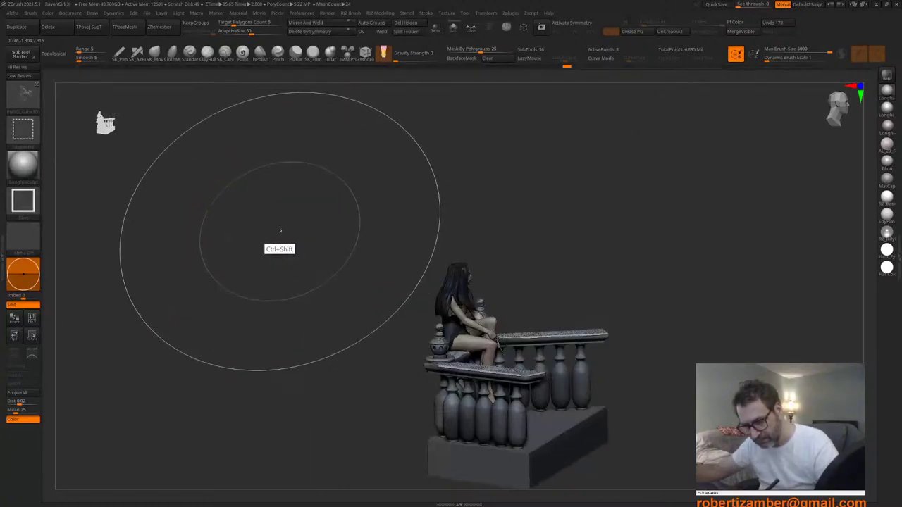
ctrl+shift+click(281, 230)
ctrl+shift+click(285, 219)
mouse_move(288, 229)
mouse_down()
mouse_move(360, 201)
mouse_move(317, 196)
mouse_move(310, 166)
mouse_up()
ctrl+drag(172, 345, 336, 233)
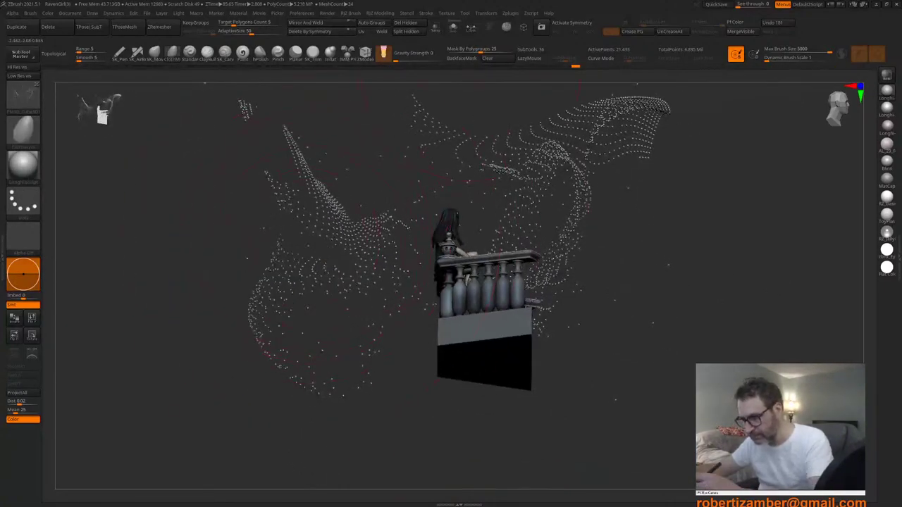
click(407, 25)
Step: Duplicate the remaining cloth by moving out a copy with the transform gizmo from the side view
drag(339, 194, 324, 241)
key(w)
alt+drag(350, 347, 346, 377)
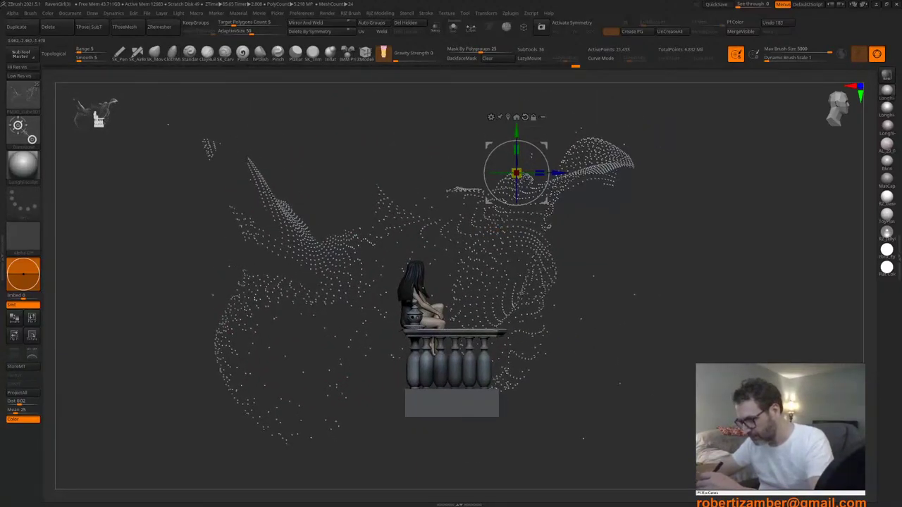
ctrl+shift+drag(550, 174, 443, 193)
Step: Raise the cloth copy and shift it sideways to offset it from the original
drag(423, 232, 222, 247)
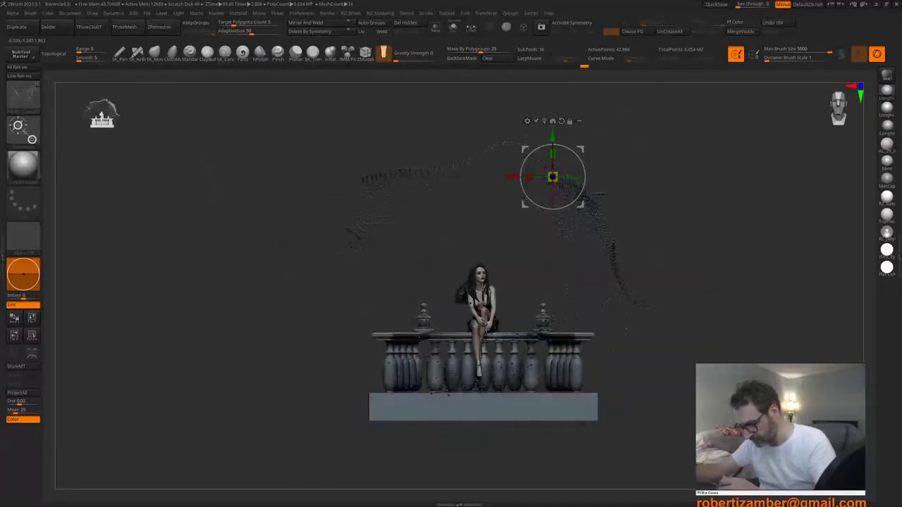
drag(552, 134, 552, 116)
drag(663, 233, 412, 253)
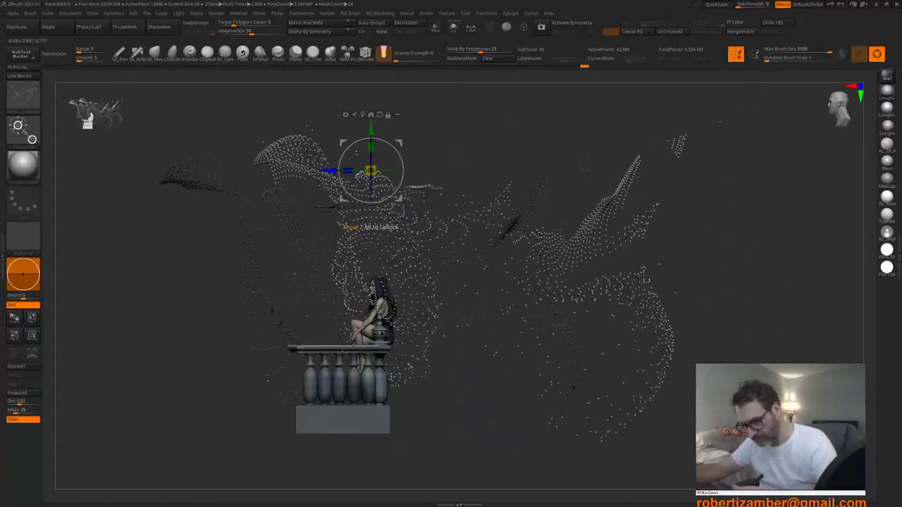
drag(330, 170, 391, 87)
drag(292, 180, 396, 177)
Step: Clear the mask and duplicate both cloth layers with the gizmo, turning the copies to a different angle
mouse_move(385, 242)
alt+right_down()
mouse_move(369, 220)
mouse_move(411, 239)
mouse_move(490, 45)
alt+right_up()
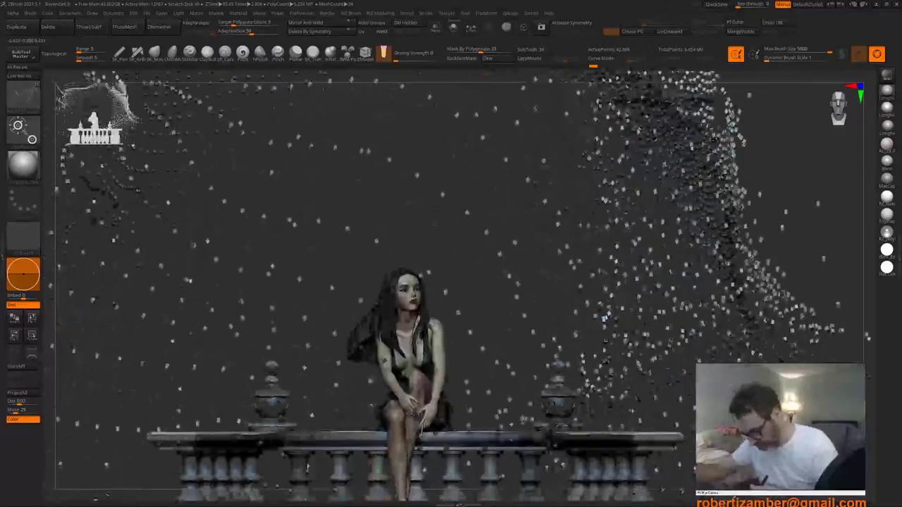
alt+right_drag(356, 373, 348, 308)
alt+right_drag(365, 294, 343, 451)
alt+right_drag(394, 289, 370, 372)
ctrl+right_drag(370, 372, 362, 305)
right_drag(599, 134, 451, 356)
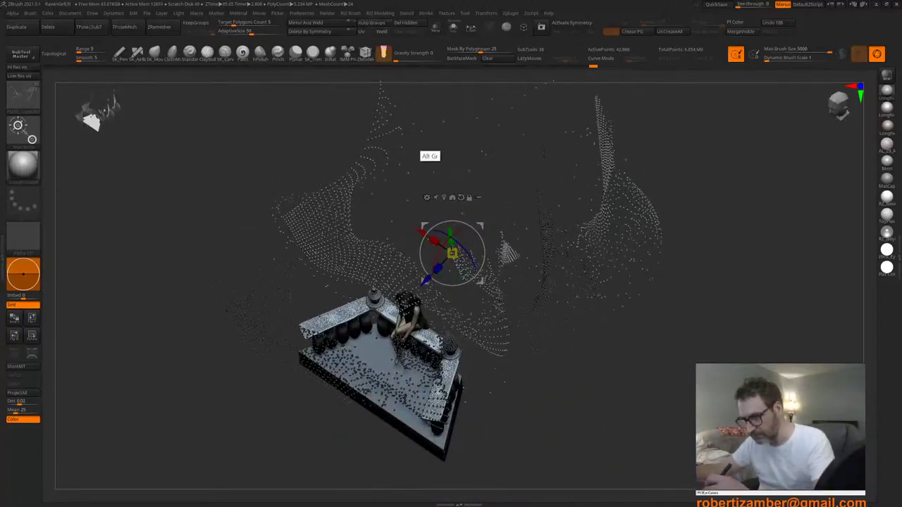
alt+right_drag(410, 114, 368, 213)
click(496, 58)
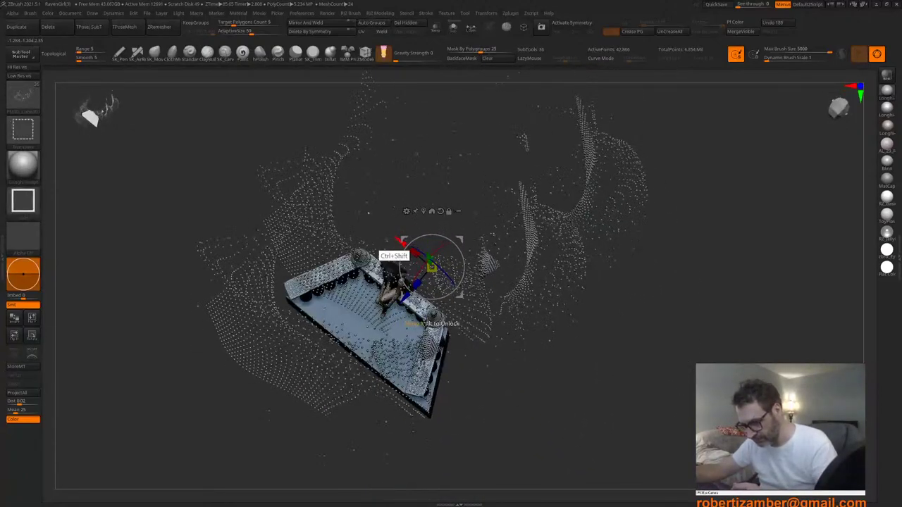
ctrl+shift+drag(396, 241, 372, 178)
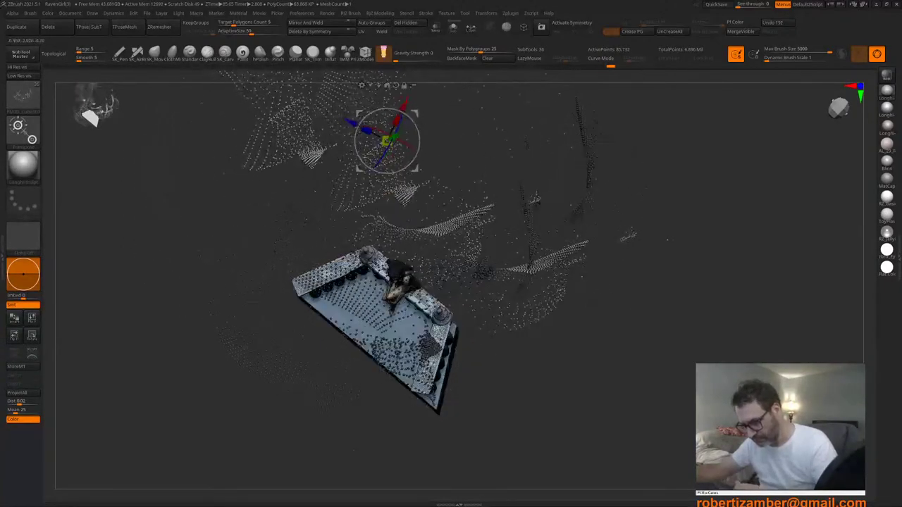
Step: Reposition the rotated cloth copies above and behind the figure, then return to Draw mode
right_drag(331, 401, 352, 275)
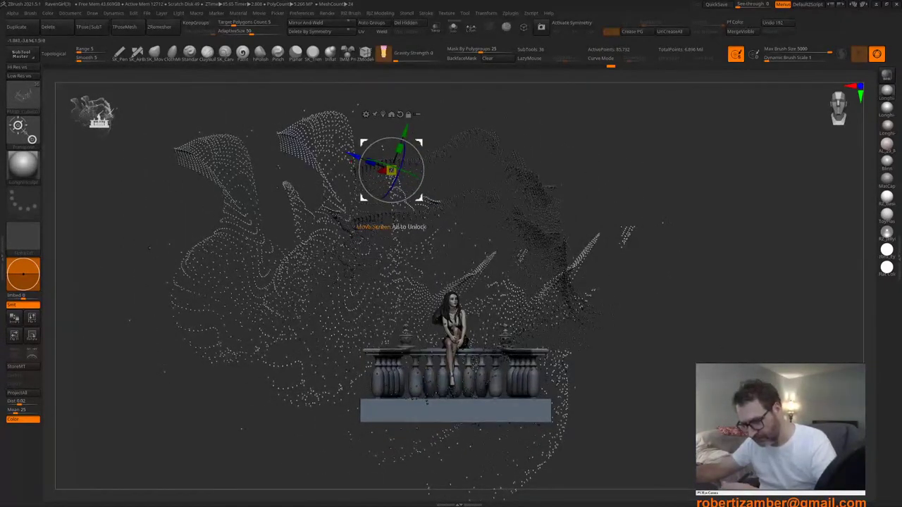
drag(391, 171, 427, 87)
alt+right_drag(377, 183, 372, 225)
mouse_move(423, 128)
mouse_down()
mouse_move(470, 126)
mouse_move(418, 120)
mouse_move(456, 115)
mouse_move(467, 138)
mouse_move(475, 123)
mouse_move(416, 129)
mouse_up()
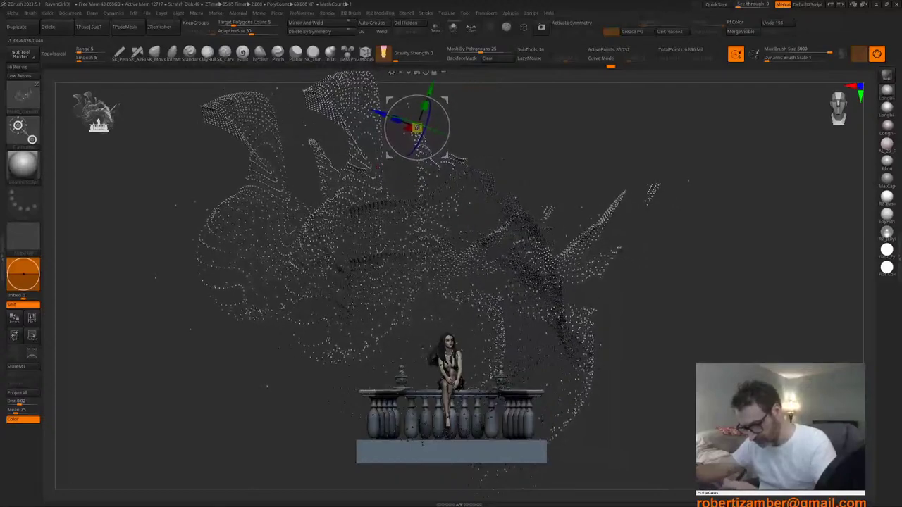
right_drag(417, 129, 366, 183)
right_drag(324, 328, 432, 370)
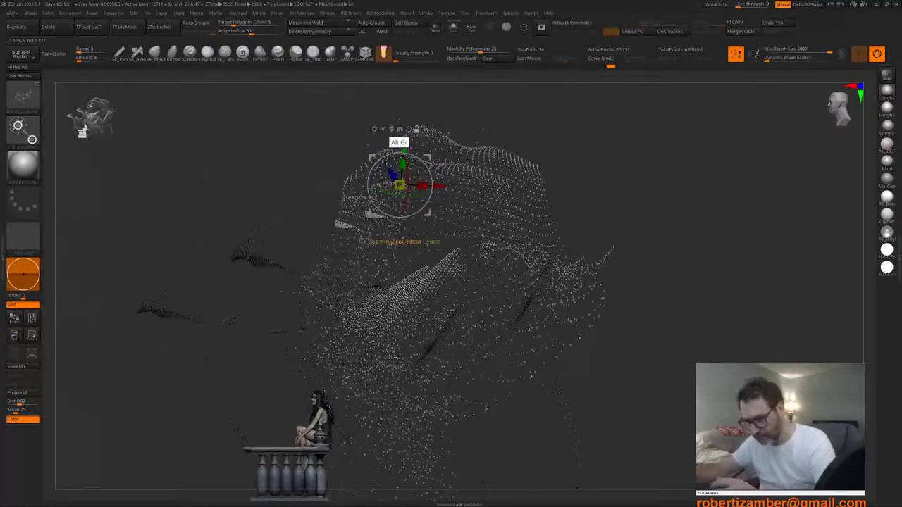
alt+right_drag(400, 185, 433, 156)
mouse_move(393, 114)
mouse_down()
mouse_move(327, 113)
mouse_move(395, 114)
mouse_up()
mouse_move(338, 212)
right_down()
mouse_move(451, 212)
mouse_move(444, 141)
mouse_move(447, 205)
right_up()
key(q)
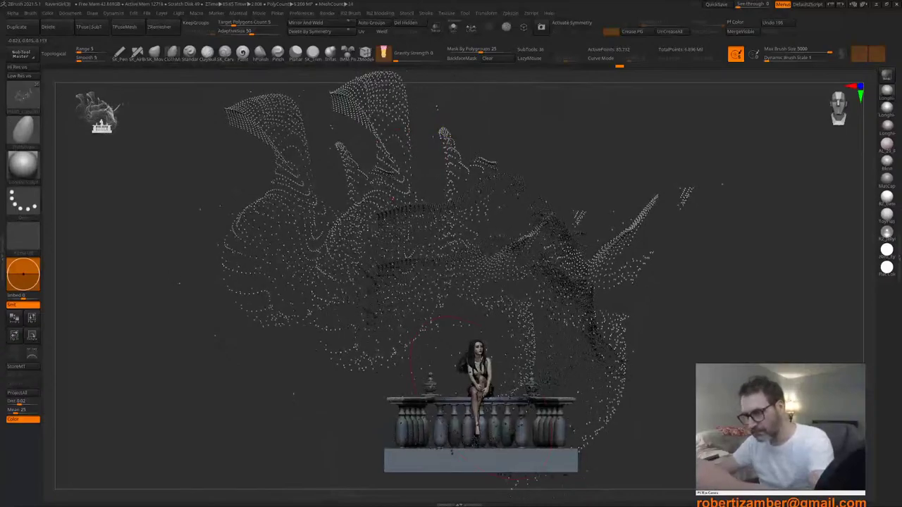
Step: Clear the mask on the cloth and subdivide its small cubes once
click(497, 59)
mouse_move(419, 176)
alt+right_down()
mouse_move(399, 187)
mouse_move(375, 282)
alt+right_up()
key(ctrl+d)
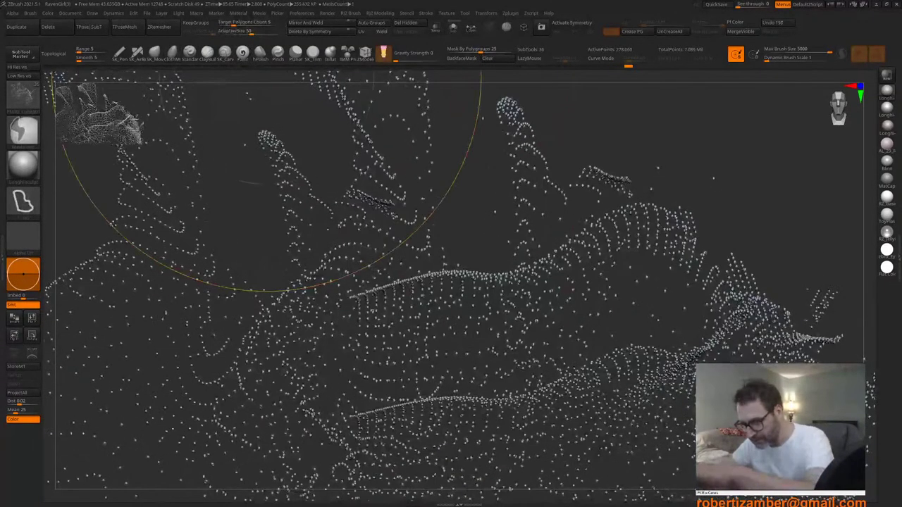
key(shift+f)
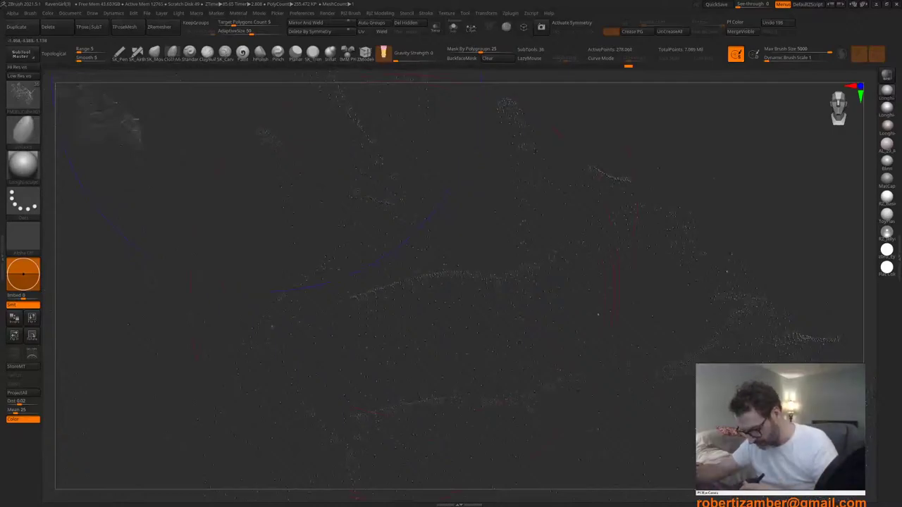
alt+right_drag(383, 356, 384, 349)
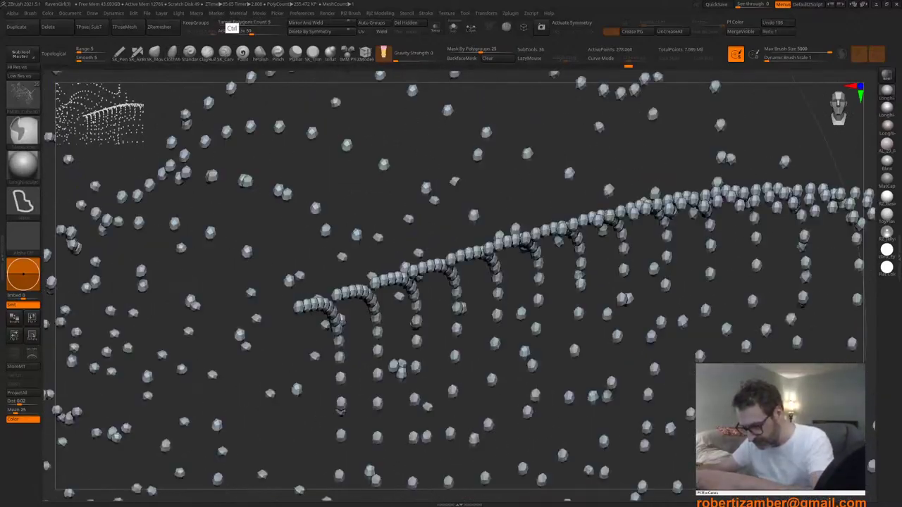
Step: Try smoothing the cubes at the current subdivision level
key(shift)
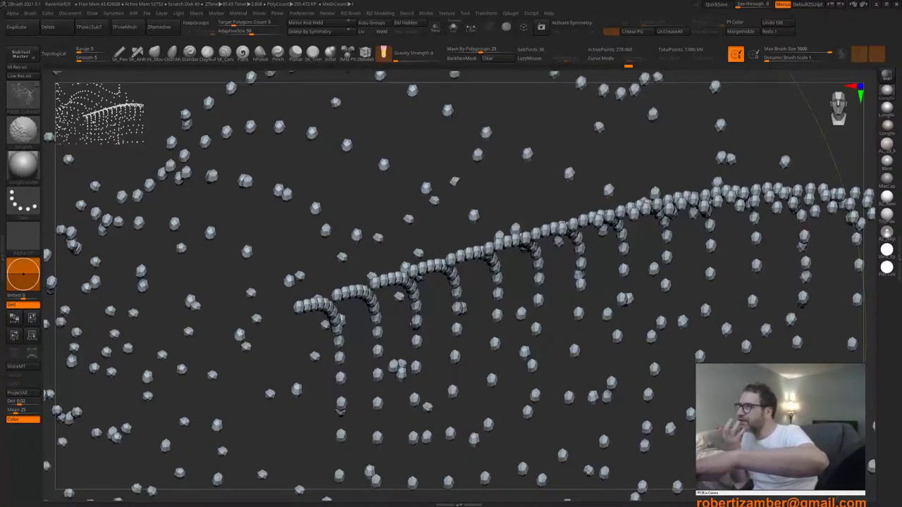
shift+drag(462, 308, 460, 314)
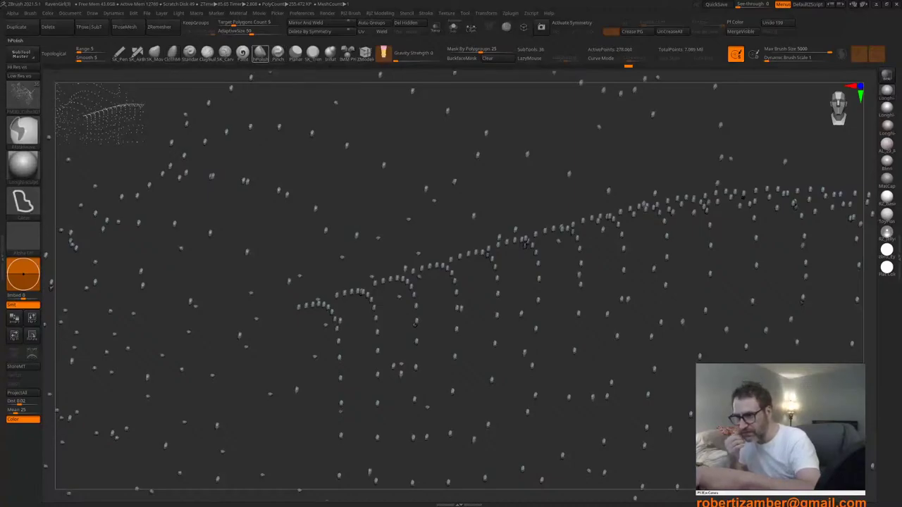
key(ctrl+z)
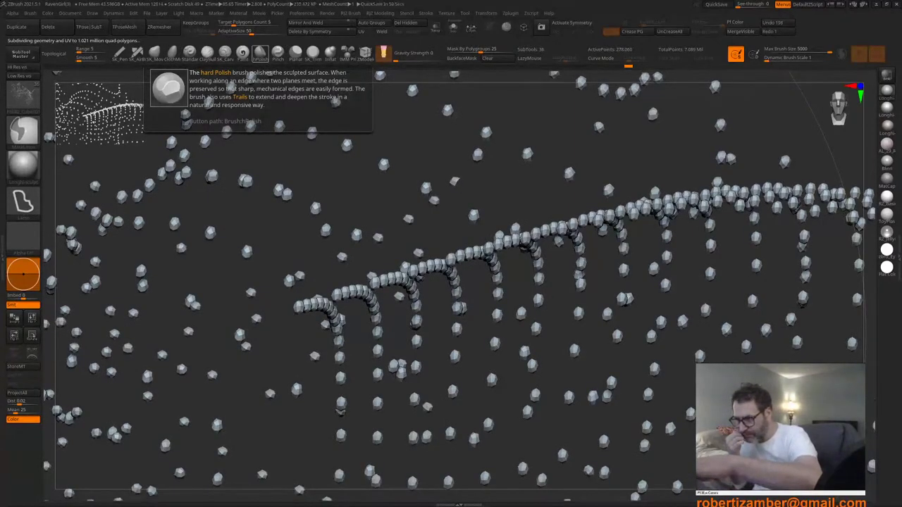
Step: Subdivide the cubes once more, smooth them into rounded particles and clear the mask
key(ctrl+d)
shift+drag(355, 338, 377, 328)
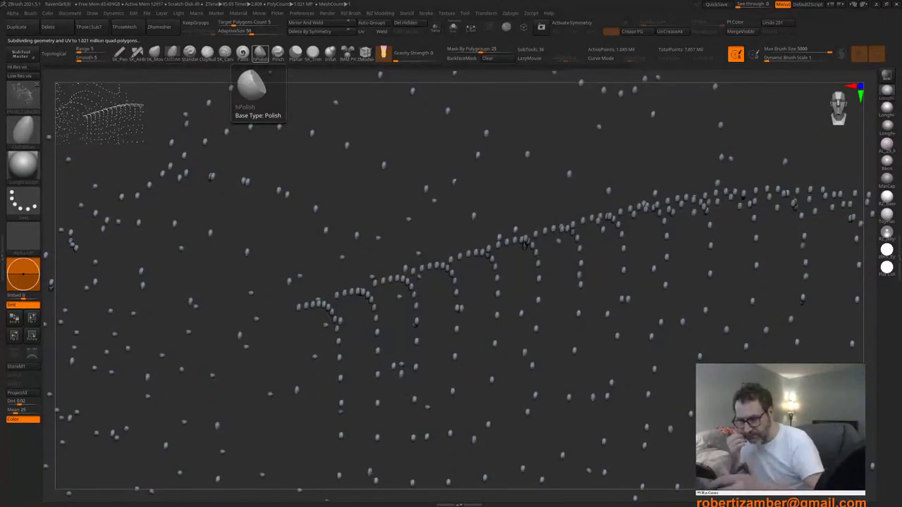
click(498, 58)
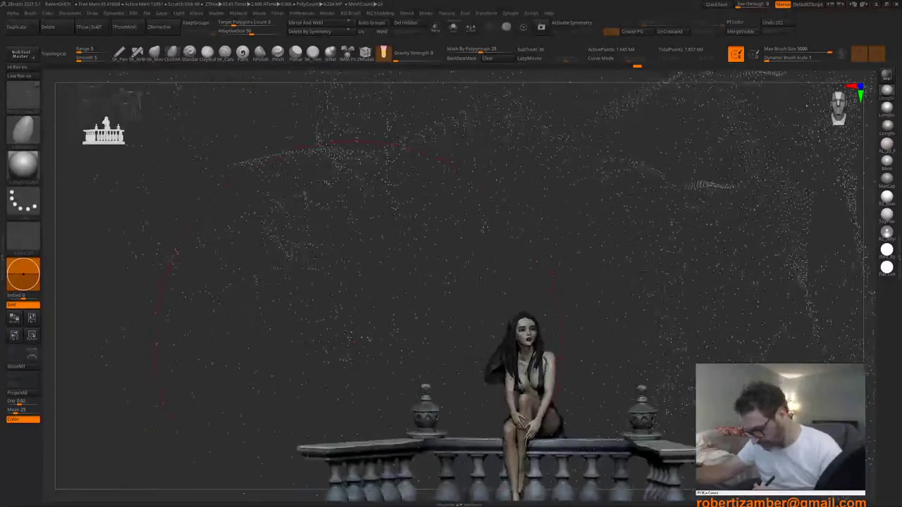
Step: Enlarge scattered particles around the figure with a resized Inflat brush
alt+drag(355, 343, 318, 330)
key(space)
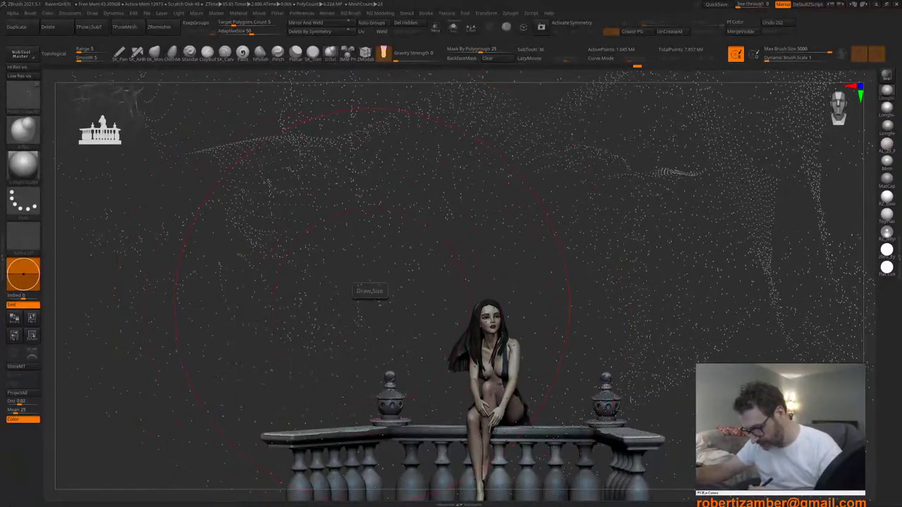
key(space)
mouse_move(358, 292)
mouse_down()
mouse_move(416, 275)
mouse_move(376, 256)
mouse_move(274, 234)
mouse_up()
drag(547, 253, 483, 296)
drag(451, 162, 384, 303)
mouse_move(384, 303)
ctrl+right_down()
mouse_move(367, 332)
mouse_move(357, 305)
mouse_move(384, 264)
mouse_move(370, 295)
mouse_move(358, 296)
mouse_move(357, 254)
ctrl+right_up()
mouse_move(358, 254)
alt+right_down()
mouse_move(350, 274)
mouse_move(395, 247)
mouse_move(370, 289)
alt+right_up()
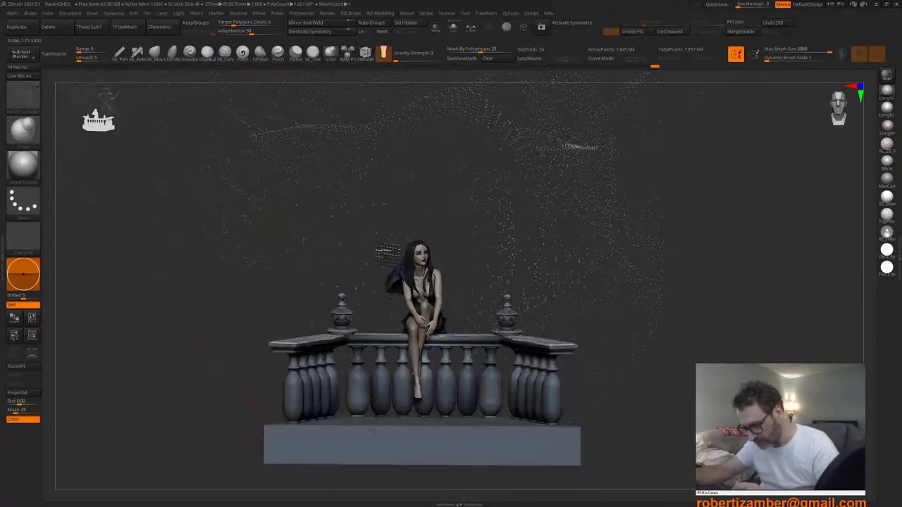
Step: Try inflating the particles just above the figure with a large brush
mouse_move(465, 246)
right_down()
mouse_move(473, 227)
mouse_move(471, 235)
right_up()
mouse_move(395, 156)
right_down()
mouse_move(371, 182)
mouse_move(399, 162)
mouse_move(403, 144)
right_up()
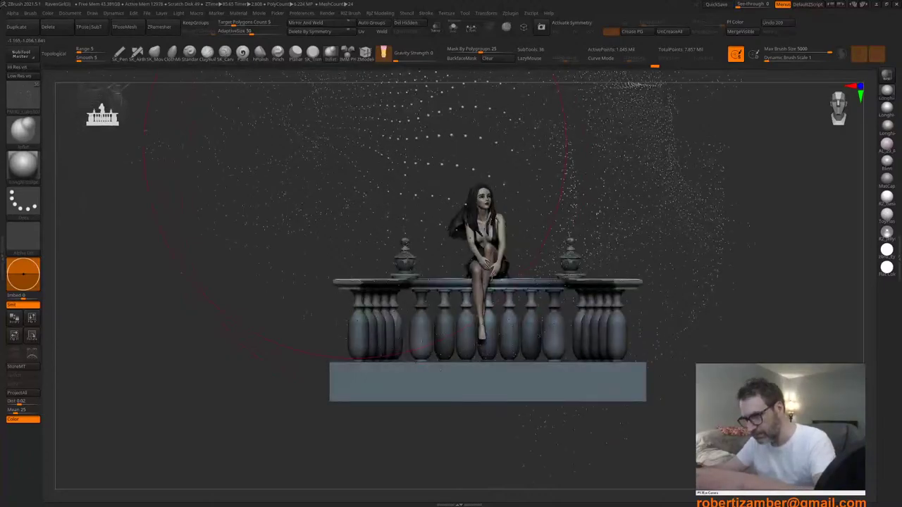
key(ctrl+z)
Step: Inflate more particles on both sides of the figure, working from front and low viewing angles
right_click(325, 221)
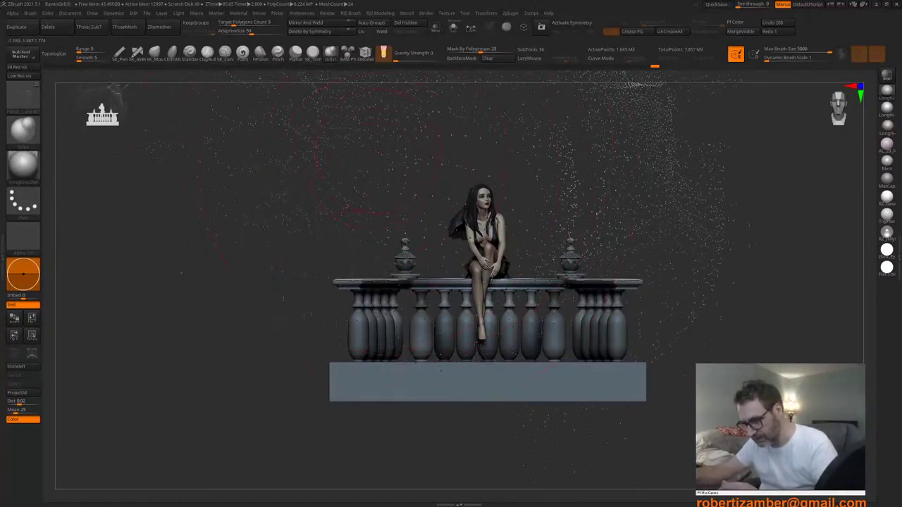
right_drag(377, 150, 339, 134)
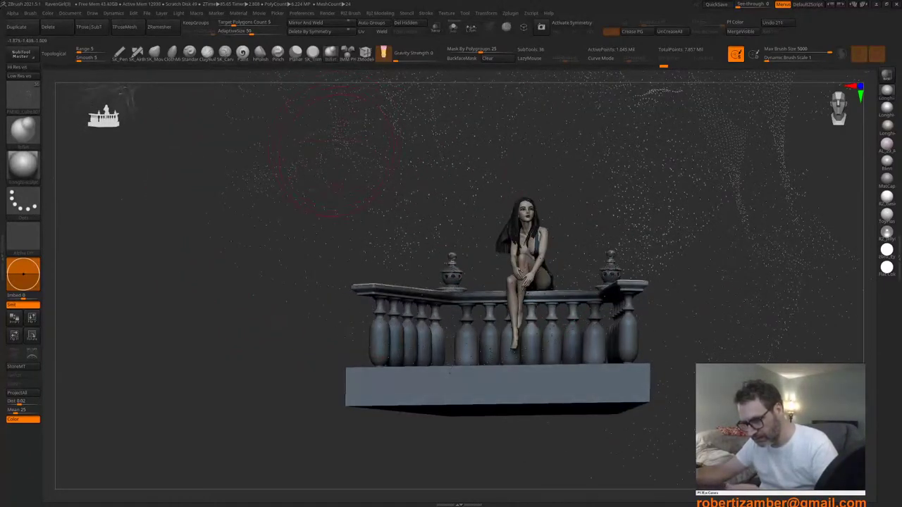
alt+right_drag(323, 168, 279, 195)
right_drag(601, 273, 615, 230)
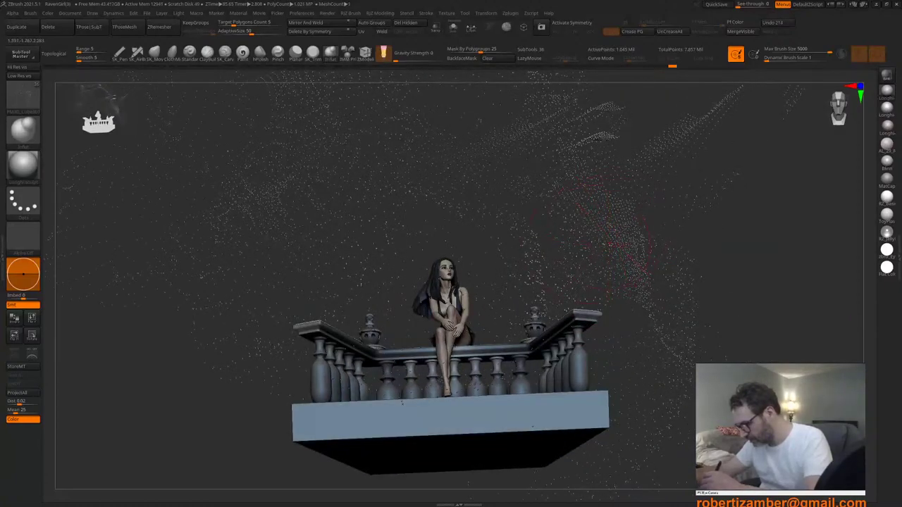
right_drag(563, 267, 569, 316)
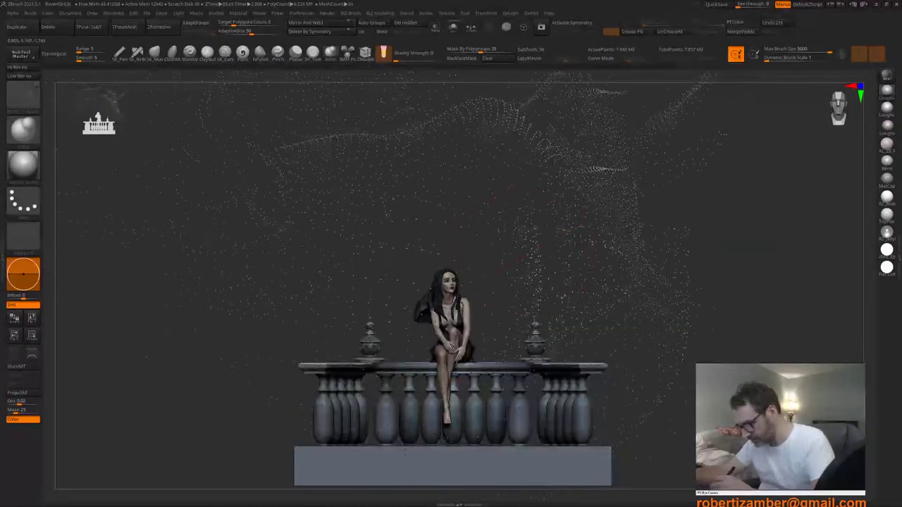
alt+right_drag(391, 242, 386, 203)
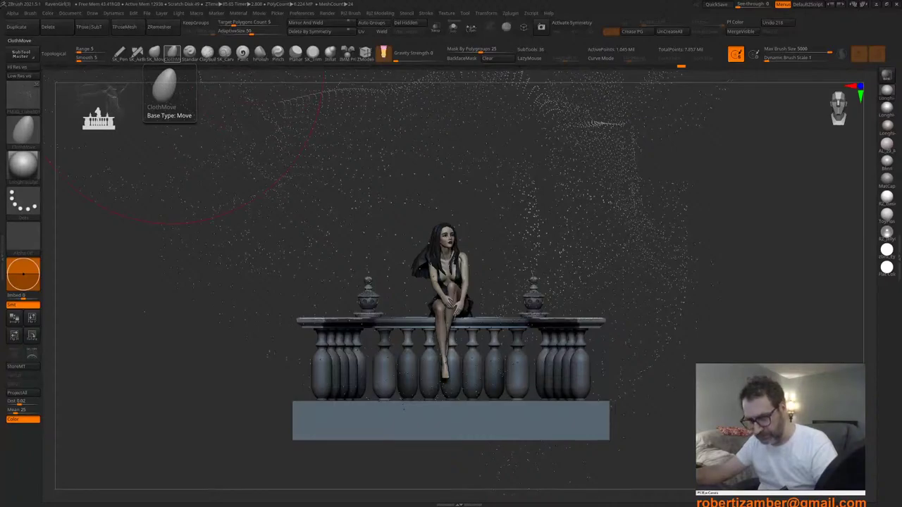
Step: Switch to the Move Topological brush and prepare its draw size for moving the particles
key(b)
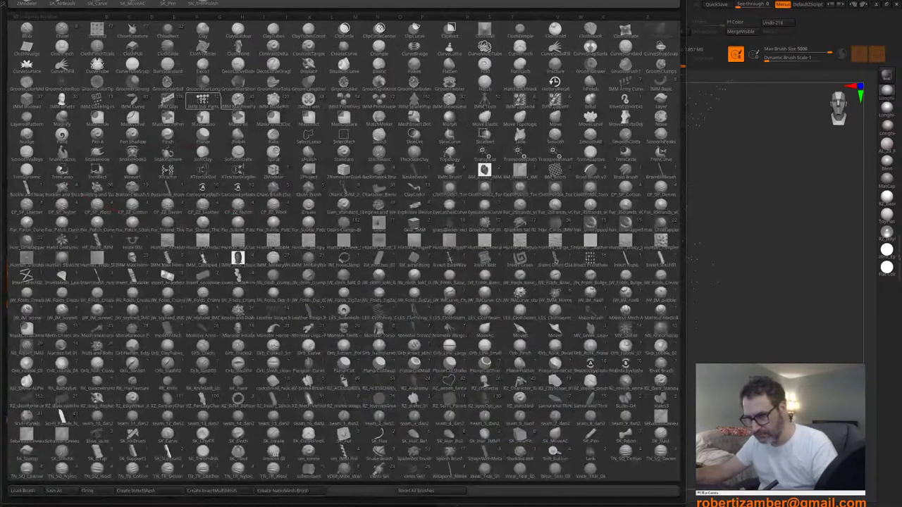
key(m)
click(555, 119)
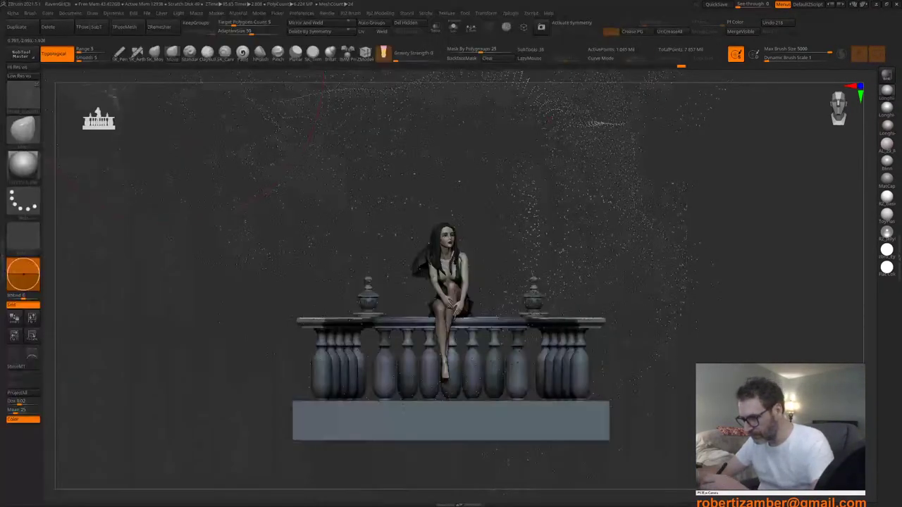
key(space)
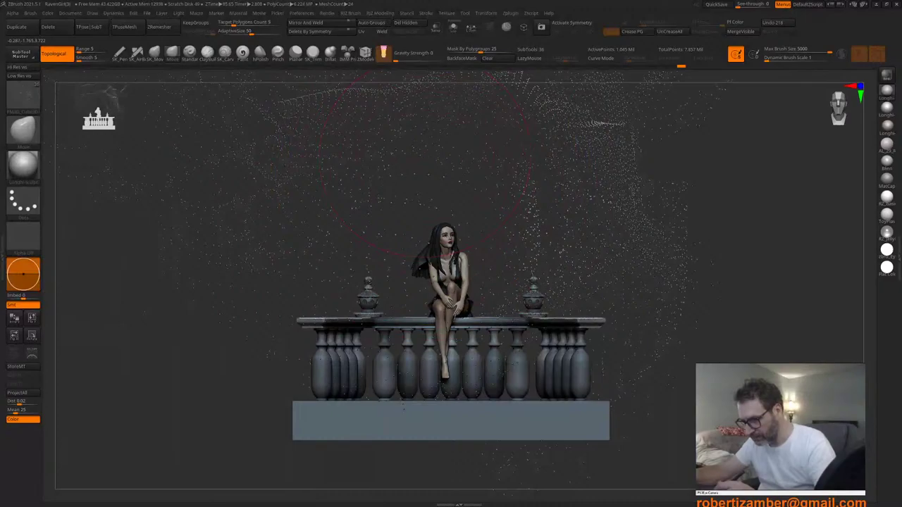
Step: Pull the particles above the figure into flowing drifts with the Move Topological brush, resizing it between strokes
drag(416, 149, 406, 187)
key(space)
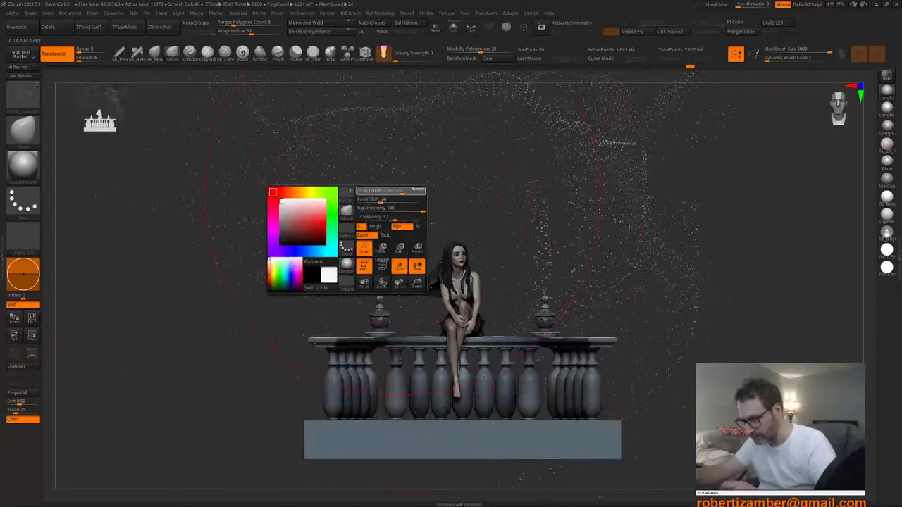
drag(482, 50, 448, 50)
key(space)
drag(432, 159, 429, 158)
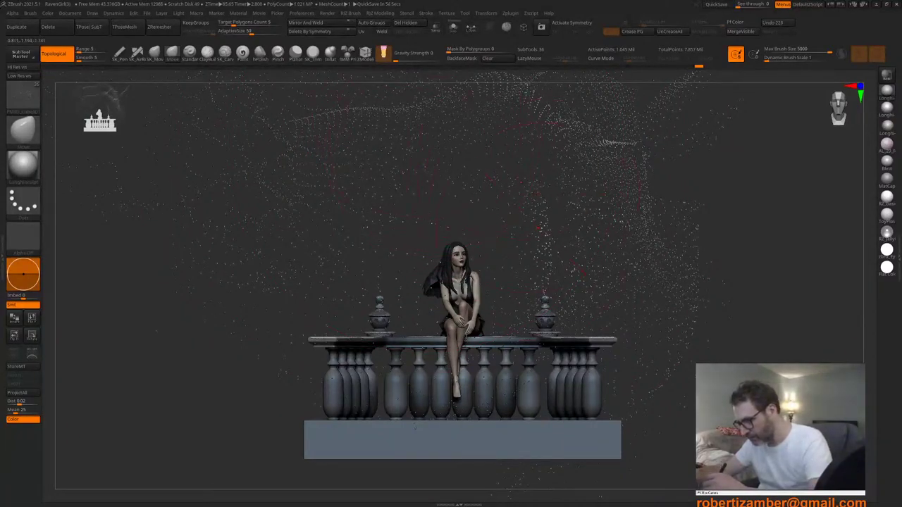
key(space)
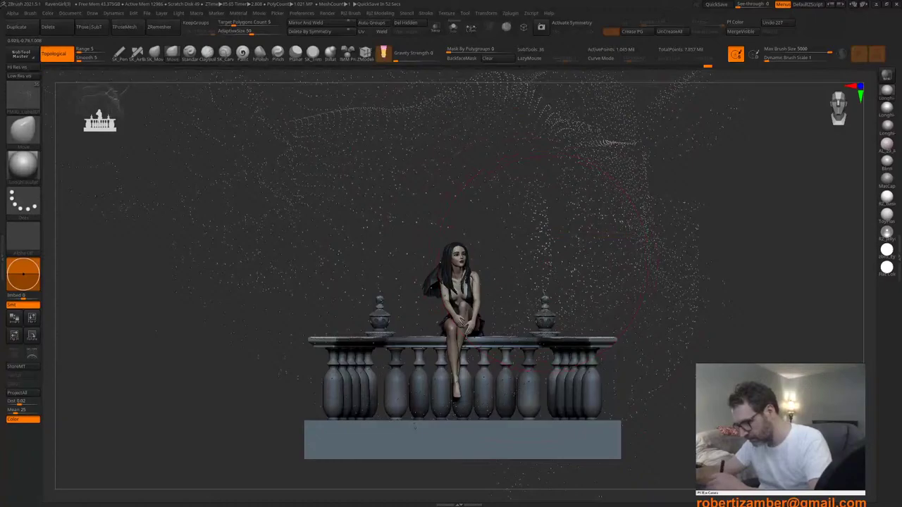
key(space)
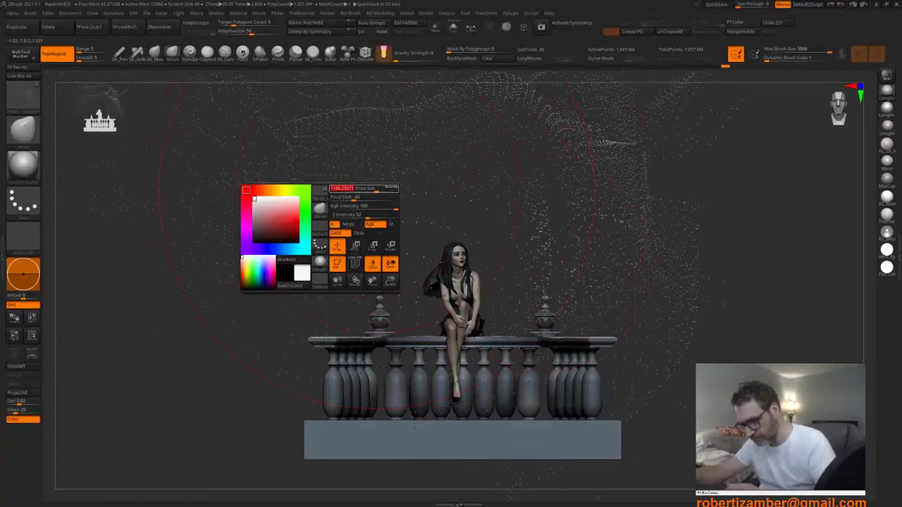
key(space)
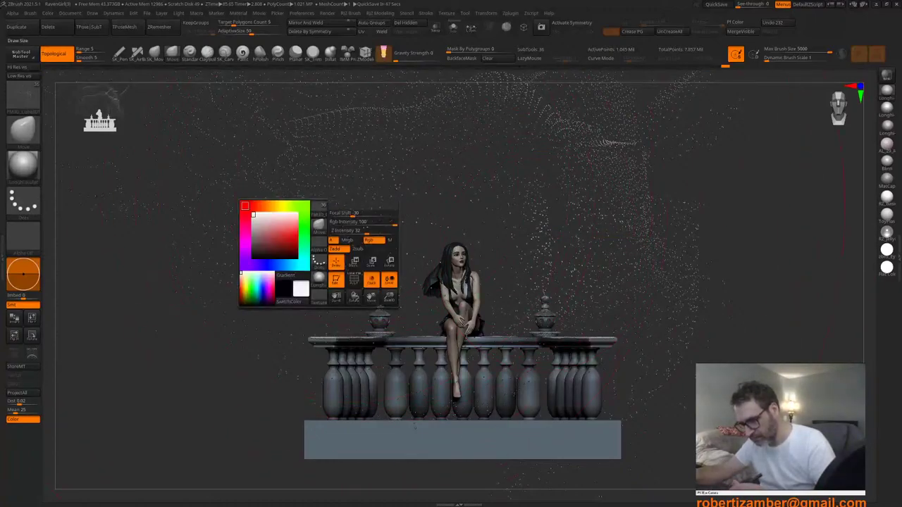
key(space)
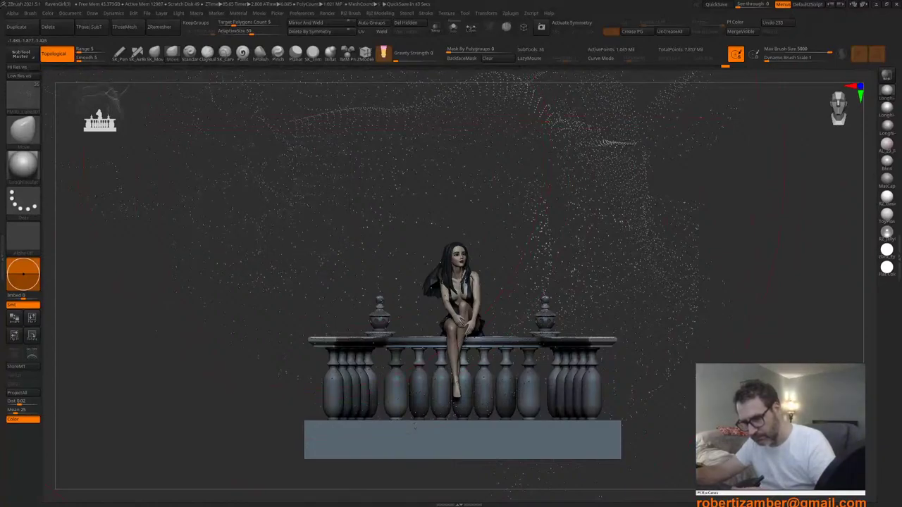
drag(417, 184, 460, 271)
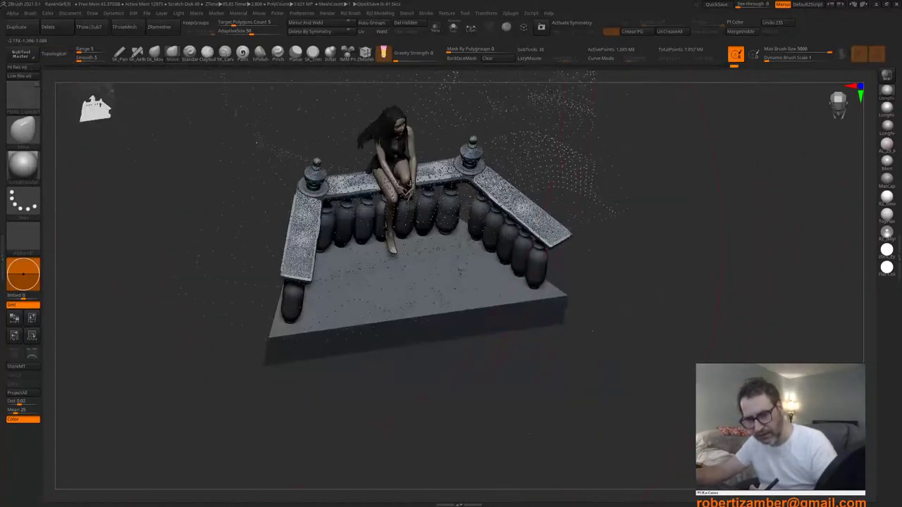
Step: Reshape the whole particle cloud around the balcony with a large Move brush, working from high, front and side viewing angles
mouse_move(461, 270)
shift+right_down()
mouse_move(282, 190)
mouse_move(266, 215)
mouse_move(293, 266)
shift+right_up()
key(space)
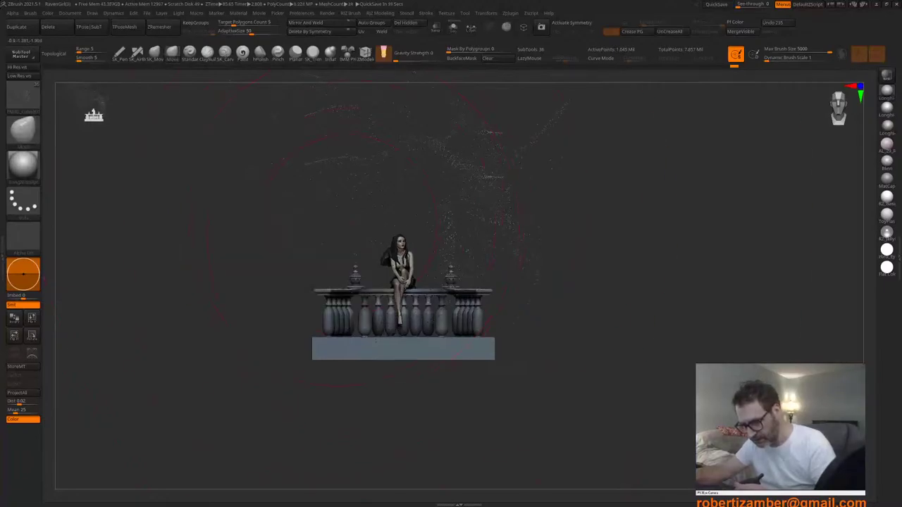
mouse_move(381, 215)
right_down()
mouse_move(395, 257)
mouse_move(363, 189)
right_up()
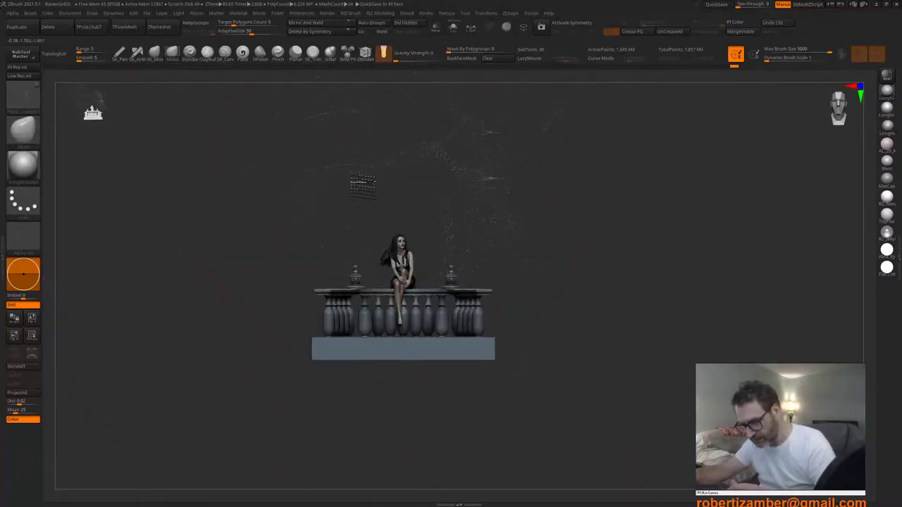
key(space)
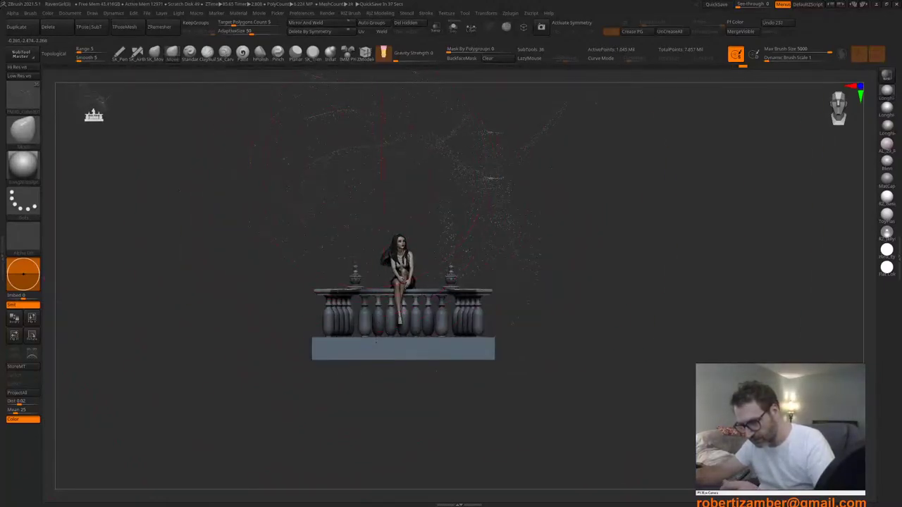
mouse_move(377, 247)
right_down()
mouse_move(304, 290)
mouse_move(335, 286)
mouse_move(306, 285)
mouse_move(386, 242)
right_up()
right_click(304, 290)
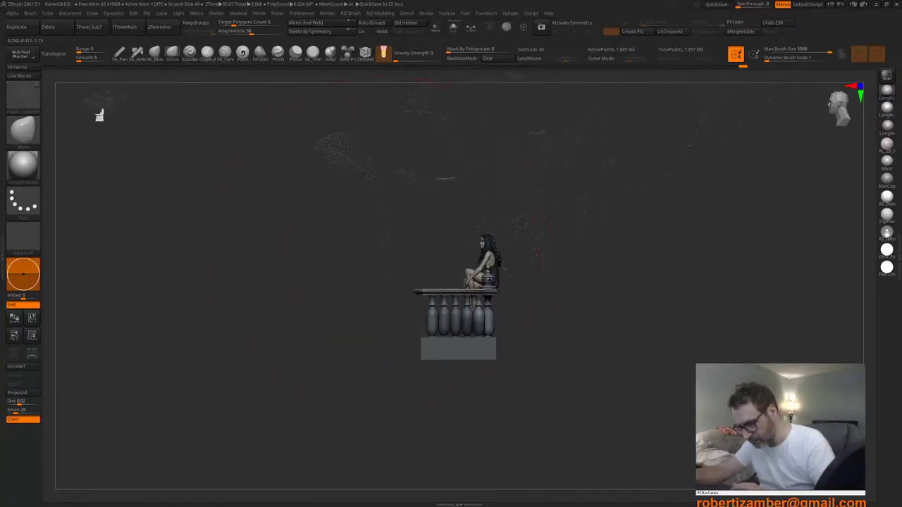
drag(521, 272, 513, 265)
right_drag(514, 265, 560, 262)
right_drag(504, 244, 472, 256)
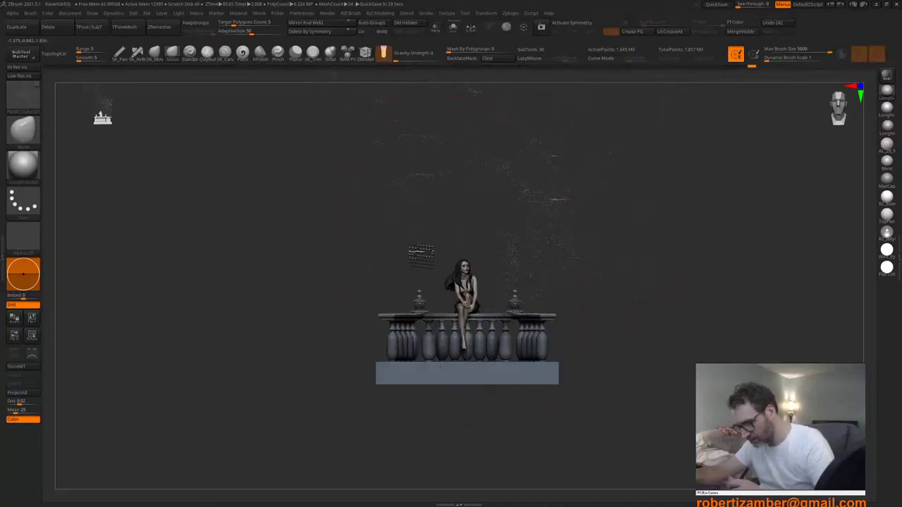
Step: Inflate the small particles above and beside the figure with the Inflat brush from a close-up view
ctrl+right_drag(433, 209, 427, 310)
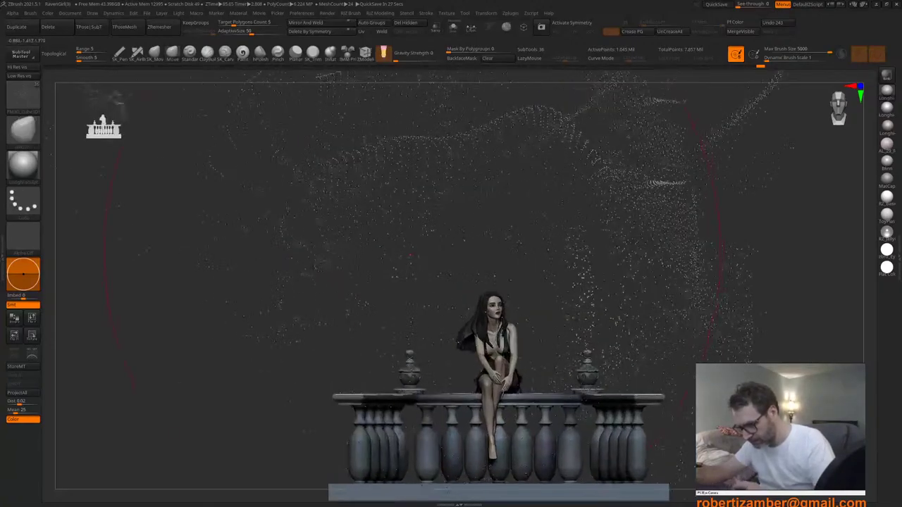
ctrl+right_drag(413, 272, 416, 304)
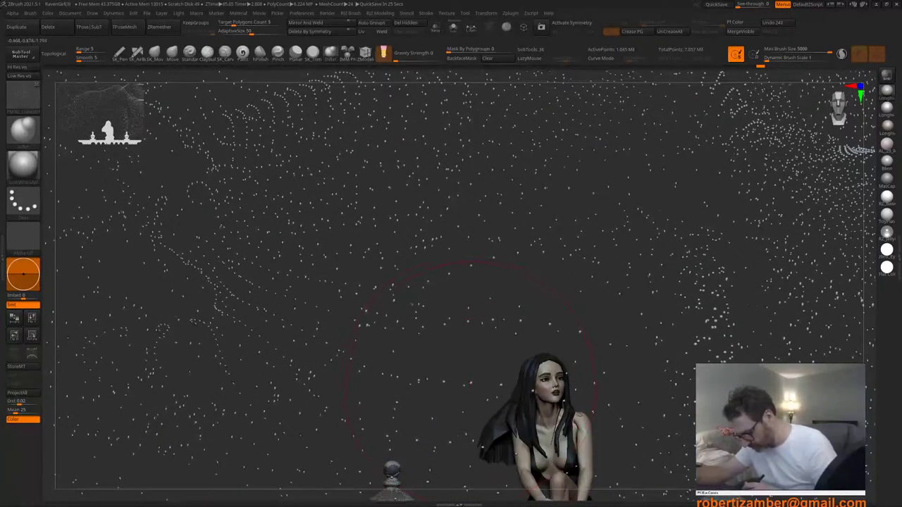
drag(423, 342, 416, 349)
alt+right_drag(401, 359, 419, 299)
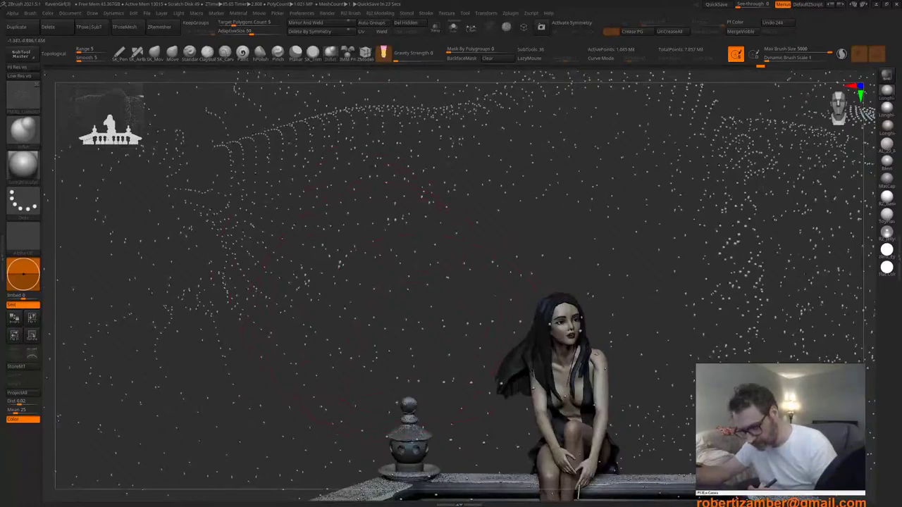
right_drag(325, 252, 325, 236)
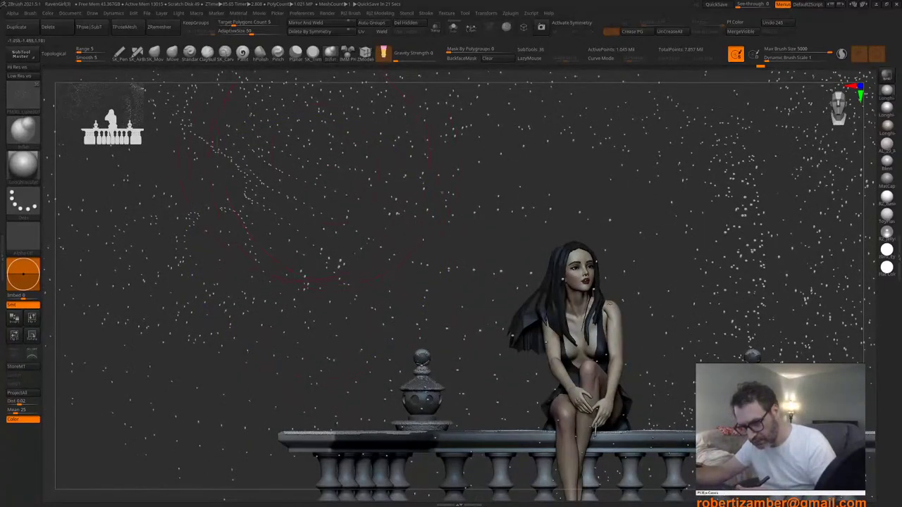
right_drag(335, 224, 310, 185)
right_drag(352, 361, 368, 289)
Step: Make the BACKGROUND subtool folder visible behind the figure and balcony
key(t)
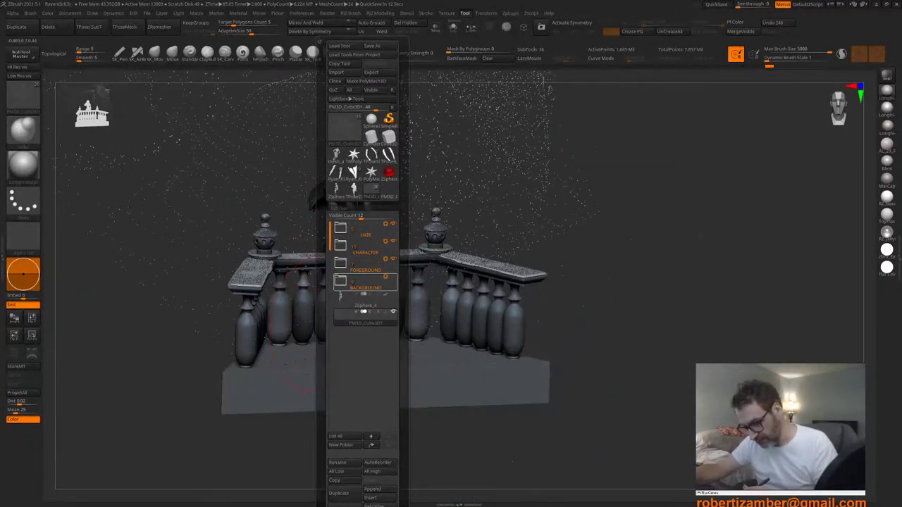
click(394, 277)
mouse_move(299, 340)
shift+right_down()
mouse_move(273, 319)
mouse_move(348, 336)
shift+right_up()
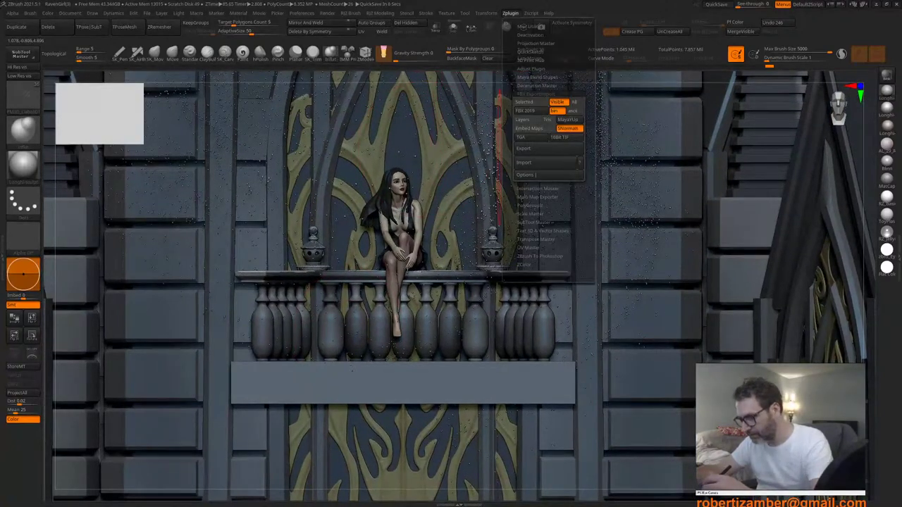
Step: Export all visible subtools as FBX into the RENDER folder, overwriting the existing BLACK_HIREZ file
click(523, 148)
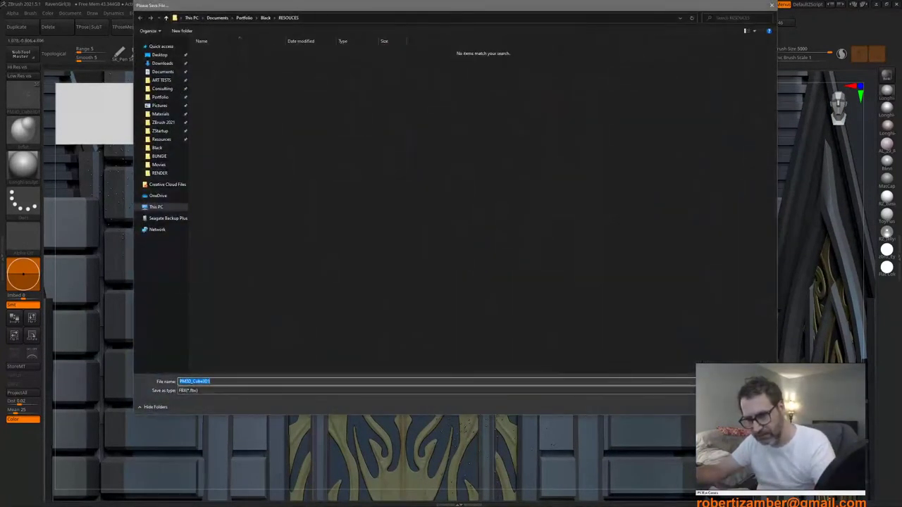
click(265, 17)
double_click(211, 66)
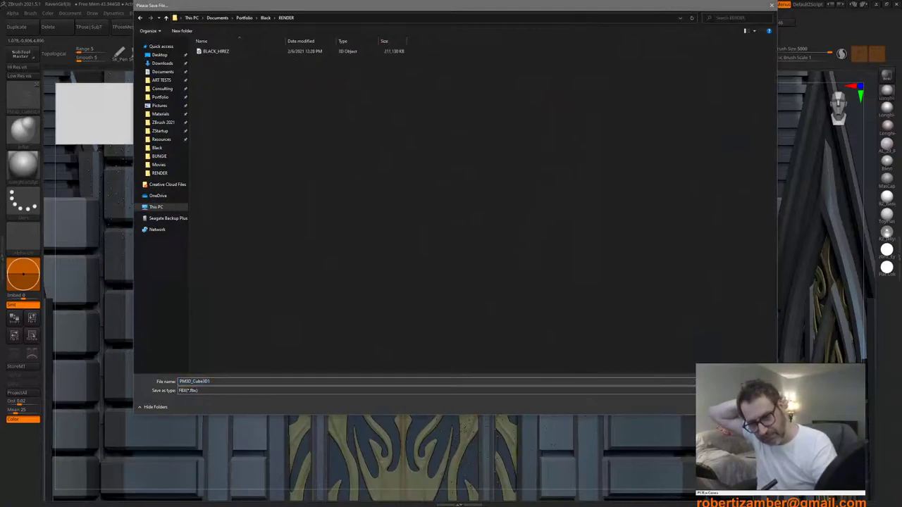
double_click(216, 51)
click(458, 257)
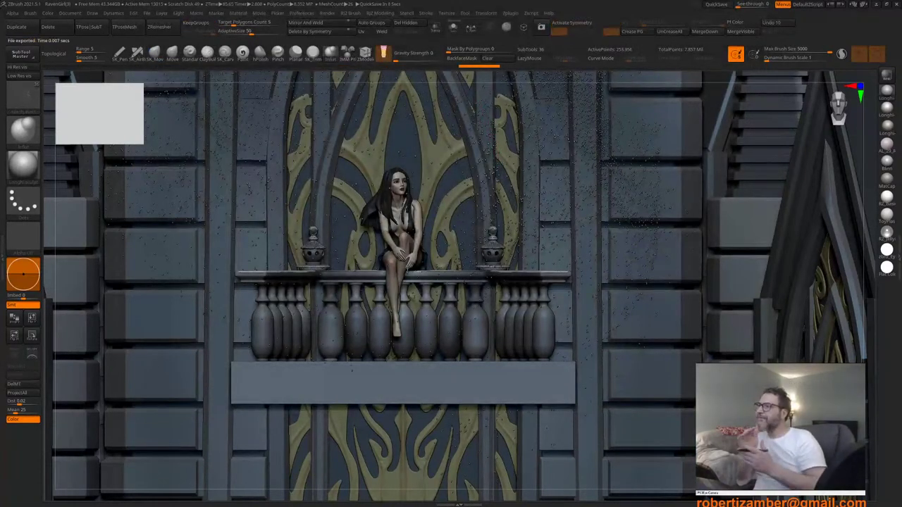
key(x)
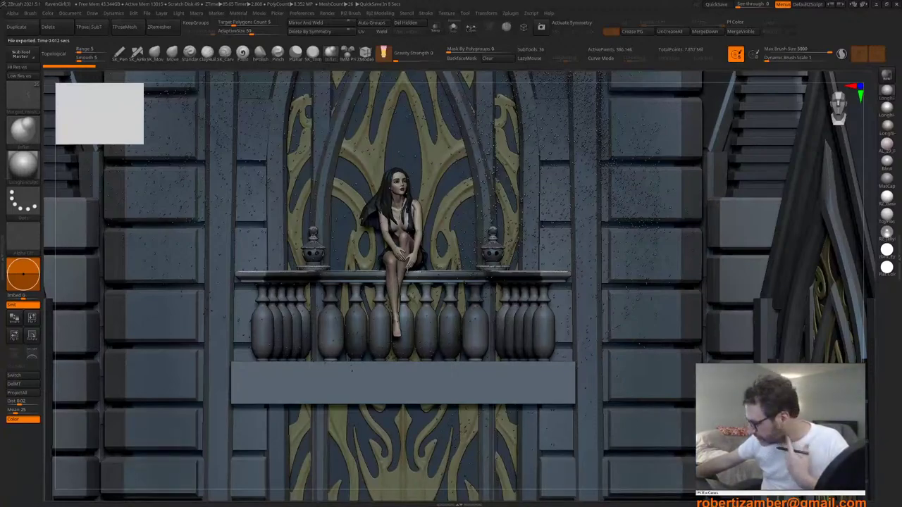
Step: Switch to Marmoset Toolbag and open the recent RavenGirl[REFERENCE]2 scene from the RENDER folder
alt+click(351, 248)
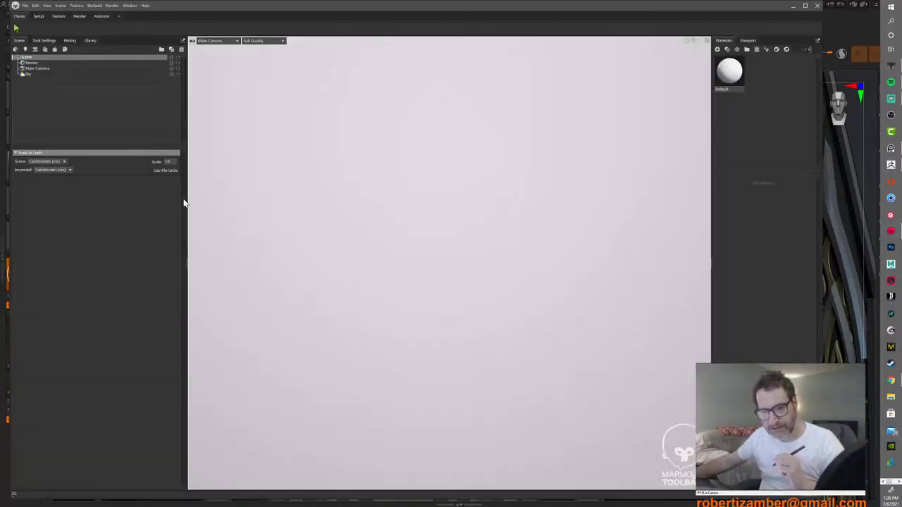
click(28, 7)
mouse_move(31, 28)
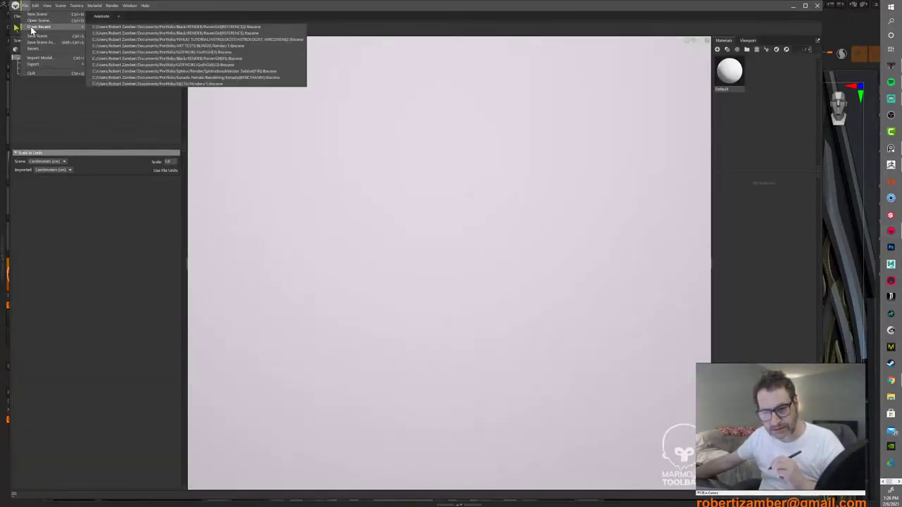
click(149, 28)
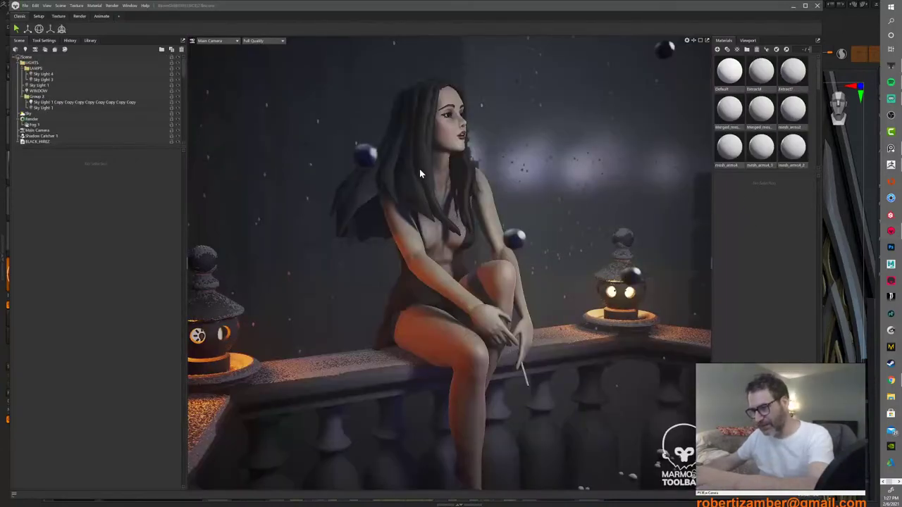
Step: Find the BASEMESH (1) (1) material used on the figure's arms and duplicate it
drag(398, 160, 380, 159)
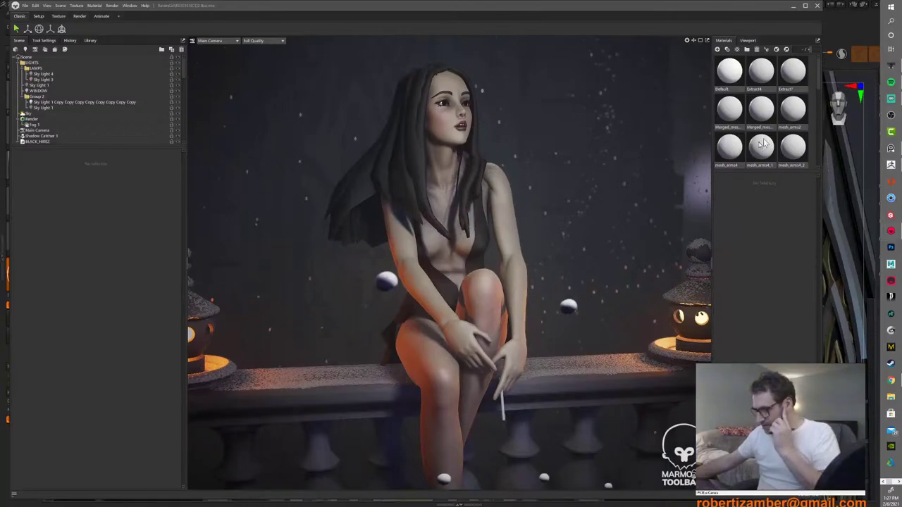
scroll(773, 134, down, 5)
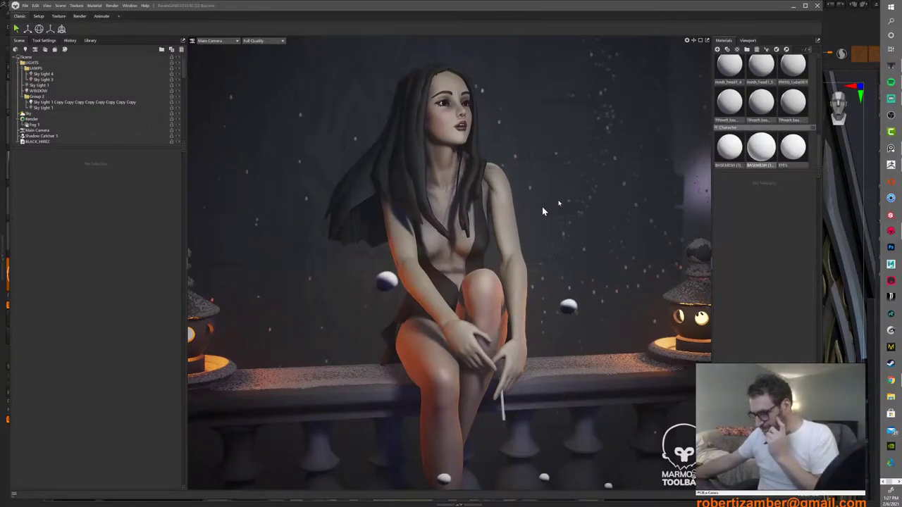
click(508, 237)
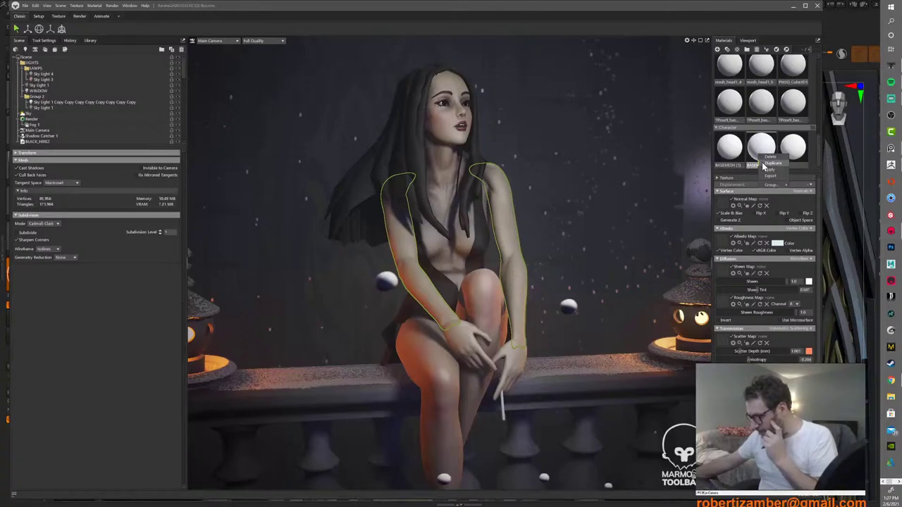
click(762, 163)
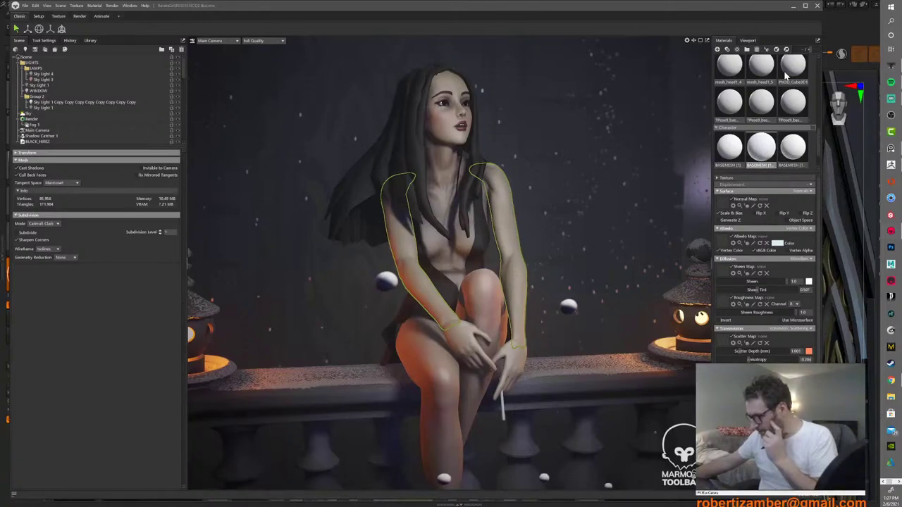
Step: Show the materials as a compact name list and rename the BASEMESH (1) (1) material to SNOW
drag(801, 50, 790, 49)
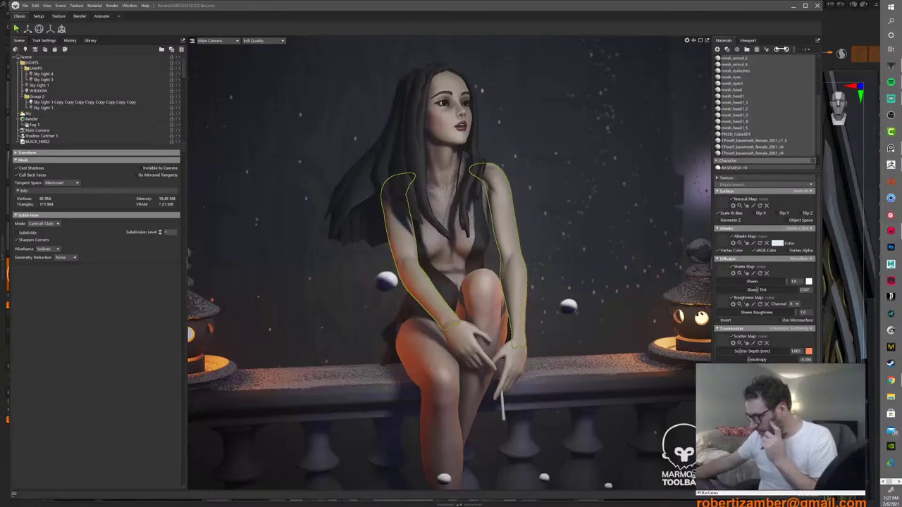
scroll(743, 153, down, 1)
double_click(736, 153)
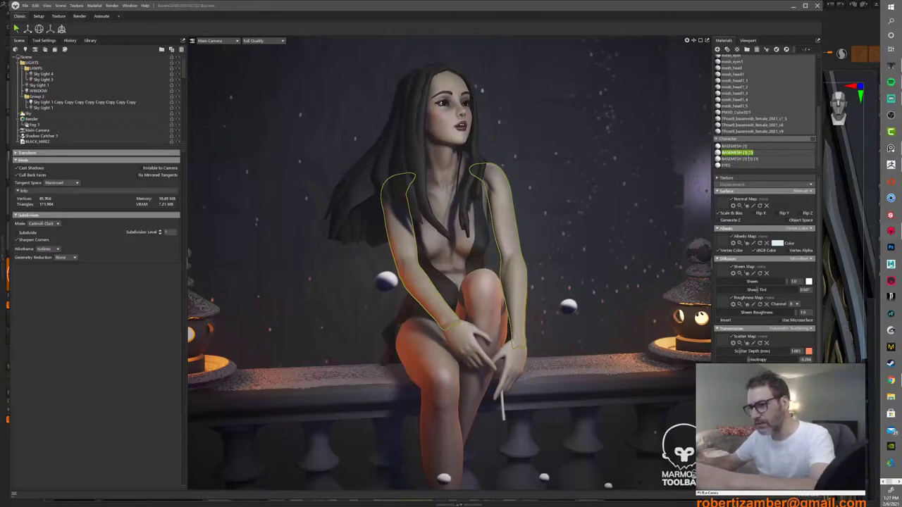
text(SNOW)
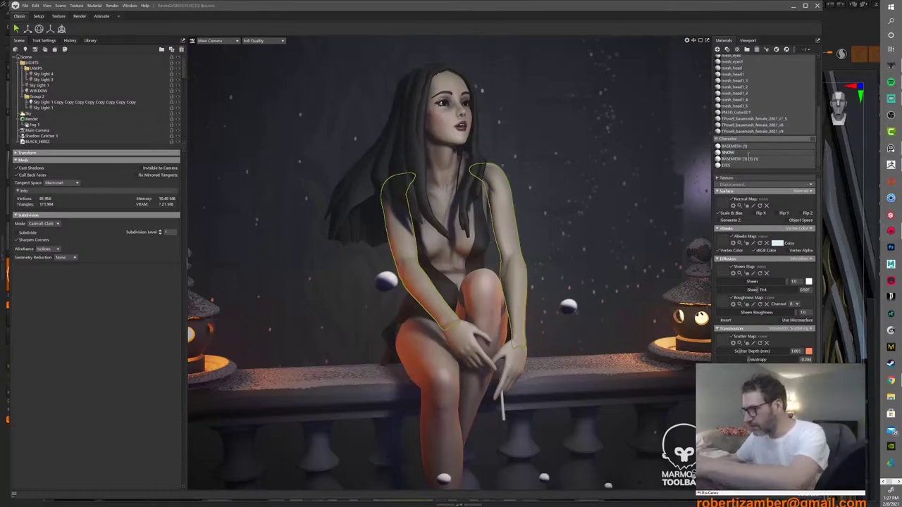
key(Return)
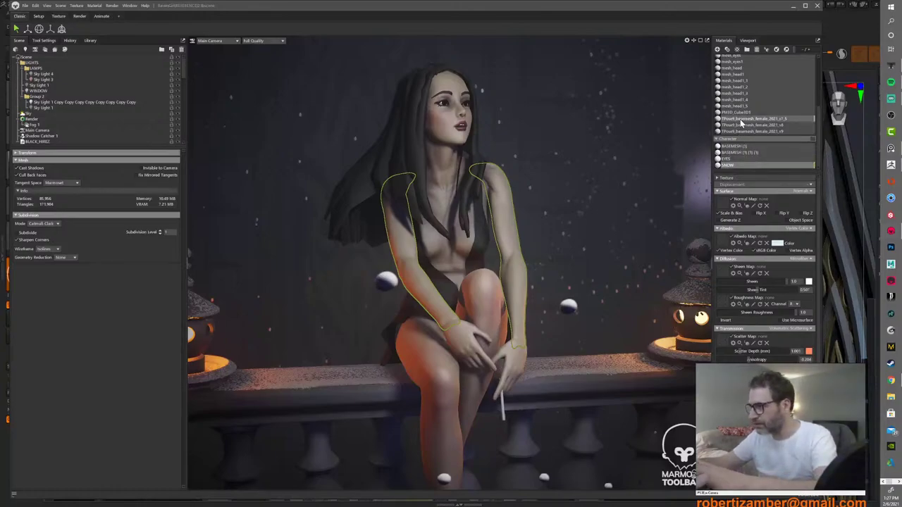
Step: Remove the unused materials from the scene and assign the SNOW material to the PM3D_Cube3D1 snow particle mesh
key(ctrl+u)
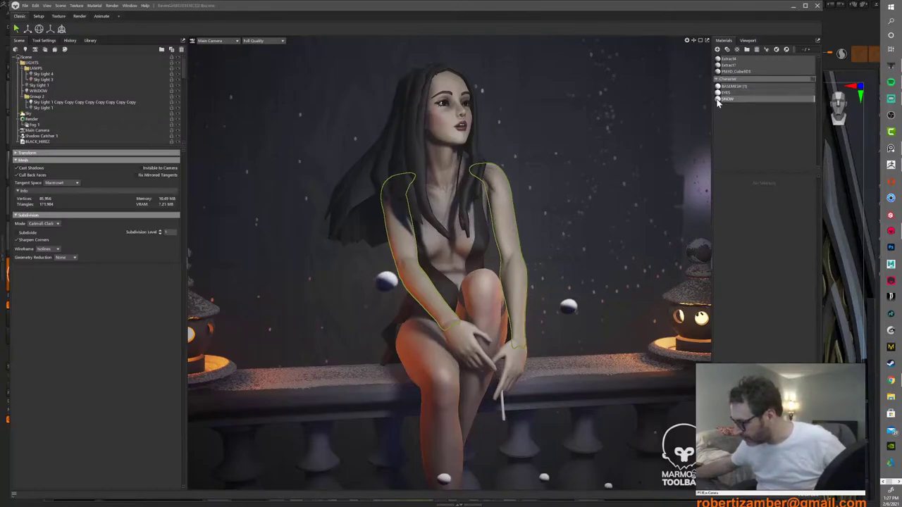
click(719, 100)
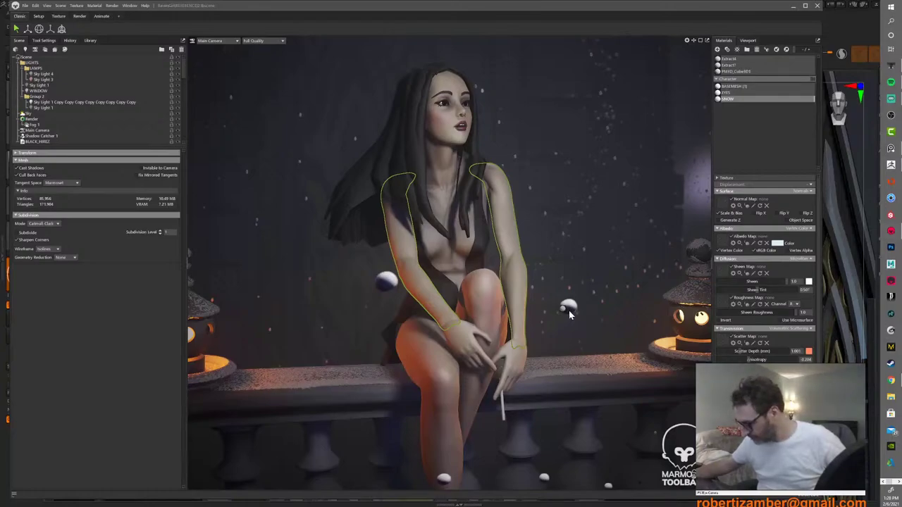
scroll(568, 310, up, 5)
scroll(569, 311, down, 2)
scroll(571, 315, down, 3)
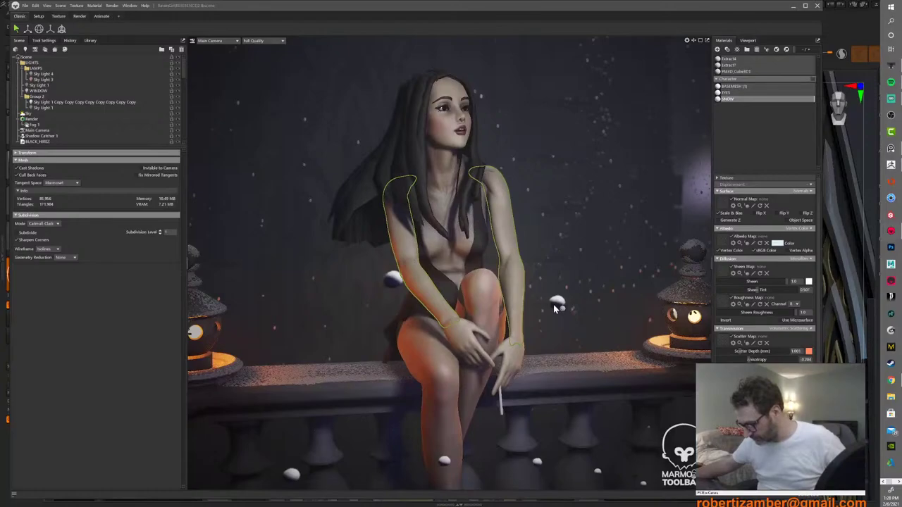
click(553, 305)
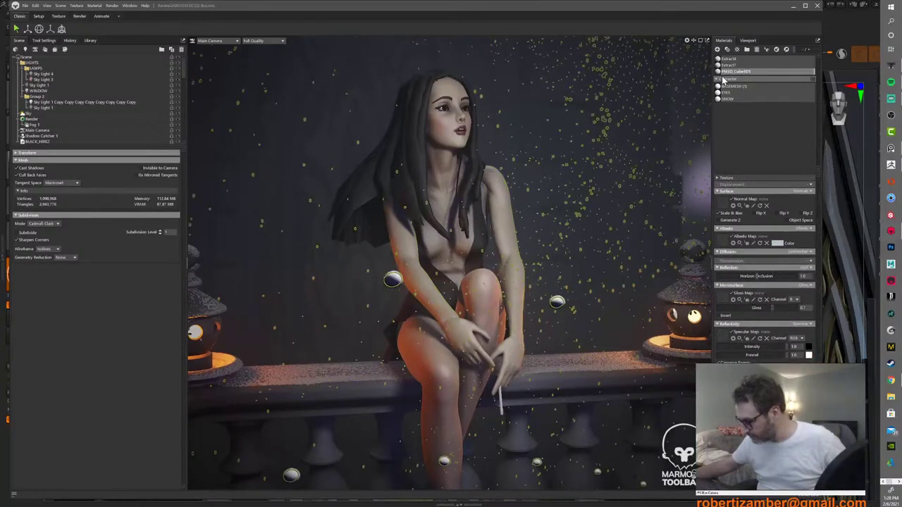
scroll(74, 125, down, 5)
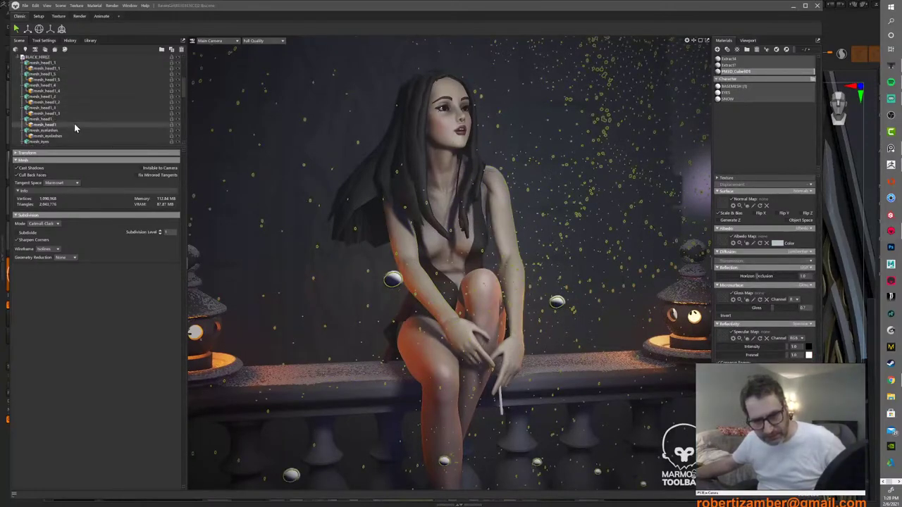
scroll(74, 126, down, 6)
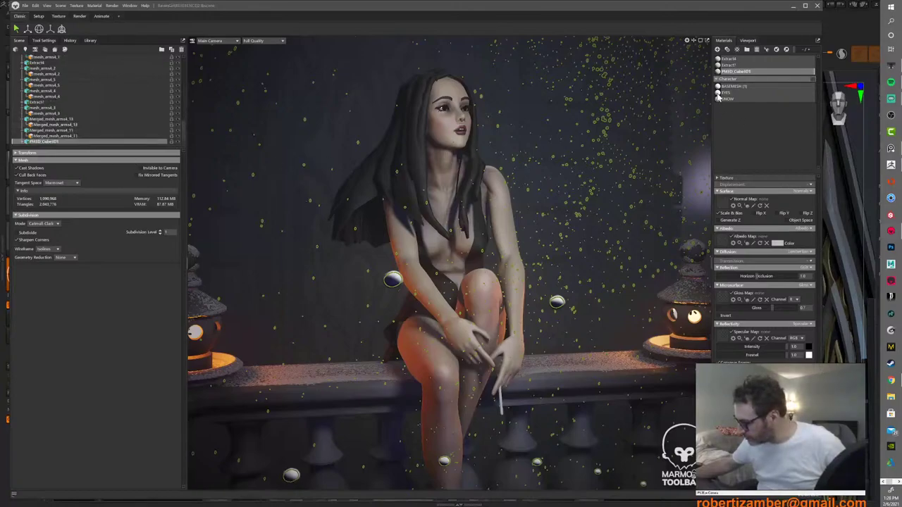
drag(718, 99, 74, 141)
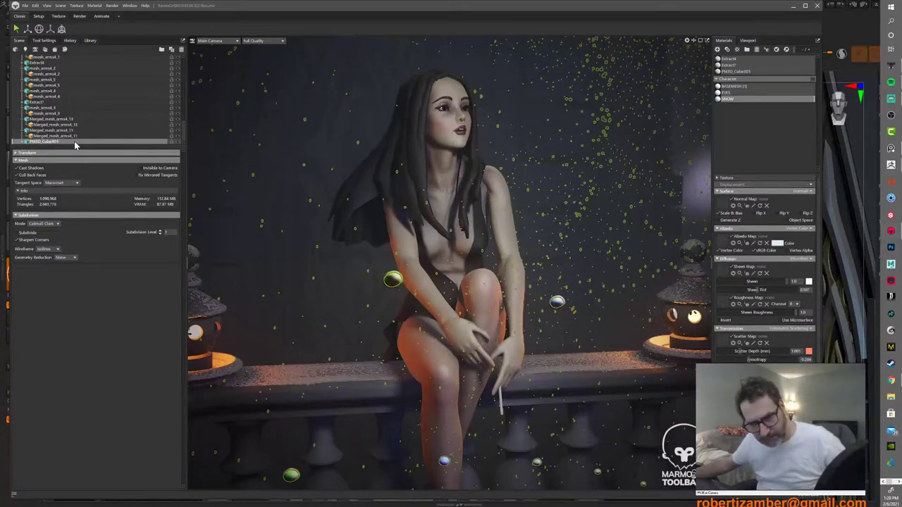
click(309, 261)
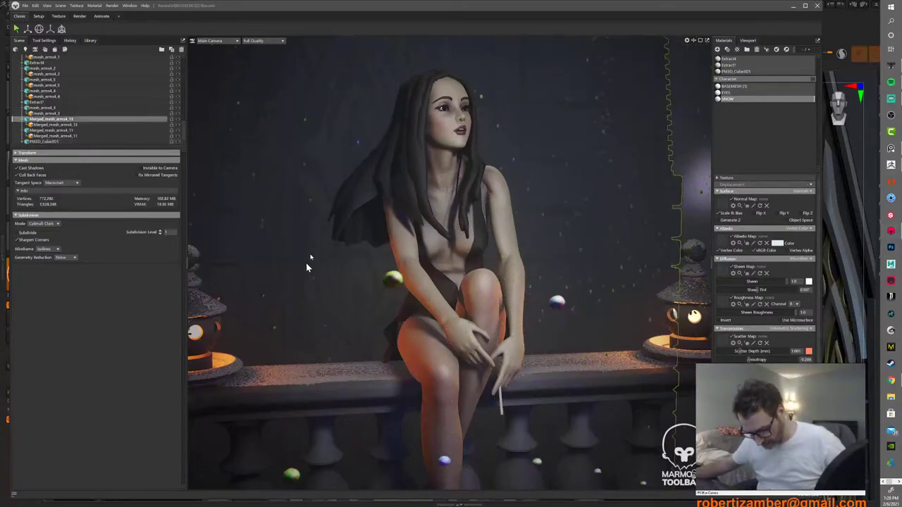
Step: Set both the albedo colour and the scatter colour of the SNOW material to pure white (255, 255, 255)
click(557, 303)
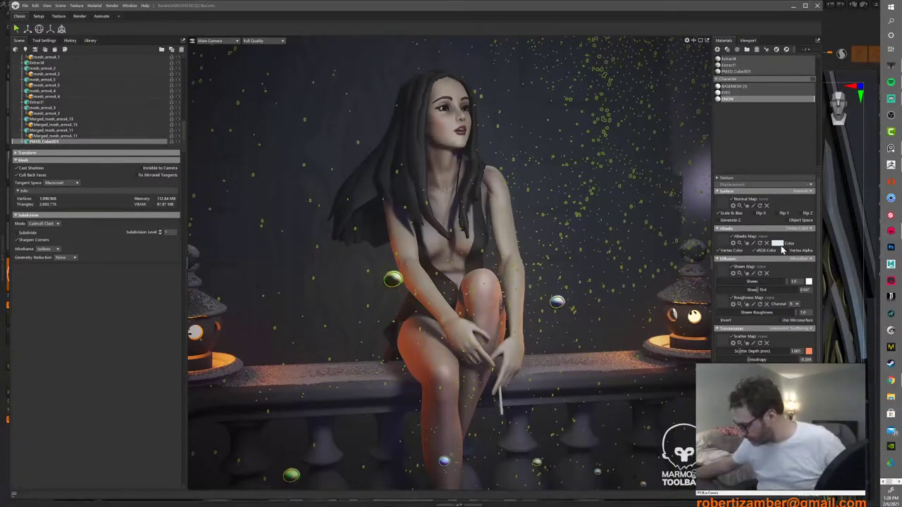
click(777, 244)
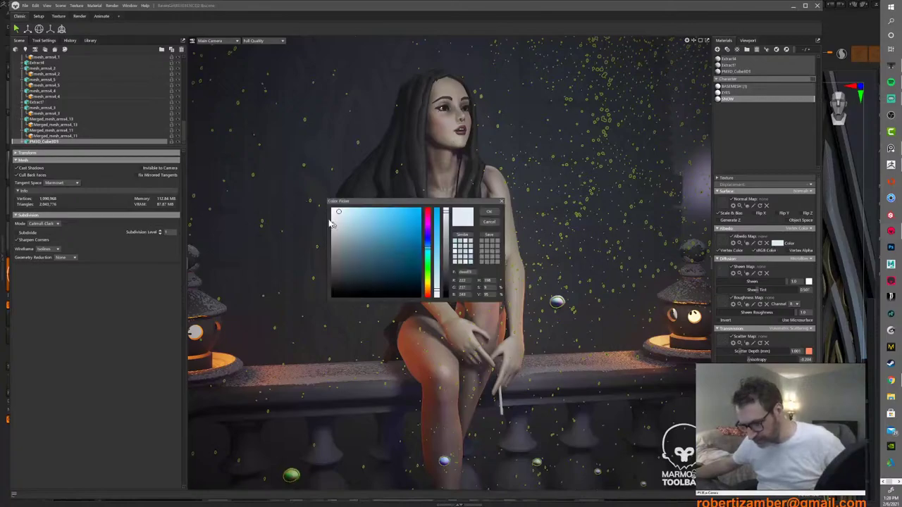
drag(334, 212, 314, 201)
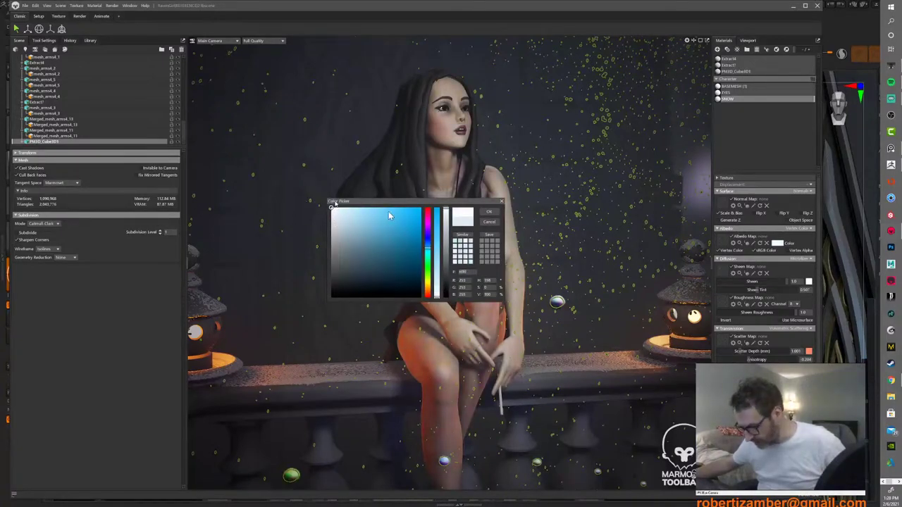
click(495, 212)
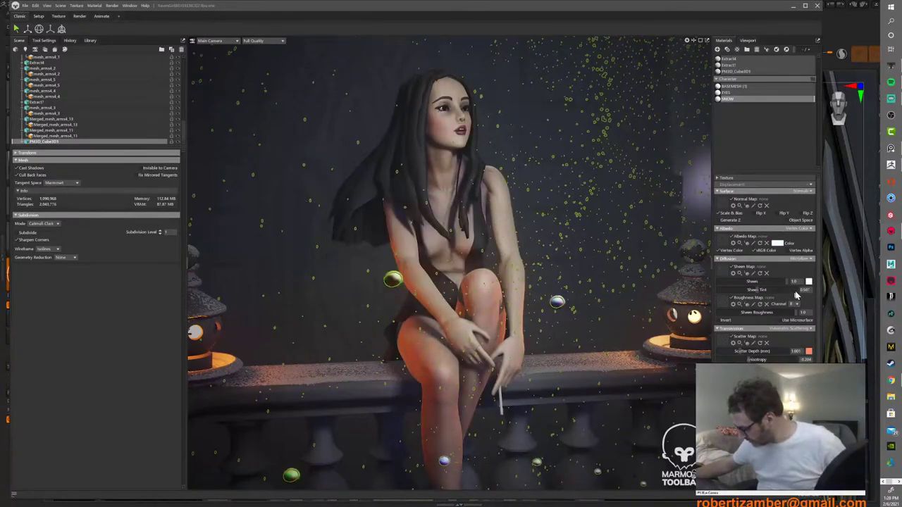
click(808, 354)
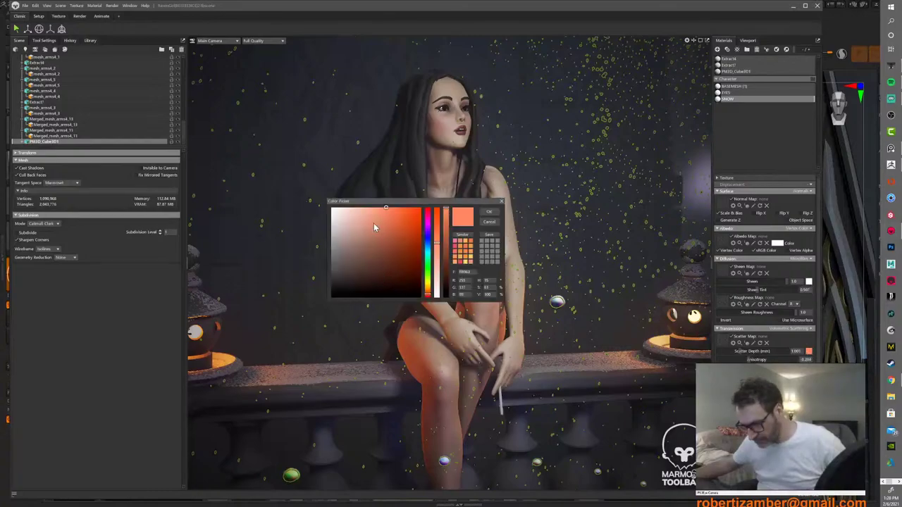
drag(358, 212, 302, 207)
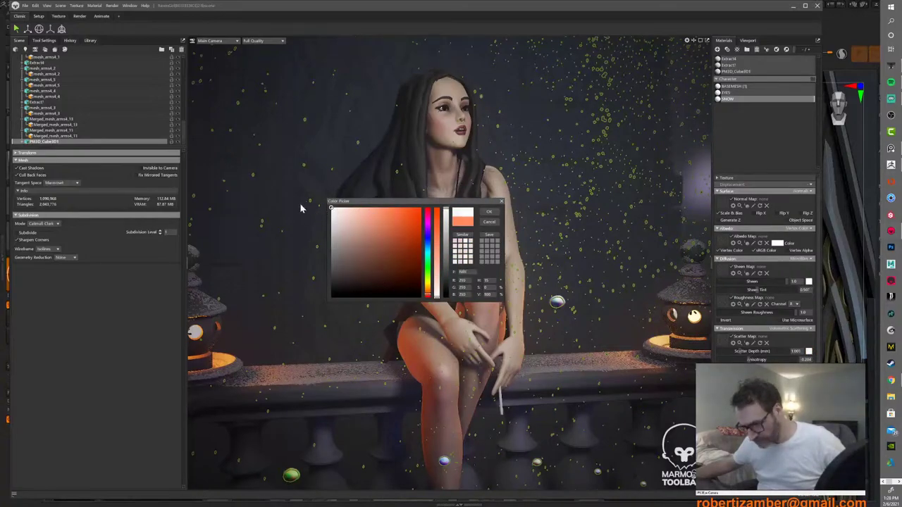
click(486, 213)
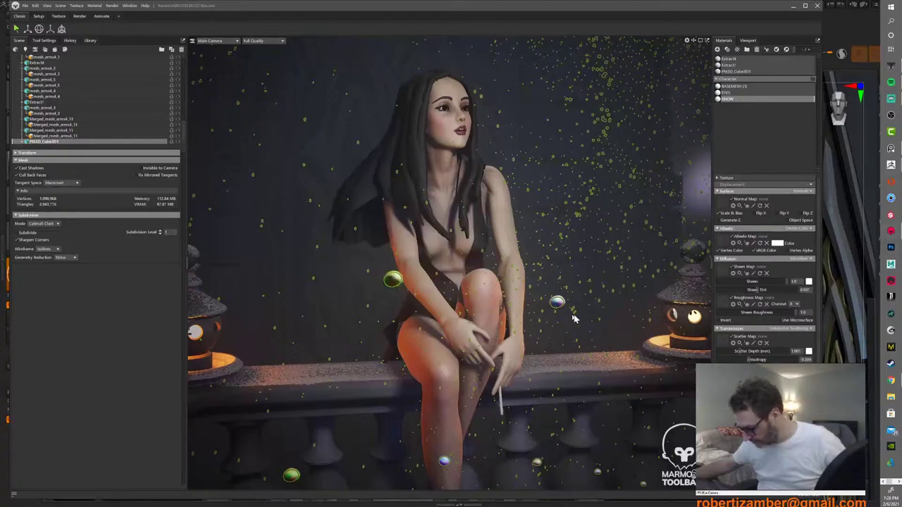
Step: Inspect the snow particles up close and try the Thin Surface transmission model on the SNOW material
click(606, 329)
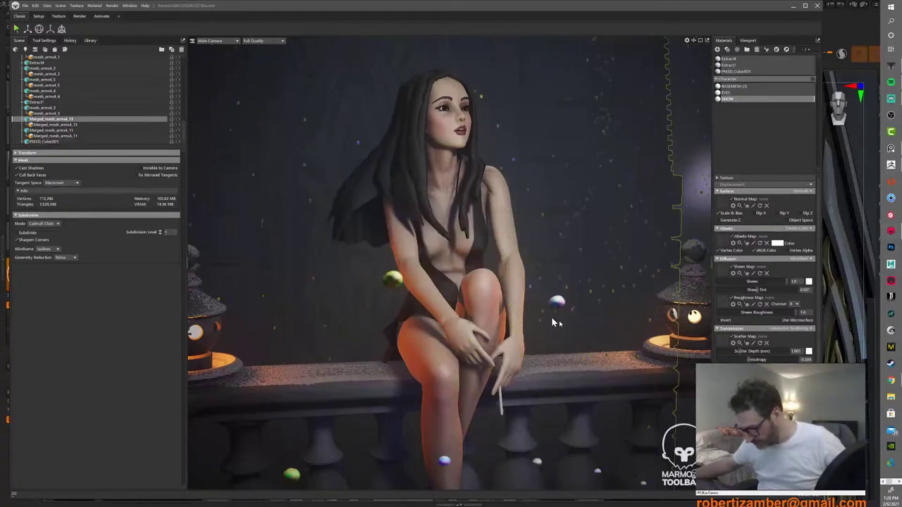
alt+right_drag(538, 307, 602, 323)
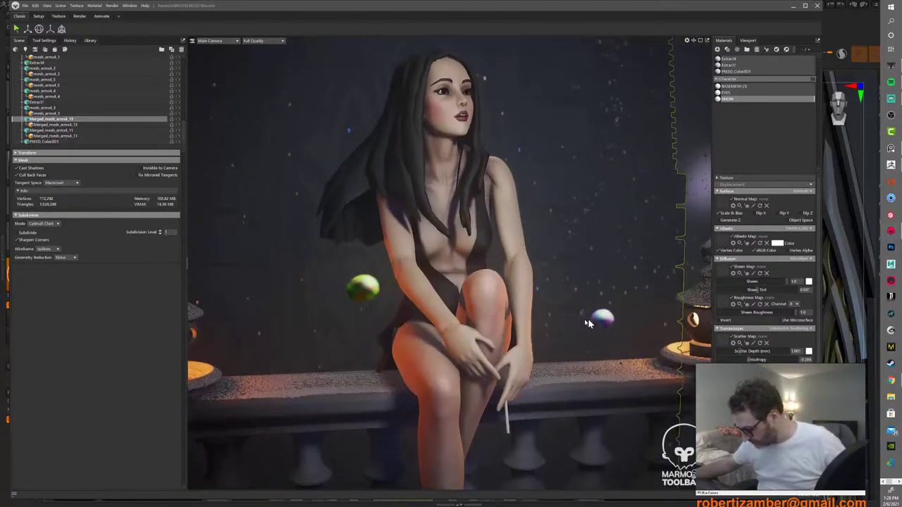
click(603, 323)
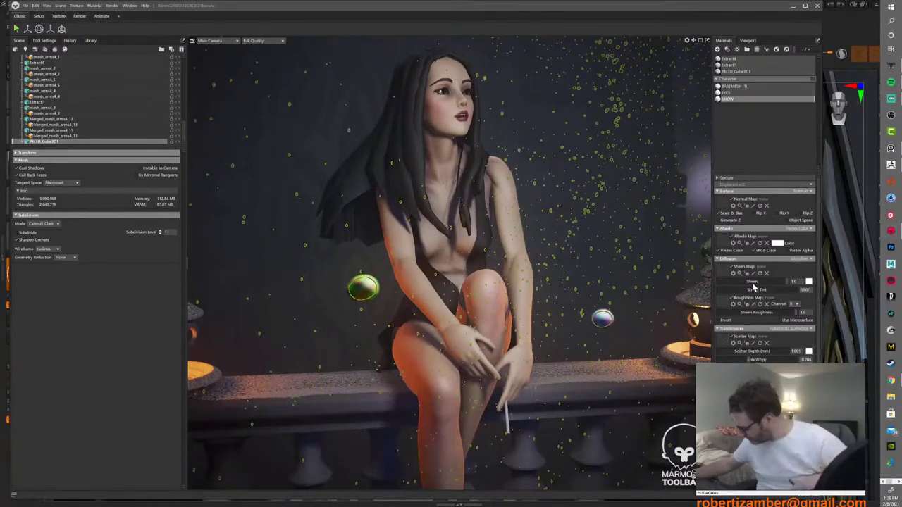
click(785, 329)
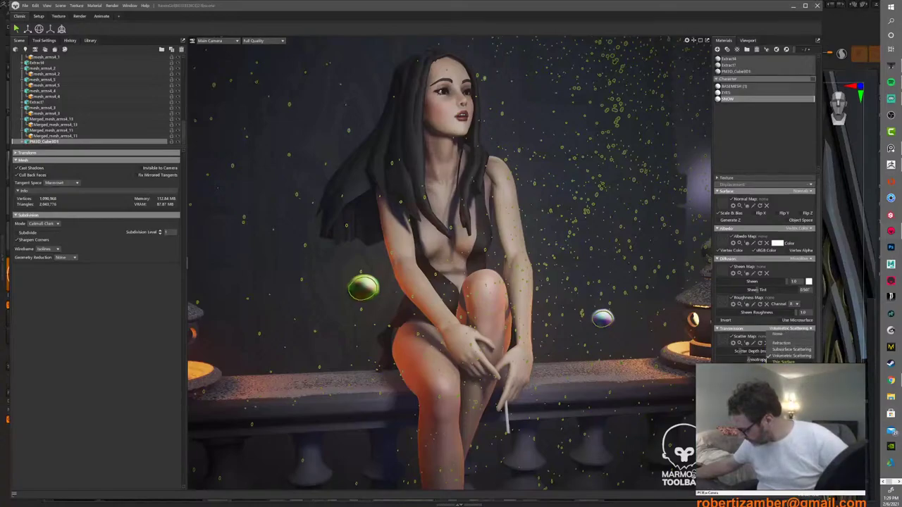
click(782, 362)
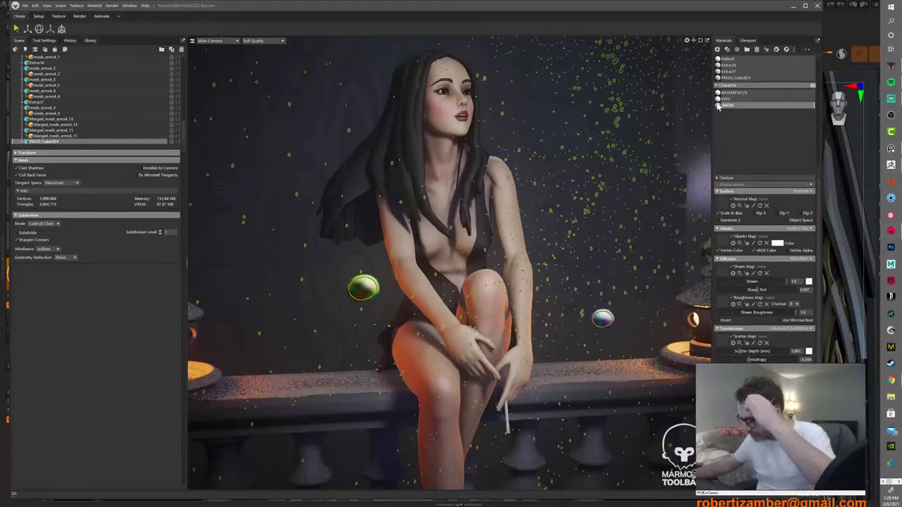
Step: Duplicate the SNOW material and assign the copy, SNOW (1), to the PM3D_Cube3D1 particle mesh
right_click(720, 105)
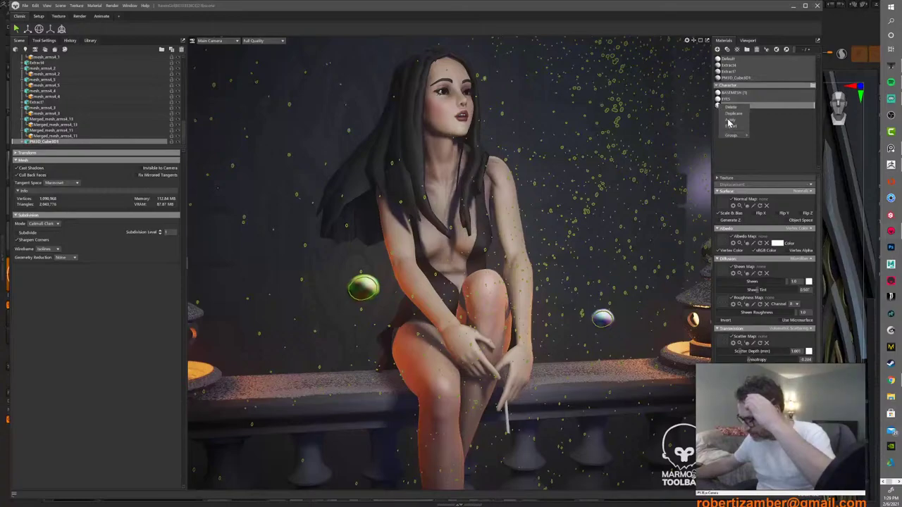
click(731, 114)
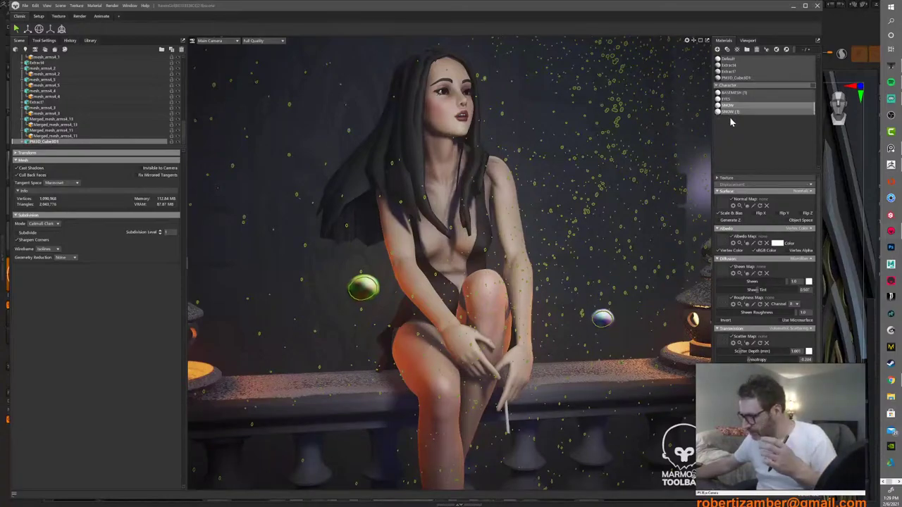
click(727, 107)
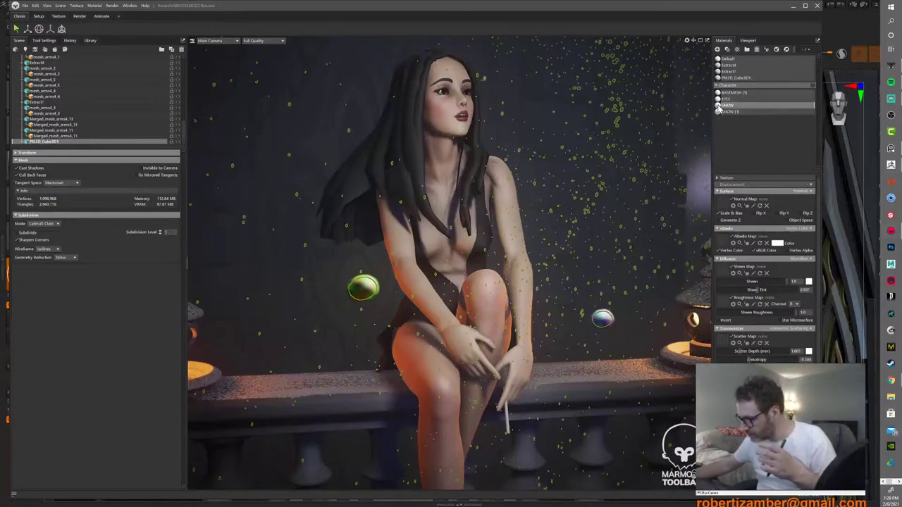
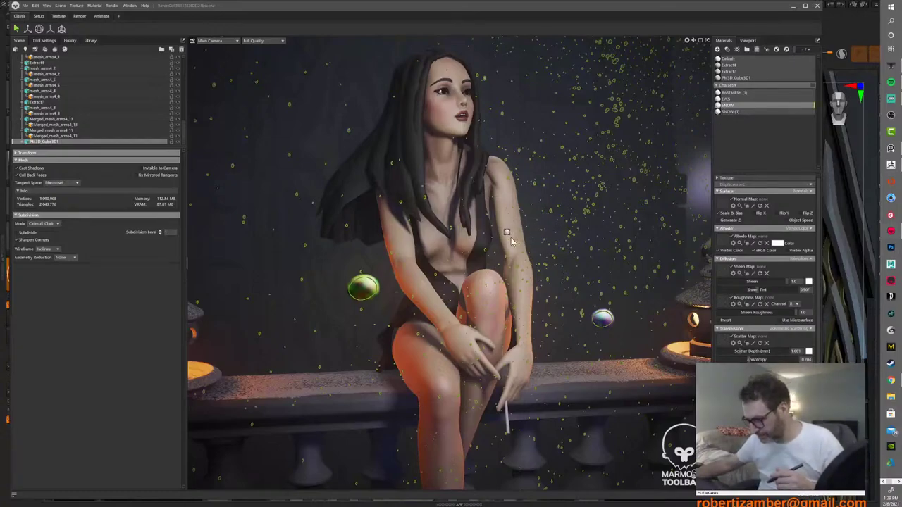
click(719, 112)
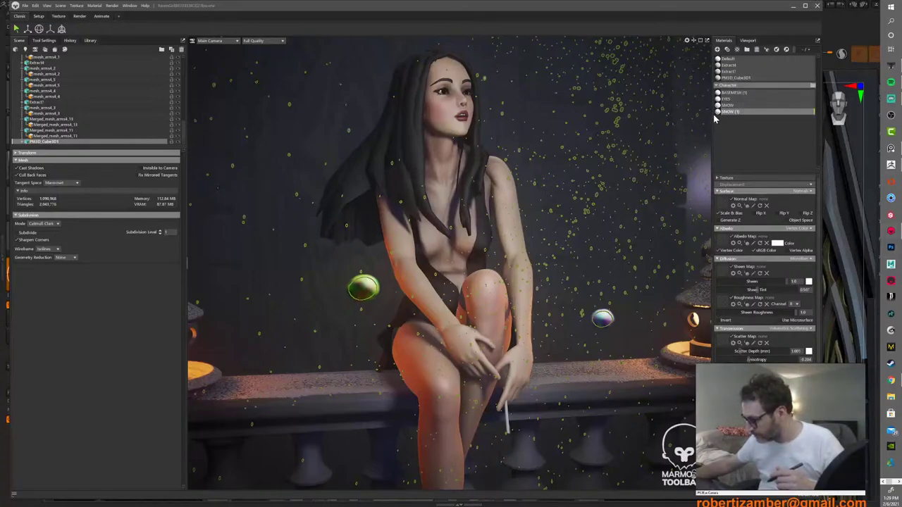
drag(719, 113, 40, 143)
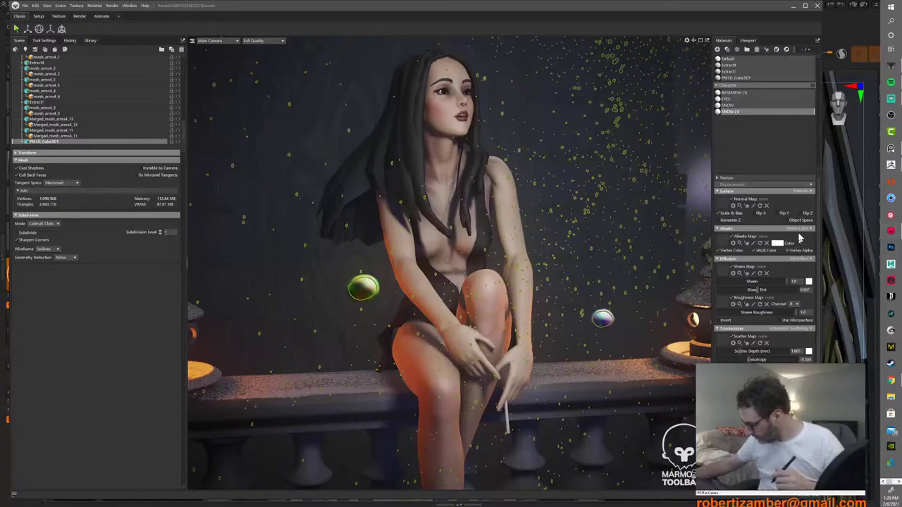
Step: Raise the scatter depth of the SNOW (1) material to 51.94 mm and keep its albedo colour pure white
scroll(791, 264, down, 5)
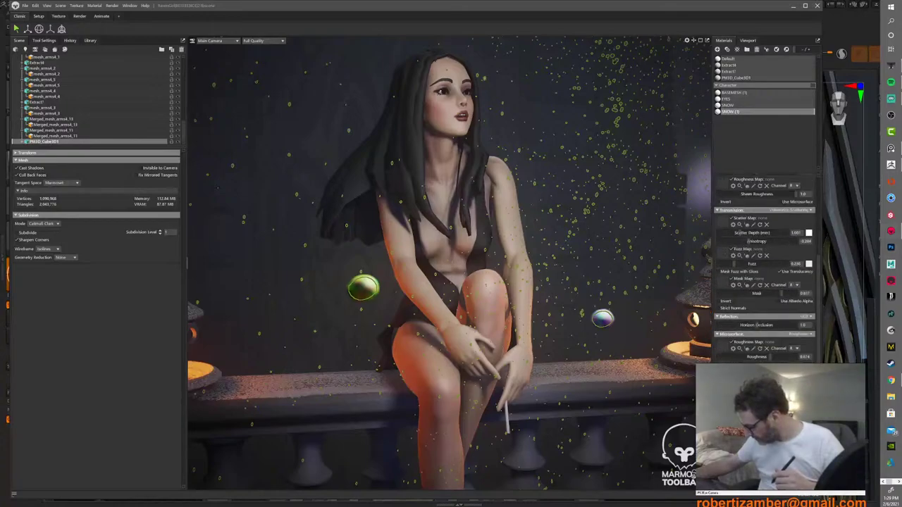
scroll(783, 268, up, 5)
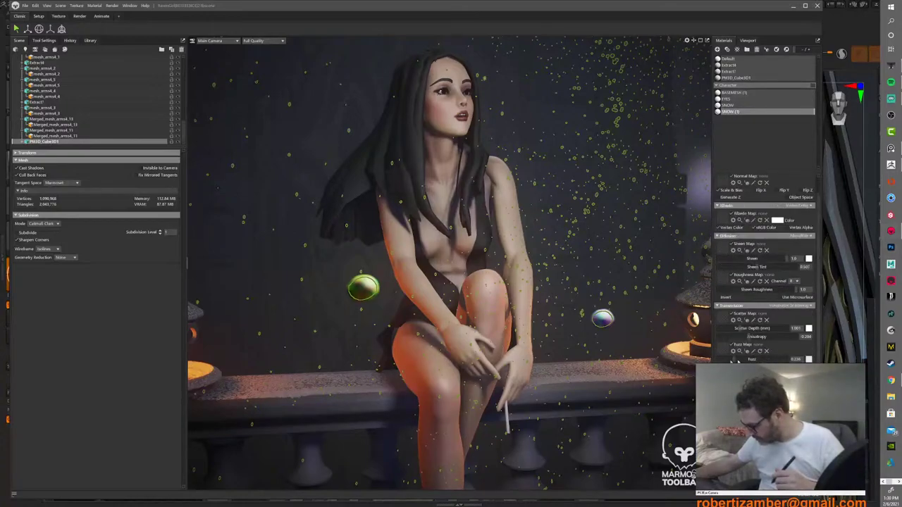
click(630, 339)
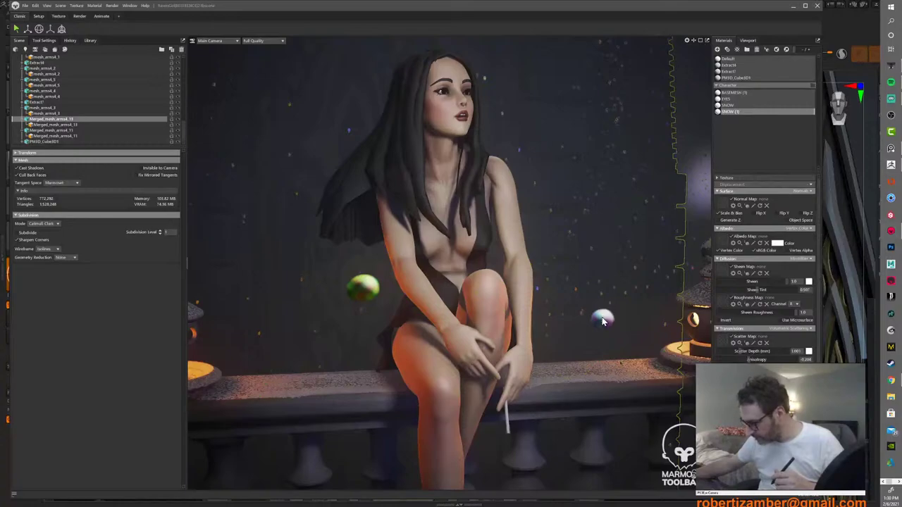
click(604, 320)
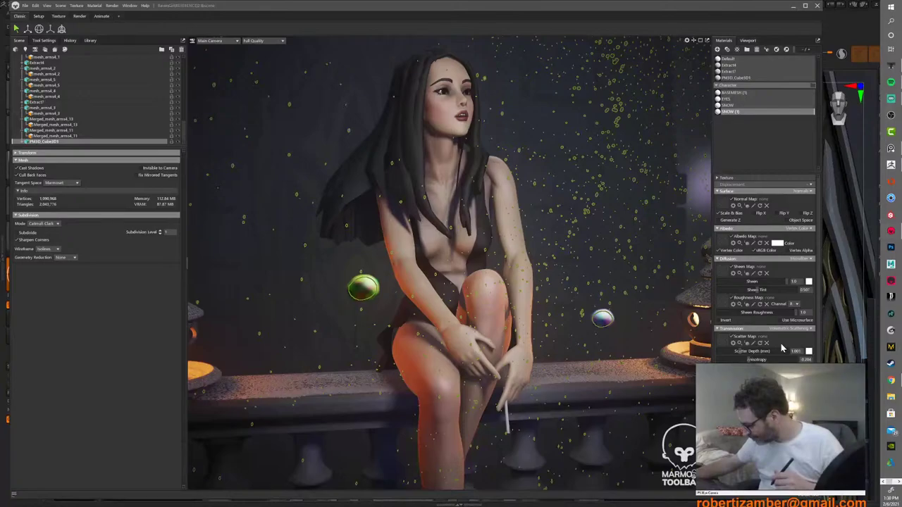
scroll(782, 349, down, 1)
drag(742, 321, 759, 319)
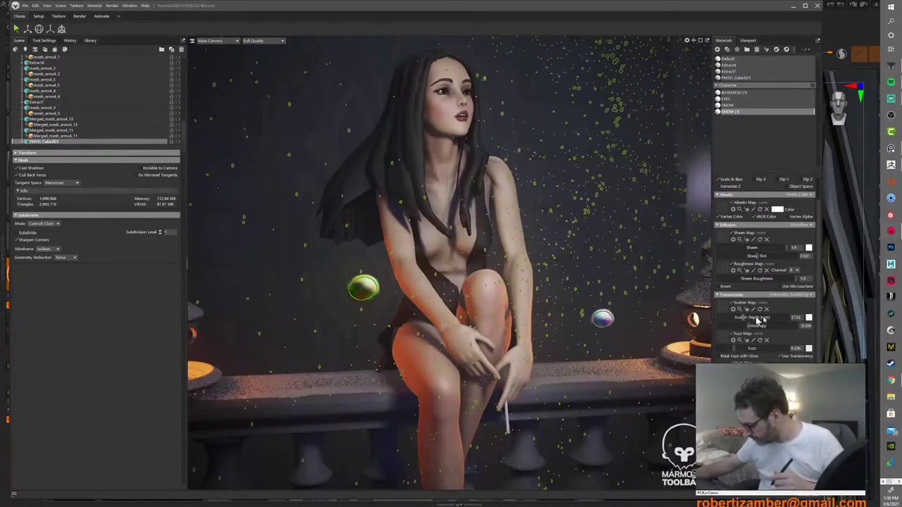
drag(748, 318, 700, 312)
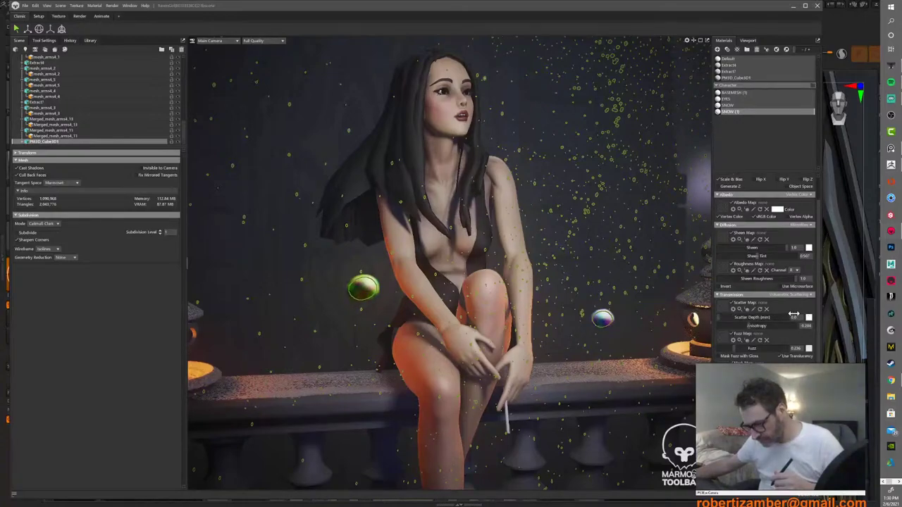
drag(794, 314, 777, 314)
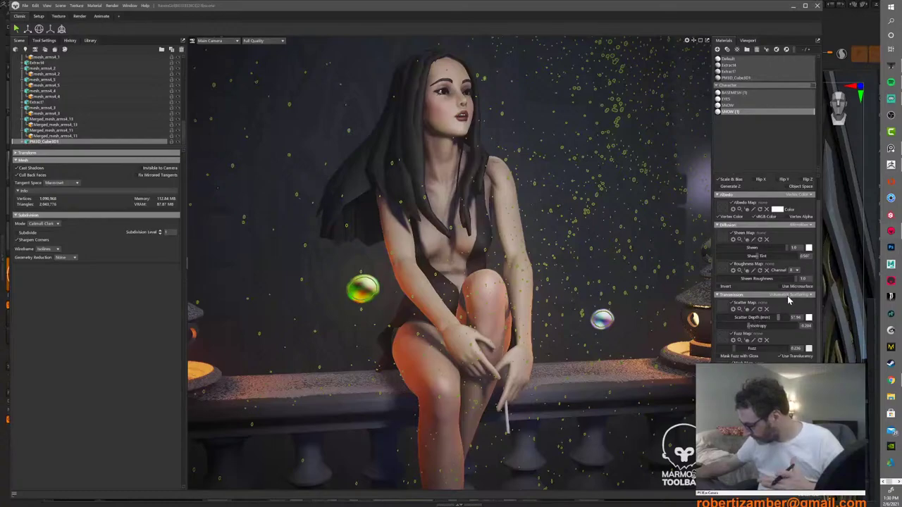
click(777, 212)
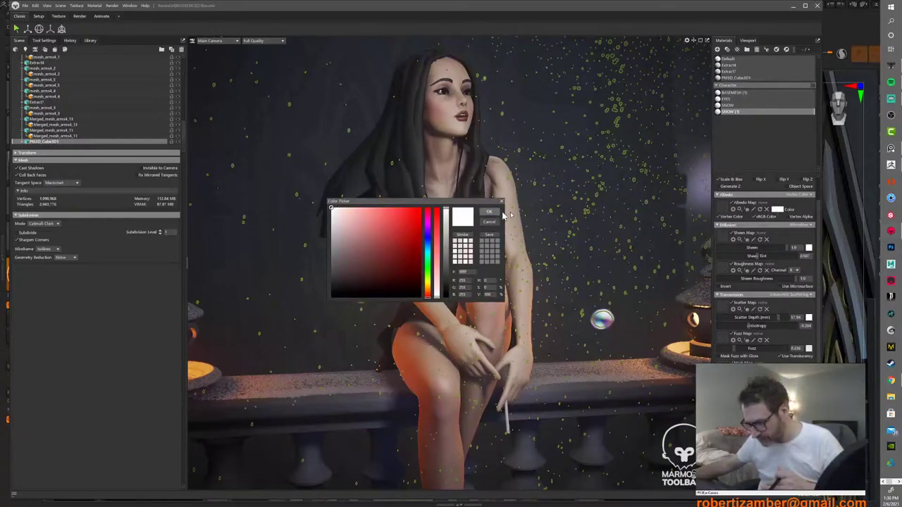
click(489, 212)
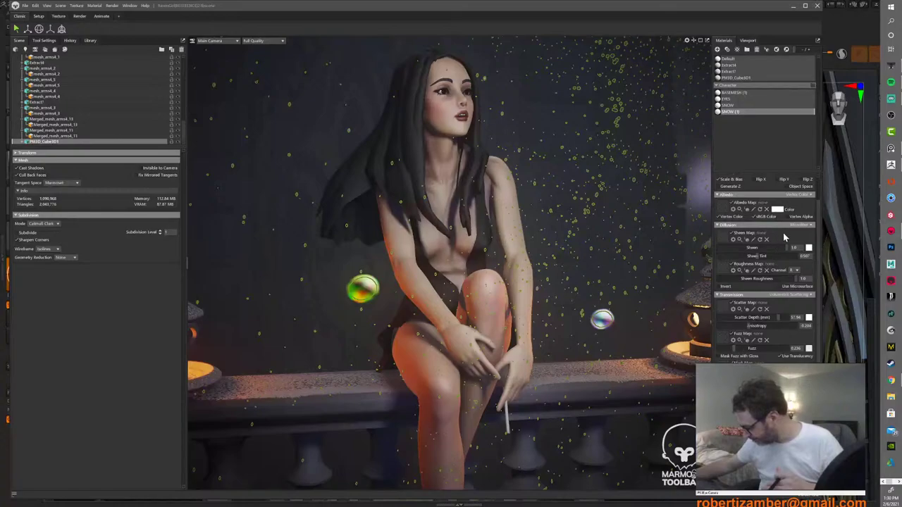
Step: Switch the albedo model of the SNOW (1) material from Vertex Color to Albedo and check the particles around the figure
click(801, 196)
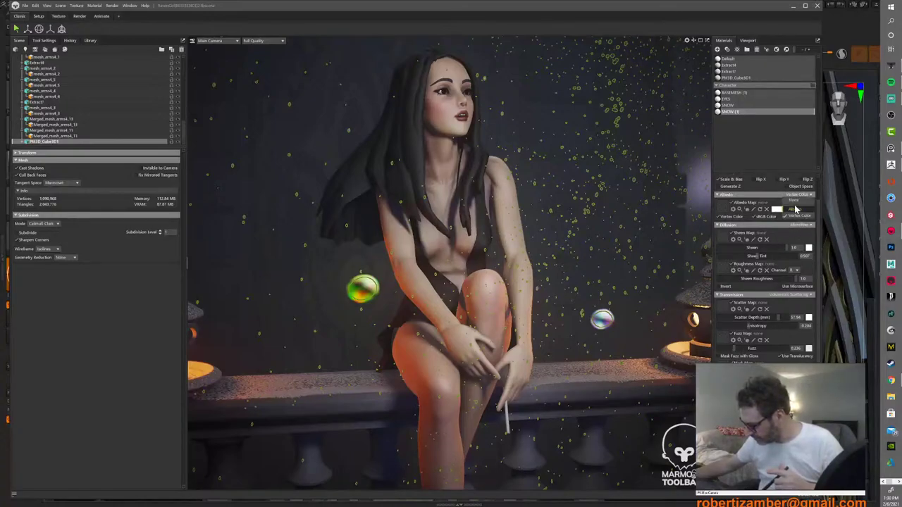
click(790, 210)
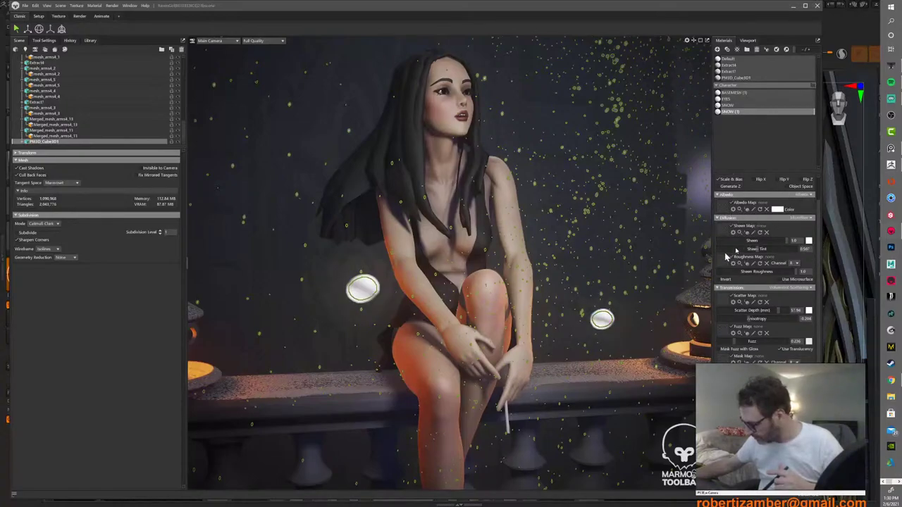
click(628, 326)
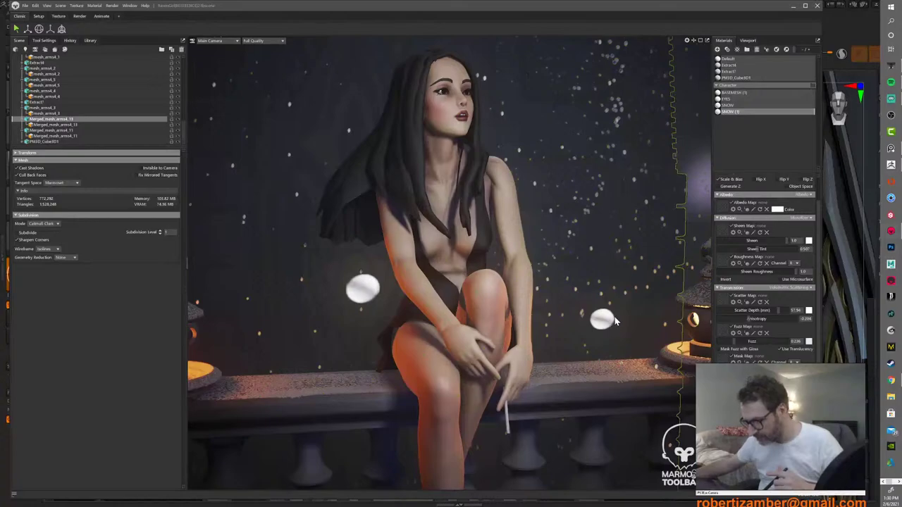
scroll(596, 269, down, 4)
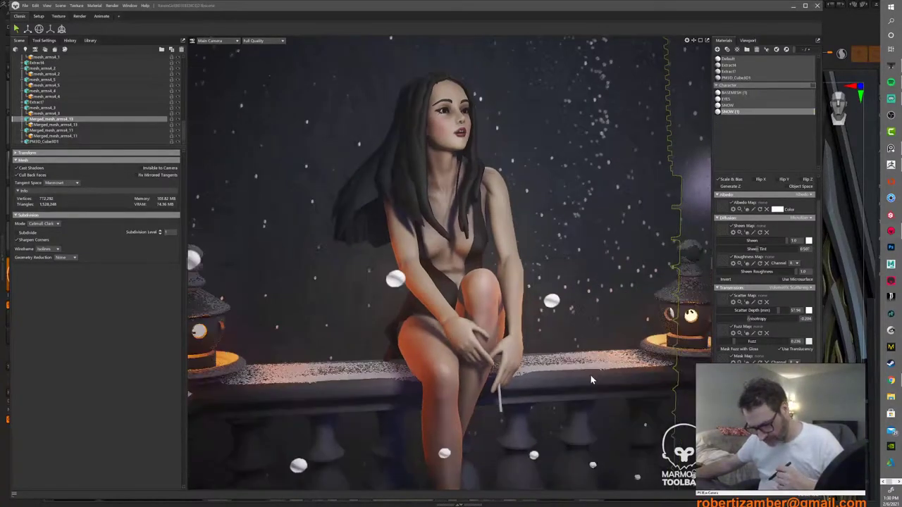
scroll(592, 380, up, 7)
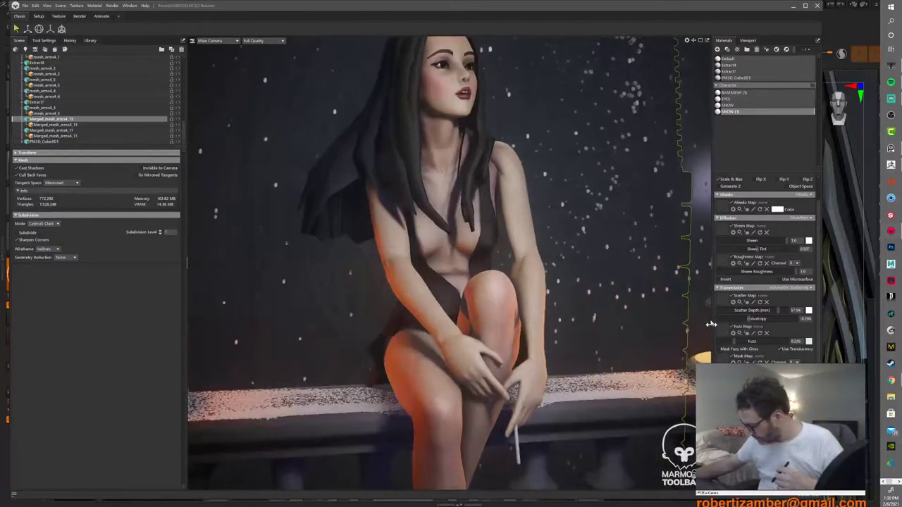
Step: Lower the scatter depth of the SNOW (1) material, raise its anisotropy and set its fuzz to 1.0
scroll(751, 361, down, 2)
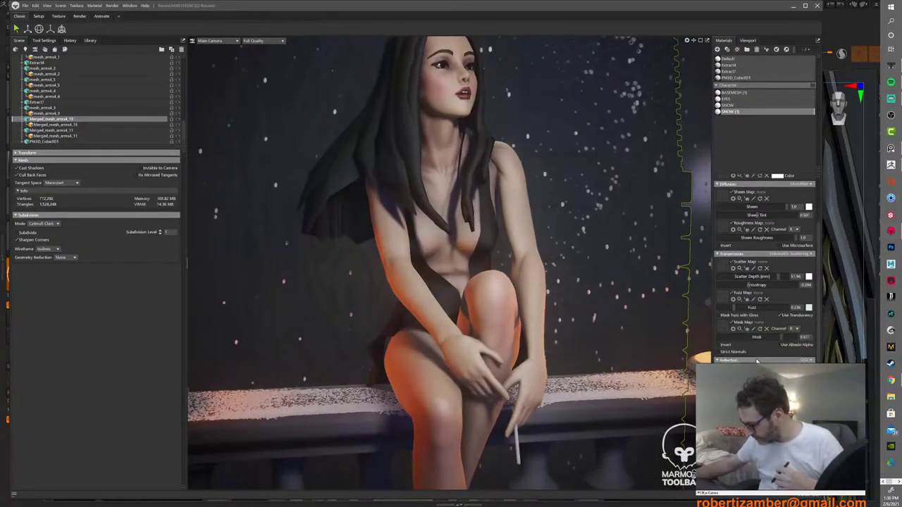
scroll(767, 268, down, 2)
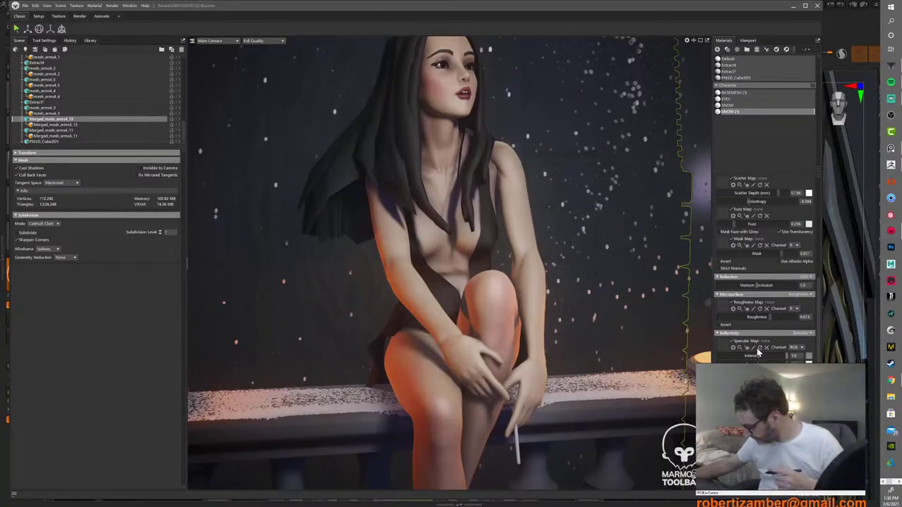
scroll(758, 346, up, 5)
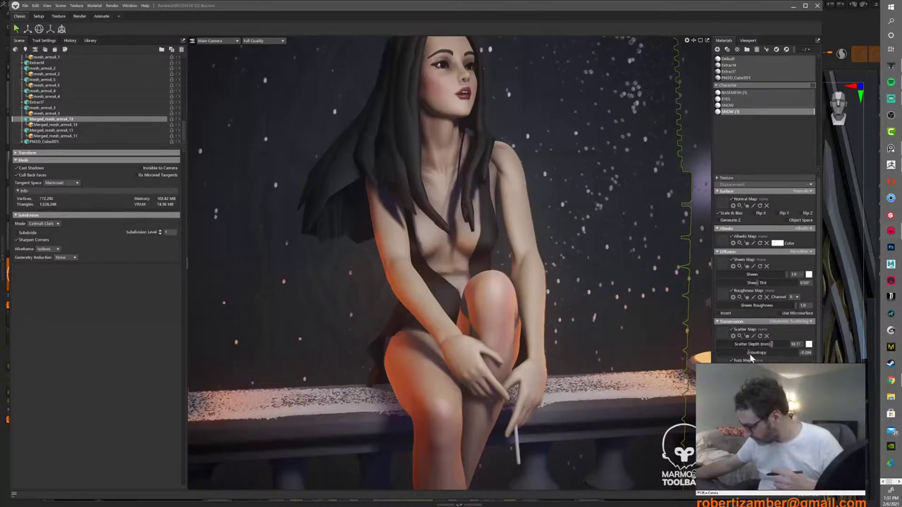
drag(750, 354, 789, 353)
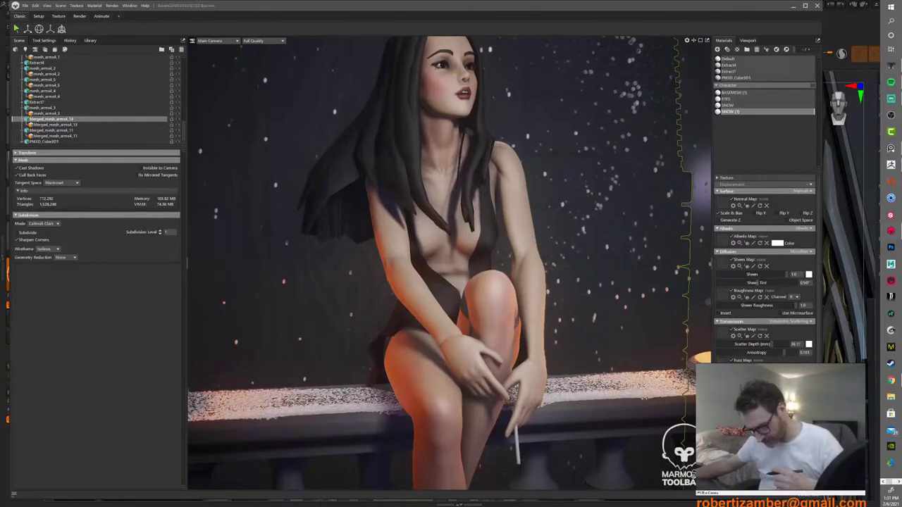
scroll(765, 268, down, 4)
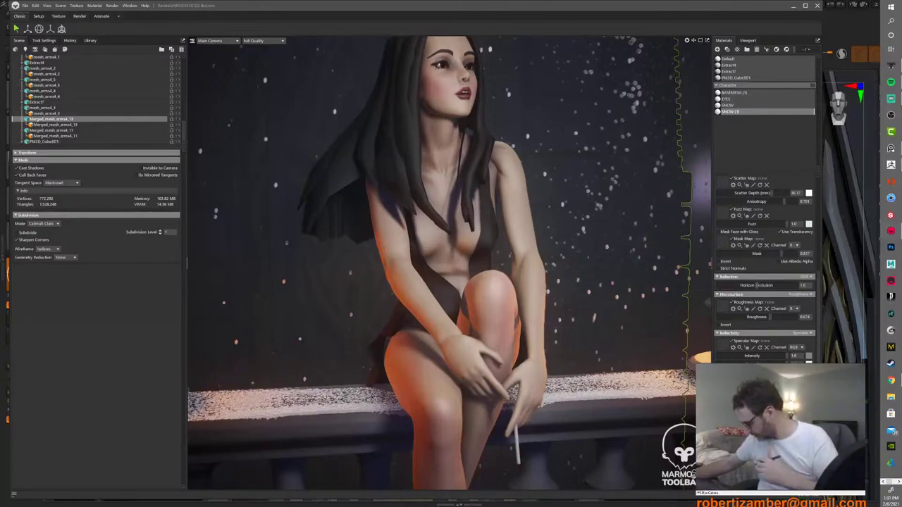
scroll(764, 268, down, 1)
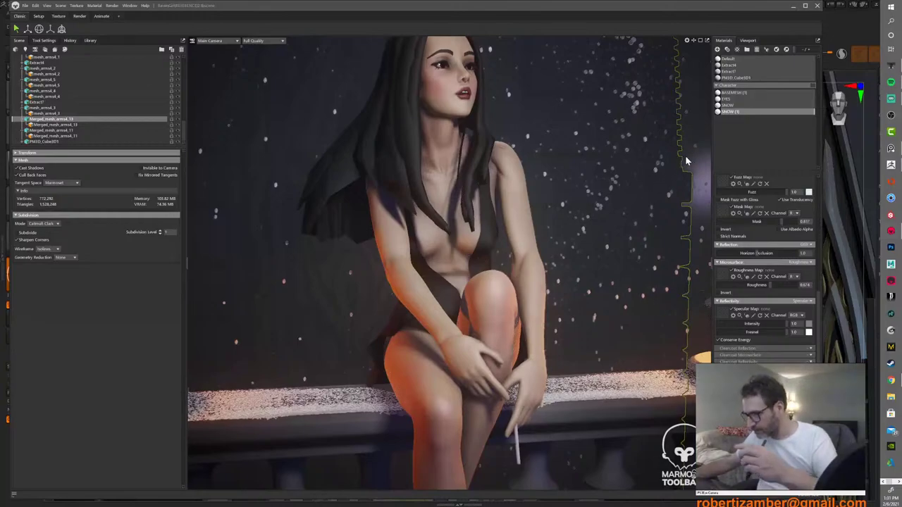
Step: Deselect the mesh and examine the floating snow particles around the figure, the balustrade and the lanterns from several angles
click(600, 165)
alt+drag(579, 201, 491, 216)
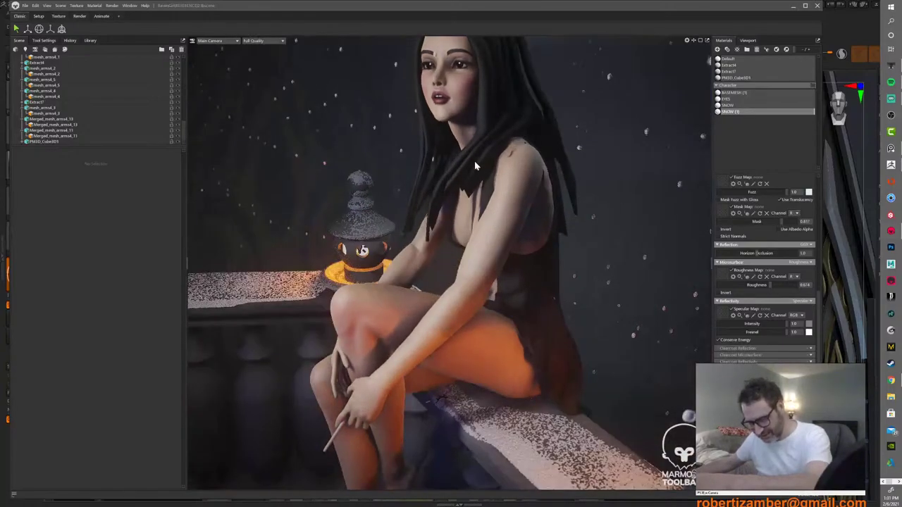
alt+right_drag(474, 161, 475, 217)
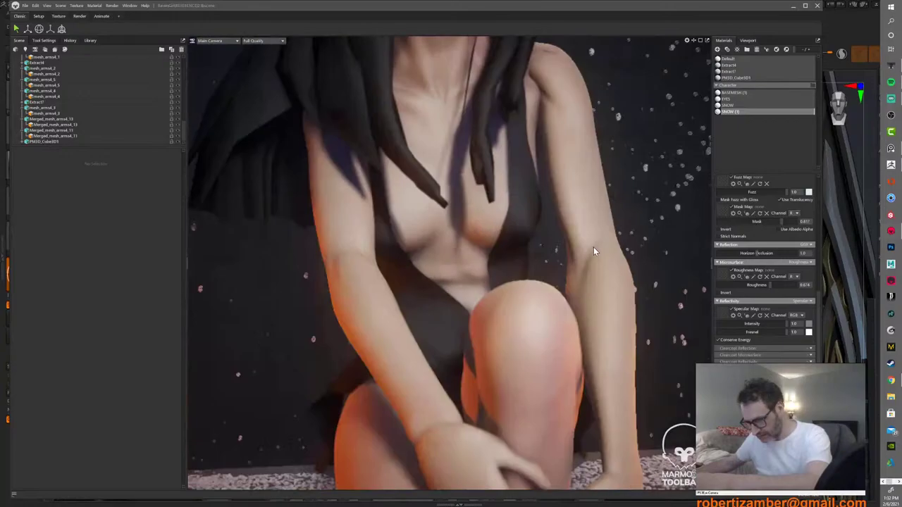
drag(594, 250, 515, 213)
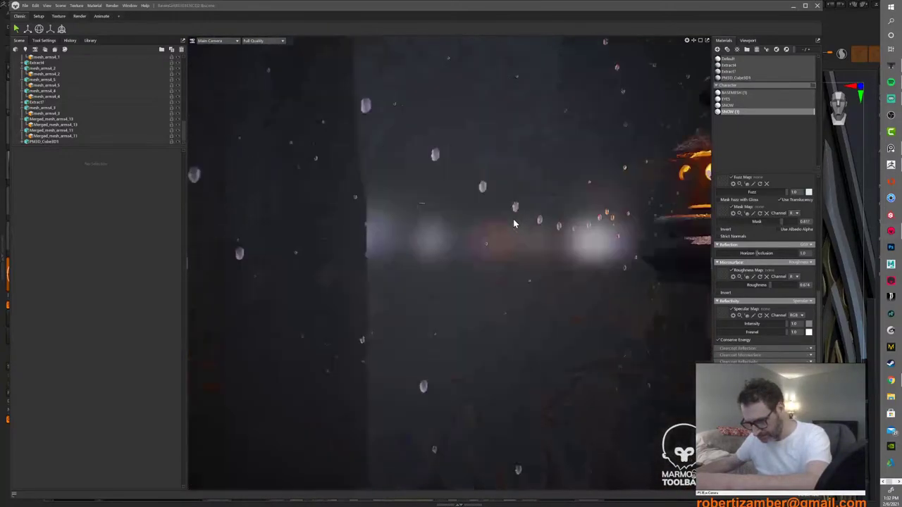
drag(512, 226, 480, 248)
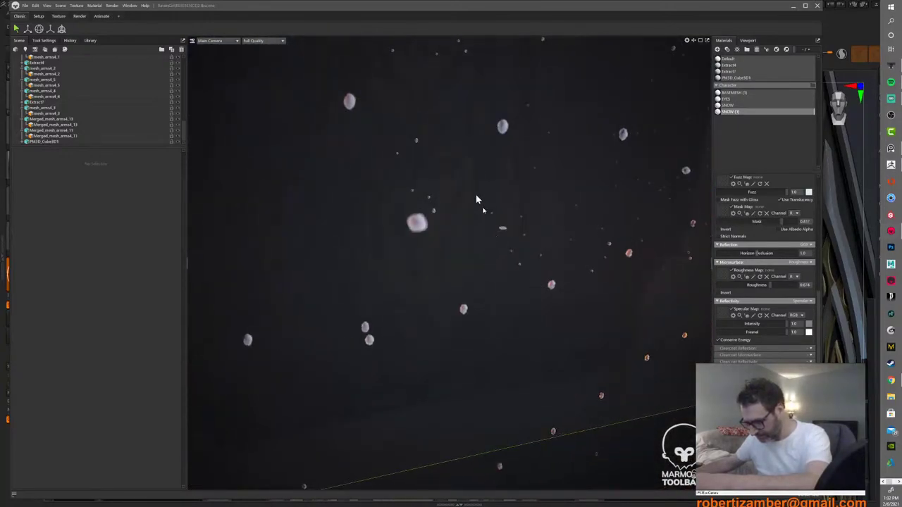
drag(477, 199, 540, 268)
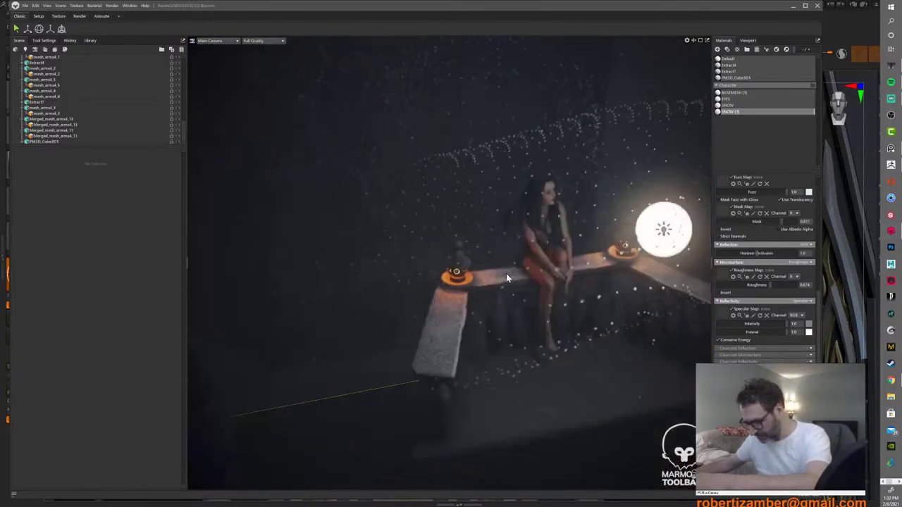
drag(506, 274, 553, 327)
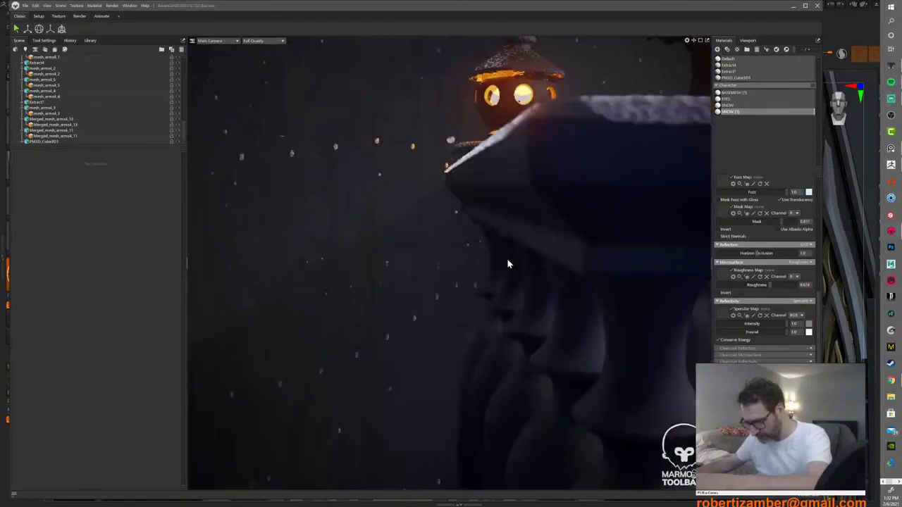
drag(508, 262, 500, 273)
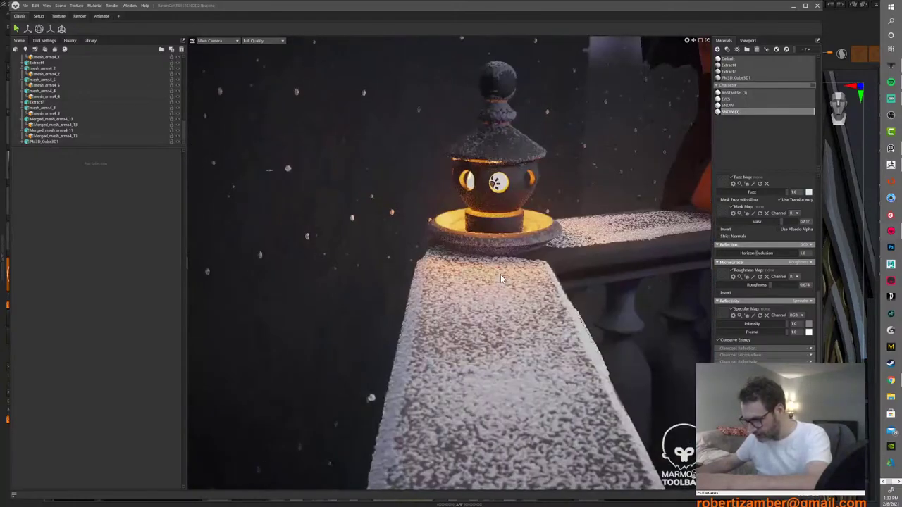
Step: Assign the SNOW (1) material to the snow covering the lantern and review it beside the seated figure
scroll(511, 265, up, 3)
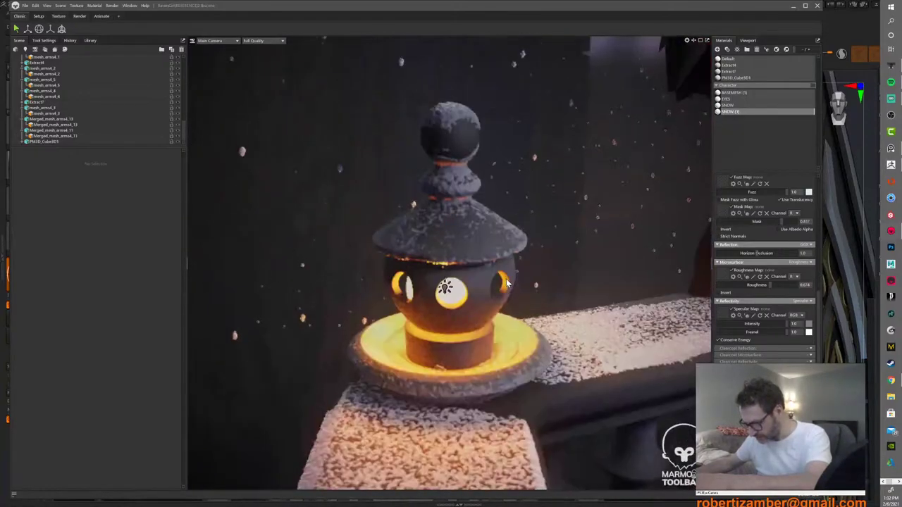
drag(505, 281, 491, 282)
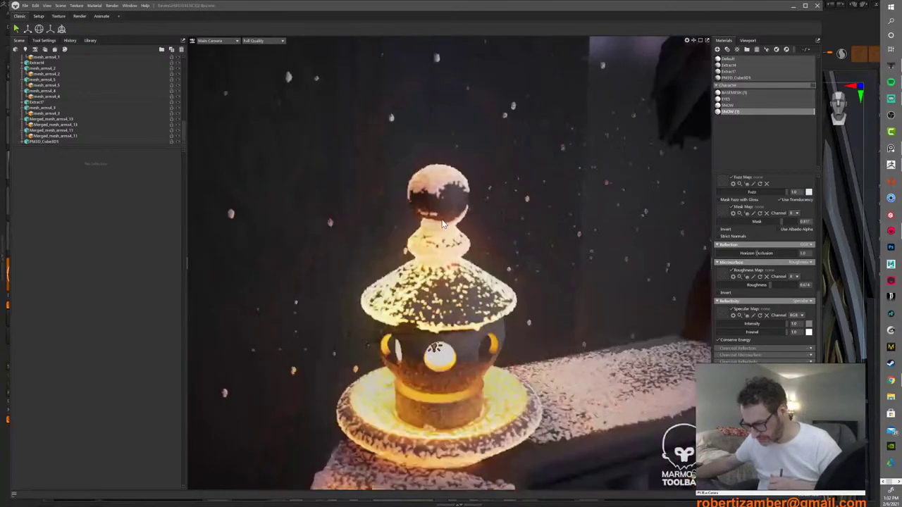
alt+right_drag(443, 225, 518, 344)
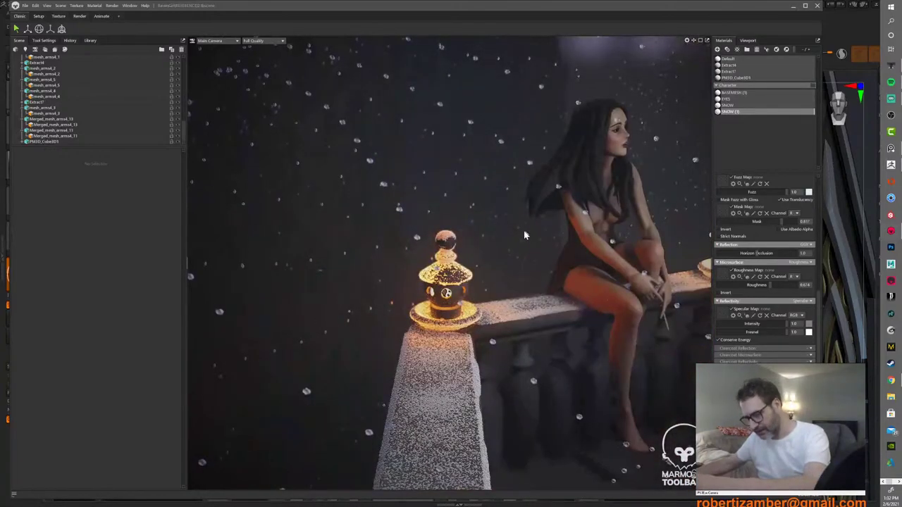
mouse_move(524, 230)
alt+mouse_down()
mouse_move(488, 222)
mouse_move(523, 224)
alt+mouse_up()
scroll(455, 248, up, 5)
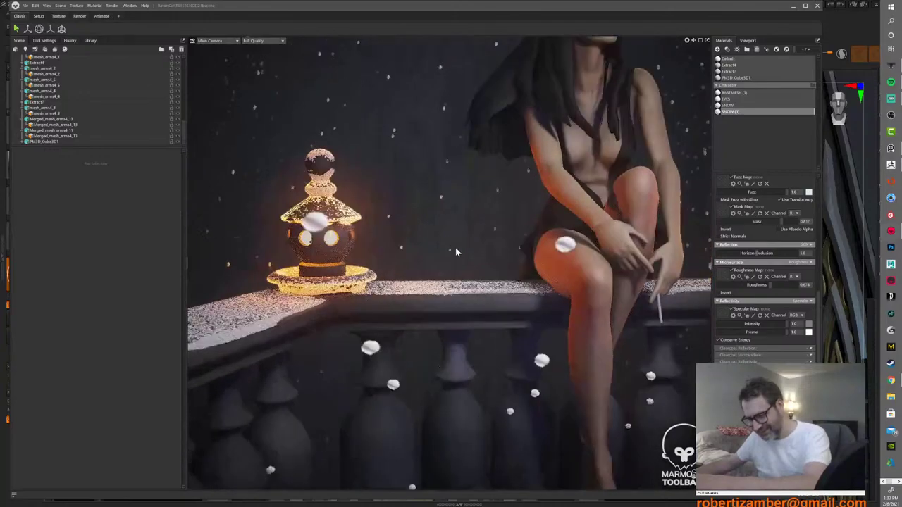
scroll(455, 248, up, 2)
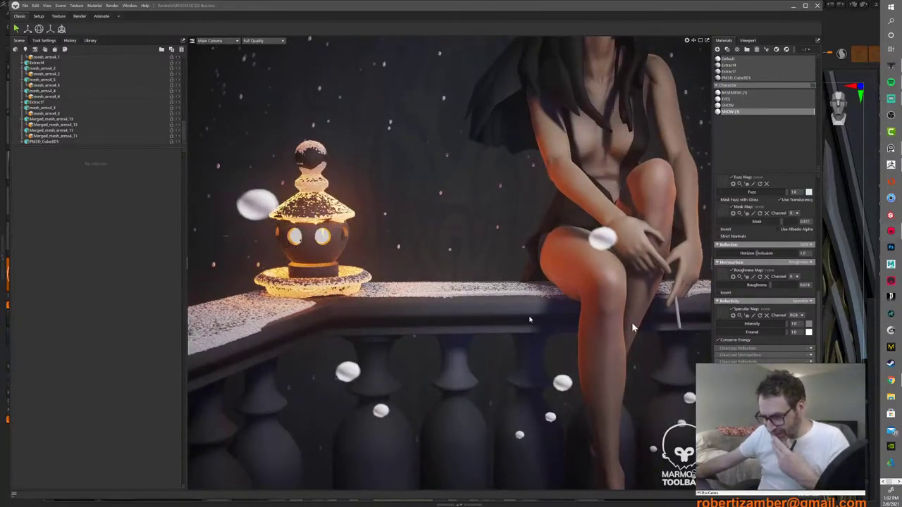
Step: Try scatter depths ranging from zero to a high value on the SNOW (1) material, comparing the lantern's snow
scroll(758, 330, up, 1)
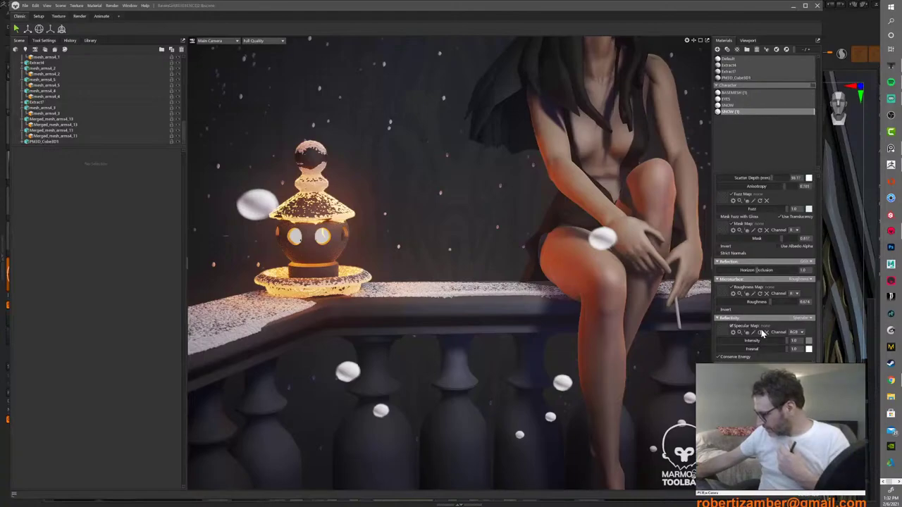
scroll(769, 324, up, 7)
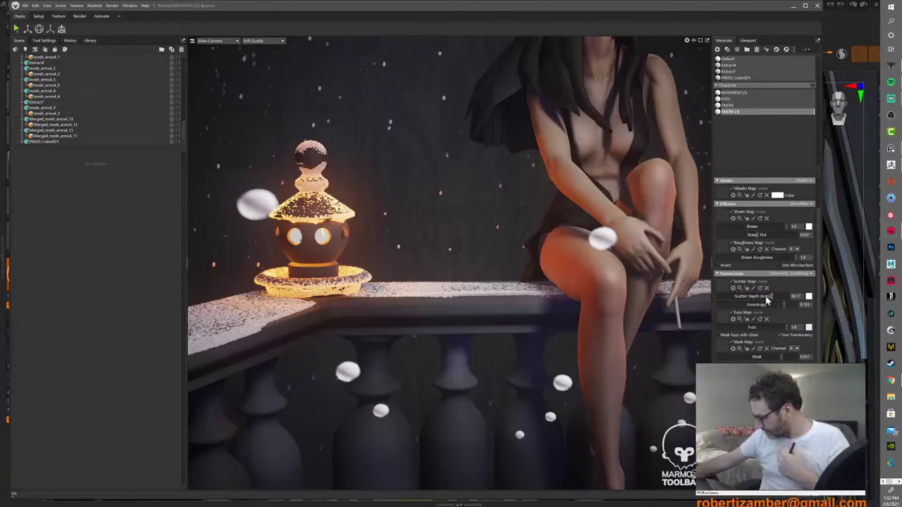
mouse_move(768, 300)
mouse_down()
mouse_move(697, 296)
mouse_move(759, 299)
mouse_up()
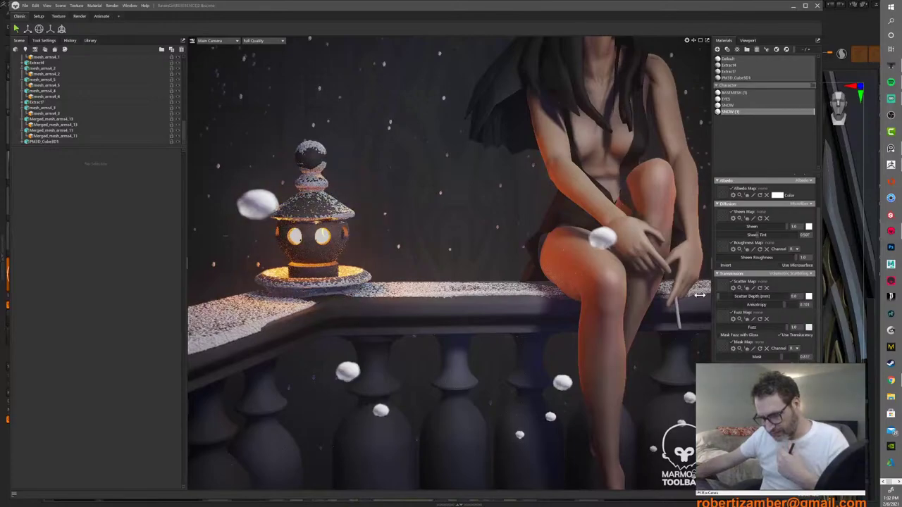
drag(700, 296, 726, 296)
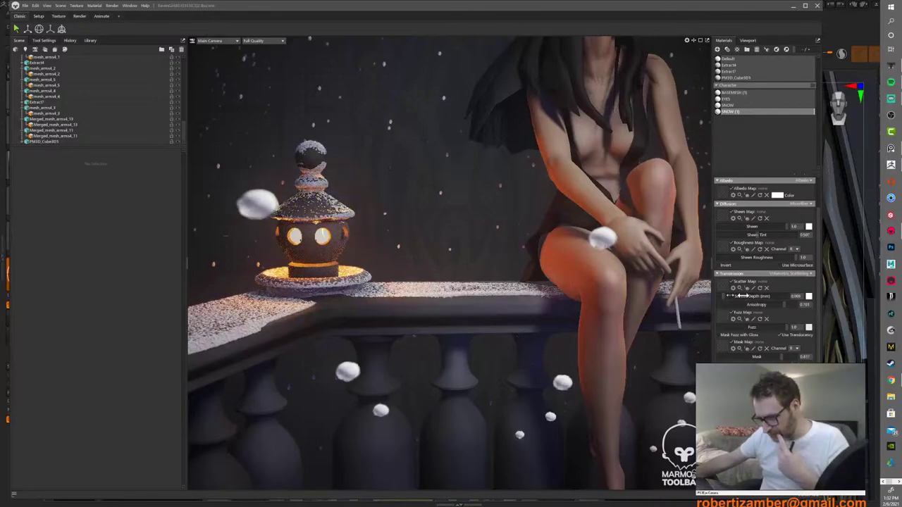
click(771, 297)
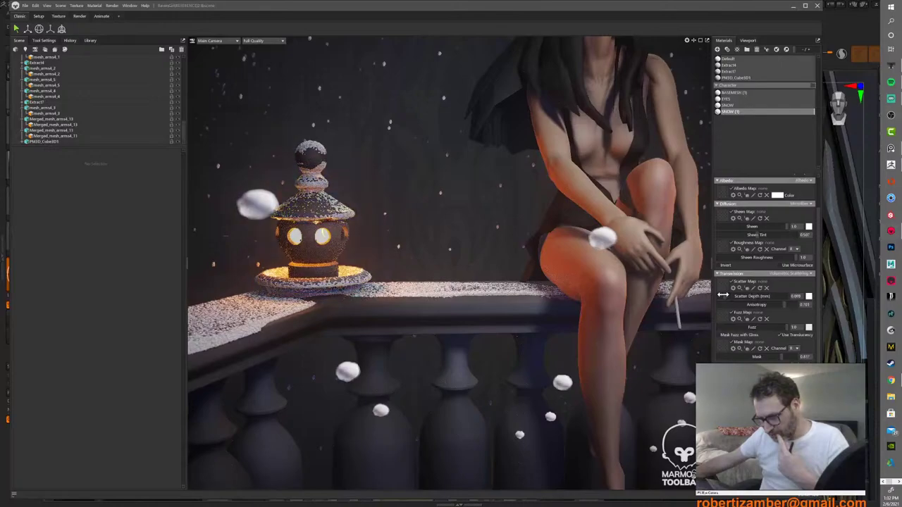
drag(747, 296, 776, 296)
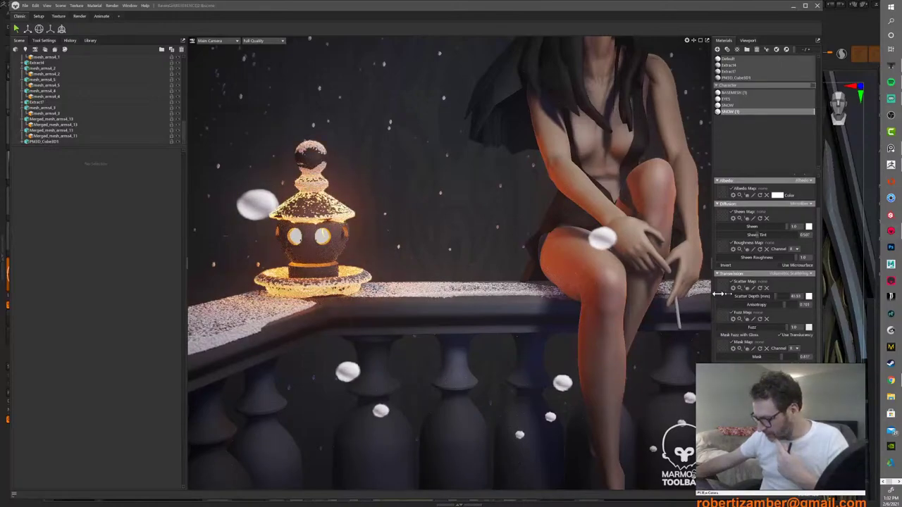
drag(774, 296, 714, 293)
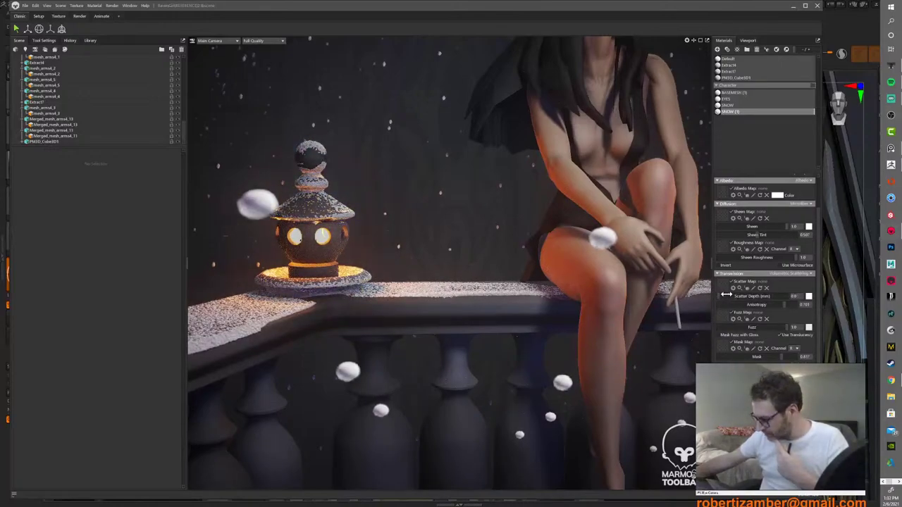
drag(721, 295, 739, 296)
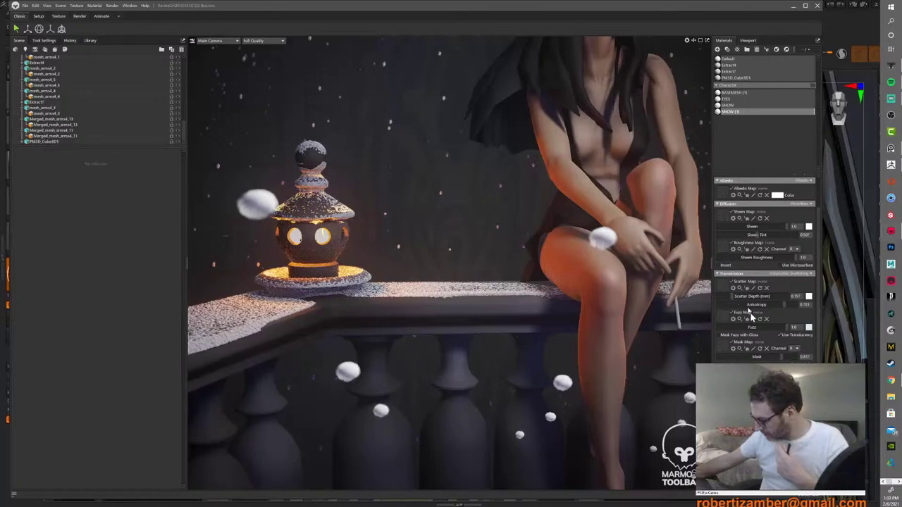
Step: Review the remaining SNOW (1) settings and set the scatter depth to about 2.5 mm
scroll(751, 318, down, 5)
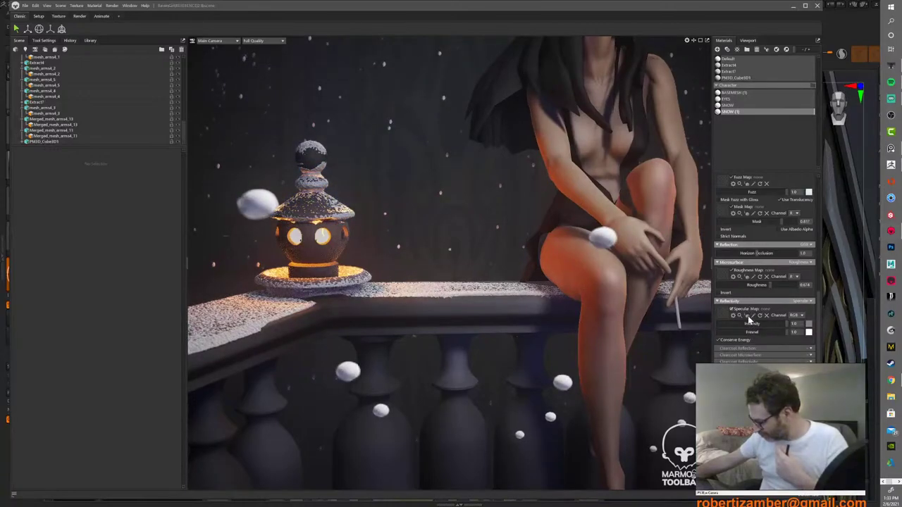
scroll(749, 318, up, 2)
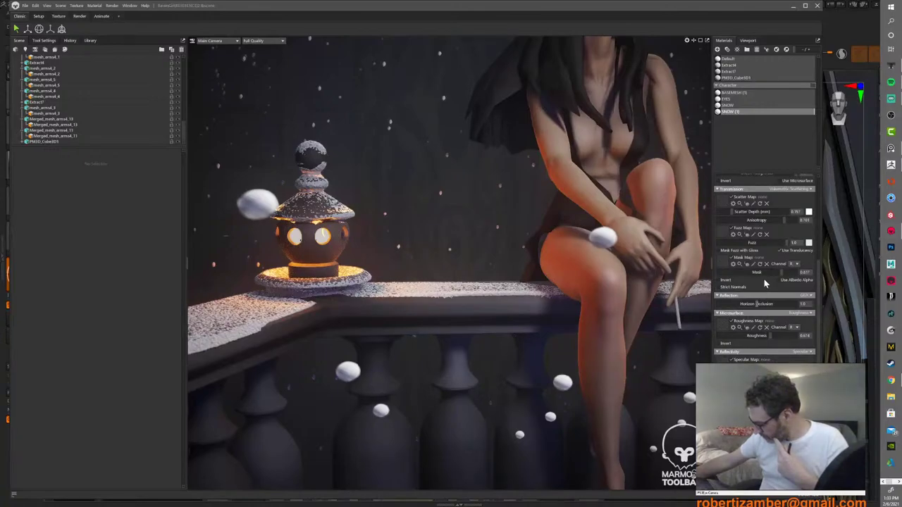
scroll(761, 330, up, 2)
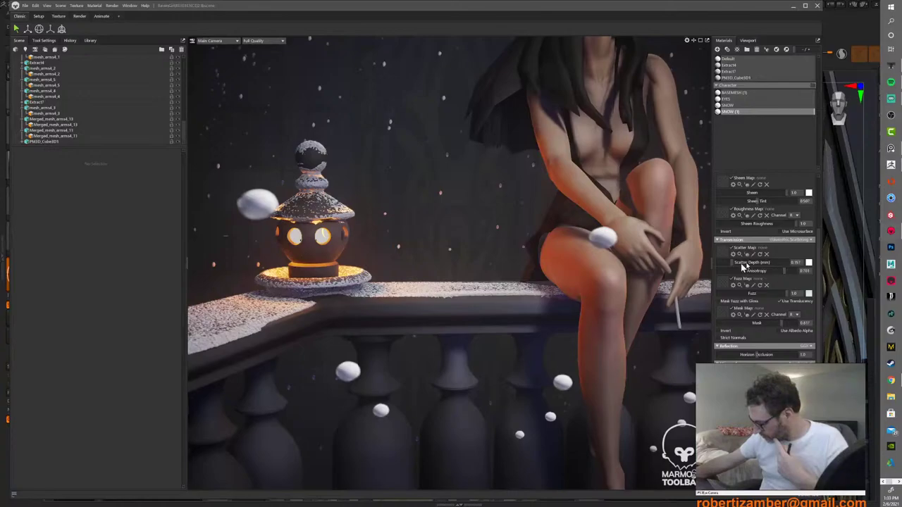
mouse_move(733, 263)
mouse_down()
mouse_move(759, 264)
mouse_move(735, 264)
mouse_move(745, 265)
mouse_up()
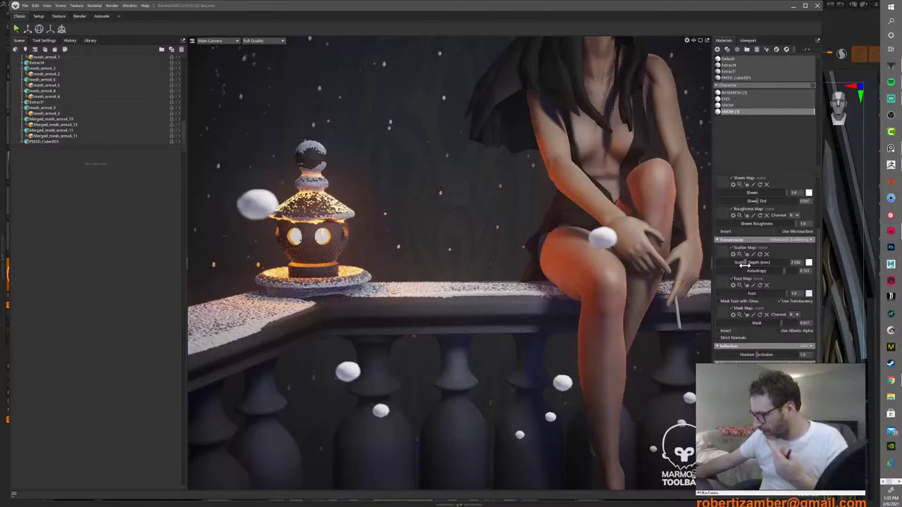
Step: Duplicate the SNOW (1) material and set the copy's scatter depth to 0
right_click(728, 115)
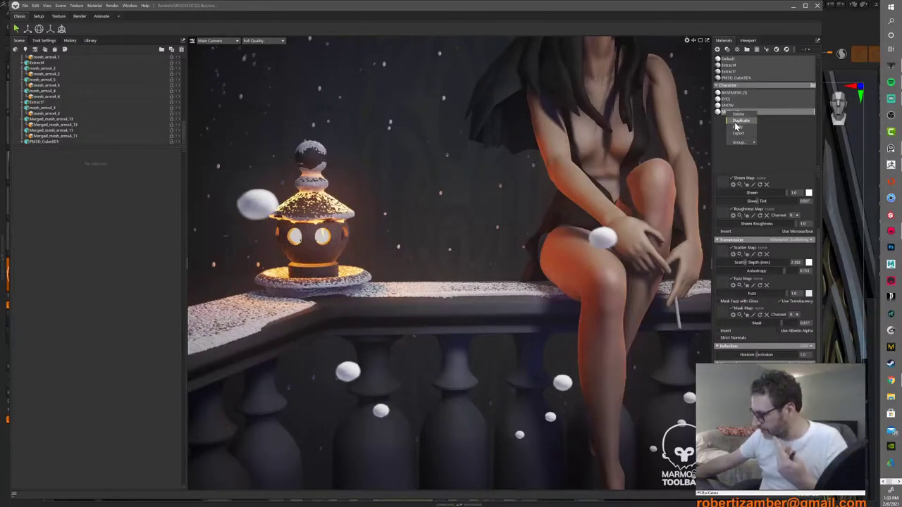
click(737, 122)
click(729, 119)
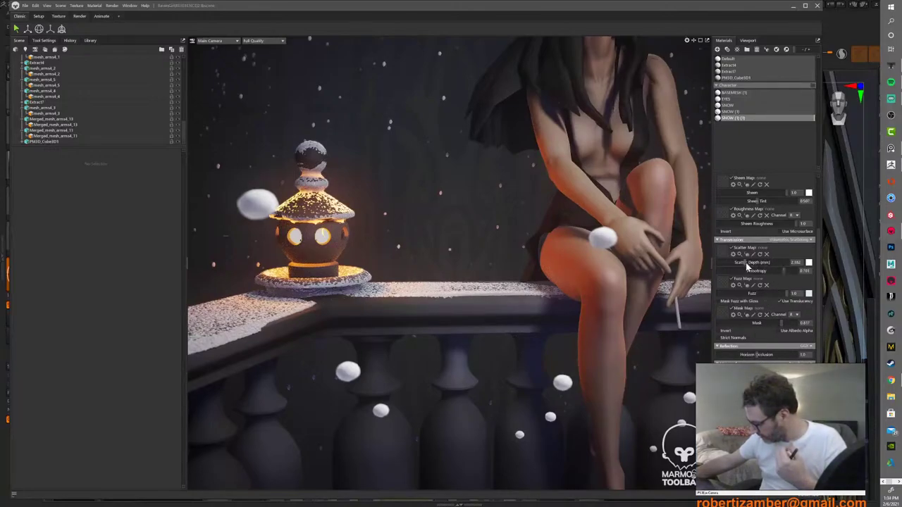
drag(747, 266, 683, 259)
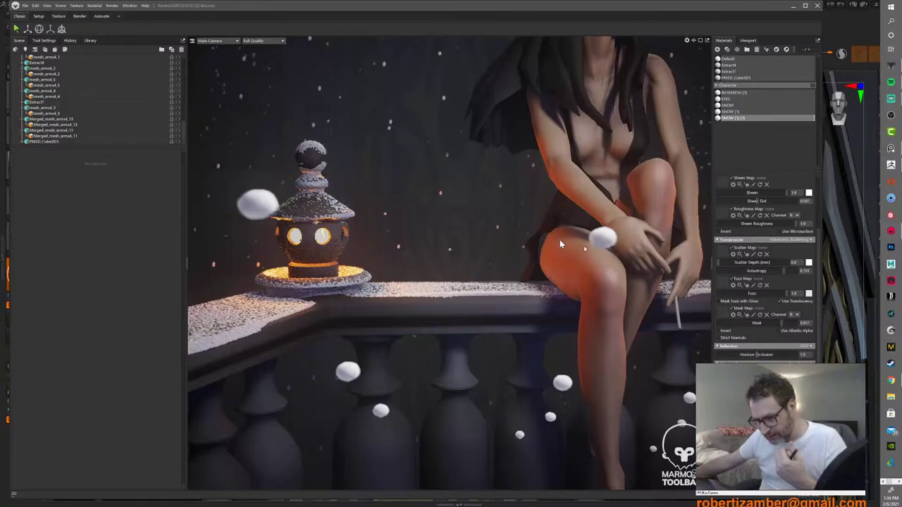
scroll(430, 240, down, 3)
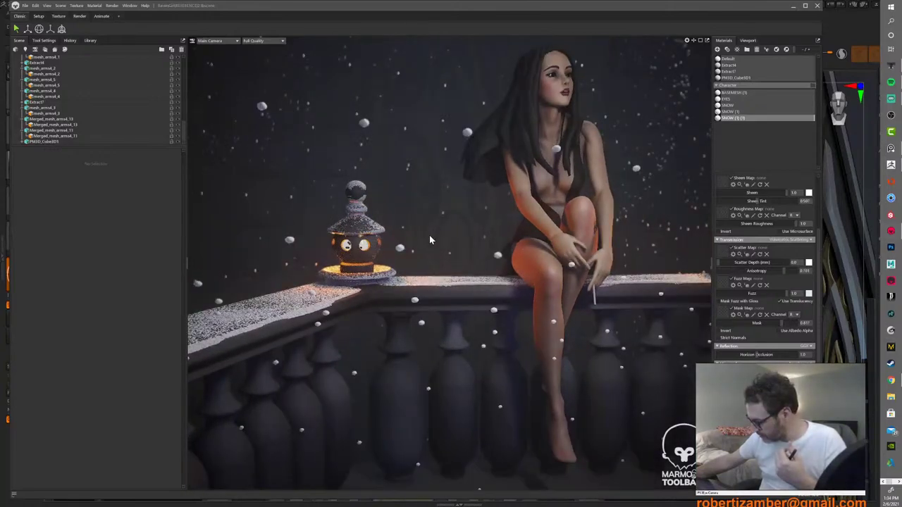
Step: Rename the SNOW material as SKIN
click(431, 205)
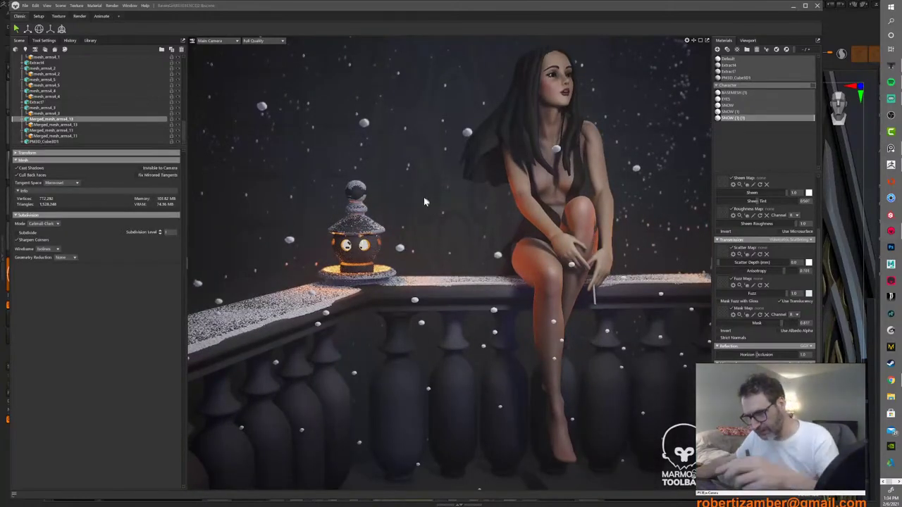
mouse_move(429, 188)
mouse_down()
mouse_move(420, 182)
mouse_move(440, 190)
mouse_up()
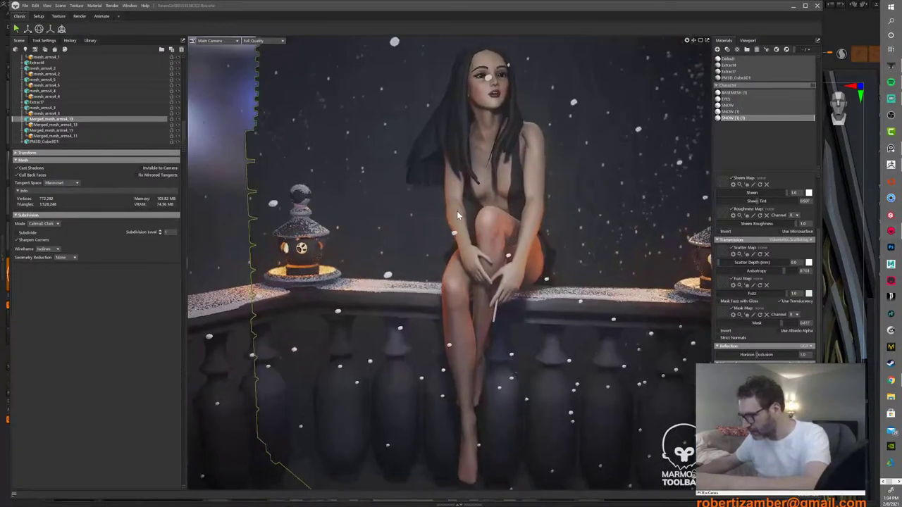
scroll(461, 219, up, 4)
mouse_move(461, 218)
middle_down()
mouse_move(455, 229)
mouse_move(478, 224)
middle_up()
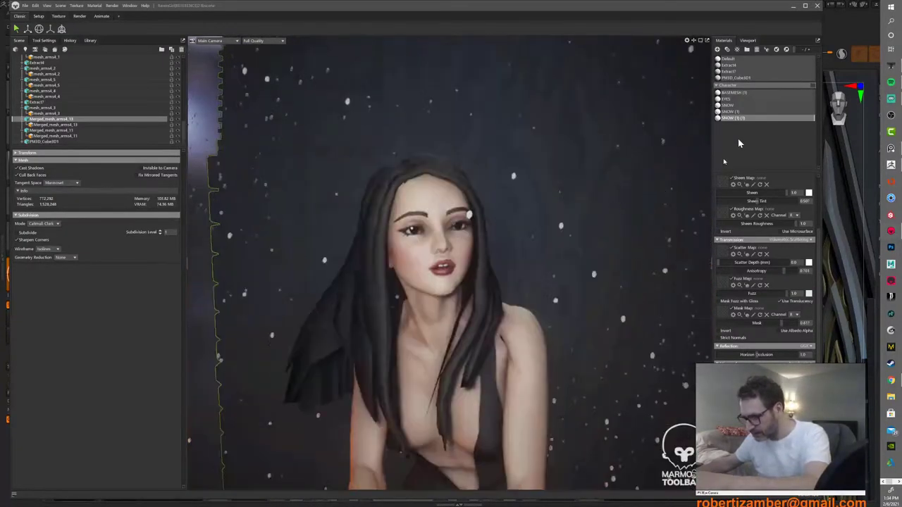
click(732, 106)
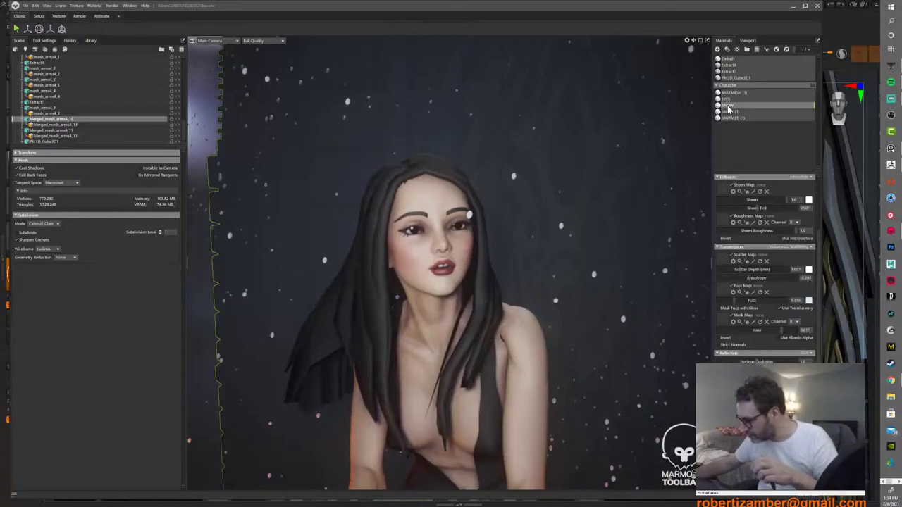
click(753, 112)
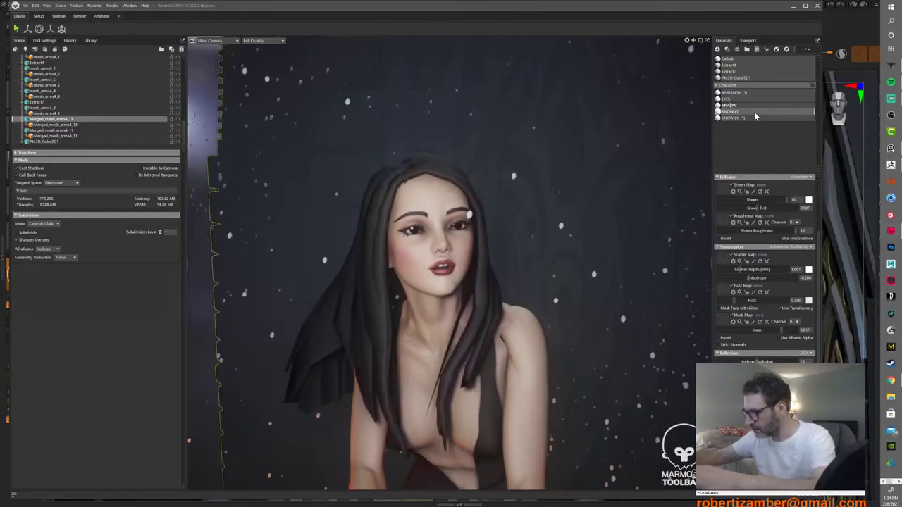
click(742, 105)
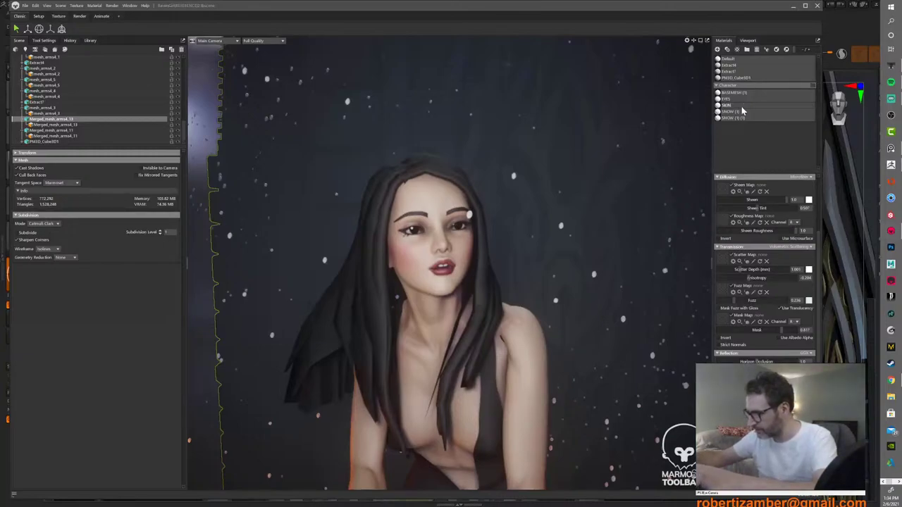
key(Return)
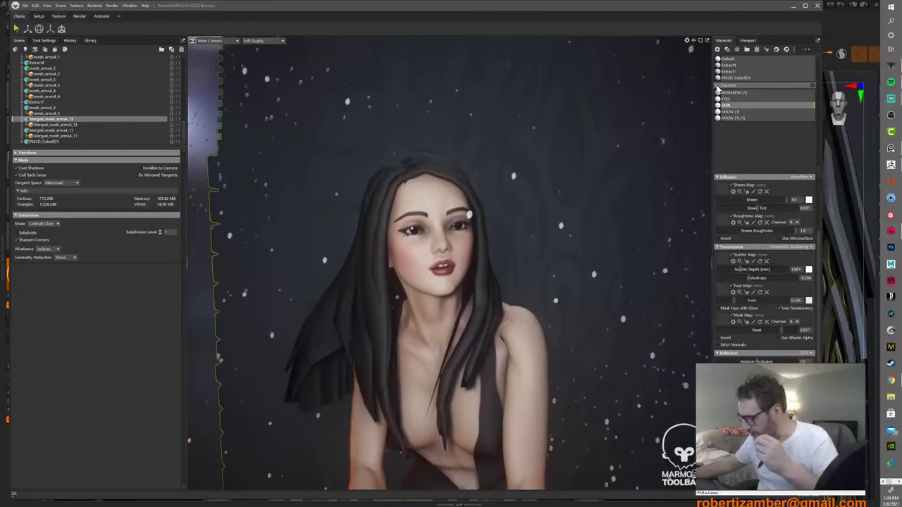
Step: Rename the BASEMESH (1) material as BACKGROUND
double_click(732, 96)
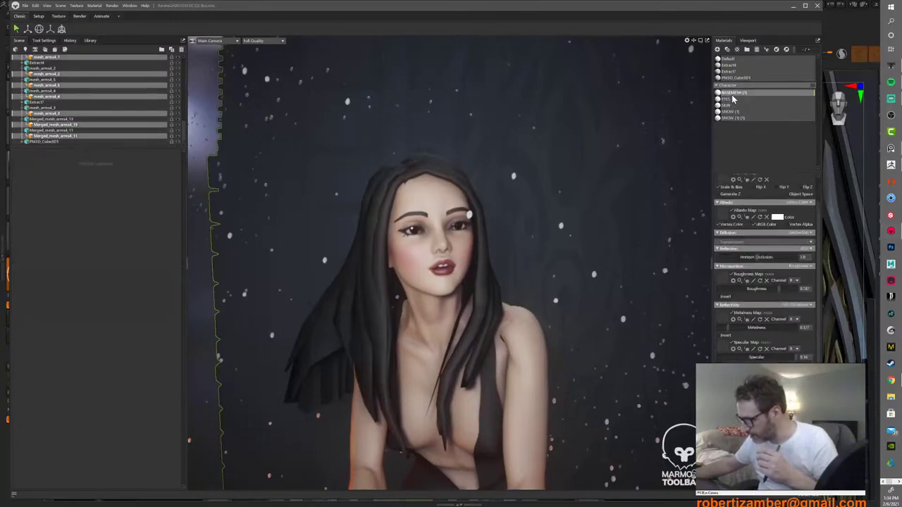
click(733, 95)
click(733, 95)
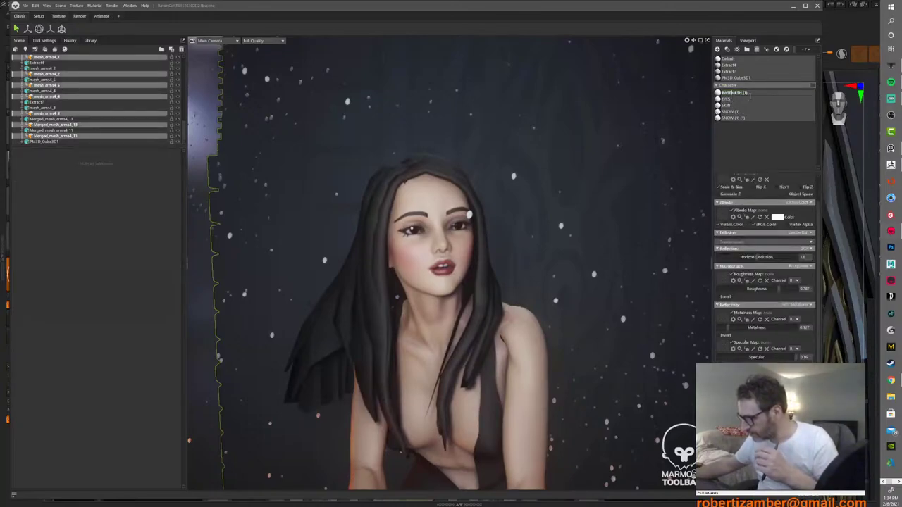
drag(748, 93, 718, 94)
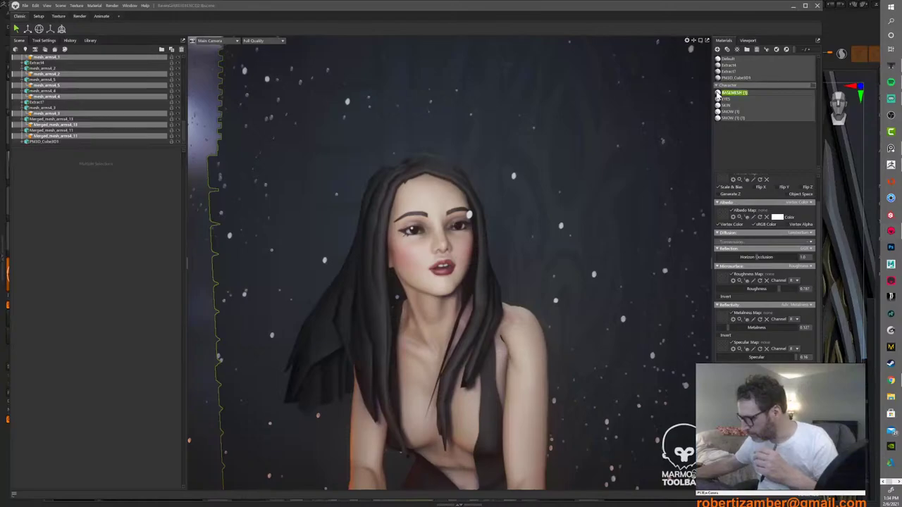
text(BACKGROU)
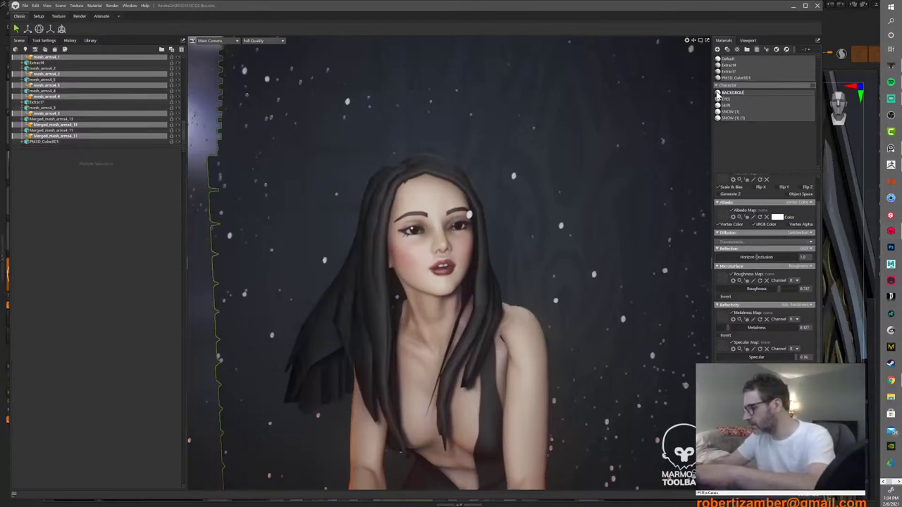
text(ND)
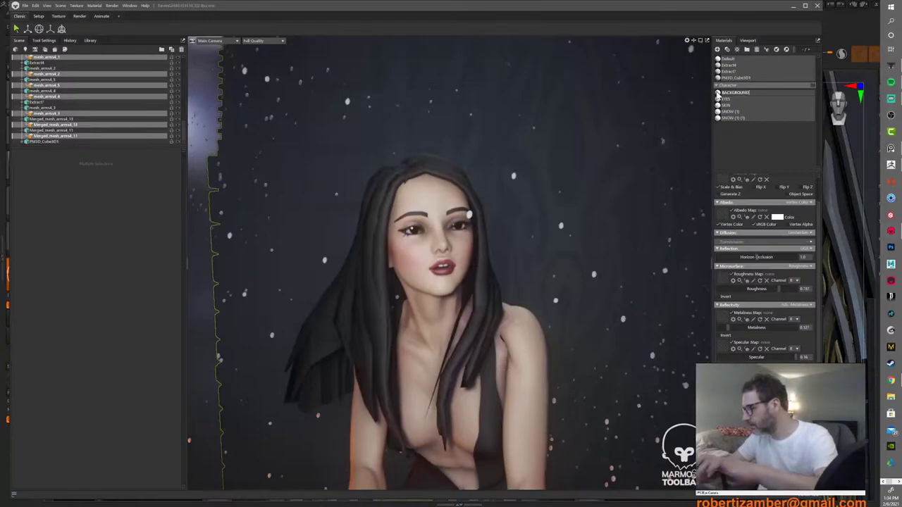
key(Return)
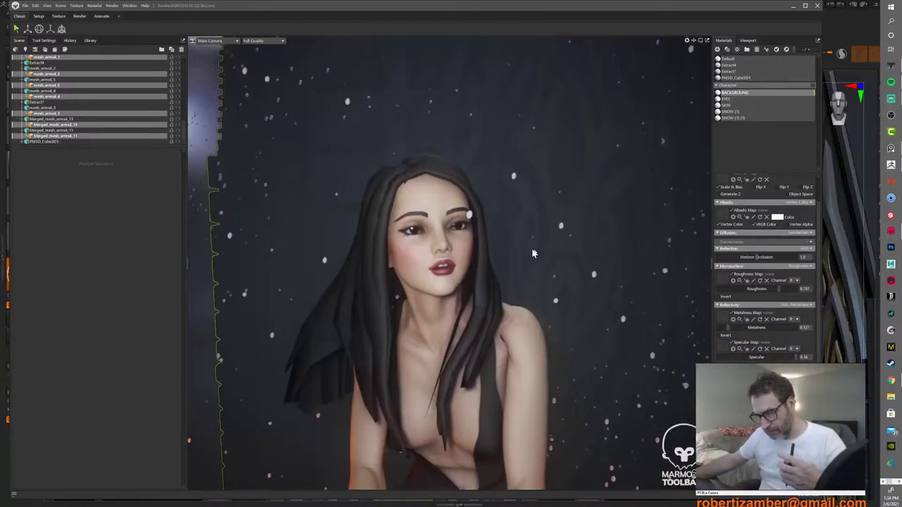
Step: Check which material the floating snow particles use by selecting them beside the figure, and deselect them
scroll(530, 247, down, 5)
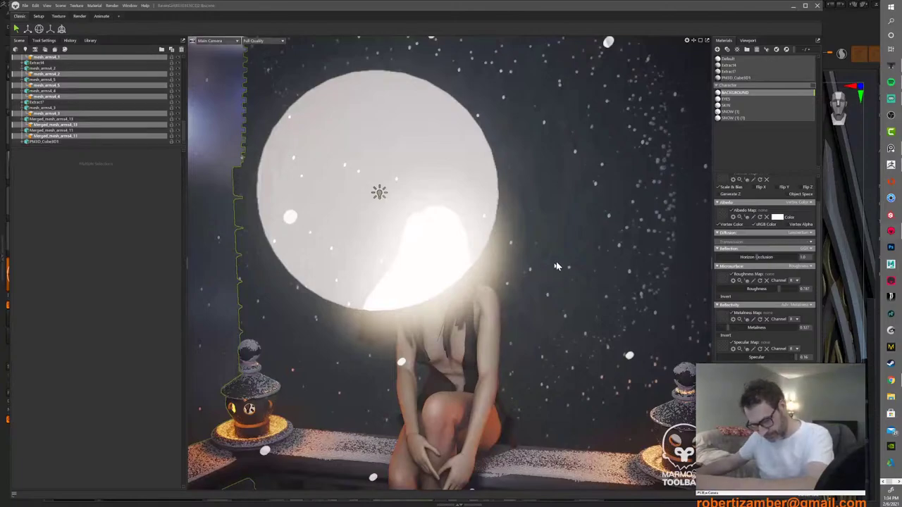
drag(558, 262, 561, 262)
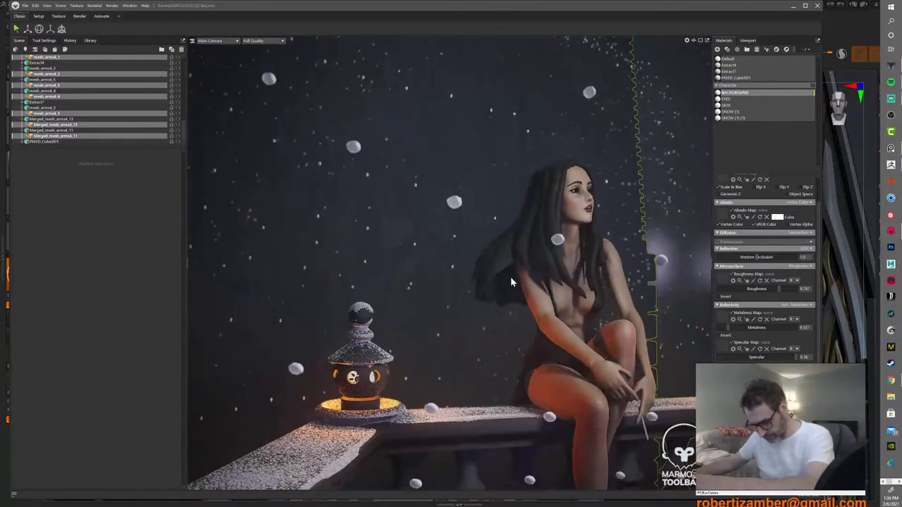
drag(510, 277, 475, 283)
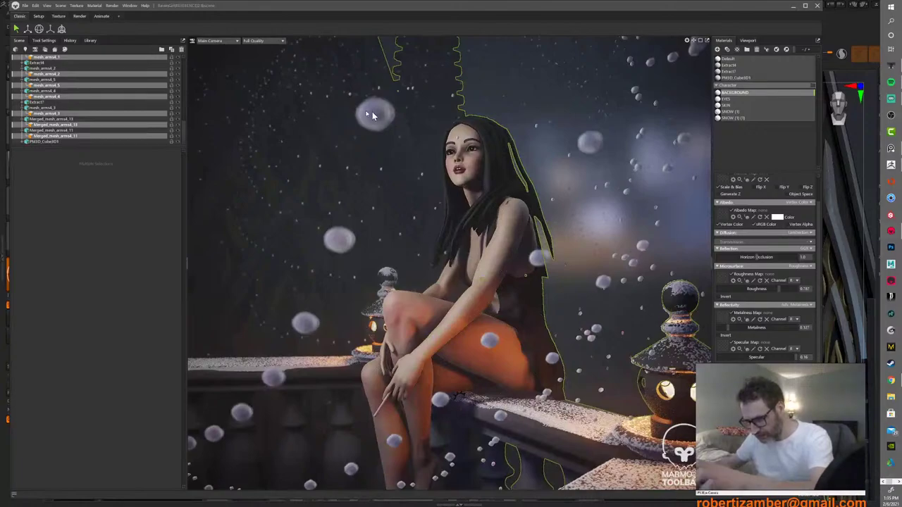
click(374, 114)
double_click(375, 115)
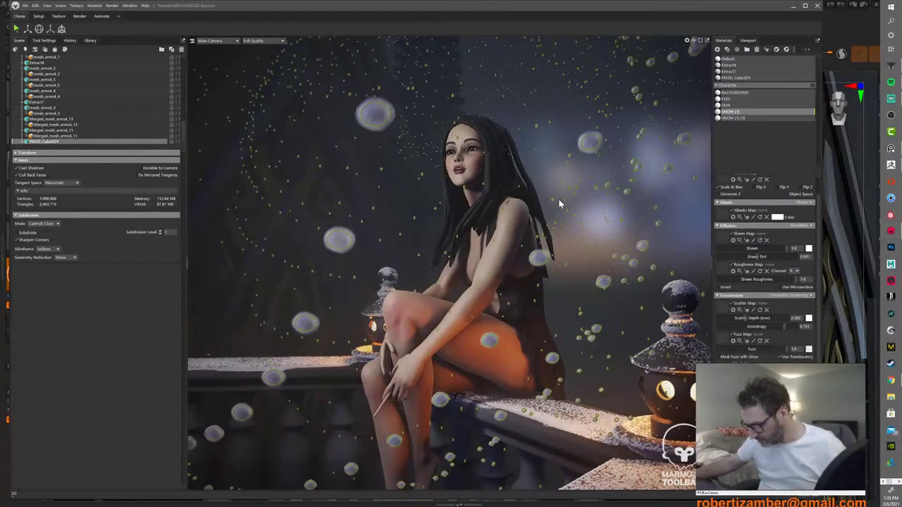
click(539, 167)
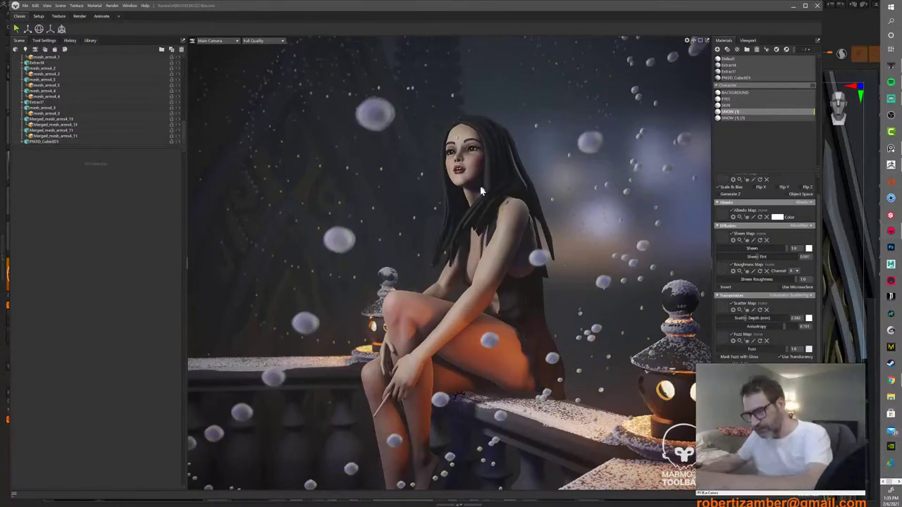
Step: Examine the seated figure, the lanterns, the balustrade snow and the floating particles from several angles
drag(482, 192, 463, 205)
scroll(517, 214, up, 3)
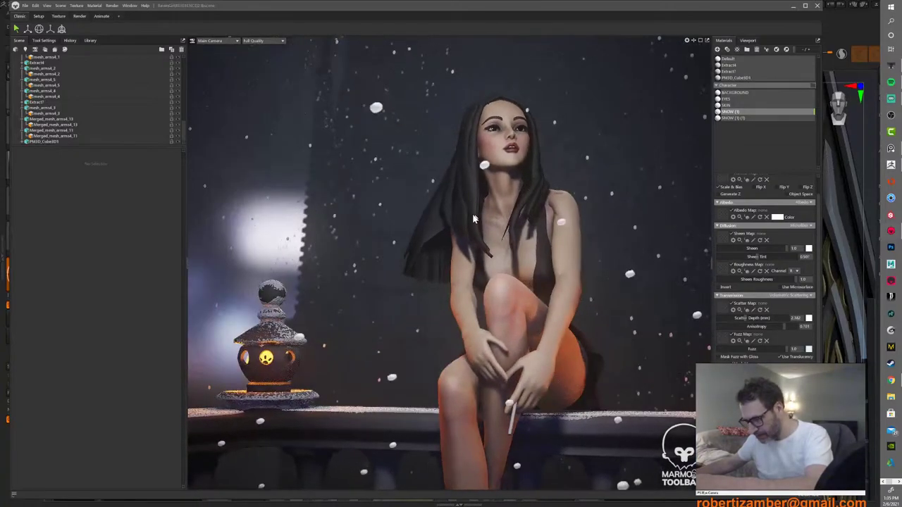
scroll(463, 205, down, 2)
drag(403, 227, 540, 205)
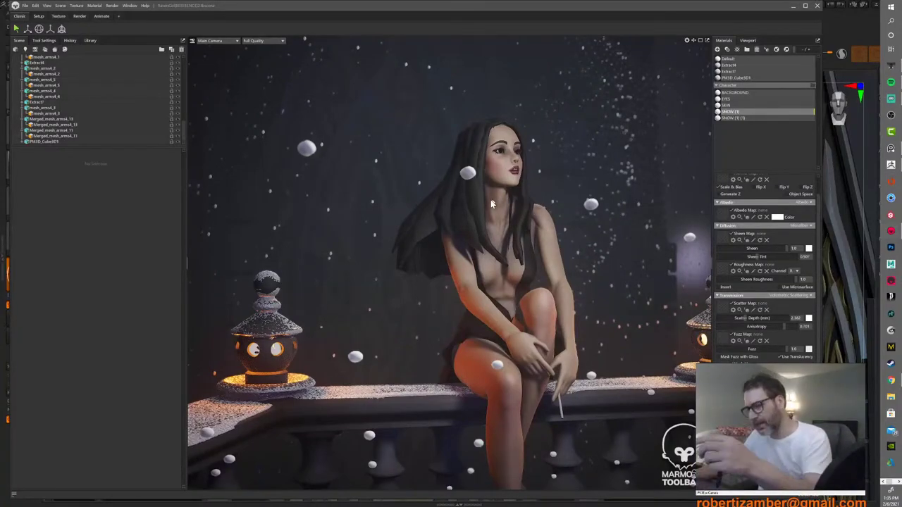
drag(499, 201, 418, 195)
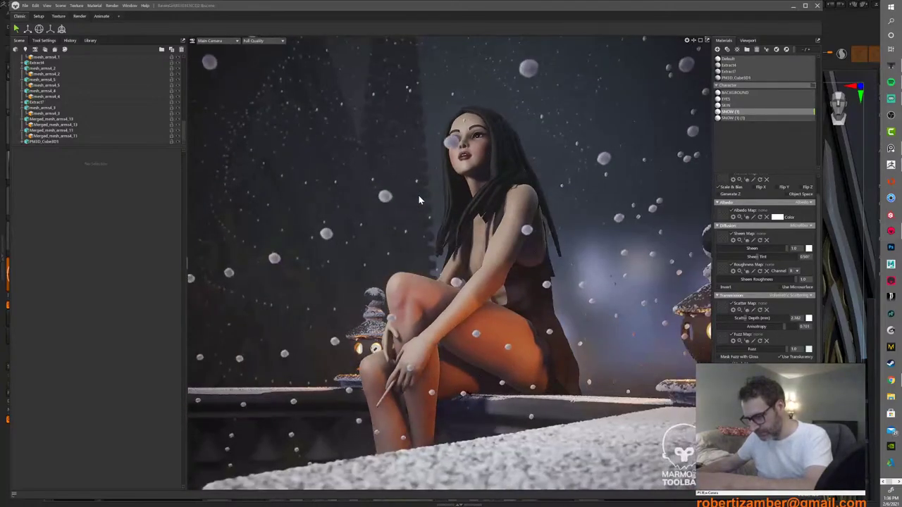
drag(420, 242, 407, 265)
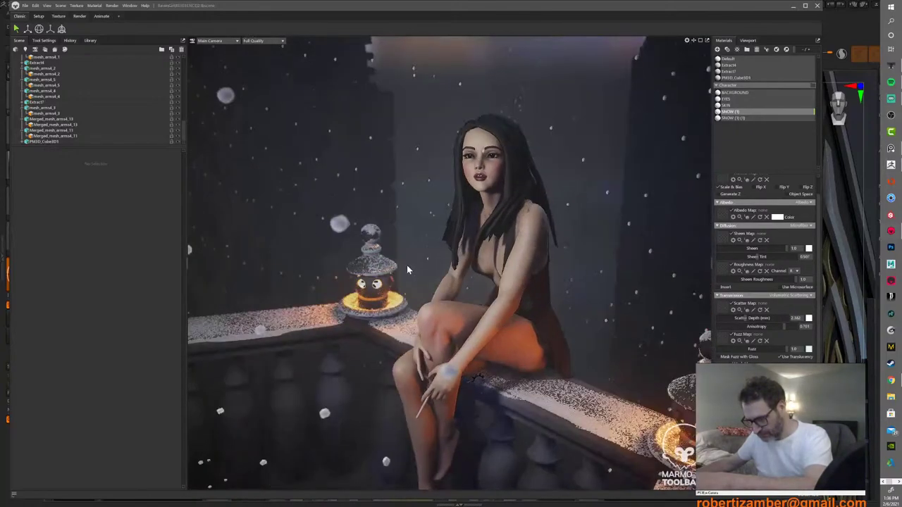
middle_drag(402, 261, 404, 262)
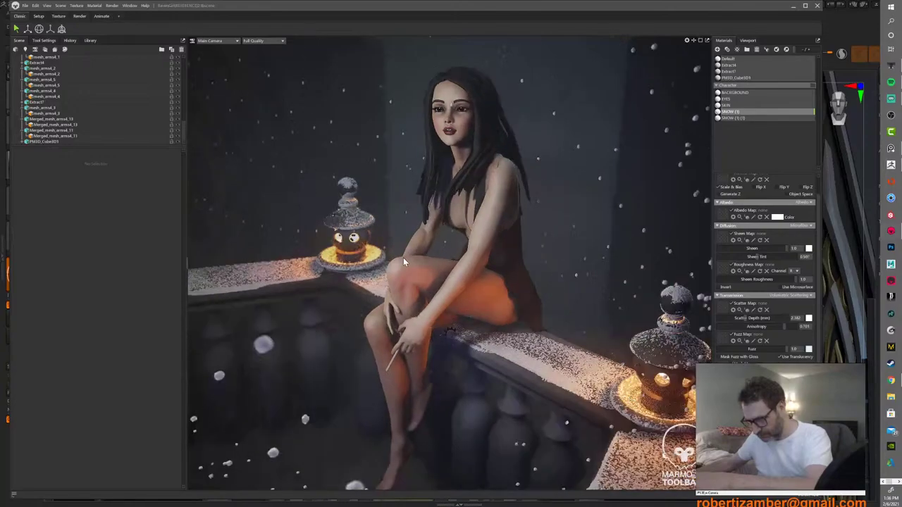
mouse_move(398, 268)
mouse_down()
mouse_move(406, 261)
mouse_move(397, 278)
mouse_up()
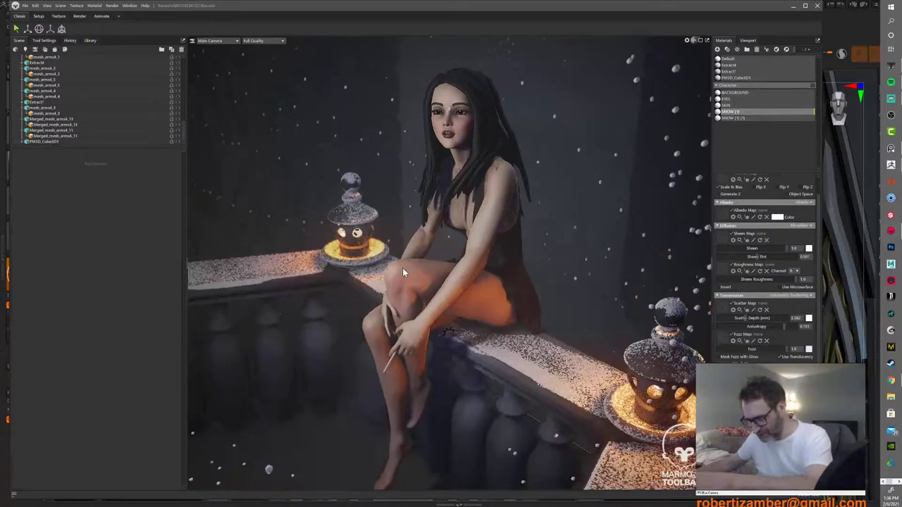
middle_drag(403, 268, 432, 273)
drag(433, 276, 471, 279)
middle_drag(471, 279, 494, 281)
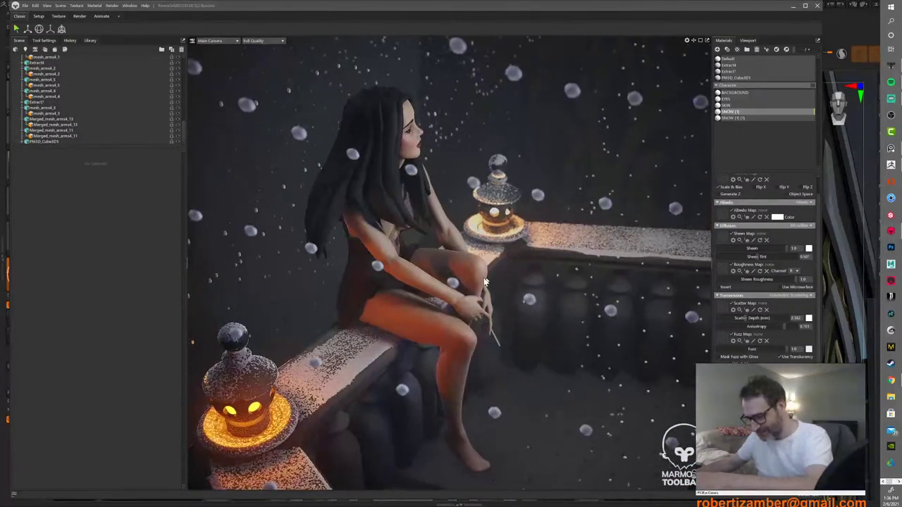
drag(451, 275, 425, 254)
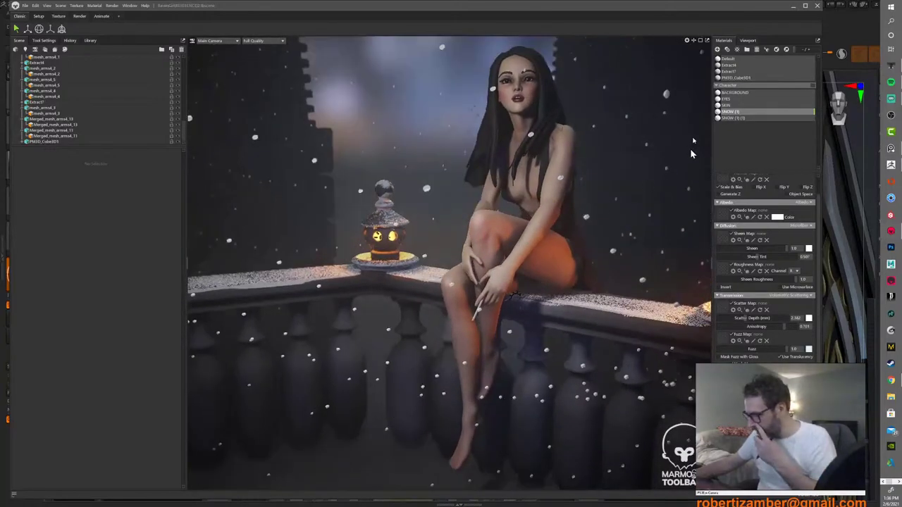
Step: Select the snow on the balustrade and set the SNOW (1) material's roughness to about 0.51
click(638, 318)
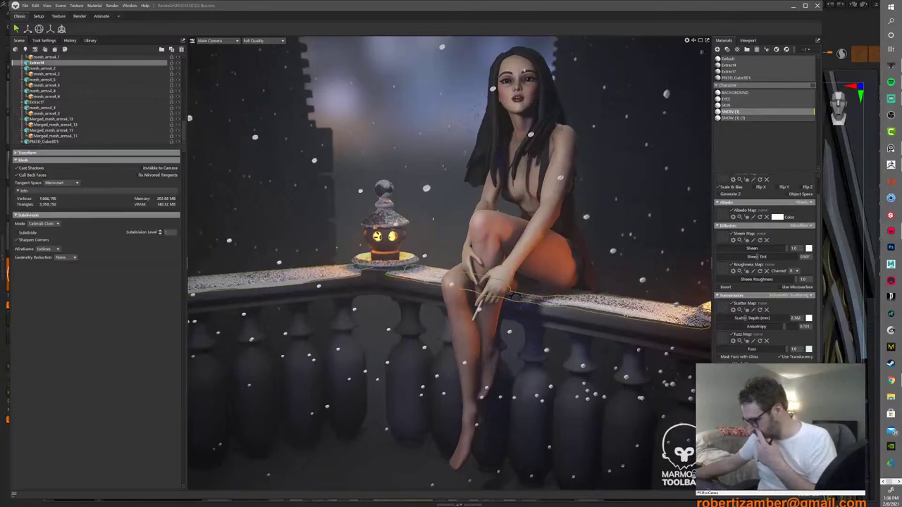
scroll(765, 268, down, 5)
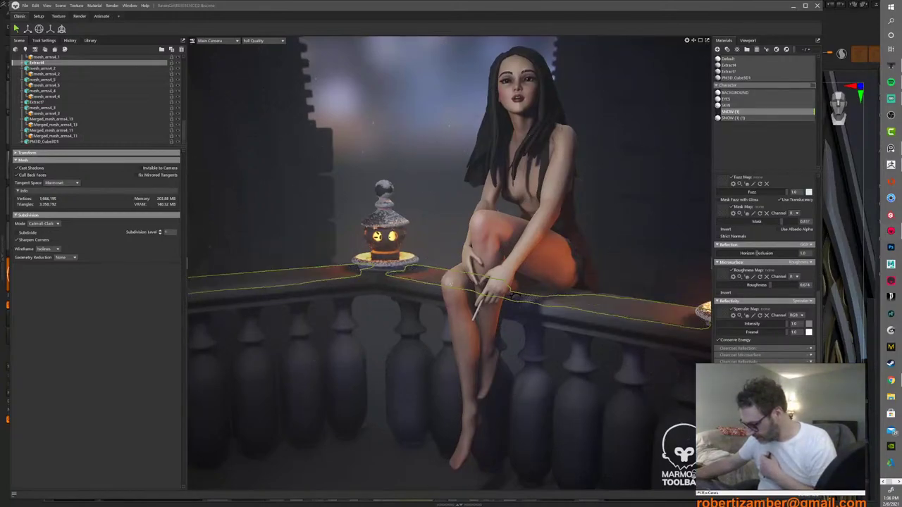
key(ctrl+z)
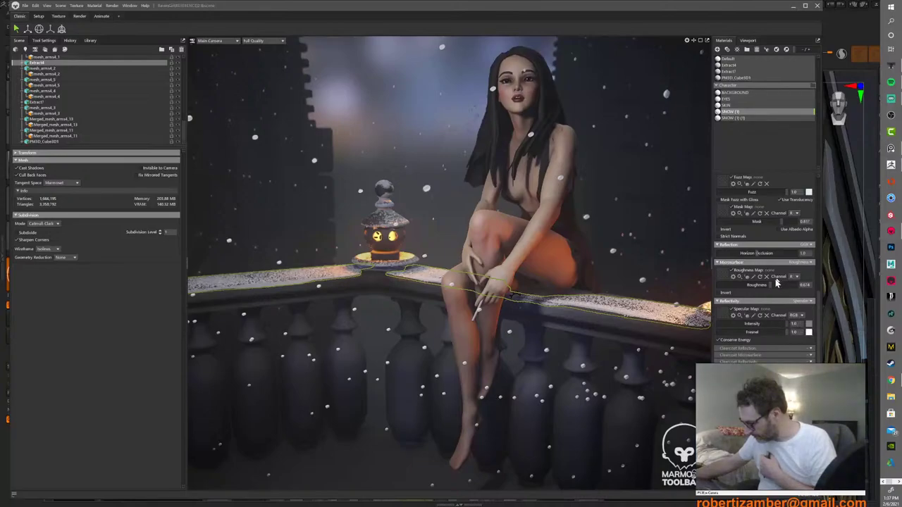
drag(792, 285, 819, 285)
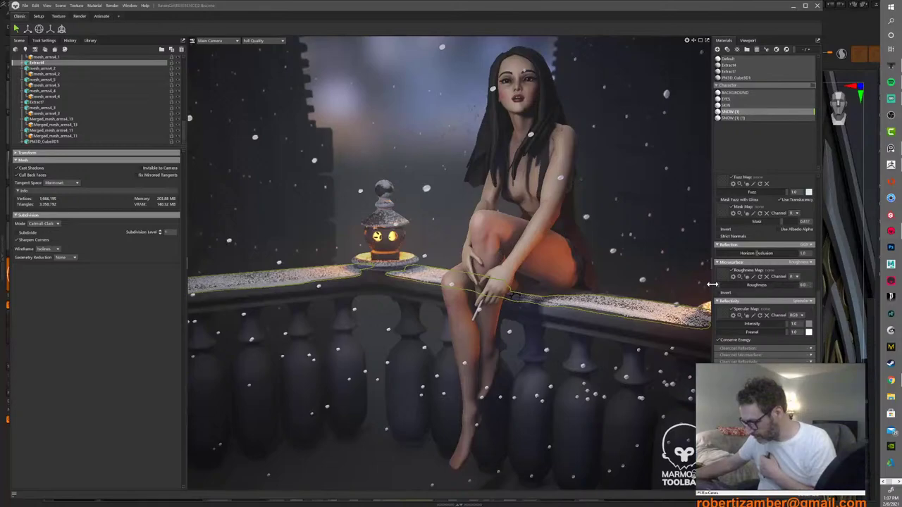
drag(723, 285, 796, 285)
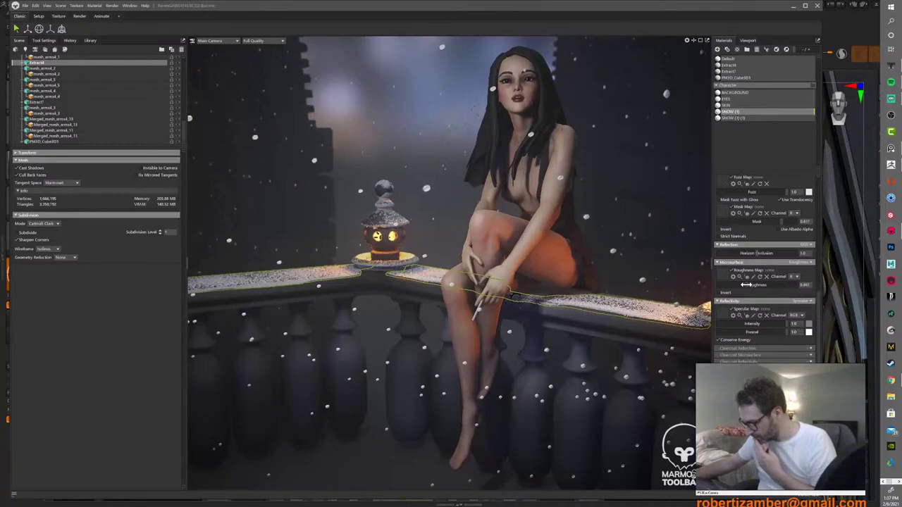
drag(746, 285, 757, 285)
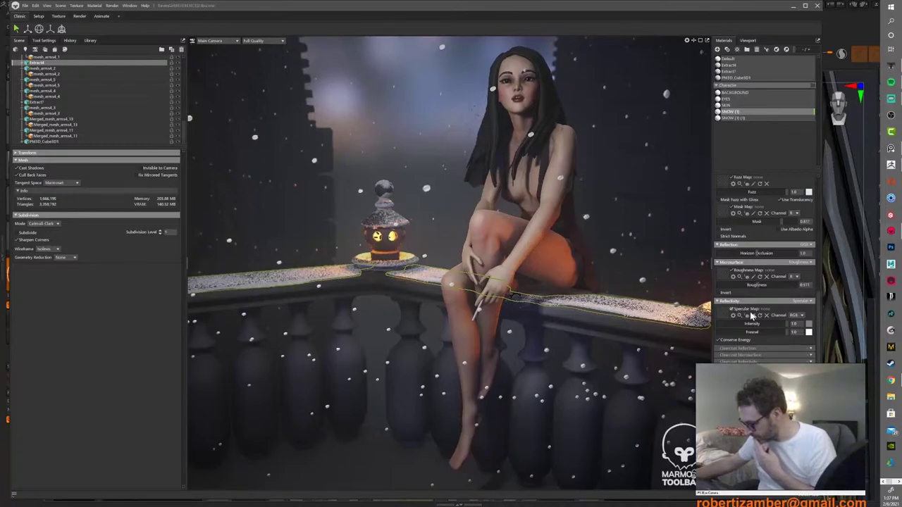
Step: Inspect the balustrade snow around the lanterns and select the balusters to check which material they use
click(630, 178)
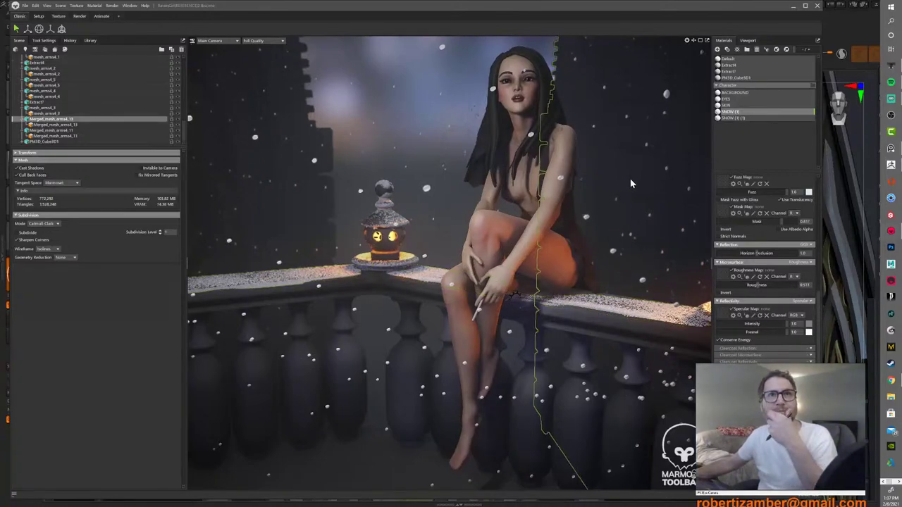
alt+drag(509, 159, 503, 234)
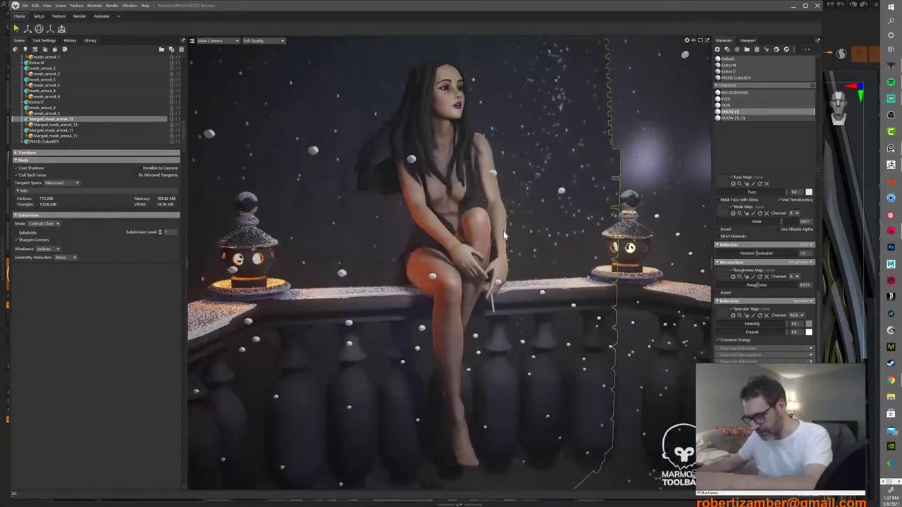
middle_drag(503, 235, 500, 239)
drag(500, 239, 493, 259)
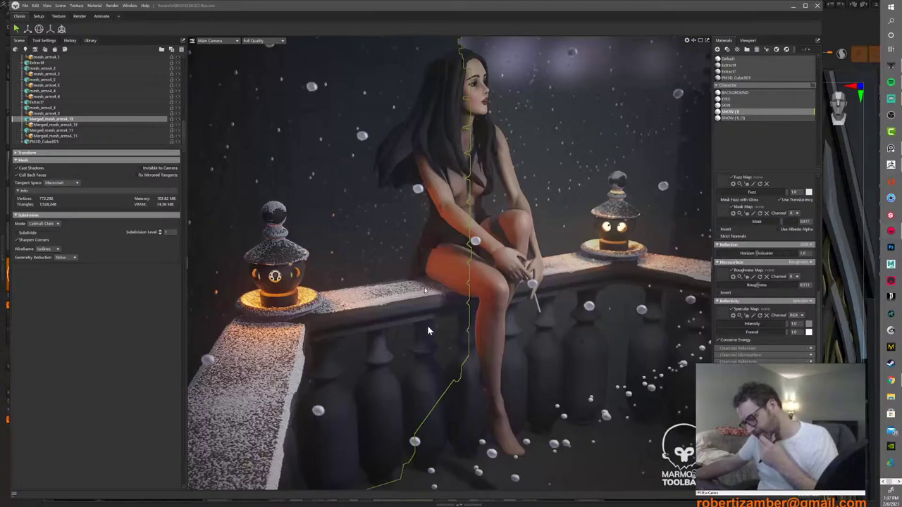
click(541, 366)
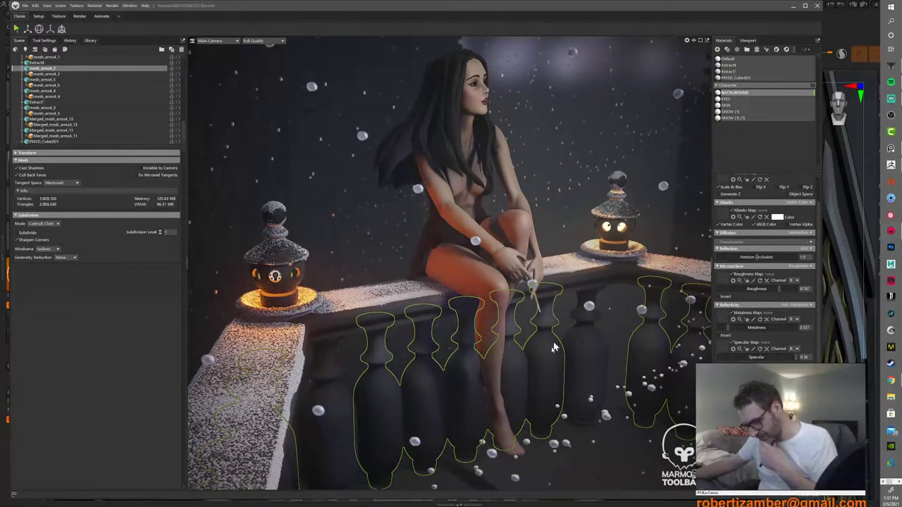
Step: Deselect the balusters and examine the seated figure, lanterns and falling snow from close up, low down and both sides
scroll(508, 257, up, 2)
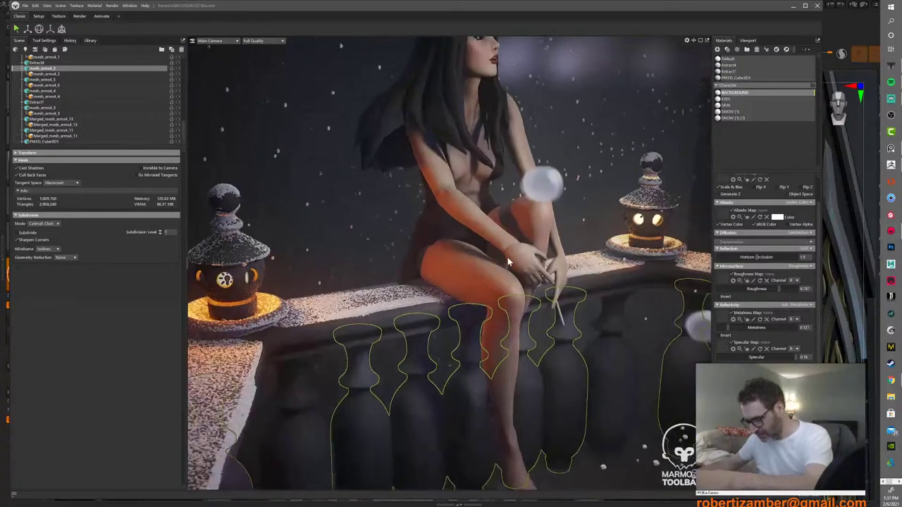
alt+drag(482, 249, 433, 229)
mouse_move(441, 278)
alt+mouse_down()
mouse_move(444, 271)
mouse_move(457, 286)
mouse_move(441, 287)
mouse_move(455, 276)
mouse_move(430, 286)
alt+mouse_up()
scroll(457, 286, down, 3)
scroll(457, 286, up, 3)
scroll(443, 286, down, 2)
scroll(457, 277, up, 2)
alt+middle_drag(430, 286, 434, 291)
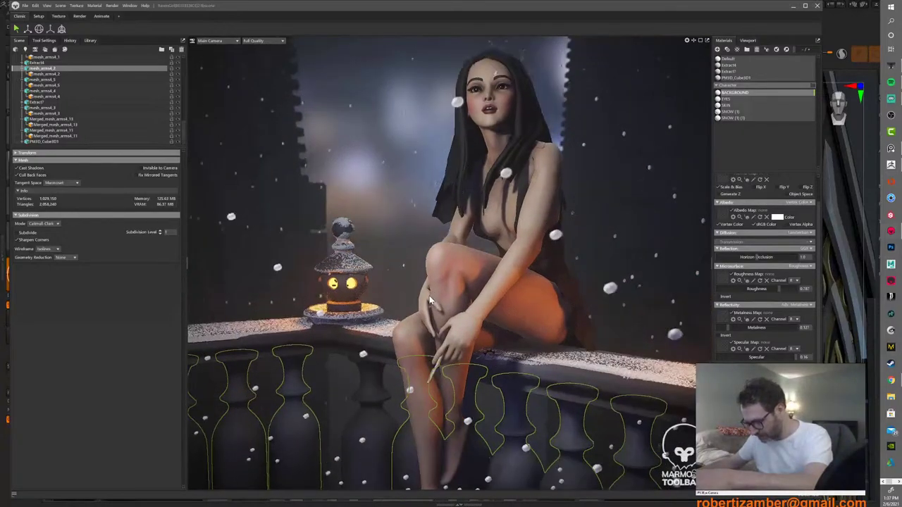
alt+drag(429, 297, 437, 293)
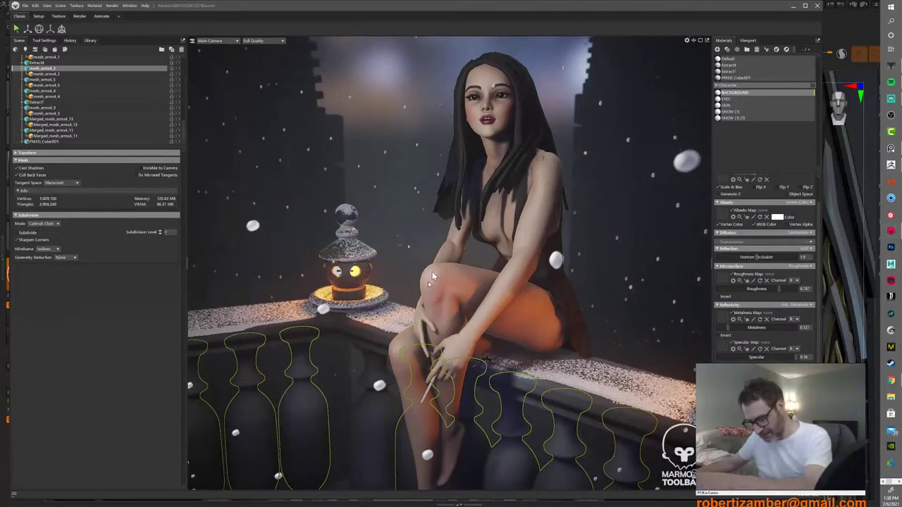
alt+drag(432, 271, 432, 272)
alt+right_drag(417, 253, 411, 268)
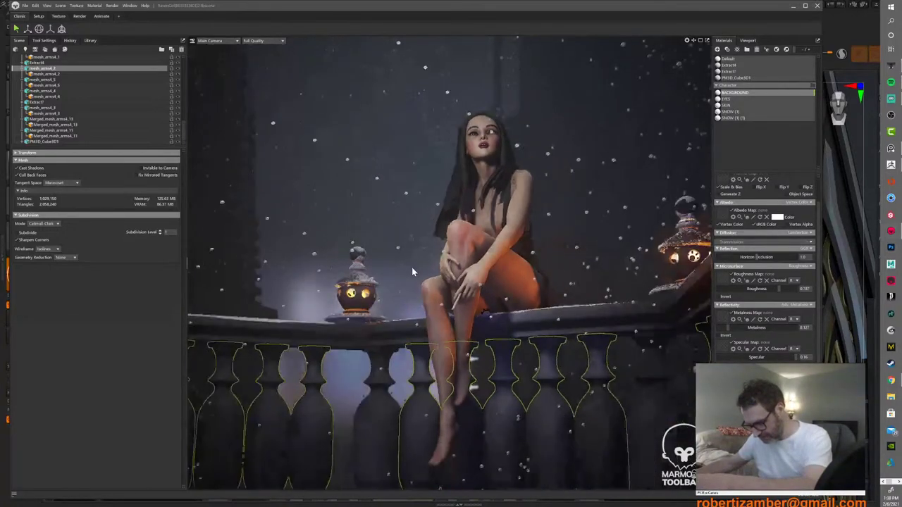
alt+drag(405, 266, 416, 296)
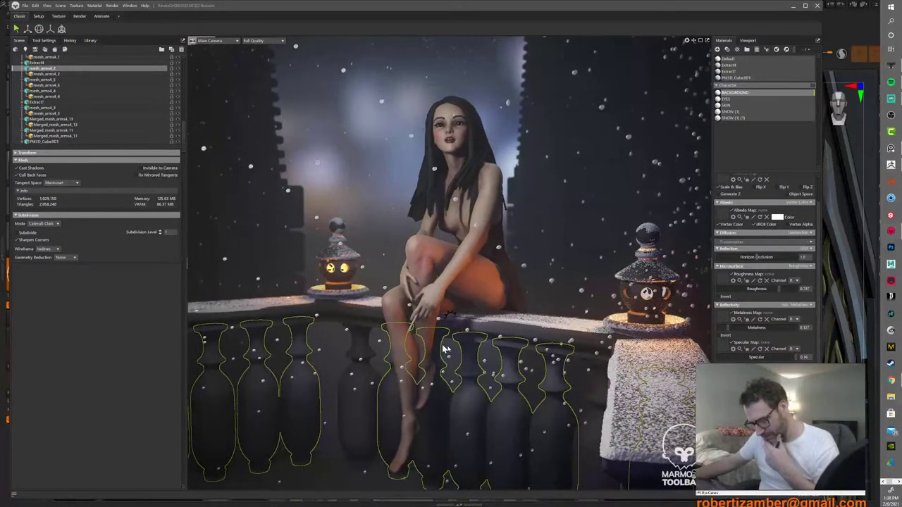
click(376, 189)
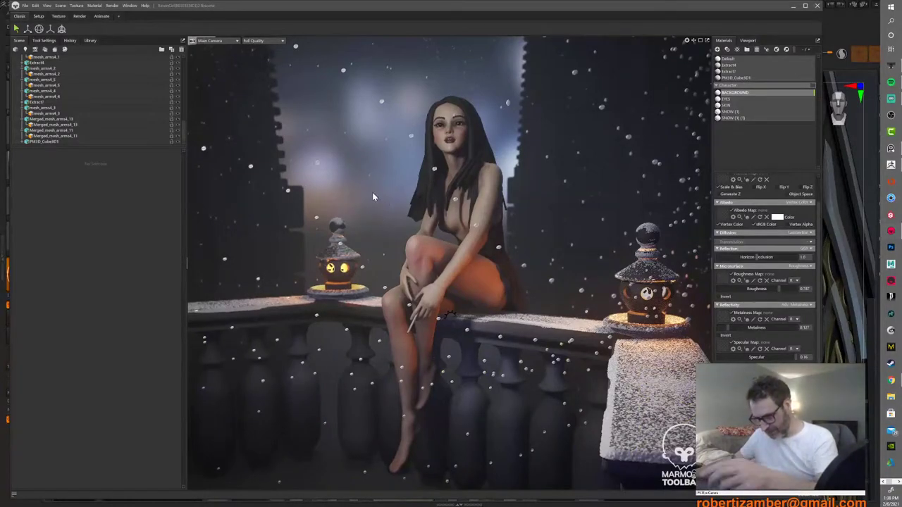
drag(377, 185, 439, 189)
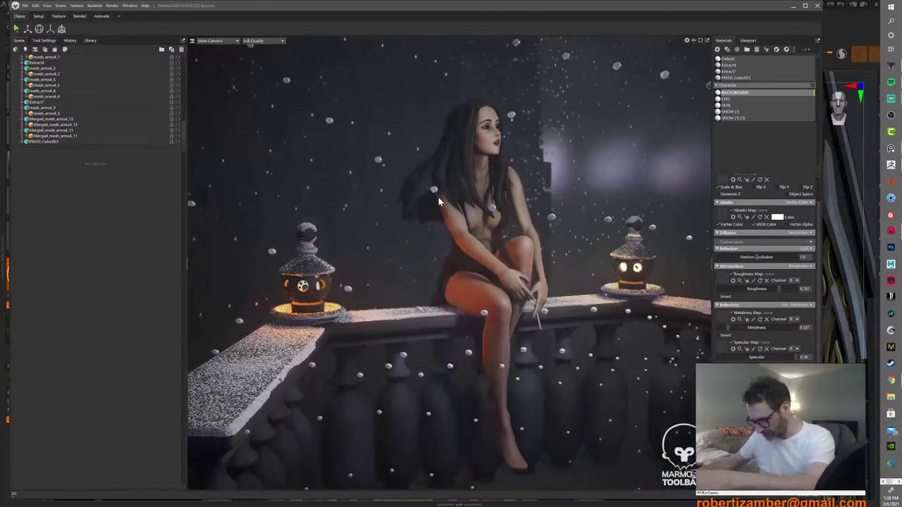
scroll(439, 198, up, 3)
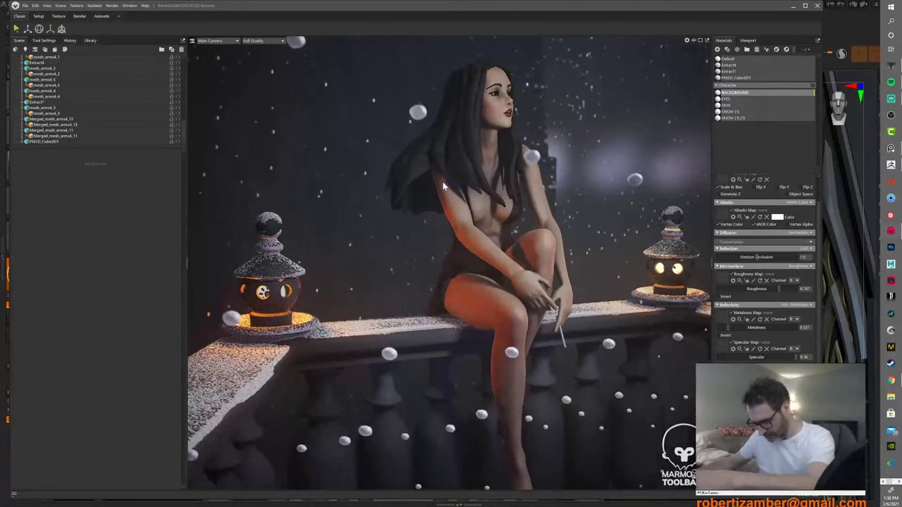
drag(444, 187, 439, 224)
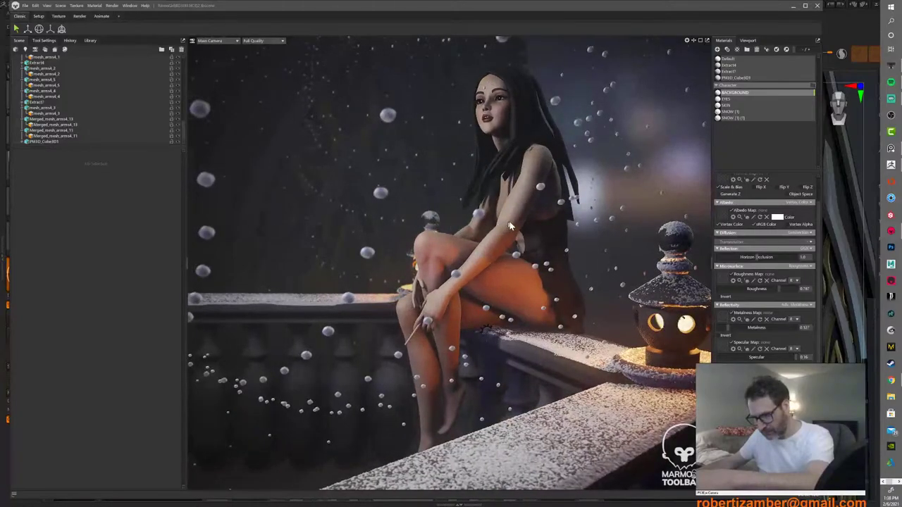
drag(511, 225, 471, 215)
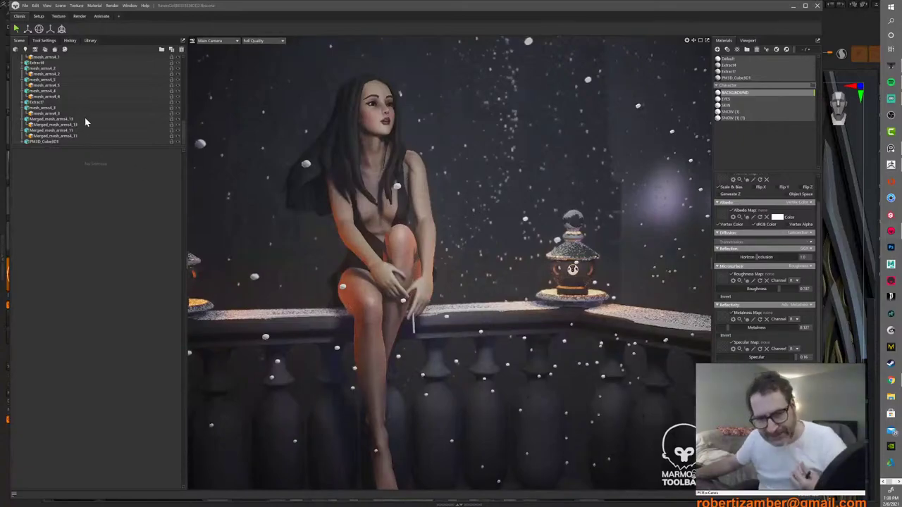
Step: Hide Sky Light 4 in the LAMPS group to switch off that lantern's light
scroll(92, 124, up, 10)
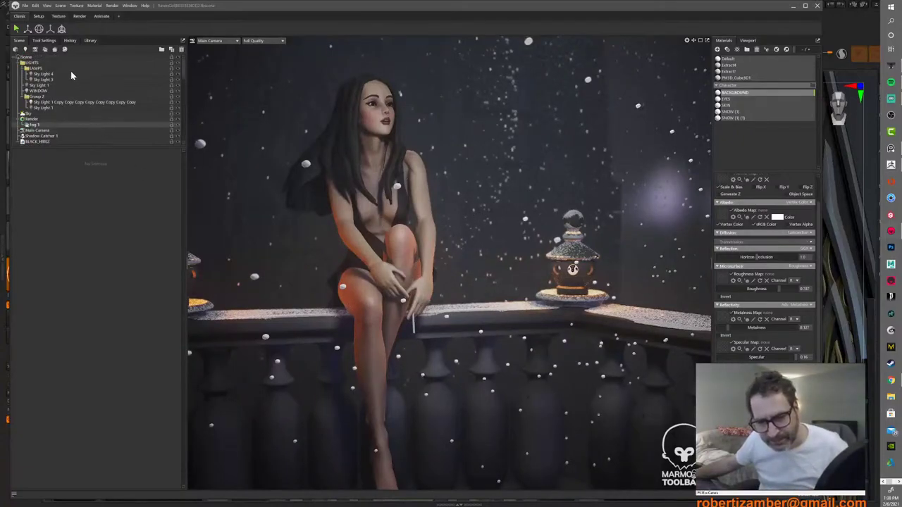
click(179, 74)
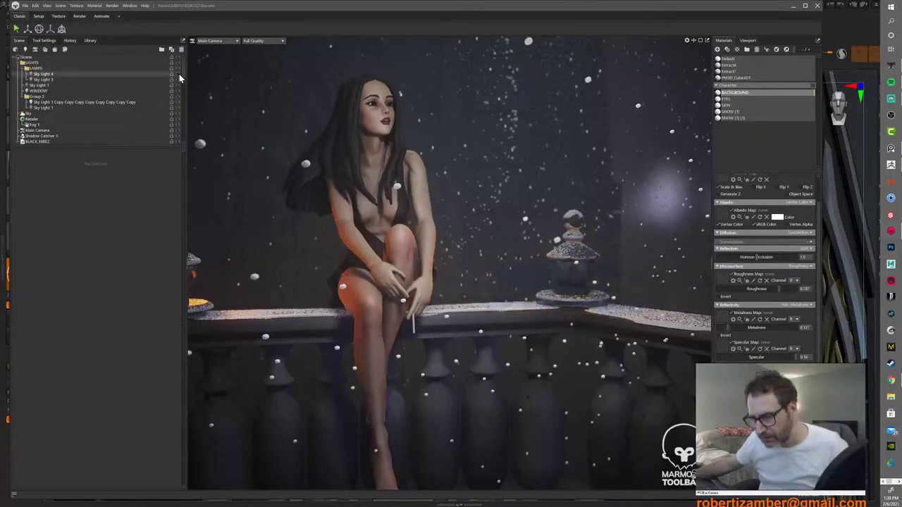
Step: Toggle the visibility of Sky Light 4, the Sky and the WINDOW light to compare what each contributes to the scene
click(179, 75)
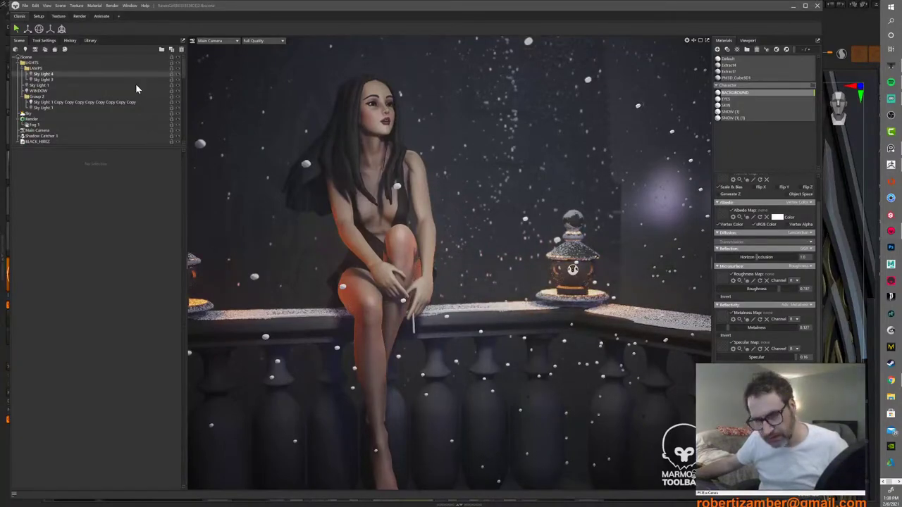
click(18, 63)
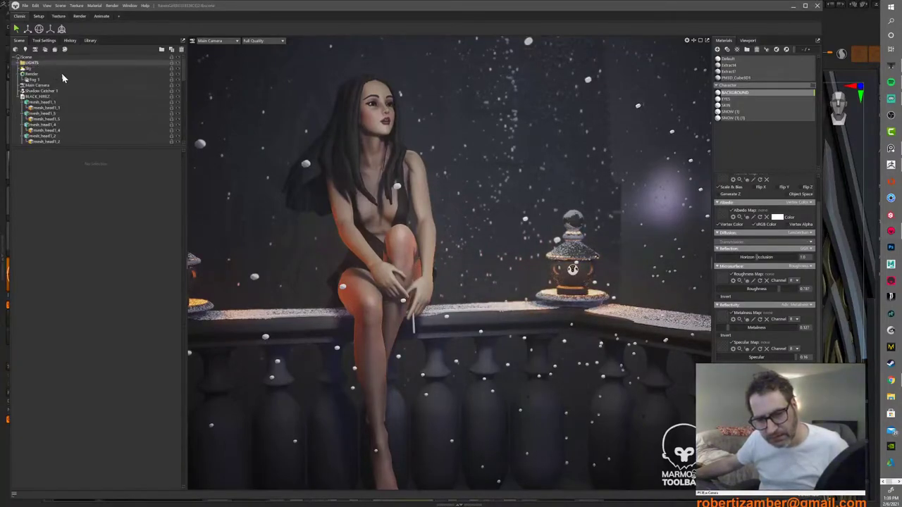
click(178, 68)
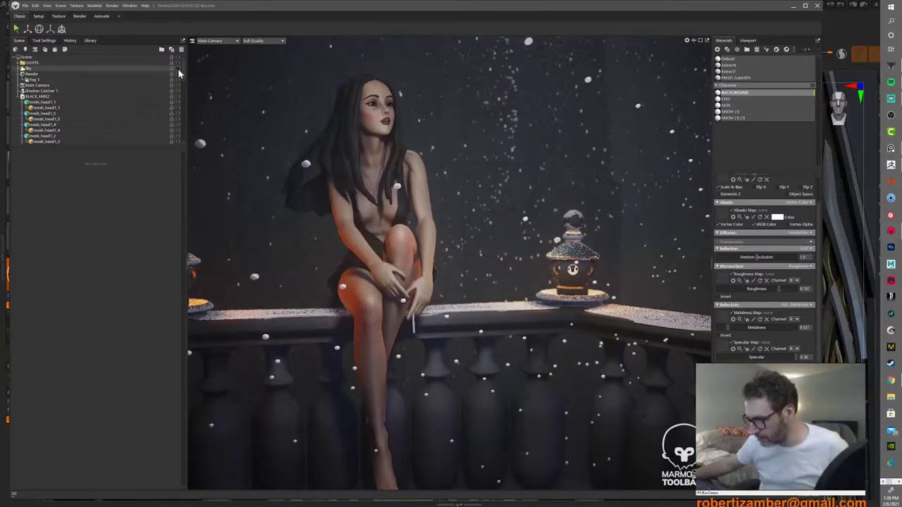
click(177, 69)
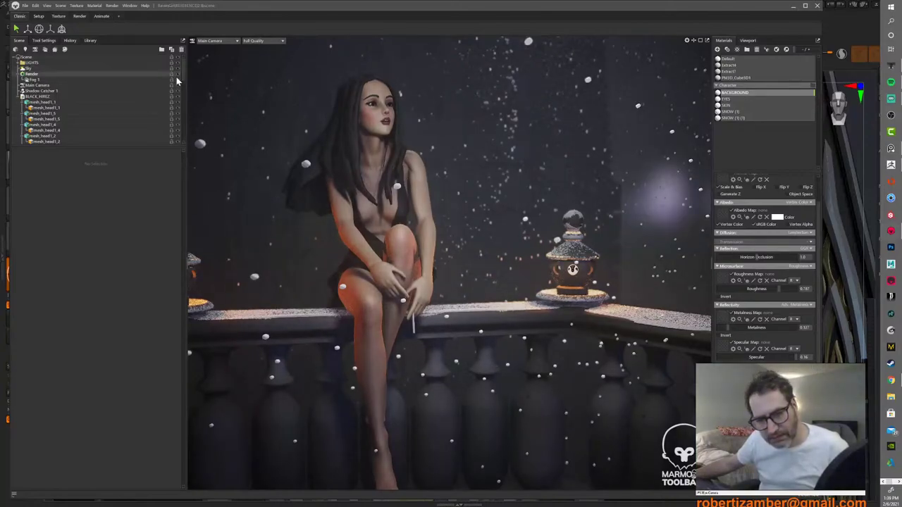
click(22, 64)
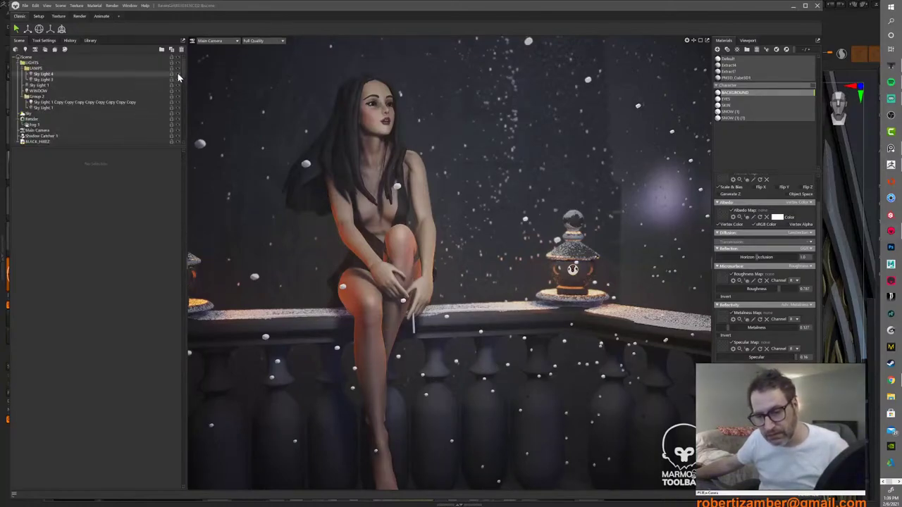
click(178, 74)
click(177, 74)
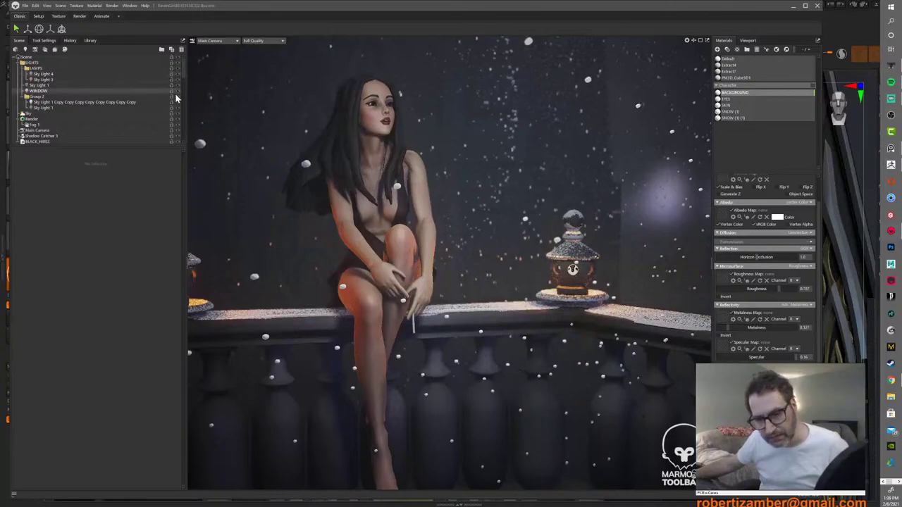
click(178, 90)
click(178, 91)
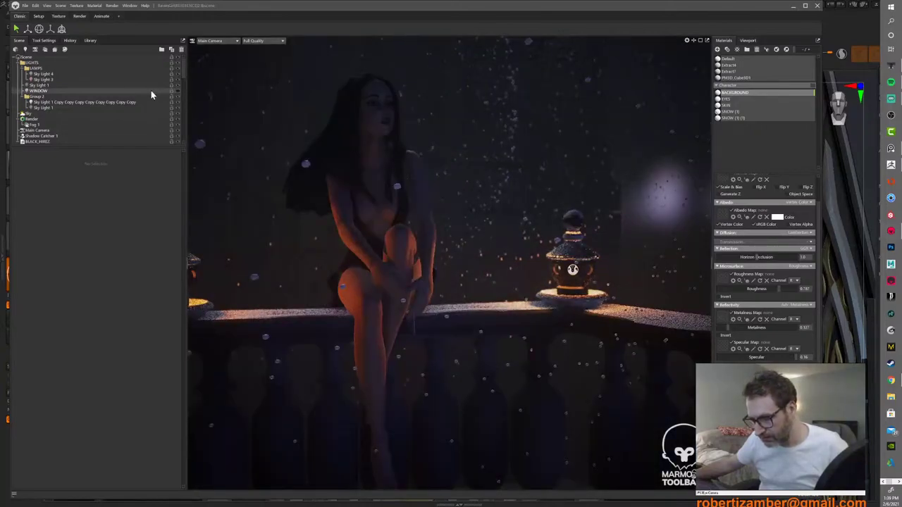
Step: Fine-tune the brightness of the WINDOW light
click(99, 91)
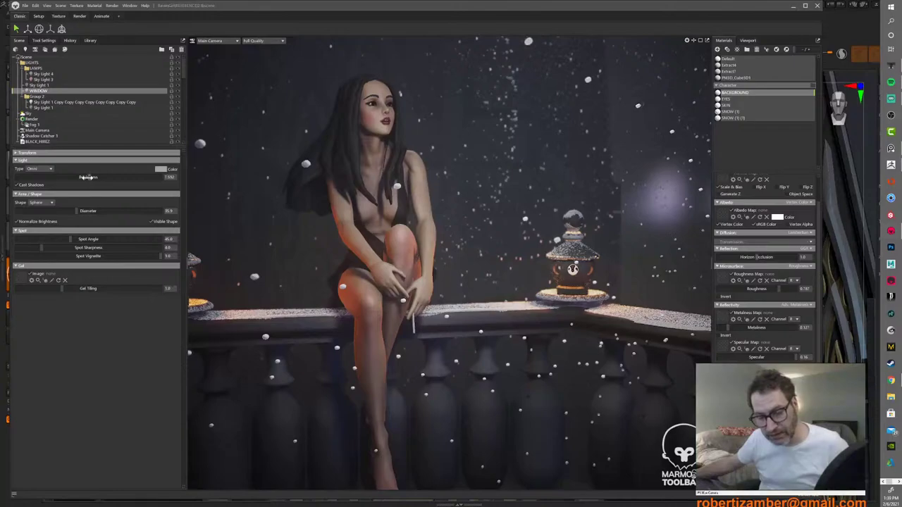
drag(84, 178, 89, 177)
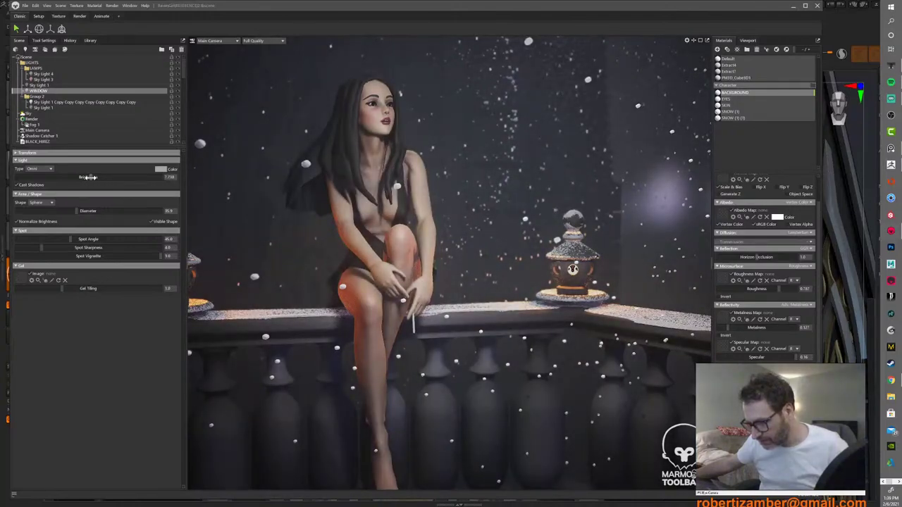
drag(86, 177, 89, 177)
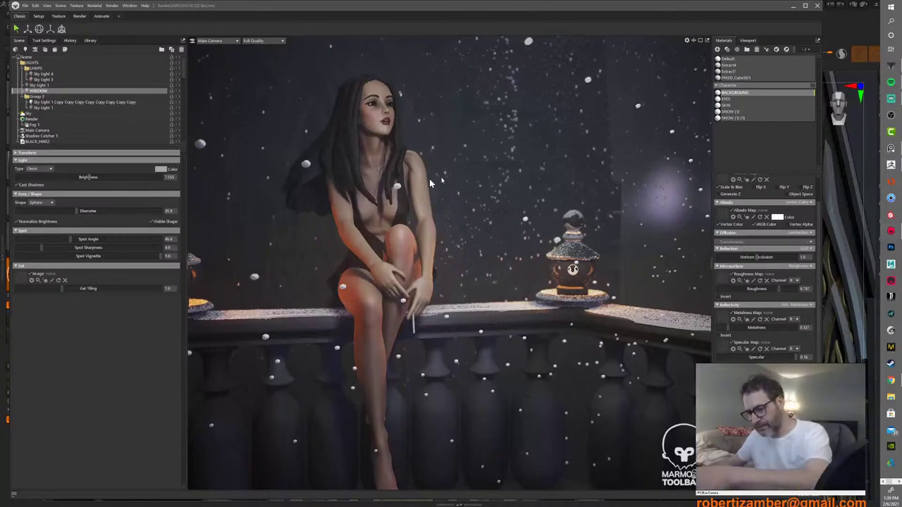
Step: Examine the lighting on the seated character, balustrade and lanterns from several angles
alt+drag(429, 181, 404, 179)
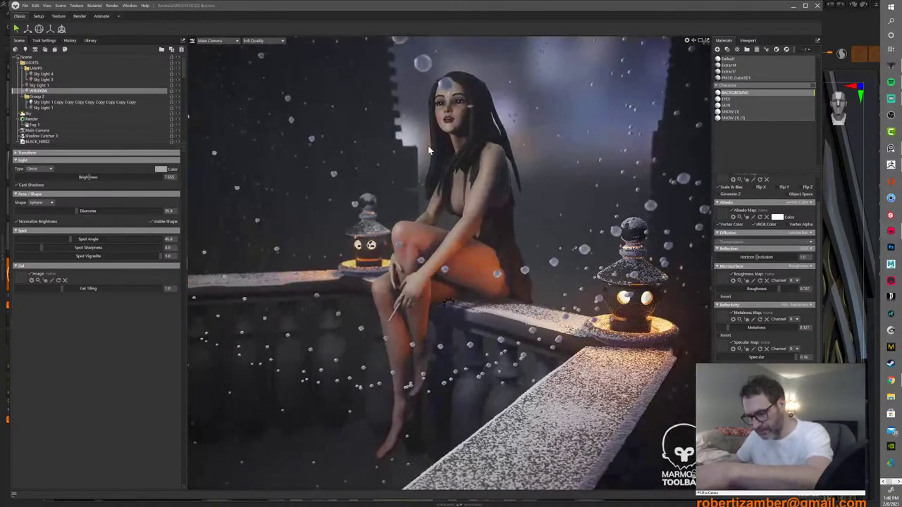
key(ctrl+z)
key(ctrl+z)
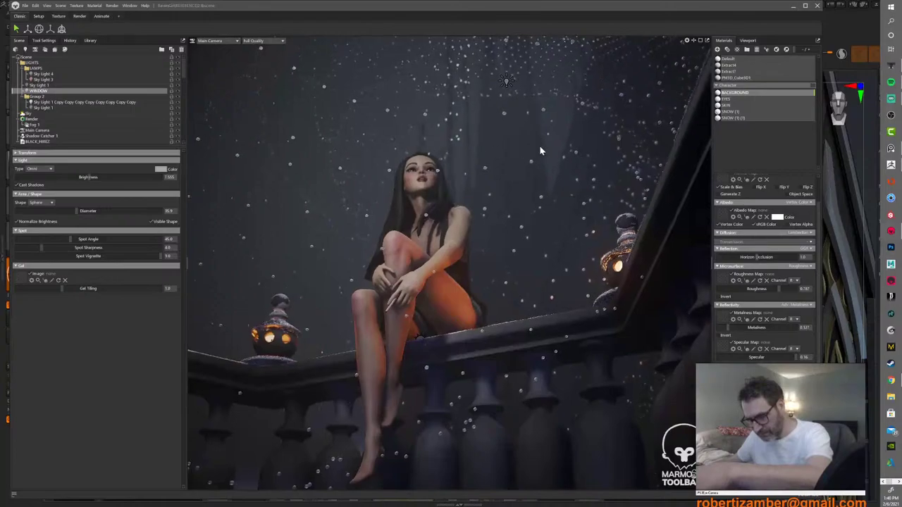
key(ctrl+z)
key(ctrl+z)
key(ctrl+z)
key(ctrl+z)
key(ctrl+z)
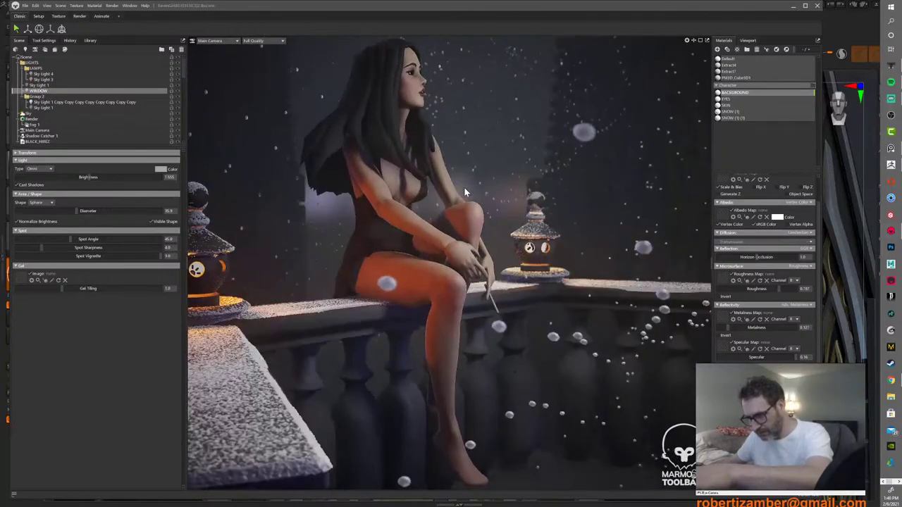
drag(465, 189, 453, 197)
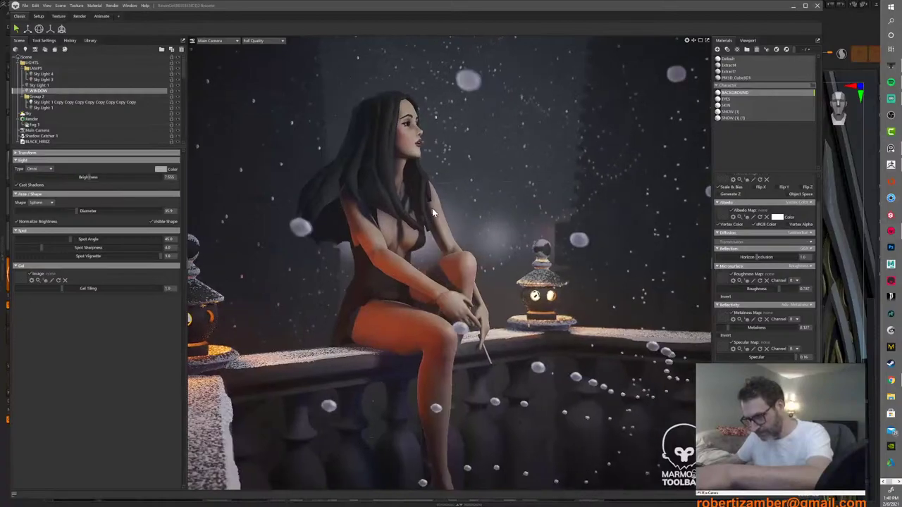
alt+drag(453, 208, 417, 210)
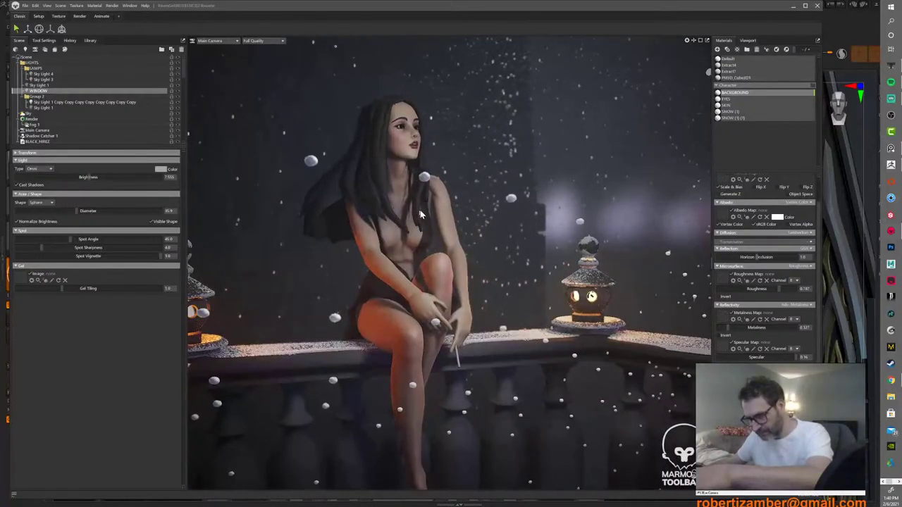
alt+drag(430, 211, 277, 235)
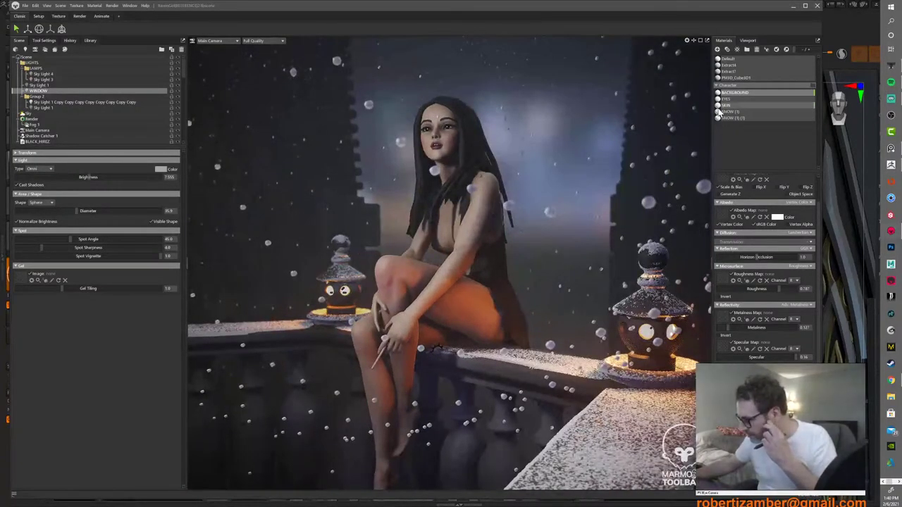
Step: Duplicate the EYES material and rename the copy CLOTHING
right_click(730, 100)
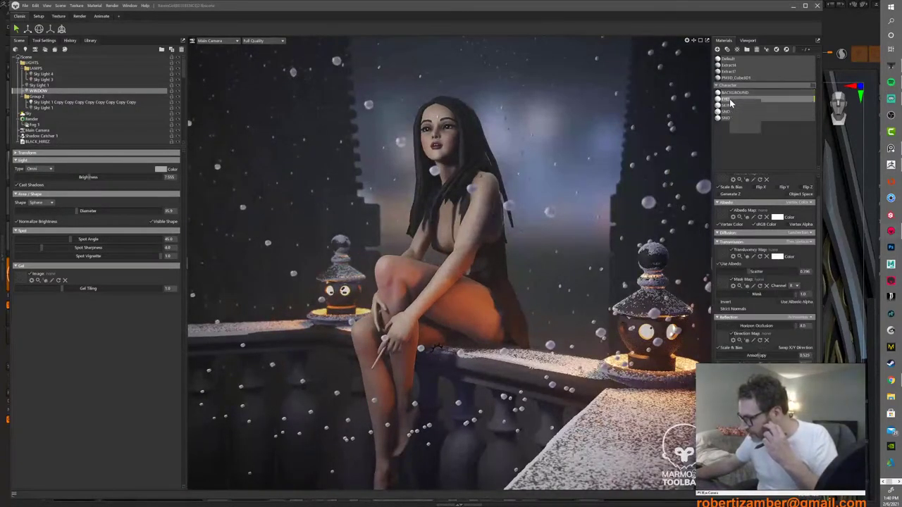
click(741, 110)
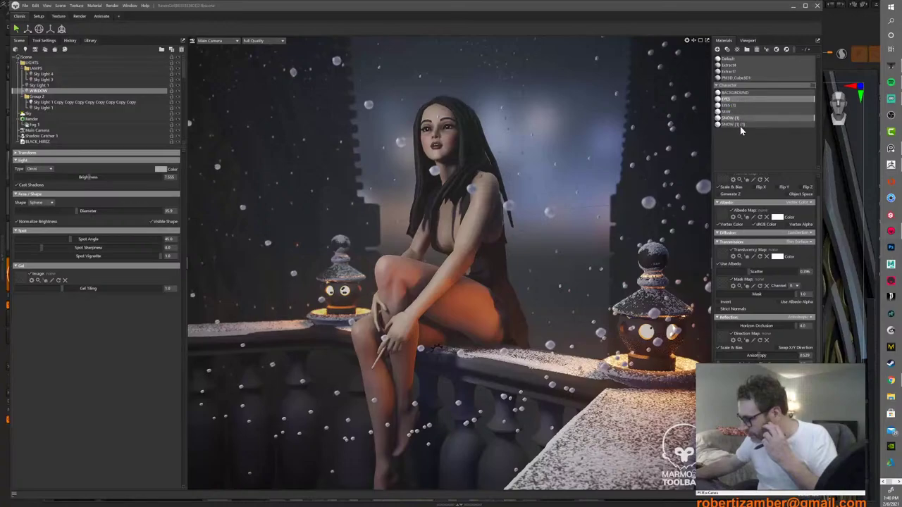
click(728, 107)
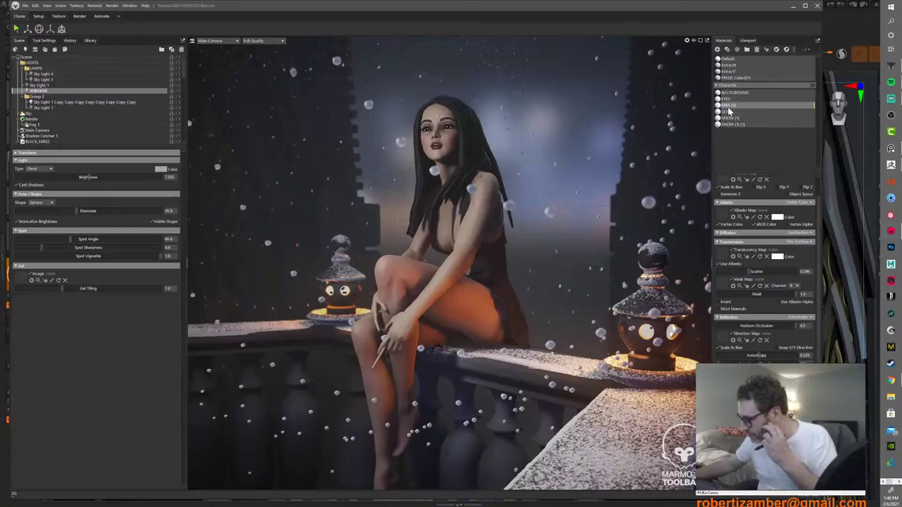
double_click(728, 107)
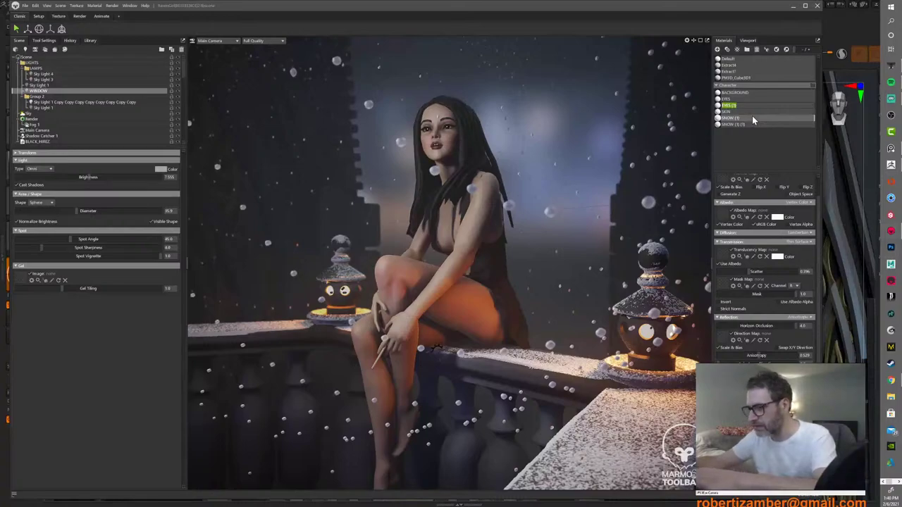
text(E)
key(BackSpace)
text(CLOTHING)
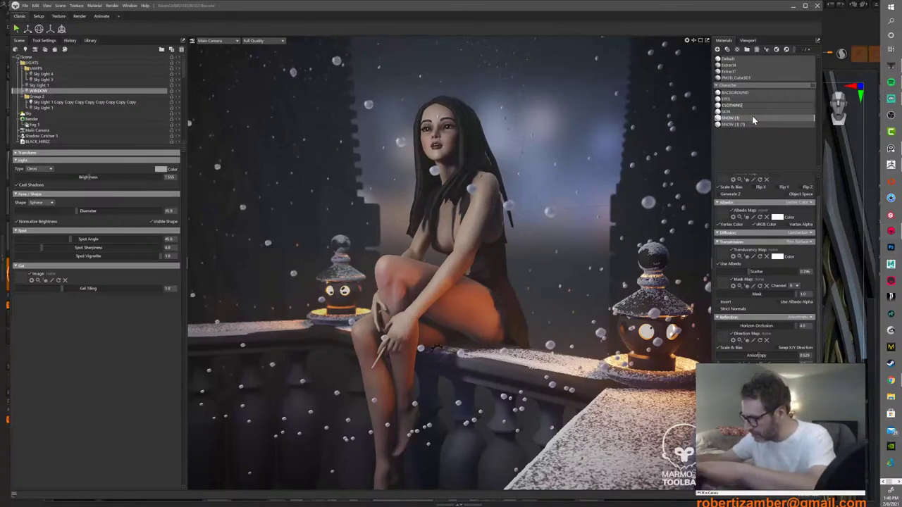
key(Return)
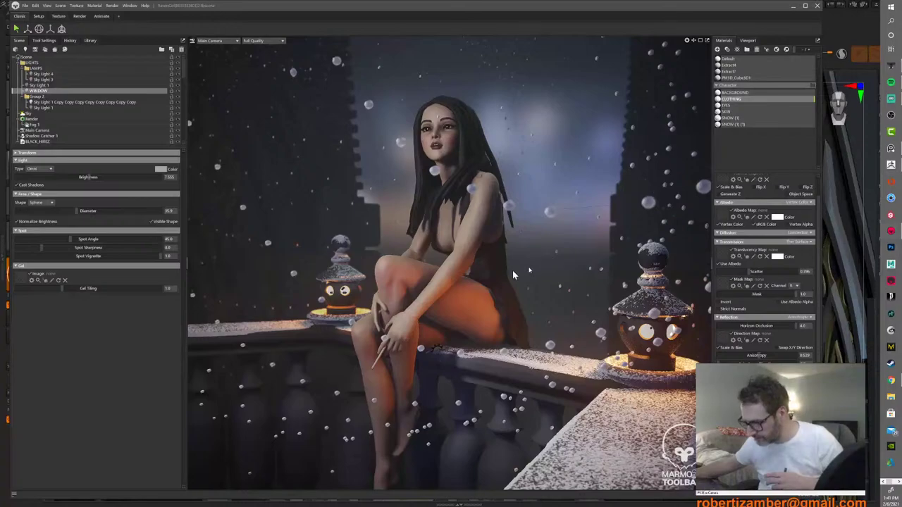
Step: Apply the CLOTHING material to the character's dress and switch its microsurface to Gloss with a value of about 0.629
drag(732, 100, 497, 279)
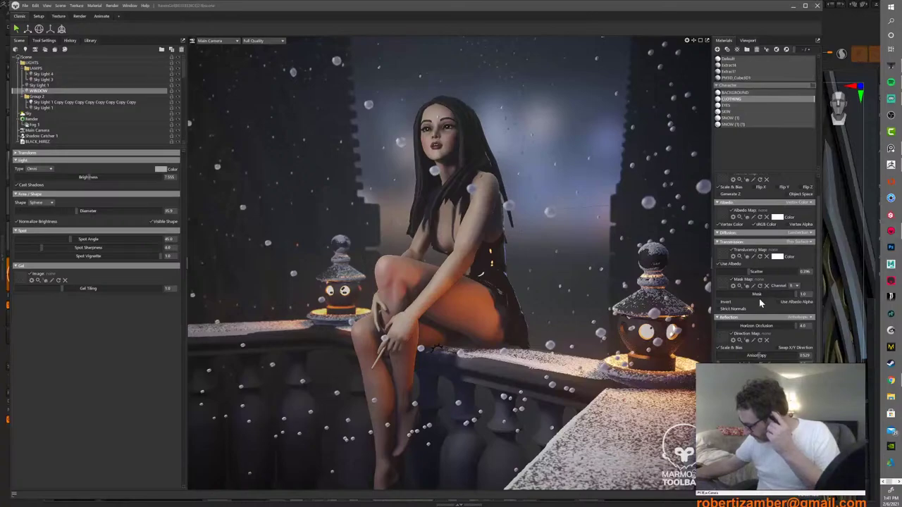
scroll(756, 338, down, 1)
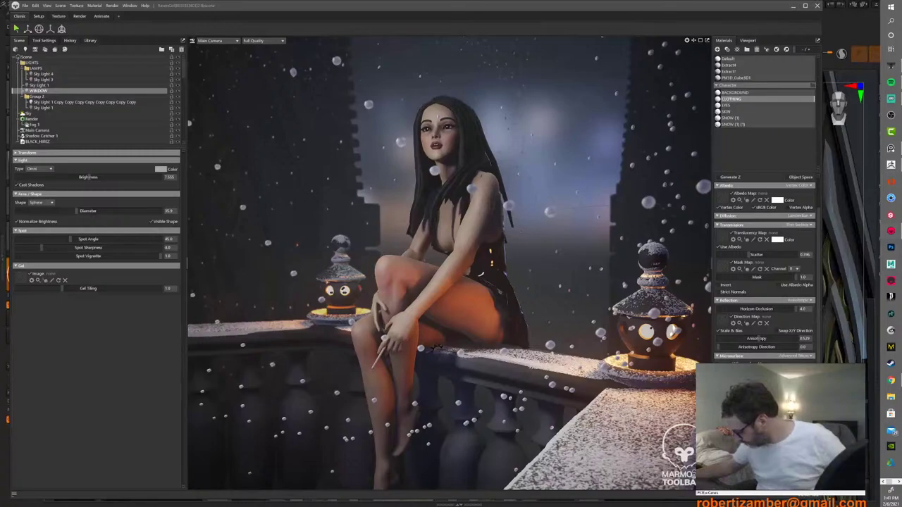
scroll(752, 321, up, 3)
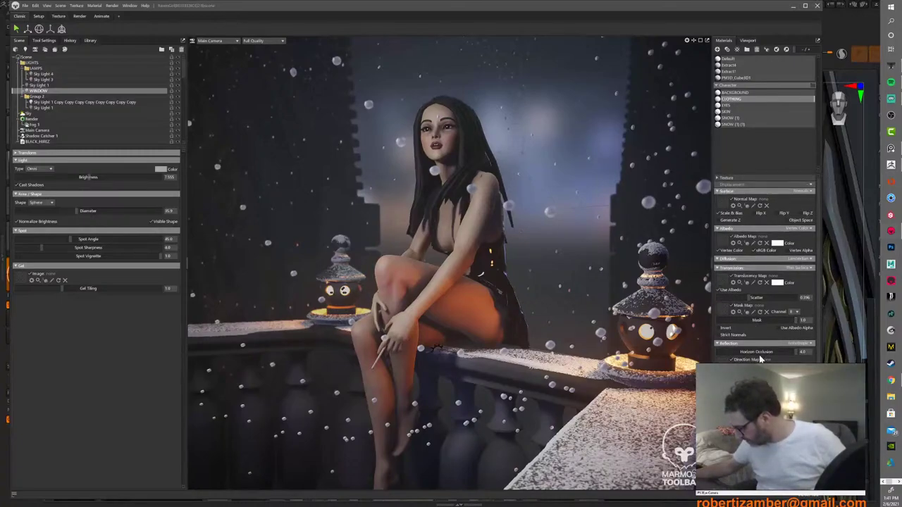
scroll(760, 359, down, 1)
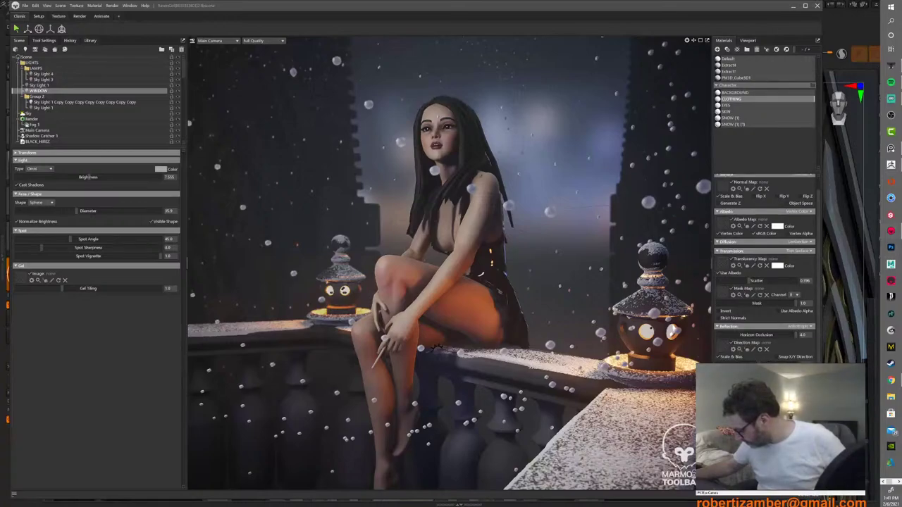
scroll(765, 282, down, 3)
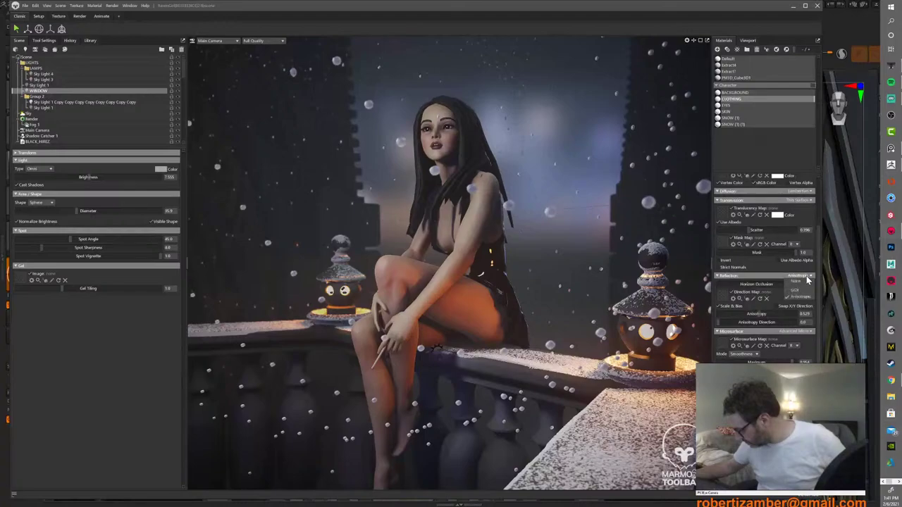
click(806, 355)
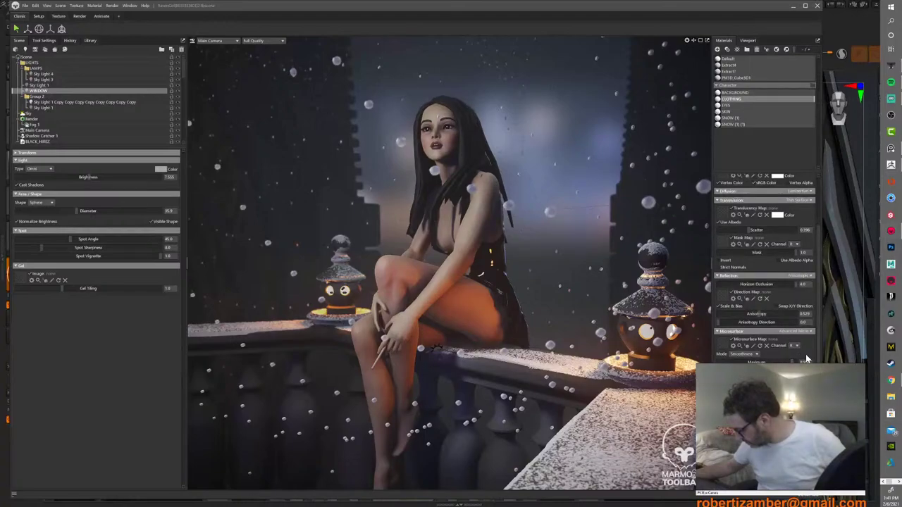
click(801, 332)
click(802, 332)
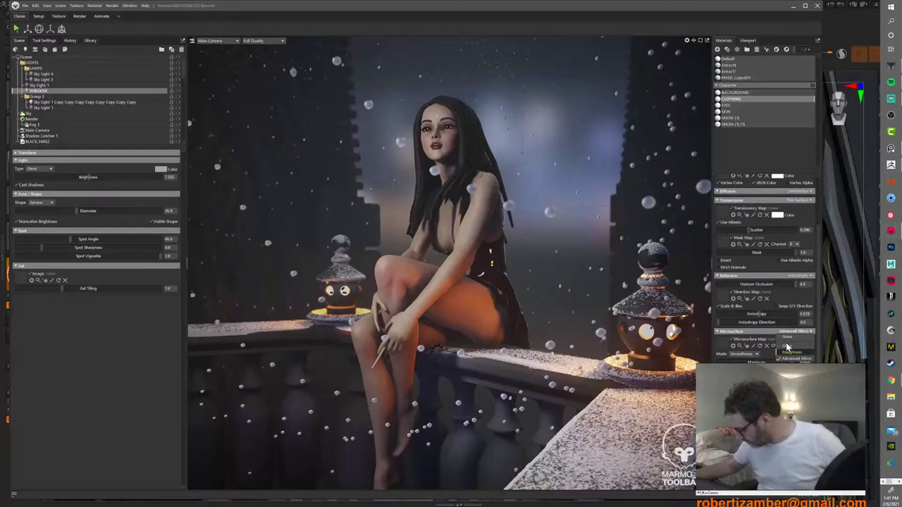
click(785, 346)
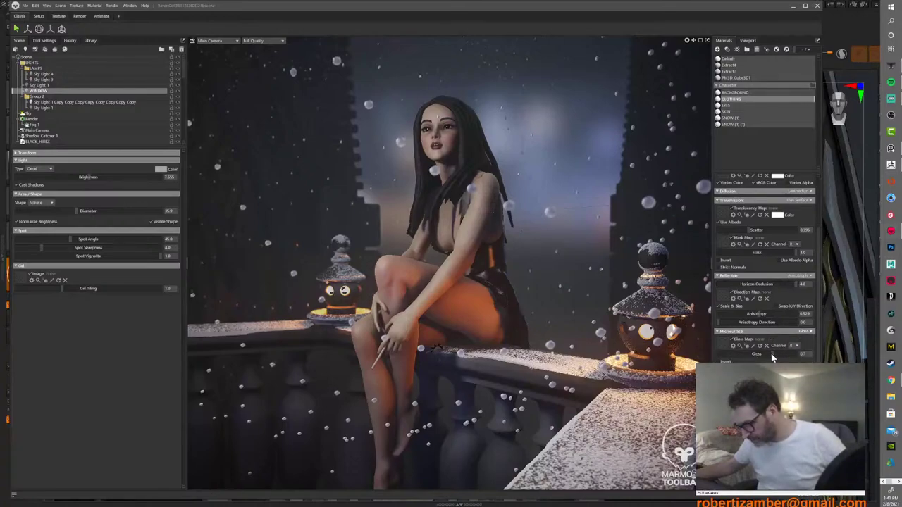
mouse_move(773, 355)
mouse_down()
mouse_move(734, 354)
mouse_move(784, 356)
mouse_move(768, 356)
mouse_up()
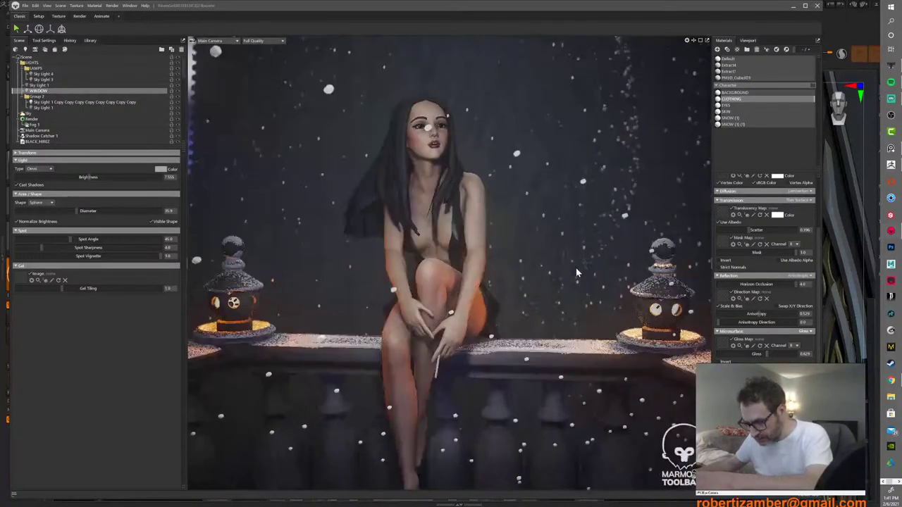
drag(577, 269, 358, 281)
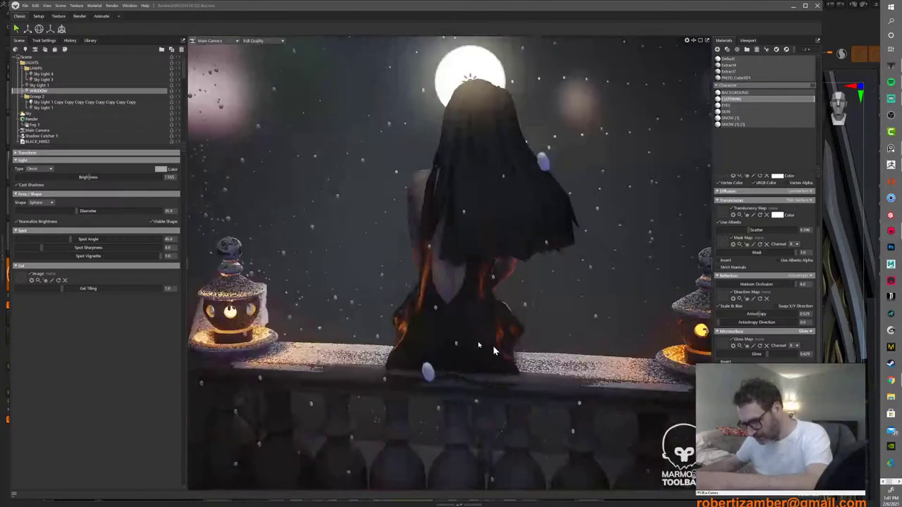
drag(413, 348, 571, 355)
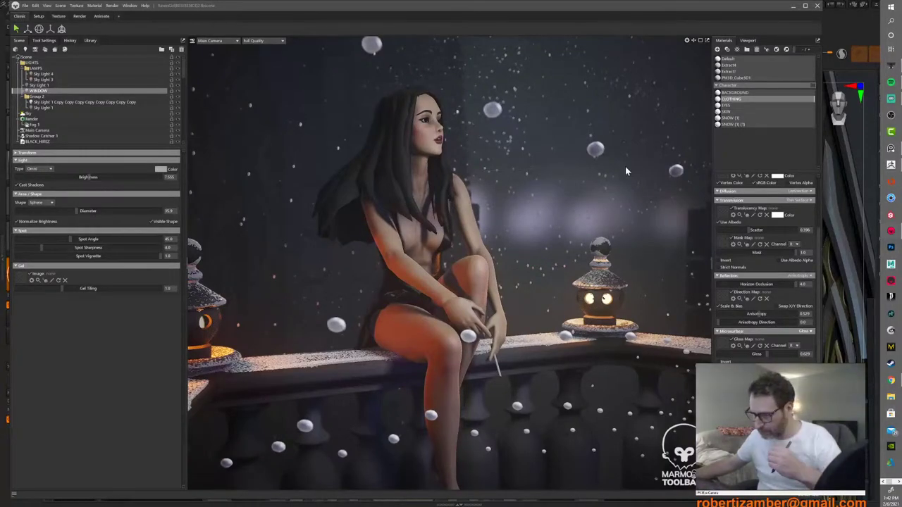
Step: Switch to ZBrush and hide the BACKGROUND subtool folder
click(794, 6)
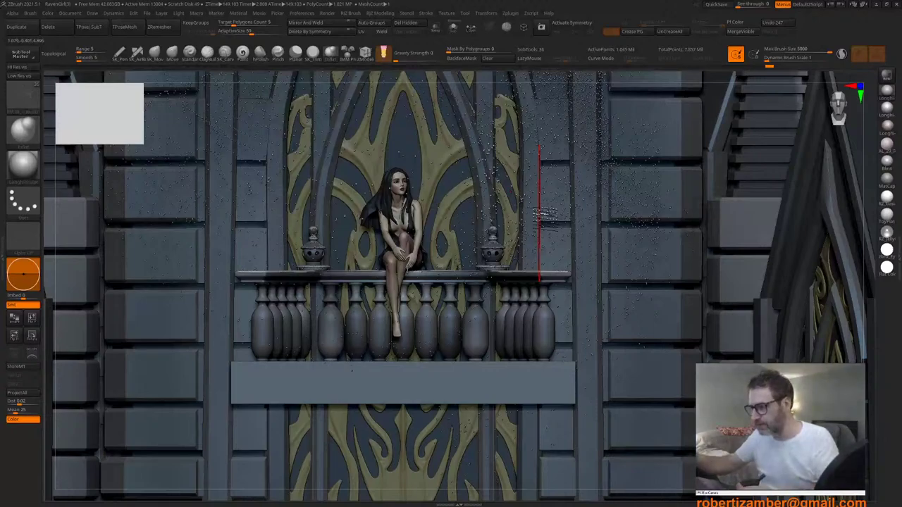
key(F1)
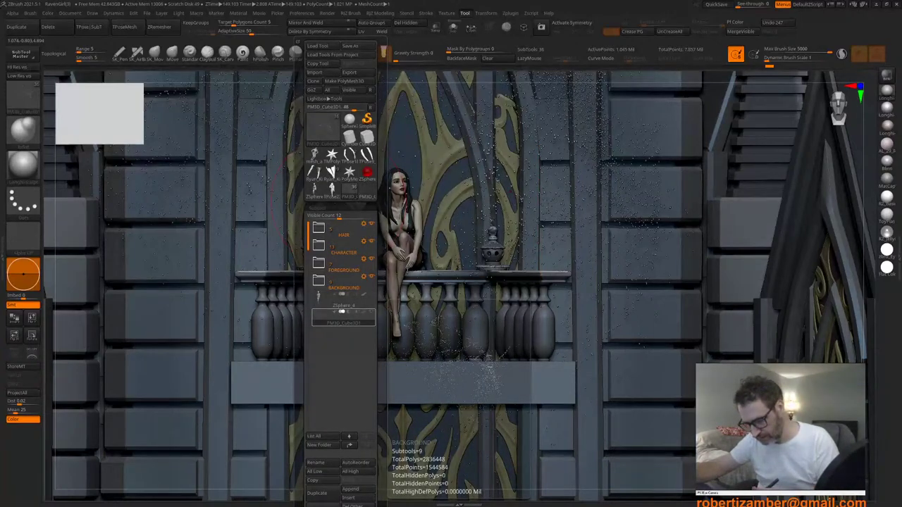
click(329, 282)
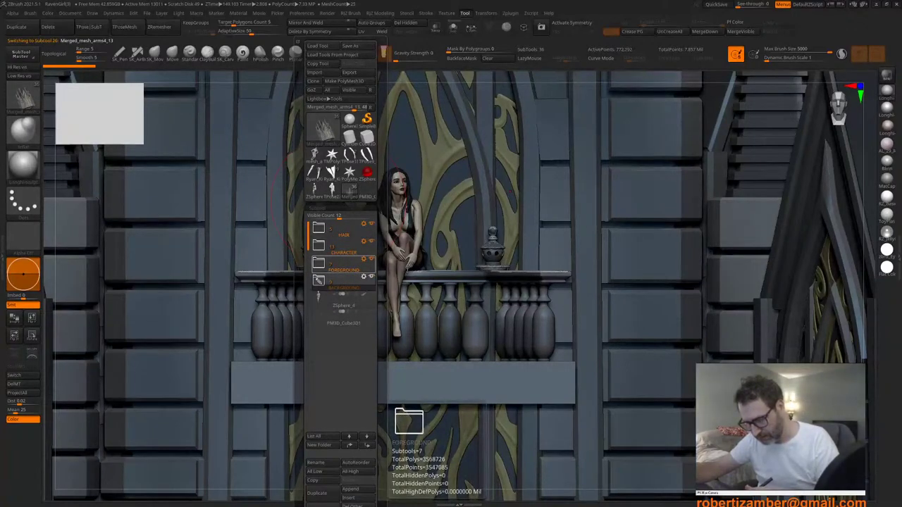
click(372, 277)
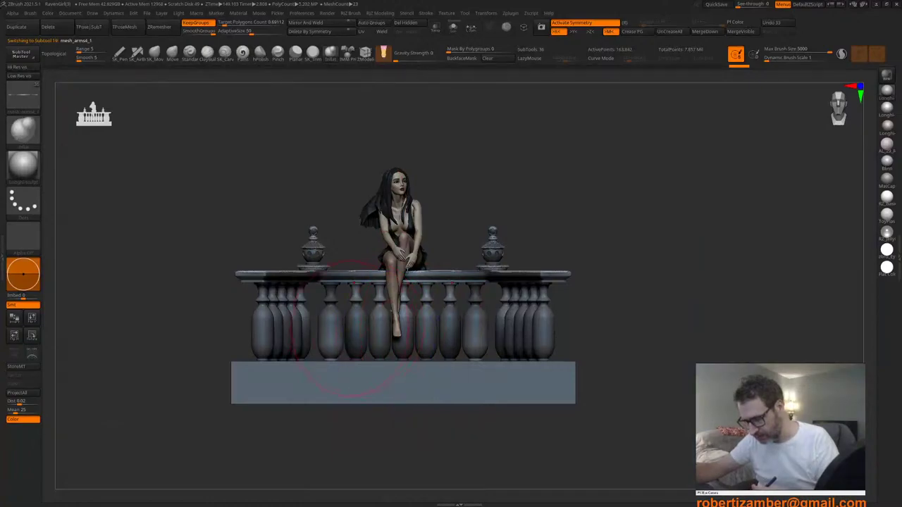
Step: Inspect the balustrade and the seated character up close and from both sides with the background hidden
alt+right_drag(351, 330, 376, 369)
key(t)
right_click(350, 337)
alt+right_drag(347, 333, 356, 318)
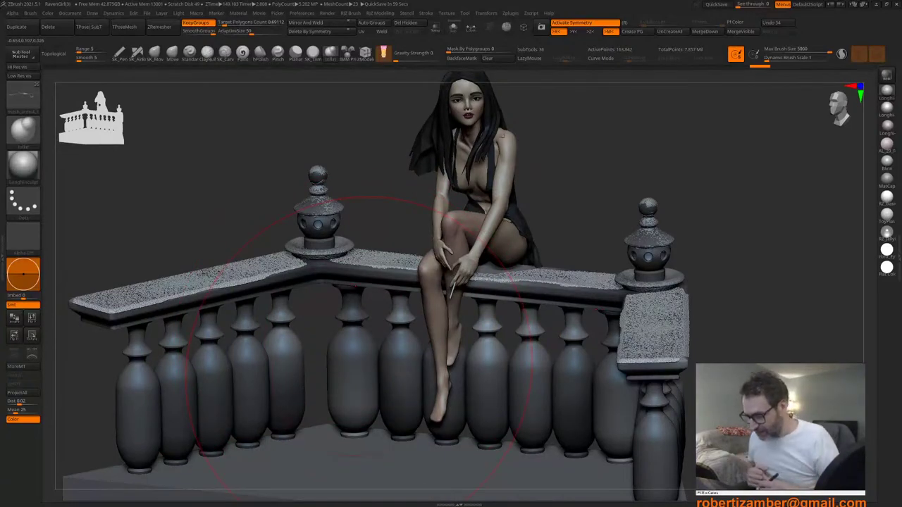
right_drag(343, 356, 347, 327)
right_click(359, 336)
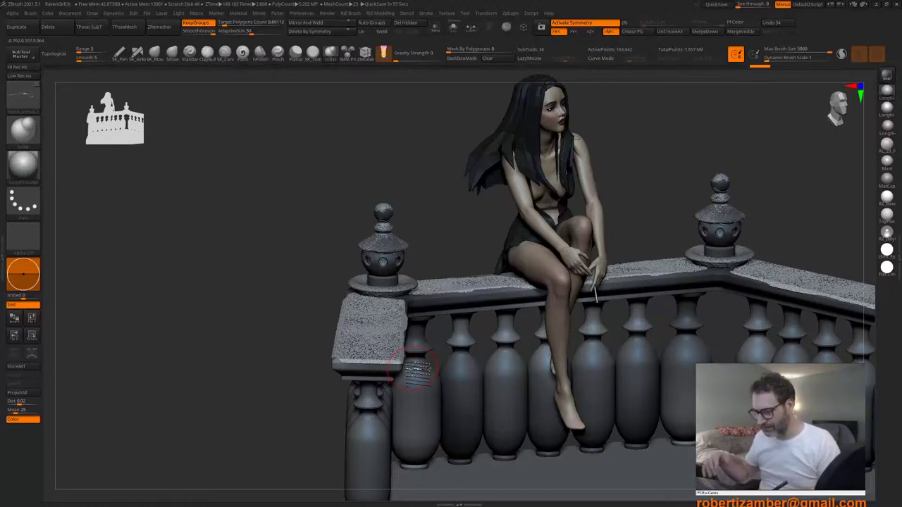
key(n)
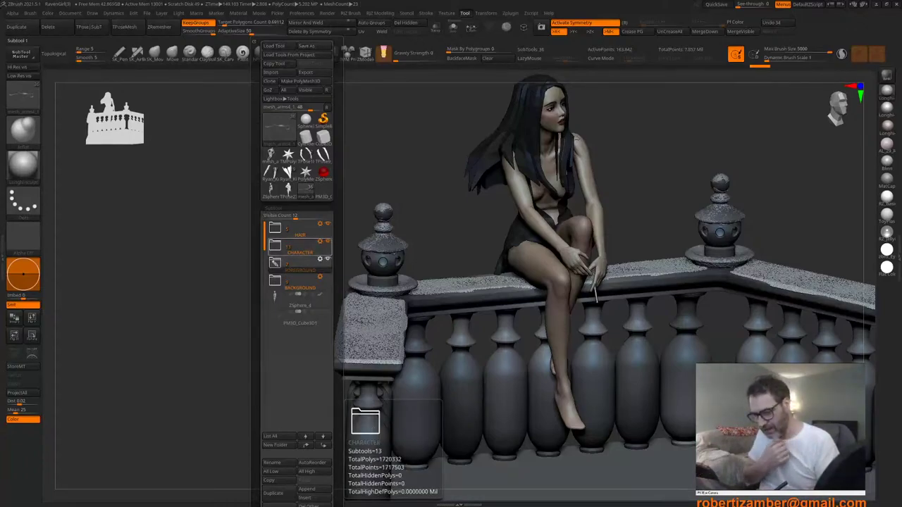
drag(272, 278, 229, 274)
alt+right_drag(416, 374, 383, 357)
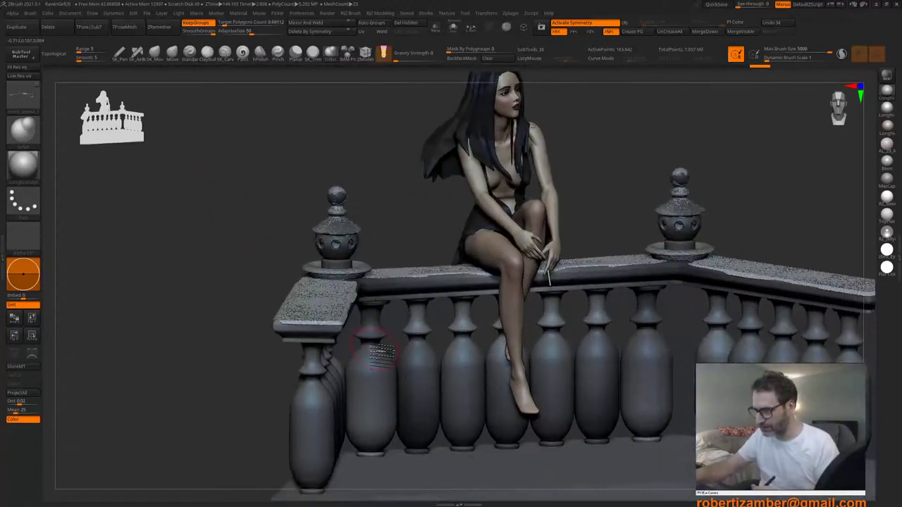
key(F1)
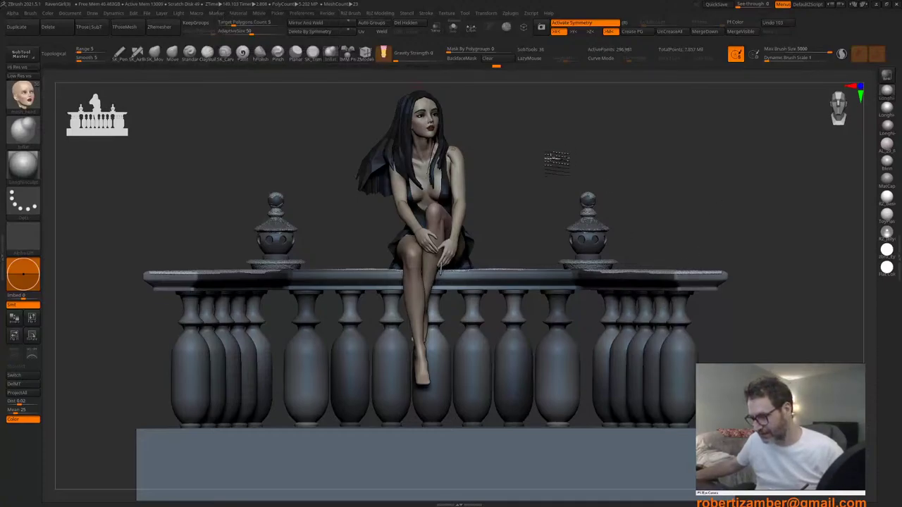
Step: Select the seated character's arm mesh and undo the last stroke on it
mouse_move(552, 157)
mouse_down()
mouse_move(537, 161)
mouse_move(549, 161)
mouse_up()
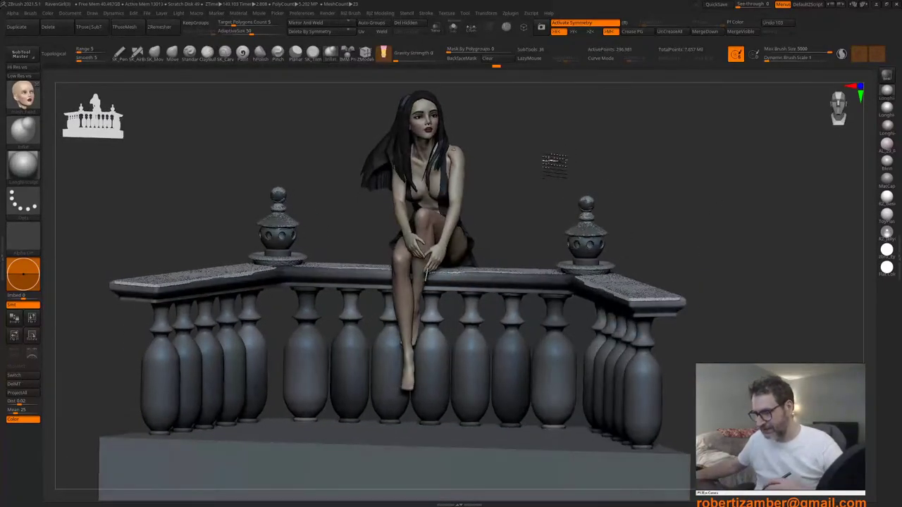
shift+drag(370, 385, 381, 368)
alt+drag(412, 303, 401, 344)
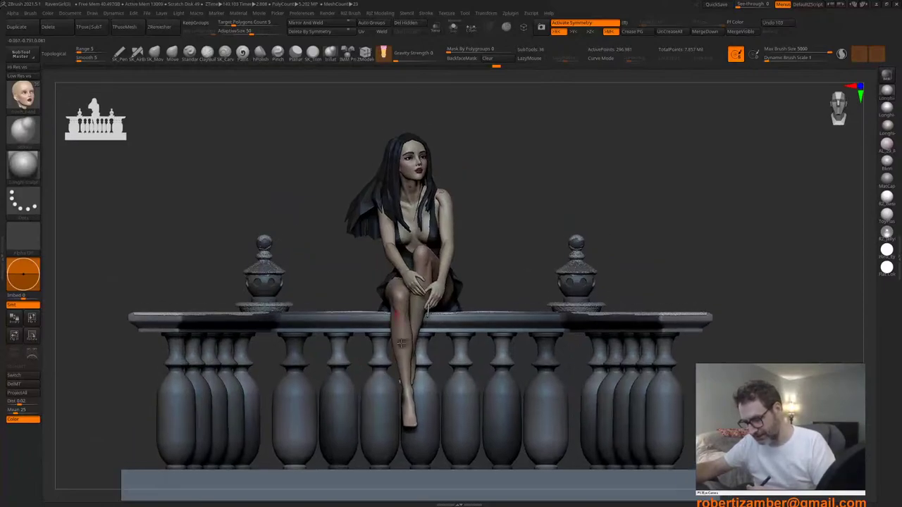
right_drag(401, 344, 418, 394)
alt+click(403, 280)
mouse_move(427, 360)
ctrl+right_down()
mouse_move(409, 299)
mouse_move(427, 343)
ctrl+right_up()
mouse_move(374, 362)
alt+right_down()
mouse_move(397, 373)
mouse_move(400, 409)
alt+right_up()
right_click(374, 380)
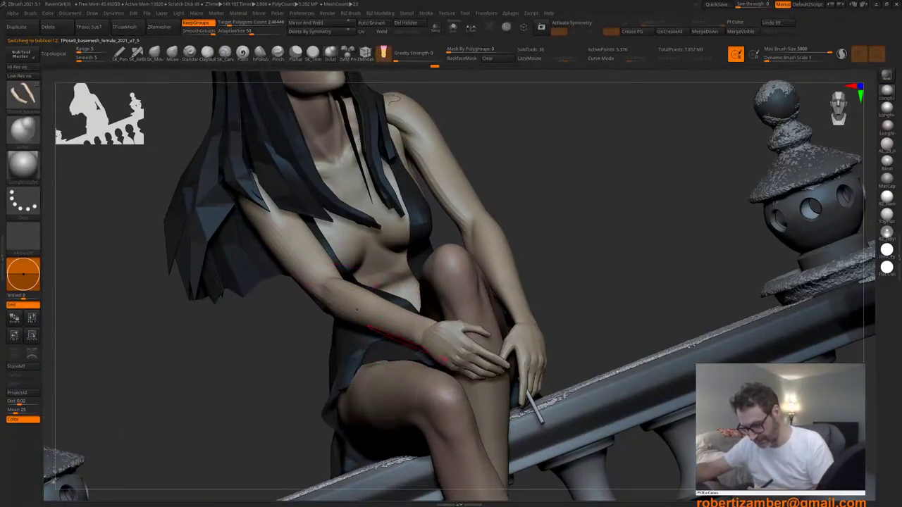
right_click(377, 389)
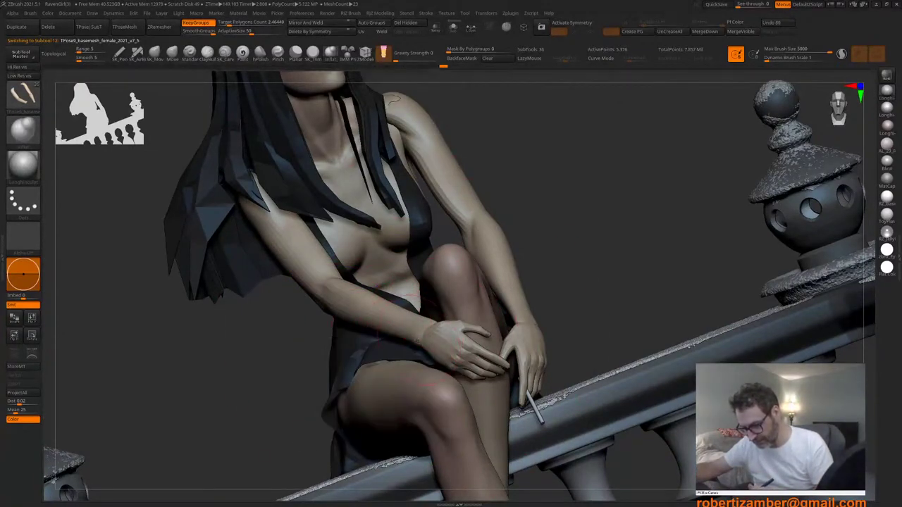
key(ctrl+z)
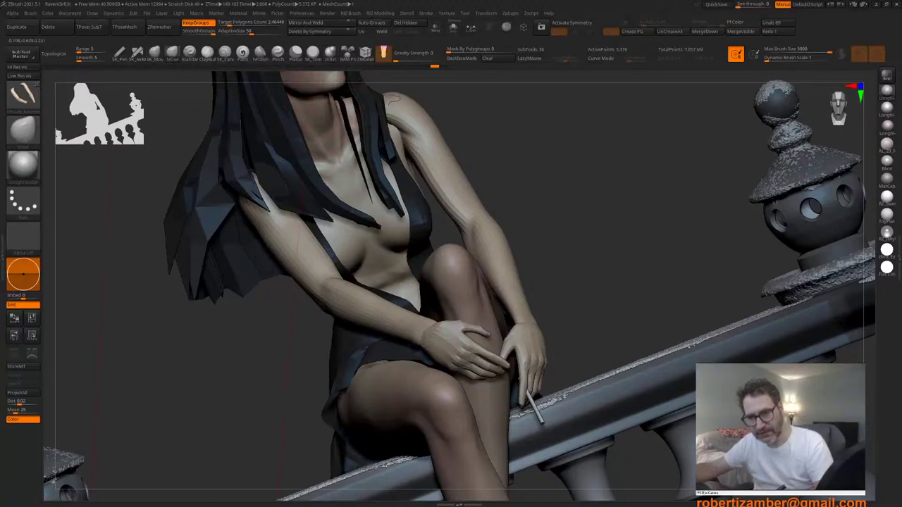
Step: Adjust the Move brush size and nudge the character's crossed forearm near the wrist into shape
key(space)
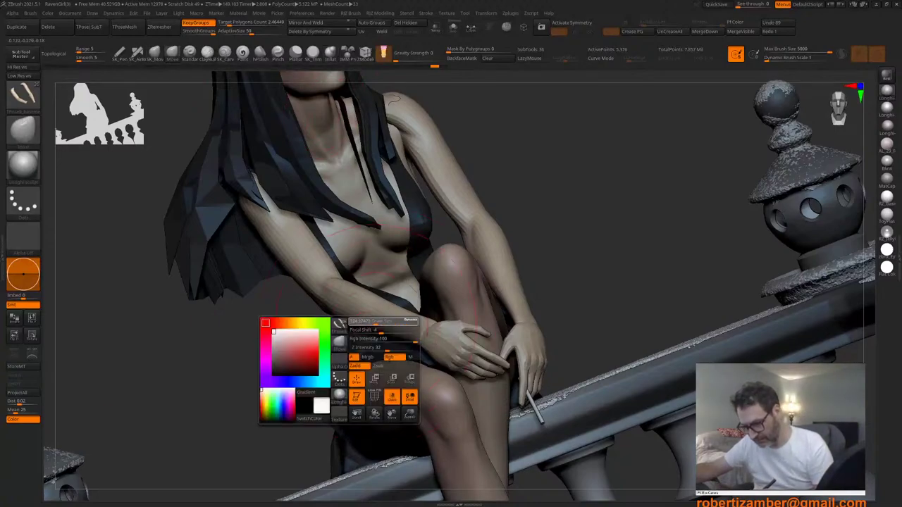
right_drag(381, 322, 413, 335)
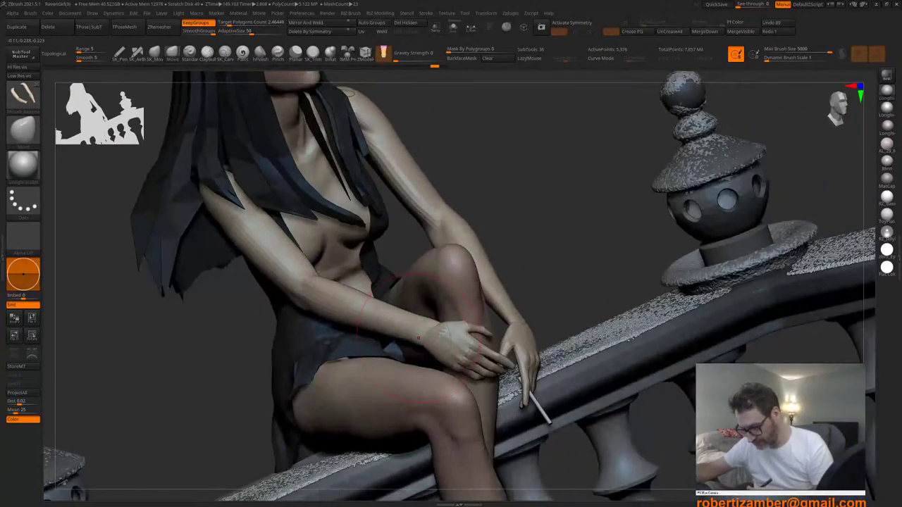
drag(422, 343, 415, 356)
key(space)
drag(452, 331, 436, 330)
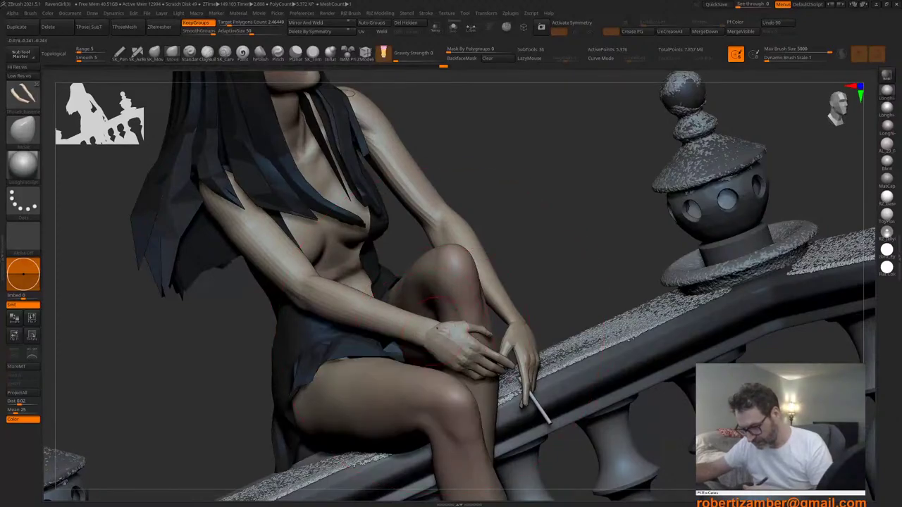
Step: Examine the character's overall pose, arms and hair on the balustrade from several angles
right_drag(441, 329, 417, 332)
alt+right_drag(454, 380, 413, 310)
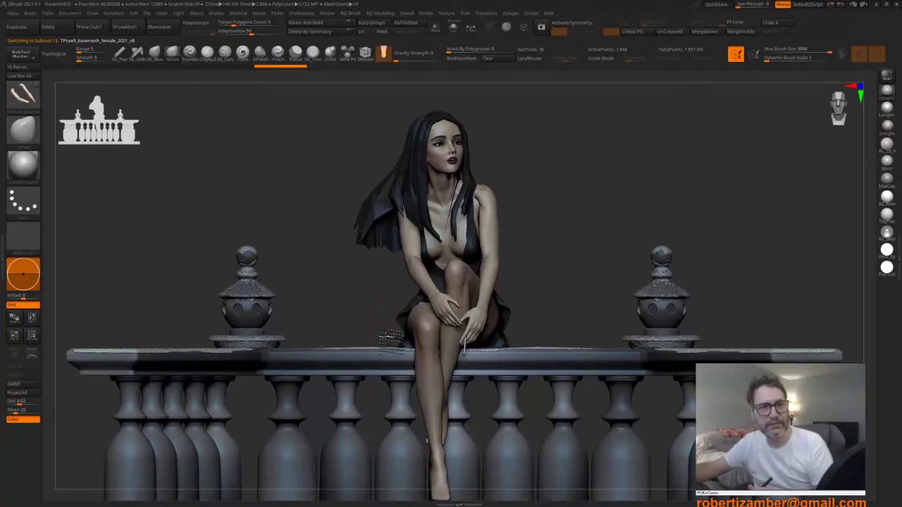
alt+right_drag(392, 340, 397, 354)
alt+right_drag(373, 308, 355, 301)
drag(375, 306, 356, 287)
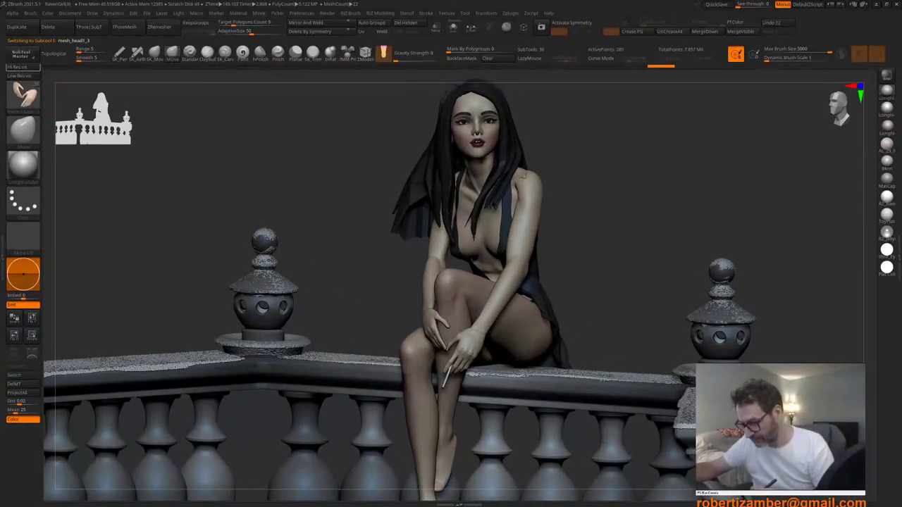
key(x)
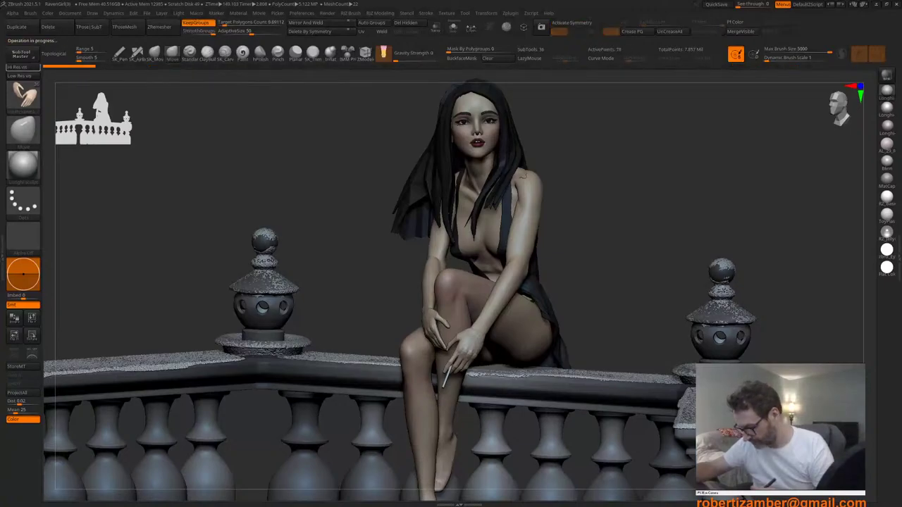
mouse_move(377, 334)
mouse_down()
mouse_move(385, 340)
mouse_move(381, 329)
mouse_up()
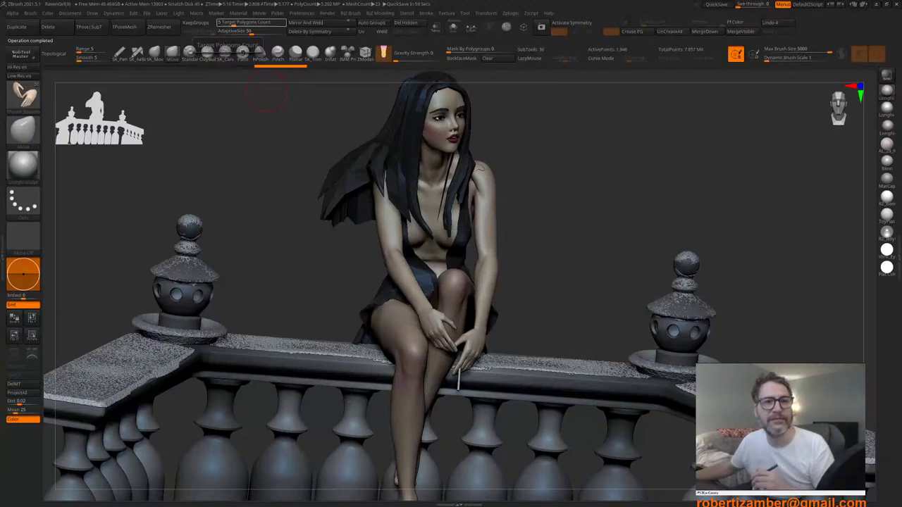
drag(381, 331, 361, 318)
mouse_move(361, 321)
right_down()
mouse_move(386, 328)
mouse_move(369, 337)
mouse_move(349, 374)
mouse_move(362, 361)
mouse_move(380, 382)
mouse_move(401, 371)
mouse_move(432, 378)
right_up()
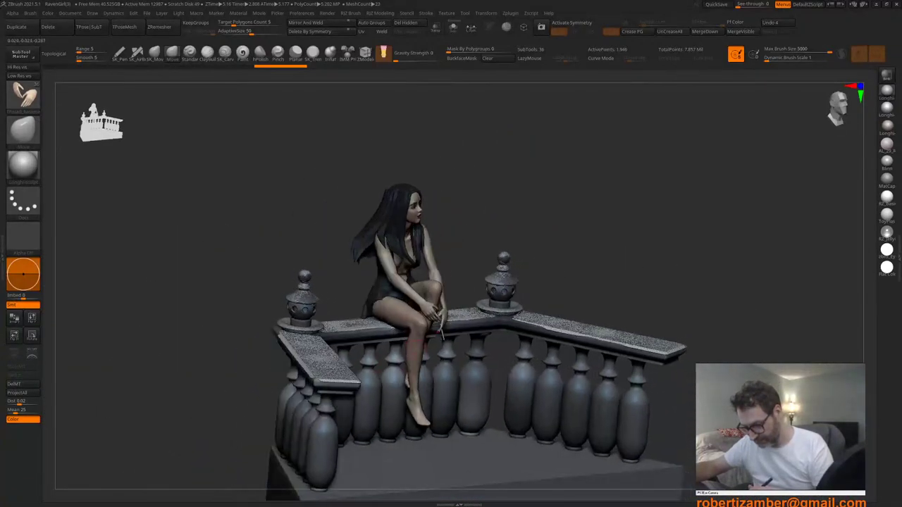
Step: Turn off the polypaint display on all subtools so the scene shows plain grey material
mouse_move(416, 344)
ctrl+right_down()
mouse_move(428, 404)
mouse_move(432, 353)
mouse_move(458, 313)
mouse_move(400, 330)
mouse_move(370, 356)
mouse_move(381, 429)
mouse_move(342, 297)
mouse_move(374, 316)
mouse_move(358, 335)
mouse_move(334, 339)
mouse_move(333, 306)
mouse_move(349, 282)
ctrl+right_up()
key(t)
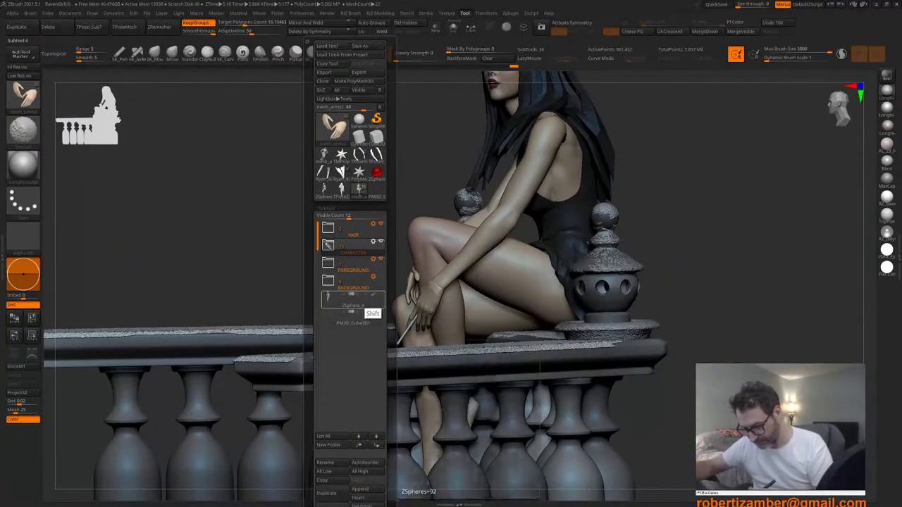
shift+click(373, 294)
ctrl+right_drag(399, 354, 412, 283)
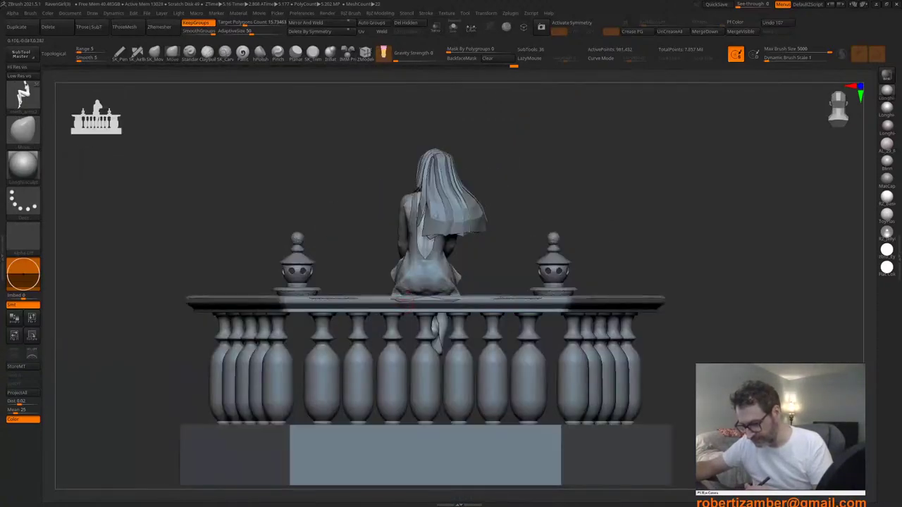
Step: Select the hair strands behind the character's shoulder and pull their ends outward with the Move brush
alt+right_drag(403, 318, 401, 351)
right_drag(498, 278, 397, 339)
ctrl+right_drag(397, 289, 405, 307)
right_click(379, 318)
alt+click(387, 275)
alt+right_drag(385, 279, 391, 302)
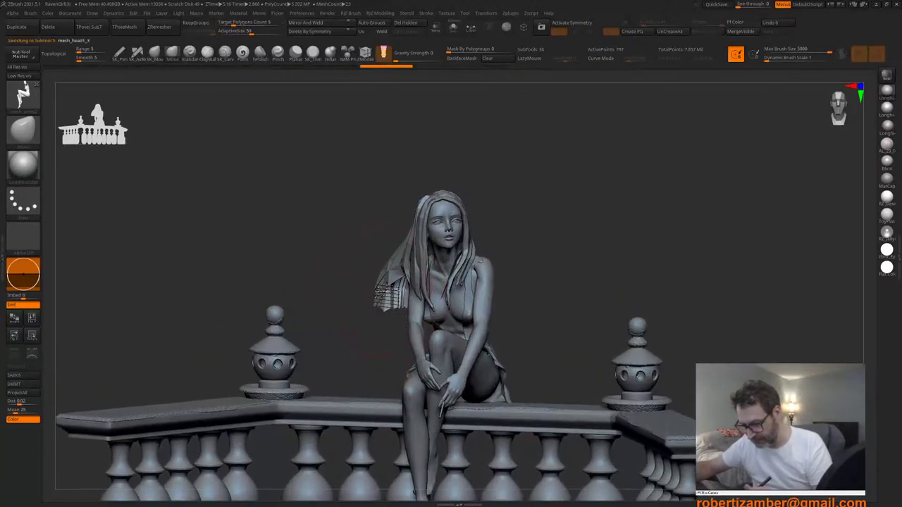
right_click(386, 301)
mouse_move(383, 306)
mouse_down()
mouse_move(392, 305)
mouse_move(388, 317)
mouse_up()
right_click(394, 317)
mouse_move(388, 313)
right_down()
mouse_move(439, 309)
mouse_move(401, 304)
mouse_move(451, 308)
mouse_move(430, 305)
right_up()
drag(366, 304, 321, 303)
drag(331, 304, 320, 302)
mouse_move(315, 307)
right_down()
mouse_move(373, 333)
mouse_move(384, 316)
right_up()
Step: Select the broad hair panel at the back of the head and sweep it sideways with the Move brush
alt+click(266, 302)
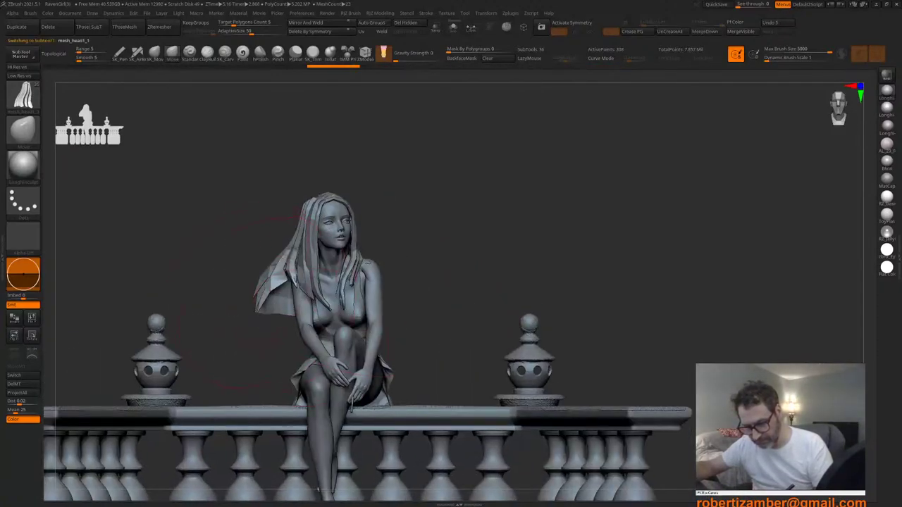
key(space)
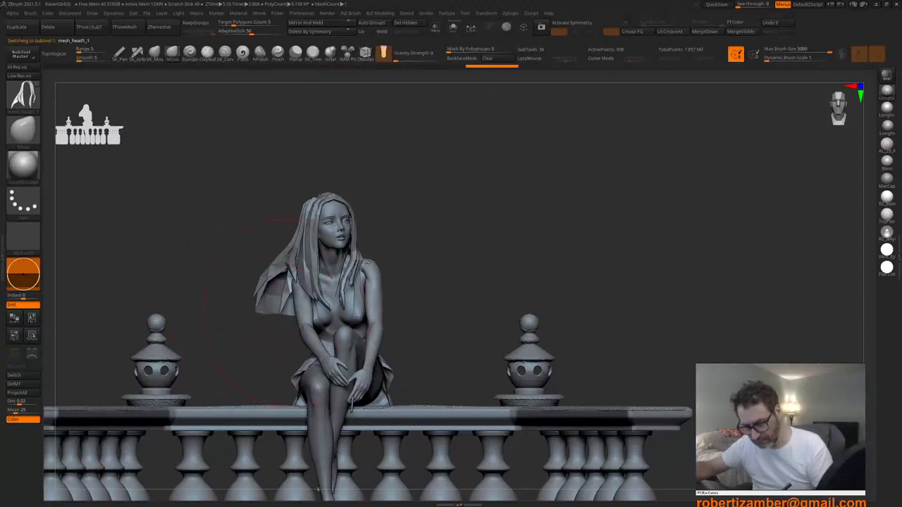
mouse_move(296, 314)
right_down()
mouse_move(211, 314)
mouse_move(210, 288)
mouse_move(241, 299)
right_up()
alt+click(260, 291)
key(space)
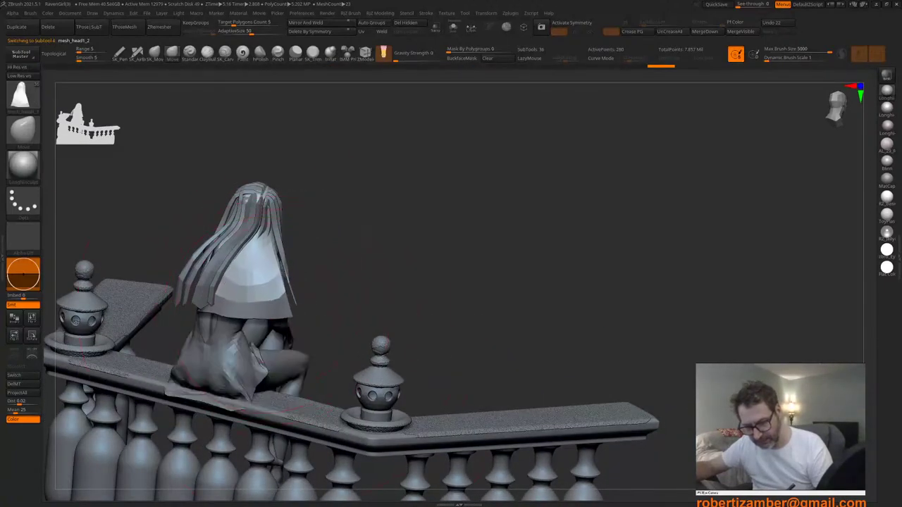
key(space)
mouse_move(283, 266)
mouse_down()
mouse_move(272, 268)
mouse_move(271, 283)
mouse_move(225, 280)
mouse_up()
drag(237, 285, 221, 281)
mouse_move(304, 315)
right_down()
mouse_move(243, 289)
mouse_move(212, 290)
mouse_move(265, 313)
mouse_move(237, 342)
mouse_move(352, 336)
right_up()
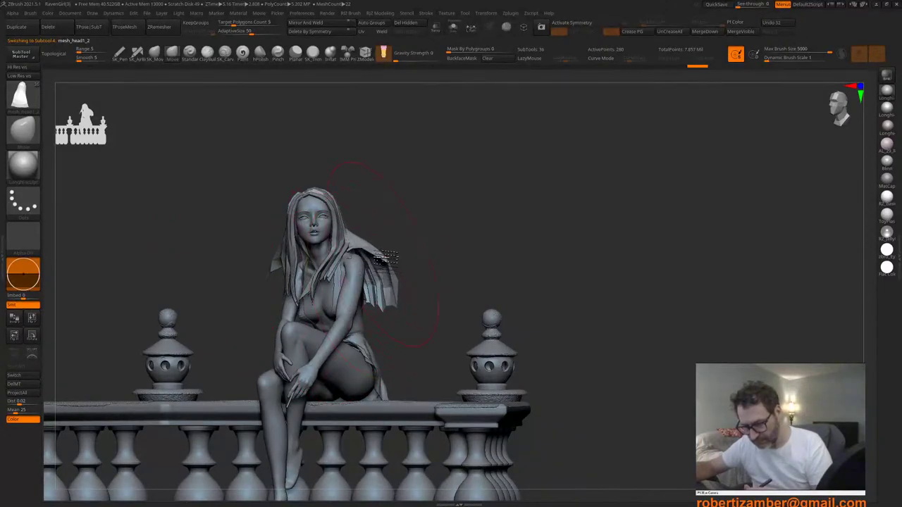
right_drag(368, 302, 384, 306)
Step: Undo the recent reshaping of the broad back hair panel, restoring the last few undone strokes
mouse_move(268, 339)
alt+right_down()
mouse_move(397, 337)
mouse_move(385, 357)
alt+right_up()
key(ctrl+z)
key(ctrl+z)
key(ctrl+z)
key(ctrl+z)
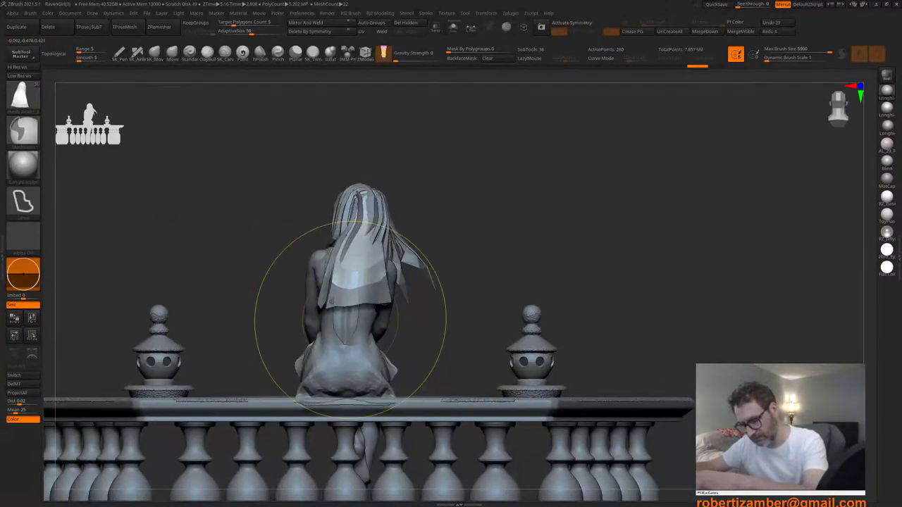
key(ctrl+z)
key(ctrl+z)
key(ctrl+z)
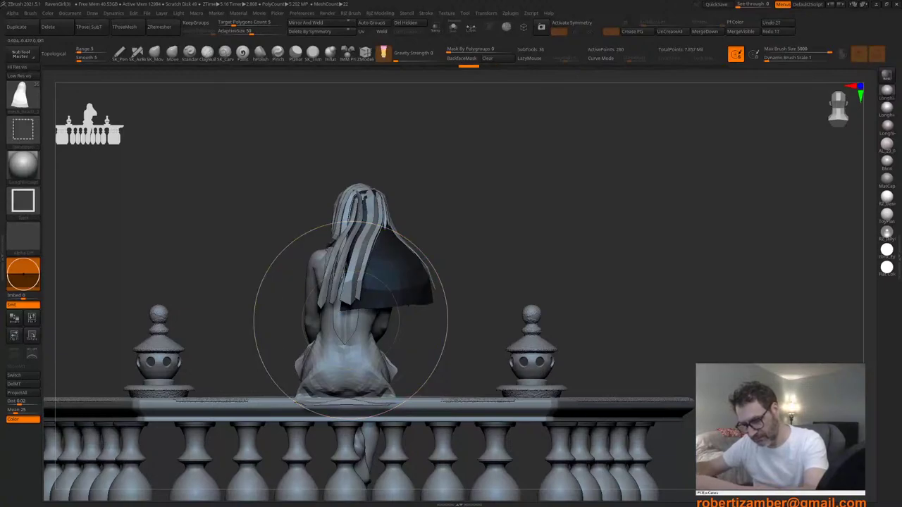
key(ctrl+shift+z)
key(ctrl+shift+z)
key(ctrl+shift+z)
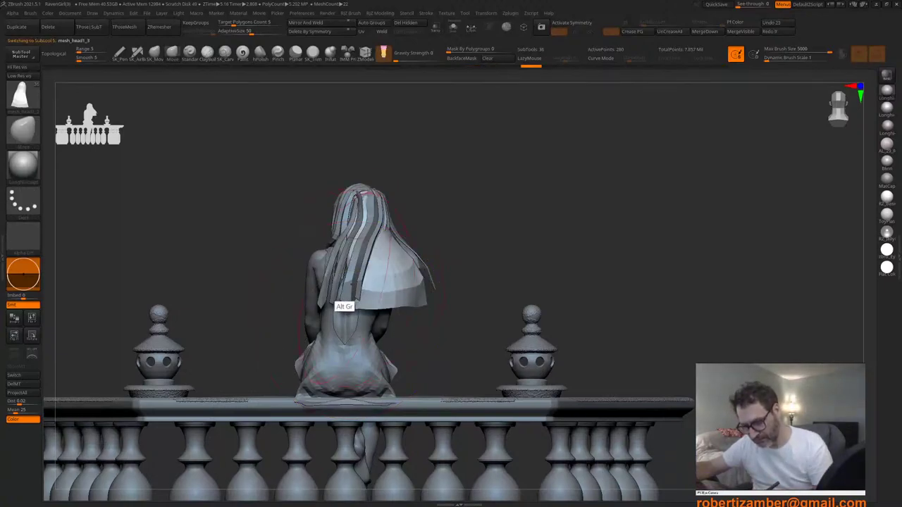
Step: Undo the recent edits to the hair strands behind the shoulder, restoring the last two, and check them from the front
key(ctrl+z)
key(ctrl+z)
key(ctrl+z)
key(ctrl+z)
key(ctrl+z)
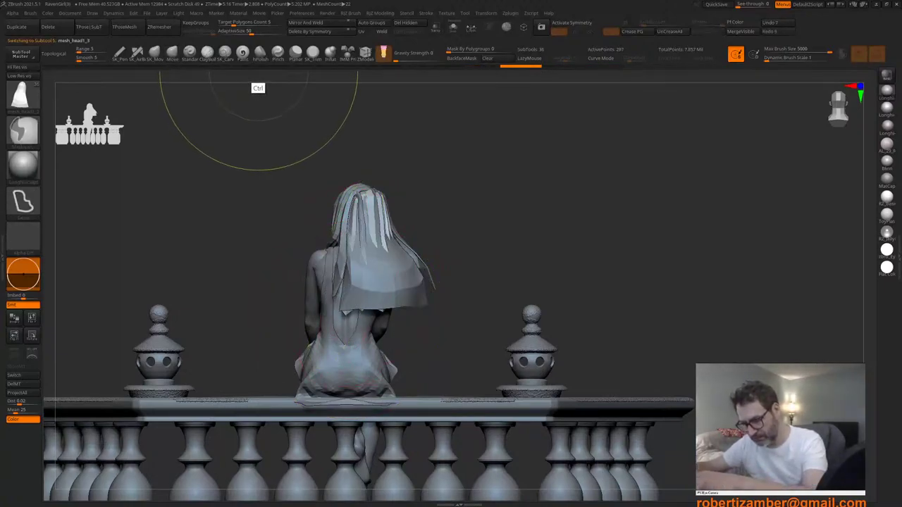
key(ctrl+z)
key(ctrl+z)
key(ctrl+z)
key(ctrl+z)
key(ctrl+z)
key(ctrl+shift+z)
key(ctrl+shift+z)
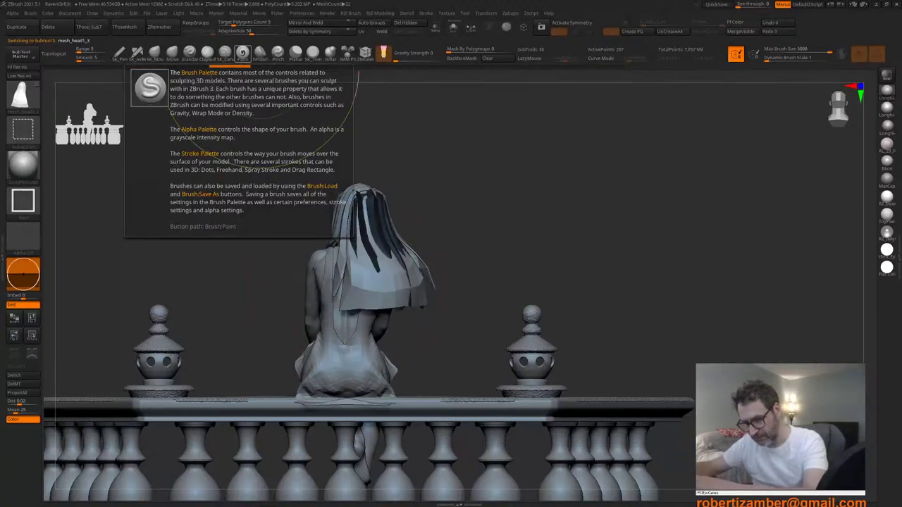
drag(240, 331, 380, 363)
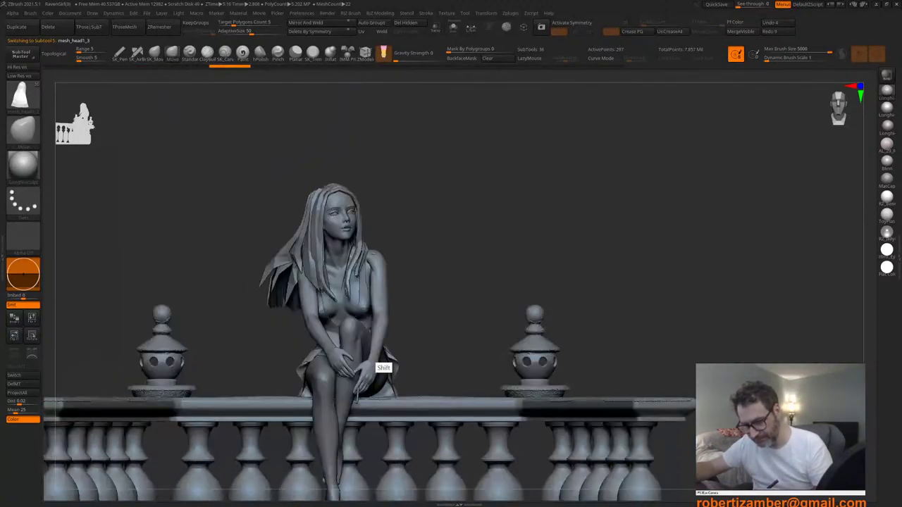
Step: Expand the HAIR folder in the subtool list and check the windblown hair from the front
alt+drag(286, 291, 370, 259)
key(n)
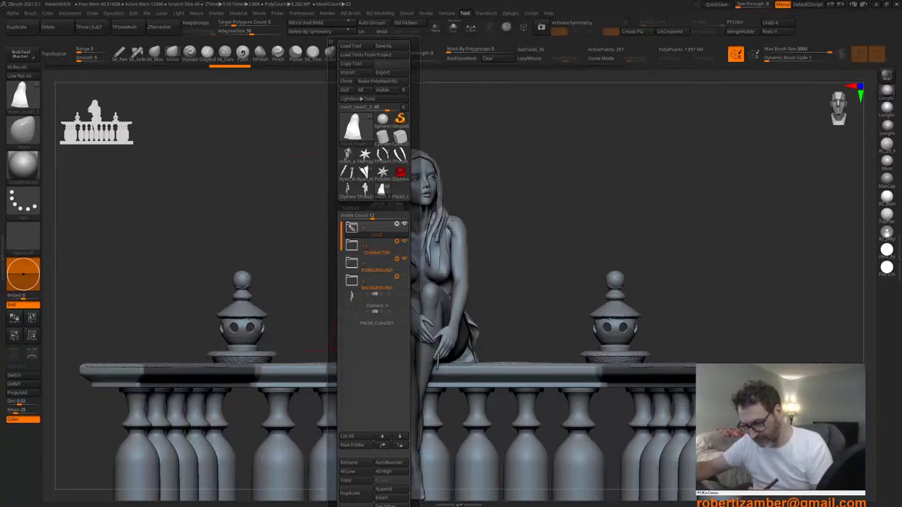
drag(321, 271, 346, 288)
key(n)
click(322, 227)
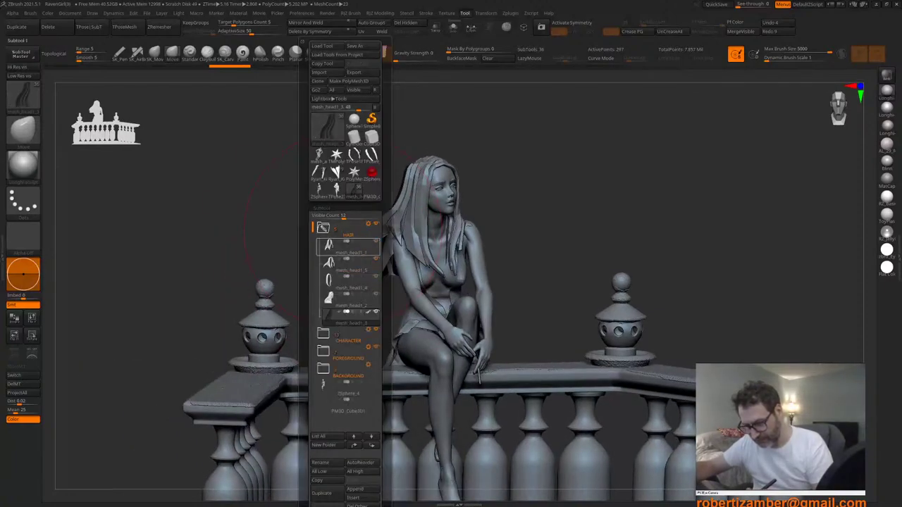
drag(410, 354, 352, 325)
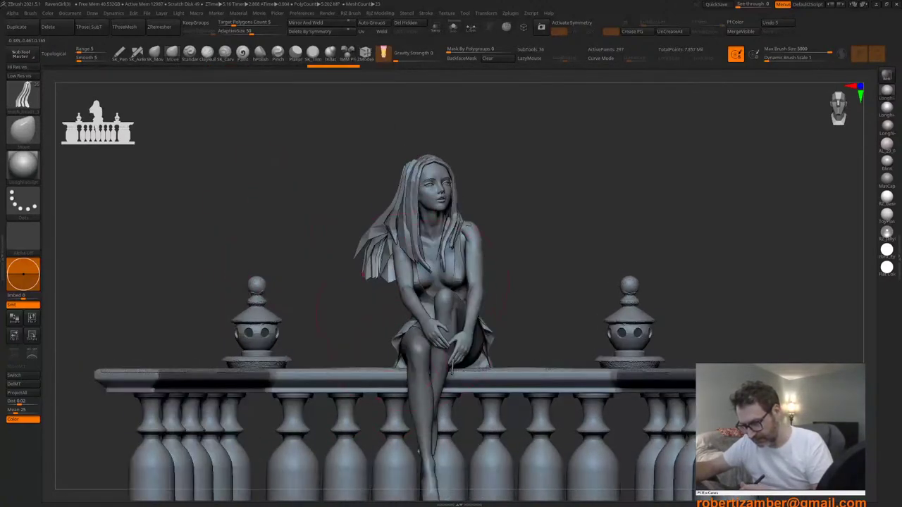
Step: Examine the seated character and her hair from the front and the side against the balustrade
alt+drag(441, 236, 422, 270)
ctrl+right_drag(423, 266, 374, 290)
right_click(374, 290)
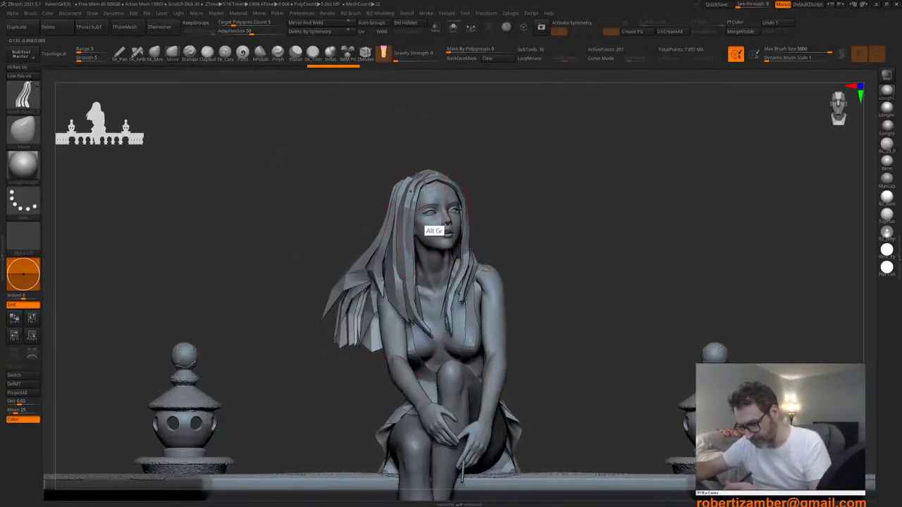
alt+click(432, 214)
right_drag(485, 268, 397, 352)
alt+right_drag(399, 386, 469, 422)
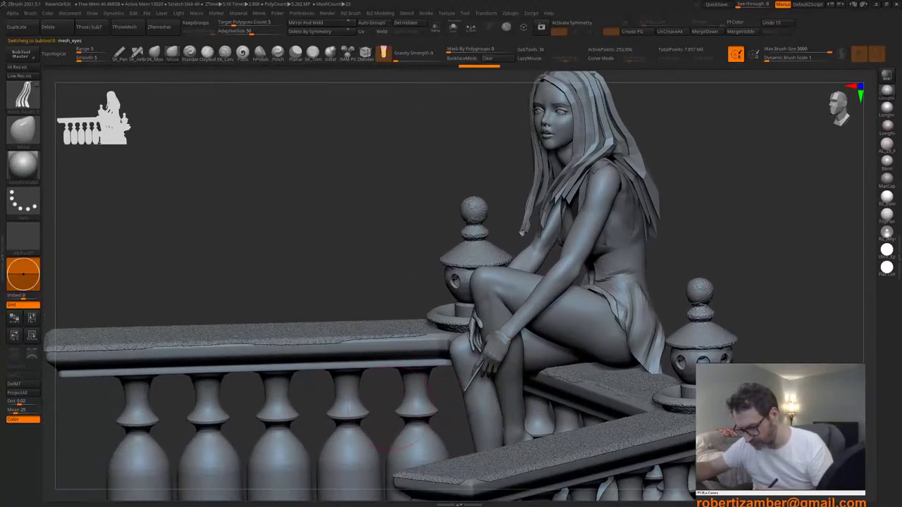
drag(390, 407, 397, 406)
mouse_move(388, 410)
right_down()
mouse_move(403, 412)
mouse_move(384, 398)
mouse_move(364, 410)
mouse_move(395, 400)
mouse_move(393, 409)
right_up()
Step: Select the corner baluster subtool and move the mirrored pair outward along X beneath the railing corners
alt+right_drag(398, 353, 375, 352)
alt+click(376, 352)
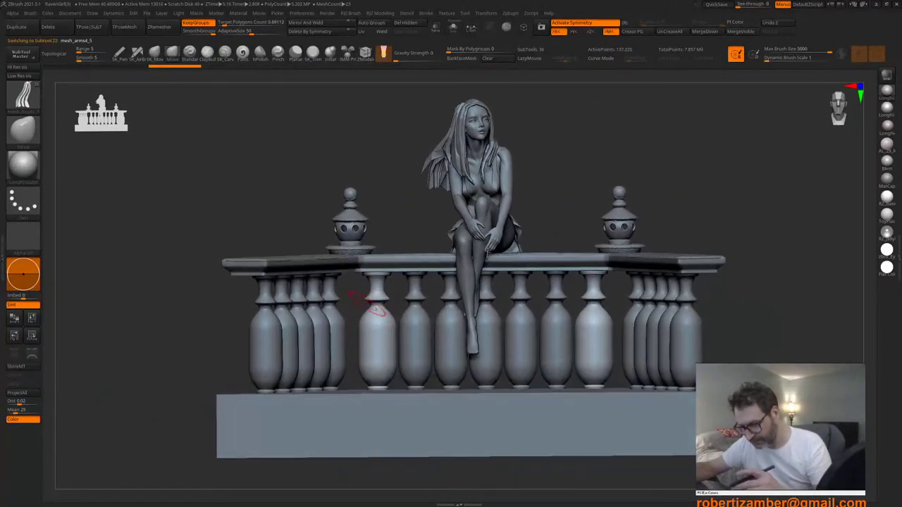
key(w)
ctrl+alt+right_drag(375, 262, 374, 282)
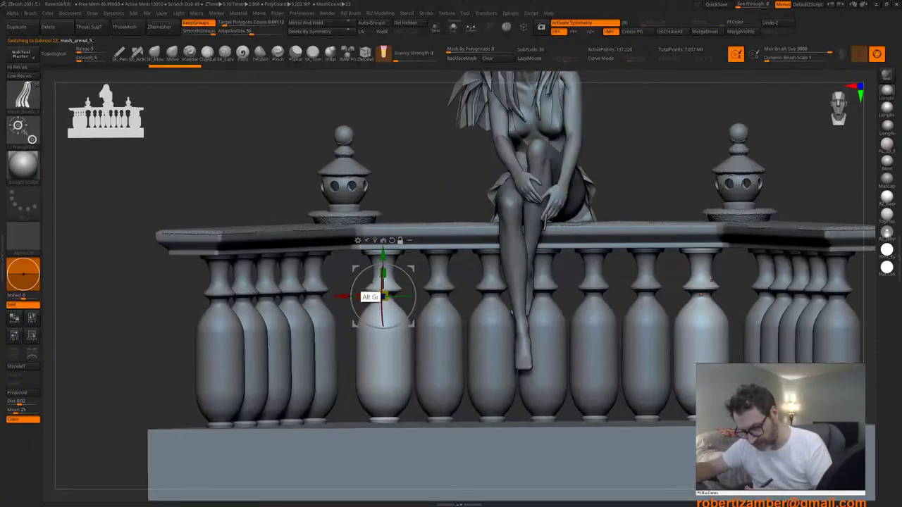
drag(340, 297, 311, 297)
right_drag(321, 311, 437, 316)
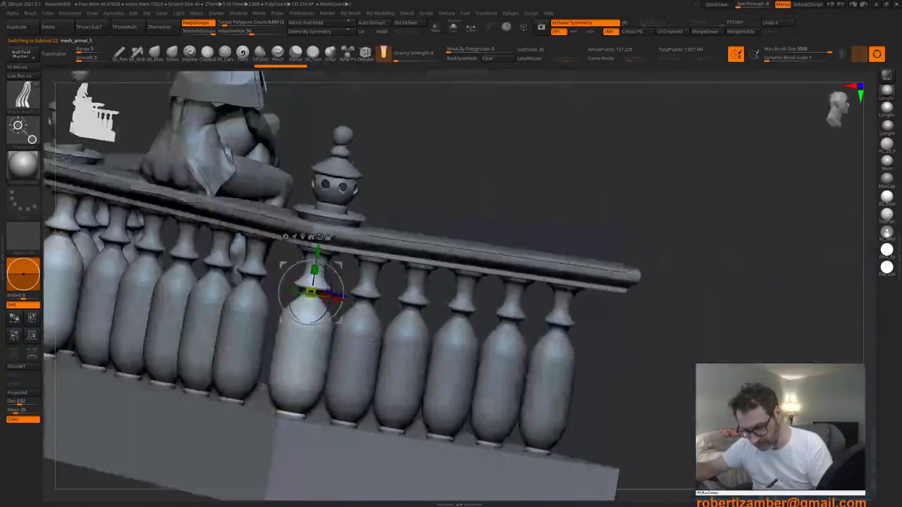
Step: Fine-tune the corner balusters' position so they sit under the rail at the bend, checking from behind and the side
drag(343, 302, 337, 301)
right_drag(388, 331, 433, 309)
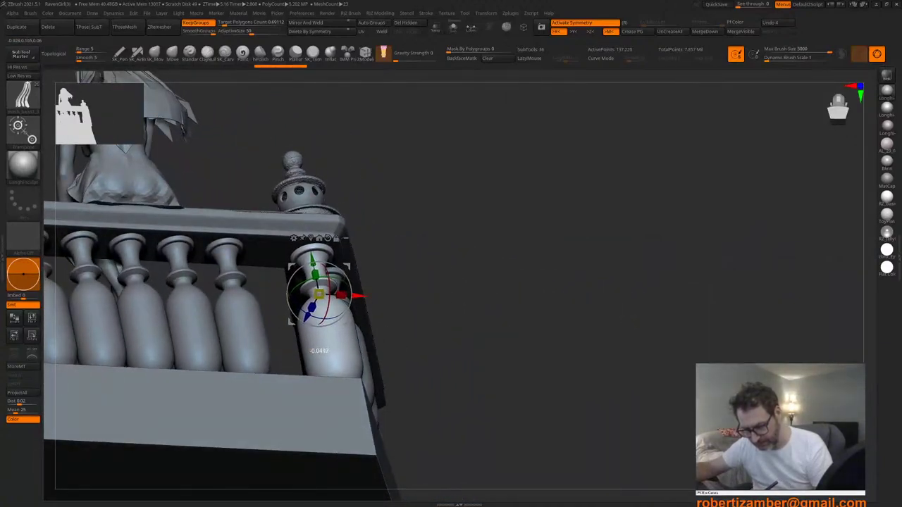
drag(341, 296, 339, 296)
right_drag(394, 325, 312, 344)
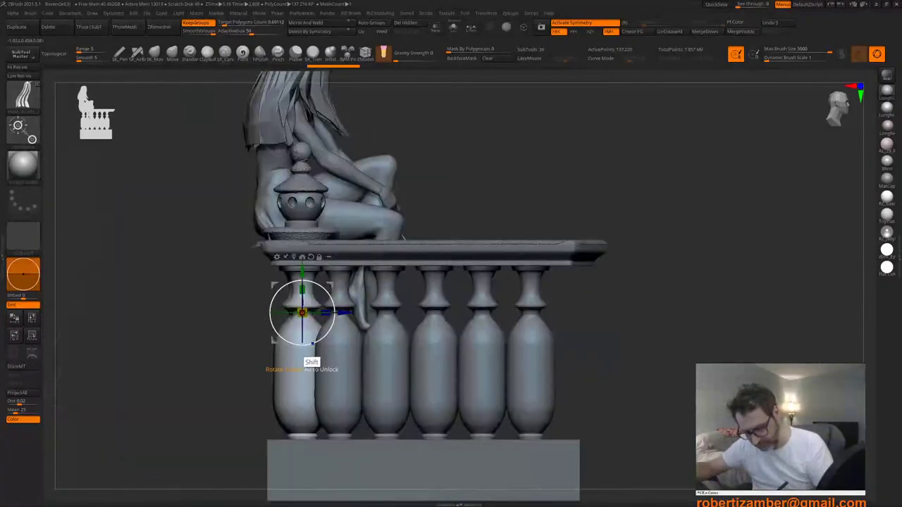
right_drag(326, 312, 283, 342)
Step: Isolate the remaining balusters, mask all but the outermost front pair, and place the gizmo on that pair in the full scene
alt+click(426, 377)
alt+right_drag(430, 377, 380, 376)
click(453, 27)
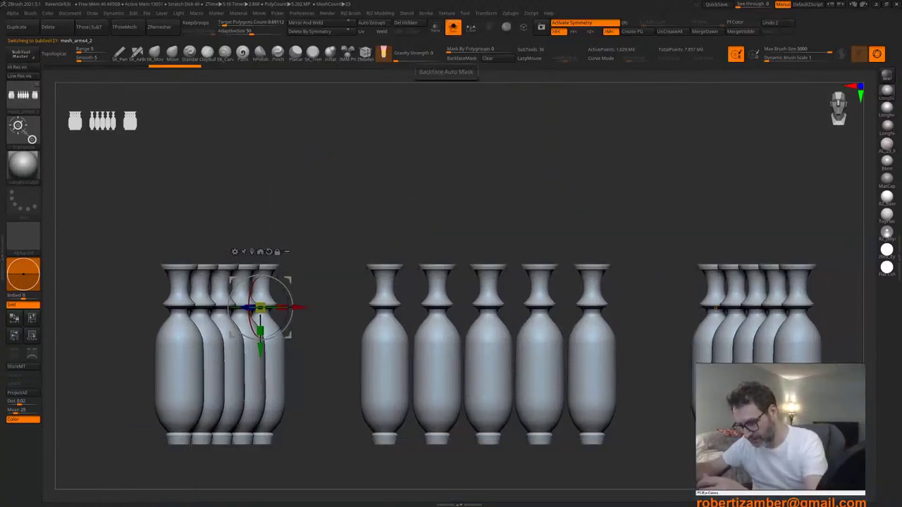
mouse_move(340, 264)
ctrl+right_down()
mouse_move(358, 298)
mouse_move(388, 317)
mouse_move(331, 249)
mouse_move(334, 218)
ctrl+right_up()
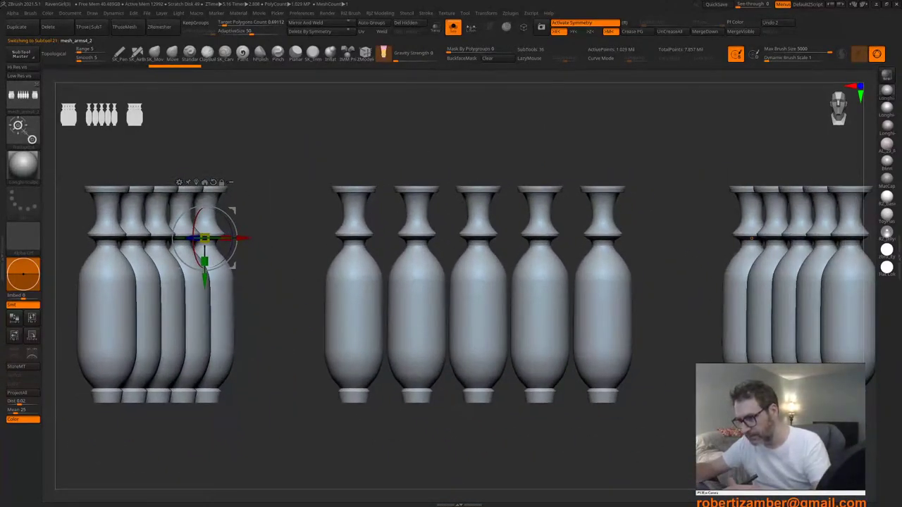
mouse_move(284, 151)
ctrl+mouse_down()
mouse_move(292, 246)
mouse_move(355, 466)
mouse_move(359, 337)
ctrl+mouse_up()
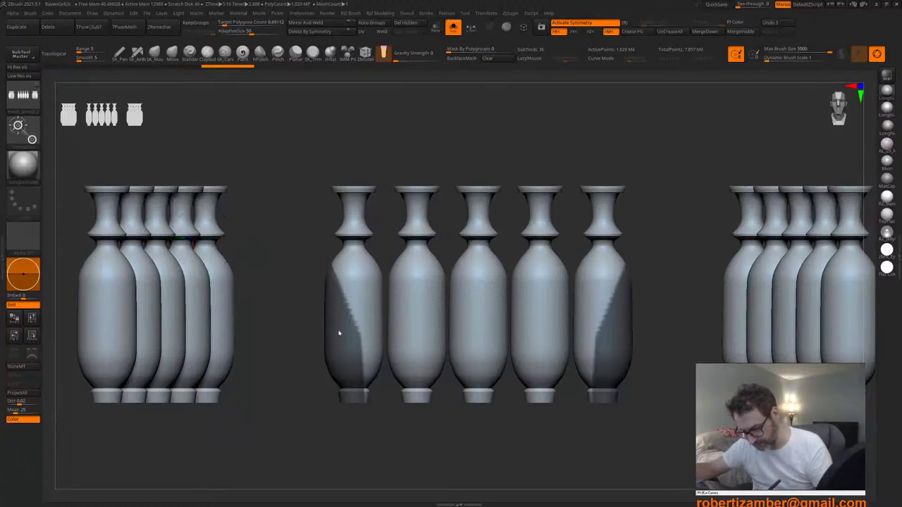
ctrl+right_drag(339, 334, 340, 340)
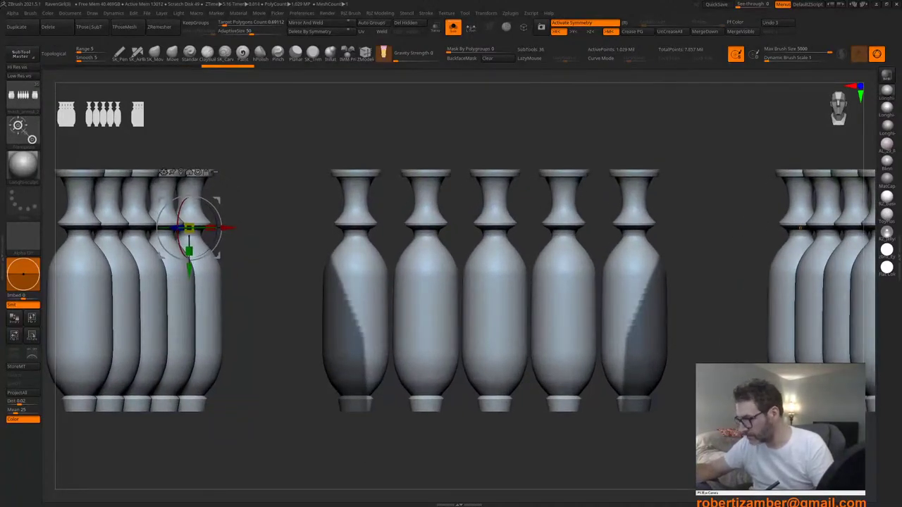
mouse_move(255, 124)
ctrl+mouse_down()
mouse_move(296, 311)
mouse_move(374, 438)
mouse_move(390, 443)
mouse_move(411, 423)
ctrl+mouse_up()
key(ctrl+i)
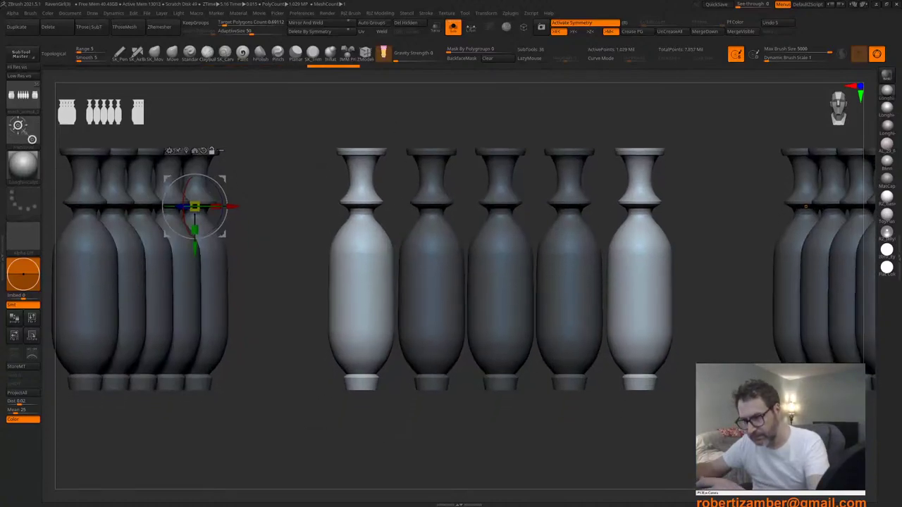
click(453, 28)
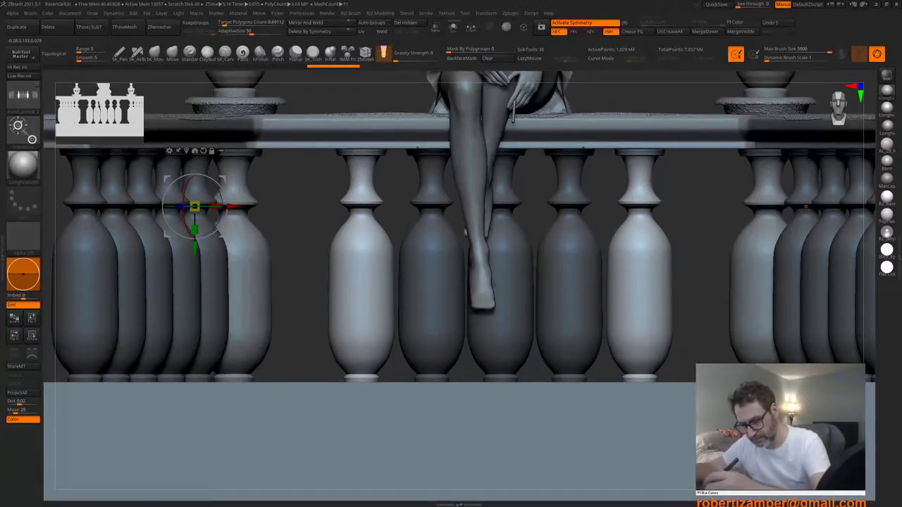
alt+click(356, 291)
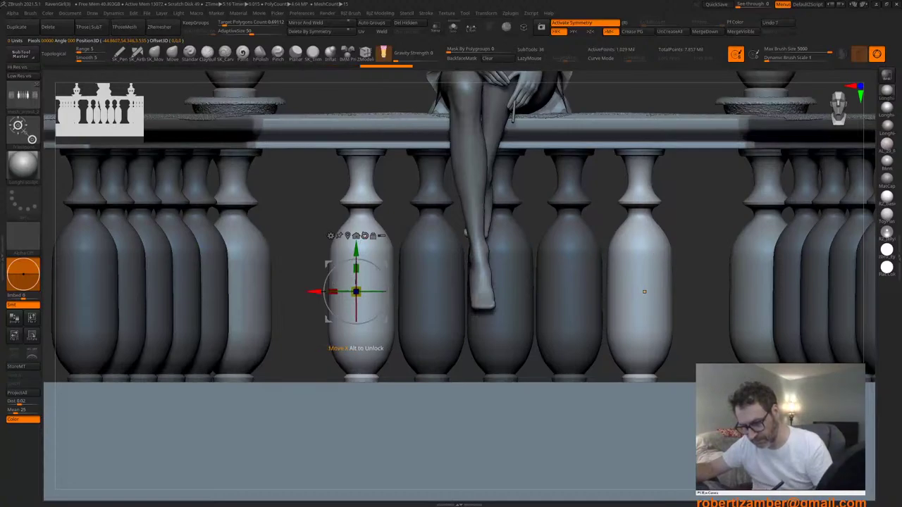
drag(356, 291, 324, 291)
ctrl+right_drag(314, 329, 342, 325)
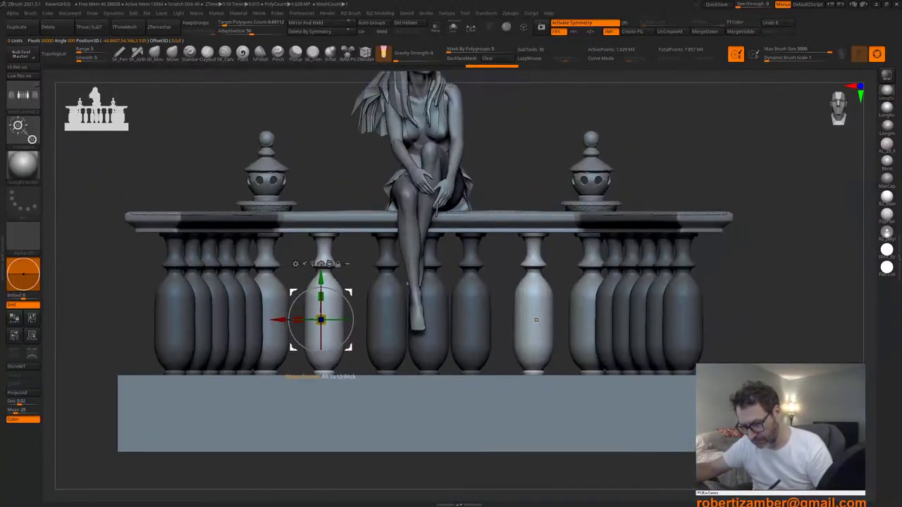
key(ctrl+z)
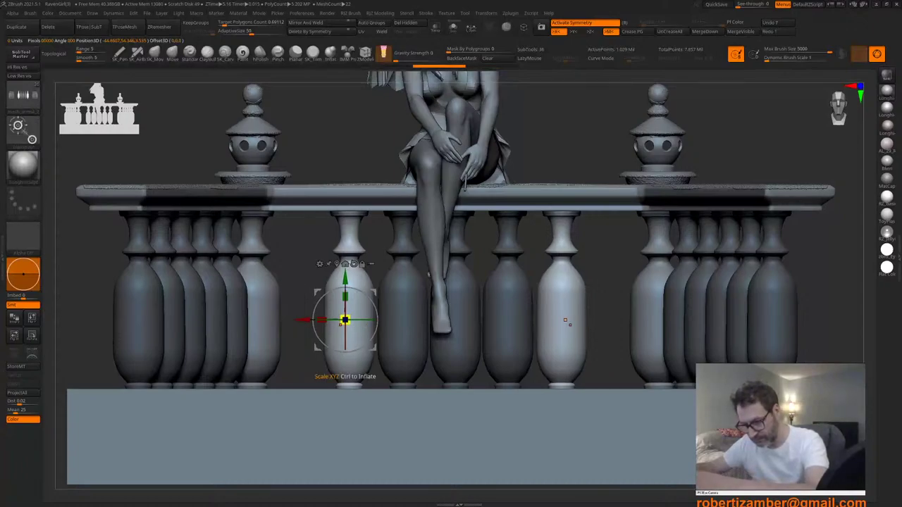
key(ctrl+shift+z)
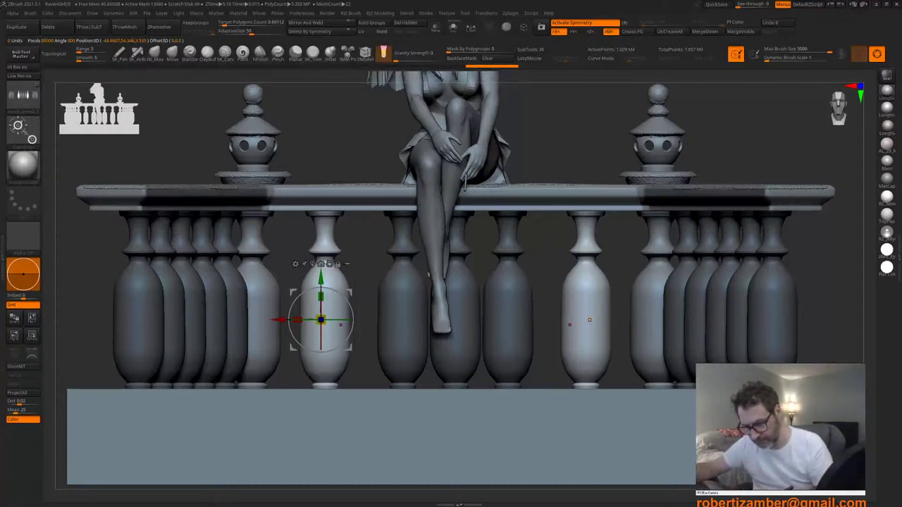
key(ctrl+z)
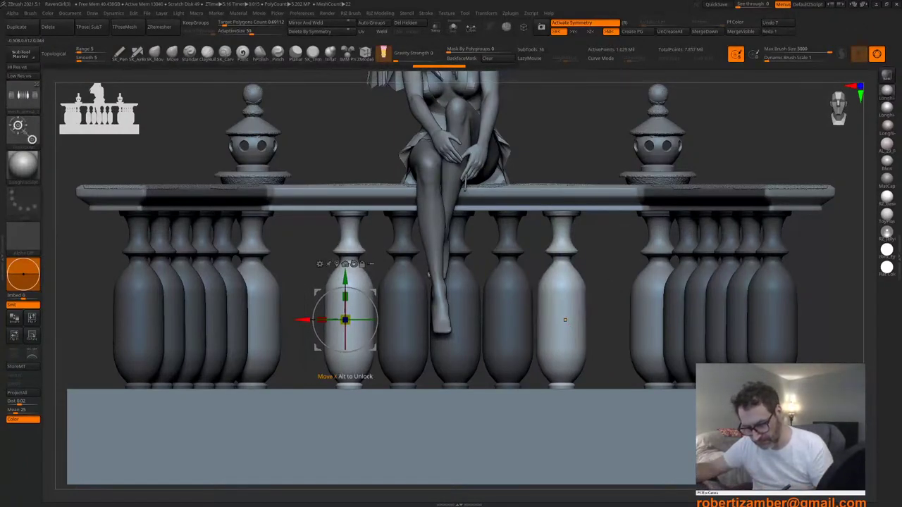
Step: Move the unmasked outermost pair of front balusters outward along X, closer to the corner balusters
drag(345, 320, 304, 320)
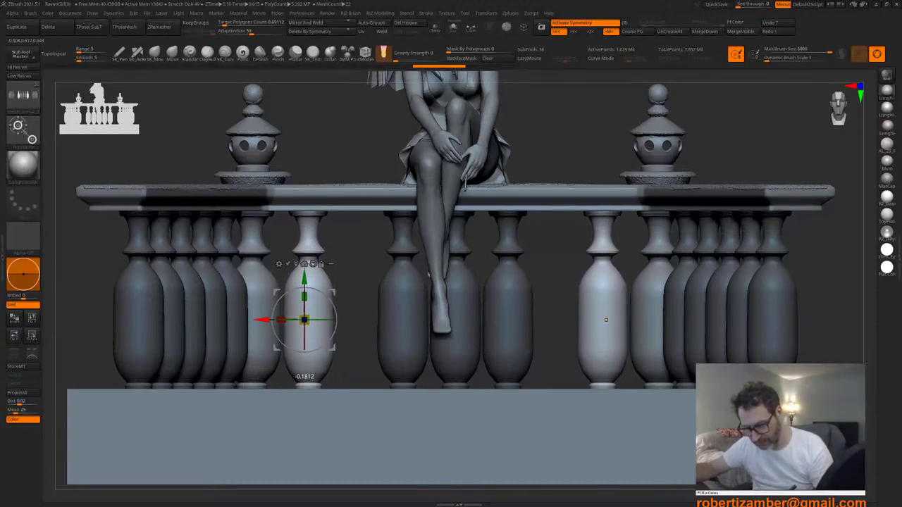
alt+right_drag(298, 324, 304, 338)
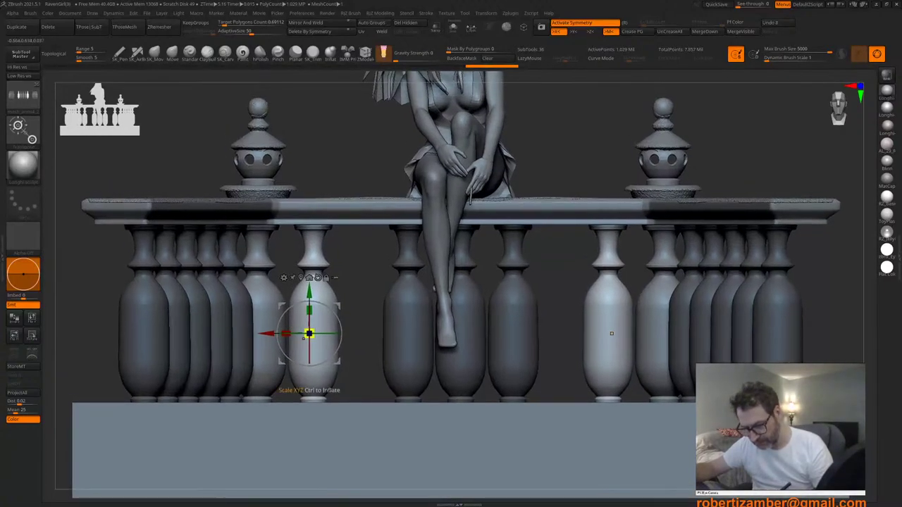
drag(309, 333, 274, 333)
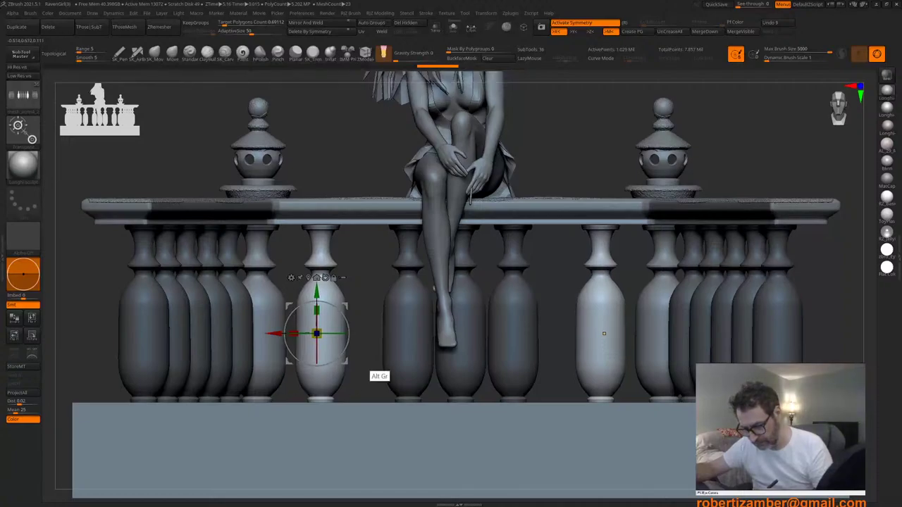
alt+right_drag(370, 365, 364, 373)
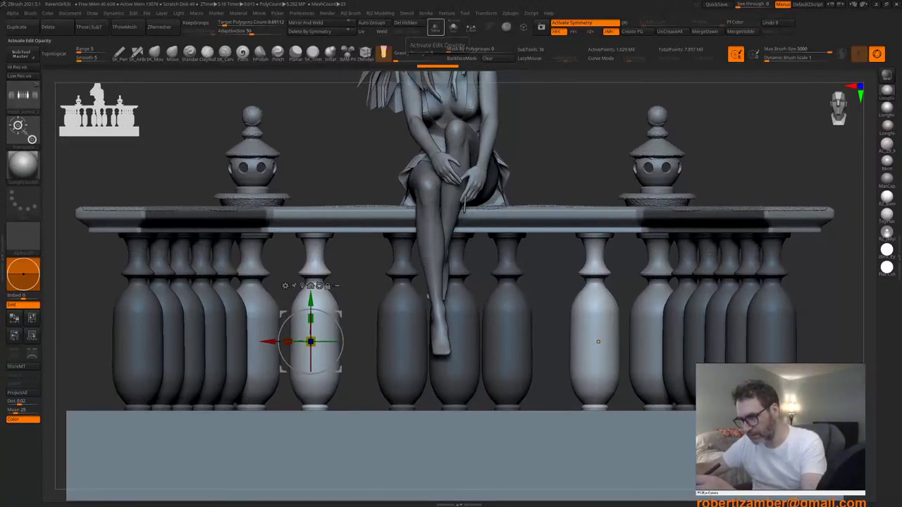
Step: Isolate the baluster subtool again and clear its existing mask
click(435, 26)
click(453, 28)
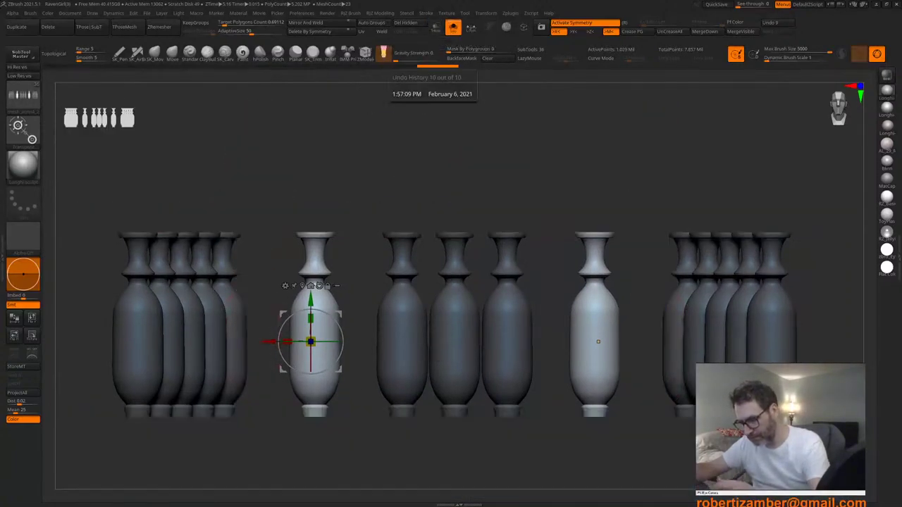
ctrl+right_drag(385, 285, 342, 301)
ctrl+click(362, 205)
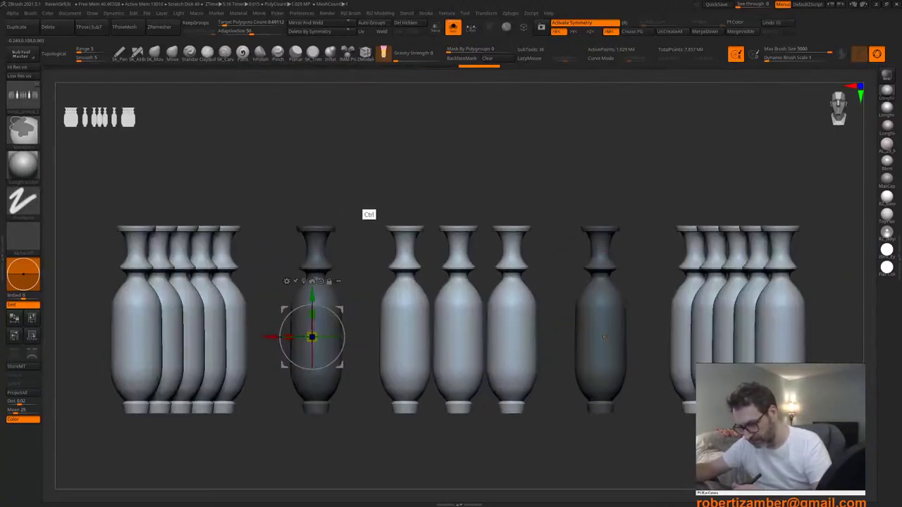
alt+right_drag(363, 209, 398, 202)
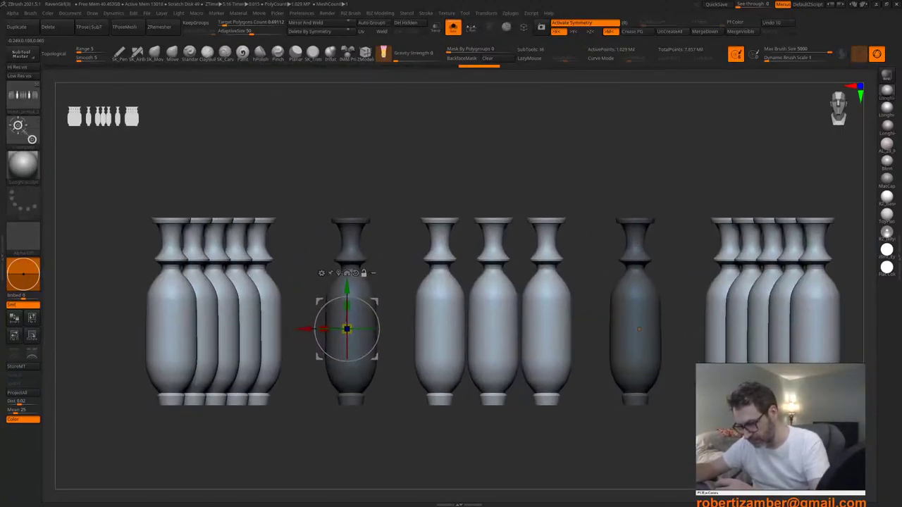
click(488, 58)
Step: Mask every baluster except the front pair on either side of the middle one
ctrl+click(431, 238)
ctrl+right_drag(430, 222, 412, 252)
ctrl+click(416, 211)
alt+right_drag(420, 207, 399, 199)
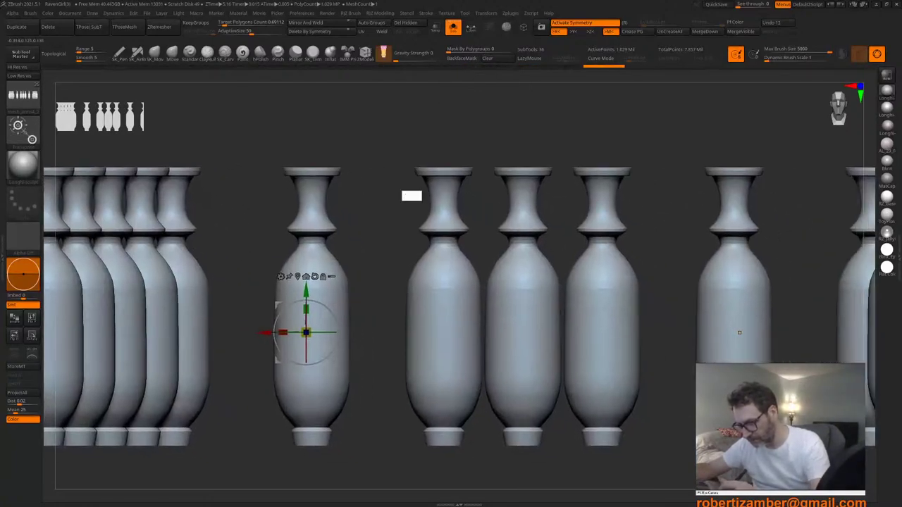
ctrl+drag(372, 121, 483, 470)
ctrl+right_drag(463, 468, 444, 416)
ctrl+click(439, 420)
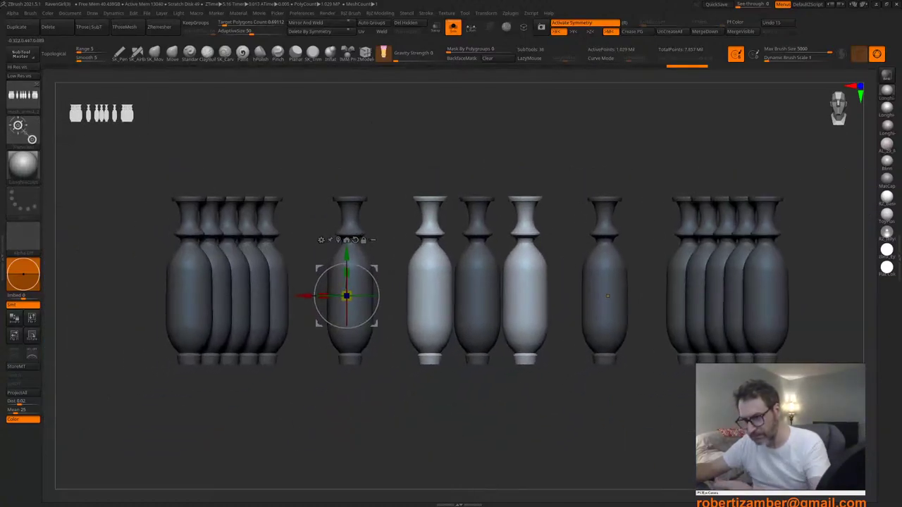
Step: Show the full scene, centre the gizmo on the unmasked inner pair, and move it outward to even the front baluster spacing
key(shift+alt+s)
alt+click(425, 301)
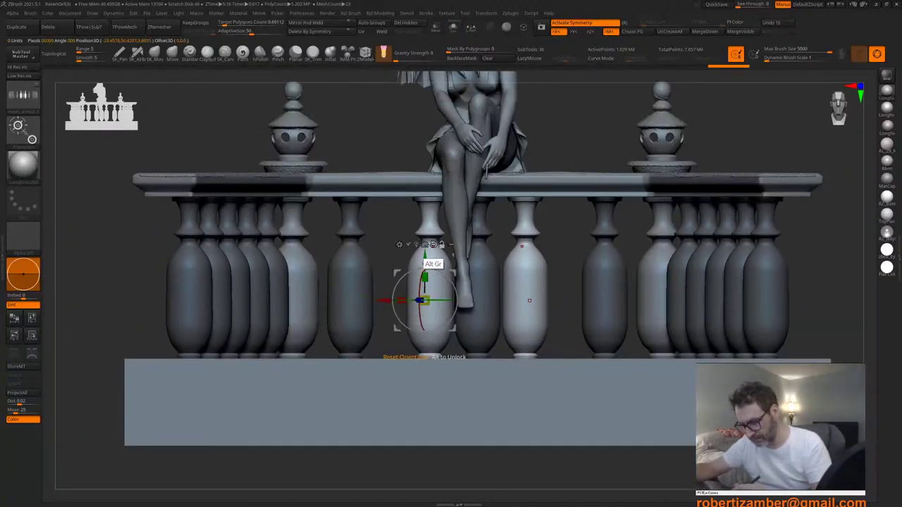
alt+click(433, 246)
alt+click(441, 194)
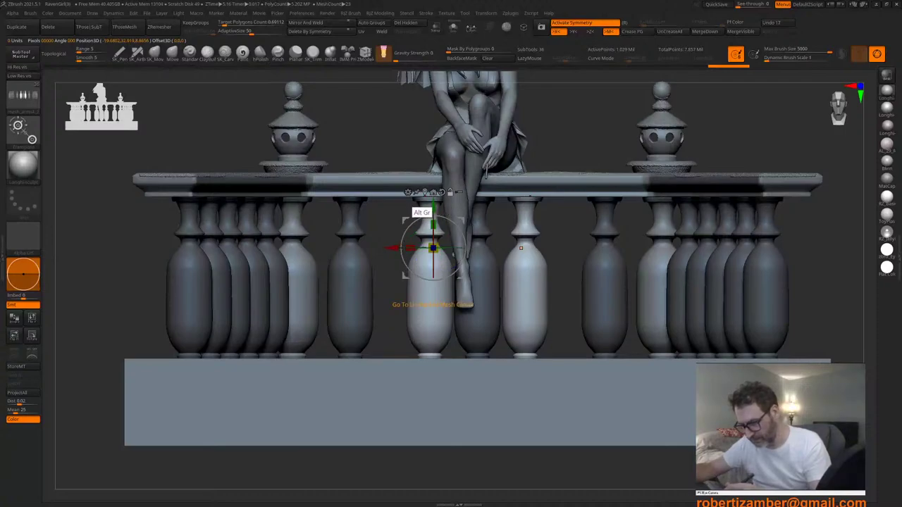
alt+click(425, 193)
drag(387, 280, 373, 280)
Step: Return to Draw mode and clear the mask from the balusters
ctrl+right_drag(373, 352, 366, 313)
right_drag(367, 314, 366, 384)
key(q)
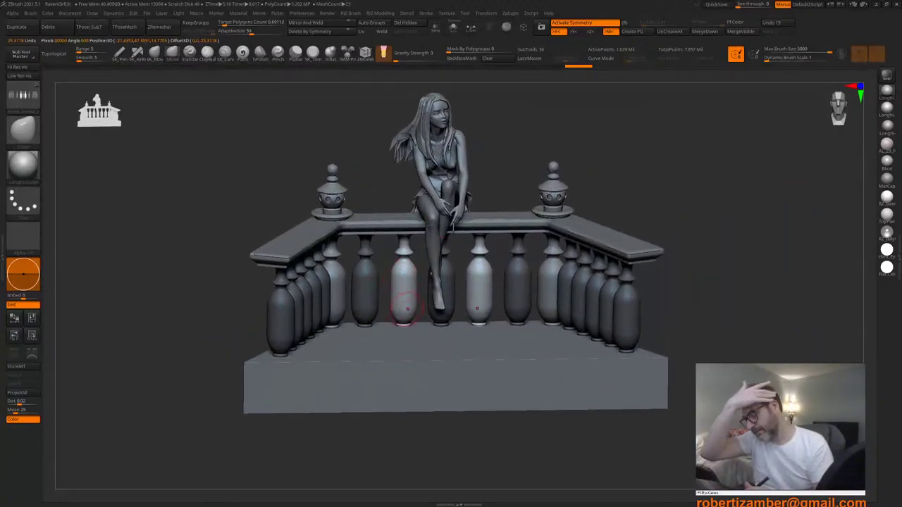
mouse_move(407, 308)
right_down()
mouse_move(396, 279)
mouse_move(392, 326)
mouse_move(419, 303)
mouse_move(421, 330)
mouse_move(407, 326)
mouse_move(423, 338)
mouse_move(425, 423)
right_up()
click(497, 58)
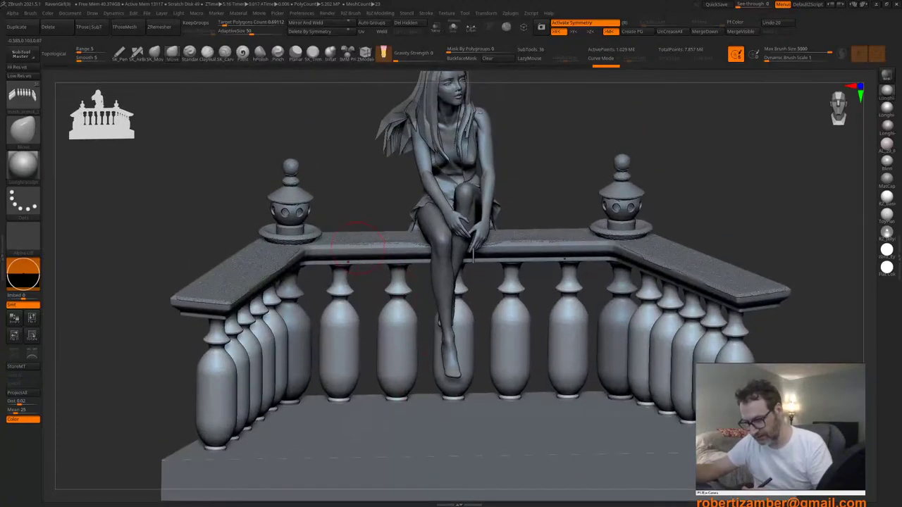
Step: Make the stone railing the active subtool and choose the SK_Trim brush for flattening its edges
alt+click(358, 246)
right_drag(358, 246, 365, 328)
right_click(356, 263)
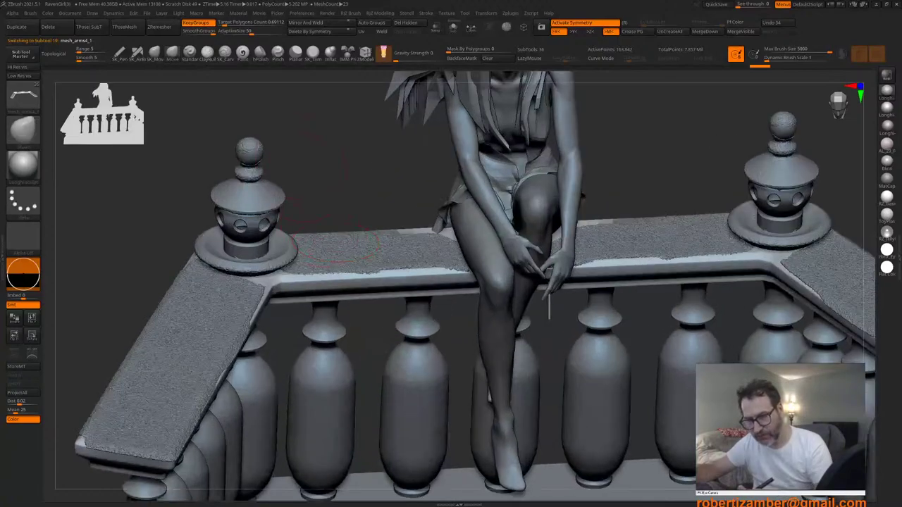
click(296, 54)
click(313, 53)
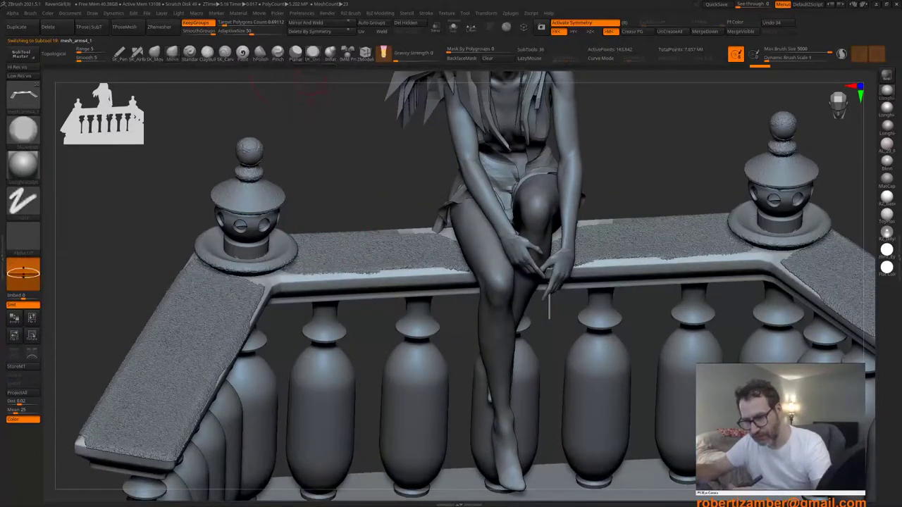
Step: Try a trim stroke along the railing's front edge beside the corner and undo it
right_click(406, 285)
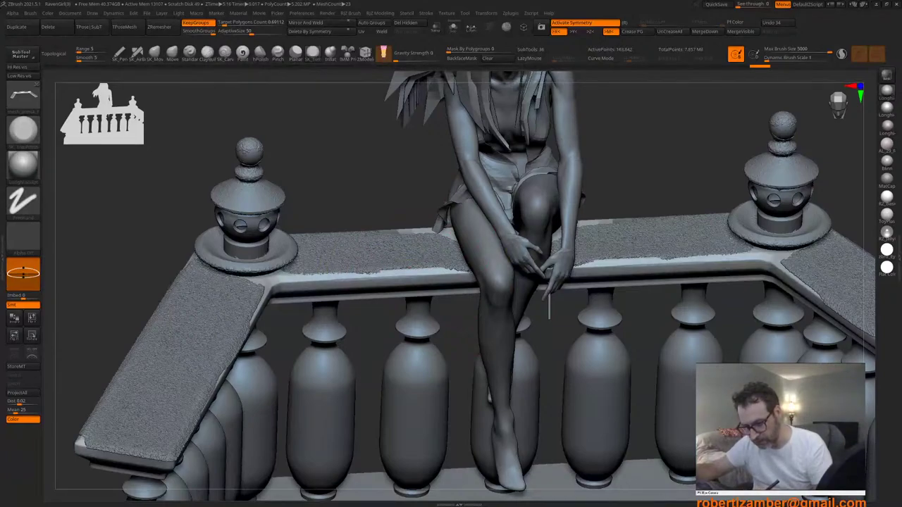
drag(306, 283, 283, 287)
right_drag(356, 301, 308, 312)
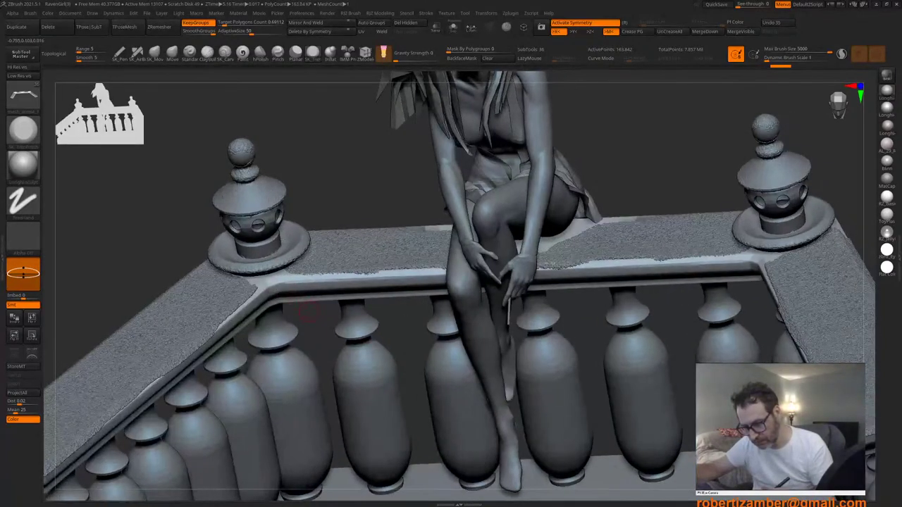
key(ctrl+z)
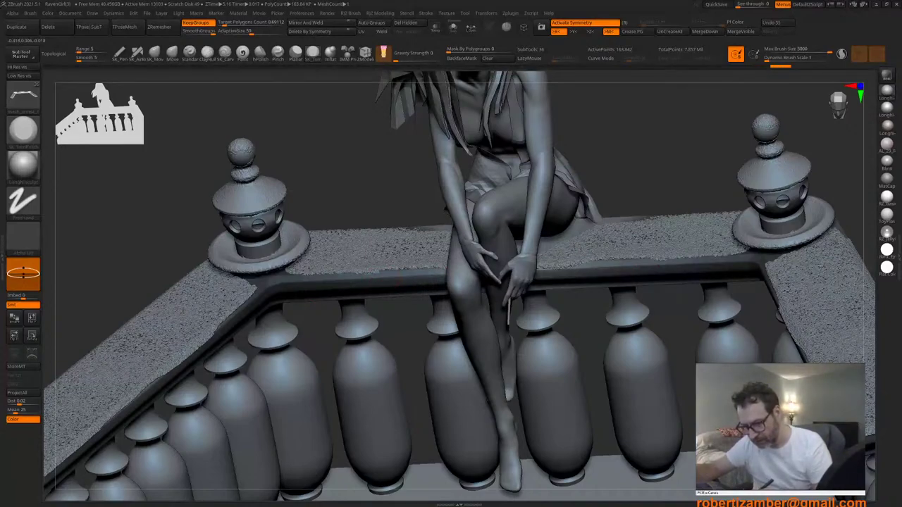
Step: Isolate the railing in Solo mode and clear its mask
right_drag(307, 298, 346, 220)
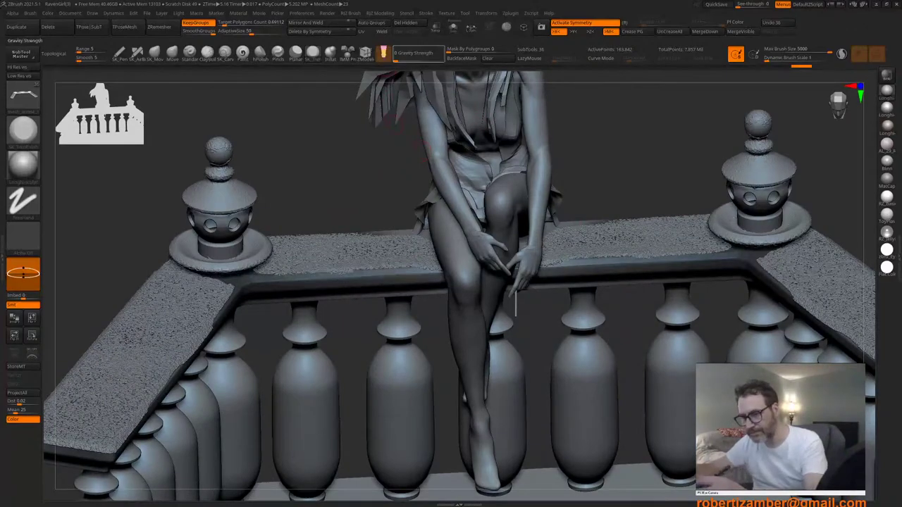
click(471, 26)
click(471, 27)
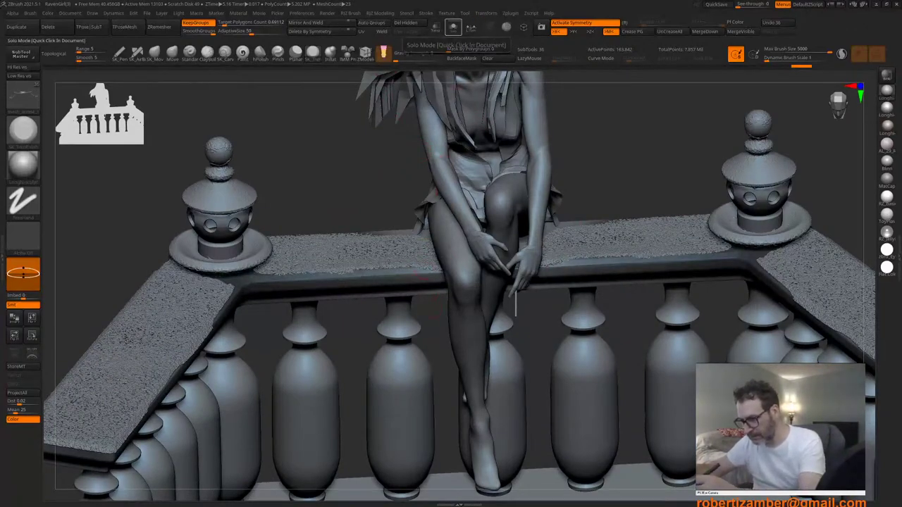
click(453, 27)
right_drag(481, 320, 490, 311)
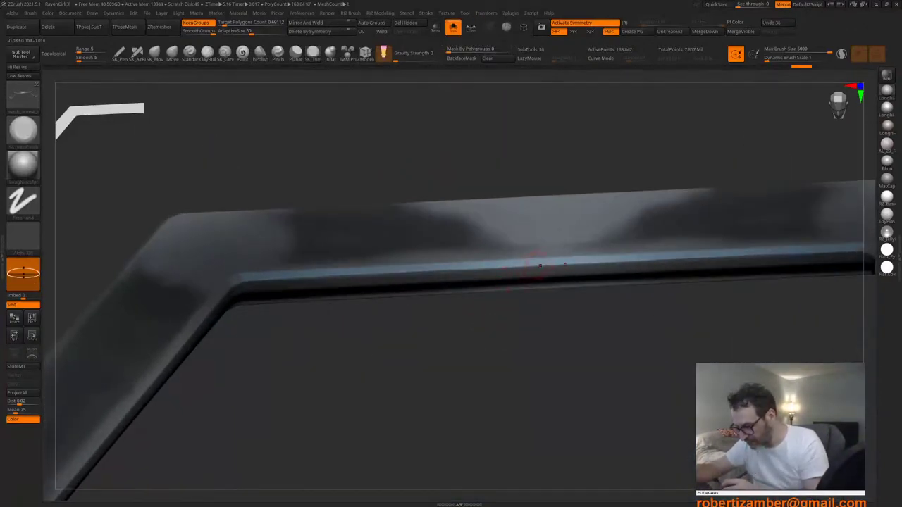
click(503, 58)
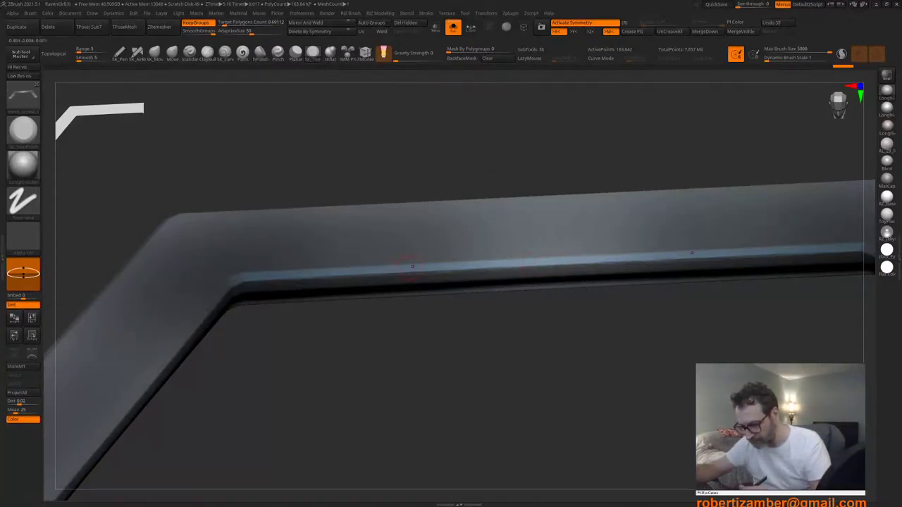
Step: Trim the railing's inner top edge along the front section and around the bend into the side arm
alt+drag(336, 318, 507, 289)
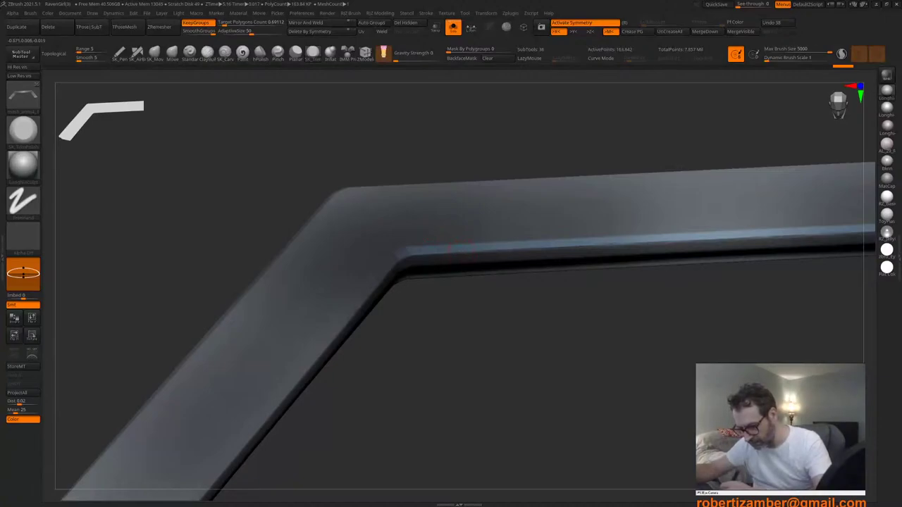
shift+drag(452, 251, 418, 262)
drag(458, 310, 415, 303)
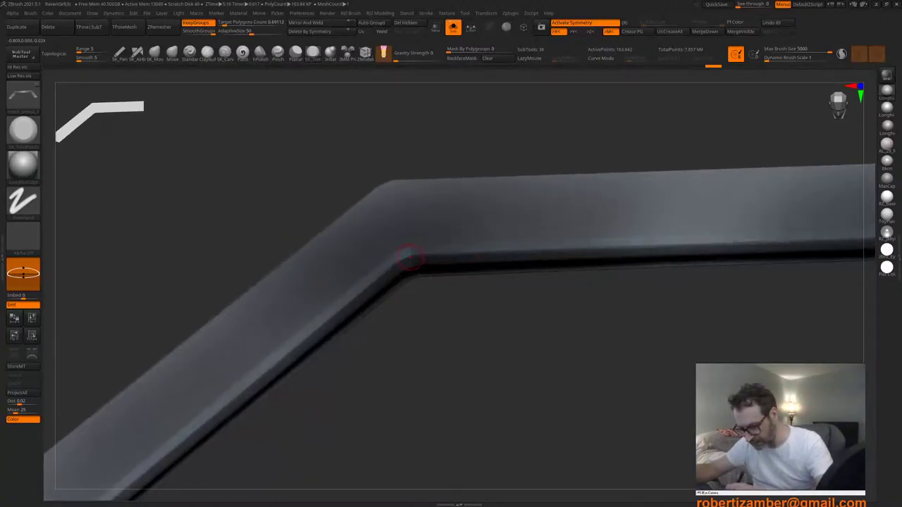
shift+drag(404, 257, 393, 270)
mouse_move(392, 325)
alt+mouse_down()
mouse_move(451, 261)
mouse_move(404, 254)
alt+mouse_up()
Step: Adjust the brush settings and trim an even bevel down the inner top edge of the side arm
key(space)
click(431, 205)
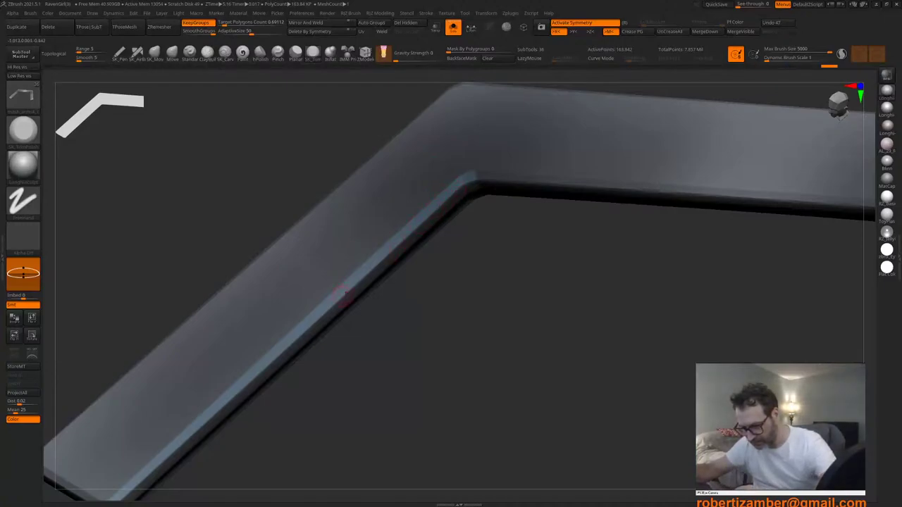
alt+drag(364, 281, 403, 255)
key(space)
click(435, 210)
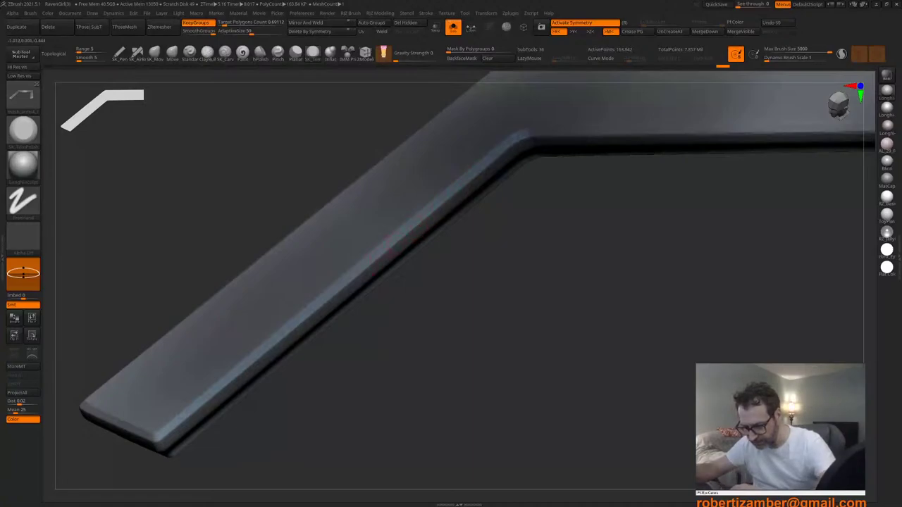
mouse_move(384, 262)
mouse_down()
mouse_move(329, 304)
mouse_move(409, 257)
mouse_up()
drag(408, 257, 409, 244)
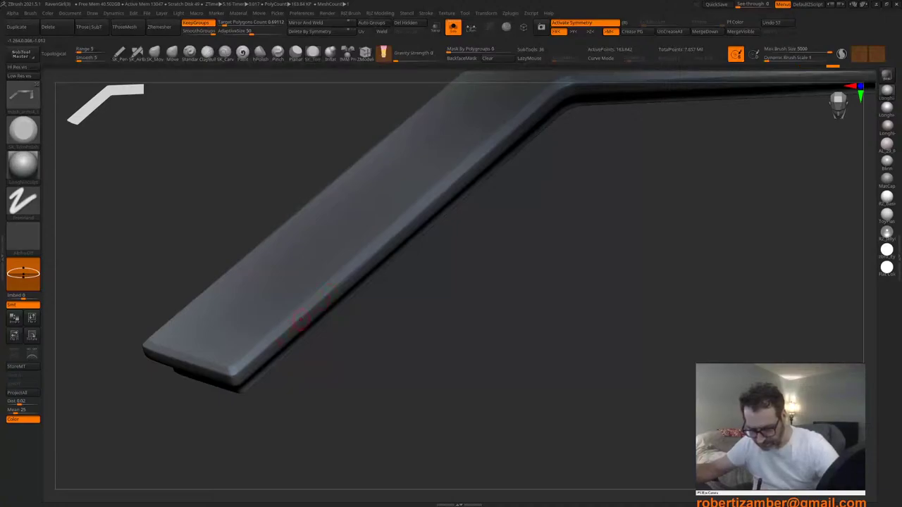
Step: Trim the inner corner and top edge at the side arm's free end, plus the adjoining stretch of its inner edge
right_drag(225, 379, 235, 362)
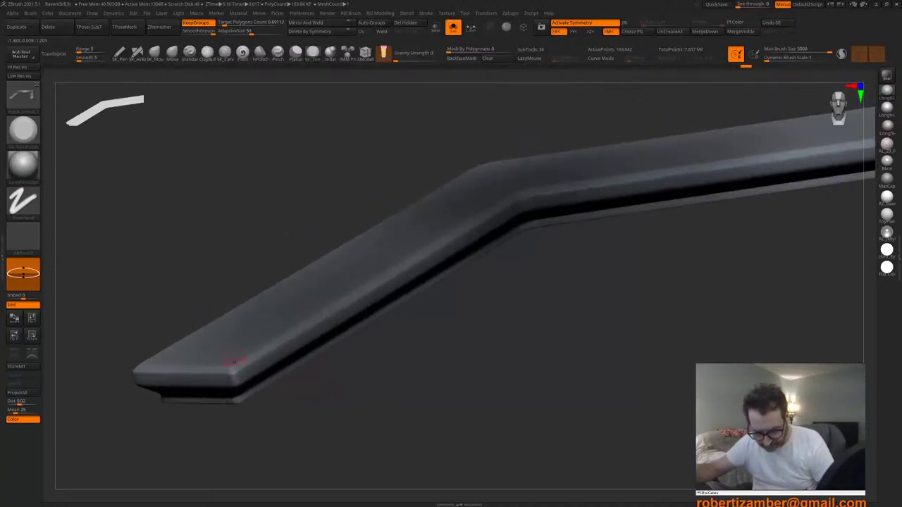
drag(237, 371, 239, 381)
right_drag(239, 378, 236, 402)
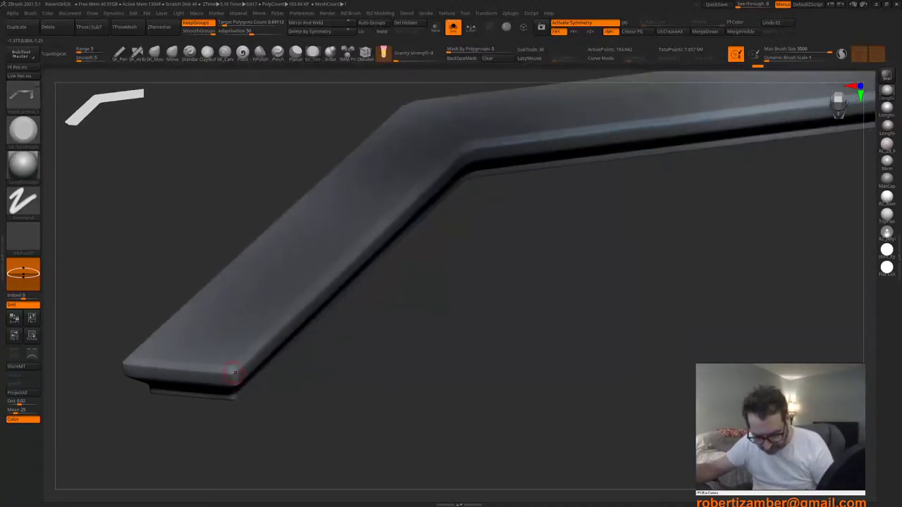
drag(236, 372, 212, 372)
mouse_move(211, 373)
right_down()
mouse_move(227, 366)
mouse_move(177, 344)
mouse_move(268, 351)
right_up()
drag(272, 374, 218, 365)
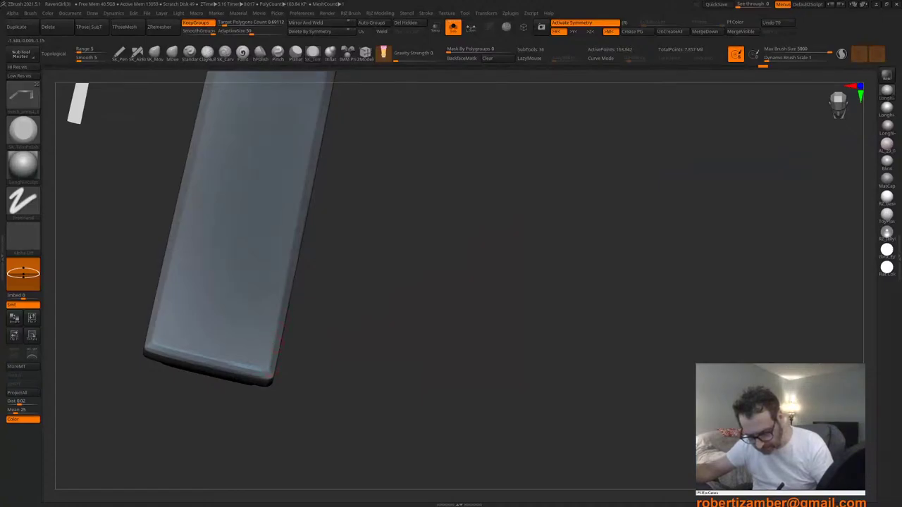
right_drag(290, 279, 294, 306)
drag(322, 256, 282, 364)
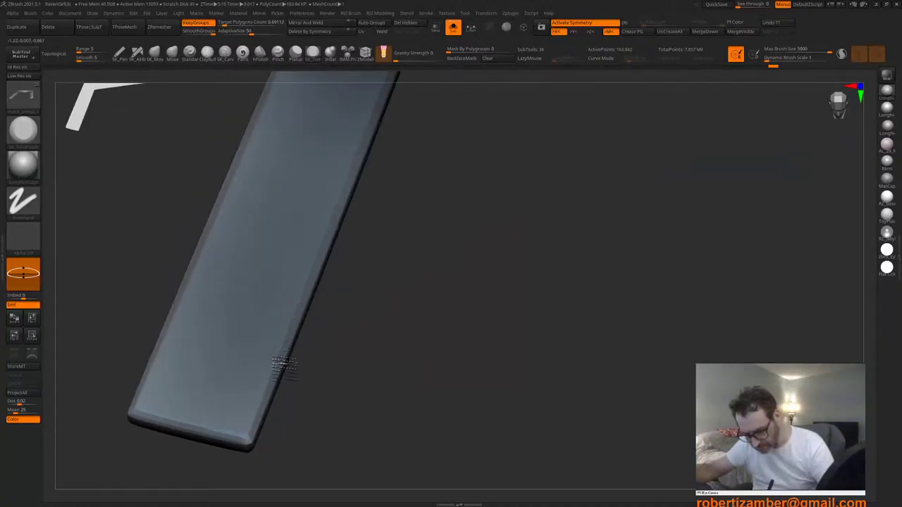
Step: Trim the inner corner where the railing's front section meets the side arm
mouse_move(282, 365)
ctrl+right_down()
mouse_move(258, 310)
mouse_move(260, 282)
mouse_move(275, 267)
mouse_move(339, 298)
mouse_move(359, 294)
mouse_move(348, 322)
mouse_move(392, 355)
mouse_move(398, 338)
mouse_move(400, 357)
mouse_move(423, 355)
ctrl+right_up()
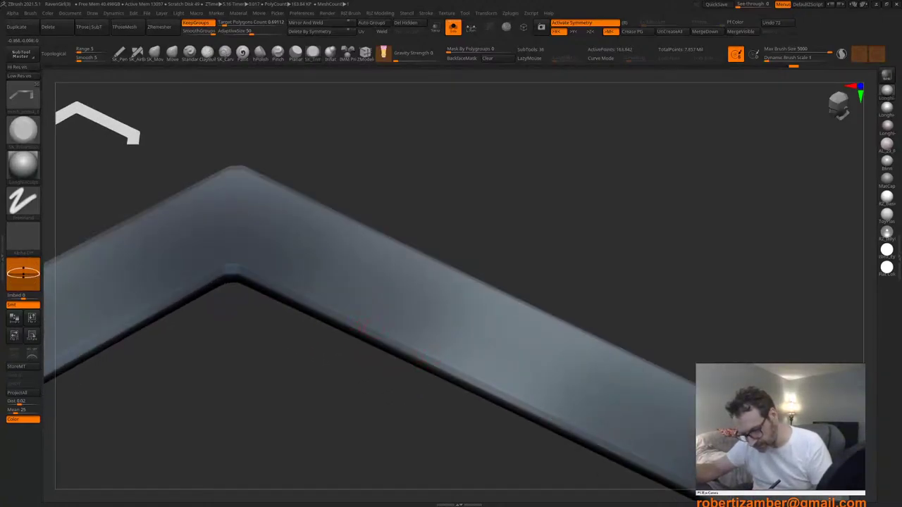
drag(220, 274, 241, 275)
alt+right_drag(275, 299, 424, 301)
Step: Refine the bevel across the side arm's end face and undo the last strokes there
mouse_move(282, 317)
ctrl+right_down()
mouse_move(275, 353)
mouse_move(213, 282)
ctrl+right_up()
right_click(276, 353)
right_click(211, 277)
key(ctrl+z)
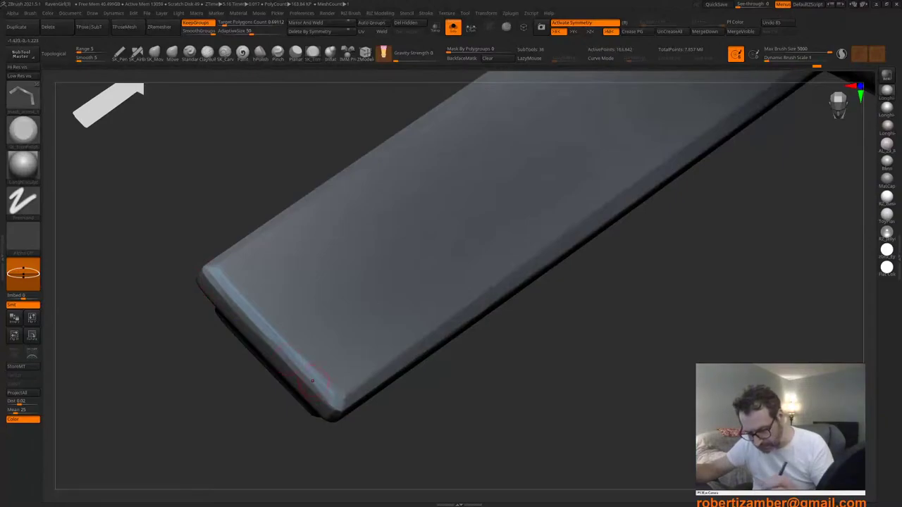
key(ctrl+z)
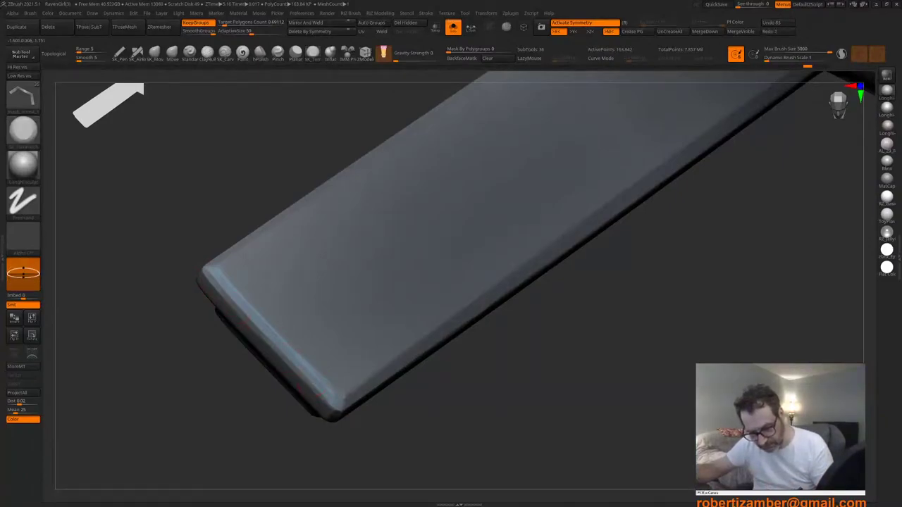
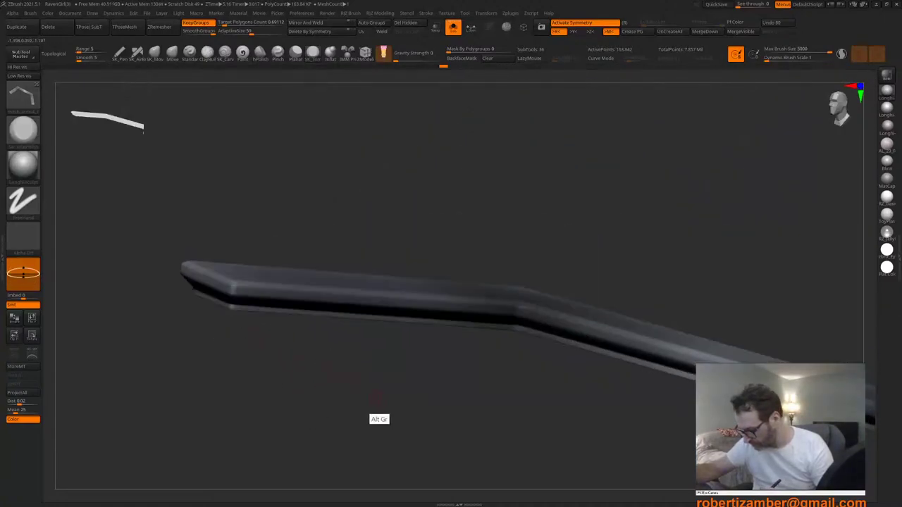
Step: Trim the inner top edge of the railing's front section all the way to the opposite inner corner
alt+drag(377, 398, 187, 285)
drag(397, 303, 330, 444)
mouse_move(469, 306)
alt+mouse_down()
mouse_move(480, 331)
mouse_move(451, 349)
mouse_move(348, 272)
alt+mouse_up()
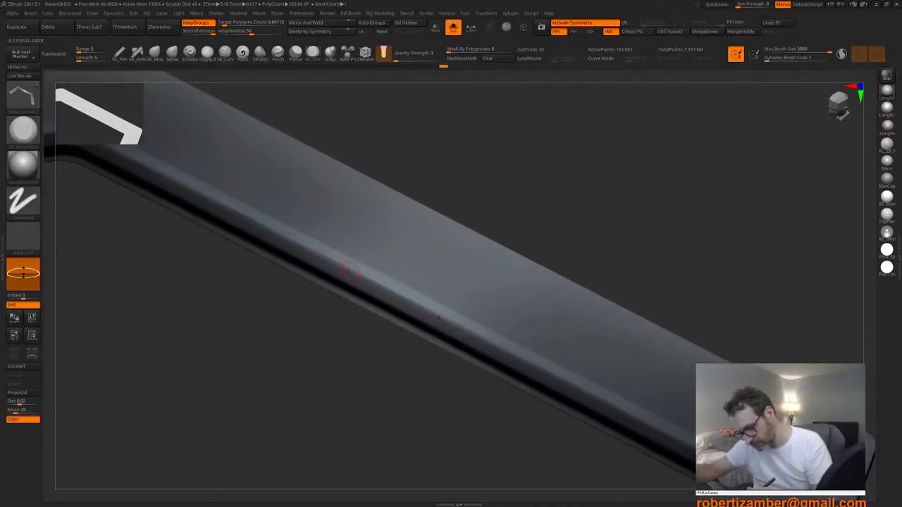
drag(520, 360, 522, 360)
alt+drag(520, 360, 451, 346)
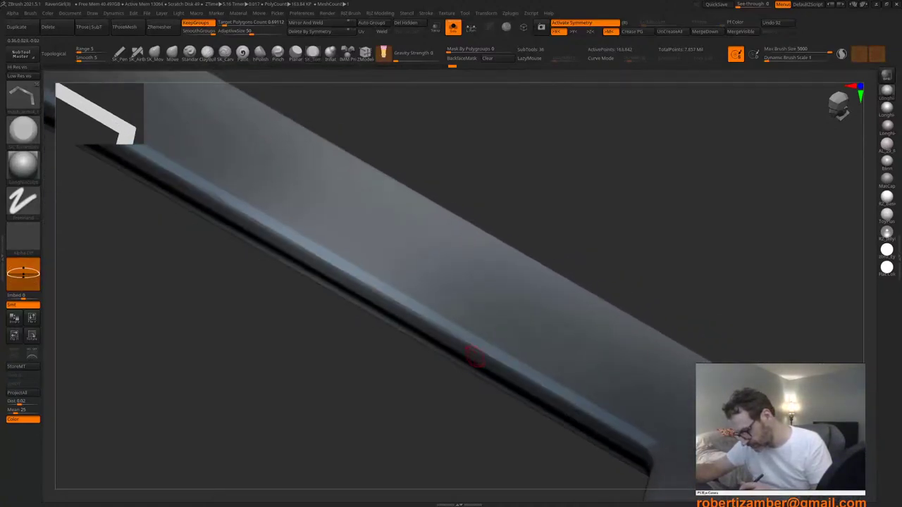
mouse_move(643, 432)
alt+mouse_down()
mouse_move(568, 374)
mouse_move(578, 380)
alt+mouse_up()
drag(493, 401, 499, 423)
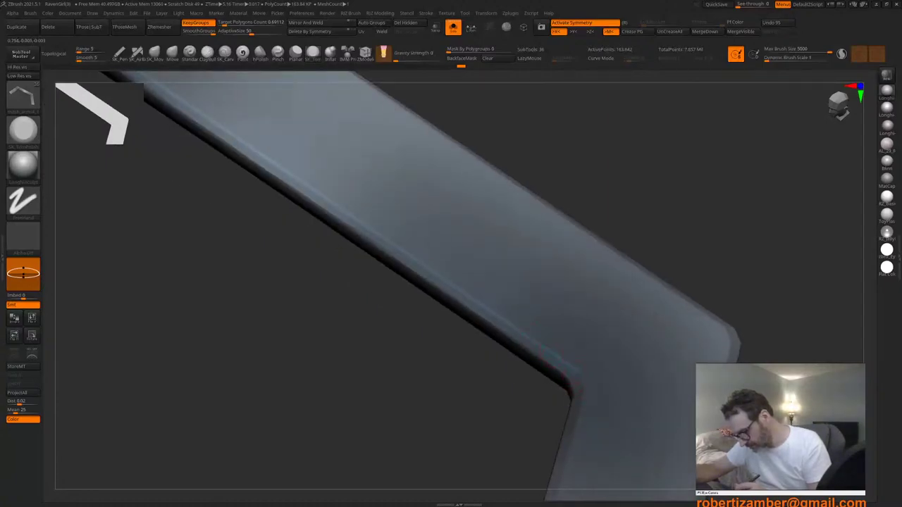
Step: Trim the inner corner at the free end of the opposite side arm
ctrl+right_drag(338, 331, 337, 275)
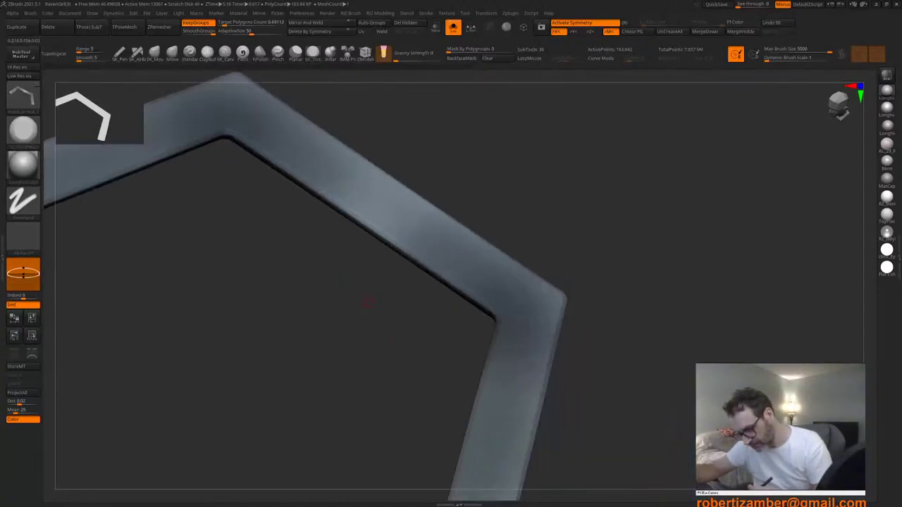
alt+right_drag(423, 378, 447, 409)
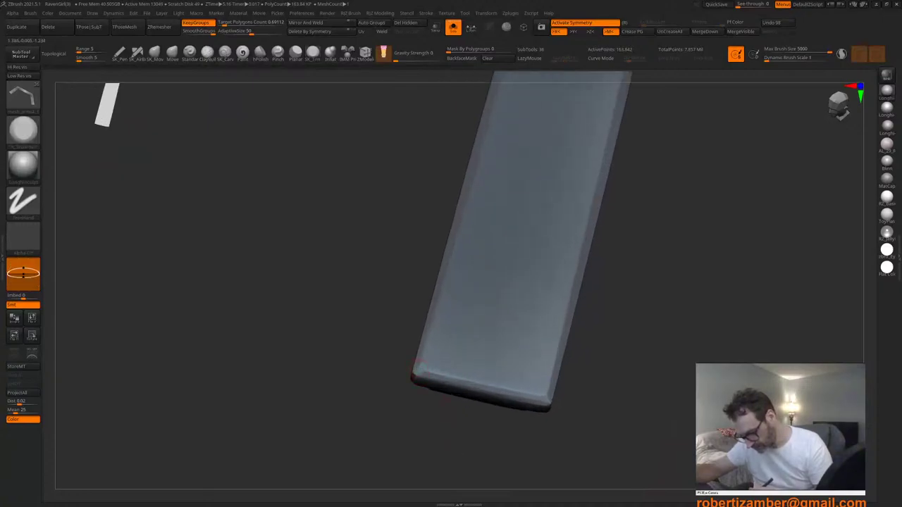
right_drag(417, 372, 467, 378)
drag(413, 374, 417, 372)
mouse_move(417, 372)
right_down()
mouse_move(413, 392)
mouse_move(368, 381)
right_up()
alt+right_drag(437, 397, 379, 378)
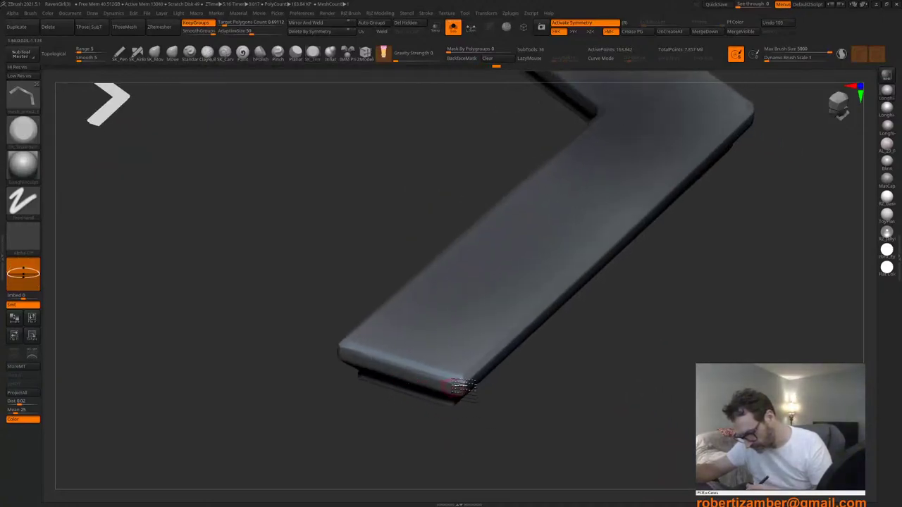
Step: Trim the outer corner of the opposite arm's free end and clean up the adjoining end and side edges
drag(459, 383, 470, 381)
right_drag(470, 382, 464, 402)
drag(464, 403, 462, 377)
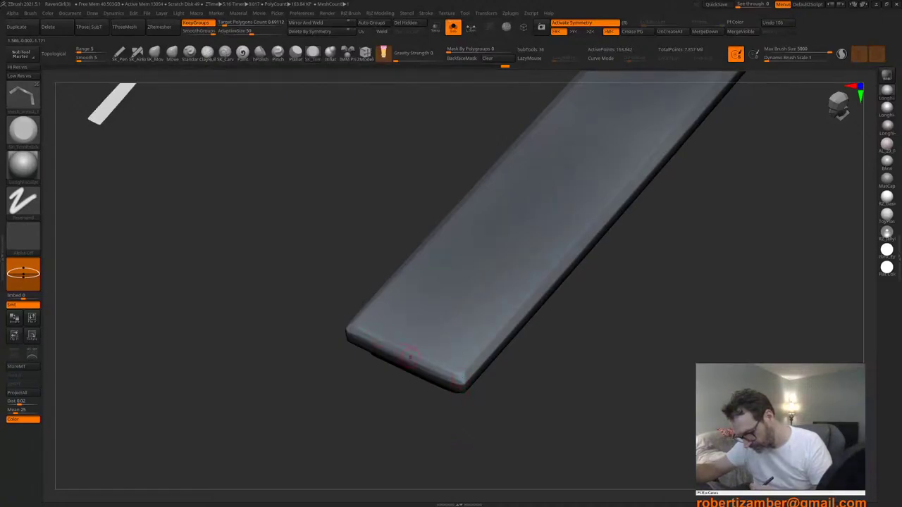
mouse_move(409, 358)
mouse_down()
mouse_move(462, 374)
mouse_move(530, 312)
mouse_up()
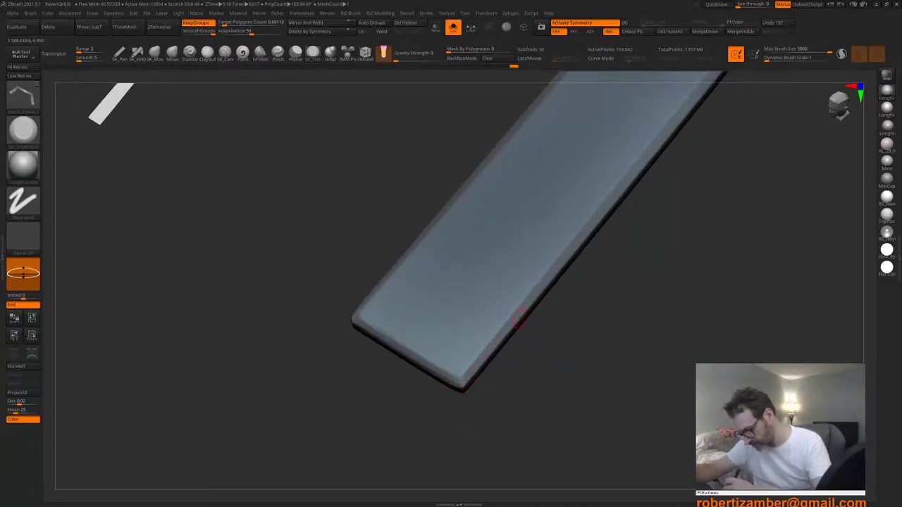
mouse_move(530, 312)
ctrl+right_down()
mouse_move(527, 271)
mouse_move(443, 392)
ctrl+right_up()
drag(442, 392, 336, 354)
Step: Adjust the brush size and trim the edges of the underside moulding along the railing's front section
alt+right_drag(337, 355, 412, 360)
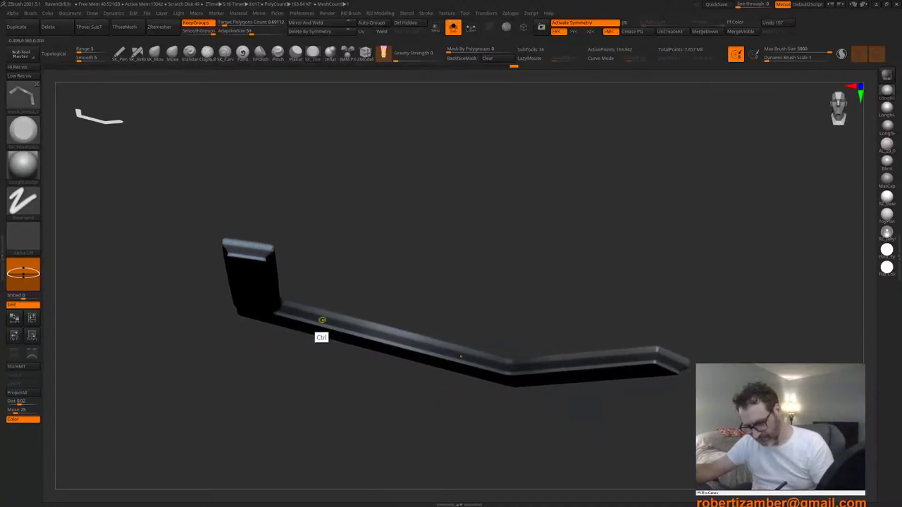
ctrl+right_drag(322, 320, 339, 328)
key(space)
drag(349, 327, 341, 326)
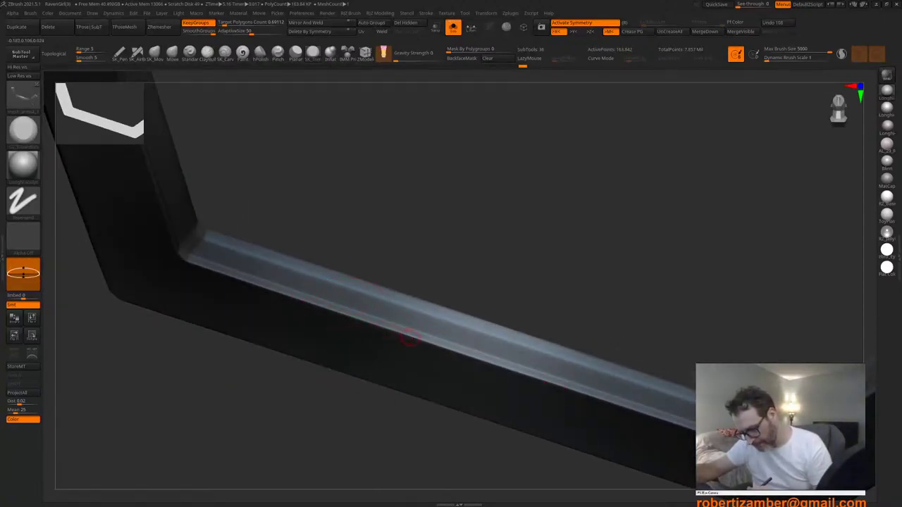
key(space)
mouse_move(390, 307)
shift+mouse_down()
mouse_move(332, 292)
mouse_move(292, 305)
shift+mouse_up()
alt+right_drag(317, 313, 359, 337)
Step: Readjust the brush's draw size and undo the last stroke on the underside moulding
key(space)
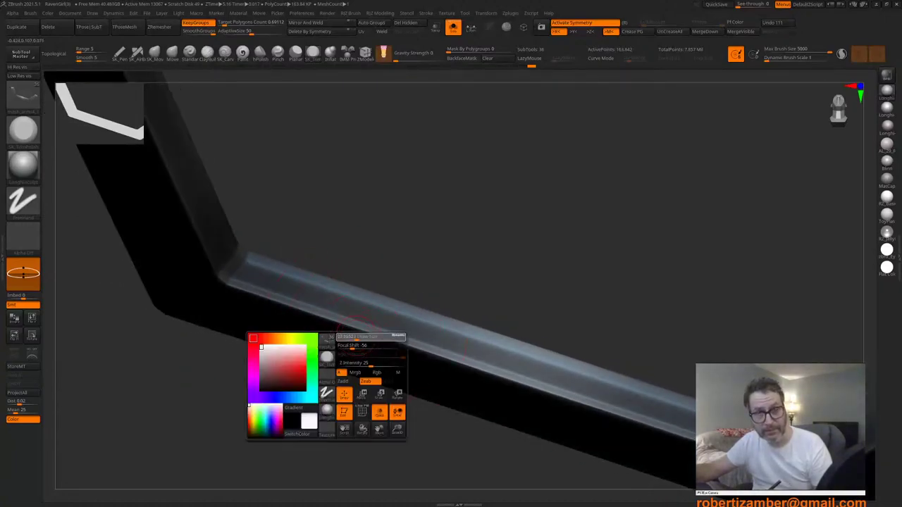
drag(360, 337, 392, 340)
key(space)
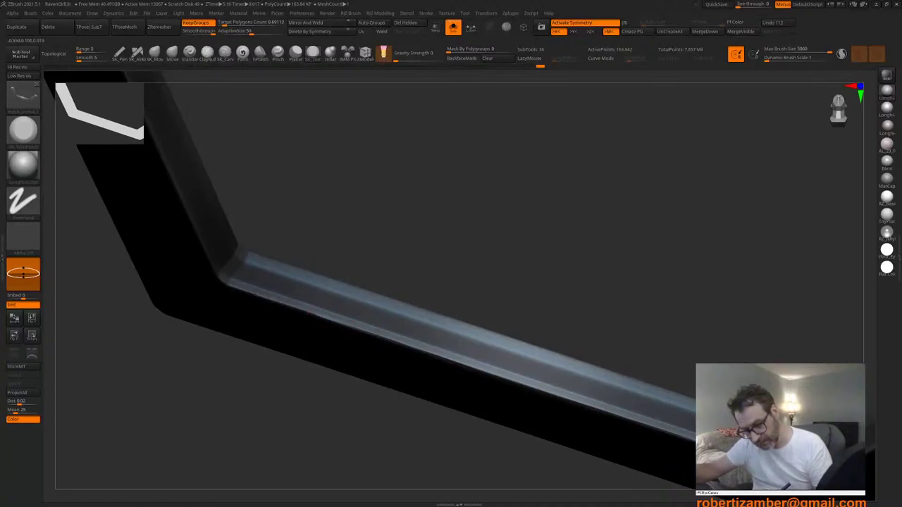
key(ctrl+z)
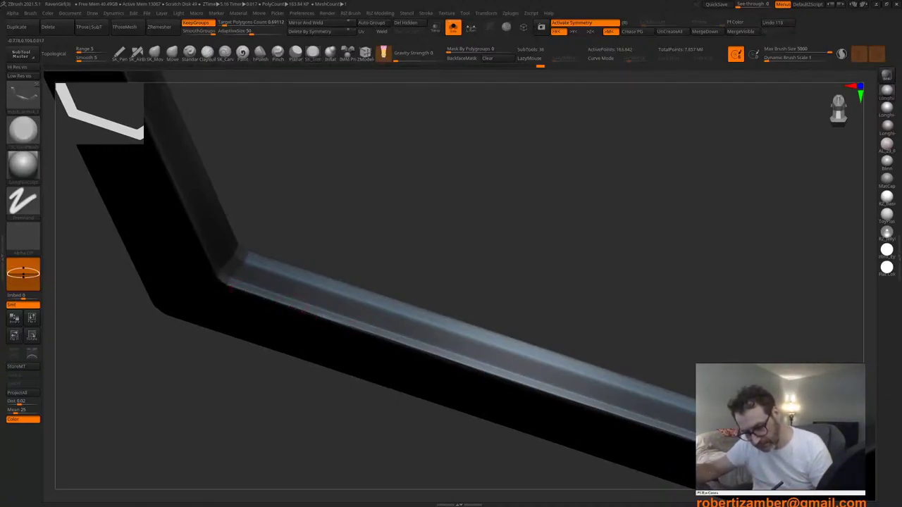
right_drag(339, 330, 415, 380)
key(t)
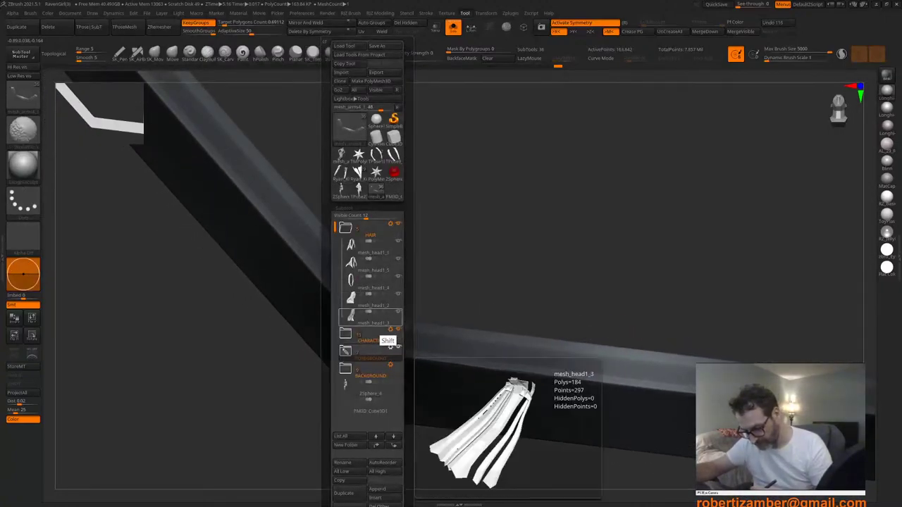
click(381, 370)
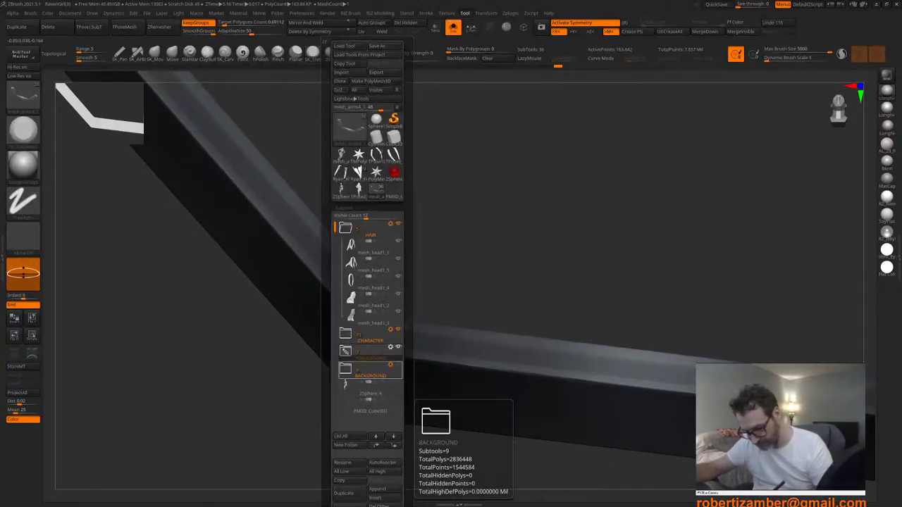
click(377, 352)
click(391, 365)
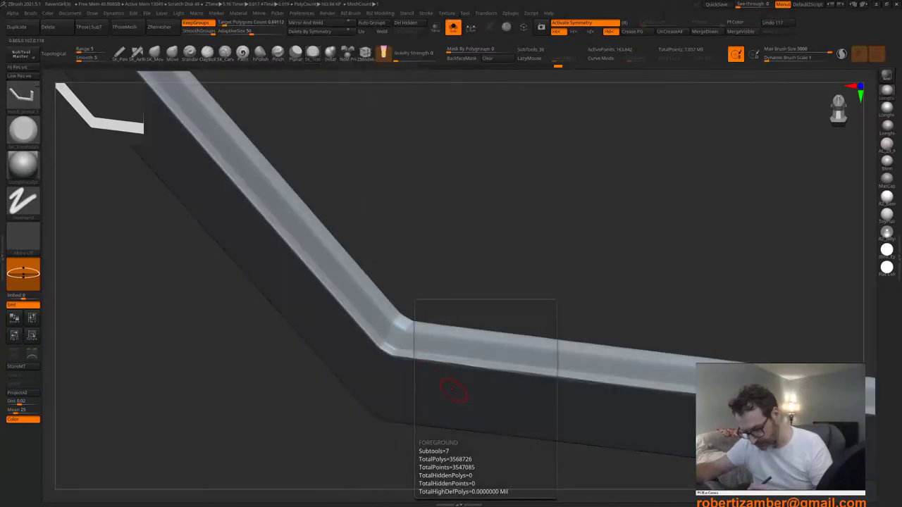
Step: Trim the lower edge of the underside moulding on the side arm, starting near the inner corner
alt+right_drag(427, 382, 484, 420)
right_drag(388, 369, 423, 379)
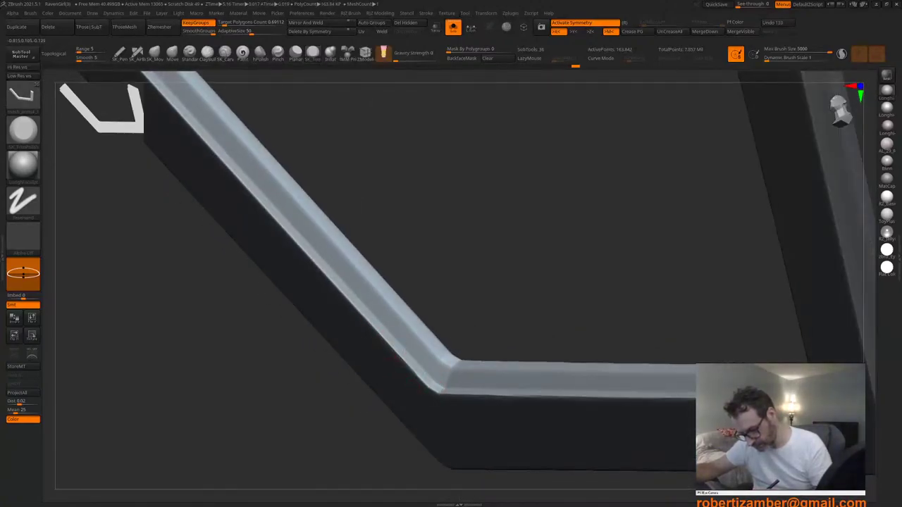
right_drag(396, 358, 384, 350)
mouse_move(395, 355)
mouse_down()
mouse_move(405, 365)
mouse_move(353, 310)
mouse_up()
right_drag(371, 325, 375, 326)
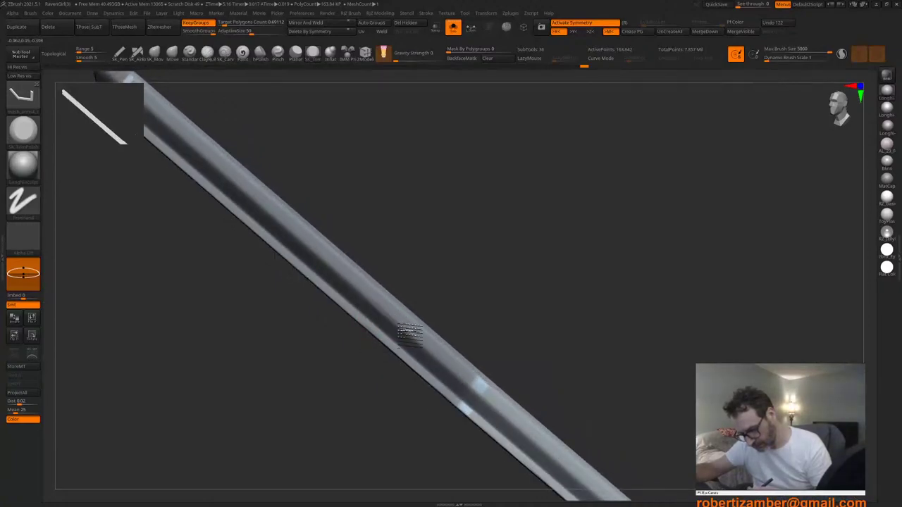
drag(457, 374, 470, 388)
Step: Trim the underside moulding along the outer stretch of the side arm, towards its free end
alt+right_drag(408, 346, 453, 398)
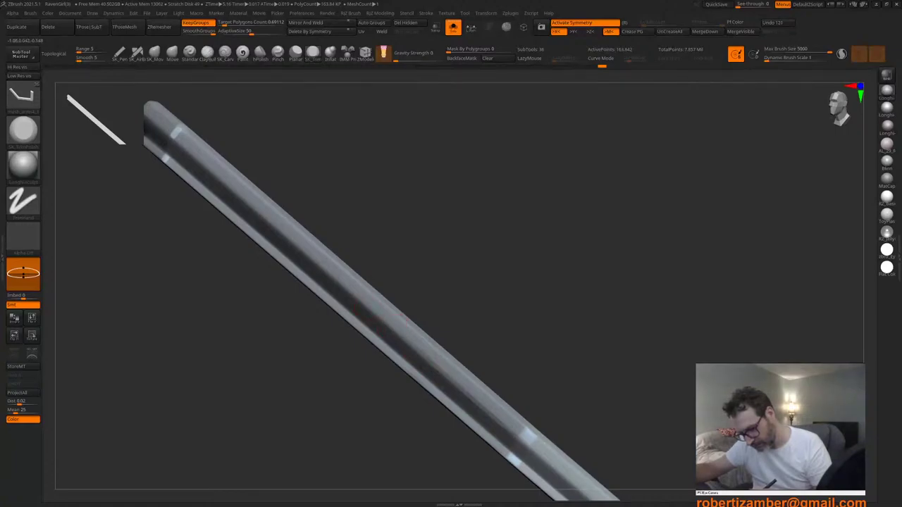
right_drag(381, 319, 394, 357)
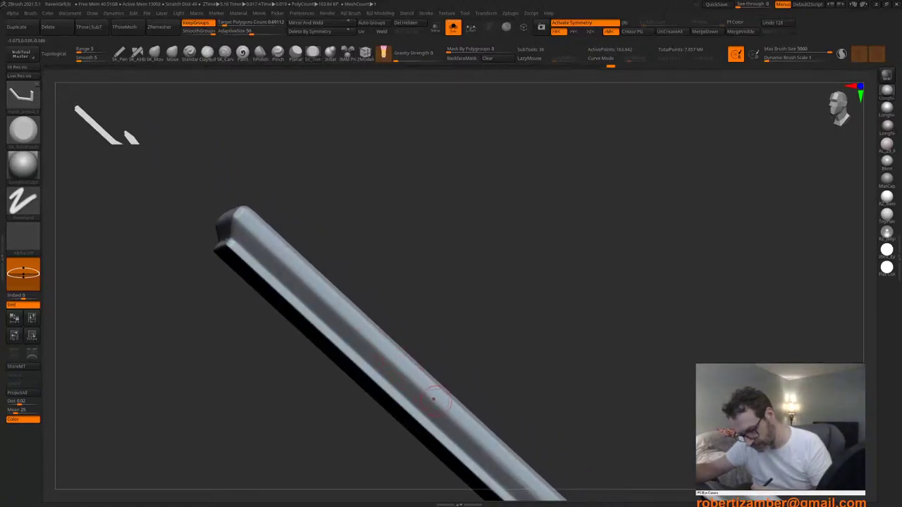
drag(398, 363, 375, 347)
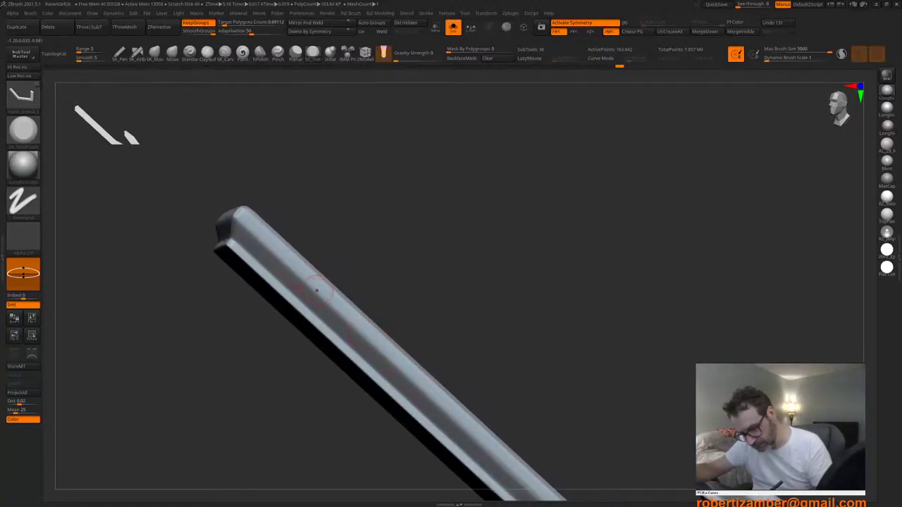
right_drag(395, 374, 554, 145)
right_drag(398, 313, 409, 328)
mouse_move(498, 383)
mouse_down()
mouse_move(534, 403)
mouse_move(271, 231)
mouse_up()
Step: Trim the underside moulding at the railing's inner corner and the adjoining edge of the side arm
right_drag(277, 273, 375, 334)
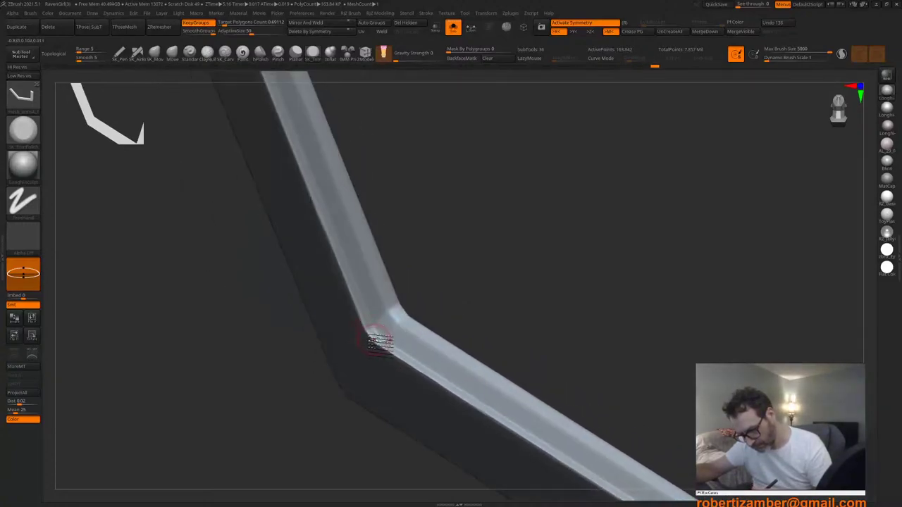
drag(375, 337, 371, 335)
mouse_move(350, 332)
right_down()
mouse_move(363, 321)
mouse_move(352, 326)
right_up()
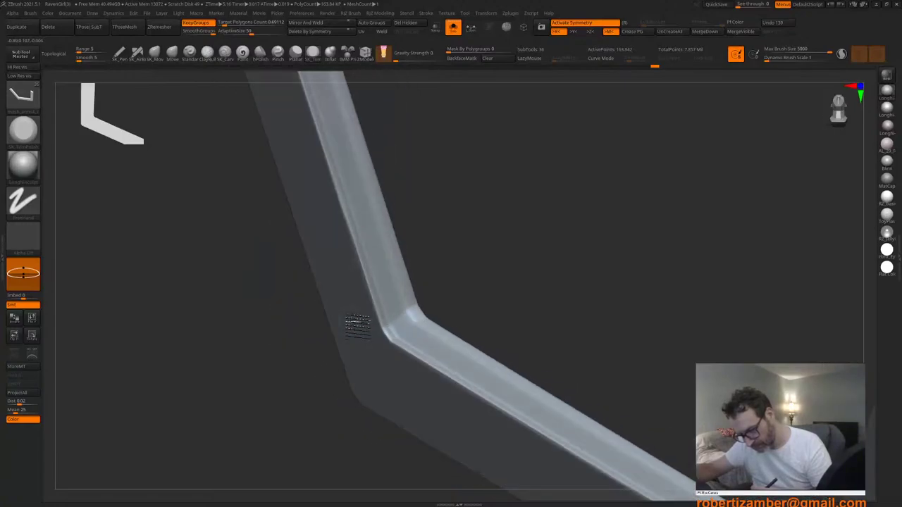
drag(386, 333, 366, 283)
alt+right_drag(363, 267, 386, 346)
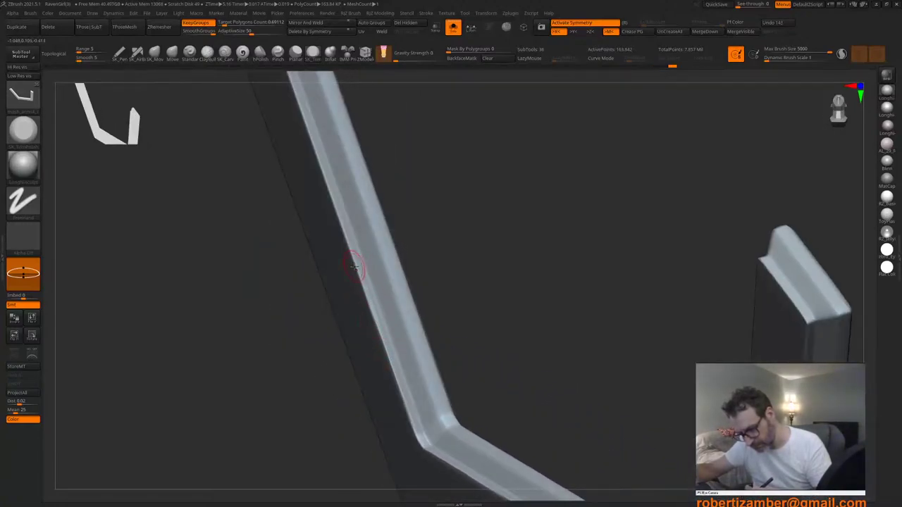
Step: Adjust the brush's draw size and clean up the moulding's bottom edge from mid-arm to the free end
right_drag(355, 267, 359, 268)
key(space)
drag(360, 268, 358, 270)
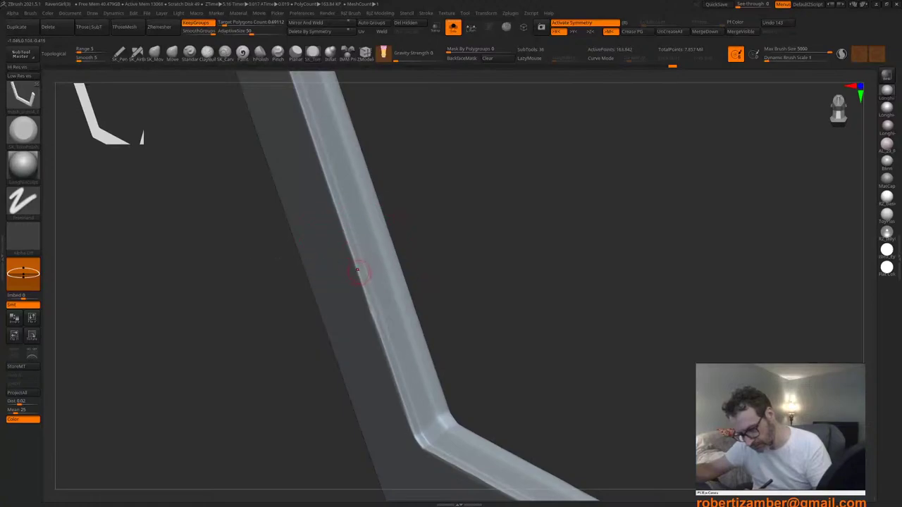
right_drag(352, 269, 370, 298)
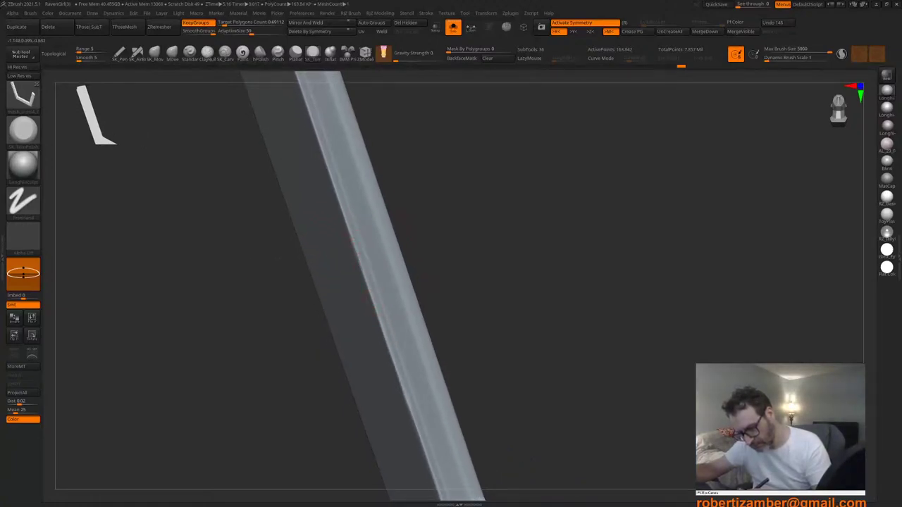
mouse_move(356, 243)
right_down()
mouse_move(383, 359)
mouse_move(379, 319)
mouse_move(359, 331)
right_up()
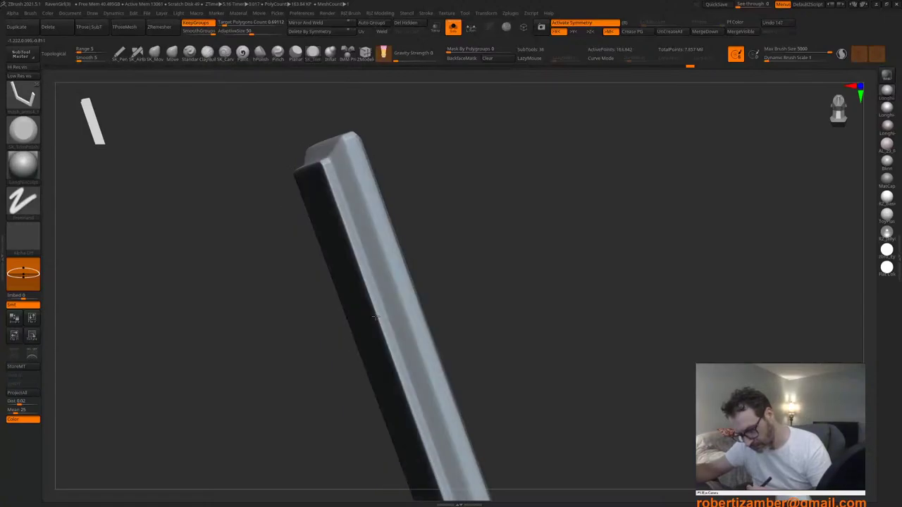
drag(372, 291, 367, 278)
right_drag(351, 243, 341, 219)
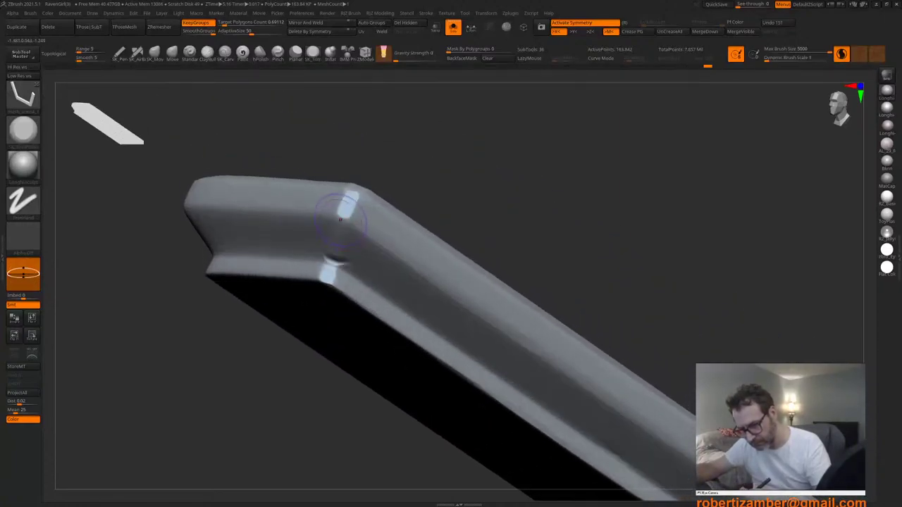
Step: Turn off Sculptris Pro mode and trim the upper slab's corner at the side arm's free end
click(841, 55)
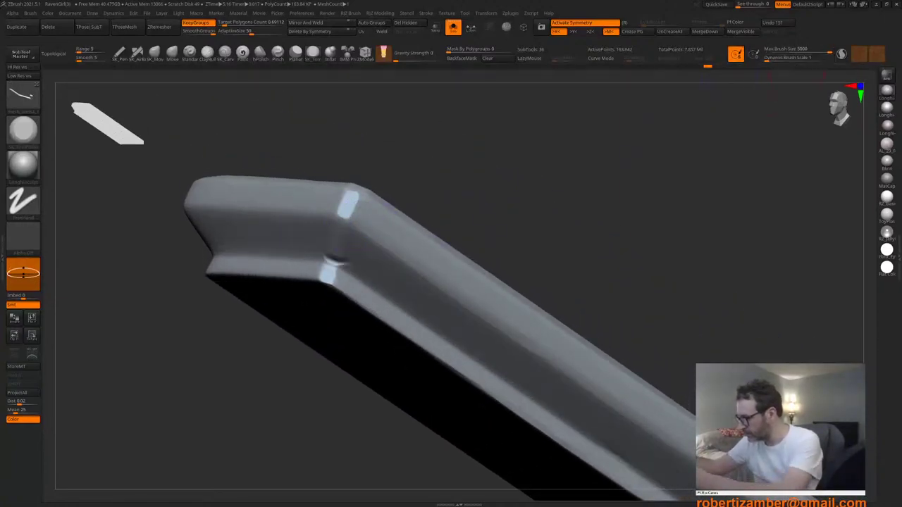
mouse_move(340, 220)
right_down()
mouse_move(346, 225)
mouse_move(344, 218)
right_up()
drag(354, 199, 363, 194)
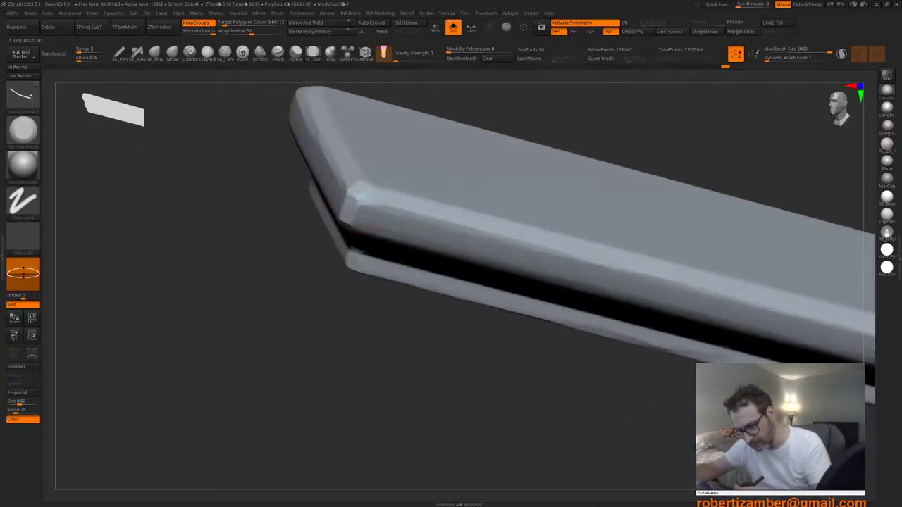
right_drag(360, 207, 363, 230)
drag(374, 185, 369, 193)
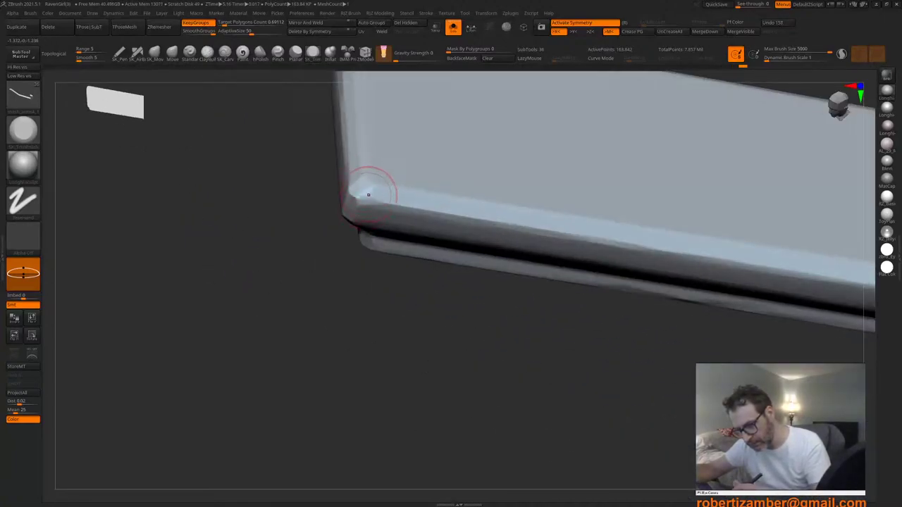
Step: Subdivide the railing mesh one level
mouse_move(346, 220)
ctrl+right_down()
mouse_move(331, 253)
mouse_move(359, 258)
mouse_move(346, 314)
mouse_move(367, 308)
mouse_move(401, 346)
mouse_move(308, 333)
ctrl+right_up()
right_drag(423, 300, 451, 351)
key(ctrl+shift+z)
key(ctrl+shift+z)
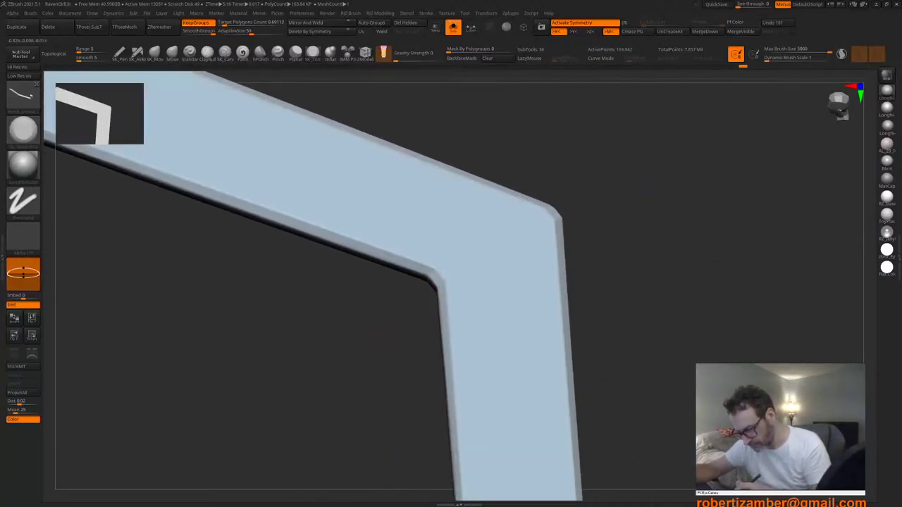
key(ctrl+d)
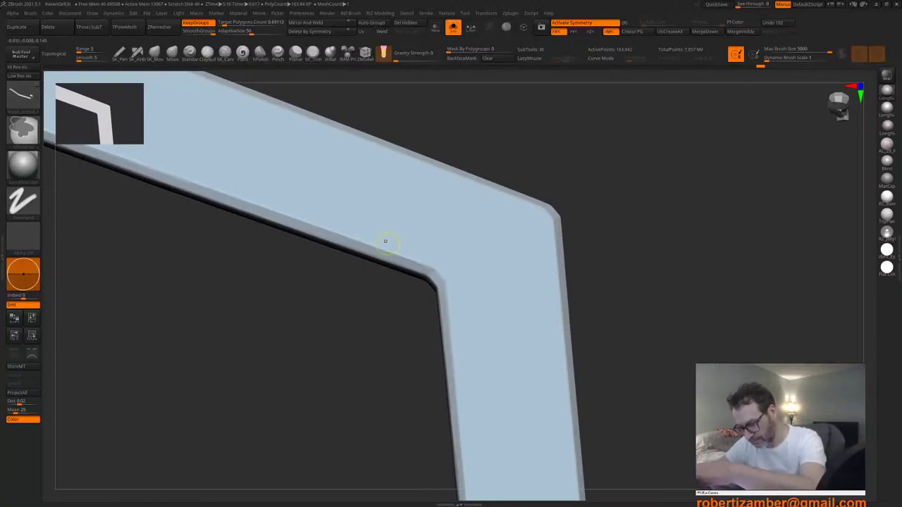
mouse_move(367, 328)
ctrl+right_down()
mouse_move(355, 280)
mouse_move(365, 315)
ctrl+right_up()
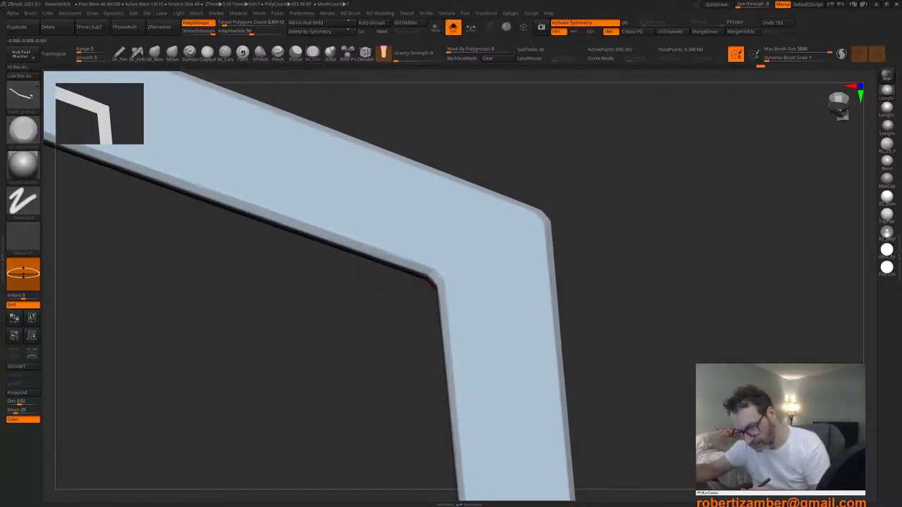
Step: Trim the upper slab's inner edge along the side arm towards its free end
alt+right_drag(239, 199, 391, 287)
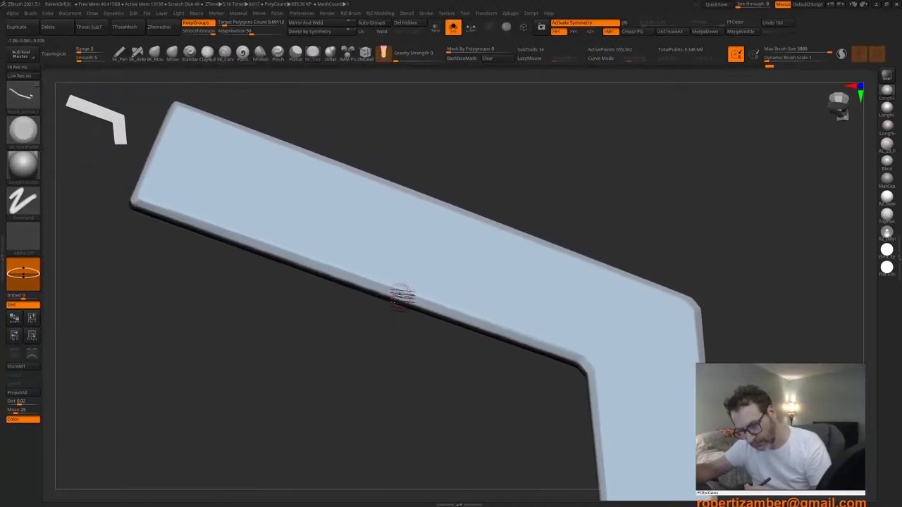
drag(403, 293, 239, 231)
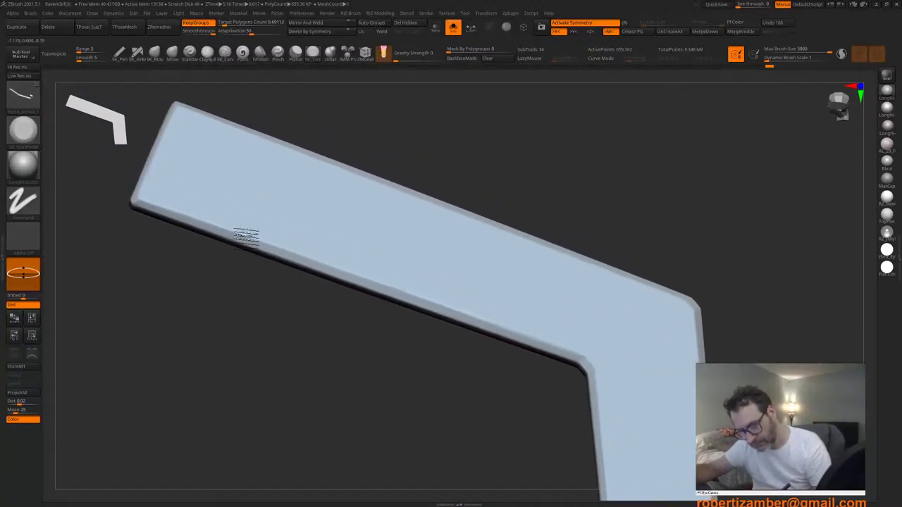
drag(308, 257, 203, 219)
Step: Set the Planar brush's draw size and flatten the lower moulding edge from the arm's free end to the inner corner
mouse_move(249, 334)
ctrl+right_down()
mouse_move(247, 301)
mouse_move(306, 270)
mouse_move(348, 356)
mouse_move(289, 338)
mouse_move(337, 353)
mouse_move(343, 348)
mouse_move(315, 316)
mouse_move(352, 321)
mouse_move(318, 294)
mouse_move(314, 315)
mouse_move(318, 273)
mouse_move(313, 327)
mouse_move(254, 367)
mouse_move(256, 355)
ctrl+right_up()
key(space)
drag(256, 356, 262, 356)
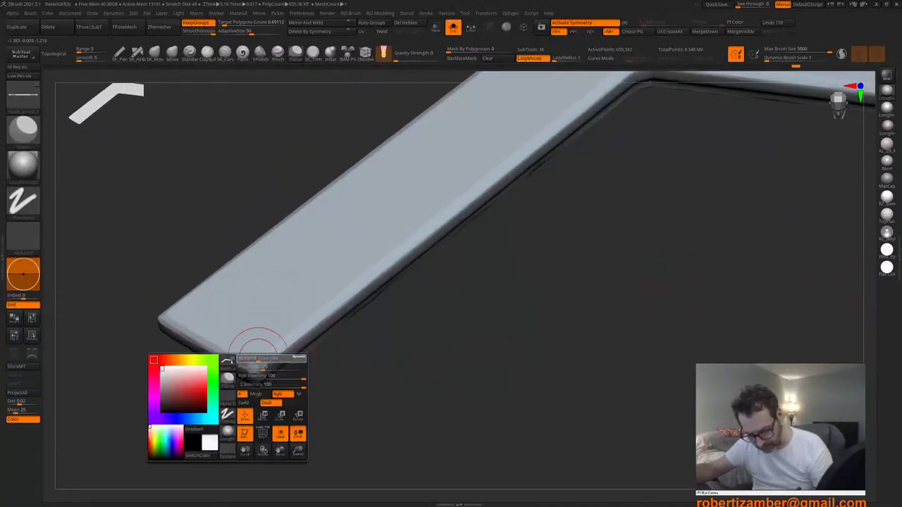
right_drag(255, 368, 247, 327)
key(ctrl+z)
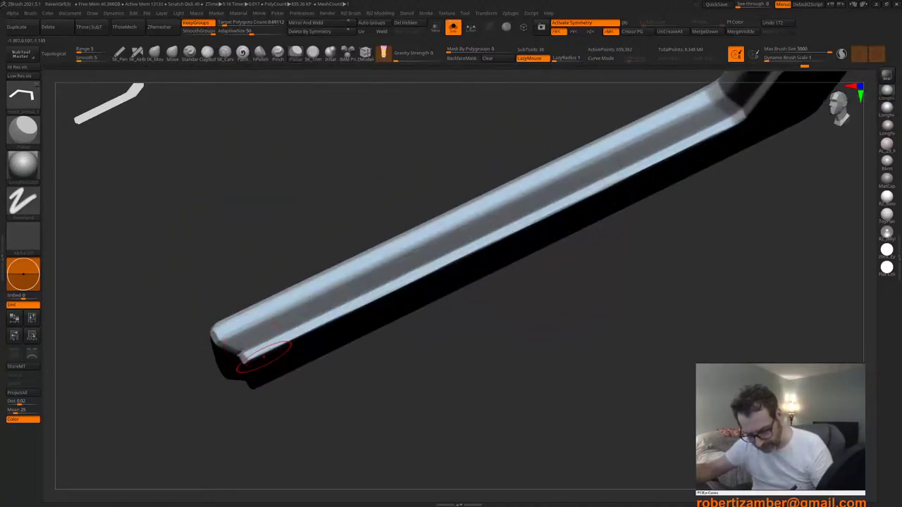
drag(270, 349, 287, 342)
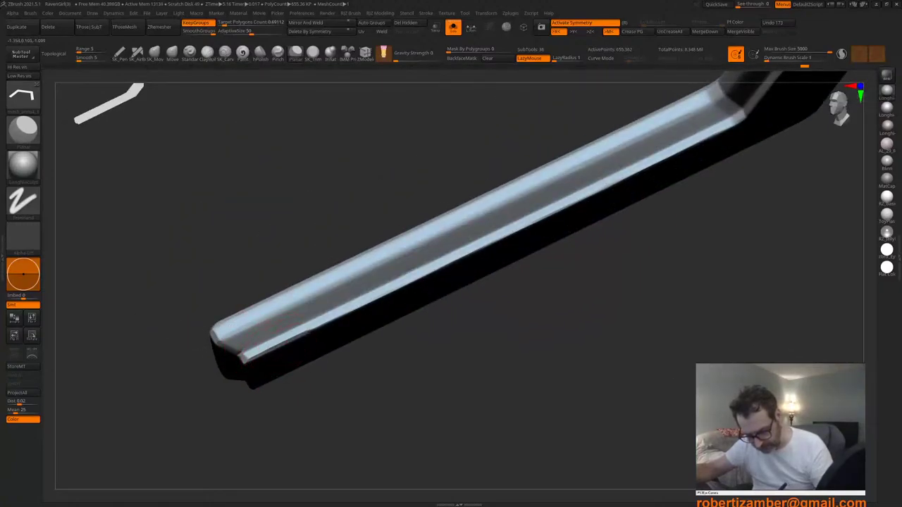
drag(397, 289, 742, 119)
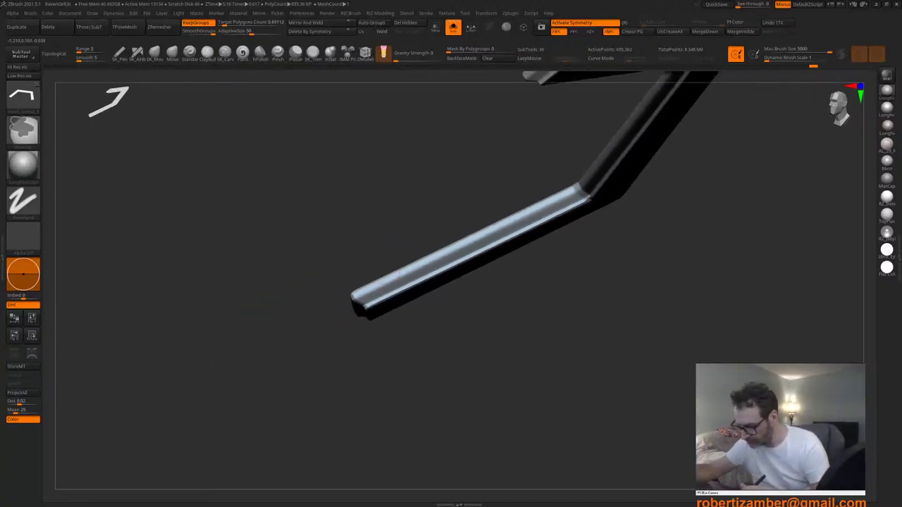
Step: Flatten the underside moulding where the side arm meets the front section at the inner corner
right_drag(409, 310, 387, 296)
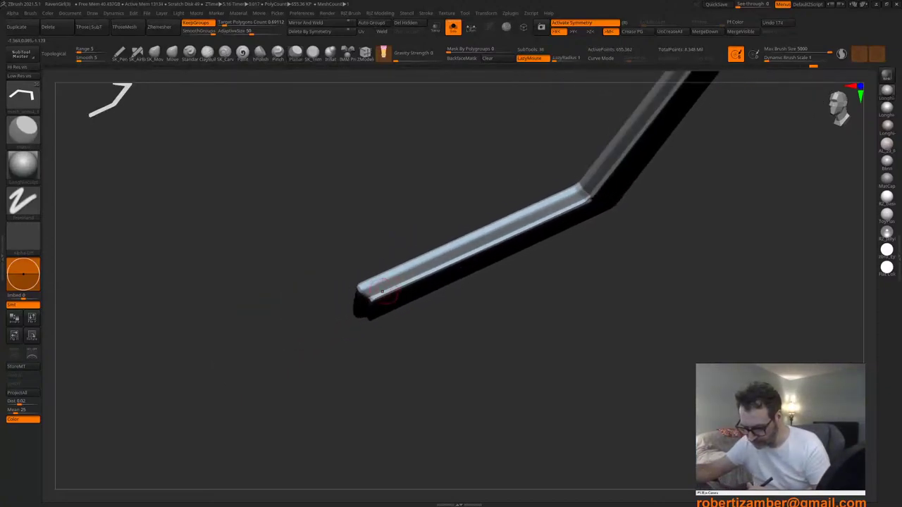
mouse_move(465, 276)
alt+right_down()
mouse_move(419, 326)
mouse_move(483, 268)
mouse_move(427, 267)
mouse_move(480, 275)
alt+right_up()
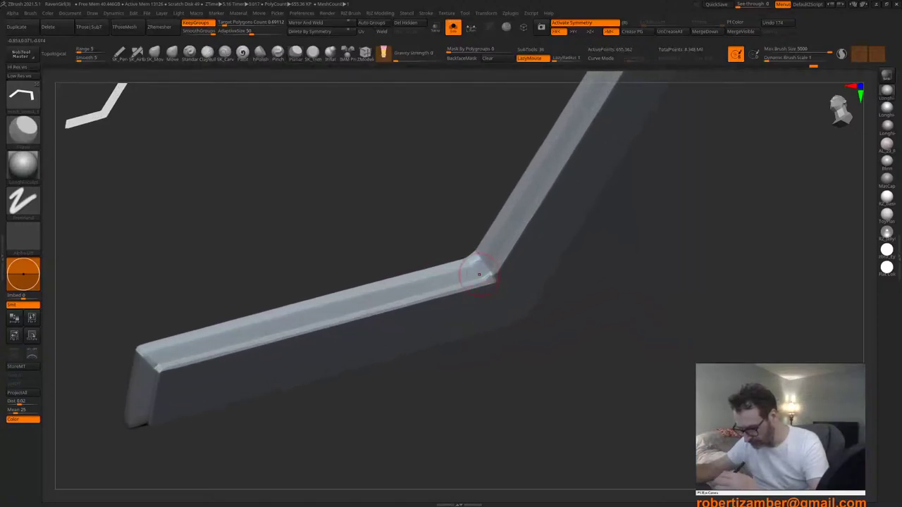
key(ctrl+z)
key(ctrl+shift+z)
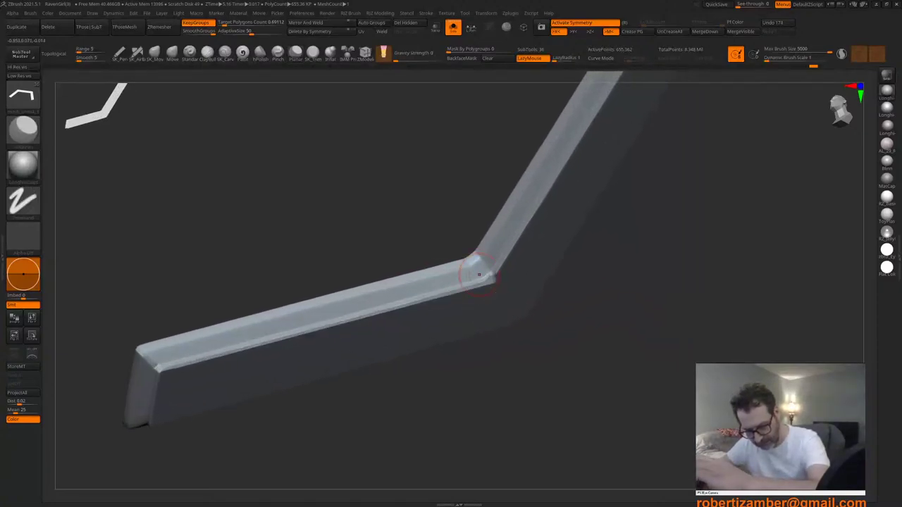
mouse_move(503, 270)
right_down()
mouse_move(542, 255)
mouse_move(539, 282)
mouse_move(491, 268)
right_up()
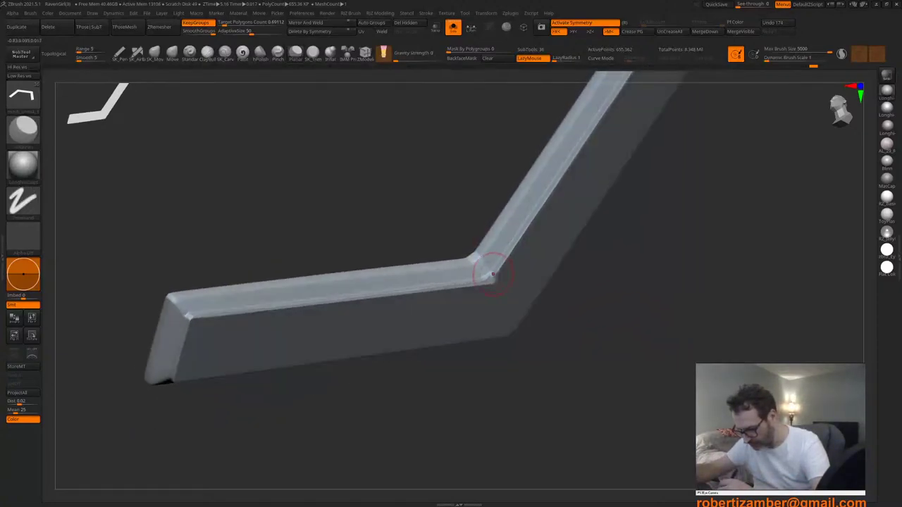
right_click(491, 275)
drag(489, 274, 491, 275)
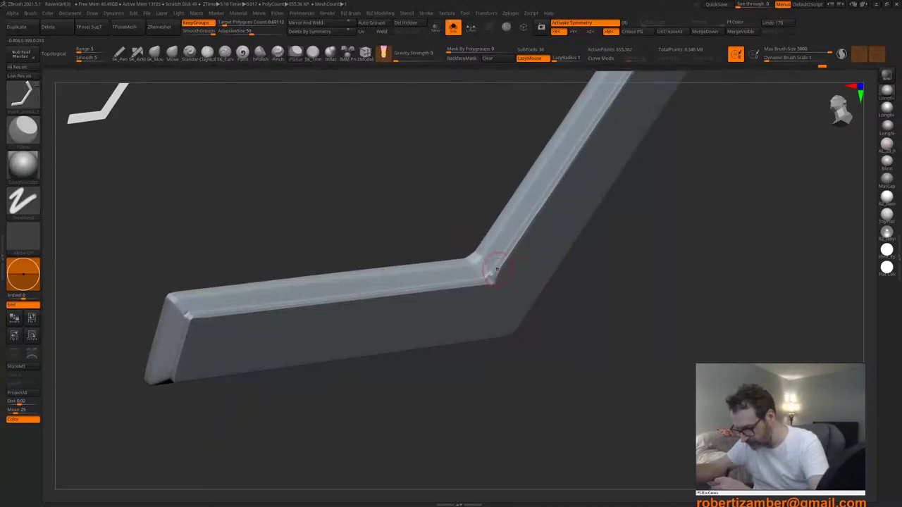
Step: Flatten the upper slab's inner edge where the side arm meets the front section, using short Planar strokes around the corner
mouse_move(493, 272)
right_down()
mouse_move(473, 306)
mouse_move(435, 326)
mouse_move(434, 315)
mouse_move(368, 332)
right_up()
drag(368, 333, 407, 302)
key(space)
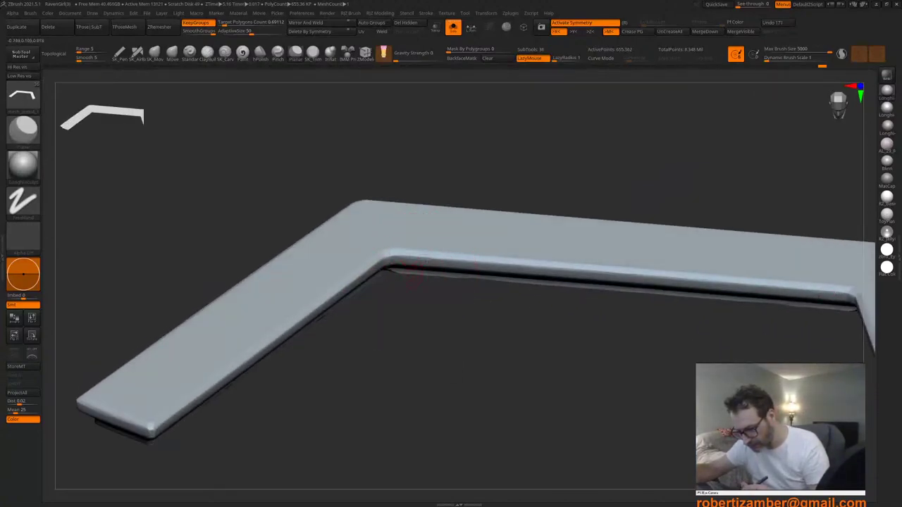
mouse_move(414, 276)
mouse_down()
mouse_move(398, 301)
mouse_move(415, 295)
mouse_up()
alt+drag(366, 323, 424, 313)
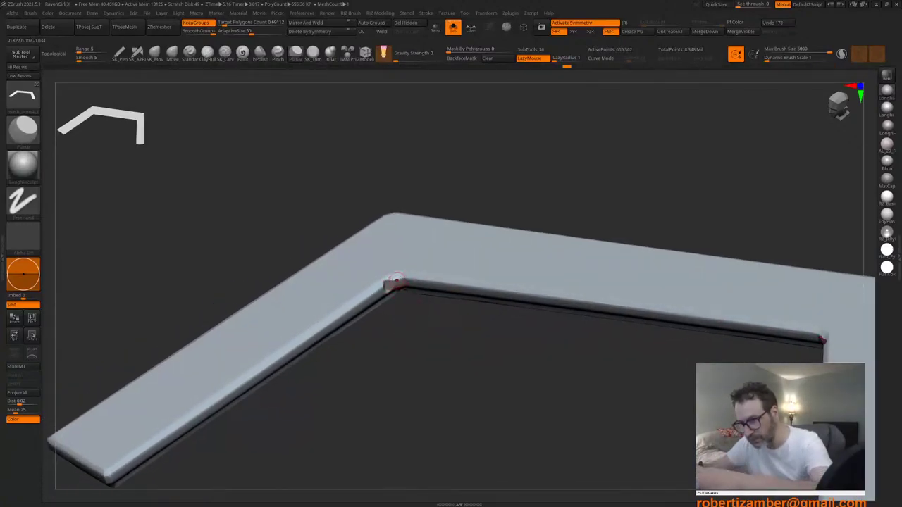
key(ctrl+z)
right_drag(403, 276, 382, 279)
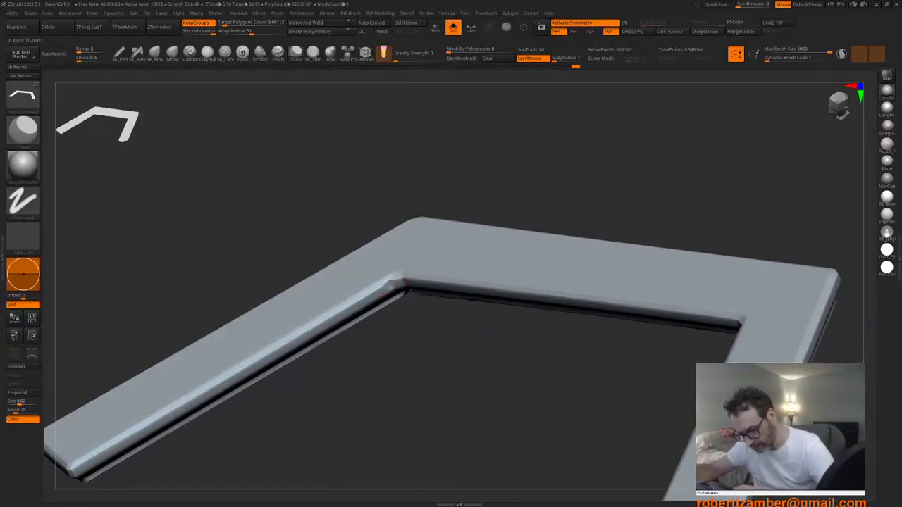
drag(385, 291, 392, 286)
right_drag(381, 291, 400, 277)
drag(395, 285, 391, 277)
mouse_move(394, 275)
right_down()
mouse_move(378, 274)
mouse_move(343, 237)
right_up()
ctrl+right_drag(391, 324, 367, 291)
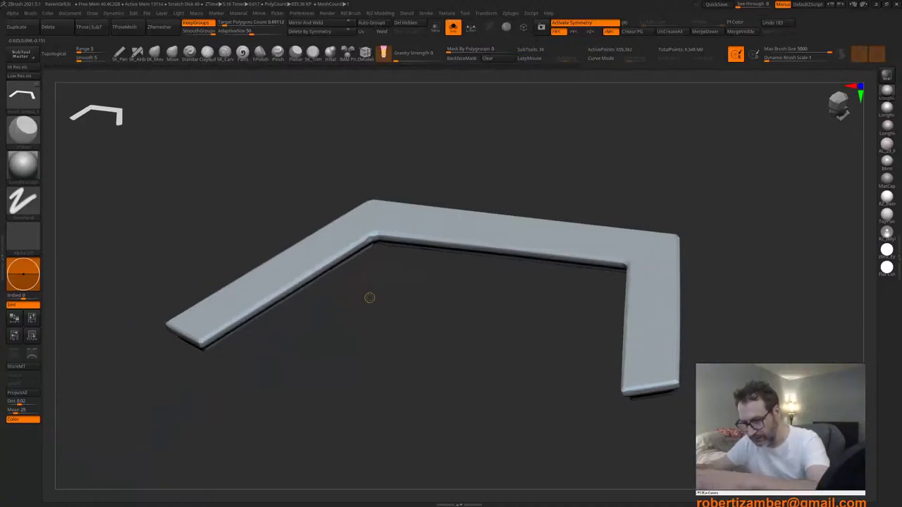
Step: Step back through the last Planar strokes at the inner corner and restore one of them
key(ctrl+z)
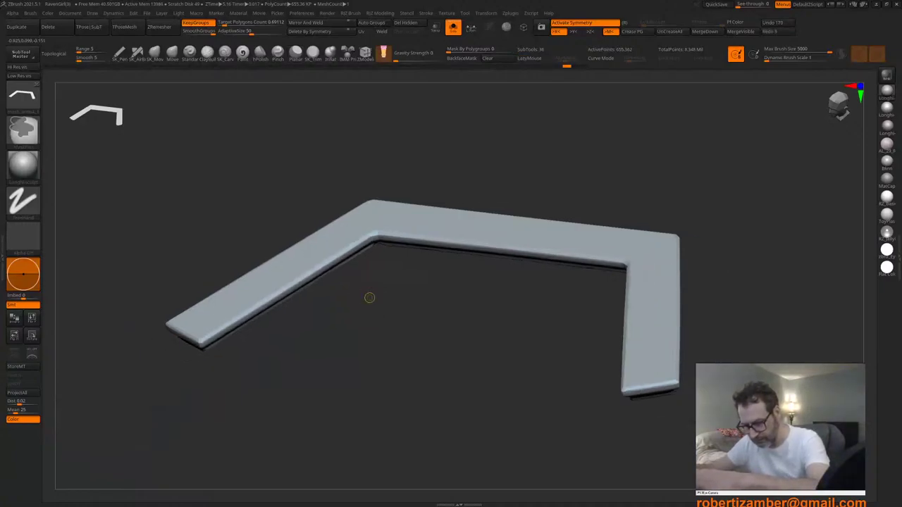
key(ctrl+z)
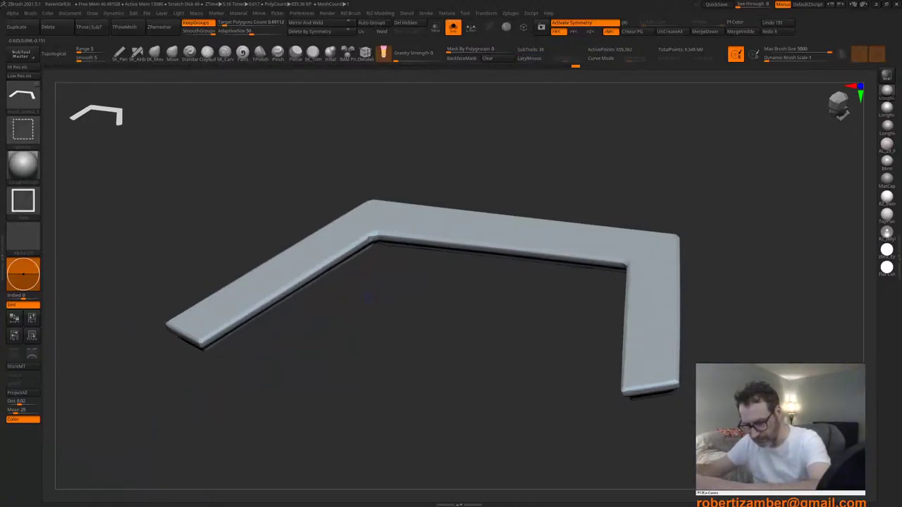
mouse_move(208, 352)
alt+mouse_down()
mouse_move(270, 351)
mouse_move(339, 275)
alt+mouse_up()
key(ctrl+shift+z)
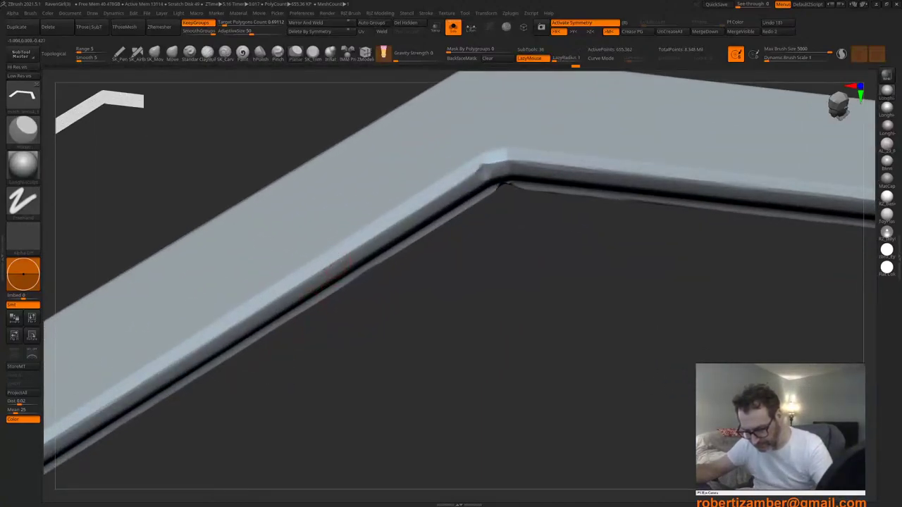
right_drag(383, 231, 383, 229)
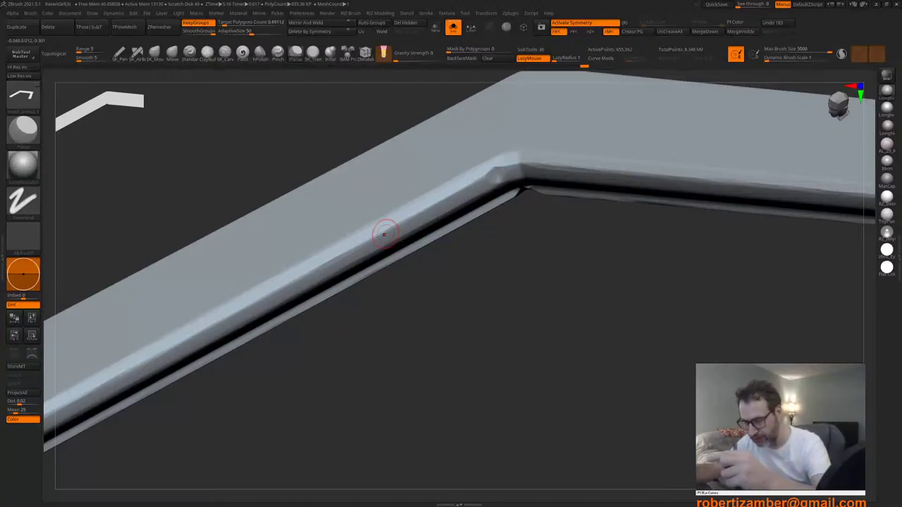
Step: Rework the upper slab's inner edge along the side arm with Planar strokes, undoing unwanted ones near the corner
key(ctrl+z)
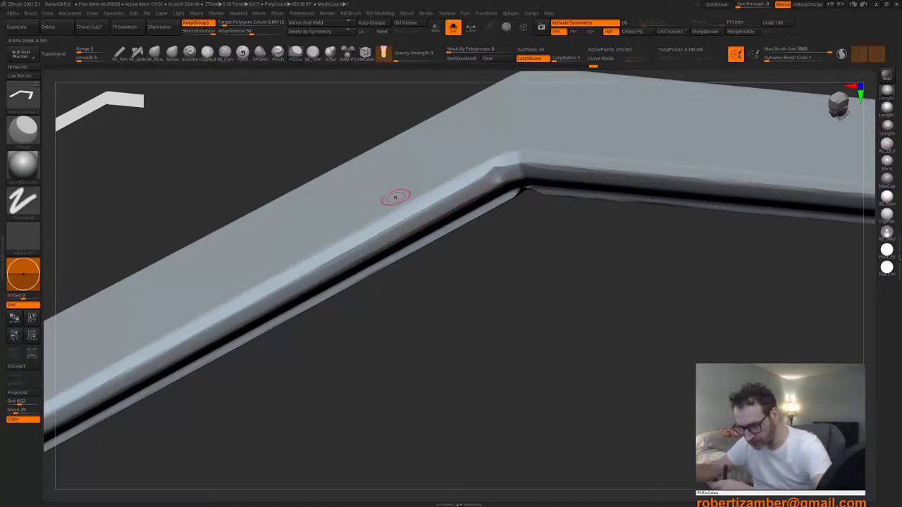
alt+right_drag(389, 200, 466, 171)
key(ctrl+z)
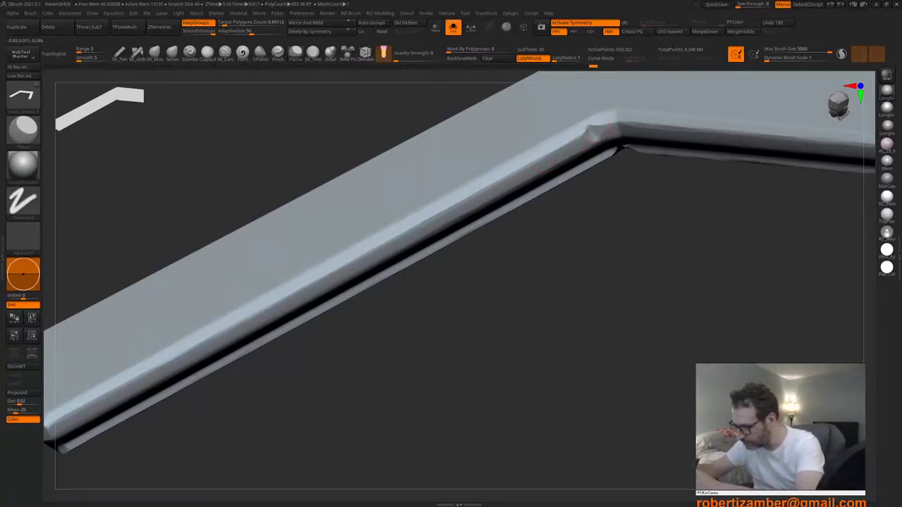
key(ctrl+z)
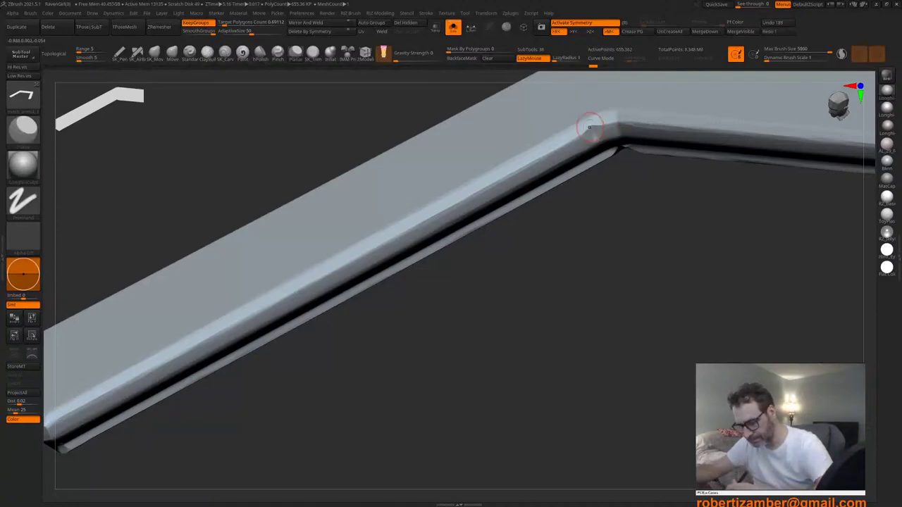
alt+right_drag(345, 266, 417, 223)
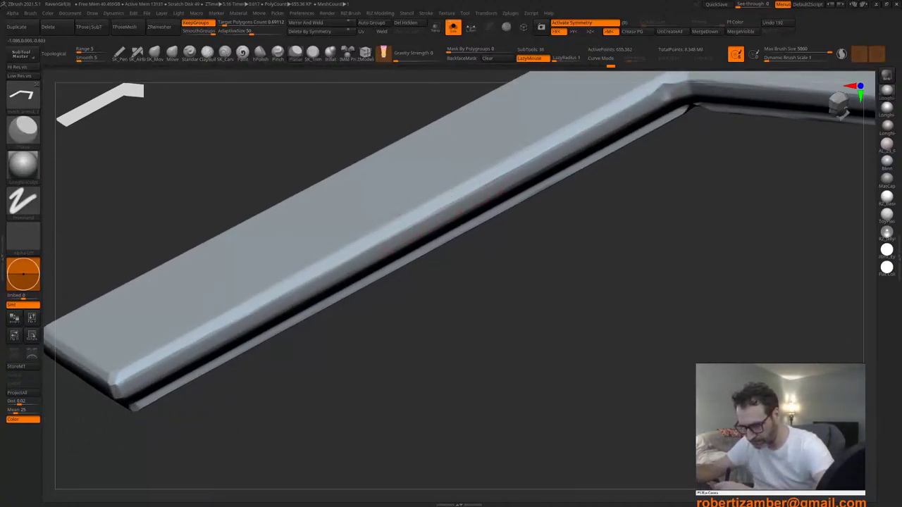
drag(363, 270, 281, 294)
Step: Switch to an Orb slash brush and try a cut across the upper slab's inner corner, then undo it
mouse_move(282, 292)
ctrl+right_down()
mouse_move(281, 250)
mouse_move(309, 225)
mouse_move(290, 229)
mouse_move(277, 164)
ctrl+right_up()
key(b)
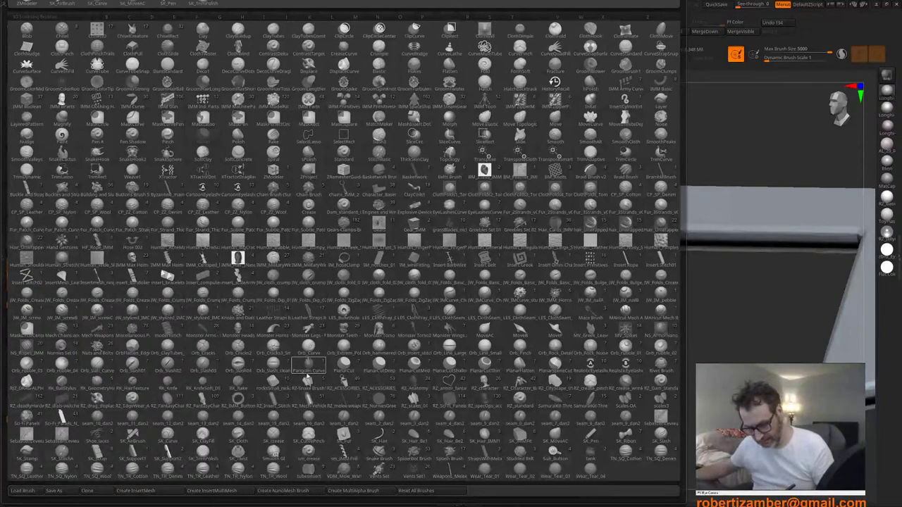
click(273, 368)
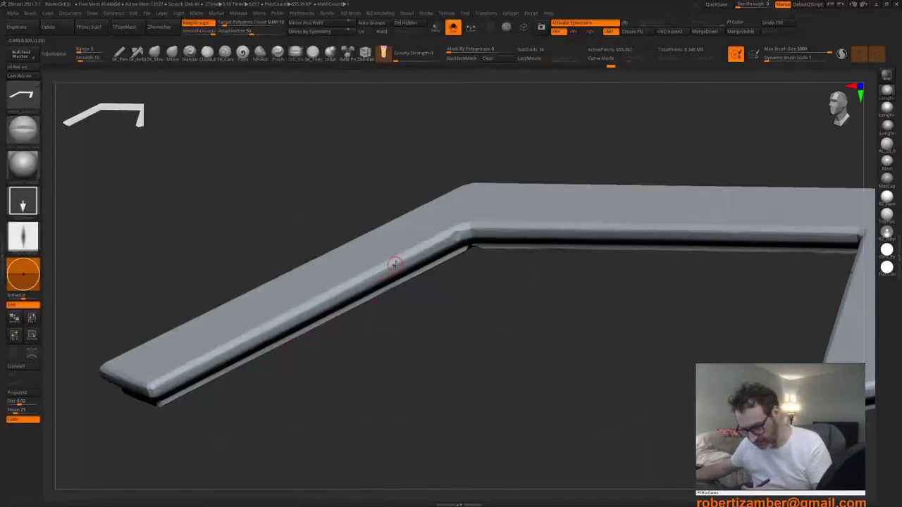
drag(414, 281, 412, 326)
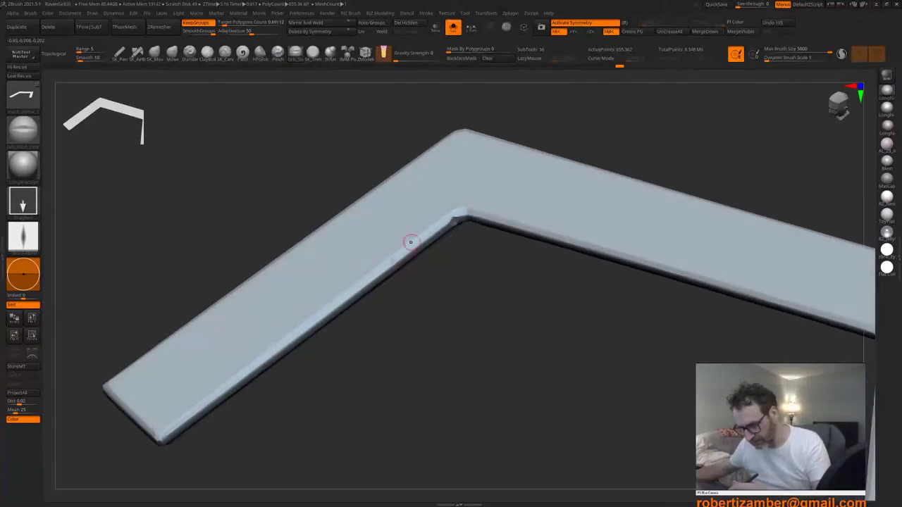
drag(466, 218, 452, 212)
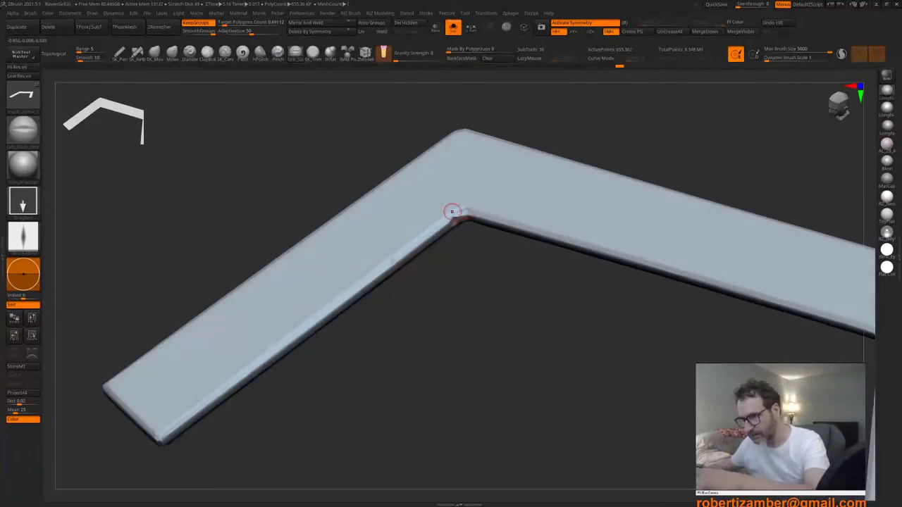
key(ctrl+z)
Step: Try another small slash at the upper slab's inner corner with symmetry on, then undo it
mouse_move(483, 322)
mouse_down()
mouse_move(448, 337)
mouse_move(379, 313)
mouse_up()
drag(368, 242, 371, 244)
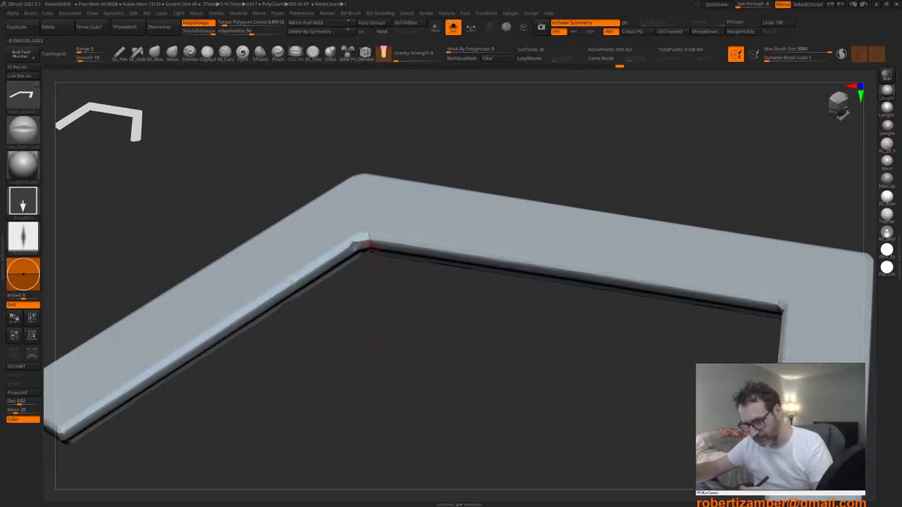
mouse_move(378, 302)
mouse_down()
mouse_move(361, 318)
mouse_move(354, 306)
mouse_up()
ctrl+right_drag(367, 315, 366, 331)
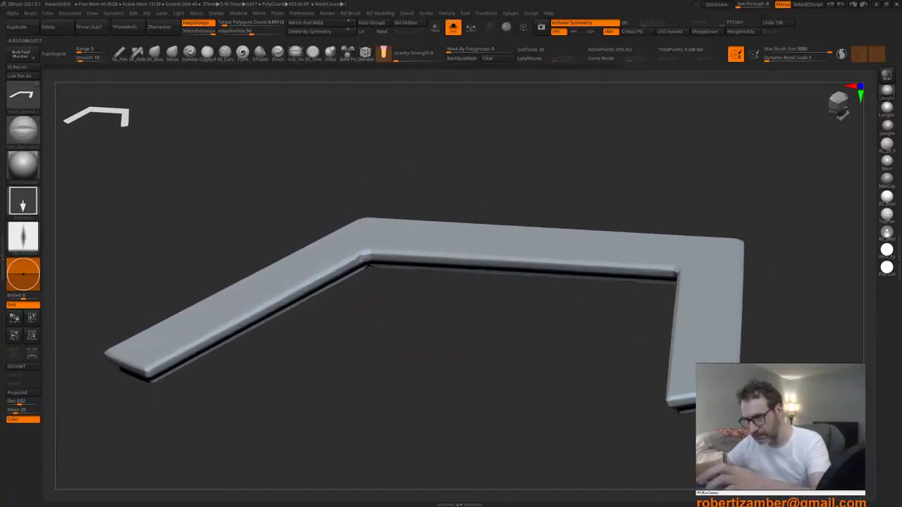
drag(363, 264, 358, 282)
key(ctrl+z)
Step: Turn off symmetry and try a slash on the front section's inner edge beside the corner
key(x)
ctrl+right_drag(366, 271, 368, 300)
mouse_move(368, 299)
right_down()
mouse_move(383, 272)
mouse_move(418, 262)
mouse_move(458, 232)
mouse_move(461, 249)
mouse_move(461, 235)
right_up()
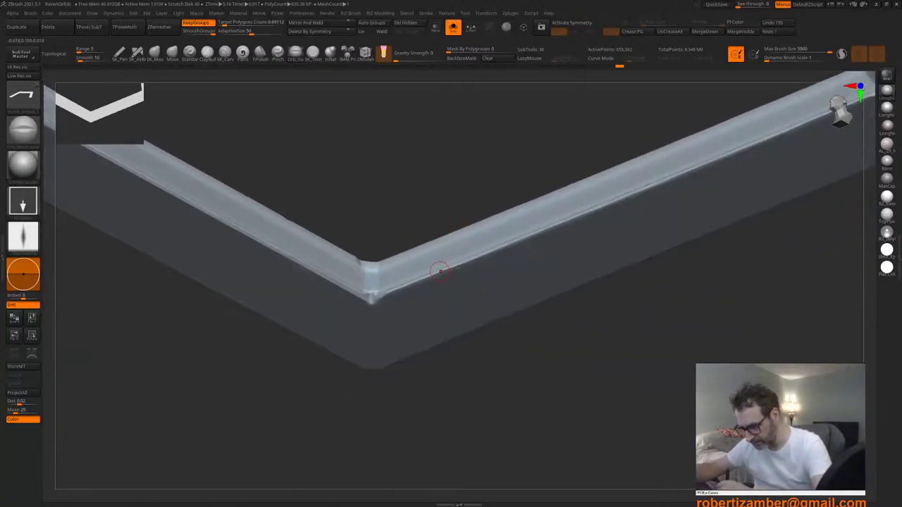
mouse_move(461, 263)
right_down()
mouse_move(423, 354)
mouse_move(420, 413)
right_up()
key(space)
mouse_move(409, 320)
mouse_down()
mouse_move(427, 320)
mouse_move(417, 319)
mouse_up()
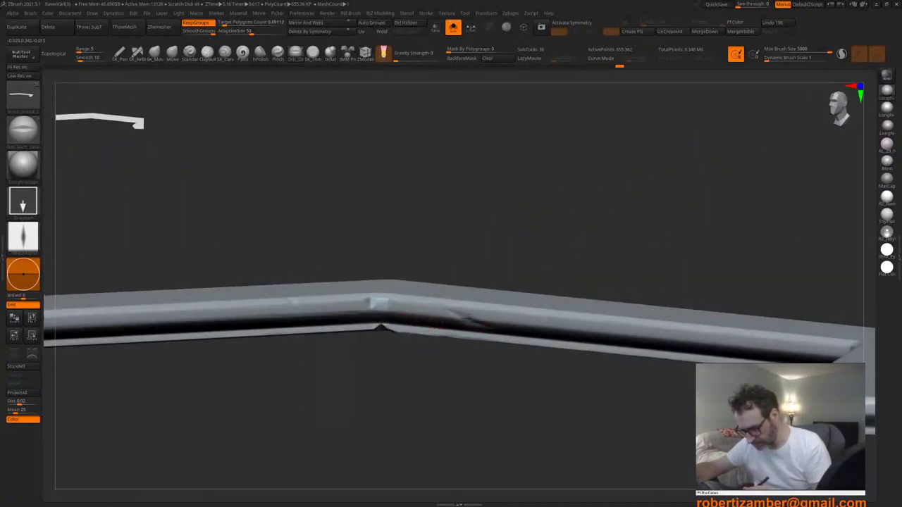
right_drag(422, 330, 406, 361)
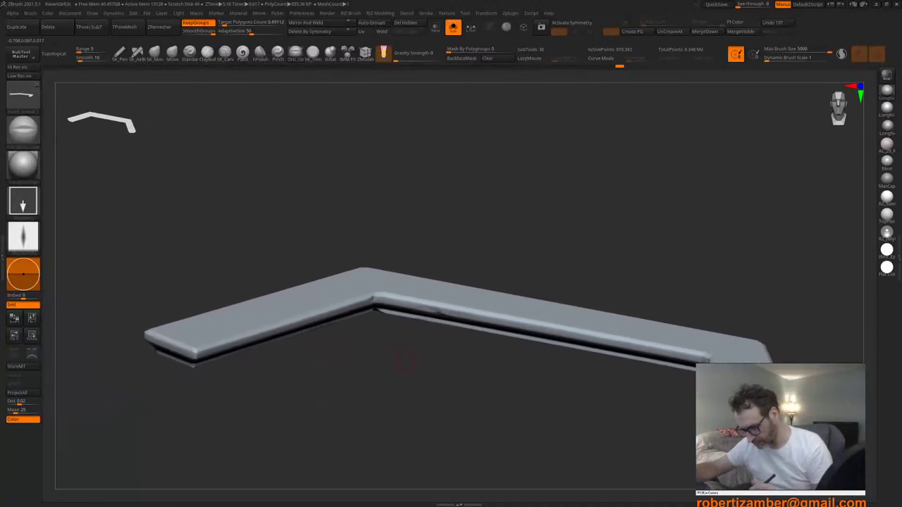
Step: Subdivide the railing mesh to 2.621 million polygons and cut a slash into the opposite side arm's inner edge
key(ctrl+z)
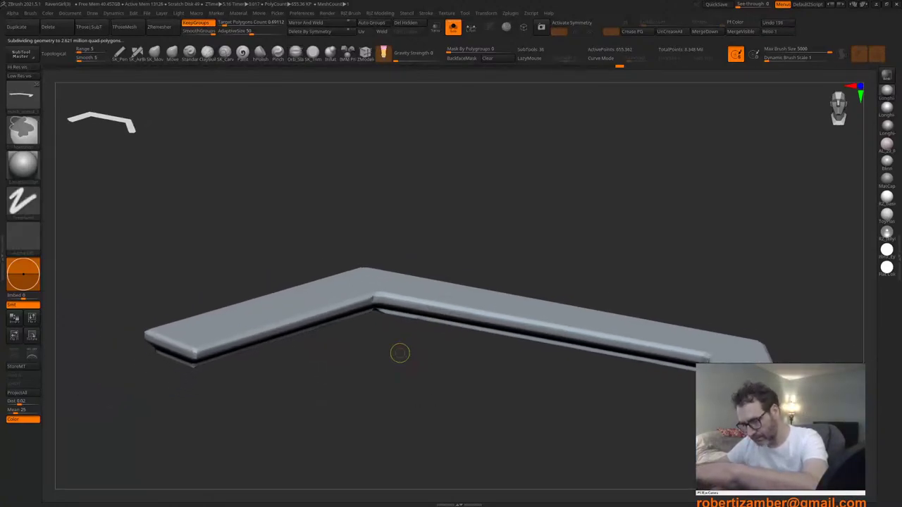
right_drag(400, 353, 417, 392)
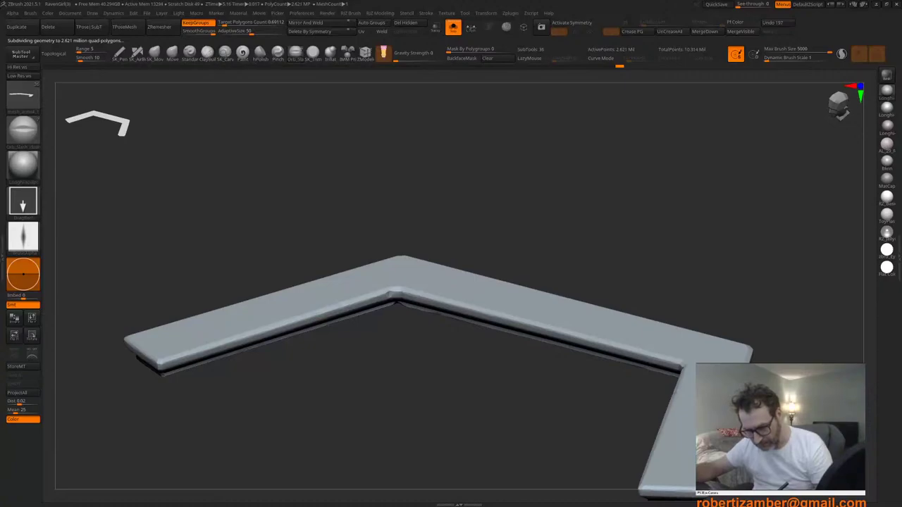
mouse_move(274, 353)
alt+right_down()
mouse_move(327, 344)
mouse_move(253, 351)
mouse_move(275, 353)
mouse_move(283, 370)
mouse_move(301, 367)
alt+right_up()
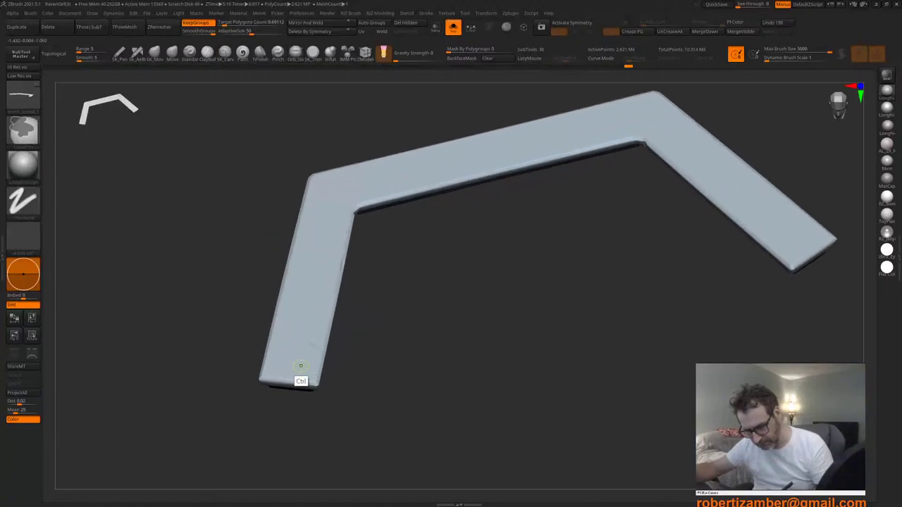
key(ctrl+z)
alt+right_drag(275, 226, 308, 240)
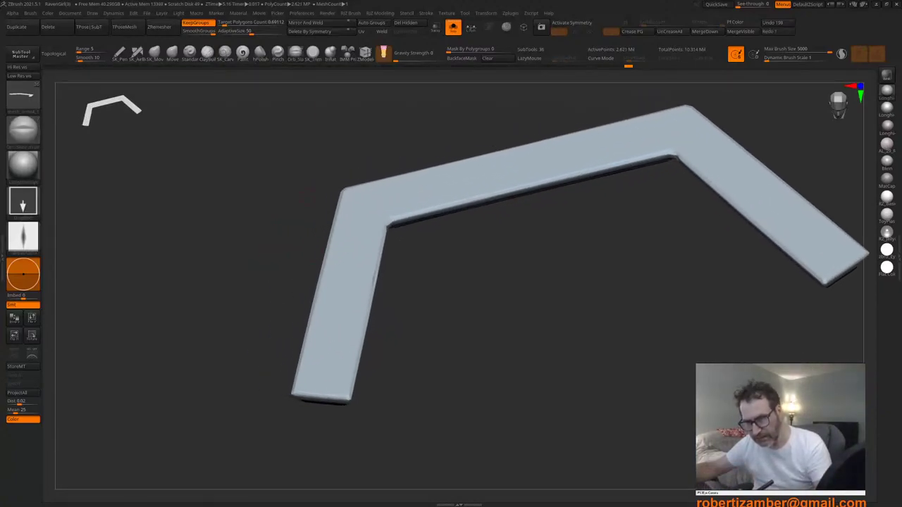
Step: Switch to a different Orb slash brush and adjust it over the slashed side arm, undoing the first trial cut
key(b)
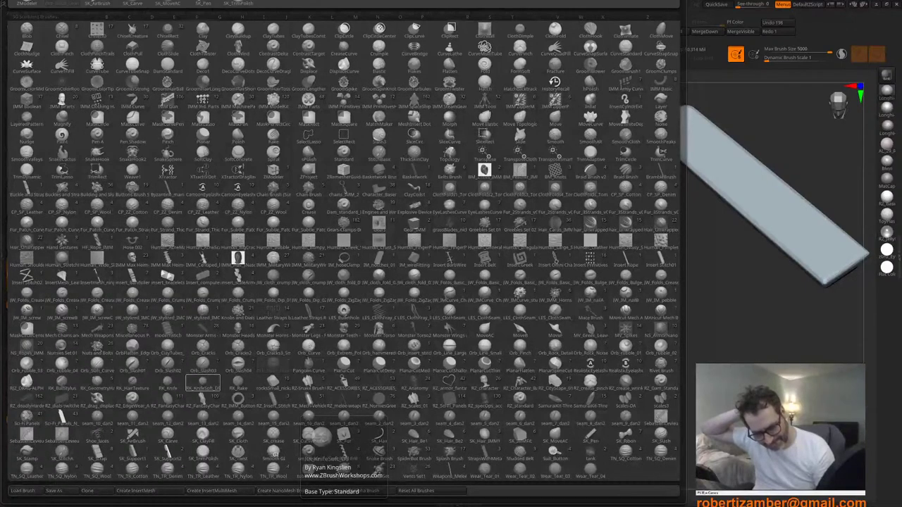
click(238, 364)
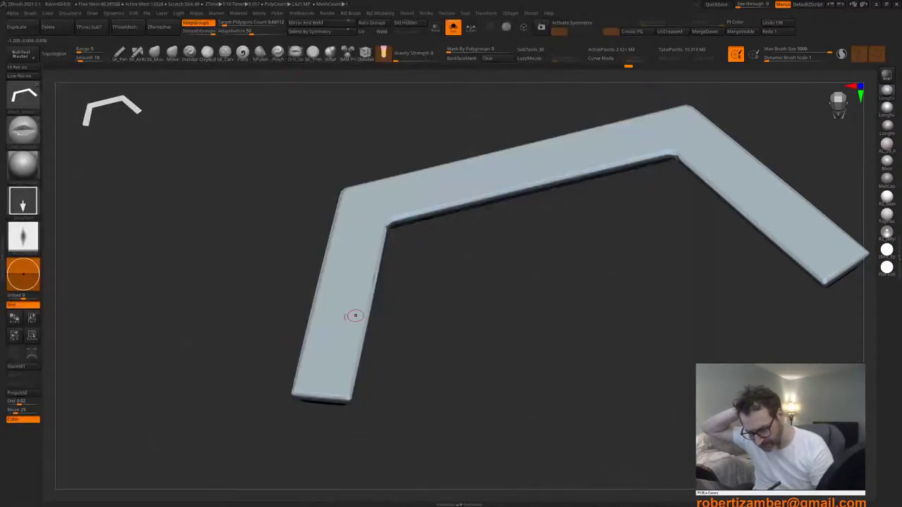
mouse_move(358, 321)
right_down()
mouse_move(362, 358)
mouse_move(348, 328)
mouse_move(340, 357)
mouse_move(342, 307)
mouse_move(340, 319)
right_up()
key(ctrl+z)
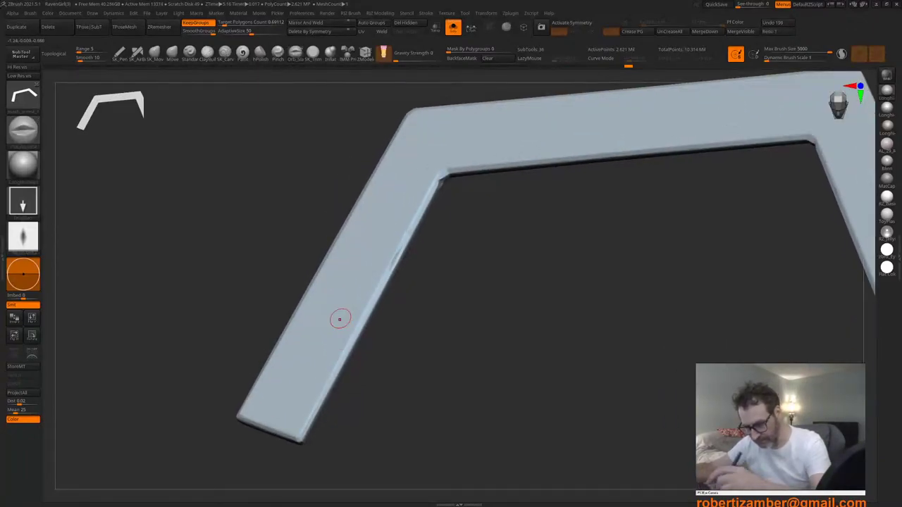
key(space)
click(365, 304)
Step: Carve additional small cracks along the side arm's inner edge, between the first slash and the free end
alt+right_drag(363, 312, 345, 310)
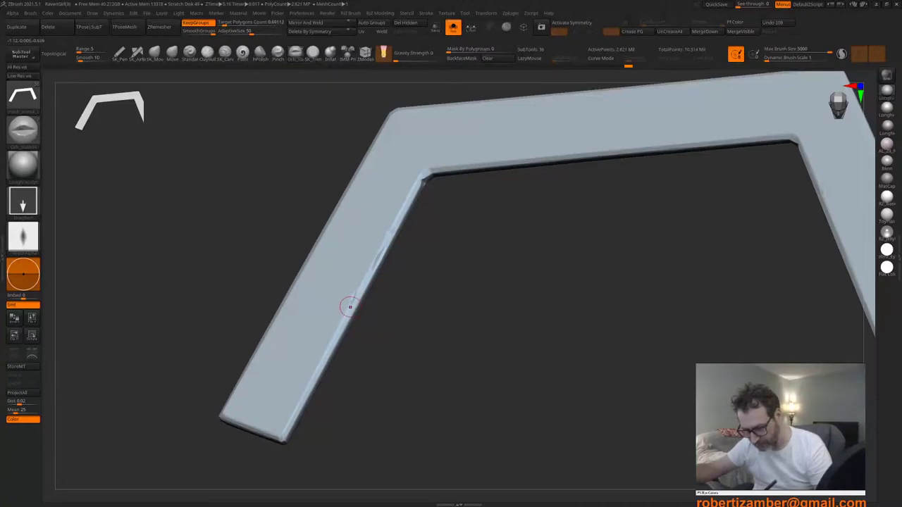
right_drag(343, 322, 349, 315)
drag(348, 315, 342, 304)
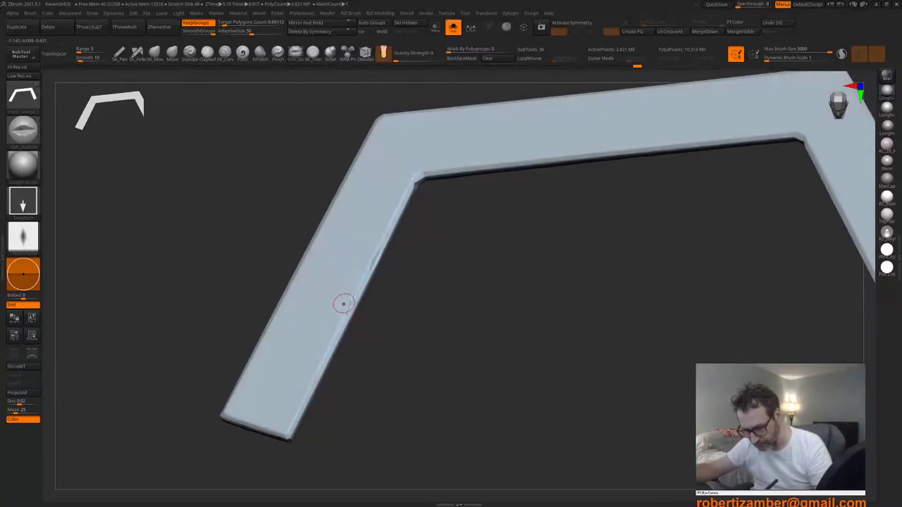
ctrl+right_drag(343, 304, 367, 371)
drag(355, 308, 347, 277)
alt+right_drag(324, 291, 326, 266)
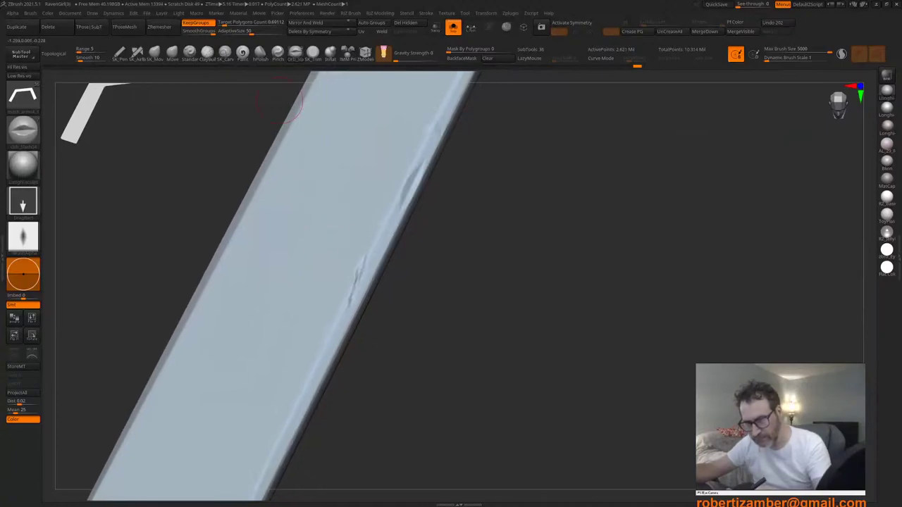
Step: Switch to the PlanarCut brush and try planar cuts over the cracks on the side arm's inner edge
click(279, 54)
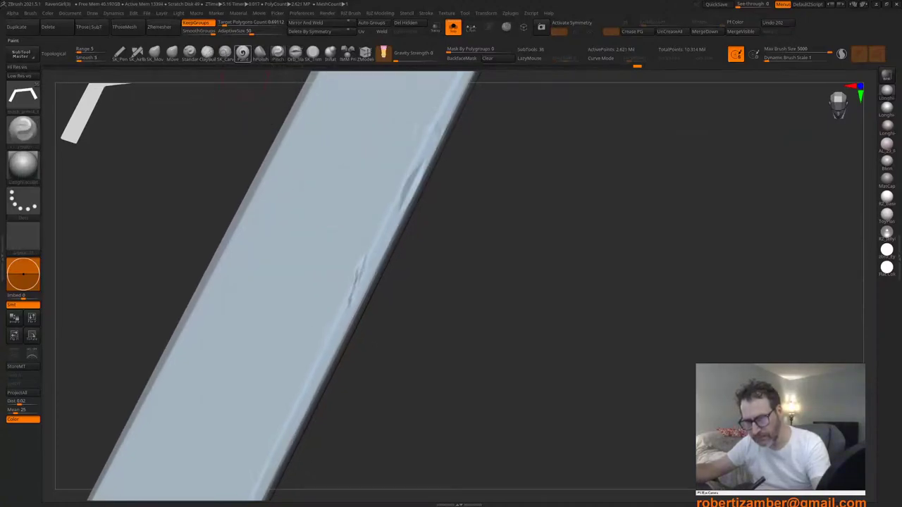
click(296, 51)
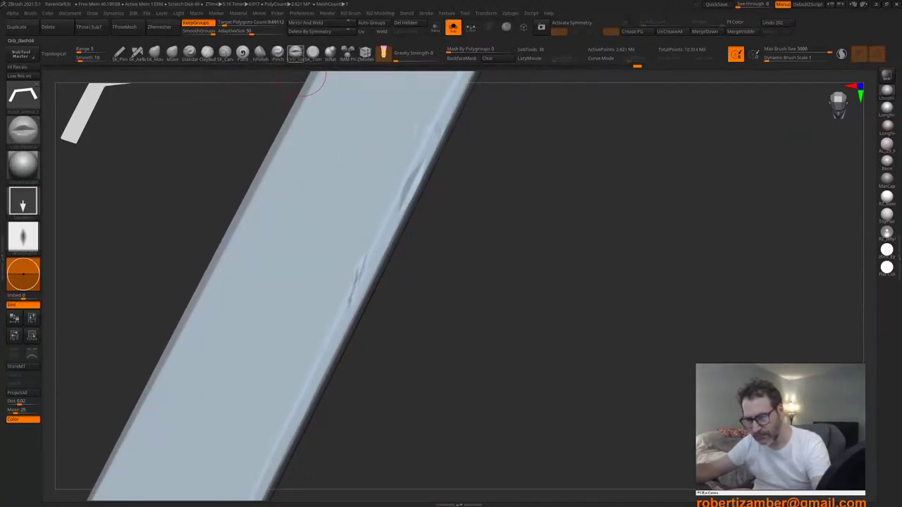
key(b)
key(p)
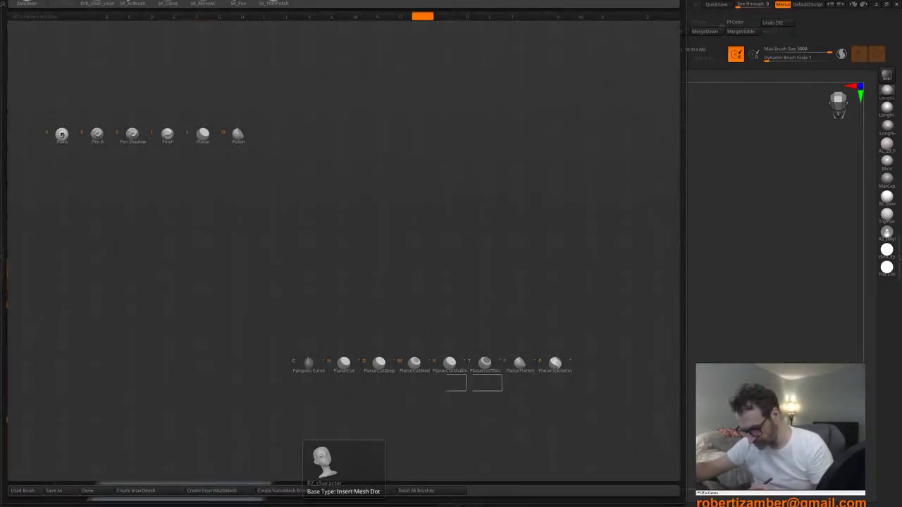
click(344, 364)
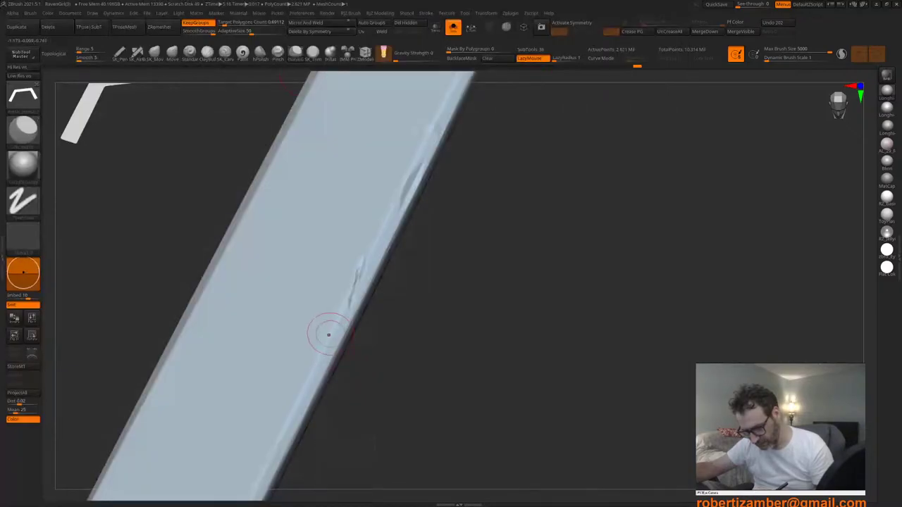
drag(353, 296, 345, 273)
key(ctrl+z)
key(space)
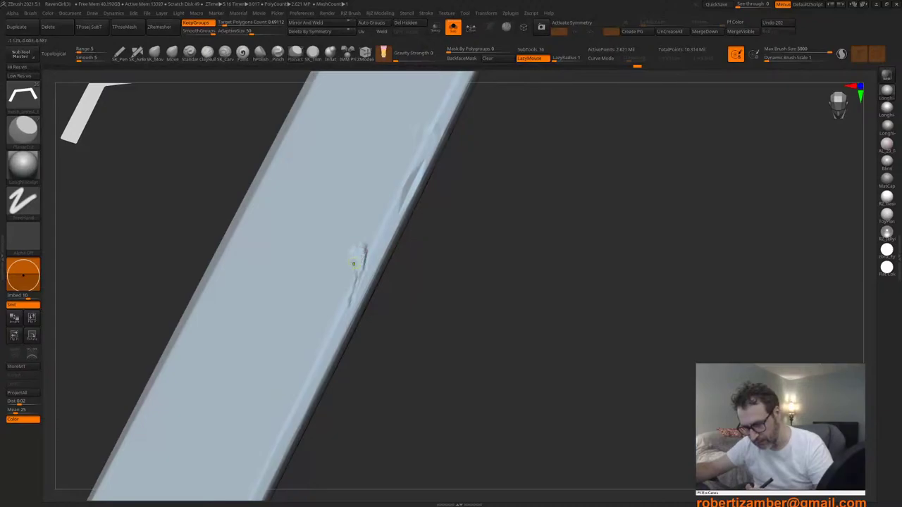
mouse_move(354, 264)
ctrl+right_down()
mouse_move(332, 270)
mouse_move(323, 262)
ctrl+right_up()
key(ctrl+z)
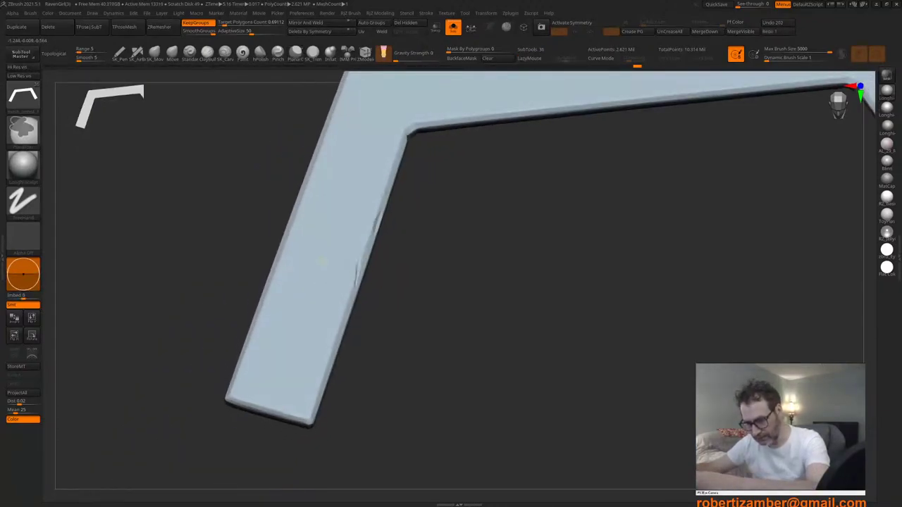
Step: Undo the side arm's slashes and cracks along with the railing mesh's last subdivision, and return to the full balcony scene
key(ctrl+z)
key(ctrl+z)
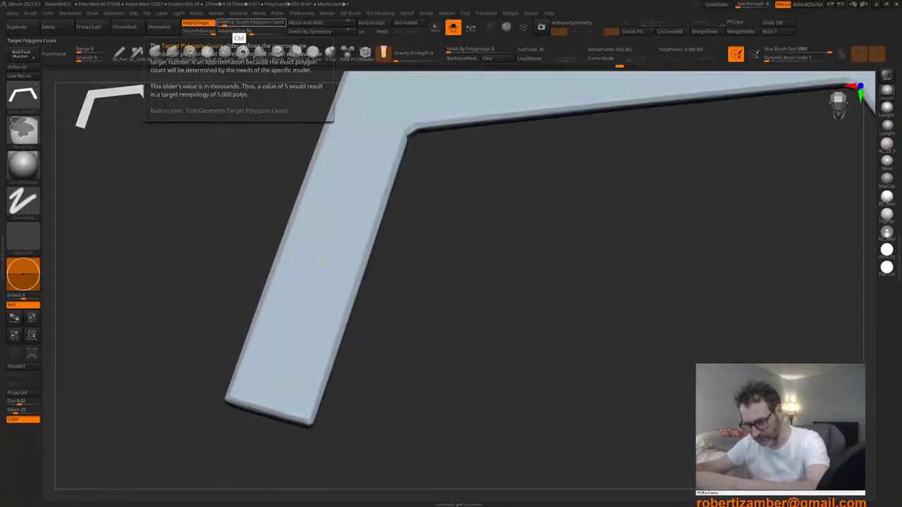
key(ctrl+z)
key(ctrl+z)
key(ctrl+z)
key(ctrl+z)
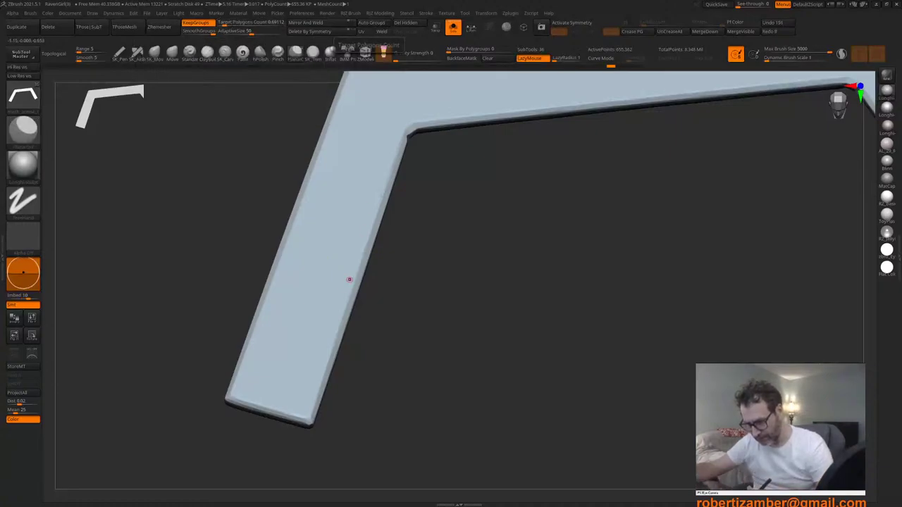
right_drag(348, 280, 307, 271)
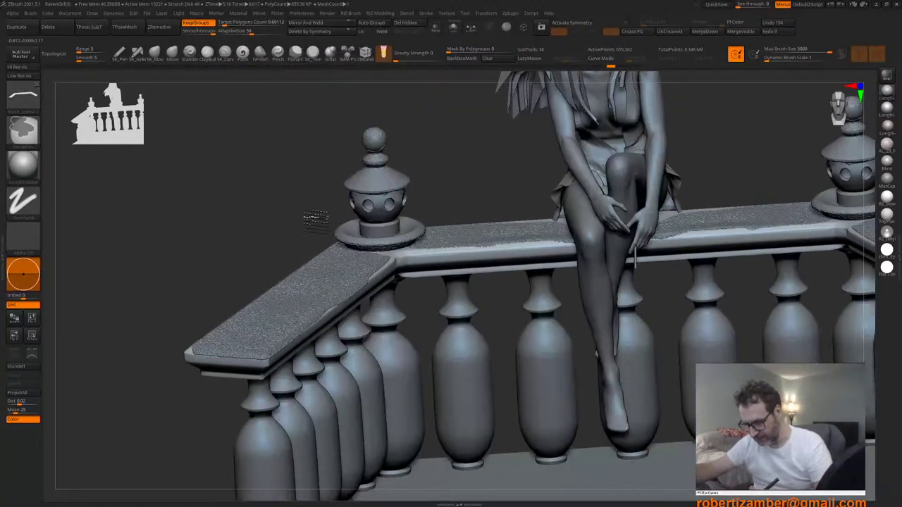
key(f)
alt+right_drag(419, 342, 396, 348)
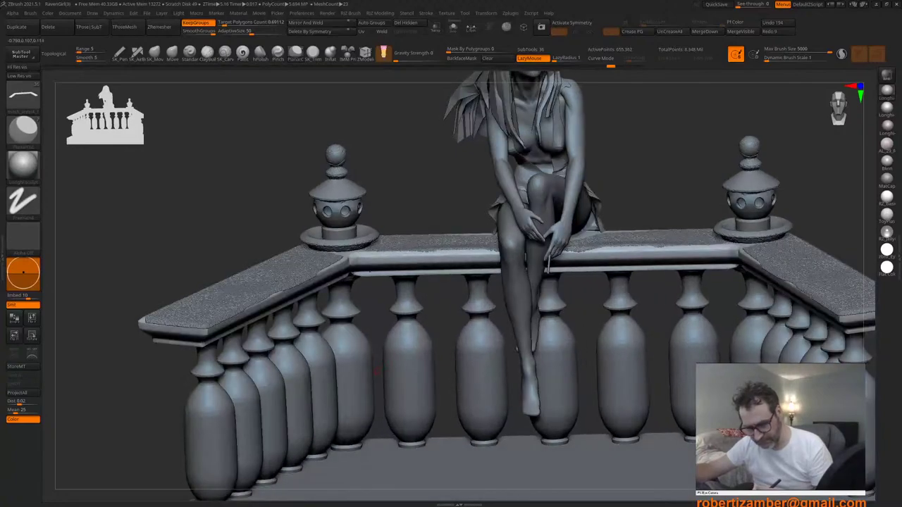
Step: Make the balusters the active subtool and try planar cuts on the collar rim of the front baluster beside the corner
alt+click(217, 326)
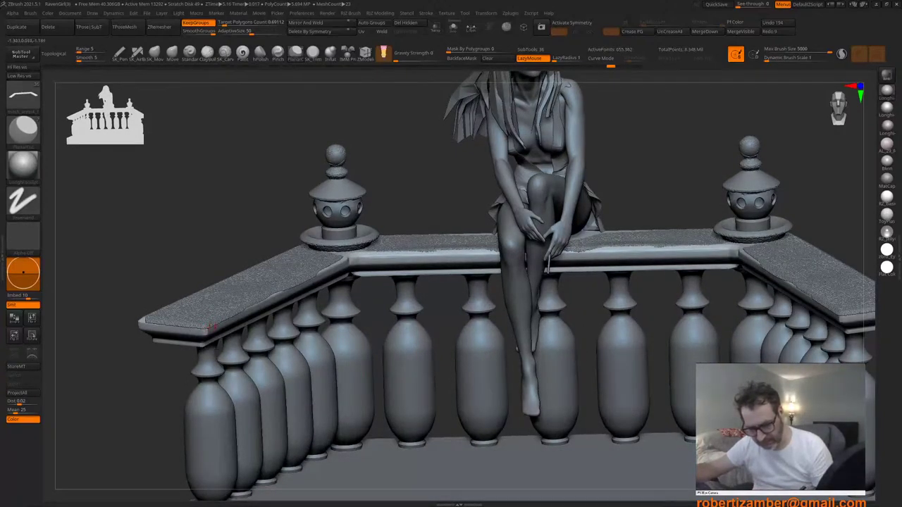
alt+click(407, 374)
ctrl+right_drag(401, 315, 385, 361)
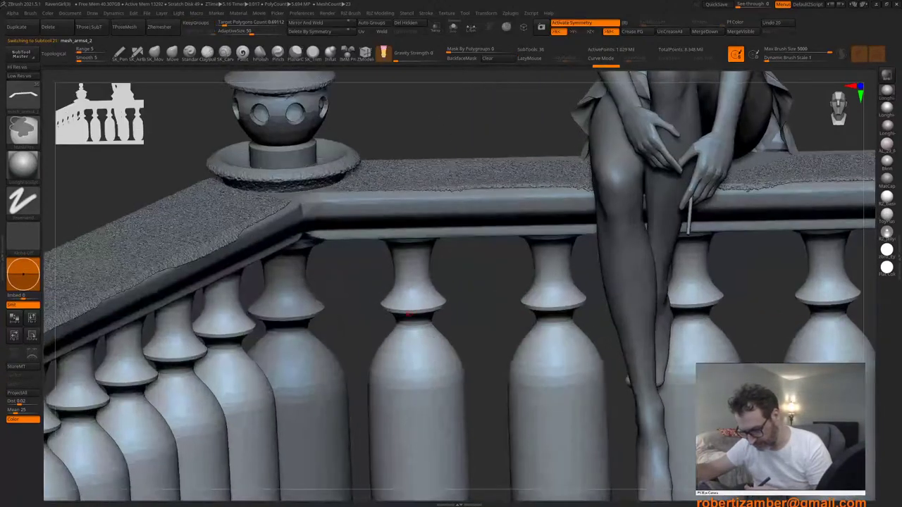
key(space)
drag(409, 313, 405, 311)
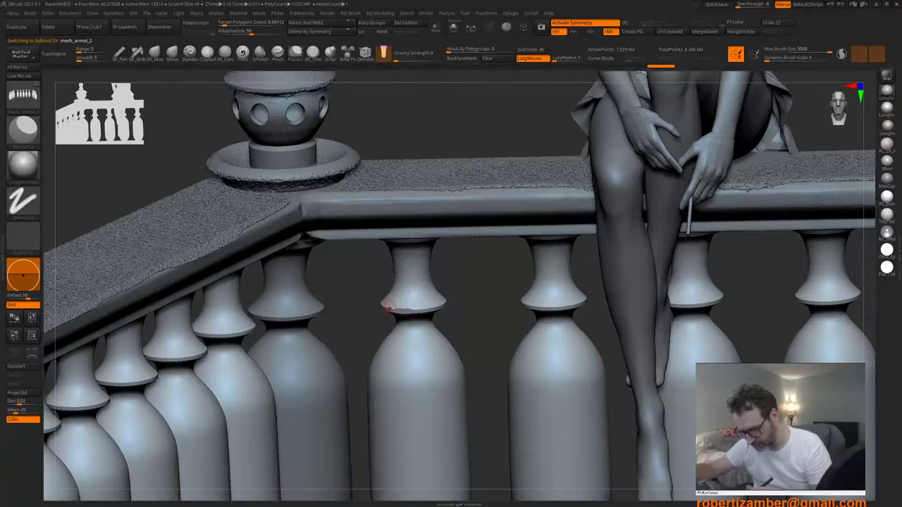
drag(389, 308, 416, 310)
mouse_move(392, 310)
ctrl+right_down()
mouse_move(390, 282)
mouse_move(390, 341)
mouse_move(403, 354)
ctrl+right_up()
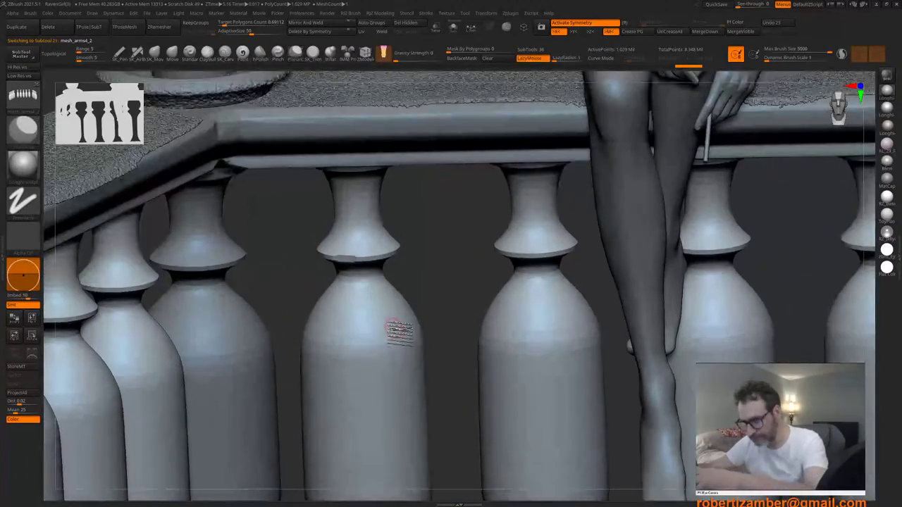
key(ctrl+z)
key(ctrl+z)
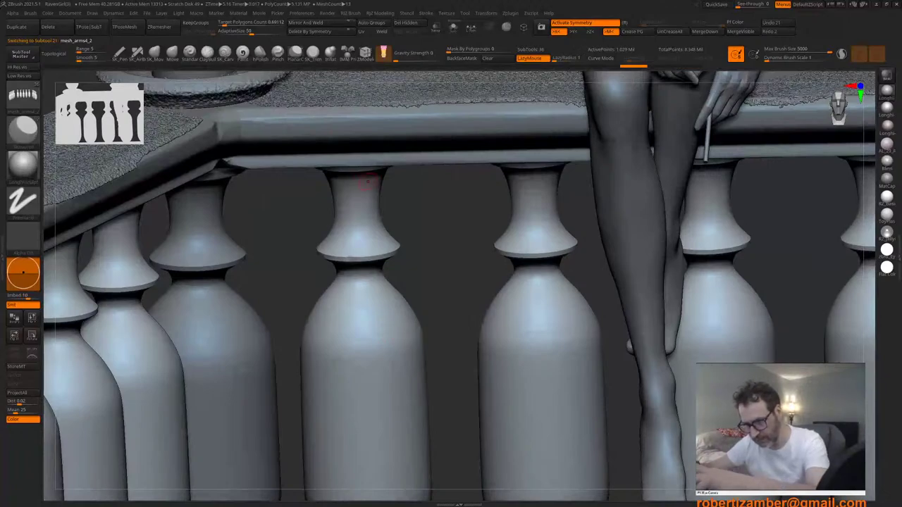
Step: Subdivide the balusters to 4.116 million polygons and turn off symmetry, undoing the trial strokes
key(ctrl+d)
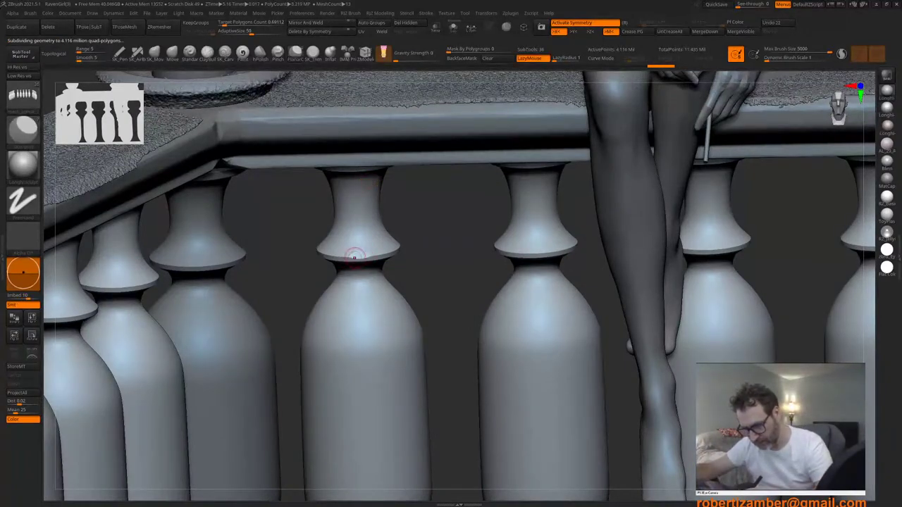
ctrl+right_drag(353, 259, 260, 222)
right_drag(331, 343, 340, 319)
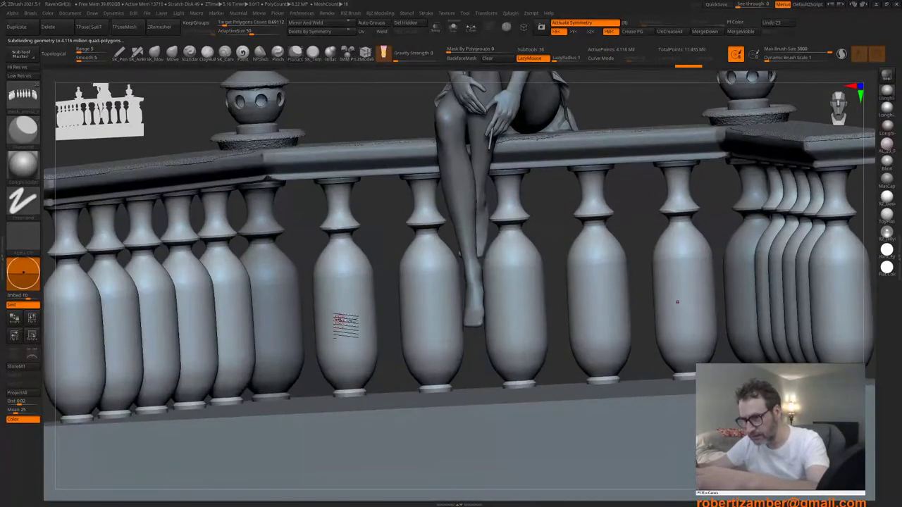
key(ctrl+z)
key(ctrl+z)
key(x)
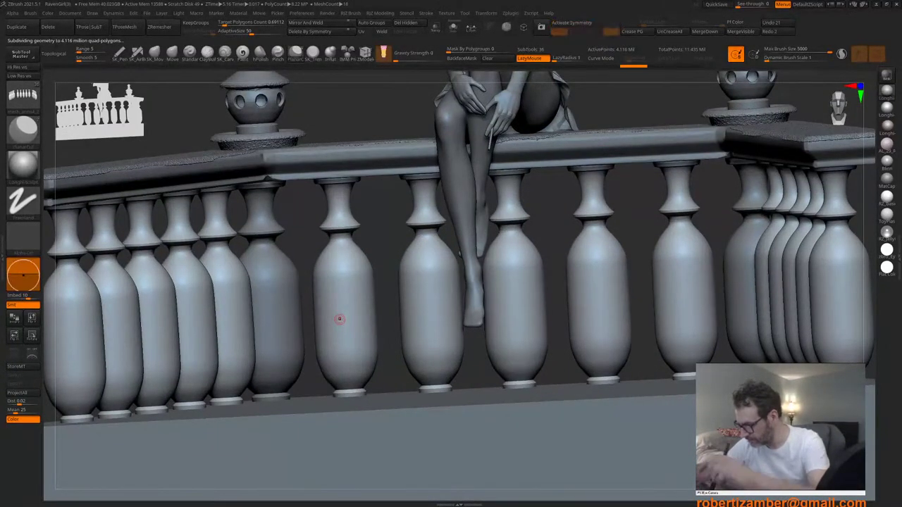
Step: Try deleting the balusters' higher subdivision level and cutting the front baluster's collar rim on the lower-resolution mesh
mouse_move(337, 234)
right_down()
mouse_move(337, 252)
mouse_move(364, 259)
mouse_move(332, 237)
mouse_move(342, 255)
mouse_move(337, 220)
right_up()
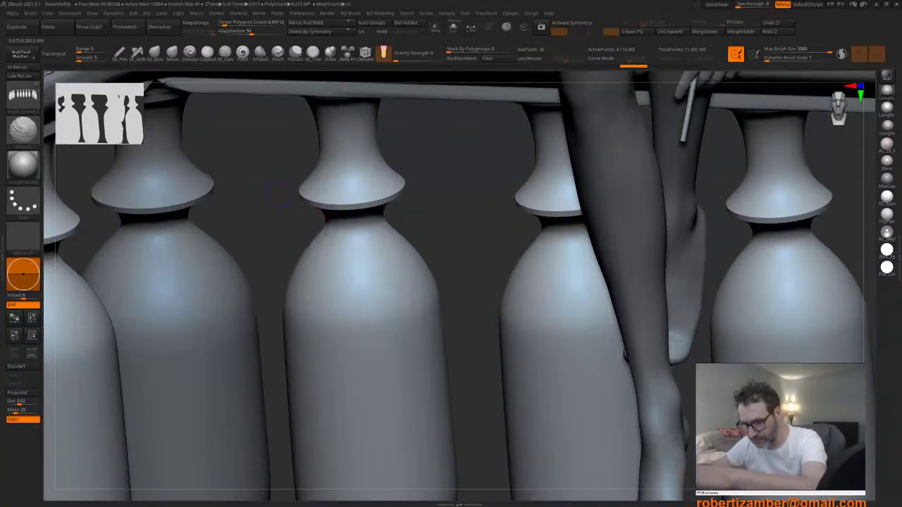
key(shift+d)
key(m)
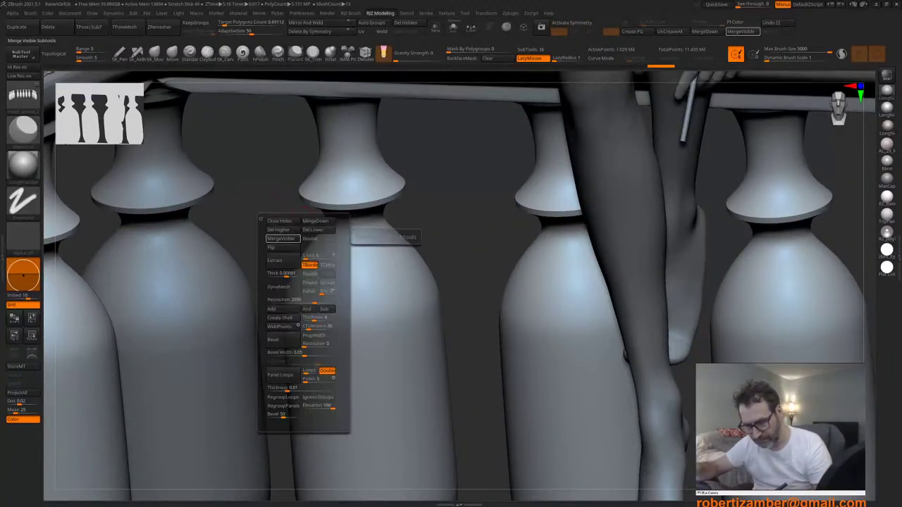
click(283, 230)
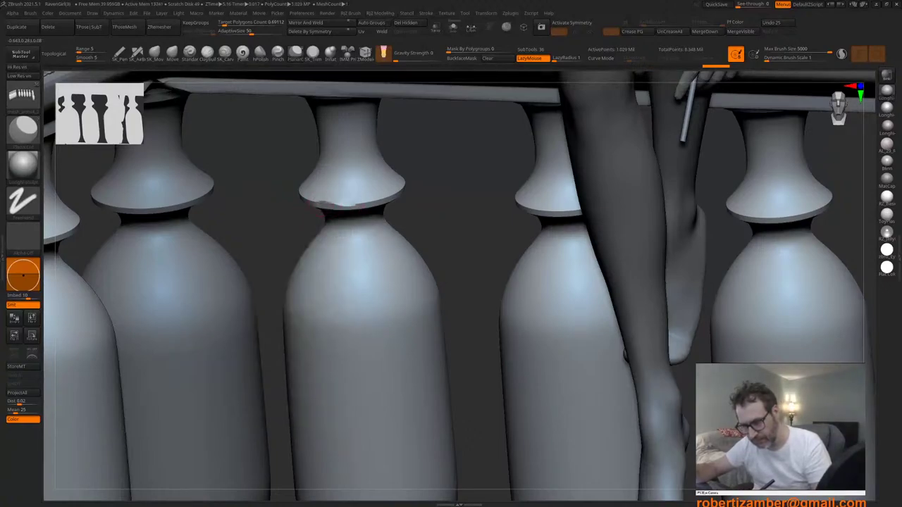
key(ctrl+z)
key(ctrl+z)
key(ctrl+z)
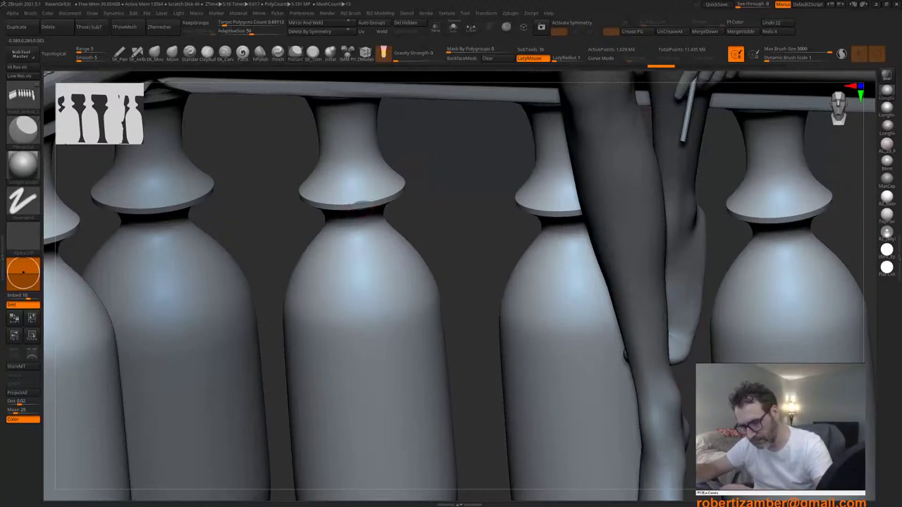
Step: Try angled planar cuts along the front baluster's collar rim at the lower subdivision level
mouse_move(351, 253)
alt+right_down()
mouse_move(357, 302)
mouse_move(351, 254)
alt+right_up()
drag(342, 254, 324, 249)
right_drag(324, 249, 334, 243)
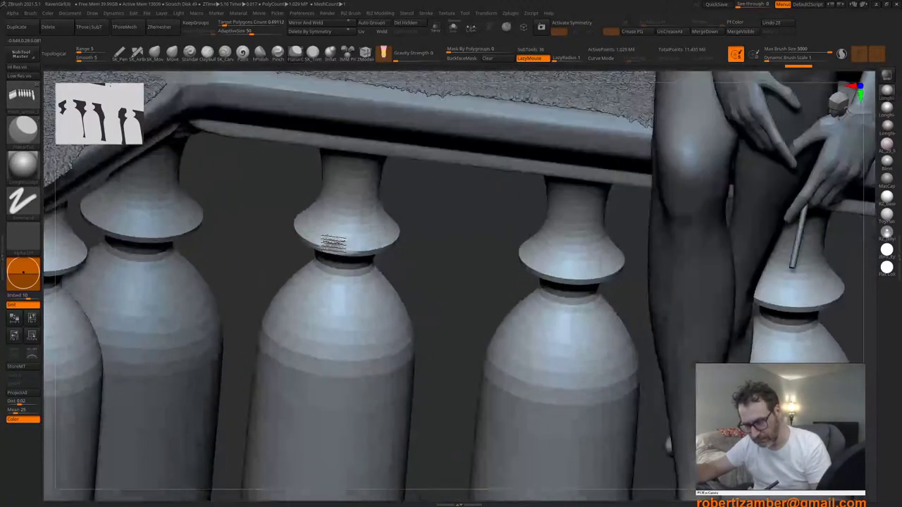
drag(334, 245, 324, 250)
key(ctrl+z)
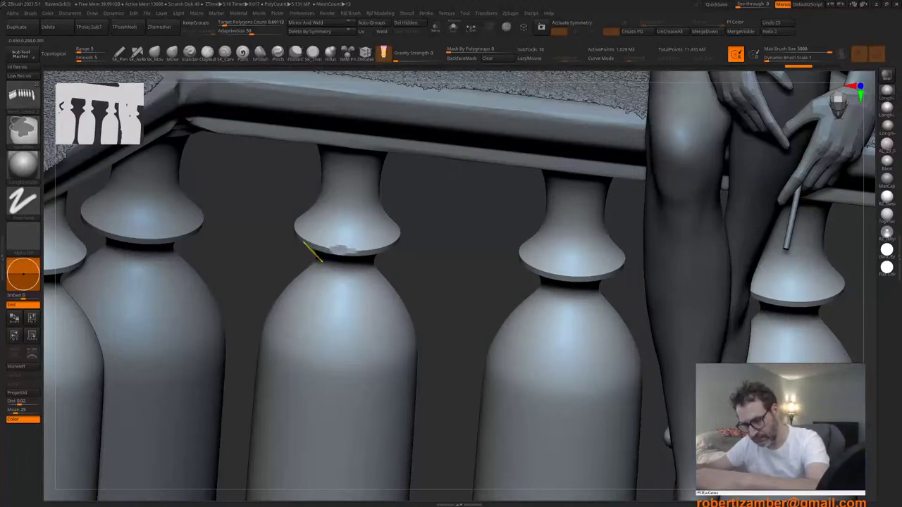
key(ctrl+z)
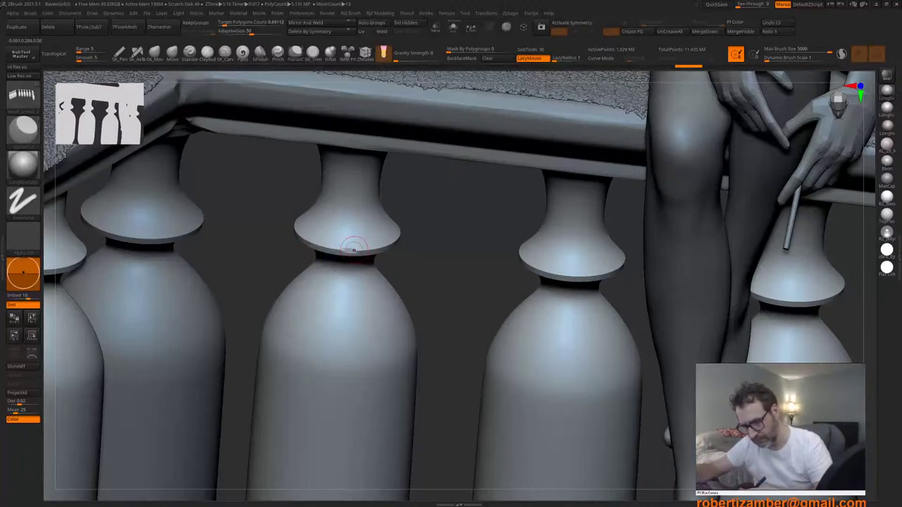
Step: Cut a small chip into the front side of the baluster's collar rim, undoing the extra strokes beside it
ctrl+right_drag(333, 290, 276, 262)
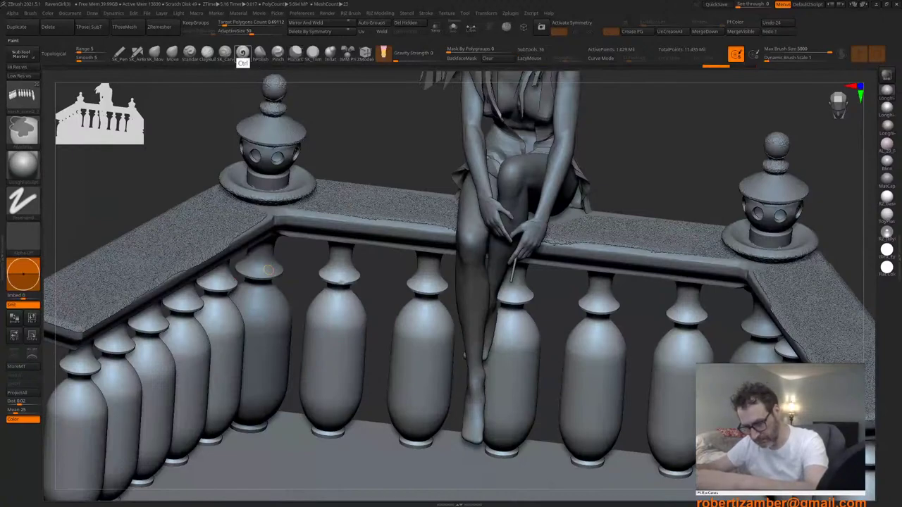
ctrl+right_drag(367, 342, 386, 396)
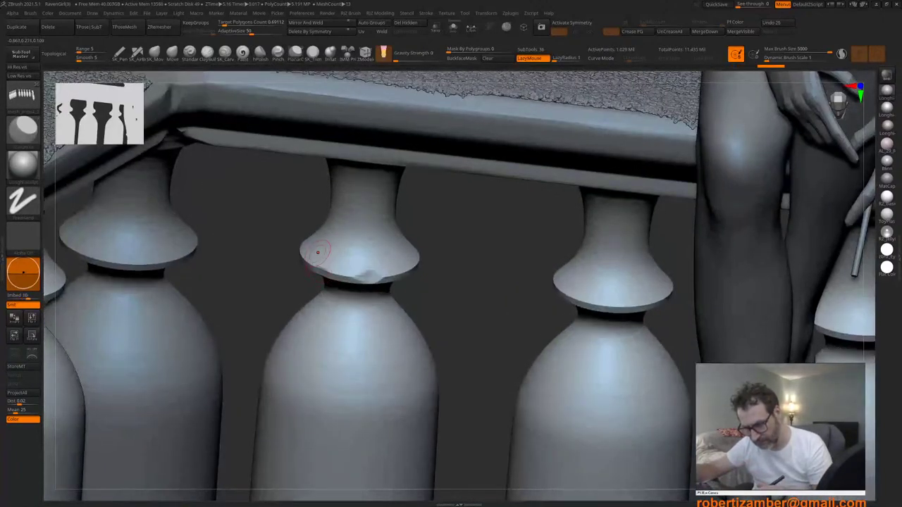
key(ctrl+z)
right_drag(332, 251, 329, 274)
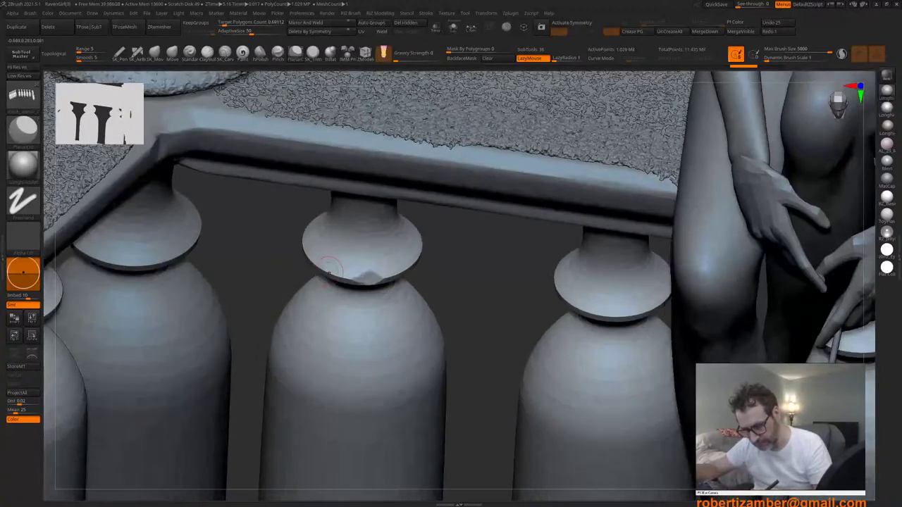
key(ctrl+z)
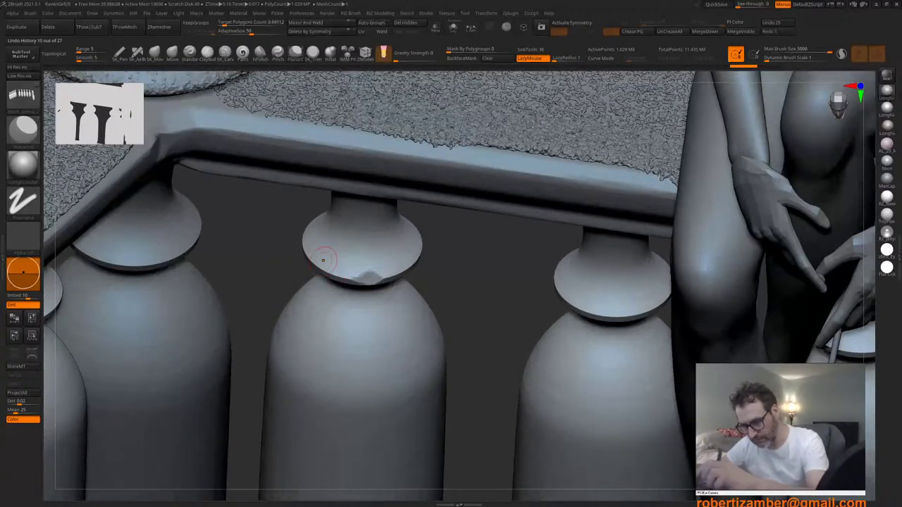
Step: Return the balusters to the 4.116 million polygon level and refine the collar rim chip, undoing unwanted cuts
key(ctrl)
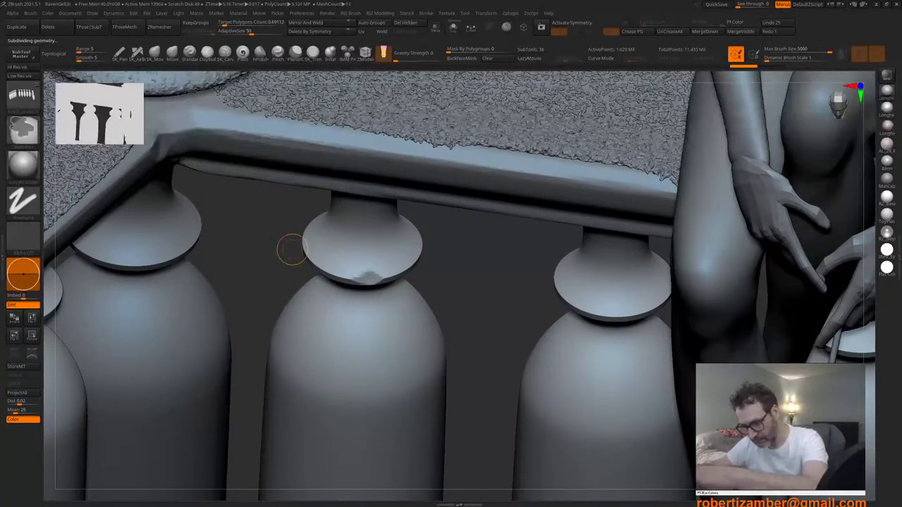
click(292, 249)
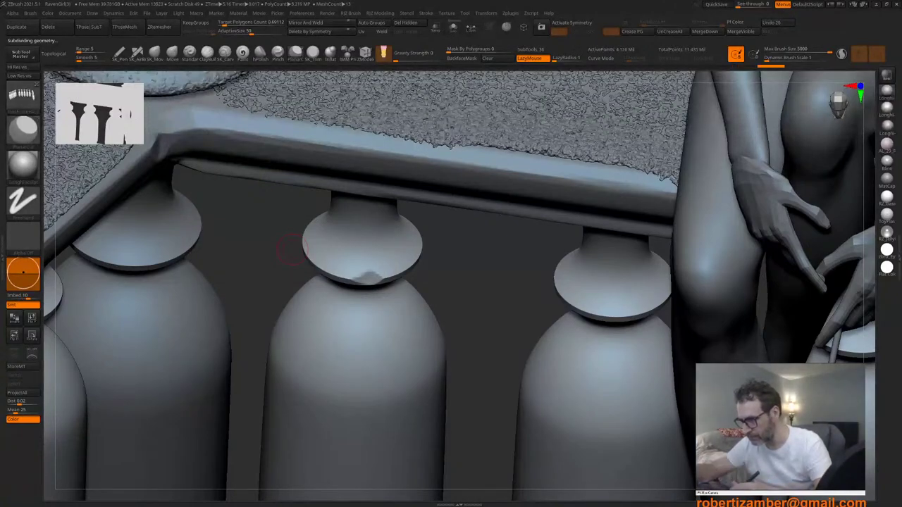
drag(369, 278, 373, 276)
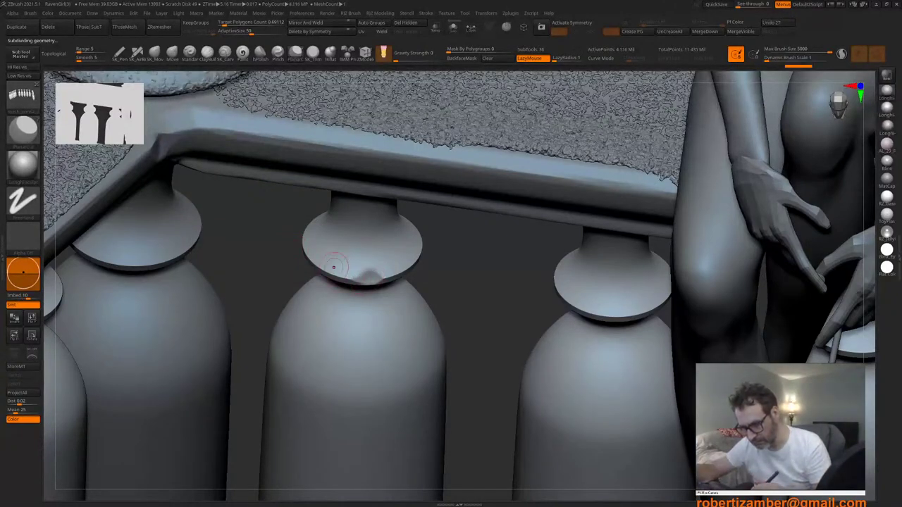
key(ctrl+z)
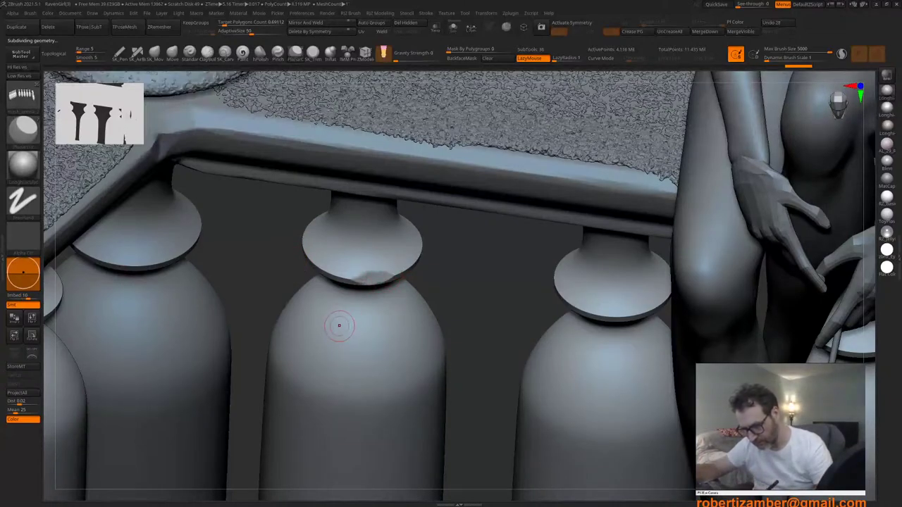
alt+right_drag(324, 300, 280, 263)
key(ctrl+z)
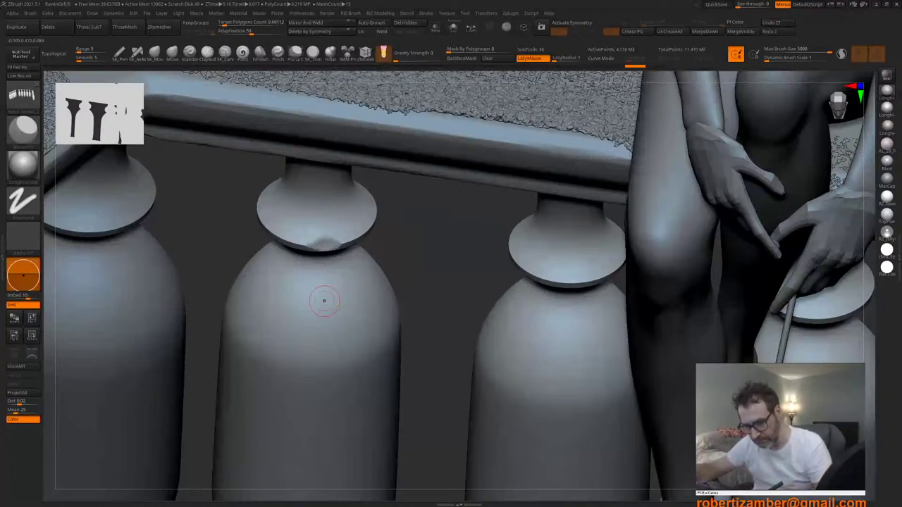
key(ctrl+z)
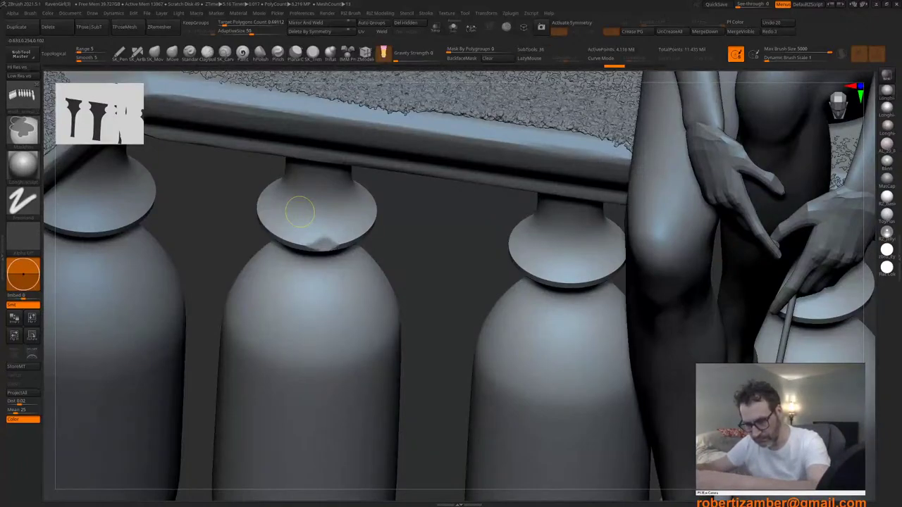
Step: Flatten the chip on the front baluster's collar rim with hPolish, extending the worn edge sideways and undoing a misplaced stroke
key(ctrl+shift+z)
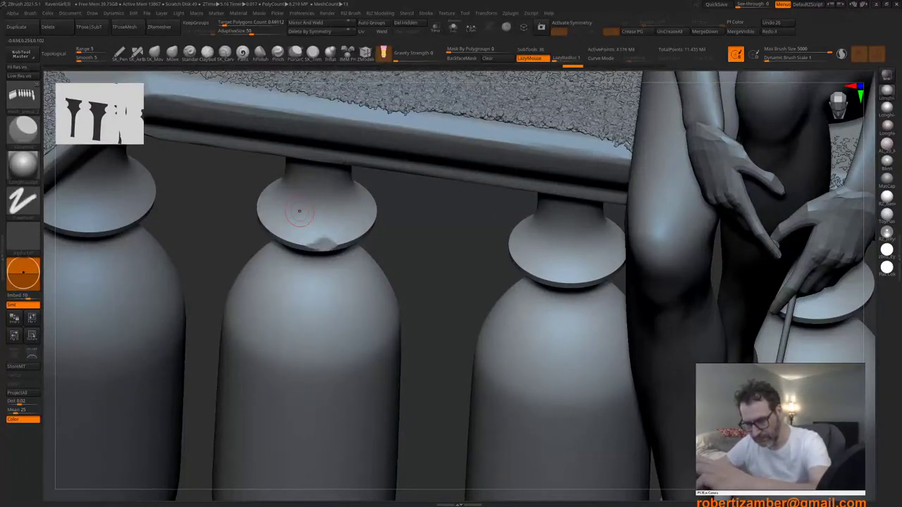
click(260, 54)
key(space)
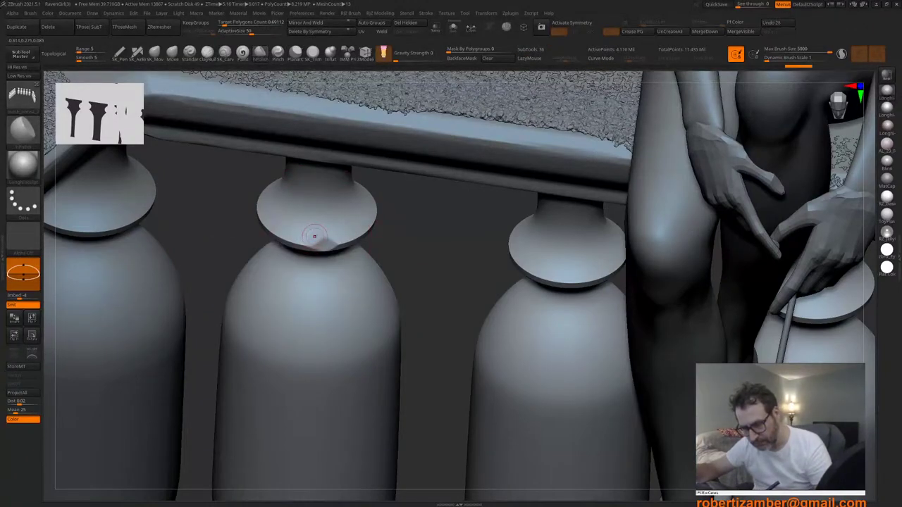
key(ctrl+z)
key(space)
drag(327, 243, 320, 245)
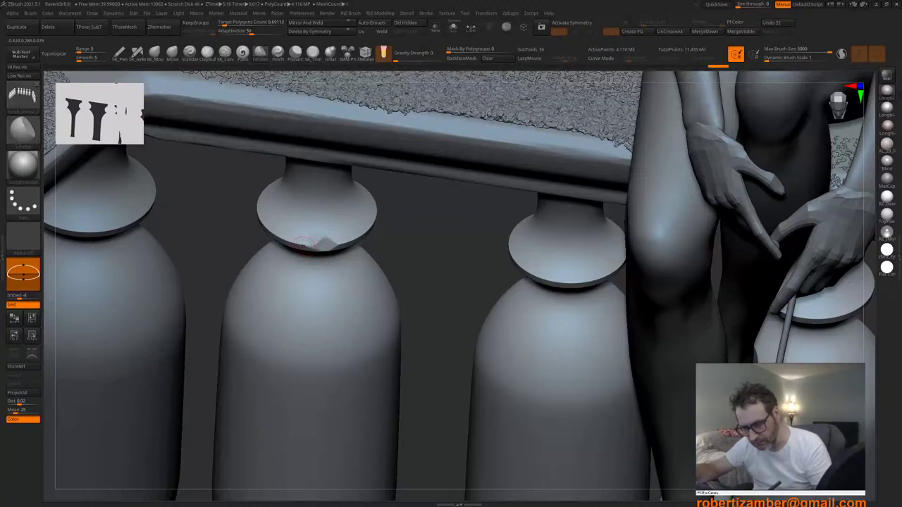
Step: Isolate the balusters so that the railing, urns and seated character are hidden
mouse_move(302, 281)
ctrl+right_down()
mouse_move(235, 225)
mouse_move(306, 296)
ctrl+right_up()
ctrl+right_drag(328, 331, 324, 357)
alt+right_drag(324, 357, 439, 357)
ctrl+right_drag(349, 296, 359, 359)
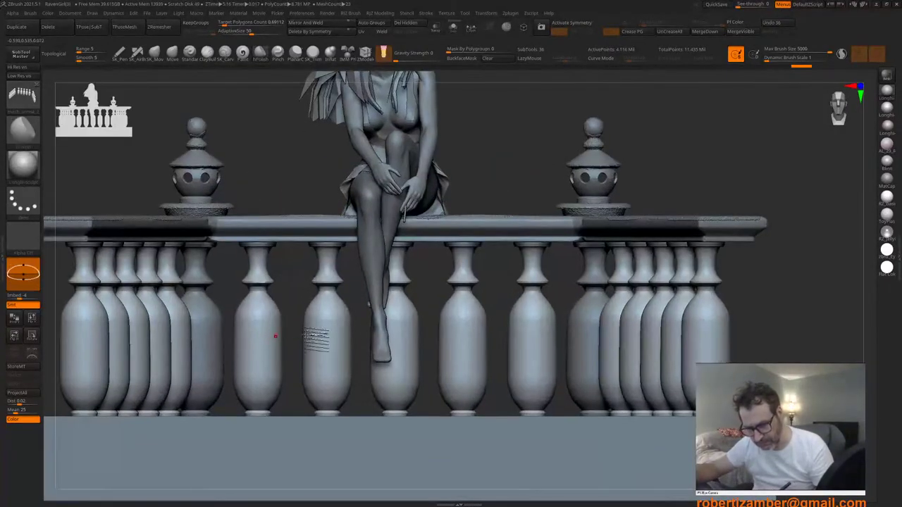
alt+right_drag(275, 335, 355, 317)
click(453, 27)
Step: Polish the edges of the front baluster's collar rim chip with hPolish, widening it slightly along the rim
mouse_move(358, 265)
right_down()
mouse_move(340, 282)
mouse_move(357, 332)
right_up()
key(space)
drag(365, 271, 329, 271)
right_drag(329, 270, 336, 269)
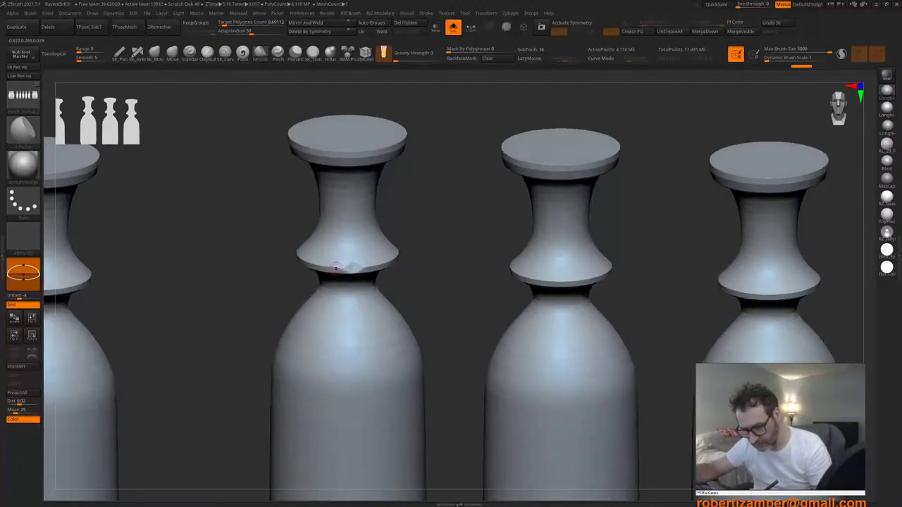
drag(338, 272, 329, 269)
right_click(328, 268)
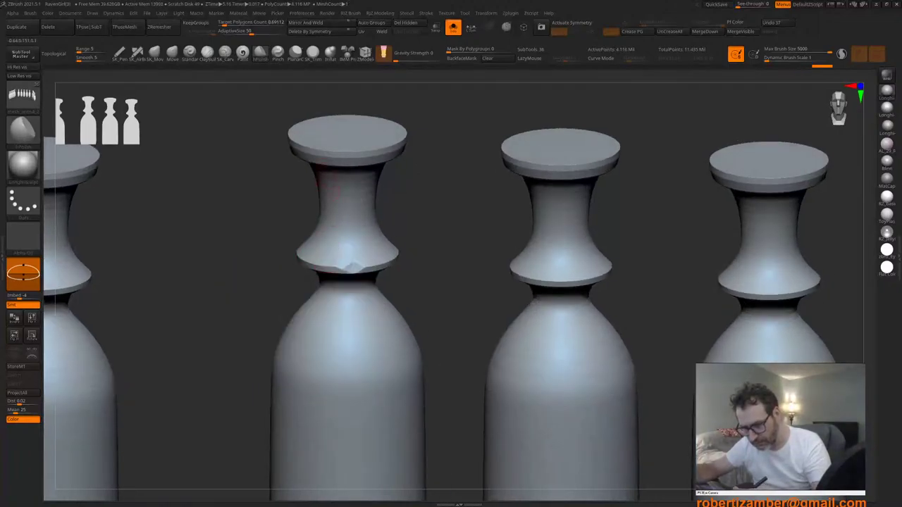
Step: Try flattening small chips into the rim of the front baluster's top cap with hPolish
drag(322, 150, 312, 145)
right_drag(313, 145, 317, 99)
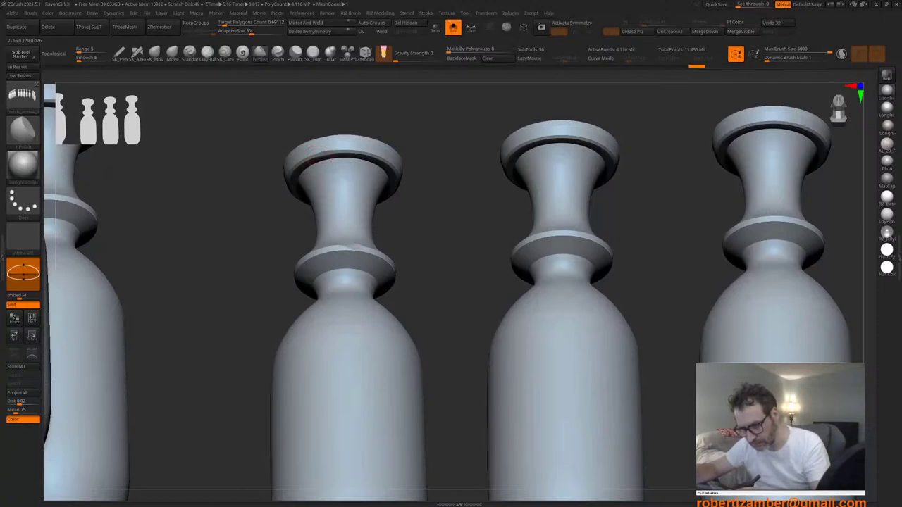
drag(324, 153, 315, 156)
mouse_move(314, 157)
right_down()
mouse_move(323, 160)
mouse_move(306, 270)
right_up()
key(ctrl+z)
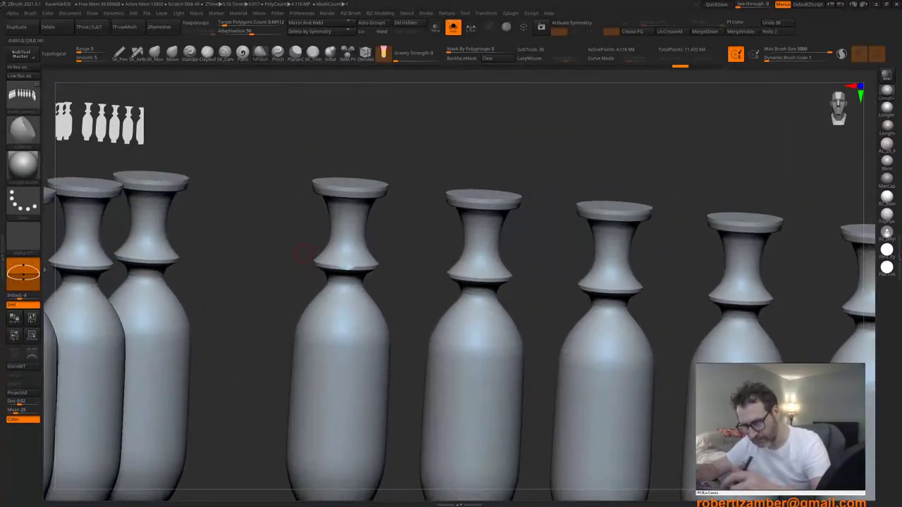
mouse_move(338, 300)
alt+right_down()
mouse_move(330, 310)
mouse_move(341, 303)
alt+right_up()
key(ctrl+z)
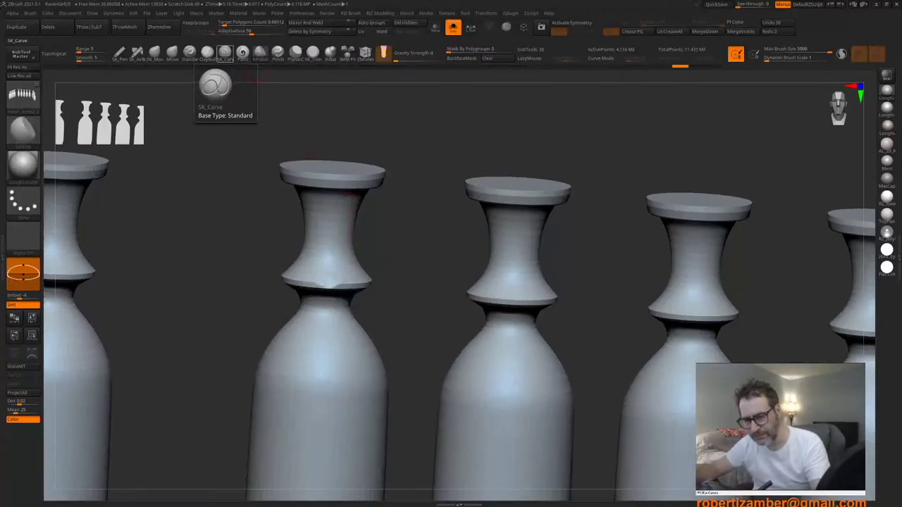
Step: Carve light wear around the front baluster's collar and neck with the SK_Carve brush
click(224, 53)
key(space)
alt+right_drag(325, 313, 332, 295)
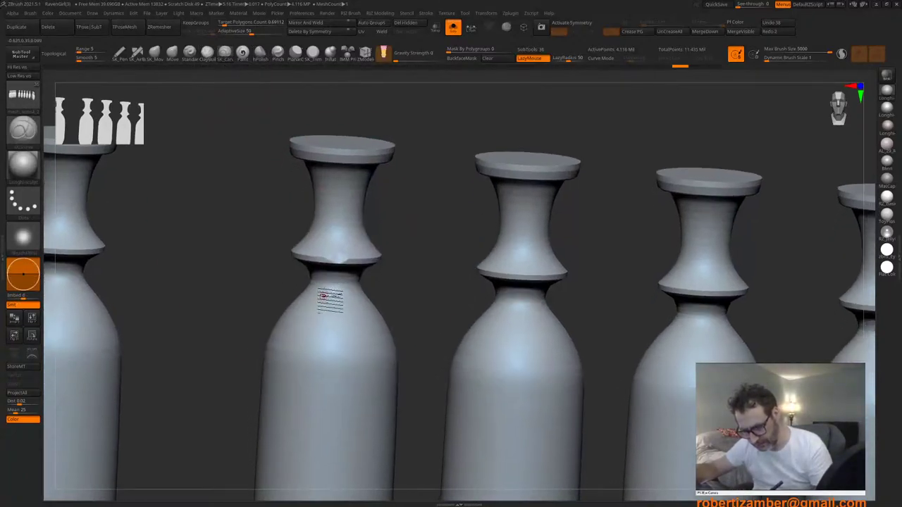
right_click(332, 294)
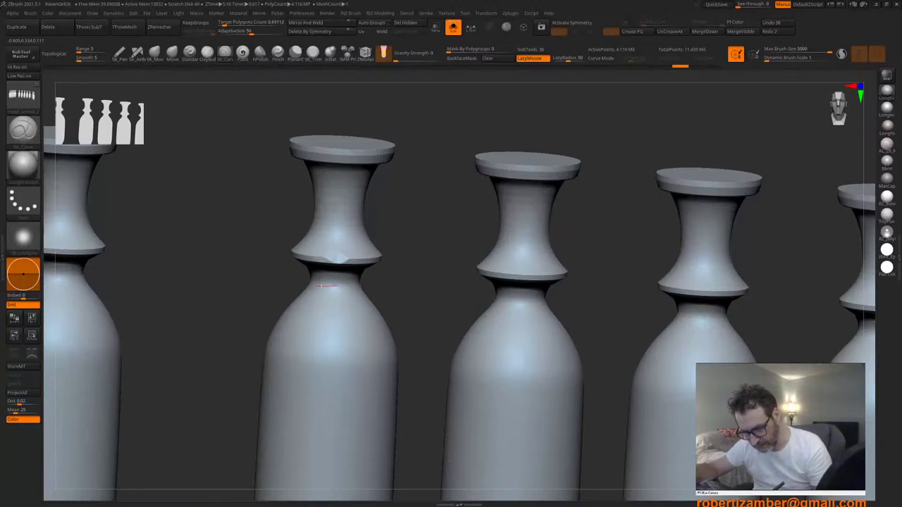
ctrl+right_drag(299, 282, 306, 316)
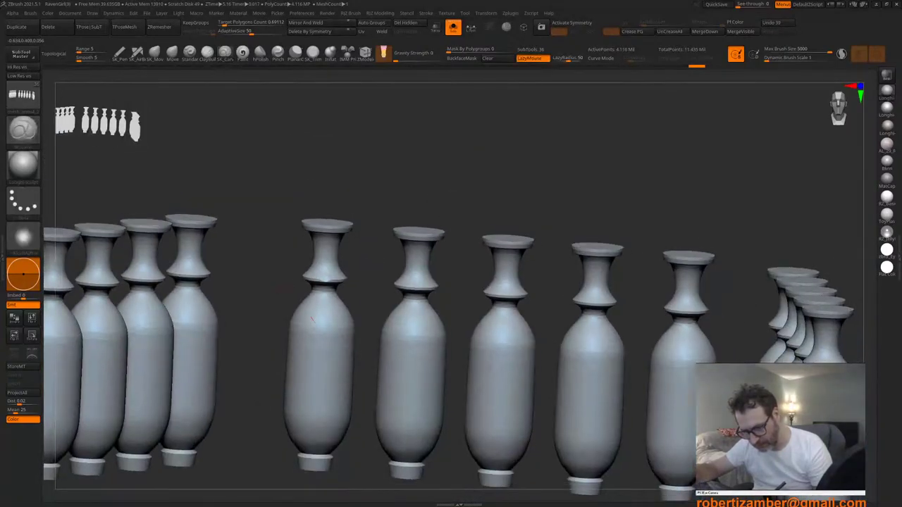
alt+right_drag(319, 350, 332, 325)
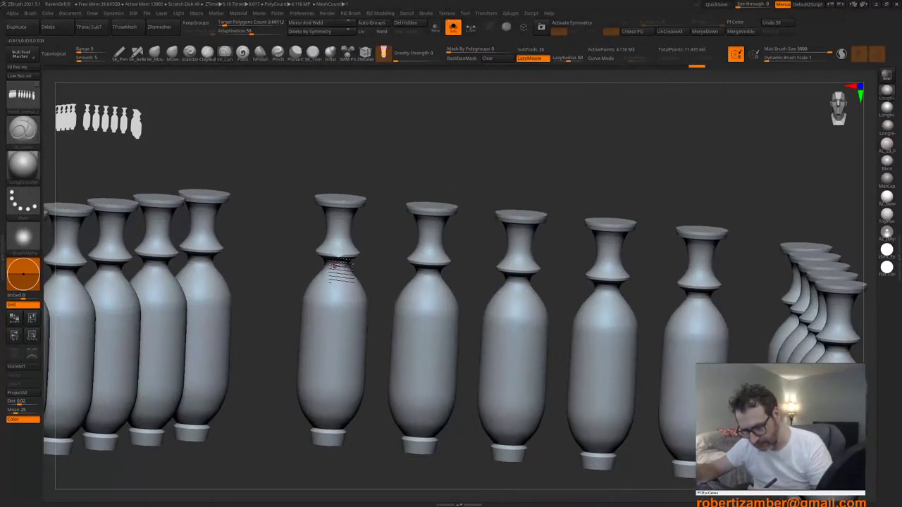
shift+right_drag(340, 270, 344, 261)
ctrl+right_drag(331, 333, 338, 225)
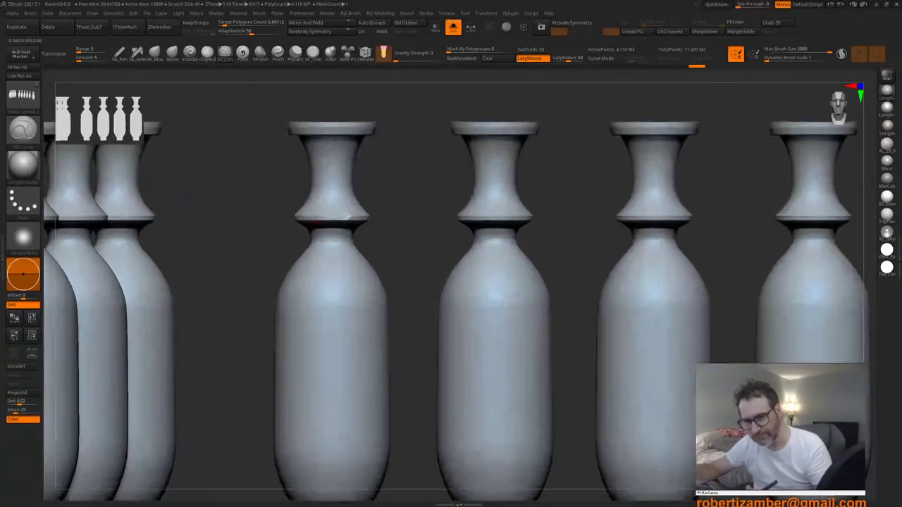
Step: Select the Orb_Line_Large brush and test it on the front baluster
click(296, 52)
key(b)
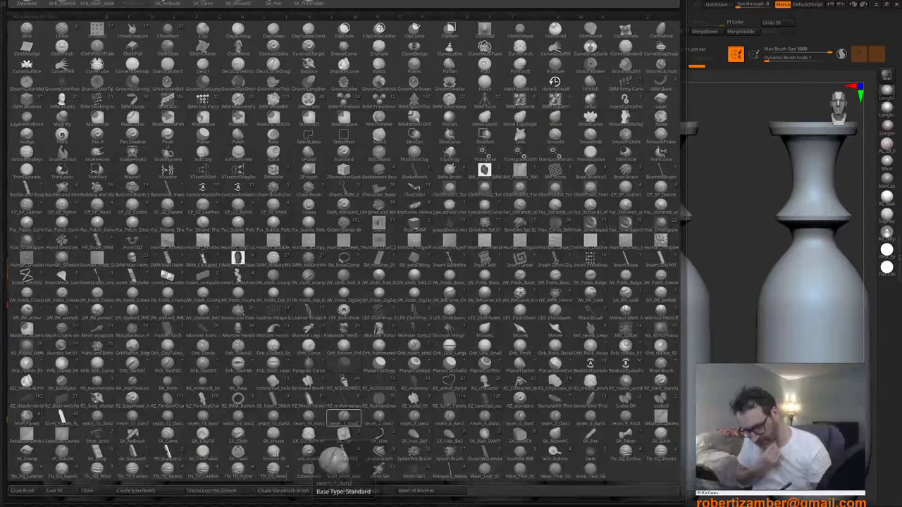
click(449, 346)
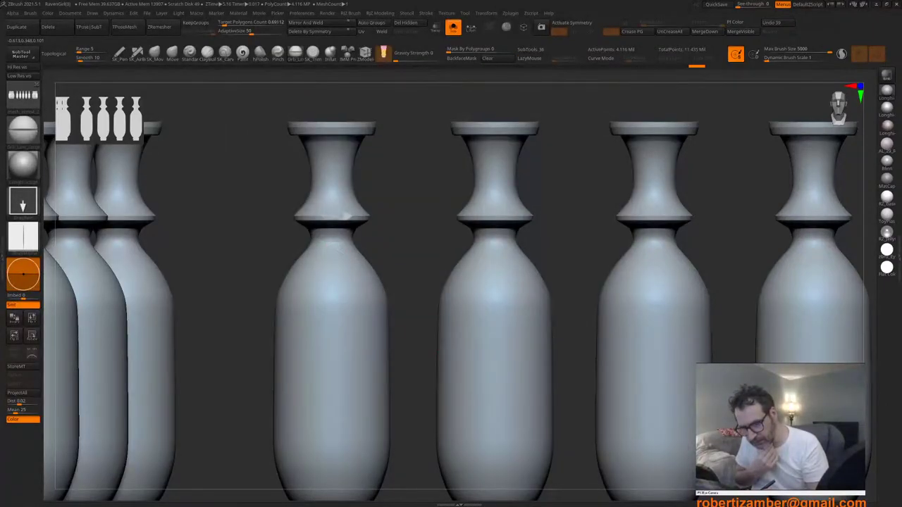
mouse_move(347, 330)
right_down()
mouse_move(339, 332)
mouse_move(355, 343)
right_up()
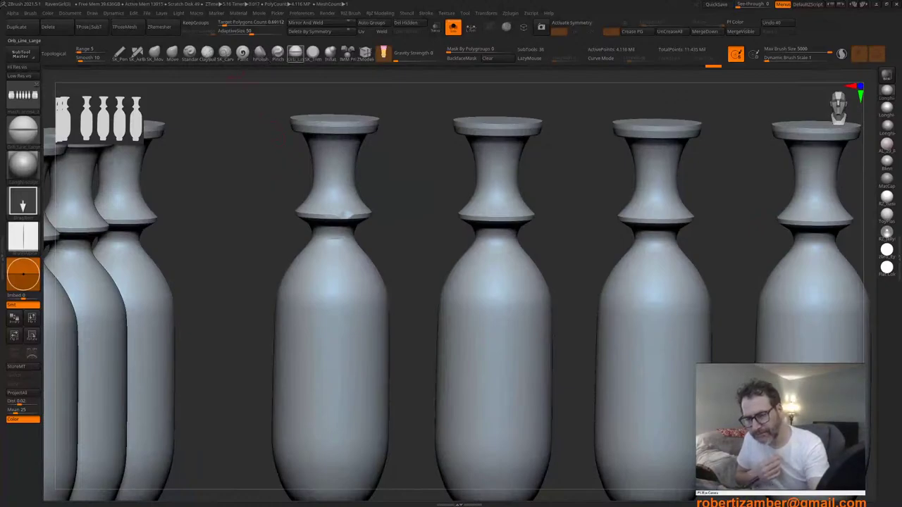
Step: Select the Orb_Rock_Detail brush, test it on the front baluster's body, undo the test strokes and adjust its Z Intensity
key(b)
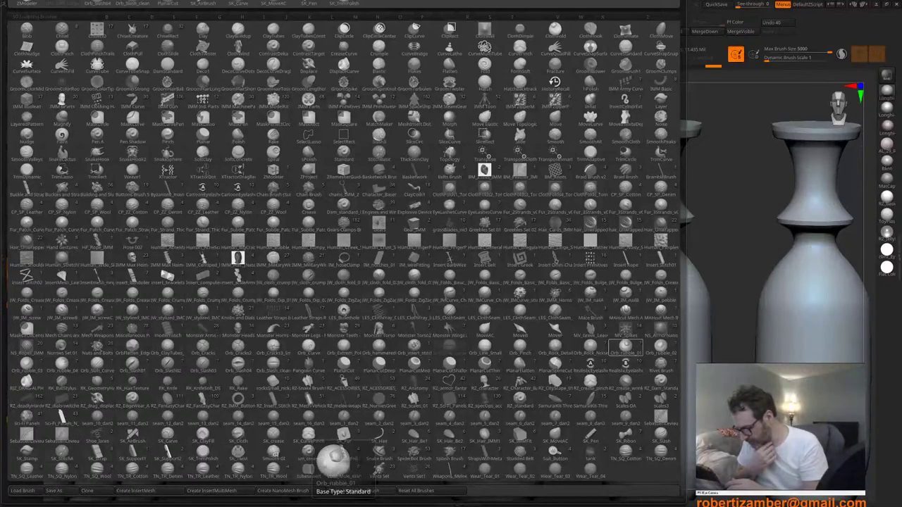
click(331, 459)
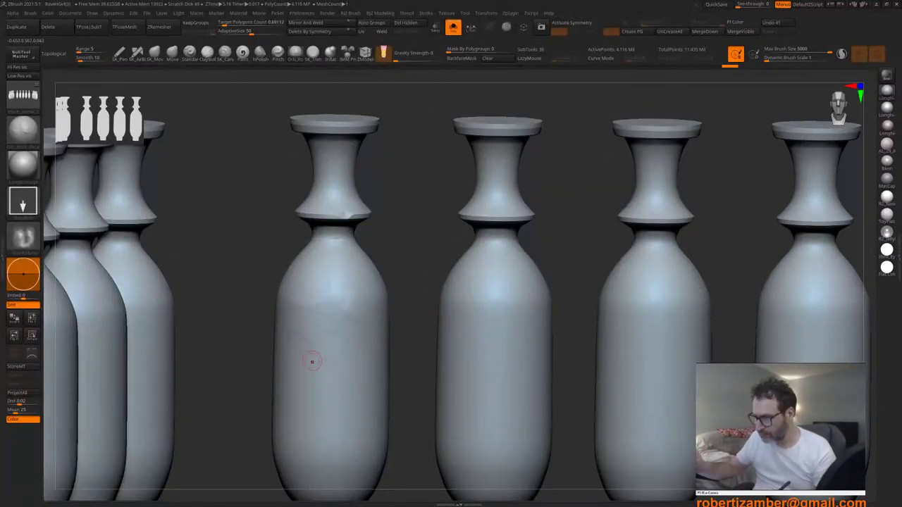
ctrl+right_drag(320, 385, 302, 350)
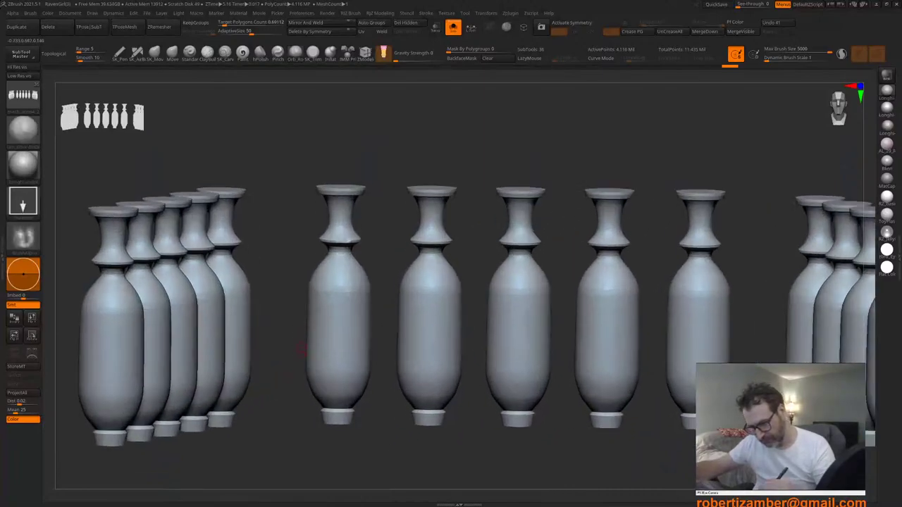
key(space)
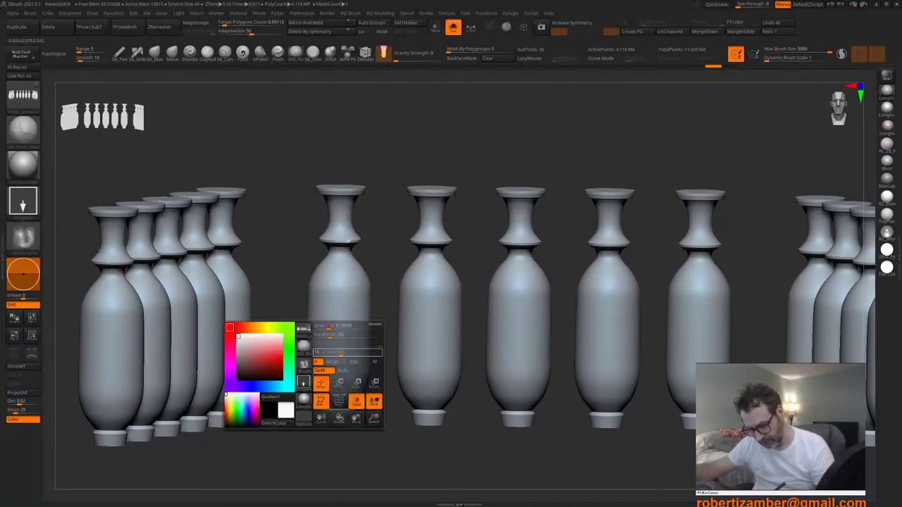
mouse_move(341, 353)
mouse_down()
mouse_move(333, 353)
mouse_move(336, 391)
mouse_up()
key(ctrl+z)
key(space)
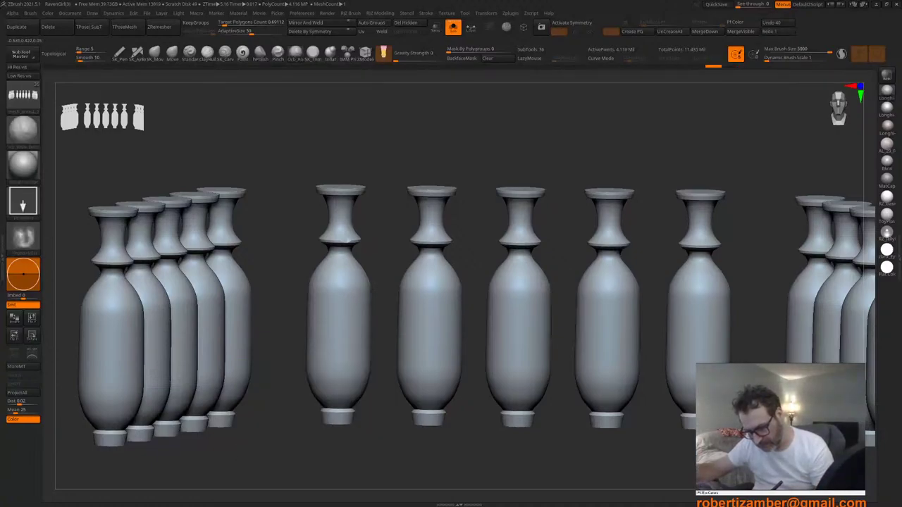
Step: Stamp Orb_Rock_Detail surface wear onto the front baluster's body, checking the row from several sides
right_drag(331, 351, 337, 347)
drag(314, 337, 310, 325)
right_drag(392, 372, 349, 378)
right_drag(344, 426, 413, 422)
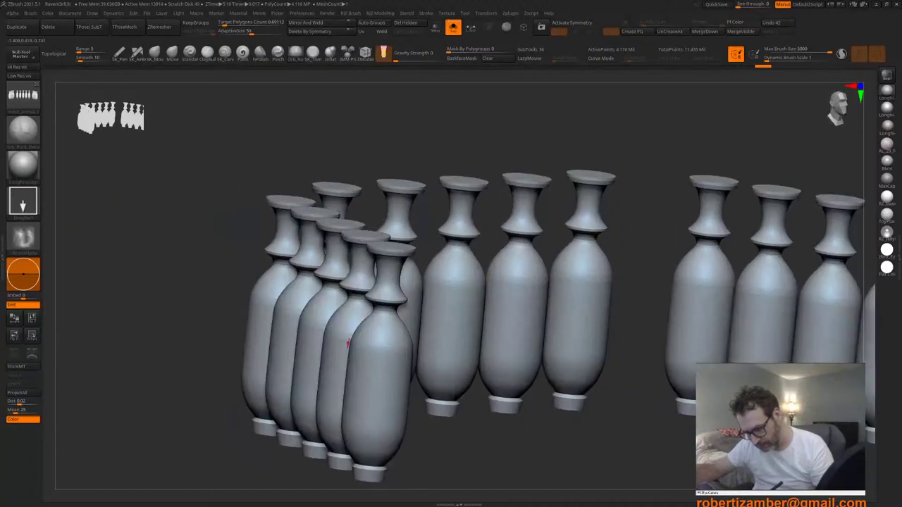
drag(348, 348, 348, 340)
right_drag(423, 368, 400, 335)
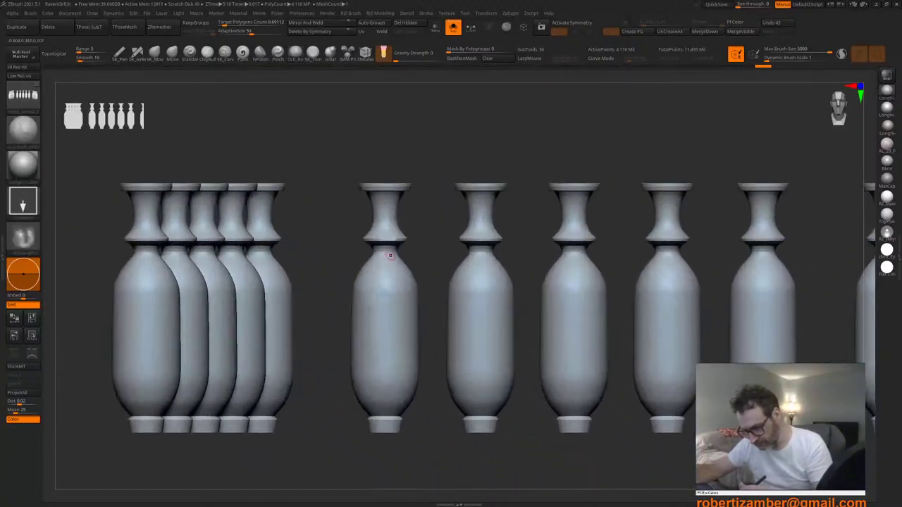
Step: Add rock detail wear around the front baluster's neck, collar and shoulder, softening it slightly
right_drag(386, 234, 387, 154)
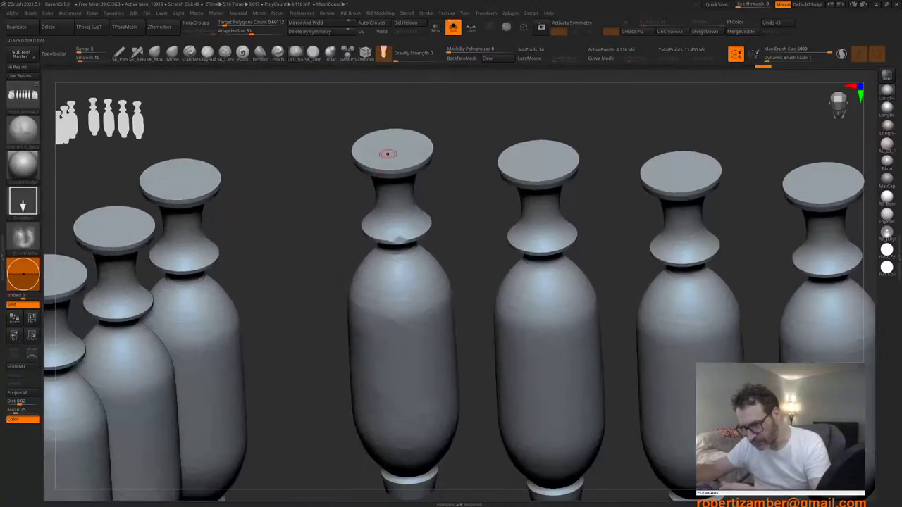
right_drag(378, 204, 382, 177)
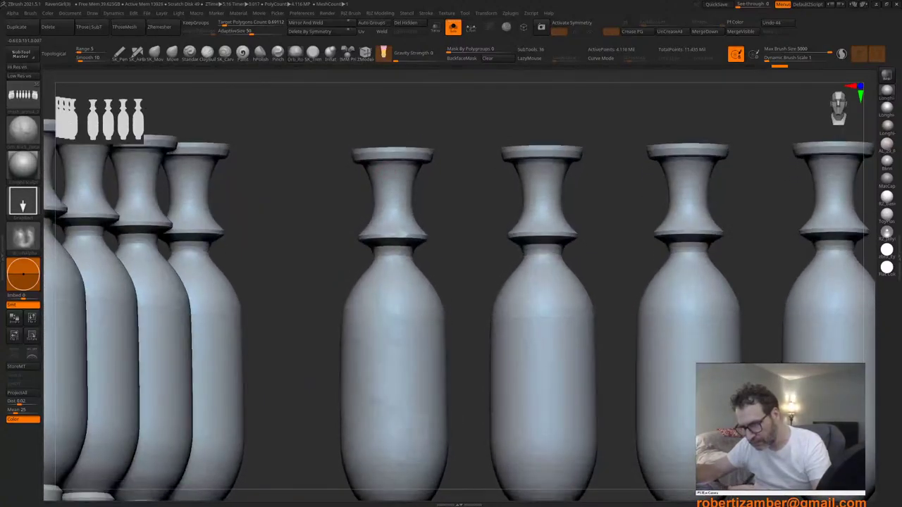
right_drag(382, 218, 381, 205)
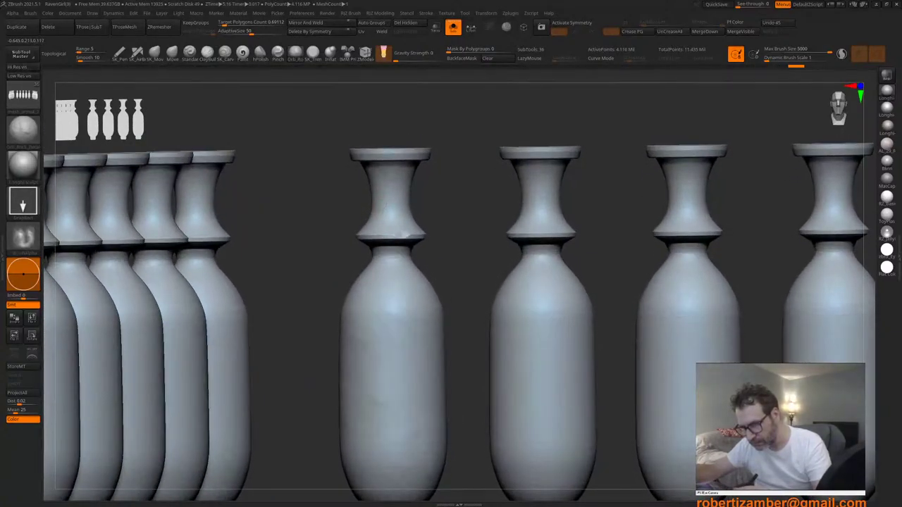
right_drag(376, 246, 387, 231)
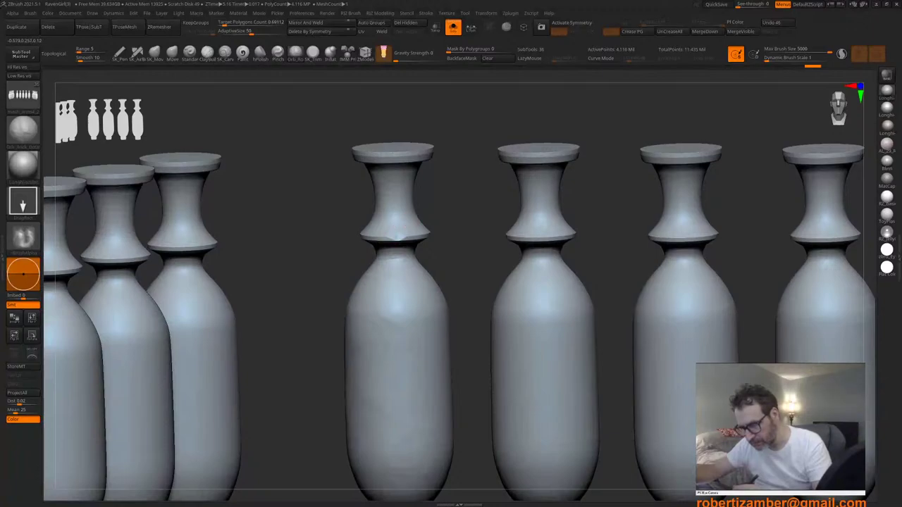
shift+drag(376, 271, 372, 284)
Step: Continue the rock detail wear down the front baluster's lower body to just above its foot
mouse_move(373, 284)
ctrl+right_down()
mouse_move(376, 322)
mouse_move(408, 317)
ctrl+right_up()
mouse_move(412, 369)
mouse_down()
mouse_move(419, 405)
mouse_move(408, 417)
mouse_up()
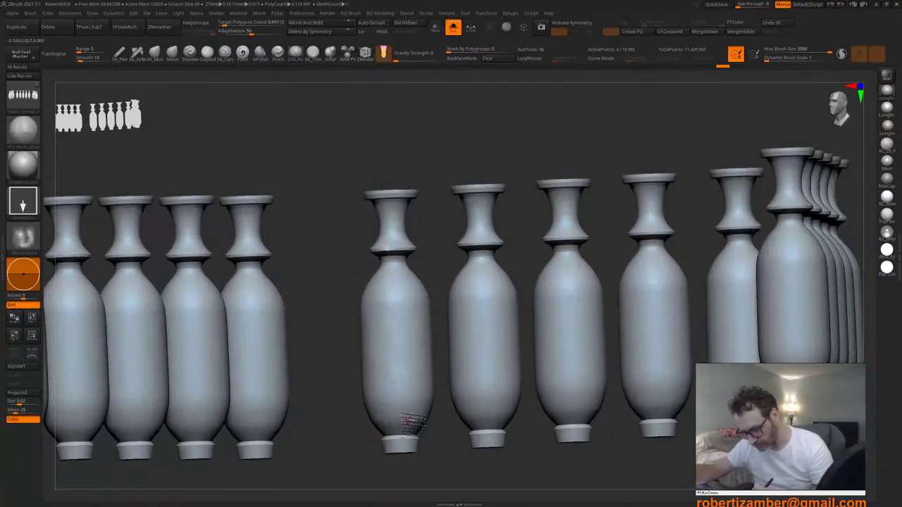
mouse_move(408, 420)
right_down()
mouse_move(387, 363)
mouse_move(375, 358)
right_up()
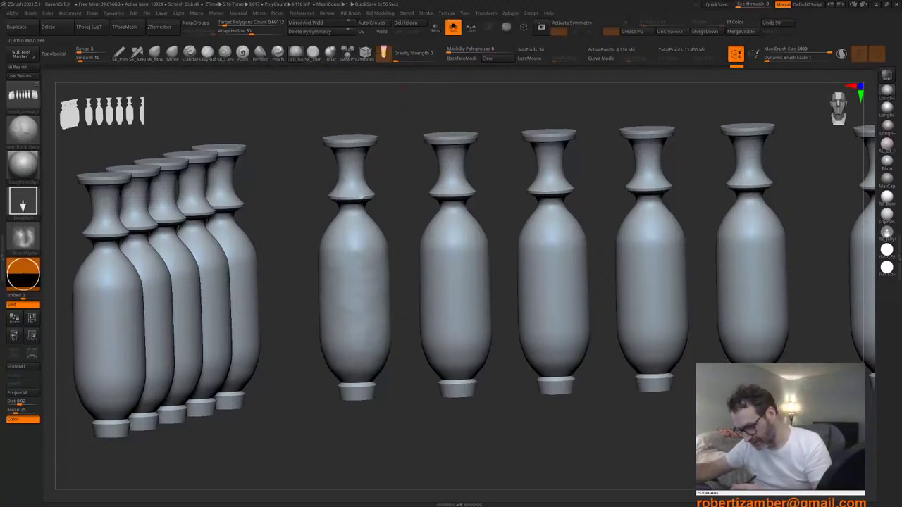
Step: Stamp rock detail wear over the second baluster's body, shoulder and neck, adjusting the brush size between areas
right_drag(453, 319, 458, 317)
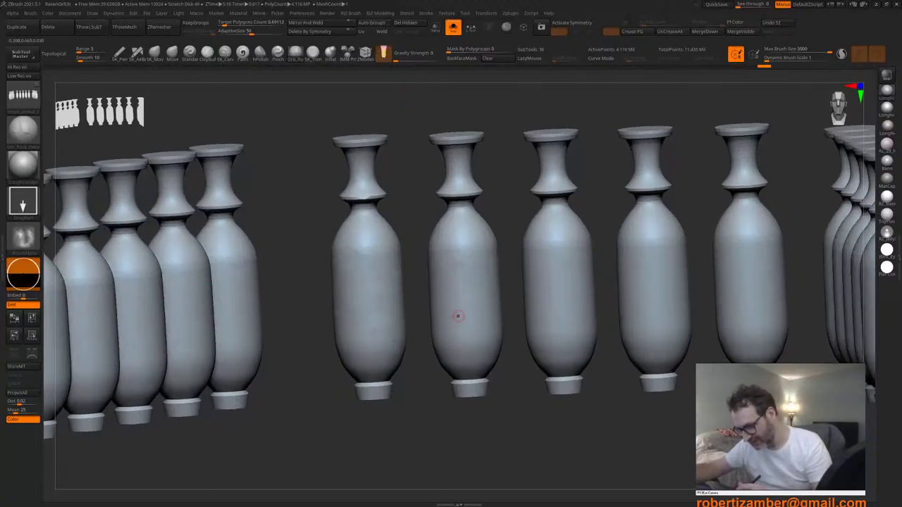
mouse_move(457, 396)
right_down()
mouse_move(473, 395)
mouse_move(439, 453)
right_up()
ctrl+right_drag(446, 255, 446, 291)
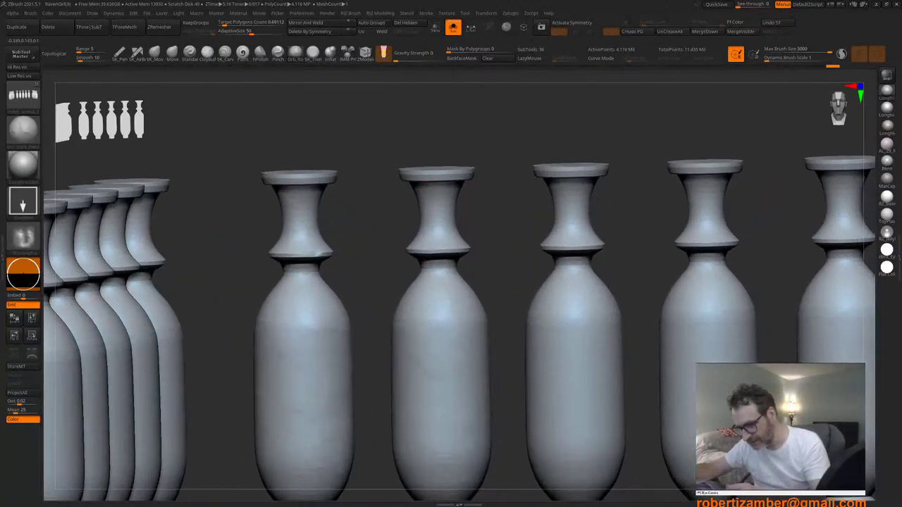
right_drag(437, 219, 425, 224)
key(space)
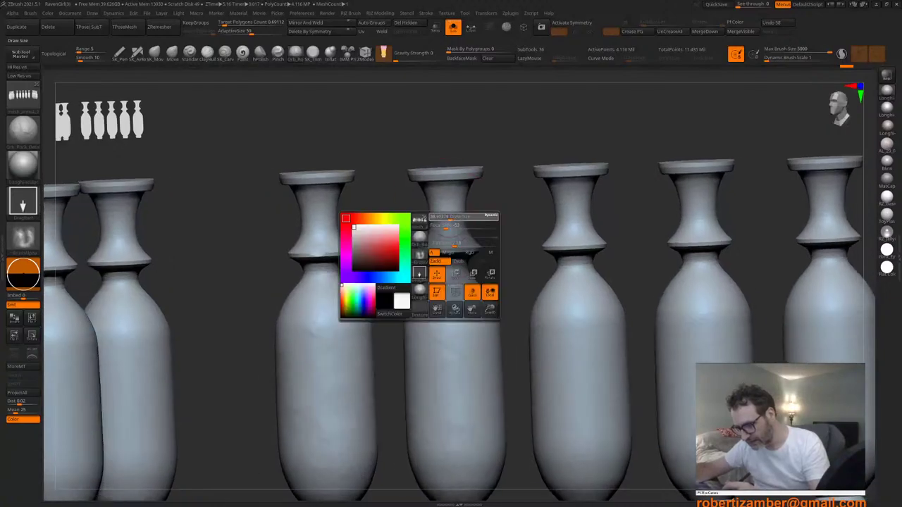
drag(435, 252, 453, 252)
ctrl+right_drag(452, 283, 450, 255)
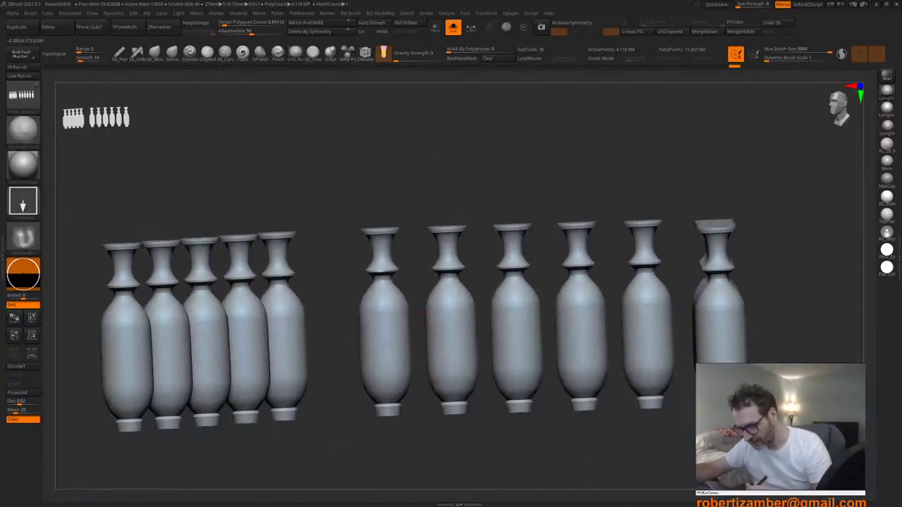
alt+right_drag(461, 368, 434, 328)
ctrl+right_drag(434, 328, 493, 333)
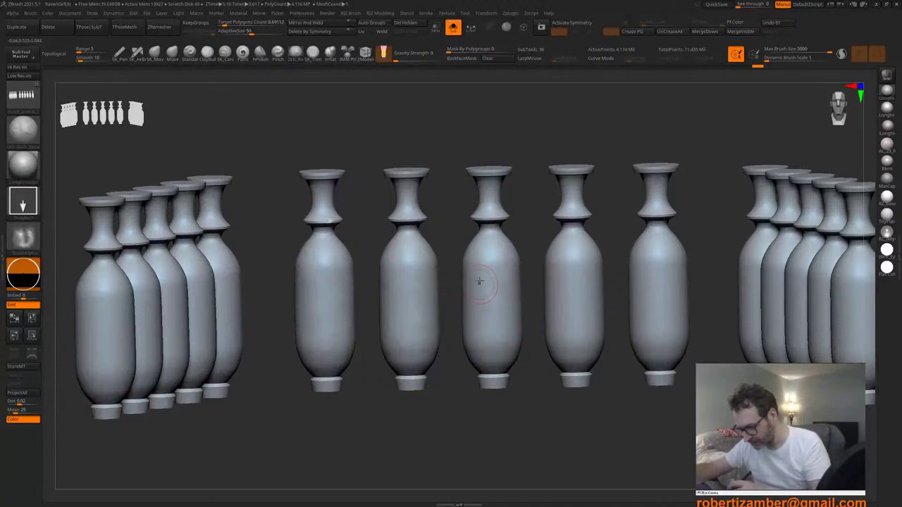
Step: Stamp rock detail wear around the front row's third baluster, covering its body, neck, collar and lower end
right_drag(479, 279, 509, 277)
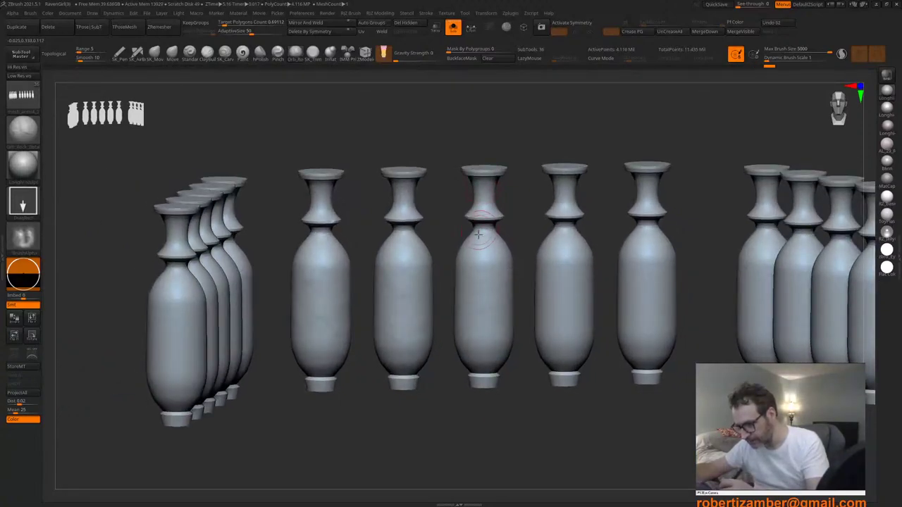
mouse_move(478, 234)
right_down()
mouse_move(477, 213)
mouse_move(469, 244)
right_up()
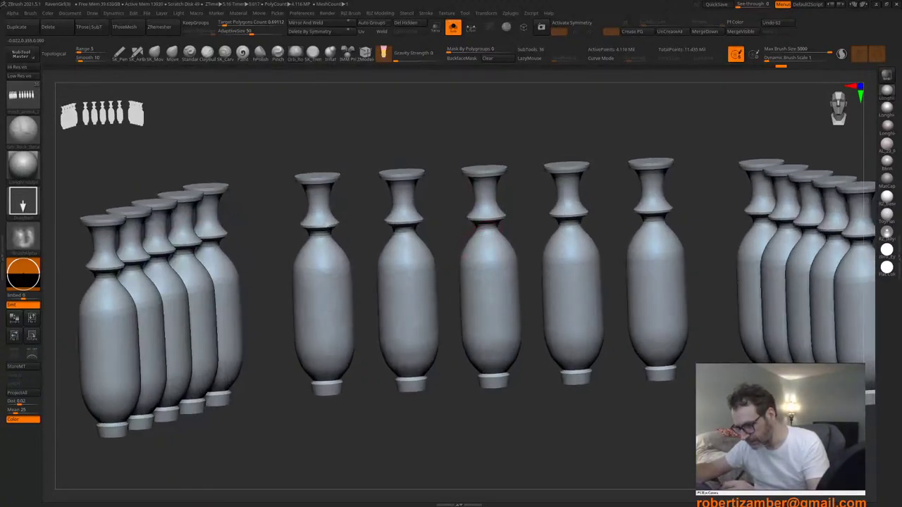
right_drag(493, 302, 507, 305)
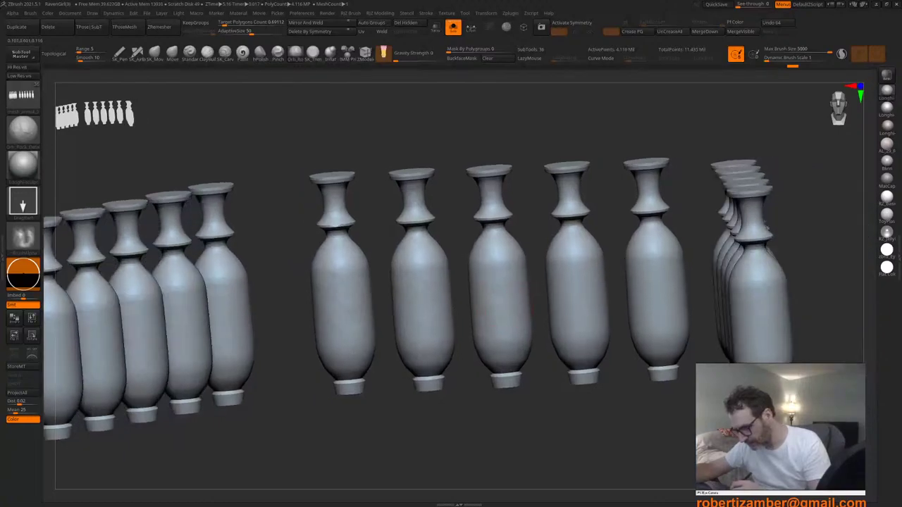
right_drag(530, 356, 516, 409)
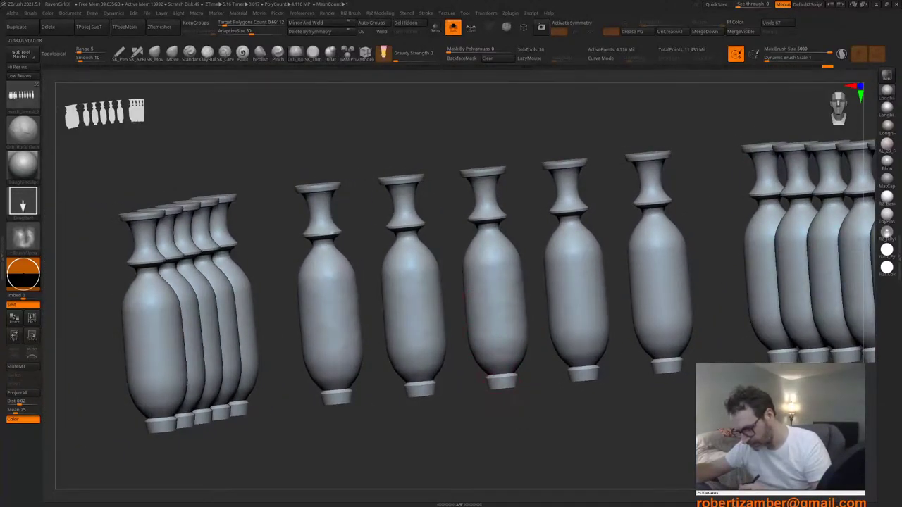
right_drag(476, 366, 472, 283)
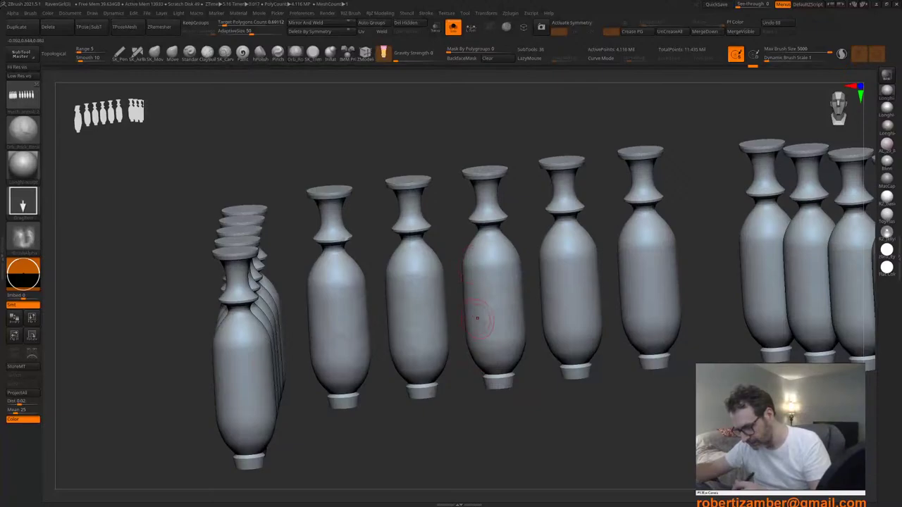
Step: Stamp rock detail wear around the front row's fourth baluster, from its lower body to its shoulder, collar and top
alt+right_drag(477, 319, 395, 326)
right_drag(493, 316, 505, 382)
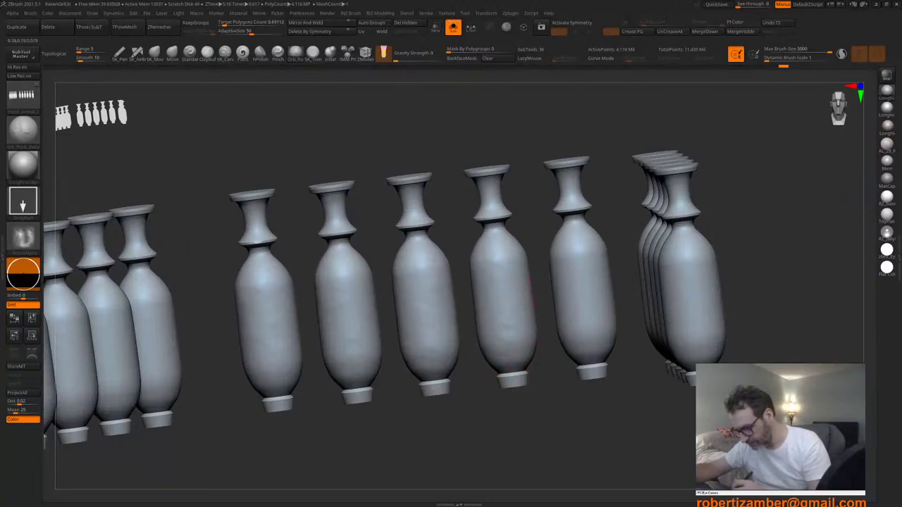
right_drag(516, 328, 508, 272)
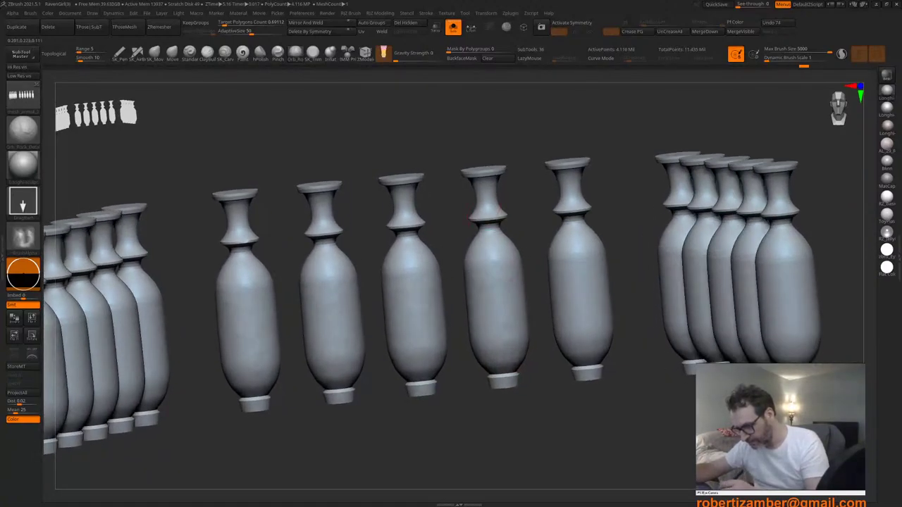
ctrl+right_drag(487, 224, 485, 271)
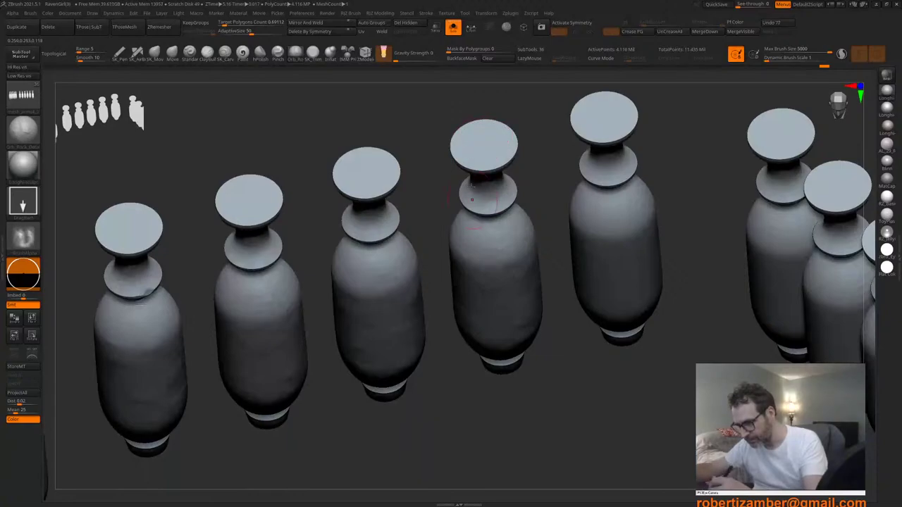
right_drag(471, 200, 508, 238)
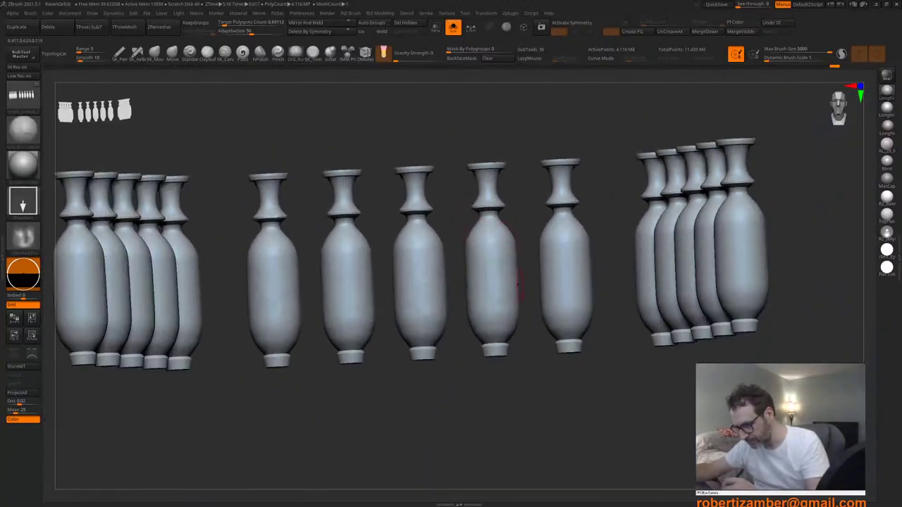
Step: Stamp rock detail wear over the fifth baluster's body, shoulder and neck, undoing the last stroke
right_drag(518, 284, 537, 310)
right_drag(583, 366, 566, 328)
ctrl+right_drag(581, 395, 569, 310)
ctrl+right_drag(568, 310, 569, 323)
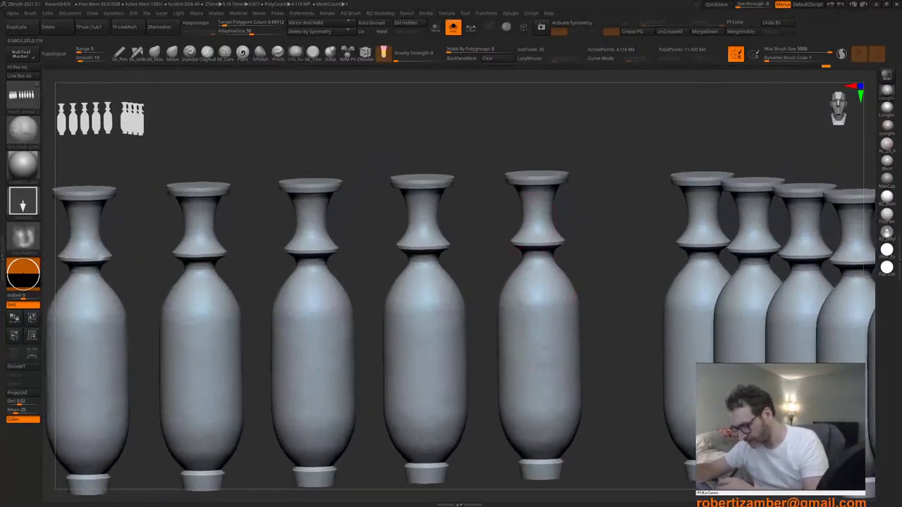
right_drag(541, 273, 534, 224)
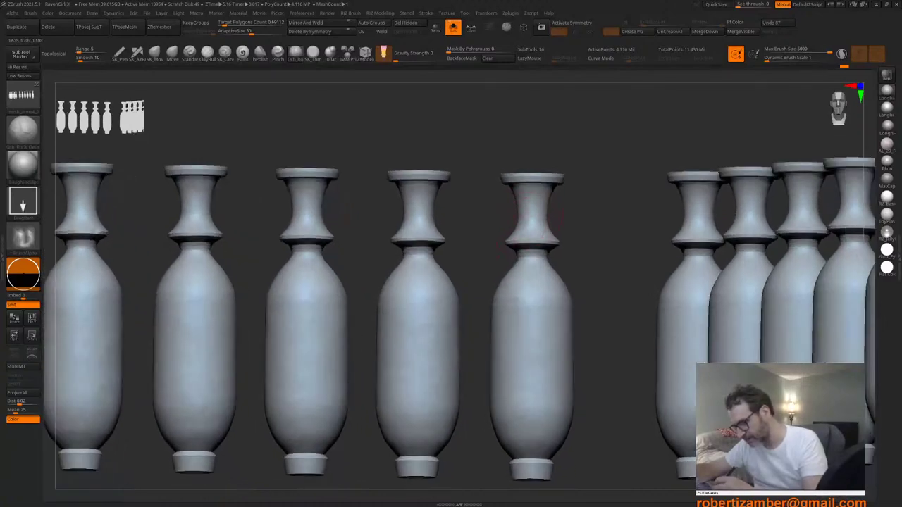
mouse_move(518, 292)
right_down()
mouse_move(520, 271)
mouse_move(433, 308)
right_up()
key(ctrl+z)
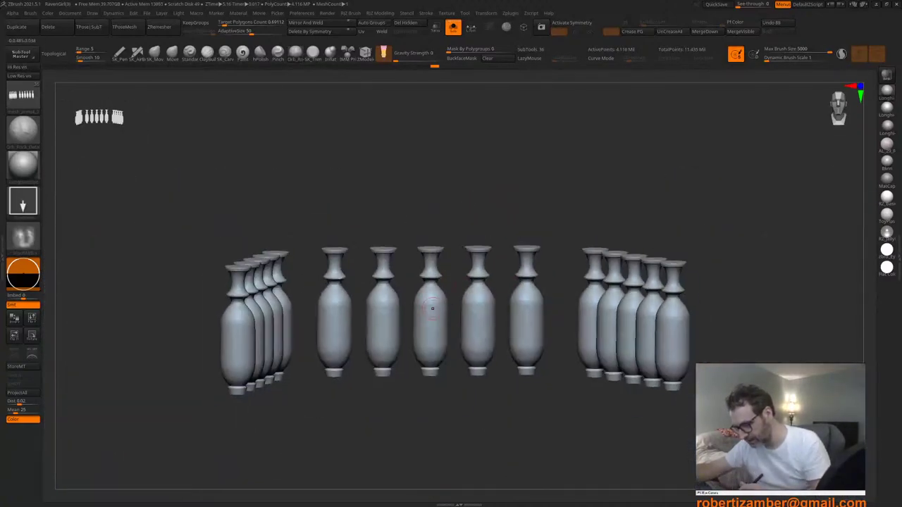
Step: Stamp rock detail wear onto the body, collar and neck of the side row's baluster nearest the corner, undoing unwanted strokes
alt+right_drag(397, 356, 441, 340)
ctrl+right_drag(366, 318, 375, 274)
drag(382, 274, 375, 269)
mouse_move(375, 270)
ctrl+right_down()
mouse_move(392, 273)
mouse_move(387, 296)
mouse_move(390, 277)
mouse_move(370, 276)
ctrl+right_up()
drag(388, 229, 385, 219)
mouse_move(387, 285)
right_down()
mouse_move(383, 216)
mouse_move(385, 254)
right_up()
drag(384, 162, 392, 152)
mouse_move(381, 353)
right_down()
mouse_move(366, 308)
mouse_move(392, 255)
right_up()
key(ctrl+z)
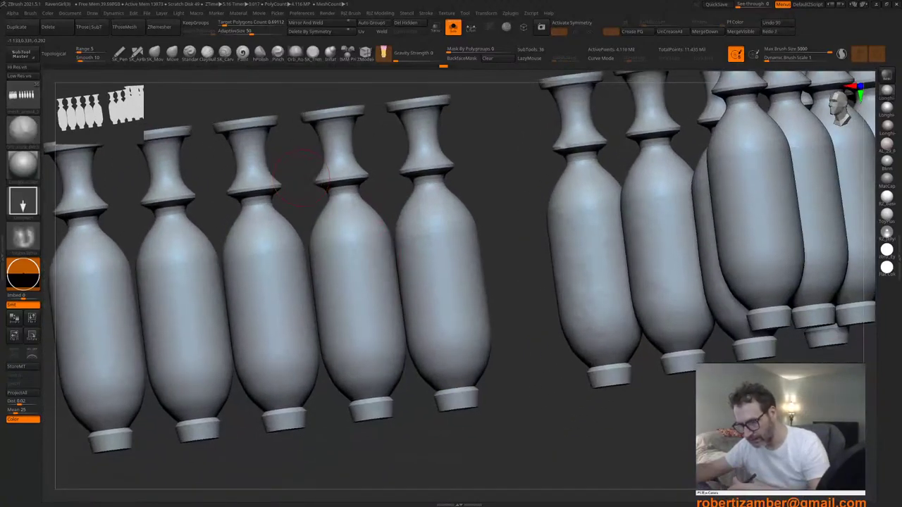
Step: Continue the rock detail wear over the corner-end baluster's lower body and onto the body of its neighbour in the side row
right_drag(451, 340, 449, 396)
drag(442, 343, 448, 331)
mouse_move(451, 219)
right_down()
mouse_move(453, 241)
mouse_move(455, 231)
right_up()
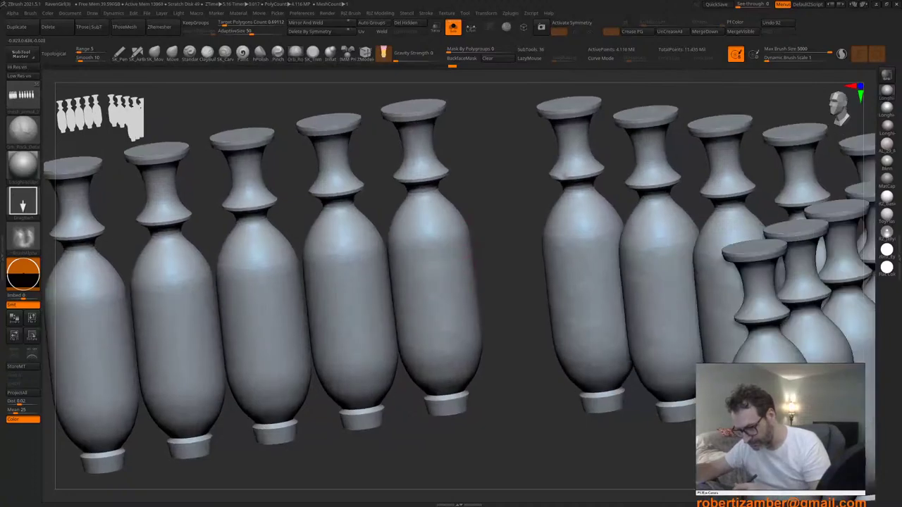
right_drag(396, 353, 363, 352)
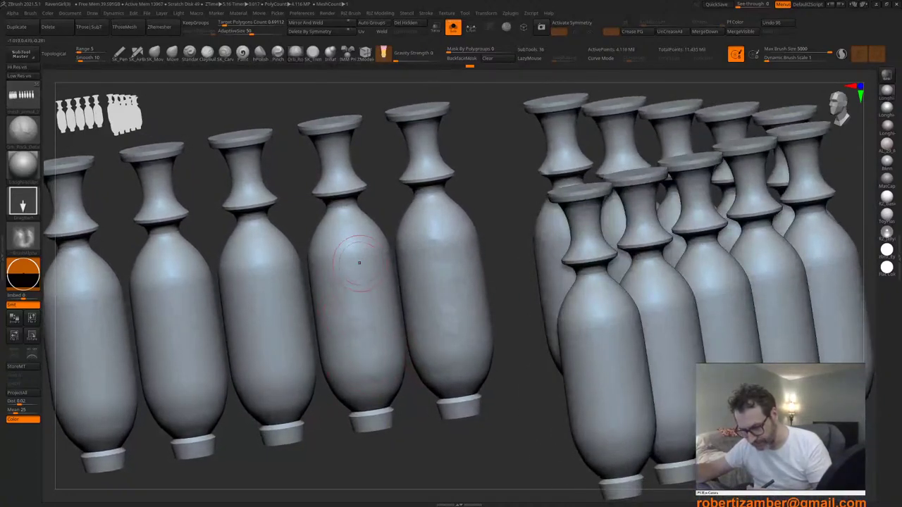
right_drag(375, 337, 353, 267)
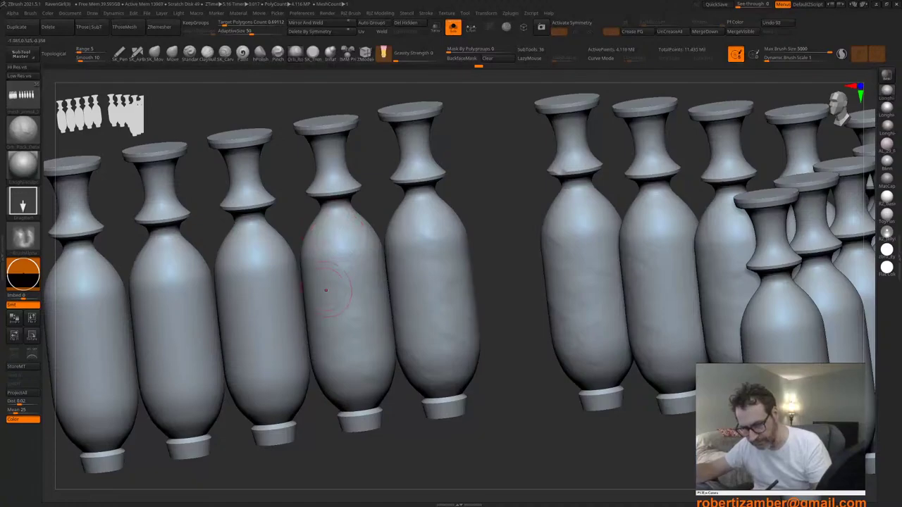
Step: Pick a light grey as the active colour and turn on polypaint for the baluster subtool
key(space)
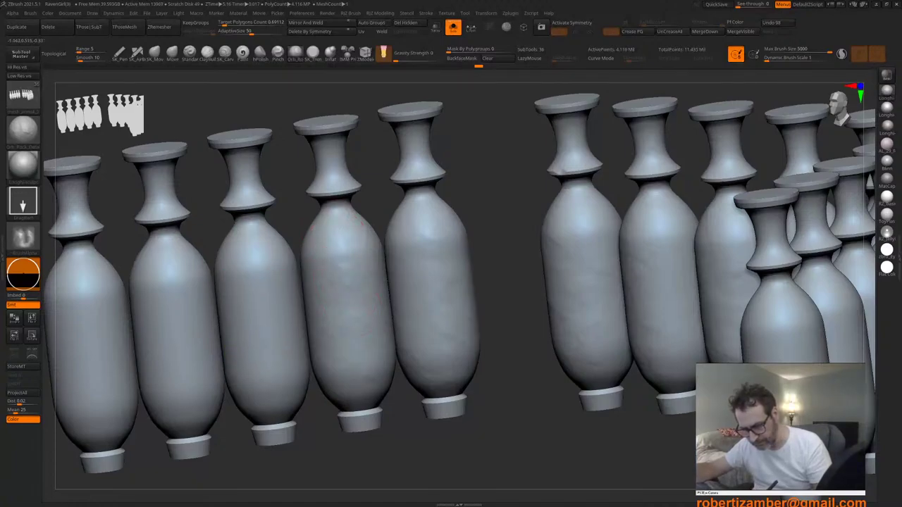
key(space)
key(c)
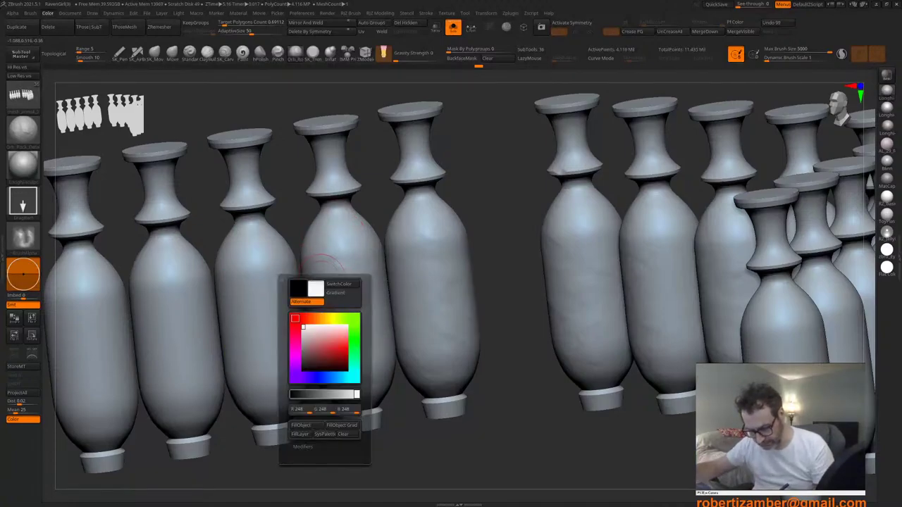
click(338, 395)
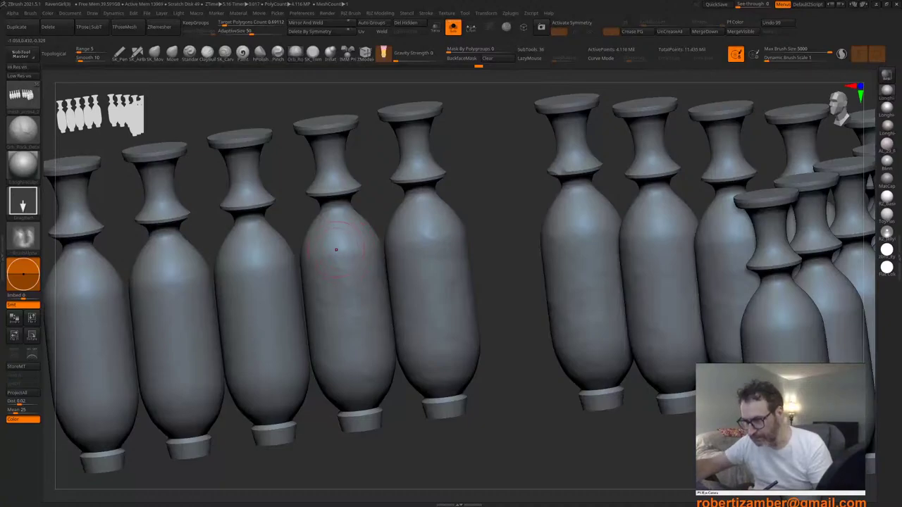
key(F1)
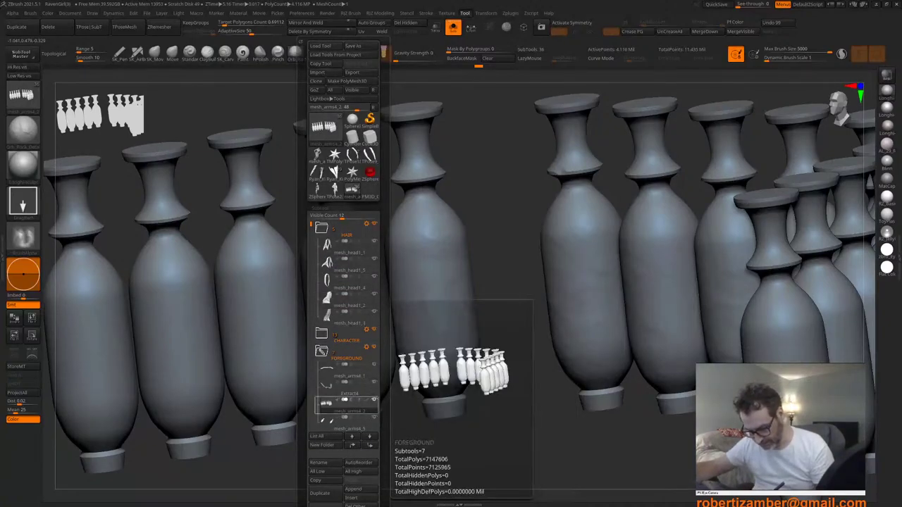
click(366, 400)
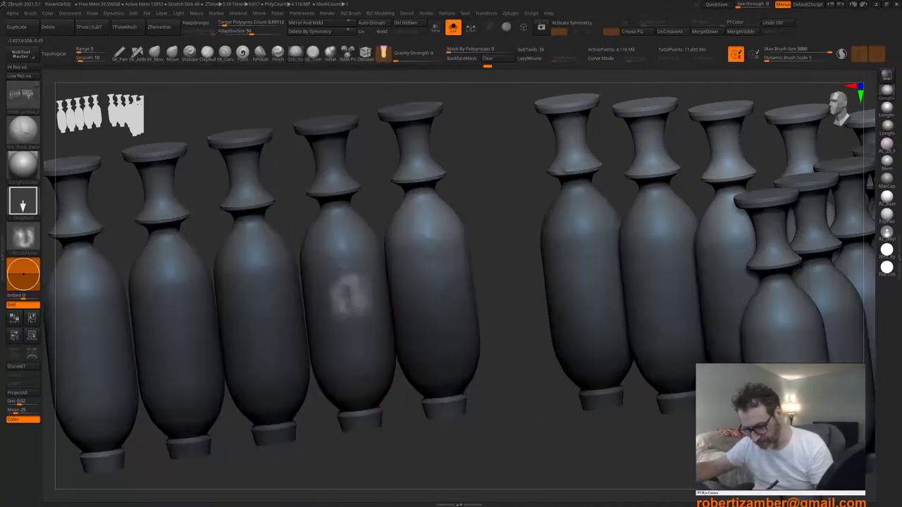
Step: Set the brush's Rgb Intensity to 25 and stamp painted rock wear over the bodies of the side row's neighbouring and middle balusters
key(space)
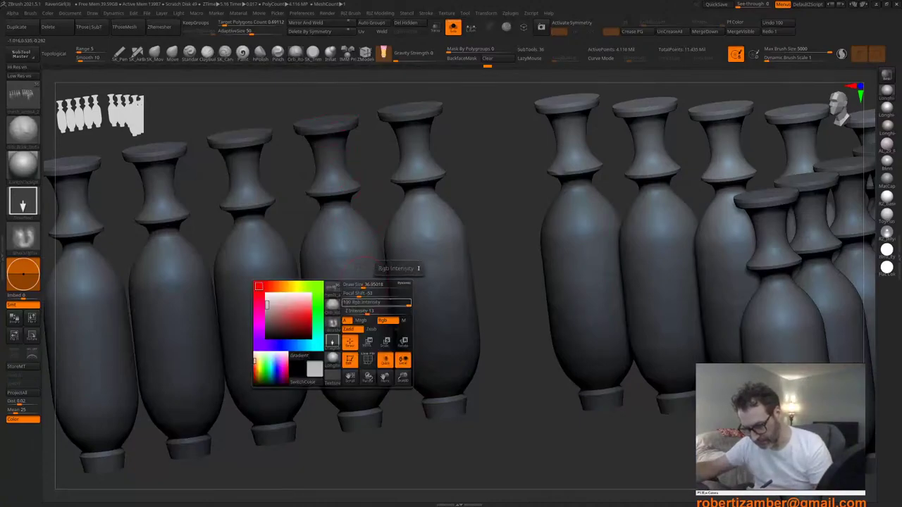
drag(340, 238, 345, 255)
key(space)
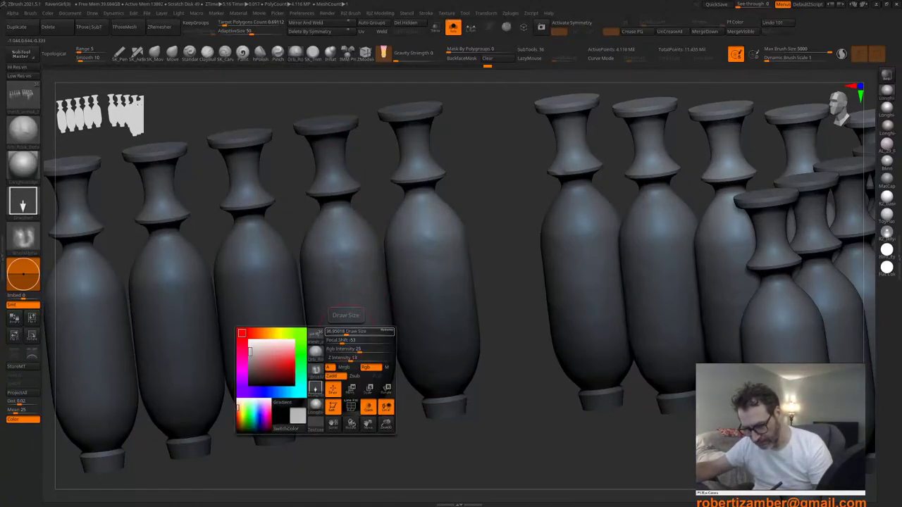
key(space)
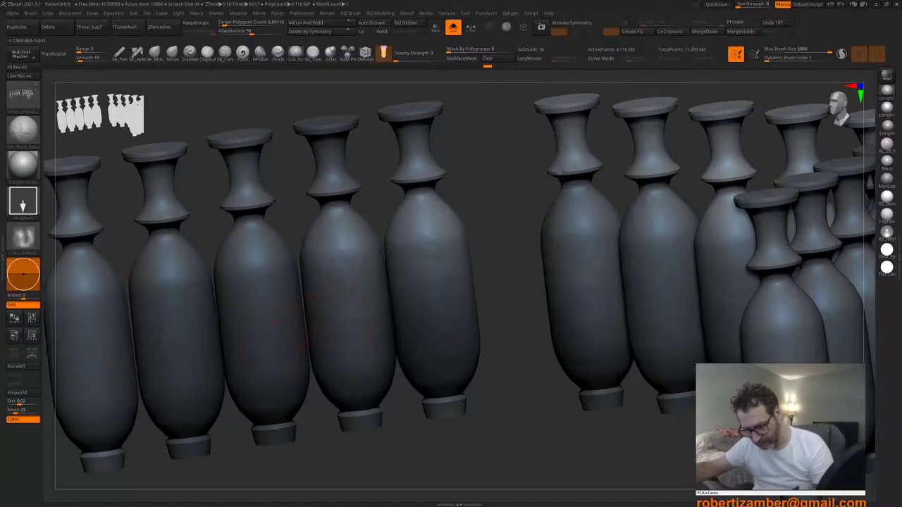
drag(269, 358, 273, 380)
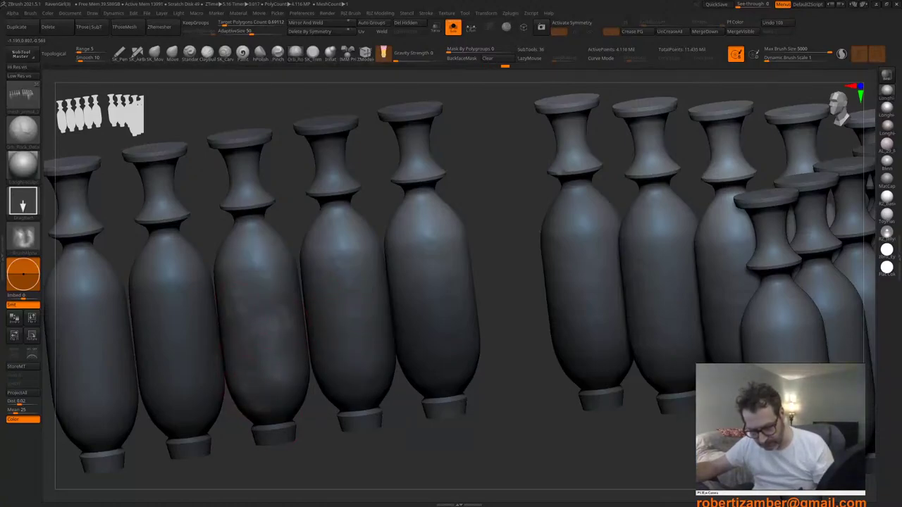
Step: Stamp rock wear around the necks, collars and caps of the side row's middle baluster and its neighbour, undoing and redoing strokes
mouse_move(274, 377)
ctrl+right_down()
mouse_move(234, 409)
mouse_move(262, 409)
mouse_move(273, 341)
mouse_move(242, 339)
mouse_move(276, 270)
mouse_move(257, 248)
mouse_move(275, 265)
ctrl+right_up()
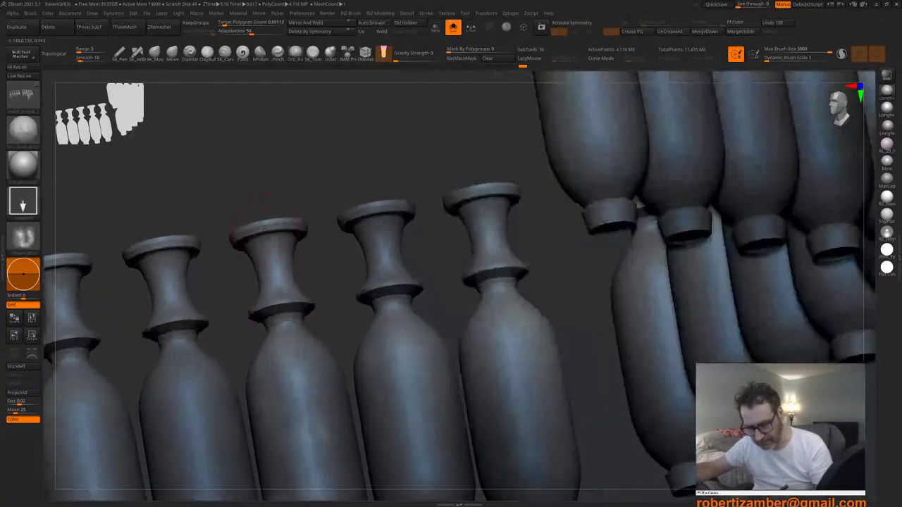
key(ctrl+z)
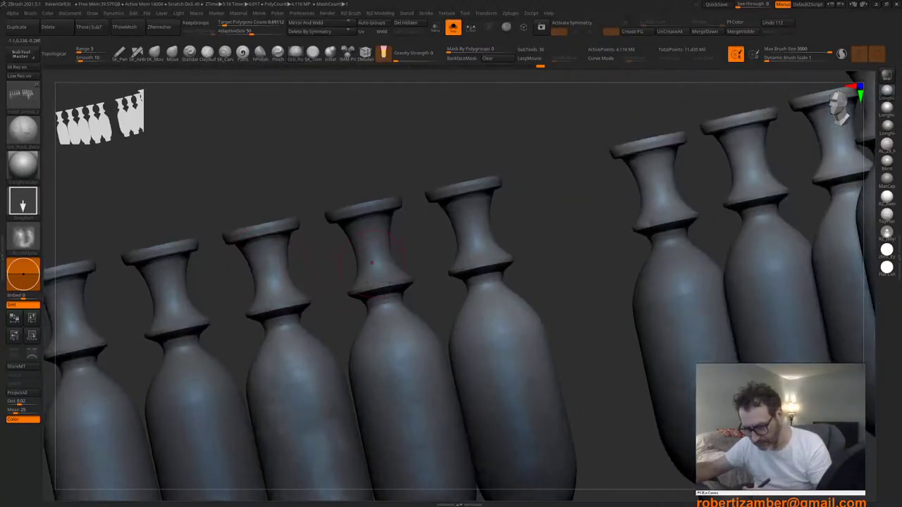
mouse_move(374, 258)
right_down()
mouse_move(373, 313)
mouse_move(371, 264)
right_up()
right_drag(377, 330, 385, 331)
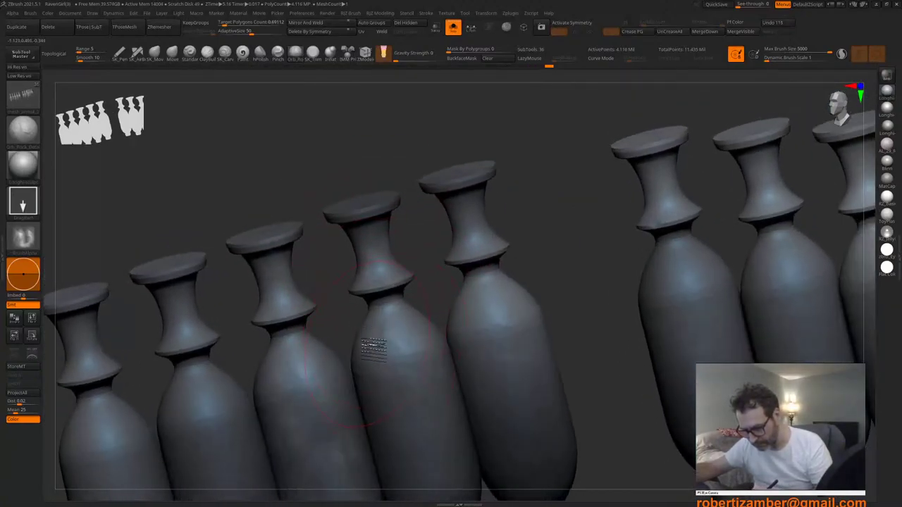
key(ctrl+shift+z)
key(ctrl+shift+z)
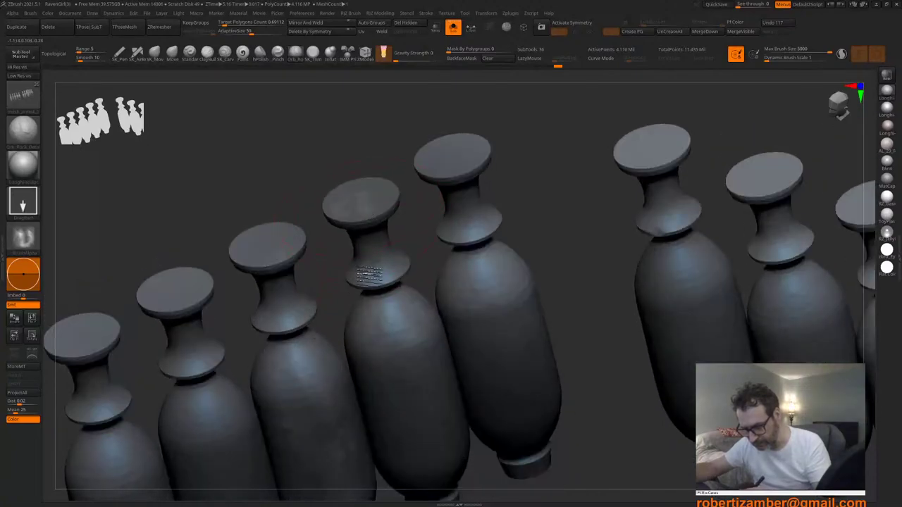
right_drag(368, 274, 360, 229)
right_drag(374, 261, 374, 238)
ctrl+right_drag(371, 277, 369, 231)
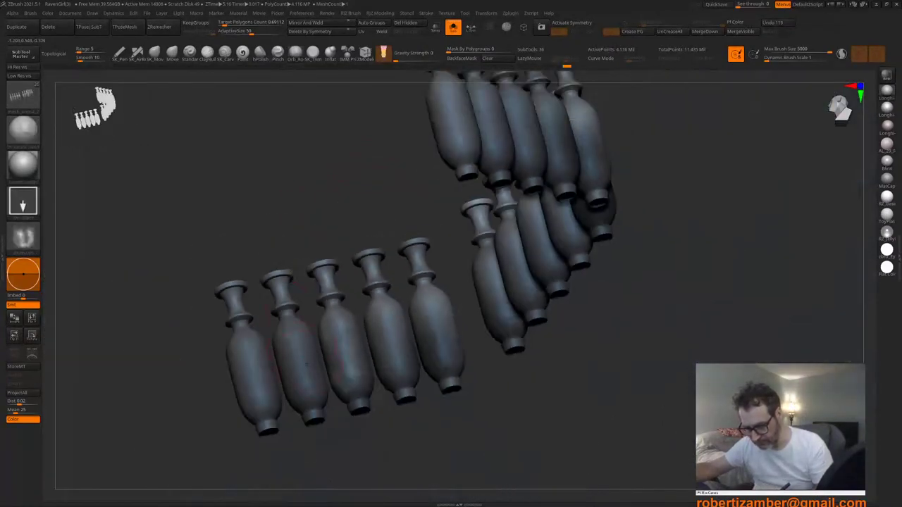
Step: Adjust the brush size and stamp rock wear over the body of the side row's baluster next to the far end
right_drag(363, 292, 344, 369)
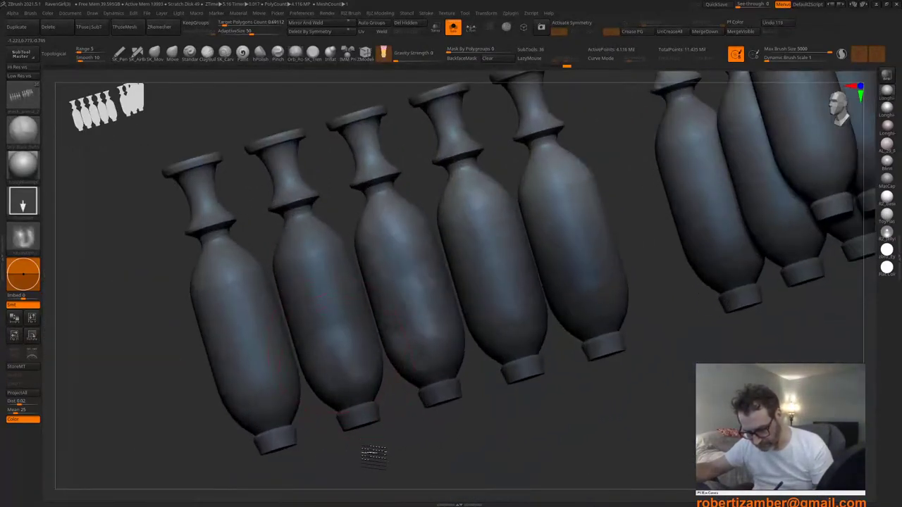
right_drag(337, 310, 338, 356)
right_click(297, 370)
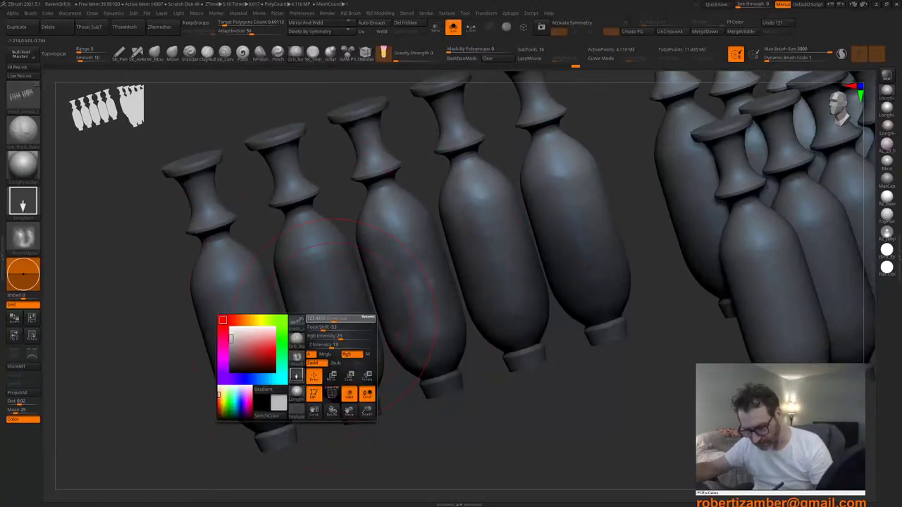
drag(345, 305, 355, 345)
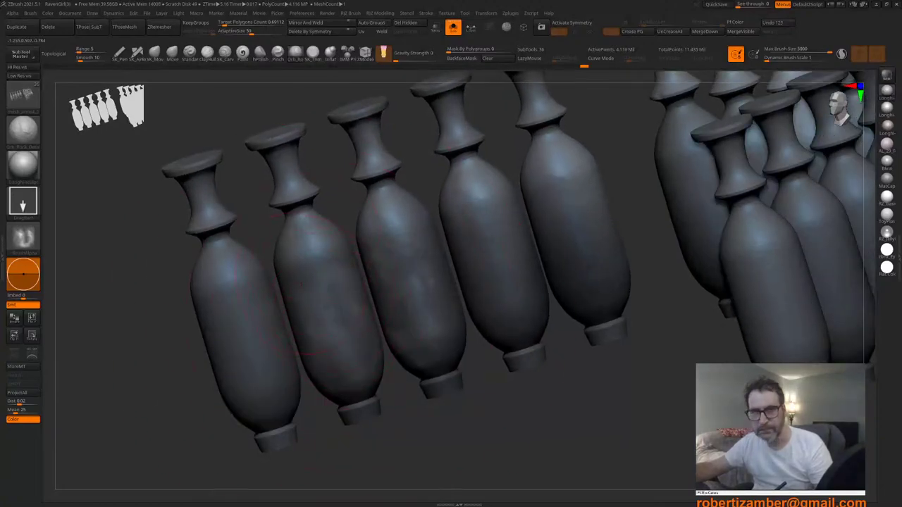
Step: Stamp rock wear over the body of the side row's baluster at the far end
alt+right_drag(269, 271, 315, 260)
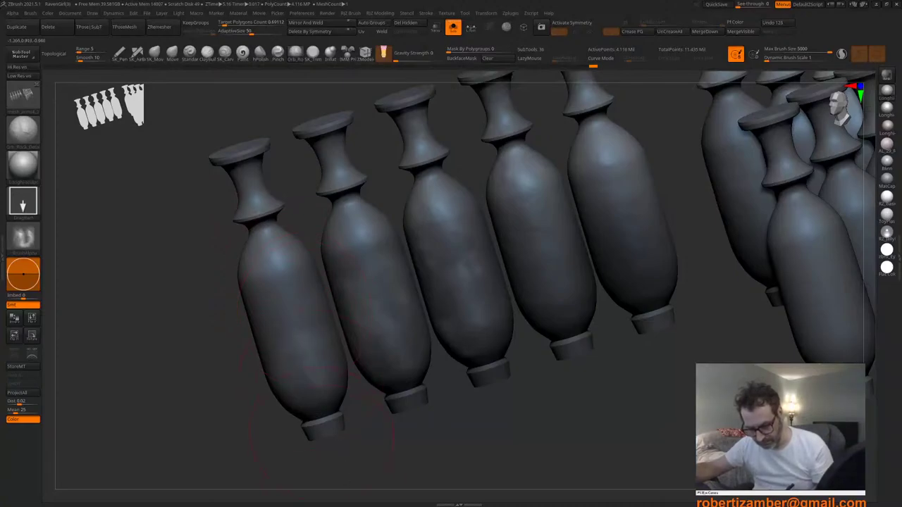
right_drag(322, 430, 292, 388)
right_drag(289, 422, 277, 403)
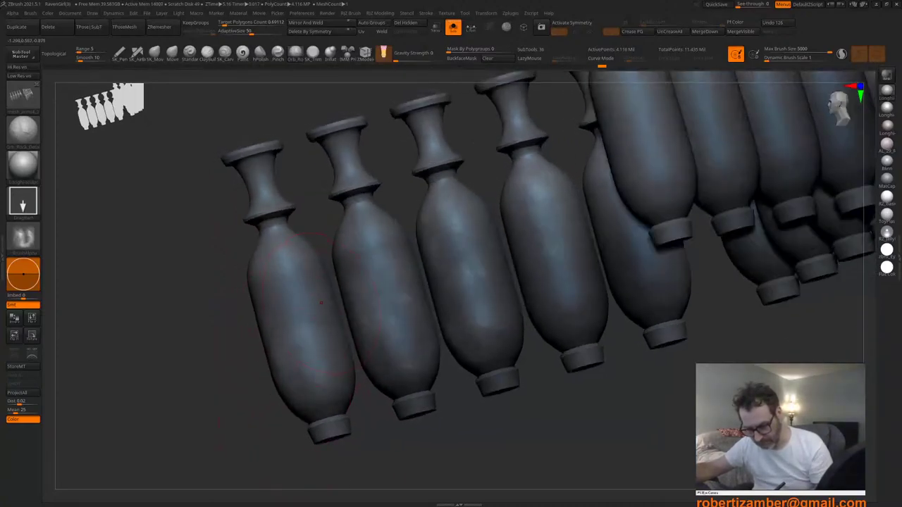
drag(312, 296, 334, 324)
drag(283, 288, 293, 304)
right_drag(281, 334, 304, 369)
Step: Stamp rock wear over the body and collar of the side row's second-to-last baluster
drag(380, 318, 383, 332)
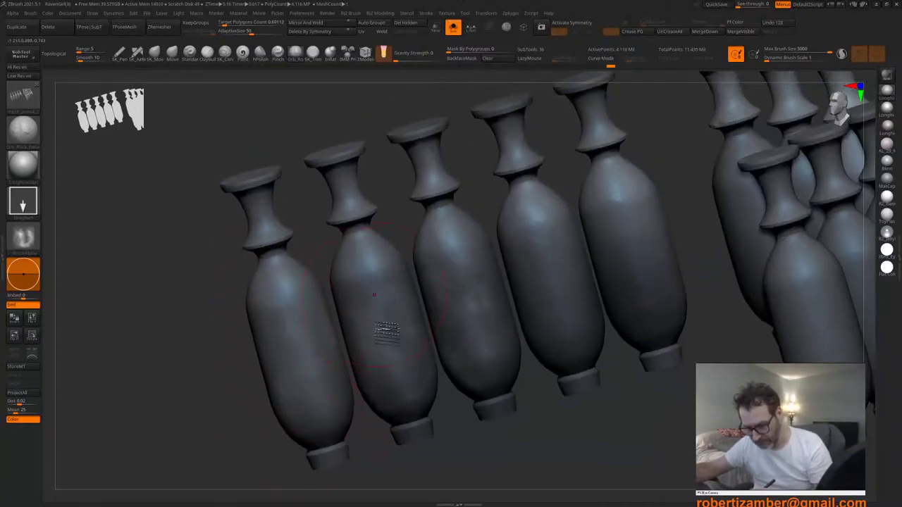
drag(378, 284, 385, 303)
right_drag(396, 363, 402, 381)
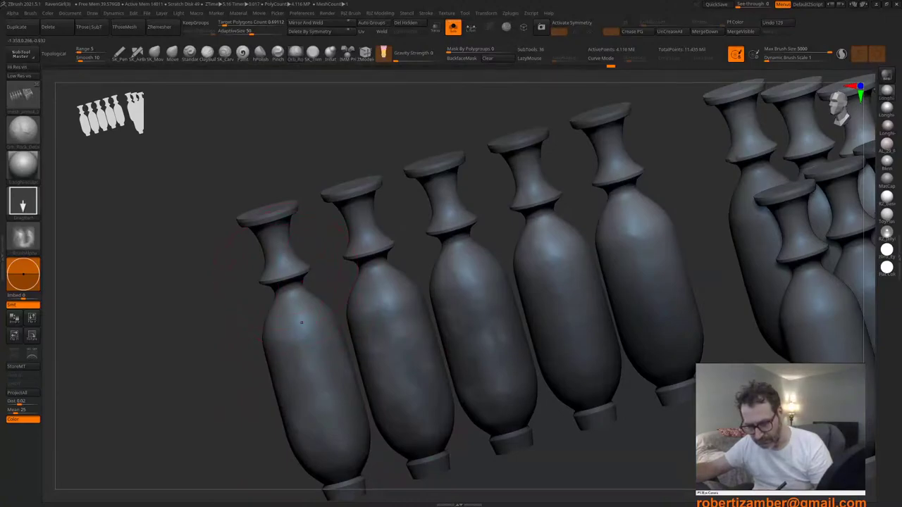
right_drag(302, 323, 369, 235)
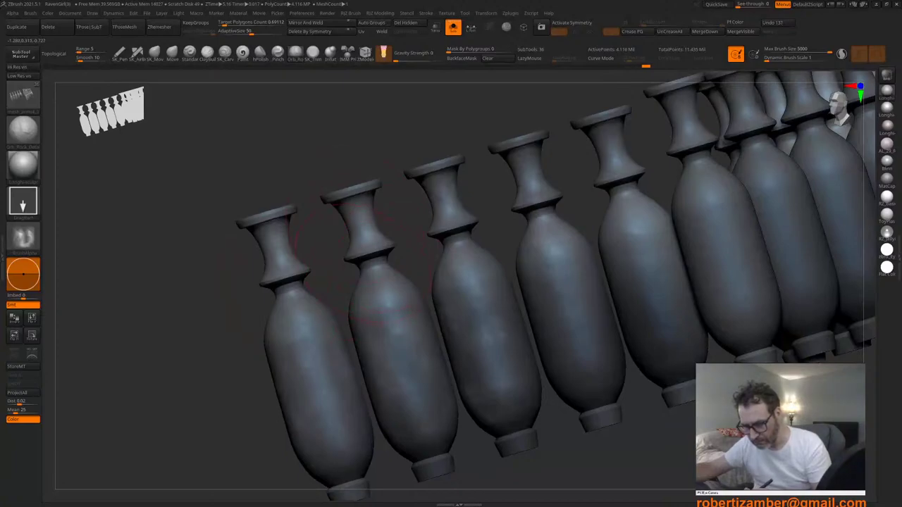
drag(368, 308, 360, 246)
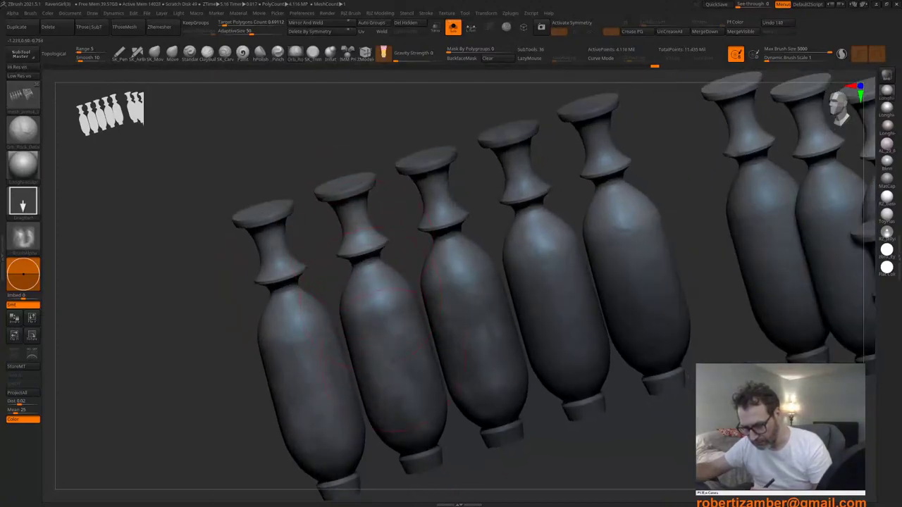
Step: Turn off Zadd and stamp painted wear over the lower body of the middle row's first baluster
mouse_move(441, 419)
ctrl+right_down()
mouse_move(466, 397)
mouse_move(413, 362)
mouse_move(423, 338)
mouse_move(431, 347)
ctrl+right_up()
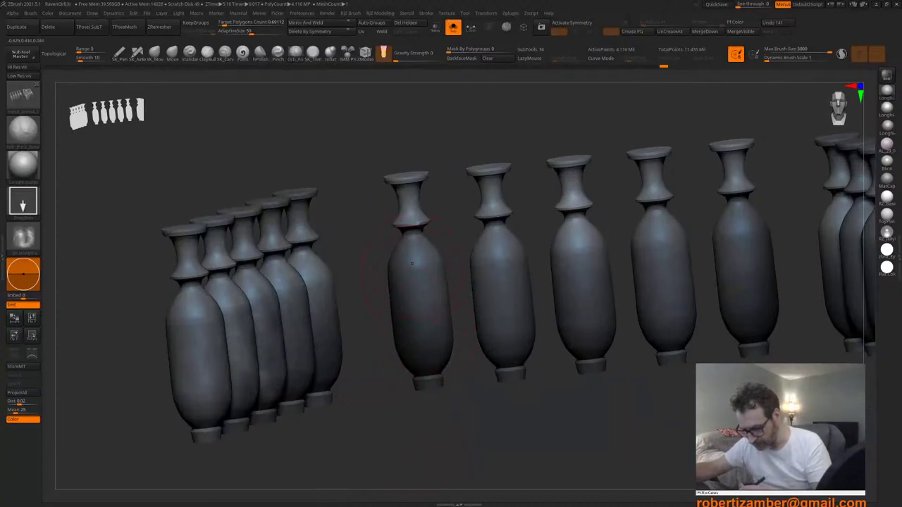
key(space)
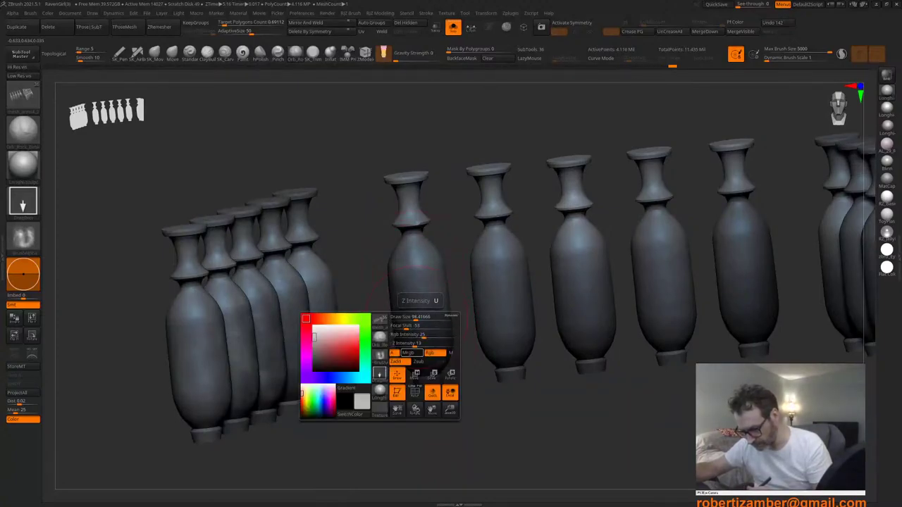
click(400, 362)
drag(418, 311, 427, 334)
right_drag(415, 363, 423, 349)
drag(418, 351, 418, 361)
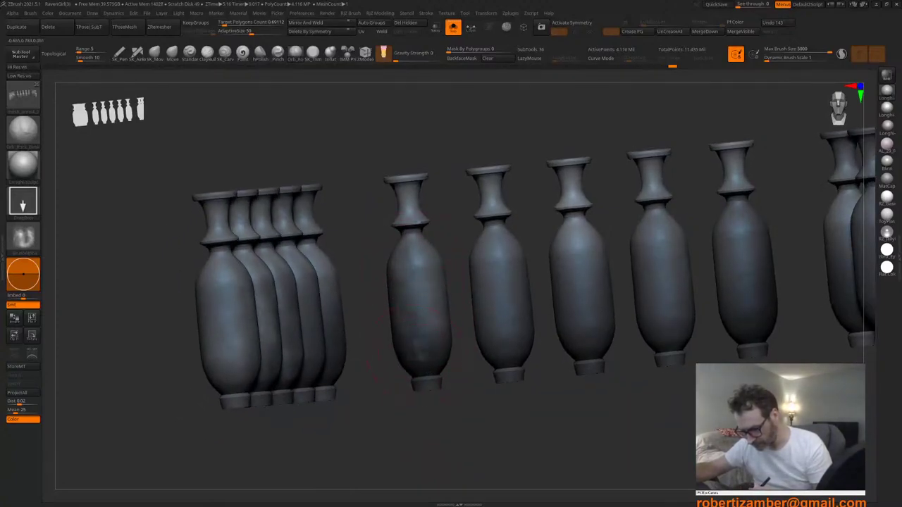
Step: Stamp painted wear across the bodies of the middle row's second to fifth balusters
alt+right_drag(427, 377, 386, 369)
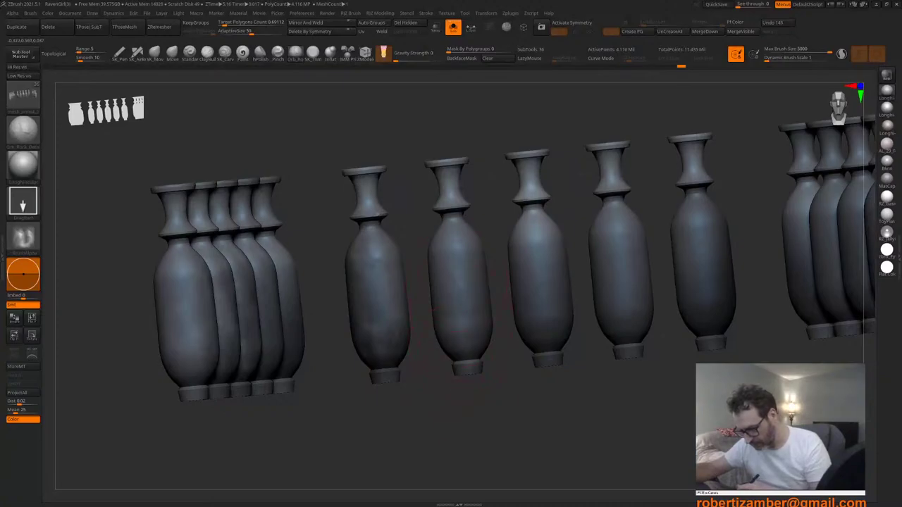
drag(458, 325, 461, 332)
alt+right_drag(459, 334, 427, 361)
drag(539, 353, 541, 363)
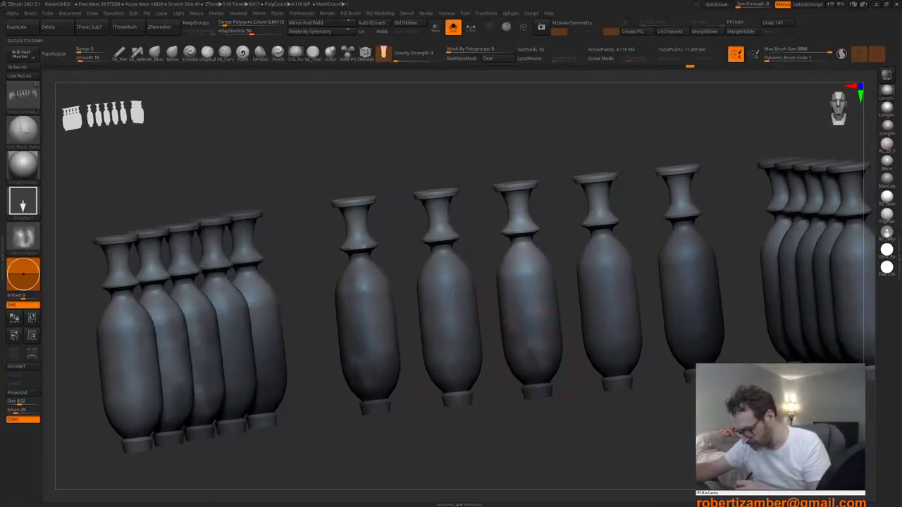
alt+right_drag(540, 363, 454, 369)
key(space)
drag(531, 334, 532, 346)
right_drag(509, 380, 533, 378)
alt+right_drag(532, 377, 407, 368)
drag(470, 290, 473, 296)
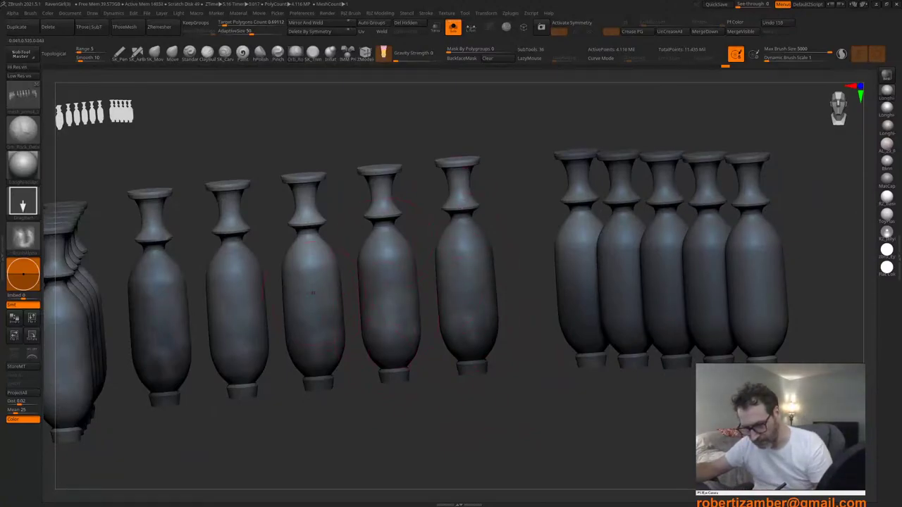
Step: Turn on Zadd and stamp rock wear over the body of the opposite side row's first baluster
alt+right_drag(265, 365, 353, 358)
key(space)
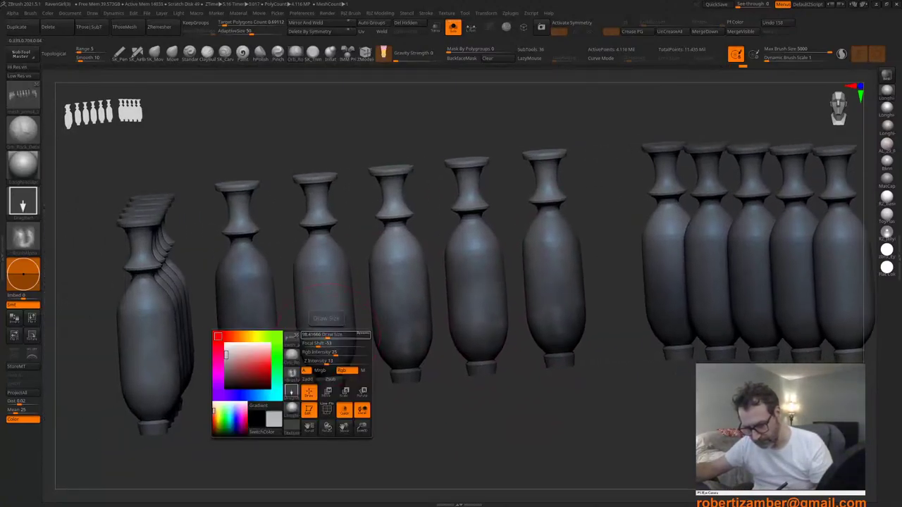
click(309, 379)
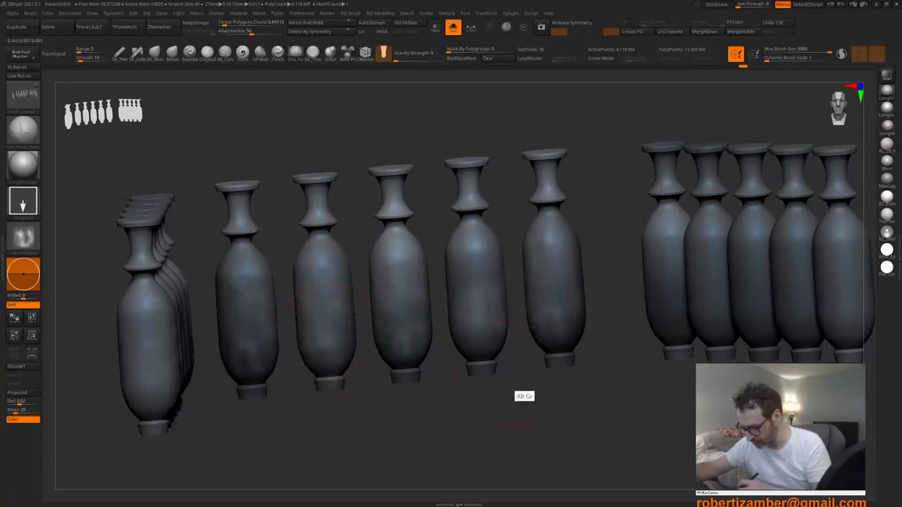
mouse_move(524, 396)
alt+right_down()
mouse_move(354, 402)
mouse_move(438, 401)
alt+right_up()
drag(491, 261, 492, 269)
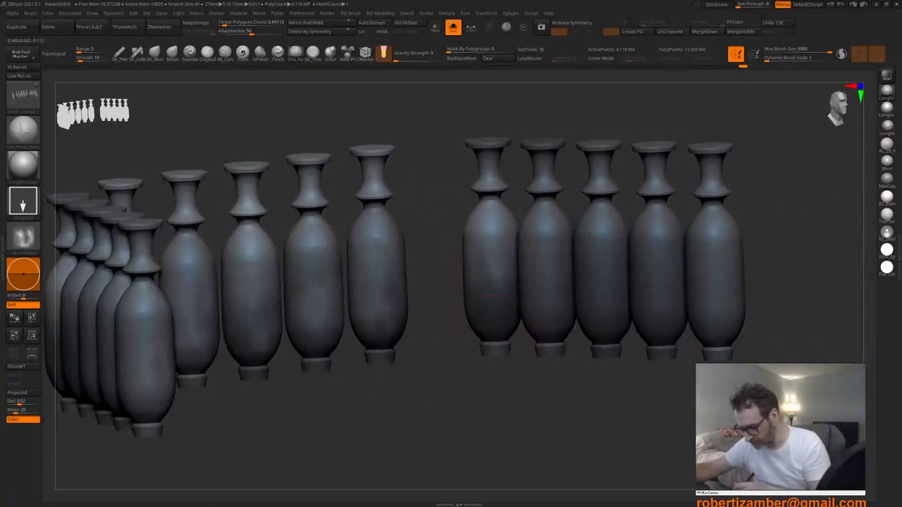
drag(489, 303, 489, 313)
alt+right_drag(497, 349, 478, 354)
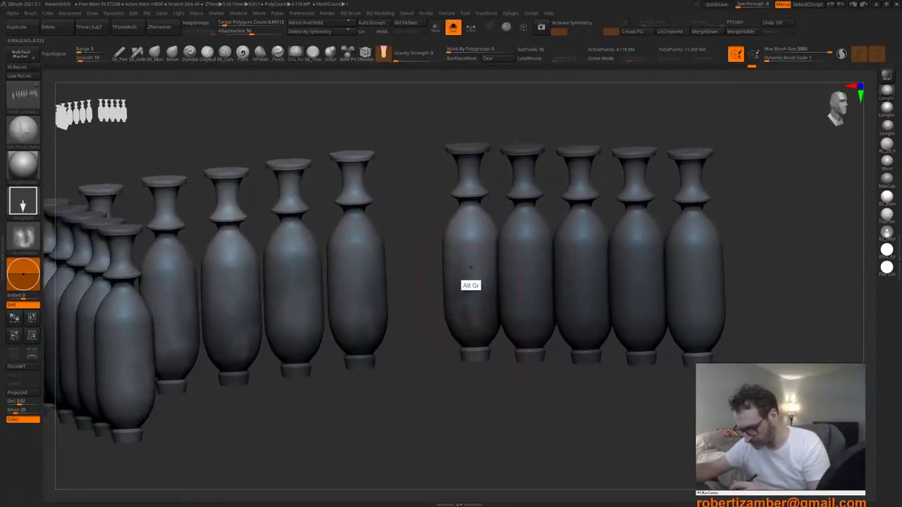
alt+drag(471, 268, 474, 325)
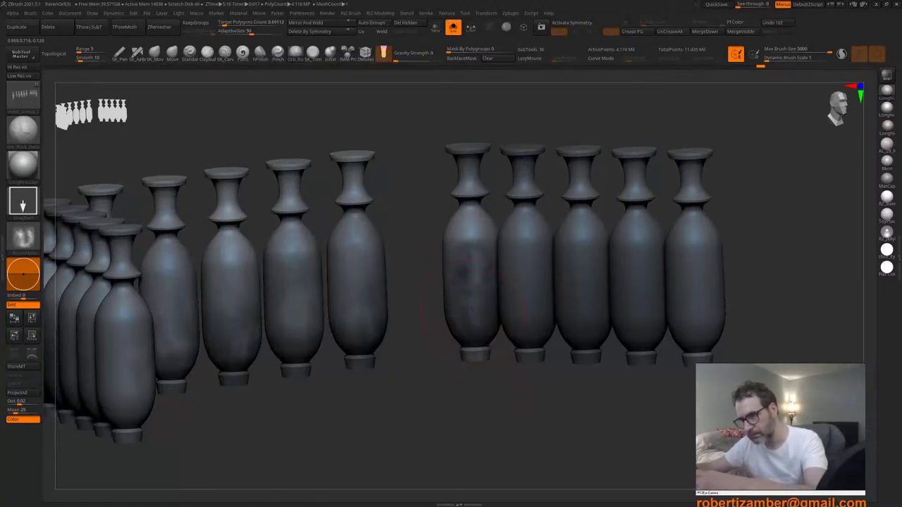
key(ctrl+z)
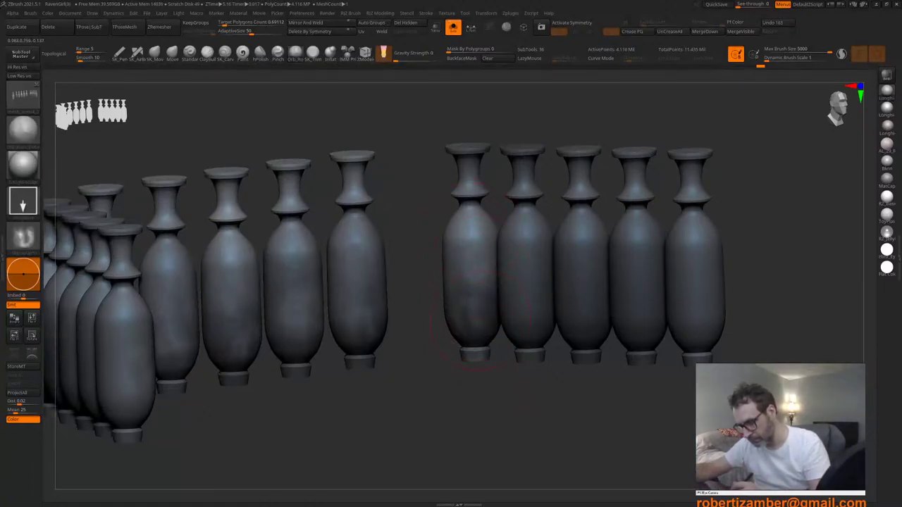
Step: Stamp rock wear over the lower and upper body of the opposite side row's second baluster
right_drag(482, 321, 516, 312)
drag(524, 307, 526, 313)
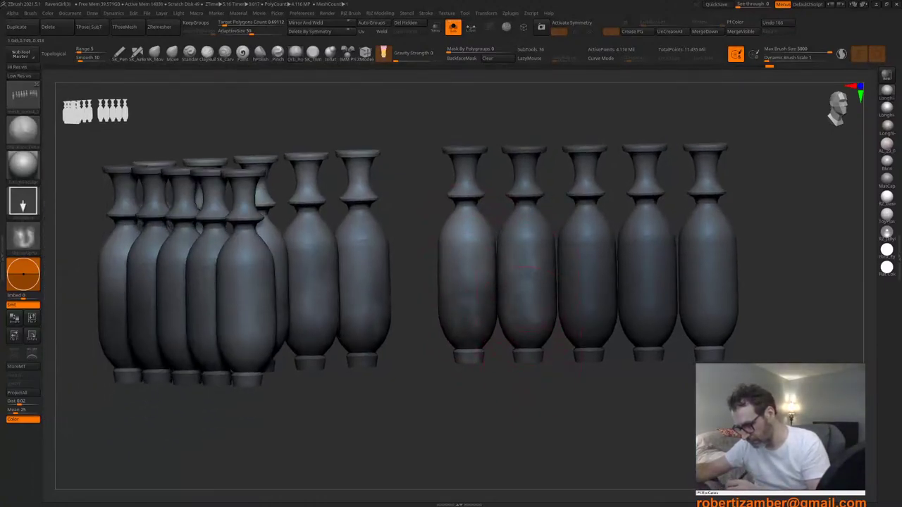
alt+right_drag(525, 316, 509, 348)
right_drag(519, 296, 515, 259)
drag(516, 258, 509, 299)
right_drag(513, 277, 501, 276)
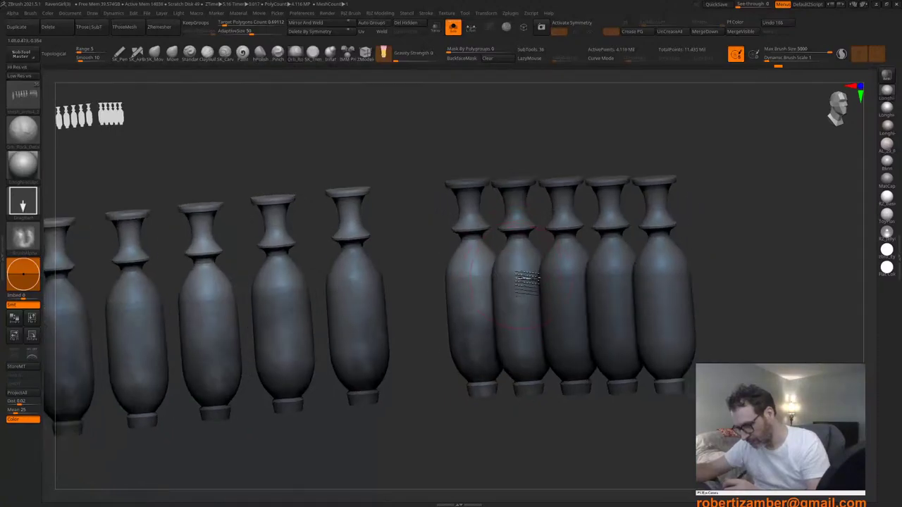
drag(527, 279, 530, 322)
mouse_move(528, 323)
right_down()
mouse_move(567, 316)
mouse_move(530, 316)
right_up()
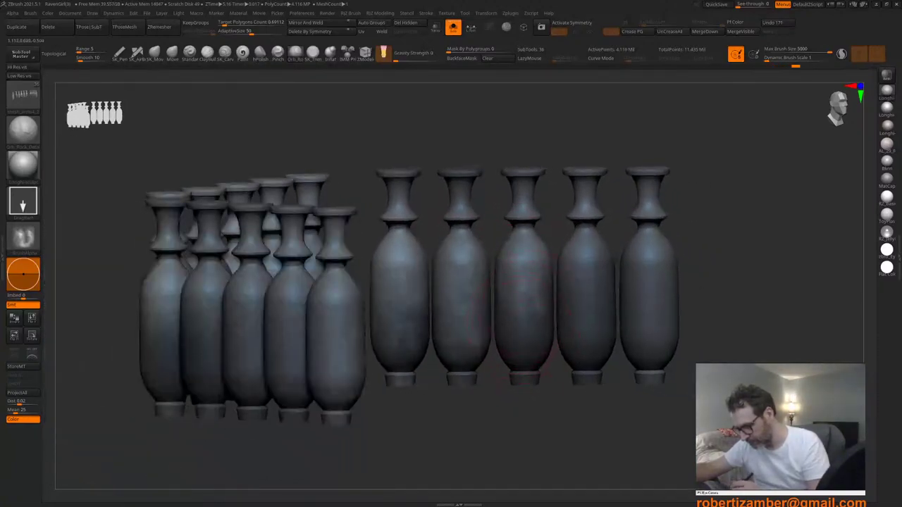
Step: Stamp rock wear over the bodies of the opposite row's third and fourth balusters, continuing up the fourth one's neck
drag(519, 314, 526, 371)
mouse_move(522, 375)
alt+right_down()
mouse_move(505, 363)
mouse_move(507, 392)
alt+right_up()
right_drag(572, 361, 565, 390)
drag(566, 314, 565, 373)
drag(570, 250, 568, 294)
right_drag(578, 182, 569, 203)
drag(570, 201, 571, 236)
mouse_move(568, 182)
right_down()
mouse_move(567, 208)
mouse_move(566, 163)
mouse_move(428, 160)
right_up()
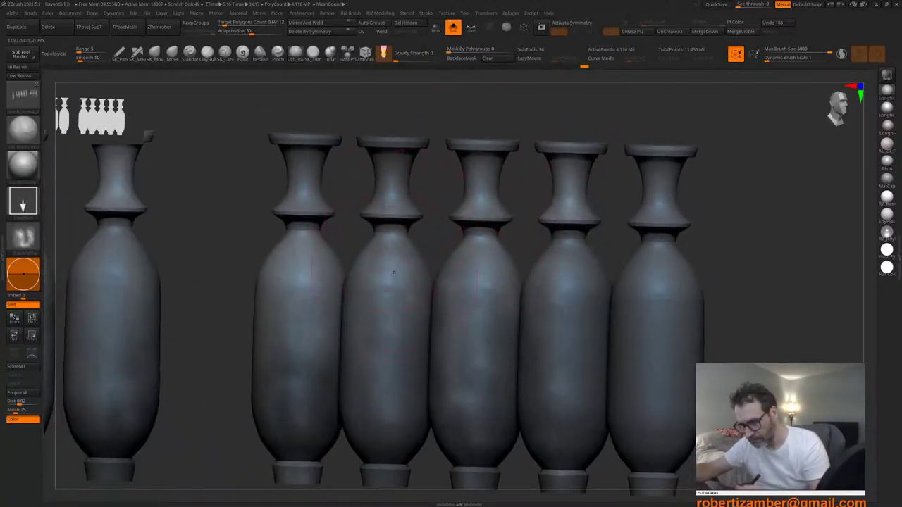
Step: Stamp rock wear around the neck, collar and shoulder of the opposite row's first baluster
right_drag(379, 217, 364, 261)
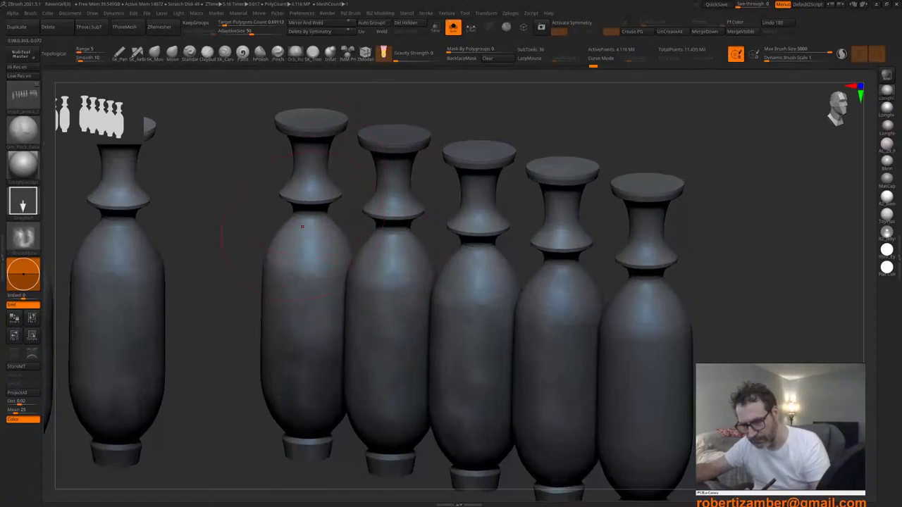
right_drag(302, 227, 331, 196)
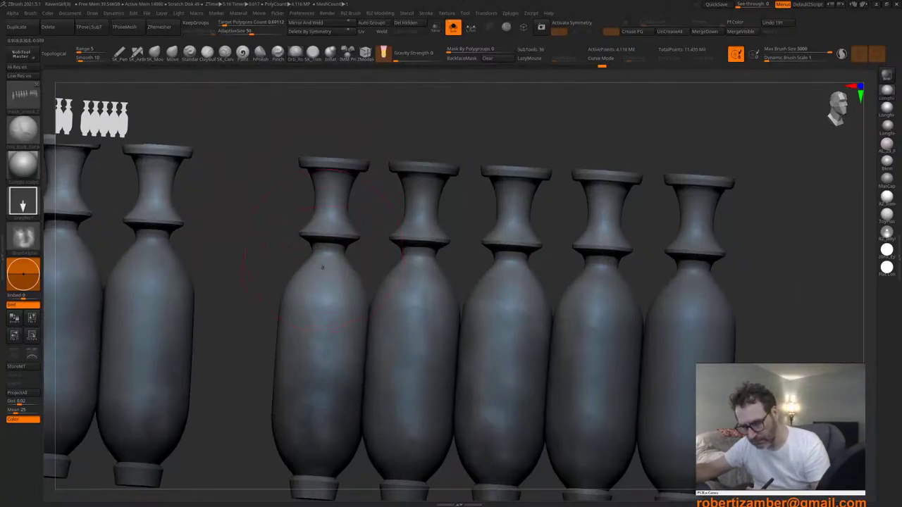
right_drag(322, 268, 327, 226)
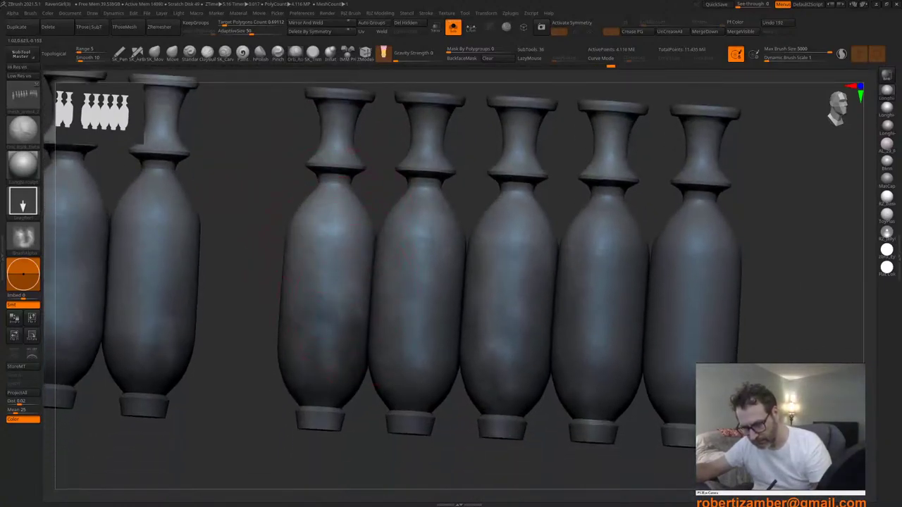
ctrl+right_drag(302, 332, 282, 366)
Step: Stamp rock wear over the body of the opposite row's end baluster, working from several angles
right_drag(282, 366, 425, 350)
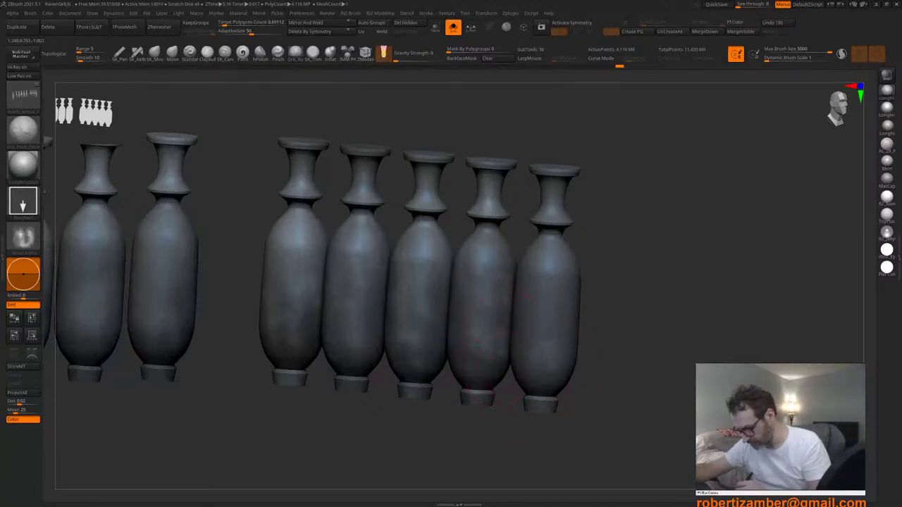
drag(526, 349, 547, 336)
right_drag(522, 415, 558, 417)
mouse_move(530, 299)
mouse_down()
mouse_move(531, 326)
mouse_move(533, 310)
mouse_up()
right_drag(564, 395, 529, 395)
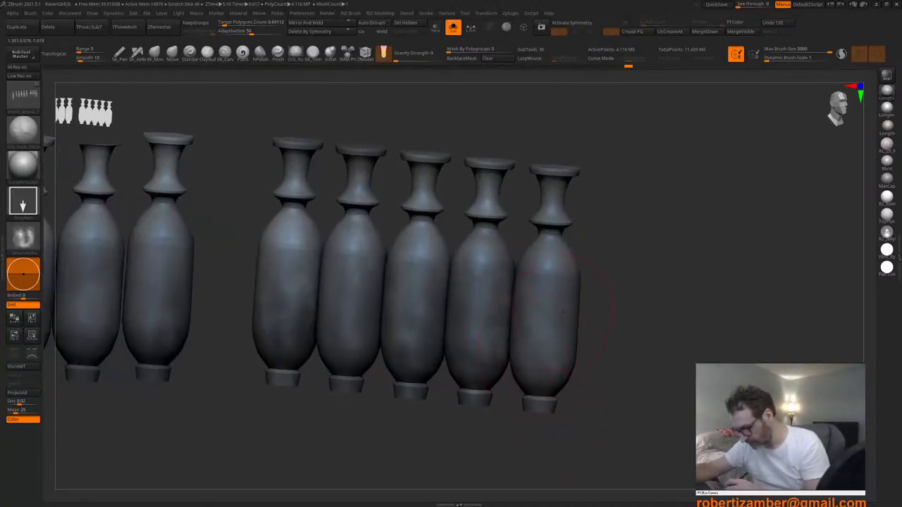
right_drag(540, 271, 536, 251)
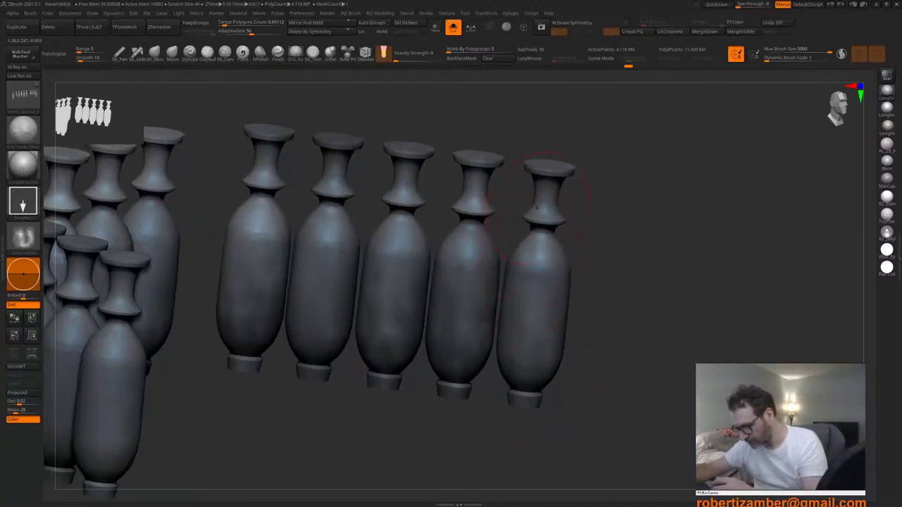
Step: Stamp rock wear over the shoulder, collar, neck and cap of the opposite row's end baluster
drag(537, 274, 544, 255)
right_drag(544, 255, 540, 226)
drag(545, 201, 547, 176)
alt+right_drag(547, 176, 537, 240)
drag(538, 245, 537, 232)
right_drag(537, 231, 540, 254)
drag(540, 258, 536, 244)
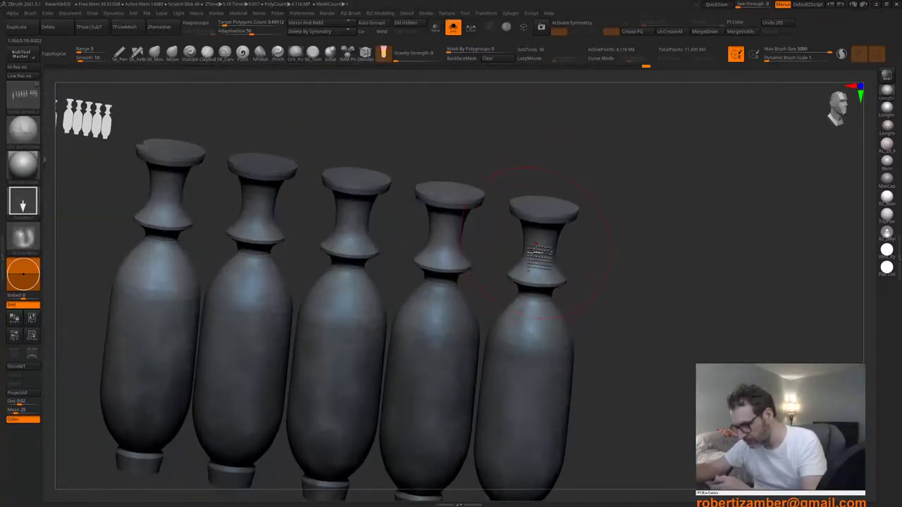
Step: Stamp rock wear around the necks and collars of the opposite row's fourth and third balusters
right_drag(537, 245, 532, 227)
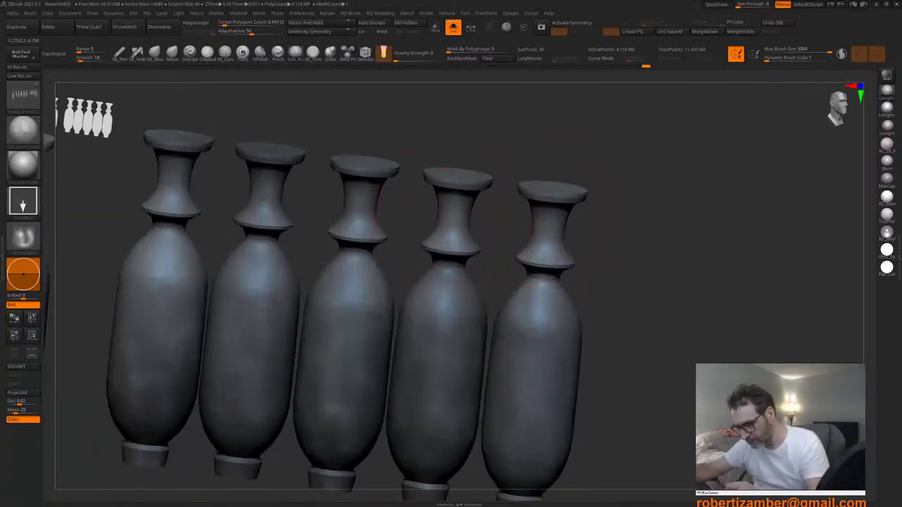
drag(457, 217, 457, 225)
right_drag(457, 224, 451, 235)
drag(453, 271, 456, 276)
right_drag(455, 276, 455, 302)
right_drag(371, 227, 371, 194)
ctrl+right_drag(360, 288, 356, 229)
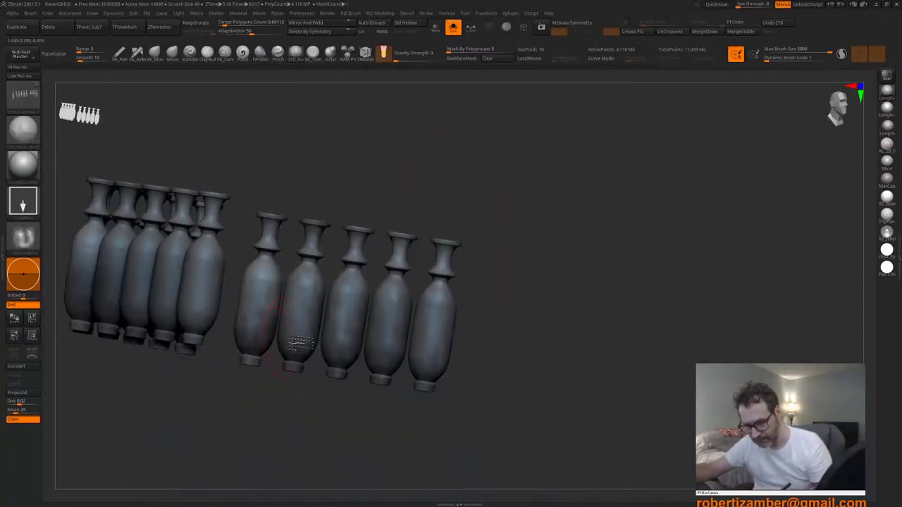
Step: Smooth the body of the middle row's fourth baluster and stamp fresh rock wear over it
alt+right_drag(298, 343, 392, 358)
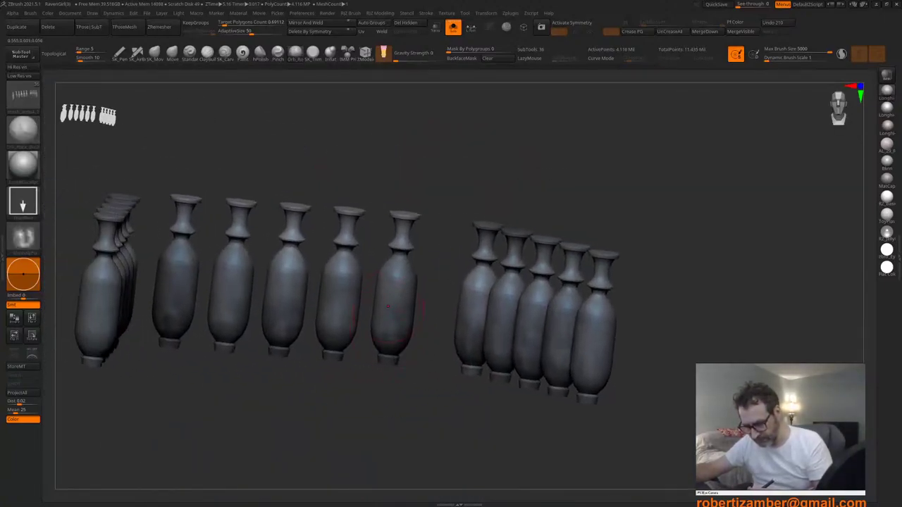
shift+drag(338, 303, 336, 320)
ctrl+right_drag(352, 282, 356, 316)
mouse_move(355, 316)
right_down()
mouse_move(334, 314)
mouse_move(358, 271)
mouse_move(359, 288)
mouse_move(375, 274)
right_up()
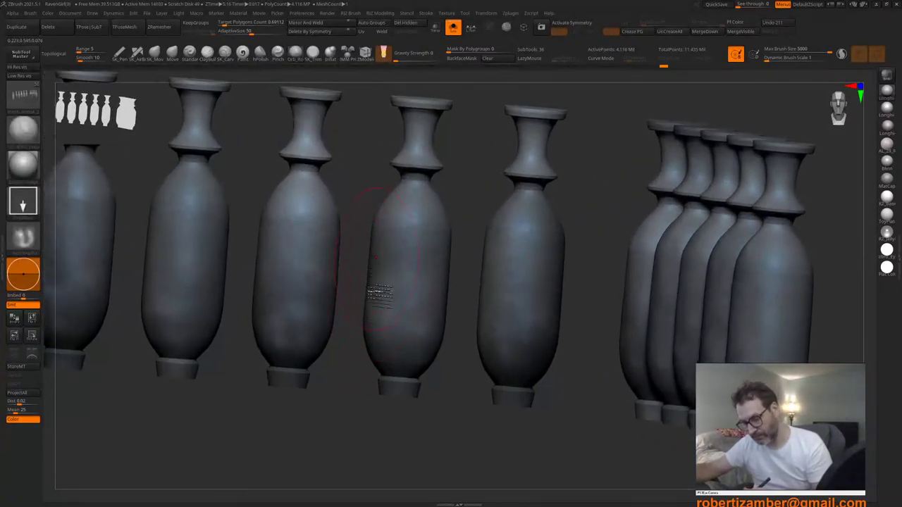
mouse_move(379, 292)
mouse_down()
mouse_move(376, 329)
mouse_move(413, 329)
mouse_up()
Step: Adjust the brush's Z intensity and stamp rock wear over the body and shoulder of the middle row's third baluster
key(space)
click(400, 357)
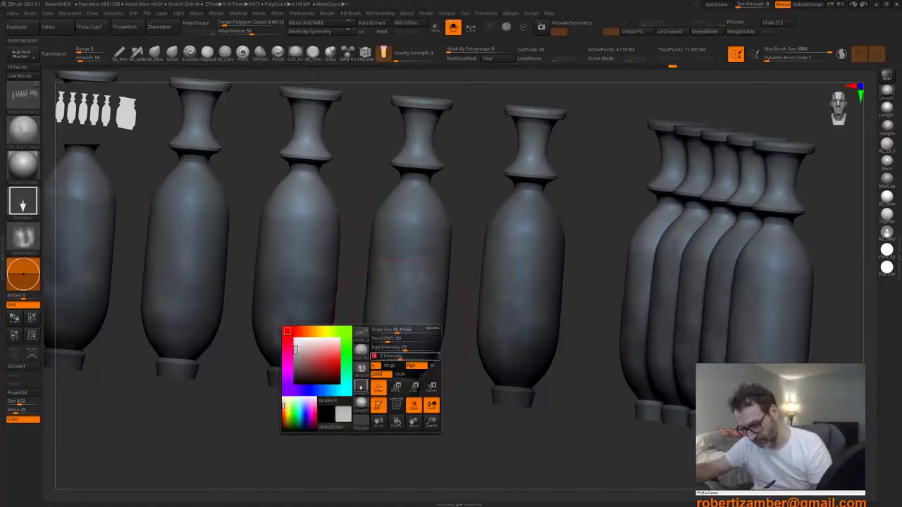
ctrl+right_drag(385, 363, 348, 365)
alt+right_drag(349, 365, 359, 326)
key(ctrl+z)
key(space)
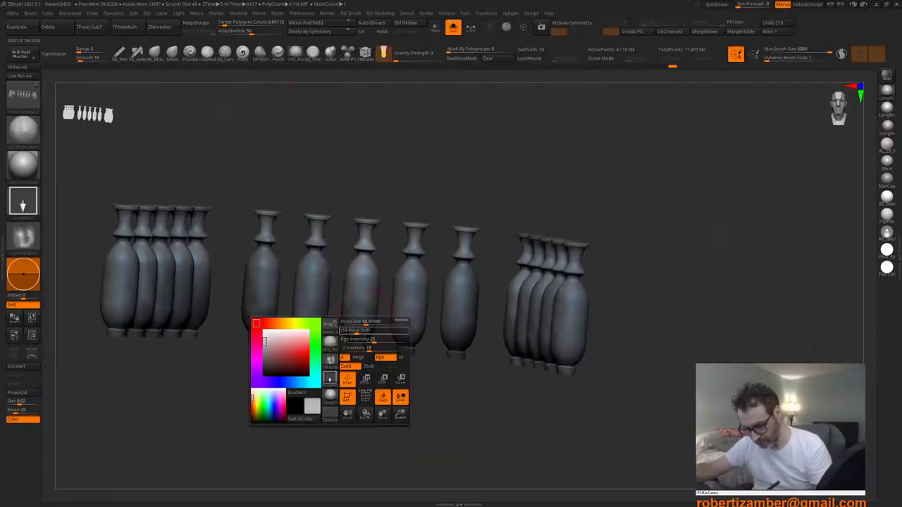
click(364, 348)
ctrl+right_drag(361, 325, 363, 358)
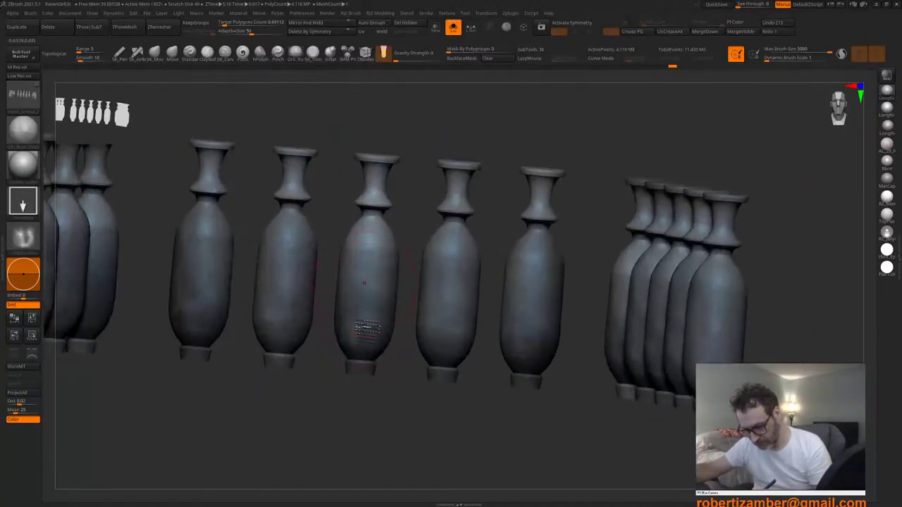
drag(370, 288, 365, 362)
alt+drag(373, 220, 370, 245)
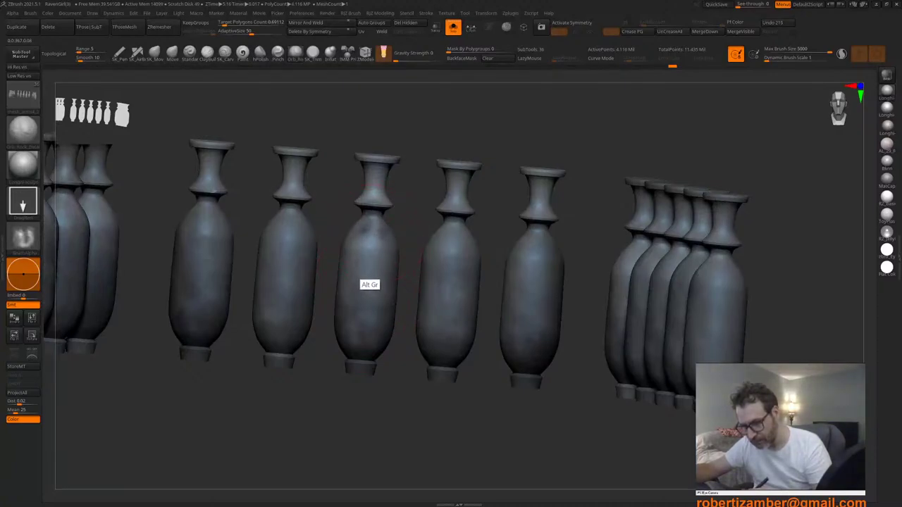
Step: Undo the last stamp on the middle row's third baluster and stamp fresh rock wear across its shoulder
right_drag(370, 258, 347, 264)
alt+drag(346, 230, 343, 248)
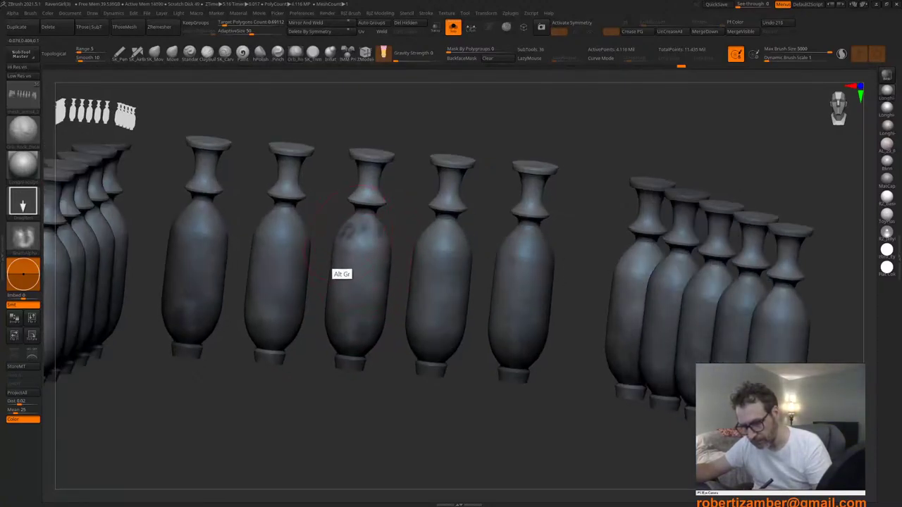
right_click(346, 264)
key(ctrl+z)
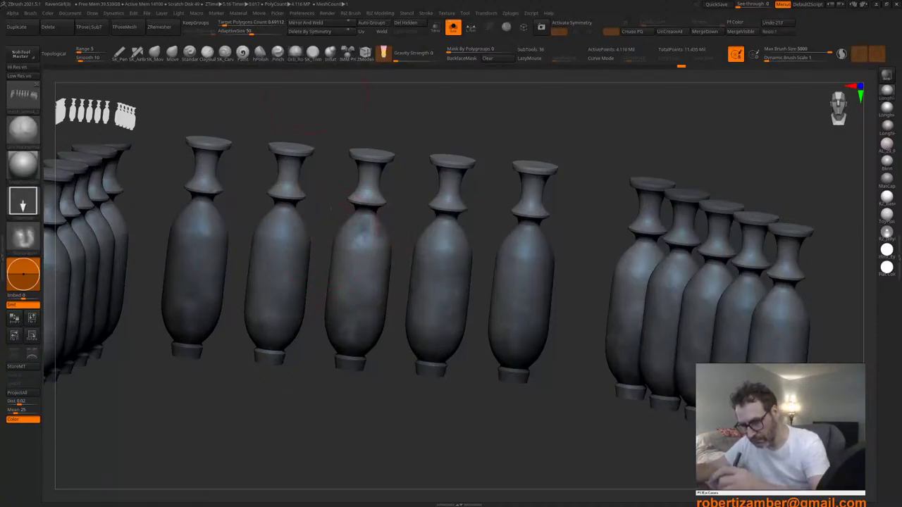
alt+drag(362, 225, 360, 248)
right_drag(344, 300, 366, 305)
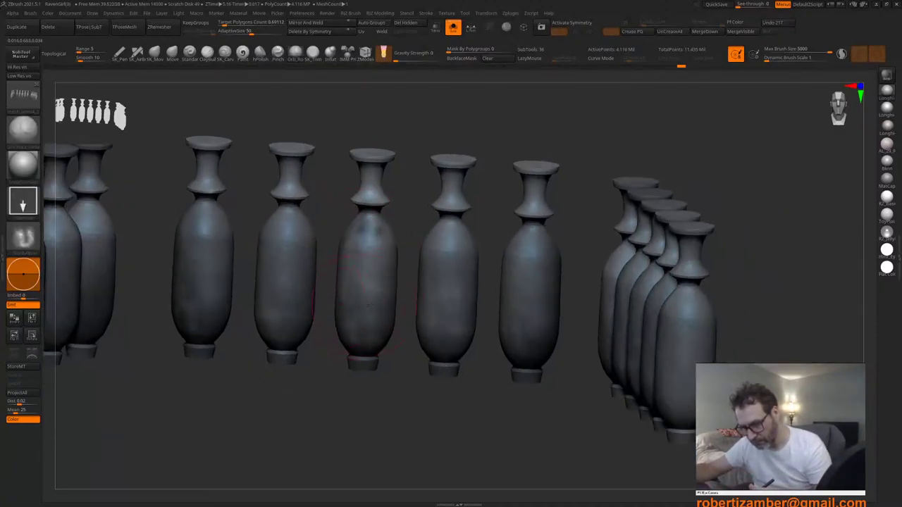
Step: Stamp rock wear over the bodies of the middle row's fourth and fifth balusters from several angles
alt+drag(451, 238, 455, 252)
right_drag(452, 304, 426, 328)
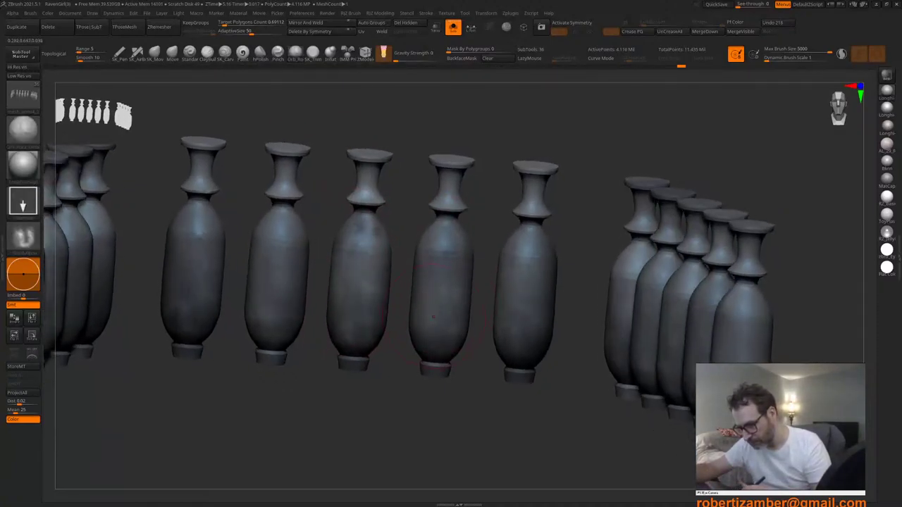
alt+drag(426, 340, 425, 378)
right_drag(438, 356, 477, 339)
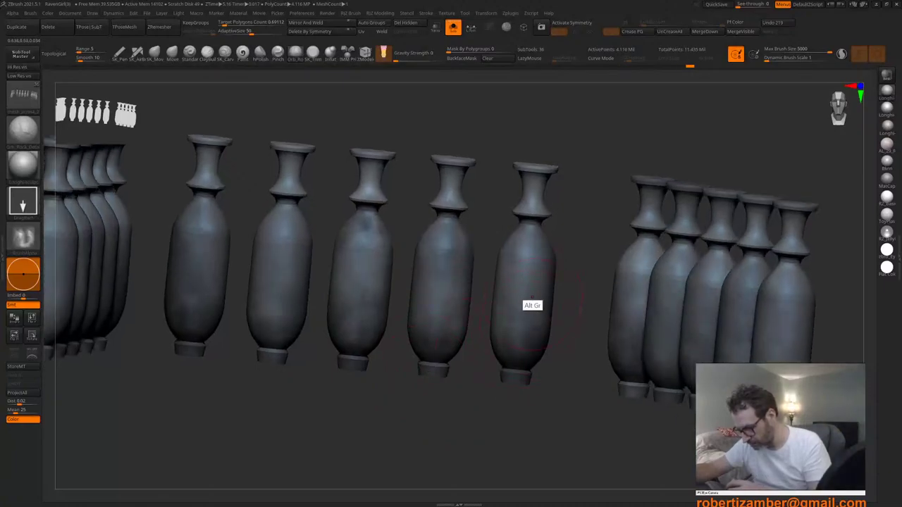
alt+drag(538, 245, 533, 297)
right_drag(557, 245, 528, 243)
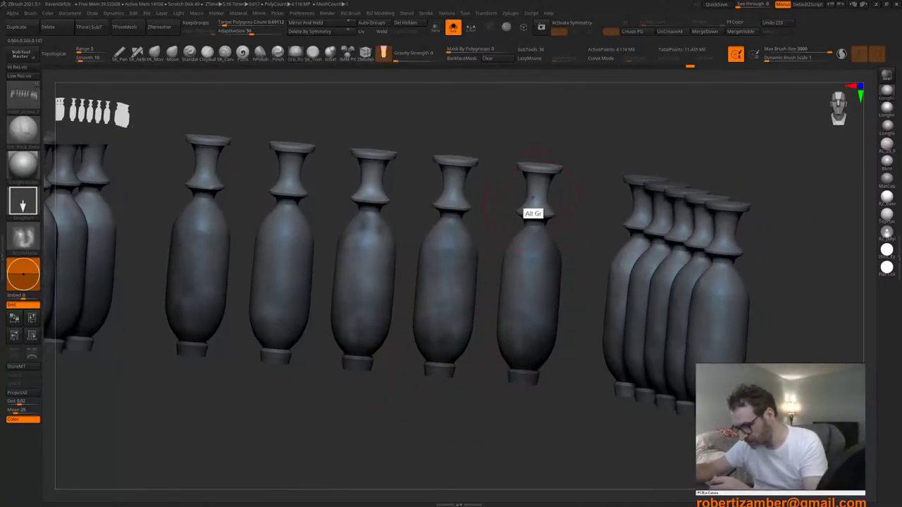
Step: Stamp rock wear around the necks and collars of the middle row's fifth, fourth and second balusters
alt+drag(534, 193, 523, 247)
alt+drag(457, 187, 450, 236)
right_drag(414, 184, 384, 183)
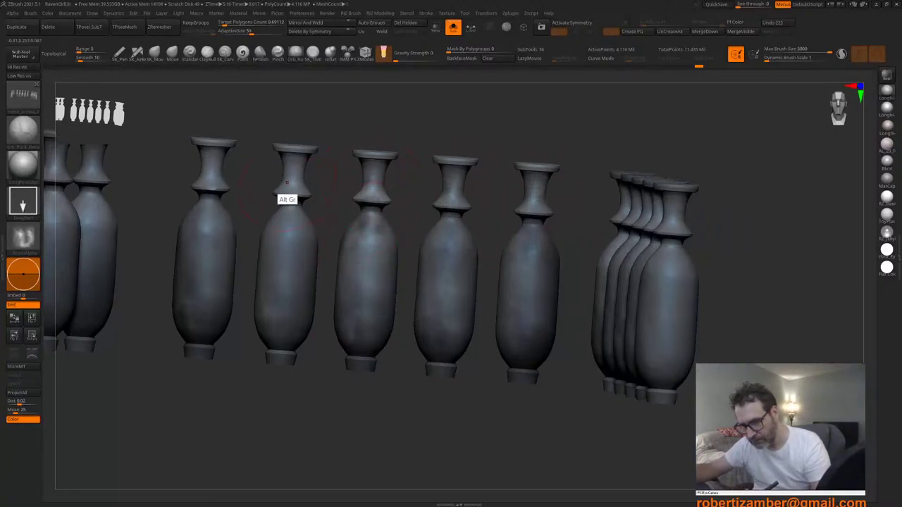
alt+drag(288, 183, 290, 211)
alt+right_drag(262, 218, 330, 243)
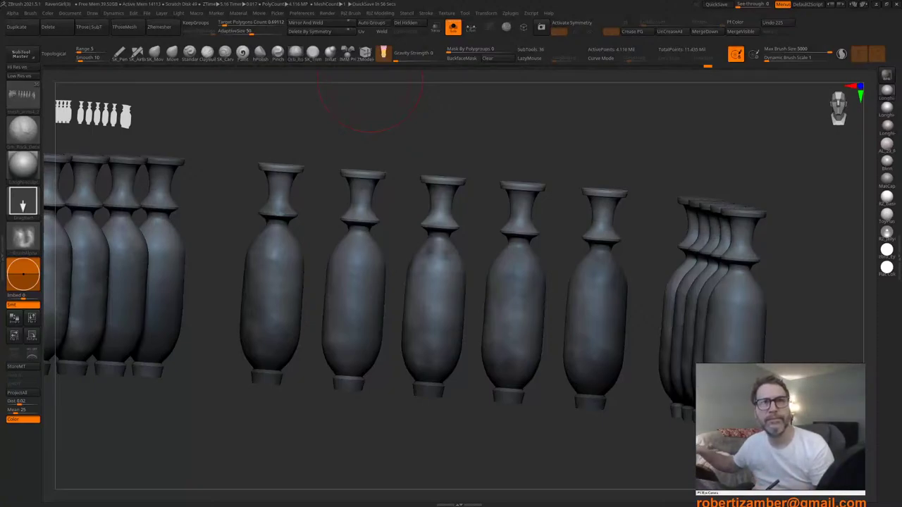
Step: Stamp rock wear over the body of the middle row's second baluster and undo the last change
right_drag(332, 314, 354, 316)
key(backslash)
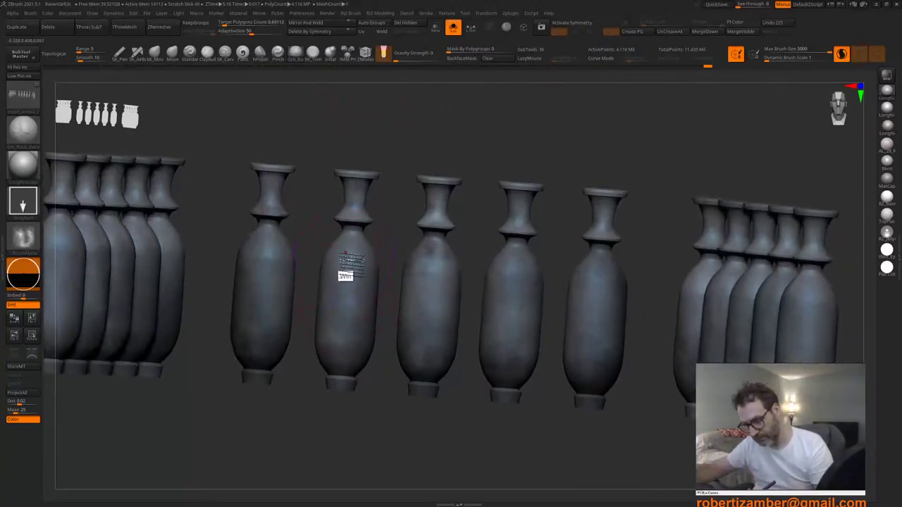
right_drag(350, 264, 346, 268)
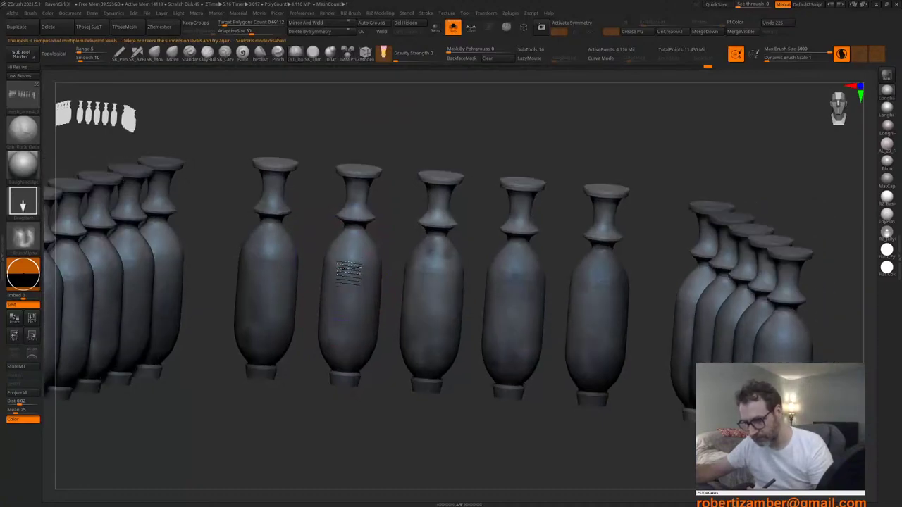
drag(348, 266, 346, 300)
key(p)
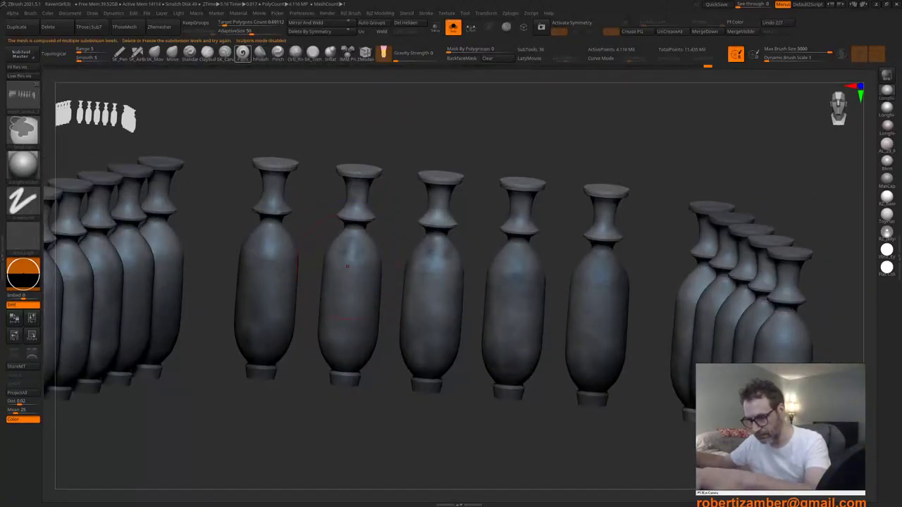
key(ctrl+z)
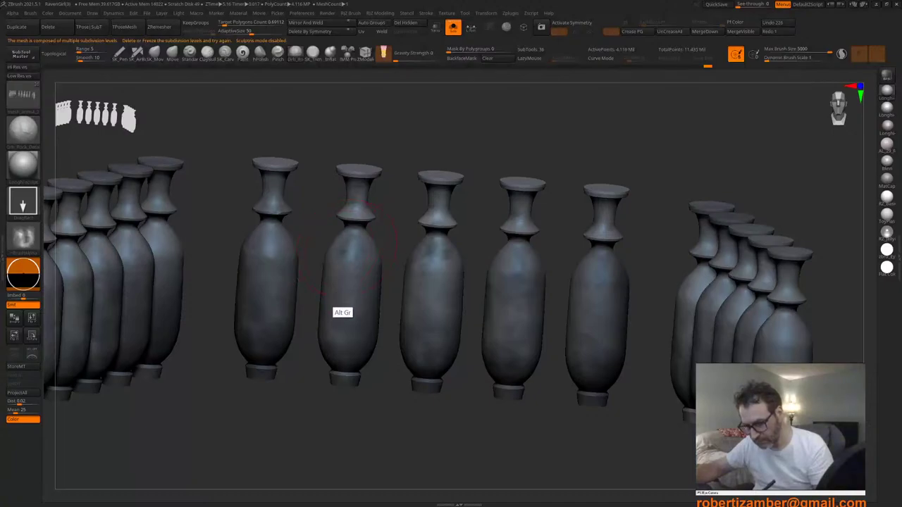
Step: Stamp rock wear over the body of the middle row's first baluster
mouse_move(271, 255)
right_down()
mouse_move(243, 247)
mouse_move(268, 245)
right_up()
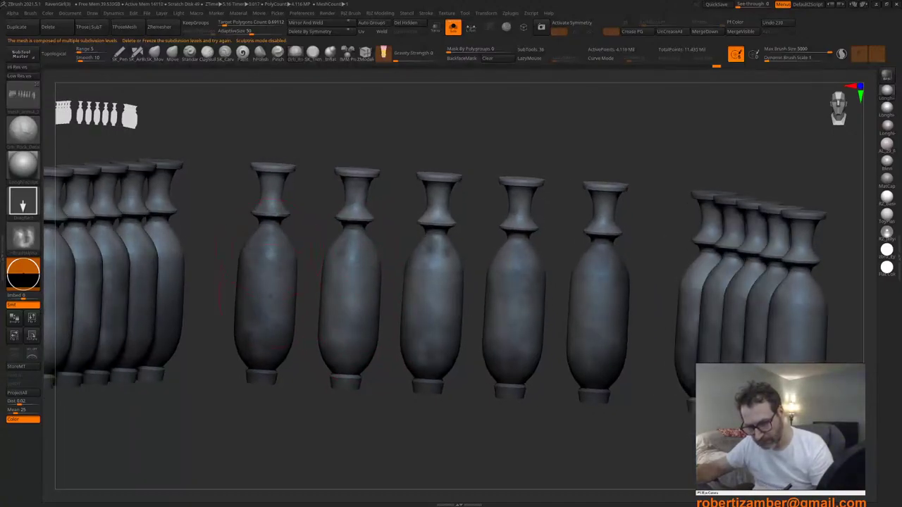
drag(222, 310, 227, 319)
key(space)
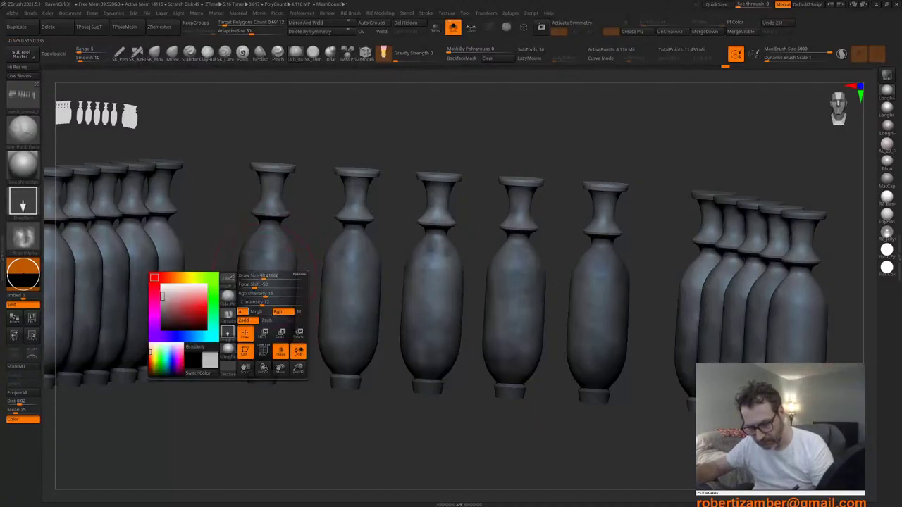
Step: Stamp rock wear over the body of the left-hand row's end baluster nearest the middle row
alt+right_drag(258, 331, 345, 290)
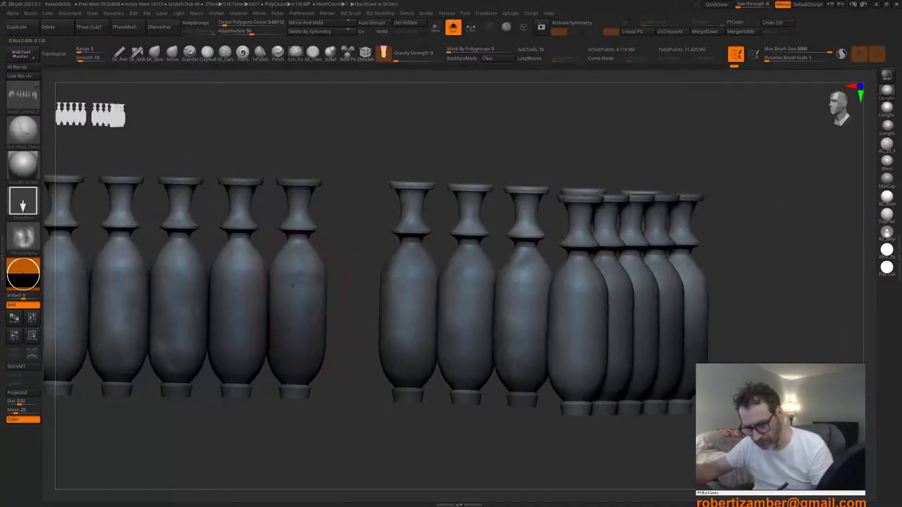
key(space)
drag(288, 272, 293, 278)
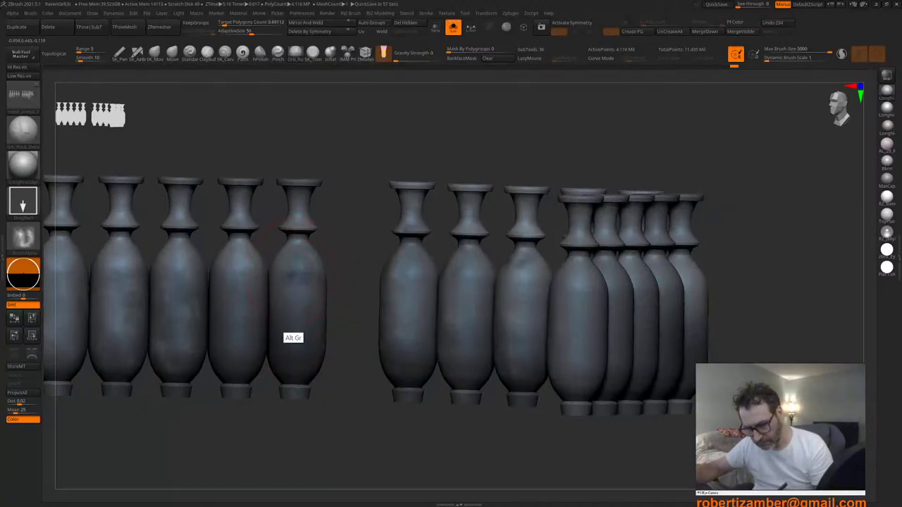
right_drag(291, 274, 263, 282)
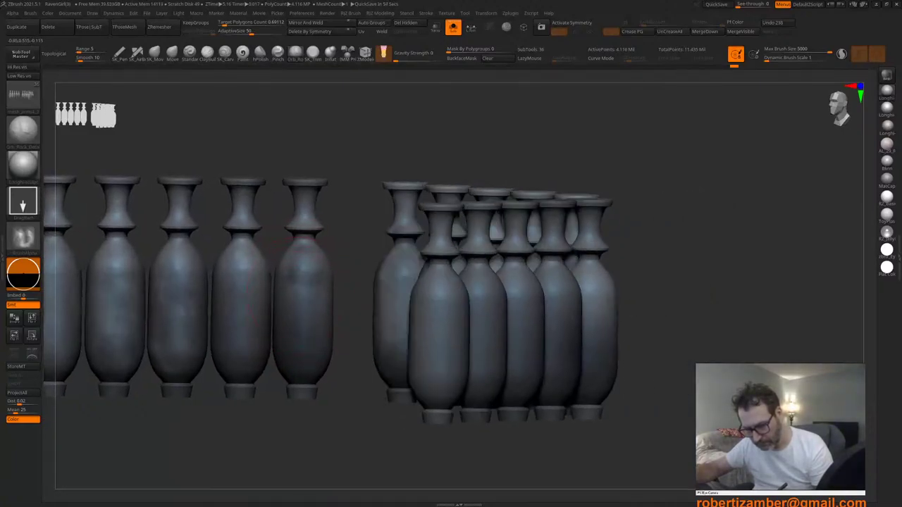
mouse_move(316, 313)
right_down()
mouse_move(334, 315)
mouse_move(316, 324)
right_up()
right_drag(305, 357, 289, 344)
ctrl+right_drag(320, 260, 329, 286)
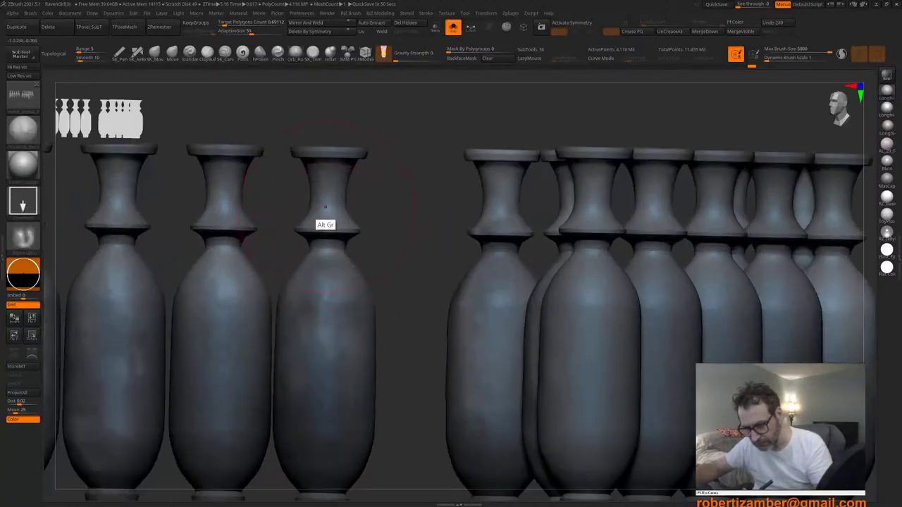
Step: Stamp rock wear on the necks and collars of the left-hand row's end baluster and the adjacent middle-row baluster
alt+drag(325, 265, 326, 279)
alt+drag(502, 191, 509, 259)
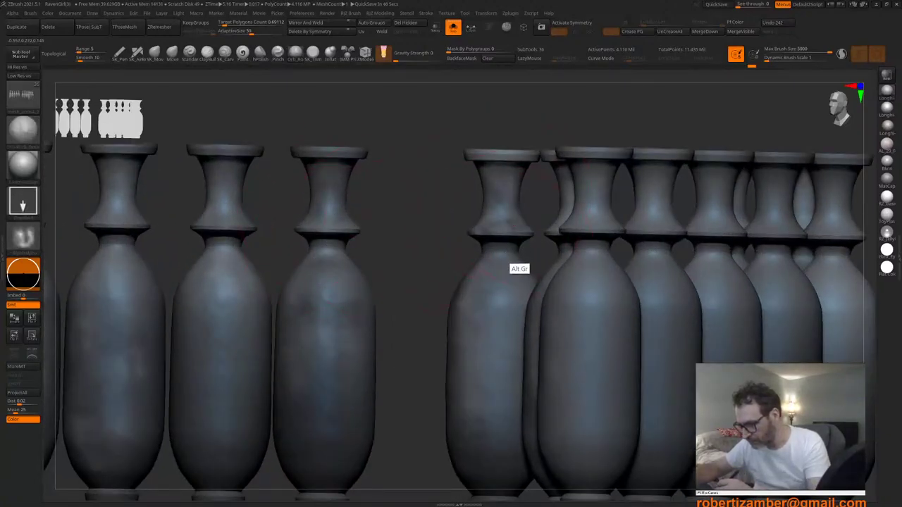
right_drag(509, 262, 534, 314)
alt+drag(309, 196, 298, 233)
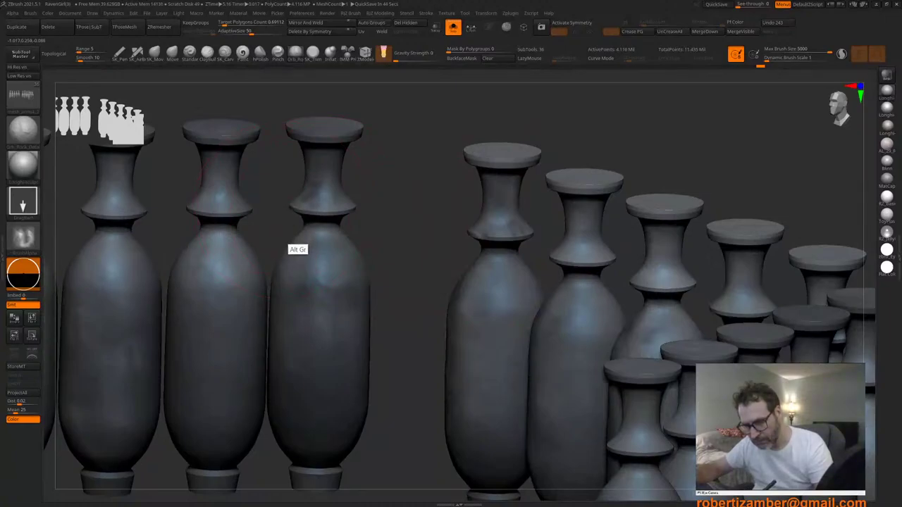
right_drag(298, 234, 279, 186)
alt+drag(319, 144, 321, 183)
mouse_move(321, 183)
right_down()
mouse_move(310, 141)
mouse_move(323, 138)
right_up()
key(space)
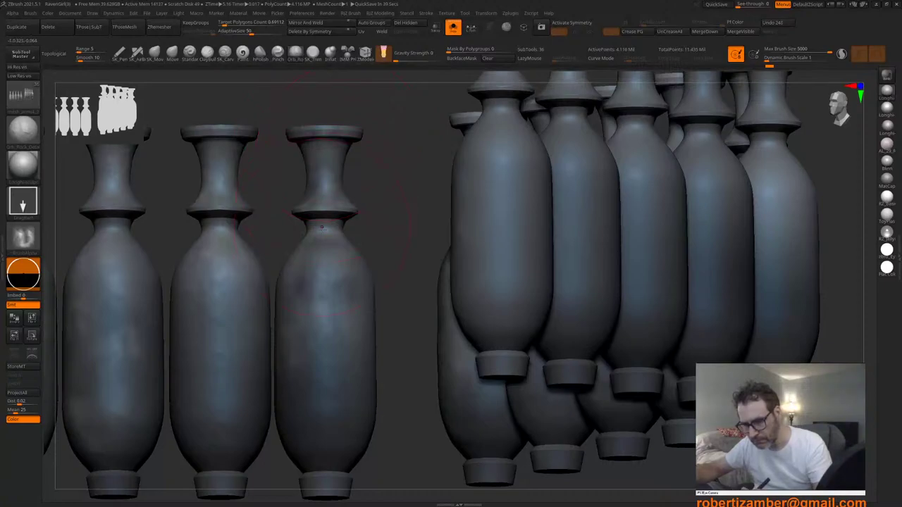
Step: Stamp rock wear over the necks, collars and shoulders of the left-hand row's fourth and third balusters
right_drag(322, 227, 368, 292)
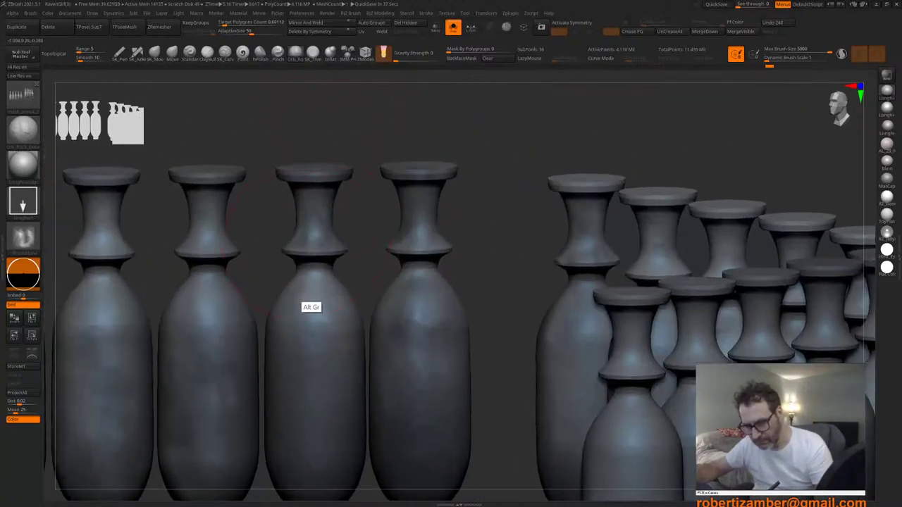
alt+drag(303, 295, 304, 297)
key(space)
alt+drag(300, 213, 299, 261)
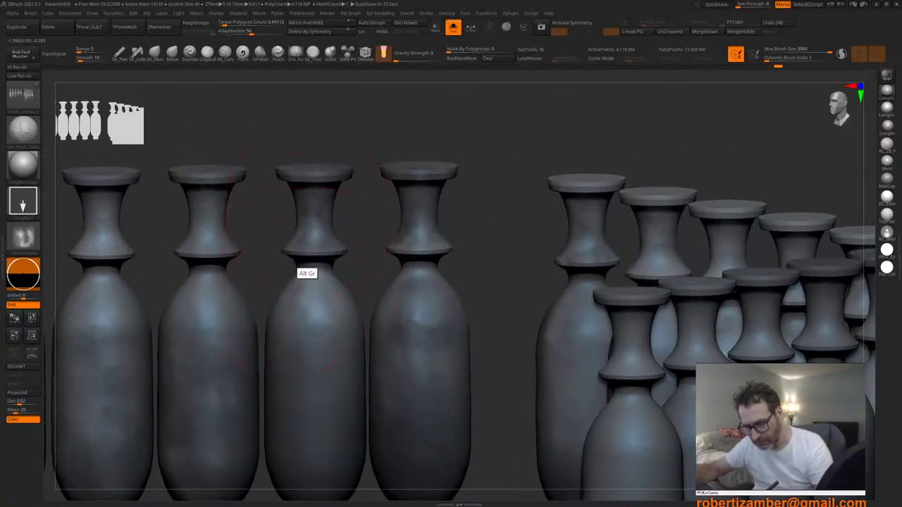
mouse_move(301, 273)
right_down()
mouse_move(236, 267)
mouse_move(310, 283)
right_up()
alt+drag(282, 244, 286, 319)
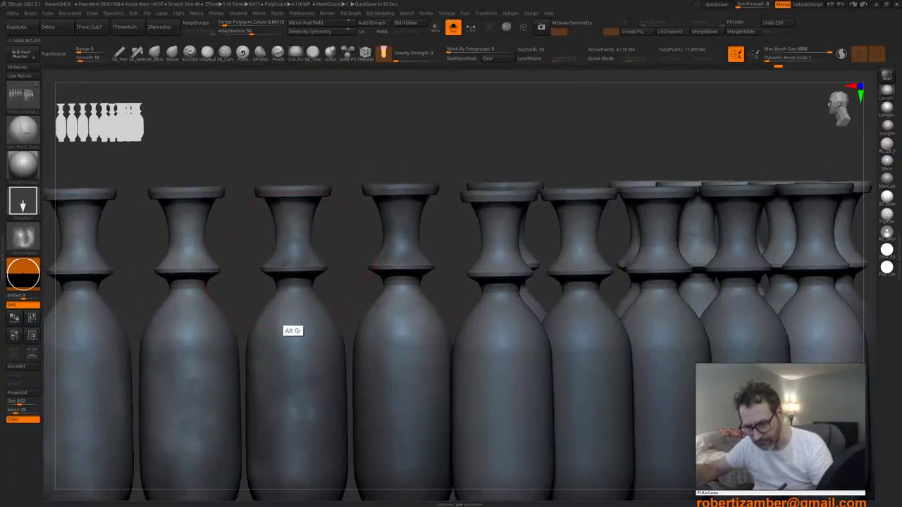
right_drag(294, 312, 289, 296)
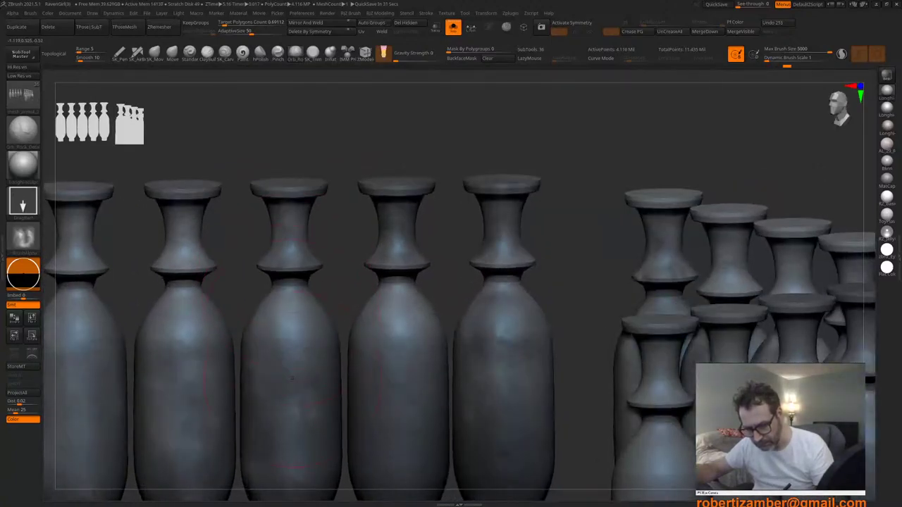
ctrl+right_drag(293, 378, 327, 318)
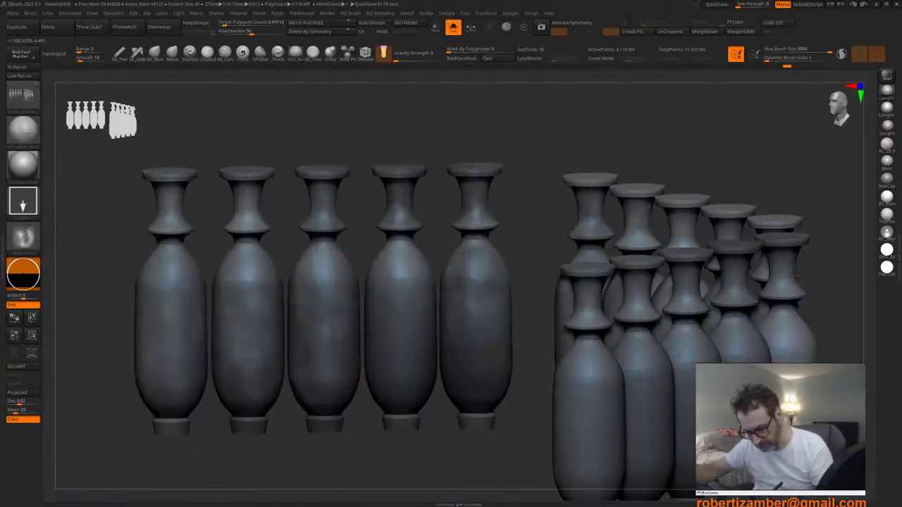
alt+right_drag(326, 395, 379, 387)
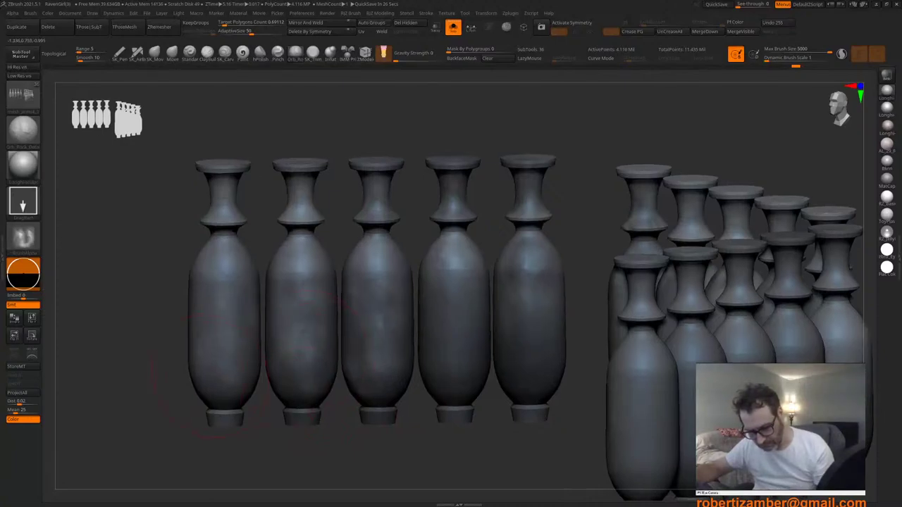
Step: Stamp rock wear around the necks and collars of the left-hand row's first and second balusters
right_drag(227, 282, 212, 293)
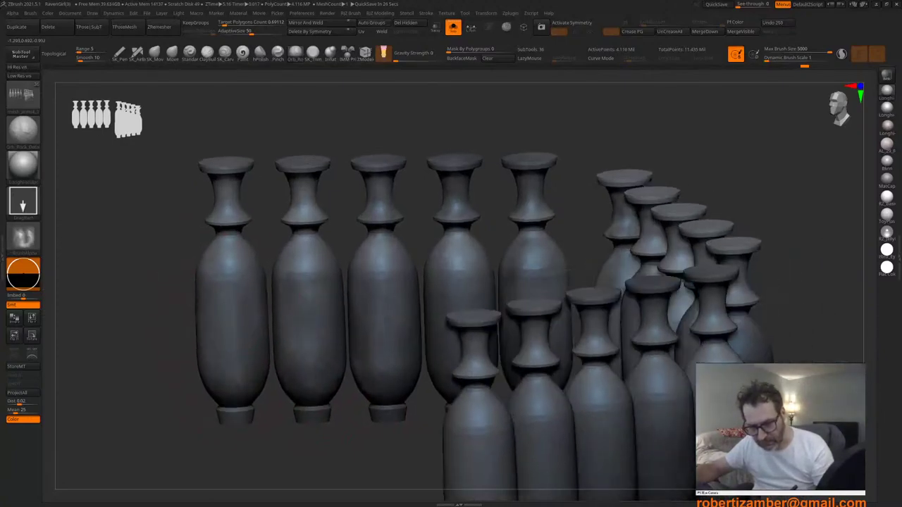
alt+drag(227, 212, 228, 243)
right_drag(227, 244, 244, 222)
alt+drag(223, 173, 224, 190)
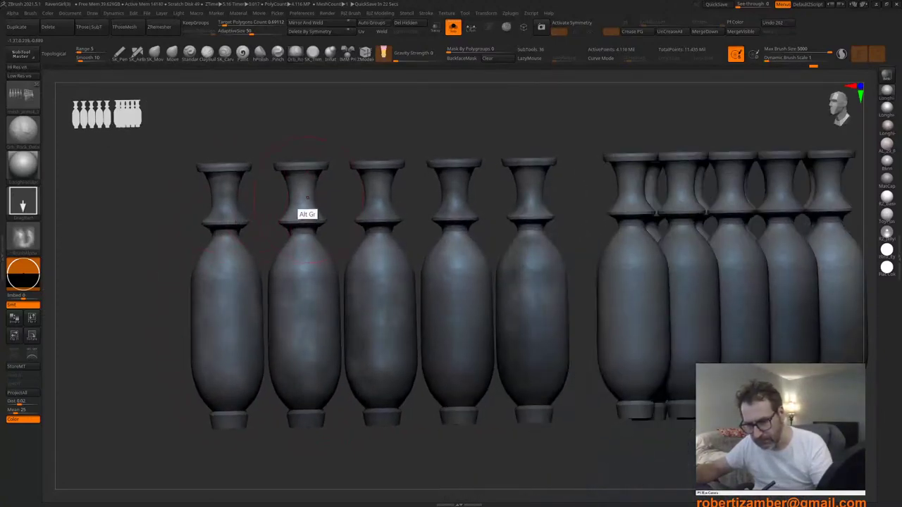
alt+drag(307, 198, 308, 248)
Step: Stamp rock wear on the neck and collar of the right-hand row's fourth baluster
mouse_move(361, 247)
alt+right_down()
mouse_move(302, 255)
mouse_move(307, 323)
mouse_move(451, 344)
mouse_move(351, 338)
alt+right_up()
ctrl+right_drag(480, 344, 471, 266)
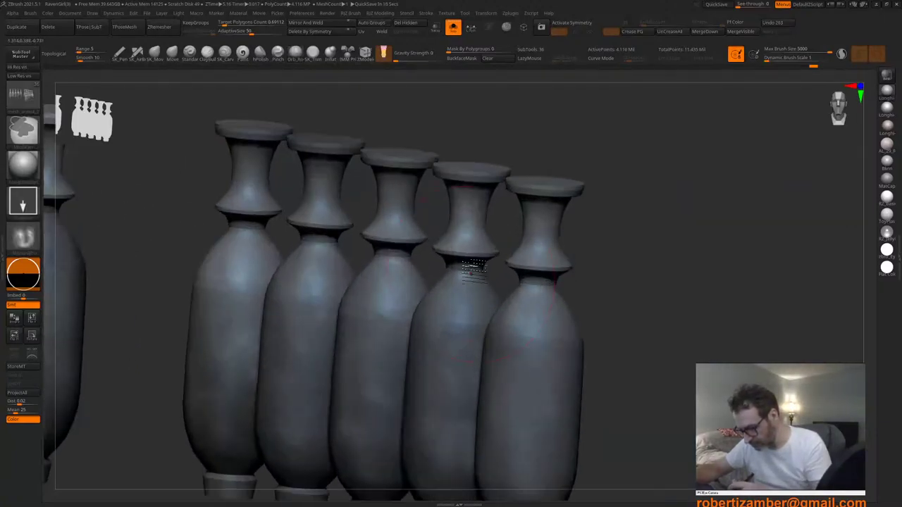
alt+drag(468, 223, 465, 267)
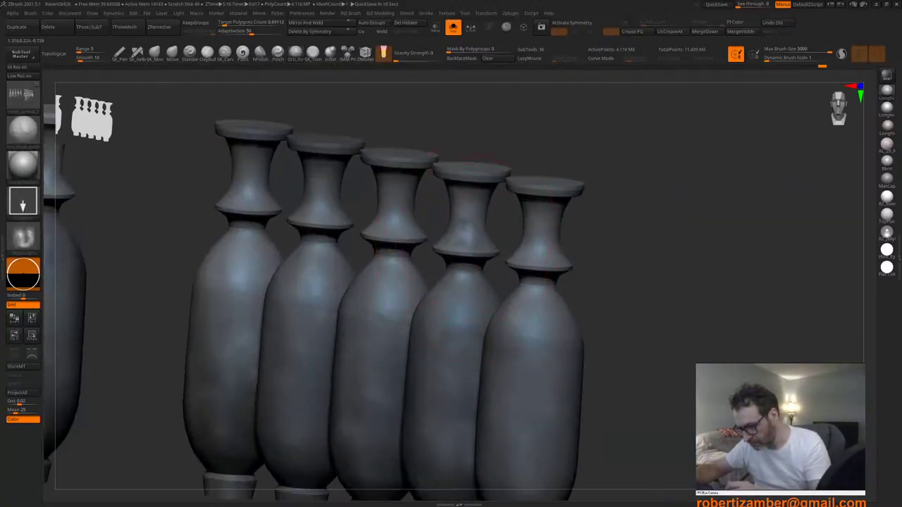
Step: Stamp rock wear over the necks and bodies of the right-hand row's first and second balusters
right_drag(395, 210, 358, 212)
alt+drag(197, 224, 197, 238)
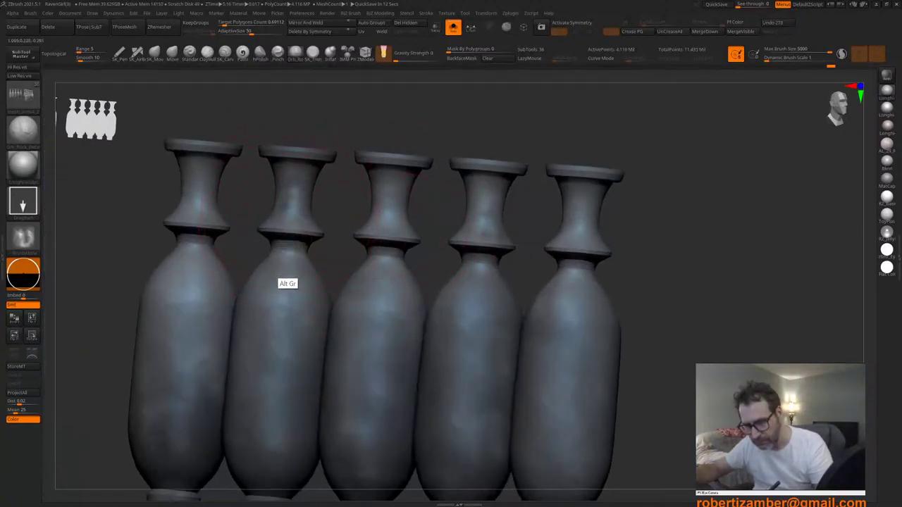
alt+right_drag(213, 266, 264, 237)
alt+drag(240, 240, 233, 302)
alt+drag(333, 255, 332, 336)
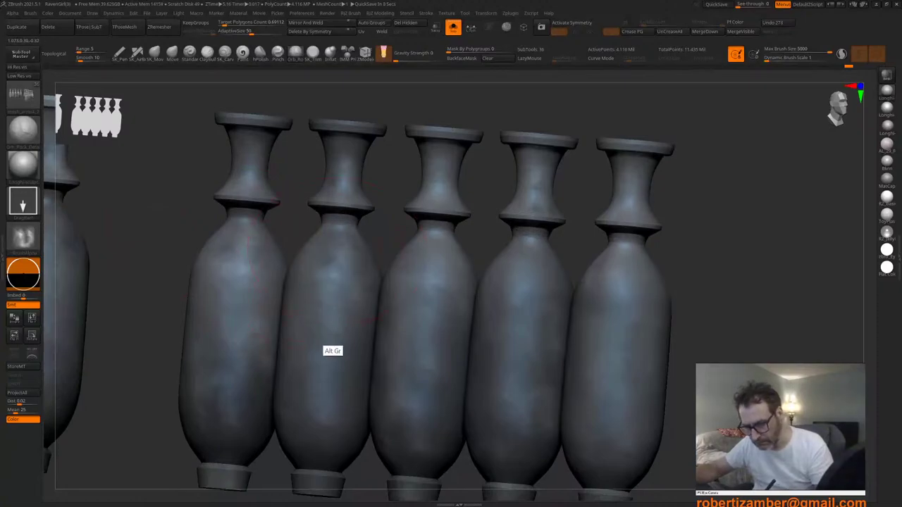
Step: Stamp rock wear over the bodies and lower ends of the right-hand row's remaining balusters
mouse_move(331, 336)
ctrl+right_down()
mouse_move(313, 314)
mouse_move(361, 336)
ctrl+right_up()
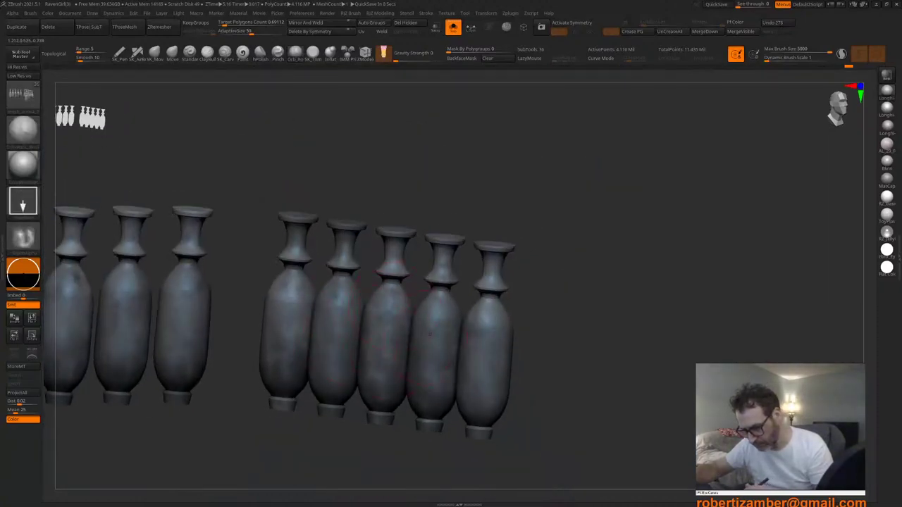
alt+drag(431, 335, 449, 348)
alt+drag(489, 319, 488, 367)
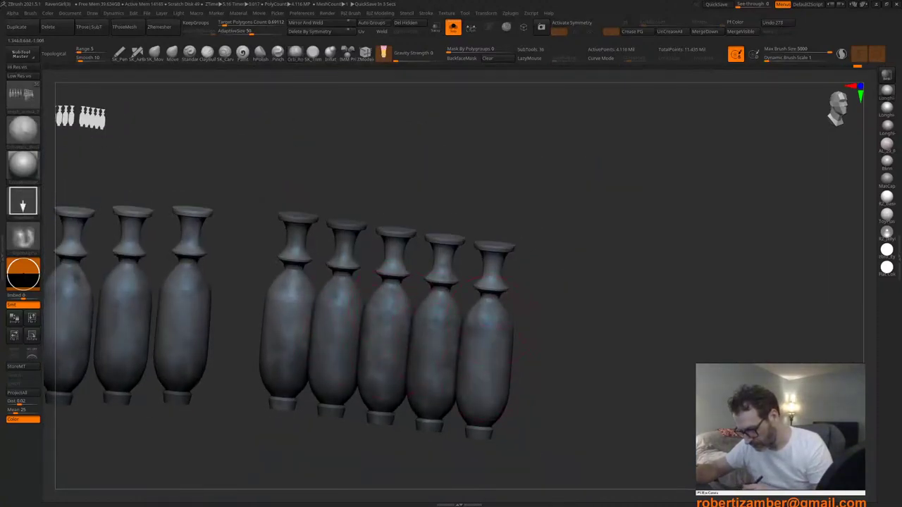
right_drag(479, 427, 474, 417)
alt+drag(428, 416, 416, 456)
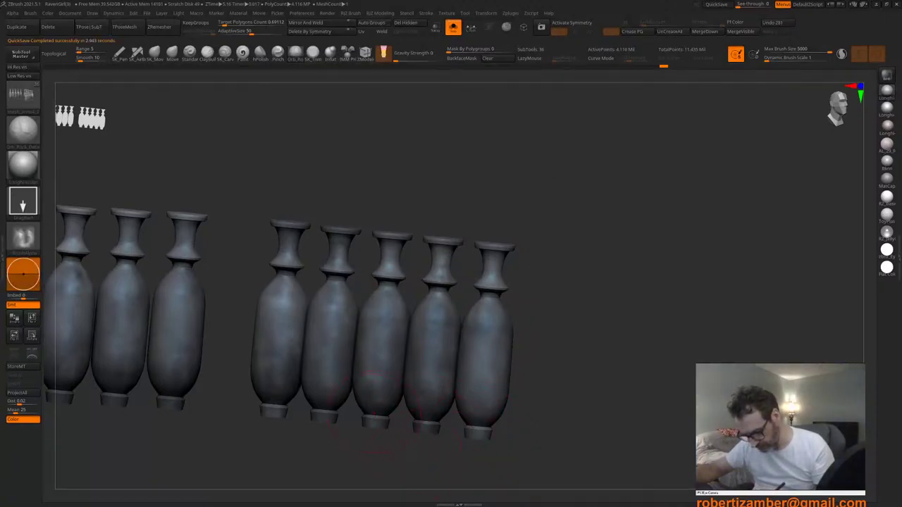
Step: Stamp rock wear around the collars and shoulders of the right-hand row's fifth and fourth balusters
right_drag(409, 425, 342, 433)
mouse_move(403, 308)
right_down()
mouse_move(385, 296)
mouse_move(391, 311)
right_up()
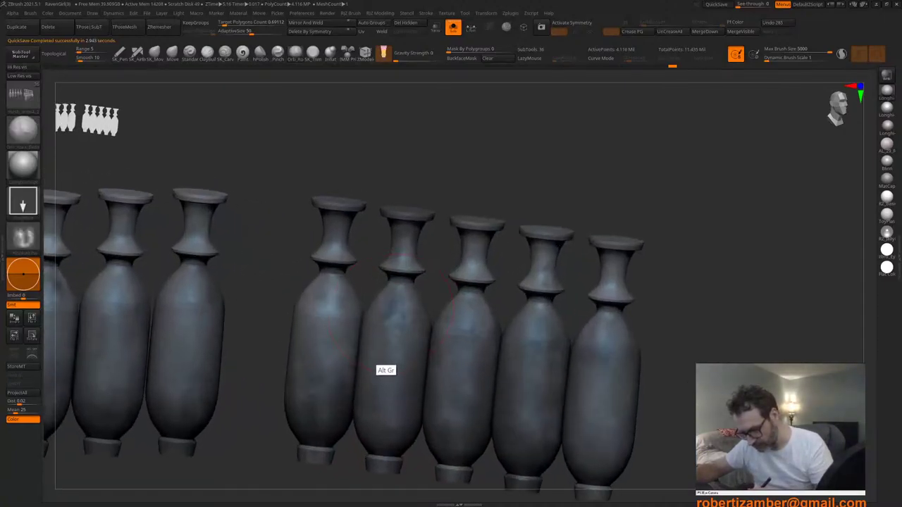
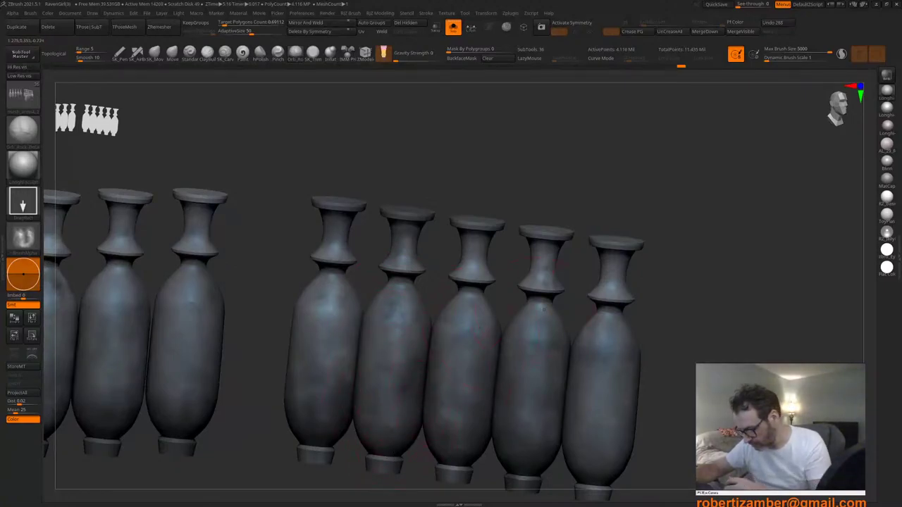
drag(610, 297, 610, 328)
drag(611, 273, 605, 329)
right_drag(611, 296, 601, 294)
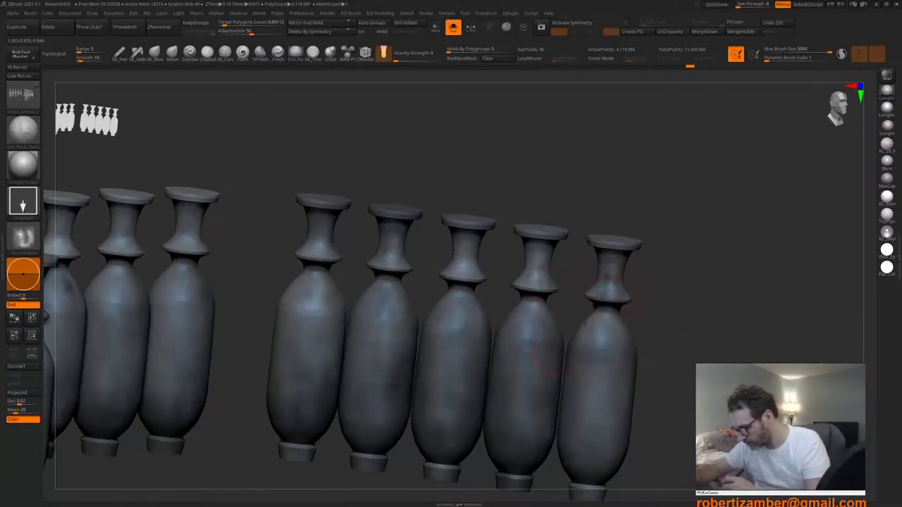
alt+drag(536, 268, 531, 296)
Step: Stamp rock wear on the necks and collars of the right-hand row's second and first balusters
right_drag(535, 262, 540, 273)
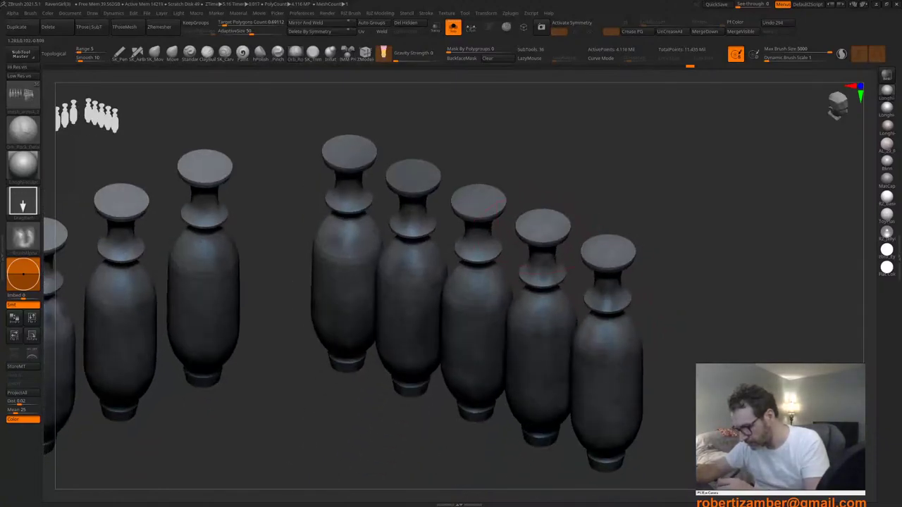
right_drag(485, 227, 451, 185)
alt+drag(410, 198, 405, 238)
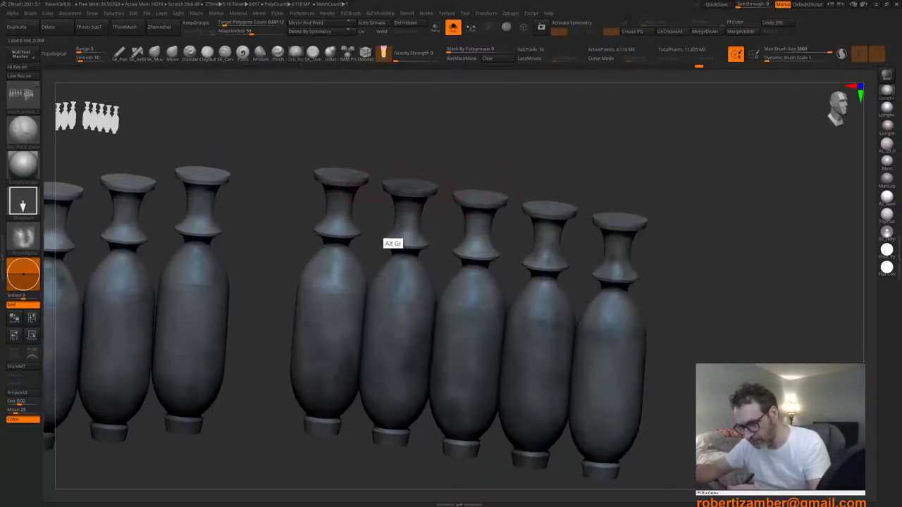
right_drag(405, 239, 405, 247)
alt+drag(332, 214, 331, 240)
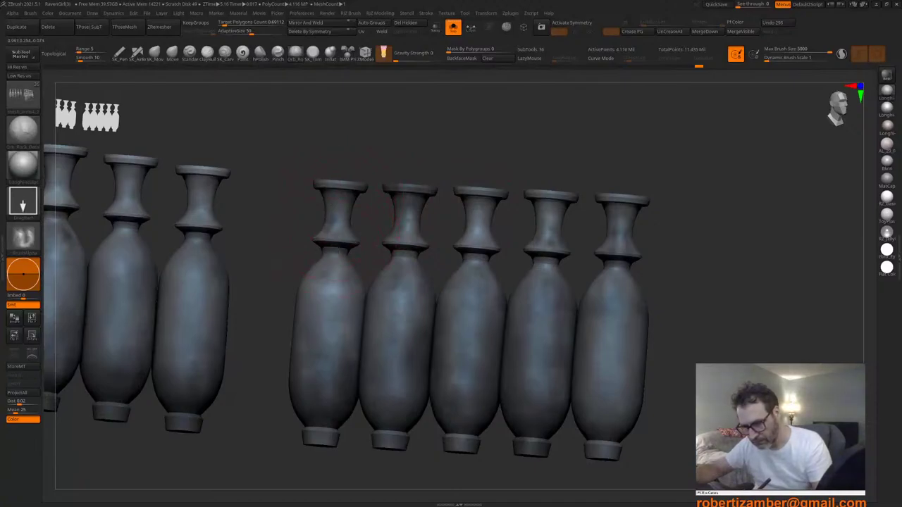
Step: Stamp rock wear on the neck and lower body of the middle row's fifth baluster and the lower body of the fourth
alt+right_drag(254, 334, 432, 368)
alt+drag(365, 241, 360, 268)
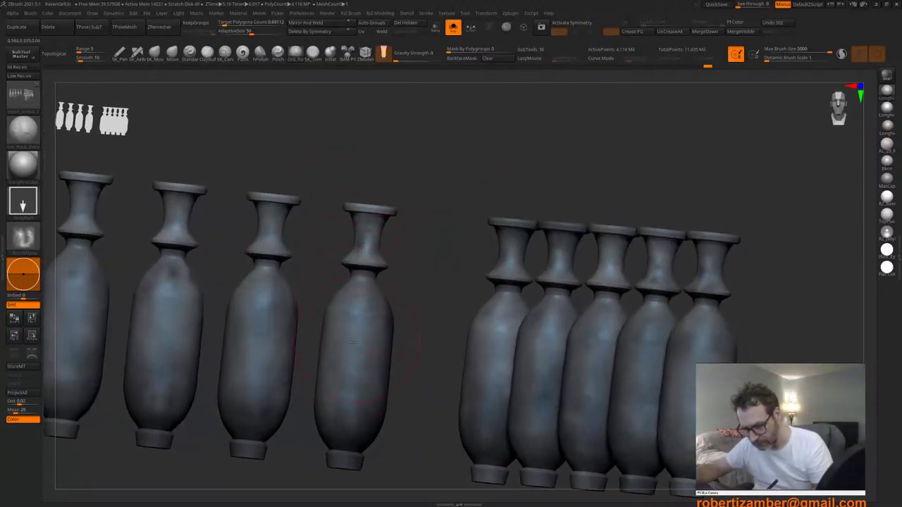
right_drag(352, 342, 372, 305)
drag(394, 368, 380, 389)
alt+right_drag(362, 412, 402, 375)
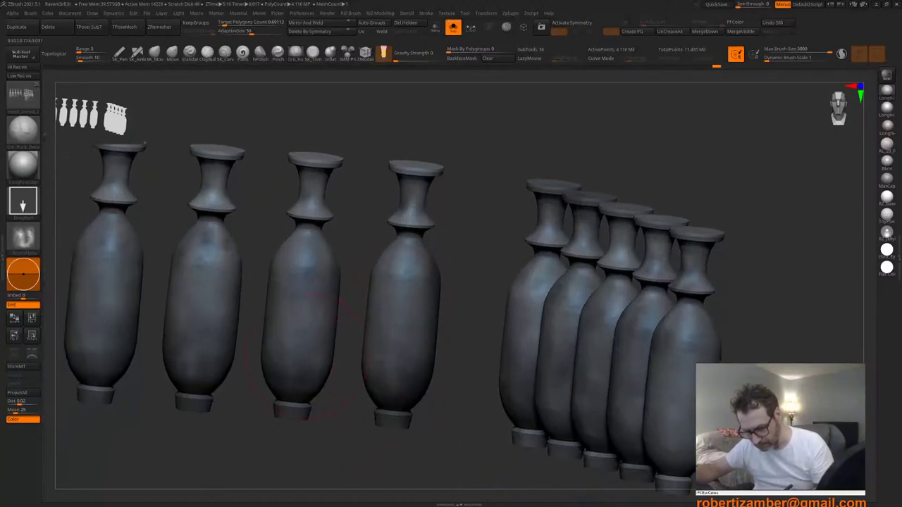
drag(296, 381, 282, 375)
mouse_move(268, 370)
alt+right_down()
mouse_move(332, 373)
mouse_move(290, 350)
alt+right_up()
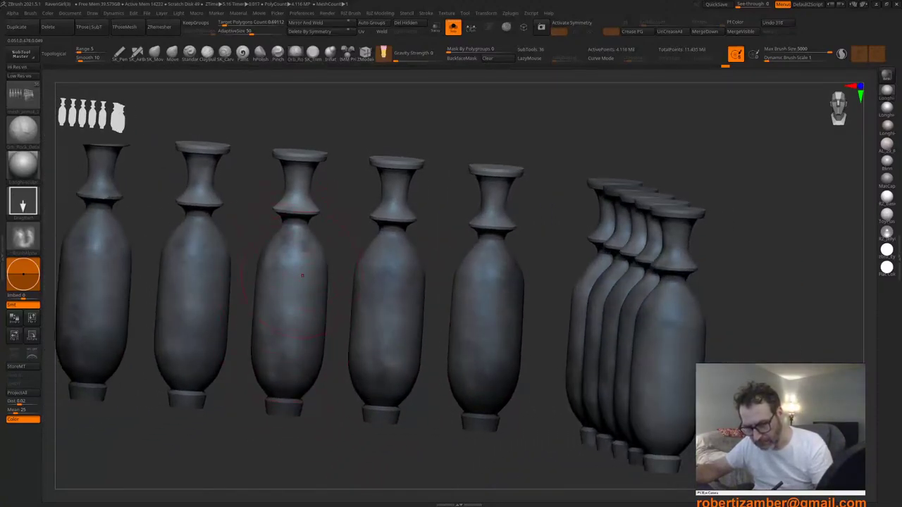
Step: Stamp rock wear on the shoulder of the middle row's first baluster and smooth its body
ctrl+right_drag(303, 275, 341, 266)
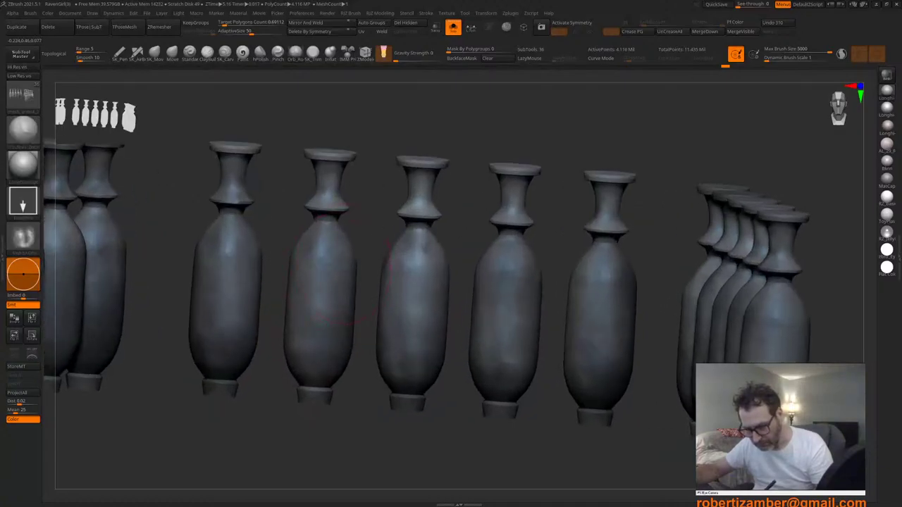
drag(212, 253, 216, 247)
shift+drag(215, 246, 202, 306)
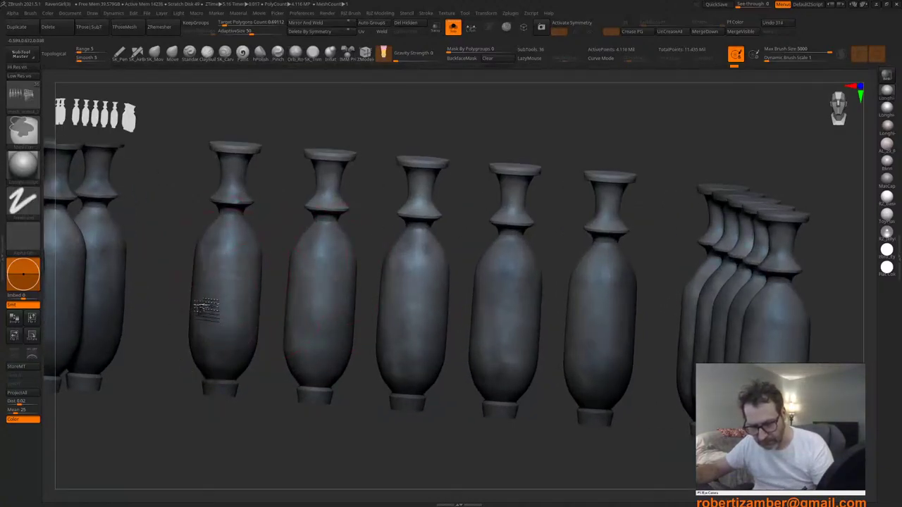
Step: Trim the collar edge of the left-hand row's end baluster with the SK_TrimPolish brush at a smaller draw size
mouse_move(204, 308)
ctrl+right_down()
mouse_move(272, 336)
mouse_move(427, 339)
mouse_move(371, 347)
mouse_move(346, 339)
mouse_move(354, 336)
mouse_move(331, 350)
ctrl+right_up()
alt+right_drag(354, 305, 378, 320)
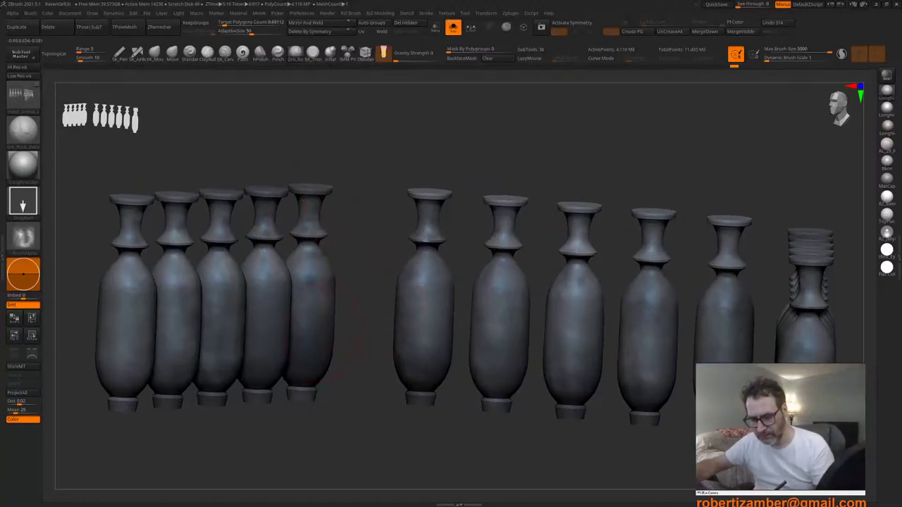
alt+right_drag(308, 354, 329, 336)
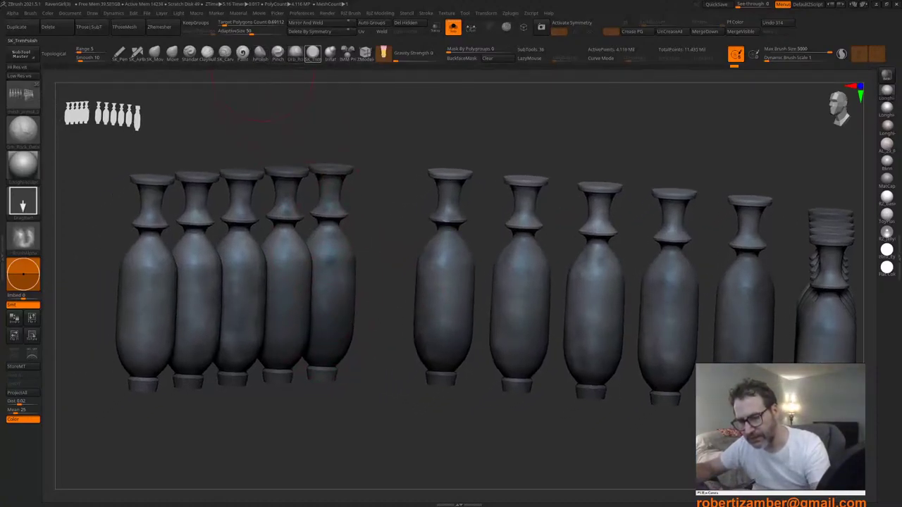
click(313, 53)
right_drag(340, 222, 302, 269)
key(space)
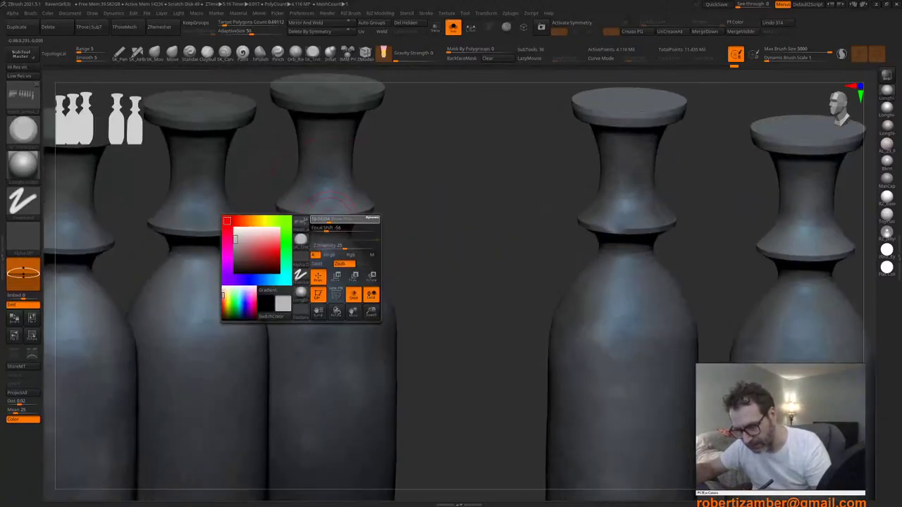
drag(329, 220, 324, 220)
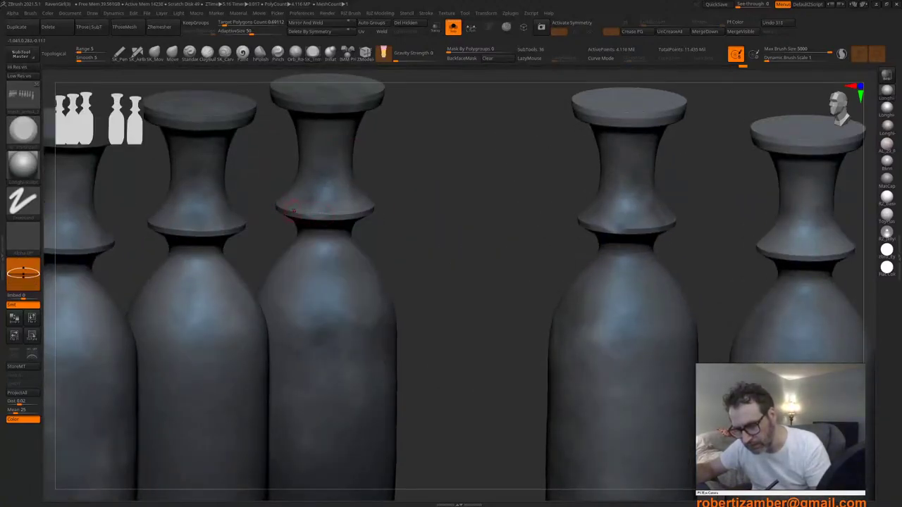
right_drag(291, 218, 318, 214)
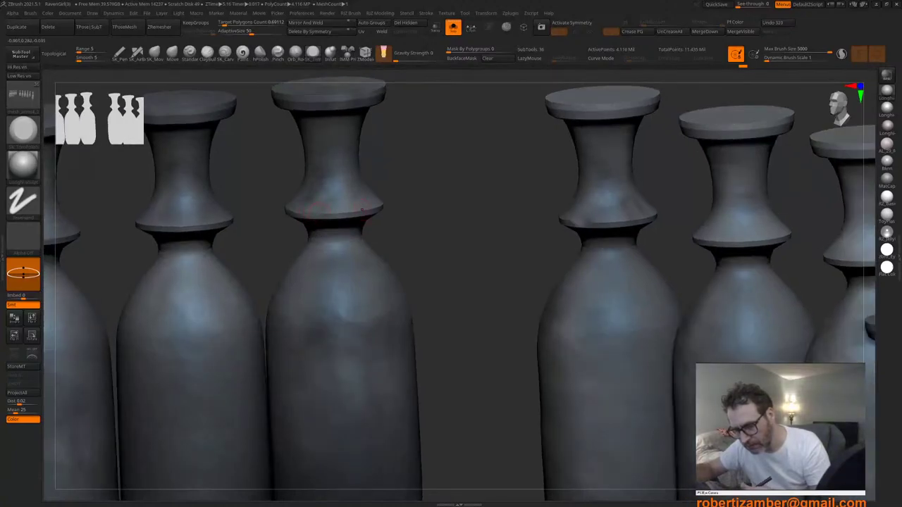
alt+right_drag(321, 261, 335, 303)
right_drag(338, 208, 348, 144)
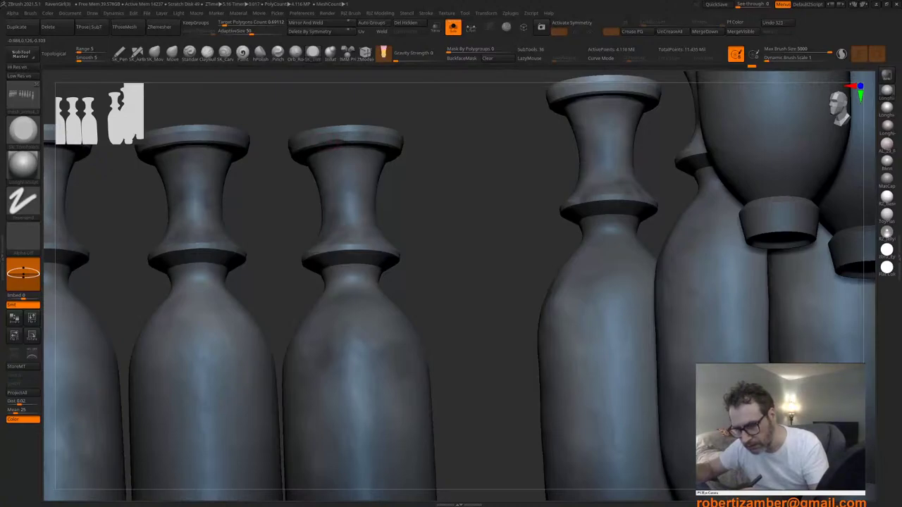
Step: Try a trim stroke along the top rim of the left-hand row's end baluster and undo it
drag(337, 143, 307, 150)
ctrl+right_drag(306, 165, 316, 242)
key(ctrl+z)
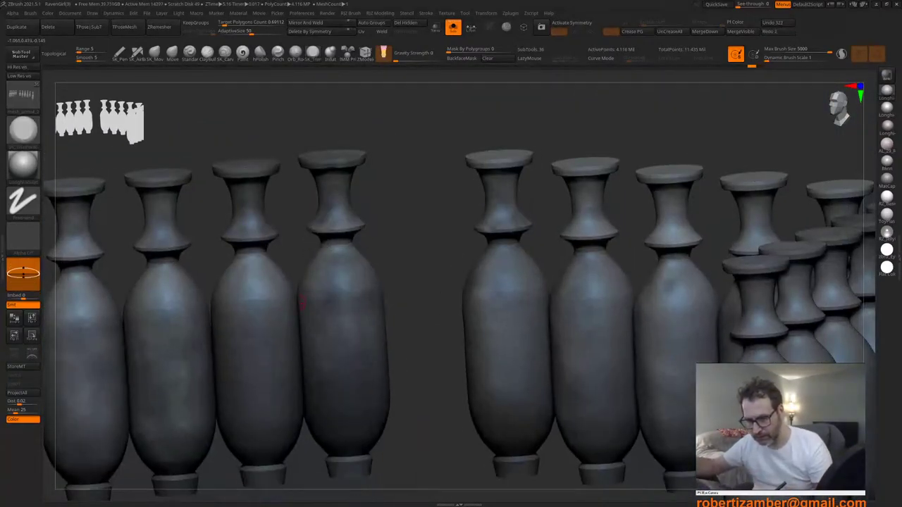
Step: Adjust the brush size and chip the lower edge of the top cap on the second-last baluster in the row
right_drag(305, 301, 301, 288)
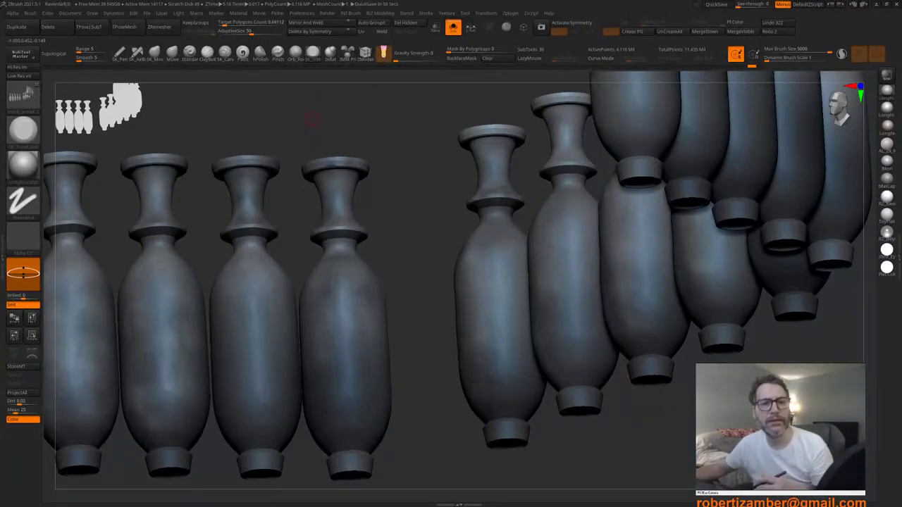
right_drag(336, 302, 398, 320)
alt+right_drag(312, 327, 349, 279)
key(space)
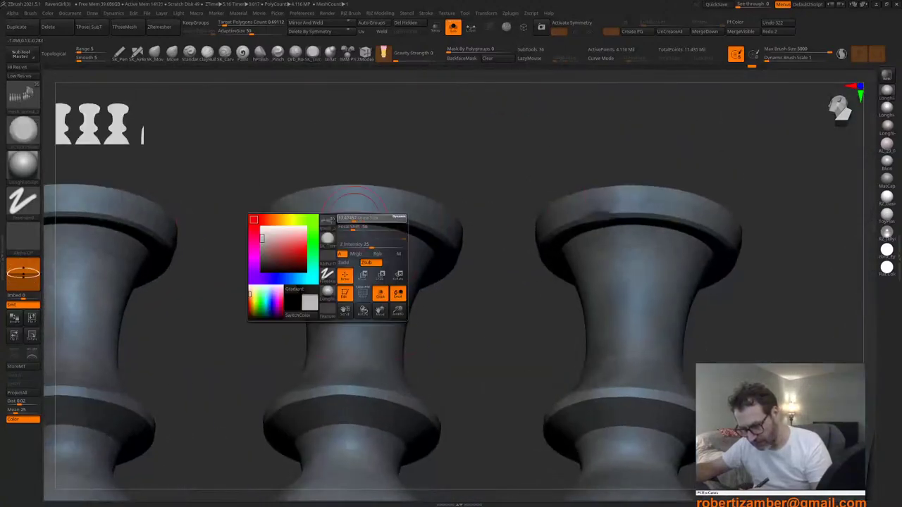
drag(355, 218, 352, 220)
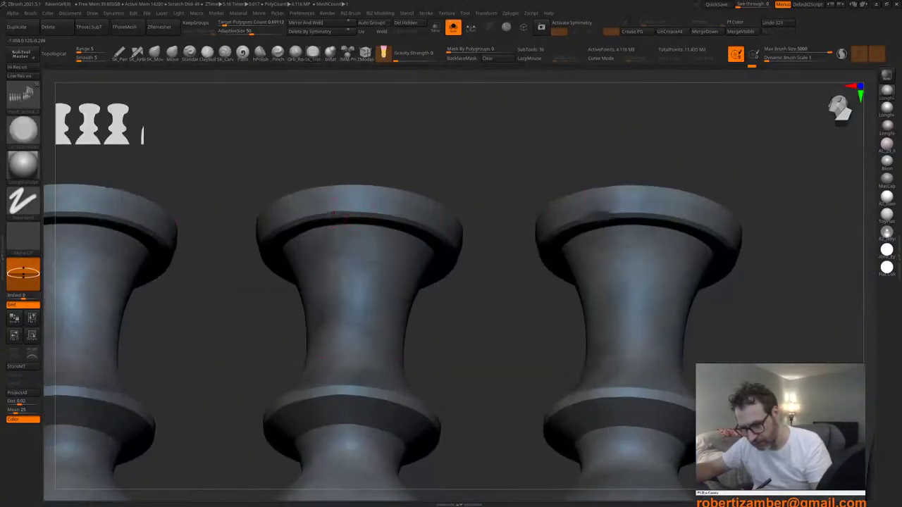
Step: Chip small nicks into the edge and underside of the collar ring on the same baluster
mouse_move(323, 262)
ctrl+right_down()
mouse_move(316, 306)
mouse_move(329, 342)
mouse_move(338, 327)
mouse_move(369, 344)
mouse_move(339, 289)
ctrl+right_up()
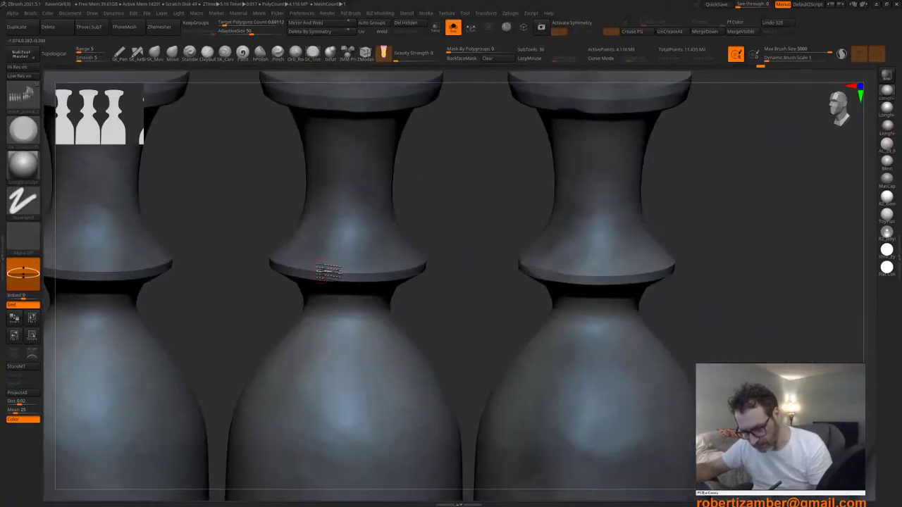
mouse_move(326, 268)
mouse_down()
mouse_move(348, 273)
mouse_move(314, 270)
mouse_up()
right_drag(314, 270, 312, 281)
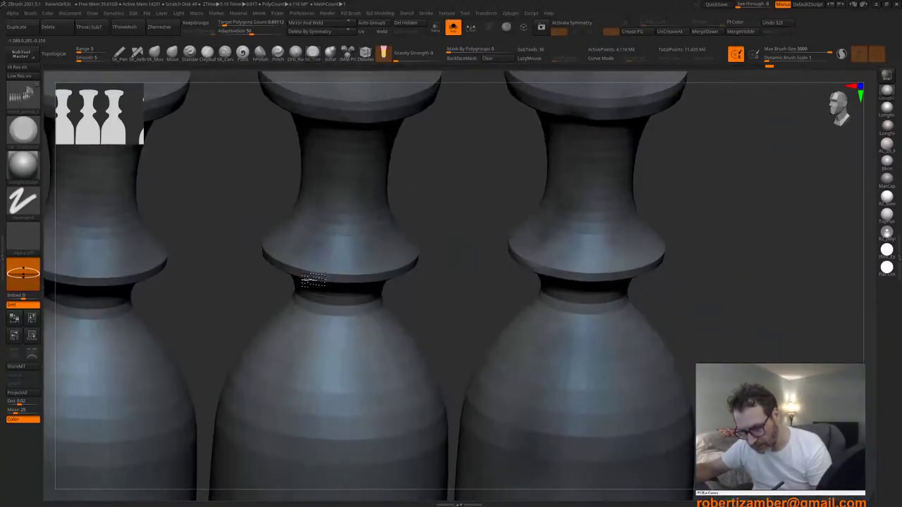
key(space)
drag(310, 274, 302, 275)
key(space)
Step: Enlarge the brush and work uneven flattened patches into the baluster's shoulder and upper body
mouse_move(303, 286)
ctrl+right_down()
mouse_move(308, 302)
mouse_move(323, 274)
mouse_move(284, 327)
mouse_move(338, 332)
mouse_move(363, 318)
ctrl+right_up()
key(space)
mouse_move(363, 319)
mouse_down()
mouse_move(374, 319)
mouse_move(376, 294)
mouse_up()
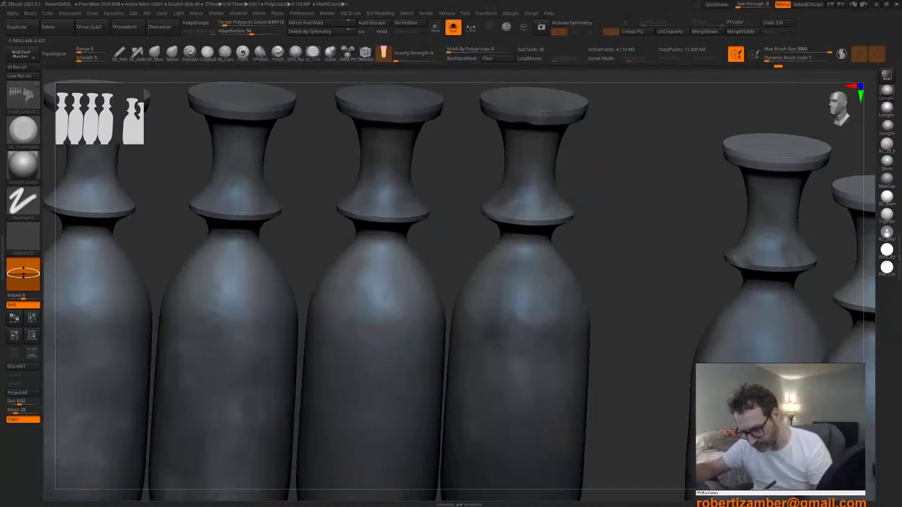
right_drag(366, 303, 347, 347)
key(space)
drag(365, 309, 377, 307)
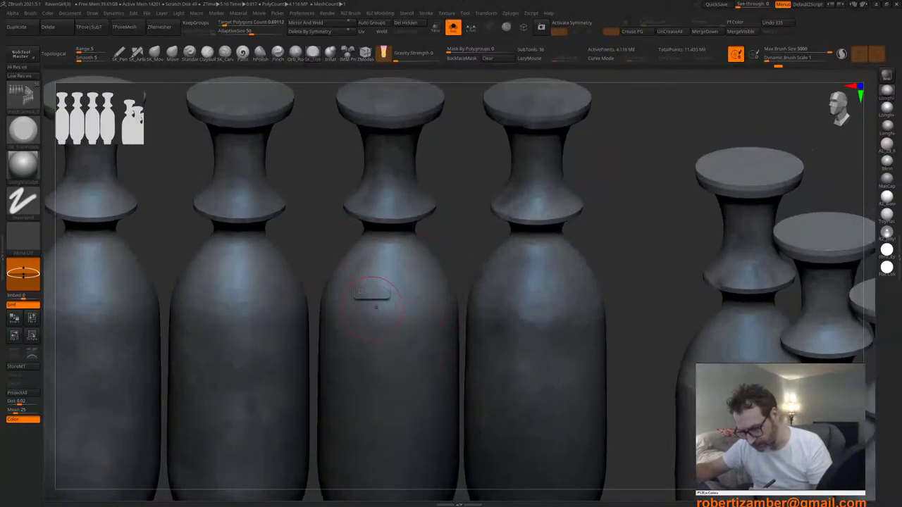
drag(394, 275, 376, 292)
mouse_move(376, 292)
ctrl+right_down()
mouse_move(344, 371)
mouse_move(343, 311)
ctrl+right_up()
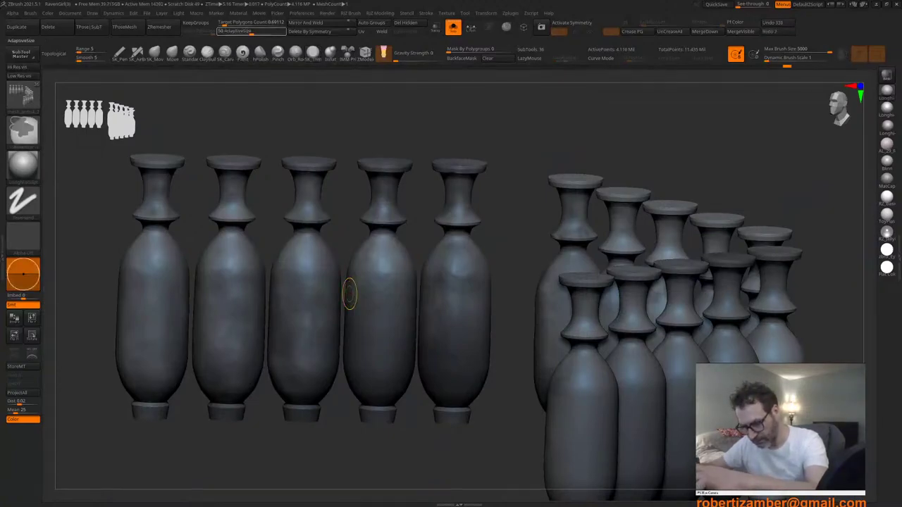
Step: Undo the last strokes and flatten irregular patches down the body of the middle baluster
key(ctrl+z)
key(ctrl+z)
key(ctrl+z)
ctrl+right_drag(335, 283, 309, 273)
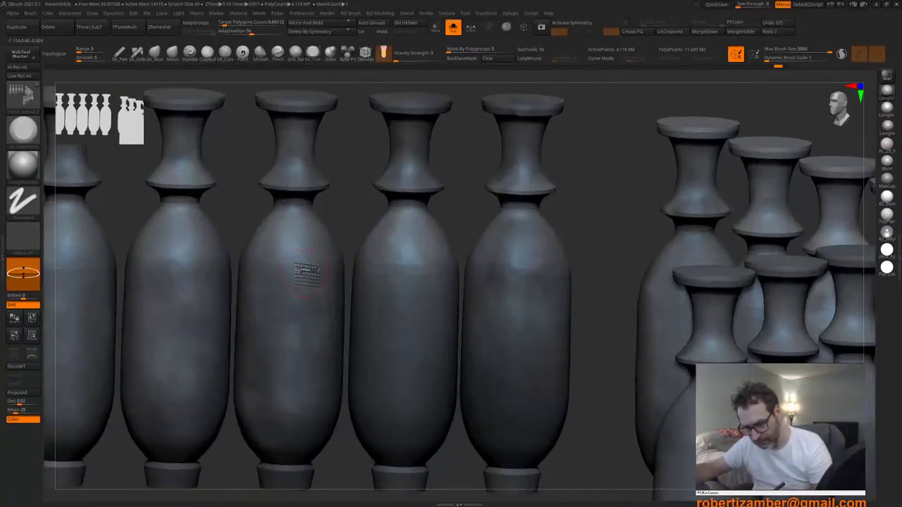
mouse_move(307, 272)
mouse_down()
mouse_move(275, 263)
mouse_move(303, 302)
mouse_move(297, 293)
mouse_up()
key(space)
drag(293, 366, 285, 408)
Step: Resize the brush and roughen the middle baluster's lower body where it meets the foot
alt+right_drag(282, 419, 328, 307)
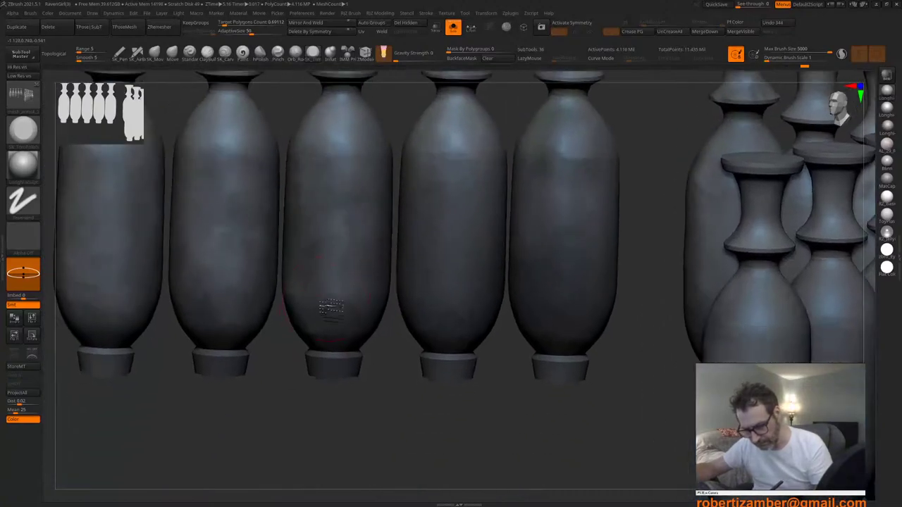
key(space)
drag(330, 356, 318, 358)
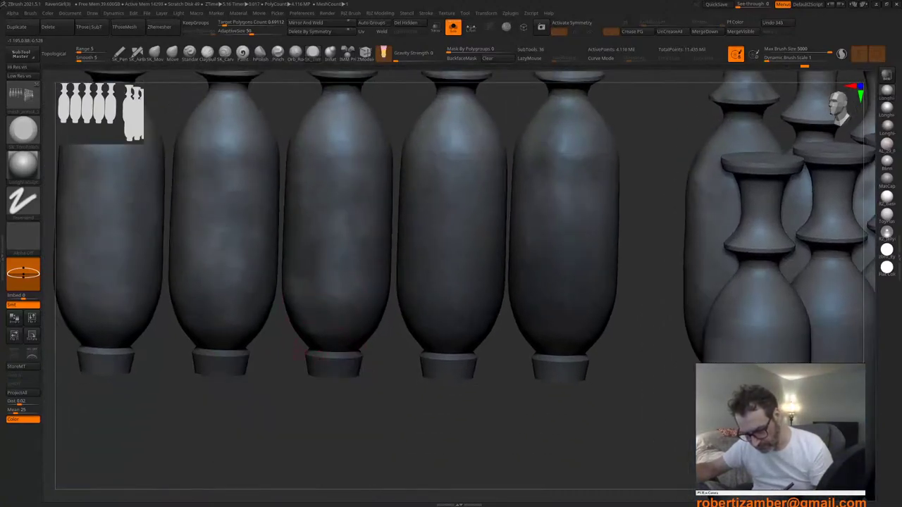
Step: Resize the brush and wear down the upper part of the row's end baluster from several angles
alt+right_drag(339, 388, 393, 463)
right_drag(384, 264, 322, 256)
alt+right_drag(331, 186, 346, 330)
key(space)
drag(349, 331, 299, 323)
right_drag(308, 326, 321, 335)
key(space)
drag(320, 335, 288, 327)
Step: Wear down the collar area of the row's end baluster and undo the last stroke
mouse_move(282, 352)
ctrl+right_down()
mouse_move(237, 303)
mouse_move(271, 365)
mouse_move(308, 327)
ctrl+right_up()
ctrl+right_drag(278, 302, 298, 309)
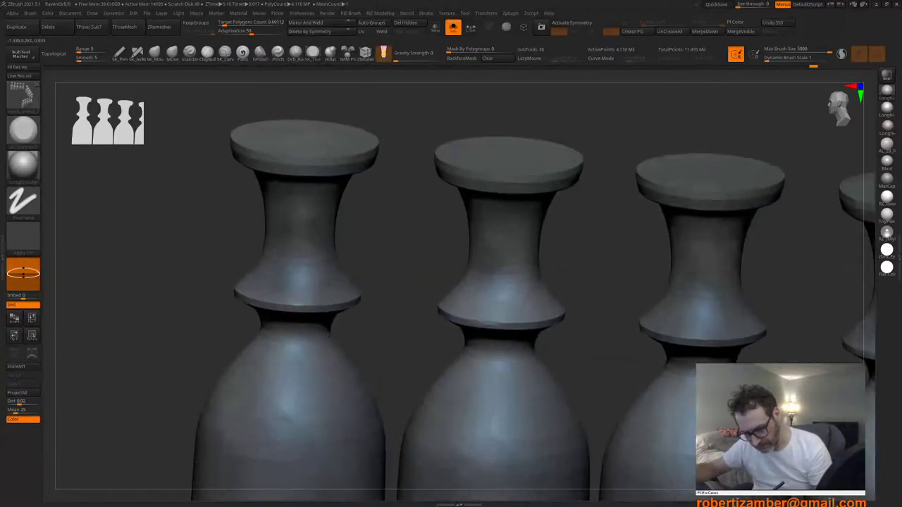
drag(322, 331, 279, 334)
right_drag(282, 335, 310, 343)
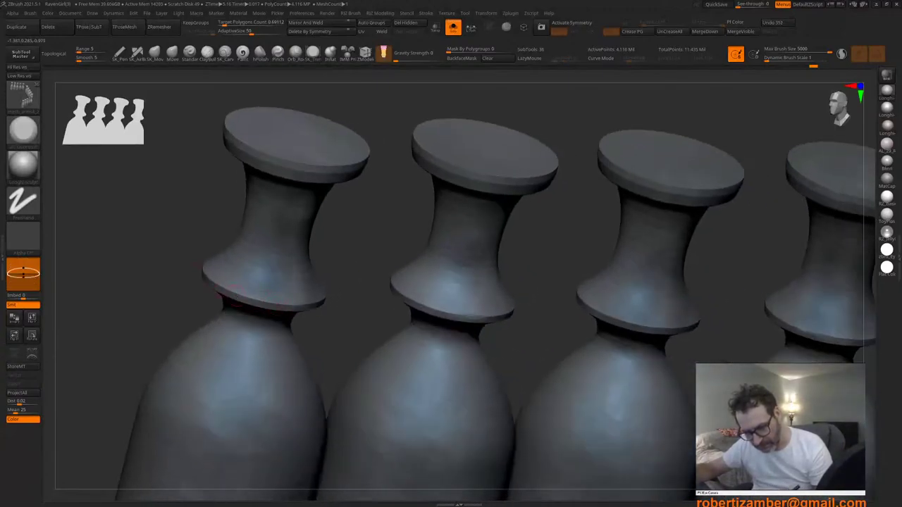
mouse_move(237, 299)
right_down()
mouse_move(262, 312)
mouse_move(273, 305)
mouse_move(320, 386)
right_up()
key(ctrl+z)
Step: Chip the rim and underside of the top cap on the row's end baluster
drag(253, 236, 380, 236)
right_drag(317, 240, 322, 286)
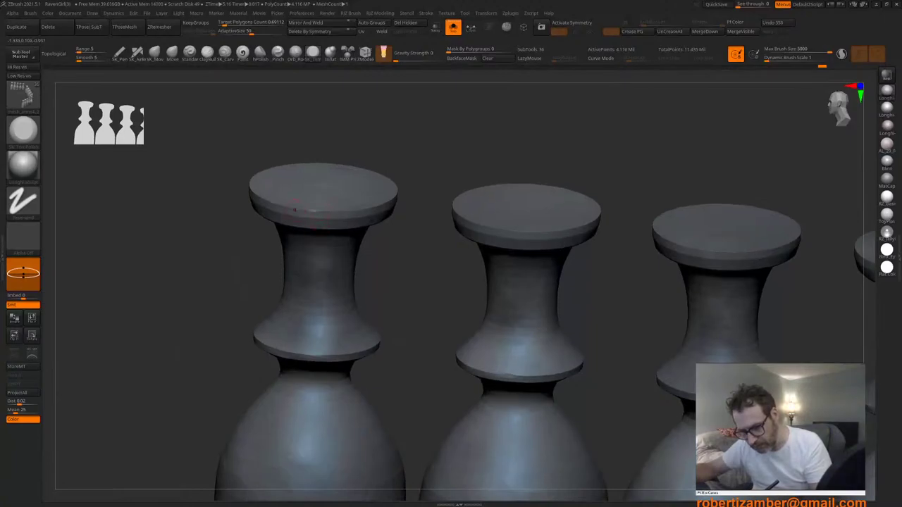
mouse_move(295, 209)
right_down()
mouse_move(299, 232)
mouse_move(301, 225)
right_up()
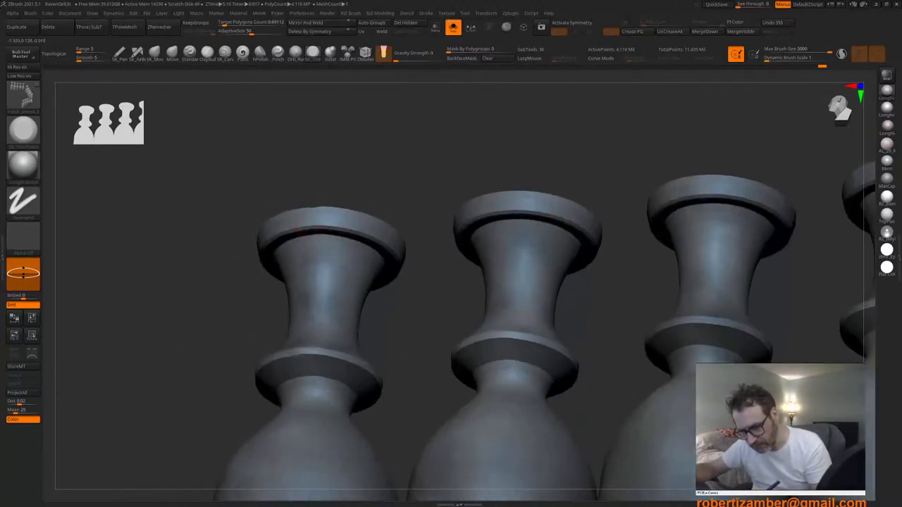
drag(310, 231, 307, 272)
Step: Resize the brush and chip the edge of the collar ring on a baluster in the center row
mouse_move(212, 296)
ctrl+right_down()
mouse_move(207, 235)
mouse_move(224, 282)
mouse_move(265, 298)
mouse_move(92, 263)
ctrl+right_up()
alt+right_drag(486, 296, 395, 351)
ctrl+right_drag(423, 275, 442, 338)
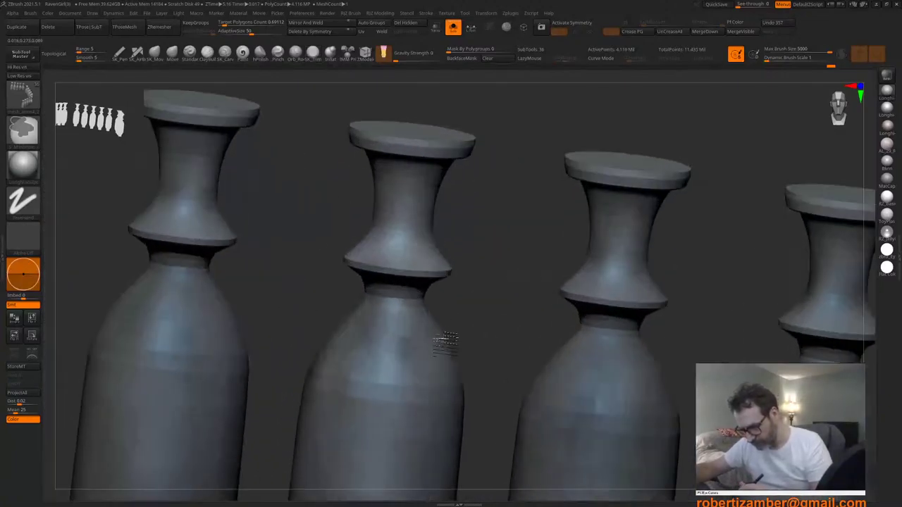
key(space)
drag(404, 272, 403, 272)
right_drag(400, 272, 404, 310)
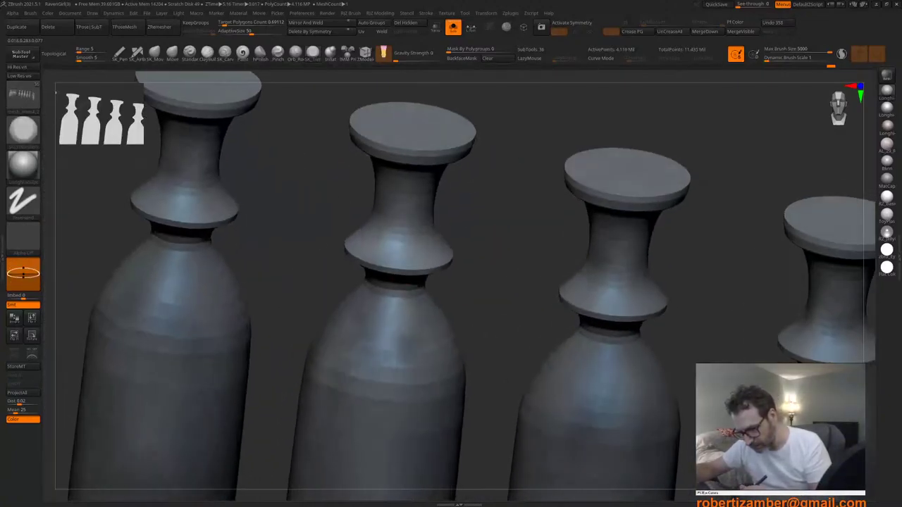
key(space)
drag(397, 273, 404, 273)
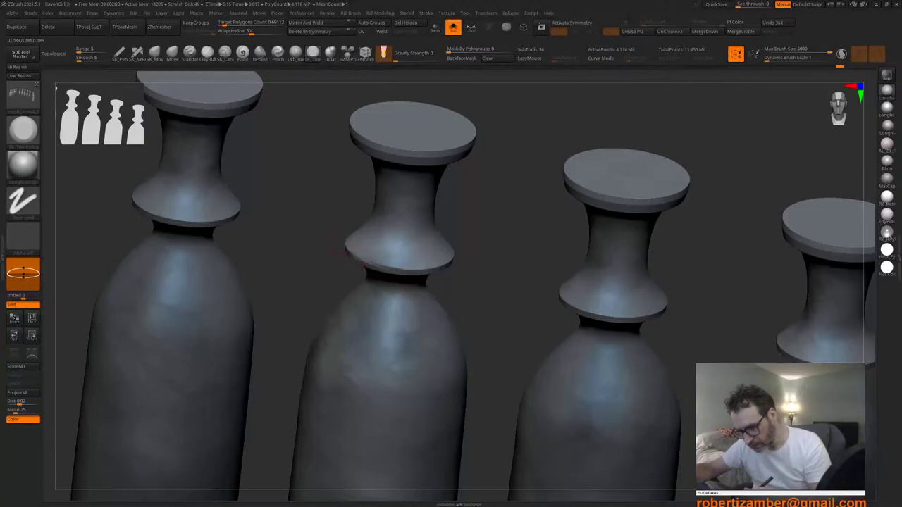
Step: Continue nicking the collar edges along the center row and undo the last stroke
right_drag(355, 259, 313, 234)
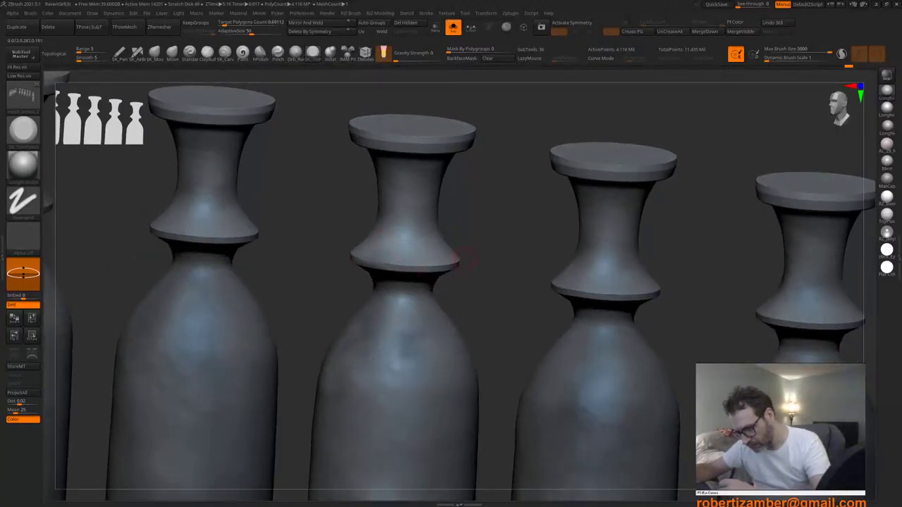
mouse_move(403, 299)
right_down()
mouse_move(413, 298)
mouse_move(426, 317)
mouse_move(404, 315)
mouse_move(411, 340)
mouse_move(418, 284)
mouse_move(393, 326)
mouse_move(425, 374)
mouse_move(333, 289)
mouse_move(331, 307)
right_up()
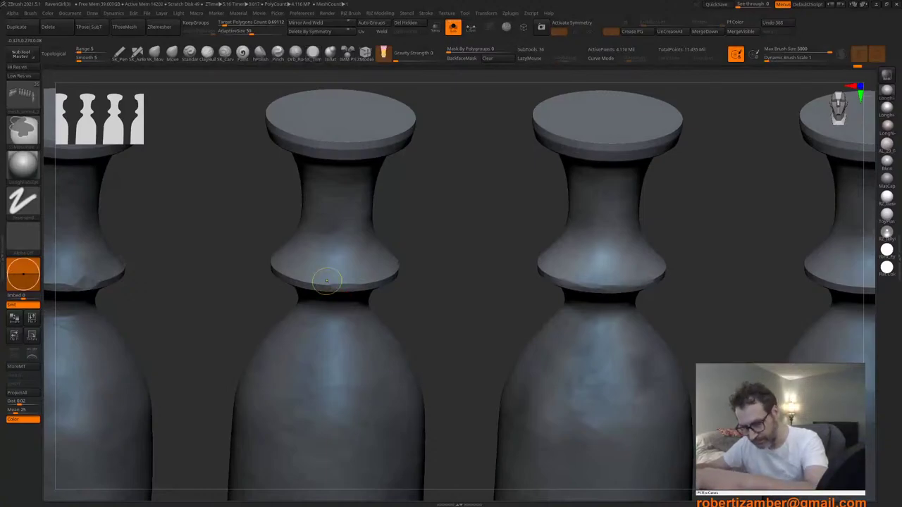
key(ctrl+z)
right_drag(316, 267, 314, 243)
Step: Resize the brush and flatten uneven patches across the shoulder and body of the next center-row baluster
key(space)
drag(316, 330, 333, 366)
alt+right_drag(333, 358, 358, 326)
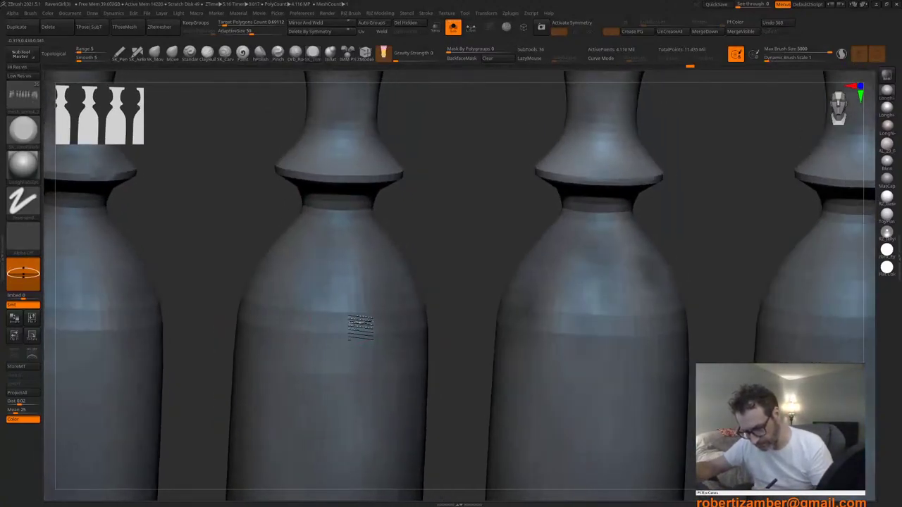
key(F1)
click(364, 400)
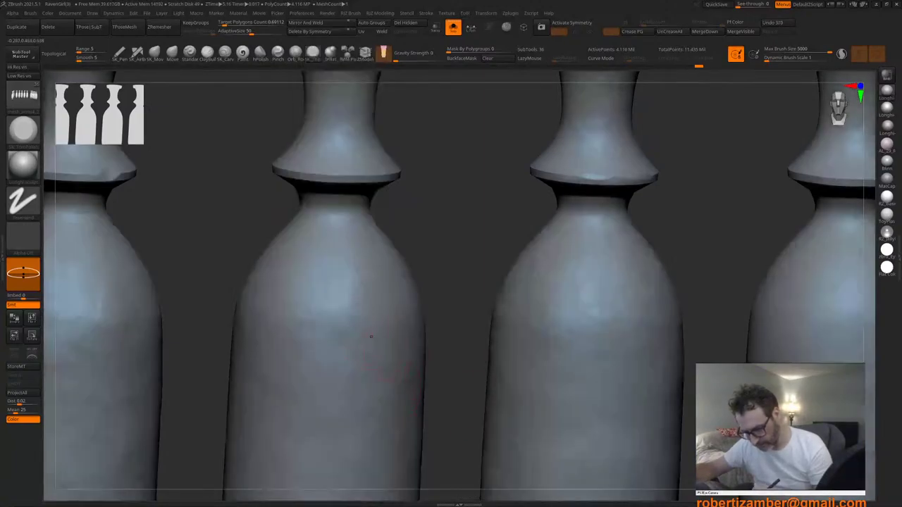
key(space)
drag(334, 318, 341, 317)
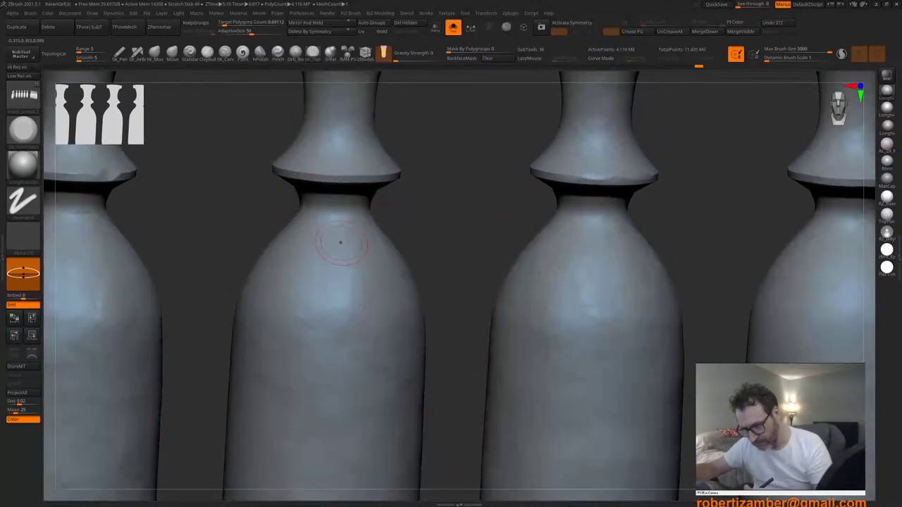
Step: Resize the brush, chip the collar edge of the same center-row baluster and undo the last stroke
alt+right_drag(343, 265, 346, 360)
key(space)
drag(347, 287, 338, 287)
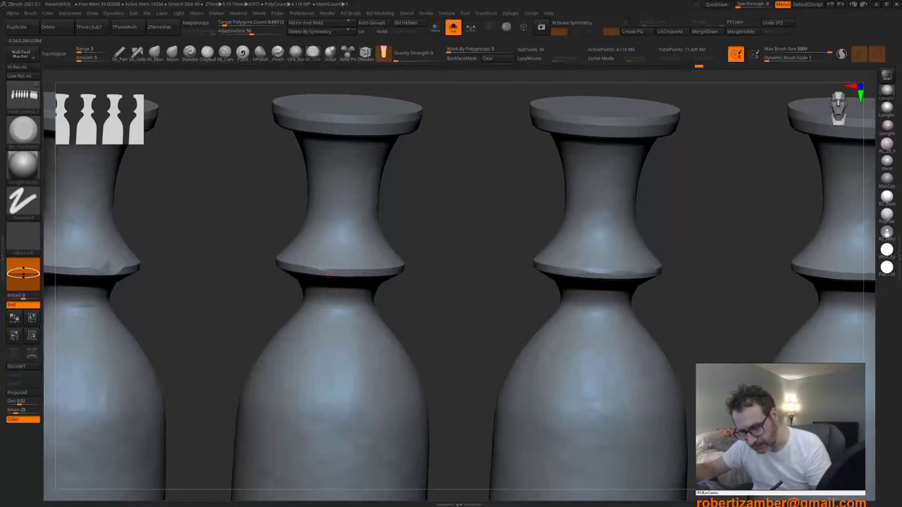
ctrl+right_drag(324, 303, 336, 282)
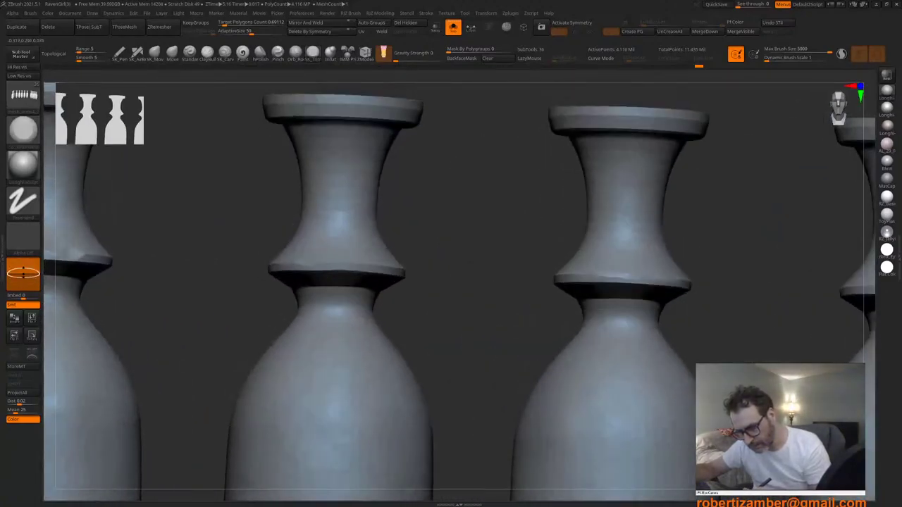
key(ctrl+z)
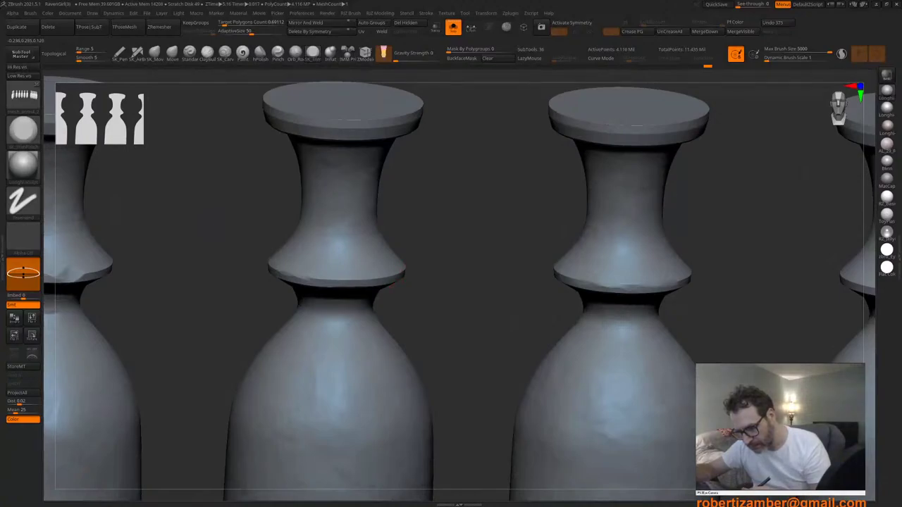
drag(397, 284, 365, 293)
mouse_move(359, 296)
ctrl+right_down()
mouse_move(334, 348)
mouse_move(346, 353)
ctrl+right_up()
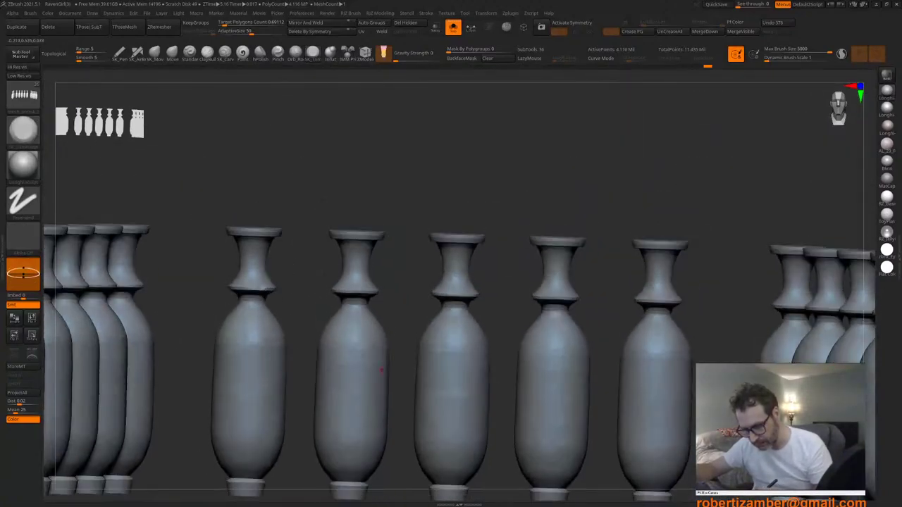
alt+right_drag(394, 381, 375, 374)
key(ctrl+z)
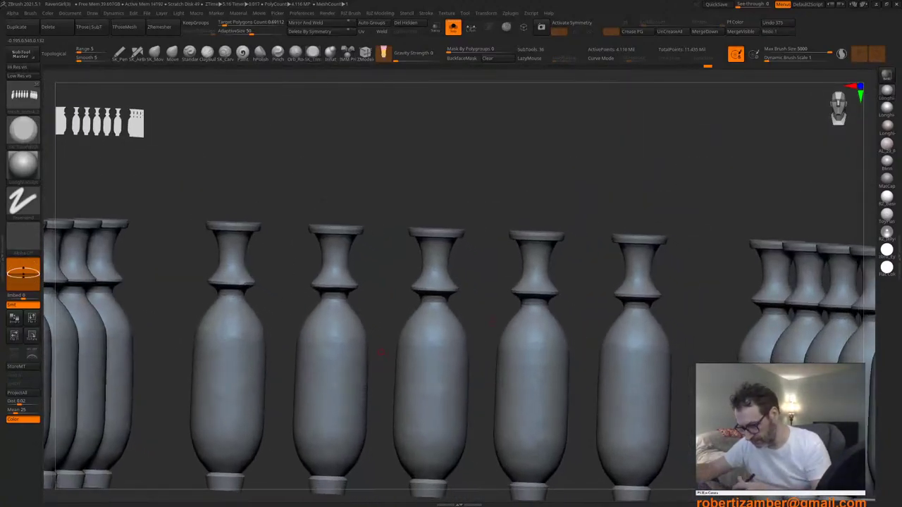
Step: Chip the collar edge of the end baluster in the adjoining side row
alt+right_drag(481, 342, 315, 319)
alt+right_drag(463, 381, 230, 325)
right_drag(462, 275, 468, 395)
ctrl+right_drag(476, 326, 458, 358)
right_click(458, 358)
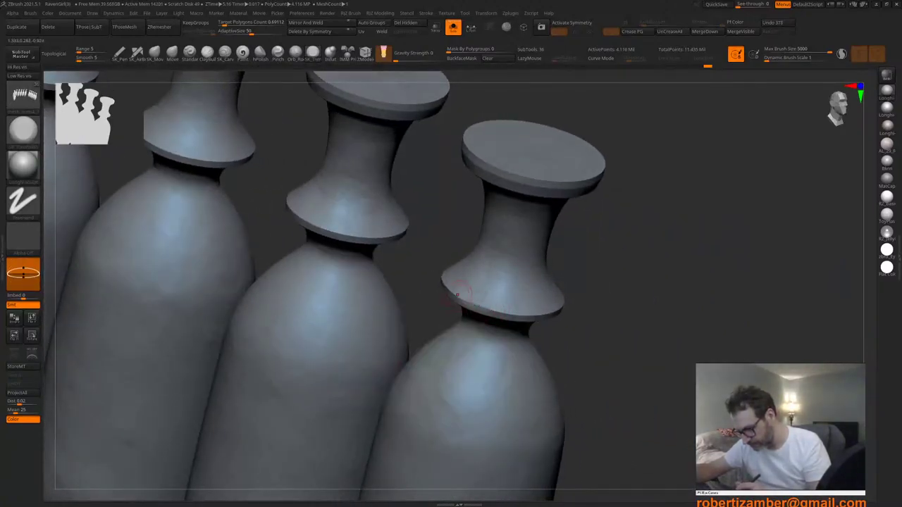
right_drag(458, 295, 446, 351)
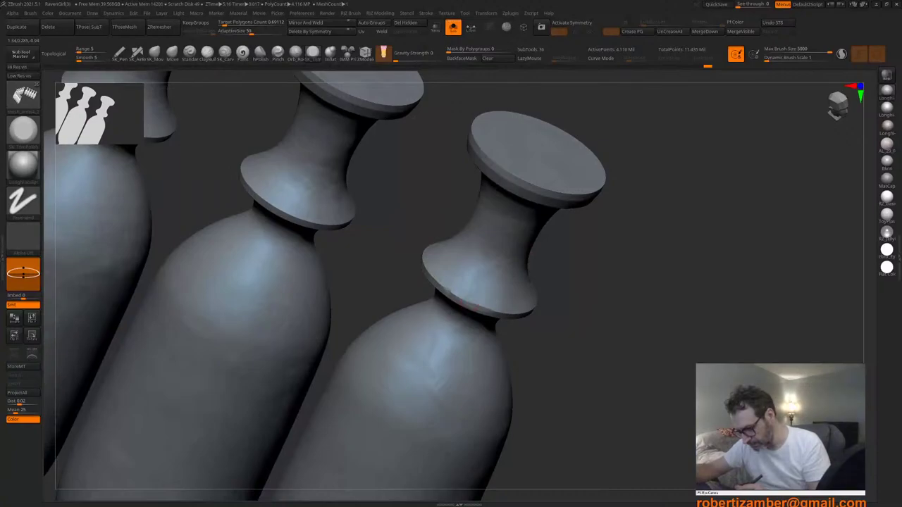
right_drag(467, 304, 404, 256)
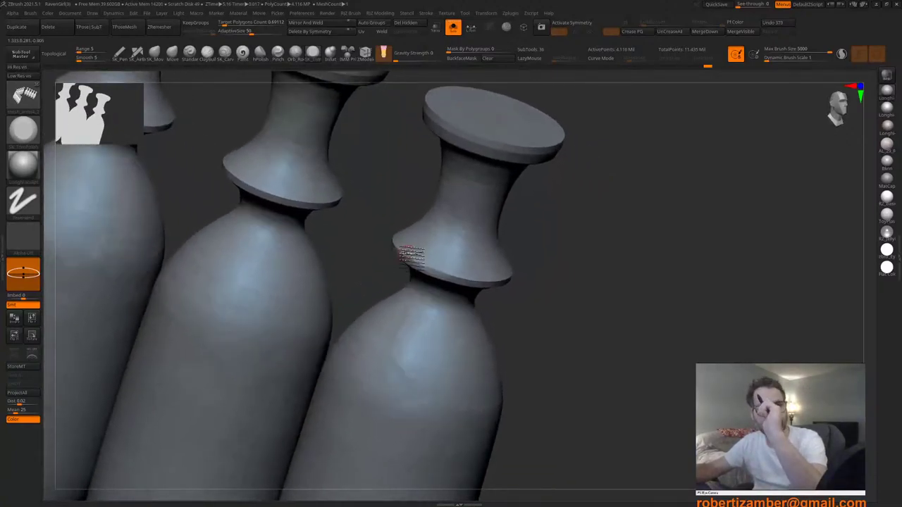
mouse_move(473, 282)
mouse_down()
mouse_move(487, 280)
mouse_move(452, 272)
mouse_up()
Step: Chip the collar edge of the second baluster from the side row's end and undo the last strokes
mouse_move(403, 257)
right_down()
mouse_move(413, 287)
mouse_move(480, 363)
right_up()
right_drag(354, 297, 343, 282)
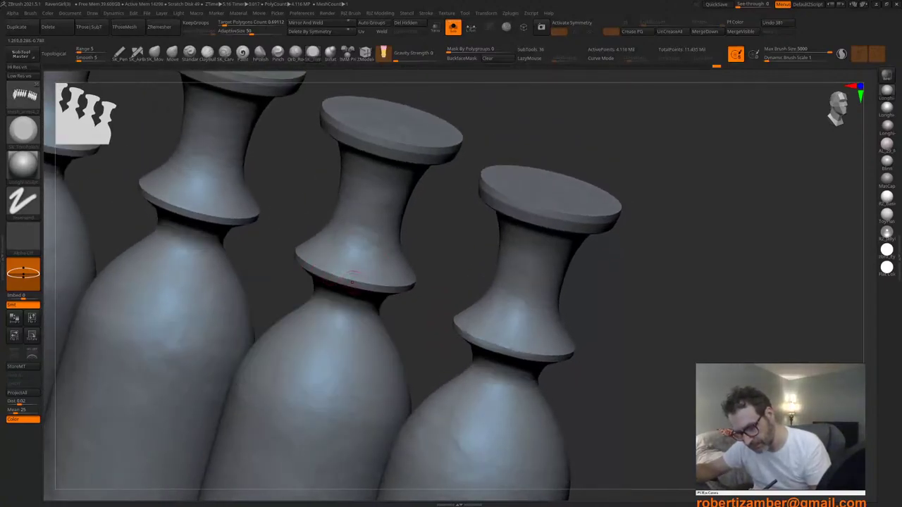
right_drag(306, 260, 344, 305)
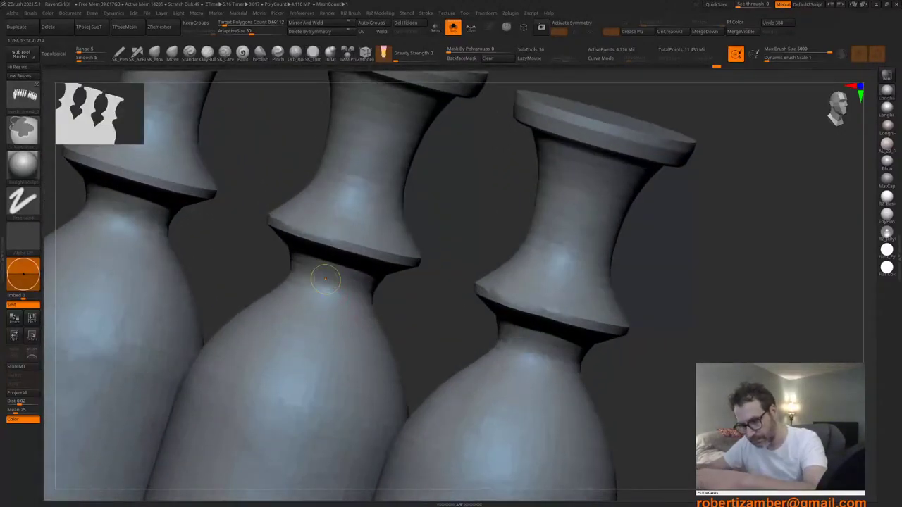
key(ctrl+z)
right_drag(324, 219, 321, 237)
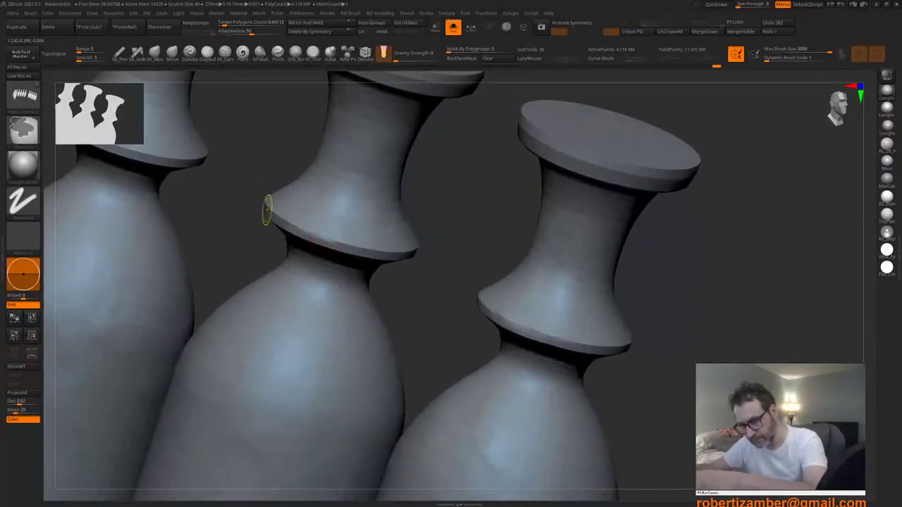
key(ctrl+z)
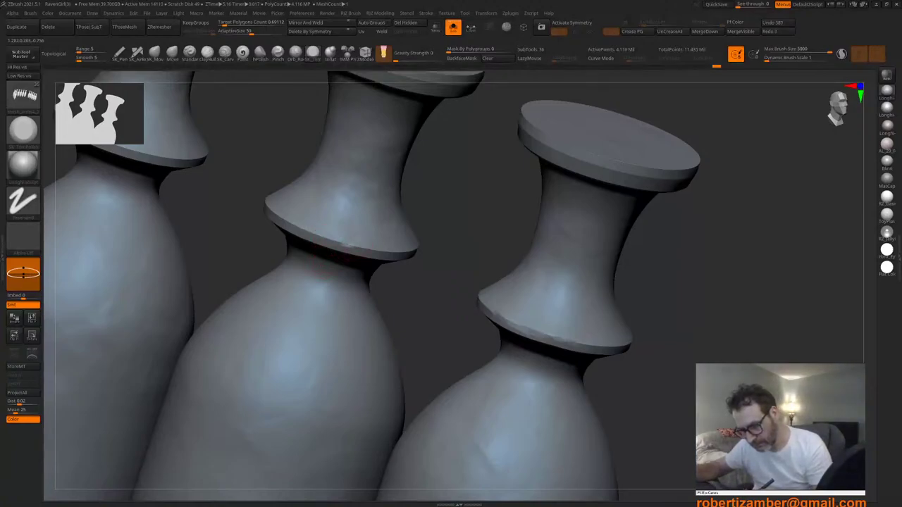
Step: Undo the last stroke and chip the collar edge of the second baluster from the side row's end again
key(ctrl+z)
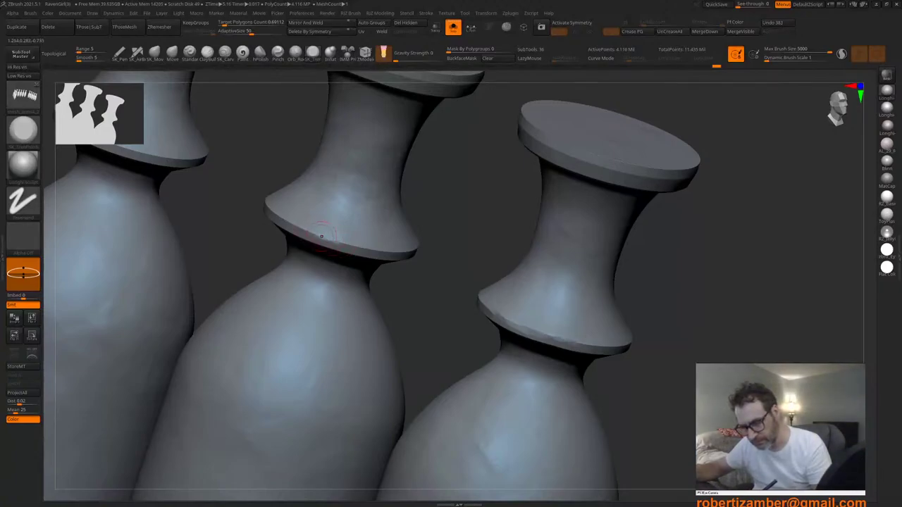
drag(334, 252, 310, 243)
mouse_move(310, 244)
right_down()
mouse_move(264, 242)
mouse_move(302, 243)
right_up()
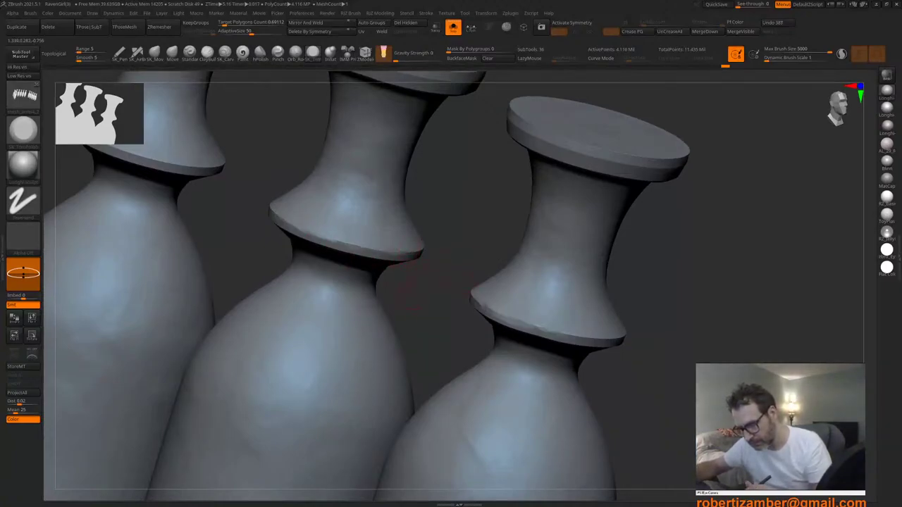
Step: Chip the collar edge of the middle baluster in the side row
ctrl+right_drag(414, 284, 377, 345)
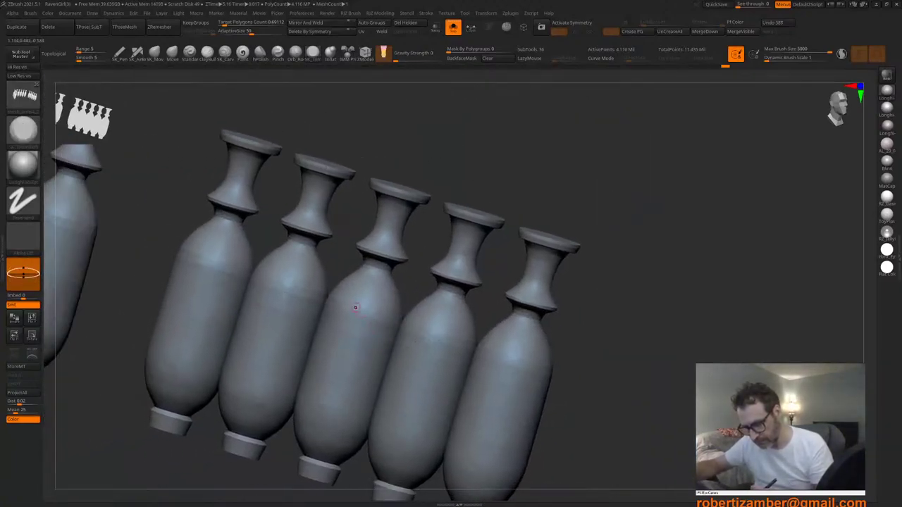
ctrl+right_drag(356, 307, 393, 363)
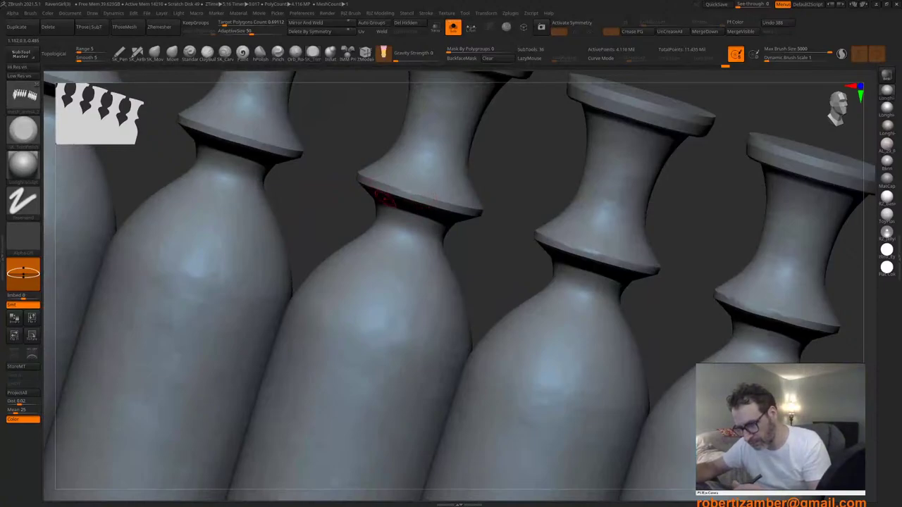
alt+right_drag(391, 205, 424, 291)
mouse_move(435, 264)
mouse_down()
mouse_move(386, 233)
mouse_move(416, 254)
mouse_up()
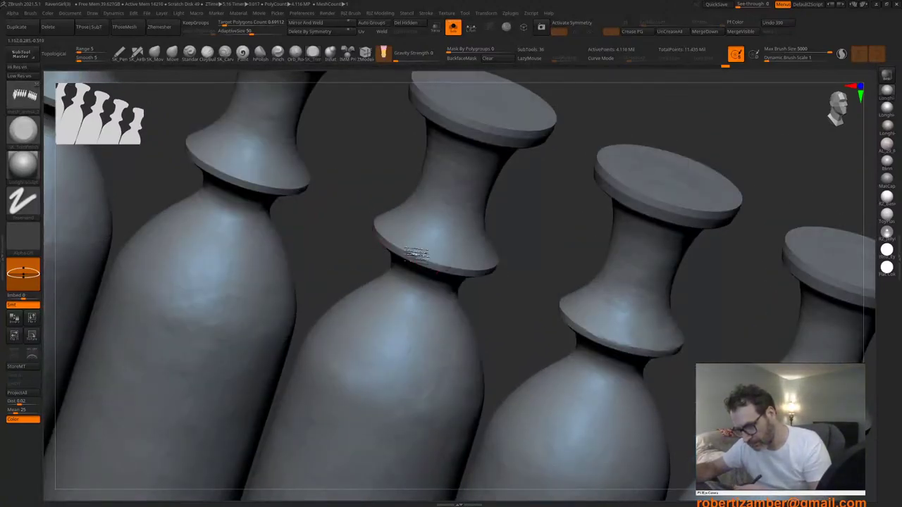
right_drag(417, 254, 404, 251)
Step: Chip the collar edge of the fourth baluster from the side row's end
ctrl+right_drag(395, 281, 377, 335)
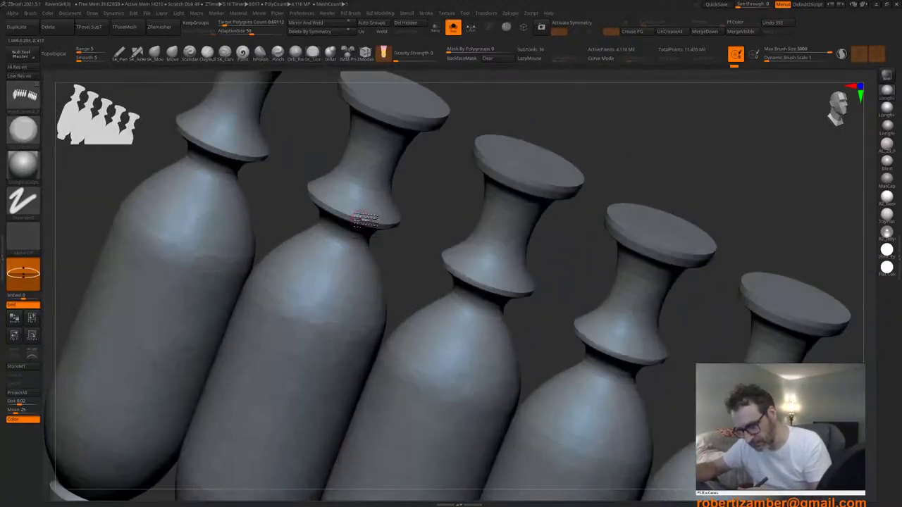
drag(365, 220, 379, 224)
drag(337, 207, 381, 222)
alt+right_drag(354, 242, 400, 289)
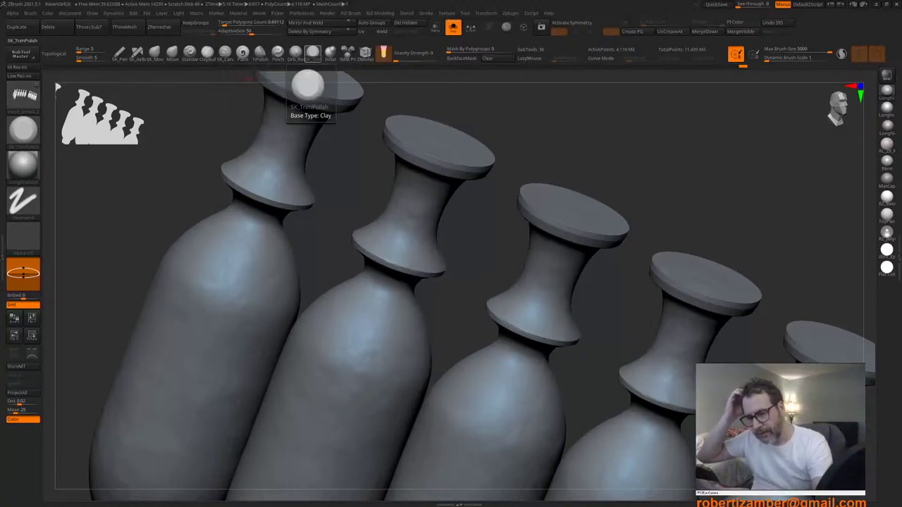
Step: Switch the sculpting brush to Planar
key(b)
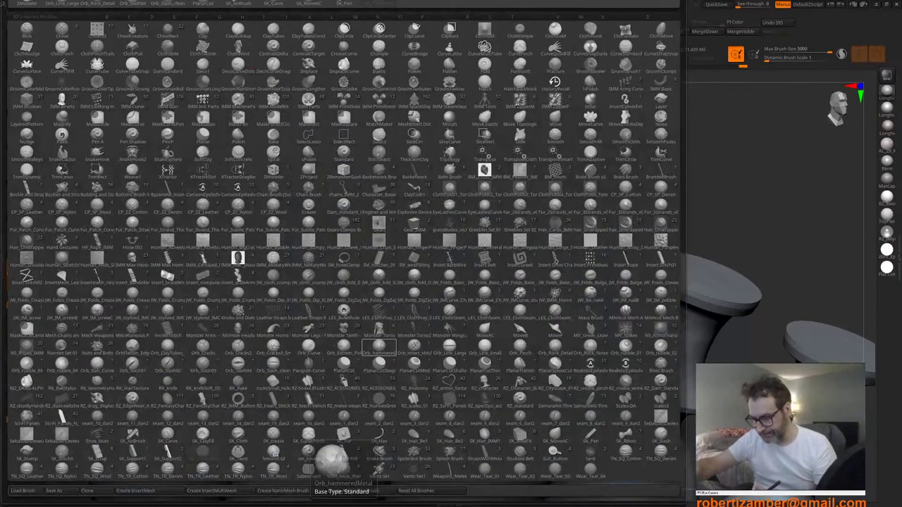
key(c)
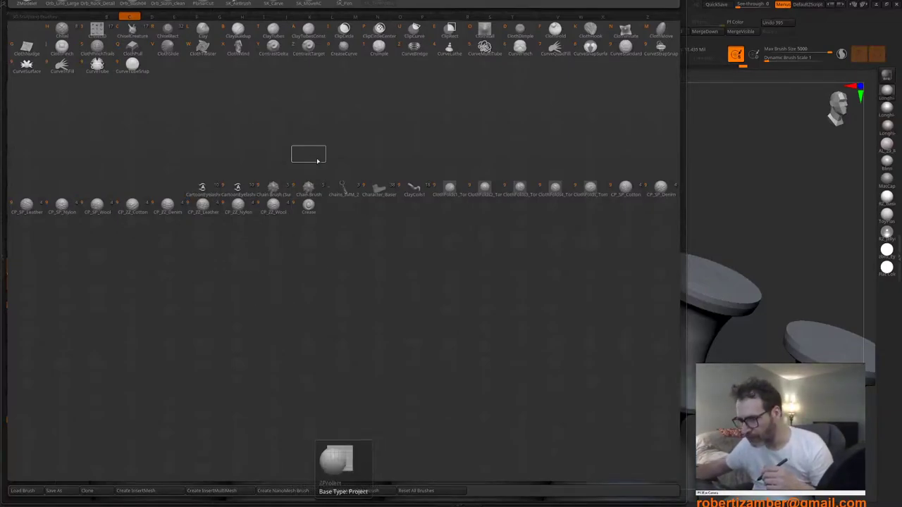
key(b)
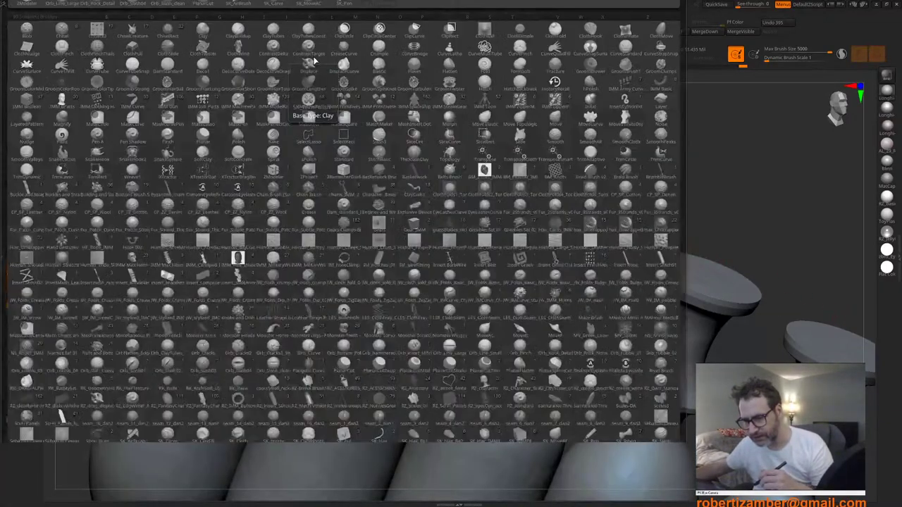
key(p)
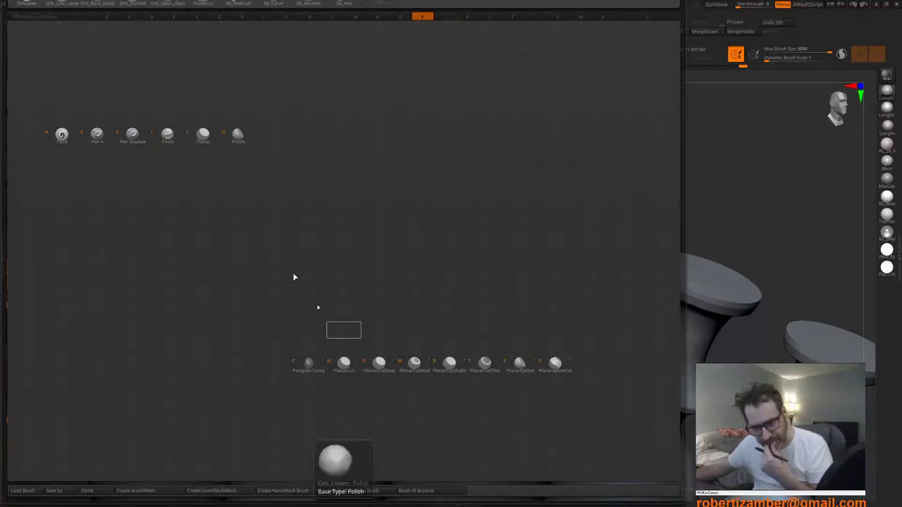
click(203, 135)
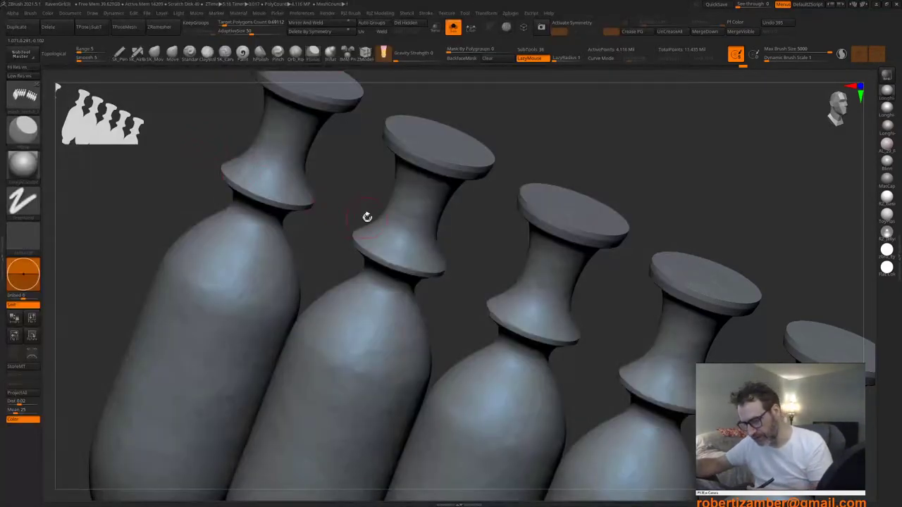
Step: Try flattening the flared collar of the fourth side-row baluster with the Planar brush at different brush sizes
ctrl+right_drag(373, 291, 395, 262)
key(space)
drag(402, 258, 394, 256)
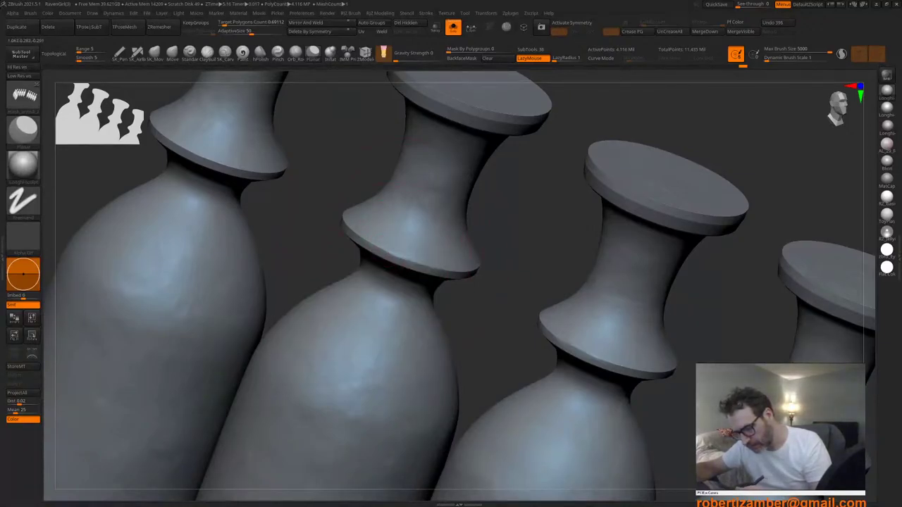
key(space)
mouse_move(415, 264)
mouse_down()
mouse_move(402, 254)
mouse_move(417, 209)
mouse_up()
drag(408, 241, 422, 210)
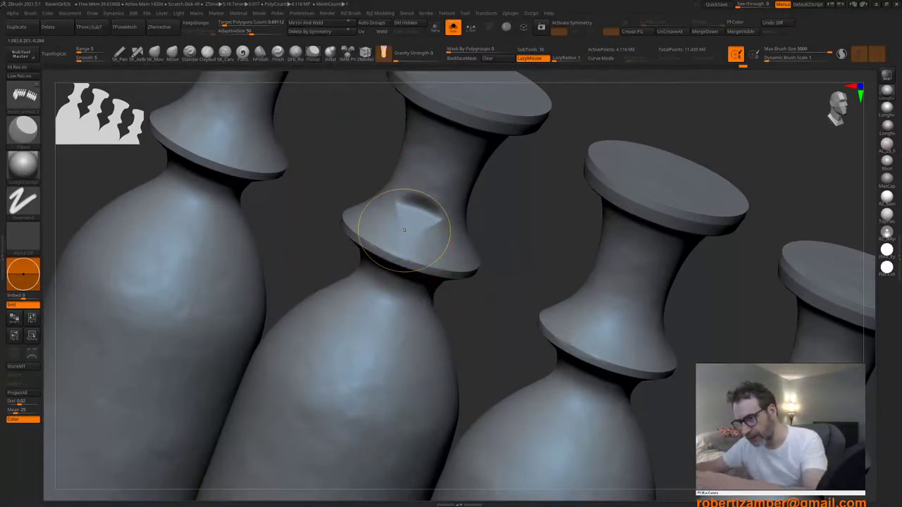
key(ctrl+z)
key(space)
mouse_move(400, 244)
mouse_down()
mouse_move(415, 211)
mouse_move(388, 237)
mouse_up()
key(ctrl+z)
key(space)
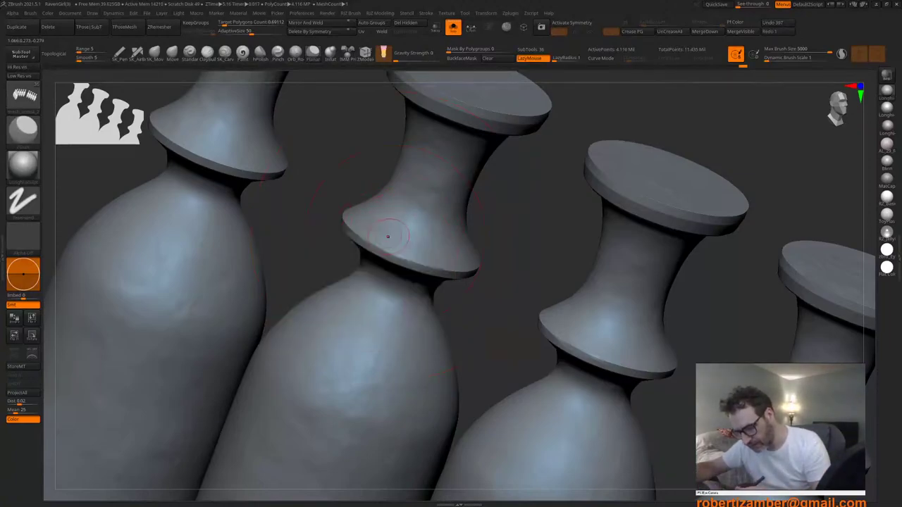
Step: Resize the brush and cut flat facets into the neck of the side row's corner baluster, undoing the last strokes
ctrl+right_drag(369, 236, 389, 361)
mouse_move(325, 208)
ctrl+right_down()
mouse_move(353, 198)
mouse_move(344, 186)
ctrl+right_up()
key(space)
drag(342, 186, 335, 185)
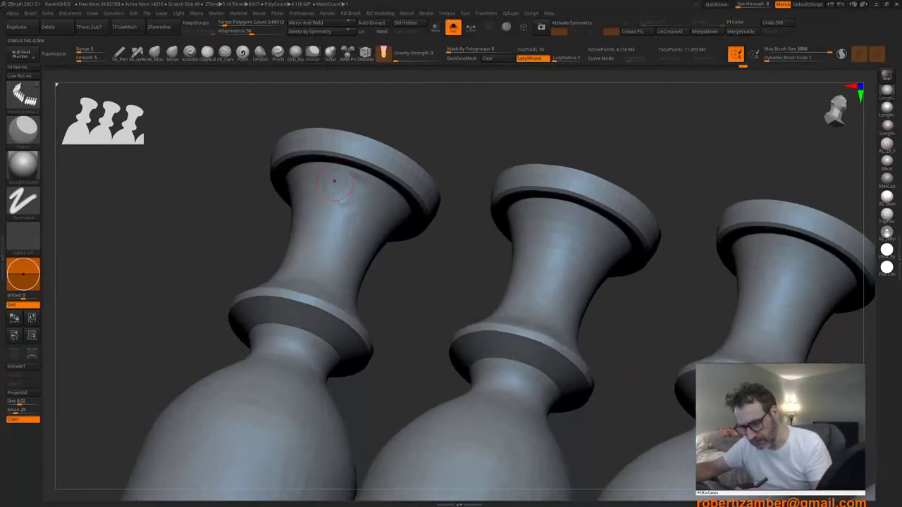
right_drag(321, 219, 317, 240)
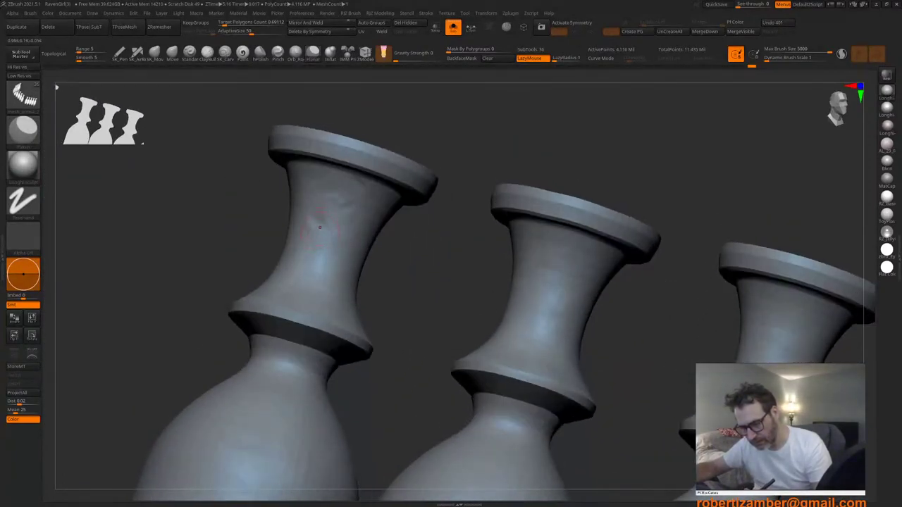
drag(320, 224, 323, 272)
mouse_move(327, 284)
ctrl+right_down()
mouse_move(298, 296)
mouse_move(292, 290)
mouse_move(328, 275)
mouse_move(325, 263)
ctrl+right_up()
key(ctrl+z)
key(ctrl+z)
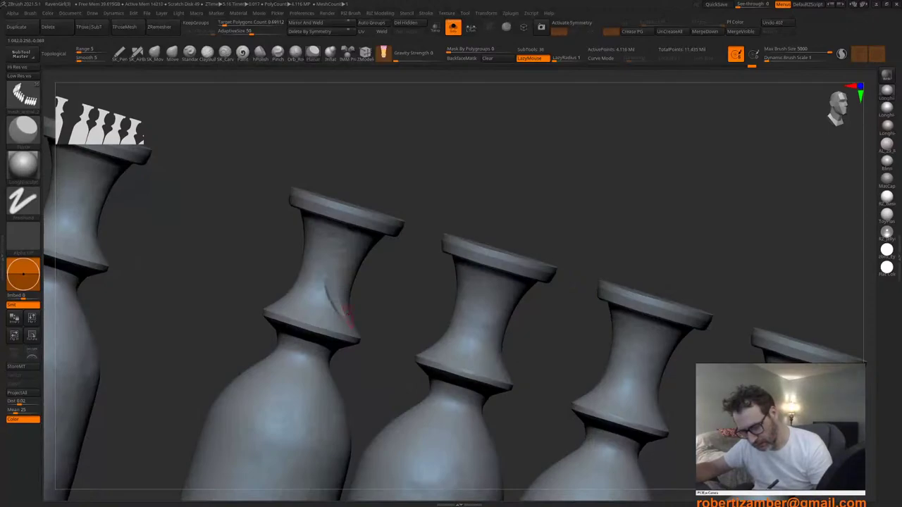
Step: Examine the baluster rows from the front and compare the last neck stroke by undoing and restoring it
right_drag(342, 306, 319, 331)
mouse_move(319, 331)
right_down()
mouse_move(312, 365)
mouse_move(330, 341)
mouse_move(309, 335)
right_up()
right_drag(392, 384, 339, 367)
mouse_move(340, 367)
right_down()
mouse_move(409, 374)
mouse_move(299, 364)
right_up()
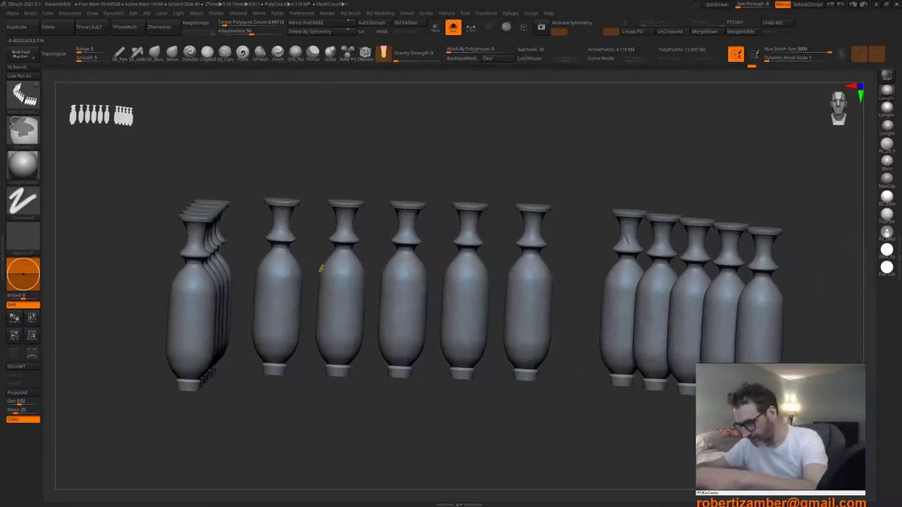
key(ctrl+z)
alt+right_drag(465, 330, 433, 349)
ctrl+right_drag(434, 349, 419, 337)
right_click(419, 337)
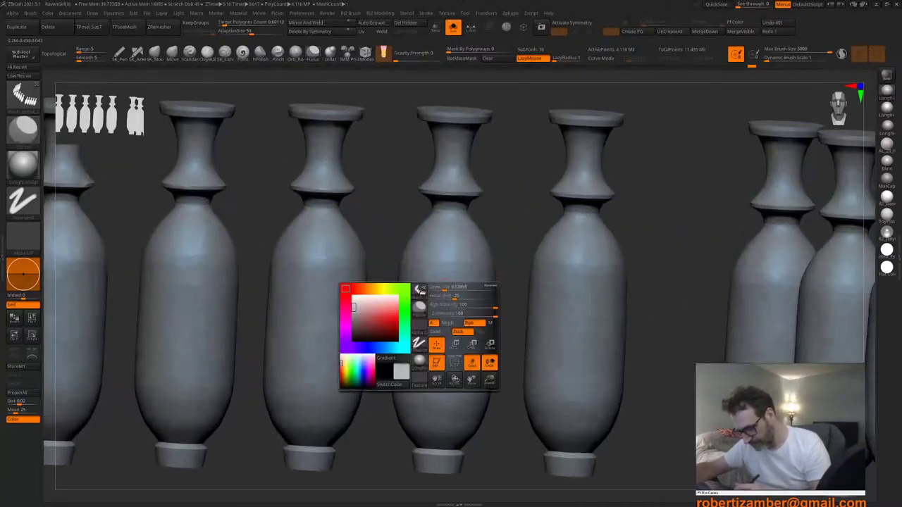
key(ctrl+shift+z)
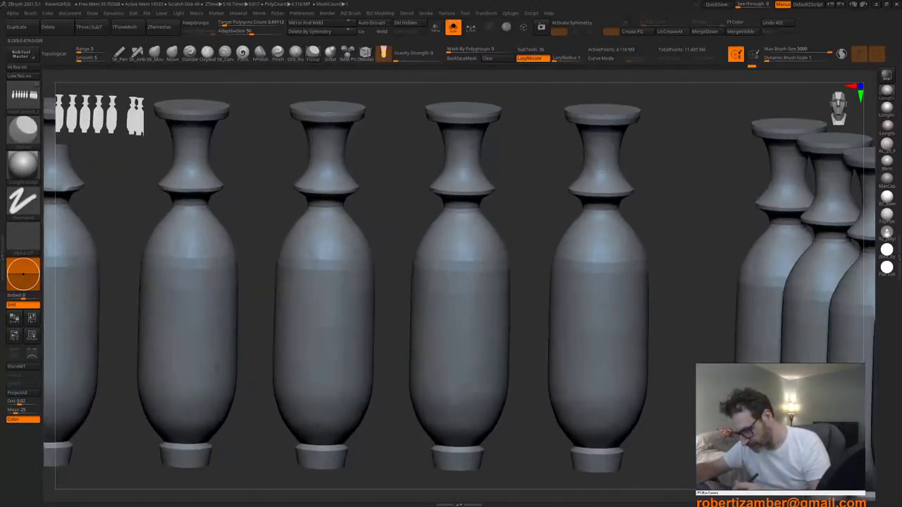
right_click(407, 338)
right_drag(441, 285, 419, 295)
alt+right_drag(400, 364, 373, 386)
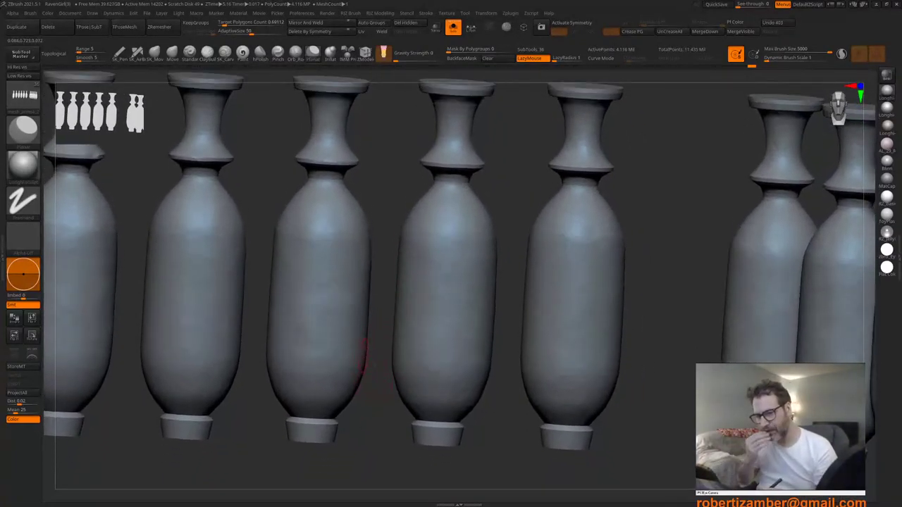
Step: Flatten uneven patches down the body of the center row's middle baluster, undoing and redoing strokes along the way
right_drag(323, 227, 319, 249)
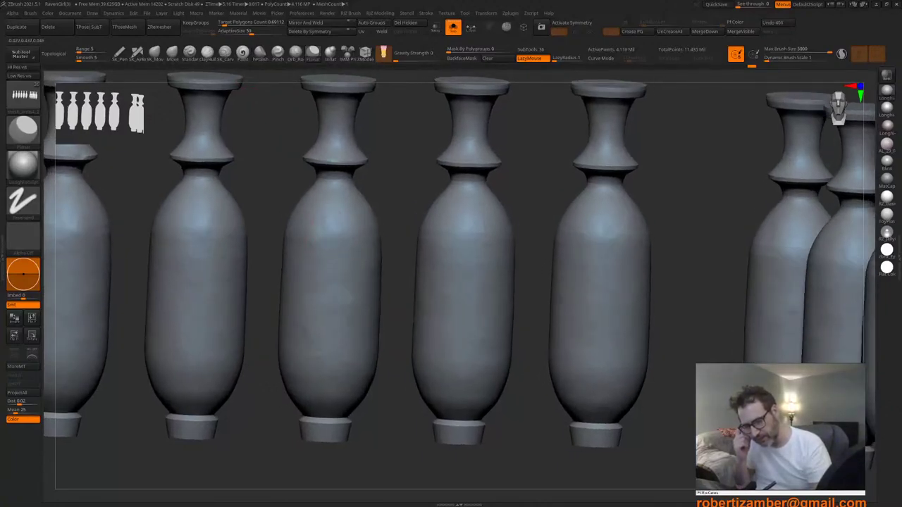
key(ctrl+shift+z)
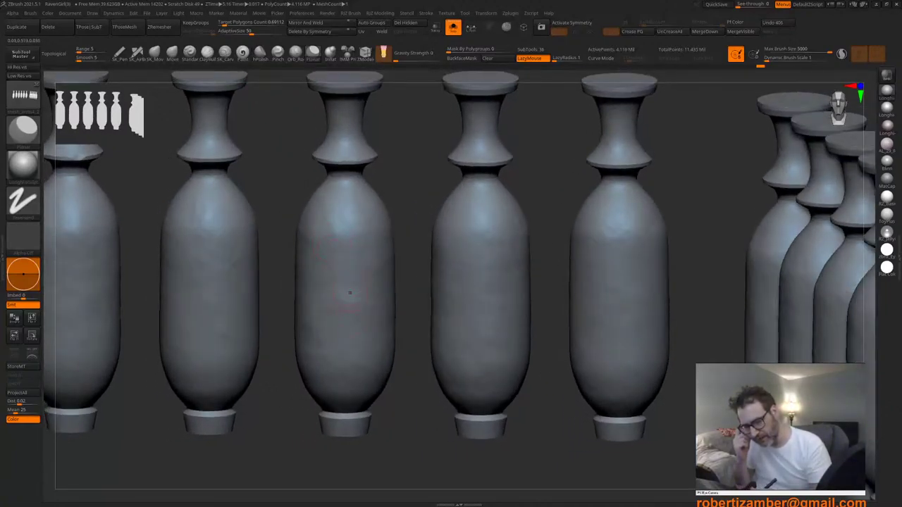
right_drag(336, 358, 318, 354)
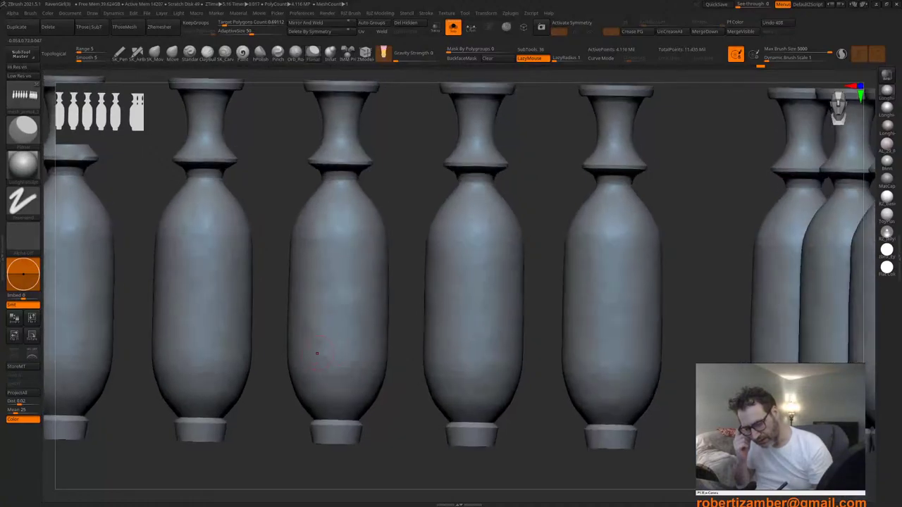
key(ctrl+z)
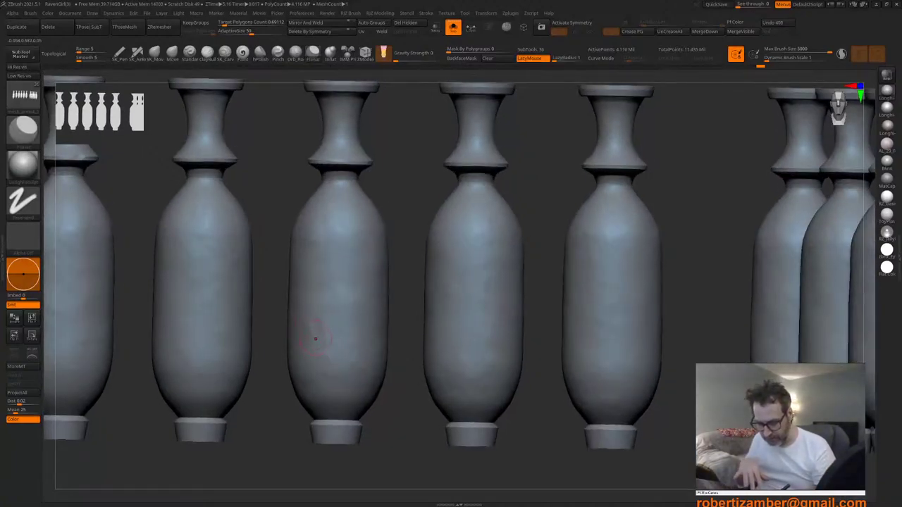
drag(316, 339, 321, 353)
mouse_move(323, 356)
right_down()
mouse_move(308, 358)
mouse_move(318, 359)
right_up()
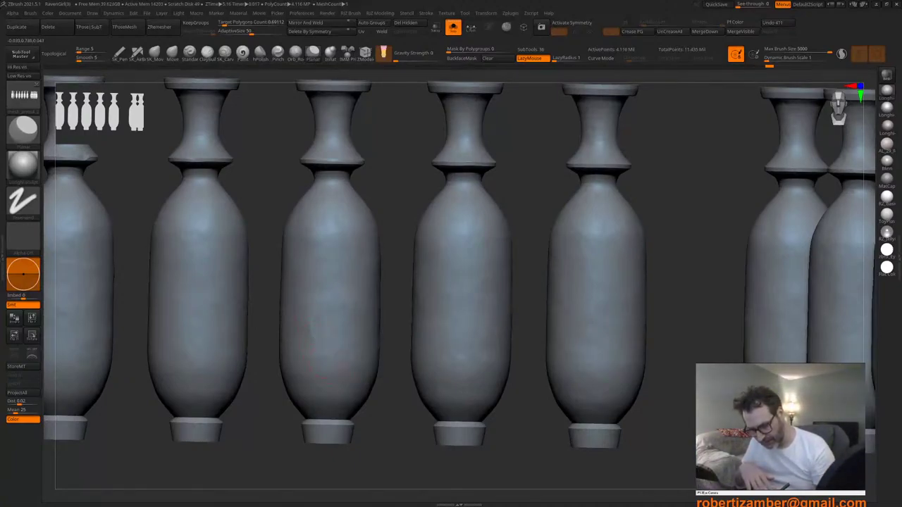
key(ctrl+shift+z)
key(ctrl+shift+z)
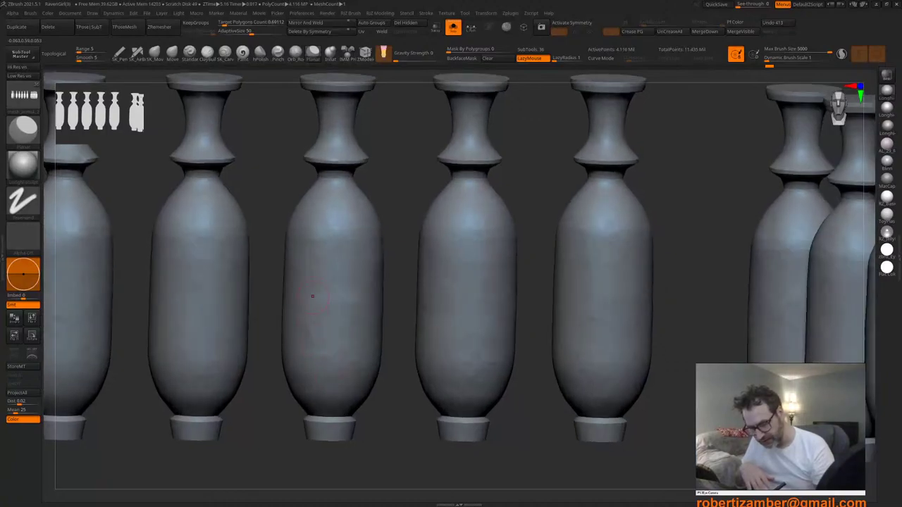
key(ctrl+z)
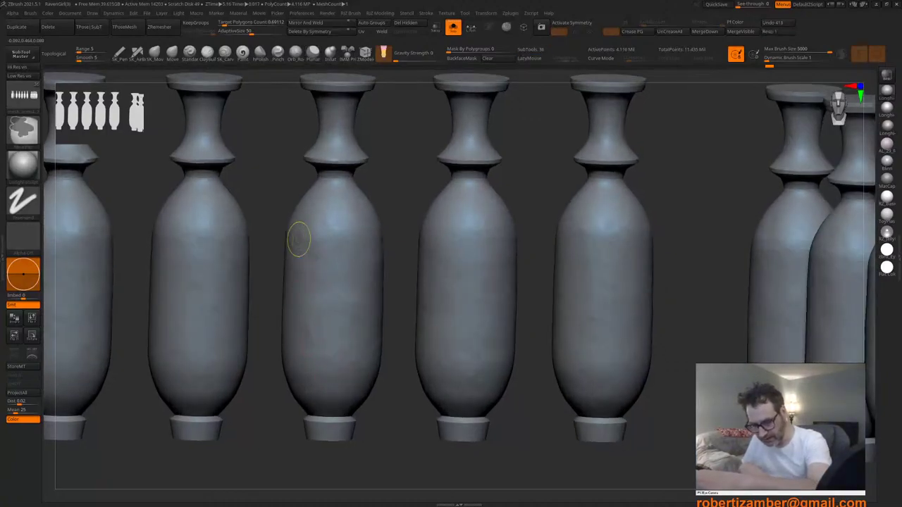
Step: Resize the brush and flatten uneven patches on the body of the second baluster in the center row
mouse_move(315, 394)
ctrl+right_down()
mouse_move(275, 387)
mouse_move(319, 378)
mouse_move(280, 357)
ctrl+right_up()
key(space)
drag(314, 324, 300, 325)
drag(309, 303, 304, 254)
key(space)
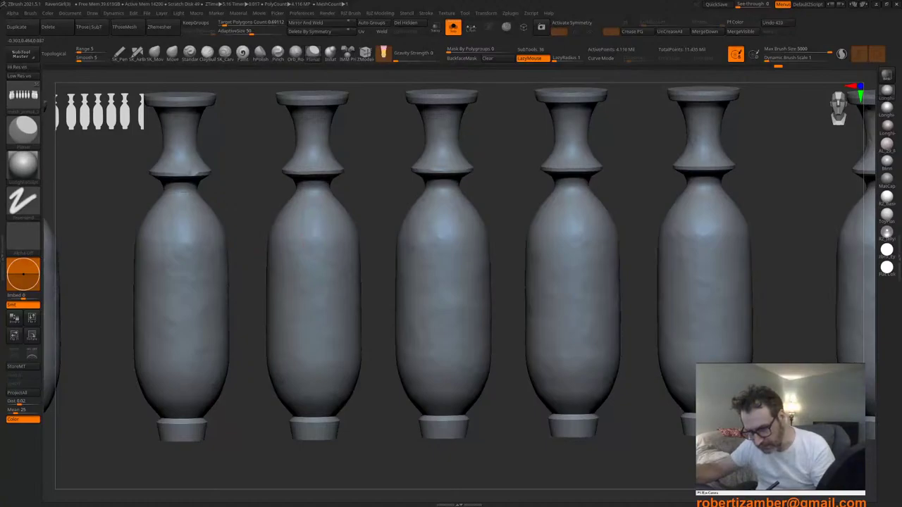
right_drag(306, 253, 313, 247)
key(space)
drag(312, 248, 318, 248)
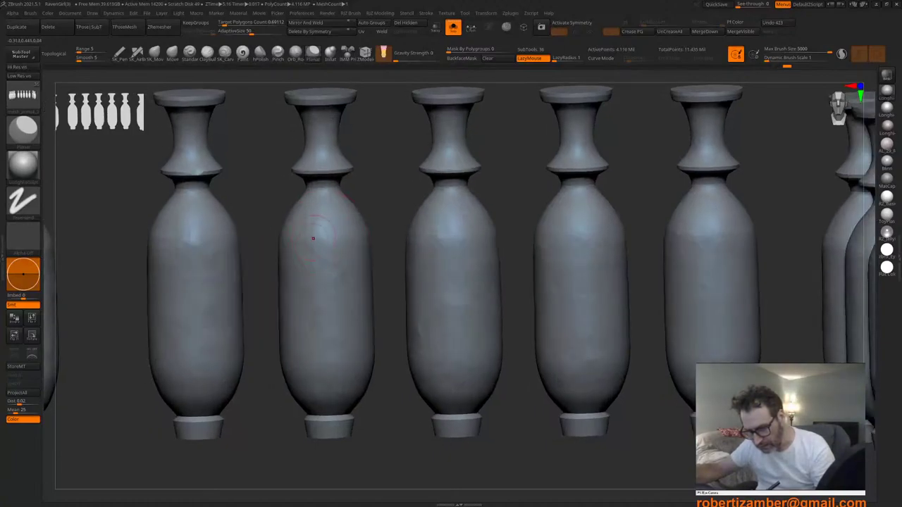
Step: Flatten uneven patches on the body of the center row's first baluster
right_drag(332, 282, 387, 339)
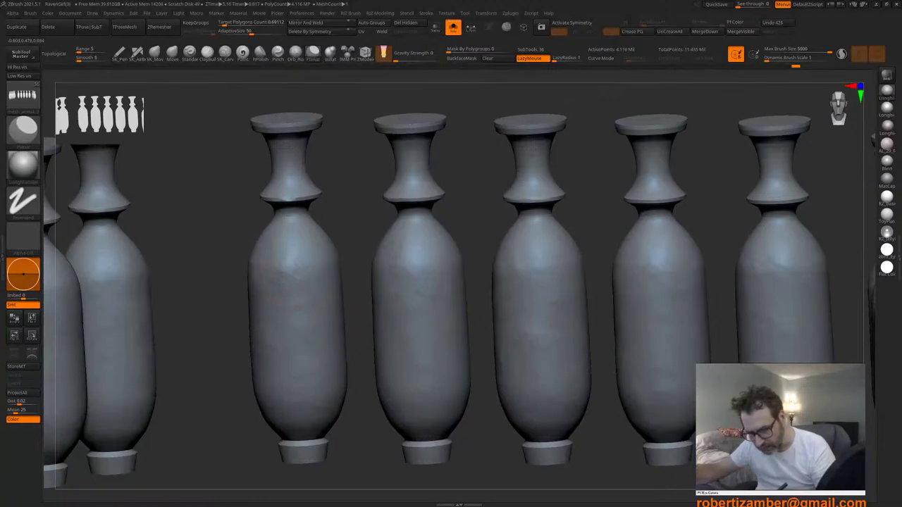
drag(263, 294, 266, 290)
right_drag(267, 290, 303, 303)
drag(303, 304, 296, 331)
Step: Resize the brush, flatten patches on the body of the adjoining side row's nearest baluster and undo the last stroke
mouse_move(290, 340)
alt+right_down()
mouse_move(305, 310)
mouse_move(298, 384)
mouse_move(321, 366)
alt+right_up()
mouse_move(273, 316)
ctrl+right_down()
mouse_move(284, 347)
mouse_move(317, 367)
mouse_move(312, 330)
ctrl+right_up()
key(space)
click(306, 325)
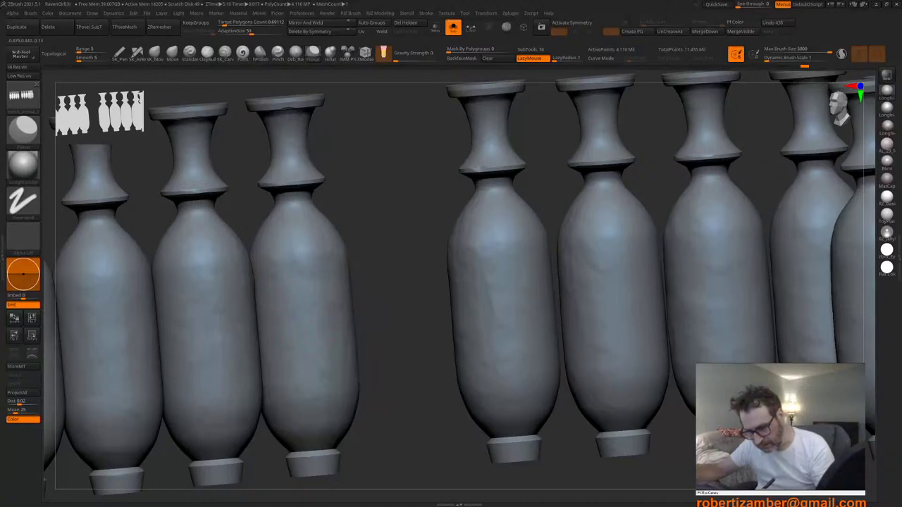
right_drag(361, 287, 315, 303)
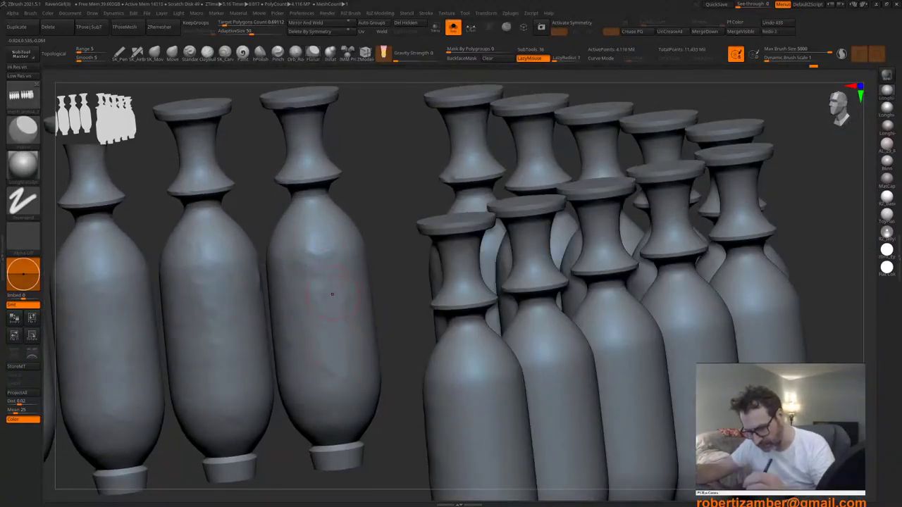
key(ctrl+z)
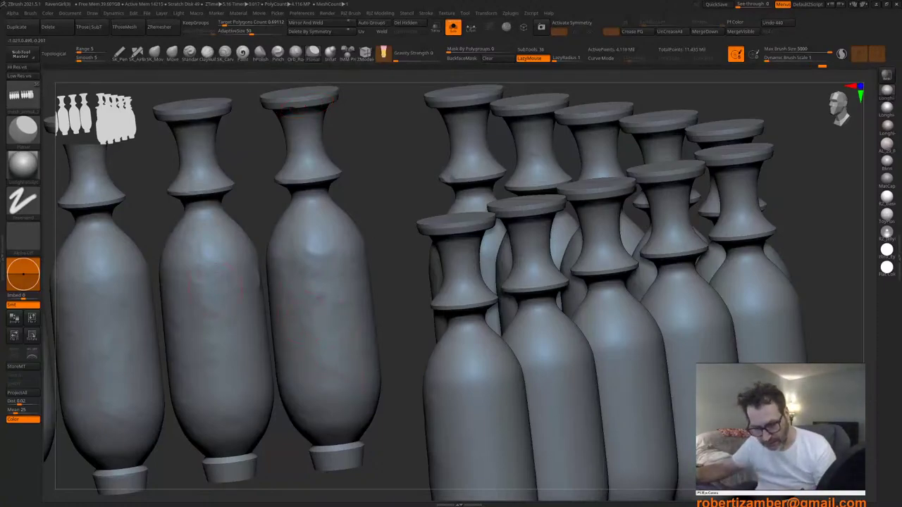
right_drag(214, 290, 221, 298)
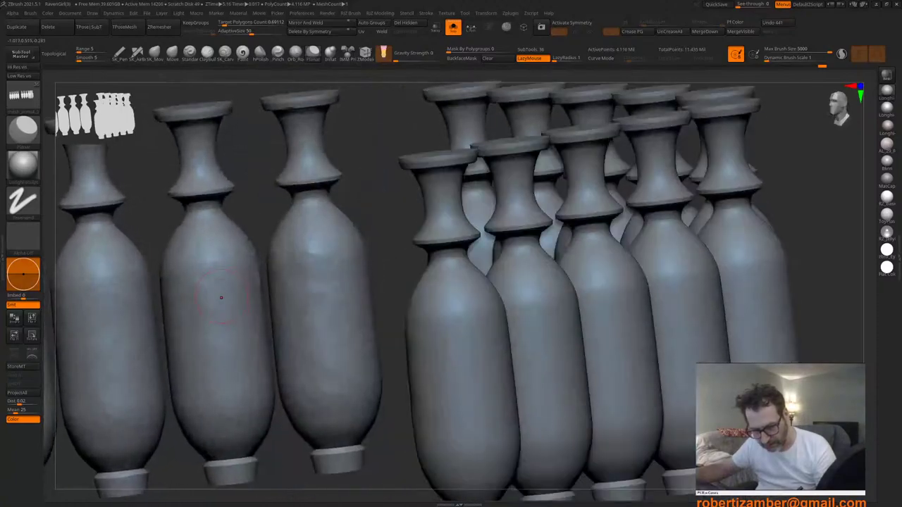
drag(254, 289, 260, 288)
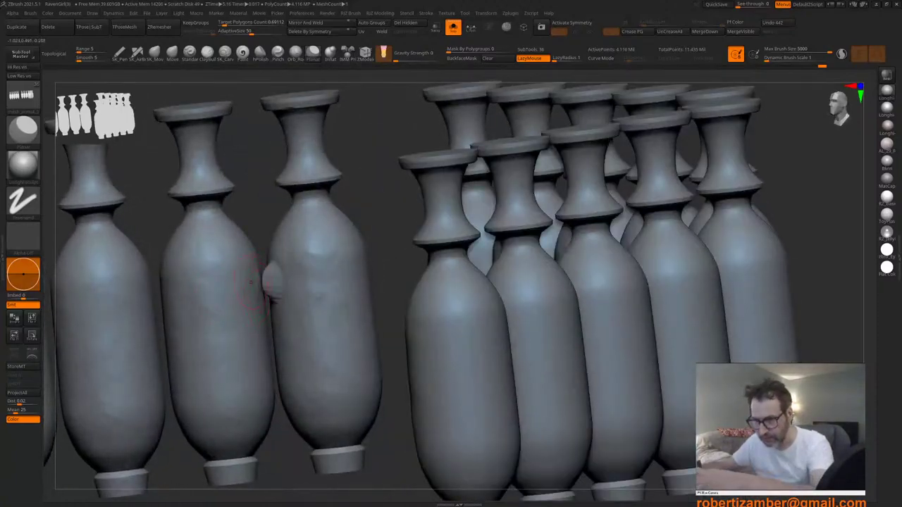
key(ctrl+z)
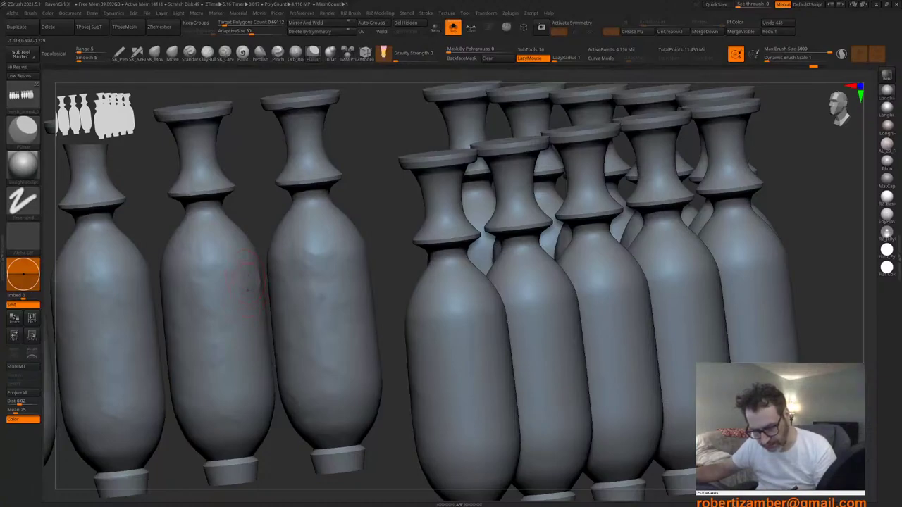
drag(248, 290, 260, 291)
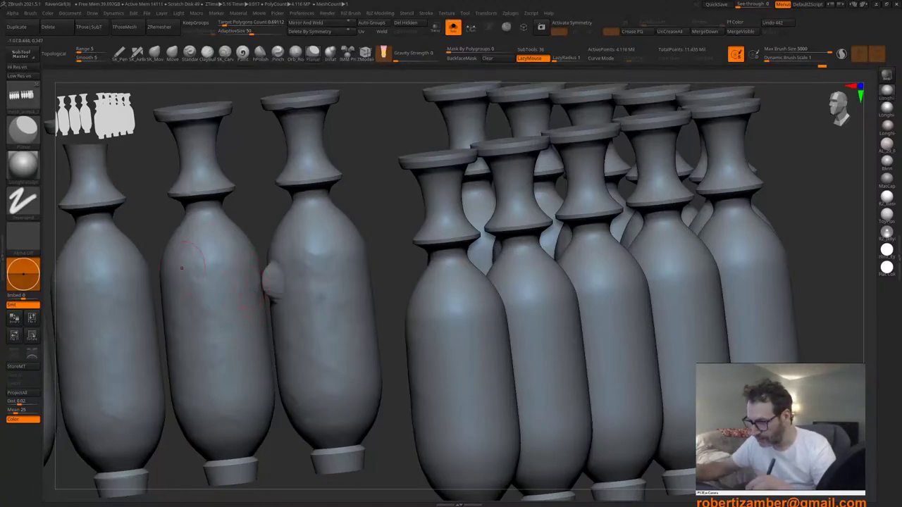
key(ctrl+z)
key(shift)
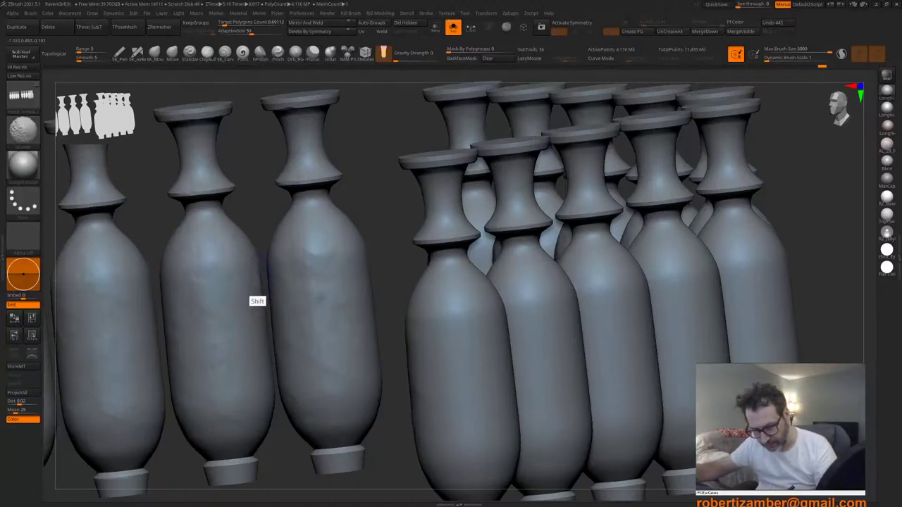
shift+drag(247, 273, 188, 246)
key(ctrl+z)
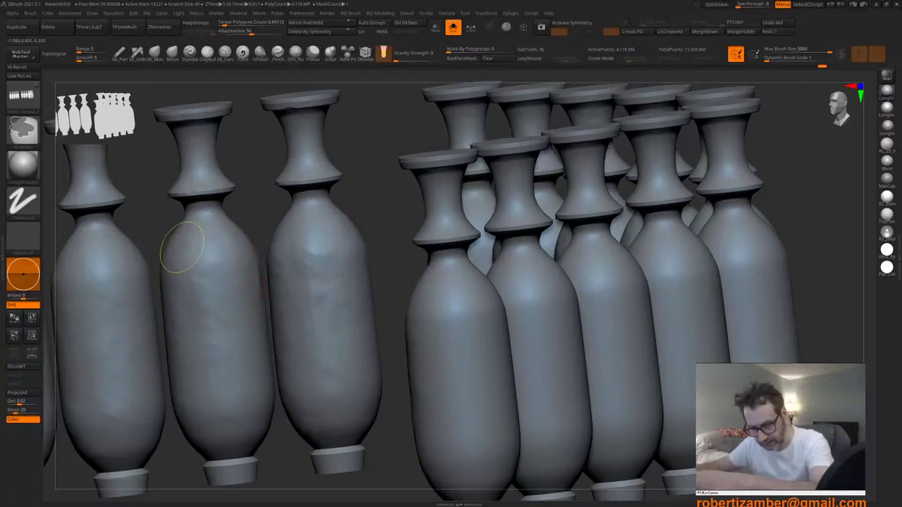
key(ctrl+z)
key(ctrl+z)
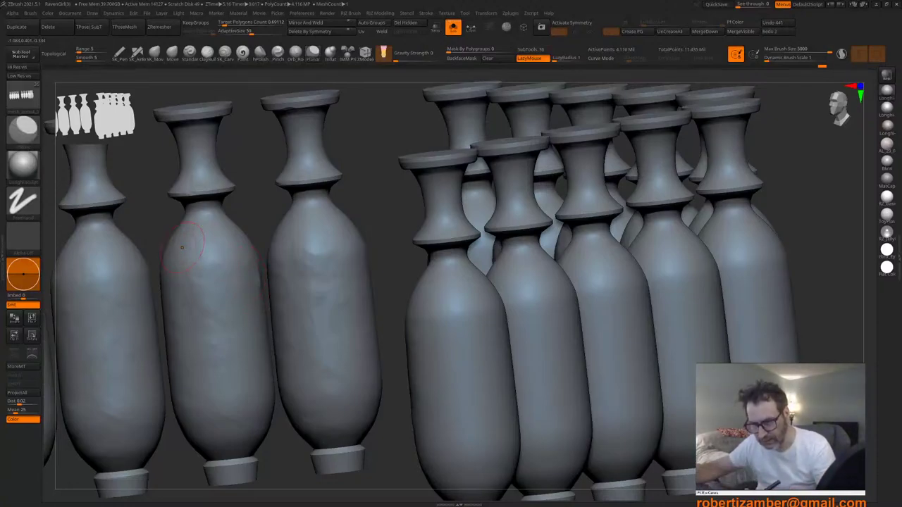
Step: Polish uneven flat patches into the bodies of the side row's balusters with the resized hPolish brush
click(261, 53)
drag(395, 282, 338, 282)
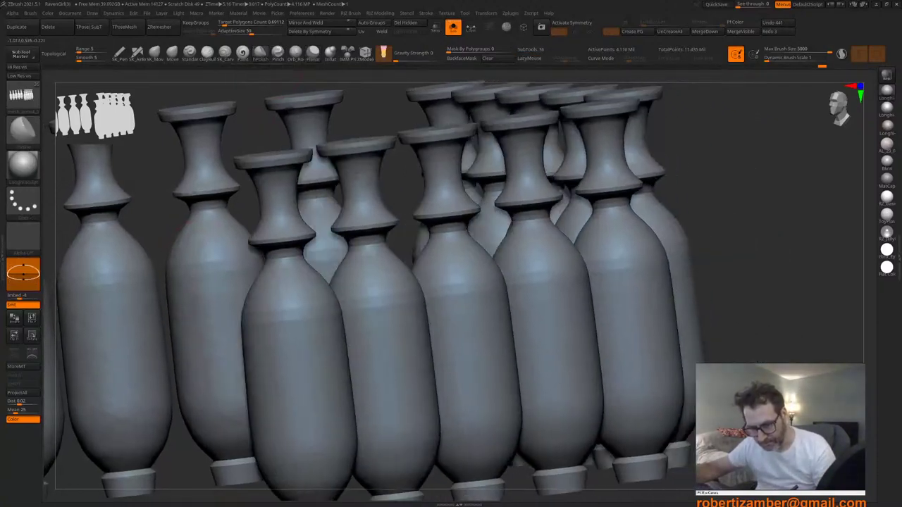
mouse_move(246, 294)
right_down()
mouse_move(302, 291)
mouse_move(255, 277)
mouse_move(233, 322)
mouse_move(254, 314)
right_up()
right_click(254, 313)
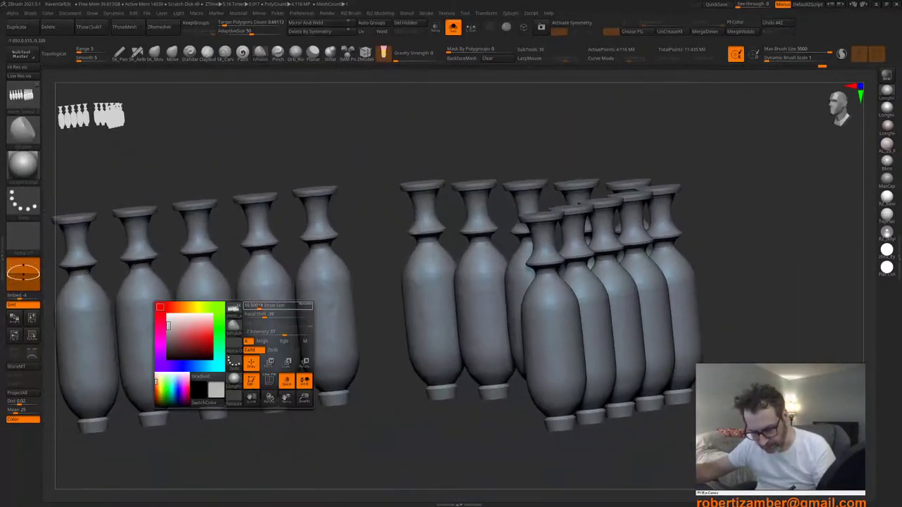
drag(241, 291, 263, 298)
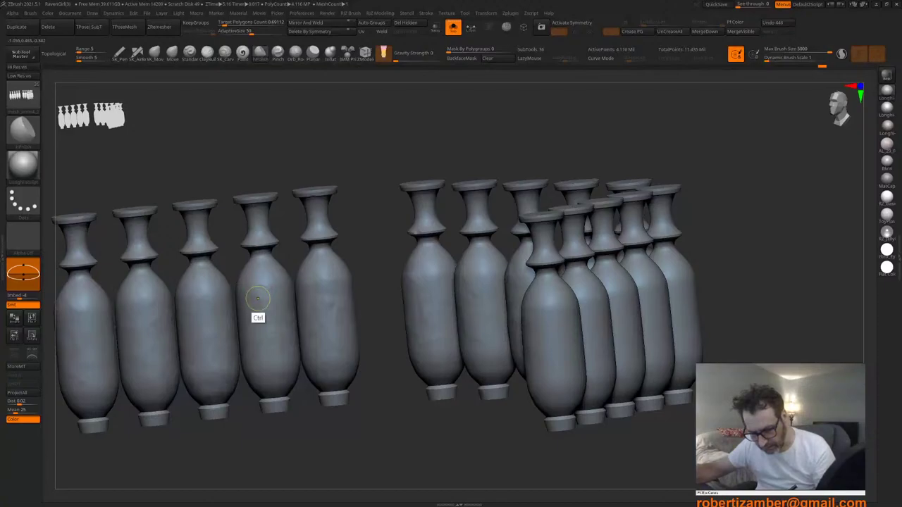
ctrl+right_drag(258, 317, 255, 301)
mouse_move(254, 301)
mouse_down()
mouse_move(245, 310)
mouse_move(276, 347)
mouse_up()
alt+right_drag(288, 355, 251, 364)
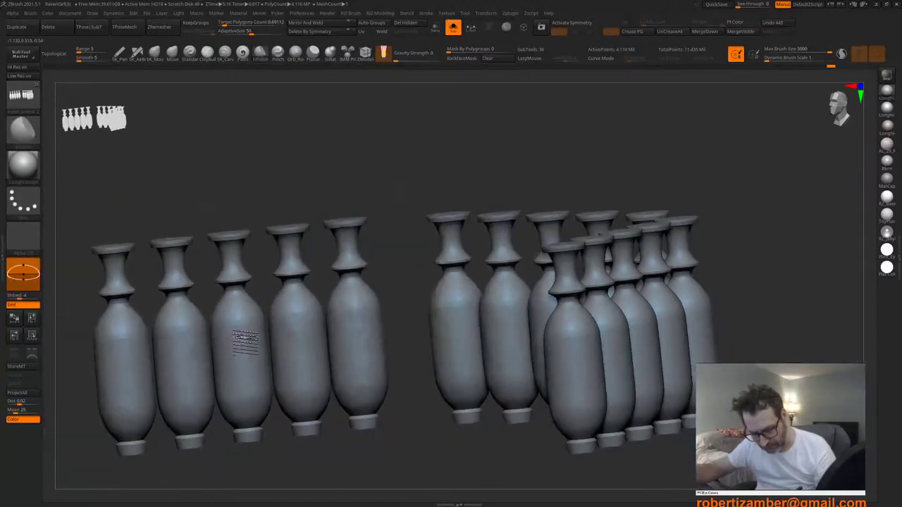
ctrl+right_drag(241, 325, 290, 325)
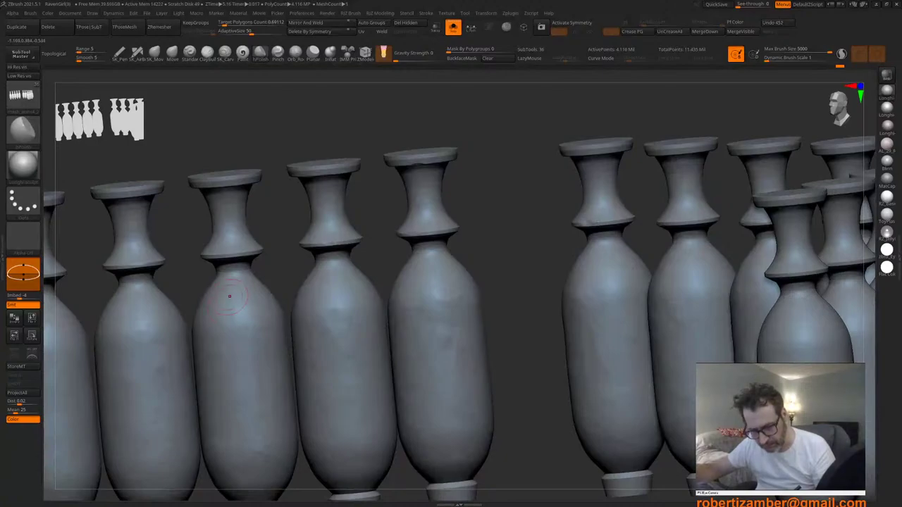
Step: Flatten worn facets into the neck collar rims of the side row's balusters using the Planar brush at an adjusted size
mouse_move(232, 297)
alt+right_down()
mouse_move(269, 376)
mouse_move(259, 377)
mouse_move(292, 372)
mouse_move(277, 360)
mouse_move(297, 374)
alt+right_up()
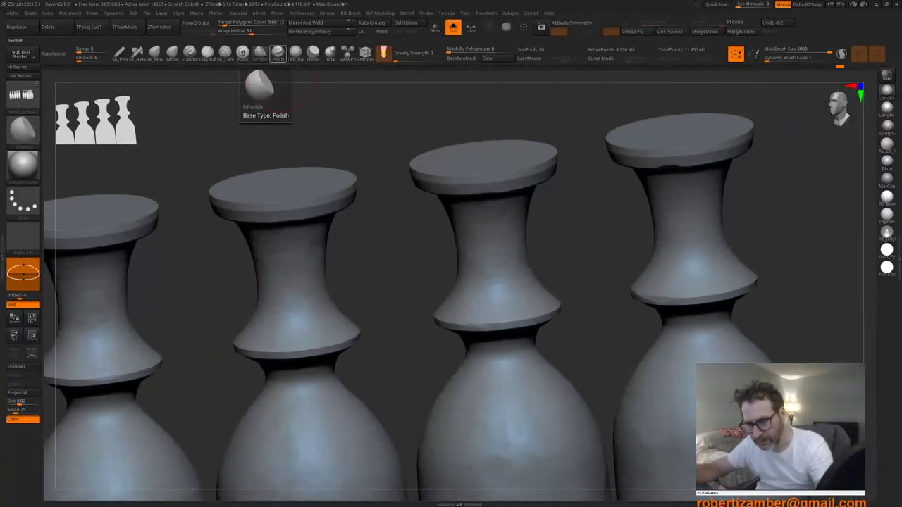
click(154, 52)
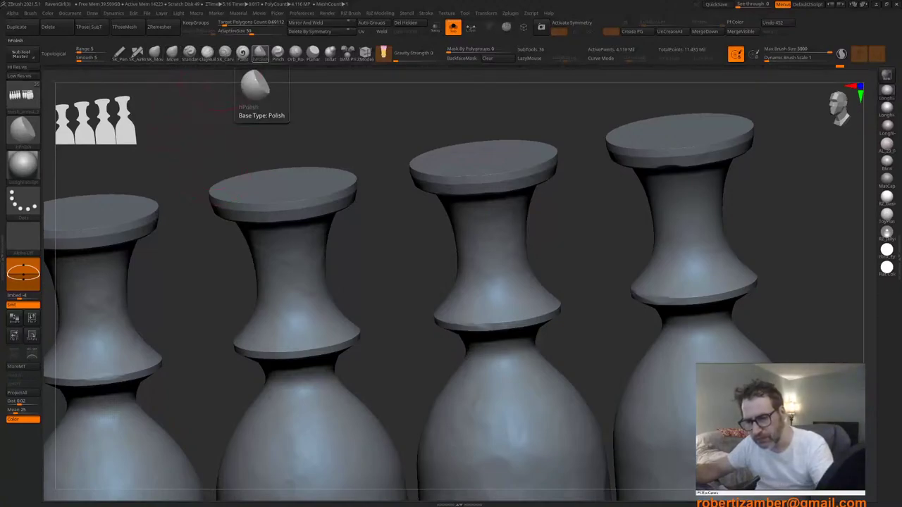
click(260, 53)
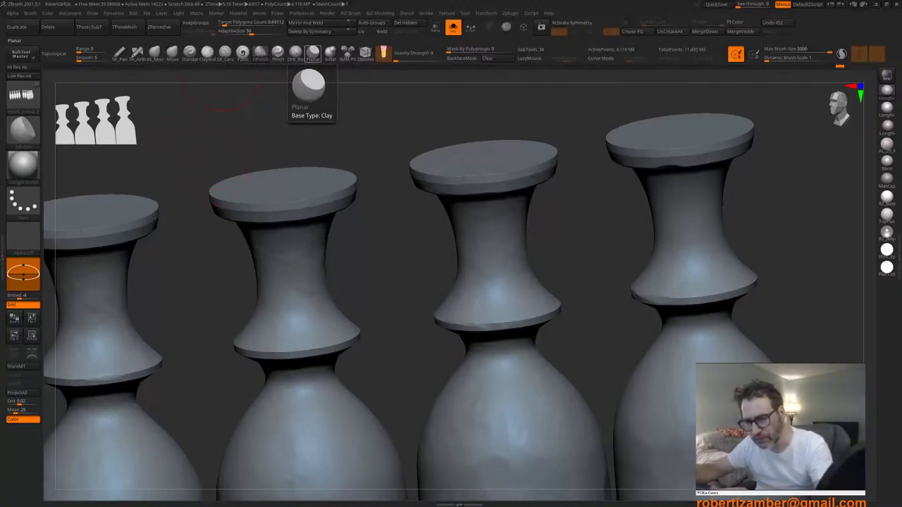
click(313, 53)
key(space)
drag(305, 363, 296, 363)
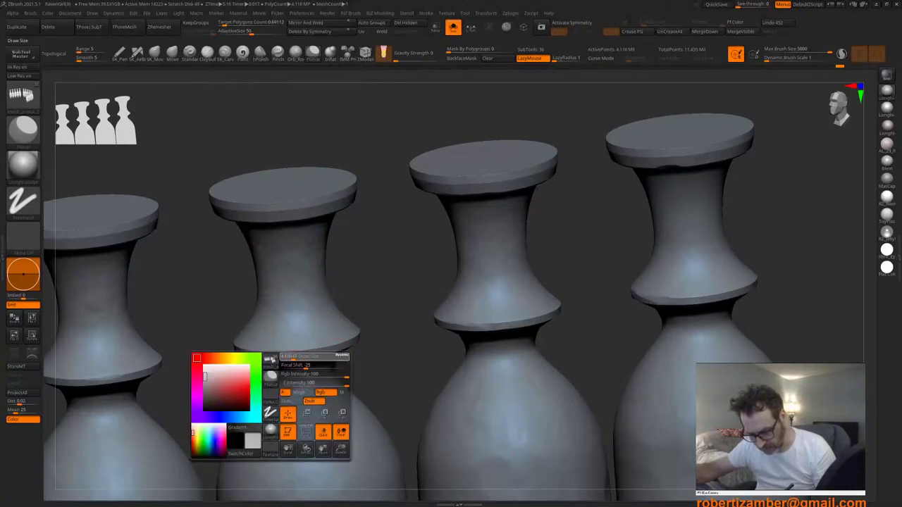
key(space)
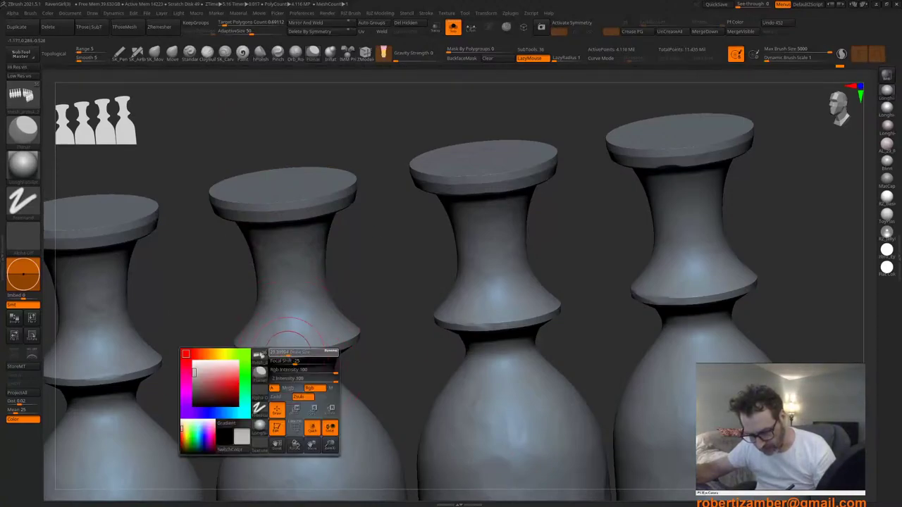
right_drag(296, 334, 298, 350)
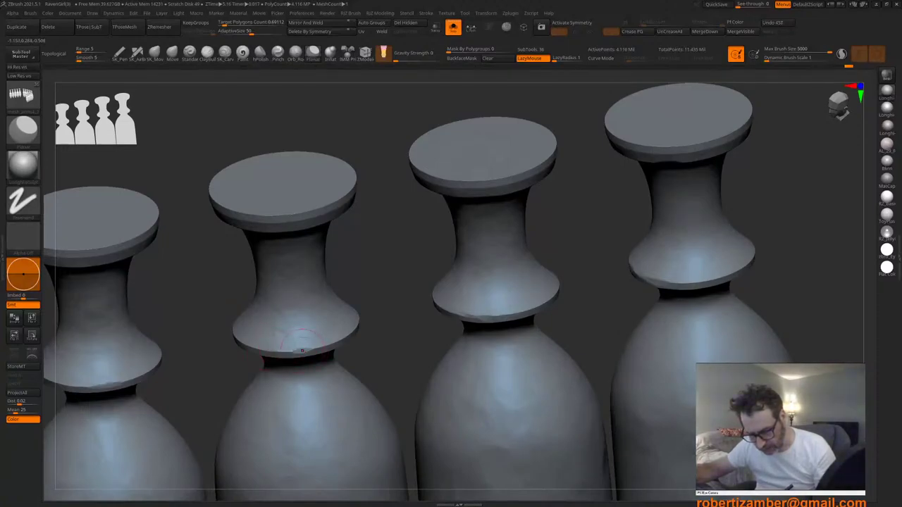
mouse_move(297, 352)
ctrl+right_down()
mouse_move(246, 342)
mouse_move(234, 387)
mouse_move(312, 360)
mouse_move(317, 366)
ctrl+right_up()
mouse_move(373, 303)
right_down()
mouse_move(384, 338)
mouse_move(437, 339)
right_up()
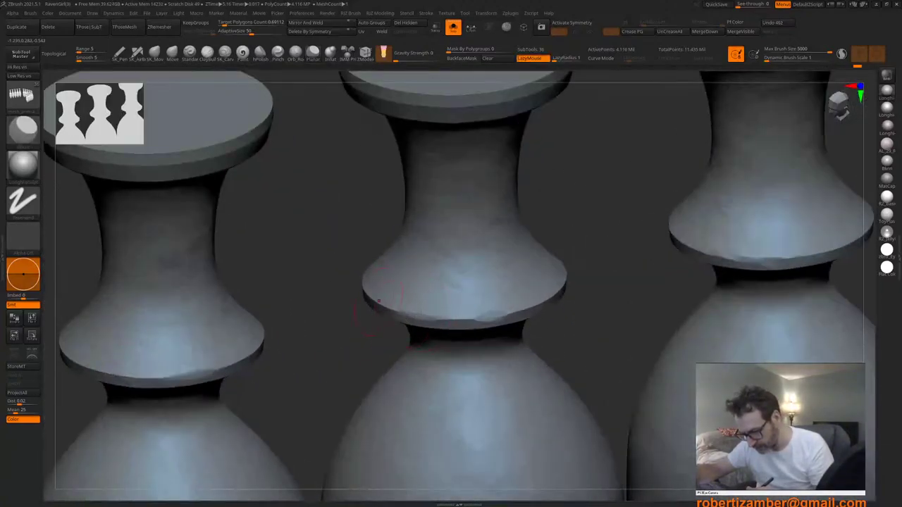
Step: Chip more of the side row's collar edges, undo the last Planar stroke and smooth the middle baluster's collar
ctrl+right_drag(378, 301, 300, 268)
ctrl+right_drag(393, 345, 451, 324)
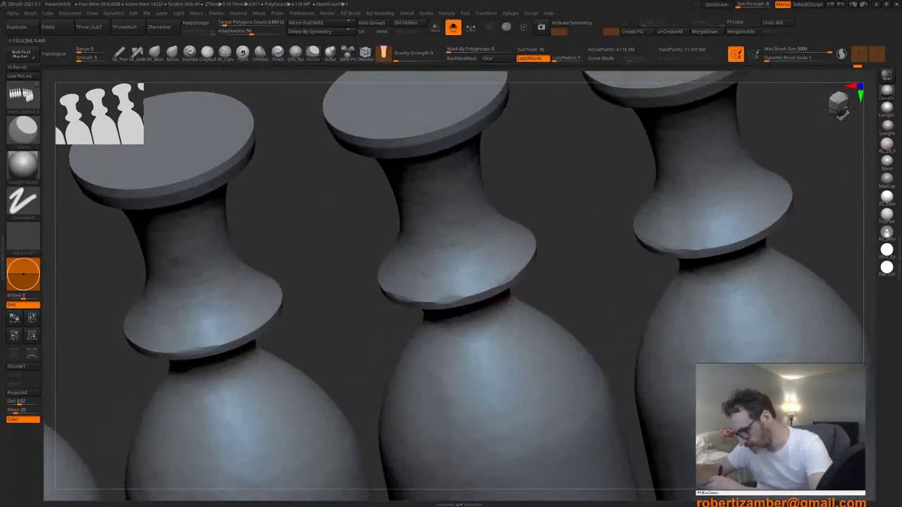
right_drag(513, 300, 522, 269)
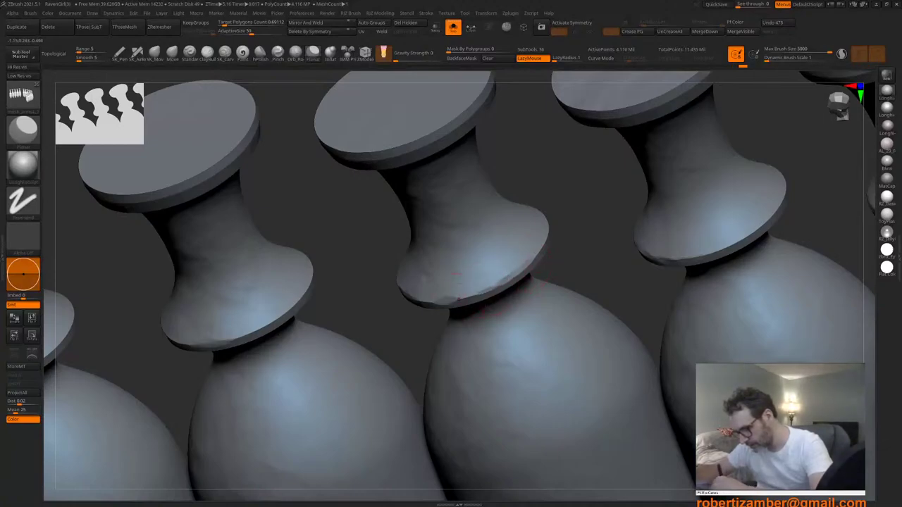
key(ctrl+z)
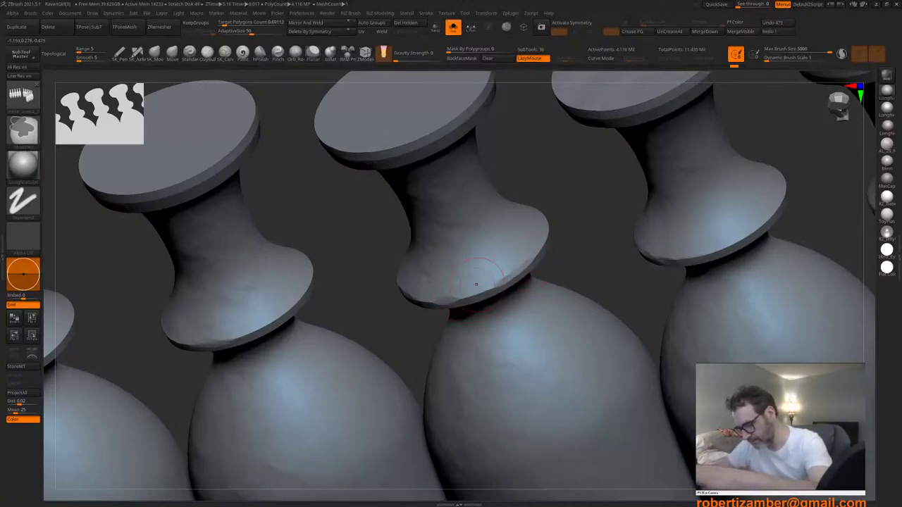
shift+drag(475, 295, 495, 280)
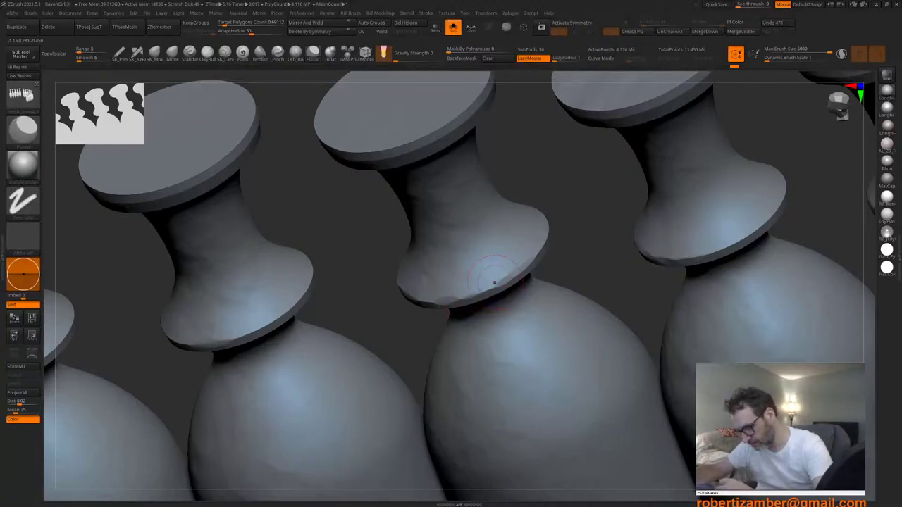
mouse_move(495, 280)
ctrl+right_down()
mouse_move(417, 258)
mouse_move(427, 302)
ctrl+right_up()
key(space)
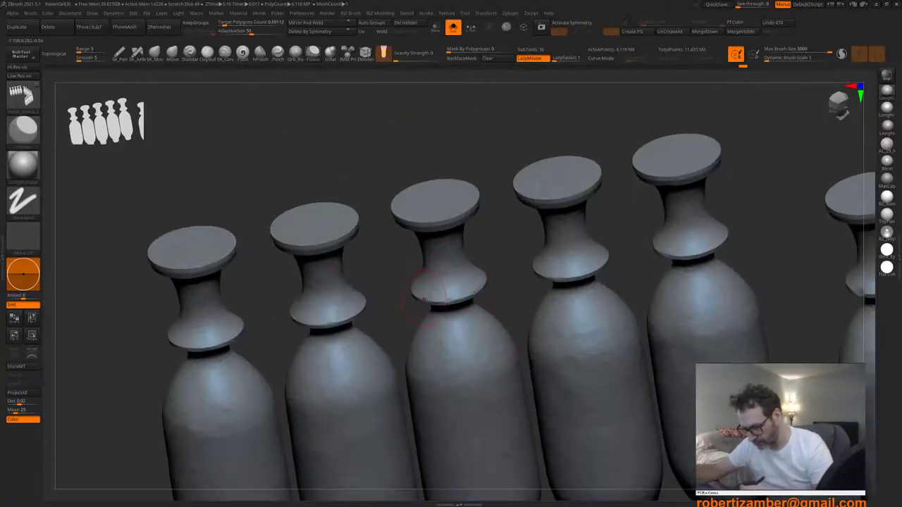
shift+drag(425, 296, 418, 310)
Step: Stamp rock detail onto the baluster bodies of the opposite side row with the Orb rock detail brush
mouse_move(419, 310)
right_down()
mouse_move(455, 252)
mouse_move(378, 355)
mouse_move(387, 369)
mouse_move(373, 348)
mouse_move(387, 381)
mouse_move(346, 331)
right_up()
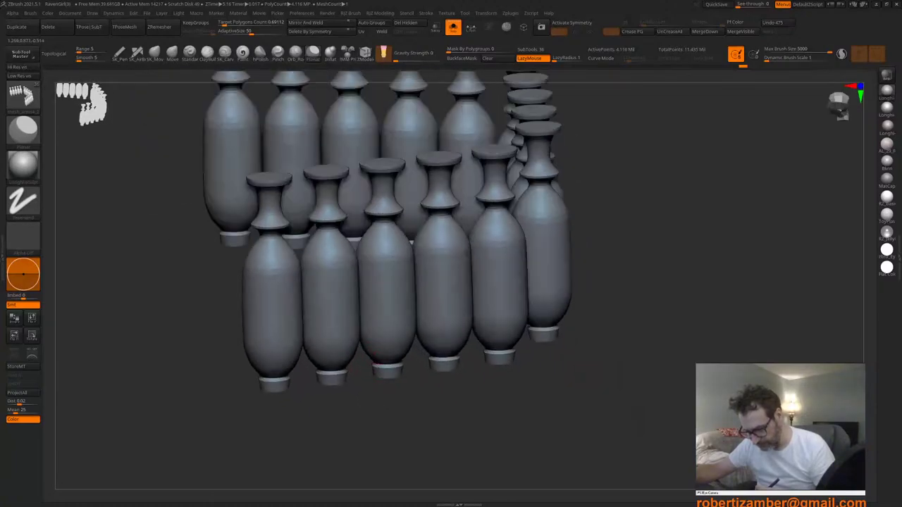
ctrl+right_drag(344, 283, 391, 361)
alt+right_drag(312, 369, 334, 295)
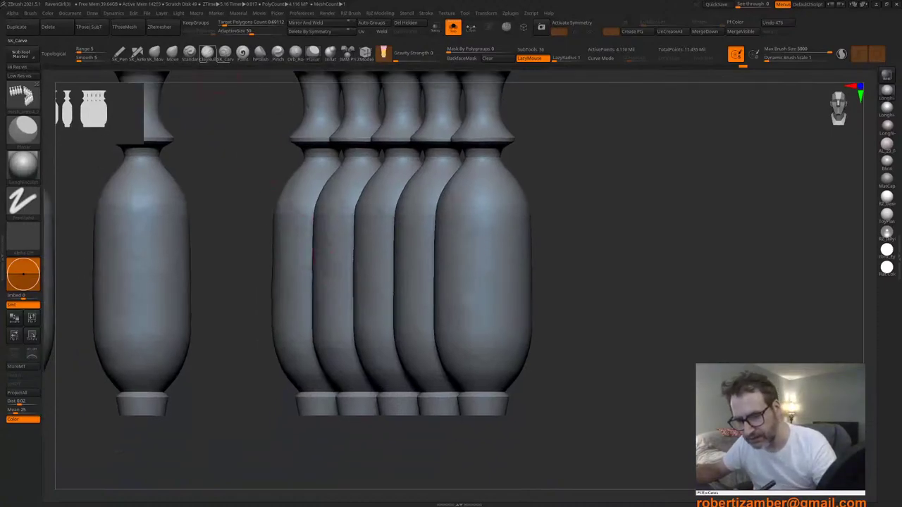
click(296, 53)
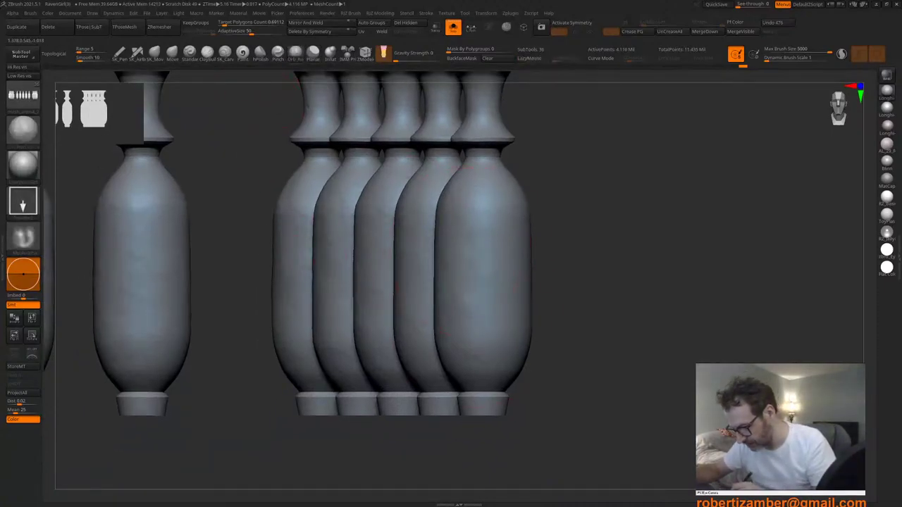
drag(481, 279, 504, 317)
drag(502, 444, 557, 457)
Step: Turn on the polypaint display for the baluster rows' subtool and stamp rock detail across more of the side row's bodies
key(F1)
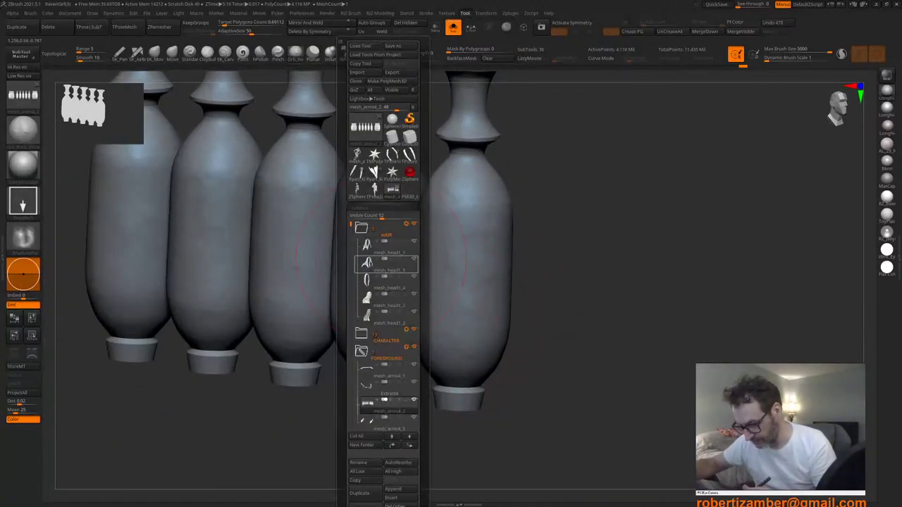
click(407, 400)
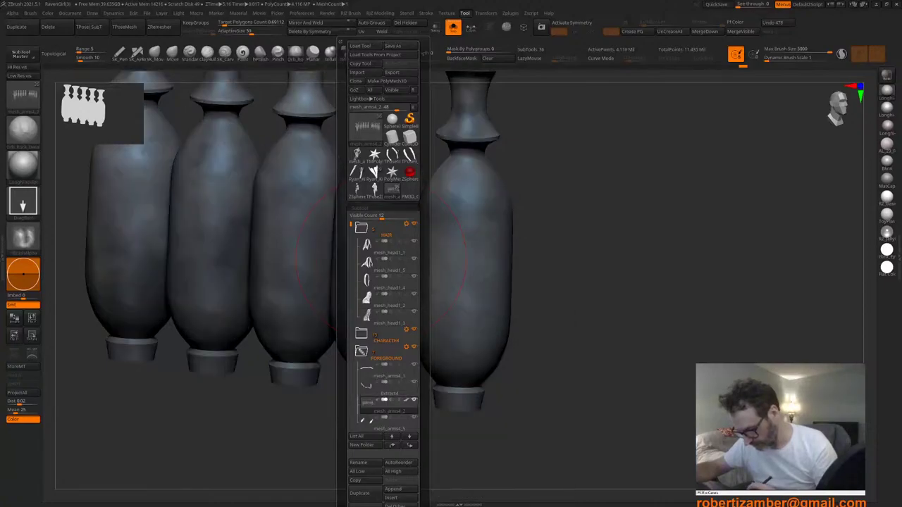
mouse_move(409, 416)
ctrl+right_down()
mouse_move(409, 366)
mouse_move(383, 374)
ctrl+right_up()
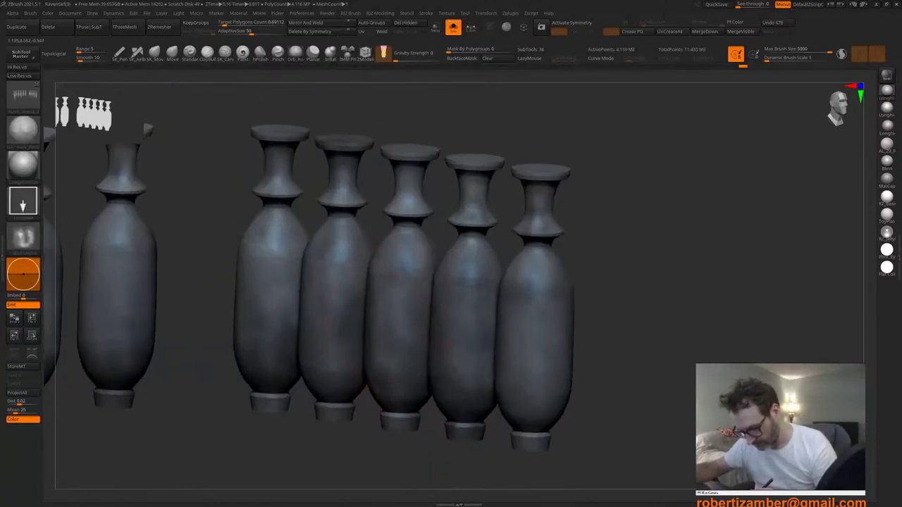
alt+right_drag(378, 319, 441, 329)
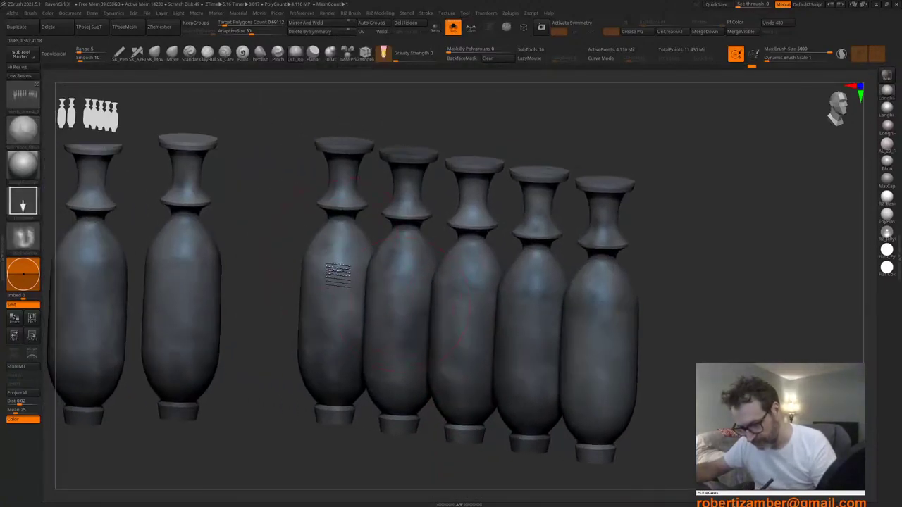
ctrl+right_drag(335, 237, 342, 260)
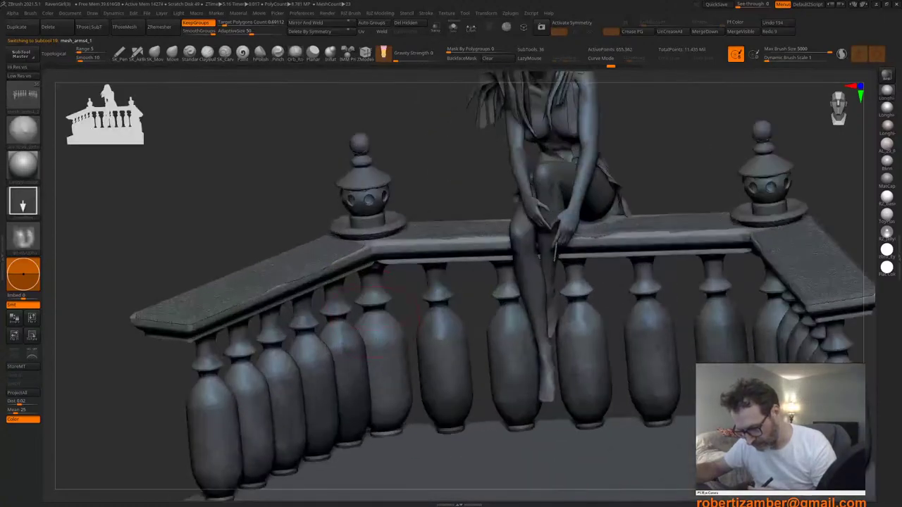
Step: Select the corner balusters' subtool, turn on its polypaint display and subdivide its mesh
alt+click(379, 332)
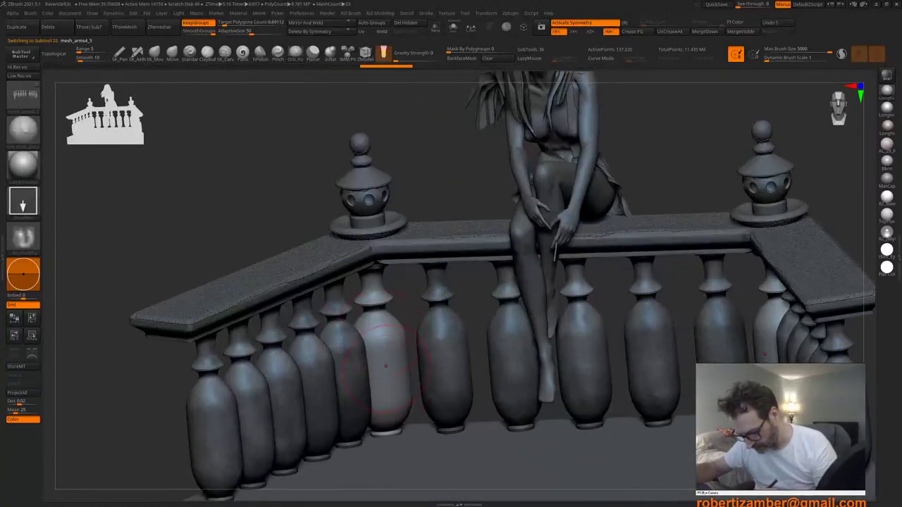
key(F1)
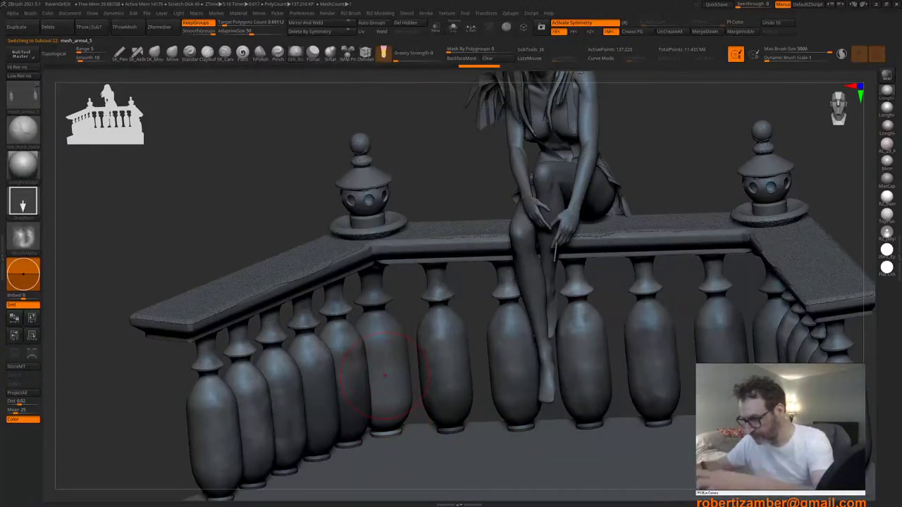
key(ctrl+d)
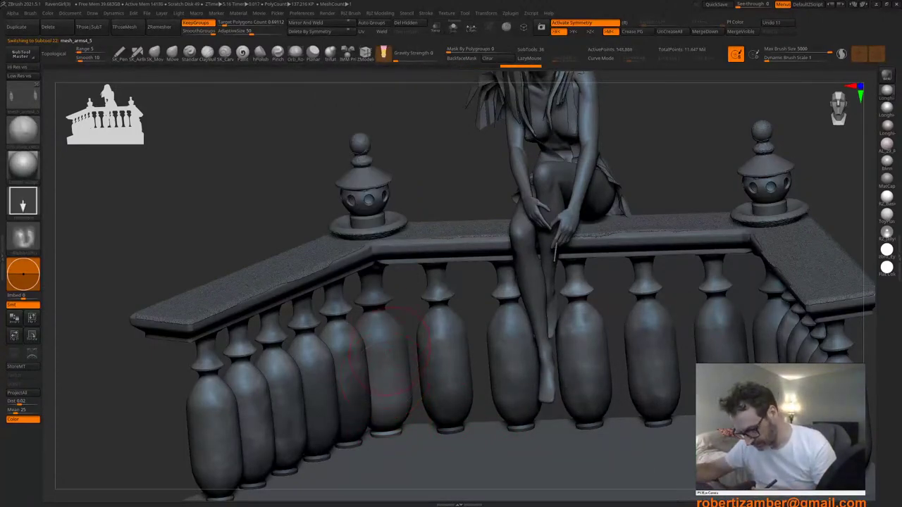
Step: Stamp rock detail onto the bodies of the corner balusters from several viewing angles
right_drag(397, 438, 380, 395)
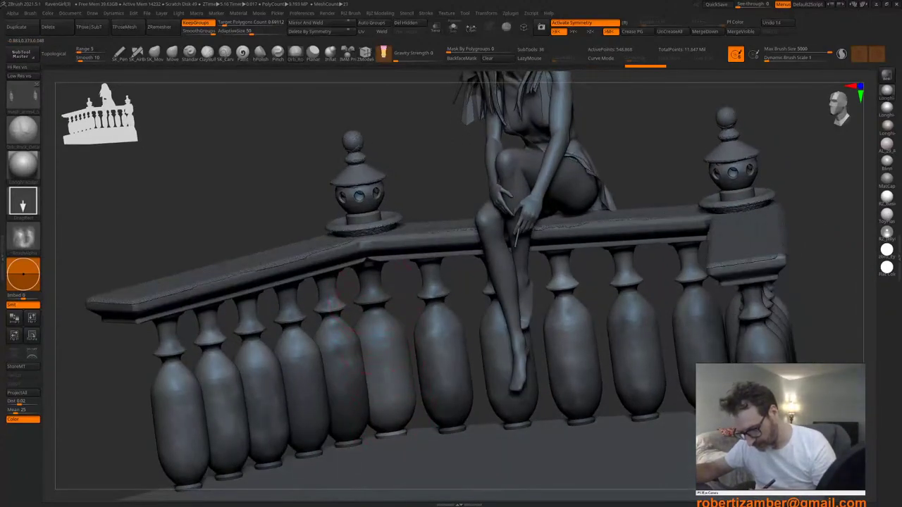
right_drag(380, 367, 379, 328)
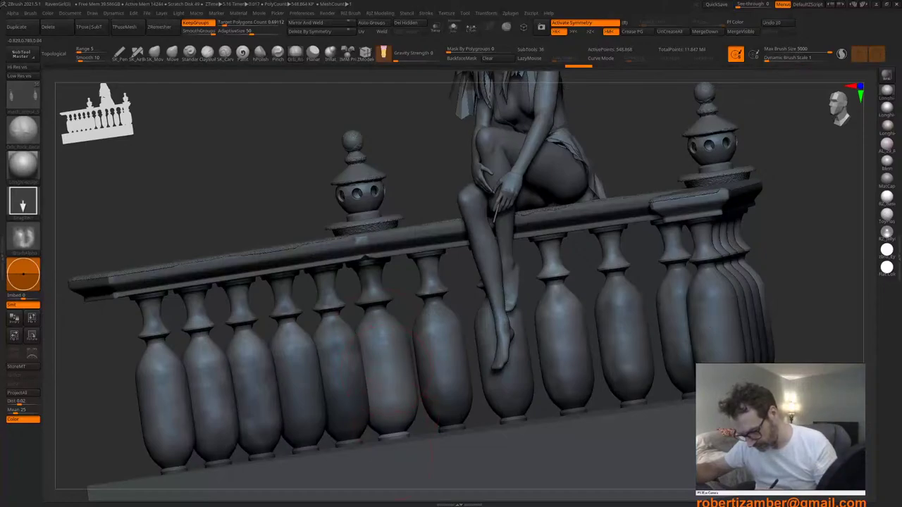
right_drag(392, 384, 393, 423)
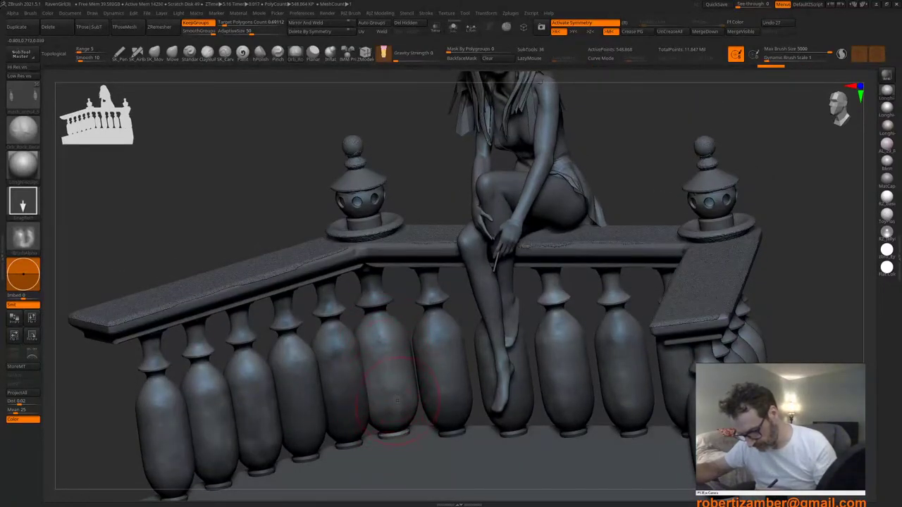
mouse_move(398, 401)
right_down()
mouse_move(463, 420)
mouse_move(388, 392)
right_up()
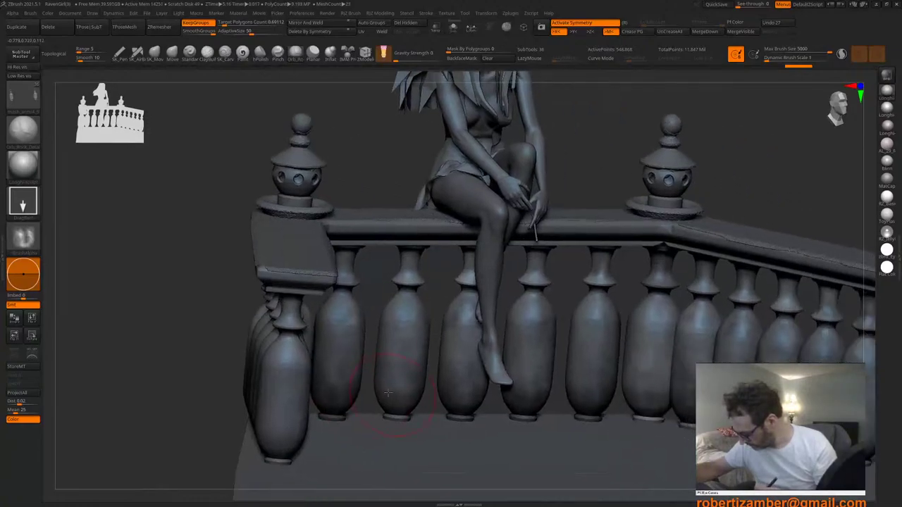
drag(388, 392, 374, 359)
right_drag(346, 326, 313, 254)
alt+right_drag(314, 253, 385, 122)
Step: Select the top handrail's subtool and show it on its own
alt+click(326, 300)
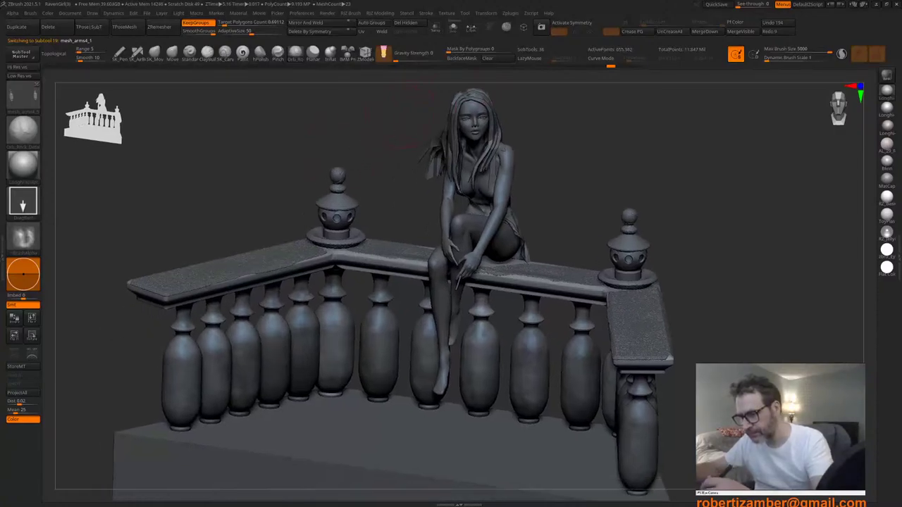
click(453, 28)
right_drag(362, 260, 377, 240)
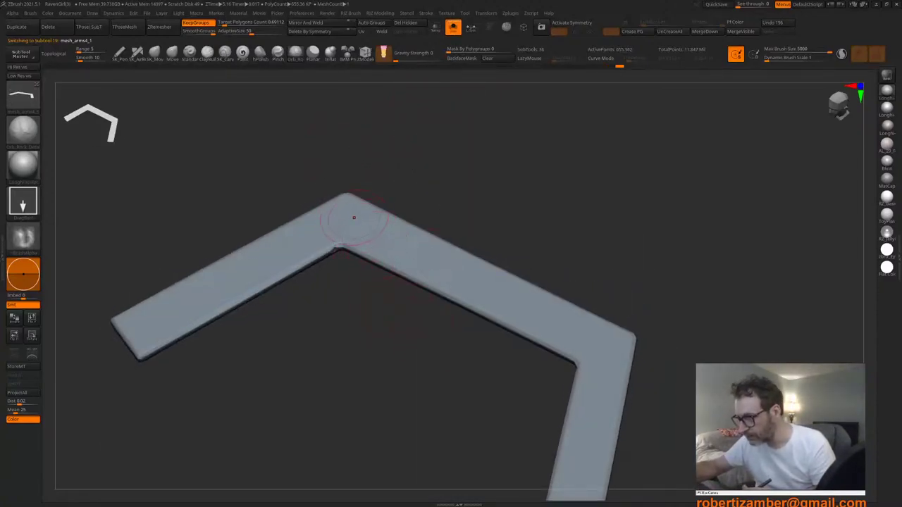
key(t)
click(383, 365)
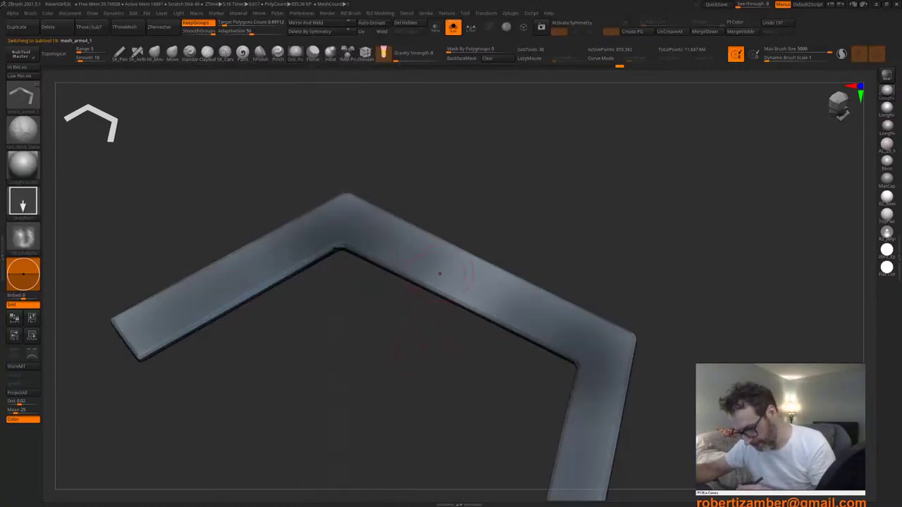
Step: Stamp rock detail onto the handrail's top surface around its first corner bend, alternating raised and sunken marks
alt+drag(392, 272, 384, 309)
right_drag(385, 289, 387, 321)
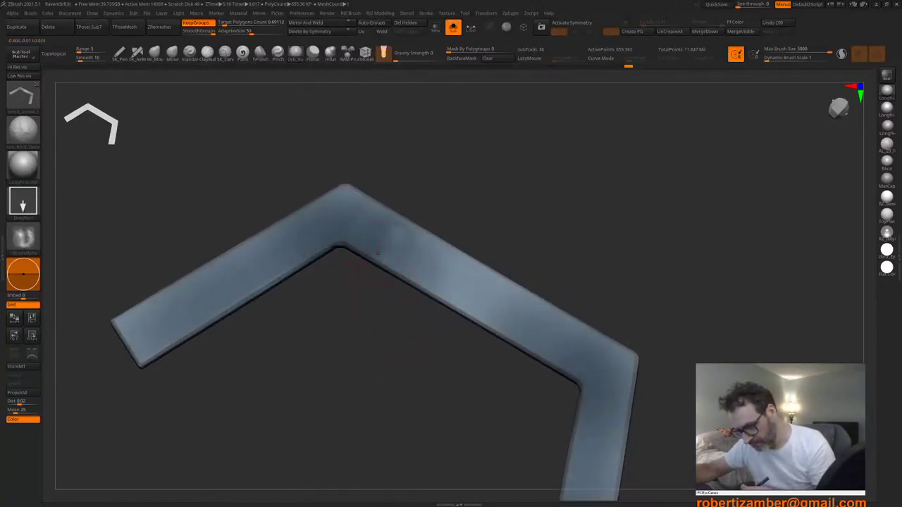
drag(387, 235, 386, 281)
right_drag(382, 310, 381, 261)
drag(349, 231, 303, 238)
key(space)
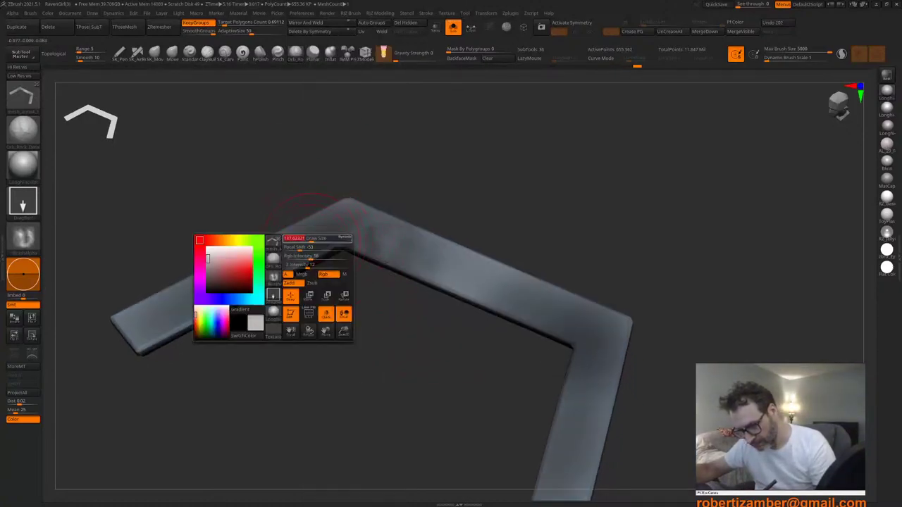
right_drag(271, 262, 329, 249)
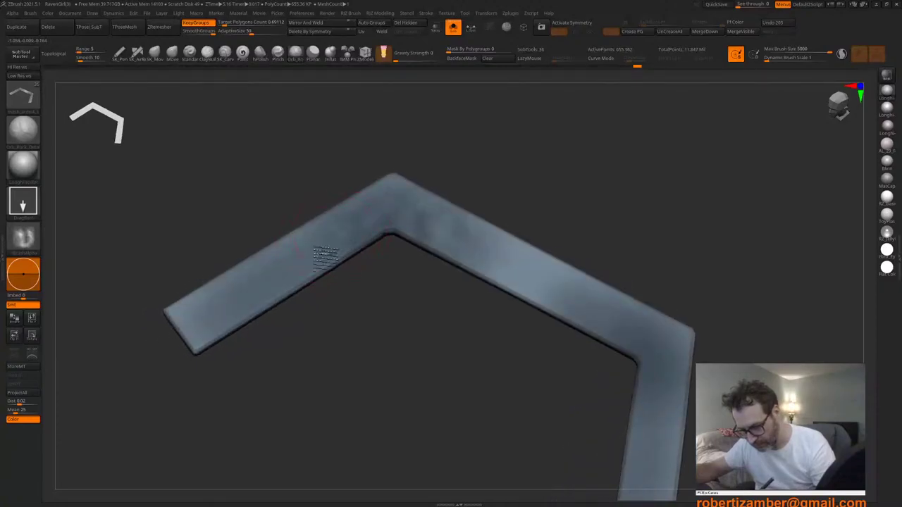
Step: Stamp rock detail along the top of the handrail's first side arm as far as its free end
drag(324, 255, 256, 300)
drag(269, 262, 221, 327)
drag(214, 300, 202, 330)
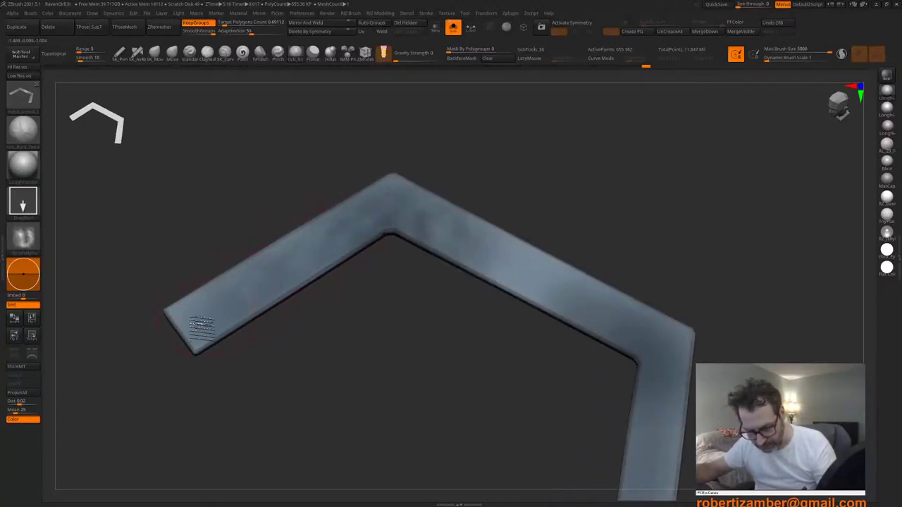
right_drag(200, 327, 187, 321)
right_drag(207, 366, 243, 346)
mouse_move(246, 316)
mouse_down()
mouse_move(252, 324)
mouse_move(283, 319)
mouse_up()
Step: Stamp rock detail along the top of the handrail's long middle section up to the second corner
alt+right_drag(335, 334, 296, 366)
mouse_move(490, 289)
alt+right_down()
mouse_move(395, 268)
mouse_move(393, 288)
alt+right_up()
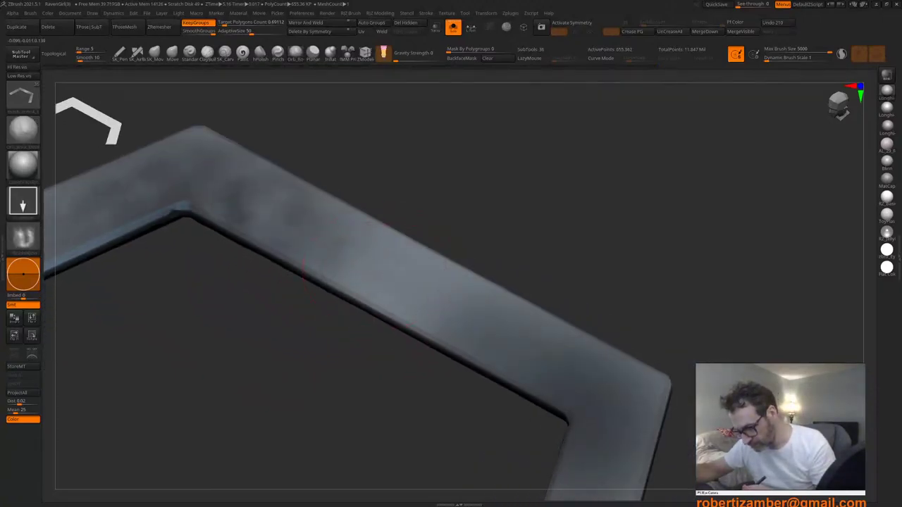
mouse_move(427, 363)
right_down()
mouse_move(431, 337)
mouse_move(414, 349)
mouse_move(374, 338)
mouse_move(410, 343)
right_up()
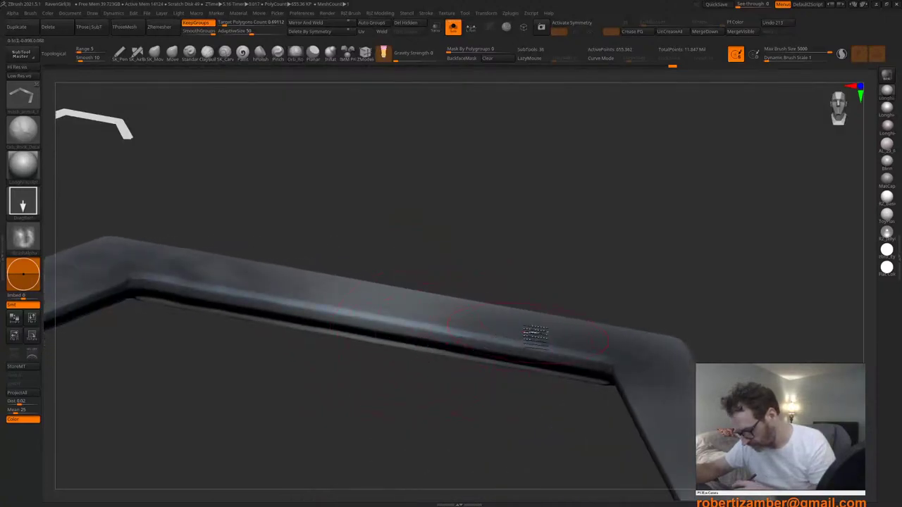
mouse_move(532, 400)
right_down()
mouse_move(557, 372)
mouse_move(508, 409)
mouse_move(465, 384)
mouse_move(369, 264)
right_up()
mouse_move(471, 314)
ctrl+right_down()
mouse_move(473, 342)
mouse_move(445, 387)
mouse_move(458, 349)
ctrl+right_up()
Step: Stamp sunken rock detail onto the free end of the handrail's opposite side arm
alt+drag(462, 304, 460, 377)
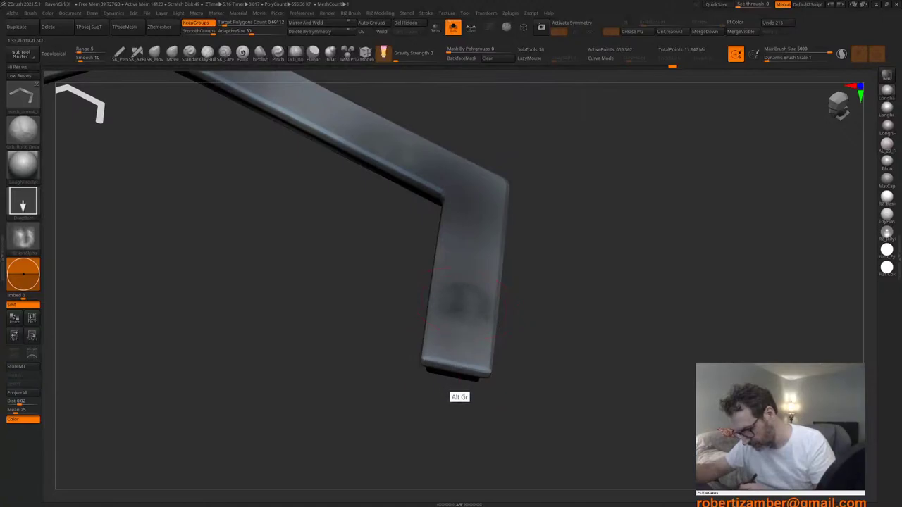
right_drag(460, 381, 451, 359)
alt+drag(451, 346, 450, 398)
right_drag(453, 398, 451, 390)
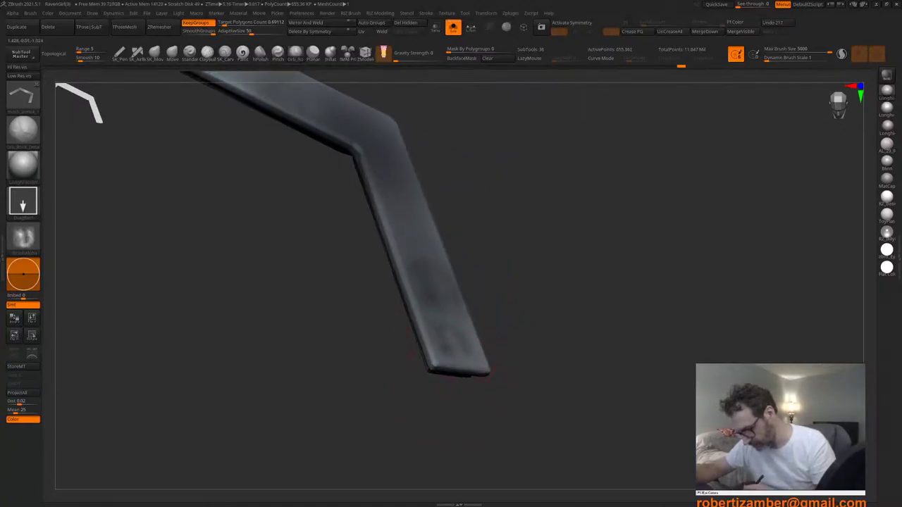
right_drag(453, 341, 413, 313)
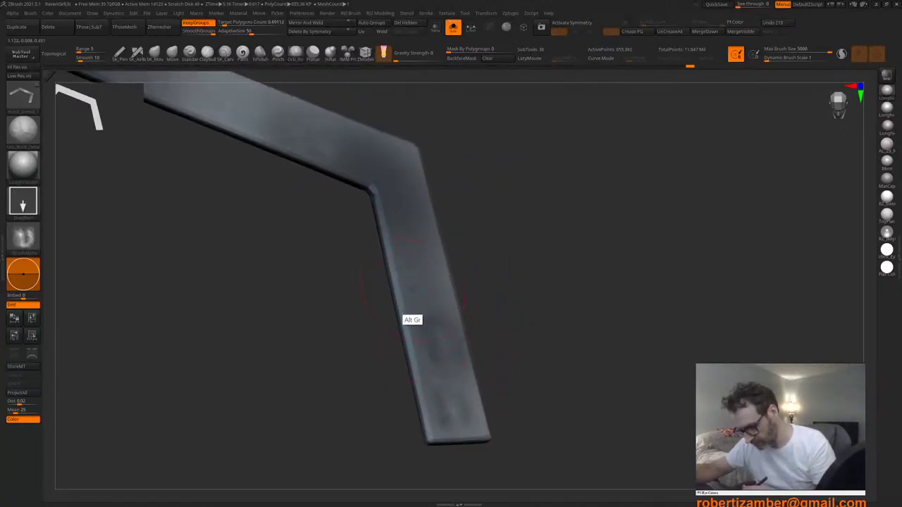
Step: Fill the rest of the opposite side arm with rock detail stamps between its corner and free end
alt+drag(414, 317, 418, 385)
mouse_move(419, 385)
right_down()
mouse_move(406, 271)
mouse_move(394, 277)
mouse_move(371, 255)
mouse_move(387, 279)
mouse_move(367, 310)
right_up()
right_click(363, 311)
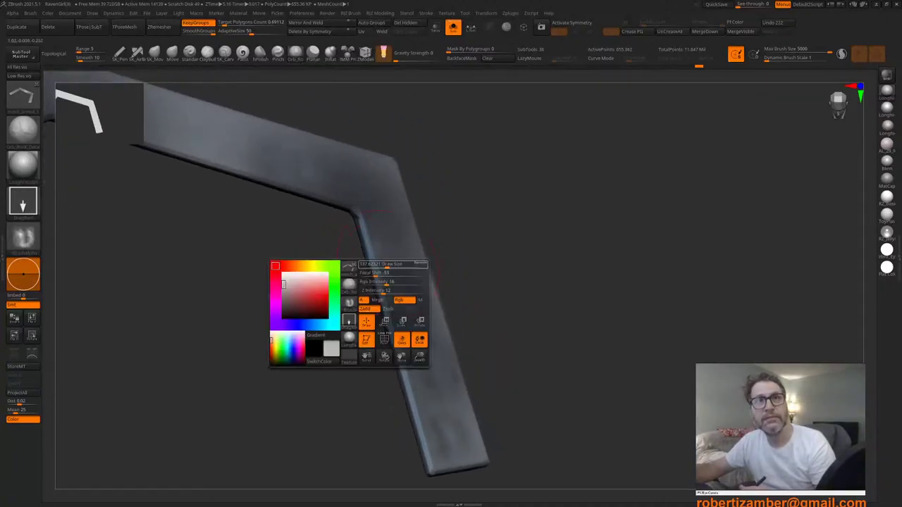
mouse_move(421, 335)
right_down()
mouse_move(377, 234)
mouse_move(416, 314)
right_up()
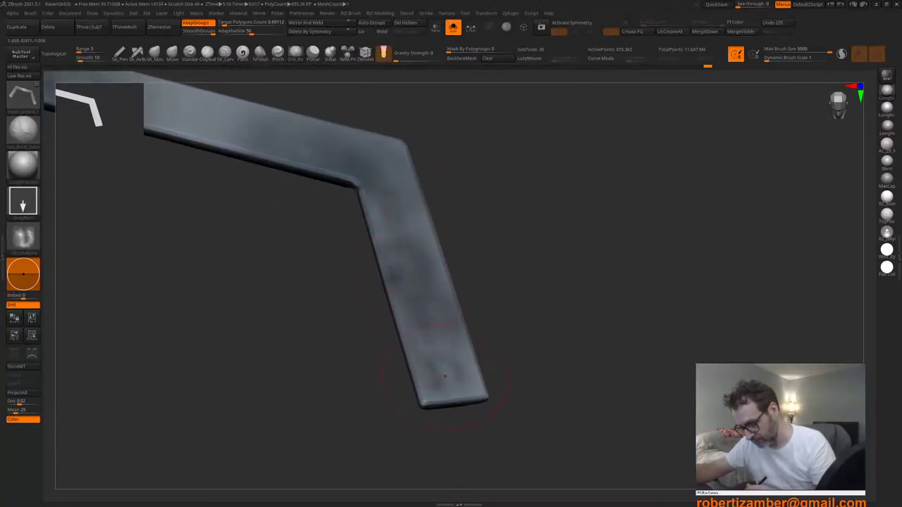
drag(434, 417, 410, 384)
right_drag(418, 382, 403, 376)
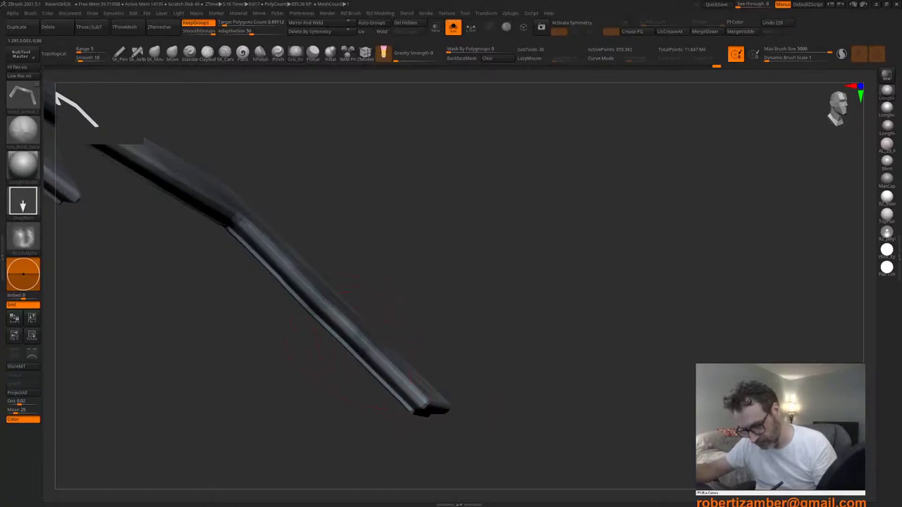
Step: Add further rock detail stamps to the handrail's middle section and around its first corner
alt+right_drag(323, 304, 575, 416)
right_drag(373, 291, 430, 346)
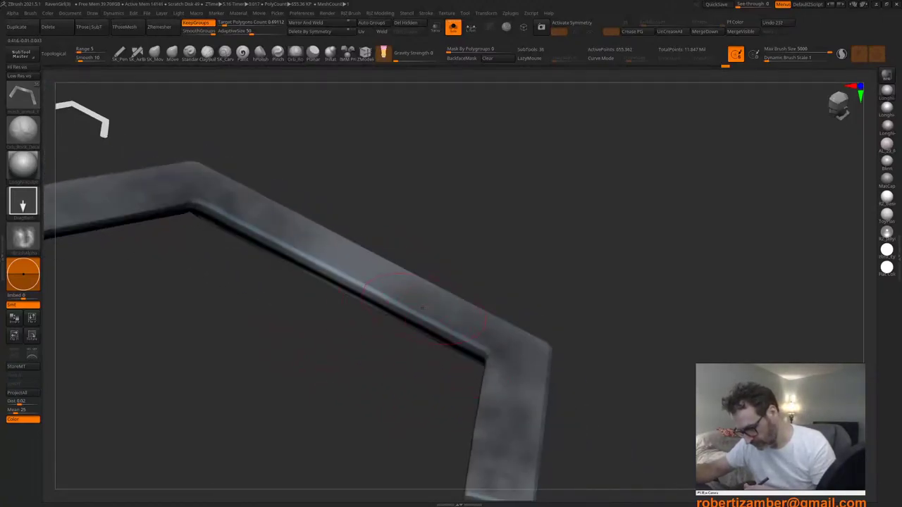
alt+right_drag(362, 271, 484, 349)
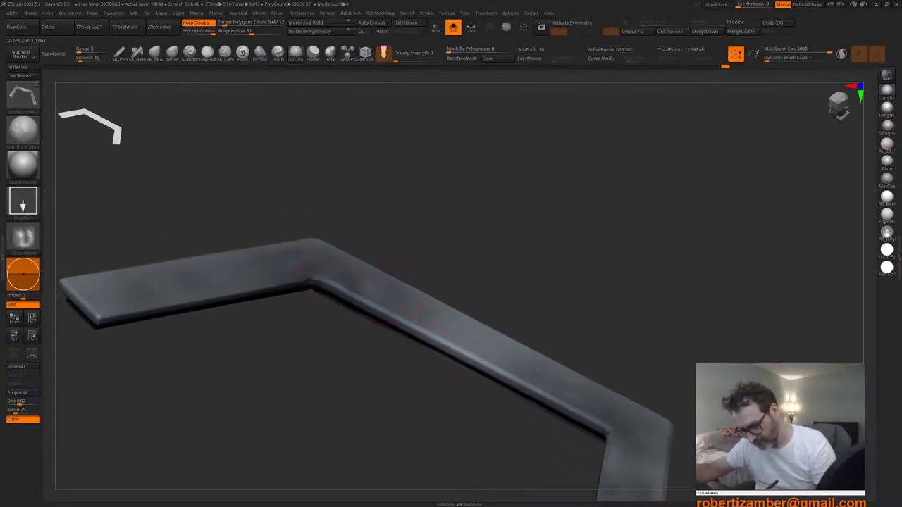
drag(287, 251, 310, 275)
mouse_move(333, 276)
right_down()
mouse_move(349, 305)
mouse_move(384, 282)
right_up()
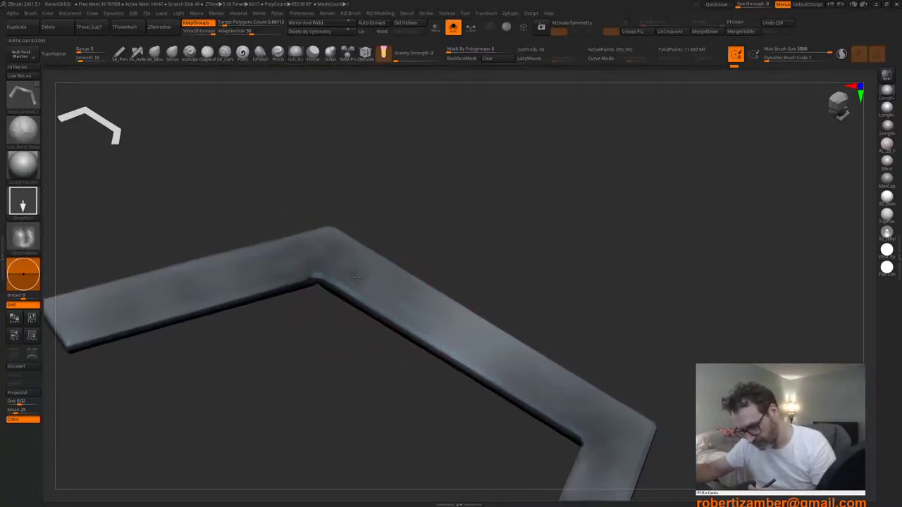
drag(366, 282, 384, 299)
right_drag(296, 222, 289, 248)
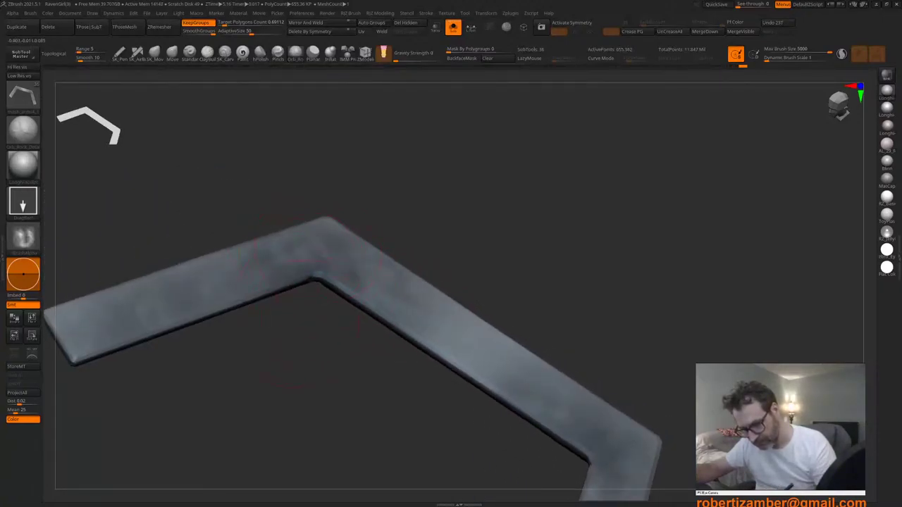
alt+right_drag(296, 324, 389, 345)
Step: Try further rock detail stamps on the handrail's first side arm and undo them
right_drag(275, 336, 226, 290)
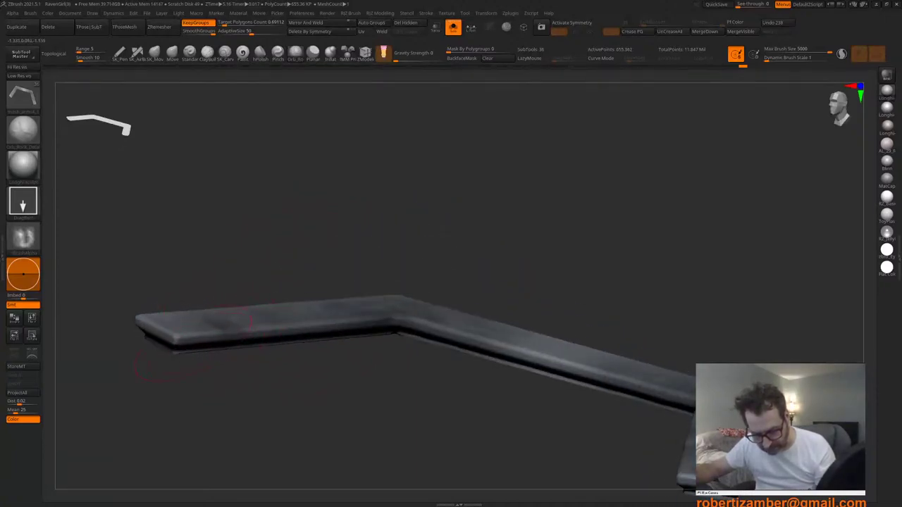
right_drag(193, 343, 189, 353)
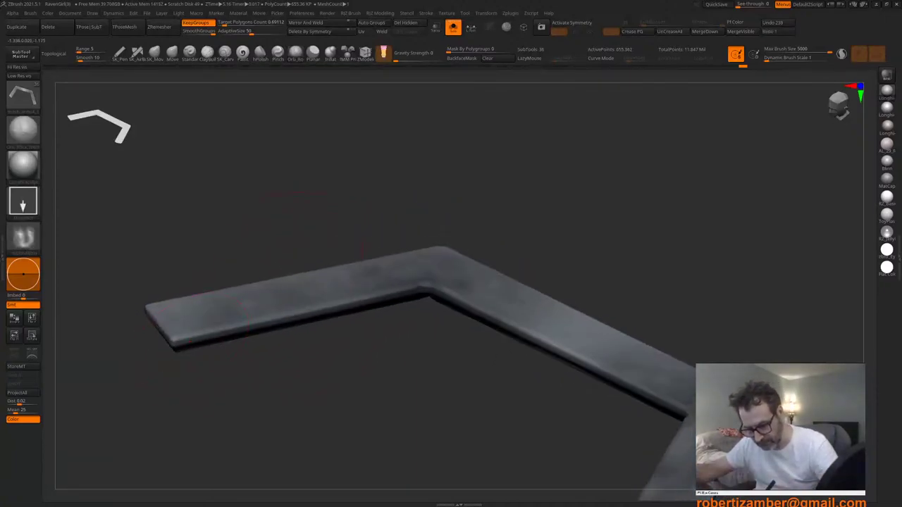
key(space)
right_drag(274, 328, 276, 343)
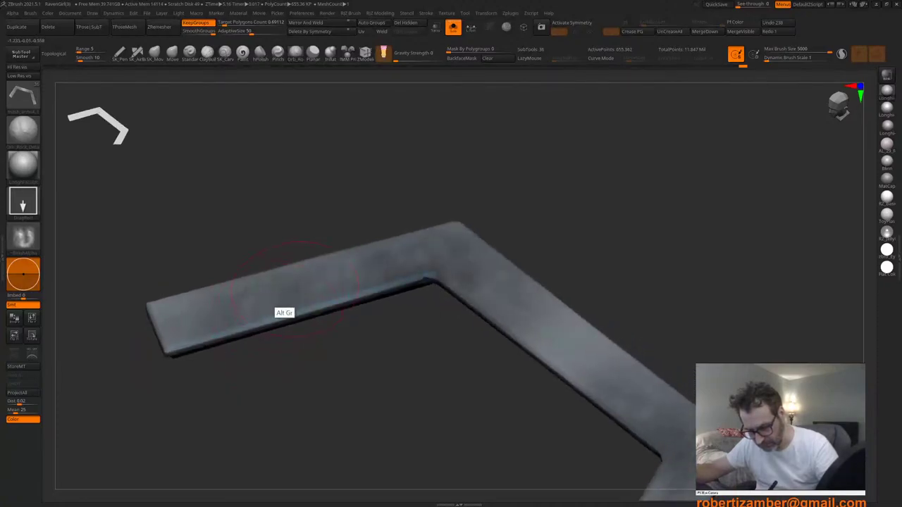
key(ctrl+z)
key(ctrl+z)
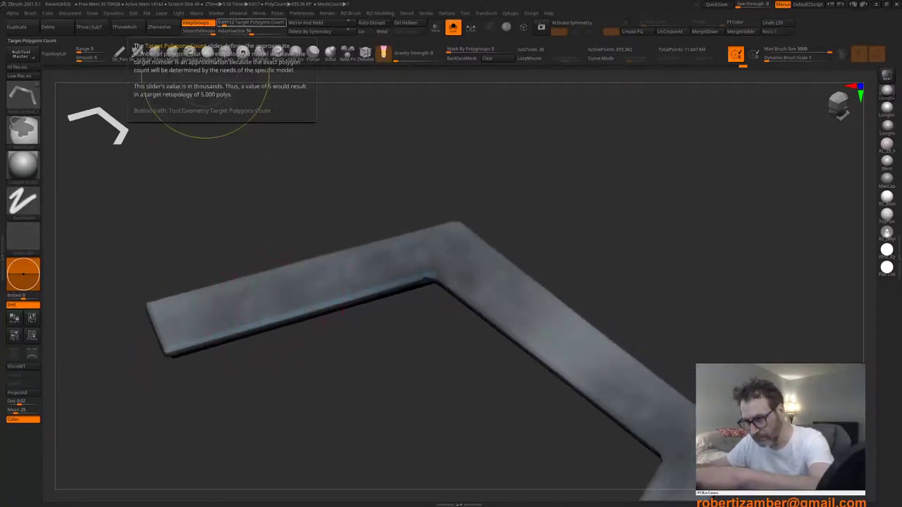
Step: Subdivide the handrail's mesh, try a sunken rock stamp on the first side arm and undo it
key(ctrl+d)
right_drag(282, 293, 284, 312)
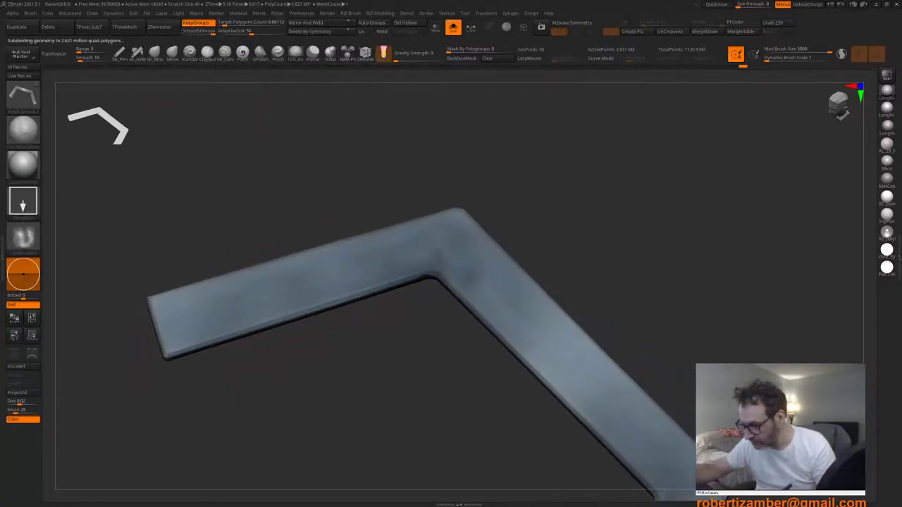
alt+drag(283, 284, 297, 291)
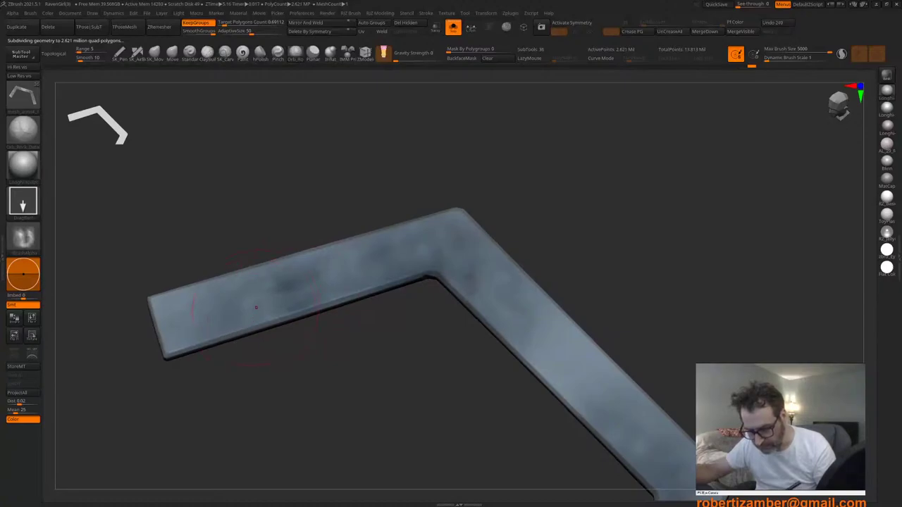
key(ctrl+z)
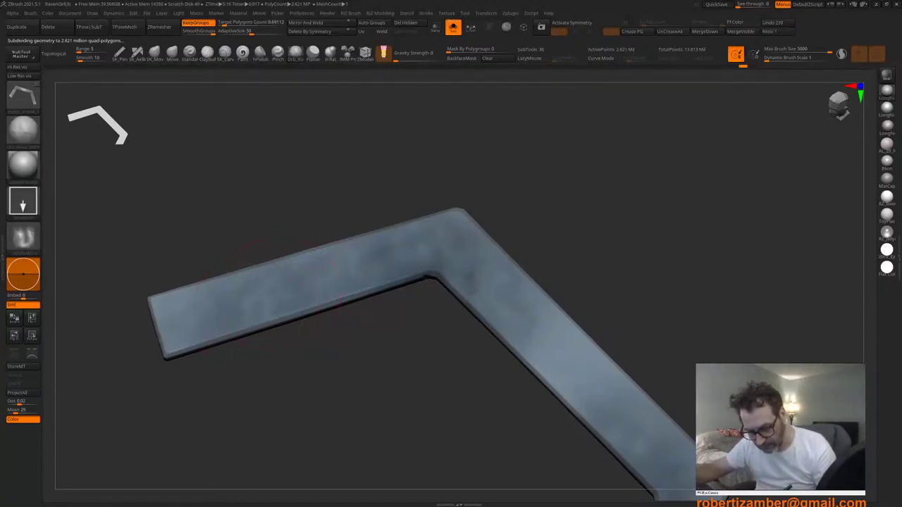
Step: Stamp finer rock detail around the inner edge of the handrail's first corner and clear the mask
mouse_move(203, 358)
right_down()
mouse_move(204, 340)
mouse_move(168, 338)
mouse_move(163, 304)
right_up()
ctrl+right_drag(395, 314, 425, 330)
right_click(422, 335)
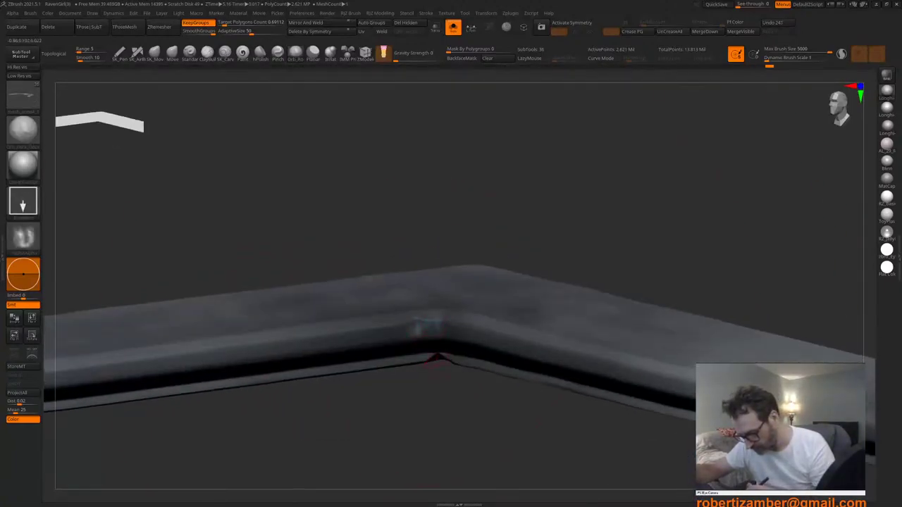
mouse_move(435, 361)
ctrl+right_down()
mouse_move(402, 348)
mouse_move(399, 363)
mouse_move(377, 371)
ctrl+right_up()
key(ctrl+shift+z)
click(496, 58)
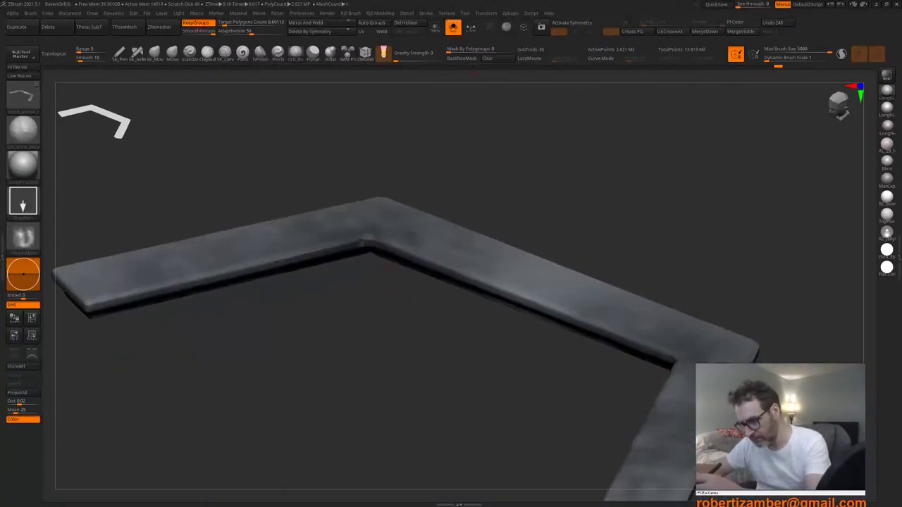
Step: Try further rock stamps beside the handrail's first corner, smooth the middle section's inner edge and undo the last stroke
key(space)
drag(399, 249, 410, 248)
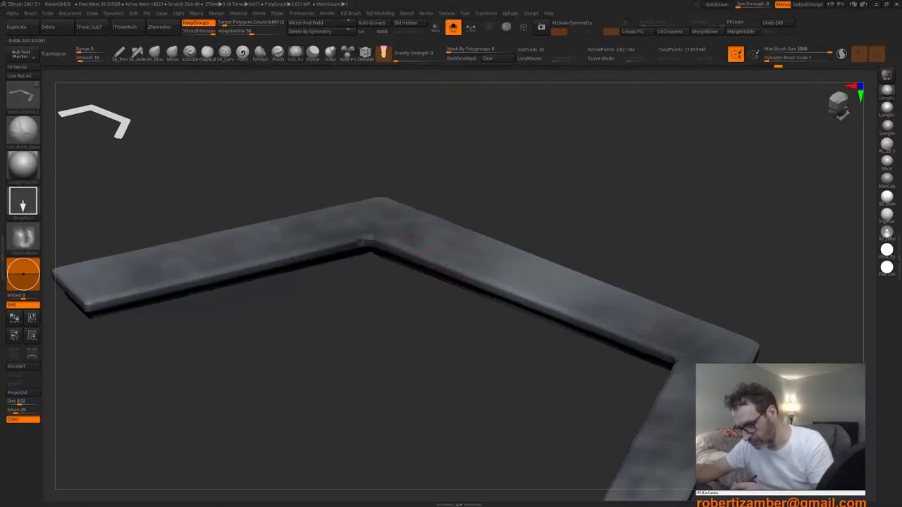
right_drag(434, 258, 442, 278)
drag(434, 249, 451, 265)
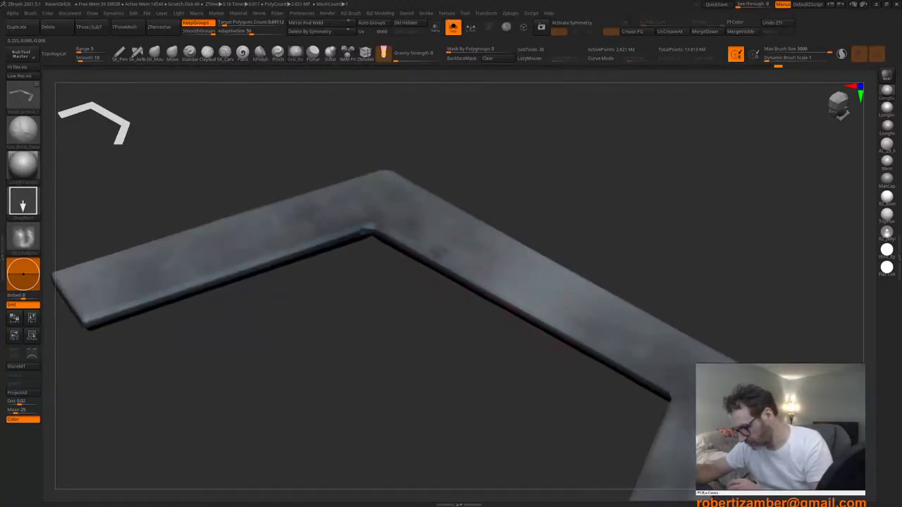
right_drag(479, 330, 500, 303)
ctrl+alt+right_drag(384, 317, 399, 332)
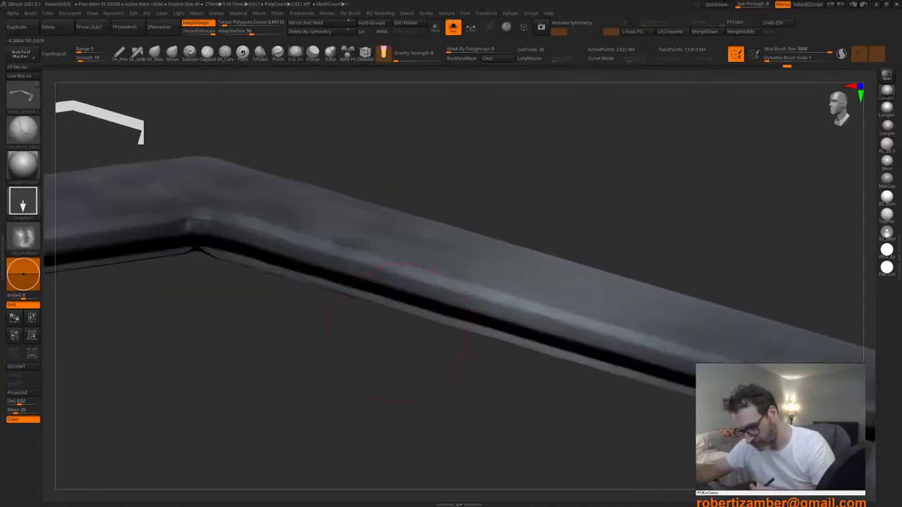
mouse_move(331, 248)
shift+mouse_down()
mouse_move(299, 251)
mouse_move(317, 270)
shift+mouse_up()
ctrl+right_drag(395, 322, 373, 305)
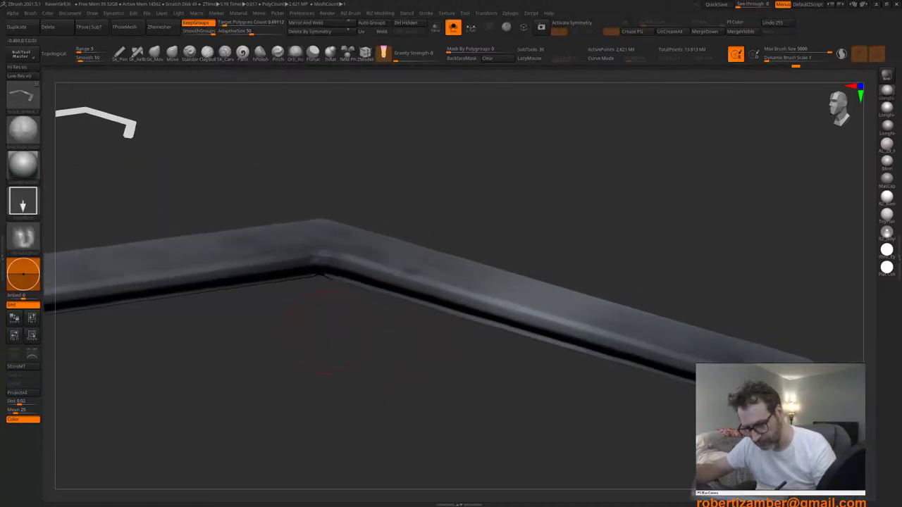
alt+right_drag(302, 354, 347, 350)
key(ctrl+z)
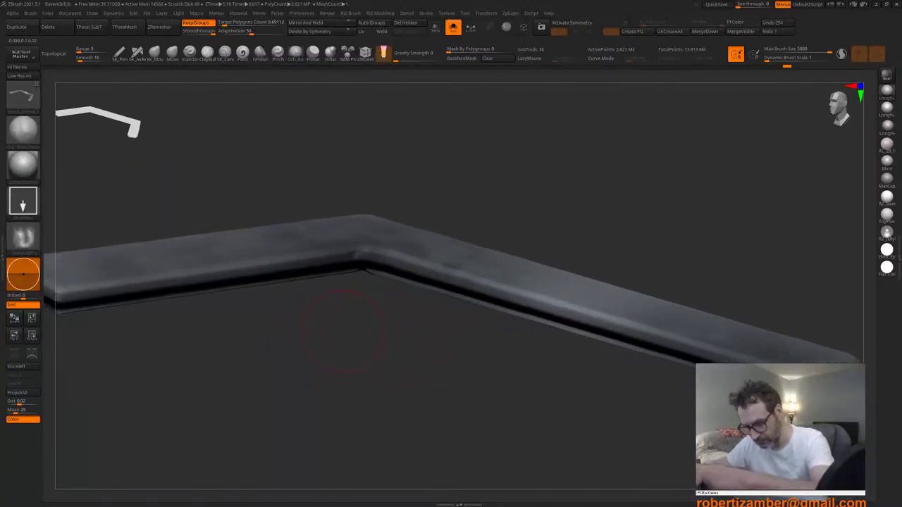
Step: Lower the hPolish brush's Z Intensity and try flattening the handrail's middle section beside the first corner
drag(343, 332, 370, 373)
mouse_move(370, 373)
right_down()
mouse_move(369, 338)
mouse_move(374, 381)
right_up()
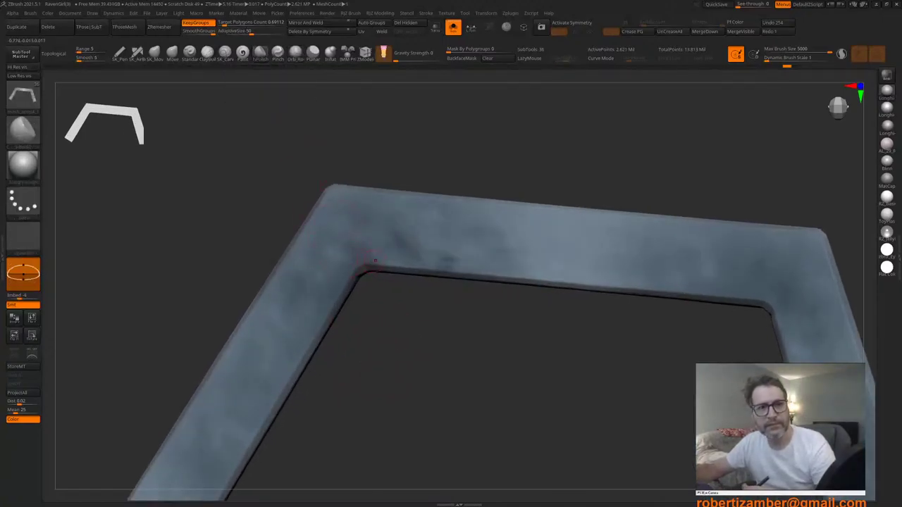
alt+right_drag(370, 260, 344, 273)
right_click(344, 275)
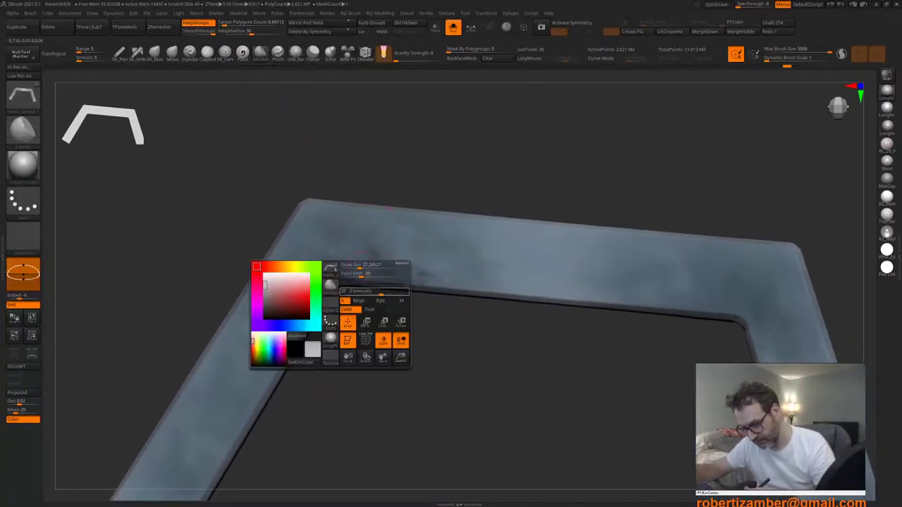
drag(381, 291, 360, 291)
right_click(365, 269)
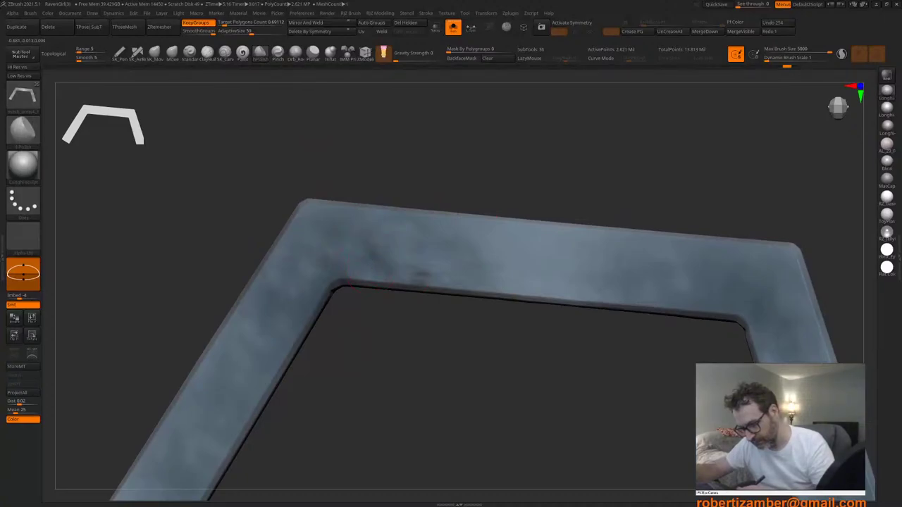
mouse_move(386, 259)
mouse_down()
mouse_move(395, 248)
mouse_move(409, 254)
mouse_up()
key(space)
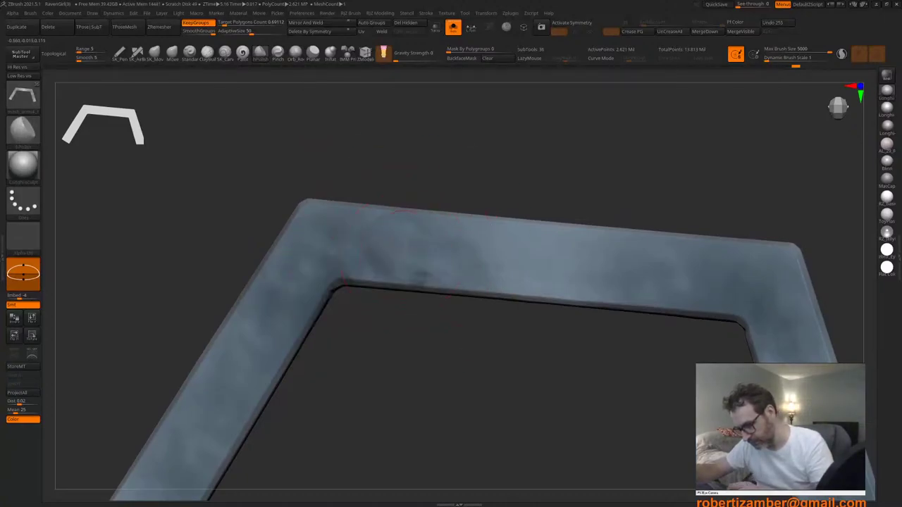
Step: Try polishing the top face of the handrail's second side arm with the hPolish brush
alt+right_drag(733, 295, 461, 217)
alt+right_drag(521, 344, 477, 181)
mouse_move(489, 222)
mouse_down()
mouse_move(544, 372)
mouse_move(459, 116)
mouse_up()
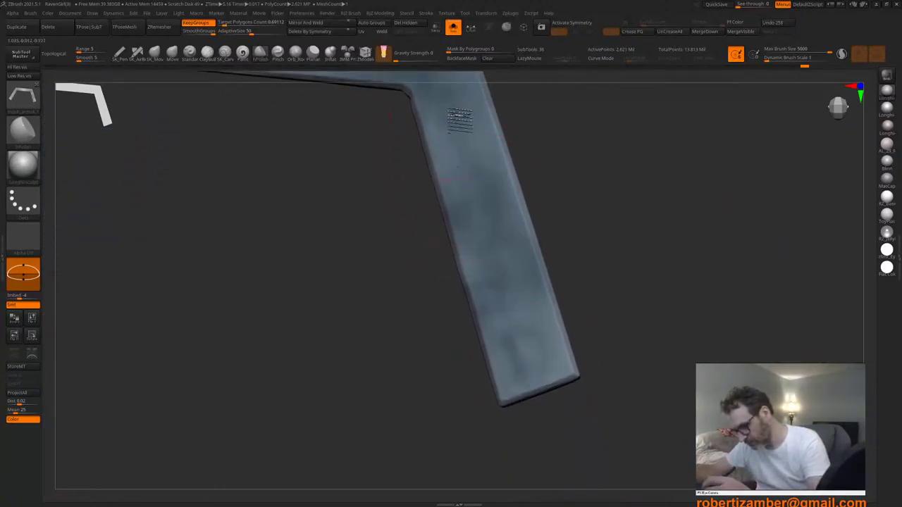
mouse_move(429, 202)
alt+right_down()
mouse_move(554, 375)
mouse_move(483, 298)
mouse_move(482, 243)
alt+right_up()
alt+right_drag(428, 406, 474, 107)
alt+right_drag(335, 335, 457, 355)
alt+right_drag(317, 361, 439, 384)
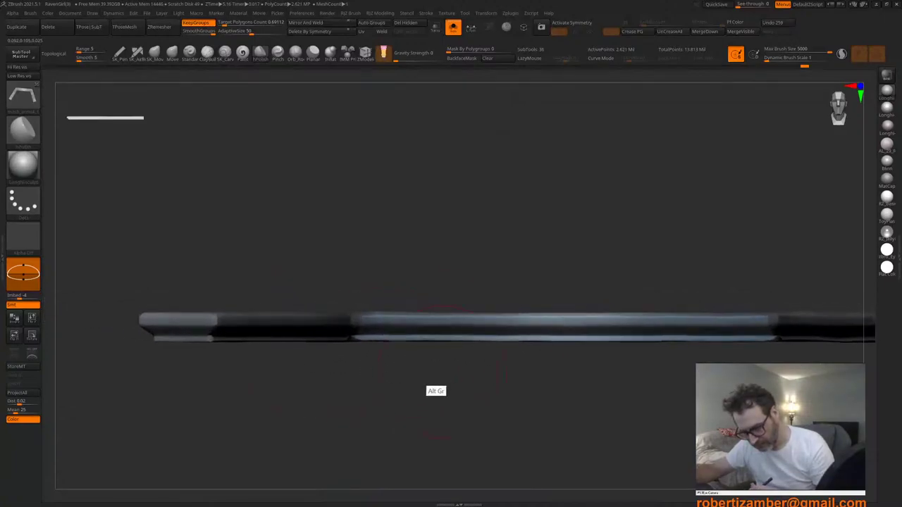
Step: Try polishing the handrail's first corner and first side arm, including the arm's edges
right_drag(366, 278, 363, 409)
drag(384, 314, 352, 308)
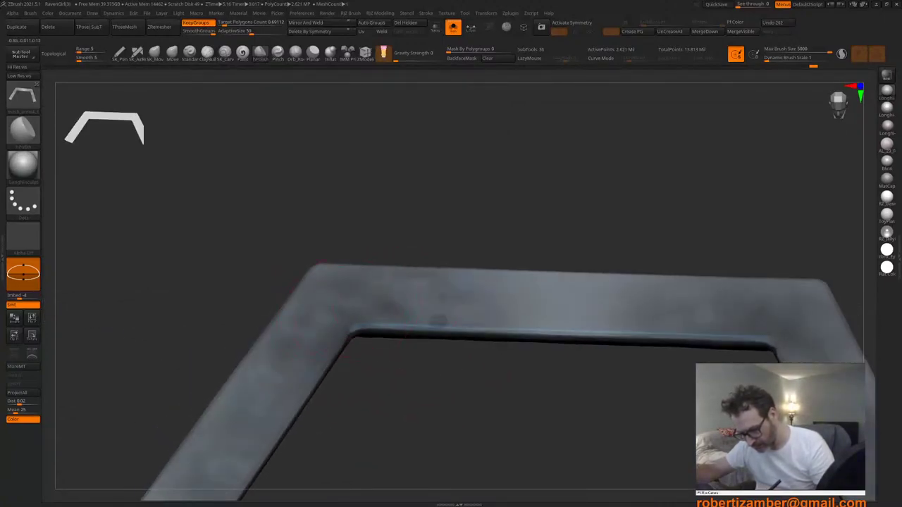
alt+right_drag(324, 315, 388, 156)
right_drag(387, 156, 382, 170)
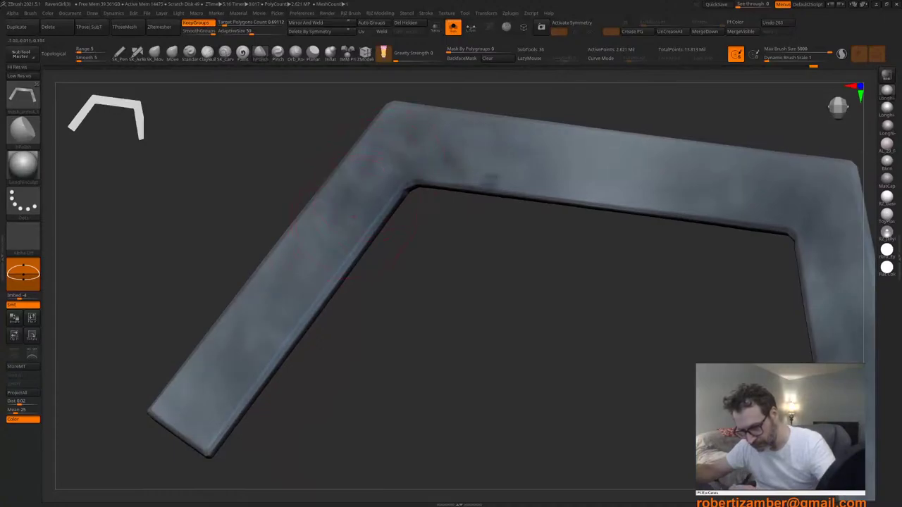
alt+right_drag(210, 404, 250, 356)
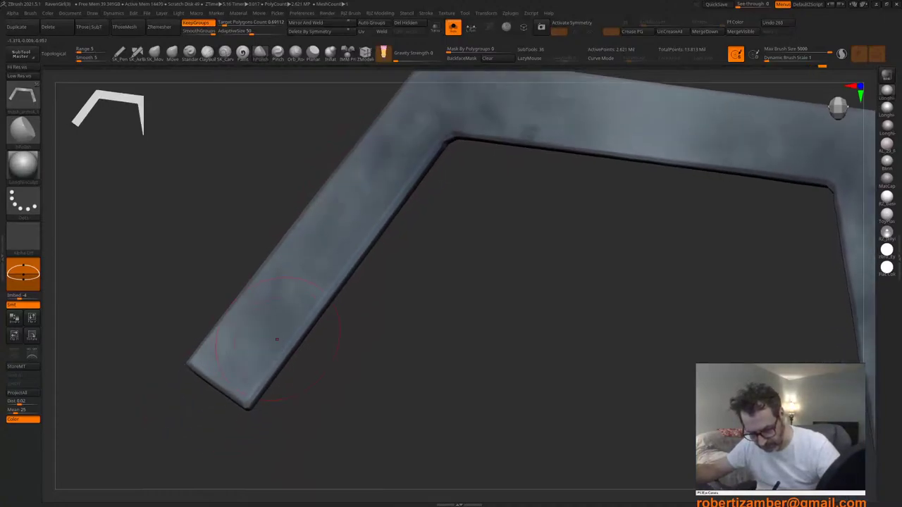
right_drag(234, 390, 212, 356)
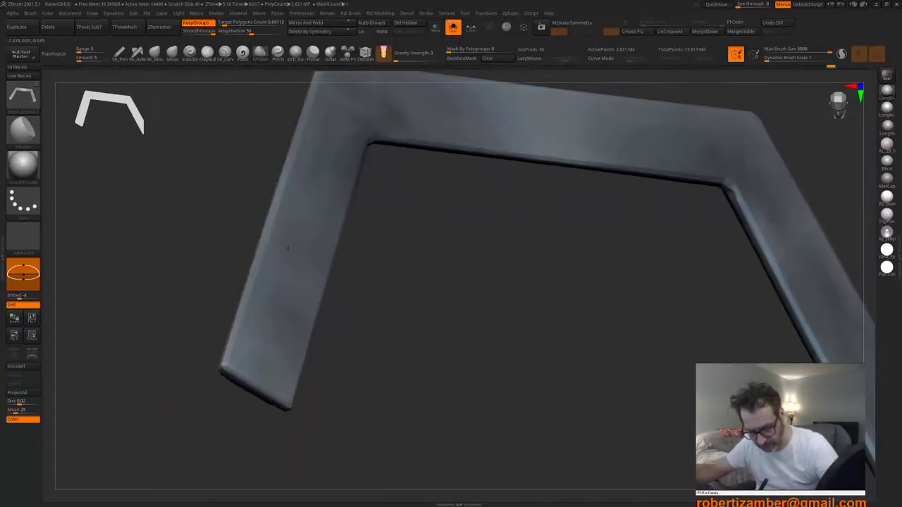
alt+right_drag(305, 203, 276, 317)
drag(276, 317, 321, 182)
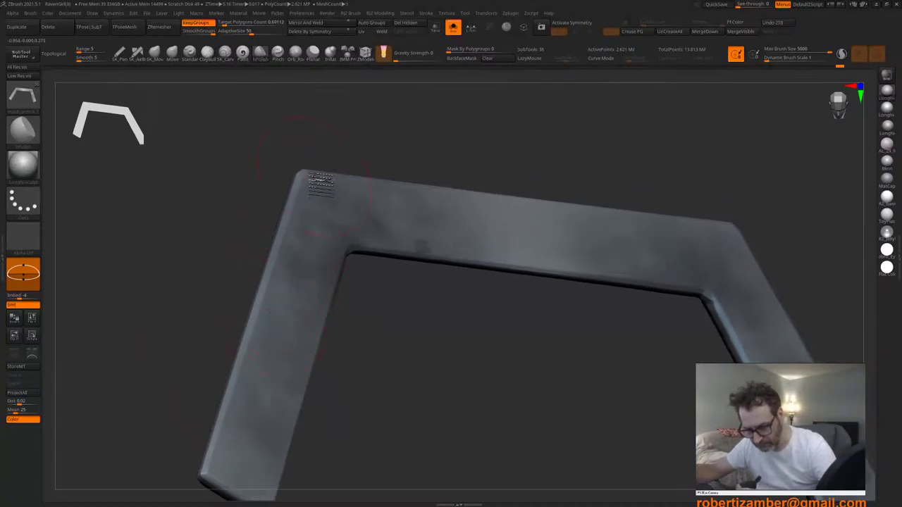
mouse_move(322, 181)
right_down()
mouse_move(311, 178)
mouse_move(310, 156)
right_up()
Step: Polish around the handrail's second corner, turn off its polypaint display and undo the last stroke
mouse_move(356, 302)
alt+right_down()
mouse_move(343, 350)
mouse_move(357, 374)
mouse_move(350, 375)
mouse_move(415, 397)
mouse_move(427, 441)
alt+right_up()
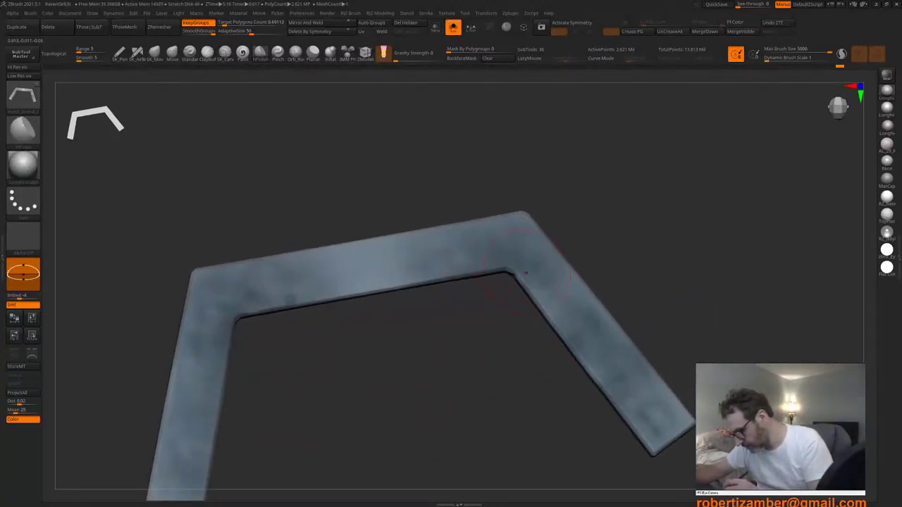
shift+right_drag(460, 402, 430, 387)
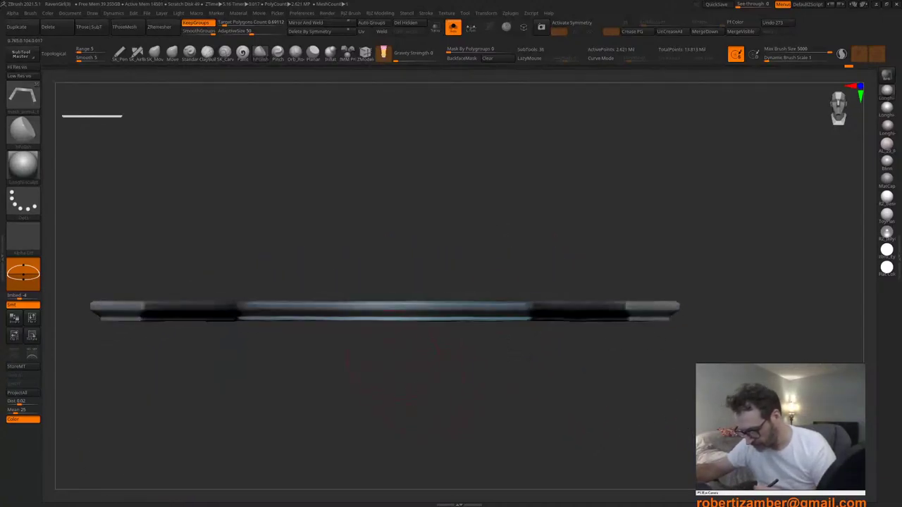
key(n)
click(388, 373)
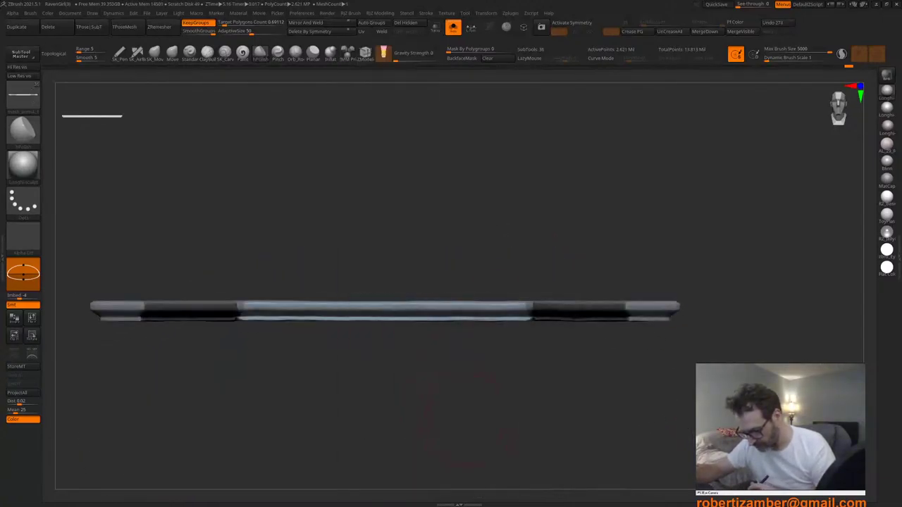
mouse_move(422, 421)
right_down()
mouse_move(432, 403)
mouse_move(426, 414)
mouse_move(408, 407)
mouse_move(405, 416)
mouse_move(413, 399)
mouse_move(376, 398)
mouse_move(395, 391)
mouse_move(371, 358)
mouse_move(375, 430)
mouse_move(381, 380)
right_up()
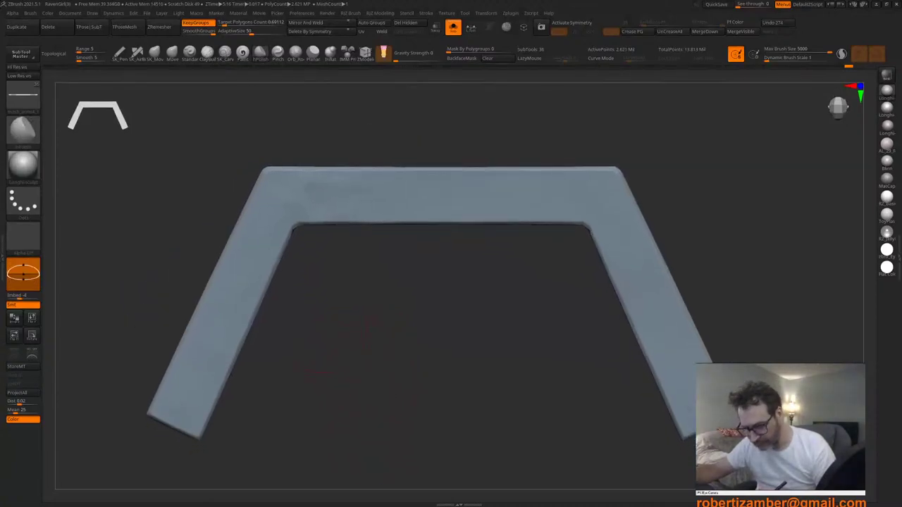
right_drag(270, 207, 296, 195)
ctrl+right_drag(314, 296, 334, 279)
right_click(334, 279)
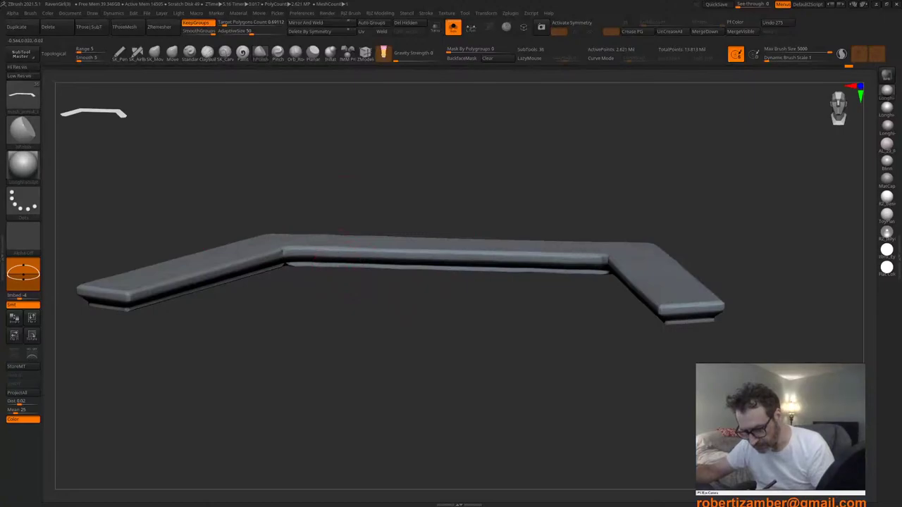
key(ctrl+z)
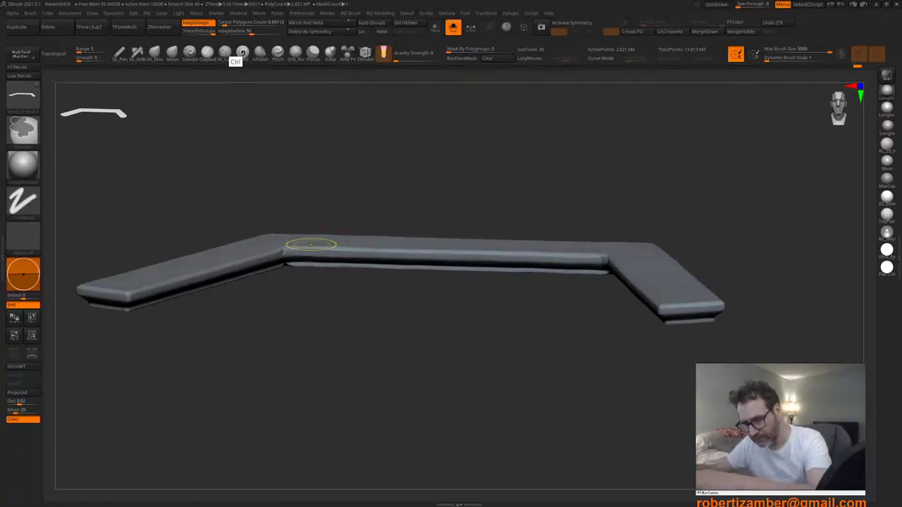
Step: Examine the handrail's surface alone and within the whole balustrade scene, and isolate the handrail again
mouse_move(356, 310)
ctrl+right_down()
mouse_move(363, 257)
mouse_move(428, 106)
ctrl+right_up()
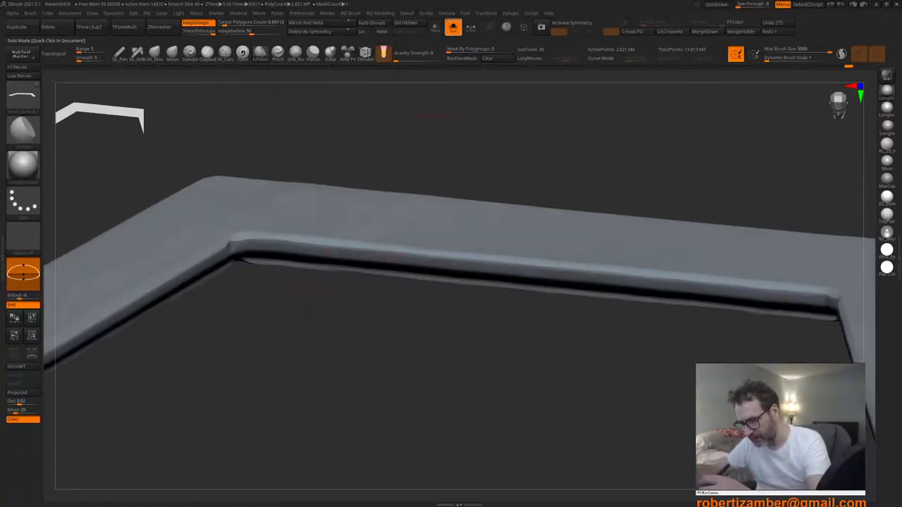
key(alt+s)
ctrl+right_drag(293, 265, 376, 417)
right_drag(342, 325, 351, 340)
key(ctrl+z)
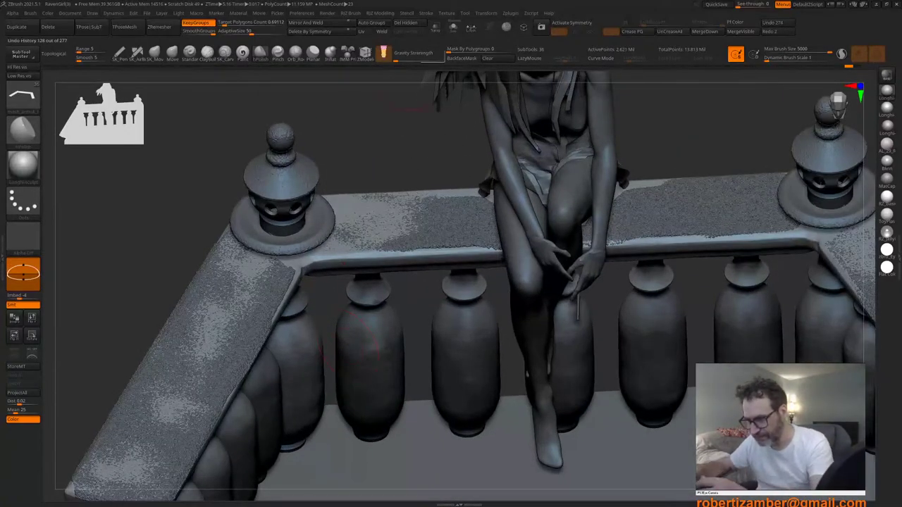
click(453, 27)
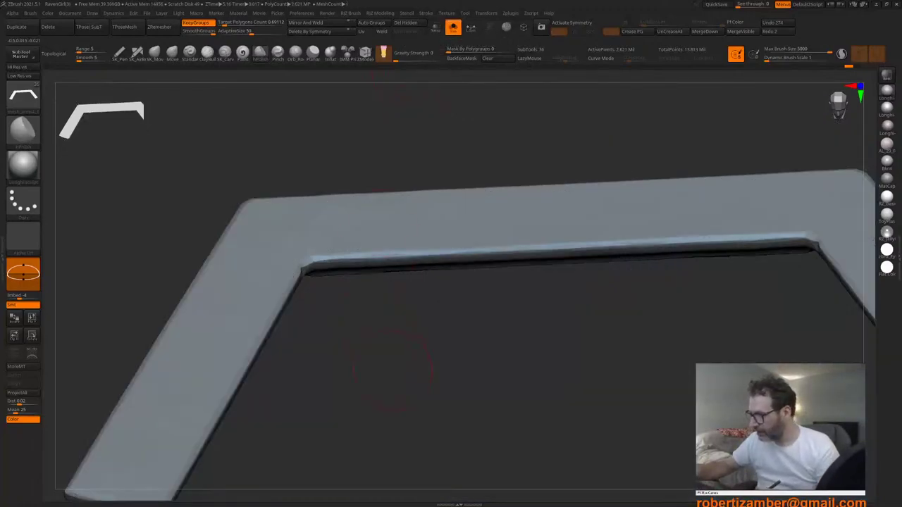
Step: Undo the handrail's recent polishing strokes and rock stamps back past its last mesh subdivision
key(ctrl+z)
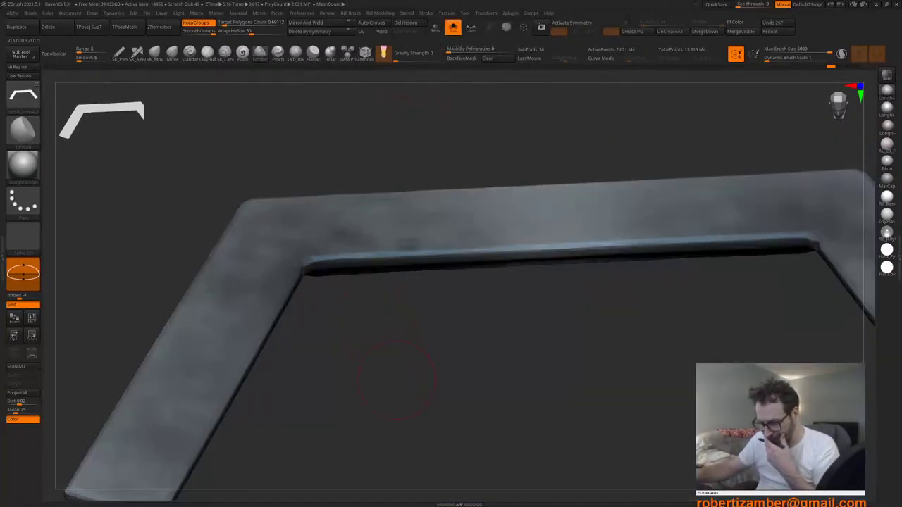
key(ctrl+z)
key(ctrl+z)
key(ctrl+z)
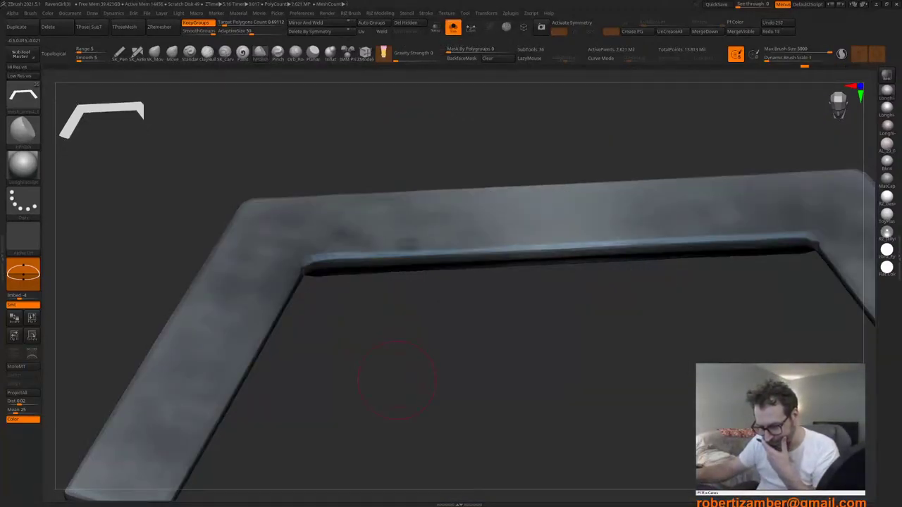
key(ctrl+z)
key(ctrl+z)
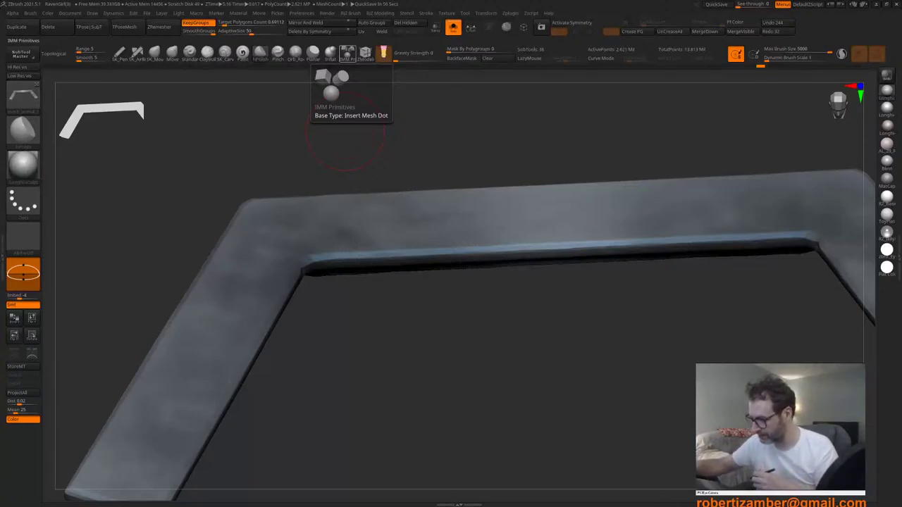
drag(417, 355, 411, 357)
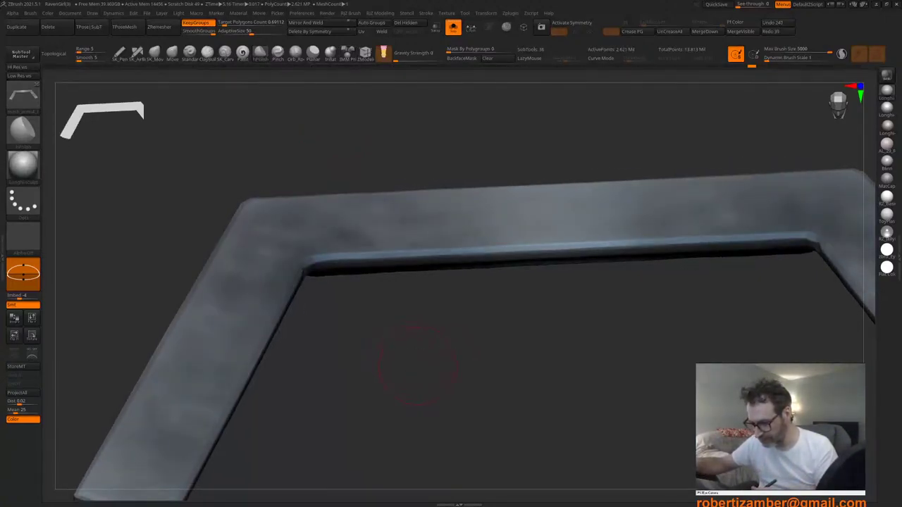
key(ctrl+z)
key(ctrl+z)
key(ctrl+z)
key(ctrl+z)
key(ctrl+z)
key(ctrl+z)
key(ctrl+z)
key(ctrl+z)
key(ctrl+z)
key(ctrl+z)
key(ctrl+z)
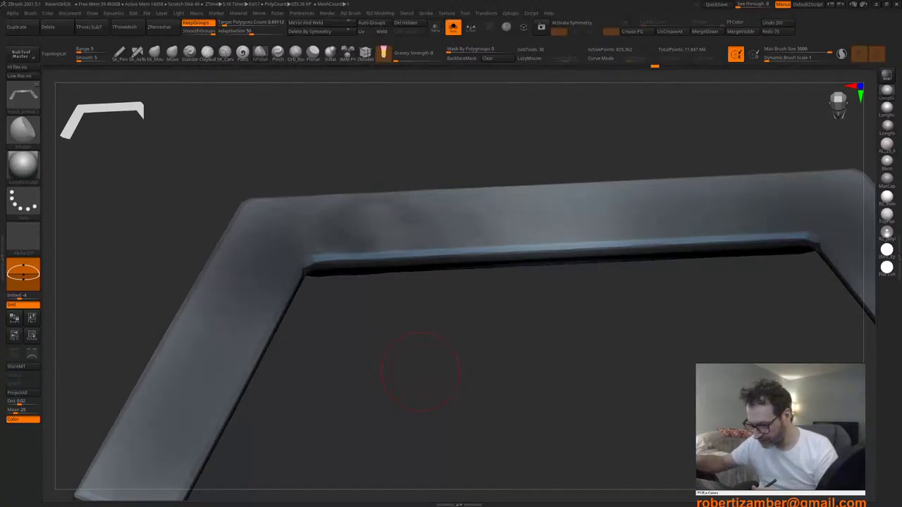
key(ctrl+z)
key(ctrl+z)
Step: Turn on the polypaint display of the handrail subtool
mouse_move(420, 372)
right_down()
mouse_move(421, 339)
mouse_move(397, 367)
mouse_move(409, 399)
right_up()
key(n)
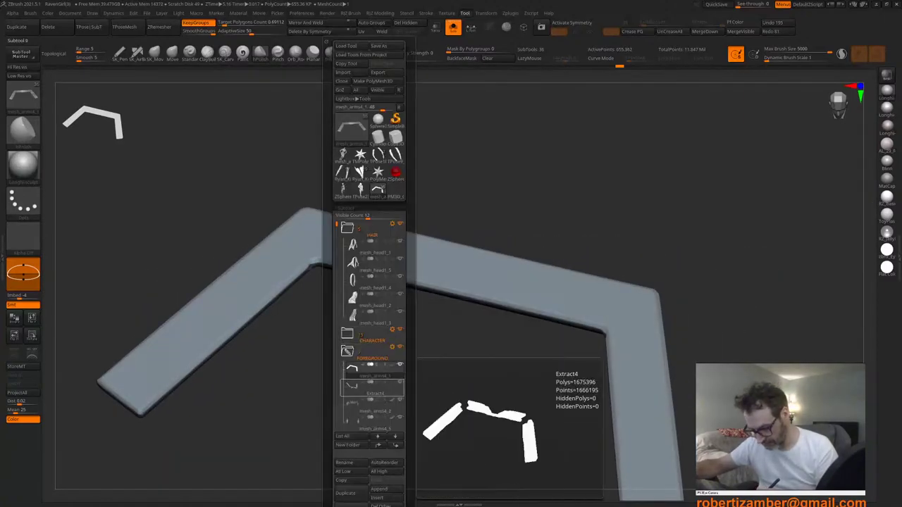
click(393, 365)
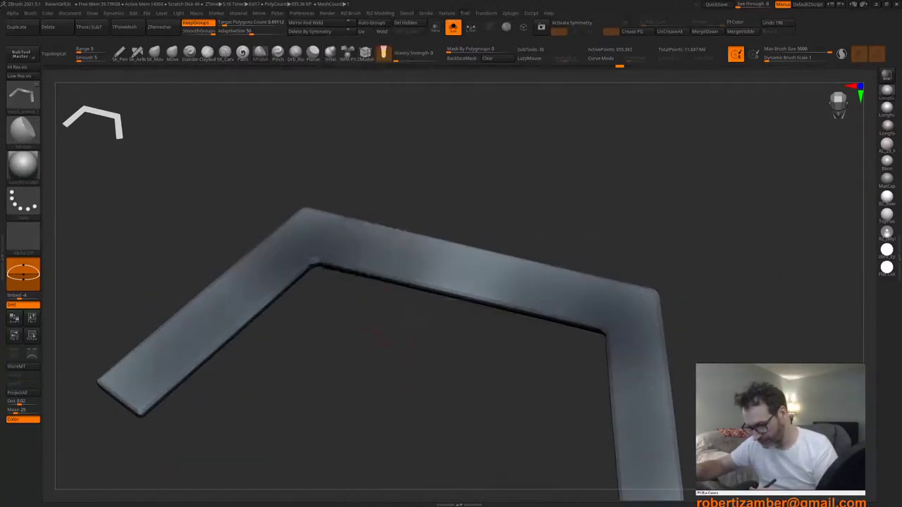
Step: Stamp rock dents with the Orb rock detail brush, in Zadd mode, onto the handrail's middle section and around its first corner
key(space)
drag(365, 309, 363, 308)
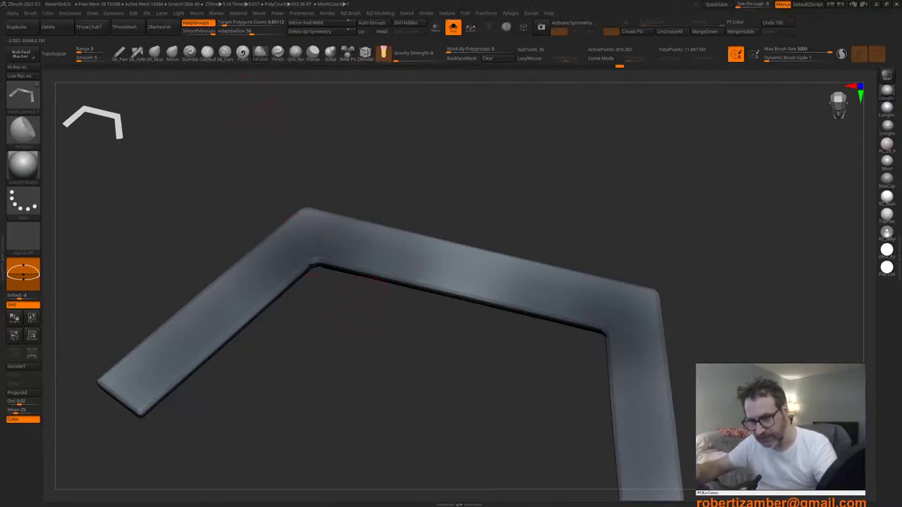
alt+drag(246, 194, 259, 175)
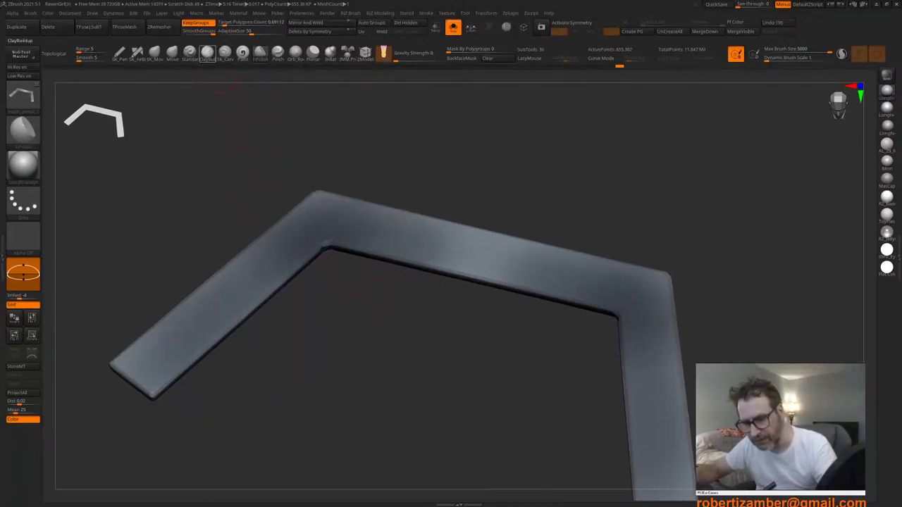
click(278, 54)
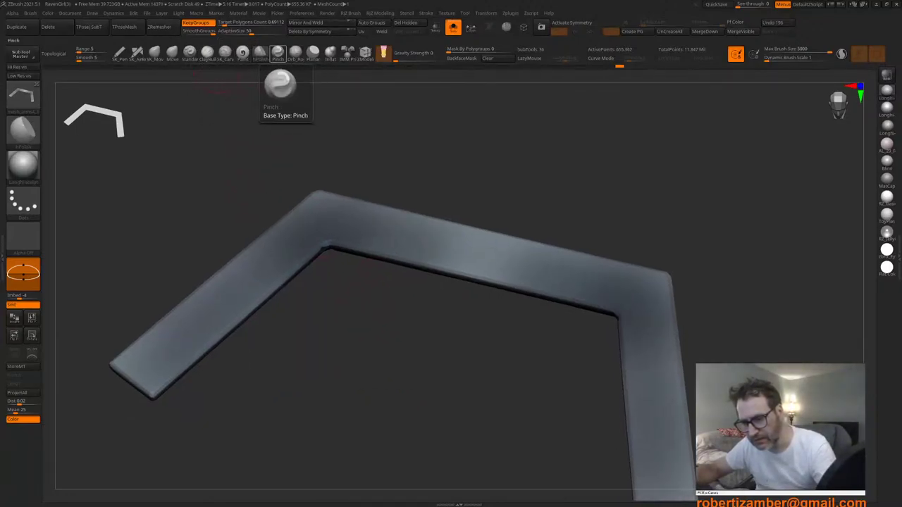
click(295, 53)
key(space)
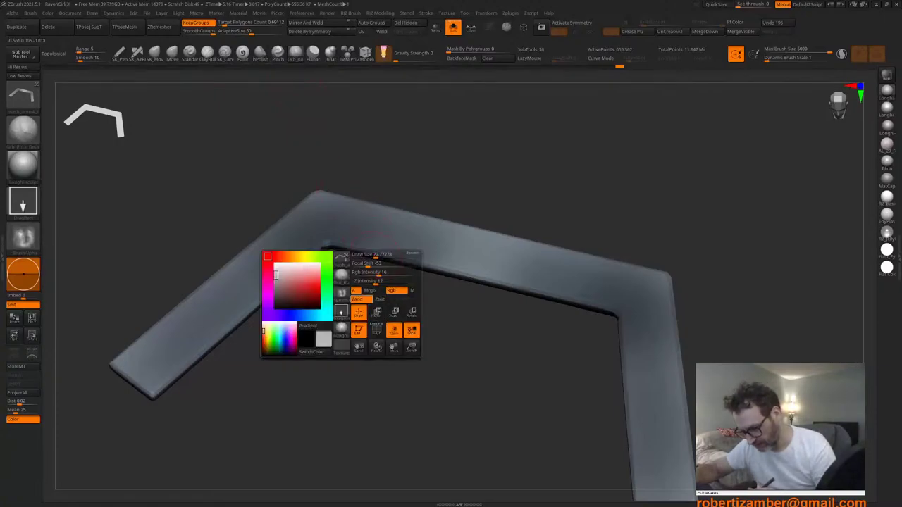
click(362, 299)
alt+drag(430, 246, 437, 314)
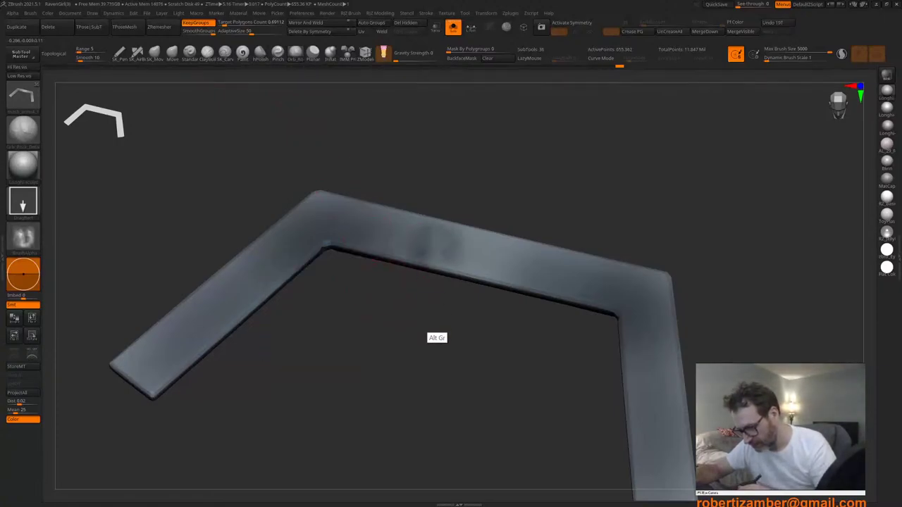
alt+drag(369, 225, 388, 296)
alt+drag(299, 223, 319, 277)
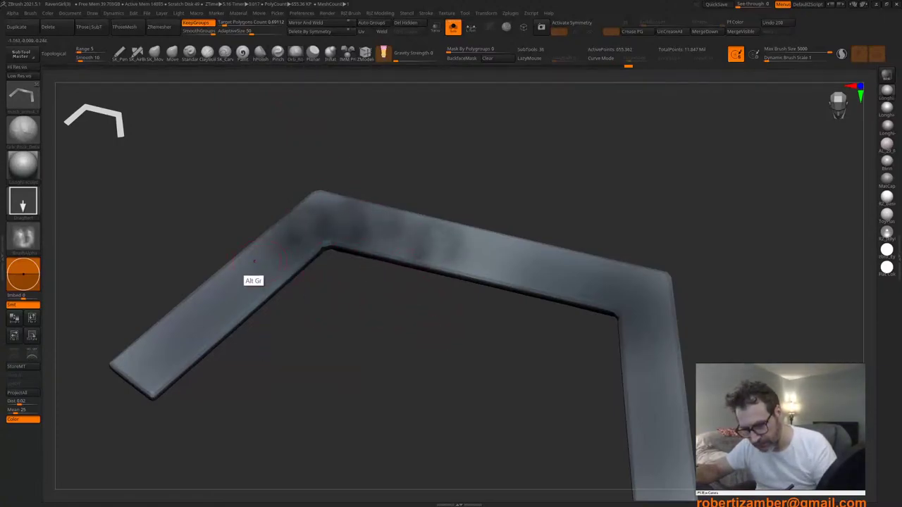
Step: Continue the rock detail stamps along the top of the handrail's left arm, out to its free end and back
mouse_move(254, 263)
alt+mouse_down()
mouse_move(265, 318)
mouse_move(318, 288)
alt+mouse_up()
alt+drag(282, 261, 289, 321)
alt+drag(235, 302, 249, 367)
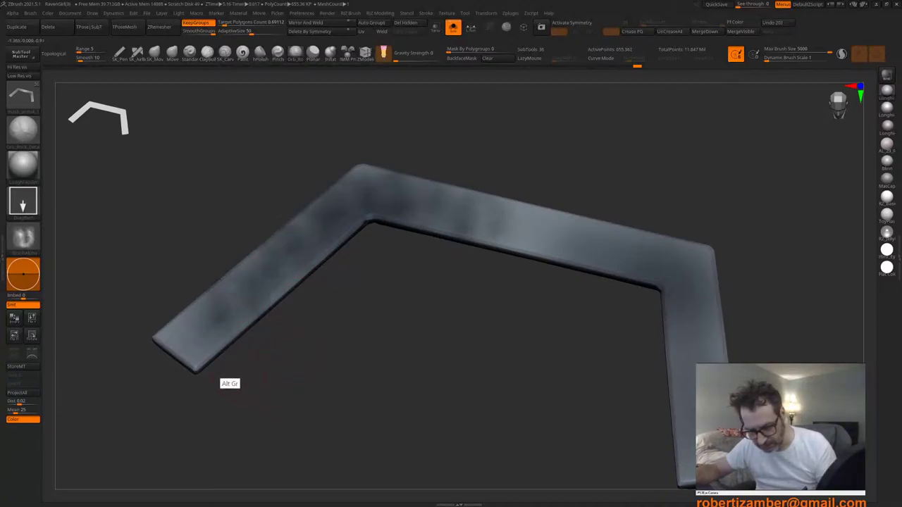
alt+drag(184, 336, 208, 398)
drag(259, 277, 271, 331)
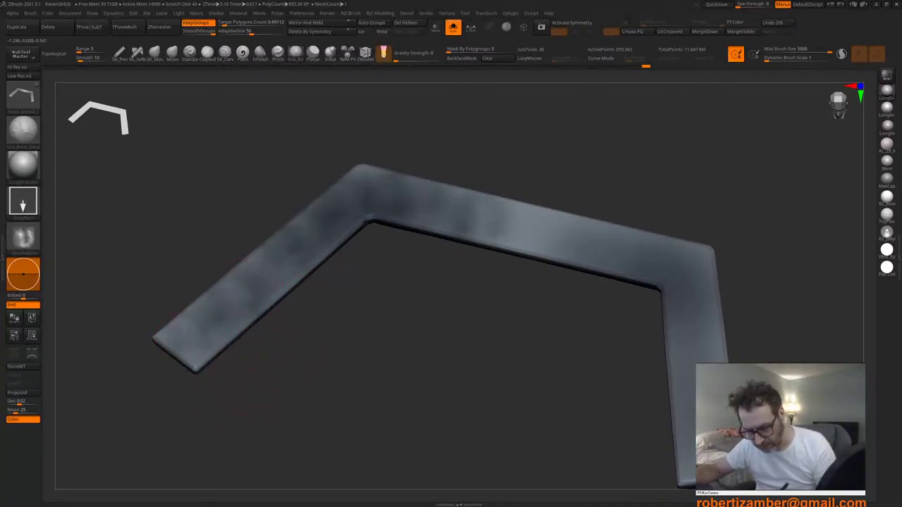
drag(293, 254, 304, 307)
mouse_move(321, 220)
mouse_down()
mouse_move(333, 275)
mouse_move(310, 285)
mouse_move(328, 260)
mouse_move(362, 294)
mouse_up()
Step: Stamp rock detail over the rest of the middle section, the second corner and the start of the right arm
alt+drag(363, 294, 312, 287)
alt+drag(439, 279, 438, 302)
drag(482, 229, 496, 299)
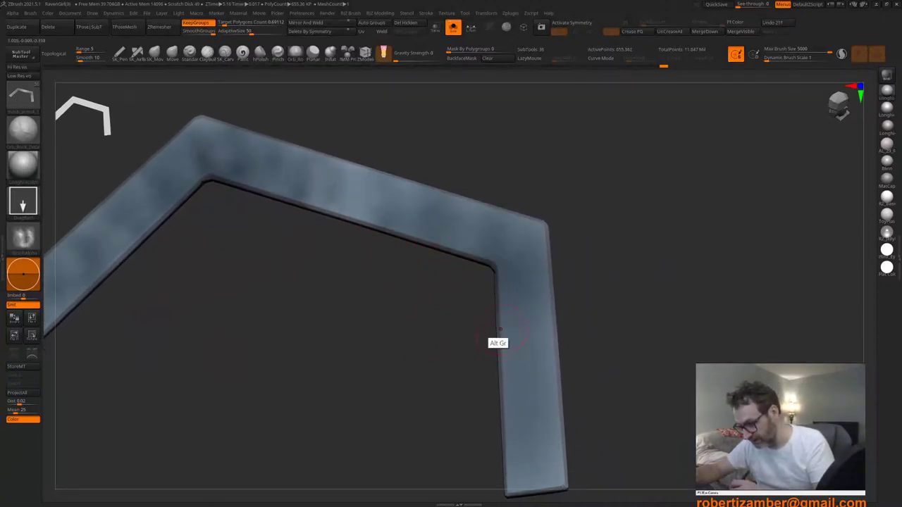
alt+drag(498, 332, 464, 294)
drag(486, 225, 498, 392)
drag(502, 471, 479, 457)
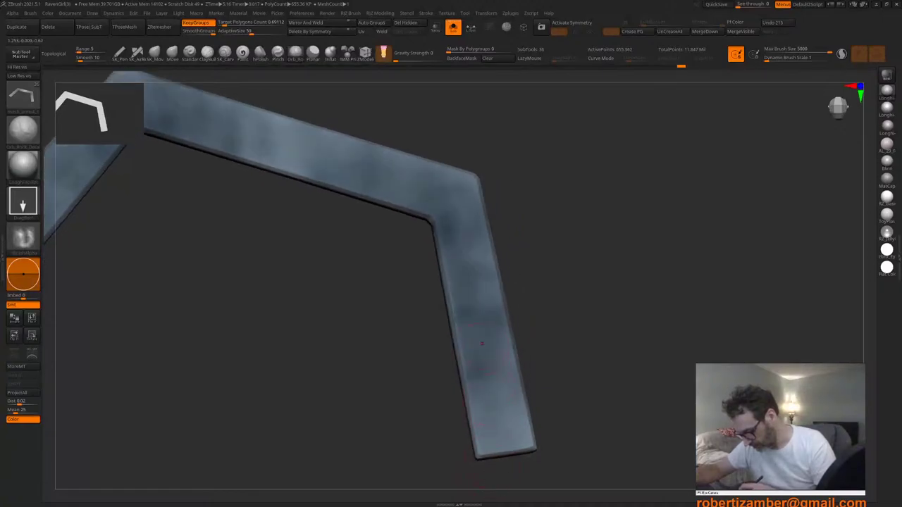
Step: Cover the remaining length of the right arm's top surface with rock detail stamps, down to its free end
drag(482, 344, 487, 366)
drag(491, 476, 478, 442)
drag(465, 289, 467, 310)
drag(474, 484, 466, 458)
drag(439, 323, 455, 388)
drag(451, 466, 465, 451)
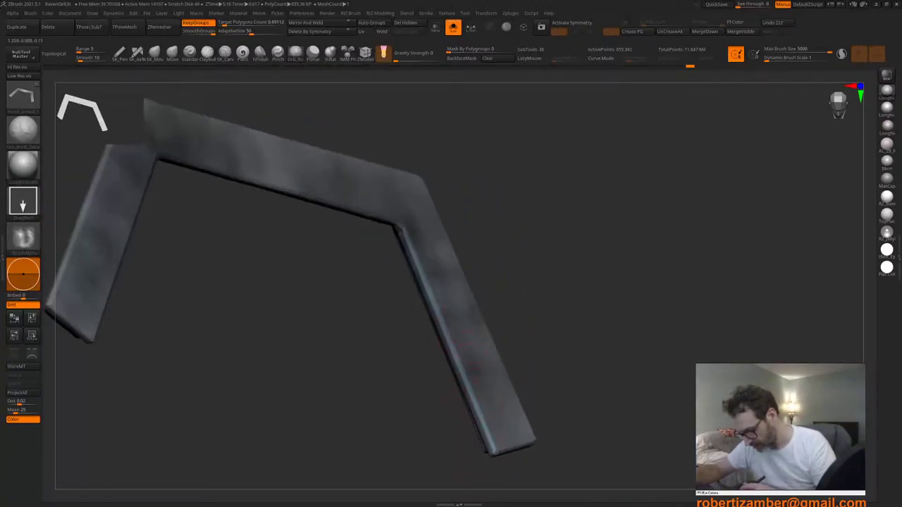
drag(465, 370, 475, 384)
alt+drag(462, 409, 585, 444)
Step: Add another rock detail stamp to the top of the left arm near the first corner
drag(278, 282, 259, 270)
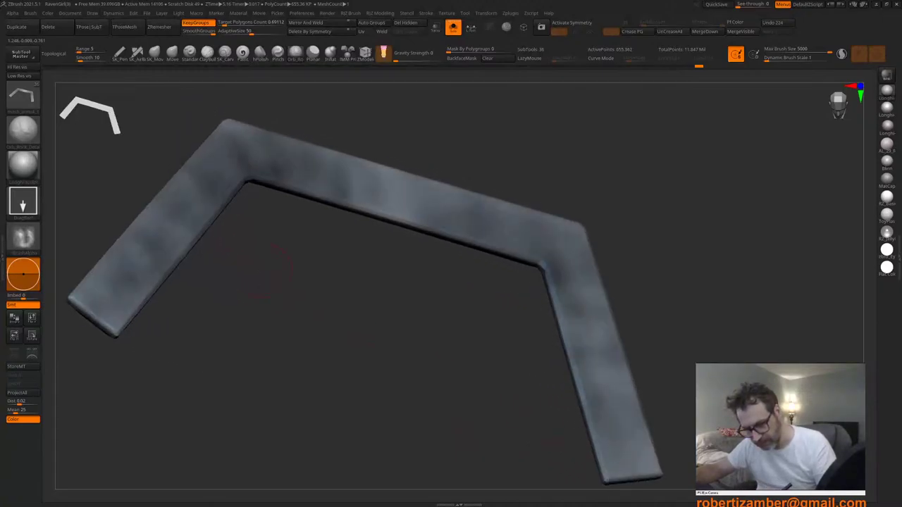
alt+drag(206, 183, 200, 169)
drag(215, 295, 309, 322)
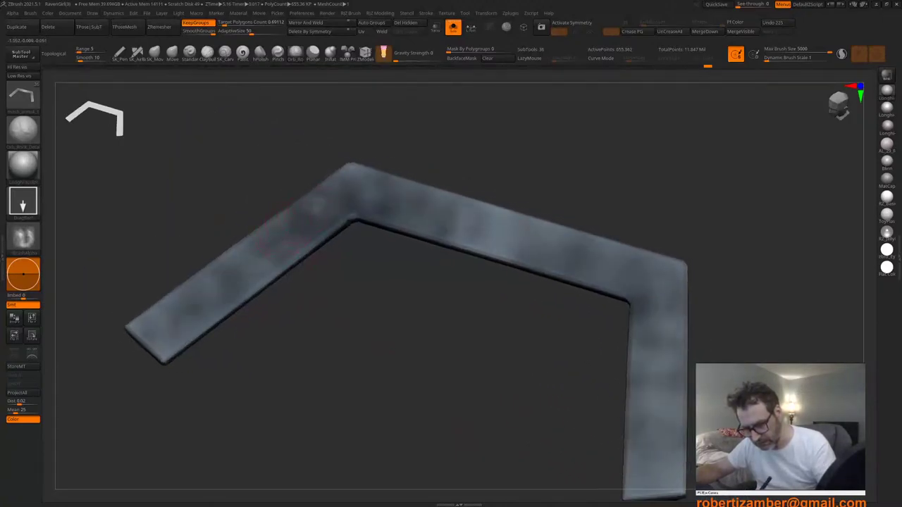
Step: Stamp rock detail across the handrail's underside, covering the left arm and the middle section up to the second corner
right_drag(169, 325, 159, 255)
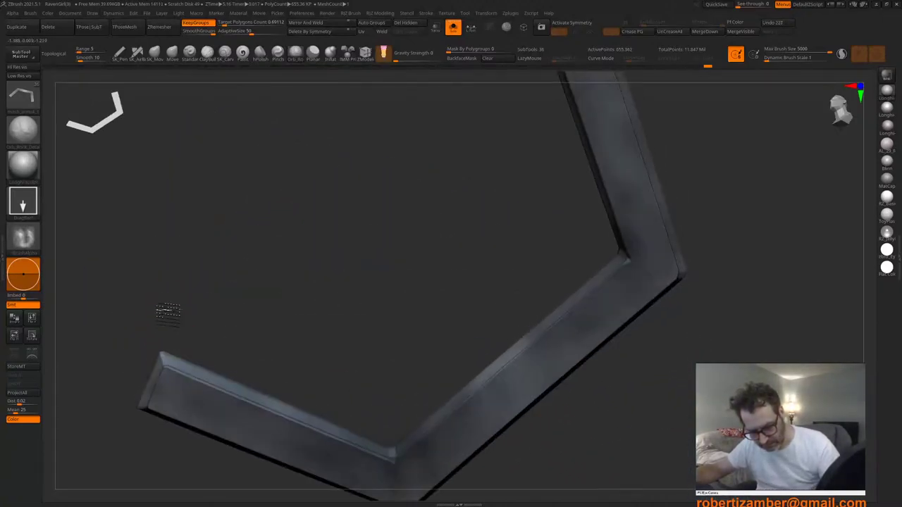
alt+right_drag(153, 286, 170, 189)
drag(194, 275, 202, 292)
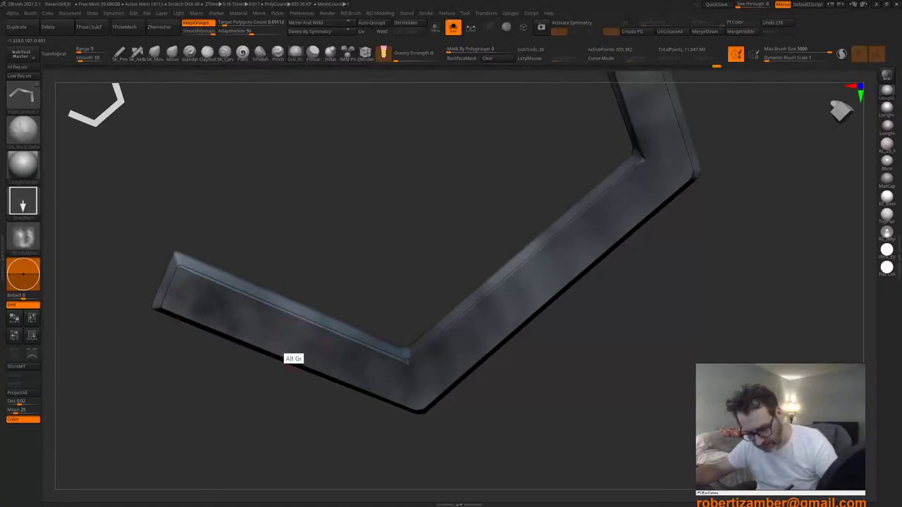
drag(507, 302, 525, 315)
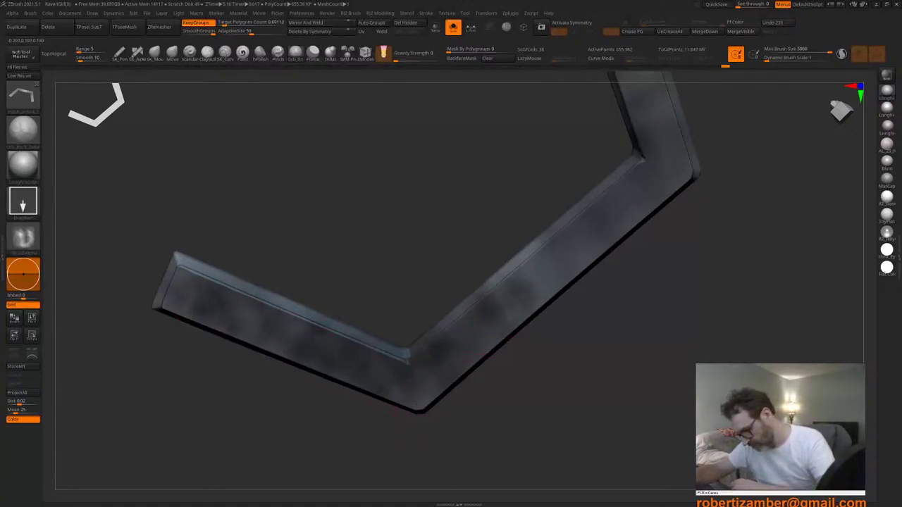
alt+right_drag(526, 304, 433, 360)
drag(455, 333, 470, 345)
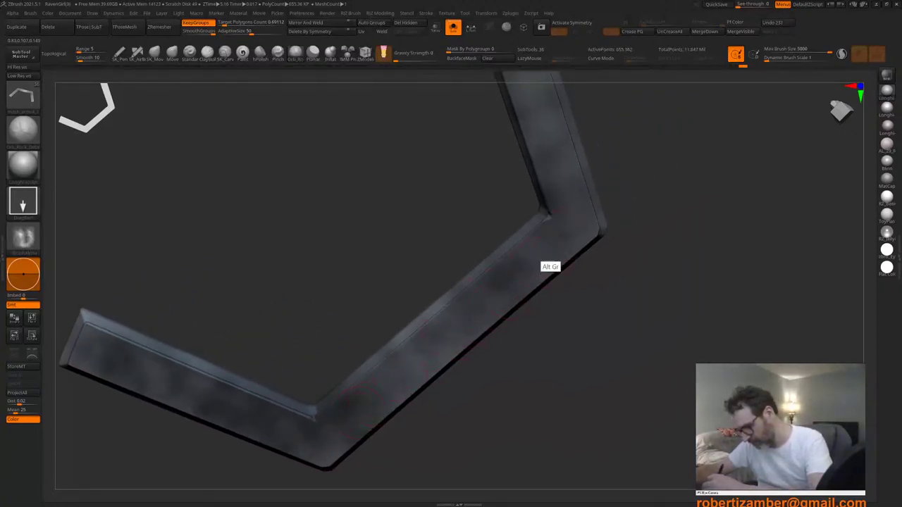
drag(569, 223, 583, 234)
drag(452, 311, 466, 322)
Step: Stamp rock detail along the underside of the right arm, from the second corner to its free end
right_drag(462, 318, 462, 282)
alt+right_drag(401, 347, 295, 462)
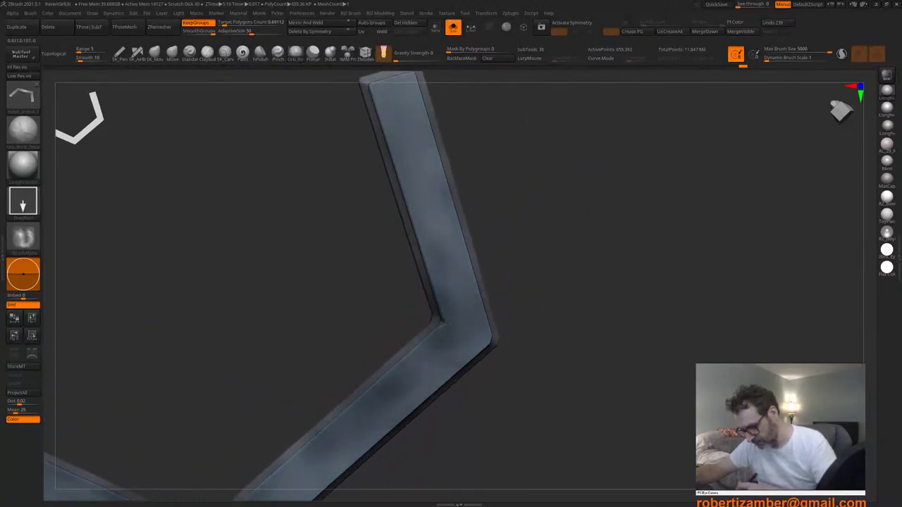
drag(445, 317, 456, 366)
drag(434, 243, 435, 303)
alt+right_drag(429, 249, 446, 336)
drag(444, 303, 451, 368)
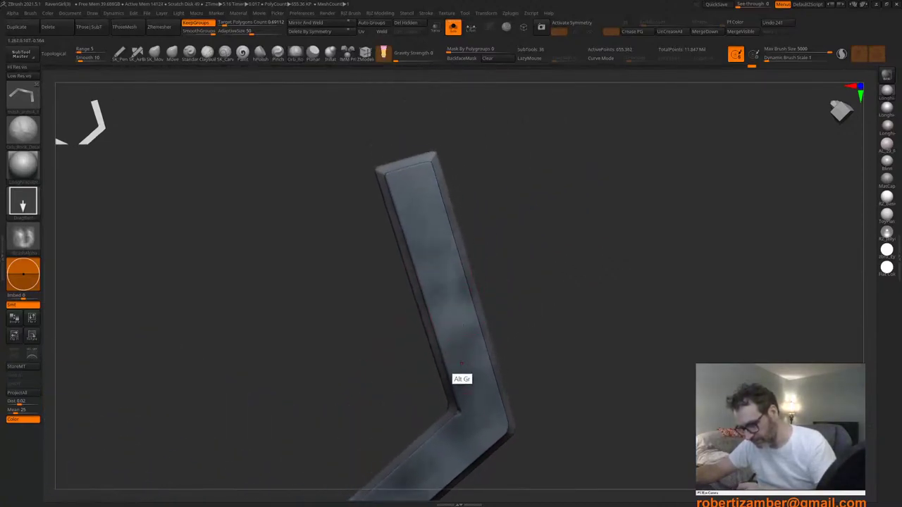
drag(414, 215, 427, 289)
Step: Return to the handrail's top surface and deepen the rock detail near the right arm's free end
right_drag(458, 332, 493, 472)
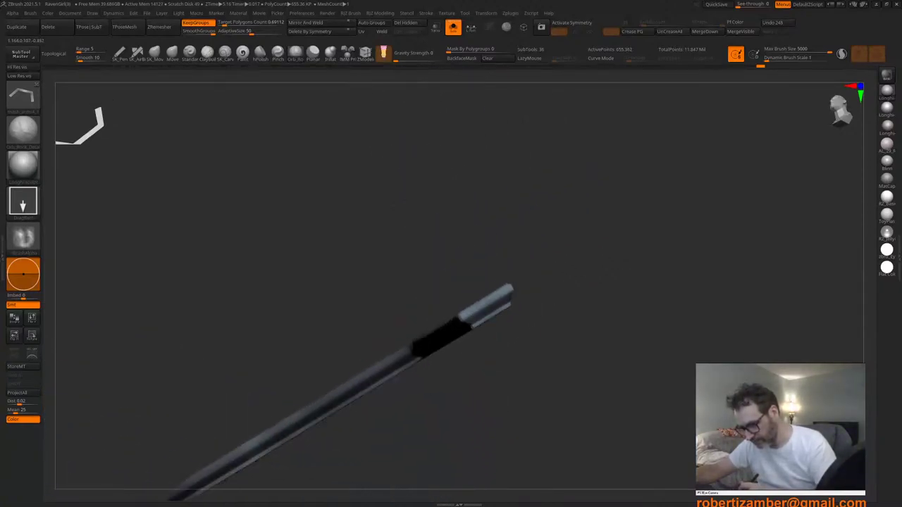
mouse_move(467, 323)
mouse_down()
mouse_move(475, 334)
mouse_move(475, 321)
mouse_up()
right_drag(504, 346, 513, 413)
drag(432, 291, 455, 370)
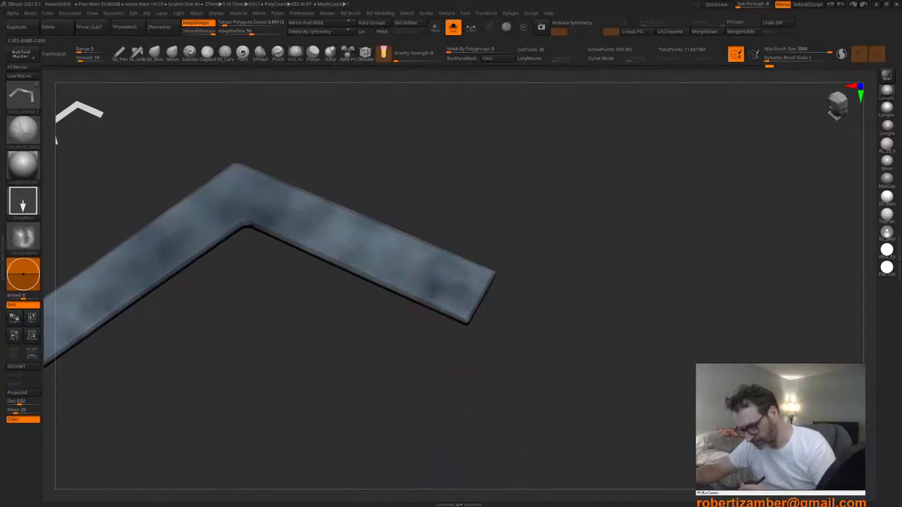
Step: Layer further rock detail stamps onto the top of the left arm to break up its surface
ctrl+right_drag(420, 273, 339, 290)
ctrl+right_drag(261, 308, 310, 346)
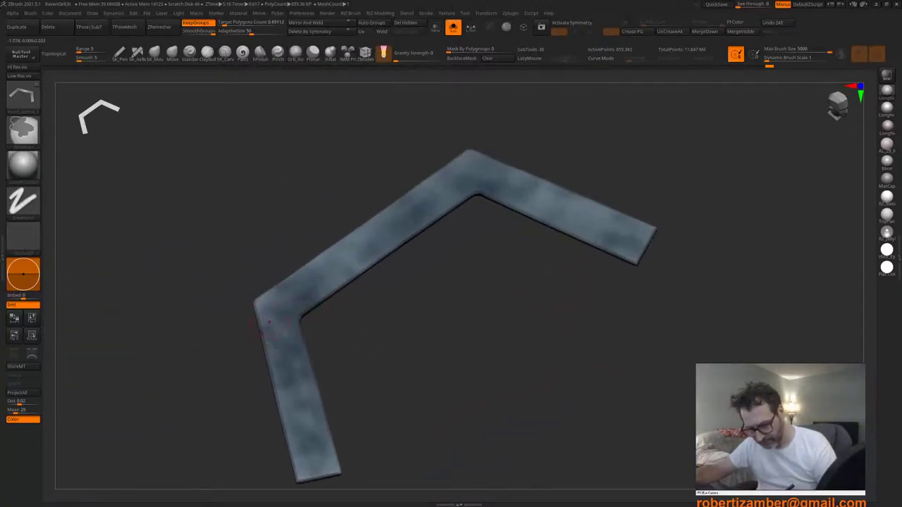
alt+right_drag(310, 435, 292, 393)
drag(294, 391, 303, 343)
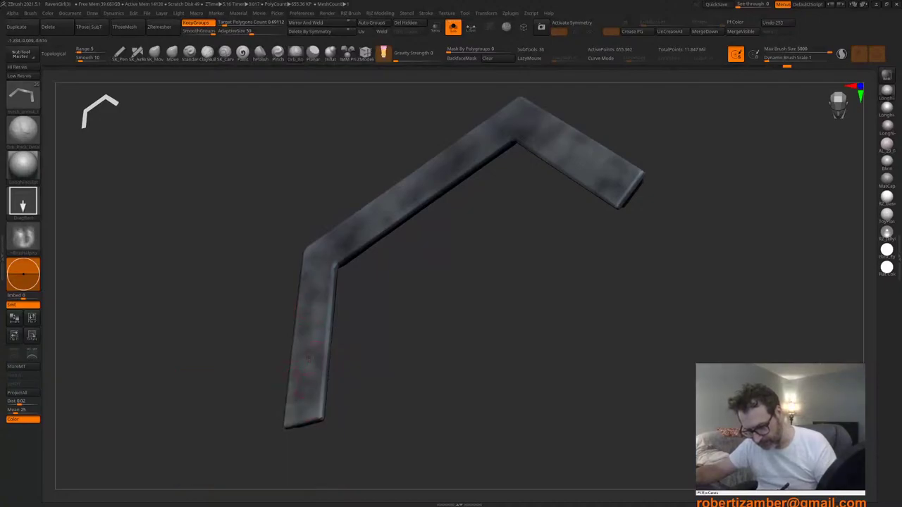
right_drag(308, 319, 309, 352)
drag(309, 354, 306, 389)
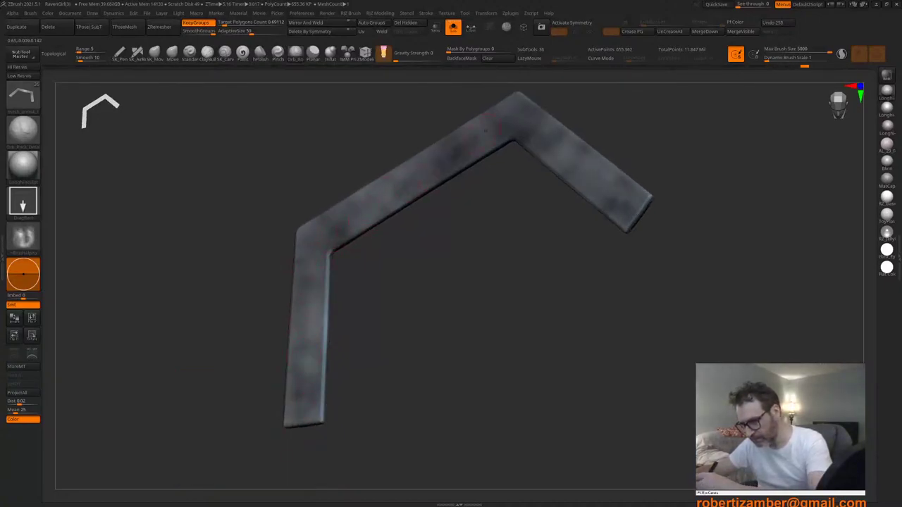
Step: Add more rock detail stamps to the top of the middle section and the right arm
right_drag(423, 176, 408, 287)
drag(409, 288, 410, 284)
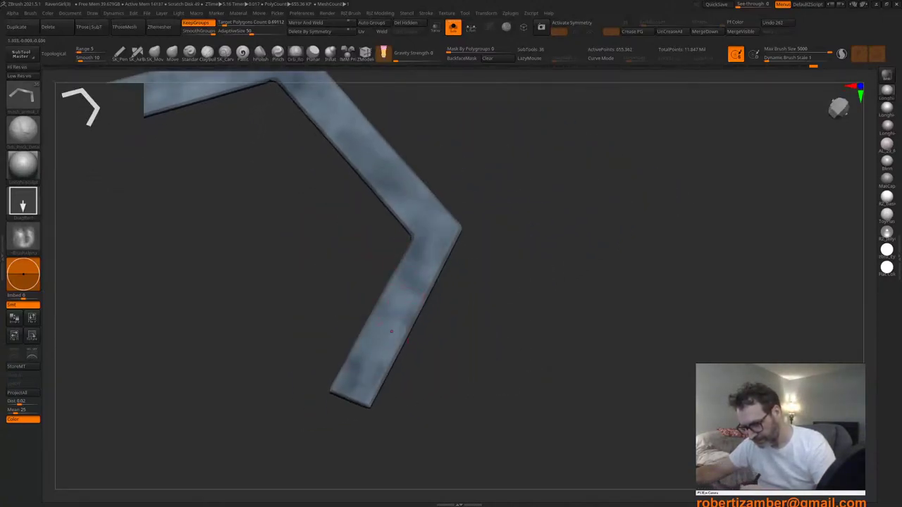
drag(354, 365, 365, 375)
Step: Switch to the Orb_Slash04 brush for cutting into the handrail's edges
right_drag(363, 381, 351, 355)
alt+right_drag(284, 383, 487, 290)
alt+right_drag(405, 282, 442, 332)
key(b)
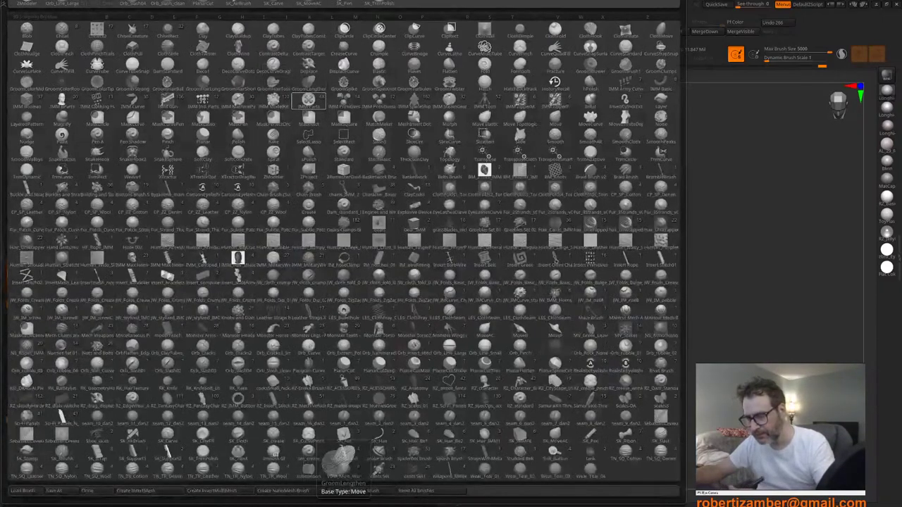
key(o)
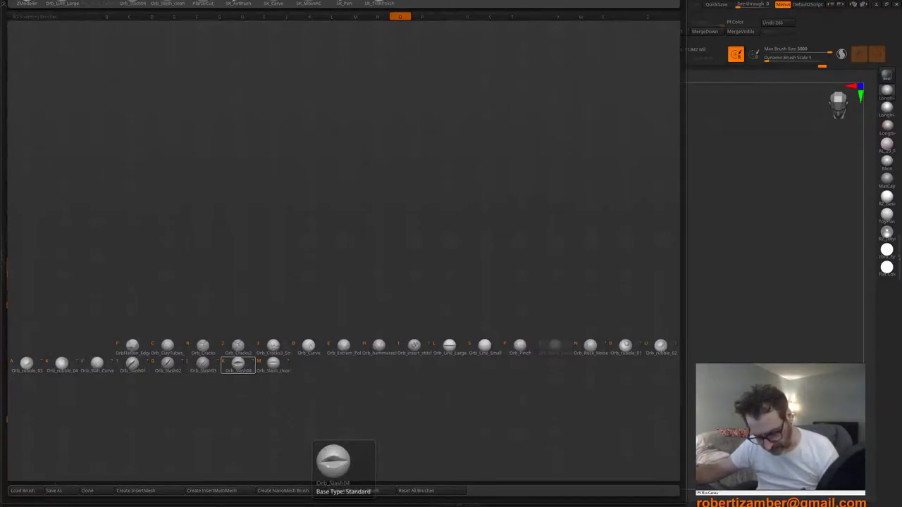
click(238, 364)
key(space)
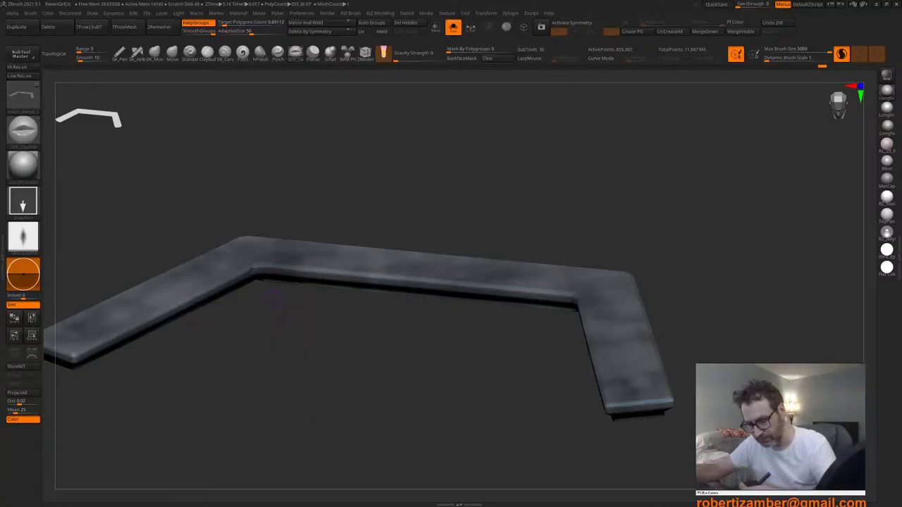
Step: Try slash cuts on the left arm's inner edge, its end corner and the first inner corner
alt+right_drag(255, 266, 327, 332)
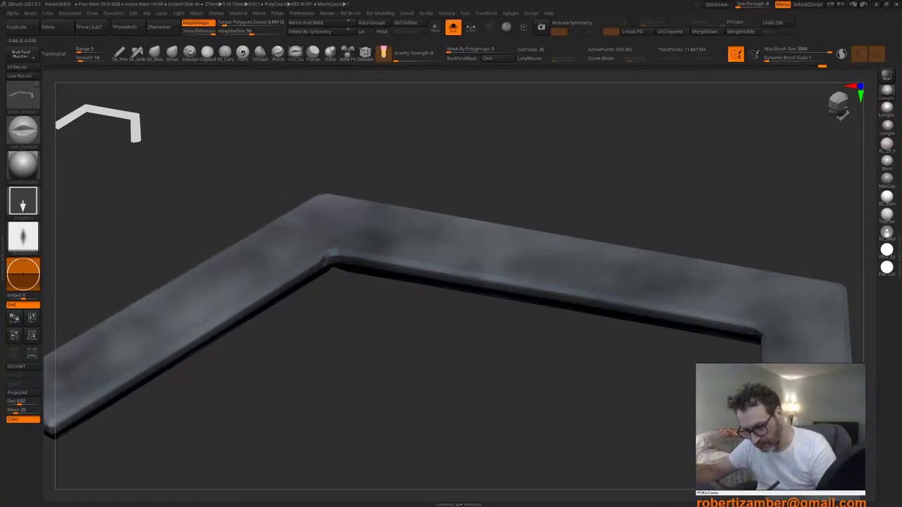
ctrl+right_drag(288, 272, 277, 308)
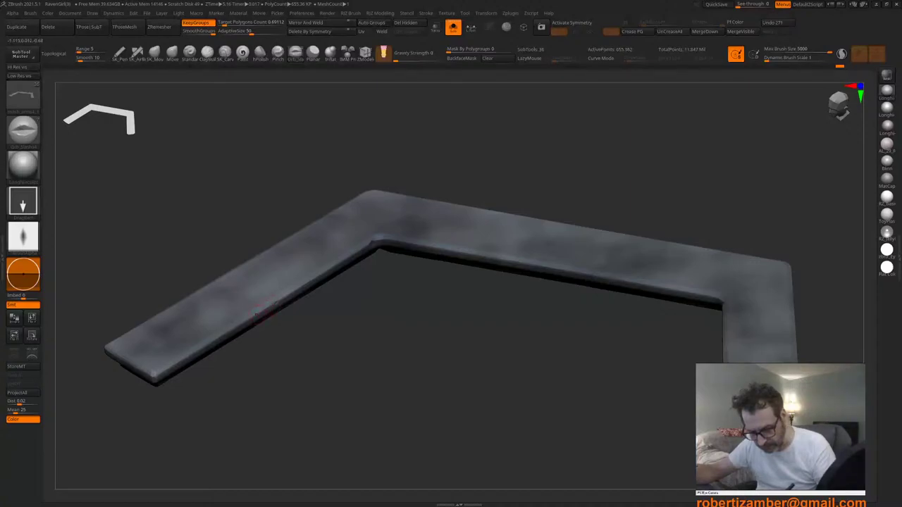
ctrl+right_drag(258, 314, 226, 358)
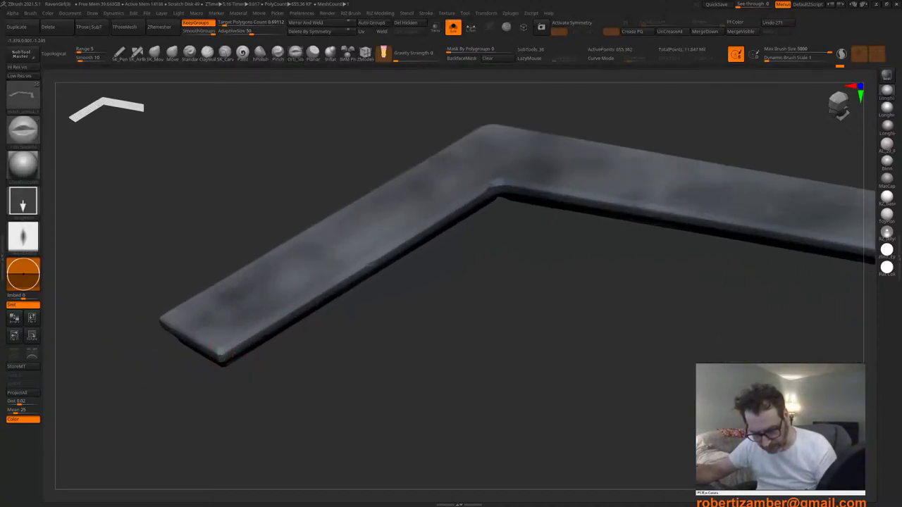
alt+drag(271, 377, 223, 410)
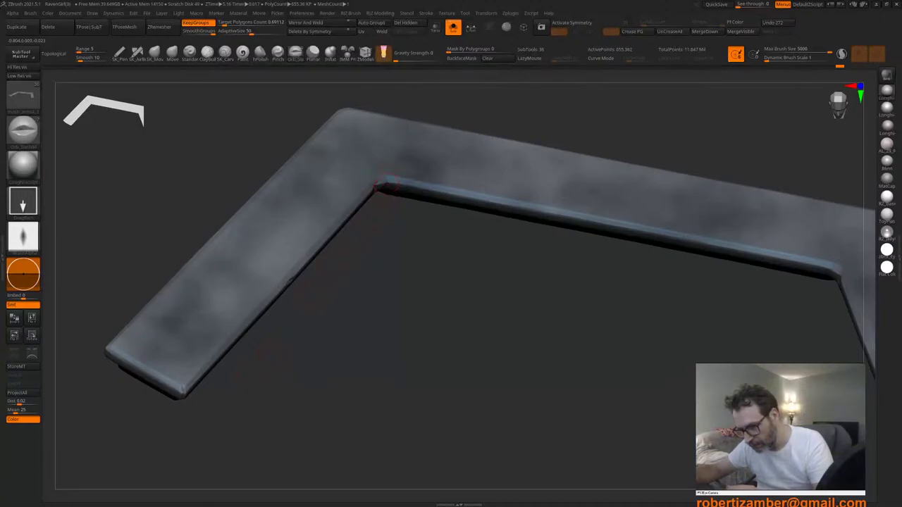
drag(378, 188, 381, 197)
mouse_move(381, 197)
ctrl+right_down()
mouse_move(384, 211)
mouse_move(378, 199)
ctrl+right_up()
drag(378, 202, 369, 215)
alt+right_drag(370, 236, 374, 258)
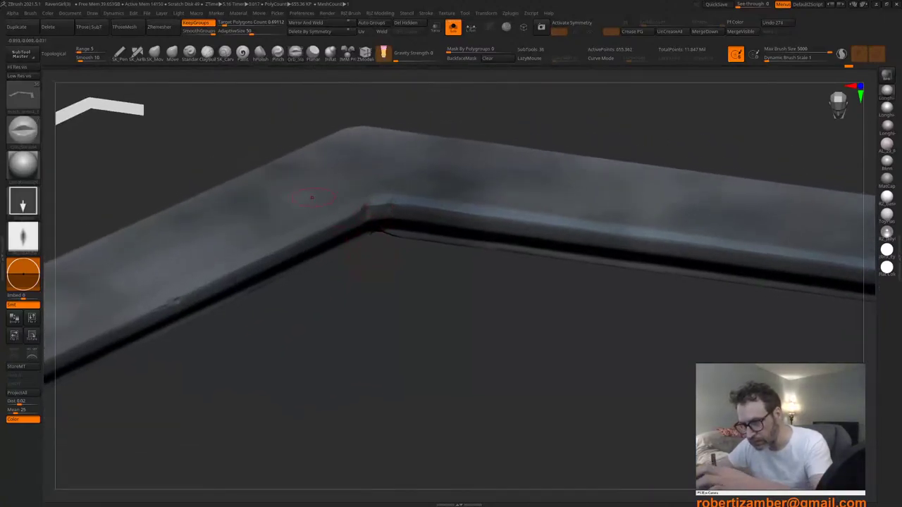
Step: Undo the recent slash cuts on the handrail's edge and corners
key(ctrl+z)
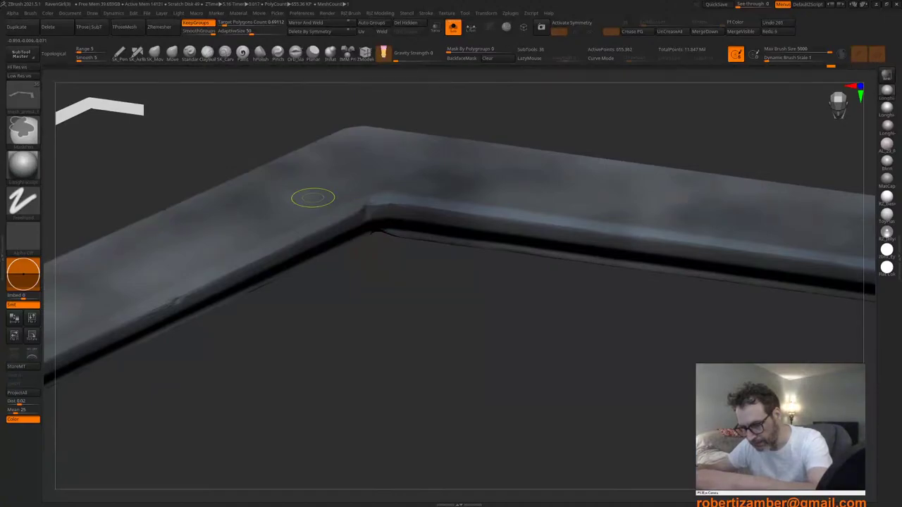
key(ctrl+z)
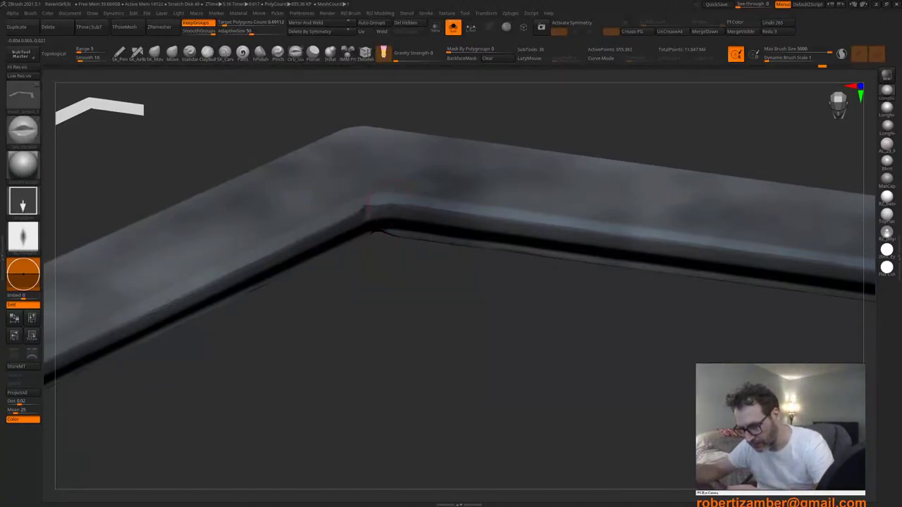
Step: Cut slashes into the handrail's first inner corner and along the inner edge of the middle section
drag(367, 209, 368, 219)
mouse_move(302, 296)
ctrl+right_down()
mouse_move(300, 227)
mouse_move(296, 381)
ctrl+right_up()
ctrl+right_drag(394, 219, 403, 253)
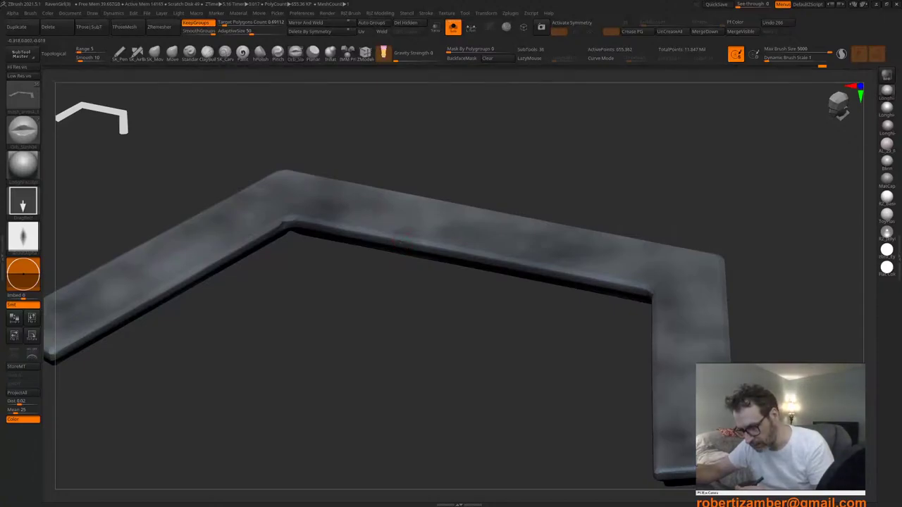
drag(404, 239, 404, 247)
alt+right_drag(394, 290, 266, 284)
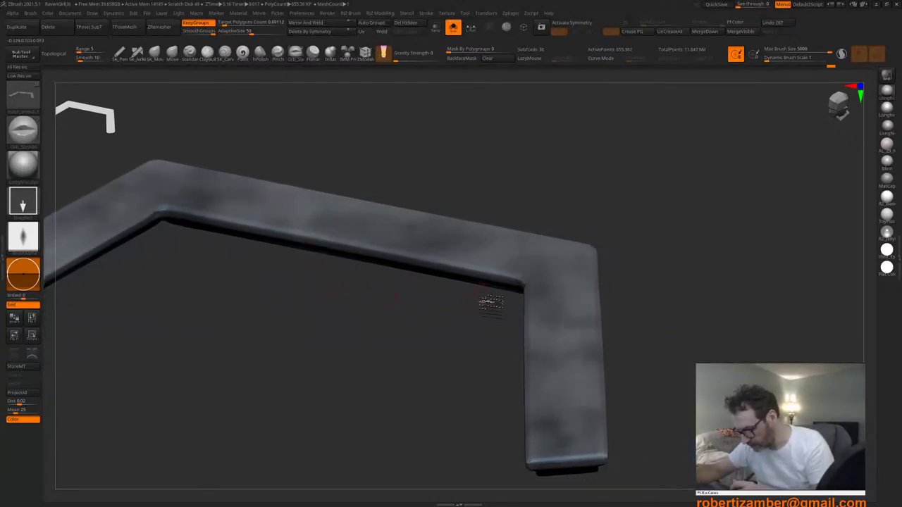
Step: Cut slashes into the handrail's second inner corner and the middle-section edge beside it
right_drag(489, 304, 487, 352)
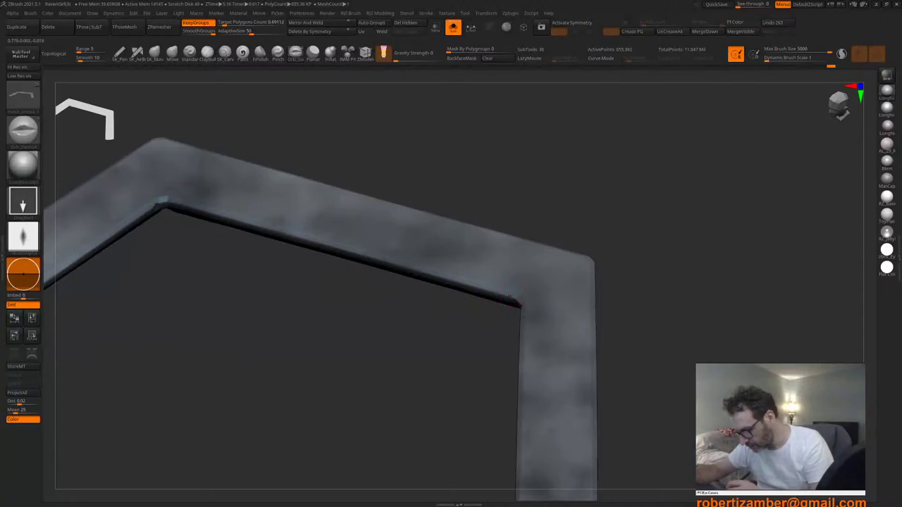
drag(510, 297, 510, 305)
right_drag(471, 366, 472, 310)
drag(473, 302, 474, 309)
mouse_move(478, 332)
alt+right_down()
mouse_move(468, 284)
mouse_move(474, 345)
alt+right_up()
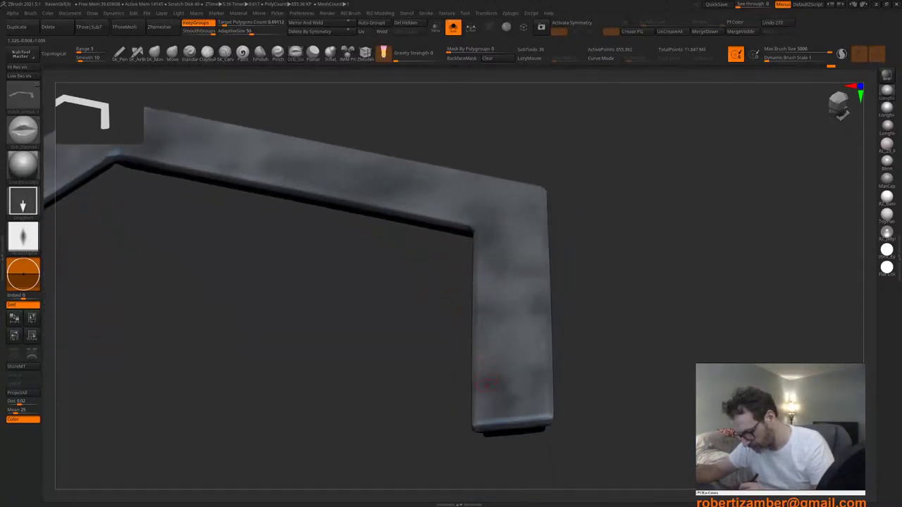
Step: Cut slashes into the inner end corner of the handrail's right arm
right_drag(475, 414, 444, 404)
drag(481, 383, 480, 395)
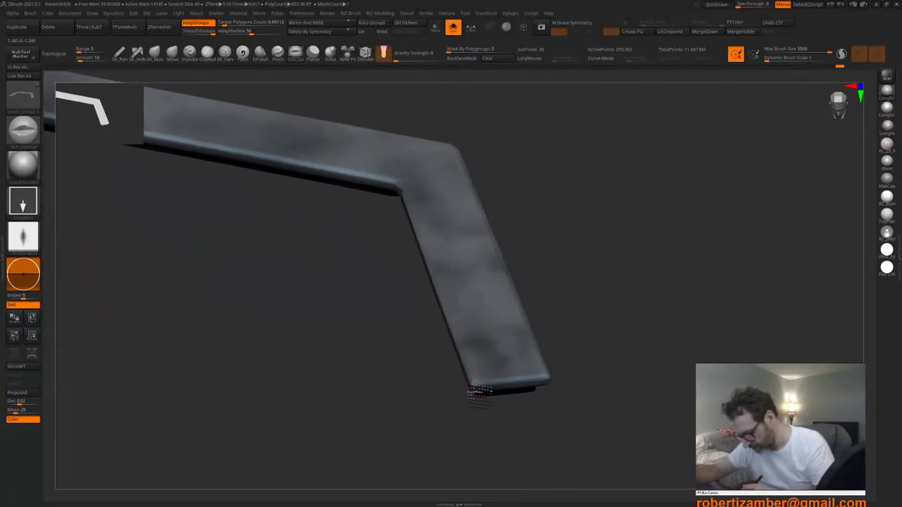
right_drag(476, 388, 444, 381)
drag(472, 374, 473, 378)
Step: Cut several slashes into the left arm's inner edge, about midway along its length
ctrl+right_drag(456, 354, 296, 351)
alt+right_drag(296, 351, 409, 367)
ctrl+right_drag(294, 289, 356, 290)
right_drag(356, 290, 294, 300)
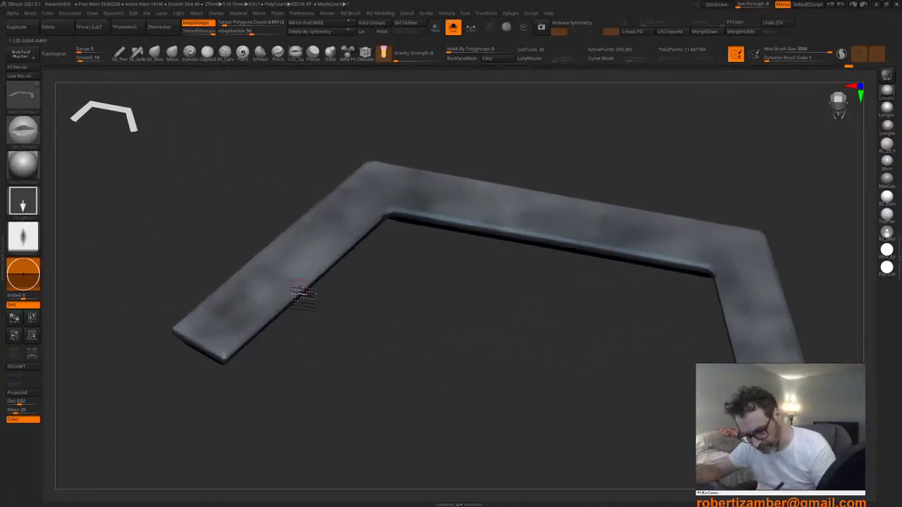
drag(302, 295, 299, 299)
drag(299, 296, 287, 311)
alt+right_drag(258, 310, 319, 300)
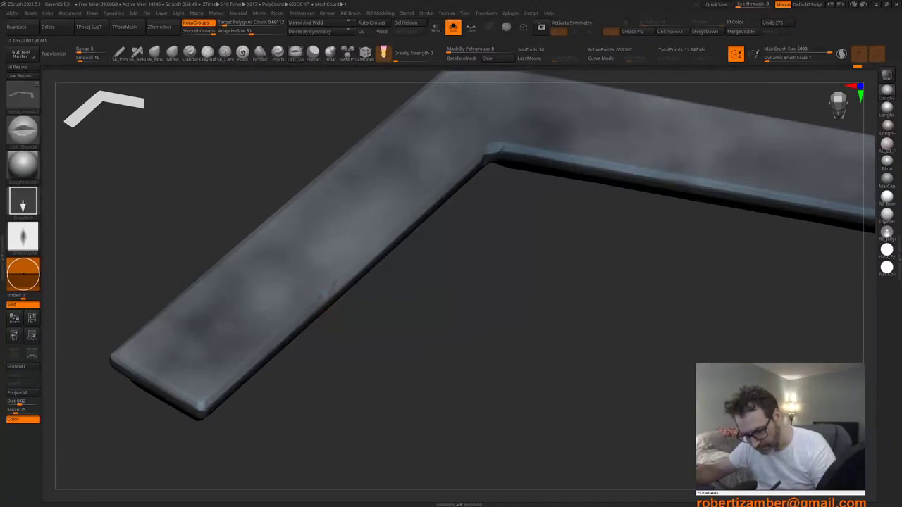
drag(328, 290, 323, 297)
ctrl+right_drag(333, 293, 289, 294)
drag(288, 291, 283, 299)
key(ctrl+z)
Step: Cut a slash into the inner end corner of the handrail's left arm
ctrl+right_drag(272, 301, 275, 339)
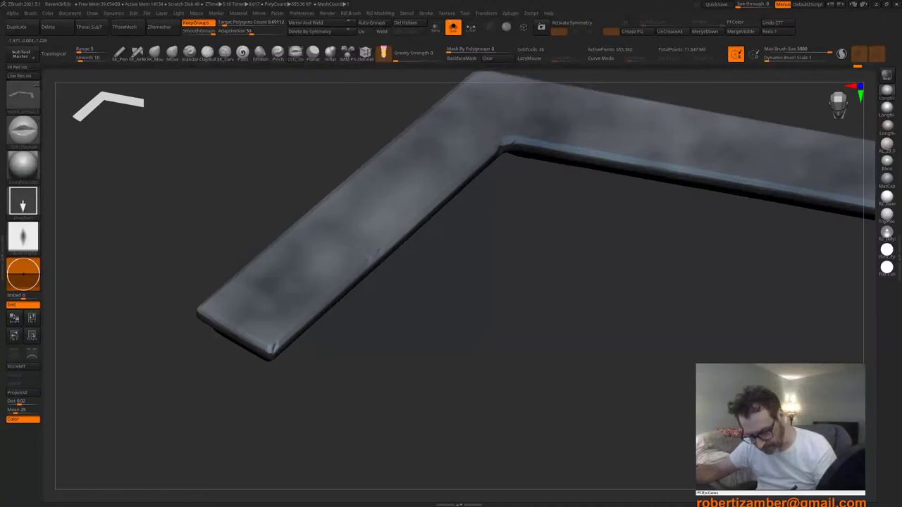
drag(274, 349, 272, 346)
right_drag(274, 348, 267, 315)
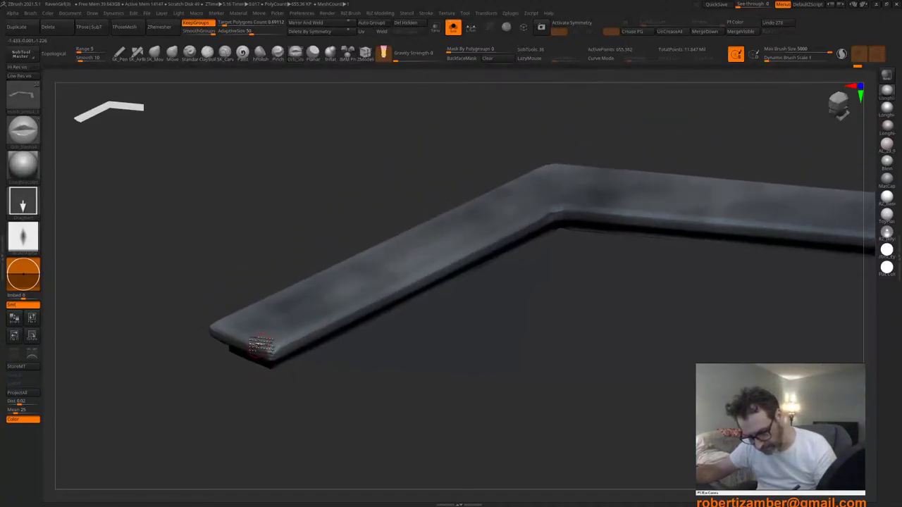
right_drag(262, 346, 251, 296)
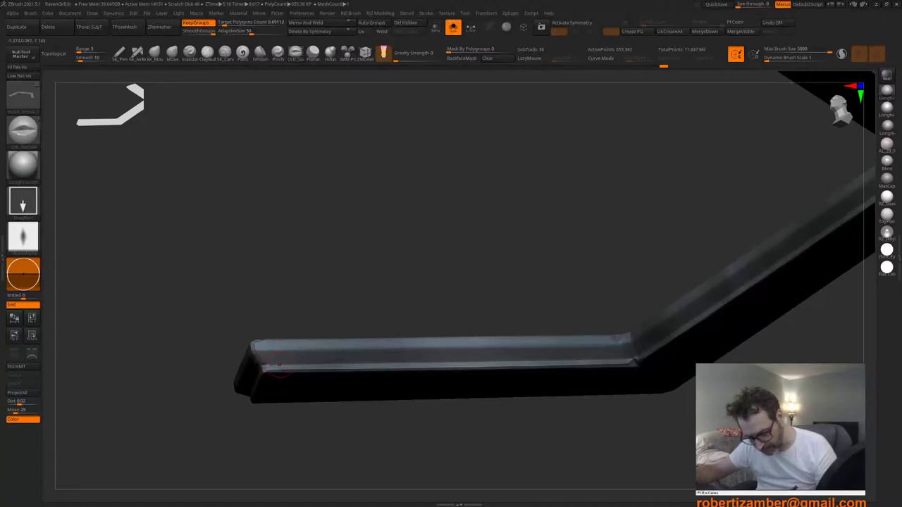
Step: Notch the lower edge of the handrail's first inner corner with slash cuts
alt+right_drag(276, 372, 150, 347)
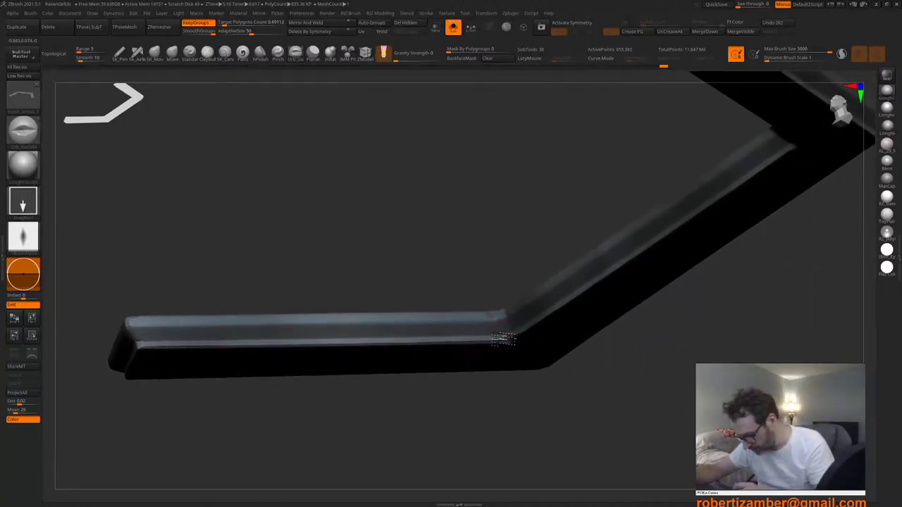
drag(511, 334, 506, 339)
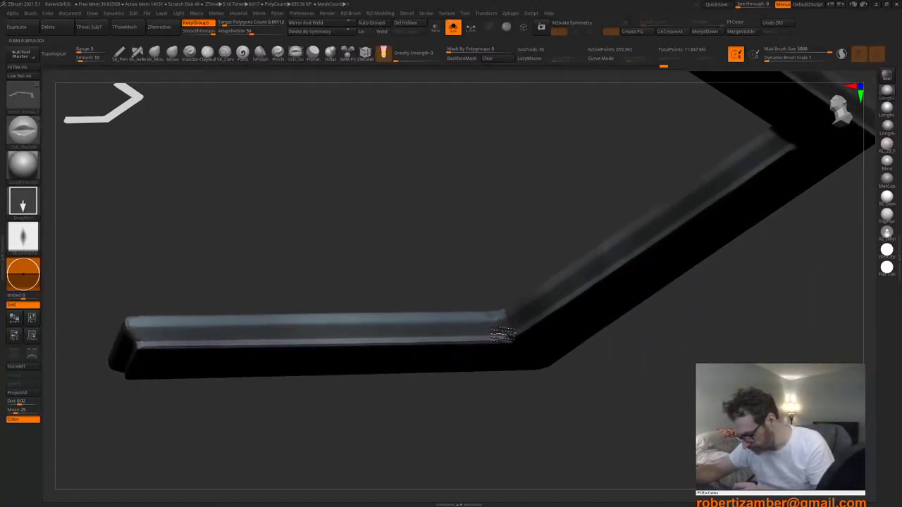
ctrl+right_drag(506, 338, 525, 364)
drag(526, 344, 494, 338)
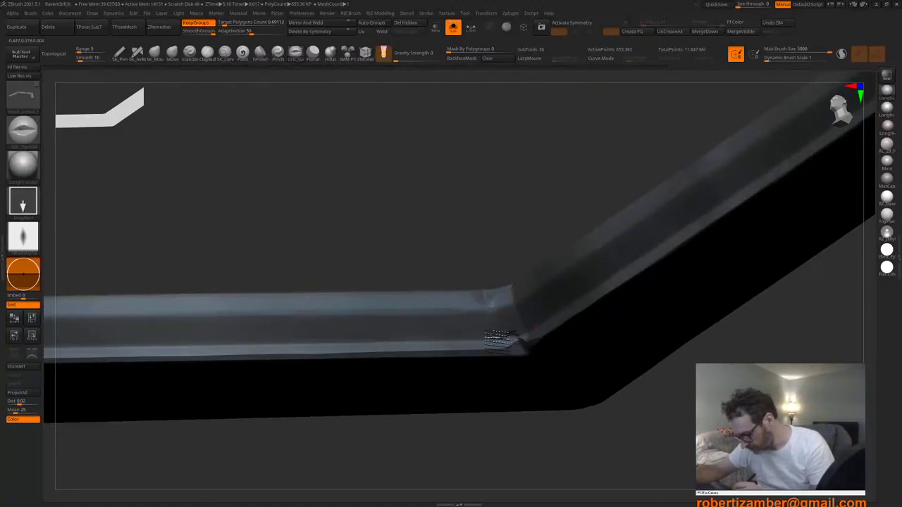
mouse_move(492, 342)
ctrl+right_down()
mouse_move(469, 334)
mouse_move(505, 344)
ctrl+right_up()
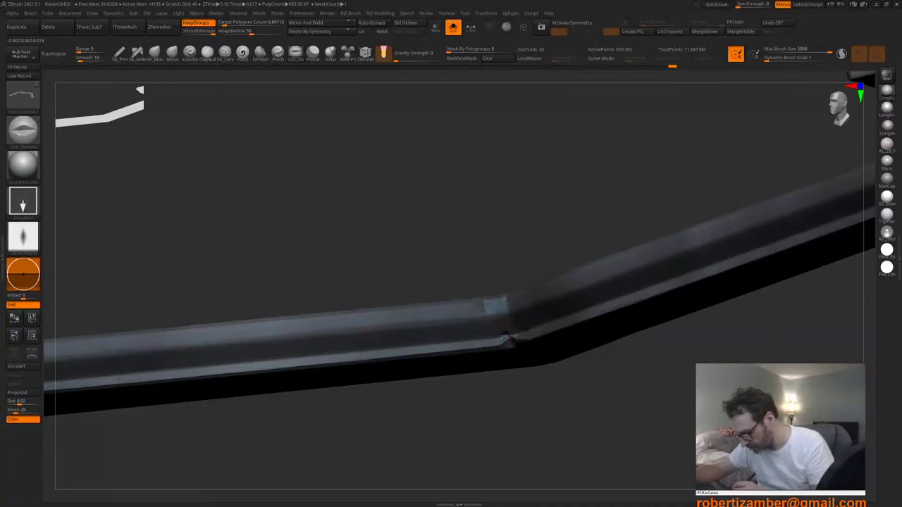
Step: Undo the last slash cuts around the first inner corner
right_drag(505, 344, 424, 349)
key(ctrl+z)
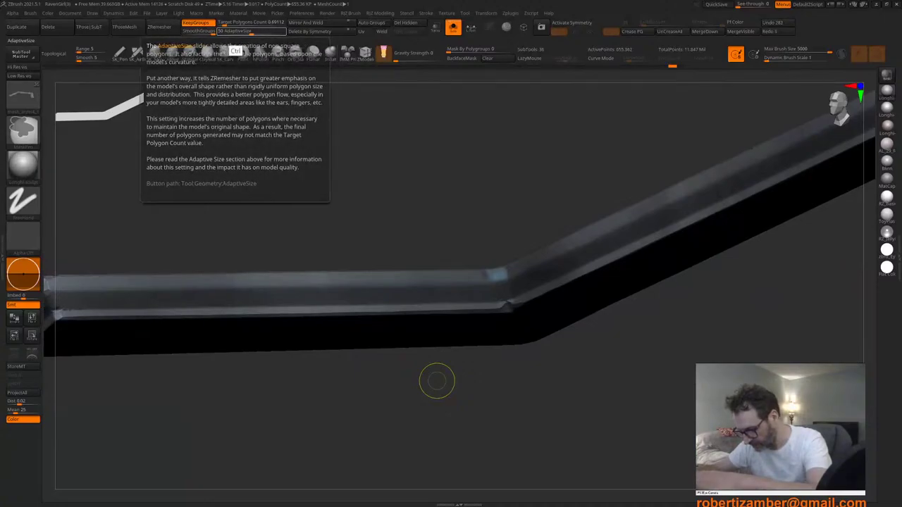
click(242, 52)
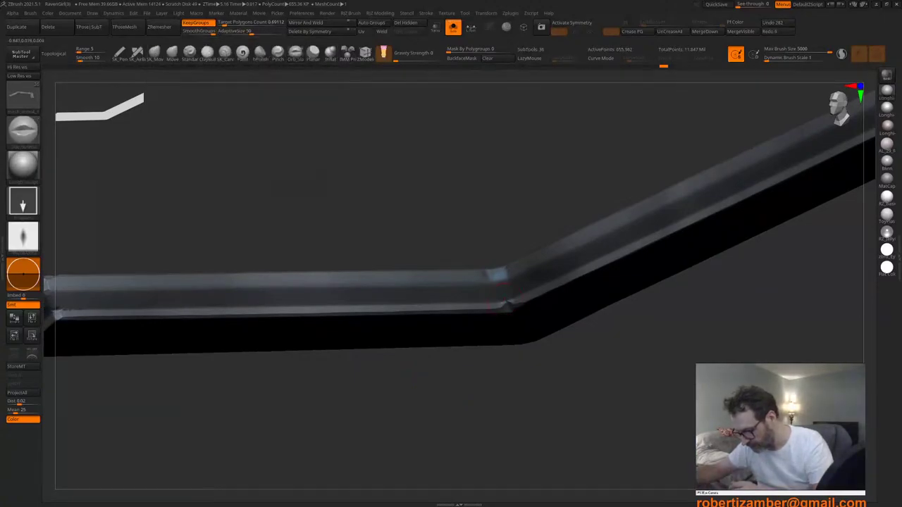
Step: Re-cut slashes into the lower and upper edges of the handrail's first inner corner
drag(505, 303, 501, 303)
mouse_move(500, 282)
right_down()
mouse_move(497, 302)
mouse_move(486, 286)
right_up()
drag(488, 281, 492, 303)
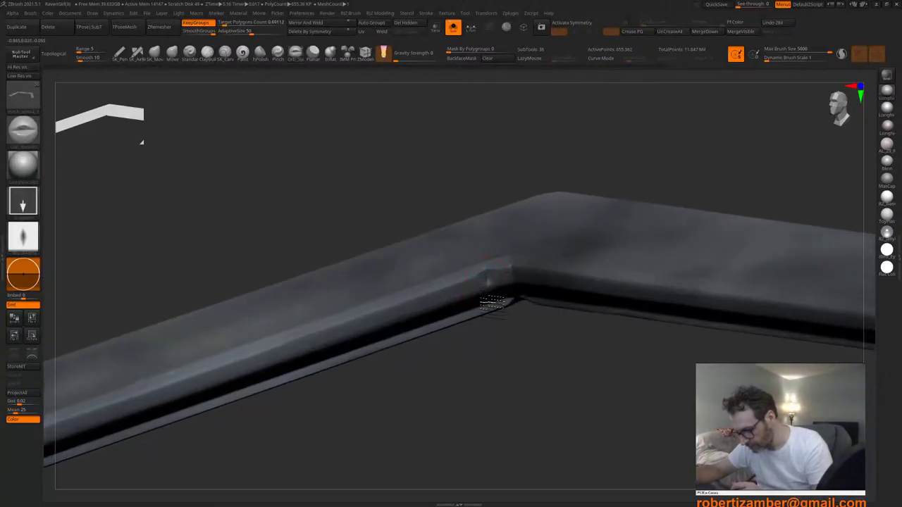
mouse_move(490, 300)
ctrl+right_down()
mouse_move(437, 326)
mouse_move(447, 347)
mouse_move(416, 344)
mouse_move(454, 325)
ctrl+right_up()
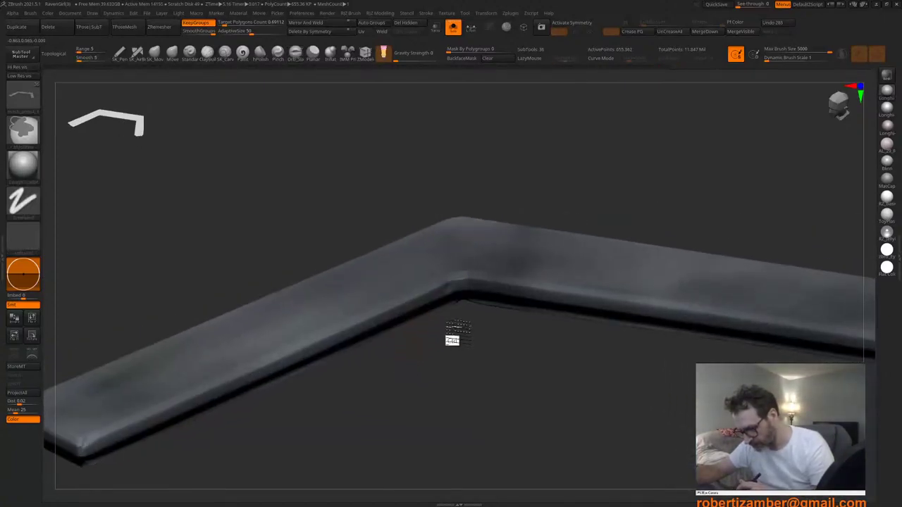
key(ctrl+z)
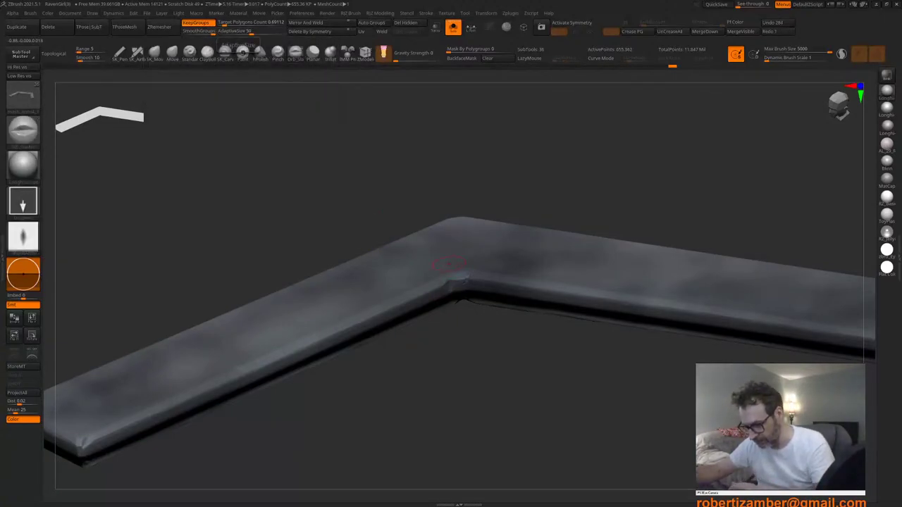
drag(463, 279, 451, 277)
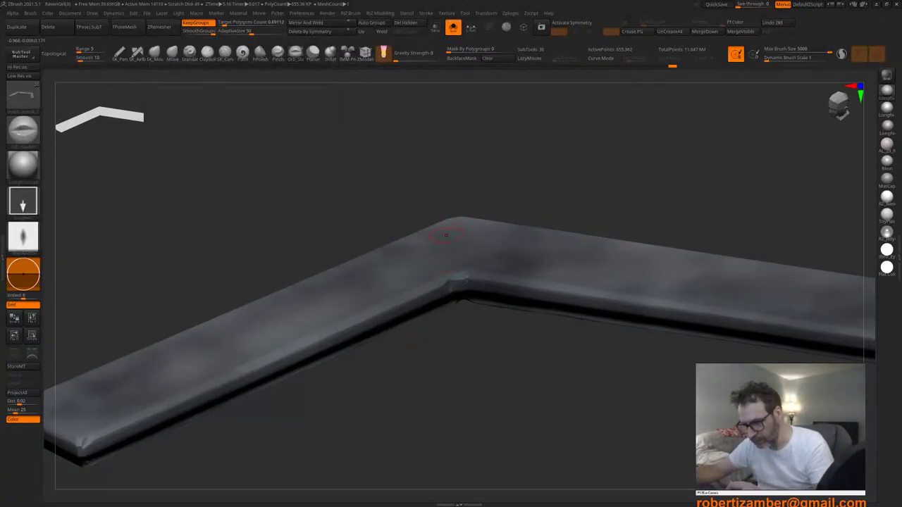
Step: Show the whole scene again and make the balusters the active subtool
alt+right_drag(446, 235, 419, 215)
ctrl+right_drag(419, 296, 387, 353)
click(454, 28)
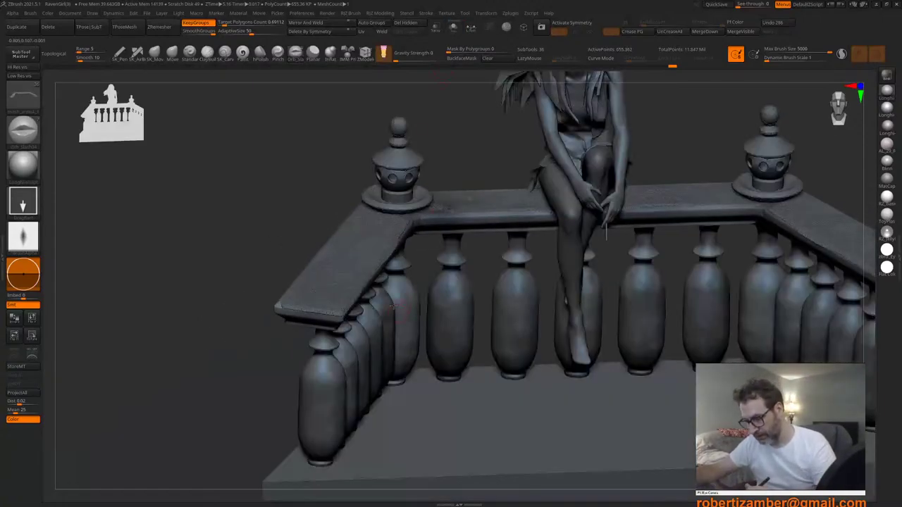
shift+right_drag(393, 306, 402, 272)
mouse_move(415, 328)
alt+right_down()
mouse_move(373, 312)
mouse_move(427, 338)
alt+right_up()
alt+click(415, 303)
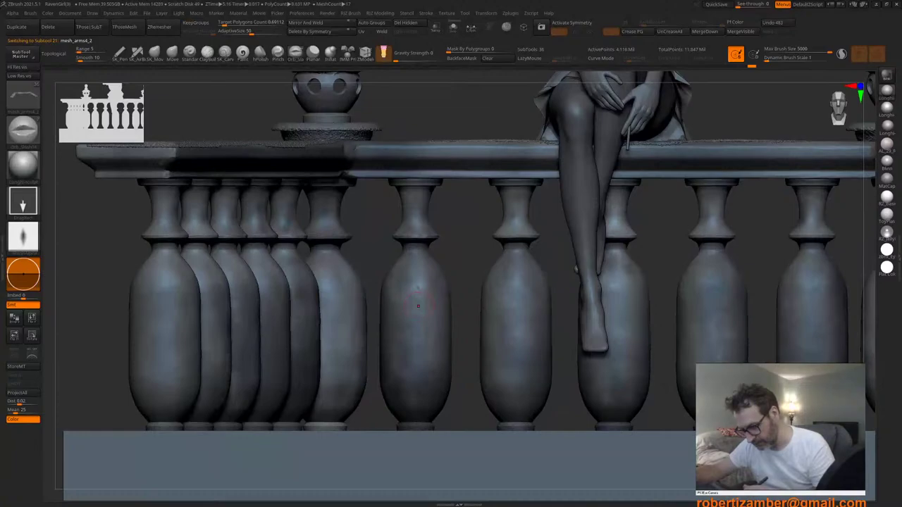
Step: Cut slashes into the body, foot and neck ring of the first front baluster beyond the left corner
drag(421, 317, 407, 375)
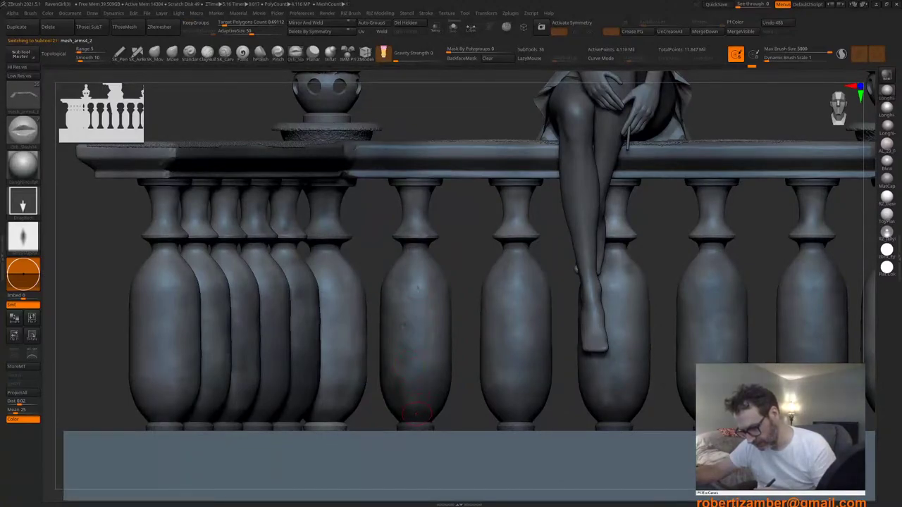
drag(413, 421, 426, 390)
drag(416, 347, 412, 241)
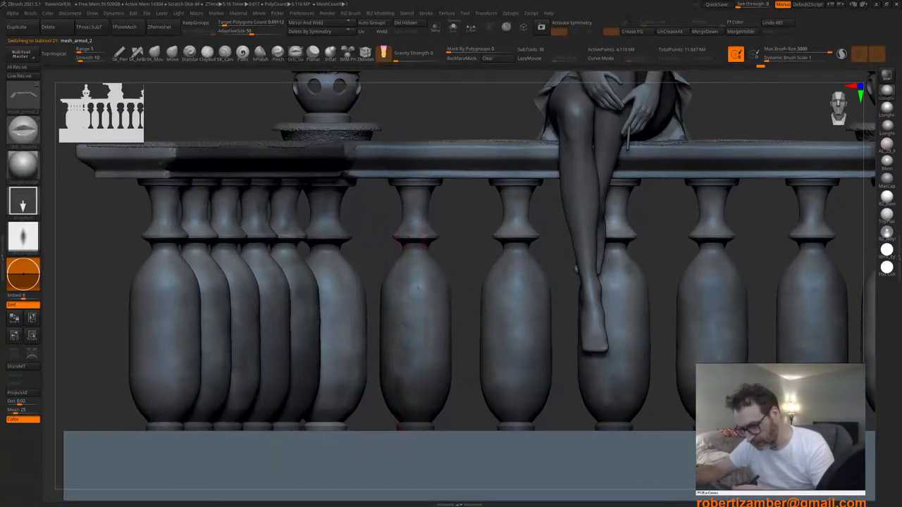
mouse_move(401, 244)
right_down()
mouse_move(415, 197)
mouse_move(361, 221)
mouse_move(369, 313)
mouse_move(453, 333)
right_up()
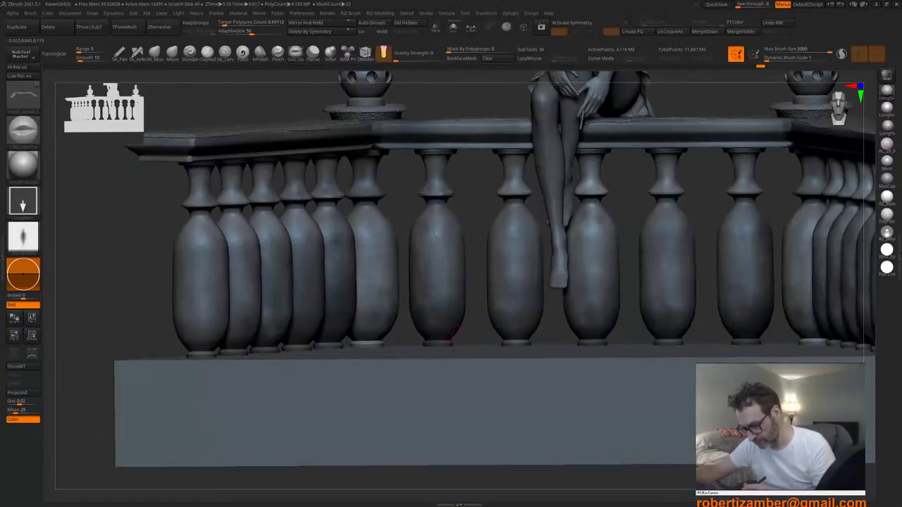
drag(449, 325, 458, 326)
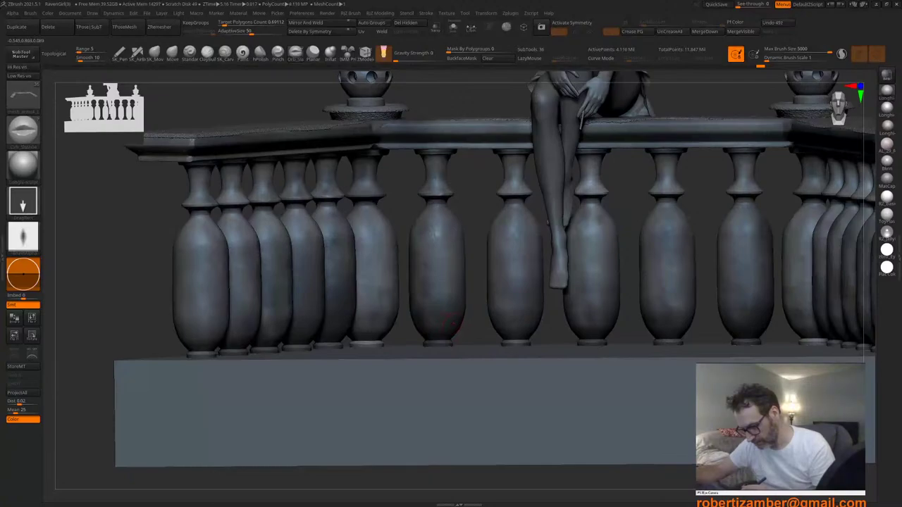
key(ctrl+z)
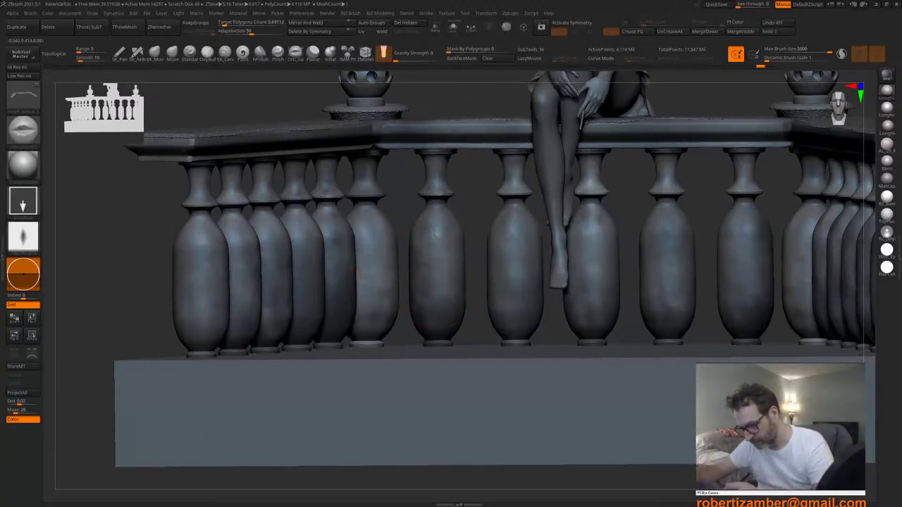
Step: Cut slashes into the body of the front baluster just to the right of the figure's legs
ctrl+right_drag(441, 231, 388, 244)
right_drag(387, 282, 370, 341)
ctrl+right_drag(370, 342, 453, 330)
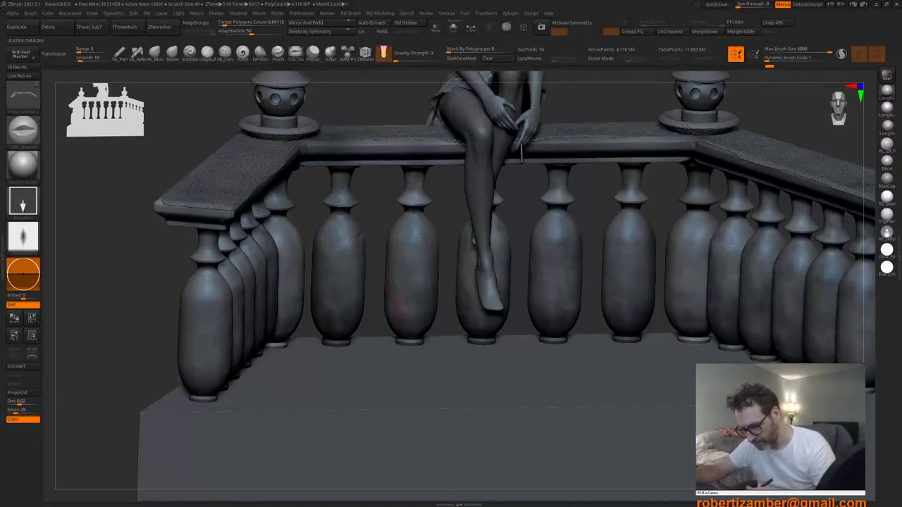
right_drag(391, 315, 409, 285)
right_drag(564, 244, 500, 240)
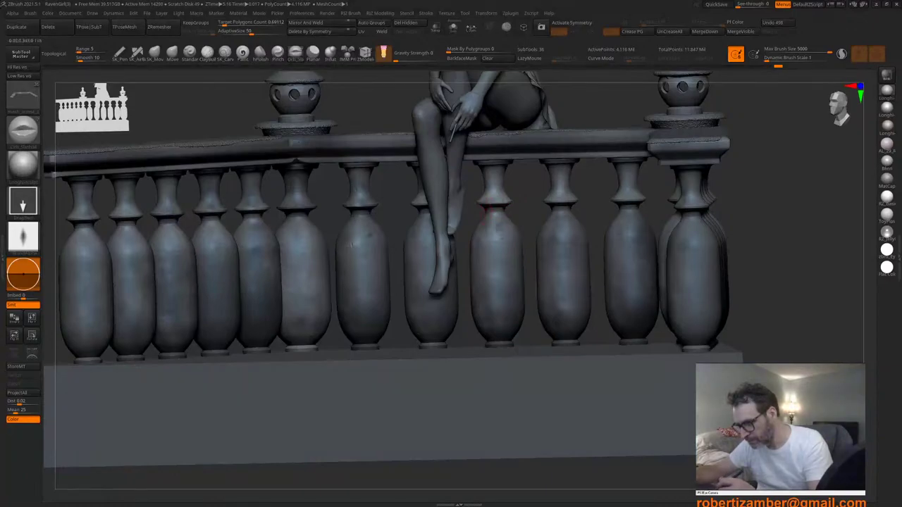
right_drag(488, 215, 481, 254)
drag(475, 273, 484, 273)
alt+right_drag(498, 198, 465, 222)
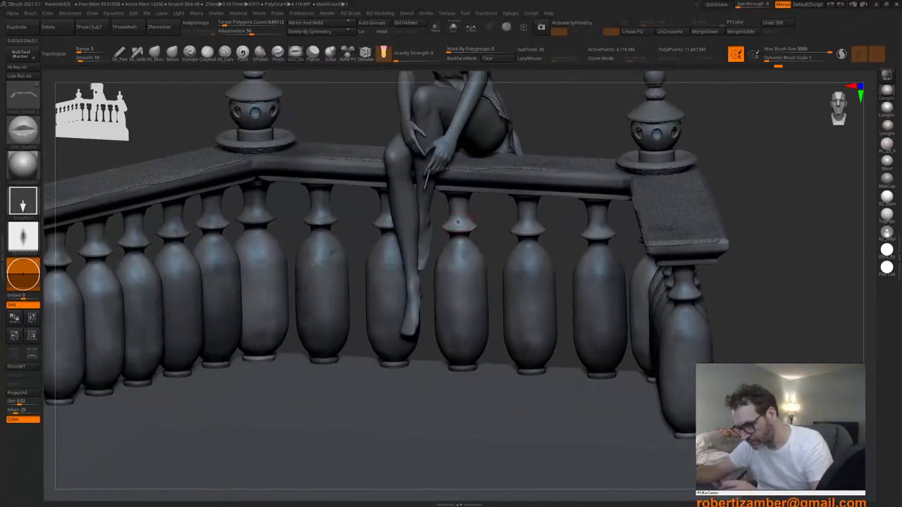
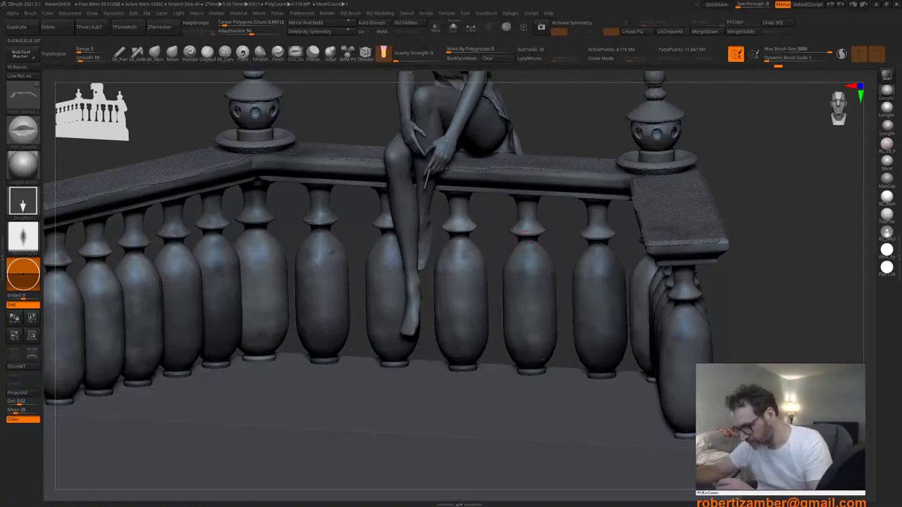
Step: Cut slashes into the shoulder, neck ring and top collar of the next front baluster to the right
drag(516, 245, 520, 241)
right_drag(520, 241, 525, 234)
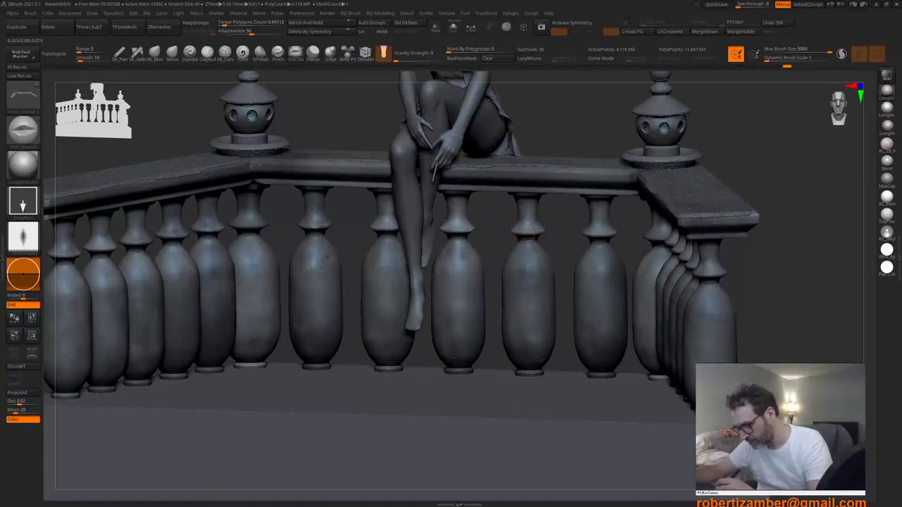
drag(524, 238, 527, 248)
mouse_move(527, 248)
ctrl+right_down()
mouse_move(524, 202)
mouse_move(528, 222)
mouse_move(496, 278)
mouse_move(493, 429)
ctrl+right_up()
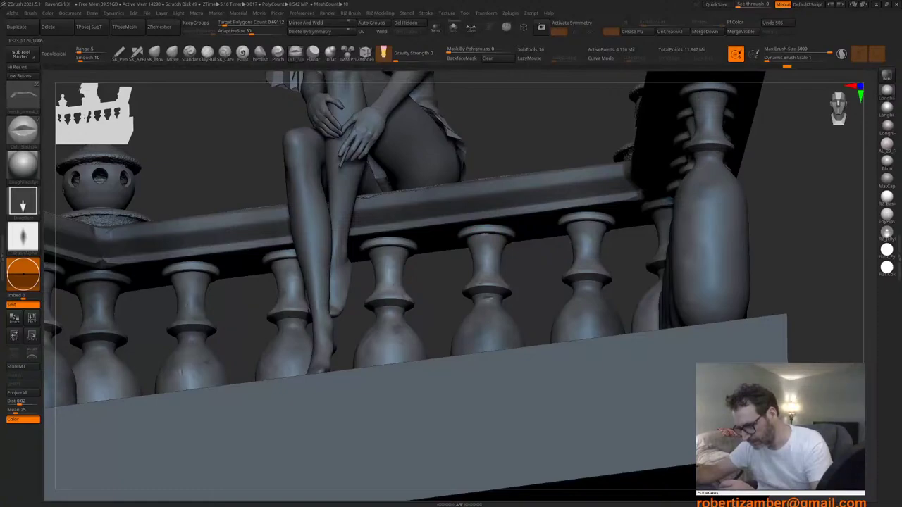
right_drag(467, 255, 476, 265)
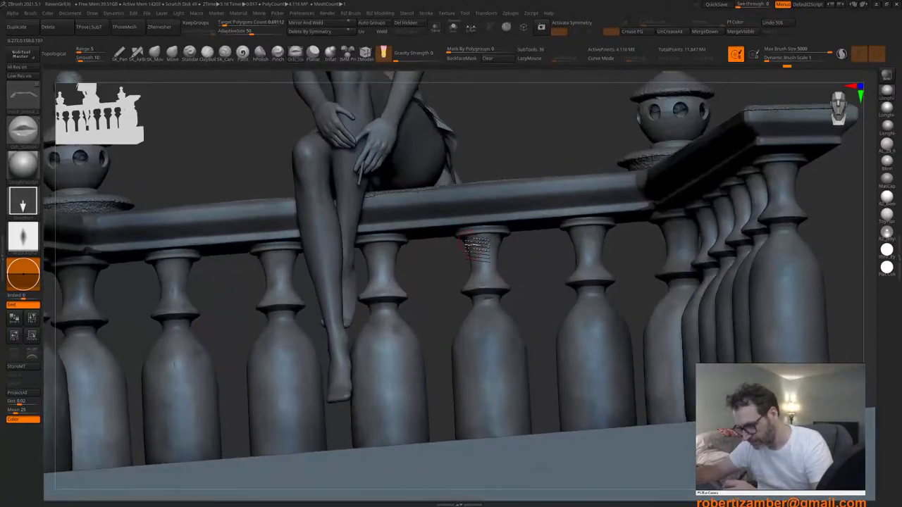
drag(465, 238, 464, 246)
mouse_move(465, 246)
ctrl+right_down()
mouse_move(399, 258)
mouse_move(424, 372)
mouse_move(418, 410)
mouse_move(451, 356)
ctrl+right_up()
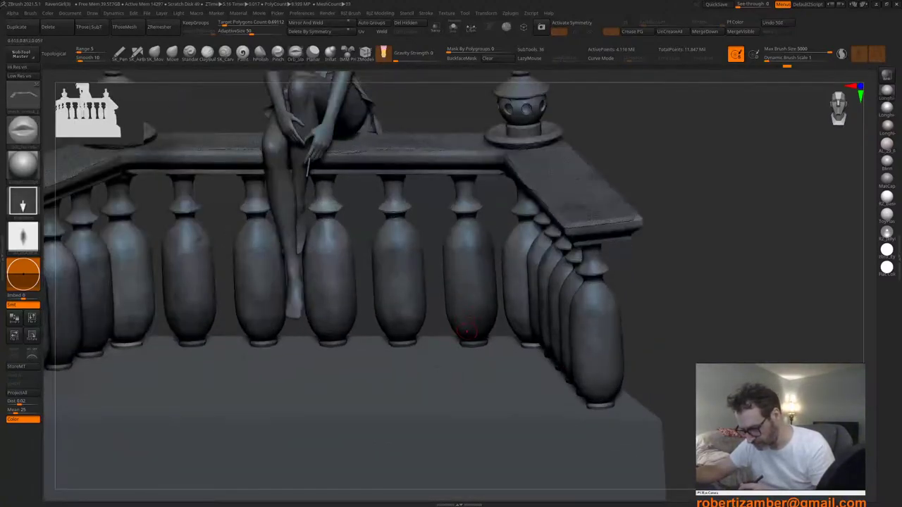
Step: Cut slashes into the upper and lower body of the front baluster nearest the right corner
mouse_move(460, 273)
alt+right_down()
mouse_move(470, 308)
mouse_move(484, 281)
alt+right_up()
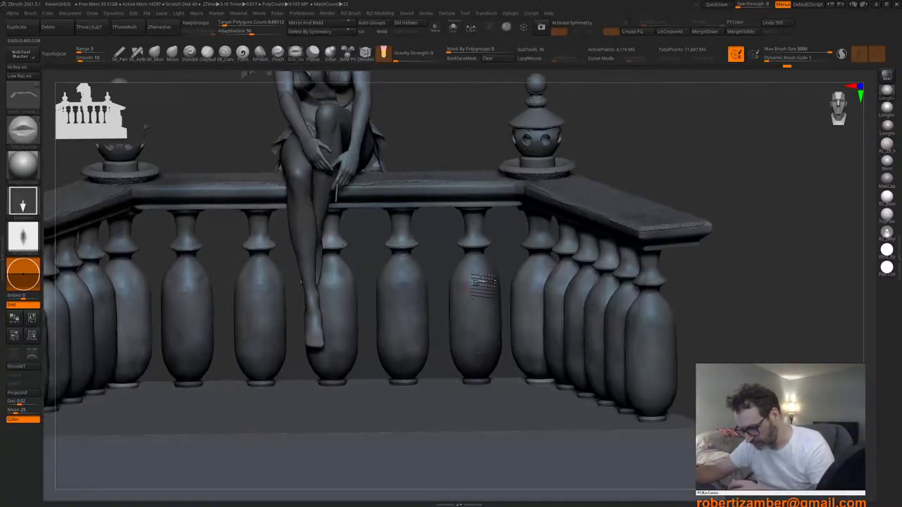
drag(483, 281, 484, 279)
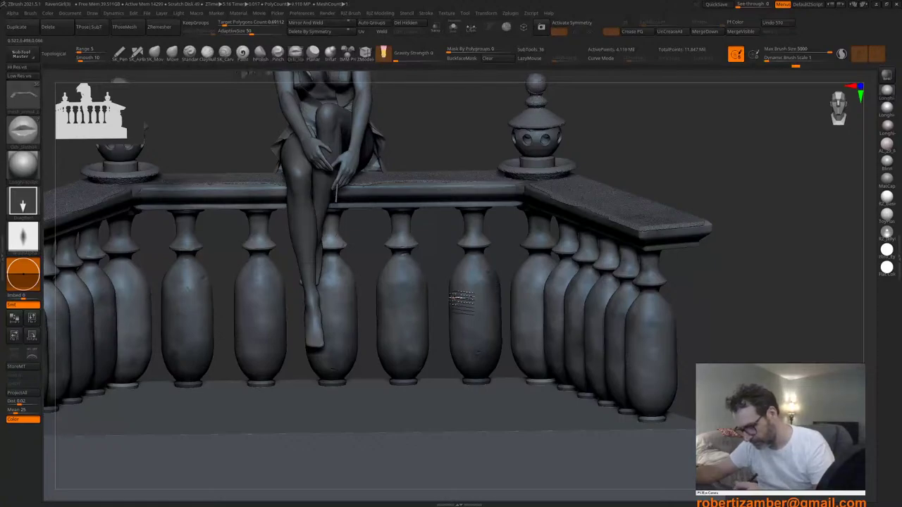
right_drag(459, 298, 461, 293)
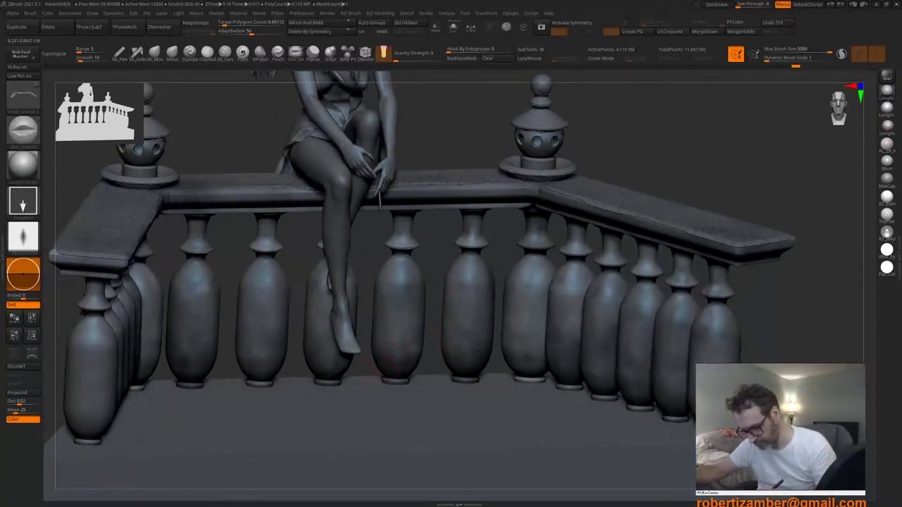
alt+right_drag(397, 384, 537, 369)
right_drag(319, 379, 302, 380)
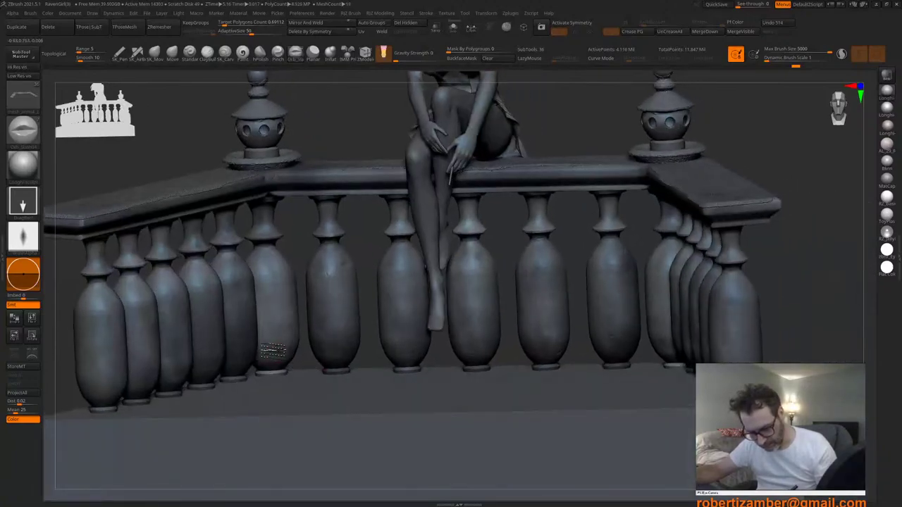
Step: Cut slashes into the neck rings and bodies of the balusters along the left side wing
right_drag(235, 351, 238, 336)
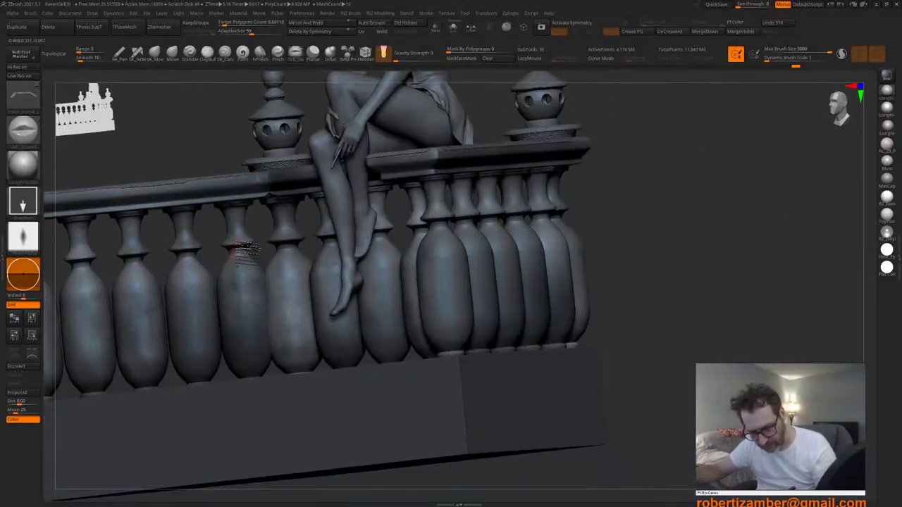
drag(237, 244, 234, 250)
right_drag(235, 249, 233, 275)
alt+right_drag(237, 326, 302, 337)
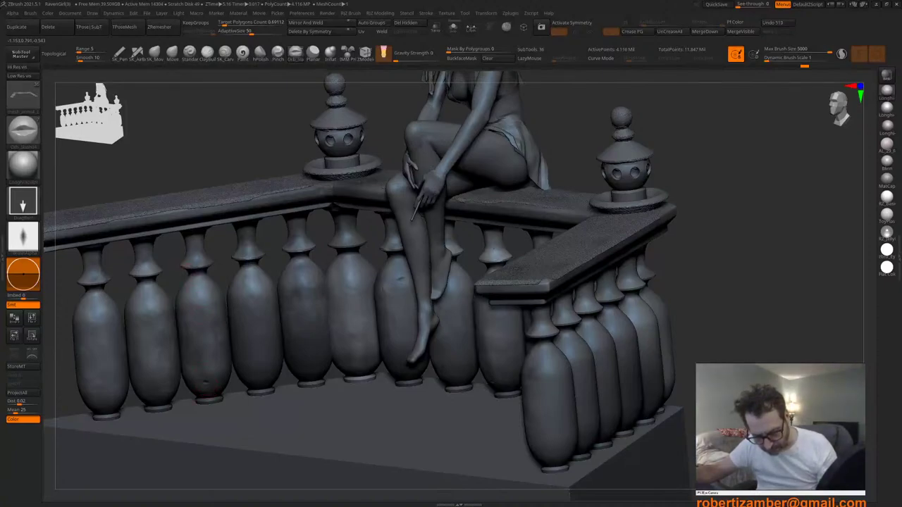
alt+drag(272, 414, 312, 430)
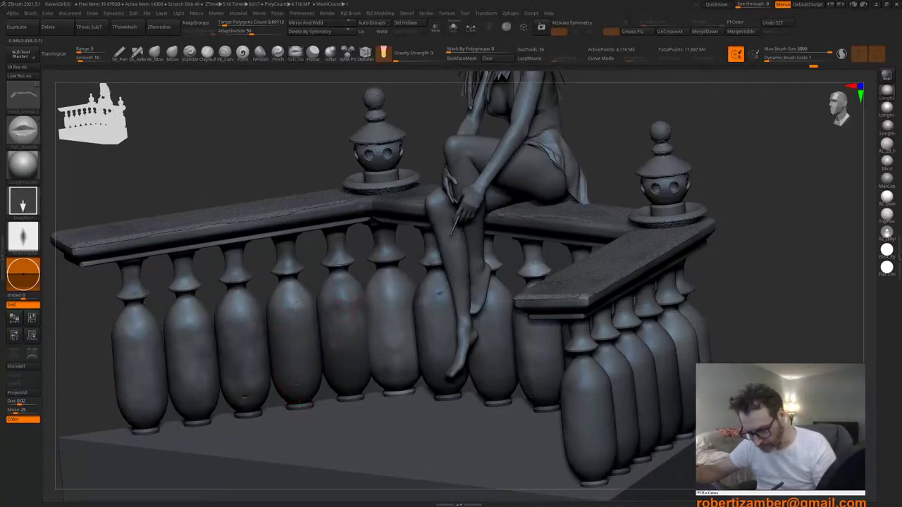
Step: Make the corner balusters the active subtool, turn off symmetry, and cut slashes into the left corner baluster's body and neck ring
right_drag(297, 397, 320, 390)
right_click(320, 390)
alt+click(381, 305)
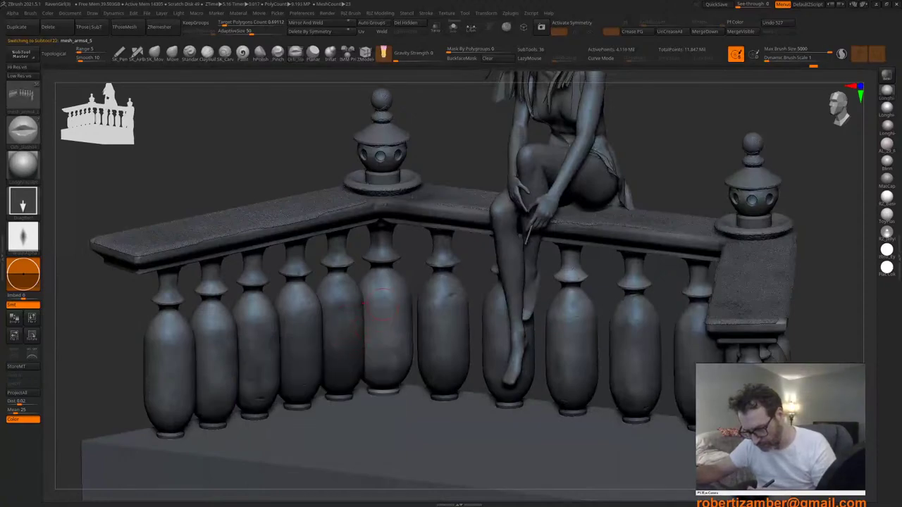
drag(360, 331, 368, 310)
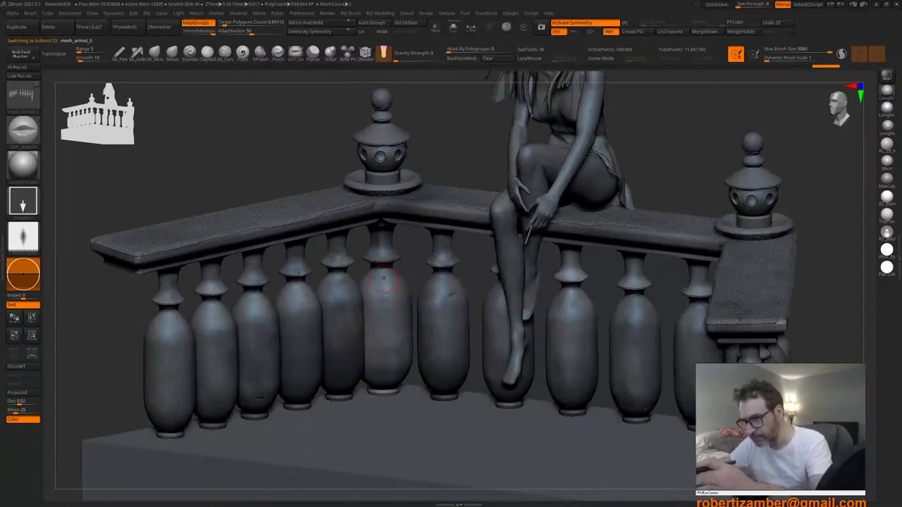
key(x)
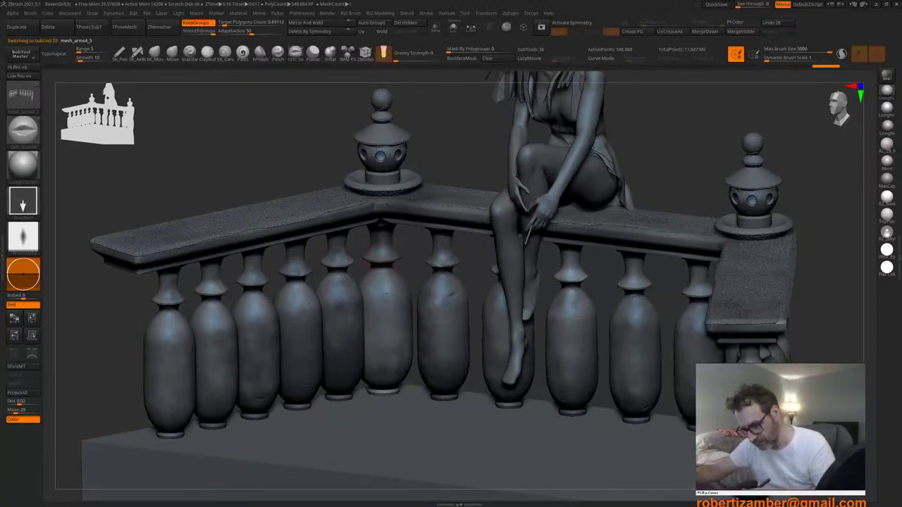
drag(381, 258, 374, 258)
Step: Cut further slashes into the neck ring, neck and shoulder of the left corner baluster
ctrl+right_drag(372, 258, 375, 279)
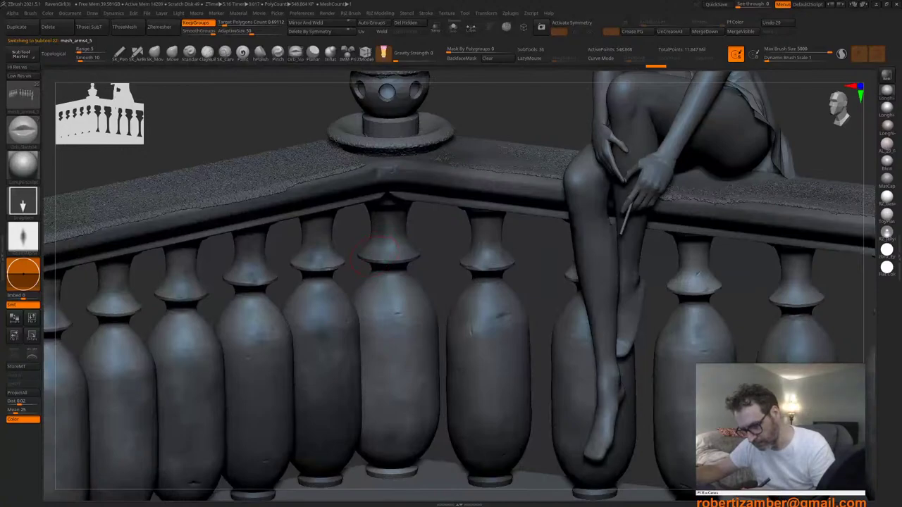
right_drag(379, 216, 377, 186)
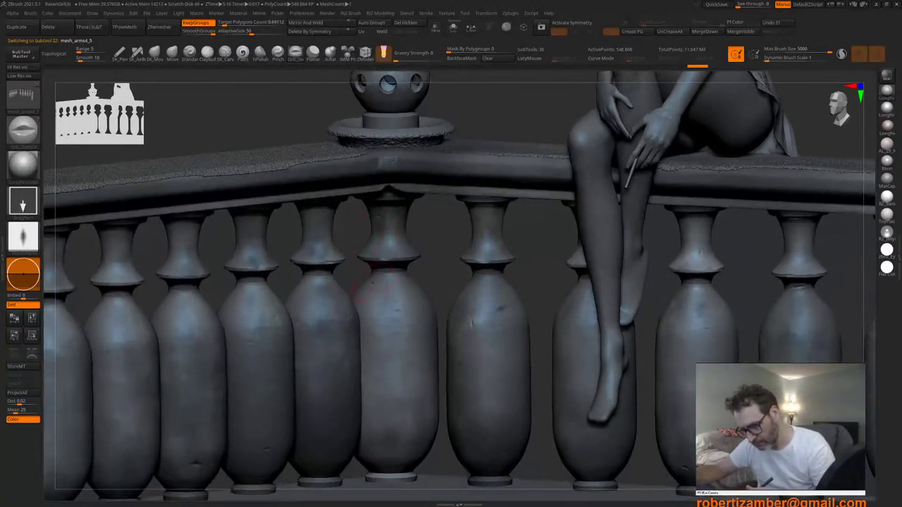
ctrl+right_drag(383, 337, 378, 282)
right_drag(342, 342, 362, 396)
ctrl+right_drag(369, 357, 416, 396)
mouse_move(472, 319)
alt+right_down()
mouse_move(444, 328)
mouse_move(475, 367)
alt+right_up()
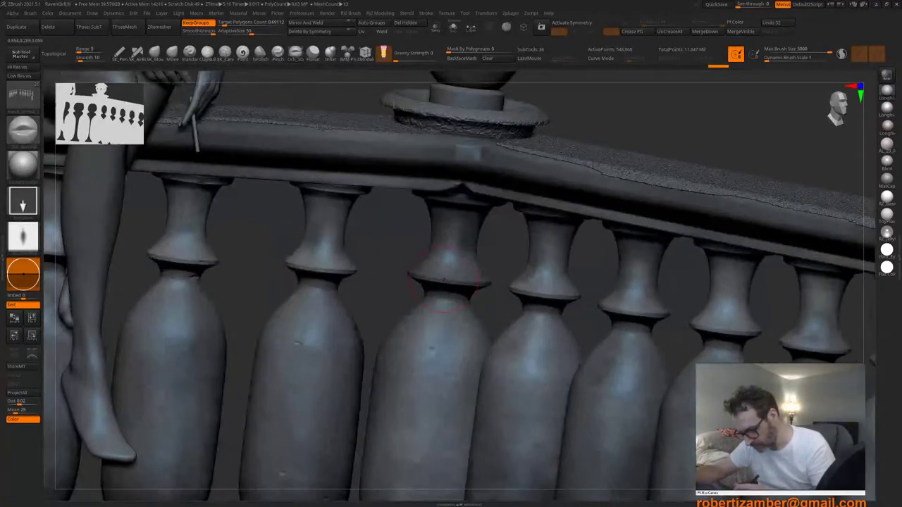
Step: Try to cut and smooth a slash across the right corner baluster's neck ring
mouse_move(424, 285)
mouse_down()
mouse_move(484, 284)
mouse_move(462, 283)
mouse_up()
key(ctrl+z)
shift+drag(462, 283, 413, 274)
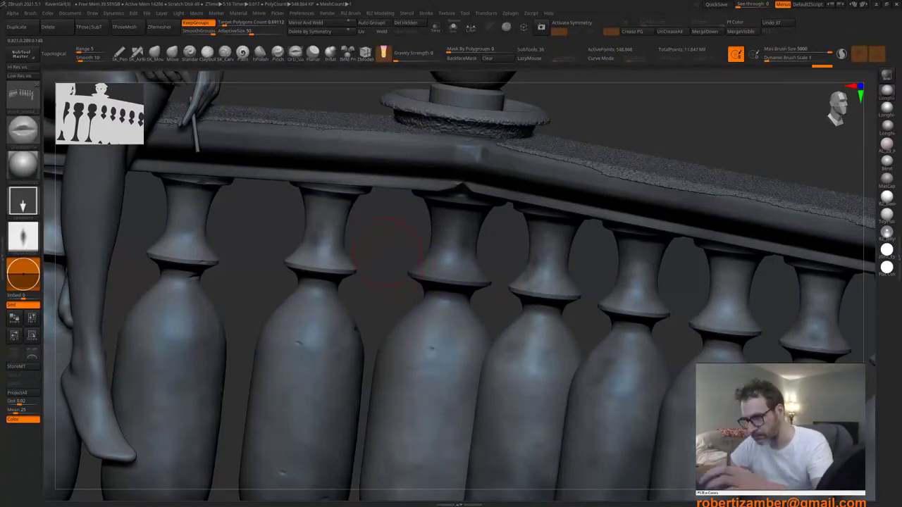
key(ctrl+z)
key(ctrl+z)
Step: Try polishing the corner balusters' whole surface without a mask
click(224, 53)
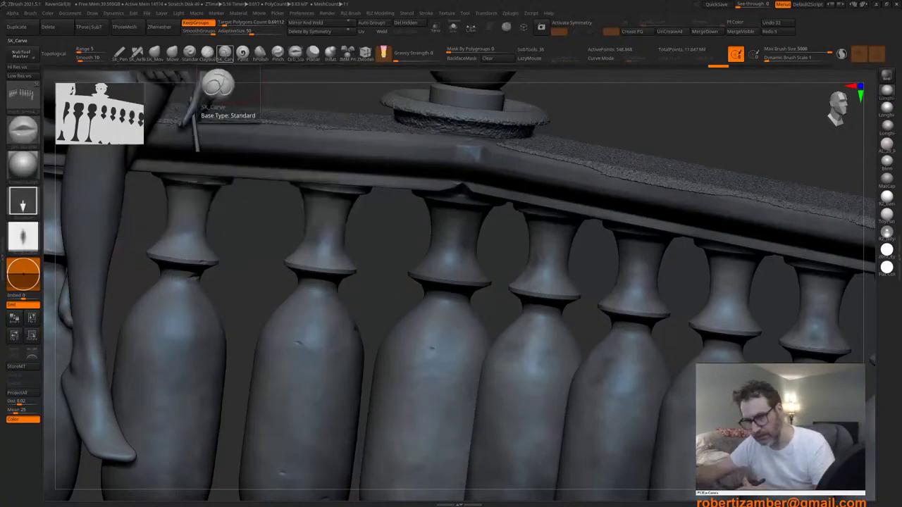
key(1)
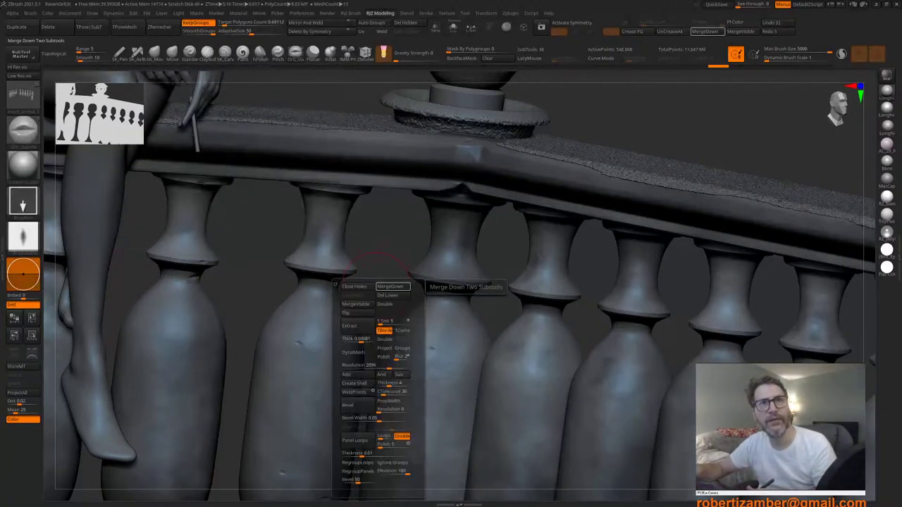
key(2)
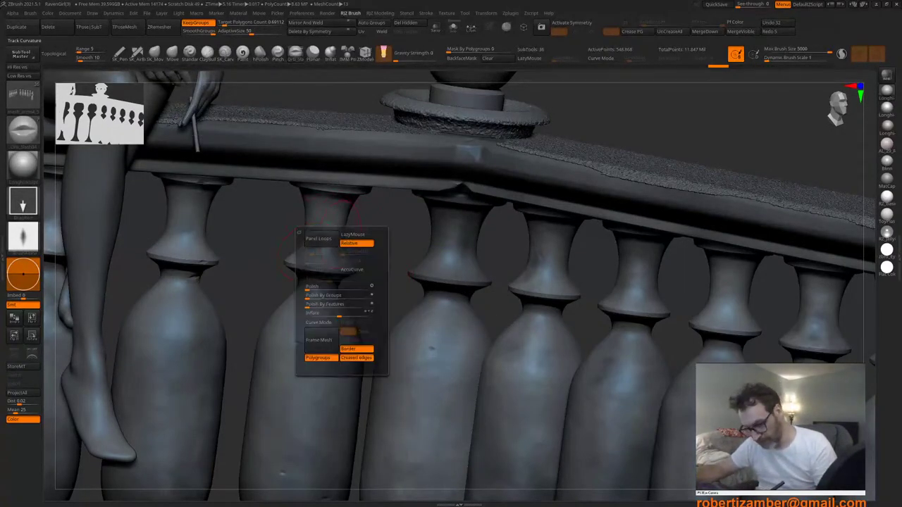
click(310, 306)
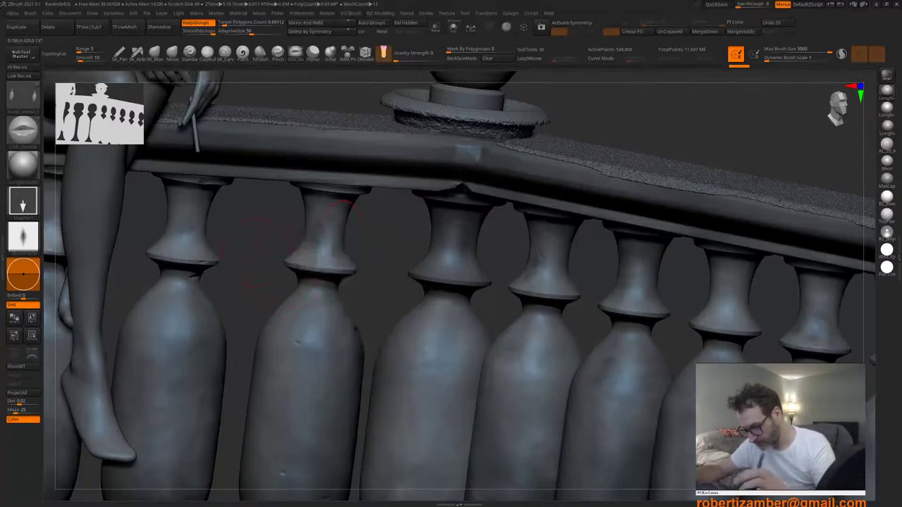
key(ctrl+z)
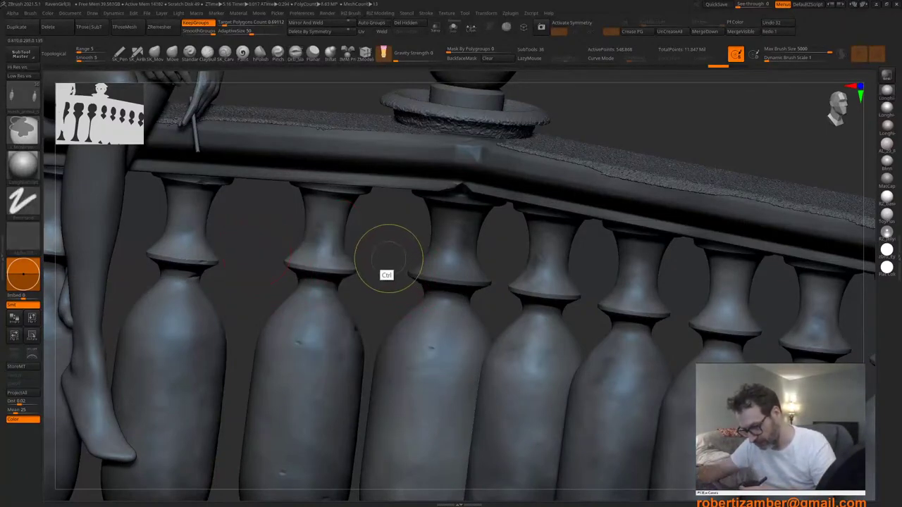
Step: Mask everything except the right corner baluster's neck ring and polish the ring
mouse_move(388, 258)
ctrl+mouse_down()
mouse_move(471, 301)
mouse_move(499, 302)
ctrl+mouse_up()
ctrl+click(388, 279)
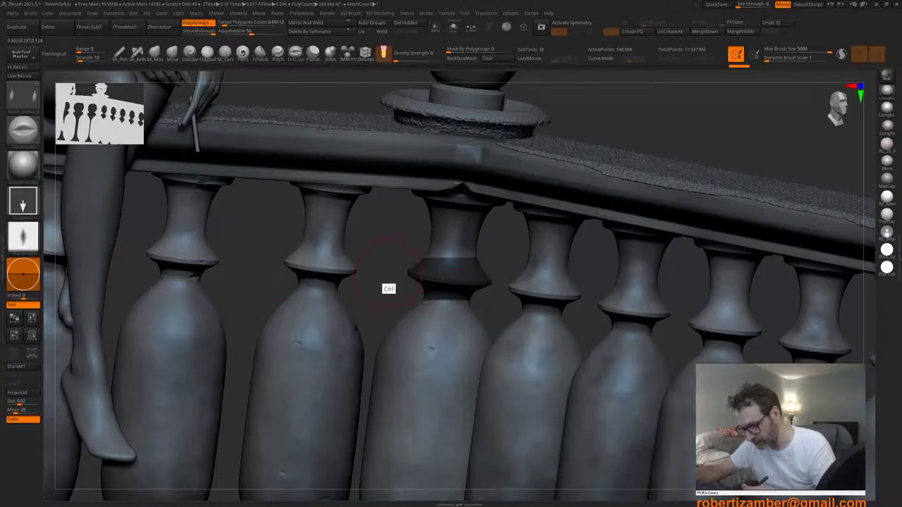
key(2)
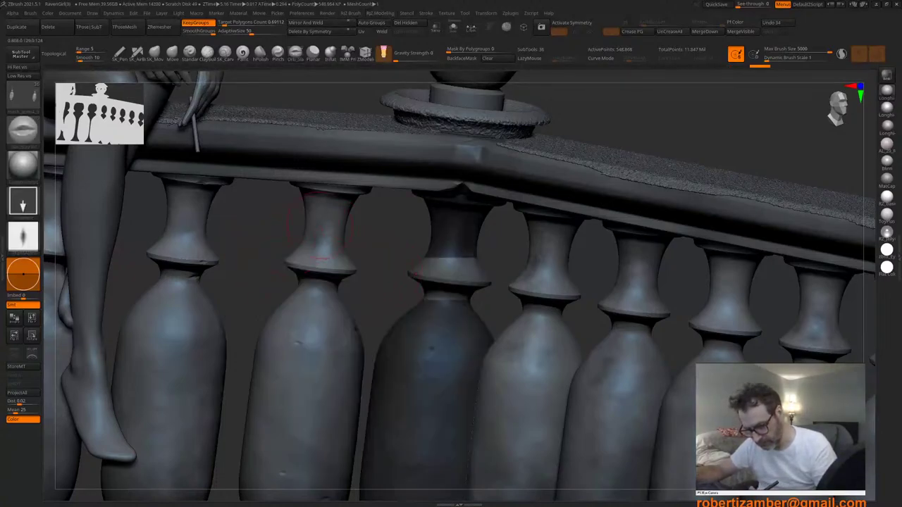
key(1)
drag(288, 297, 319, 297)
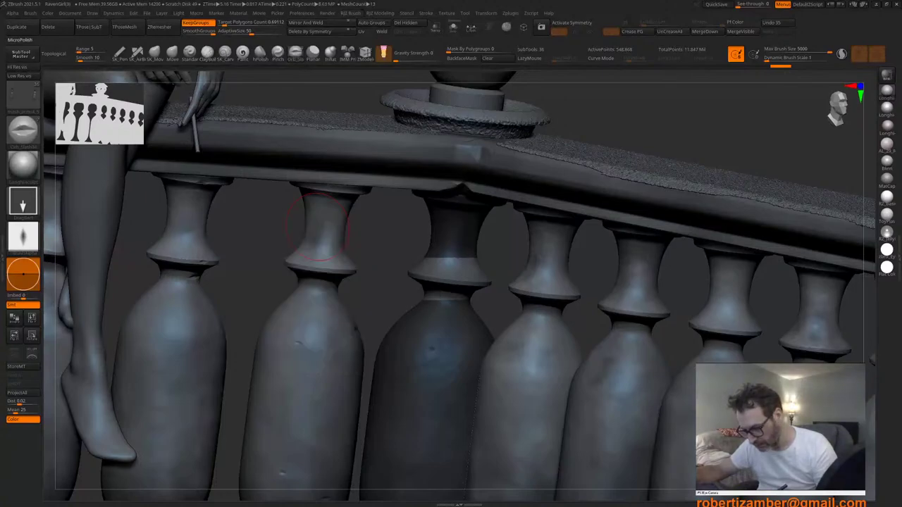
Step: Clear the mask and cut slashes into the lower body of the right corner baluster
mouse_move(328, 283)
ctrl+right_down()
mouse_move(359, 377)
mouse_move(395, 351)
ctrl+right_up()
alt+right_drag(327, 339, 303, 340)
alt+right_drag(345, 360, 326, 358)
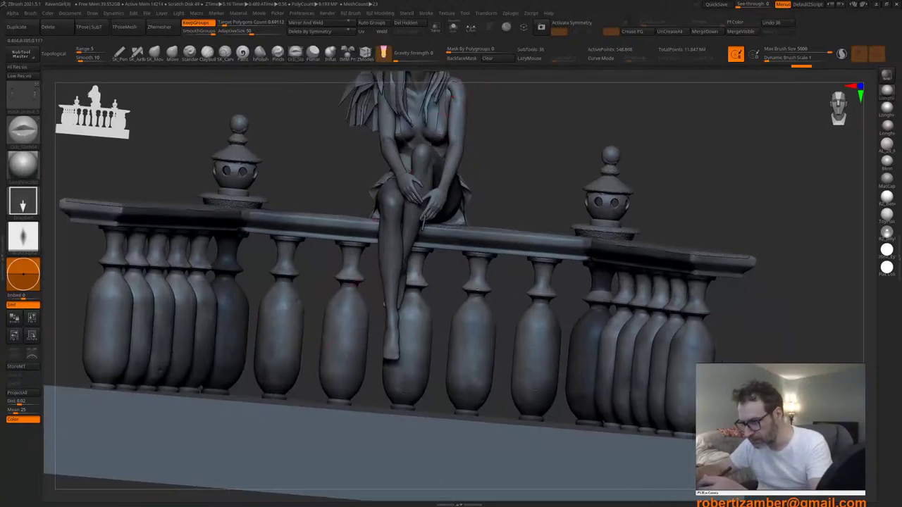
alt+click(589, 337)
mouse_move(441, 350)
right_down()
mouse_move(446, 358)
mouse_move(361, 346)
right_up()
ctrl+right_drag(494, 426, 498, 379)
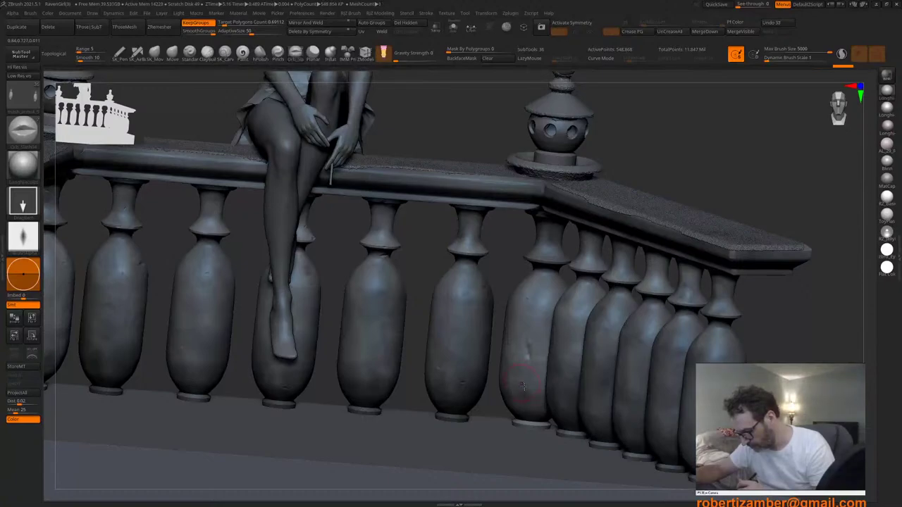
right_drag(524, 386, 555, 384)
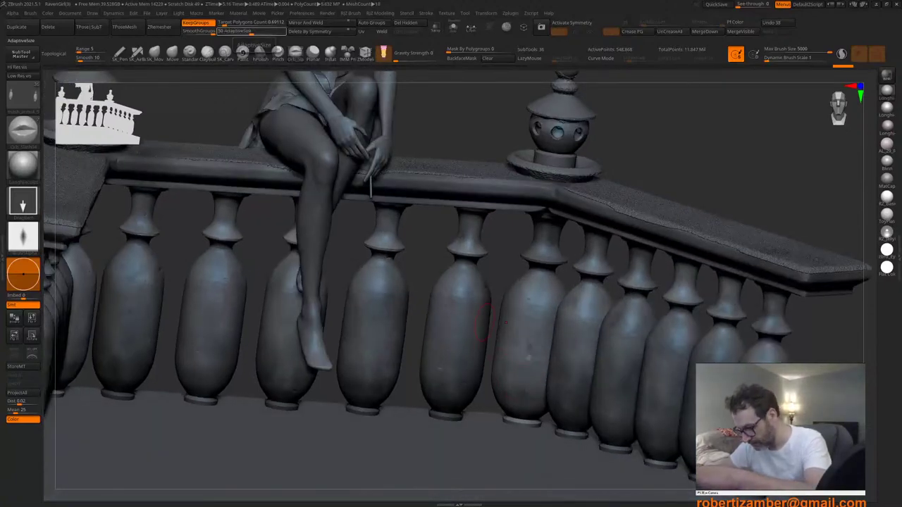
Step: Subdivide the corner balusters by one level and cut slashes into the right corner baluster's neck ring and lower body
key(ctrl+d)
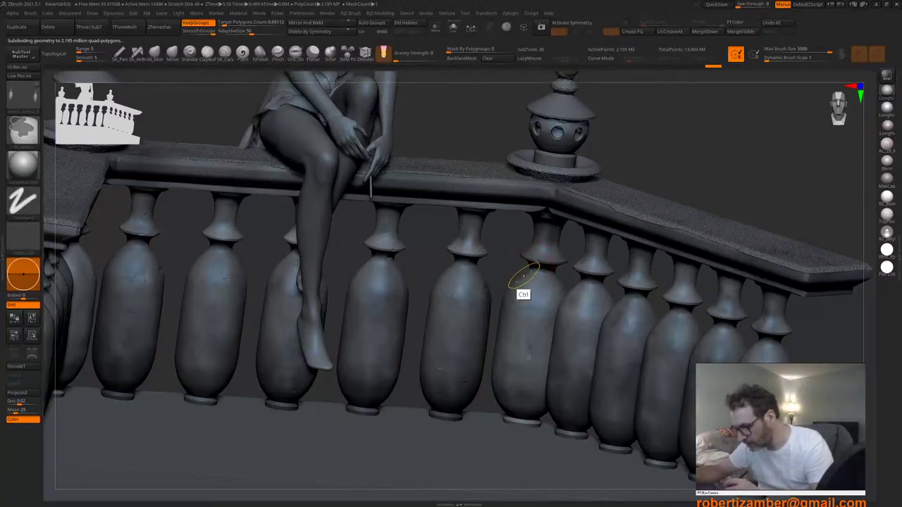
mouse_move(522, 282)
ctrl+right_down()
mouse_move(535, 307)
mouse_move(499, 225)
ctrl+right_up()
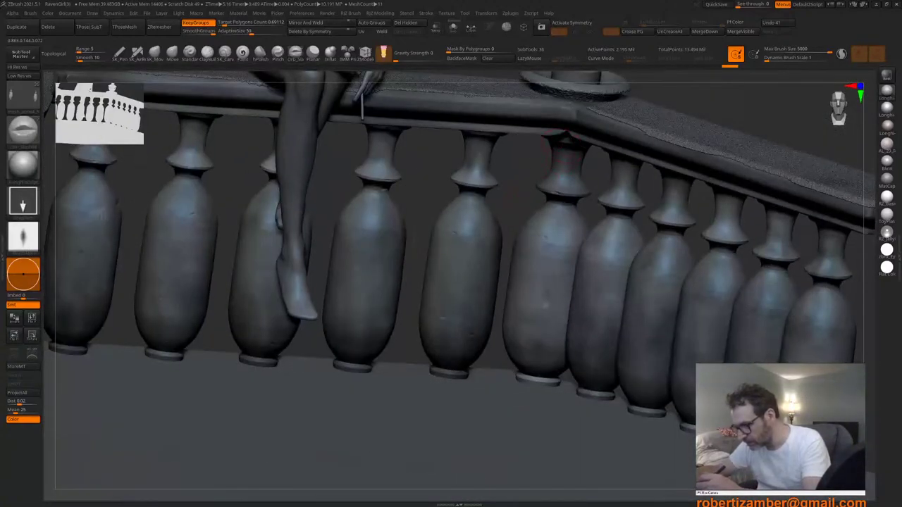
click(546, 306)
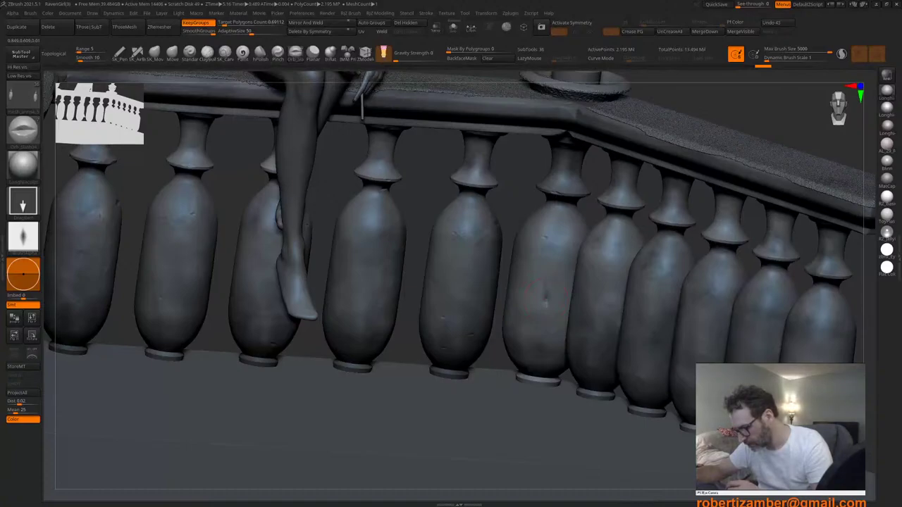
Step: Cut additional slashes into the foot, shoulder and upper body of the right corner baluster
click(547, 297)
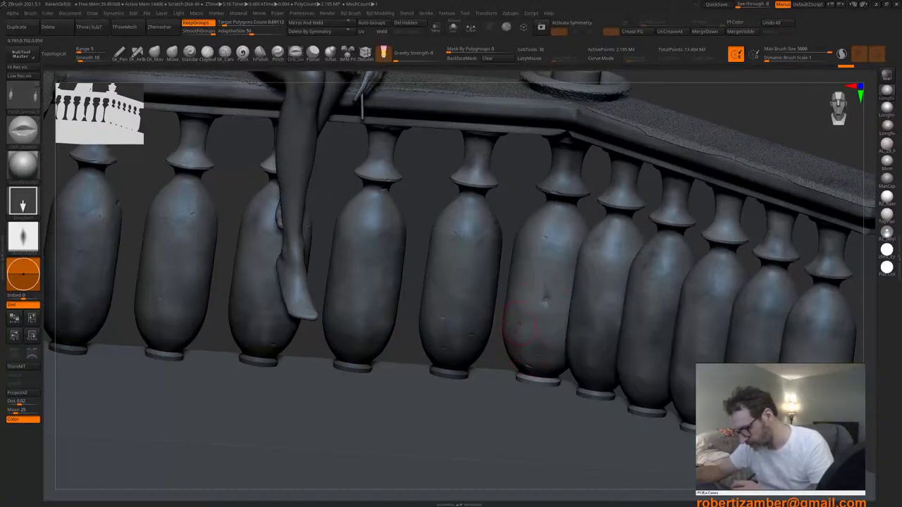
mouse_move(508, 315)
ctrl+right_down()
mouse_move(500, 282)
mouse_move(533, 306)
mouse_move(536, 335)
ctrl+right_up()
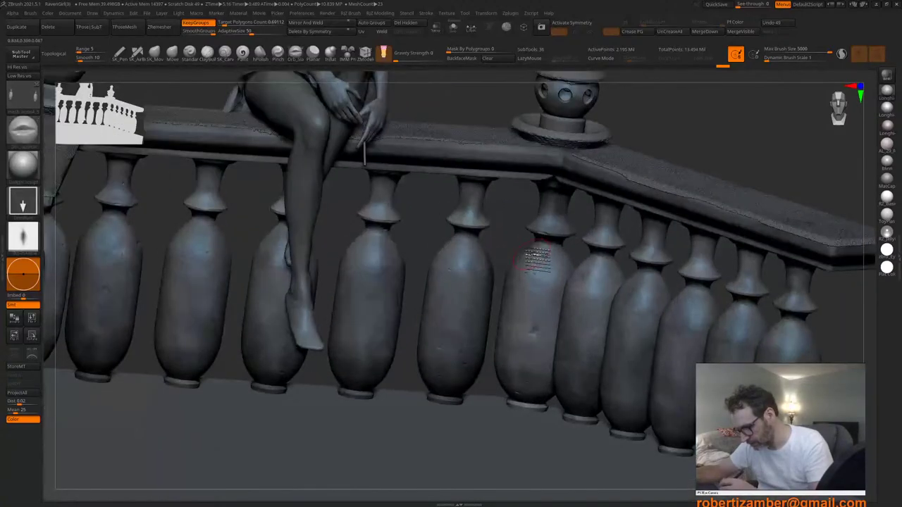
click(523, 263)
right_drag(515, 296, 520, 308)
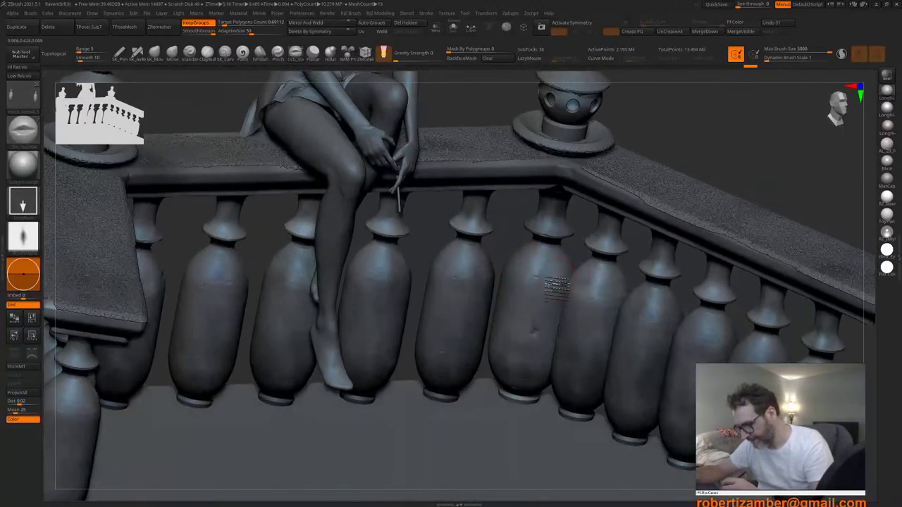
click(535, 303)
Step: Review the whole balustrade and undo the most recent slashes on the right corner baluster
ctrl+right_drag(480, 337, 465, 305)
shift+right_drag(425, 346, 426, 329)
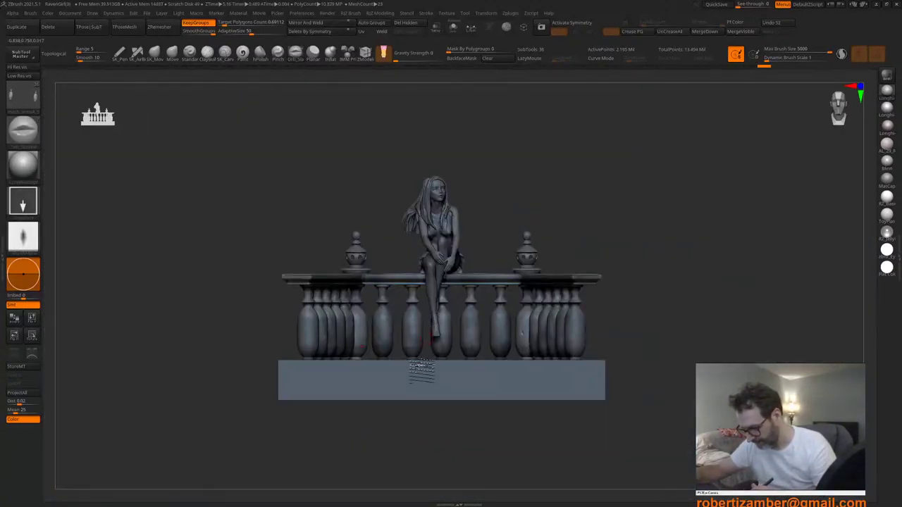
alt+right_drag(421, 371, 418, 356)
ctrl+right_drag(360, 329, 372, 388)
key(ctrl)
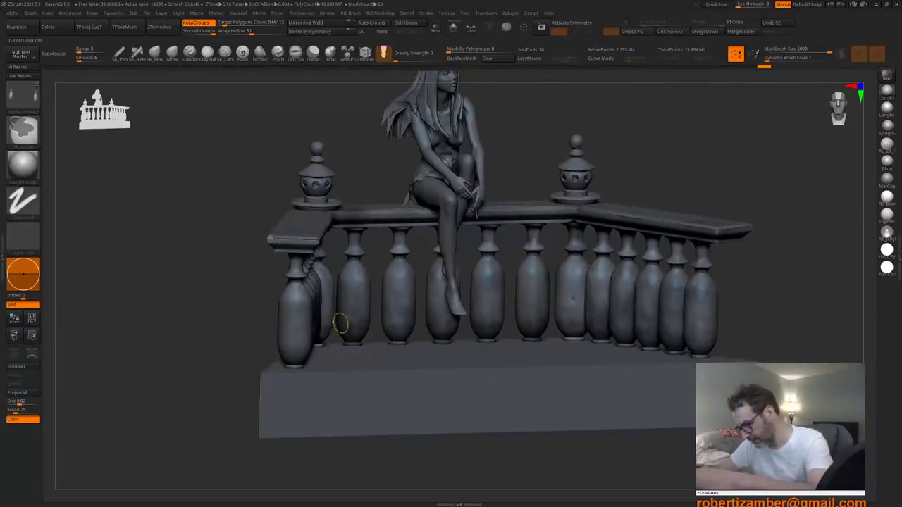
key(ctrl)
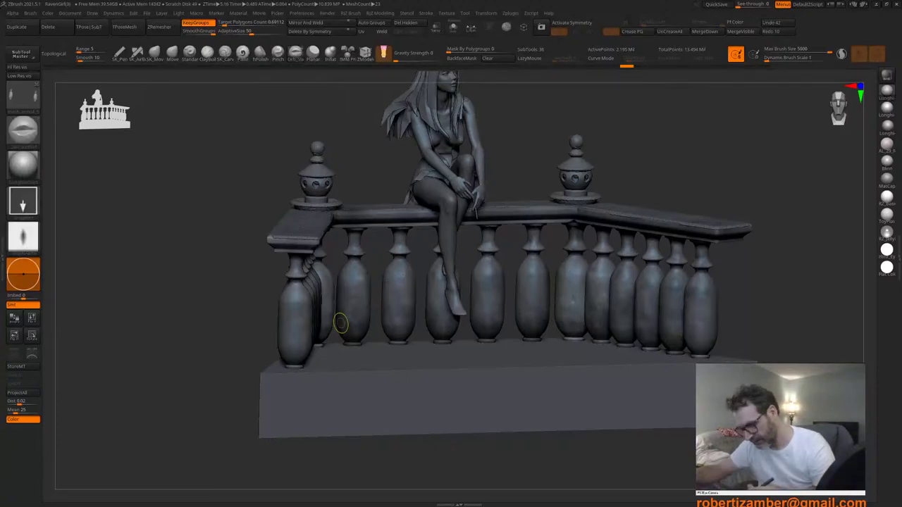
mouse_move(341, 324)
right_down()
mouse_move(313, 287)
mouse_move(354, 346)
right_up()
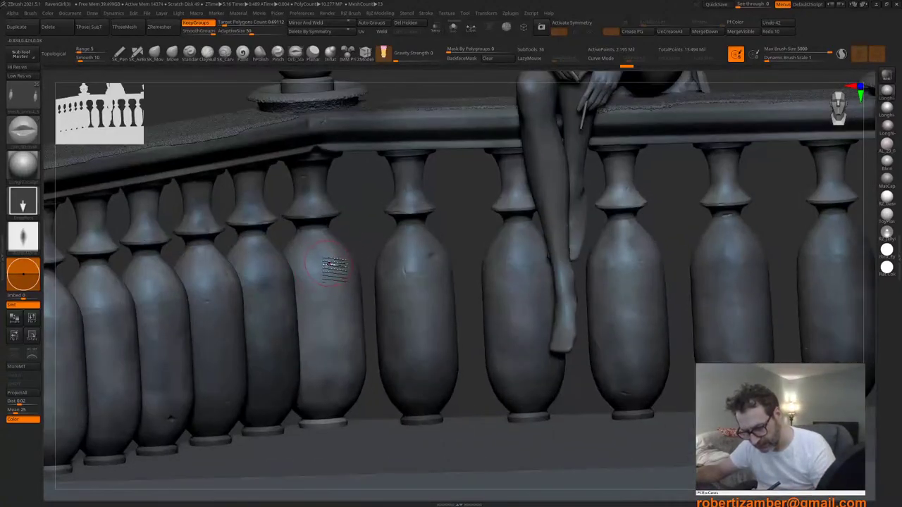
Step: Cut slashes into the shoulder and foot of the left corner baluster
drag(321, 265, 295, 262)
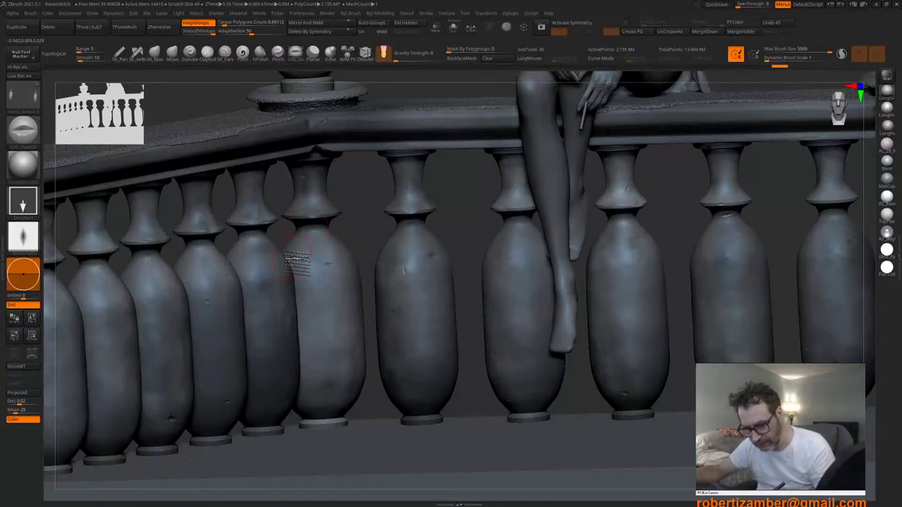
drag(329, 419, 323, 416)
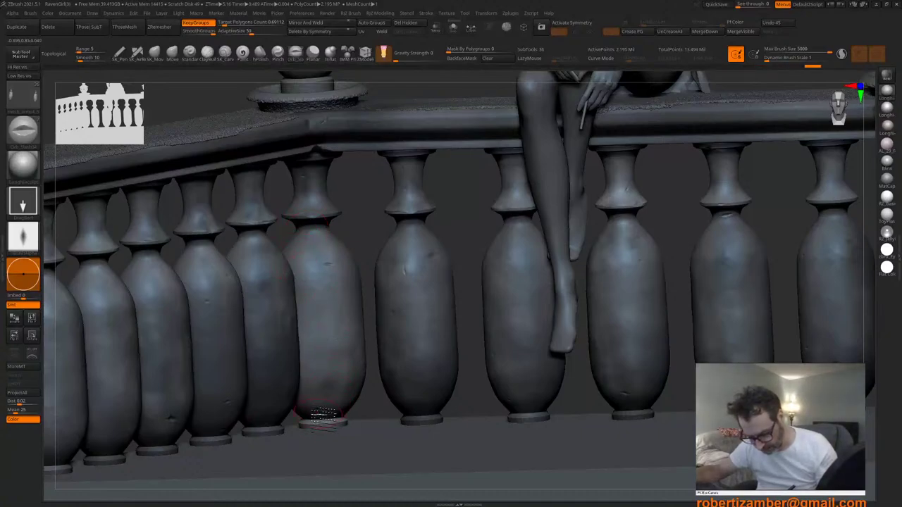
right_drag(315, 414, 266, 381)
Step: Make the front and side balusters the active subtool and cut slashes into the bodies of the left side balusters
alt+click(264, 379)
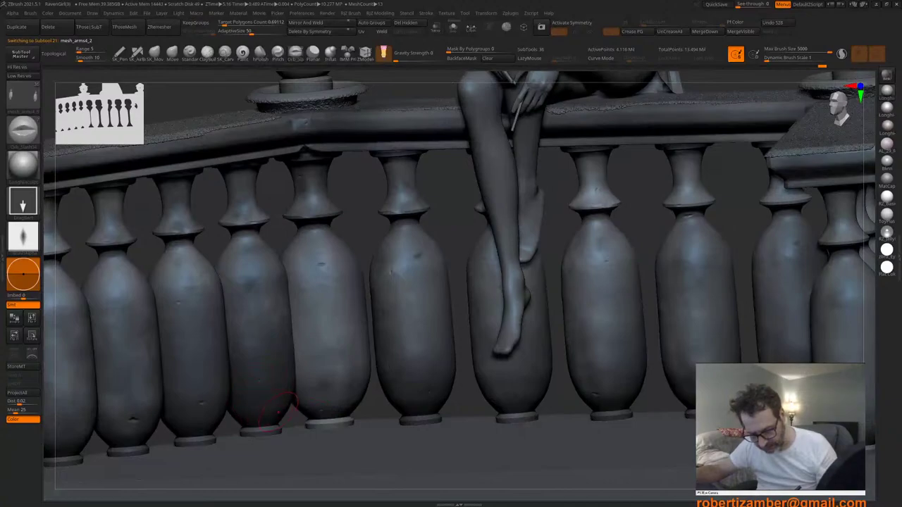
ctrl+right_drag(280, 425, 290, 384)
ctrl+right_drag(290, 384, 293, 416)
drag(303, 331, 321, 378)
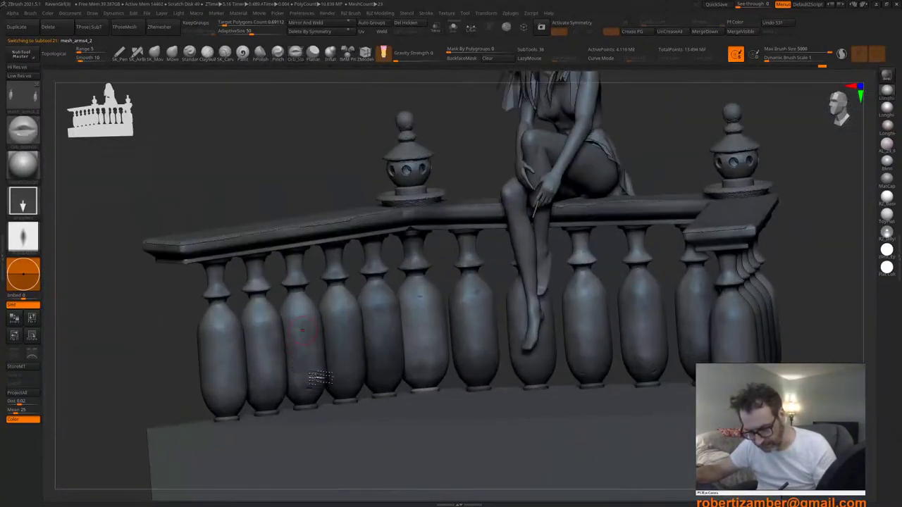
right_drag(303, 330, 314, 366)
right_drag(416, 296, 383, 310)
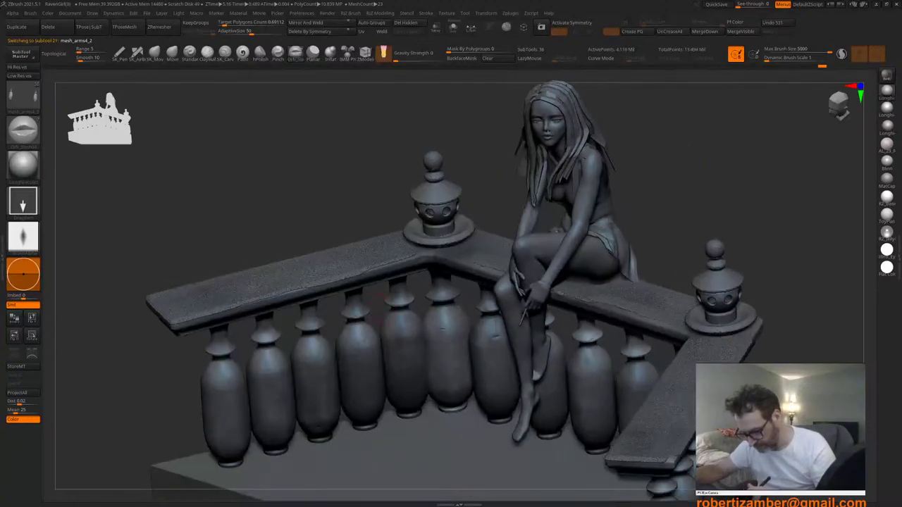
shift+right_drag(382, 409, 414, 405)
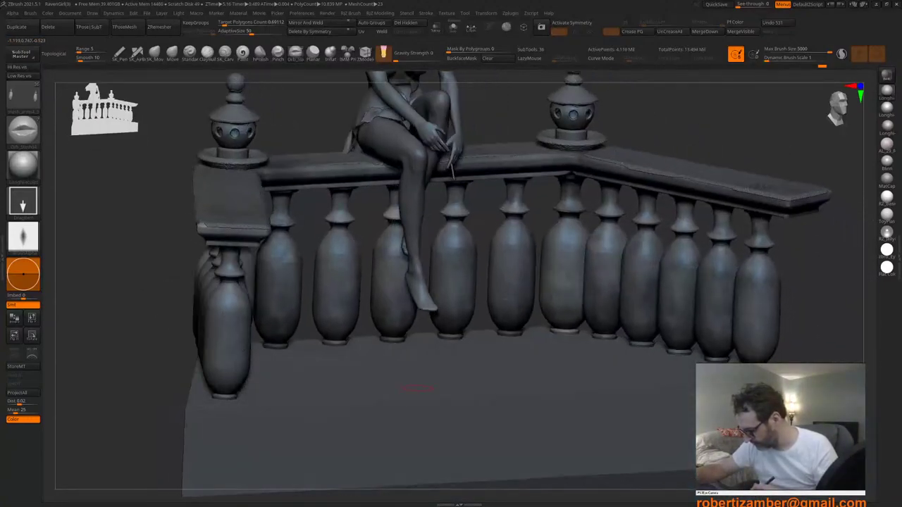
alt+right_drag(470, 395, 406, 410)
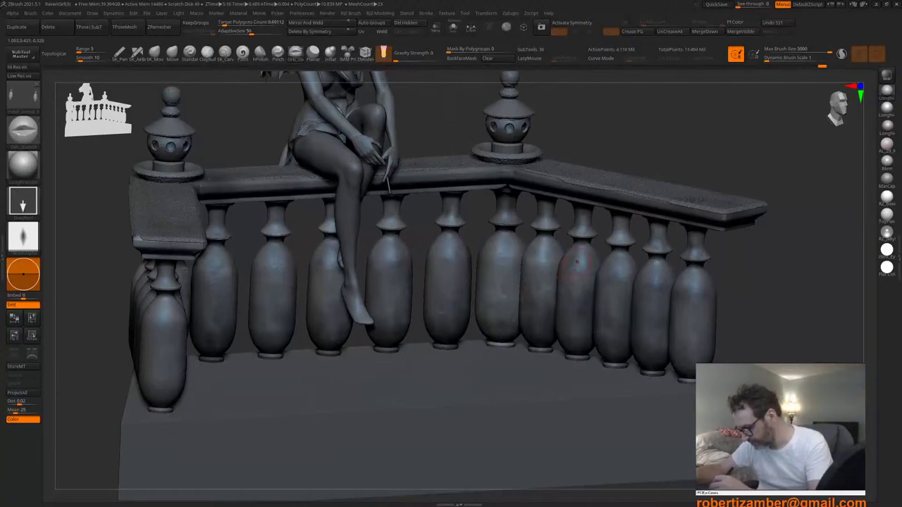
Step: Cut a slash into the shoulder of the second side baluster past the right corner
drag(578, 263, 583, 269)
ctrl+right_drag(571, 287, 586, 307)
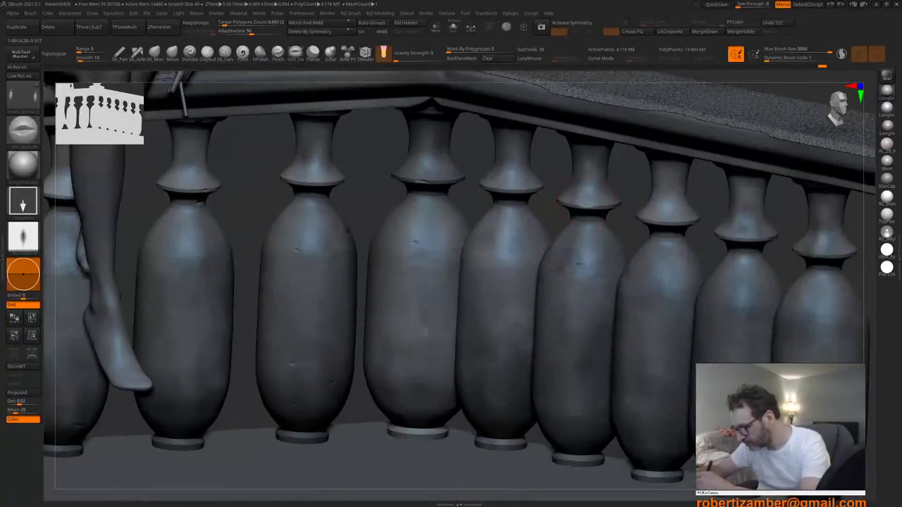
drag(423, 314, 426, 334)
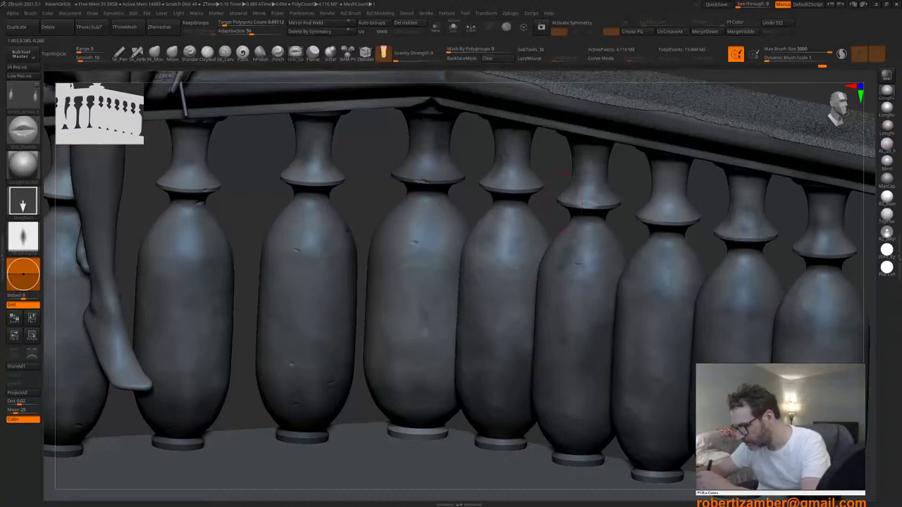
ctrl+right_drag(486, 282, 455, 335)
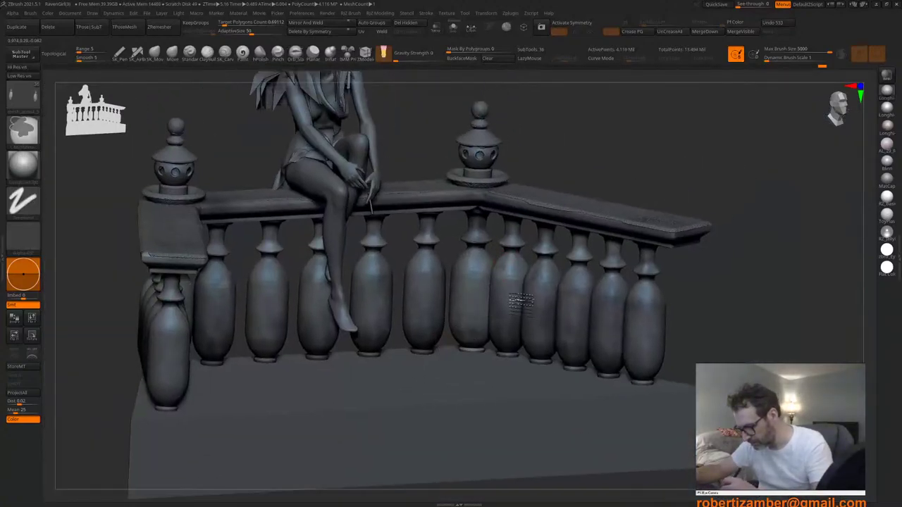
Step: Cut slashes into the neck, neck ring and lower body of the first side baluster past the right corner
ctrl+right_drag(515, 301, 521, 353)
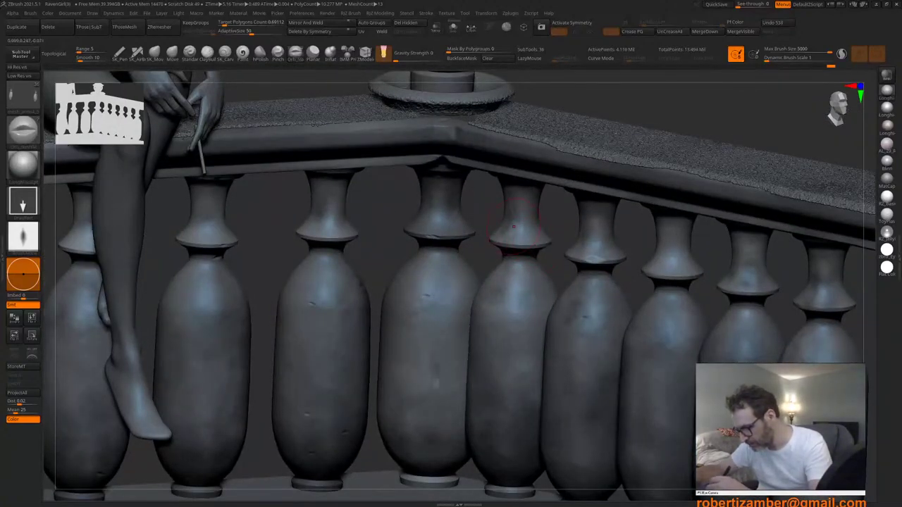
drag(516, 214, 509, 260)
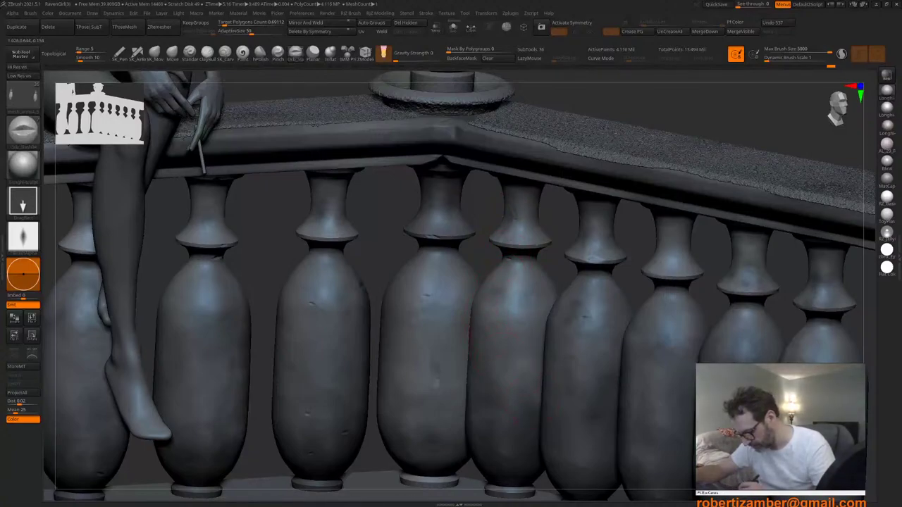
drag(488, 395, 496, 403)
ctrl+right_drag(508, 413, 505, 374)
right_drag(506, 435, 502, 434)
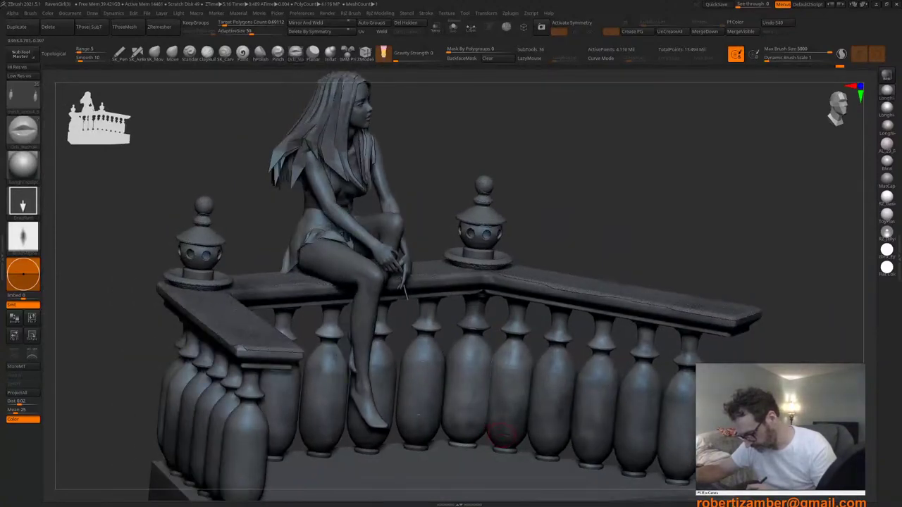
right_drag(501, 442, 506, 438)
drag(511, 436, 514, 441)
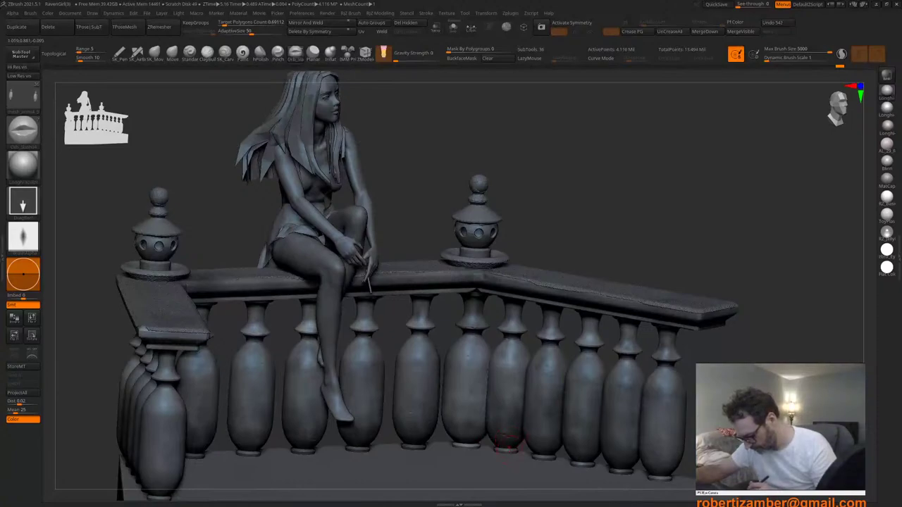
key(ctrl+z)
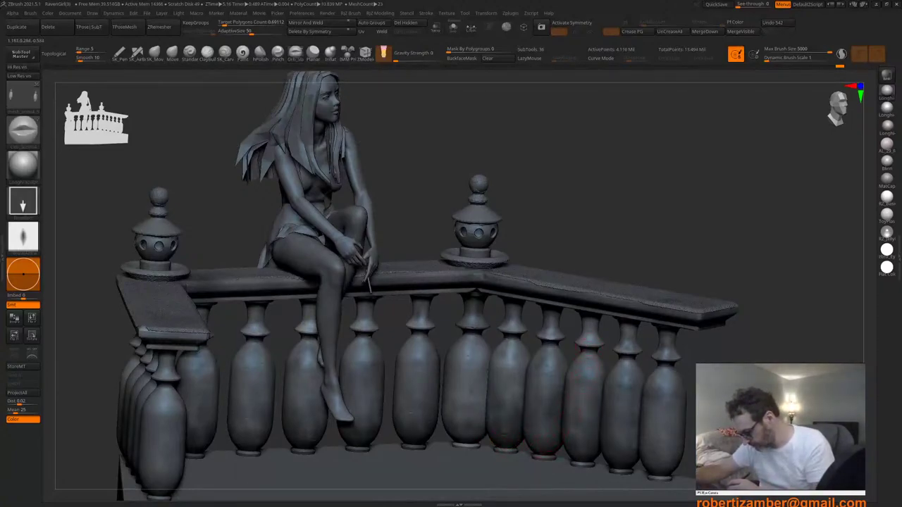
Step: Cut slashes into the neck ring of the second right-side baluster and undo the last stroke
ctrl+right_drag(580, 357, 619, 425)
drag(571, 327, 601, 335)
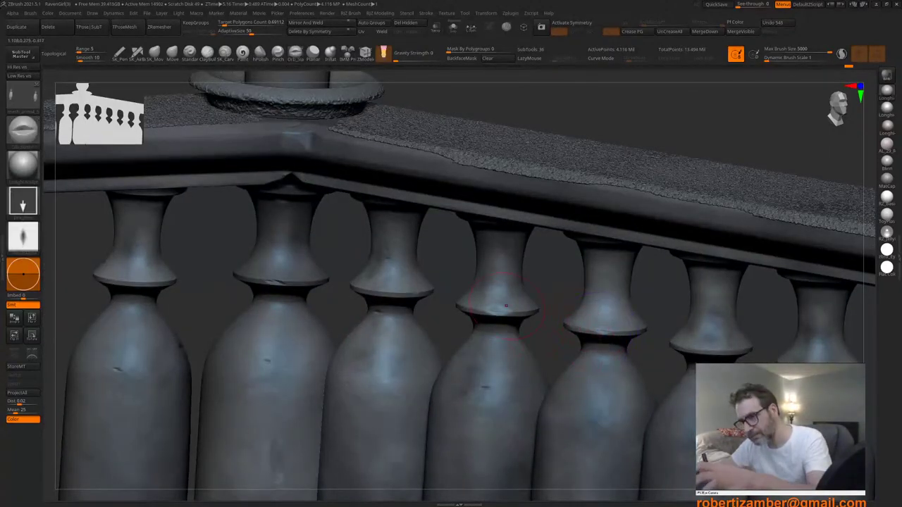
key(ctrl+z)
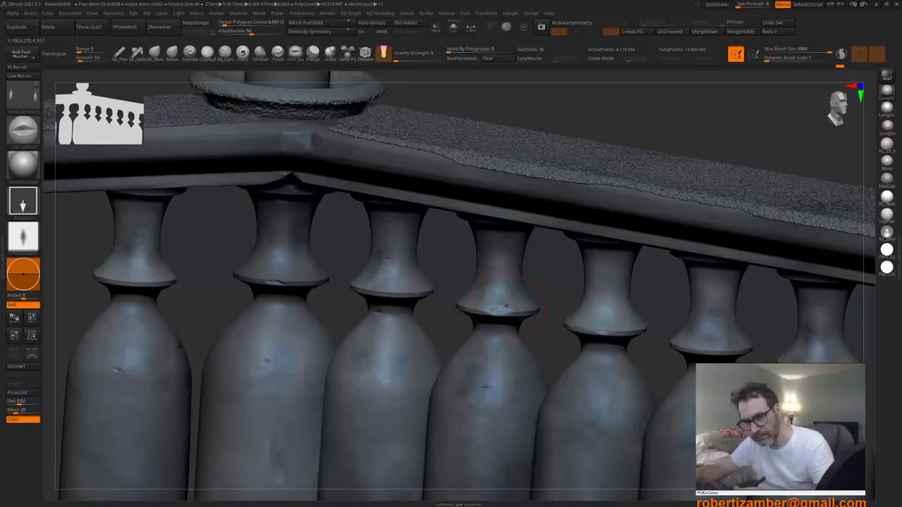
Step: Flatten the neck ring edge of the third right-side baluster with the hPolish brush, undoing the first stroke and adjusting the brush size
click(260, 53)
alt+drag(607, 328, 592, 326)
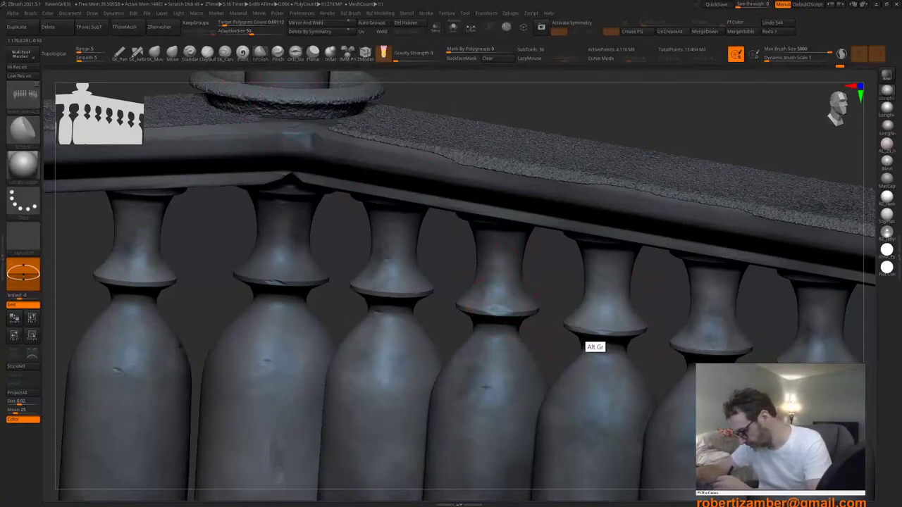
key(ctrl+z)
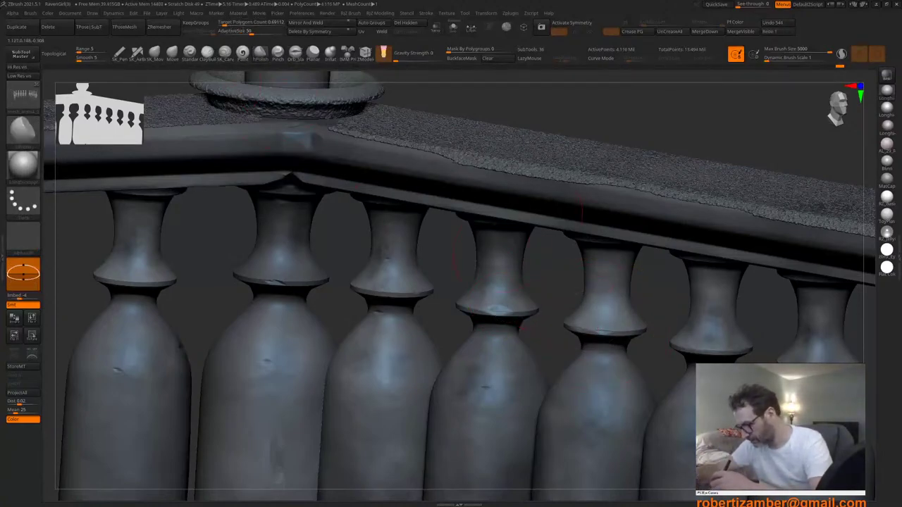
key(space)
drag(595, 327, 591, 328)
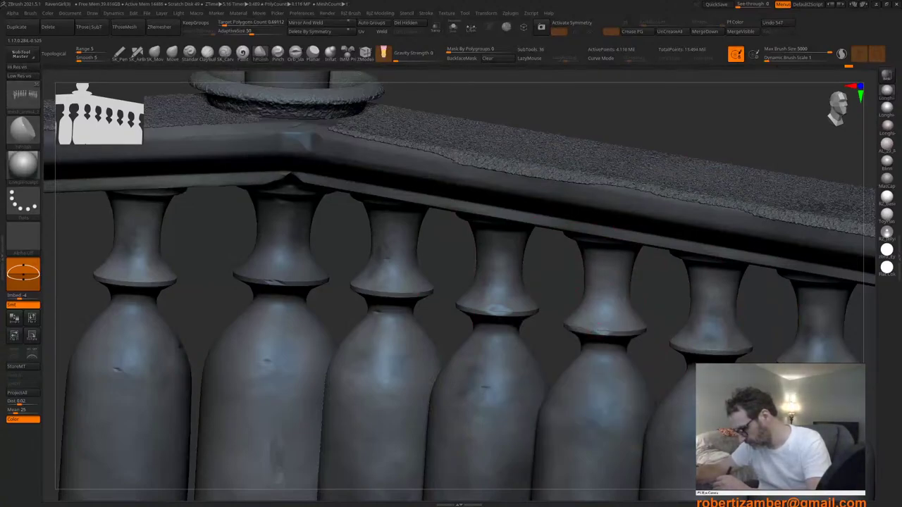
Step: Reduce the brush size and polish worn flat spots into the upper body of the third right-side baluster
ctrl+right_drag(601, 332, 419, 347)
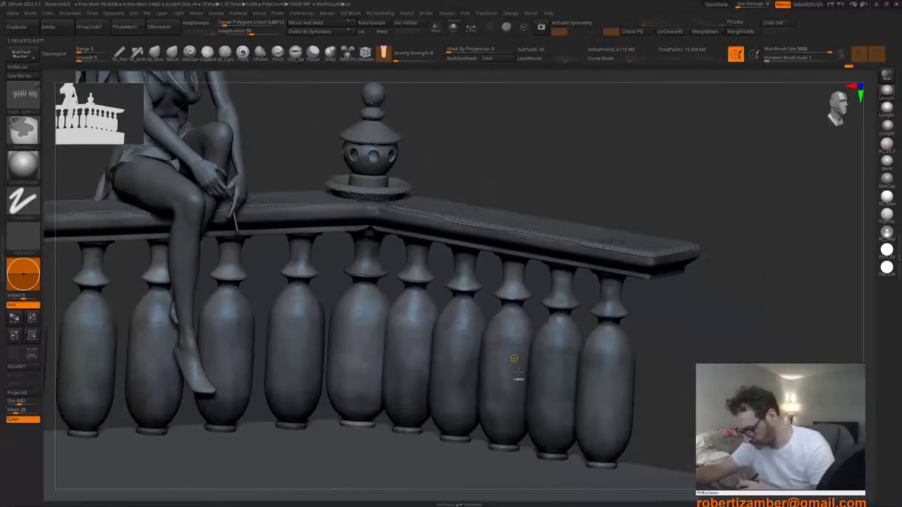
ctrl+right_drag(518, 371, 503, 343)
key(space)
drag(505, 340, 494, 339)
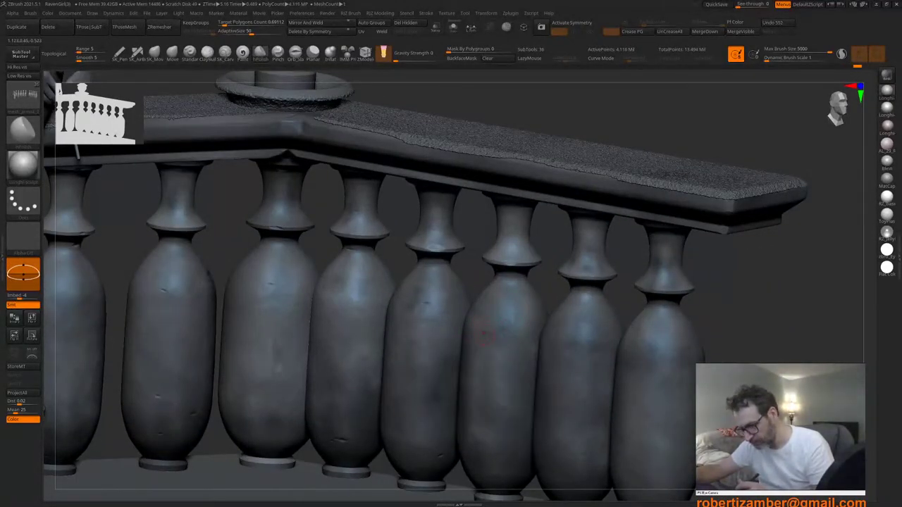
Step: Switch back to the slash brush and cut a slash across the shoulder of the third right-side baluster
alt+right_drag(466, 327, 485, 306)
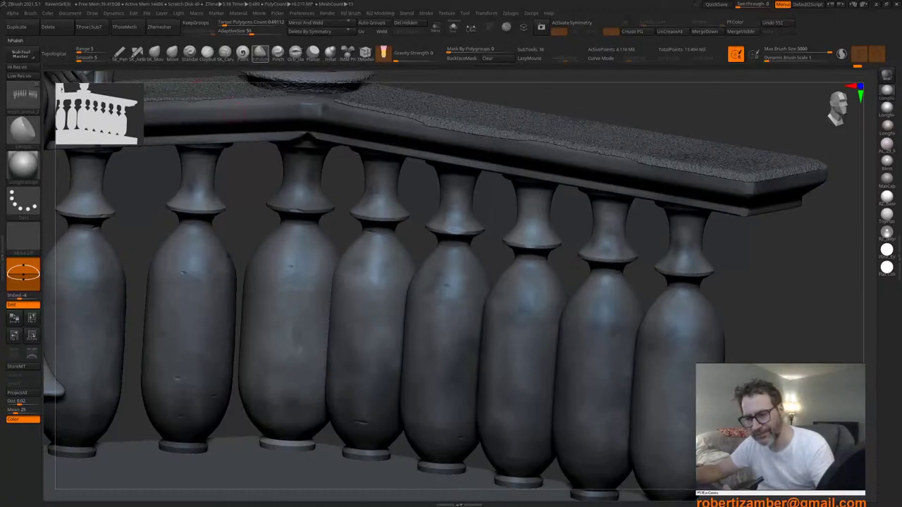
click(295, 54)
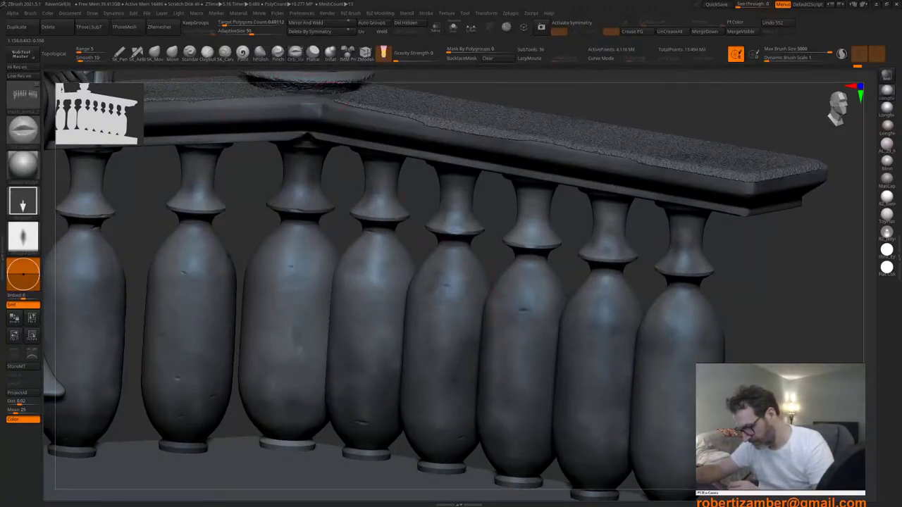
drag(492, 288, 497, 303)
mouse_move(497, 336)
ctrl+right_down()
mouse_move(465, 376)
mouse_move(481, 396)
mouse_move(536, 400)
mouse_move(572, 352)
ctrl+right_up()
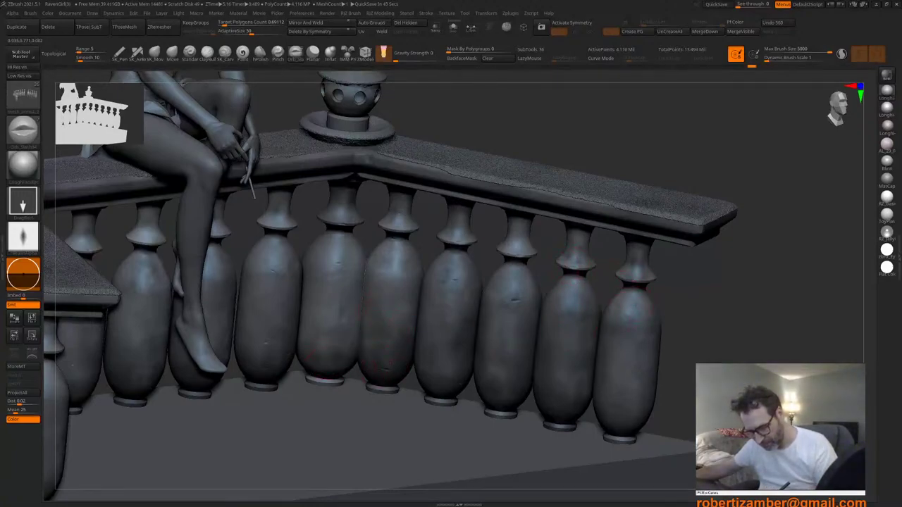
Step: Make the corner balusters the active subtool and cut a slash low on the right corner baluster's body
alt+click(316, 357)
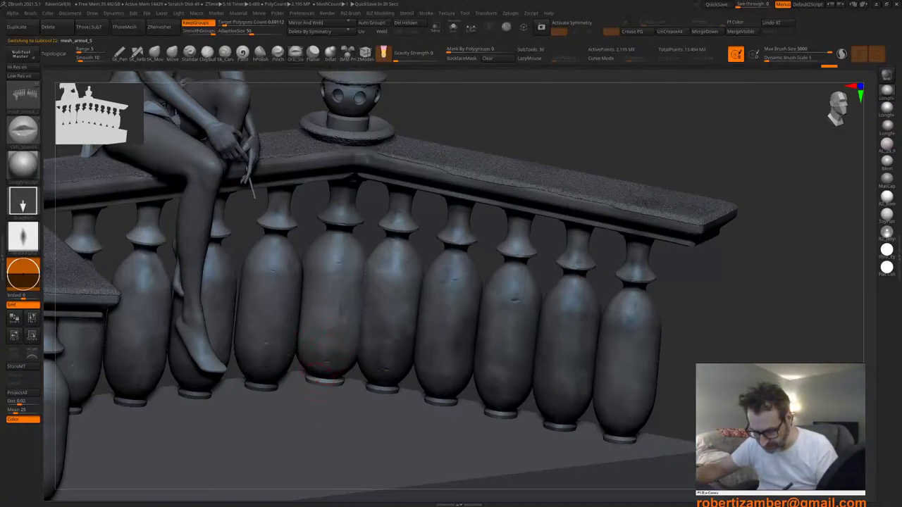
mouse_move(323, 370)
ctrl+right_down()
mouse_move(272, 353)
mouse_move(256, 395)
mouse_move(350, 393)
mouse_move(316, 363)
ctrl+right_up()
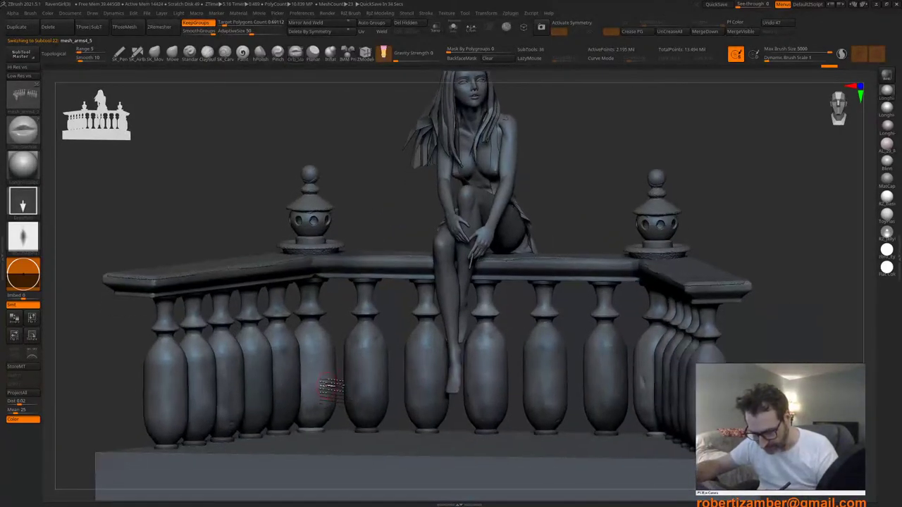
alt+right_drag(327, 385, 325, 405)
Step: Turn on the painted colours for all subtools, collapse the FOREGROUND folder and show the BACKGROUND folder
key(n)
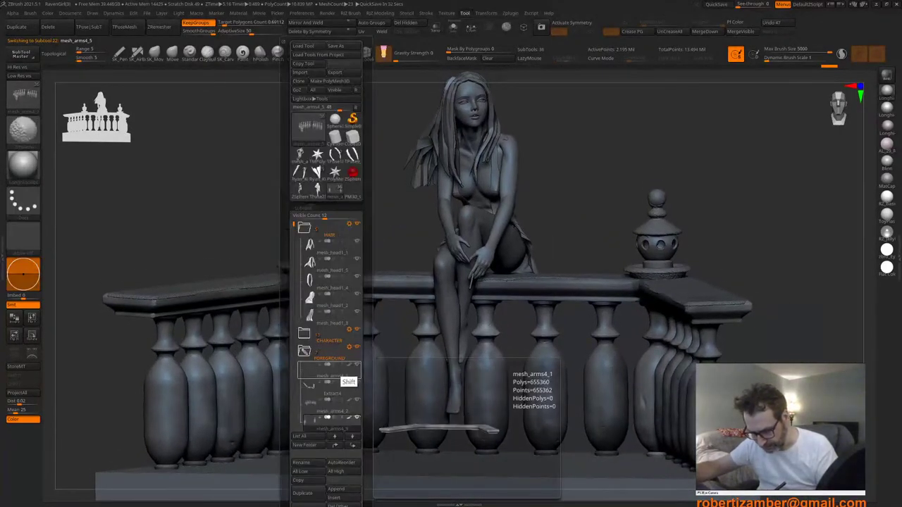
shift+click(349, 365)
shift+click(349, 365)
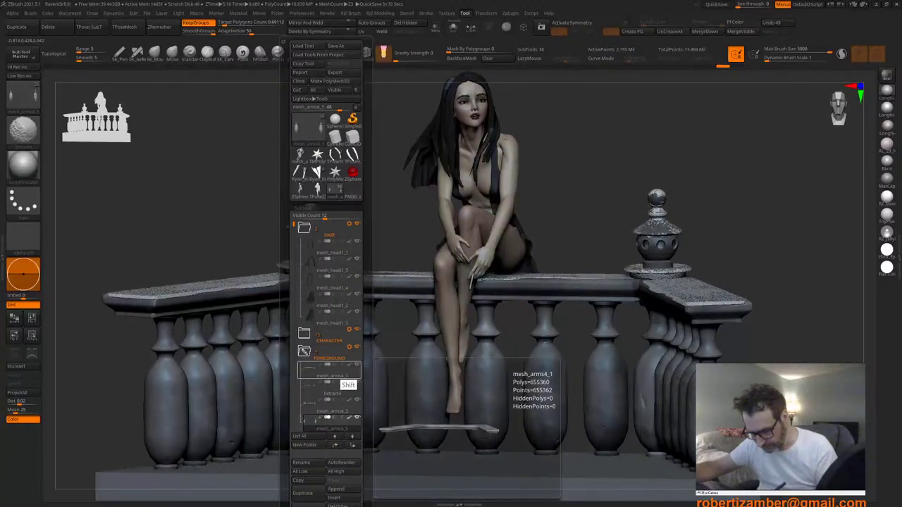
click(305, 351)
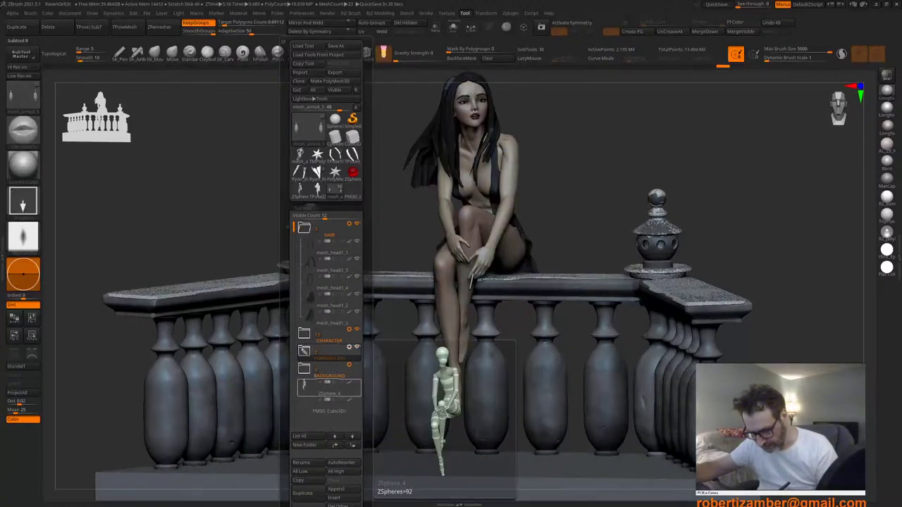
click(357, 366)
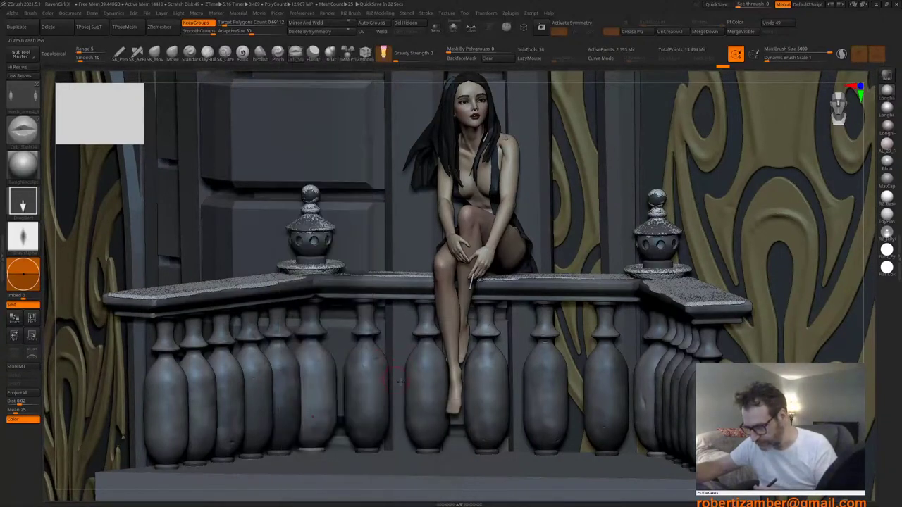
drag(388, 369, 497, 368)
right_drag(497, 368, 345, 419)
Step: Make the speckled handrail layer the active subtool, switch to the Inflate brush and leave symmetry off
alt+click(406, 290)
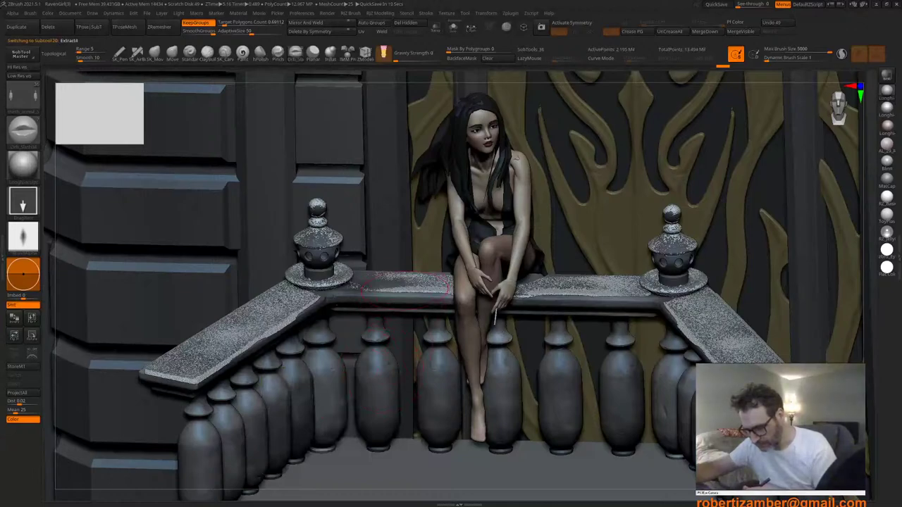
key(x)
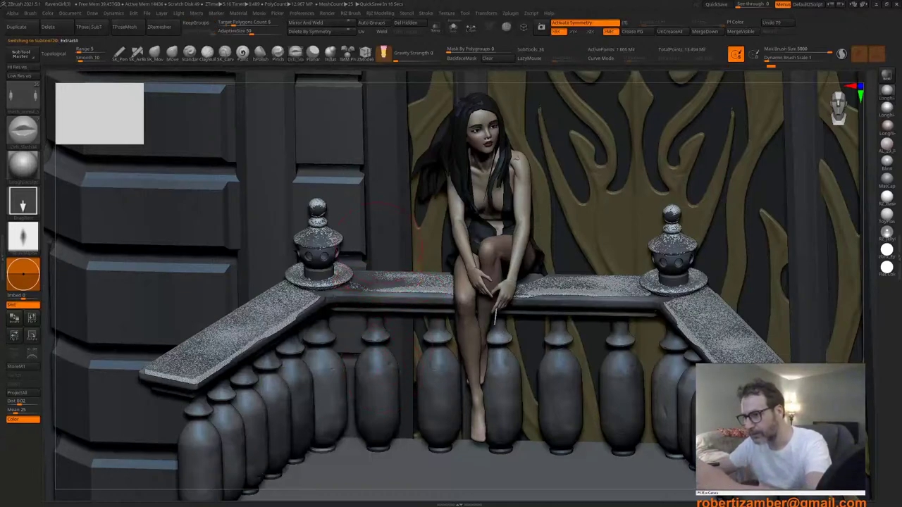
key(x)
Step: Try to inflate the speckled layer on the back handrail beside the left urn with an enlarged brush
key(space)
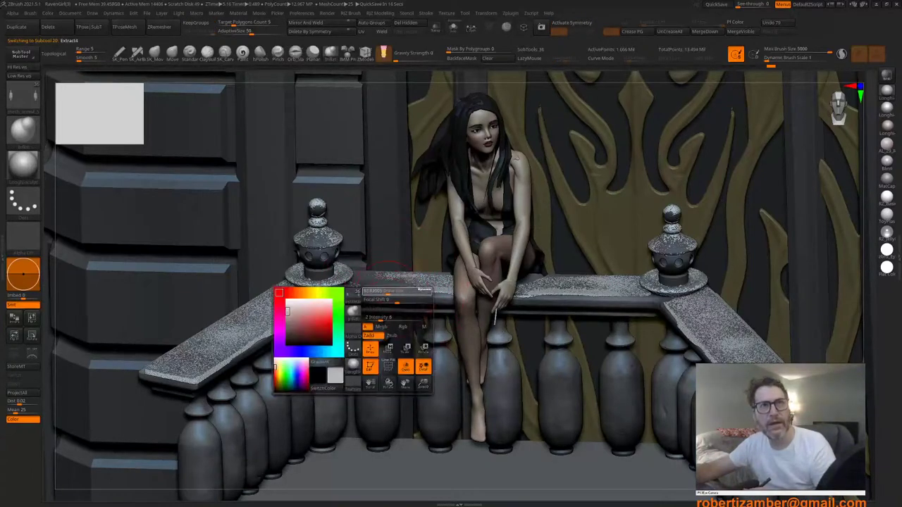
key(space)
drag(386, 287, 395, 287)
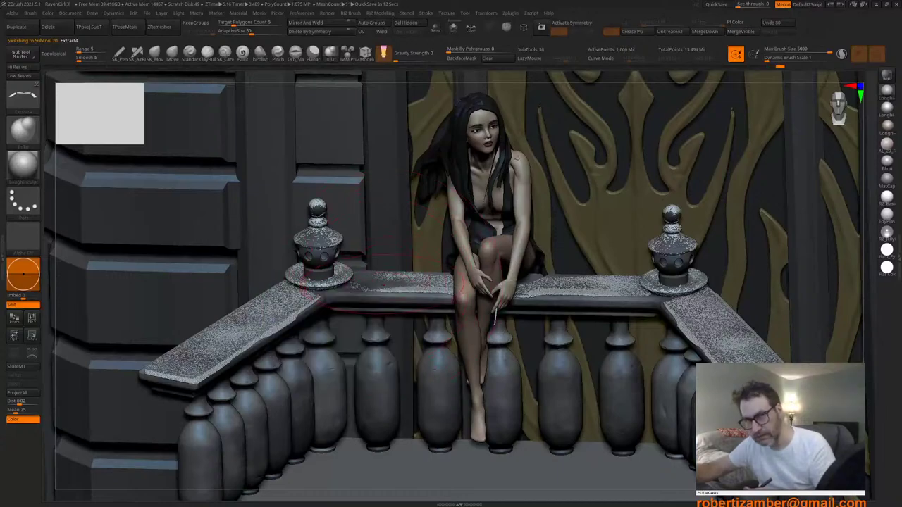
key(space)
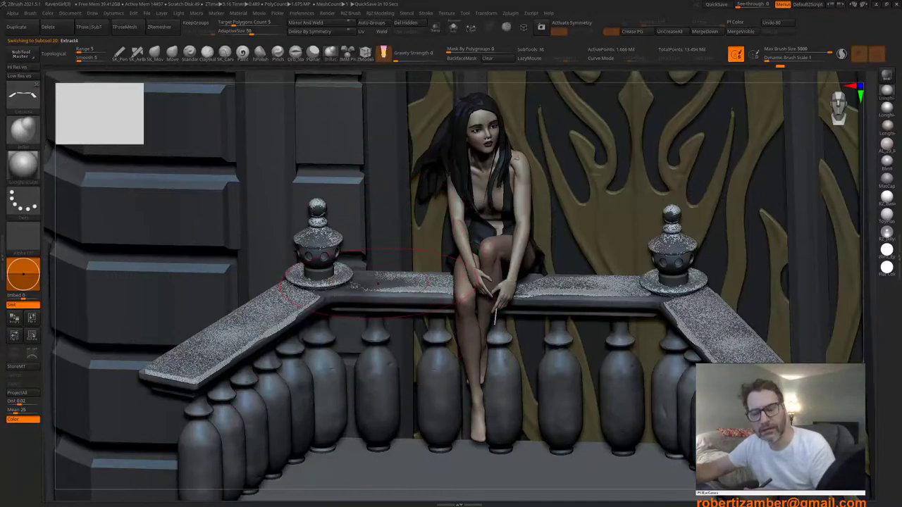
drag(378, 283, 363, 277)
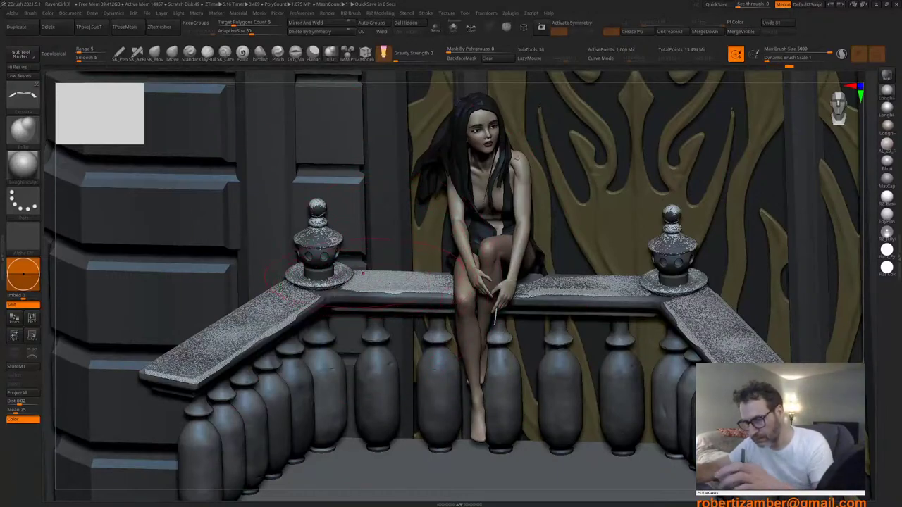
key(ctrl+z)
Step: Lower the brush intensity and size and raise the speckled layer on the back handrail left of the woman and on the left handrail
key(space)
drag(376, 314, 368, 314)
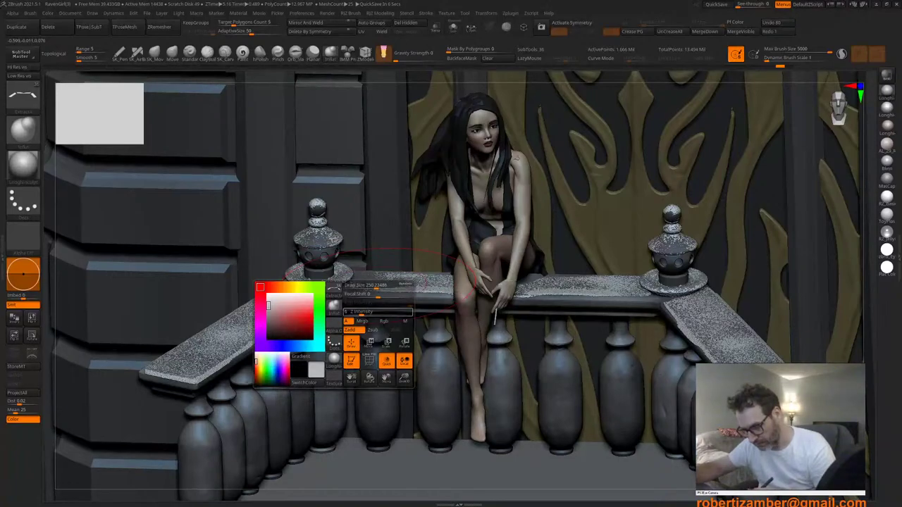
right_drag(368, 301, 329, 319)
drag(381, 283, 368, 279)
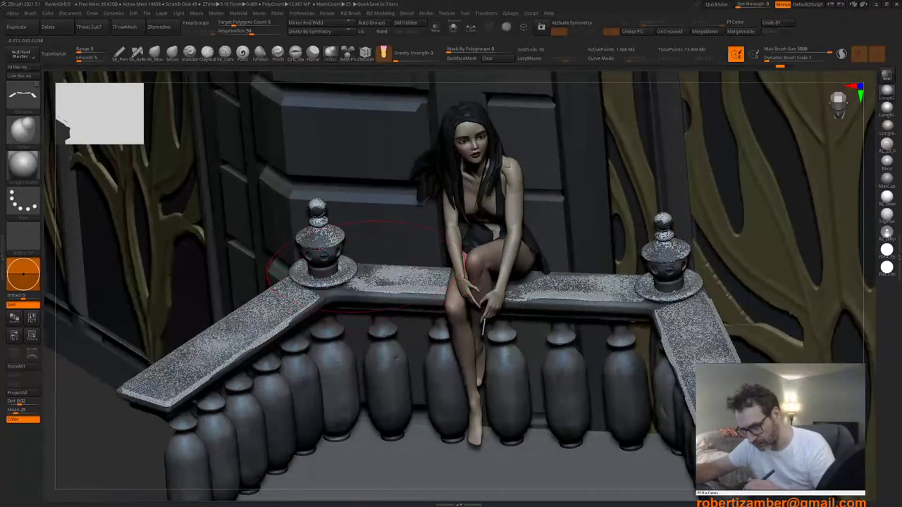
key(ctrl+z)
key(space)
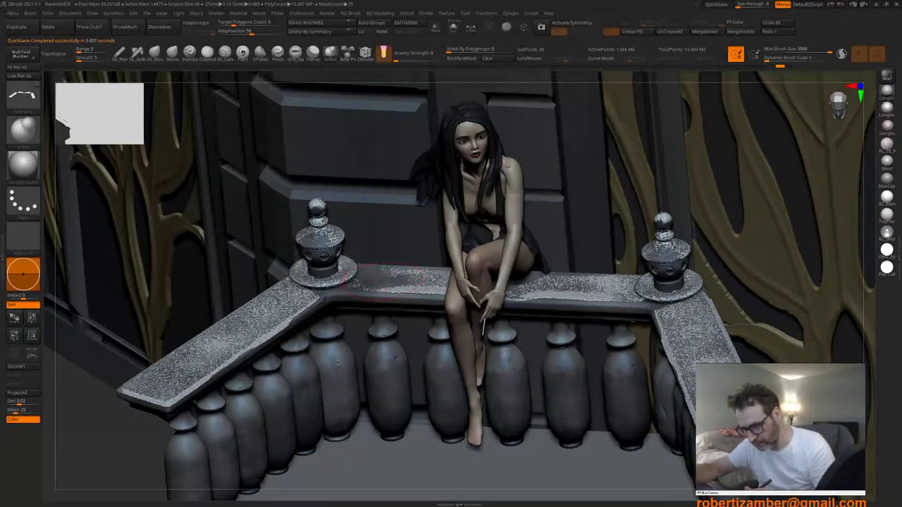
mouse_move(395, 281)
mouse_down()
mouse_move(381, 287)
mouse_move(379, 274)
mouse_move(367, 273)
mouse_move(406, 279)
mouse_move(370, 273)
mouse_move(368, 283)
mouse_move(384, 295)
mouse_up()
mouse_move(293, 302)
mouse_down()
mouse_move(274, 309)
mouse_move(311, 302)
mouse_up()
drag(434, 275, 407, 279)
key(ctrl+z)
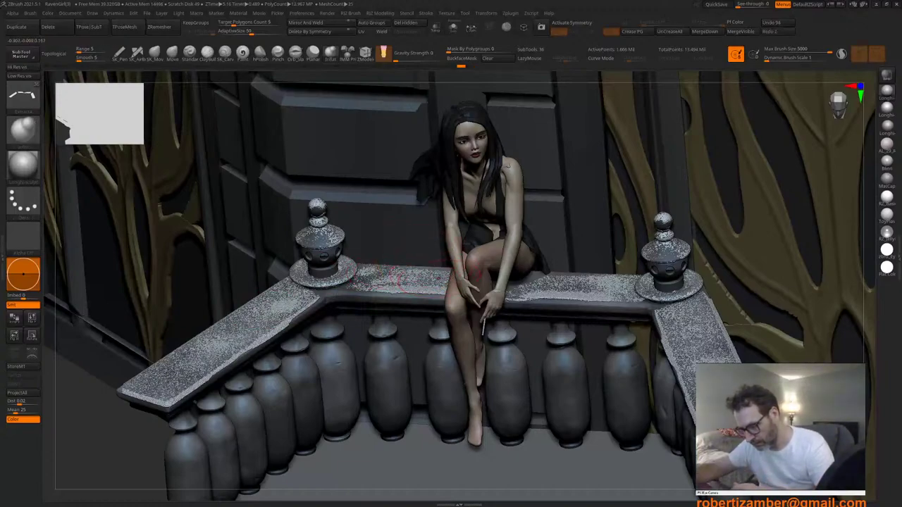
Step: Inflate the speckled layer lightly along the right, left and back handrail sections
mouse_move(550, 280)
mouse_down()
mouse_move(536, 283)
mouse_move(548, 280)
mouse_up()
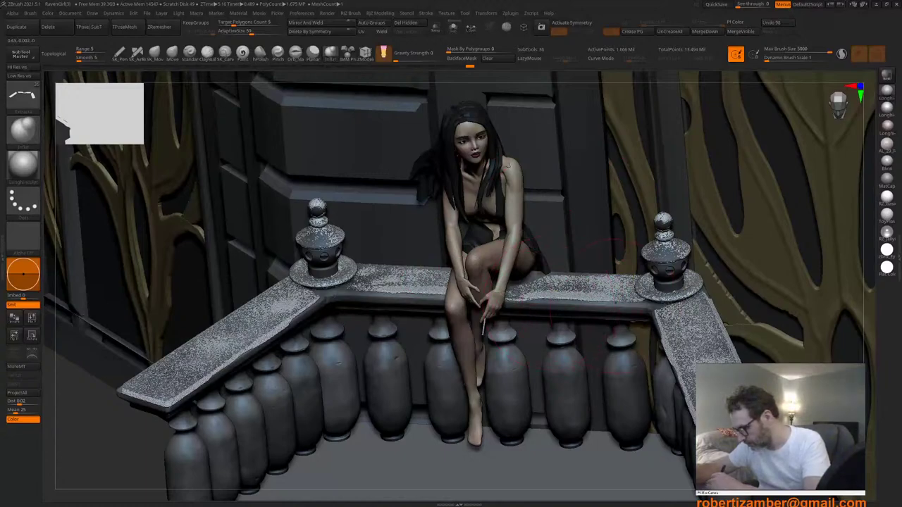
drag(677, 310, 688, 324)
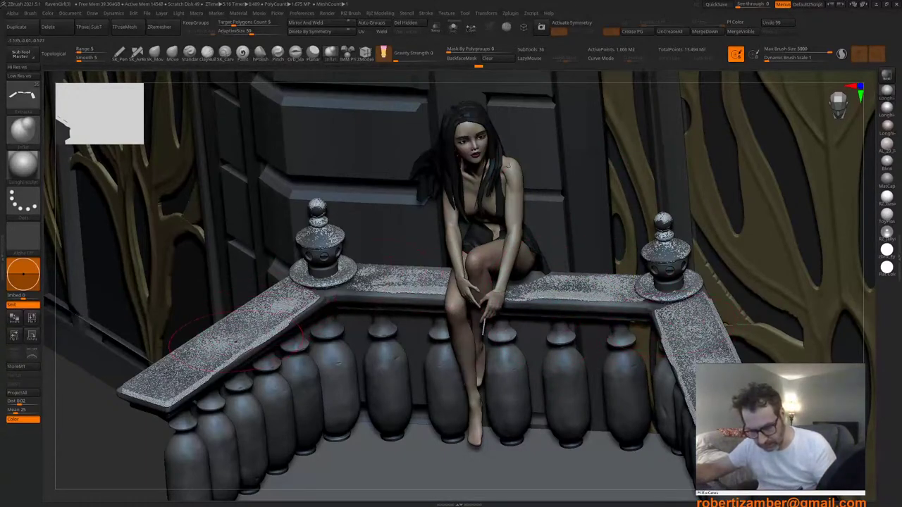
drag(181, 381, 158, 387)
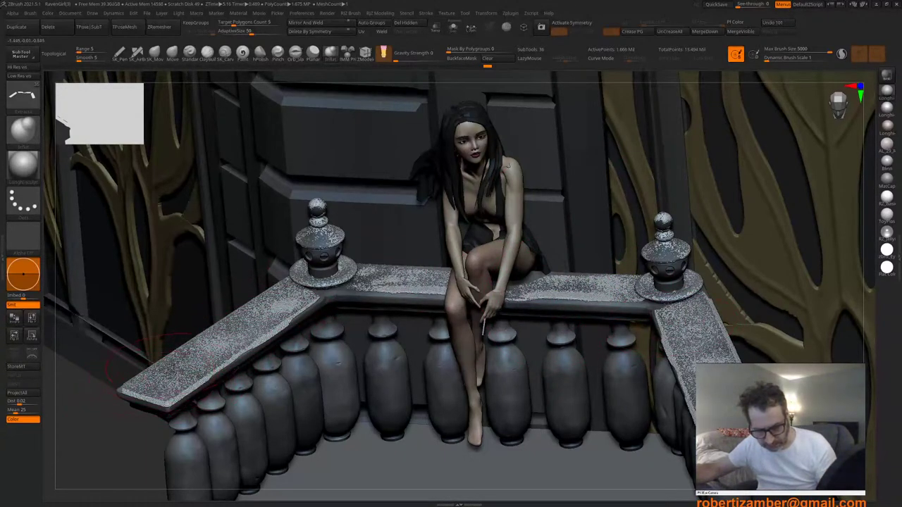
drag(240, 333, 258, 317)
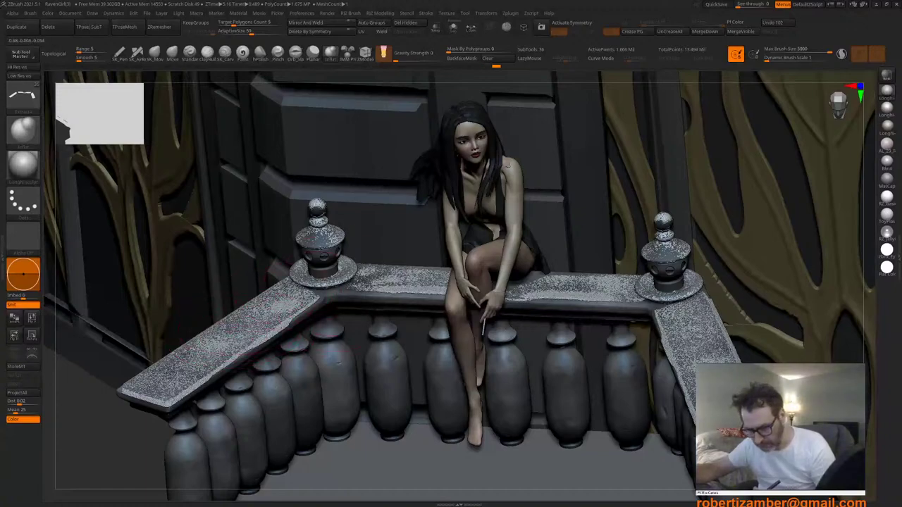
drag(367, 278, 435, 276)
Step: Try to smooth the speckled layer on the back handrail left of the woman
alt+right_drag(401, 389, 361, 363)
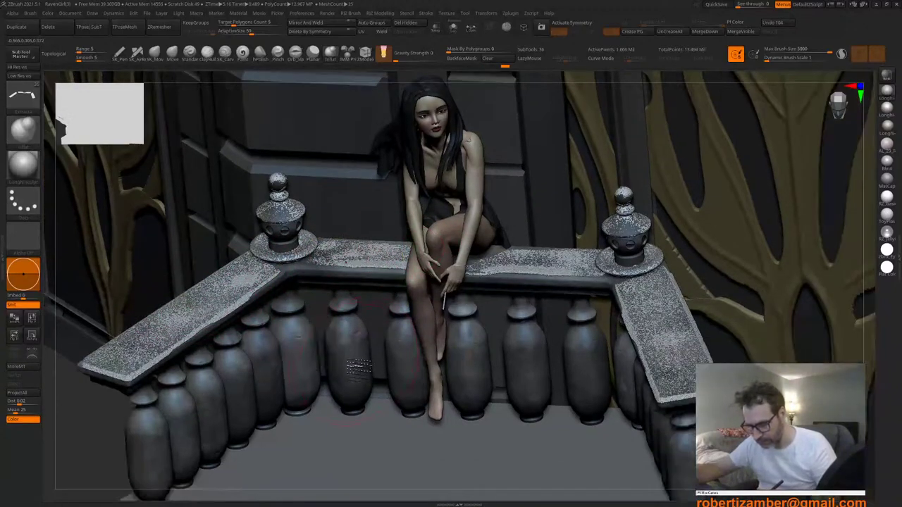
key(space)
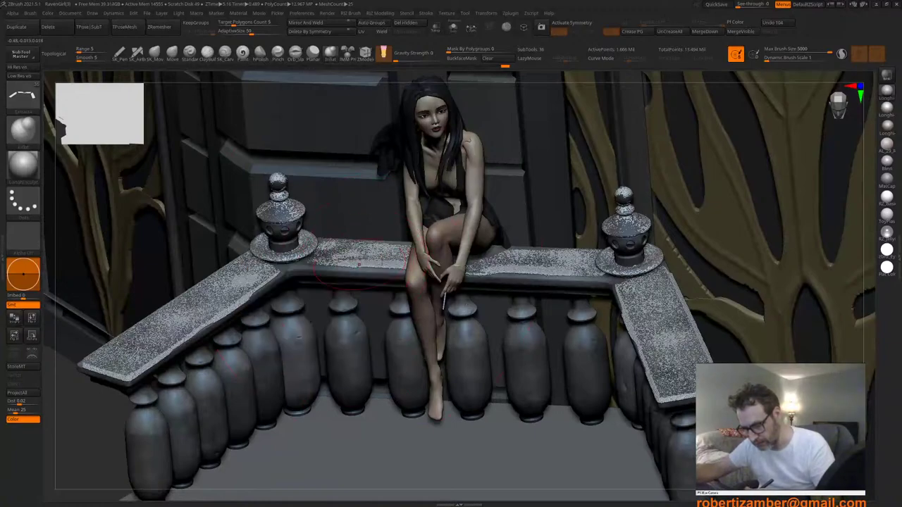
shift+drag(360, 267, 385, 260)
key(ctrl+z)
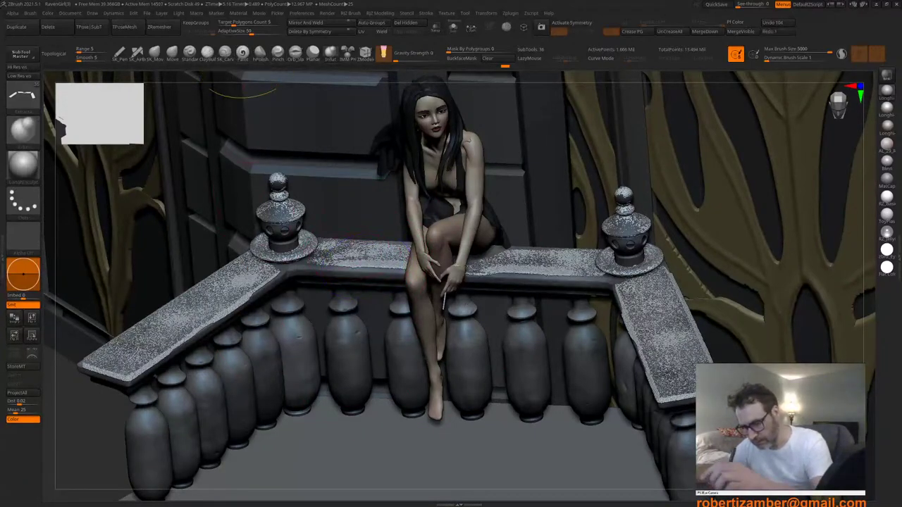
Step: Switch to the Move brush at intensity 20 with a large size and shift the speckled layer on the back handrail's left half
key(space)
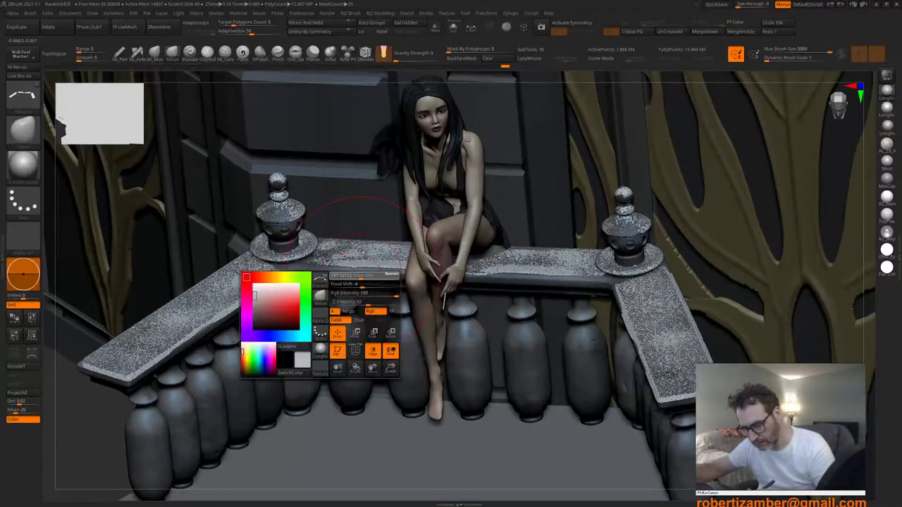
key(space)
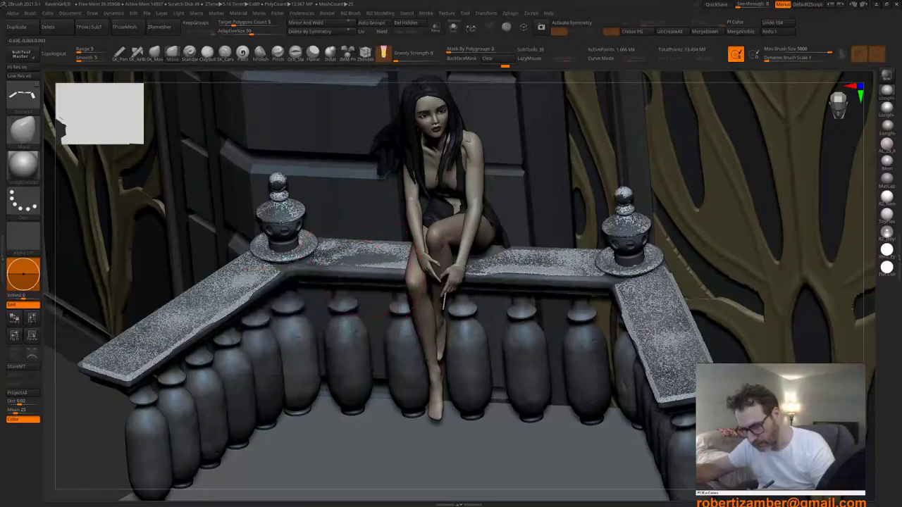
key(space)
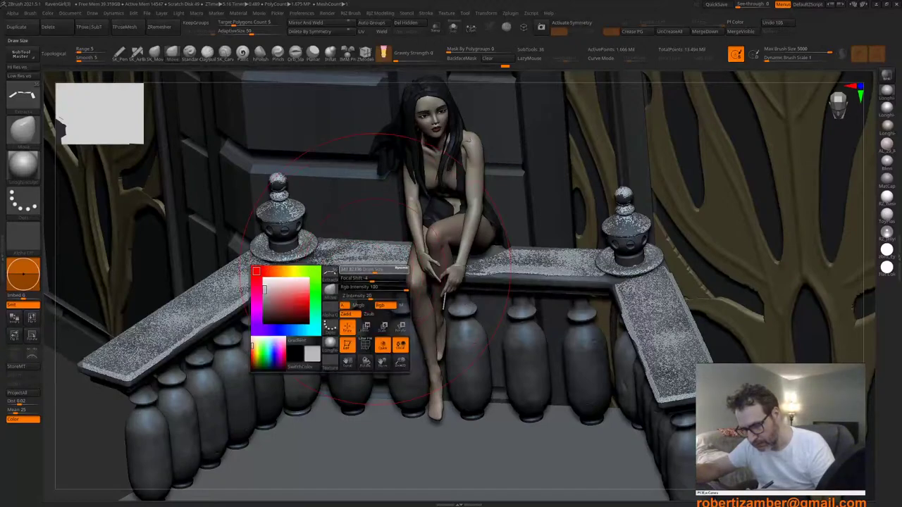
key(space)
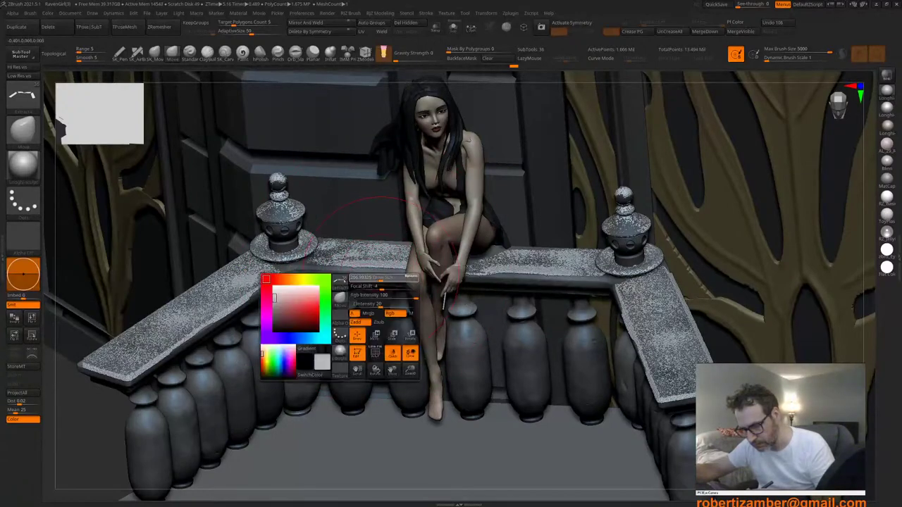
drag(375, 262, 353, 260)
Step: Push the speckled layer's rear edge on the back handrail's left half towards the outer edge of the stone
mouse_move(366, 261)
right_down()
mouse_move(378, 271)
mouse_move(379, 302)
mouse_move(366, 374)
right_up()
key(space)
drag(377, 241, 383, 225)
right_drag(377, 310, 381, 252)
drag(373, 238, 368, 228)
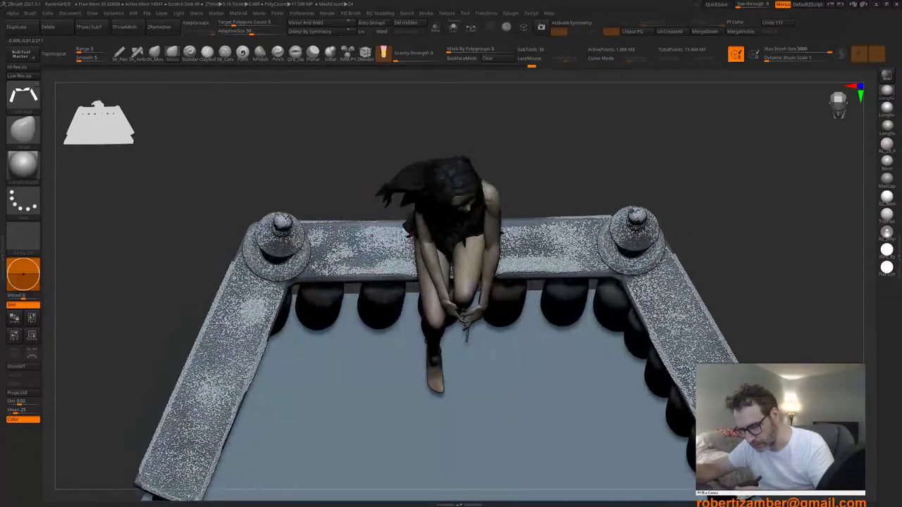
right_drag(363, 248, 358, 198)
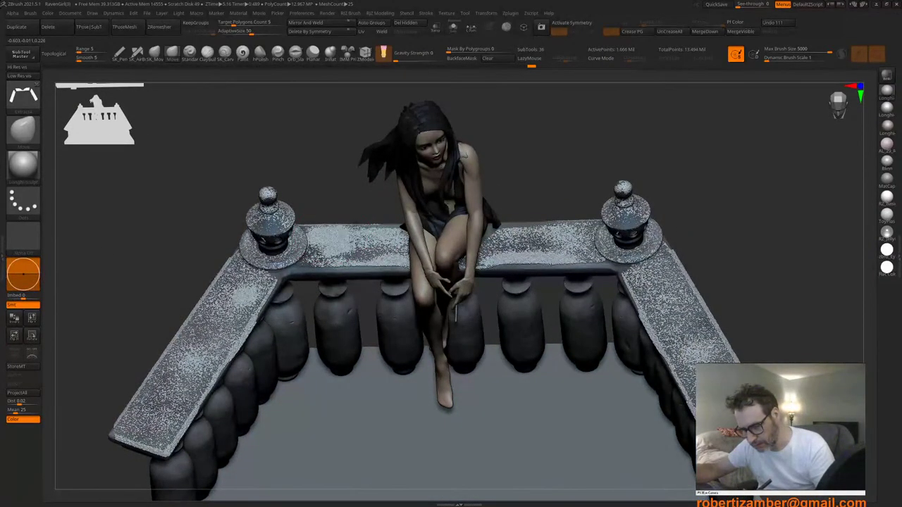
drag(336, 244, 334, 238)
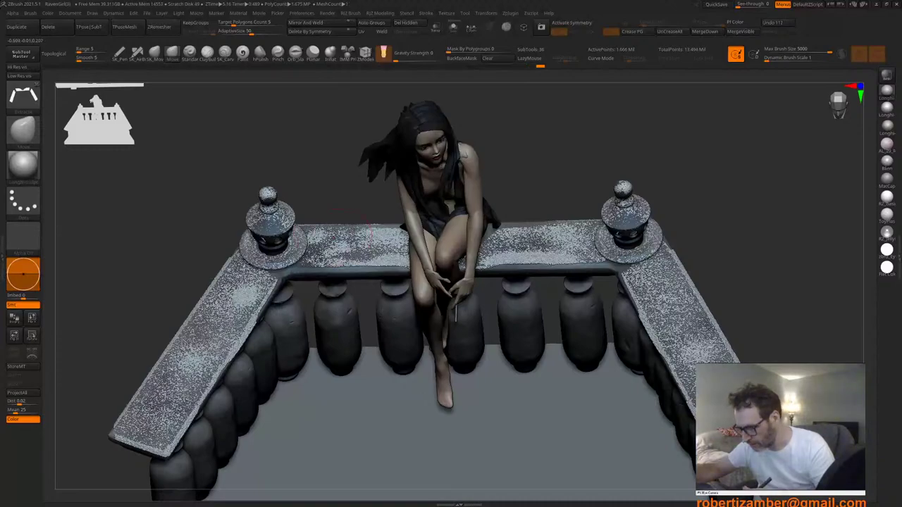
Step: Push the speckled layer's rear edge on the back handrail right of the woman to match the stone edge
drag(513, 244, 512, 239)
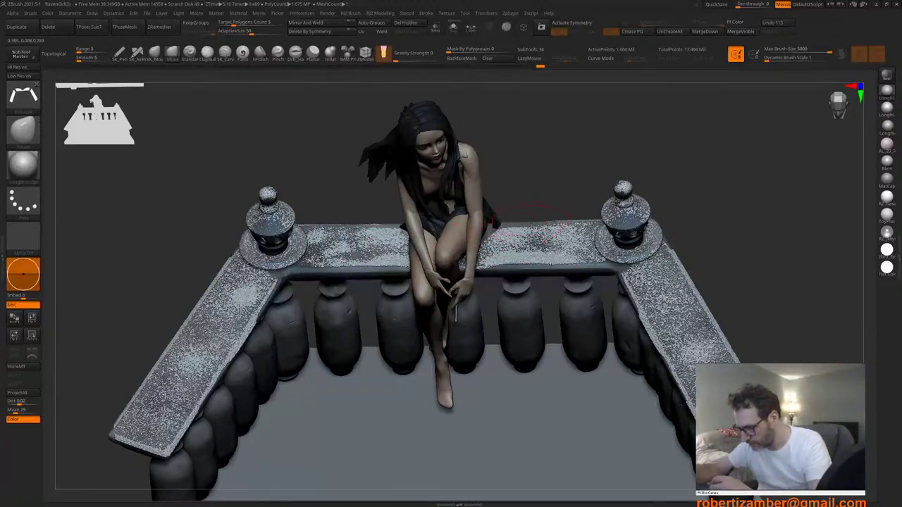
right_drag(527, 215, 531, 246)
drag(533, 244, 530, 238)
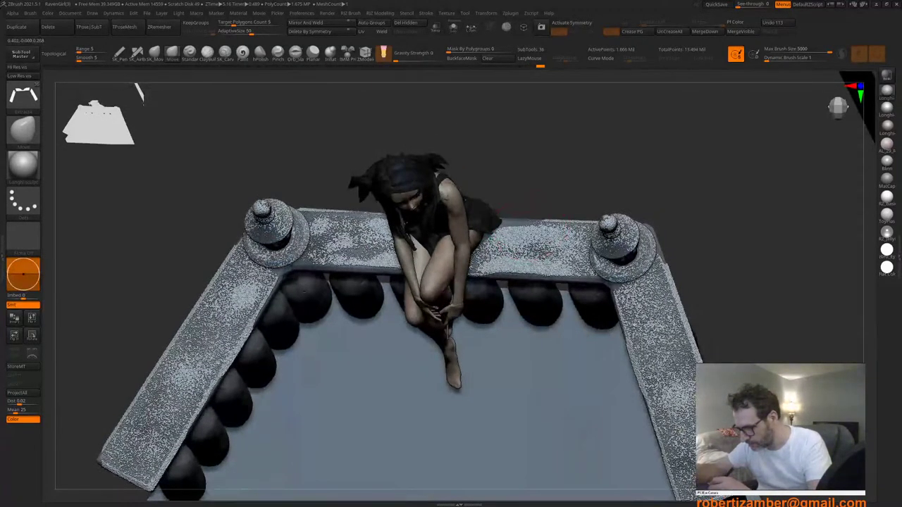
right_drag(519, 225, 513, 186)
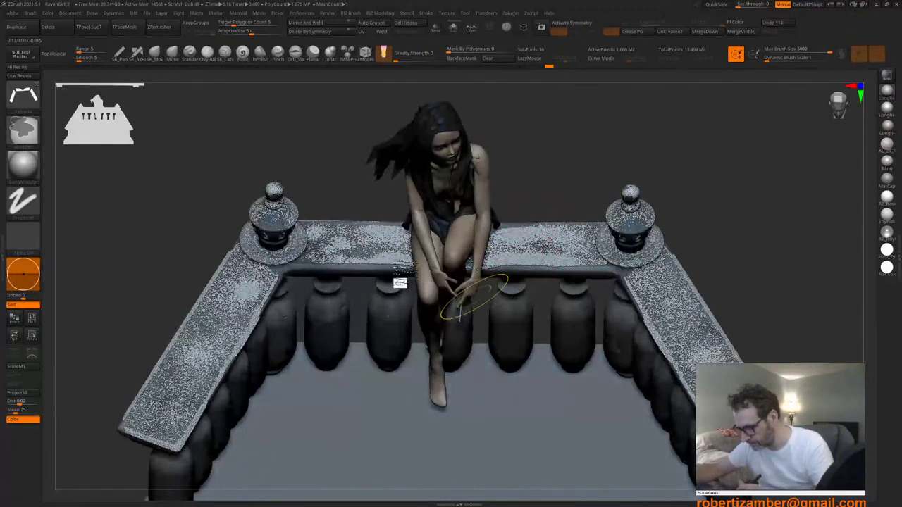
Step: Export the visible subtools as FBX into the RENDER folder, replacing the existing BLACK_HIREZ file
mouse_move(396, 279)
ctrl+right_down()
mouse_move(386, 326)
mouse_move(379, 310)
ctrl+right_up()
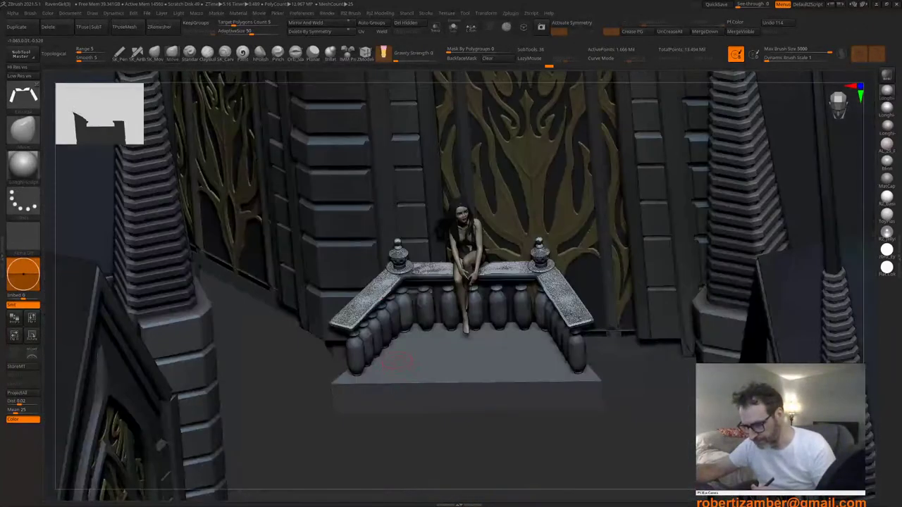
alt+right_drag(391, 354, 365, 337)
click(511, 13)
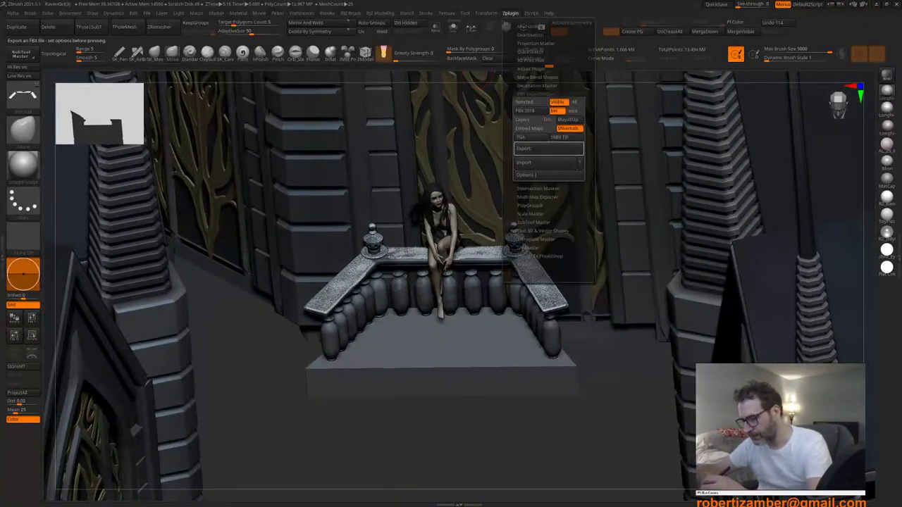
click(548, 149)
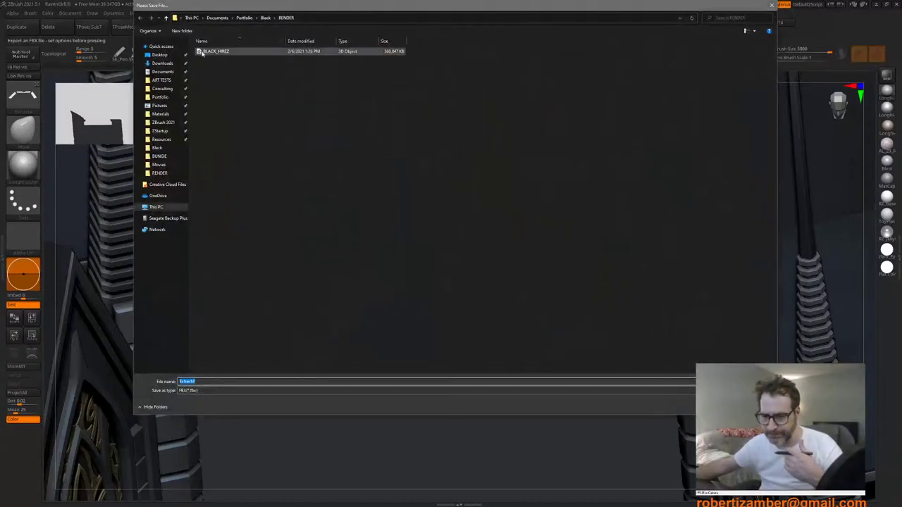
click(214, 54)
double_click(214, 54)
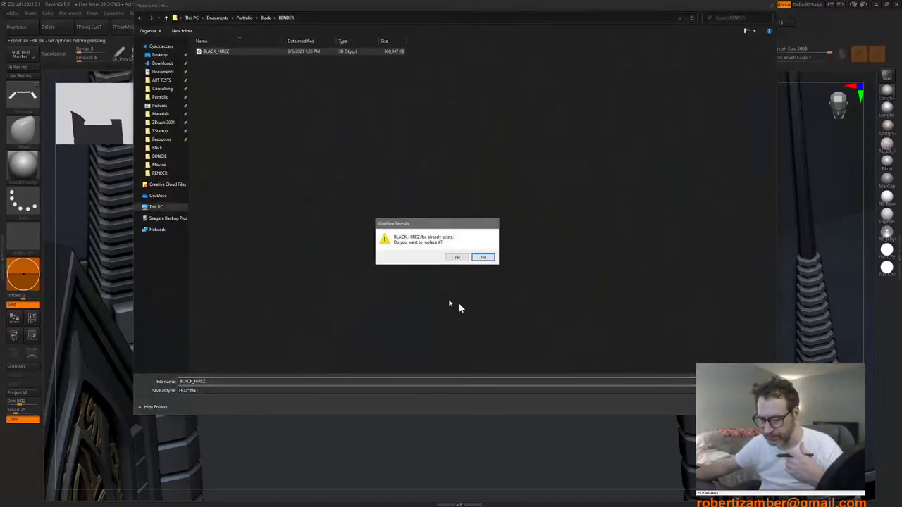
click(458, 261)
click(457, 258)
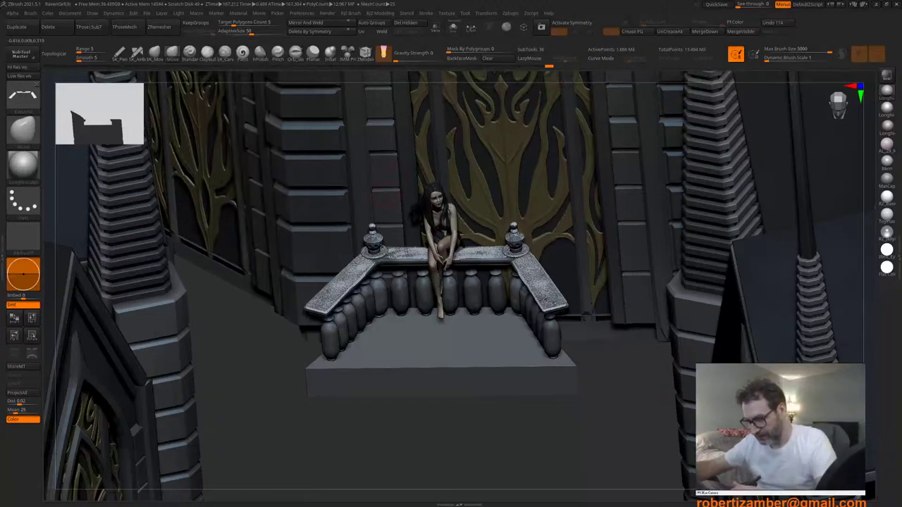
Step: Make PM3D_Cube3D1 the active subtool
key(n)
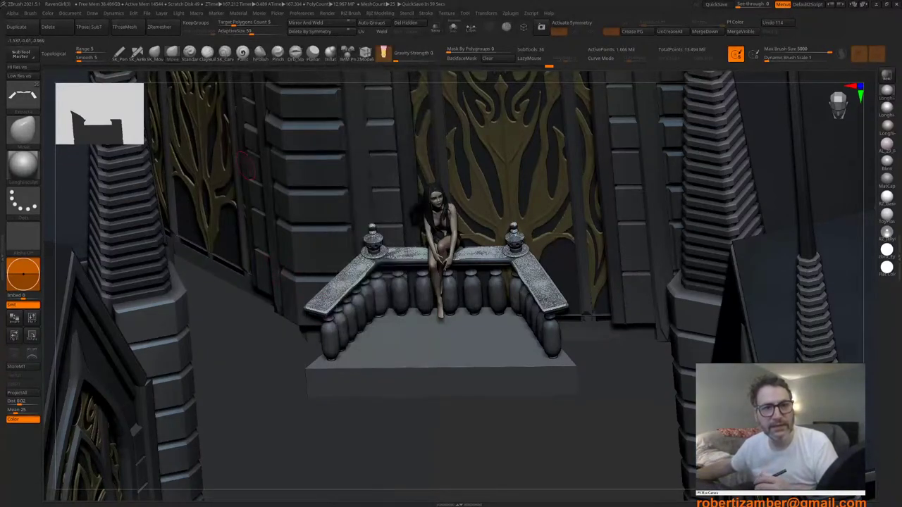
drag(275, 347, 349, 333)
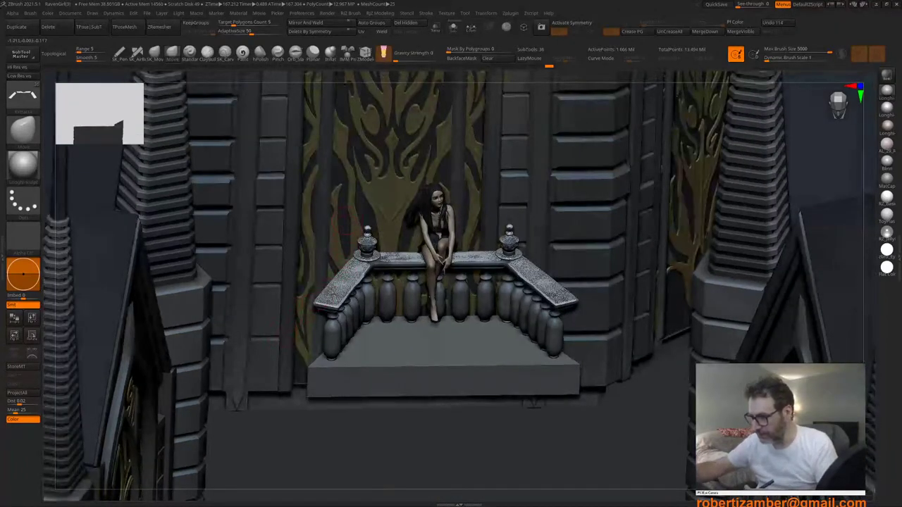
key(n)
click(352, 407)
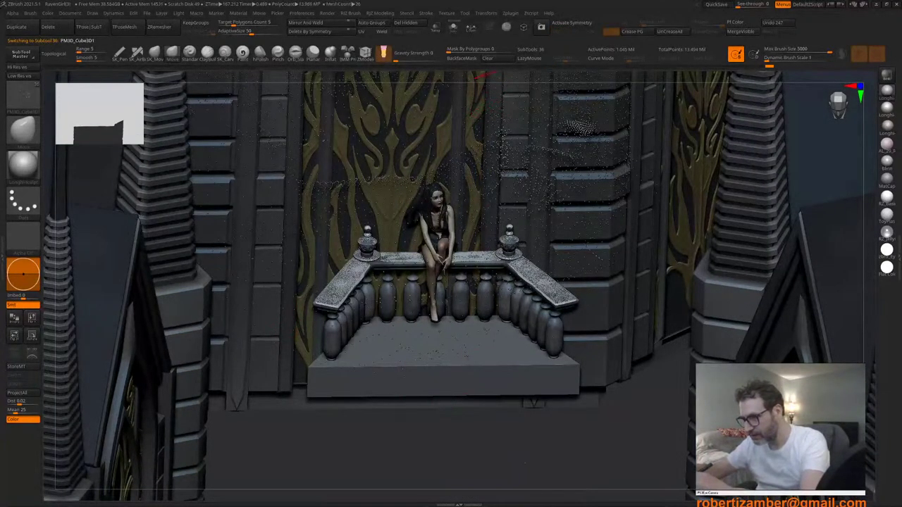
Step: Export only the selected PM3D_Cube3D1 subtool as an FBX file named SNOW into the RENDER folder
click(510, 13)
click(531, 102)
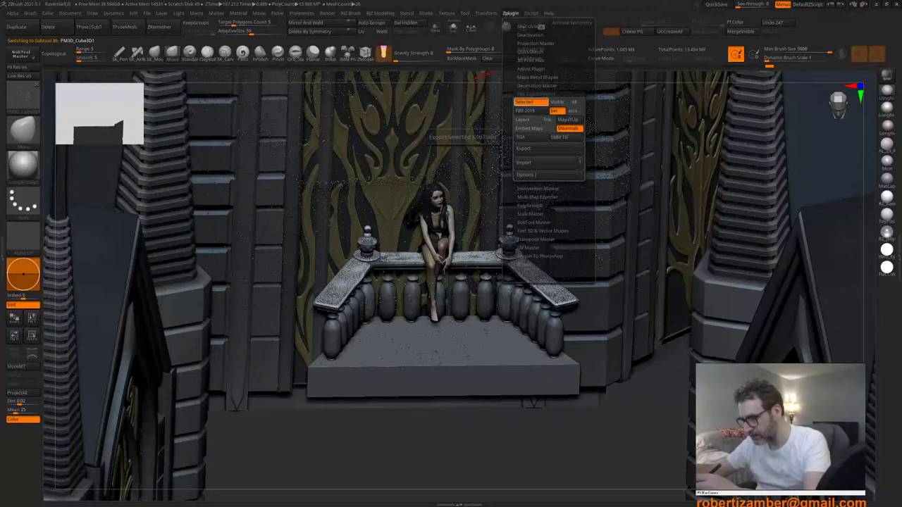
click(548, 148)
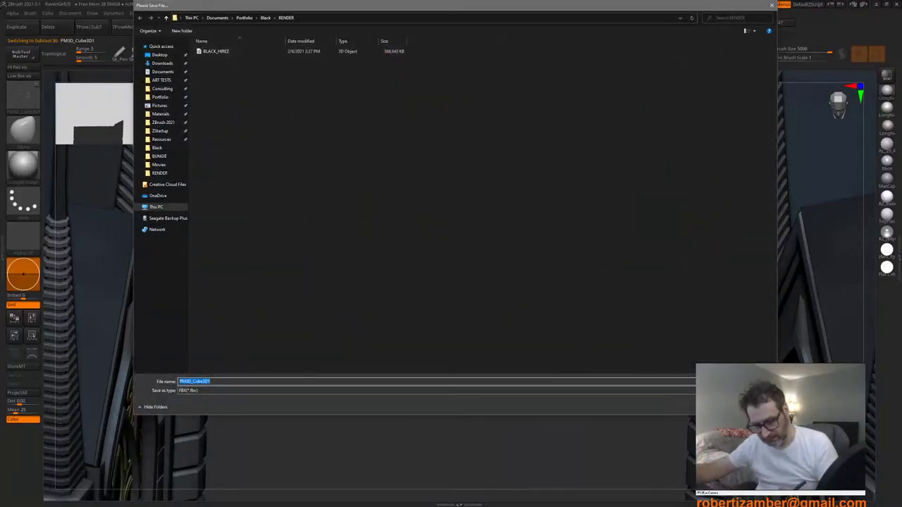
text(SNOW)
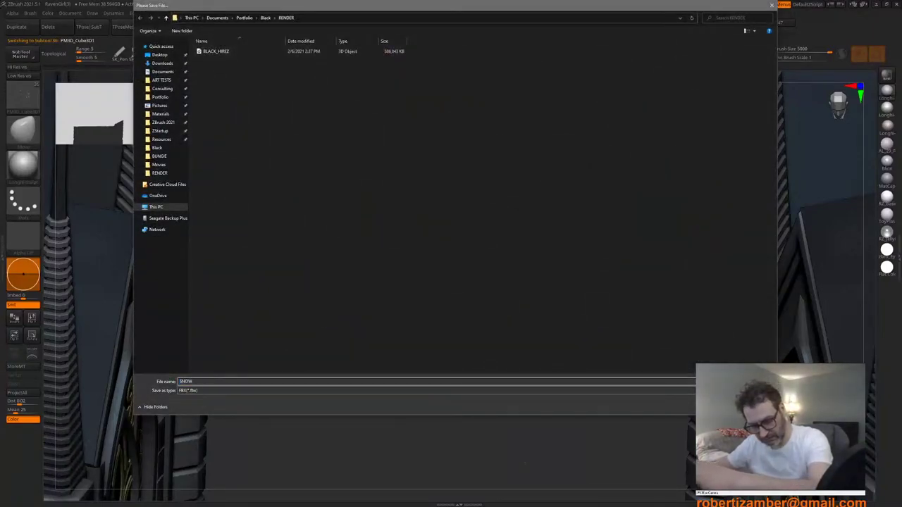
key(Return)
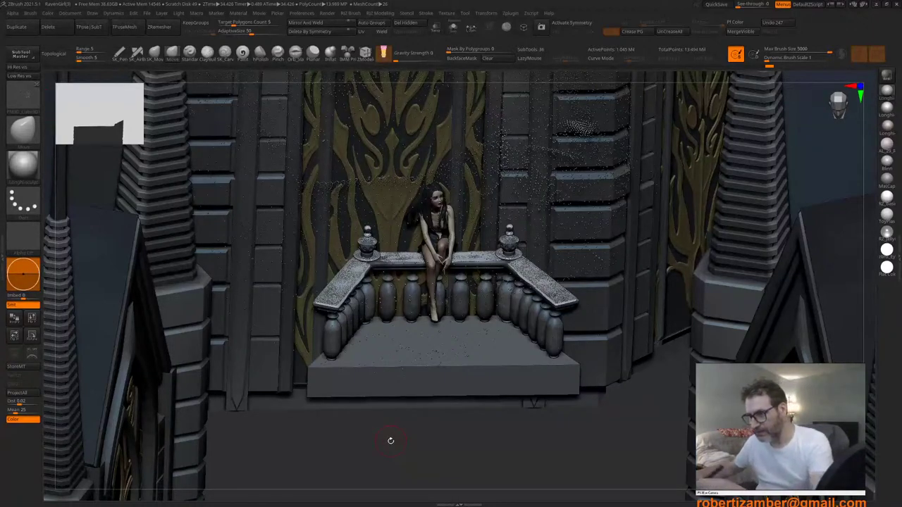
click(454, 27)
click(454, 27)
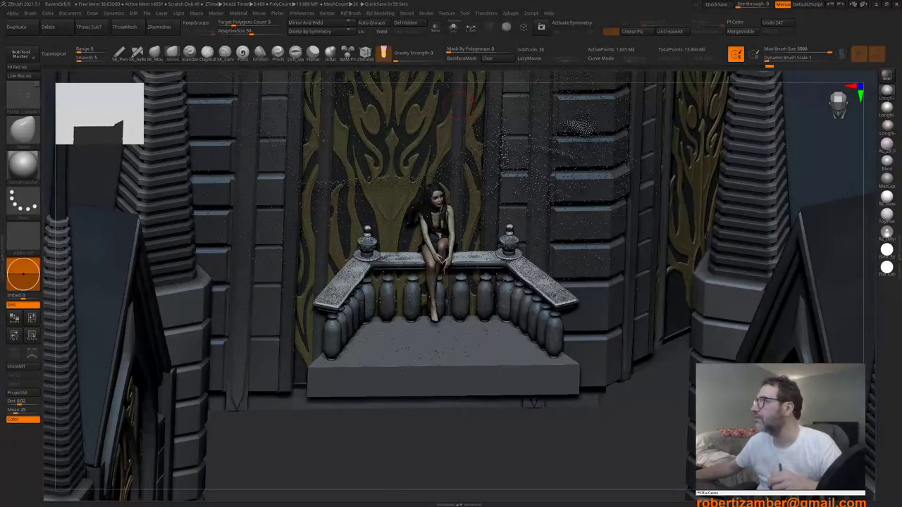
Step: Switch to Marmoset Toolbag and examine the seated woman, the snowy handrail and the balusters beneath it
key(alt+Tab)
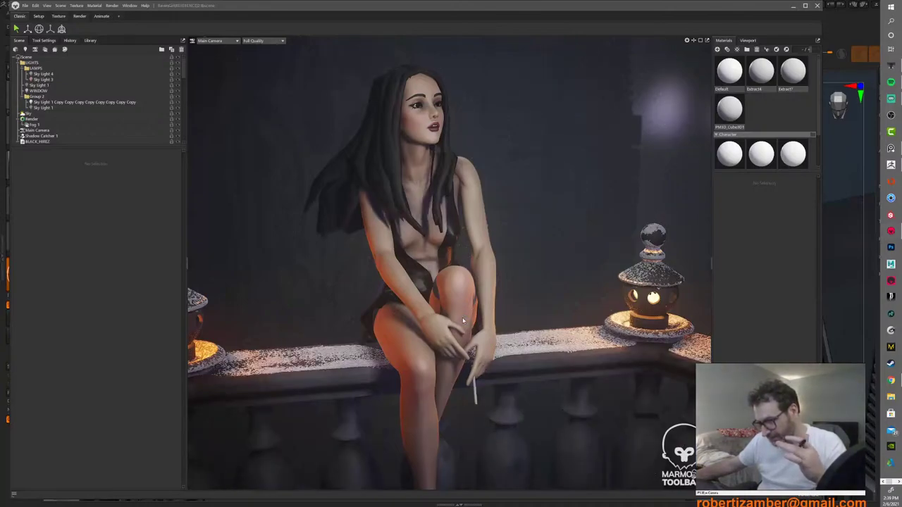
scroll(480, 290, down, 1)
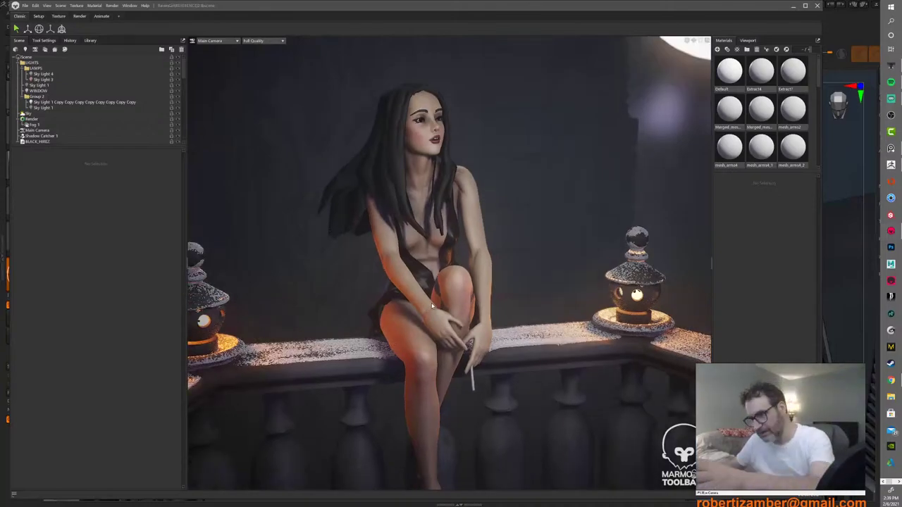
alt+middle_drag(437, 276, 434, 284)
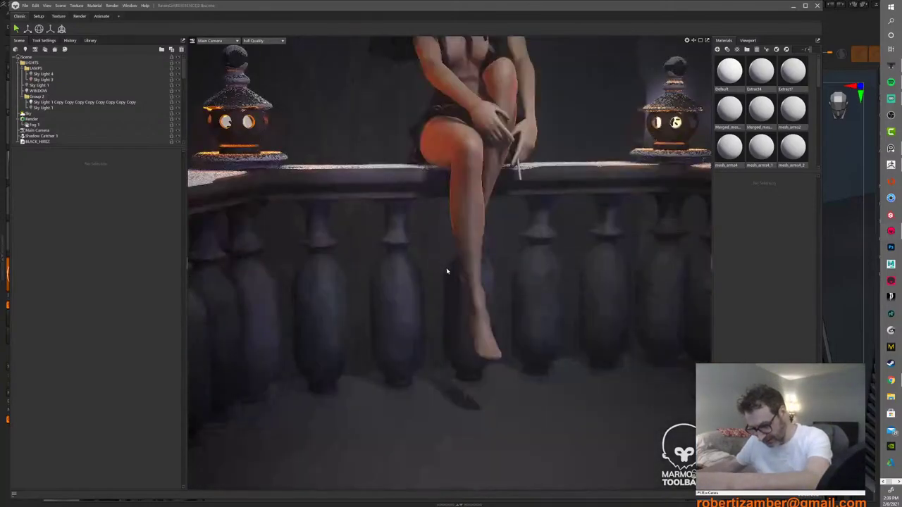
alt+drag(448, 271, 462, 293)
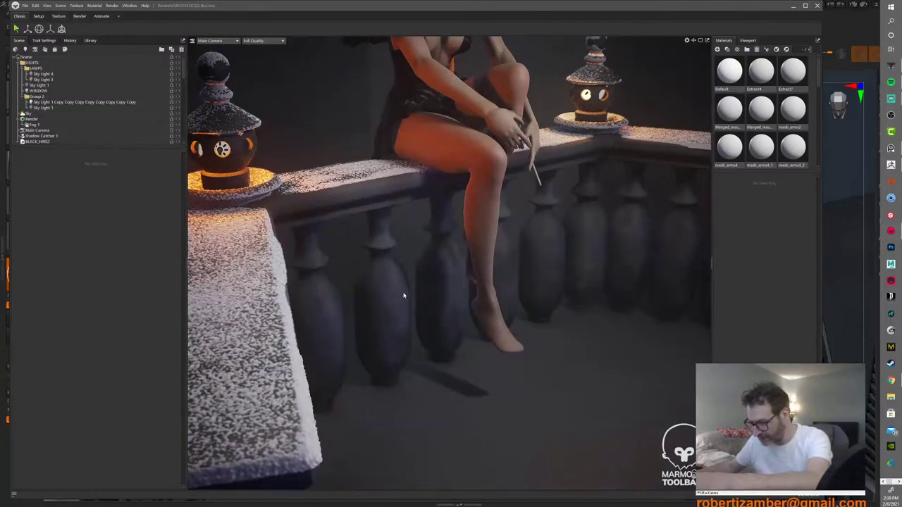
alt+drag(404, 295, 401, 296)
alt+drag(460, 296, 455, 296)
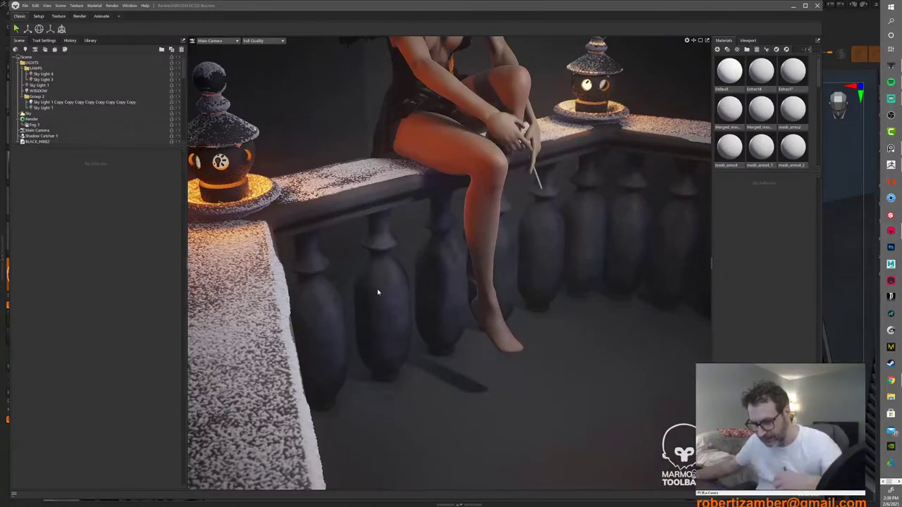
click(377, 292)
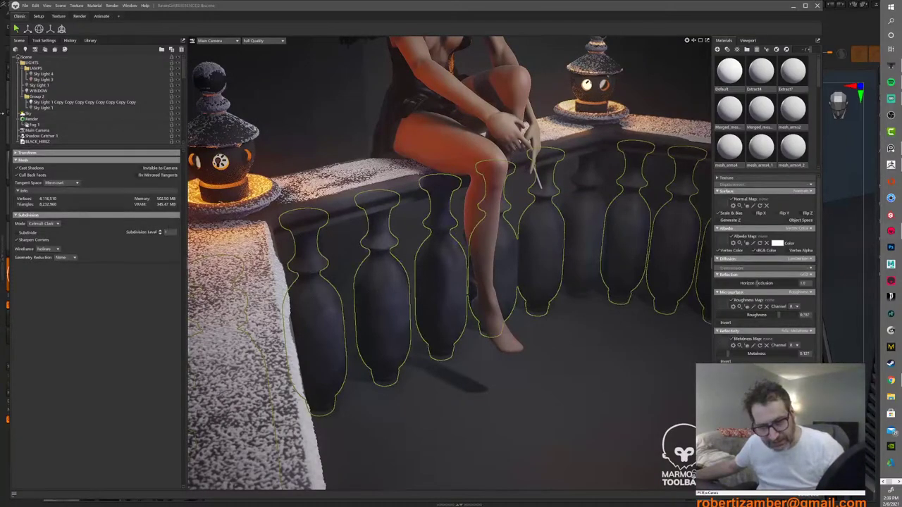
Step: Increase the sharpen strength in the Main Camera's post effects
click(37, 130)
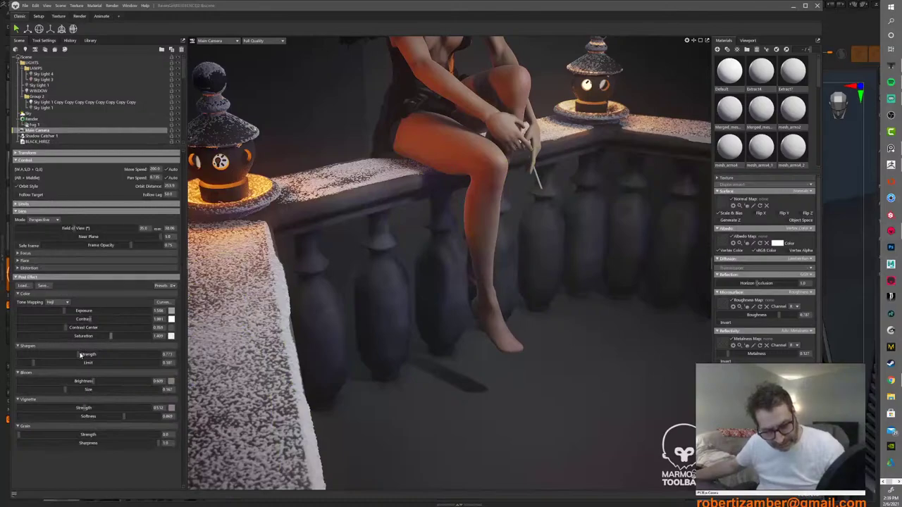
drag(131, 355, 82, 355)
click(145, 355)
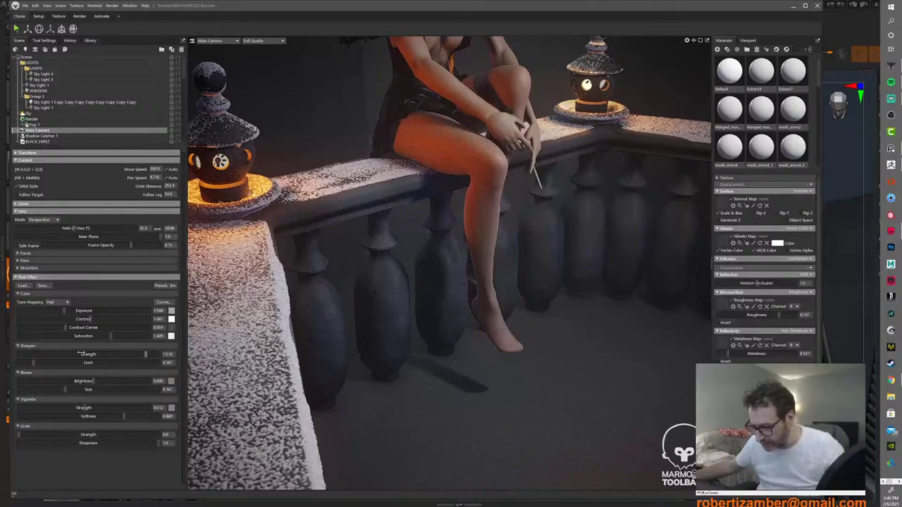
click(117, 353)
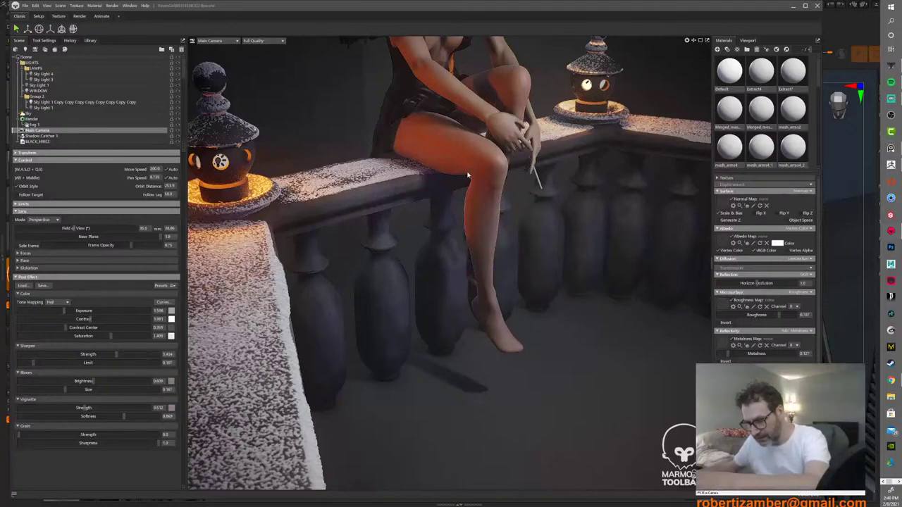
Step: Import the SNOW model from the RENDER folder into the scene
alt+drag(458, 161, 459, 161)
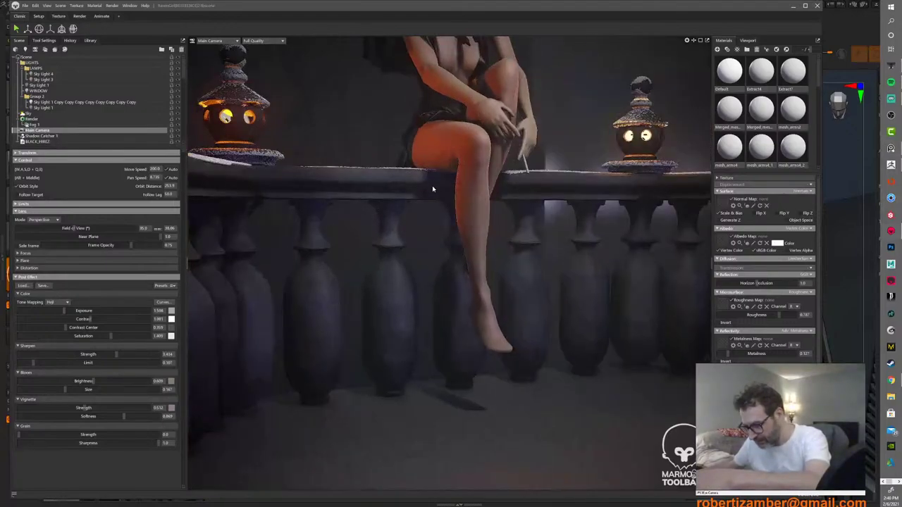
alt+middle_drag(434, 217, 446, 184)
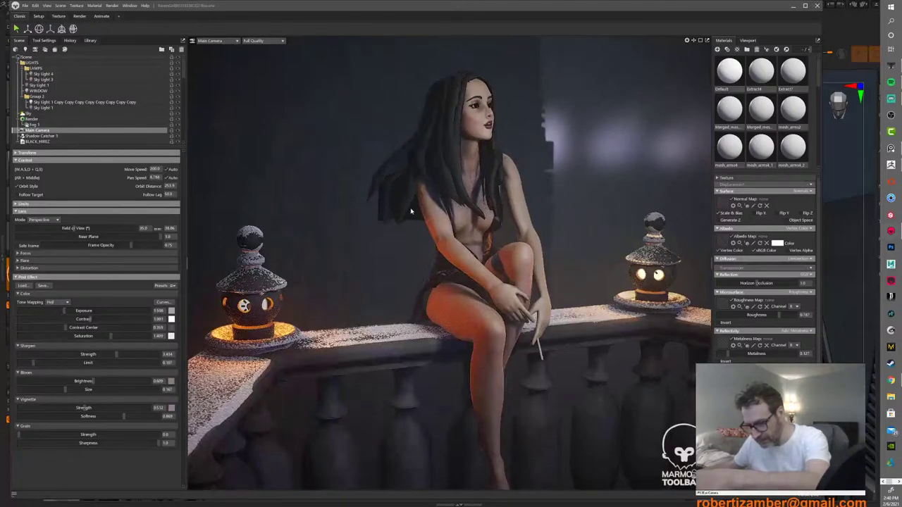
alt+drag(412, 211, 399, 201)
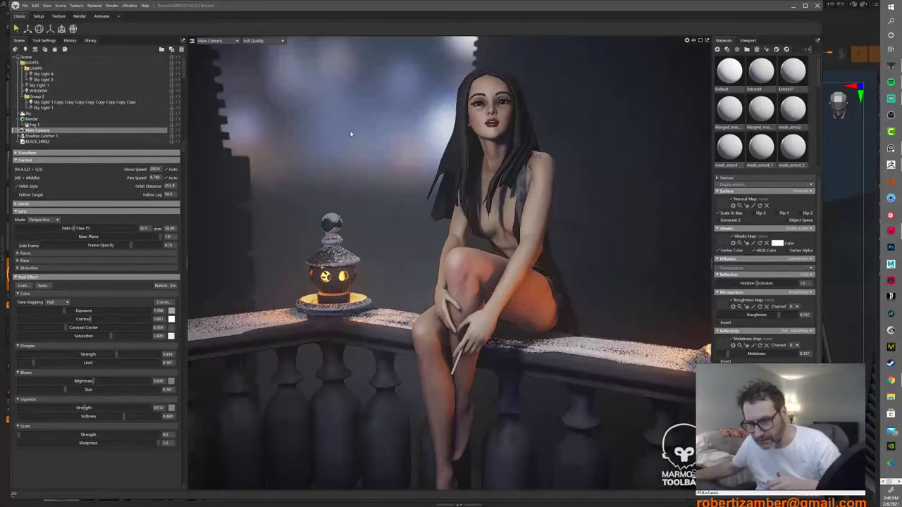
alt+drag(355, 125, 439, 126)
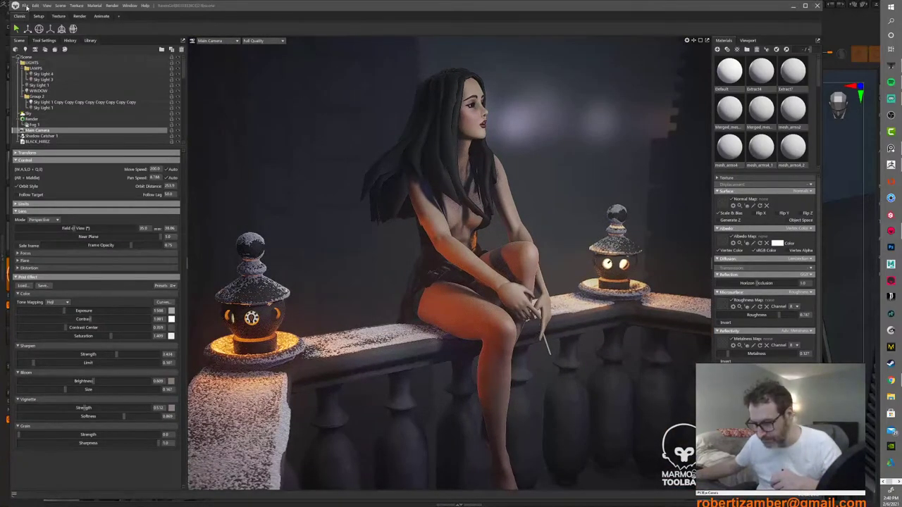
click(25, 5)
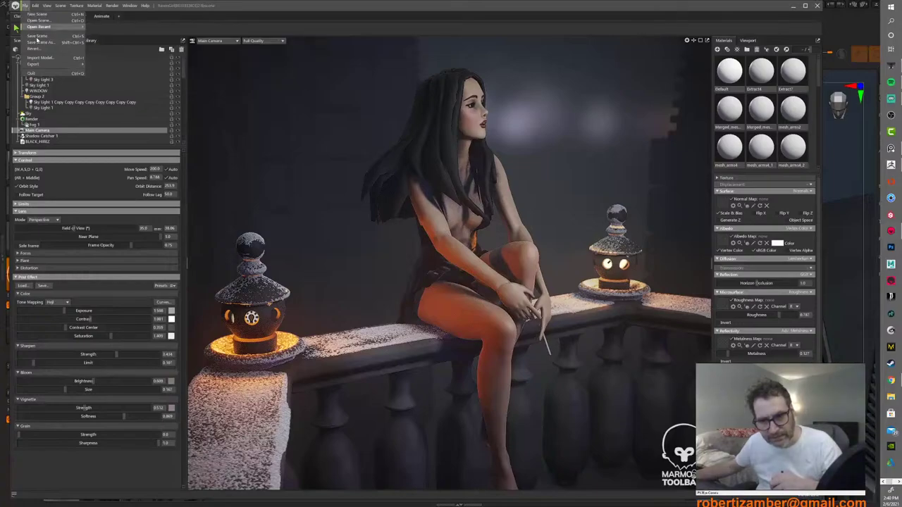
click(38, 58)
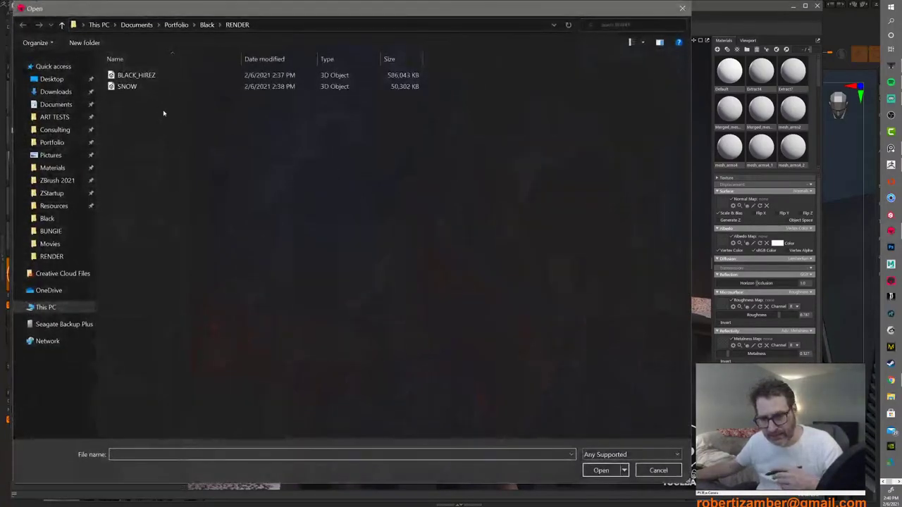
double_click(127, 86)
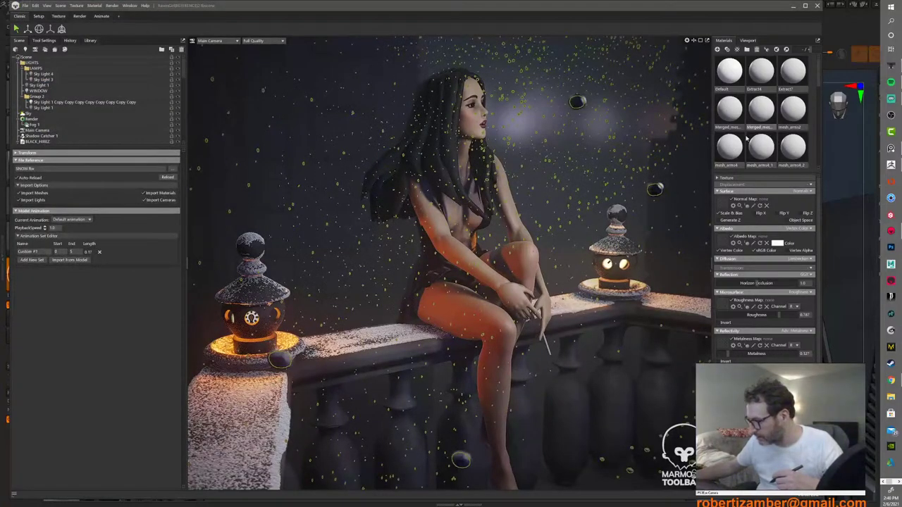
Step: Assign the SNOW (1) material from the Character group to the imported SNOW model and deselect it
scroll(747, 139, down, 5)
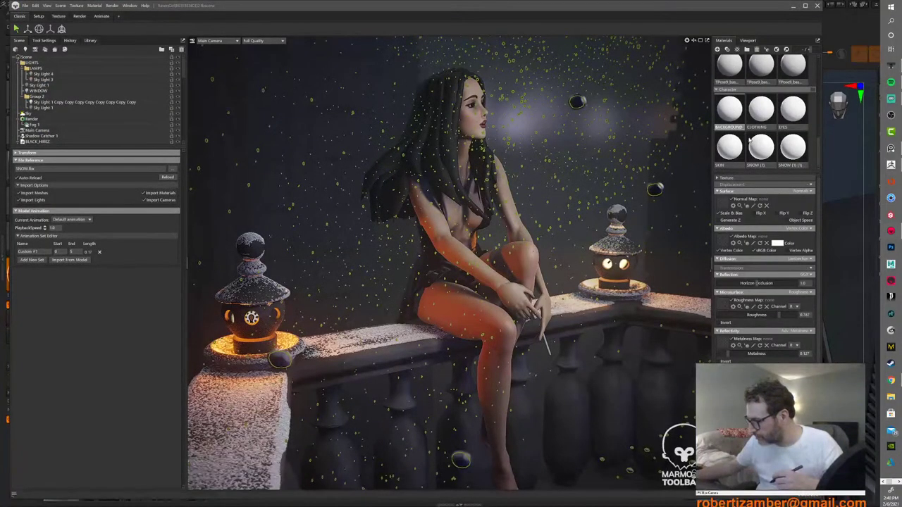
click(795, 150)
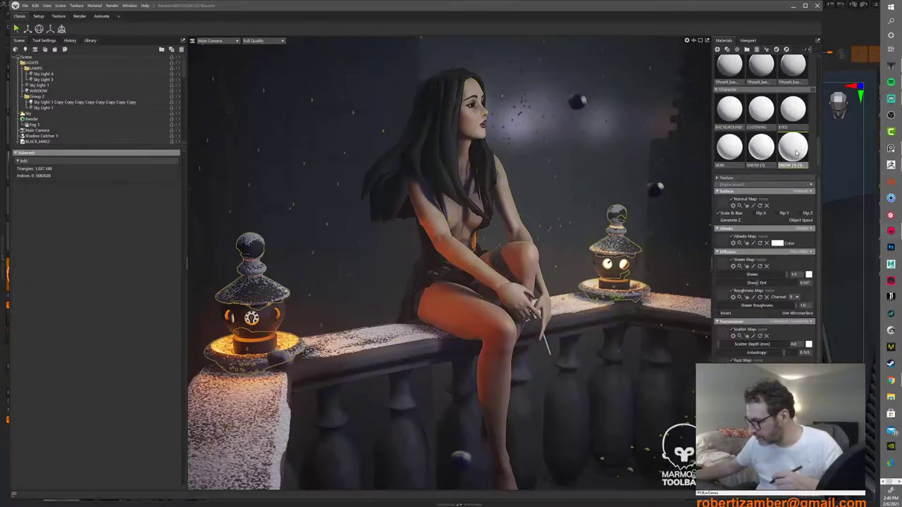
click(757, 155)
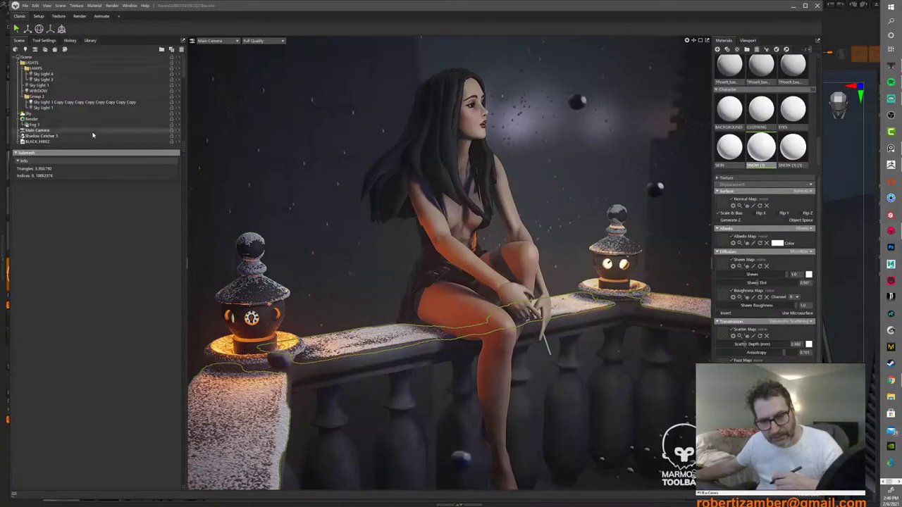
scroll(92, 134, down, 10)
scroll(92, 135, up, 5)
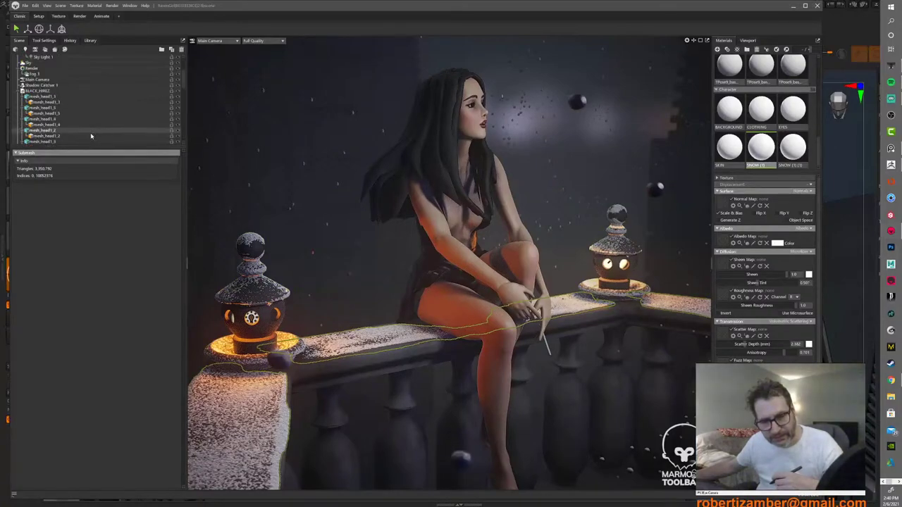
scroll(92, 135, down, 3)
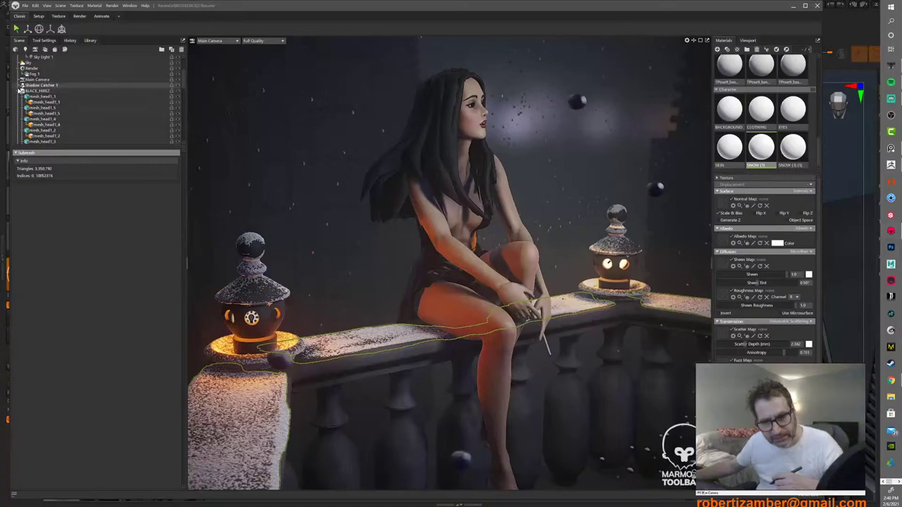
click(21, 90)
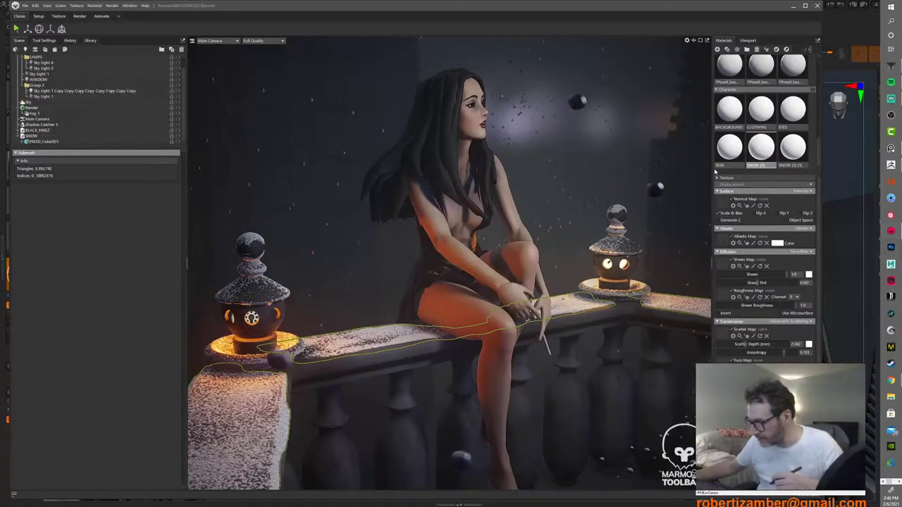
drag(761, 146, 33, 137)
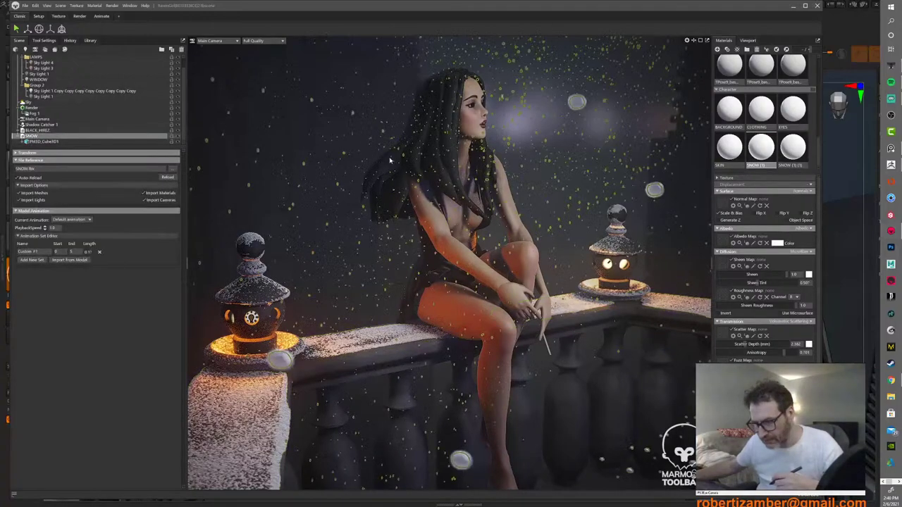
click(643, 124)
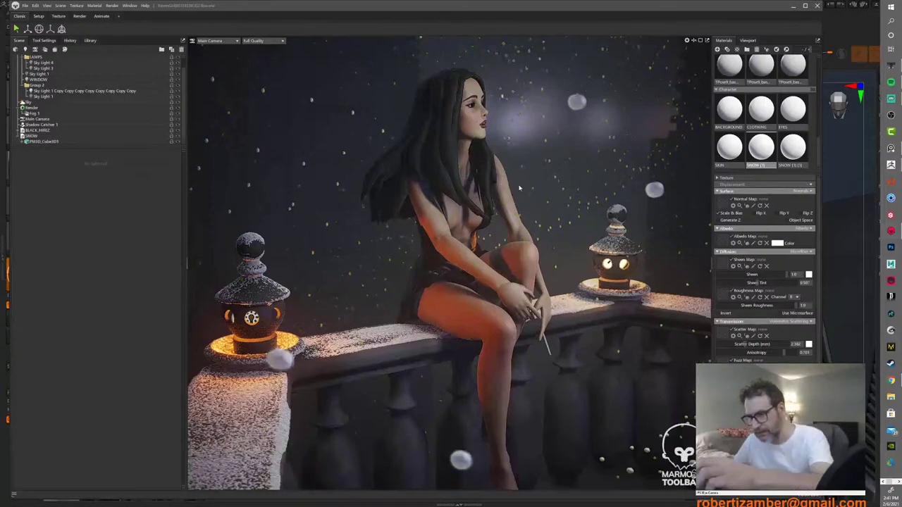
Step: Examine the falling snow around the woman, lanterns and balustrade from several camera angles
alt+drag(520, 188, 404, 188)
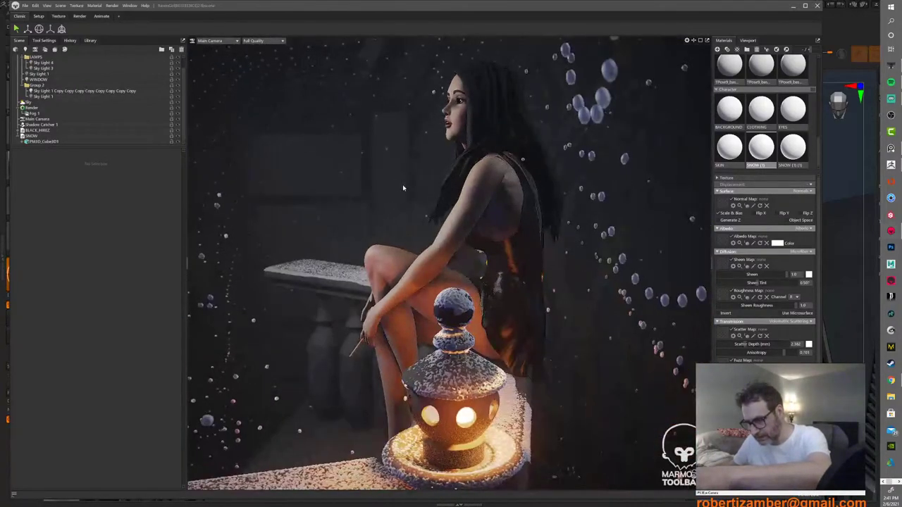
mouse_move(507, 188)
alt+mouse_down()
mouse_move(543, 191)
mouse_move(497, 181)
mouse_move(513, 178)
alt+mouse_up()
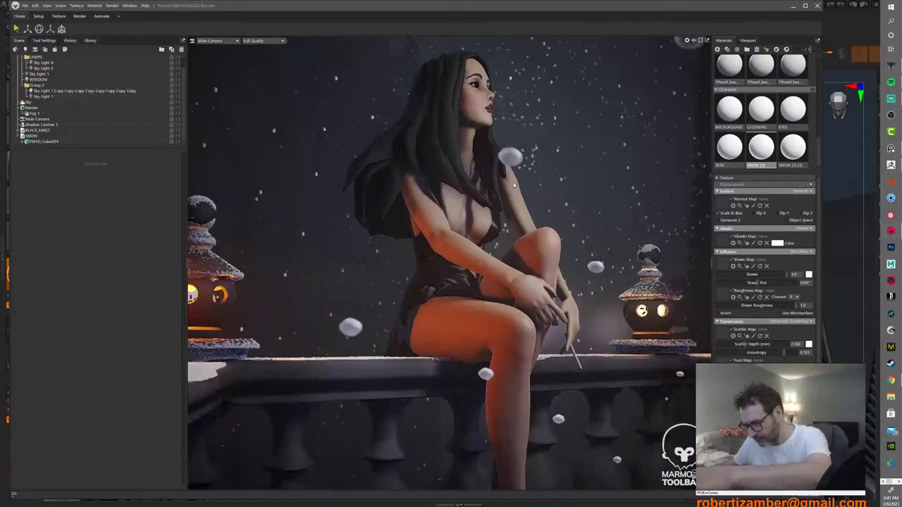
alt+drag(483, 183, 406, 192)
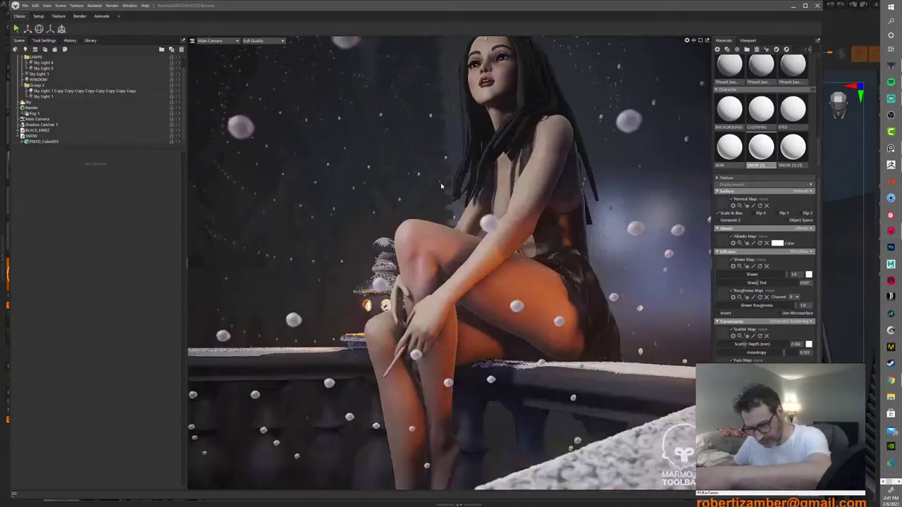
alt+middle_drag(408, 190, 407, 194)
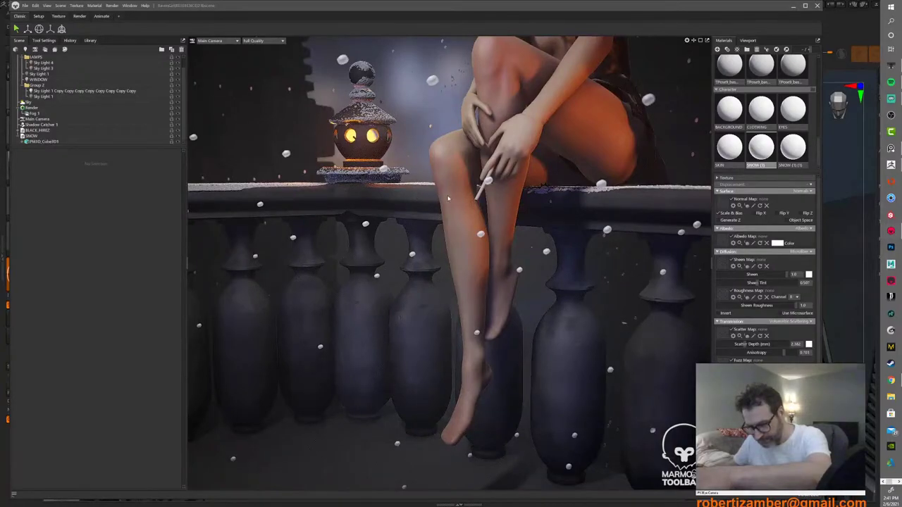
alt+drag(448, 199, 470, 200)
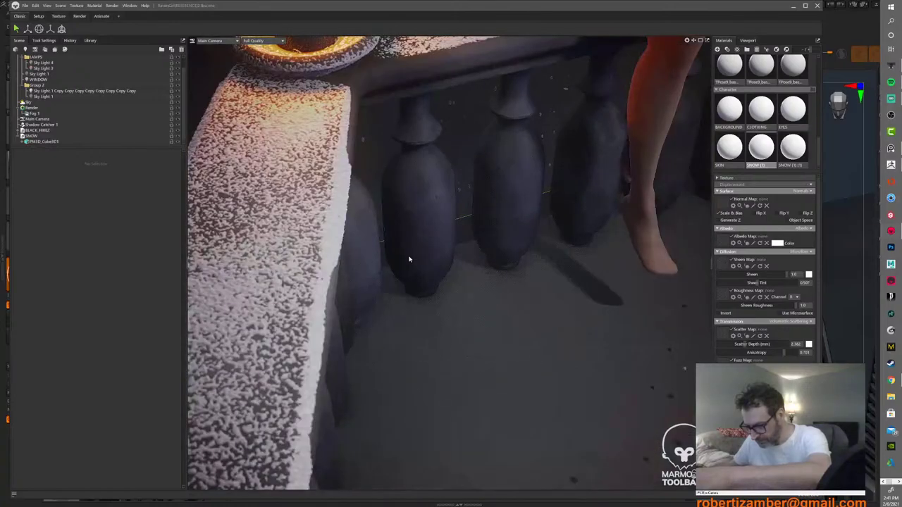
alt+middle_drag(396, 265, 377, 330)
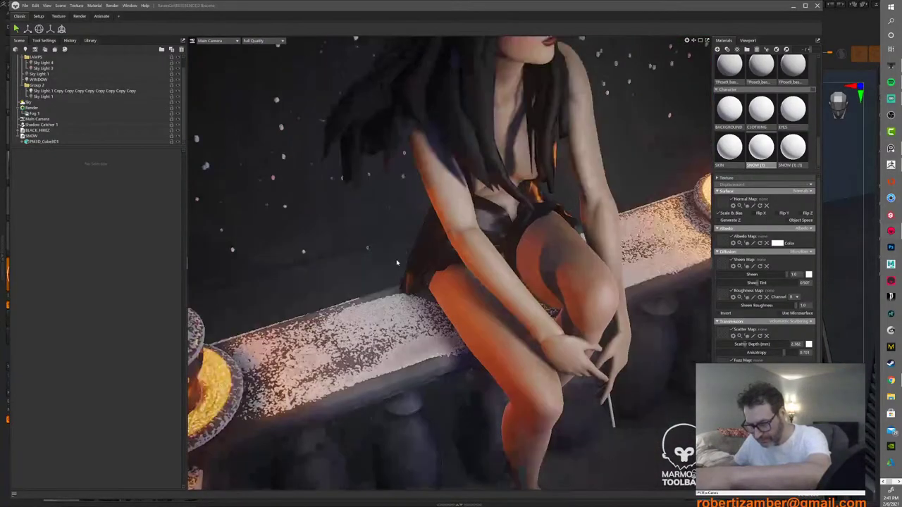
Step: Examine how the falling snow surrounds the seated woman and lanterns from the front, behind, directly above and close up
scroll(363, 210, down, 2)
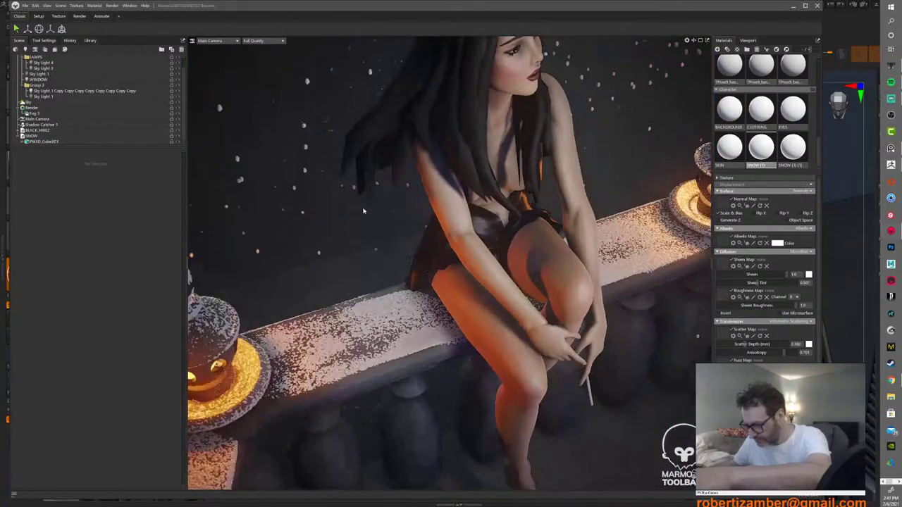
alt+right_drag(364, 210, 365, 194)
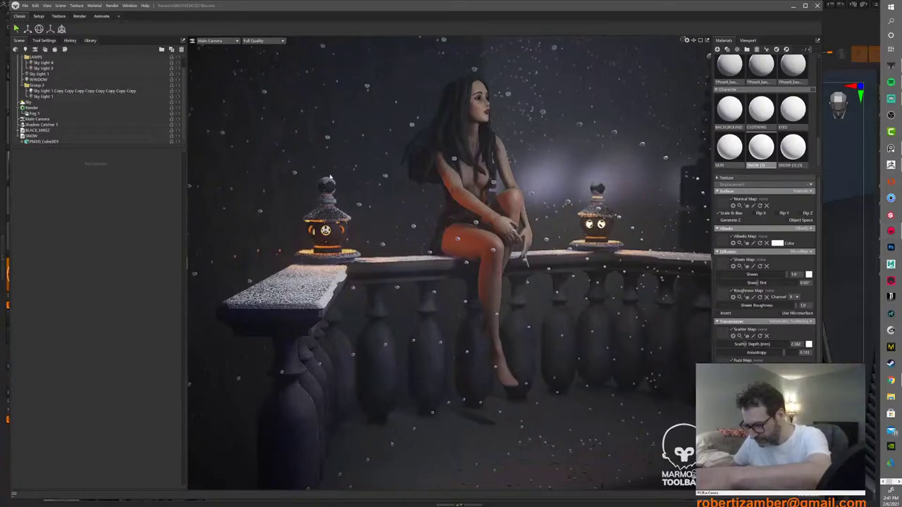
alt+drag(330, 177, 327, 174)
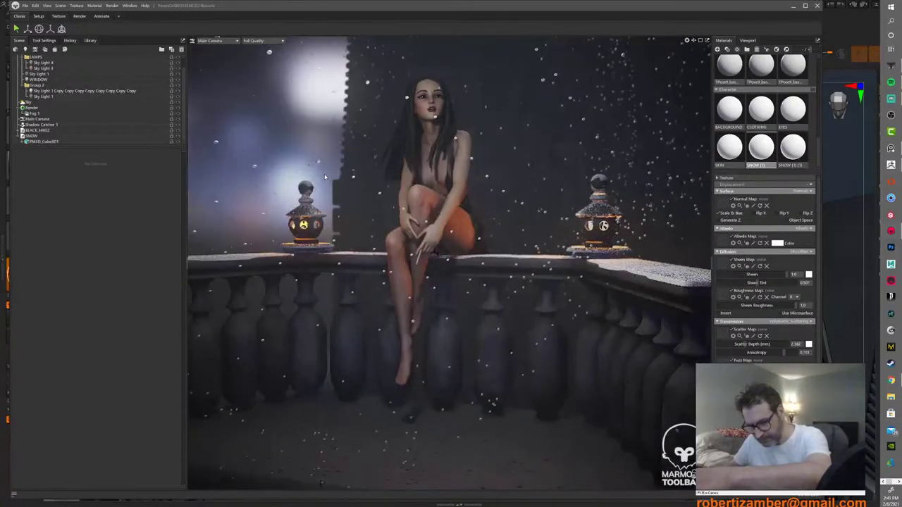
alt+right_drag(341, 184, 2, 3)
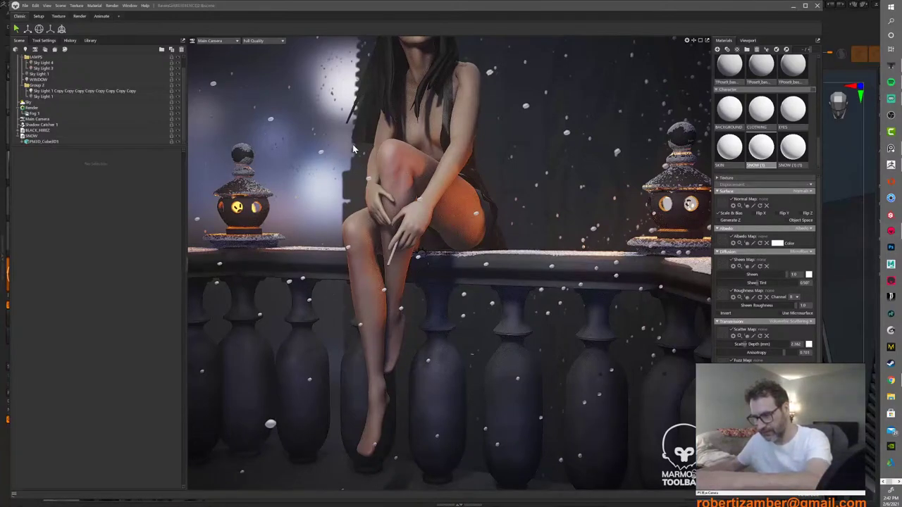
drag(365, 160, 393, 150)
middle_drag(394, 150, 394, 147)
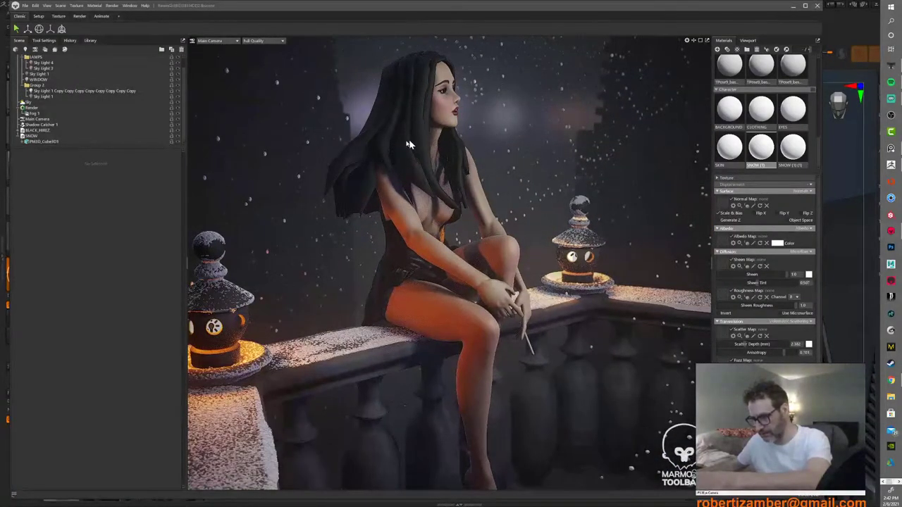
drag(349, 139, 304, 140)
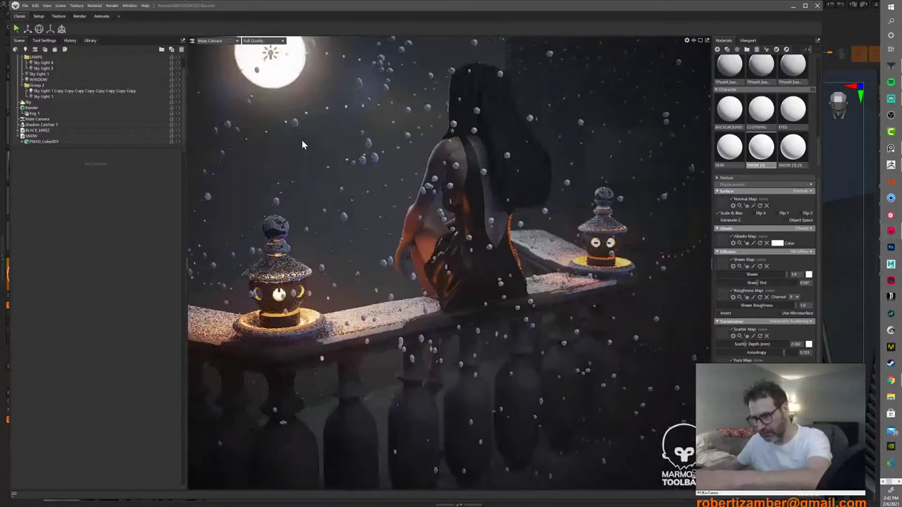
drag(302, 141, 303, 140)
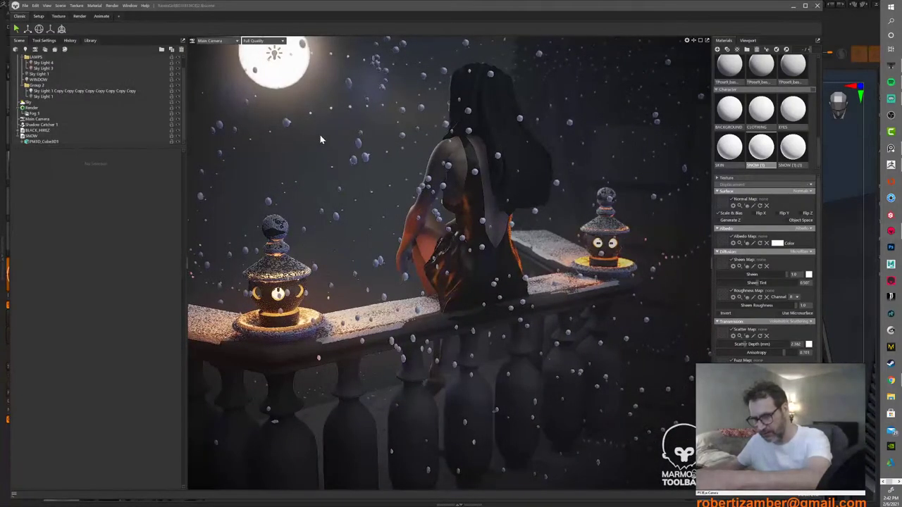
middle_drag(328, 139, 329, 139)
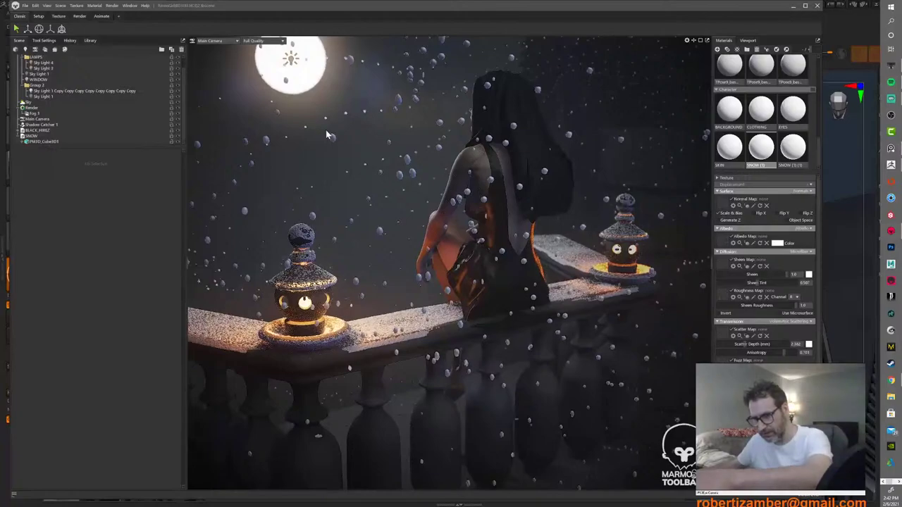
drag(362, 133, 568, 224)
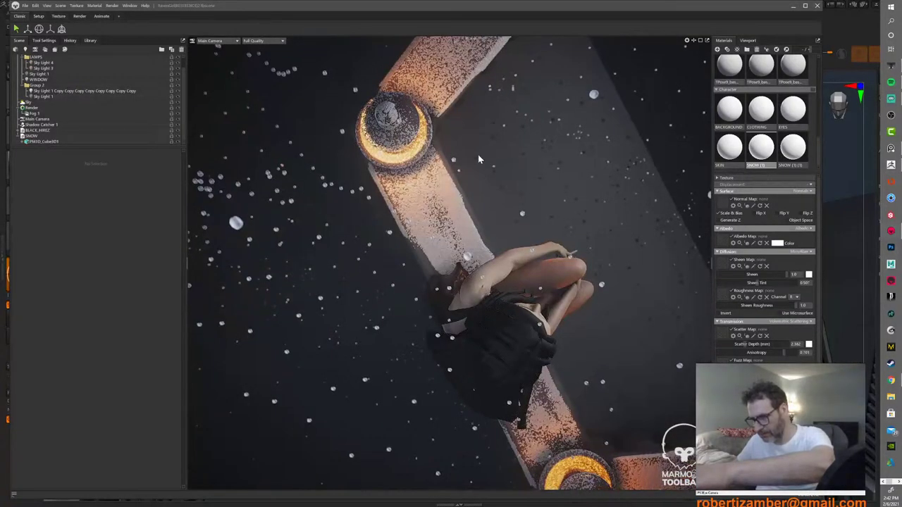
mouse_move(478, 154)
mouse_down()
mouse_move(461, 146)
mouse_move(503, 128)
mouse_move(465, 161)
mouse_up()
scroll(486, 158, up, 4)
middle_drag(461, 176, 474, 172)
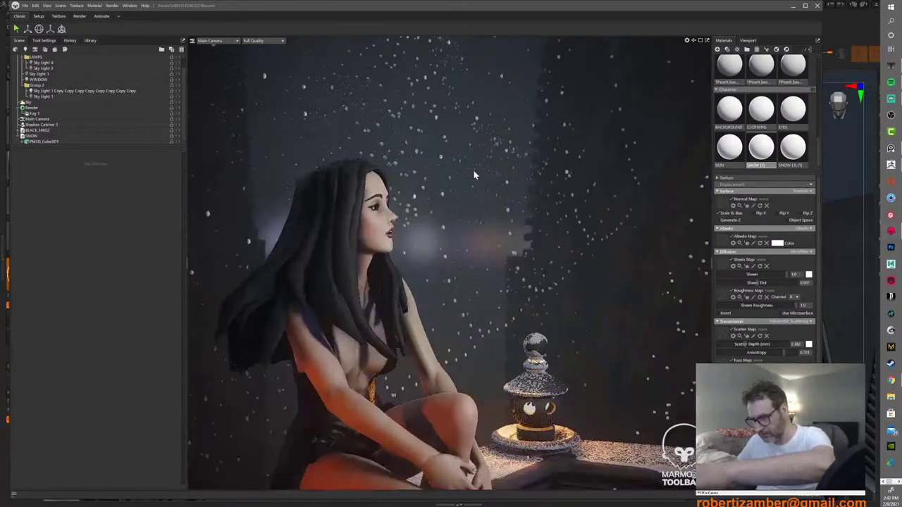
drag(473, 170, 349, 179)
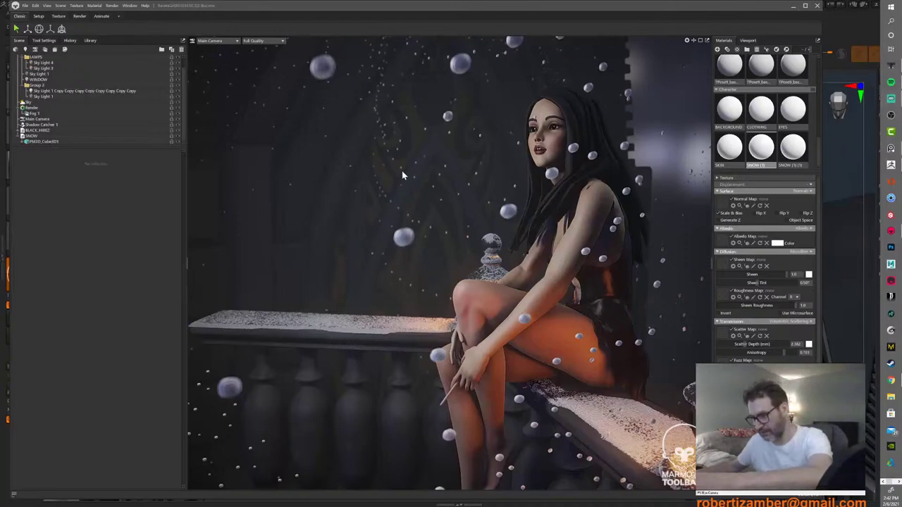
Step: Inspect the background building mesh and the falling snow mesh by selecting each around the woman, and clear the selection
click(449, 177)
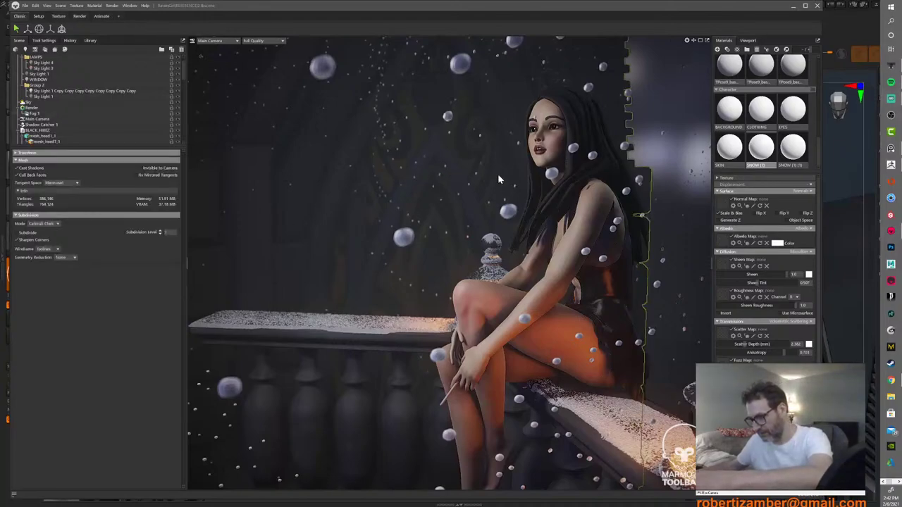
drag(503, 188, 507, 158)
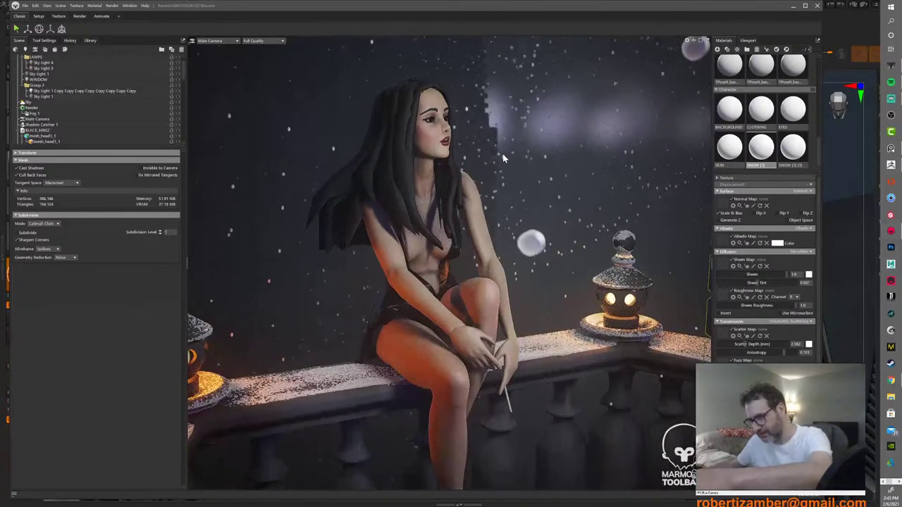
alt+drag(523, 149, 523, 152)
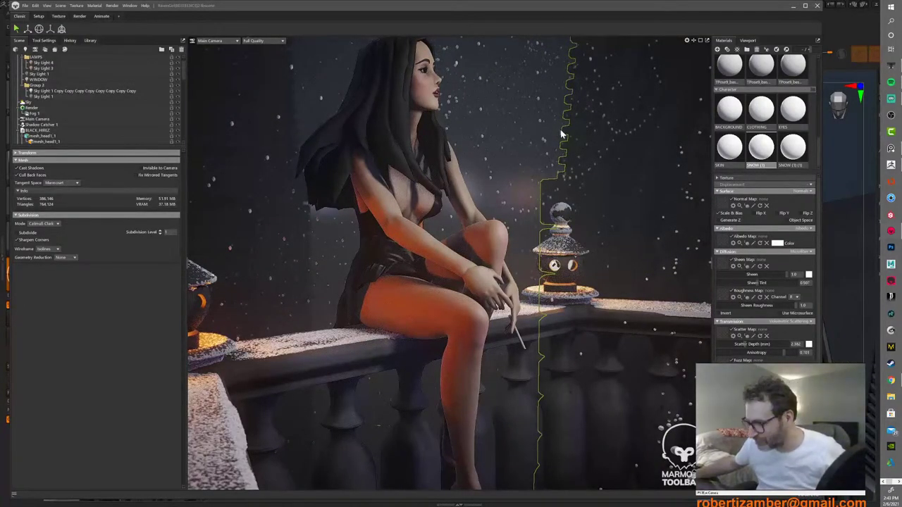
alt+drag(505, 145, 411, 127)
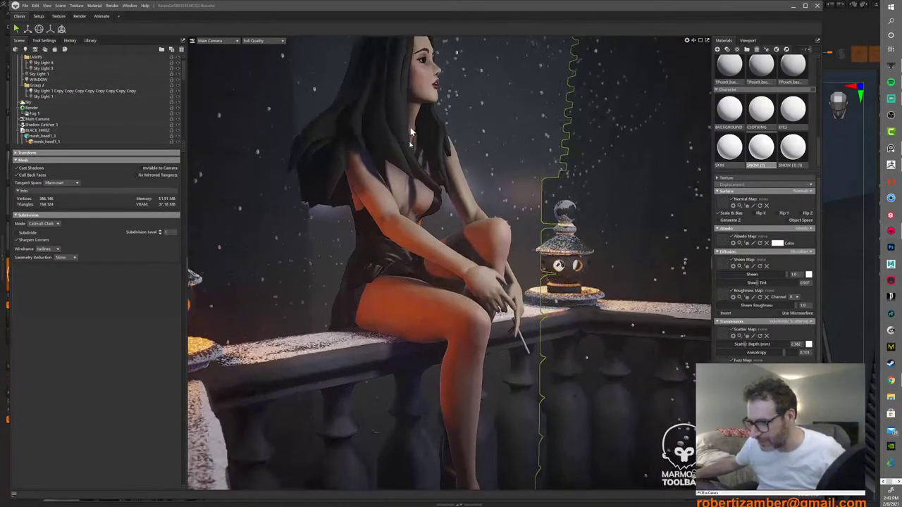
click(483, 123)
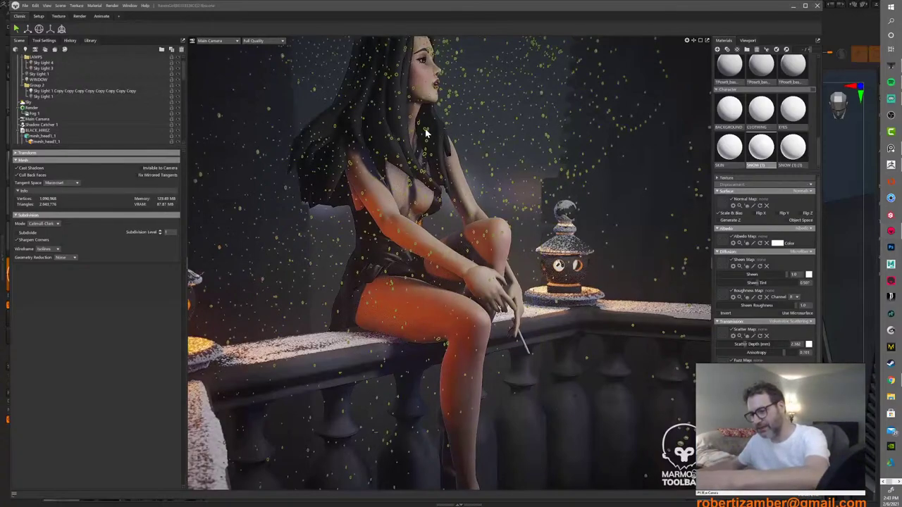
click(501, 130)
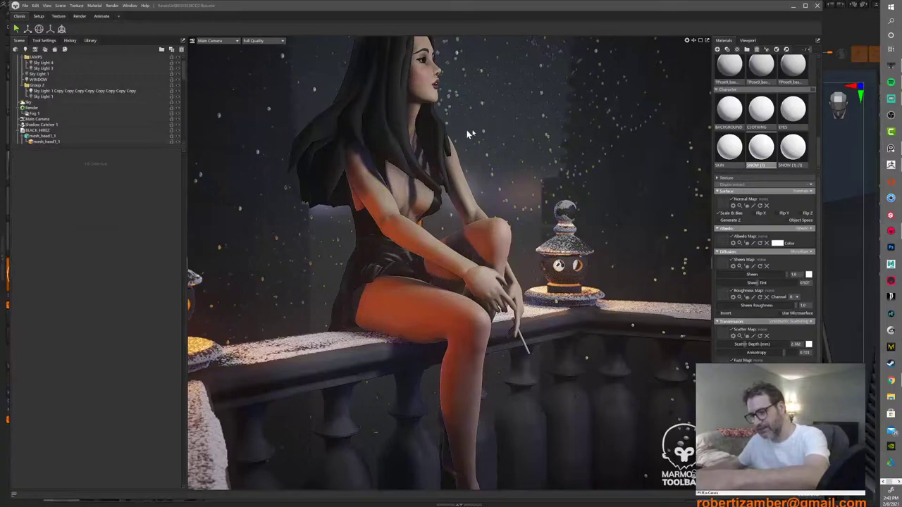
alt+drag(388, 131, 390, 131)
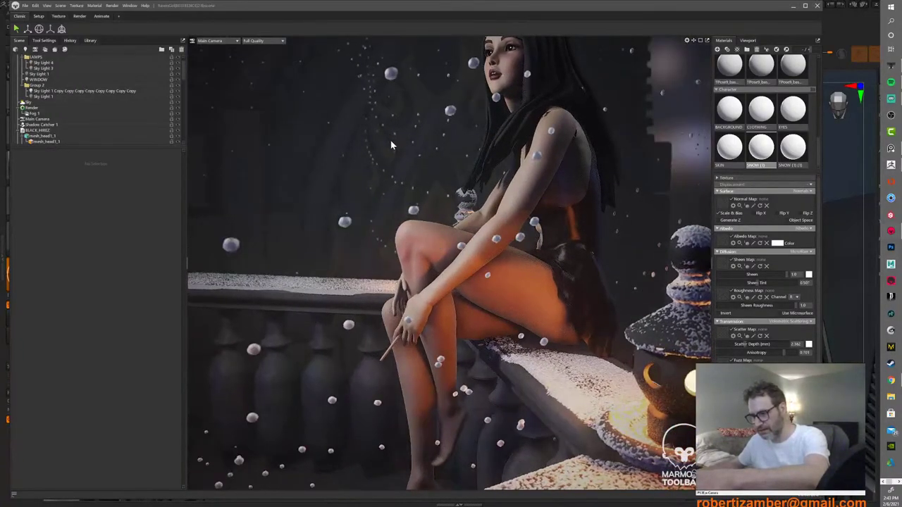